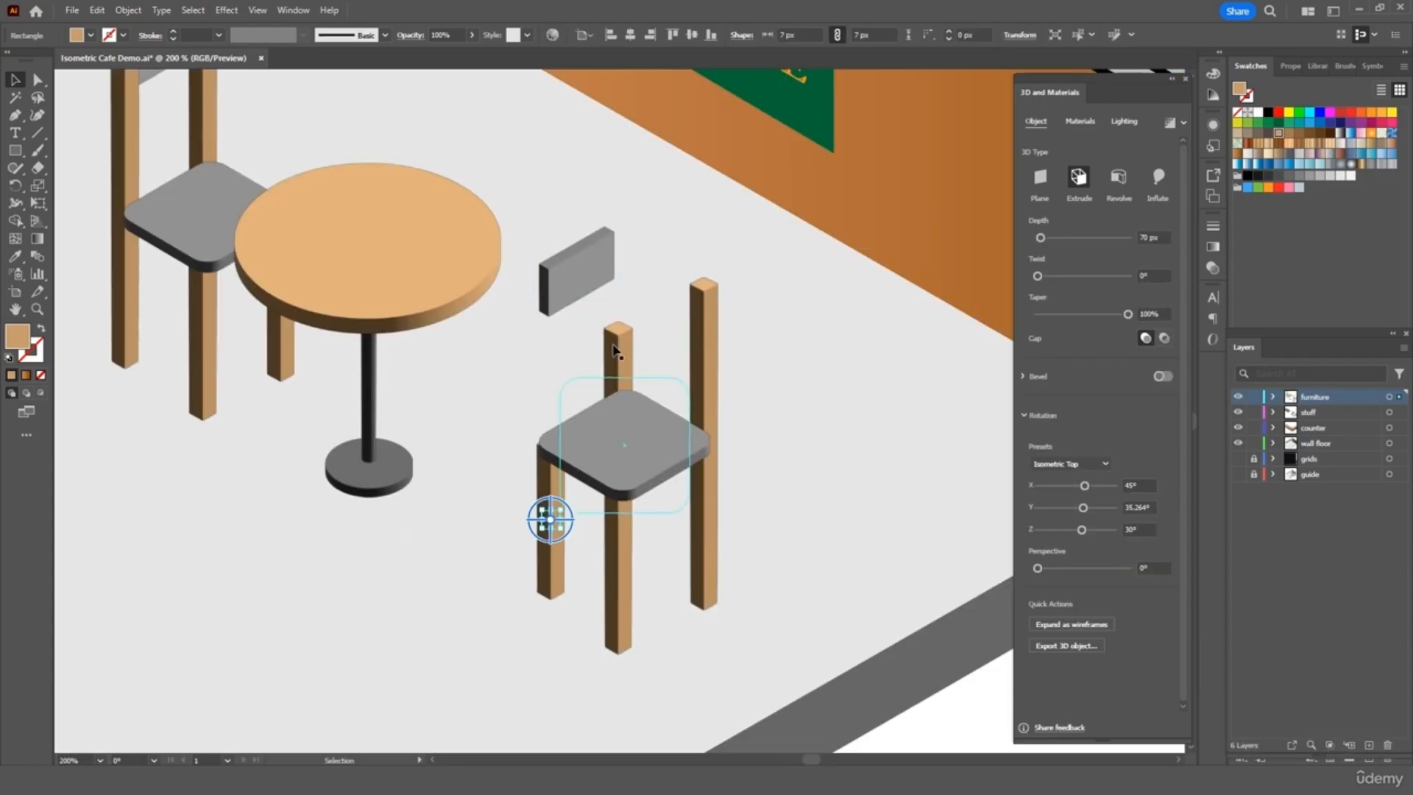
{"action": "right_click", "coordinate": [632, 324]}
{"action": "left_click", "coordinate": [836, 684]}
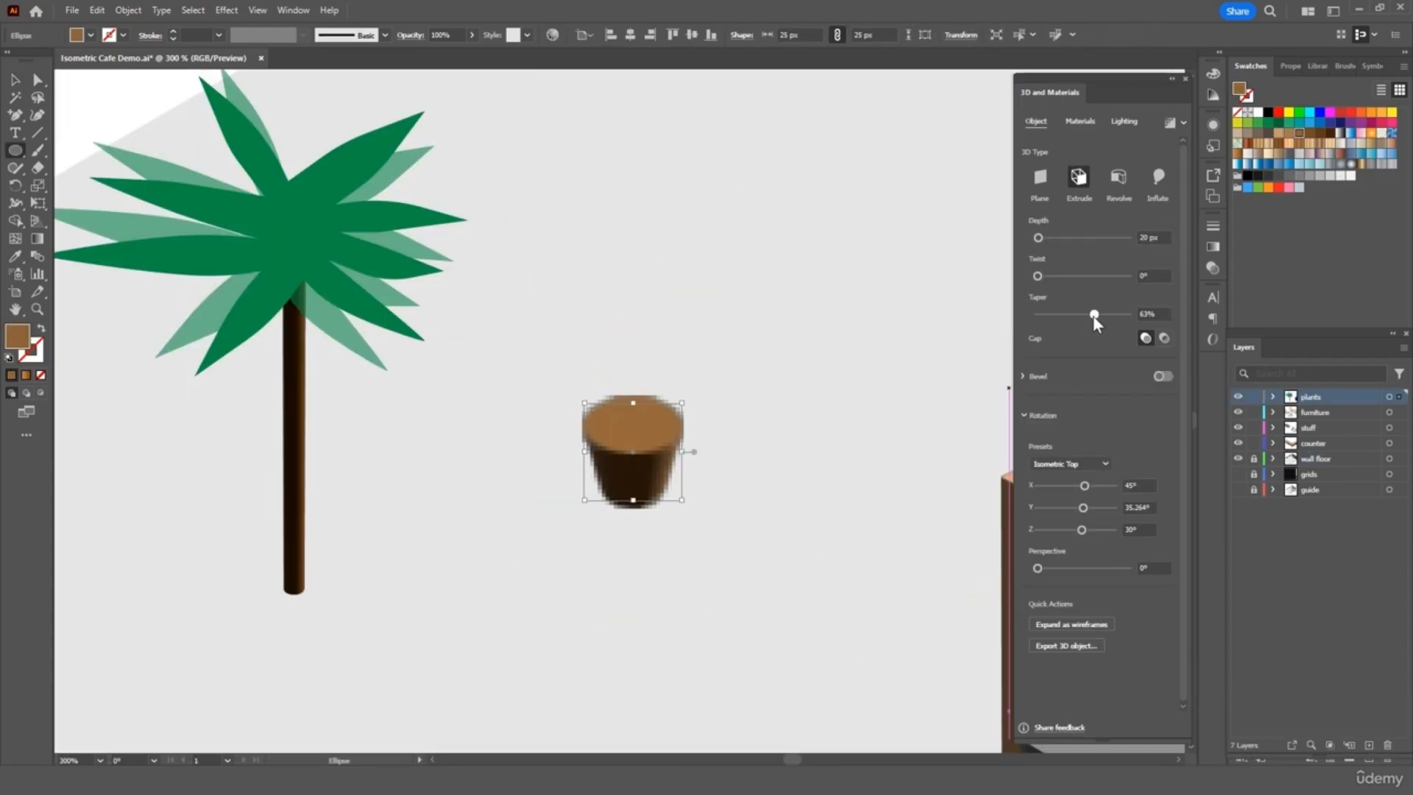
{"action": "left_click_drag", "start_coordinate": [633, 471], "coordinate": [301, 618]}
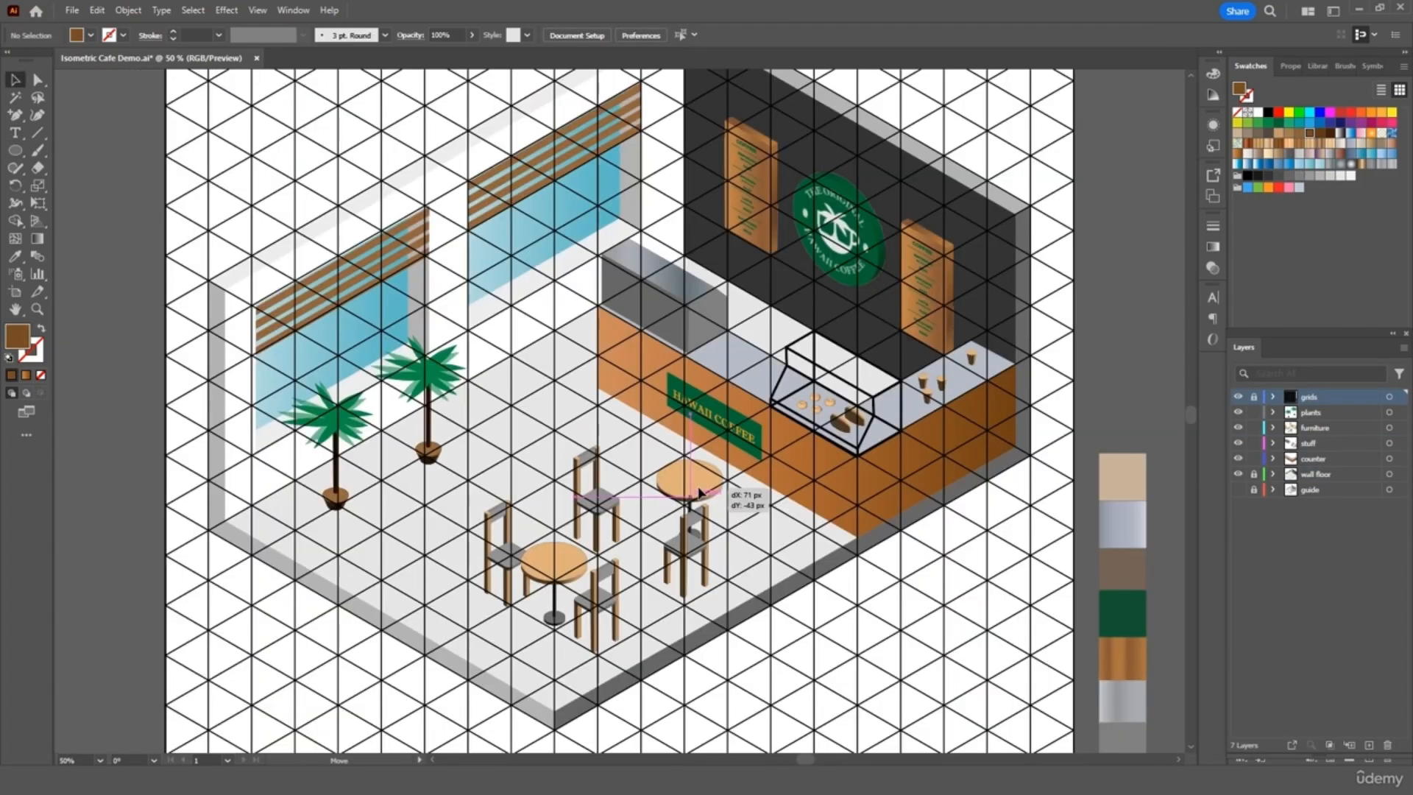
{"action": "left_click_drag", "start_coordinate": [696, 485], "coordinate": [666, 471]}
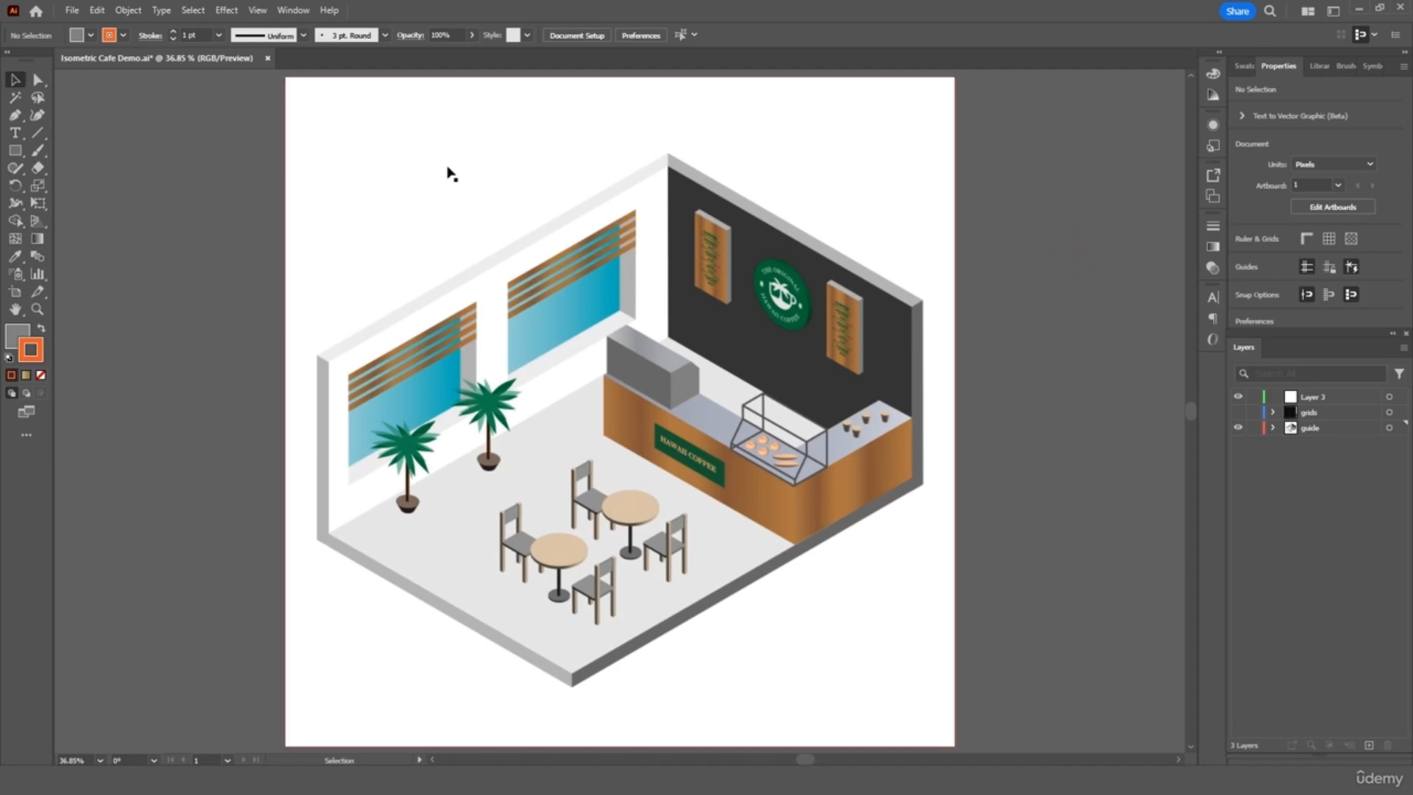
- Make the grids layer visible and rename the empty top layer as "wall floor"
{"action": "left_click", "coordinate": [1238, 413]}
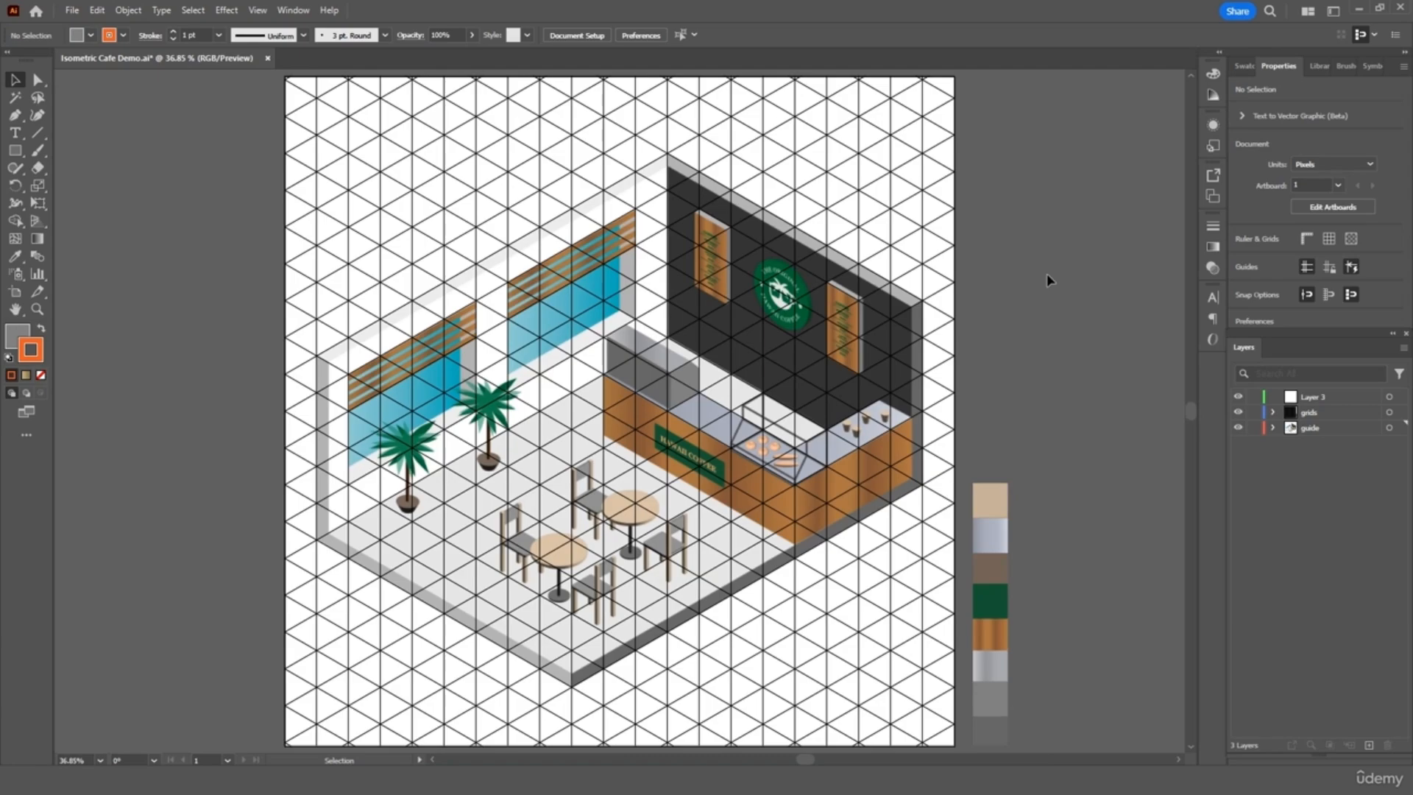
{"action": "left_click", "coordinate": [1314, 396]}
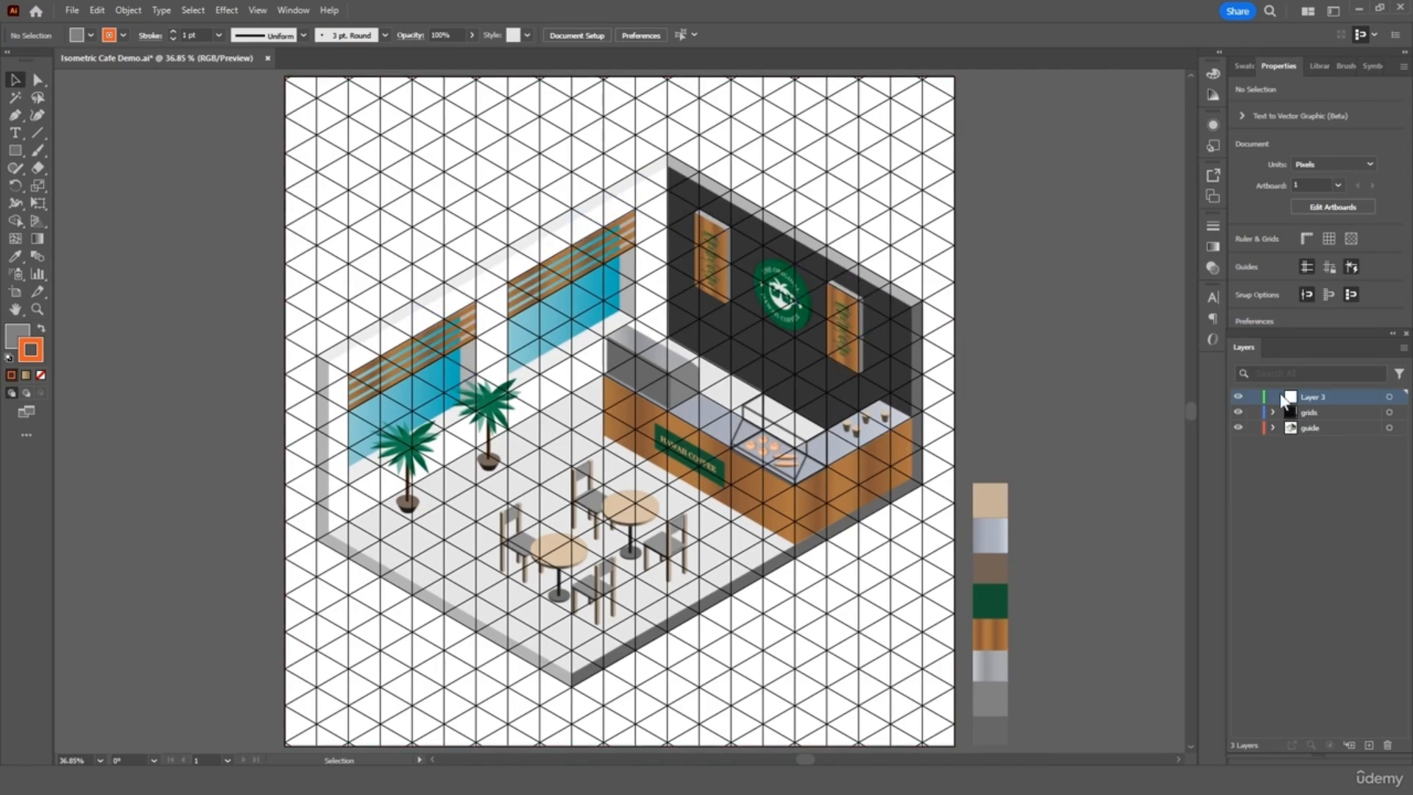
{"action": "double_click", "coordinate": [1312, 396]}
{"action": "type", "text": "wall floor"}
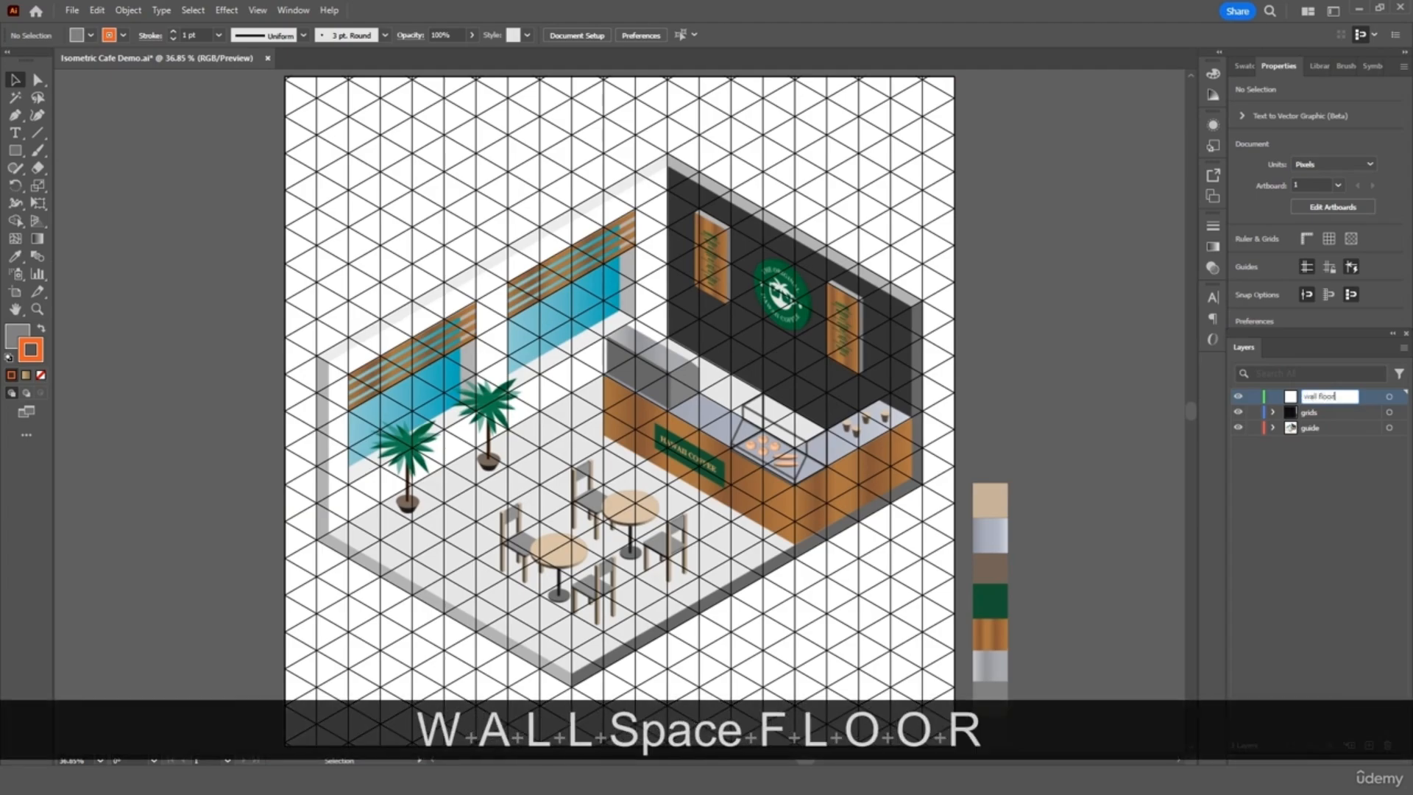
{"action": "key", "text": "Return"}
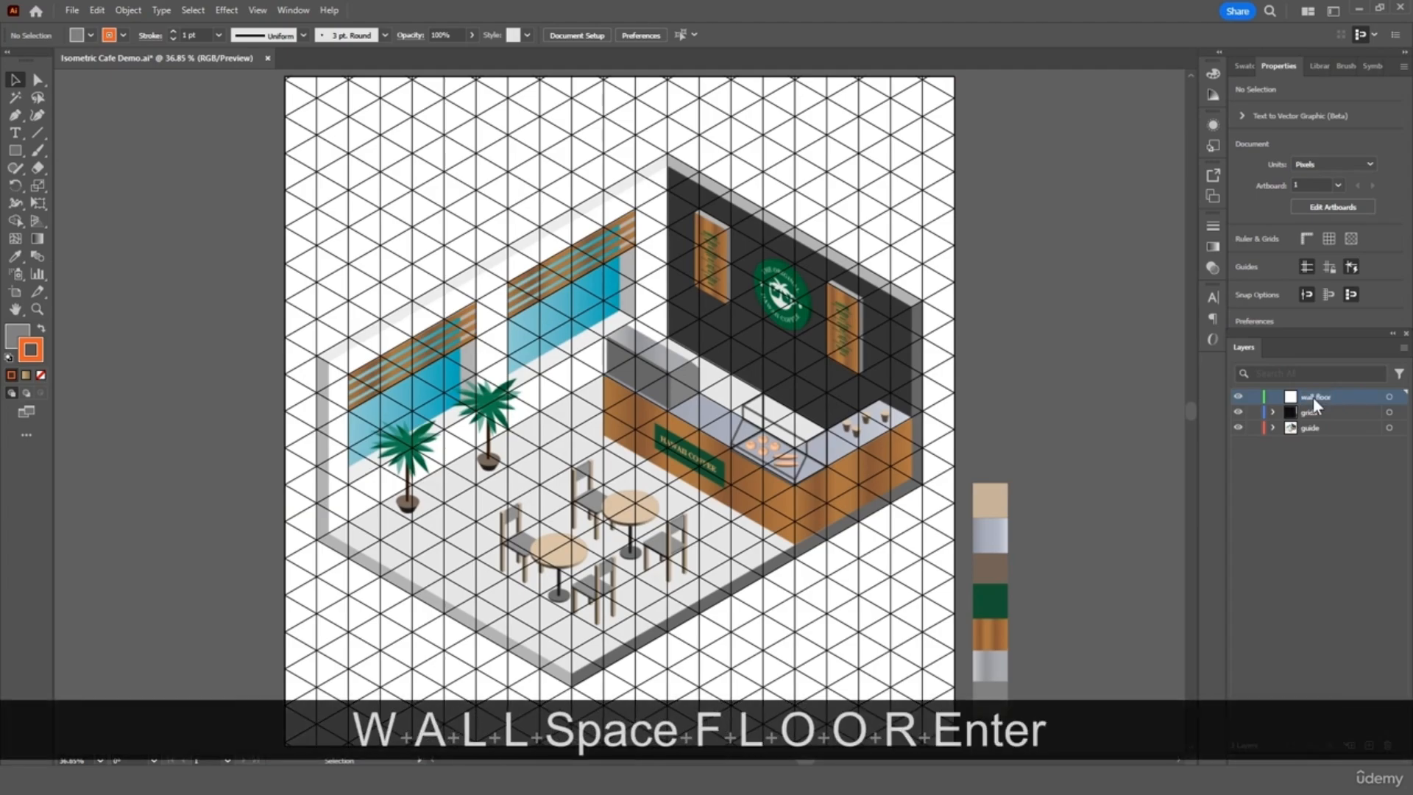
- Reduce the opacity of the reference image on the guide layer to 69% and lock the guide and grids layers
{"action": "left_click", "coordinate": [1321, 429]}
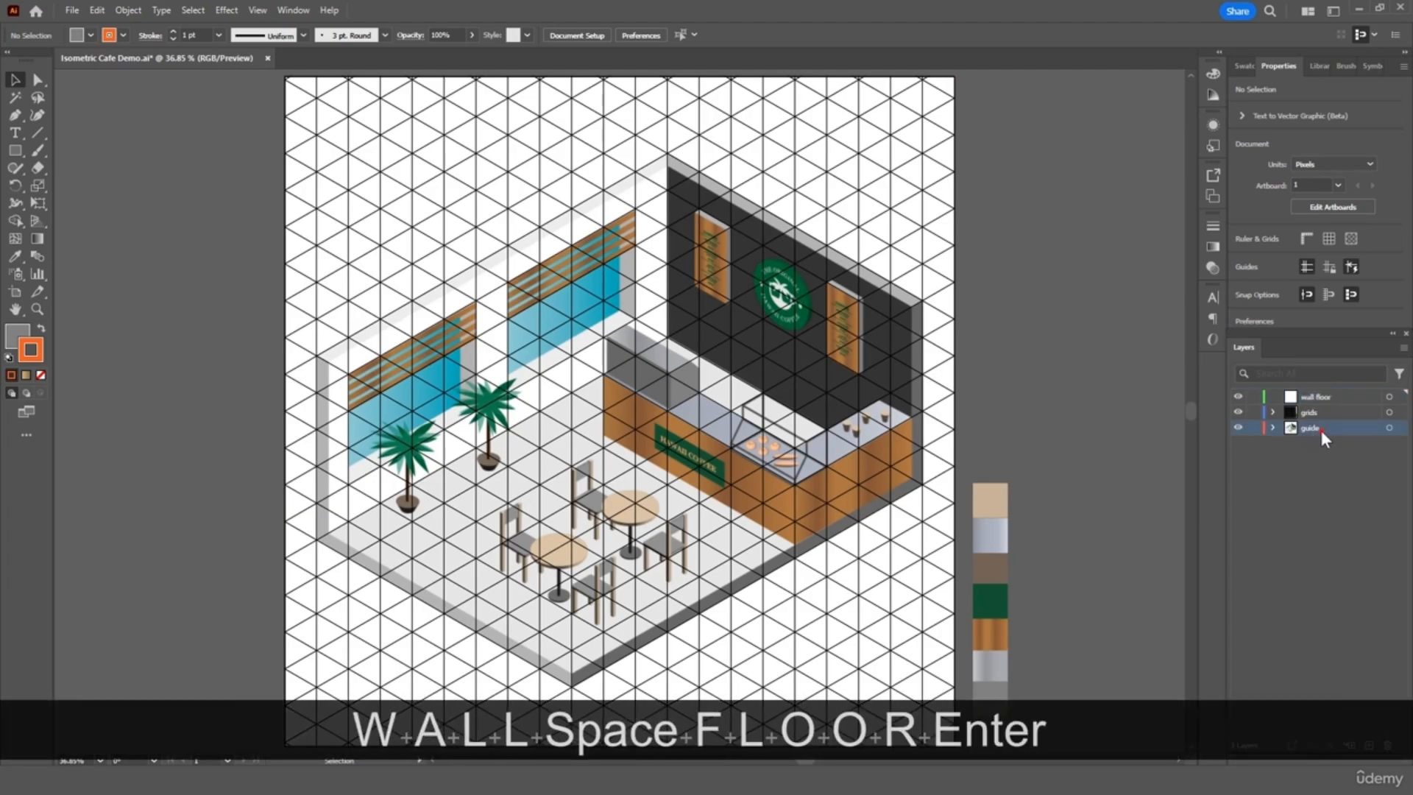
{"action": "left_click", "coordinate": [941, 191]}
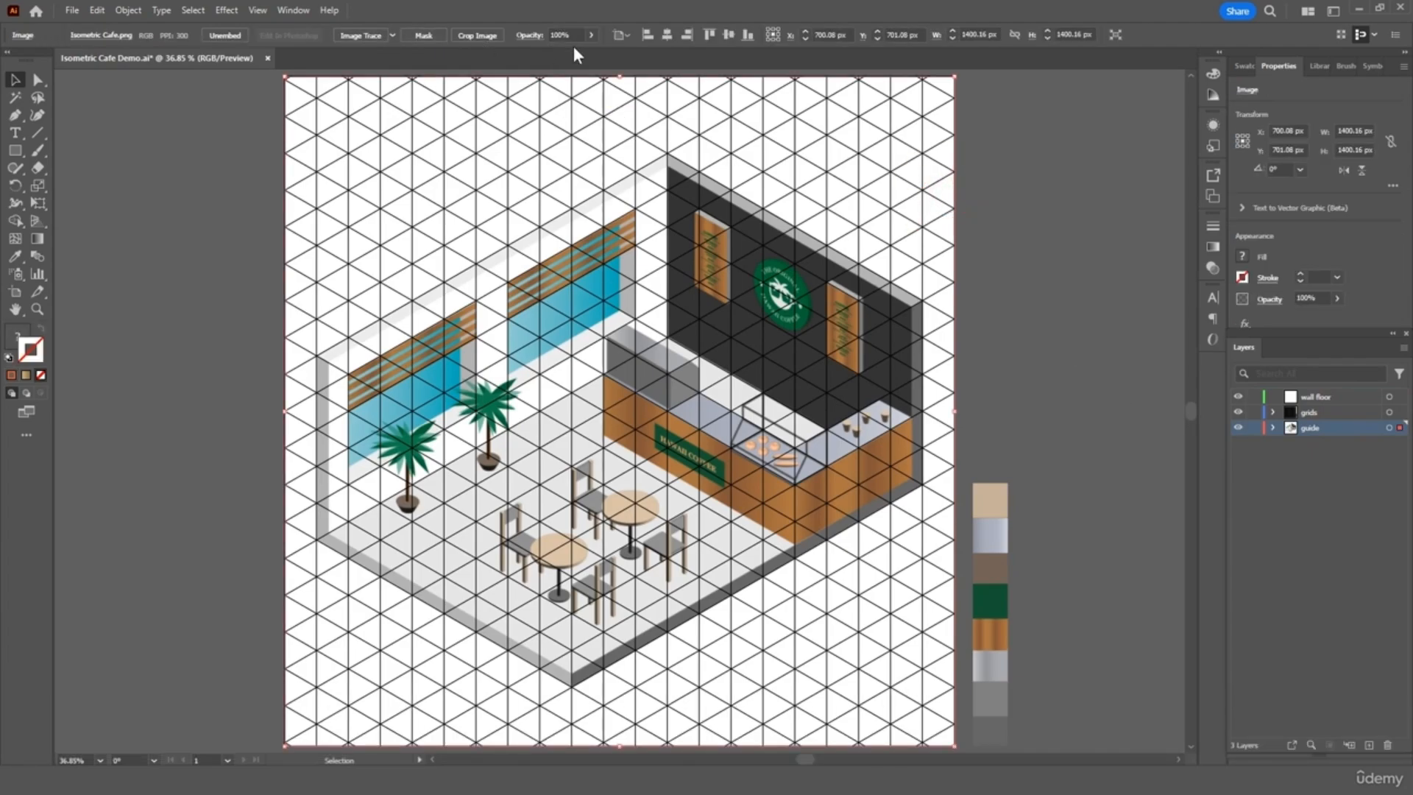
{"action": "left_click", "coordinate": [590, 37]}
{"action": "left_click", "coordinate": [567, 53]}
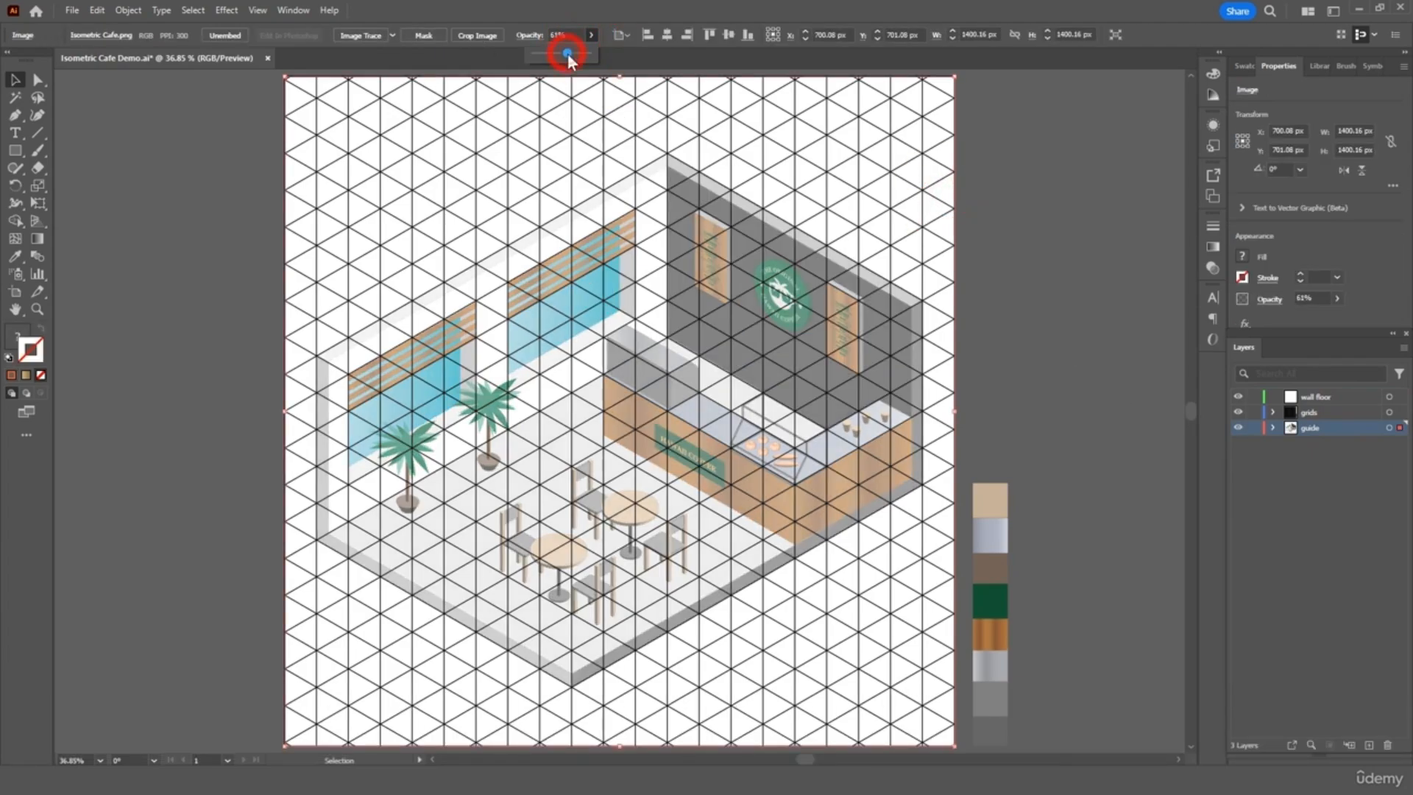
{"action": "left_click_drag", "start_coordinate": [567, 53], "coordinate": [576, 53]}
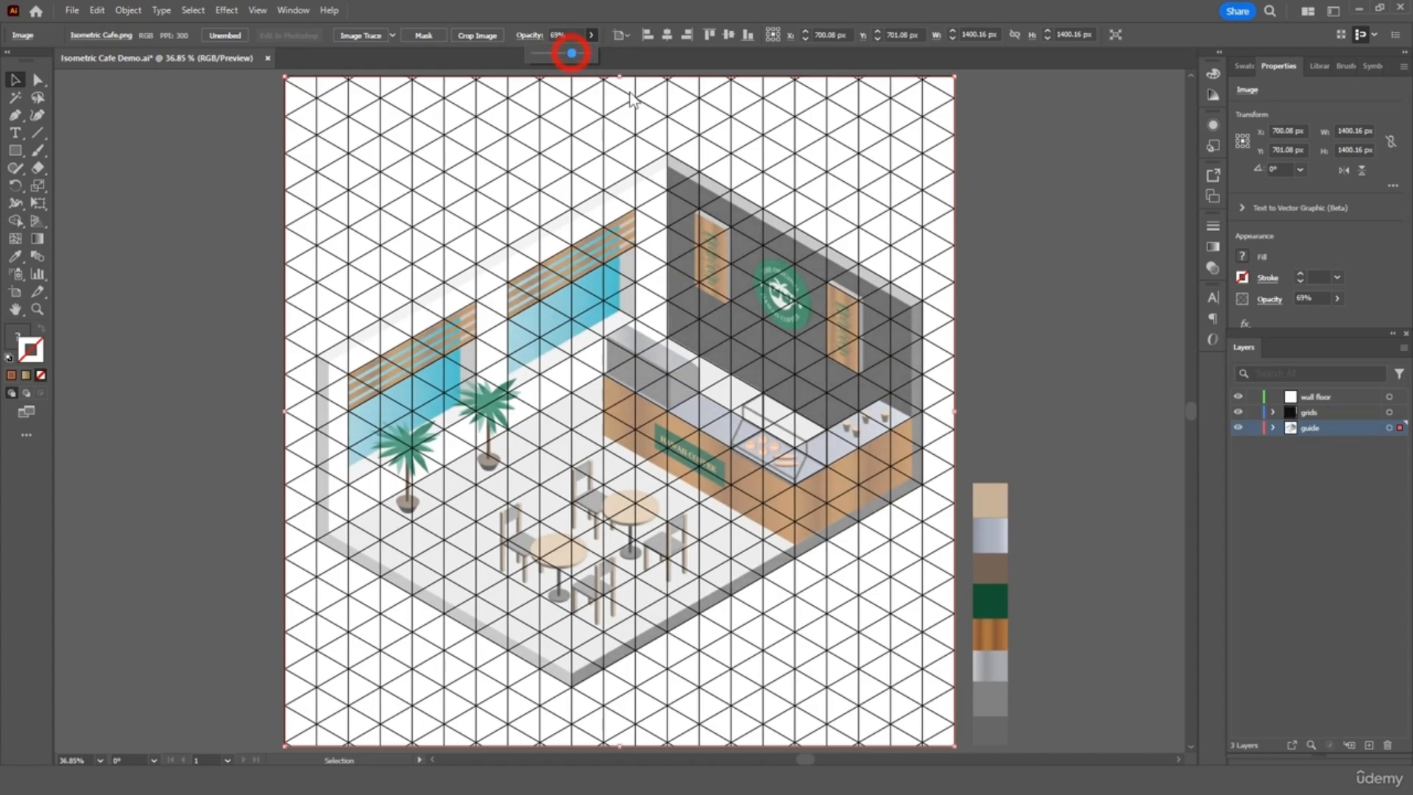
{"action": "left_click", "coordinate": [997, 251]}
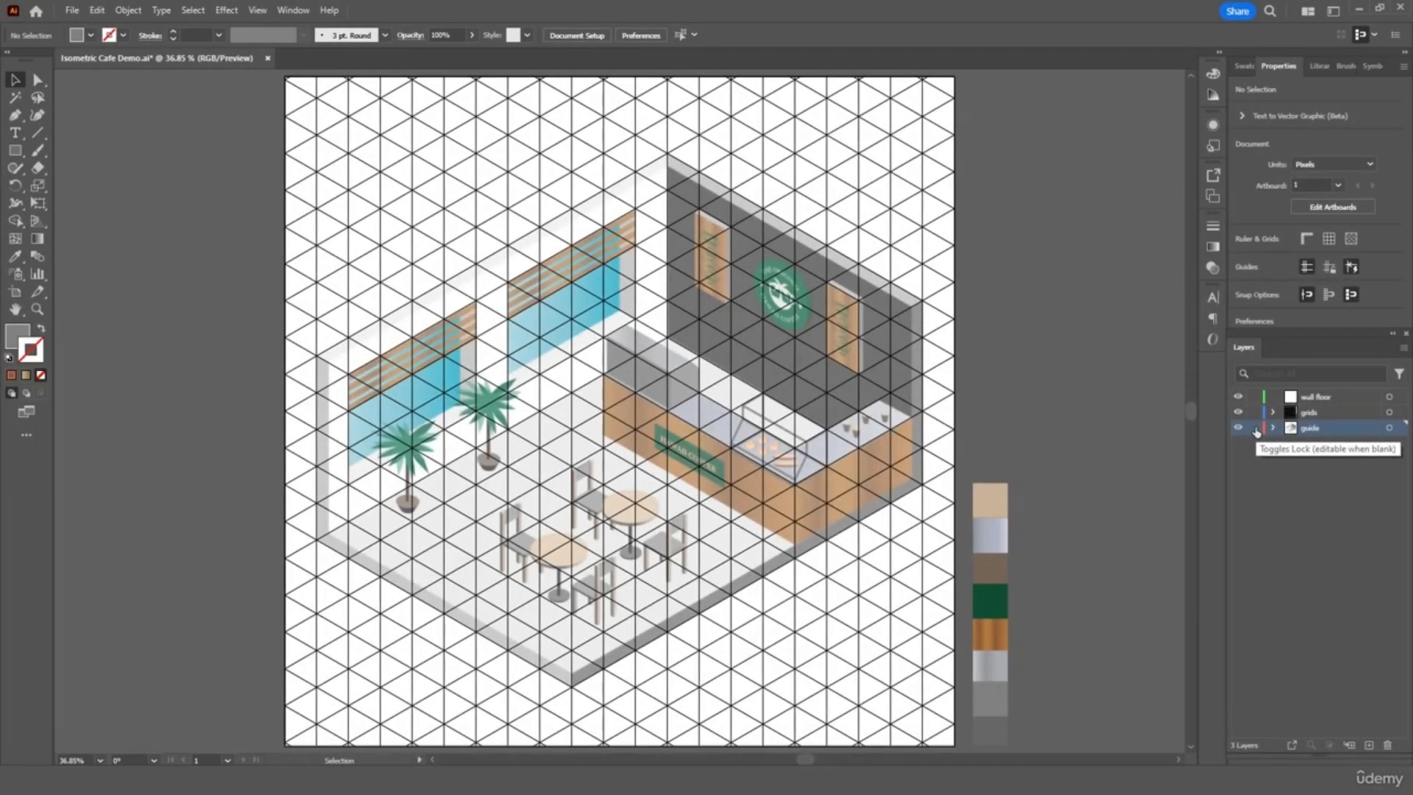
{"action": "left_click", "coordinate": [1253, 427]}
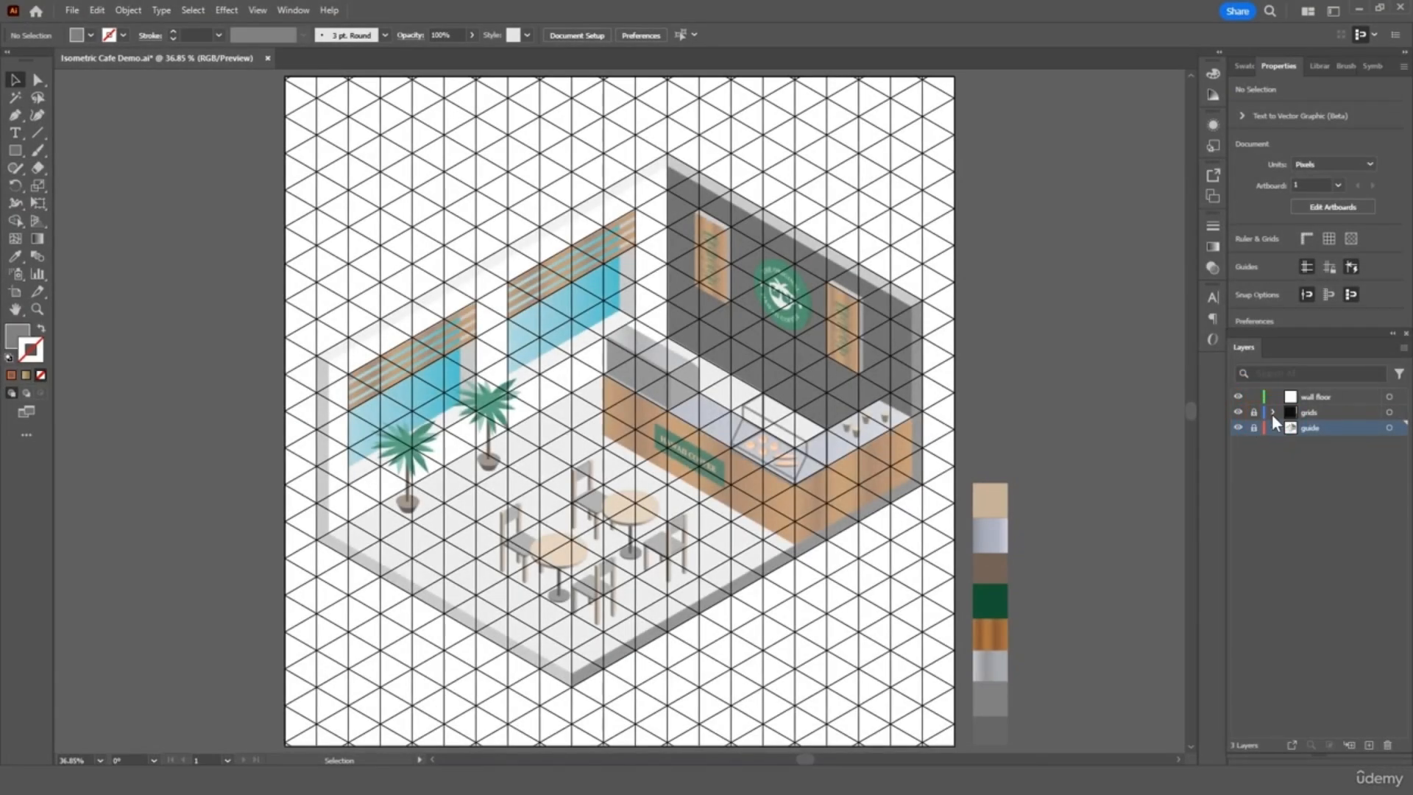
- Make the wall floor layer active and set the drawing colours to an orange stroke with no fill
{"action": "left_click", "coordinate": [1323, 397]}
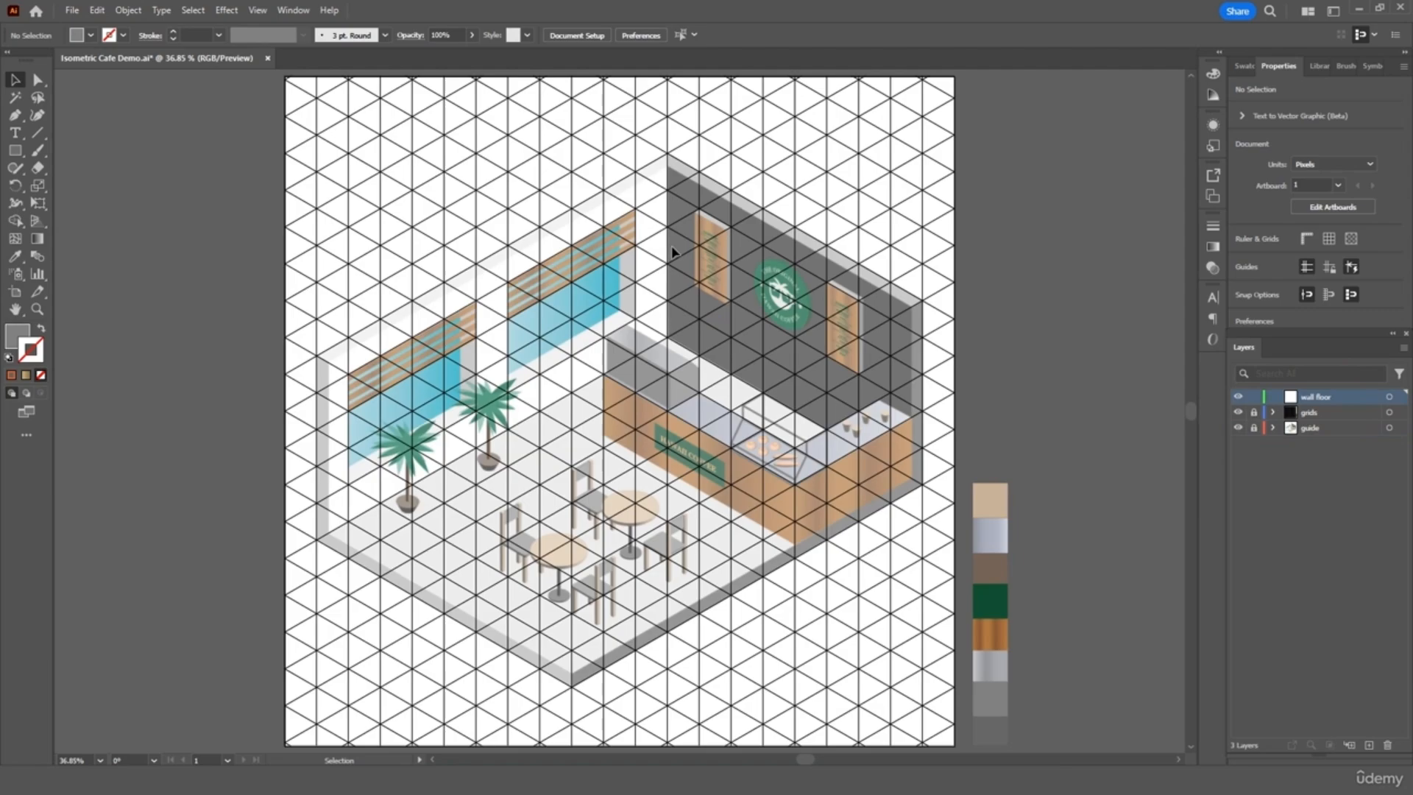
{"action": "left_click", "coordinate": [123, 34]}
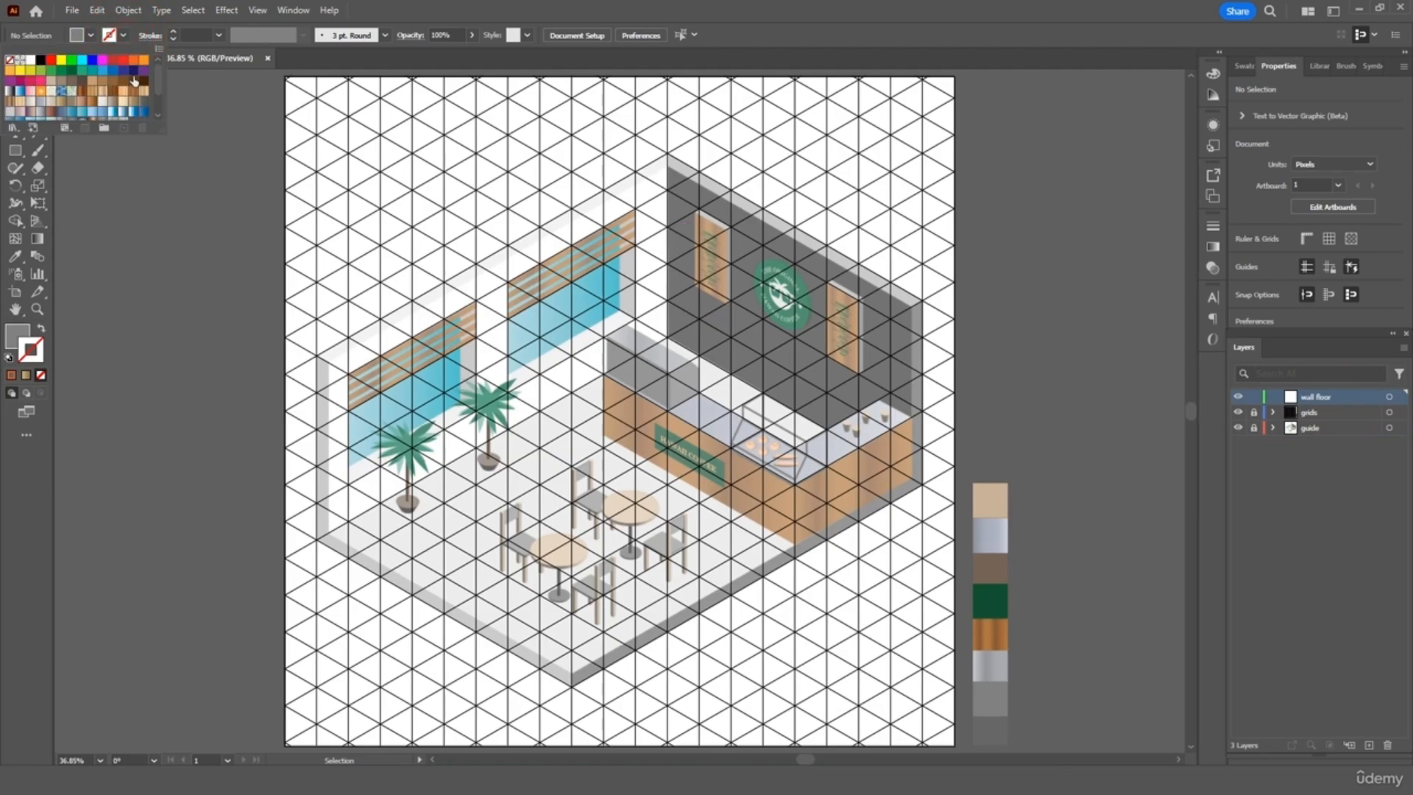
{"action": "left_click", "coordinate": [133, 60]}
{"action": "left_click", "coordinate": [93, 34]}
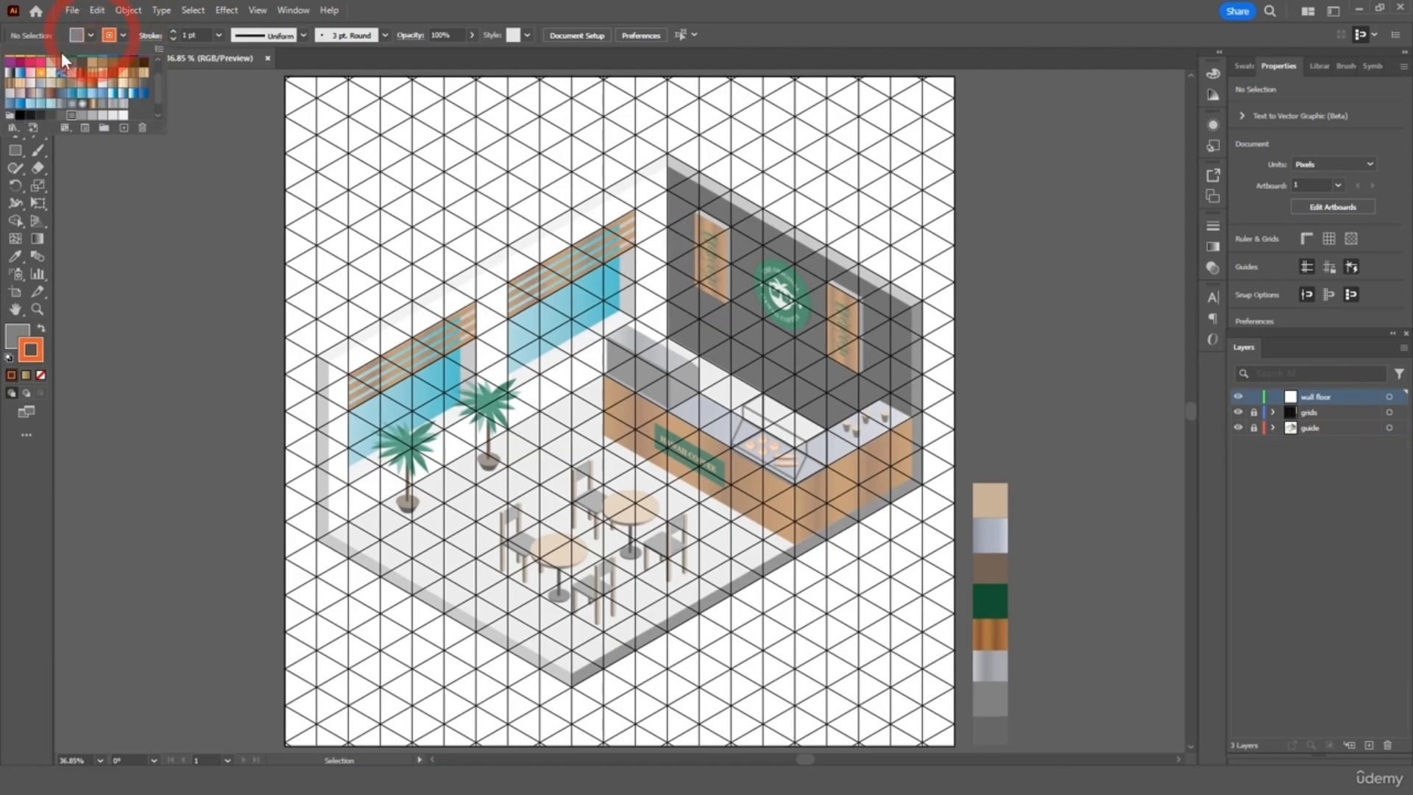
{"action": "scroll", "coordinate": [116, 101], "scroll_direction": "up", "scroll_amount": 2}
{"action": "left_click", "coordinate": [10, 65]}
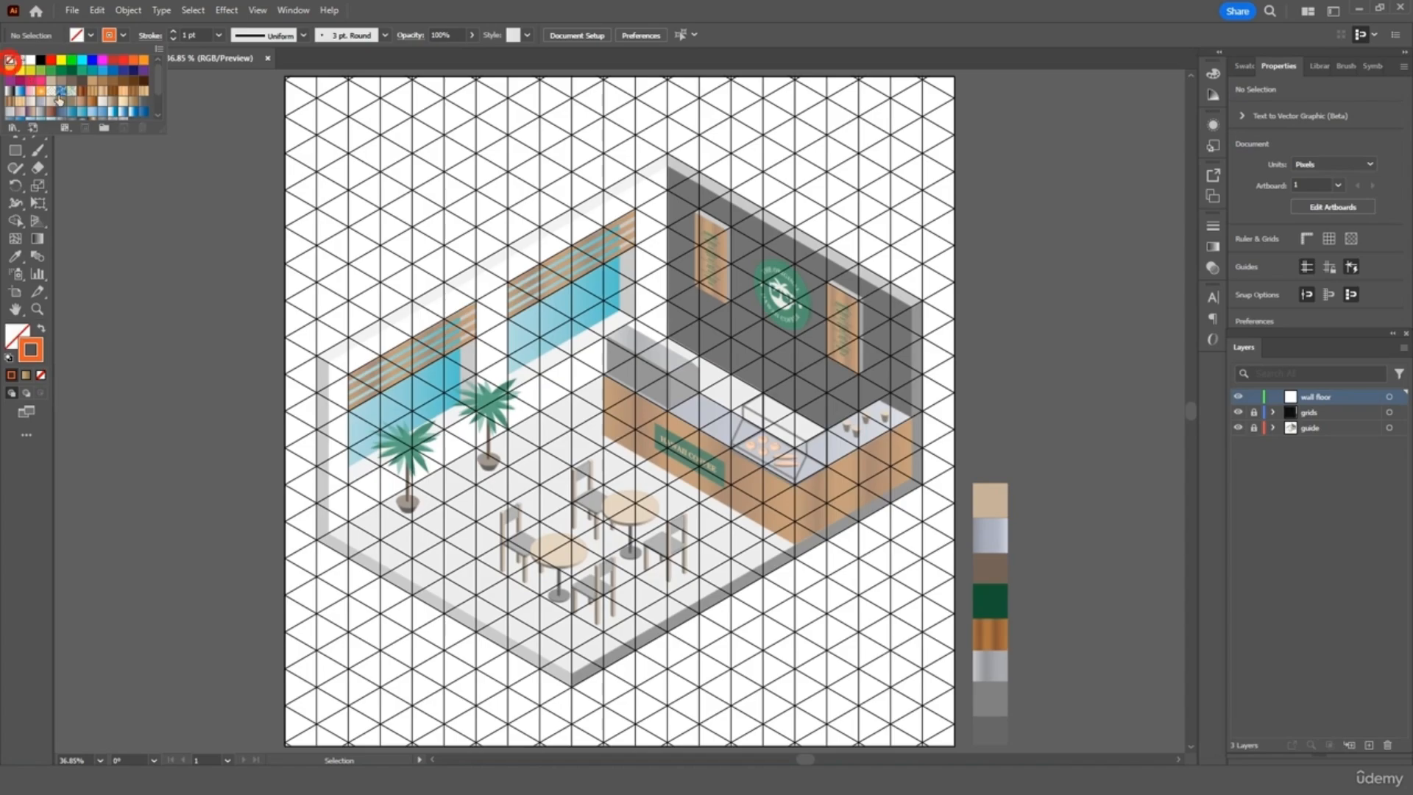
{"action": "left_click", "coordinate": [143, 166]}
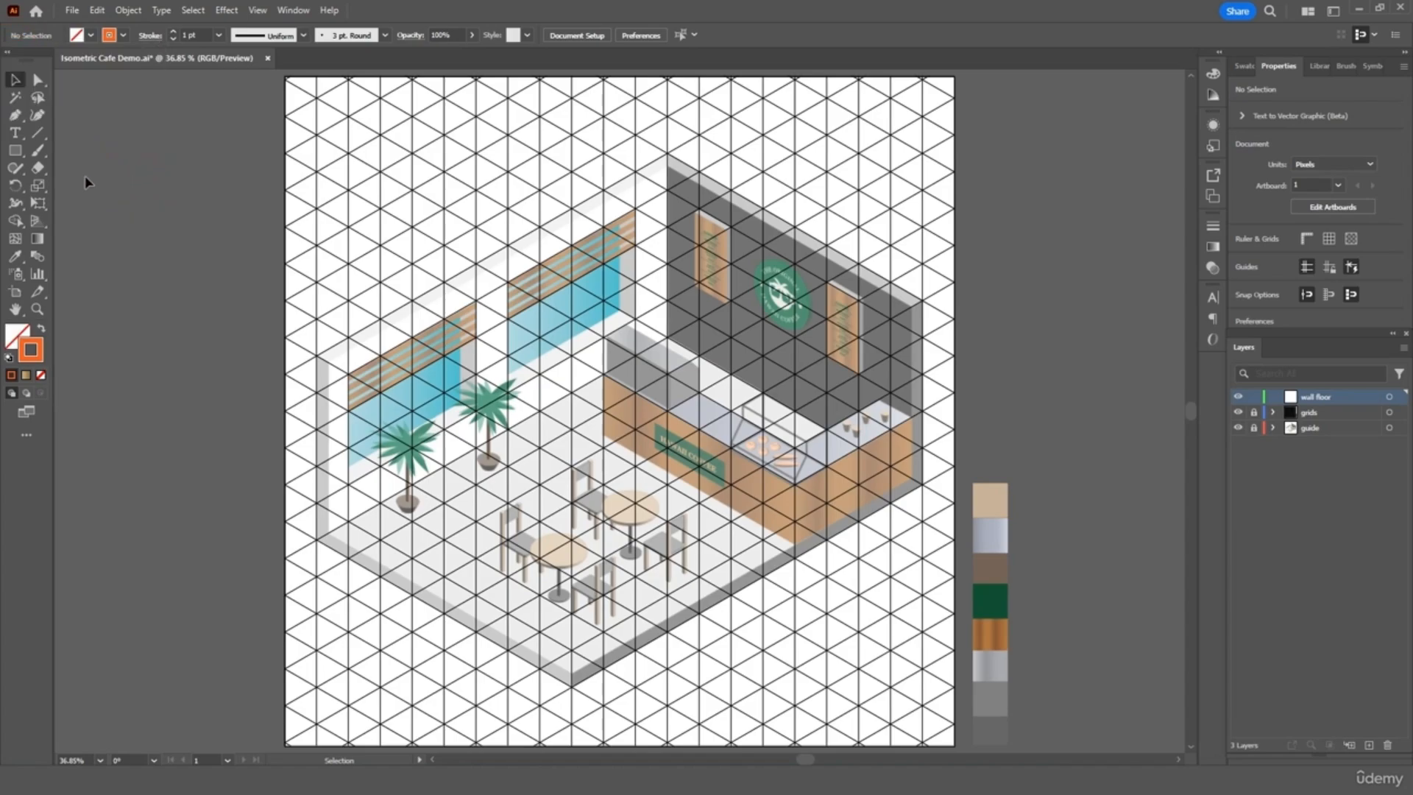
- Trace the thin top face of the window wall as a closed Pen path snapped to the isometric grid
{"action": "left_click", "coordinate": [15, 116]}
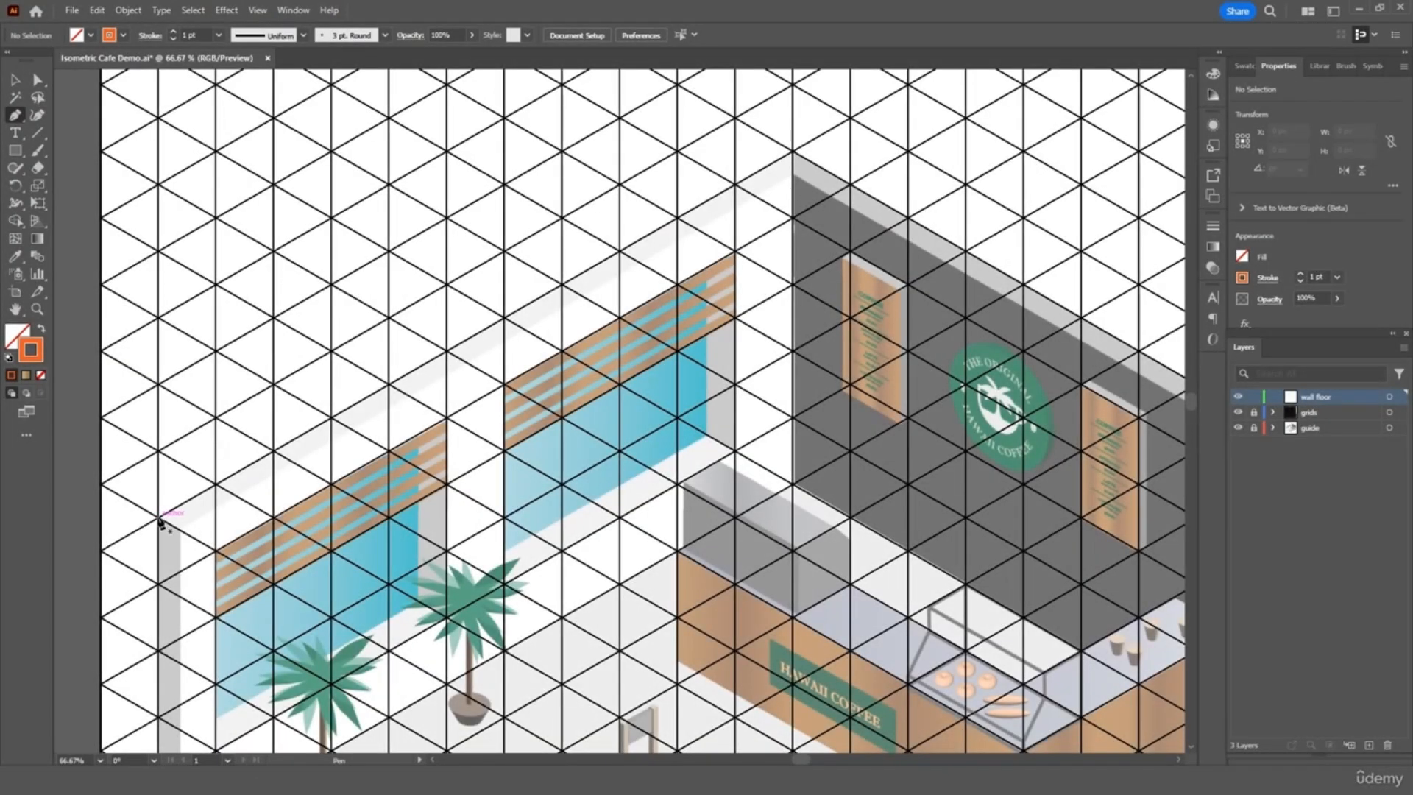
{"action": "left_click", "coordinate": [159, 518]}
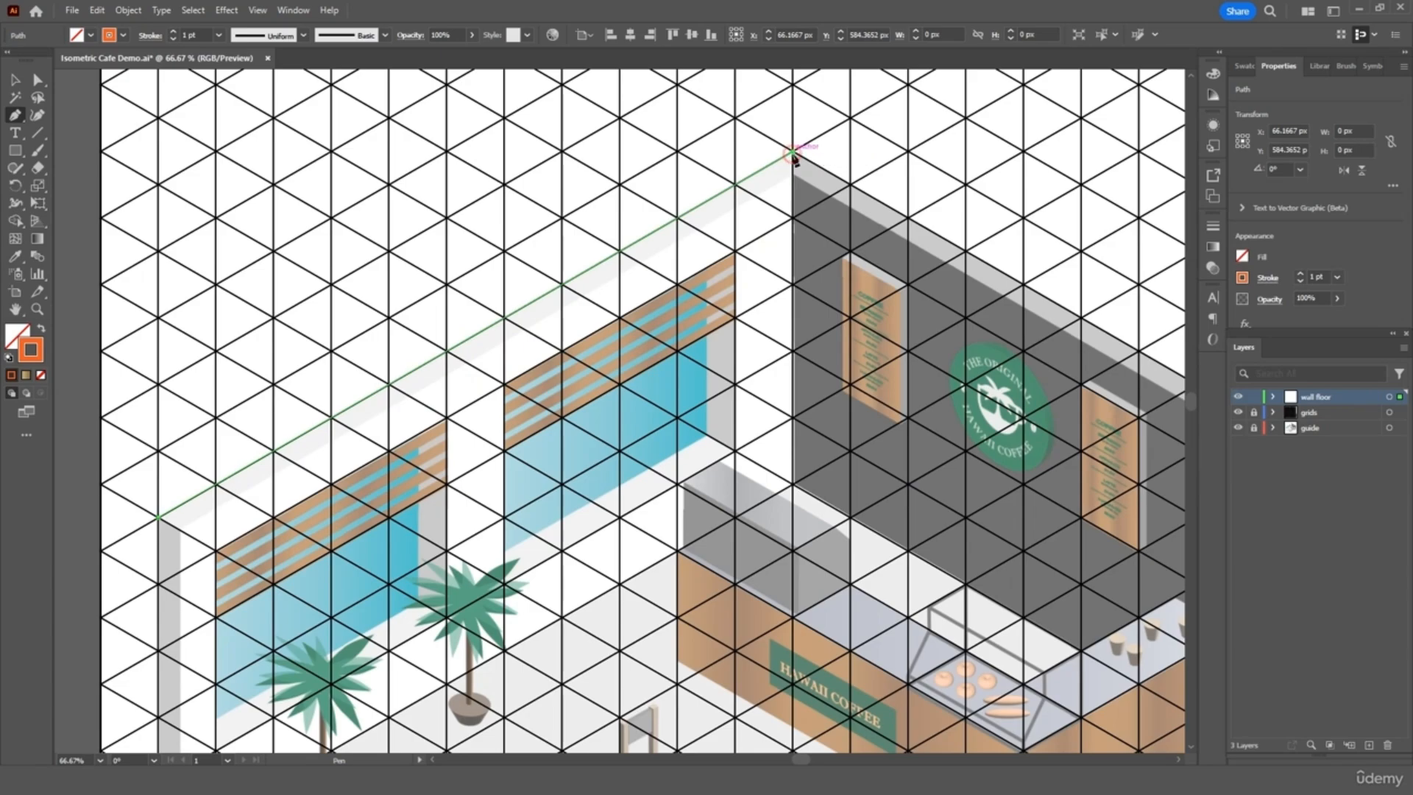
{"action": "left_click", "coordinate": [792, 153]}
{"action": "key", "text": "shift"}
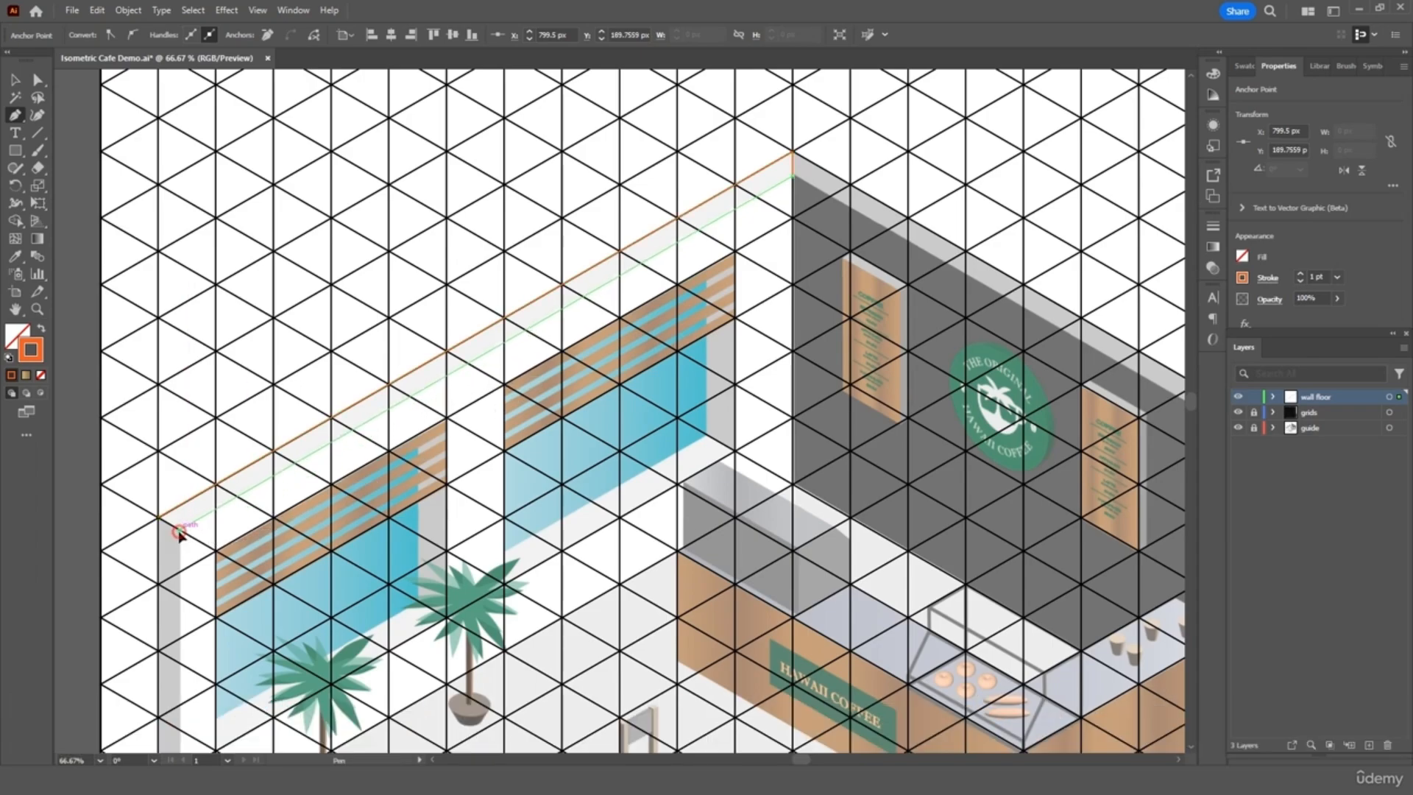
{"action": "left_click", "coordinate": [159, 519]}
{"action": "left_click", "coordinate": [159, 518]}
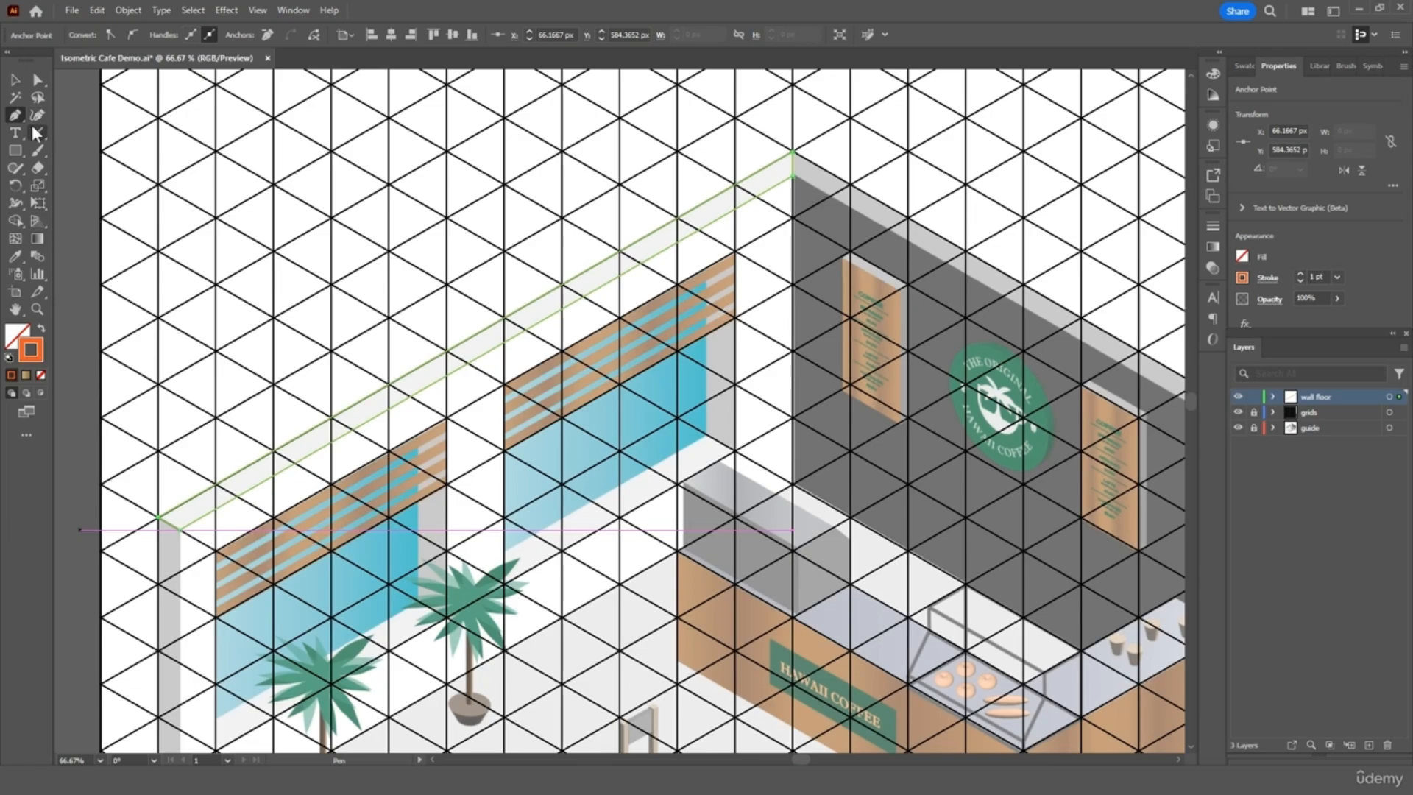
{"action": "left_click", "coordinate": [15, 81]}
{"action": "left_click", "coordinate": [70, 109]}
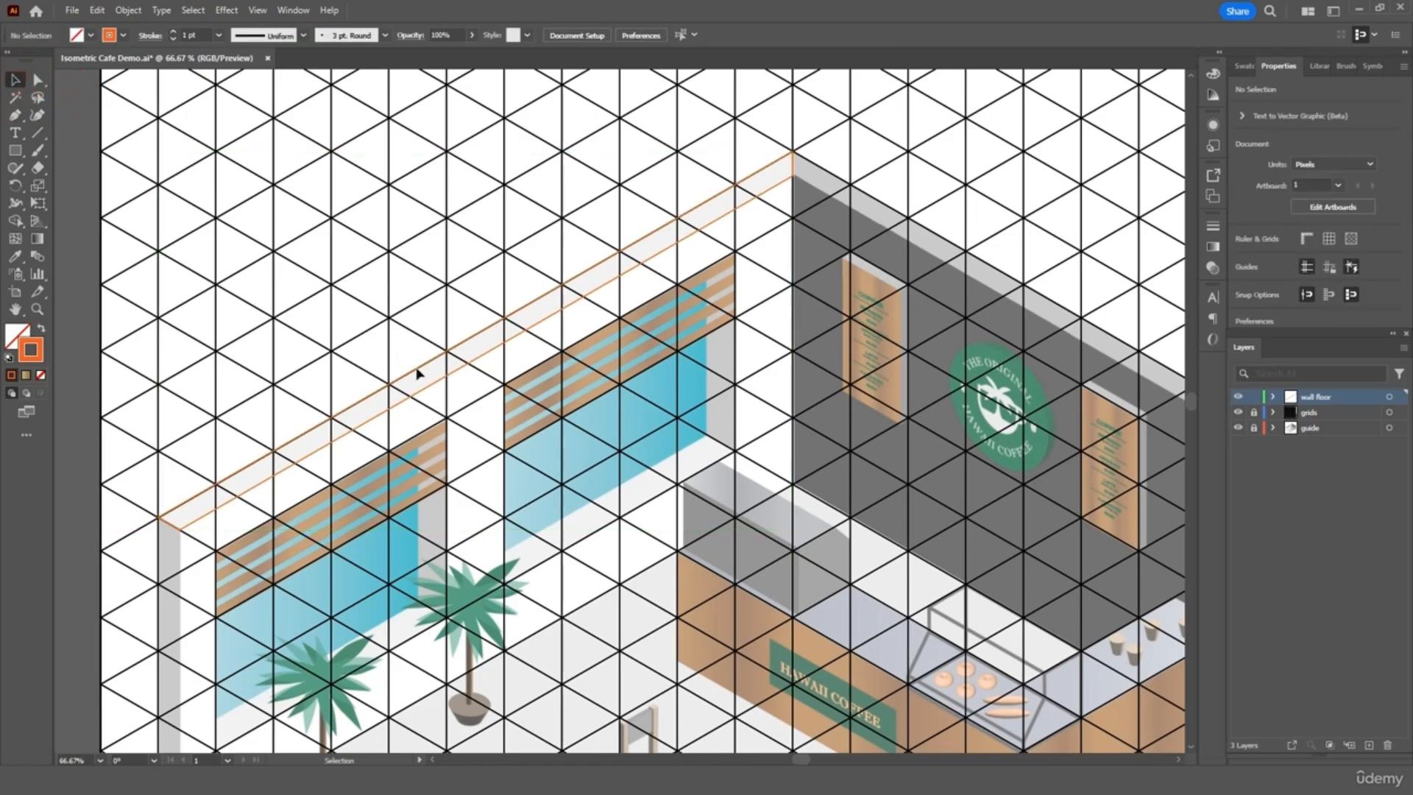
- Set the stroke weight of the traced wall-top outline to 3 pt
{"action": "scroll", "coordinate": [496, 416], "scroll_direction": "down", "scroll_amount": 1}
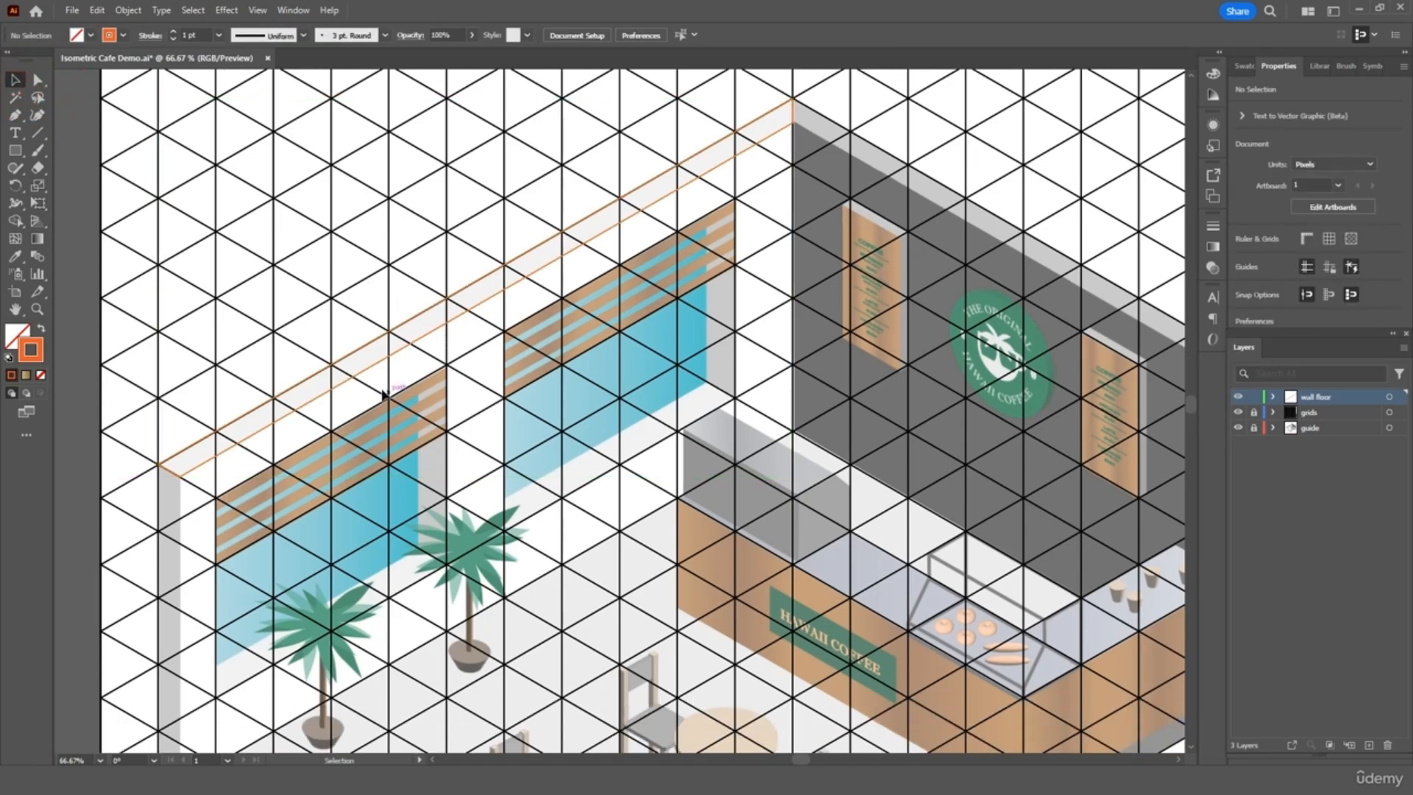
{"action": "left_click", "coordinate": [281, 418]}
{"action": "left_click", "coordinate": [217, 36]}
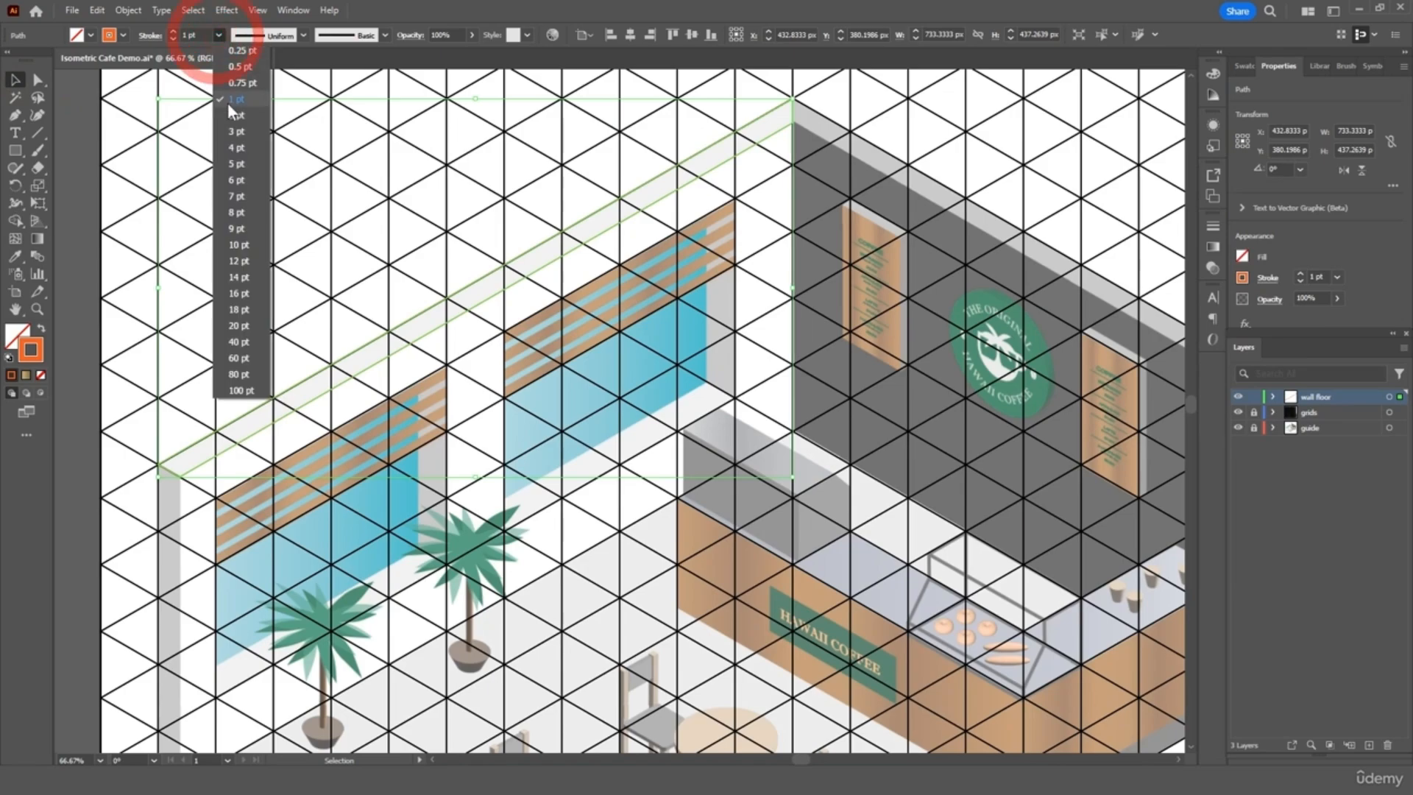
{"action": "left_click", "coordinate": [244, 131]}
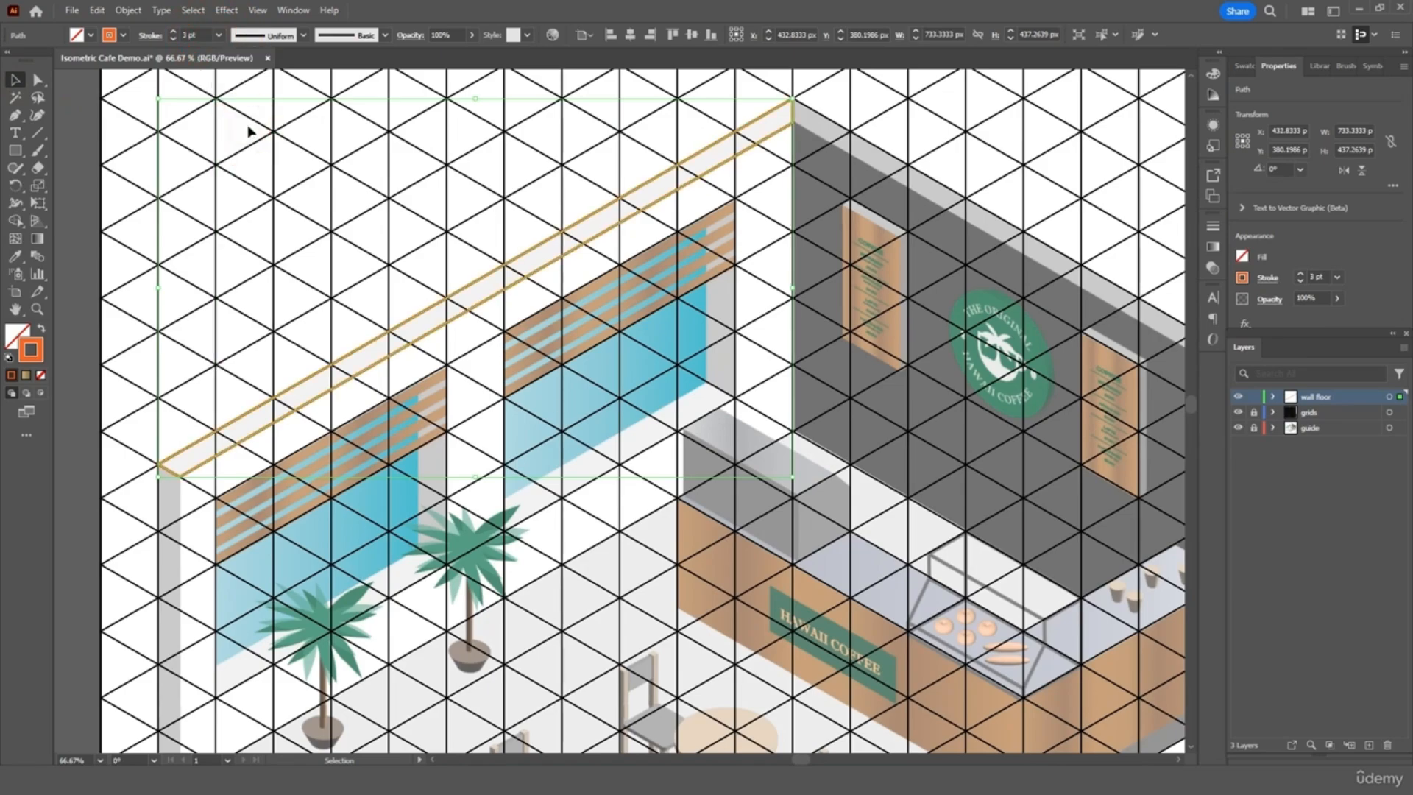
{"action": "left_click", "coordinate": [77, 107]}
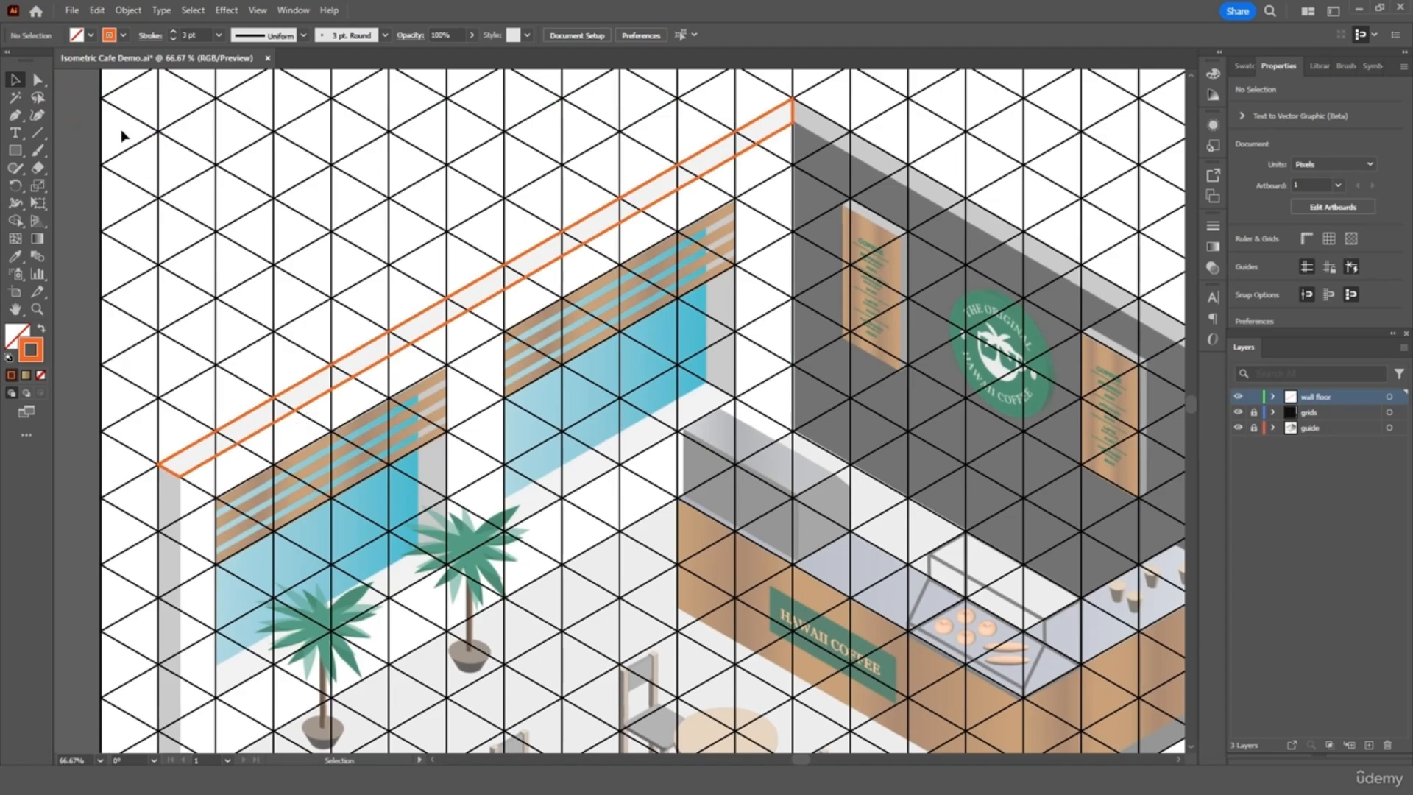
- Trace the narrow vertical end face of the window wall, from its top corner to the floor, as a closed Pen path
{"action": "left_click", "coordinate": [15, 115]}
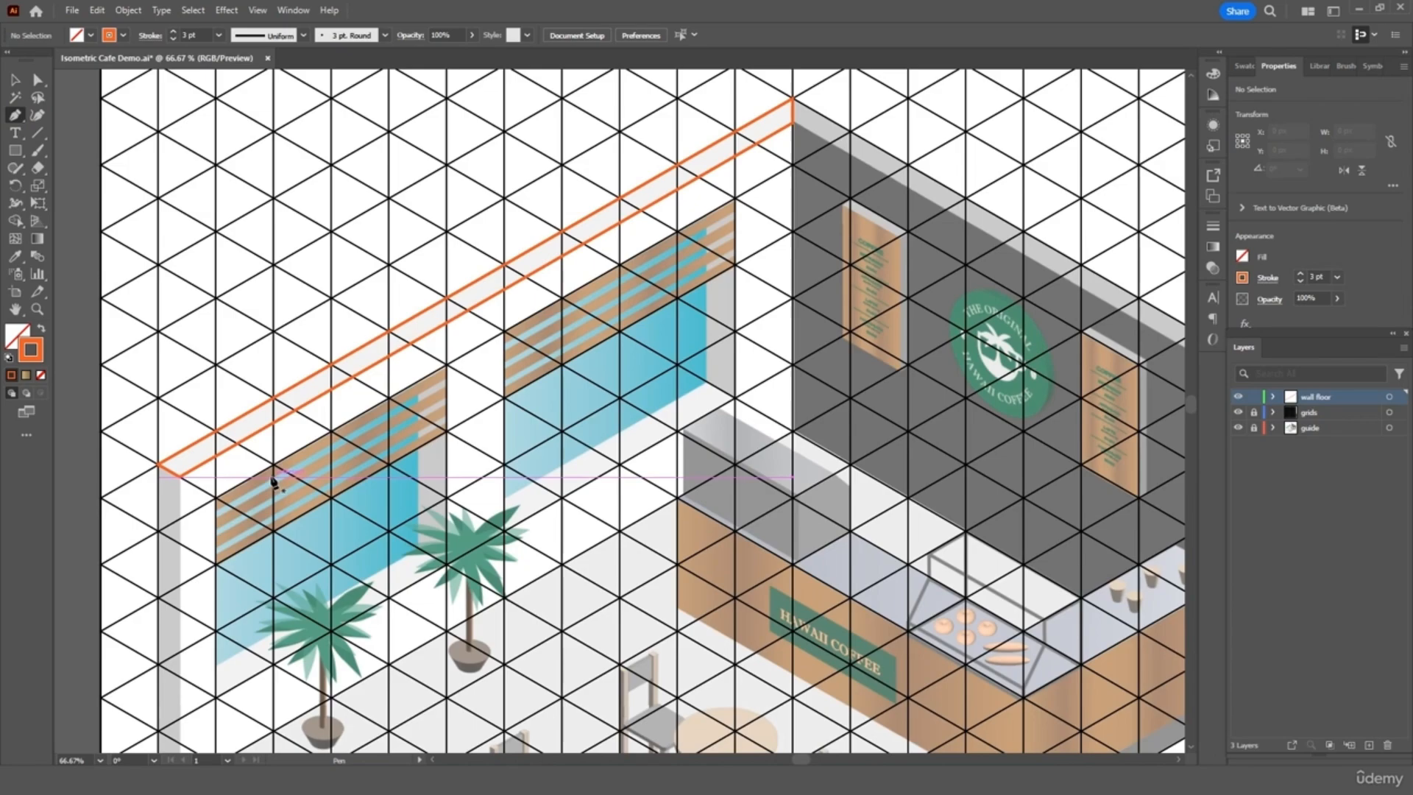
{"action": "scroll", "coordinate": [273, 482], "scroll_direction": "down", "scroll_amount": 5}
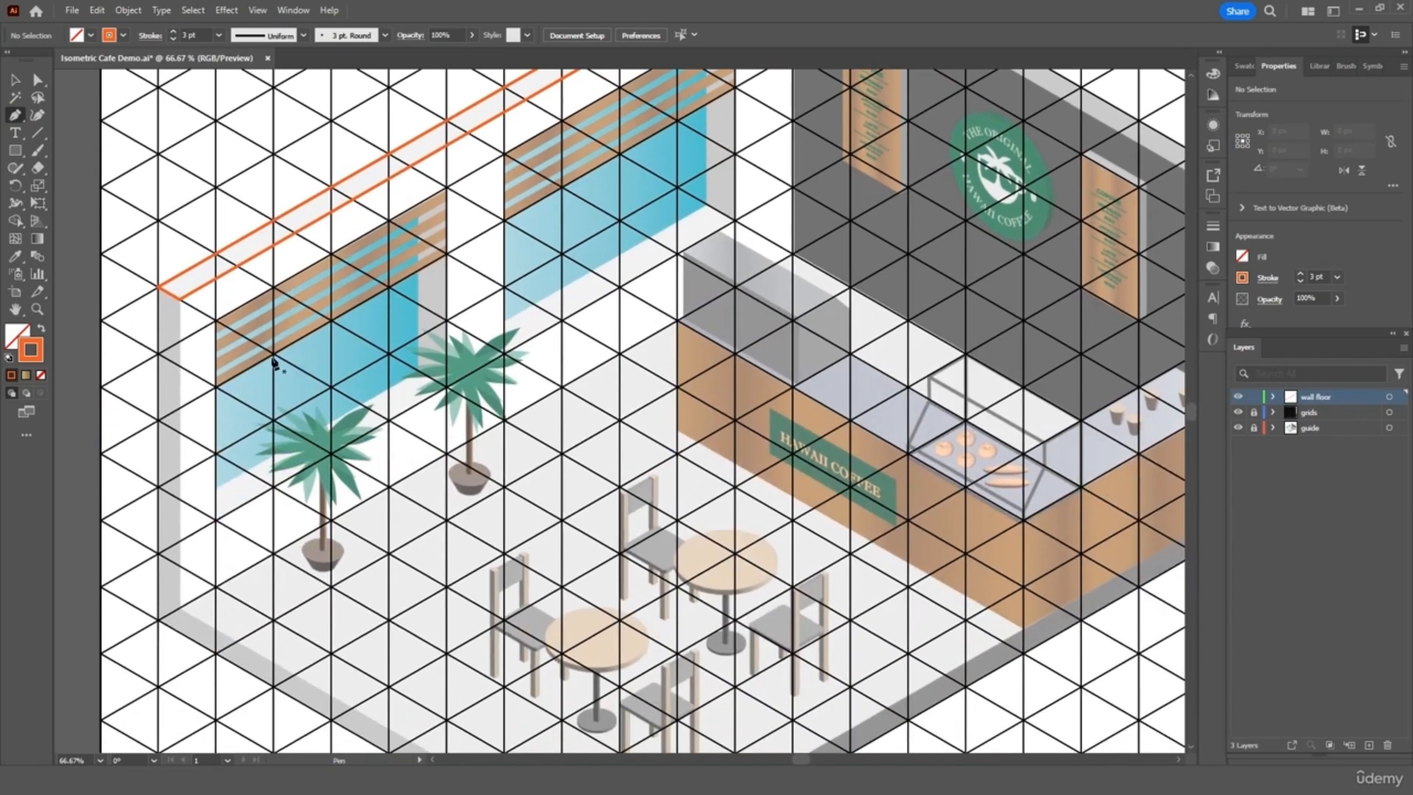
{"action": "left_click", "coordinate": [159, 288]}
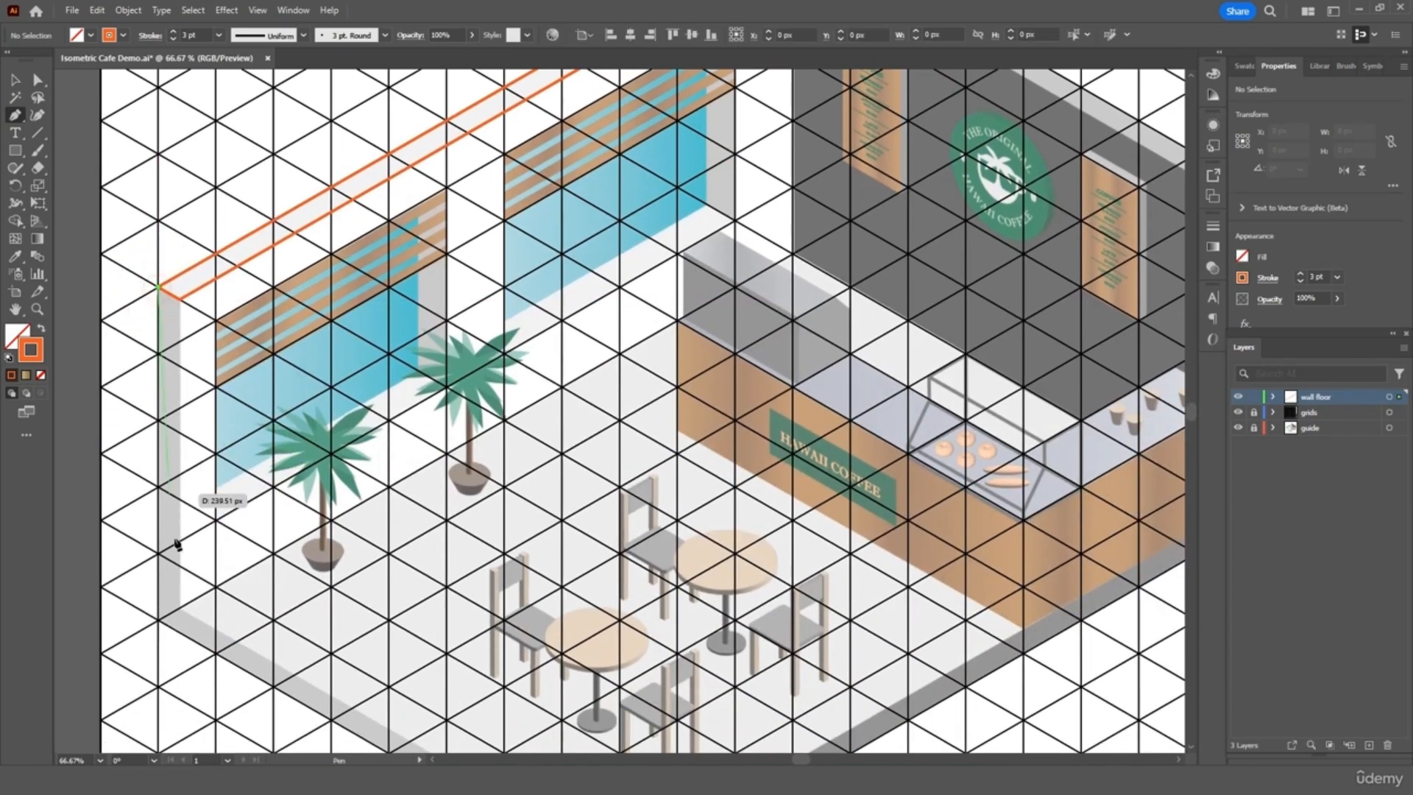
{"action": "left_click", "coordinate": [160, 622]}
{"action": "left_click", "coordinate": [180, 608]}
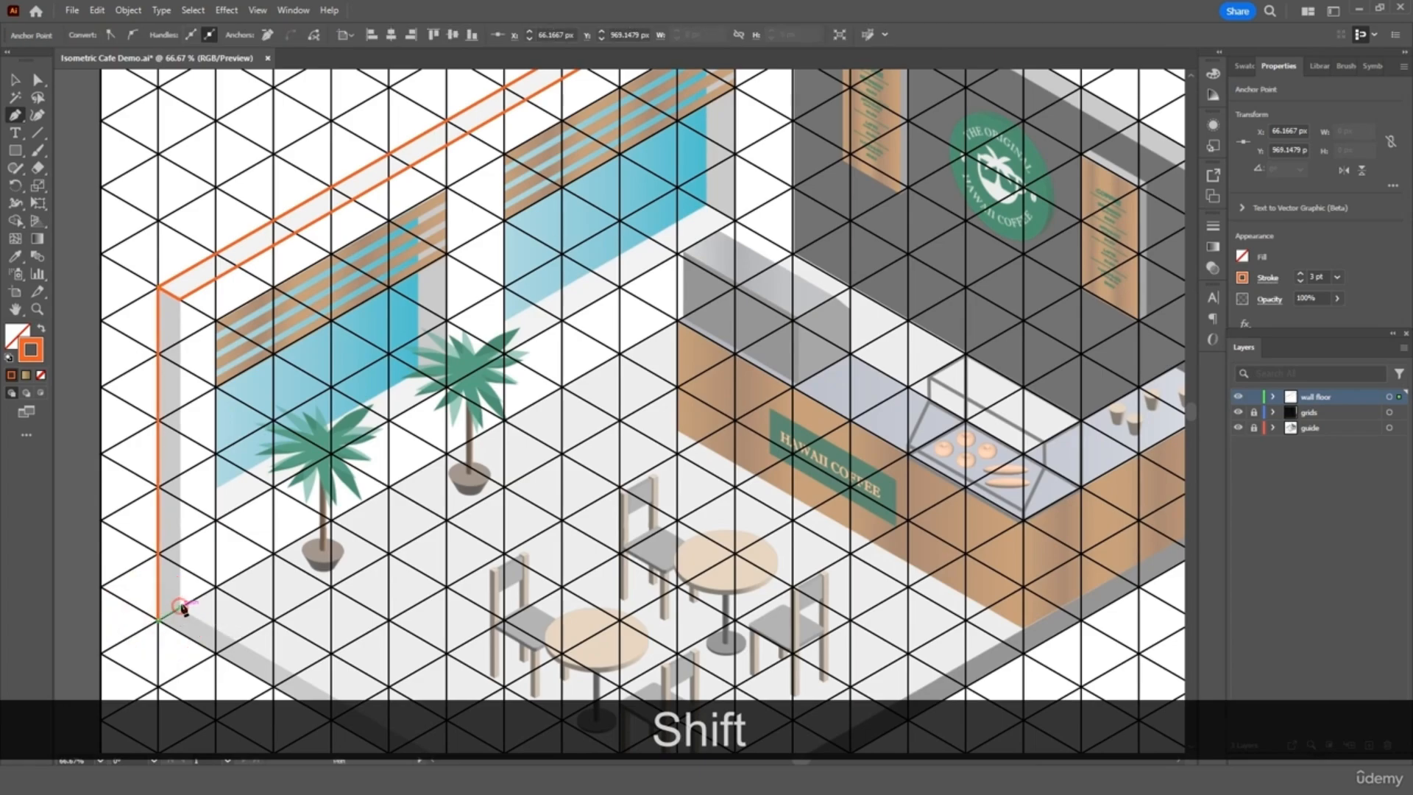
{"action": "left_click", "coordinate": [180, 299]}
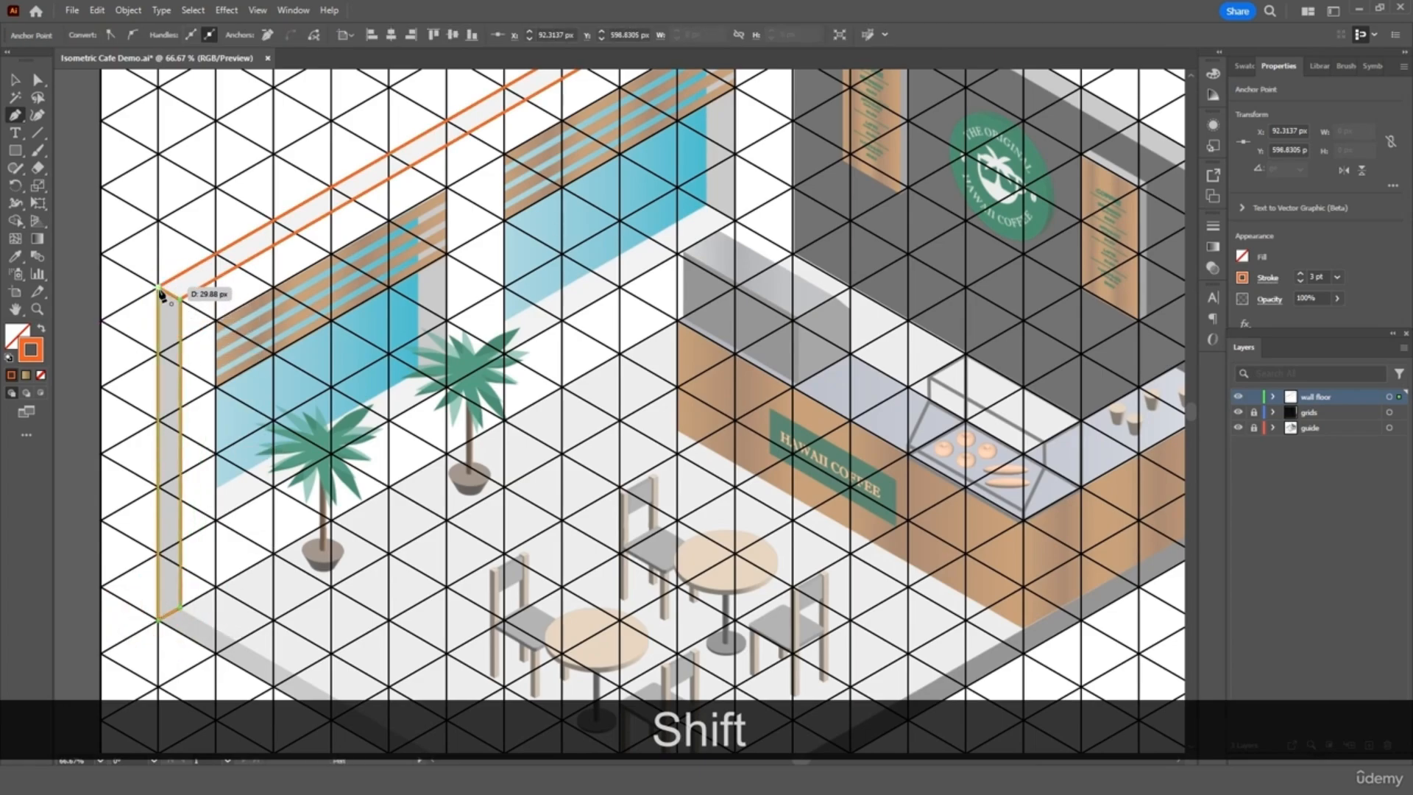
{"action": "left_click", "coordinate": [158, 288]}
{"action": "scroll", "coordinate": [237, 581], "scroll_direction": "down", "scroll_amount": 4}
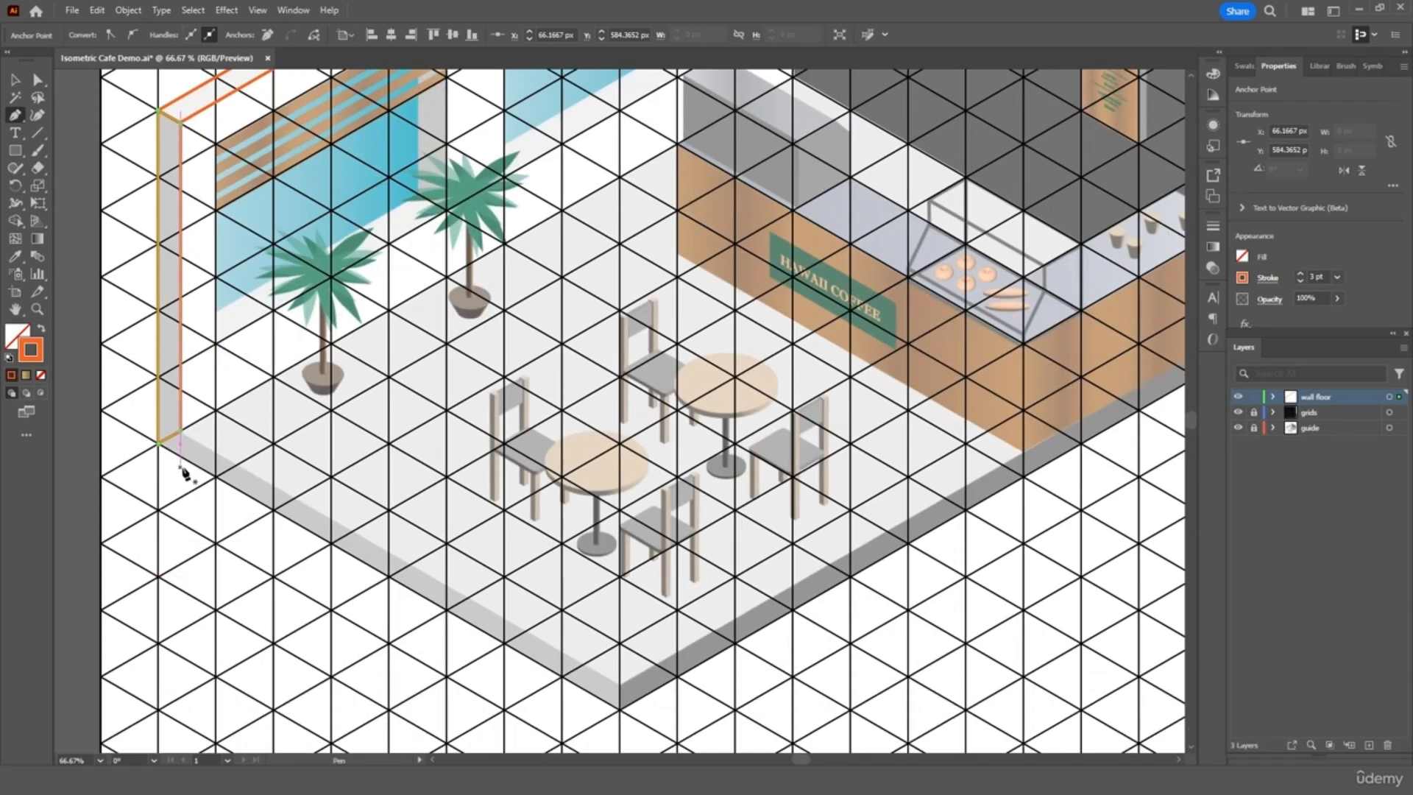
{"action": "key", "text": "Escape"}
{"action": "left_click", "coordinate": [14, 81]}
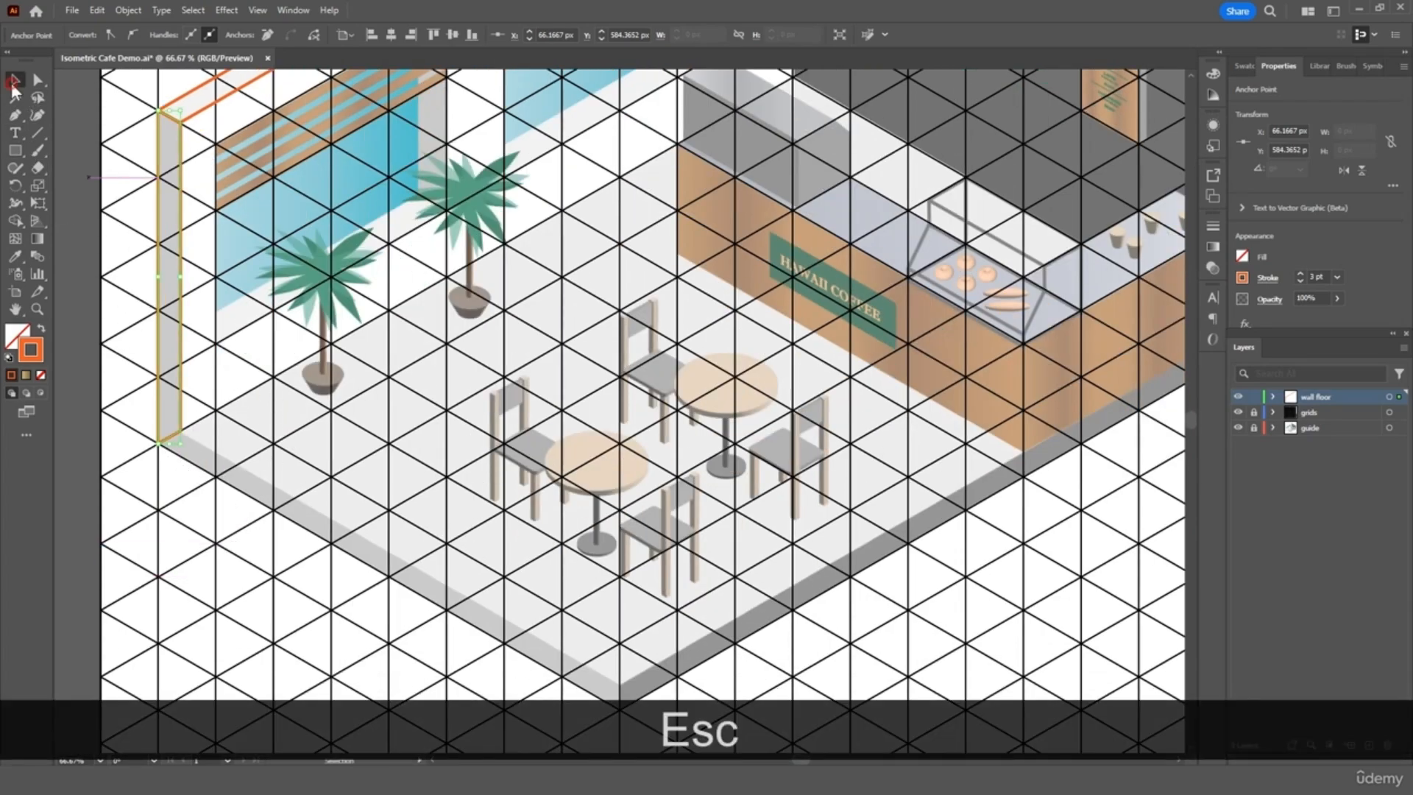
{"action": "left_click", "coordinate": [81, 134]}
{"action": "scroll", "coordinate": [188, 300], "scroll_direction": "up", "scroll_amount": 3}
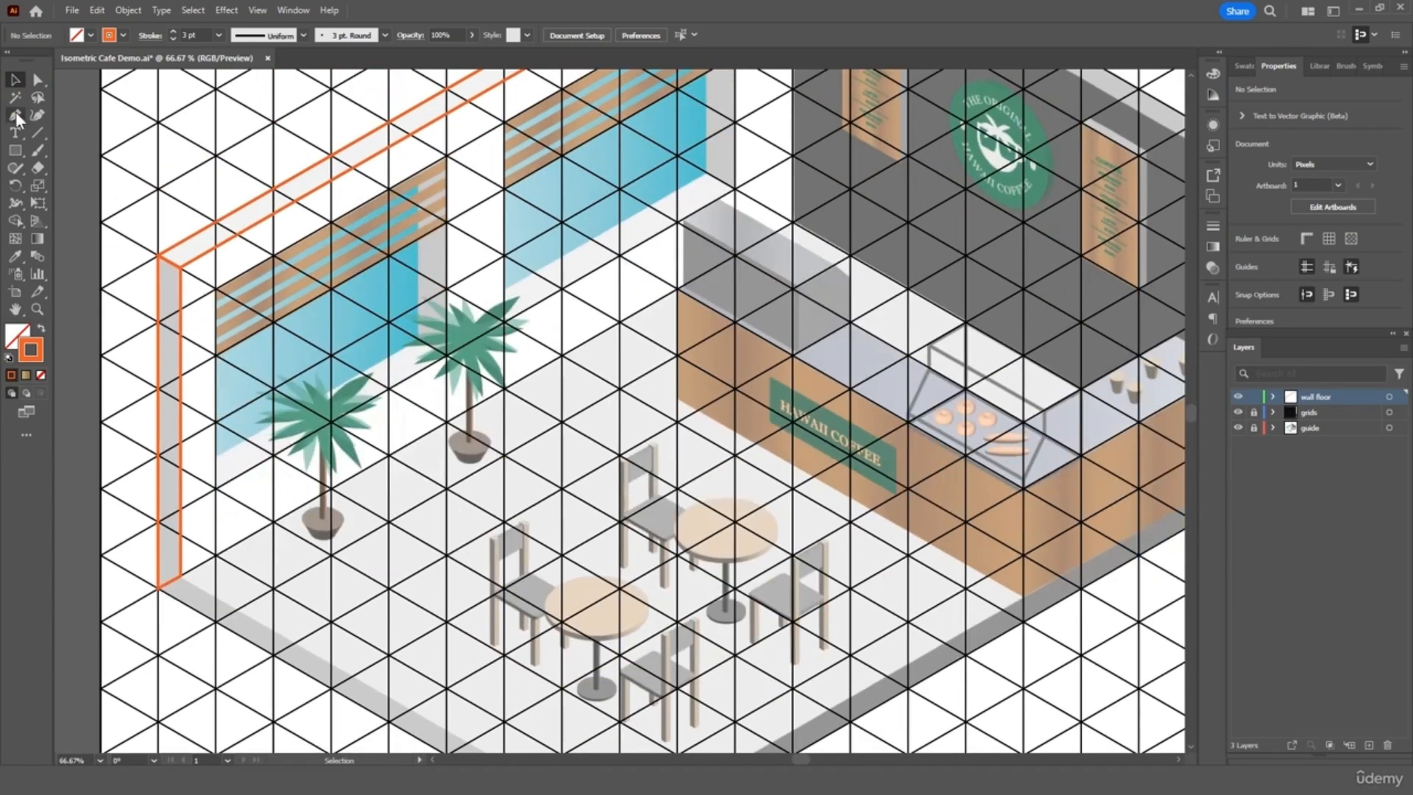
- Trace the light grey front edge of the floor, from the window wall's end to the front corner, as a closed Pen path
{"action": "left_click", "coordinate": [16, 114]}
{"action": "scroll", "coordinate": [294, 522], "scroll_direction": "down", "scroll_amount": 2}
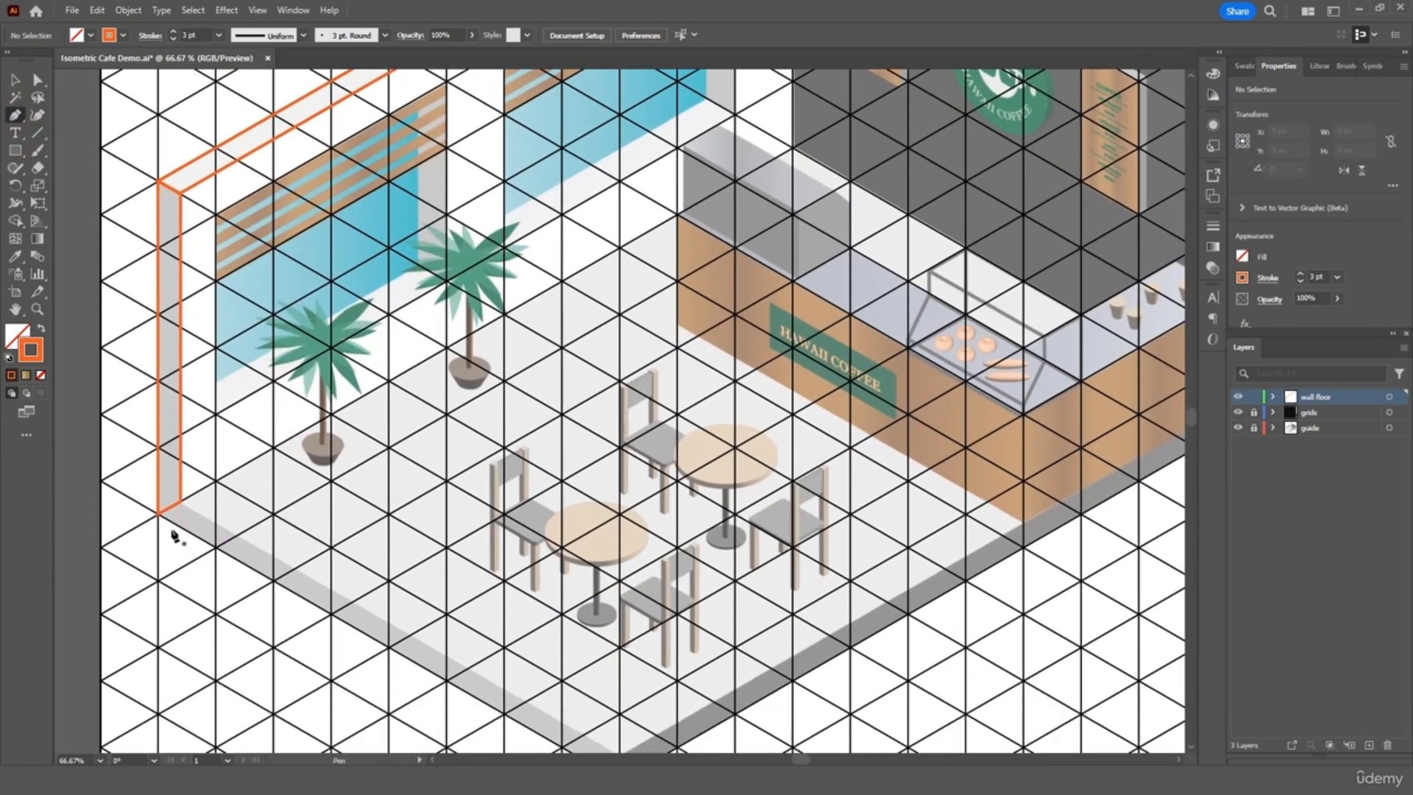
{"action": "left_click", "coordinate": [158, 515]}
{"action": "scroll", "coordinate": [562, 656], "scroll_direction": "down", "scroll_amount": 2}
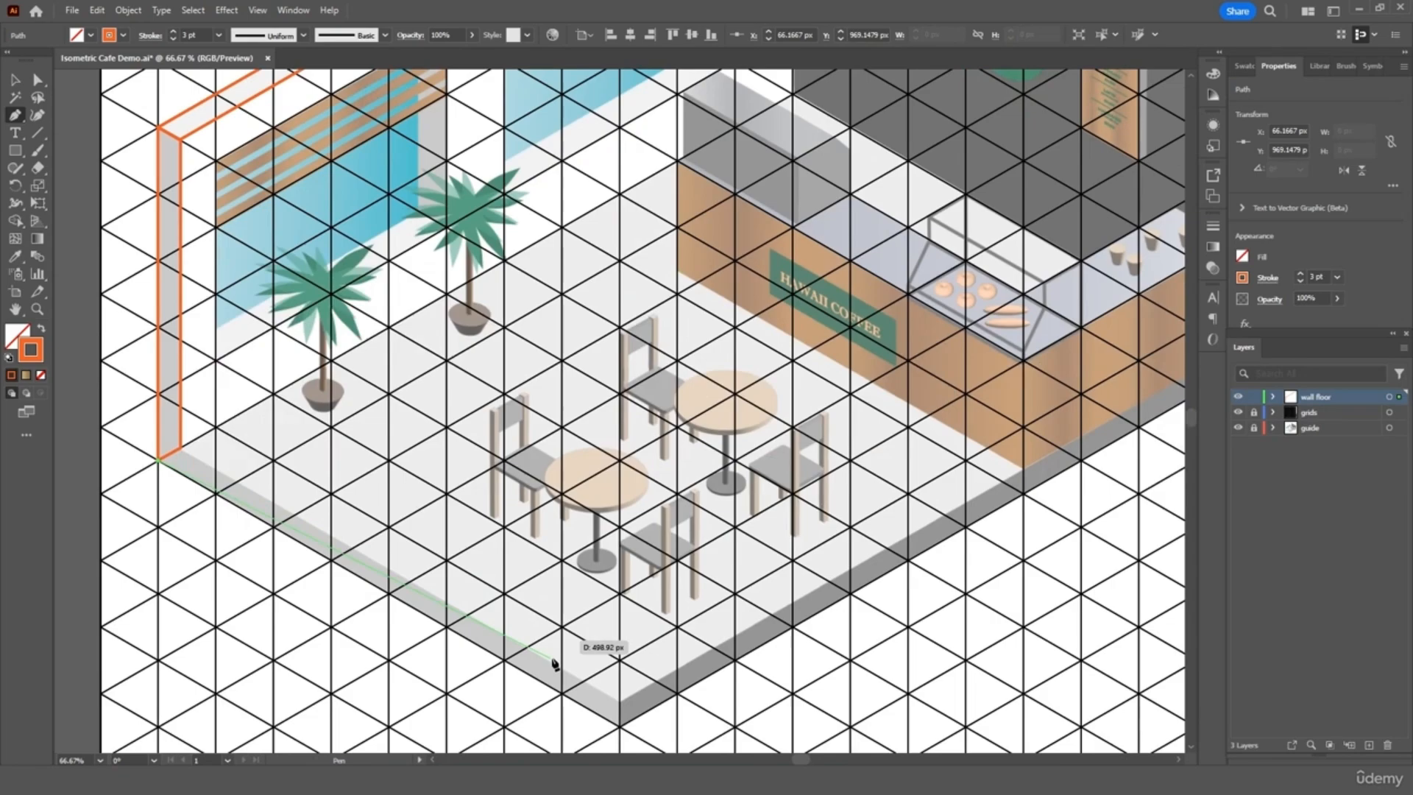
{"action": "left_click", "coordinate": [619, 691]}
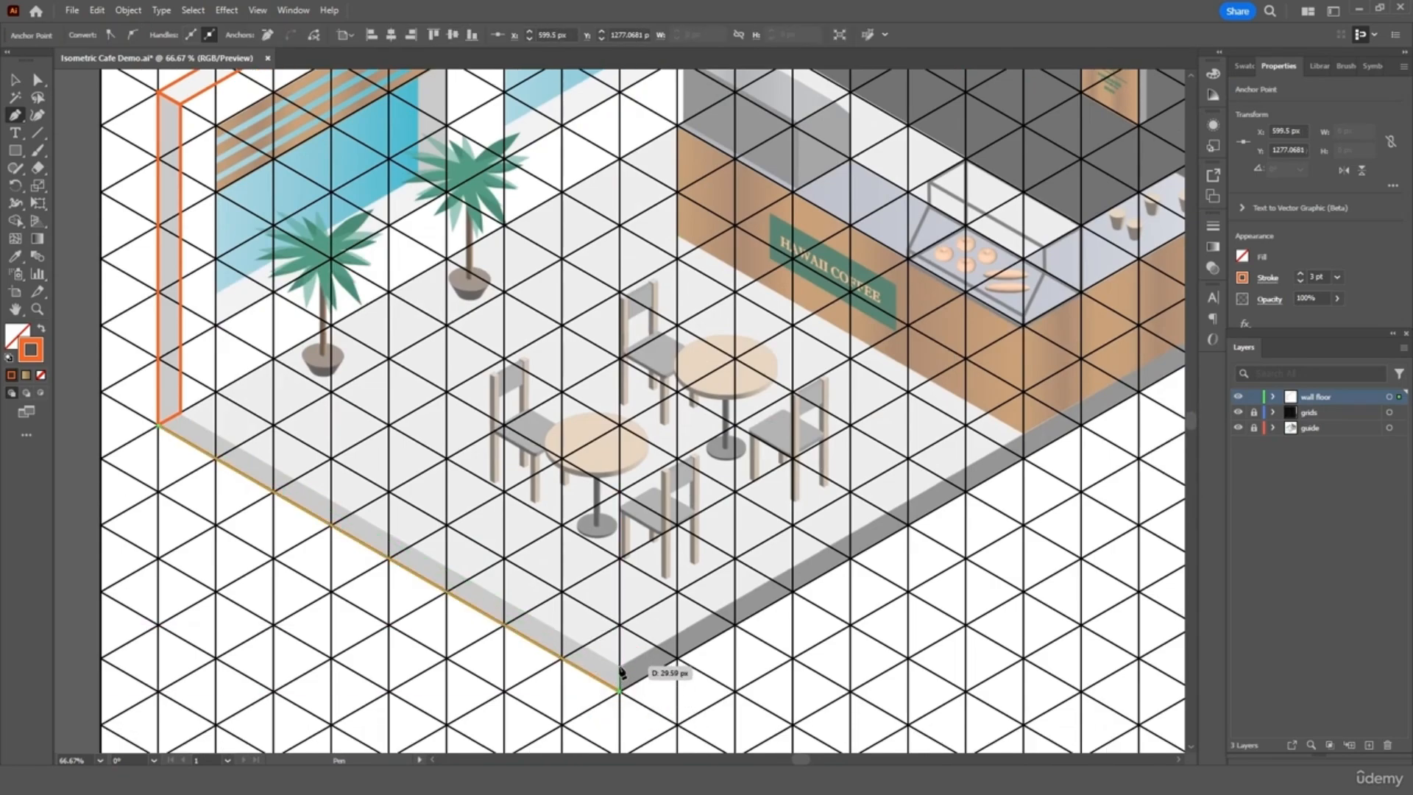
{"action": "key", "text": "shift"}
{"action": "left_click", "coordinate": [620, 665], "text": "shift"}
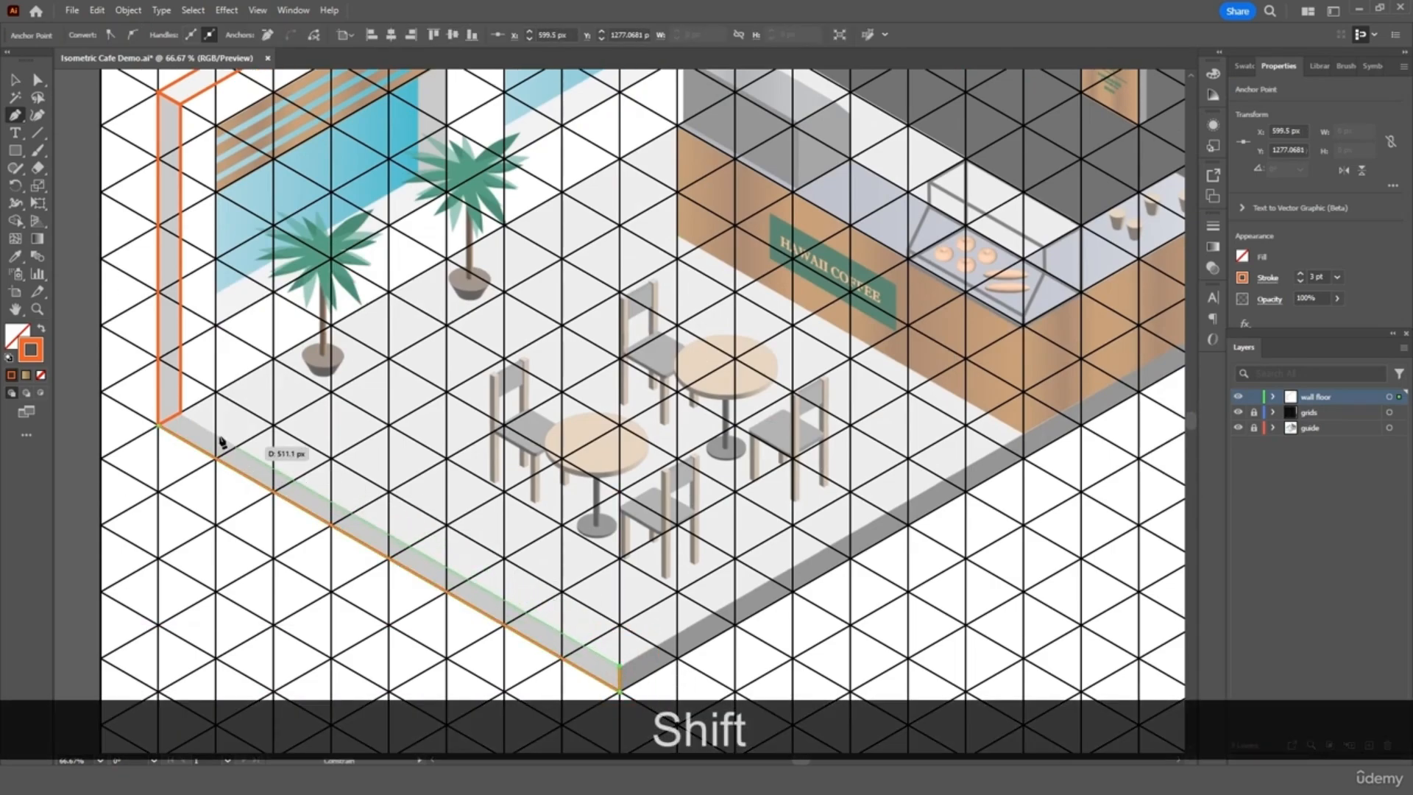
{"action": "left_click", "coordinate": [180, 412]}
{"action": "left_click", "coordinate": [159, 425]}
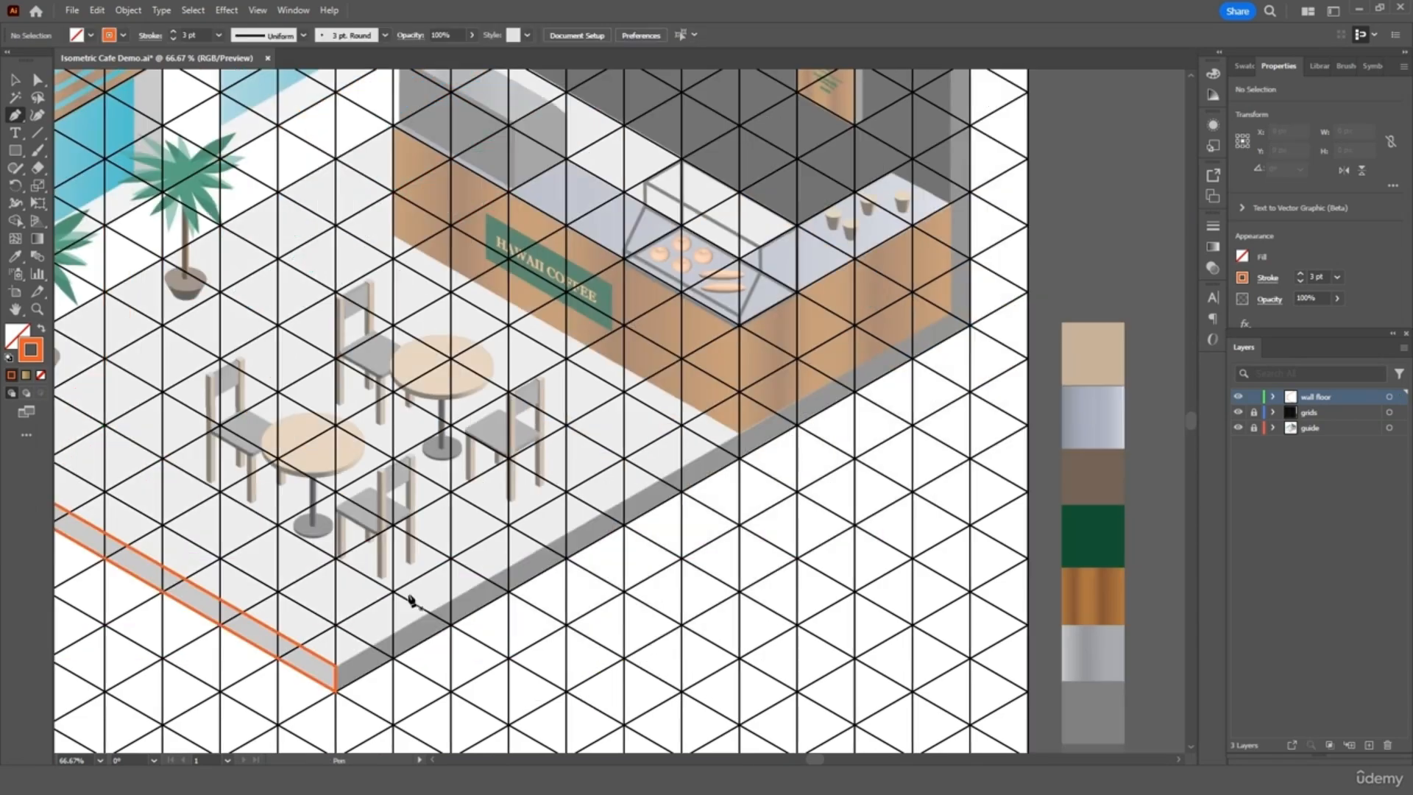
- Trace the dark L-shaped face joining the counter-side floor edge and the grey wall's vertical end as one closed Pen path, and deselect it
{"action": "left_click", "coordinate": [334, 668]}
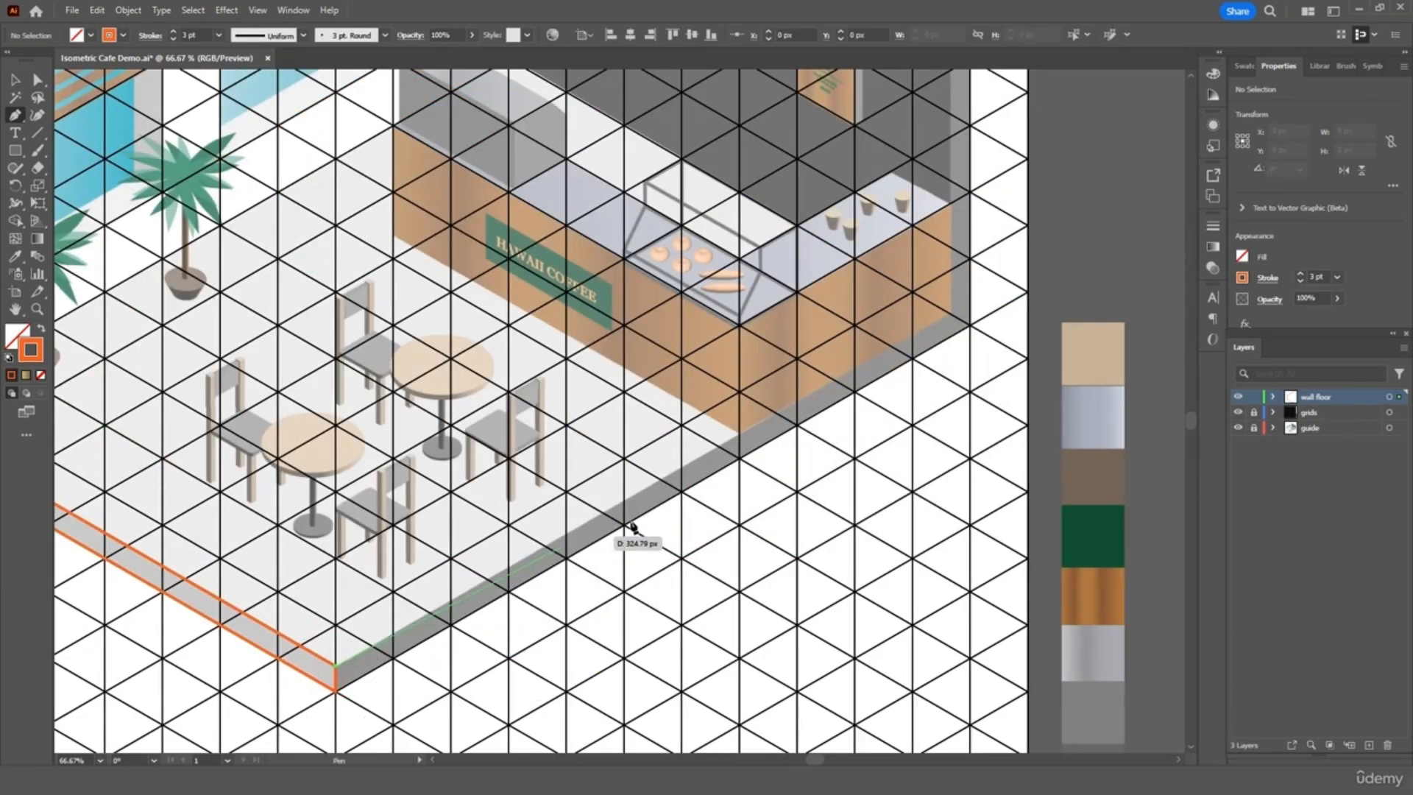
{"action": "left_click", "coordinate": [949, 315]}
{"action": "scroll", "coordinate": [949, 229], "scroll_direction": "up", "scroll_amount": 1}
{"action": "scroll", "coordinate": [949, 230], "scroll_direction": "up", "scroll_amount": 3}
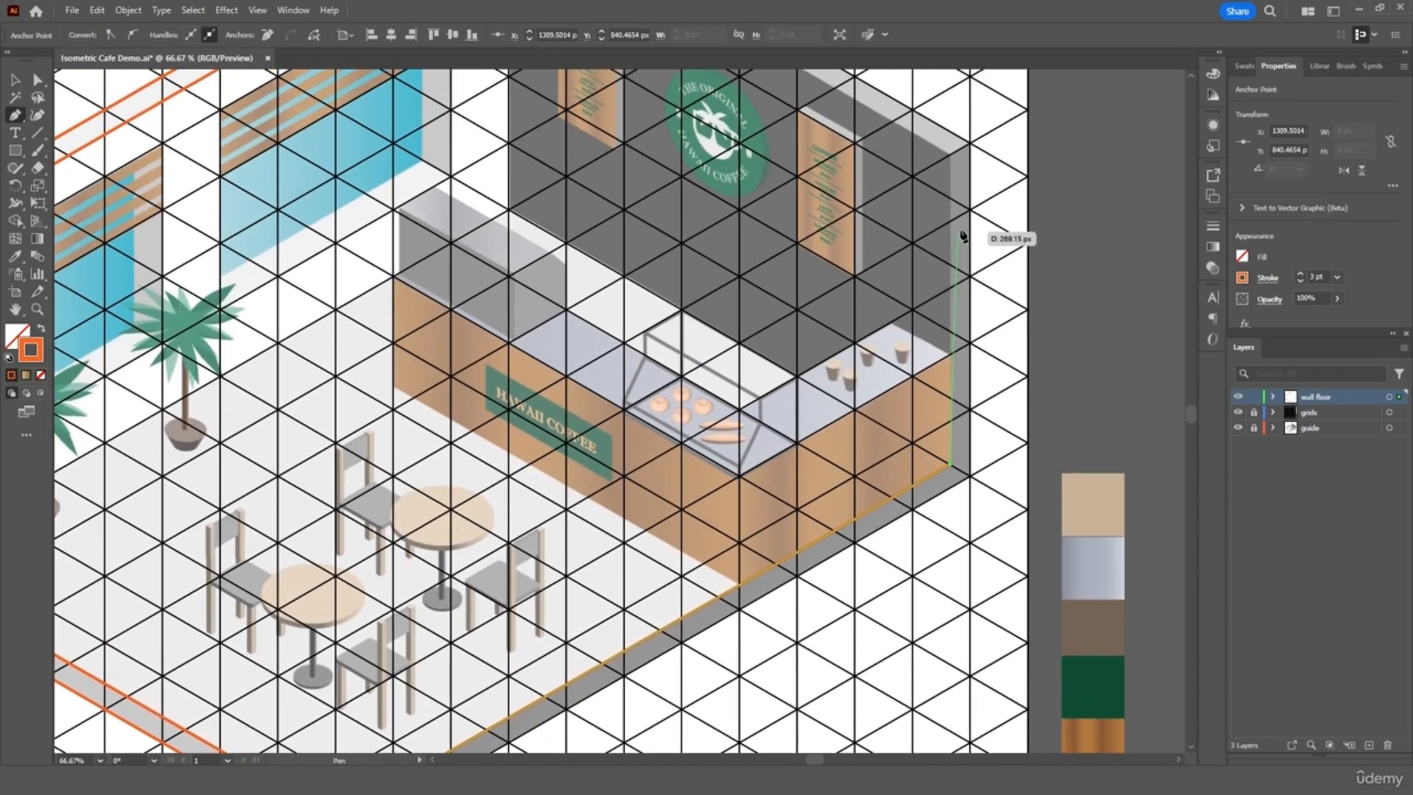
{"action": "key", "text": "shift"}
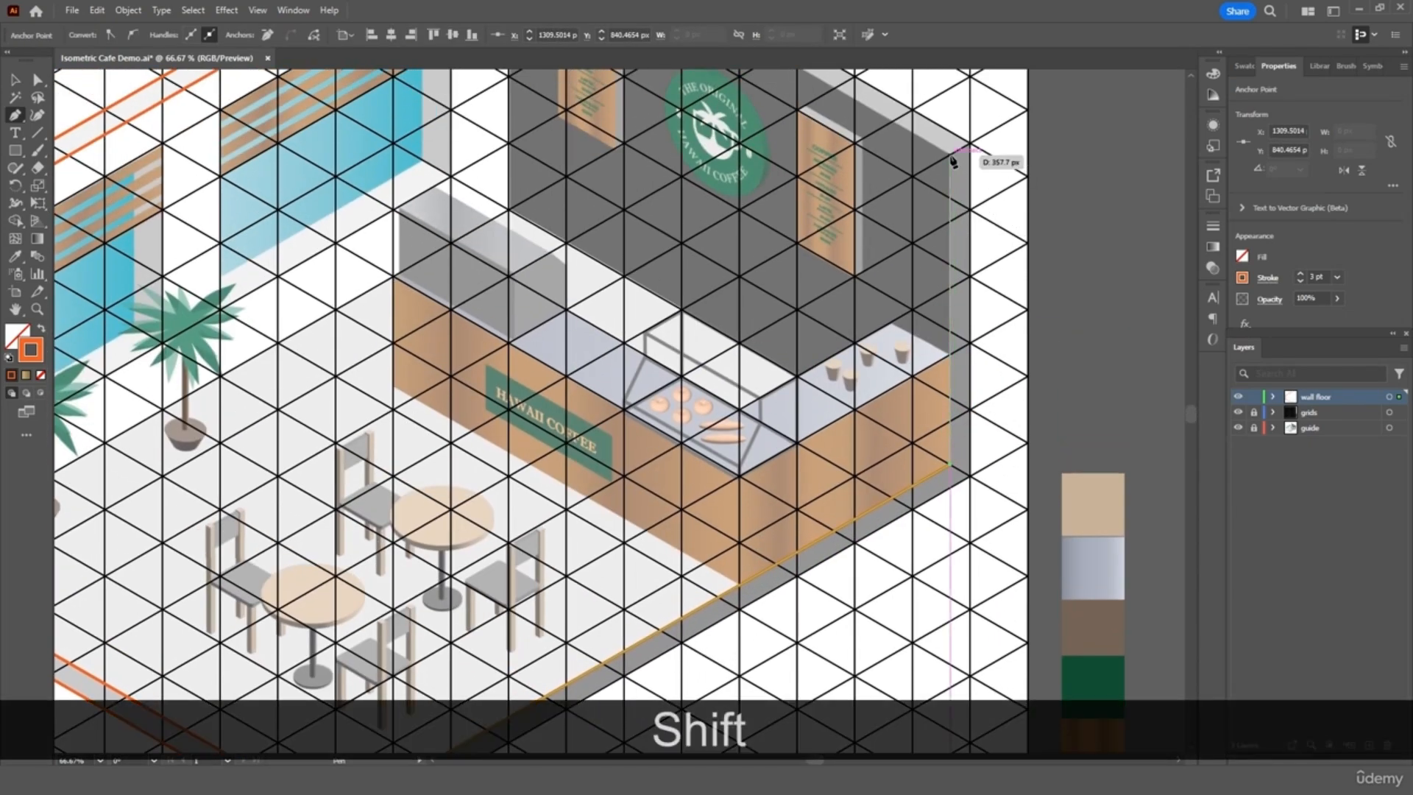
{"action": "left_click", "coordinate": [951, 156]}
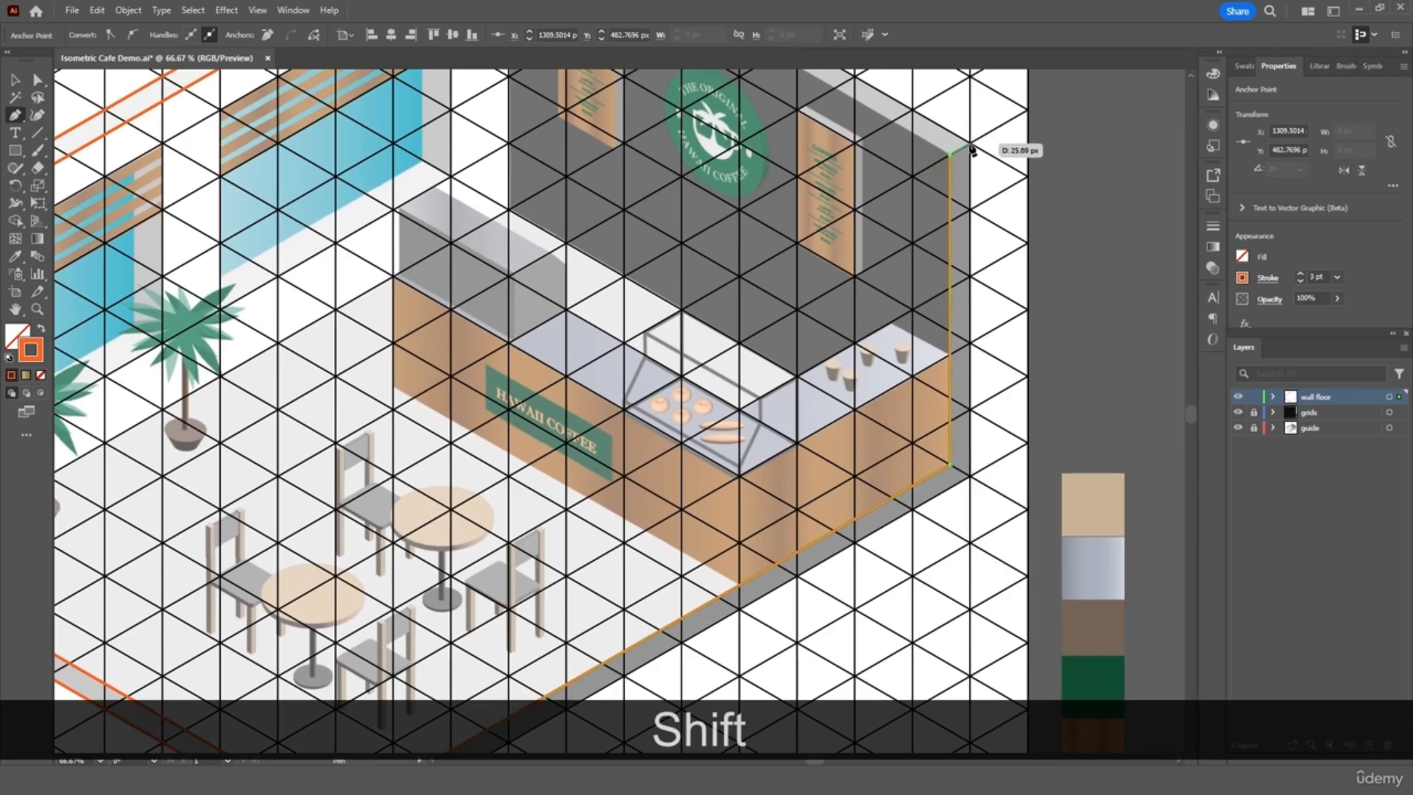
{"action": "left_click", "coordinate": [970, 144]}
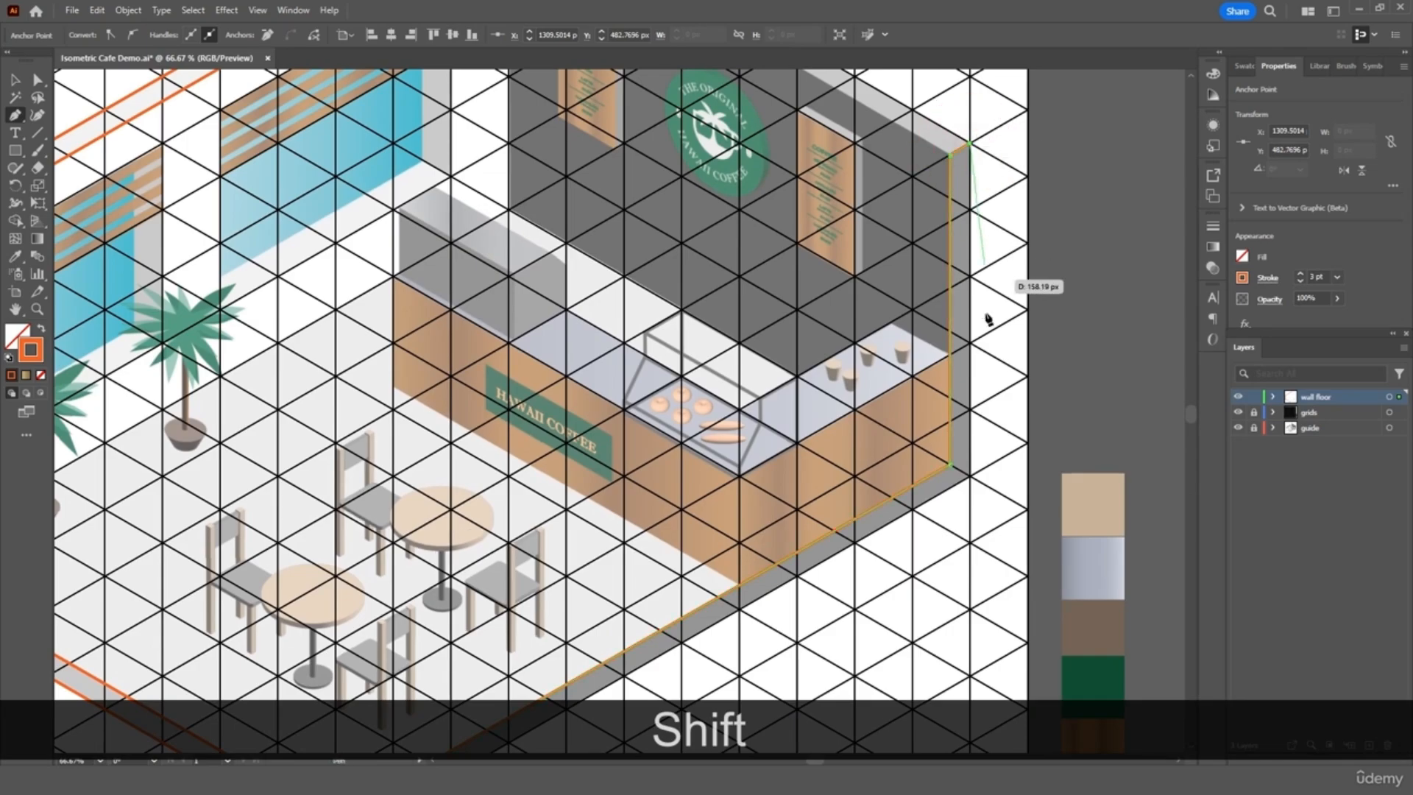
{"action": "left_click", "coordinate": [971, 477]}
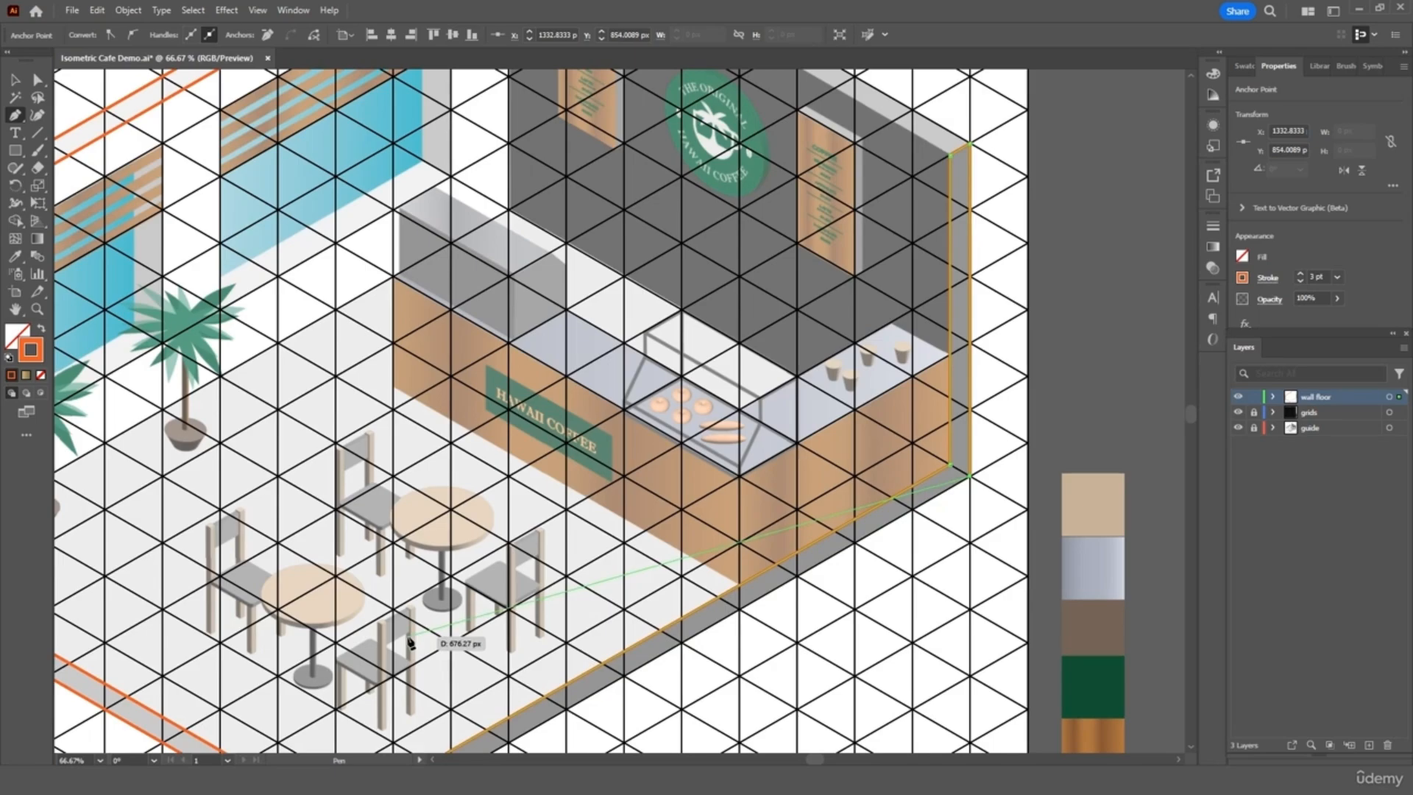
{"action": "scroll", "coordinate": [409, 642], "scroll_direction": "down", "scroll_amount": 1}
{"action": "scroll", "coordinate": [410, 642], "scroll_direction": "down", "scroll_amount": 5}
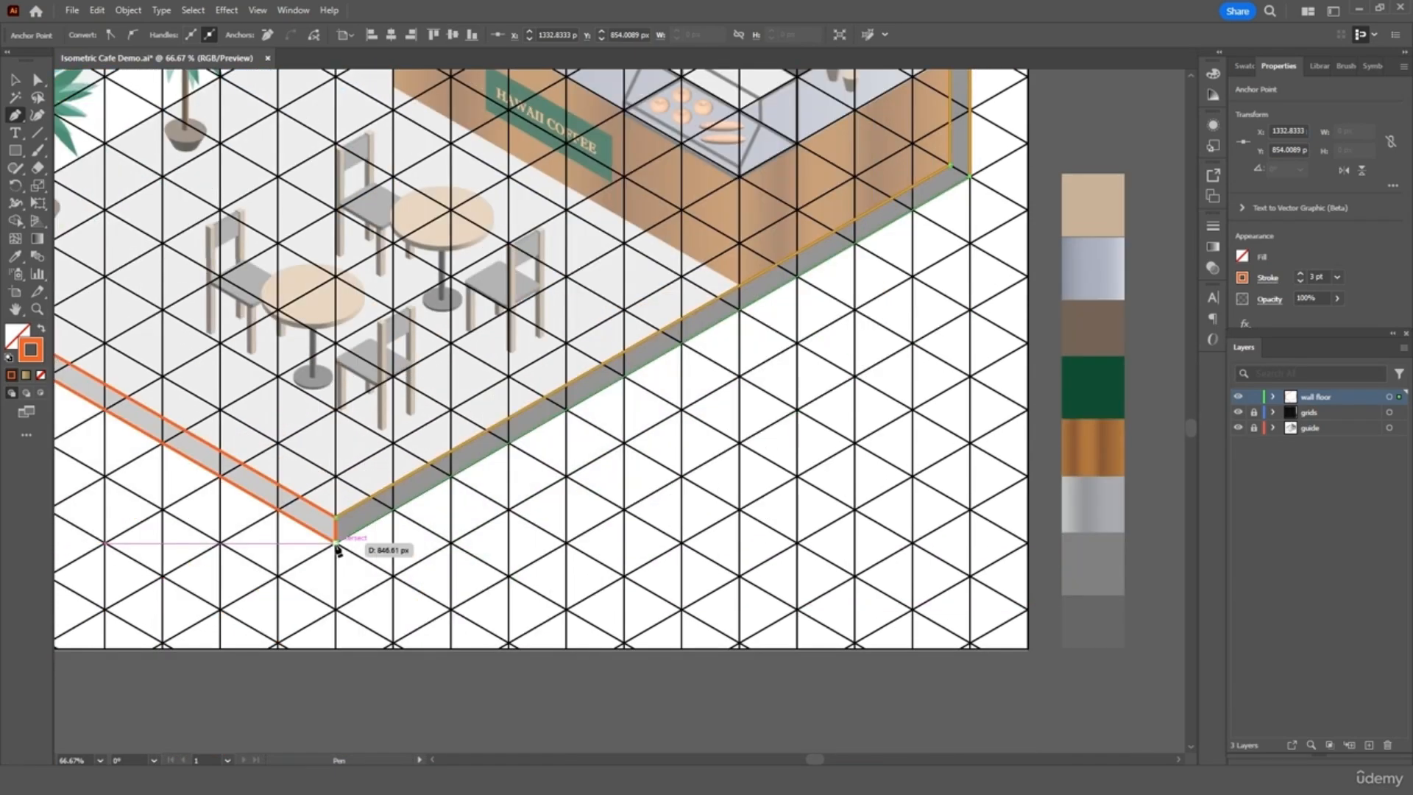
{"action": "left_click", "coordinate": [336, 544]}
{"action": "left_click", "coordinate": [335, 517]}
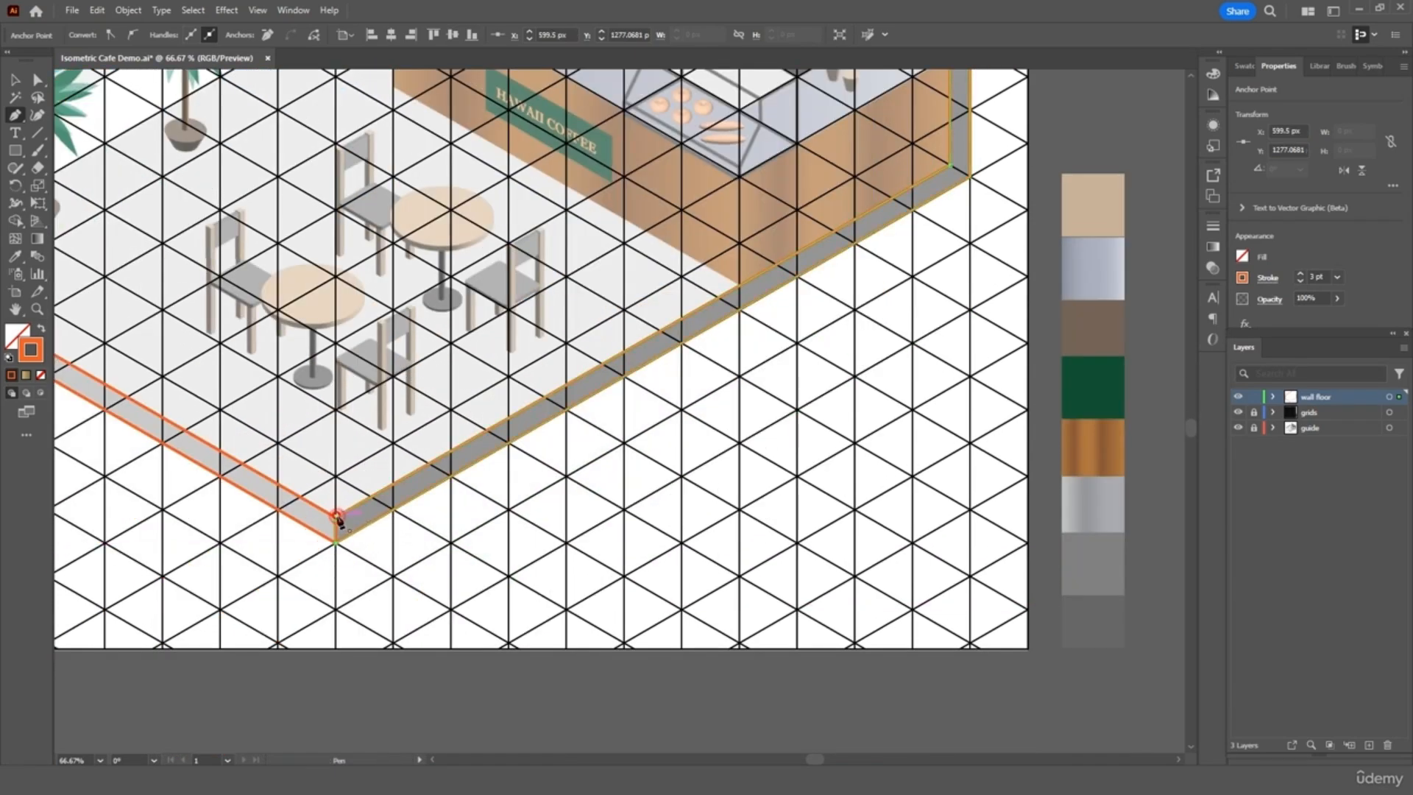
{"action": "scroll", "coordinate": [694, 362], "scroll_direction": "up", "scroll_amount": 7}
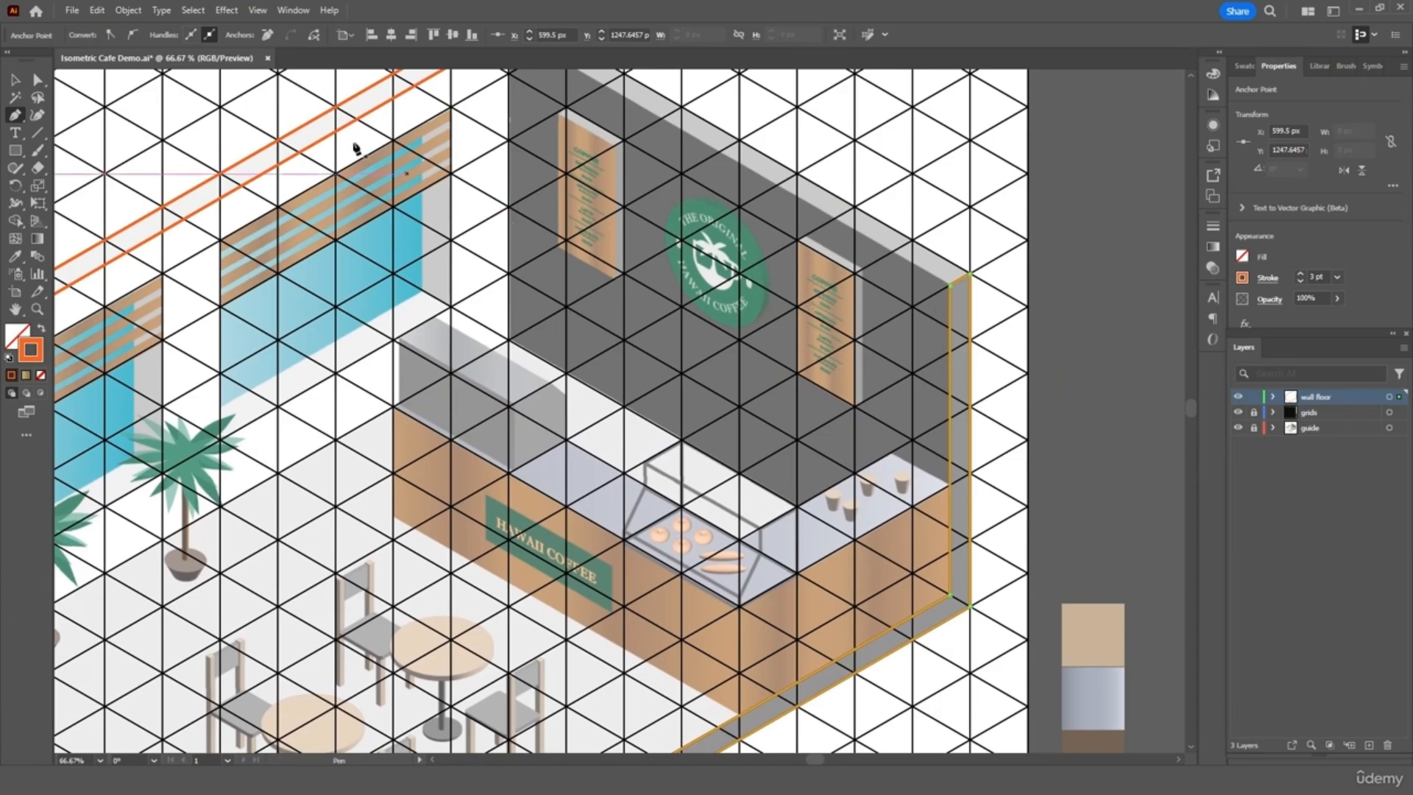
{"action": "left_click", "coordinate": [16, 81]}
{"action": "left_click", "coordinate": [148, 161]}
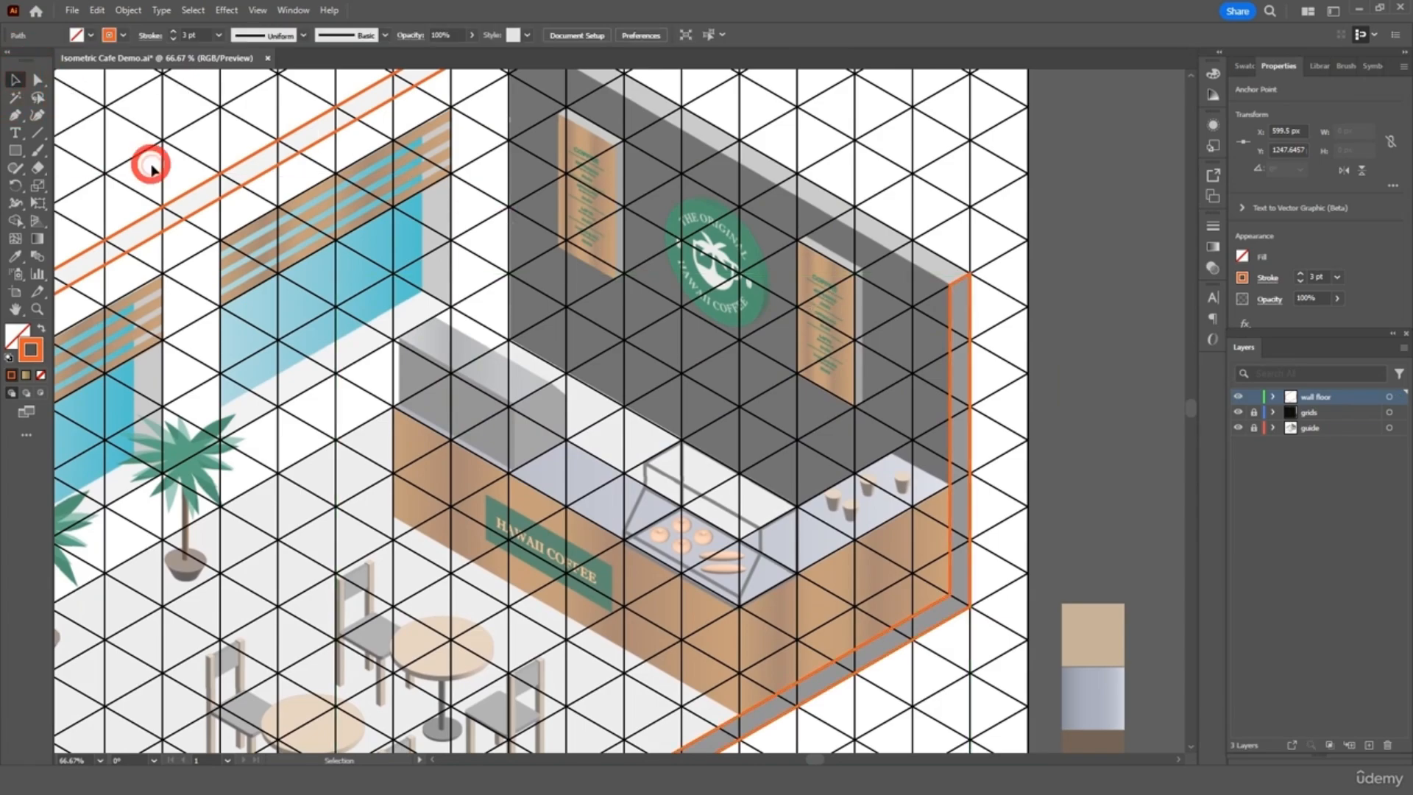
- Trace the thin top face of the dark grey wall, from the back corner to its outer end, as a closed Pen path
{"action": "key", "text": "ctrl+minus"}
{"action": "key", "text": "ctrl+minus"}
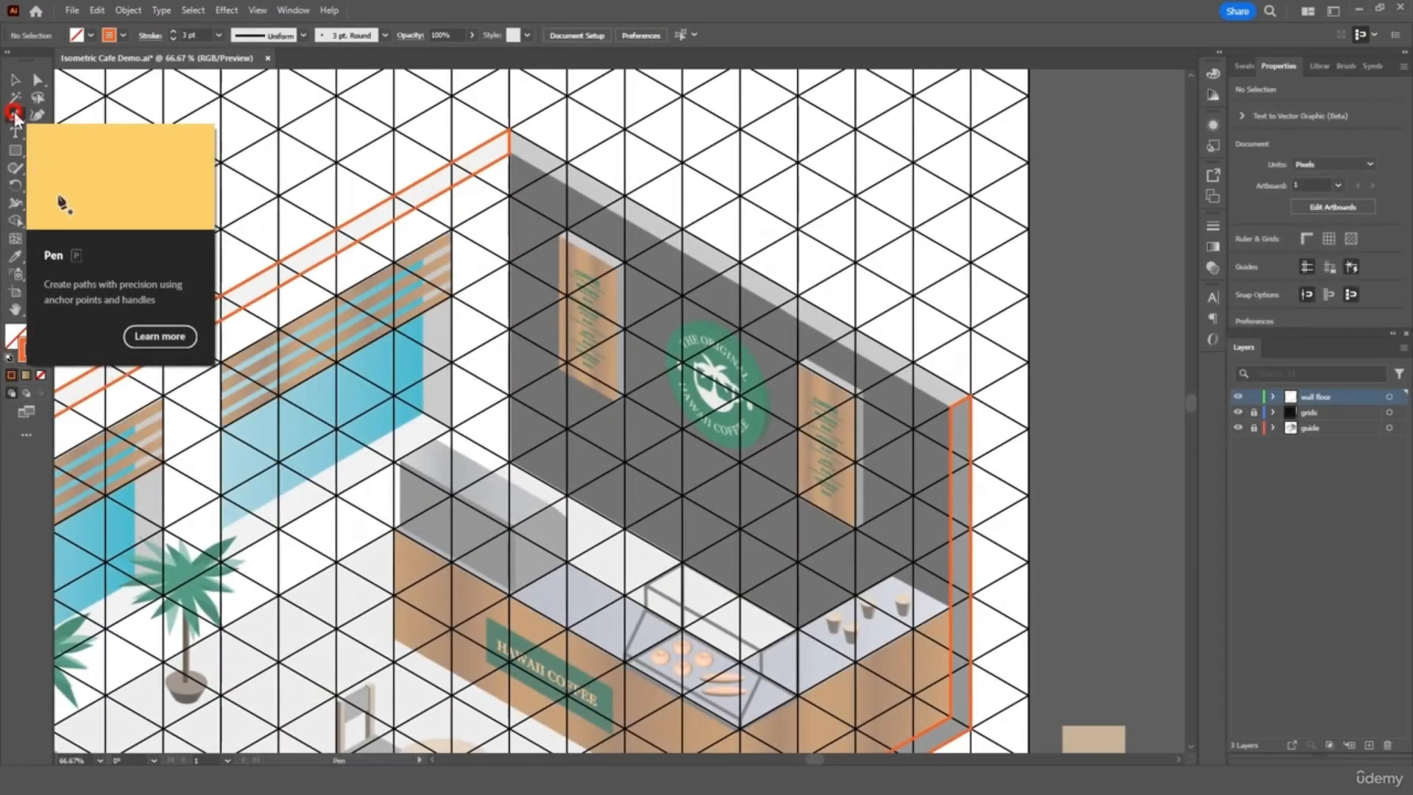
{"action": "left_click", "coordinate": [509, 131]}
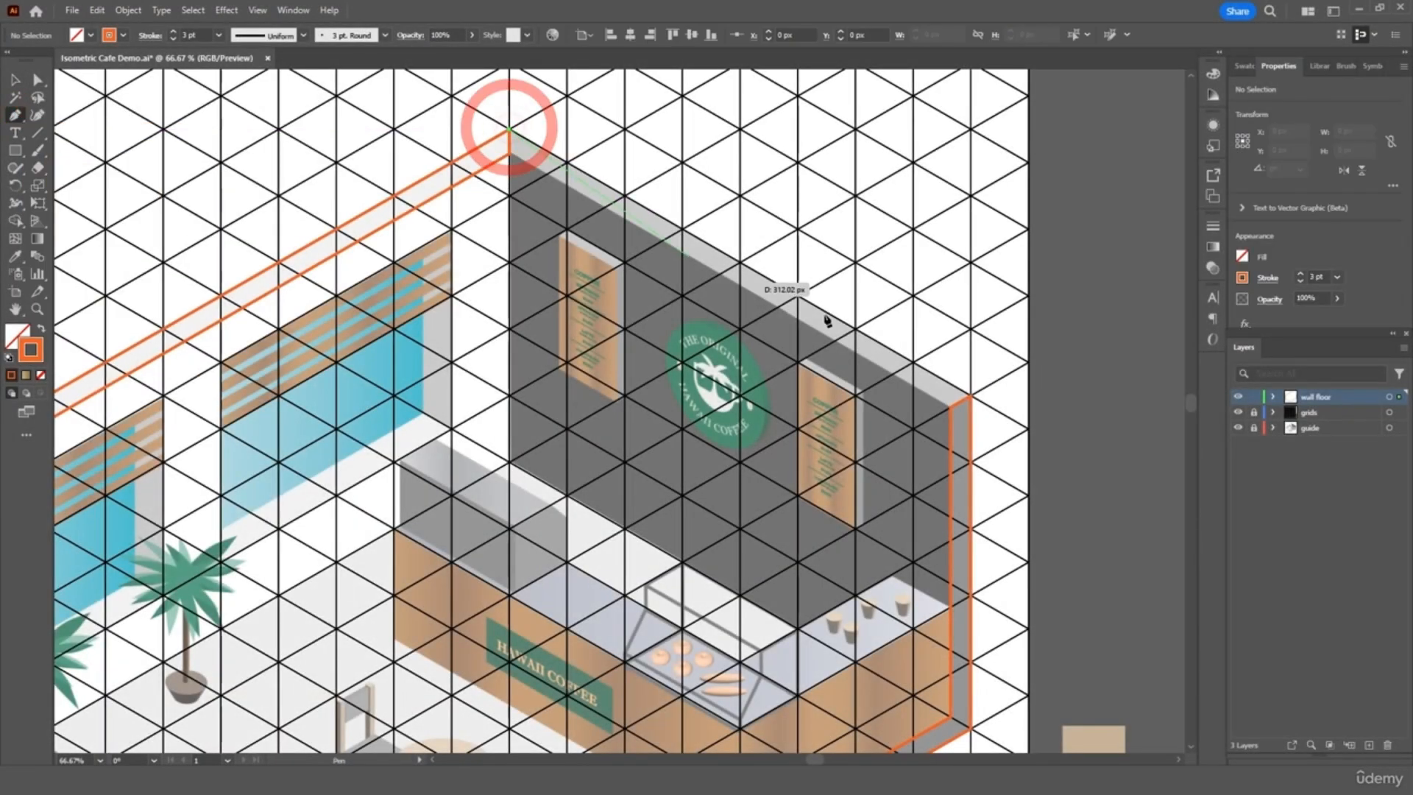
{"action": "left_click", "coordinate": [971, 398]}
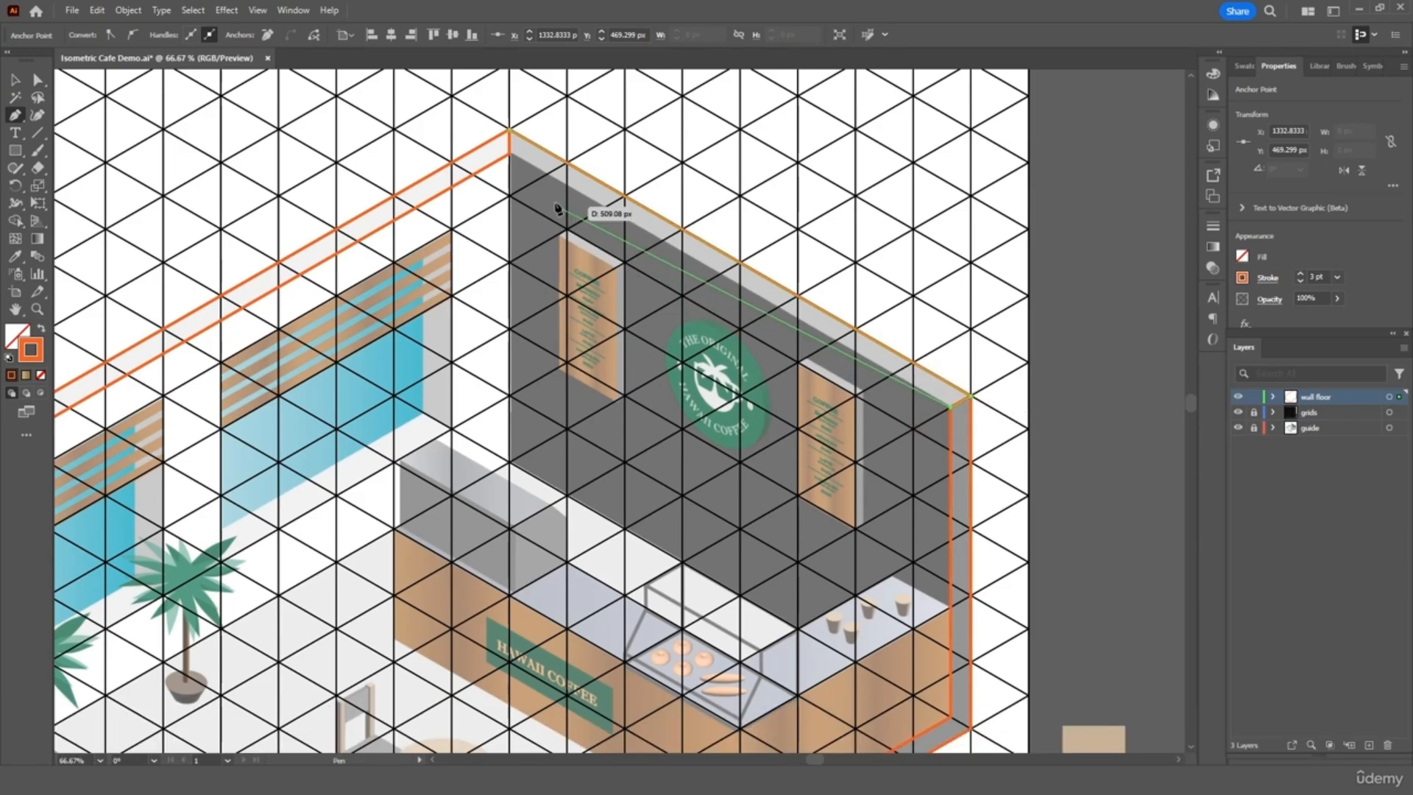
{"action": "left_click", "coordinate": [509, 153]}
{"action": "left_click", "coordinate": [512, 134]}
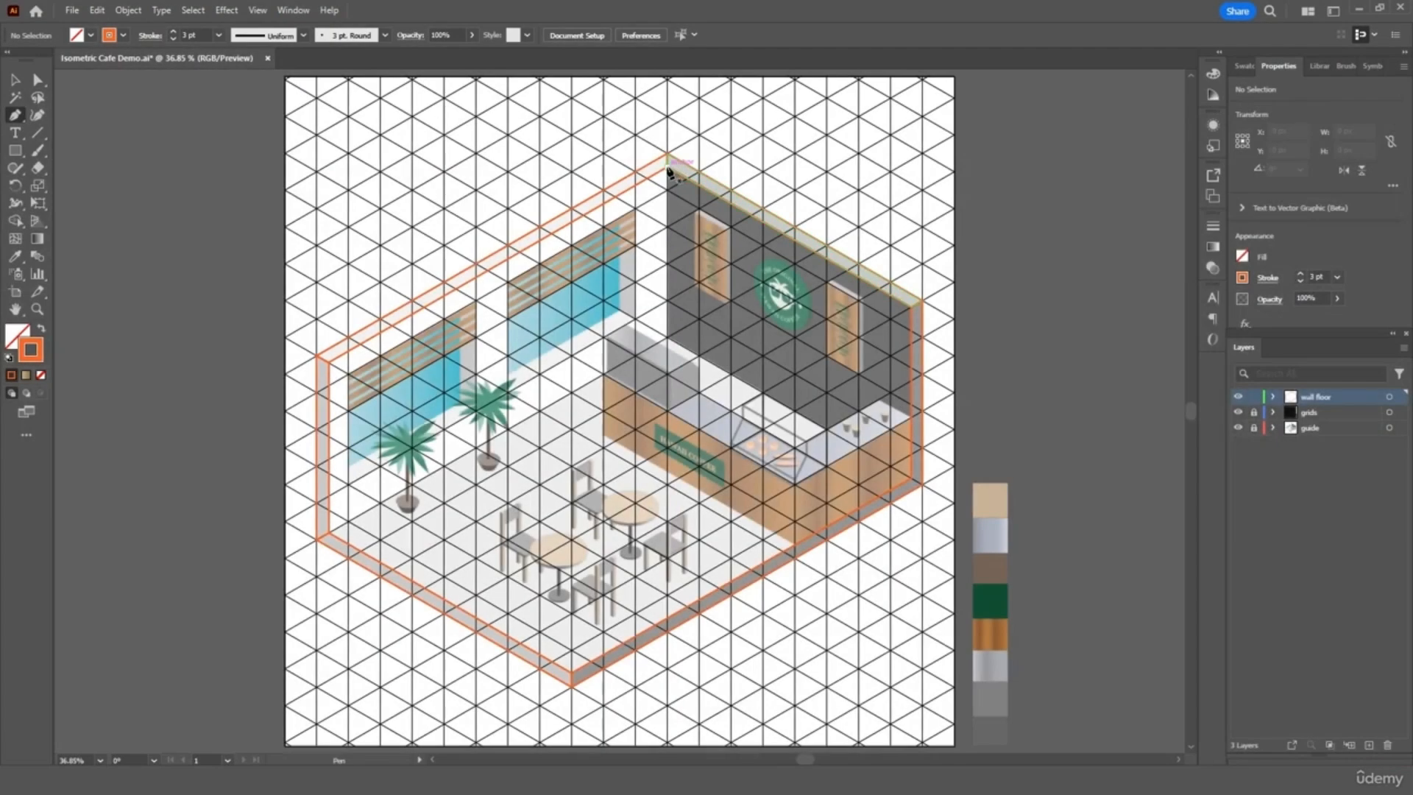
- Trace the dark grey wall's large inner face behind the counter as a closed four-corner Pen path
{"action": "left_click", "coordinate": [667, 162]}
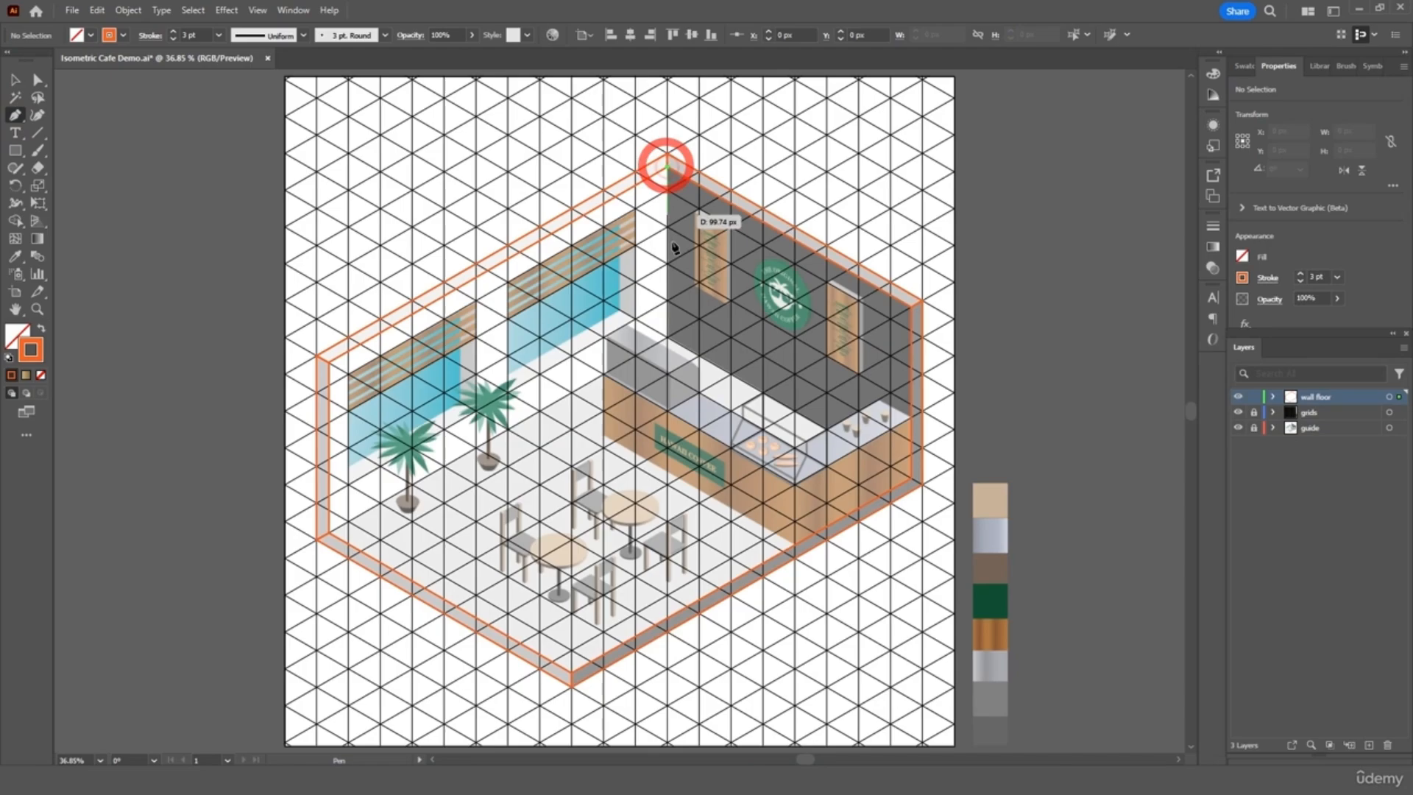
{"action": "left_click", "coordinate": [667, 337], "text": "shift"}
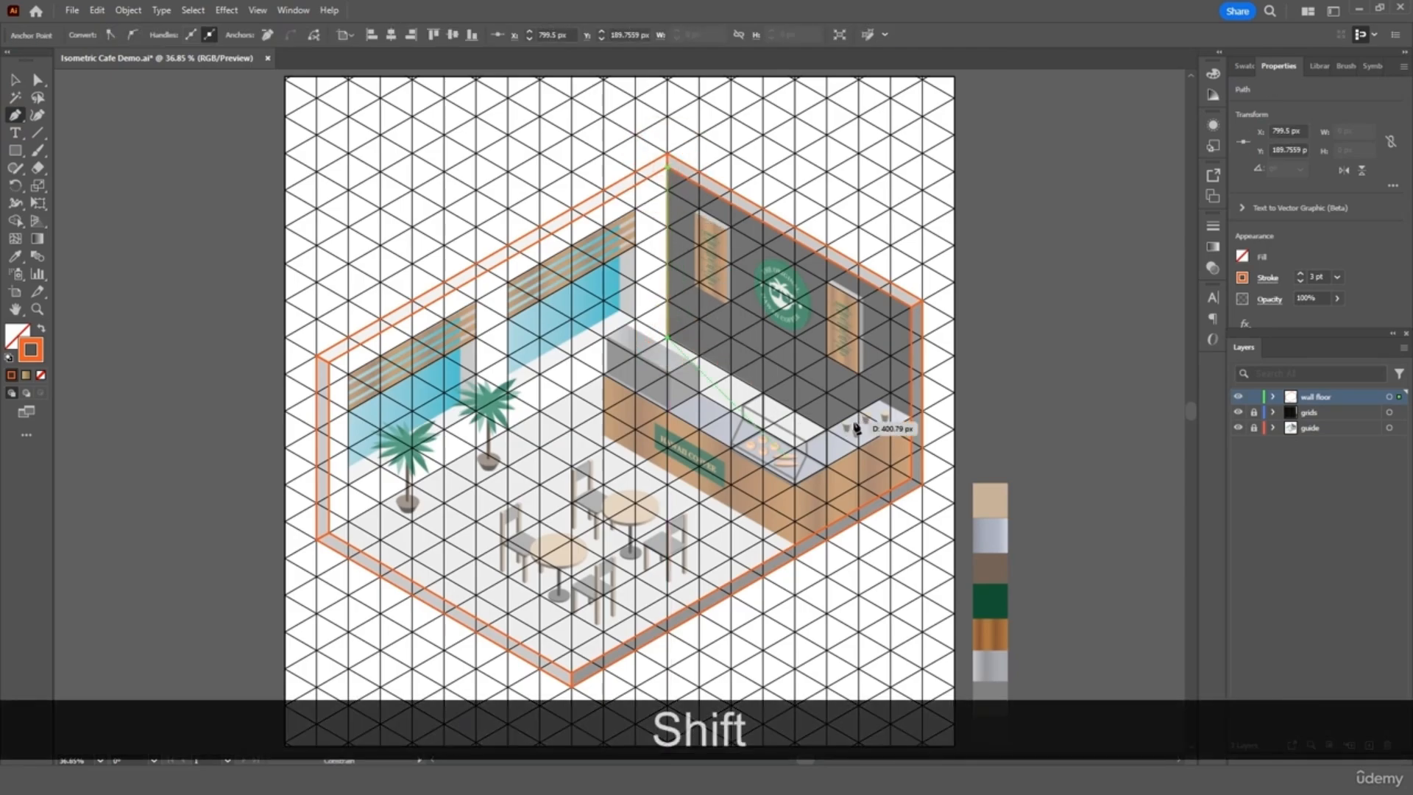
{"action": "left_click", "coordinate": [910, 478], "text": "shift"}
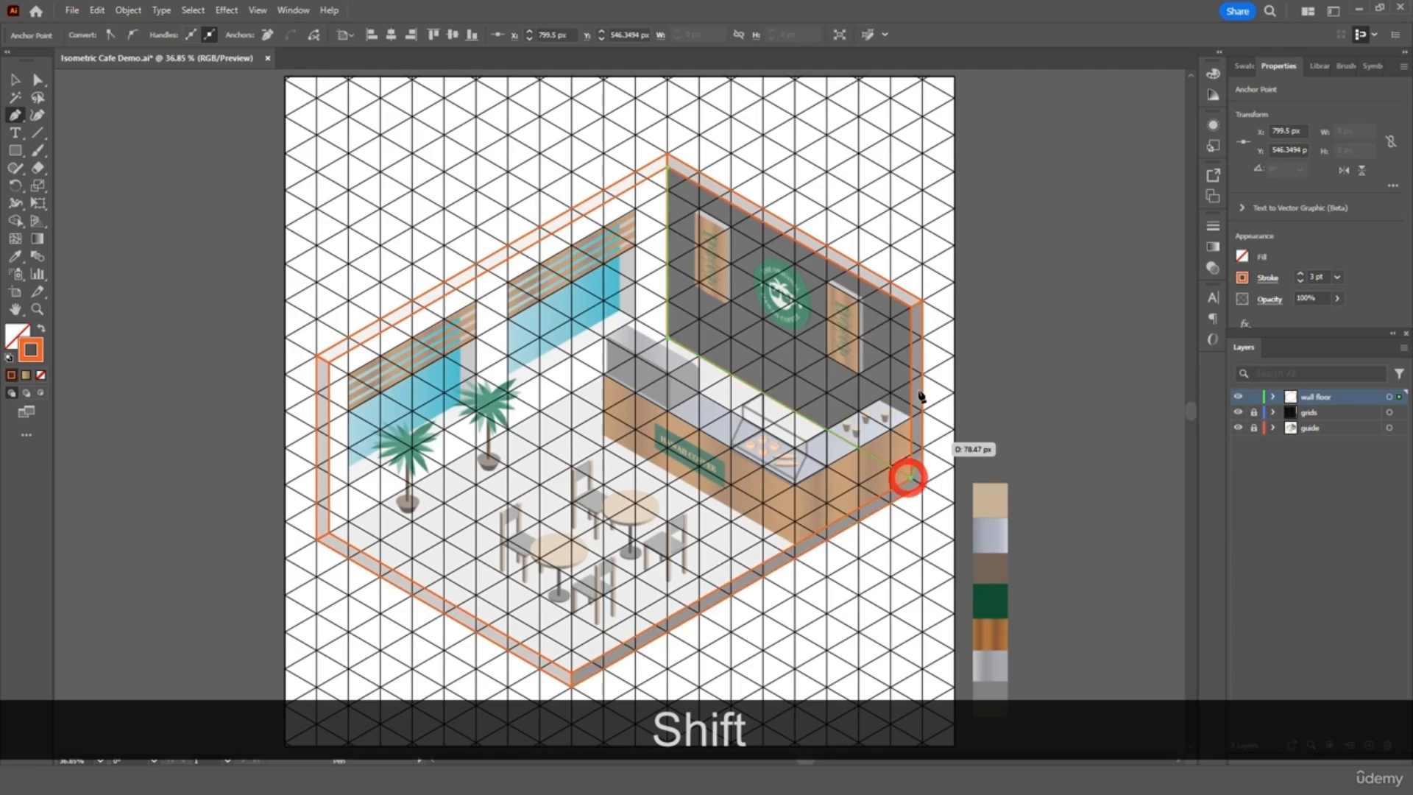
{"action": "left_click", "coordinate": [913, 301]}
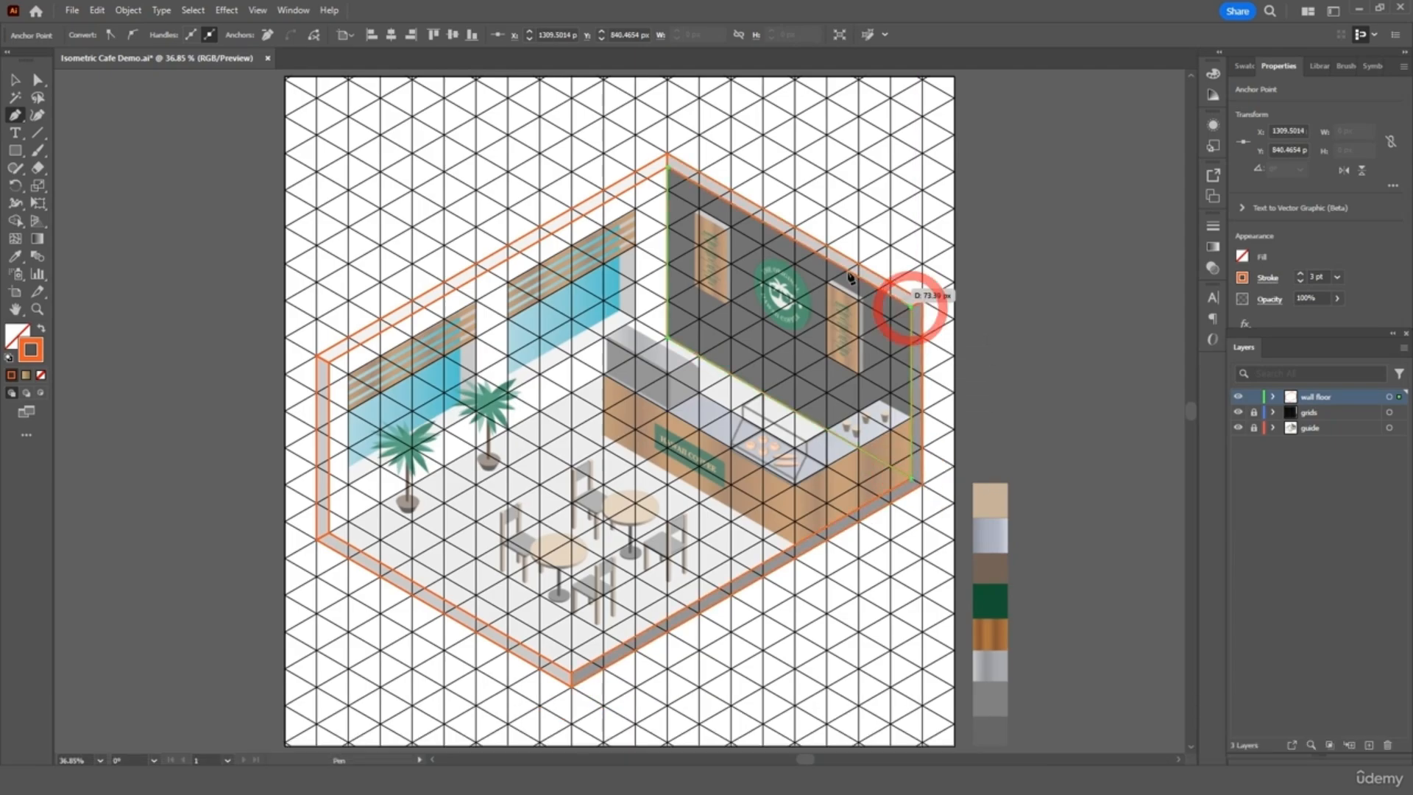
{"action": "left_click", "coordinate": [668, 168]}
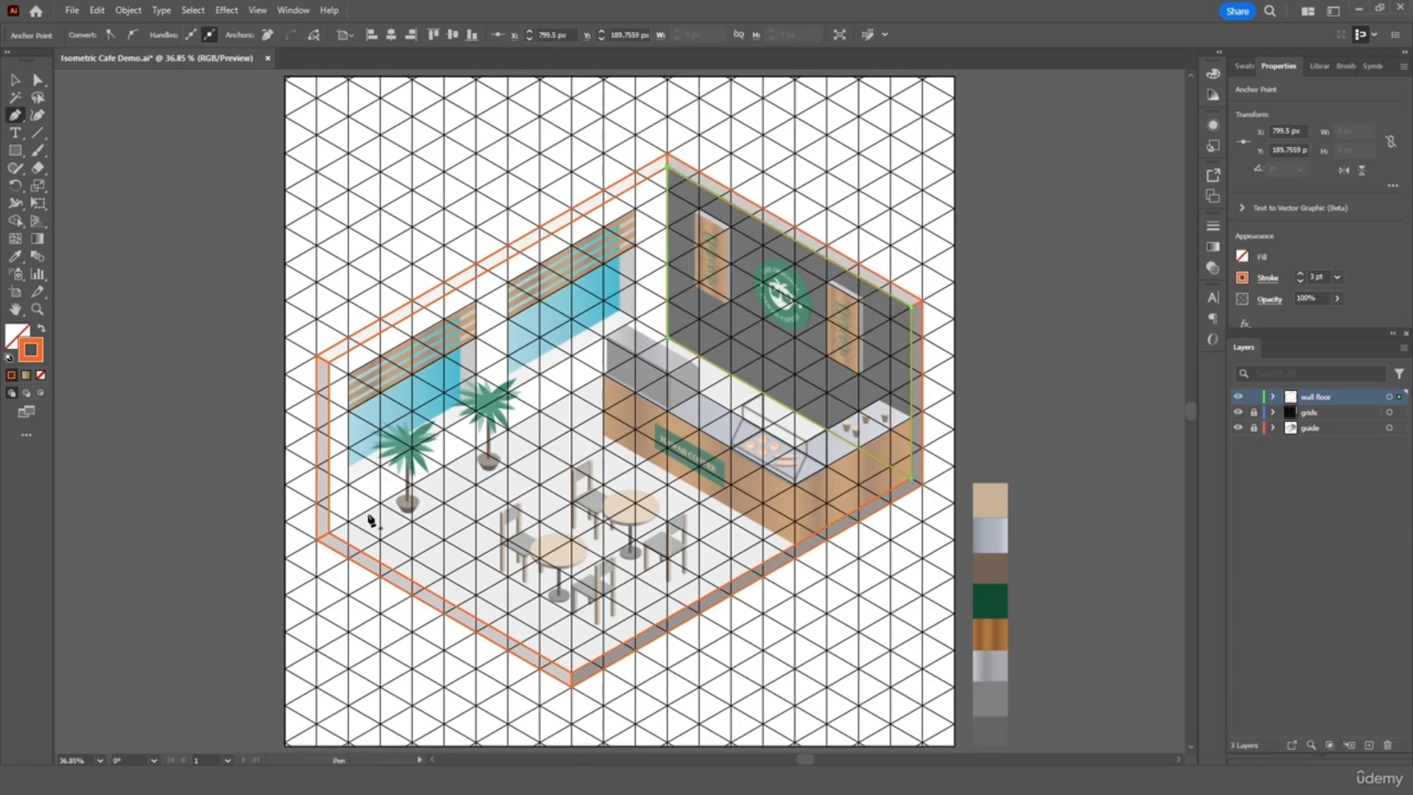
- Trace the window wall's large inner face as a closed four-corner Pen path meeting the back corner, and deselect it
{"action": "left_click", "coordinate": [330, 531]}
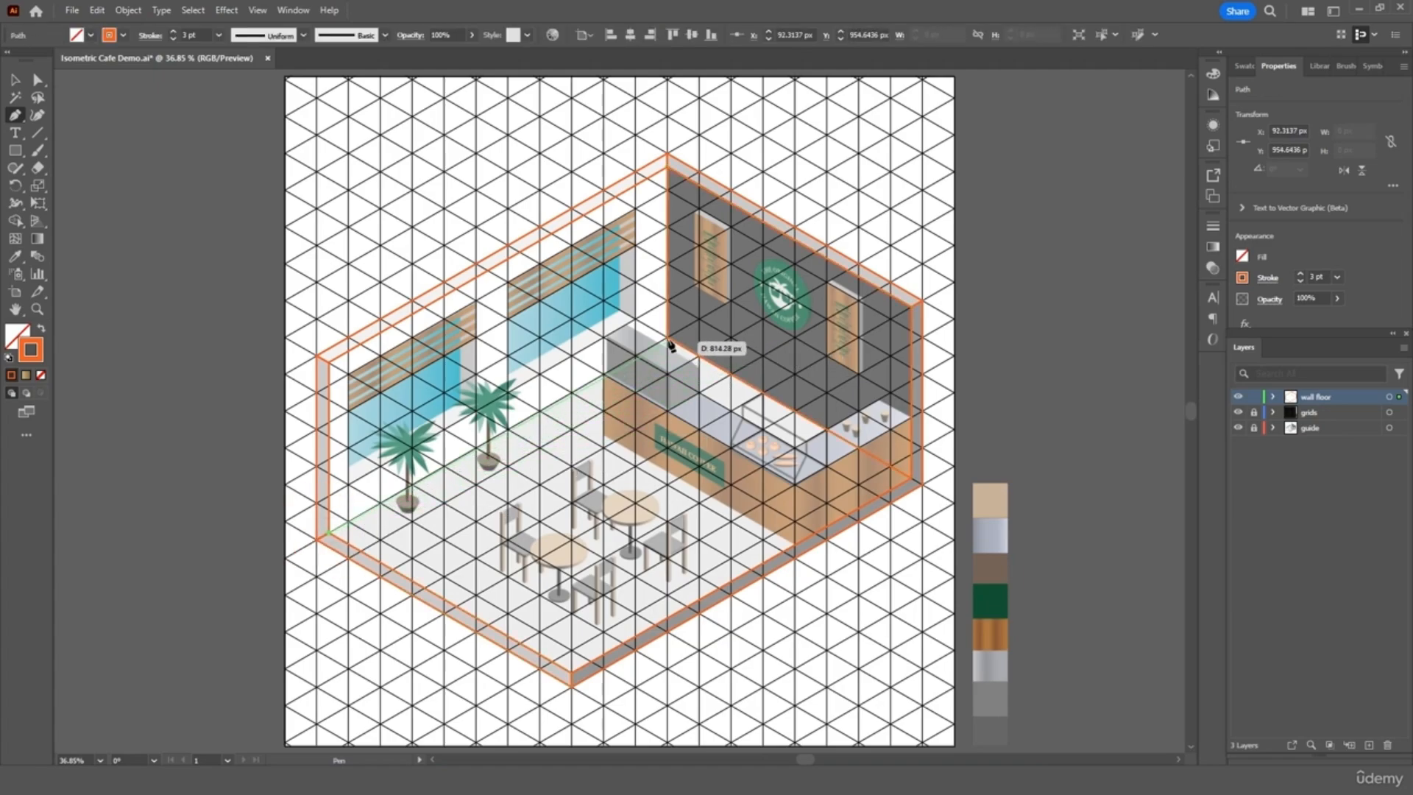
{"action": "left_click", "coordinate": [668, 167]}
{"action": "key", "text": "ctrl+z"}
{"action": "key", "text": "ctrl+z"}
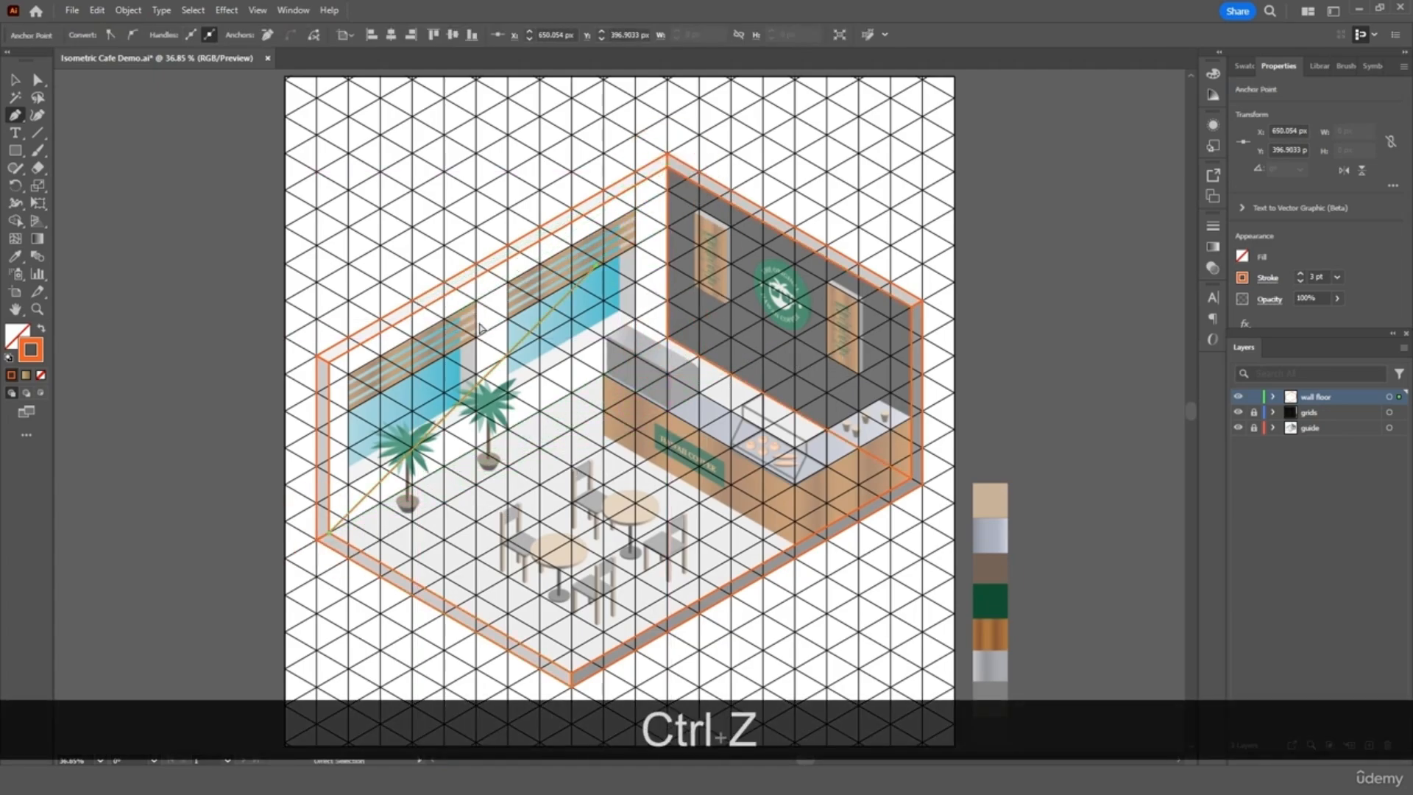
{"action": "left_click", "coordinate": [668, 338]}
{"action": "left_click", "coordinate": [667, 167]}
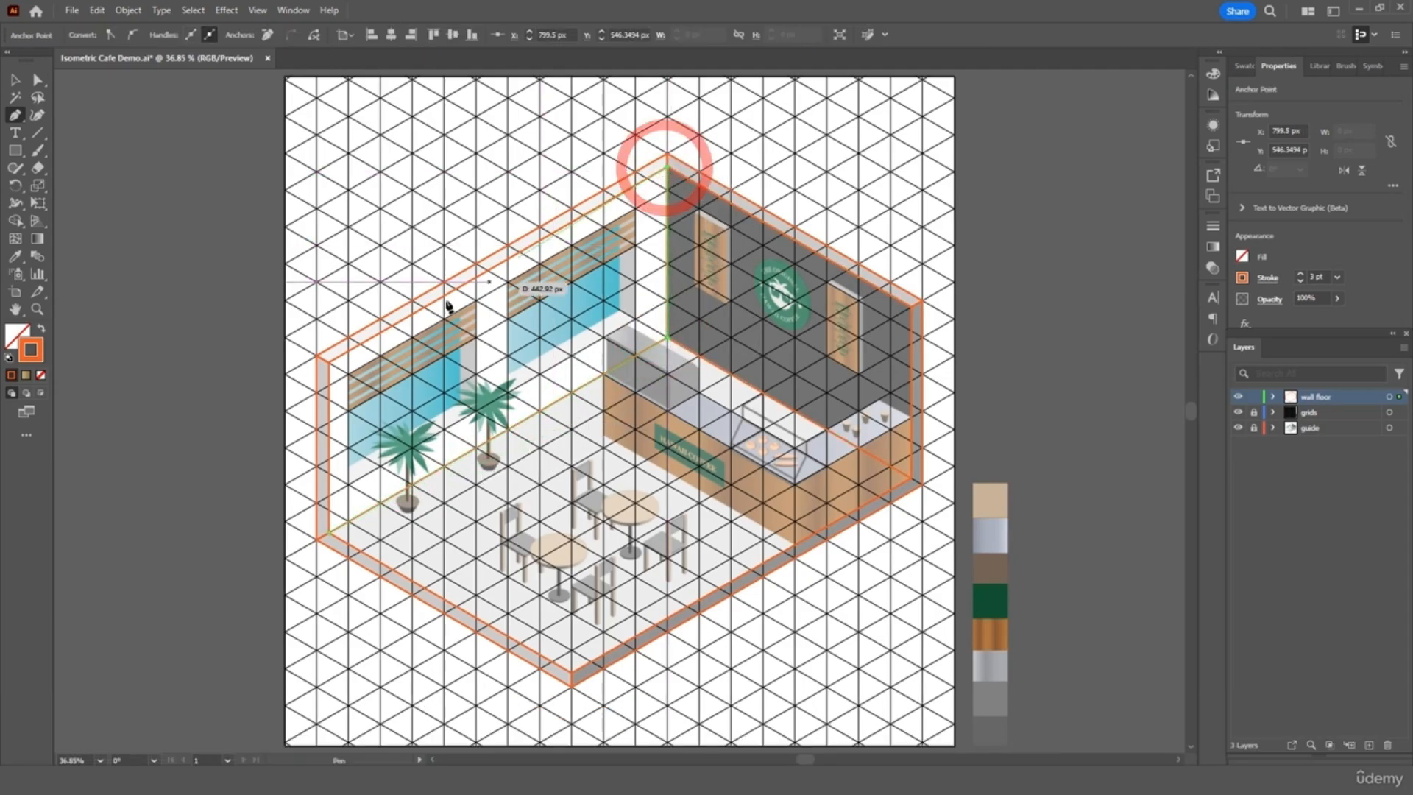
{"action": "left_click", "coordinate": [328, 359]}
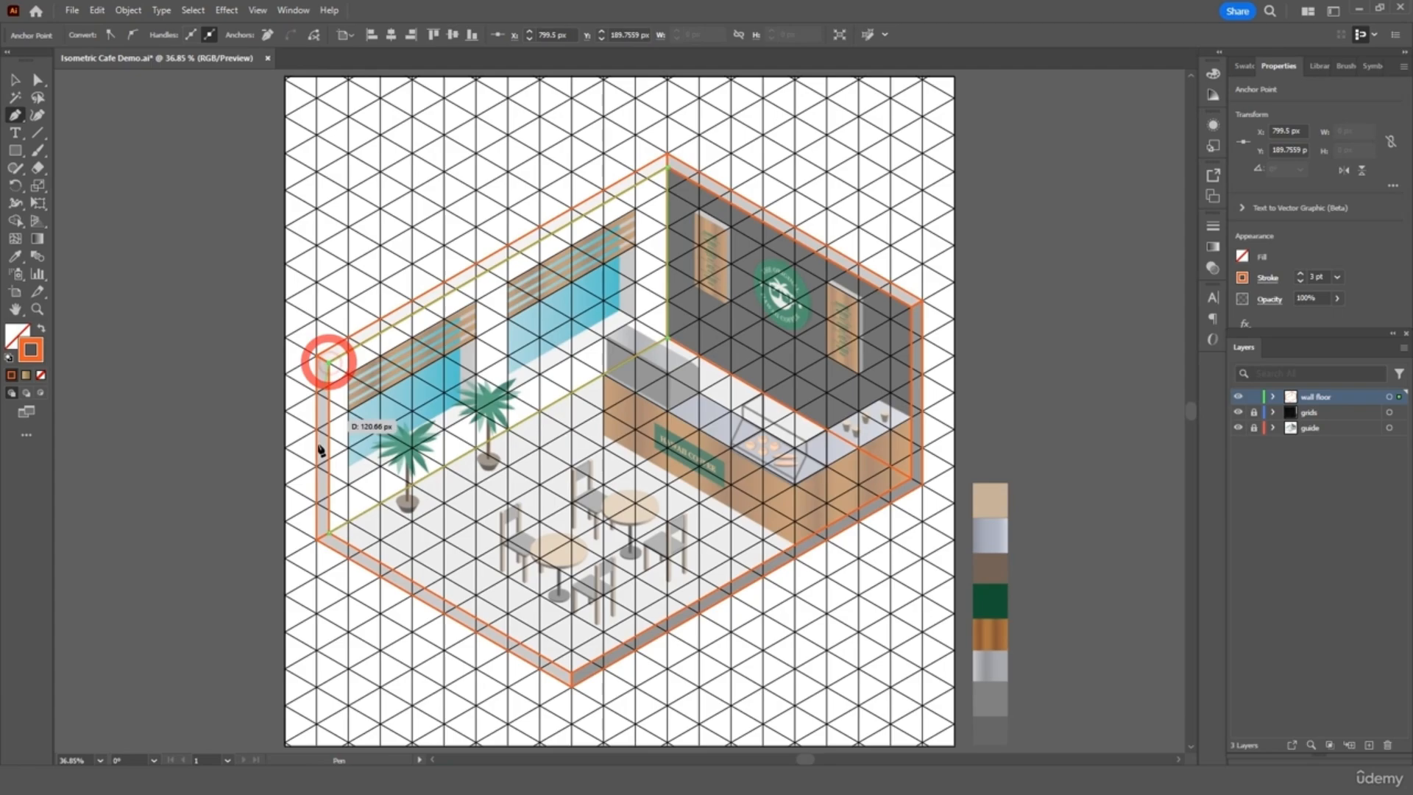
{"action": "left_click", "coordinate": [328, 531]}
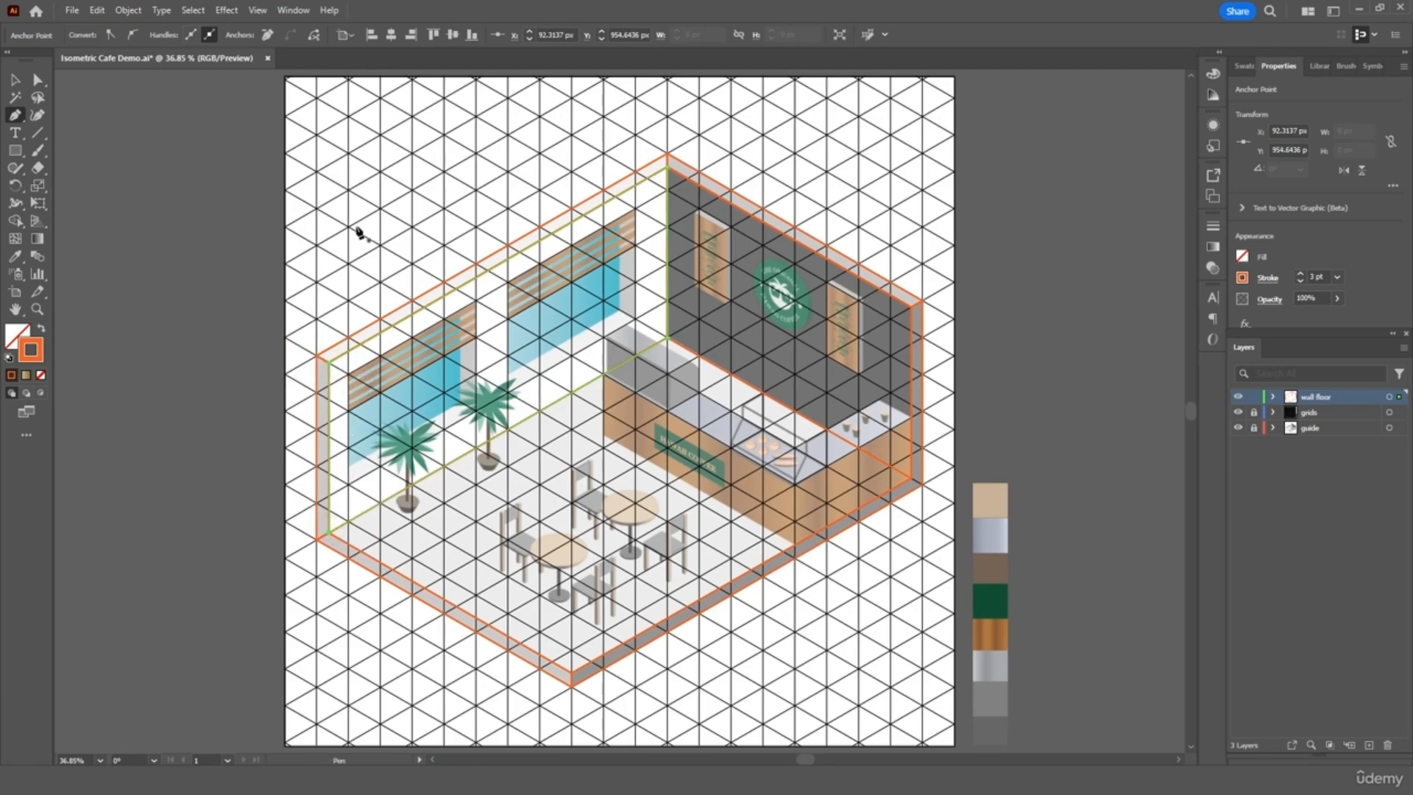
{"action": "key", "text": "v"}
{"action": "left_click", "coordinate": [126, 148]}
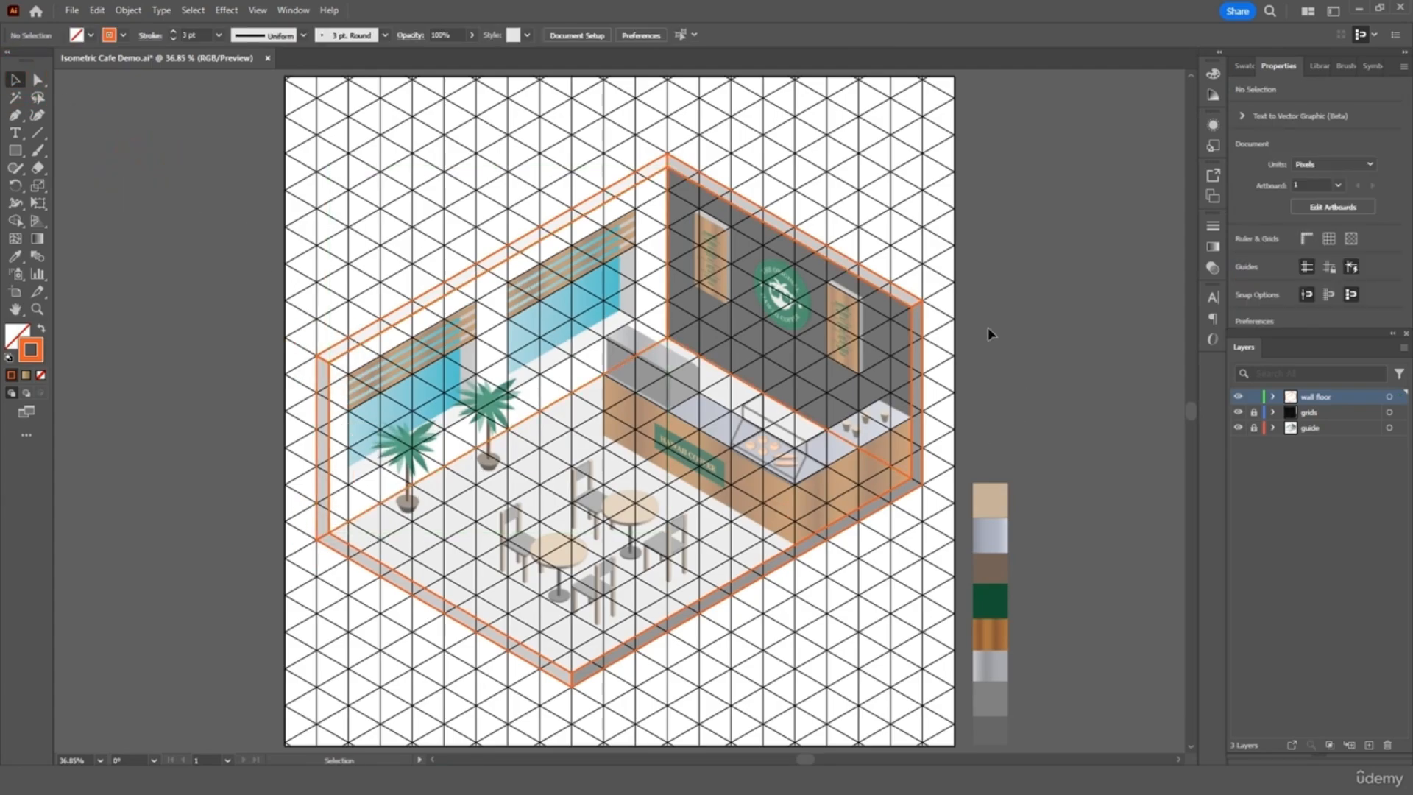
- Hide the guide and grids layers to check the traced outlines on their own, and show both layers again
{"action": "left_click", "coordinate": [1237, 428]}
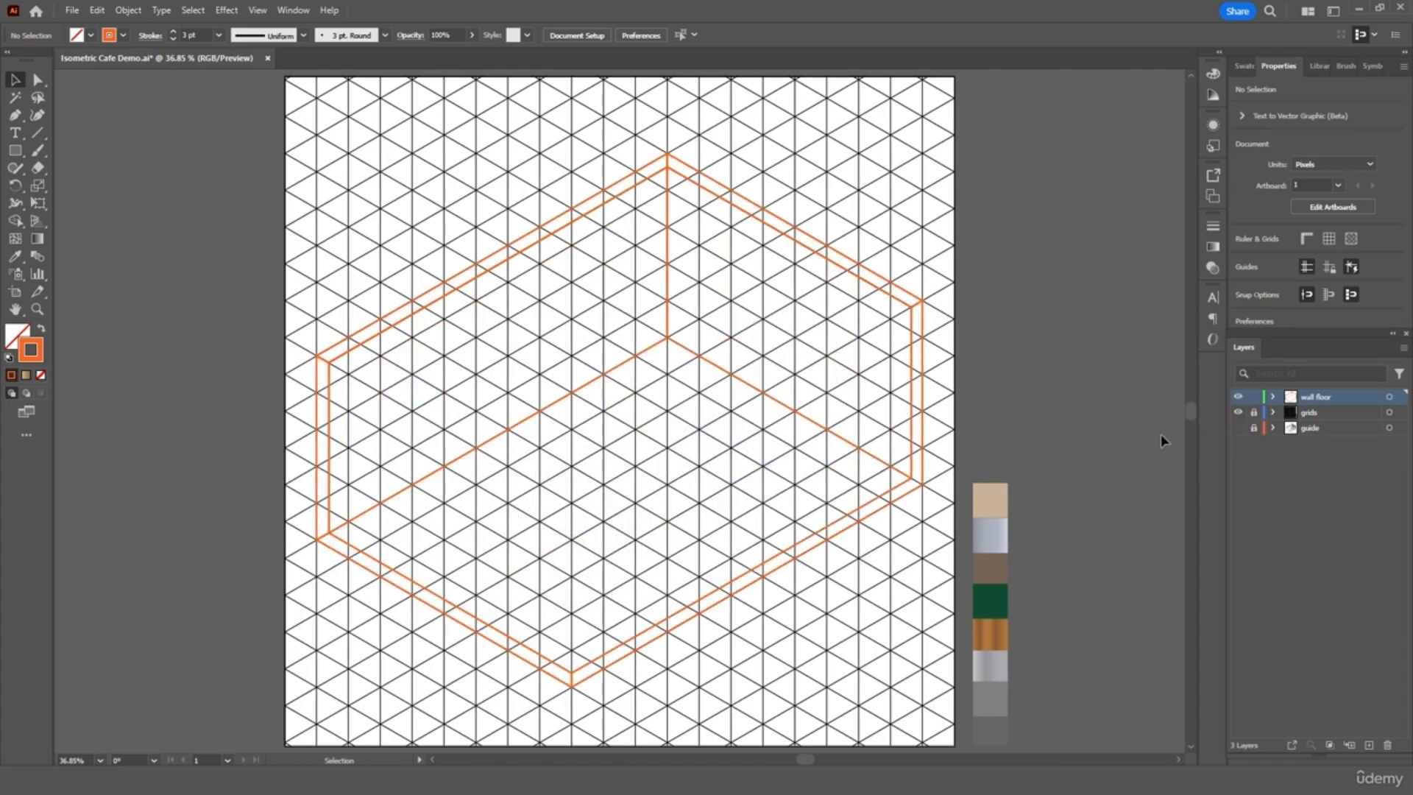
{"action": "left_click", "coordinate": [1237, 412]}
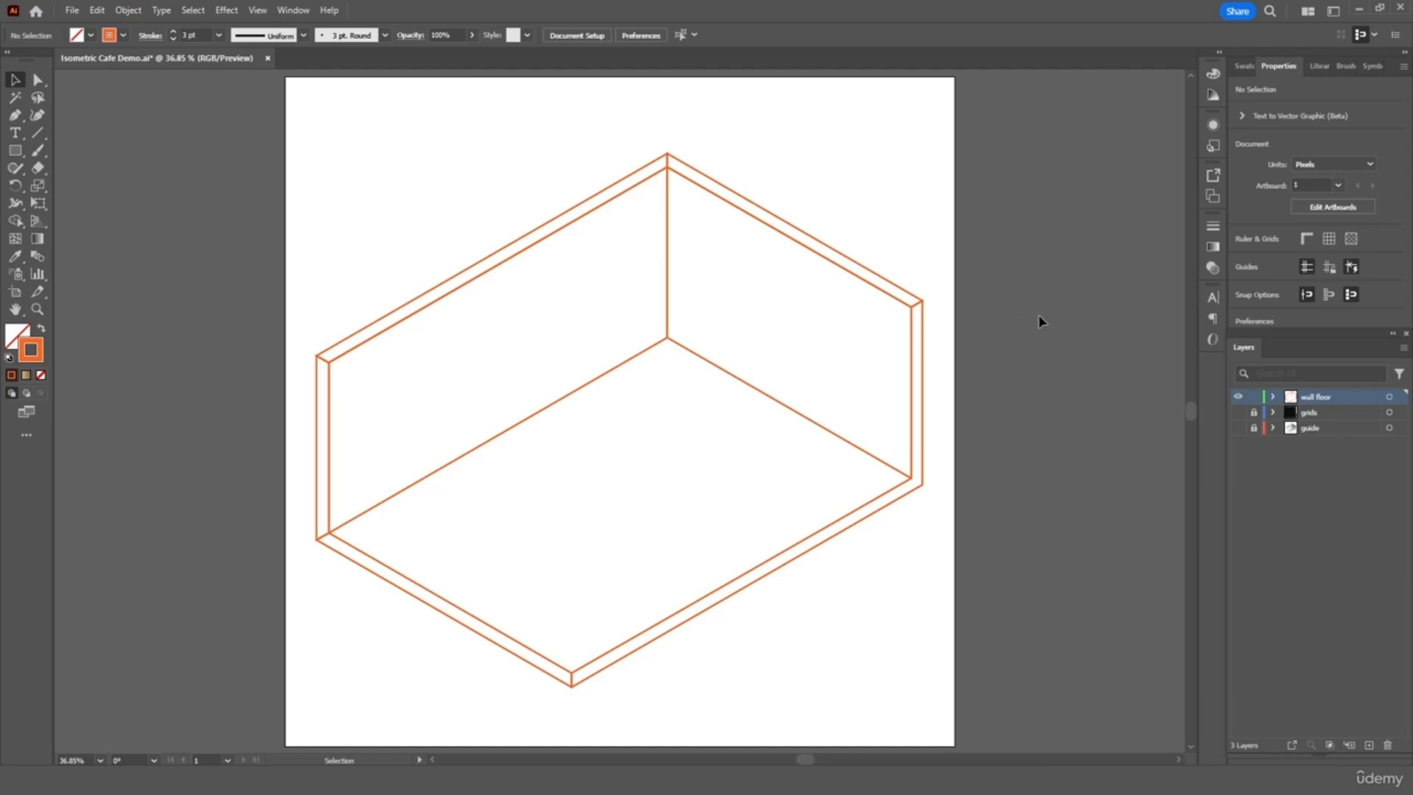
{"action": "left_click", "coordinate": [1237, 412]}
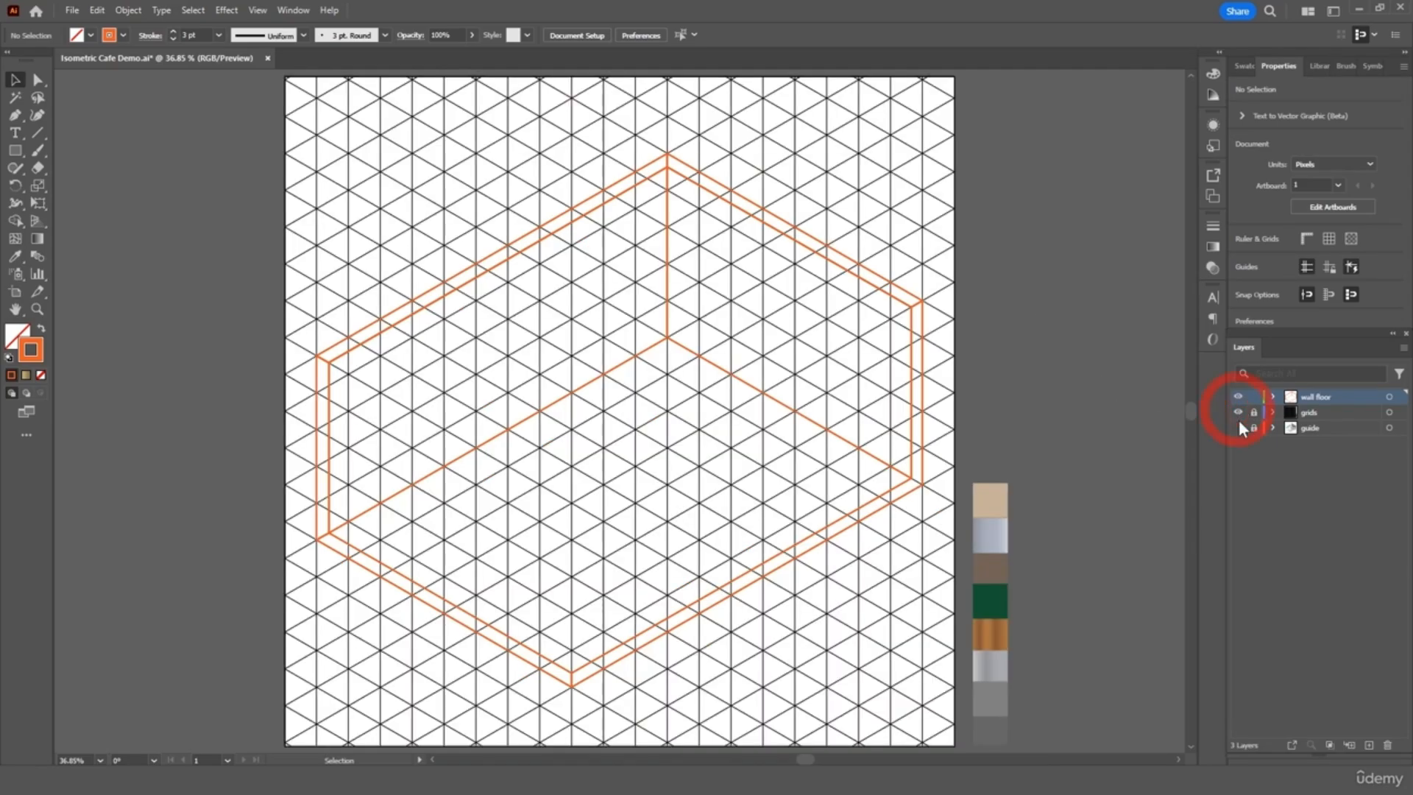
{"action": "left_click", "coordinate": [1237, 427]}
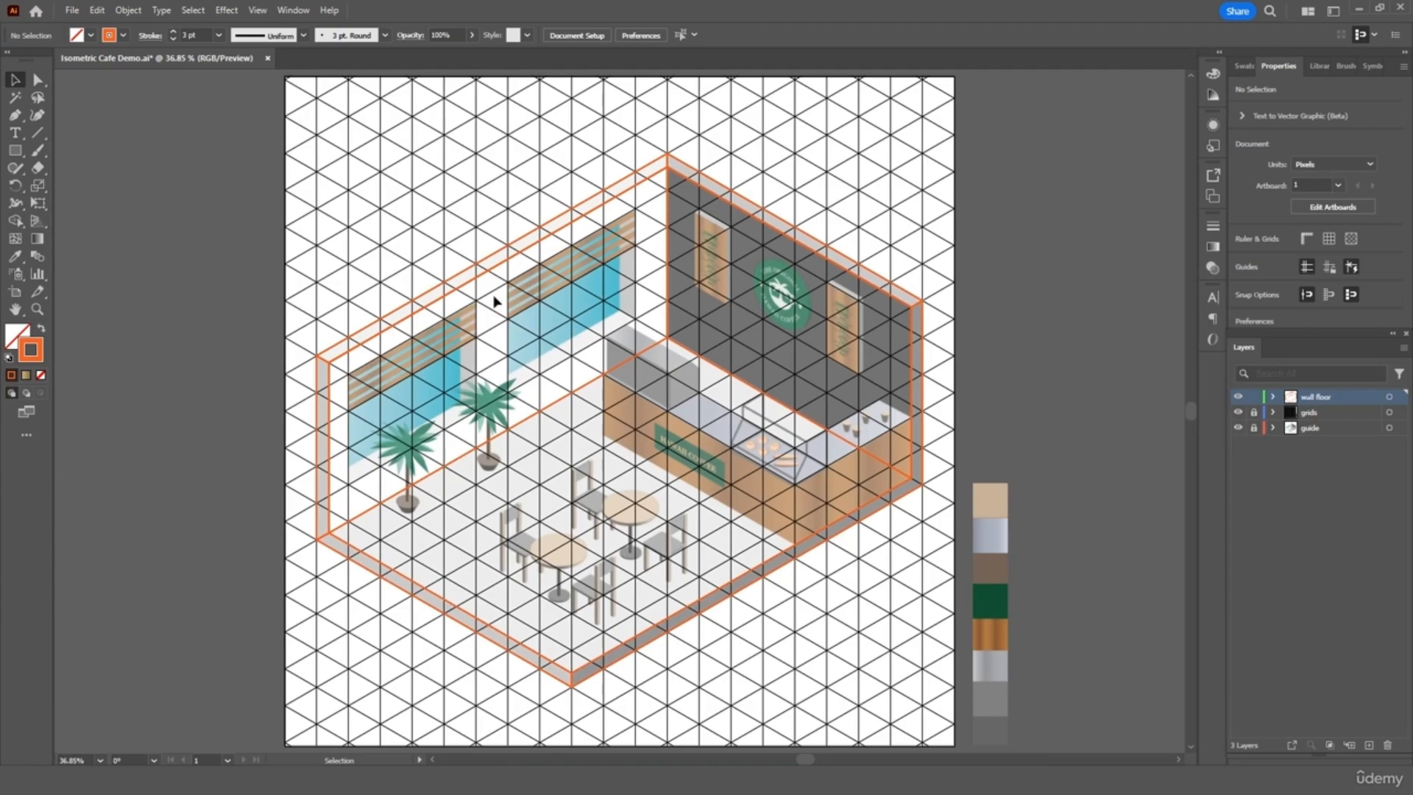
- Trace the grey side reveal of the window nearest the back corner as a closed four-corner Pen path
{"action": "key", "text": "ctrl+equal"}
{"action": "key", "text": "ctrl+equal"}
{"action": "key", "text": "ctrl+equal"}
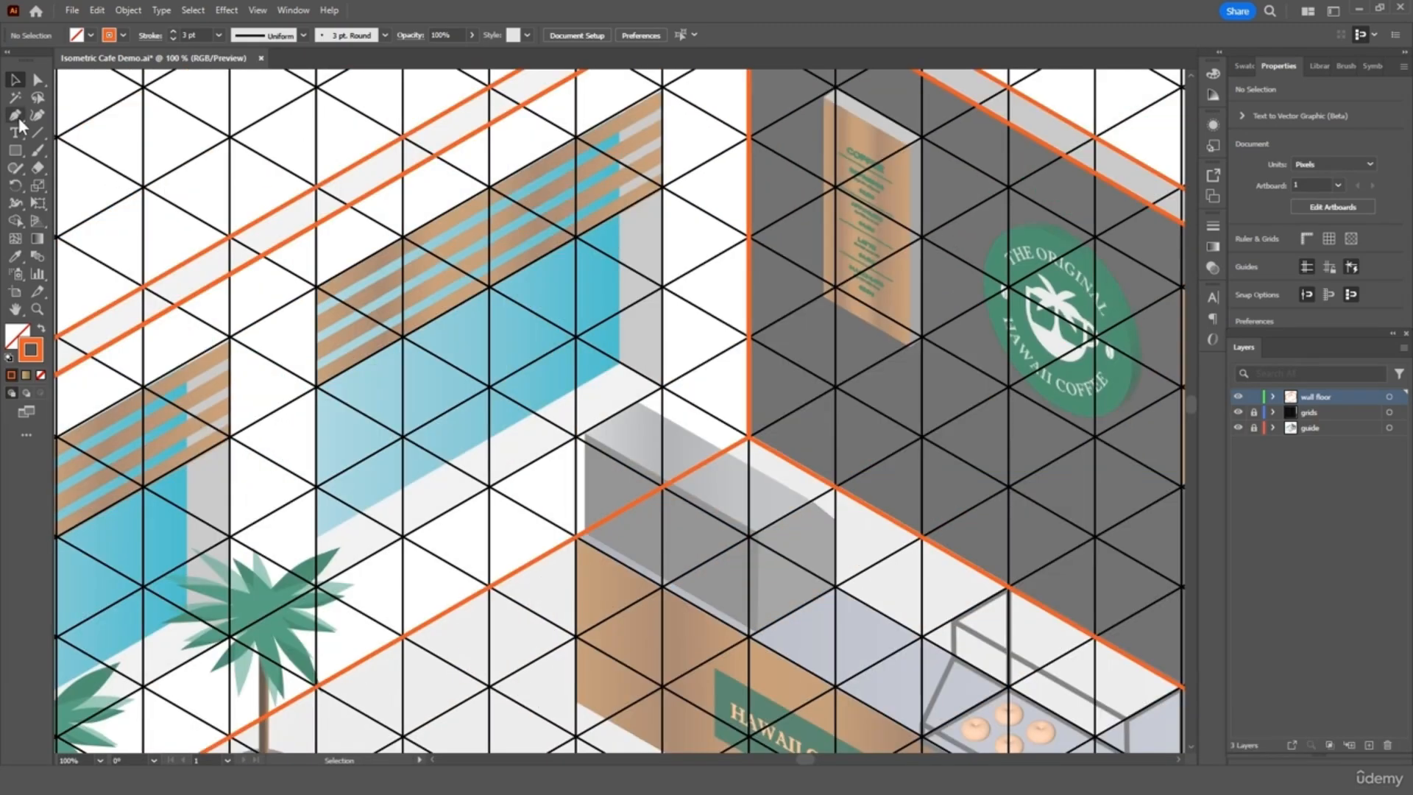
{"action": "left_click", "coordinate": [16, 116]}
{"action": "left_click", "coordinate": [662, 88]}
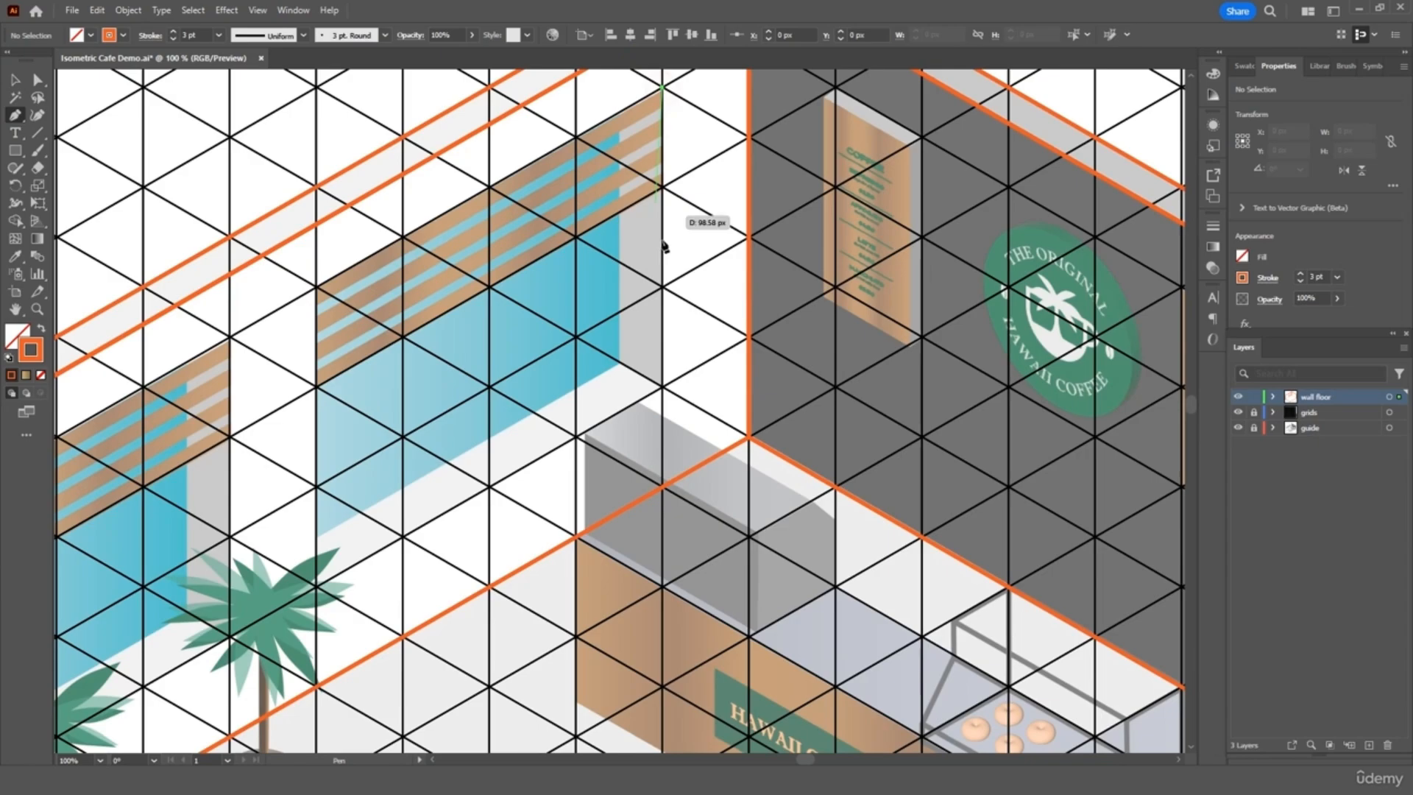
{"action": "left_click", "coordinate": [662, 386], "text": "shift"}
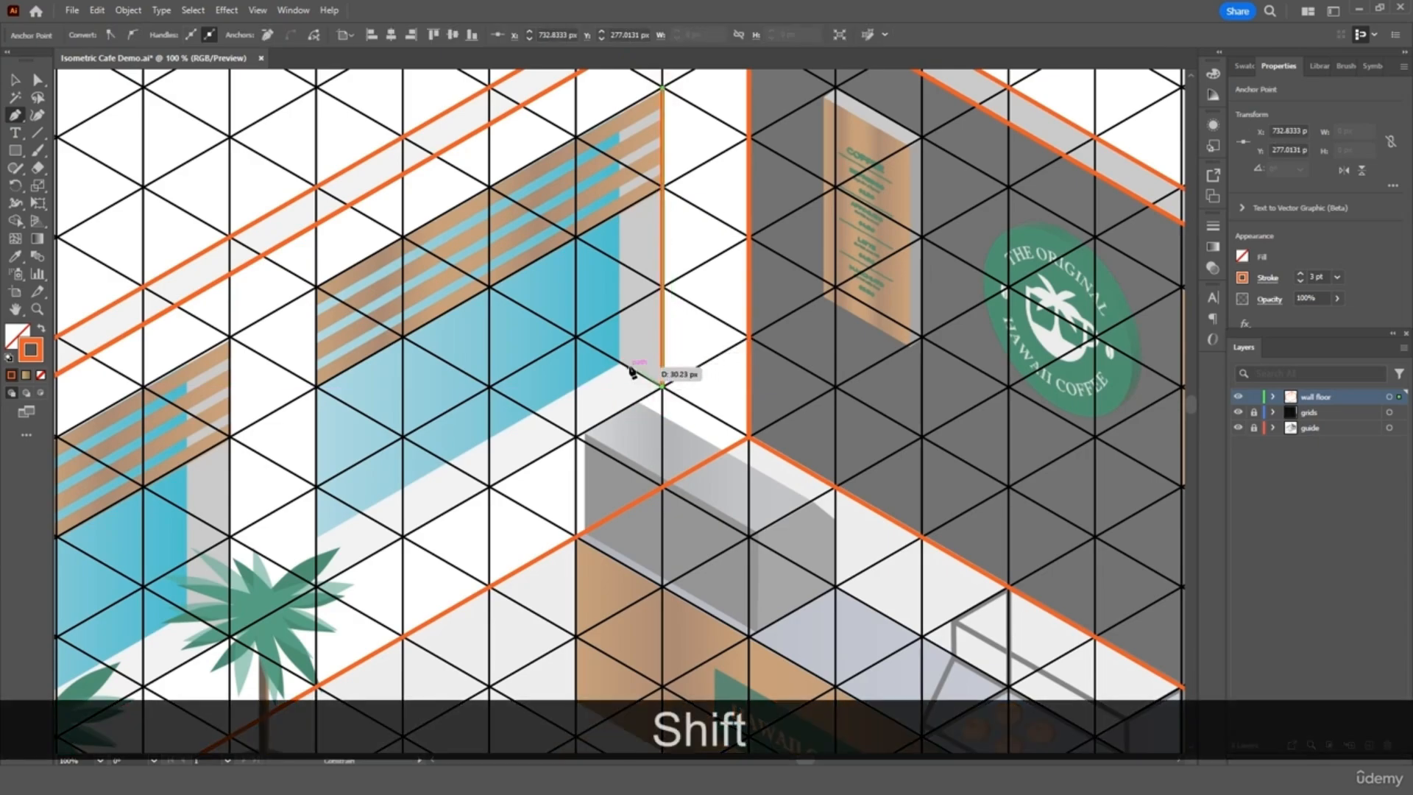
{"action": "left_click", "coordinate": [620, 362]}
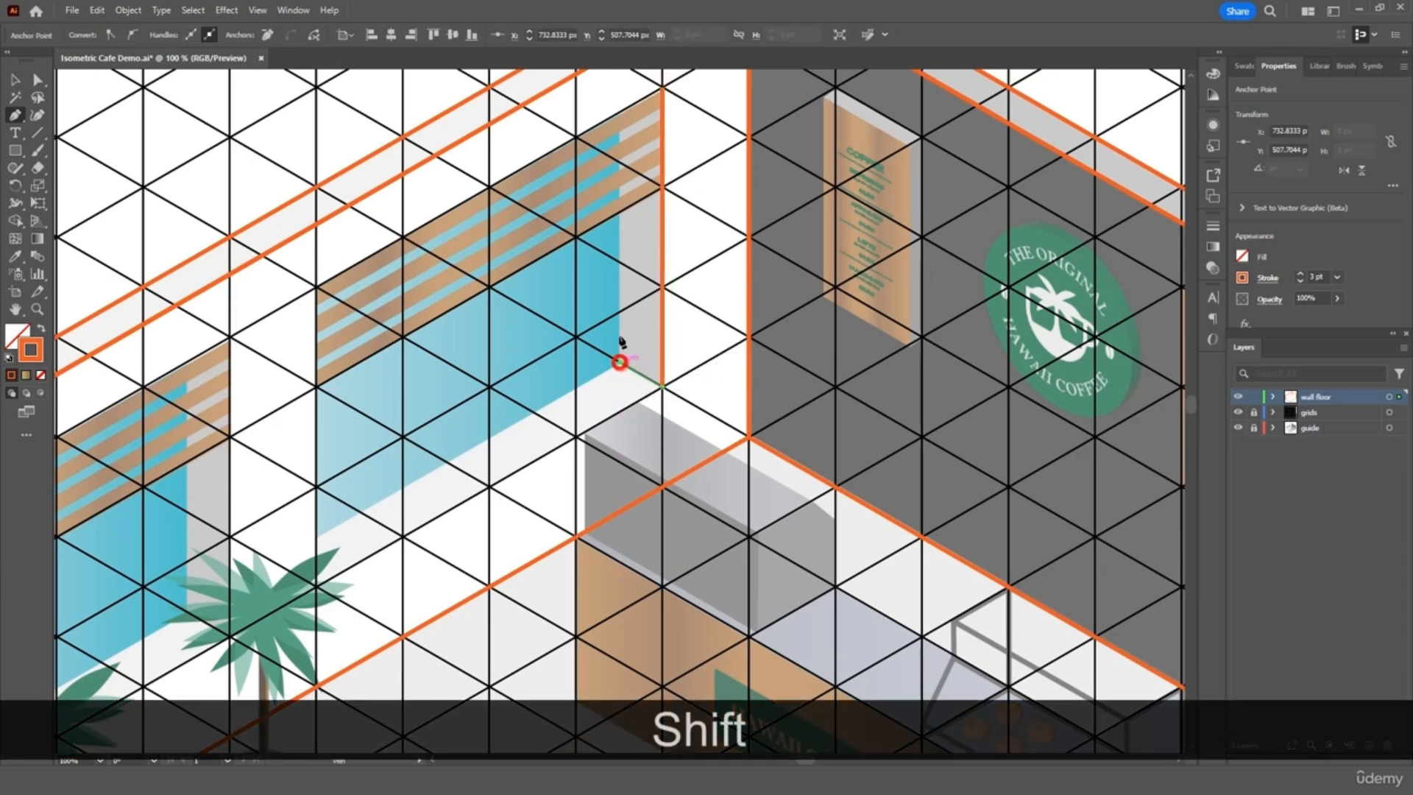
{"action": "left_click", "coordinate": [618, 114], "text": "shift"}
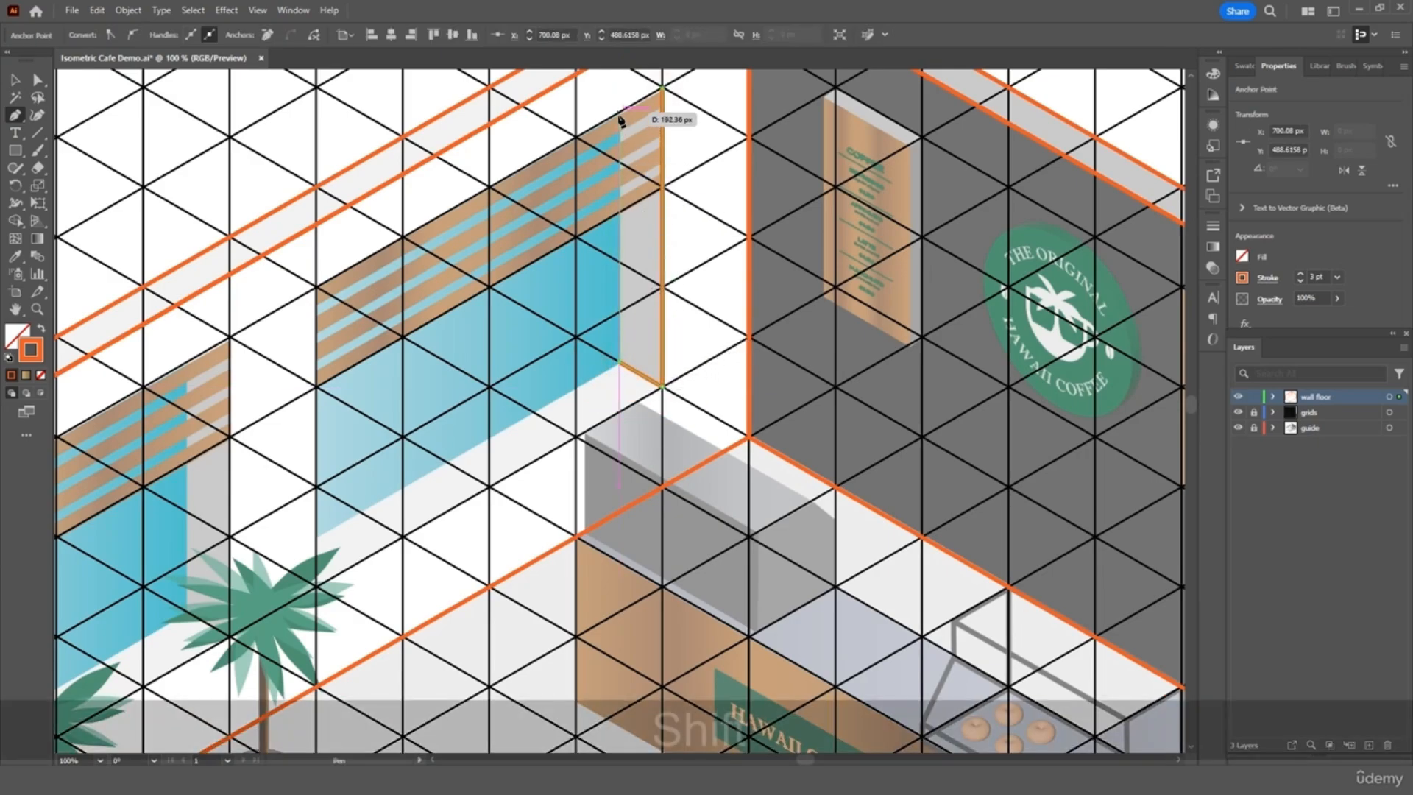
{"action": "left_click", "coordinate": [660, 89], "text": "shift"}
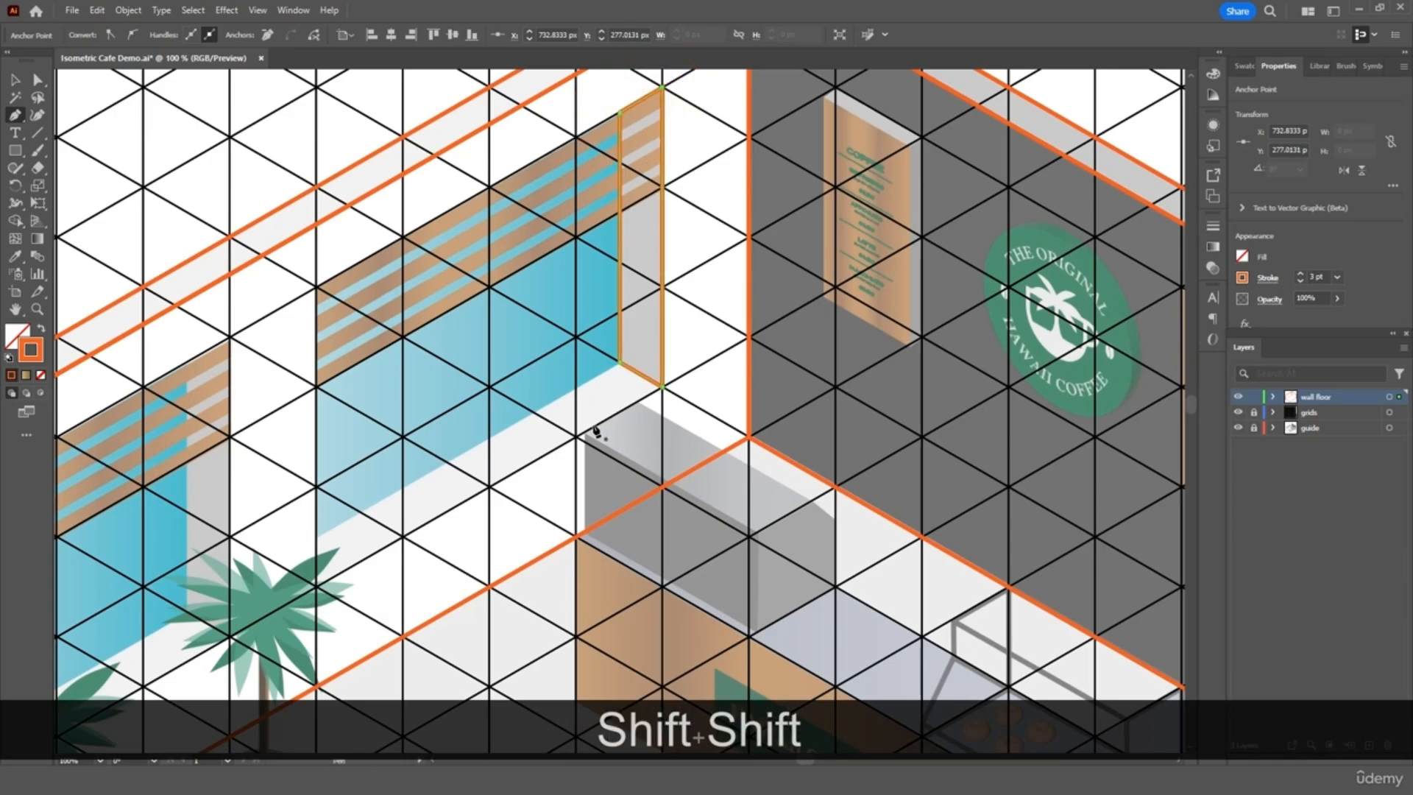
- Trace the blue pane of the same window, including the area behind the blinds, as a closed four-corner Pen path
{"action": "left_click", "coordinate": [316, 286]}
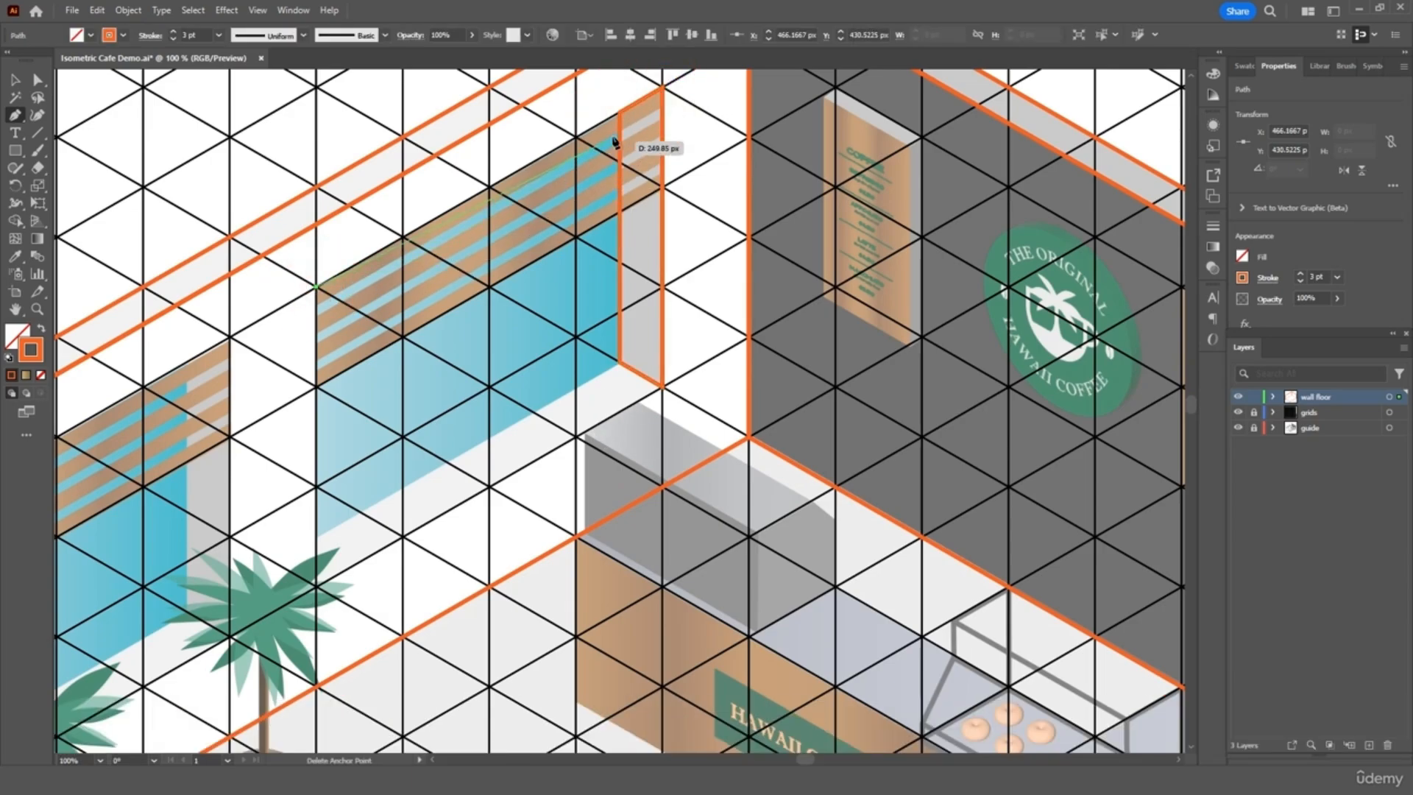
{"action": "left_click", "coordinate": [618, 114]}
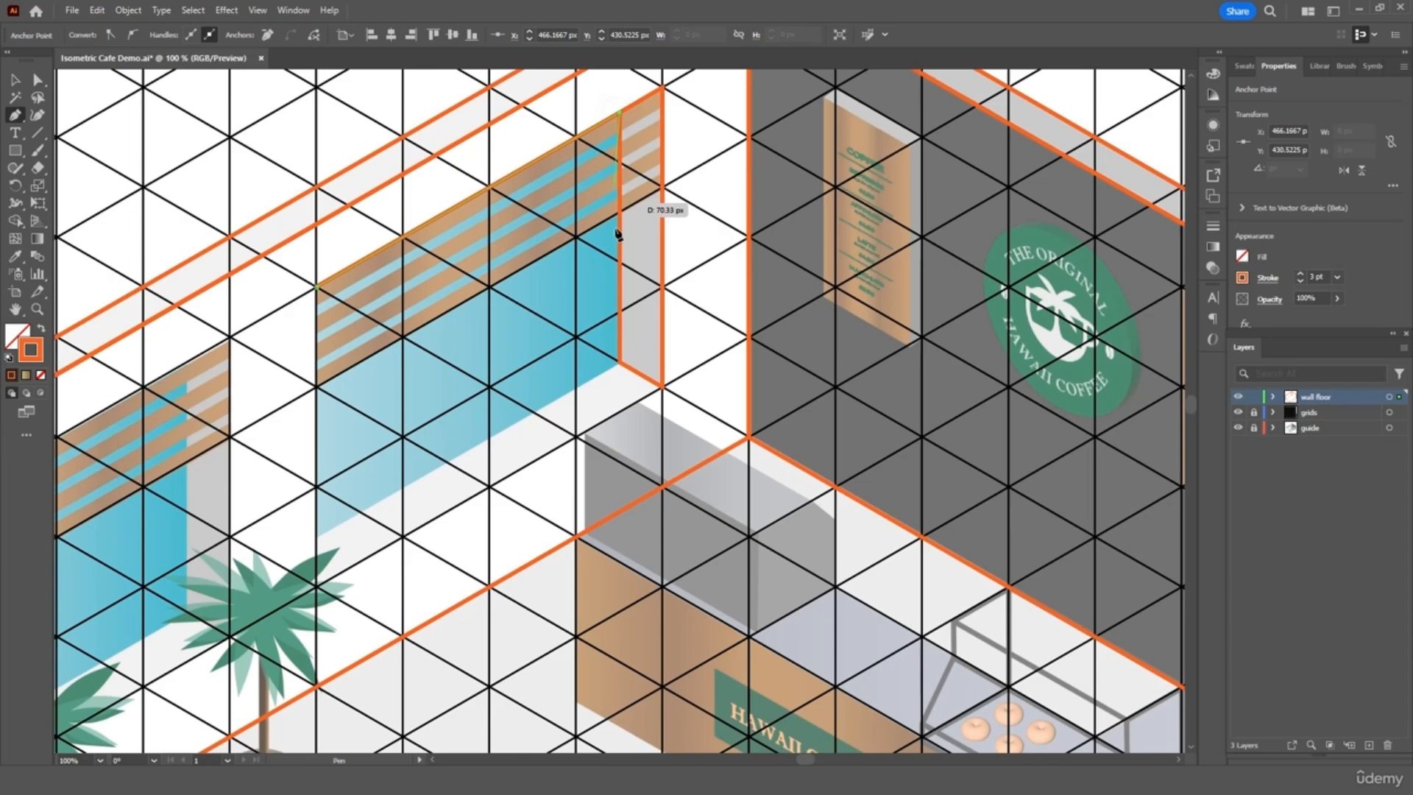
{"action": "left_click", "coordinate": [620, 362], "text": "shift"}
{"action": "left_click", "coordinate": [315, 535], "text": "shift"}
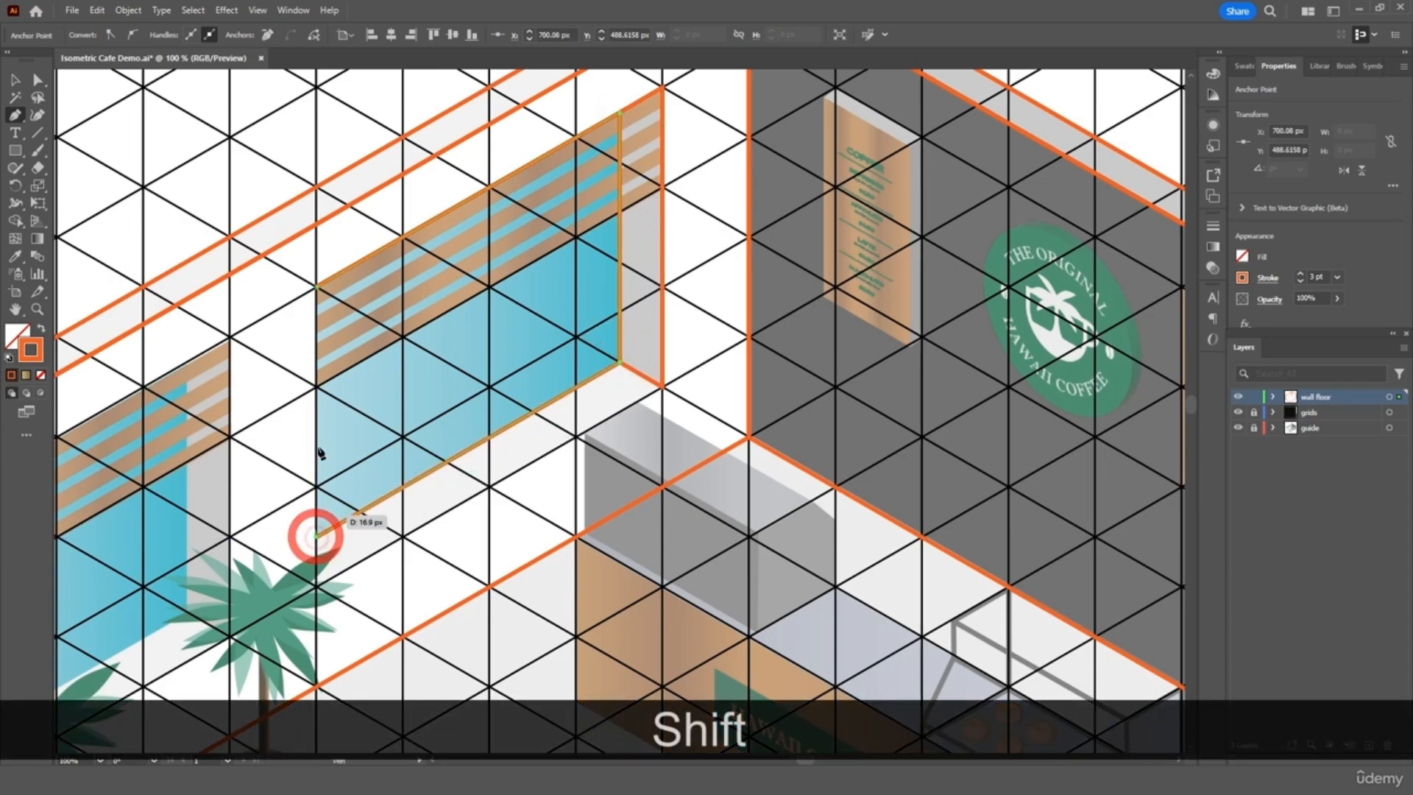
{"action": "left_click", "coordinate": [316, 285]}
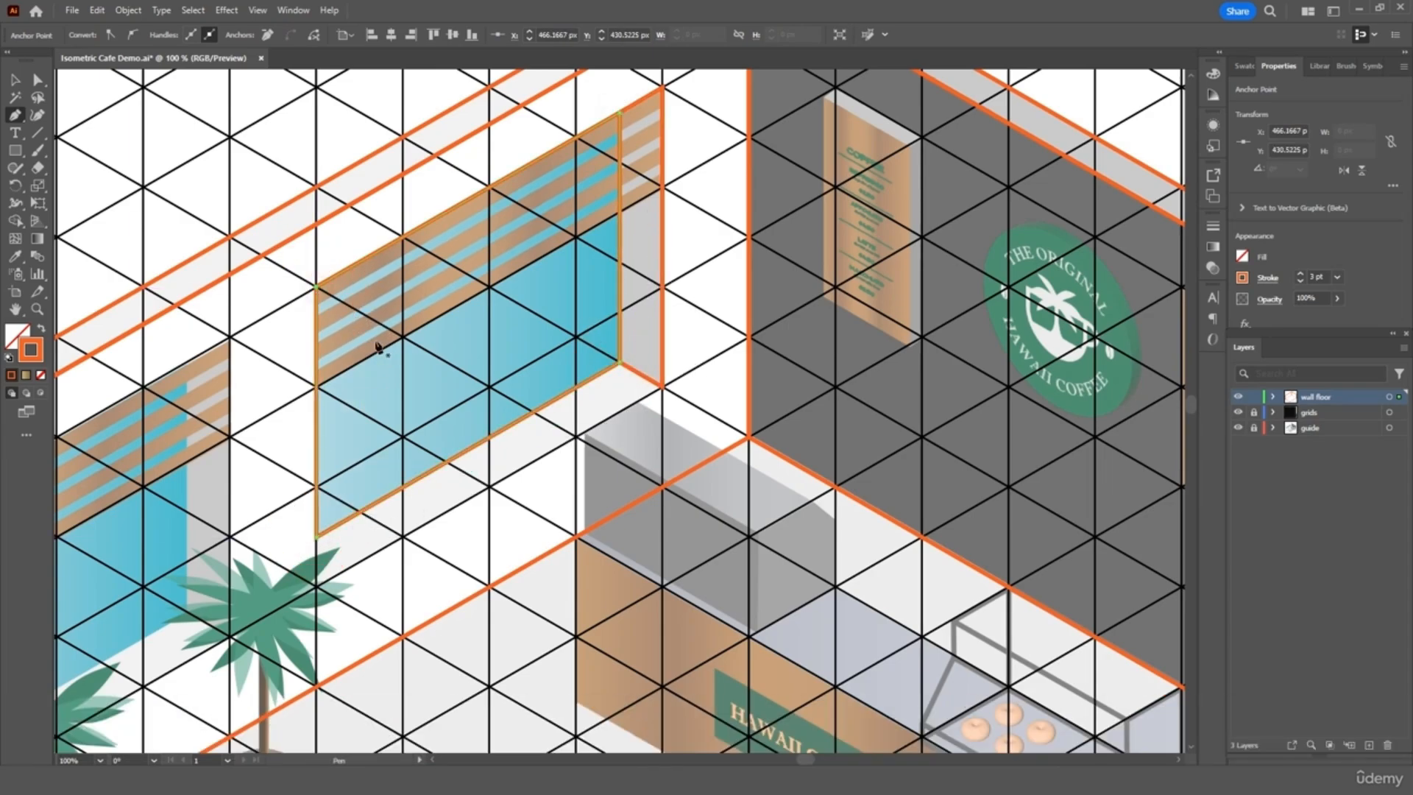
- Trace the light sill beneath the window pane as a closed Pen path meeting the side reveal, and deselect it
{"action": "left_click", "coordinate": [317, 585]}
{"action": "left_click", "coordinate": [316, 535]}
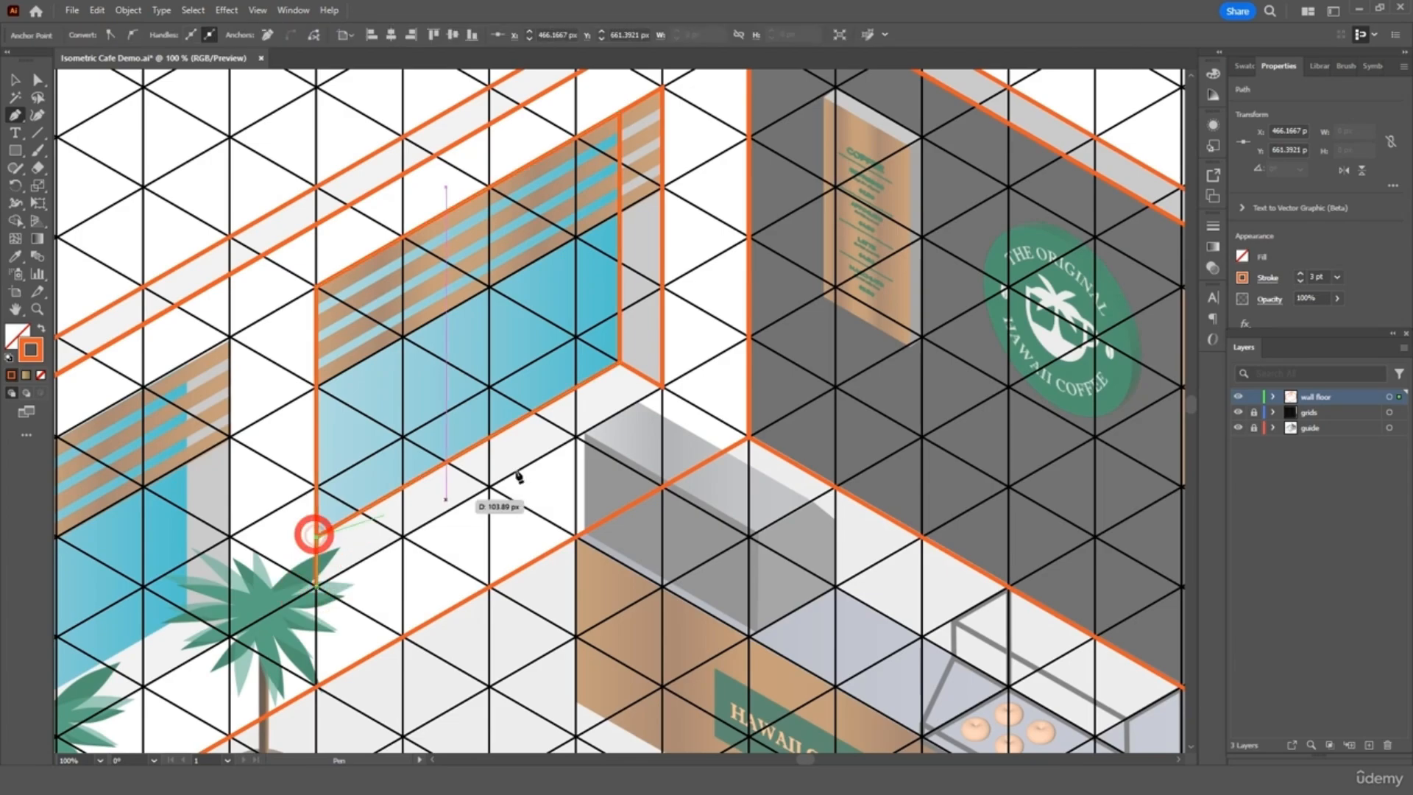
{"action": "left_click", "coordinate": [619, 363]}
{"action": "left_click", "coordinate": [660, 387]}
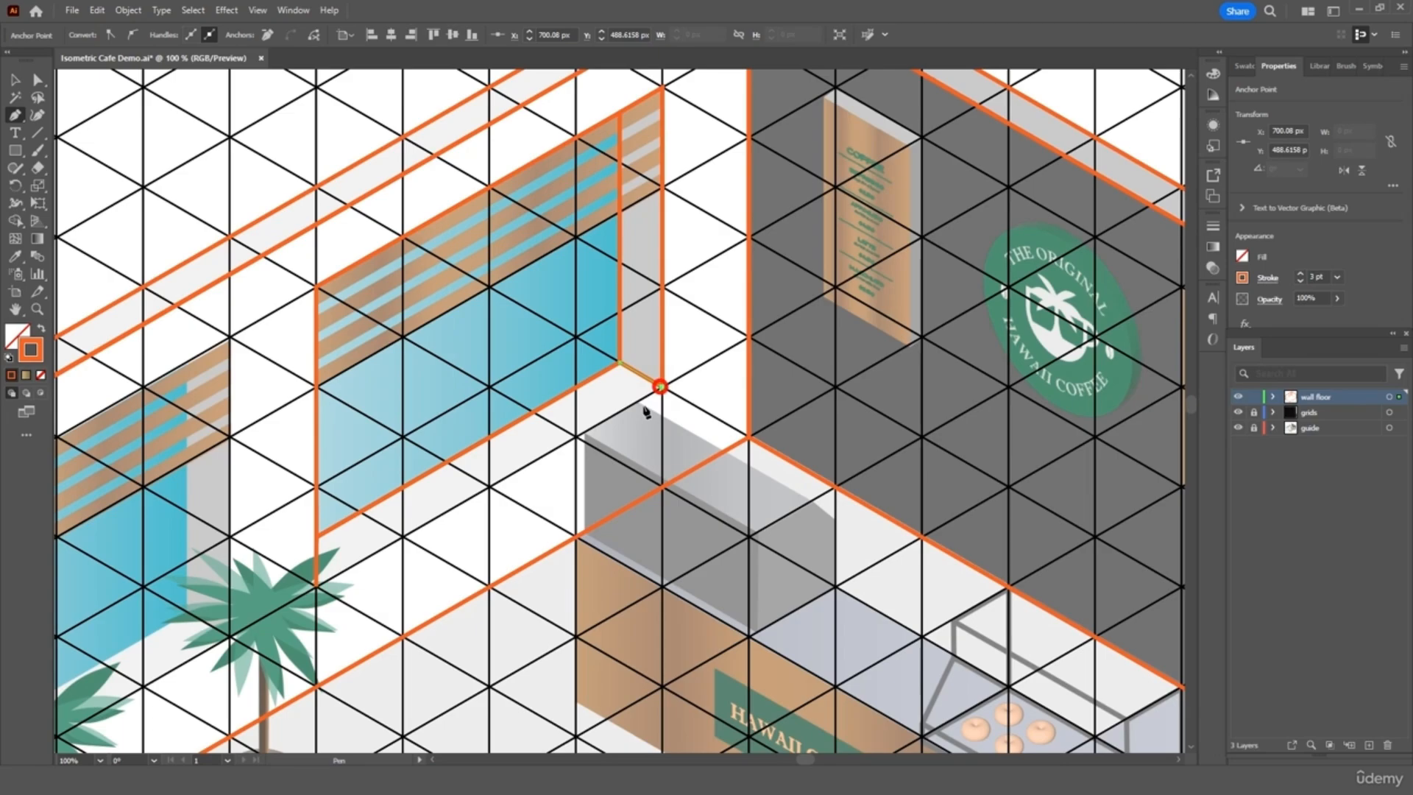
{"action": "left_click", "coordinate": [316, 585]}
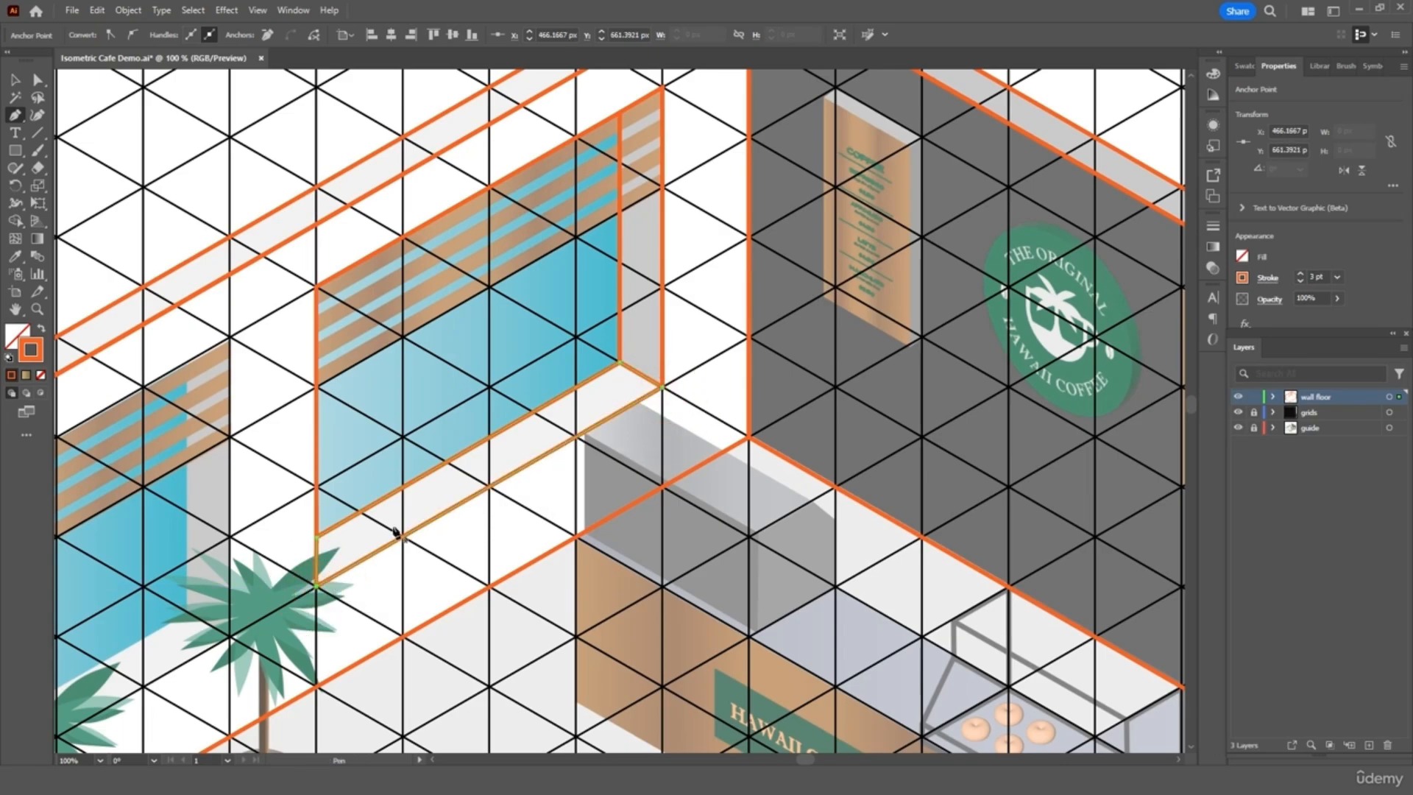
{"action": "left_click", "coordinate": [14, 80]}
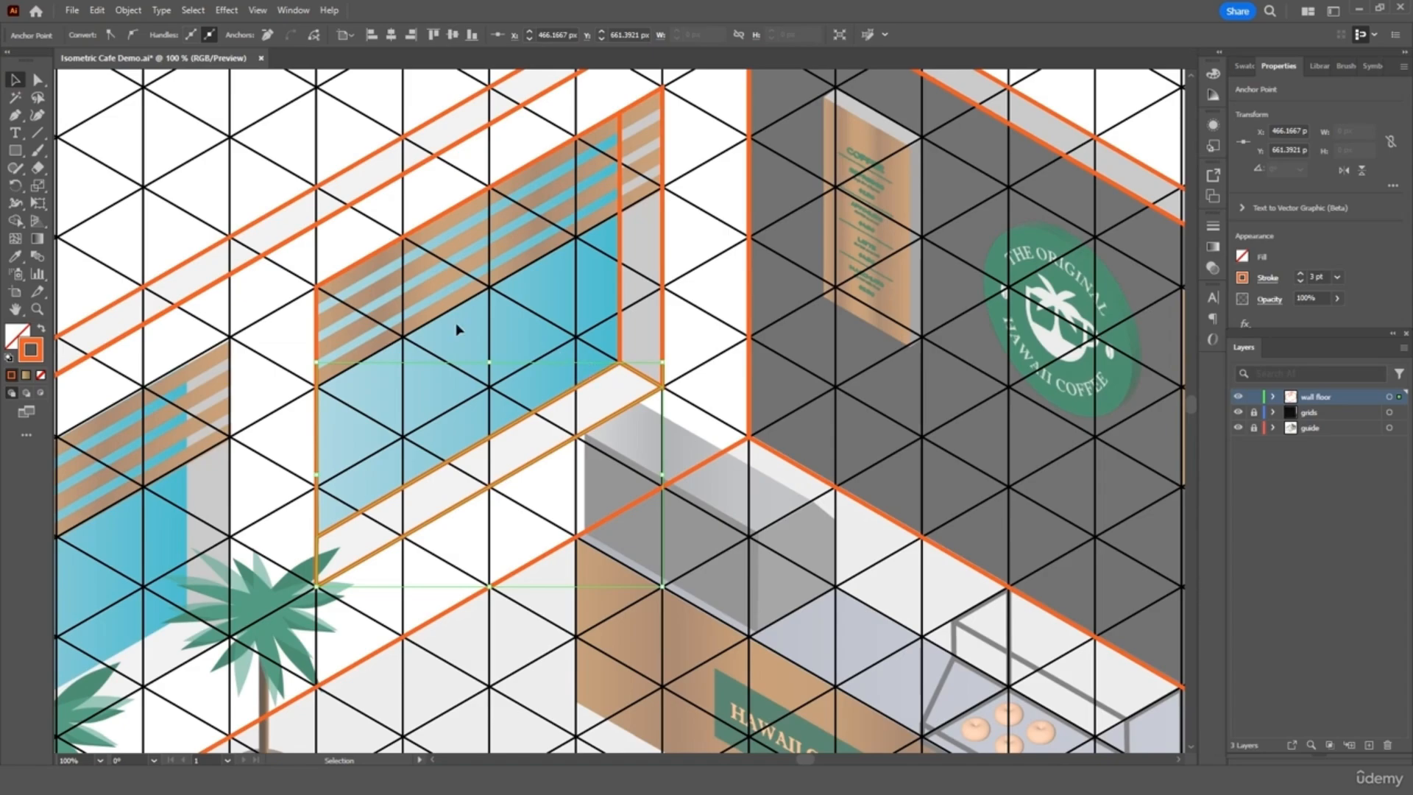
{"action": "left_click", "coordinate": [392, 398]}
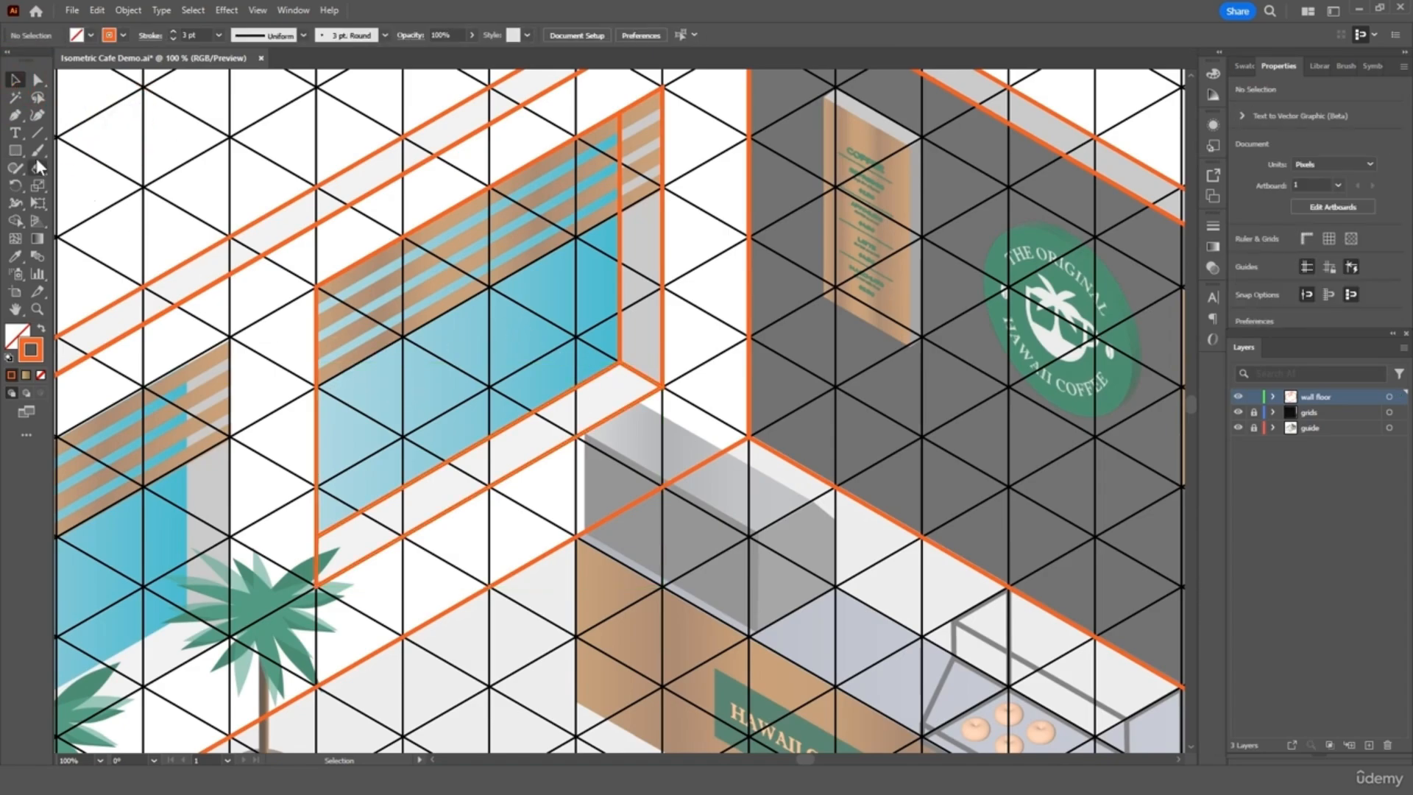
- Trace the lowest wooden blind slat across the full window width as a thin closed Pen path, and deselect it
{"action": "left_click", "coordinate": [15, 114]}
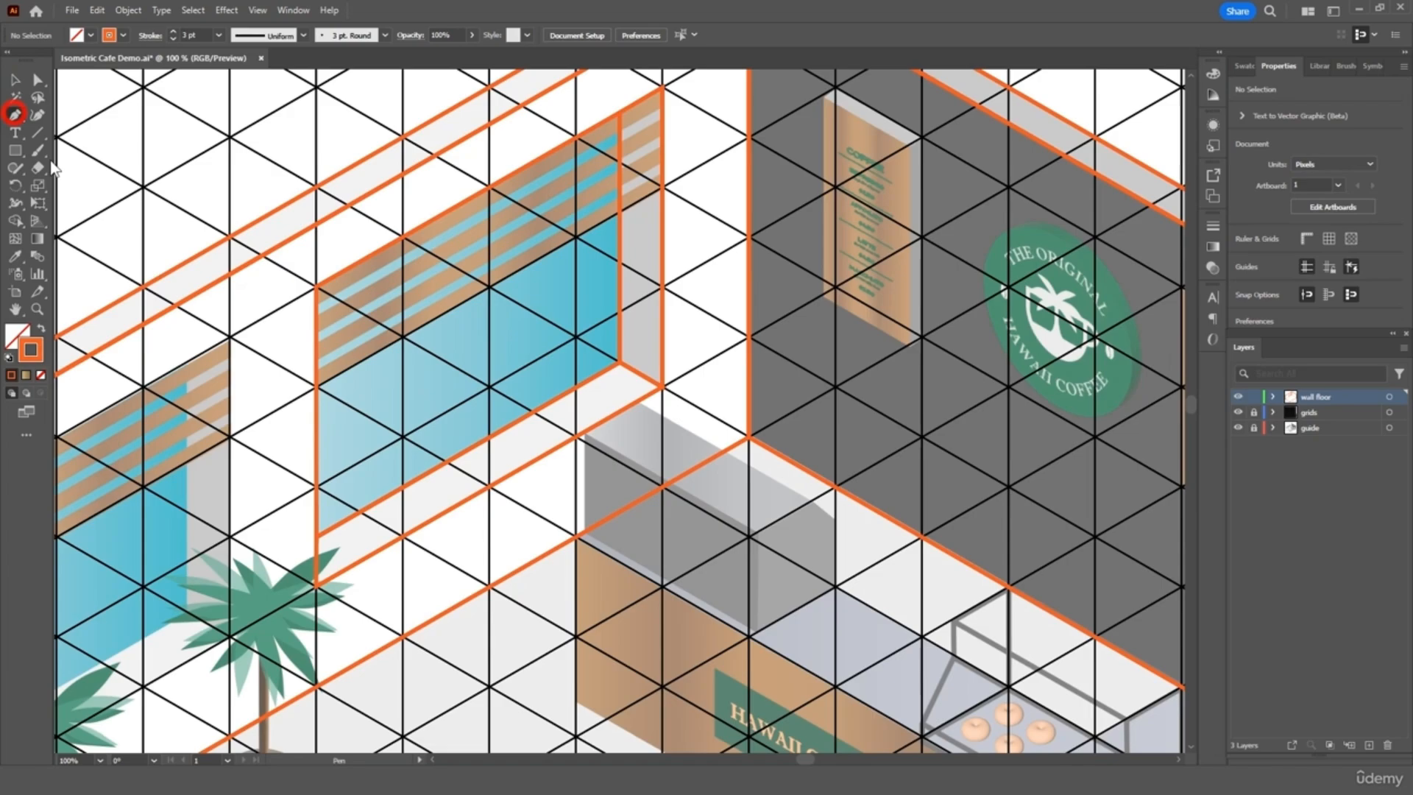
{"action": "left_click", "coordinate": [317, 384]}
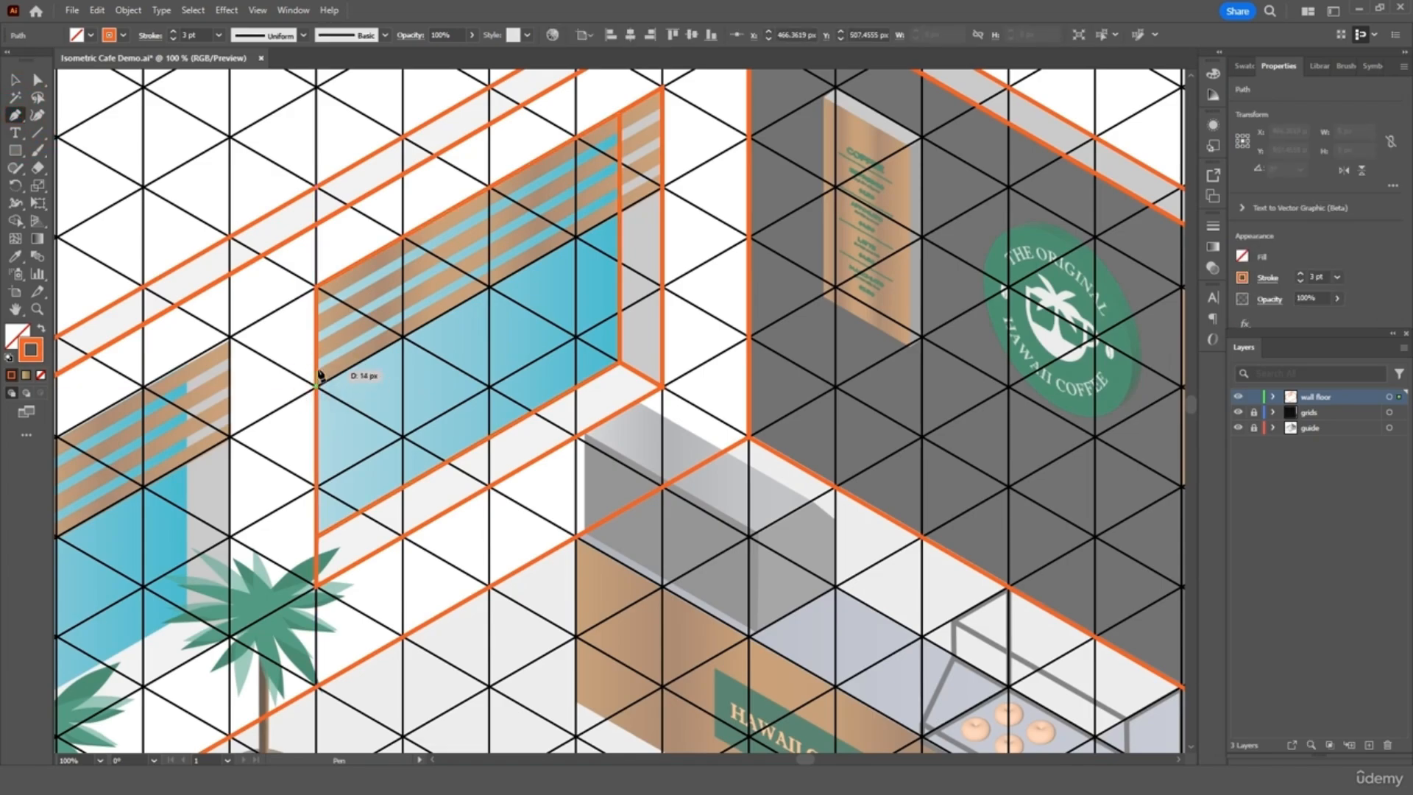
{"action": "key", "text": "shift"}
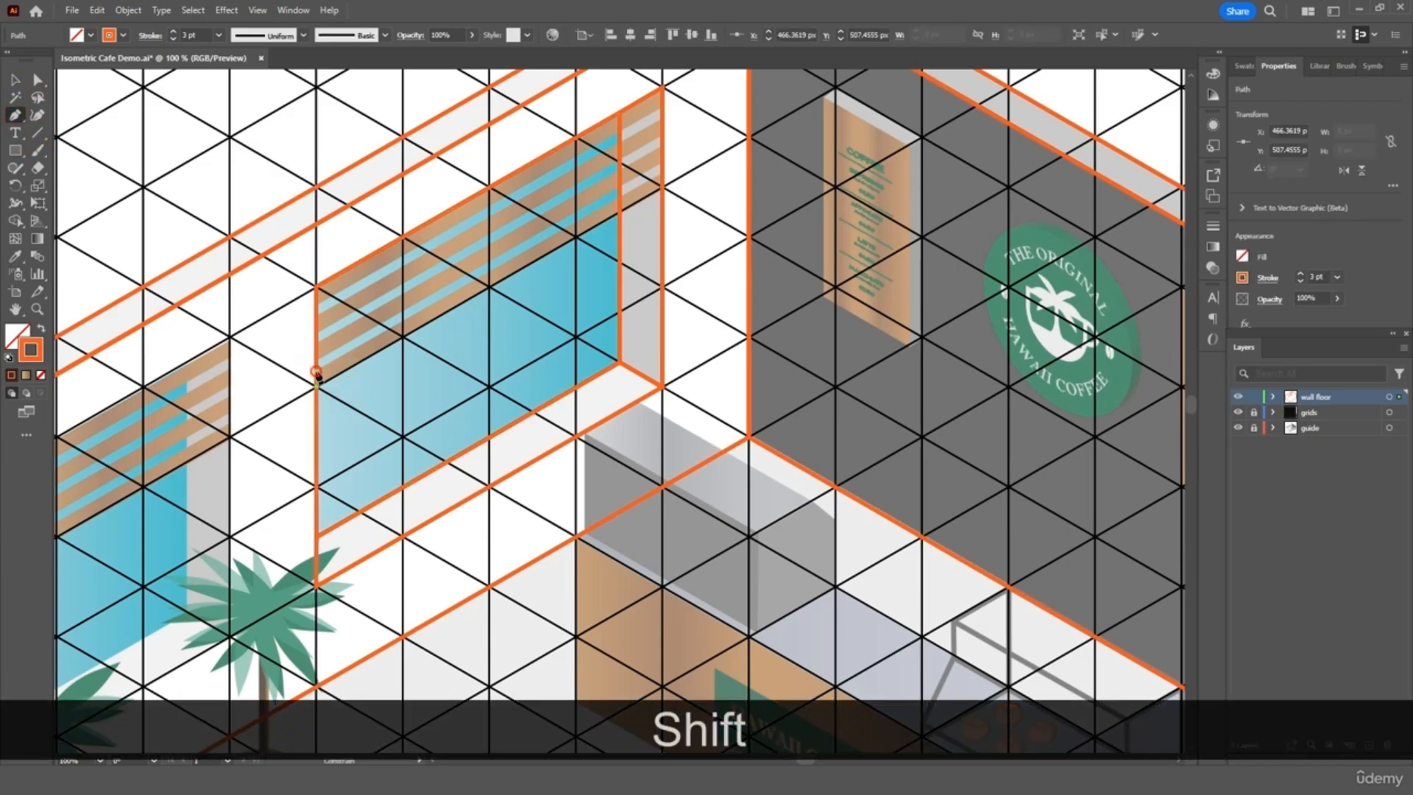
{"action": "left_click", "coordinate": [317, 374]}
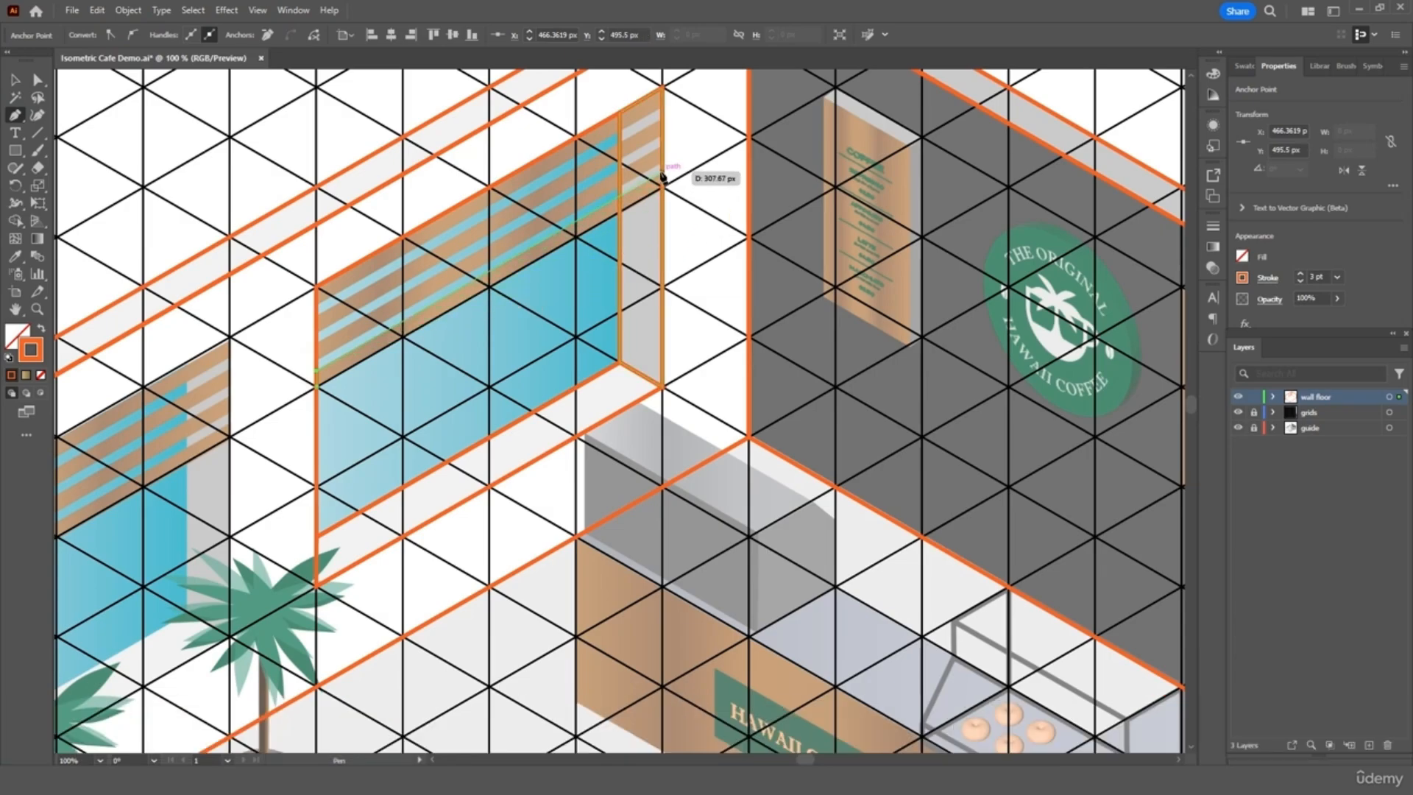
{"action": "left_click", "coordinate": [661, 172]}
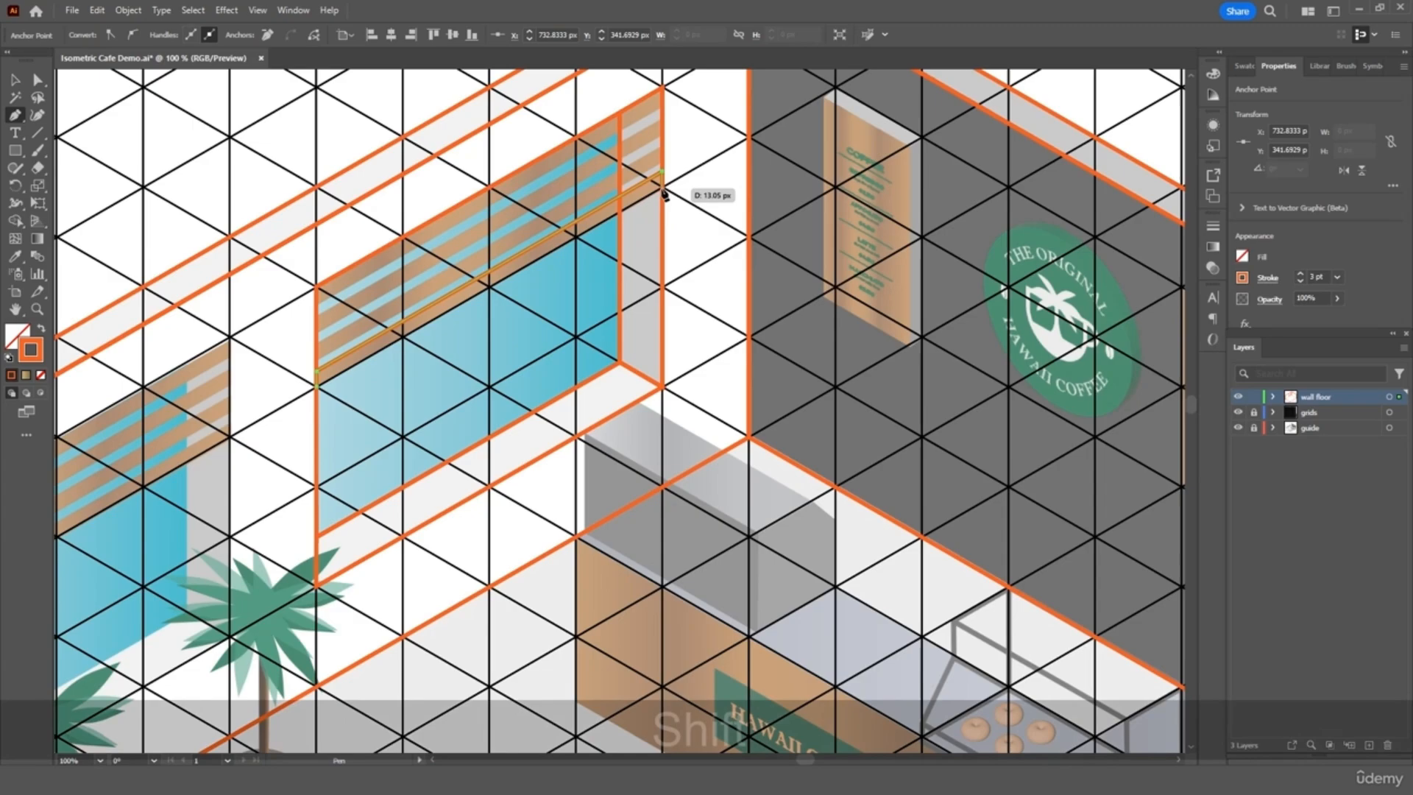
{"action": "key", "text": "shift"}
{"action": "left_click", "coordinate": [662, 189]}
{"action": "key", "text": "shift"}
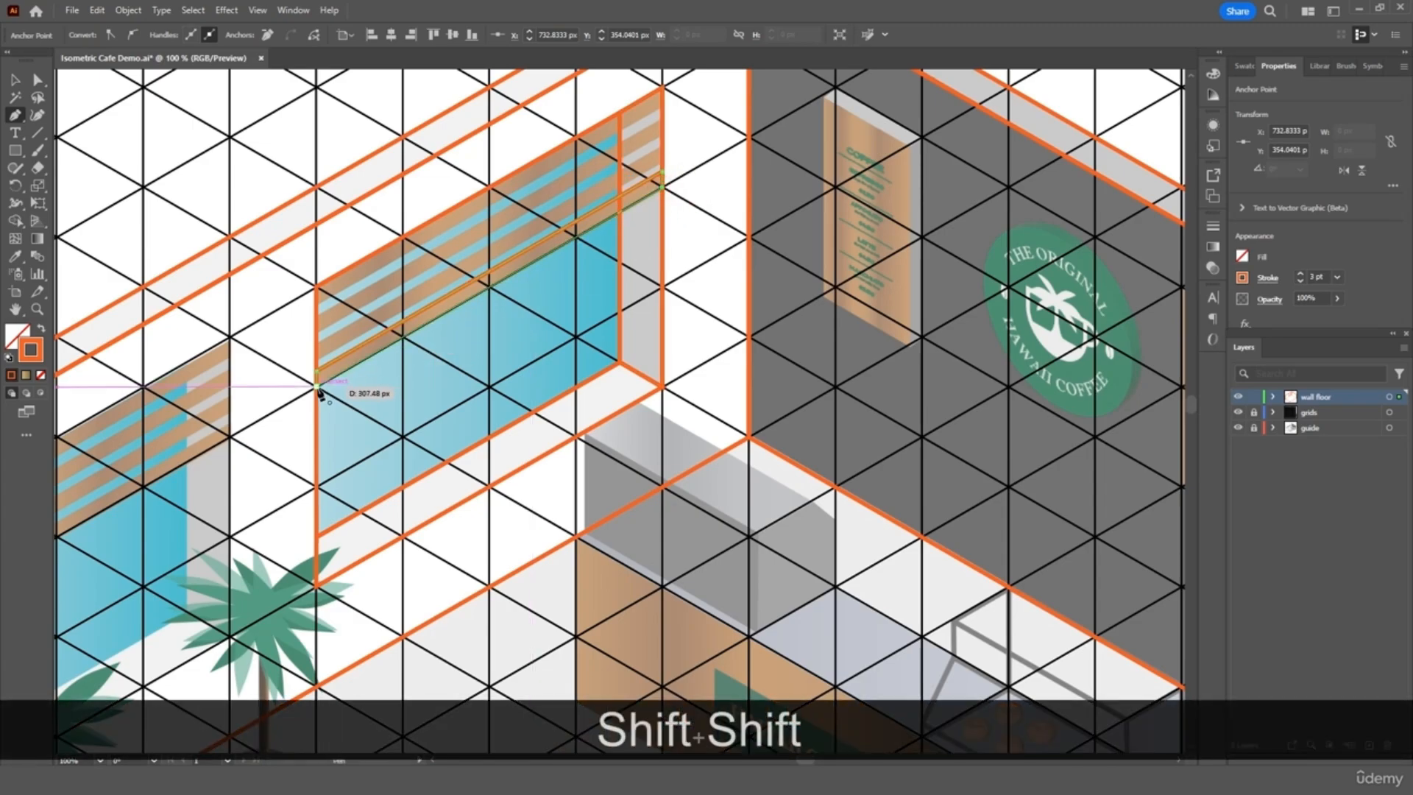
{"action": "left_click", "coordinate": [316, 388]}
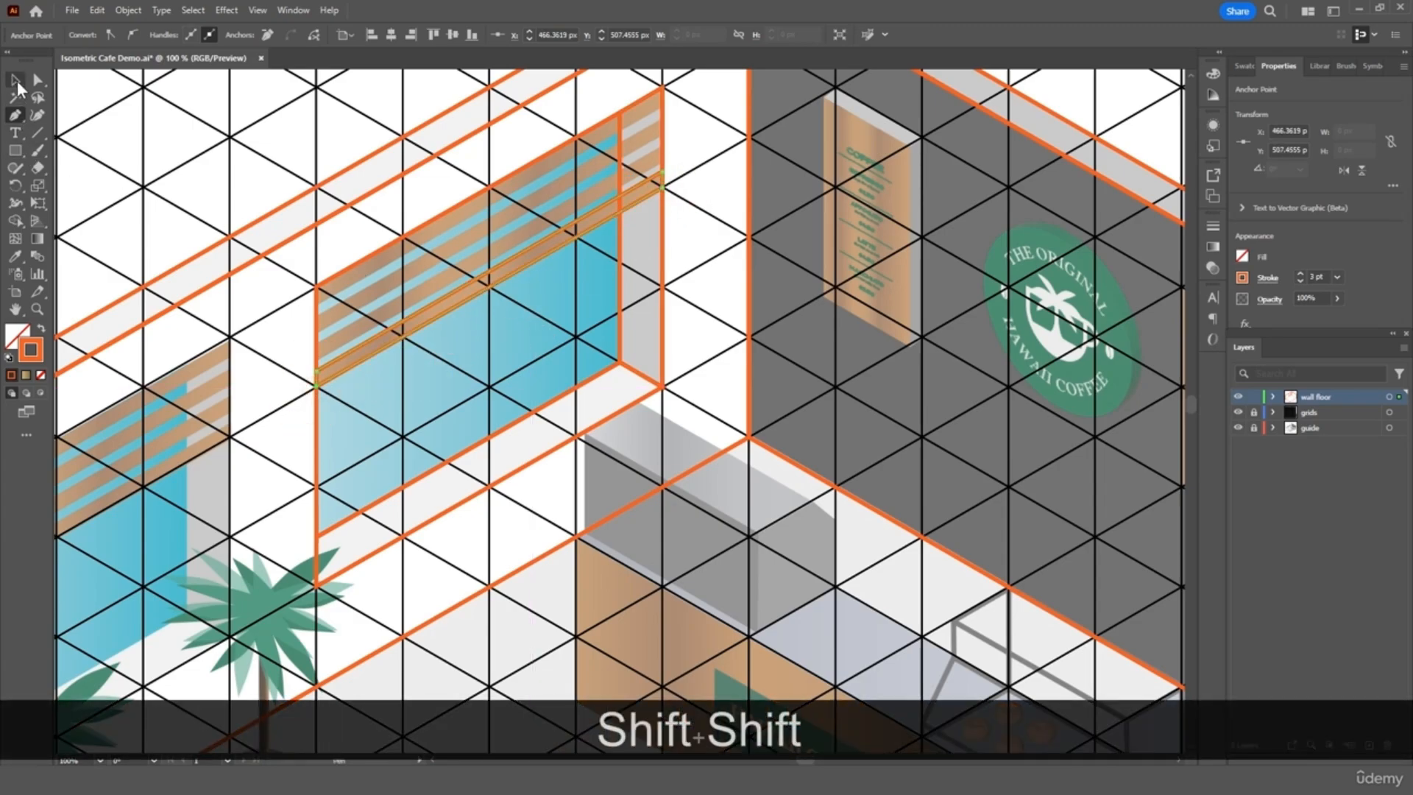
{"action": "left_click", "coordinate": [16, 80]}
{"action": "left_click", "coordinate": [120, 141]}
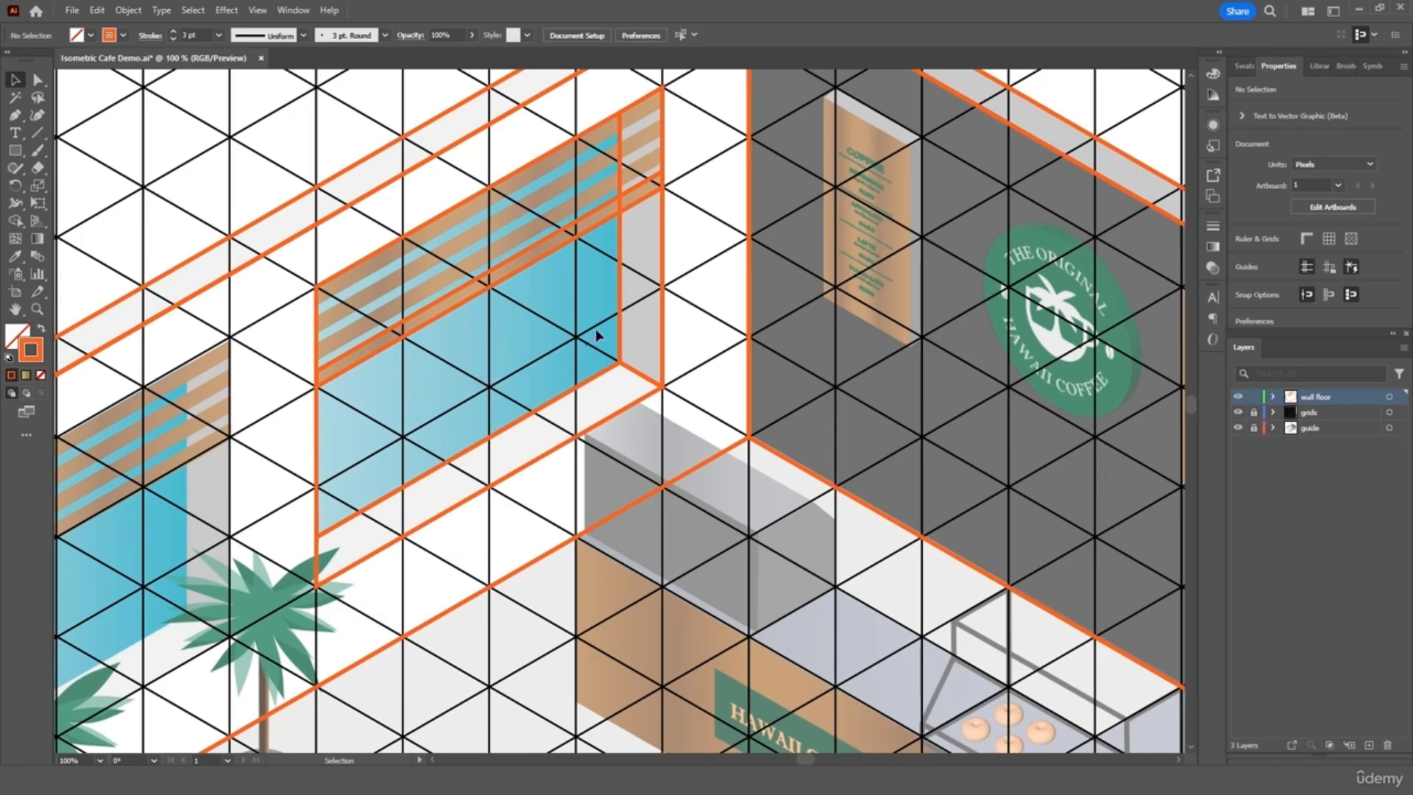
- Duplicate the lowest slat outline and align the copy over the next slat above it
{"action": "left_click", "coordinate": [550, 250]}
{"action": "key", "text": "ctrl+c"}
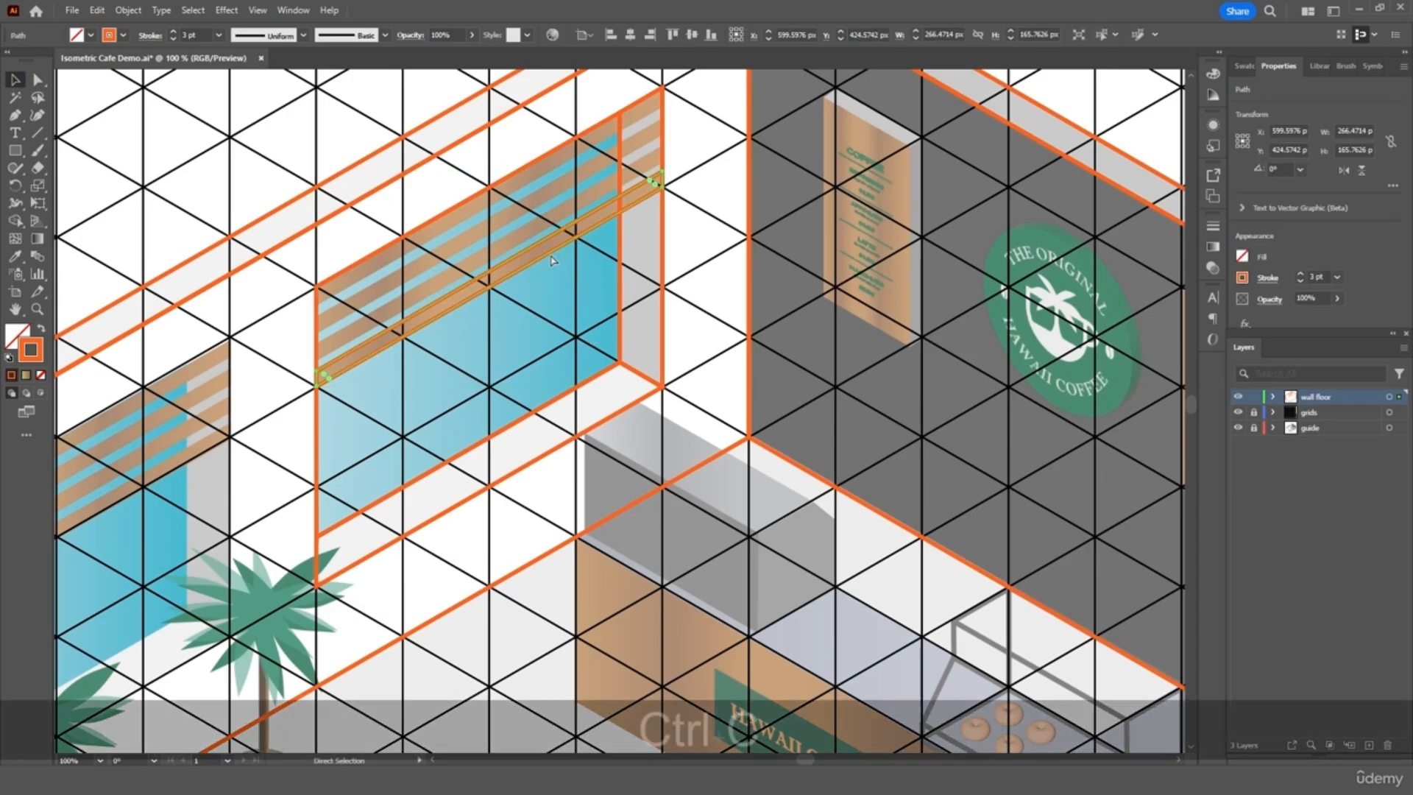
{"action": "key", "text": "ctrl+v"}
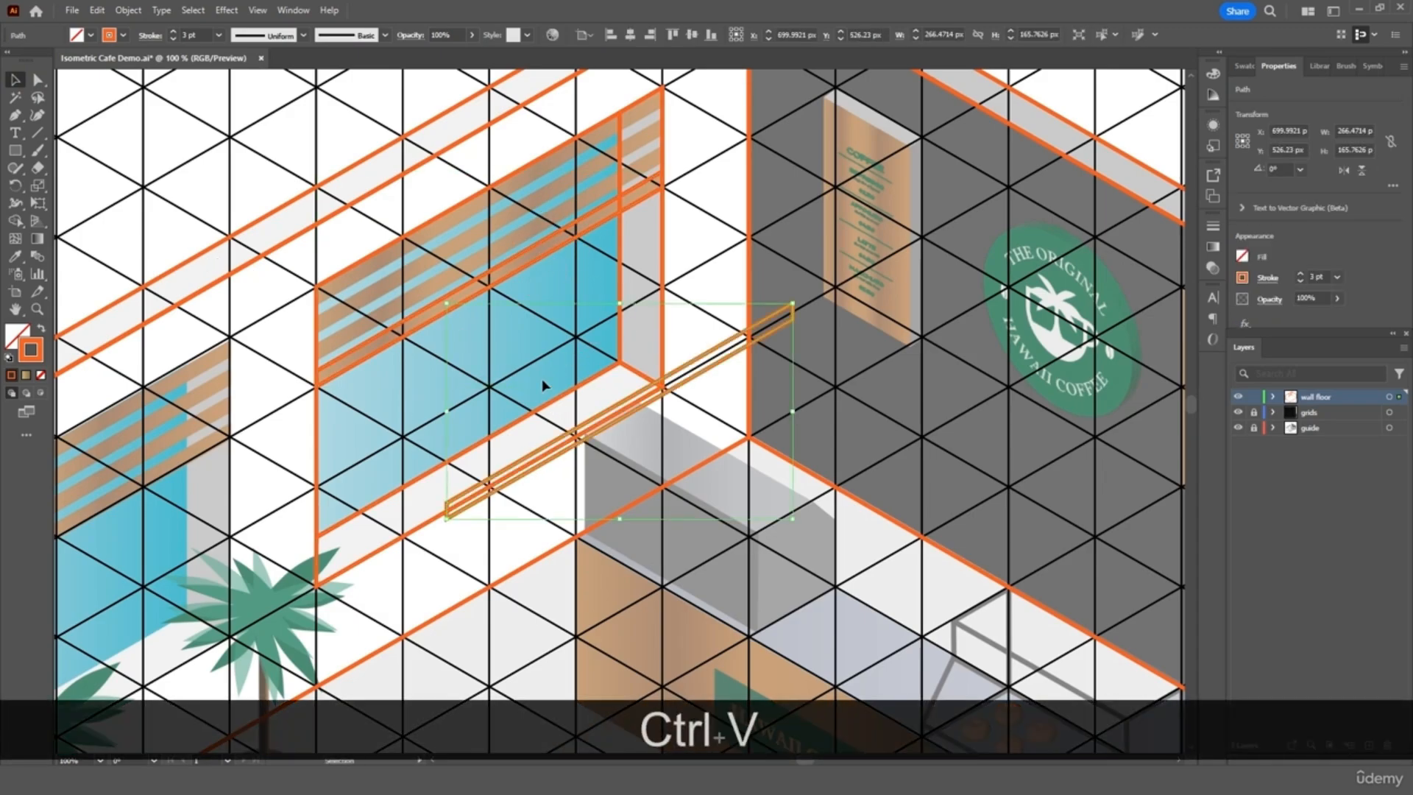
{"action": "left_click_drag", "start_coordinate": [650, 406], "coordinate": [513, 241]}
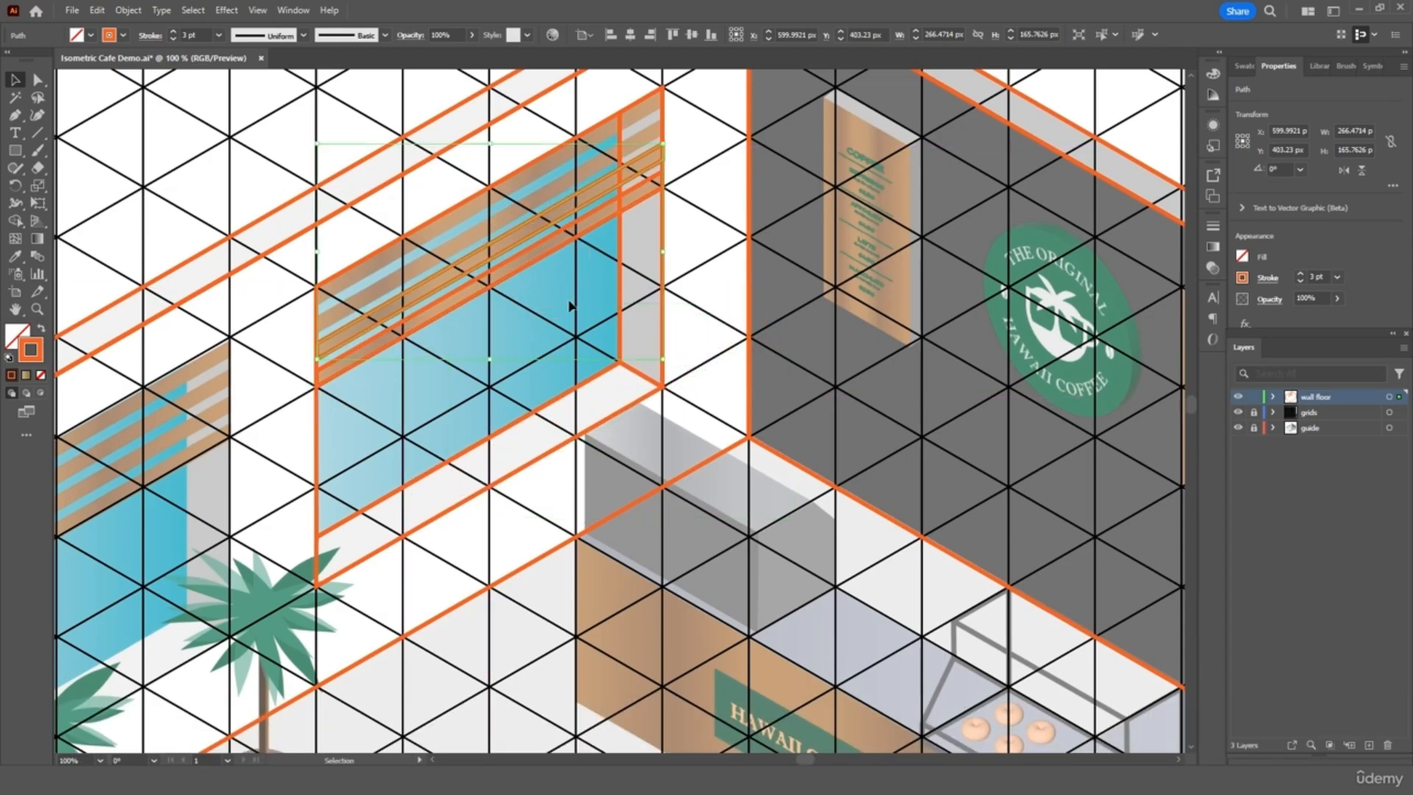
{"action": "key", "text": "Left"}
{"action": "key", "text": "Down"}
{"action": "key", "text": "Right"}
{"action": "key", "text": "Up"}
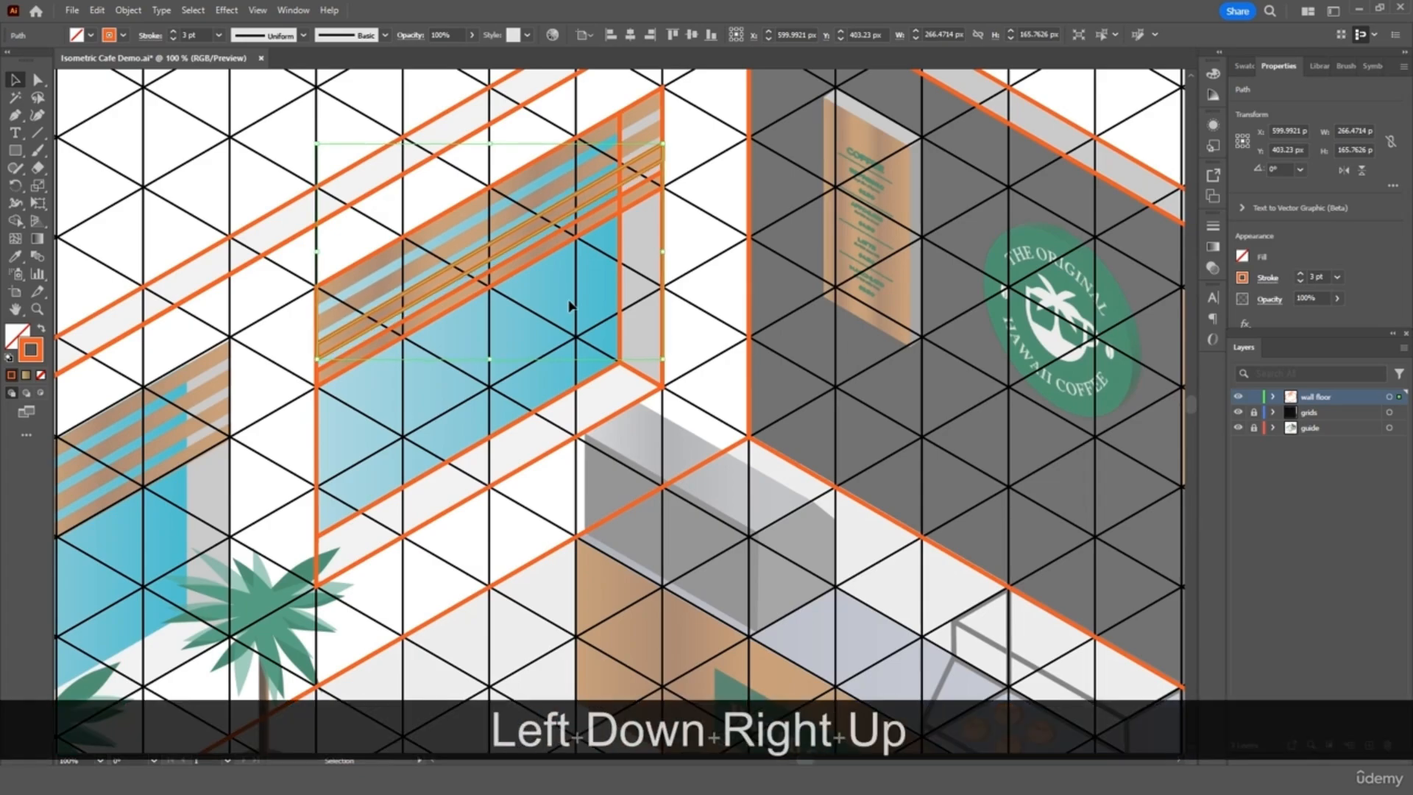
- Duplicate both slat outlines together, align the copies over the two upper slats of the blind, and deselect them
{"action": "left_click_drag", "start_coordinate": [586, 221], "coordinate": [588, 234]}
{"action": "key", "text": "ctrl+shift+c"}
{"action": "key", "text": "ctrl+v"}
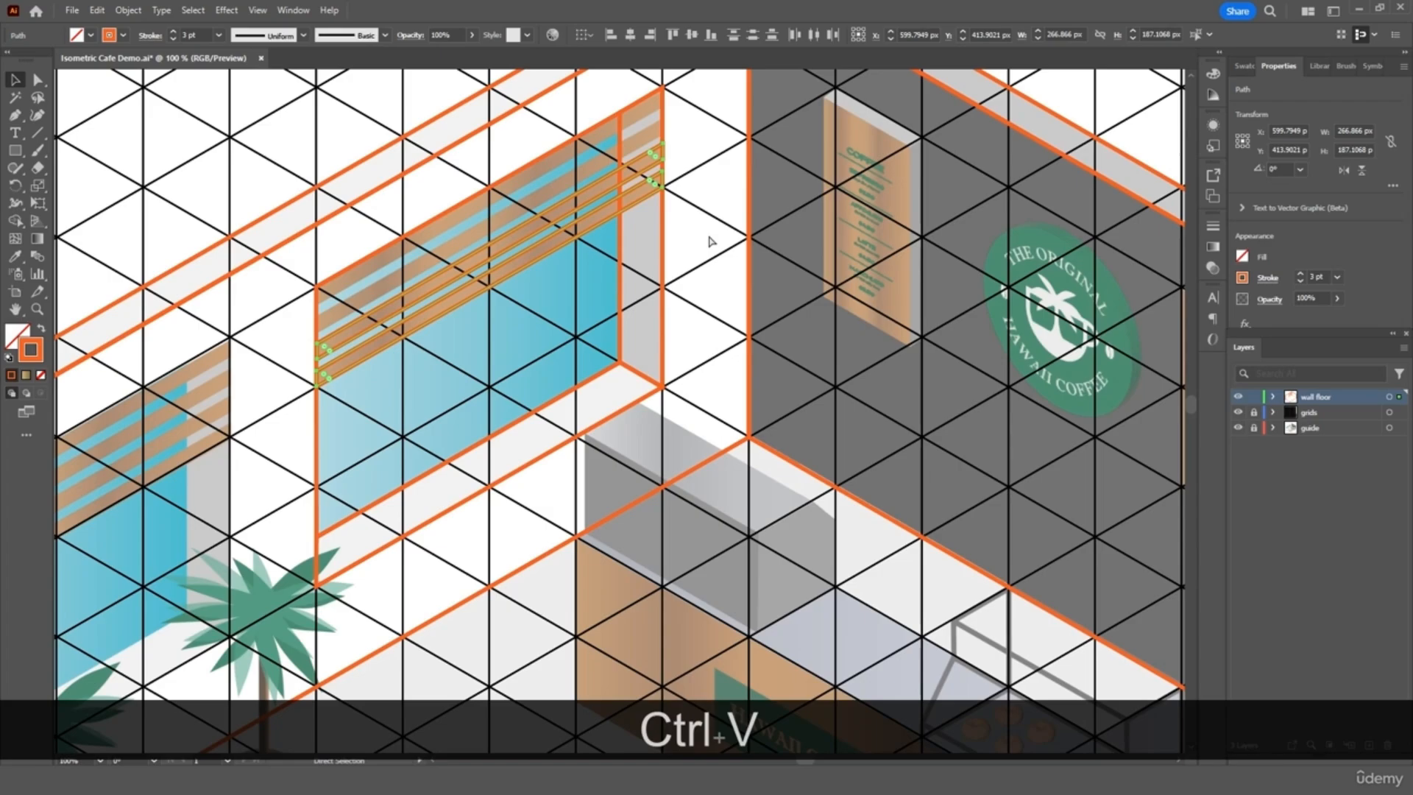
{"action": "left_click_drag", "start_coordinate": [756, 359], "coordinate": [623, 163]}
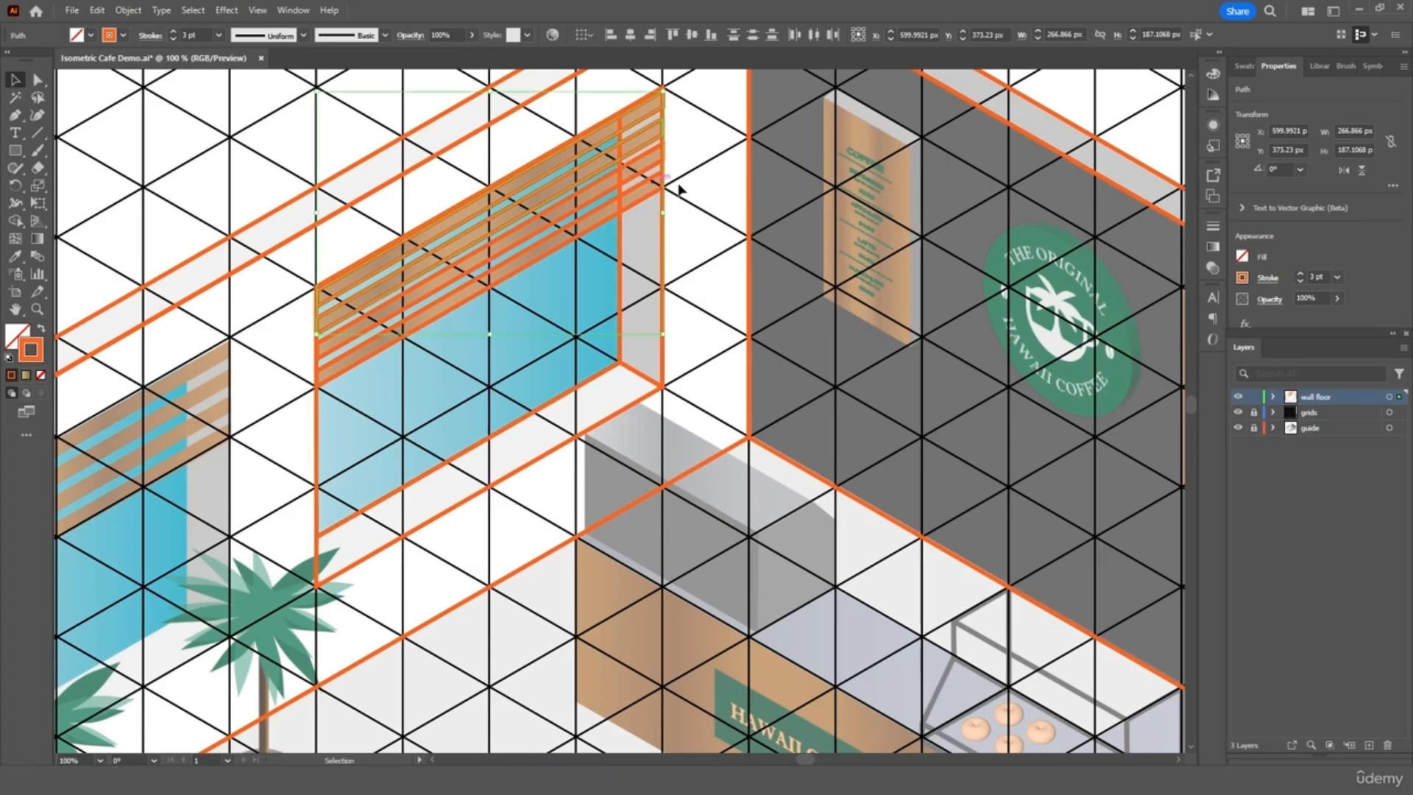
{"action": "left_click", "coordinate": [713, 189]}
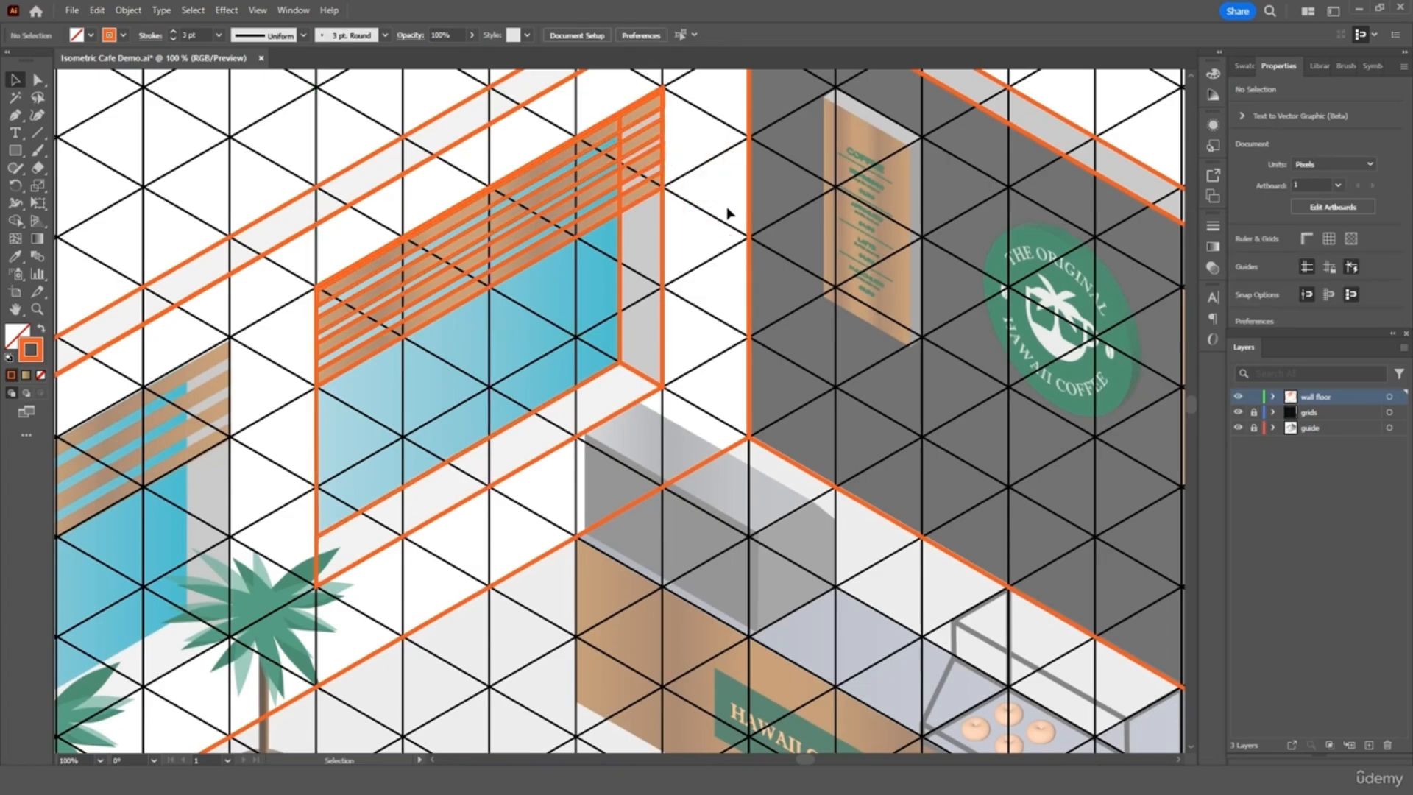
- Hide the grids and guide layers to check the outlines across the whole artboard, and show only the guide layer again
{"action": "left_click", "coordinate": [1237, 412]}
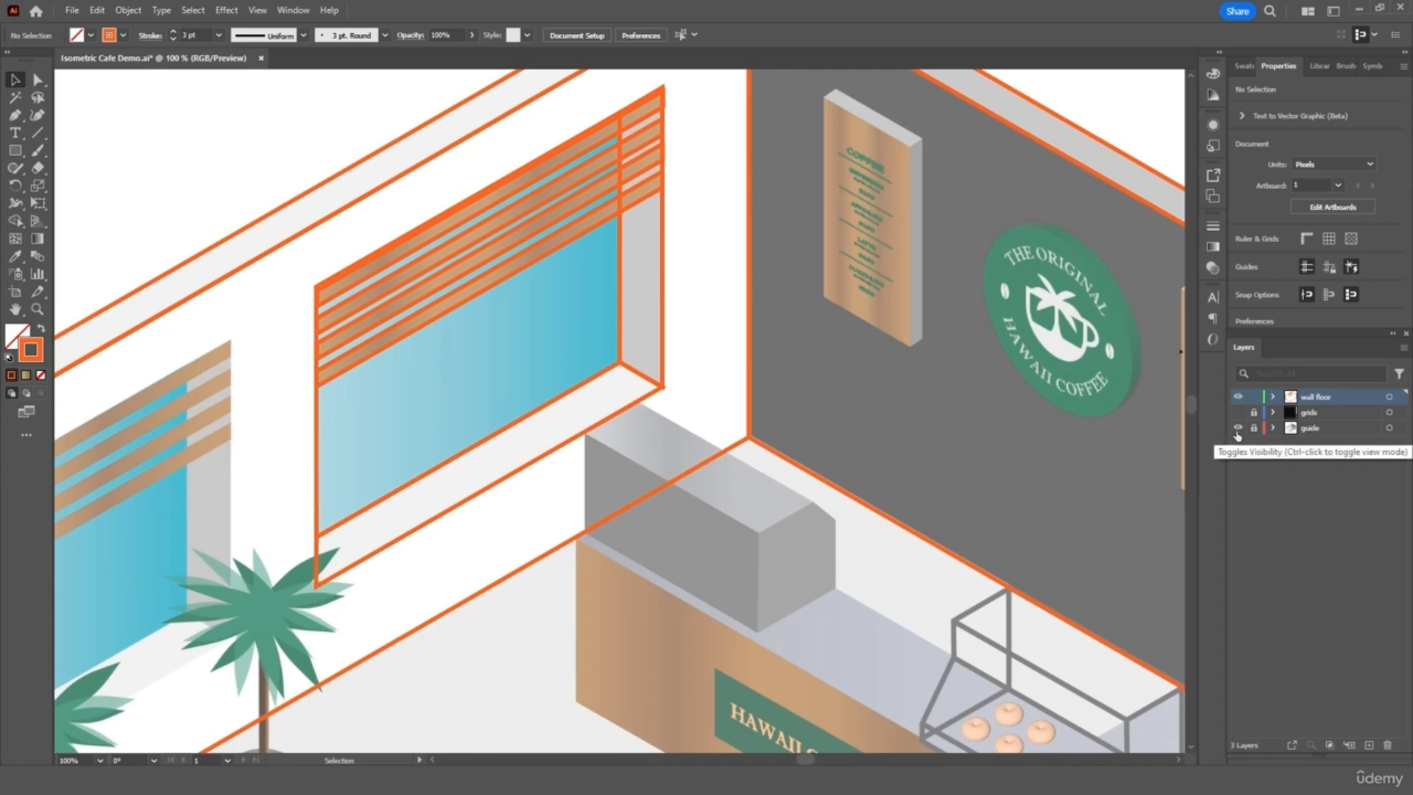
{"action": "left_click", "coordinate": [1238, 428]}
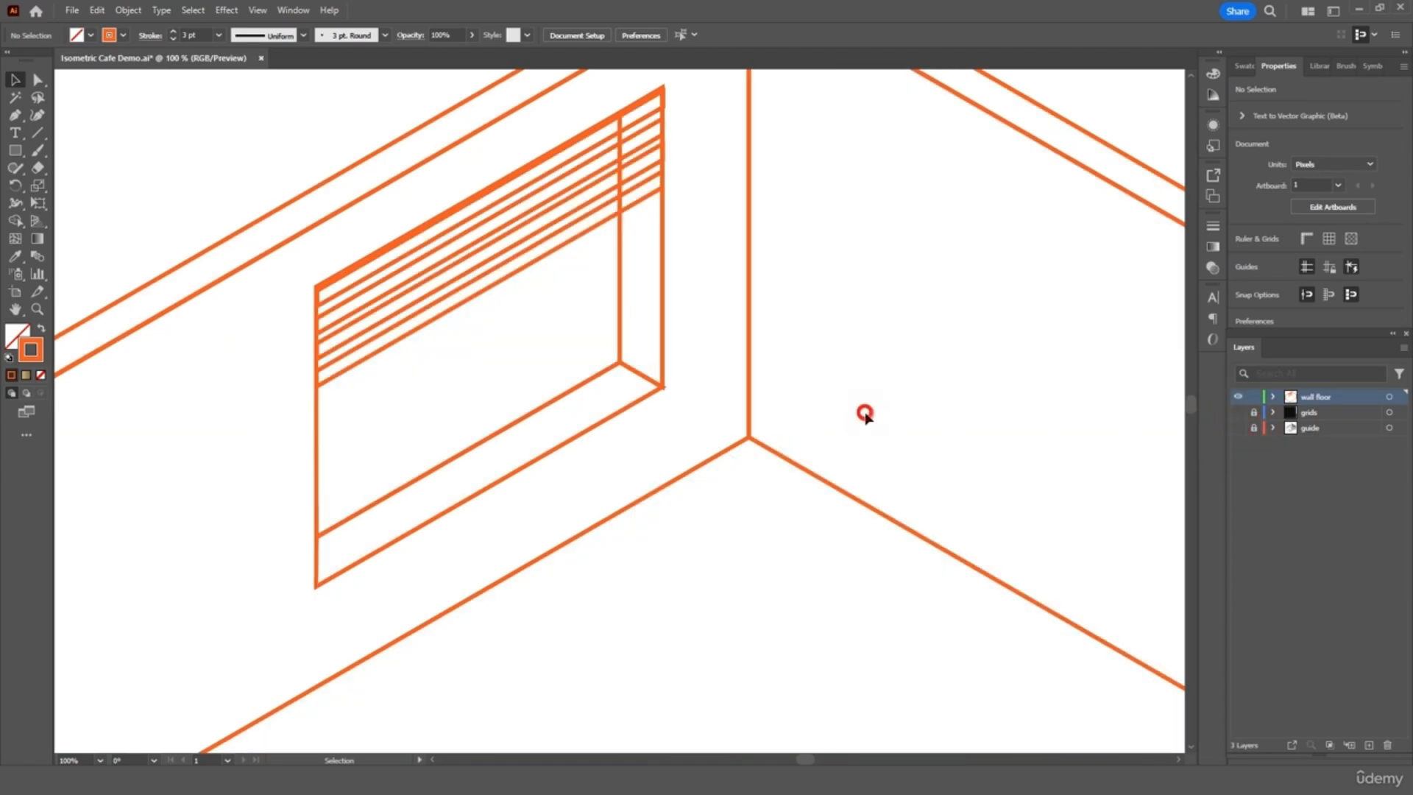
{"action": "key", "text": "ctrl+0"}
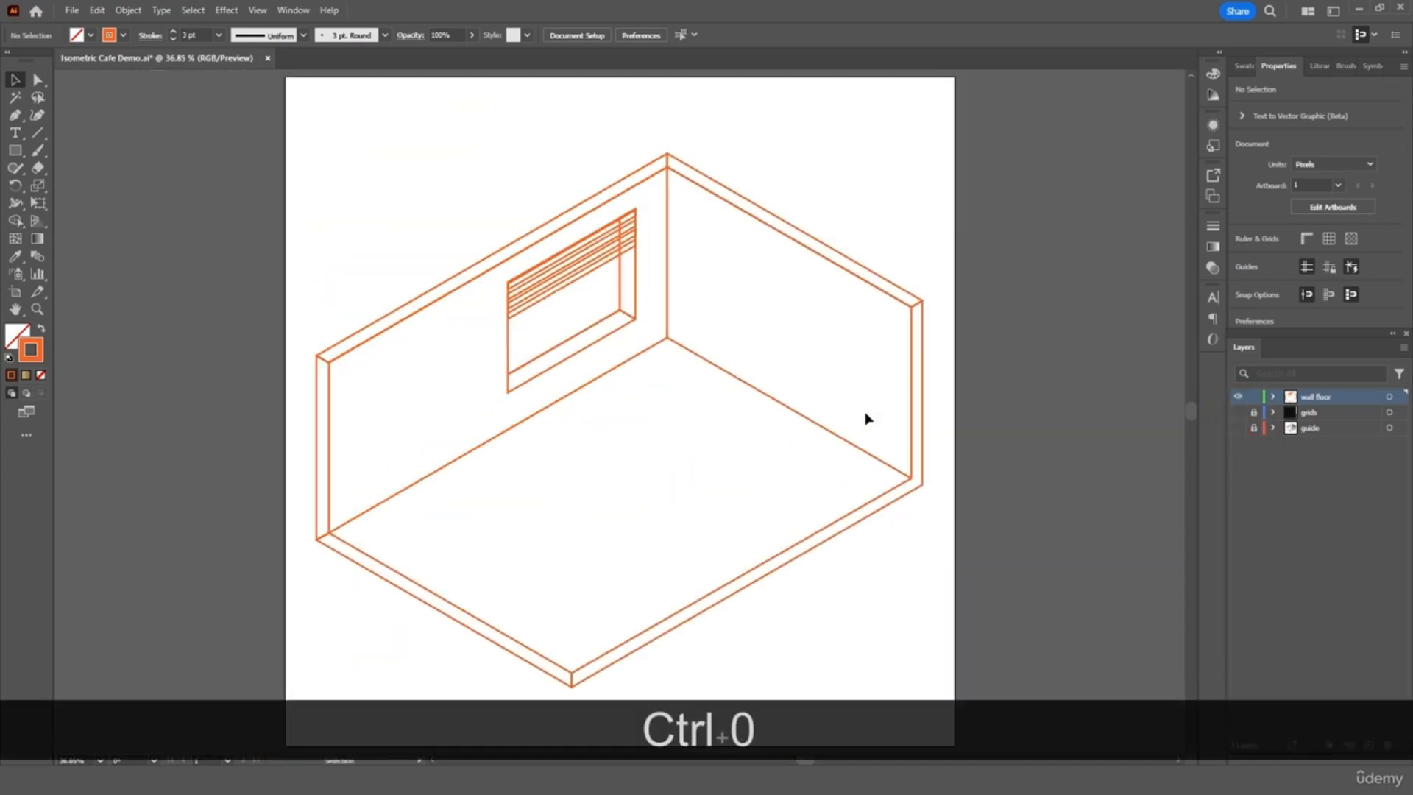
{"action": "left_click", "coordinate": [1237, 428]}
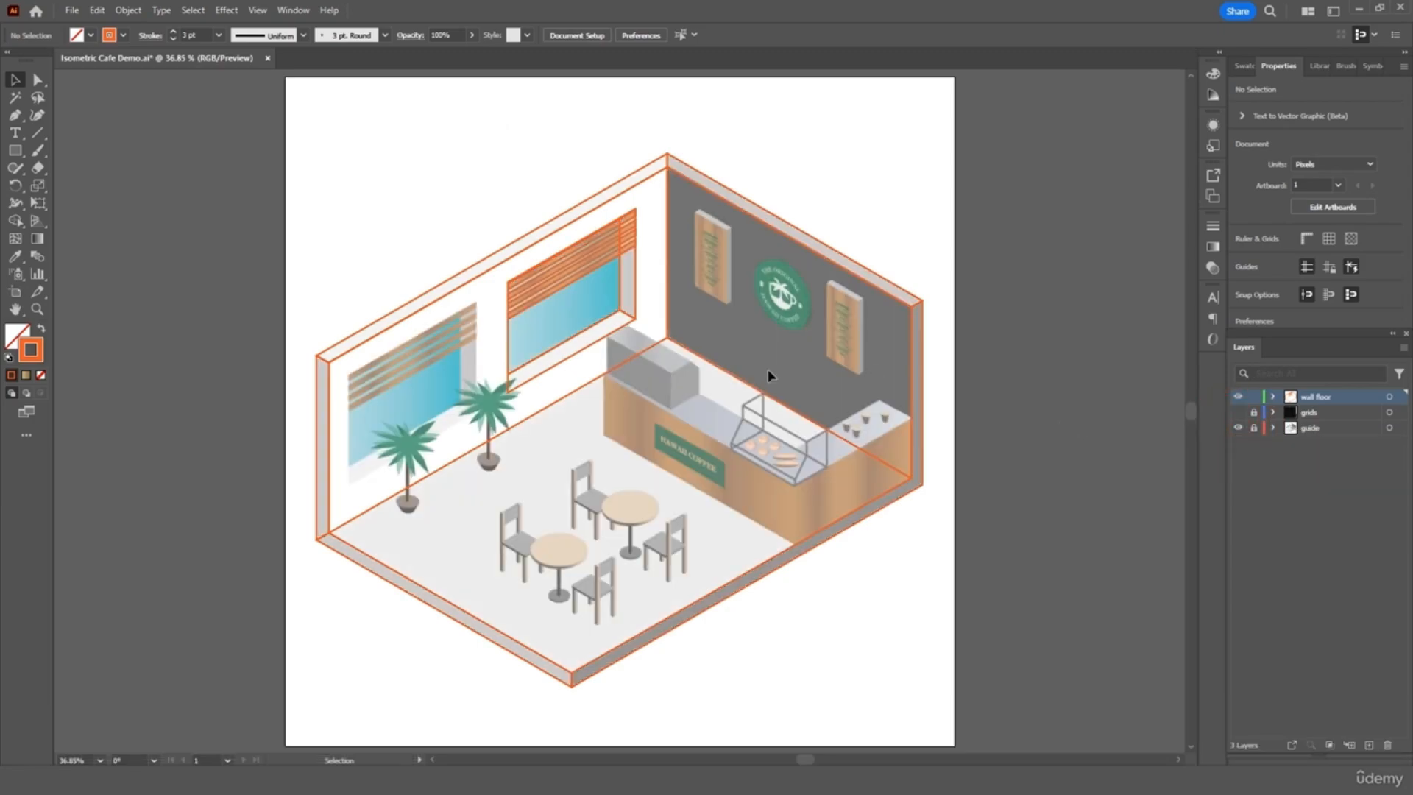
- Fill the right wall's top edge light grey and its face dark grey with the Eyedropper, sampling both from the reference image
{"action": "left_click", "coordinate": [809, 234]}
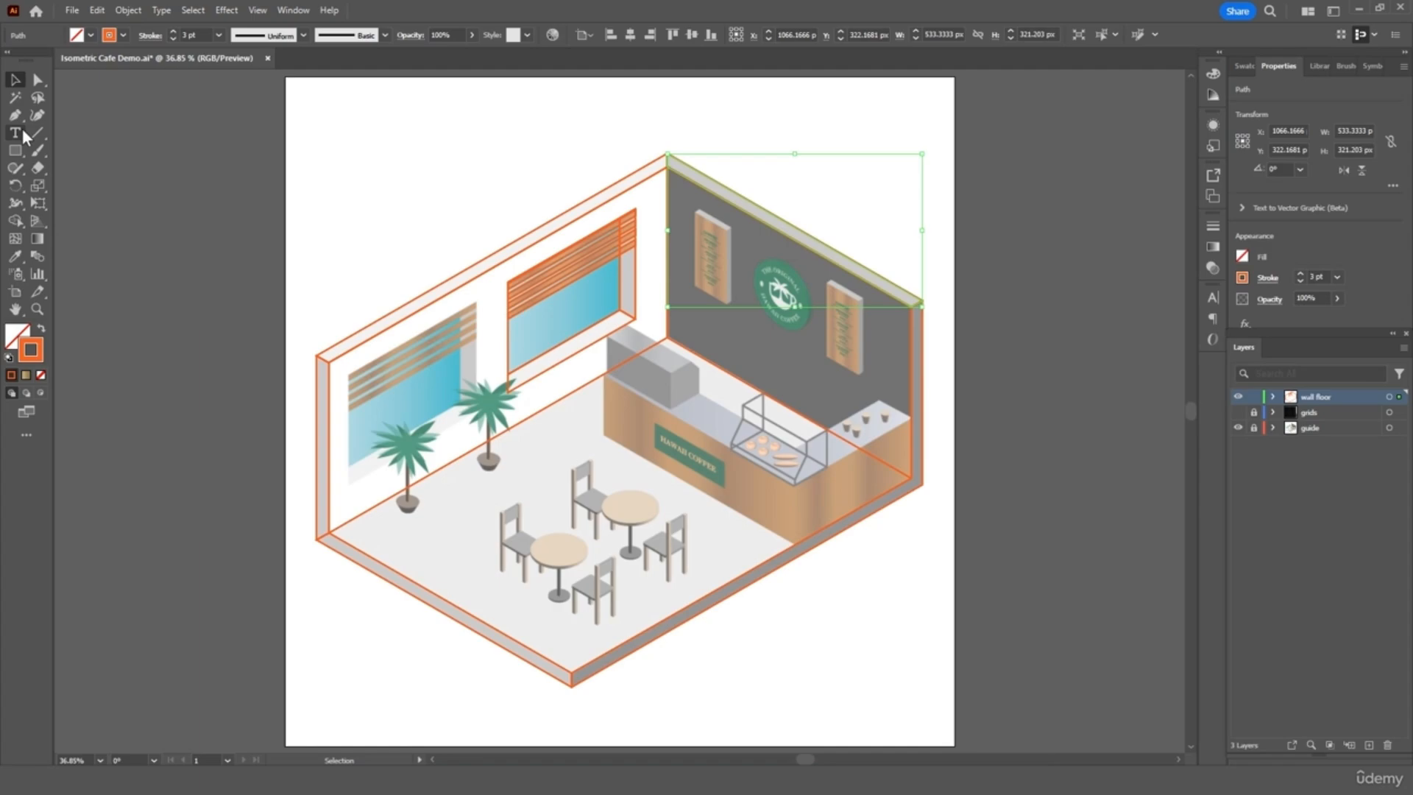
{"action": "left_click", "coordinate": [15, 256]}
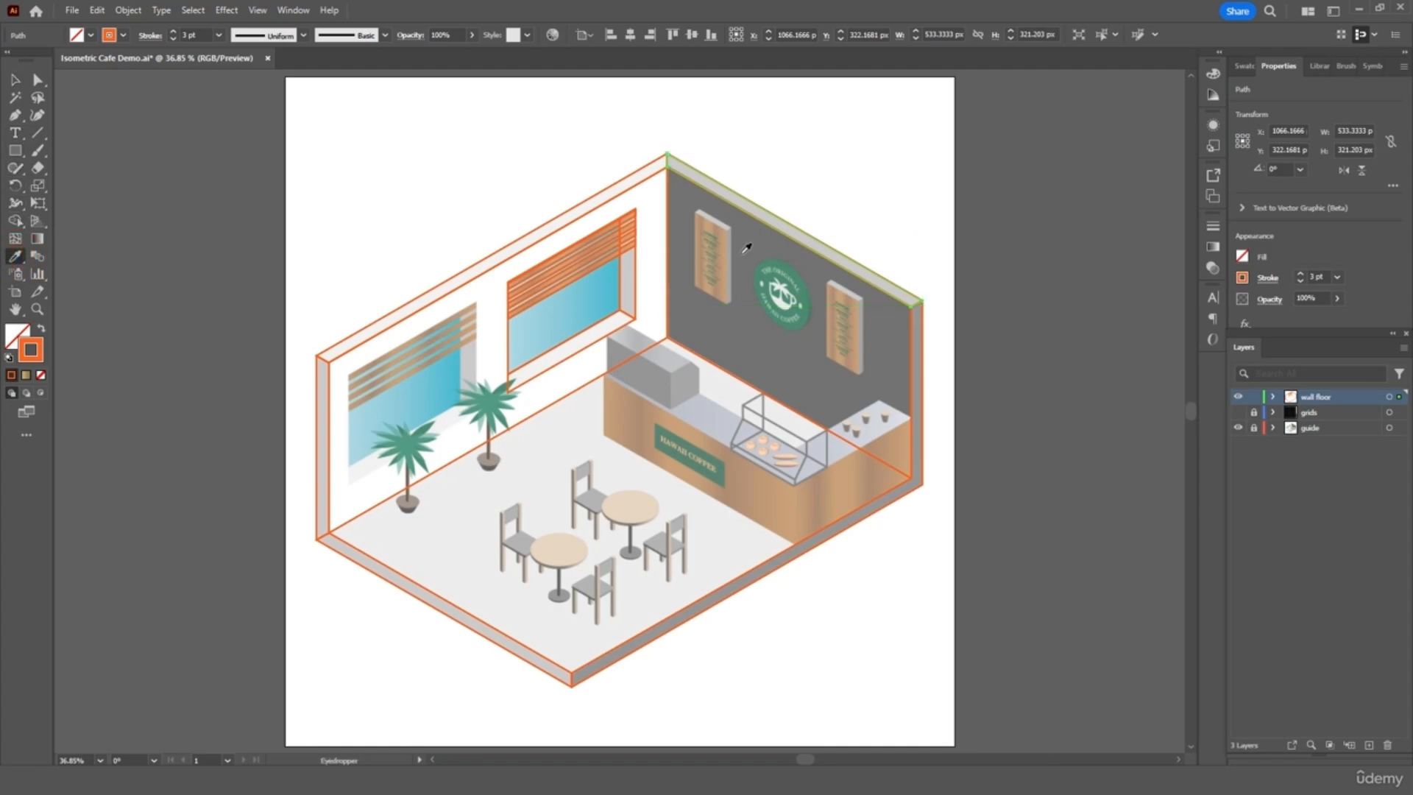
{"action": "left_click", "coordinate": [821, 240]}
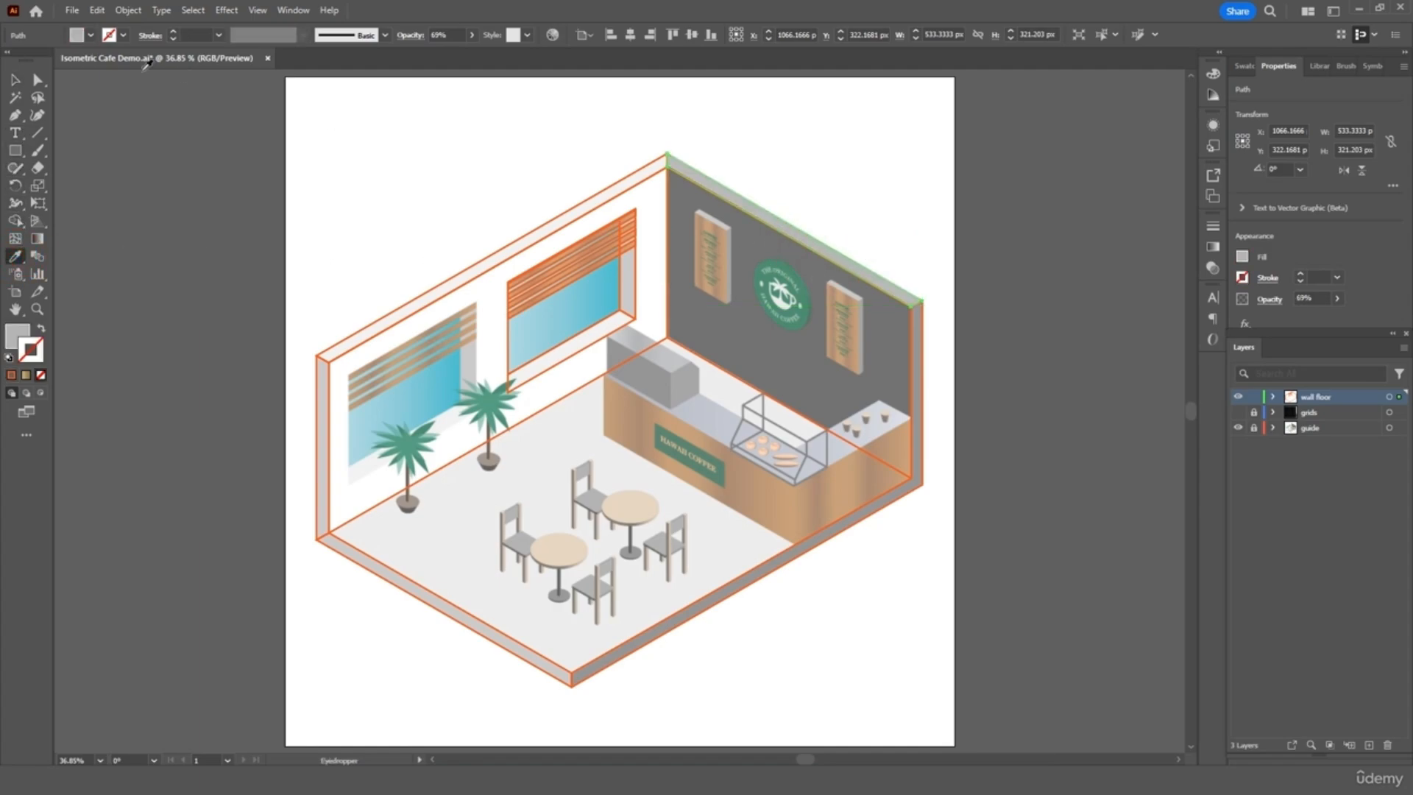
{"action": "key", "text": "v"}
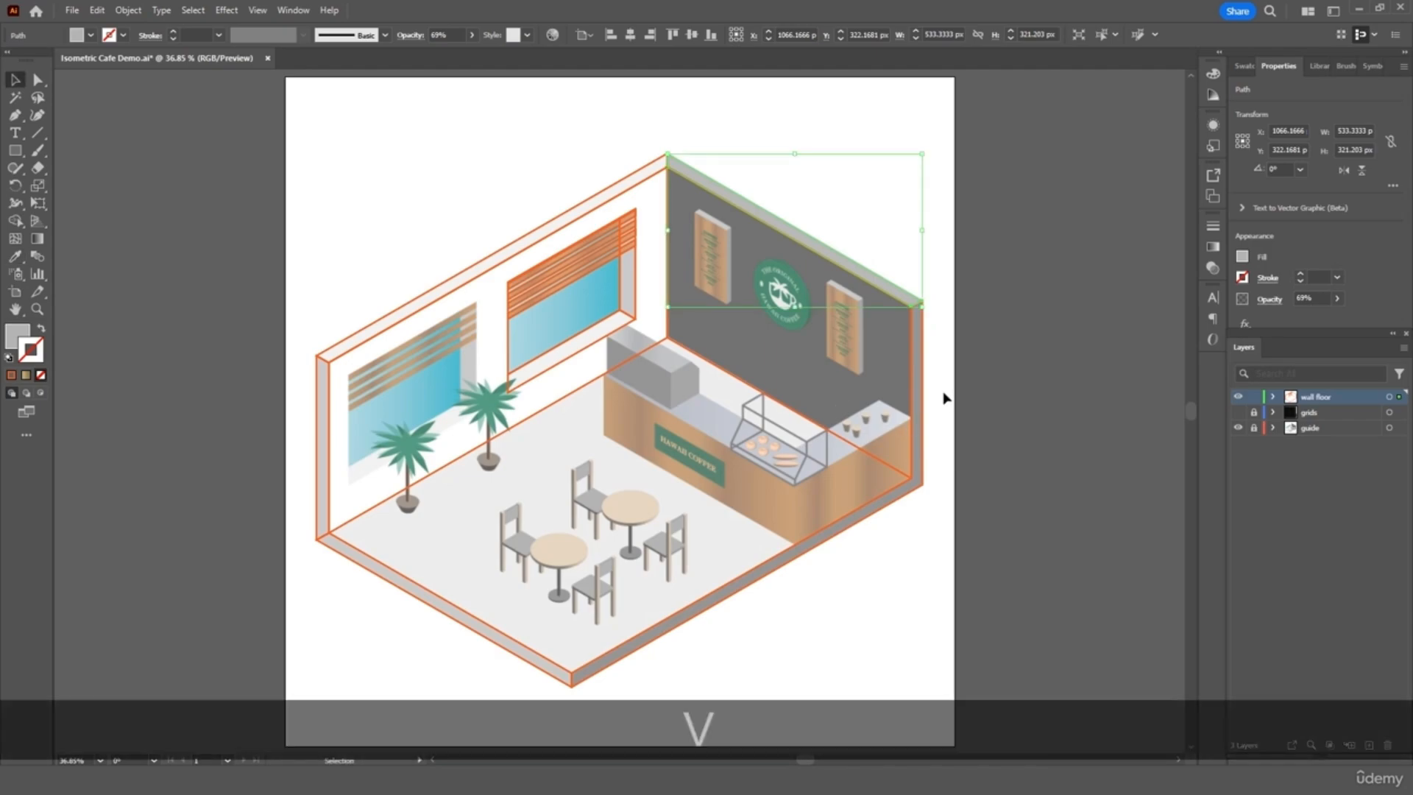
{"action": "left_click", "coordinate": [910, 352]}
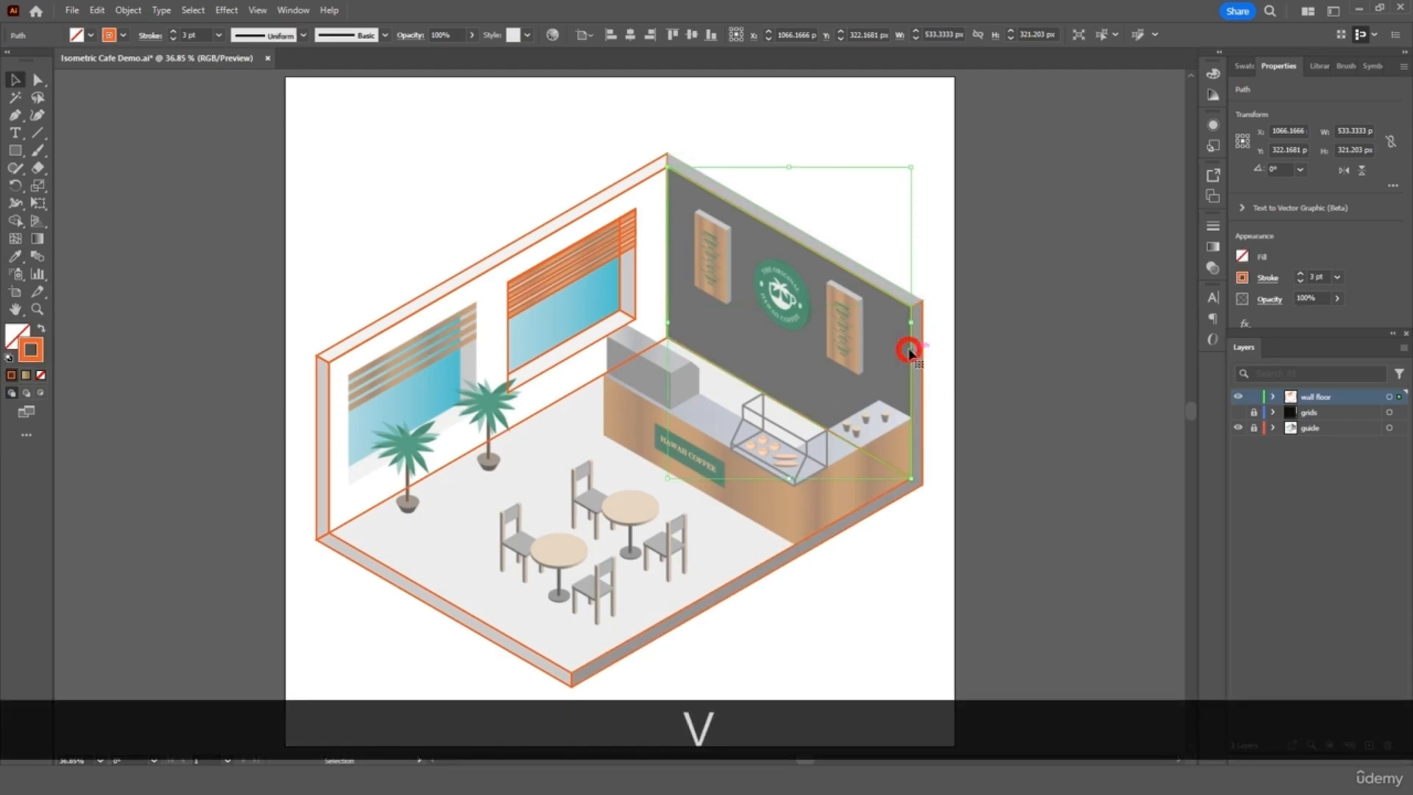
{"action": "key", "text": "i"}
{"action": "left_click", "coordinate": [889, 356]}
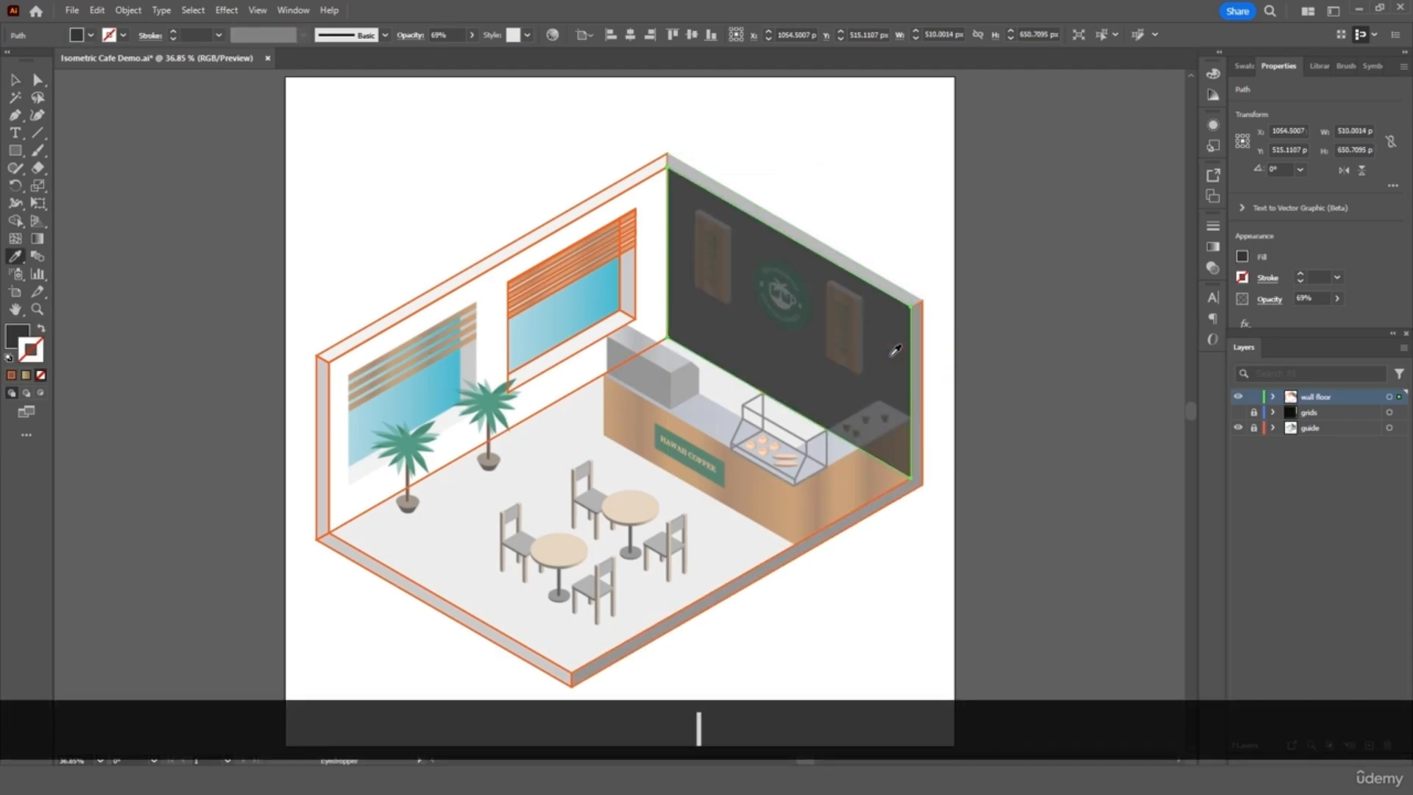
- Fill the dark outer edge at the right and the front-left floor edge with the matching greys sampled from the reference
{"action": "key", "text": "v"}
{"action": "left_click", "coordinate": [921, 380]}
{"action": "key", "text": "i"}
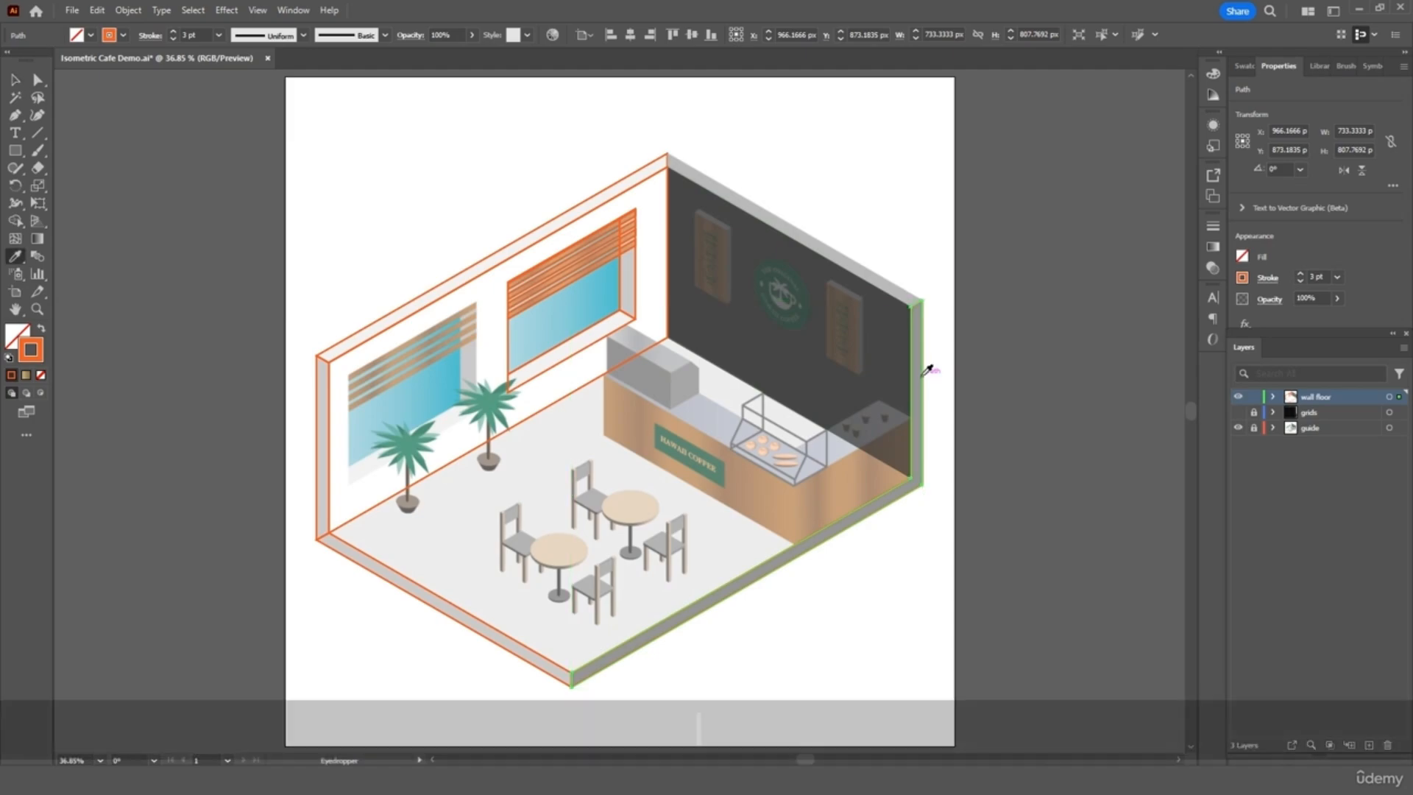
{"action": "left_click", "coordinate": [917, 347]}
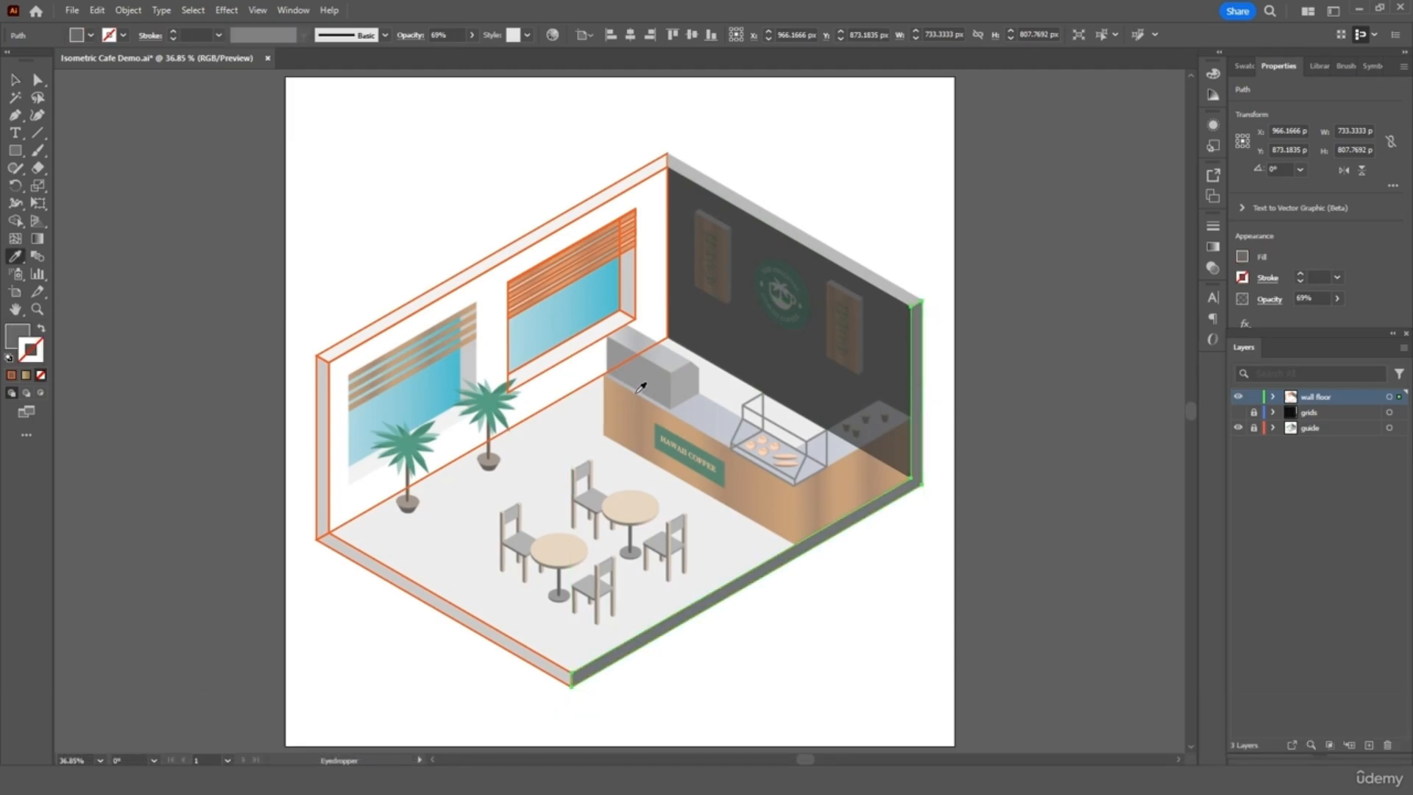
{"action": "key", "text": "v"}
{"action": "left_click", "coordinate": [459, 614]}
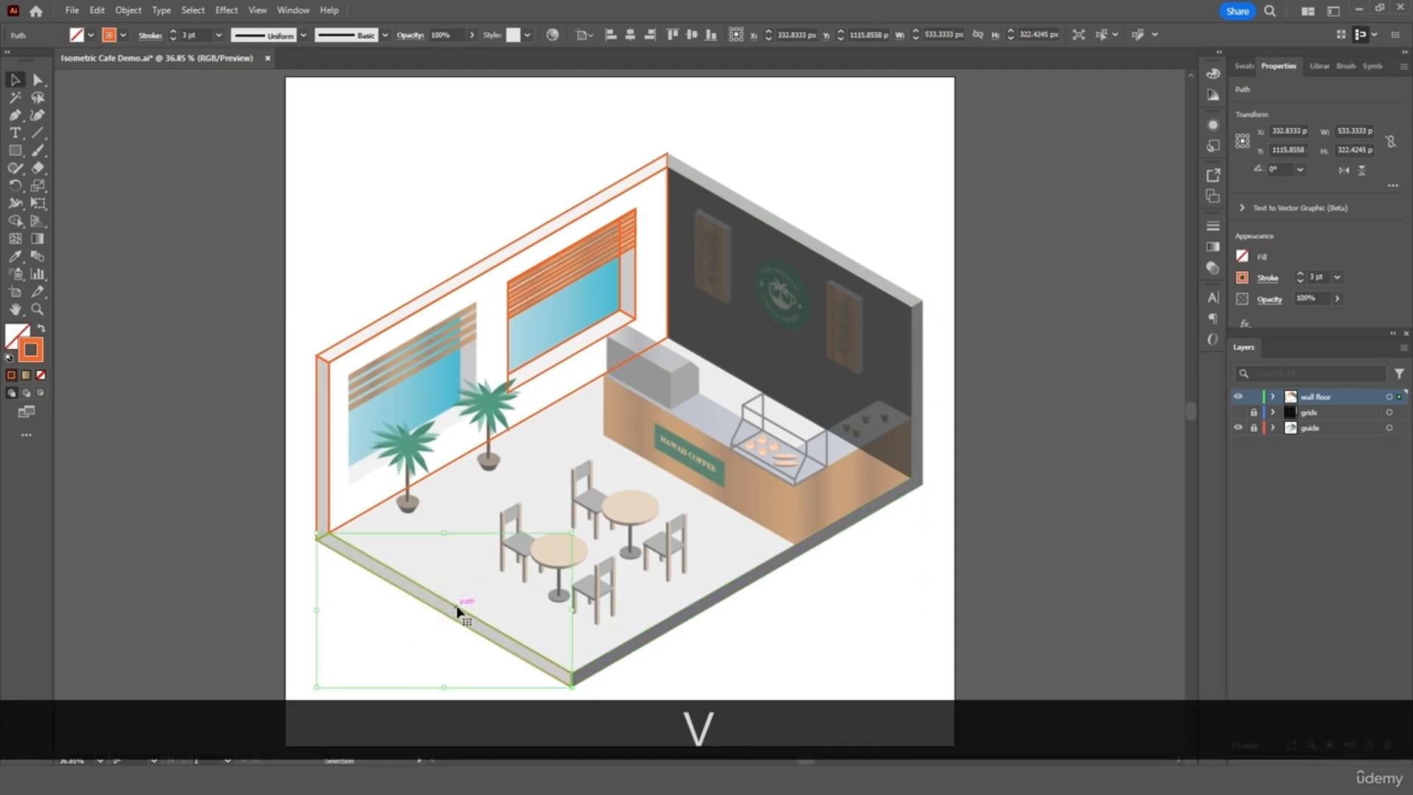
{"action": "key", "text": "i"}
{"action": "left_click", "coordinate": [465, 616]}
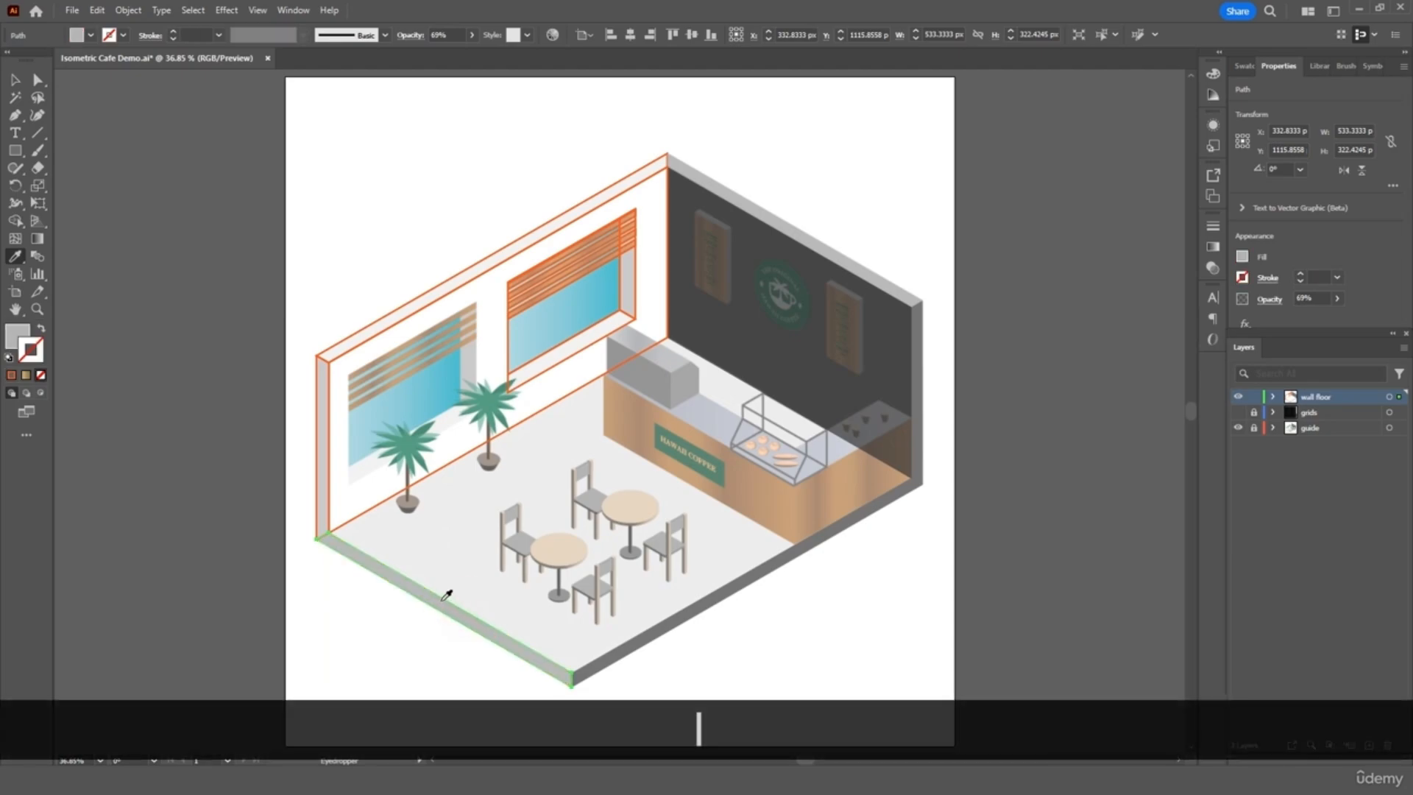
- Fill the left wall's vertical end edge with sampled mid grey and its top edge with the sampled near-white grey
{"action": "key", "text": "v"}
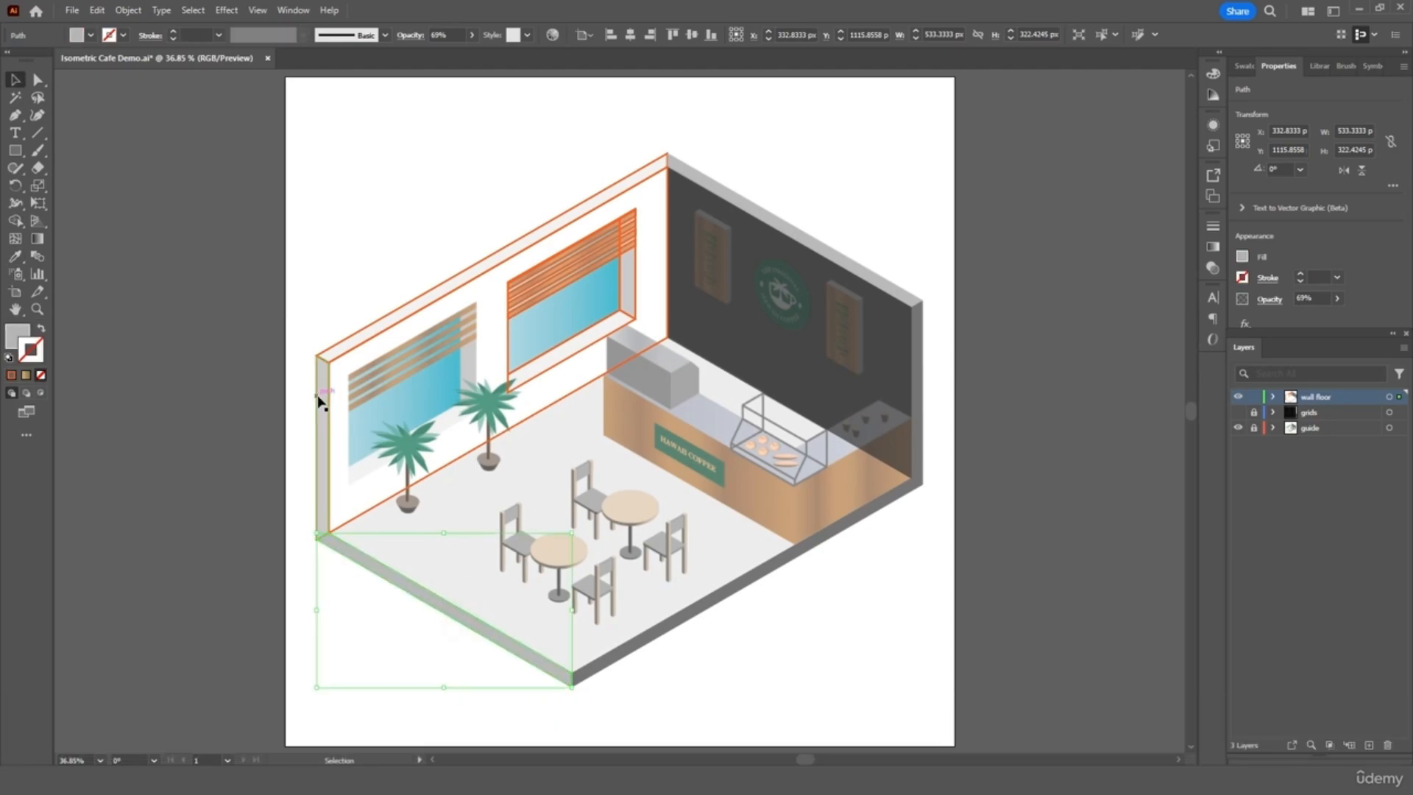
{"action": "left_click", "coordinate": [319, 400]}
{"action": "key", "text": "i"}
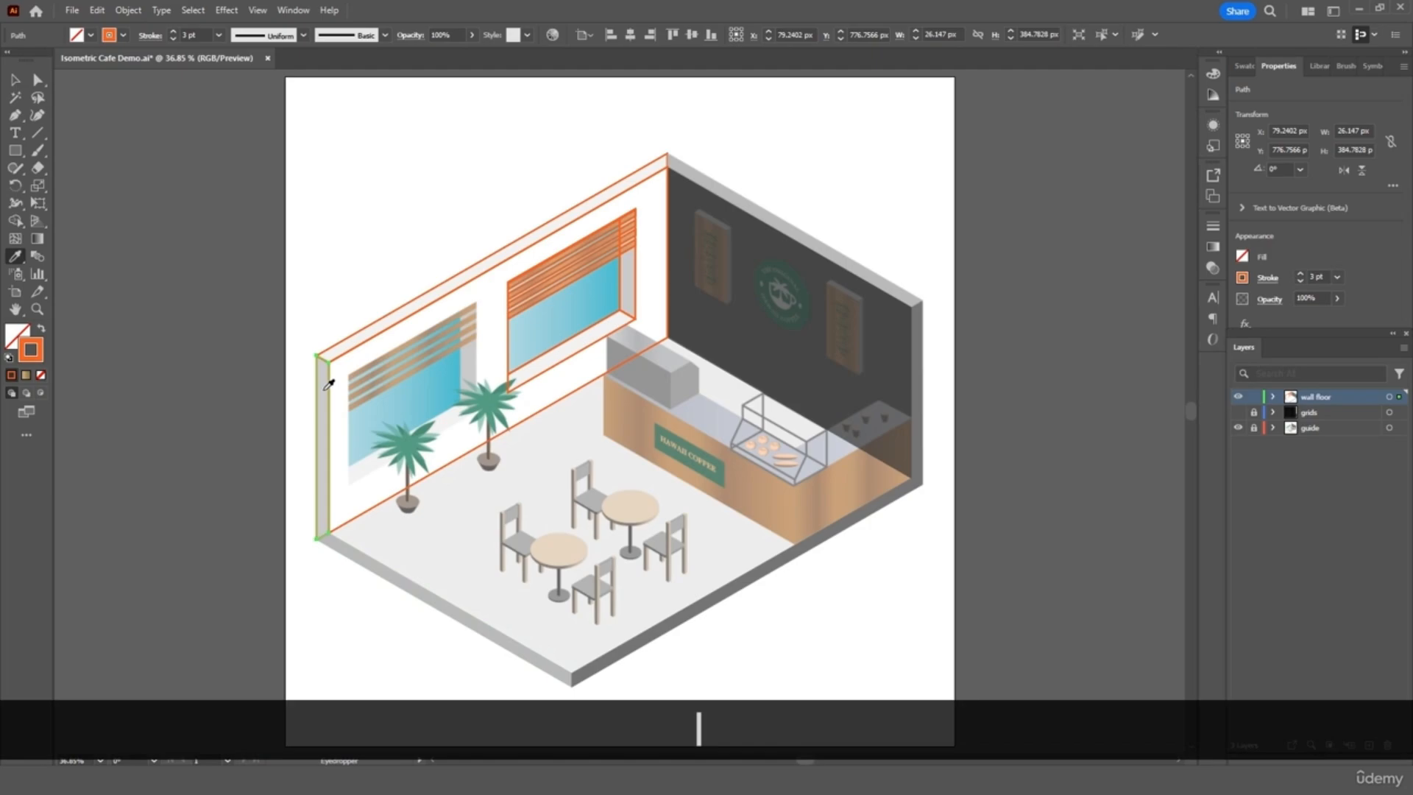
{"action": "left_click", "coordinate": [322, 386]}
{"action": "left_click", "coordinate": [324, 379]}
{"action": "key", "text": "v"}
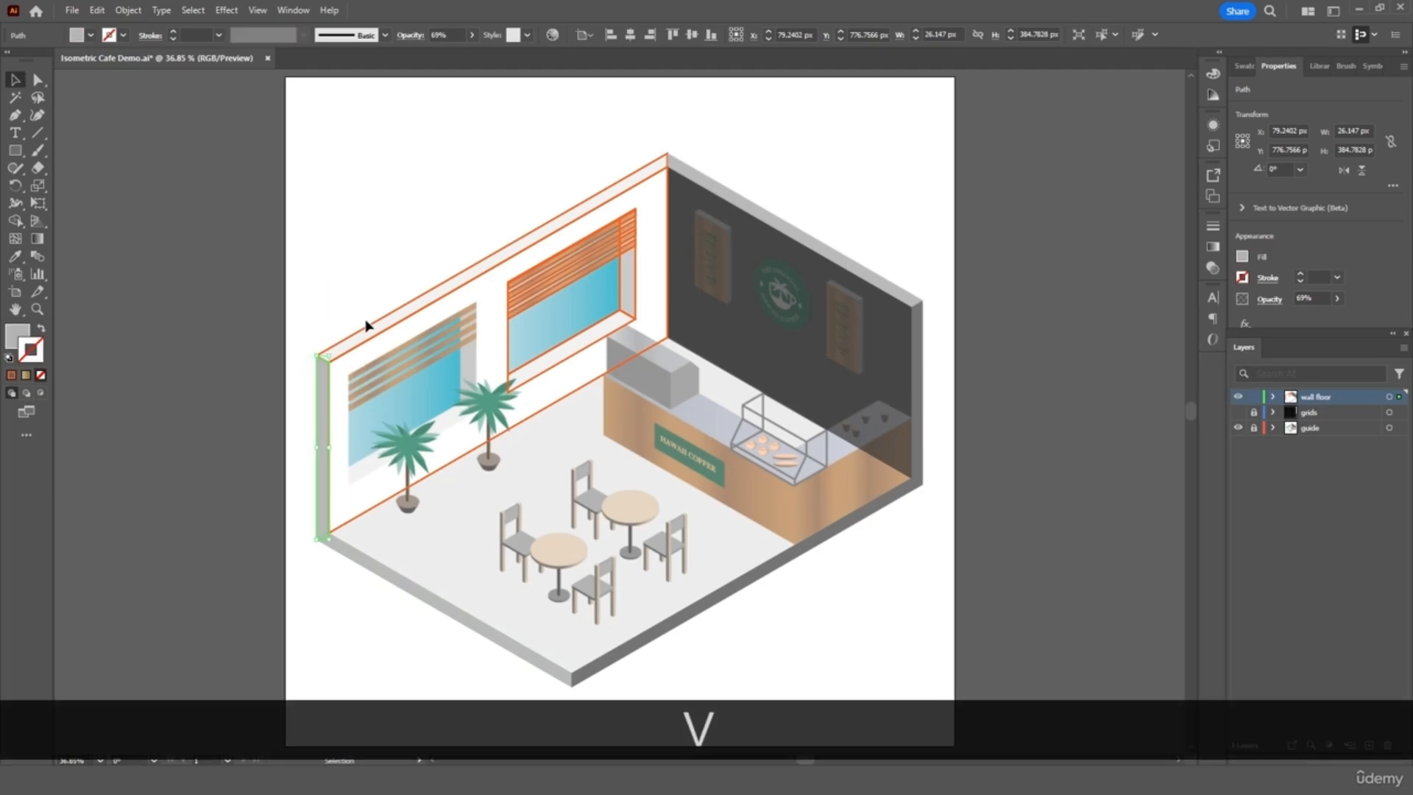
{"action": "left_click", "coordinate": [364, 324]}
{"action": "key", "text": "i"}
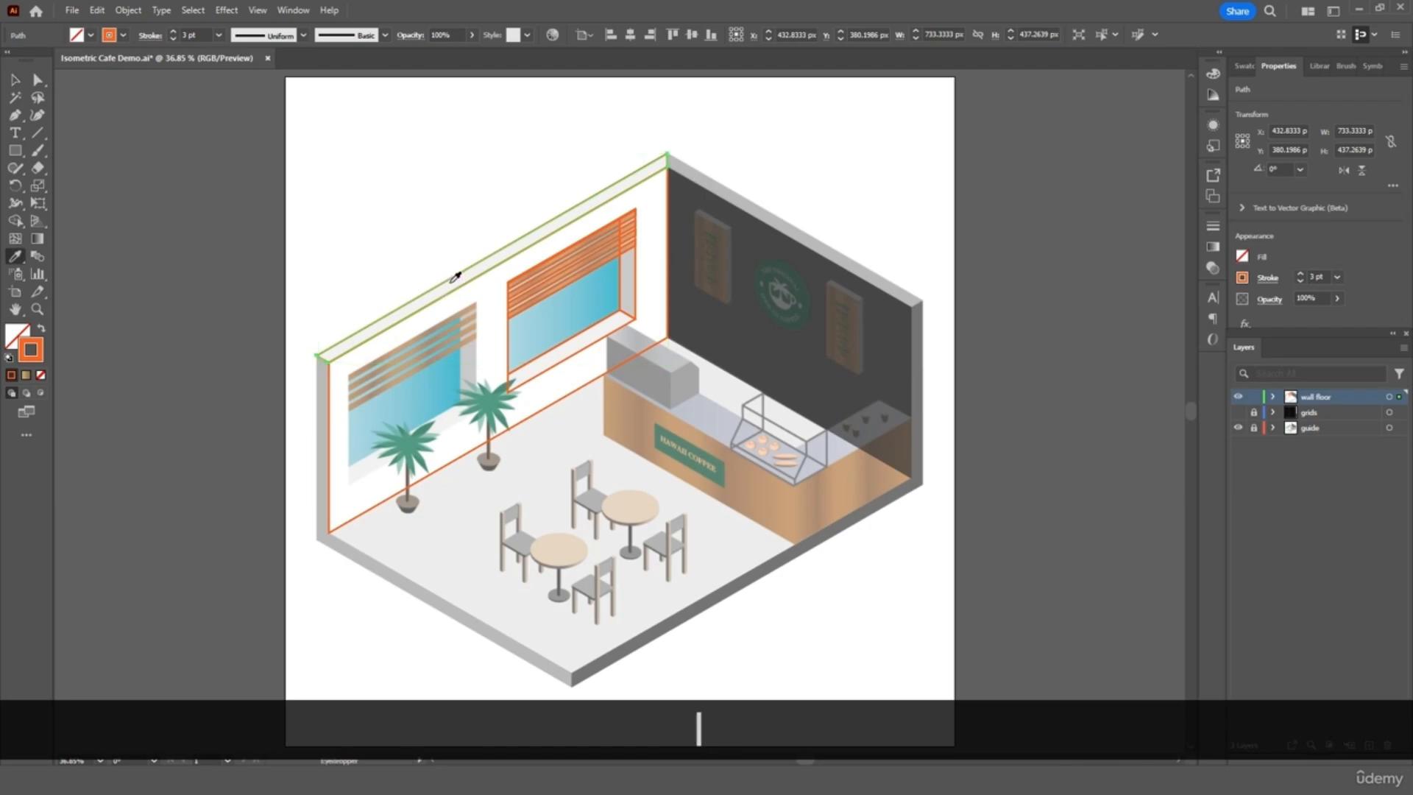
{"action": "left_click", "coordinate": [460, 276]}
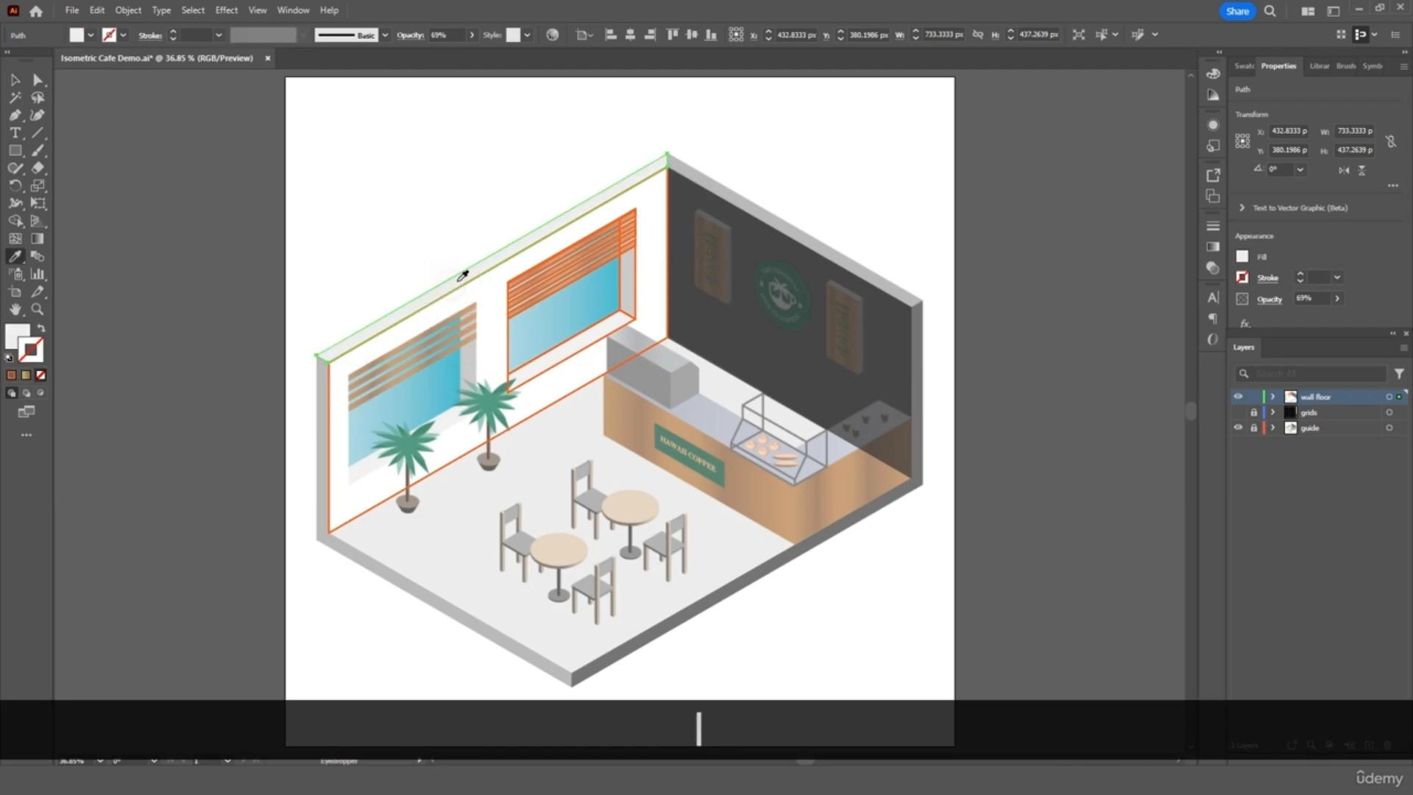
- Fill the left wall's face with the white sampled from the reference wall
{"action": "key", "text": "v"}
{"action": "left_click", "coordinate": [655, 222]}
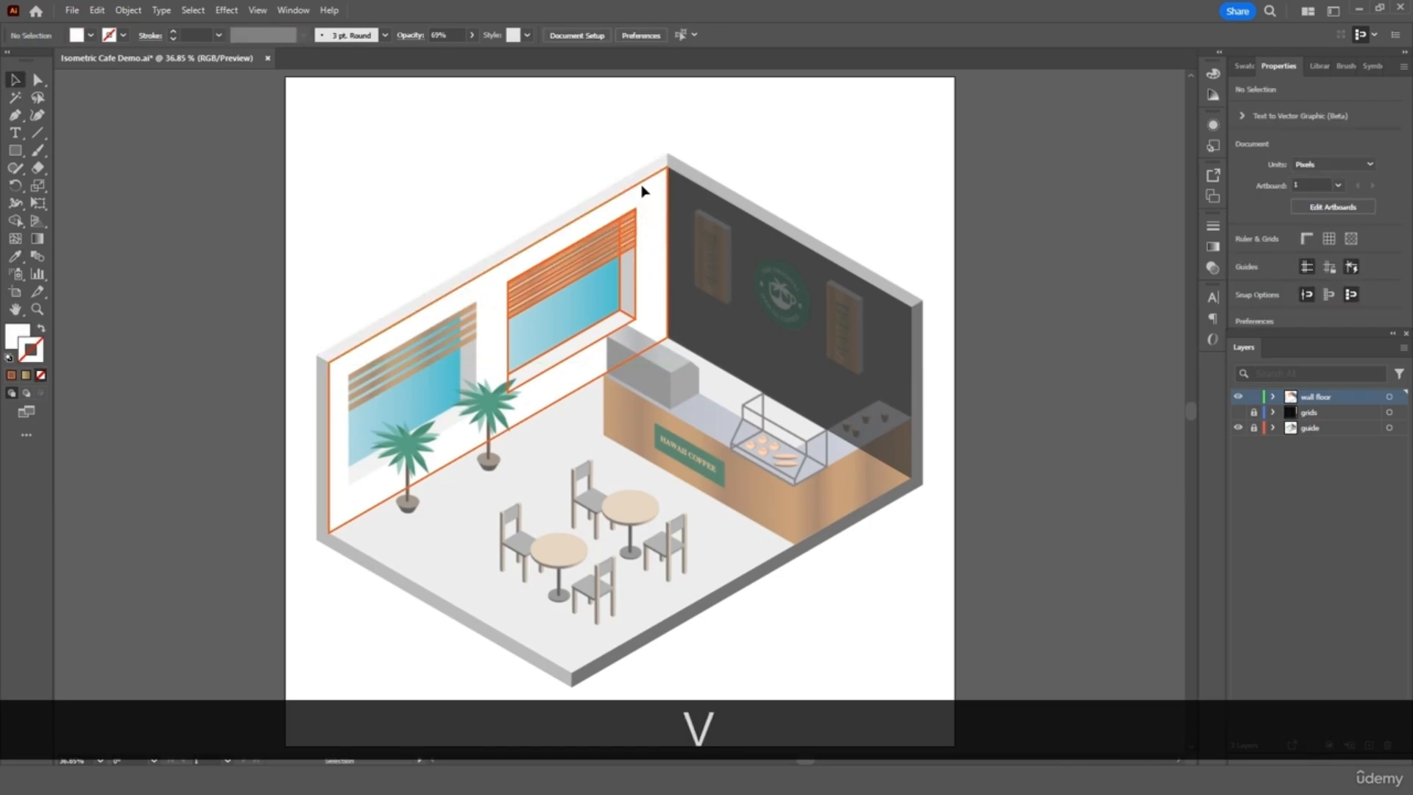
{"action": "left_click", "coordinate": [640, 186]}
{"action": "key", "text": "i"}
{"action": "left_click", "coordinate": [653, 225]}
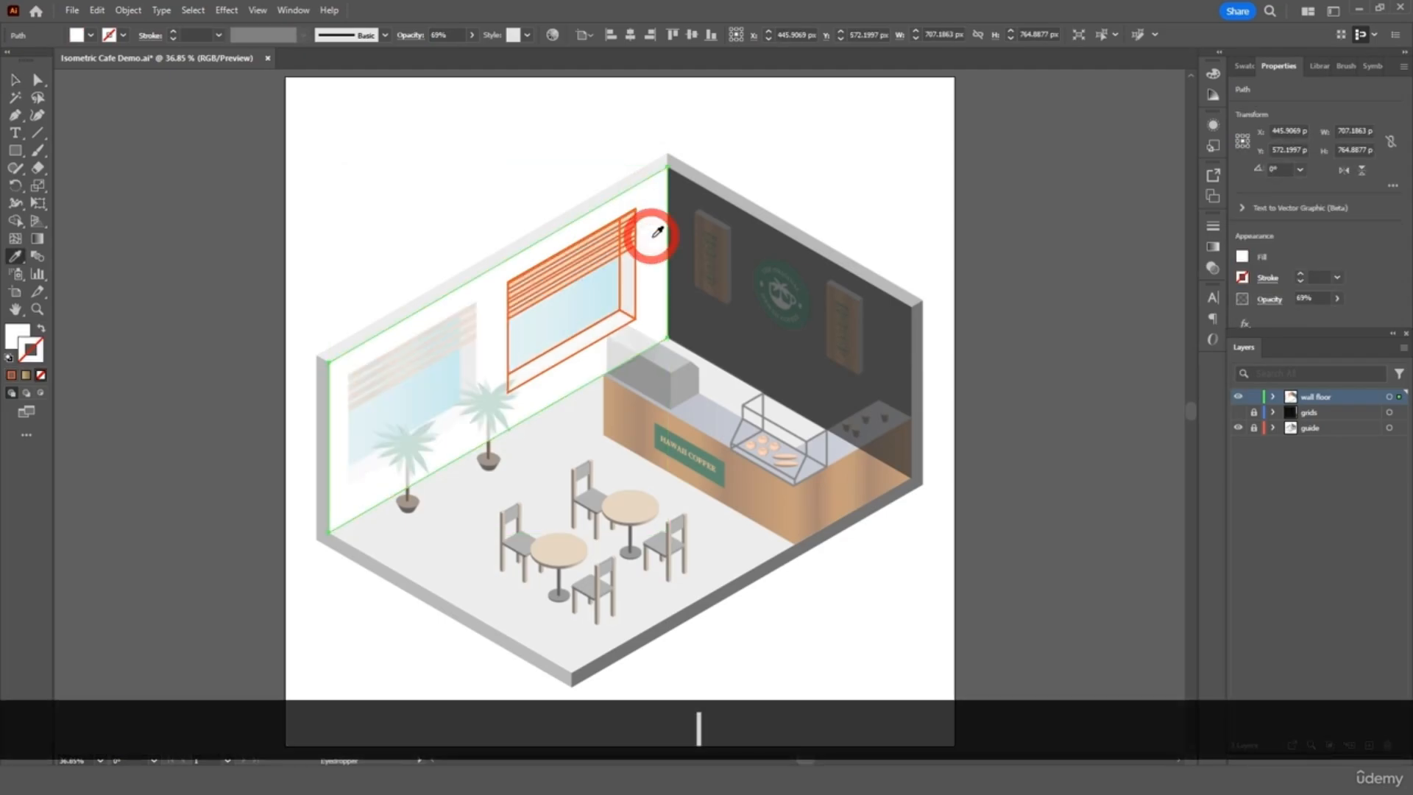
- Replace the orange outlines of the window's side reveal and sill with the white fill sampled at each shape
{"action": "key", "text": "v"}
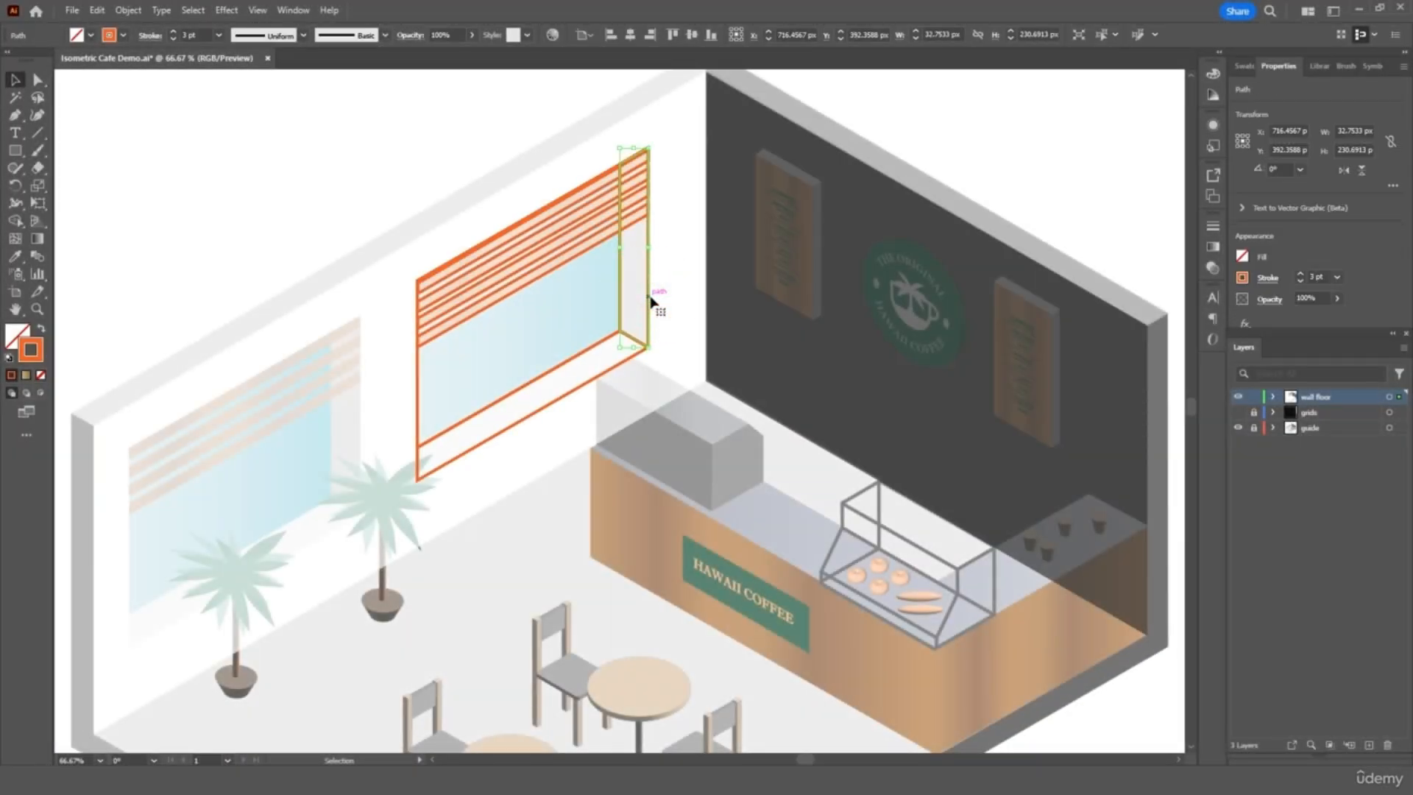
{"action": "key", "text": "i"}
{"action": "left_click", "coordinate": [637, 299]}
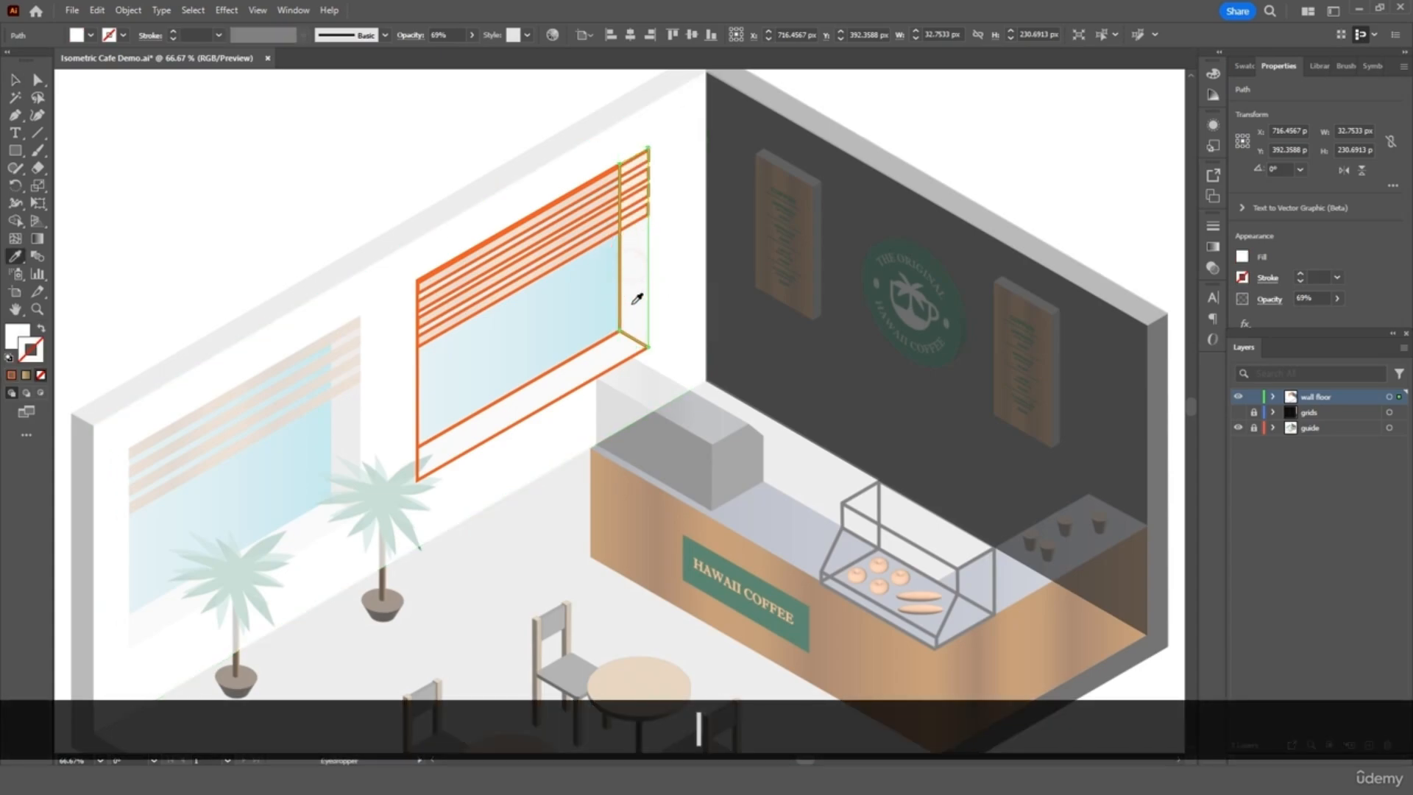
{"action": "key", "text": "v"}
{"action": "left_click", "coordinate": [571, 359]}
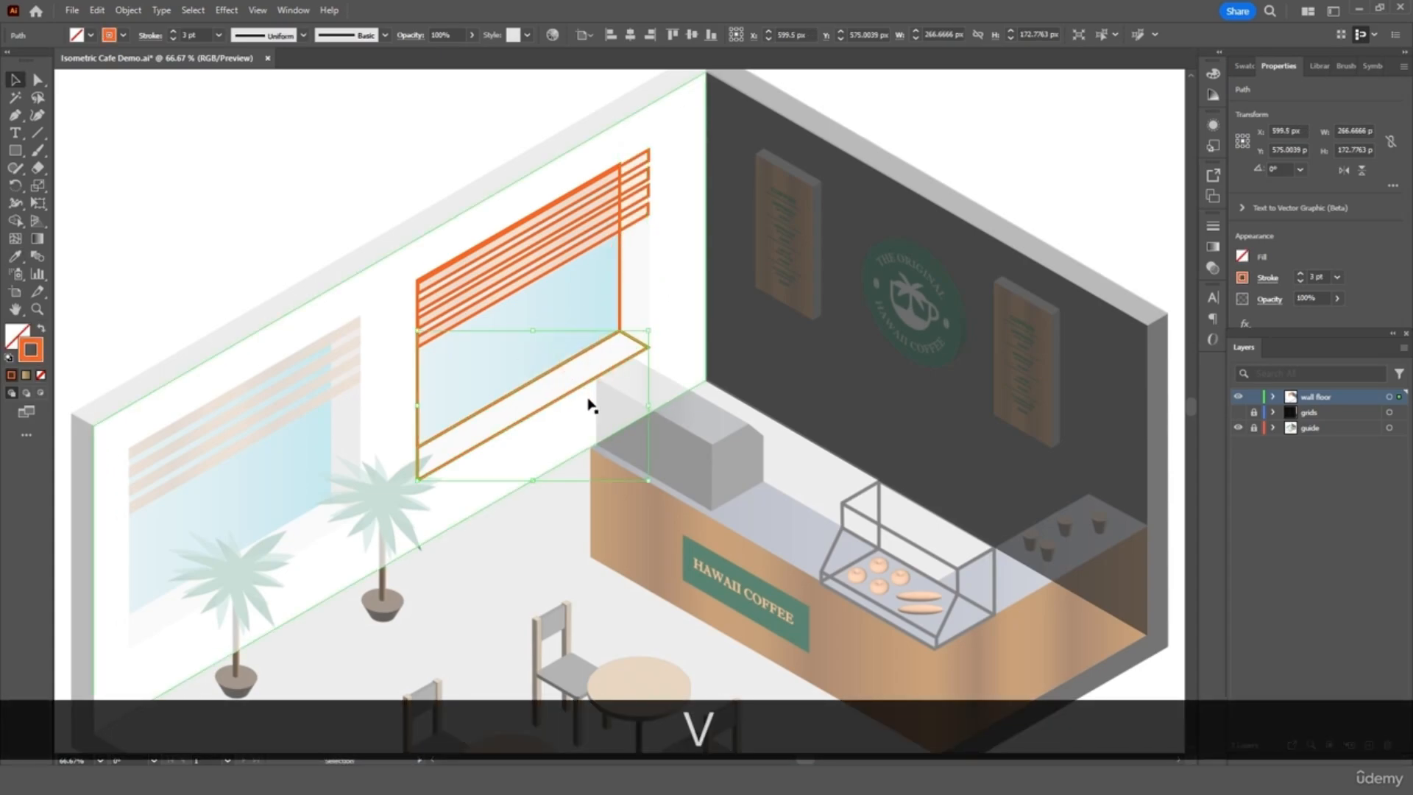
{"action": "key", "text": "i"}
{"action": "left_click", "coordinate": [577, 375]}
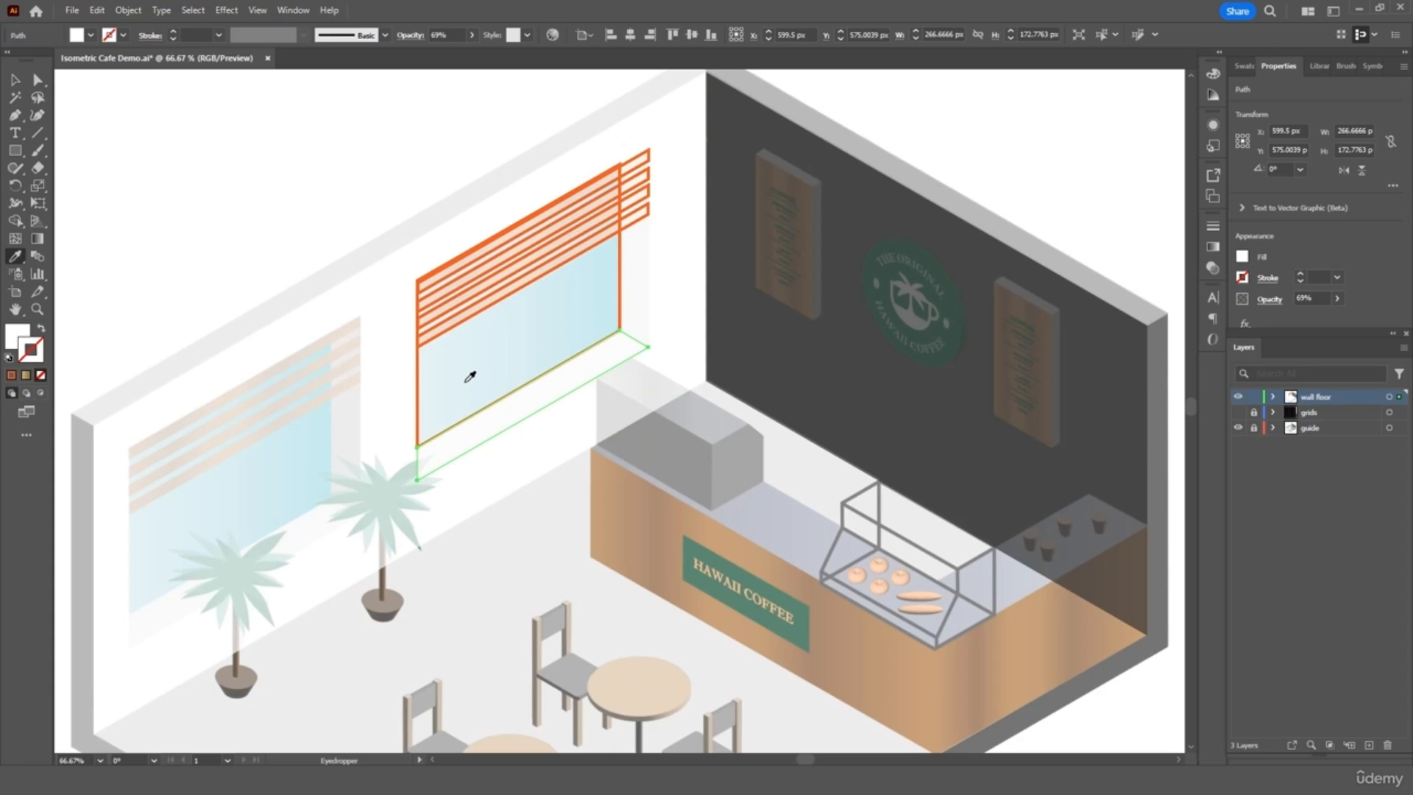
- Replace the window glass pane's orange outline with a fill sampled at the pane itself
{"action": "key", "text": "v"}
{"action": "left_click", "coordinate": [620, 289]}
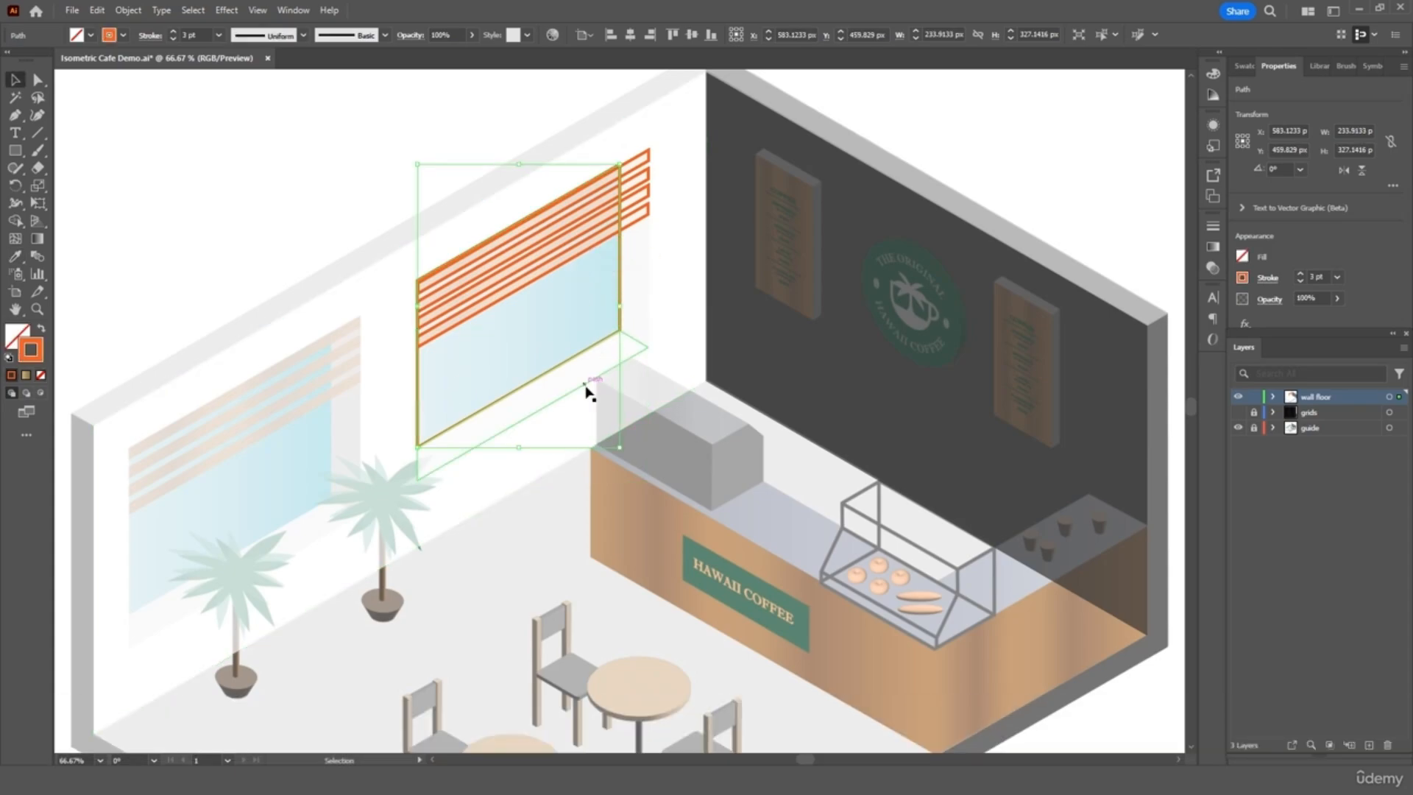
{"action": "key", "text": "i"}
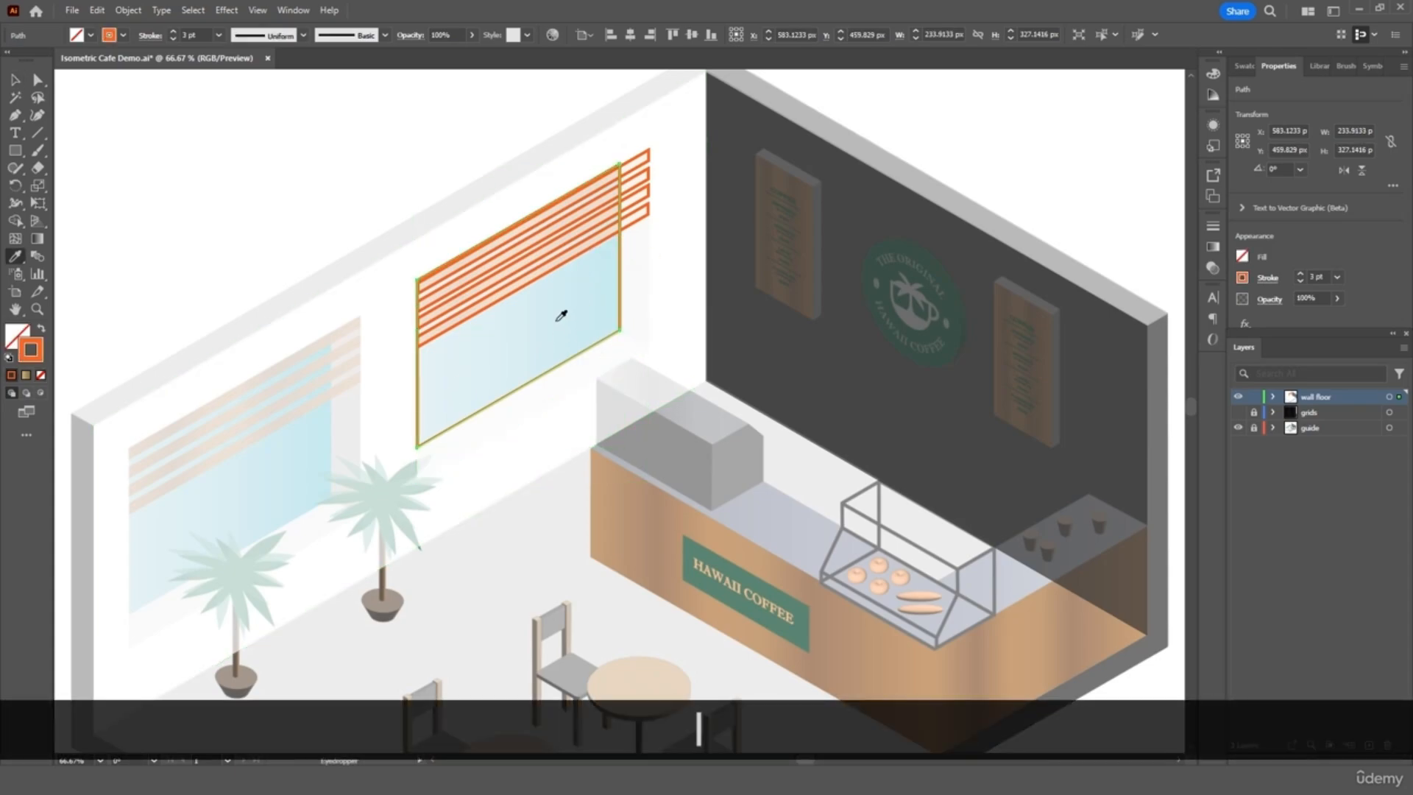
{"action": "left_click", "coordinate": [559, 317]}
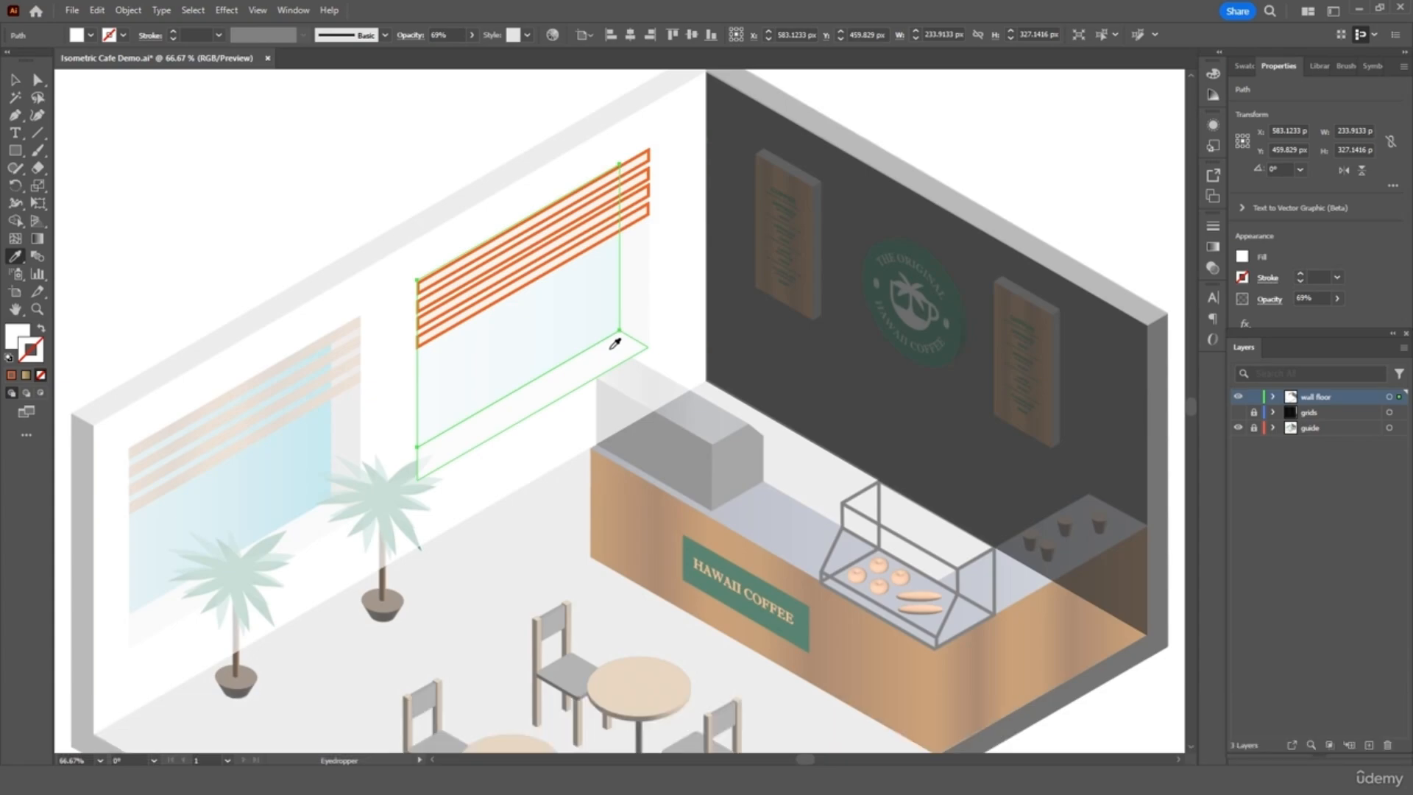
- Select all four blind slats, fill them with the wood brown sampled from the counter front, and deselect them
{"action": "key", "text": "v"}
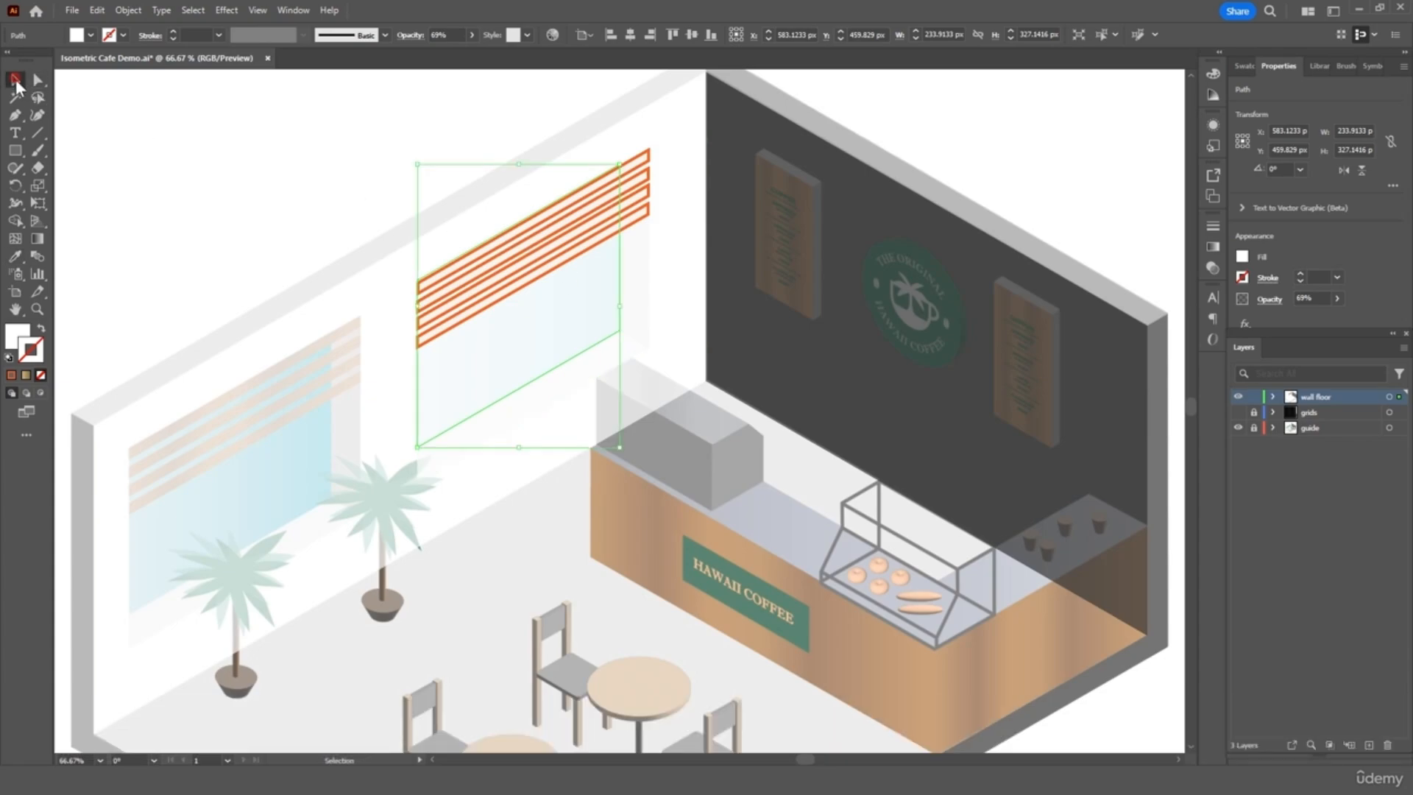
{"action": "left_click", "coordinate": [517, 286]}
{"action": "left_click", "coordinate": [508, 271], "text": "shift"}
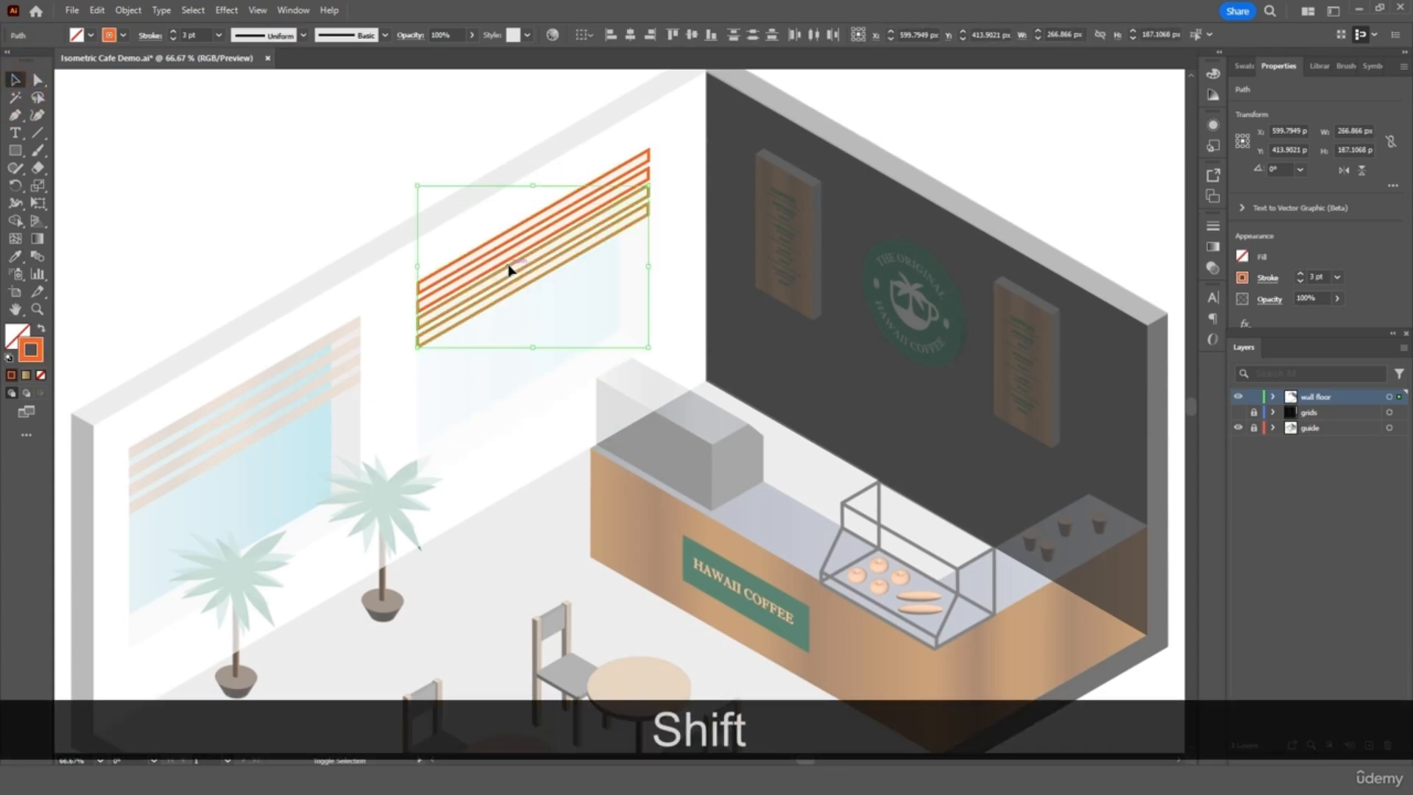
{"action": "left_click", "coordinate": [505, 258], "text": "shift"}
{"action": "left_click", "coordinate": [505, 255], "text": "shift"}
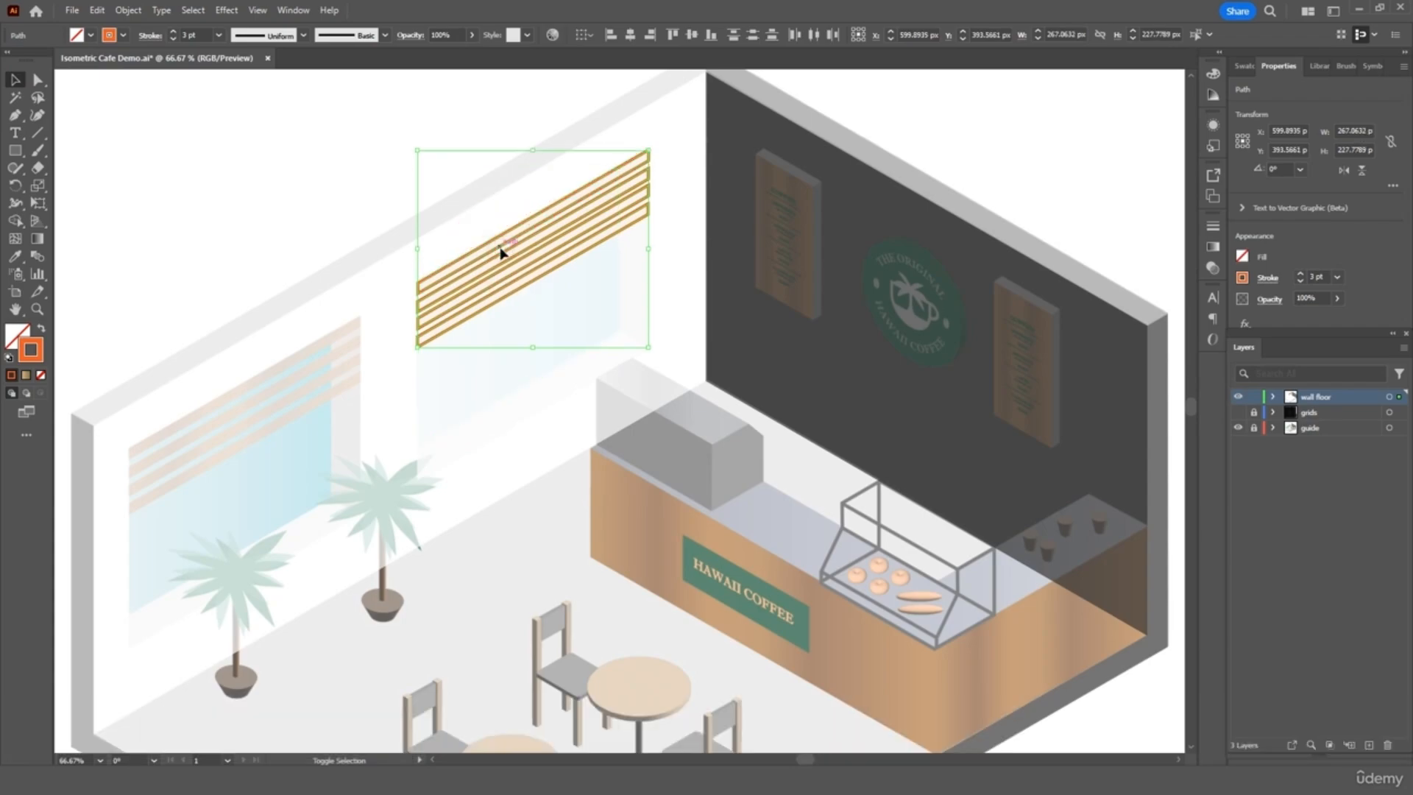
{"action": "key", "text": "i"}
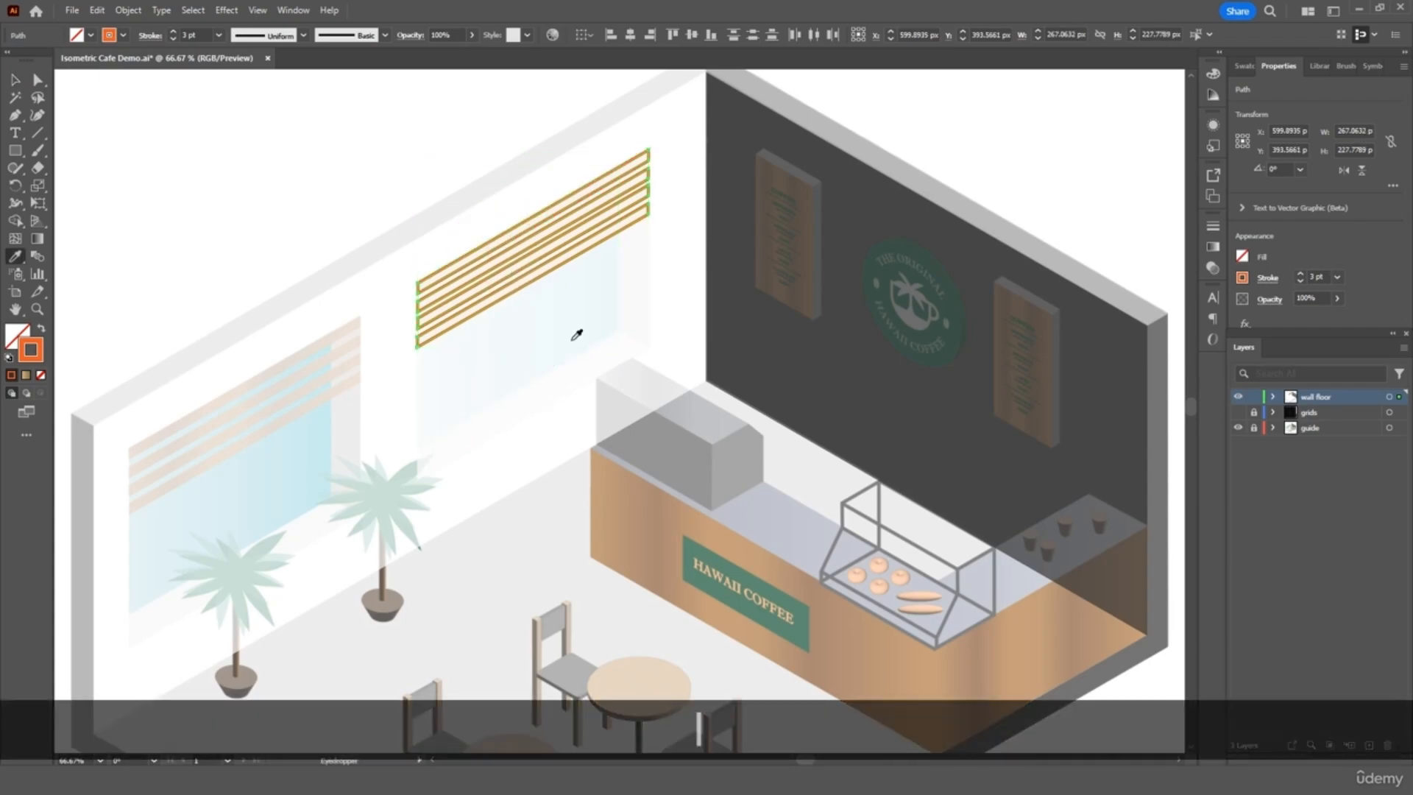
{"action": "left_click", "coordinate": [631, 508]}
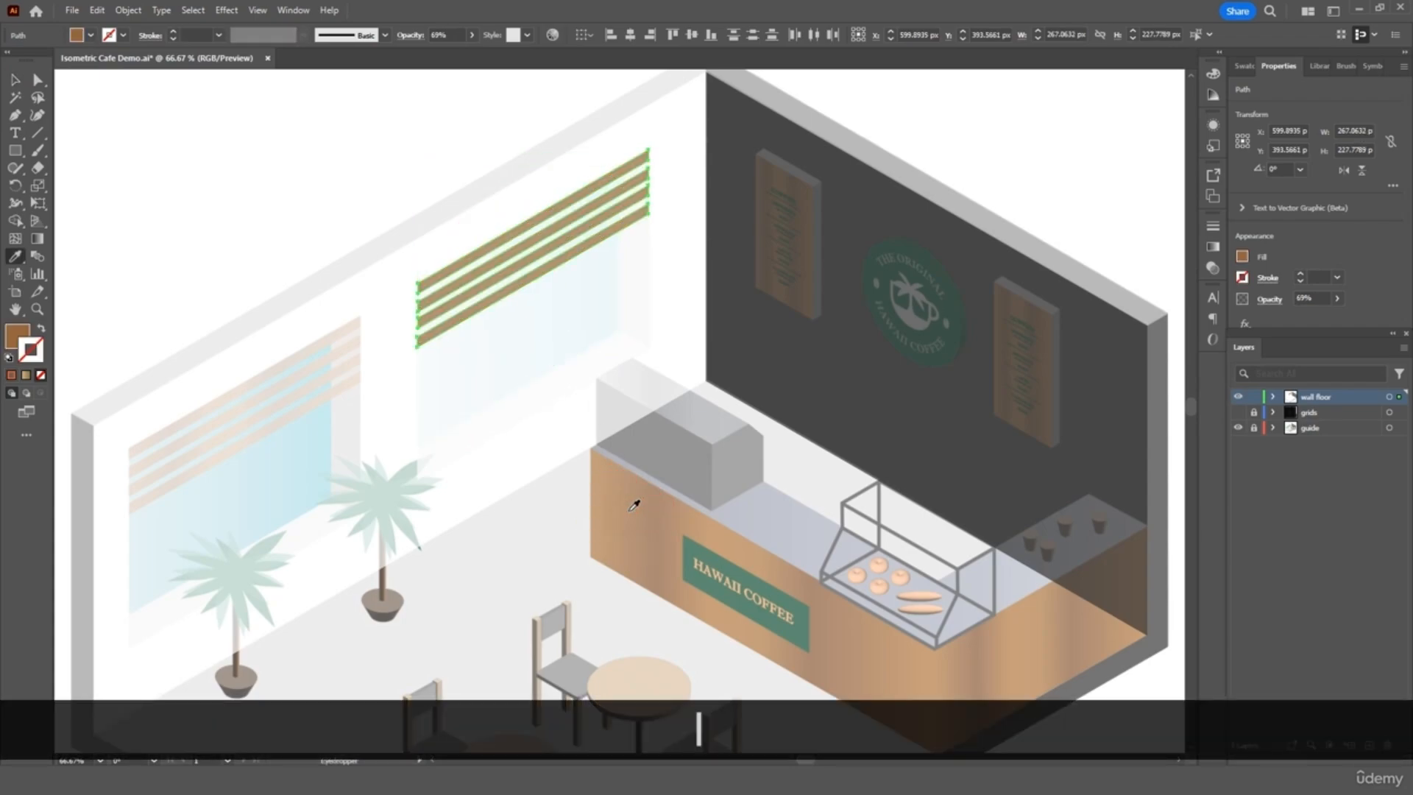
{"action": "left_click", "coordinate": [15, 79]}
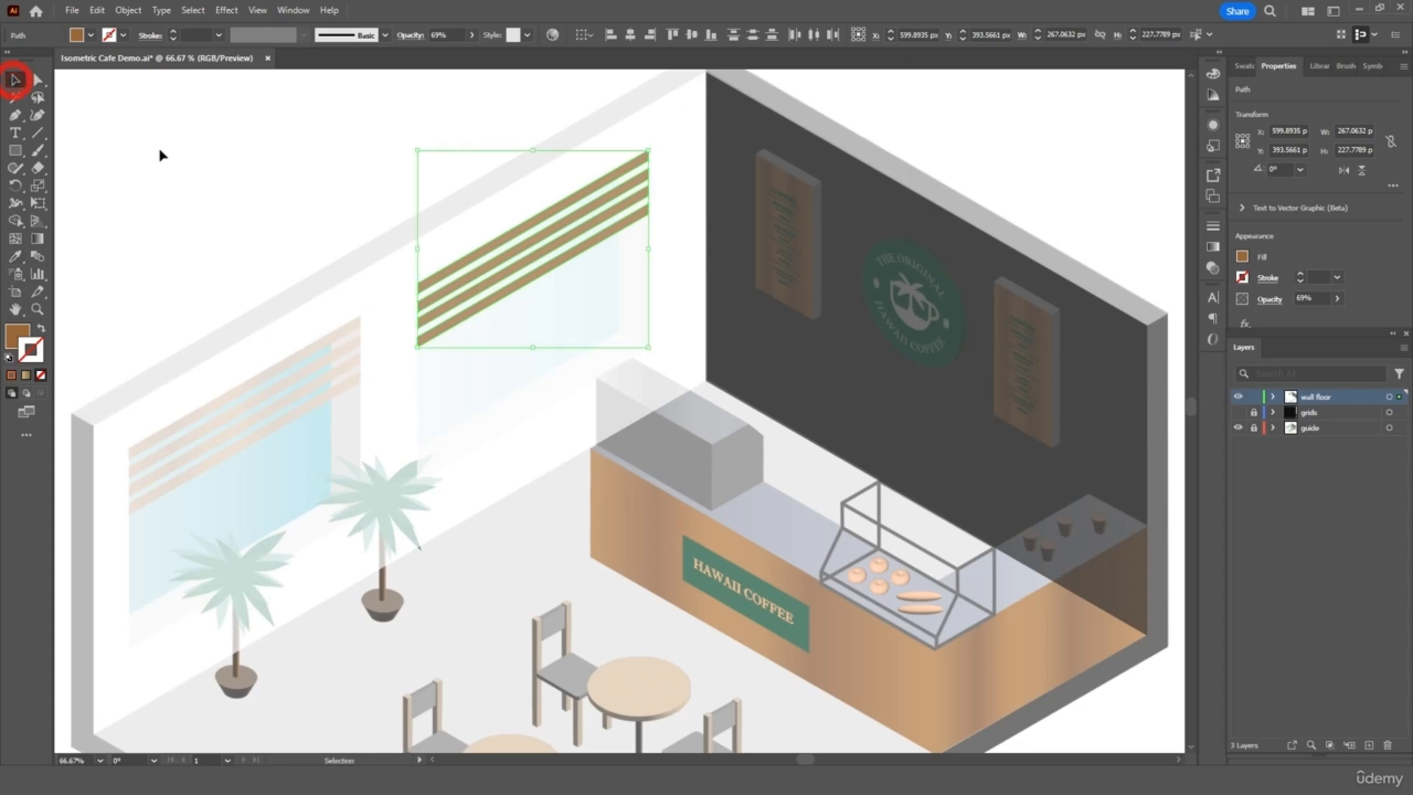
{"action": "left_click", "coordinate": [173, 145]}
- Hide the guide layer to check the filled shapes across the whole artboard
{"action": "left_click", "coordinate": [1238, 428]}
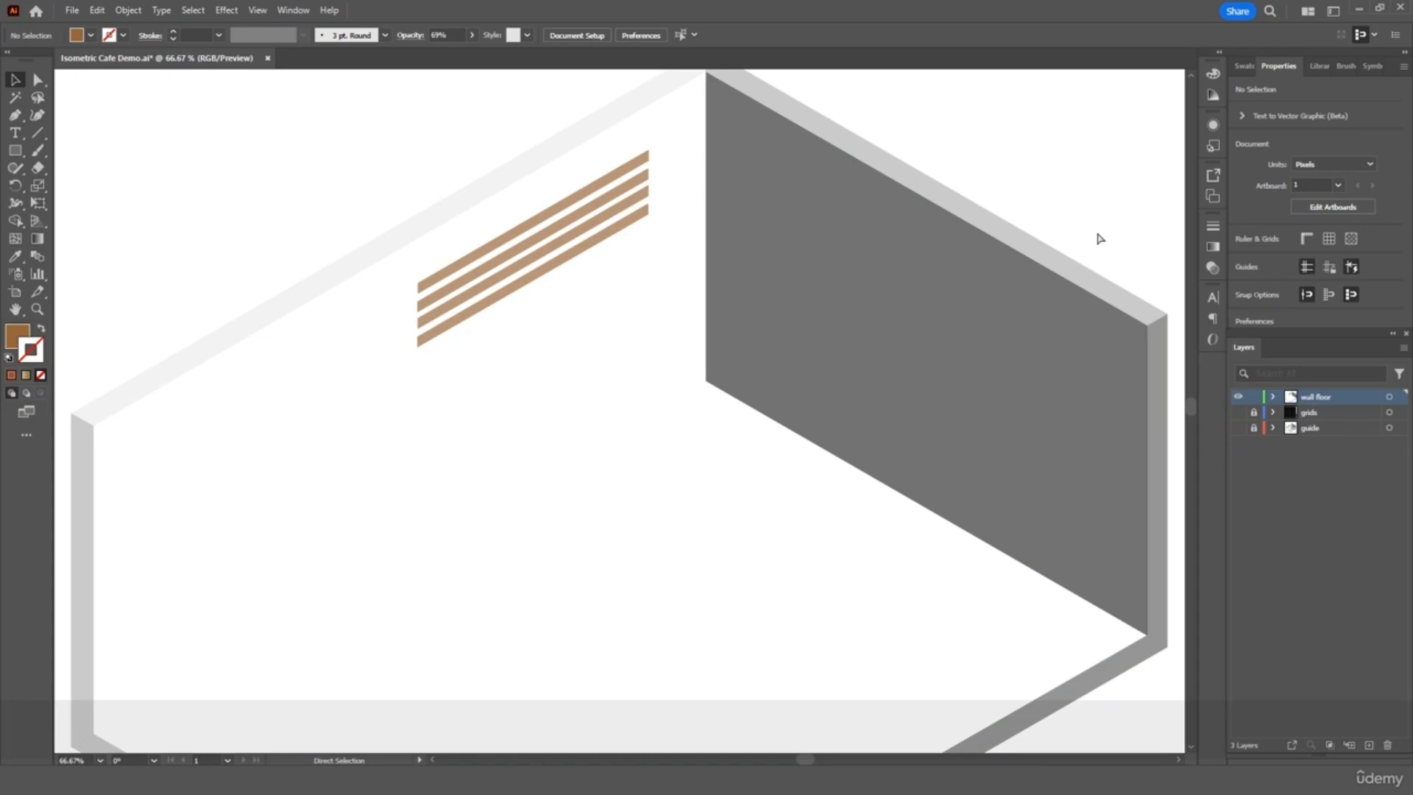
{"action": "key", "text": "ctrl+minus"}
{"action": "key", "text": "ctrl+minus"}
{"action": "scroll", "coordinate": [787, 368], "scroll_direction": "down", "scroll_amount": 3}
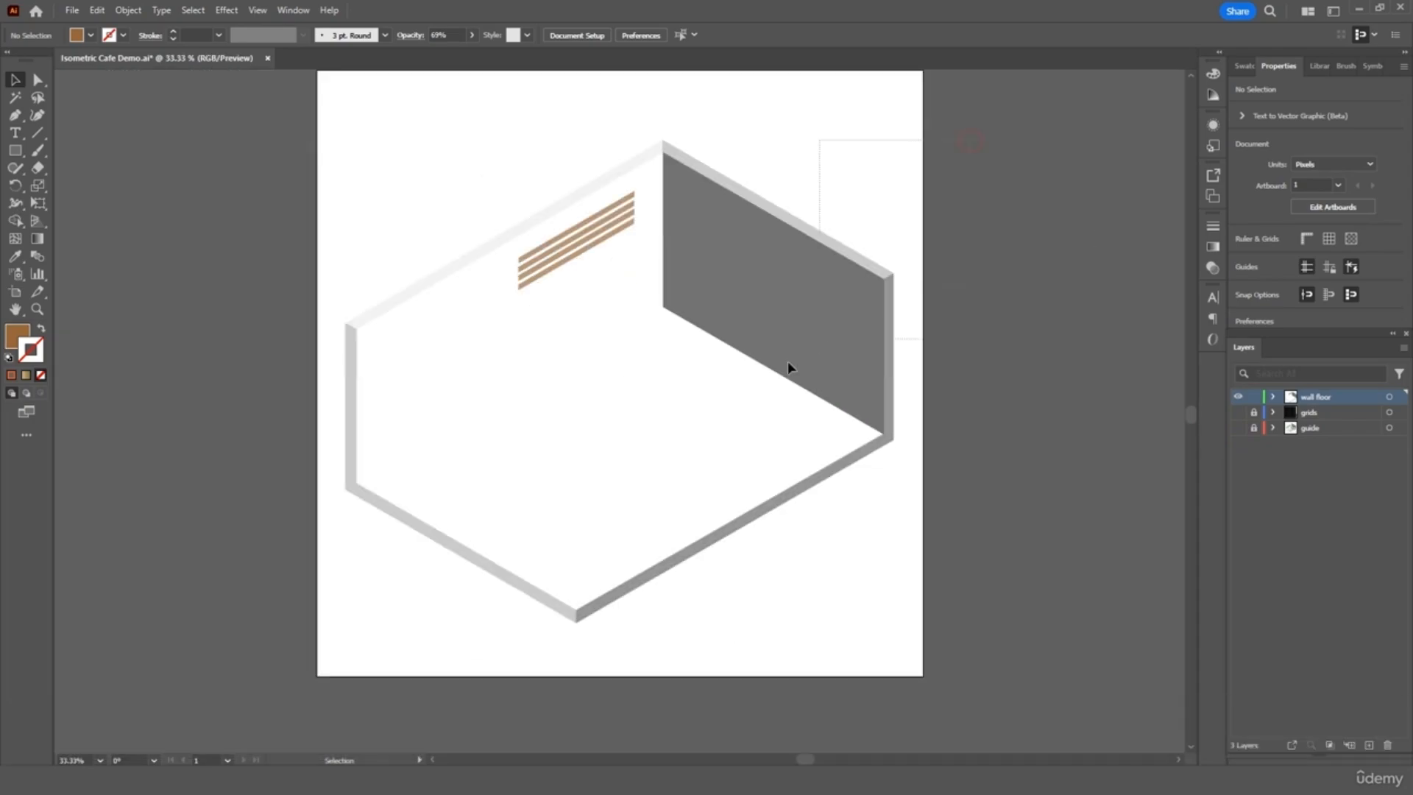
- Set the opacity of all wall, floor-edge, window and blind shapes to 100%, deselect them, and show the grids layer
{"action": "left_click_drag", "start_coordinate": [824, 139], "coordinate": [360, 614]}
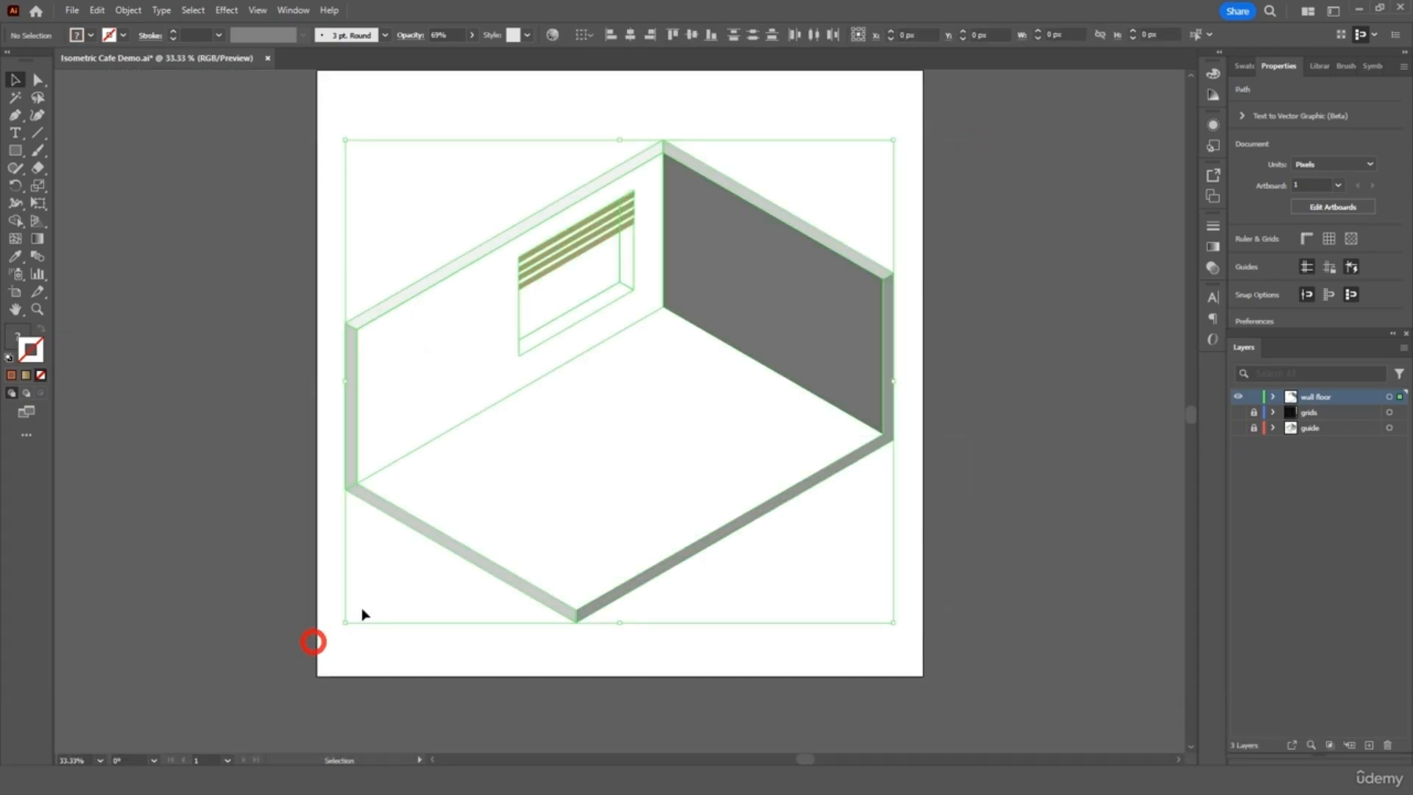
{"action": "left_click", "coordinate": [472, 35]}
{"action": "left_click_drag", "start_coordinate": [465, 53], "coordinate": [475, 60]}
{"action": "left_click", "coordinate": [526, 109]}
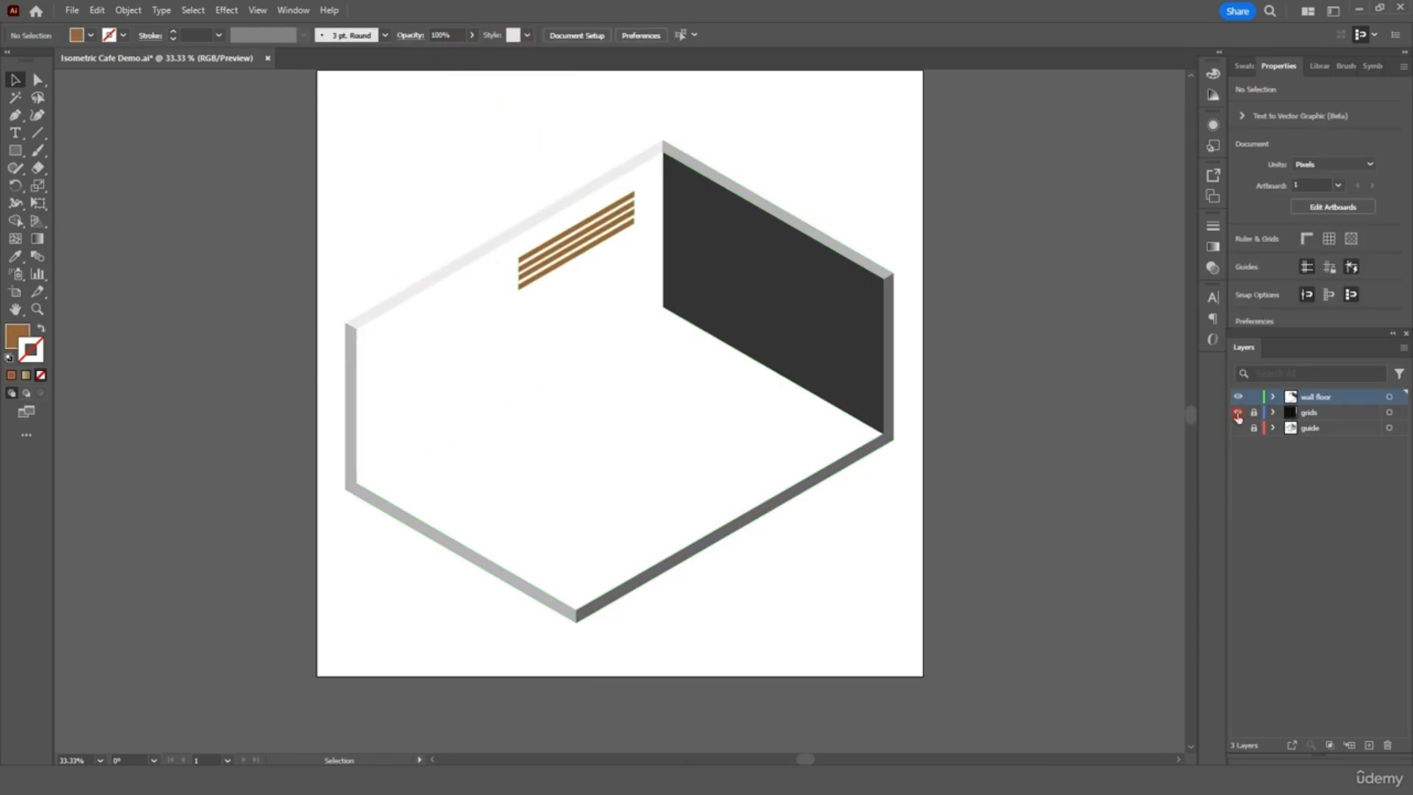
{"action": "left_click_drag", "start_coordinate": [1238, 413], "coordinate": [1233, 429]}
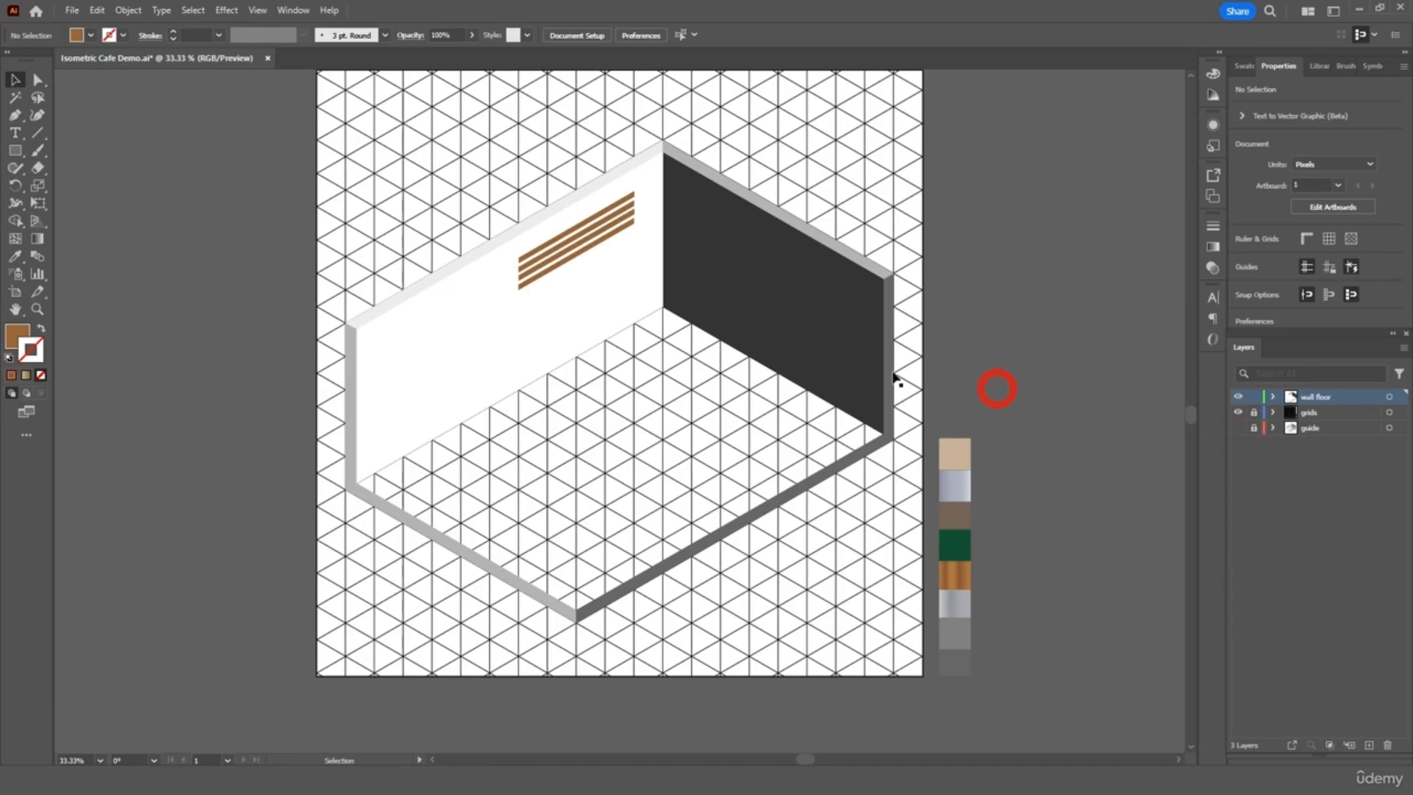
- Fill the window recess's narrow vertical side with the grey sampled from the dark wall's top edge
{"action": "key", "text": "ctrl+equal"}
{"action": "scroll", "coordinate": [676, 190], "scroll_direction": "up", "scroll_amount": 3}
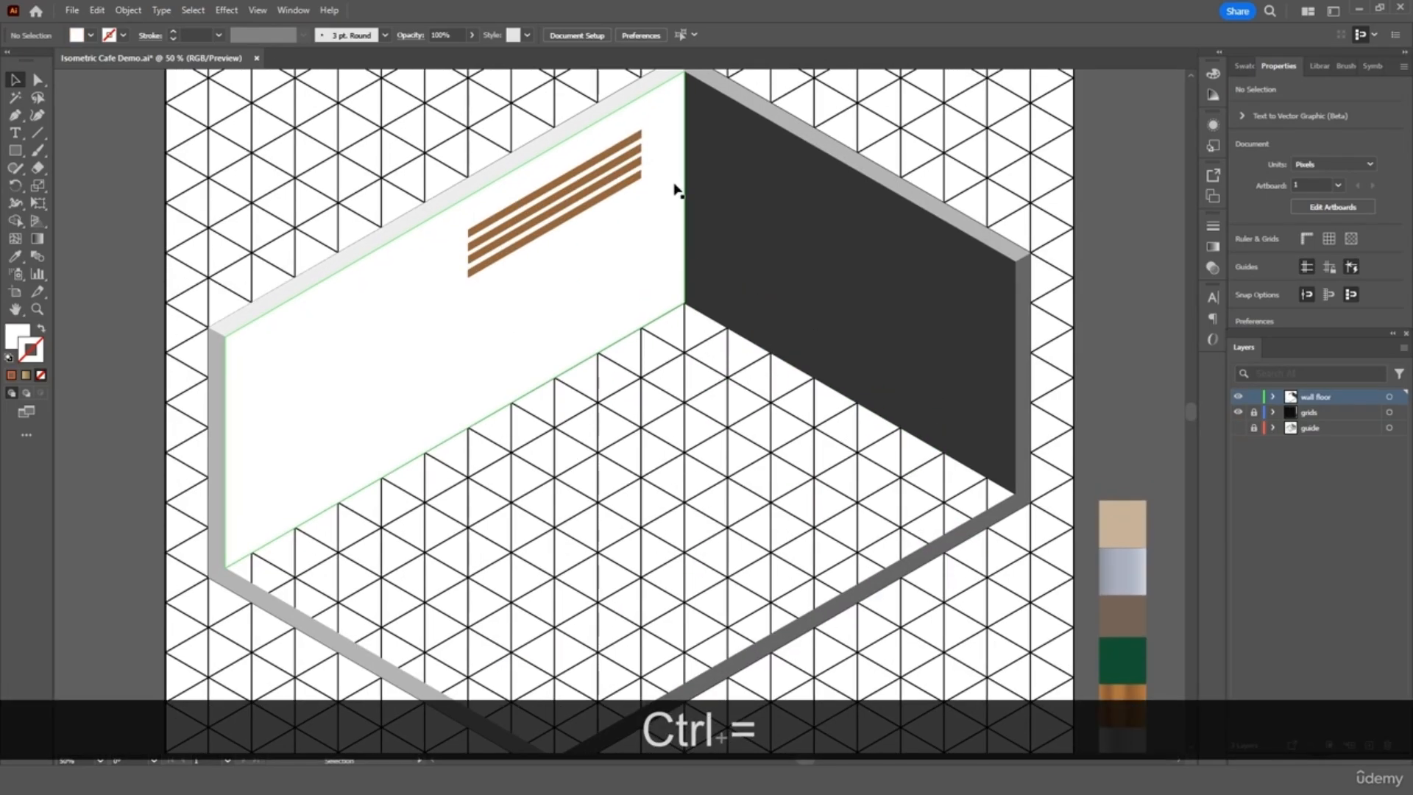
{"action": "left_click", "coordinate": [627, 284]}
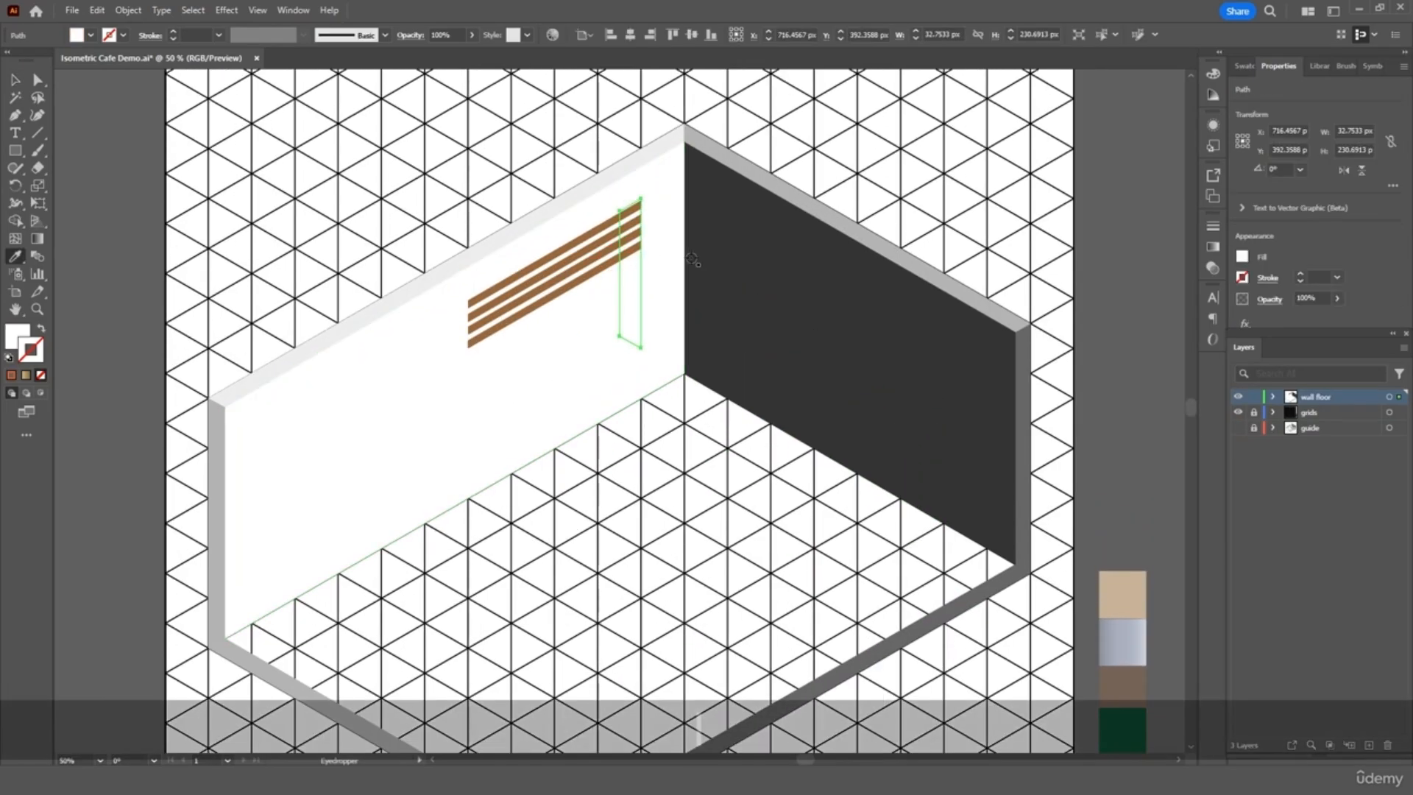
{"action": "key", "text": "i"}
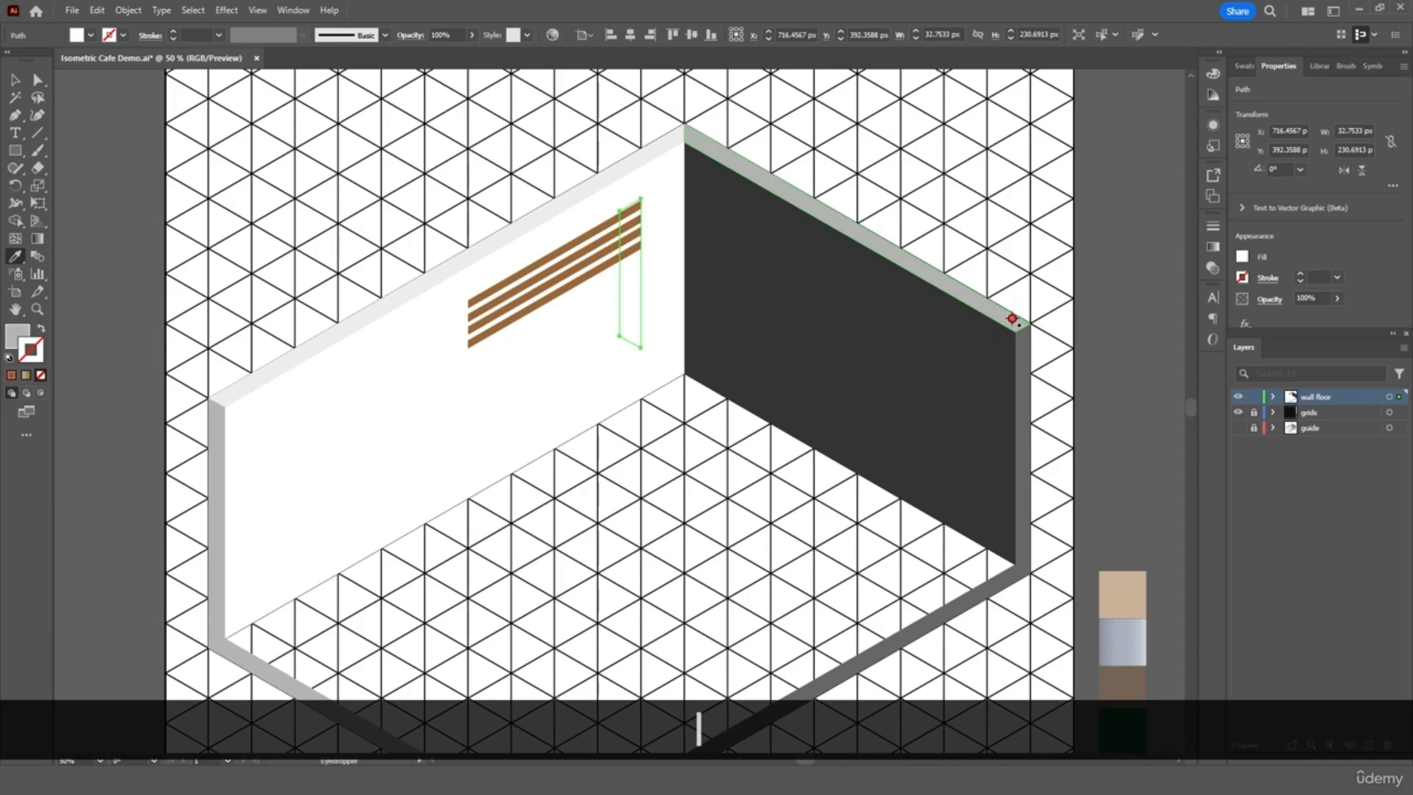
{"action": "left_click", "coordinate": [1009, 315]}
{"action": "key", "text": "v"}
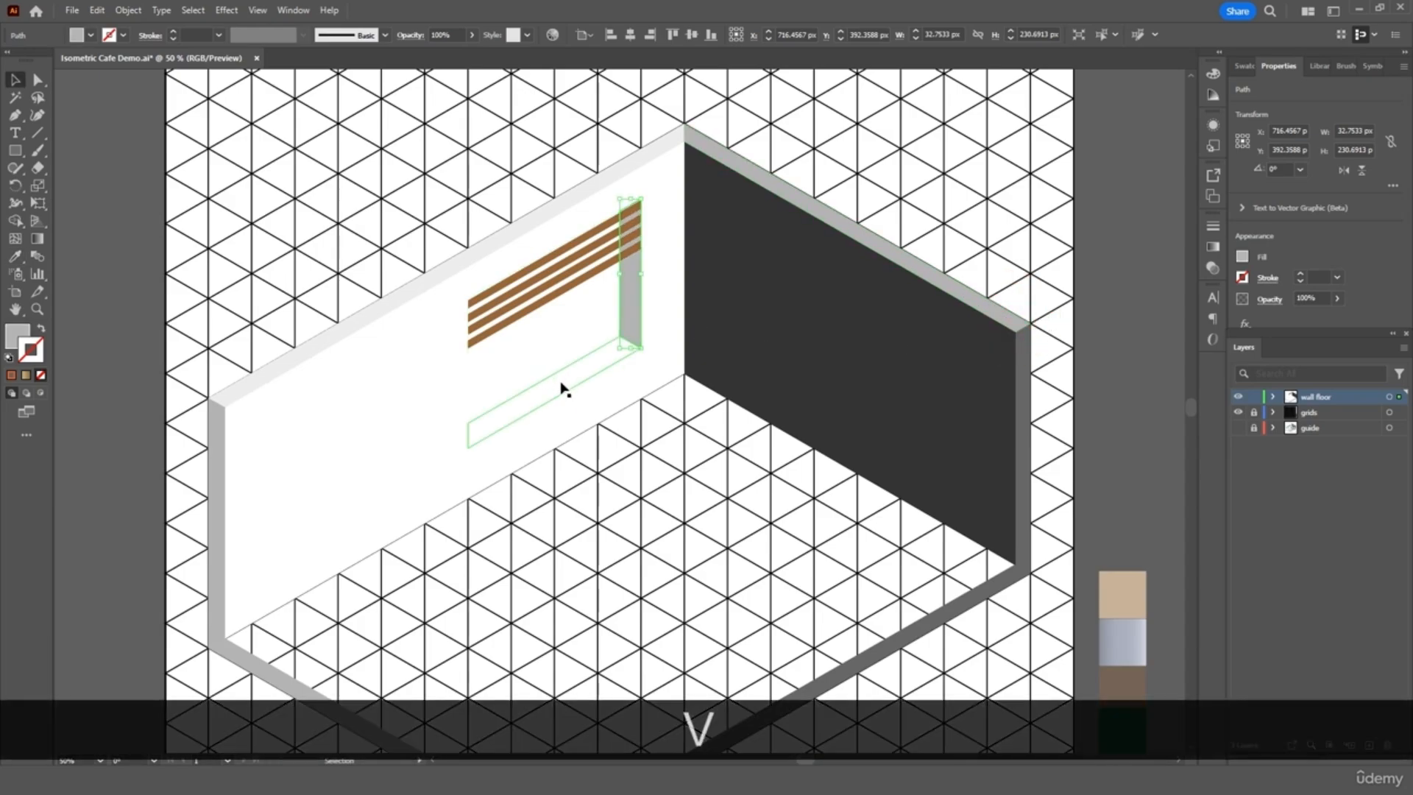
- Fill the window sill with the light grey sampled from the white wall's top edge, and leave nothing selected
{"action": "left_click", "coordinate": [562, 385]}
{"action": "key", "text": "i"}
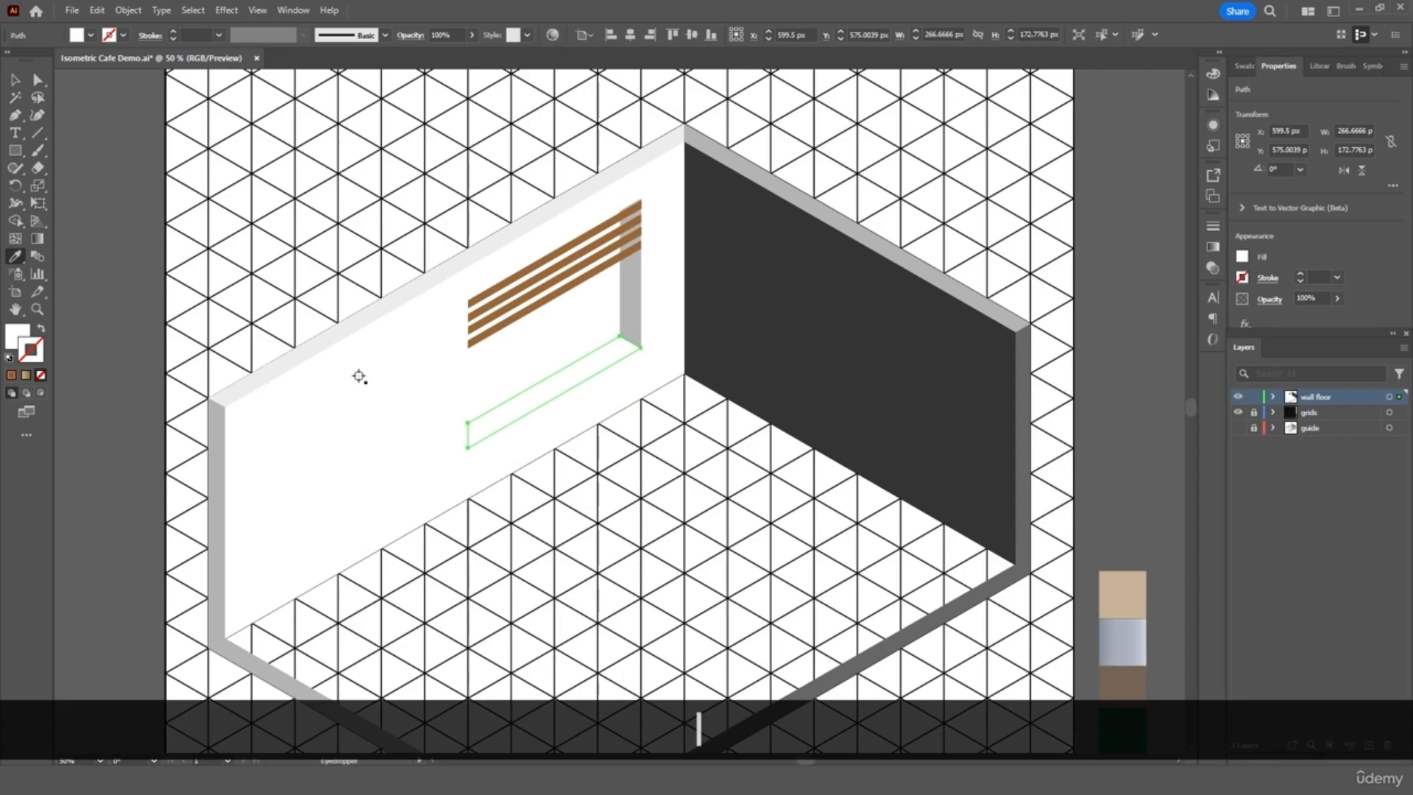
{"action": "left_click", "coordinate": [363, 317]}
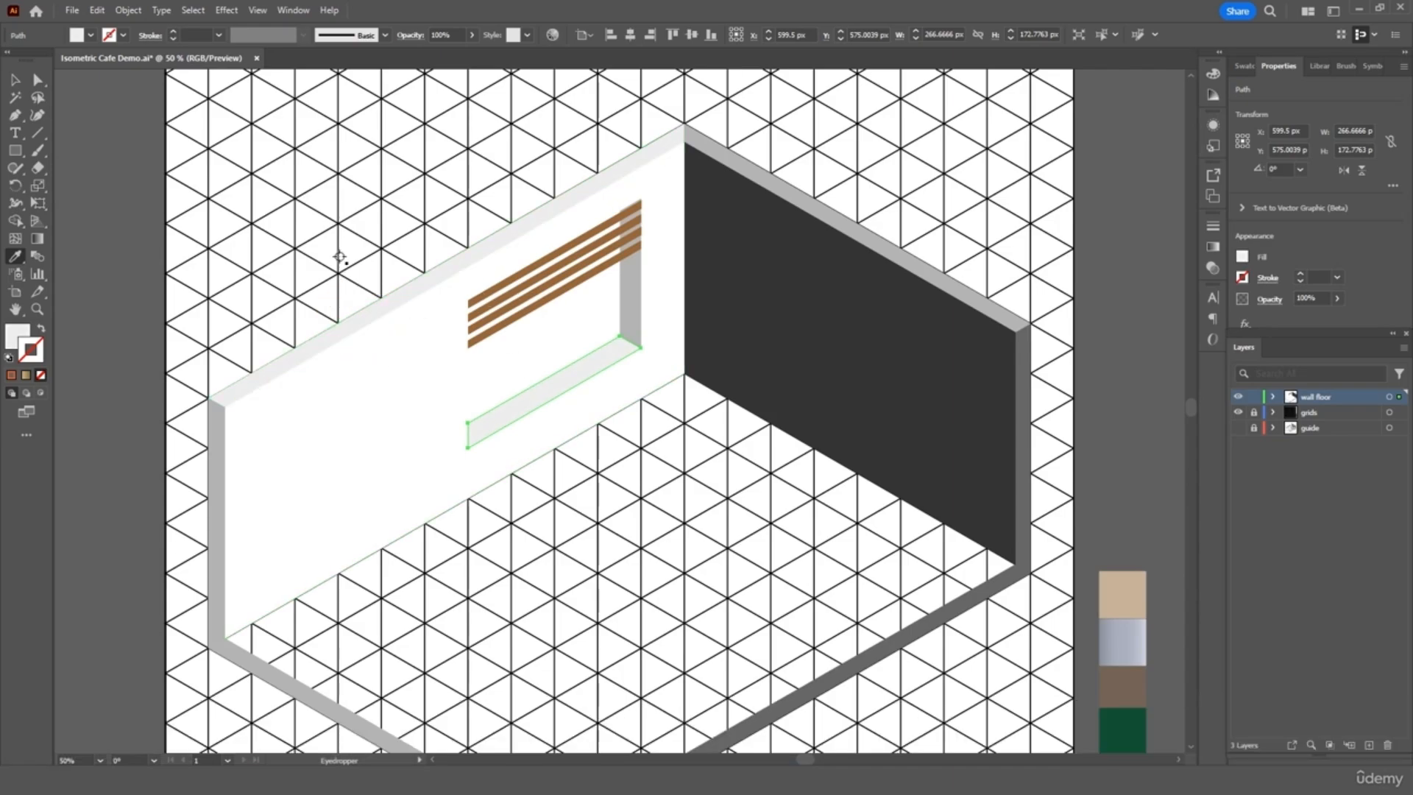
{"action": "key", "text": "v"}
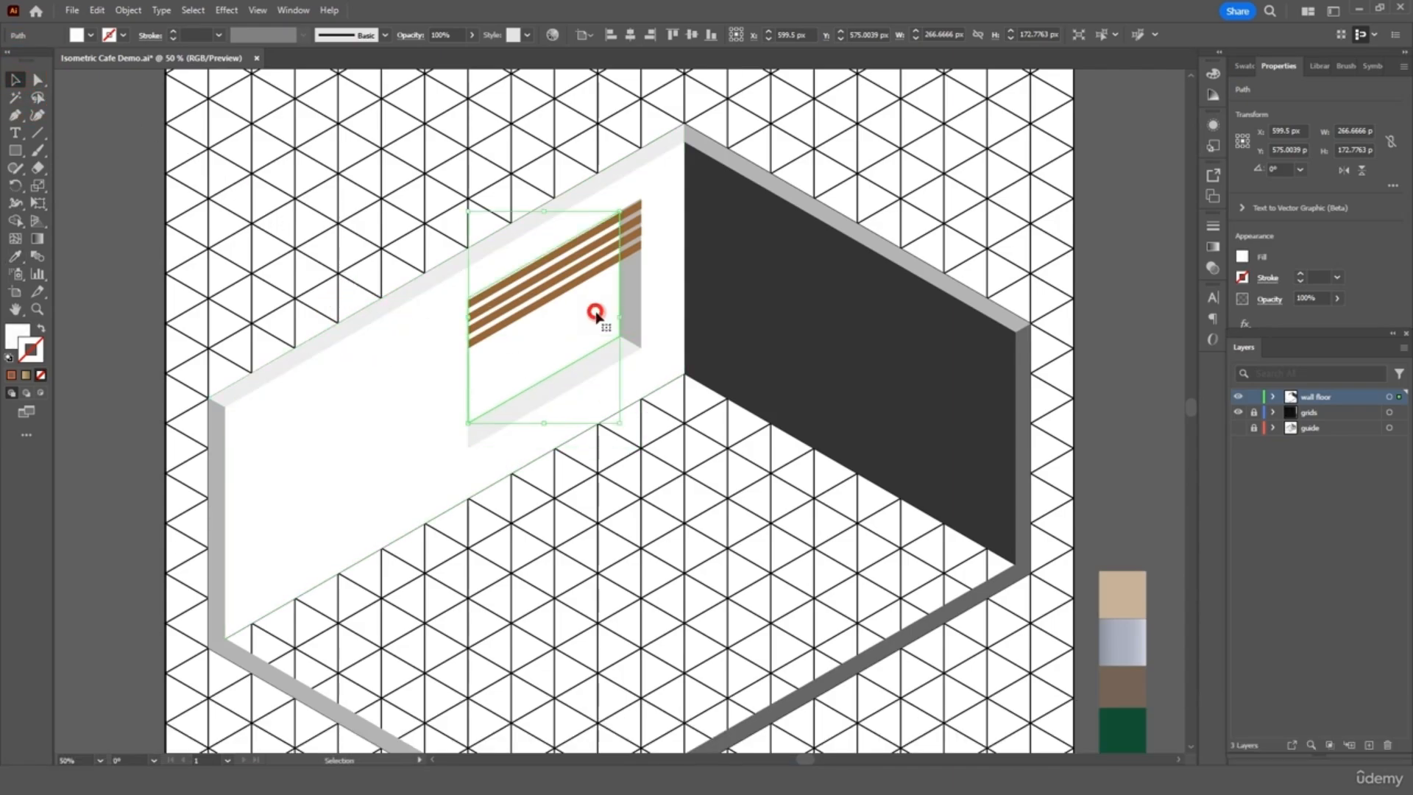
{"action": "left_click", "coordinate": [1129, 202]}
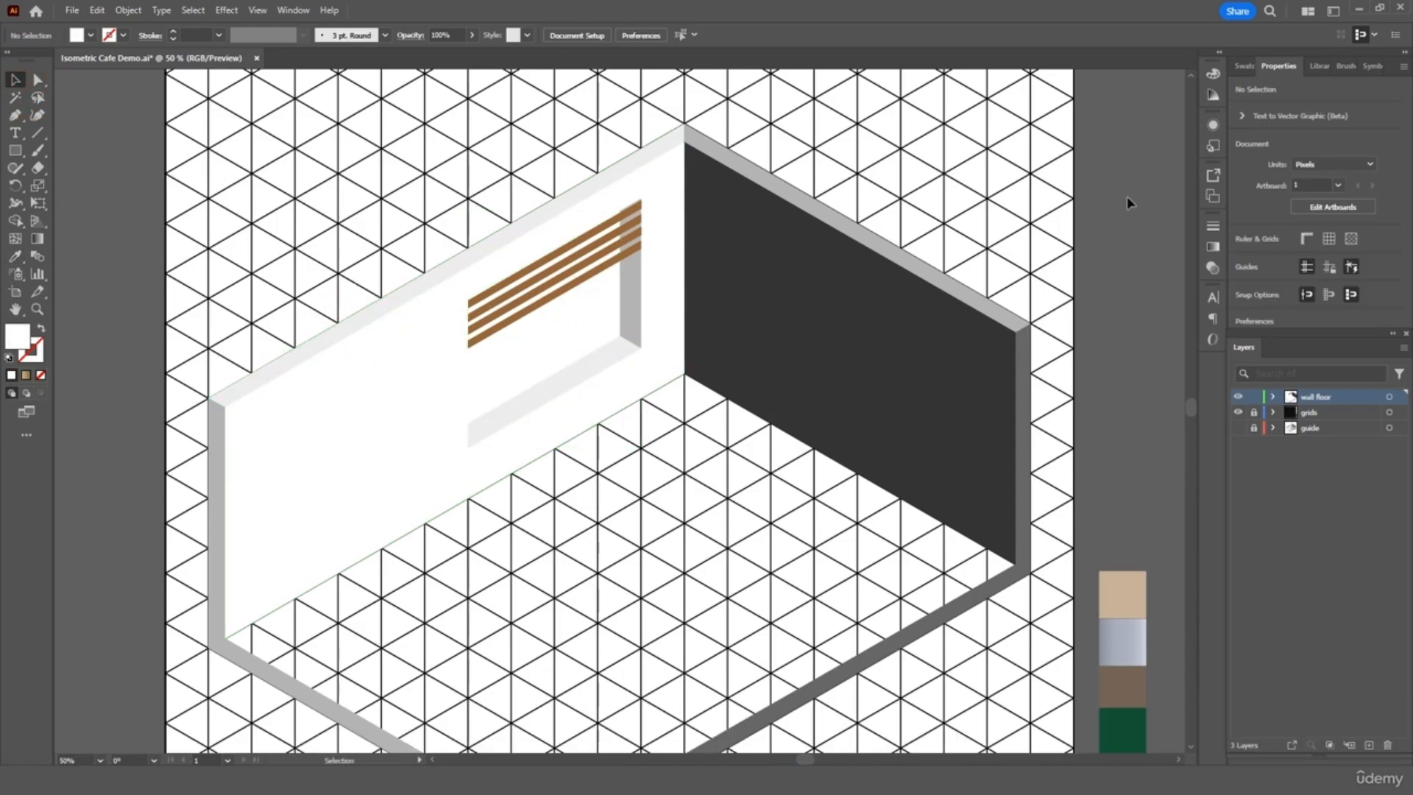
- Fill the window glass pane with a light-to-medium blue gradient swatch and deselect it
{"action": "left_click", "coordinate": [554, 347]}
{"action": "left_click", "coordinate": [1236, 65]}
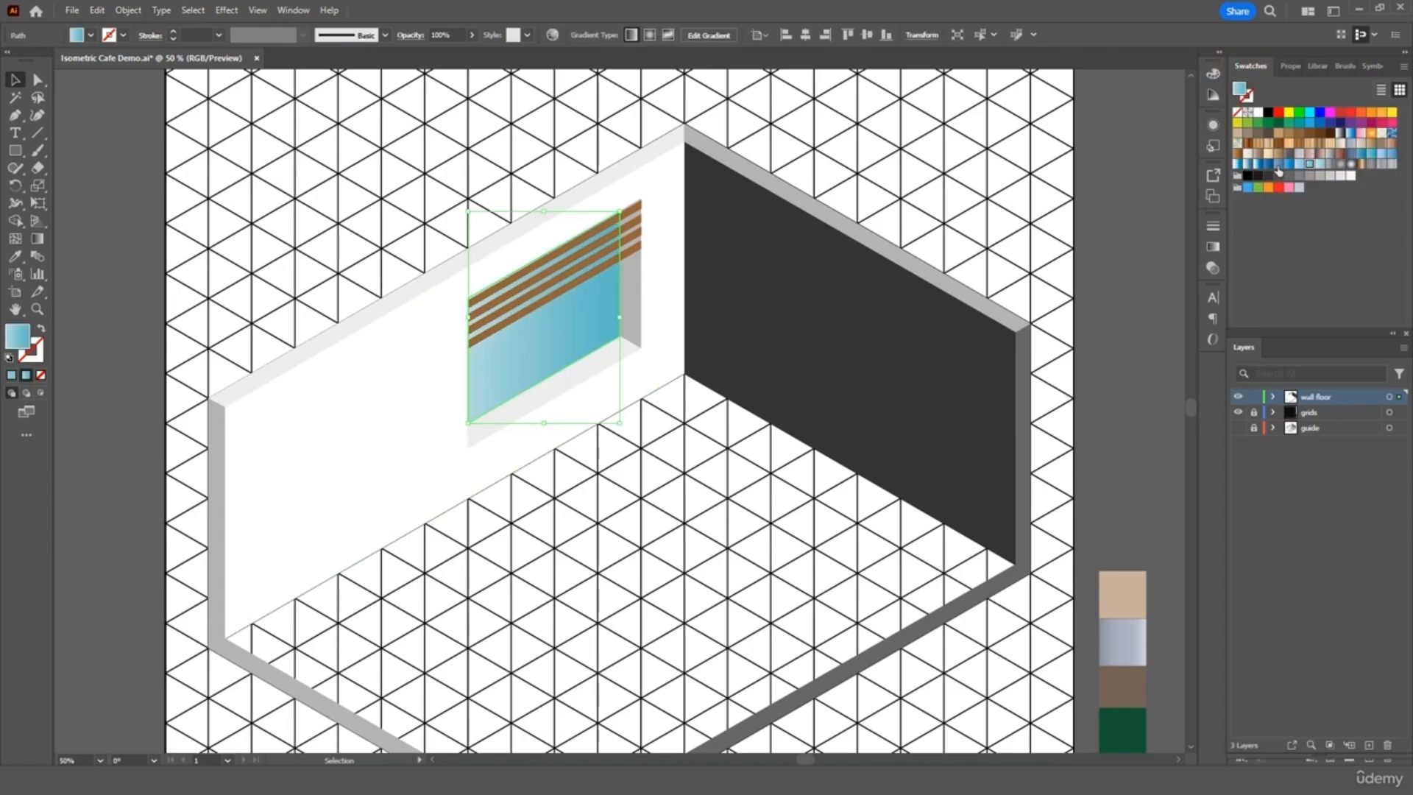
{"action": "left_click", "coordinate": [1142, 190]}
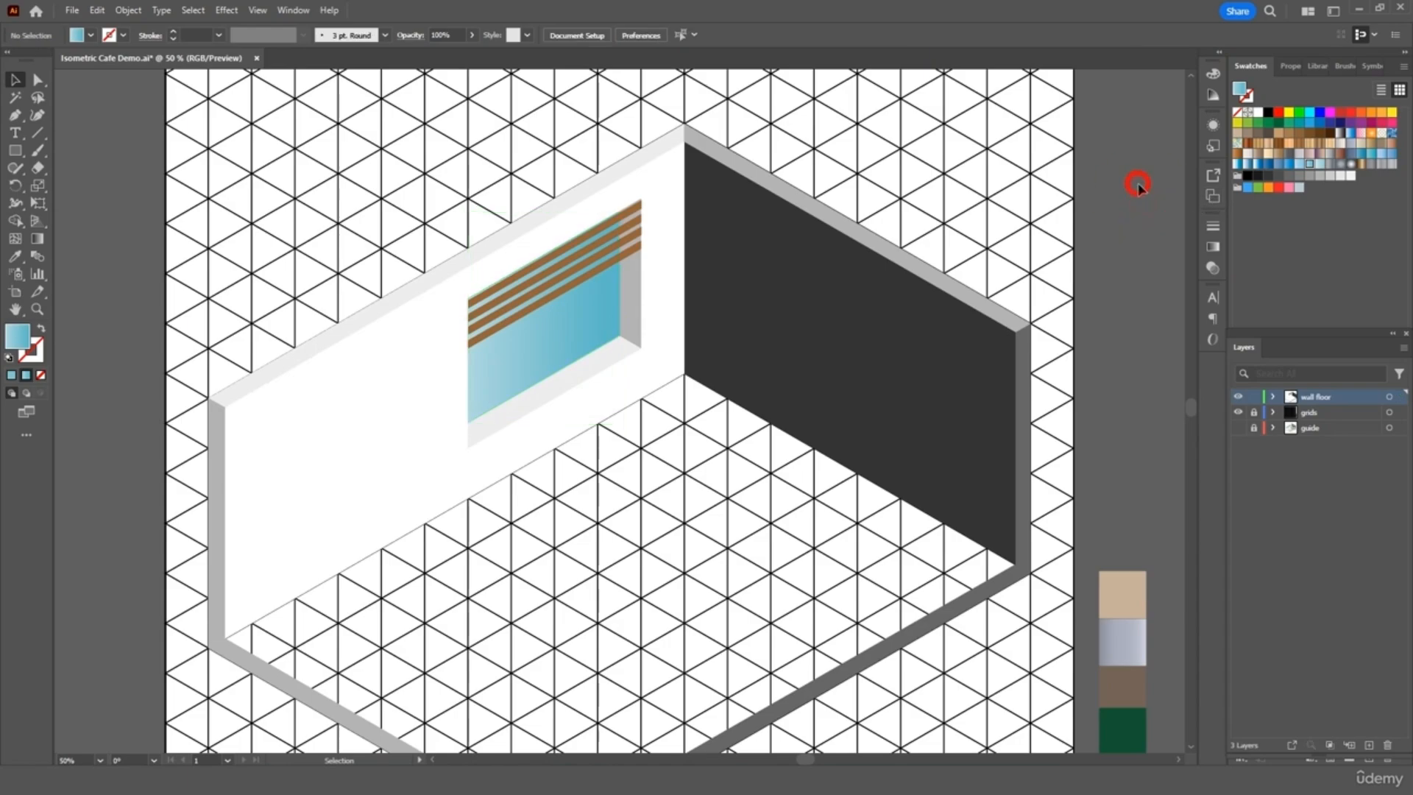
- Select the sill, recess side, glass pane and blind slats, group them as one window, and deselect the group
{"action": "left_click", "coordinate": [583, 373]}
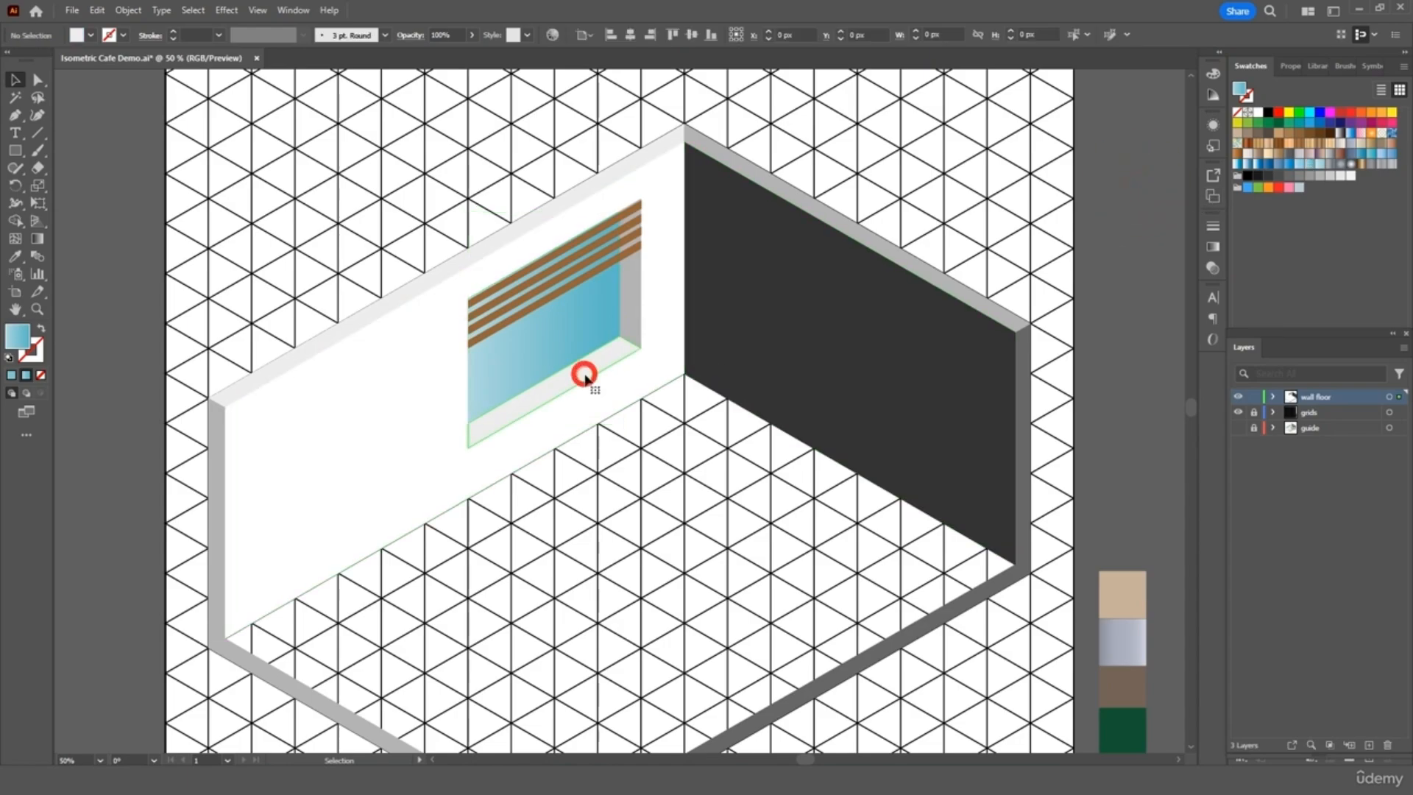
{"action": "left_click", "coordinate": [627, 287], "text": "shift"}
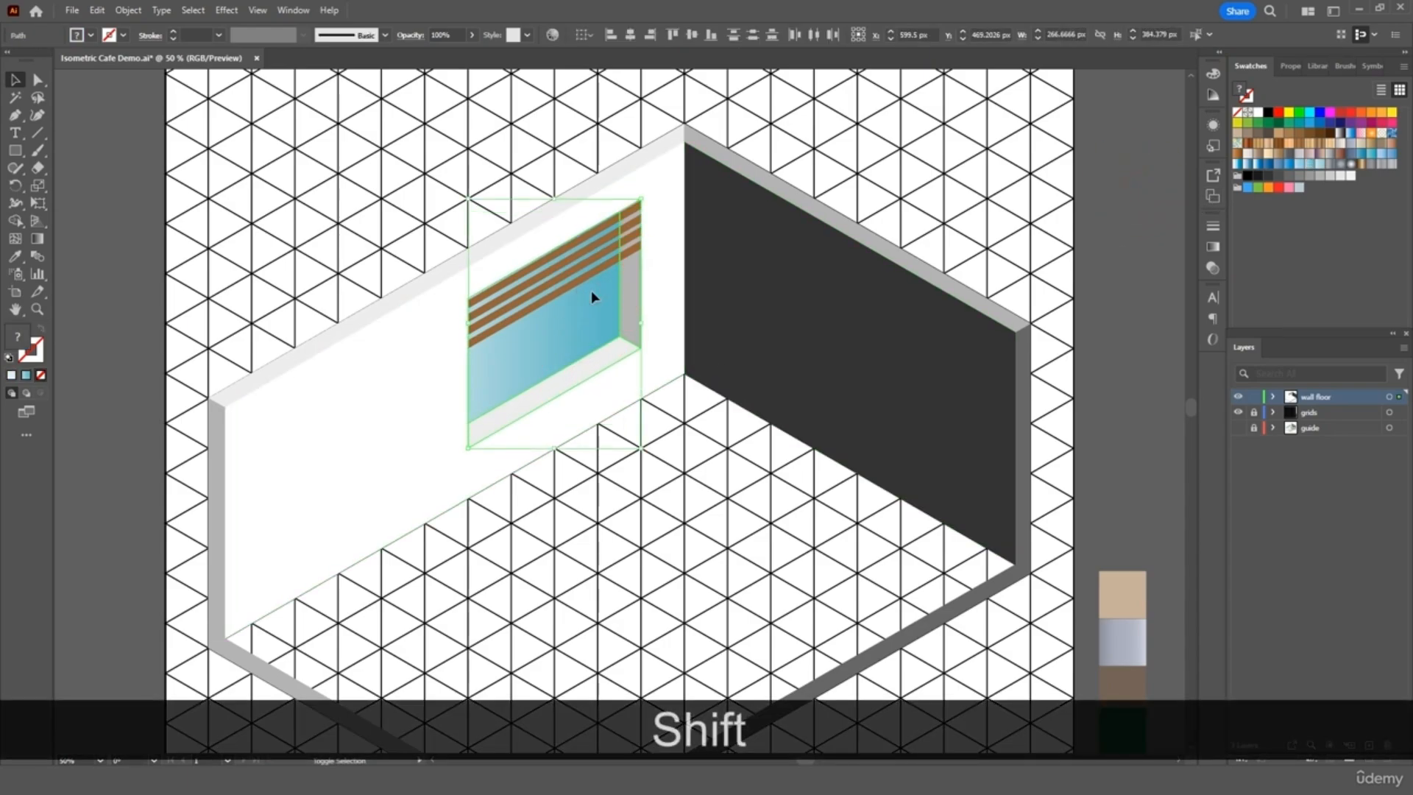
{"action": "left_click", "coordinate": [583, 278], "text": "shift"}
{"action": "left_click", "coordinate": [580, 259], "text": "shift"}
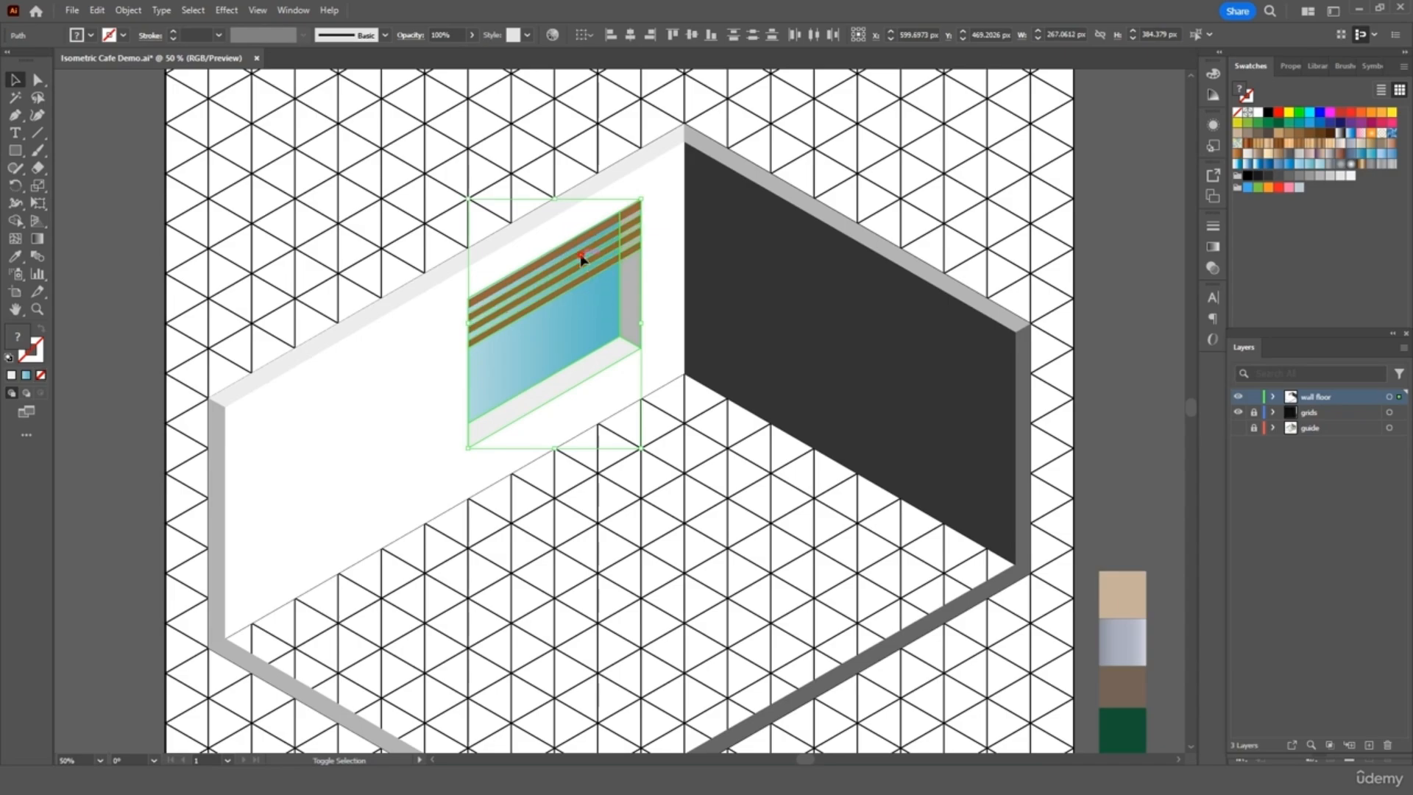
{"action": "left_click", "coordinate": [579, 254], "text": "shift"}
{"action": "right_click", "coordinate": [576, 249]}
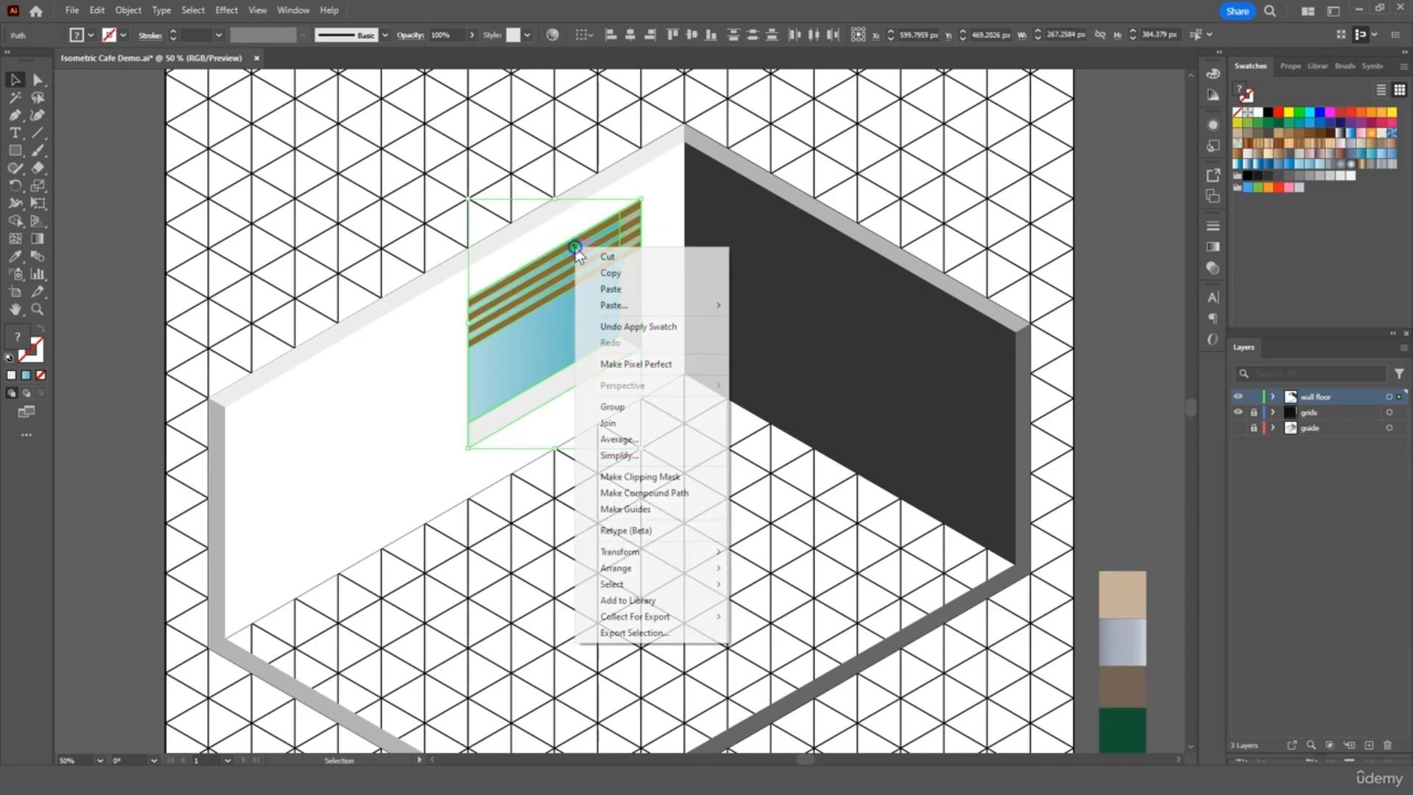
{"action": "left_click", "coordinate": [628, 407]}
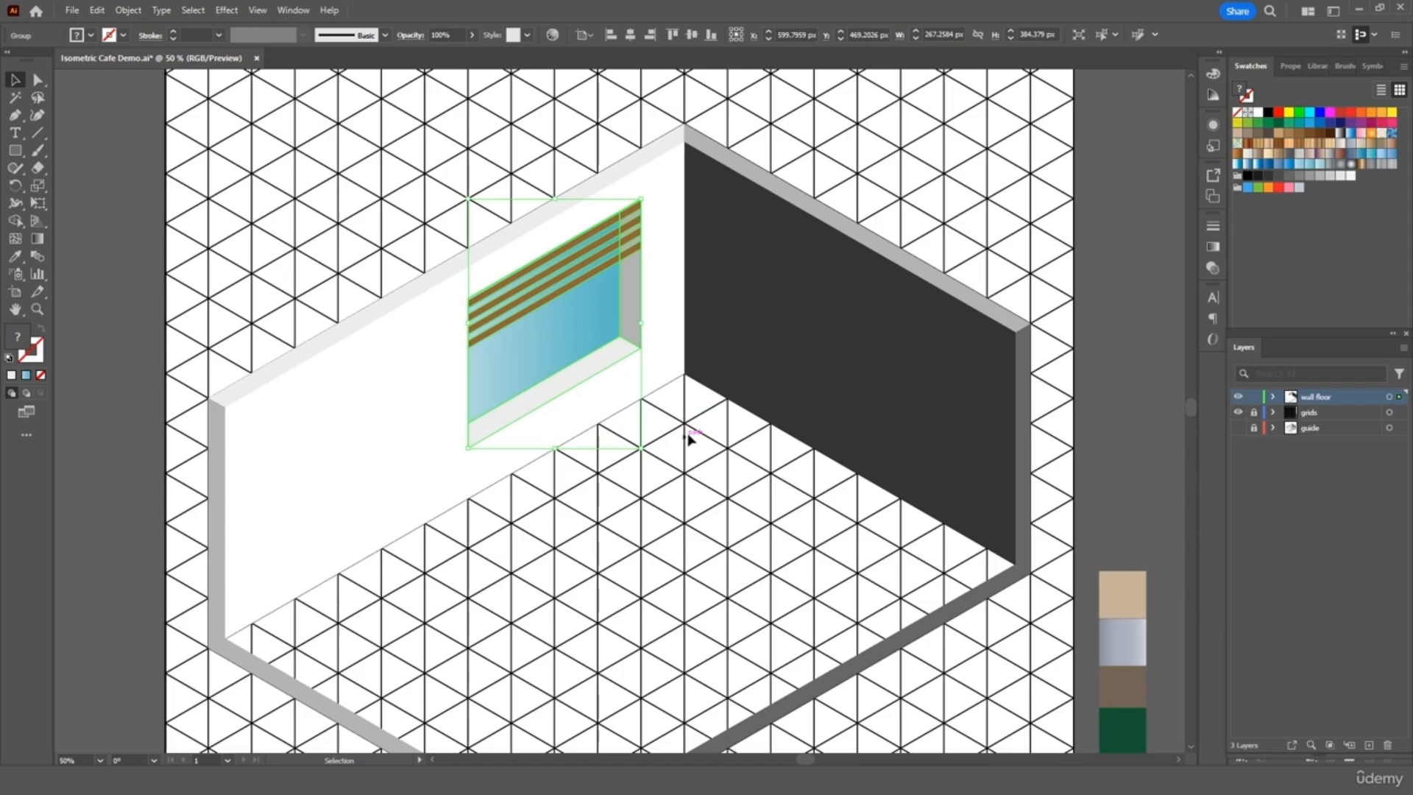
{"action": "left_click", "coordinate": [1119, 309]}
- Duplicate the window group and place the copy on the white wall's front half, beside the original window
{"action": "key", "text": "ctrl+0"}
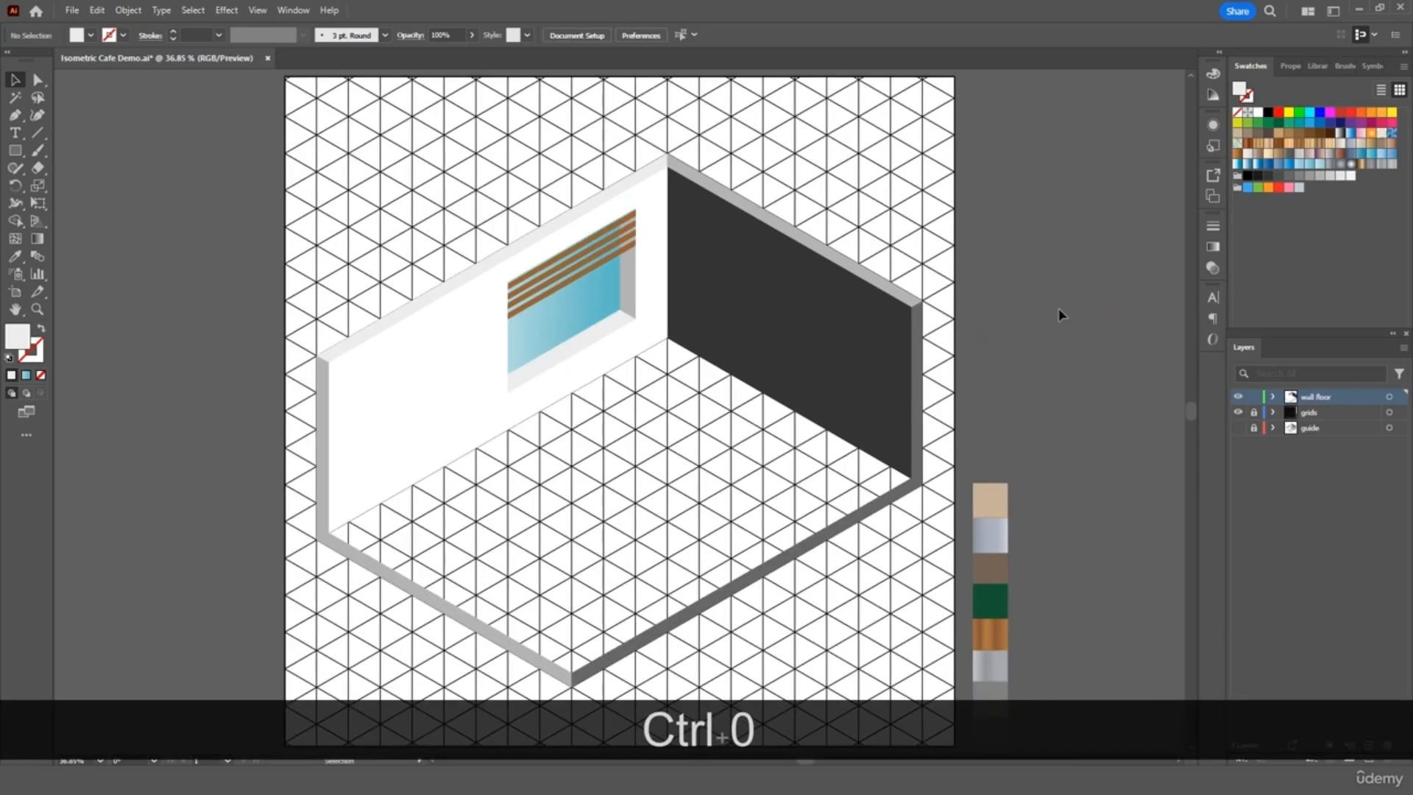
{"action": "left_click", "coordinate": [601, 341]}
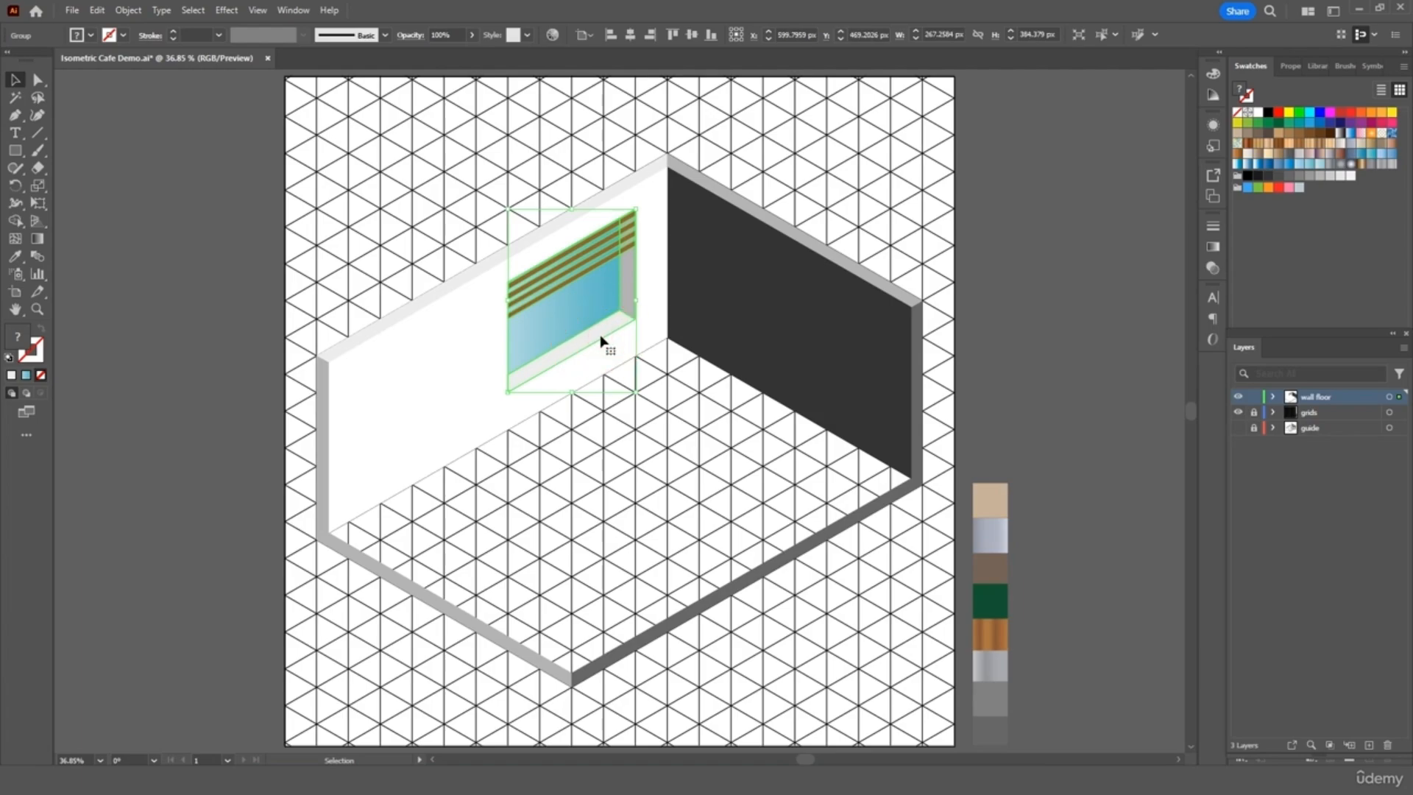
{"action": "key", "text": "ctrl+c"}
{"action": "key", "text": "ctrl+v"}
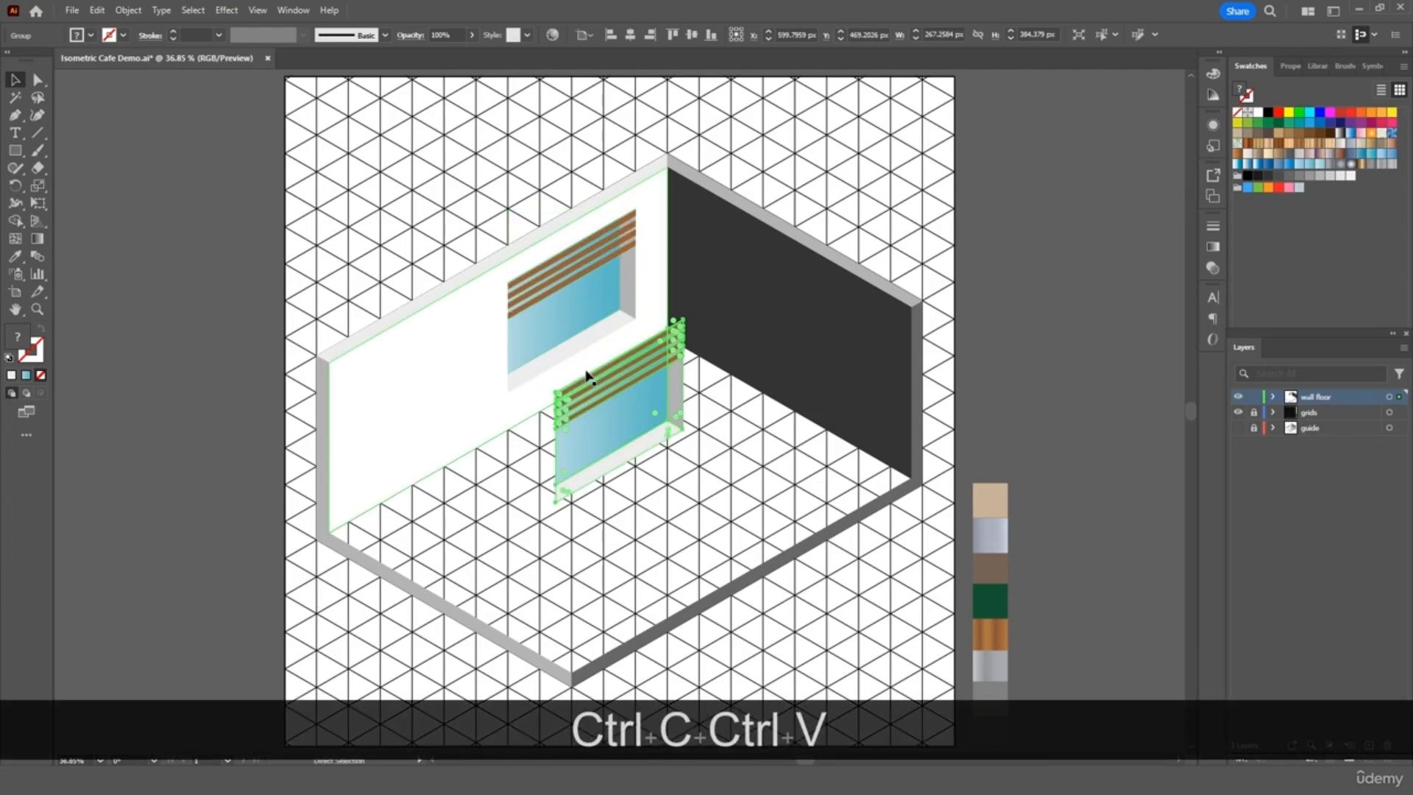
{"action": "left_click_drag", "start_coordinate": [664, 403], "coordinate": [466, 369]}
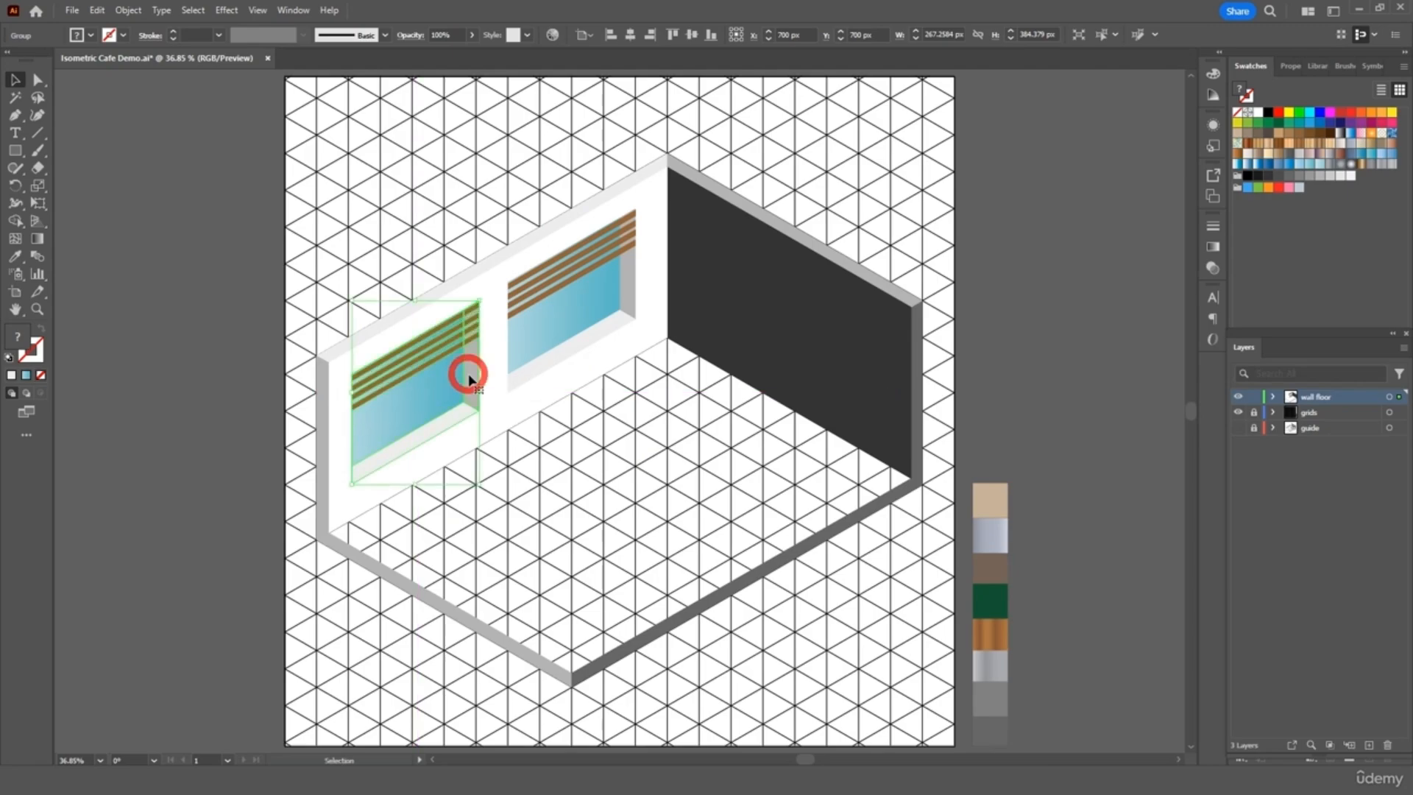
{"action": "left_click", "coordinate": [523, 407]}
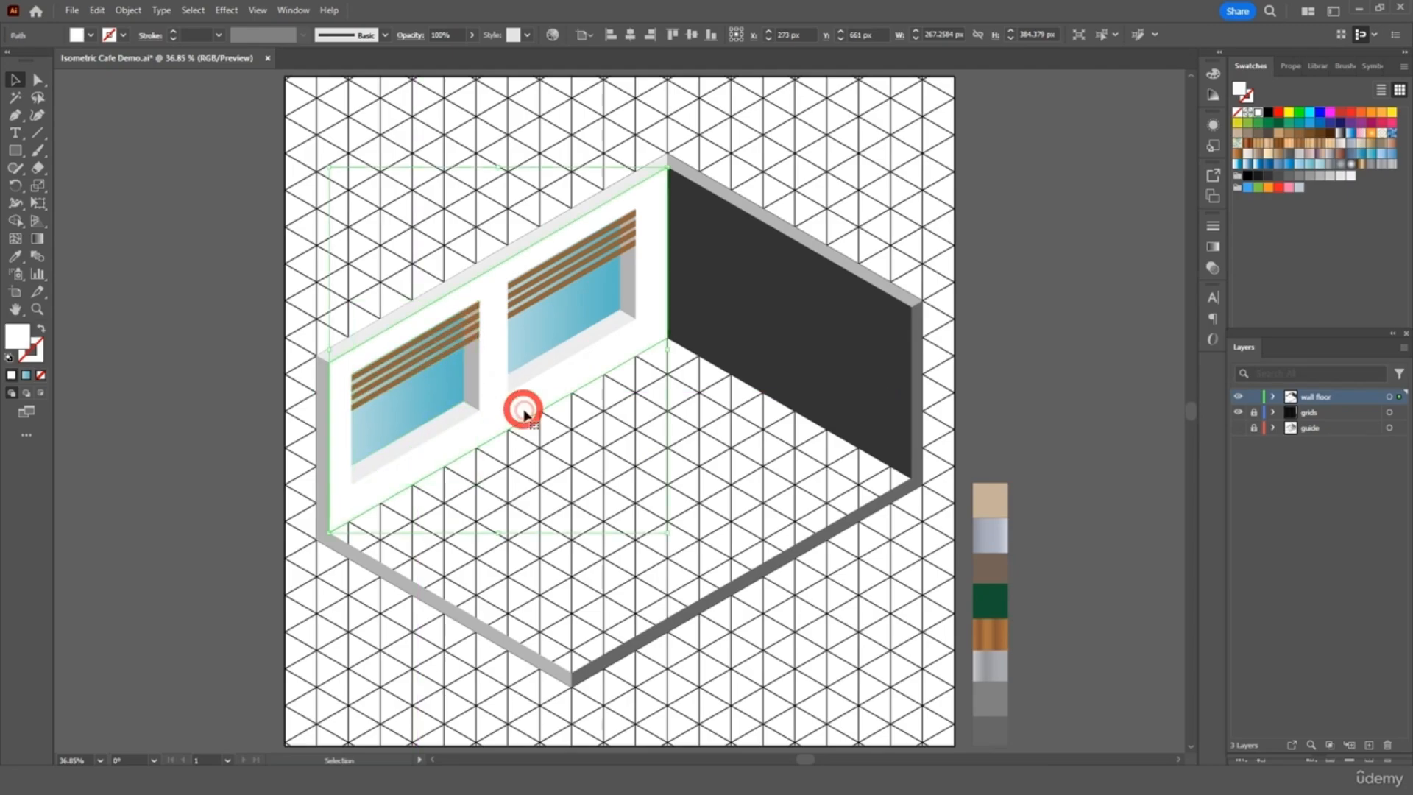
{"action": "left_click", "coordinate": [1152, 475]}
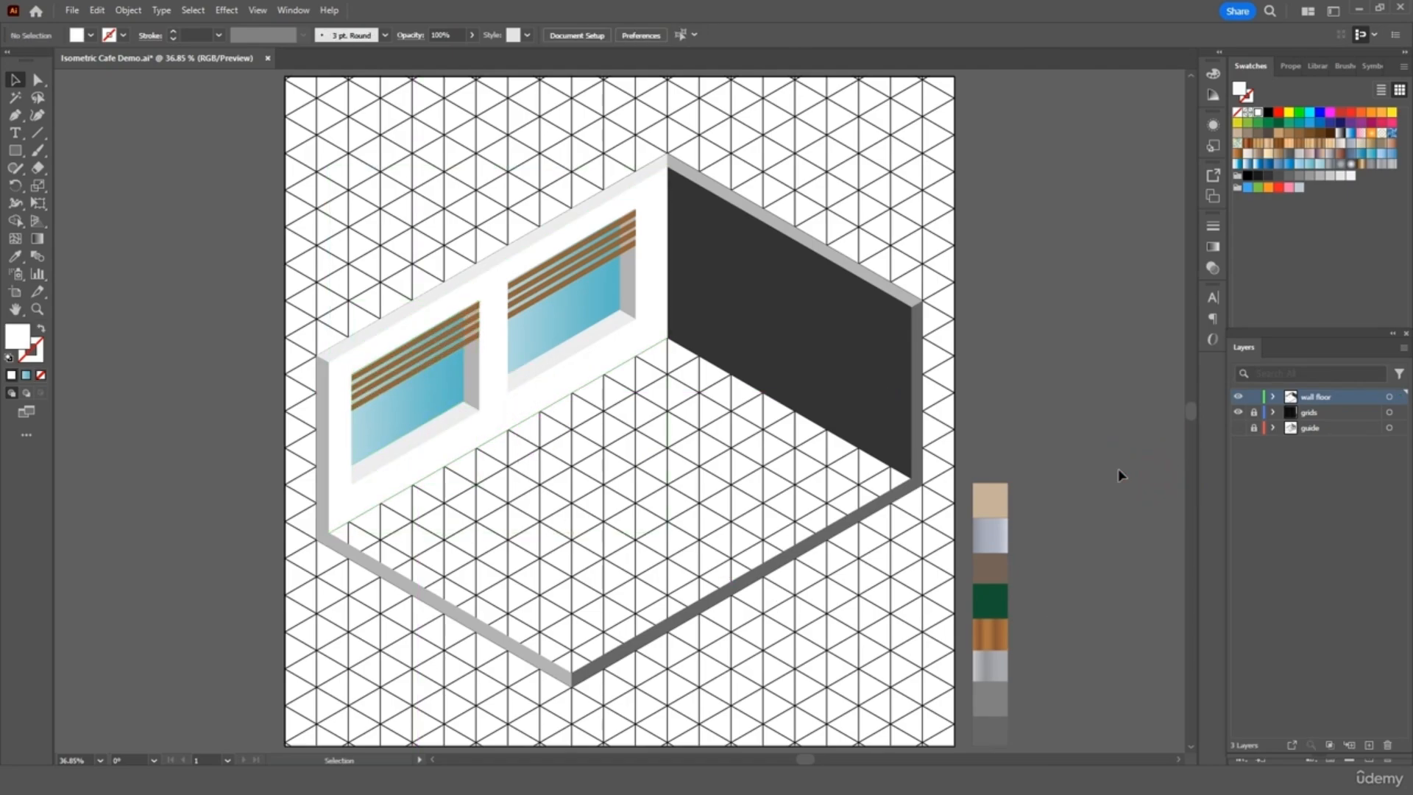
- Draw the closed floor shape with the Pen tool through the four inner floor corners, and deselect it
{"action": "left_click", "coordinate": [15, 115]}
{"action": "left_click", "coordinate": [327, 531]}
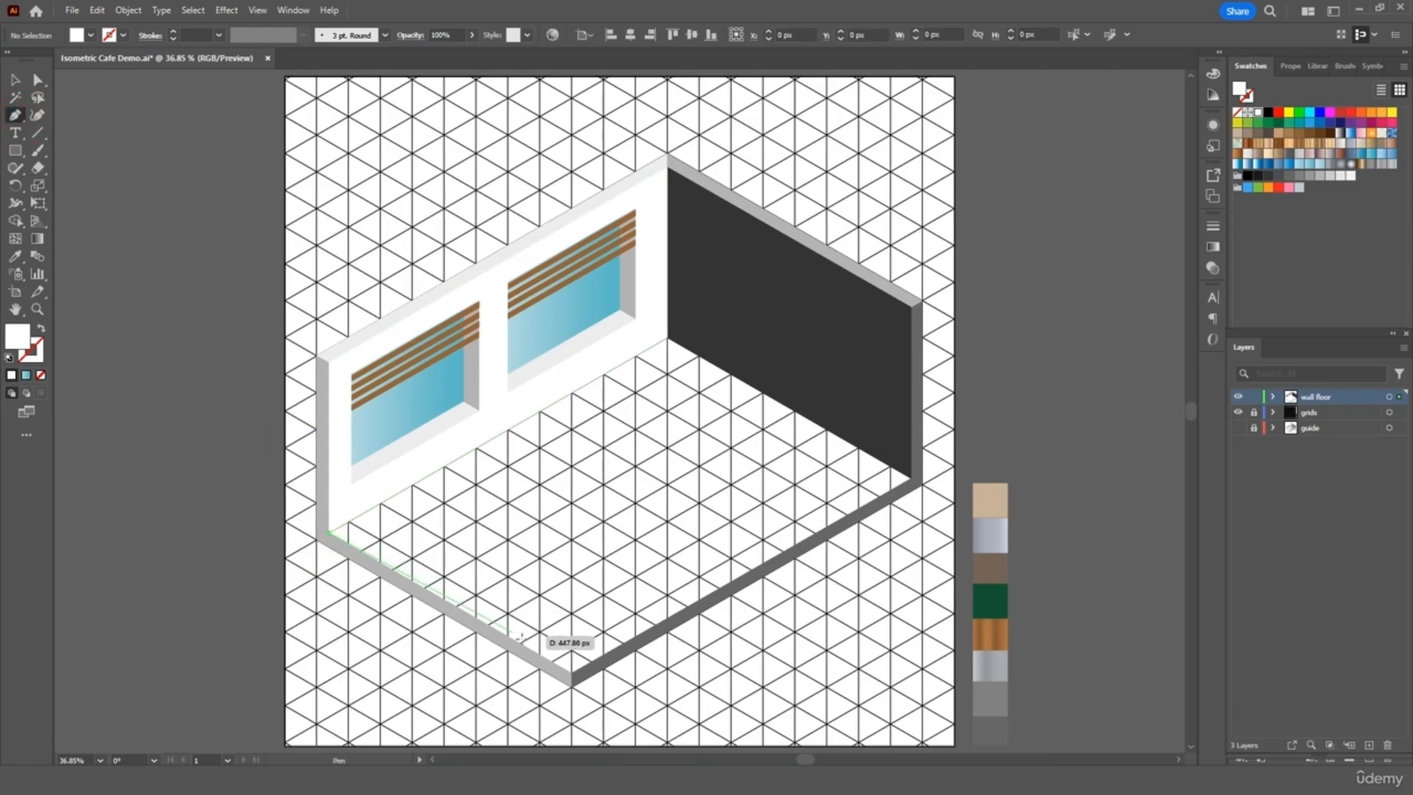
{"action": "left_click", "coordinate": [573, 673]}
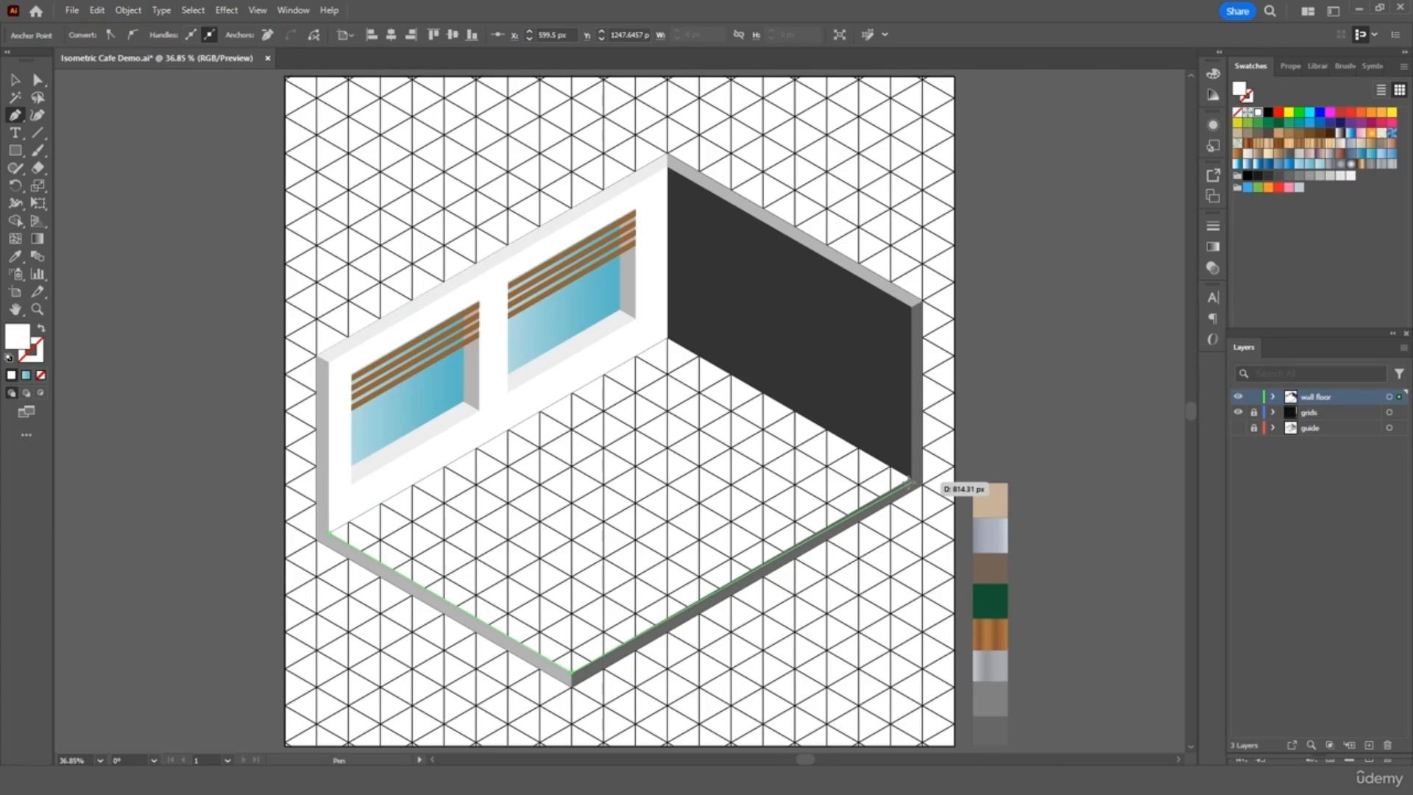
{"action": "left_click", "coordinate": [911, 478]}
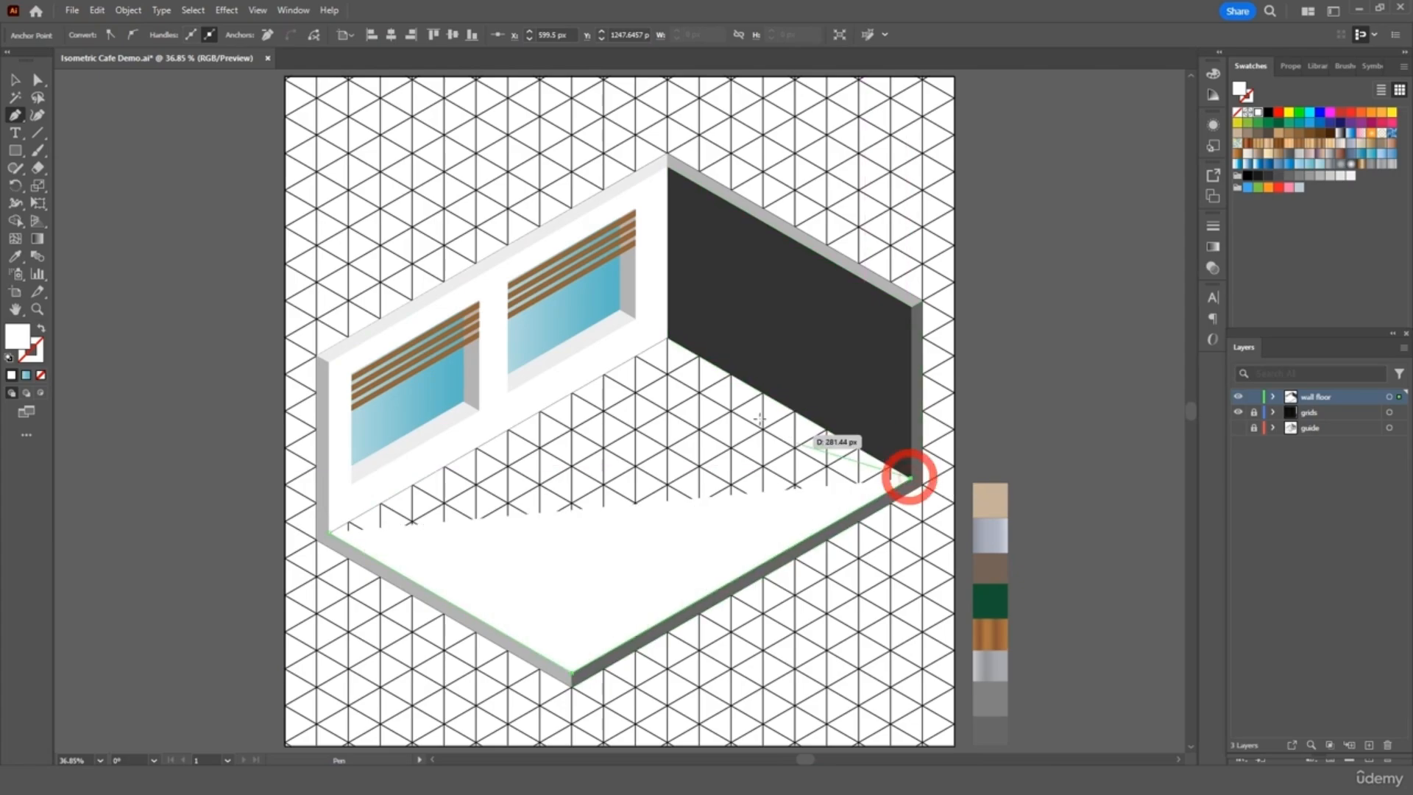
{"action": "left_click", "coordinate": [667, 337]}
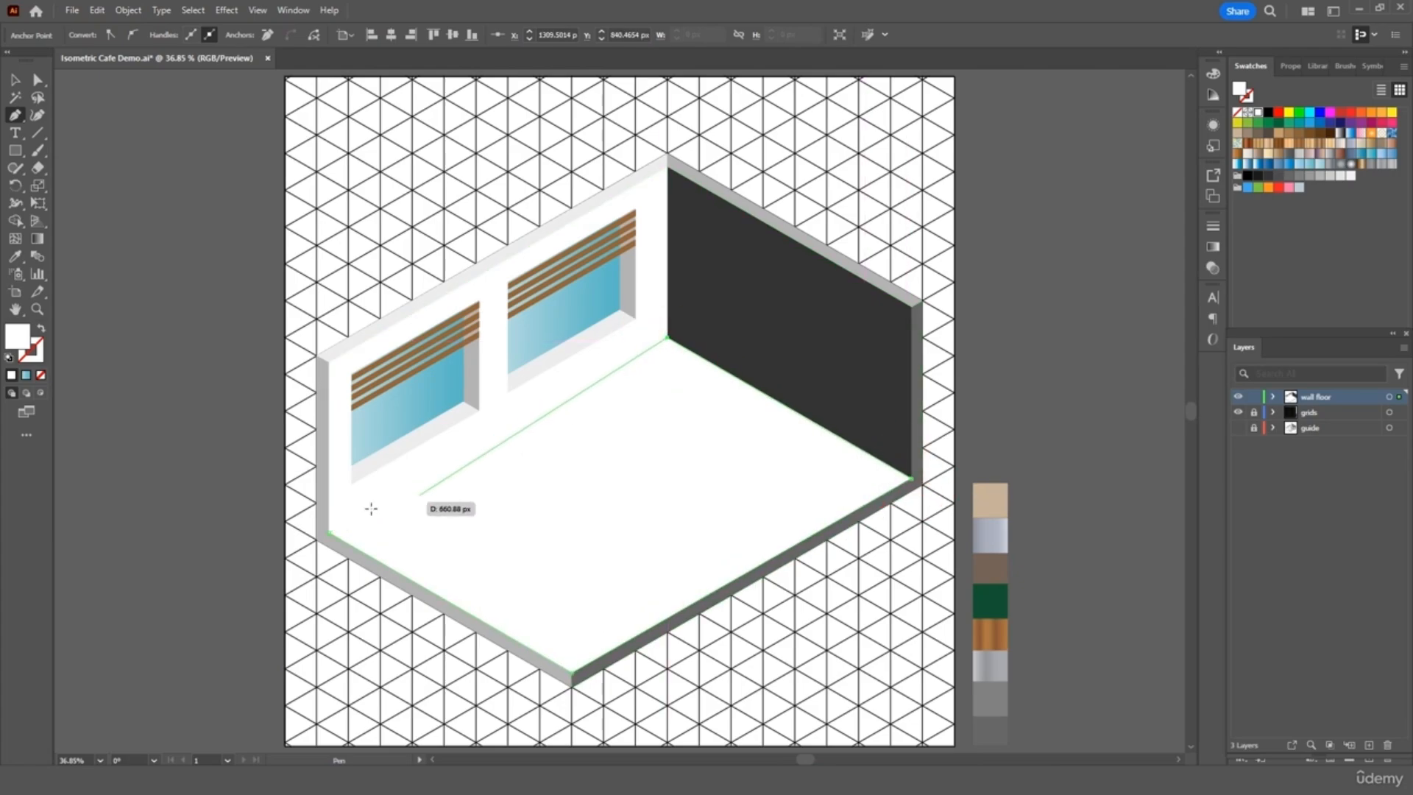
{"action": "left_click", "coordinate": [329, 532]}
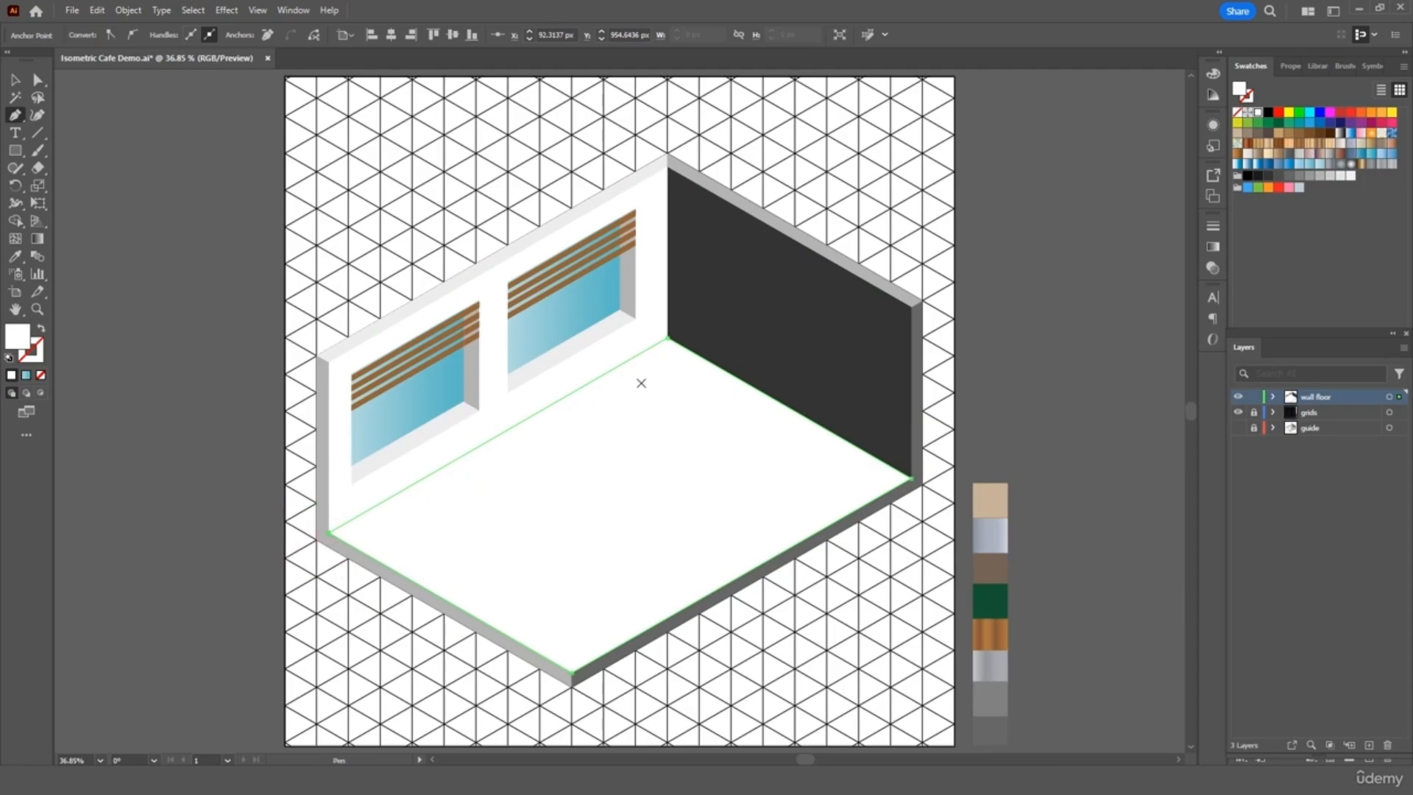
{"action": "left_click", "coordinate": [14, 80]}
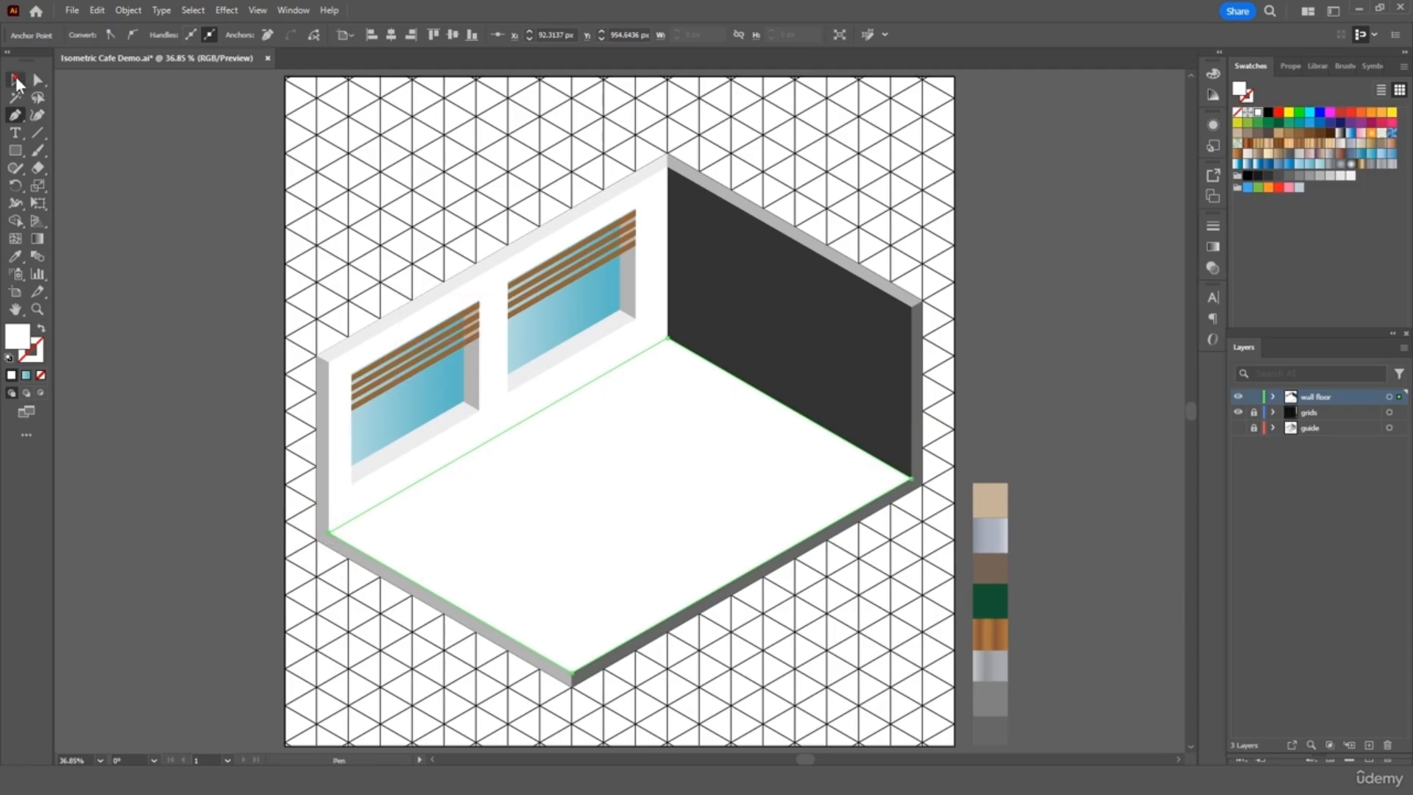
{"action": "left_click", "coordinate": [139, 162]}
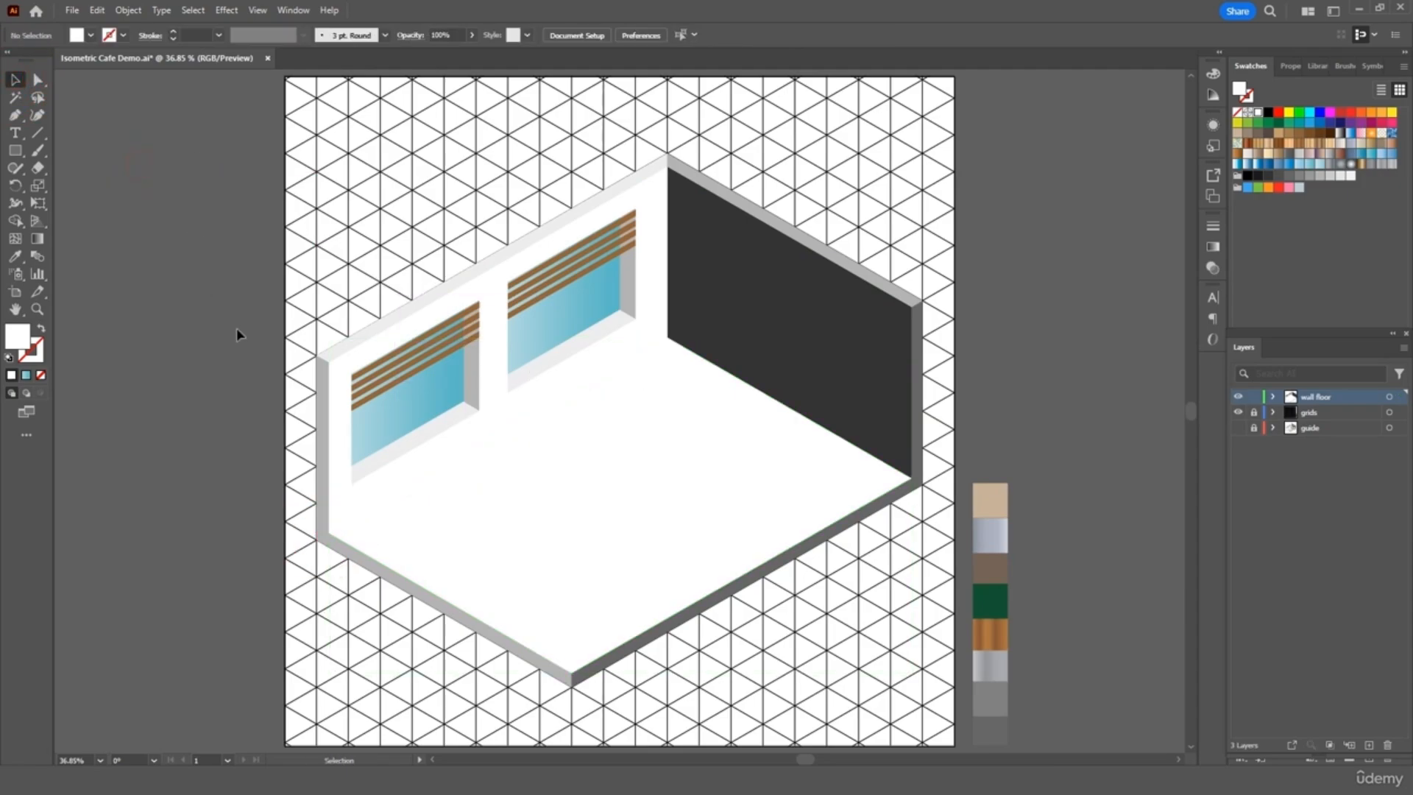
- Fill the floor shape with a very light grey swatch after trying darker greys, and deselect it
{"action": "left_click", "coordinate": [780, 515]}
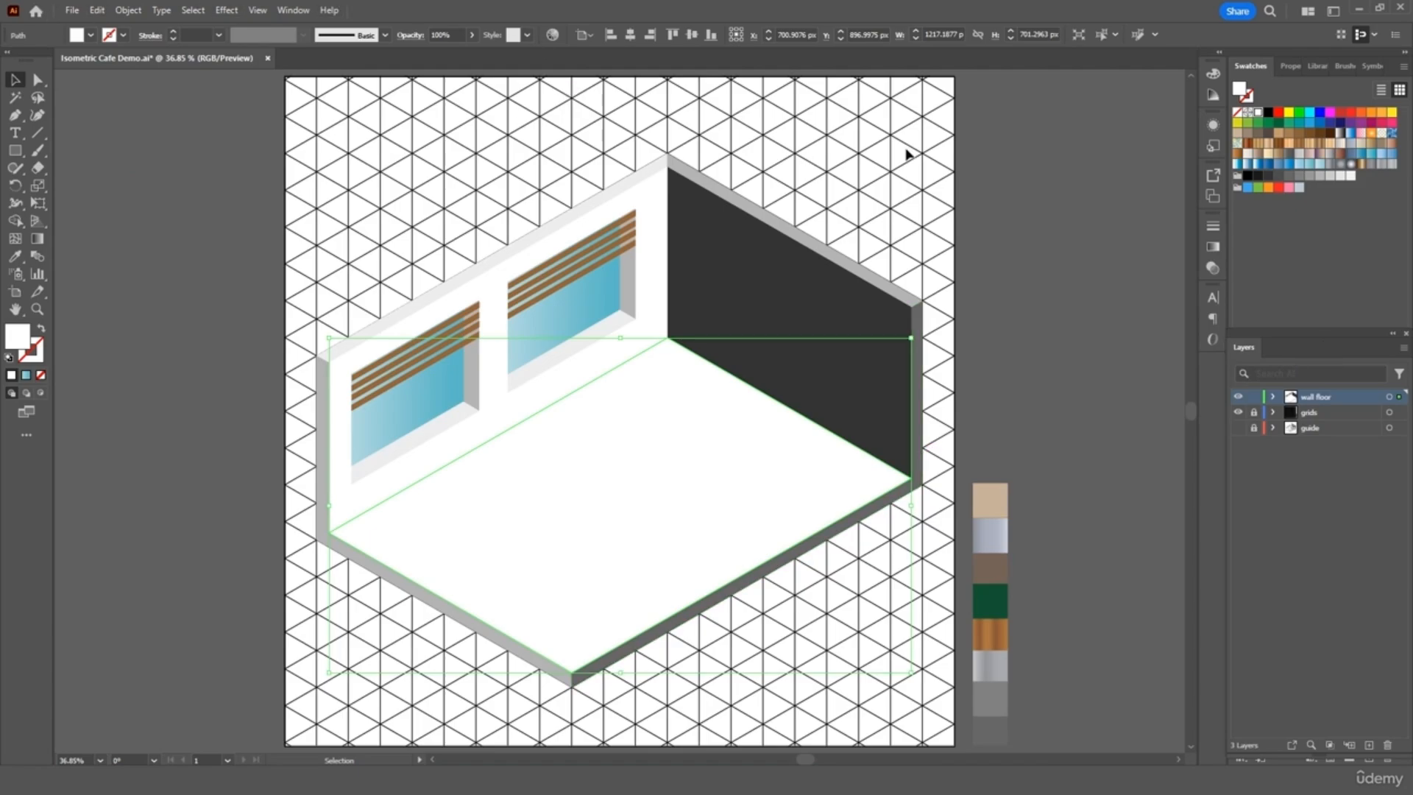
{"action": "left_click", "coordinate": [1309, 177]}
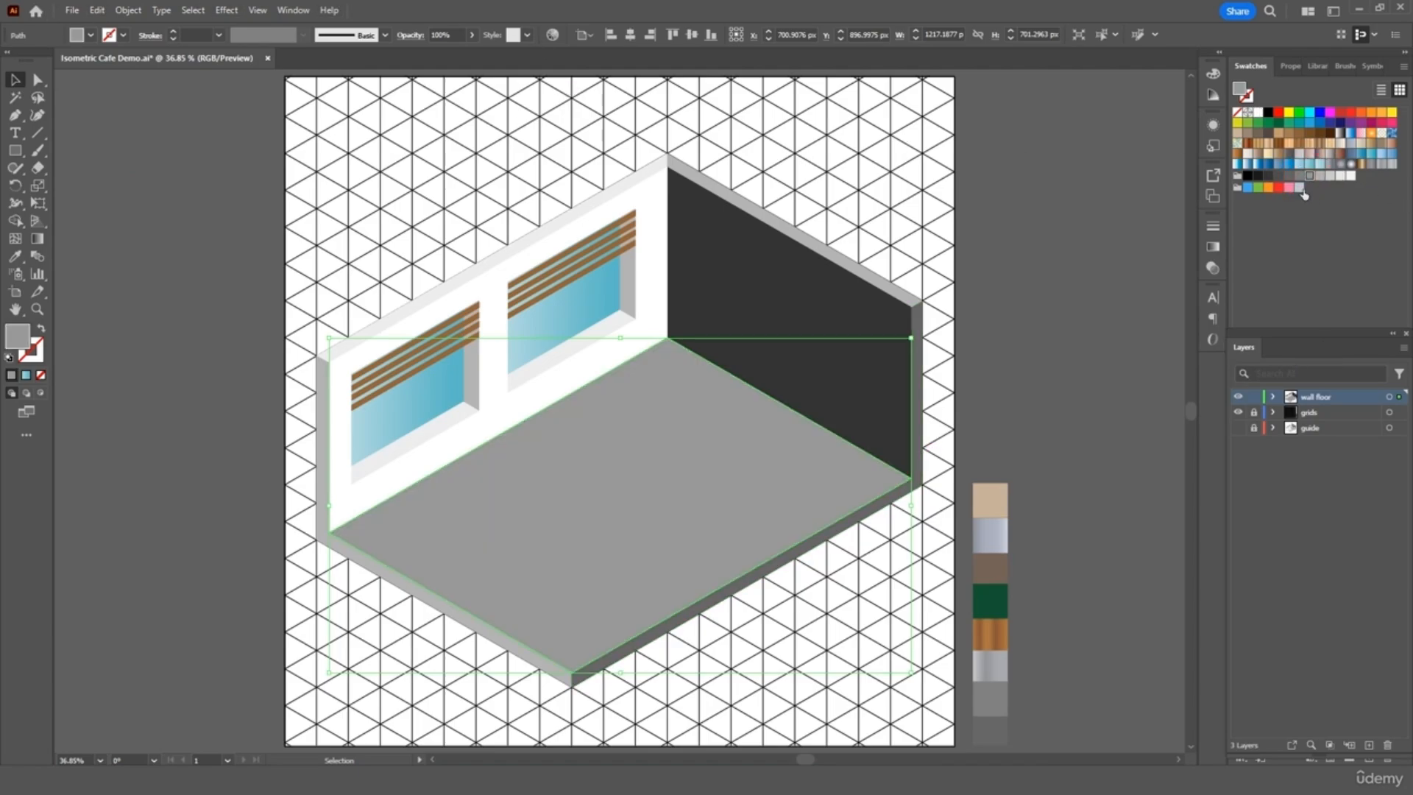
{"action": "left_click", "coordinate": [1330, 177]}
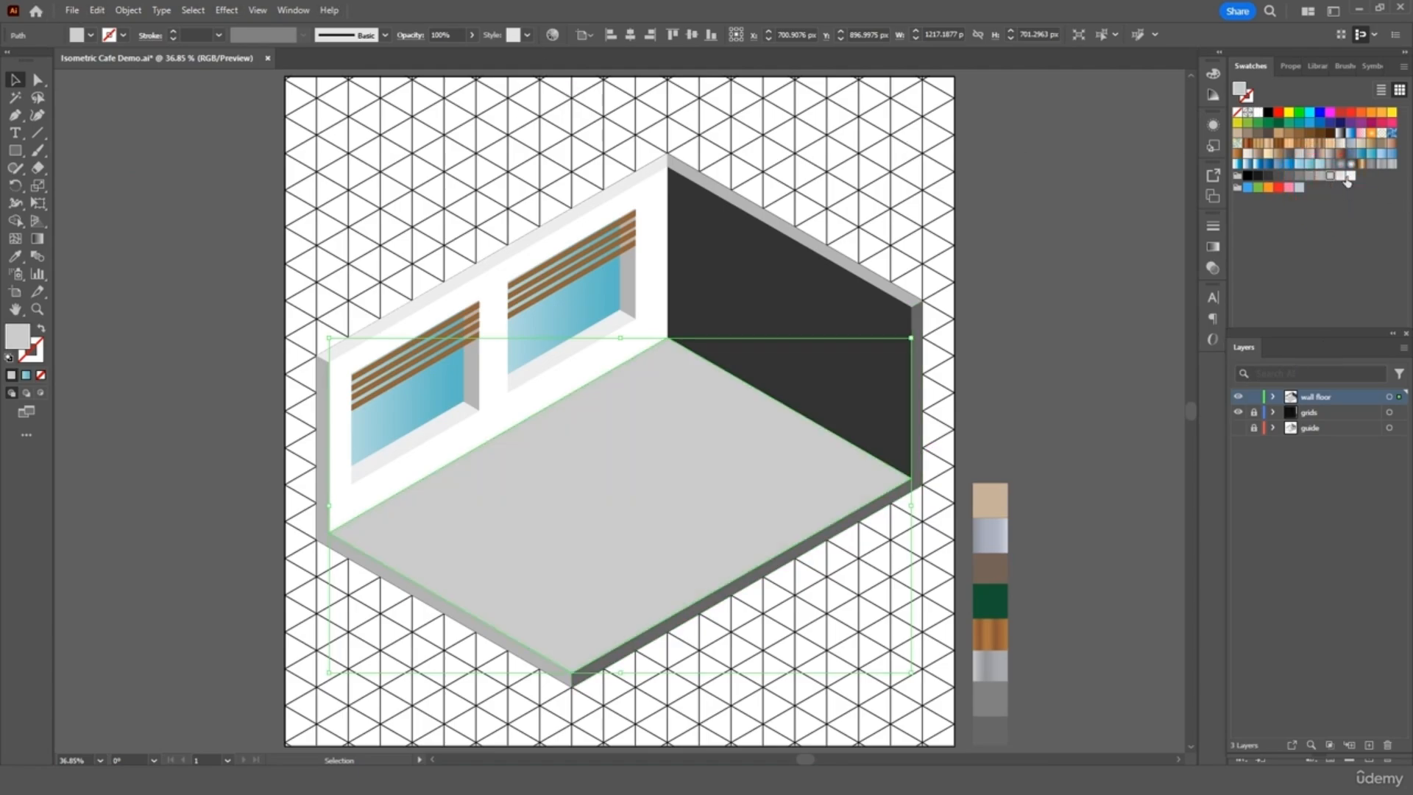
{"action": "left_click", "coordinate": [1340, 177]}
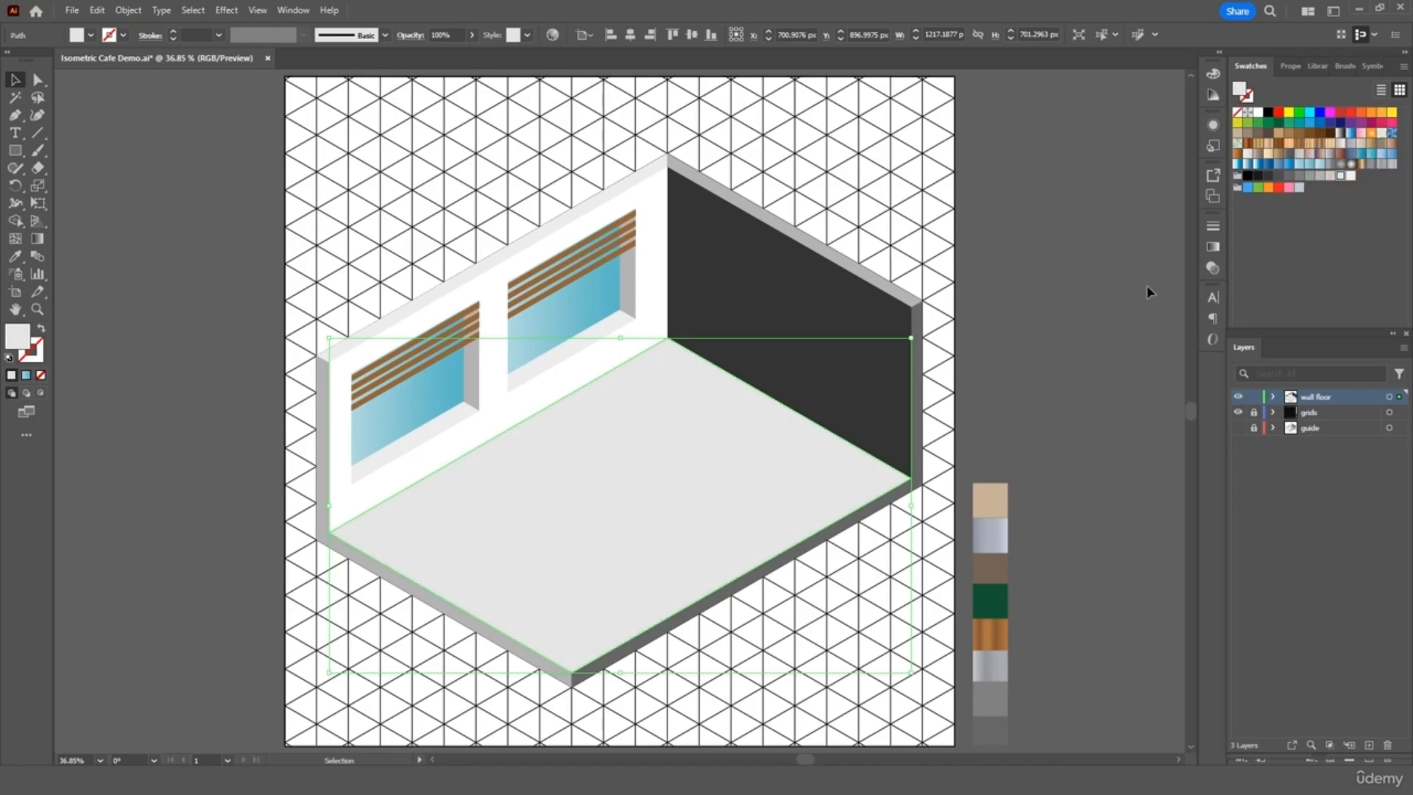
{"action": "left_click", "coordinate": [1122, 287]}
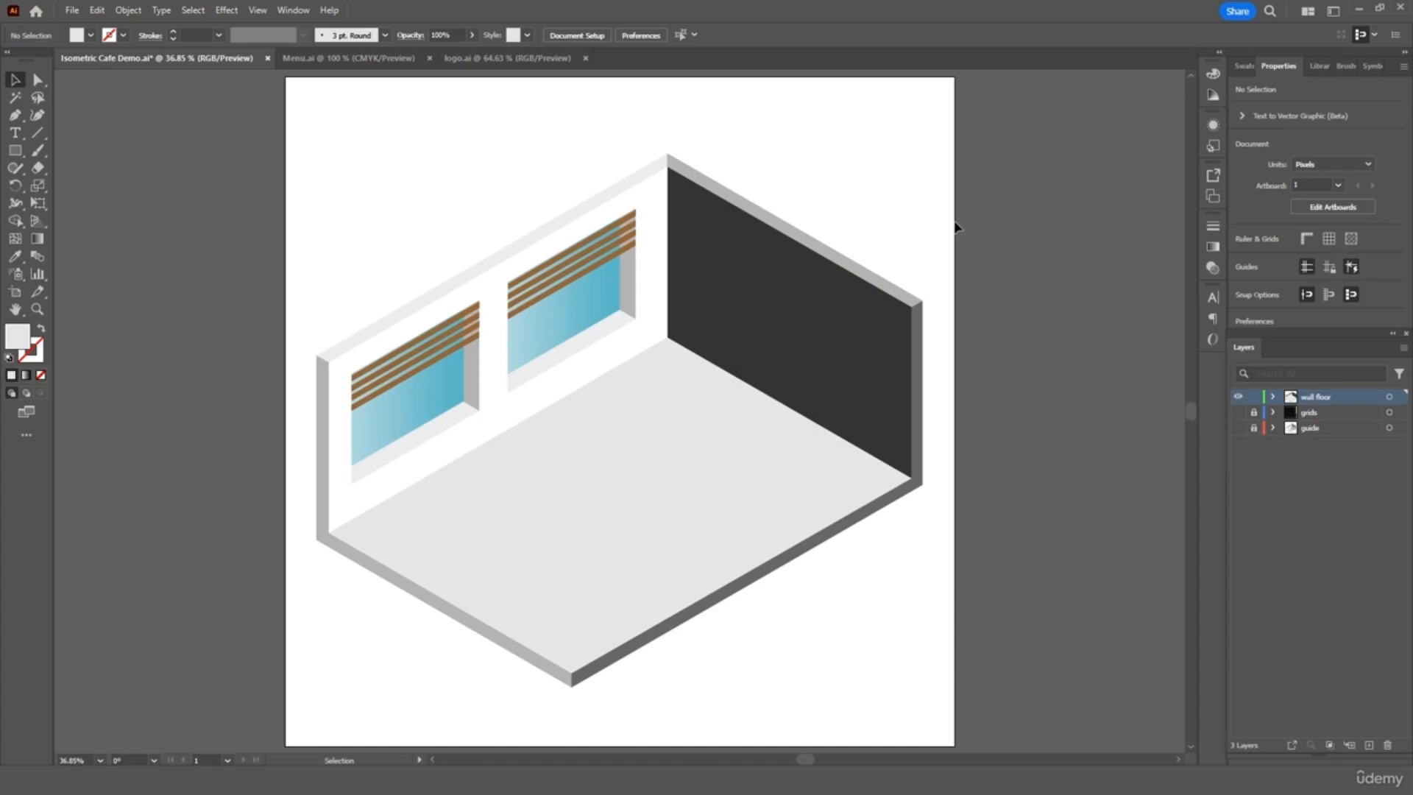
- Switch to the Menu.ai document and on to logo.ai to view the menu design and logo variations
{"action": "left_click", "coordinate": [365, 59]}
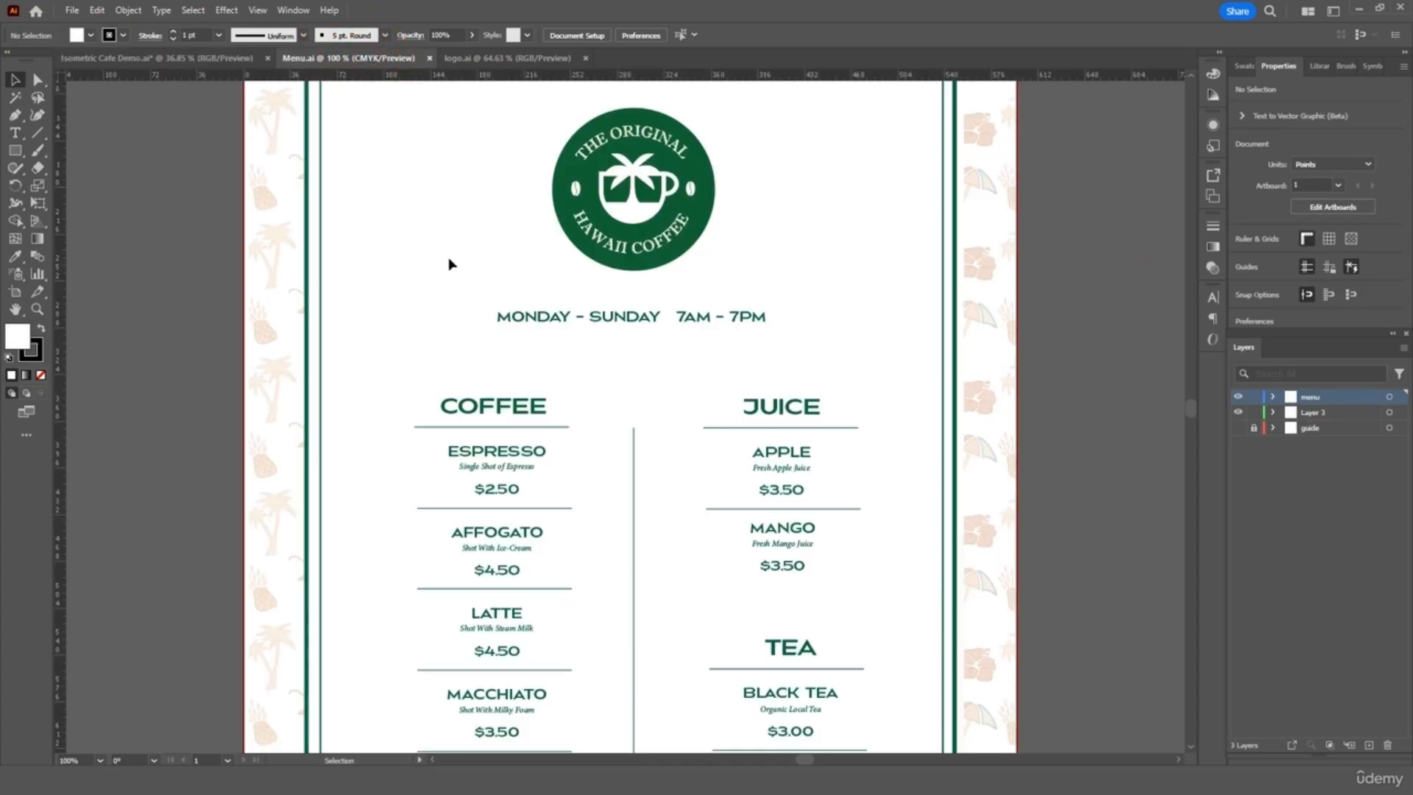
{"action": "left_click", "coordinate": [500, 58]}
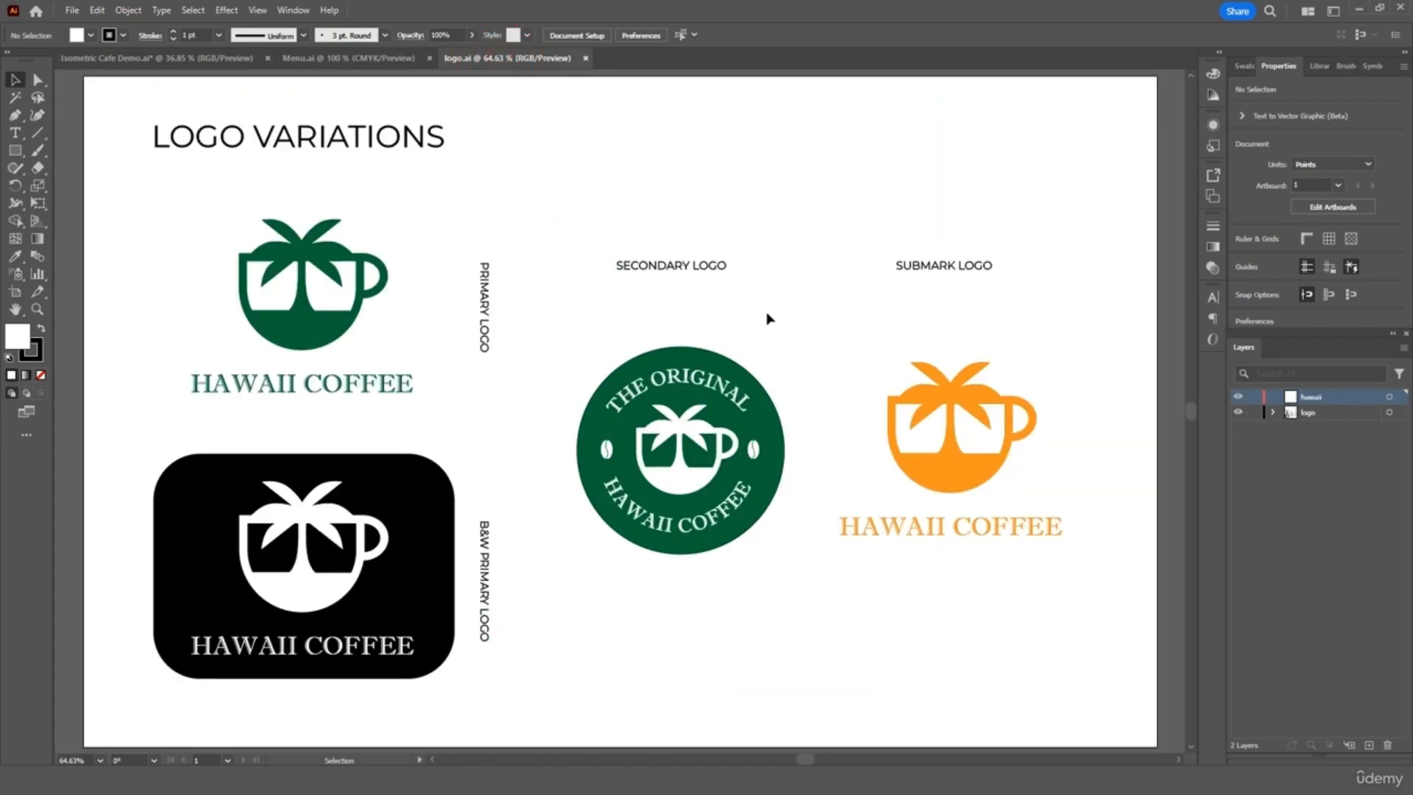
- Copy the round green secondary logo from logo.ai into the Isometric Cafe Demo document, place it beside the dark wall outside the artboard, and deselect it
{"action": "left_click", "coordinate": [580, 558]}
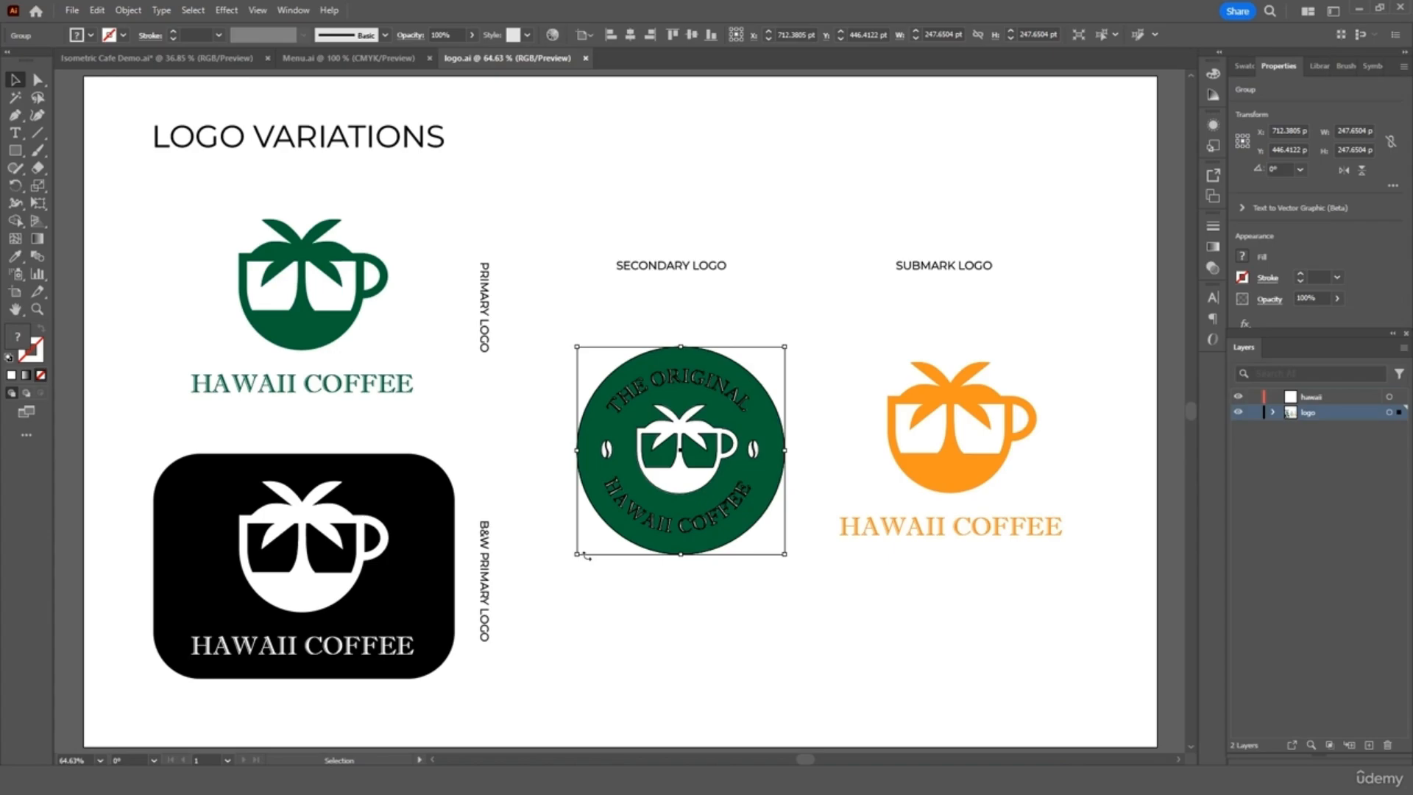
{"action": "key", "text": "ctrl+c"}
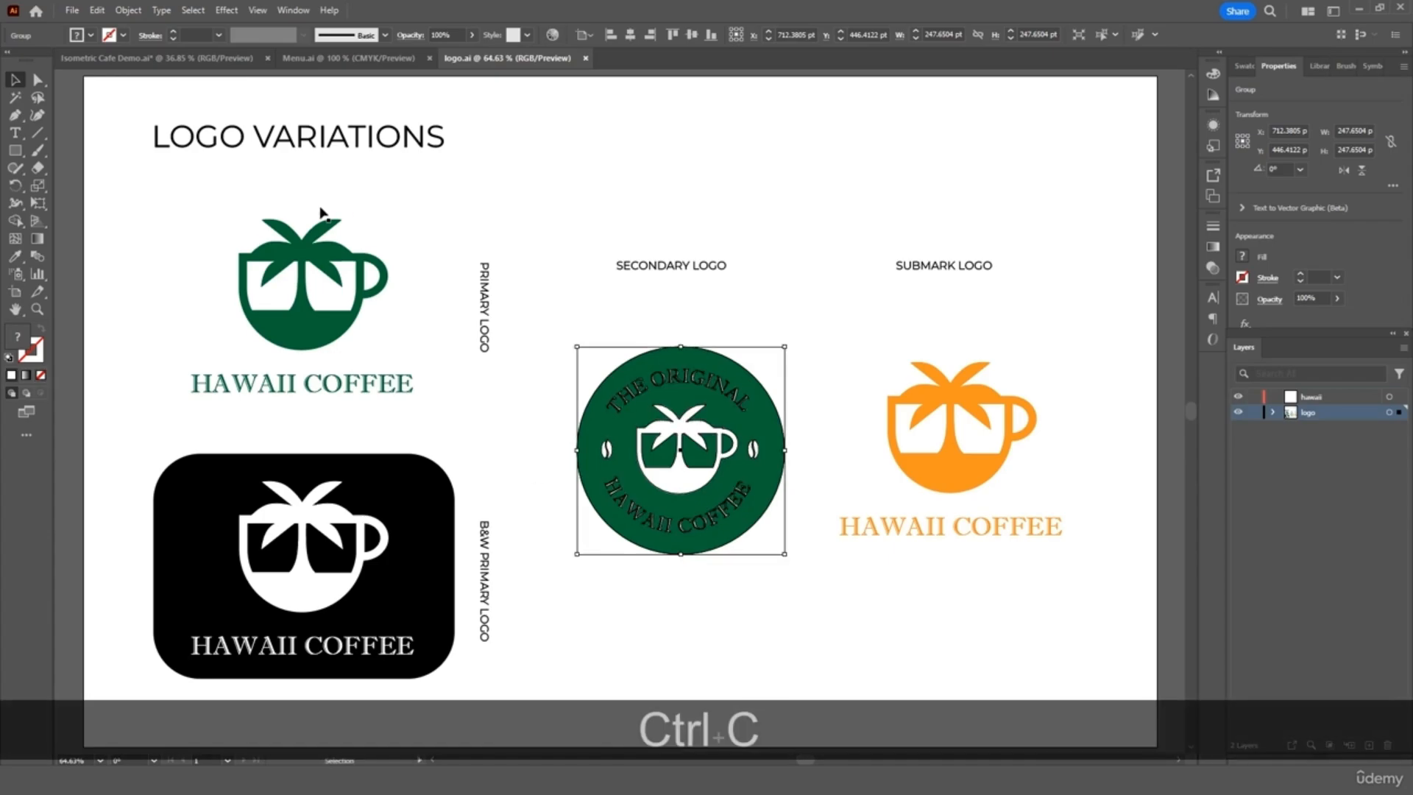
{"action": "left_click", "coordinate": [181, 59]}
{"action": "left_click", "coordinate": [1004, 418]}
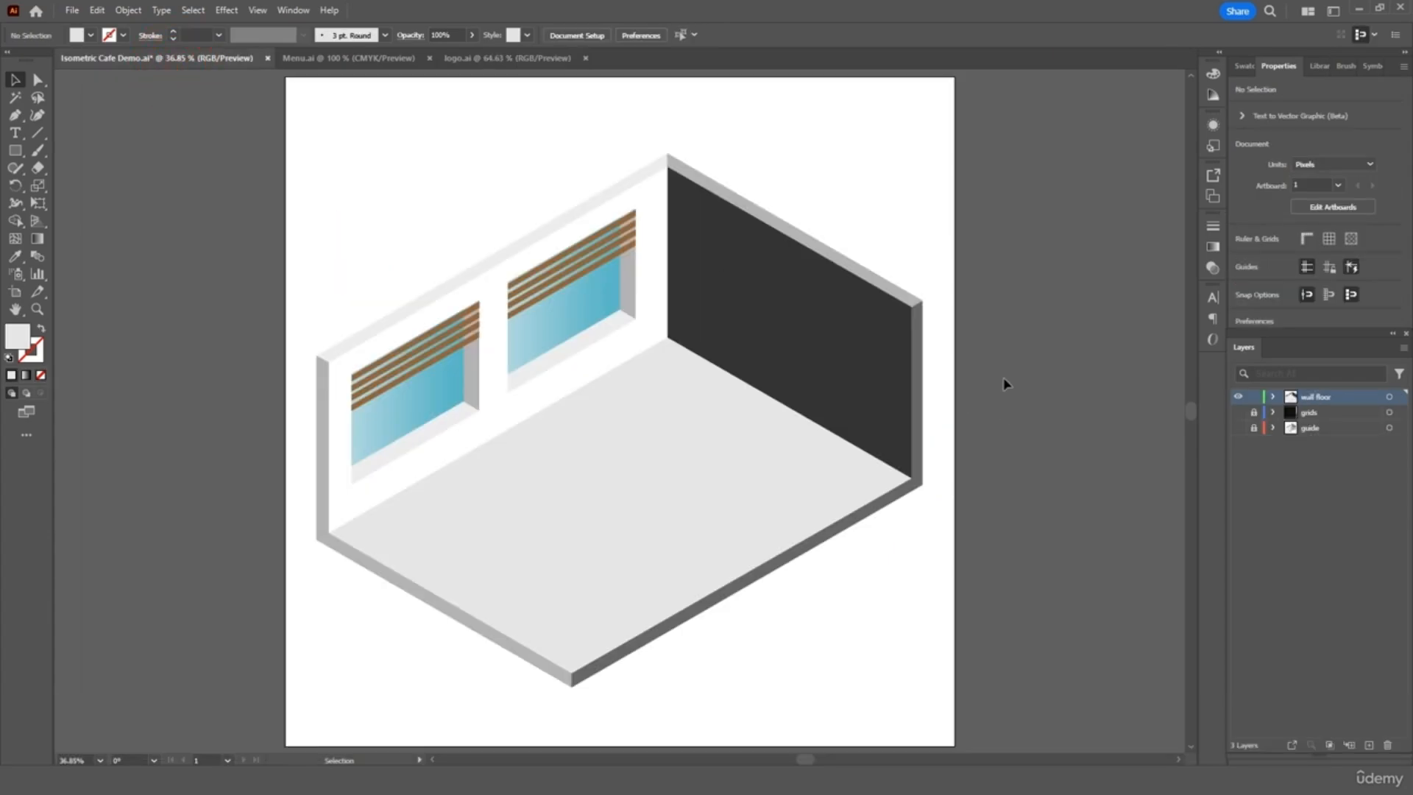
{"action": "key", "text": "ctrl+v"}
{"action": "left_click_drag", "start_coordinate": [666, 440], "coordinate": [1076, 373]}
{"action": "left_click", "coordinate": [1050, 243]}
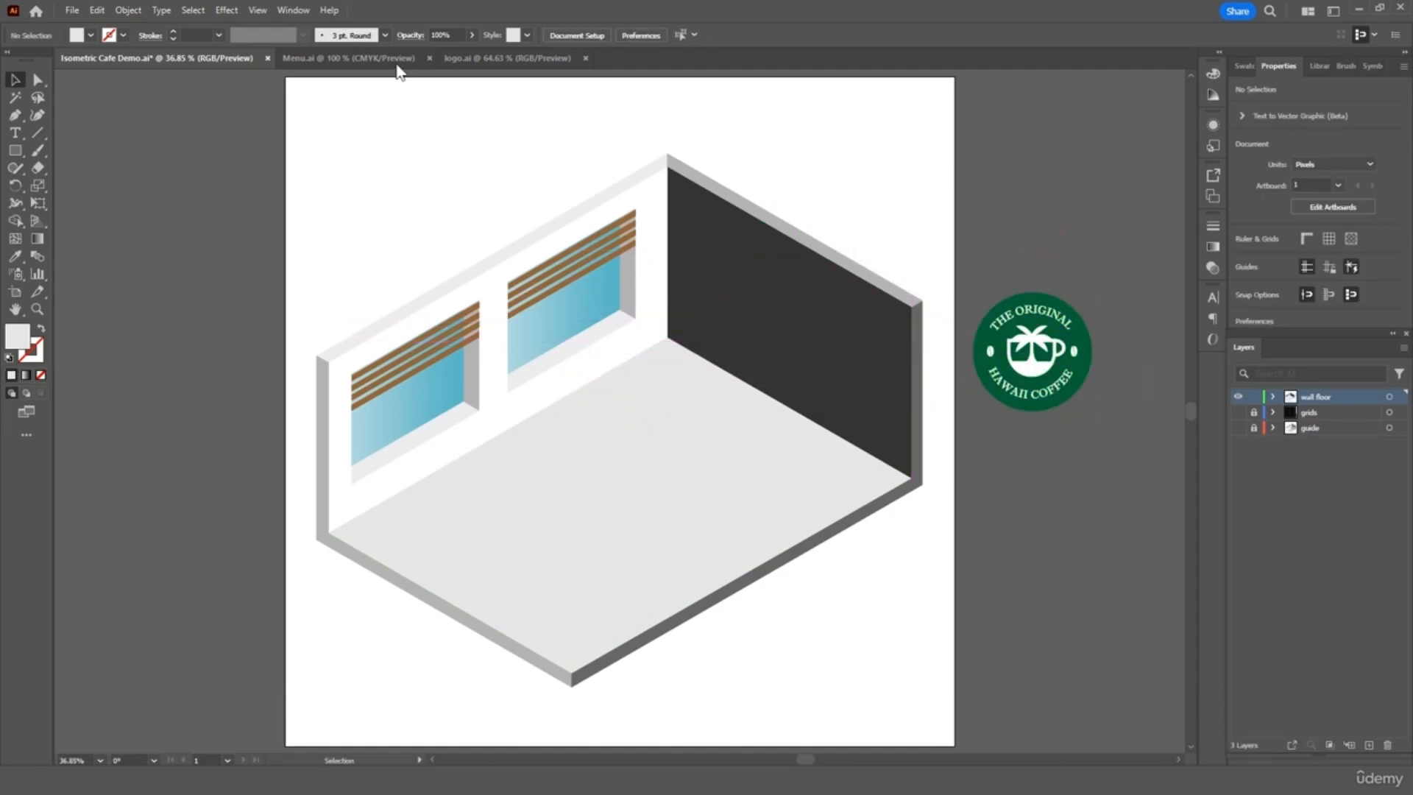
- Copy the COFFEE list from Menu.ai into the cafe document, place it above the dark wall, and close Menu.ai and logo.ai
{"action": "left_click", "coordinate": [388, 57]}
{"action": "left_click_drag", "start_coordinate": [593, 365], "coordinate": [390, 735]}
{"action": "key", "text": "ctrl+c"}
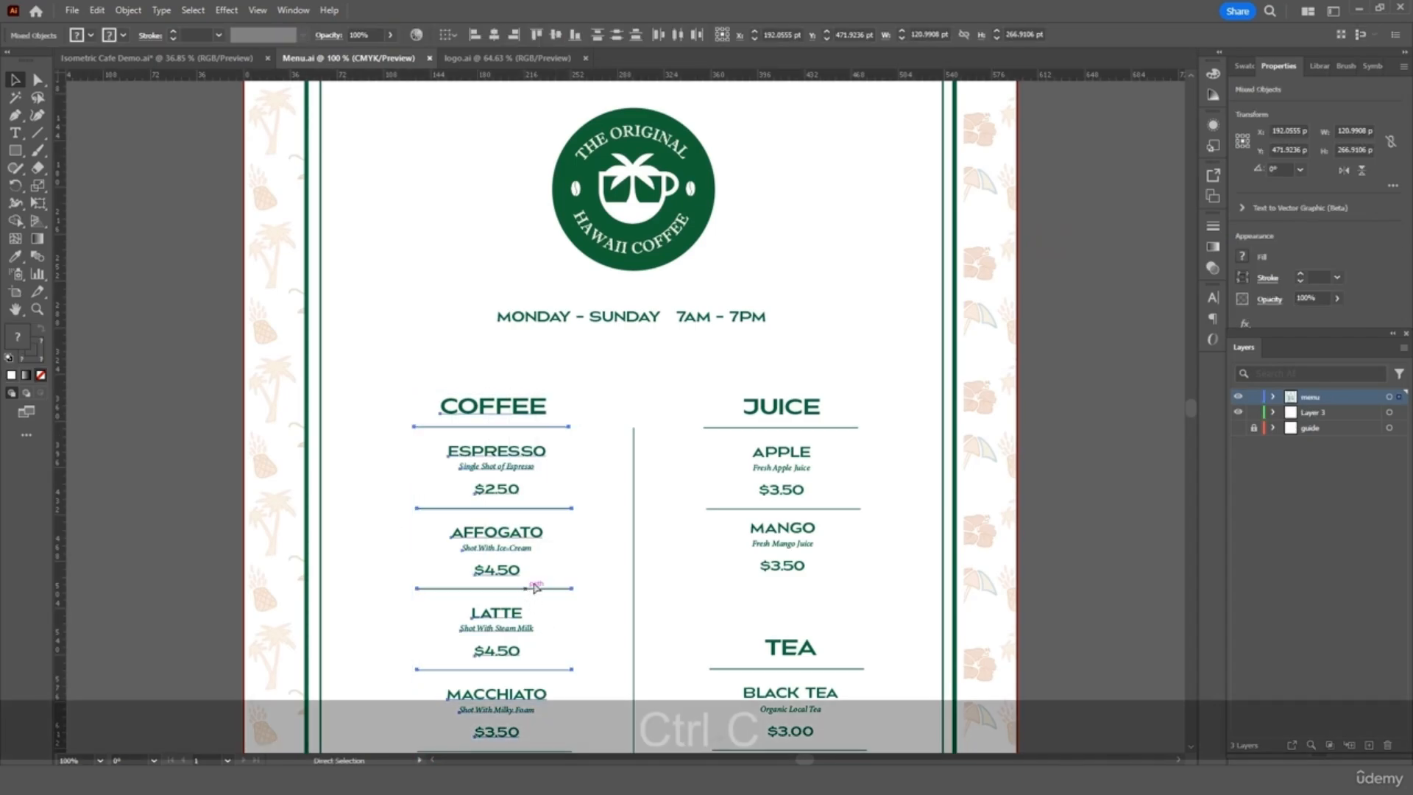
{"action": "left_click", "coordinate": [199, 58]}
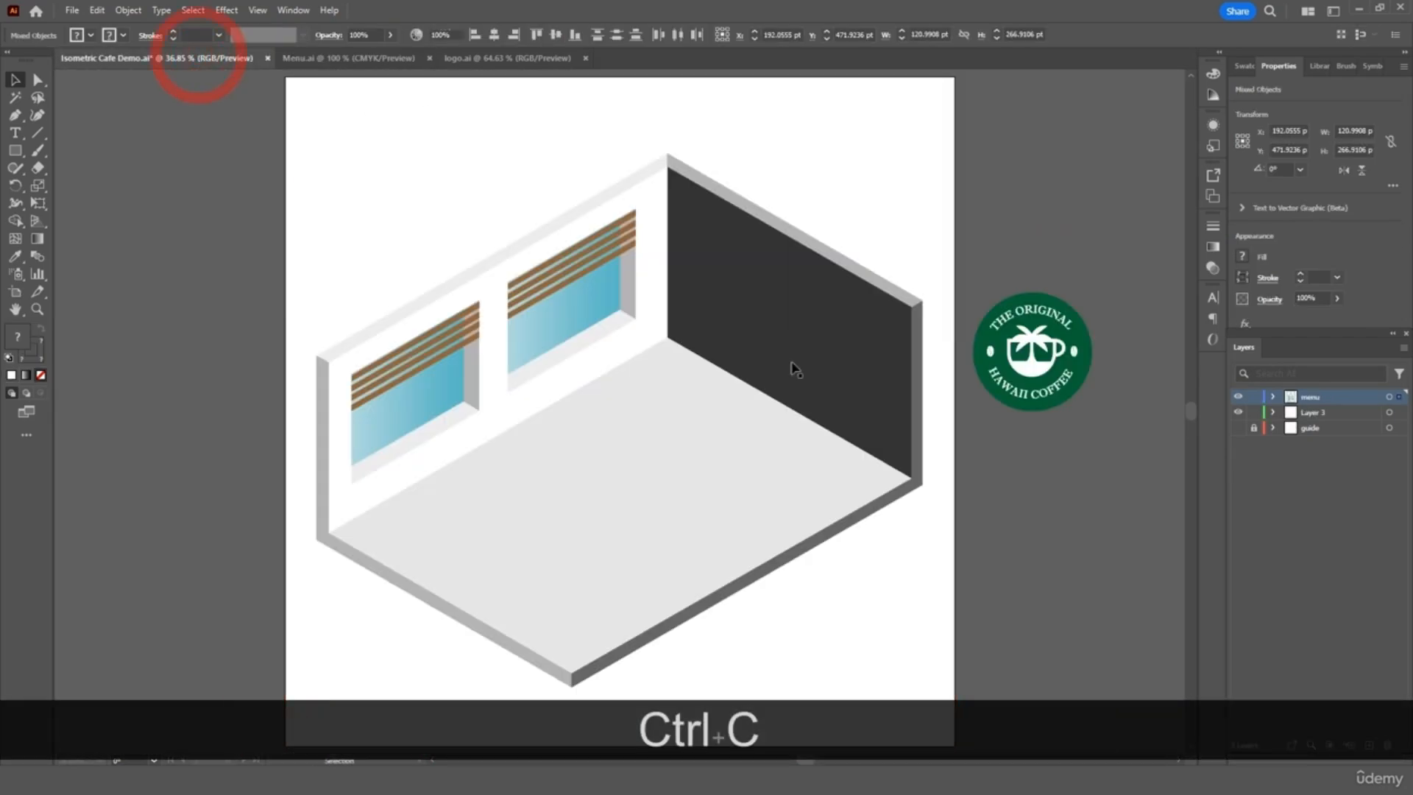
{"action": "key", "text": "ctrl+v"}
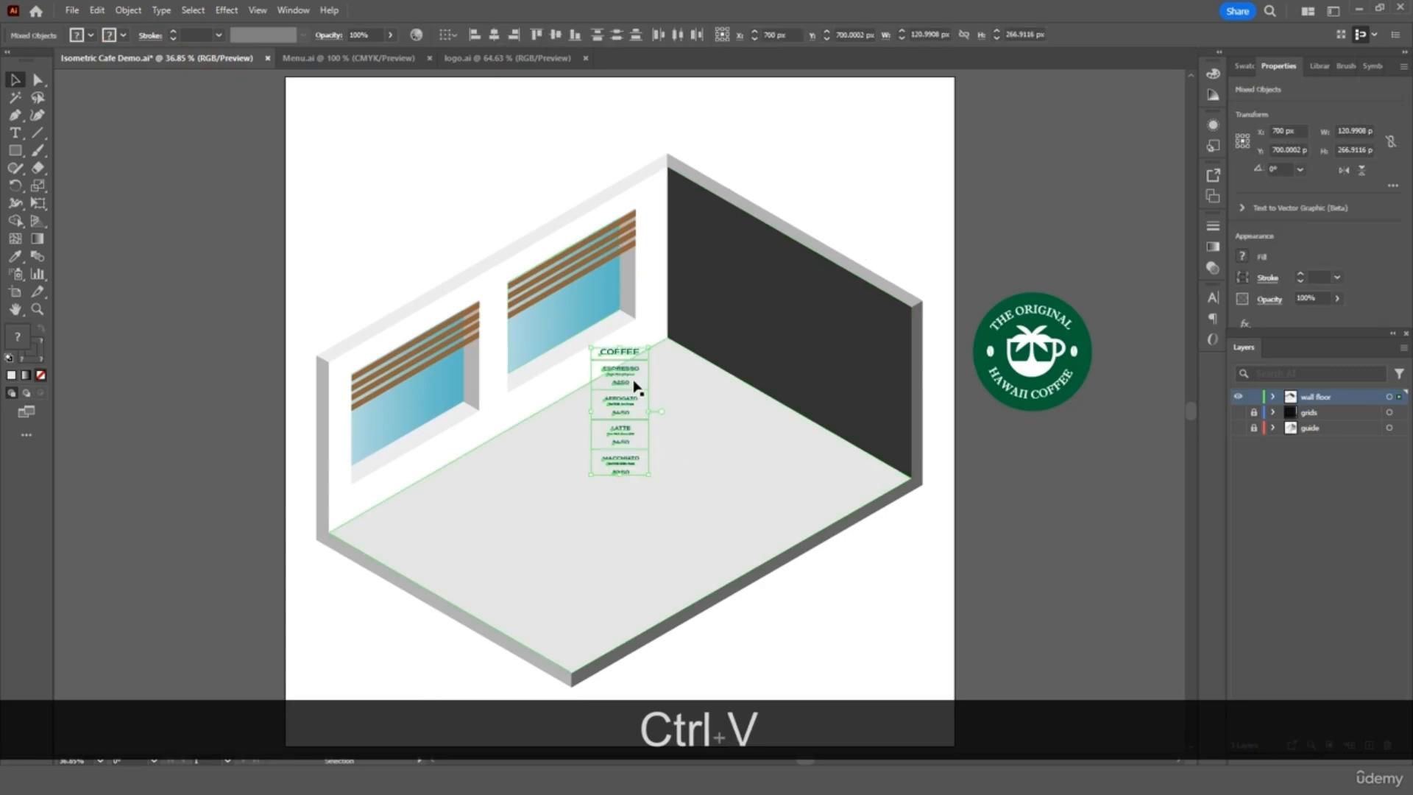
{"action": "left_click_drag", "start_coordinate": [634, 383], "coordinate": [916, 132]}
{"action": "left_click", "coordinate": [1015, 166]}
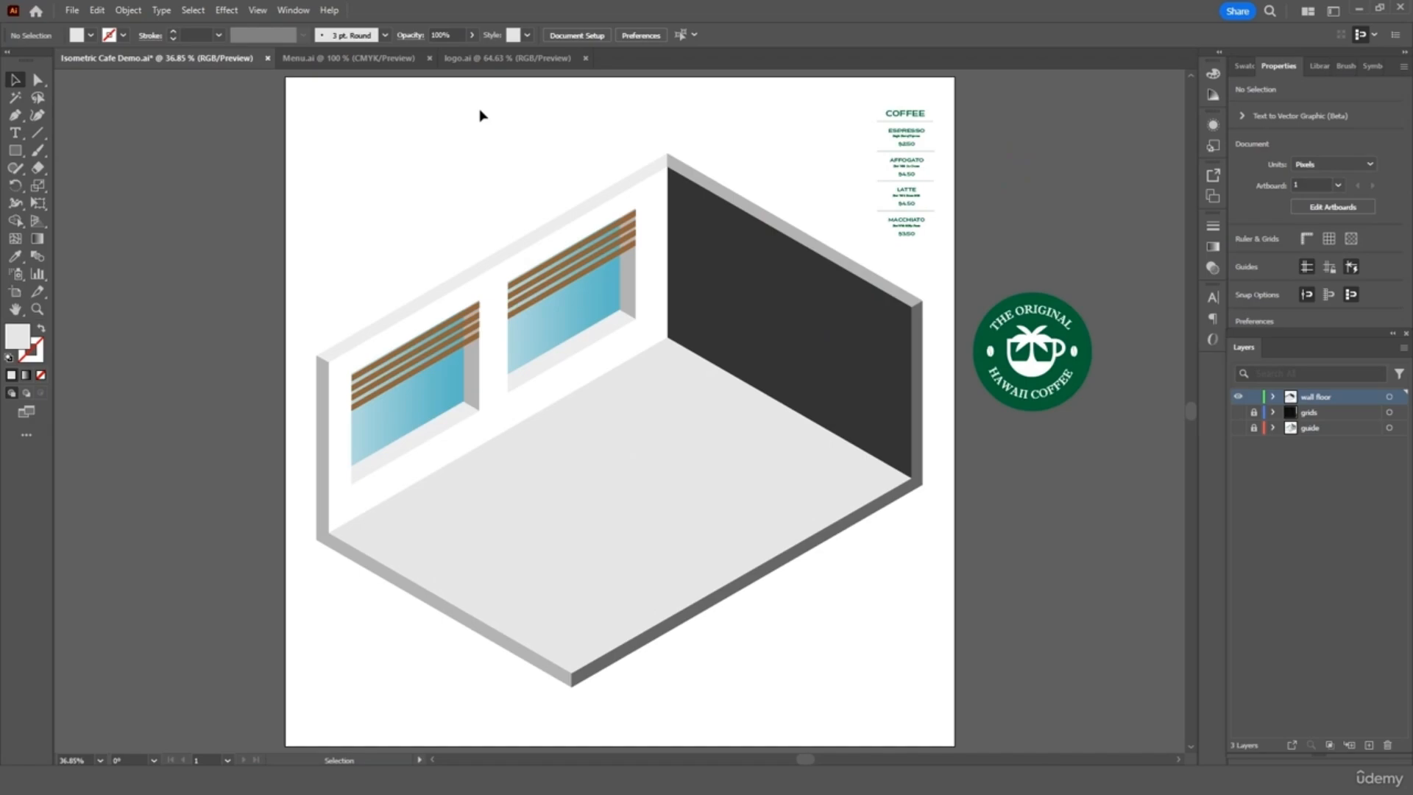
{"action": "left_click", "coordinate": [429, 58]}
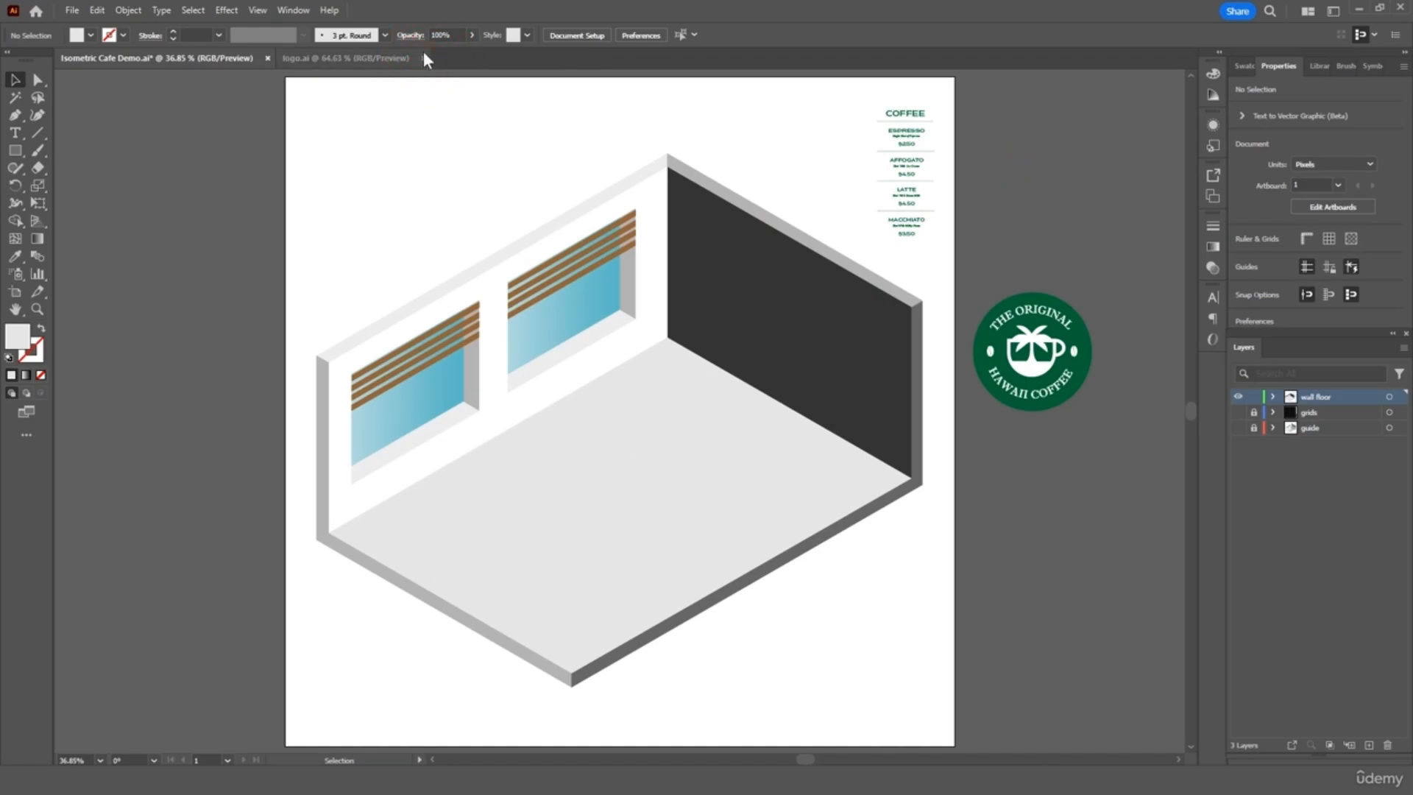
{"action": "left_click", "coordinate": [423, 57]}
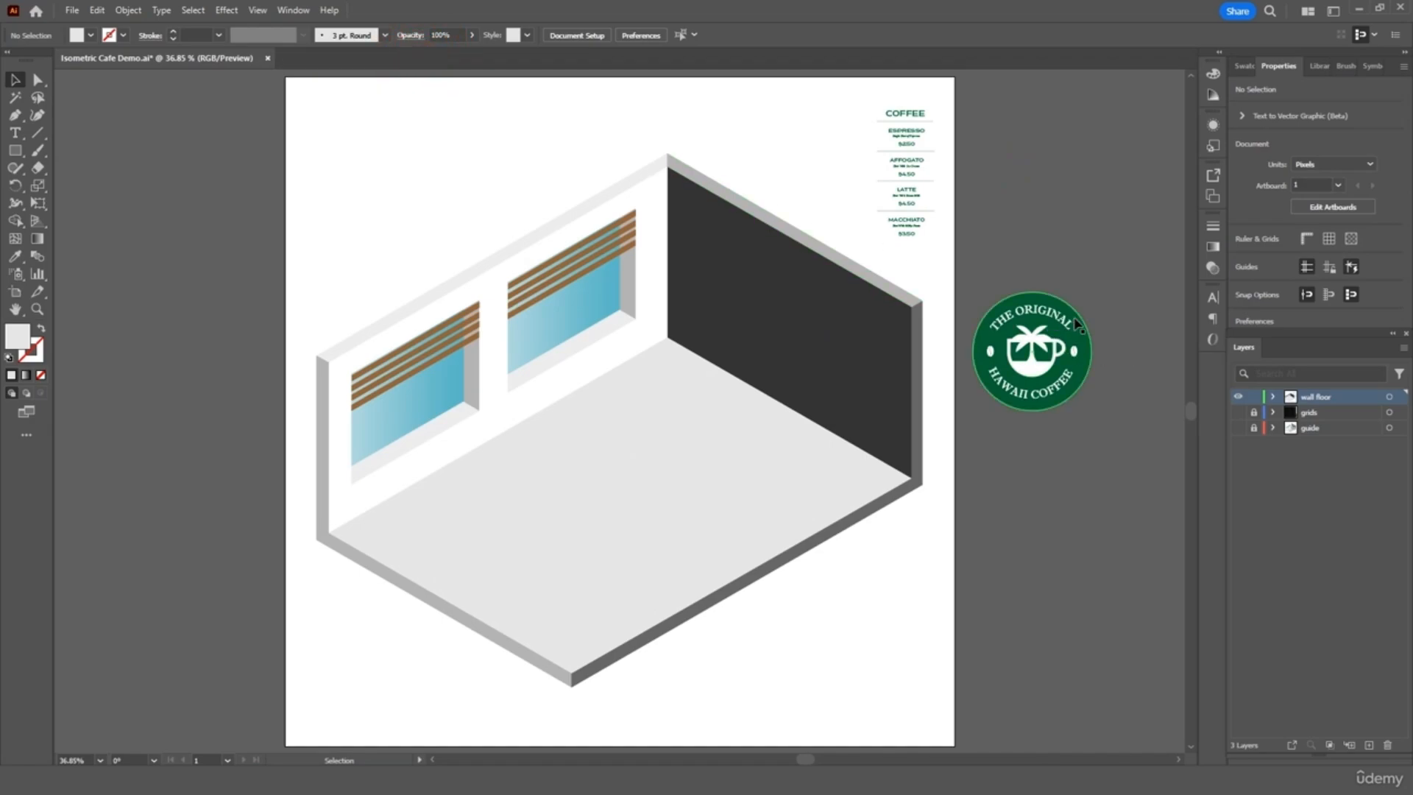
- Apply the 3D Extrude & Bevel effect to the round logo and move it onto the dark wall
{"action": "left_click_drag", "start_coordinate": [1097, 269], "coordinate": [1091, 284]}
{"action": "left_click_drag", "start_coordinate": [981, 431], "coordinate": [986, 427]}
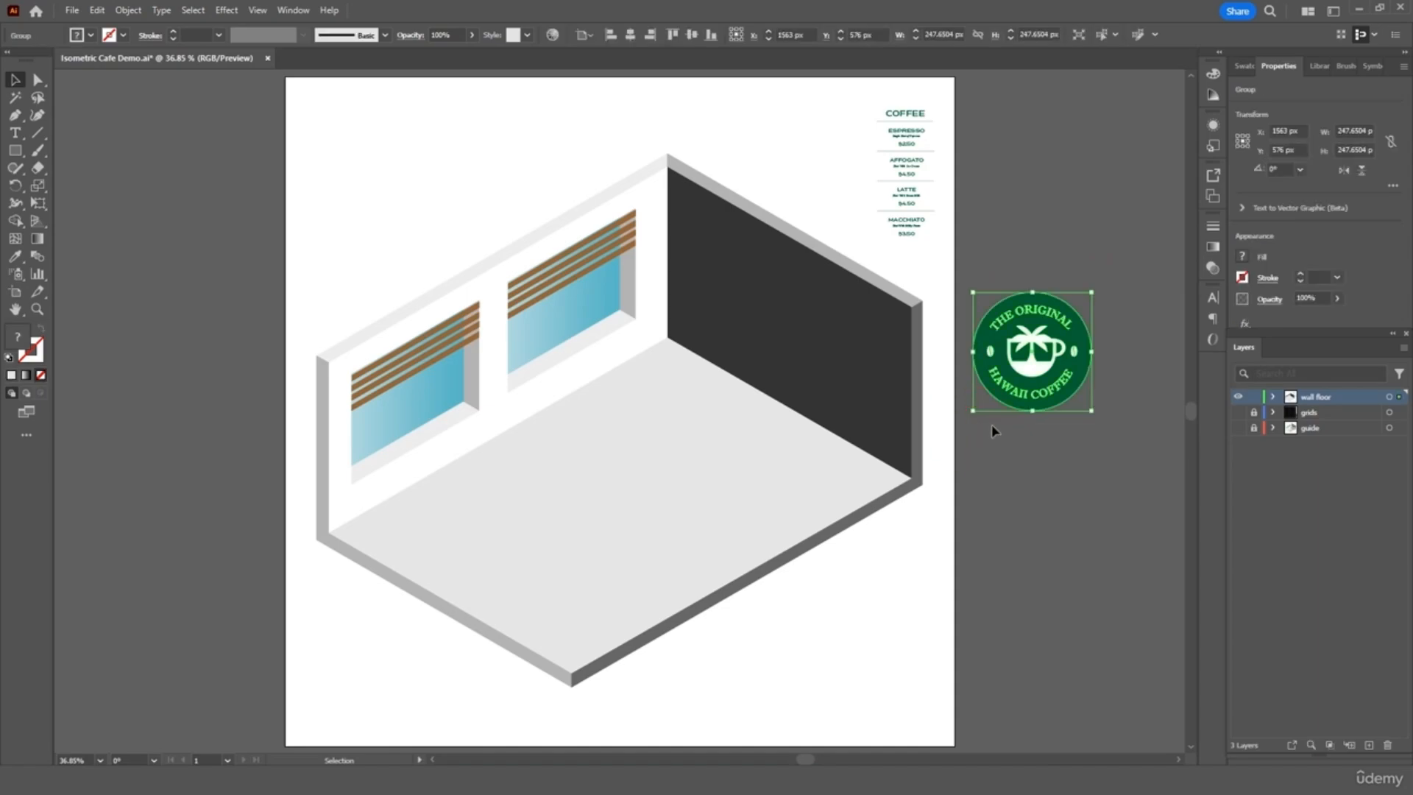
{"action": "left_click", "coordinate": [226, 10]}
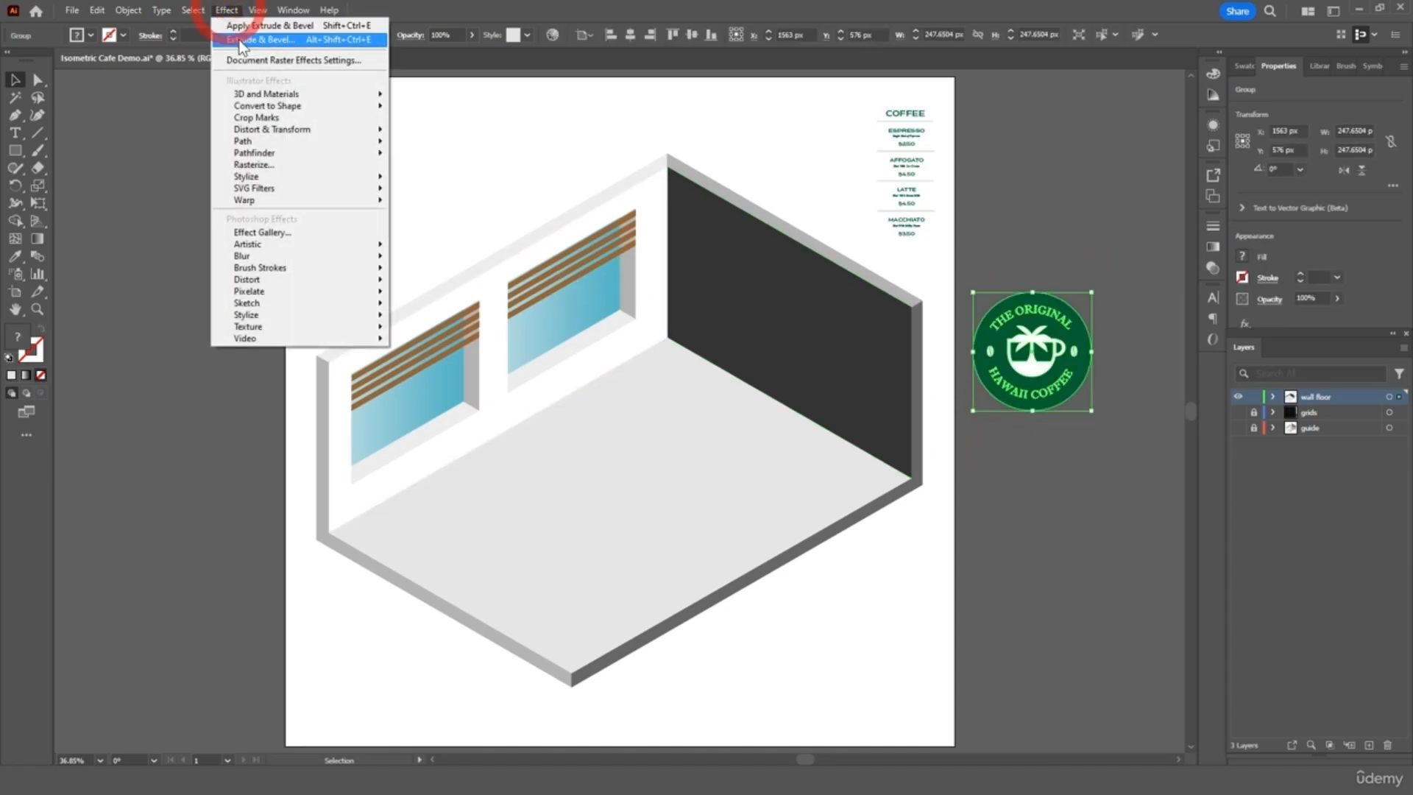
{"action": "mouse_move", "coordinate": [315, 91]}
{"action": "left_click", "coordinate": [436, 95]}
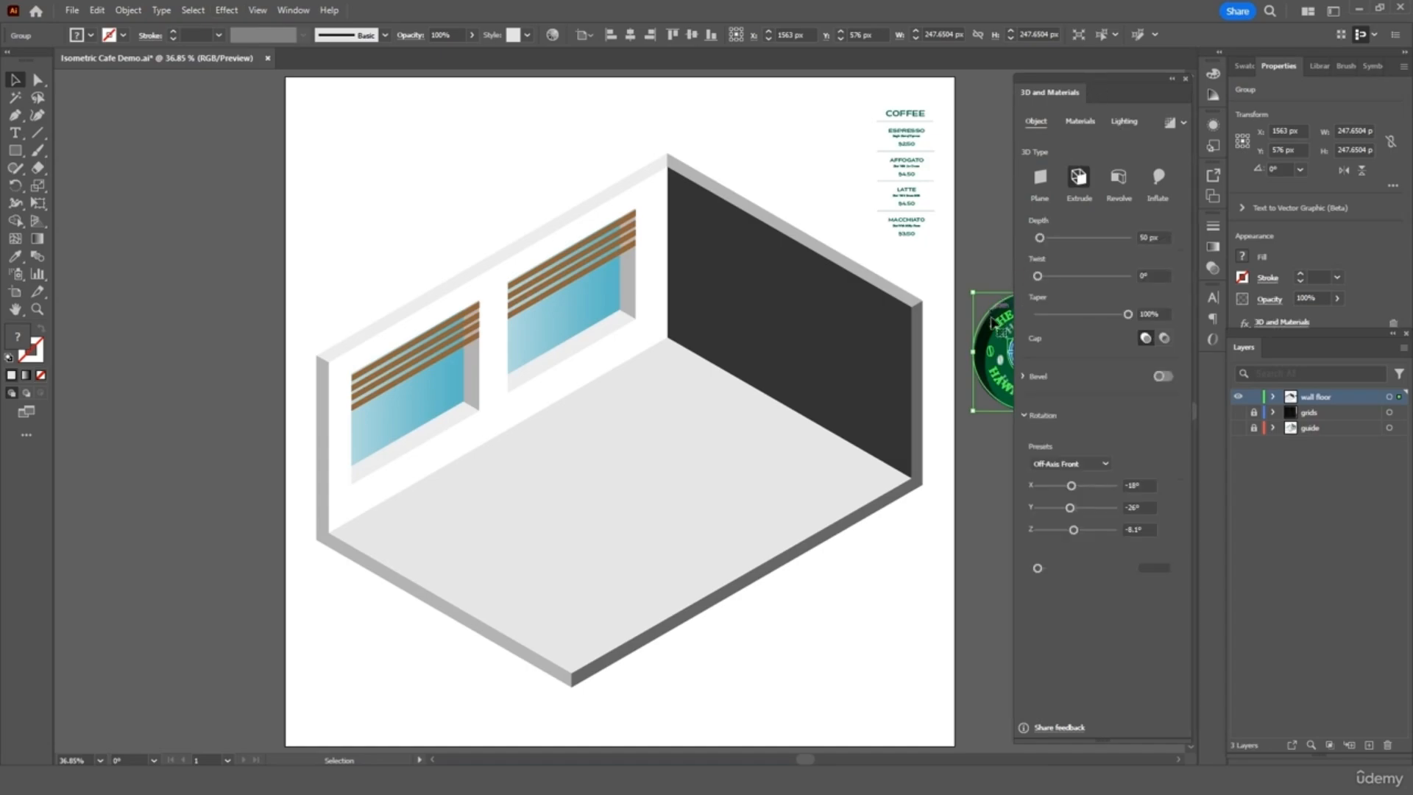
{"action": "left_click_drag", "start_coordinate": [992, 321], "coordinate": [731, 347]}
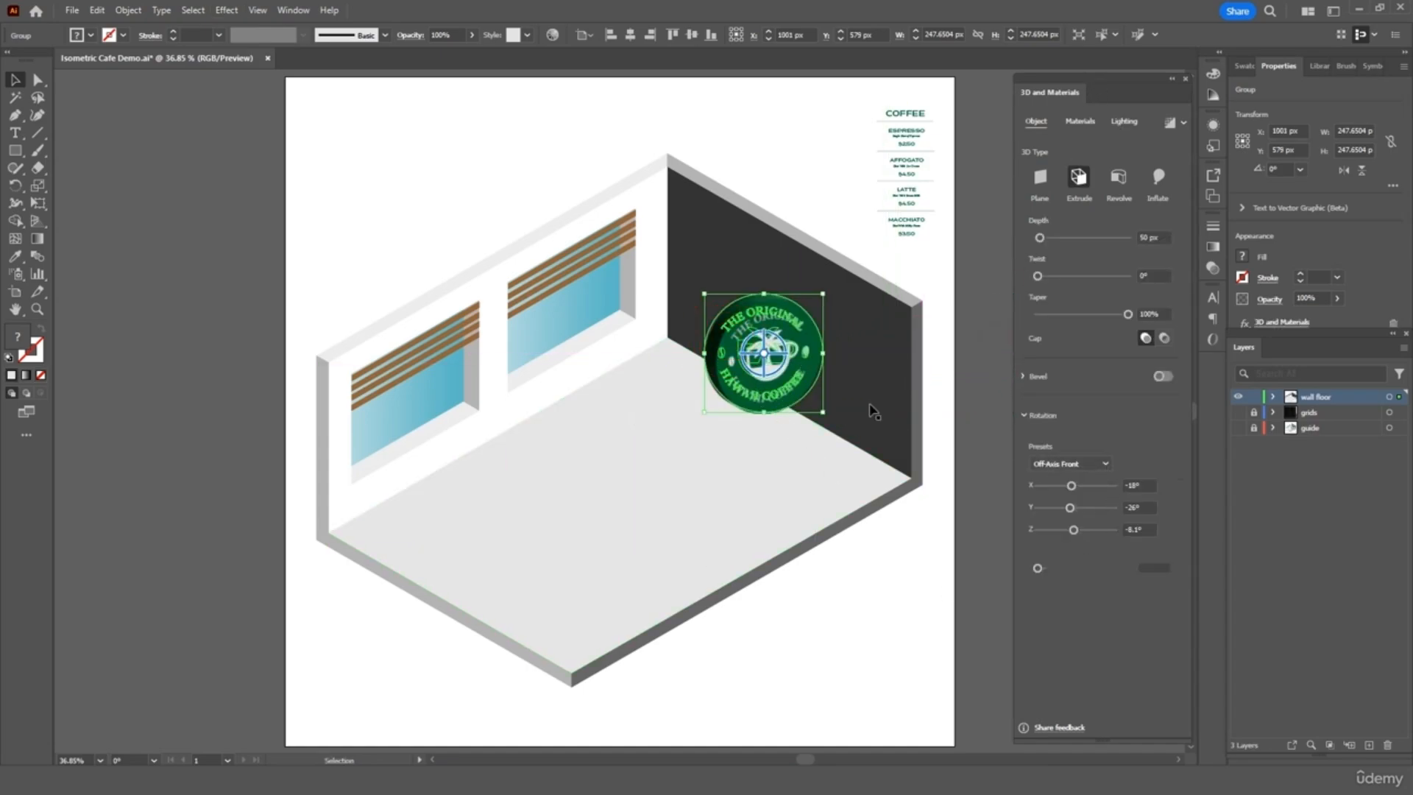
- Set the logo's 3D rotation to the Isometric Left preset and its extrusion depth to 5 px
{"action": "left_click", "coordinate": [1078, 464]}
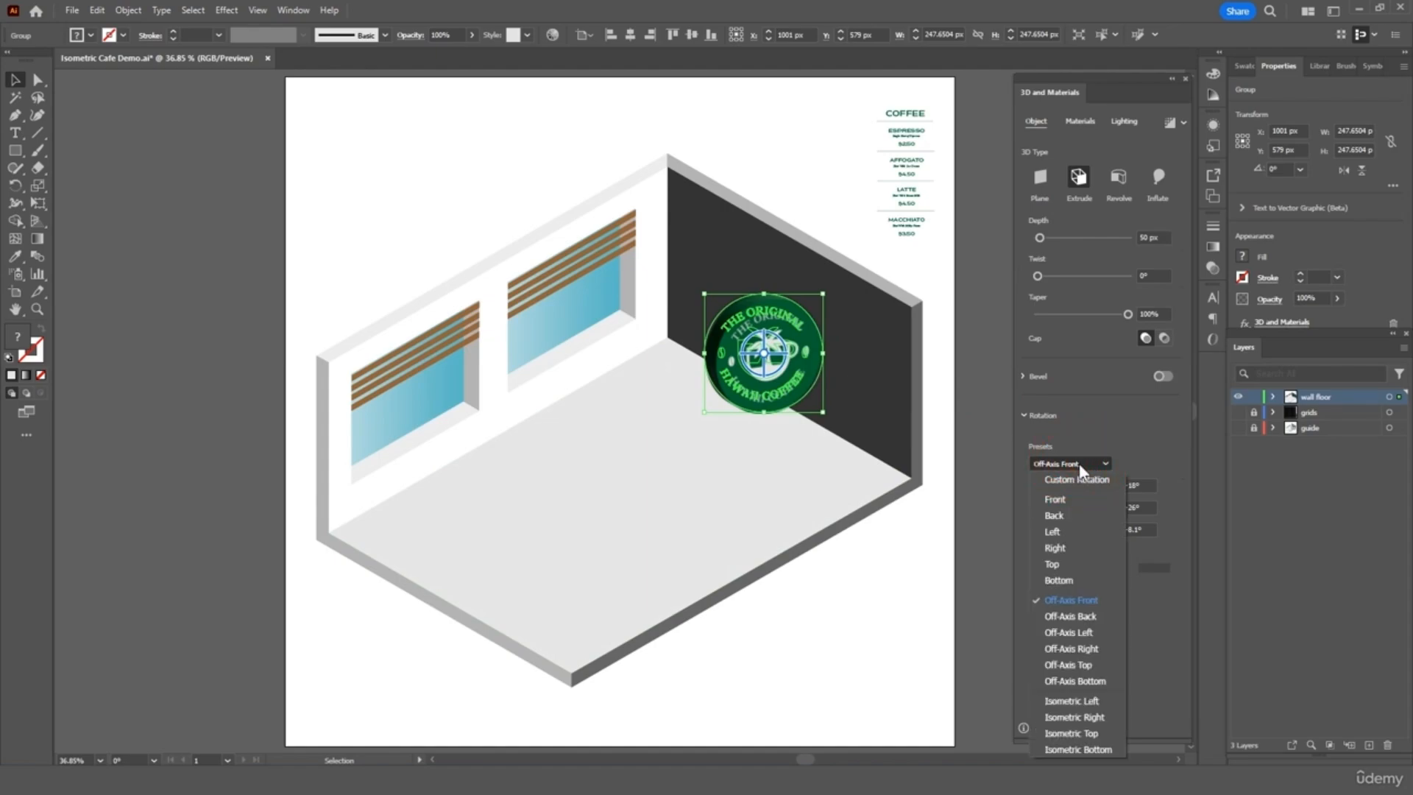
{"action": "left_click", "coordinate": [1102, 699]}
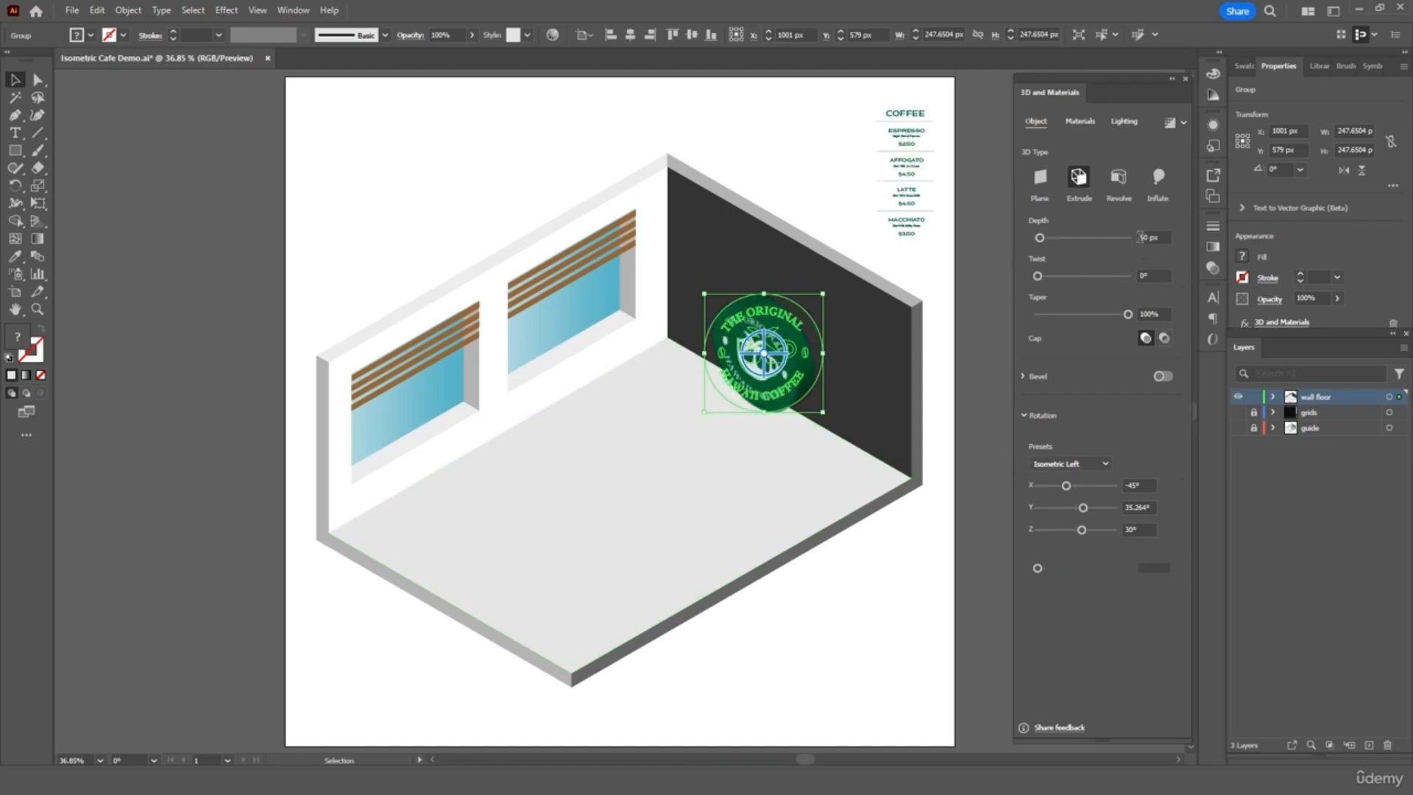
{"action": "left_click", "coordinate": [1140, 236]}
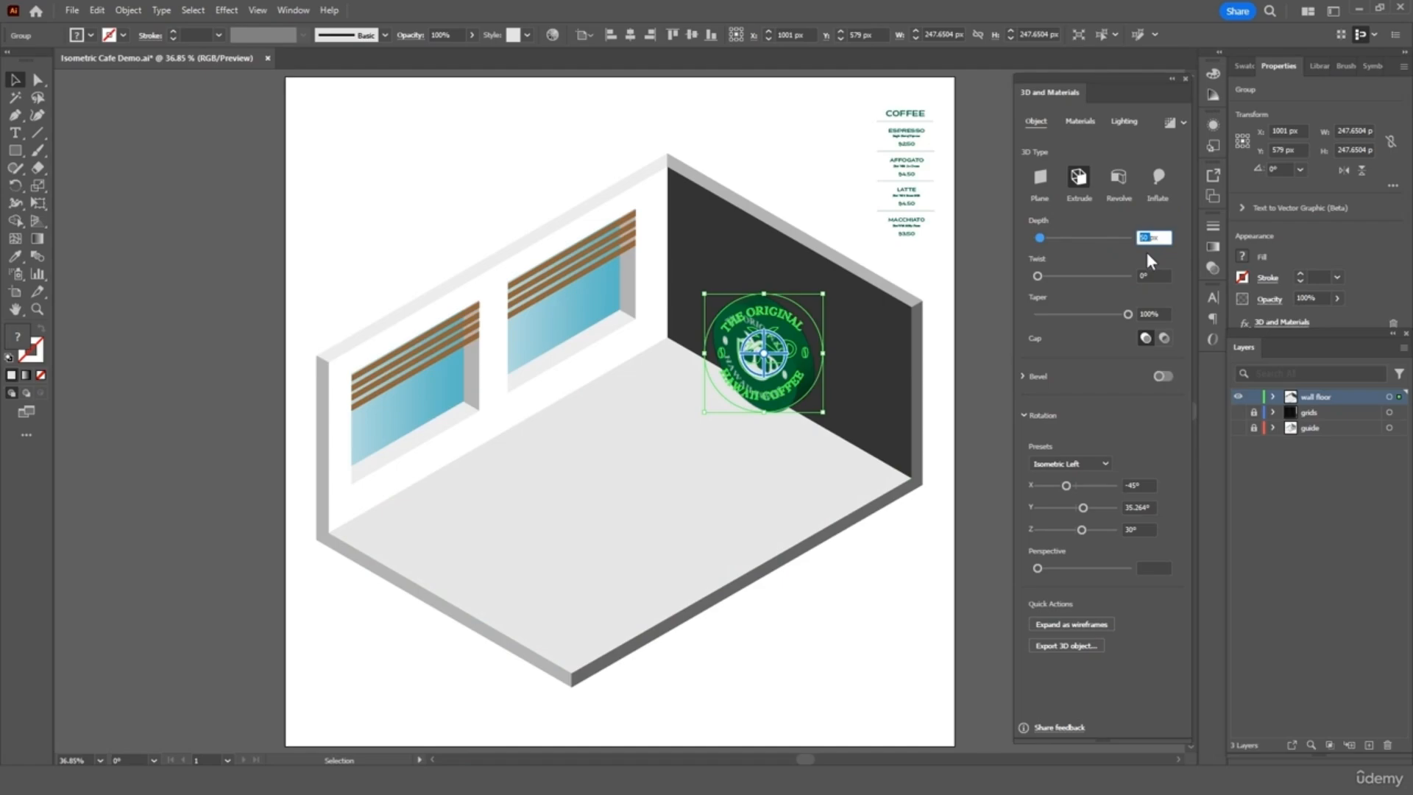
{"action": "type", "text": "5"}
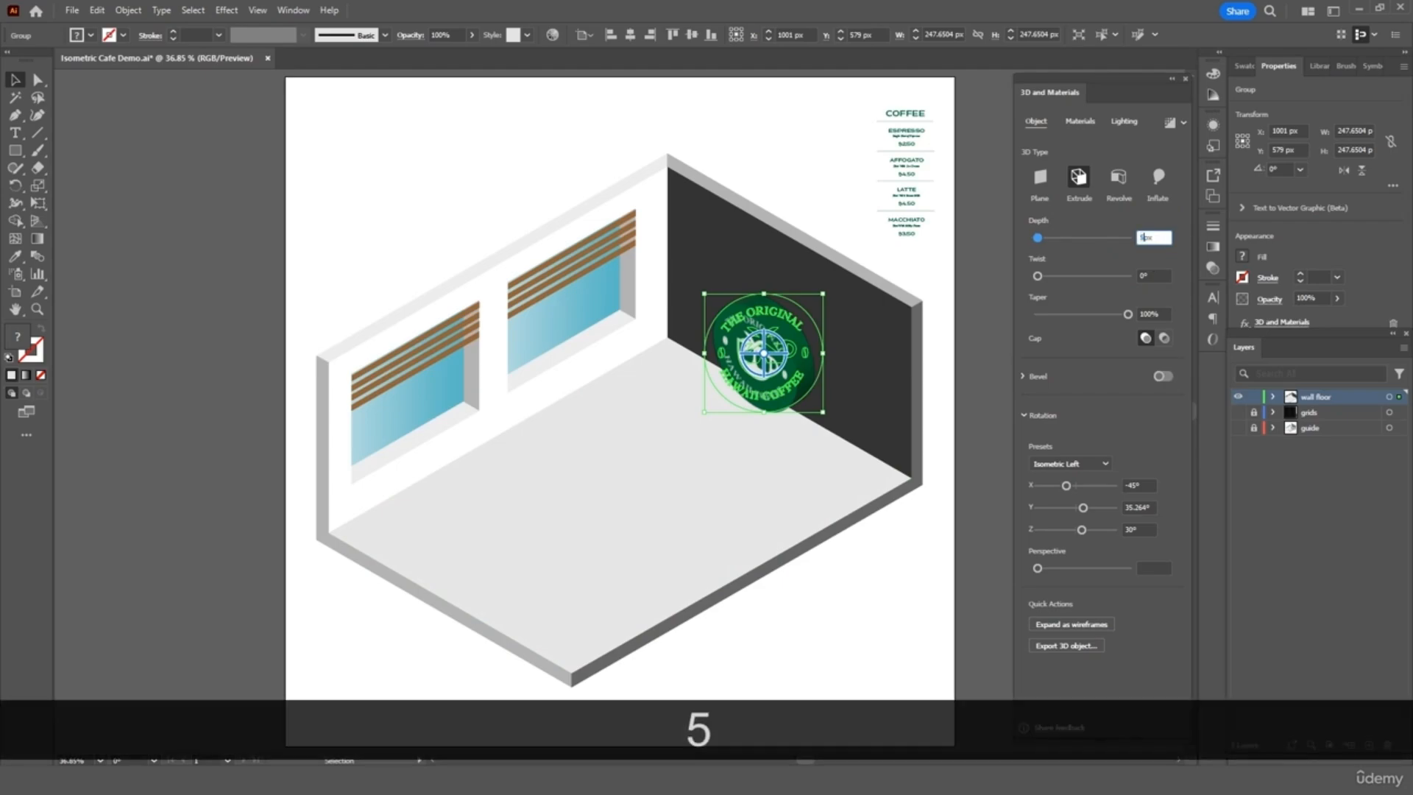
{"action": "key", "text": "Return"}
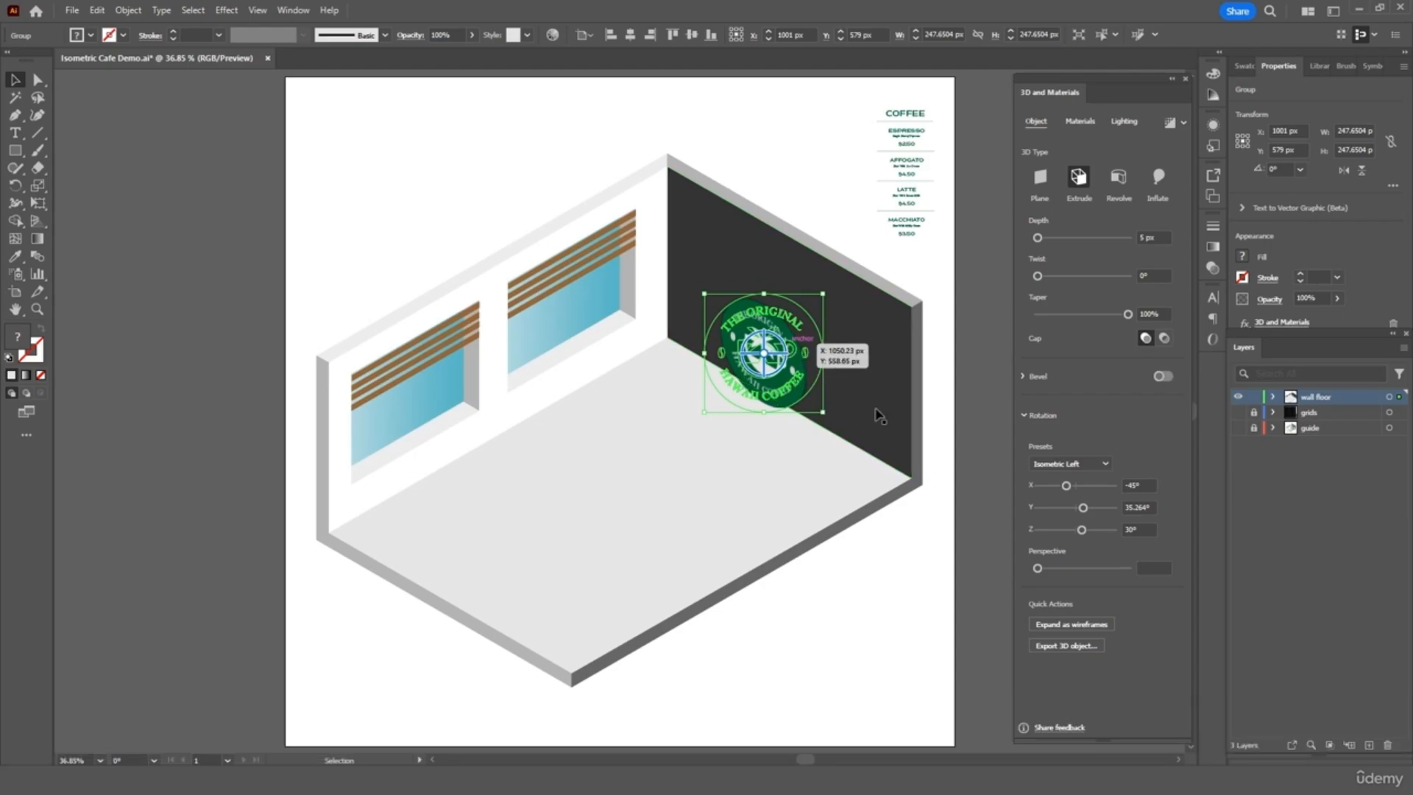
- Move the logo higher on the dark wall, set its extrusion depth to 15 px, and deselect it
{"action": "left_click", "coordinate": [930, 435]}
{"action": "left_click_drag", "start_coordinate": [775, 403], "coordinate": [798, 355]}
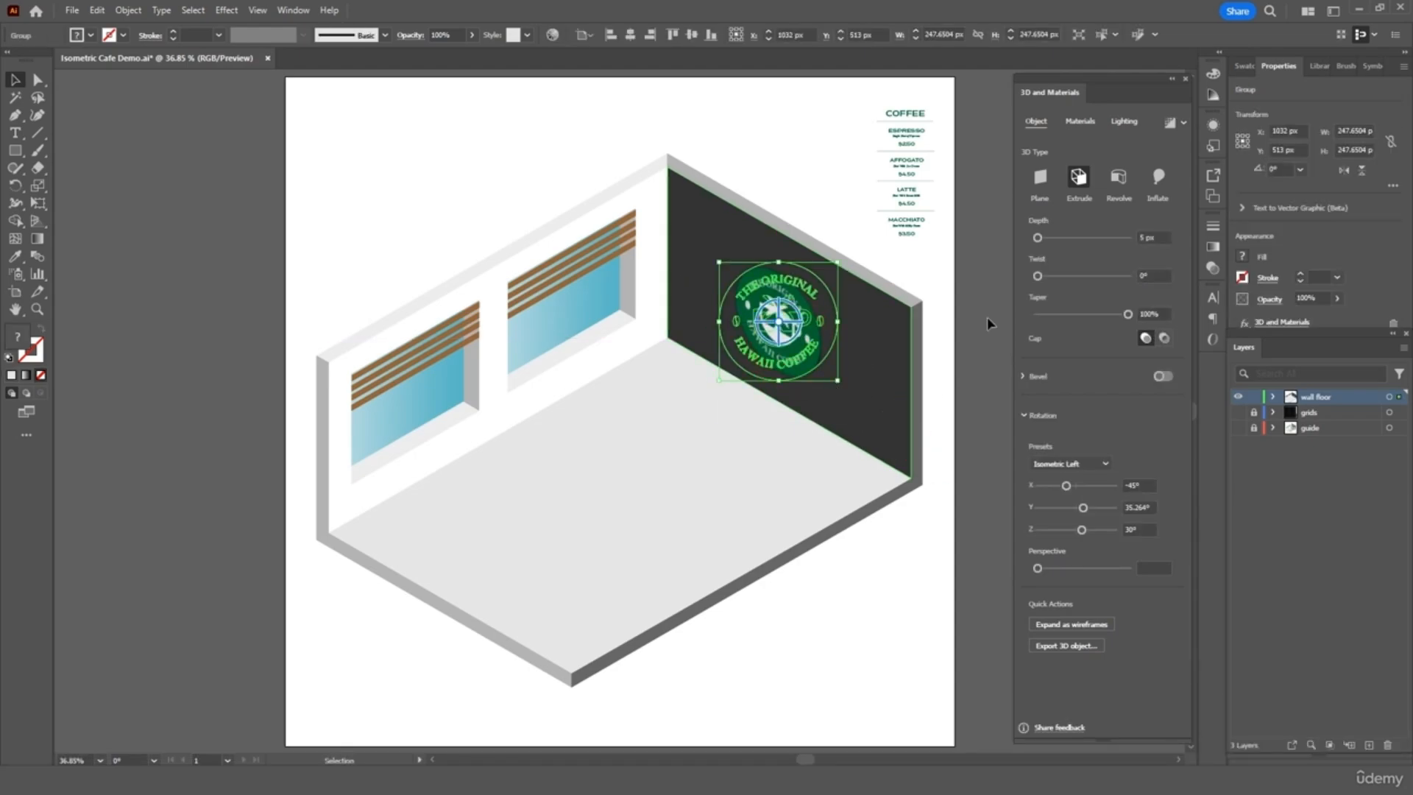
{"action": "left_click", "coordinate": [1141, 236]}
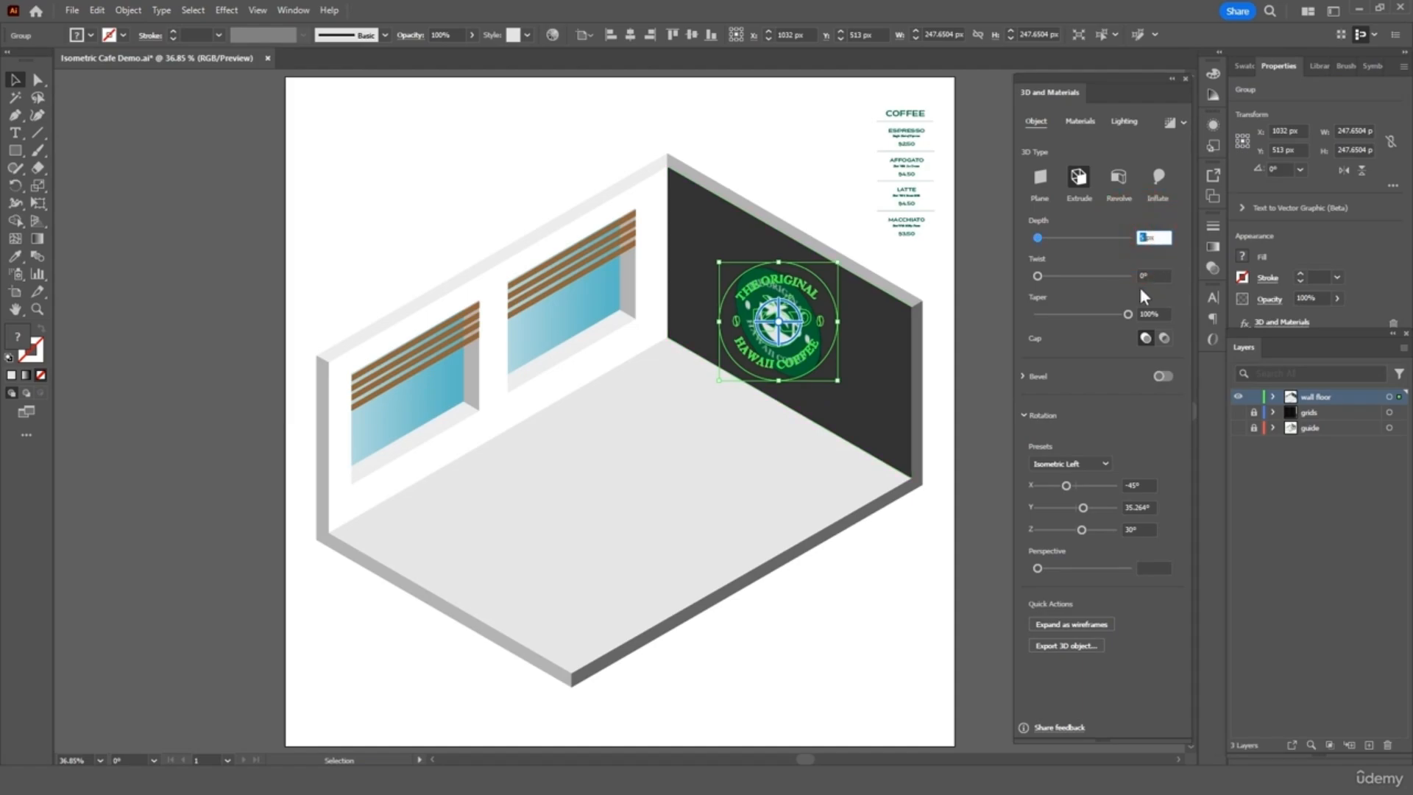
{"action": "type", "text": "15"}
{"action": "key", "text": "Return"}
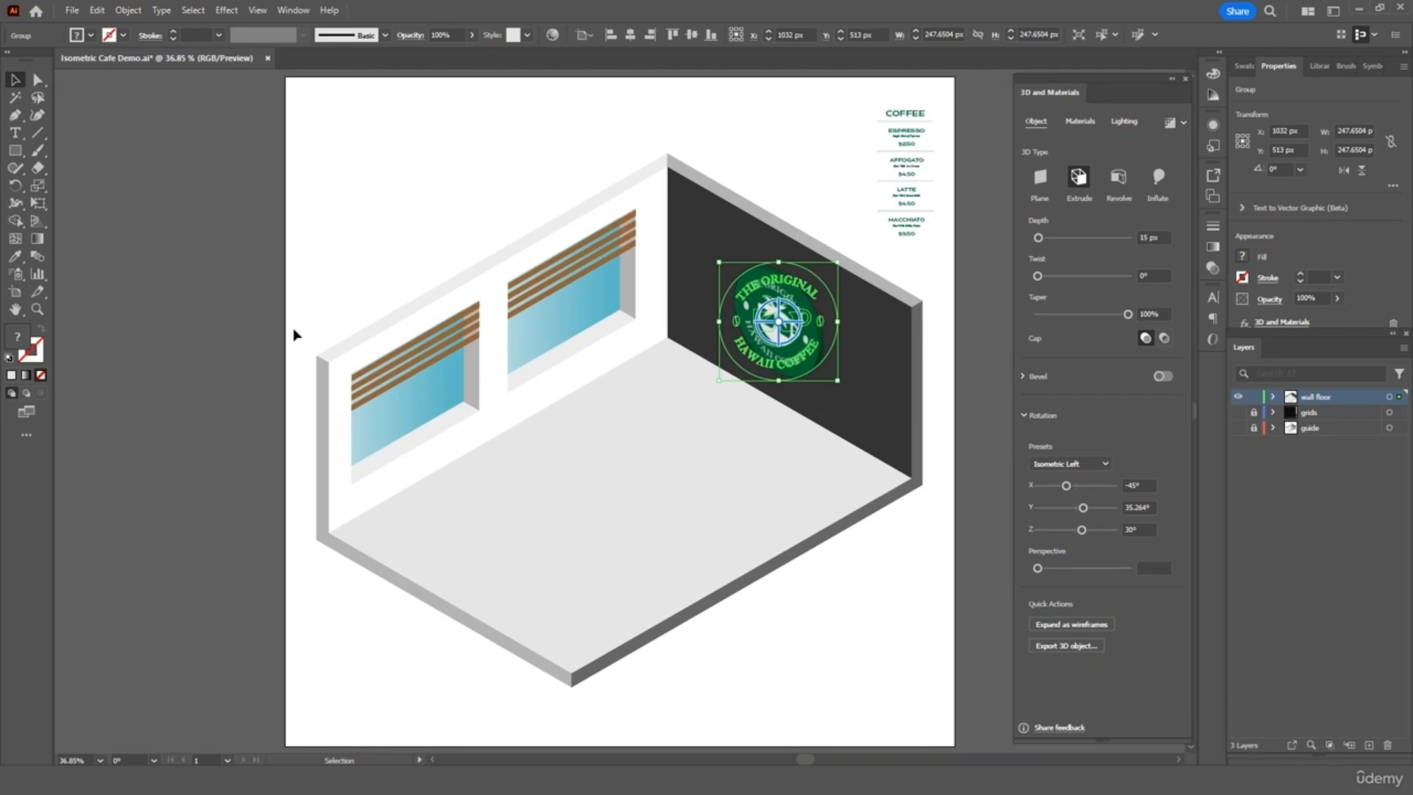
{"action": "left_click", "coordinate": [832, 209]}
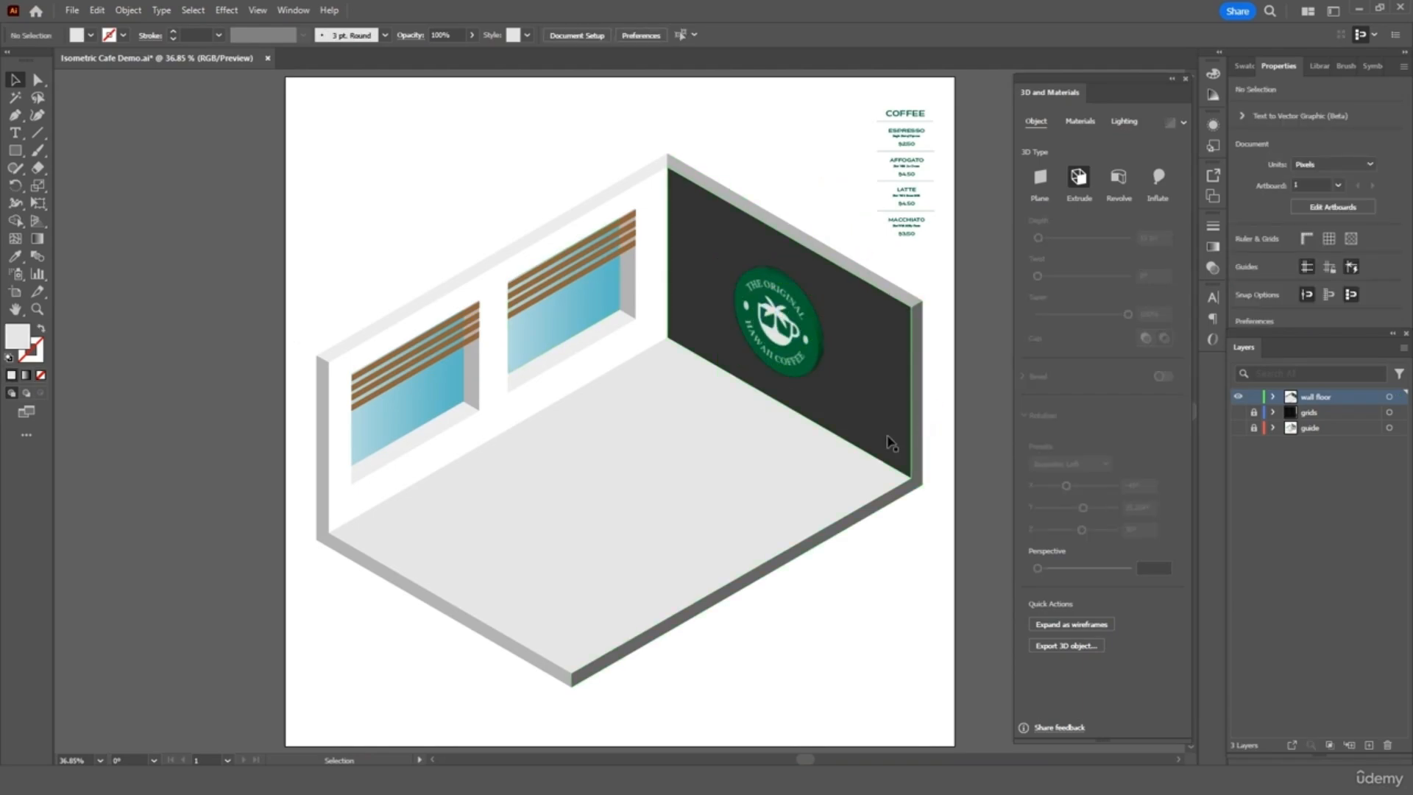
- Scale the logo down proportionally to about 186 px, reposition it on the dark wall, and deselect it
{"action": "left_click", "coordinate": [818, 340]}
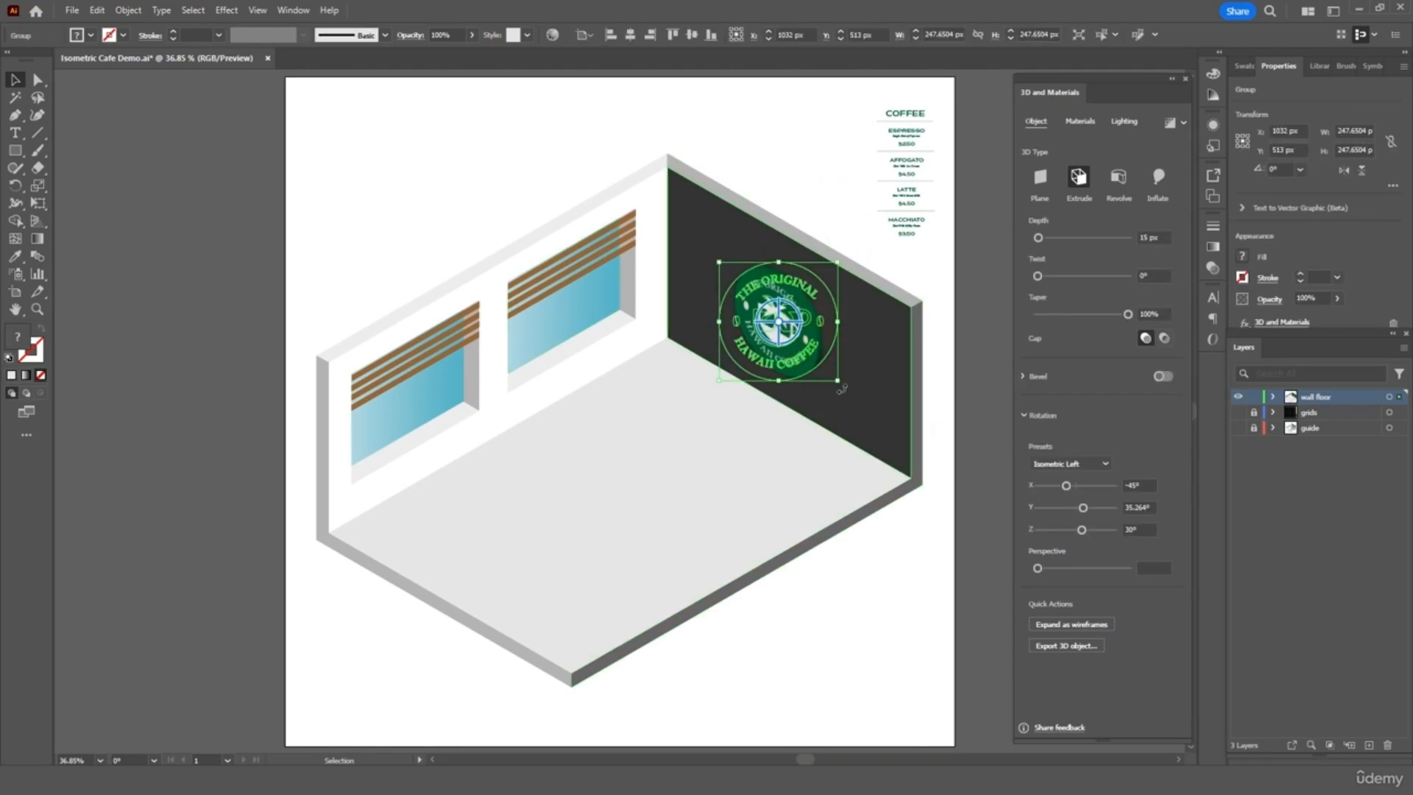
{"action": "left_click_drag", "start_coordinate": [837, 381], "coordinate": [811, 352]}
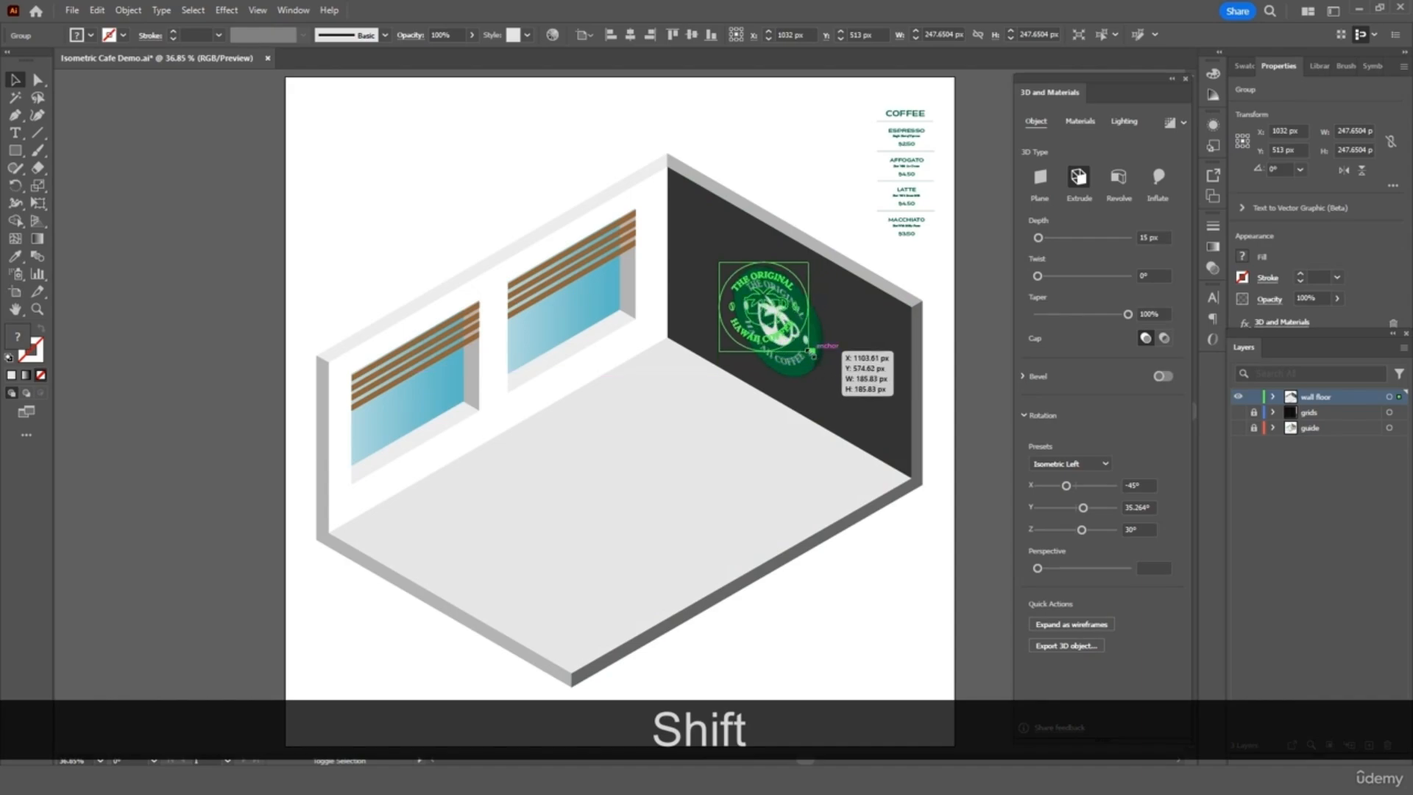
{"action": "left_click", "coordinate": [966, 278]}
{"action": "left_click_drag", "start_coordinate": [779, 314], "coordinate": [798, 332]}
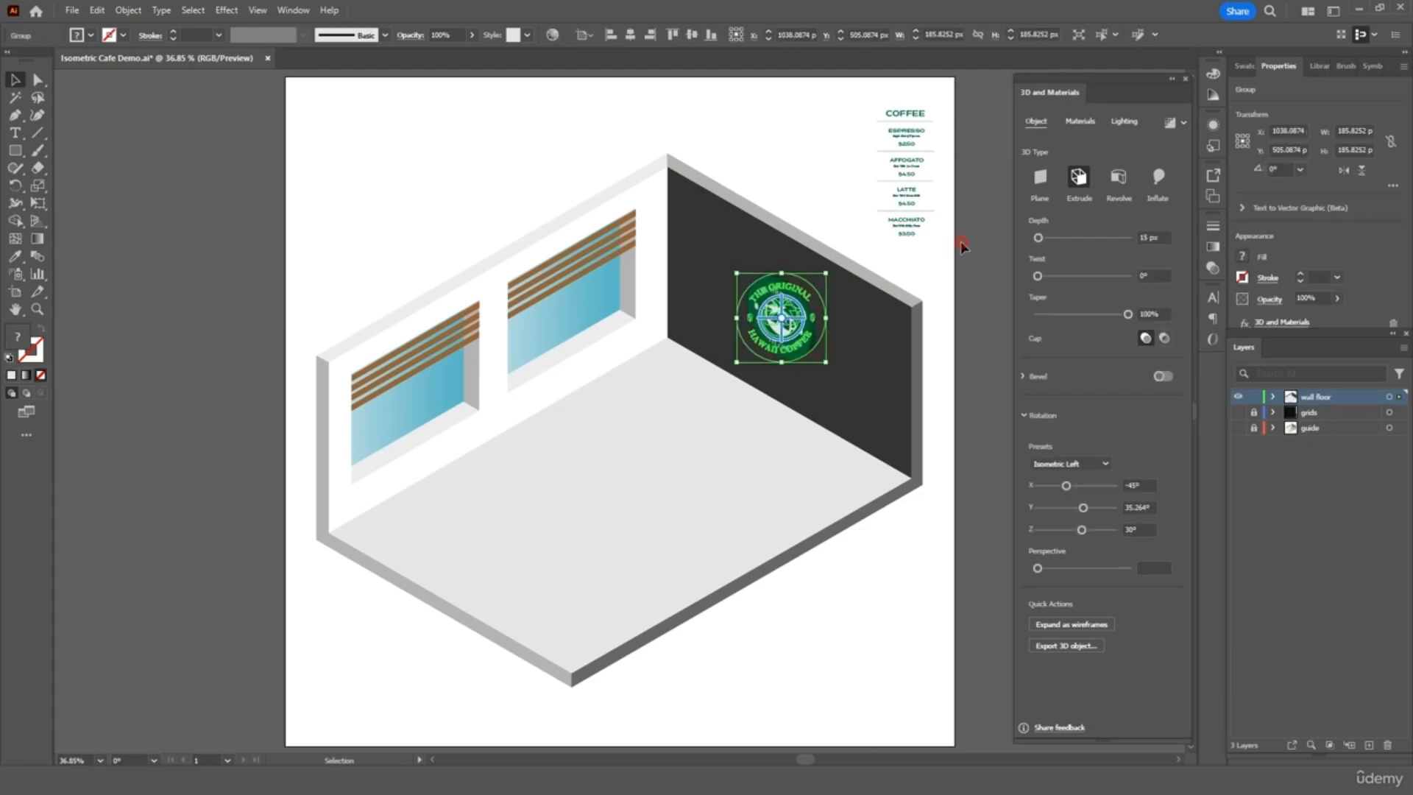
{"action": "left_click", "coordinate": [975, 290]}
- Draw an upright rectangle about 99 by 202 px on the dark wall, between the logo and the wall's front edge
{"action": "scroll", "coordinate": [975, 308], "scroll_direction": "right", "scroll_amount": 3}
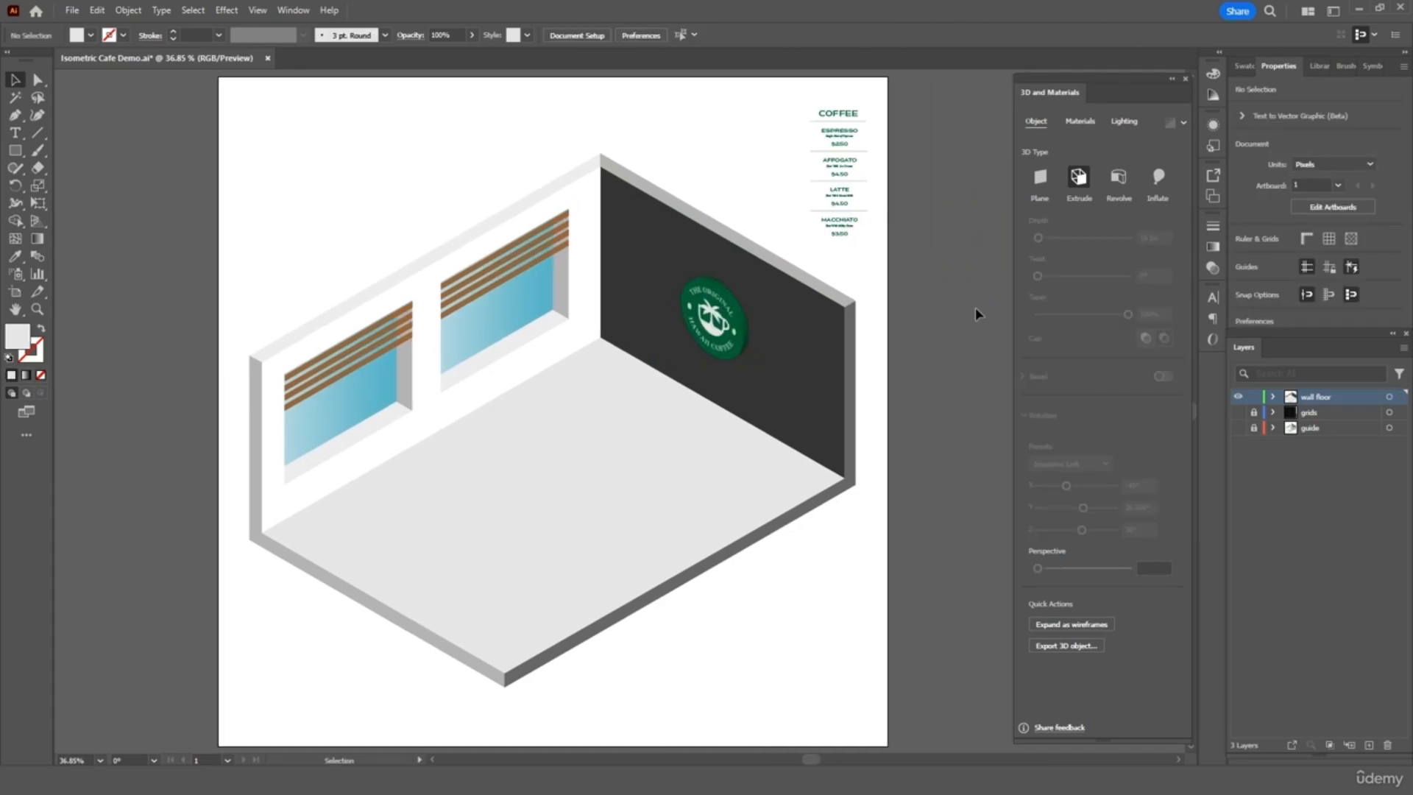
{"action": "scroll", "coordinate": [975, 308], "scroll_direction": "up", "scroll_amount": 3}
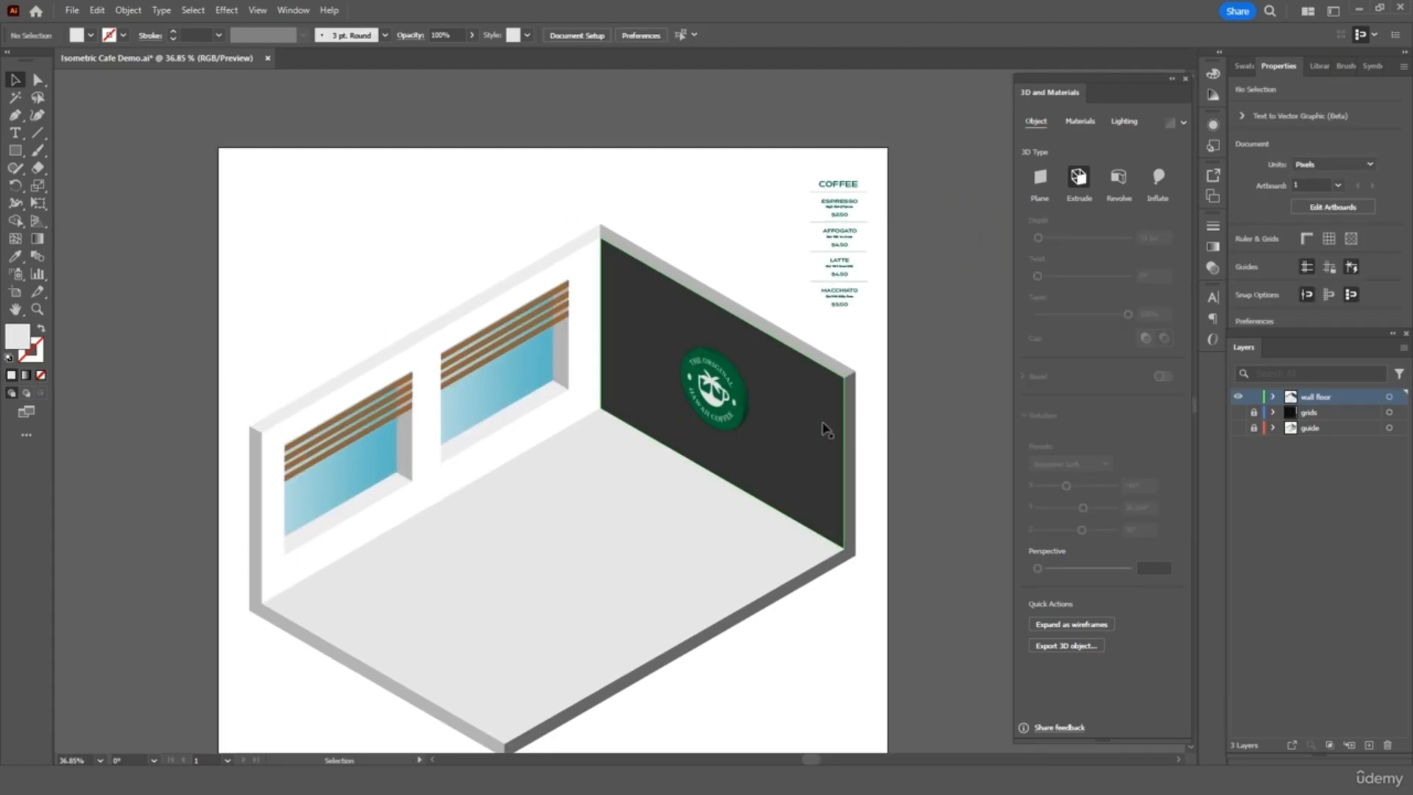
{"action": "left_click", "coordinate": [20, 151]}
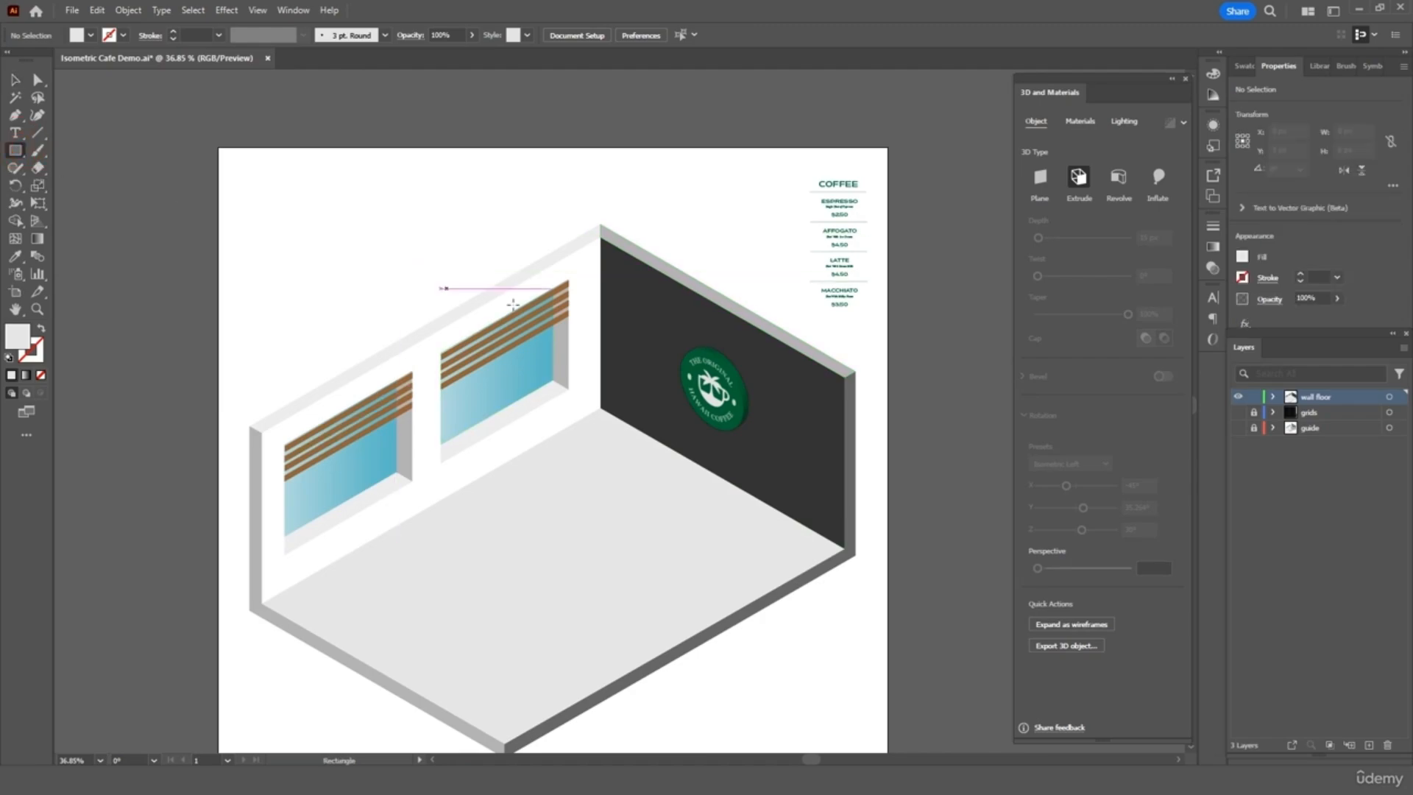
{"action": "scroll", "coordinate": [772, 382], "scroll_direction": "down", "scroll_amount": 1}
{"action": "mouse_move", "coordinate": [772, 382]}
{"action": "left_mouse_down"}
{"action": "mouse_move", "coordinate": [802, 482]}
{"action": "mouse_move", "coordinate": [818, 478]}
{"action": "left_mouse_up"}
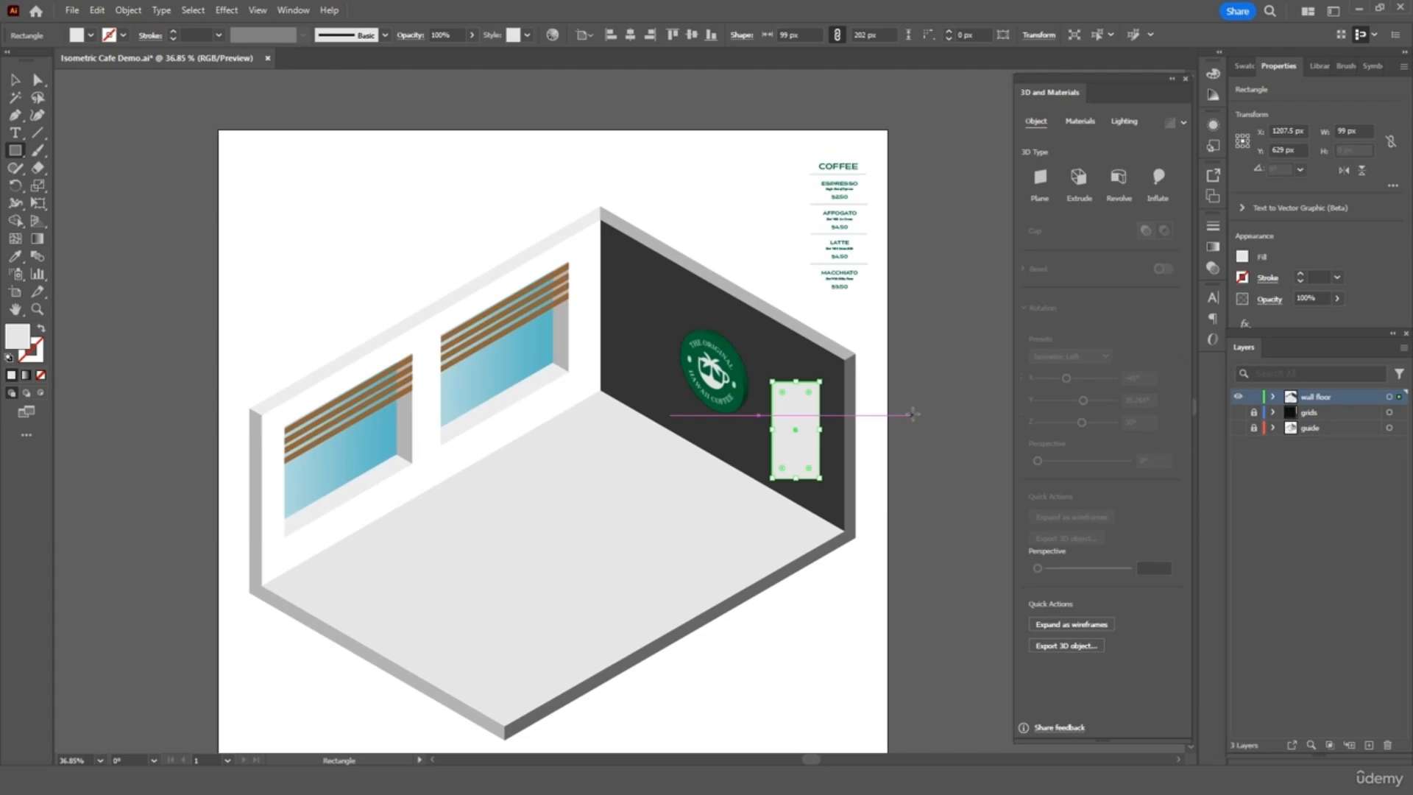
- Fill the rectangle with a warm brown wood gradient swatch after sampling the blinds' brown and trying other wood gradients
{"action": "left_click", "coordinate": [14, 256]}
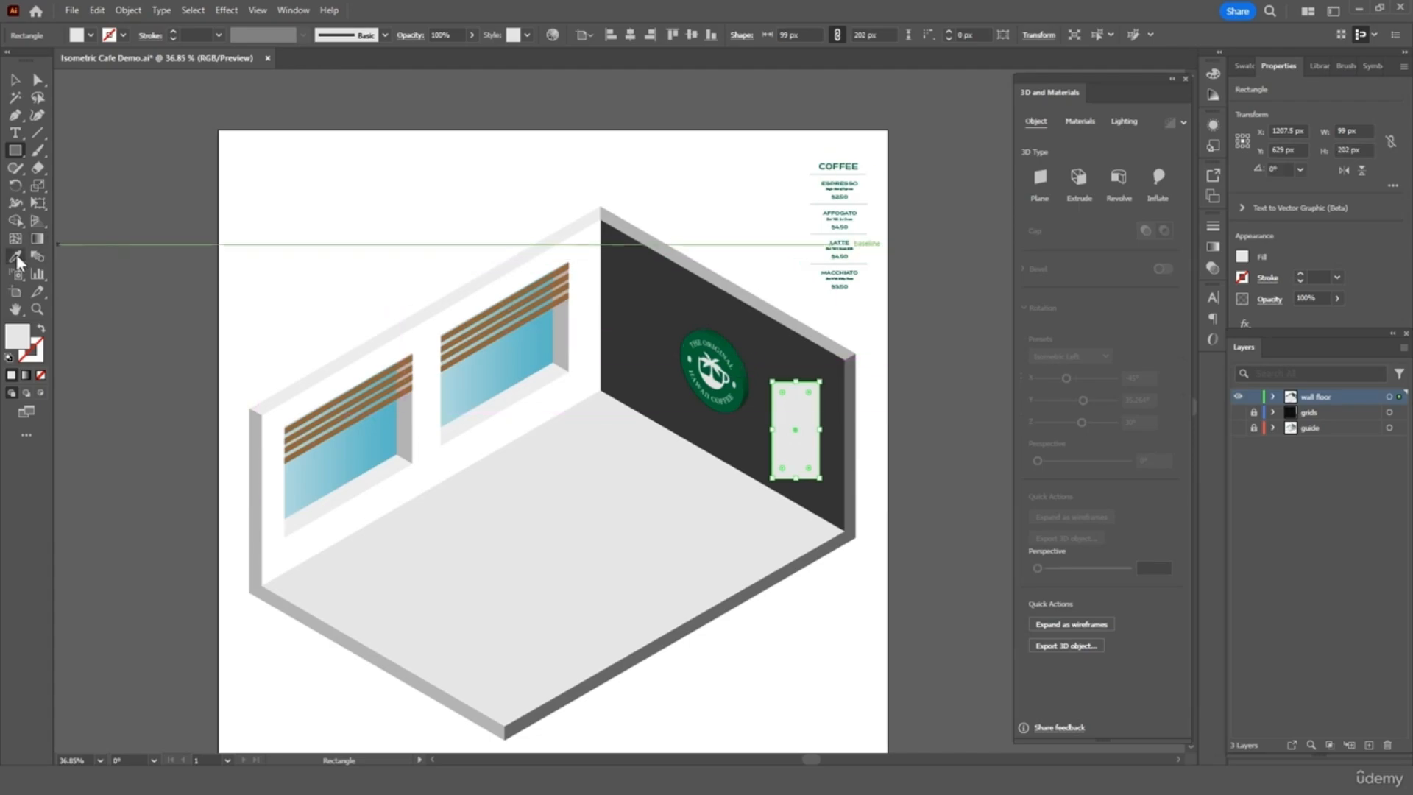
{"action": "left_click", "coordinate": [512, 328]}
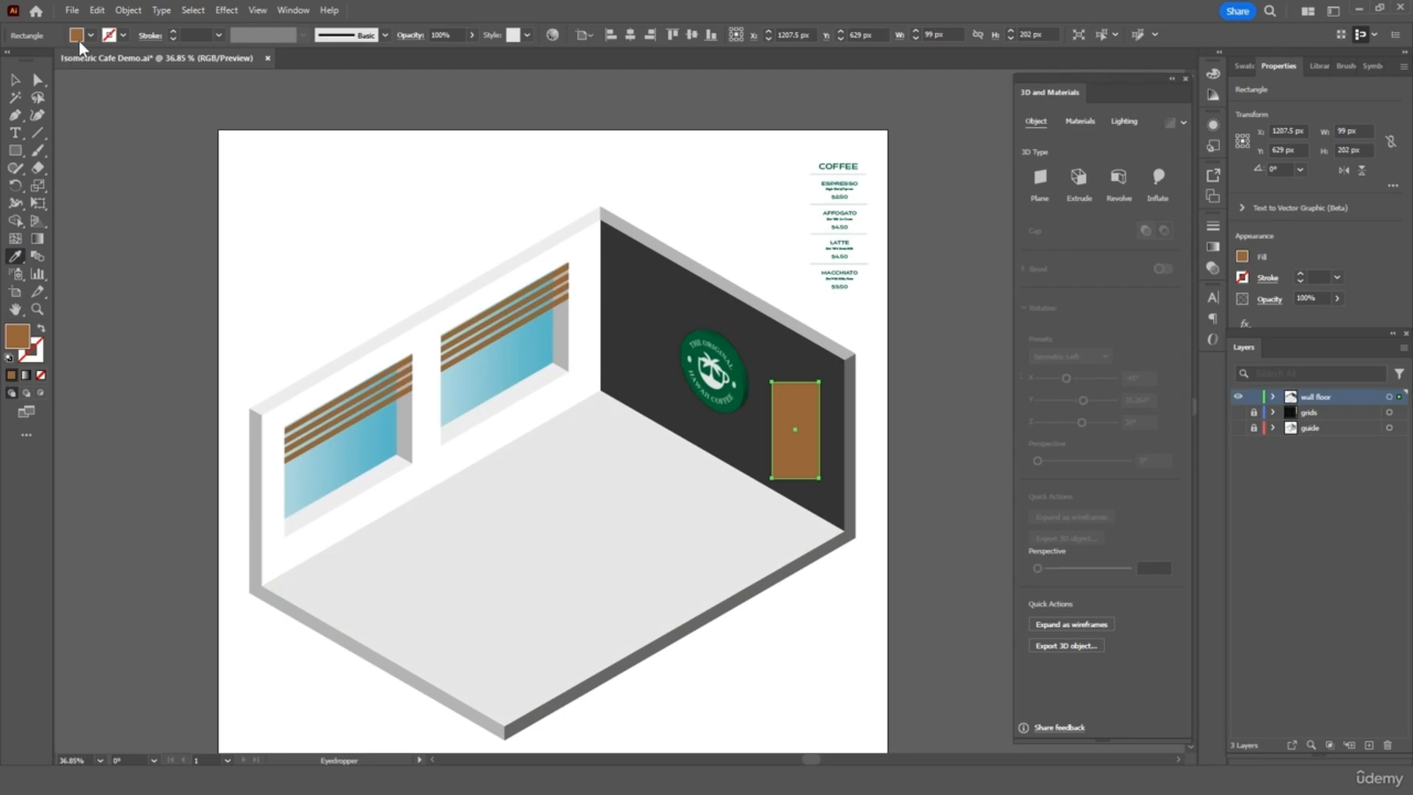
{"action": "left_click", "coordinate": [1244, 65]}
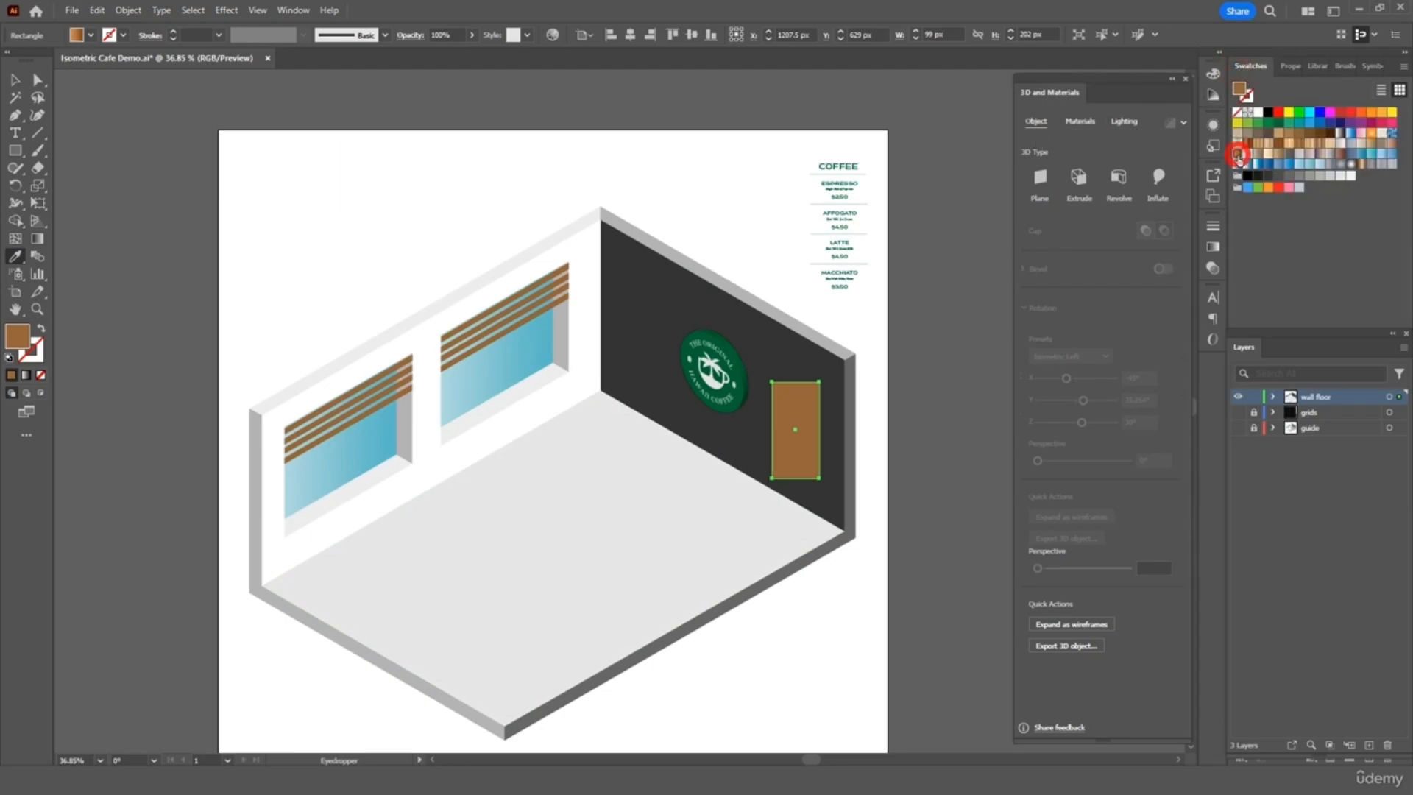
{"action": "left_click", "coordinate": [1242, 144]}
{"action": "left_click", "coordinate": [1317, 147]}
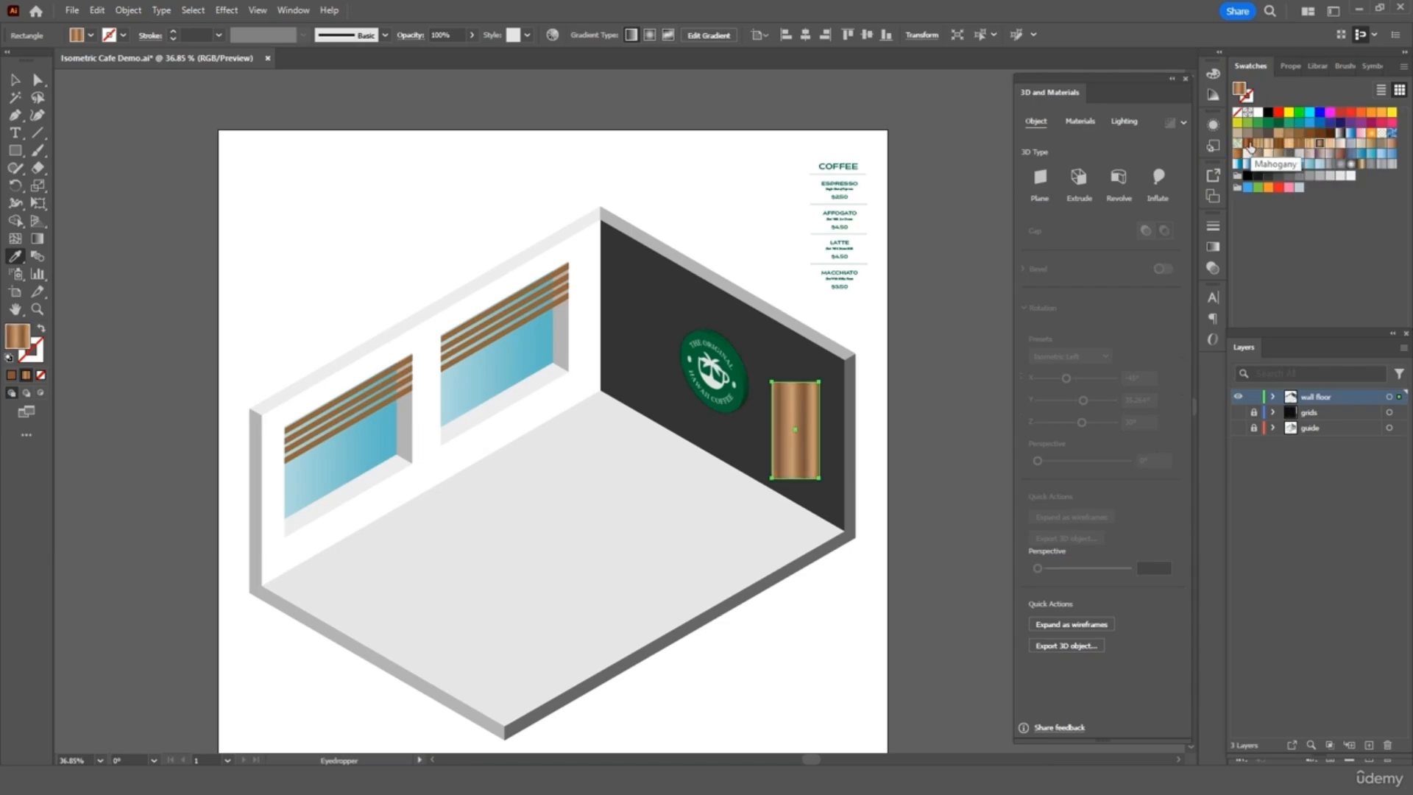
{"action": "left_click", "coordinate": [1248, 143]}
{"action": "left_click", "coordinate": [1300, 144]}
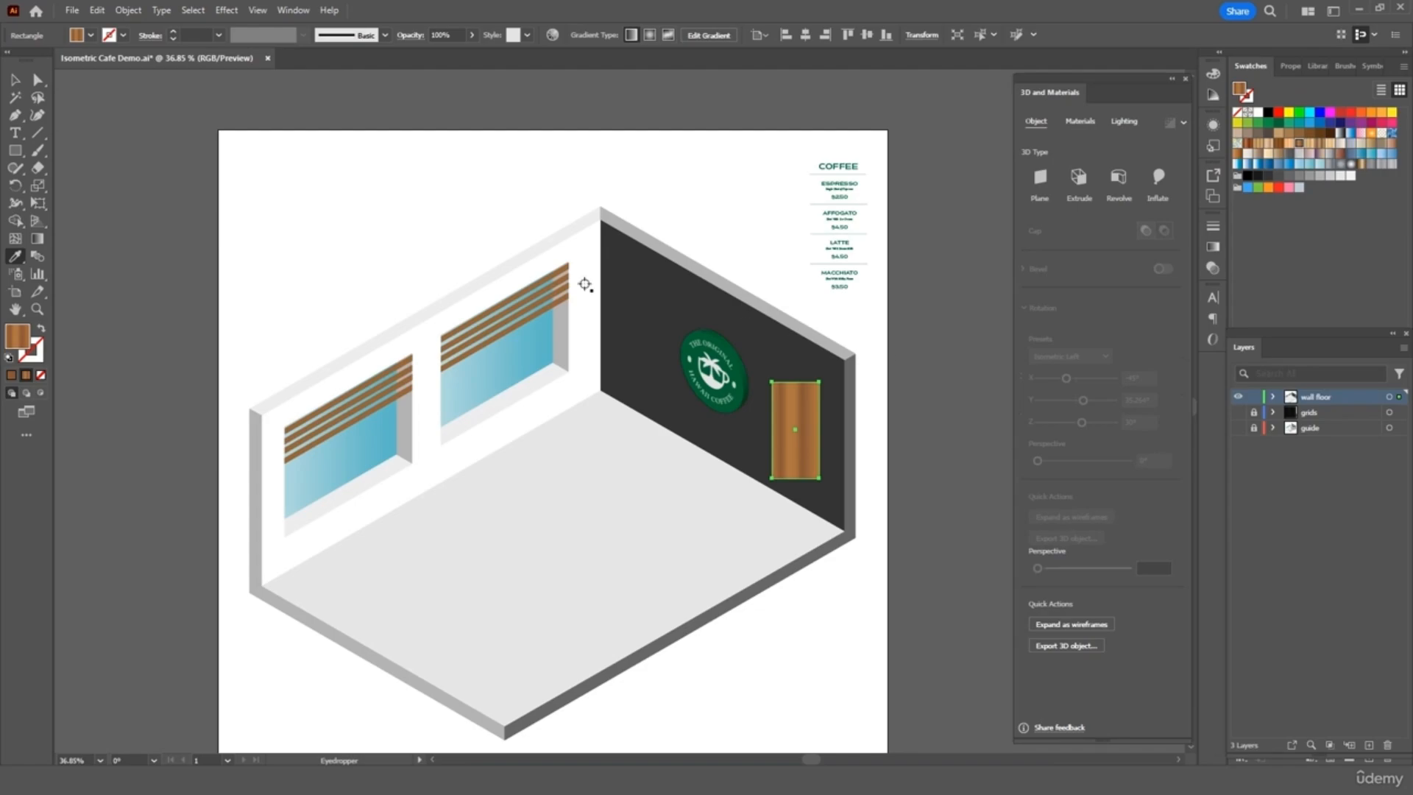
- Shift the wooden rectangle slightly toward the logo and extrude it in 3D with the Isometric Left rotation preset
{"action": "left_click", "coordinate": [15, 79]}
{"action": "left_click", "coordinate": [933, 358]}
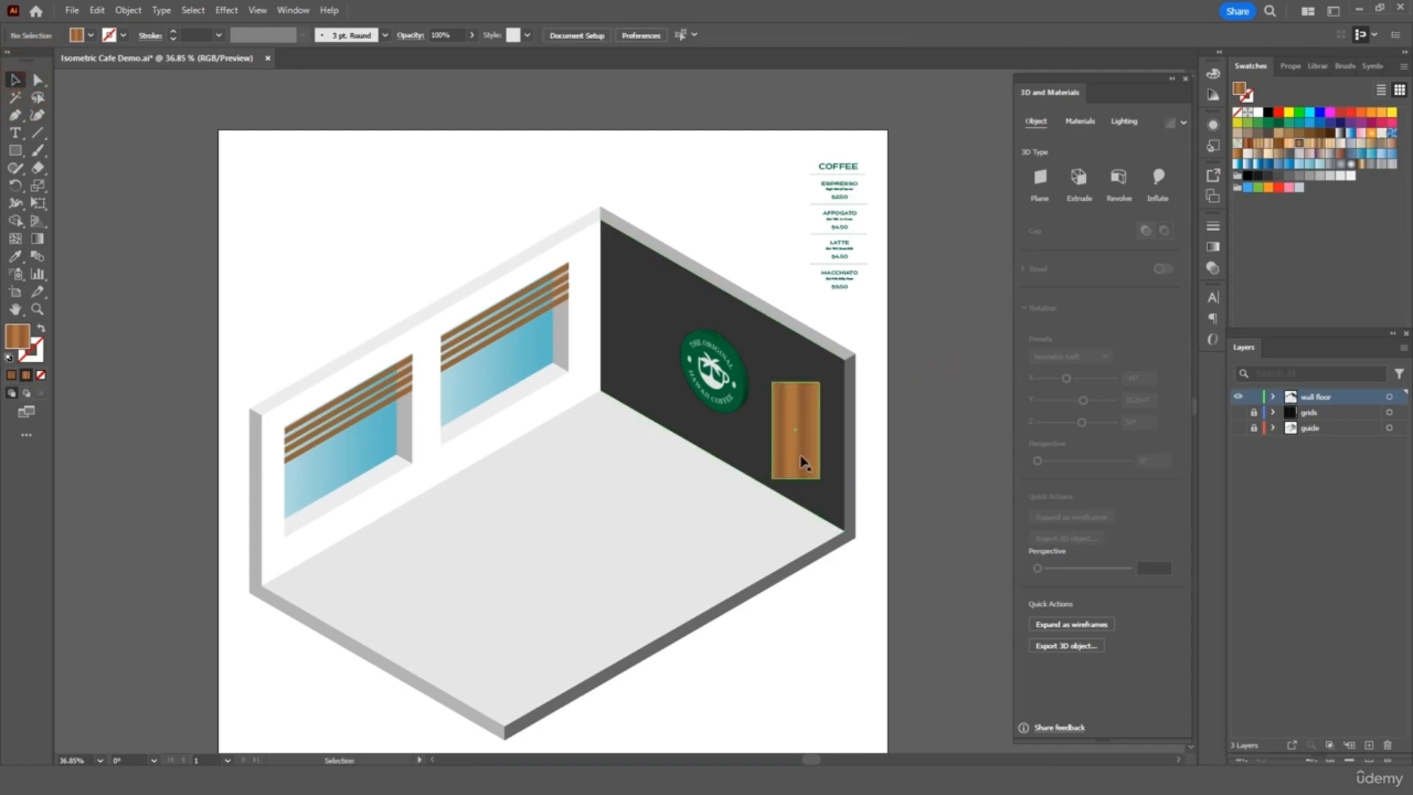
{"action": "left_click_drag", "start_coordinate": [804, 456], "coordinate": [788, 450]}
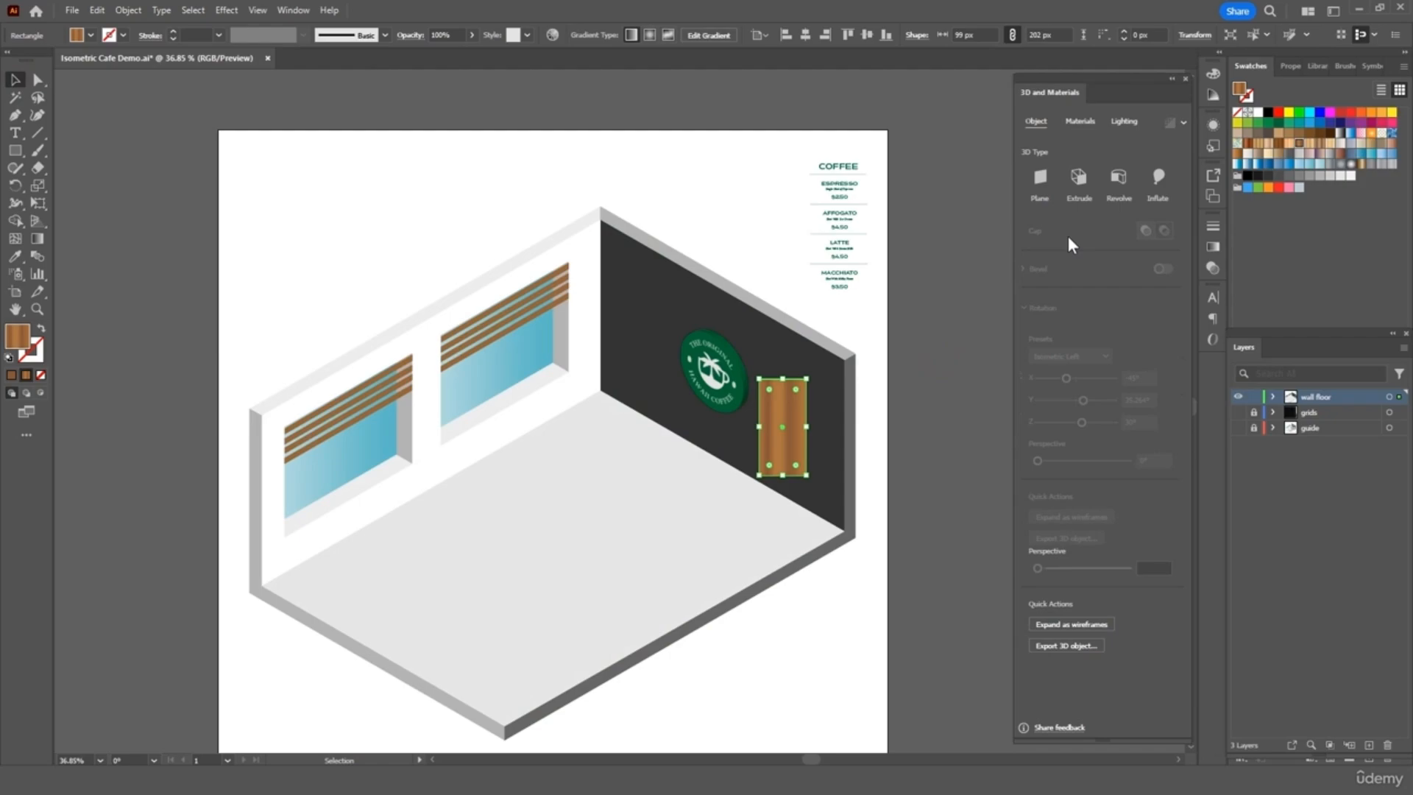
{"action": "left_click", "coordinate": [1079, 181]}
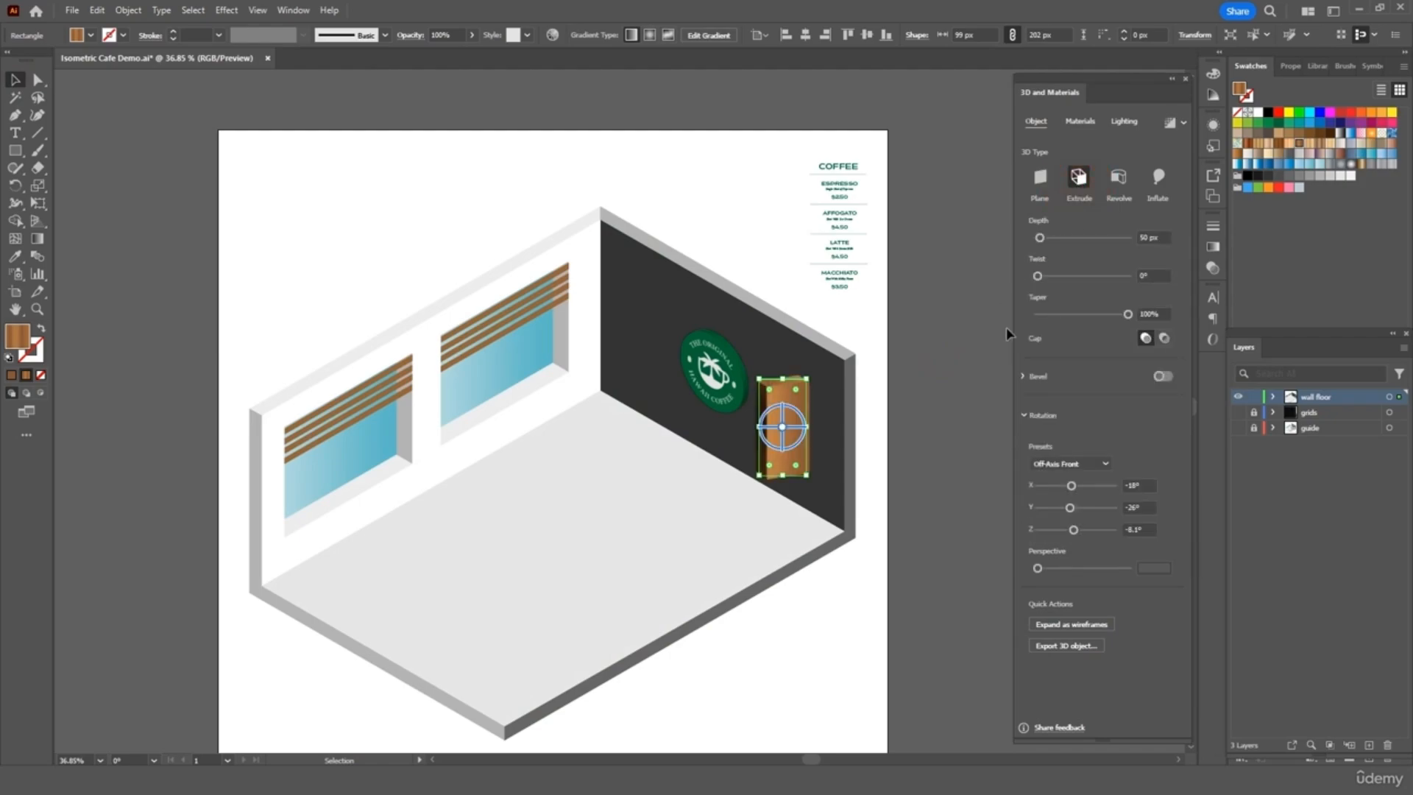
{"action": "left_click", "coordinate": [1097, 462]}
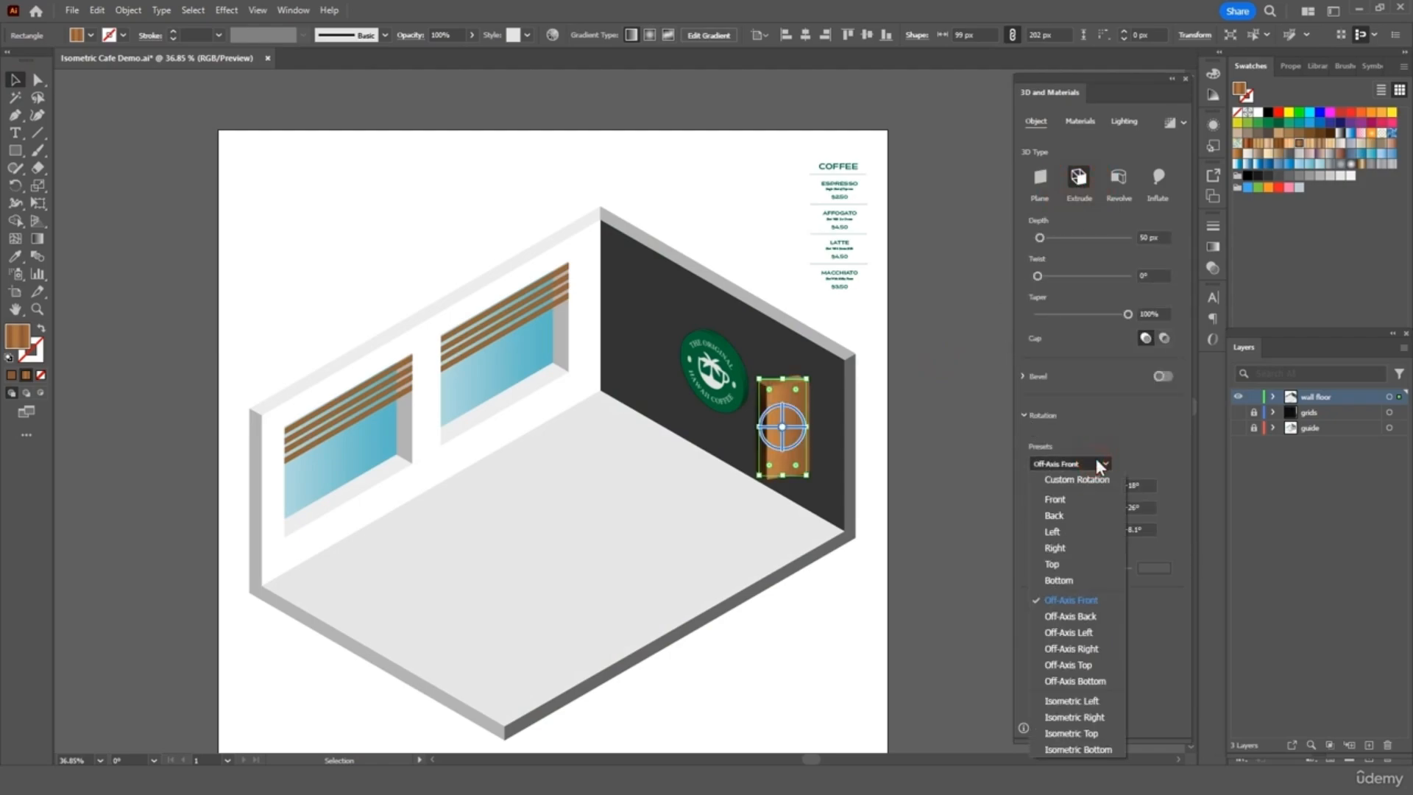
{"action": "left_click", "coordinate": [1101, 702]}
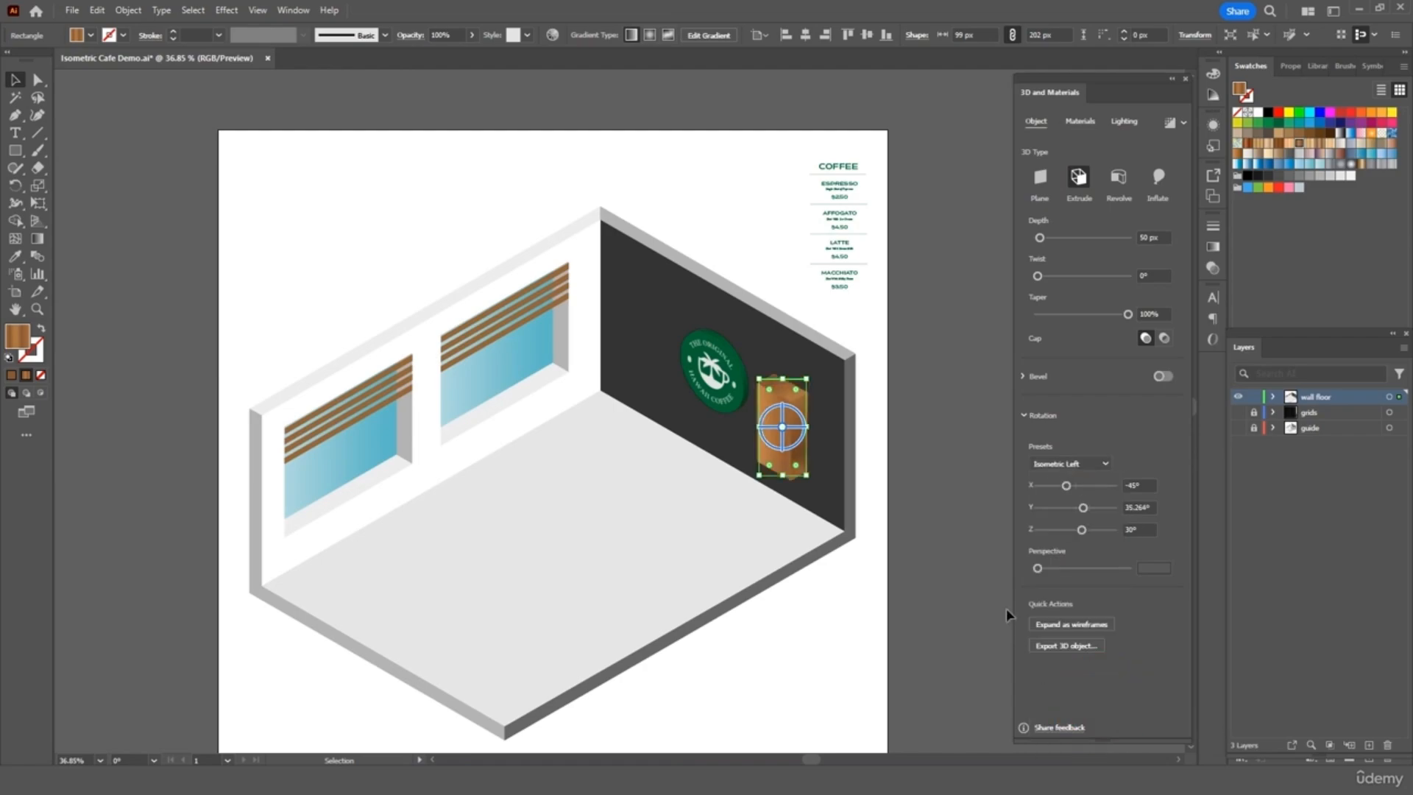
- Set the wooden board's extrusion depth to 15 px and move it slightly higher on the dark wall
{"action": "double_click", "coordinate": [1144, 235]}
{"action": "type", "text": "15"}
{"action": "key", "text": "Return"}
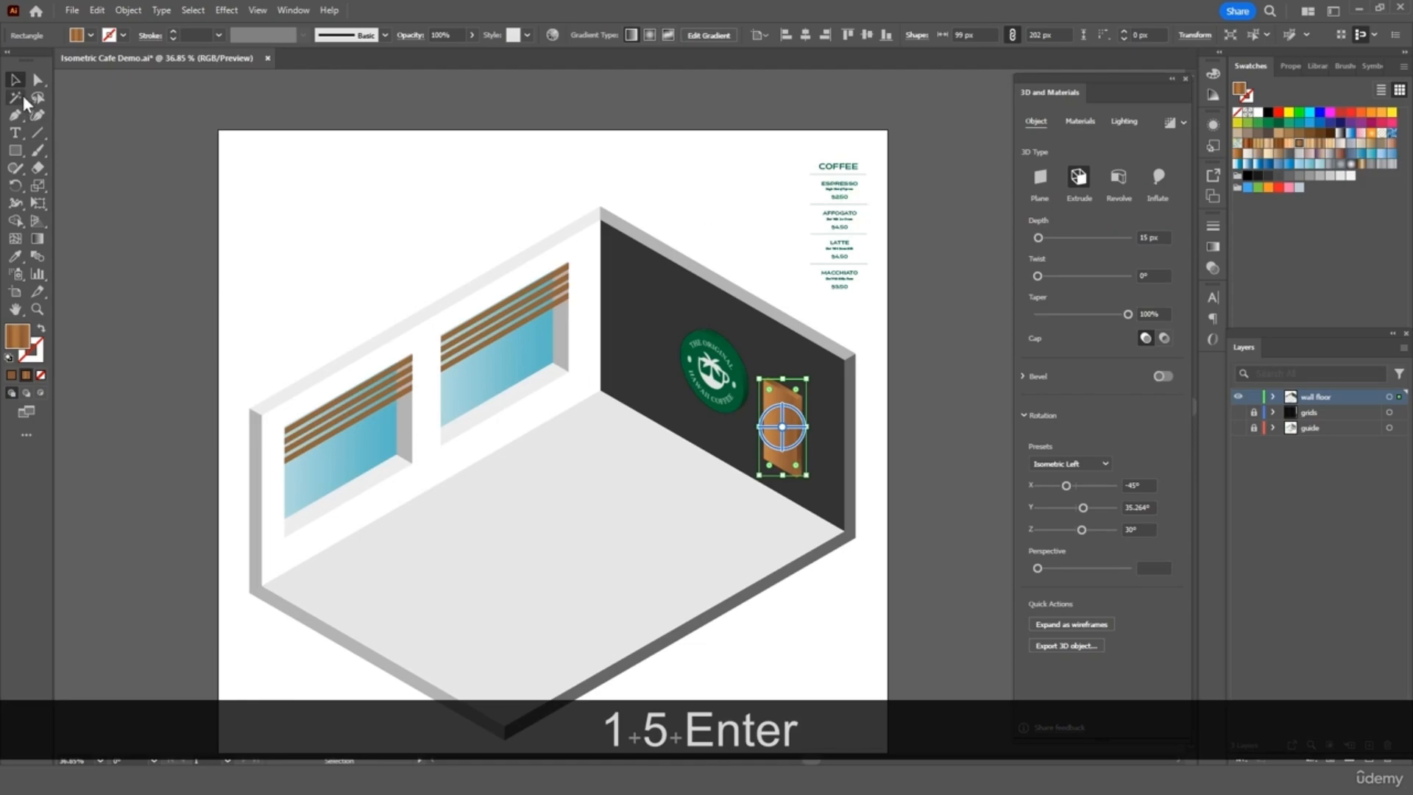
{"action": "left_click", "coordinate": [92, 111]}
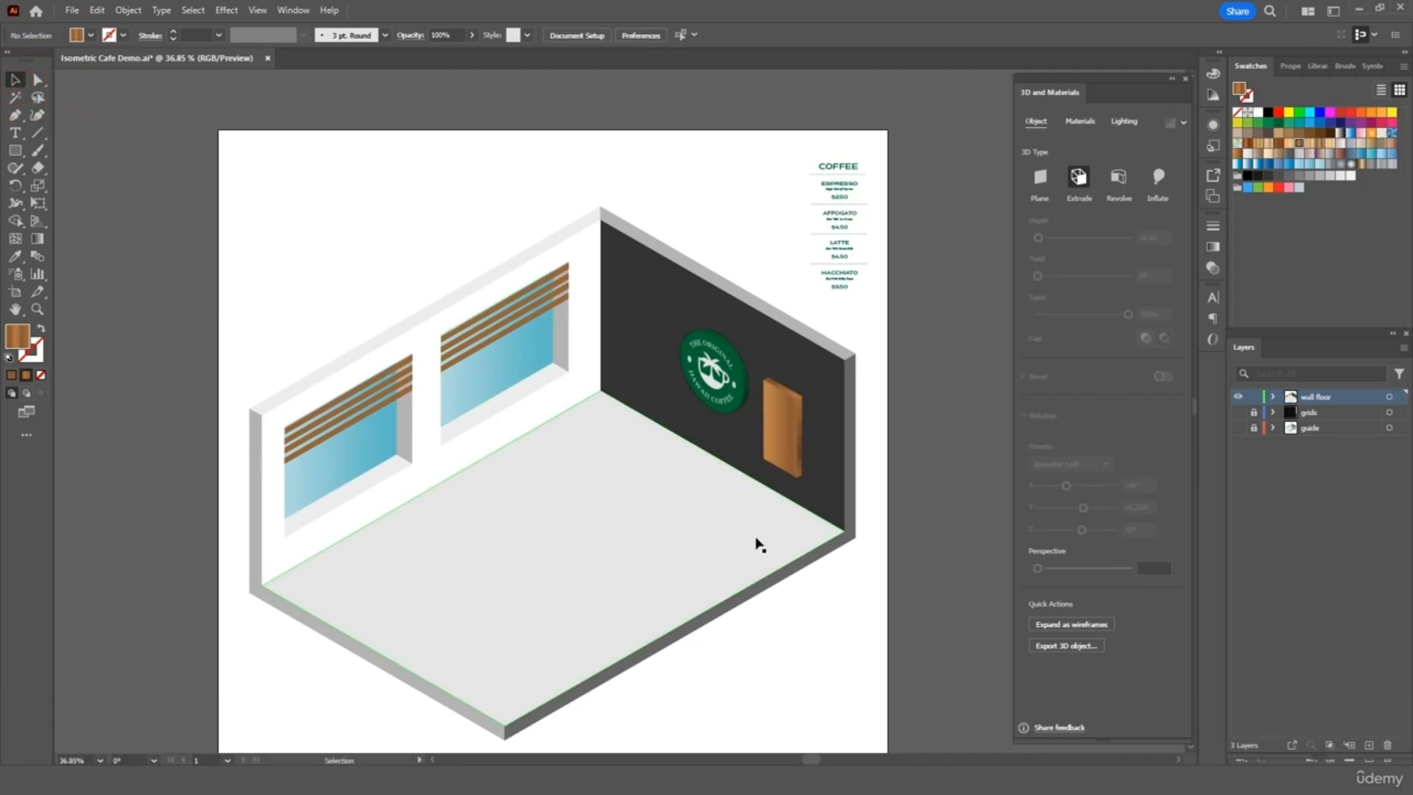
{"action": "left_click_drag", "start_coordinate": [789, 444], "coordinate": [796, 434]}
{"action": "left_click", "coordinate": [871, 153]}
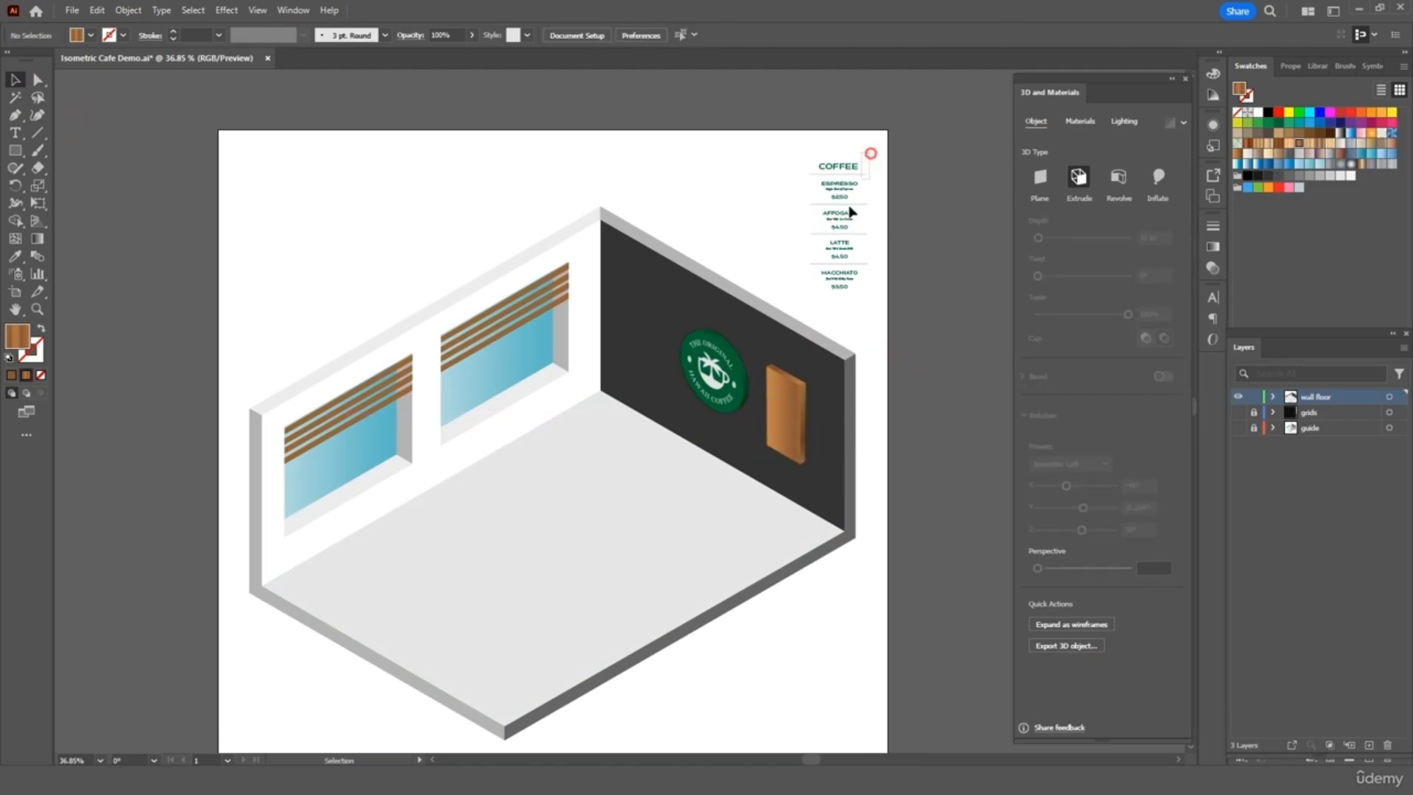
- Expand the coffee menu's text and divider lines into plain objects, and deselect them
{"action": "left_click_drag", "start_coordinate": [851, 212], "coordinate": [800, 309]}
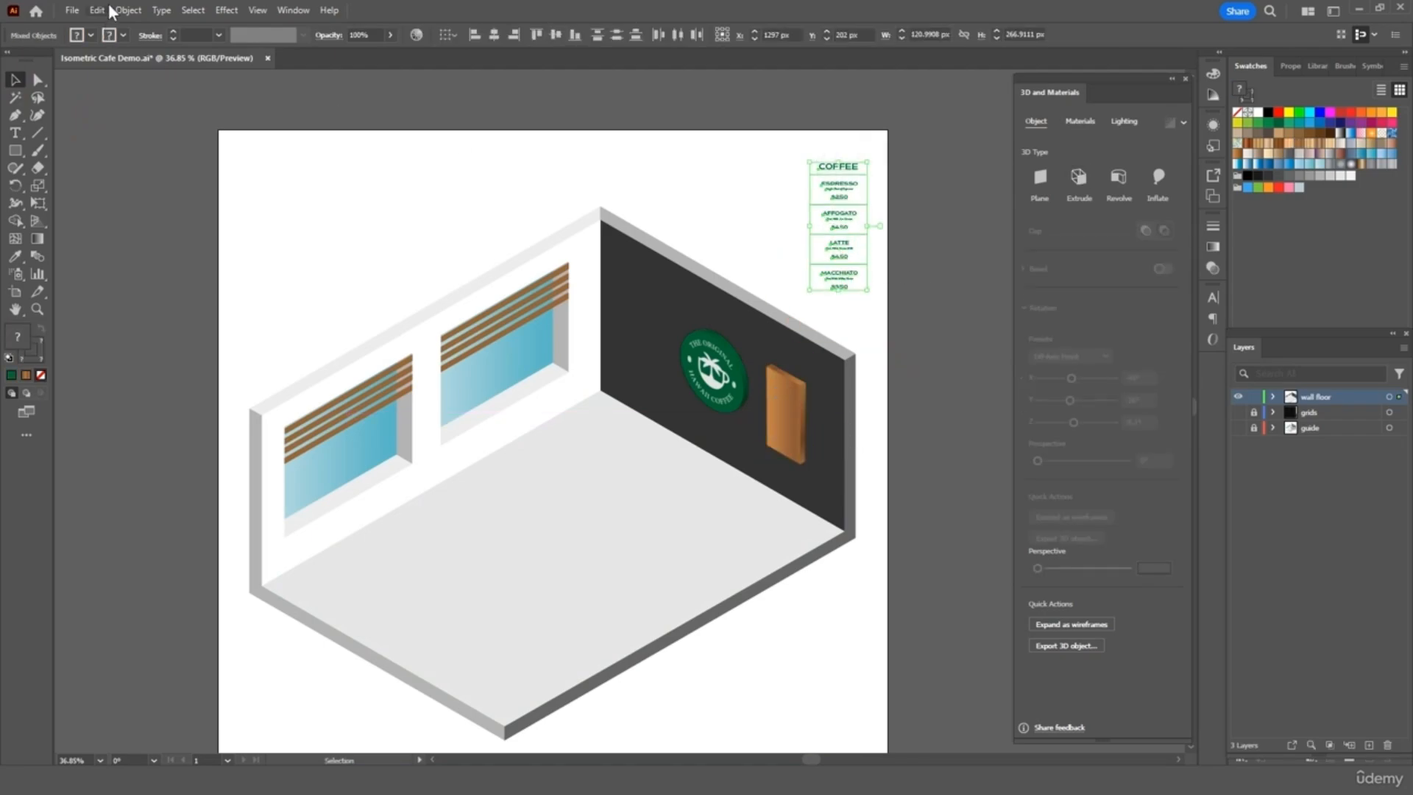
{"action": "left_click", "coordinate": [125, 11]}
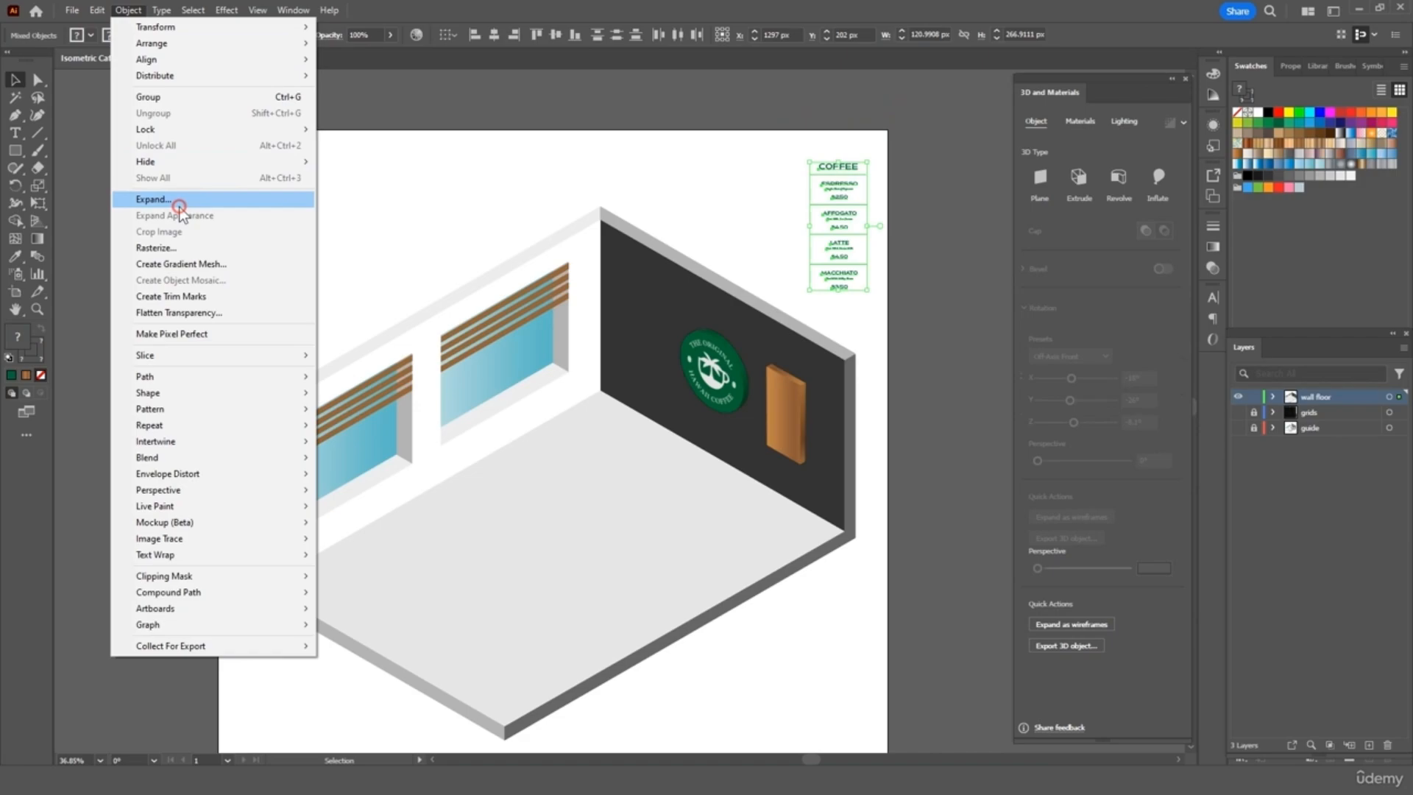
{"action": "left_click", "coordinate": [153, 200]}
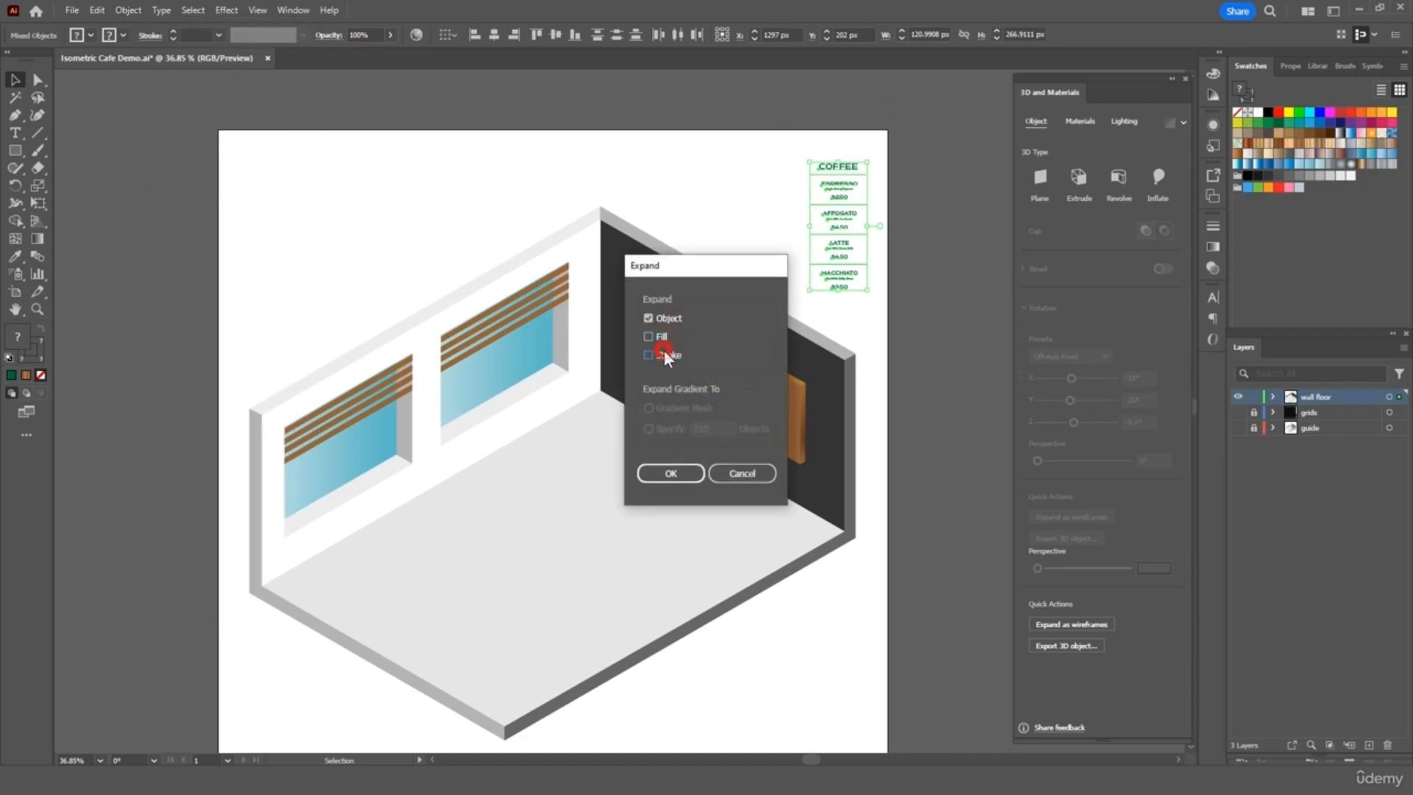
{"action": "left_click", "coordinate": [671, 471]}
{"action": "left_click", "coordinate": [908, 177]}
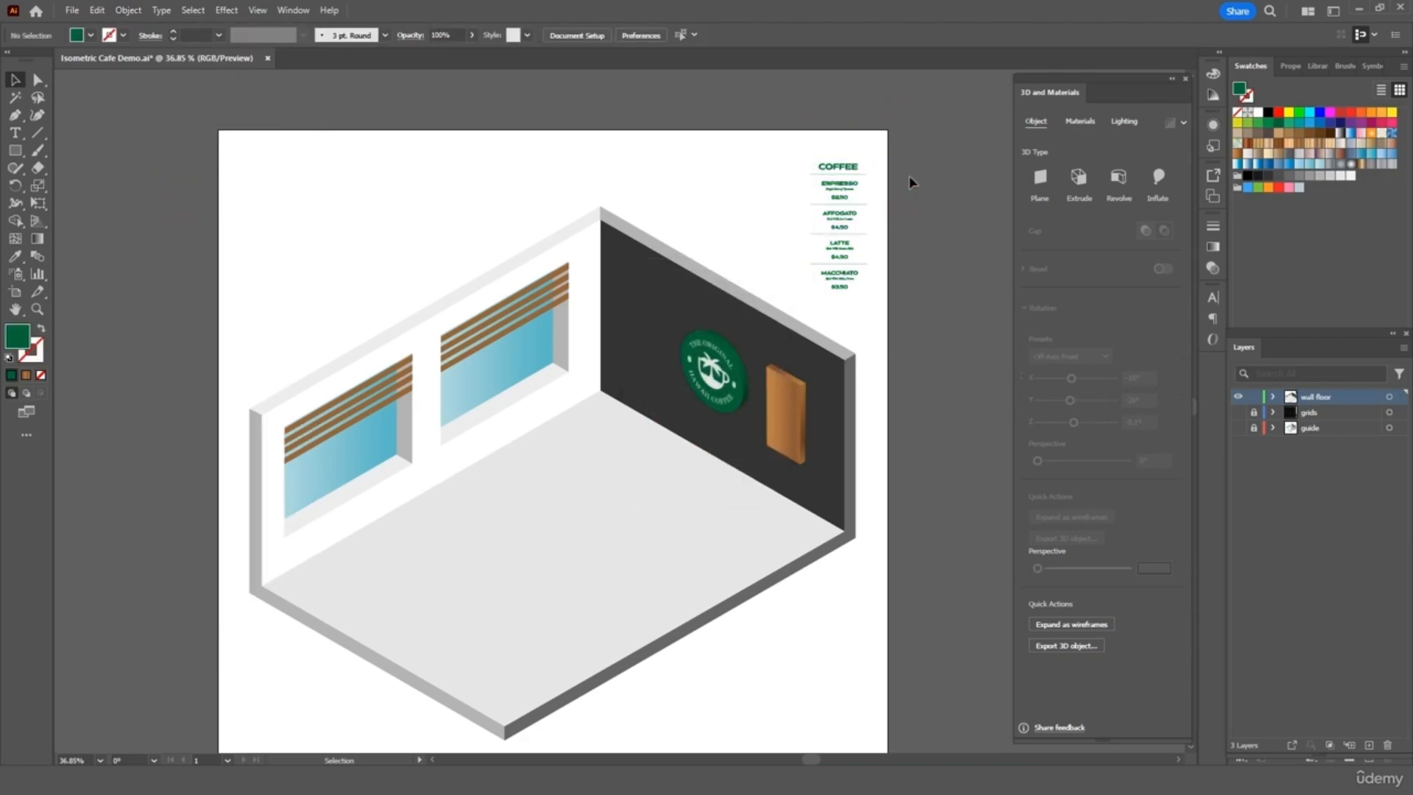
- Apply the 3D Rotate (Classic) effect with the Isometric Left position to all the coffee menu artwork
{"action": "left_click_drag", "start_coordinate": [885, 144], "coordinate": [791, 299]}
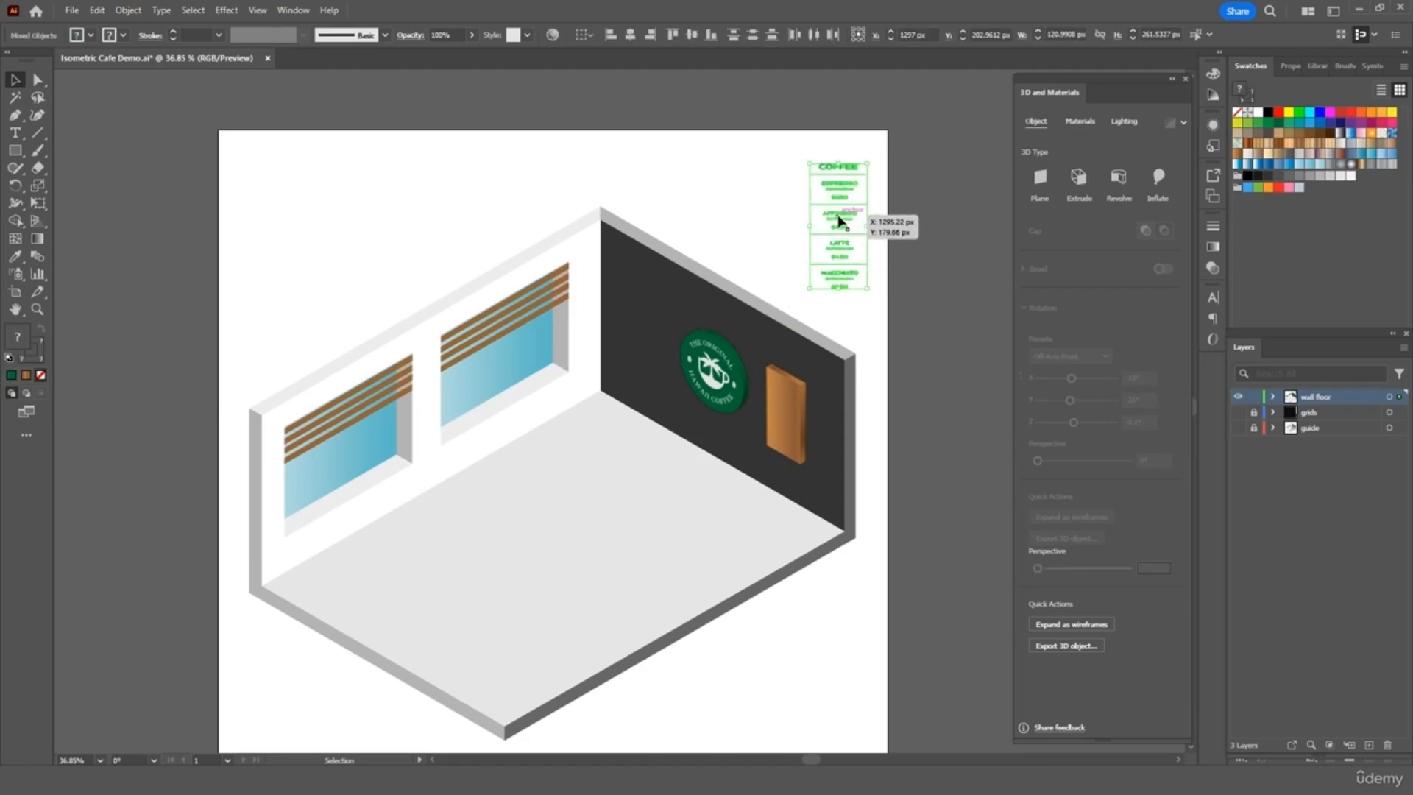
{"action": "left_click", "coordinate": [228, 11]}
{"action": "mouse_move", "coordinate": [346, 94]}
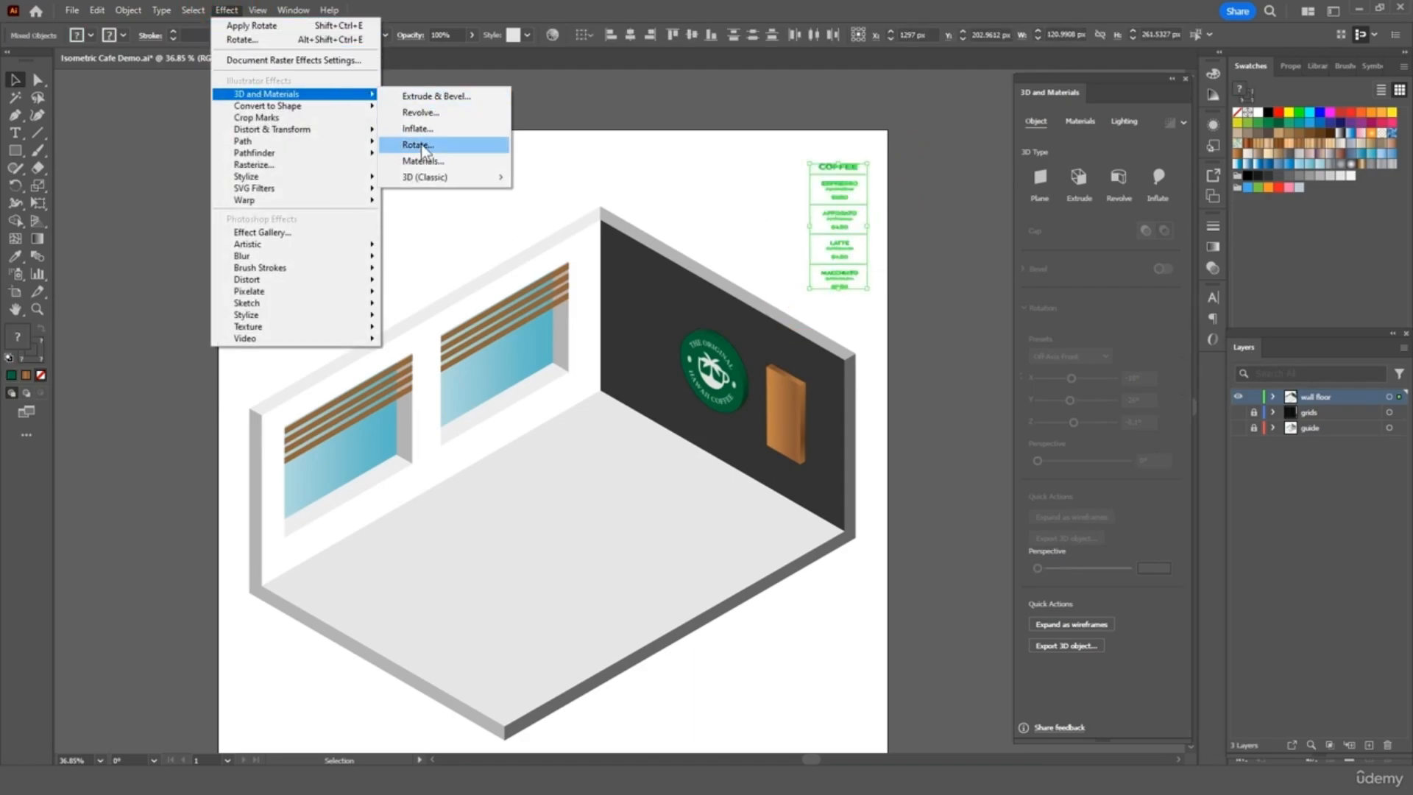
{"action": "mouse_move", "coordinate": [445, 181]}
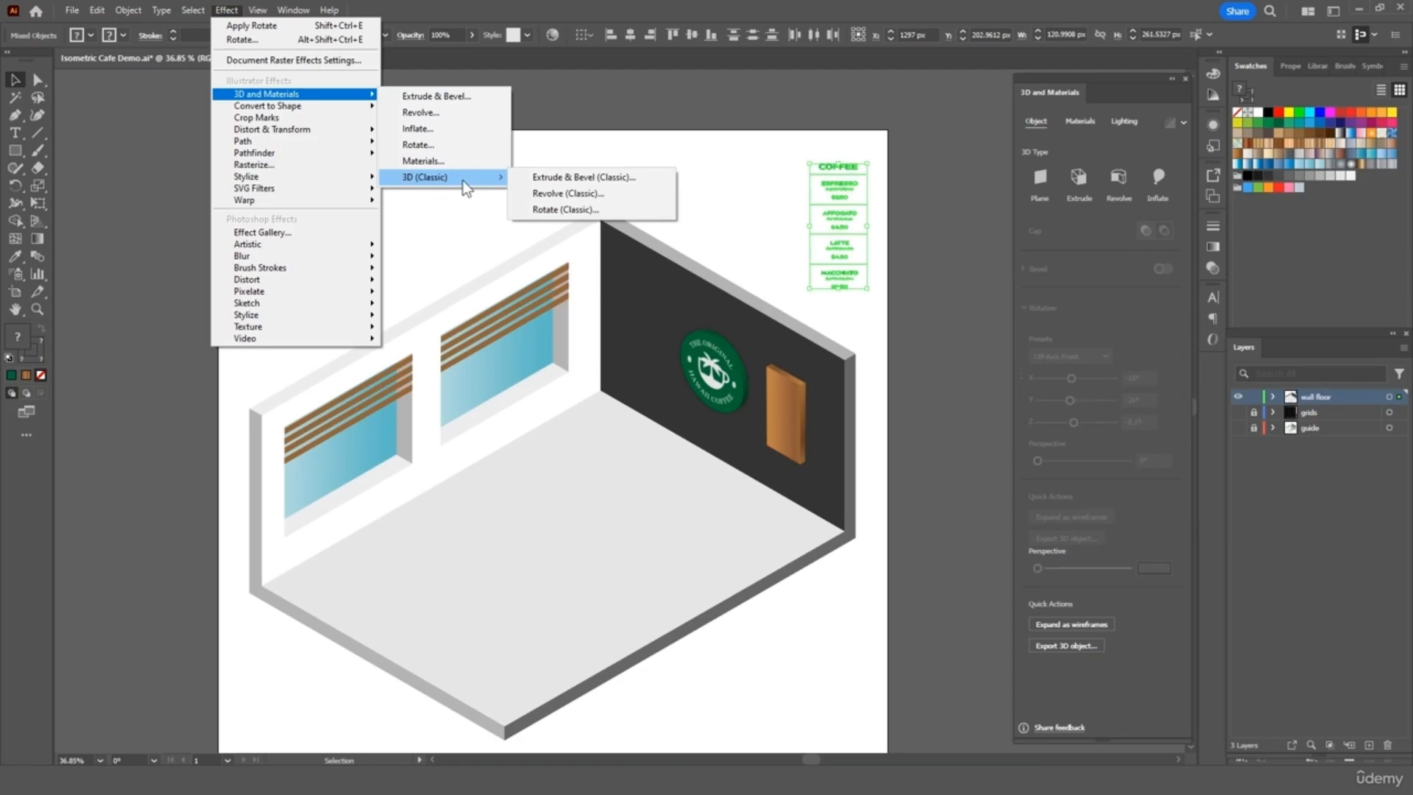
{"action": "left_click", "coordinate": [565, 210]}
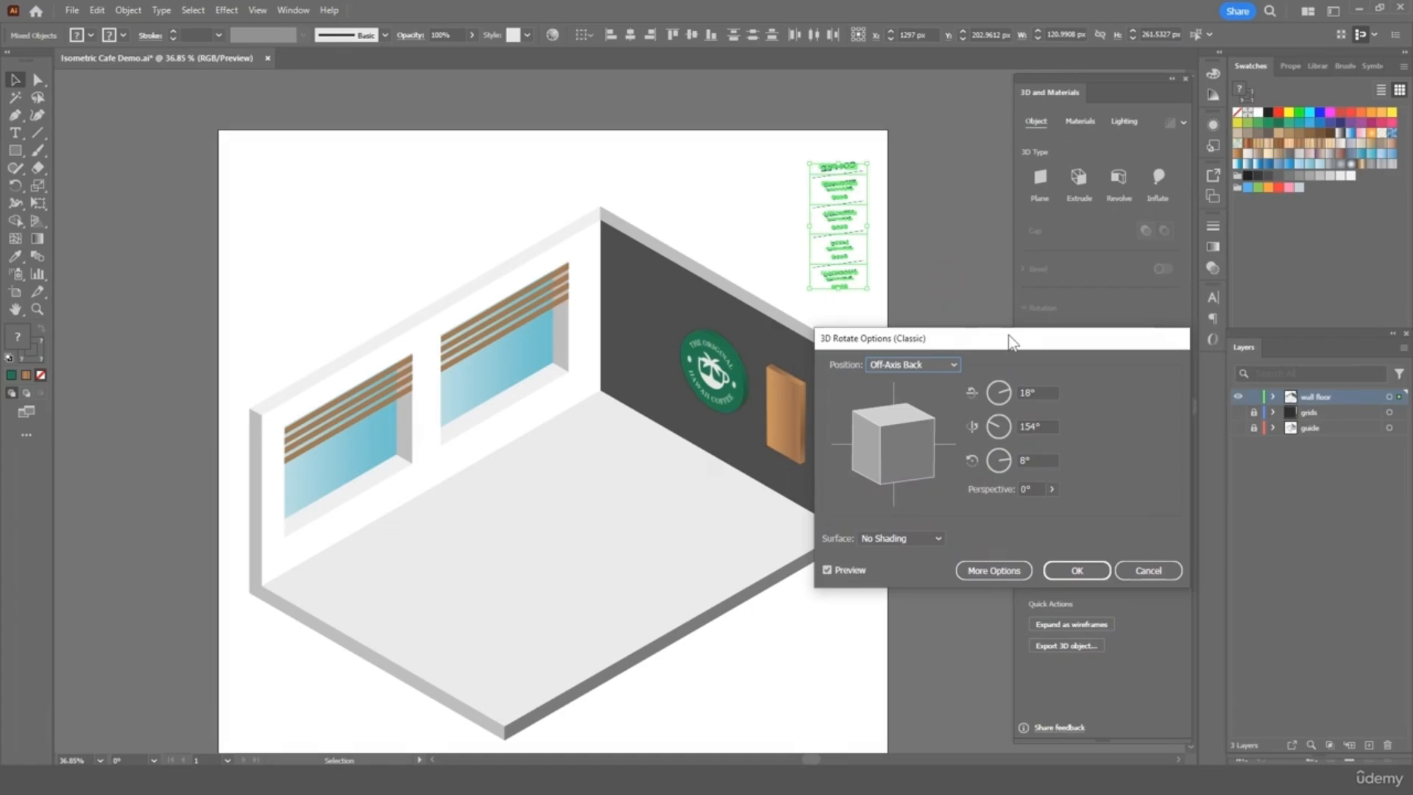
{"action": "left_click_drag", "start_coordinate": [1011, 342], "coordinate": [1124, 289]}
{"action": "left_click", "coordinate": [1026, 317]}
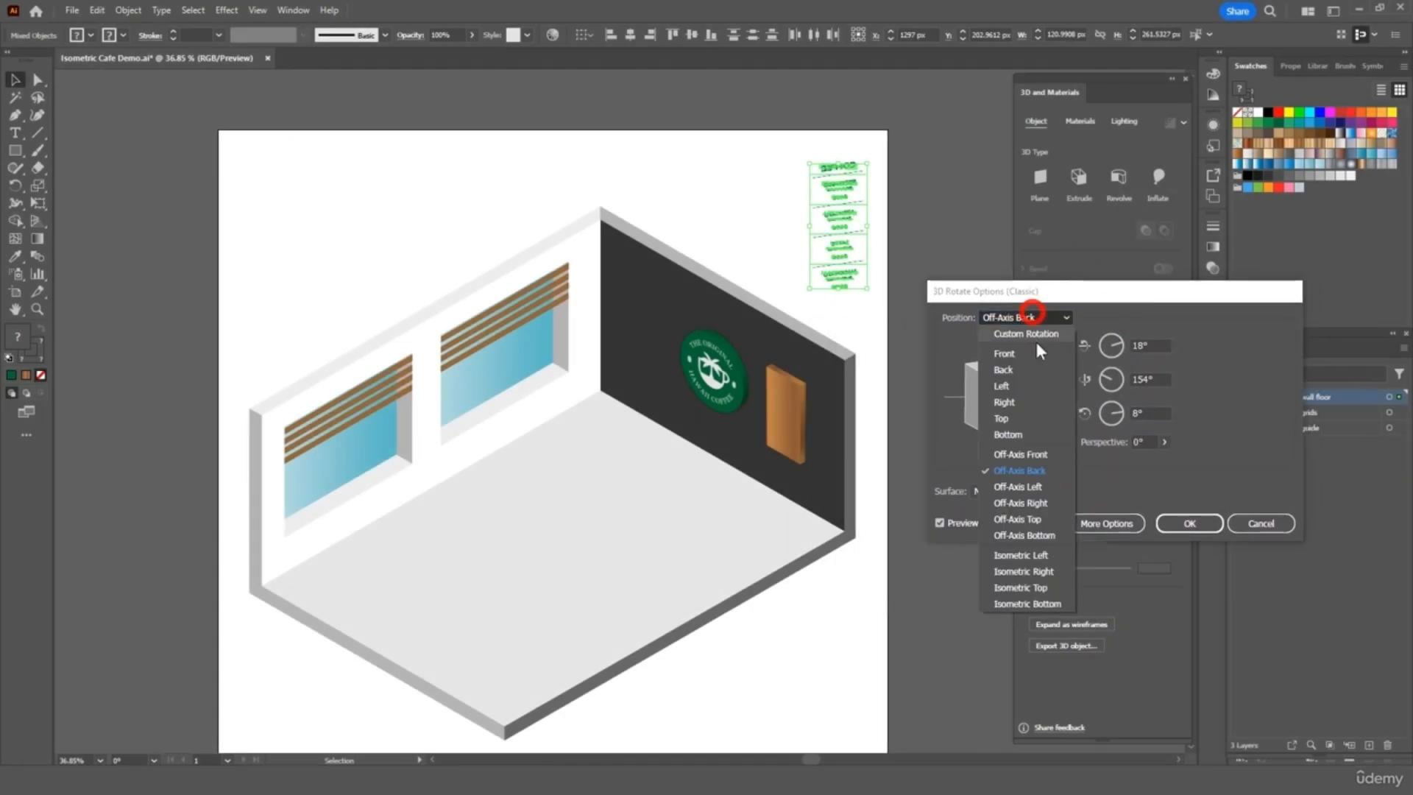
{"action": "left_click", "coordinate": [1040, 557]}
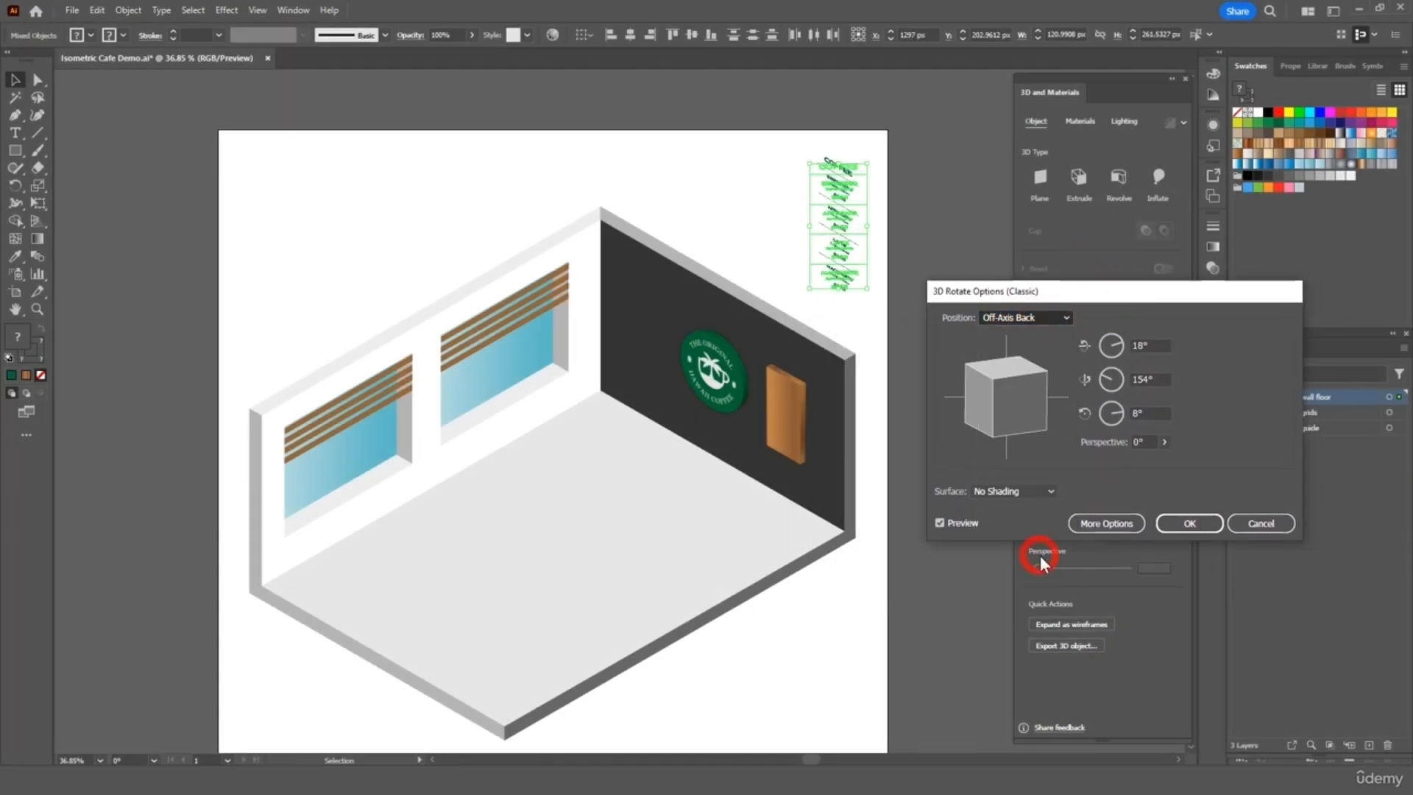
{"action": "left_click", "coordinate": [1186, 523]}
{"action": "left_click", "coordinate": [947, 230]}
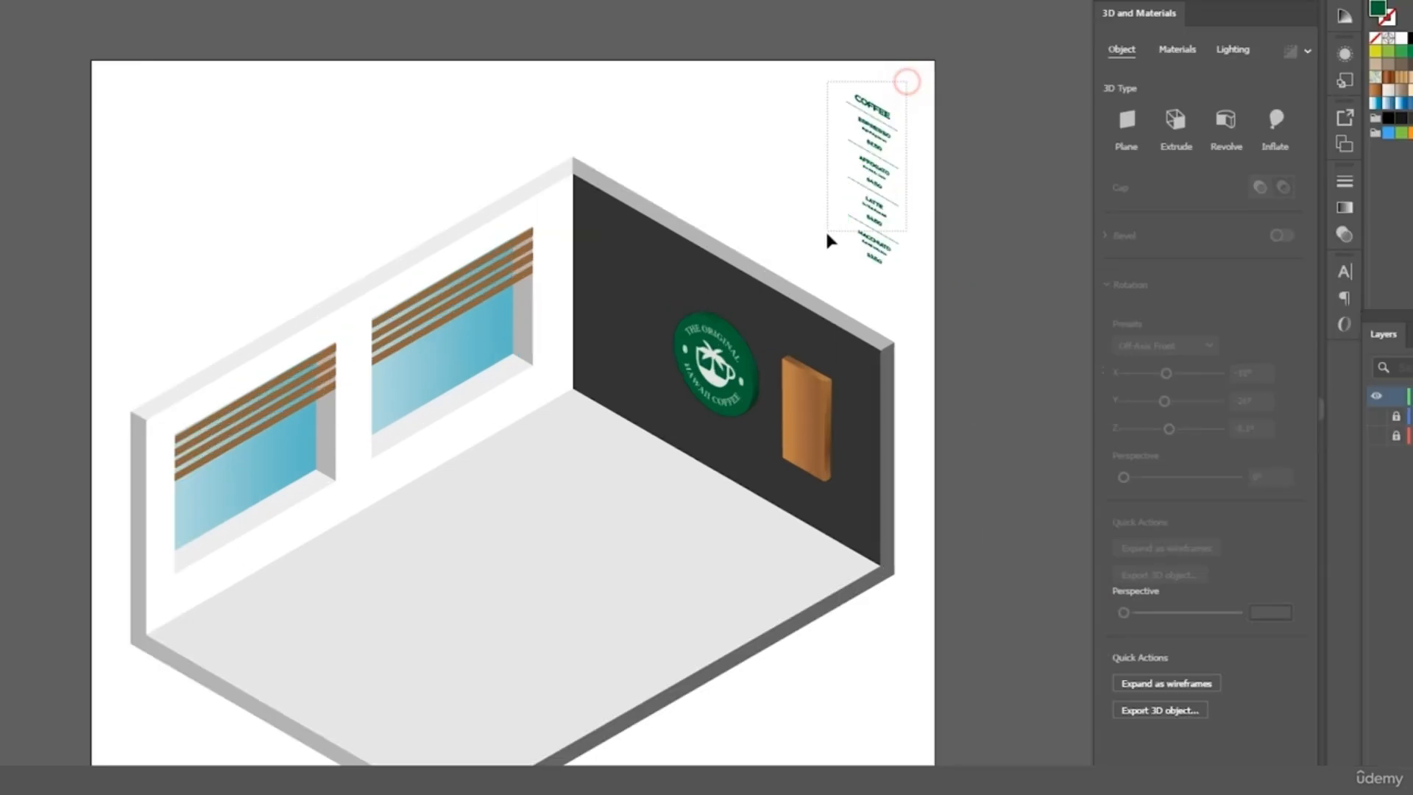
- Group the rotated menu artwork and fit it onto the wooden board at about 63 by 137 px
{"action": "left_click", "coordinate": [836, 269]}
{"action": "right_click", "coordinate": [880, 227]}
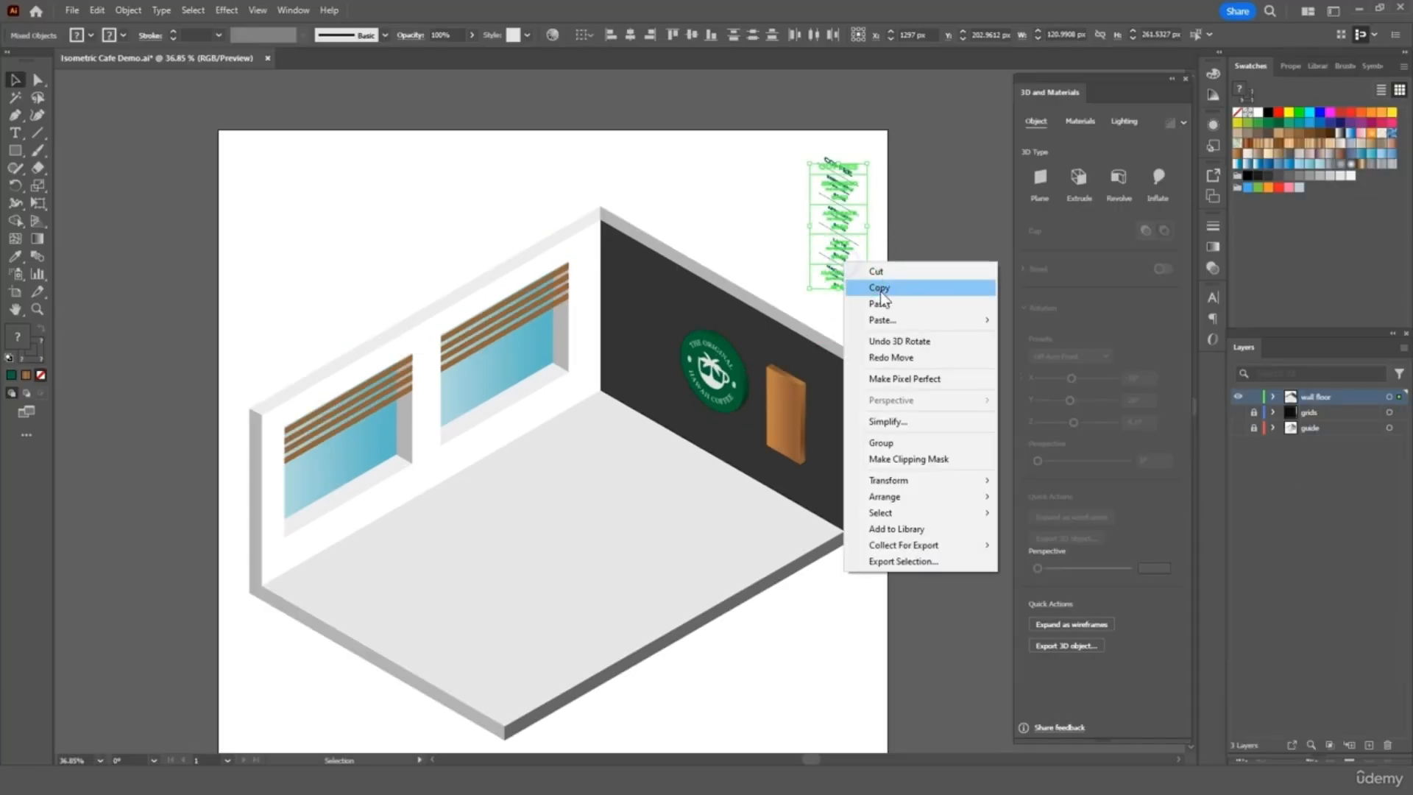
{"action": "left_click", "coordinate": [930, 440]}
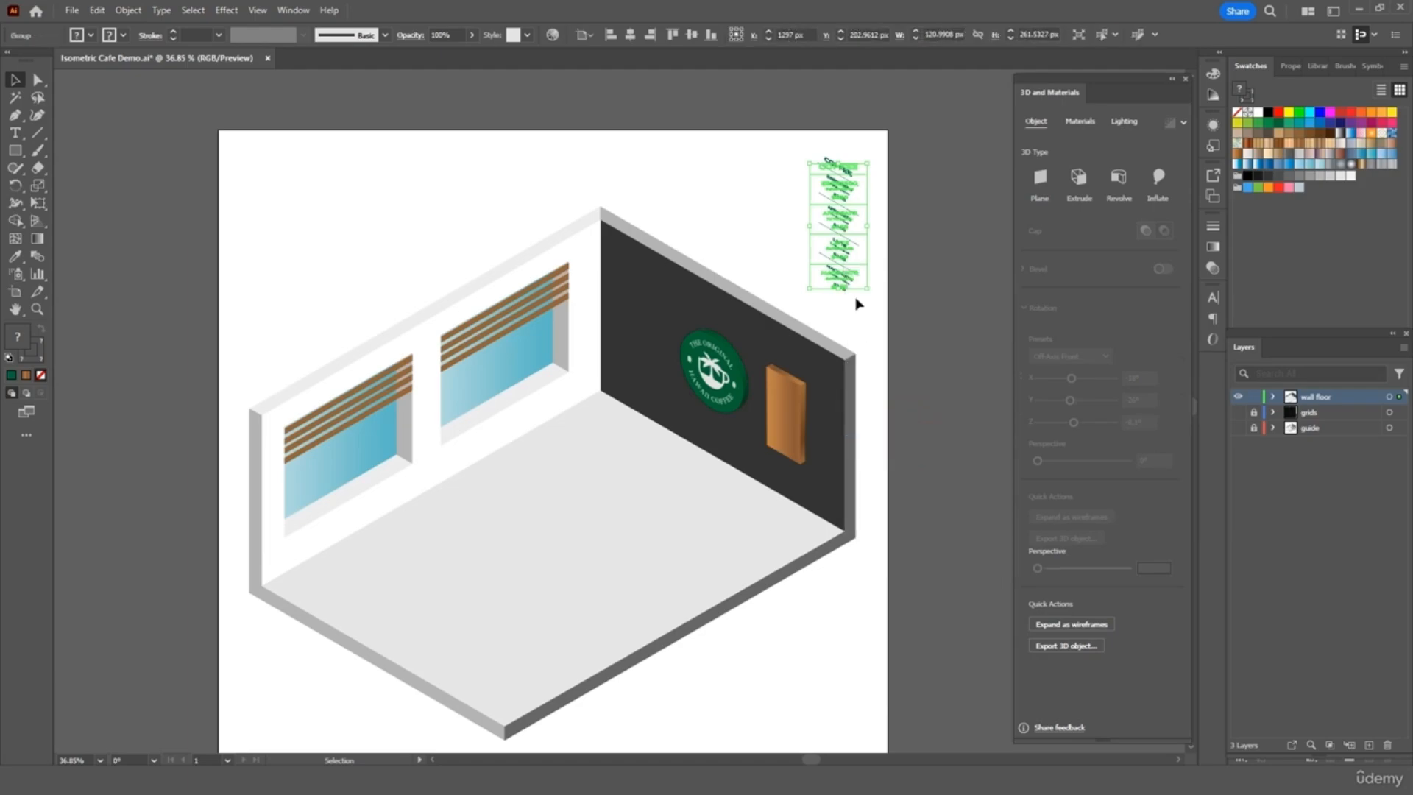
{"action": "left_click_drag", "start_coordinate": [866, 292], "coordinate": [785, 440]}
{"action": "left_click", "coordinate": [854, 274]}
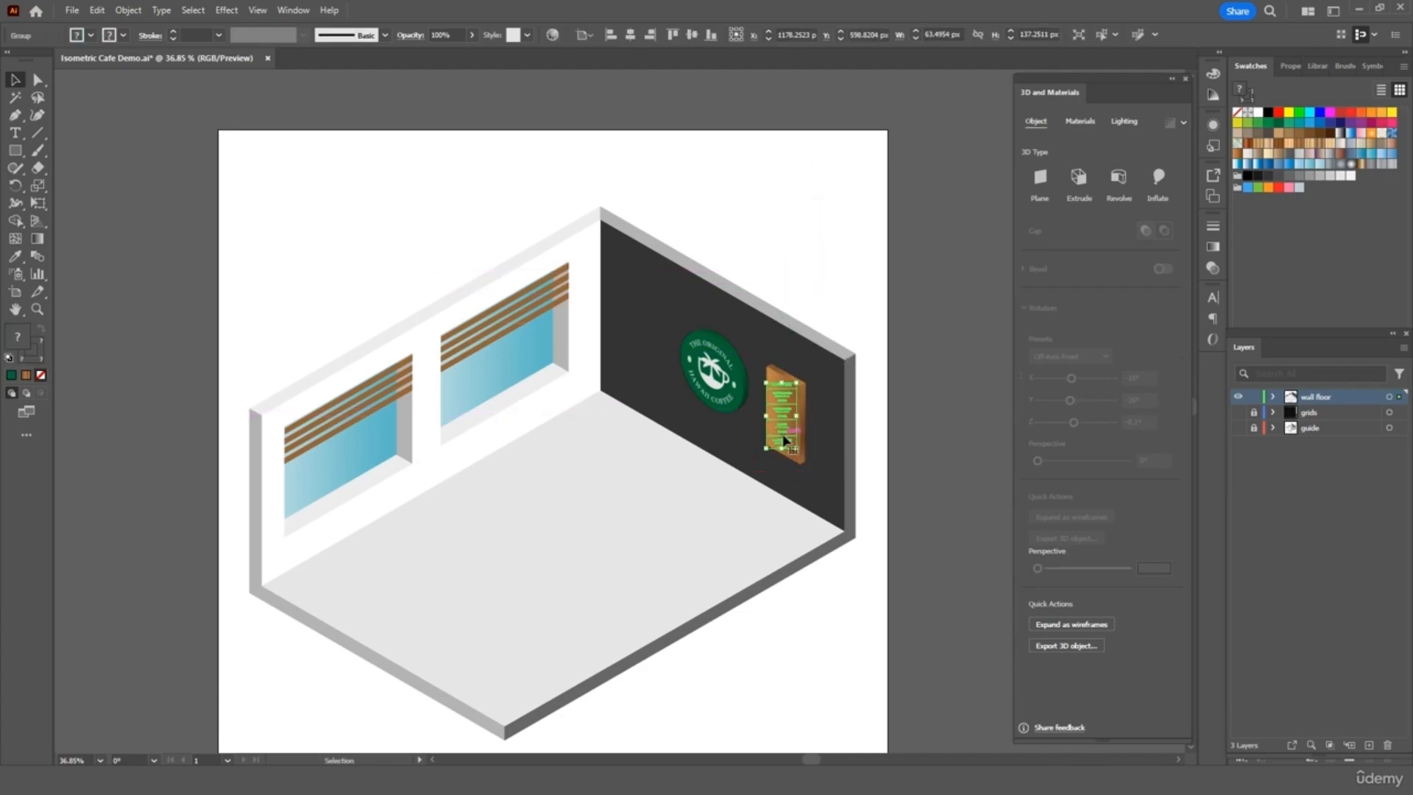
- Bring the menu text group to the front of the wooden board and deselect it
{"action": "right_click", "coordinate": [785, 440]}
{"action": "left_click", "coordinate": [835, 359]}
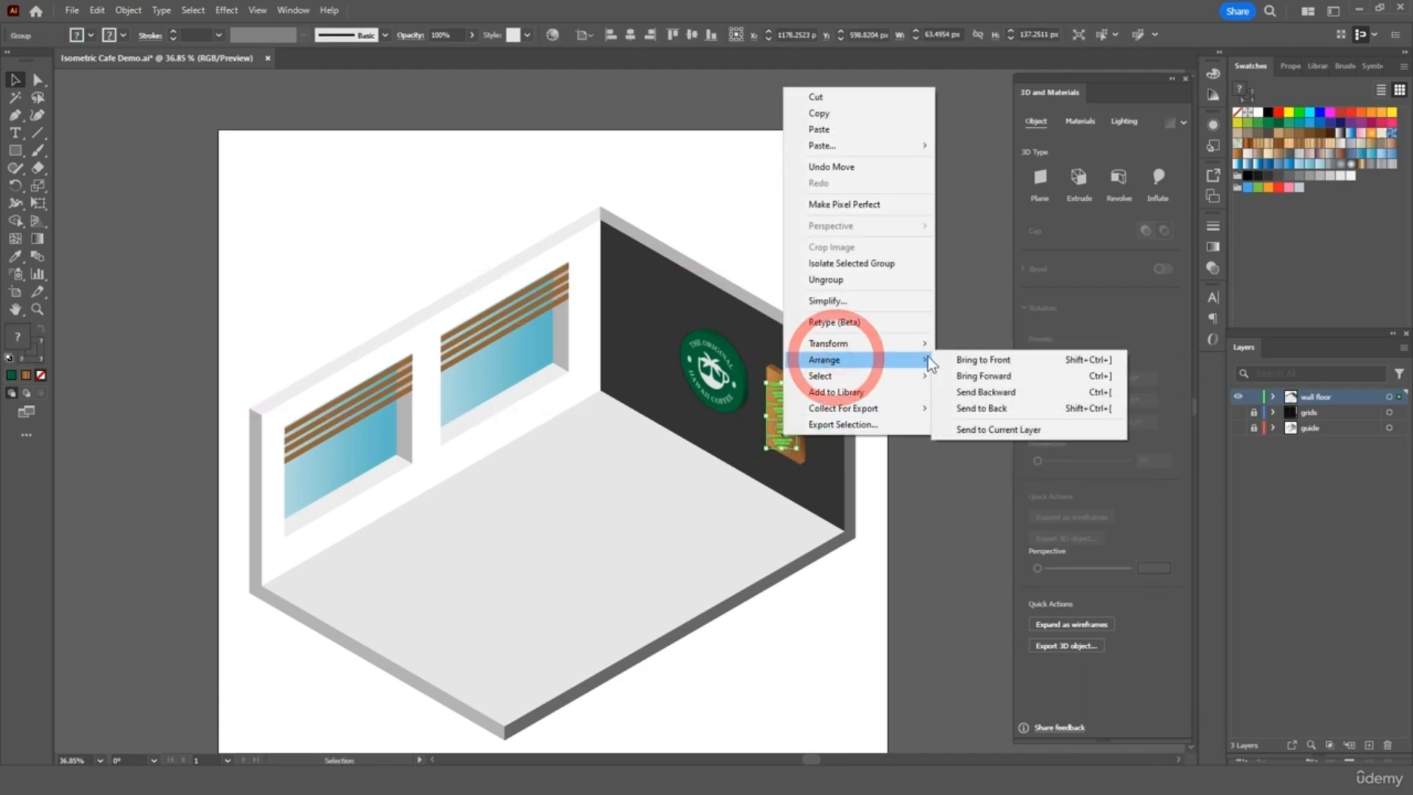
{"action": "left_click", "coordinate": [970, 361]}
{"action": "left_click", "coordinate": [937, 308]}
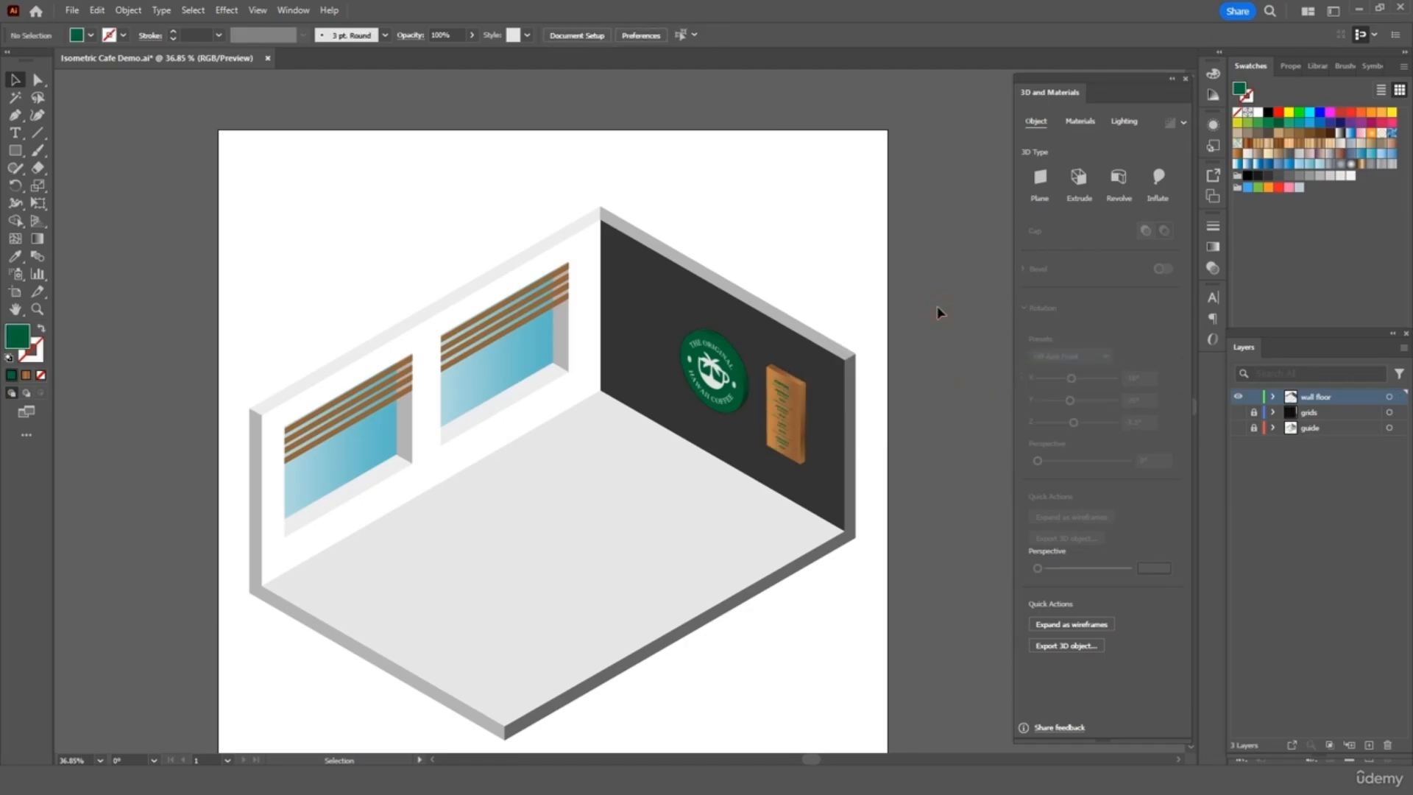
- Nudge the menu text group about 2 px right and 1 px down on the wooden board's face
{"action": "key", "text": "ctrl+equal"}
{"action": "key", "text": "ctrl+equal"}
{"action": "key", "text": "ctrl+equal"}
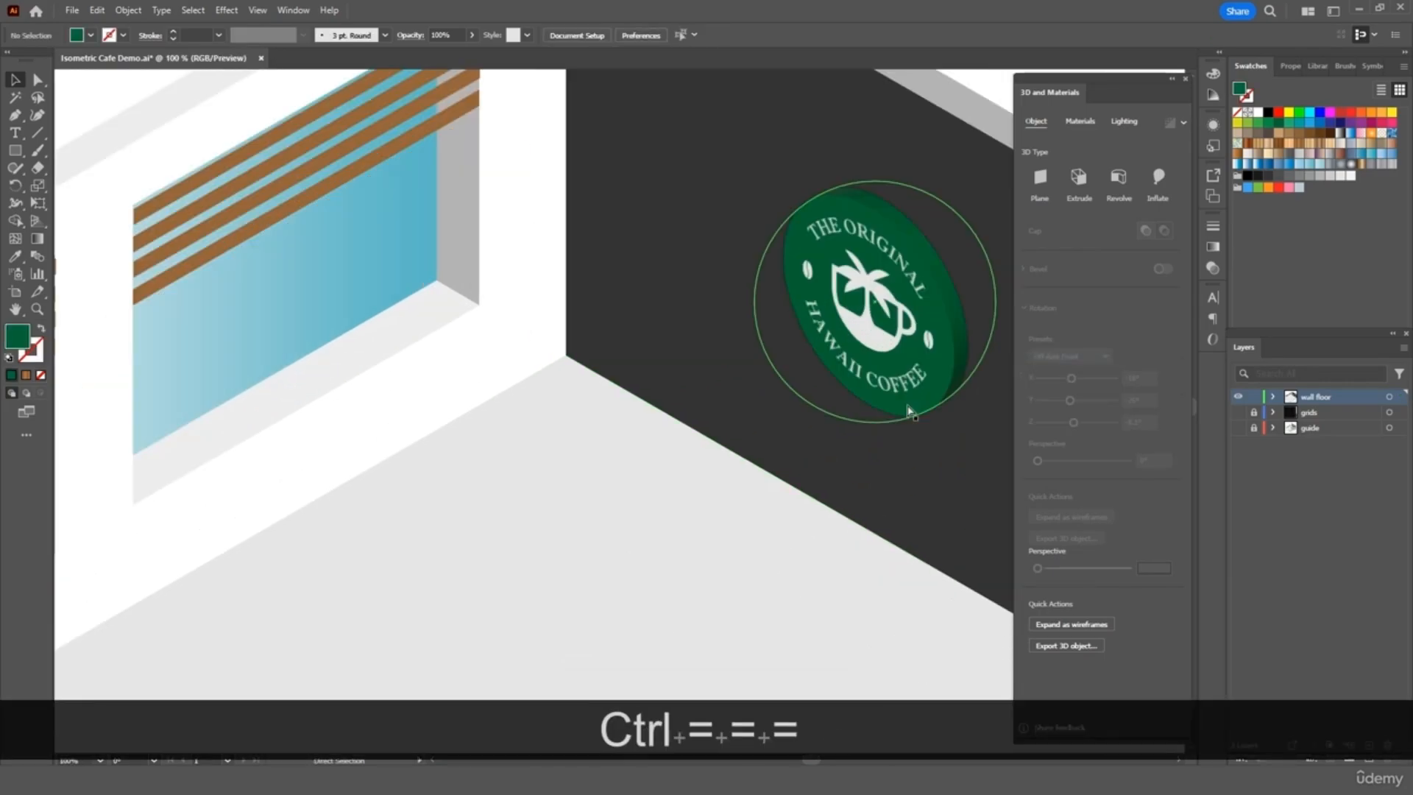
{"action": "scroll", "coordinate": [909, 412], "scroll_direction": "right", "scroll_amount": 10}
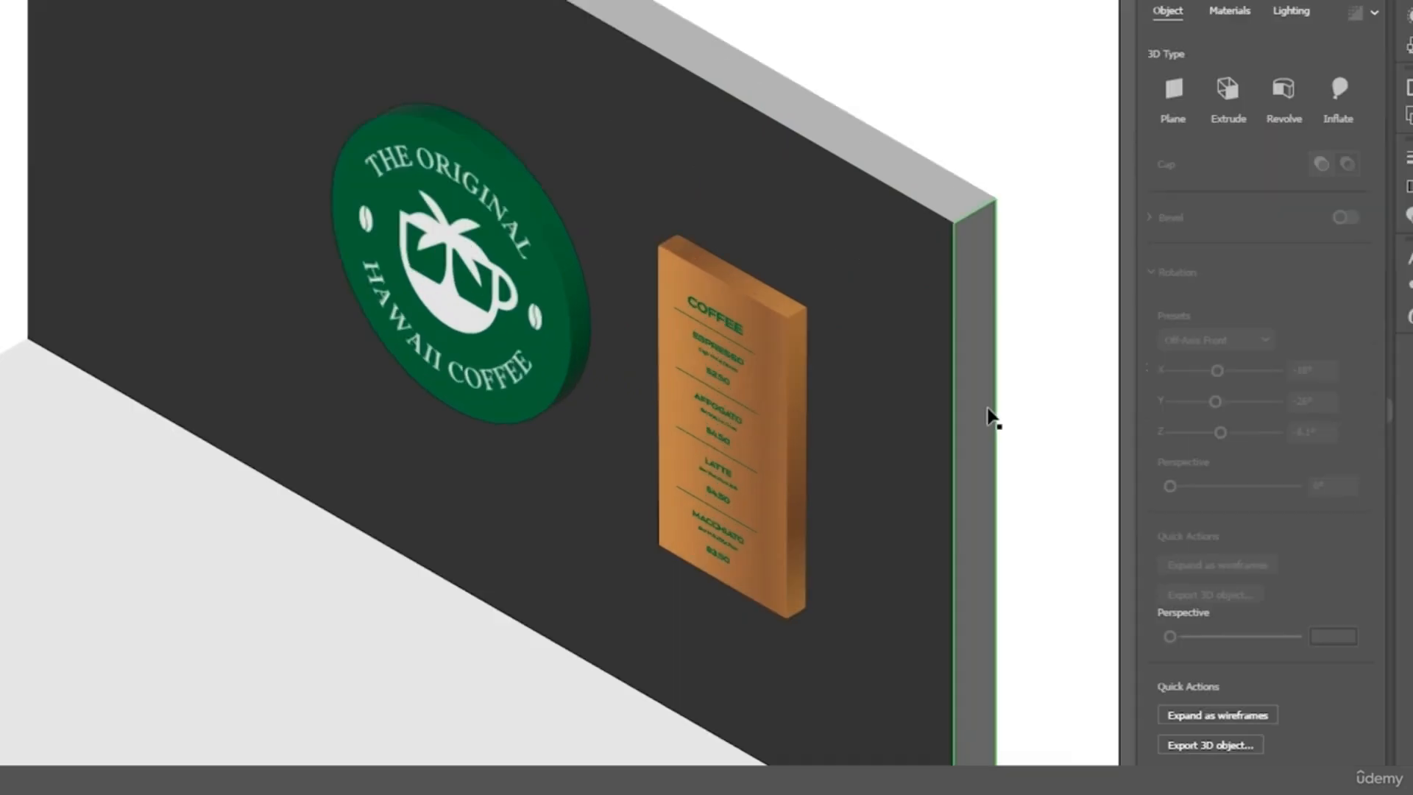
{"action": "left_click", "coordinate": [769, 355]}
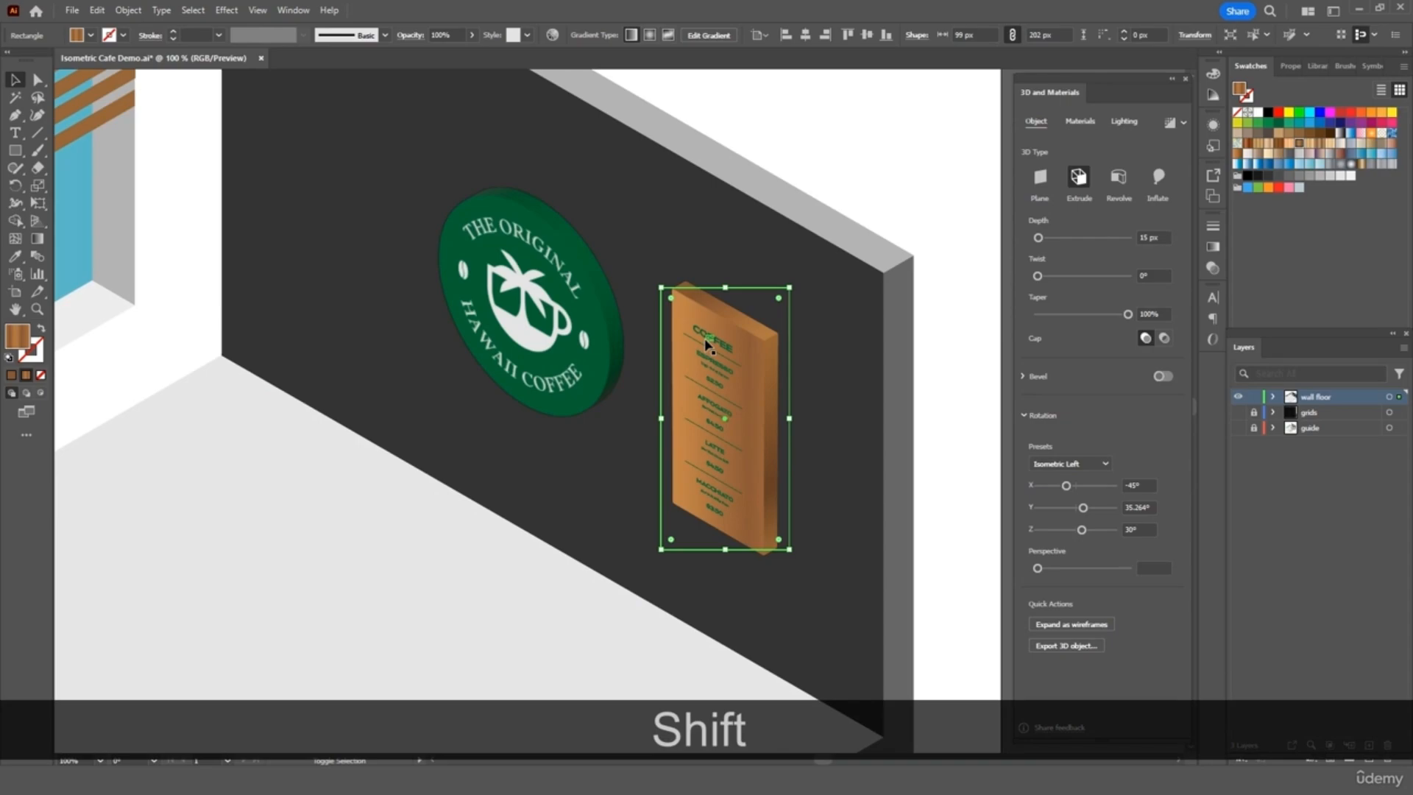
{"action": "left_click", "coordinate": [701, 321], "text": "shift"}
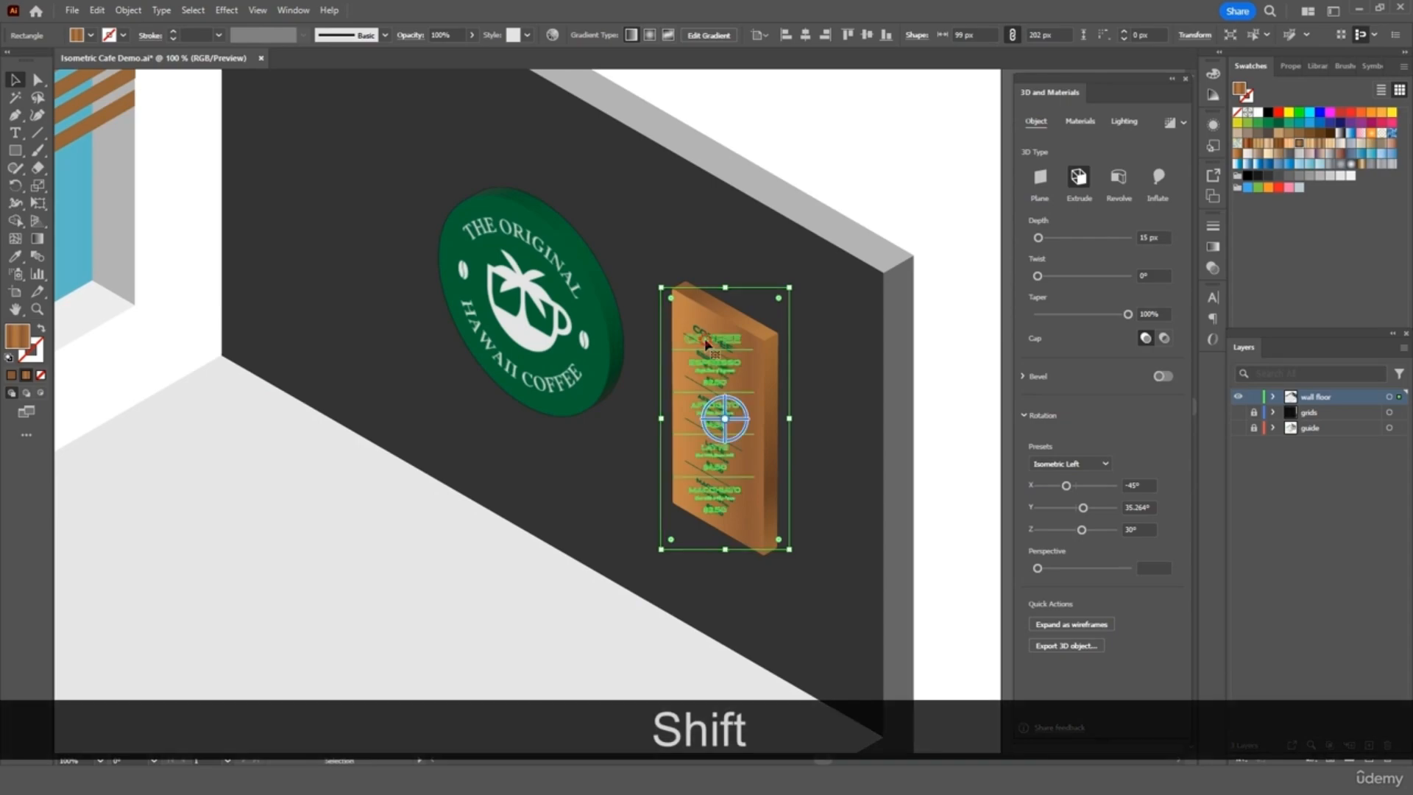
{"action": "left_click", "coordinate": [691, 275], "text": "shift"}
{"action": "left_click_drag", "start_coordinate": [706, 340], "coordinate": [709, 341]}
{"action": "left_click", "coordinate": [772, 249]}
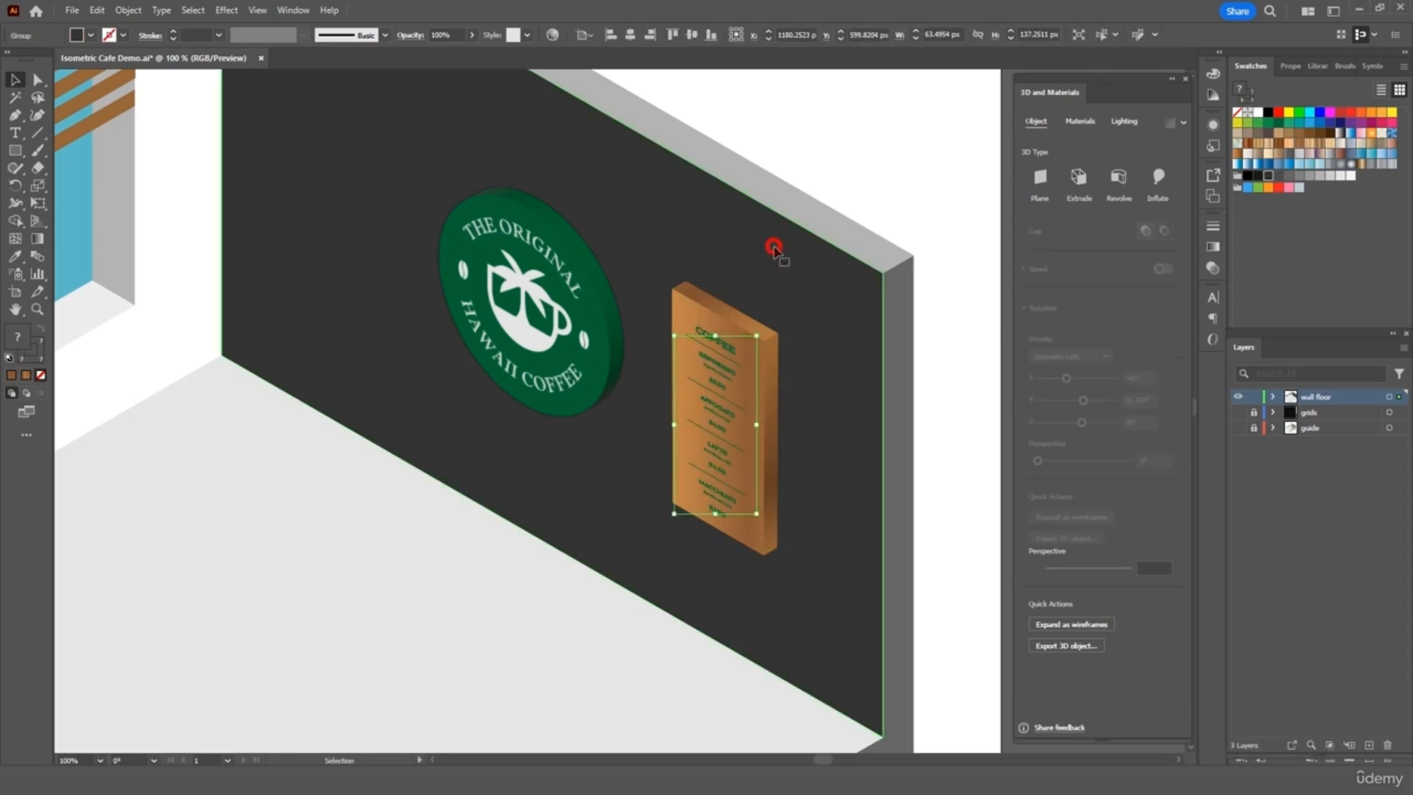
- Group the wooden board together with its menu text
{"action": "left_click", "coordinate": [770, 350]}
{"action": "left_click", "coordinate": [717, 343], "text": "shift"}
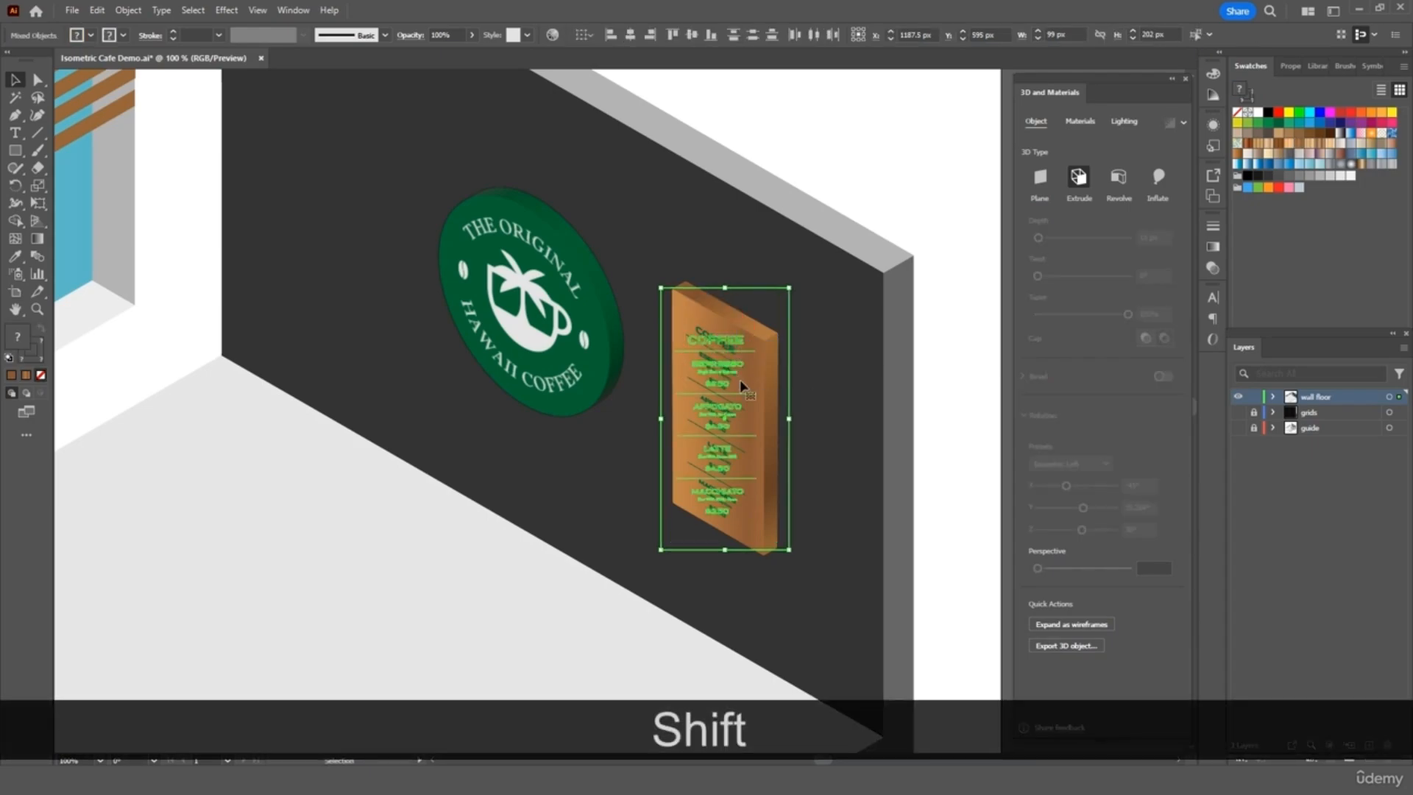
{"action": "right_click", "coordinate": [742, 386]}
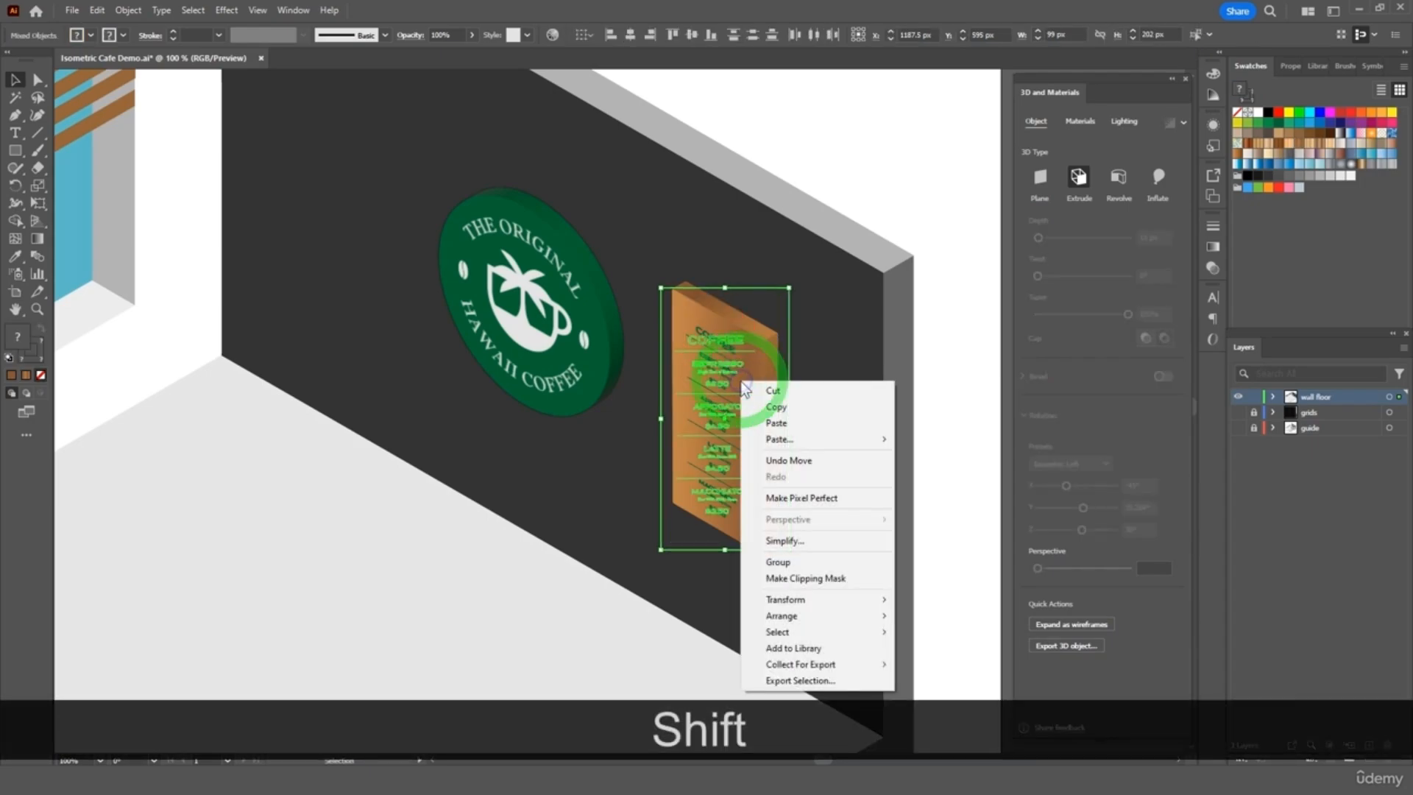
{"action": "left_click", "coordinate": [814, 559]}
- Duplicate the menu board group and place the copy on the dark wall, on the logo's other side near the room corner
{"action": "key", "text": "ctrl+c"}
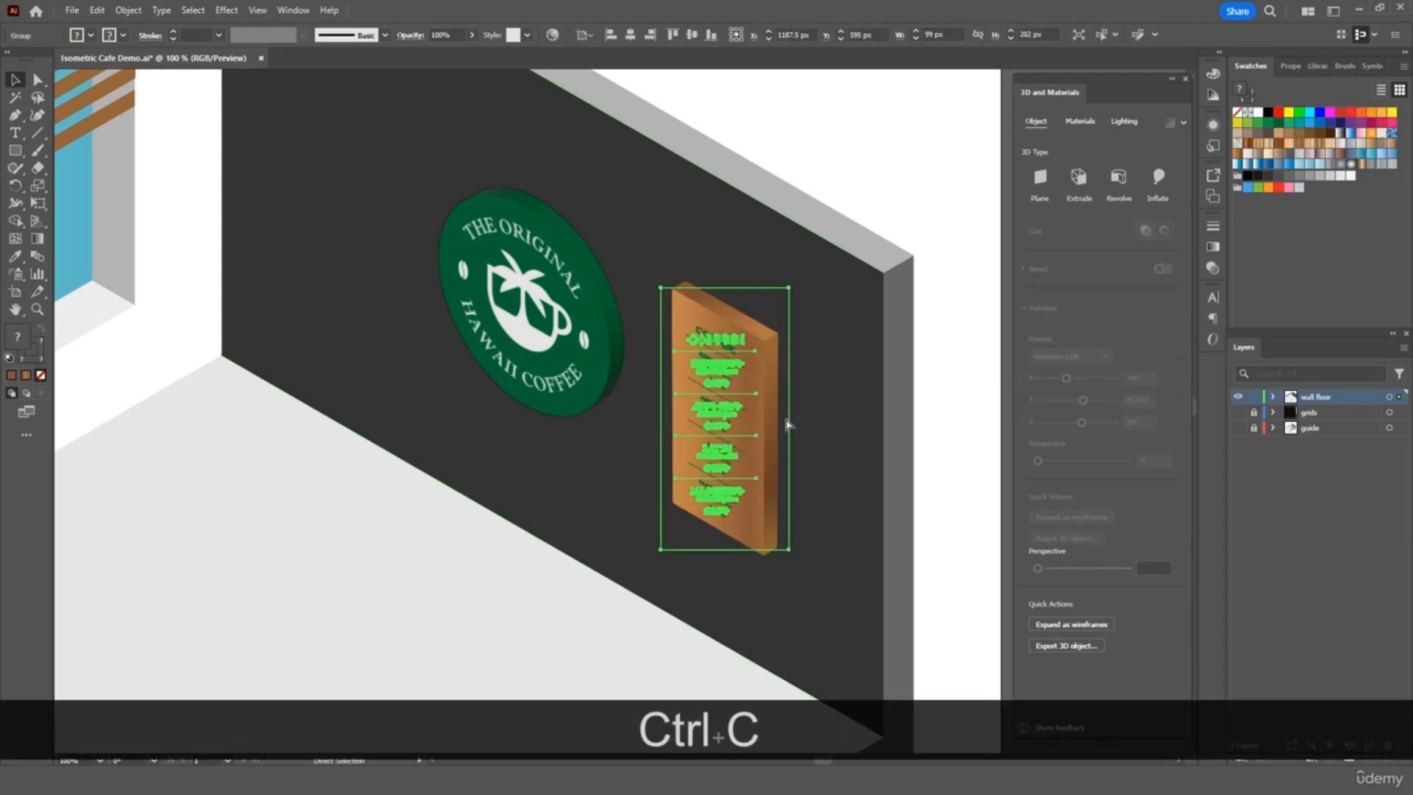
{"action": "key", "text": "ctrl+v"}
{"action": "left_click_drag", "start_coordinate": [667, 416], "coordinate": [355, 206]}
{"action": "left_click", "coordinate": [572, 151]}
- Make the grids layer visible
{"action": "scroll", "coordinate": [652, 207], "scroll_direction": "left", "scroll_amount": 4}
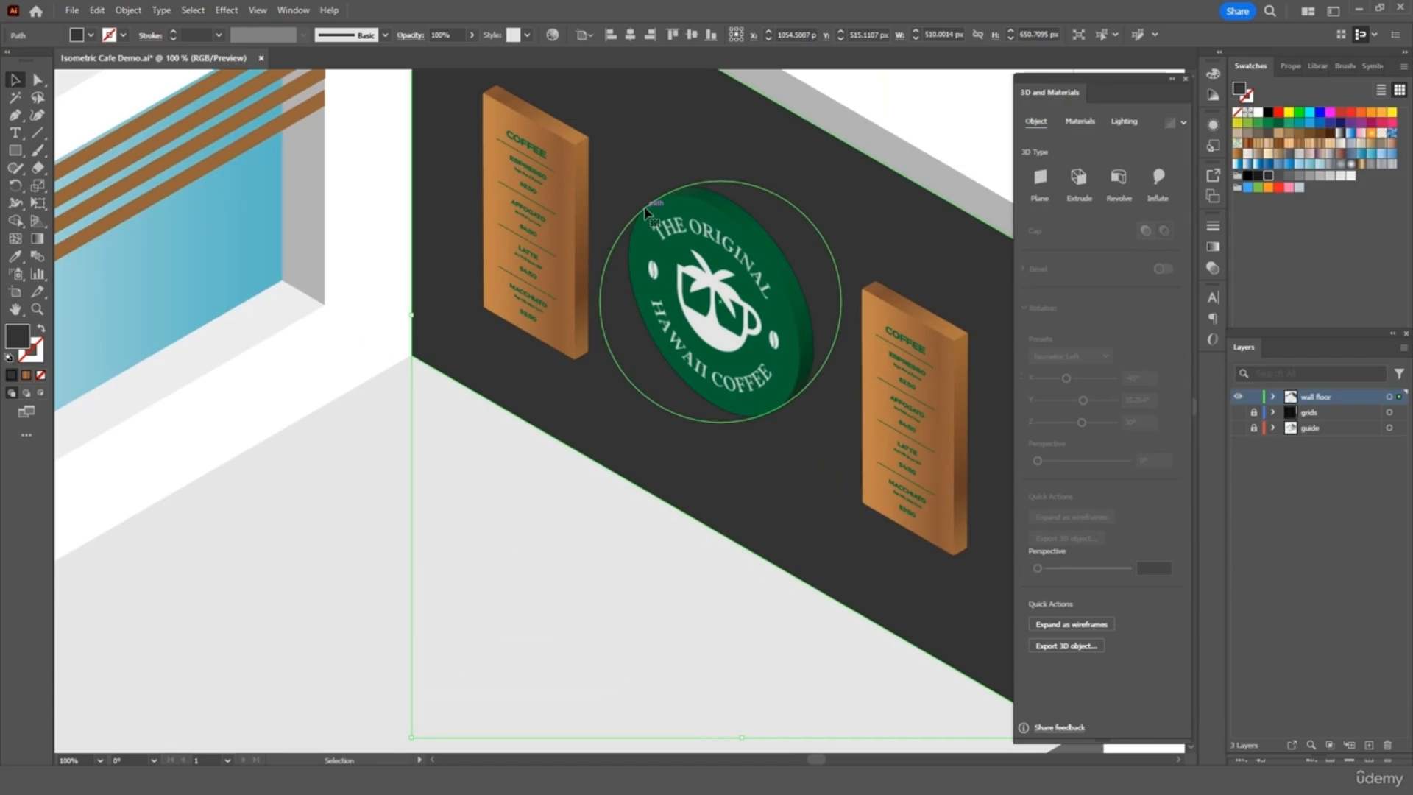
{"action": "scroll", "coordinate": [700, 234], "scroll_direction": "up", "scroll_amount": 3}
{"action": "scroll", "coordinate": [736, 244], "scroll_direction": "right", "scroll_amount": 1}
{"action": "scroll", "coordinate": [814, 284], "scroll_direction": "right", "scroll_amount": 1}
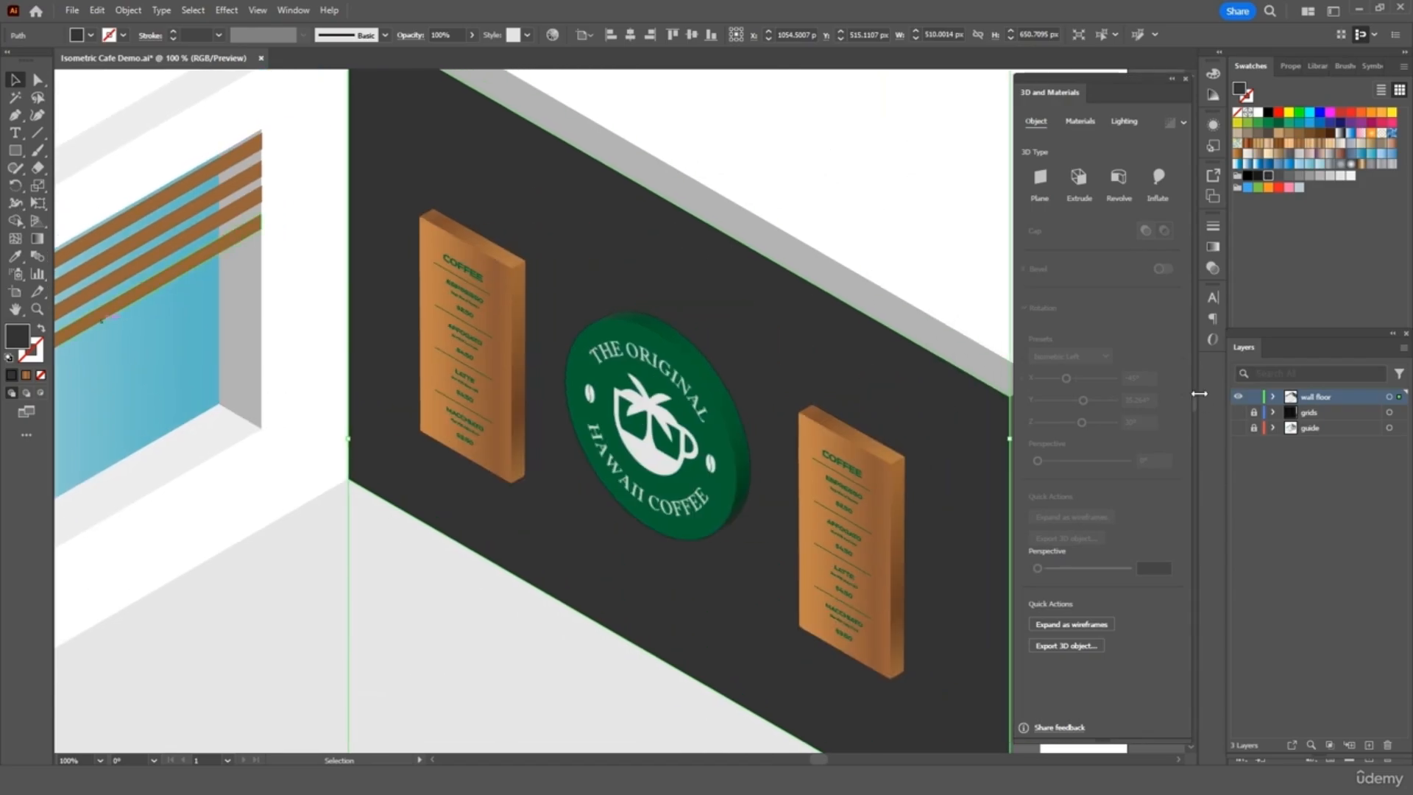
{"action": "left_click", "coordinate": [1238, 413]}
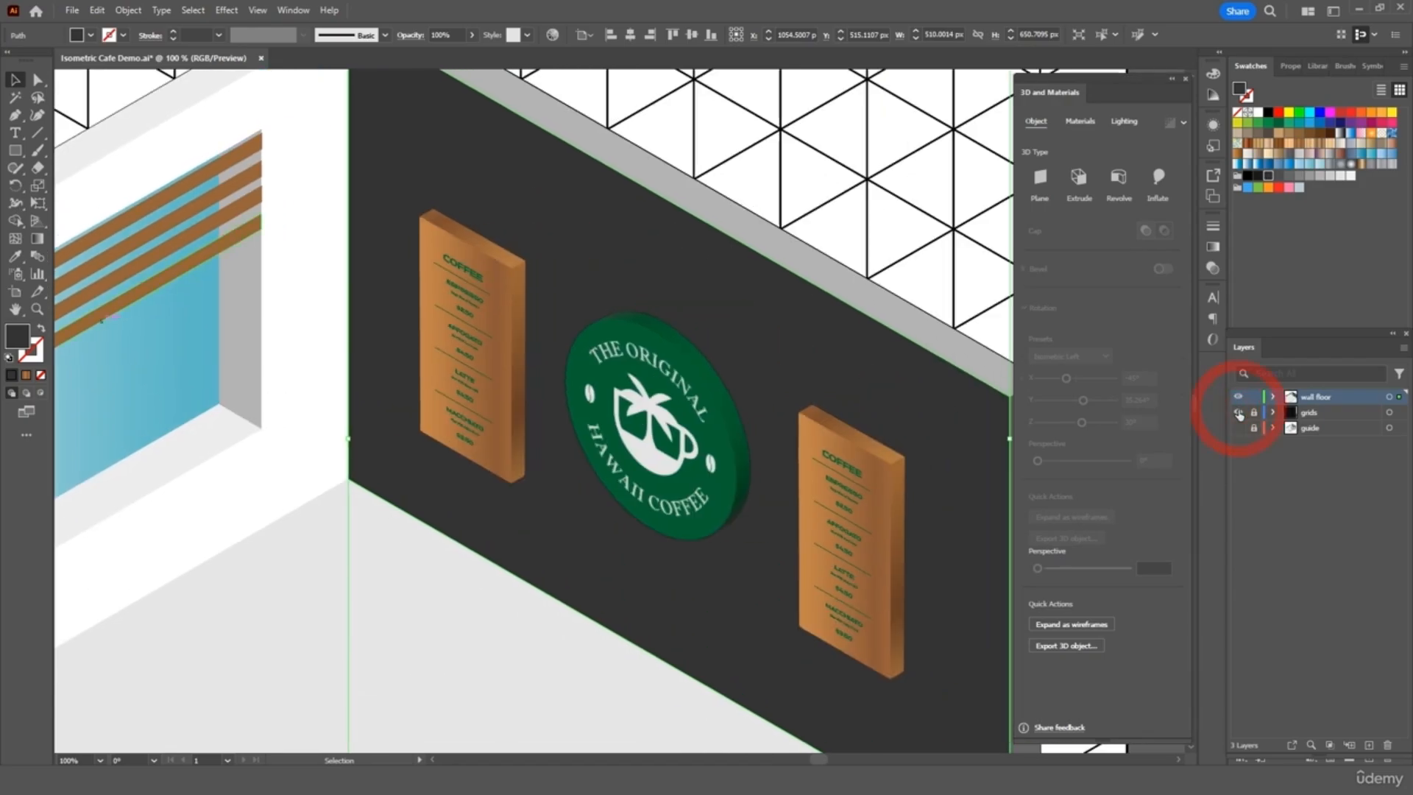
- Bring the grids layer above the wall floor layer and move both wooden menu boards slightly toward the logo, guided by the grid
{"action": "left_click", "coordinate": [1310, 412]}
{"action": "left_click_drag", "start_coordinate": [1336, 414], "coordinate": [1331, 397]}
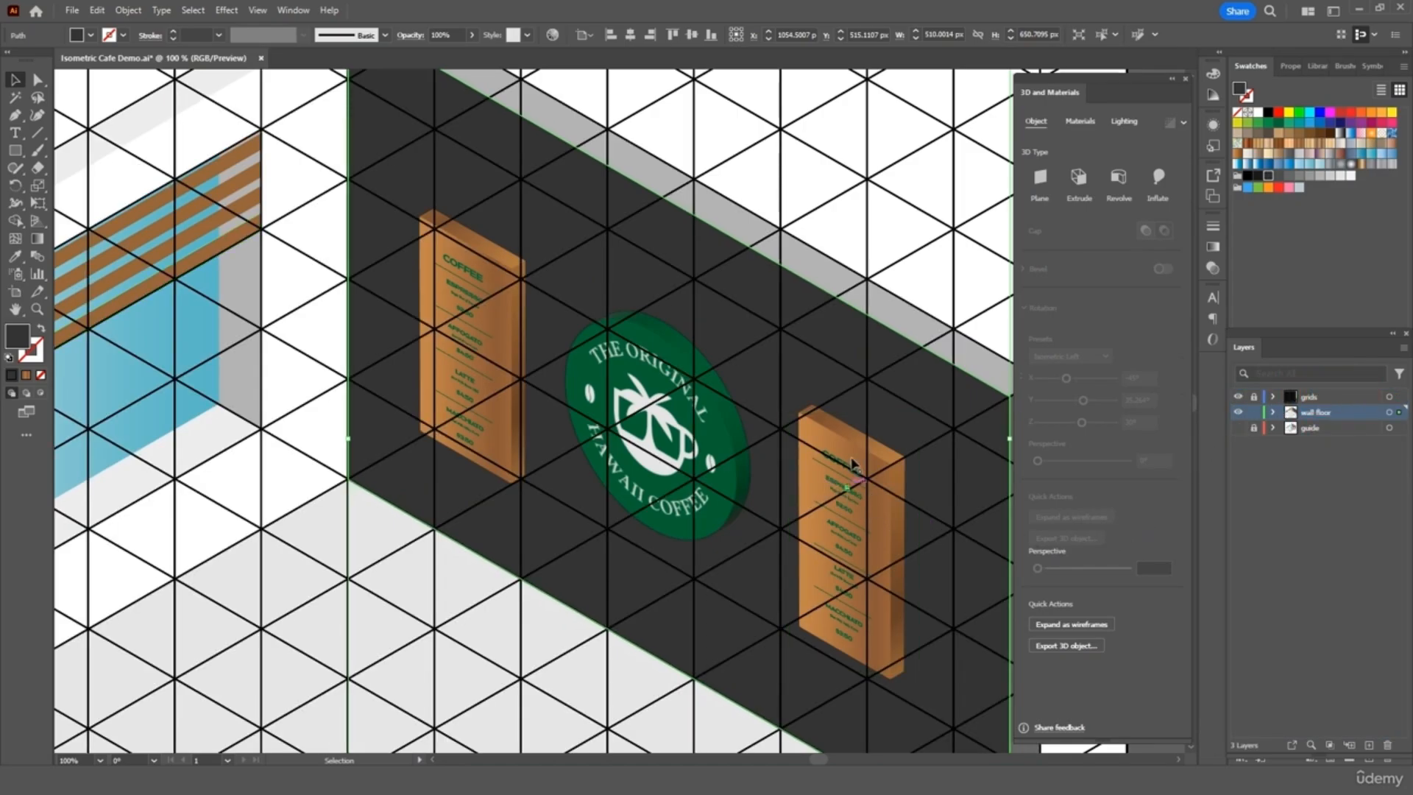
{"action": "scroll", "coordinate": [879, 509], "scroll_direction": "down", "scroll_amount": 1}
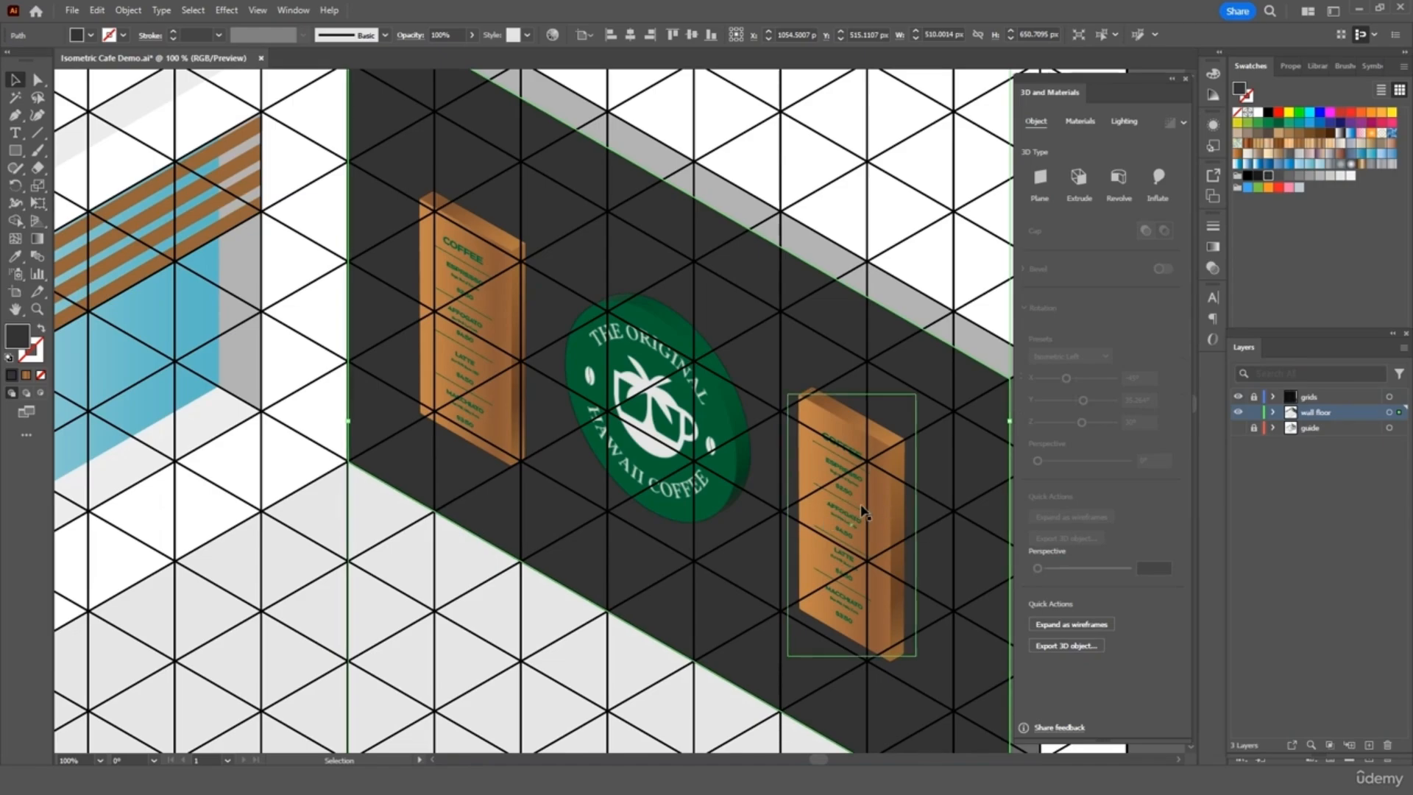
{"action": "left_click_drag", "start_coordinate": [862, 507], "coordinate": [836, 498]}
{"action": "left_click_drag", "start_coordinate": [502, 309], "coordinate": [507, 302]}
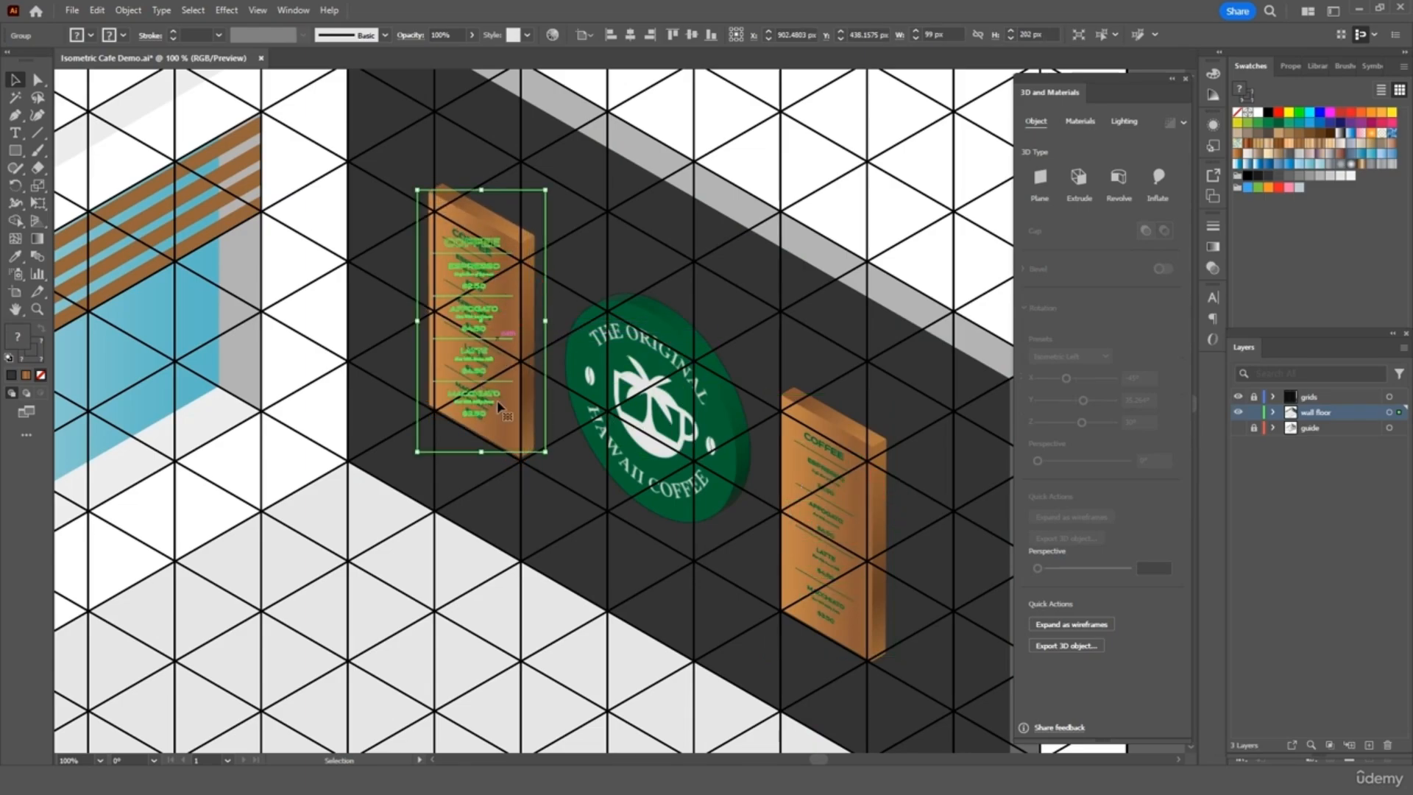
{"action": "left_click", "coordinate": [515, 505]}
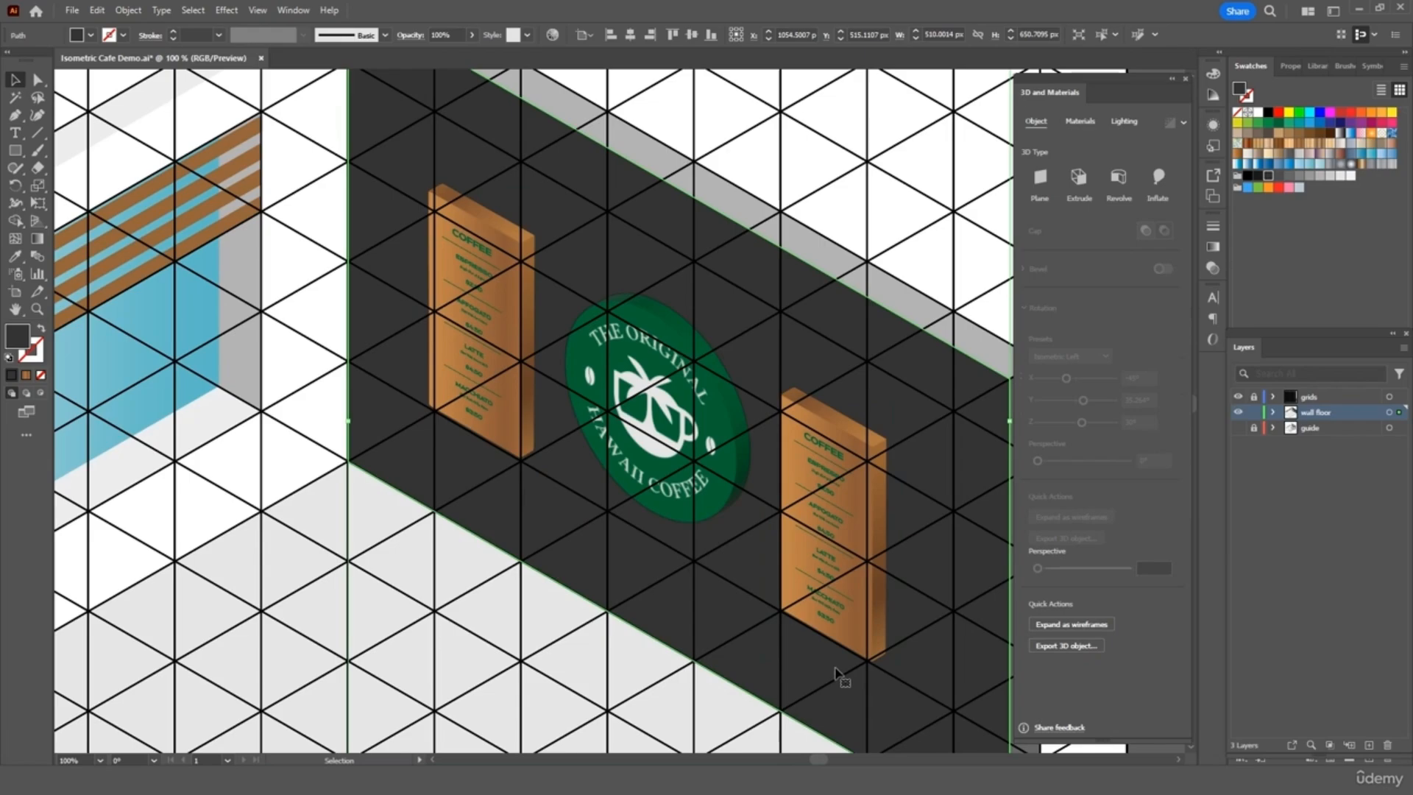
- Close the 3D and Materials panel and deselect everything
{"action": "left_click", "coordinate": [1184, 79]}
{"action": "left_click", "coordinate": [1135, 148]}
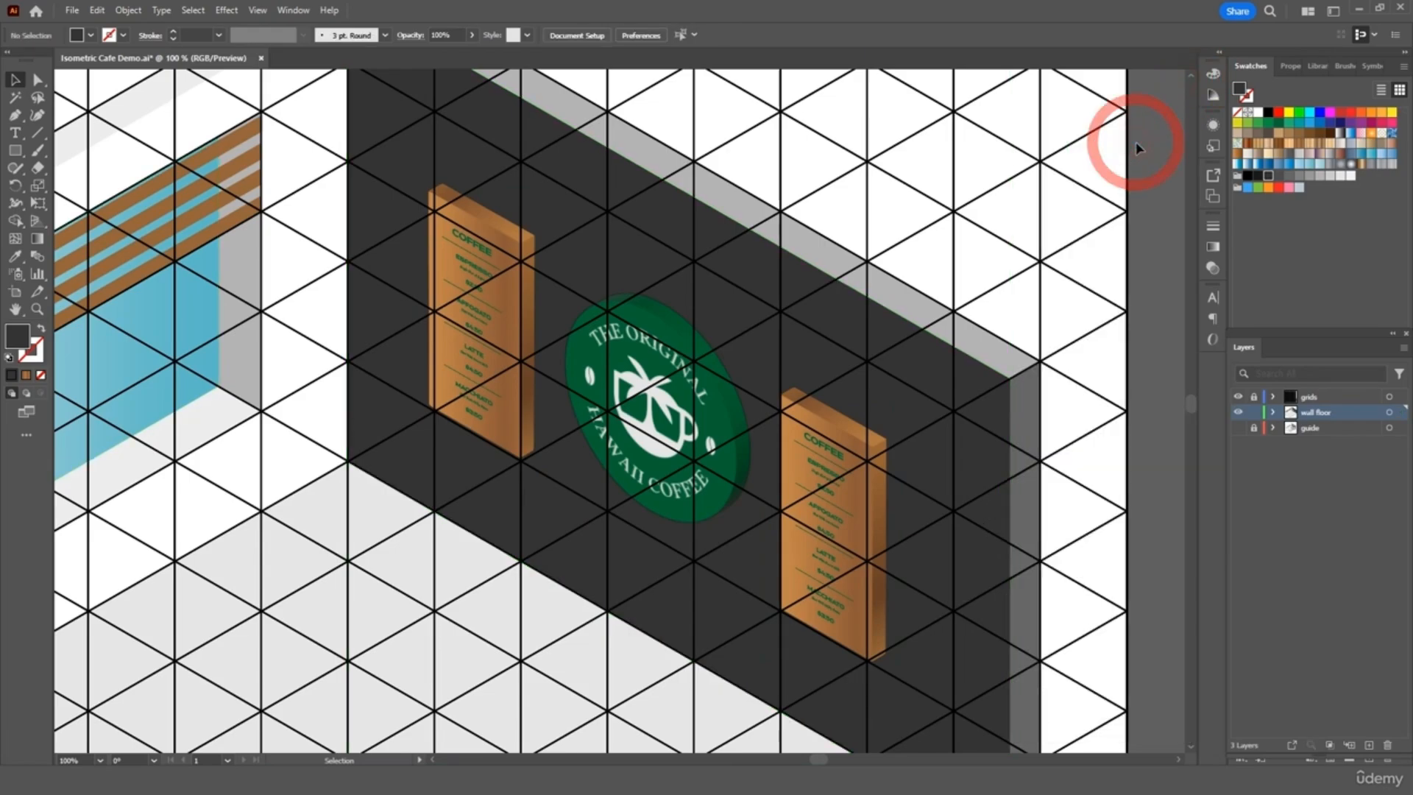
{"action": "key", "text": "ctrl+0"}
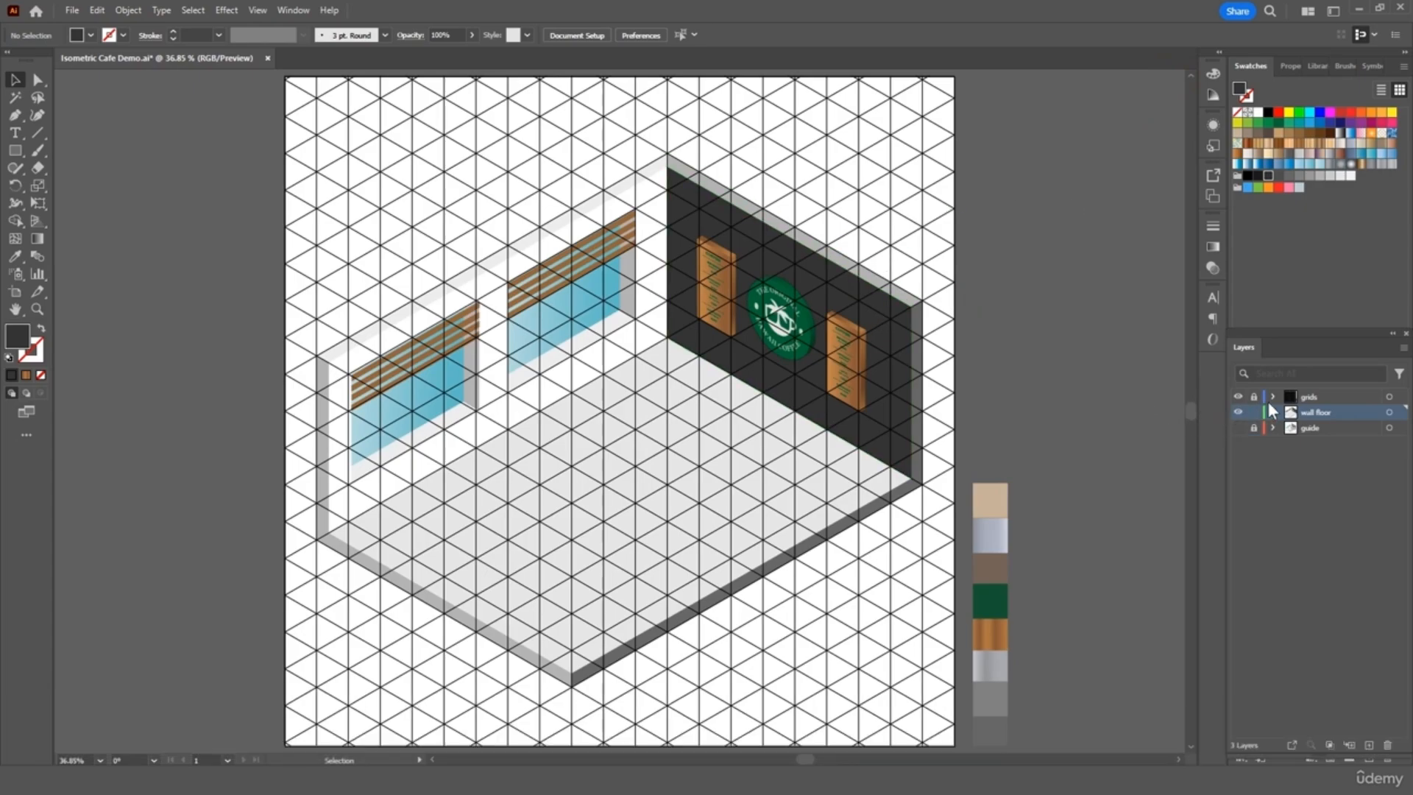
- Place the grids layer beneath the wall floor layer, hide it, and save the document
{"action": "left_click_drag", "start_coordinate": [1327, 396], "coordinate": [1339, 418]}
{"action": "left_click", "coordinate": [1239, 414]}
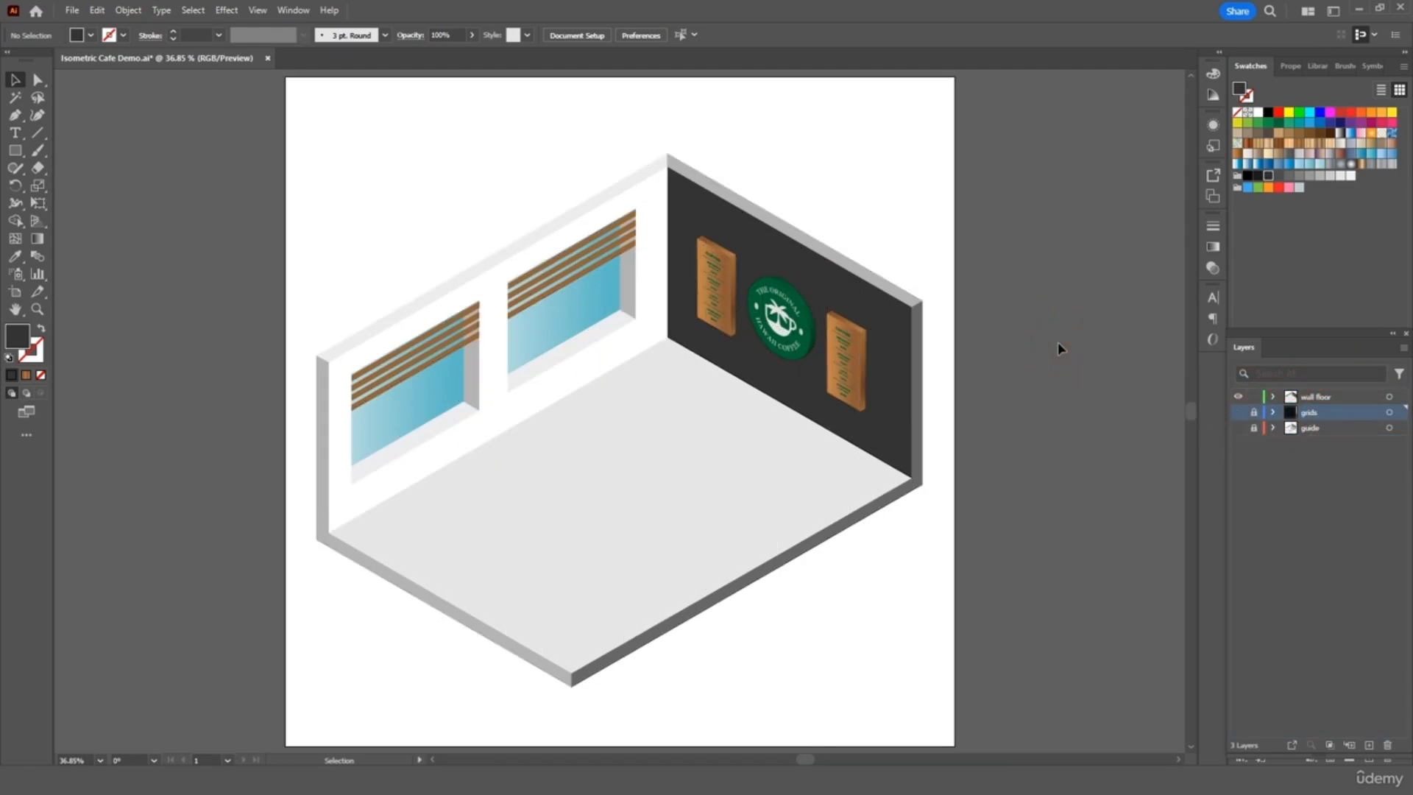
{"action": "key", "text": "ctrl+s"}
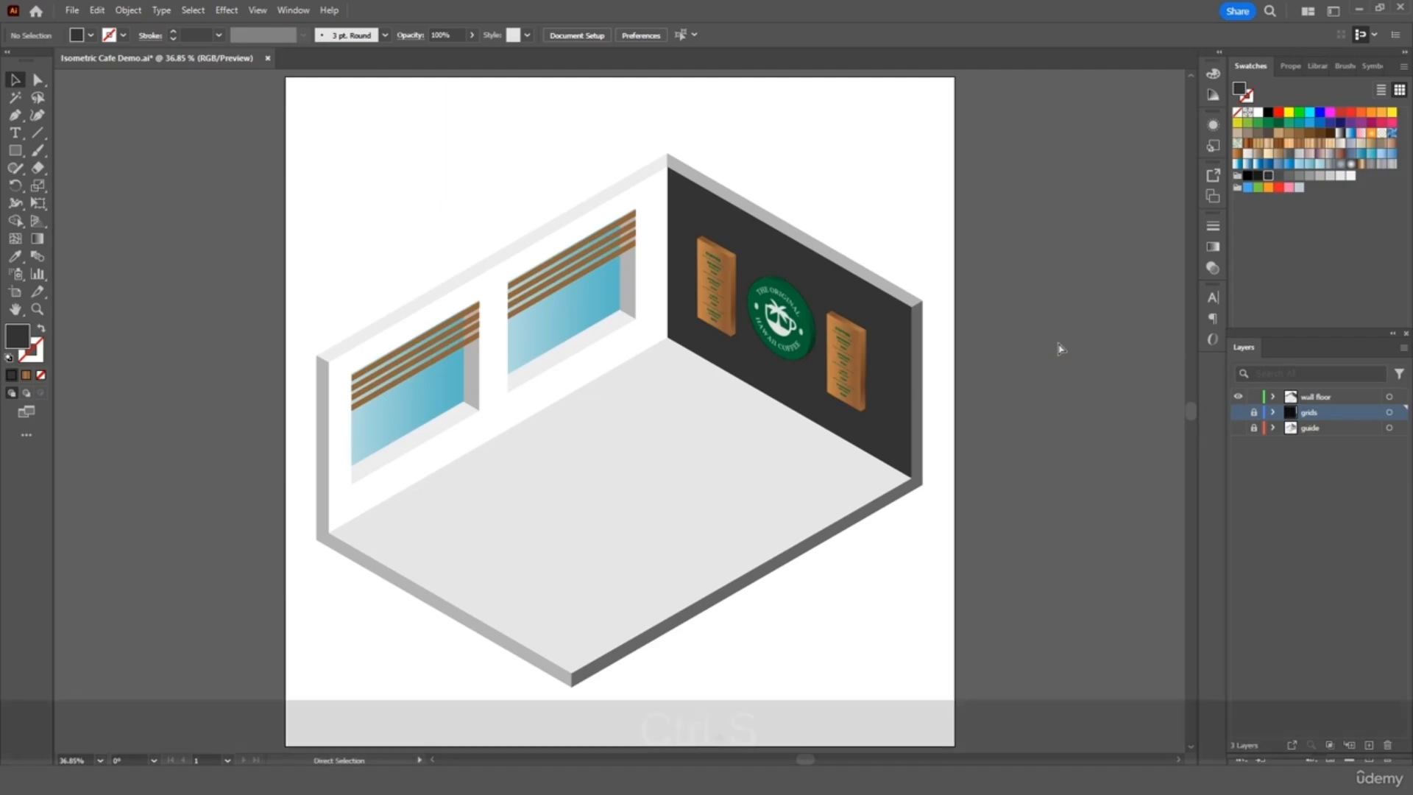
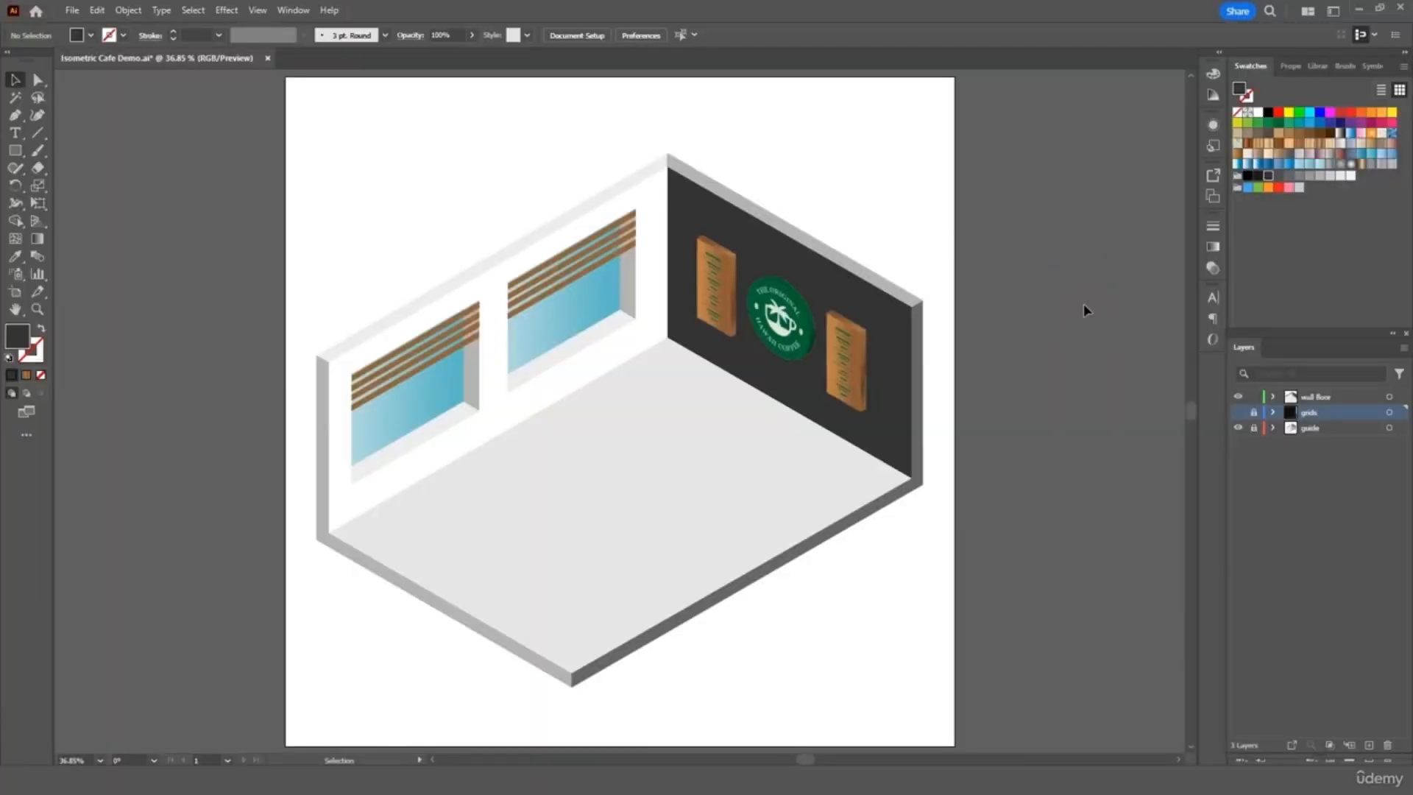
- Show the guide and grids layers and hide the wall floor layer
{"action": "left_click", "coordinate": [1236, 428]}
{"action": "left_click", "coordinate": [1238, 397]}
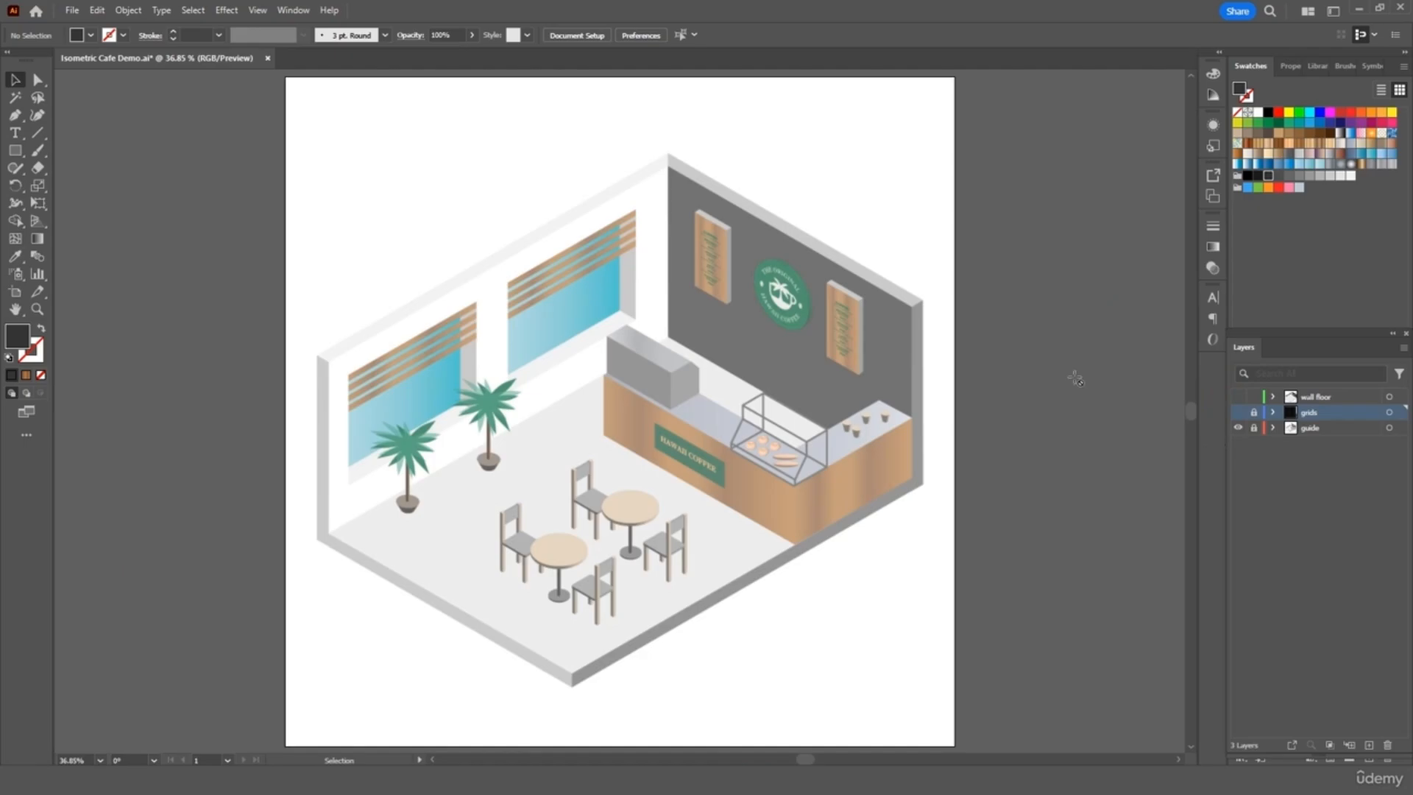
{"action": "left_click", "coordinate": [1237, 412]}
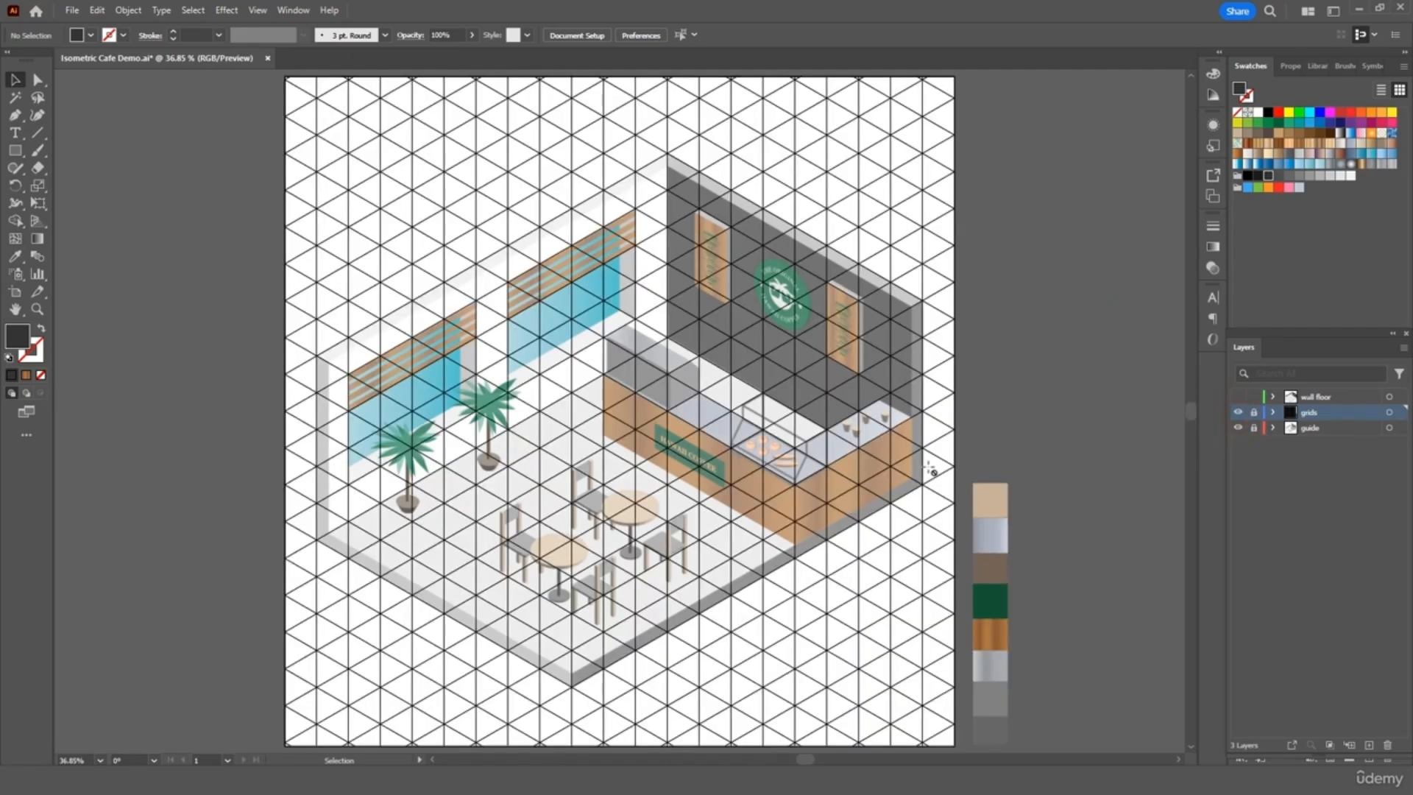
- Add a new layer above the wall floor layer and name it counter
{"action": "left_click", "coordinate": [1339, 397]}
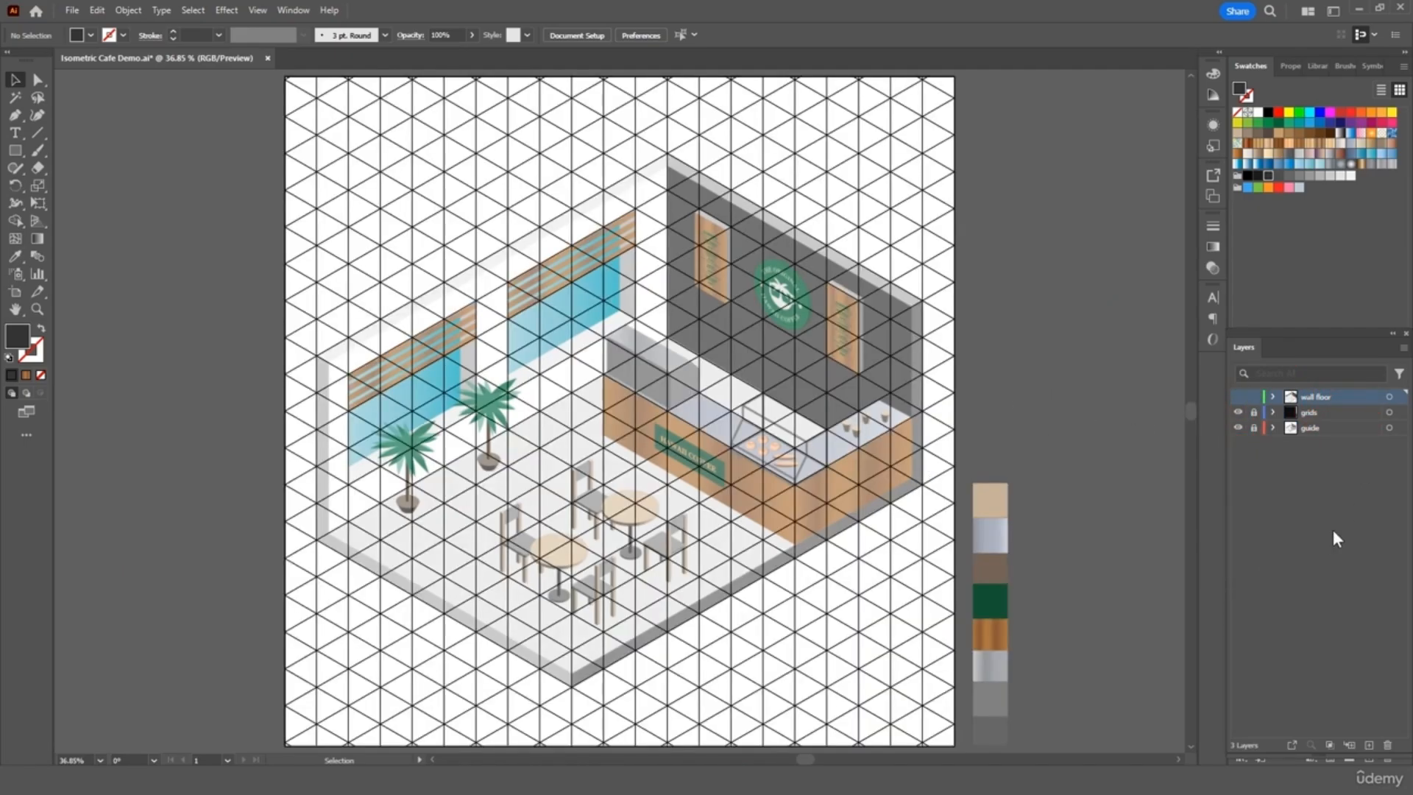
{"action": "left_click", "coordinate": [1366, 741]}
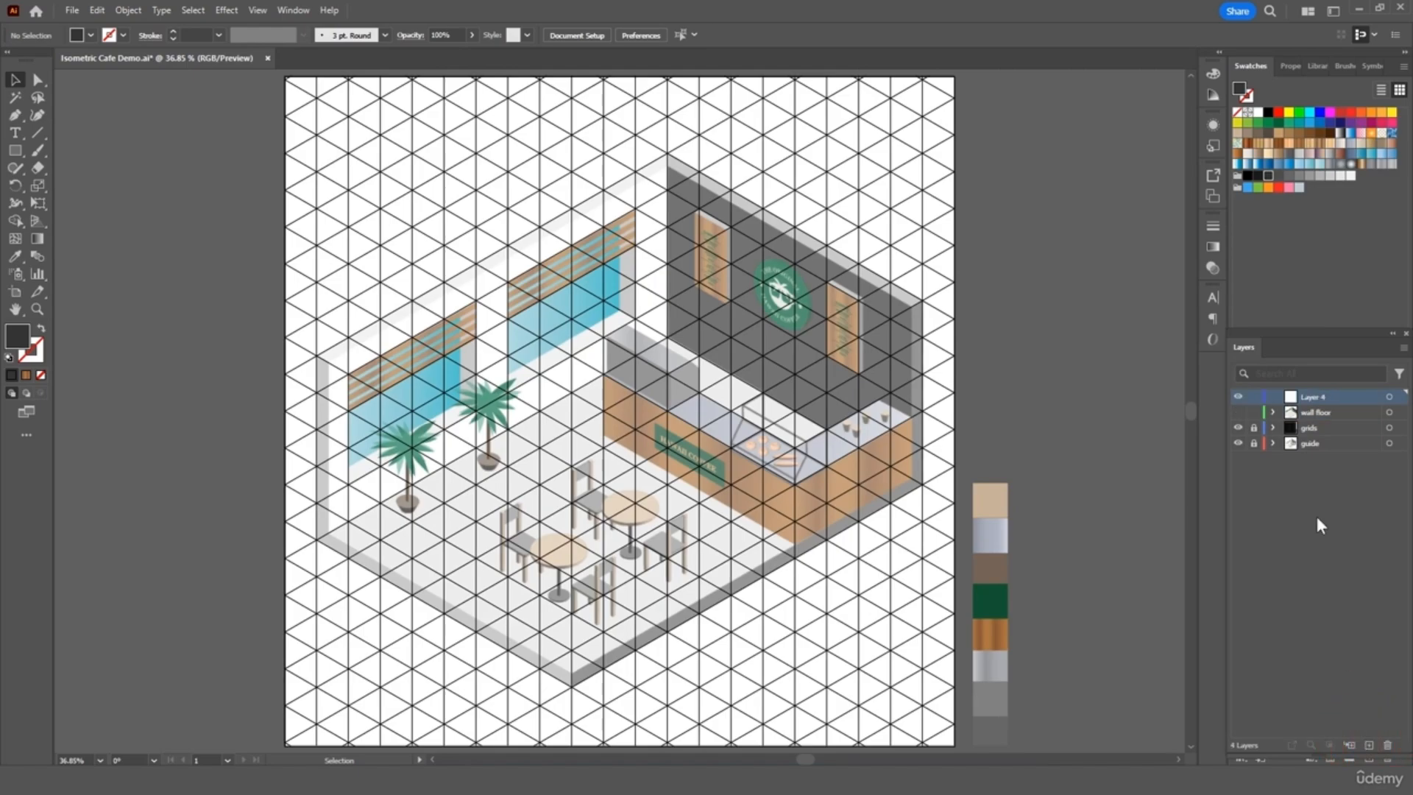
{"action": "double_click", "coordinate": [1317, 395]}
{"action": "type", "text": "COUNTER"}
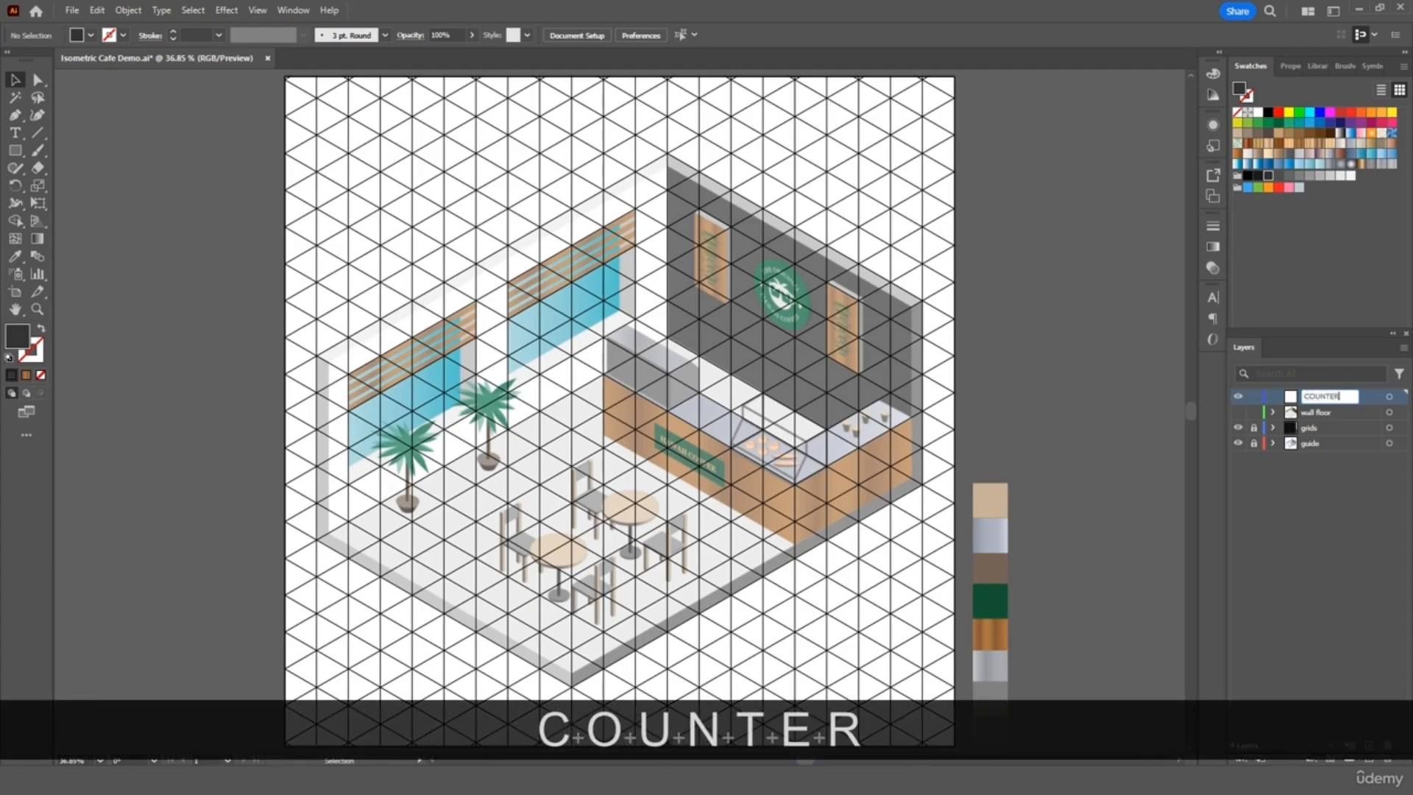
{"action": "key", "text": "BackSpace"}
{"action": "key", "text": "BackSpace"}
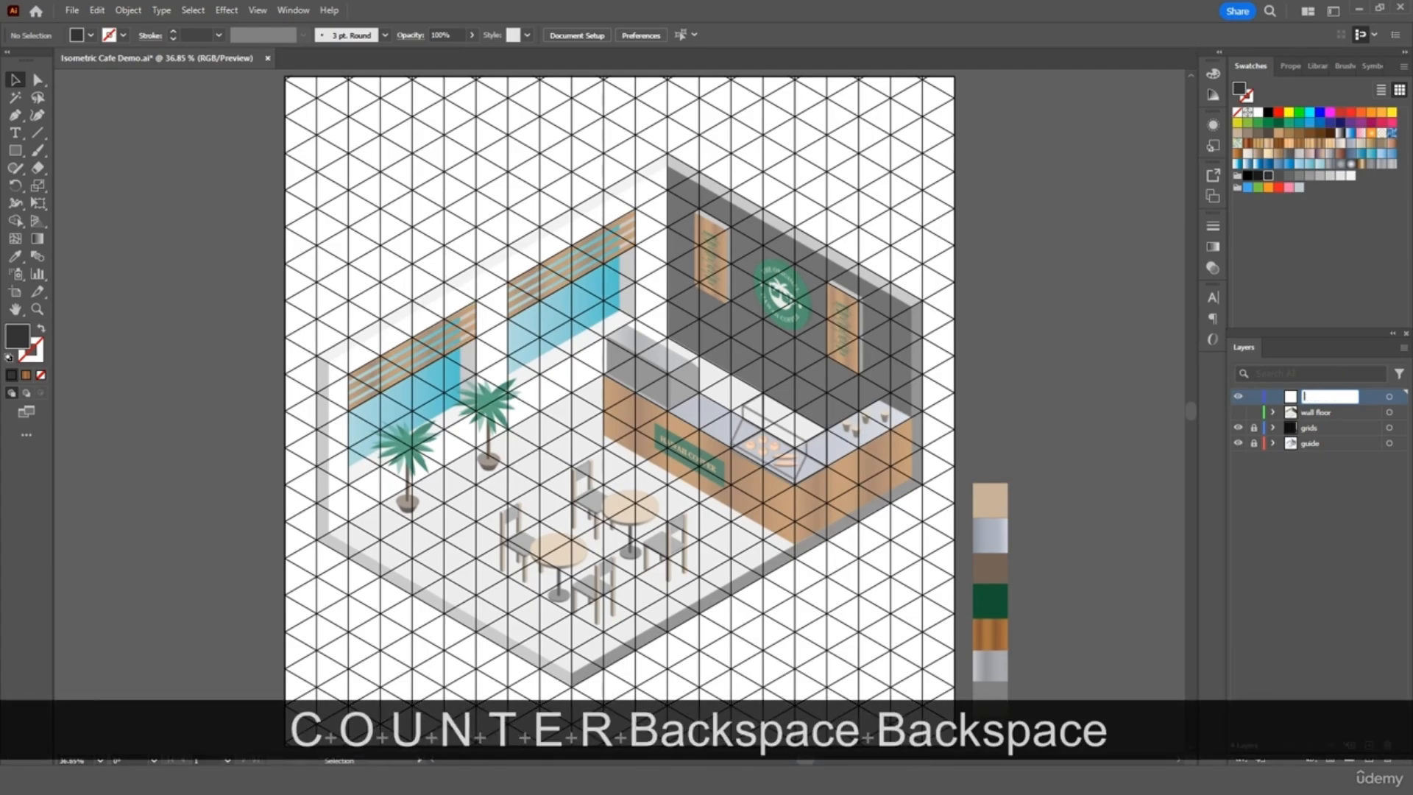
{"action": "key", "text": "Caps_Lock"}
{"action": "type", "text": "counter"}
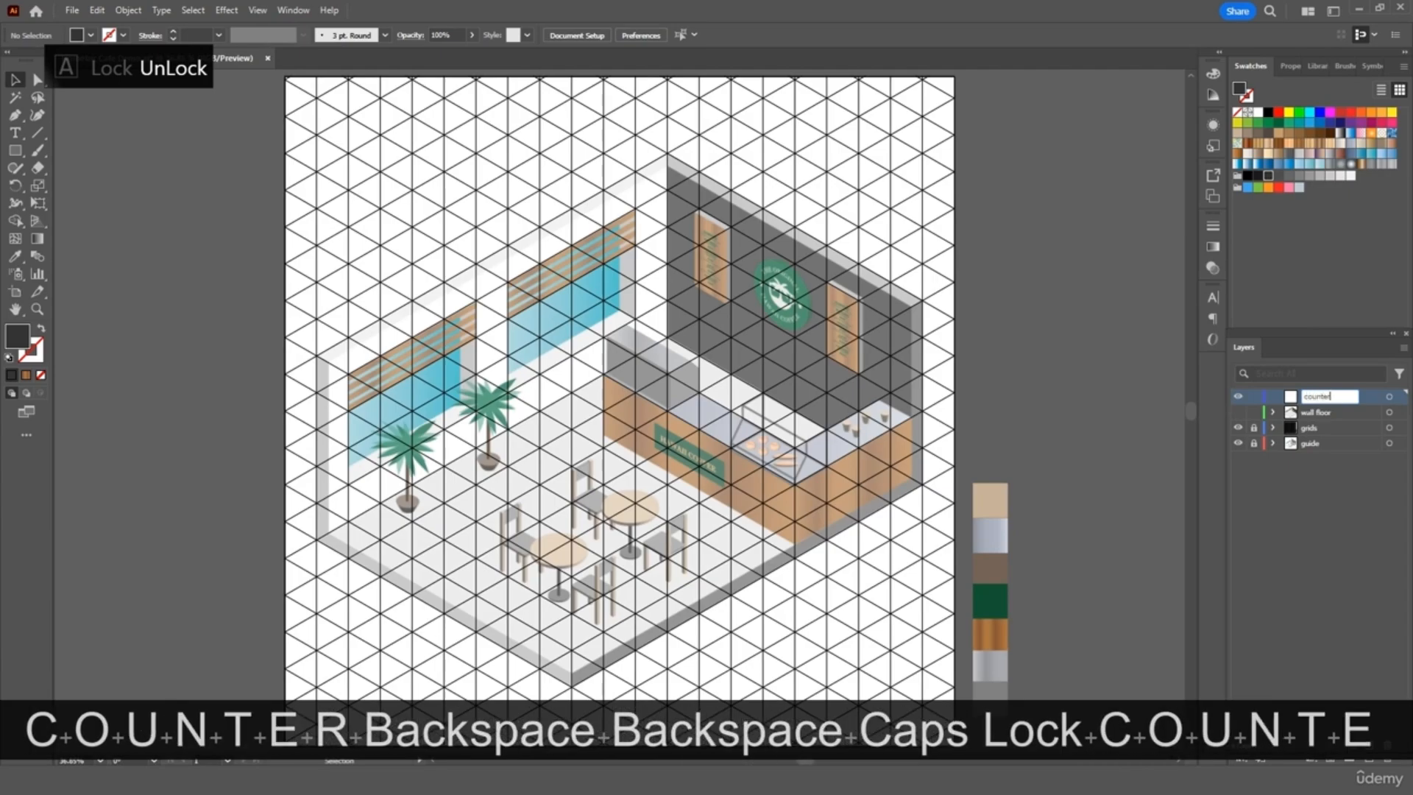
{"action": "key", "text": "Return"}
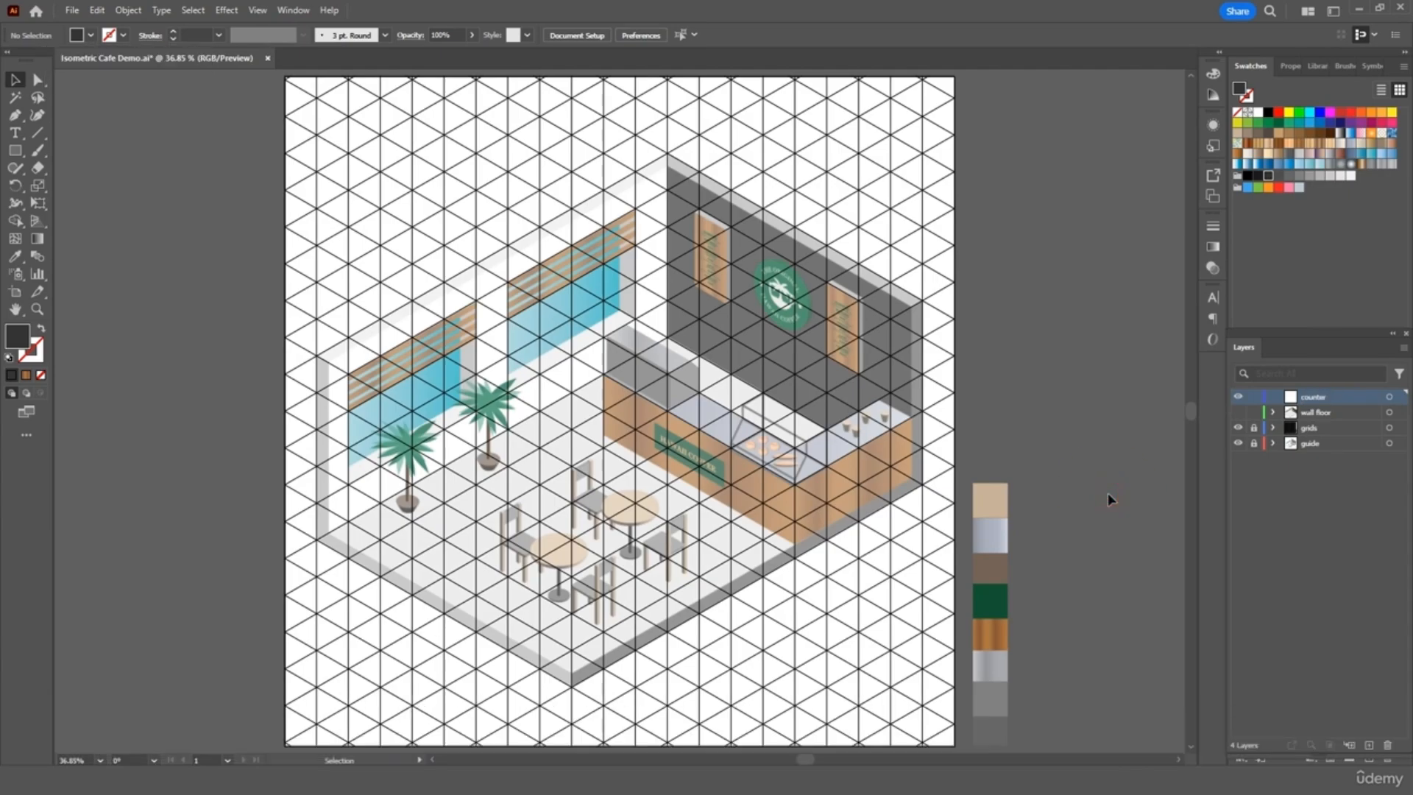
- Set the Pen tool to draw with a 1 pt orange stroke and no fill
{"action": "left_click", "coordinate": [14, 115]}
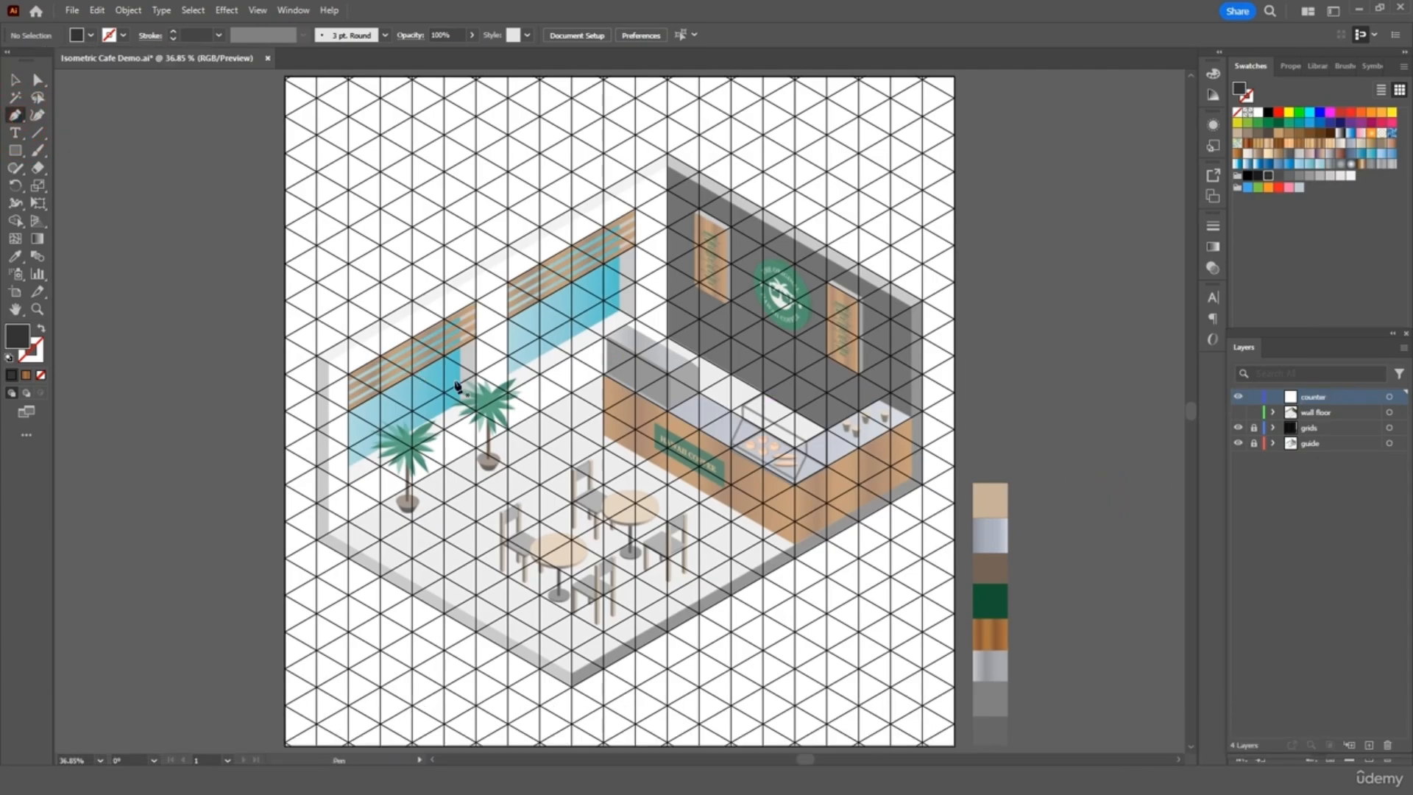
{"action": "left_click", "coordinate": [122, 34]}
{"action": "left_click", "coordinate": [143, 68]}
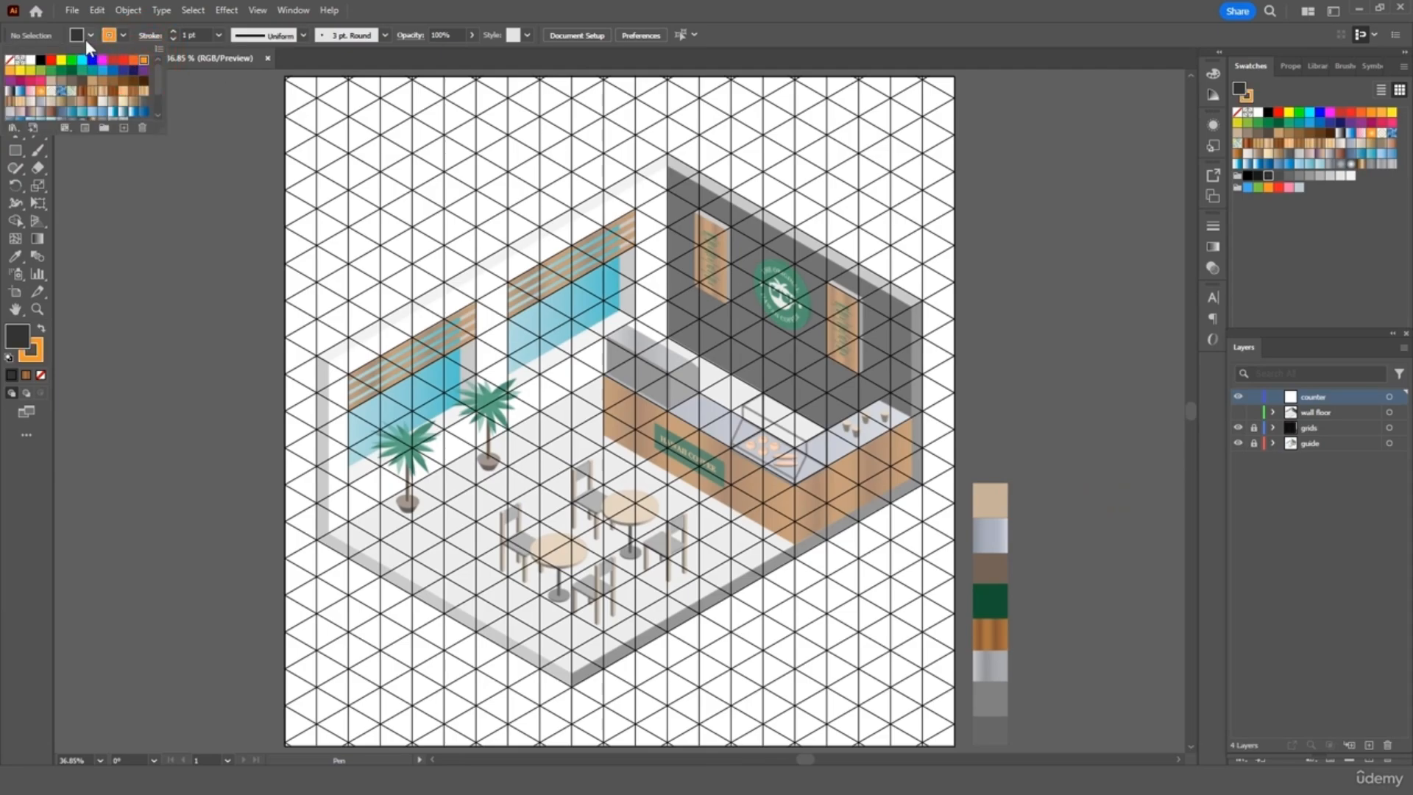
{"action": "left_click", "coordinate": [89, 35]}
{"action": "scroll", "coordinate": [43, 99], "scroll_direction": "up", "scroll_amount": 2}
{"action": "left_click", "coordinate": [8, 62]}
{"action": "left_click", "coordinate": [153, 179]}
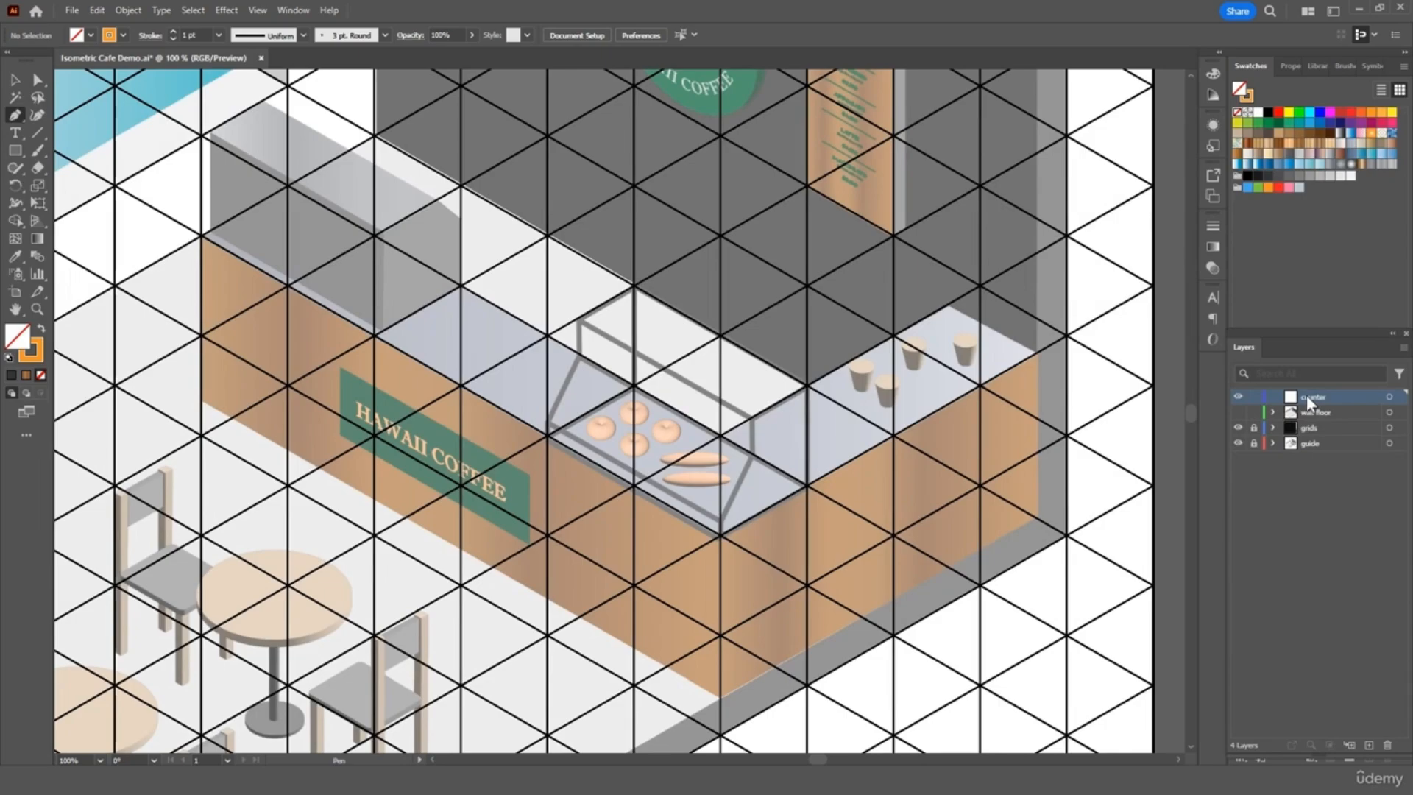
- Trace the counter's two wooden front faces as one closed six-point outline with the Pen tool, following the guide
{"action": "left_click", "coordinate": [1036, 354]}
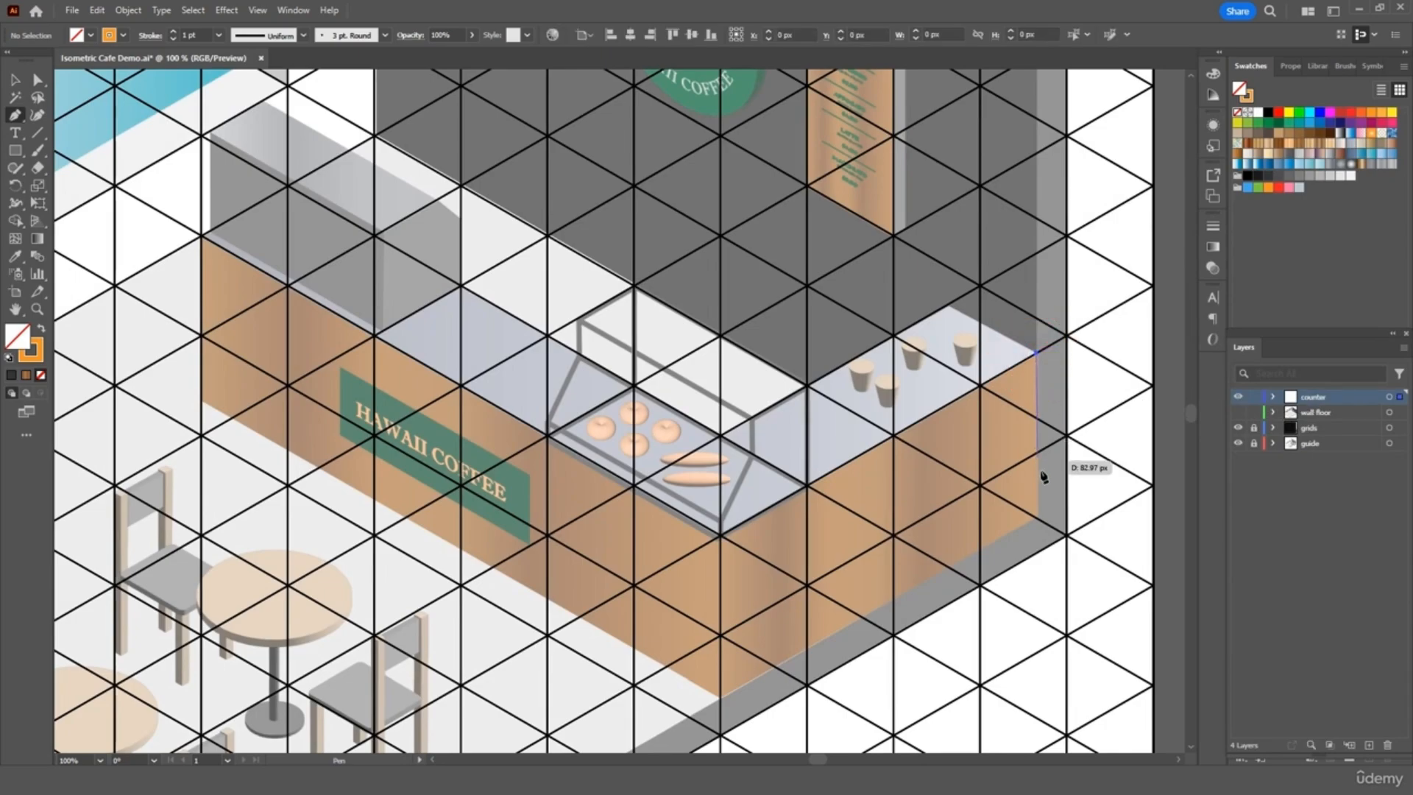
{"action": "left_click", "coordinate": [1037, 518], "text": "shift"}
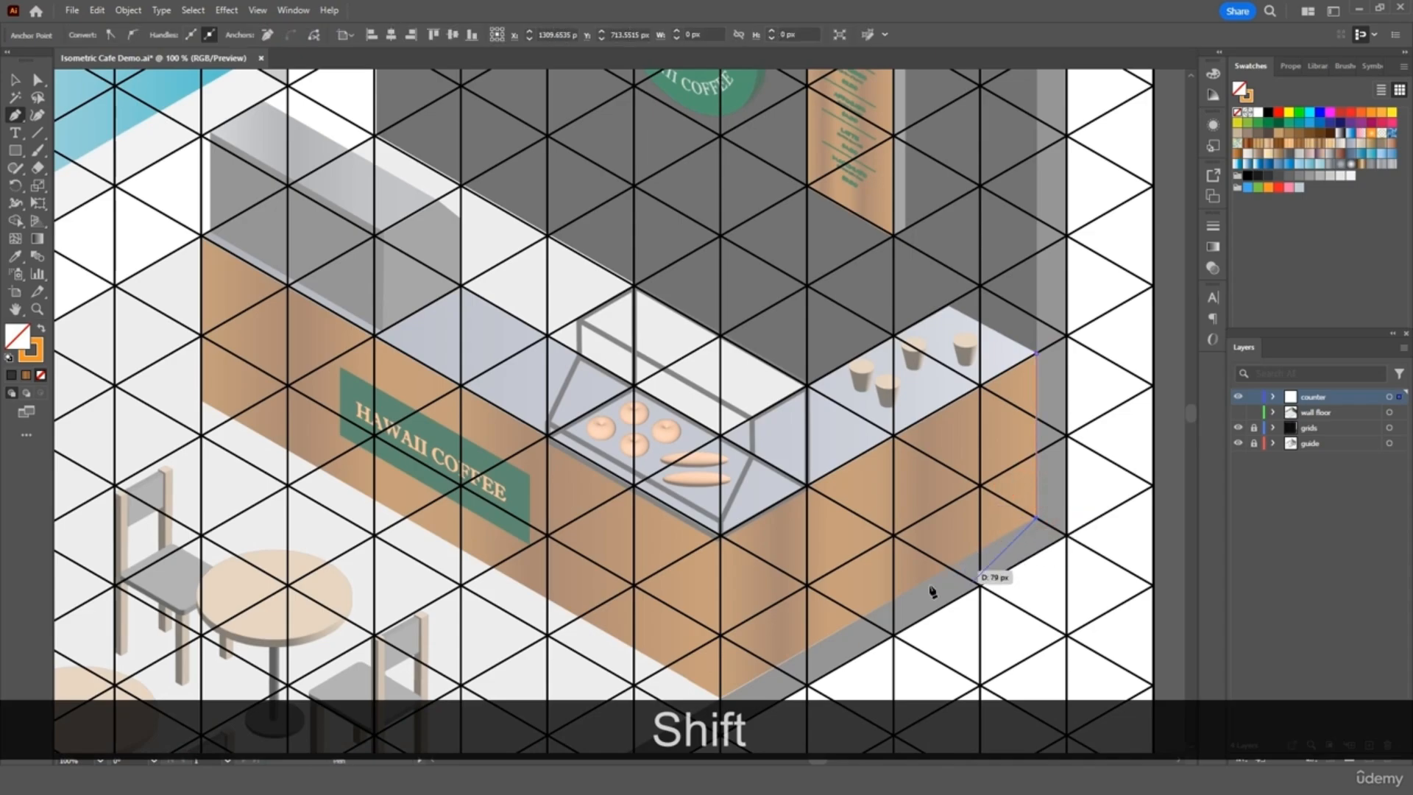
{"action": "left_click", "coordinate": [720, 699], "text": "shift"}
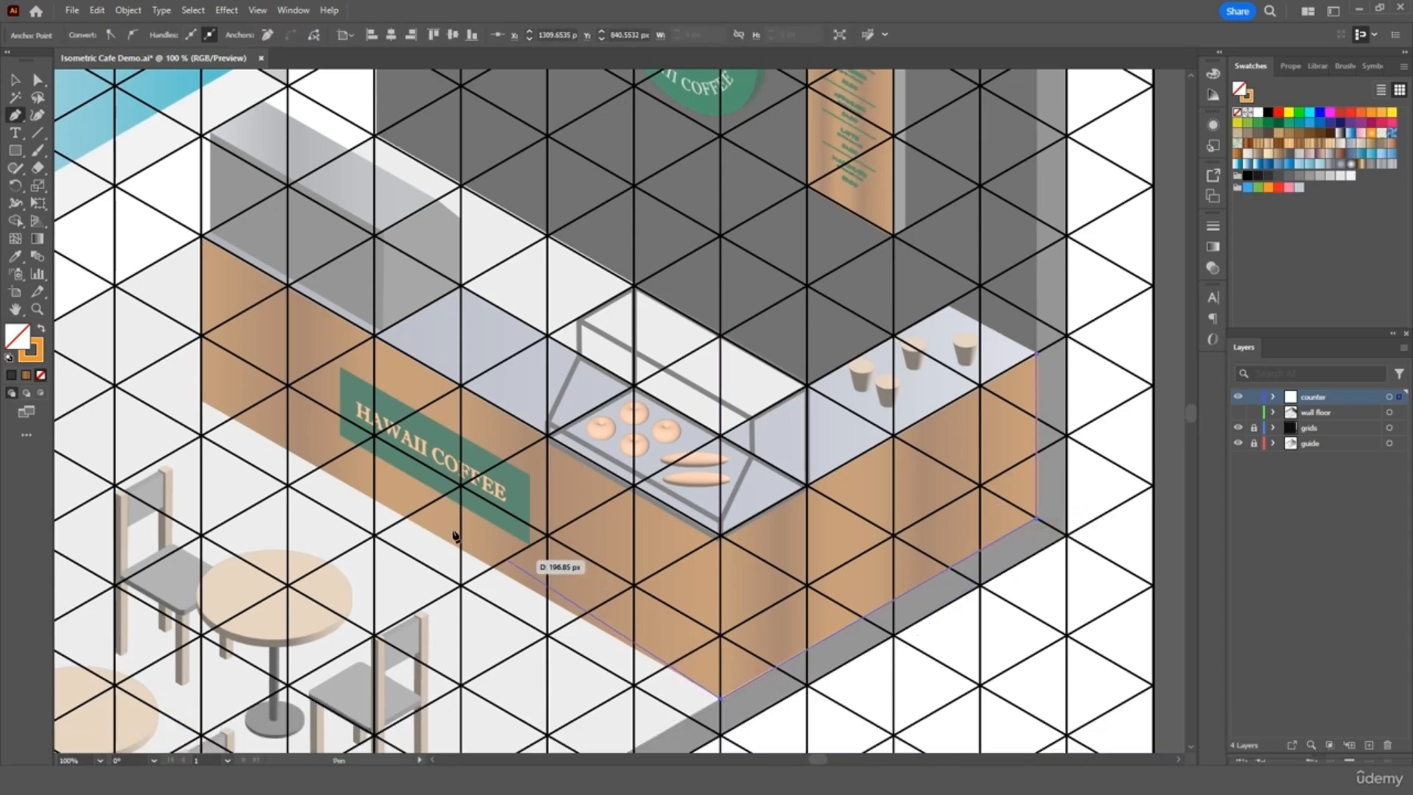
{"action": "left_click", "coordinate": [201, 403]}
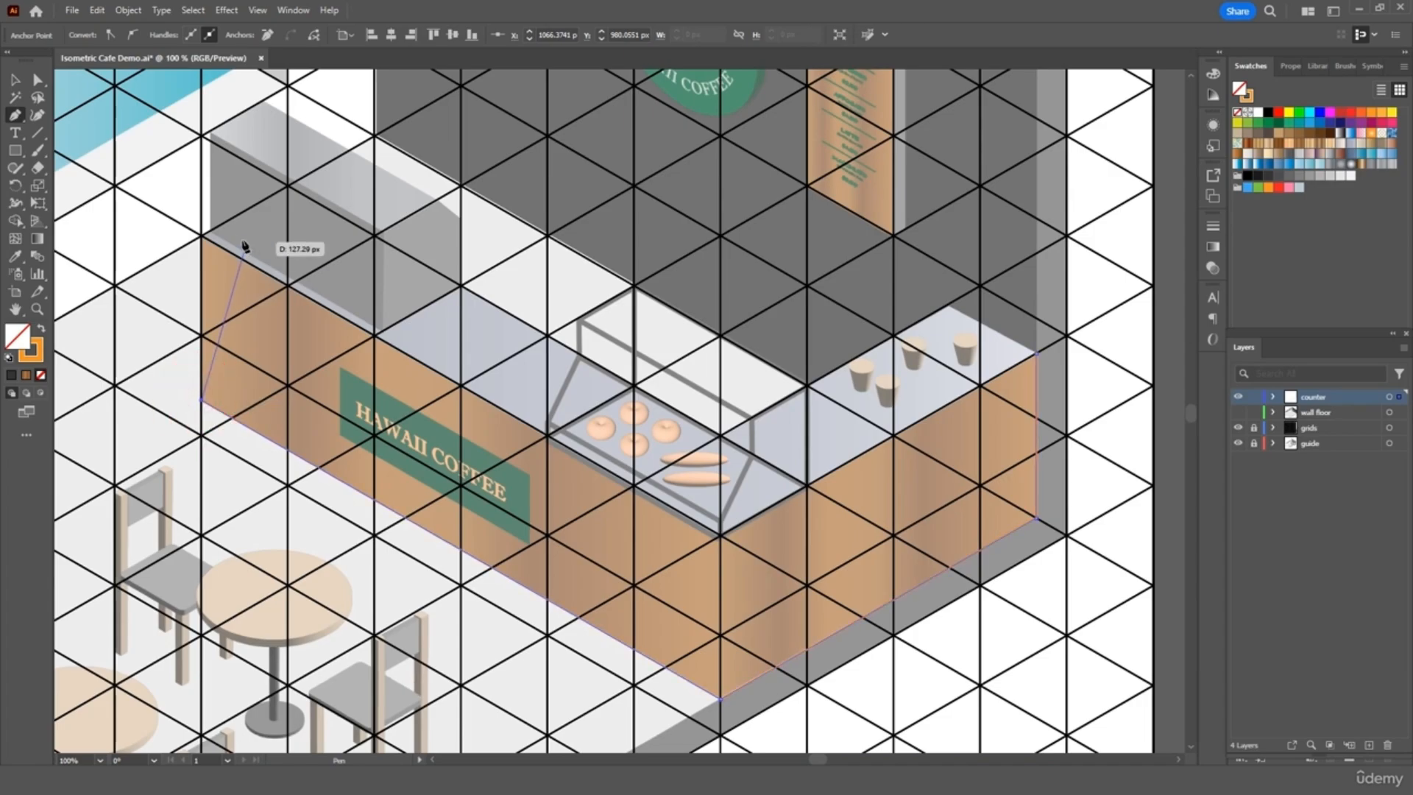
{"action": "left_click", "coordinate": [201, 237]}
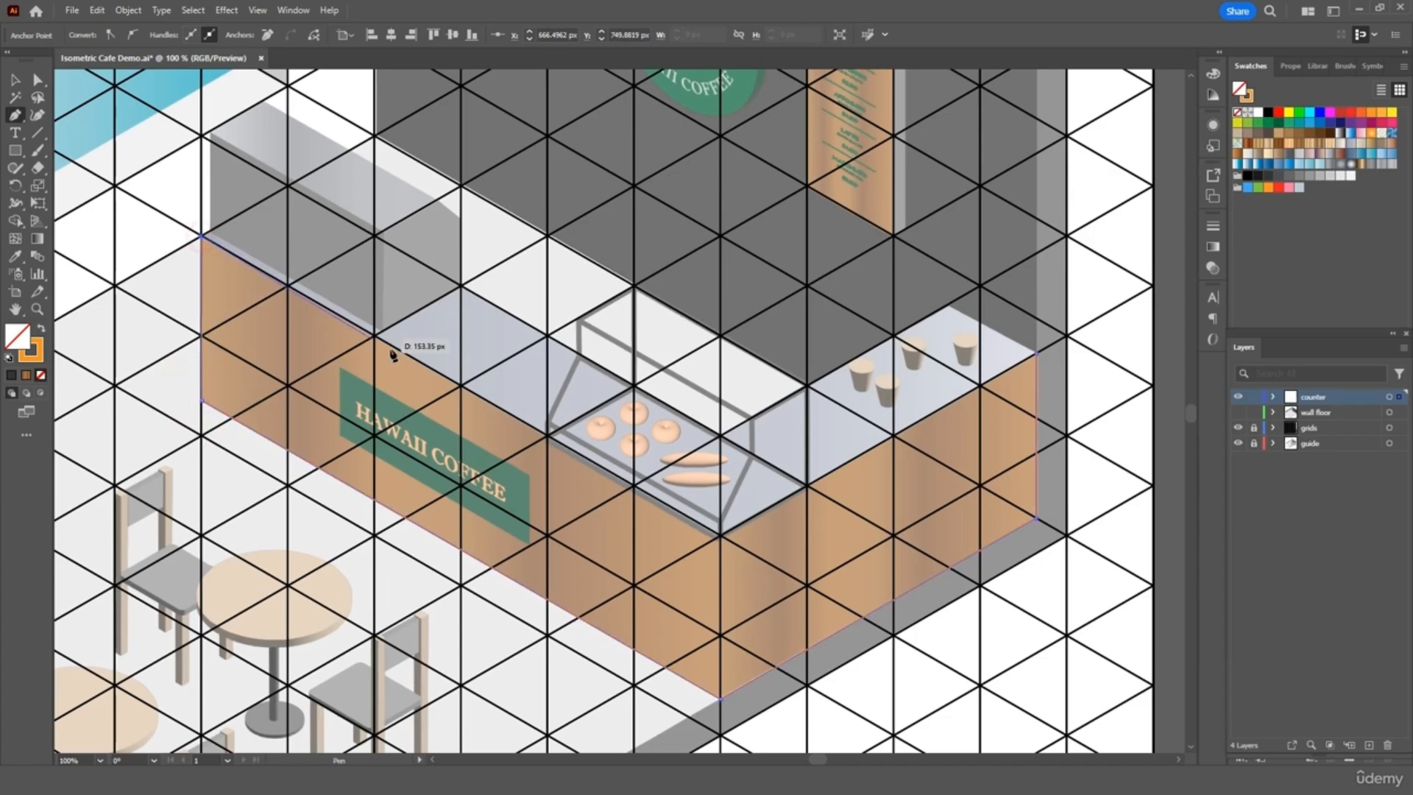
{"action": "left_click", "coordinate": [721, 537]}
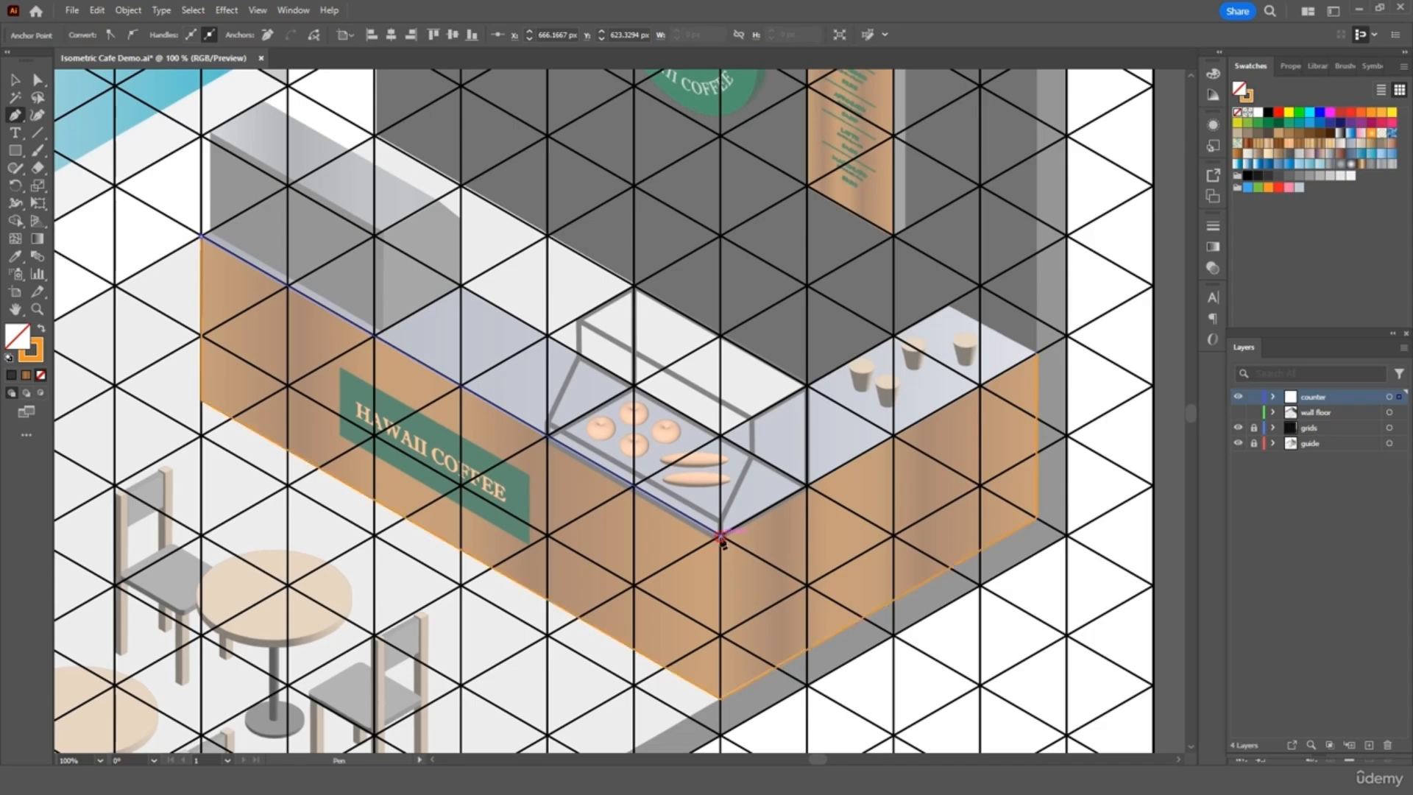
{"action": "left_click", "coordinate": [1035, 353]}
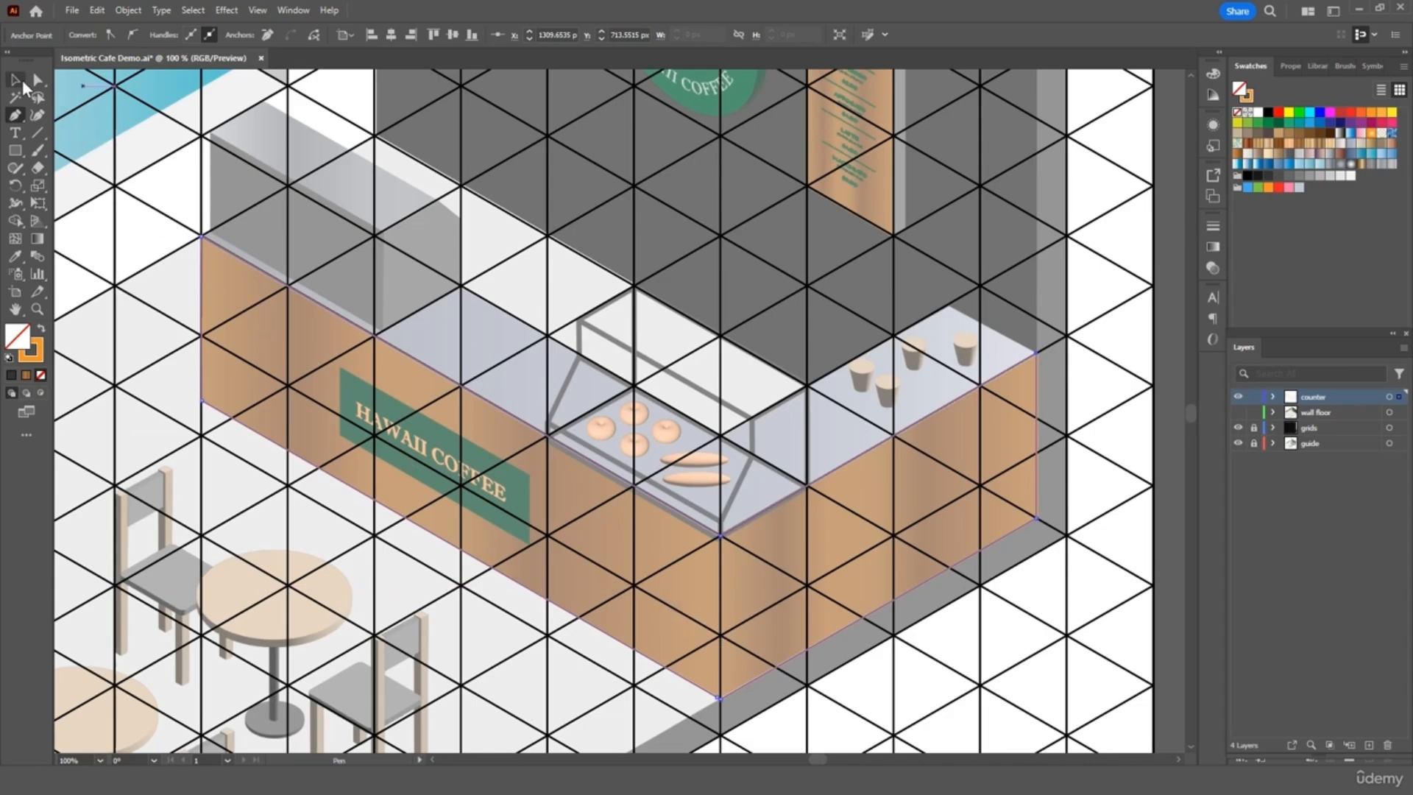
{"action": "left_click", "coordinate": [16, 79]}
{"action": "left_click", "coordinate": [111, 127]}
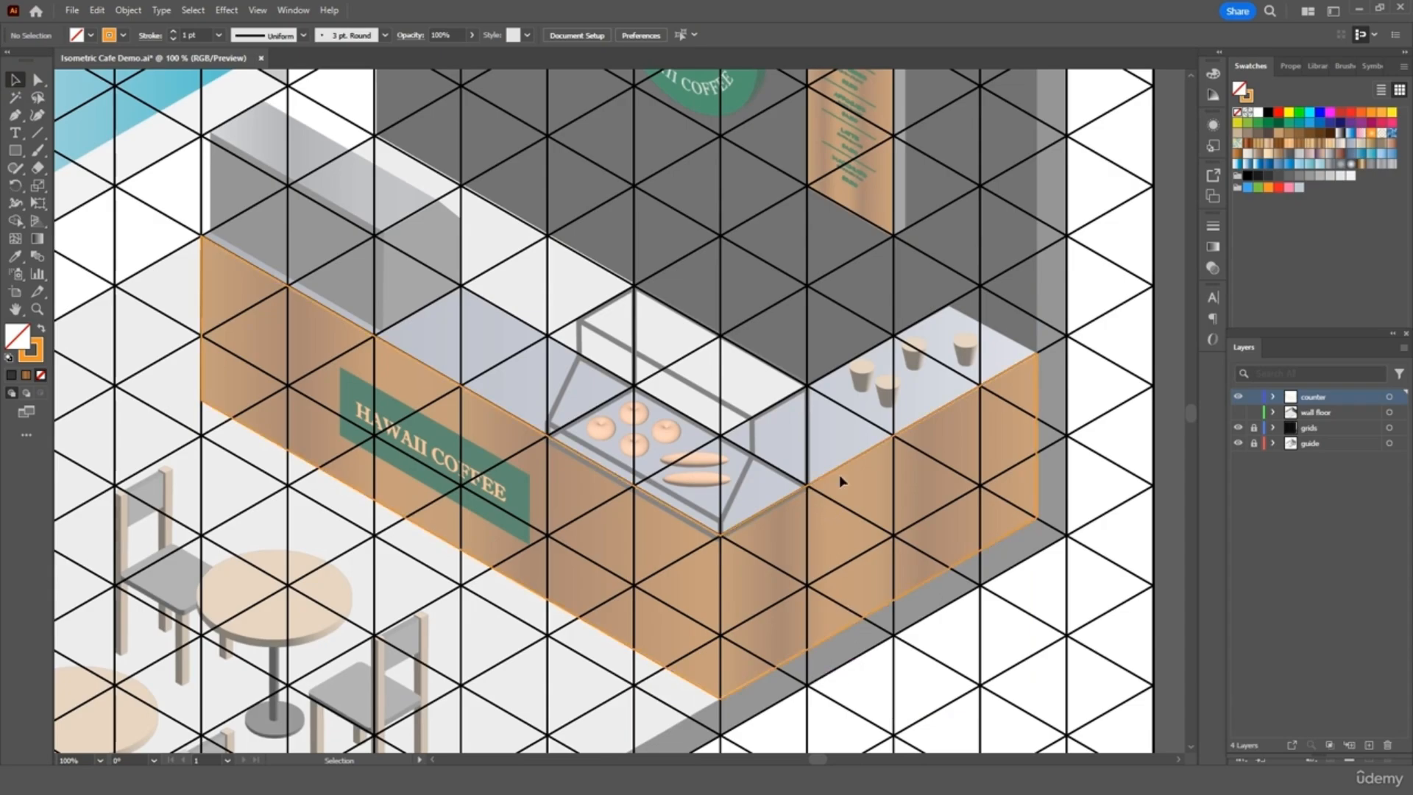
- Trace the L-shaped countertop as a closed outline adjoining the front faces' upper edge, and hide the guide layer
{"action": "left_click", "coordinate": [14, 115]}
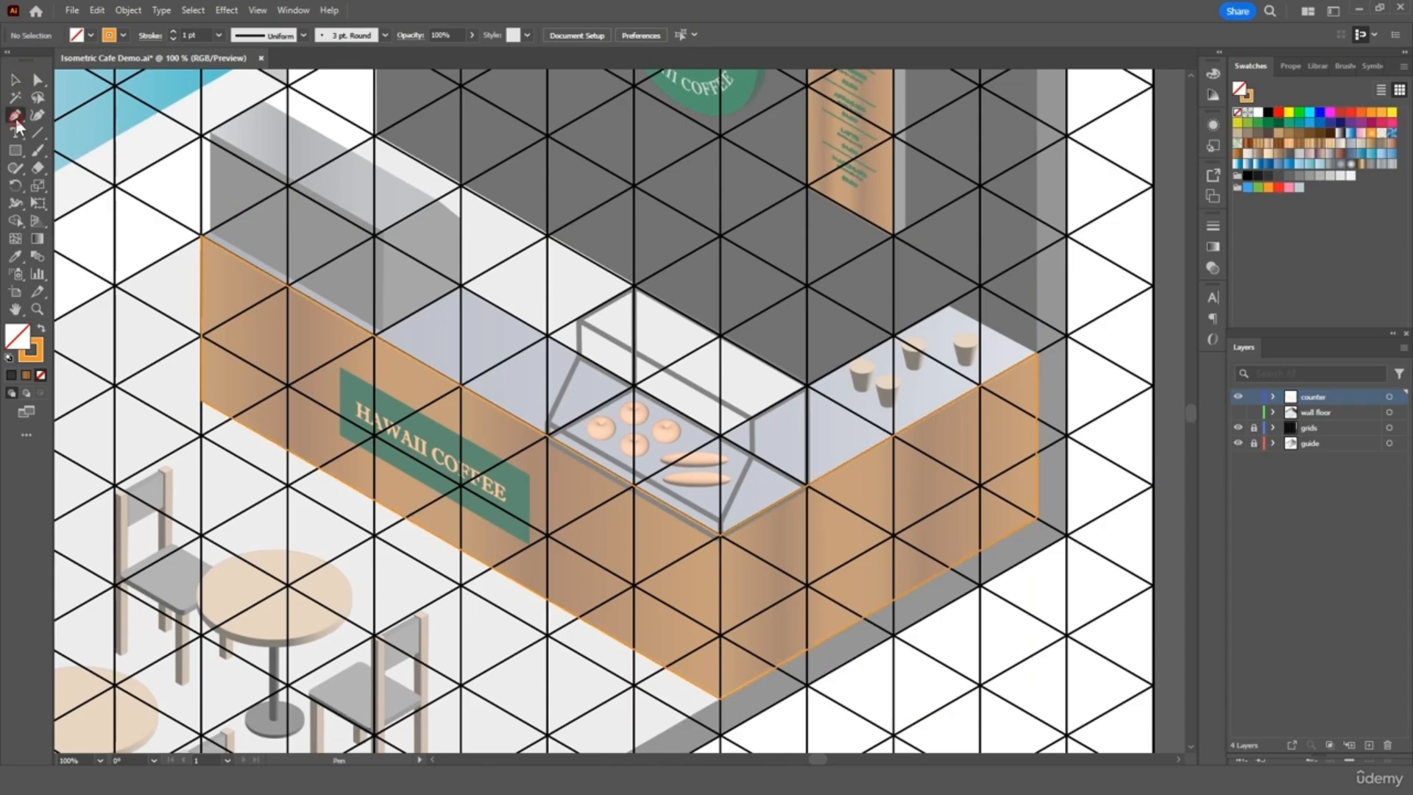
{"action": "left_click", "coordinate": [202, 236]}
{"action": "left_click", "coordinate": [287, 186]}
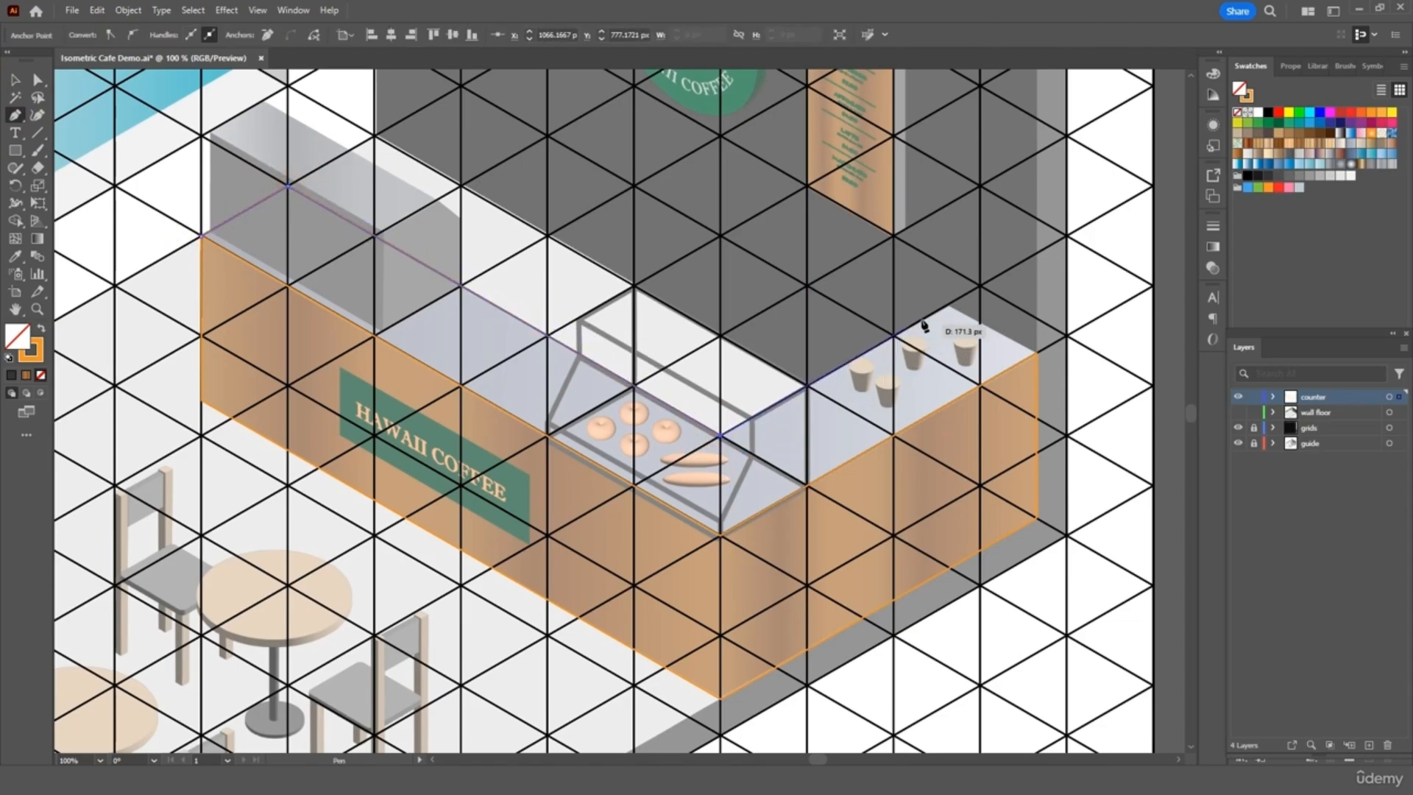
{"action": "left_click", "coordinate": [947, 306]}
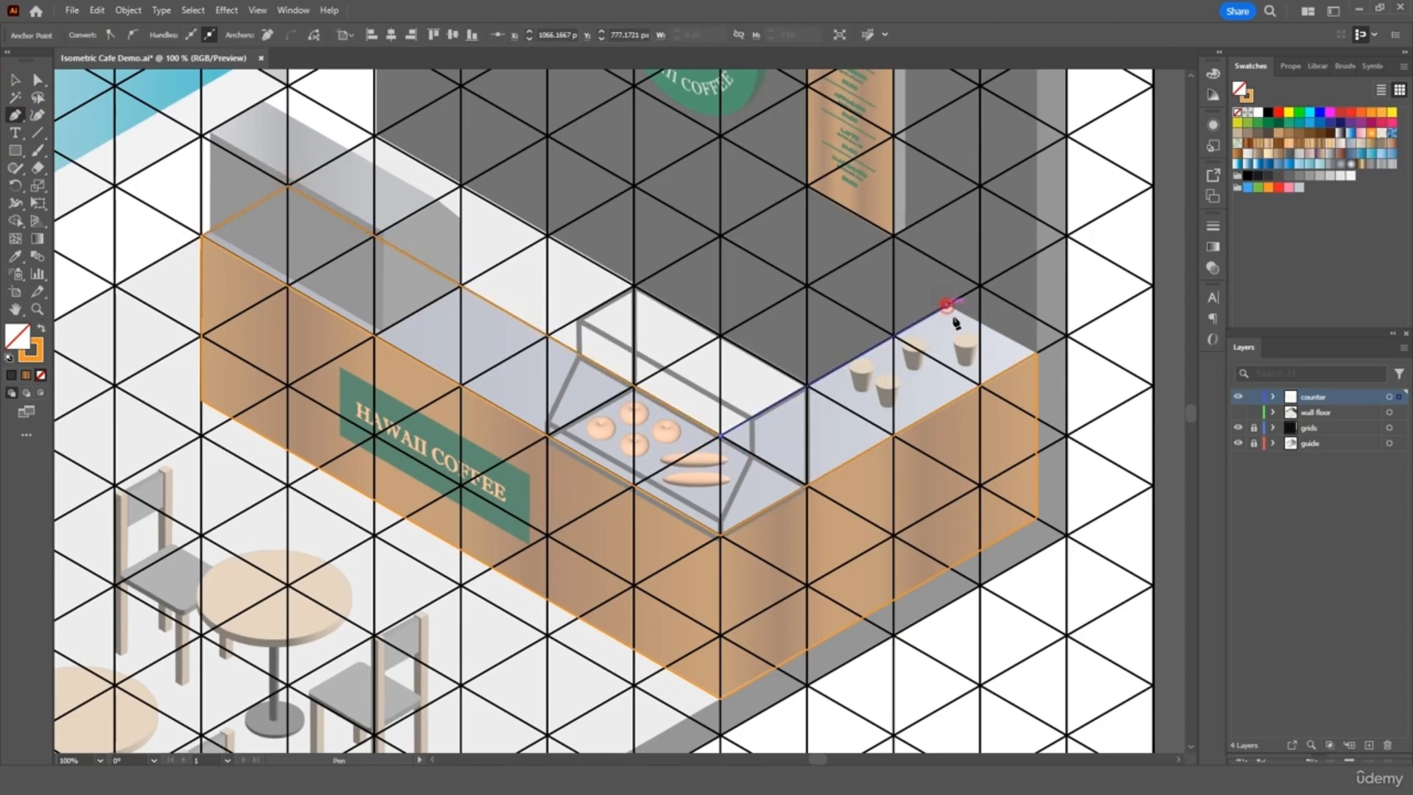
{"action": "left_click", "coordinate": [1036, 354]}
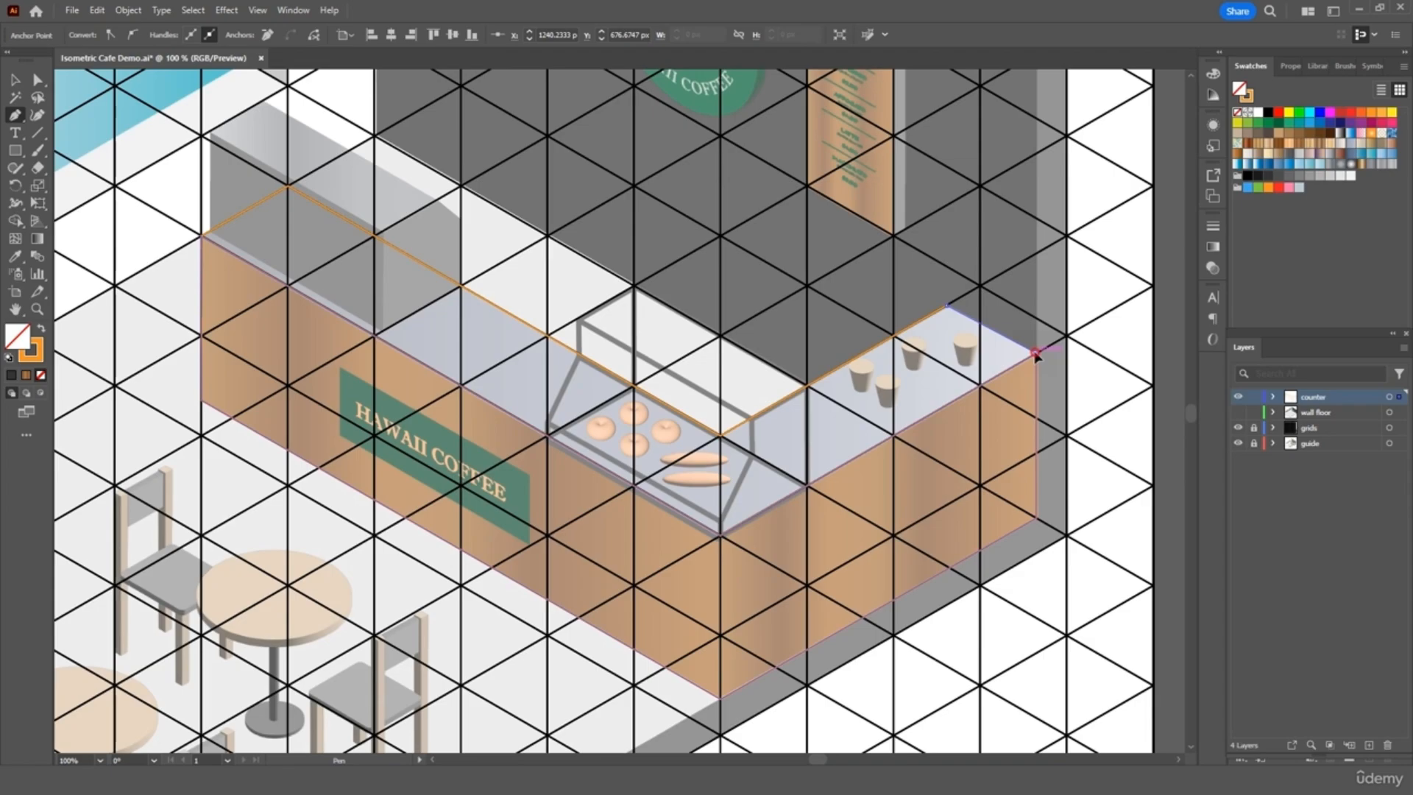
{"action": "left_click", "coordinate": [720, 535]}
{"action": "left_click", "coordinate": [203, 236]}
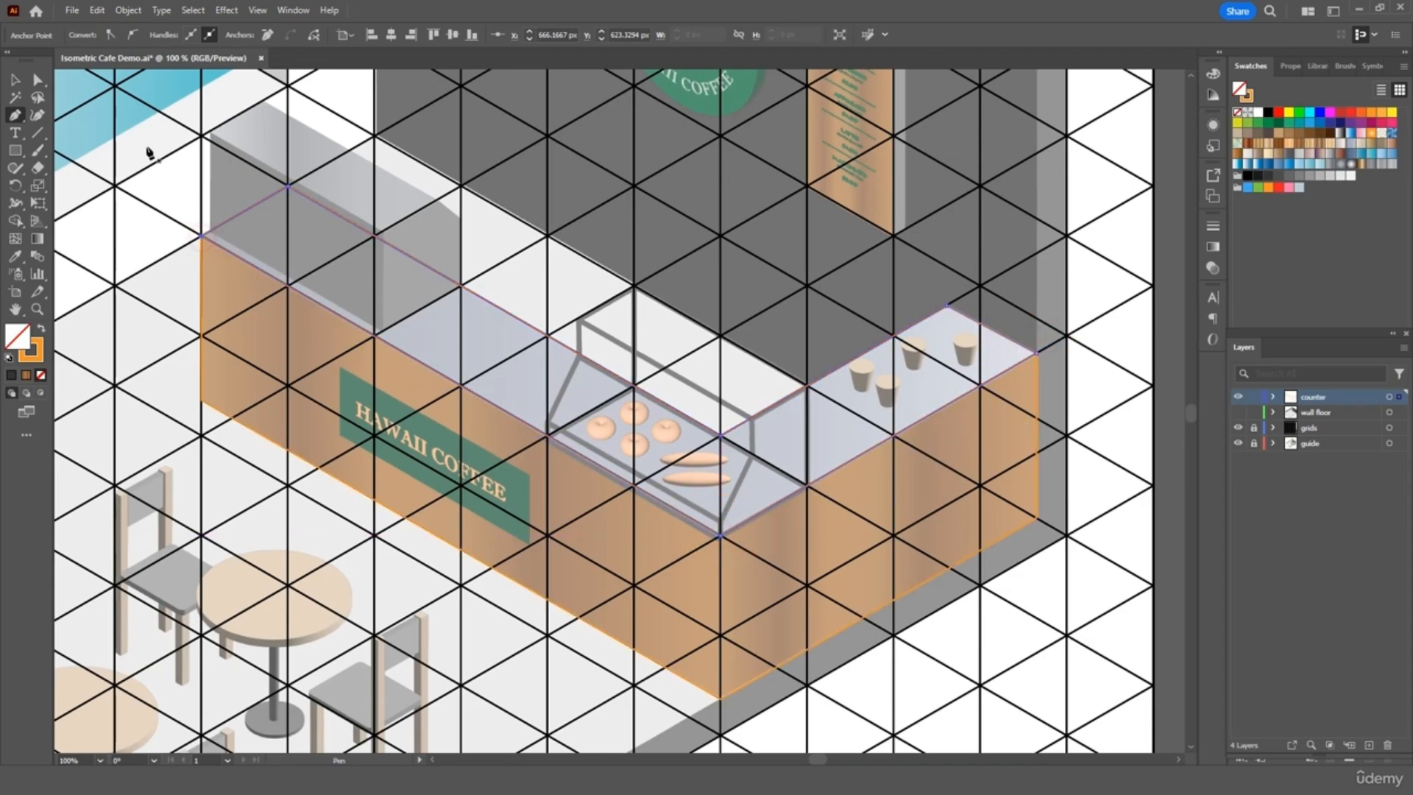
{"action": "left_click", "coordinate": [15, 79]}
{"action": "left_click", "coordinate": [163, 180]}
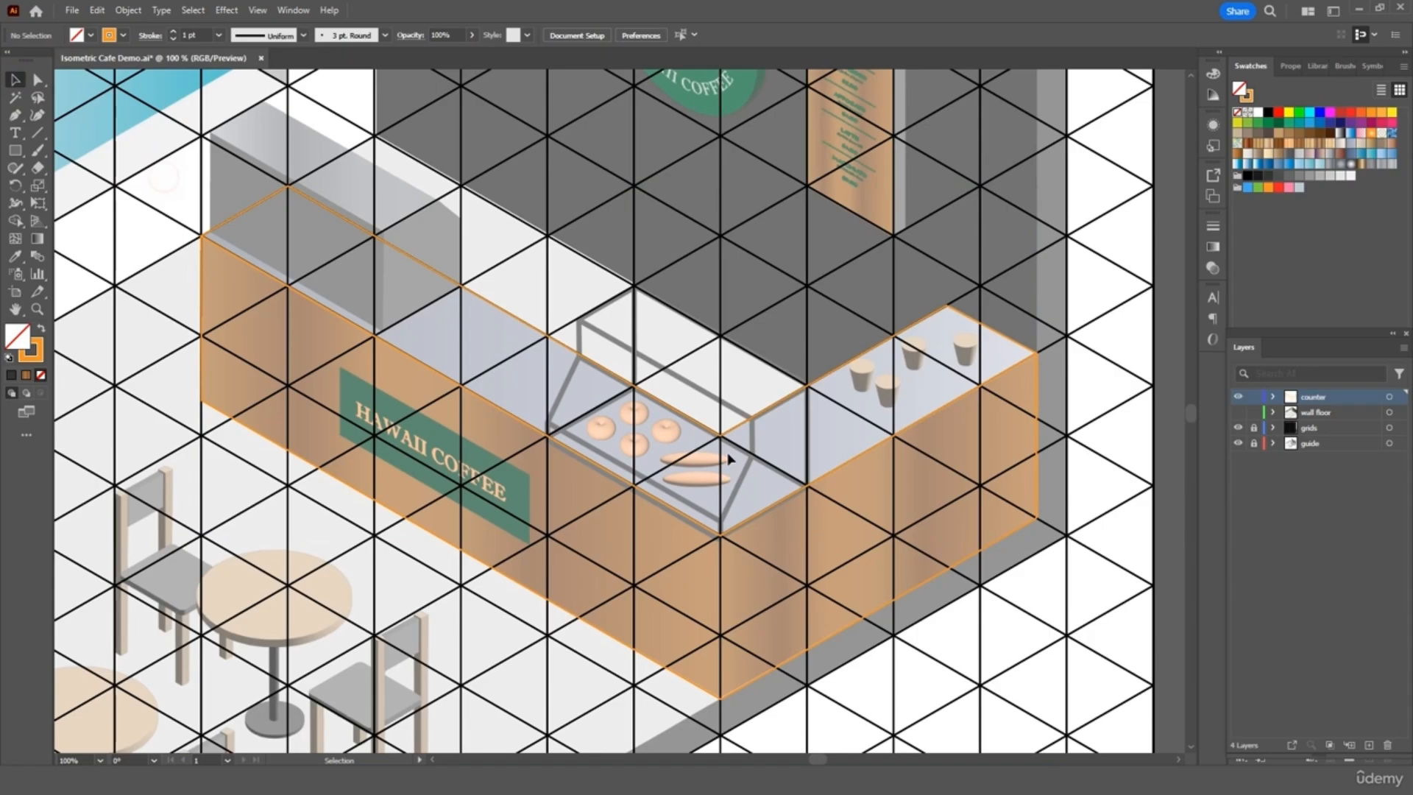
{"action": "left_click", "coordinate": [1238, 444]}
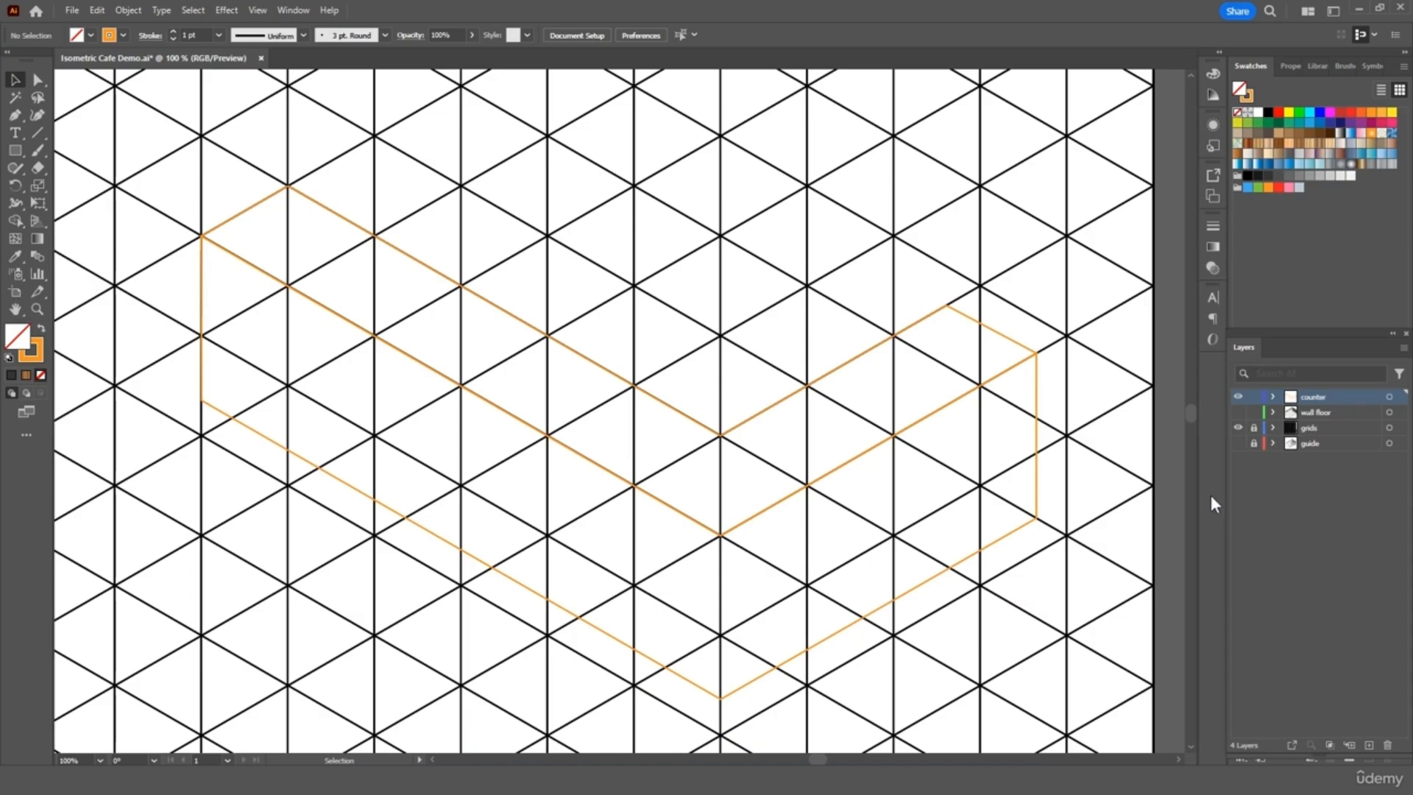
- Show the guide layer and trace the Hawaii Coffee sign panel on the counter front as a closed four-point outline with the Pen tool
{"action": "left_click", "coordinate": [1238, 444]}
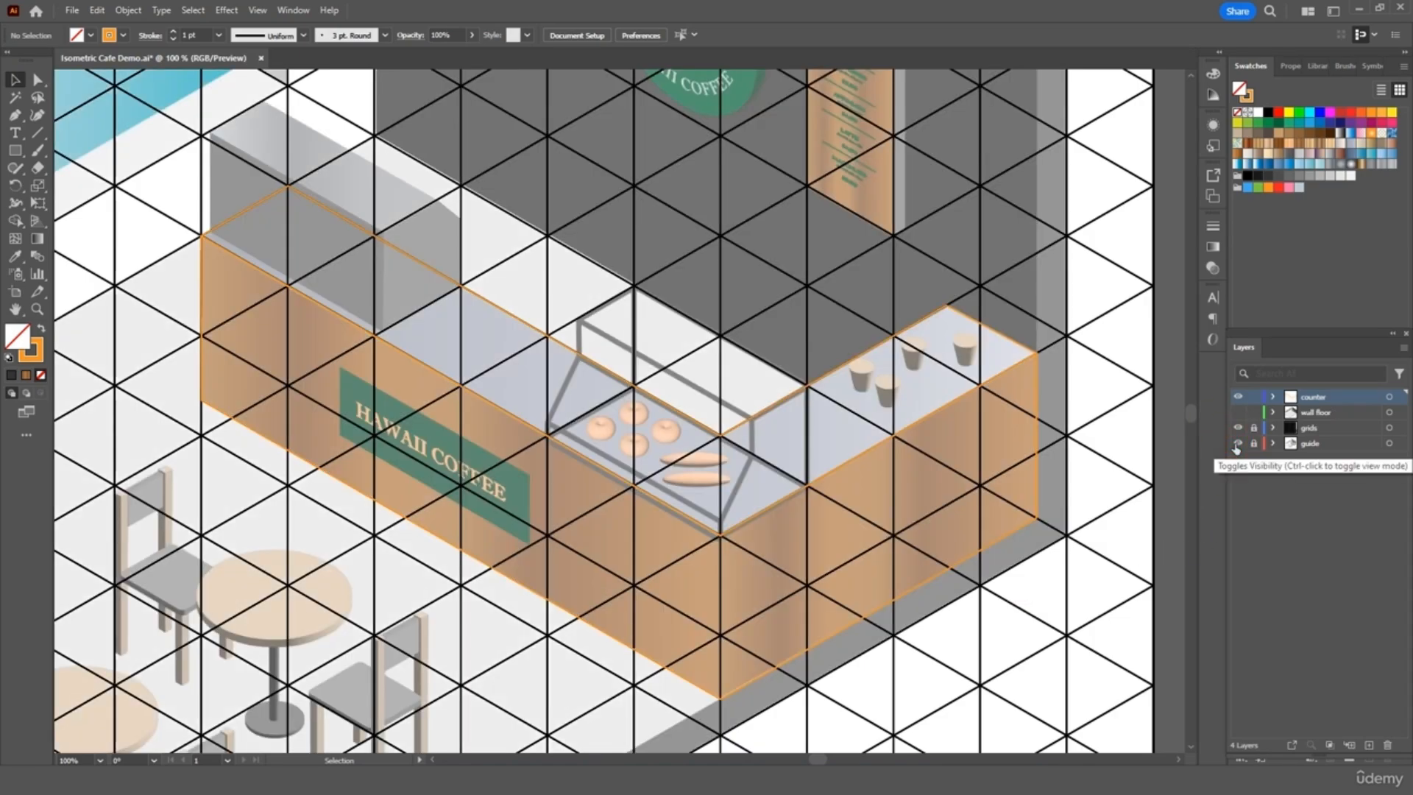
{"action": "left_click", "coordinate": [23, 116]}
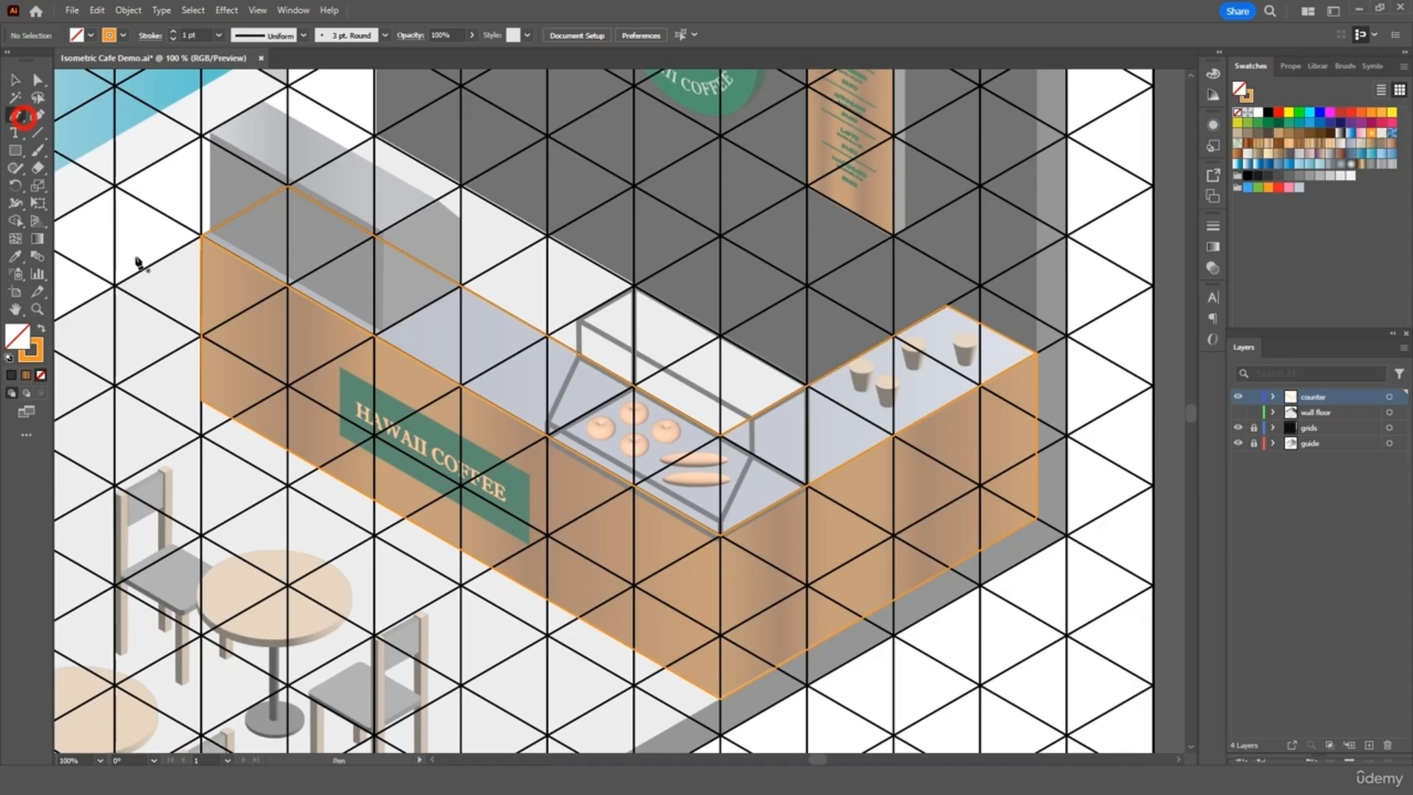
{"action": "left_click", "coordinate": [340, 368]}
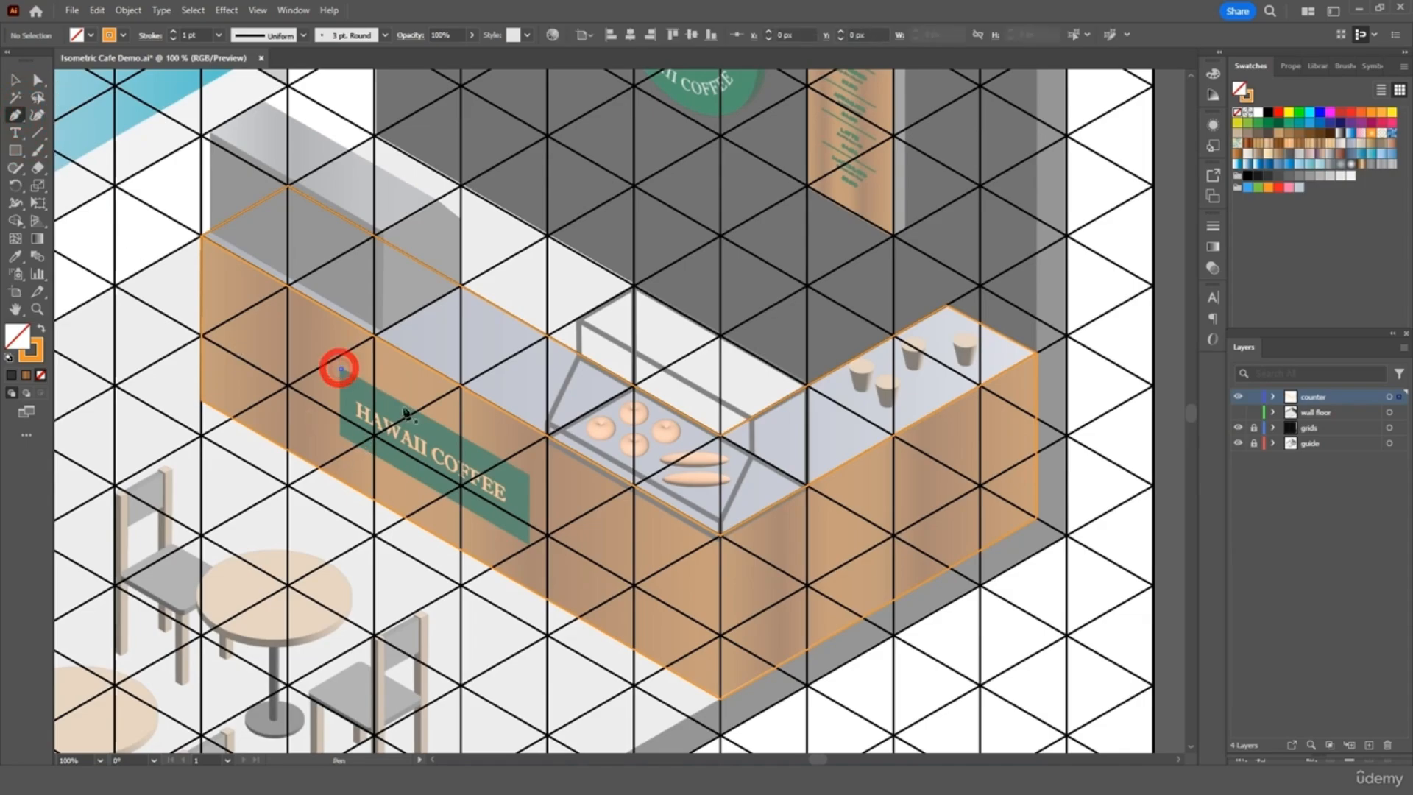
{"action": "left_click", "coordinate": [528, 475]}
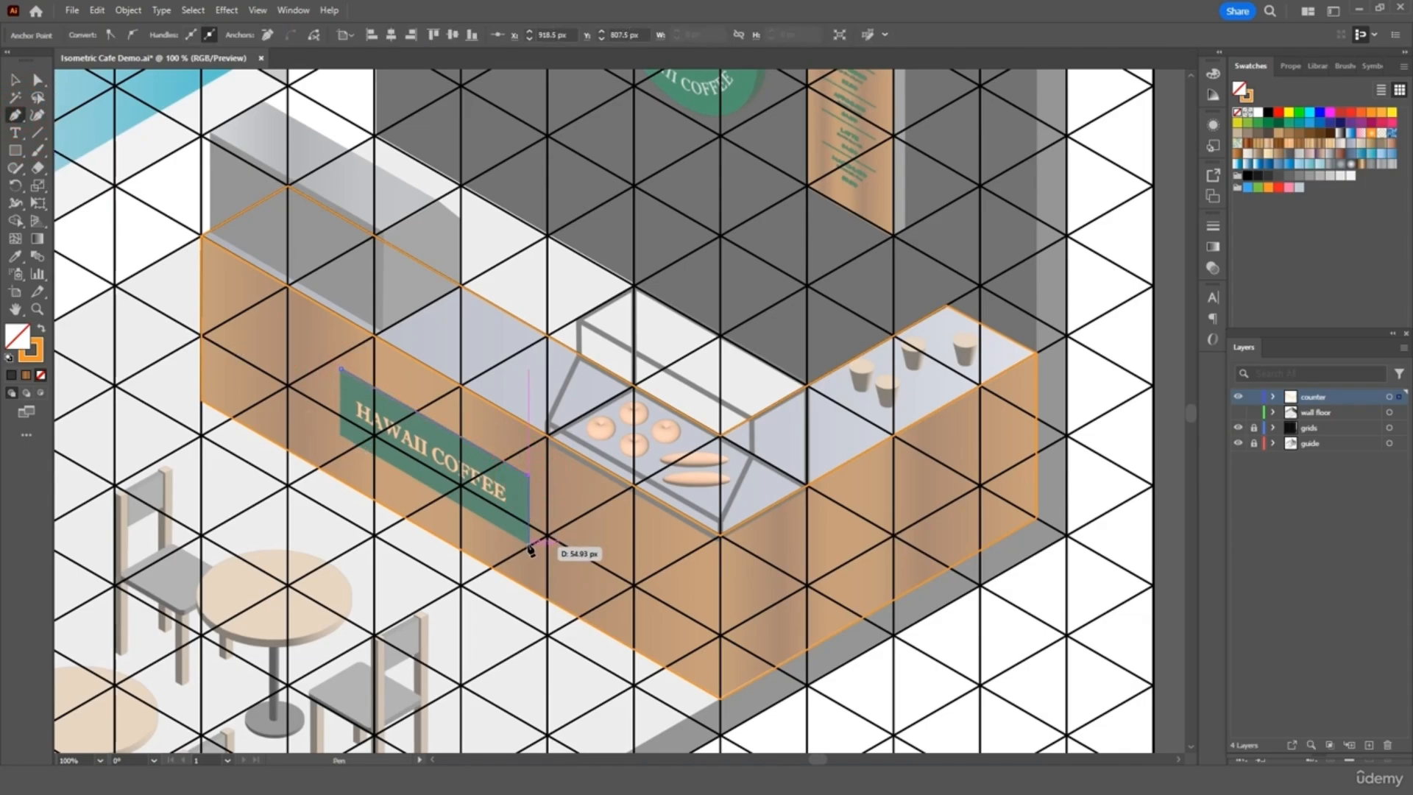
{"action": "left_click", "coordinate": [527, 545]}
{"action": "left_click", "coordinate": [339, 435]}
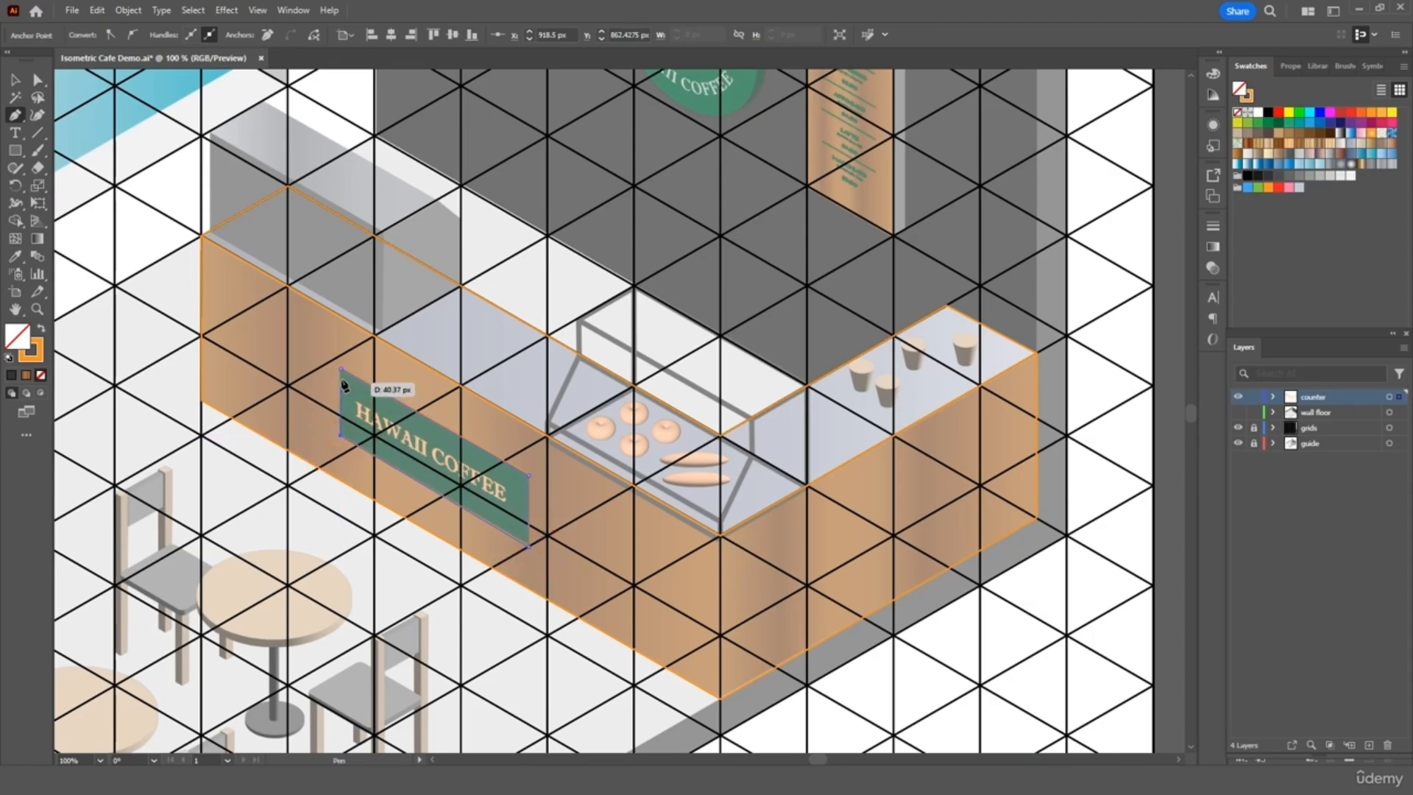
{"action": "left_click", "coordinate": [340, 368]}
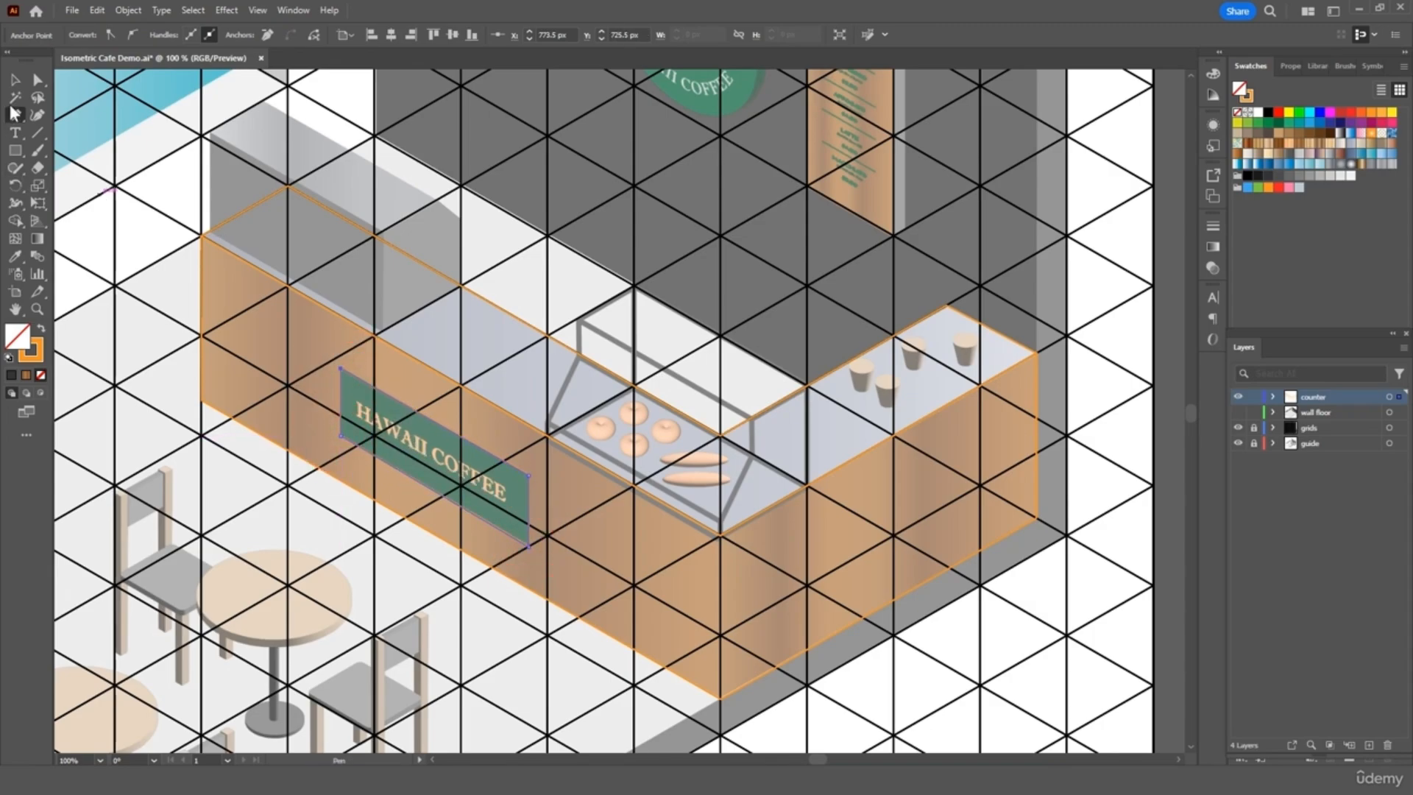
{"action": "left_click", "coordinate": [15, 80]}
{"action": "left_click", "coordinate": [92, 132]}
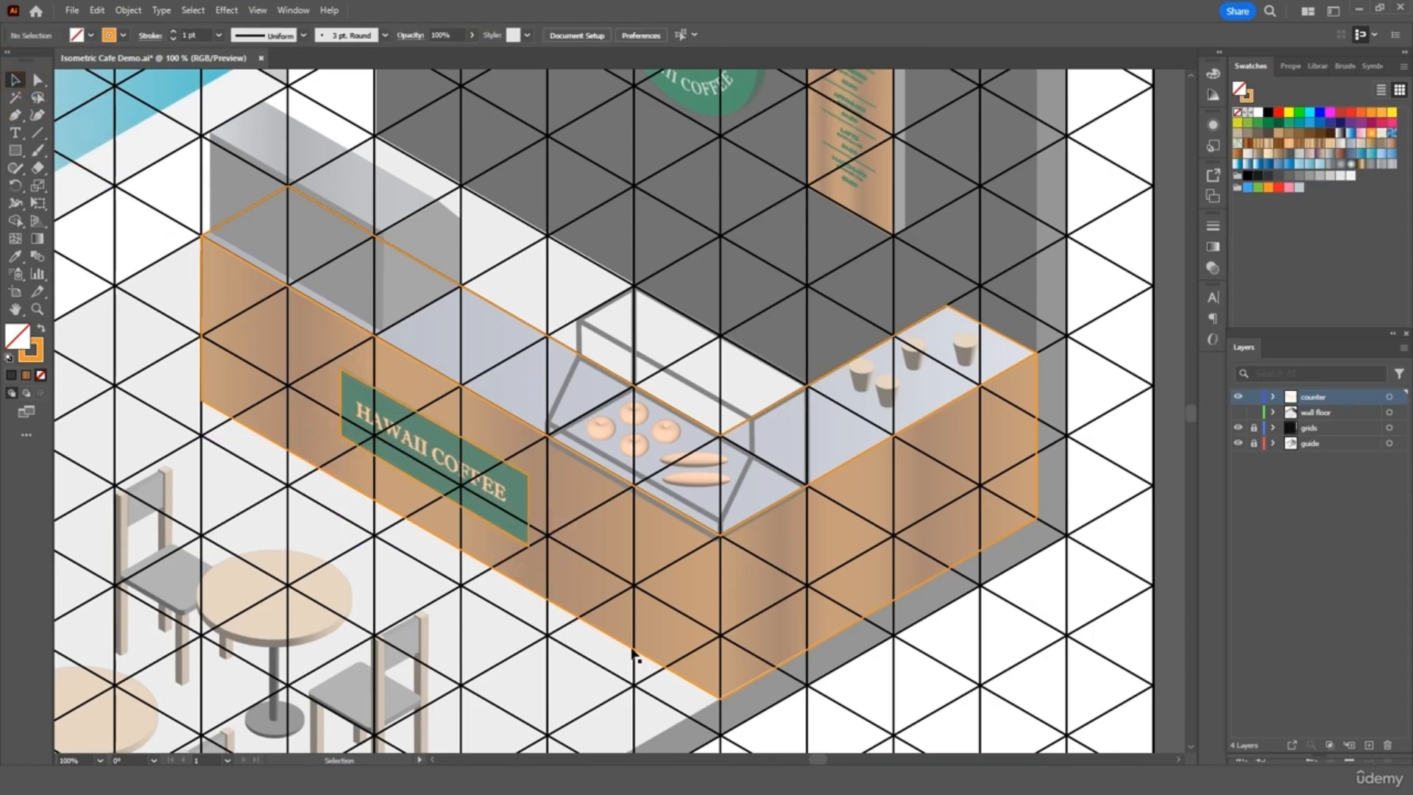
- Hide the grids layer and fill the countertop with the pale grey-blue sampled from the guide using the Eyedropper
{"action": "left_click", "coordinate": [1237, 428]}
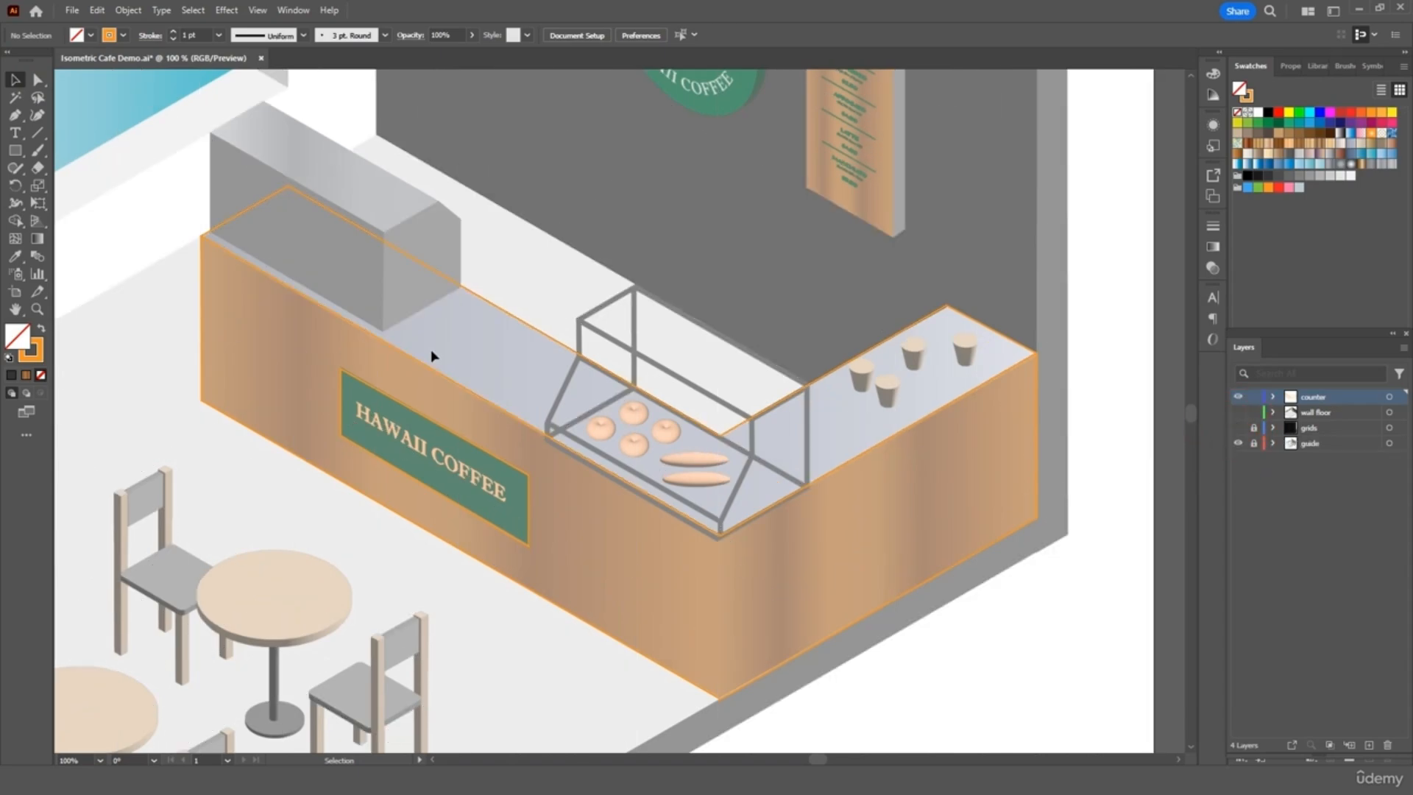
{"action": "left_click", "coordinate": [515, 316]}
{"action": "key", "text": "ctrl+minus"}
{"action": "key", "text": "ctrl+minus"}
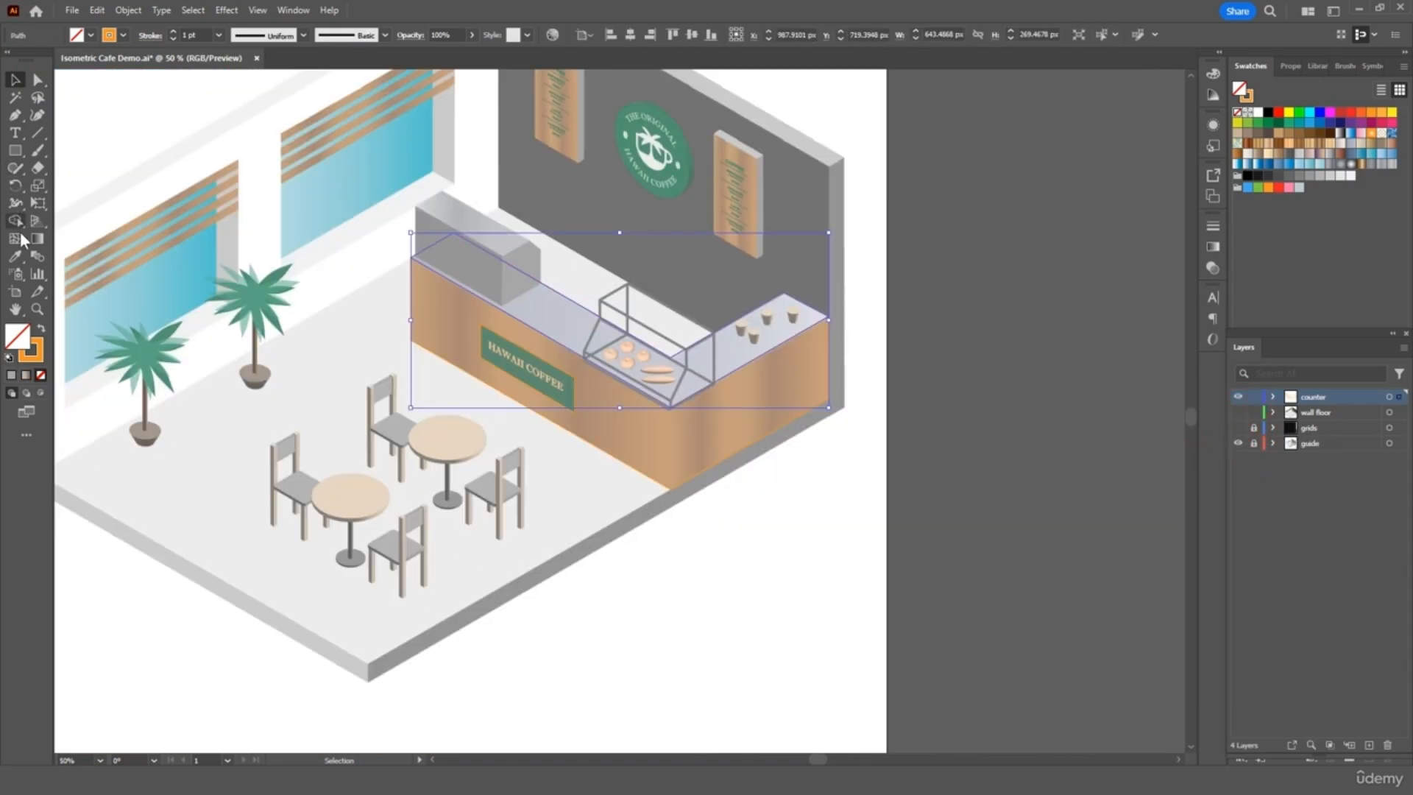
{"action": "left_click", "coordinate": [17, 255]}
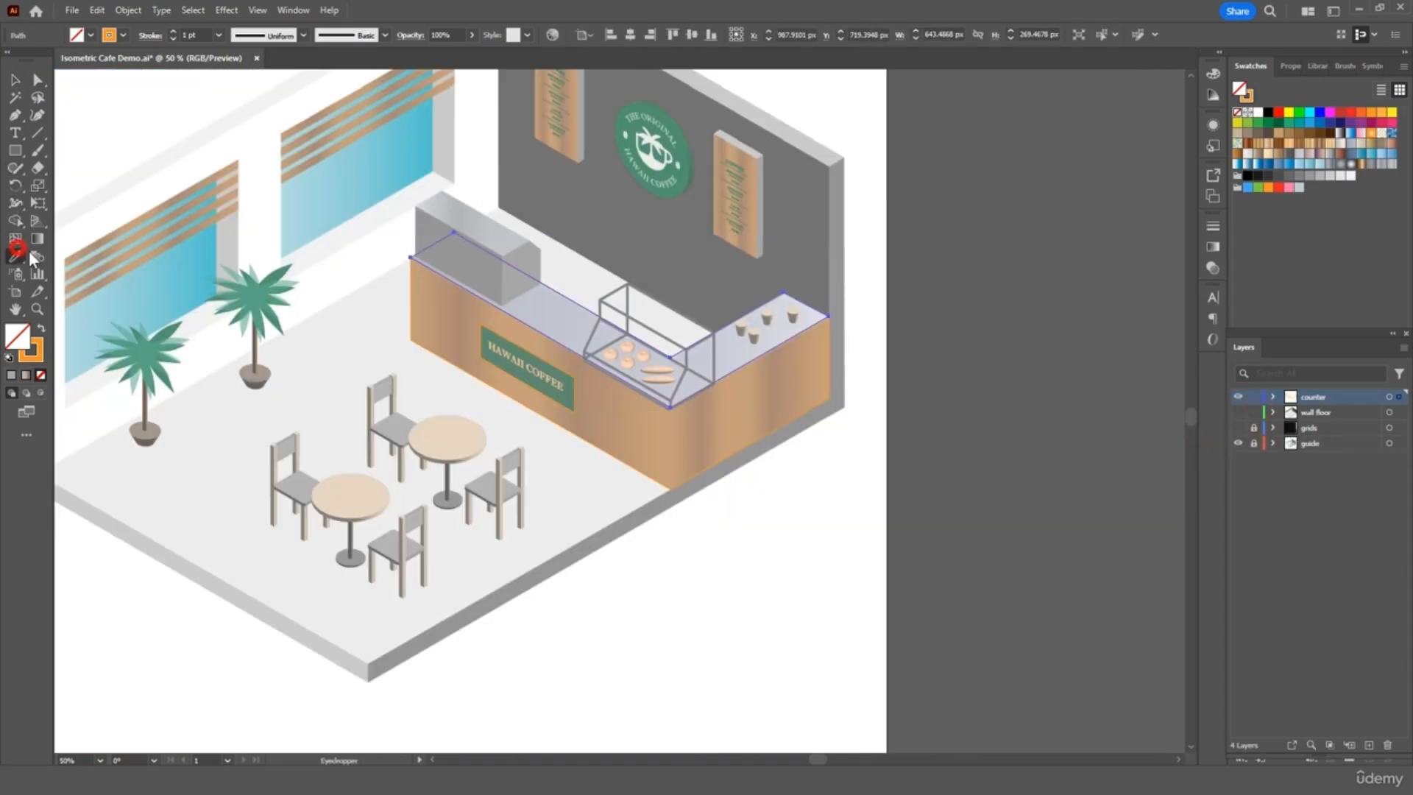
{"action": "left_click", "coordinate": [745, 343]}
{"action": "left_click", "coordinate": [14, 78]}
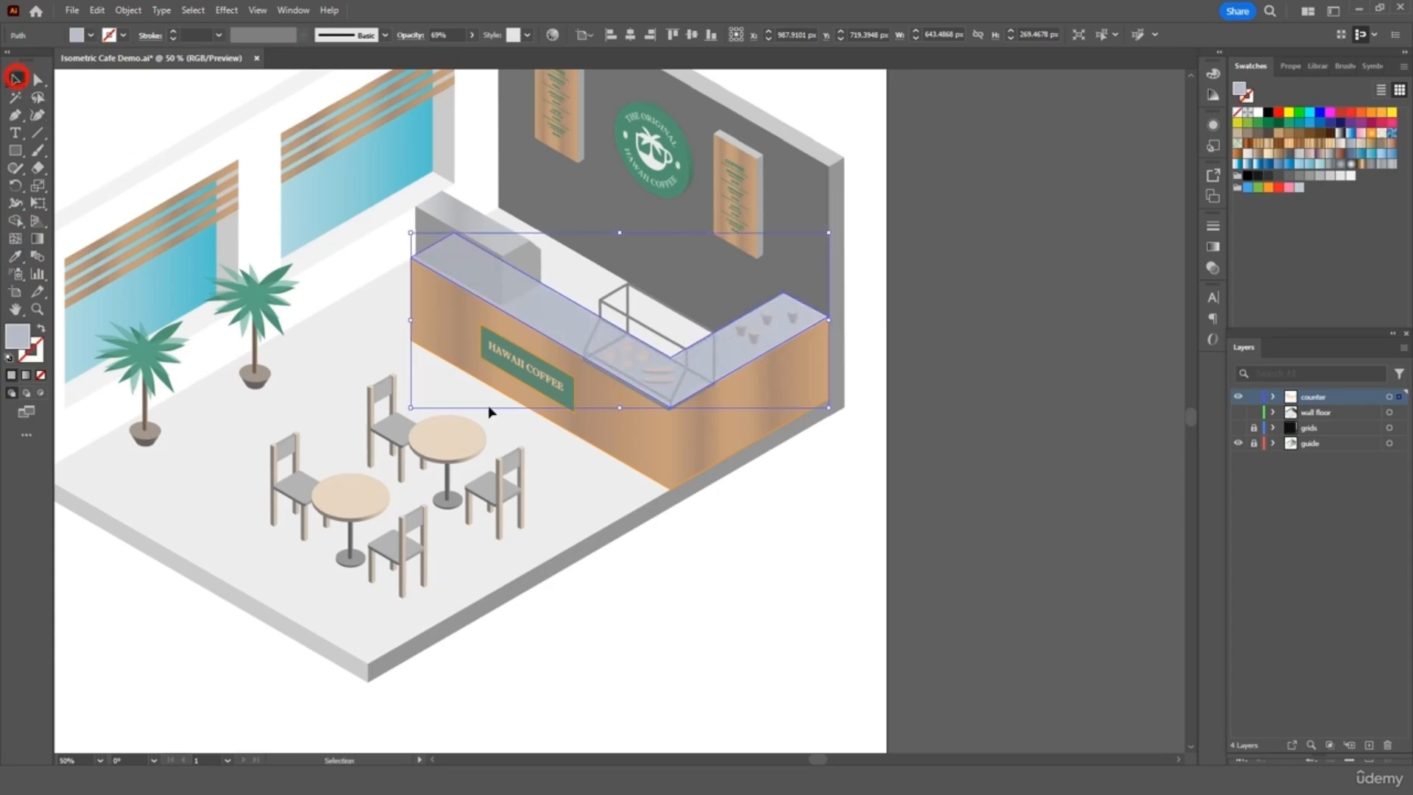
- Fill the counter's front faces with the brown sampled from the menu board on the back wall using the Eyedropper
{"action": "left_click", "coordinate": [656, 480]}
{"action": "key", "text": "i"}
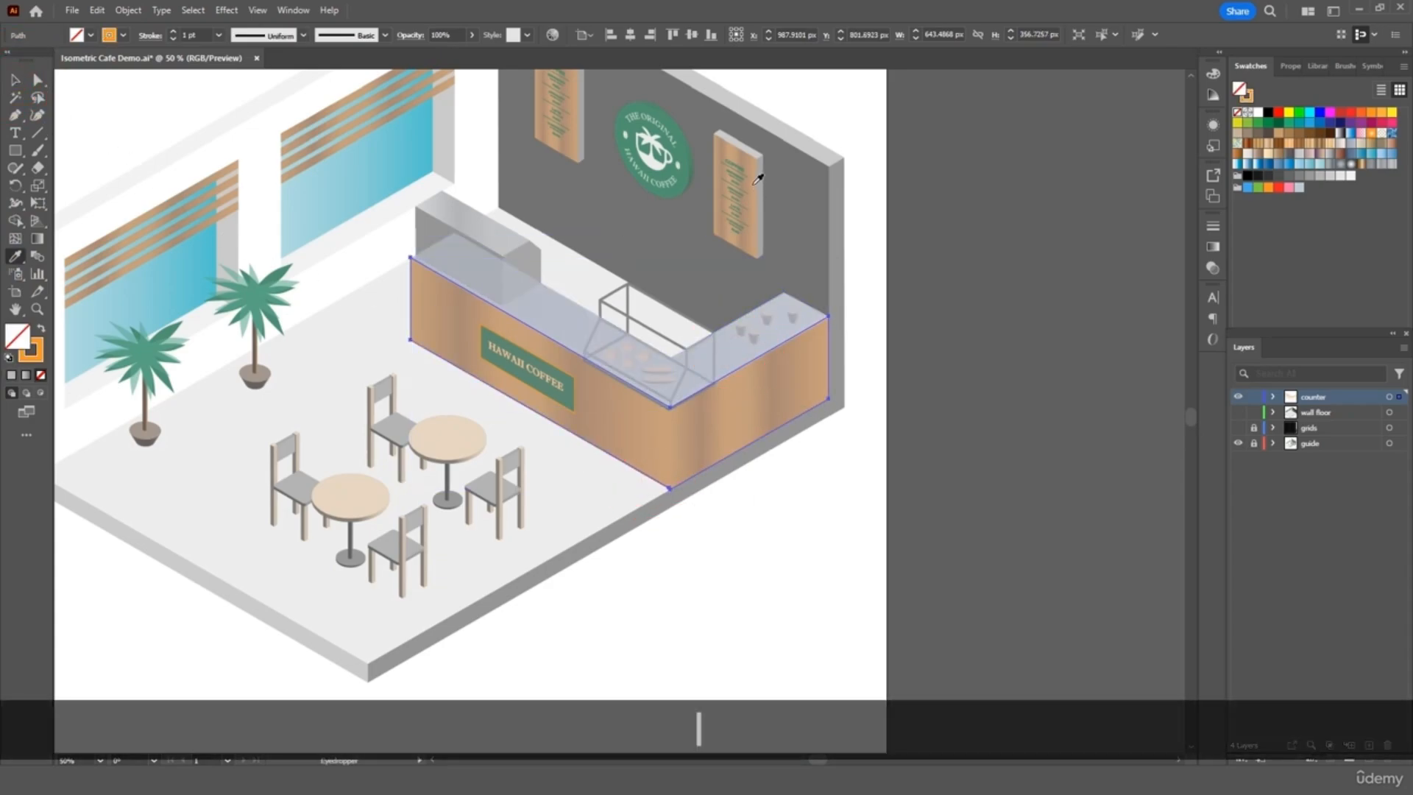
{"action": "left_click", "coordinate": [753, 184]}
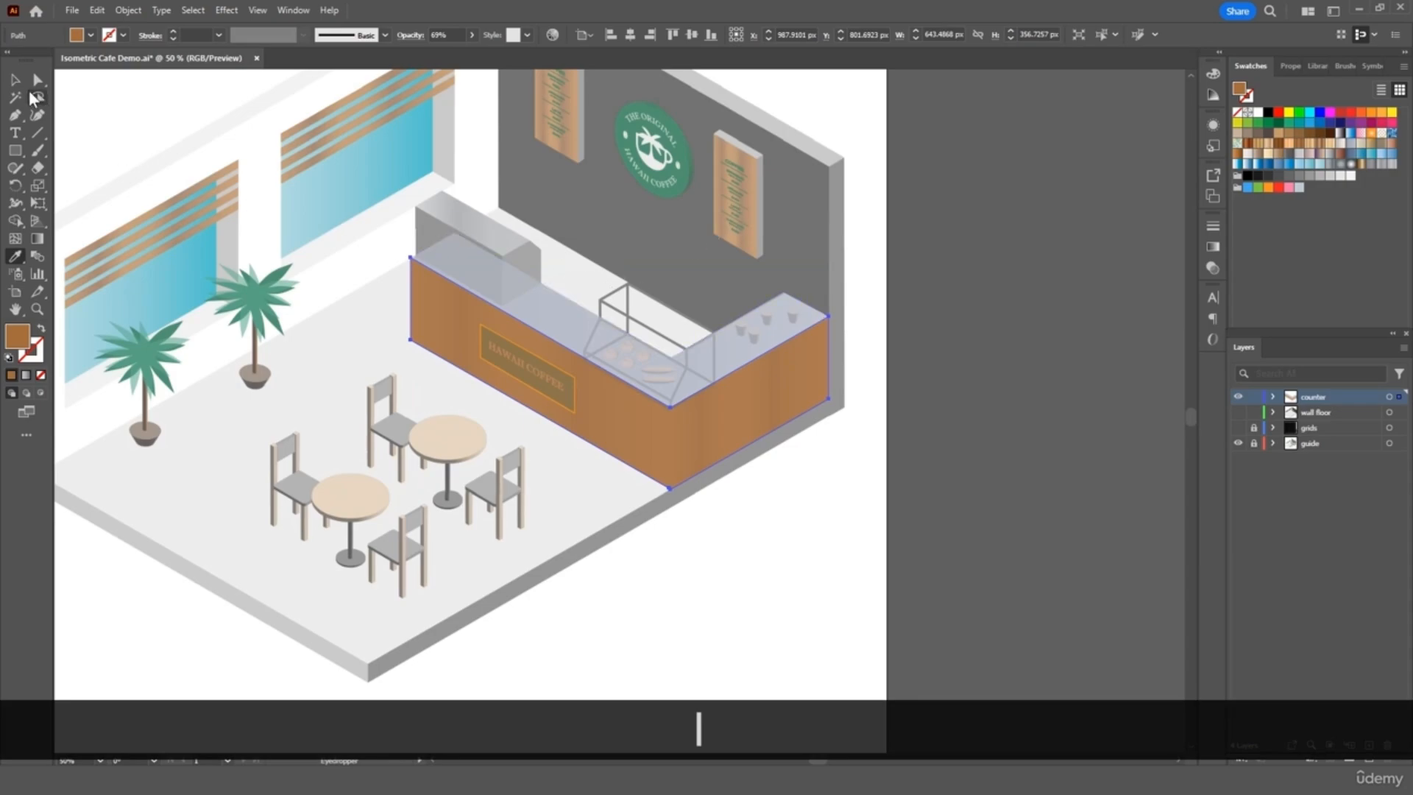
{"action": "left_click", "coordinate": [14, 79]}
{"action": "left_click", "coordinate": [908, 334]}
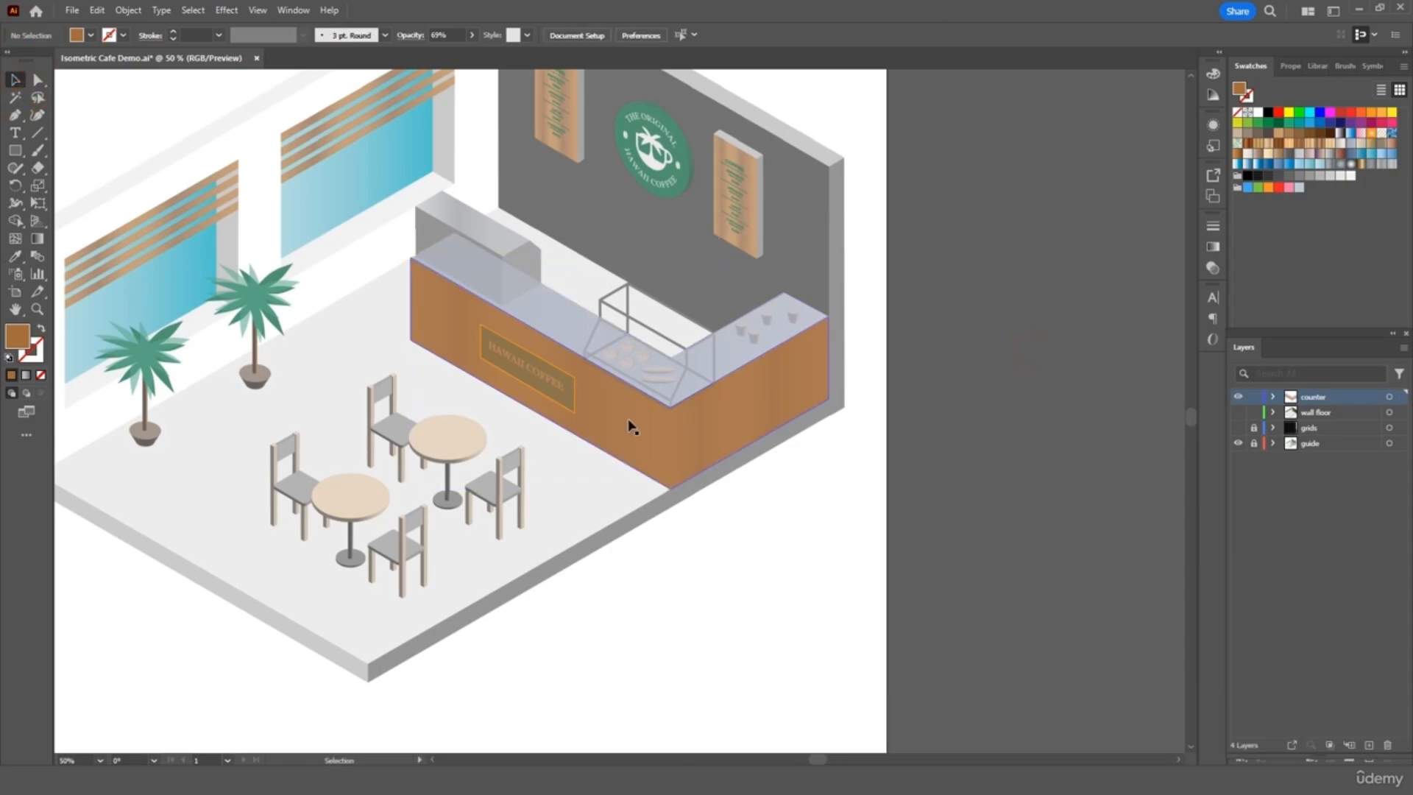
- Fill the sign panel on the counter front with dark green and set its stroke to none
{"action": "left_click", "coordinate": [523, 353]}
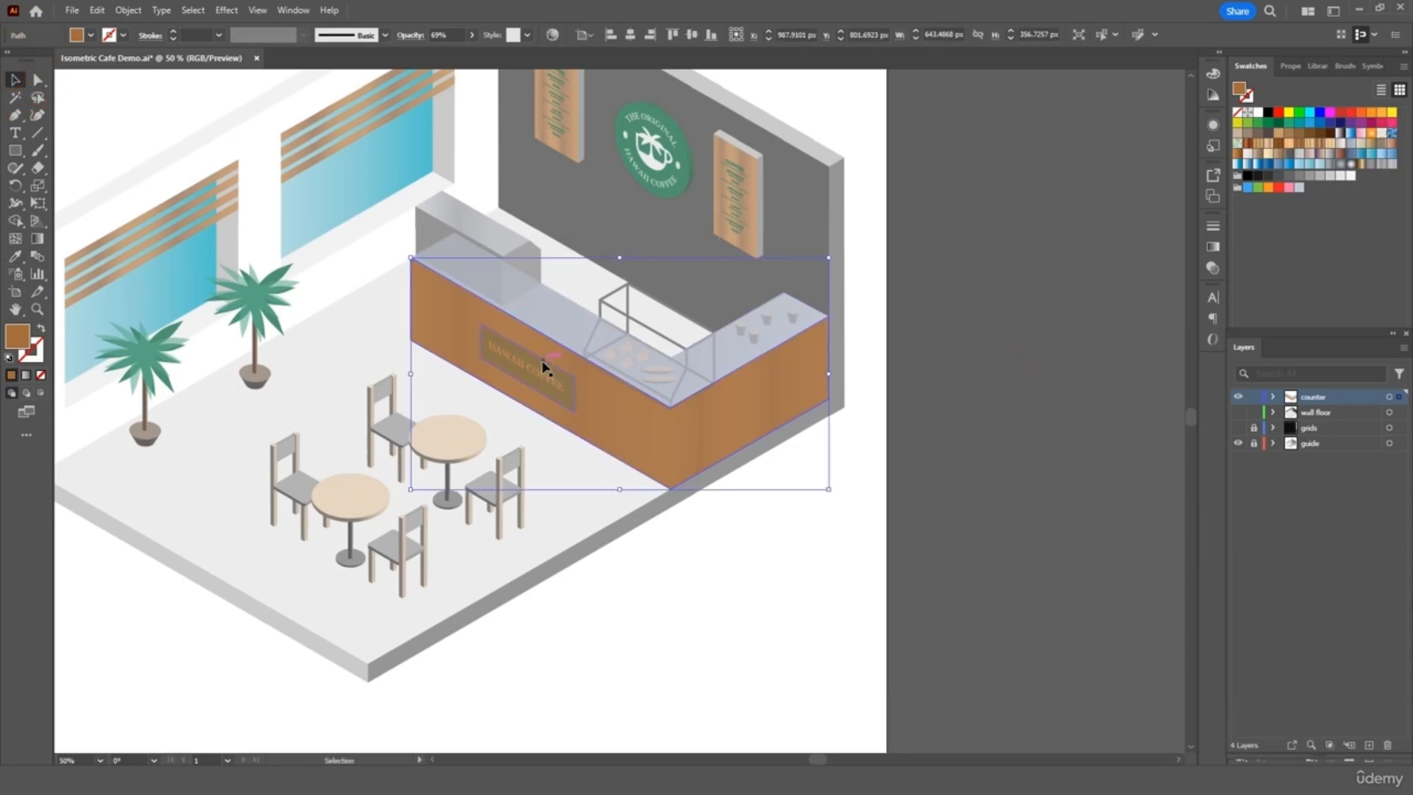
{"action": "left_click", "coordinate": [542, 364]}
{"action": "left_click", "coordinate": [1278, 122]}
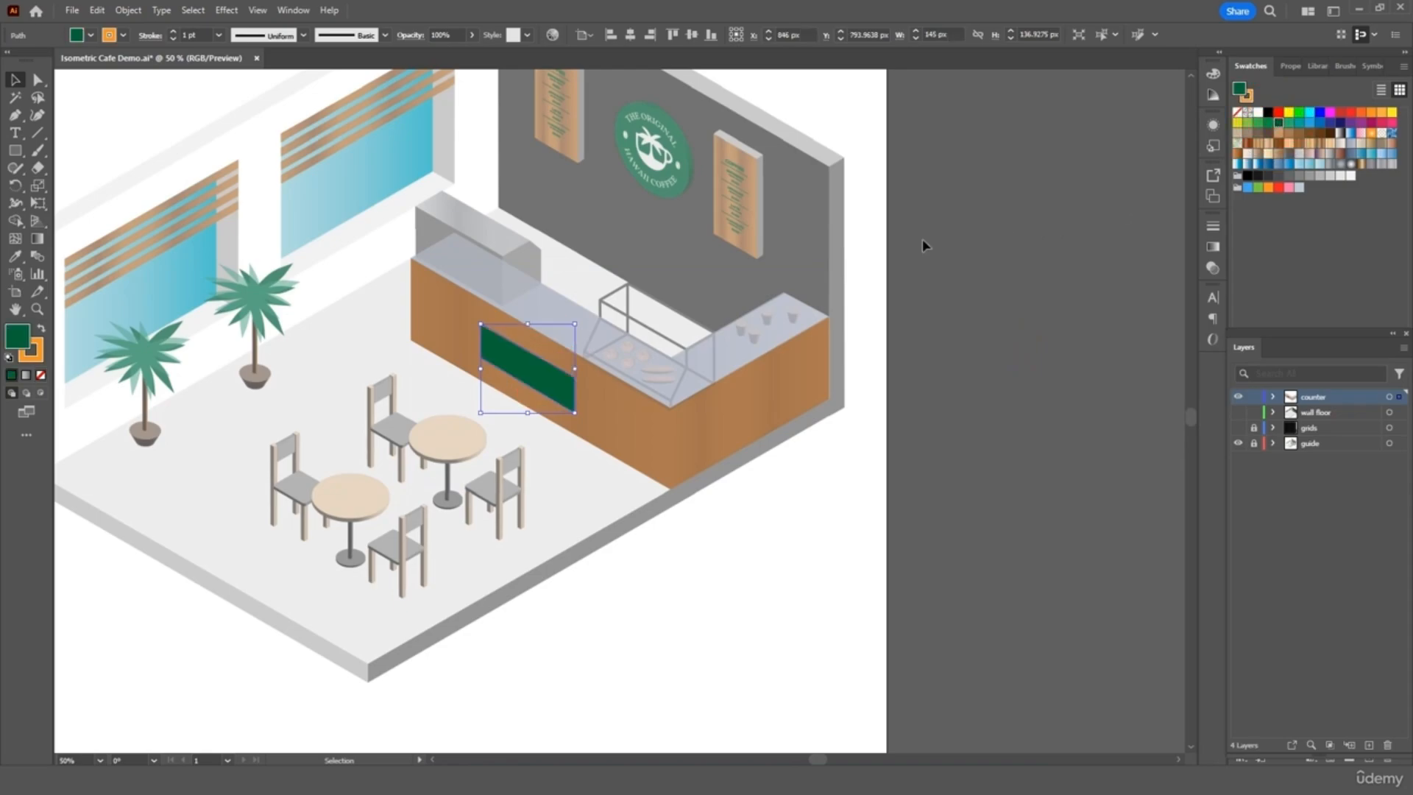
{"action": "left_click", "coordinate": [941, 237]}
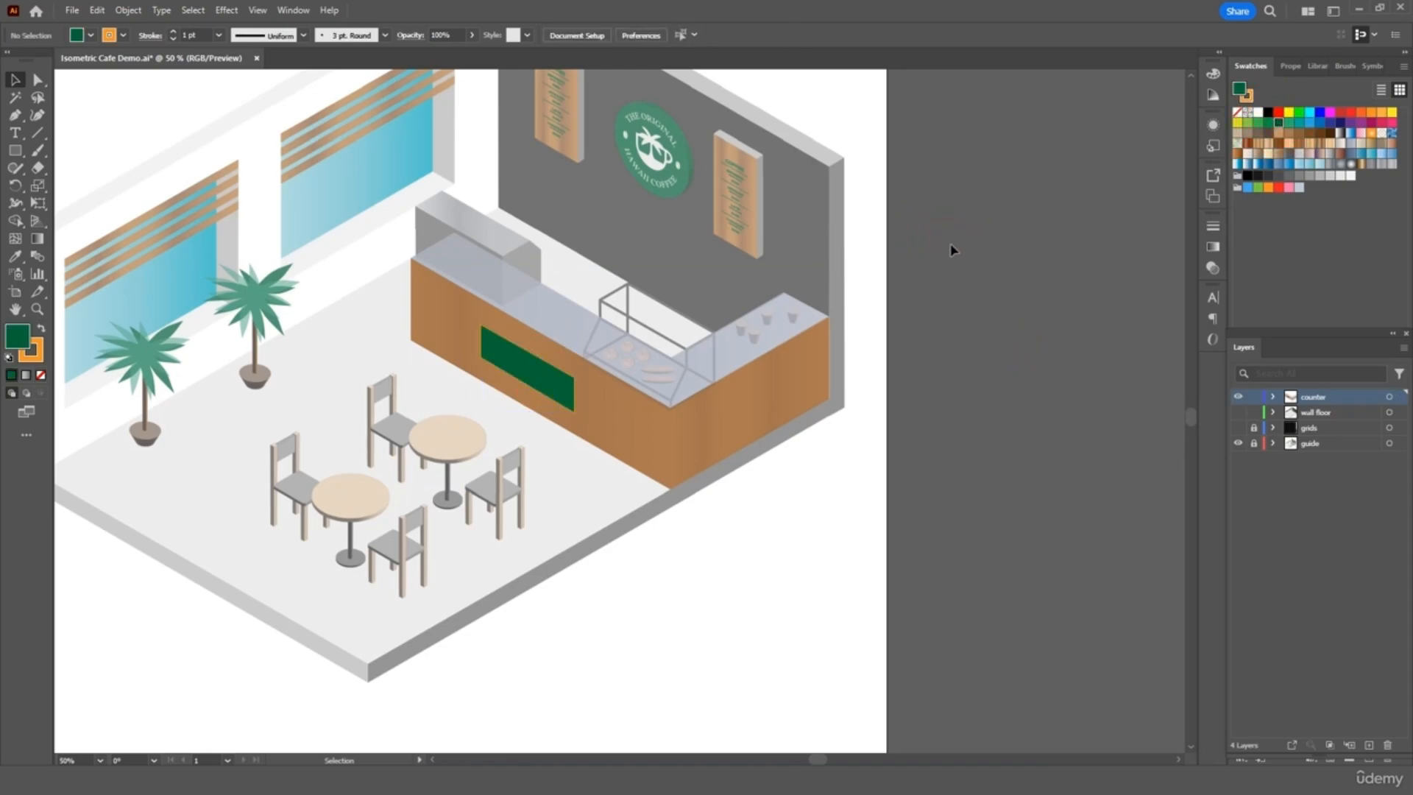
{"action": "left_click", "coordinate": [505, 356]}
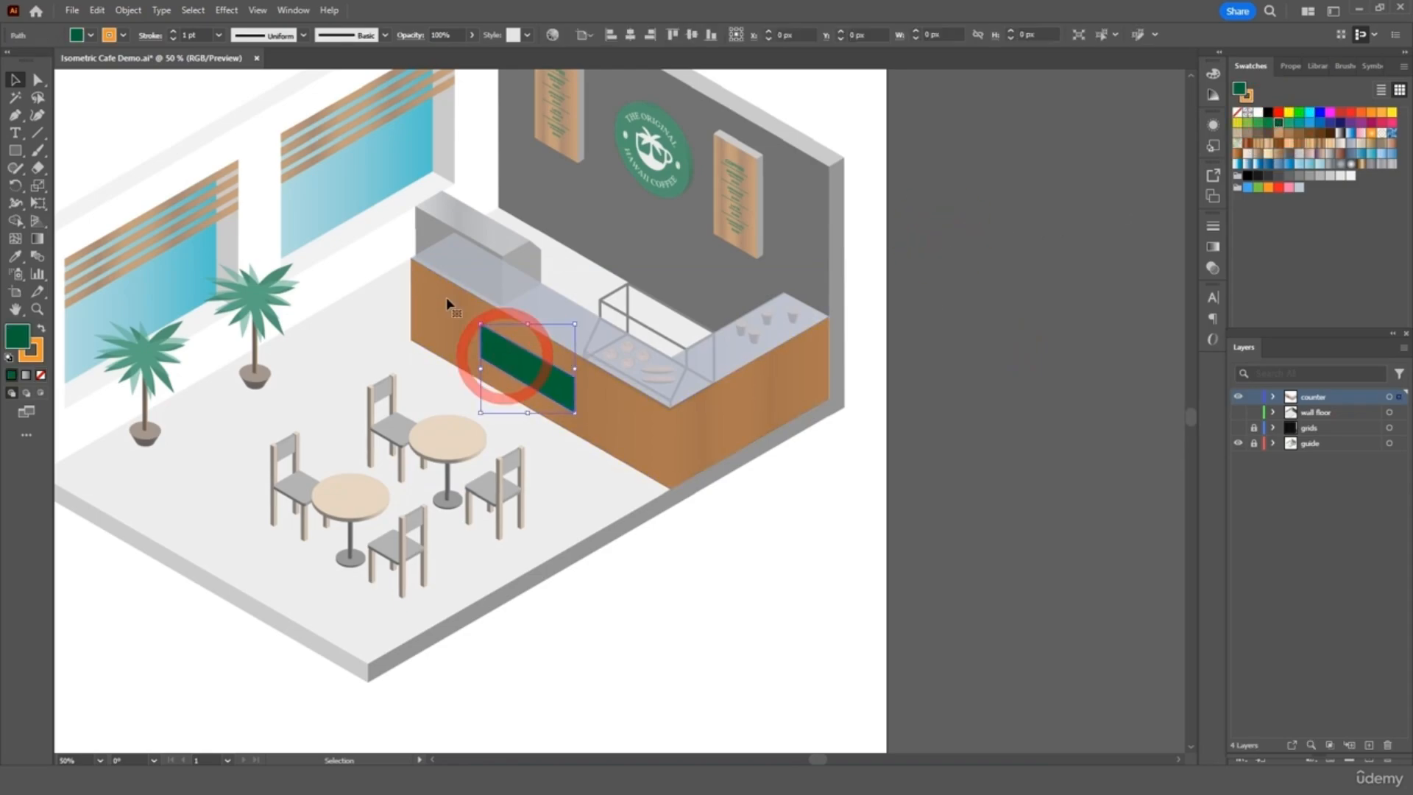
{"action": "left_click", "coordinate": [122, 34]}
{"action": "left_click", "coordinate": [10, 59]}
{"action": "left_click", "coordinate": [324, 308]}
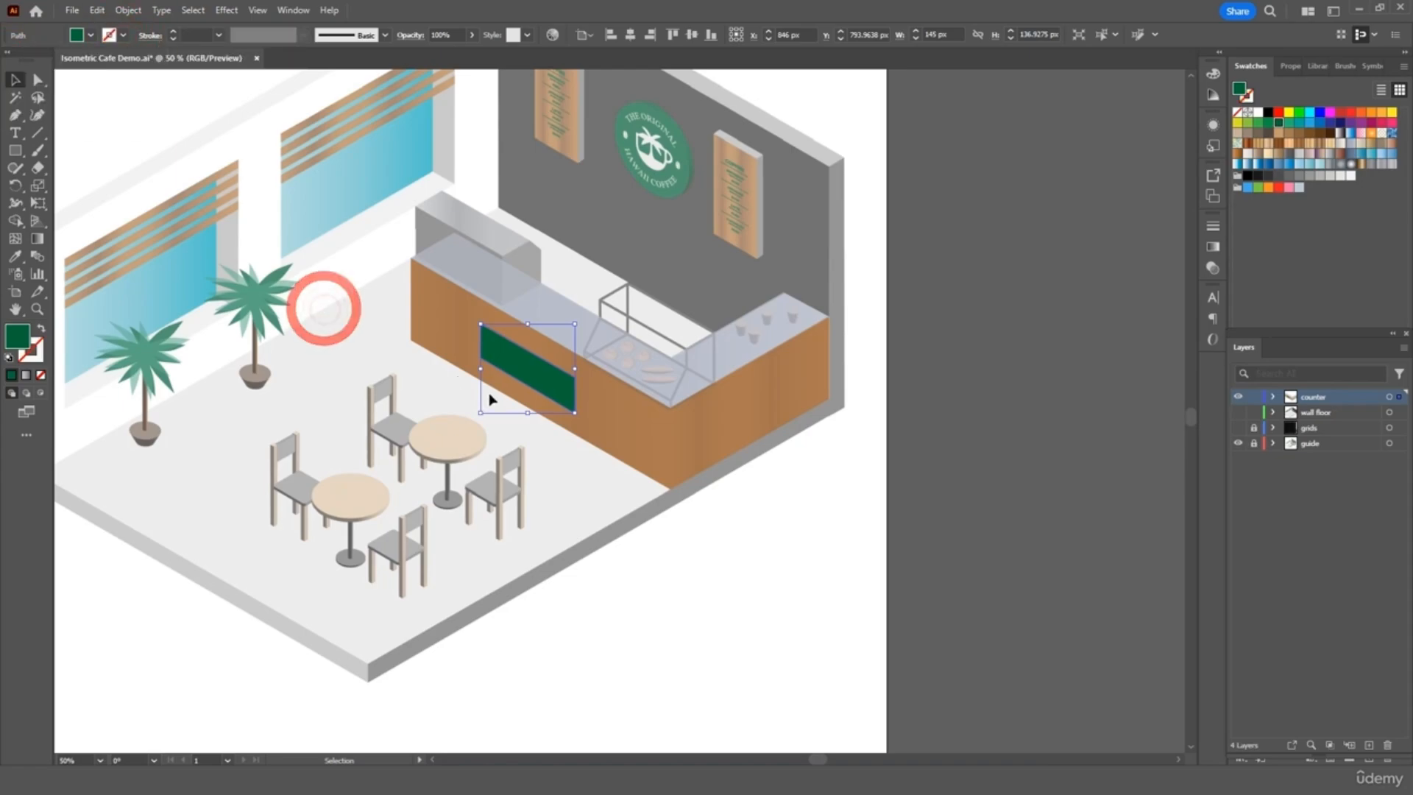
{"action": "left_click", "coordinate": [665, 561]}
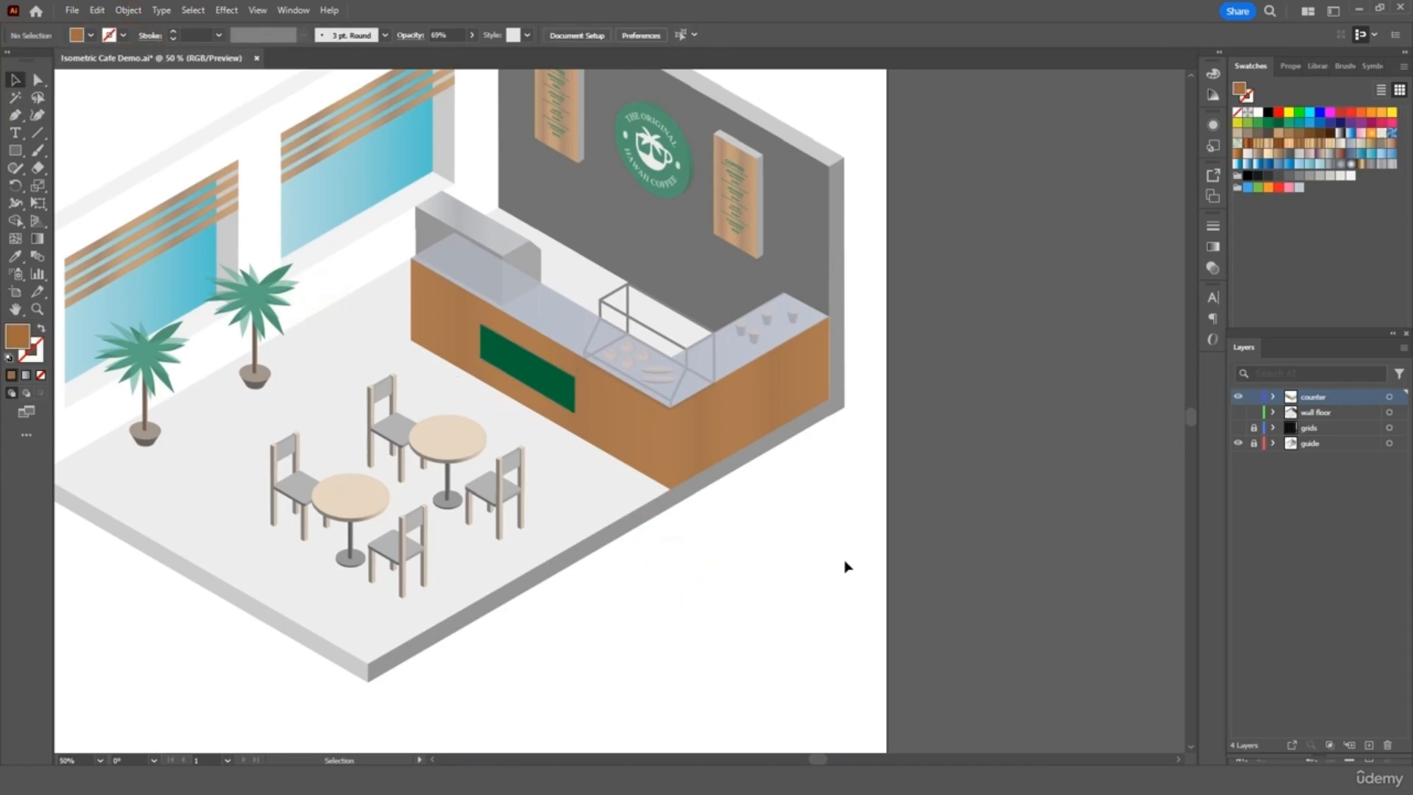
- Raise the opacity of both the countertop and the counter's front faces to 100%
{"action": "left_click", "coordinate": [738, 354]}
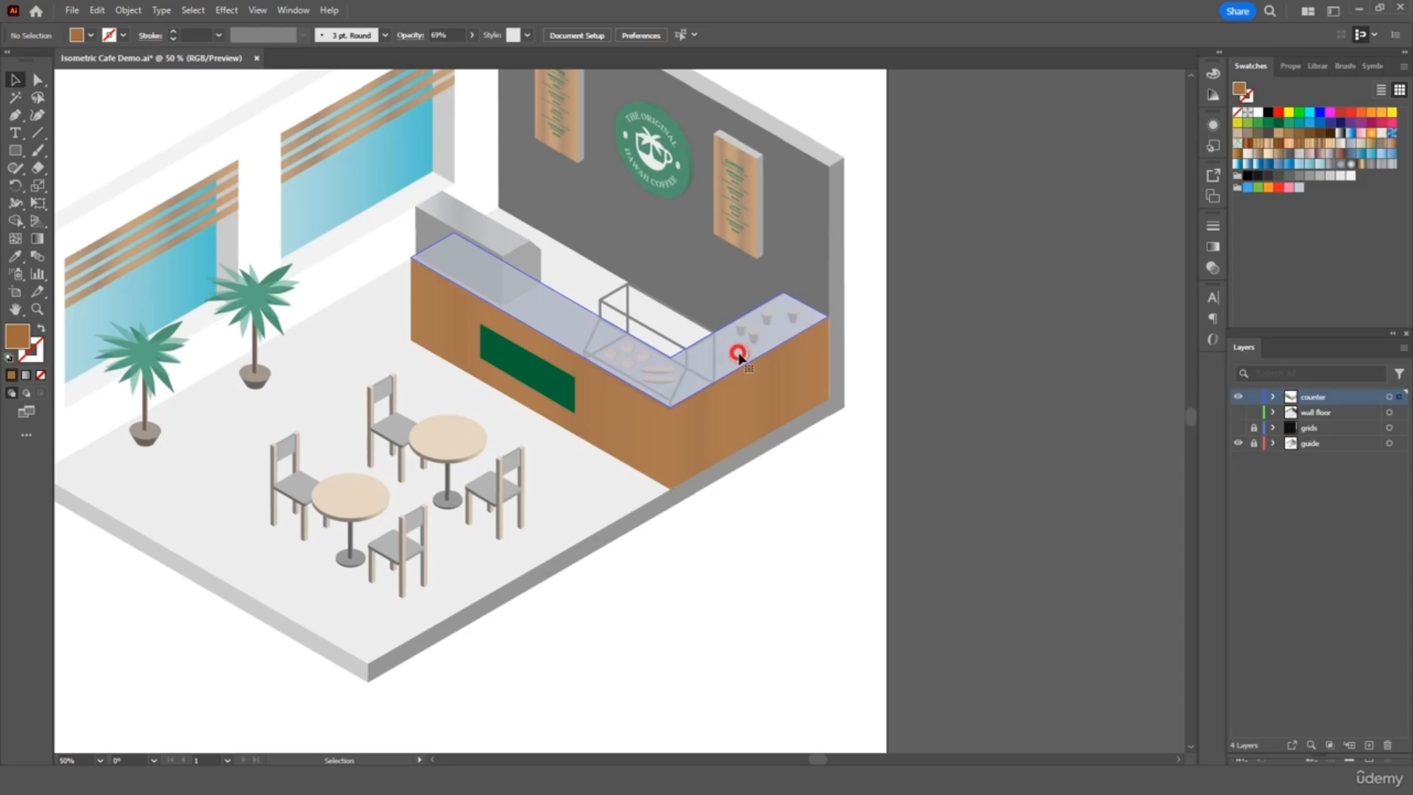
{"action": "left_click", "coordinate": [470, 35]}
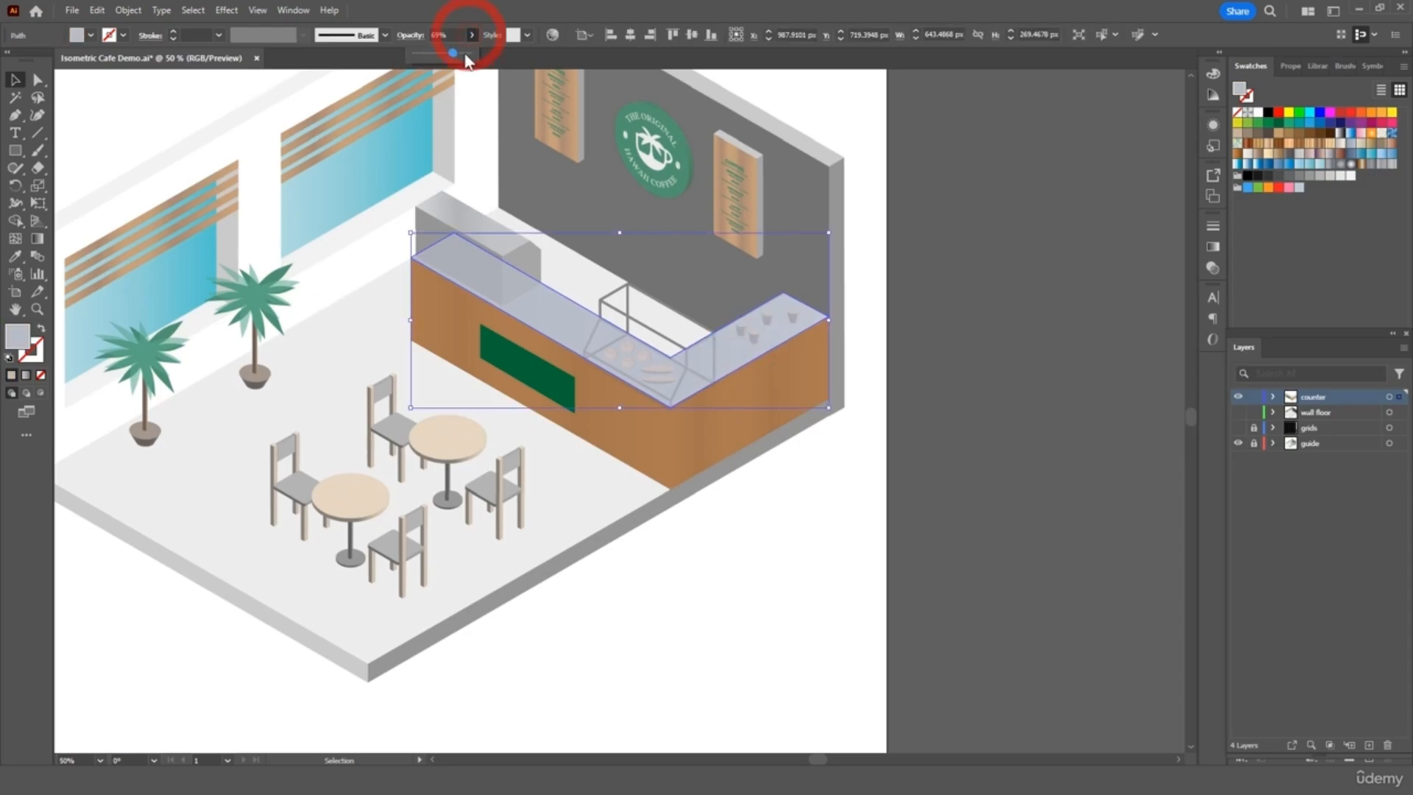
{"action": "left_click_drag", "start_coordinate": [461, 56], "coordinate": [492, 56]}
{"action": "left_click", "coordinate": [753, 410]}
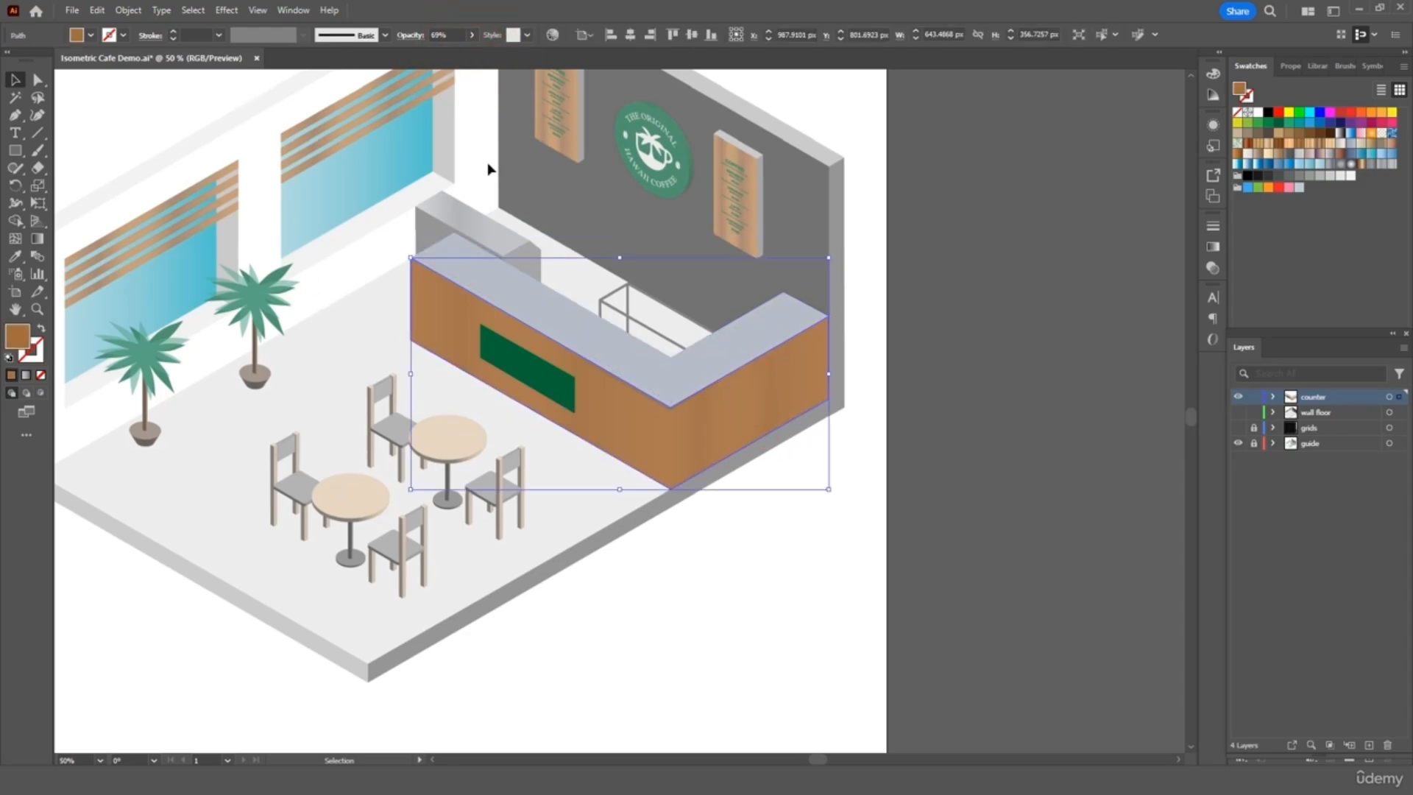
{"action": "left_click", "coordinate": [471, 34]}
{"action": "left_click_drag", "start_coordinate": [452, 53], "coordinate": [480, 53]}
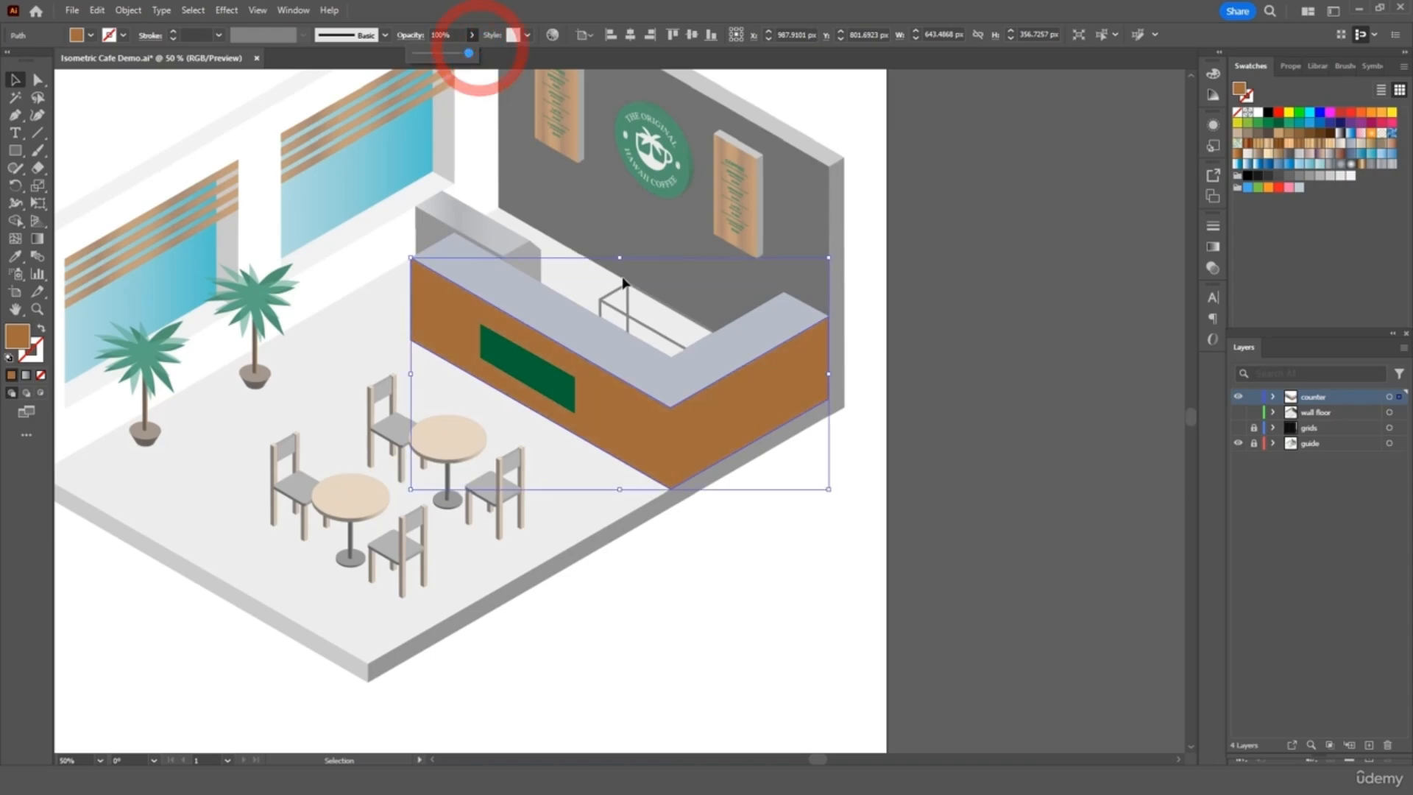
{"action": "left_click", "coordinate": [930, 388]}
- Group the countertop, the front faces and the green sign panel
{"action": "left_click", "coordinate": [744, 350]}
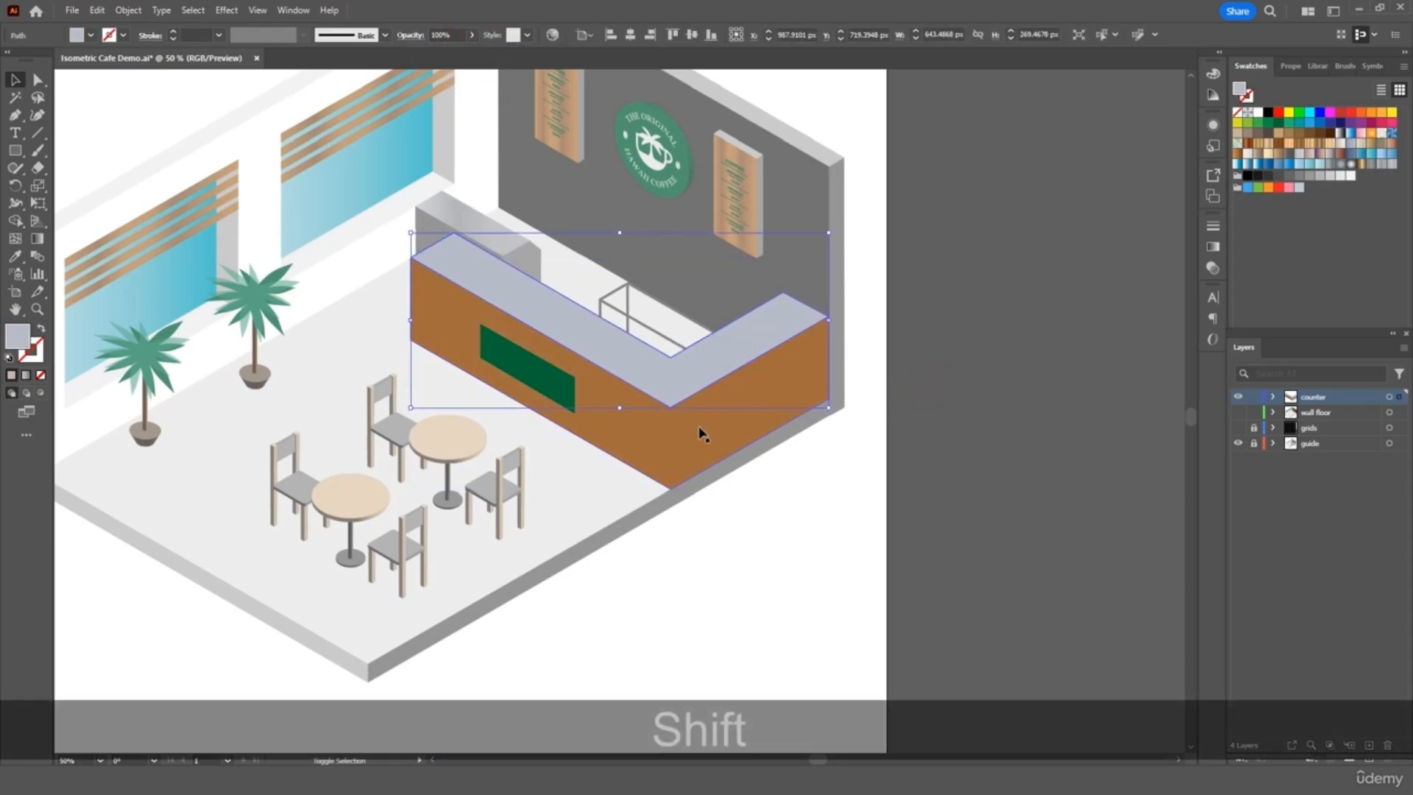
{"action": "left_click", "coordinate": [676, 455], "text": "shift"}
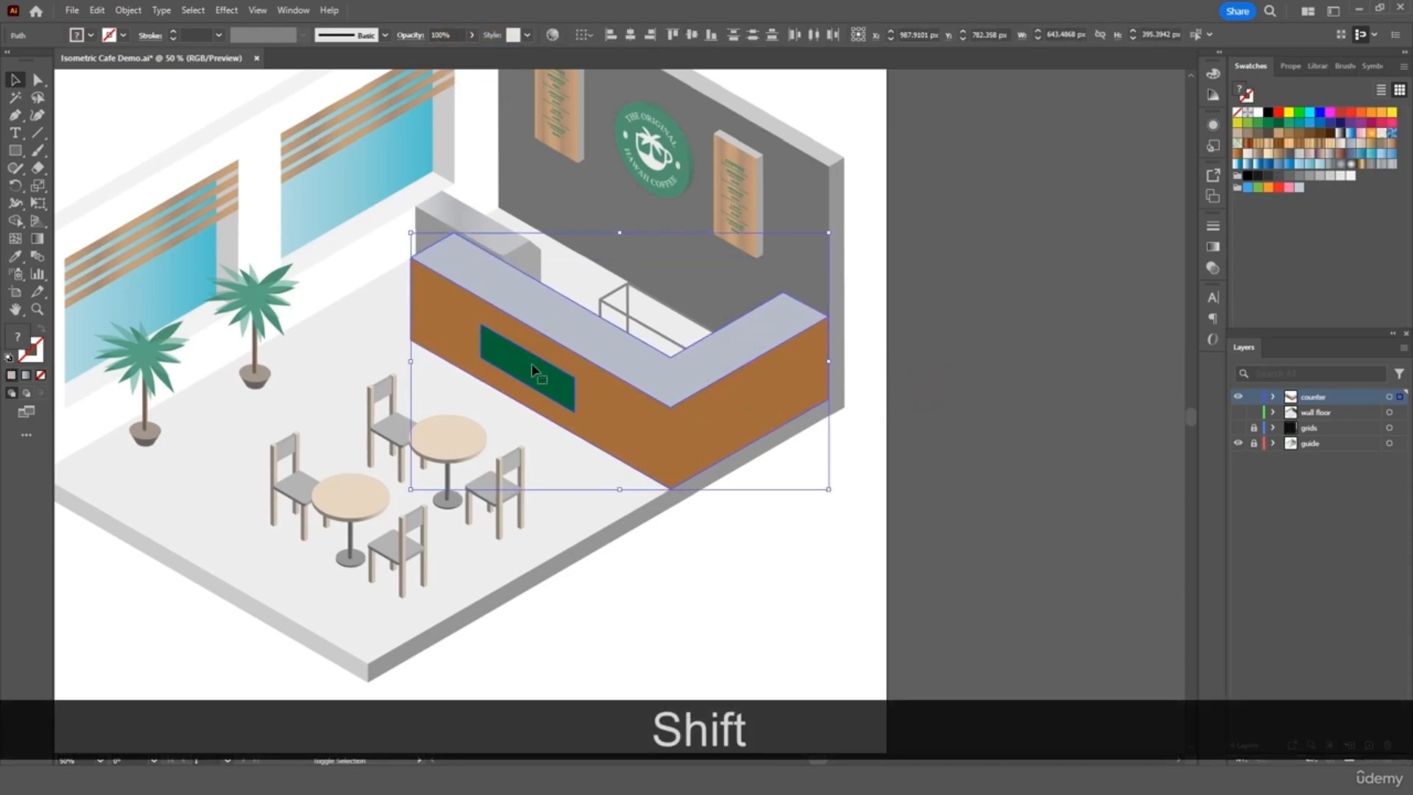
{"action": "right_click", "coordinate": [754, 369]}
{"action": "left_click", "coordinate": [830, 527]}
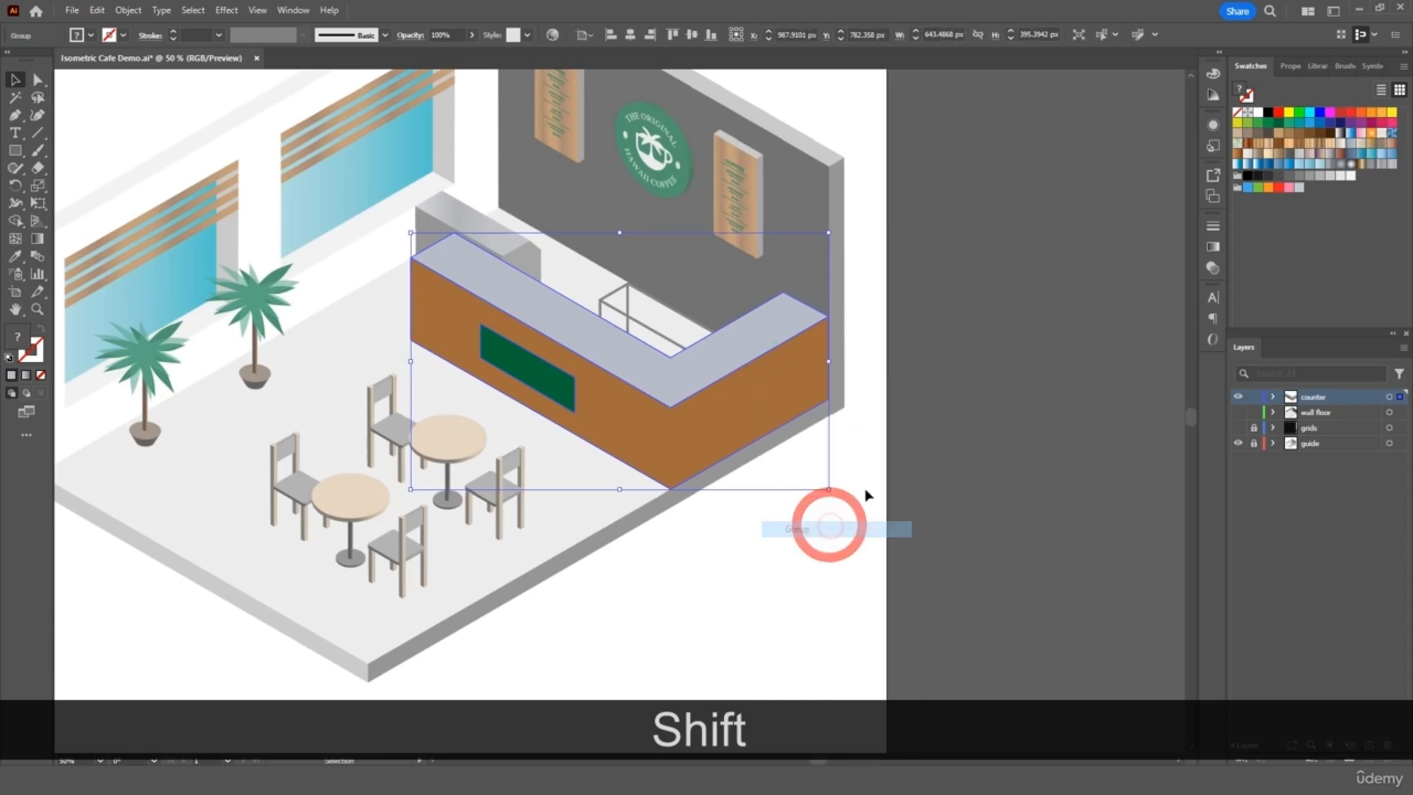
{"action": "left_click", "coordinate": [938, 440]}
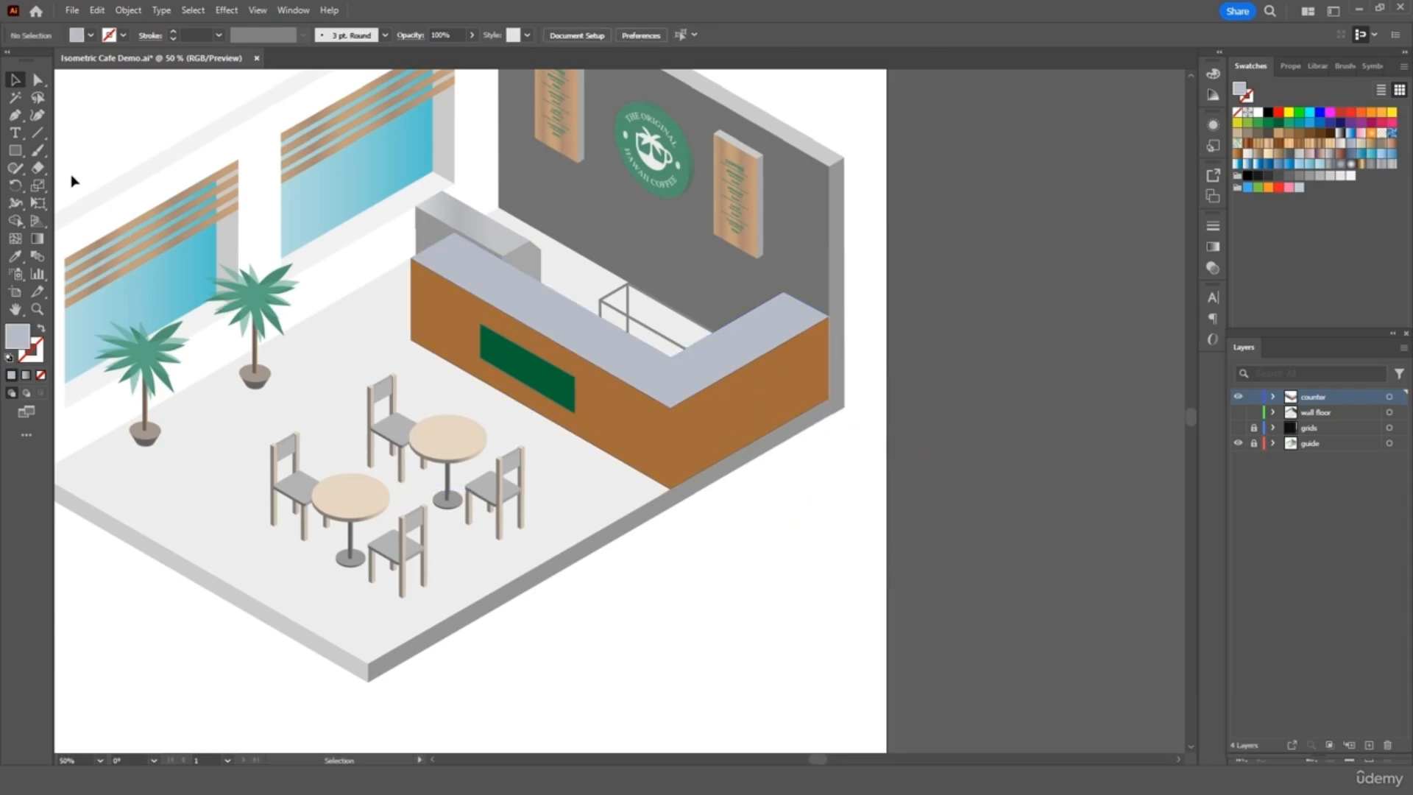
- Start a text object on the counter's front face with the letters HA using the Type tool
{"action": "key", "text": "t"}
{"action": "left_click", "coordinate": [647, 433]}
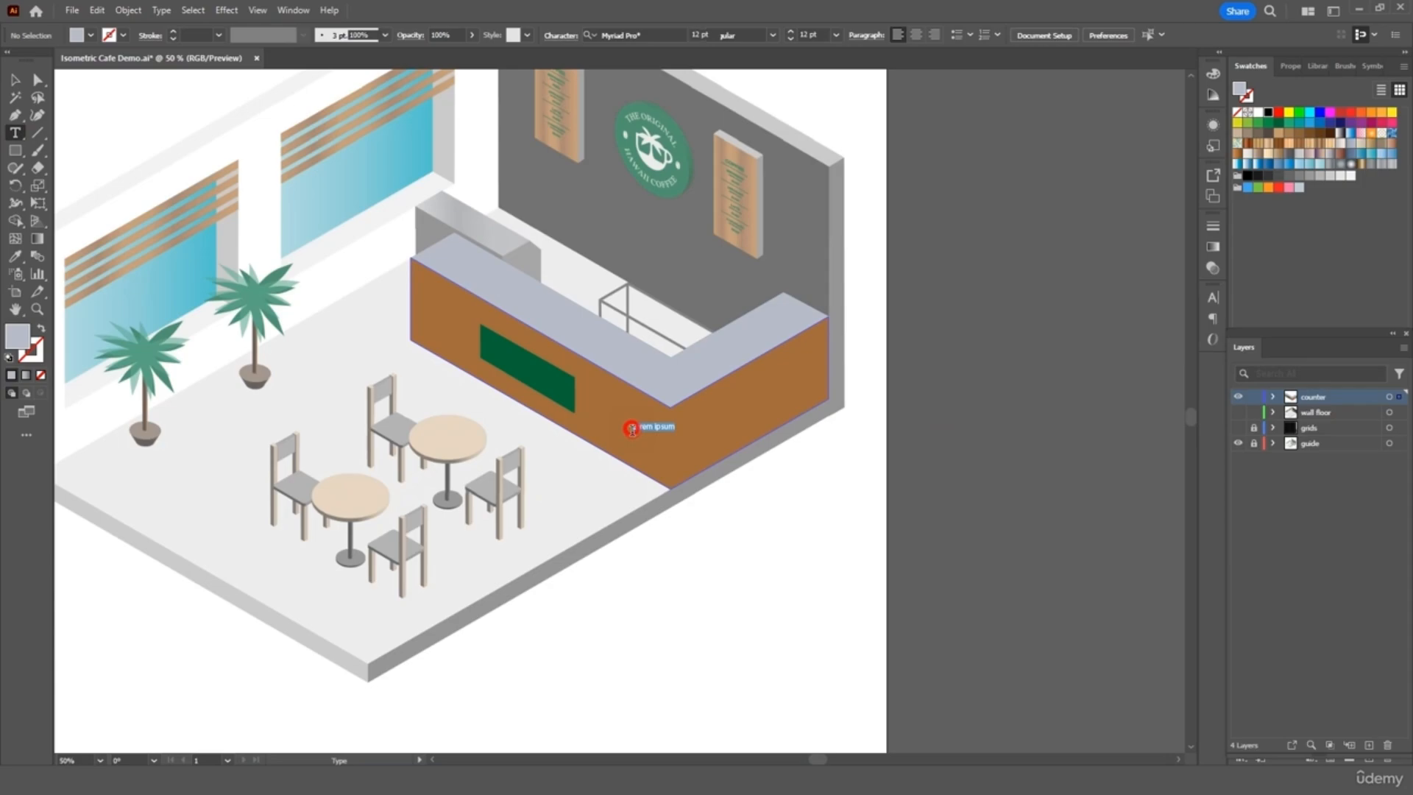
{"action": "type", "text": "HA"}
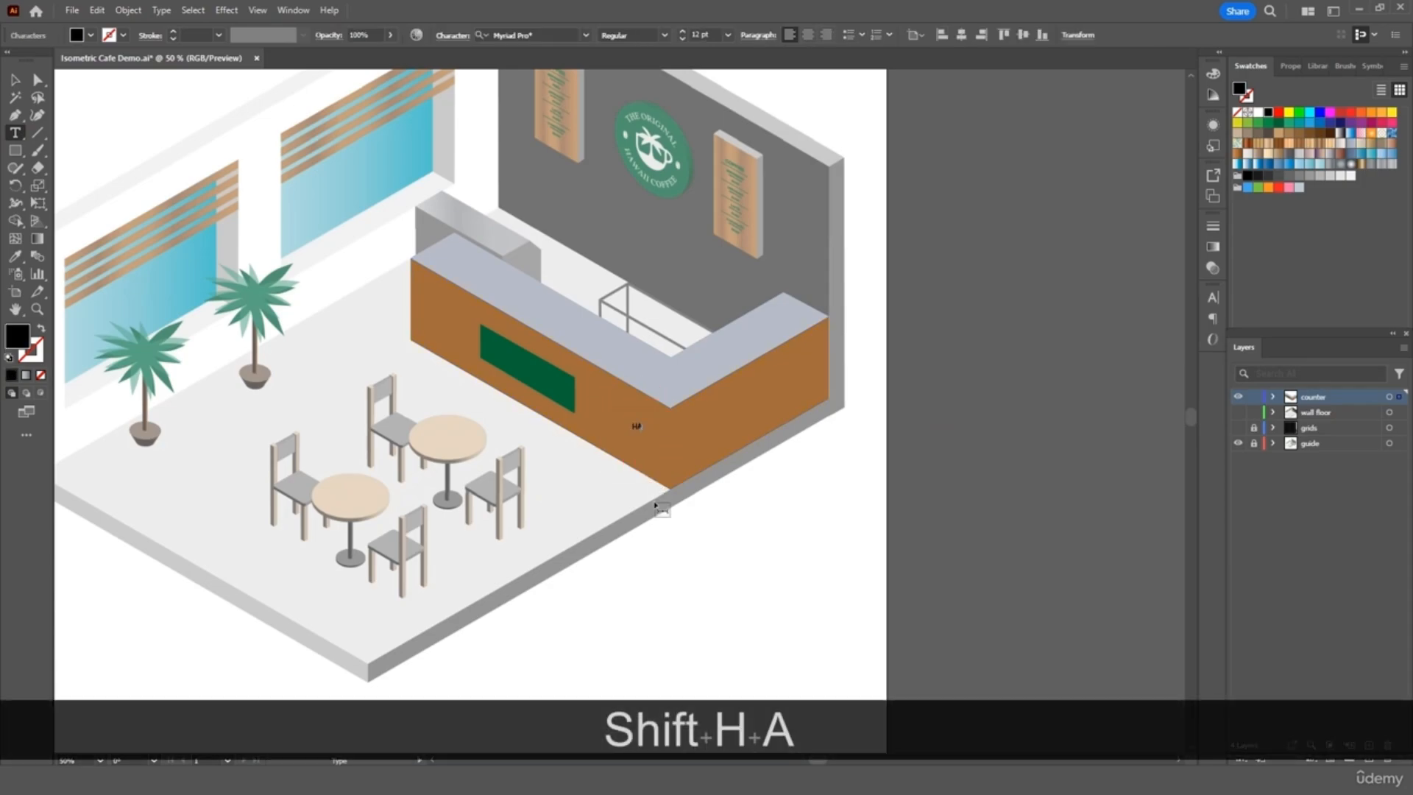
- Enter the text HAWAII COFFEE on the counter front and set its font to Imprint MT Shadow
{"action": "type", "text": "WAII COFFEE"}
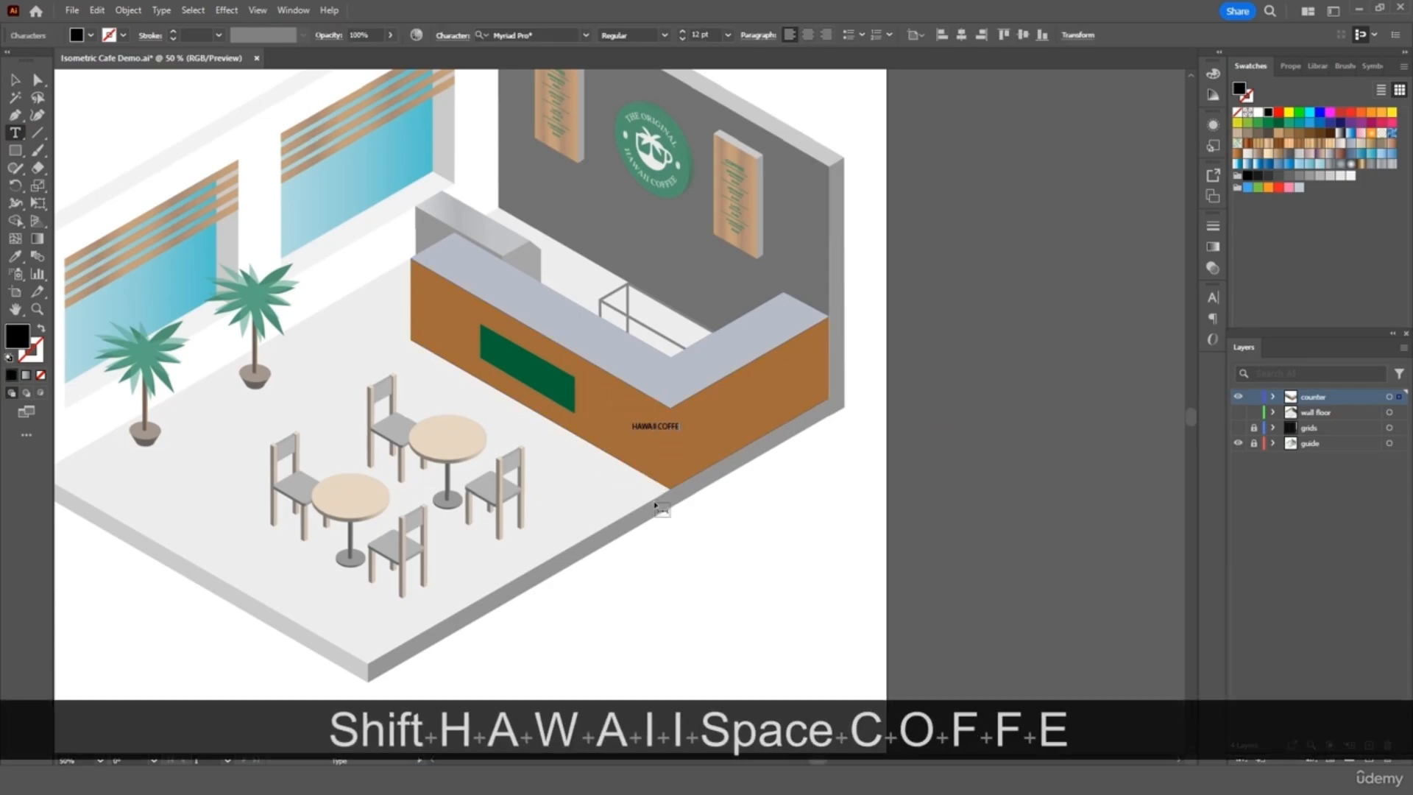
{"action": "key", "text": "ctrl+equal"}
{"action": "key", "text": "ctrl+equal"}
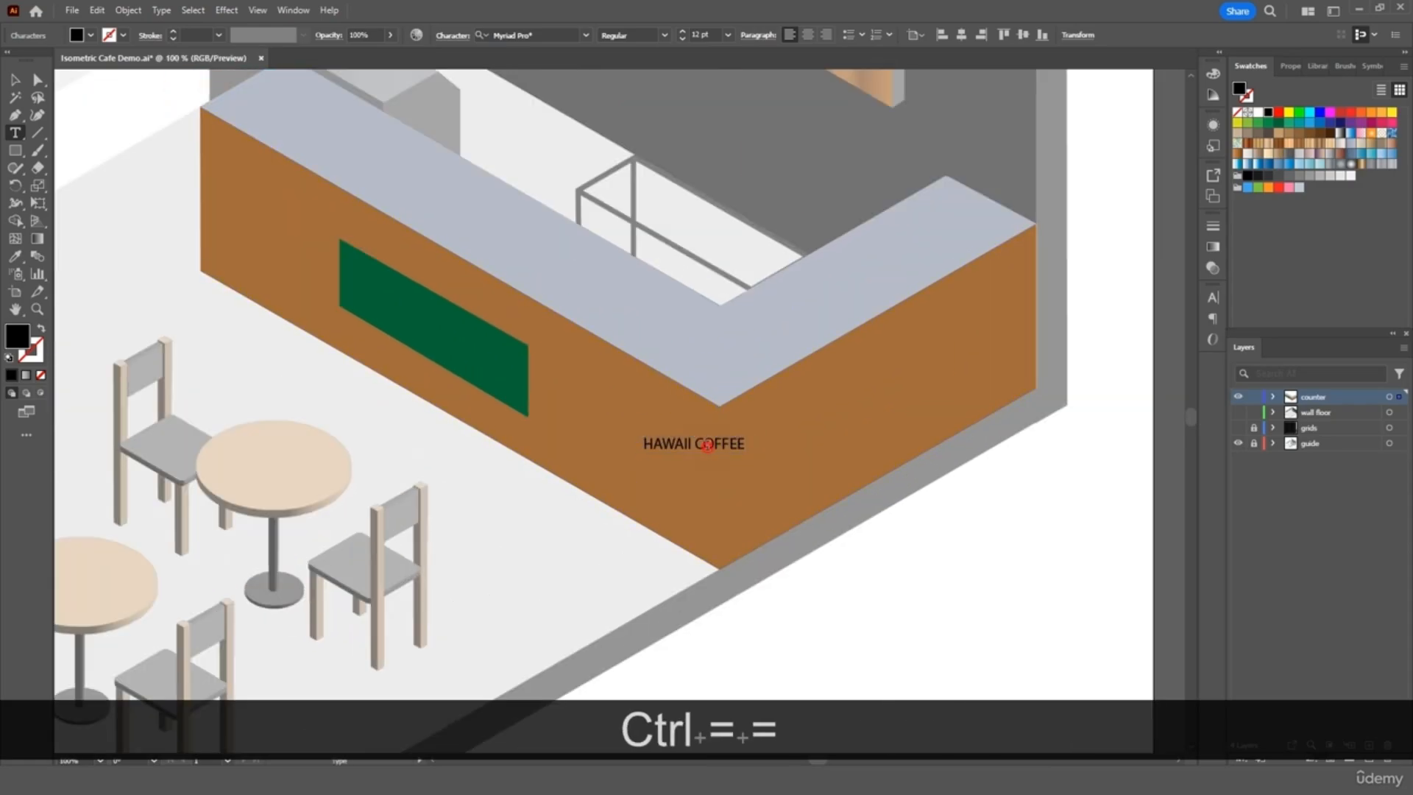
{"action": "triple_click", "coordinate": [706, 444]}
{"action": "left_click", "coordinate": [586, 35]}
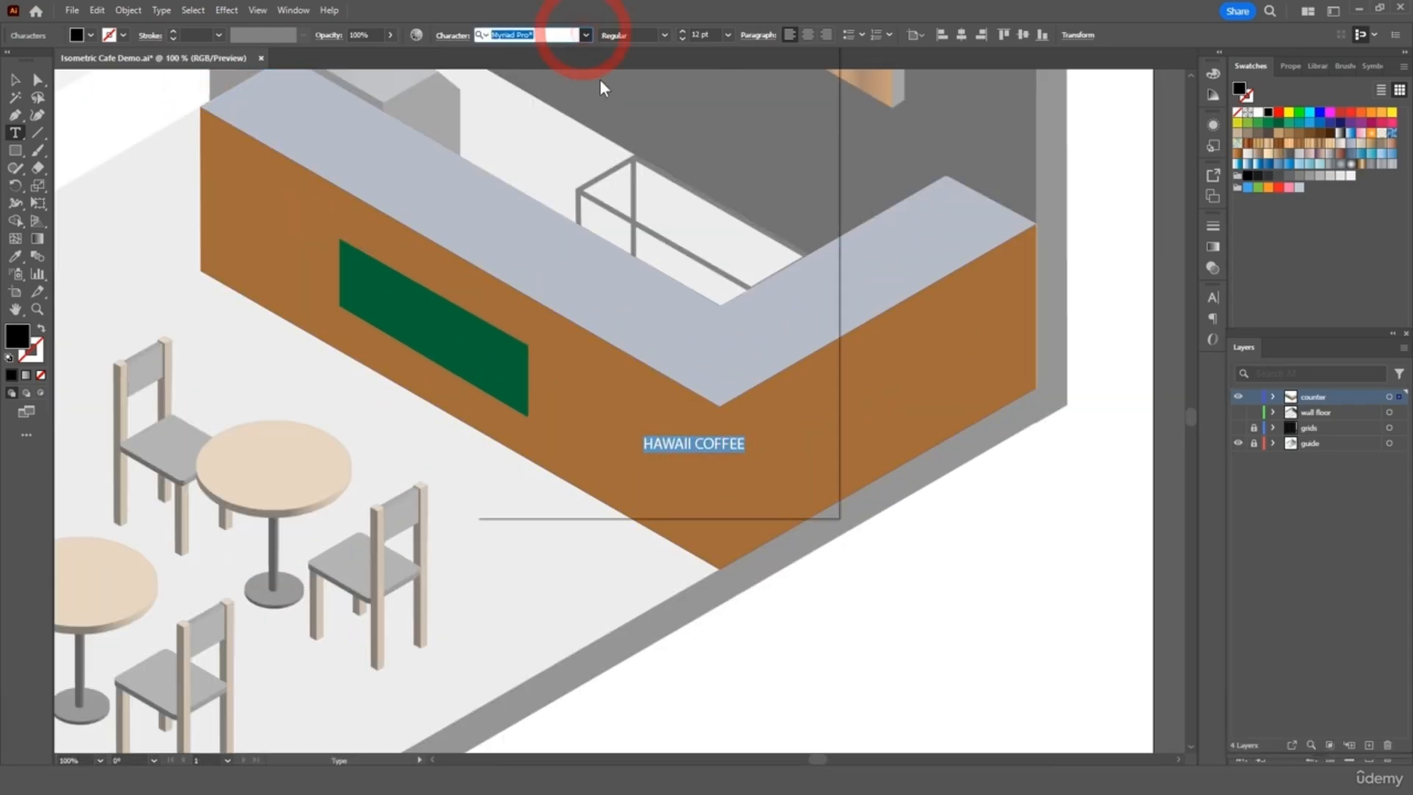
{"action": "left_click", "coordinate": [624, 130]}
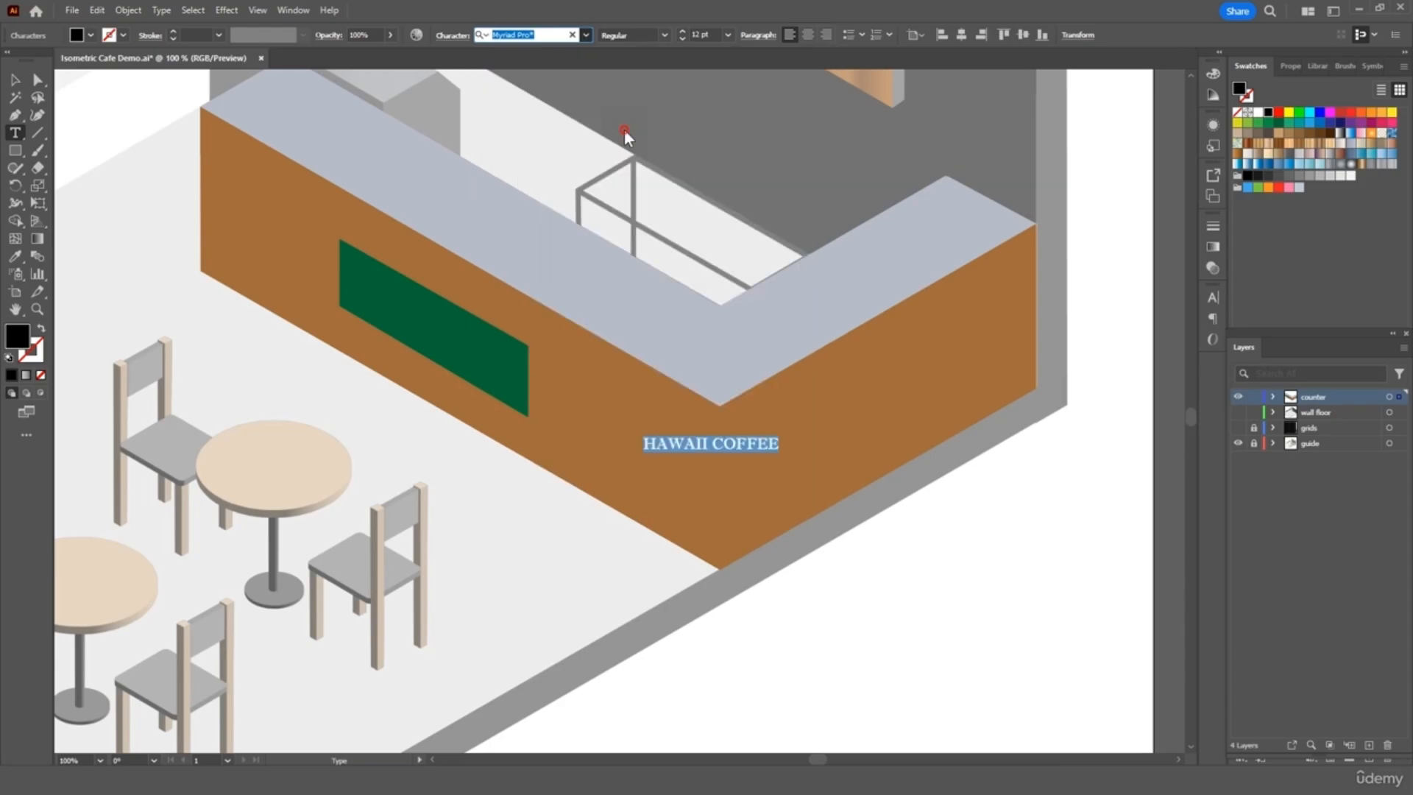
- Enlarge the HAWAII COFFEE text to about 20.4 pt near the green sign and fill it with orange
{"action": "left_click", "coordinate": [15, 80]}
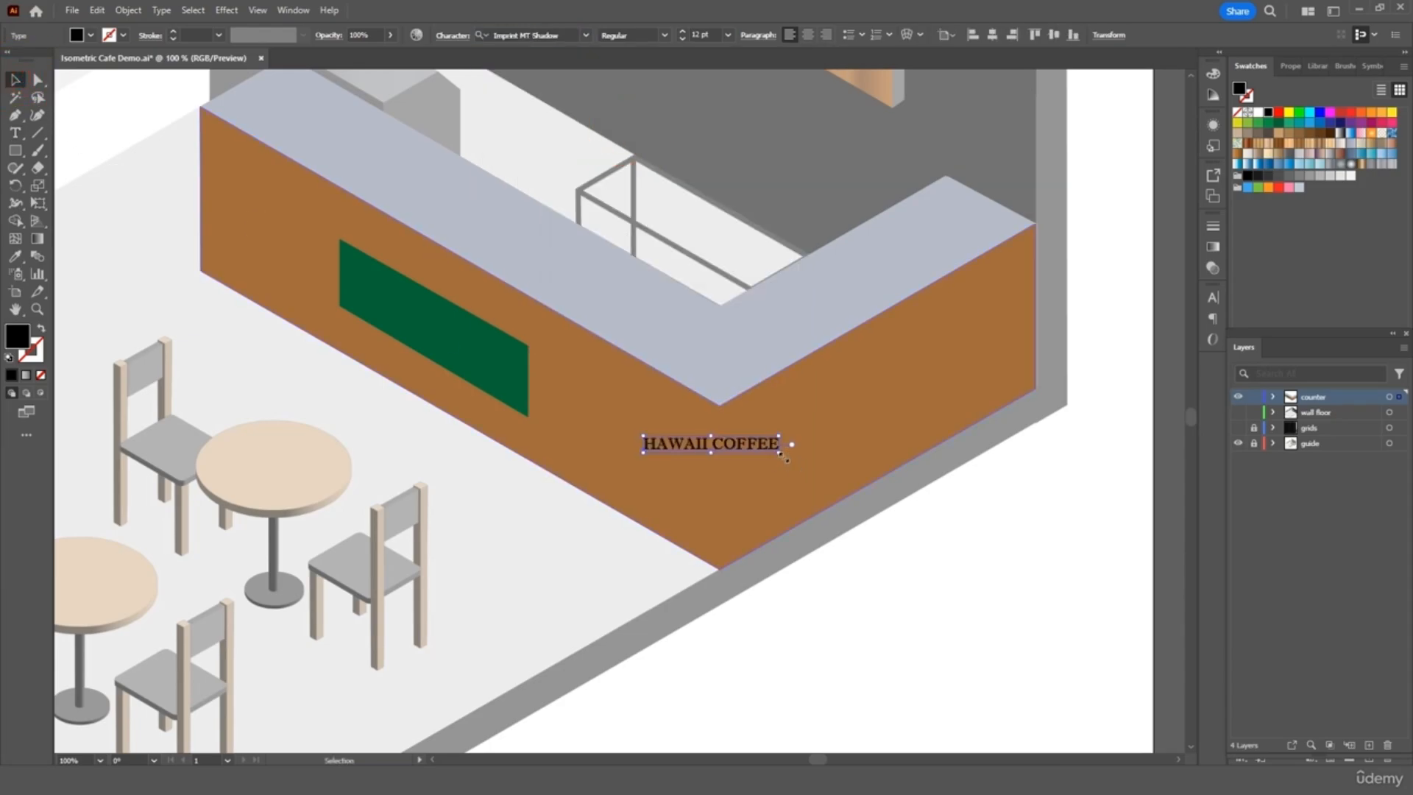
{"action": "left_click_drag", "start_coordinate": [780, 453], "coordinate": [543, 375]}
{"action": "triple_click", "coordinate": [542, 372]}
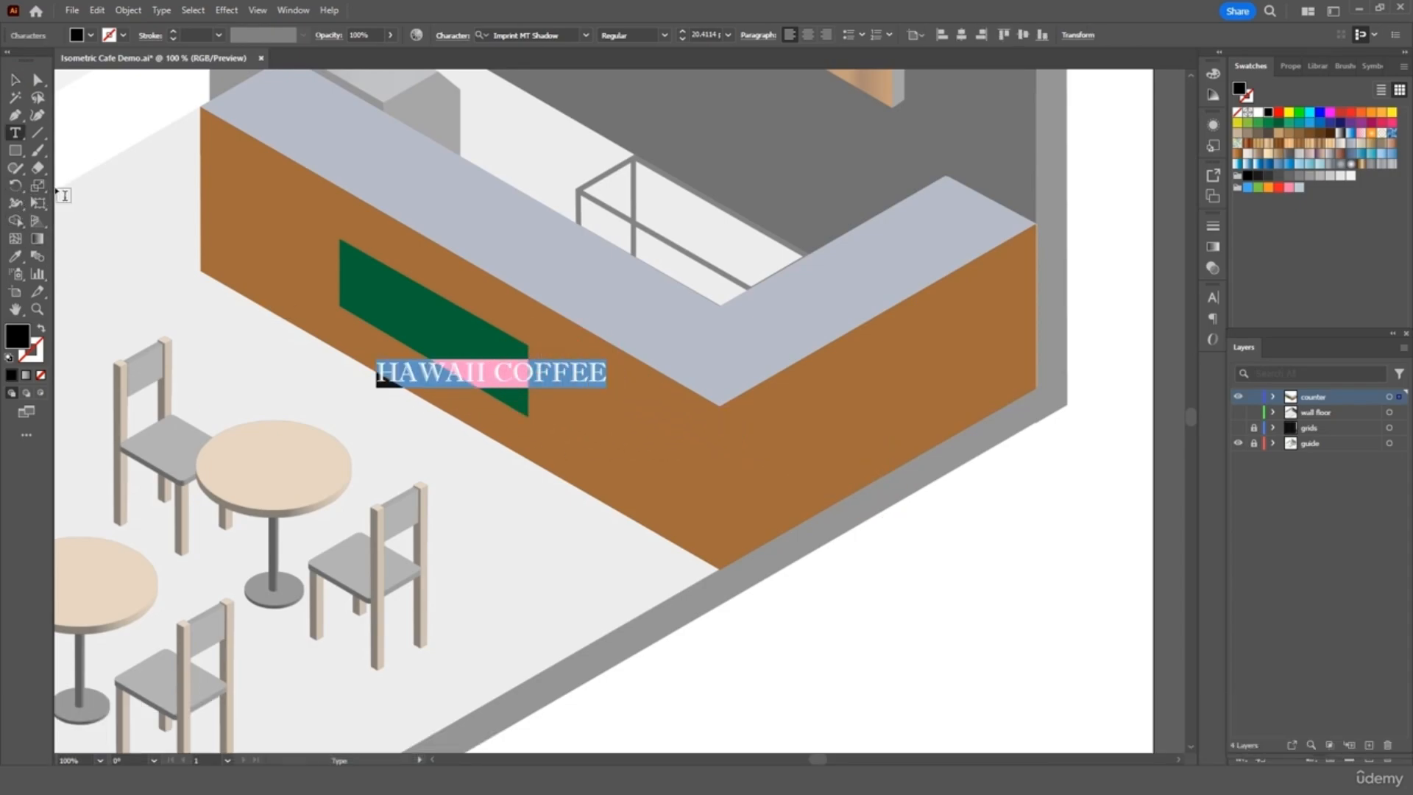
{"action": "left_click", "coordinate": [91, 36]}
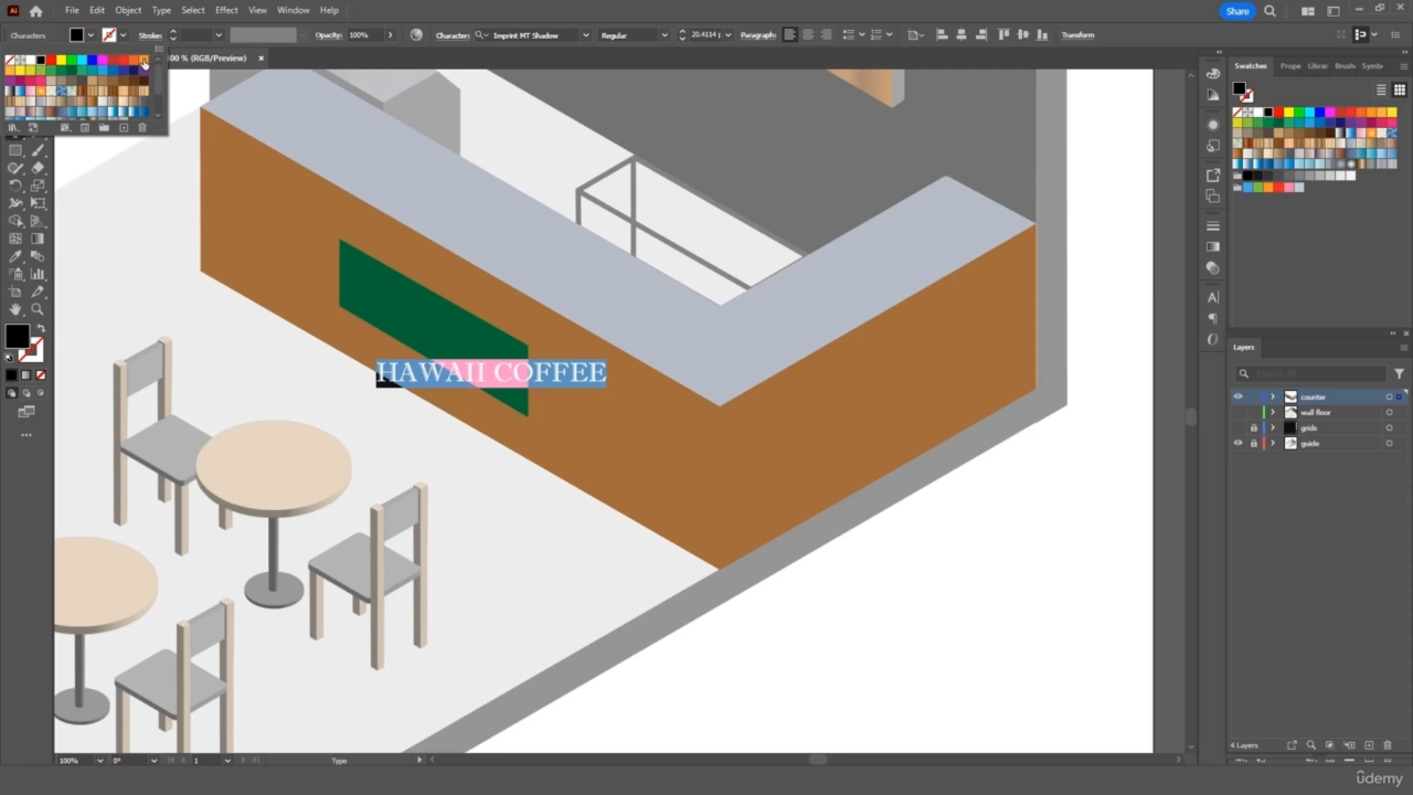
{"action": "left_click", "coordinate": [145, 61]}
{"action": "left_click", "coordinate": [174, 189]}
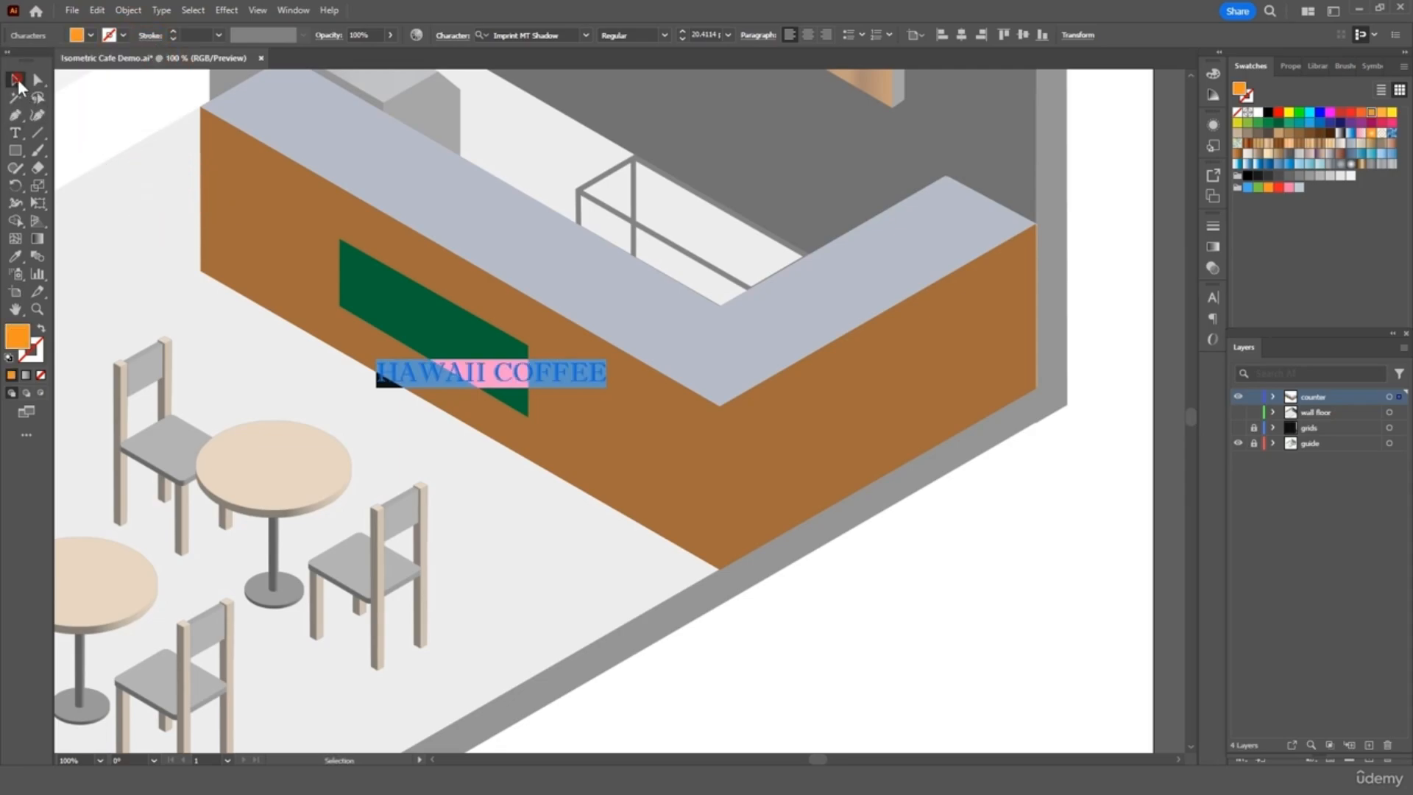
{"action": "key", "text": "Escape"}
- Expand the text's object and fill into shapes and move the lettering onto the green sign
{"action": "left_click", "coordinate": [128, 10]}
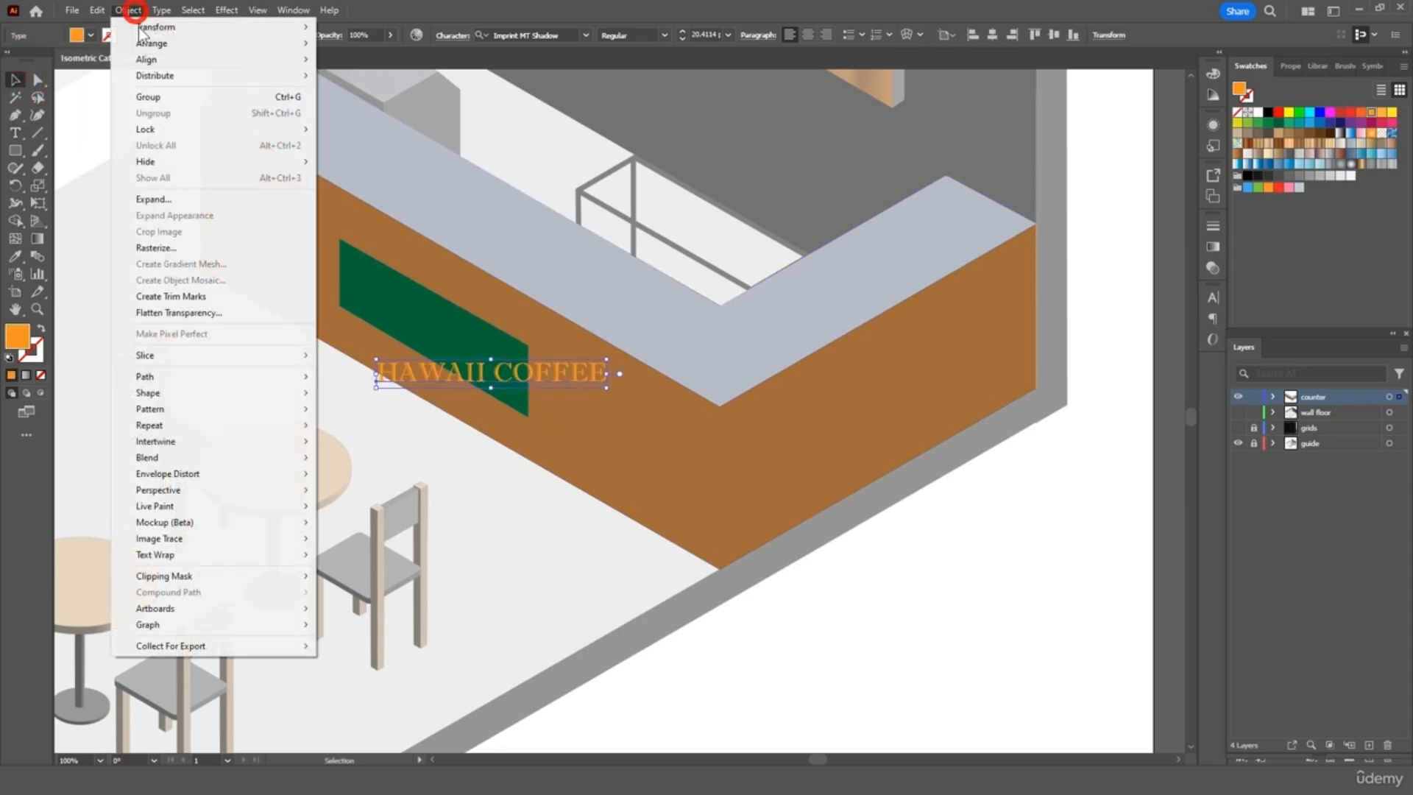
{"action": "left_click", "coordinate": [163, 199]}
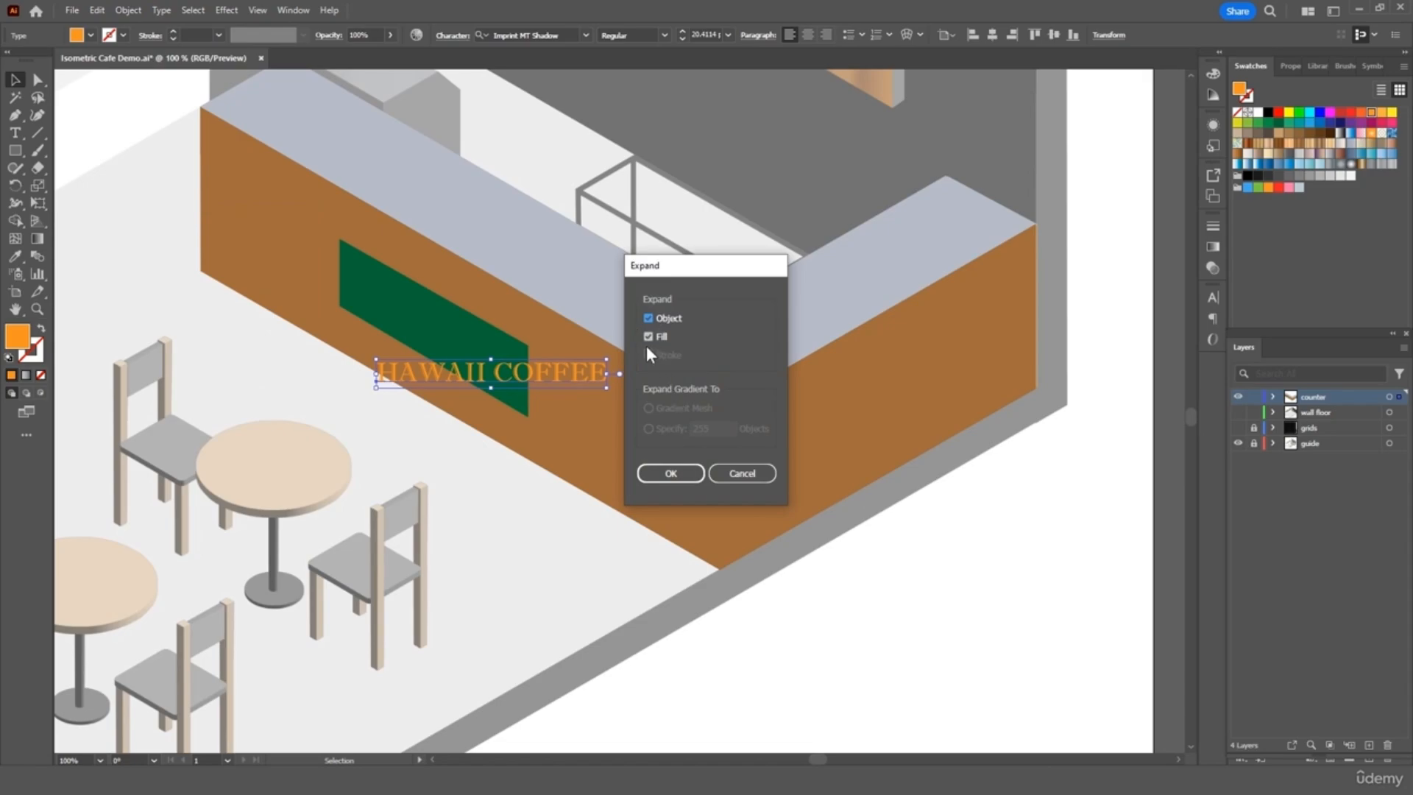
{"action": "left_click", "coordinate": [671, 471]}
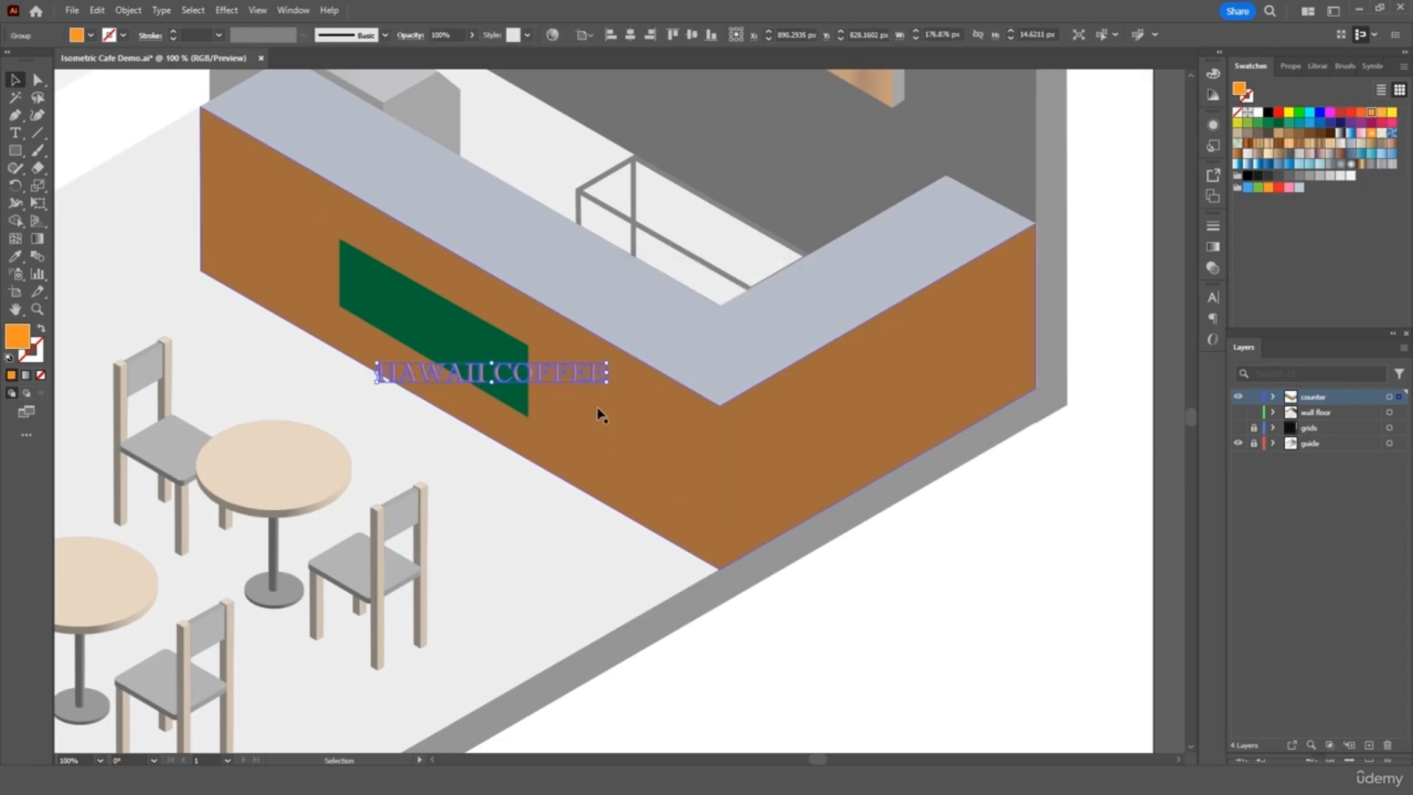
{"action": "left_click_drag", "start_coordinate": [584, 374], "coordinate": [525, 329]}
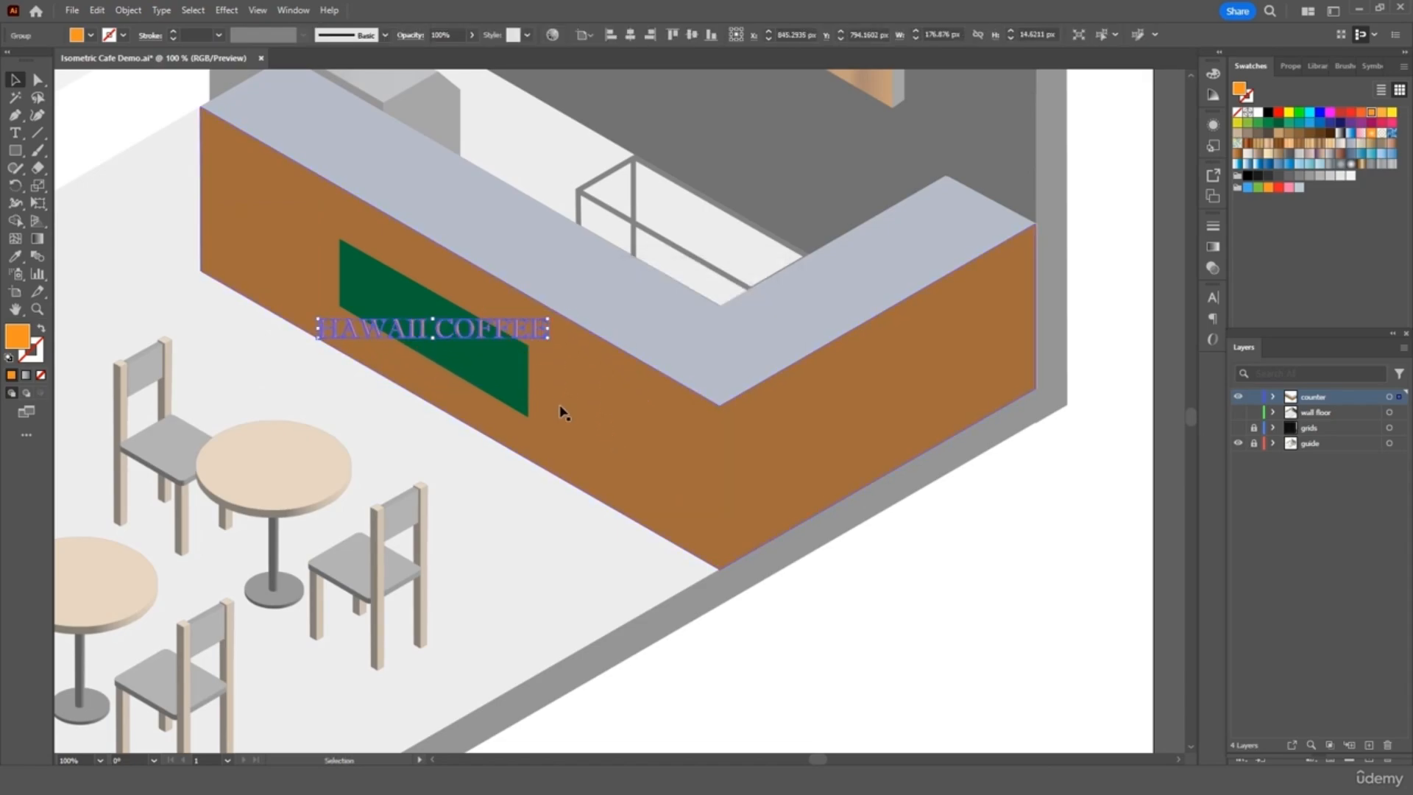
- Apply the classic 3D Rotate effect to the lettering with the Isometric Left position and deselect it
{"action": "left_click", "coordinate": [225, 10]}
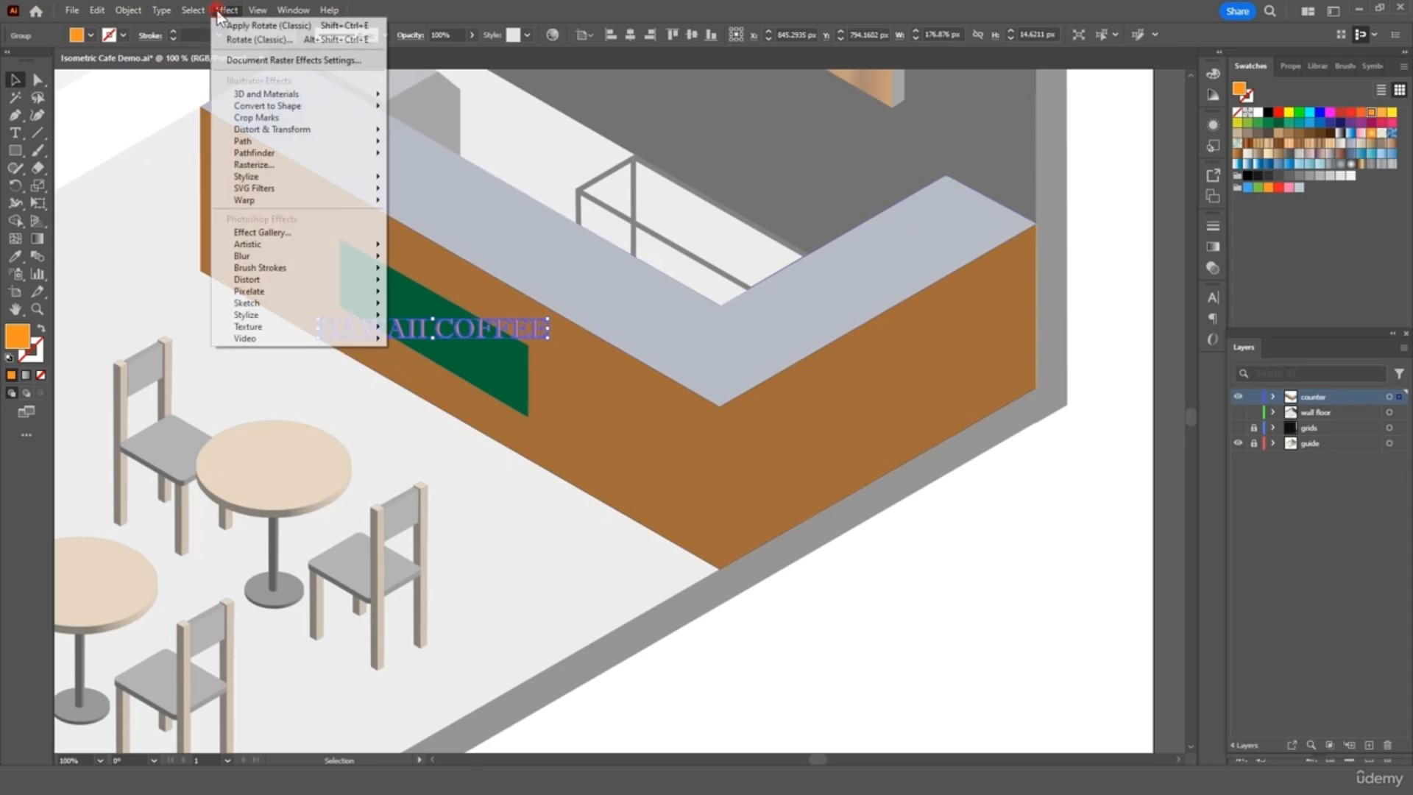
{"action": "mouse_move", "coordinate": [261, 96]}
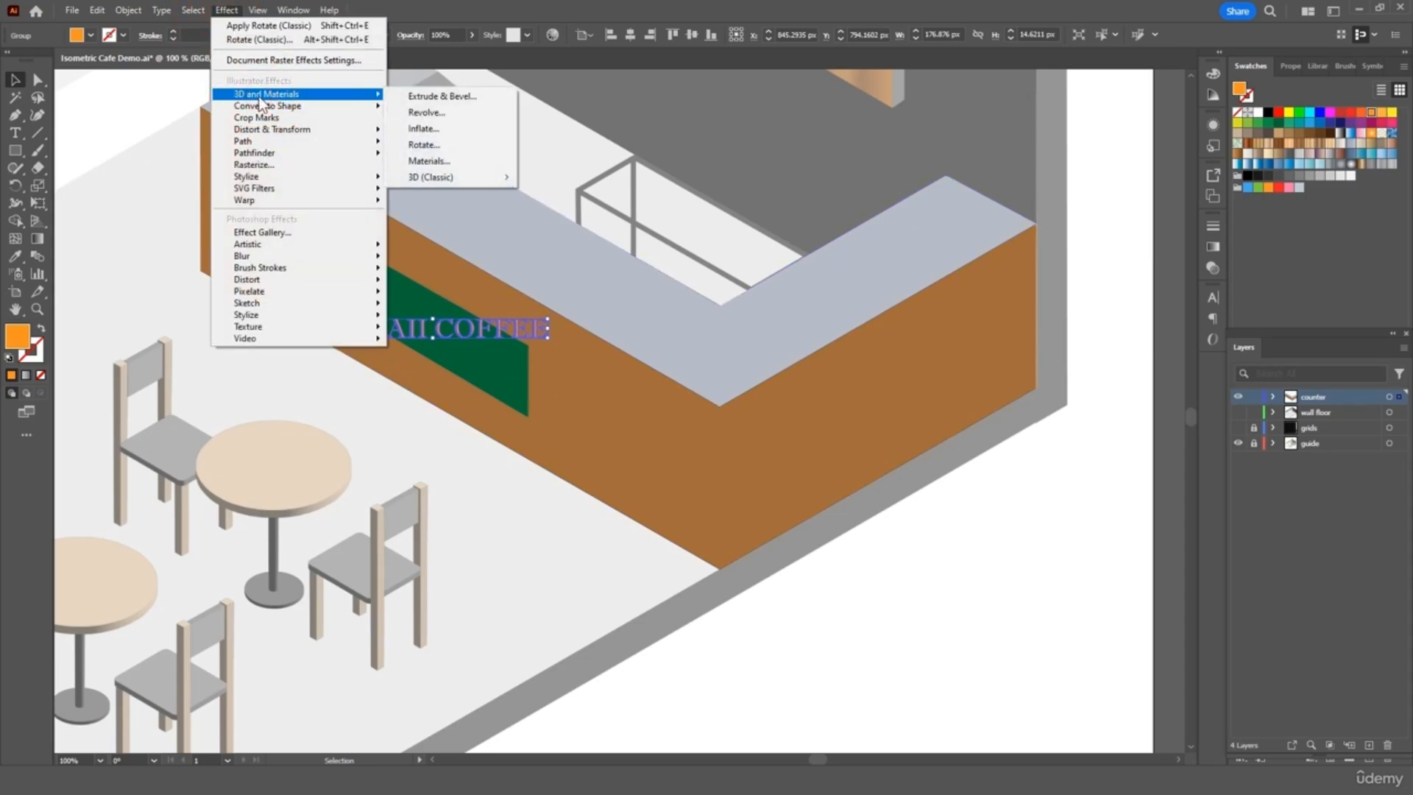
{"action": "mouse_move", "coordinate": [475, 183]}
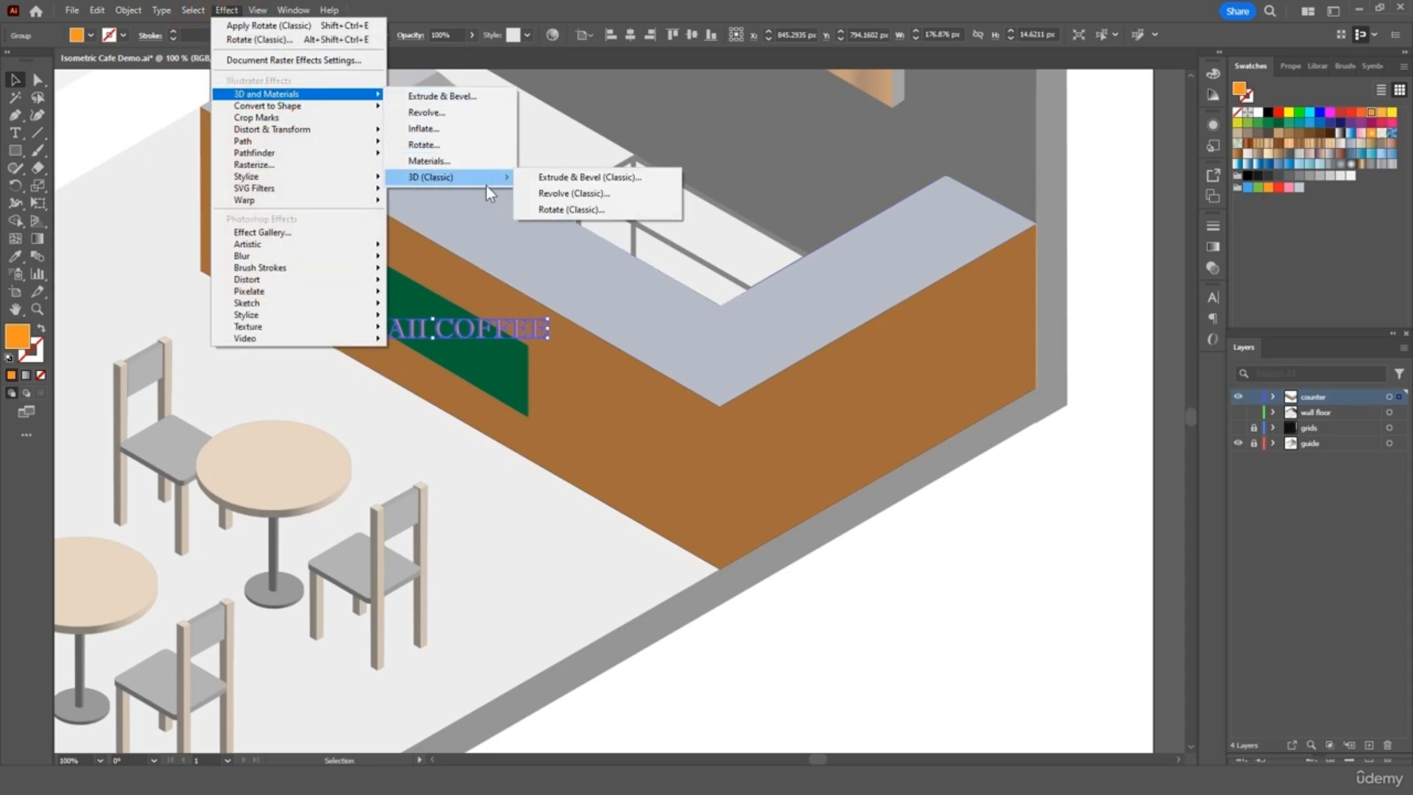
{"action": "left_click", "coordinate": [578, 213]}
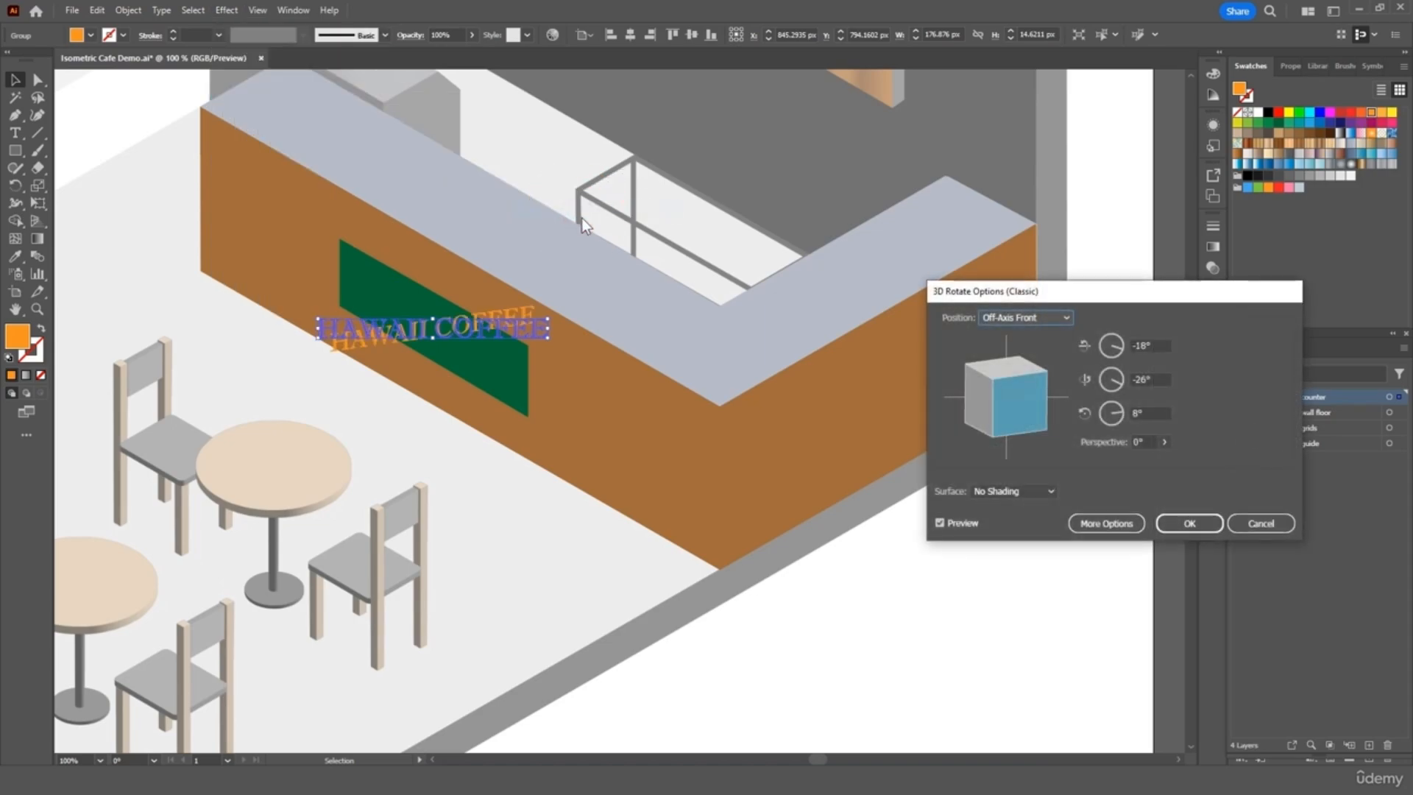
{"action": "left_click", "coordinate": [1013, 318]}
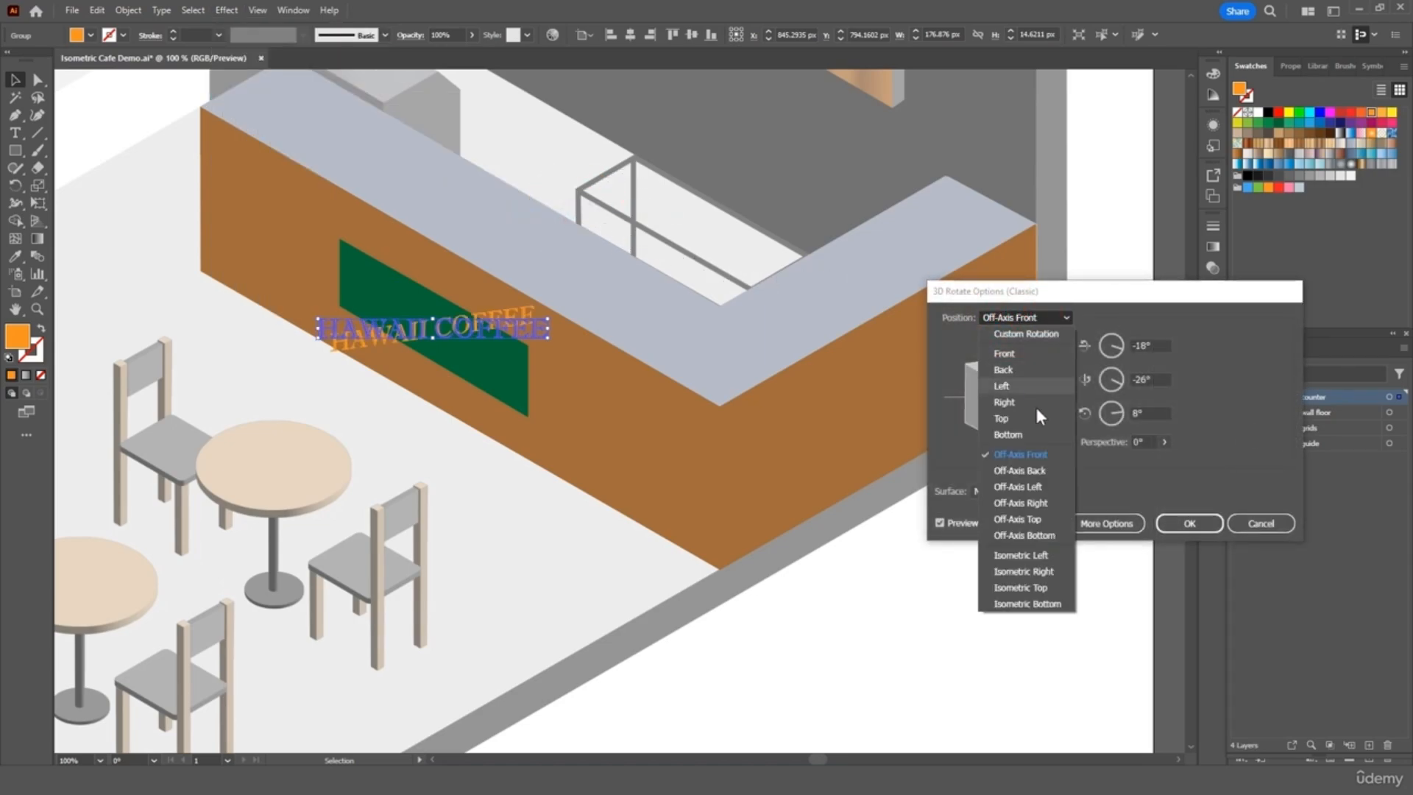
{"action": "left_click", "coordinate": [1051, 557]}
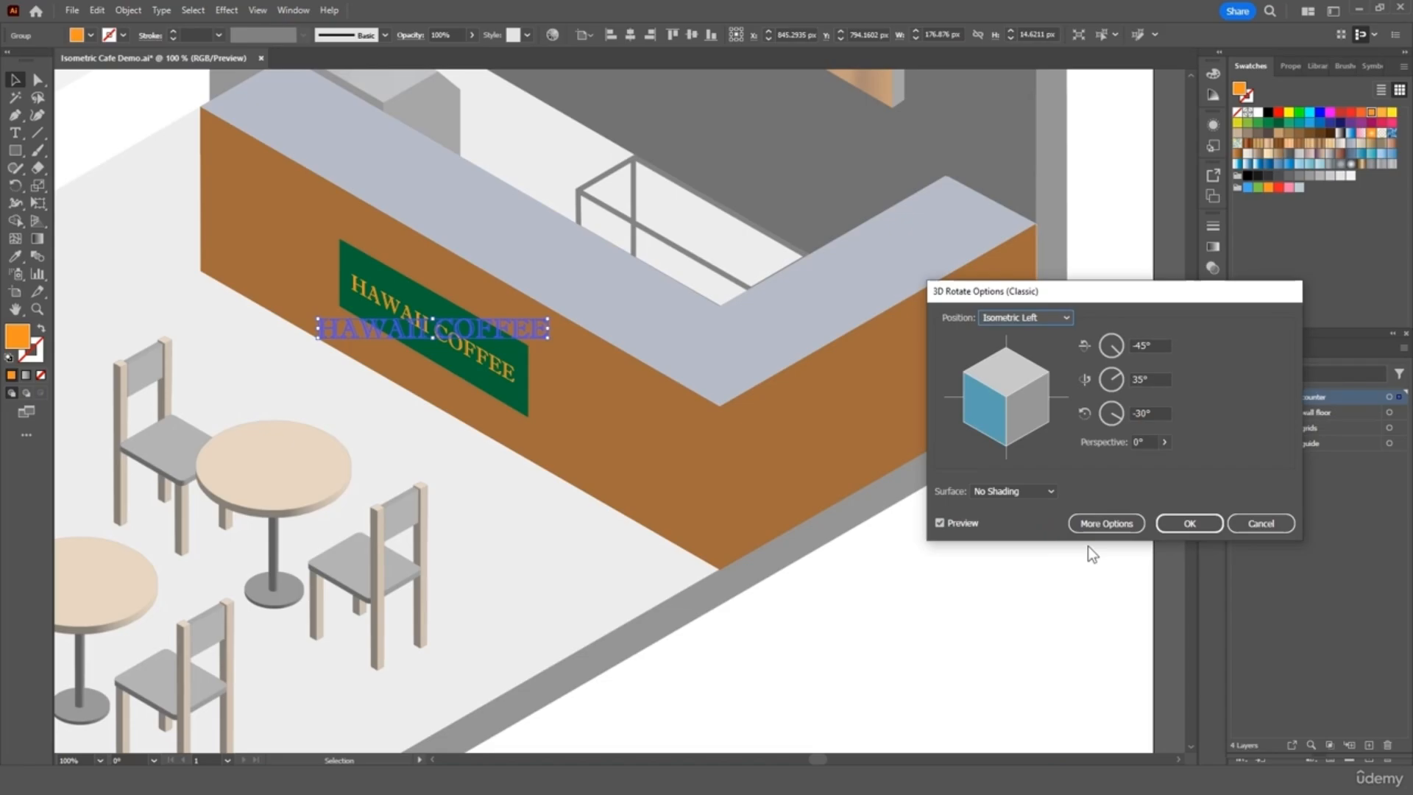
{"action": "left_click", "coordinate": [1176, 527]}
{"action": "left_click", "coordinate": [939, 559]}
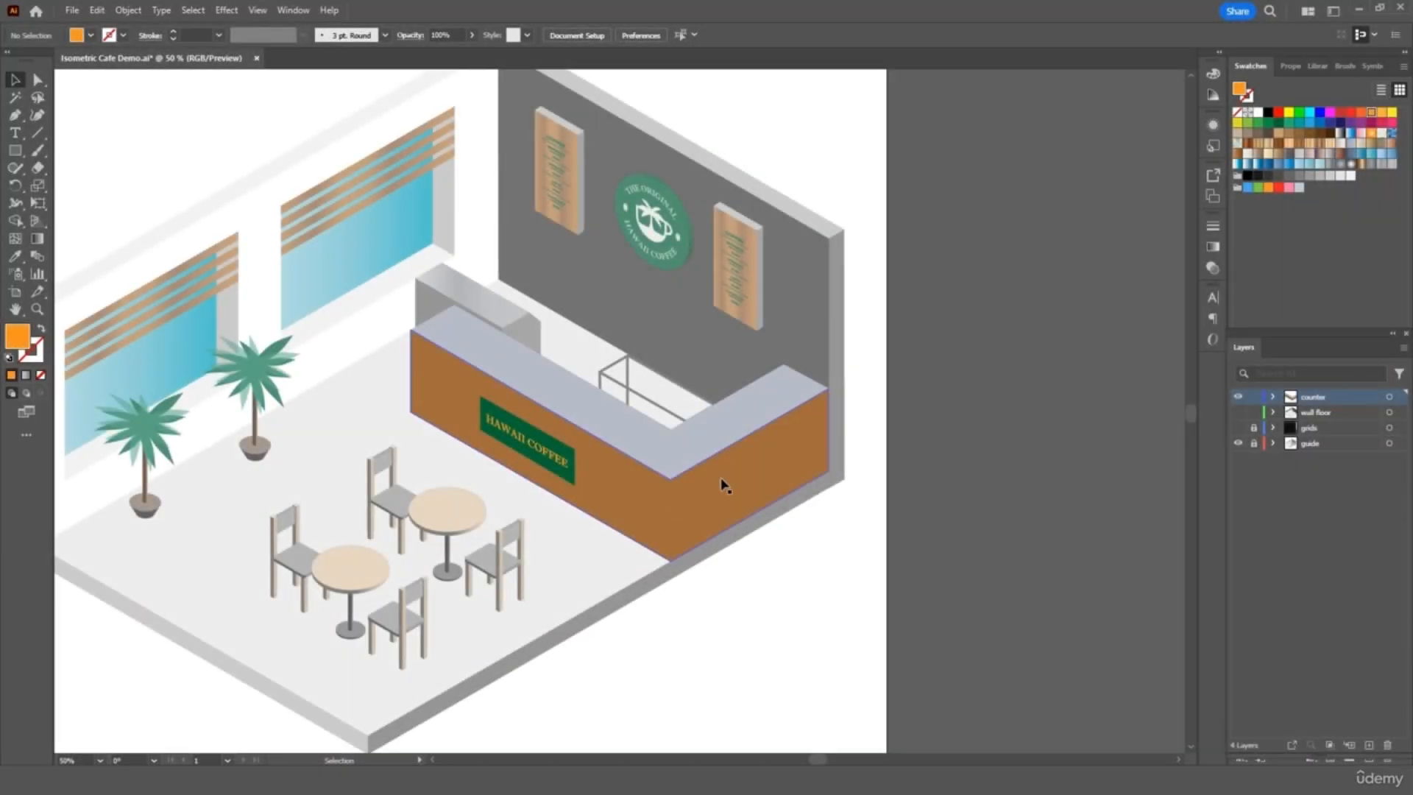
- Hide the counter layer and create a new layer named stuff
{"action": "left_click", "coordinate": [1237, 398]}
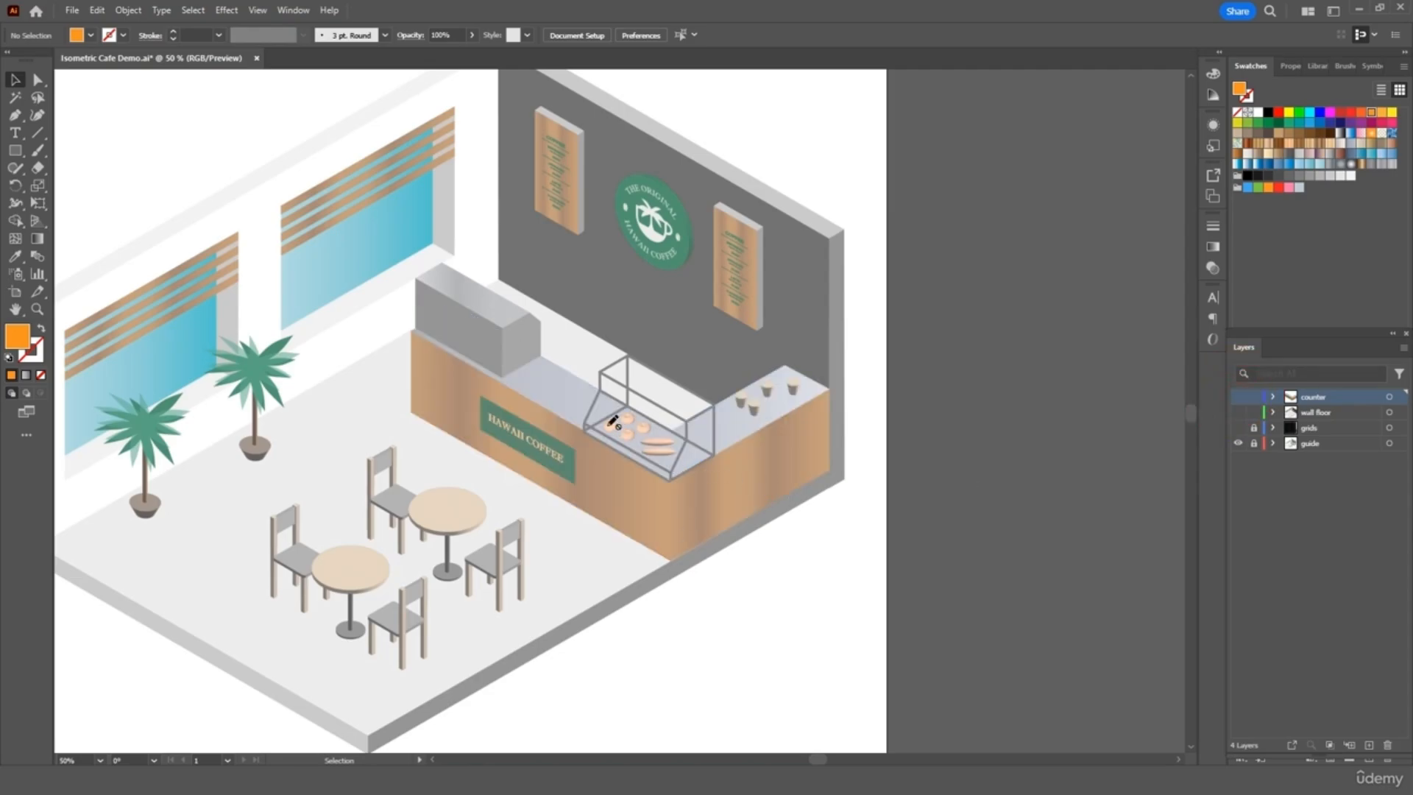
{"action": "key", "text": "ctrl+equal"}
{"action": "key", "text": "ctrl+equal"}
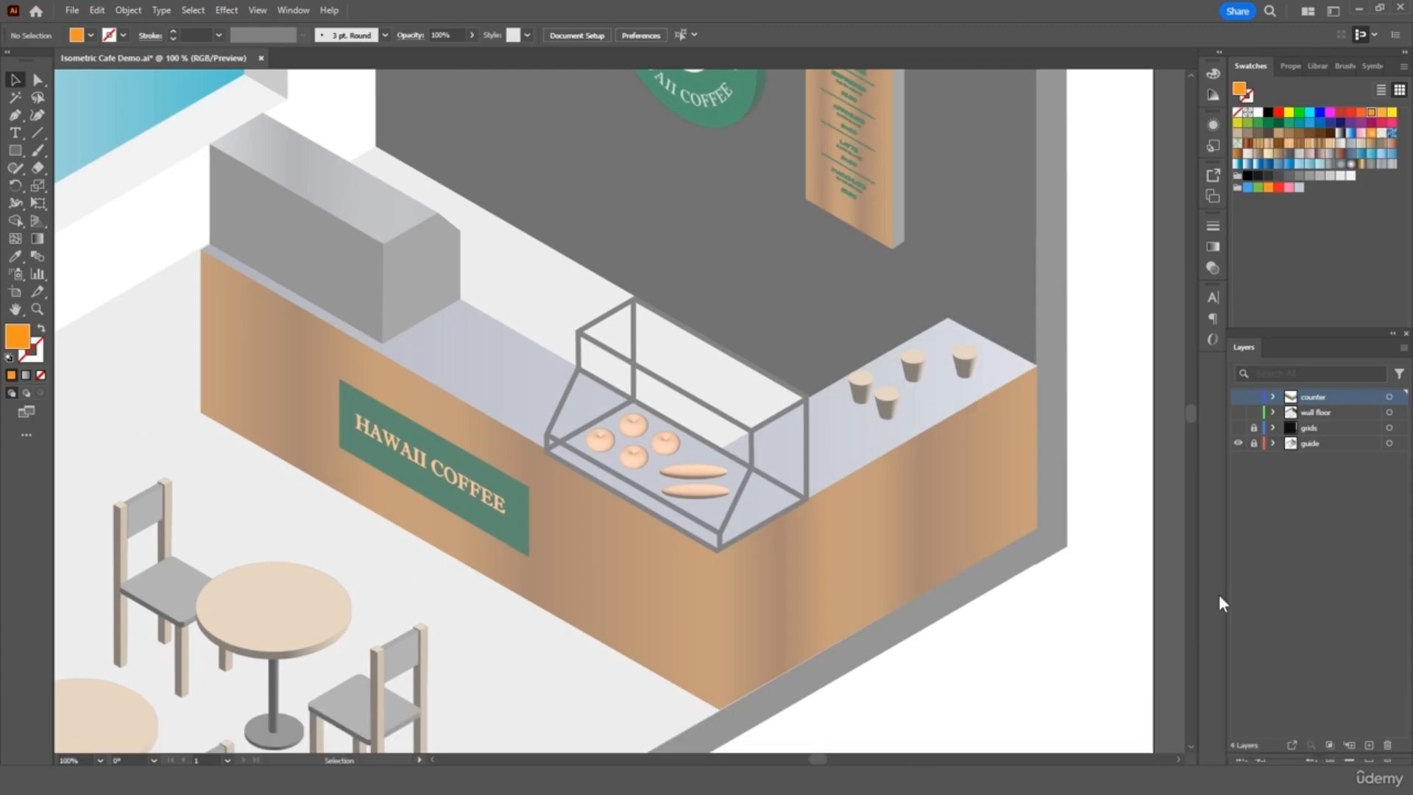
{"action": "left_click", "coordinate": [1369, 744]}
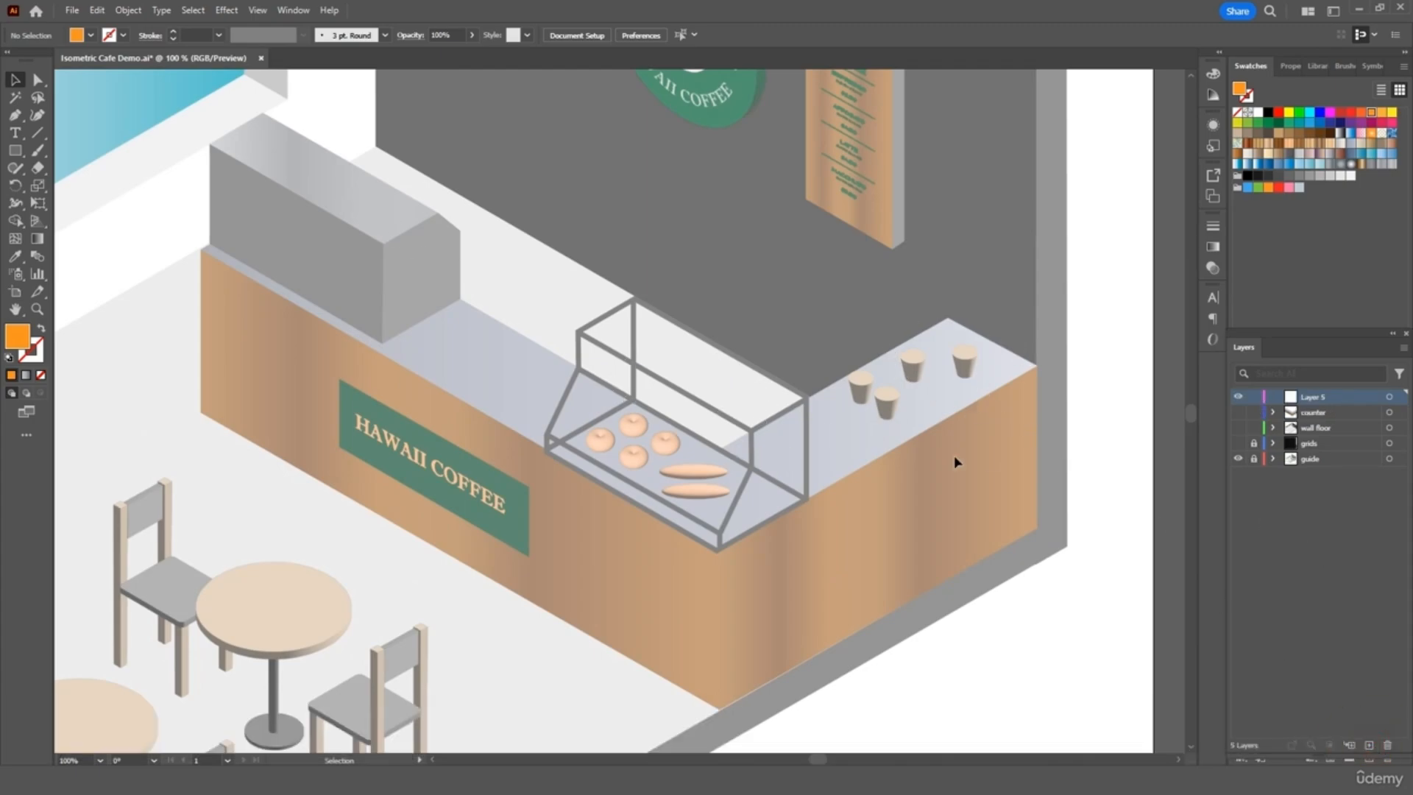
{"action": "double_click", "coordinate": [1315, 395]}
{"action": "type", "text": "stuff"}
{"action": "key", "text": "Return"}
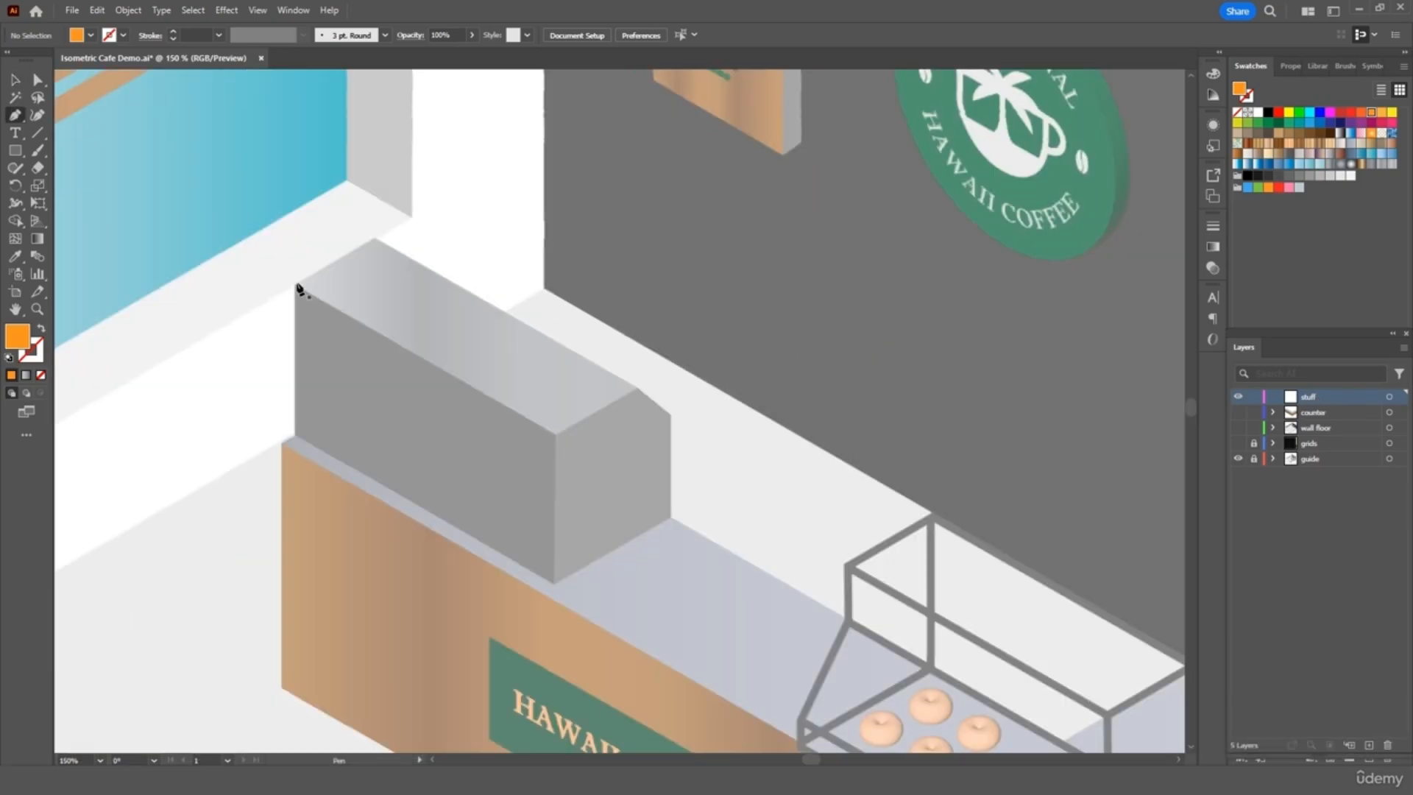
- Set the drawing colours for the Pen tool to no fill and a dark orange stroke
{"action": "left_click", "coordinate": [123, 35]}
{"action": "left_click", "coordinate": [142, 62]}
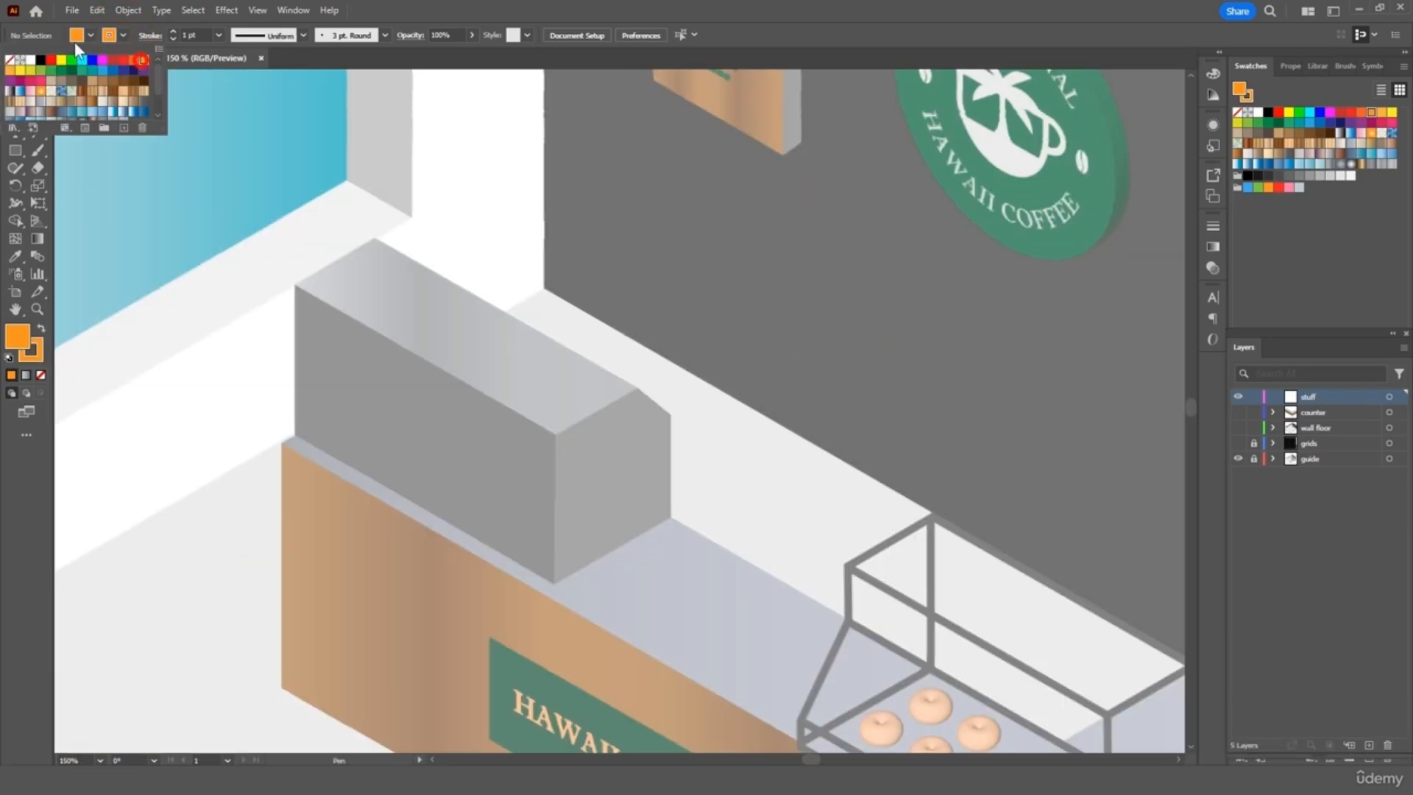
{"action": "left_click", "coordinate": [11, 62]}
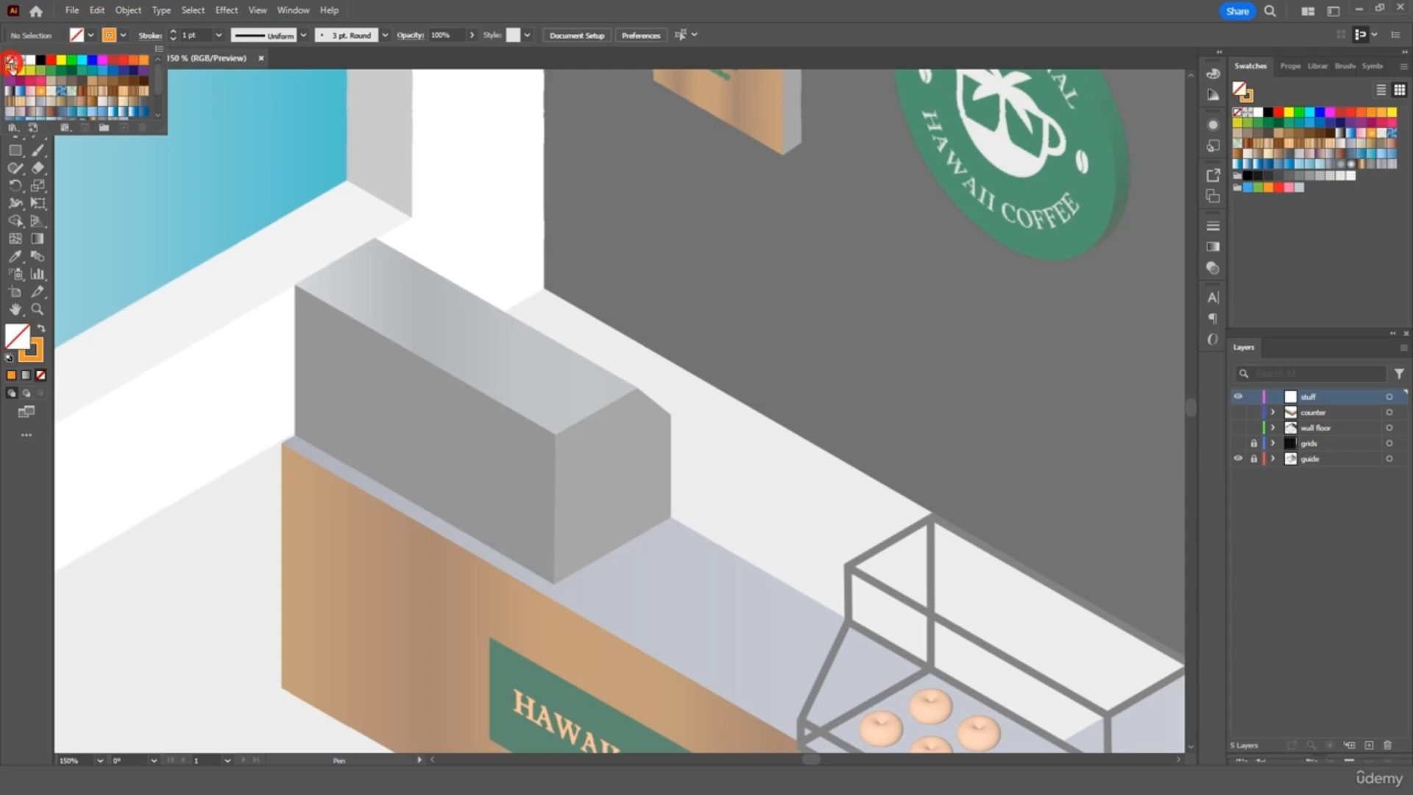
{"action": "left_click", "coordinate": [120, 33]}
{"action": "left_click", "coordinate": [121, 32]}
{"action": "left_click", "coordinate": [133, 55]}
{"action": "left_click", "coordinate": [397, 9]}
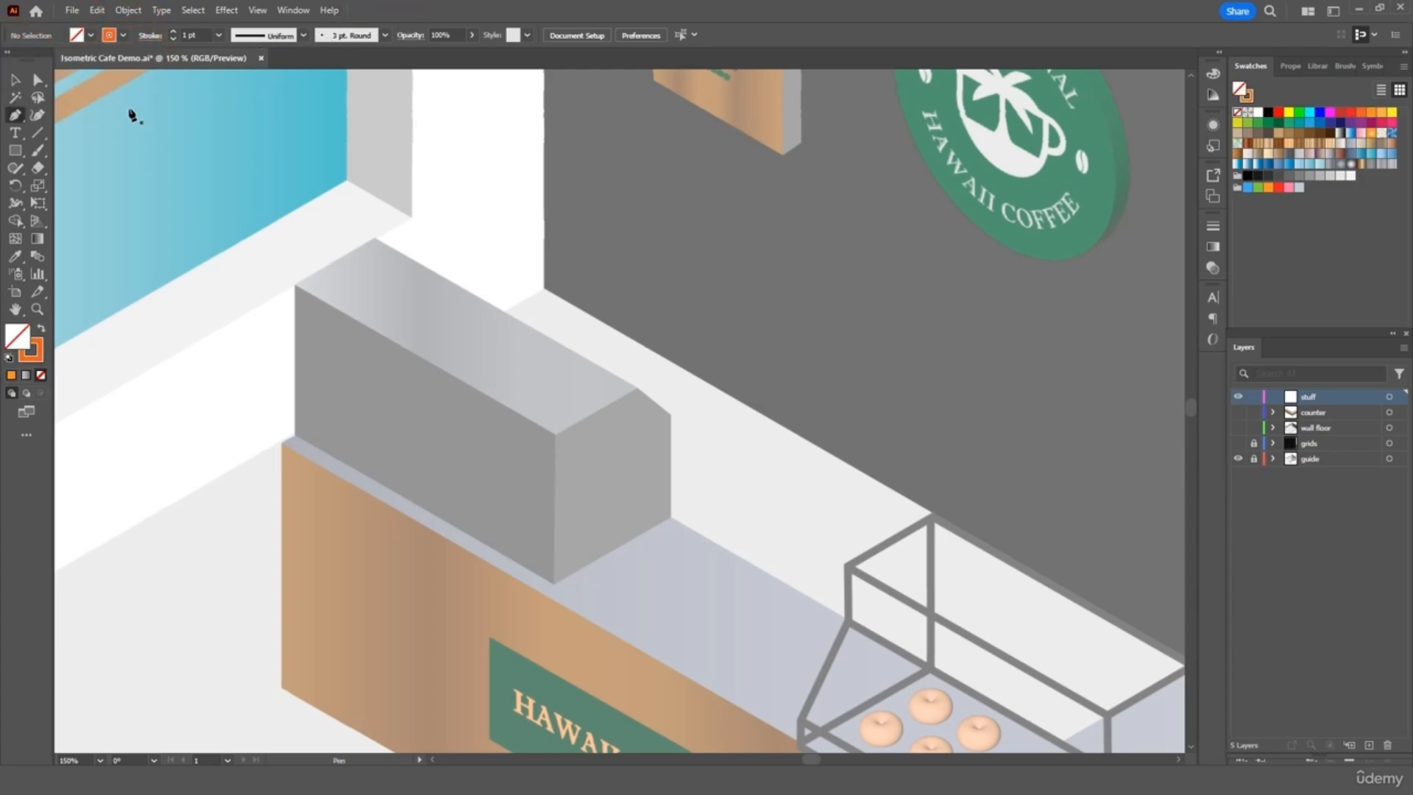
- Trace the sloping top face of the grey machine on the counter as a closed four-point Pen path
{"action": "left_click", "coordinate": [294, 286]}
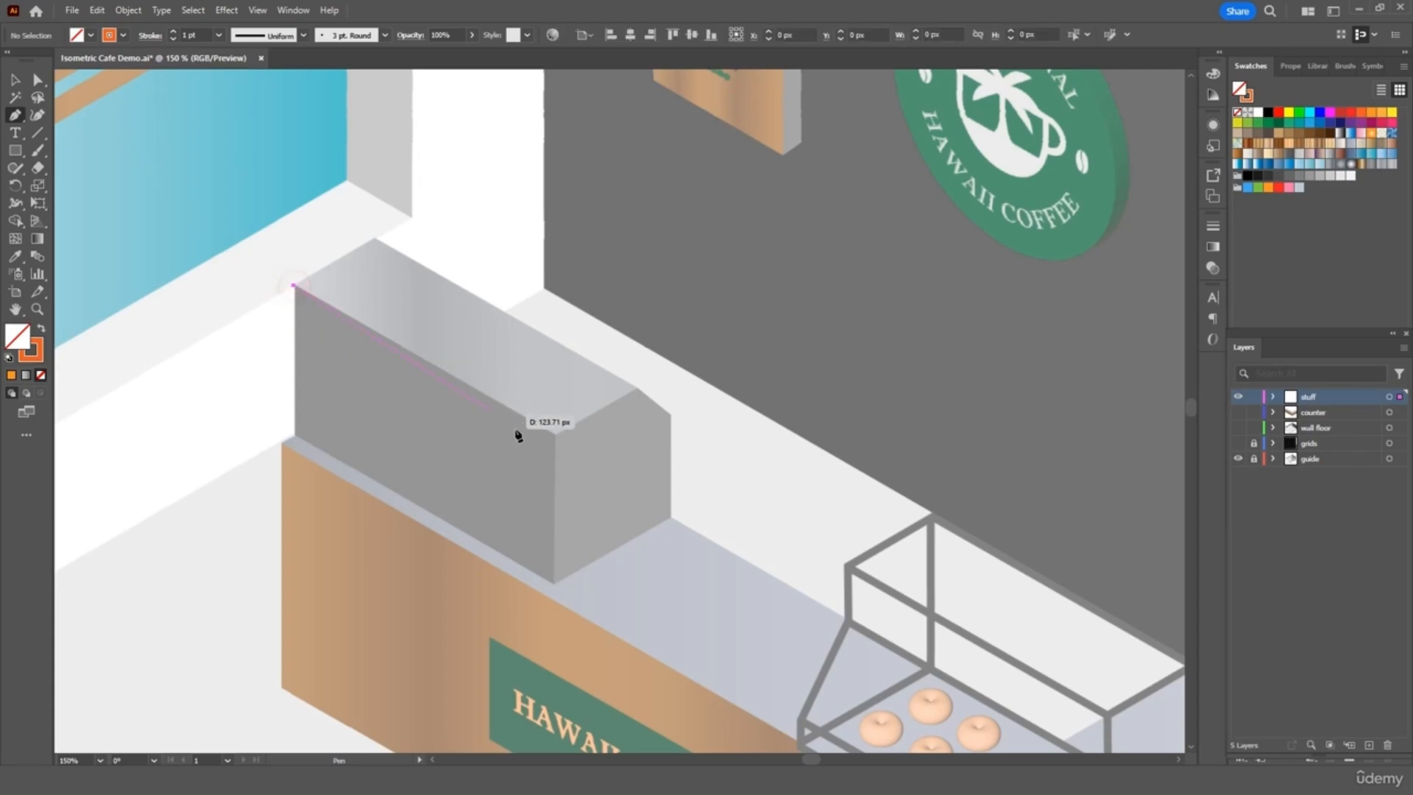
{"action": "left_click", "coordinate": [557, 436]}
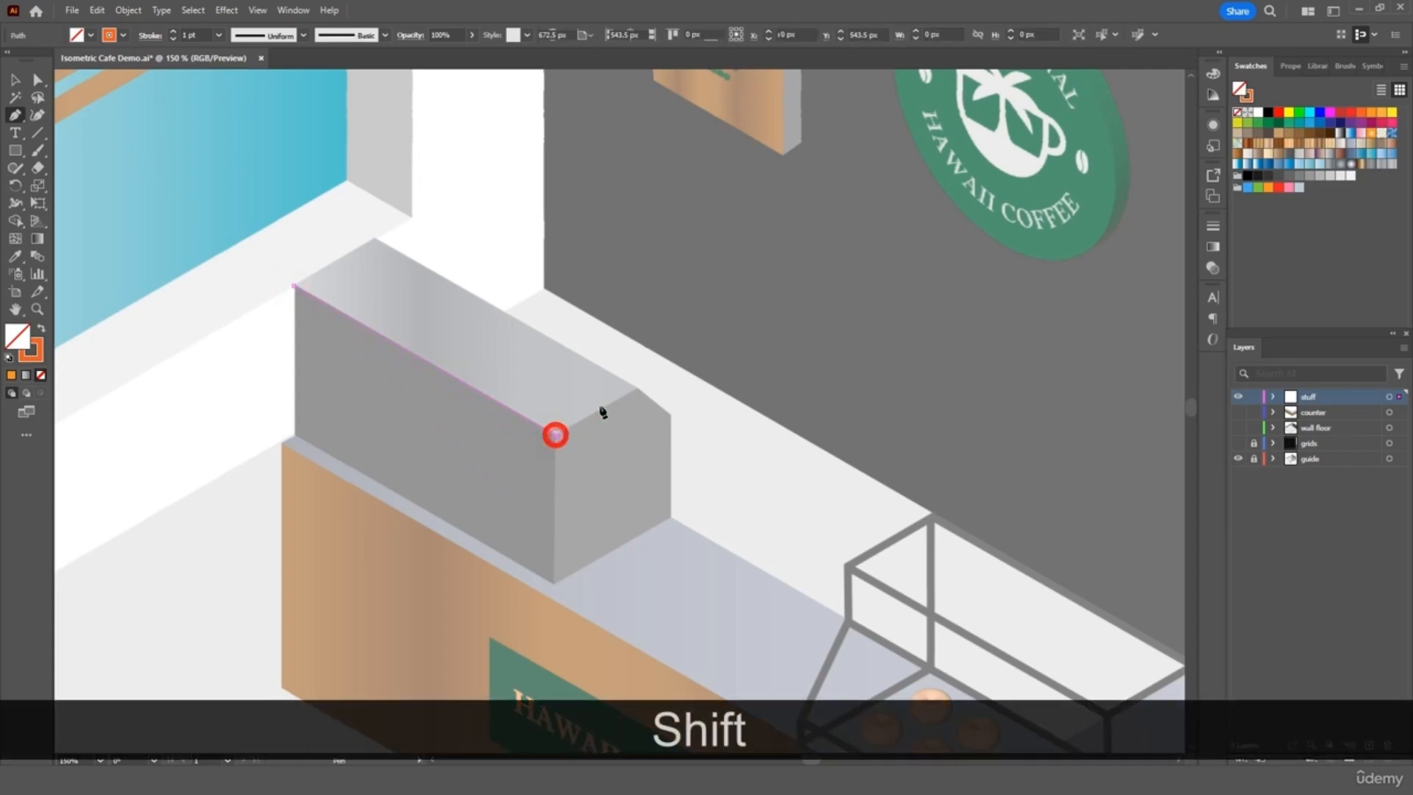
{"action": "left_click", "coordinate": [637, 390]}
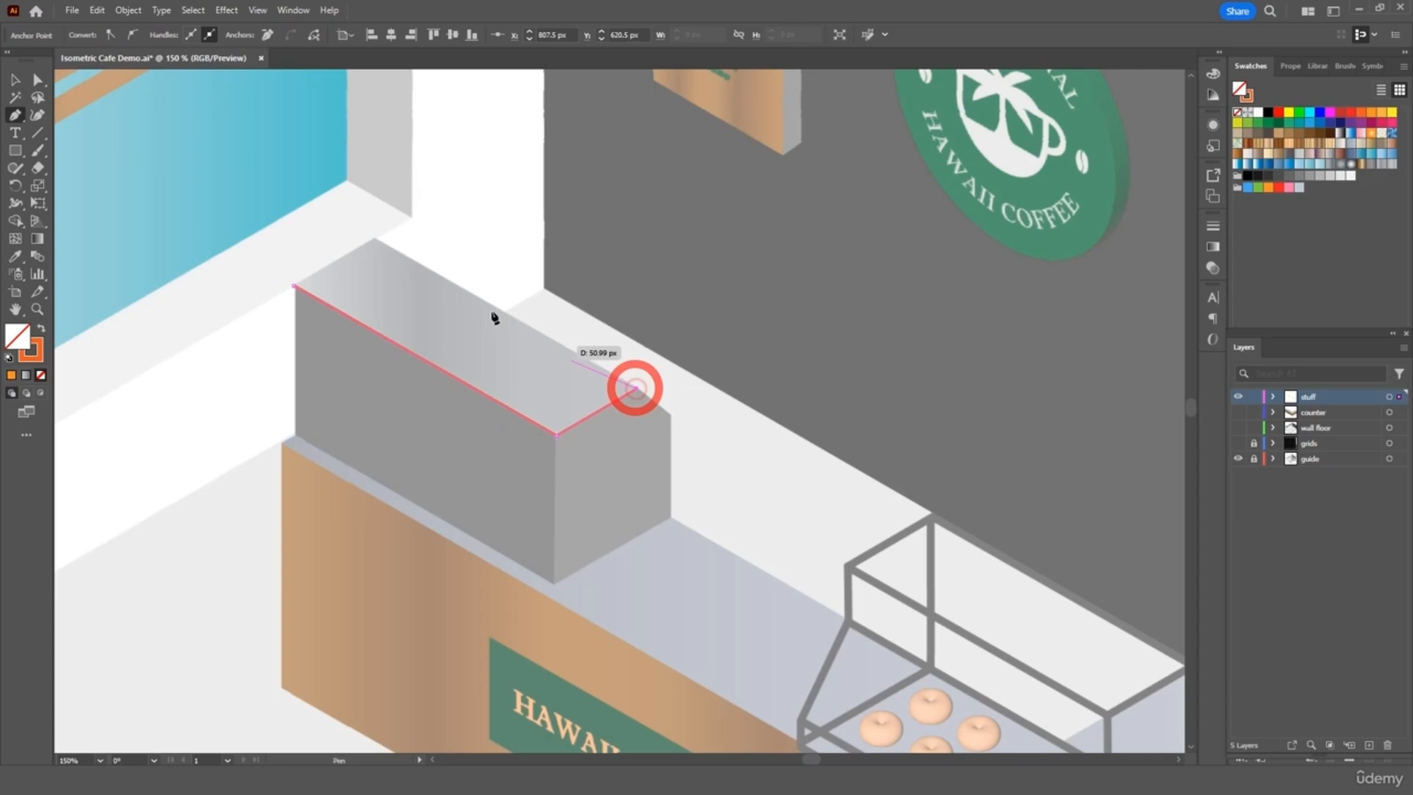
{"action": "left_click", "coordinate": [374, 238]}
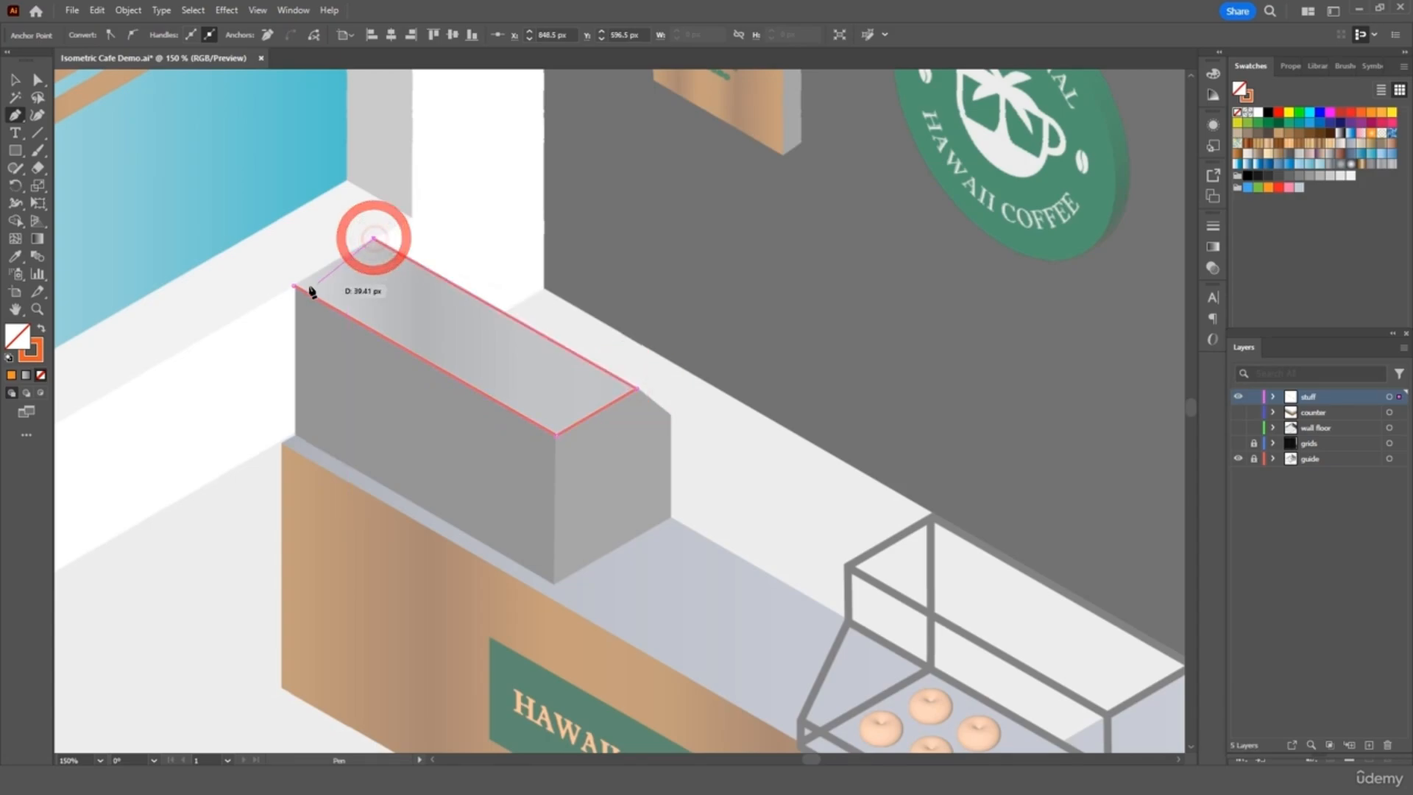
{"action": "left_click", "coordinate": [295, 286]}
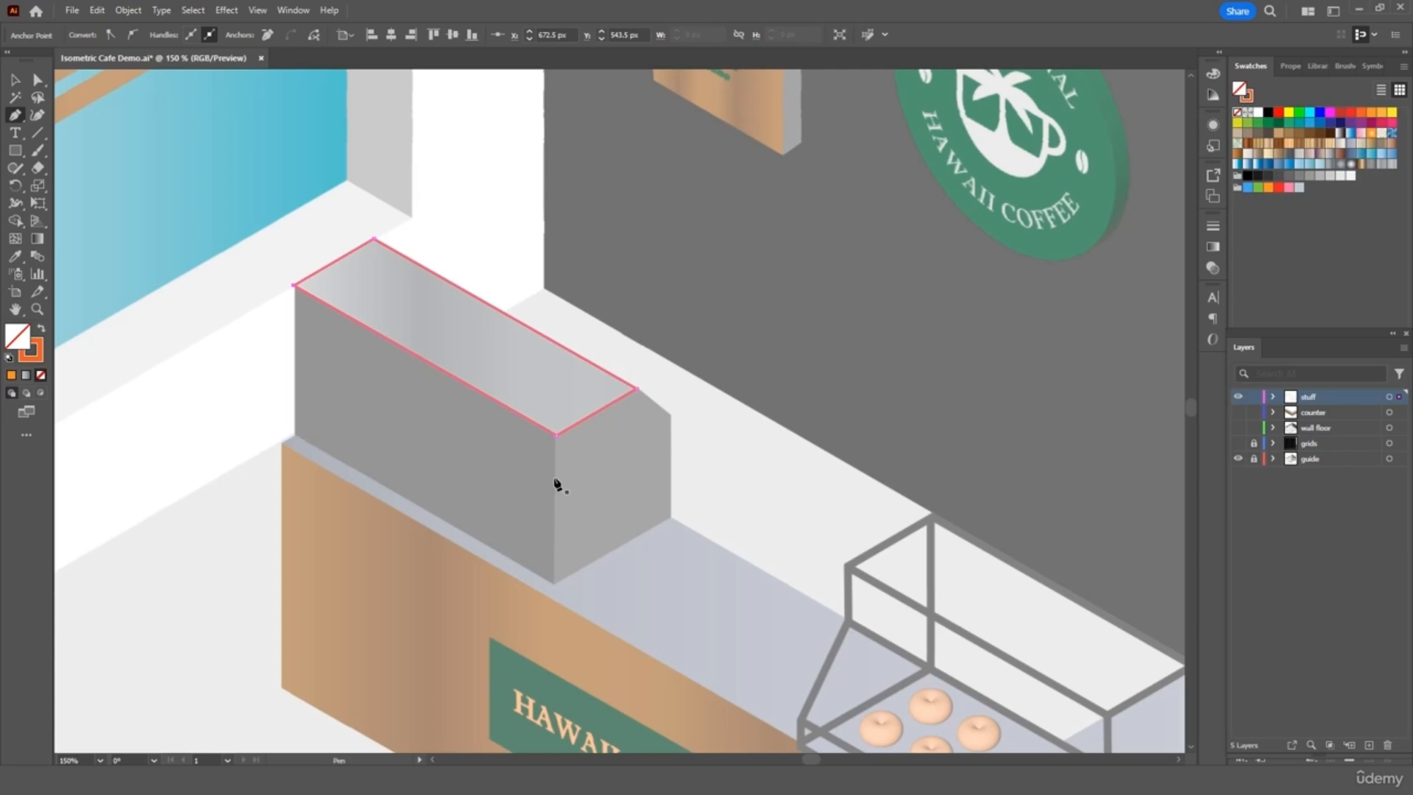
- Trace the long front face of the grey machine as a closed four-point Pen path
{"action": "left_click", "coordinate": [293, 436]}
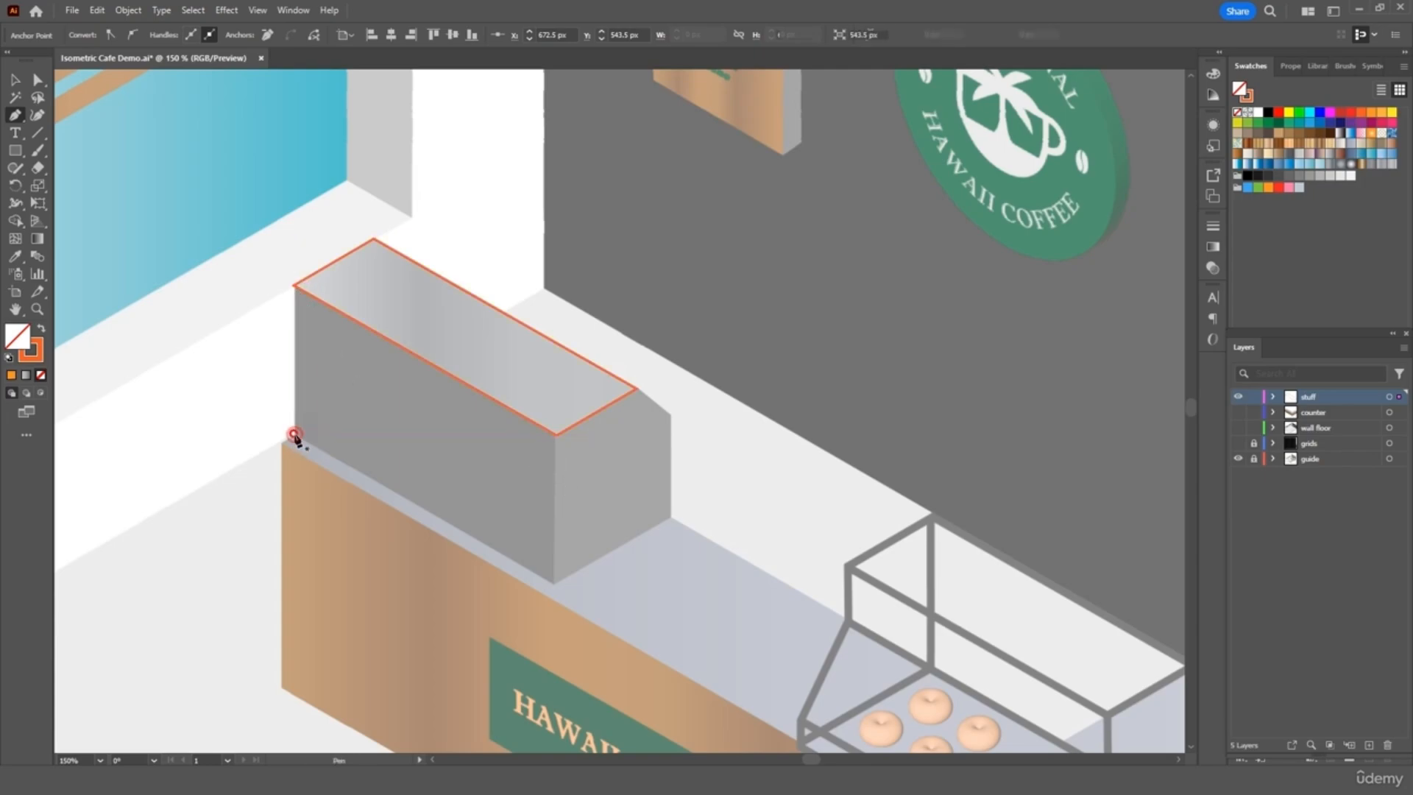
{"action": "left_click", "coordinate": [554, 584]}
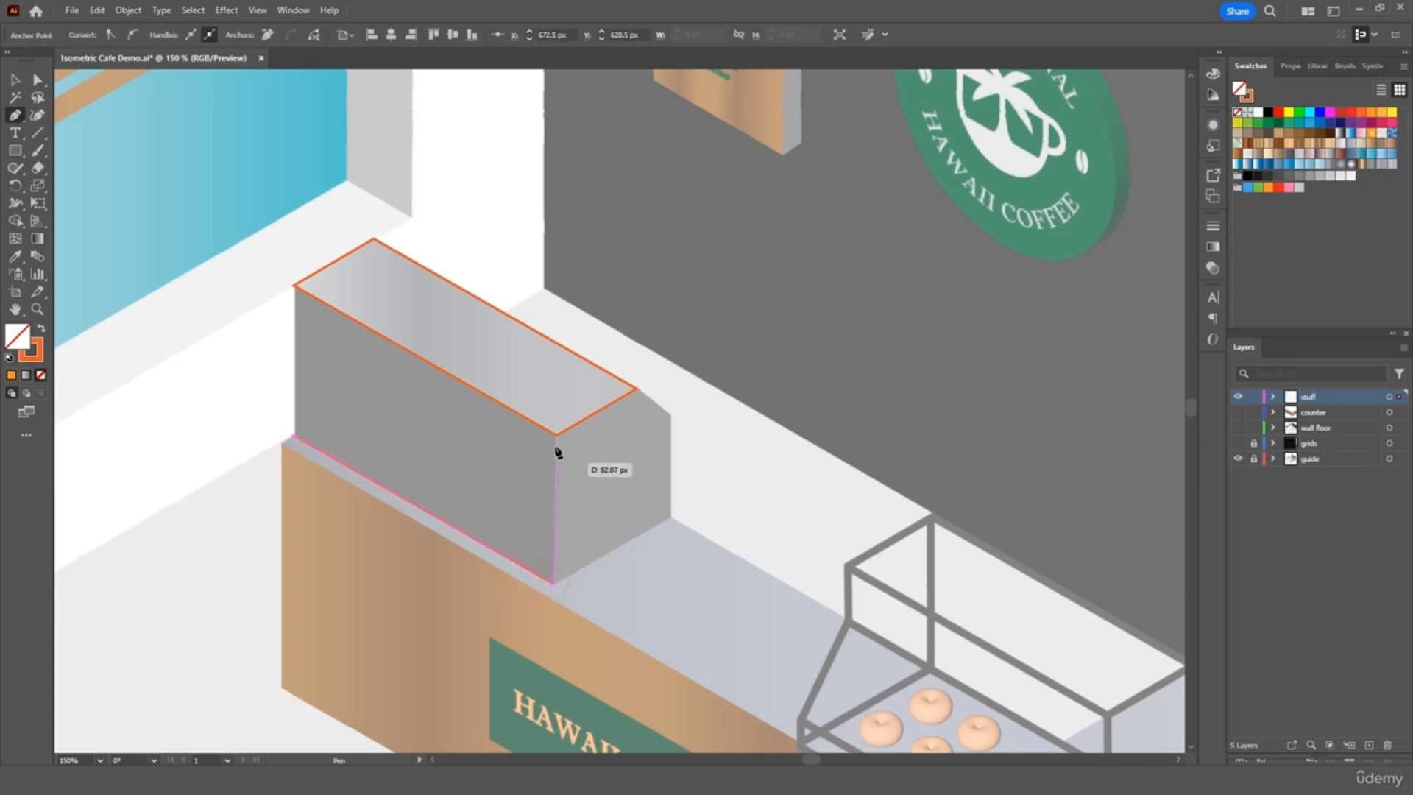
{"action": "left_click", "coordinate": [554, 437]}
{"action": "left_click", "coordinate": [294, 285]}
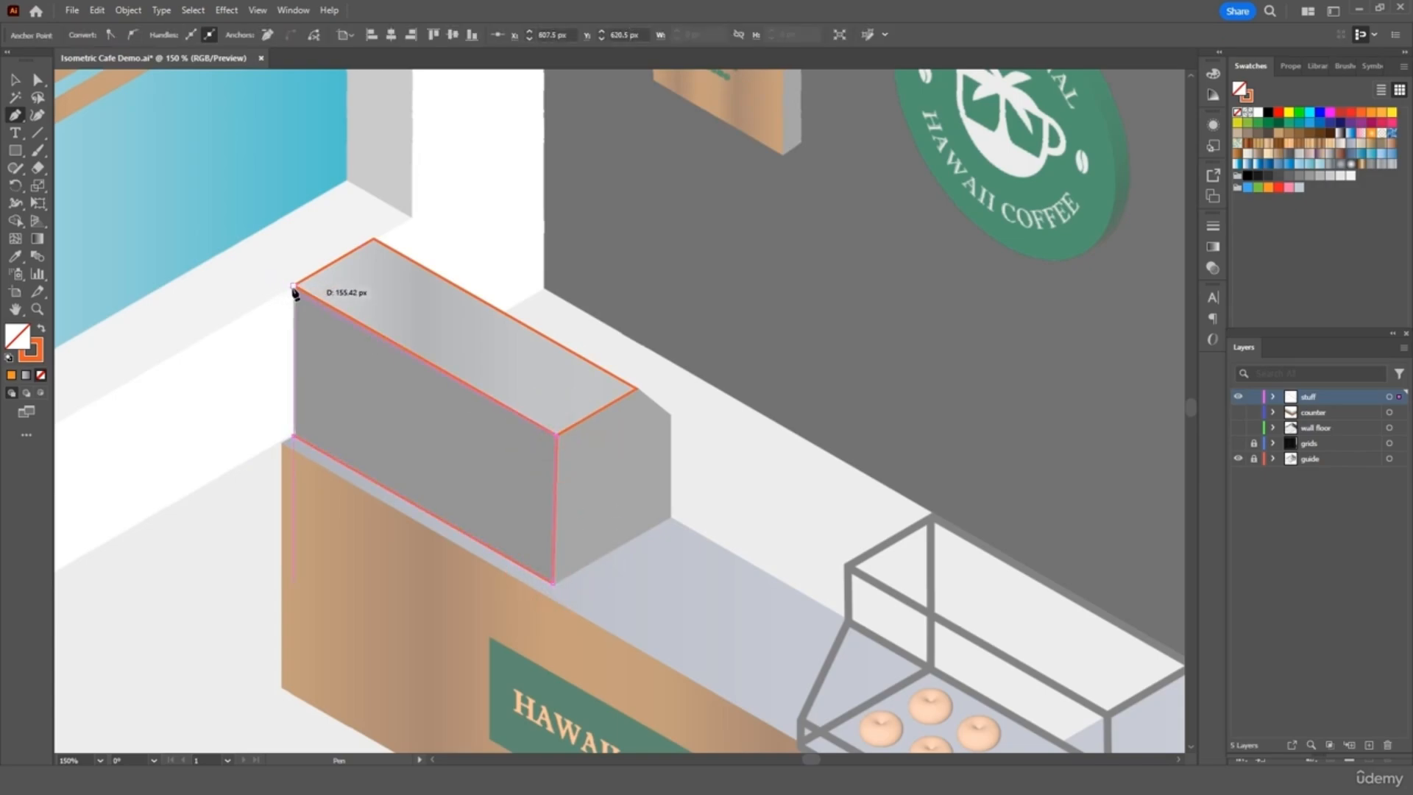
{"action": "left_click", "coordinate": [294, 437]}
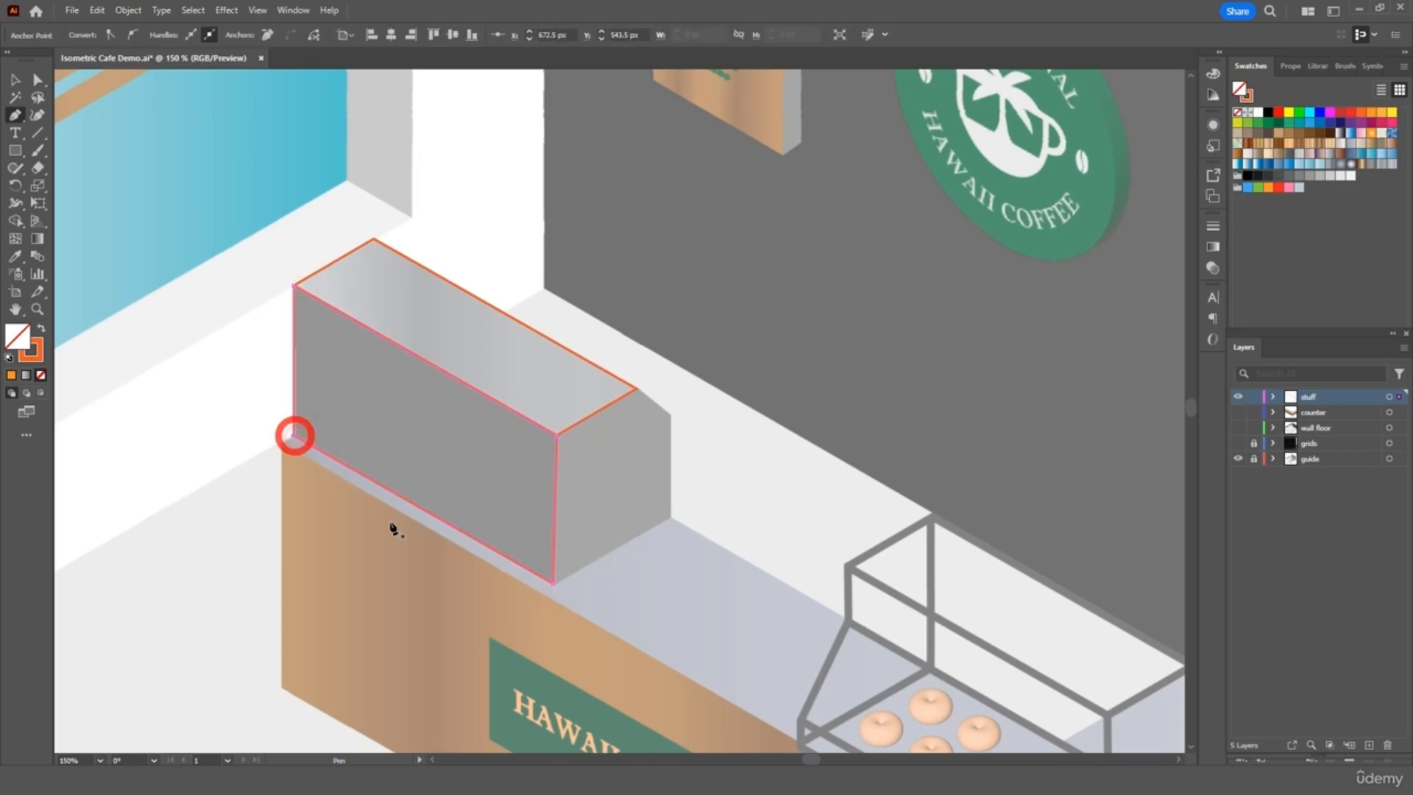
- Trace the five-sided end face of the grey machine as a closed Pen path, then deselect it
{"action": "left_click", "coordinate": [668, 517], "text": "shift"}
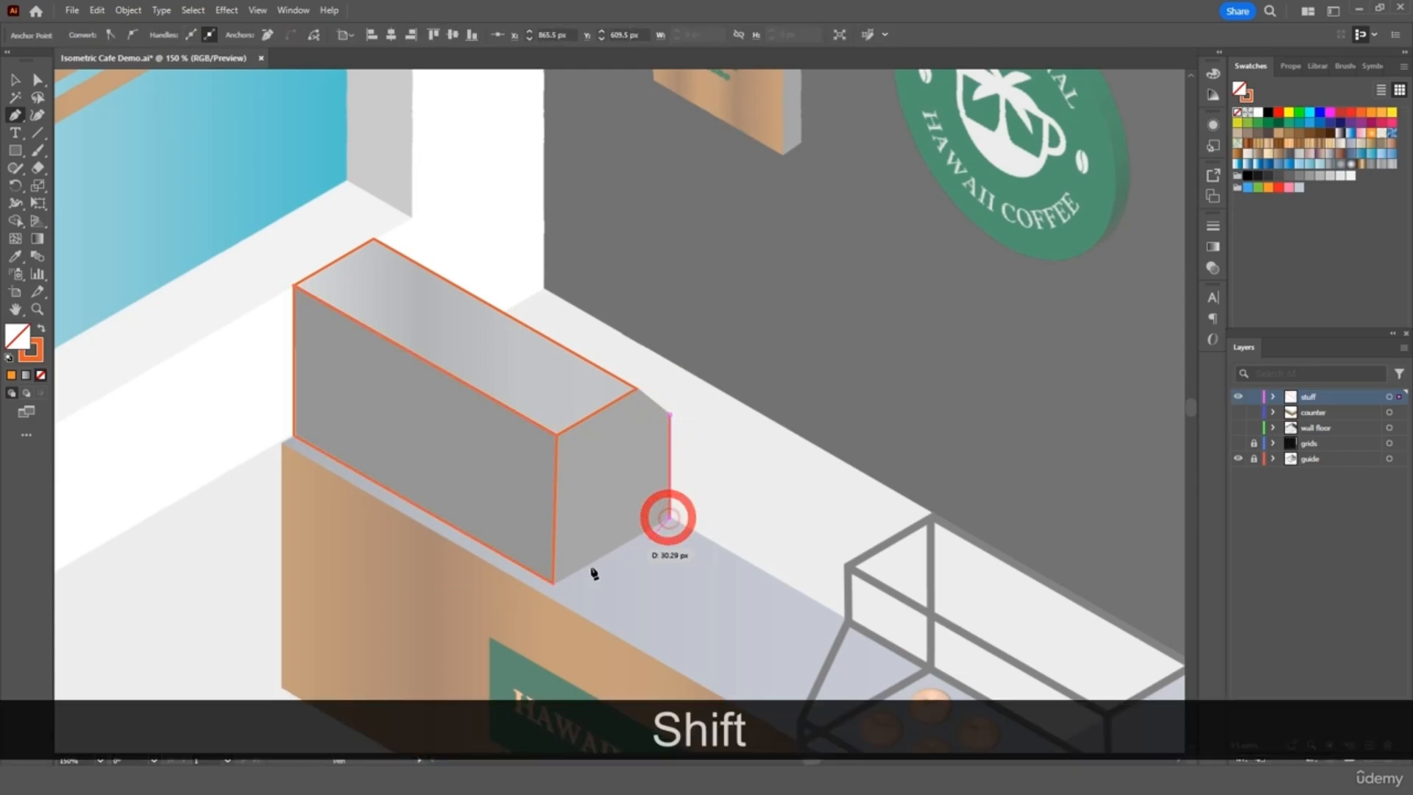
{"action": "left_click", "coordinate": [554, 582]}
{"action": "left_click", "coordinate": [556, 434]}
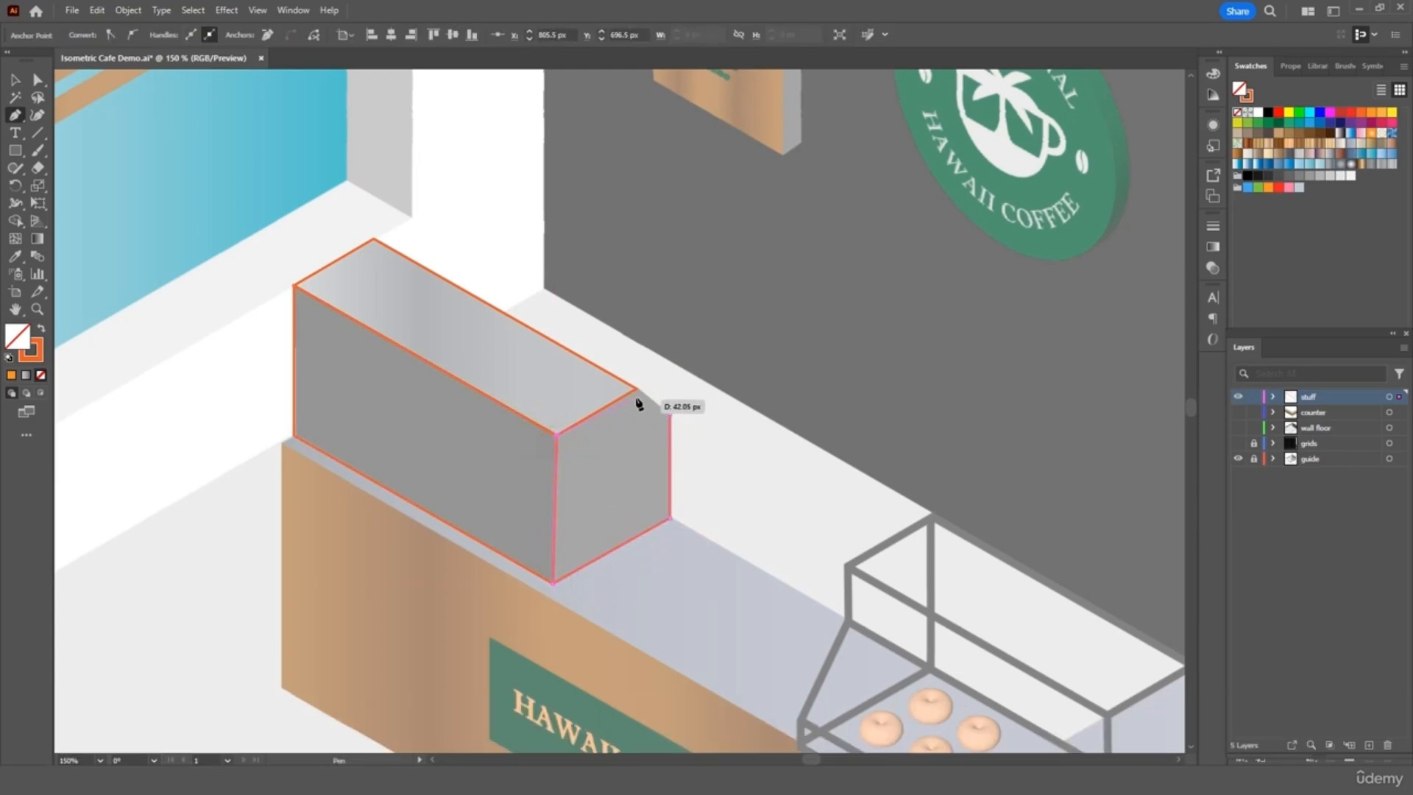
{"action": "left_click", "coordinate": [637, 389]}
{"action": "left_click", "coordinate": [668, 414]}
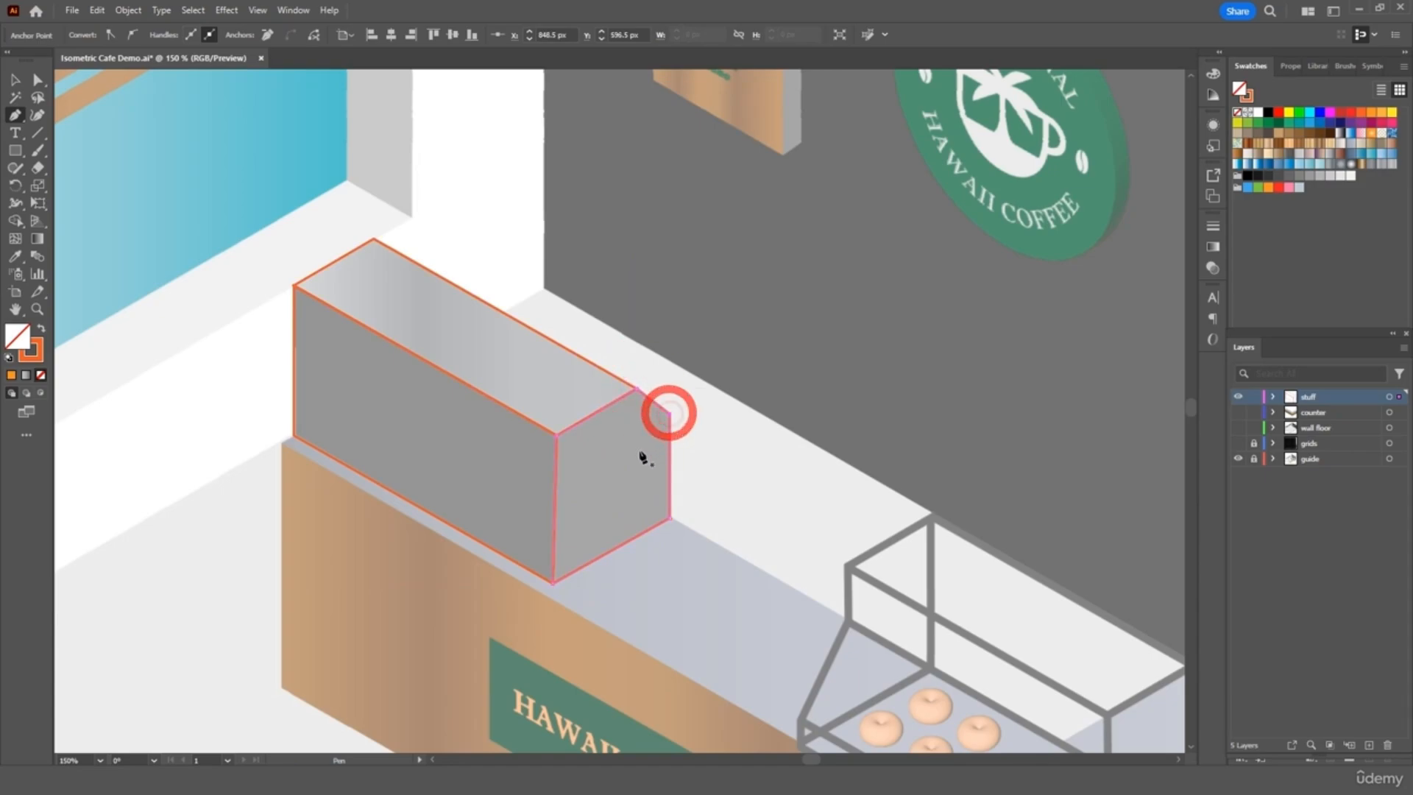
{"action": "key", "text": "v"}
{"action": "left_click", "coordinate": [142, 166]}
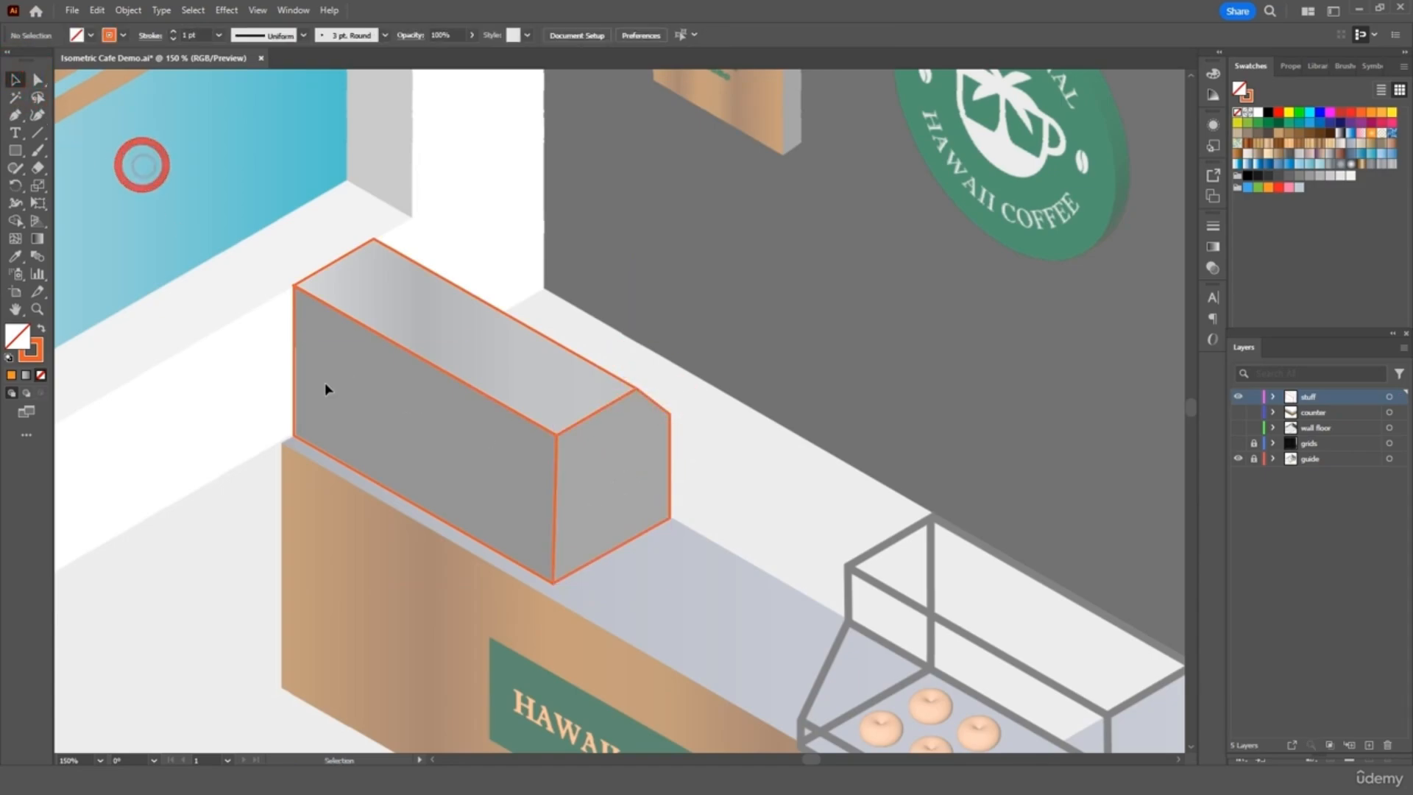
- Trace the right end frame of the pastry display case as a closed six-point Pen path
{"action": "scroll", "coordinate": [804, 520], "scroll_direction": "right", "scroll_amount": 3}
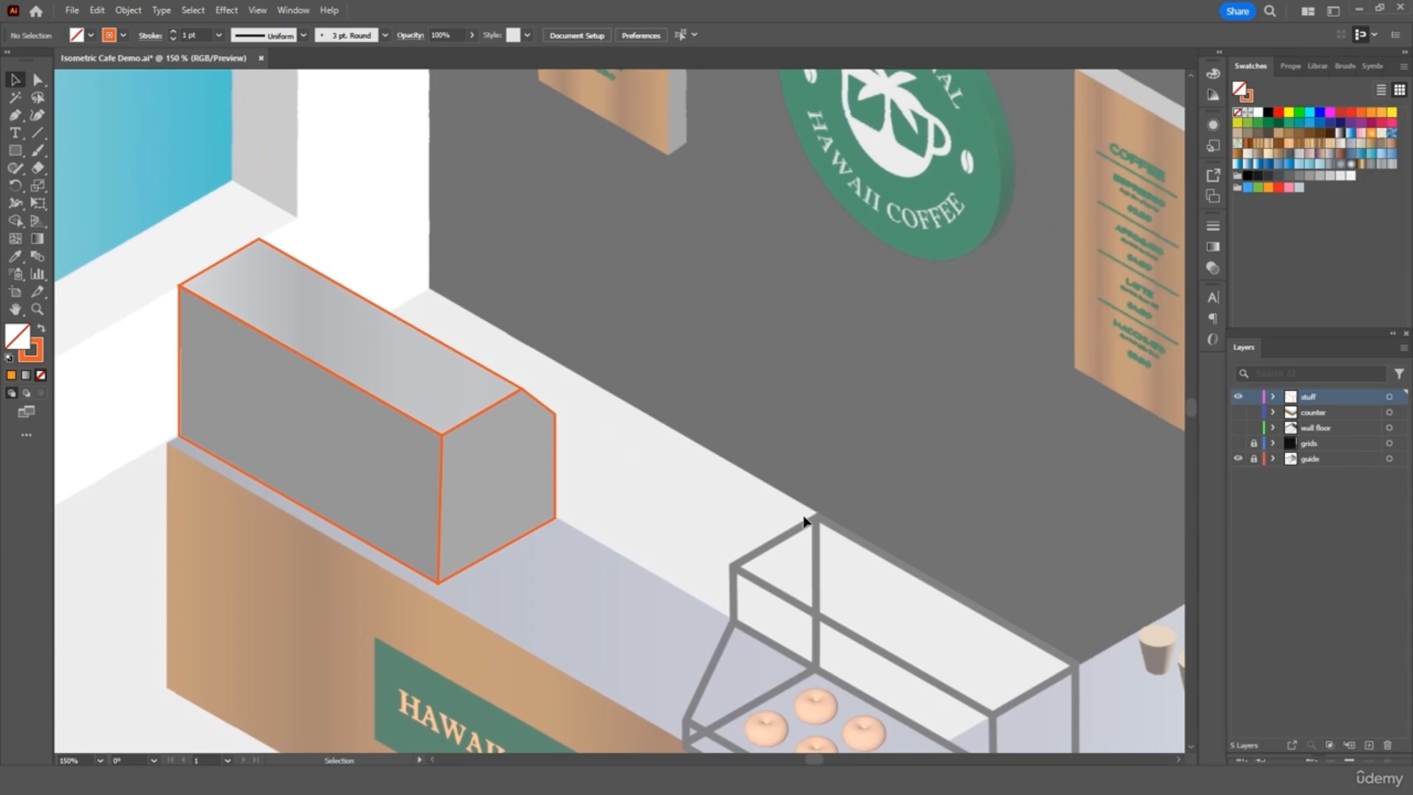
{"action": "scroll", "coordinate": [804, 521], "scroll_direction": "down", "scroll_amount": 3}
{"action": "scroll", "coordinate": [804, 521], "scroll_direction": "right", "scroll_amount": 4}
{"action": "scroll", "coordinate": [802, 518], "scroll_direction": "down", "scroll_amount": 3}
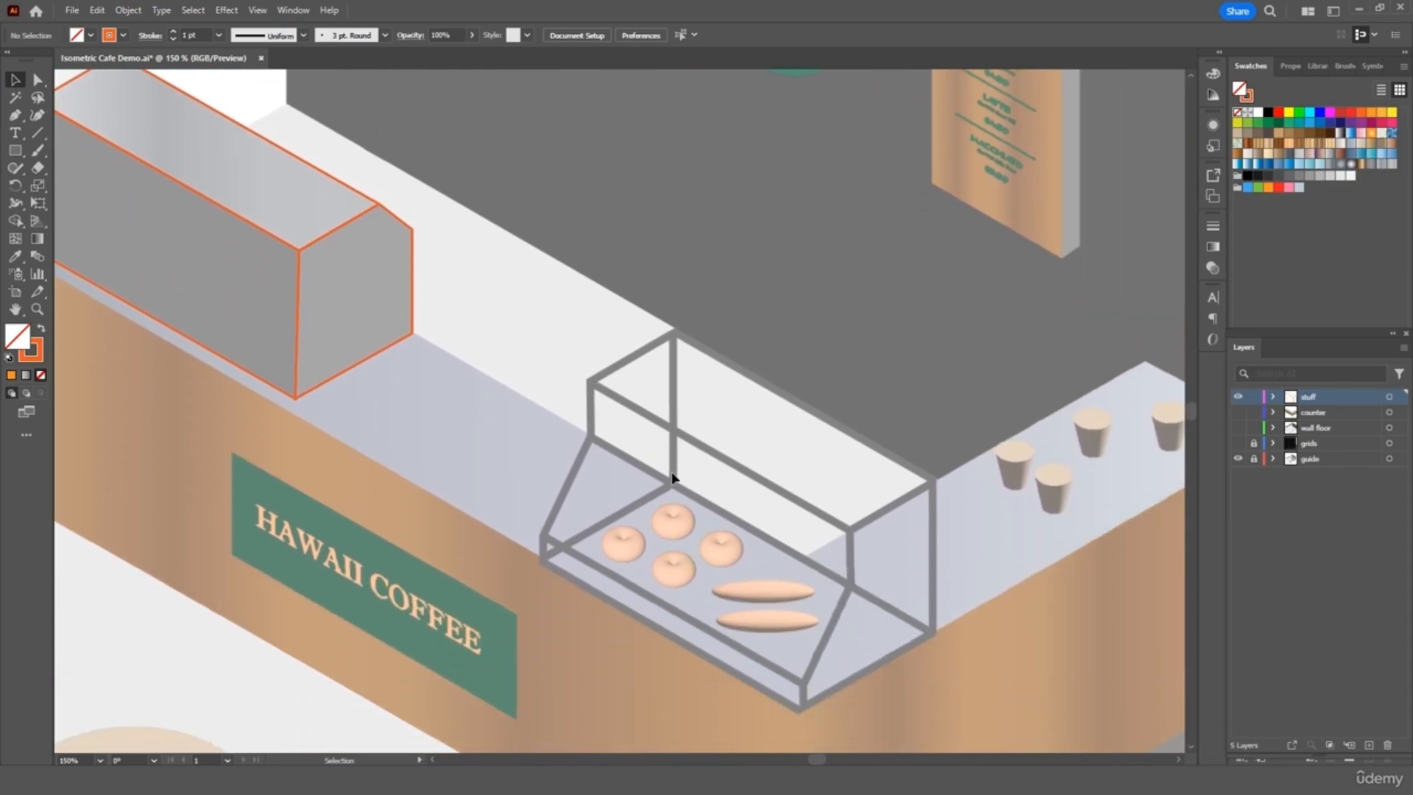
{"action": "left_click", "coordinate": [14, 115]}
{"action": "left_click", "coordinate": [850, 530]}
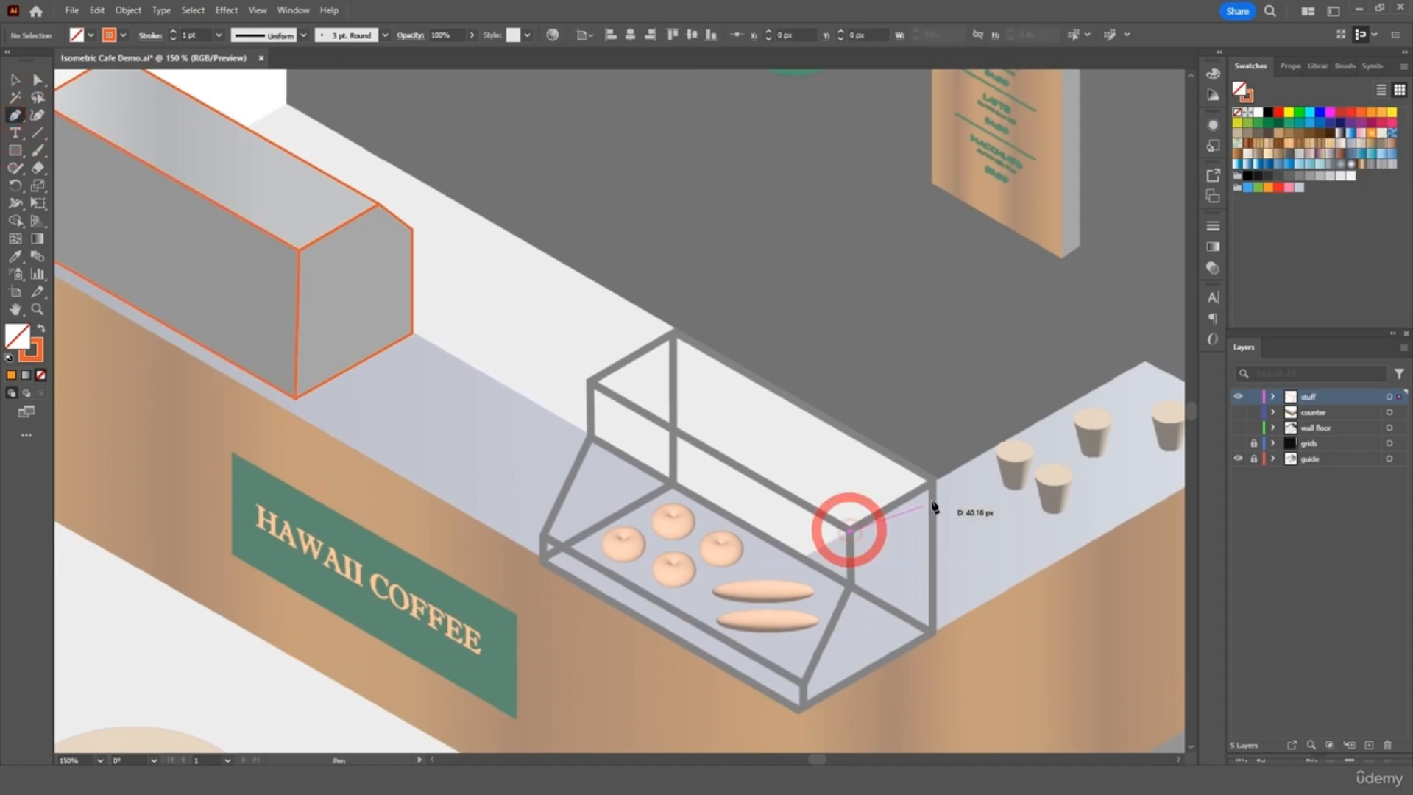
{"action": "left_click", "coordinate": [933, 484]}
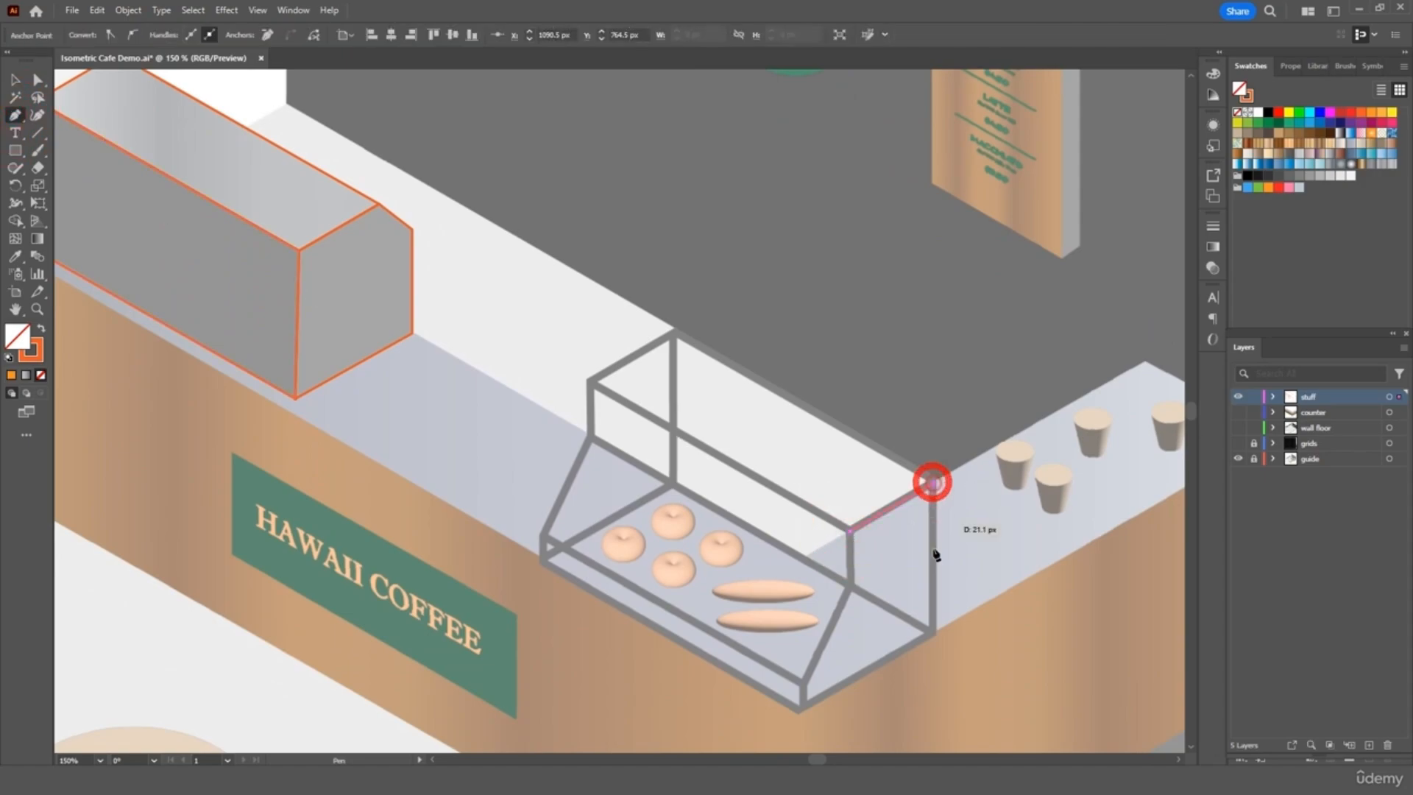
{"action": "key", "text": "shift"}
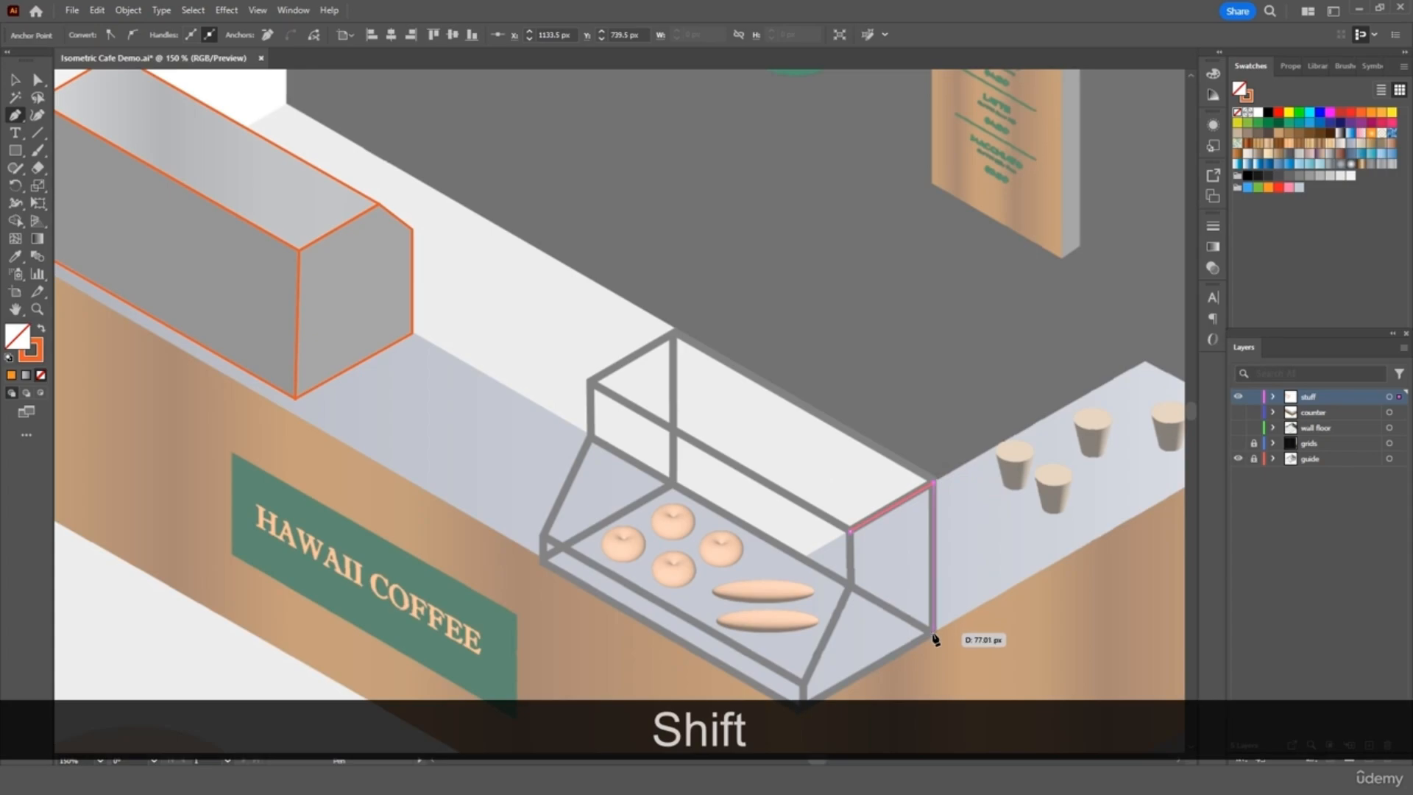
{"action": "left_click", "coordinate": [934, 635]}
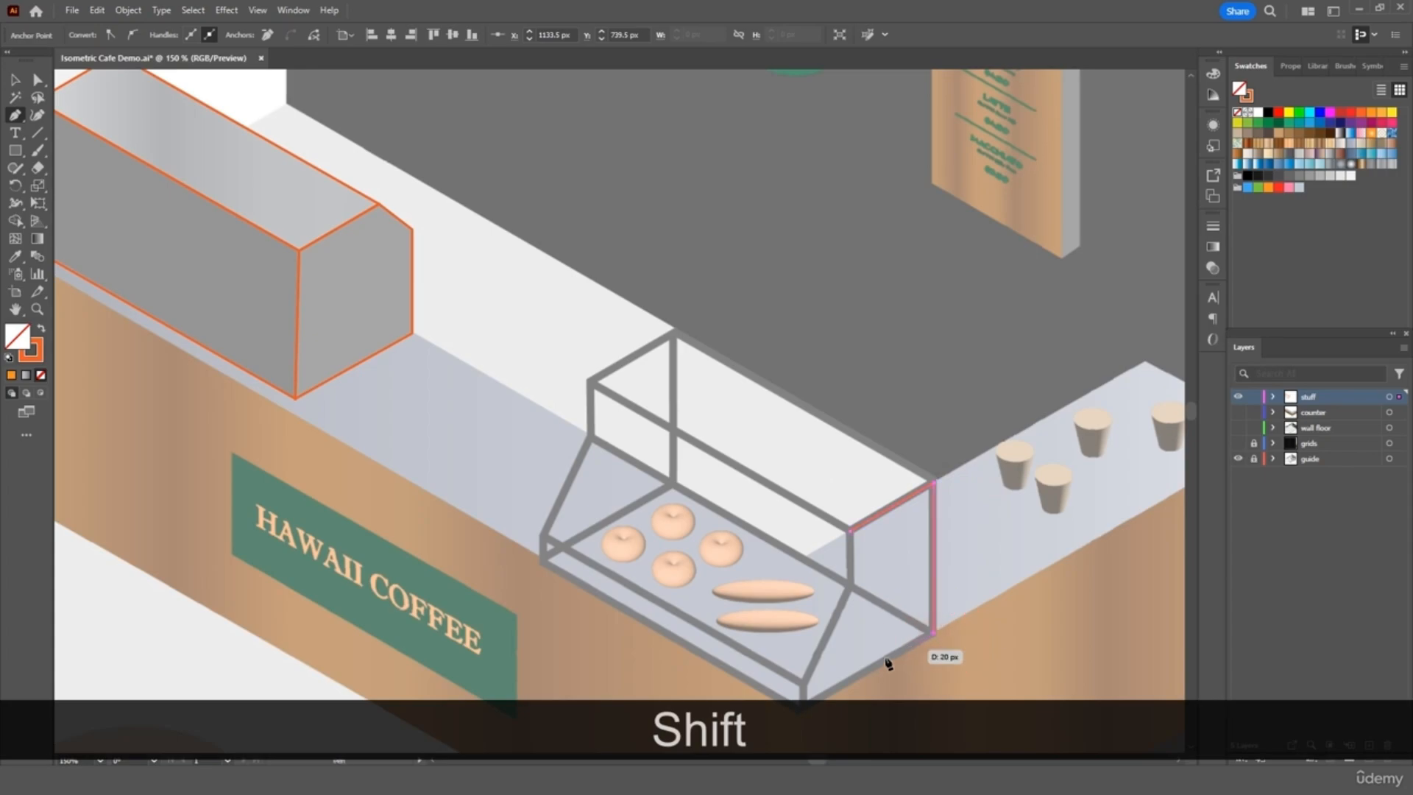
{"action": "scroll", "coordinate": [814, 669], "scroll_direction": "down", "scroll_amount": 1}
{"action": "left_click", "coordinate": [803, 655]}
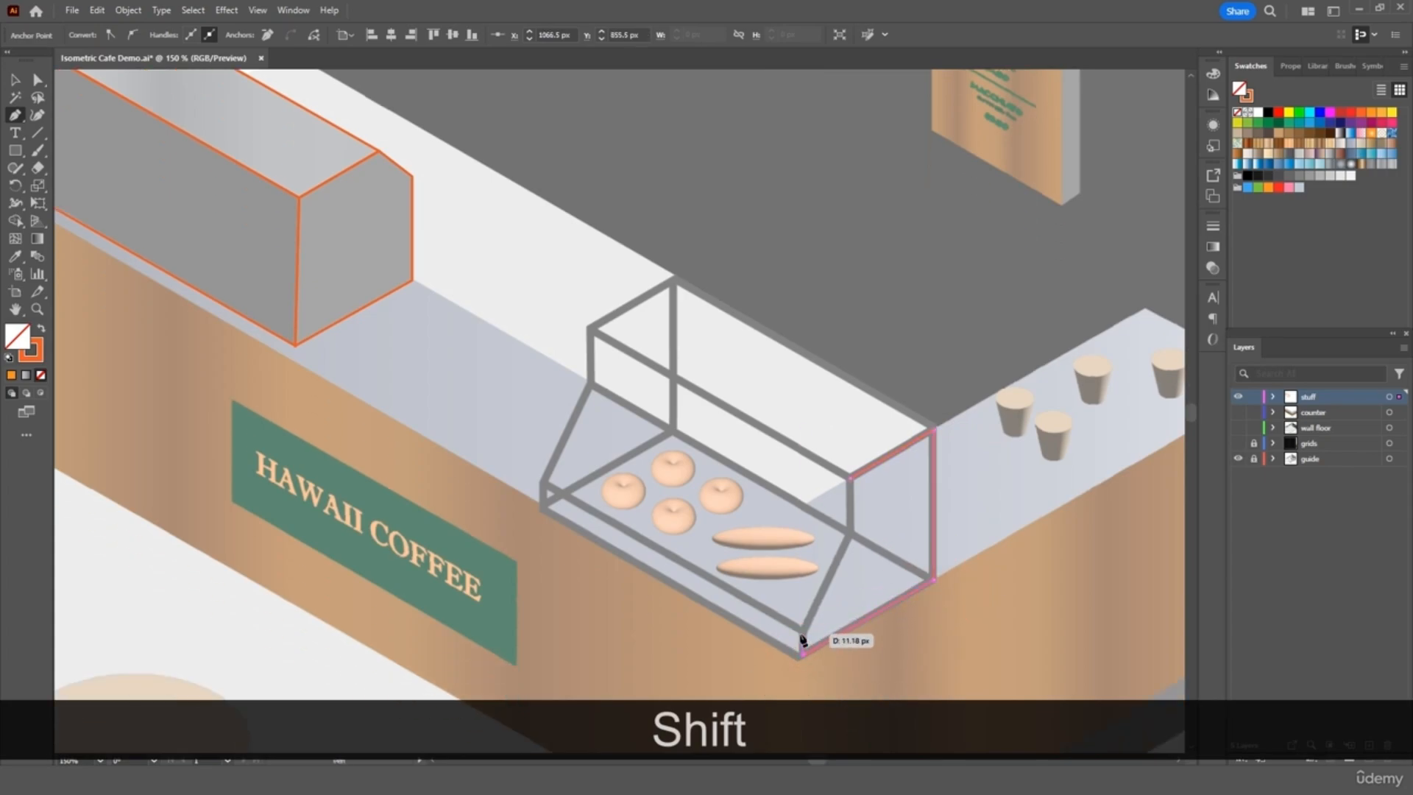
{"action": "left_click", "coordinate": [801, 632], "text": "shift"}
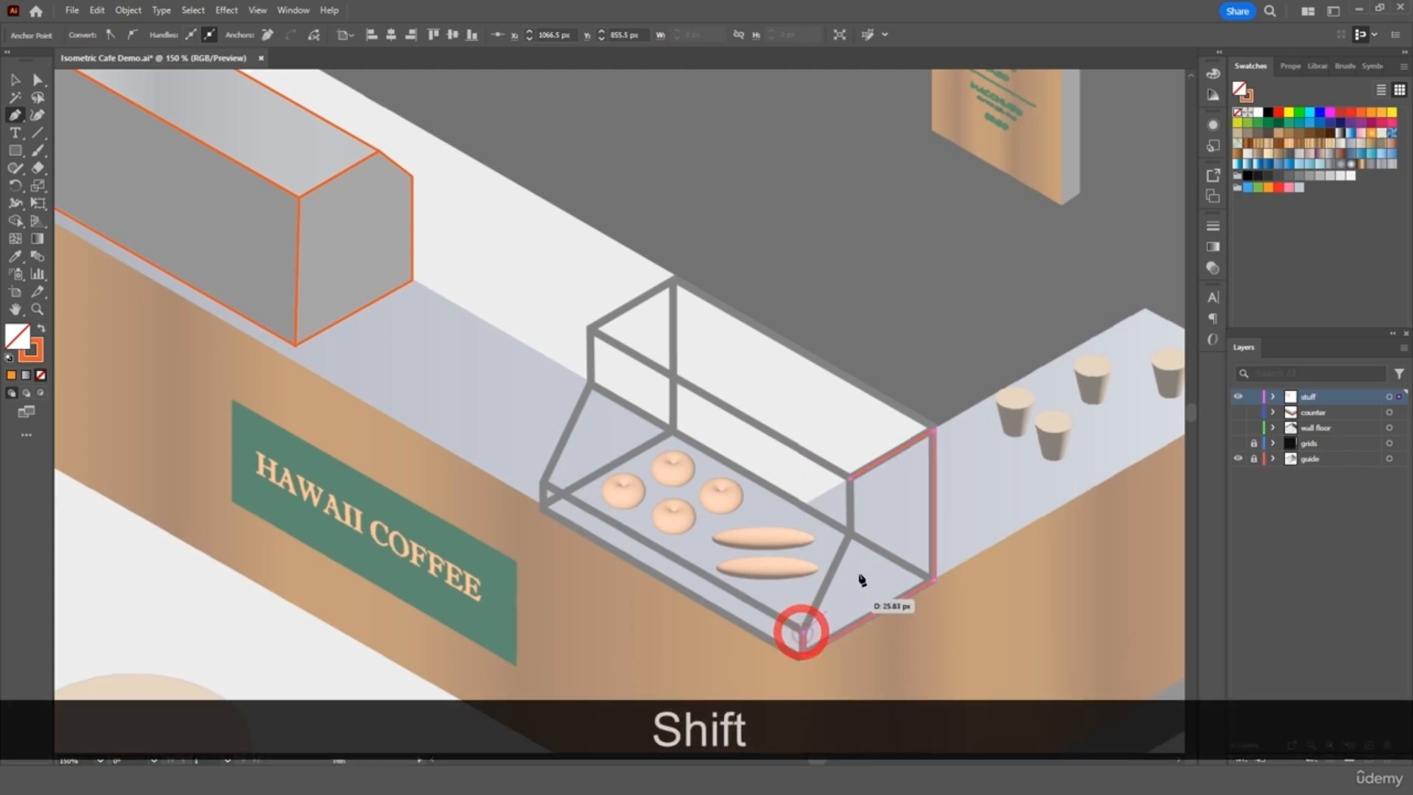
{"action": "left_click", "coordinate": [850, 534], "text": "shift"}
{"action": "left_click", "coordinate": [850, 478]}
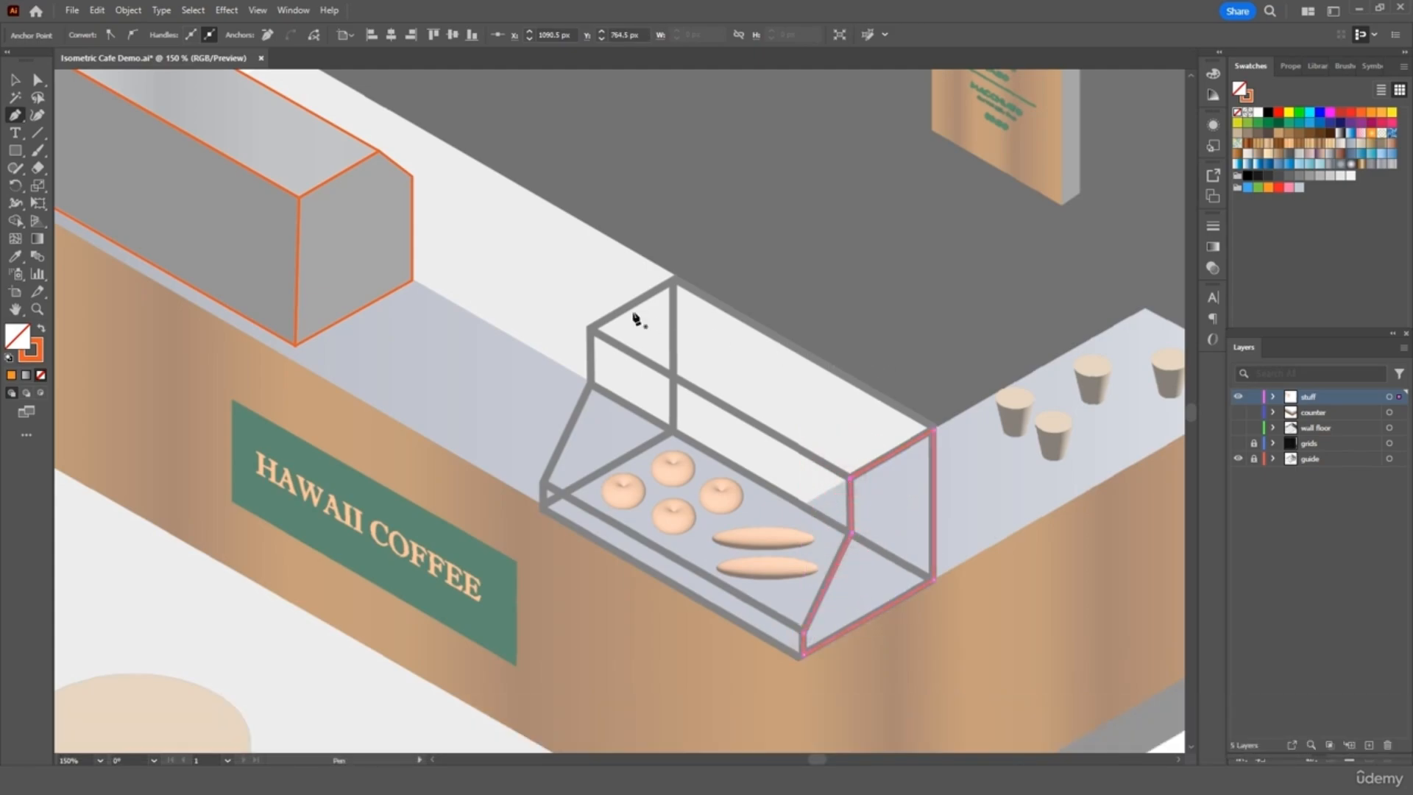
{"action": "left_click", "coordinate": [14, 79]}
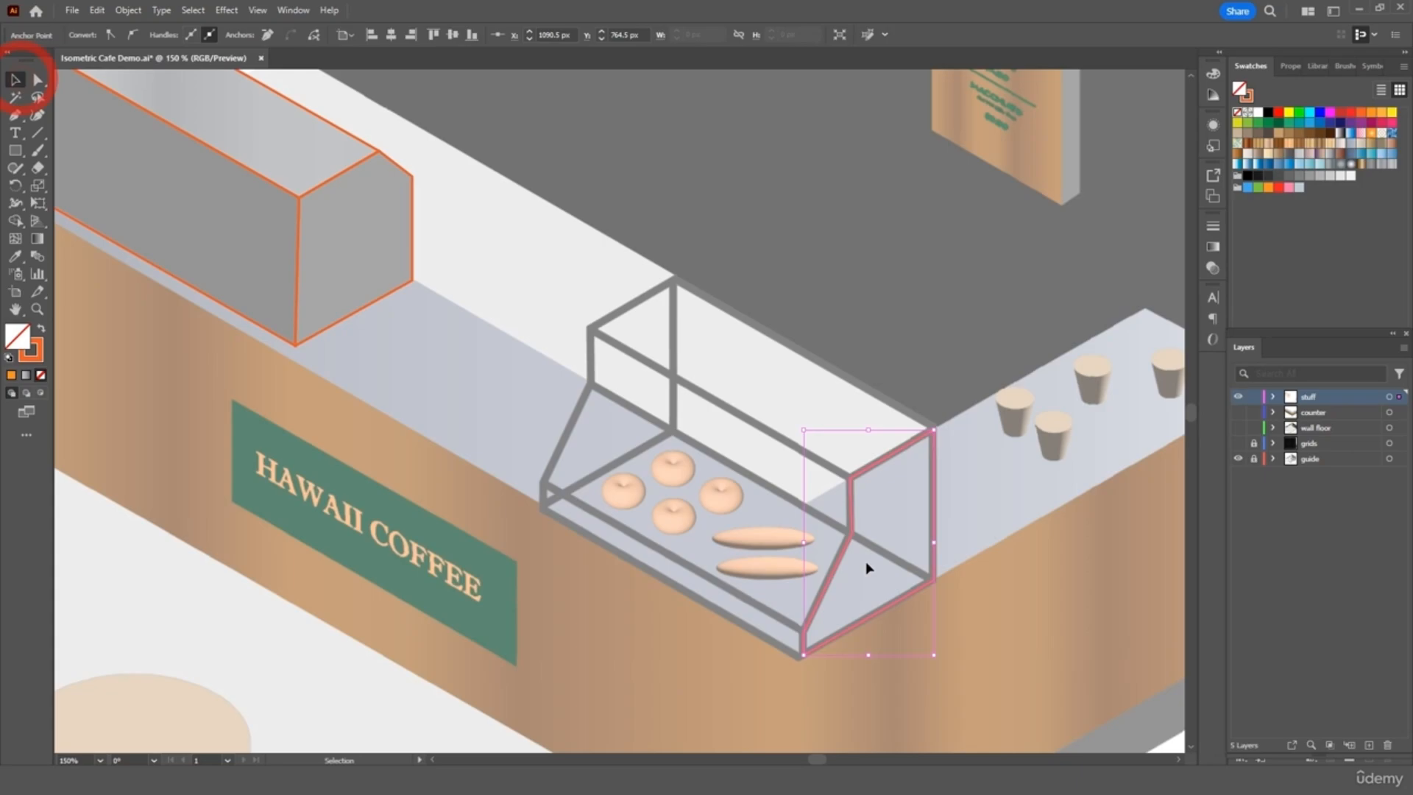
{"action": "key", "text": "ctrl+c"}
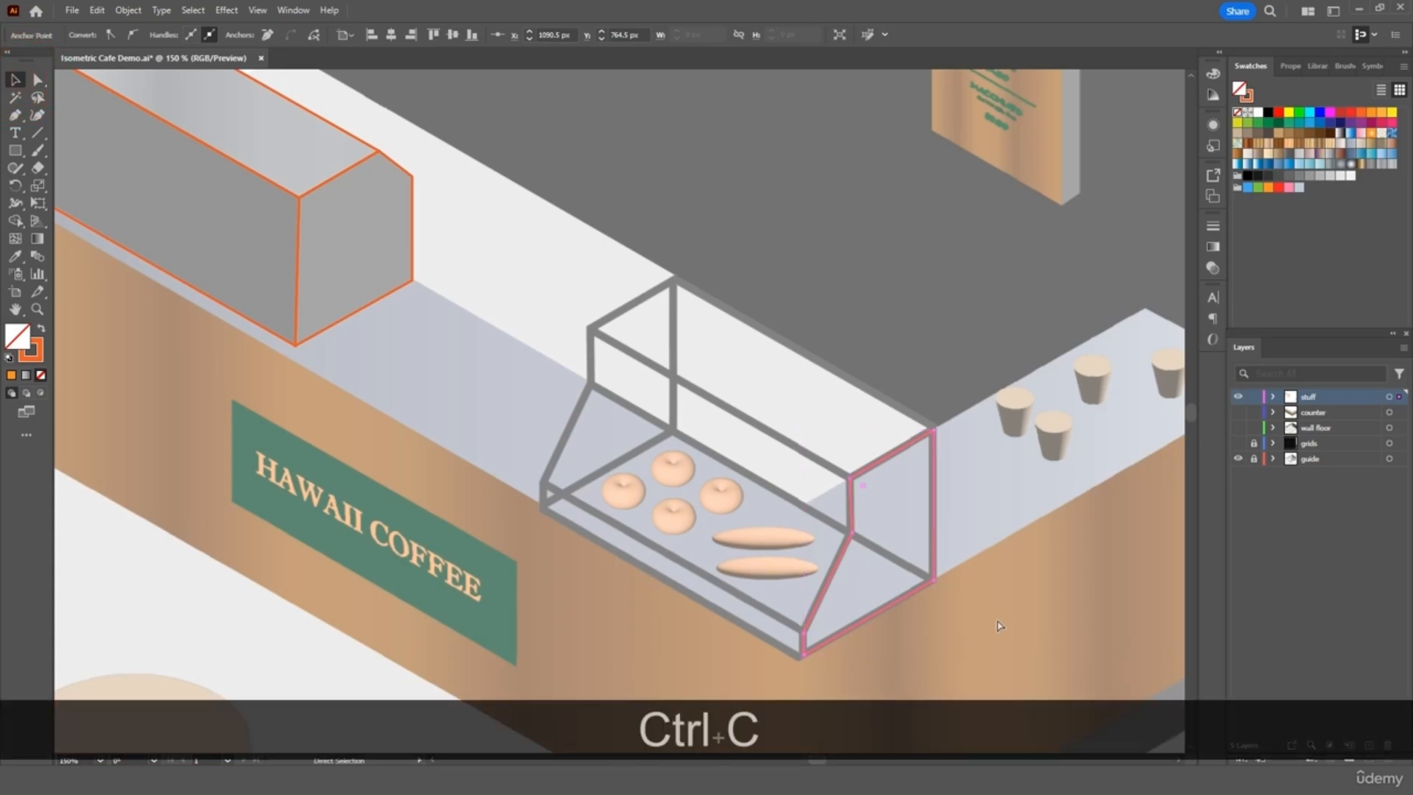
{"action": "key", "text": "ctrl+v"}
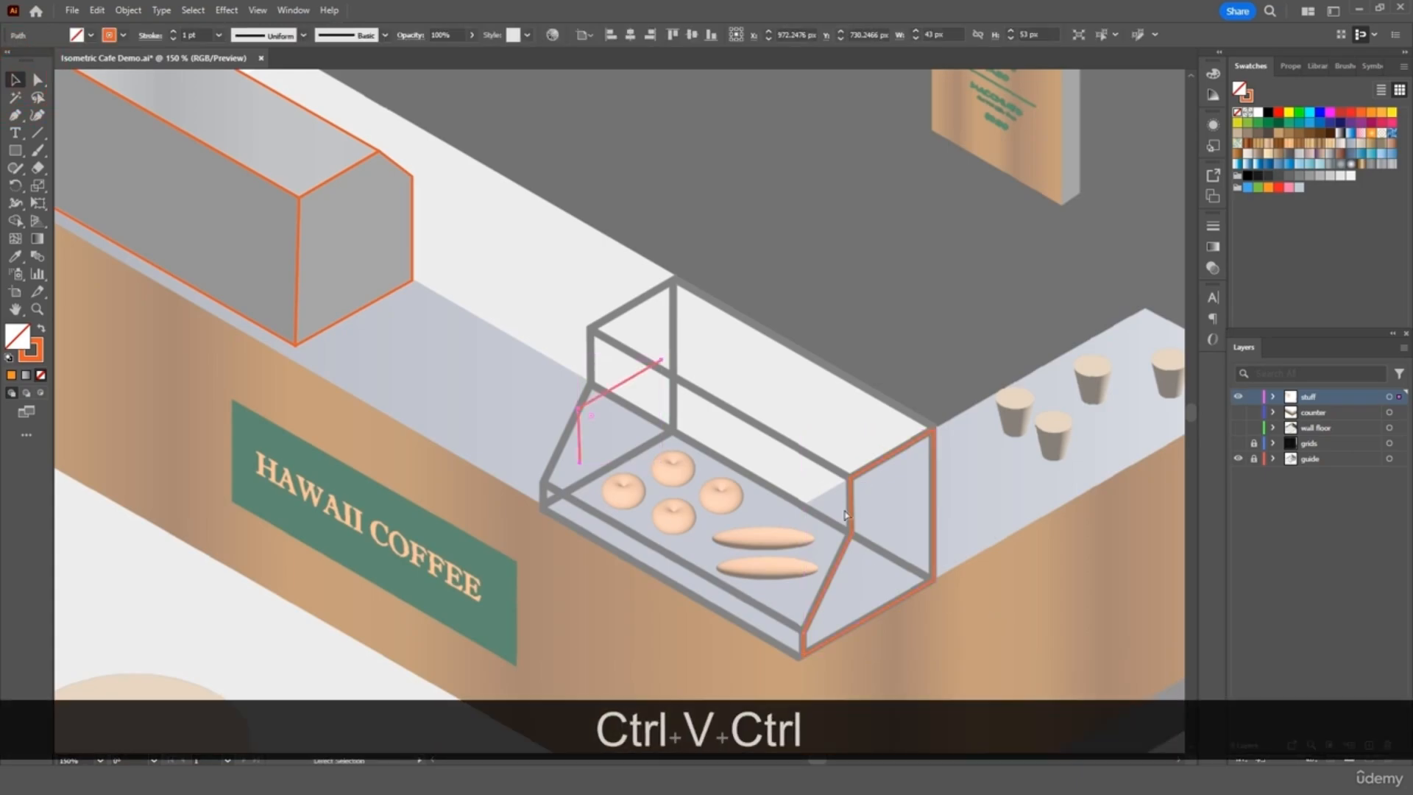
{"action": "key", "text": "ctrl+z"}
- Select the entire right end frame outline of the display case and group it
{"action": "left_click", "coordinate": [930, 498], "text": "shift"}
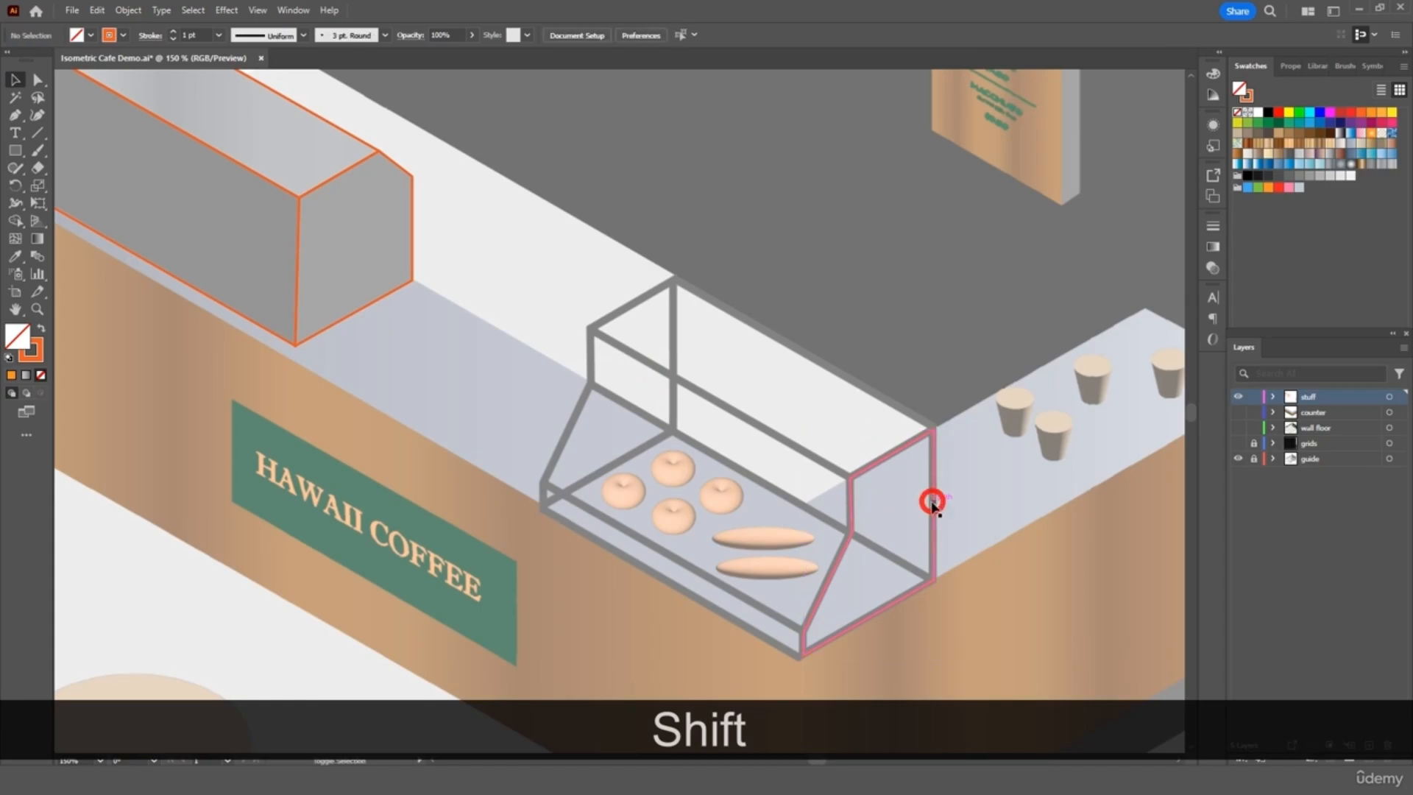
{"action": "left_click", "coordinate": [852, 492], "text": "shift"}
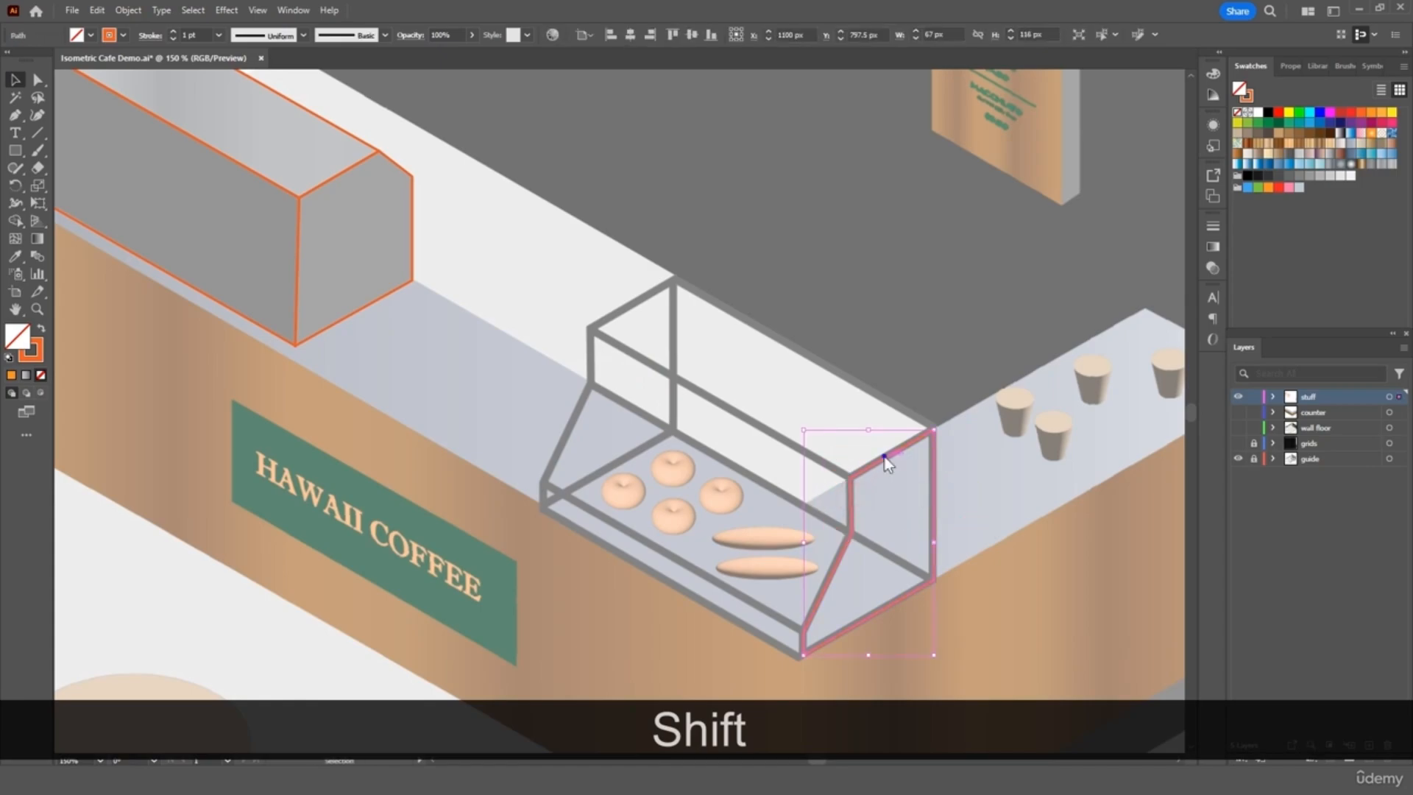
{"action": "right_click", "coordinate": [886, 462]}
{"action": "left_click", "coordinate": [942, 221]}
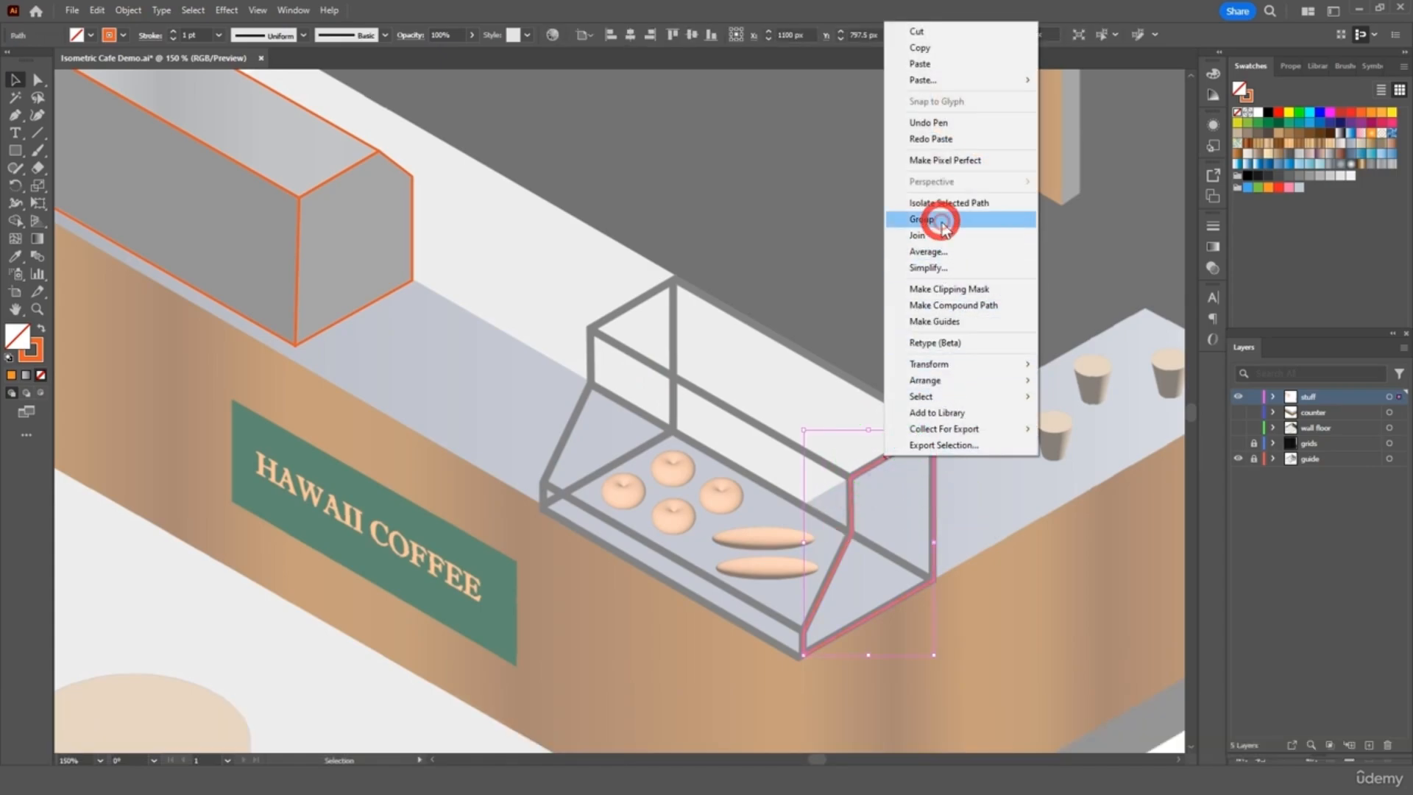
- Duplicate the grouped end frame and align the copy with the display case's left end
{"action": "key", "text": "ctrl+c"}
{"action": "key", "text": "ctrl+v"}
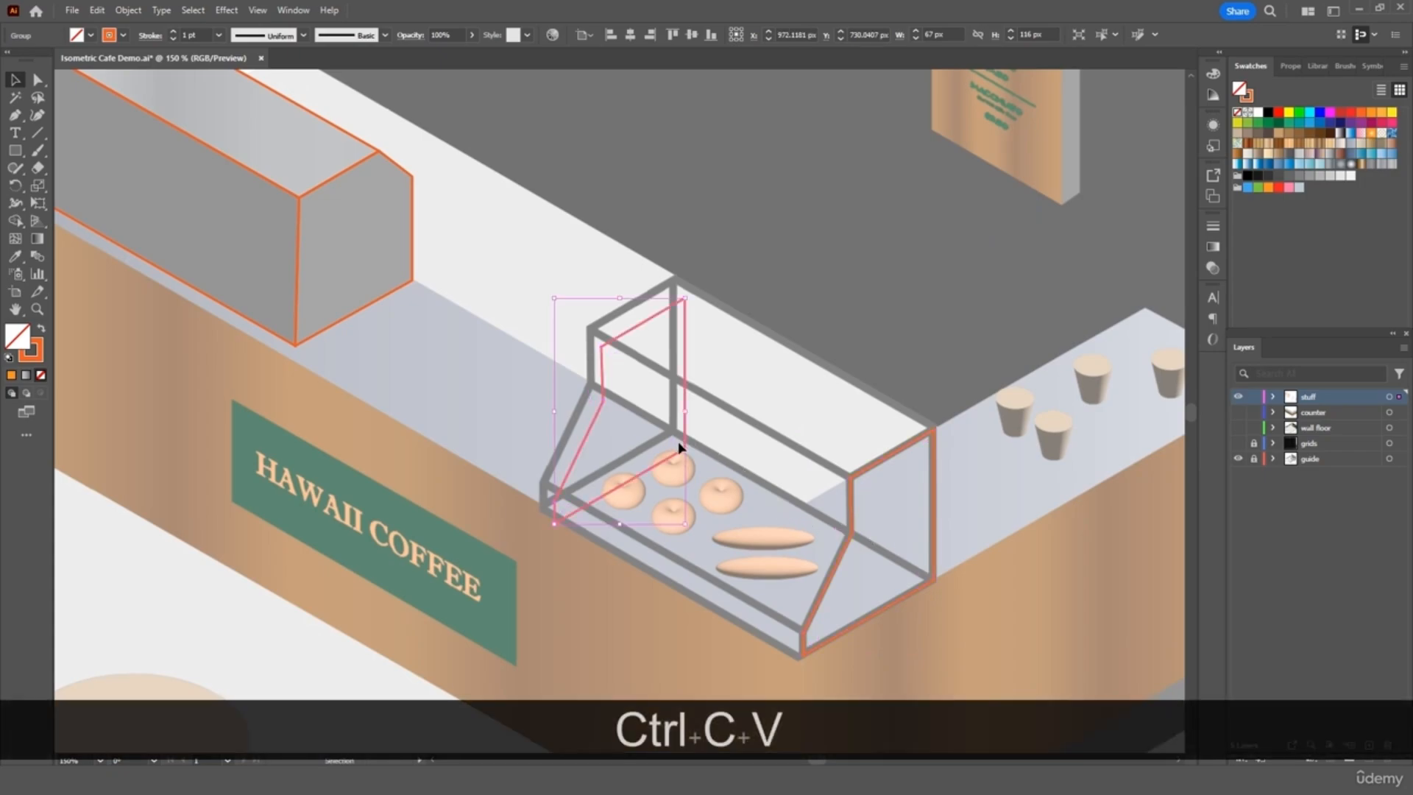
{"action": "left_click_drag", "start_coordinate": [685, 434], "coordinate": [676, 415]}
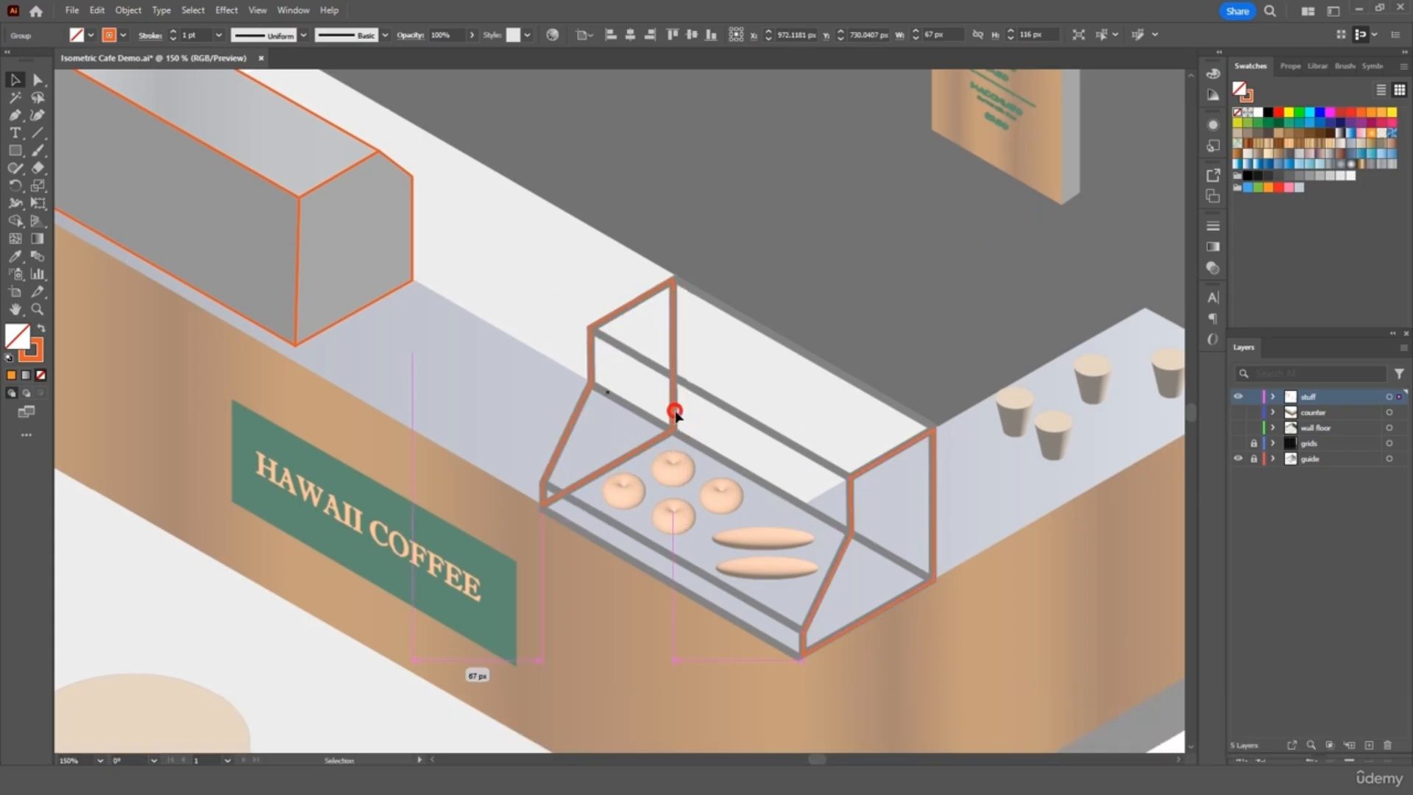
{"action": "left_click", "coordinate": [599, 251]}
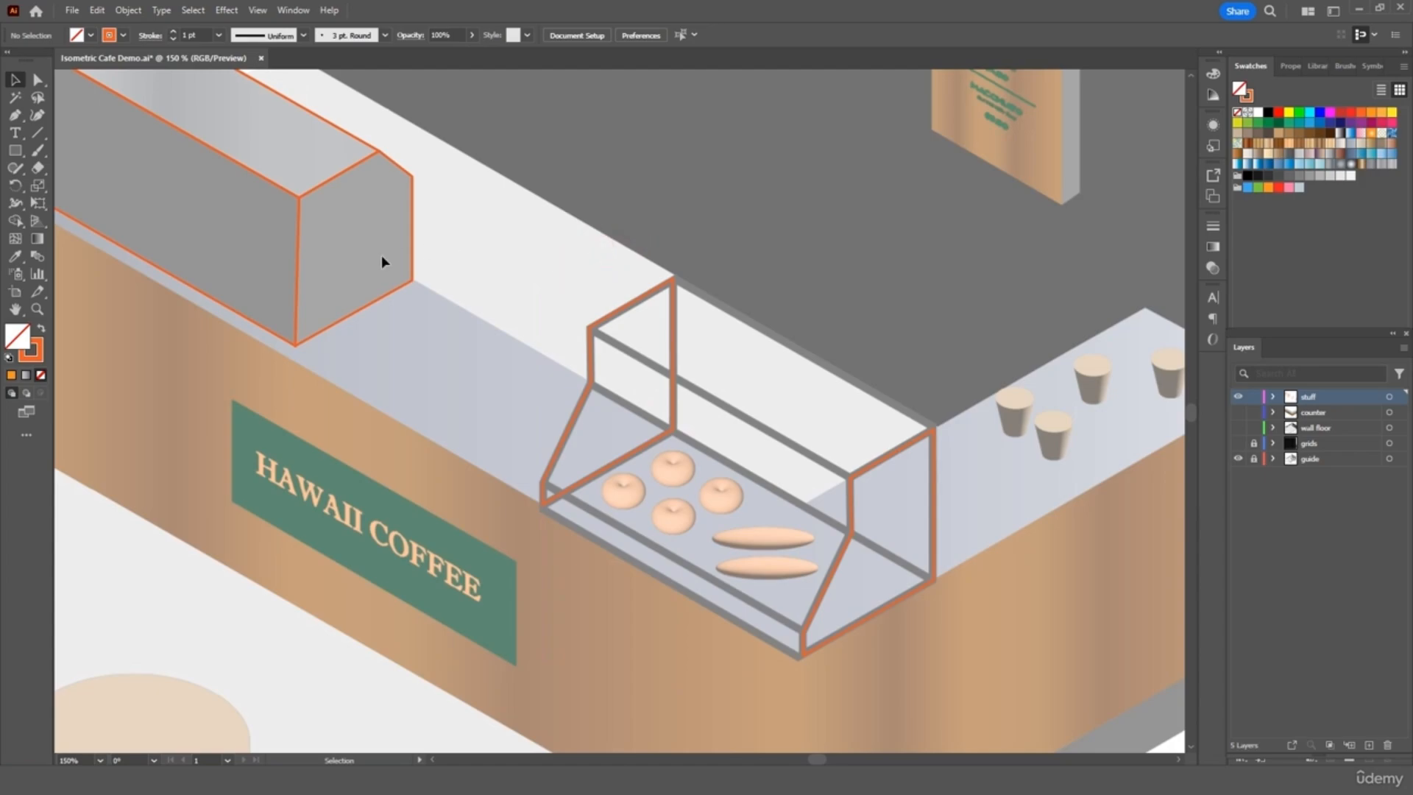
- Draw a straight line along the display case's upper back edge and give it a black 3 pt stroke
{"action": "left_click", "coordinate": [669, 283]}
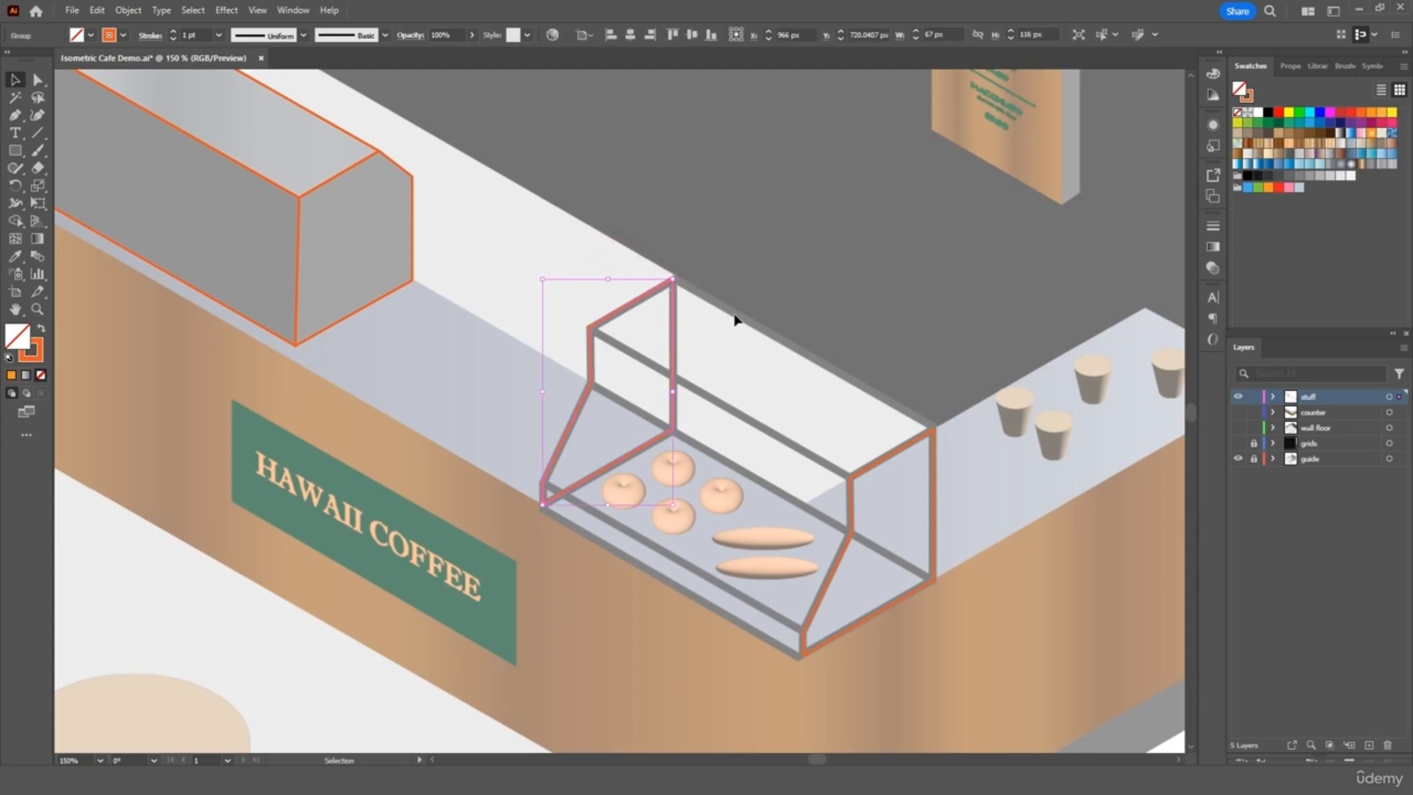
{"action": "left_click", "coordinate": [40, 132]}
{"action": "left_click_drag", "start_coordinate": [672, 280], "coordinate": [932, 429]}
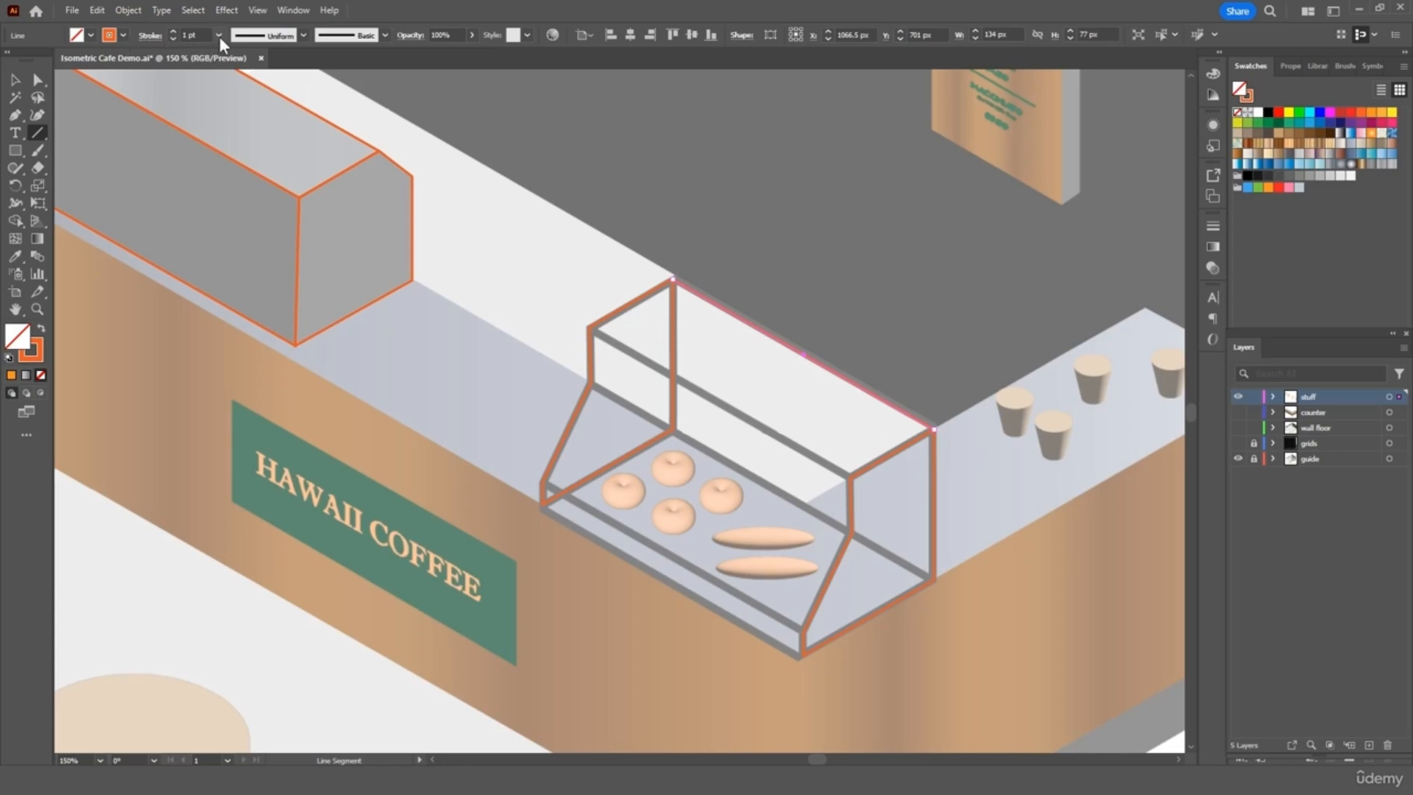
{"action": "left_click", "coordinate": [120, 36]}
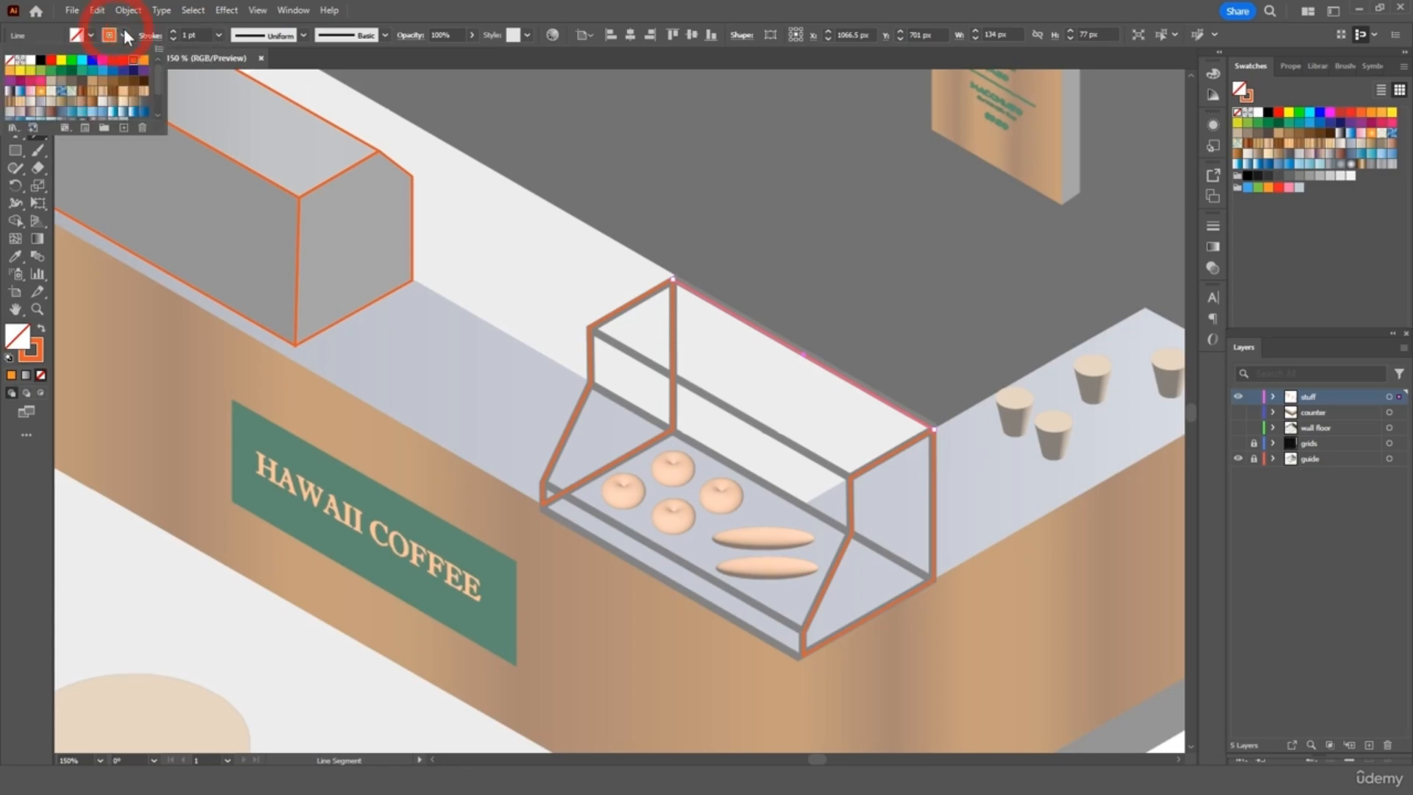
{"action": "left_click", "coordinate": [40, 59]}
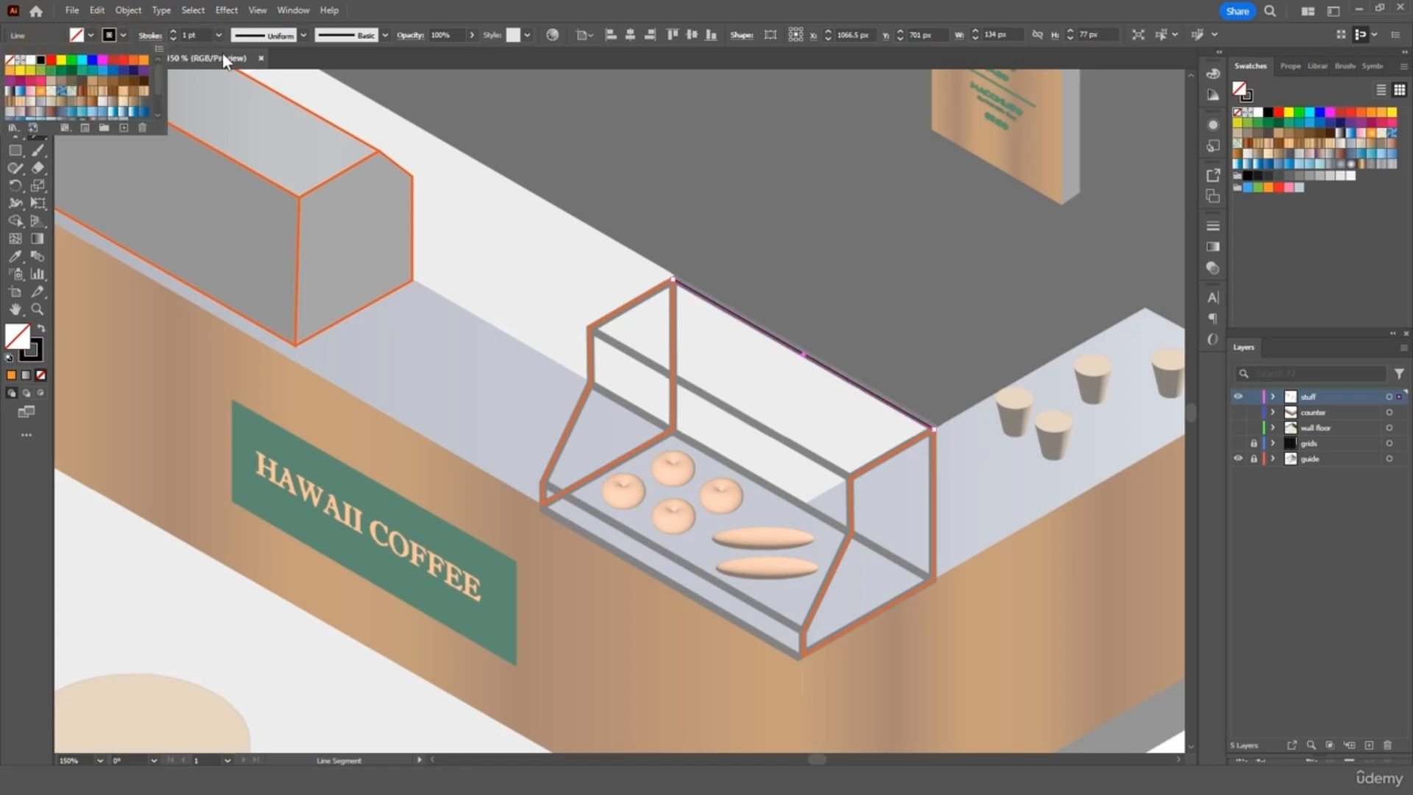
{"action": "left_click", "coordinate": [218, 35]}
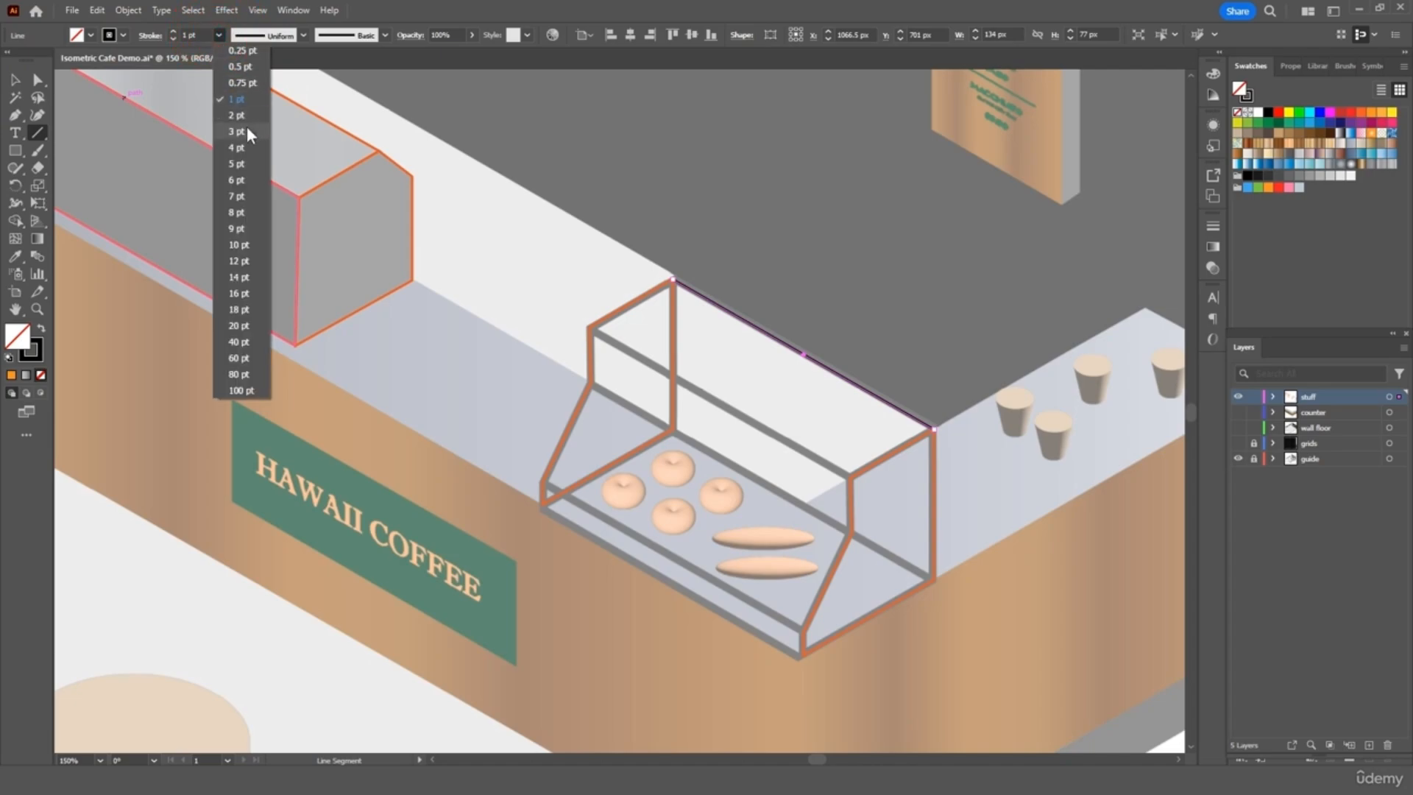
{"action": "left_click", "coordinate": [247, 131]}
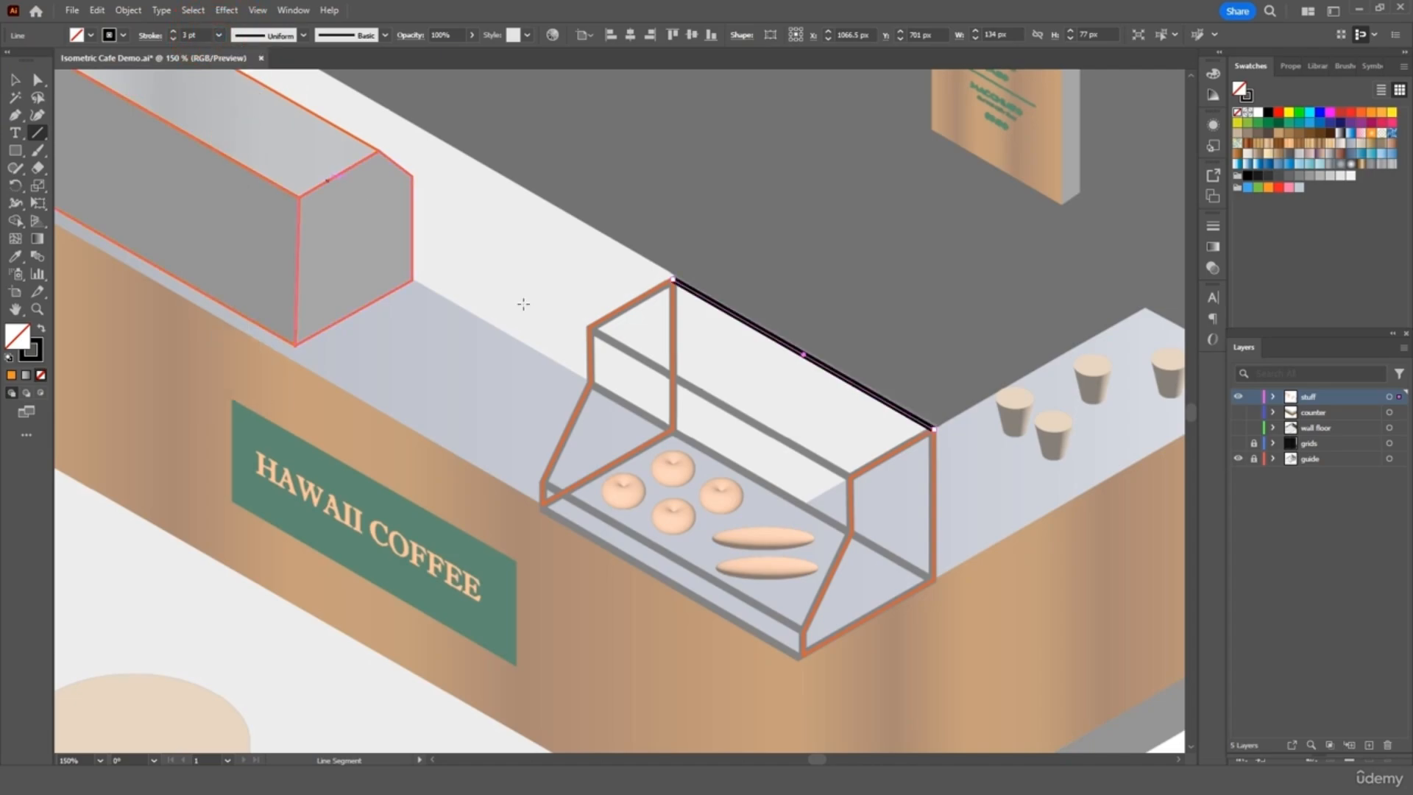
- Give both end frames of the display case a black 3 pt stroke
{"action": "key", "text": "v"}
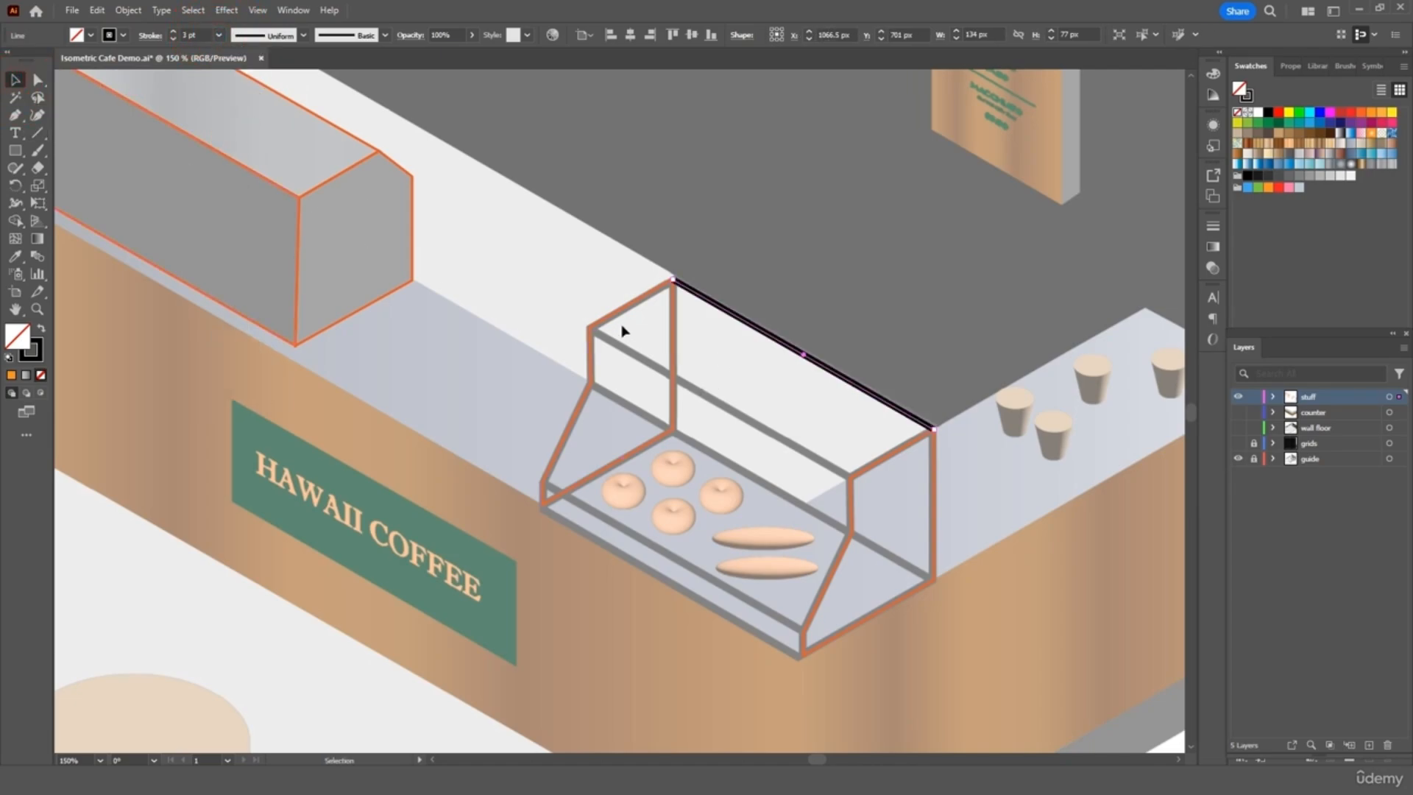
{"action": "left_click", "coordinate": [637, 303]}
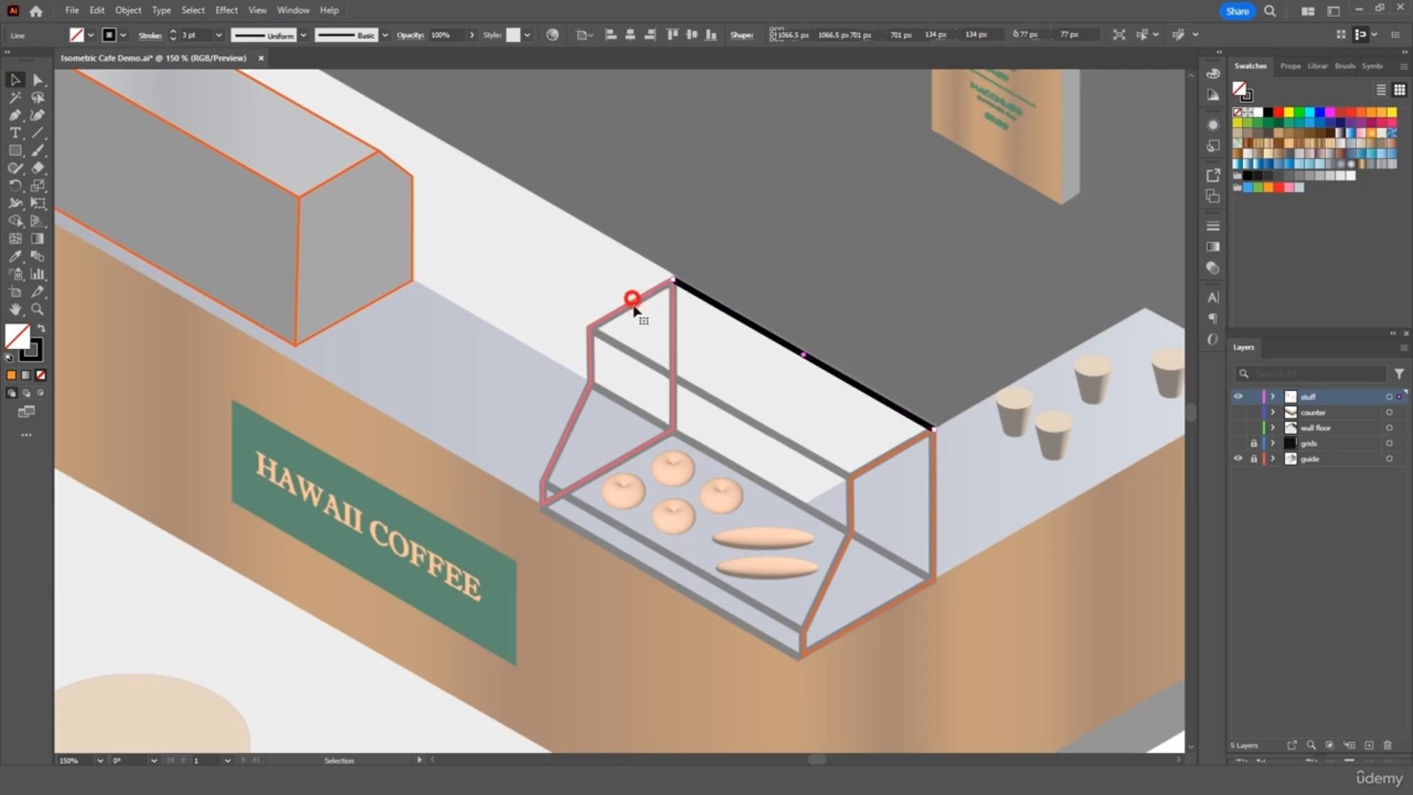
{"action": "left_click", "coordinate": [901, 450], "text": "shift"}
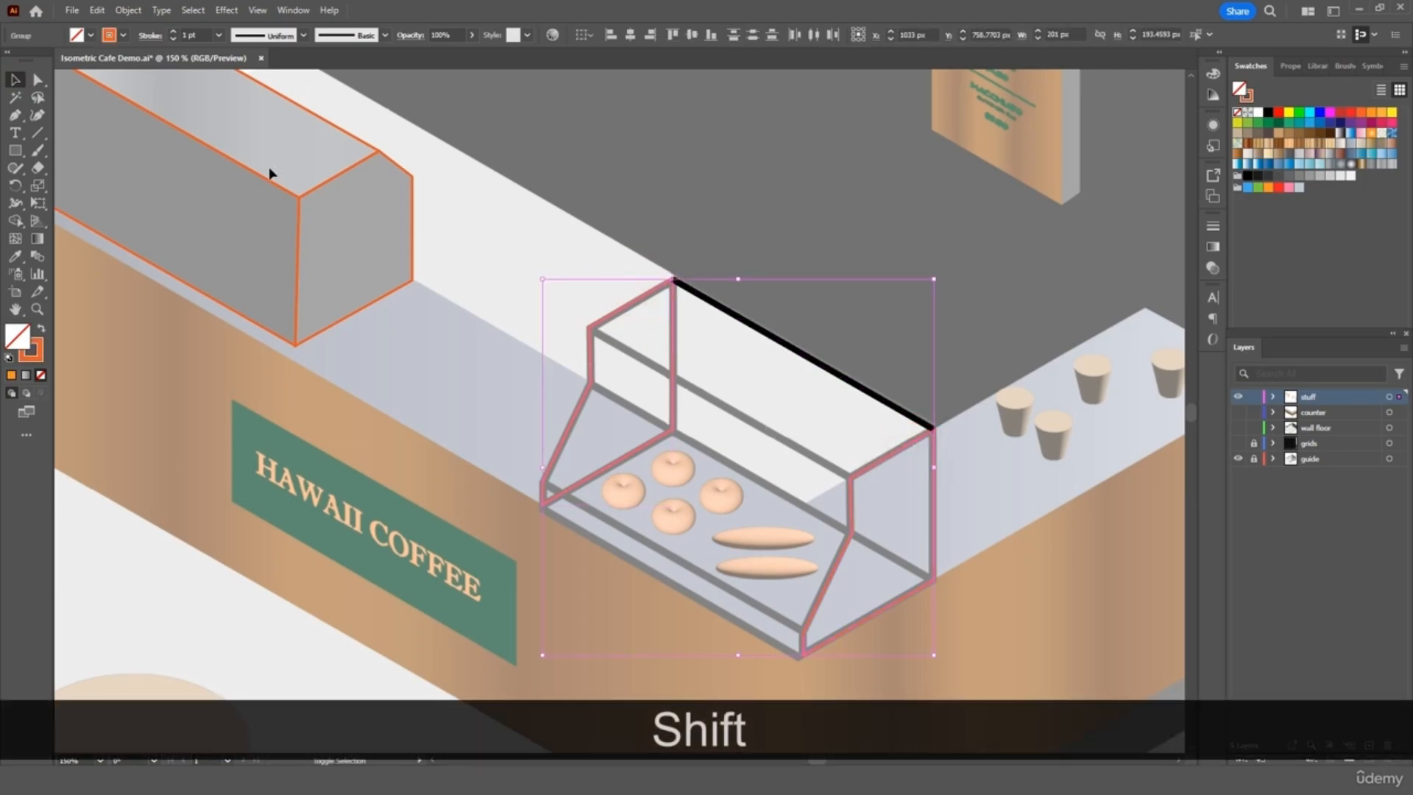
{"action": "left_click", "coordinate": [218, 35]}
{"action": "left_click", "coordinate": [220, 142]}
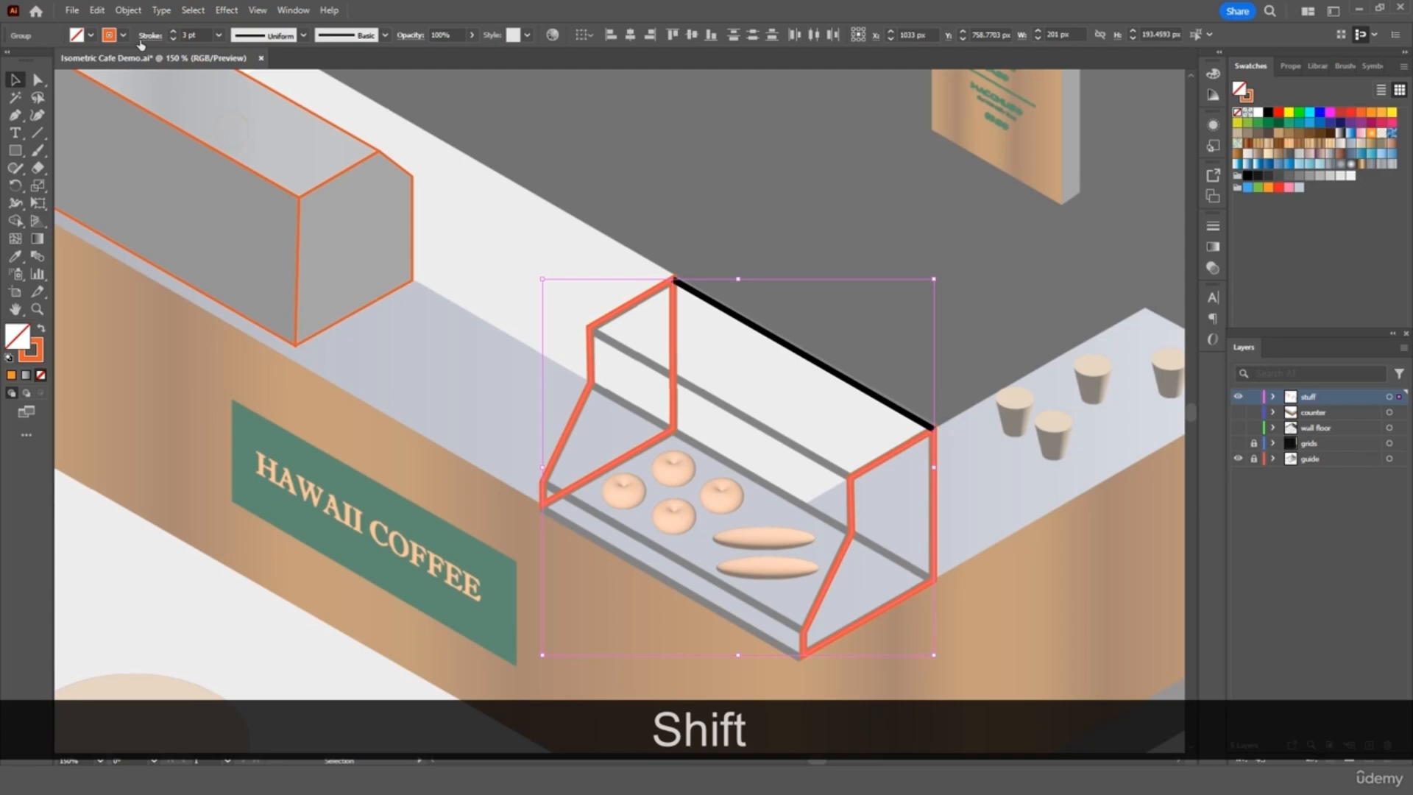
{"action": "left_click", "coordinate": [125, 37]}
{"action": "left_click", "coordinate": [41, 60]}
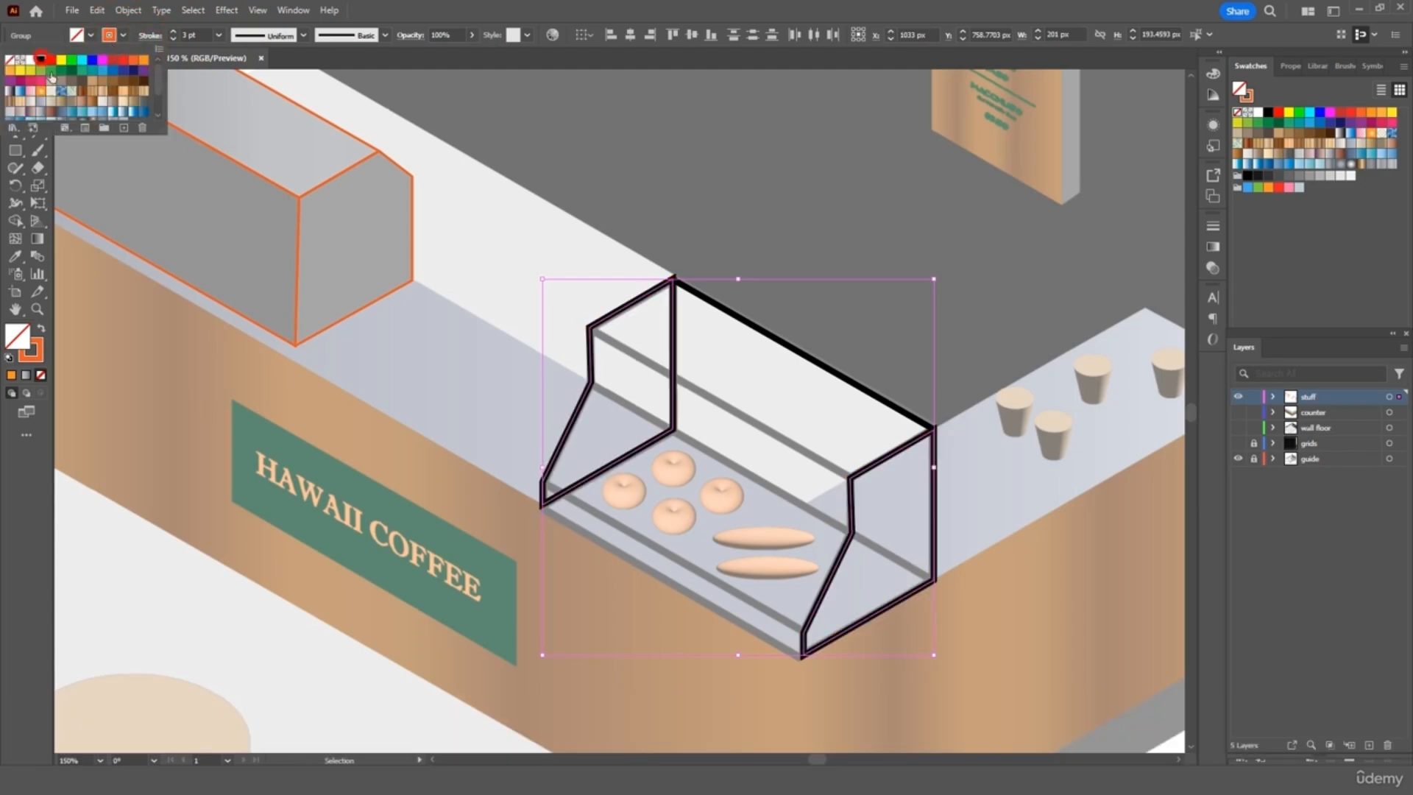
{"action": "left_click", "coordinate": [379, 200]}
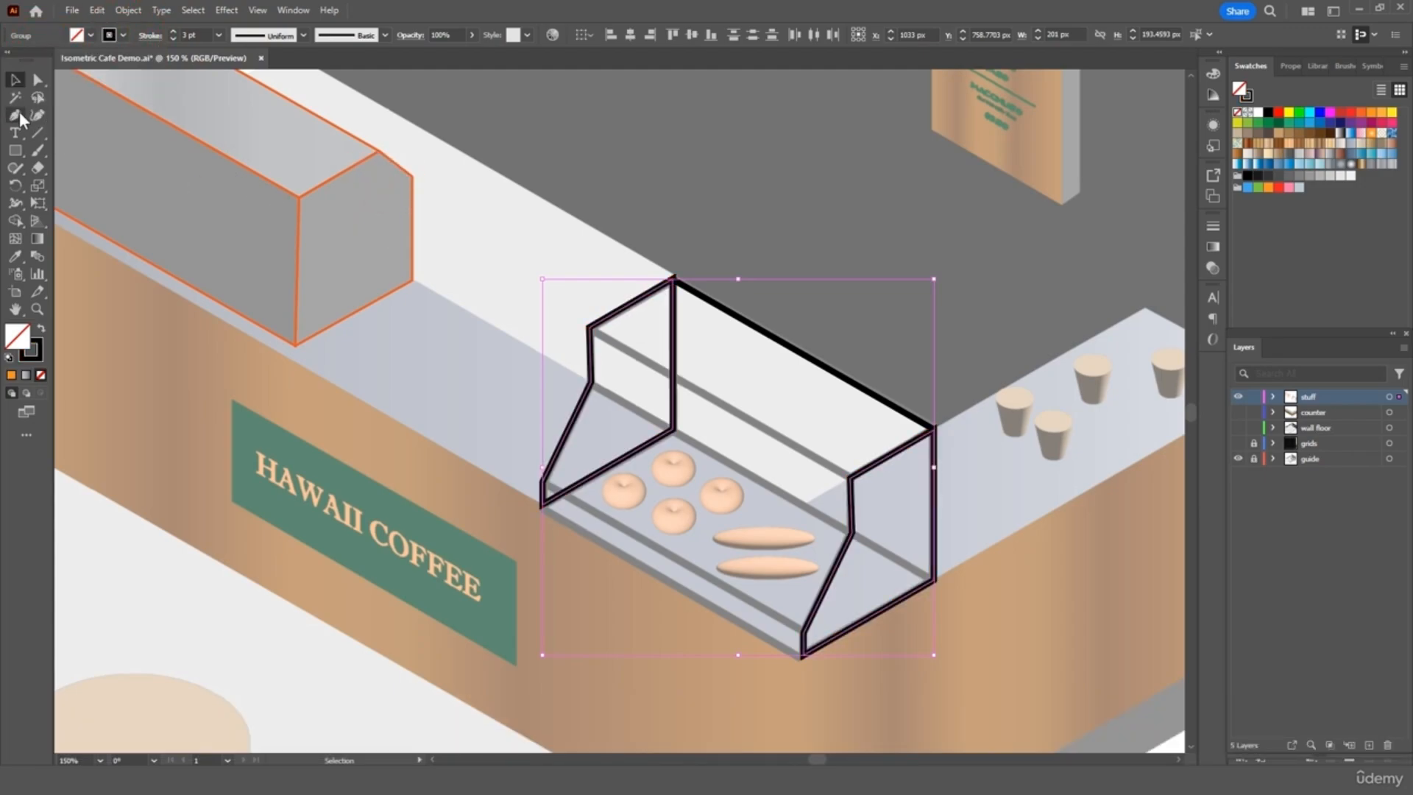
- Draw four straight lines joining the display case's end frames along the top front, middle, lower front and bottom front edges
{"action": "left_click", "coordinate": [37, 134]}
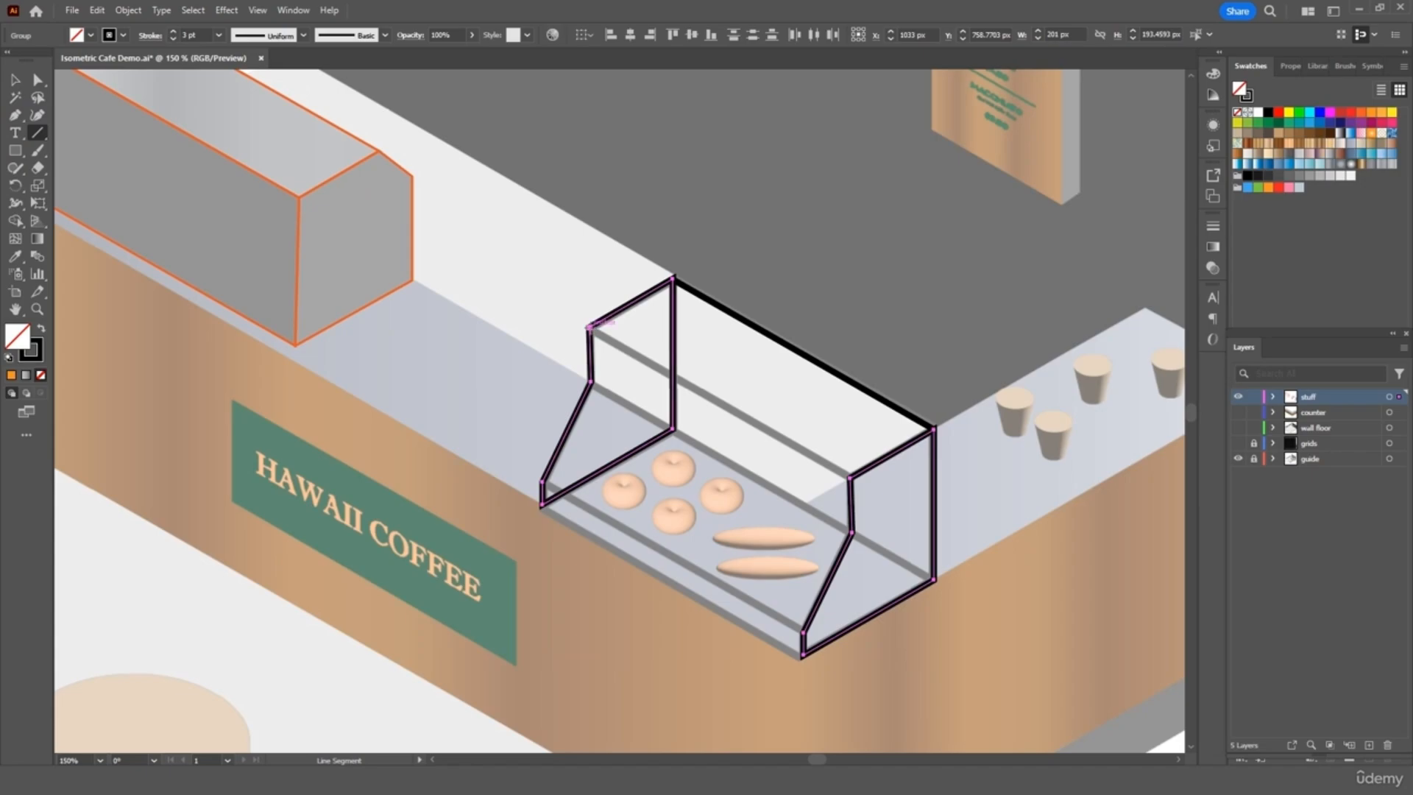
{"action": "left_click_drag", "start_coordinate": [588, 328], "coordinate": [850, 476]}
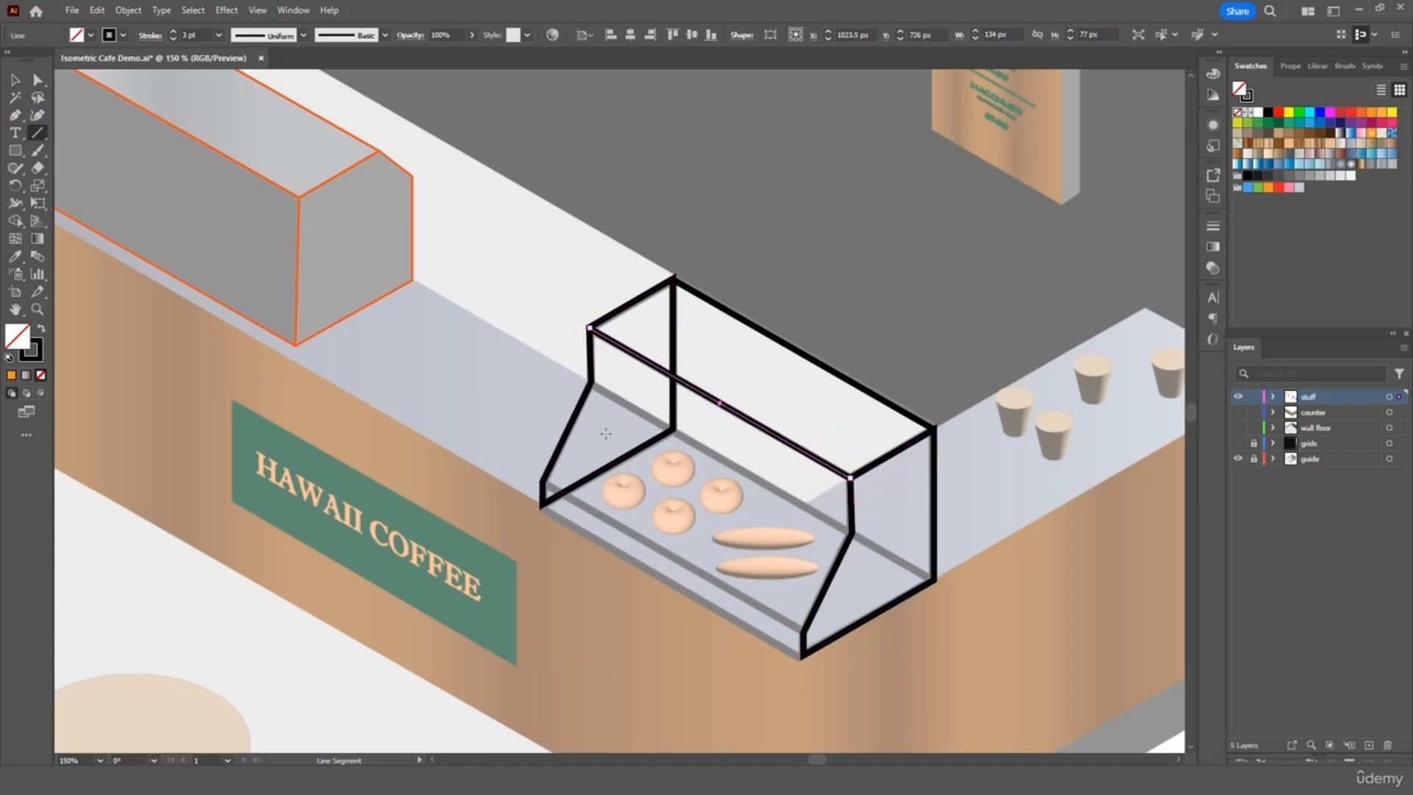
{"action": "left_click_drag", "start_coordinate": [589, 383], "coordinate": [934, 579]}
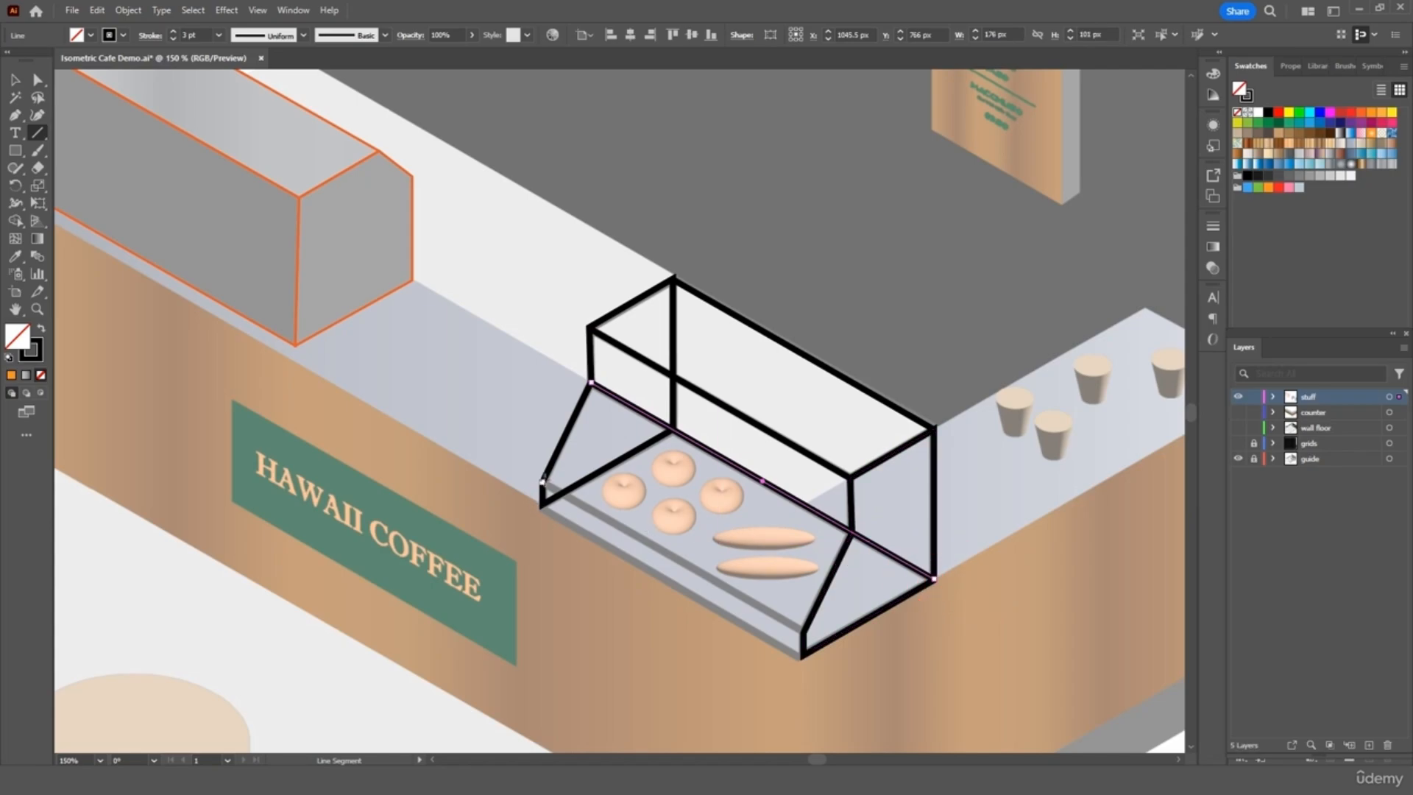
{"action": "left_click_drag", "start_coordinate": [543, 481], "coordinate": [803, 631]}
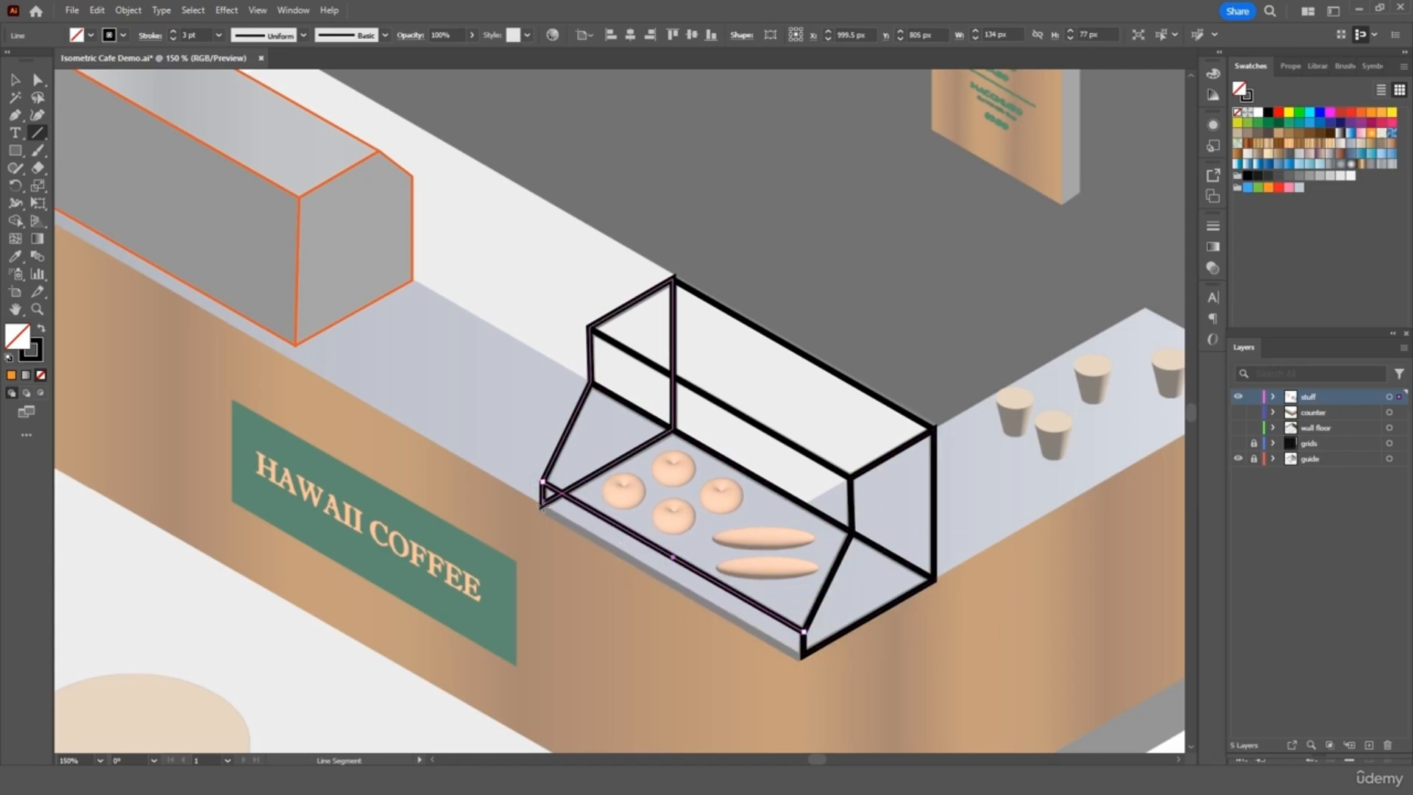
{"action": "left_click_drag", "start_coordinate": [548, 512], "coordinate": [804, 658]}
- Nudge the display case's upper back edge line upward to line up with the end frames' corners, and deselect it
{"action": "left_click", "coordinate": [14, 80]}
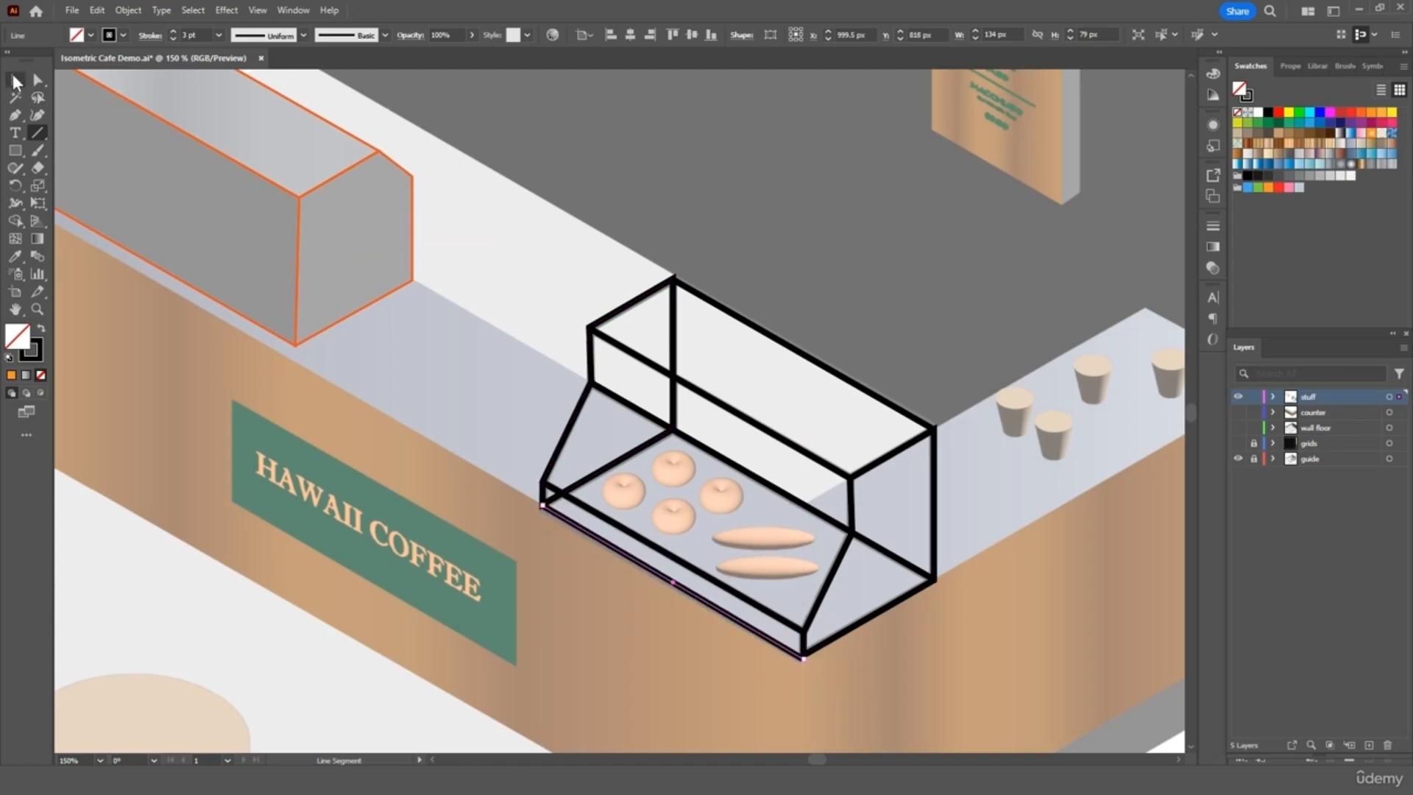
{"action": "left_click", "coordinate": [621, 253]}
{"action": "left_click", "coordinate": [756, 329]}
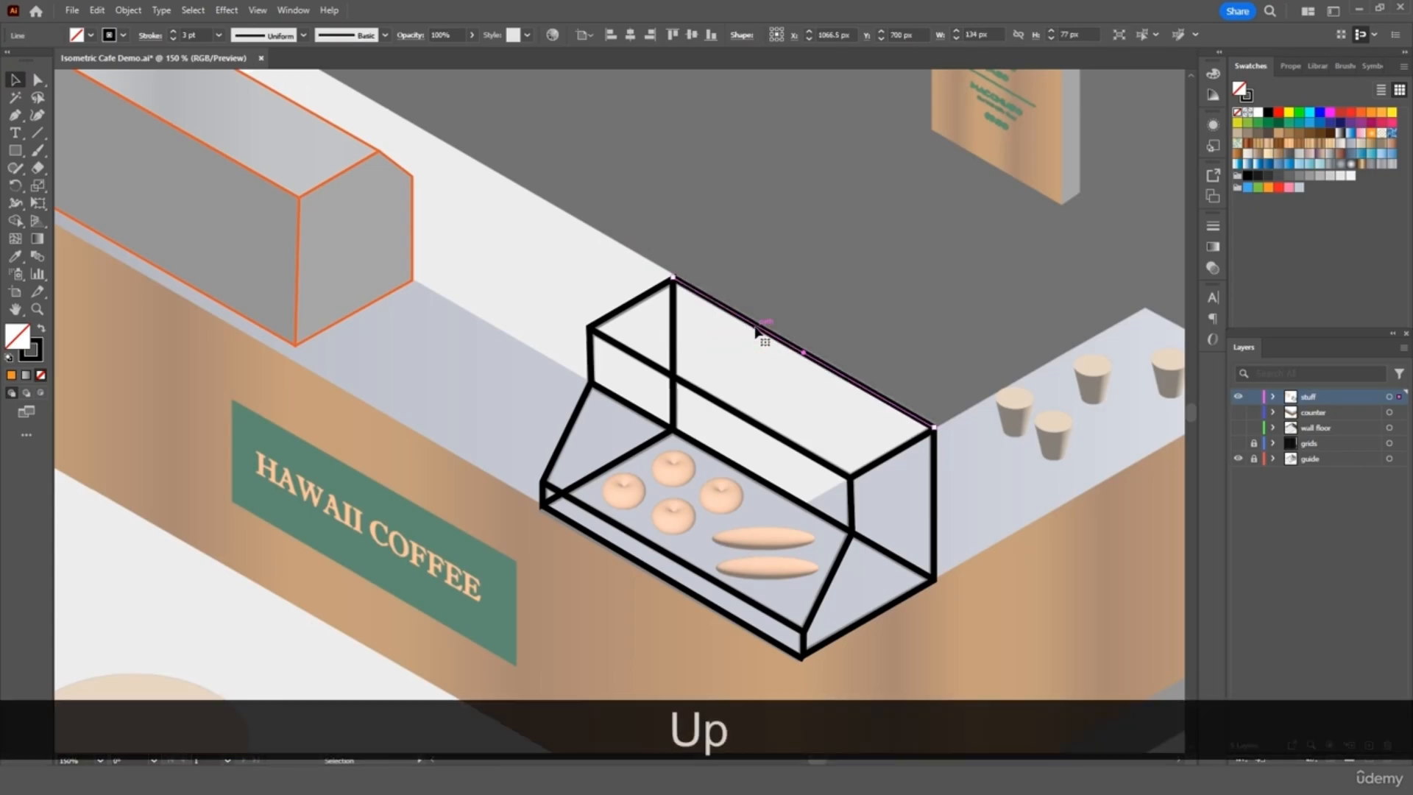
{"action": "left_click", "coordinate": [586, 258]}
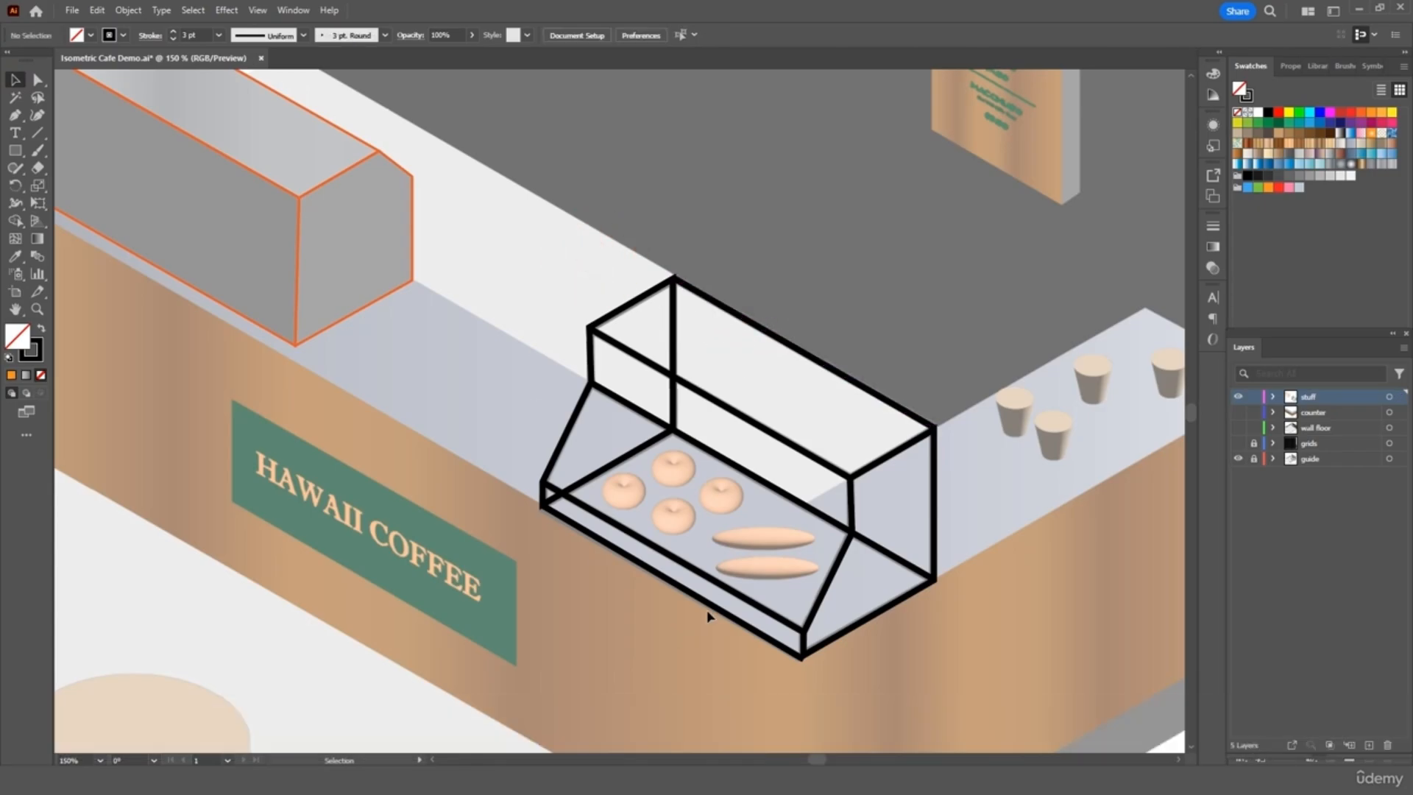
- Hide the guide layer and show the counter layer beneath the traced machine and display case
{"action": "key", "text": "ctrl+0"}
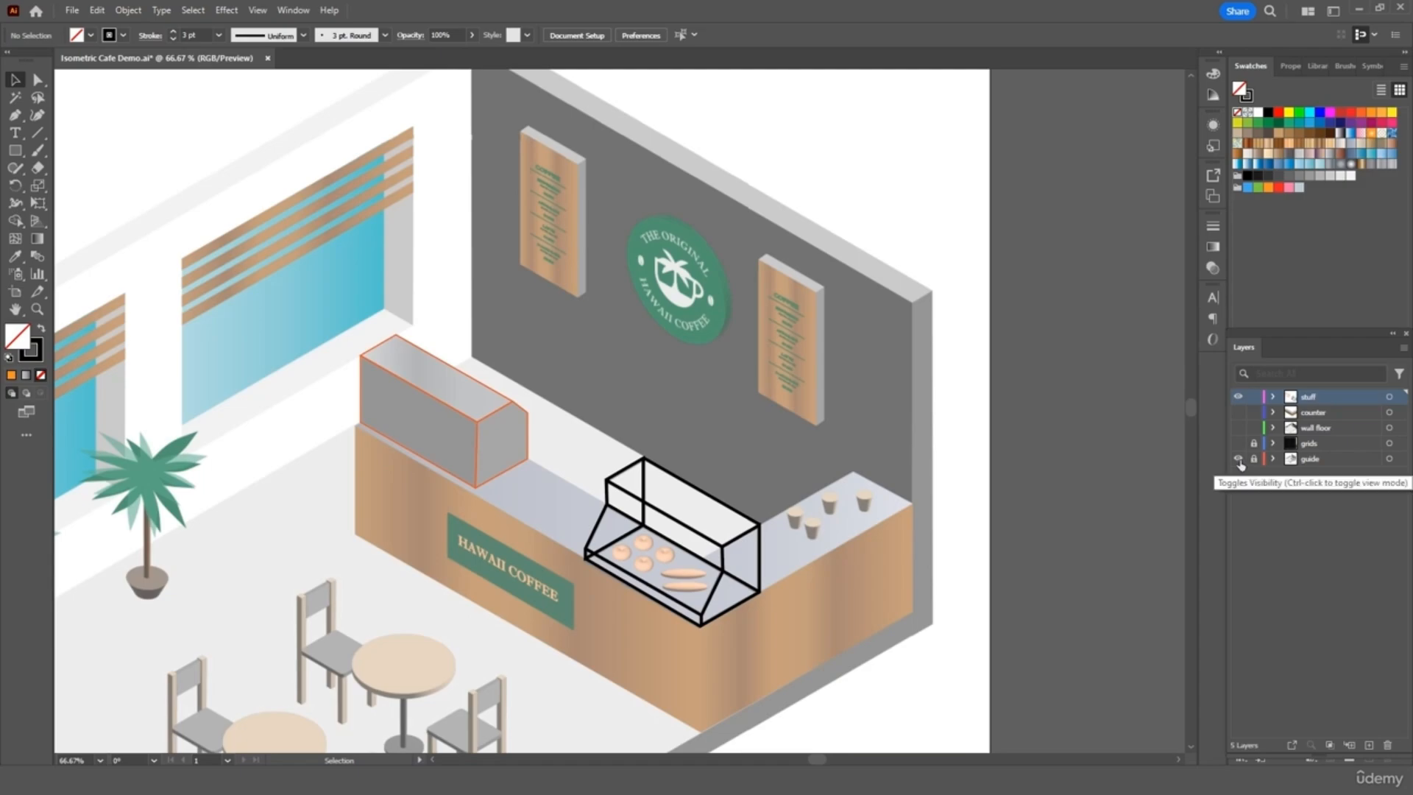
{"action": "left_click", "coordinate": [1238, 459]}
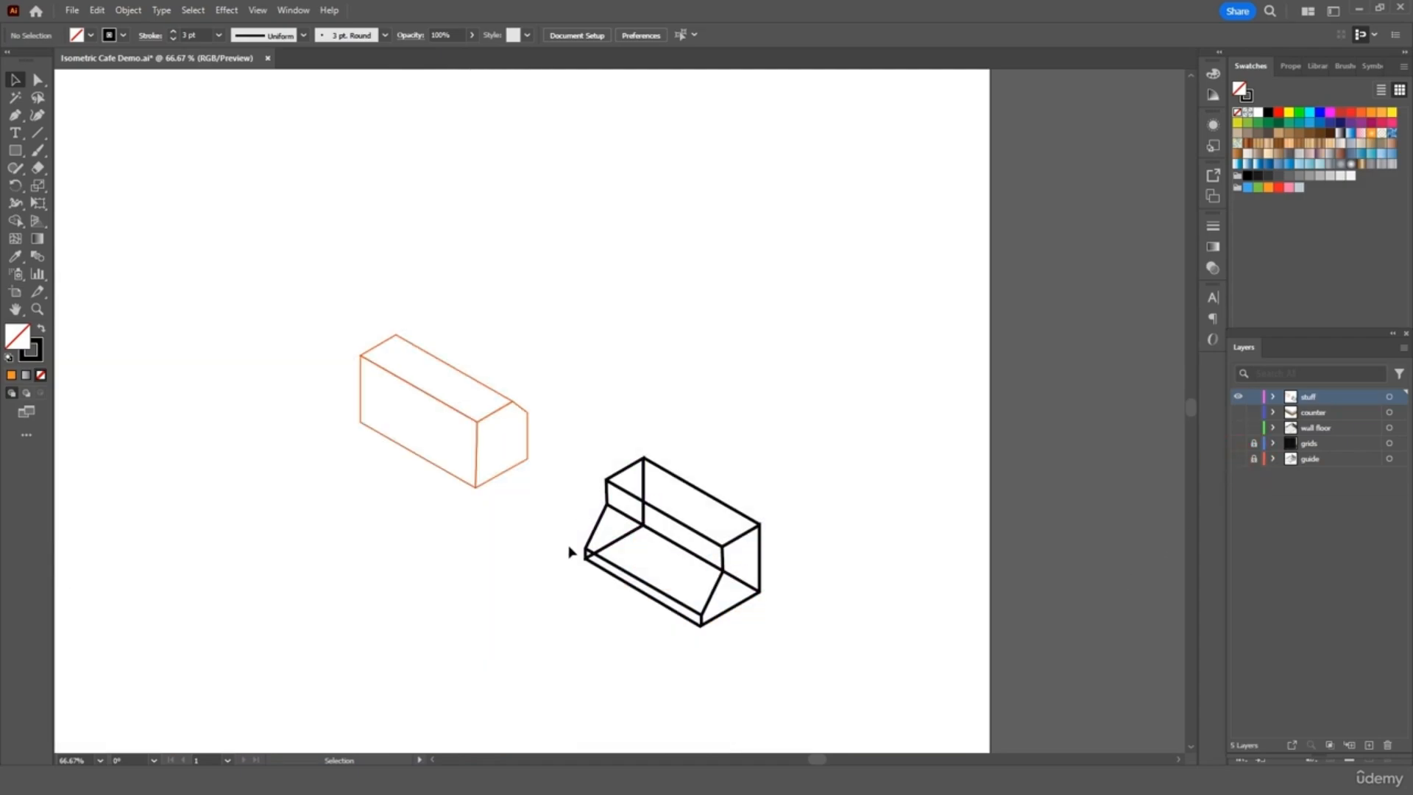
{"action": "left_click", "coordinate": [1236, 412]}
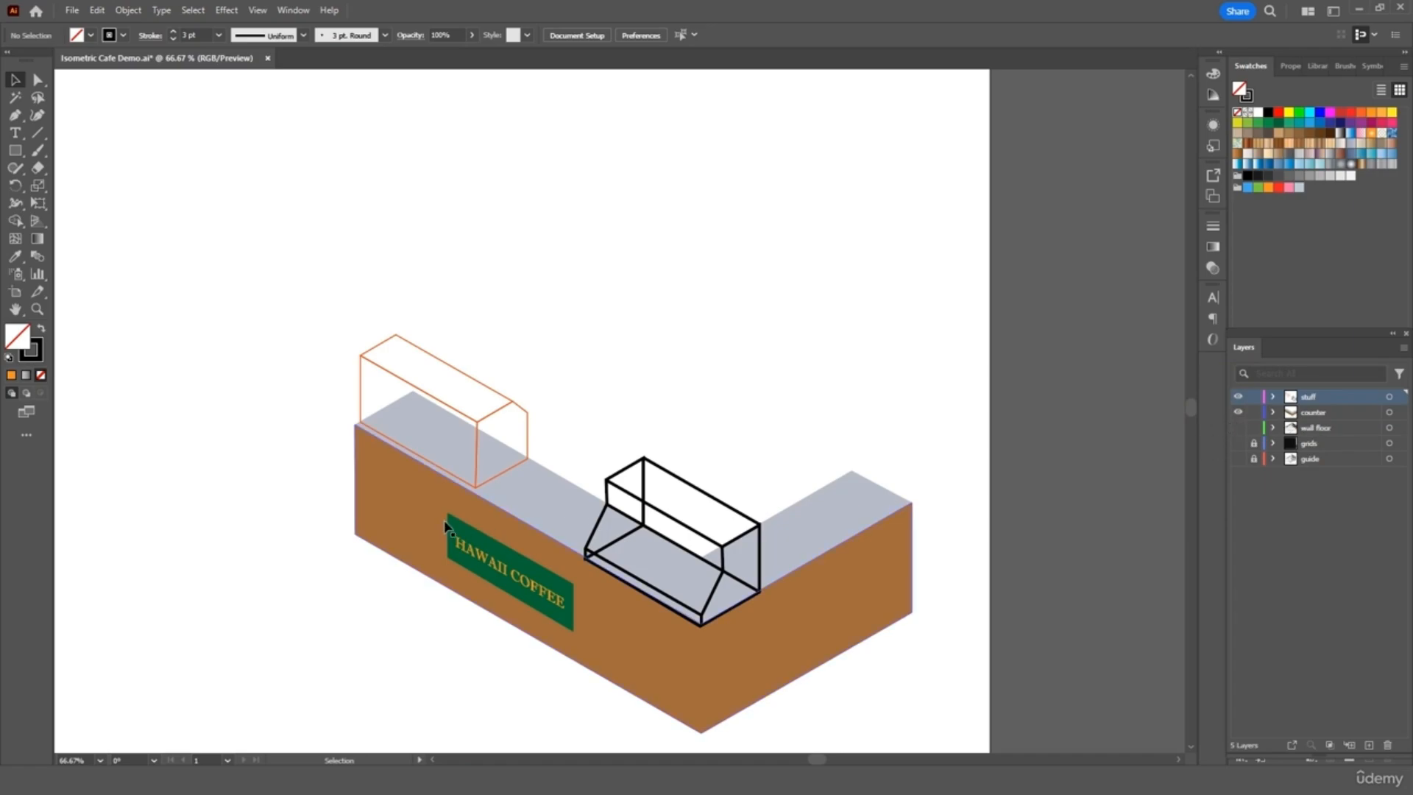
{"action": "key", "text": "ctrl+equal"}
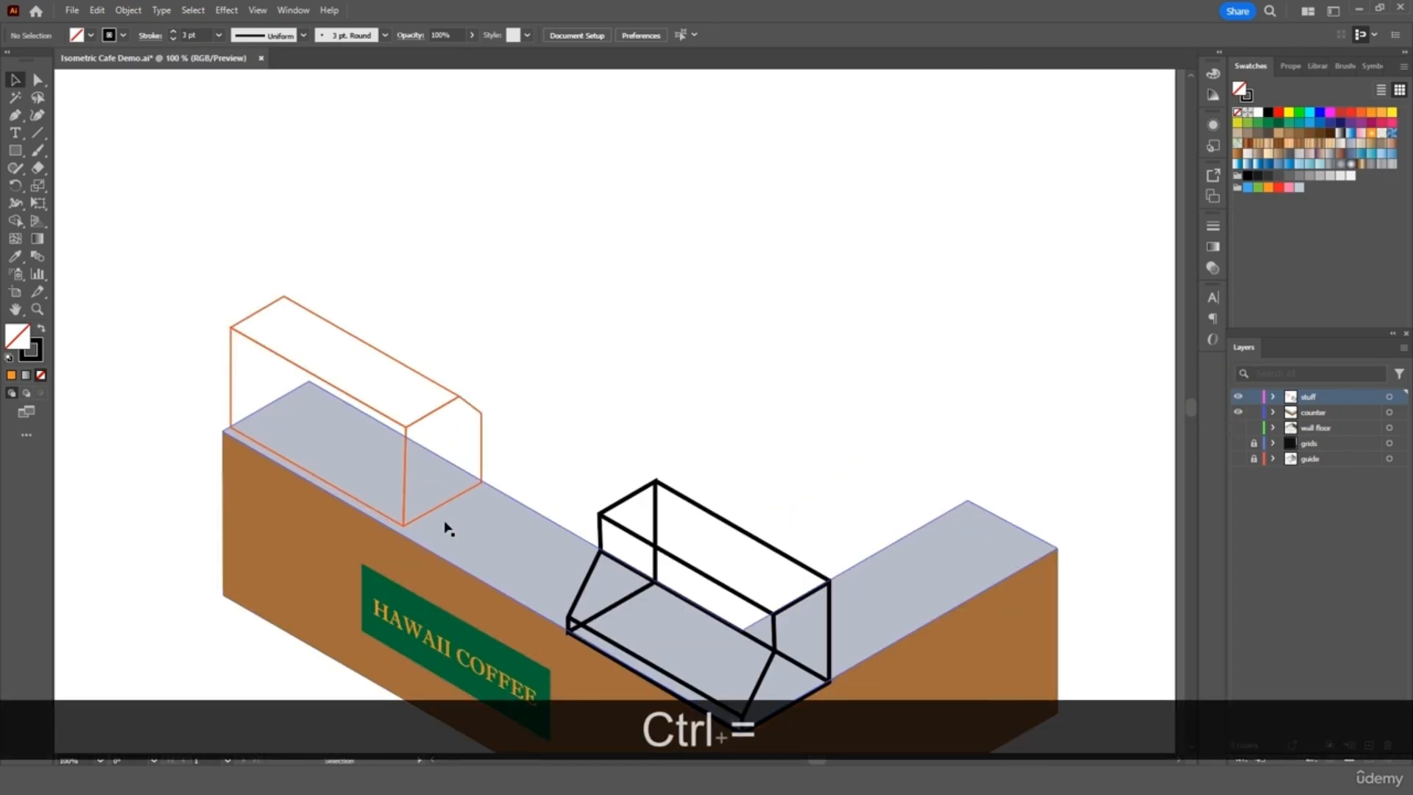
{"action": "scroll", "coordinate": [444, 527], "scroll_direction": "left", "scroll_amount": 2}
{"action": "scroll", "coordinate": [444, 527], "scroll_direction": "down", "scroll_amount": 3}
{"action": "scroll", "coordinate": [445, 527], "scroll_direction": "left", "scroll_amount": 4}
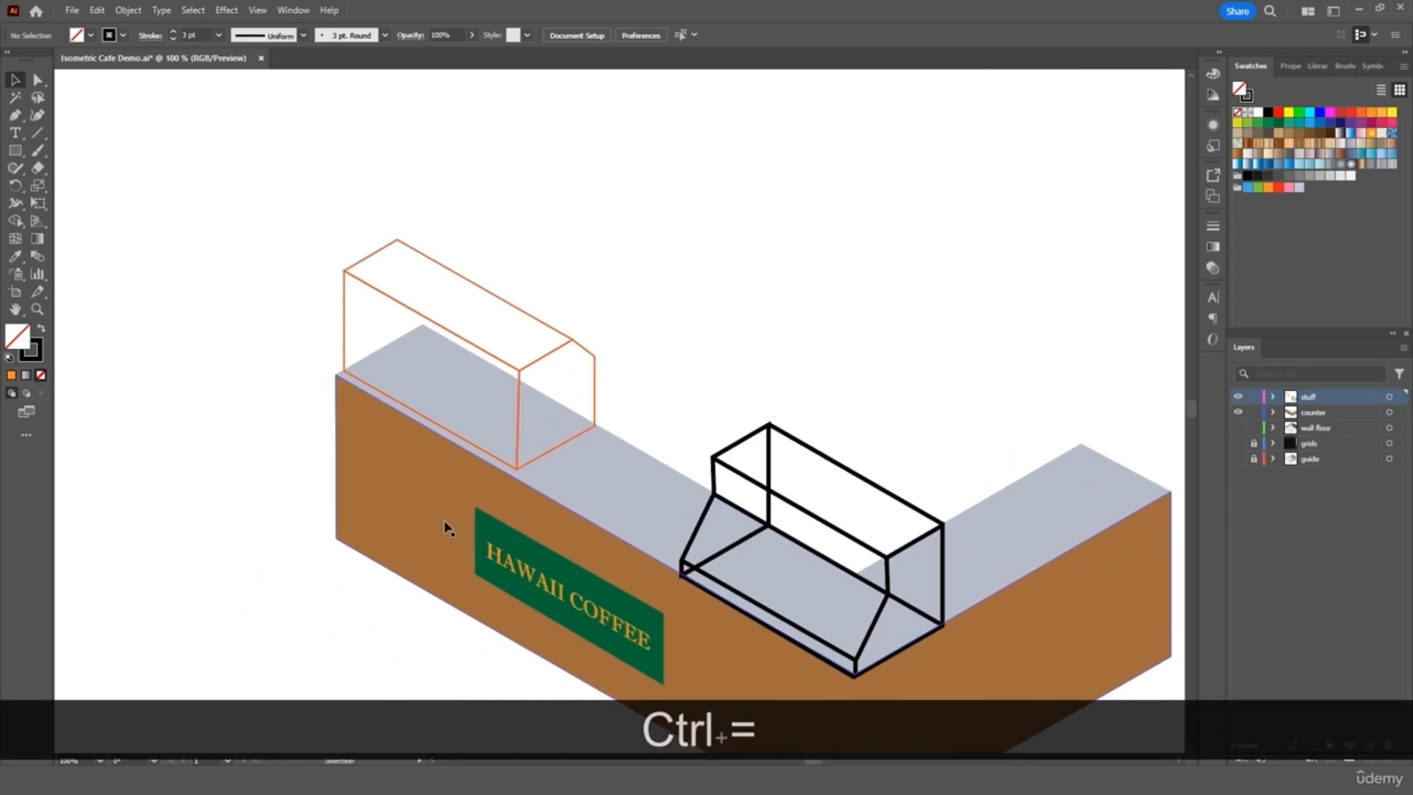
- Fill the machine's long front face with mid grey and its end face with light grey
{"action": "left_click", "coordinate": [423, 321]}
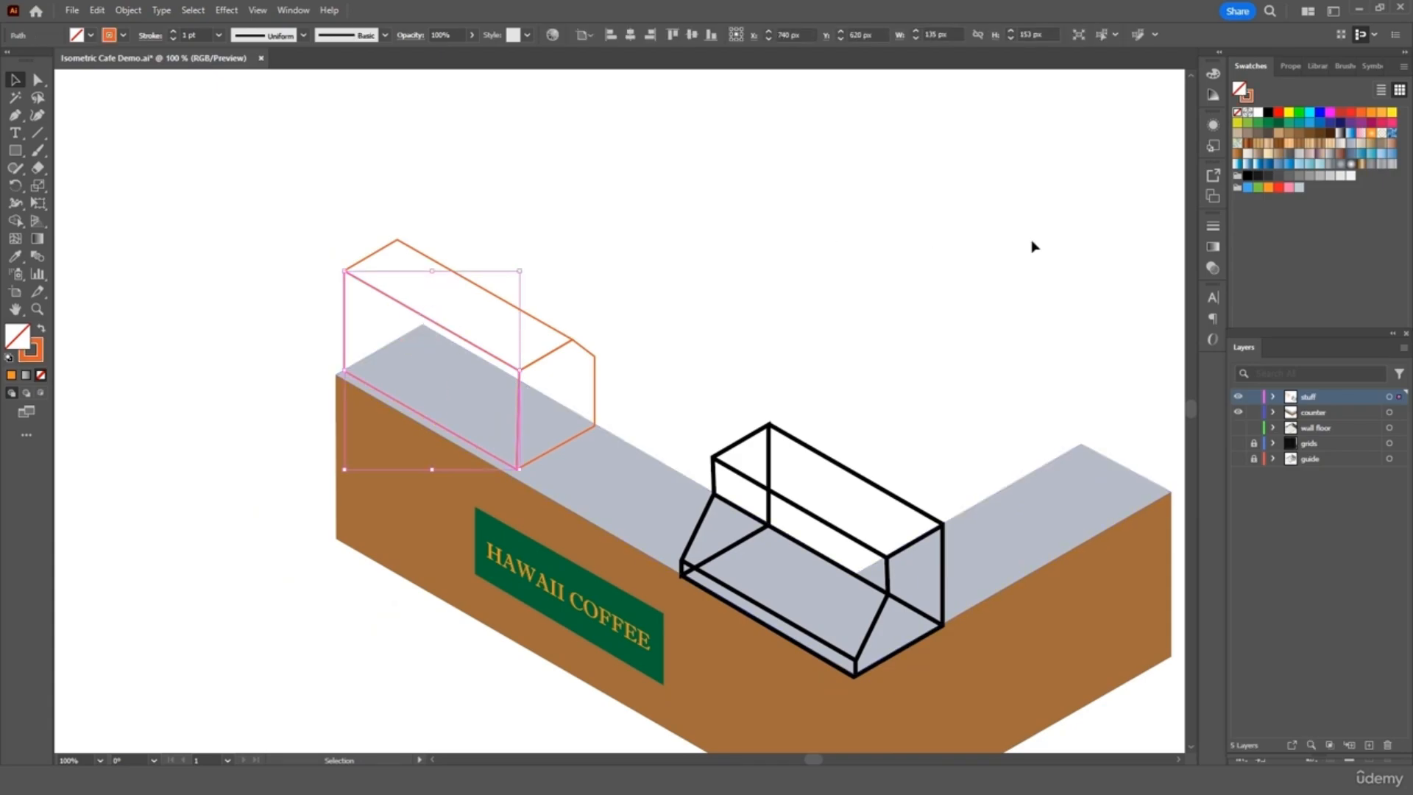
{"action": "left_click", "coordinate": [1299, 176]}
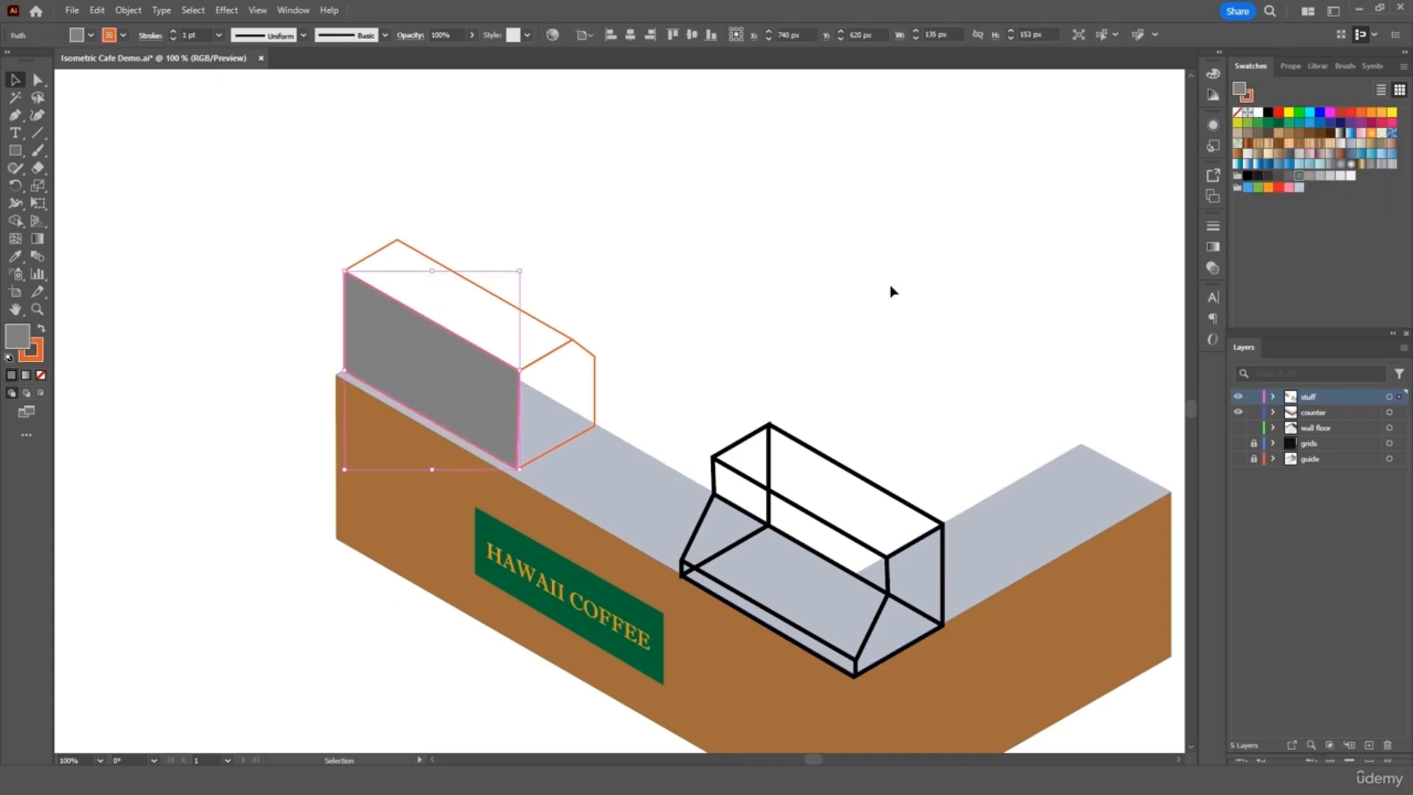
{"action": "left_click", "coordinate": [559, 354]}
{"action": "left_click", "coordinate": [1319, 176]}
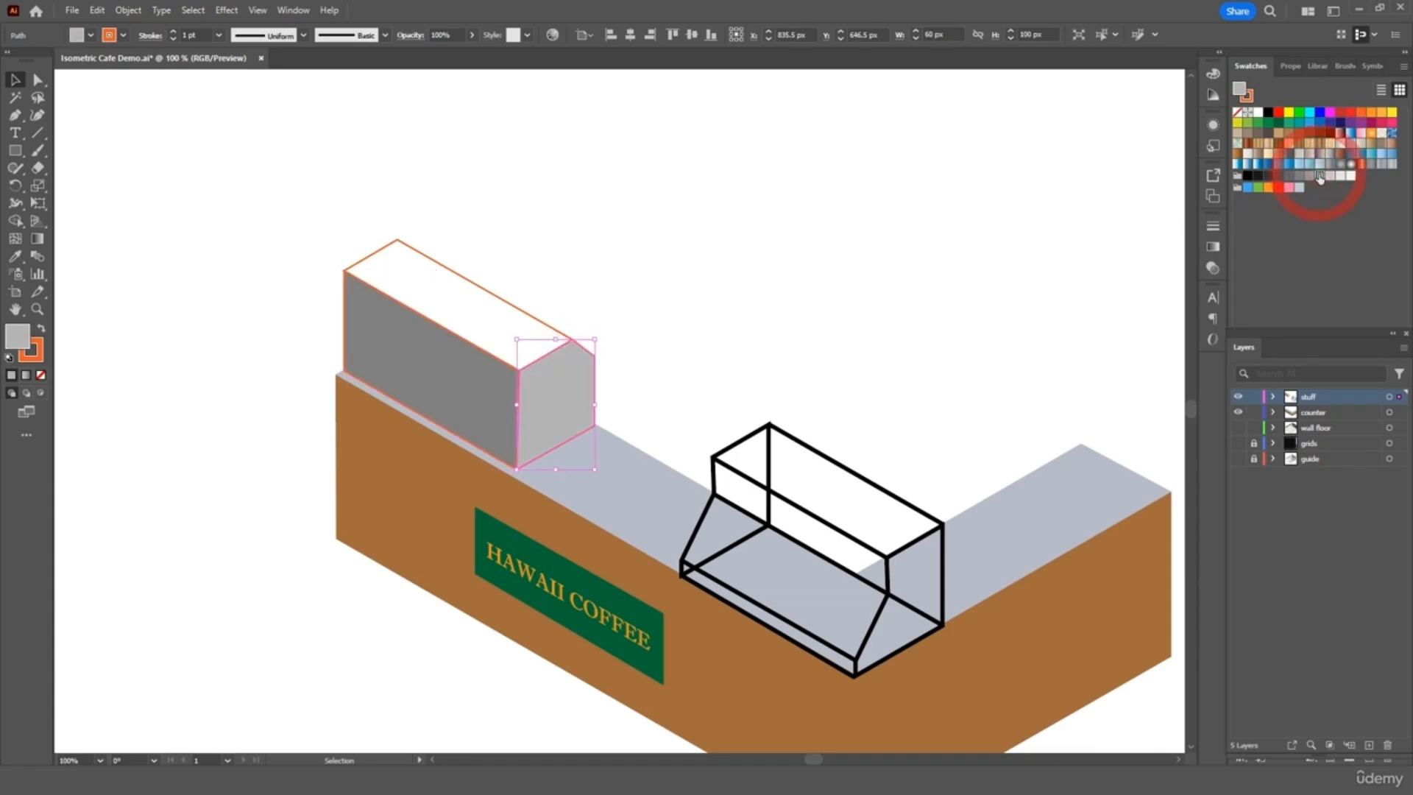
- Remove the orange stroke from the machine's end face and long front face
{"action": "left_click", "coordinate": [123, 34]}
{"action": "left_click", "coordinate": [9, 59]}
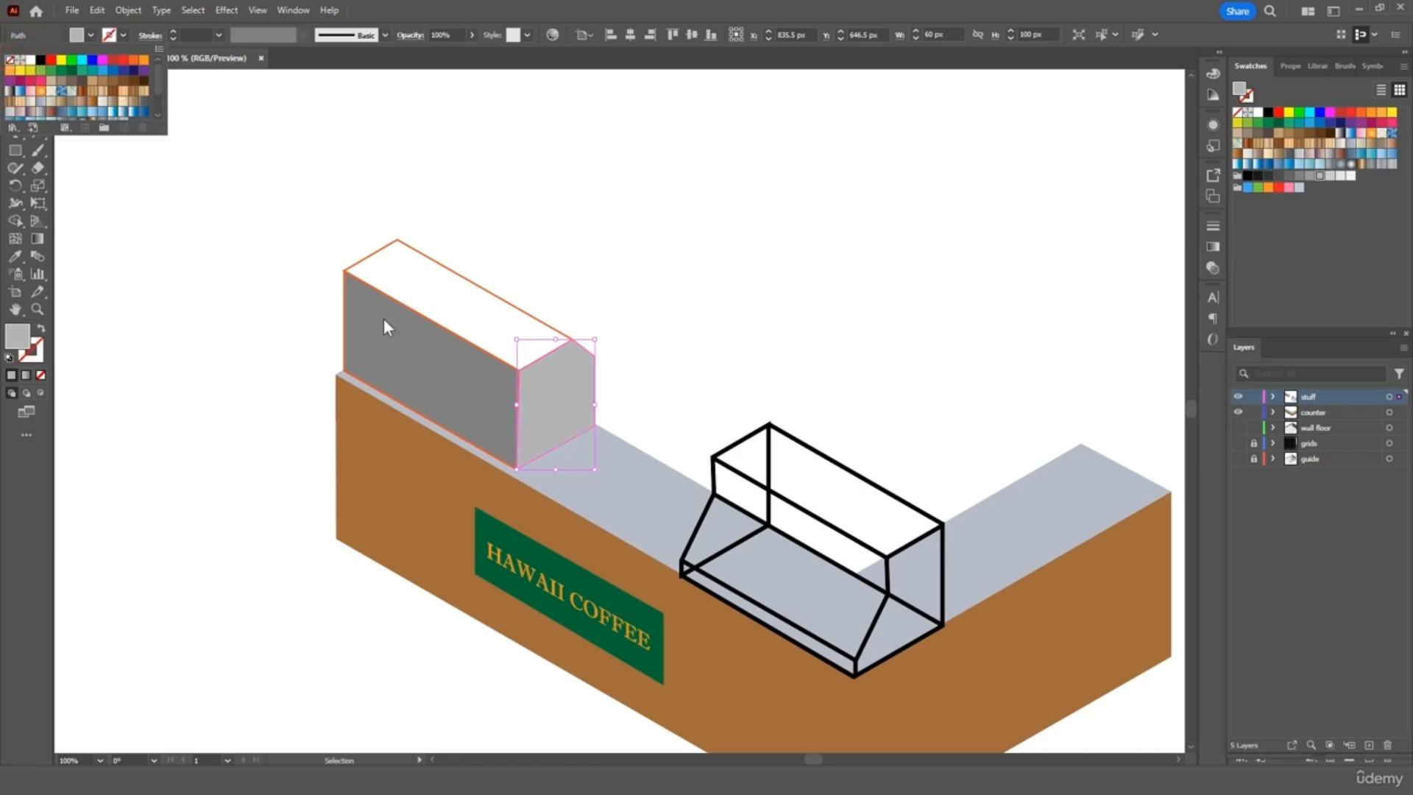
{"action": "left_click", "coordinate": [403, 319]}
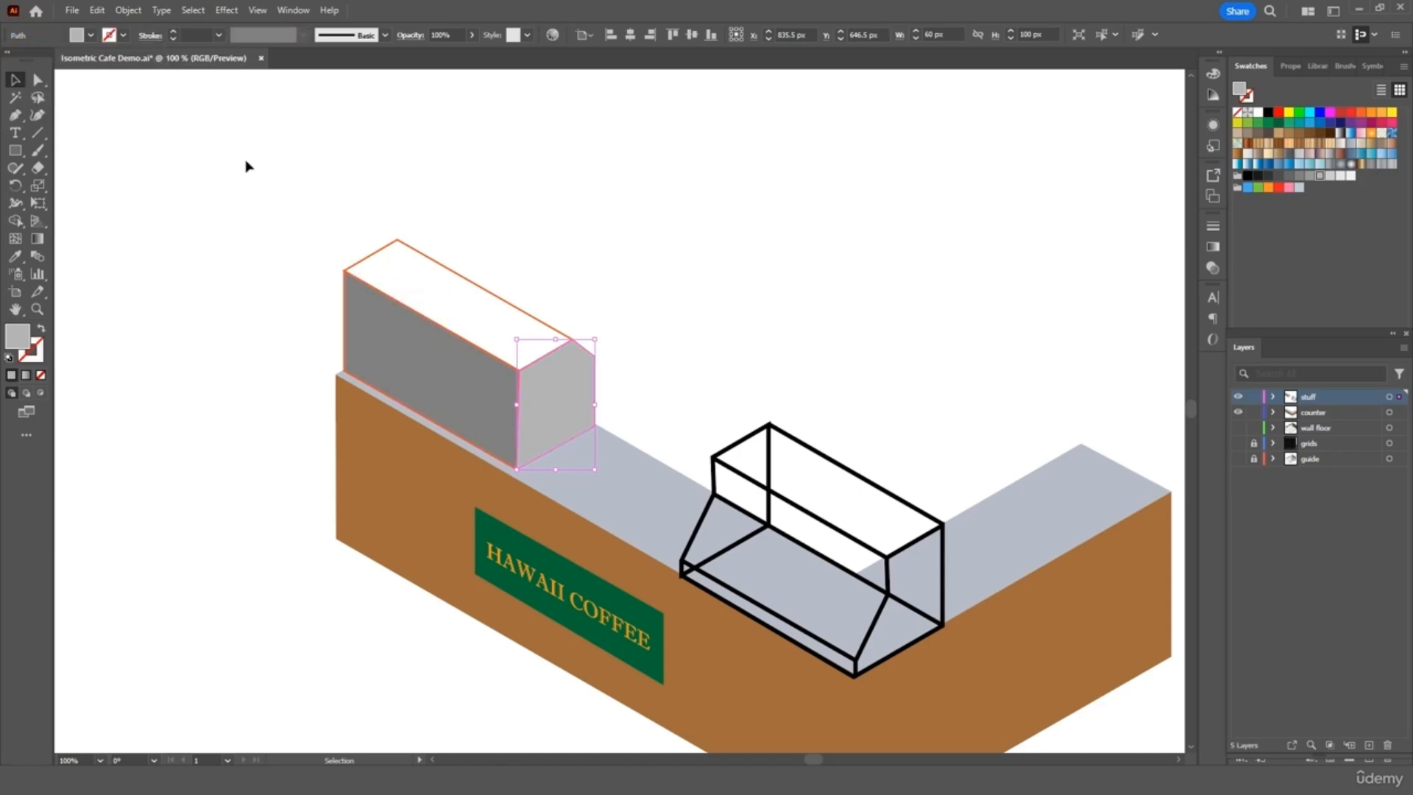
{"action": "left_click", "coordinate": [387, 305]}
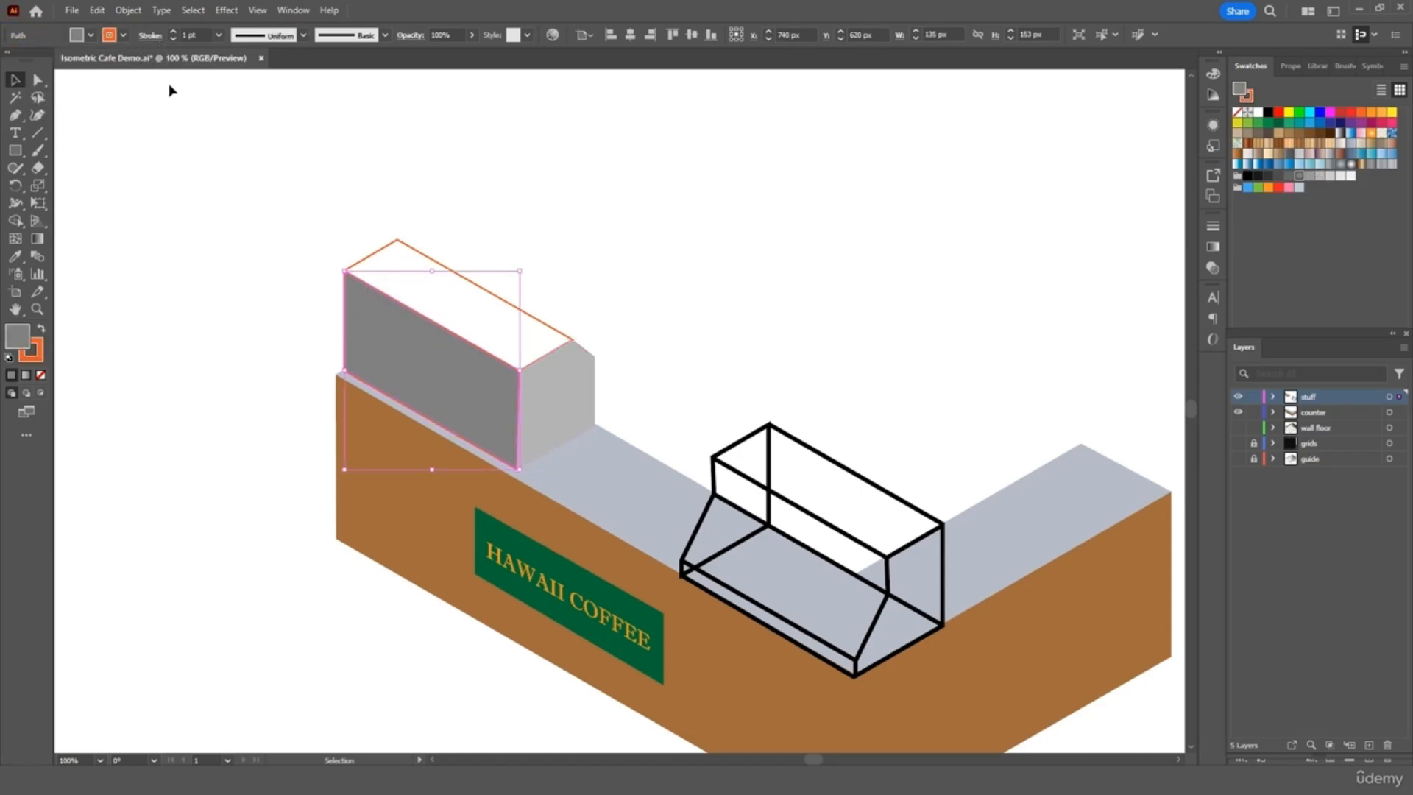
{"action": "left_click", "coordinate": [123, 35]}
{"action": "left_click", "coordinate": [9, 59]}
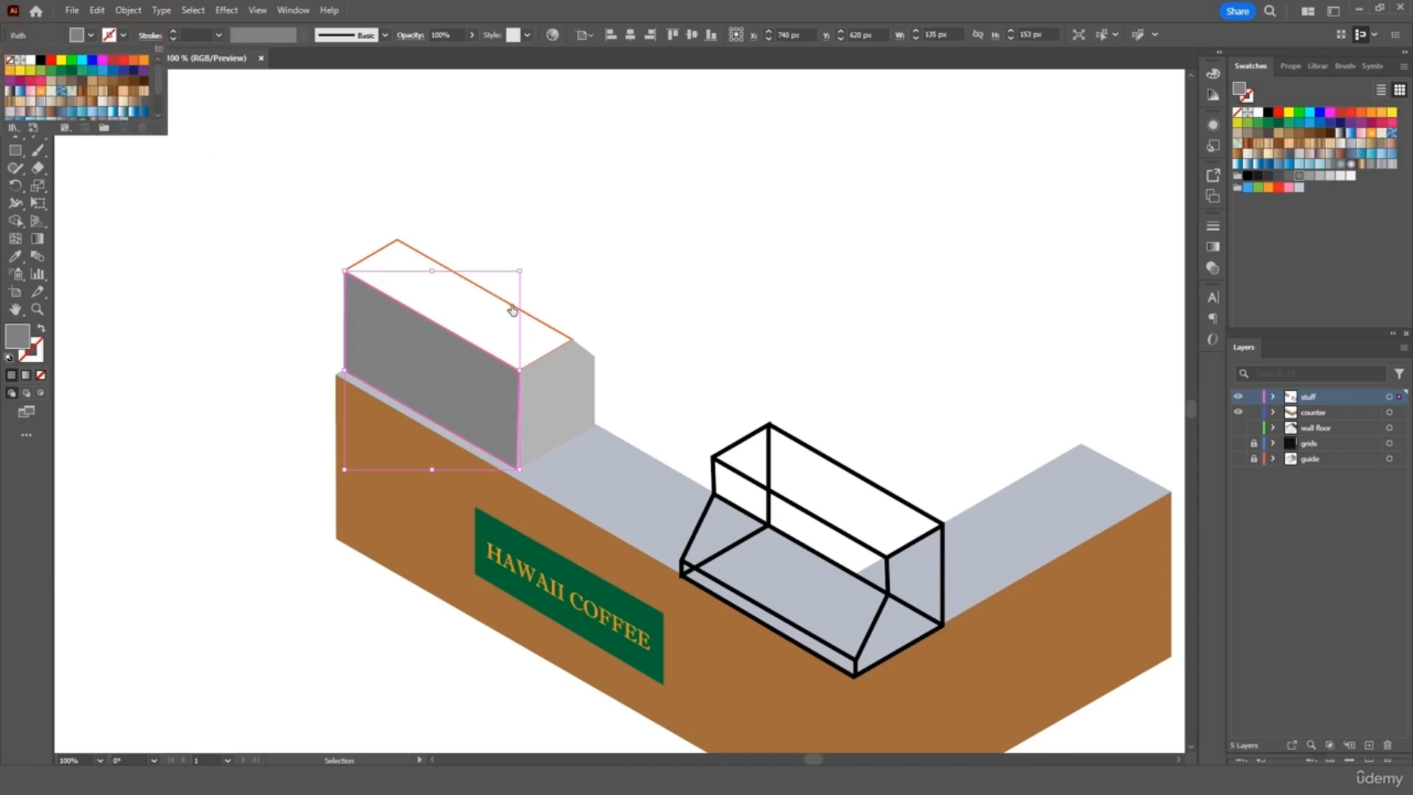
{"action": "left_click", "coordinate": [271, 179]}
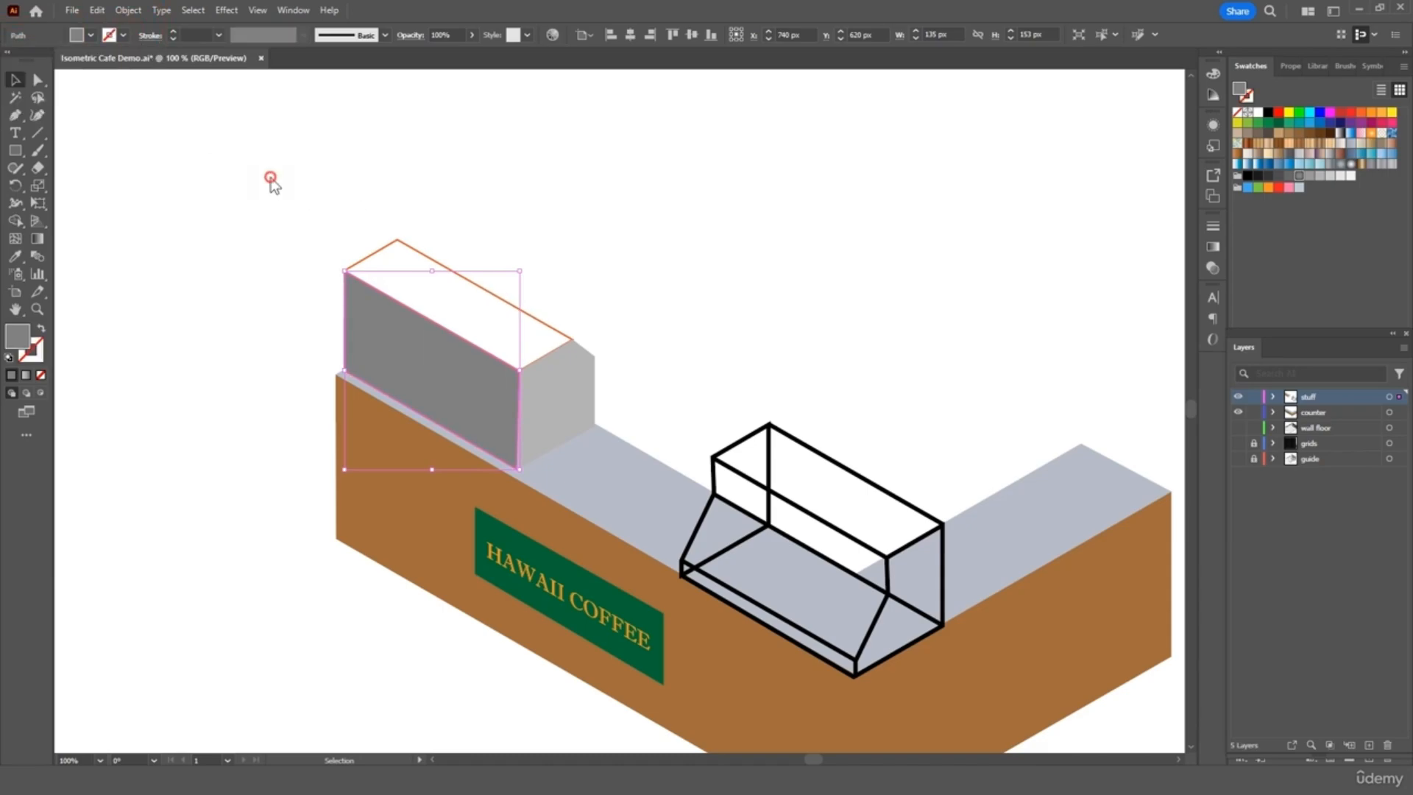
- Fill the machine's top face with a metallic grey gradient and remove its orange stroke
{"action": "left_click", "coordinate": [401, 208]}
{"action": "left_click", "coordinate": [442, 269]}
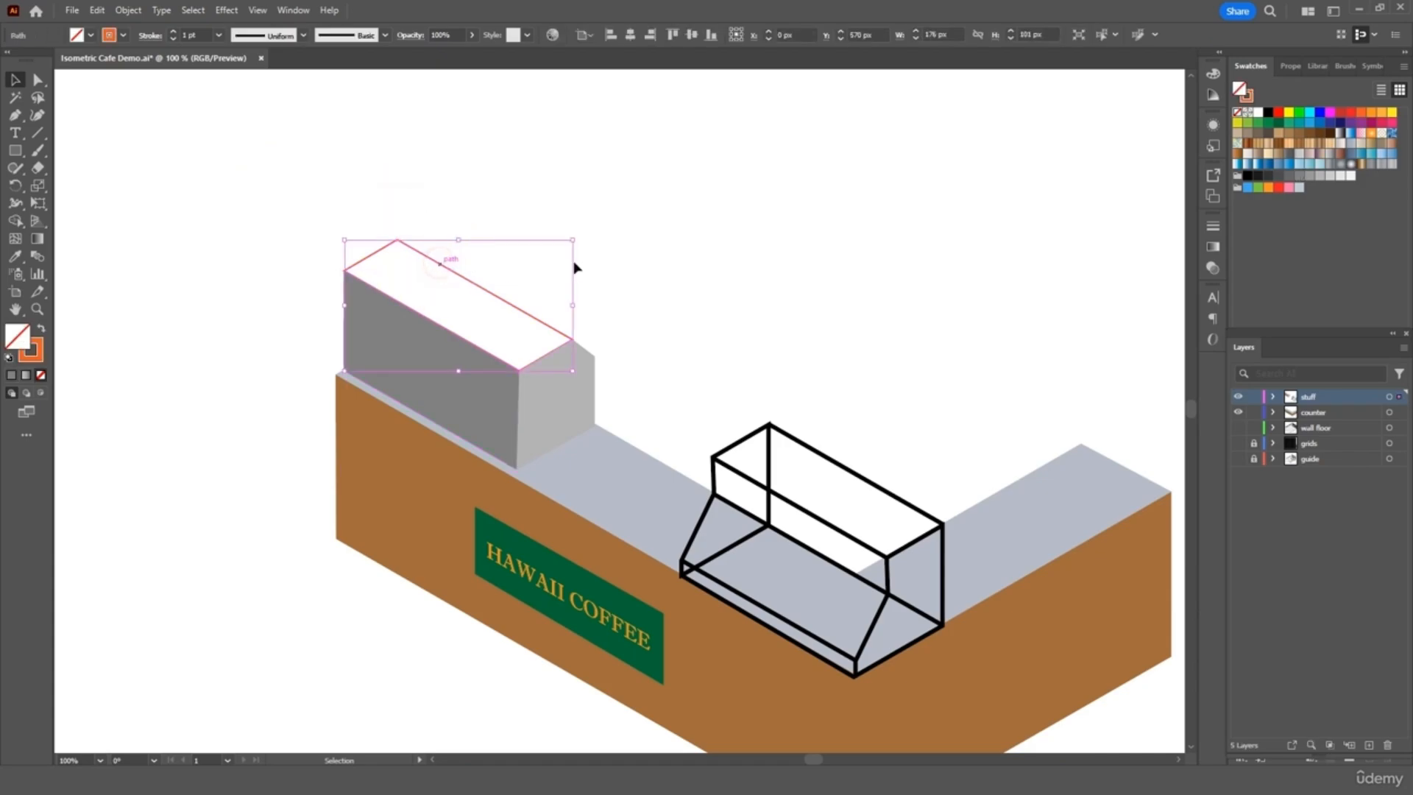
{"action": "left_click", "coordinate": [1329, 167]}
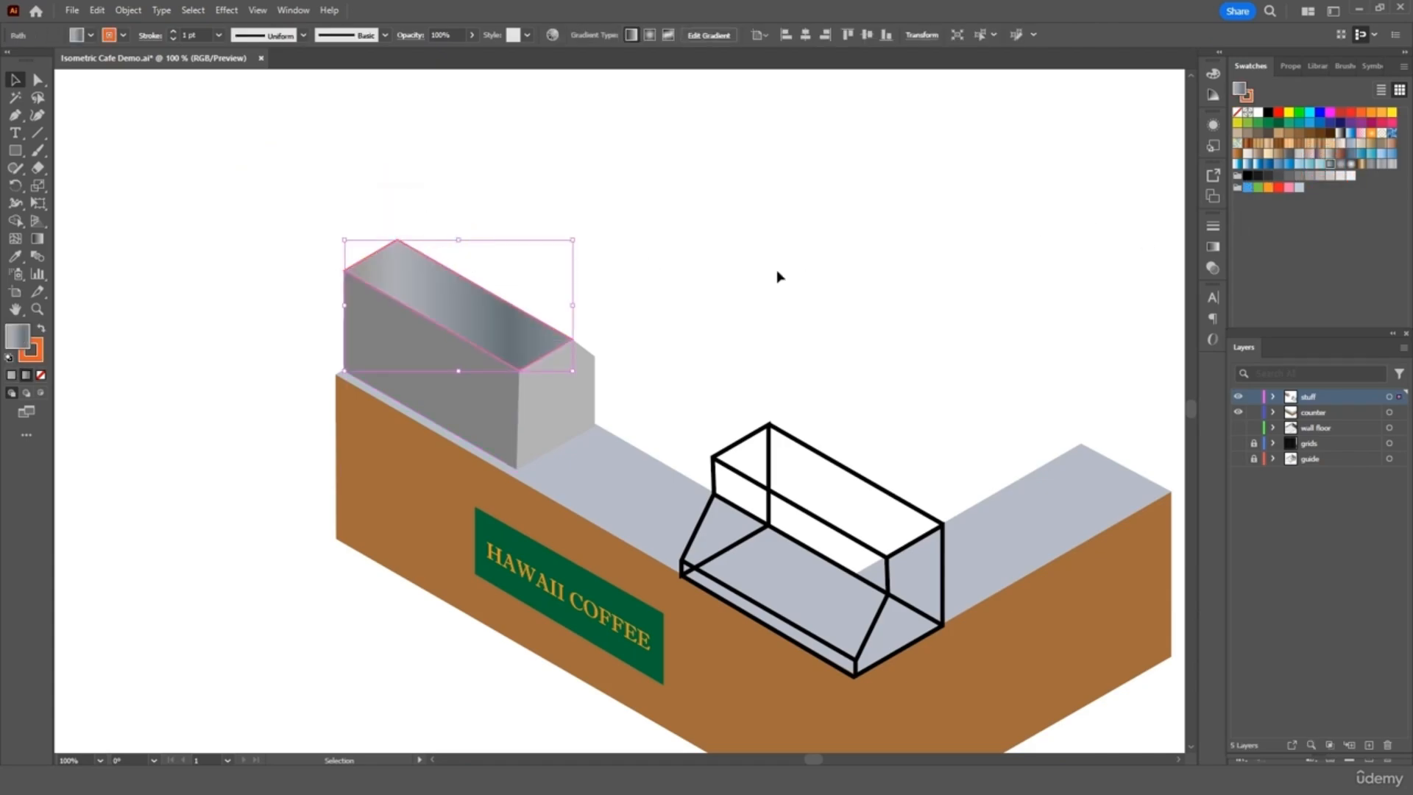
{"action": "left_click", "coordinate": [123, 34]}
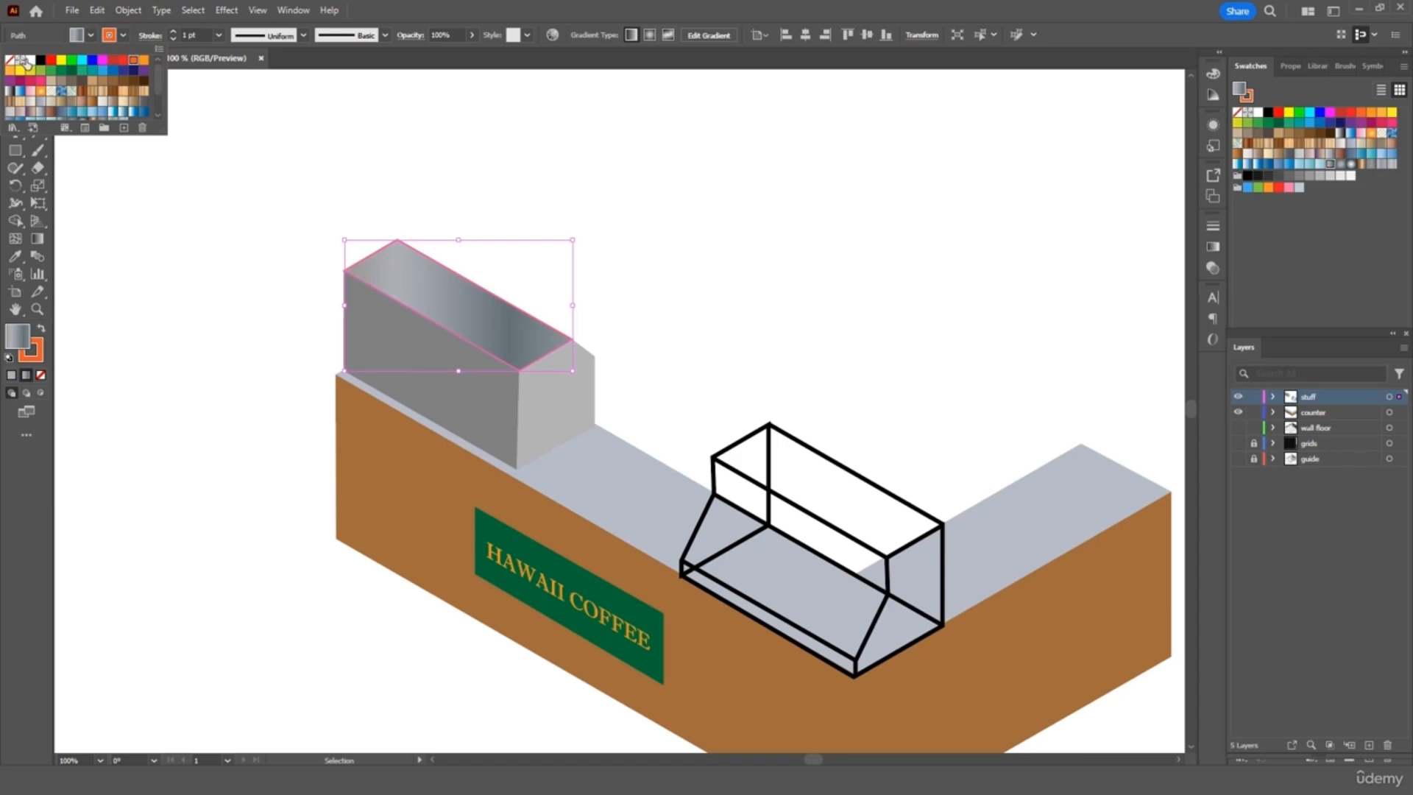
{"action": "left_click", "coordinate": [11, 60]}
{"action": "left_click", "coordinate": [179, 231]}
{"action": "left_click", "coordinate": [196, 199]}
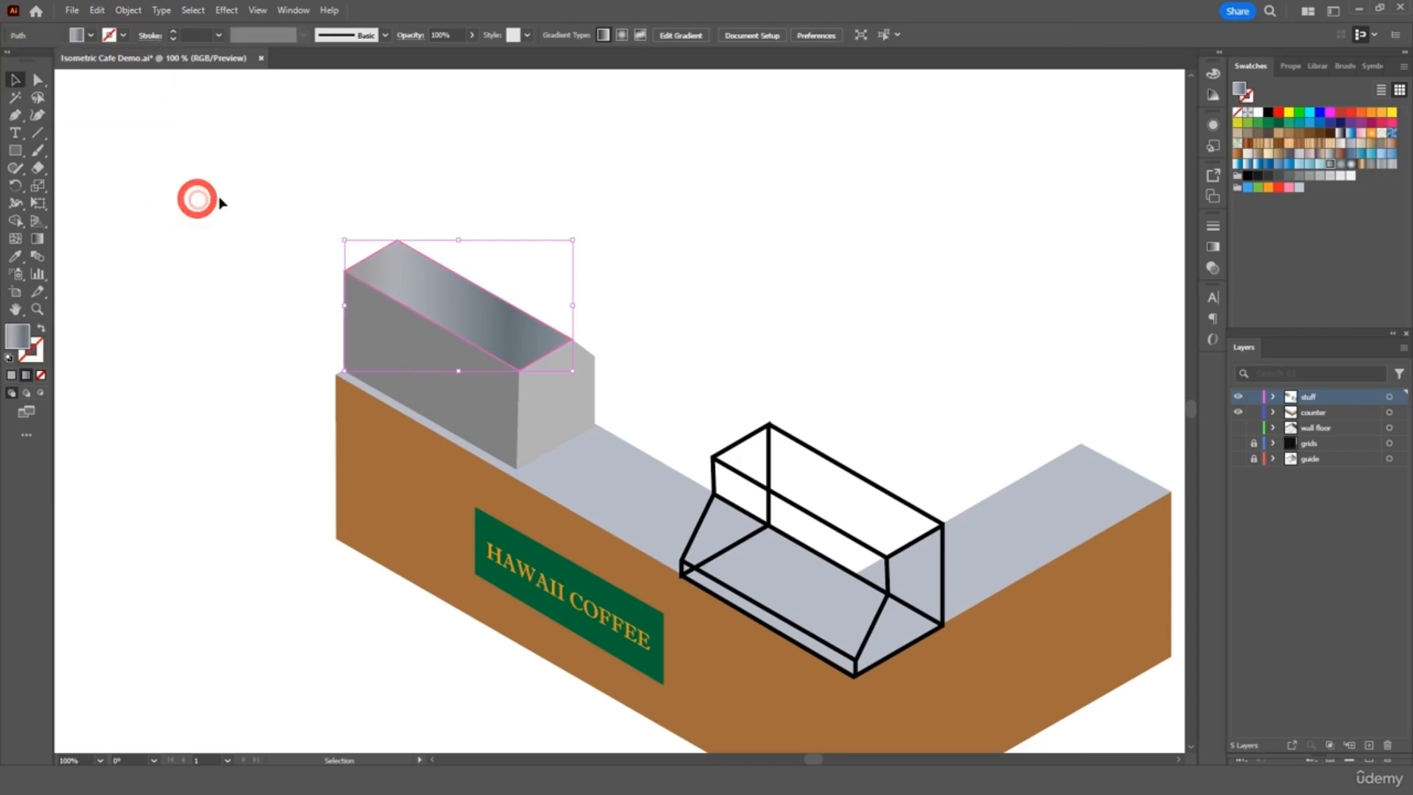
- Recolor the machine's front face with the R=102 G=102 B=102 grey and its end face with mid grey
{"action": "left_click", "coordinate": [495, 395]}
{"action": "left_click", "coordinate": [1284, 178]}
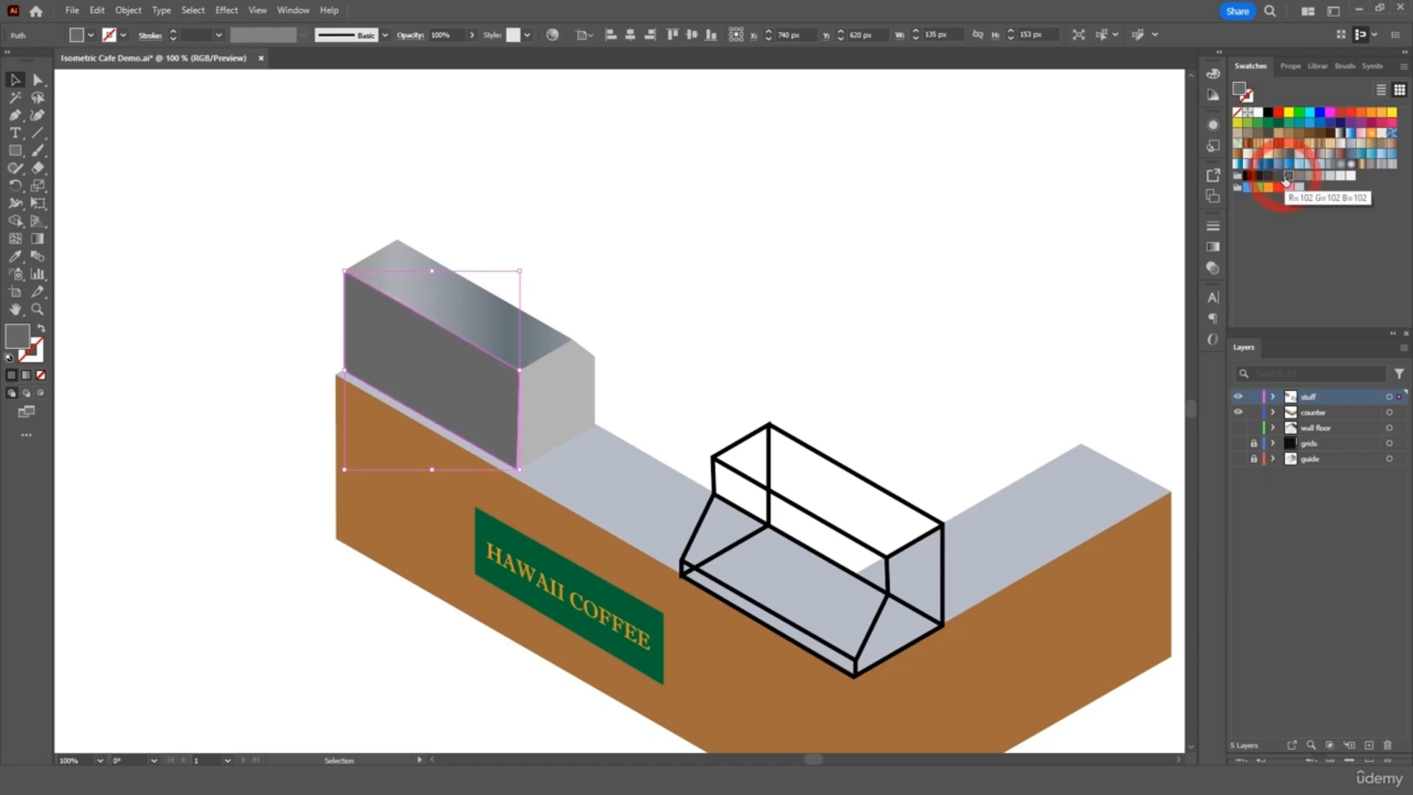
{"action": "left_click", "coordinate": [571, 426]}
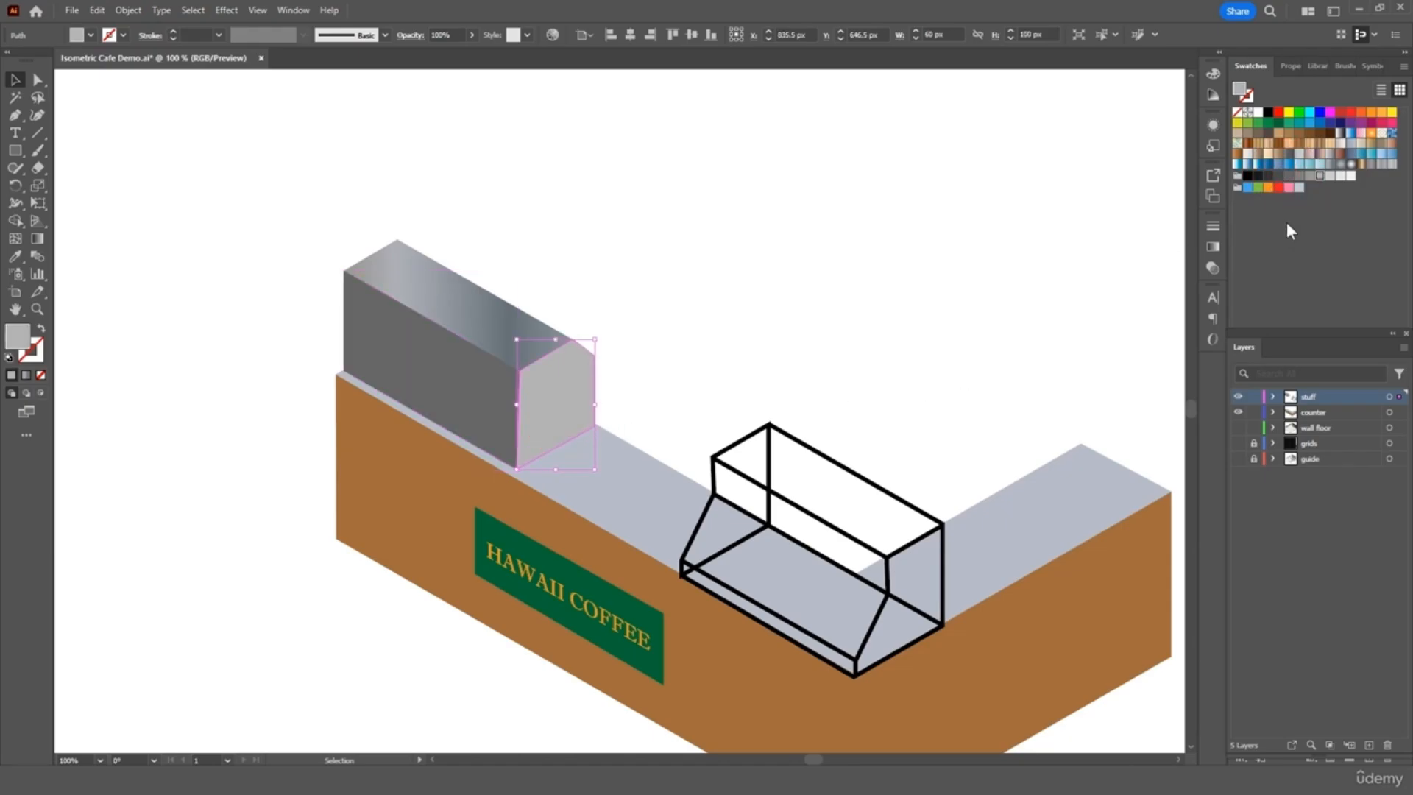
{"action": "left_click", "coordinate": [1297, 176]}
{"action": "left_click", "coordinate": [832, 336]}
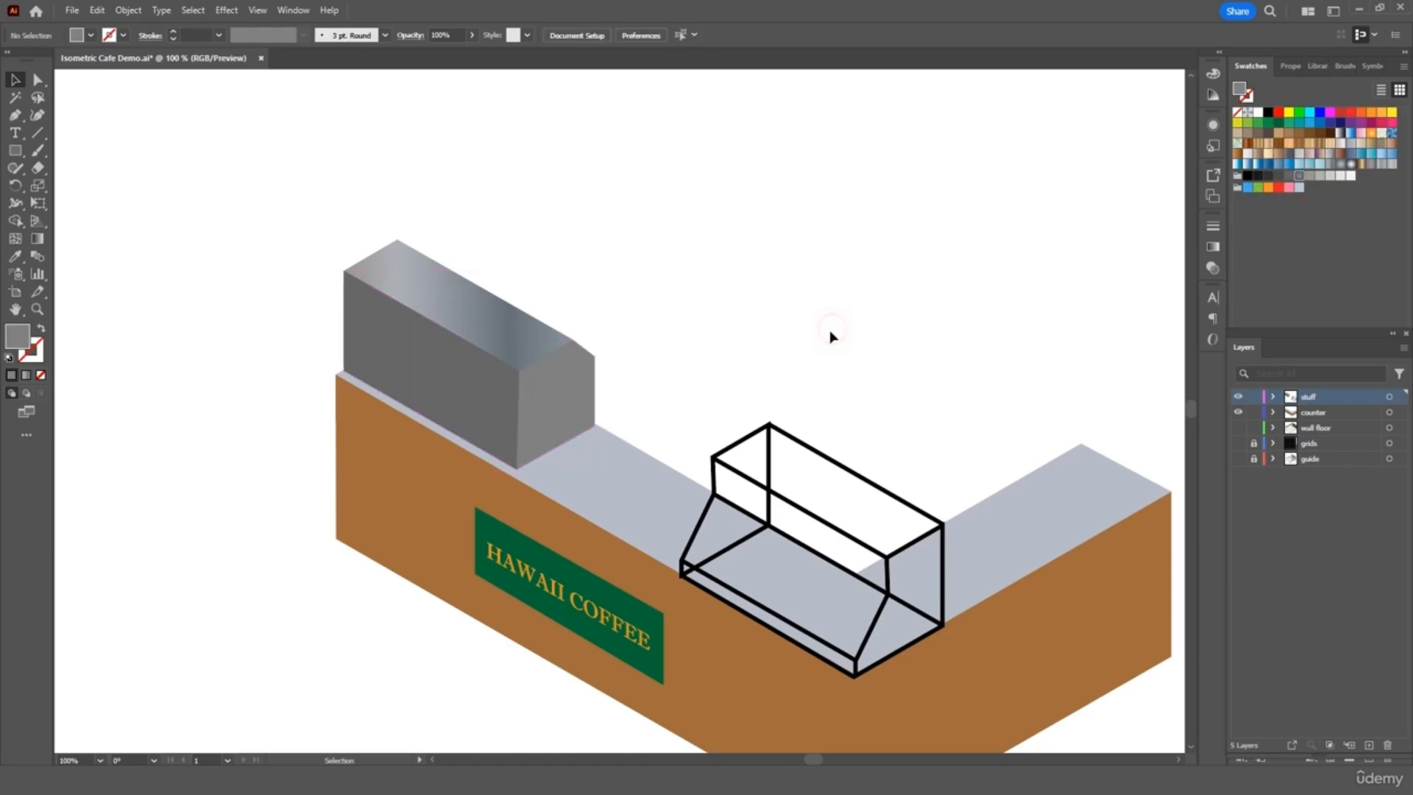
- Draw a small tan circle about 5 px wide, without a stroke, in the empty area above the display case
{"action": "key", "text": "ctrl+equal"}
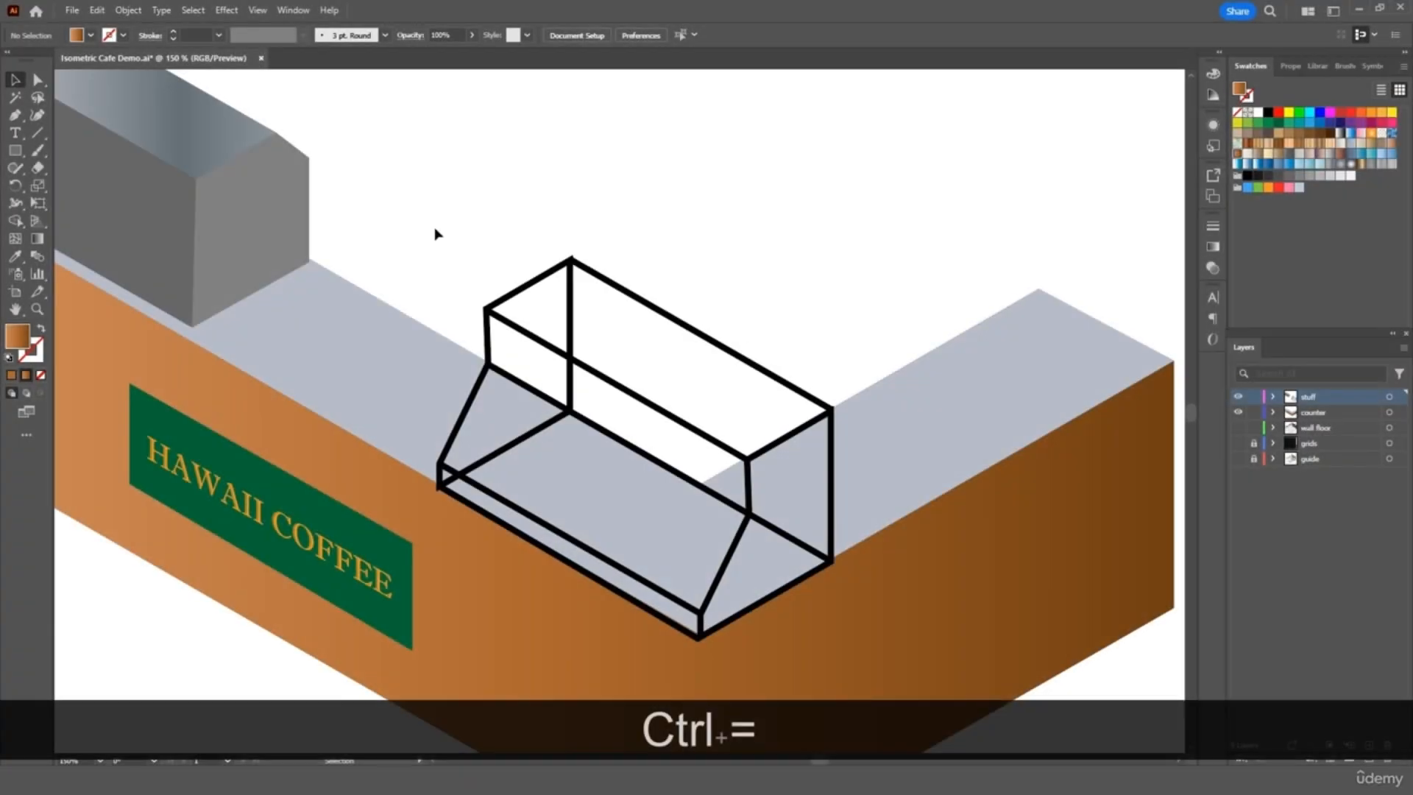
{"action": "left_click_drag", "start_coordinate": [15, 150], "coordinate": [59, 180]}
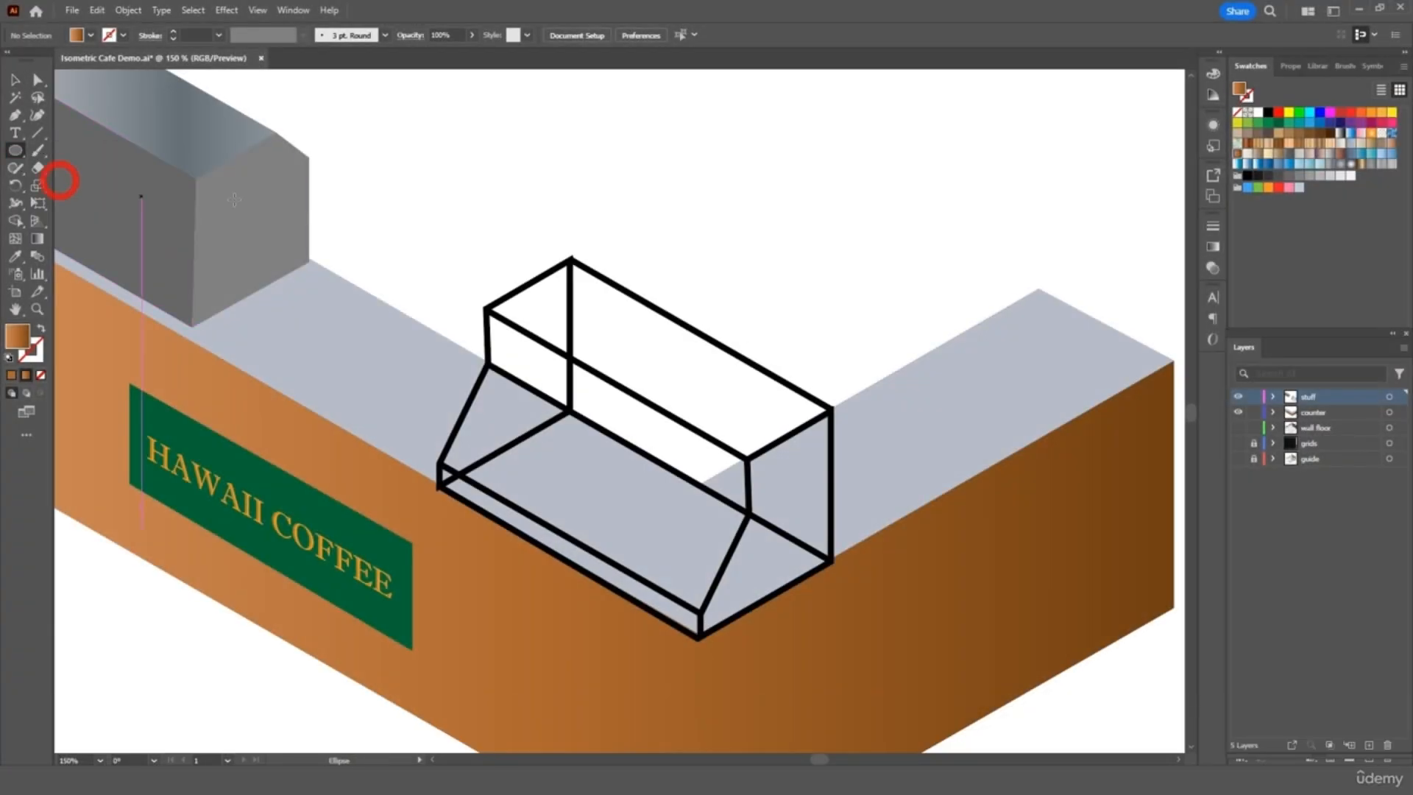
{"action": "left_click", "coordinate": [1280, 135]}
{"action": "left_click_drag", "start_coordinate": [729, 198], "coordinate": [736, 205]}
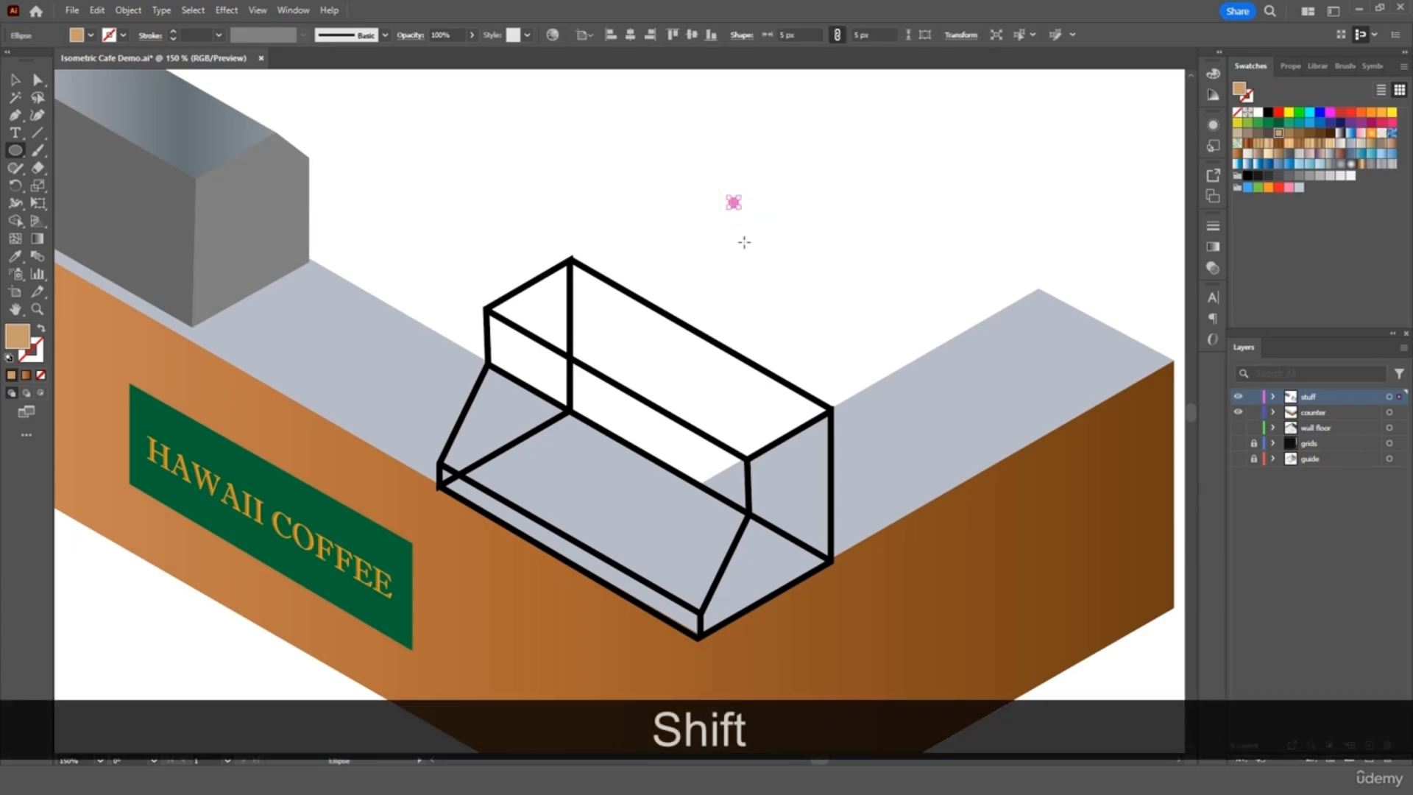
{"action": "key", "text": "v"}
{"action": "left_click", "coordinate": [485, 145]}
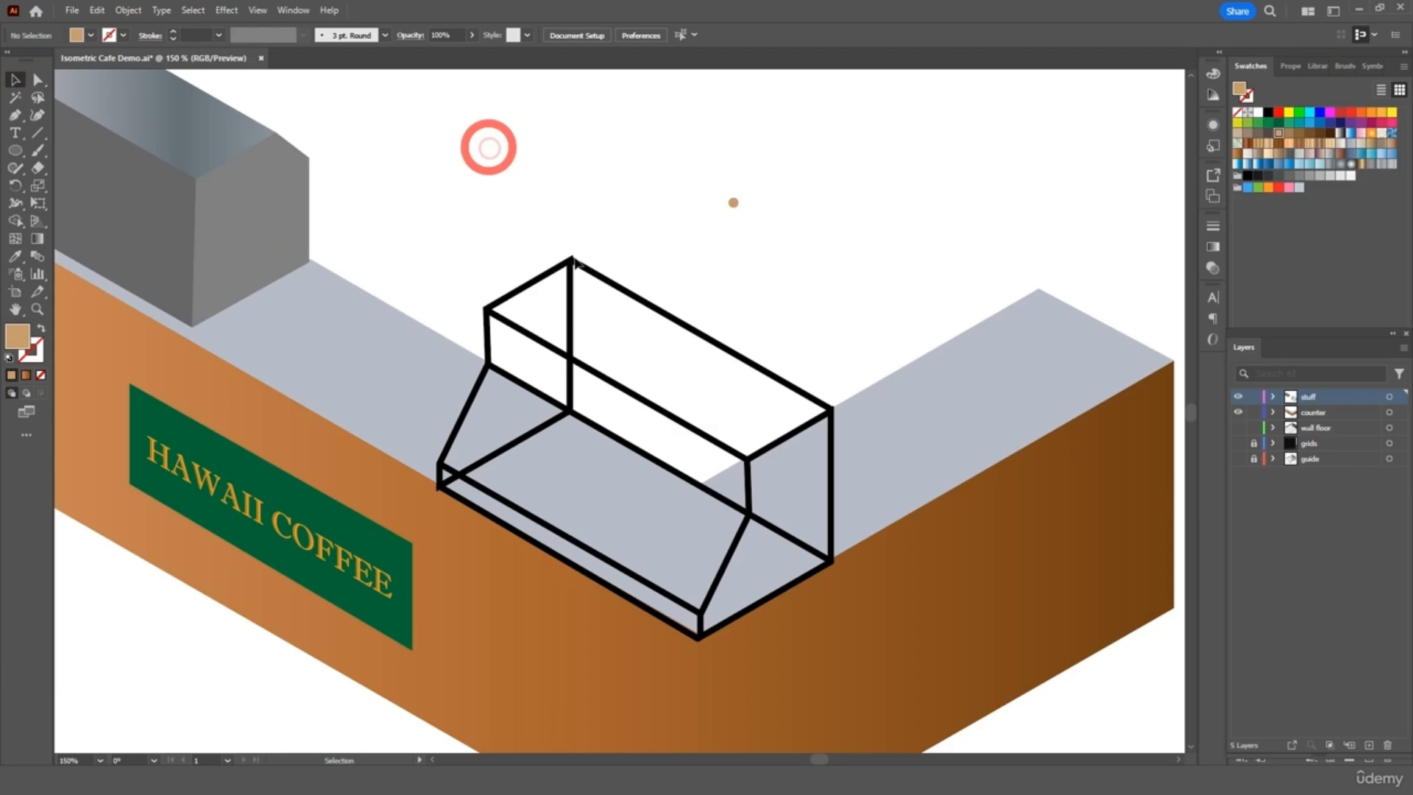
- Apply the 3D Revolve effect to the small tan circle above the display case
{"action": "key", "text": "ctrl+="}
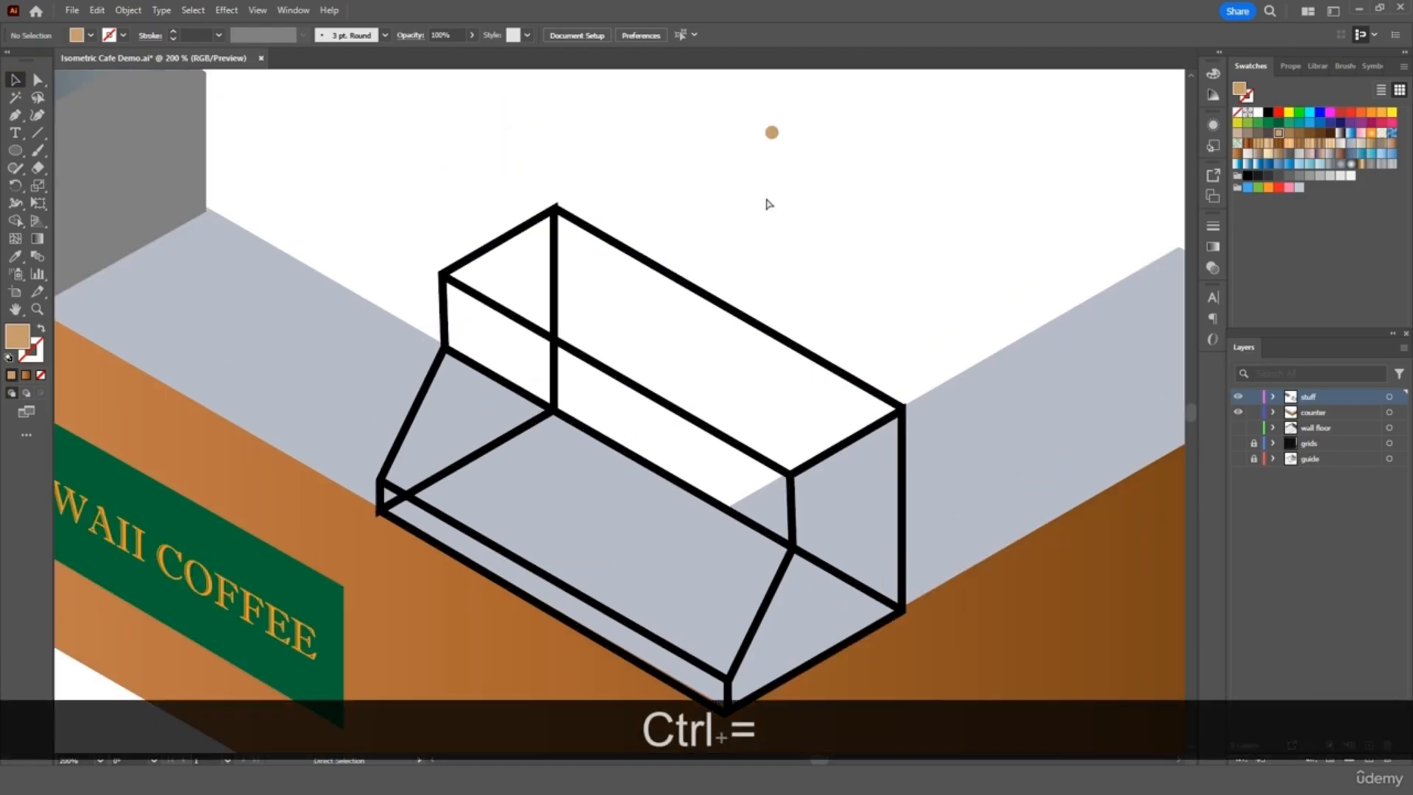
{"action": "key", "text": "ctrl+="}
{"action": "left_click_drag", "start_coordinate": [766, 205], "coordinate": [589, 310]}
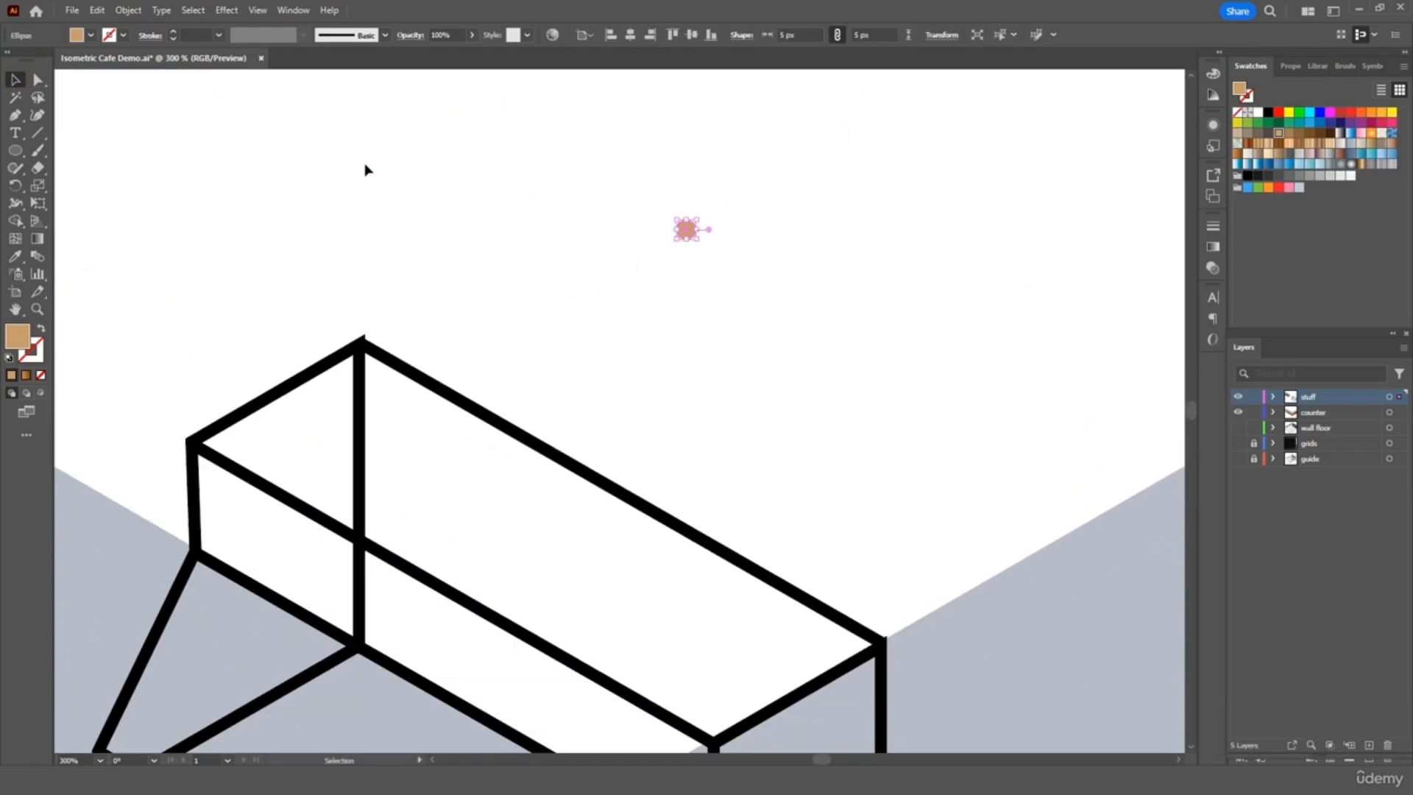
{"action": "left_click", "coordinate": [223, 9]}
{"action": "mouse_move", "coordinate": [309, 93]}
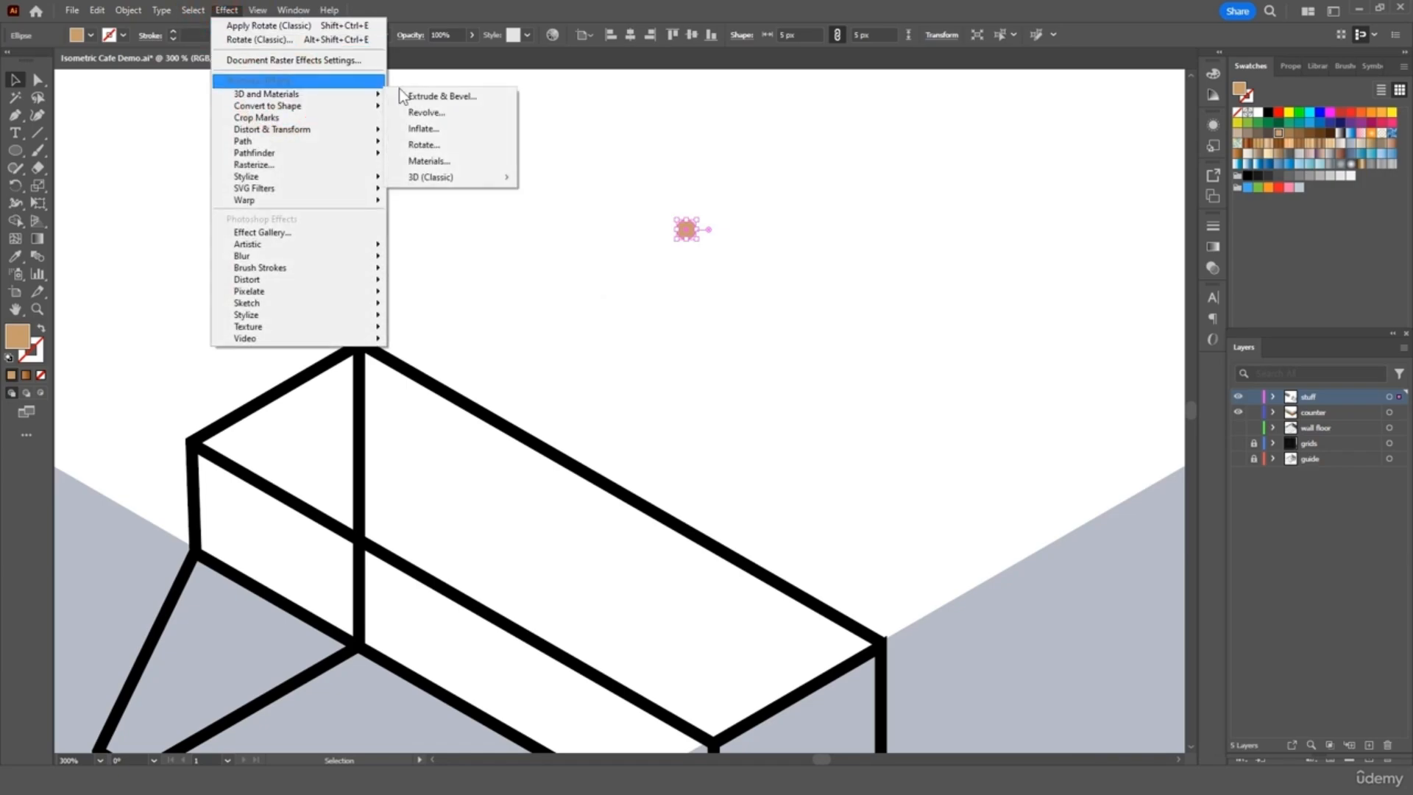
{"action": "left_click", "coordinate": [434, 113]}
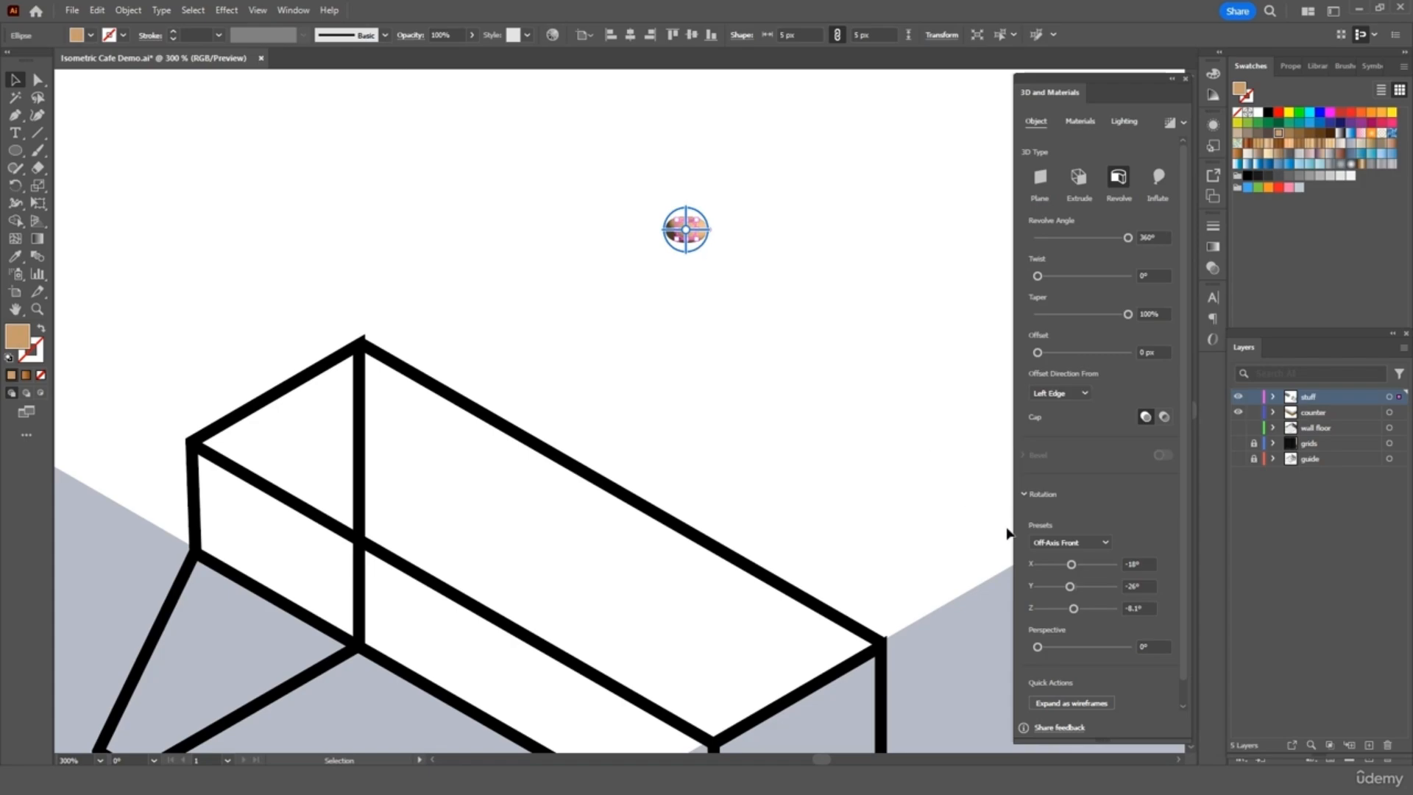
- Set the rotation preset of the revolved circle above the display case to Isometric Left
{"action": "left_click", "coordinate": [1086, 544]}
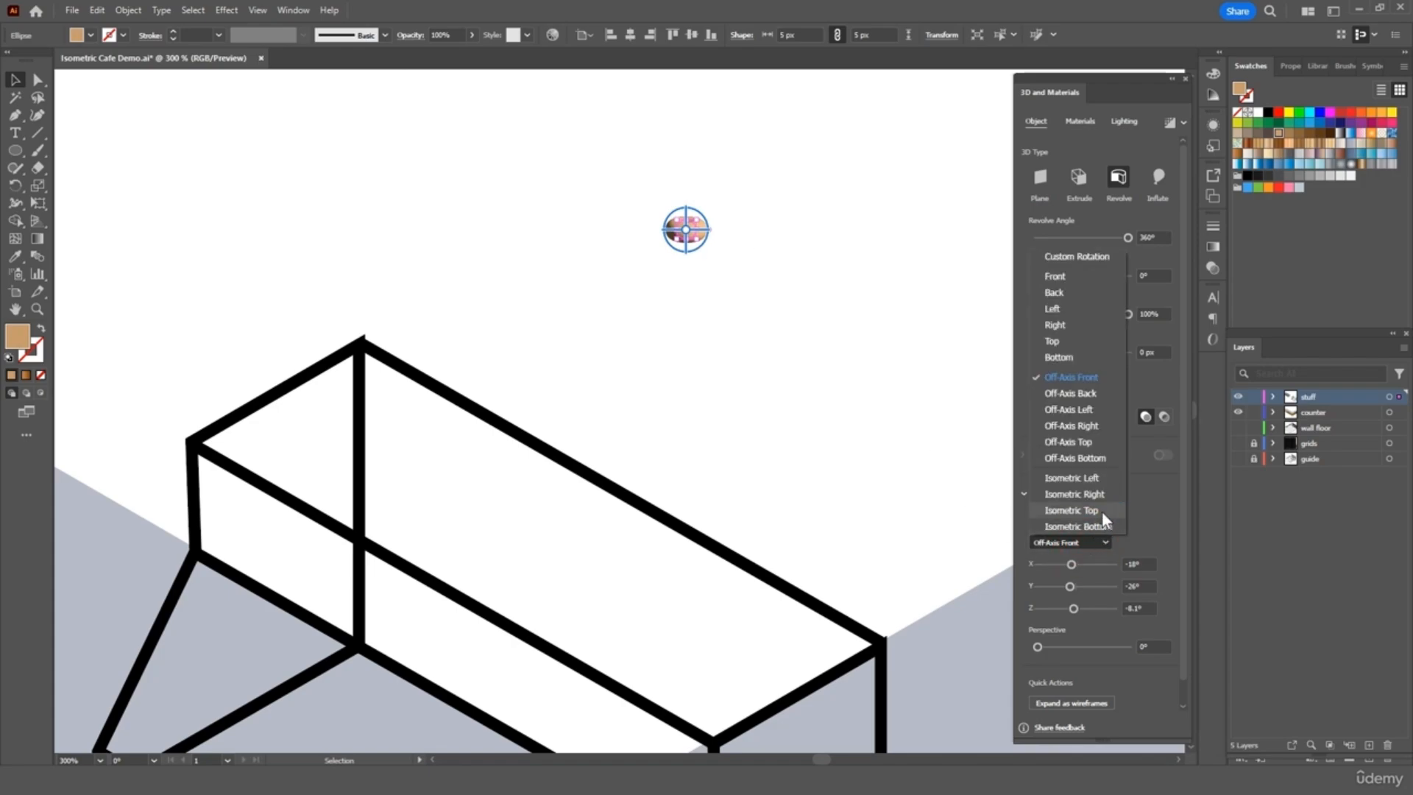
{"action": "left_click", "coordinate": [1101, 511]}
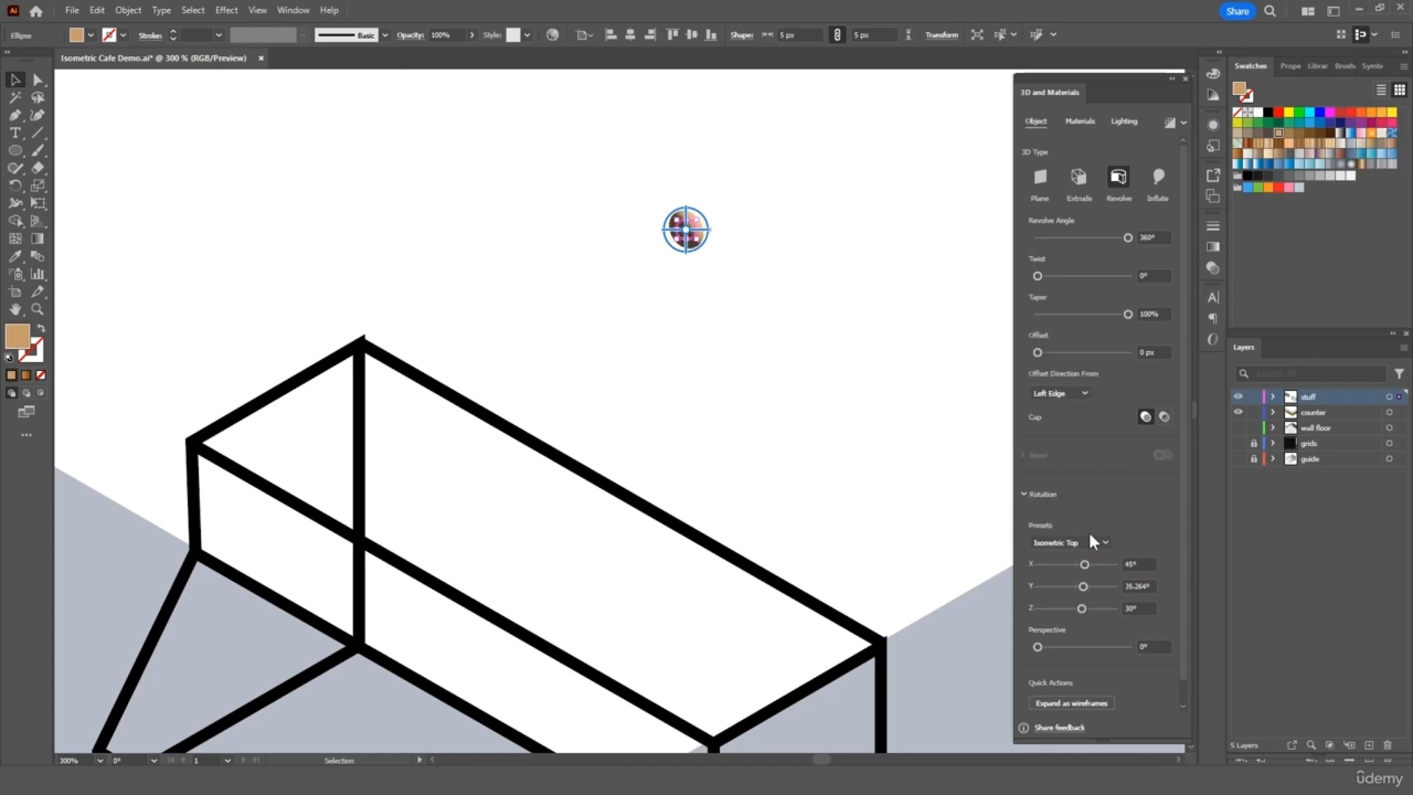
{"action": "left_click", "coordinate": [1091, 541]}
{"action": "left_click", "coordinate": [1094, 485]}
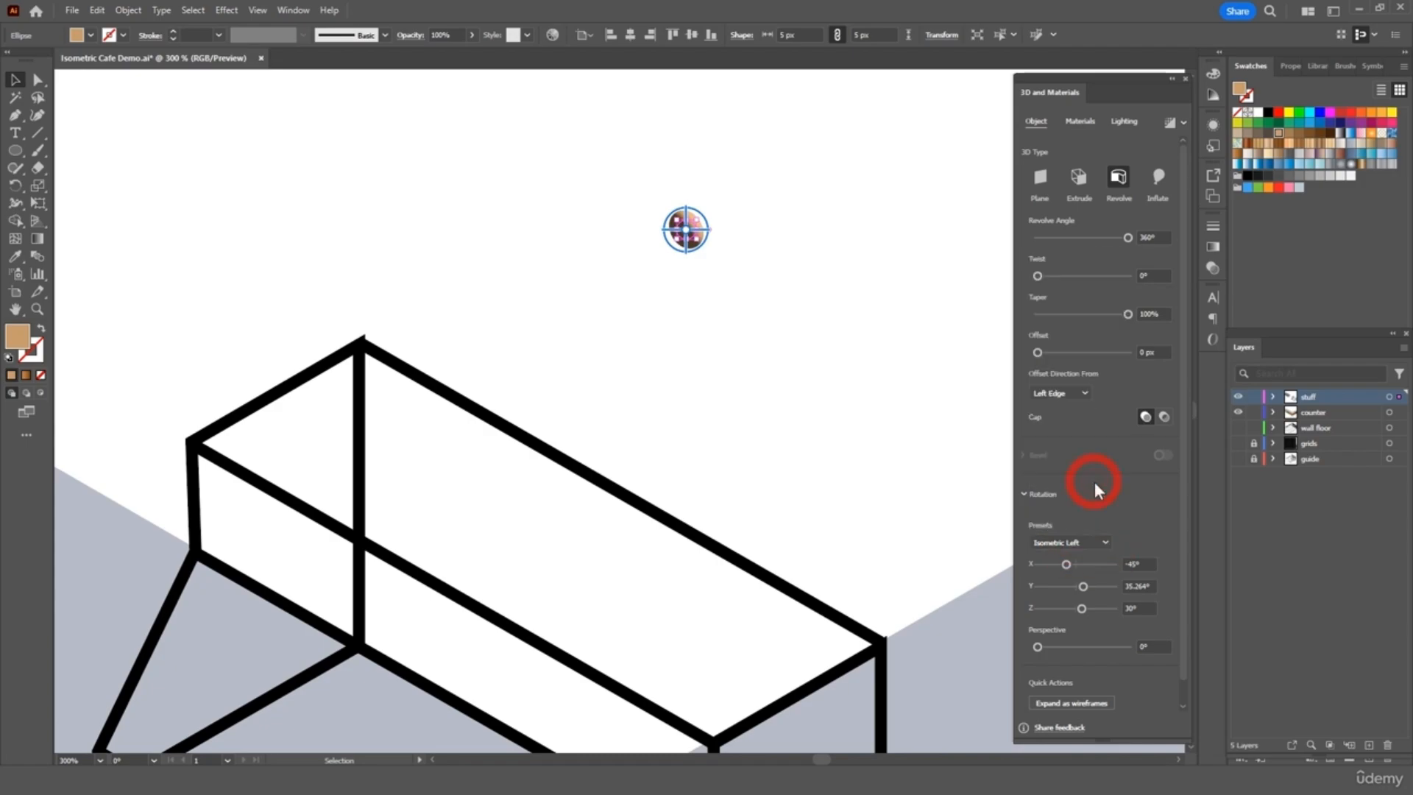
{"action": "left_click", "coordinate": [832, 376]}
{"action": "scroll", "coordinate": [739, 391], "scroll_direction": "down", "scroll_amount": 1}
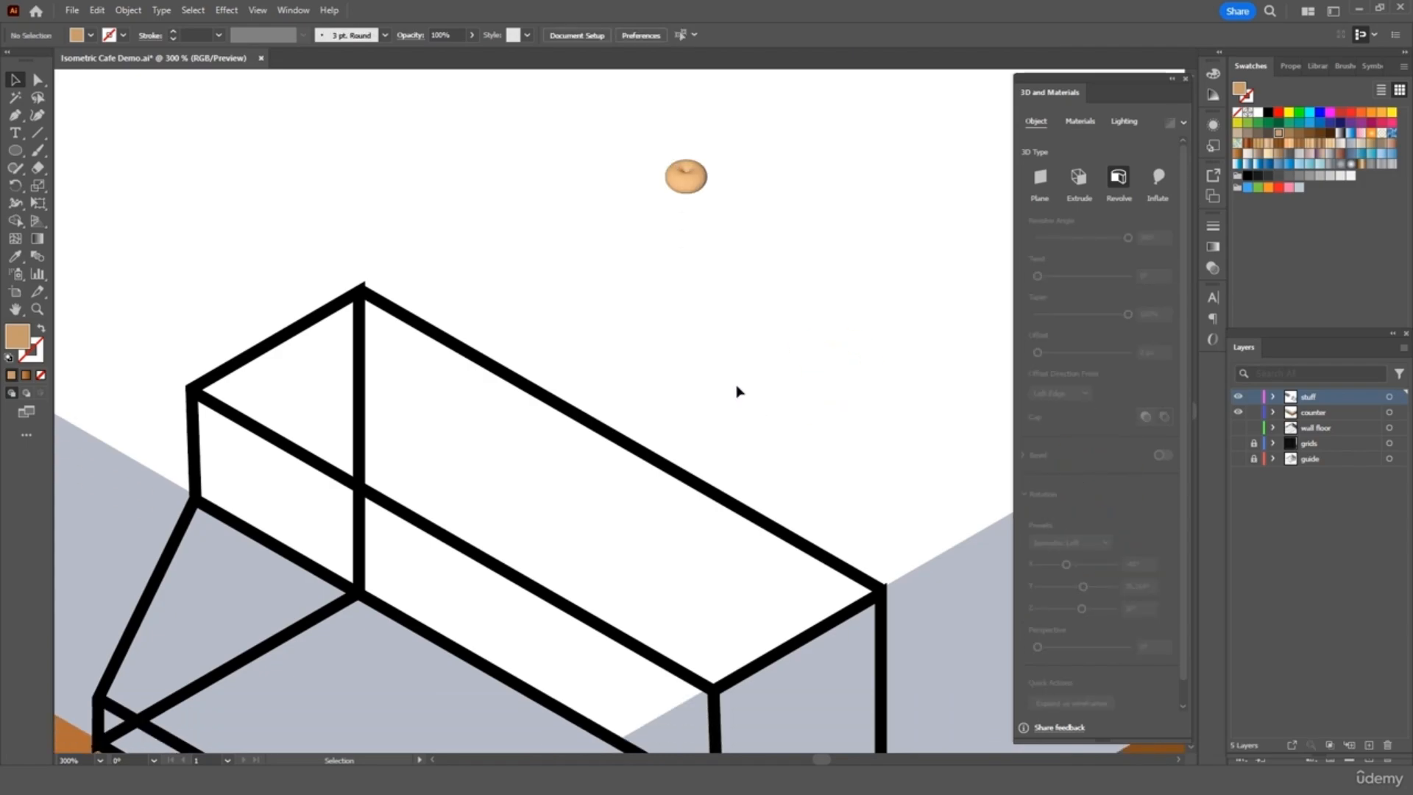
- Move the revolved pastry onto the display case floor near its far end and enlarge its circle to about 8 px
{"action": "left_click_drag", "start_coordinate": [690, 184], "coordinate": [367, 670]}
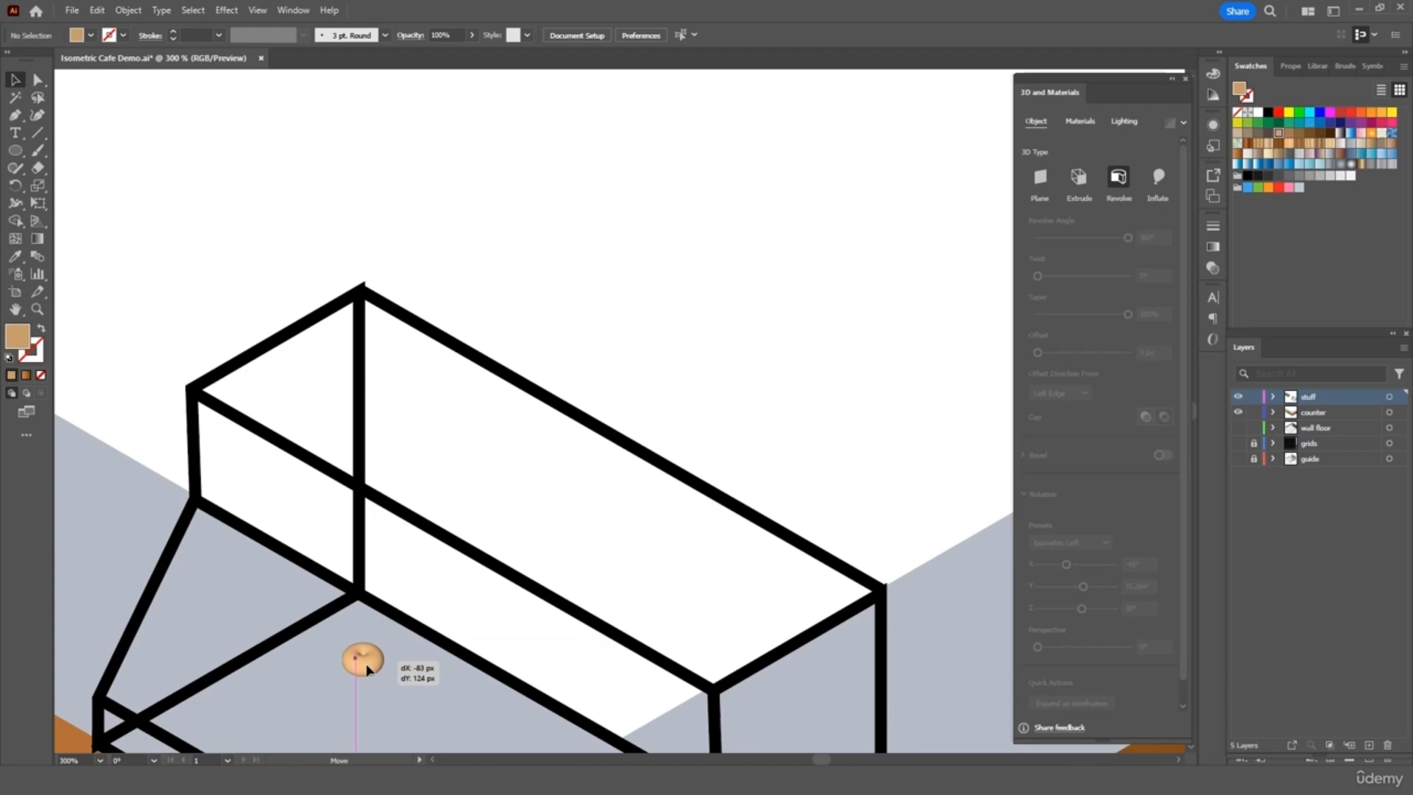
{"action": "scroll", "coordinate": [395, 631], "scroll_direction": "down", "scroll_amount": 1}
{"action": "scroll", "coordinate": [393, 625], "scroll_direction": "down", "scroll_amount": 2}
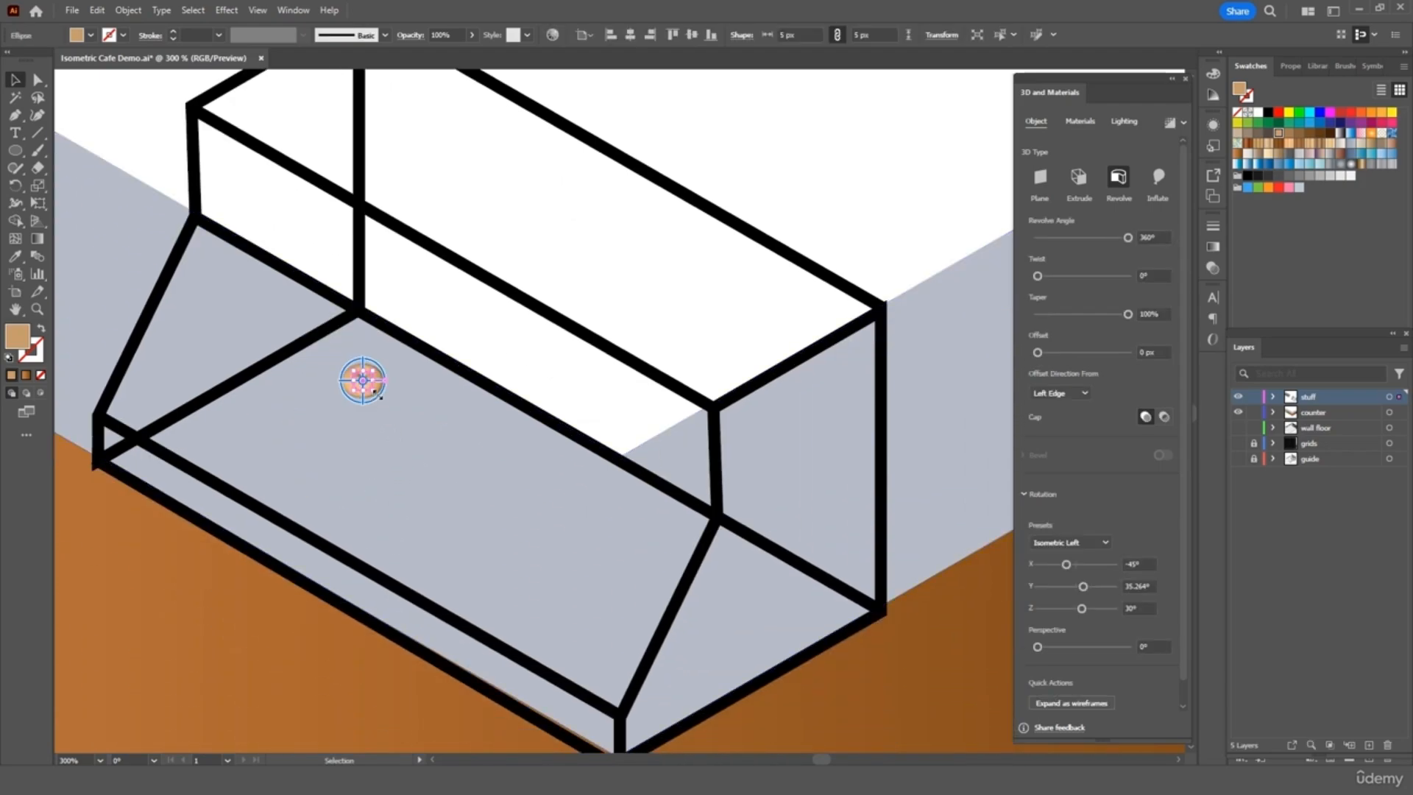
{"action": "left_click_drag", "start_coordinate": [387, 404], "coordinate": [398, 405]}
{"action": "left_click", "coordinate": [473, 337]}
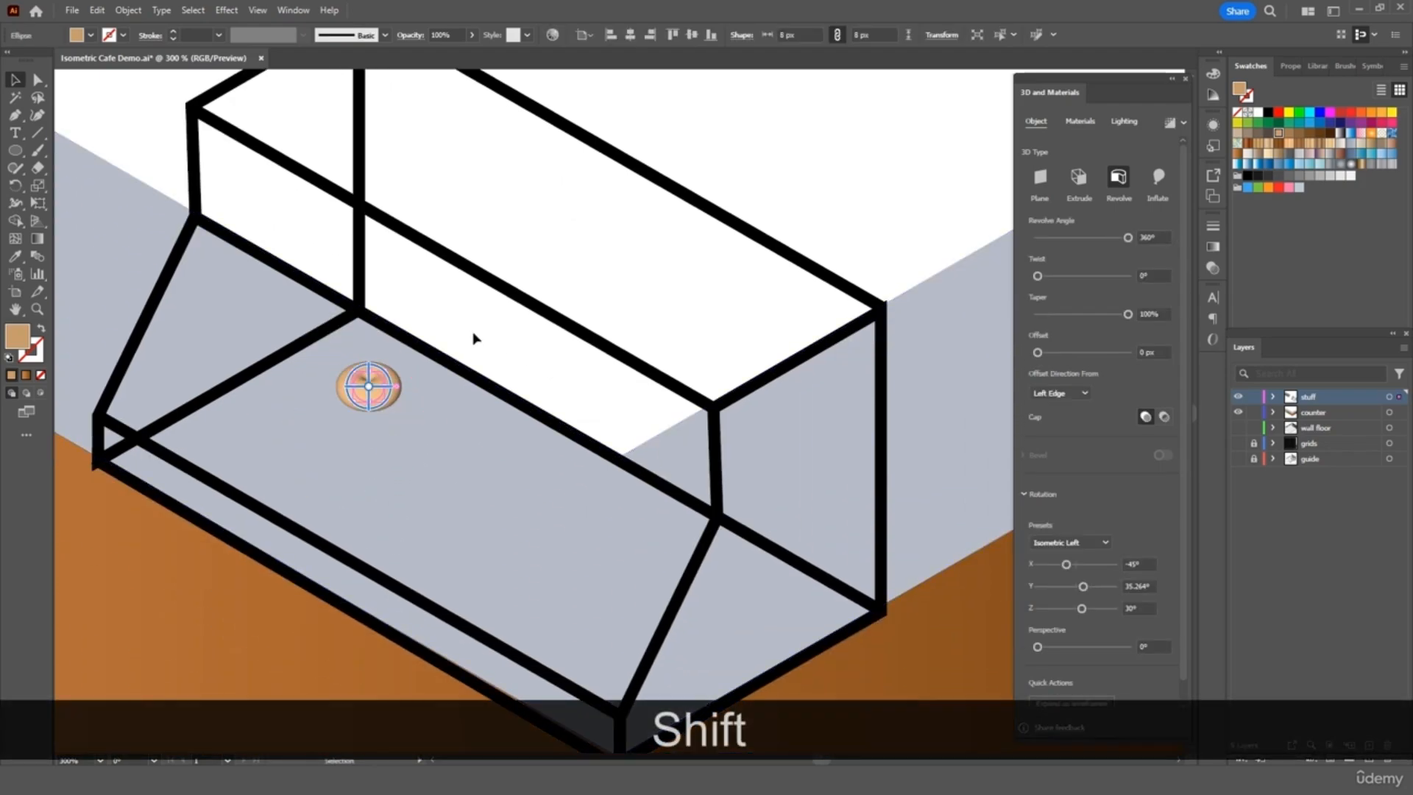
{"action": "scroll", "coordinate": [474, 337], "scroll_direction": "left", "scroll_amount": 2}
{"action": "left_click_drag", "start_coordinate": [551, 390], "coordinate": [473, 466]}
{"action": "left_click", "coordinate": [559, 448]}
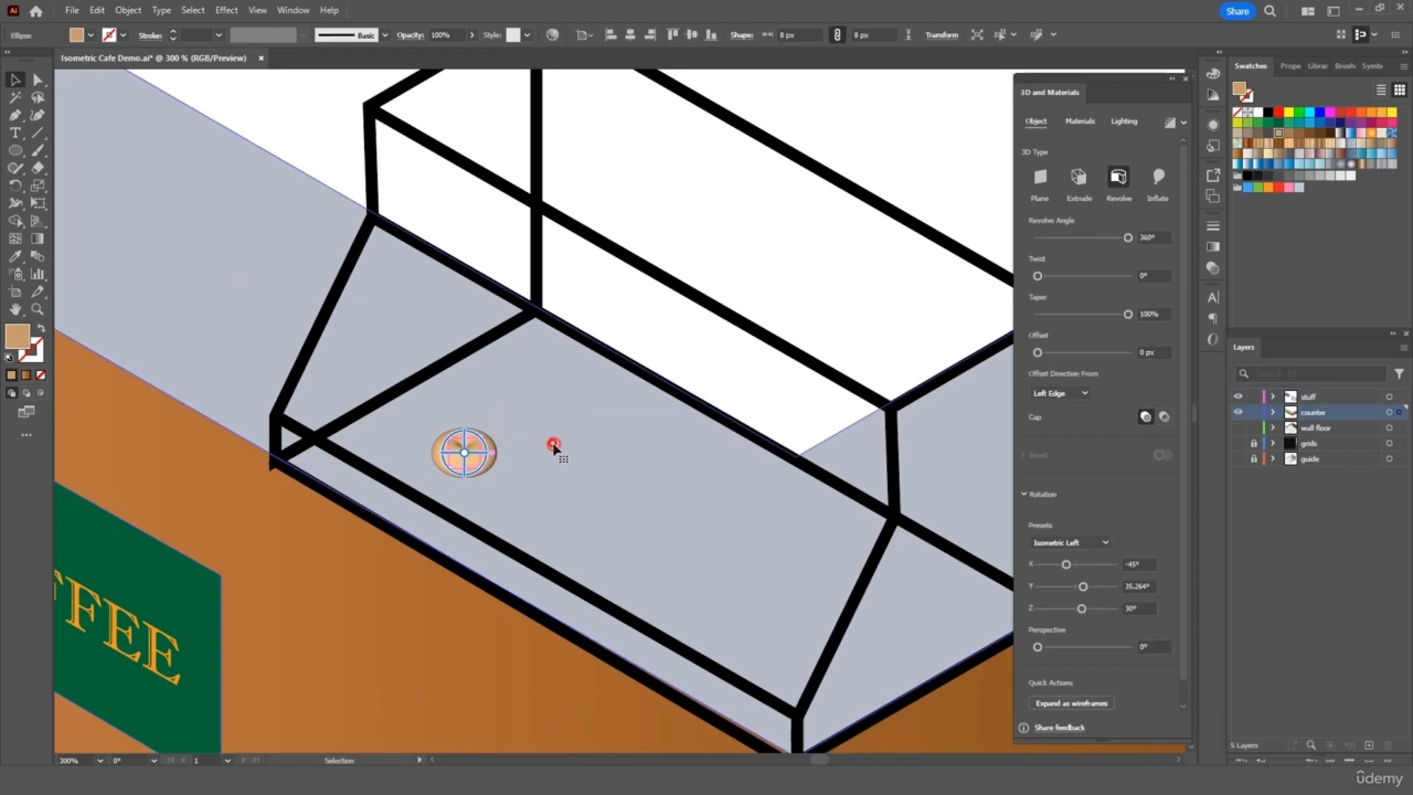
- Duplicate the round pastry three times and arrange the four pastries in a diamond-shaped cluster on the display case floor
{"action": "left_click", "coordinate": [464, 450]}
{"action": "key", "text": "ctrl+c"}
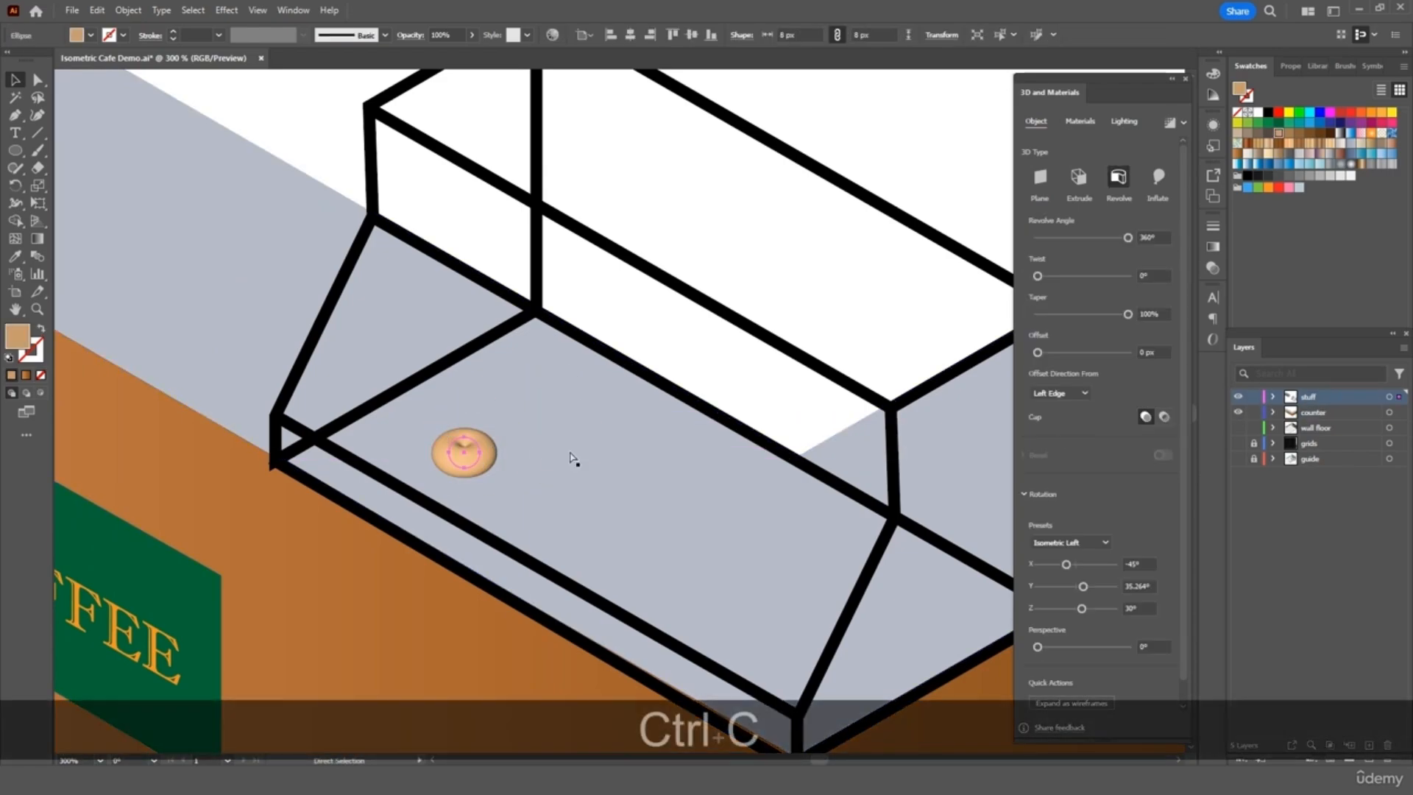
{"action": "key", "text": "ctrl+v"}
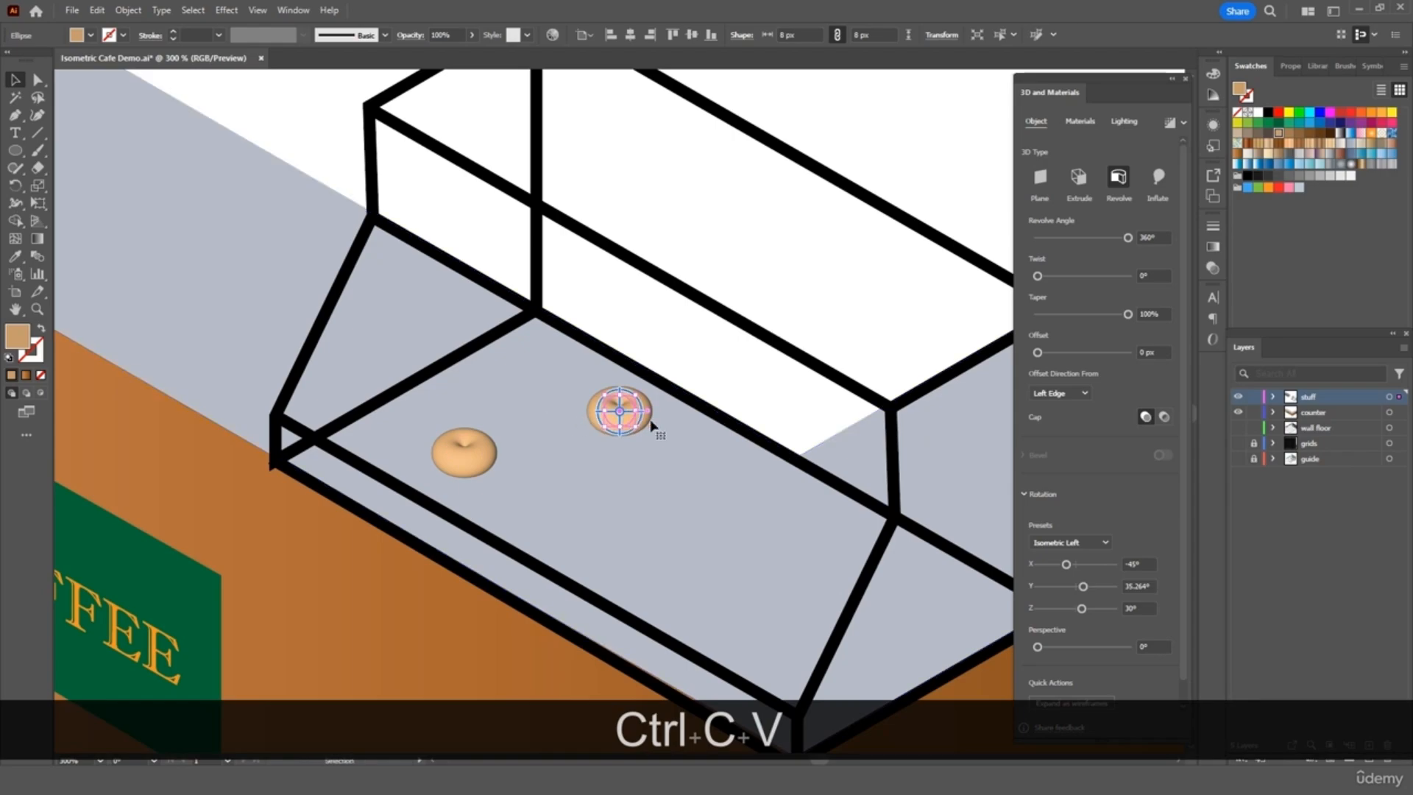
{"action": "left_click_drag", "start_coordinate": [626, 421], "coordinate": [549, 417]}
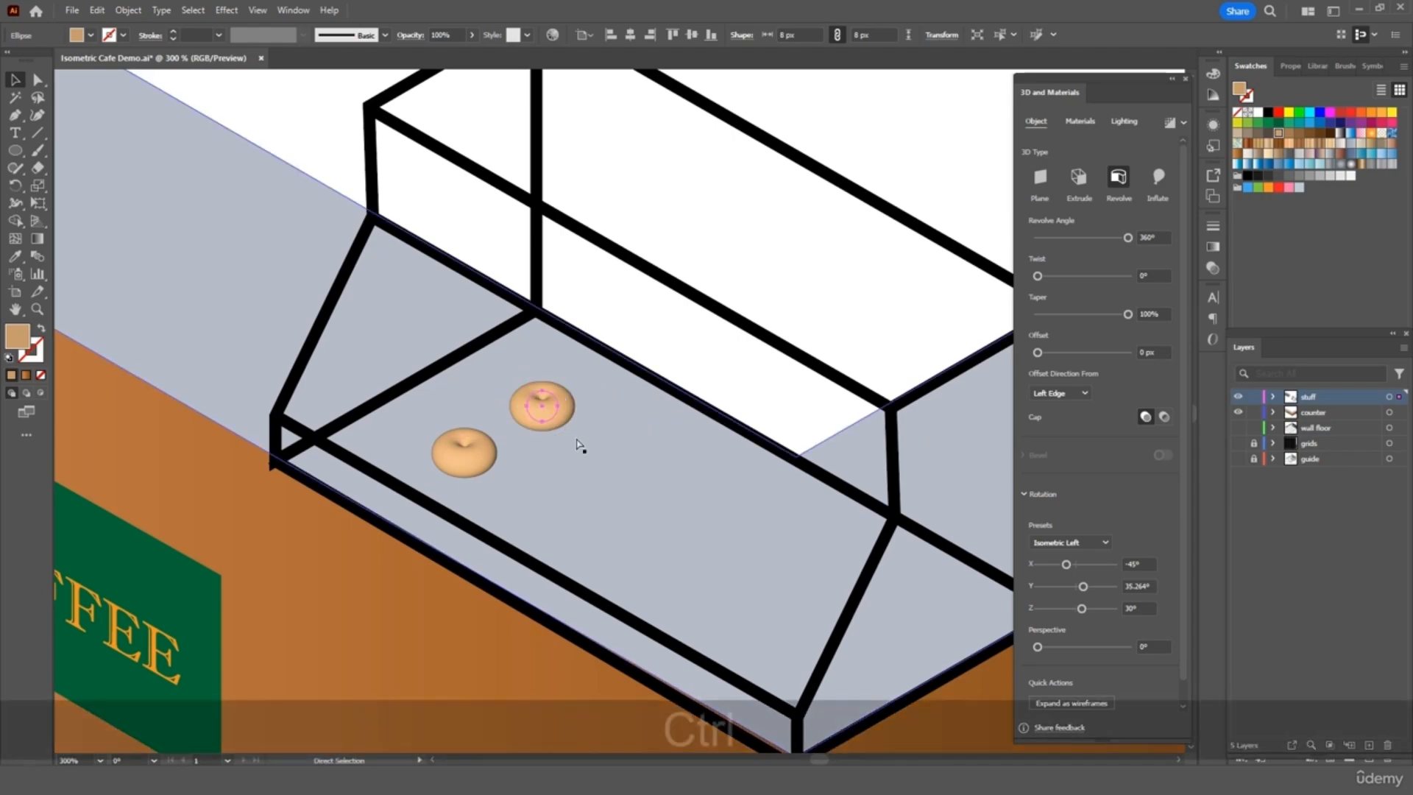
{"action": "key", "text": "ctrl+v"}
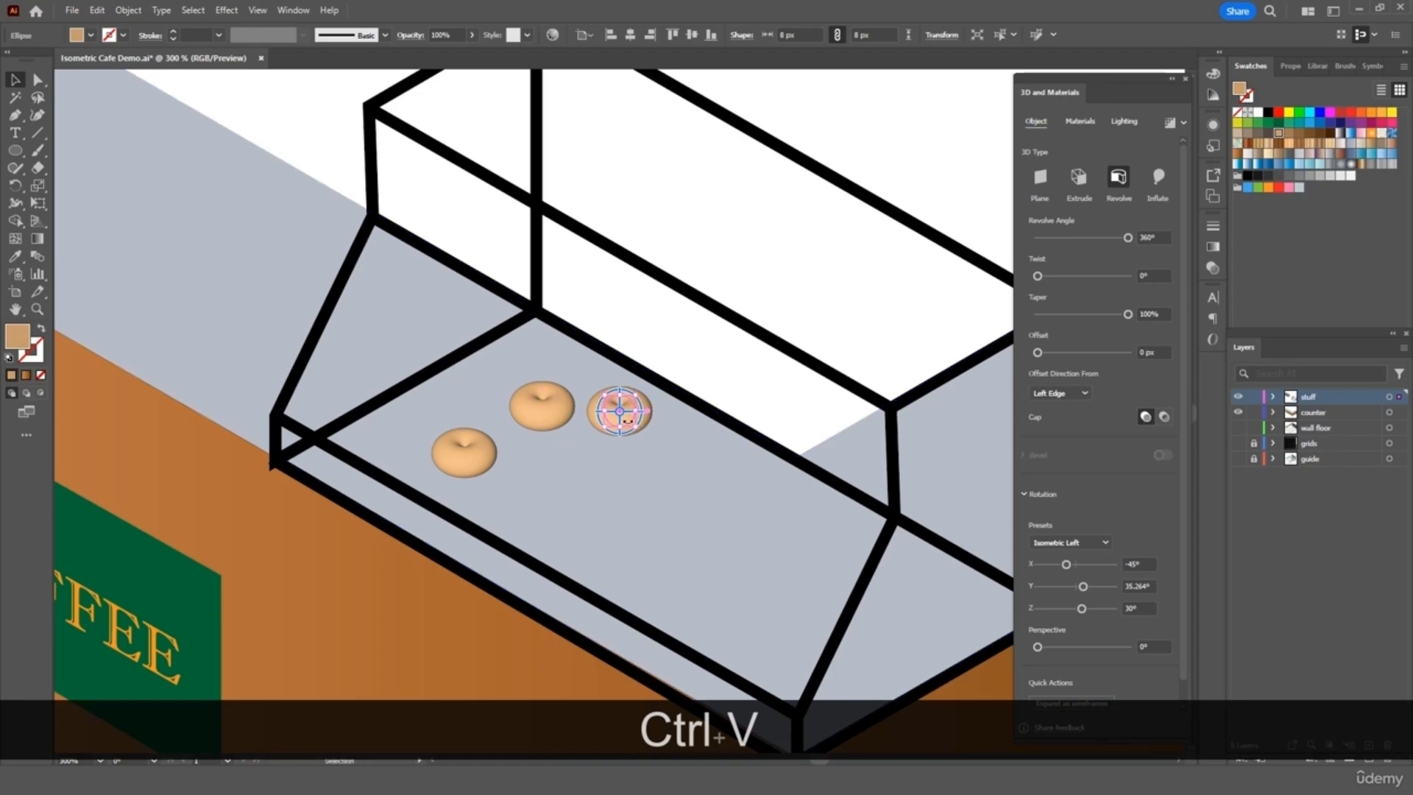
{"action": "key", "text": "a"}
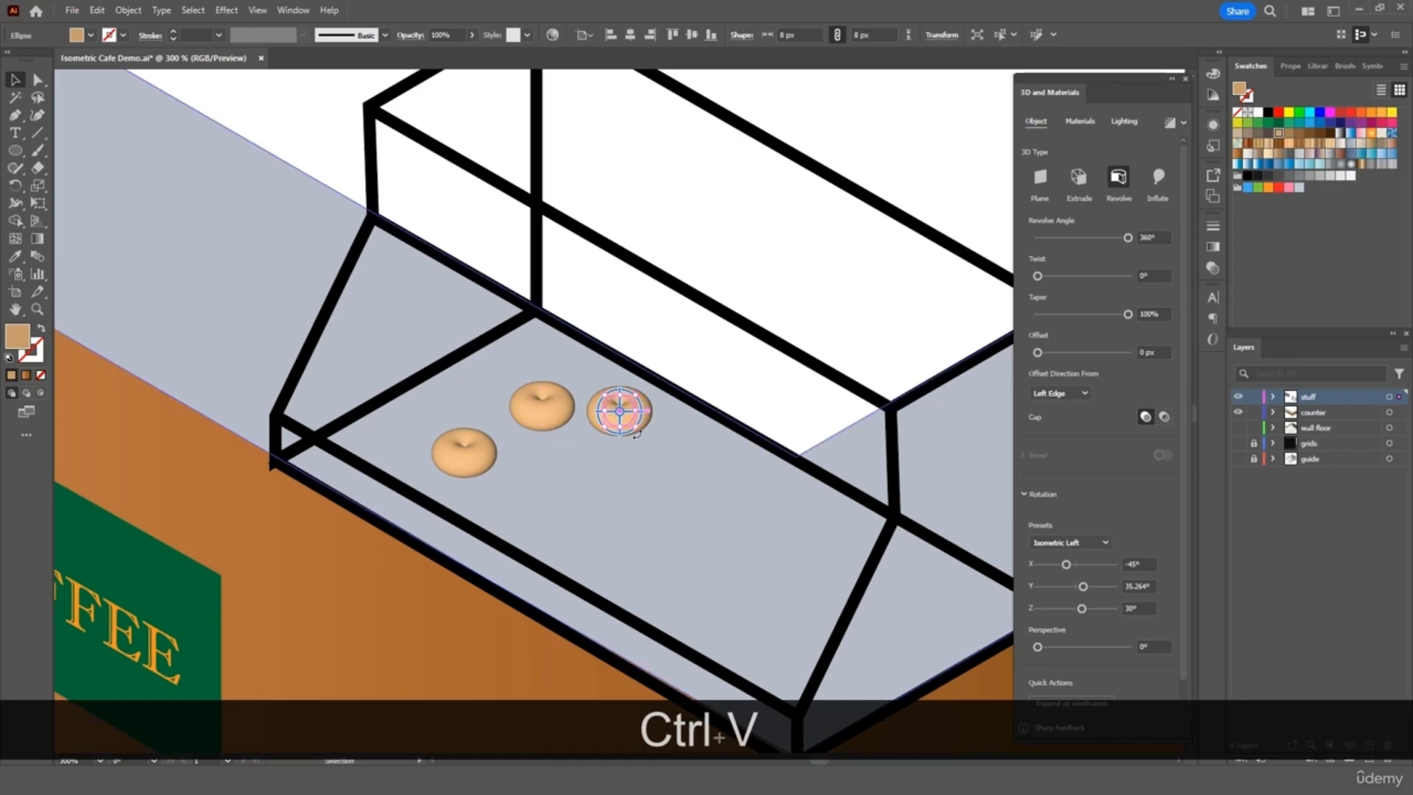
{"action": "key", "text": "v"}
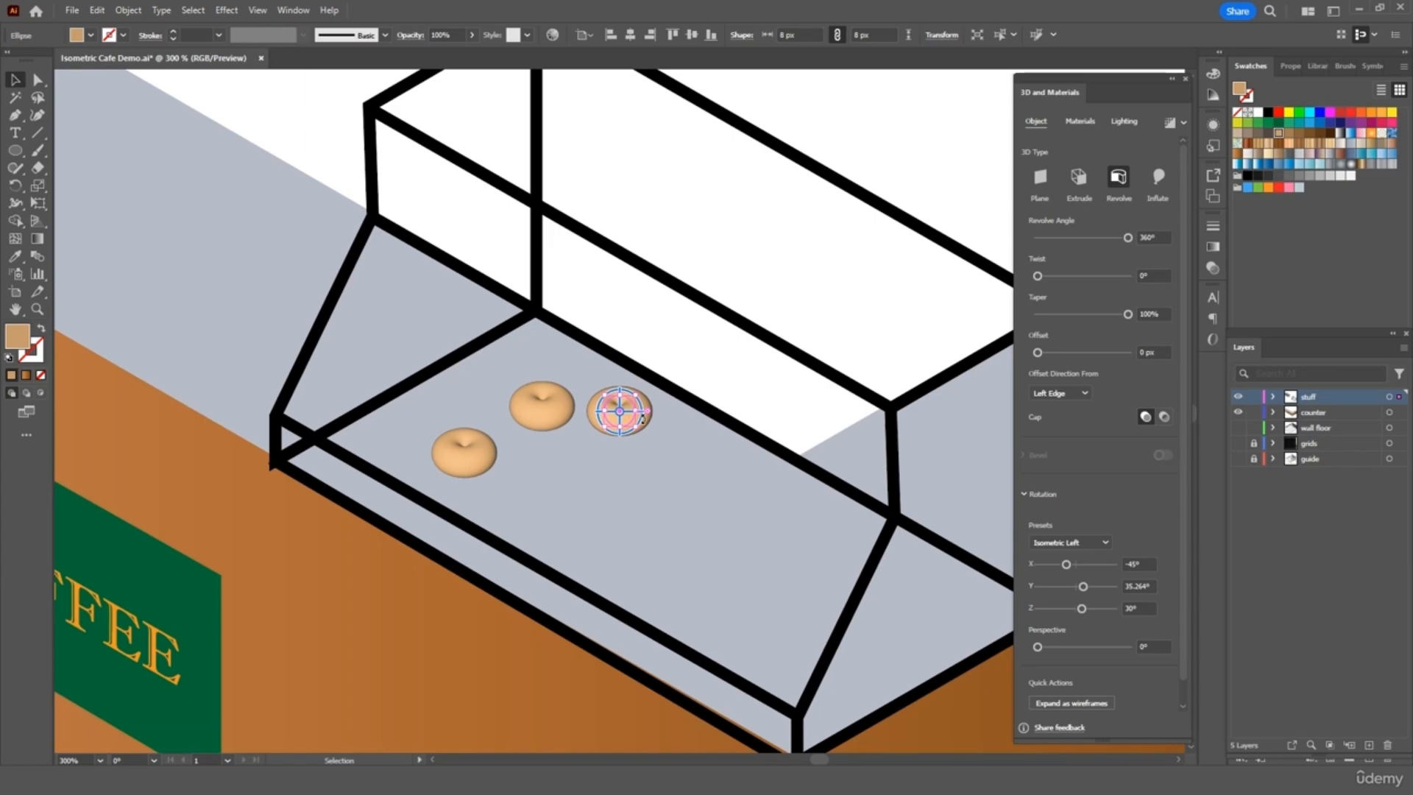
{"action": "left_click_drag", "start_coordinate": [649, 425], "coordinate": [578, 493]}
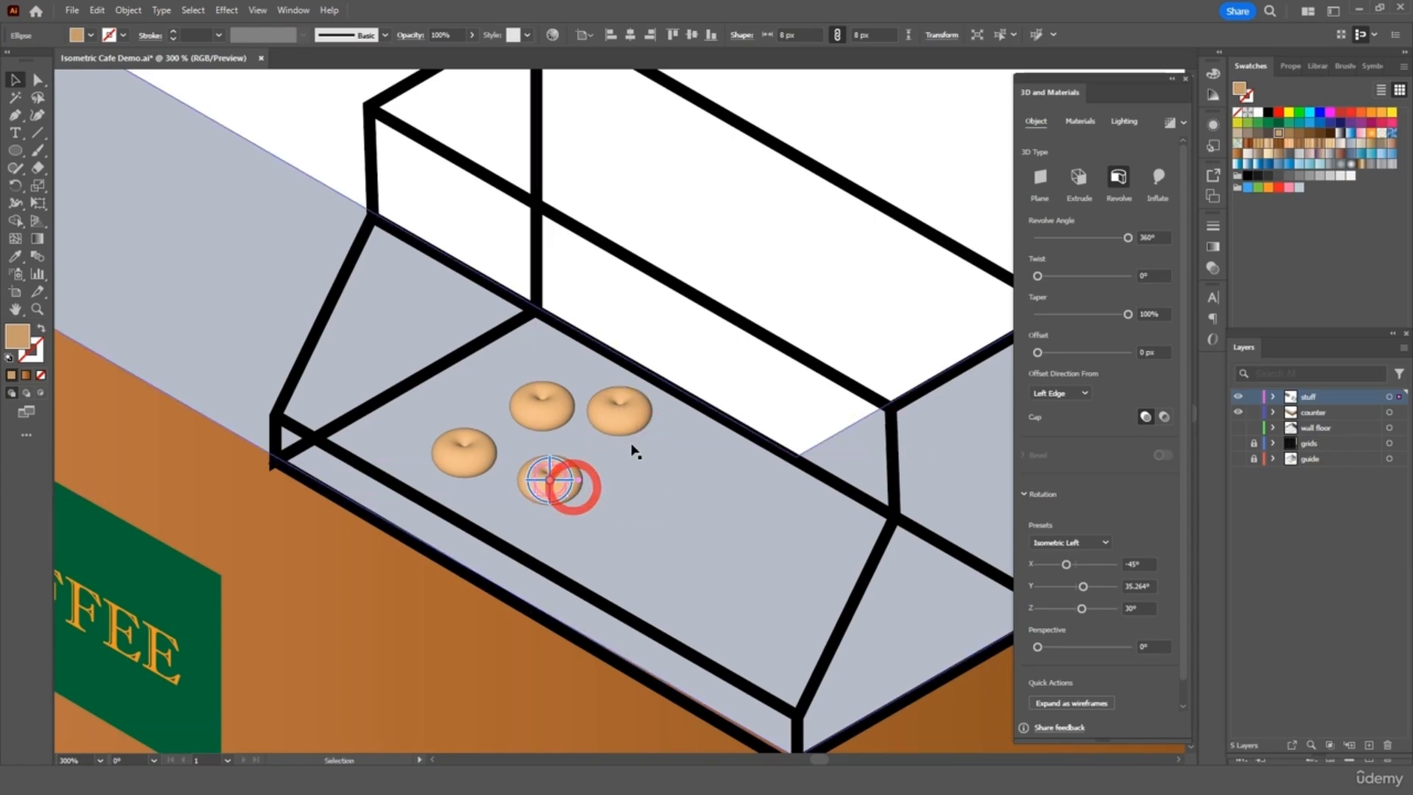
{"action": "left_click_drag", "start_coordinate": [638, 426], "coordinate": [646, 454]}
{"action": "left_click", "coordinate": [714, 515]}
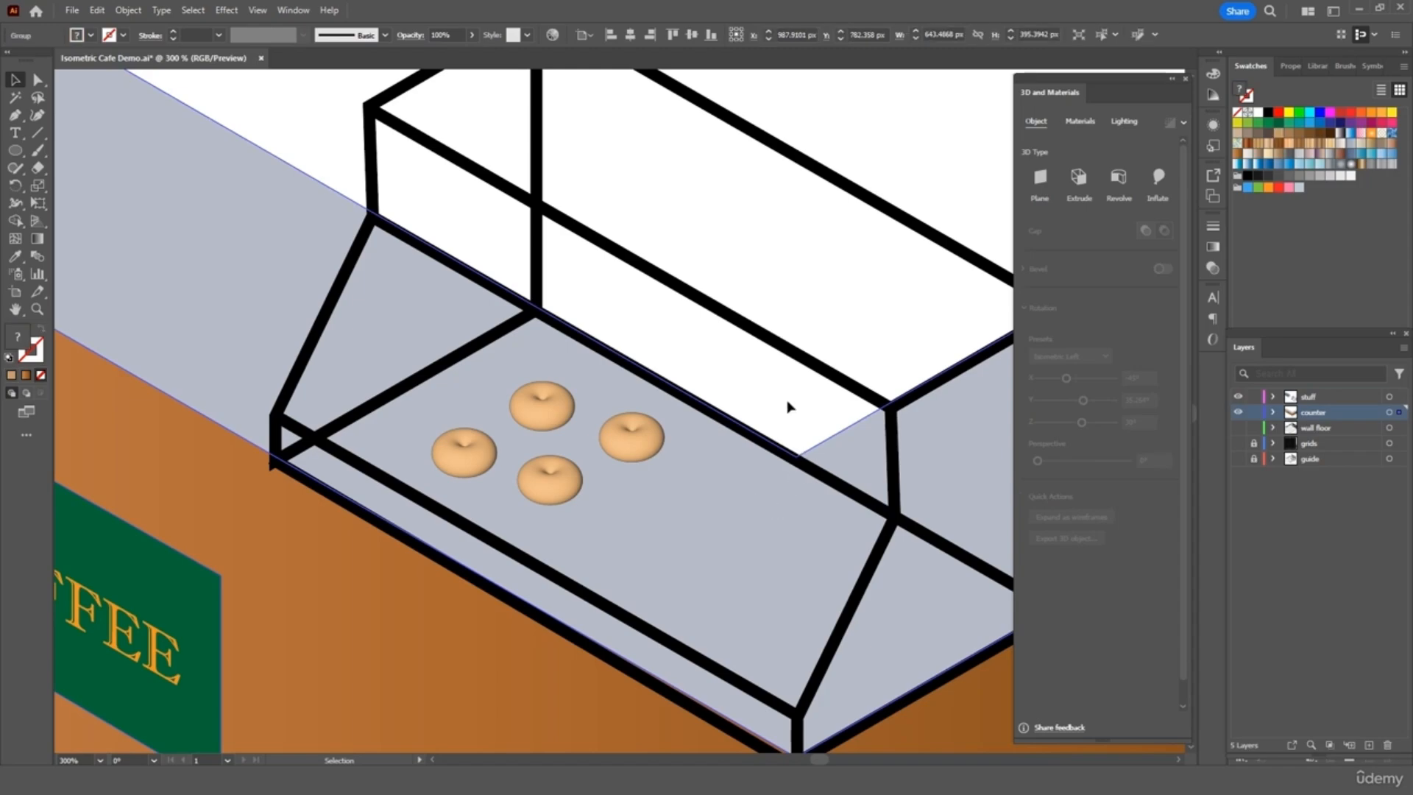
- Draw a flat tan ellipse about 39 by 8 px above the display case and apply the 3D Inflate effect
{"action": "scroll", "coordinate": [802, 427], "scroll_direction": "right", "scroll_amount": 3}
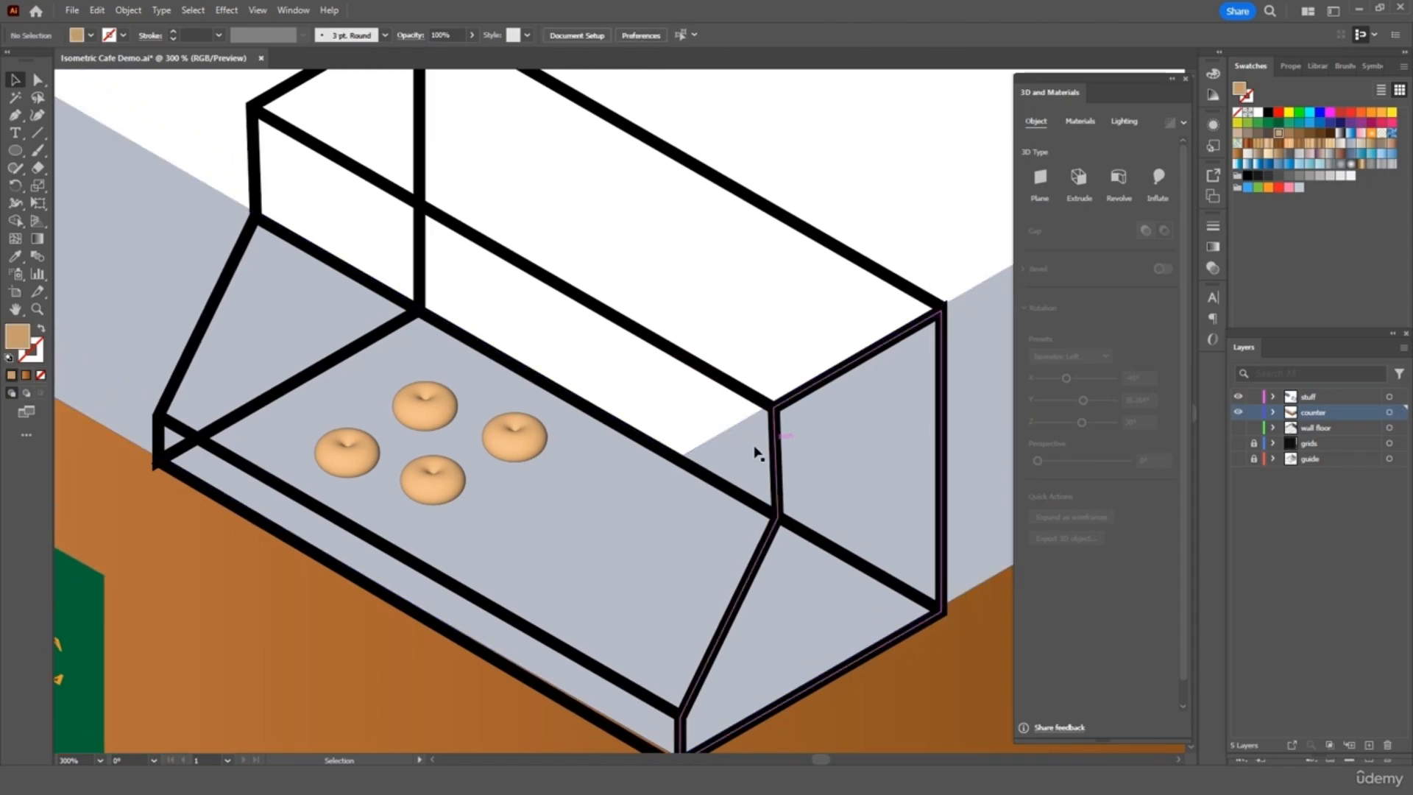
{"action": "scroll", "coordinate": [780, 326], "scroll_direction": "up", "scroll_amount": 5}
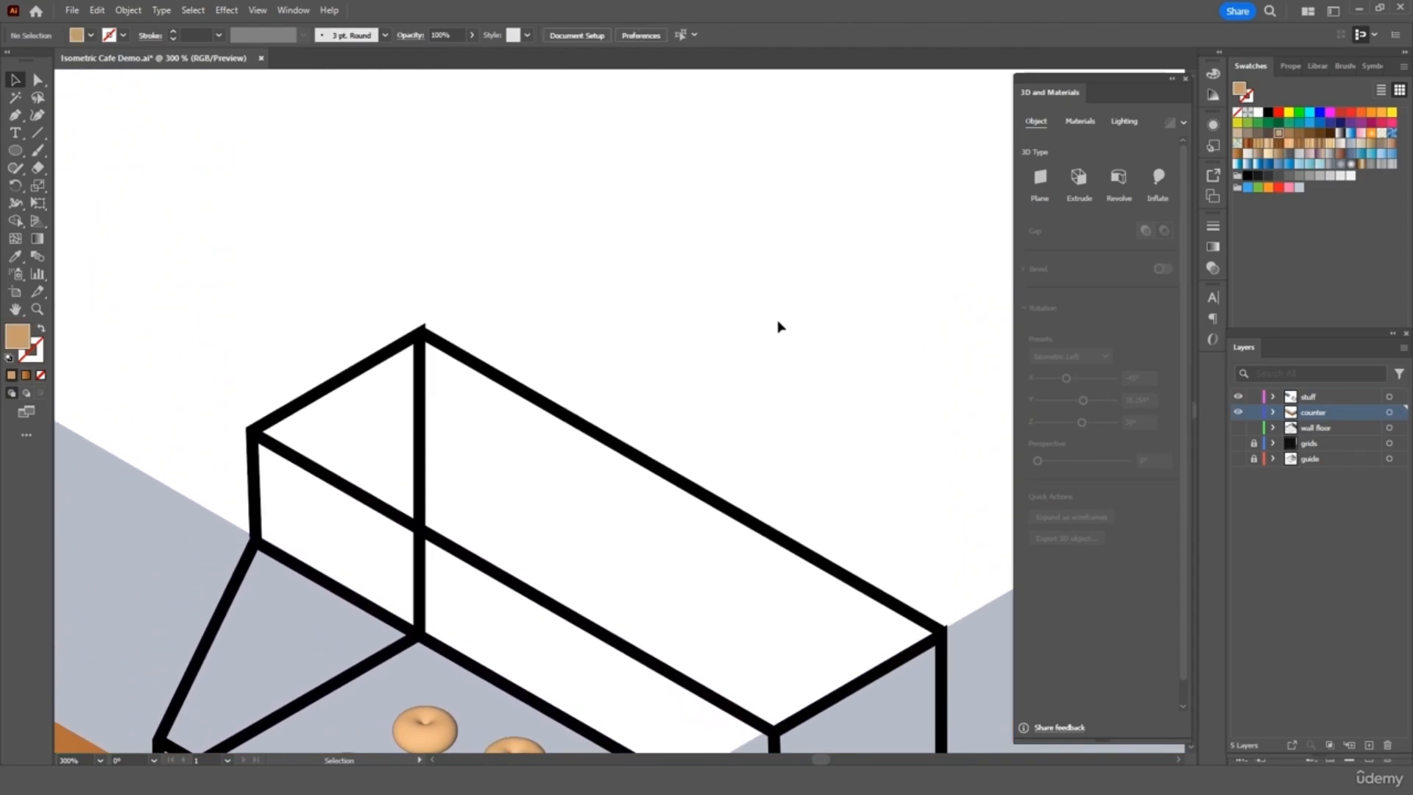
{"action": "left_click", "coordinate": [14, 150]}
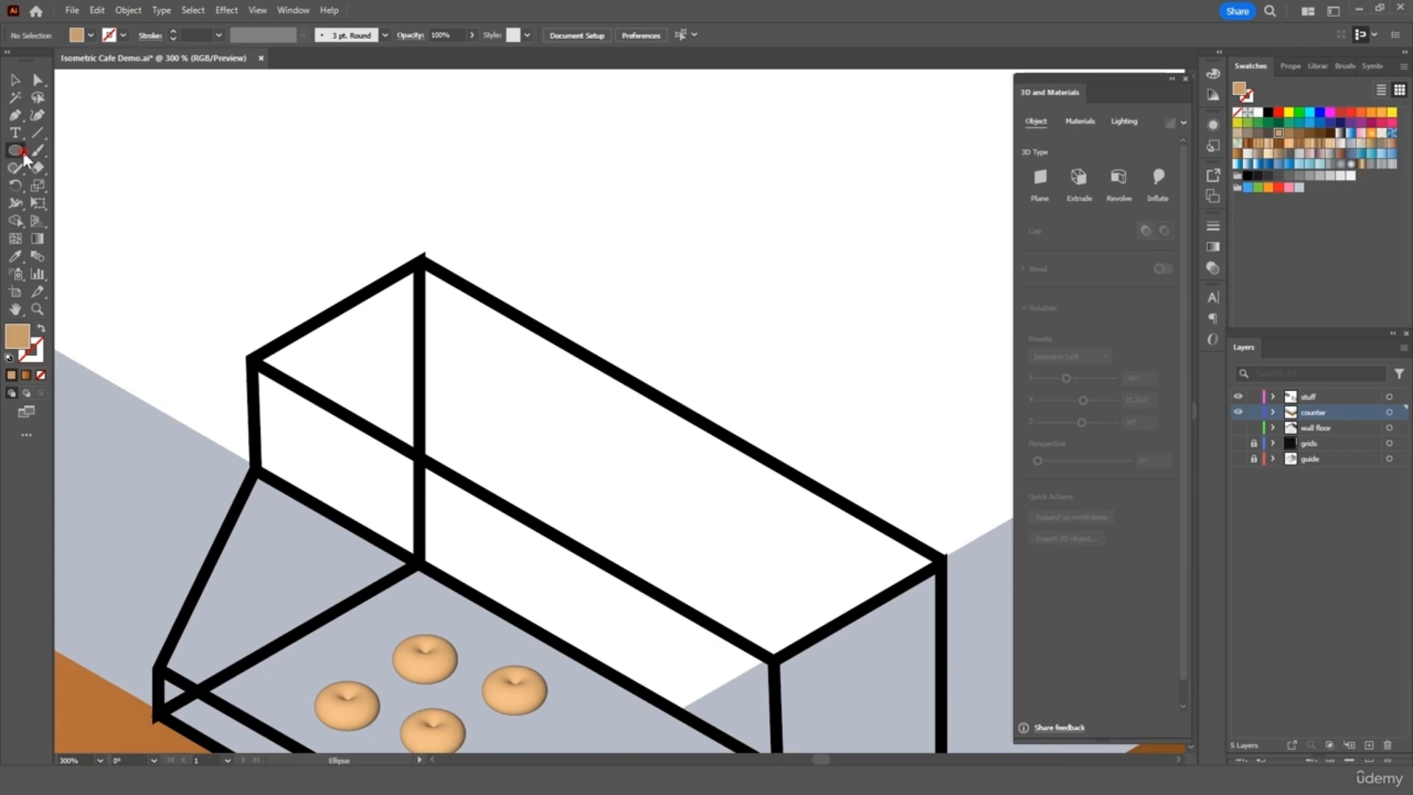
{"action": "left_click_drag", "start_coordinate": [674, 273], "coordinate": [828, 305]}
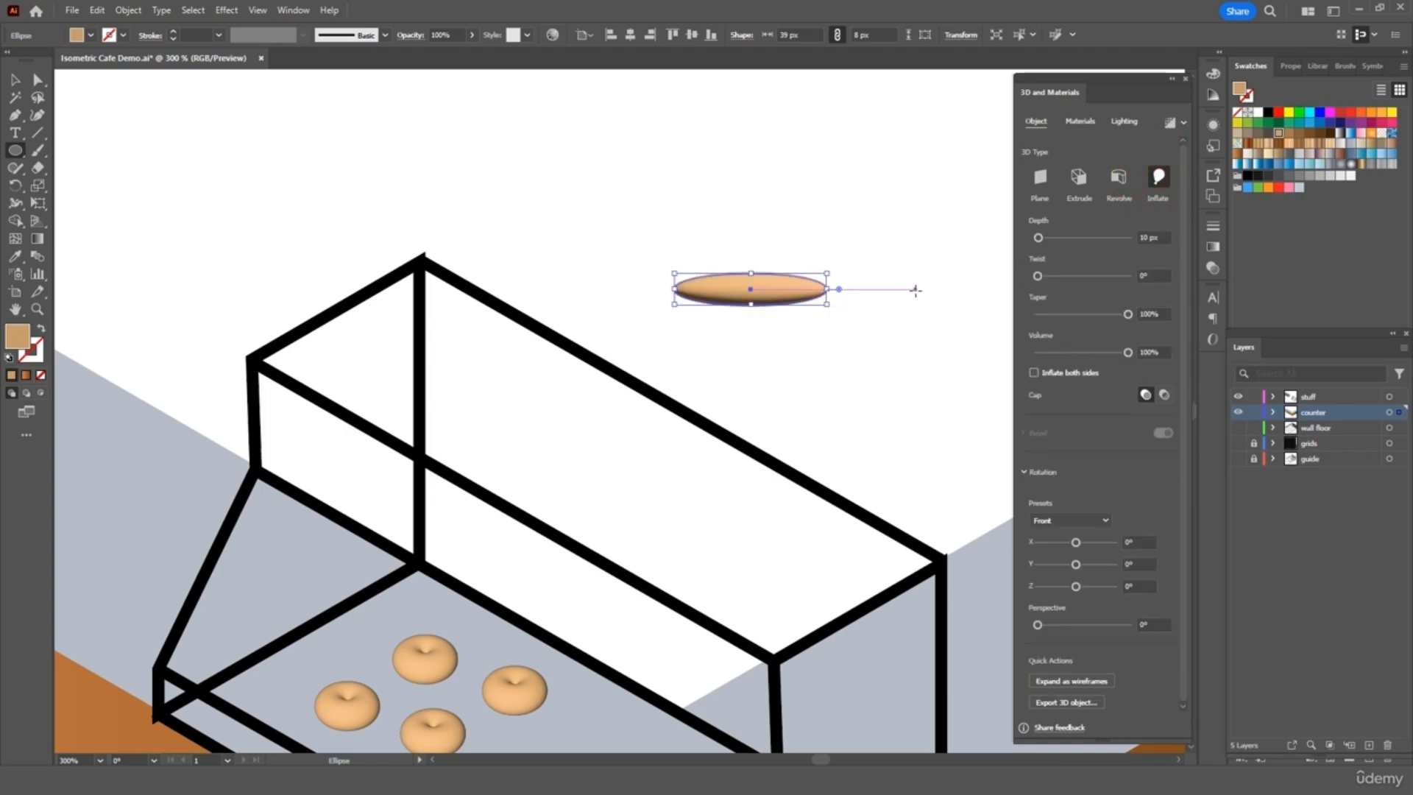
- Set the rotation preset of the inflated ellipse to Isometric Top
{"action": "left_click", "coordinate": [1097, 520]}
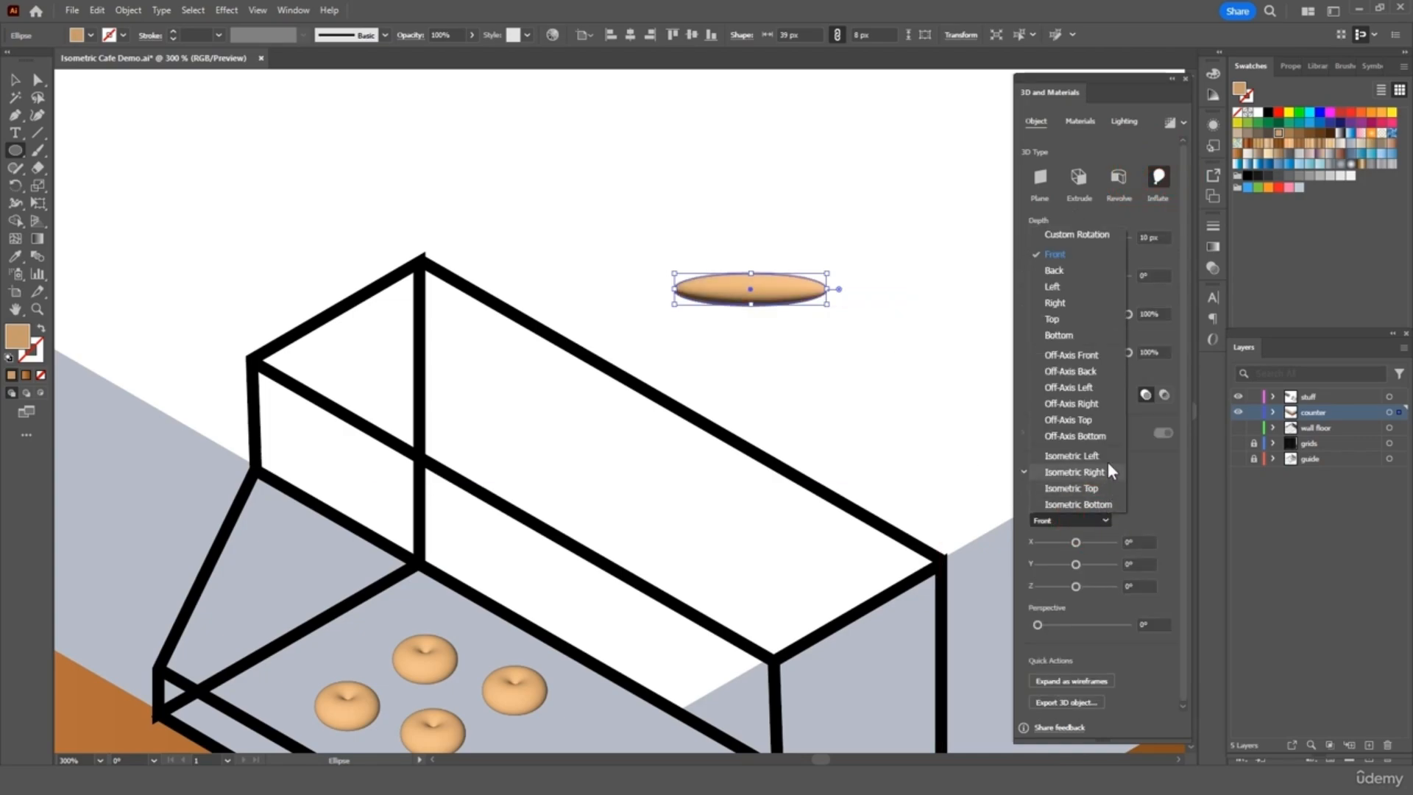
{"action": "left_click", "coordinate": [1104, 463]}
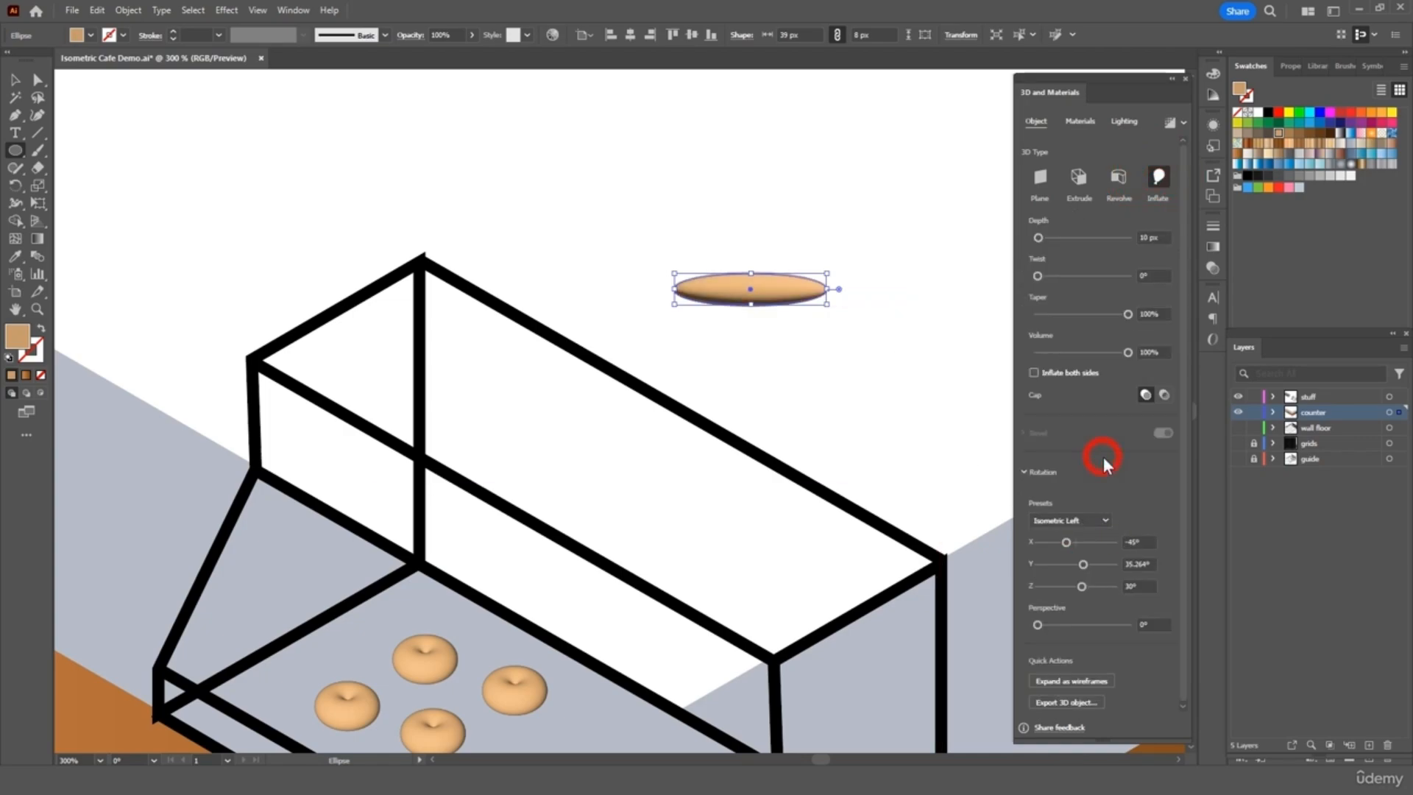
{"action": "left_click", "coordinate": [1097, 520]}
{"action": "left_click", "coordinate": [1096, 489]}
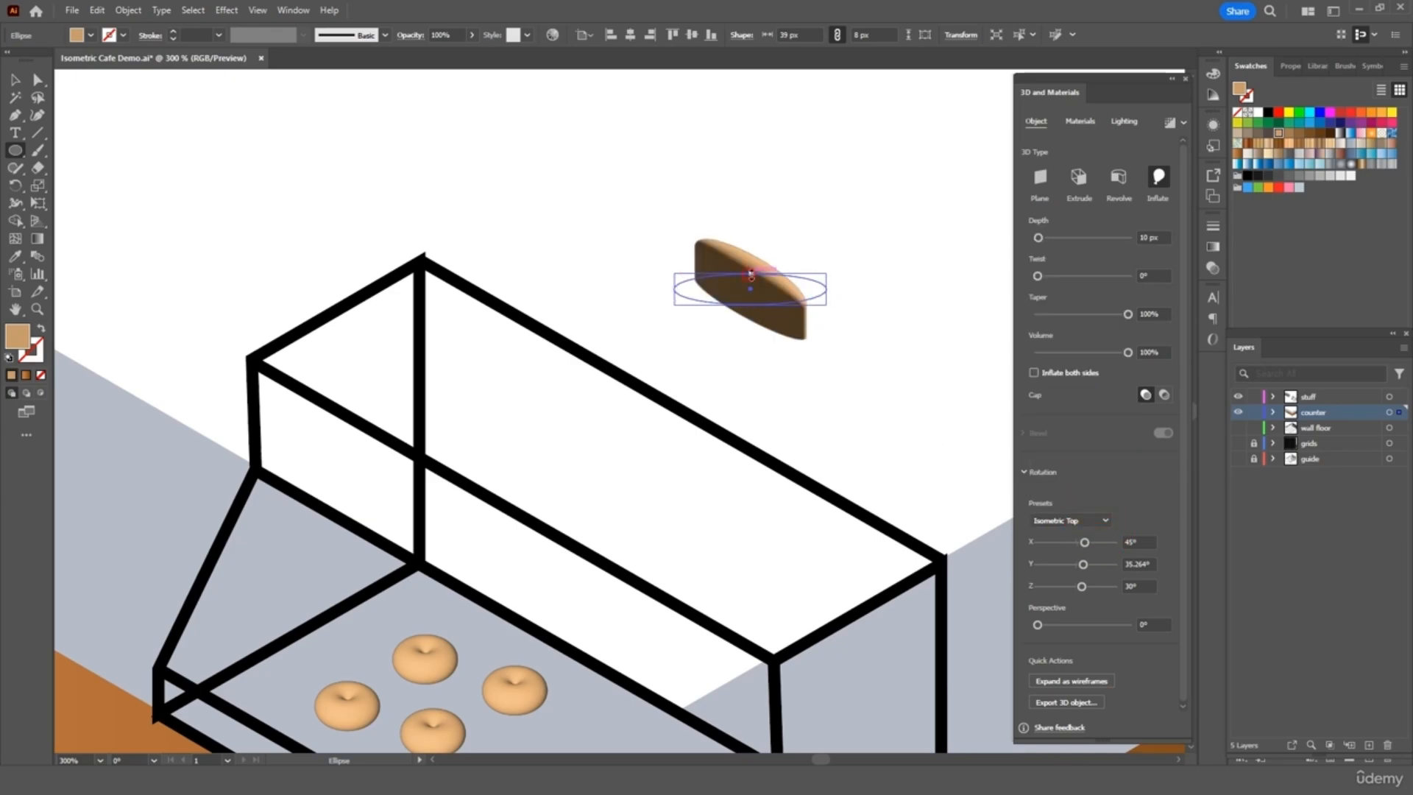
- Reshape the inflated ellipse above the display case into a shorter, rounder loaf
{"action": "left_click_drag", "start_coordinate": [751, 274], "coordinate": [756, 302]}
{"action": "left_click", "coordinate": [809, 245]}
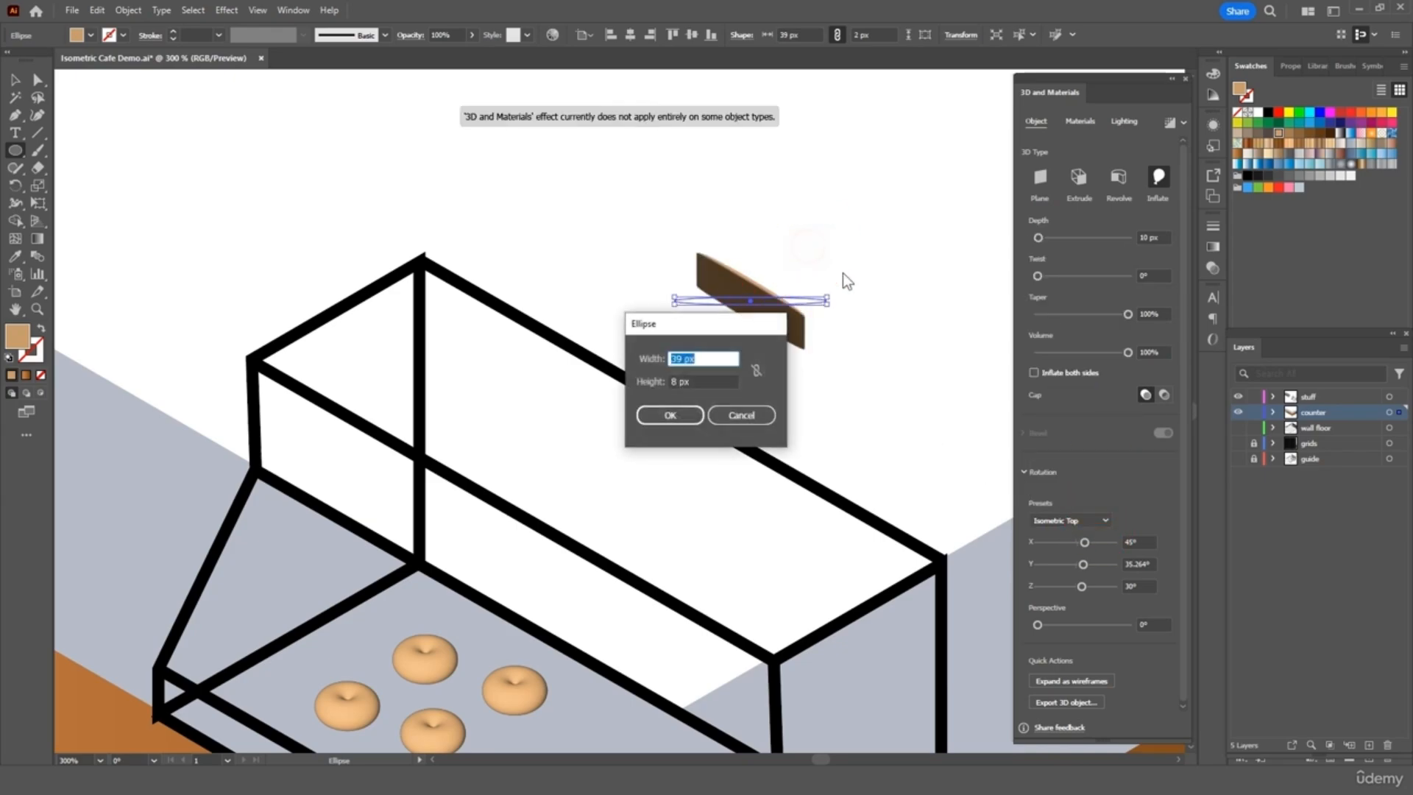
{"action": "left_click", "coordinate": [747, 415]}
{"action": "key", "text": "v"}
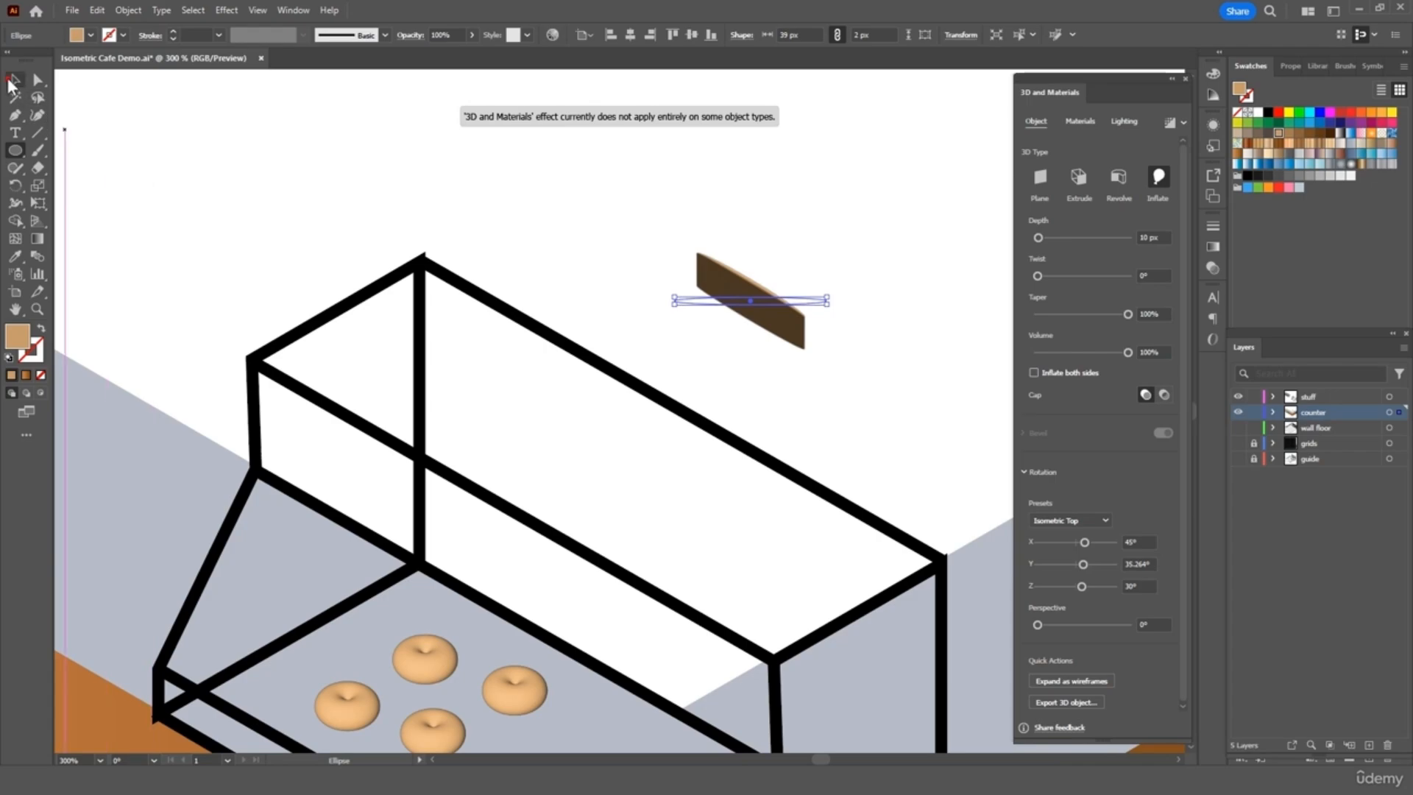
{"action": "left_click_drag", "start_coordinate": [678, 302], "coordinate": [694, 334]}
{"action": "left_click", "coordinate": [760, 240]}
{"action": "scroll", "coordinate": [790, 292], "scroll_direction": "down", "scroll_amount": 2}
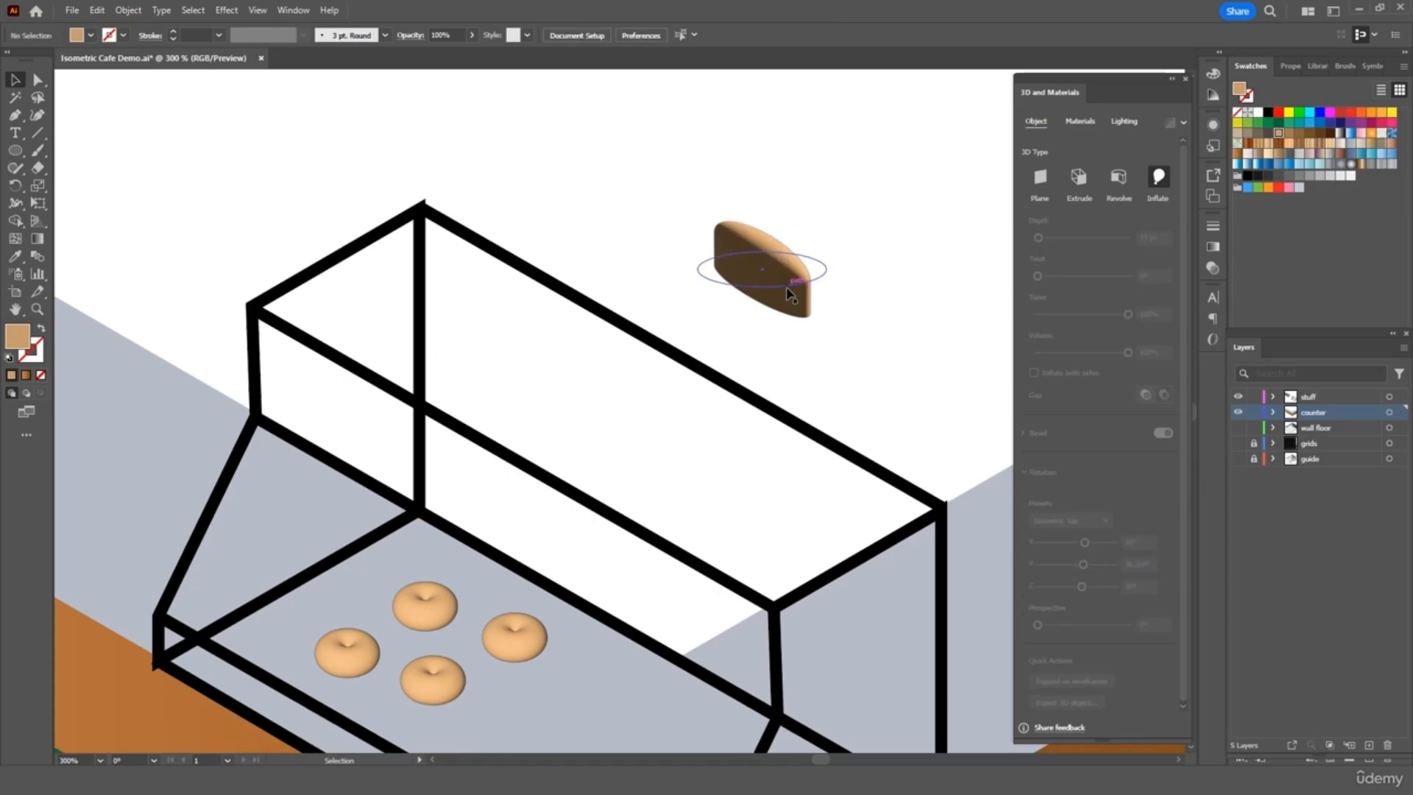
- Move the loaf into the display case beside the round pastries and resize its ellipse to about 41 by 15 px
{"action": "scroll", "coordinate": [789, 293], "scroll_direction": "down", "scroll_amount": 3}
{"action": "left_click_drag", "start_coordinate": [787, 226], "coordinate": [590, 693]}
{"action": "scroll", "coordinate": [590, 692], "scroll_direction": "down", "scroll_amount": 3}
{"action": "left_click_drag", "start_coordinate": [654, 572], "coordinate": [662, 576]}
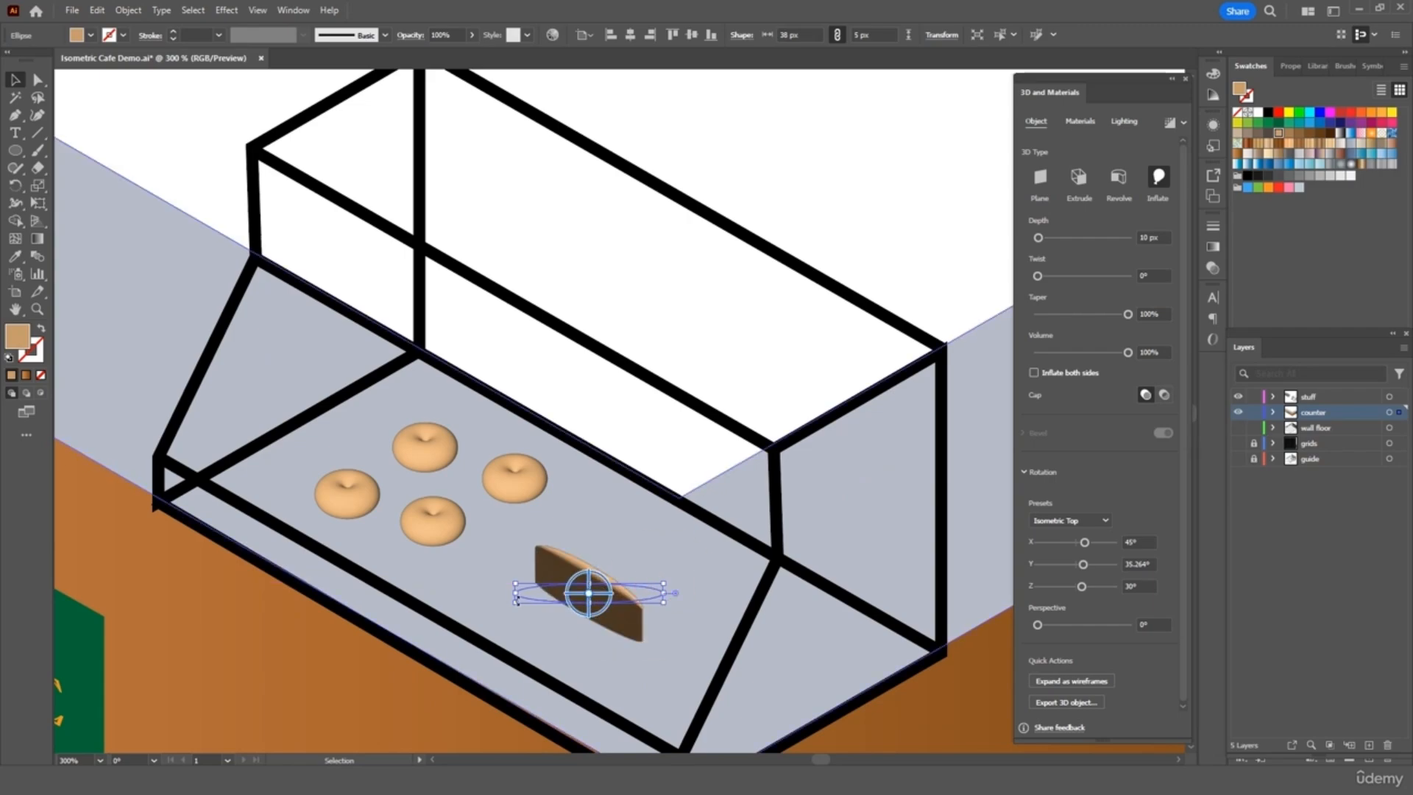
{"action": "left_click_drag", "start_coordinate": [517, 600], "coordinate": [472, 600]}
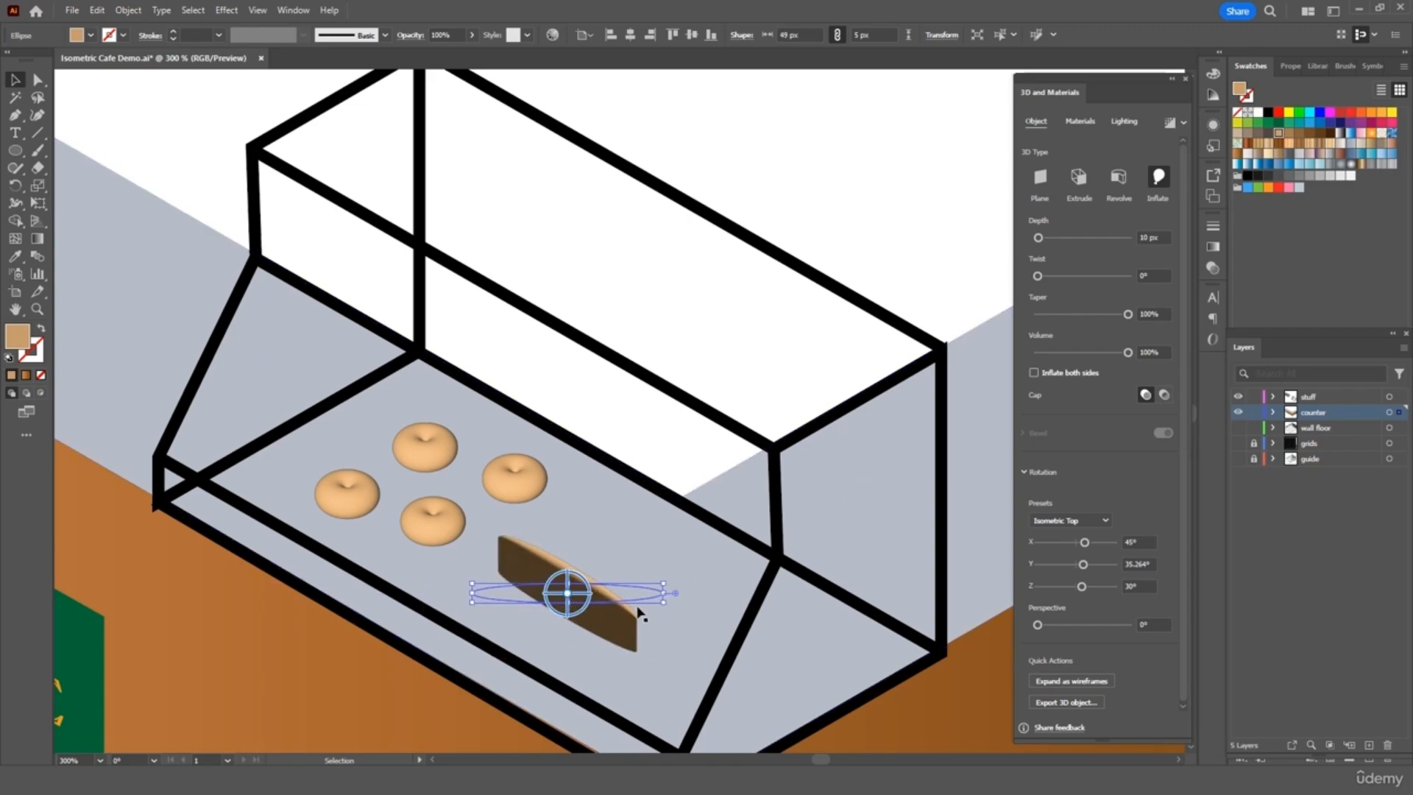
{"action": "left_click_drag", "start_coordinate": [663, 602], "coordinate": [632, 645]}
{"action": "left_click_drag", "start_coordinate": [583, 605], "coordinate": [610, 597]}
- Duplicate the loaf and place the copy behind the first one in the display case
{"action": "key", "text": "ctrl+c"}
{"action": "key", "text": "ctrl+v"}
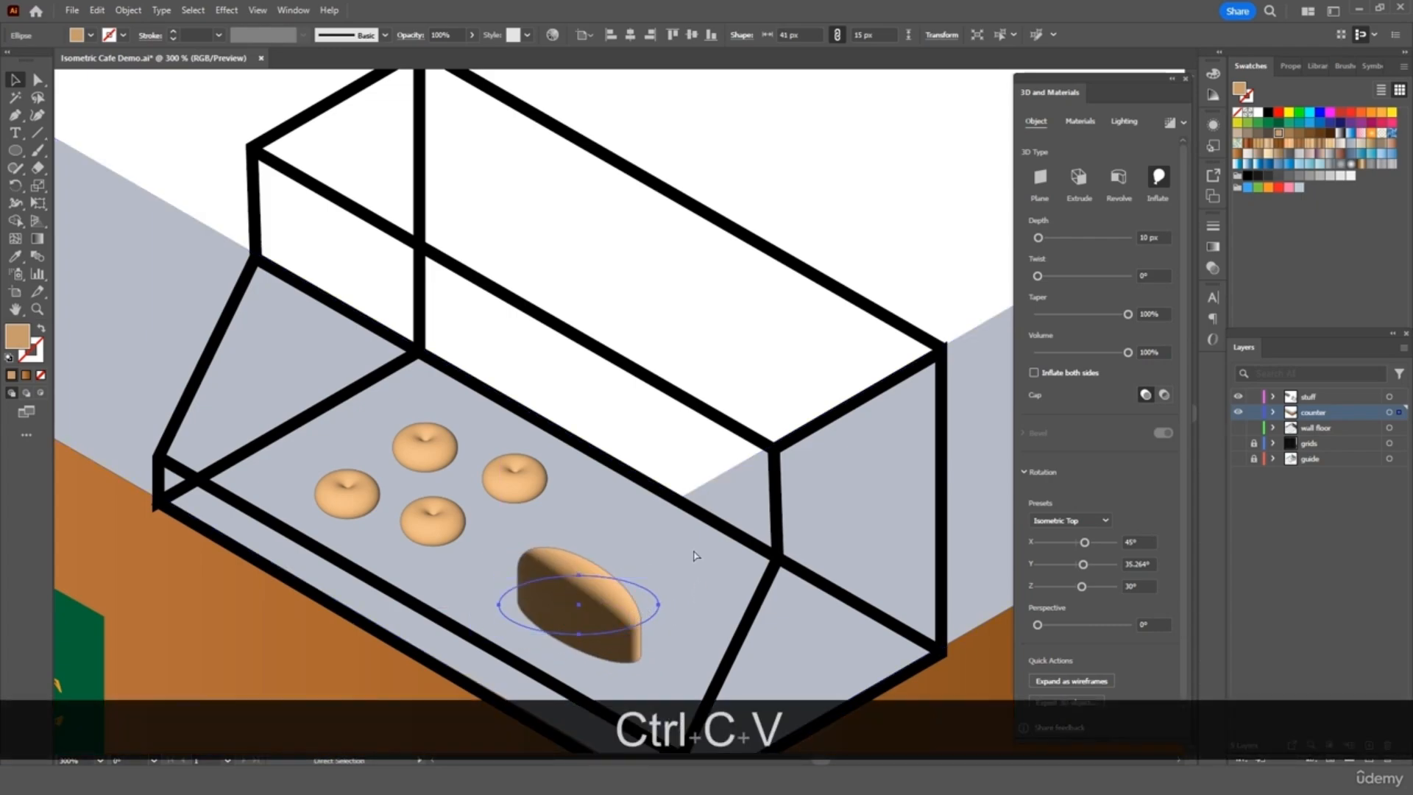
{"action": "left_click_drag", "start_coordinate": [668, 434], "coordinate": [715, 587]}
{"action": "left_click", "coordinate": [744, 340]}
{"action": "scroll", "coordinate": [743, 344], "scroll_direction": "down", "scroll_amount": 2}
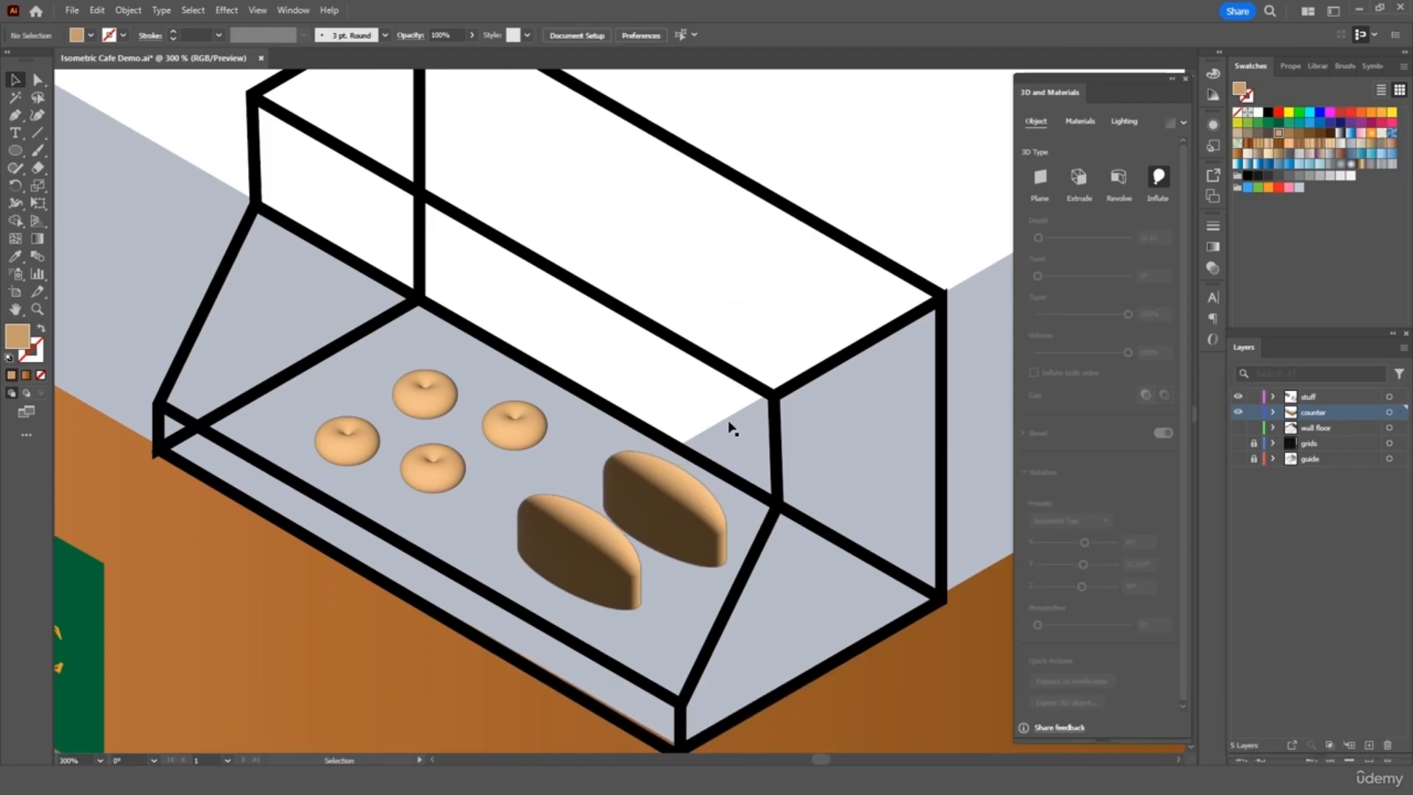
- Draw a tan circle about 9 px wide in the empty area between the display case and the counter's far corner
{"action": "key", "text": "ctrl+minus"}
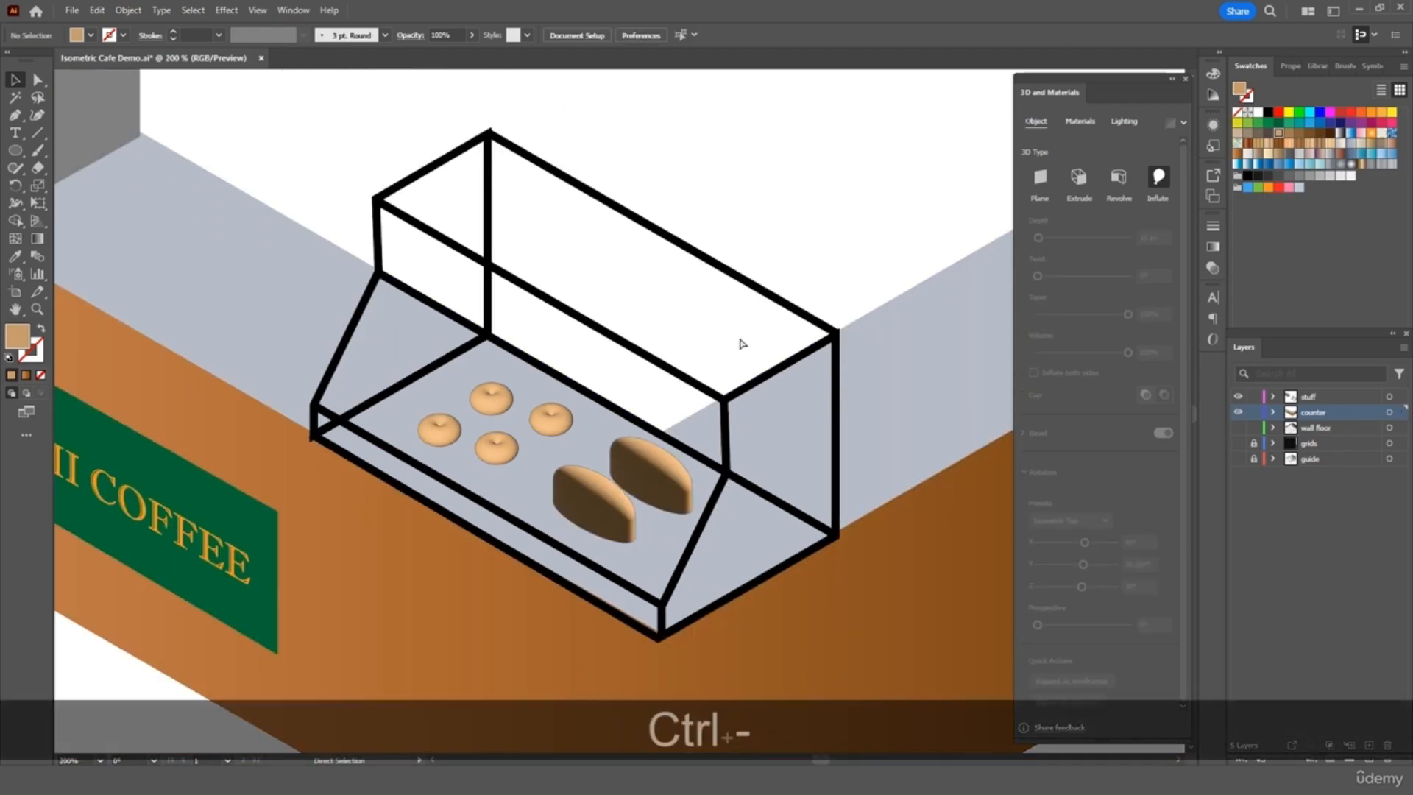
{"action": "scroll", "coordinate": [738, 340], "scroll_direction": "right", "scroll_amount": 8}
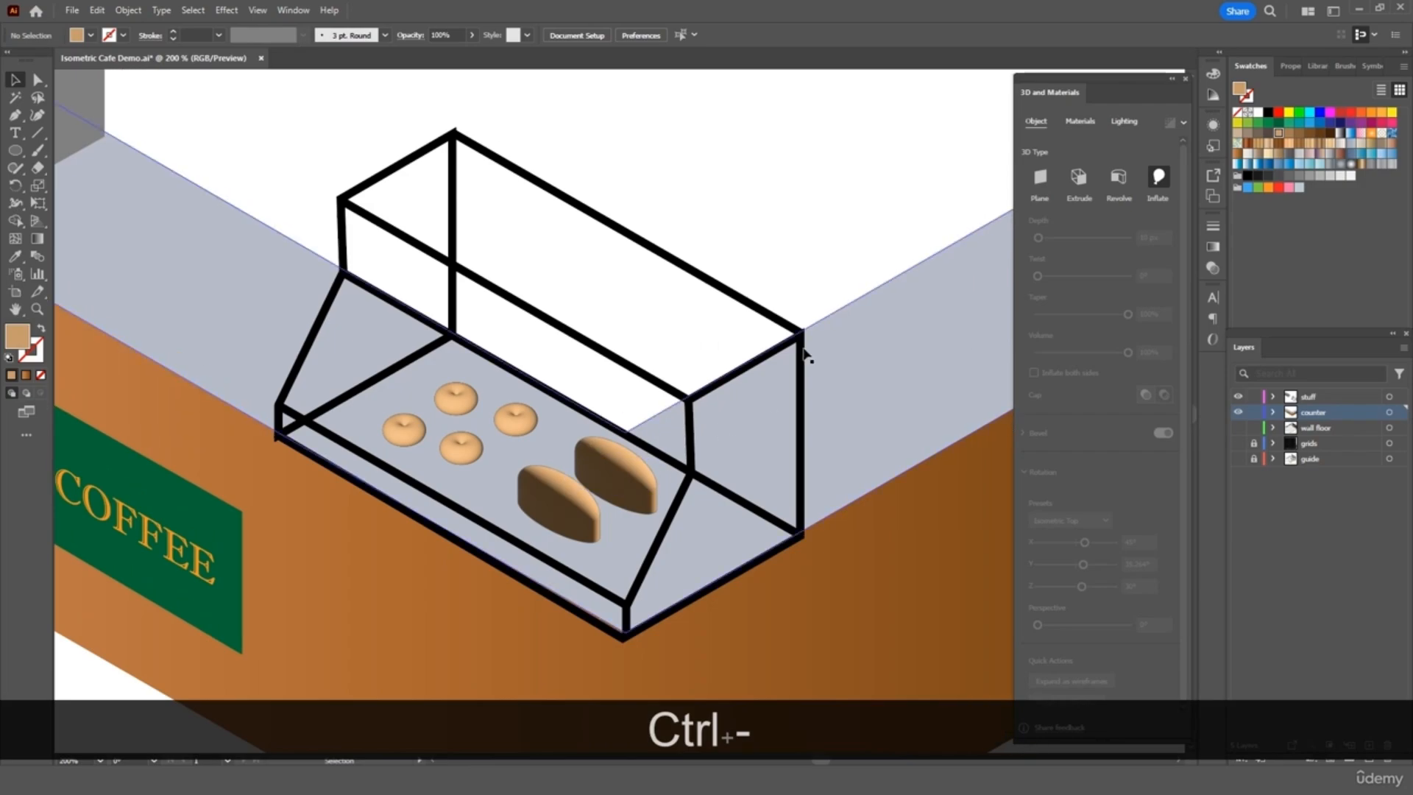
{"action": "scroll", "coordinate": [710, 278], "scroll_direction": "up", "scroll_amount": 6}
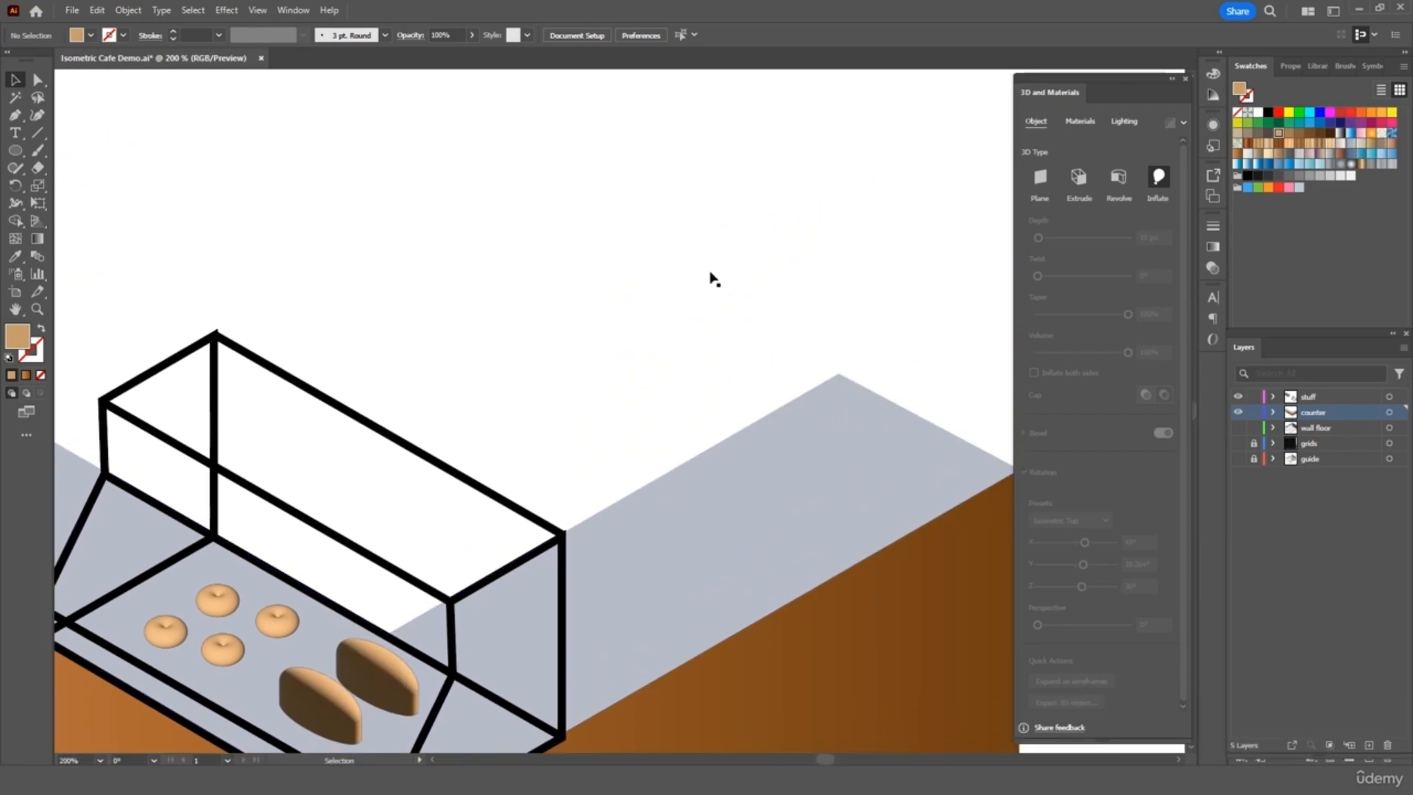
{"action": "scroll", "coordinate": [705, 276], "scroll_direction": "down", "scroll_amount": 1}
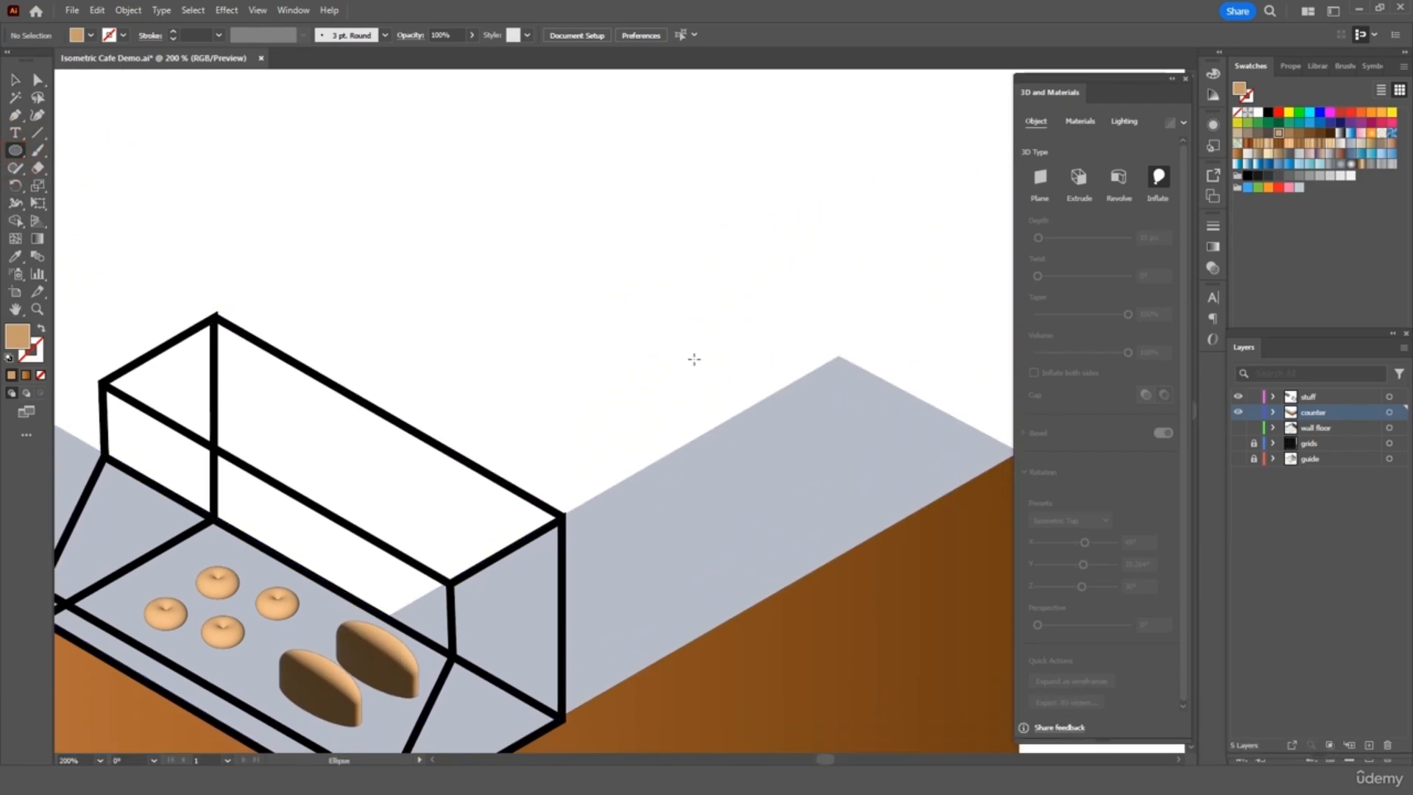
{"action": "left_click_drag", "start_coordinate": [637, 372], "coordinate": [662, 395]}
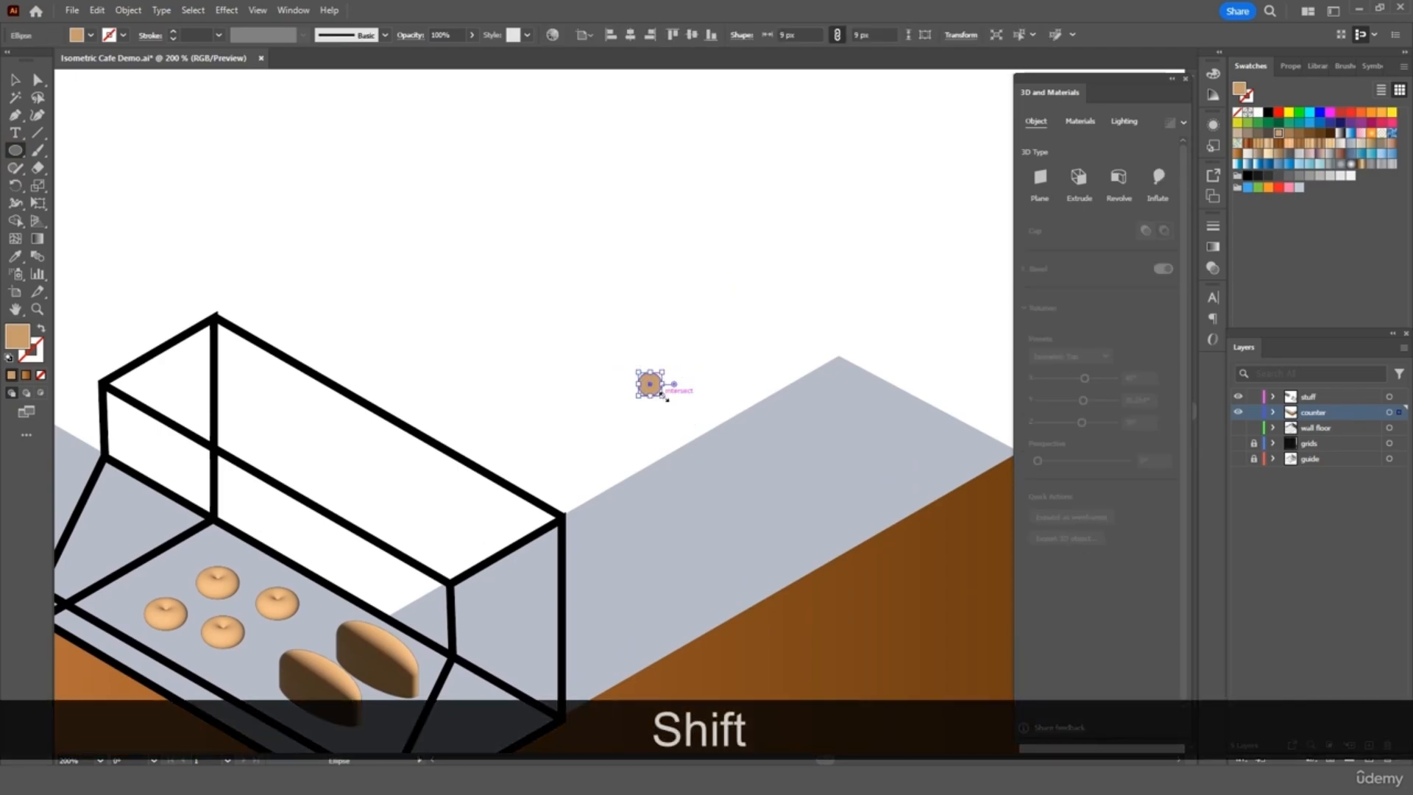
- Extrude the tan circle to a depth of 20 px with the Isometric Top rotation preset
{"action": "left_click", "coordinate": [1079, 182]}
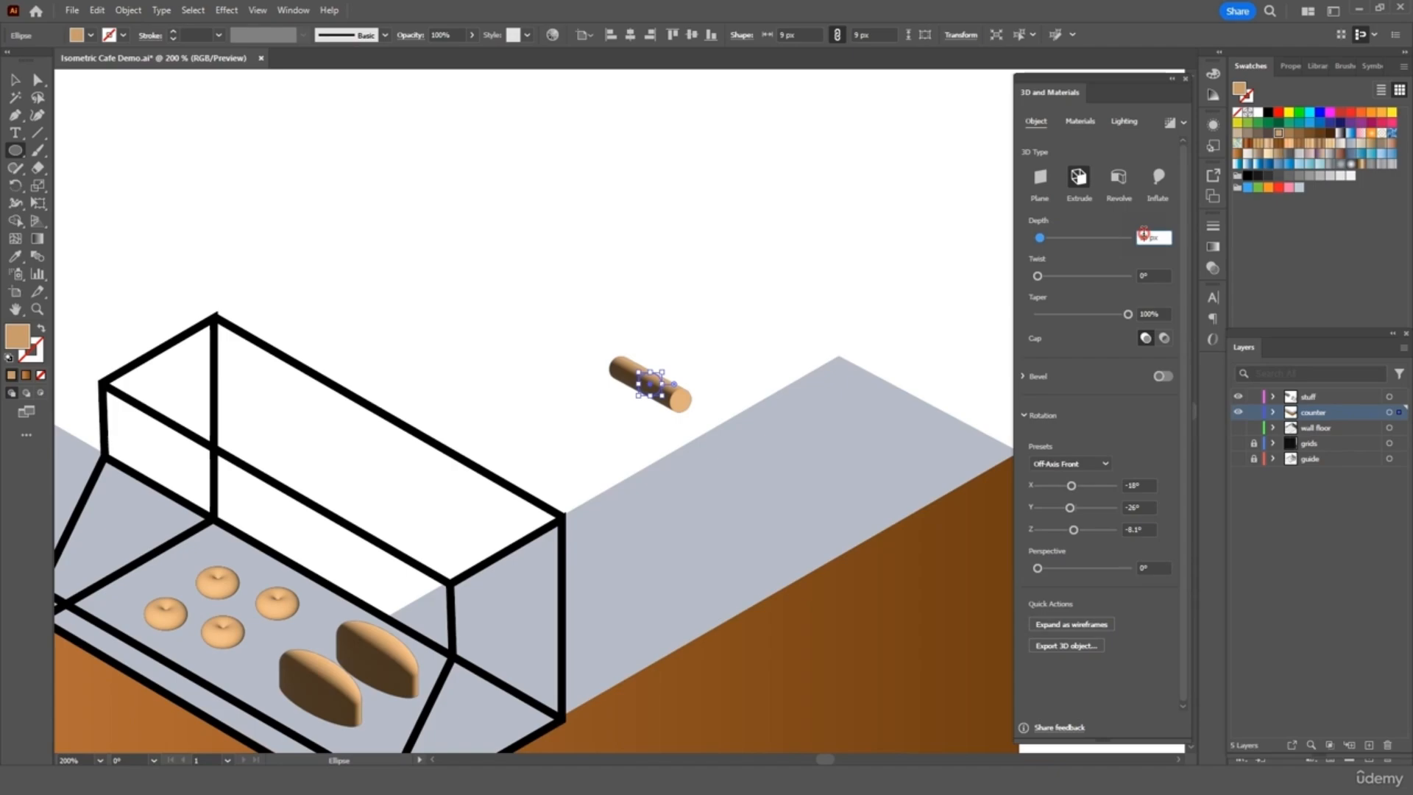
{"action": "type", "text": "20"}
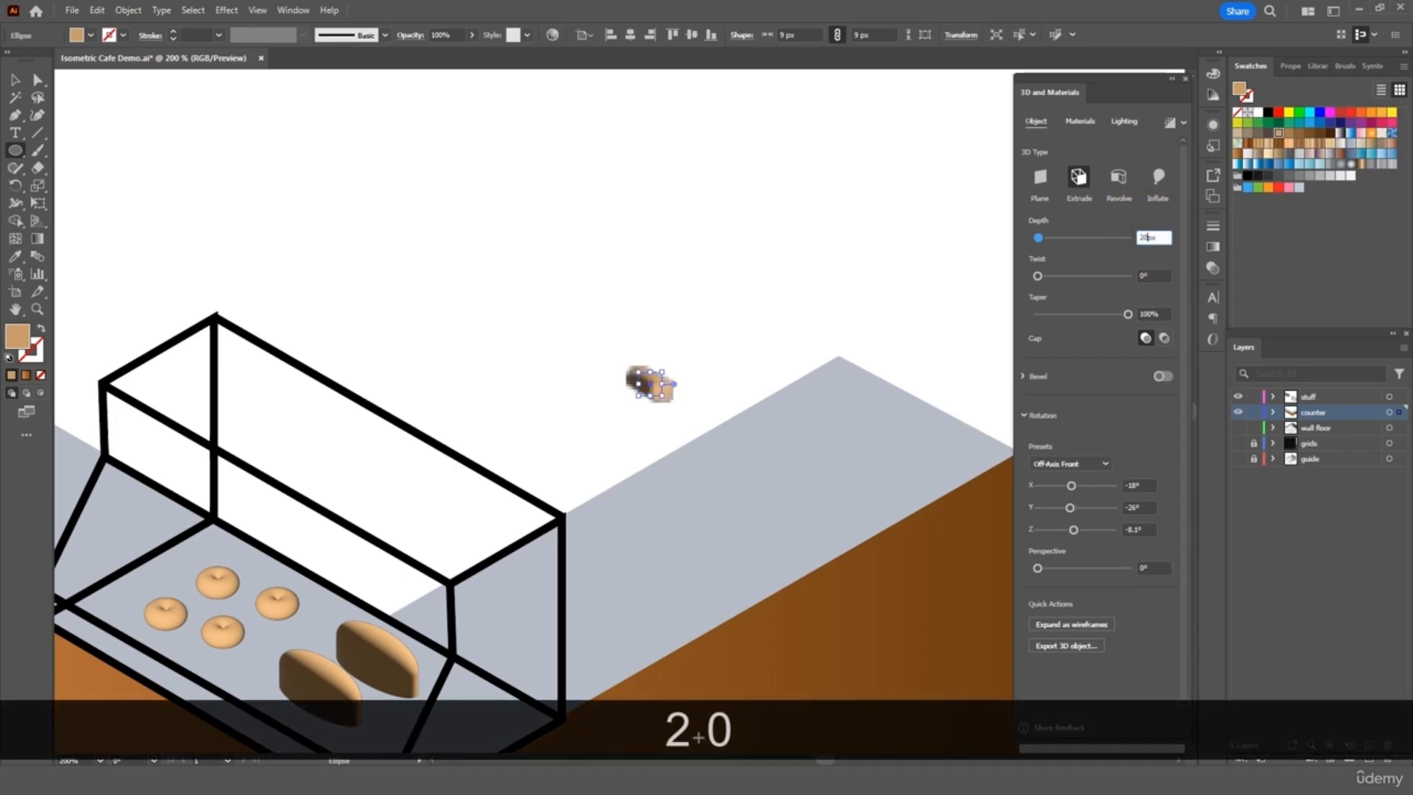
{"action": "left_click", "coordinate": [1083, 465]}
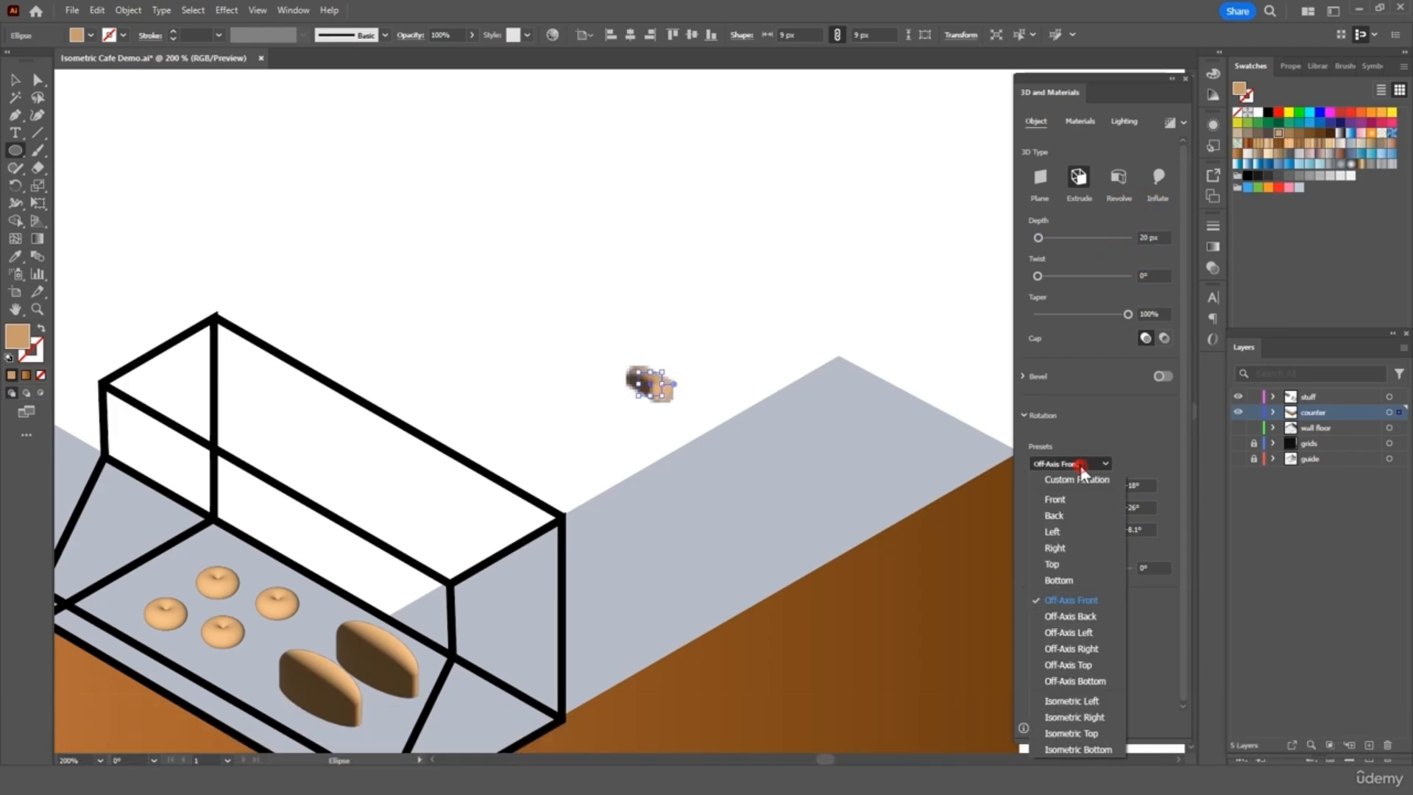
{"action": "left_click", "coordinate": [1074, 733]}
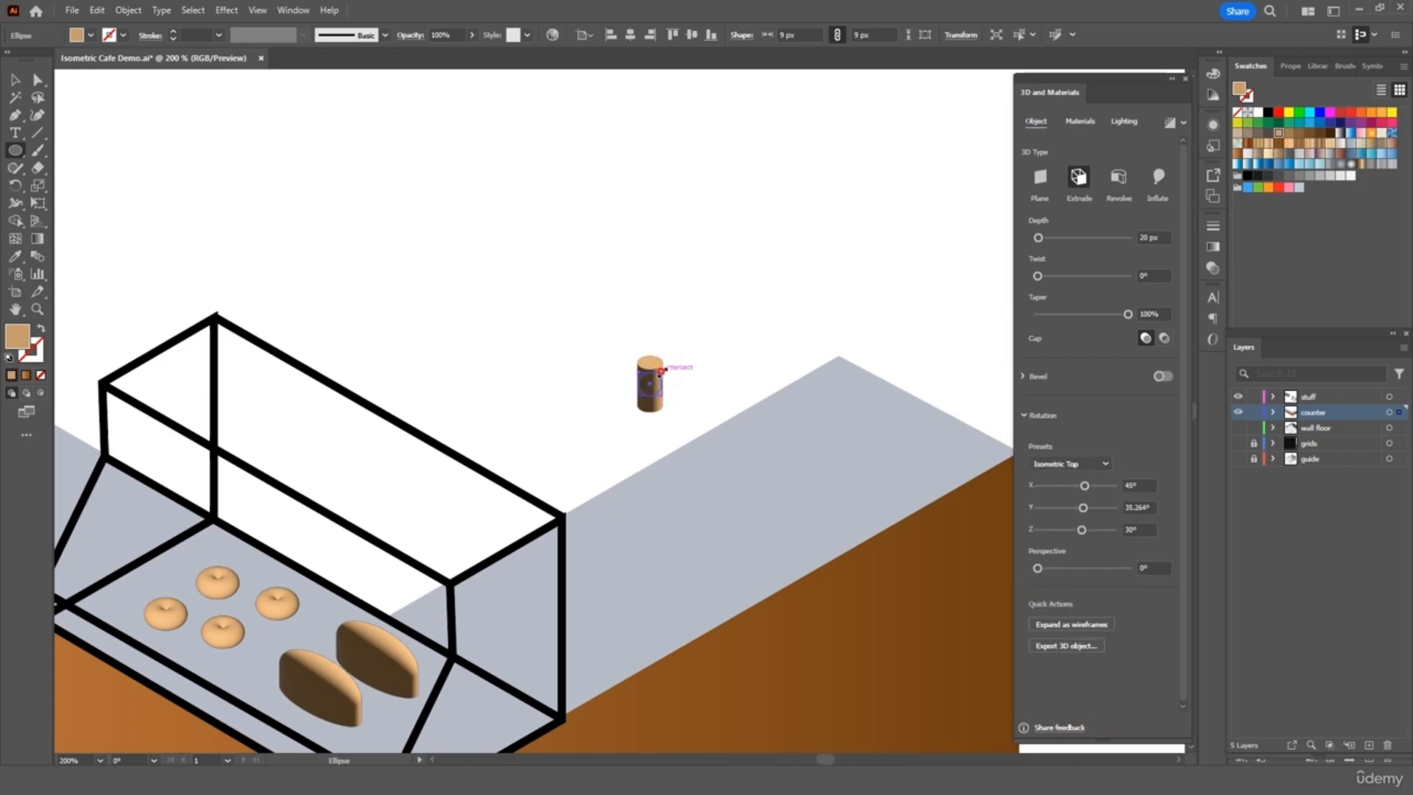
- Widen the cylinder's circle to about 12 px and taper it to 58% to form a cup
{"action": "left_click_drag", "start_coordinate": [660, 370], "coordinate": [674, 367]}
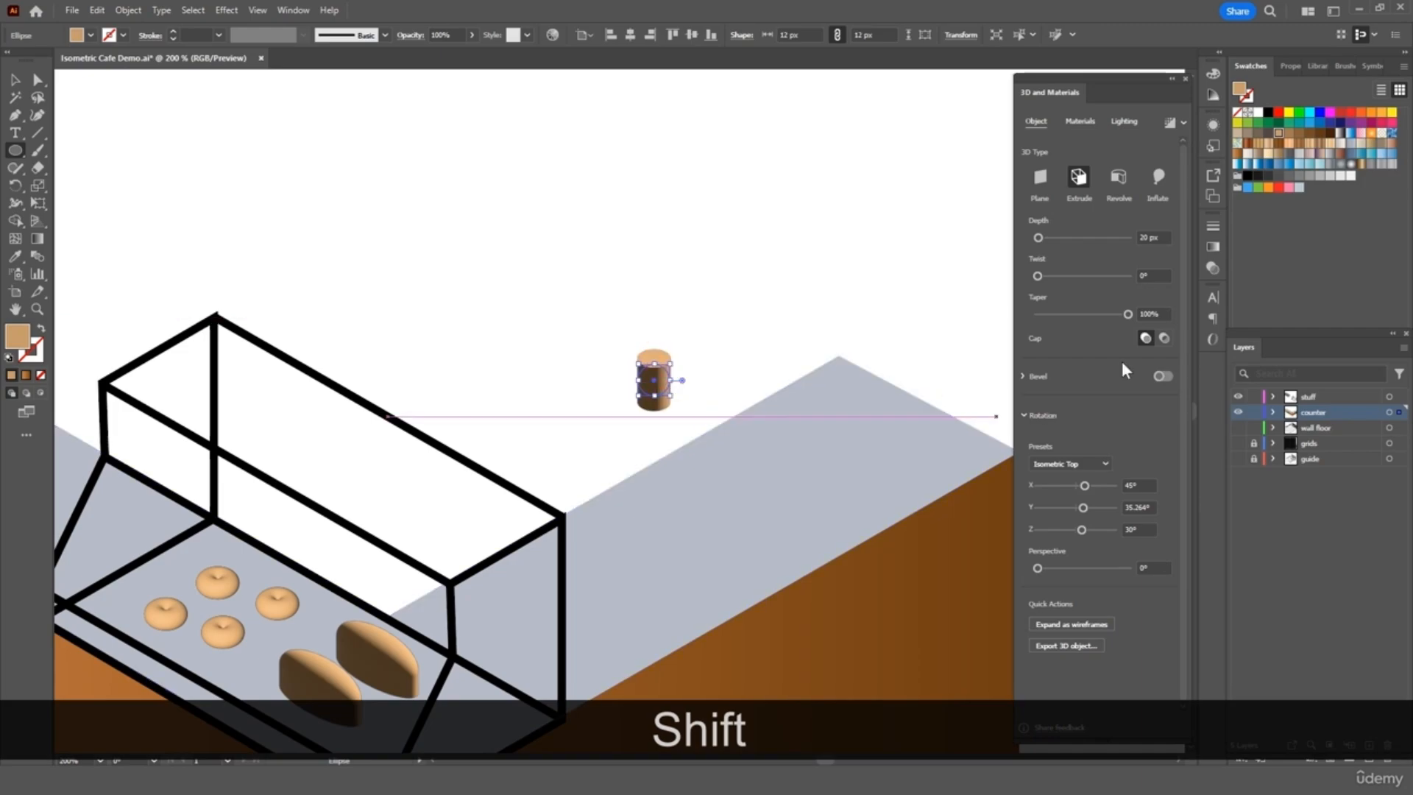
{"action": "left_click_drag", "start_coordinate": [1100, 322], "coordinate": [1088, 322]}
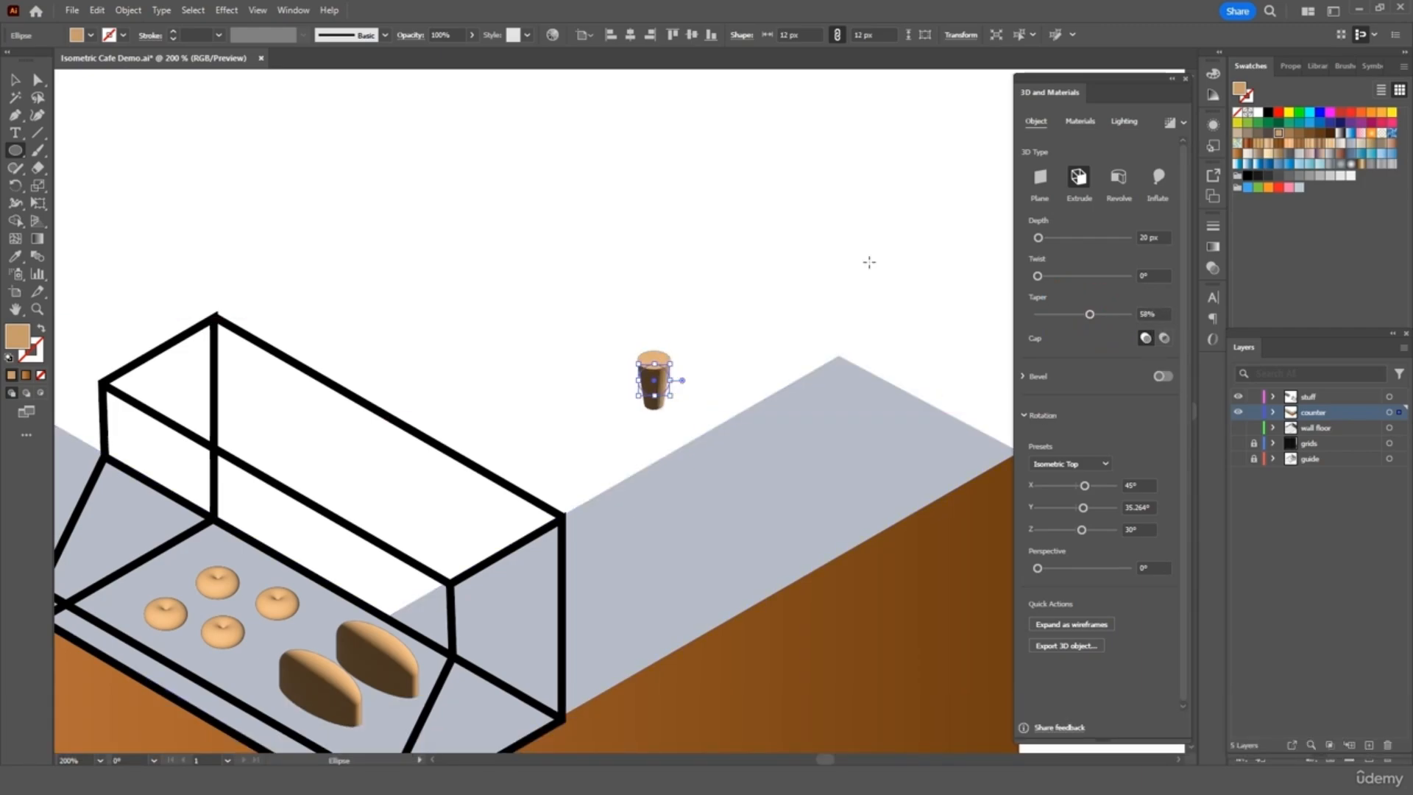
{"action": "left_click", "coordinate": [16, 79]}
{"action": "left_click", "coordinate": [174, 150]}
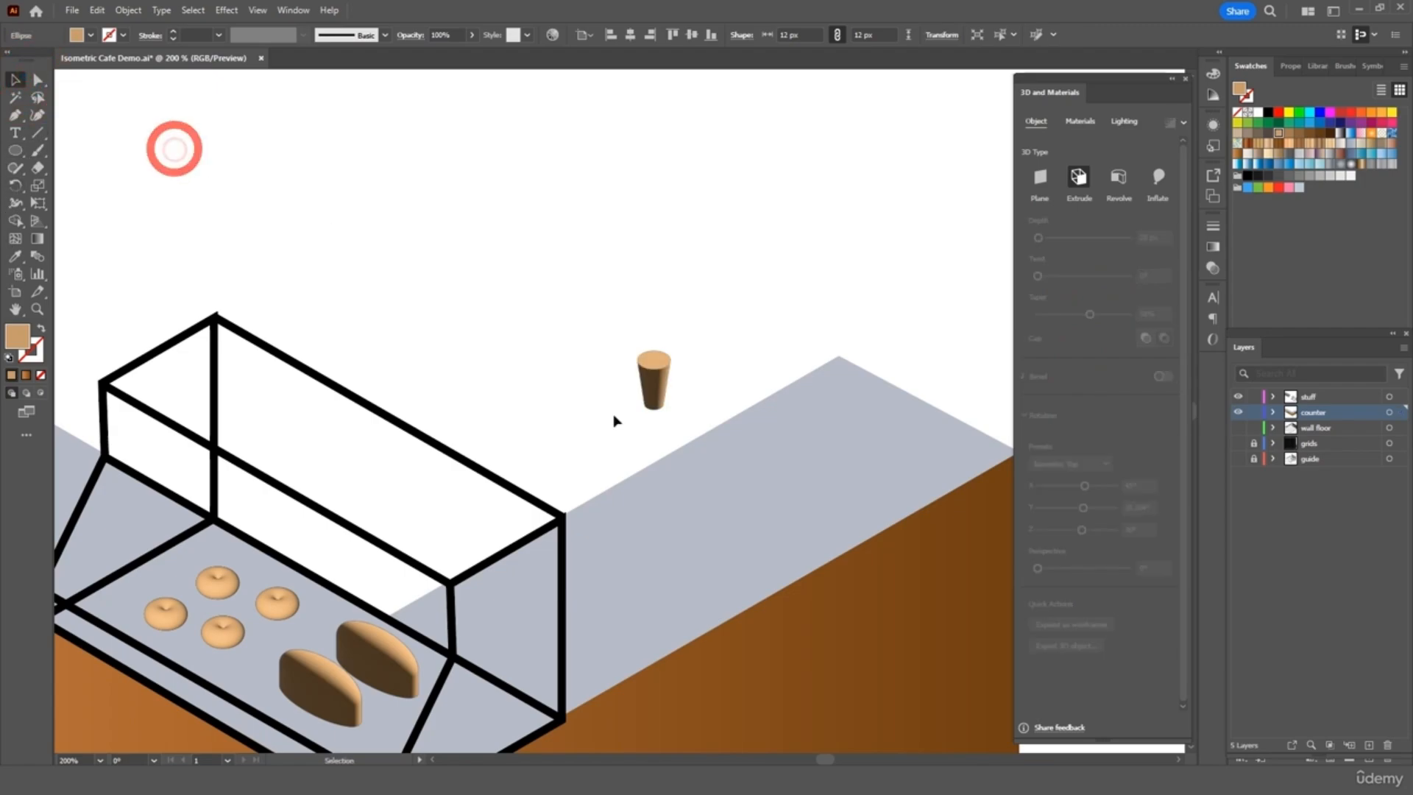
- Enlarge the tapered cup proportionally until its circle is about 15 px wide
{"action": "left_click", "coordinate": [659, 396]}
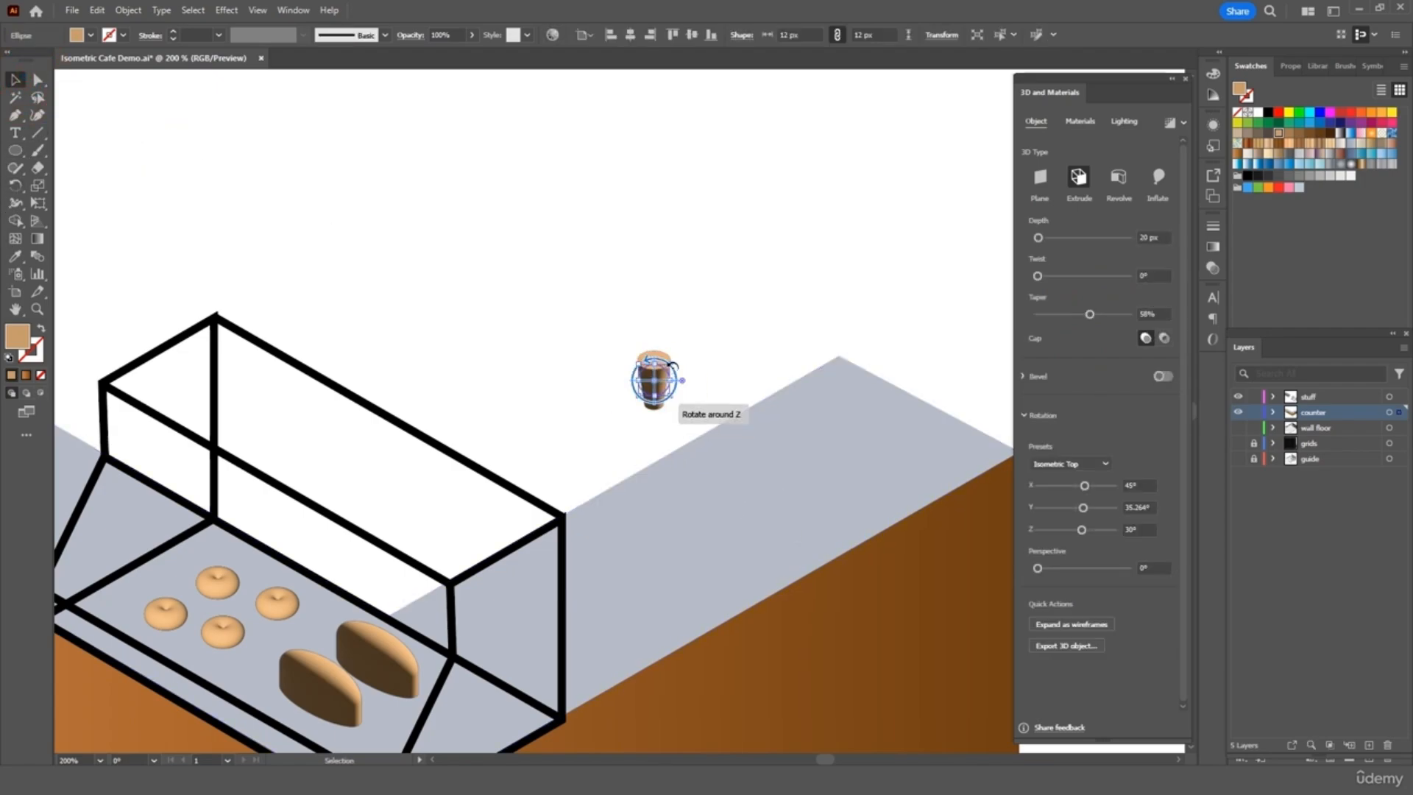
{"action": "left_click_drag", "start_coordinate": [666, 379], "coordinate": [679, 362]}
{"action": "left_click", "coordinate": [706, 315]}
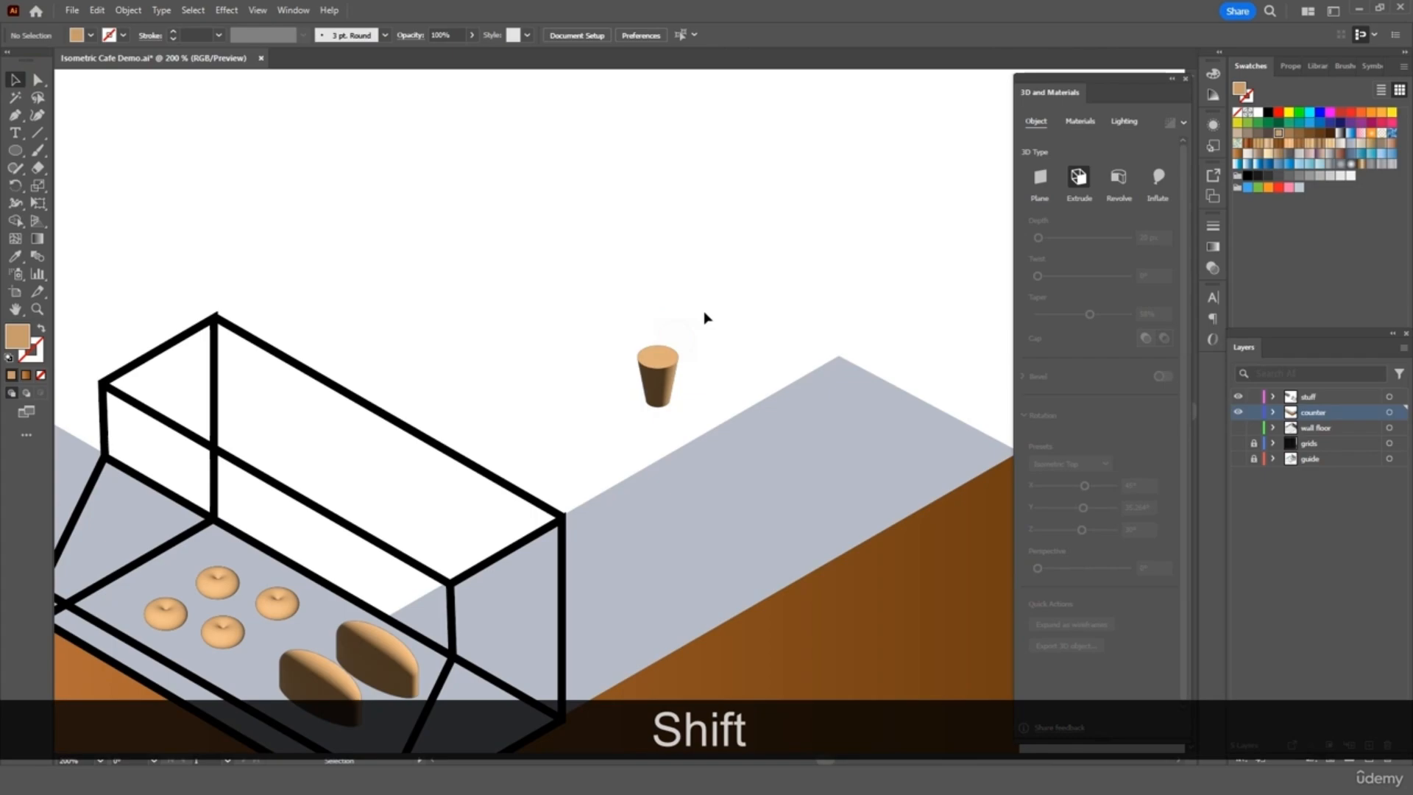
- Move the cup onto the counter beside the display case and place three copies, two close to it and one near the far corner
{"action": "scroll", "coordinate": [704, 311], "scroll_direction": "down", "scroll_amount": 3}
{"action": "left_click_drag", "start_coordinate": [675, 284], "coordinate": [728, 431]}
{"action": "key", "text": "ctrl+c"}
{"action": "key", "text": "ctrl+v"}
{"action": "key", "text": "ctrl+v"}
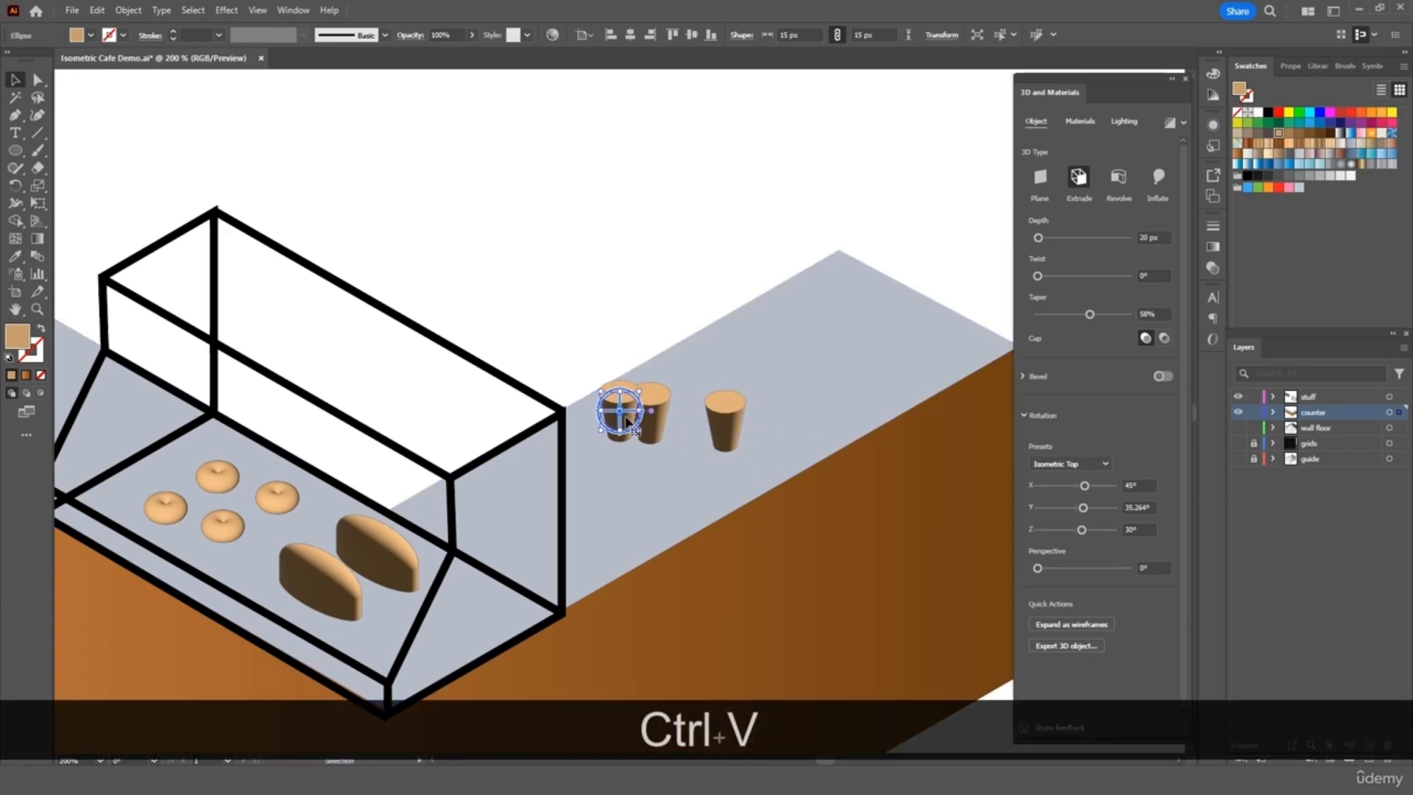
{"action": "left_click_drag", "start_coordinate": [626, 421], "coordinate": [853, 331]}
{"action": "key", "text": "ctrl+v"}
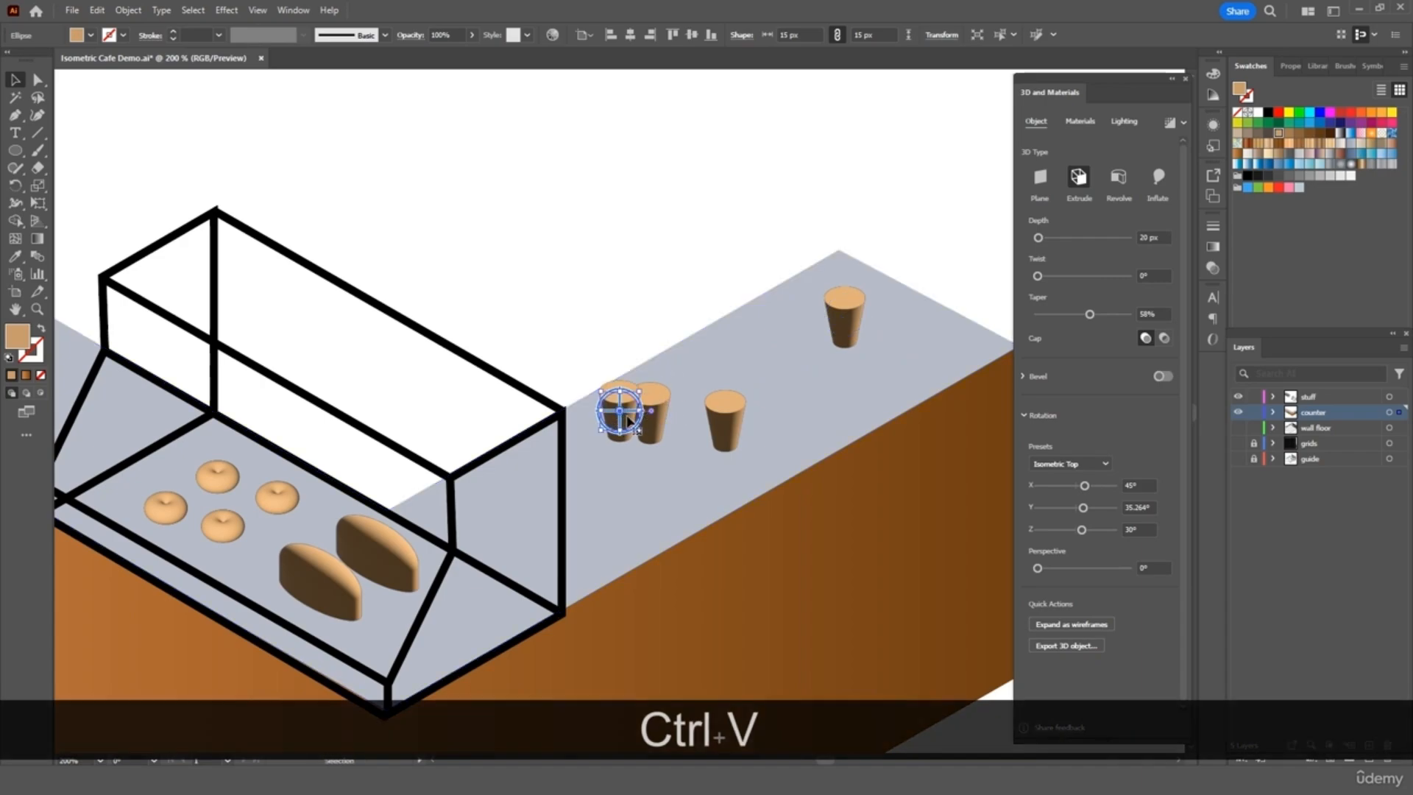
{"action": "left_click_drag", "start_coordinate": [628, 421], "coordinate": [676, 483]}
{"action": "left_click", "coordinate": [668, 292]}
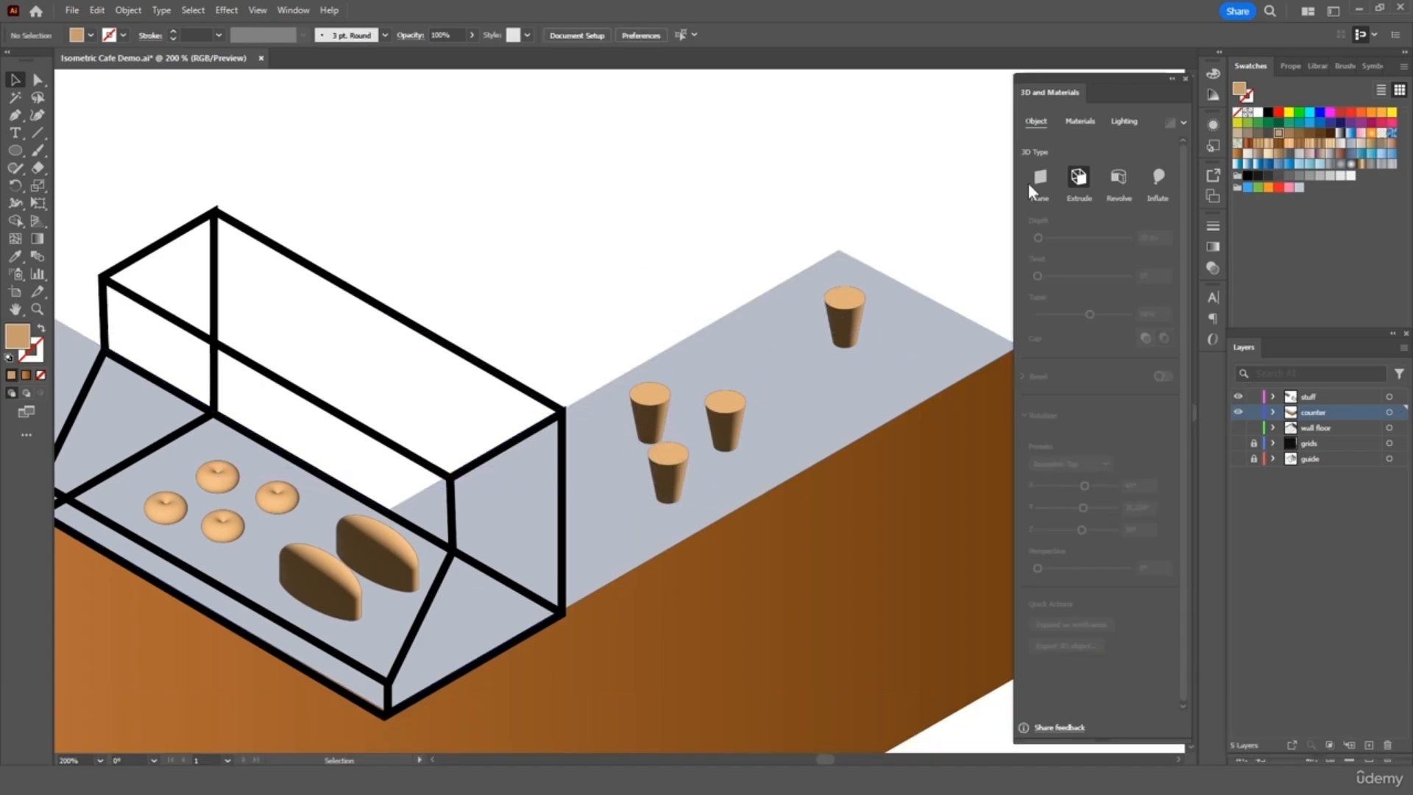
- Close the 3D settings and make the wall floor layer visible, with the whole café scene in view
{"action": "left_click", "coordinate": [1184, 79]}
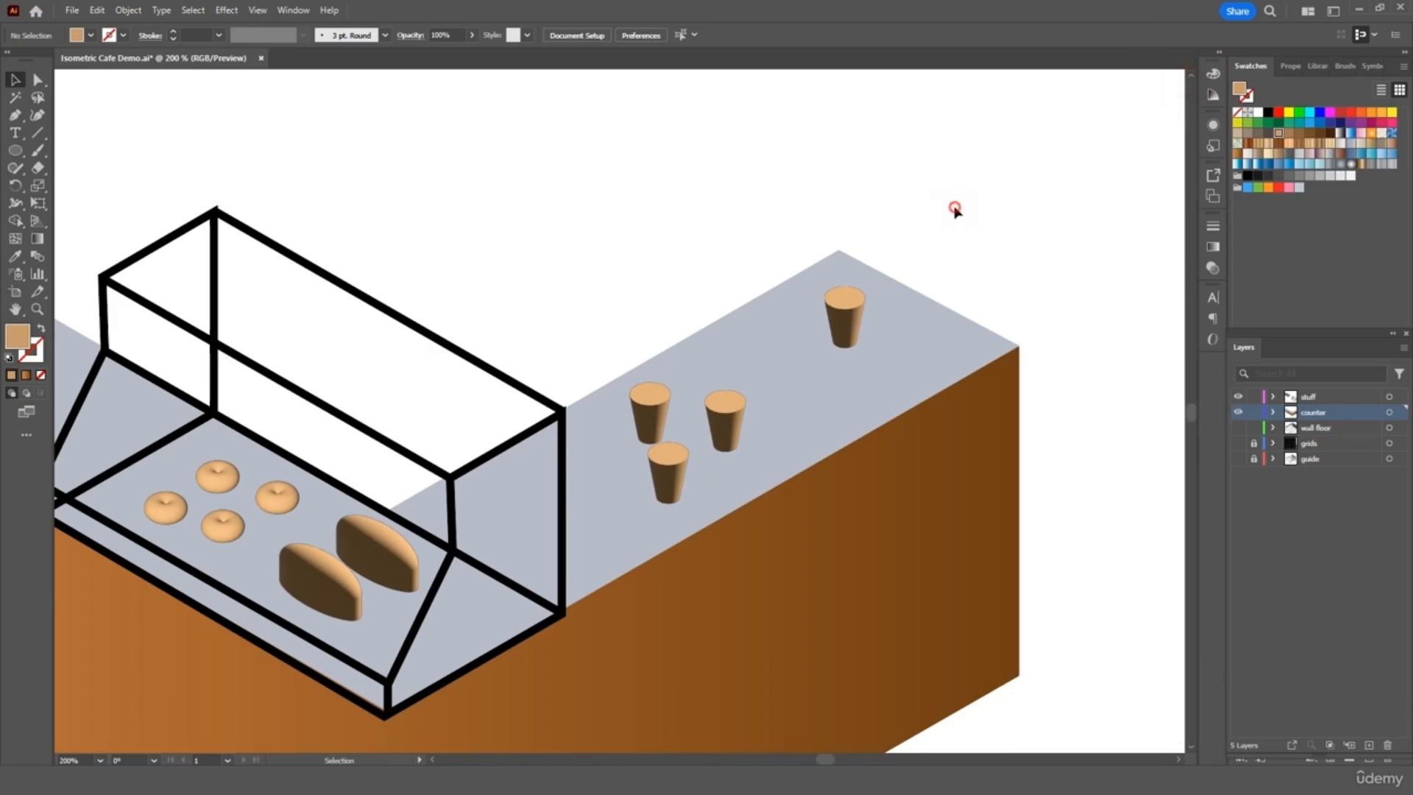
{"action": "key", "text": "ctrl+minus"}
{"action": "key", "text": "ctrl+minus"}
{"action": "key", "text": "ctrl+minus"}
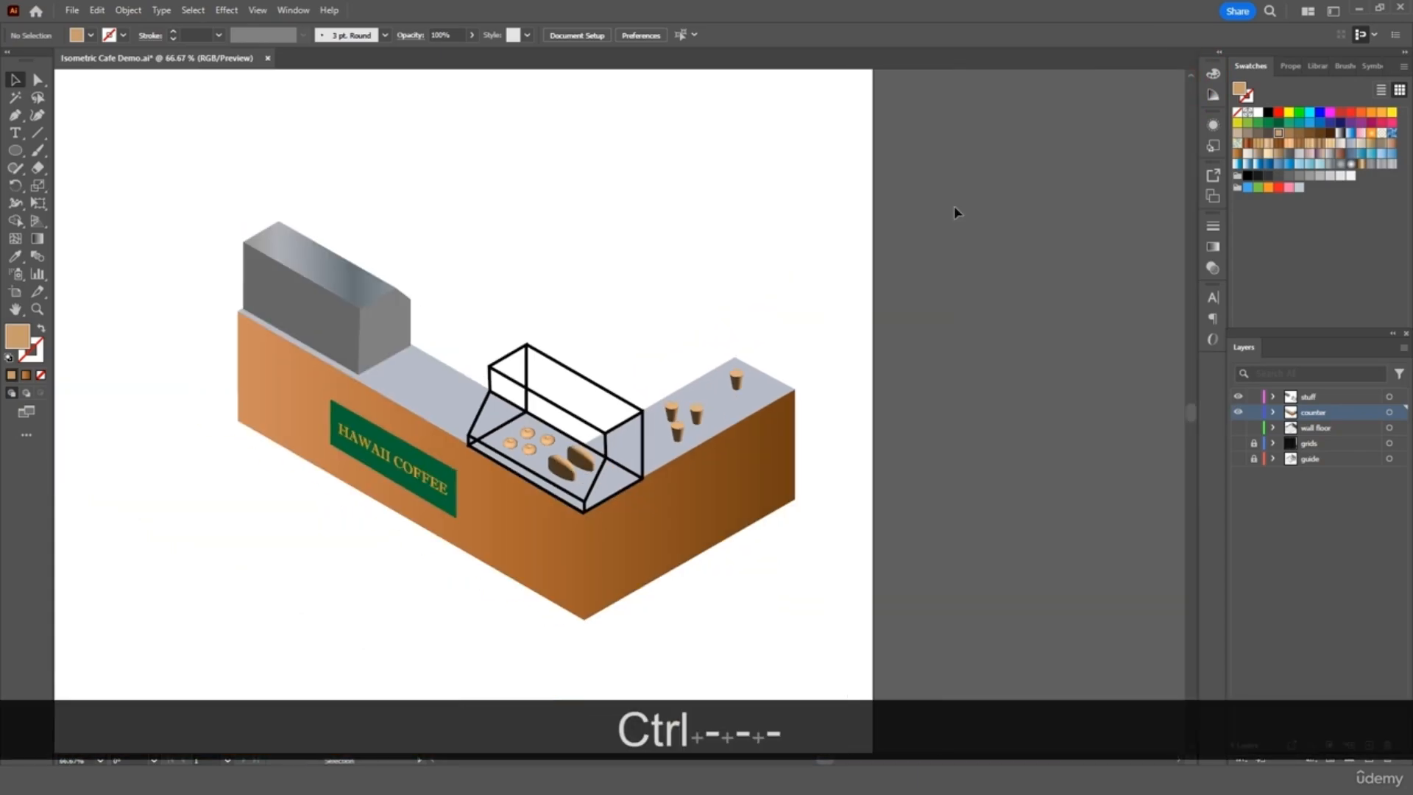
{"action": "scroll", "coordinate": [954, 207], "scroll_direction": "left", "scroll_amount": 5}
{"action": "scroll", "coordinate": [954, 206], "scroll_direction": "up", "scroll_amount": 1}
{"action": "scroll", "coordinate": [954, 206], "scroll_direction": "down", "scroll_amount": 1}
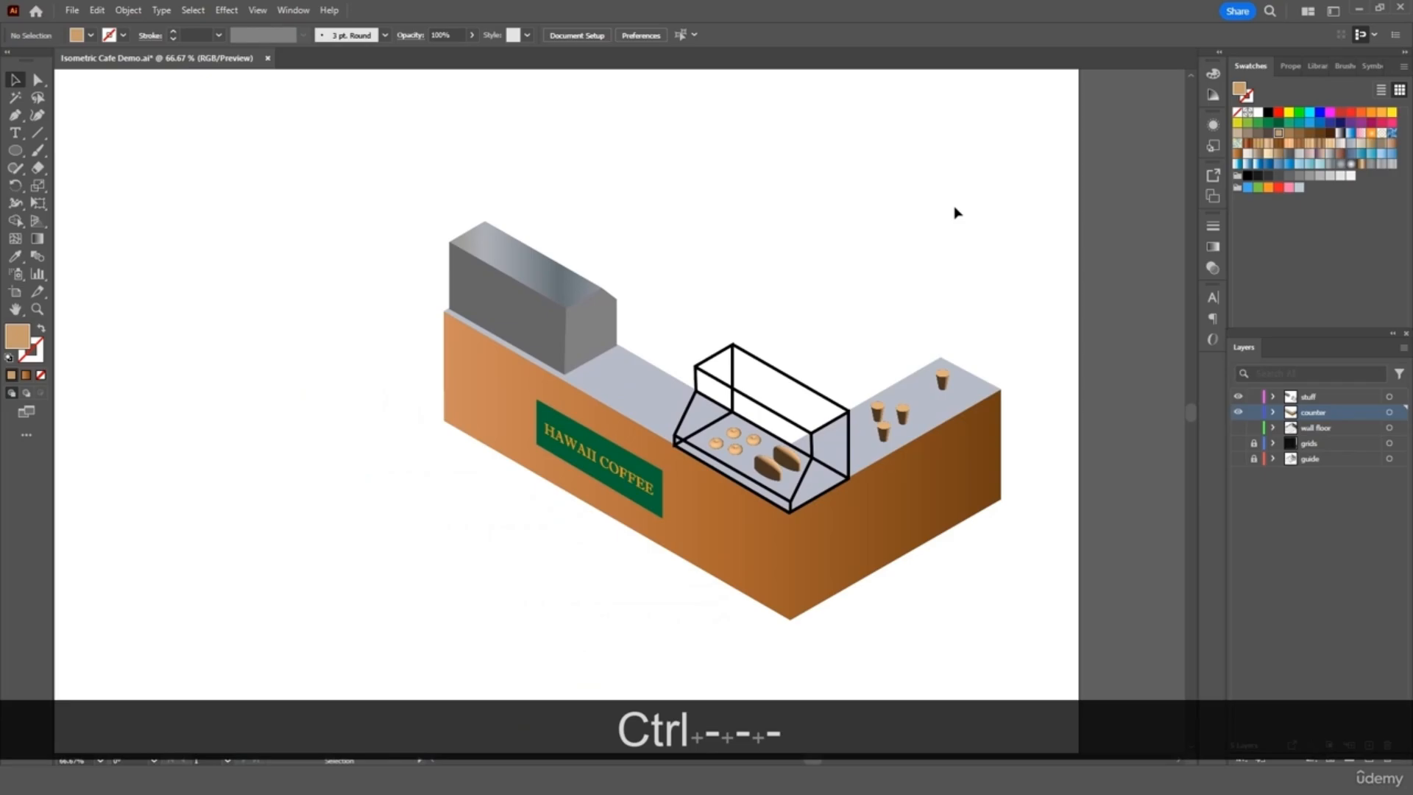
{"action": "left_click", "coordinate": [1238, 428]}
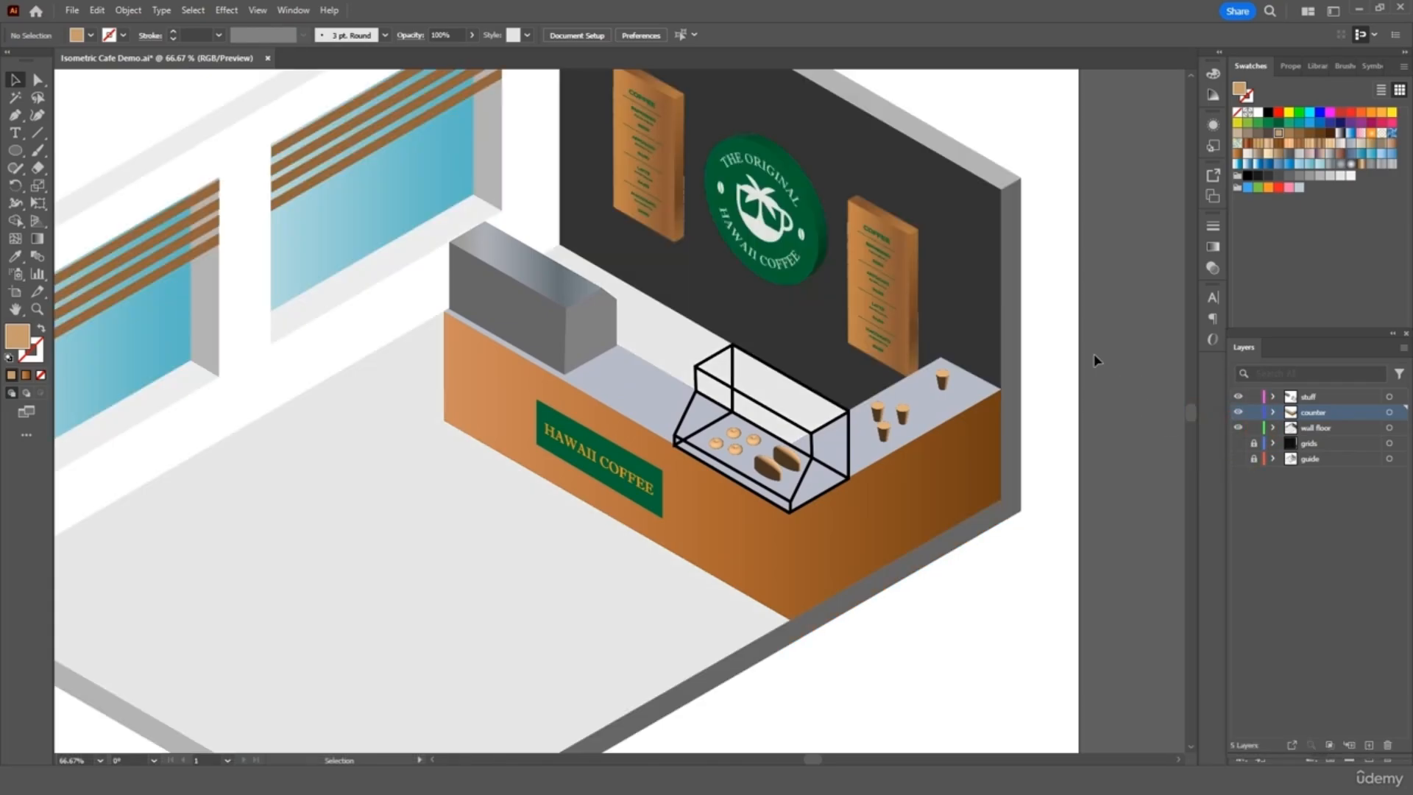
{"action": "key", "text": "ctrl+minus"}
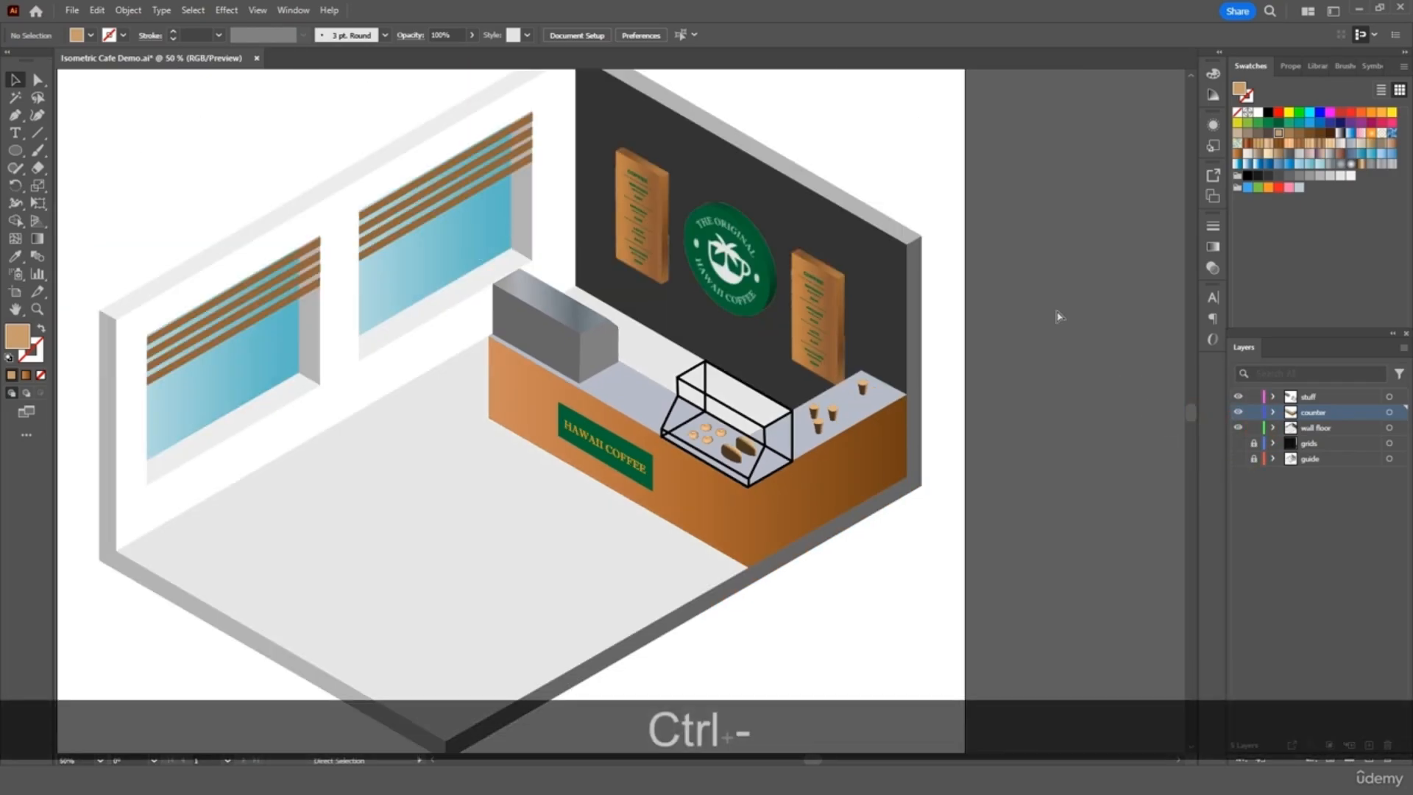
{"action": "scroll", "coordinate": [1058, 317], "scroll_direction": "left", "scroll_amount": 3}
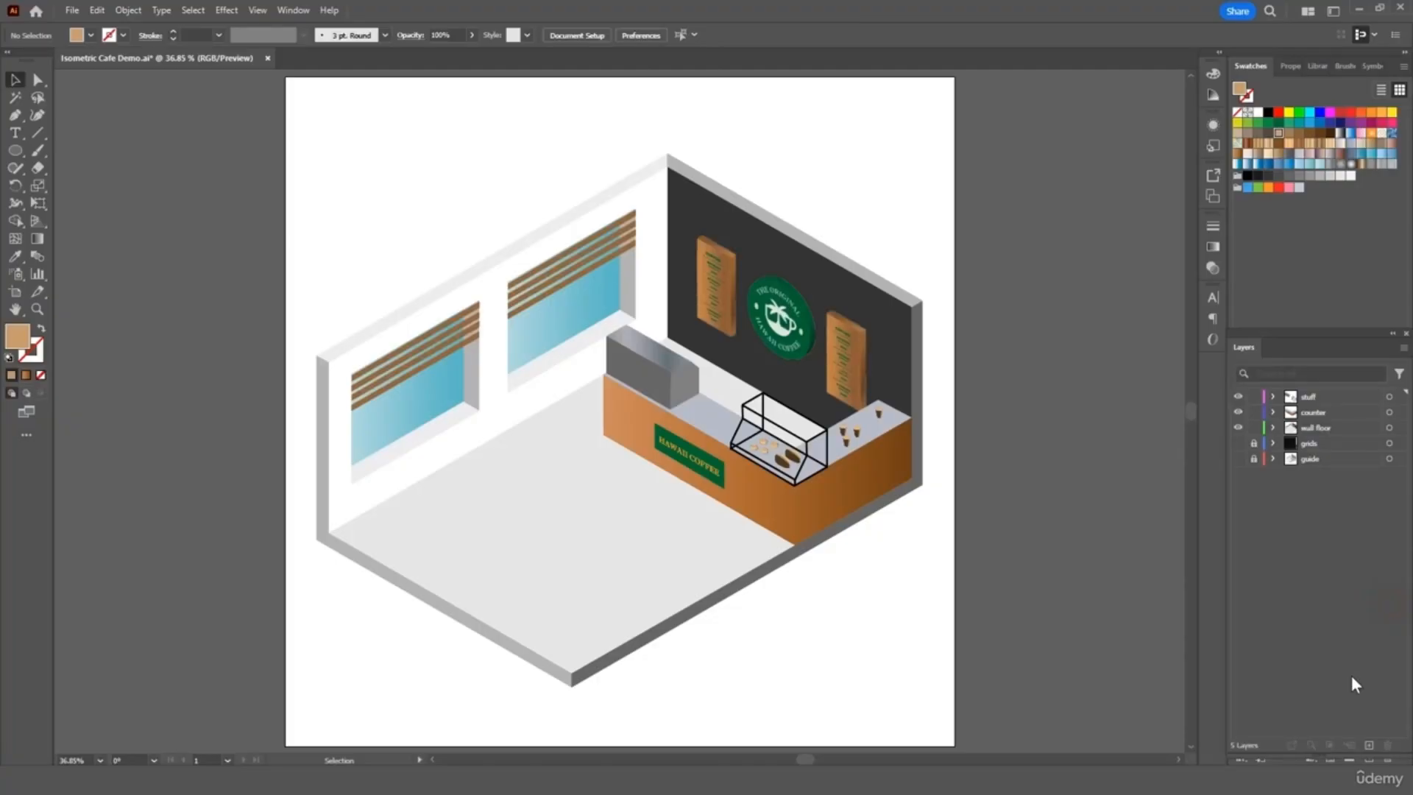
- Create a new layer above the stuff layer and name it furniture
{"action": "left_click", "coordinate": [1368, 745]}
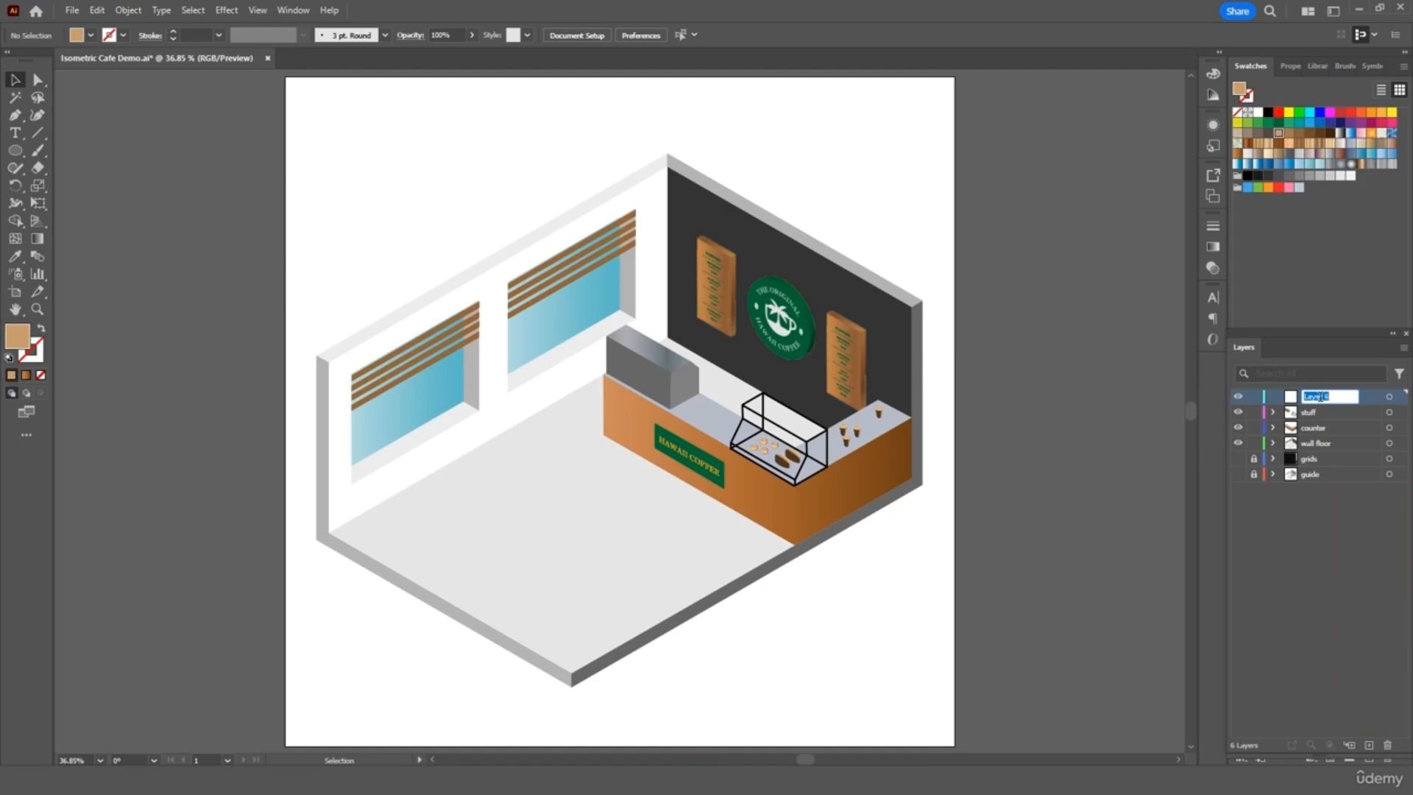
{"action": "type", "text": "fur"}
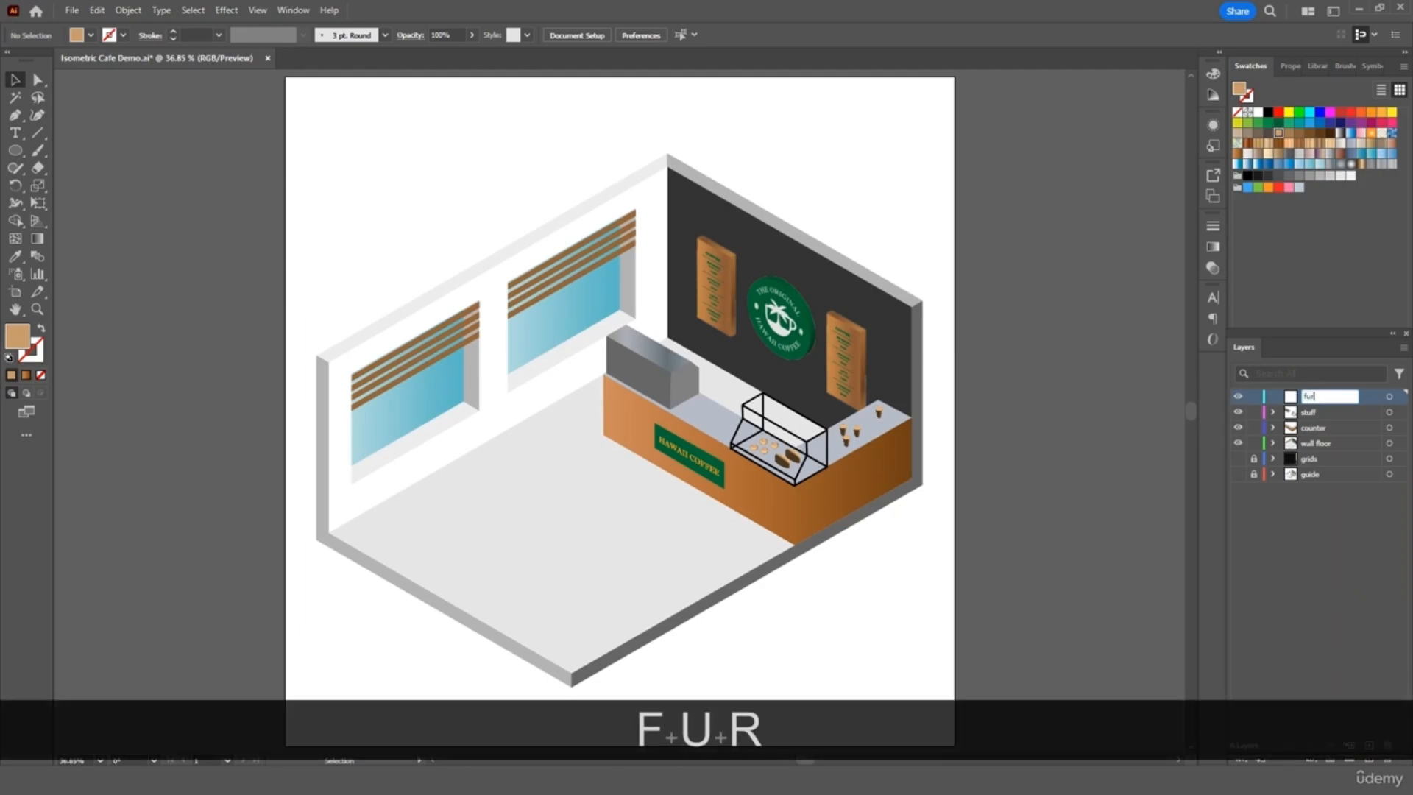
{"action": "type", "text": "niture"}
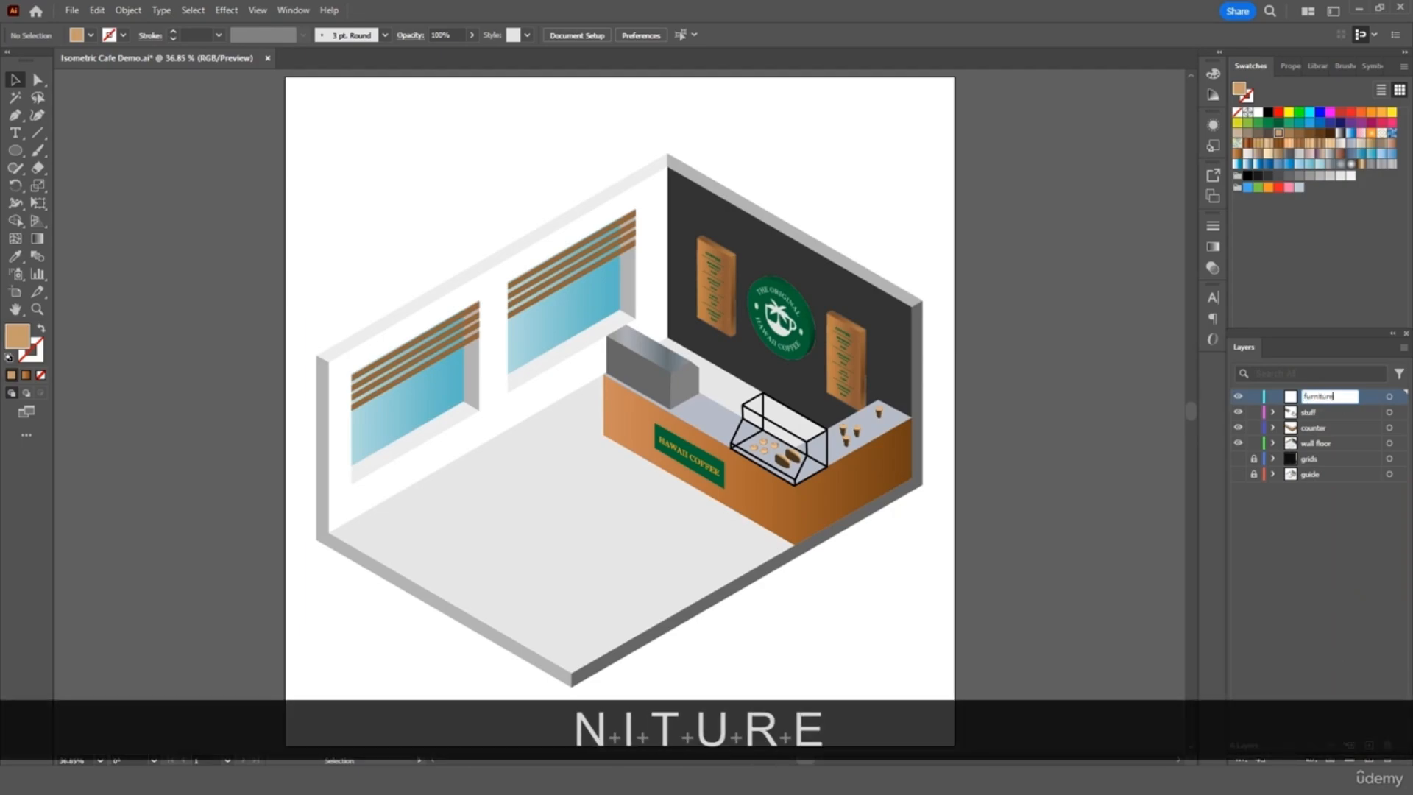
{"action": "key", "text": "Return"}
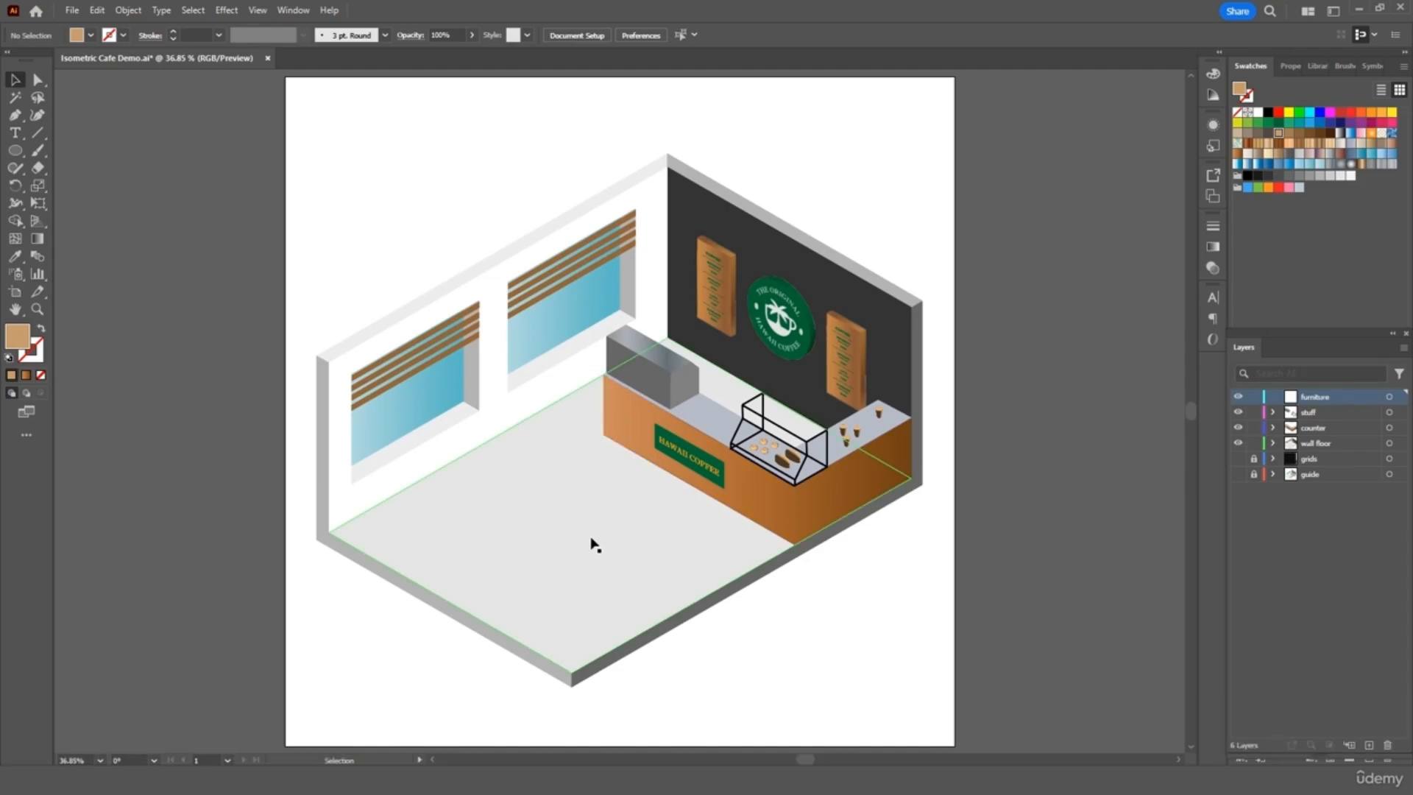
- Draw a circle about 33 px wide on the open floor in the furniture layer and fill it with dark gray
{"action": "key", "text": "ctrl+equal"}
{"action": "key", "text": "ctrl+equal"}
{"action": "key", "text": "ctrl+equal"}
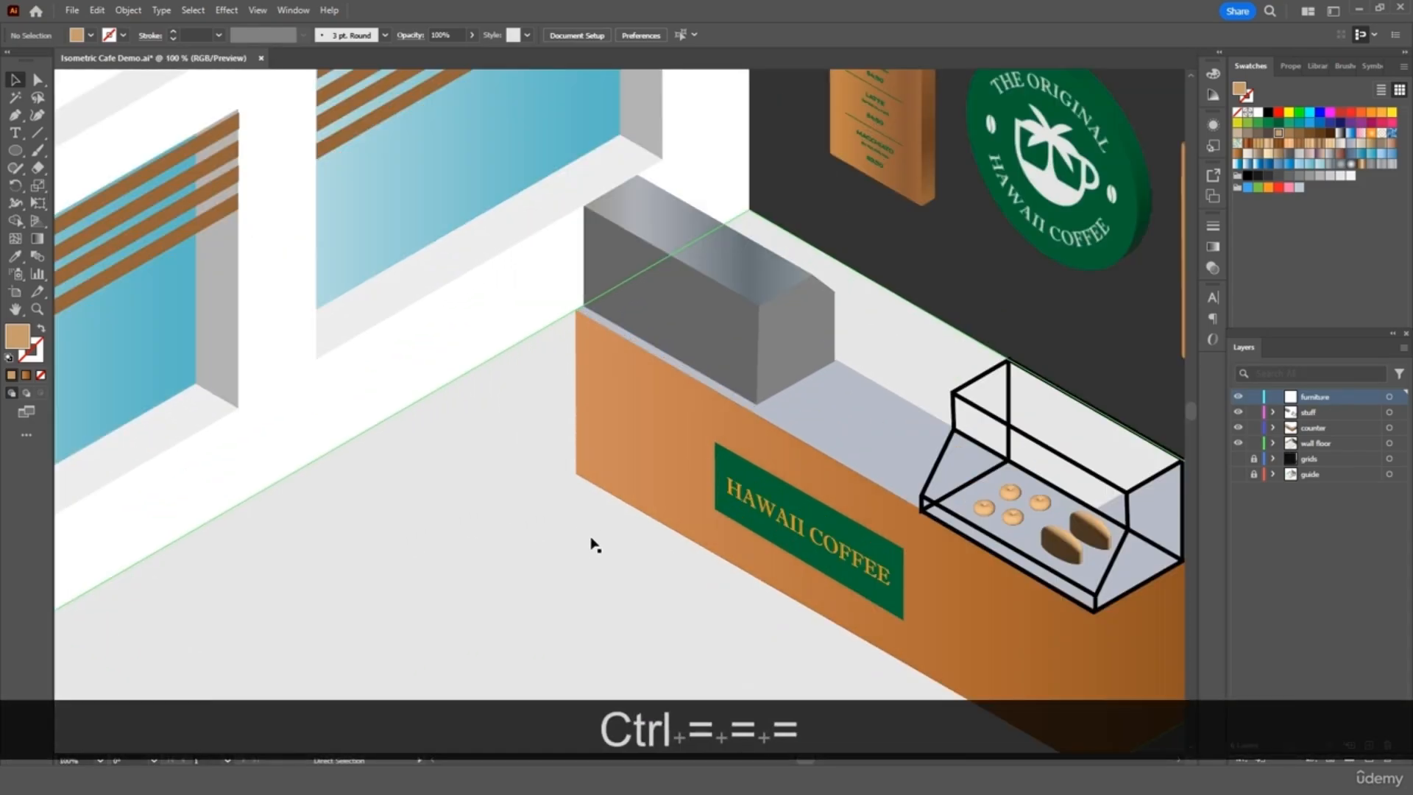
{"action": "scroll", "coordinate": [591, 539], "scroll_direction": "down", "scroll_amount": 5}
{"action": "scroll", "coordinate": [590, 539], "scroll_direction": "up", "scroll_amount": 1}
{"action": "scroll", "coordinate": [590, 538], "scroll_direction": "left", "scroll_amount": 3}
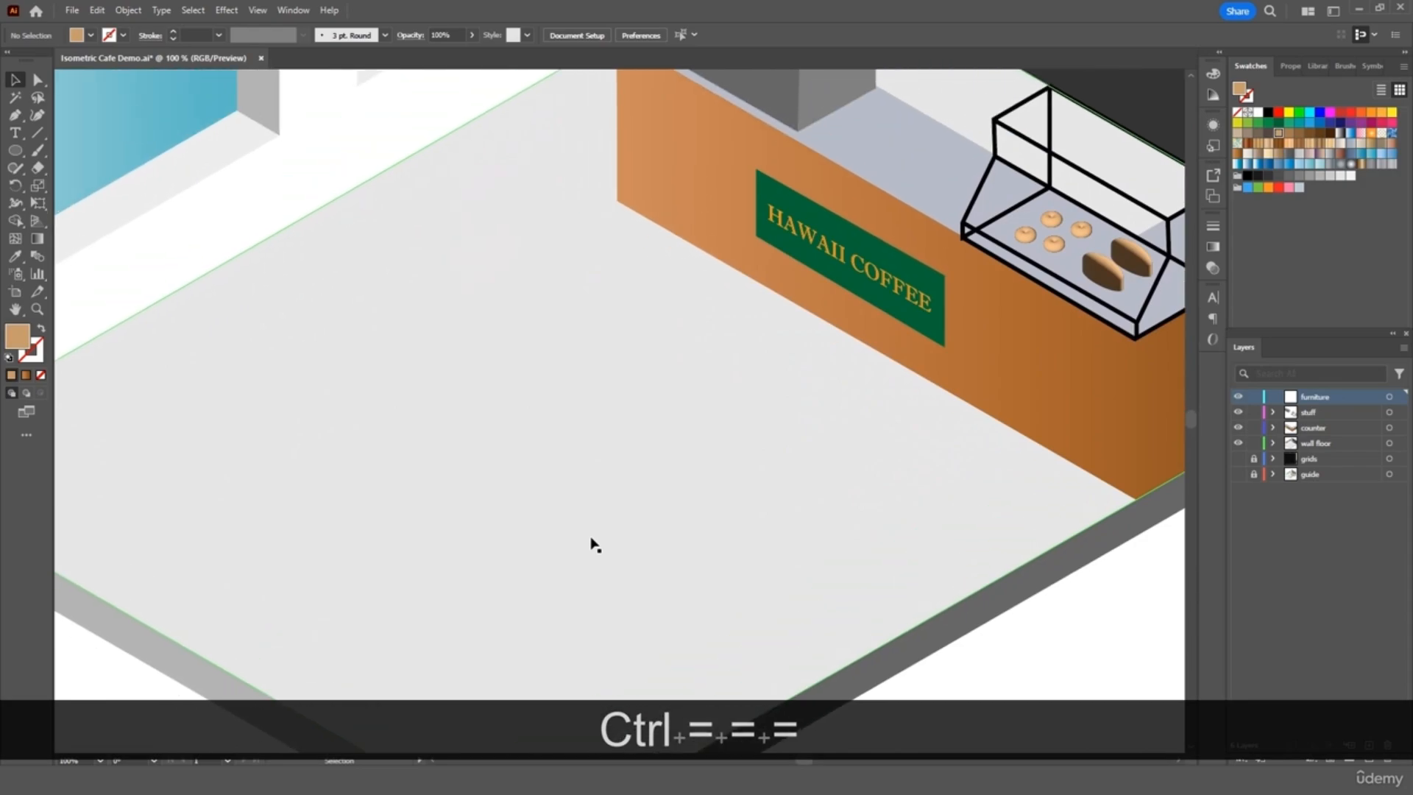
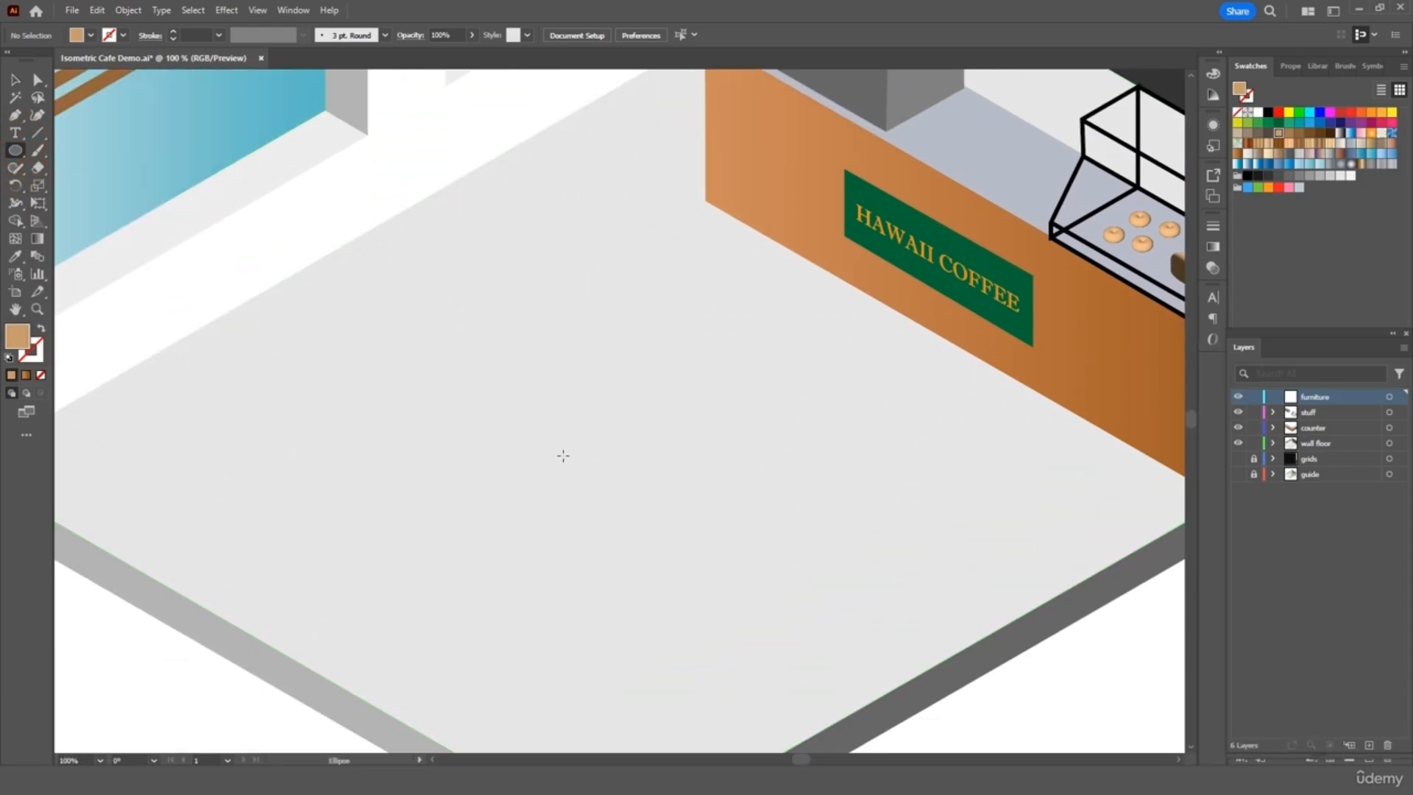
{"action": "left_click_drag", "start_coordinate": [629, 544], "coordinate": [682, 544]}
{"action": "scroll", "coordinate": [667, 567], "scroll_direction": "down", "scroll_amount": 1}
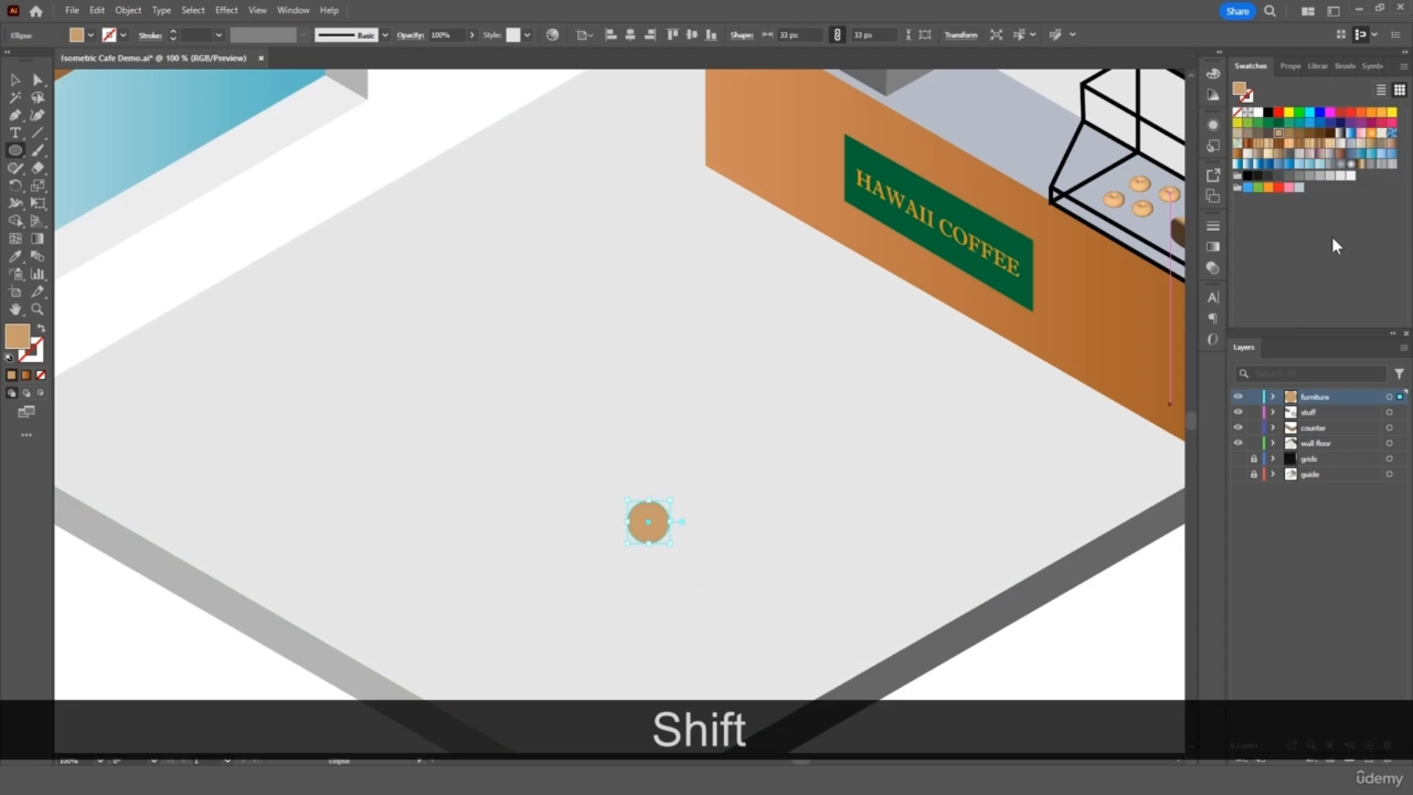
{"action": "left_click", "coordinate": [1292, 177]}
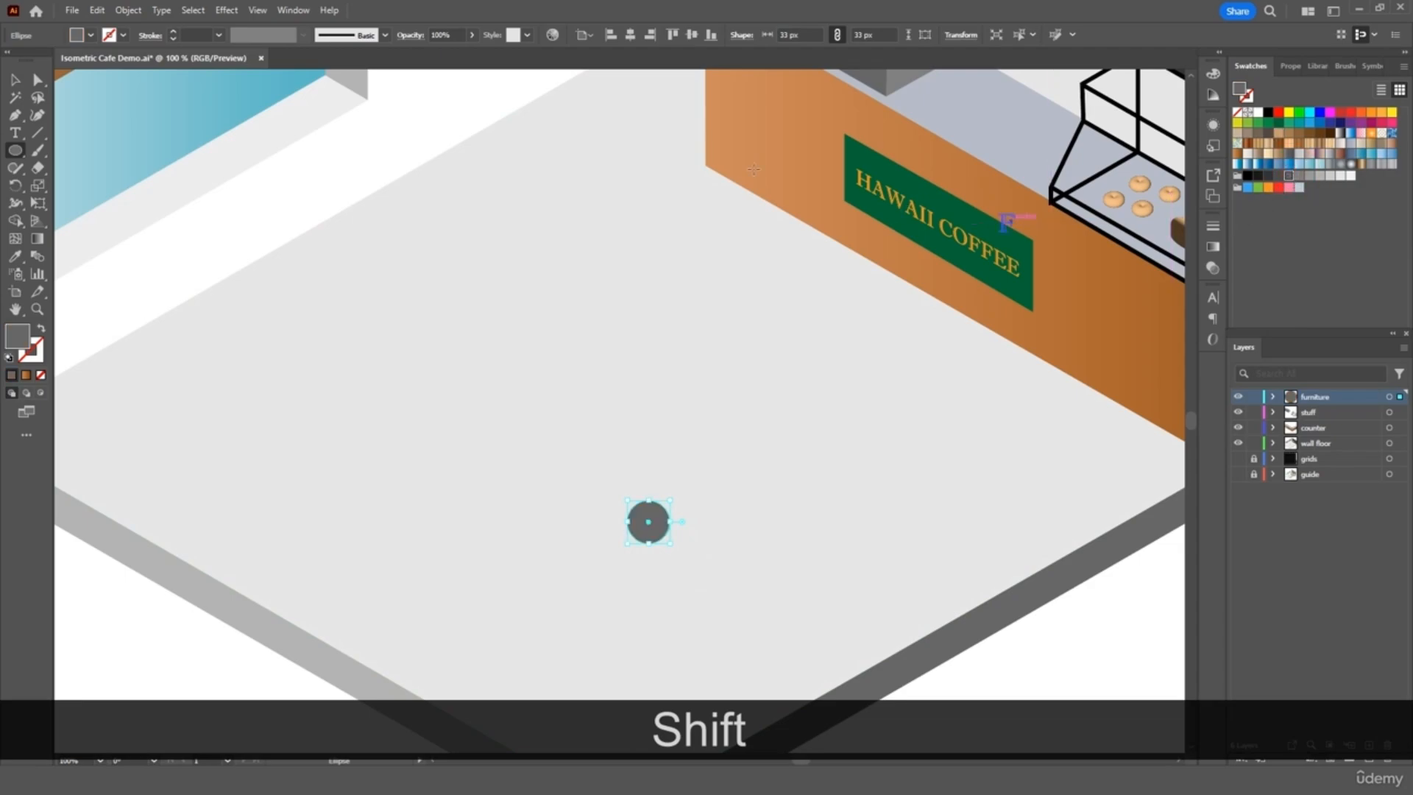
- Extrude the gray circle to a depth of 7 px with the Isometric Top rotation preset
{"action": "left_click", "coordinate": [225, 10]}
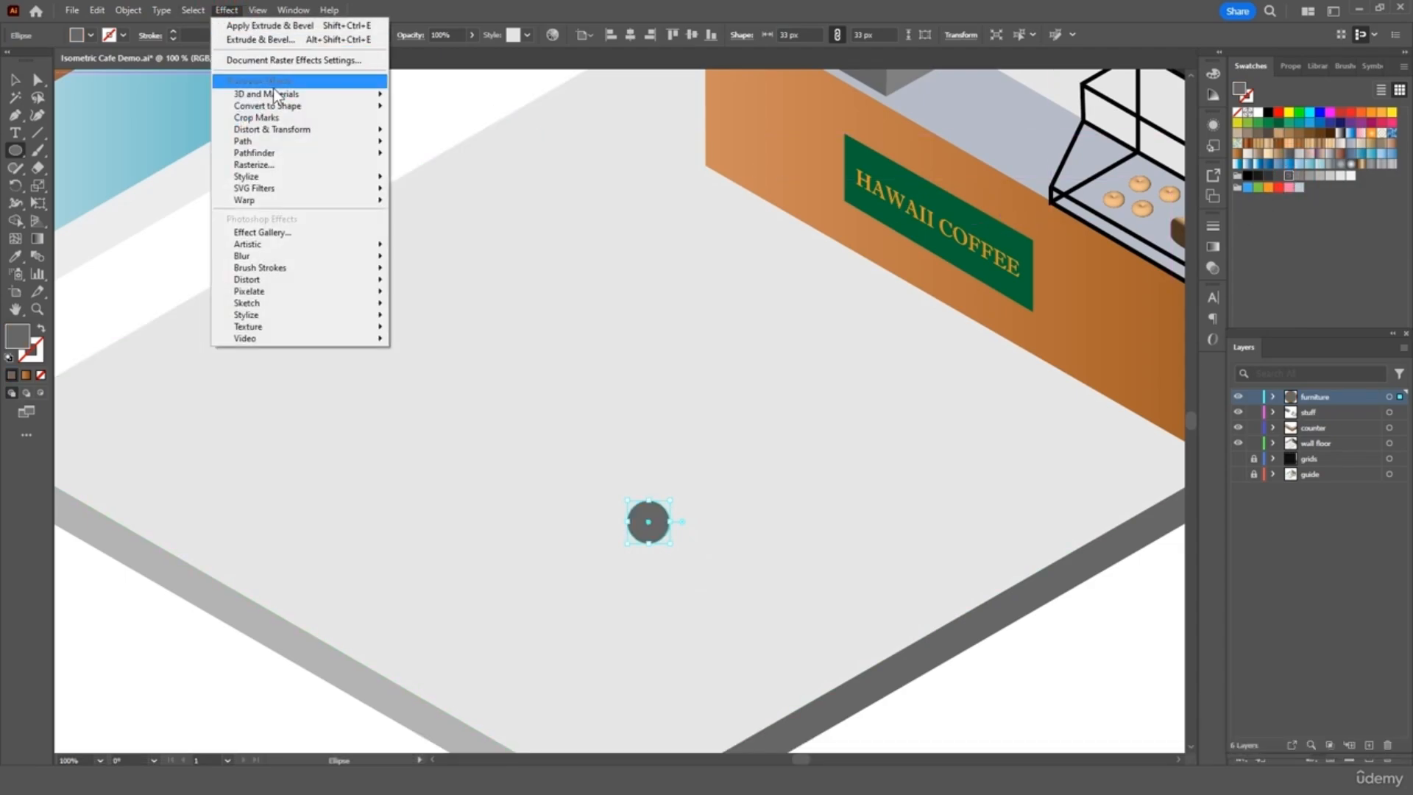
{"action": "mouse_move", "coordinate": [273, 94]}
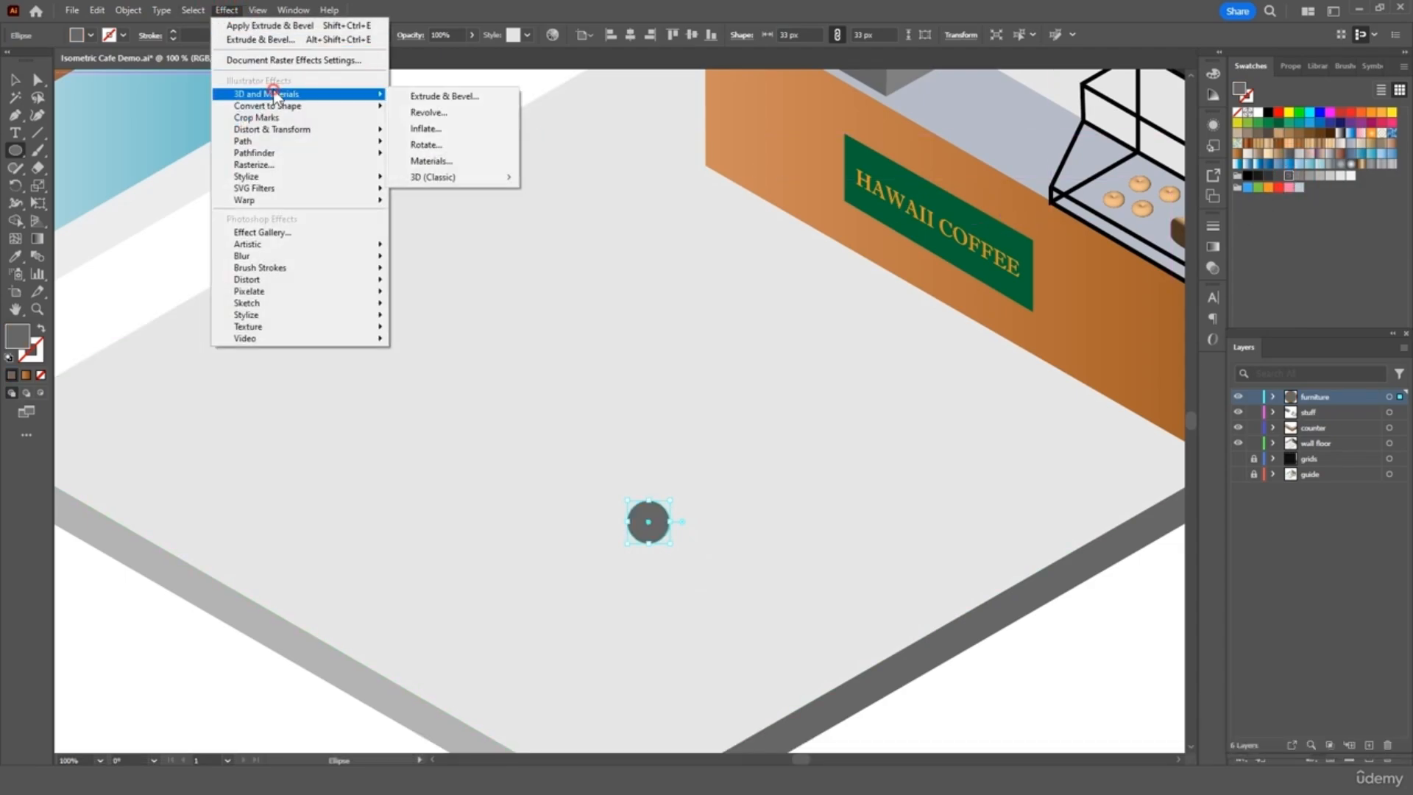
{"action": "left_click", "coordinate": [464, 103]}
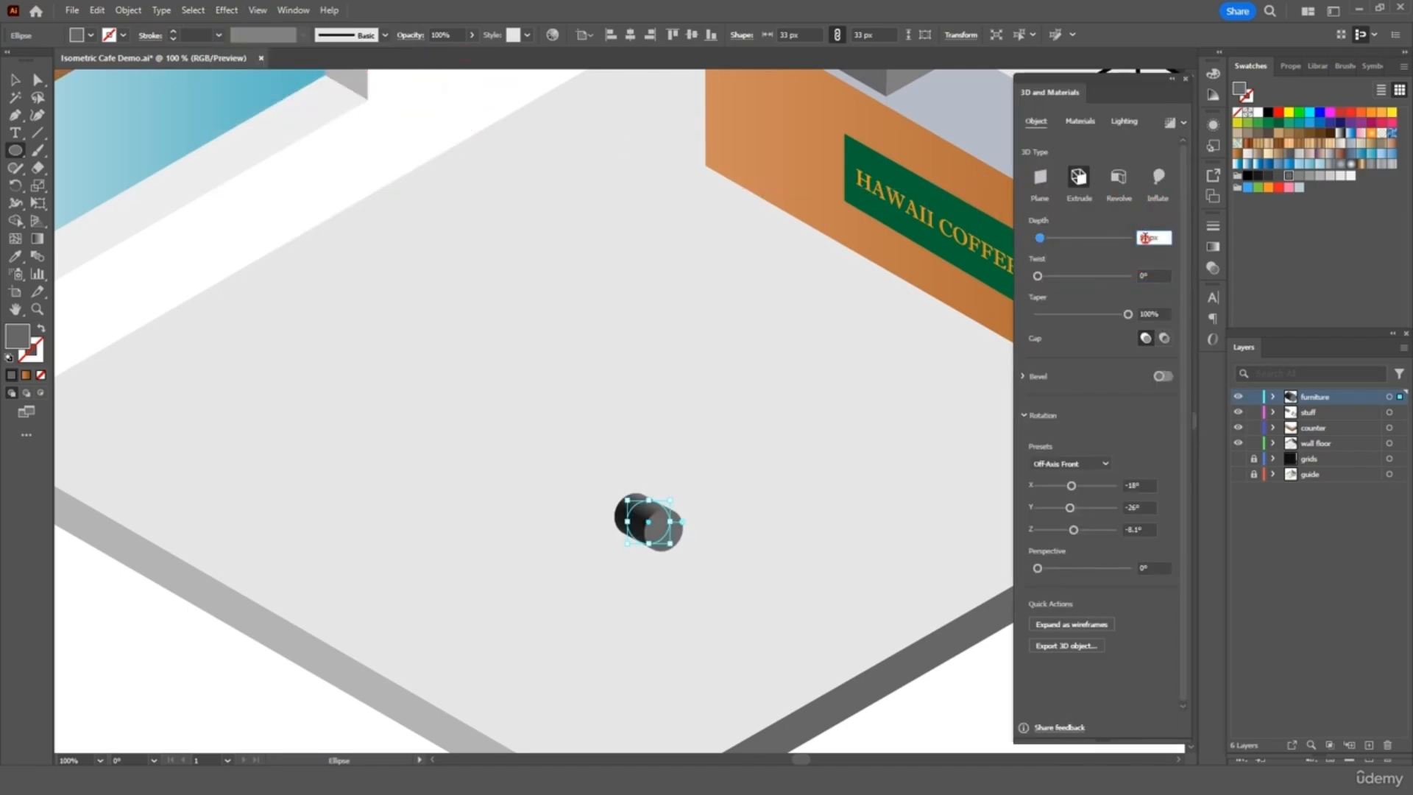
{"action": "type", "text": "7"}
{"action": "key", "text": "Return"}
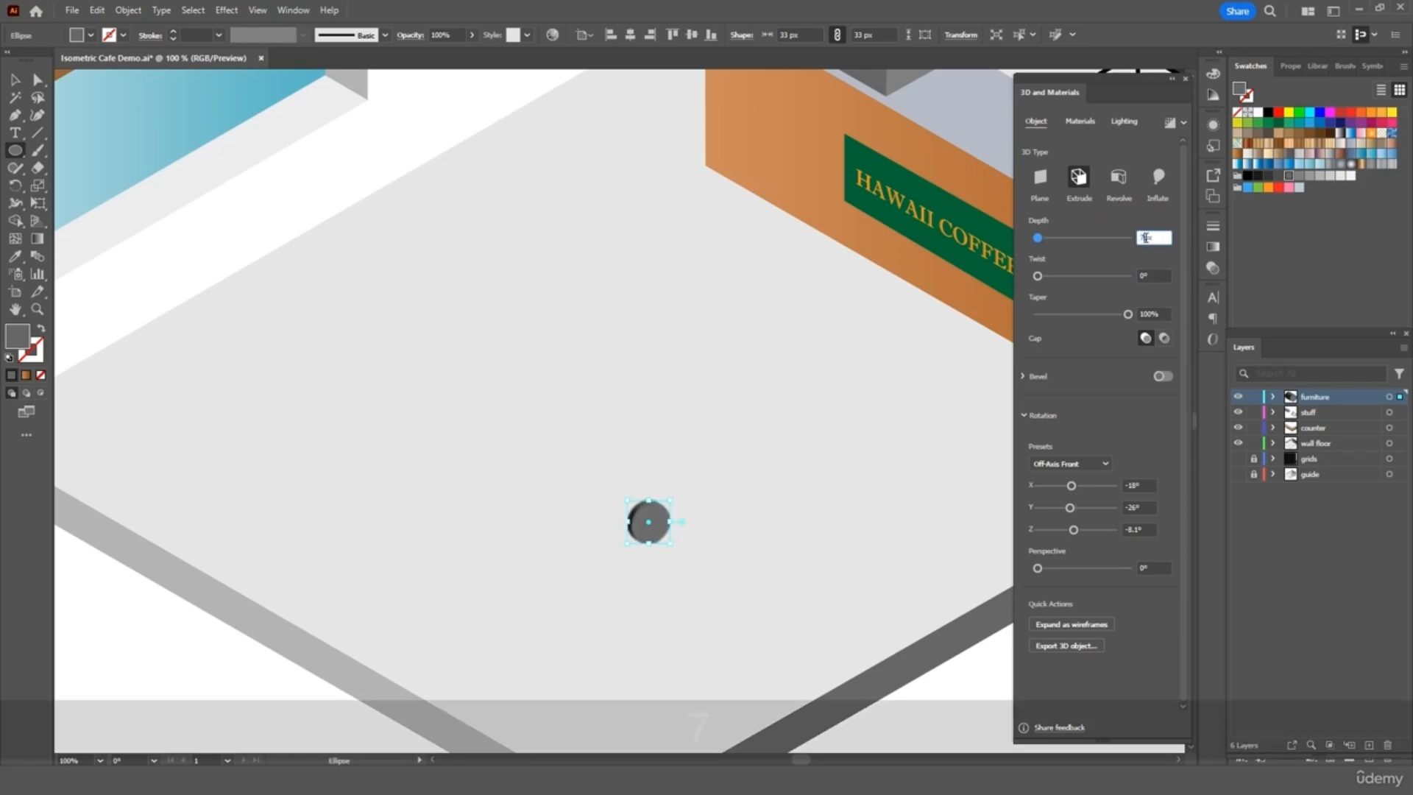
{"action": "left_click", "coordinate": [1104, 466]}
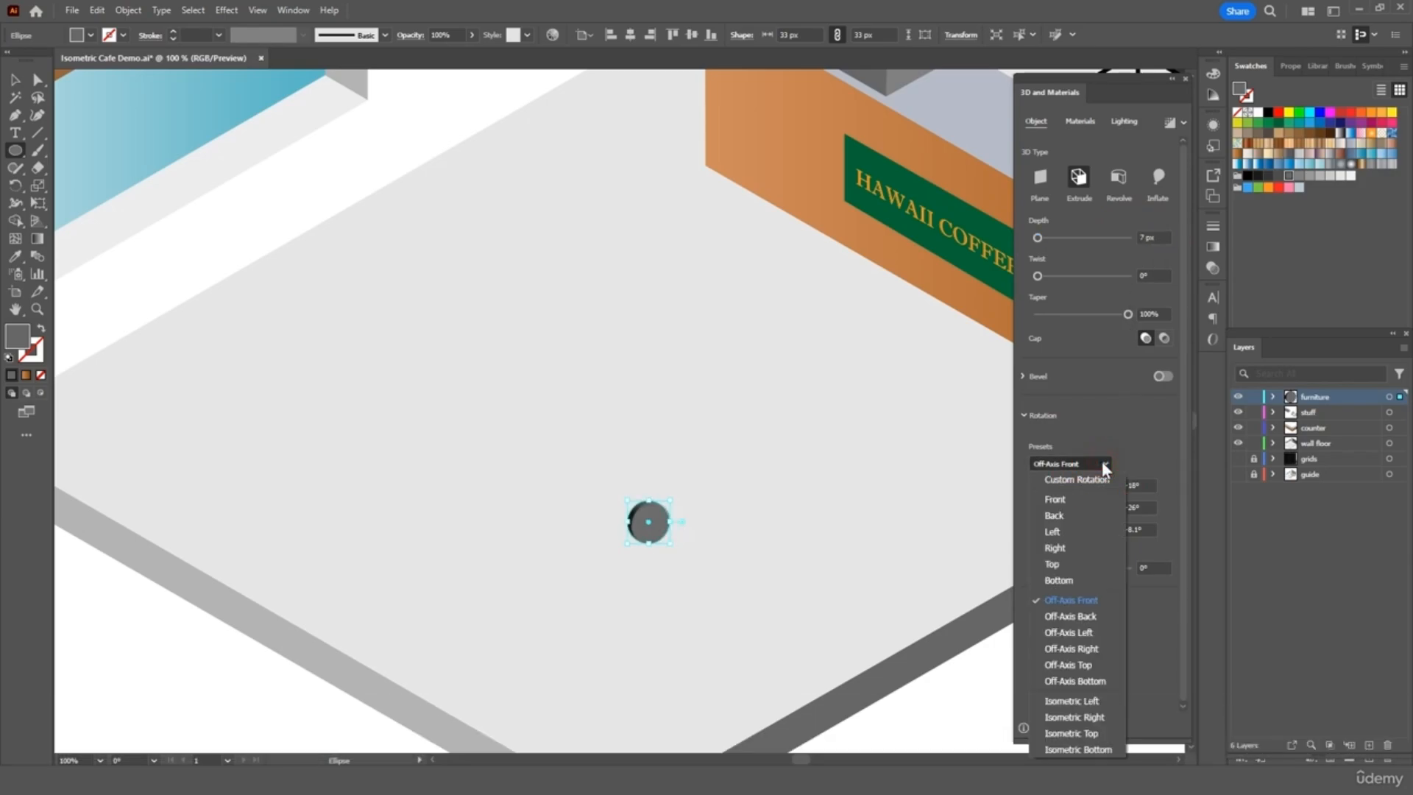
{"action": "left_click", "coordinate": [1096, 731]}
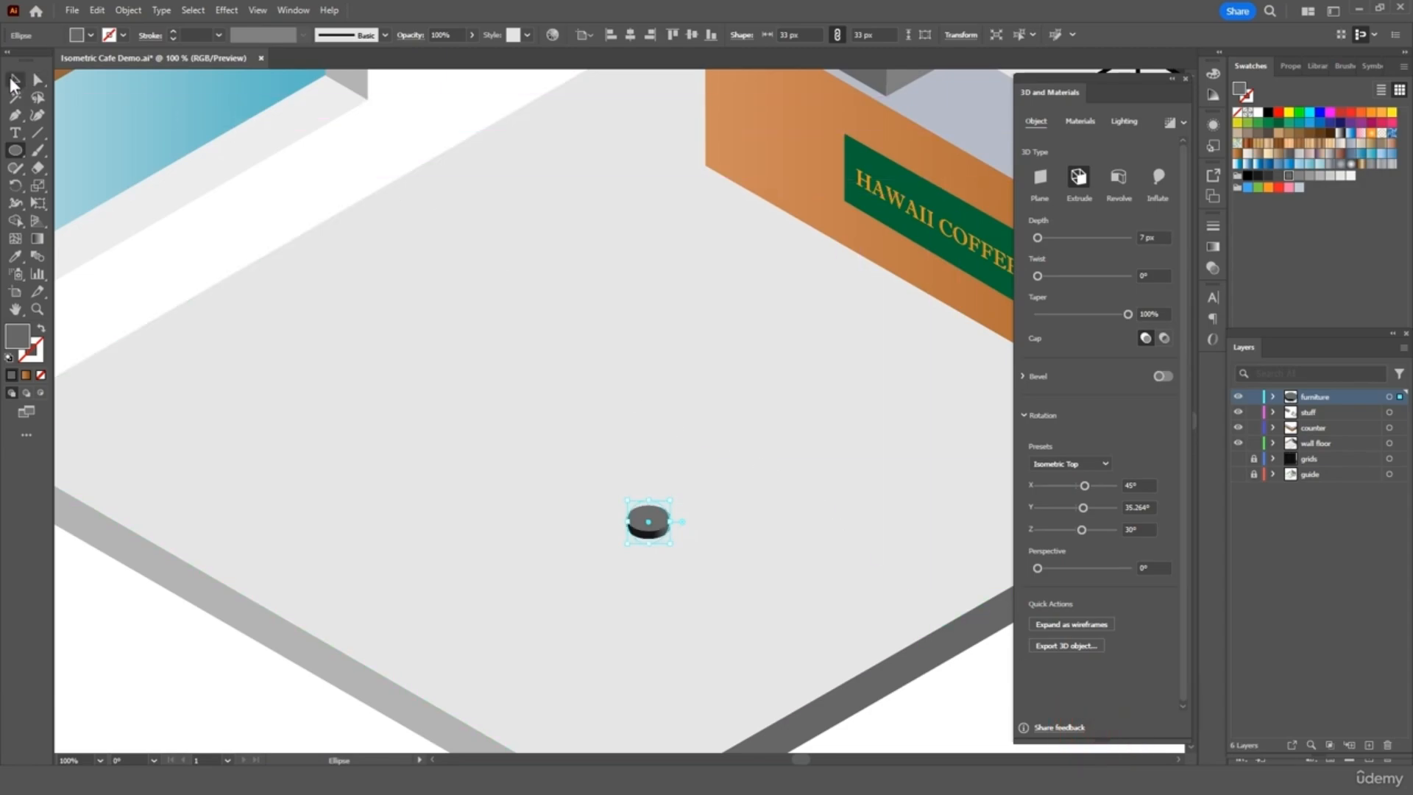
- Duplicate the extruded gray disc and set the copy's extrusion depth to 100 px
{"action": "left_click", "coordinate": [15, 79]}
{"action": "left_click", "coordinate": [381, 274]}
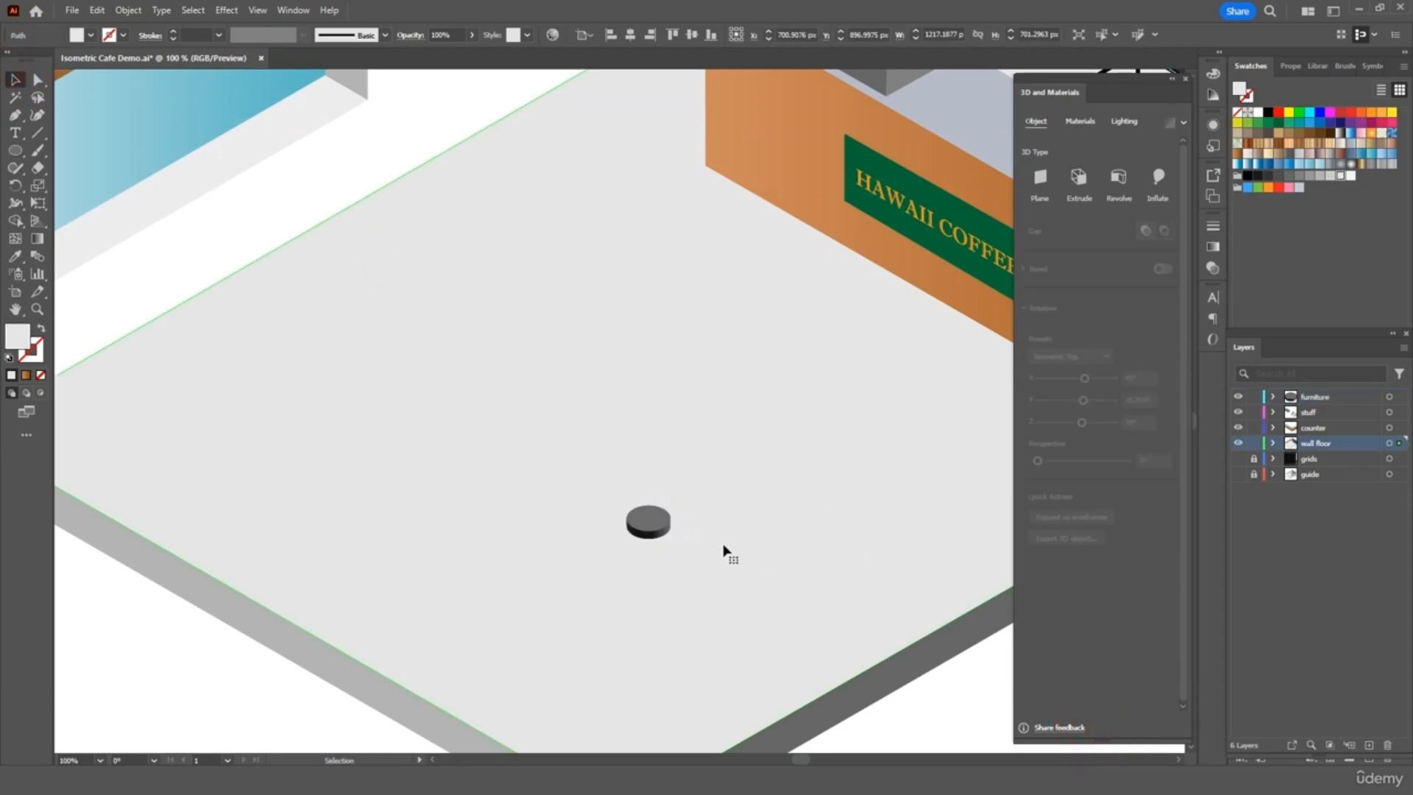
{"action": "left_click", "coordinate": [652, 531]}
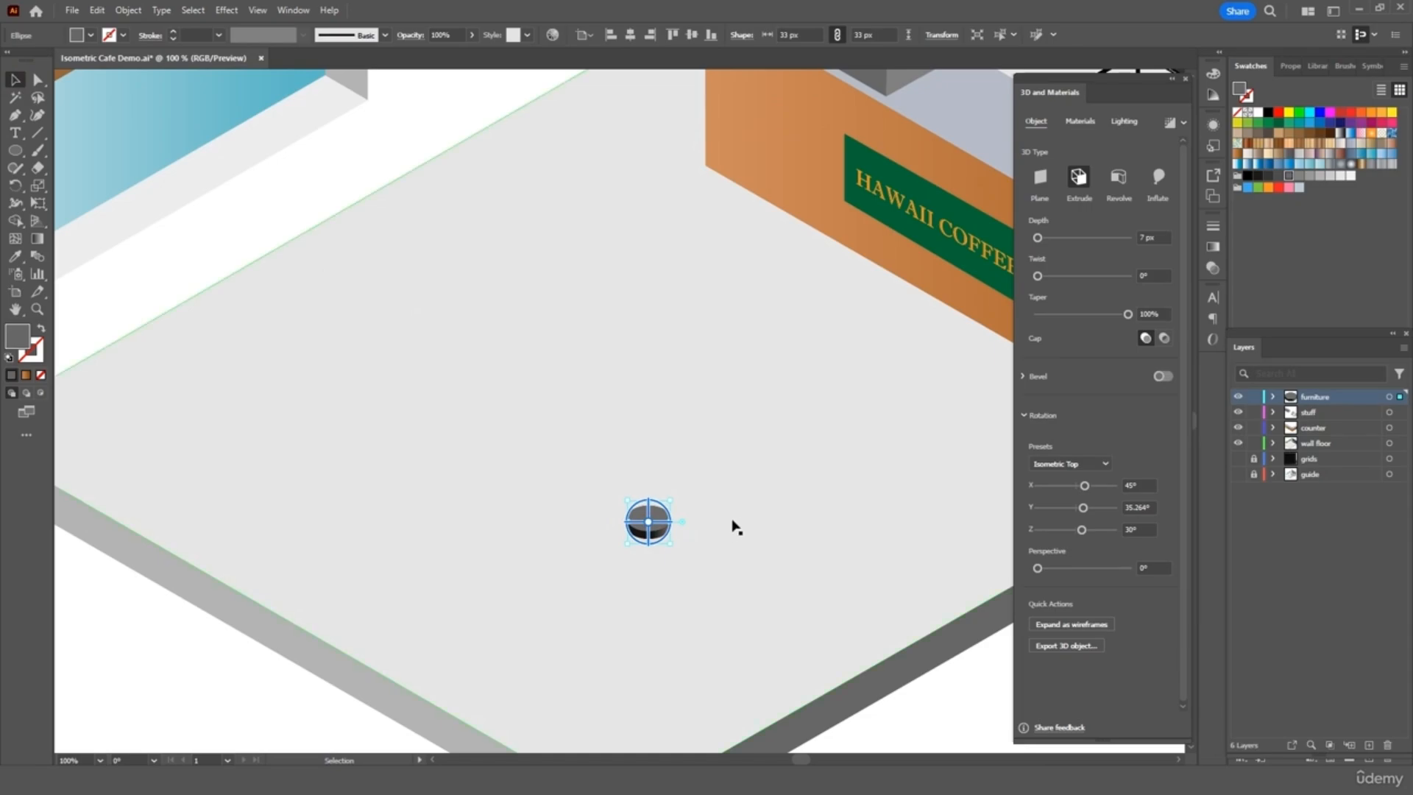
{"action": "key", "text": "ctrl+c"}
{"action": "key", "text": "ctrl+v"}
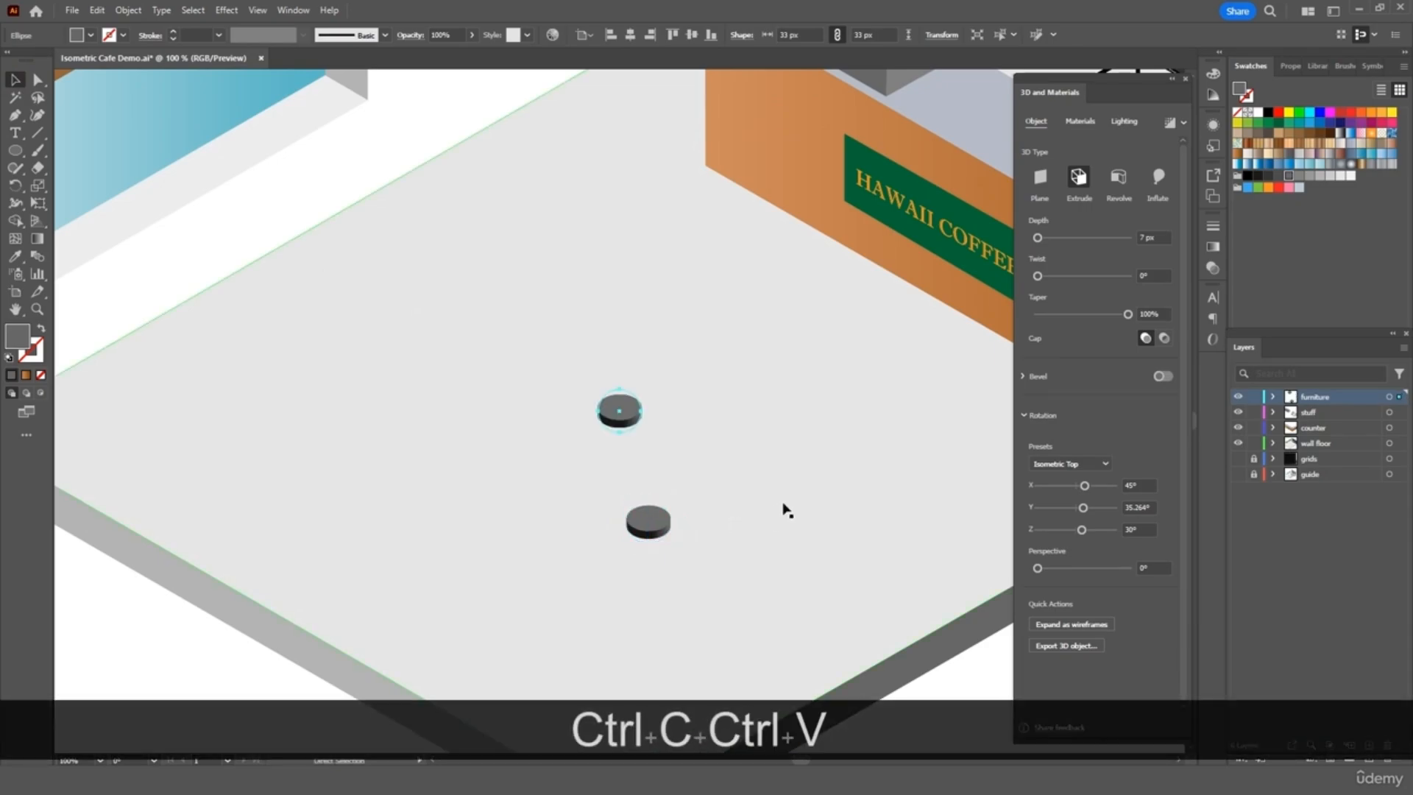
{"action": "left_click", "coordinate": [1144, 237]}
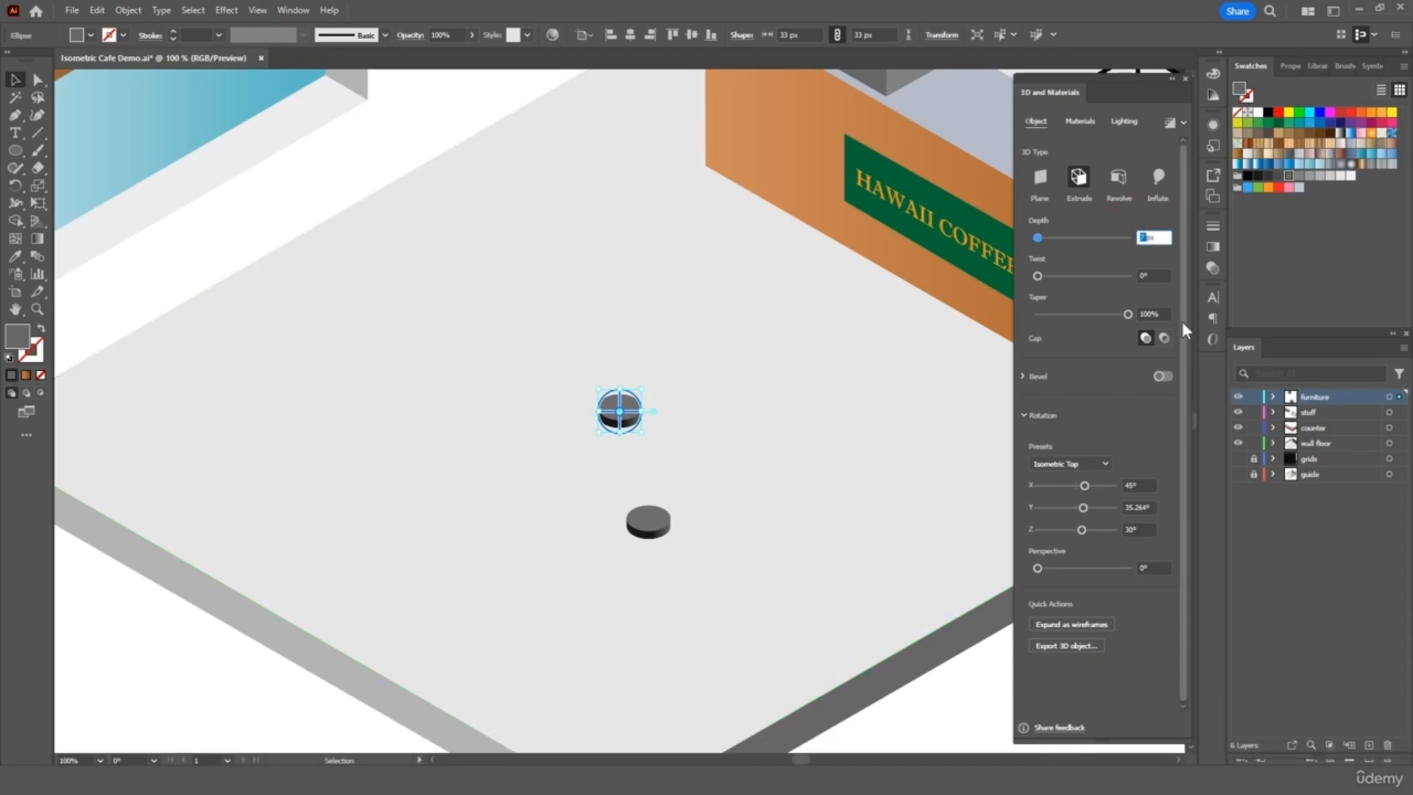
{"action": "type", "text": "100"}
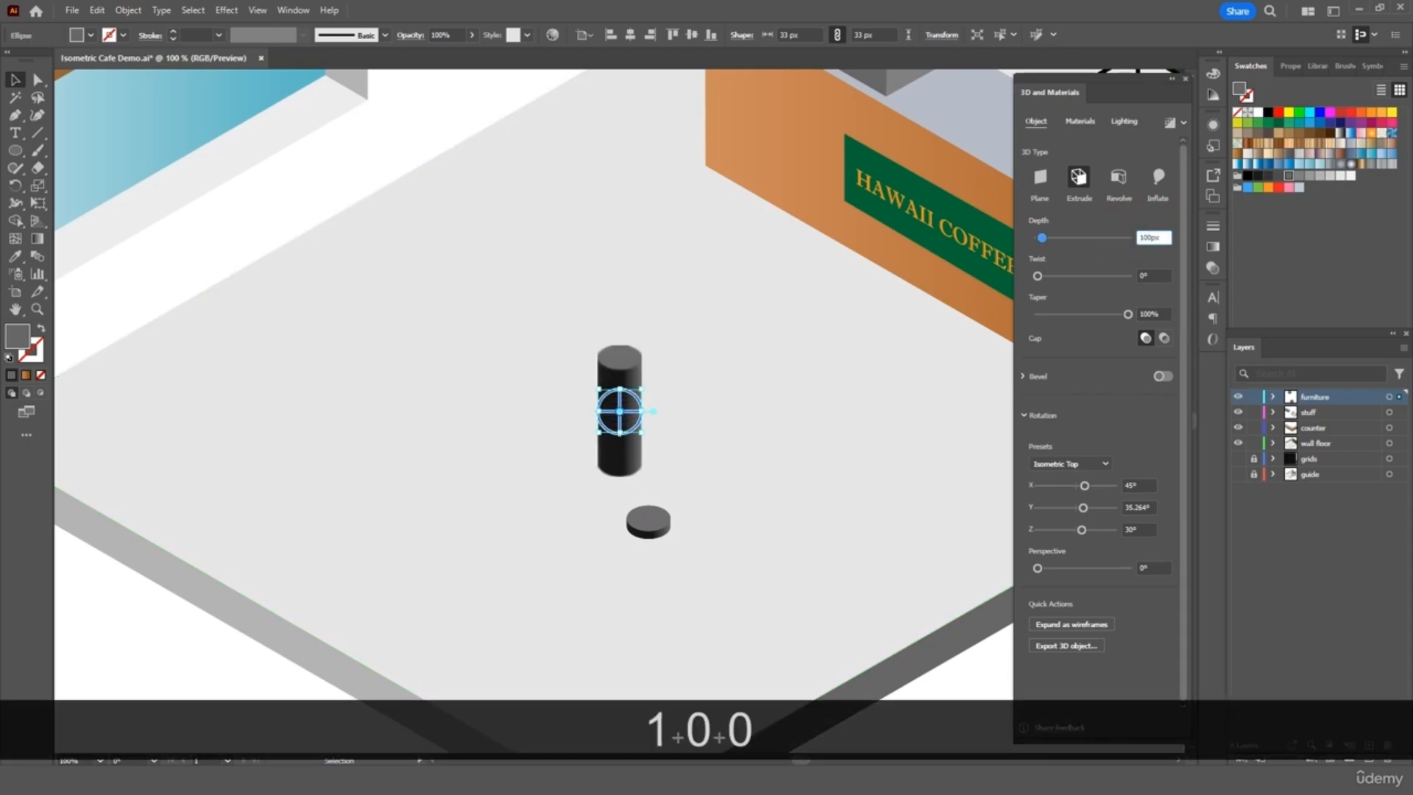
- Shrink the tall gray cylinder into a thin pole and stand it on the centre of the base disc
{"action": "left_click_drag", "start_coordinate": [646, 388], "coordinate": [649, 441]}
{"action": "left_click", "coordinate": [618, 398]}
{"action": "left_click", "coordinate": [749, 379]}
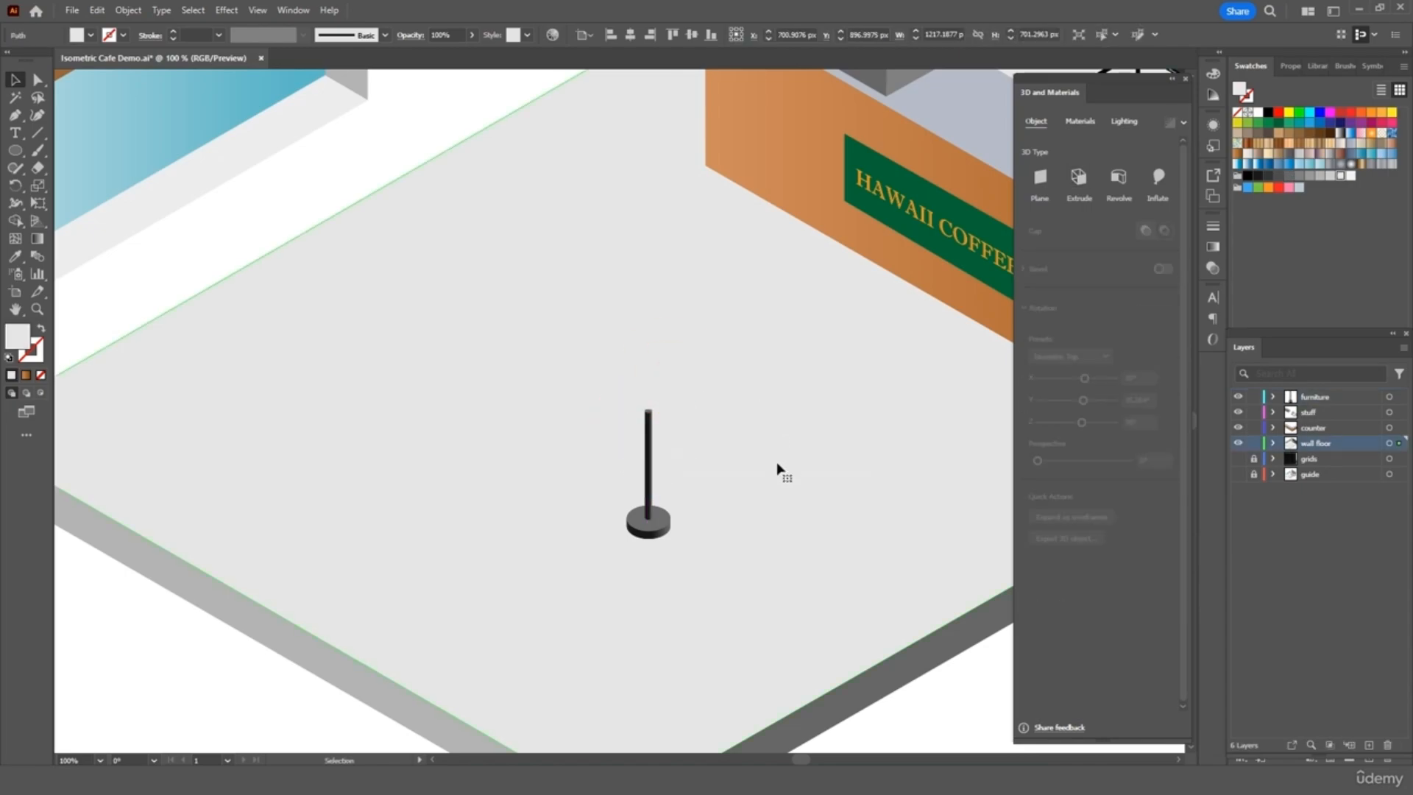
- Duplicate the base disc, enlarge the copy to about 117 px wide and fill it with light brown as a tabletop
{"action": "left_click", "coordinate": [671, 531]}
{"action": "key", "text": "ctrl+v"}
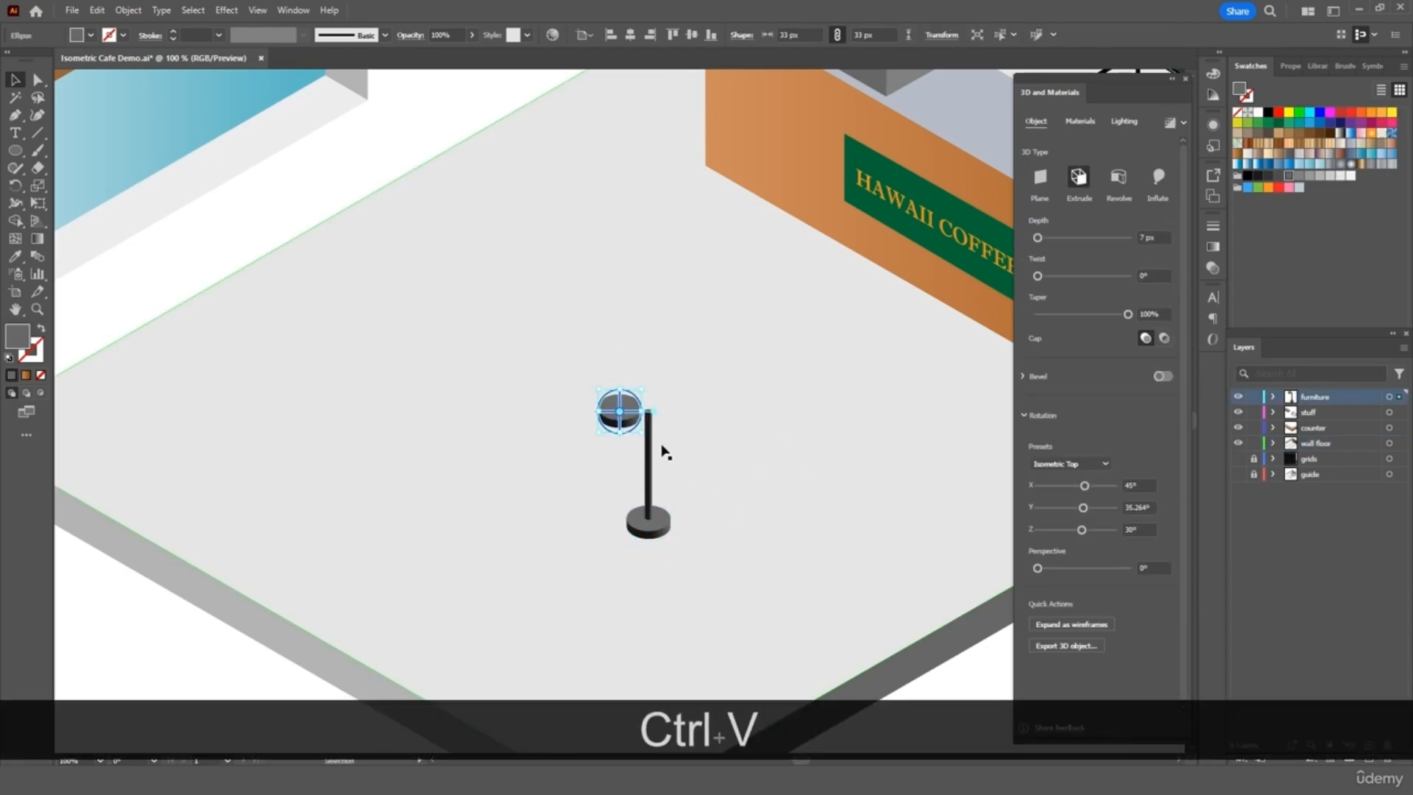
{"action": "left_click_drag", "start_coordinate": [640, 396], "coordinate": [933, 486]}
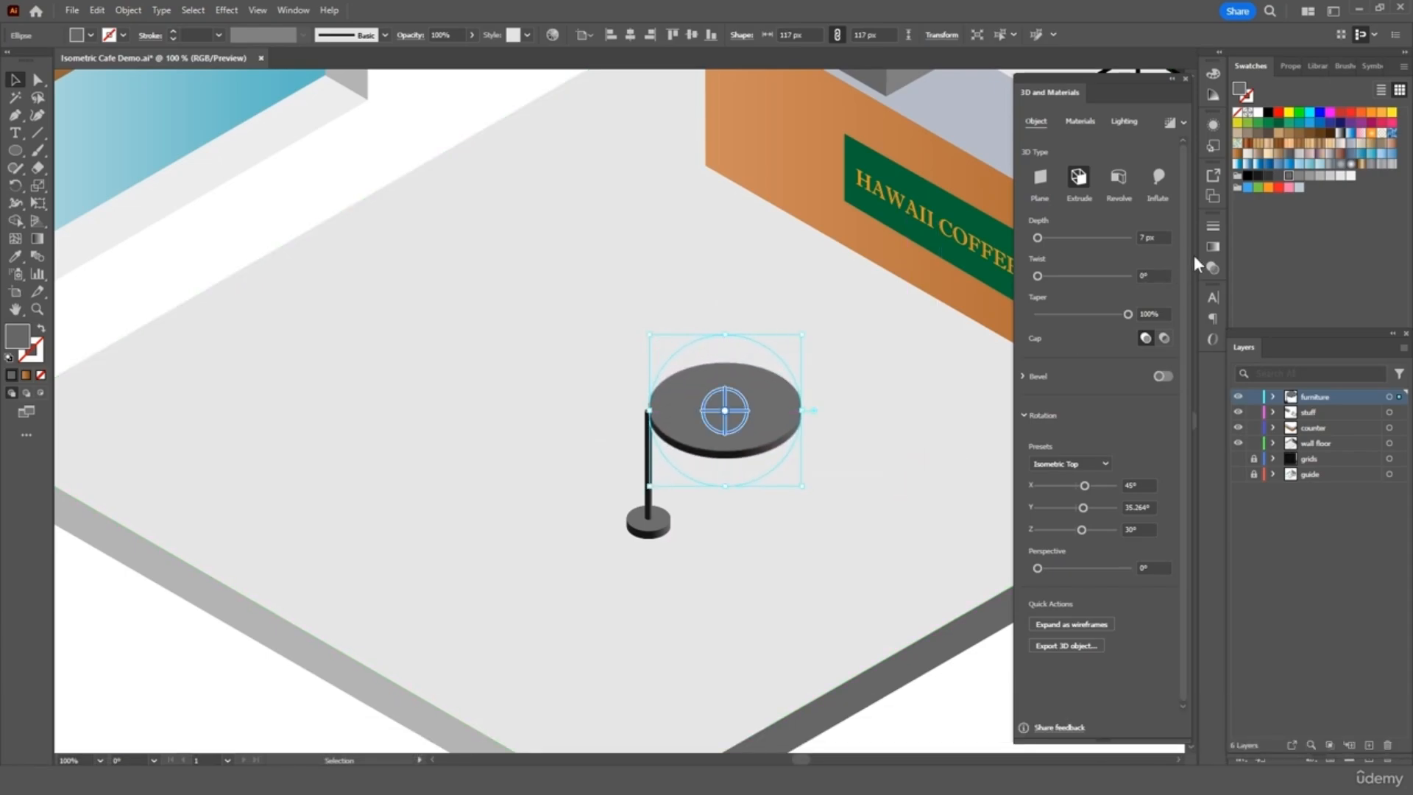
{"action": "left_click", "coordinate": [1277, 137]}
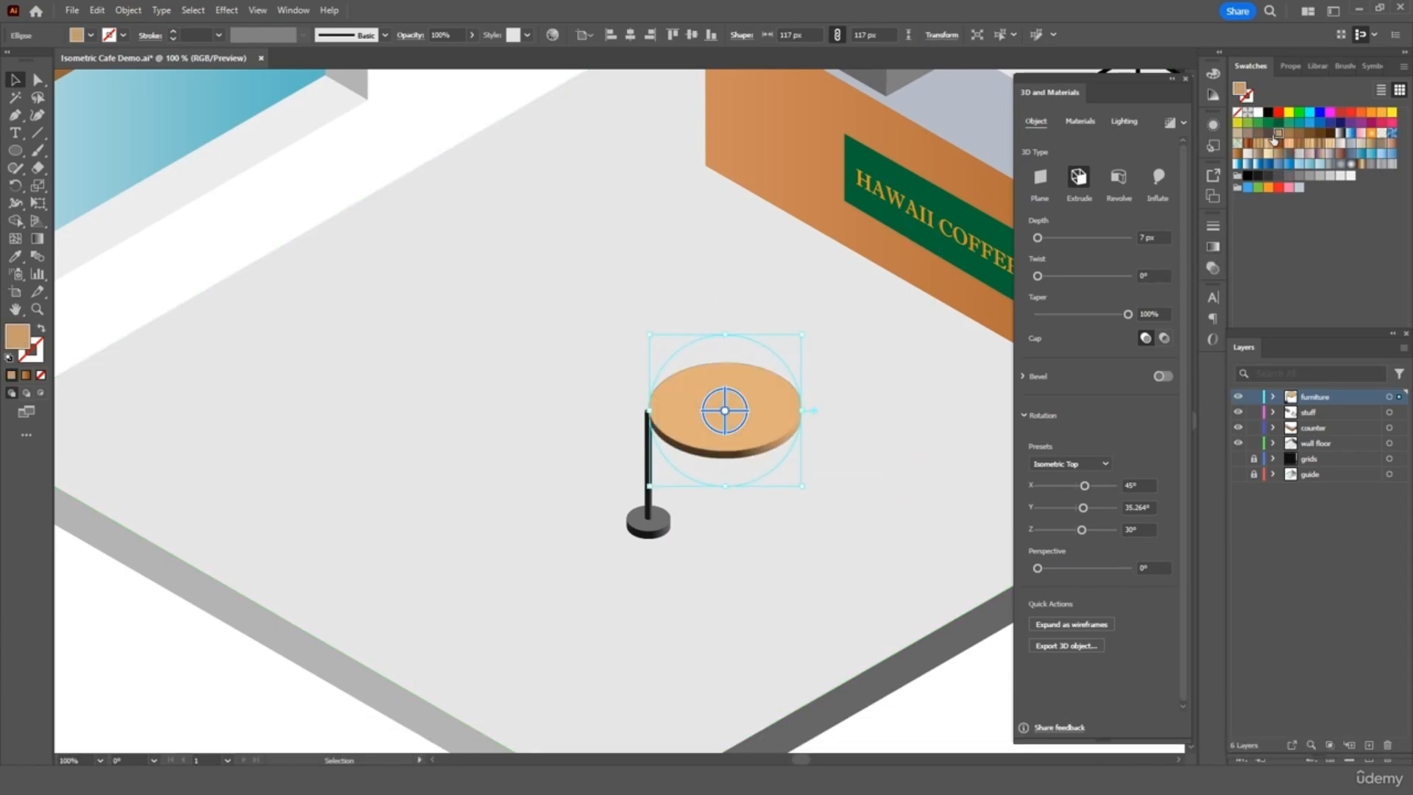
- Centre the light brown tabletop on the pole and scale it to about 102 px wide
{"action": "left_click_drag", "start_coordinate": [768, 397], "coordinate": [676, 443]}
{"action": "left_click", "coordinate": [699, 300]}
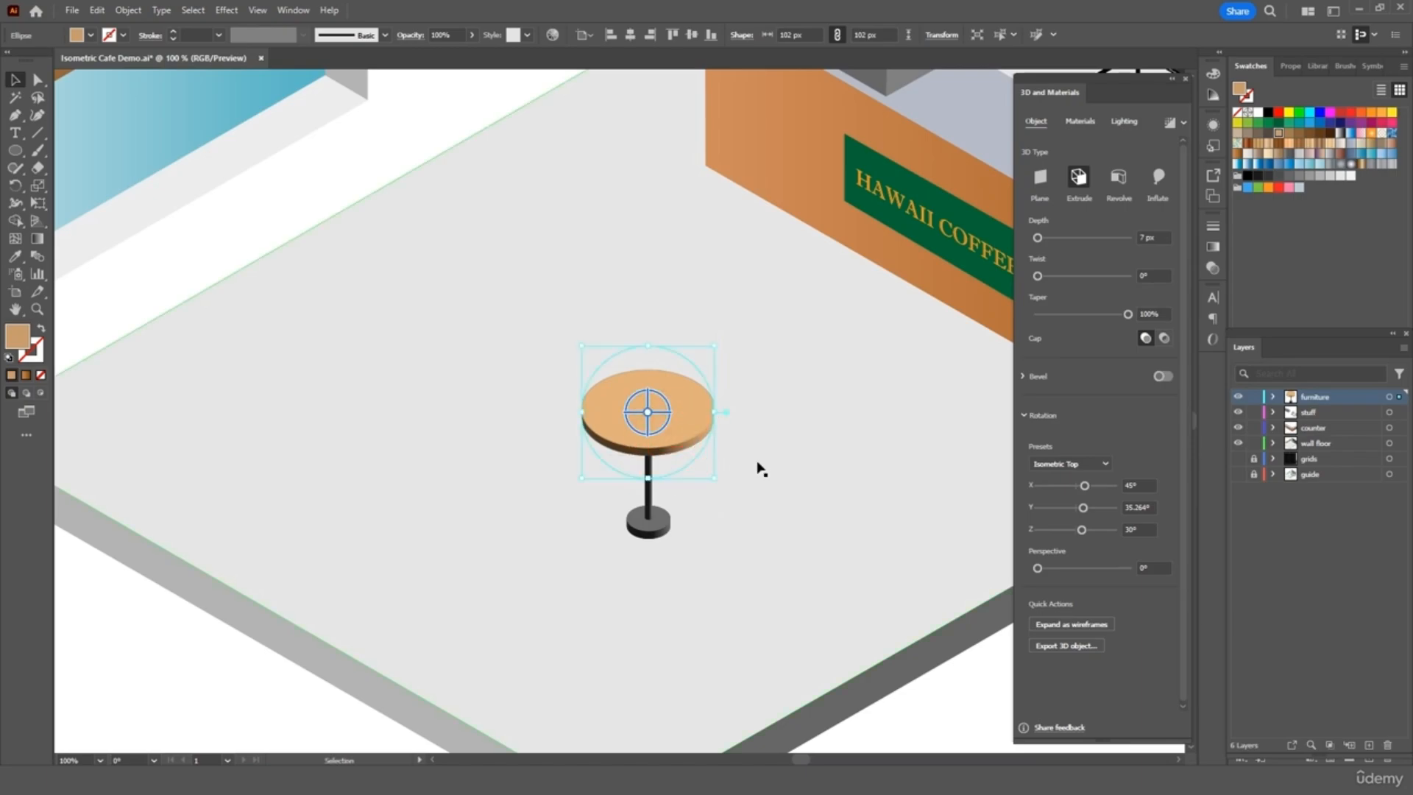
{"action": "left_click", "coordinate": [791, 477]}
- Set the table base disc's extrusion depth to 4 px
{"action": "left_click", "coordinate": [651, 522]}
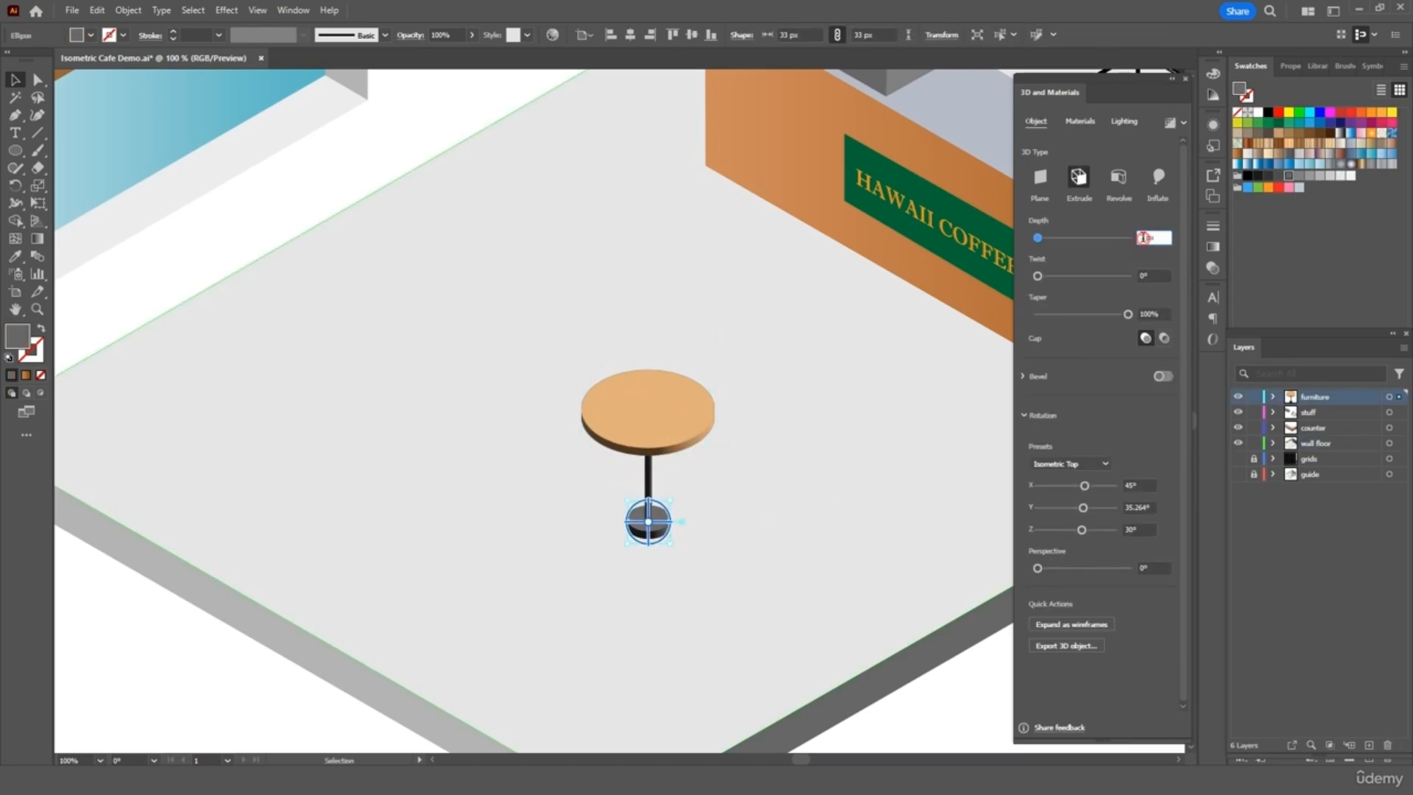
{"action": "type", "text": "4"}
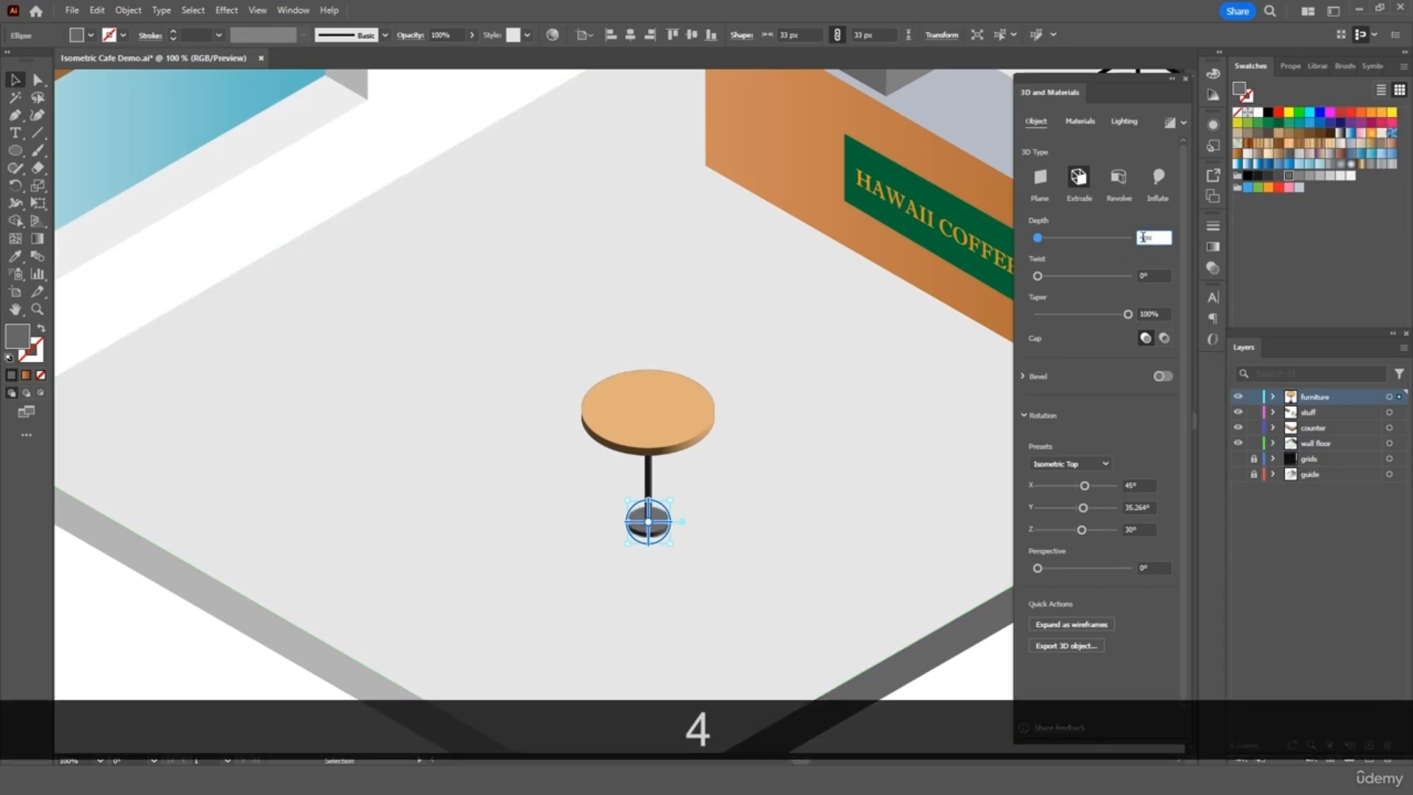
{"action": "left_click", "coordinate": [839, 505]}
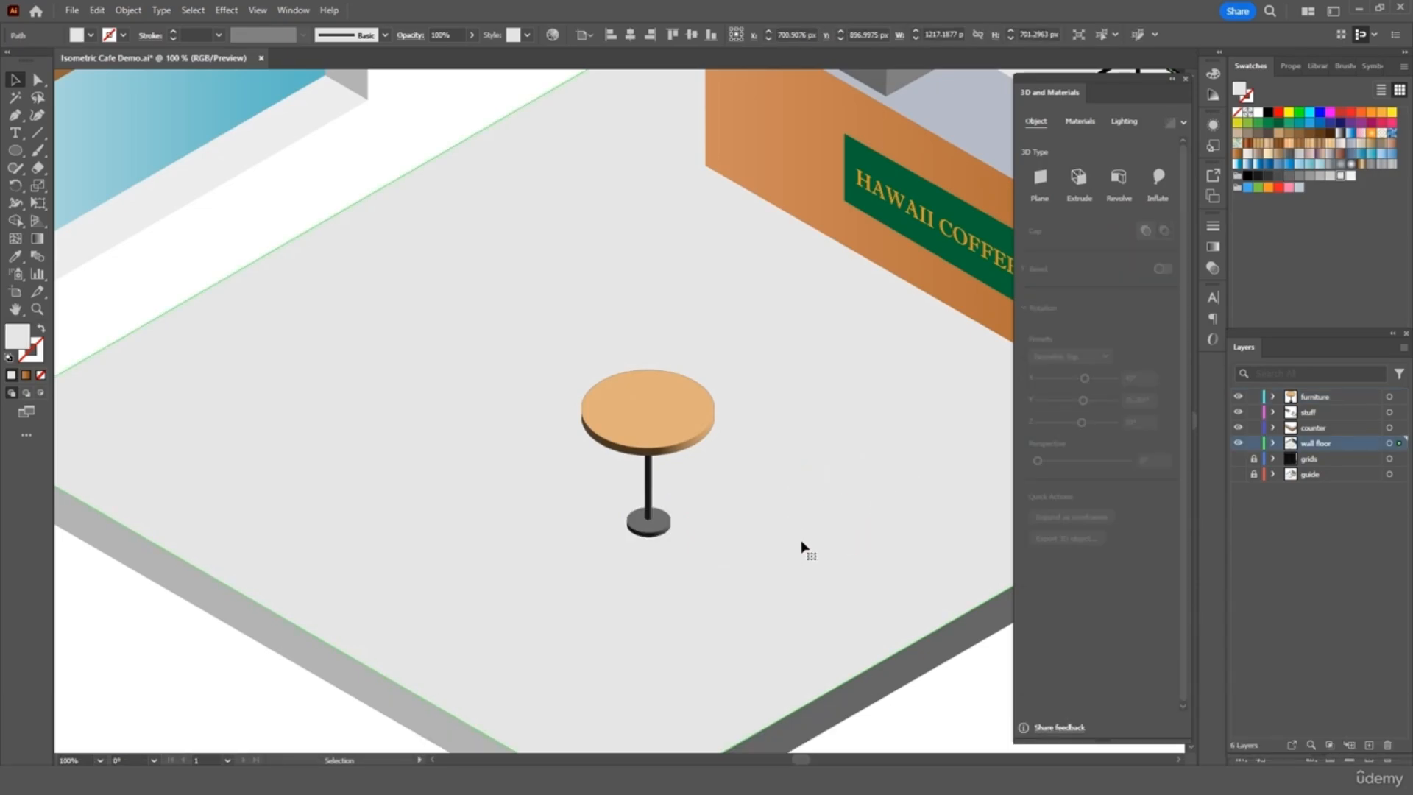
- Undo the accidental floor move, group the tabletop, pole and base, and move the table closer to the Hawaii Coffee counter
{"action": "left_click_drag", "start_coordinate": [734, 378], "coordinate": [581, 546]}
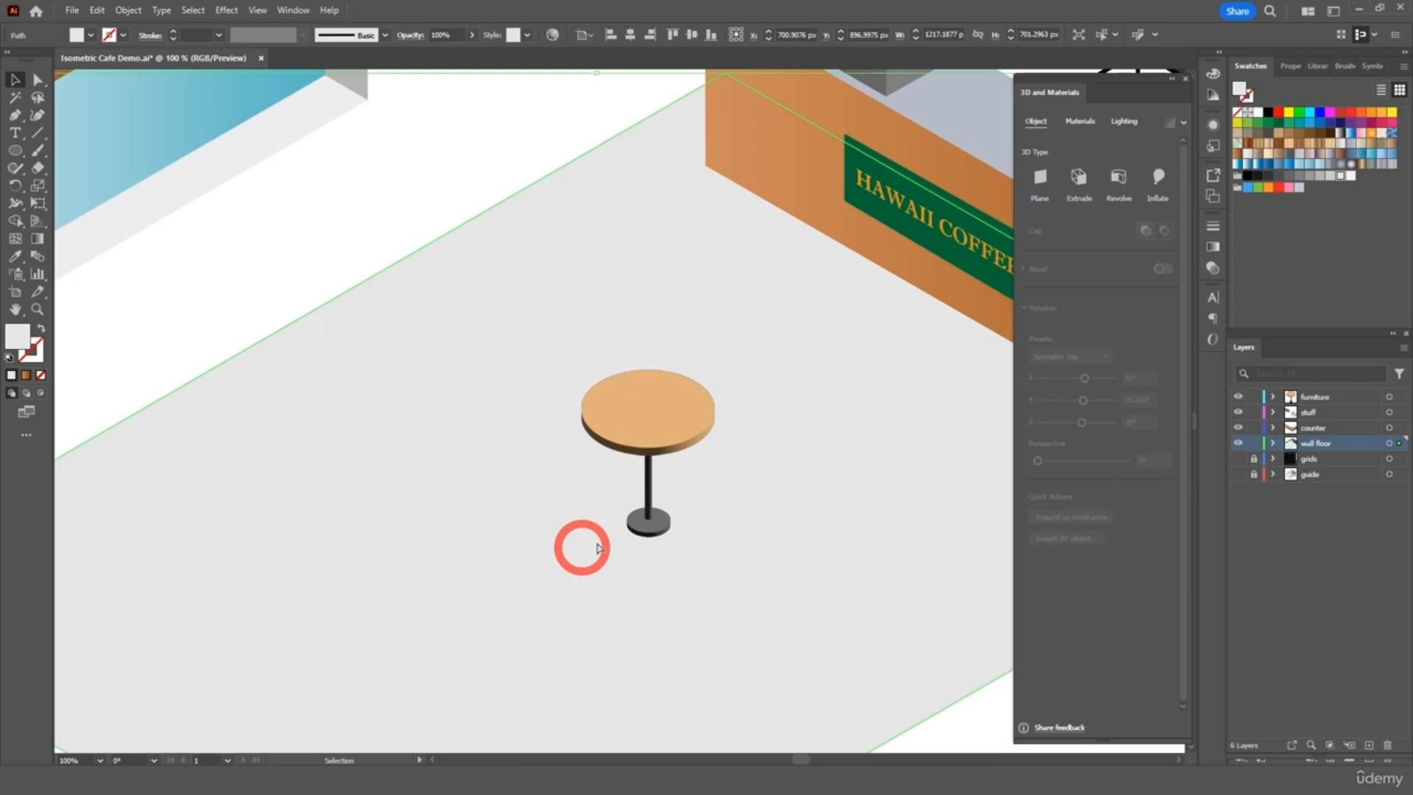
{"action": "key", "text": "ctrl+z"}
{"action": "left_click", "coordinate": [649, 434]}
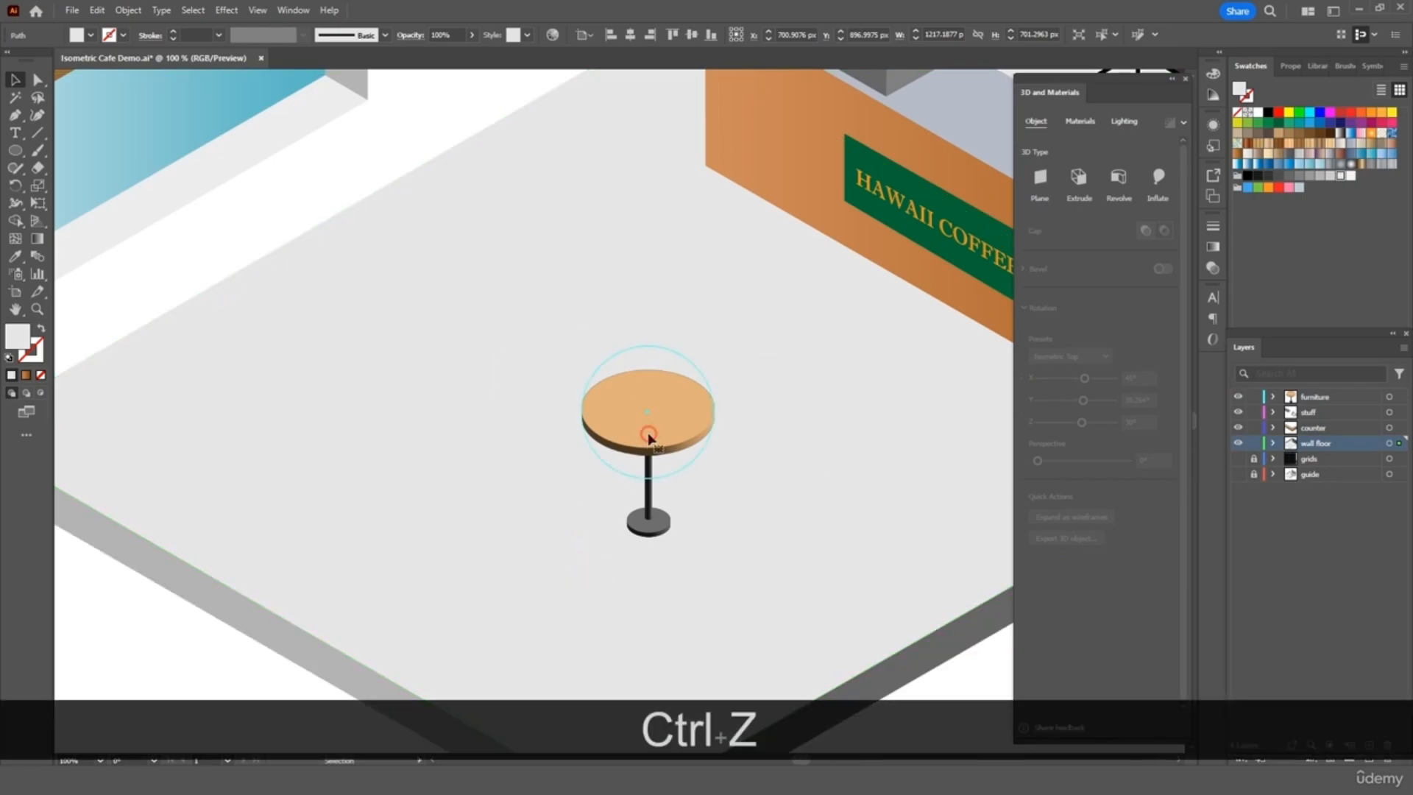
{"action": "left_click", "coordinate": [649, 500], "text": "shift"}
{"action": "left_click", "coordinate": [660, 528], "text": "shift"}
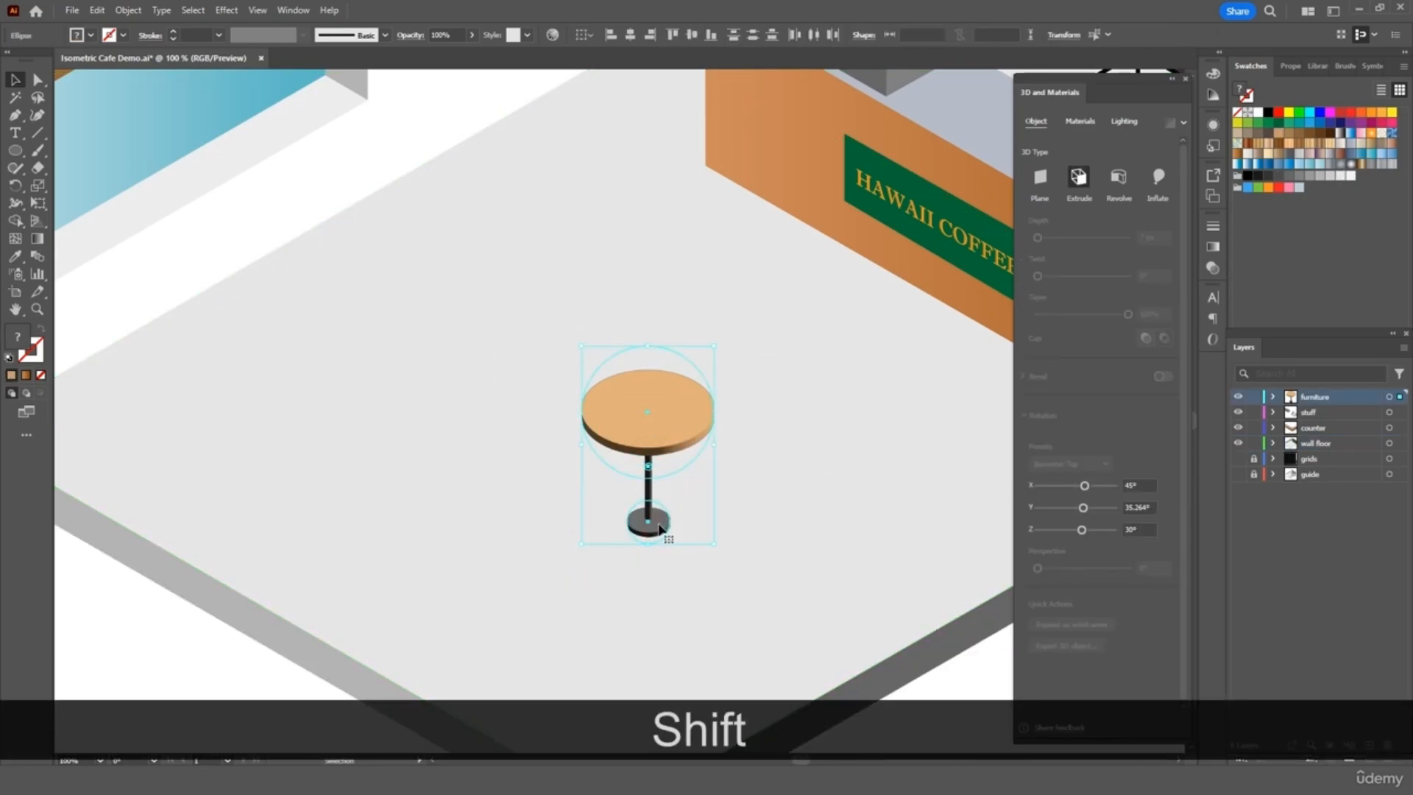
{"action": "right_click", "coordinate": [660, 528]}
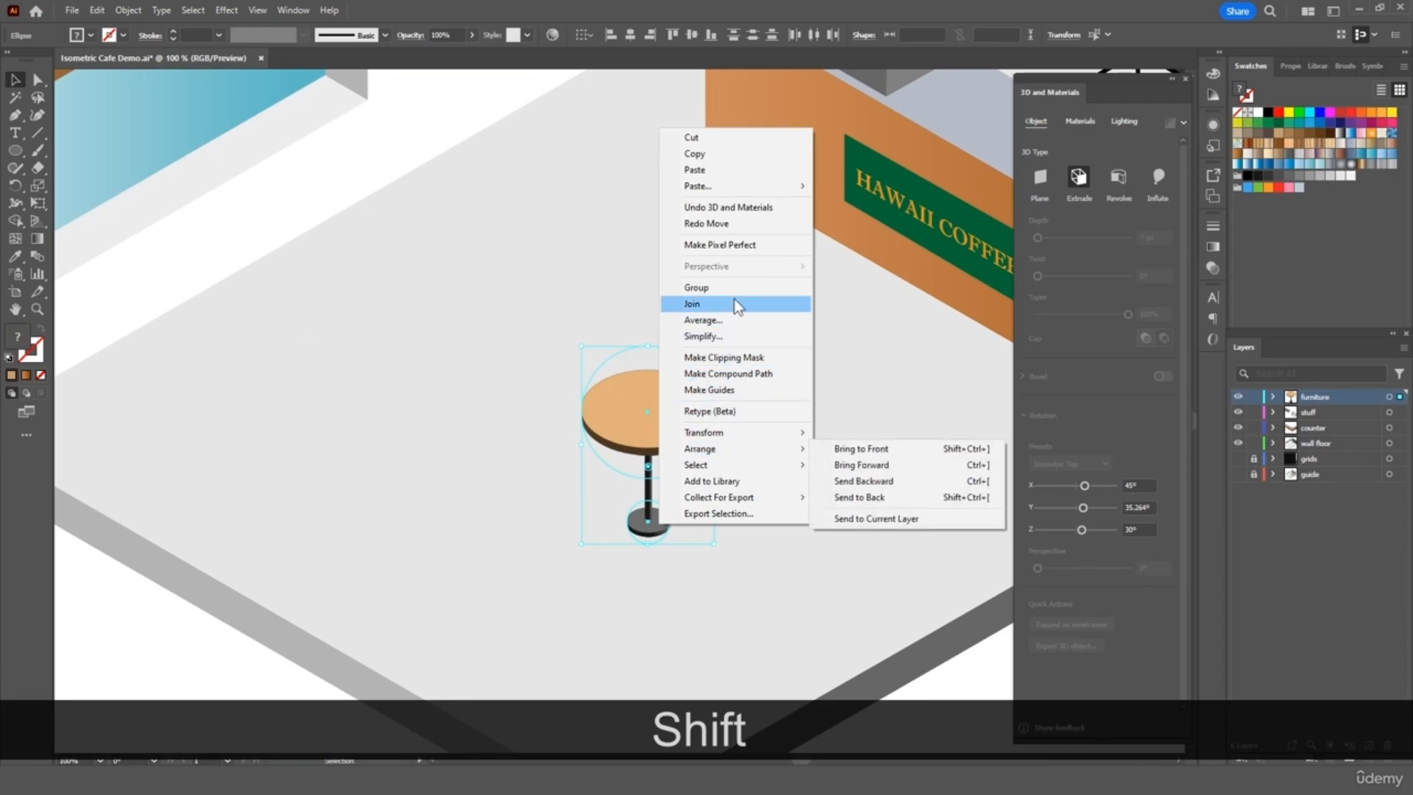
{"action": "left_click", "coordinate": [733, 290]}
{"action": "left_click_drag", "start_coordinate": [678, 403], "coordinate": [837, 359]}
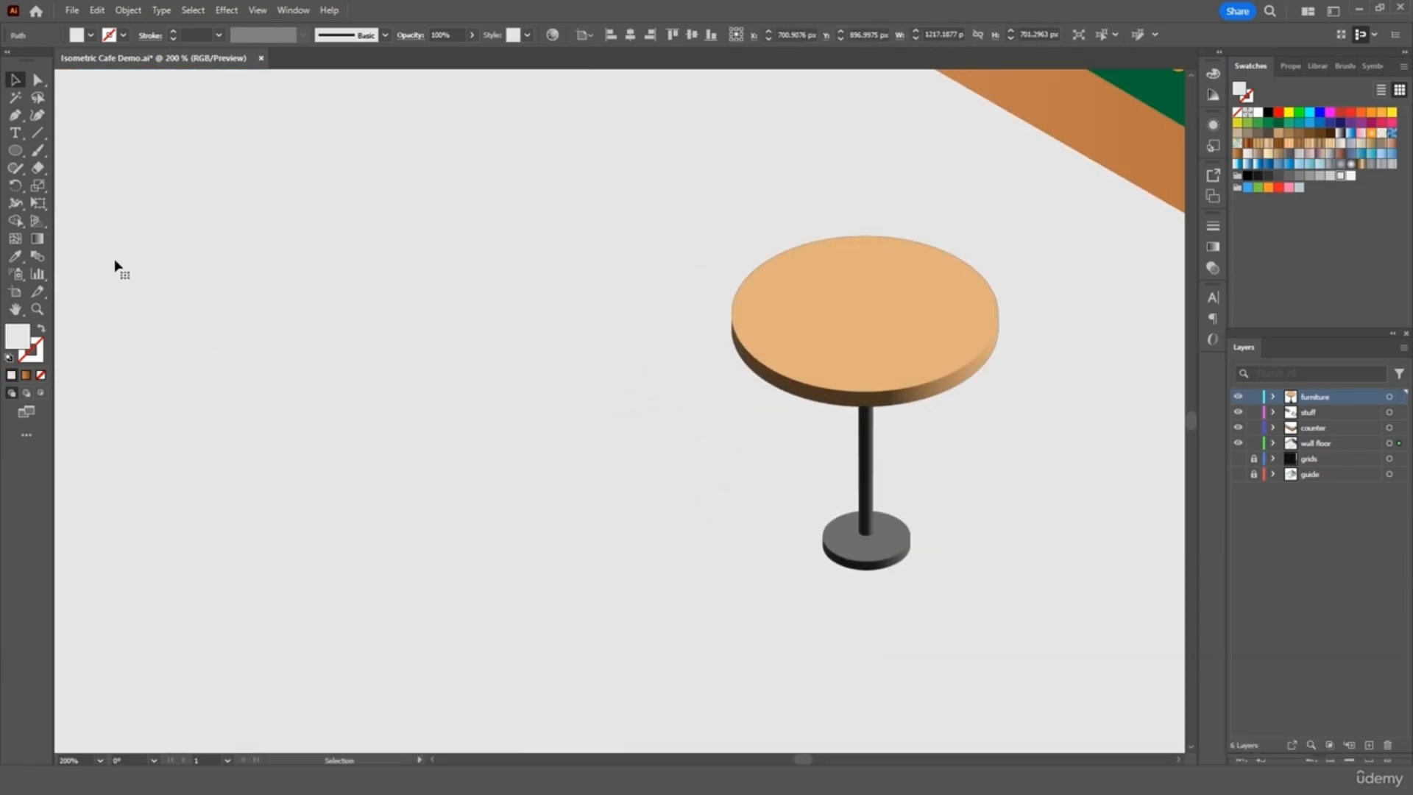
- Draw a square about 7 px wide on the open floor beside the table and fill it with light brown
{"action": "left_click_drag", "start_coordinate": [18, 156], "coordinate": [67, 147]}
{"action": "mouse_move", "coordinate": [477, 423]}
{"action": "left_mouse_down"}
{"action": "mouse_move", "coordinate": [488, 444]}
{"action": "mouse_move", "coordinate": [552, 445]}
{"action": "left_mouse_up"}
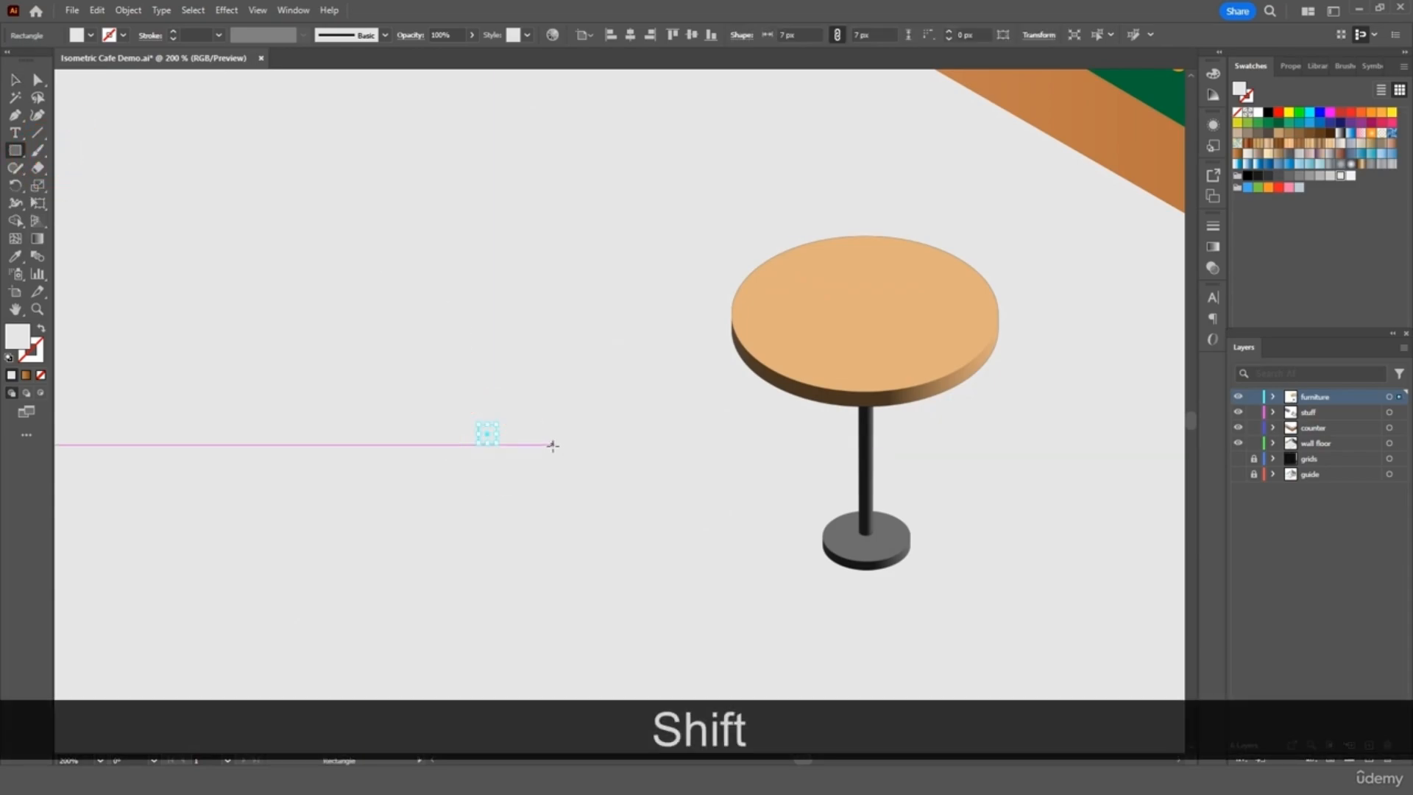
{"action": "left_click", "coordinate": [92, 35]}
{"action": "left_click", "coordinate": [92, 73]}
{"action": "left_click", "coordinate": [98, 164]}
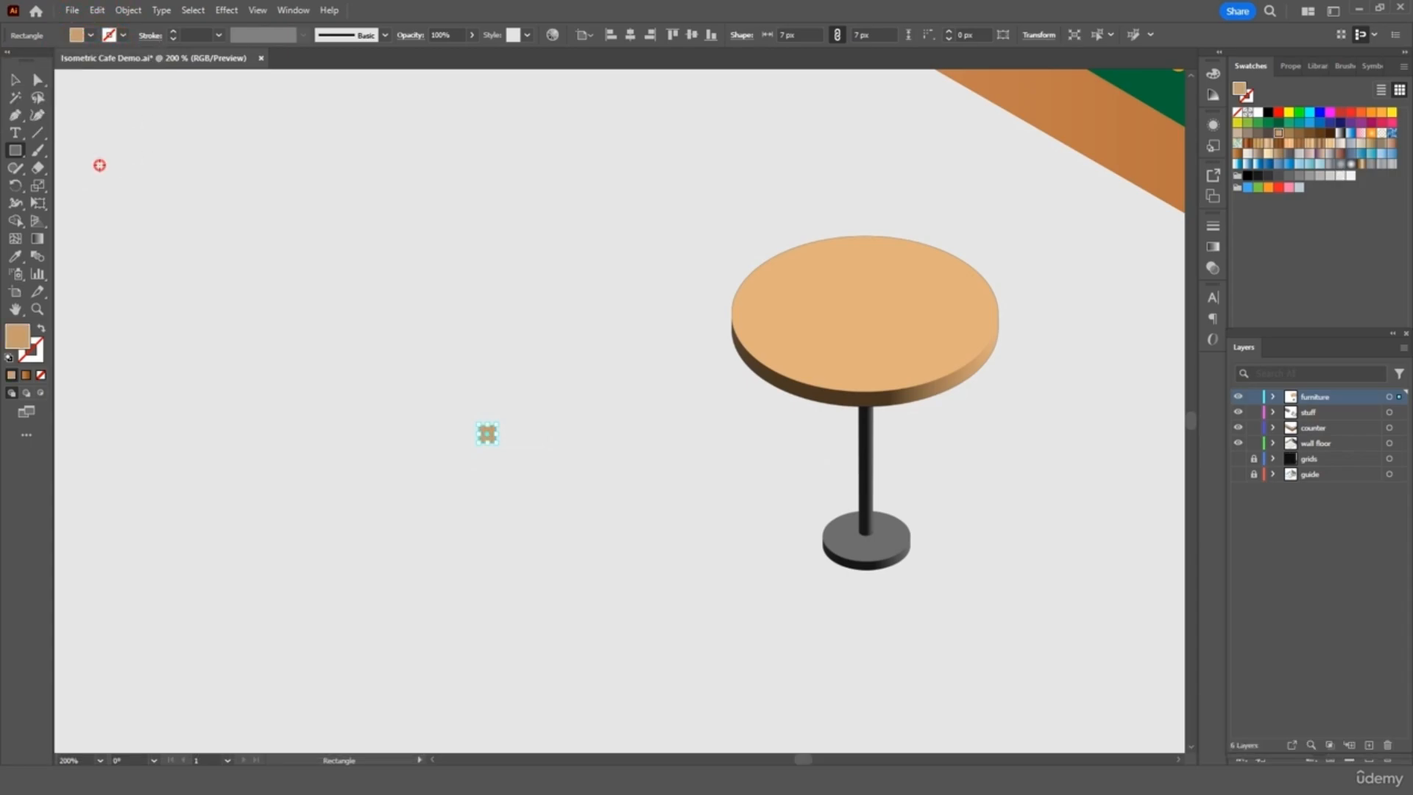
- Extrude the small brown square to a depth of 150 px with the Isometric Top rotation preset
{"action": "left_click", "coordinate": [395, 292]}
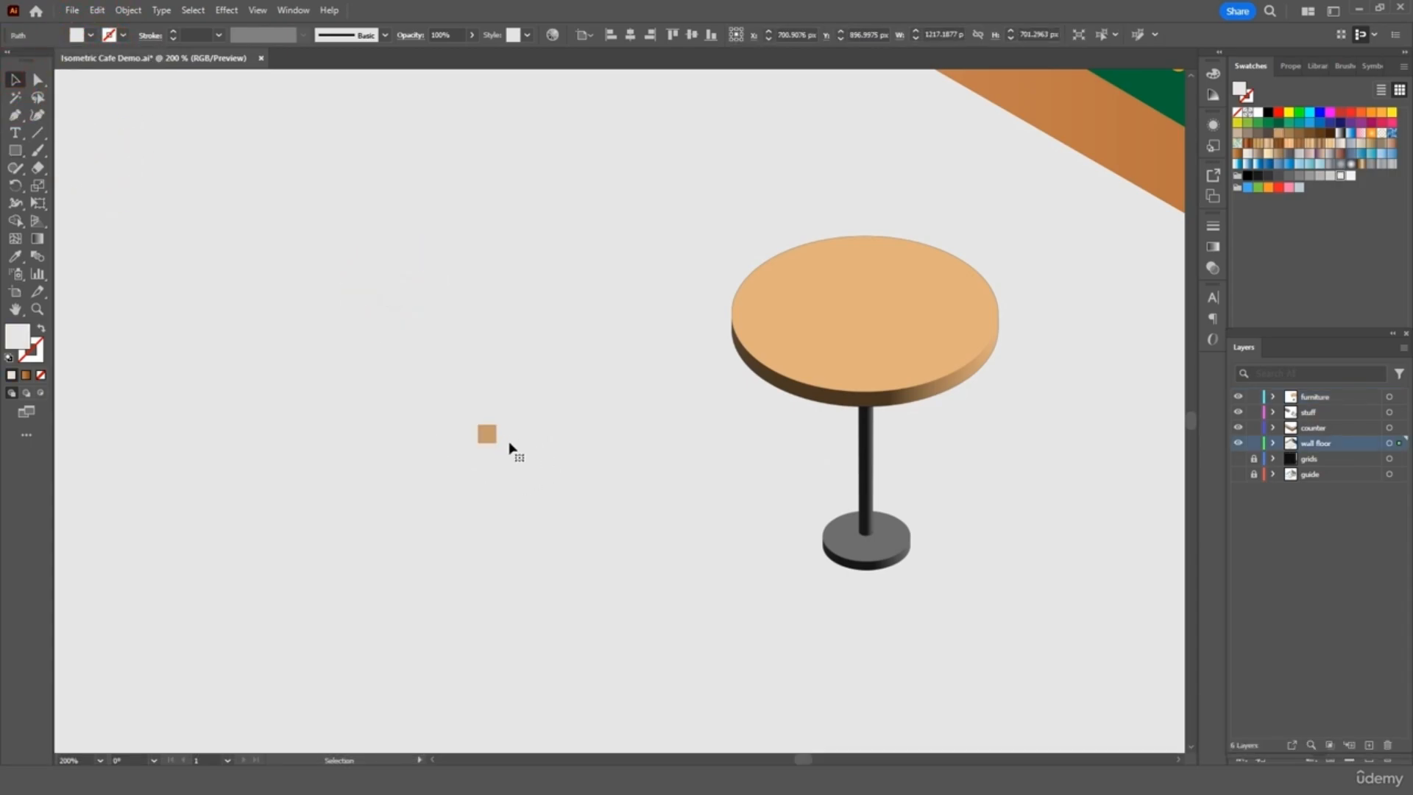
{"action": "left_click", "coordinate": [487, 435]}
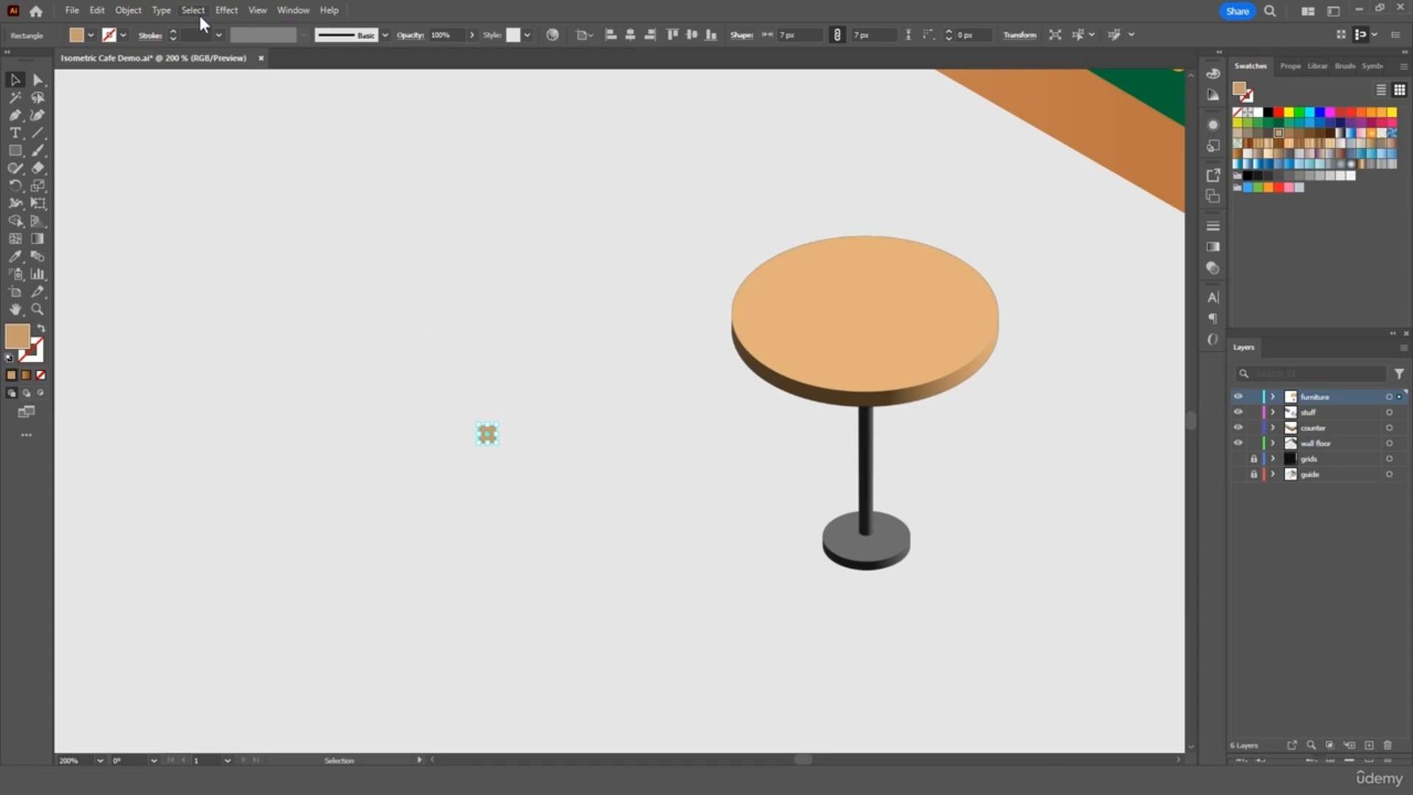
{"action": "left_click", "coordinate": [228, 10]}
{"action": "mouse_move", "coordinate": [294, 94]}
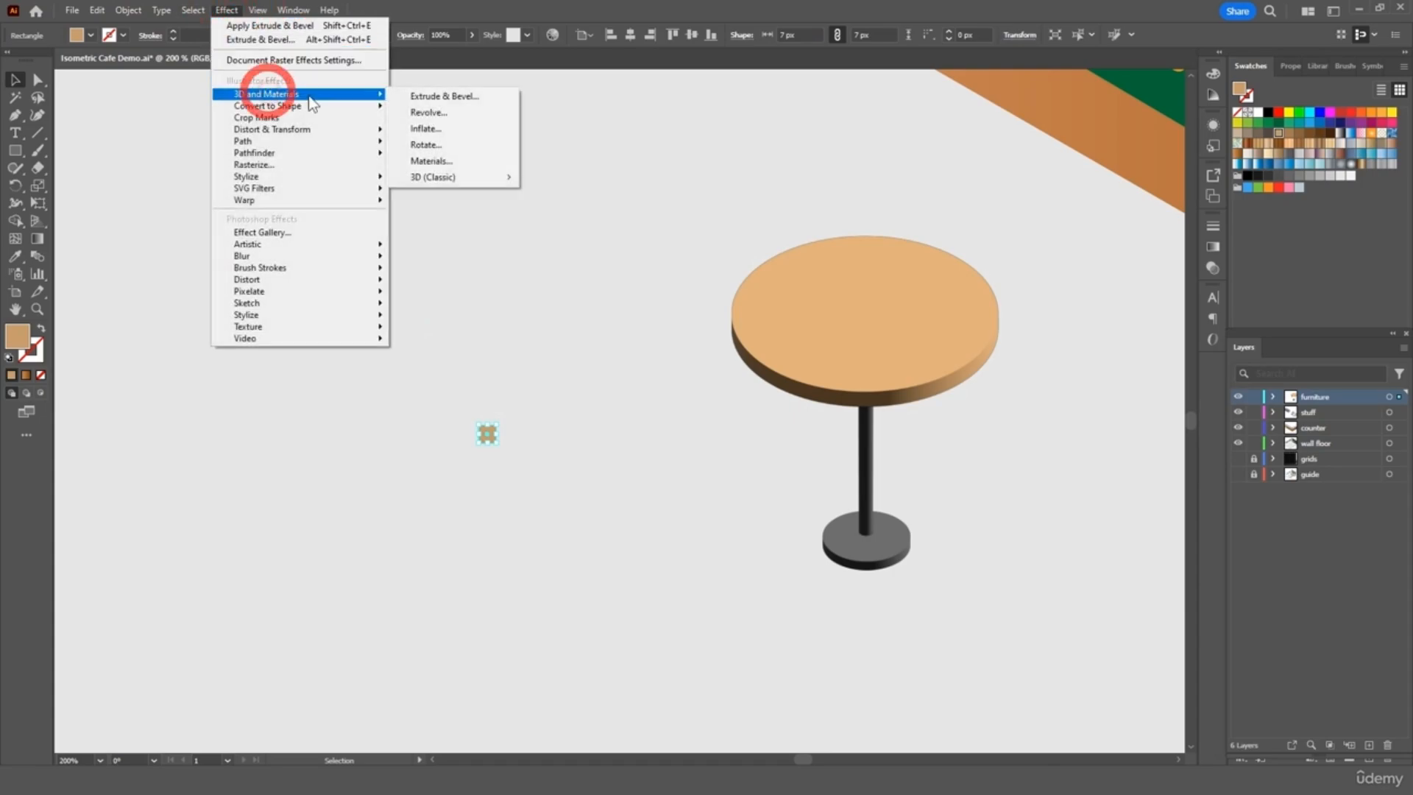
{"action": "left_click", "coordinate": [427, 96]}
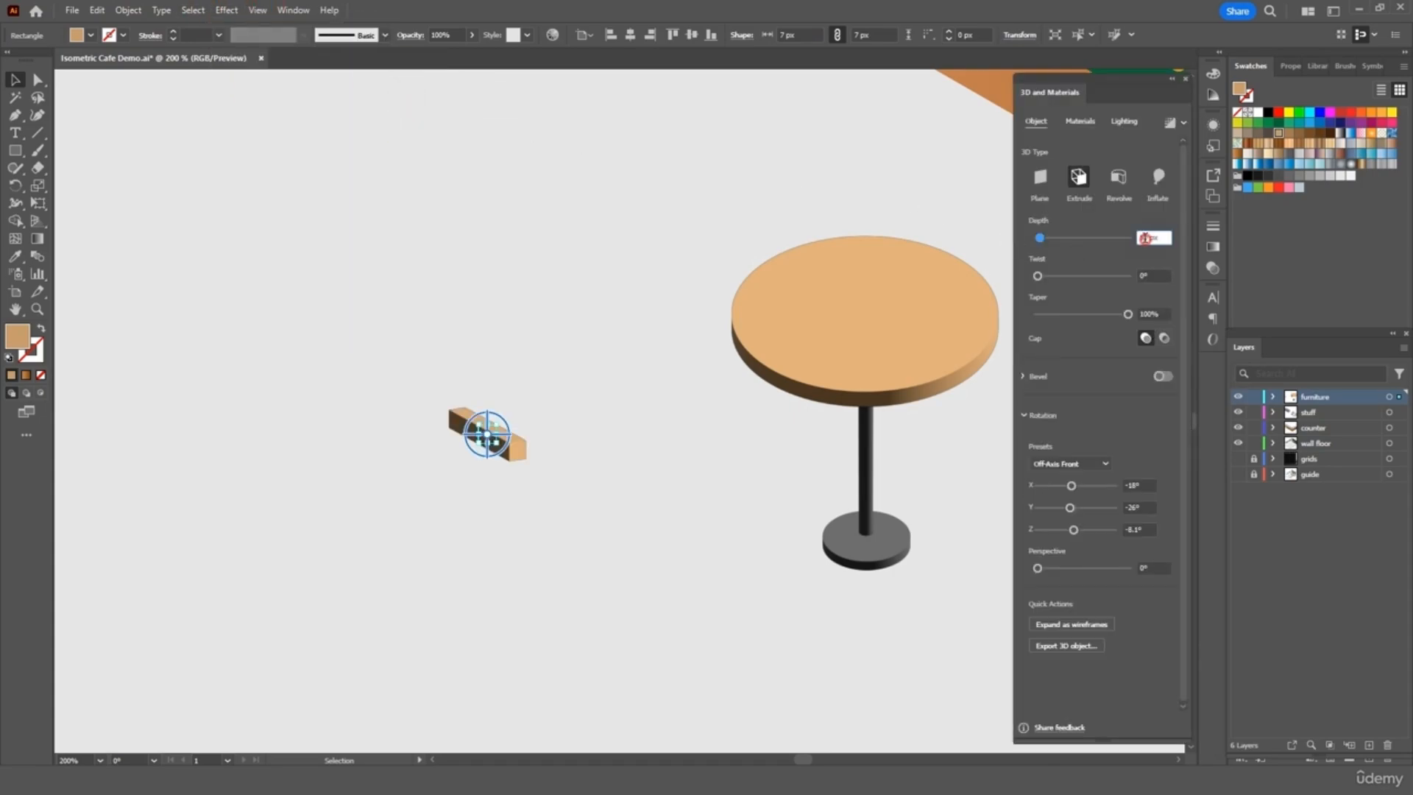
{"action": "type", "text": "150"}
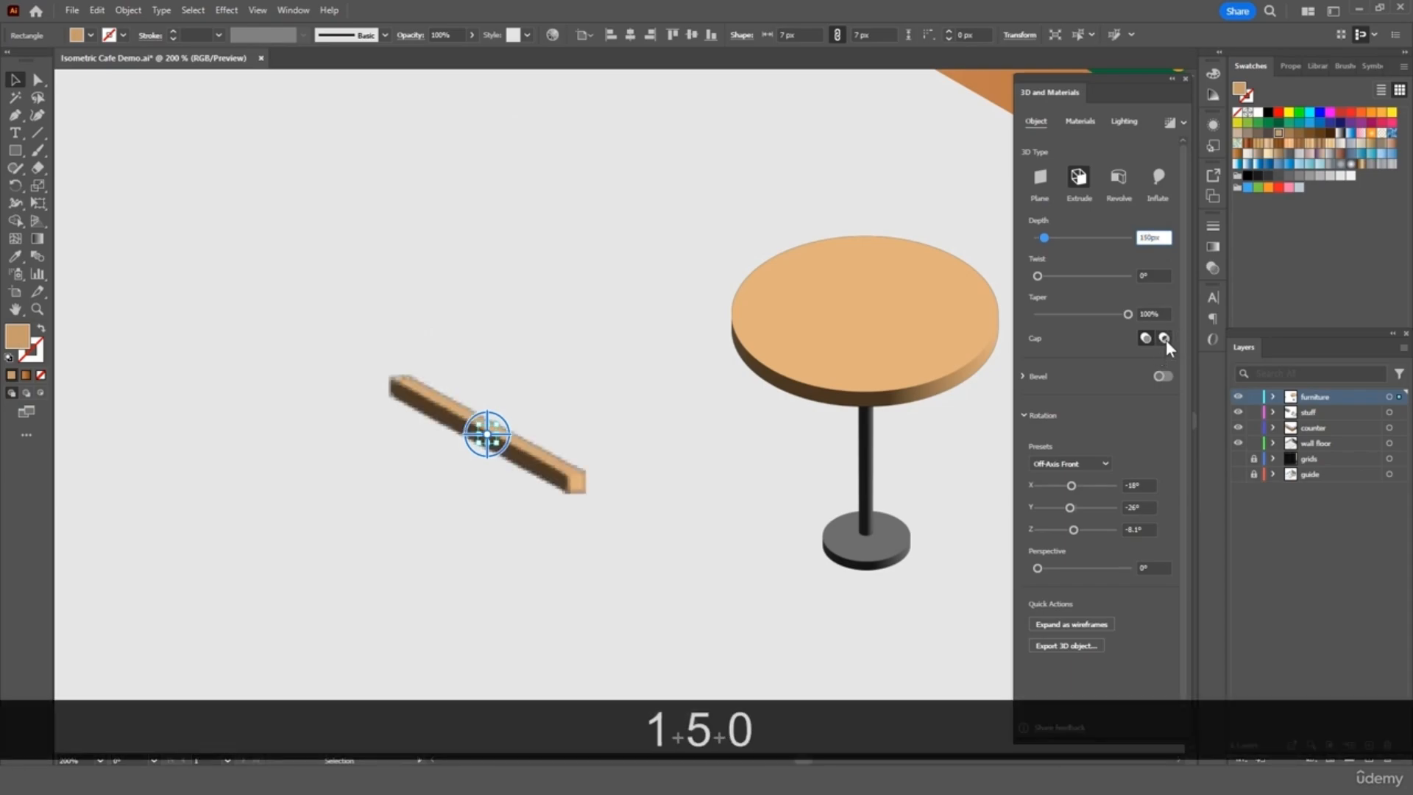
{"action": "left_click", "coordinate": [1104, 461]}
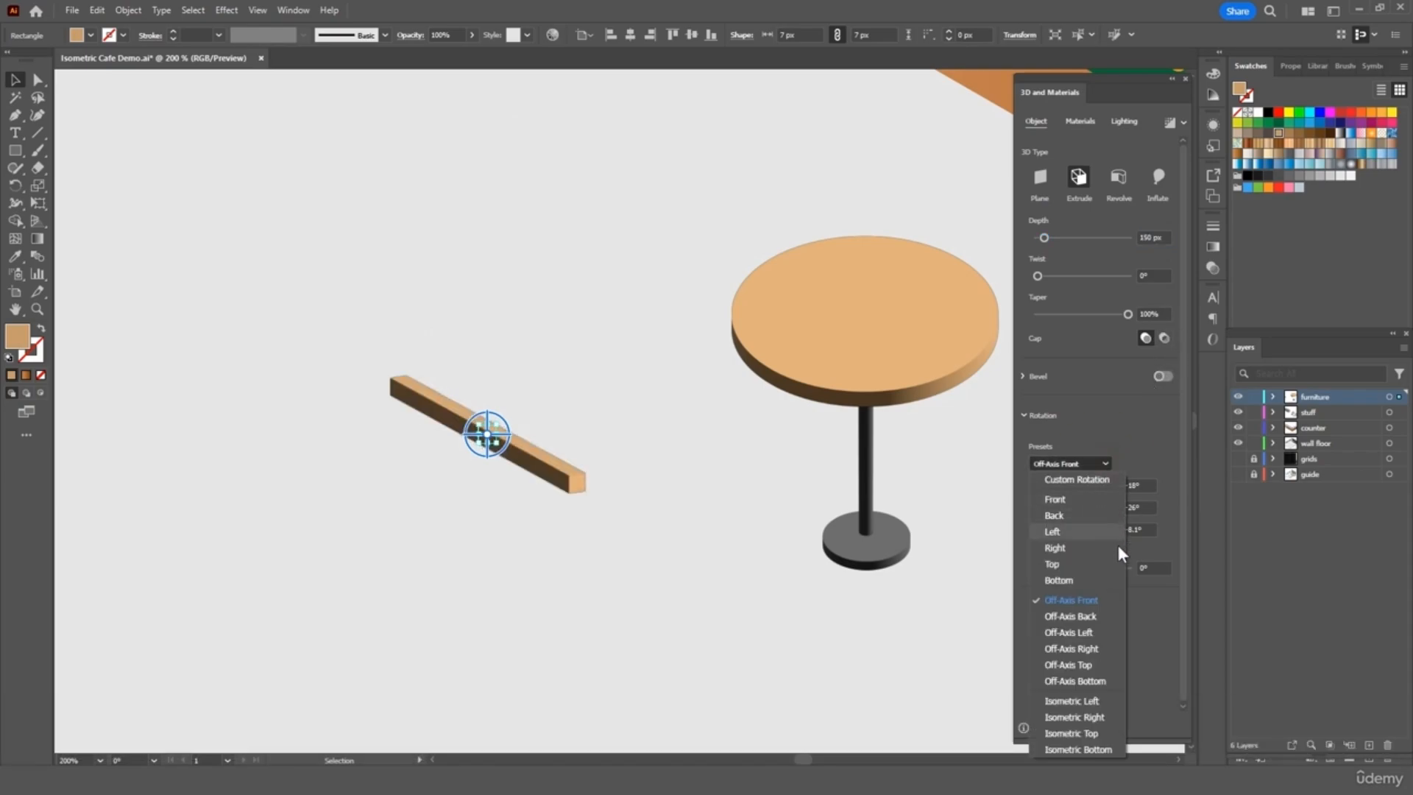
{"action": "left_click", "coordinate": [1100, 732]}
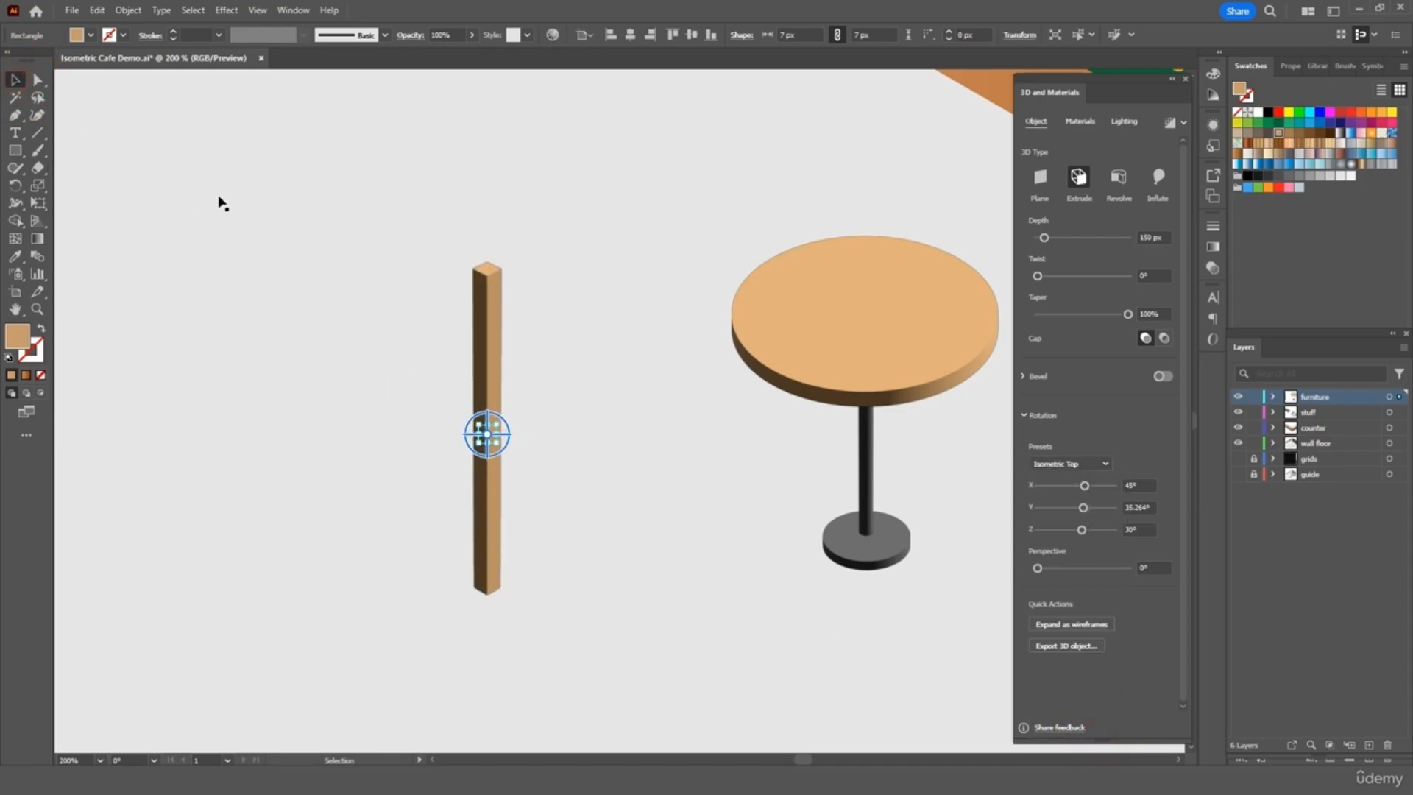
- Move the tall wooden post farther from the table and place a duplicate behind it as the second back leg
{"action": "left_click", "coordinate": [493, 360]}
{"action": "left_click_drag", "start_coordinate": [493, 361], "coordinate": [407, 293]}
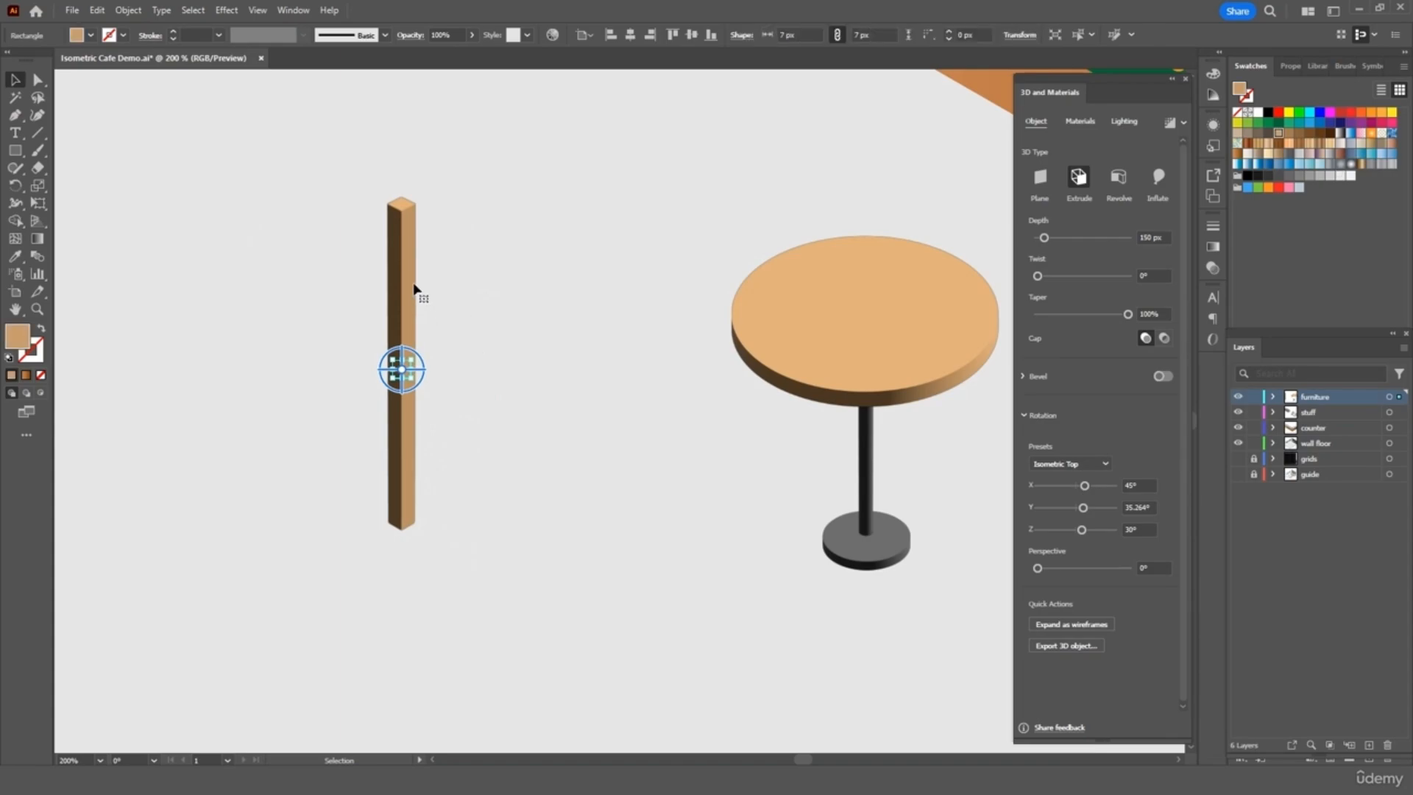
{"action": "key", "text": "ctrl+c"}
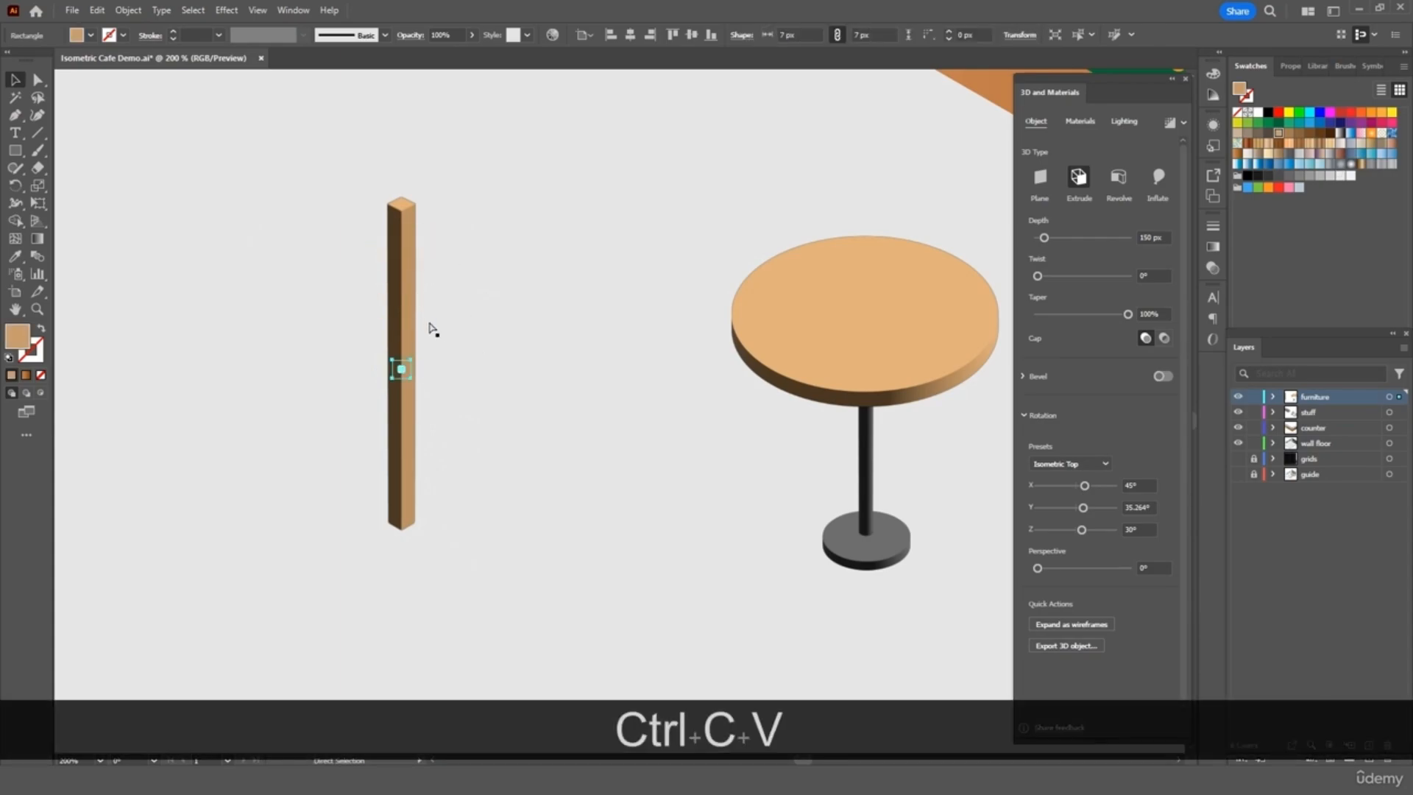
{"action": "key", "text": "ctrl+v"}
{"action": "left_click_drag", "start_coordinate": [617, 355], "coordinate": [518, 268]}
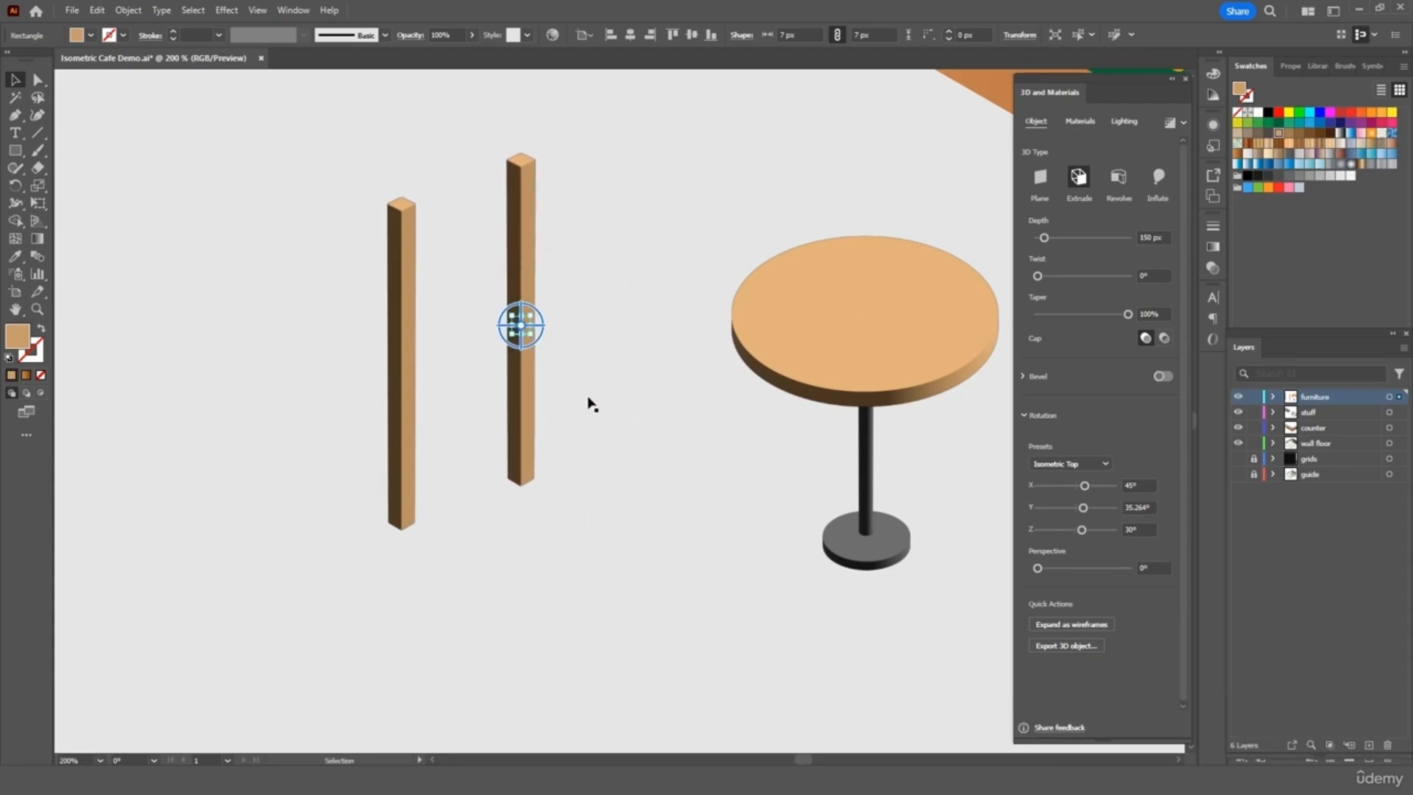
- Duplicate the tall post, place the copy in front of the second one and set its depth to 70 px
{"action": "key", "text": "ctrl+c"}
{"action": "key", "text": "ctrl+v"}
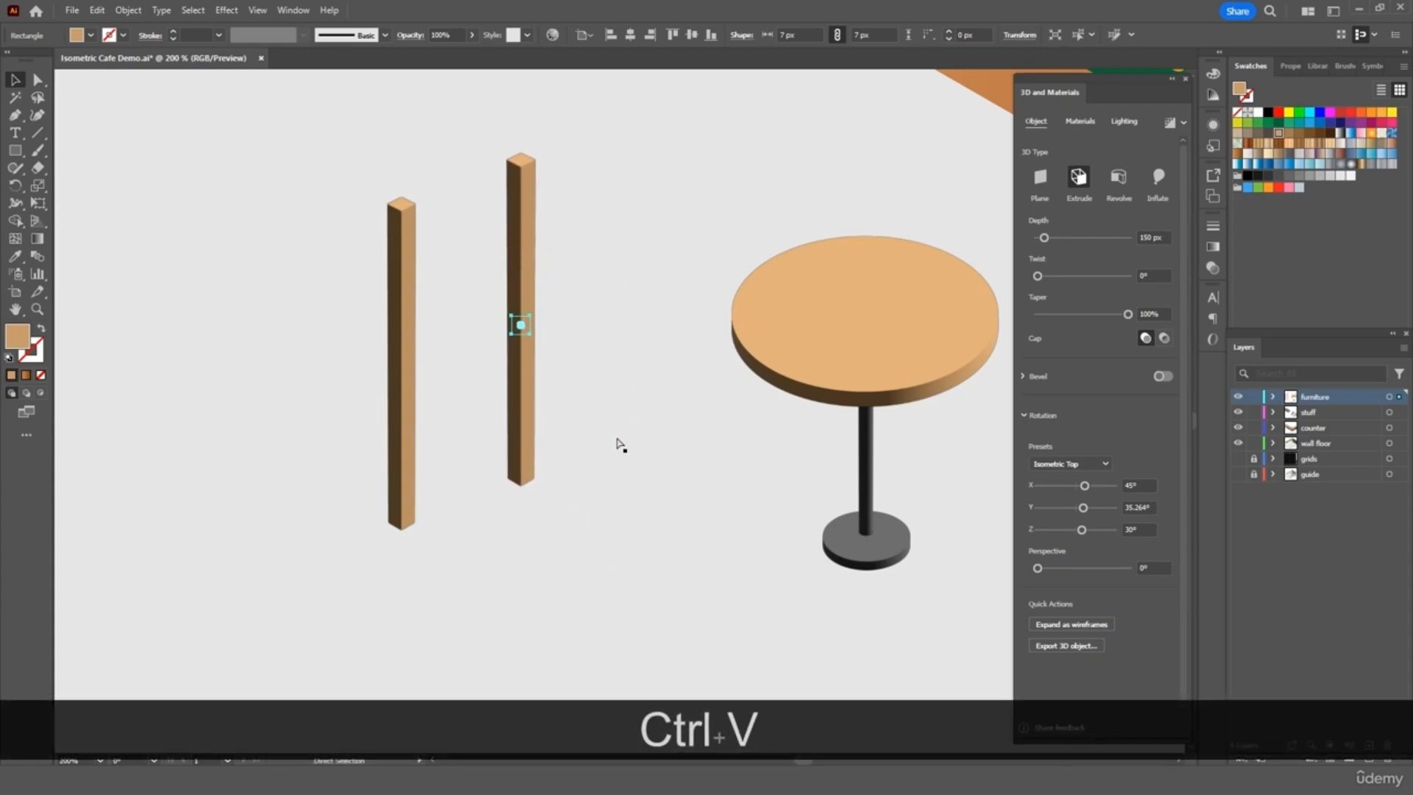
{"action": "left_click_drag", "start_coordinate": [621, 357], "coordinate": [602, 381]}
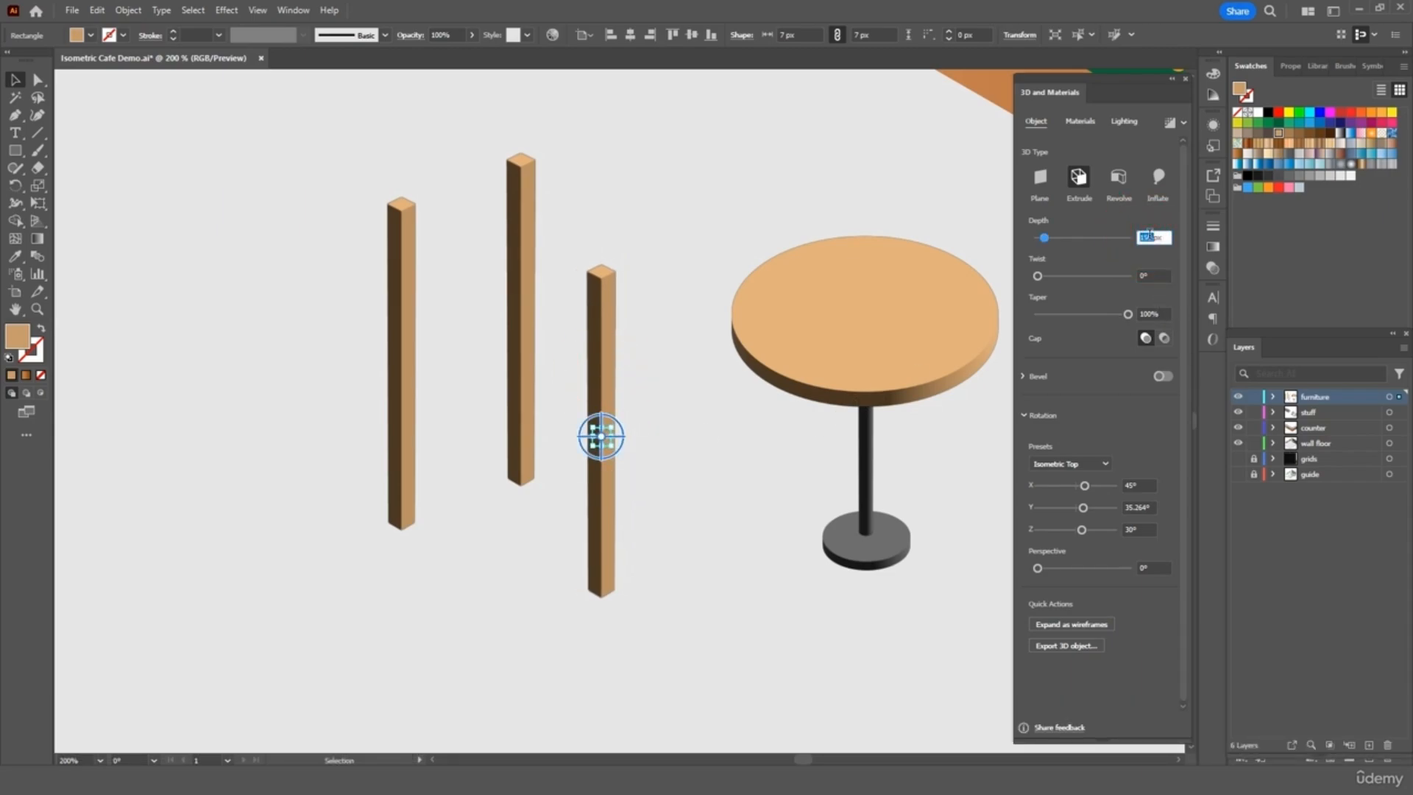
{"action": "type", "text": "70"}
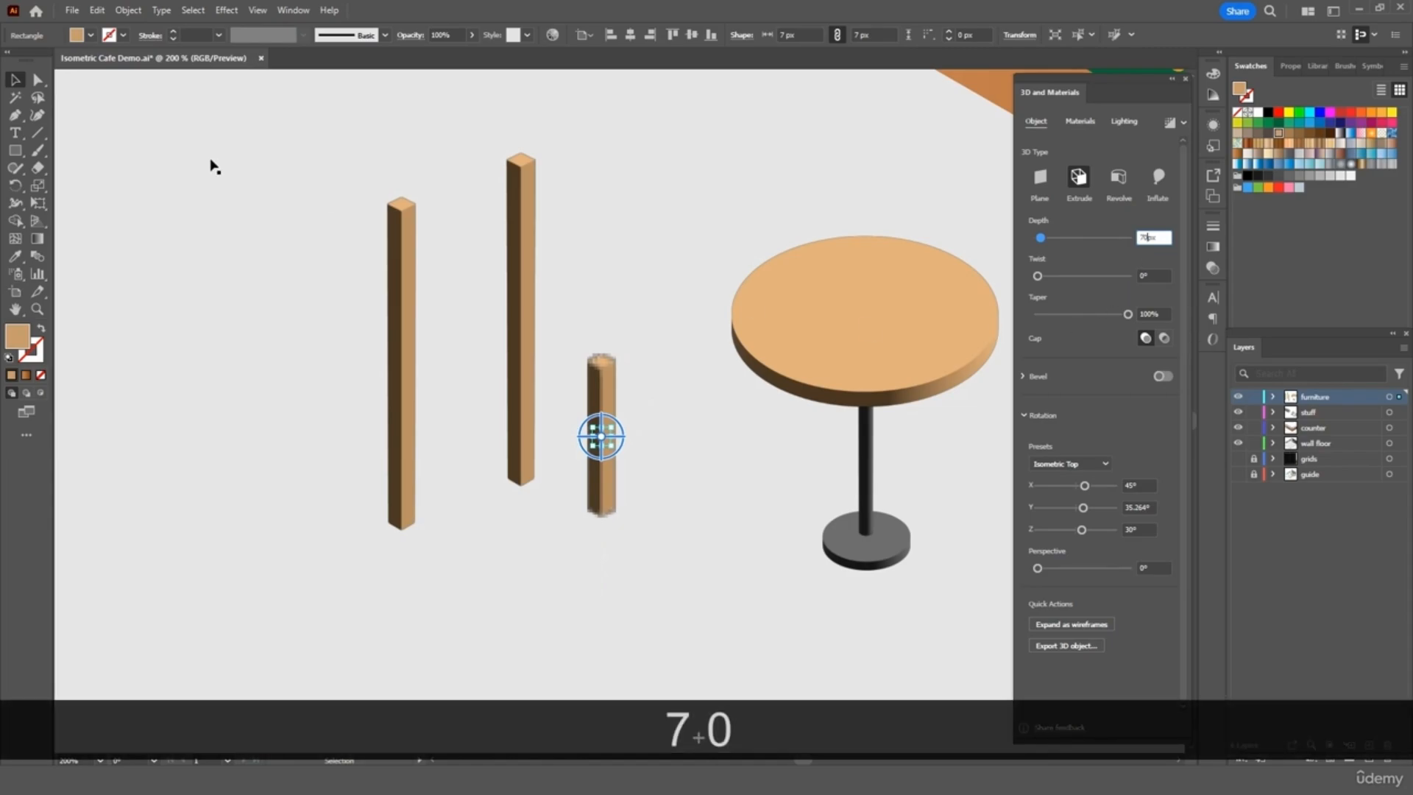
- Move the short post closer to the viewer and place a duplicate of it beside it as the second front leg
{"action": "left_click", "coordinate": [162, 133]}
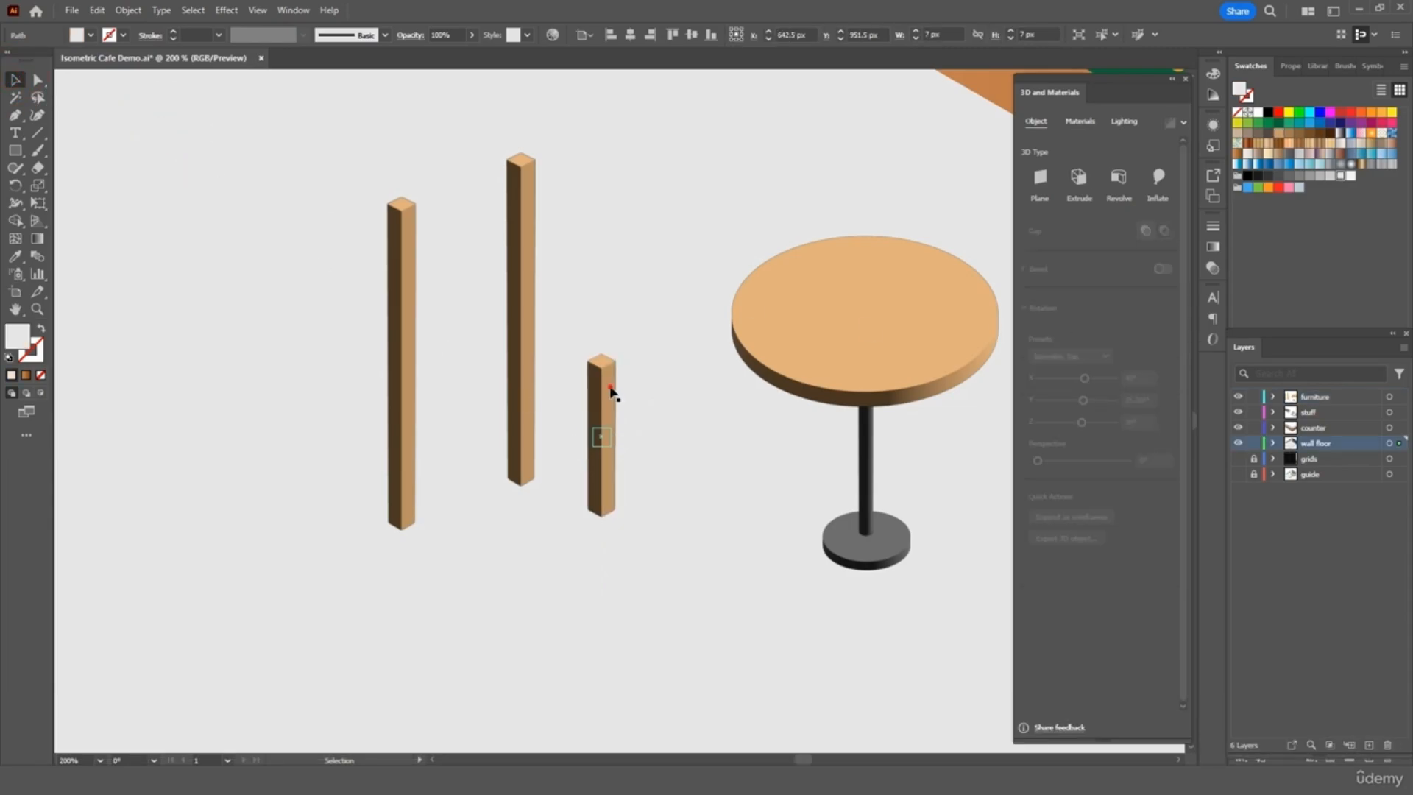
{"action": "left_click_drag", "start_coordinate": [611, 394], "coordinate": [595, 456]}
{"action": "key", "text": "ctrl+c"}
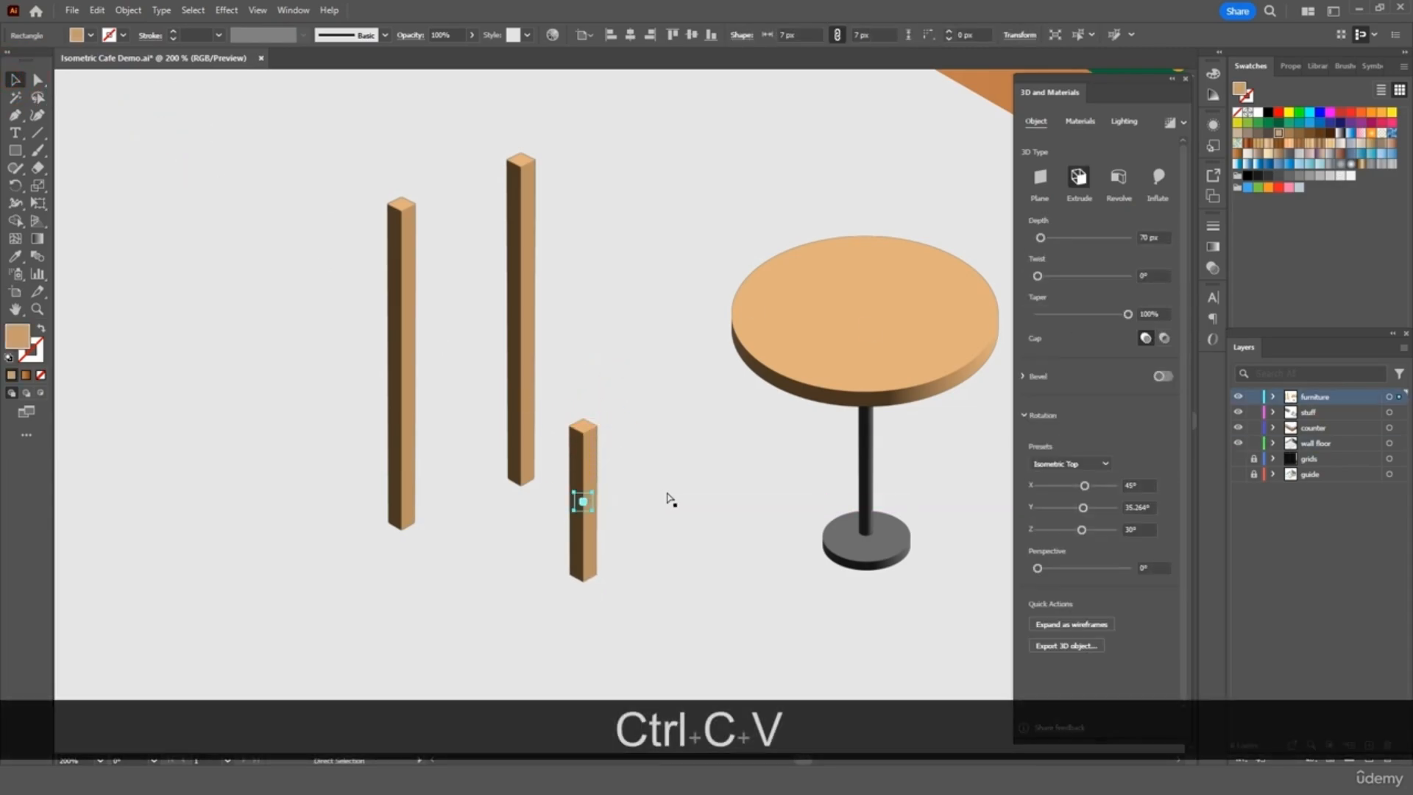
{"action": "key", "text": "ctrl+v"}
{"action": "left_click_drag", "start_coordinate": [624, 362], "coordinate": [668, 413]}
{"action": "left_click_drag", "start_coordinate": [398, 337], "coordinate": [421, 325]}
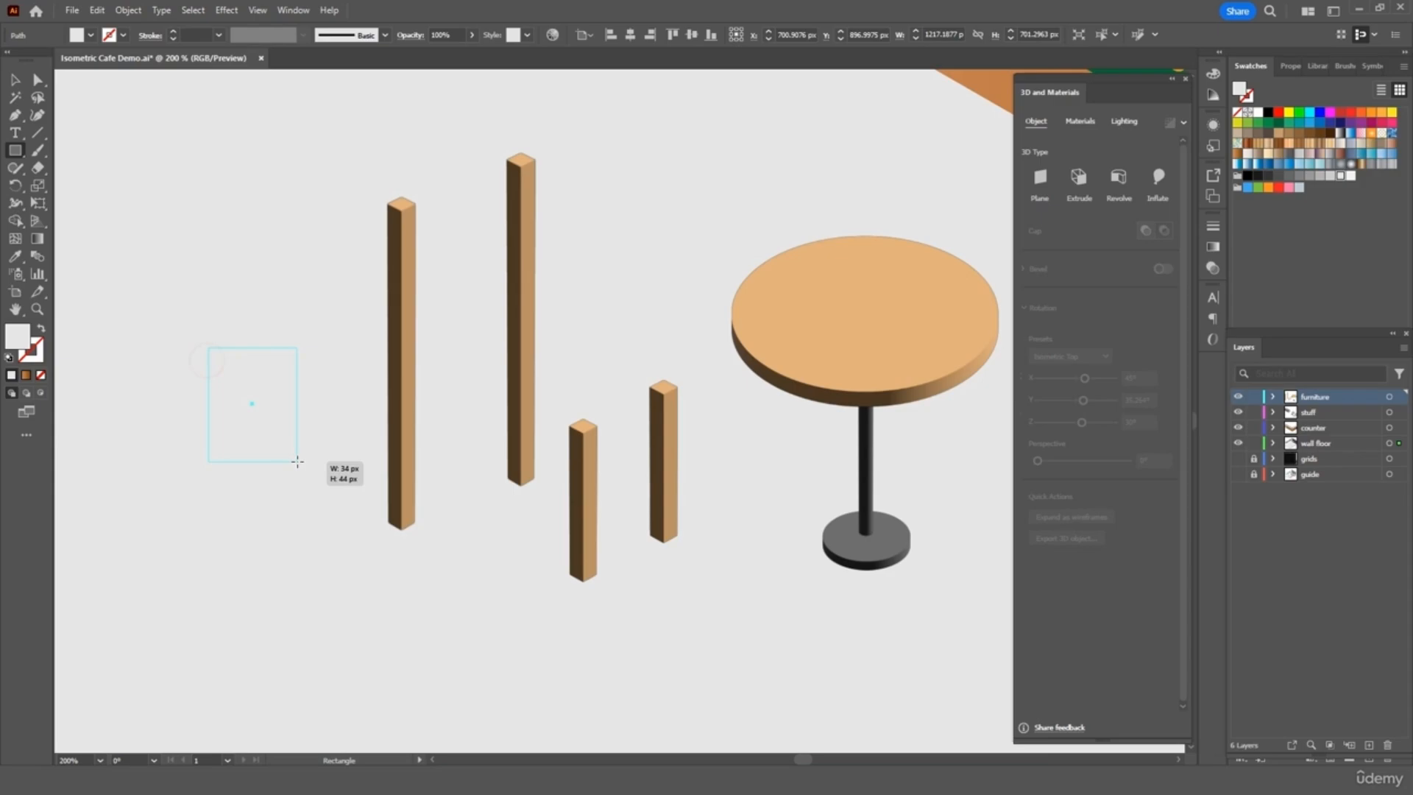
- Draw a rectangle about 50 by 52 px beside the posts, fill it with medium gray and round its corners by about 7.7 px
{"action": "left_click_drag", "start_coordinate": [298, 461], "coordinate": [338, 482]}
{"action": "left_click", "coordinate": [1301, 178]}
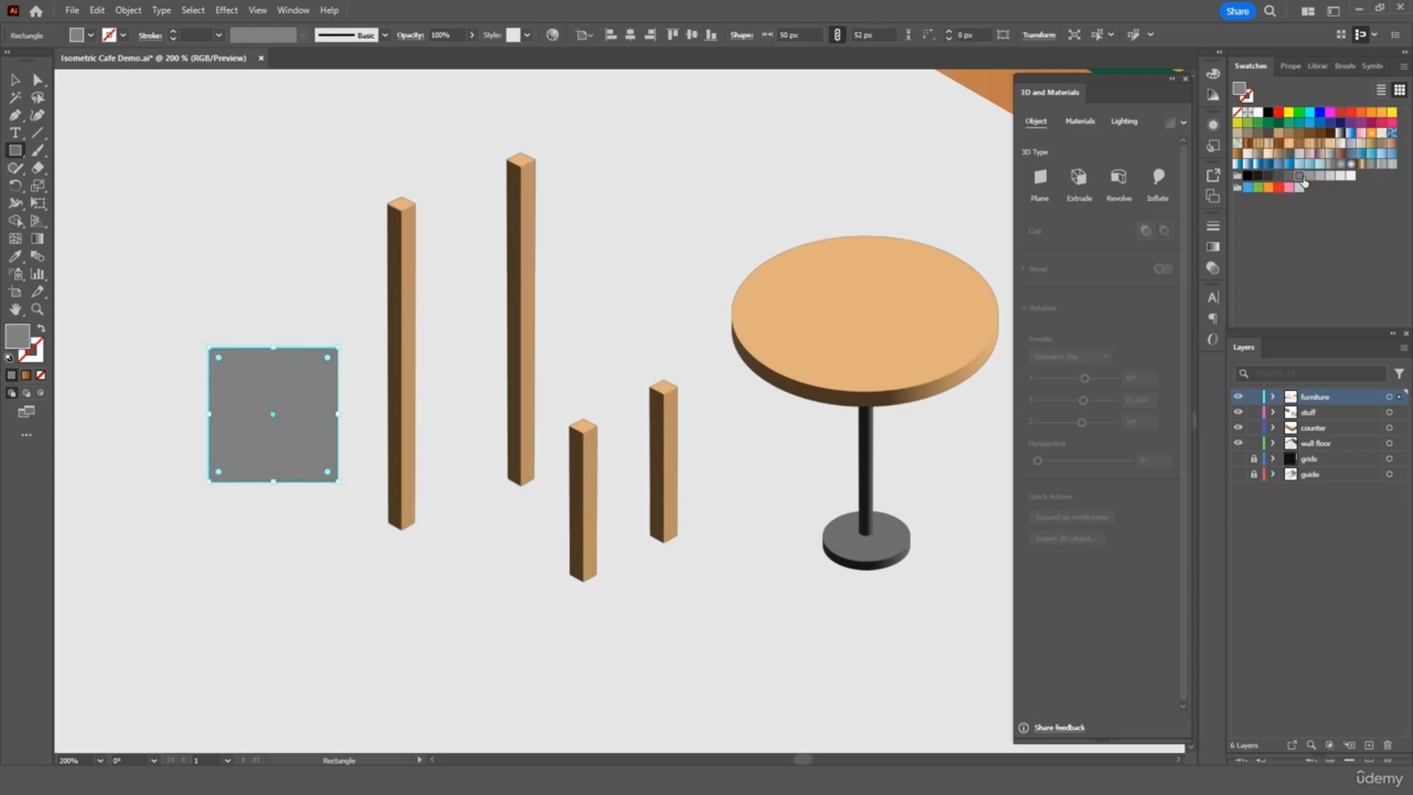
{"action": "left_click_drag", "start_coordinate": [326, 359], "coordinate": [320, 373]}
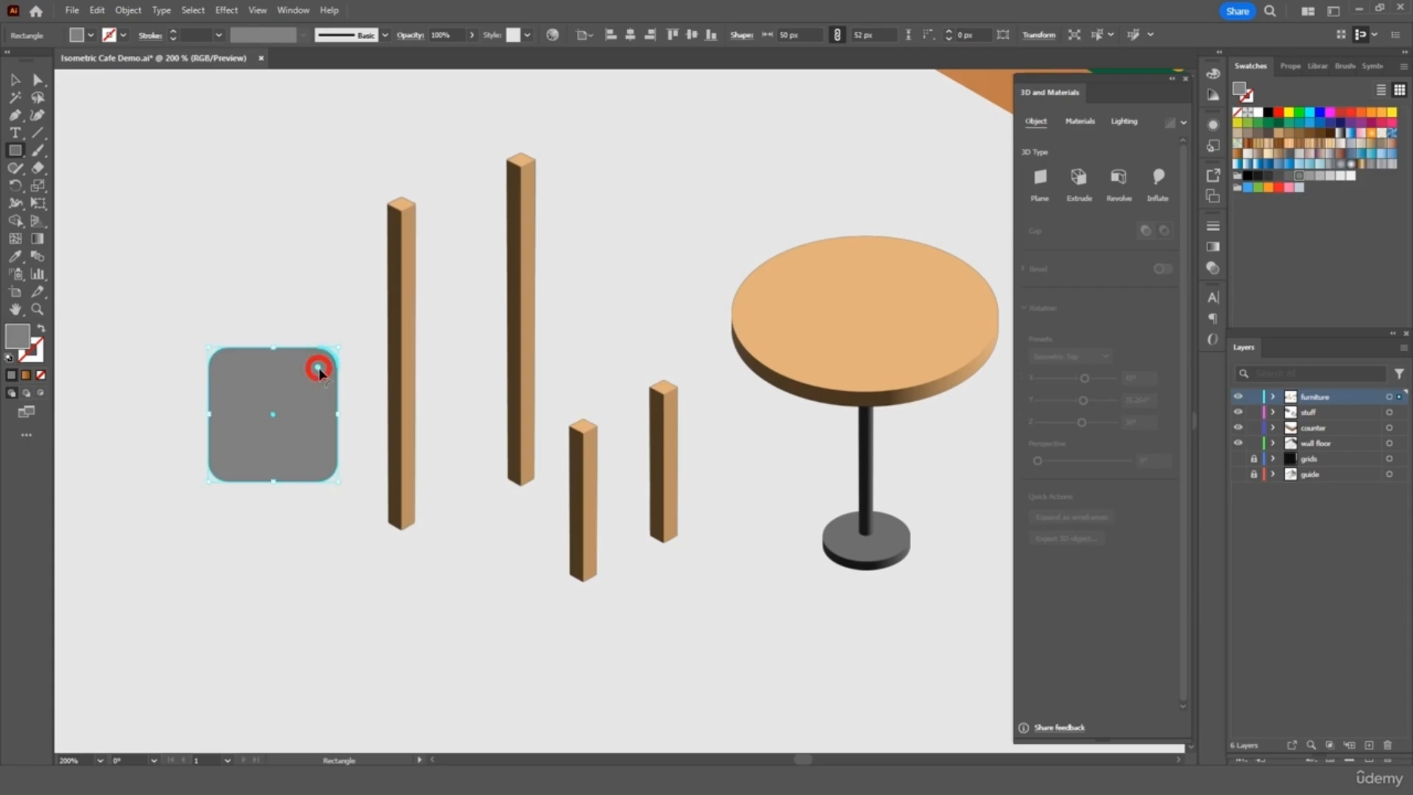
- Extrude the rounded gray rectangle to a depth of 8 px with the Isometric Top rotation preset
{"action": "left_click", "coordinate": [228, 11]}
{"action": "mouse_move", "coordinate": [309, 94]}
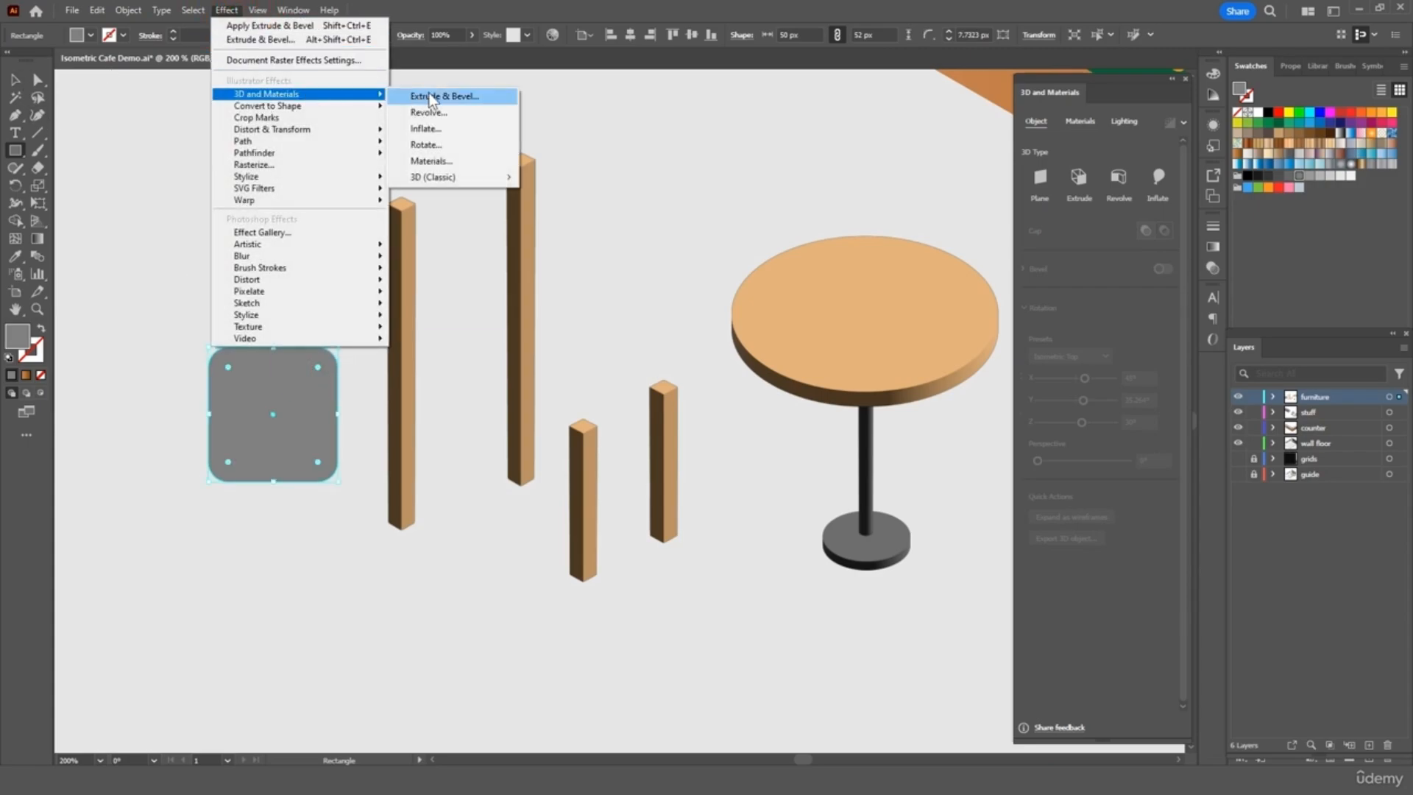
{"action": "left_click", "coordinate": [431, 97]}
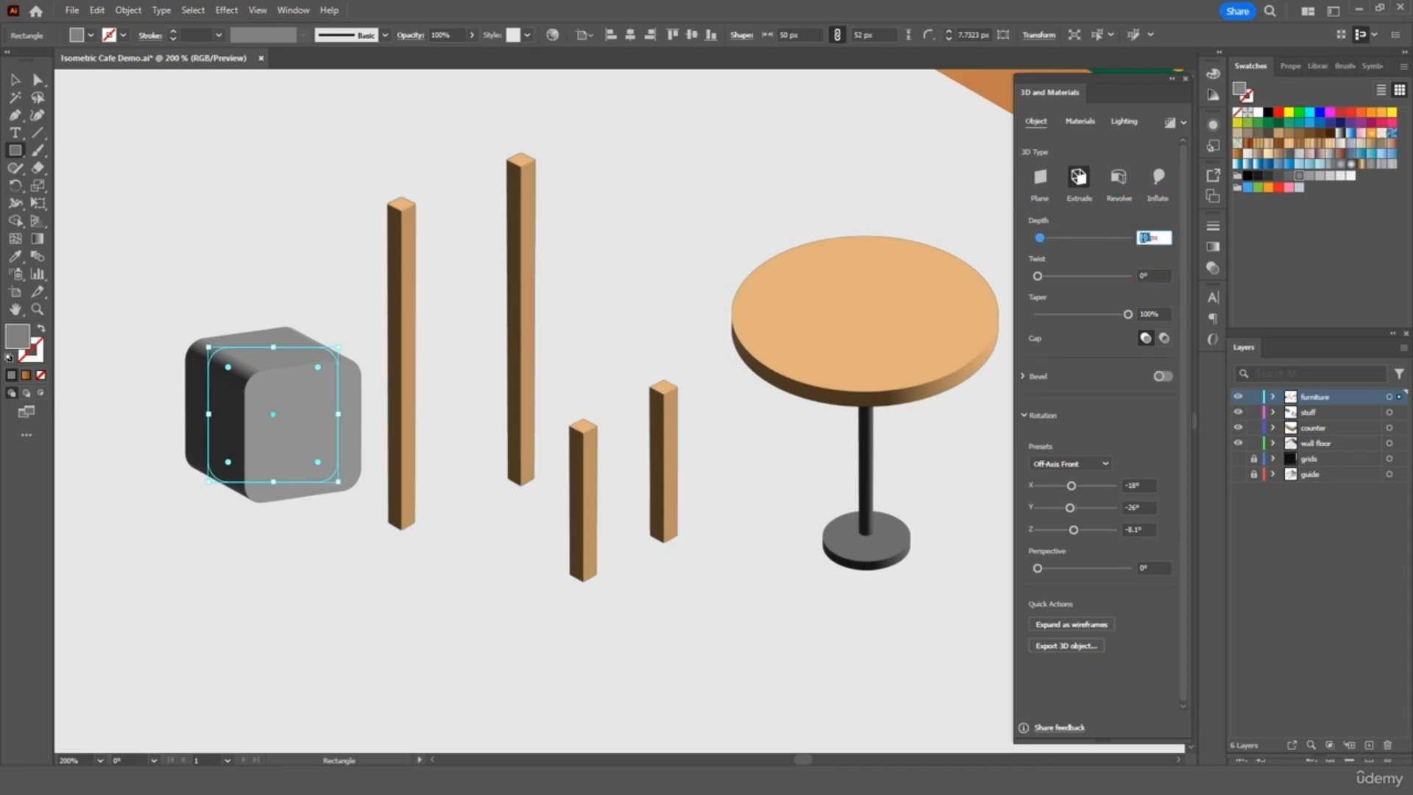
{"action": "type", "text": "8"}
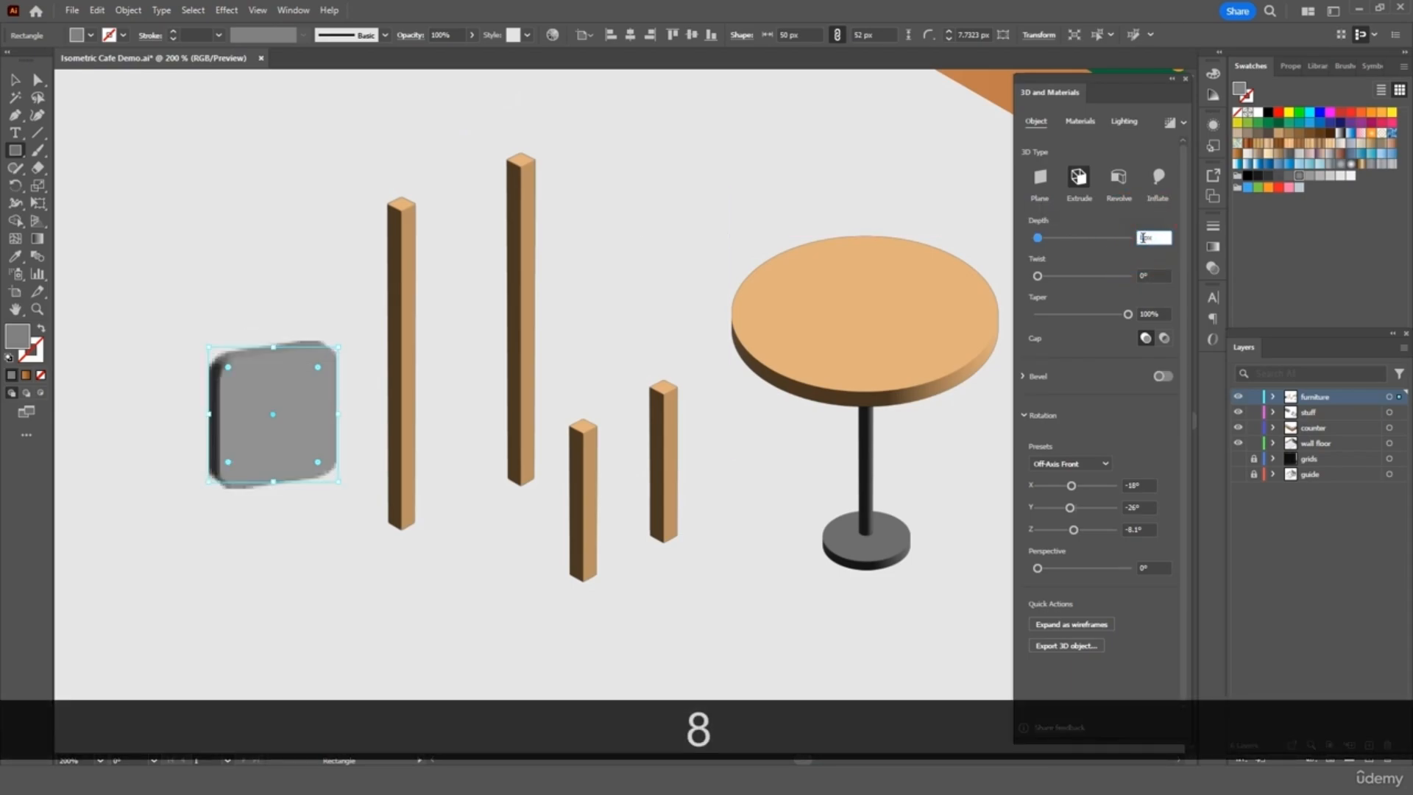
{"action": "left_click", "coordinate": [1101, 463]}
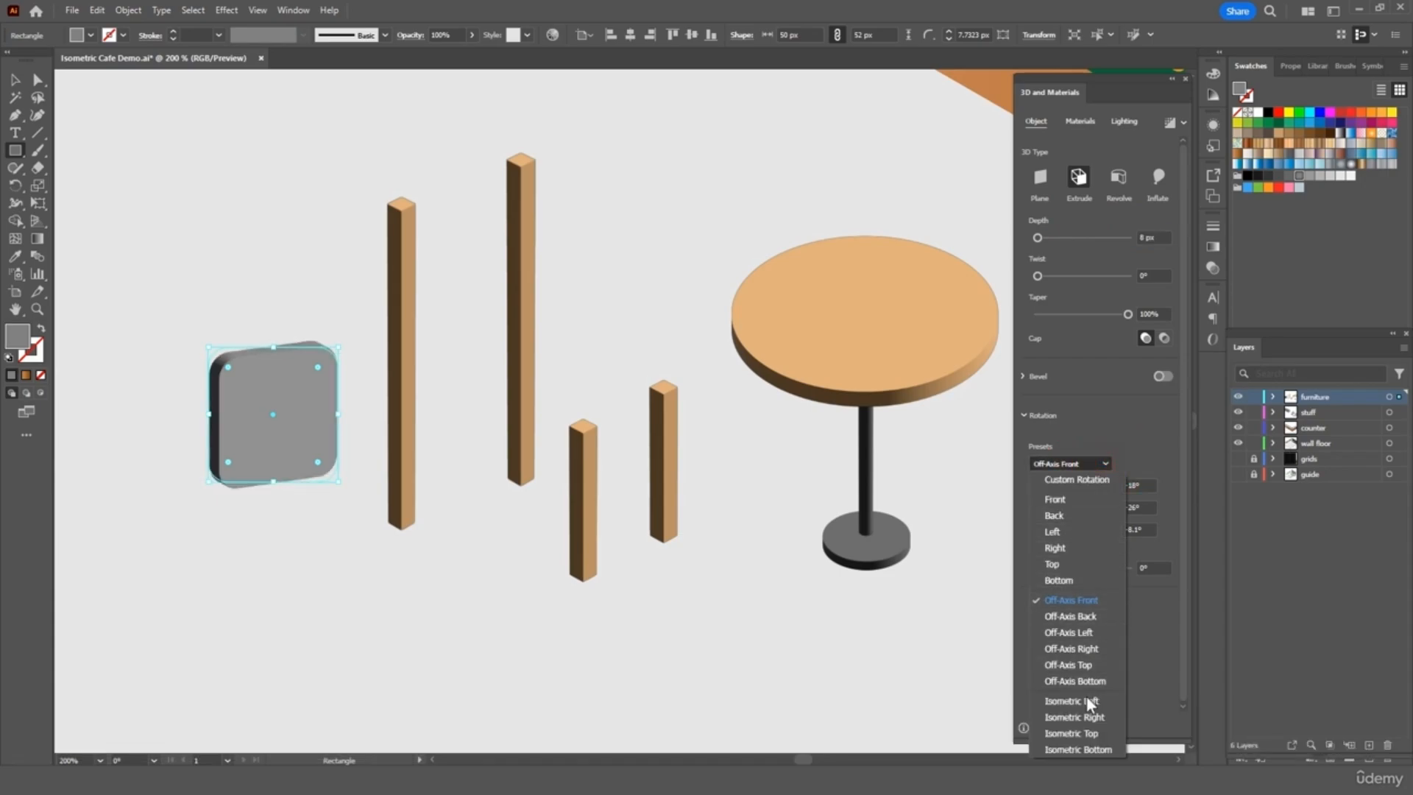
{"action": "left_click", "coordinate": [1091, 735]}
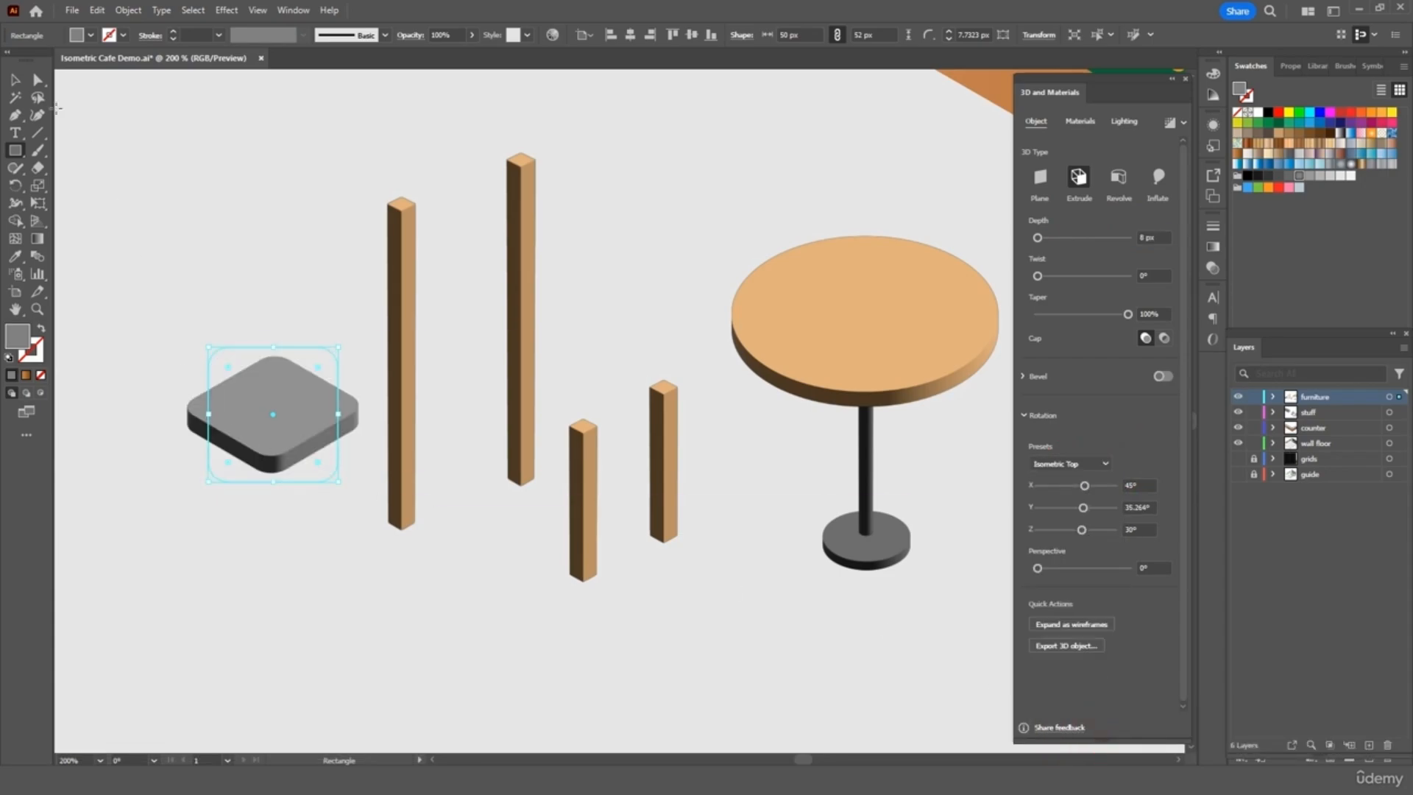
- Place the gray seat on top of the short legs and move both tall posts against its back edge
{"action": "left_click", "coordinate": [15, 81]}
{"action": "left_click_drag", "start_coordinate": [278, 410], "coordinate": [631, 379]}
{"action": "left_click_drag", "start_coordinate": [527, 246], "coordinate": [577, 246]}
{"action": "left_click_drag", "start_coordinate": [410, 276], "coordinate": [508, 263]}
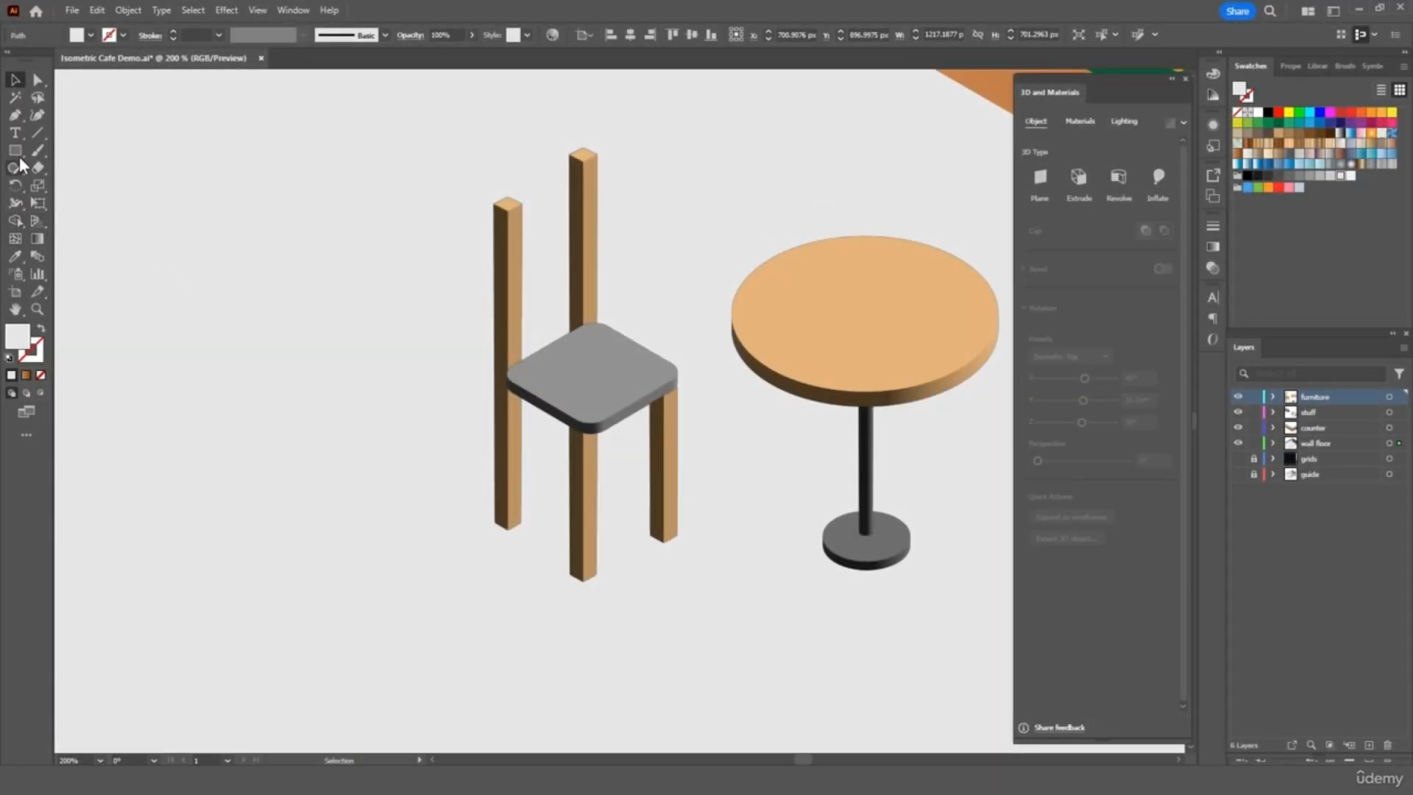
- Draw a rectangle about 35 by 22 px beside the chair and fill it with the seat's gray
{"action": "mouse_move", "coordinate": [354, 350]}
{"action": "left_mouse_down"}
{"action": "mouse_move", "coordinate": [428, 349]}
{"action": "mouse_move", "coordinate": [410, 341]}
{"action": "left_mouse_up"}
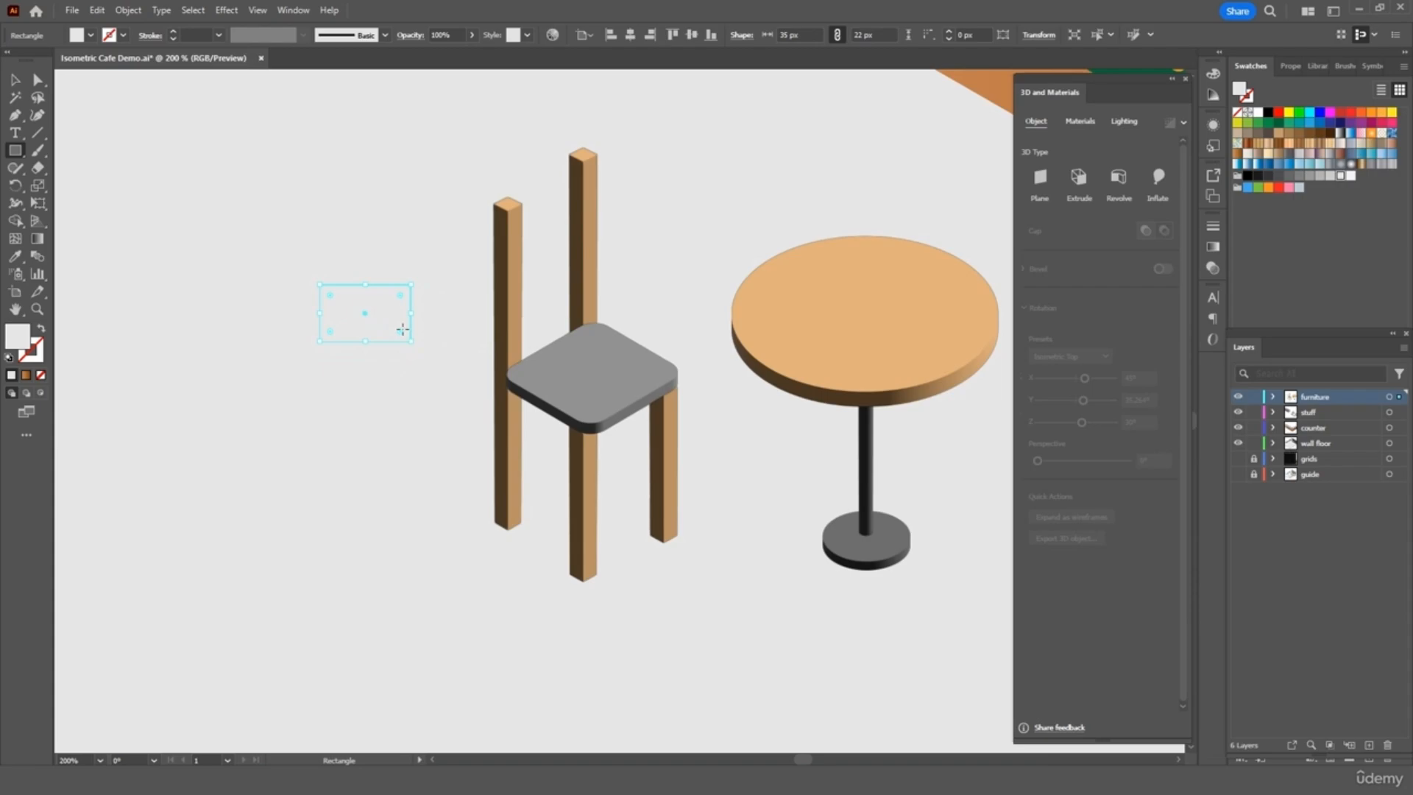
{"action": "left_click", "coordinate": [16, 256]}
{"action": "left_click", "coordinate": [606, 381]}
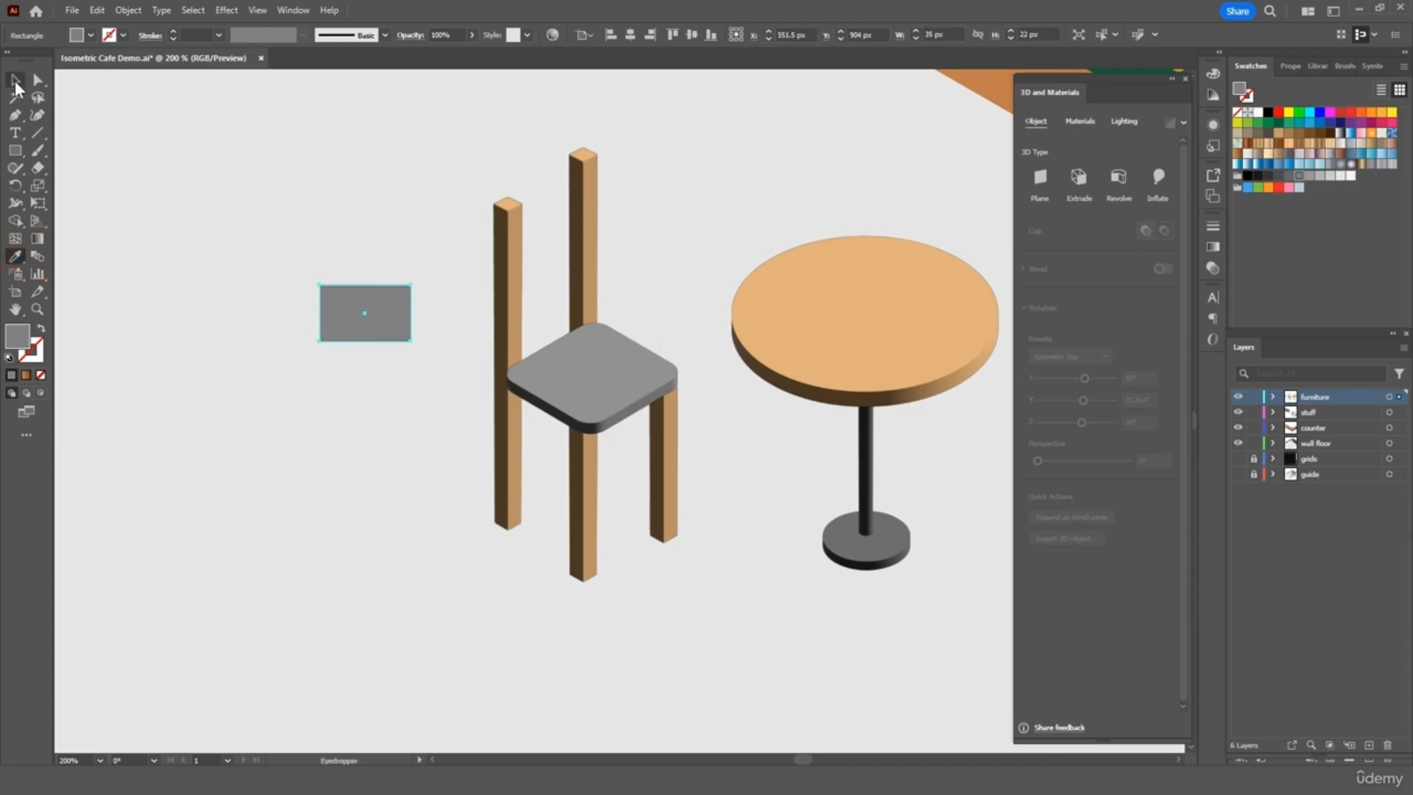
- Extrude the small gray rectangle to a depth of 5 px with the Isometric Right rotation preset
{"action": "left_click", "coordinate": [215, 12]}
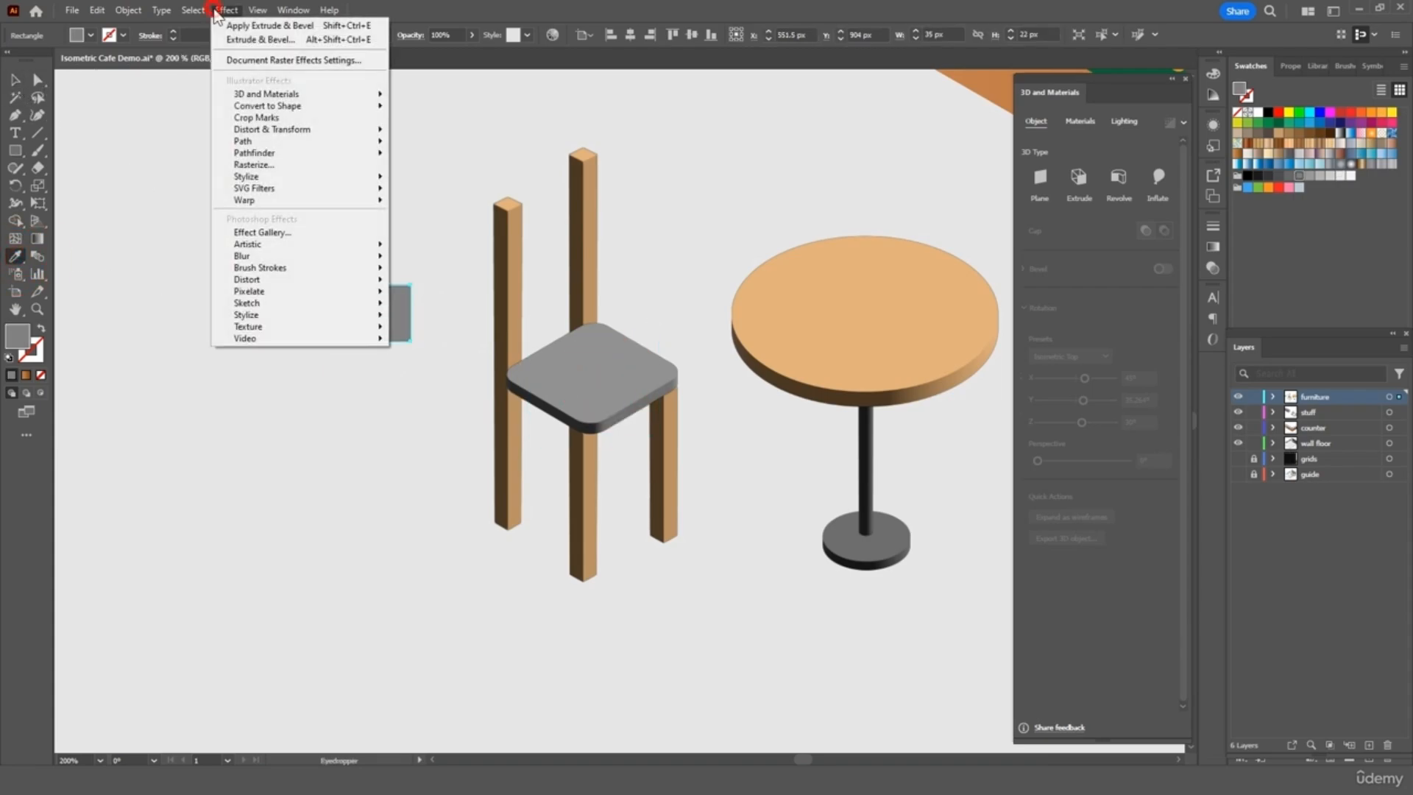
{"action": "mouse_move", "coordinate": [290, 94]}
{"action": "left_click", "coordinate": [515, 97]}
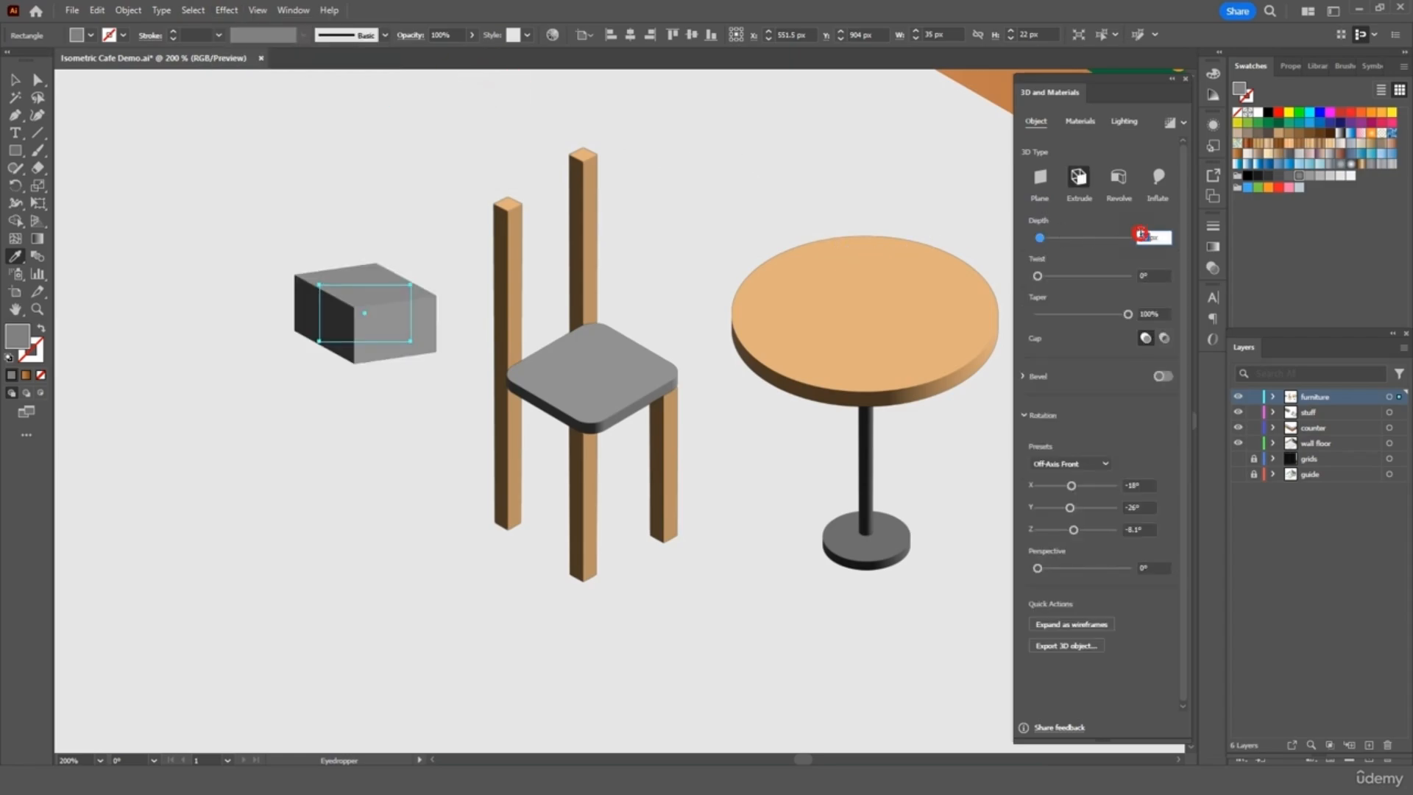
{"action": "type", "text": "5"}
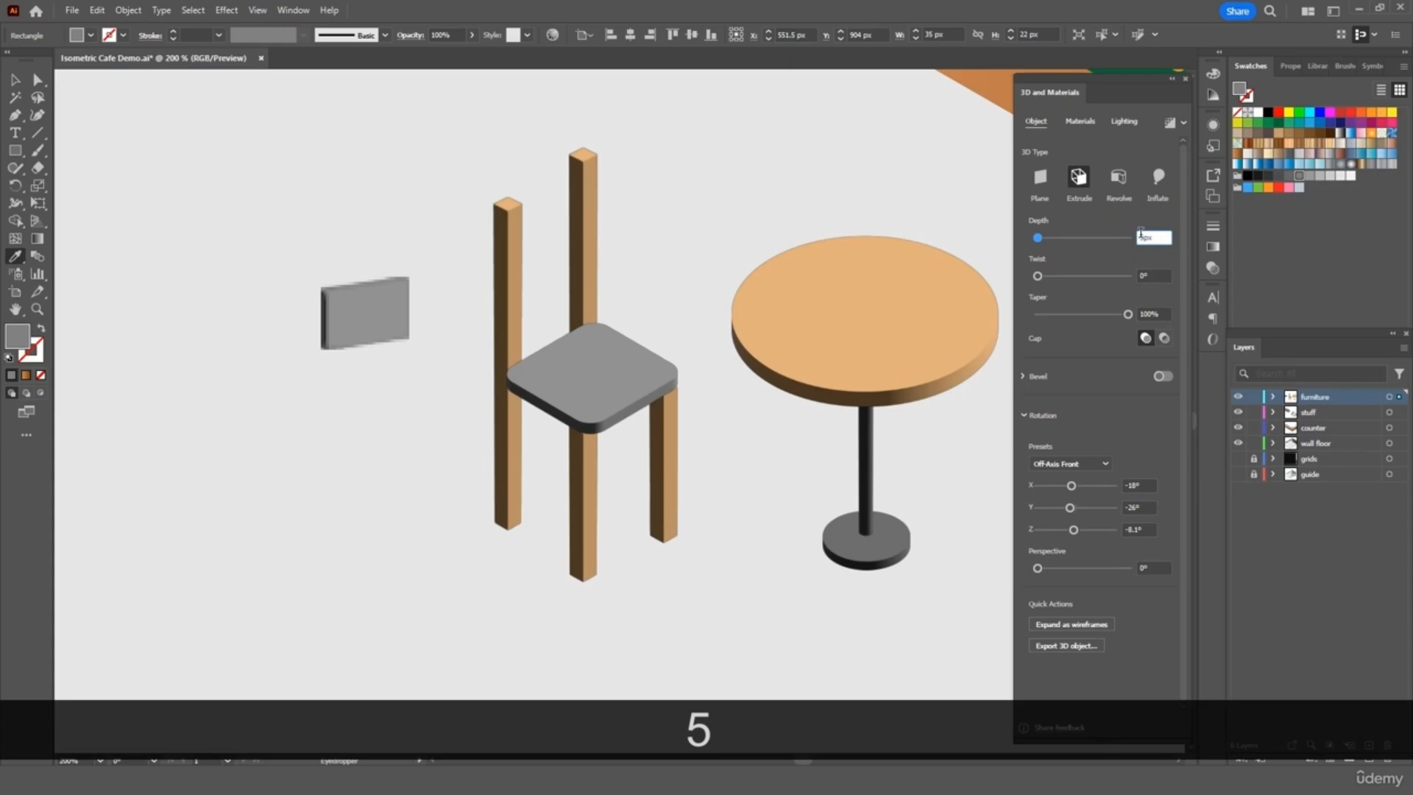
{"action": "left_click", "coordinate": [1108, 467]}
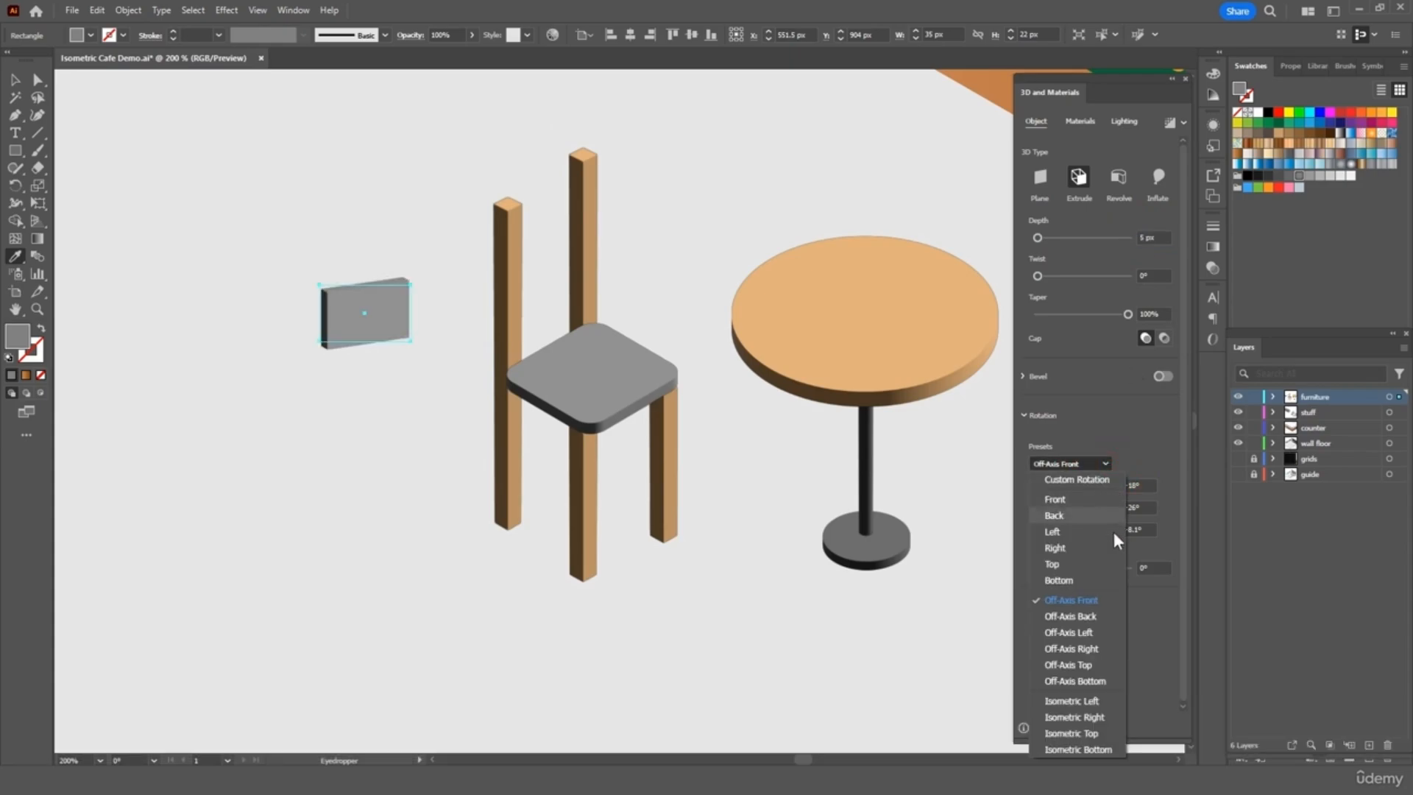
{"action": "left_click", "coordinate": [1097, 717]}
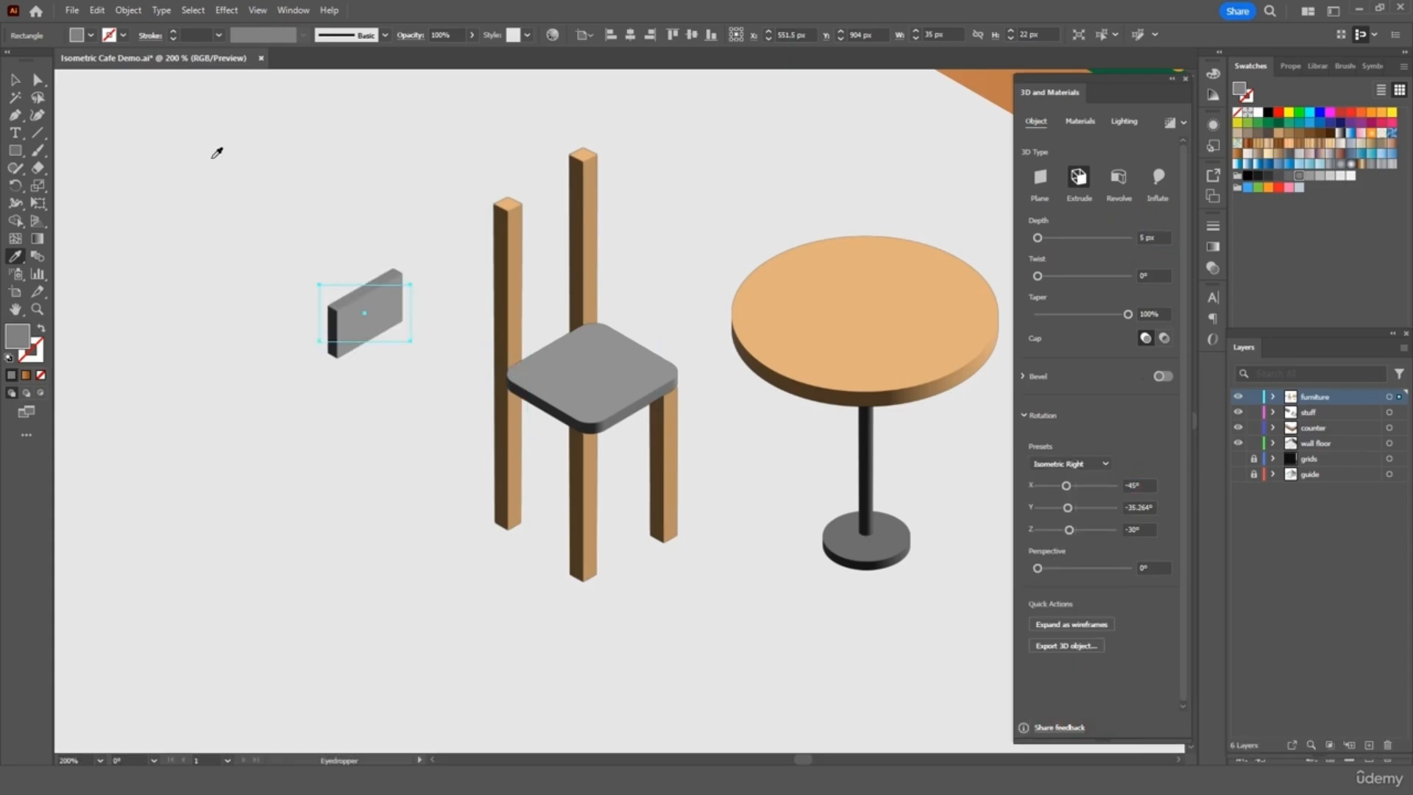
- Place the gray panel between the tops of the tall posts as a backrest, send it to the back and narrow it to 33 px
{"action": "left_click", "coordinate": [15, 79]}
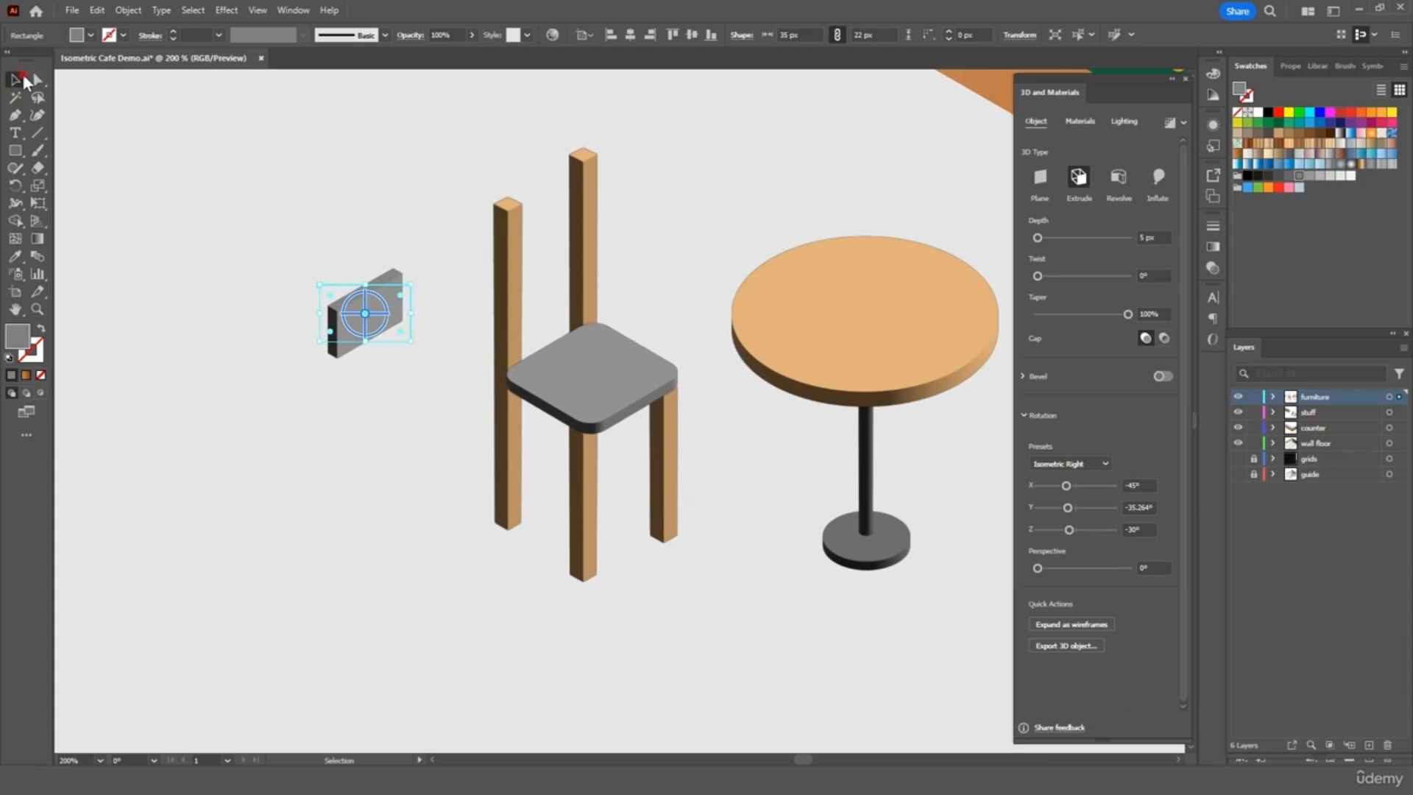
{"action": "left_click", "coordinate": [176, 166]}
{"action": "left_click_drag", "start_coordinate": [387, 315], "coordinate": [566, 205]}
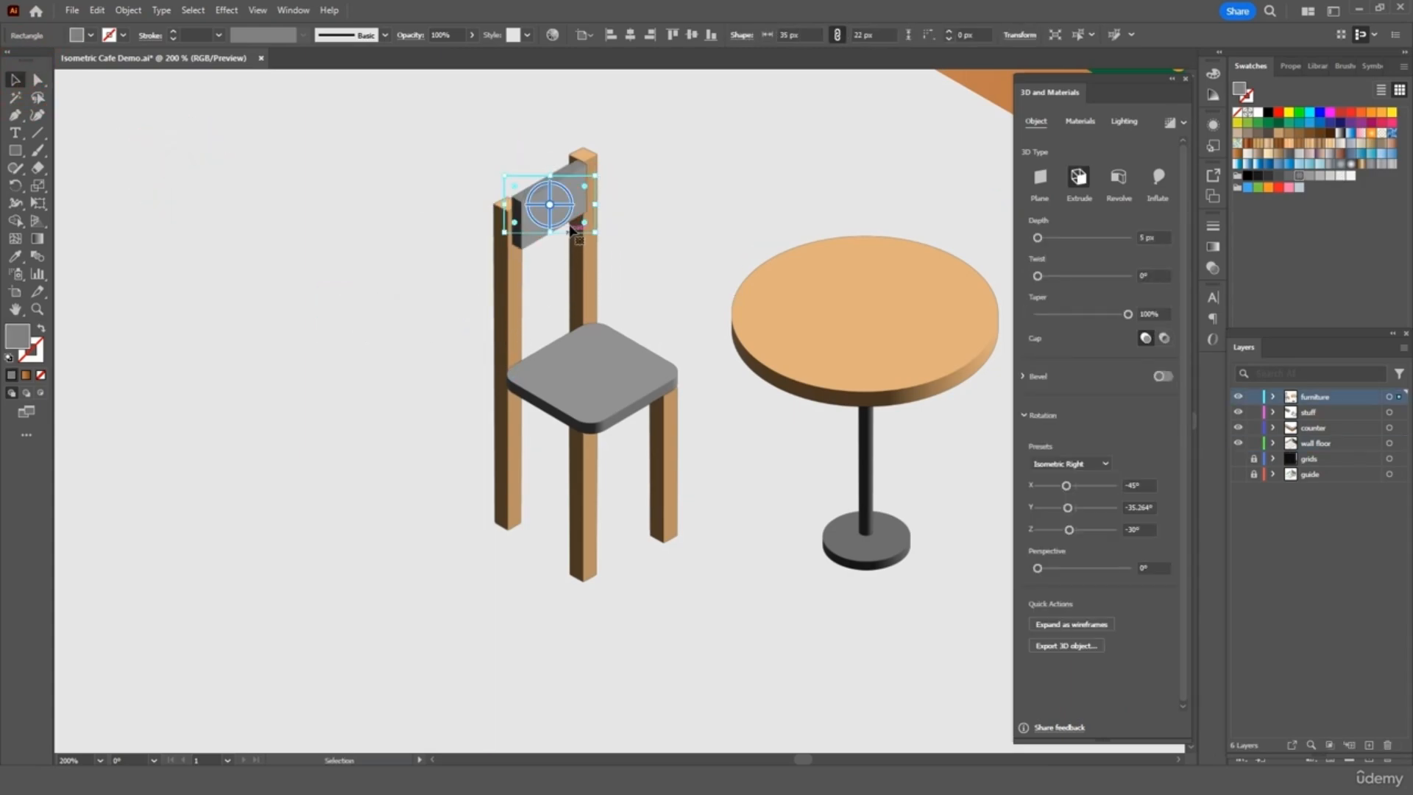
{"action": "right_click", "coordinate": [576, 185]}
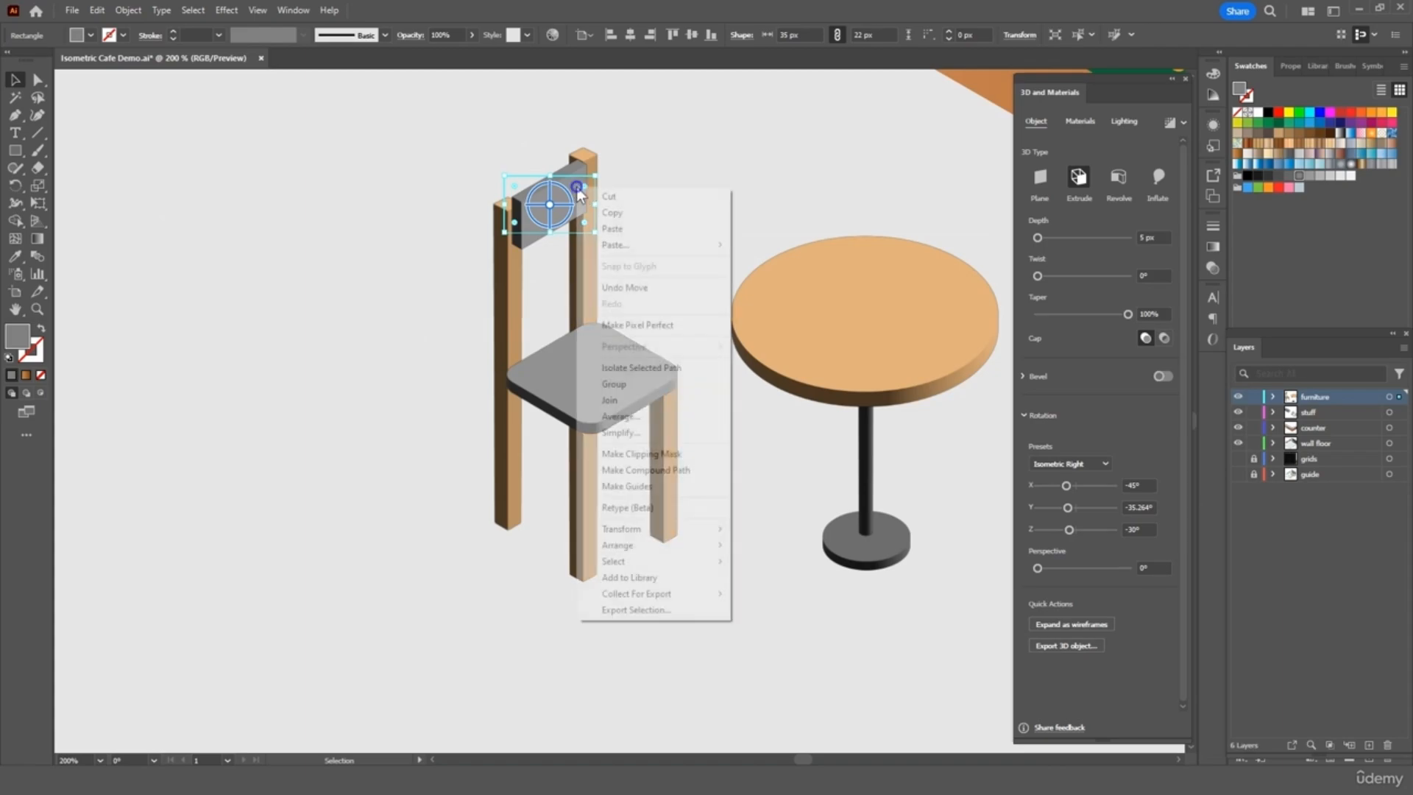
{"action": "mouse_move", "coordinate": [659, 552]}
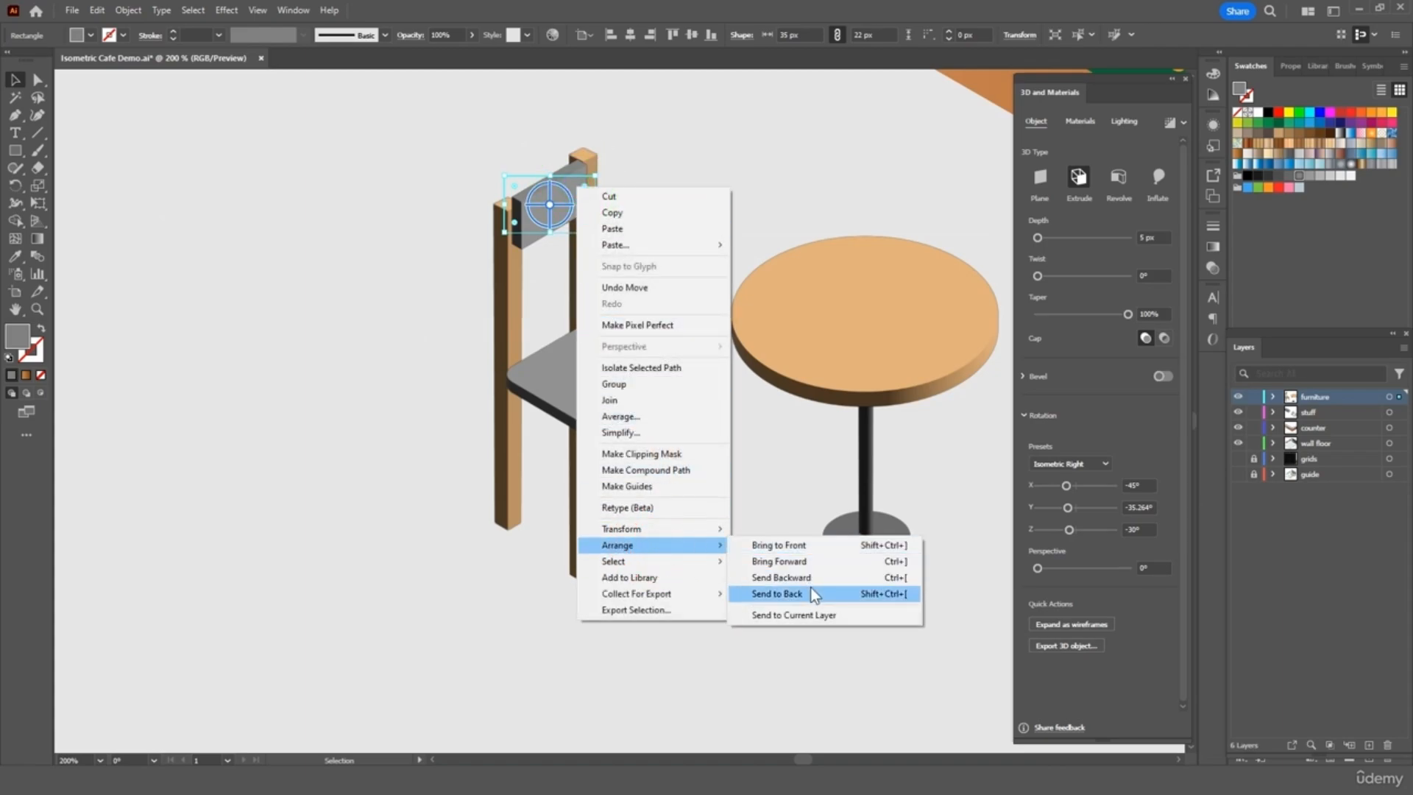
{"action": "left_click", "coordinate": [798, 593]}
{"action": "left_click_drag", "start_coordinate": [548, 219], "coordinate": [583, 208]}
{"action": "left_click", "coordinate": [634, 167]}
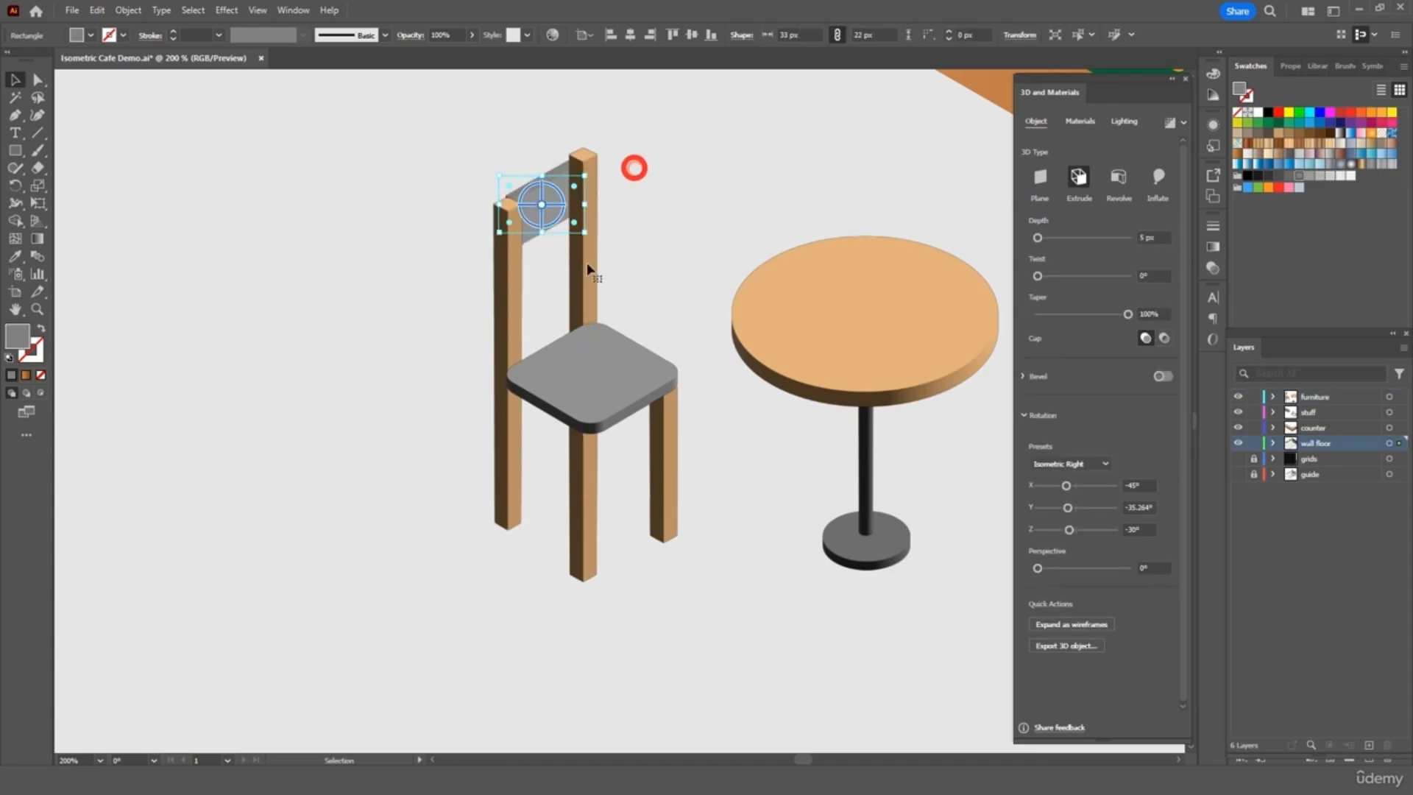
- Send the far tall post to the back so it sits behind the backrest panel
{"action": "right_click", "coordinate": [585, 267]}
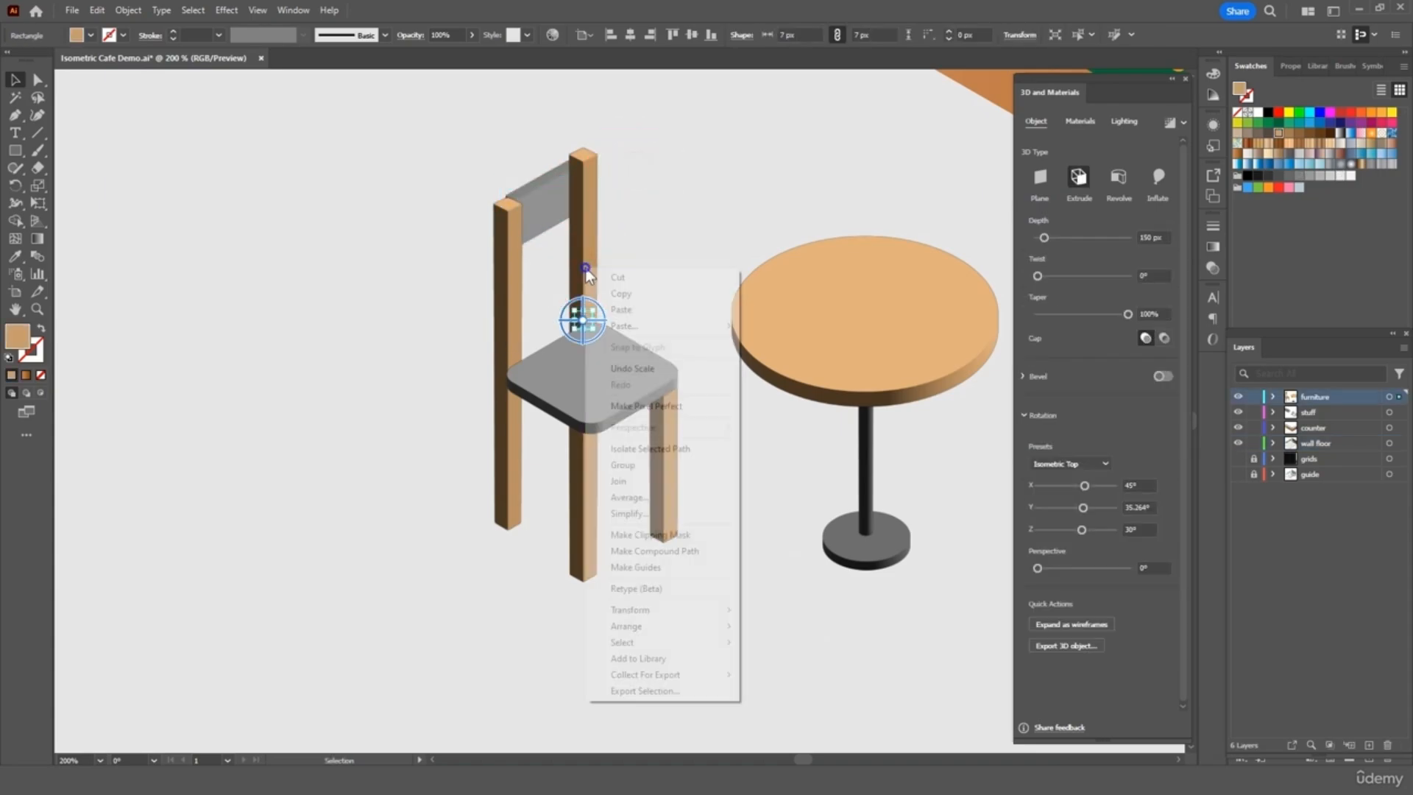
{"action": "left_click", "coordinate": [667, 626]}
{"action": "left_click", "coordinate": [782, 674]}
{"action": "left_click", "coordinate": [625, 236]}
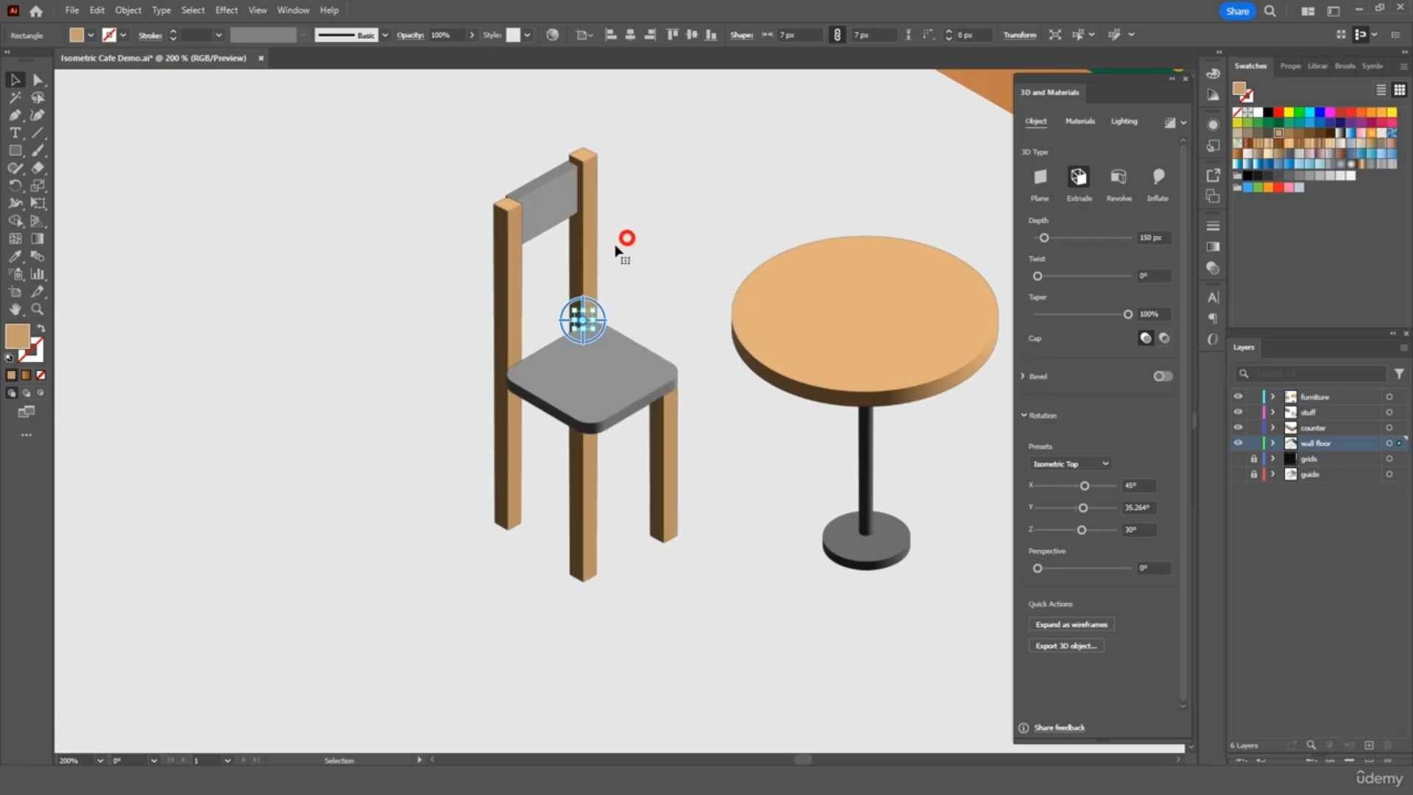
- Nudge the backrest panel toward the far tall post, and shift that post slightly down and to the right
{"action": "left_click", "coordinate": [537, 214]}
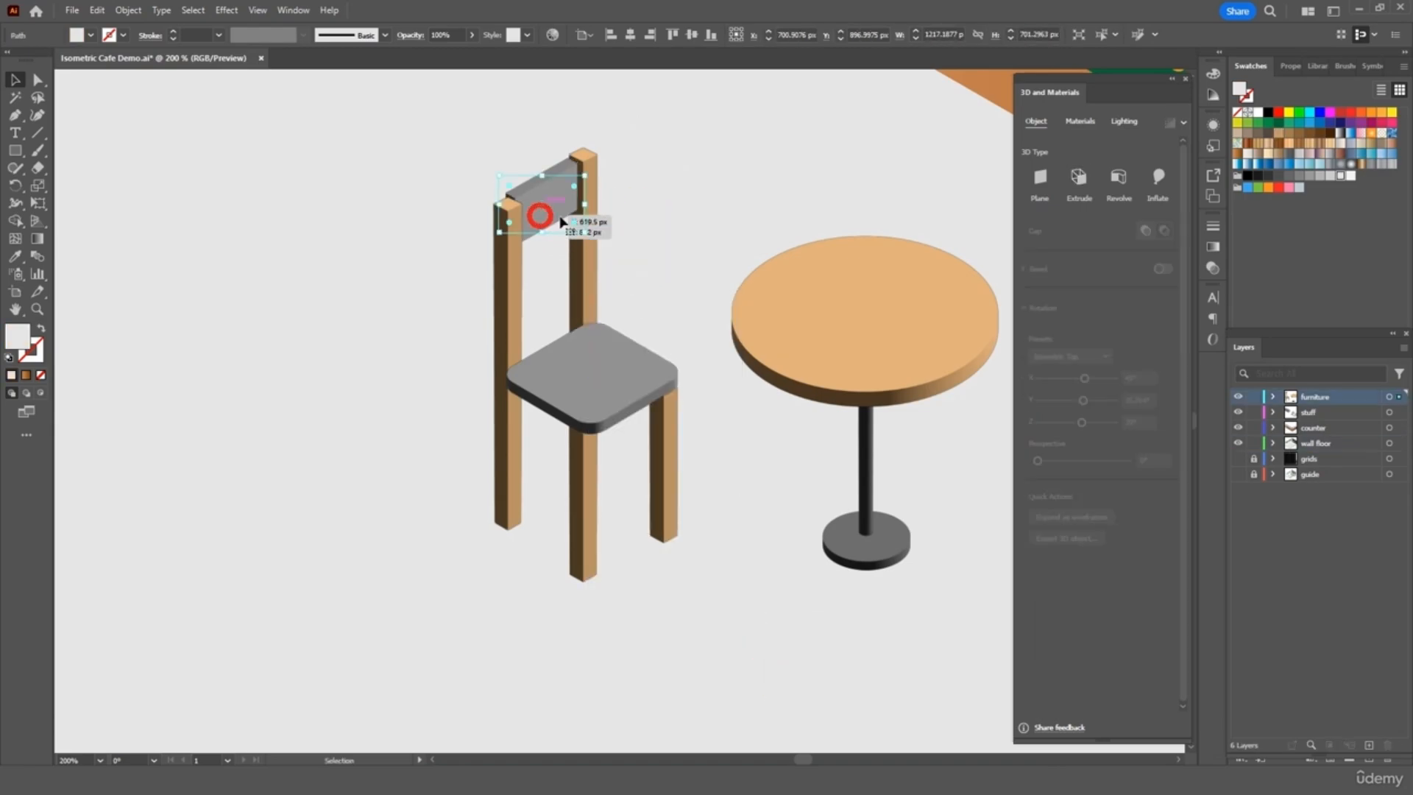
{"action": "key", "text": "Down"}
{"action": "key", "text": "Up"}
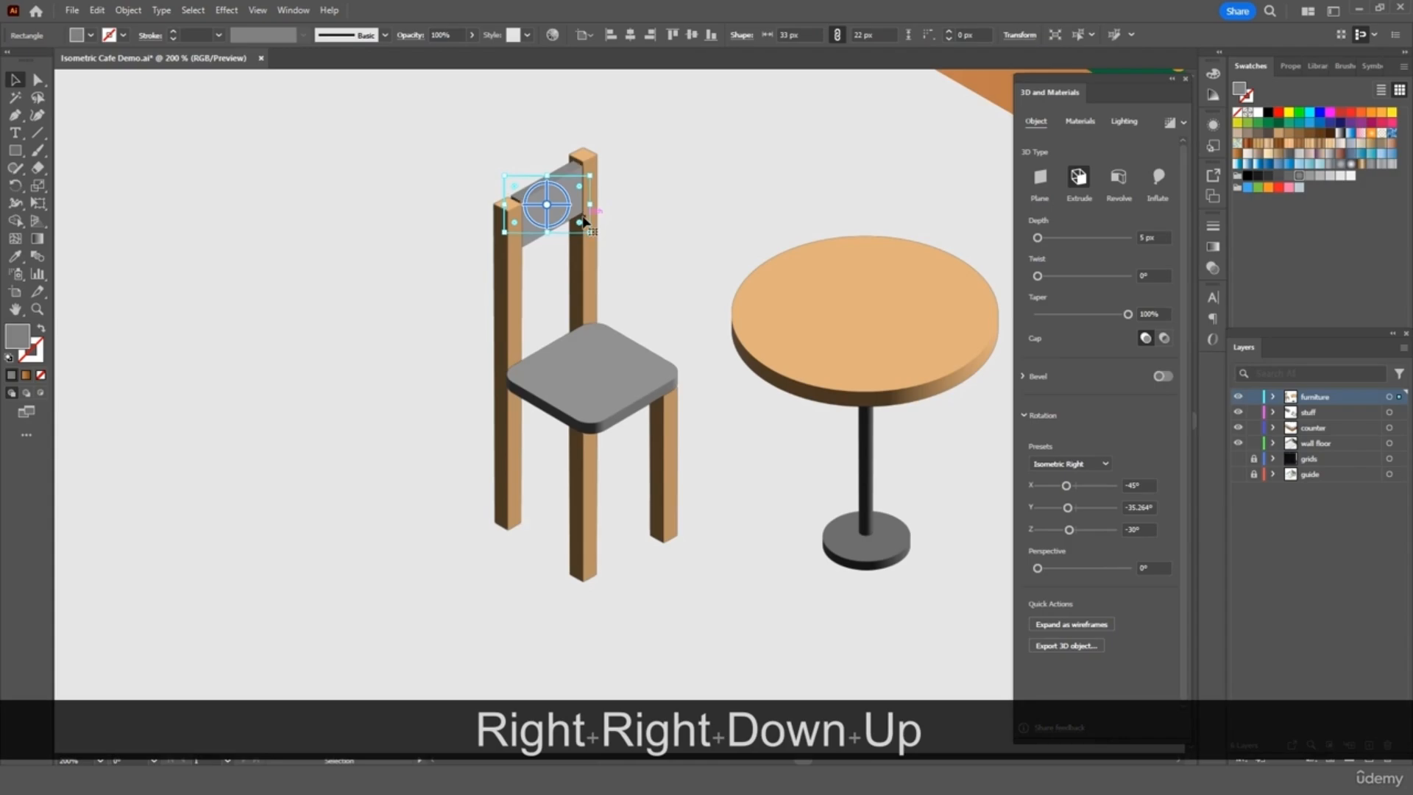
{"action": "left_click", "coordinate": [587, 162]}
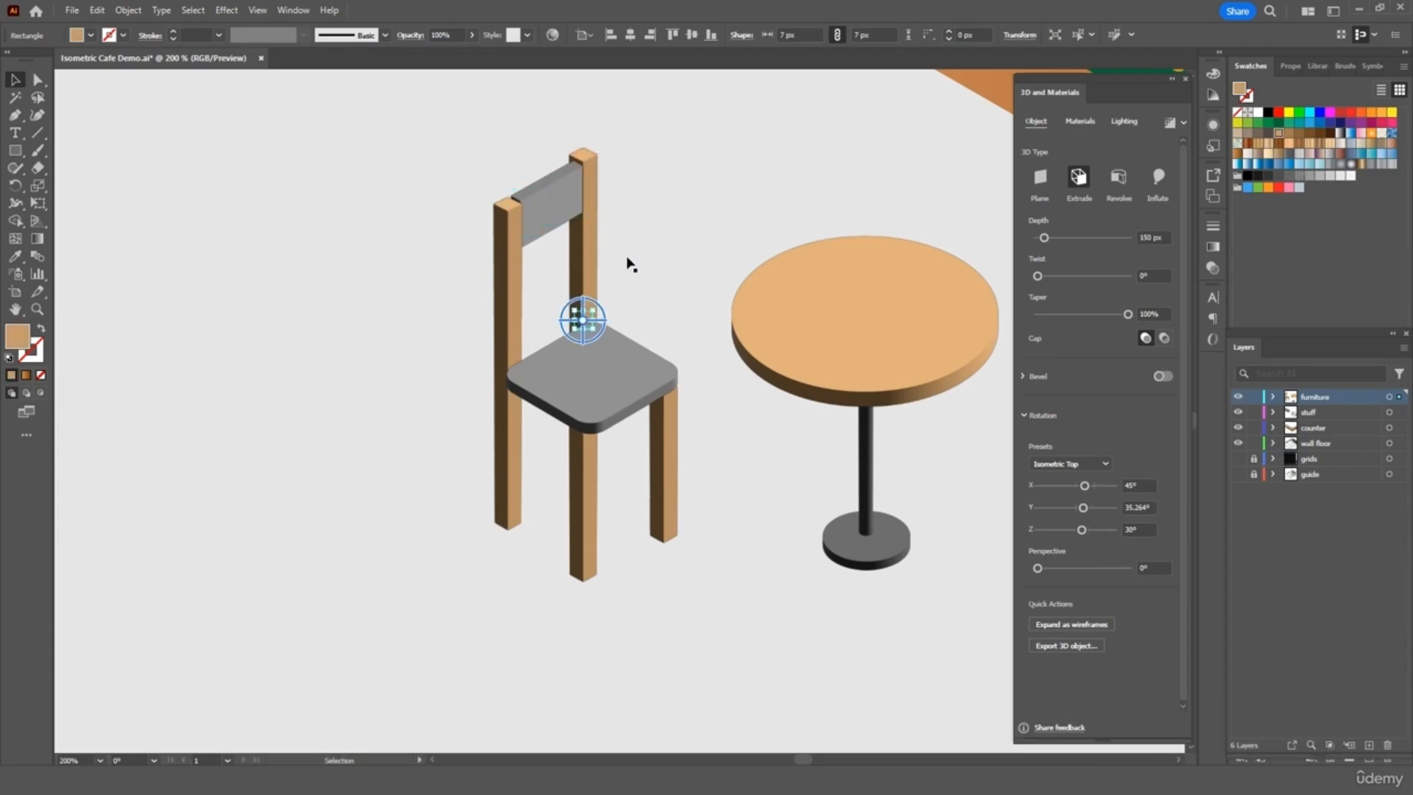
{"action": "key", "text": "Down"}
{"action": "key", "text": "Down"}
{"action": "key", "text": "Right"}
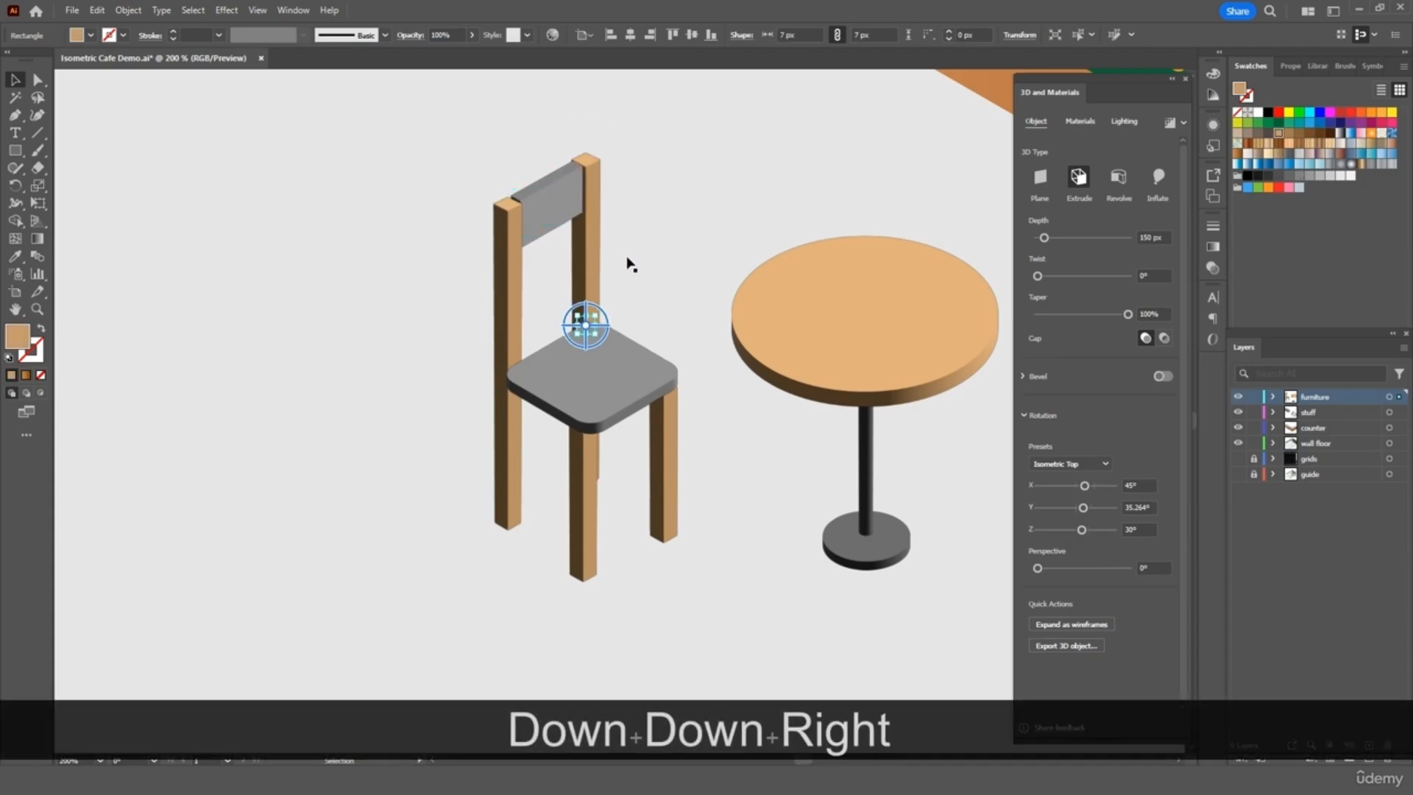
- Widen the backrest panel toward the near tall post and align the short leg in front with the far tall post
{"action": "left_click", "coordinate": [557, 217]}
{"action": "left_click_drag", "start_coordinate": [504, 204], "coordinate": [497, 212]}
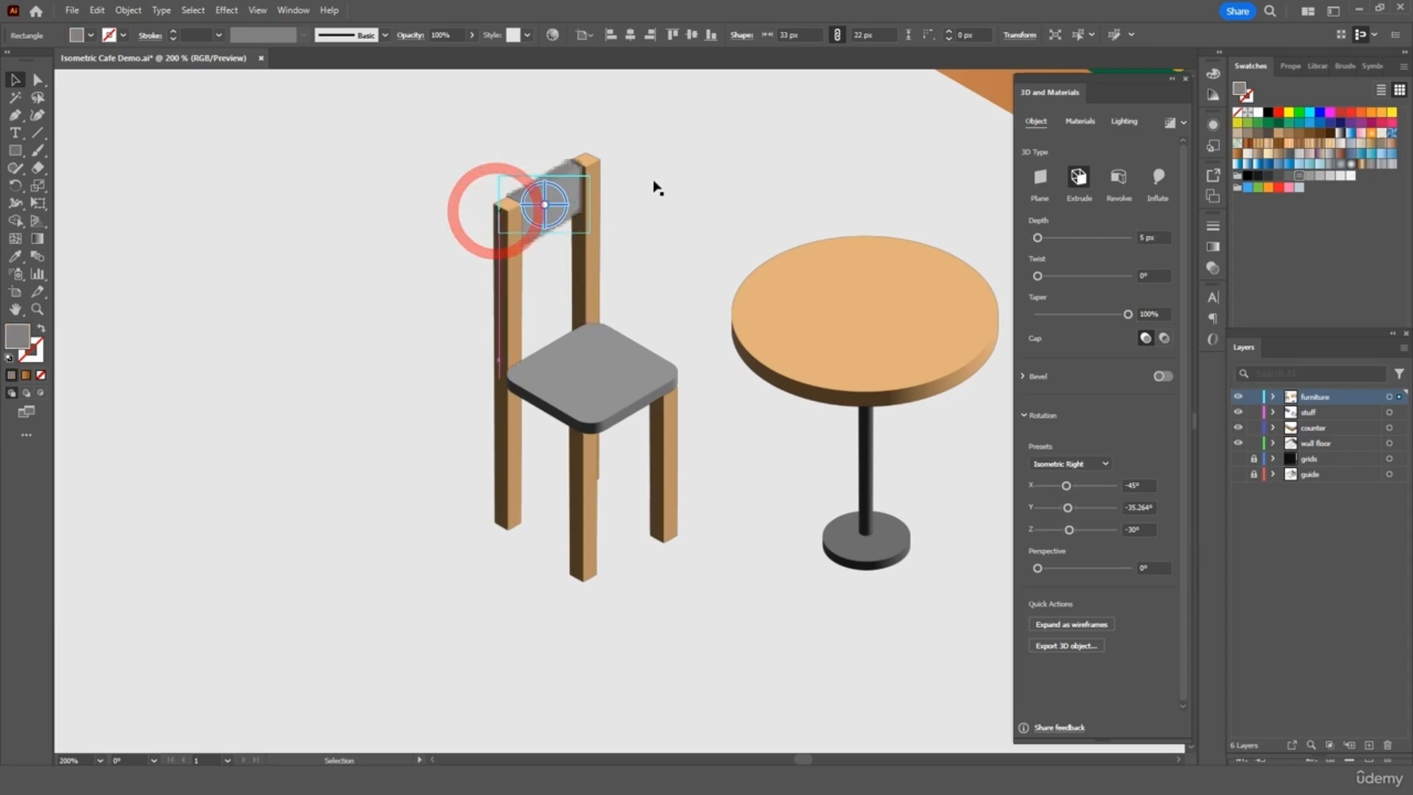
{"action": "left_click", "coordinate": [654, 184]}
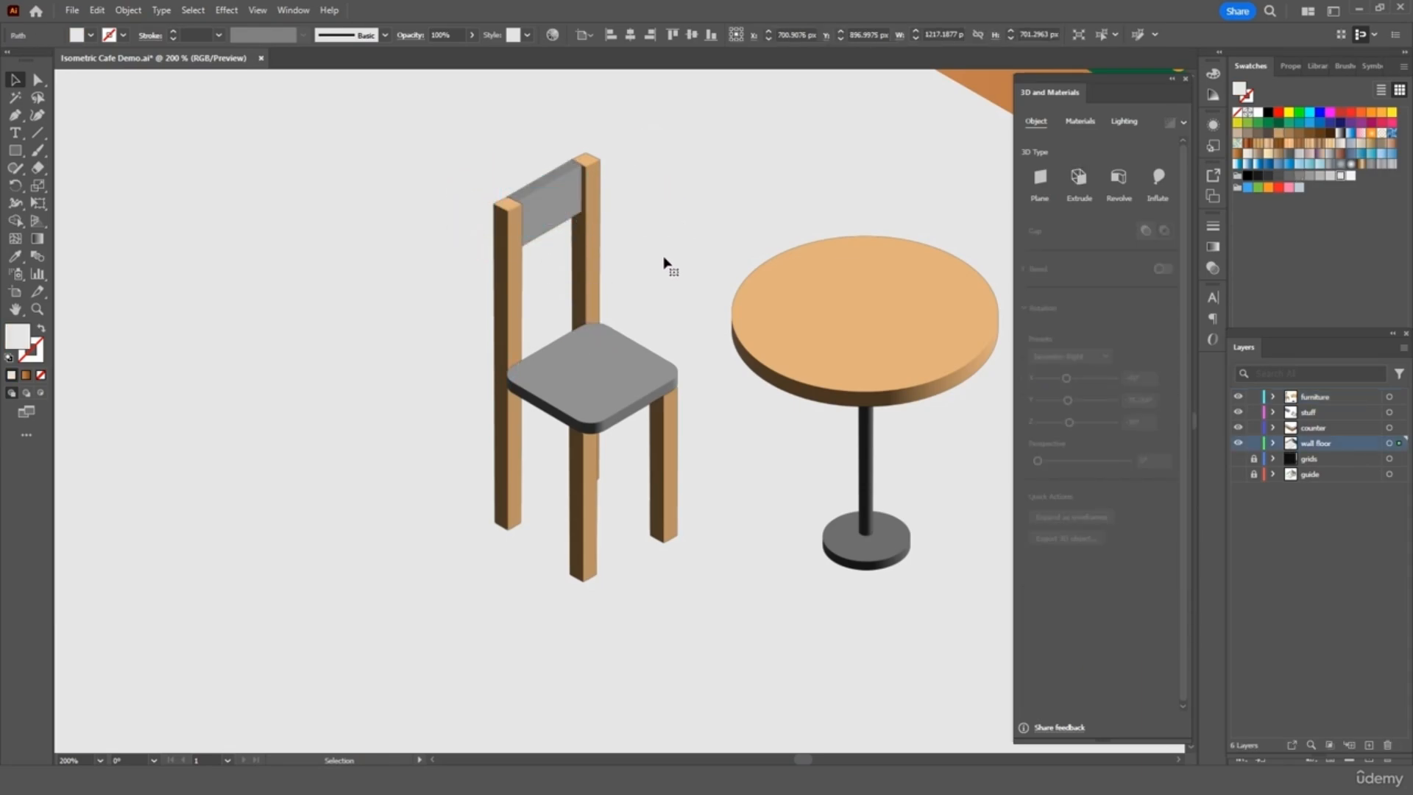
{"action": "left_click", "coordinate": [593, 481]}
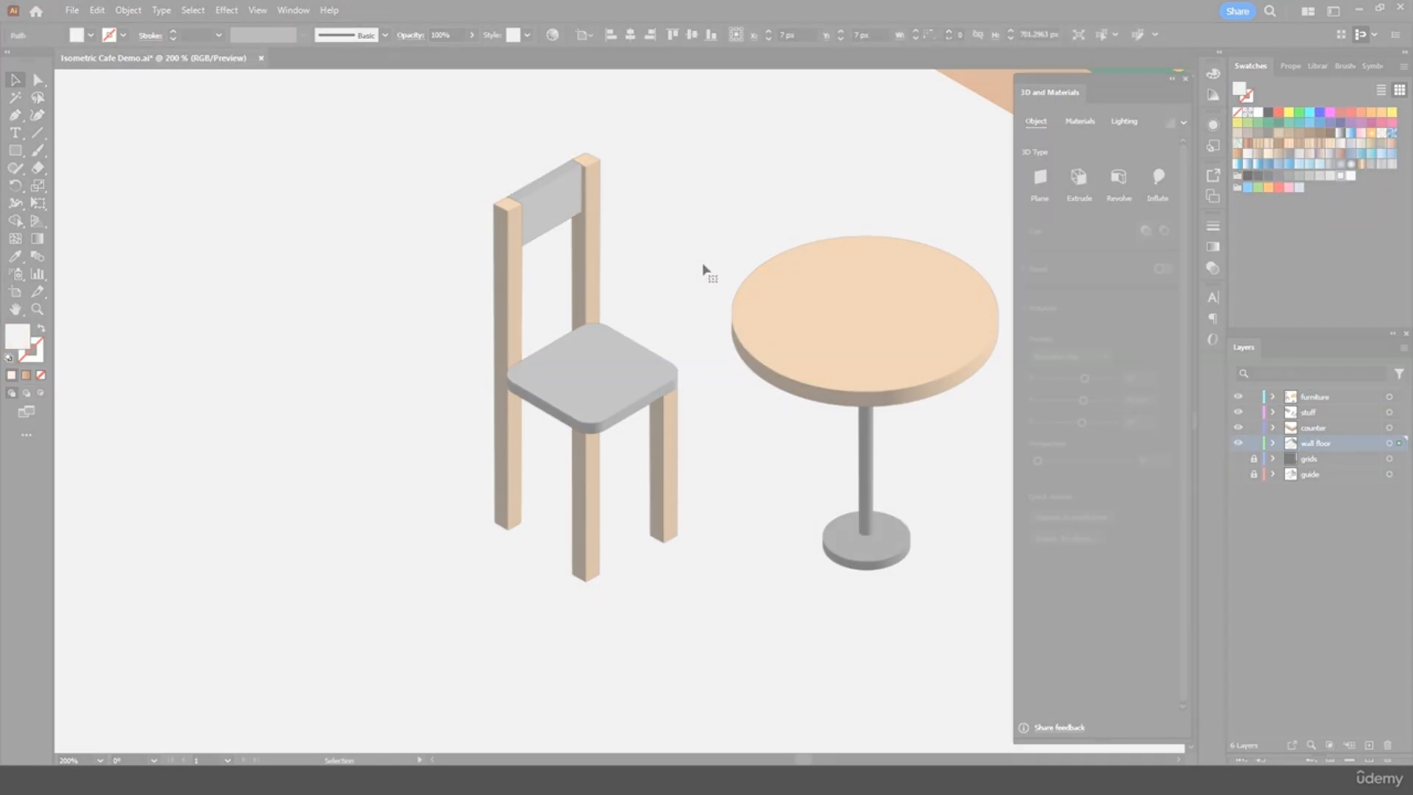
- Group the chair's seat, legs, tall posts and backrest into one object
{"action": "key", "text": "ctrl+minus"}
{"action": "key", "text": "ctrl+minus"}
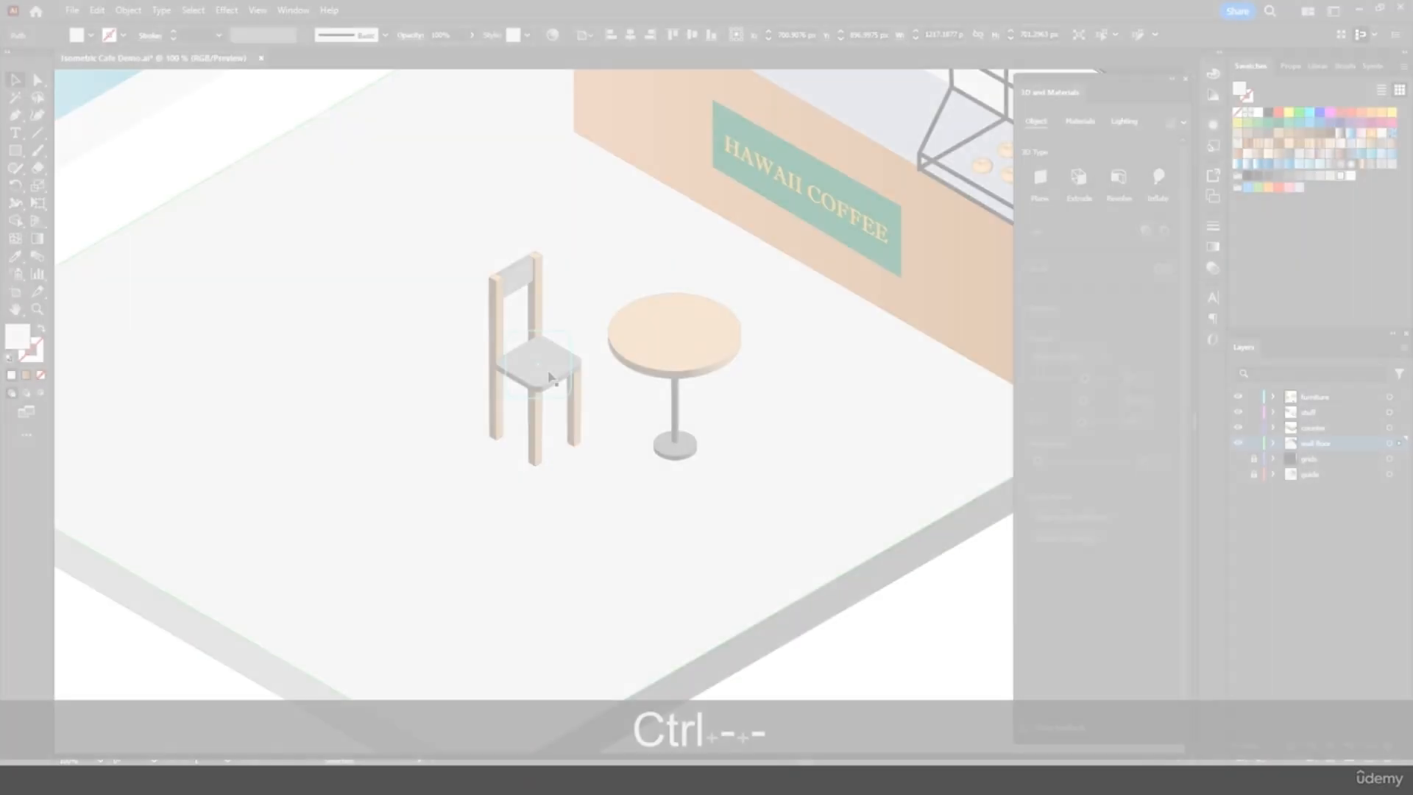
{"action": "left_click", "coordinate": [550, 377]}
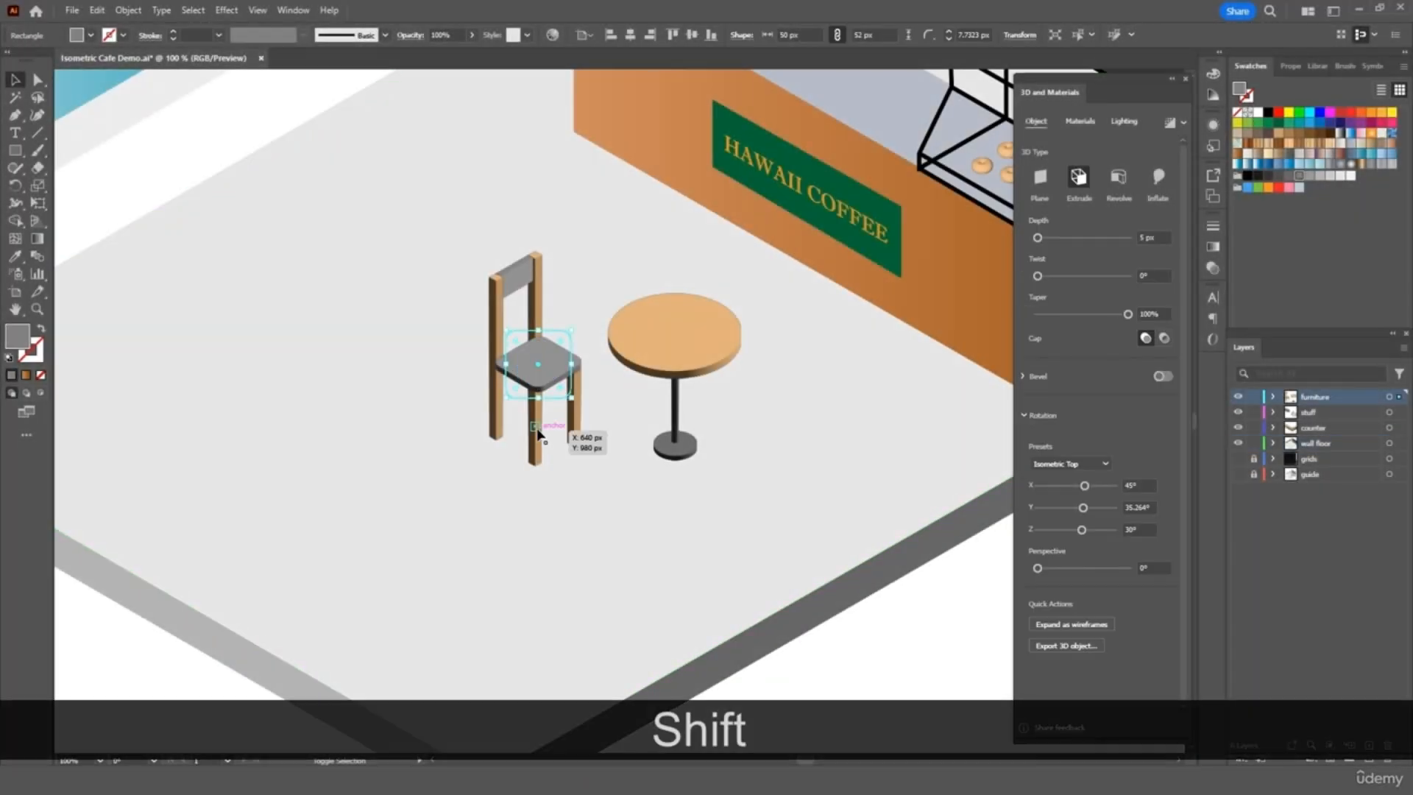
{"action": "left_click", "coordinate": [572, 423], "text": "shift"}
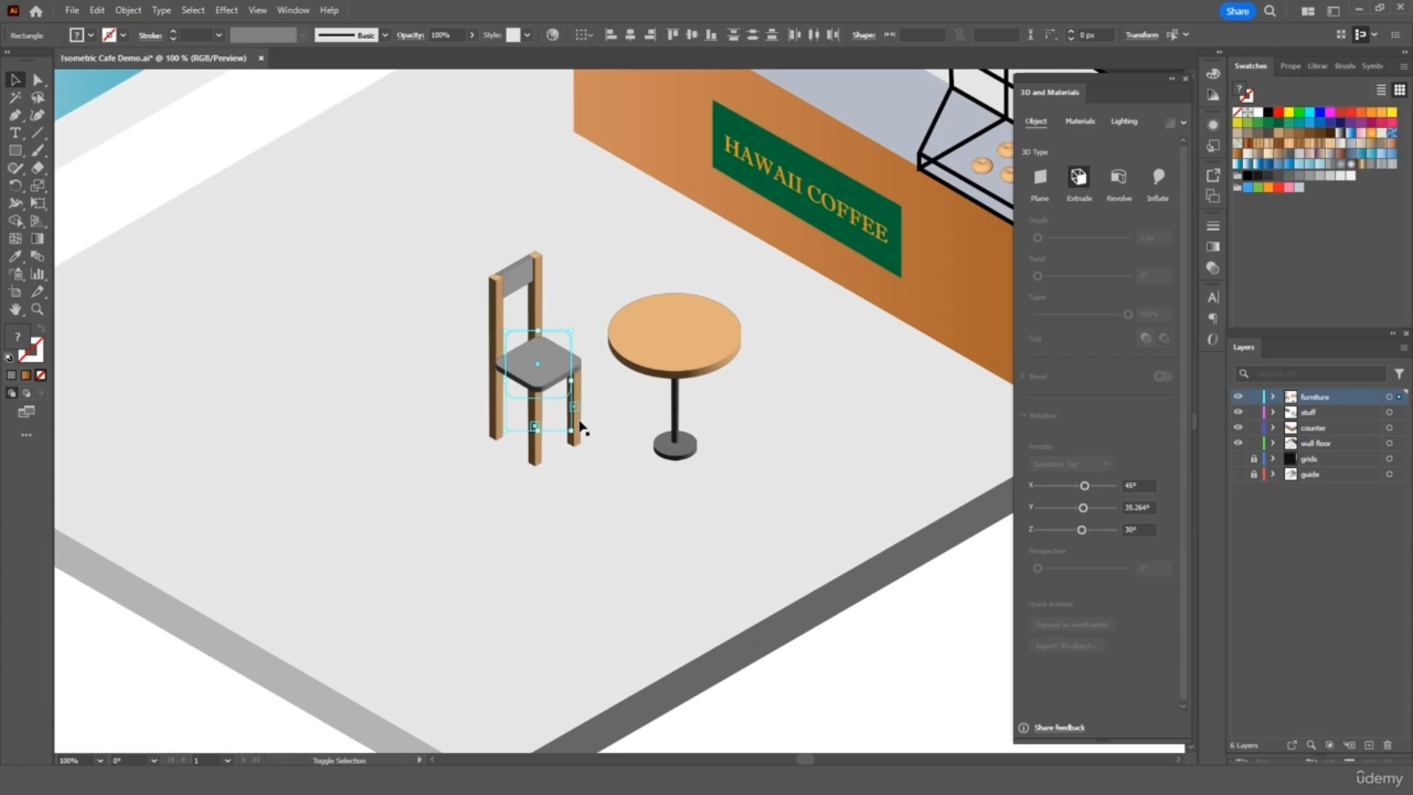
{"action": "left_click", "coordinate": [533, 291], "text": "shift"}
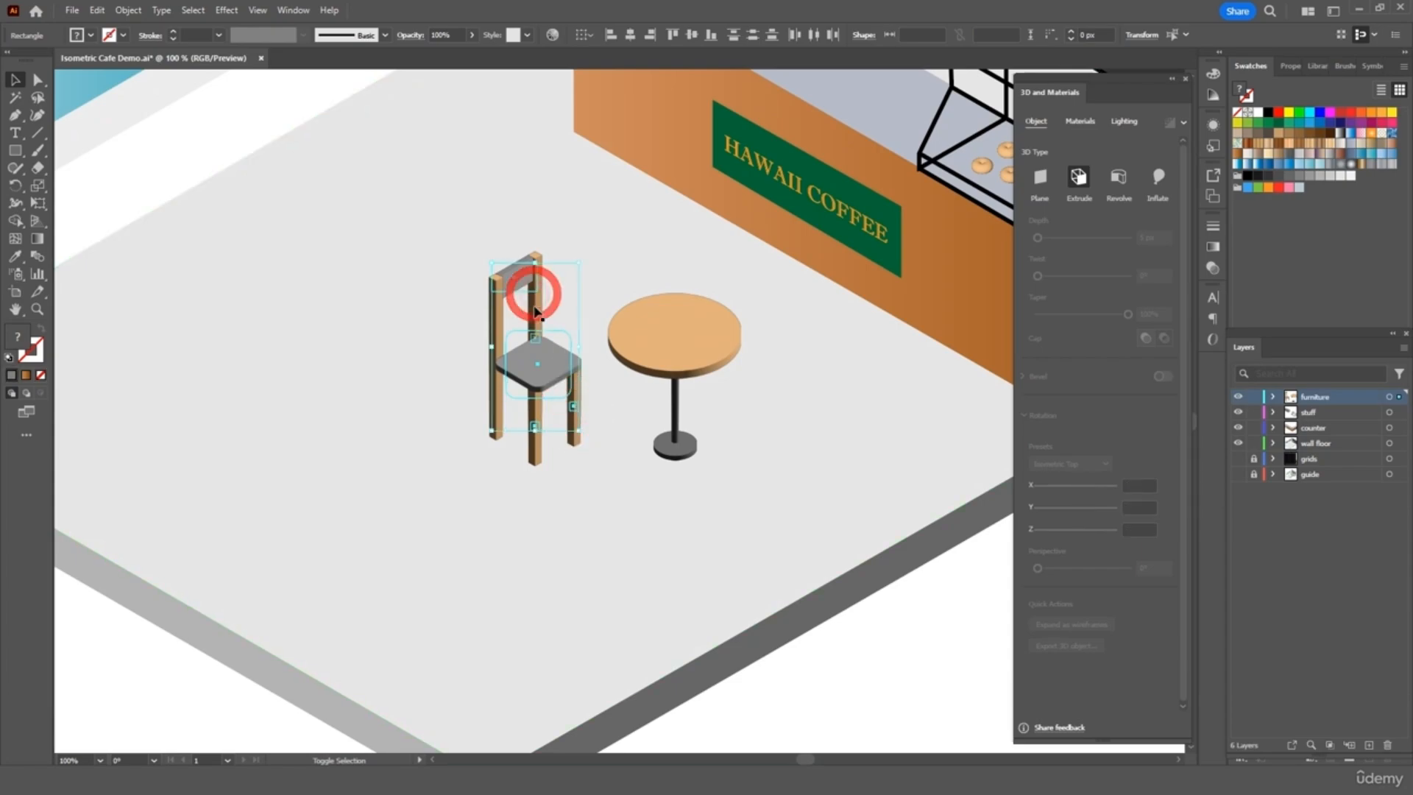
{"action": "left_click", "coordinate": [536, 311], "text": "shift"}
{"action": "left_click", "coordinate": [496, 326], "text": "shift"}
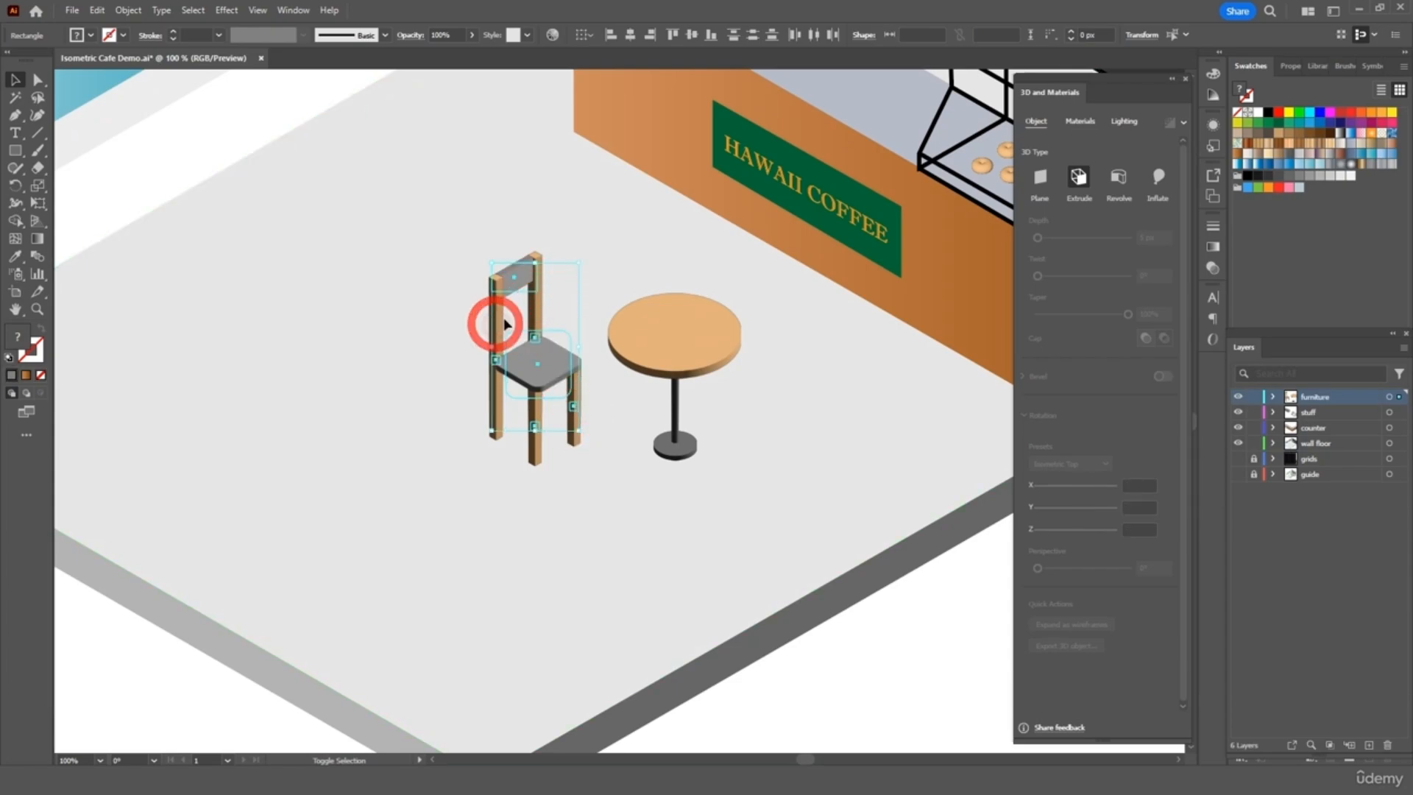
{"action": "right_click", "coordinate": [542, 363]}
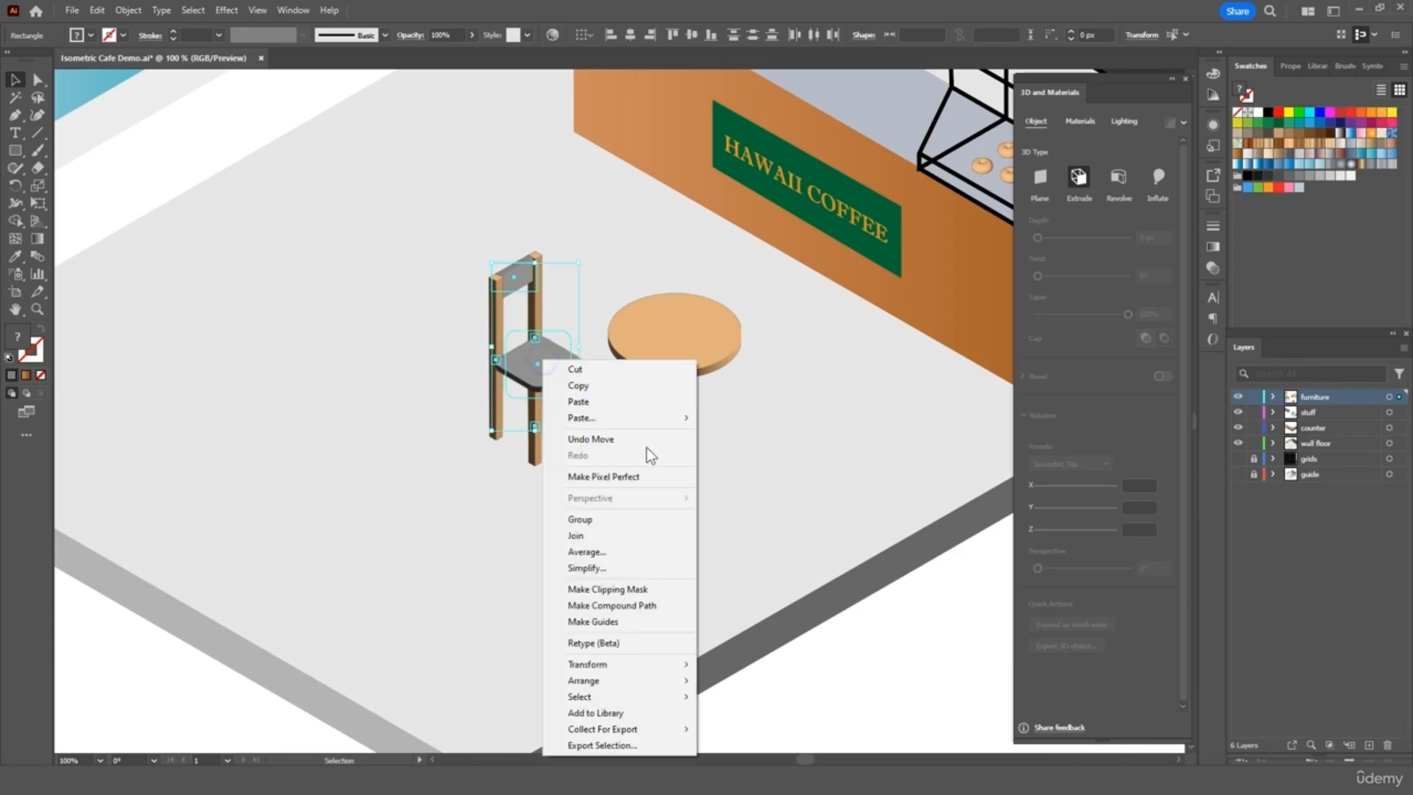
{"action": "left_click", "coordinate": [611, 521]}
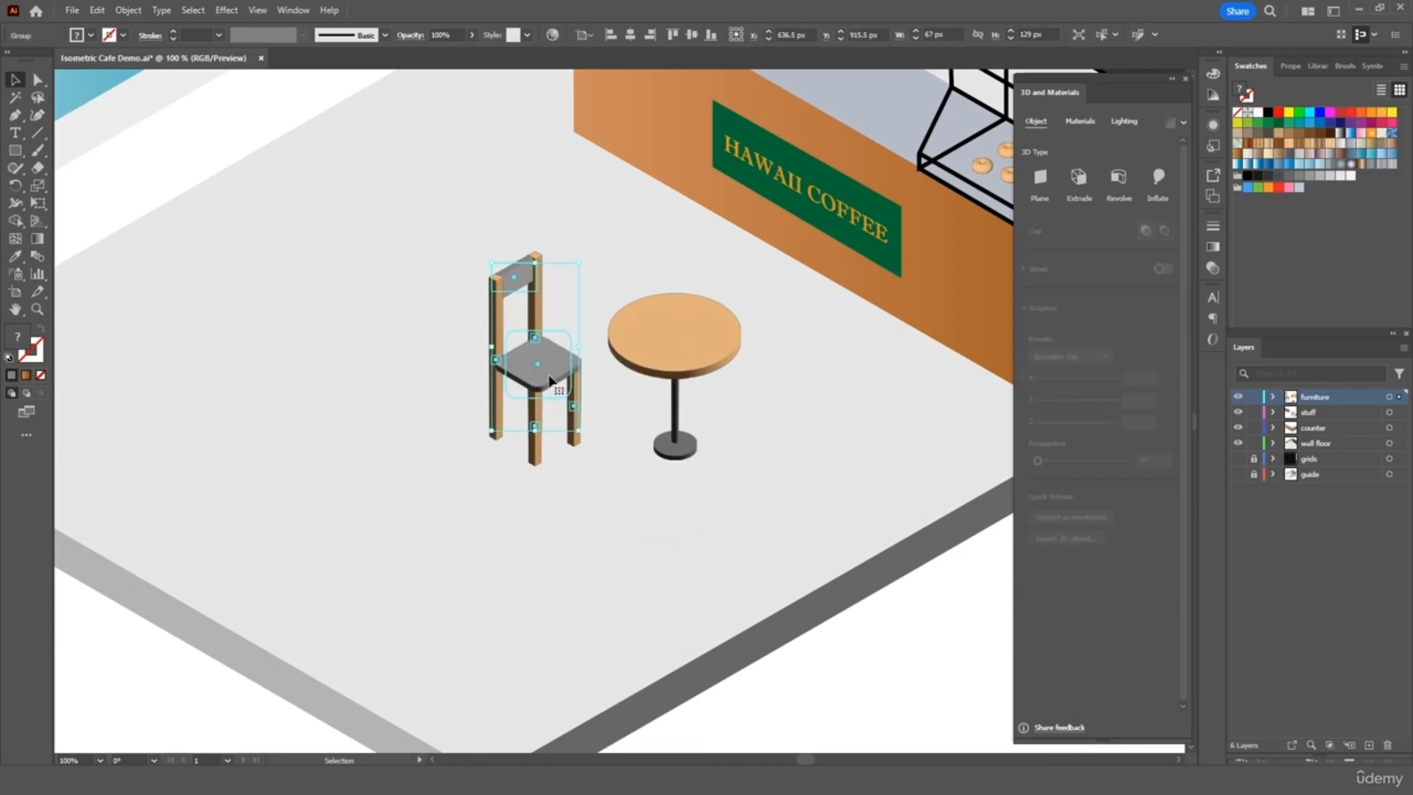
- Move the chair up against the round table, bring the table in front of it, and fine-tune both positions
{"action": "left_click_drag", "start_coordinate": [548, 372], "coordinate": [595, 339]}
{"action": "left_click", "coordinate": [675, 343]}
{"action": "right_click", "coordinate": [679, 364]}
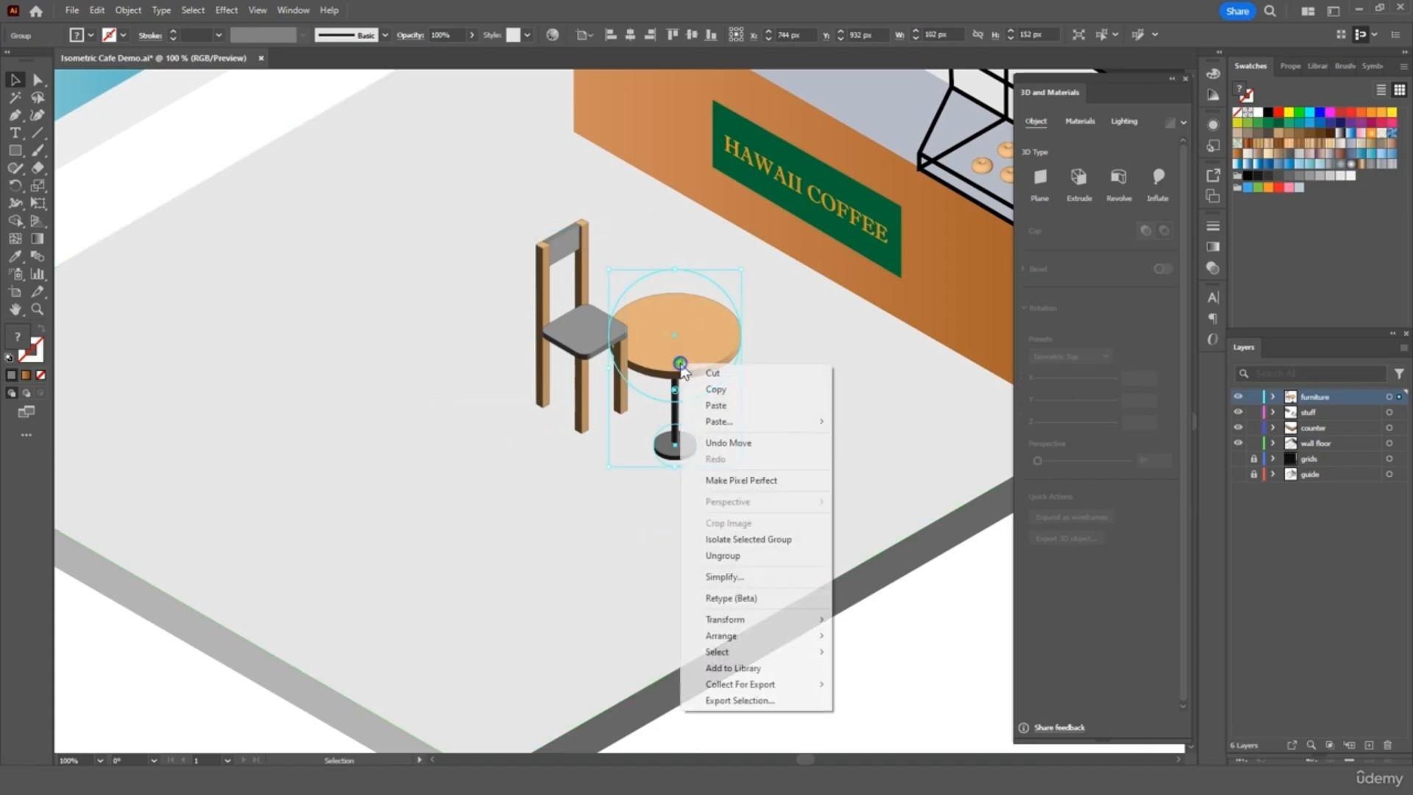
{"action": "mouse_move", "coordinate": [758, 636]}
{"action": "left_click", "coordinate": [883, 635]}
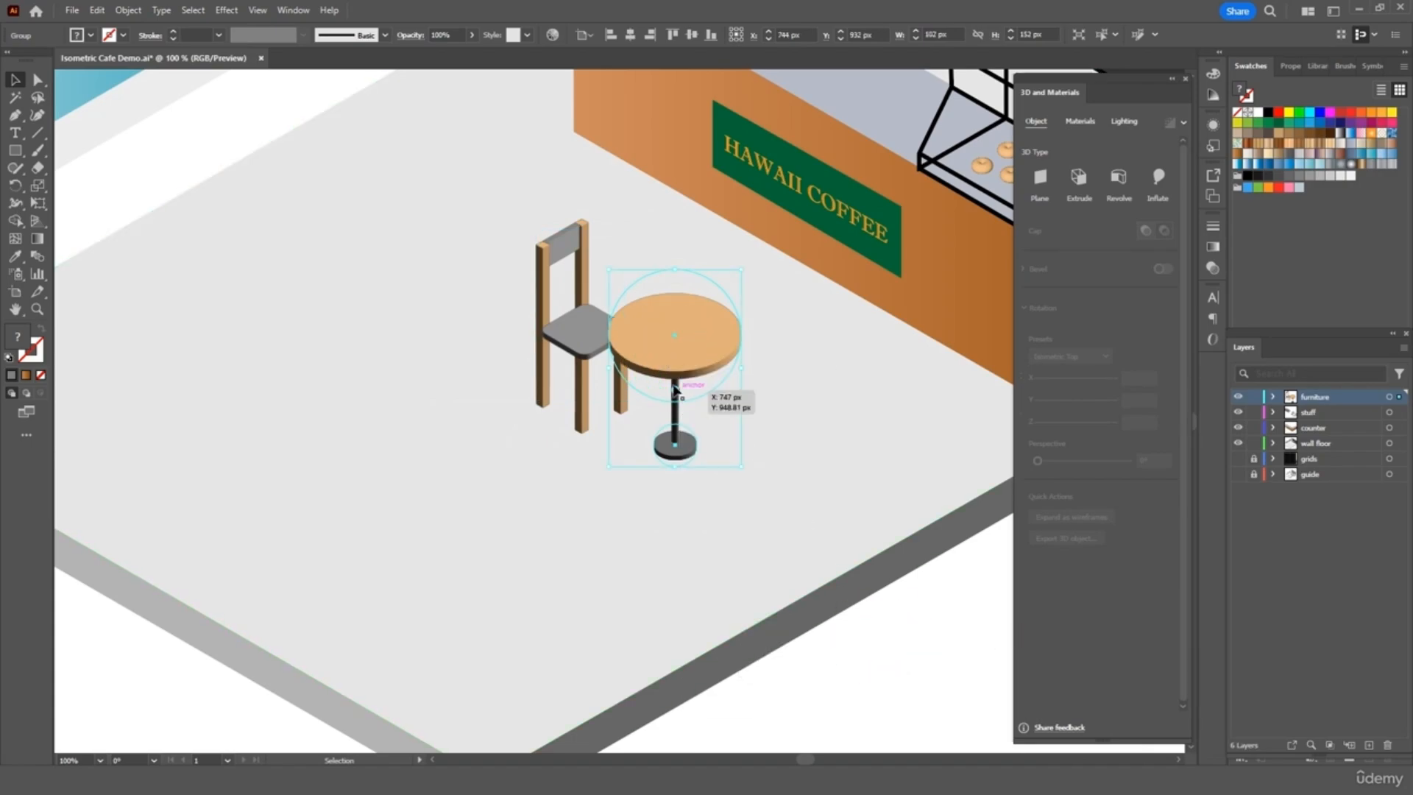
{"action": "left_click_drag", "start_coordinate": [674, 363], "coordinate": [668, 353]}
{"action": "left_click_drag", "start_coordinate": [564, 348], "coordinate": [567, 324]}
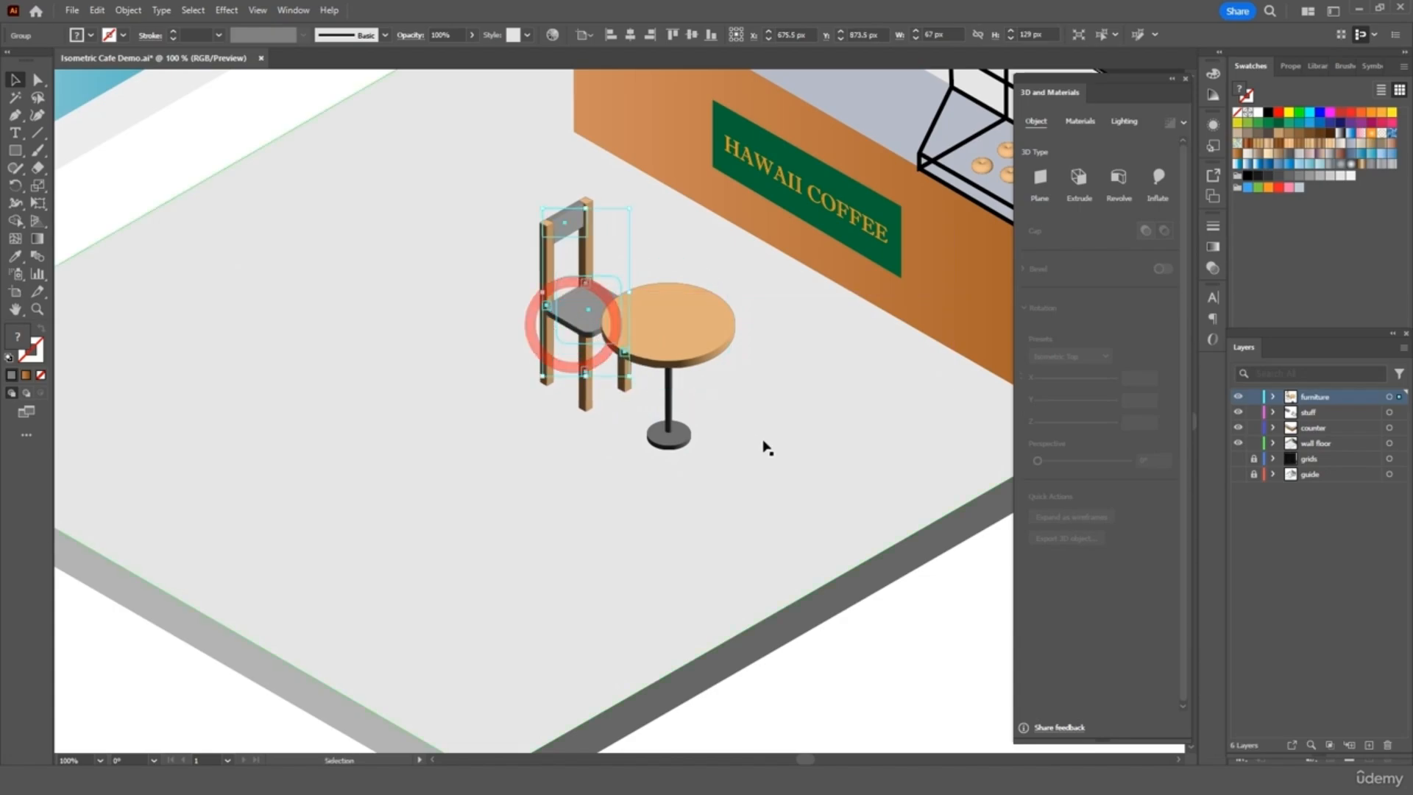
{"action": "left_click", "coordinate": [765, 443]}
- Duplicate the chair and place the copy on the opposite side of the table, nearer the floor's front edge
{"action": "key", "text": "ctrl+plus"}
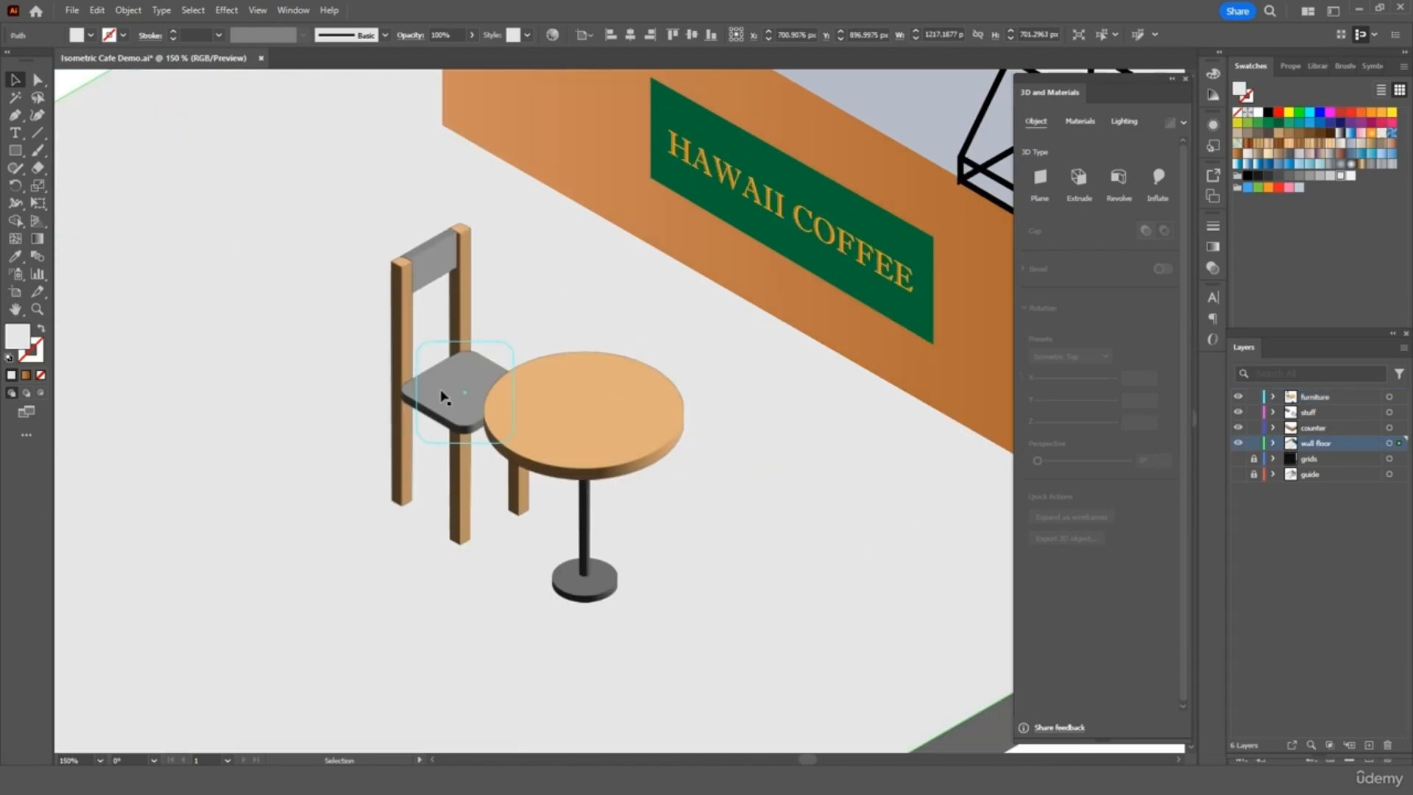
{"action": "left_click", "coordinate": [441, 396]}
{"action": "key", "text": "ctrl+c"}
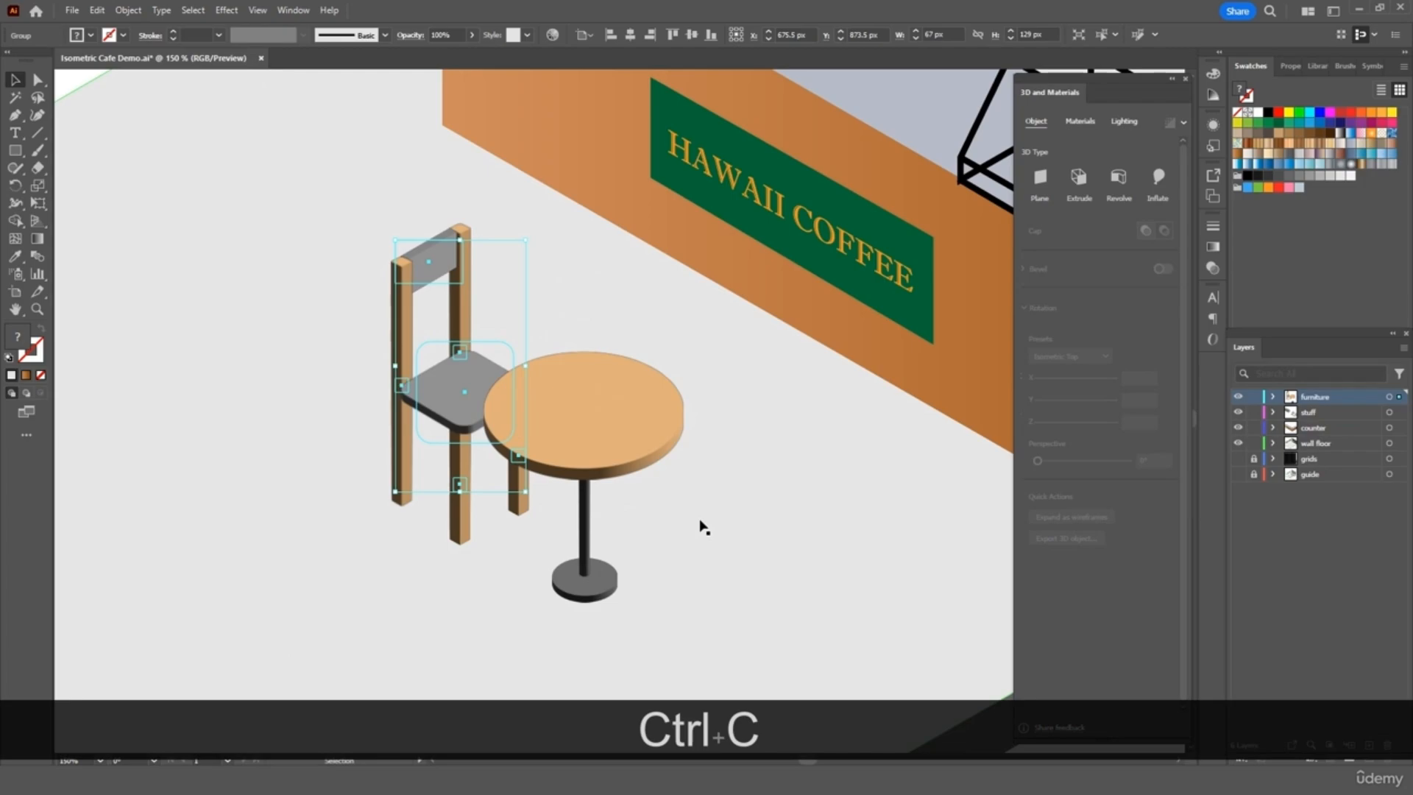
{"action": "key", "text": "ctrl+v"}
{"action": "scroll", "coordinate": [711, 515], "scroll_direction": "down", "scroll_amount": 1}
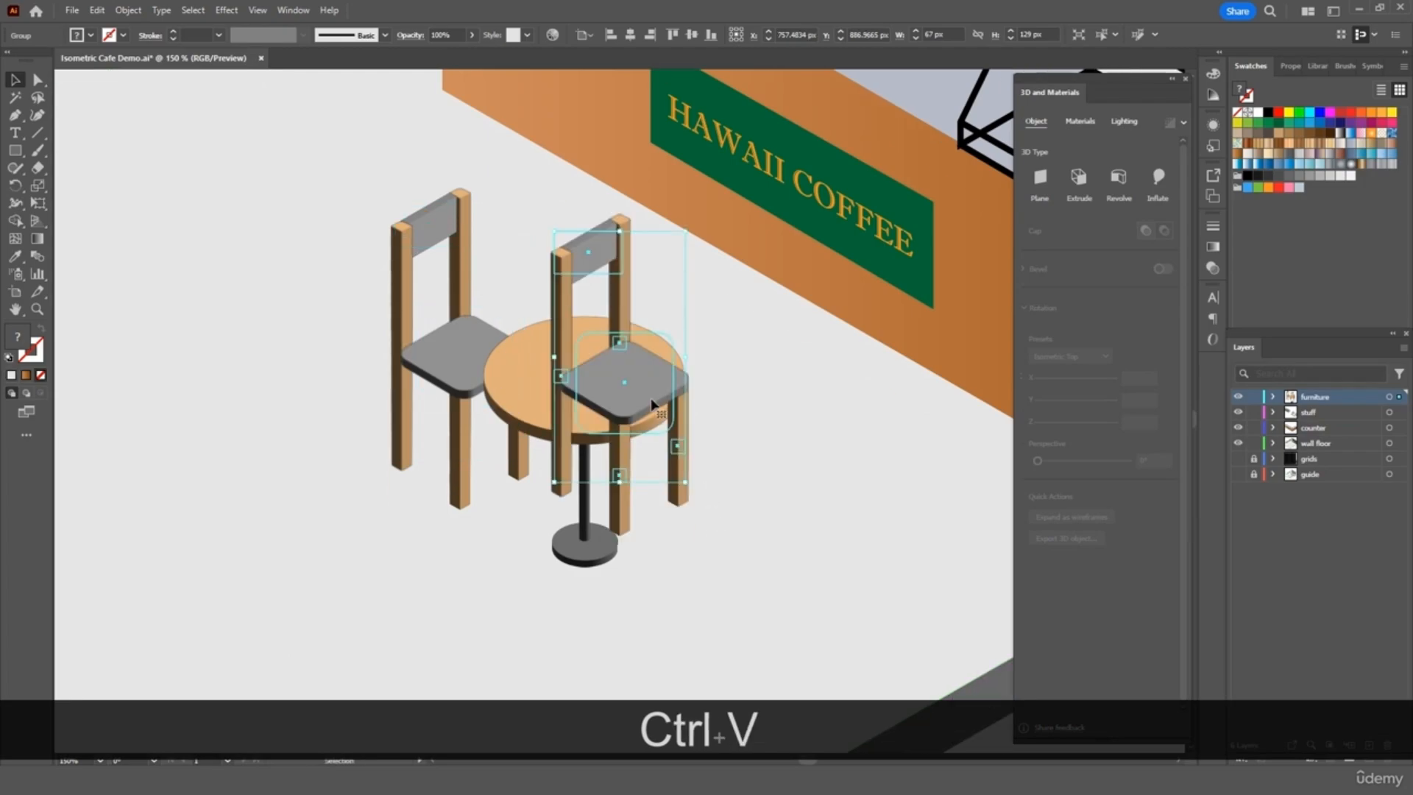
{"action": "left_click_drag", "start_coordinate": [651, 404], "coordinate": [803, 549]}
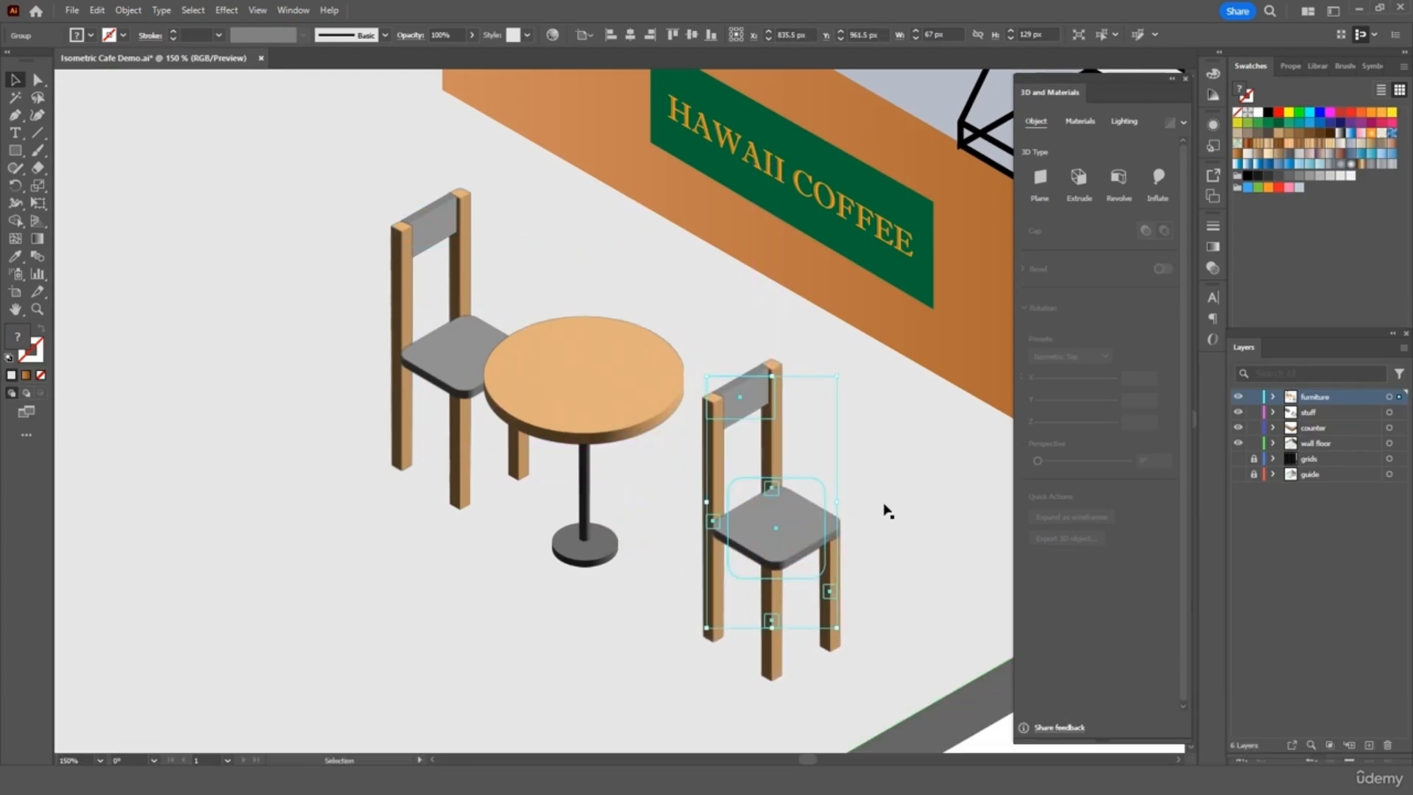
- Ungroup the copied chair so its parts can be moved separately
{"action": "key", "text": "ctrl+="}
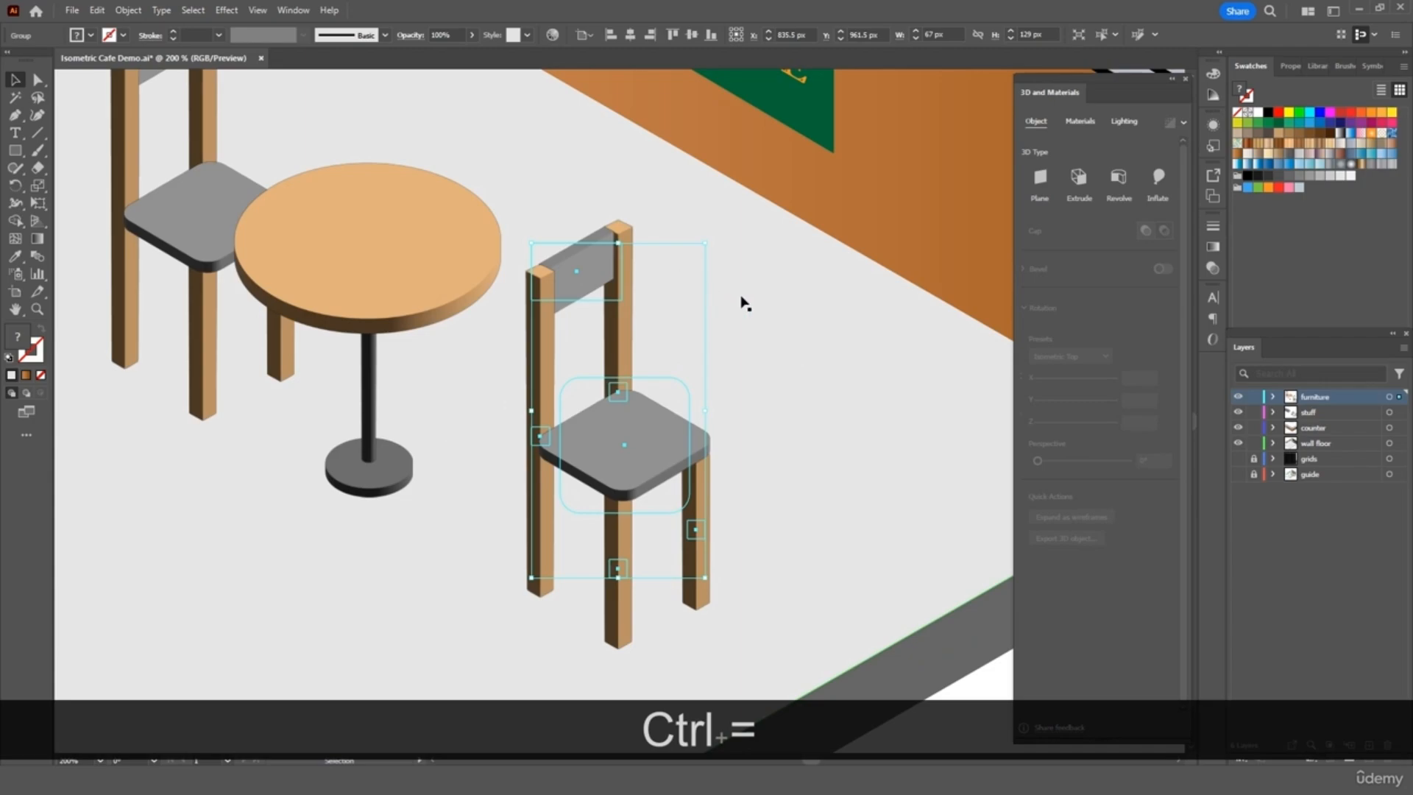
{"action": "left_click", "coordinate": [730, 324]}
{"action": "left_click", "coordinate": [656, 432]}
{"action": "right_click", "coordinate": [658, 434]}
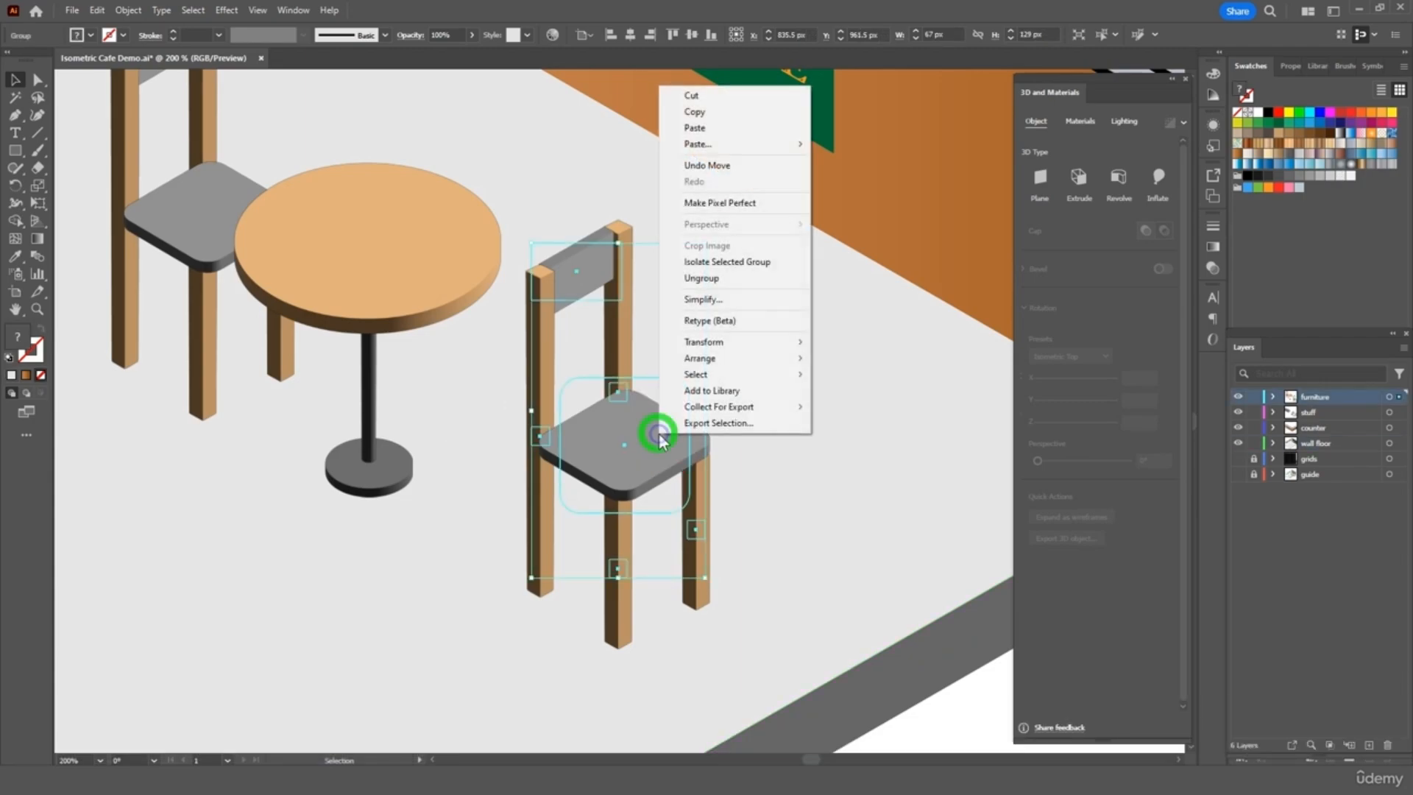
{"action": "left_click", "coordinate": [759, 278]}
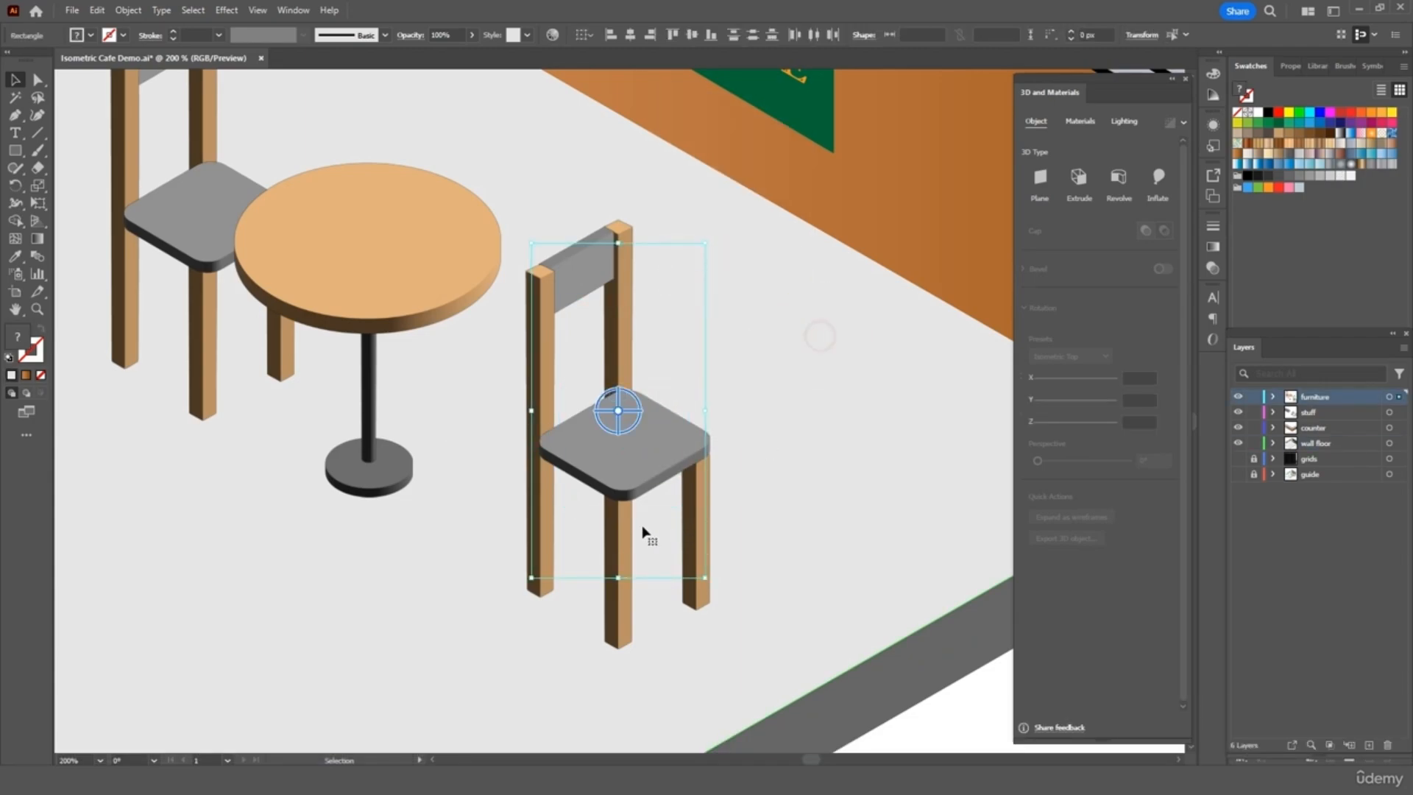
- Rearrange the copied chair's legs, moving the short ones to the table side and the tall posts to the opposite side of the seat
{"action": "left_click_drag", "start_coordinate": [622, 541], "coordinate": [541, 481]}
{"action": "left_click_drag", "start_coordinate": [687, 519], "coordinate": [617, 465]}
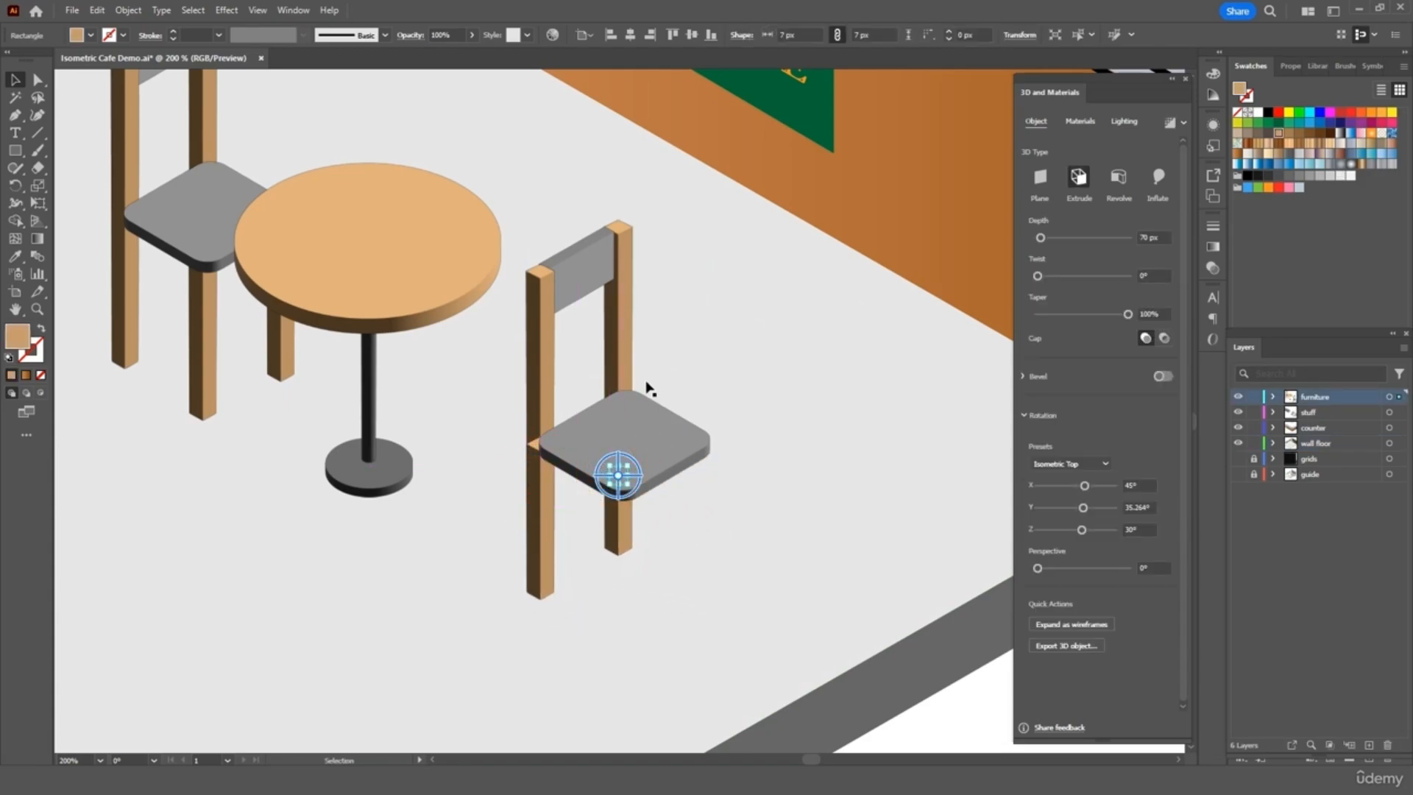
{"action": "left_click_drag", "start_coordinate": [630, 339], "coordinate": [714, 397]}
{"action": "left_click_drag", "start_coordinate": [542, 340], "coordinate": [629, 395]}
{"action": "left_click_drag", "start_coordinate": [630, 395], "coordinate": [618, 395]}
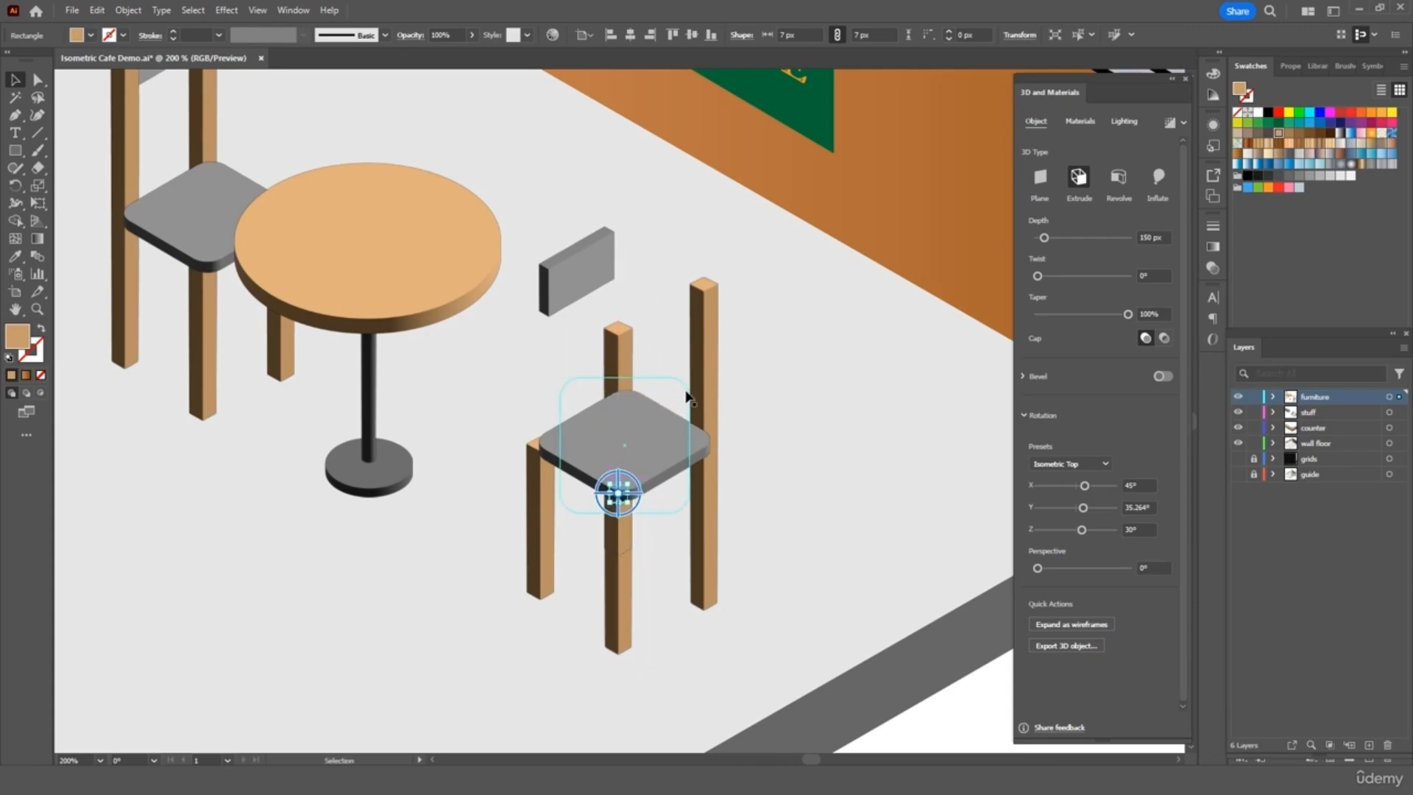
- Delete the surplus short leg of the copied chair and shift the remaining short leg slightly inward under the seat's corner
{"action": "left_click", "coordinate": [709, 520]}
{"action": "left_click", "coordinate": [615, 527]}
{"action": "left_click_drag", "start_coordinate": [616, 528], "coordinate": [657, 520]}
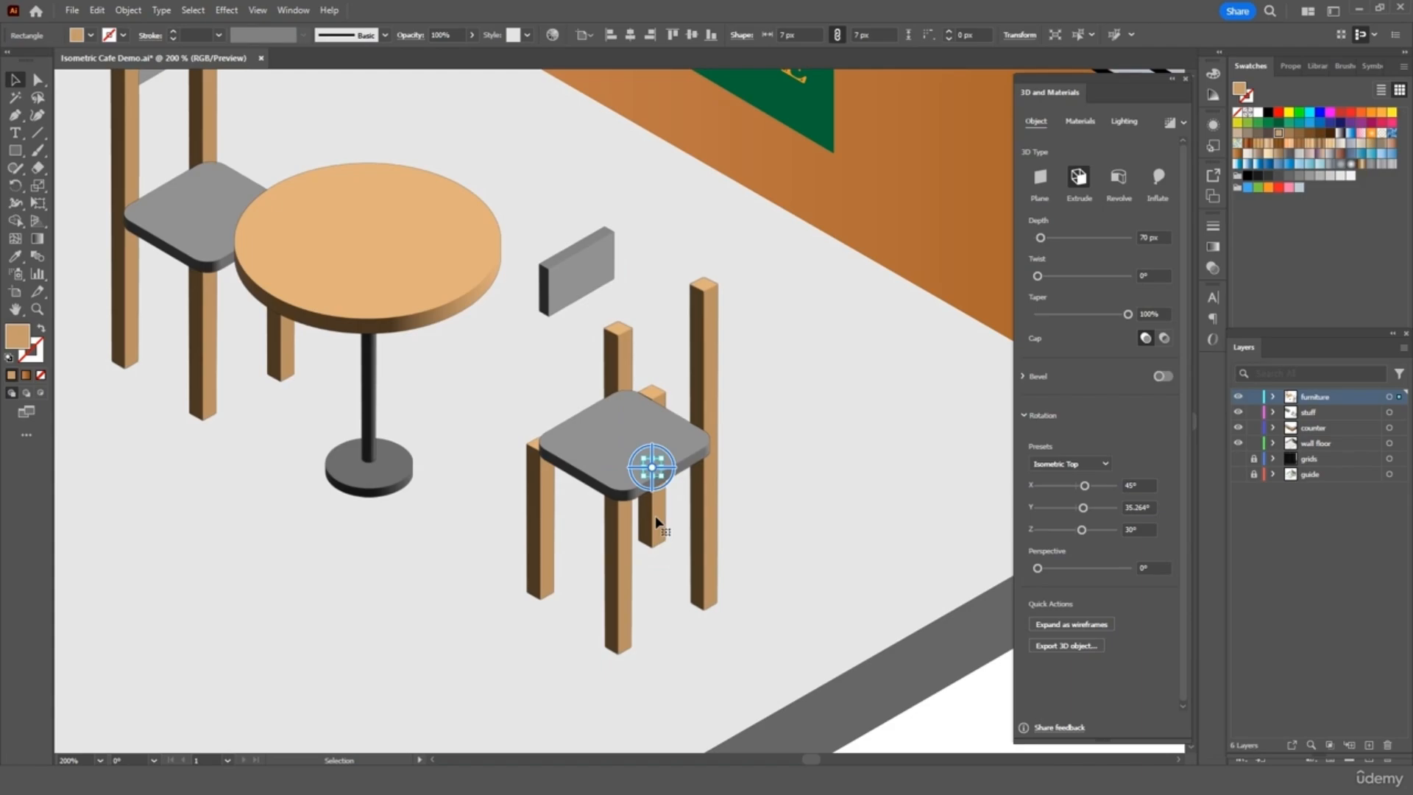
{"action": "key", "text": "Delete"}
{"action": "left_click_drag", "start_coordinate": [542, 524], "coordinate": [549, 520]}
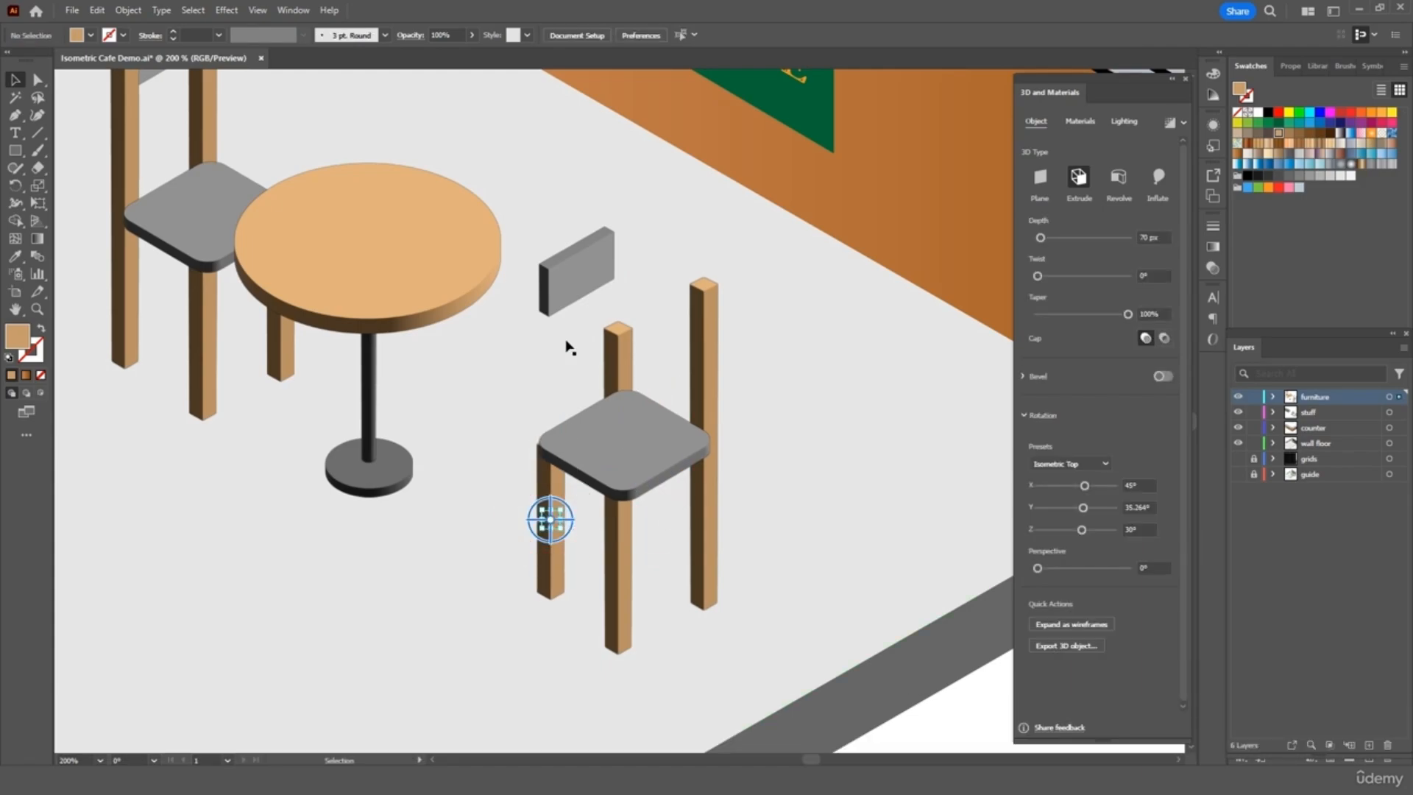
- Bring the copied chair's near tall post in front of the seat
{"action": "left_click", "coordinate": [623, 344]}
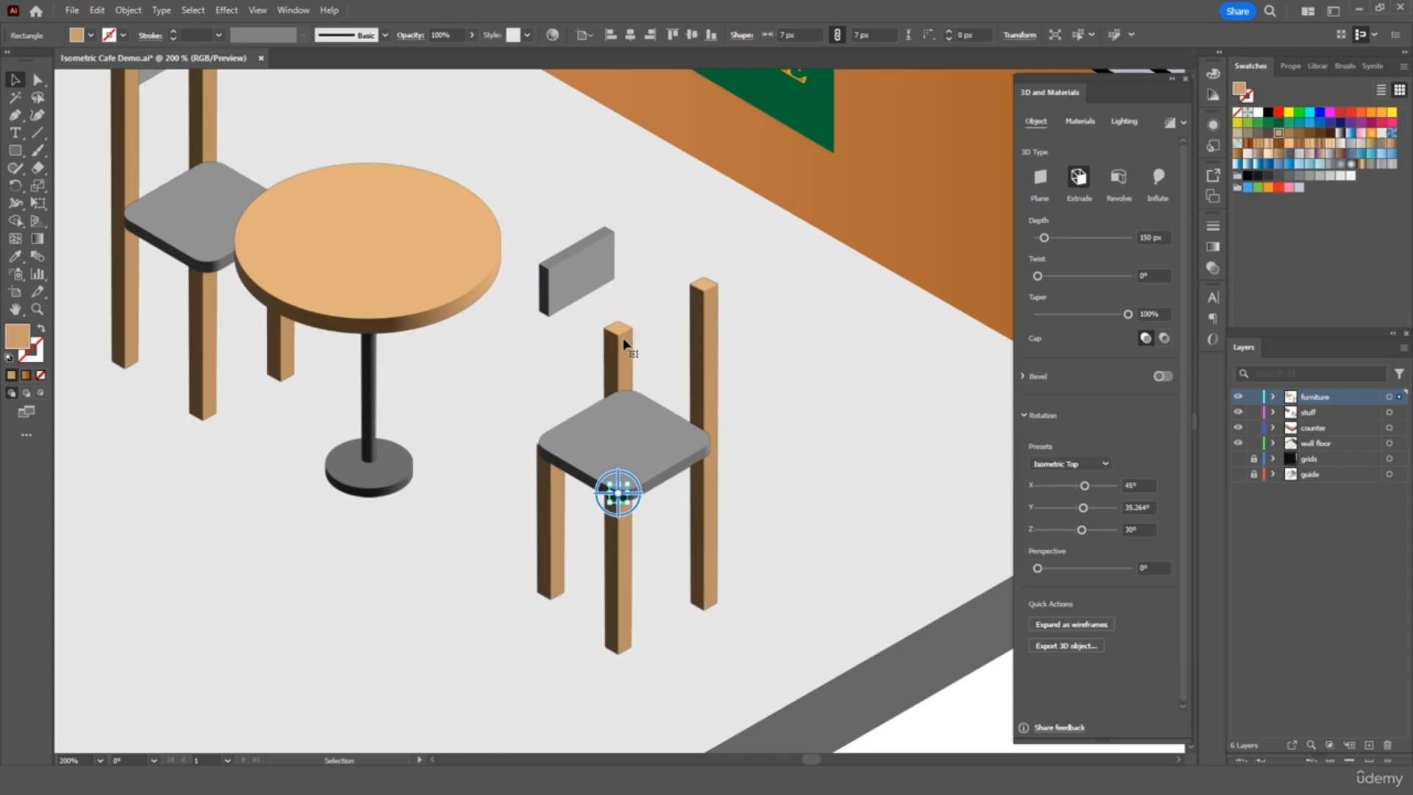
{"action": "right_click", "coordinate": [624, 344]}
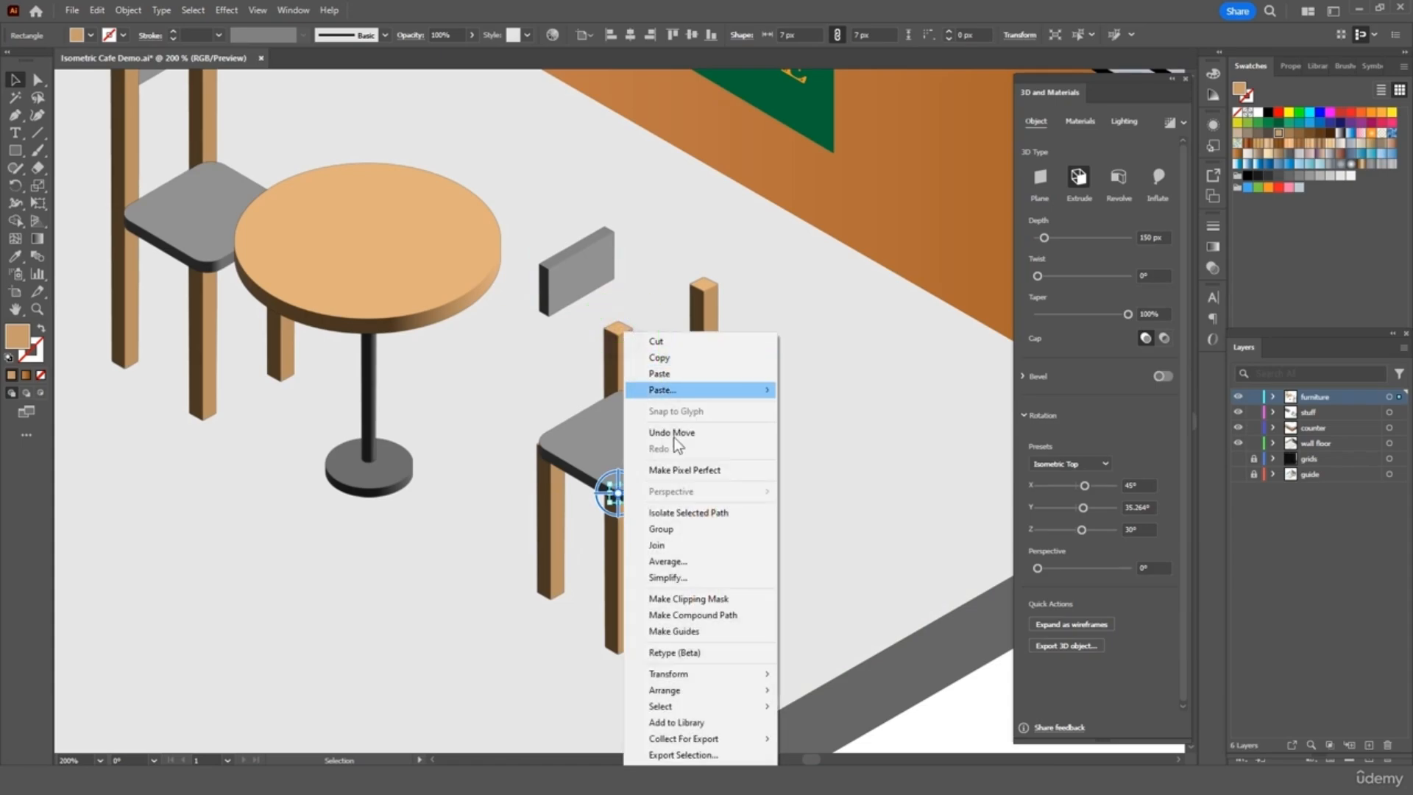
{"action": "left_click", "coordinate": [721, 691]}
{"action": "left_click", "coordinate": [812, 692]}
{"action": "left_click", "coordinate": [826, 542]}
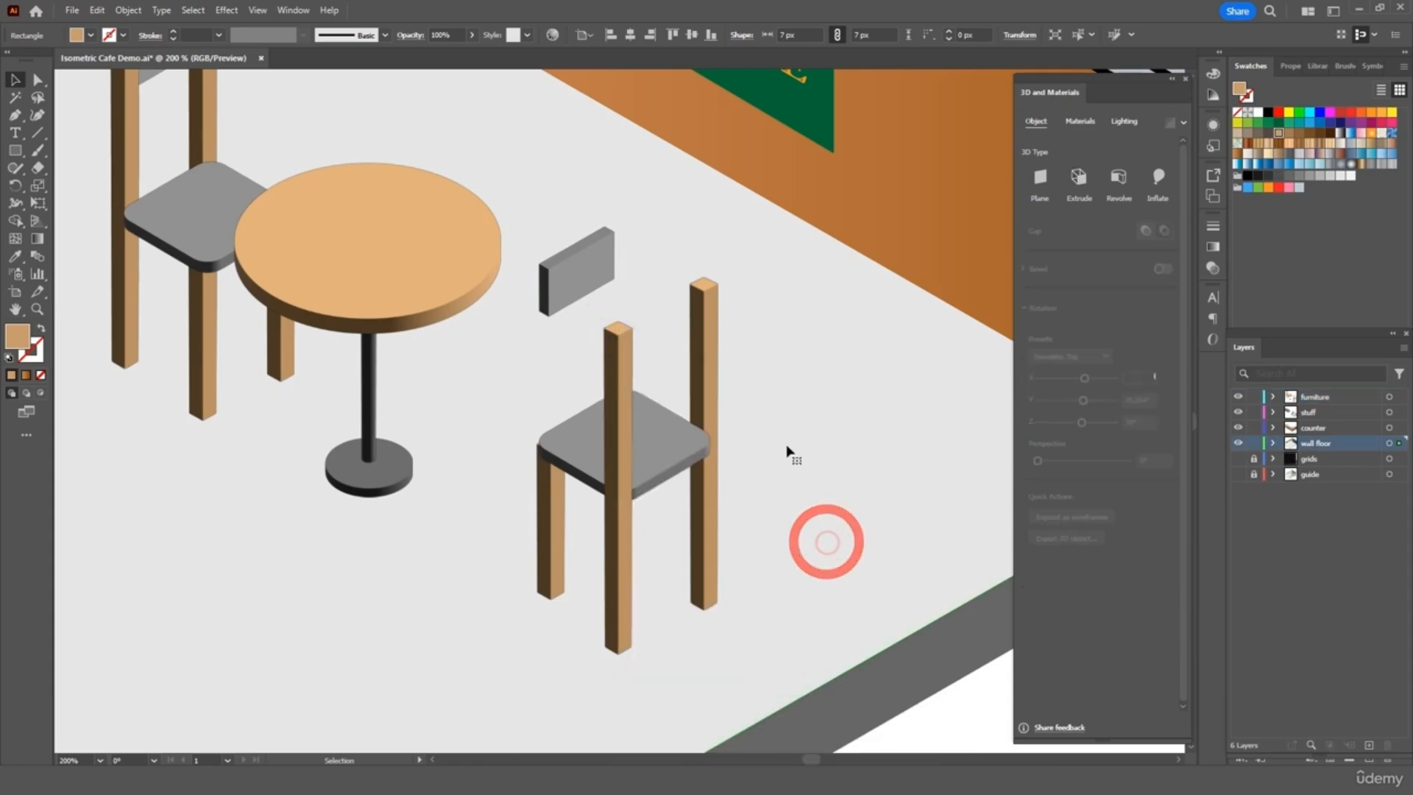
- Place the gray backrest panel between the copied chair's tall posts and nudge the short leg slightly to the right
{"action": "left_click_drag", "start_coordinate": [580, 280], "coordinate": [662, 330]}
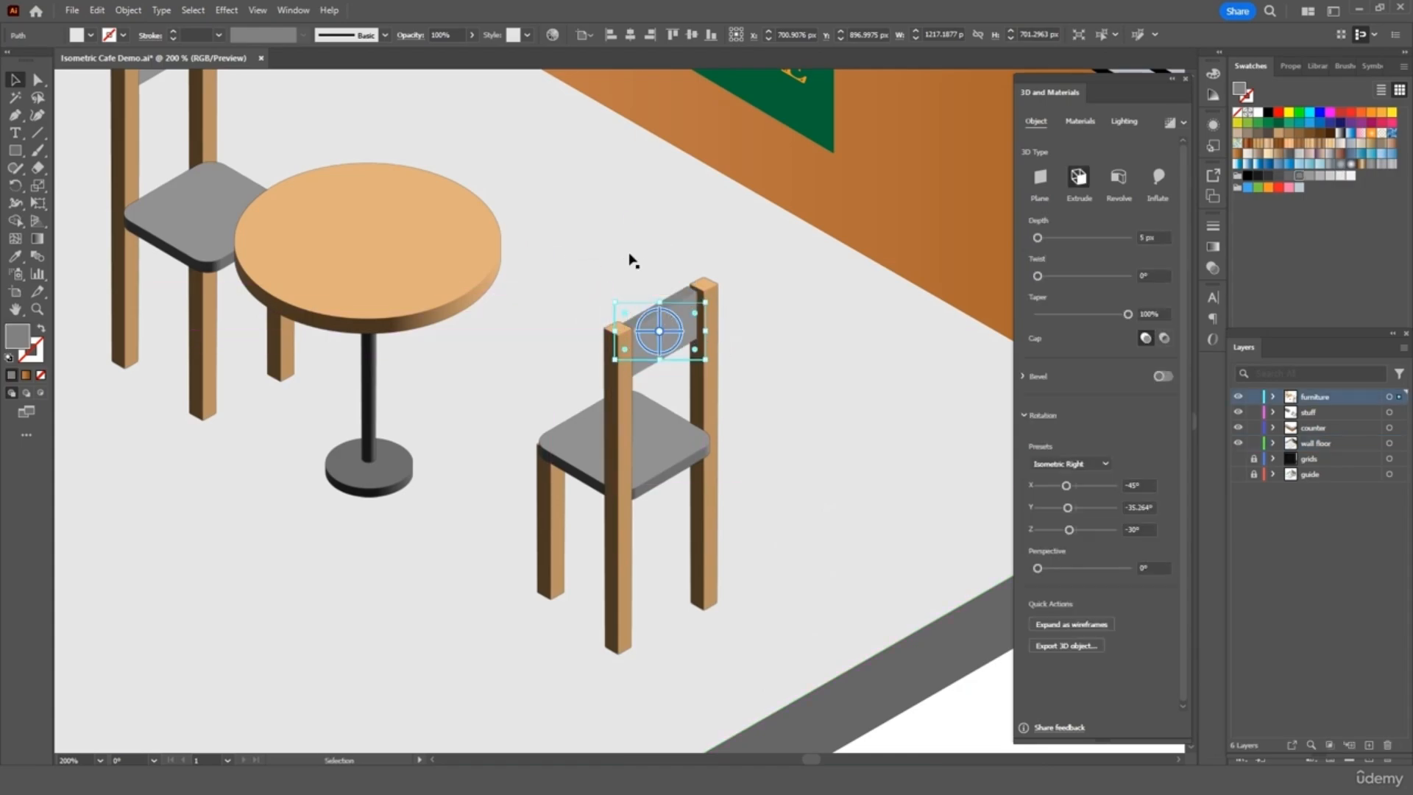
{"action": "left_click", "coordinate": [629, 243]}
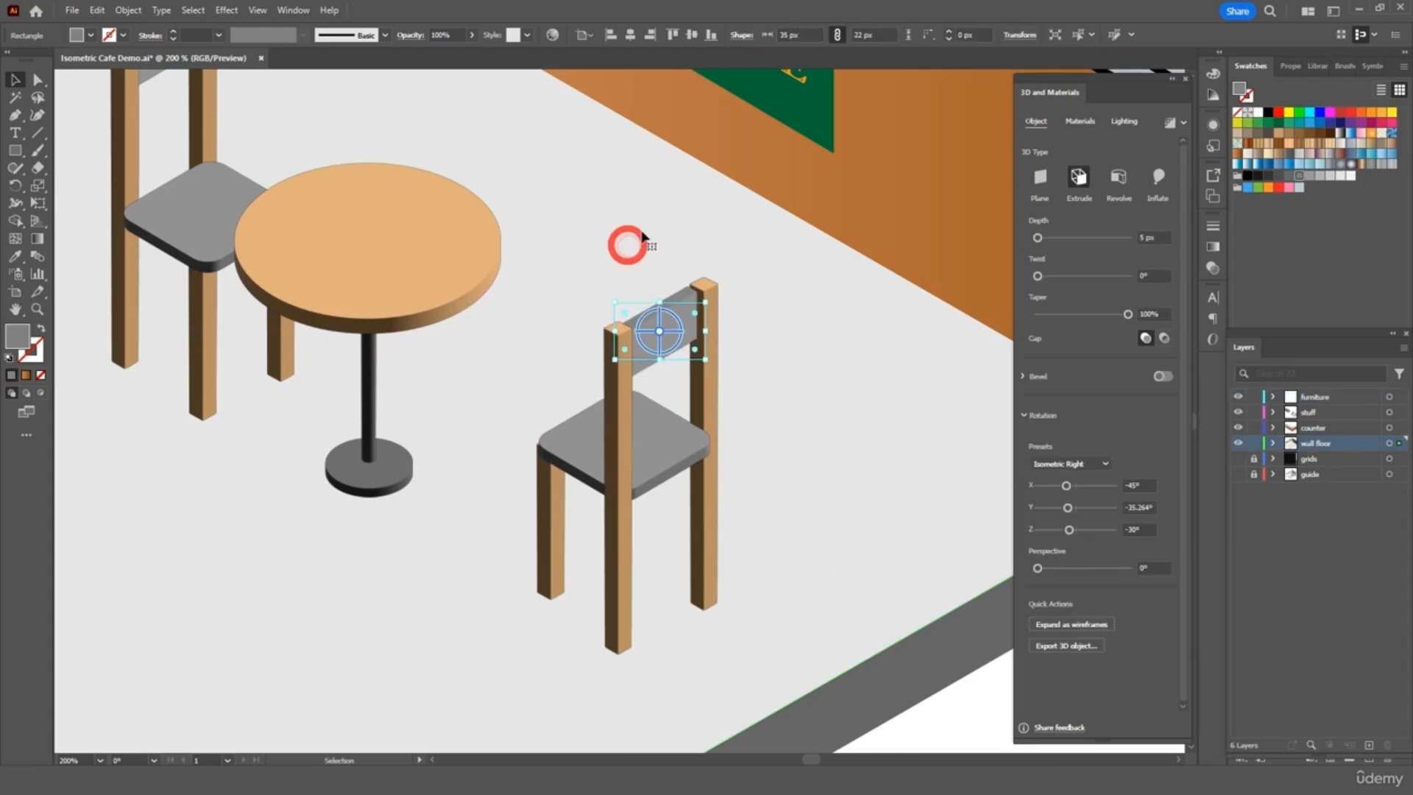
{"action": "left_click", "coordinate": [550, 549]}
{"action": "key", "text": "Right"}
{"action": "left_click", "coordinate": [626, 276]}
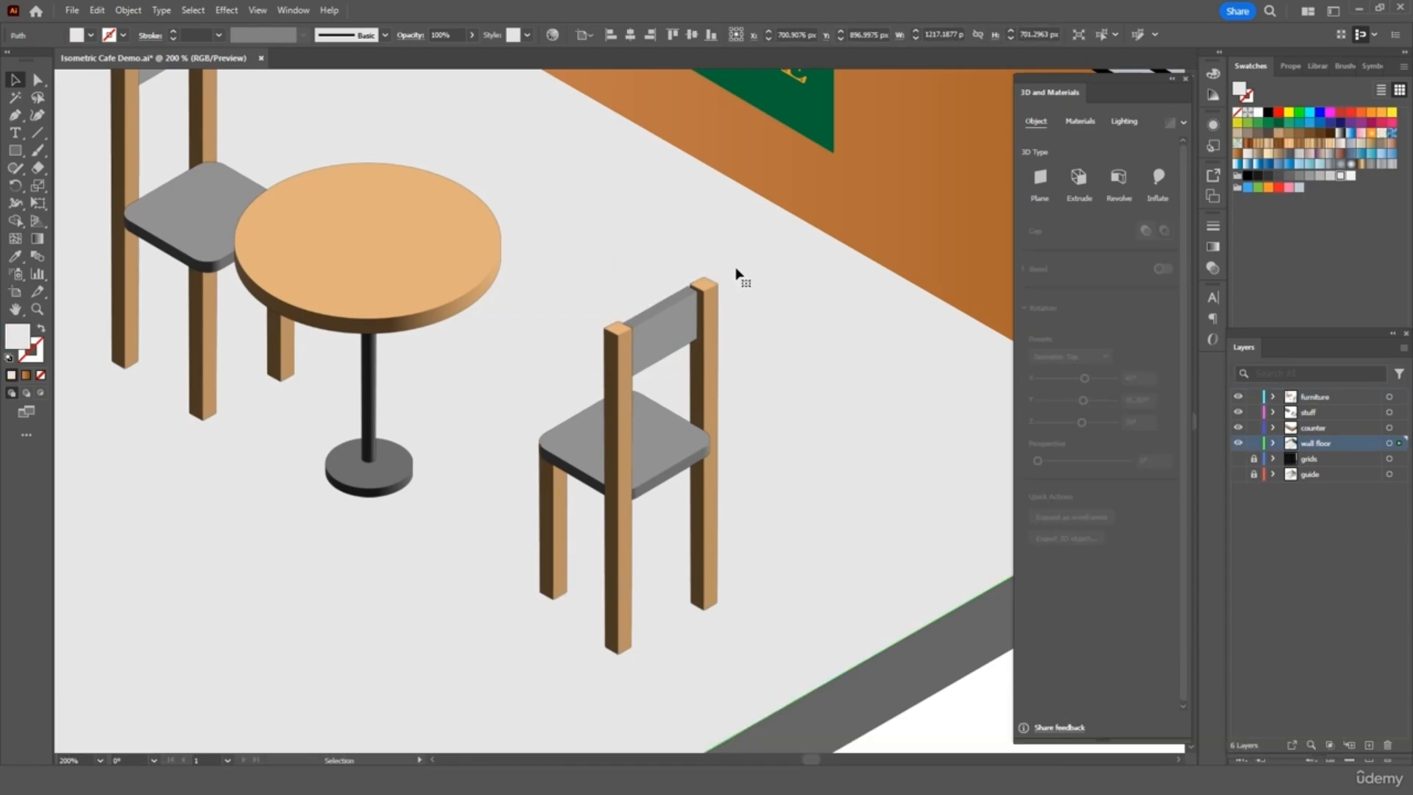
- Undo the accidental move and group the second chair's backrest, seat, tall posts and short leg
{"action": "left_click_drag", "start_coordinate": [744, 275], "coordinate": [703, 335]}
{"action": "key", "text": "ctrl+z"}
{"action": "left_click", "coordinate": [669, 324]}
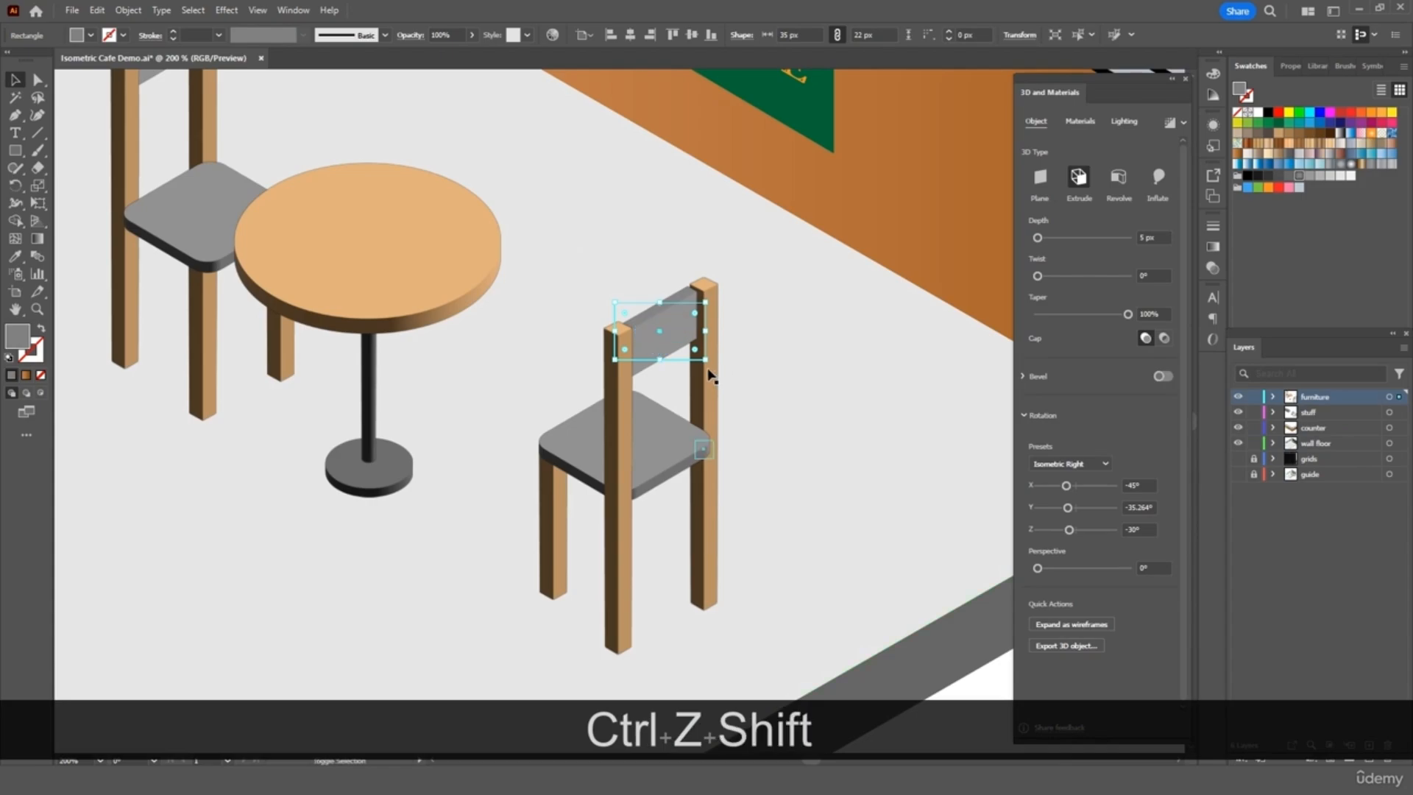
{"action": "left_click", "coordinate": [707, 375], "text": "shift"}
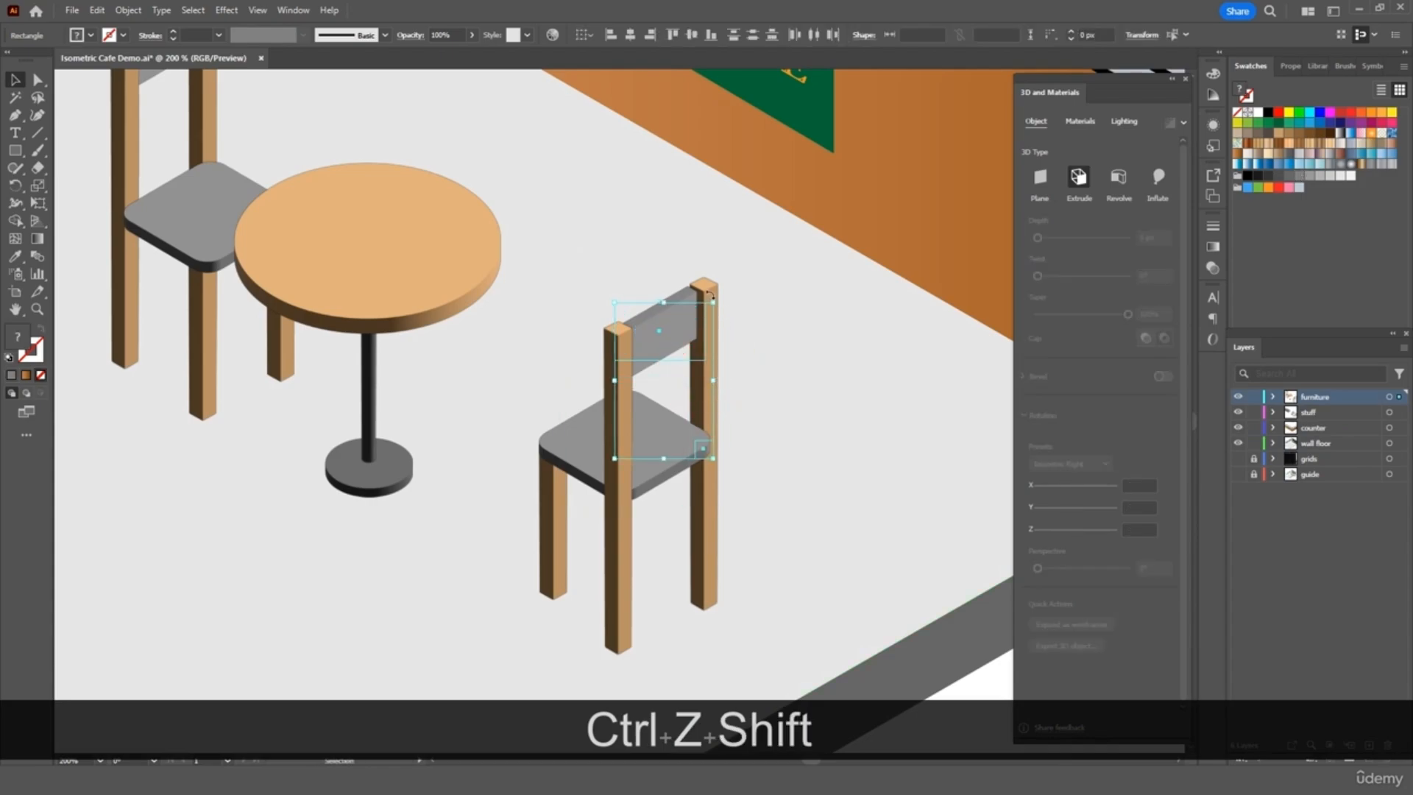
{"action": "left_click", "coordinate": [652, 448], "text": "shift"}
{"action": "left_click", "coordinate": [616, 531], "text": "shift"}
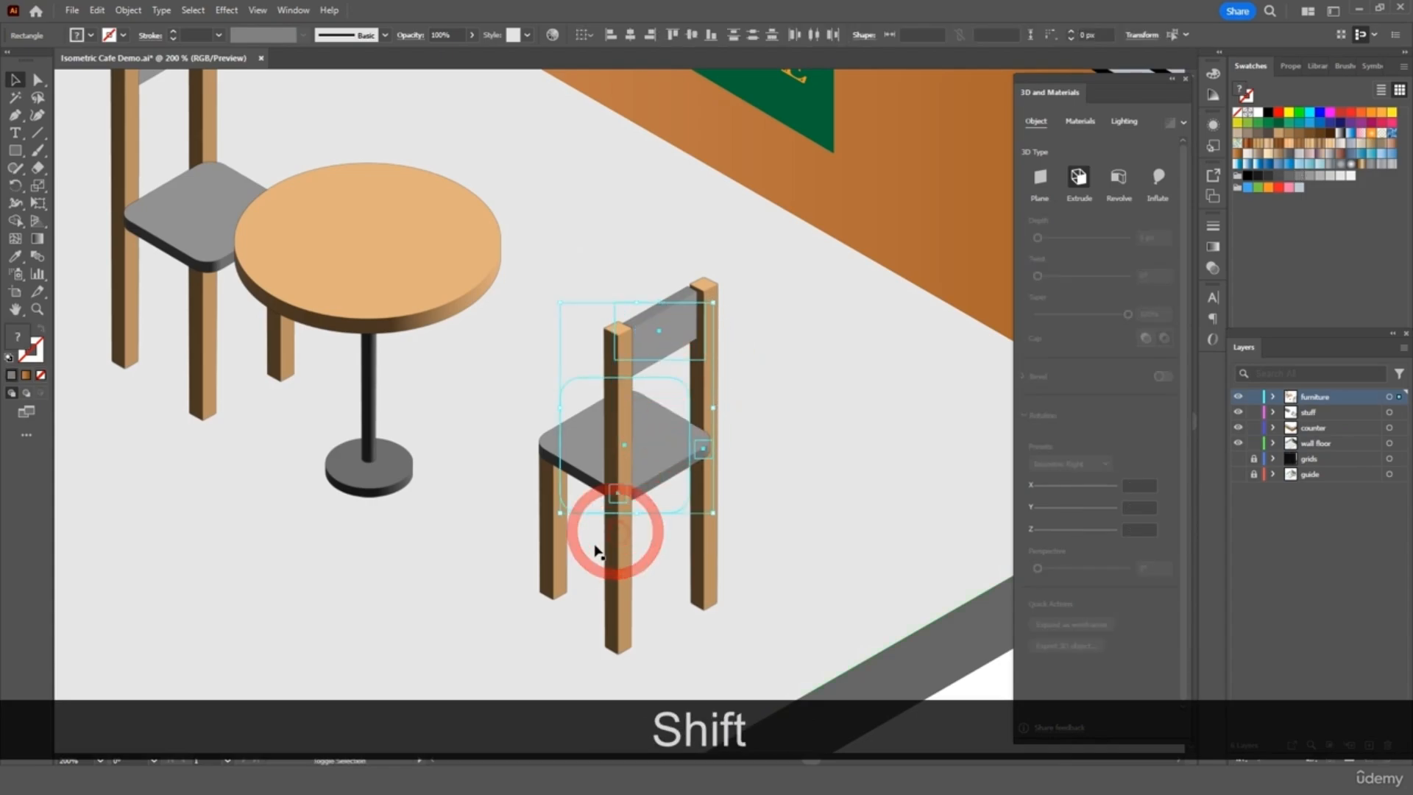
{"action": "left_click", "coordinate": [549, 539], "text": "shift"}
{"action": "right_click", "coordinate": [610, 452]}
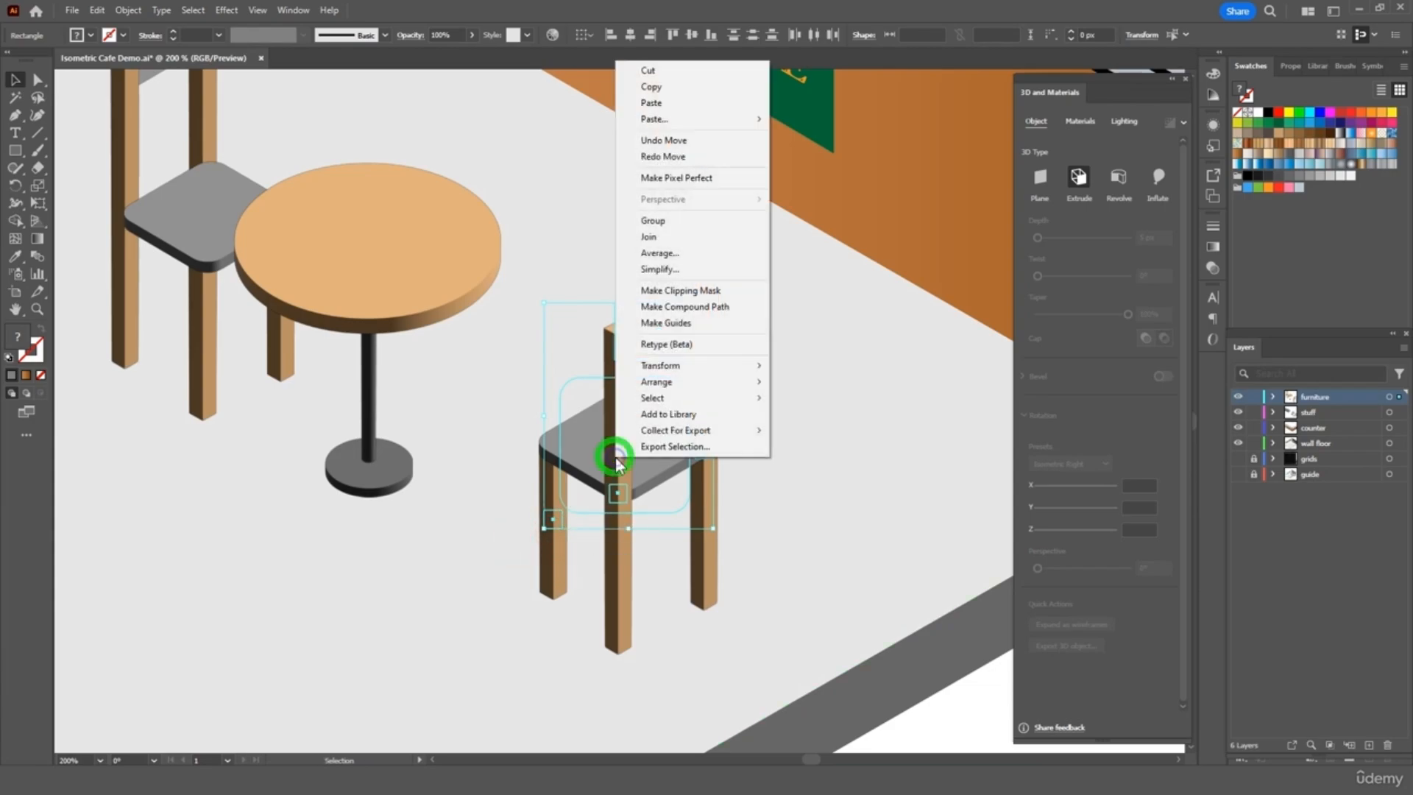
{"action": "left_click", "coordinate": [696, 220]}
- Move the second chair closer to the table and shift the table slightly so it sits between both chairs
{"action": "left_click_drag", "start_coordinate": [666, 429], "coordinate": [601, 378]}
{"action": "left_click", "coordinate": [731, 381]}
{"action": "key", "text": "ctrl+minus"}
{"action": "key", "text": "ctrl+minus"}
{"action": "key", "text": "ctrl+minus"}
{"action": "left_click_drag", "start_coordinate": [670, 422], "coordinate": [677, 421]}
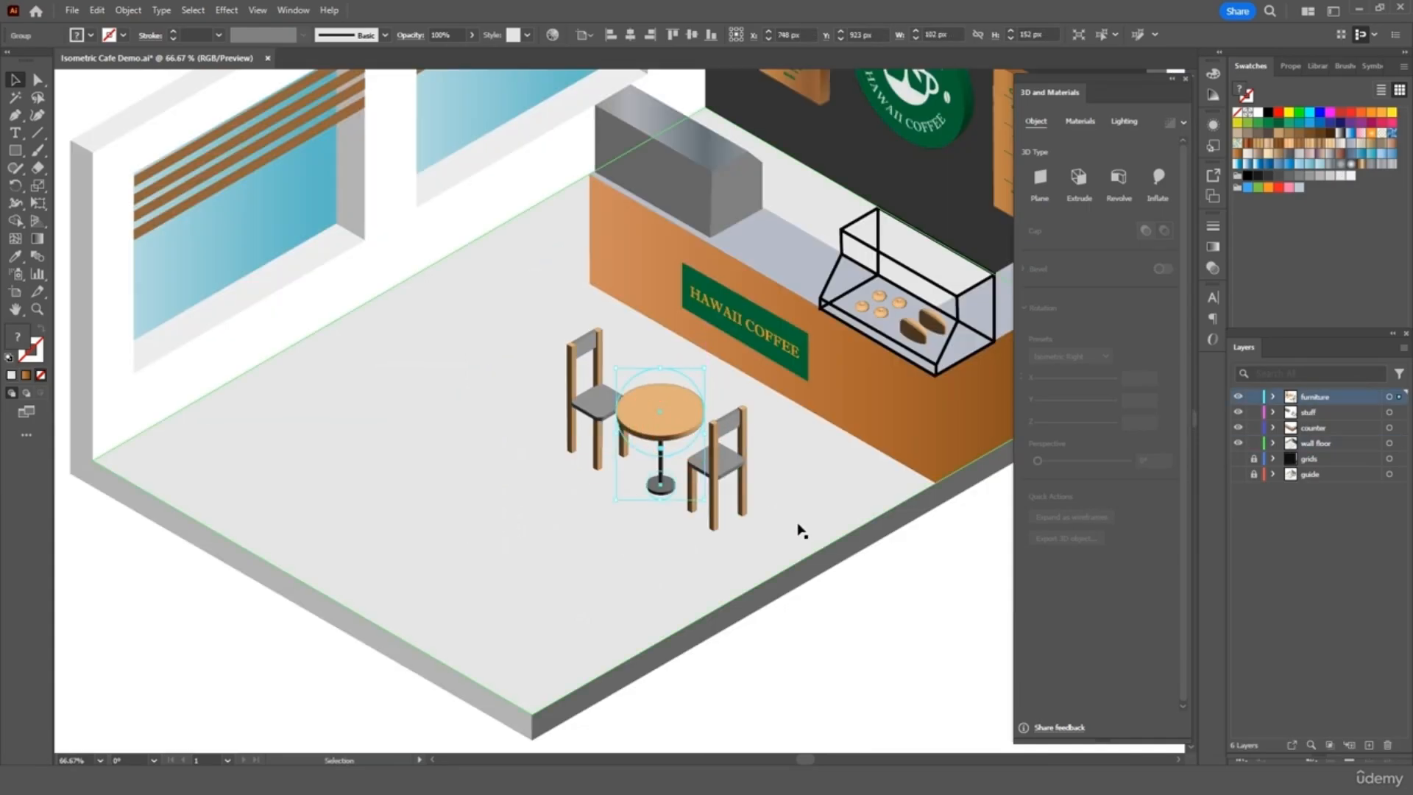
{"action": "left_click", "coordinate": [798, 527]}
{"action": "left_click", "coordinate": [849, 651]}
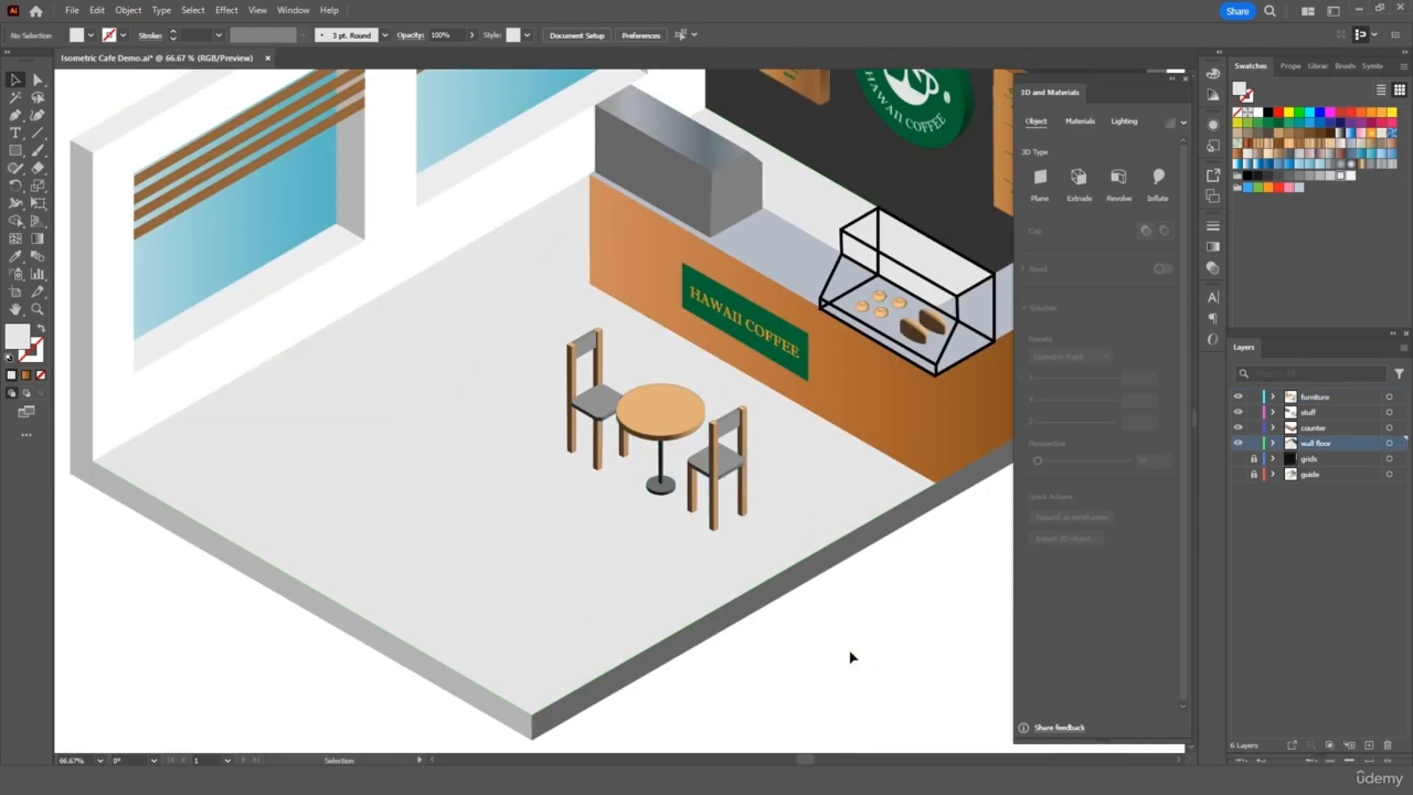
- Select the round table with both chairs and move the set toward the front corner of the café floor
{"action": "left_click", "coordinate": [661, 421]}
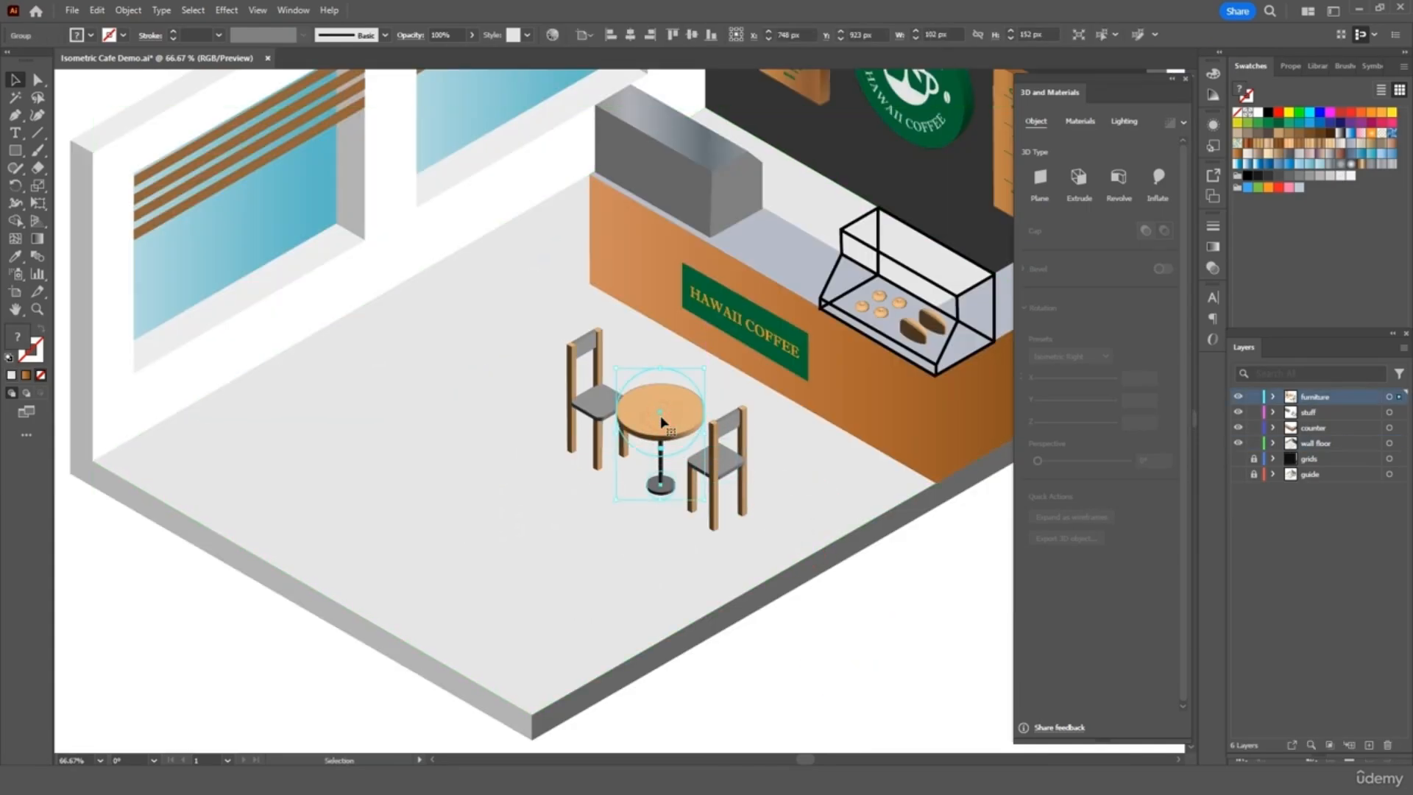
{"action": "left_click", "coordinate": [706, 459], "text": "shift"}
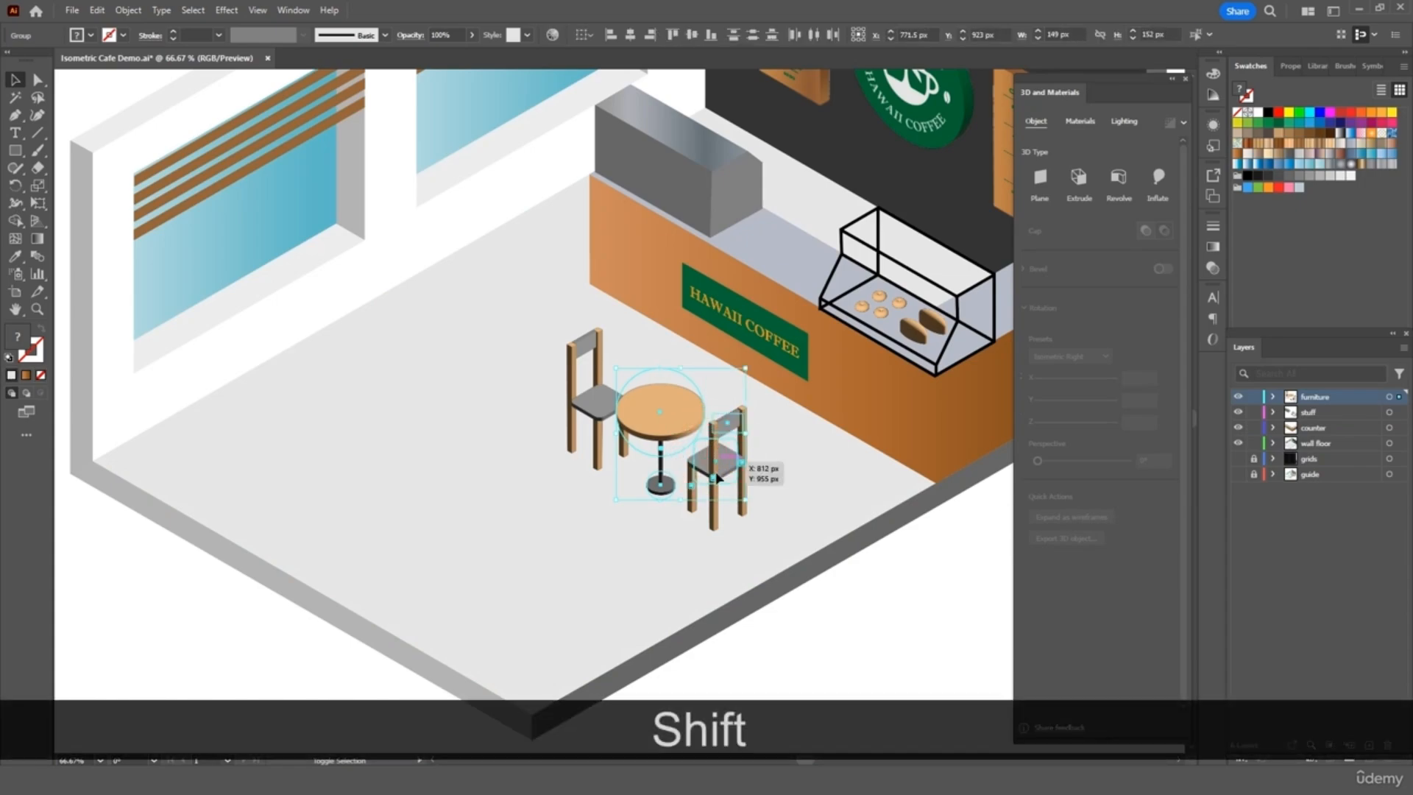
{"action": "left_click", "coordinate": [598, 411], "text": "shift"}
{"action": "left_click_drag", "start_coordinate": [657, 434], "coordinate": [528, 539]}
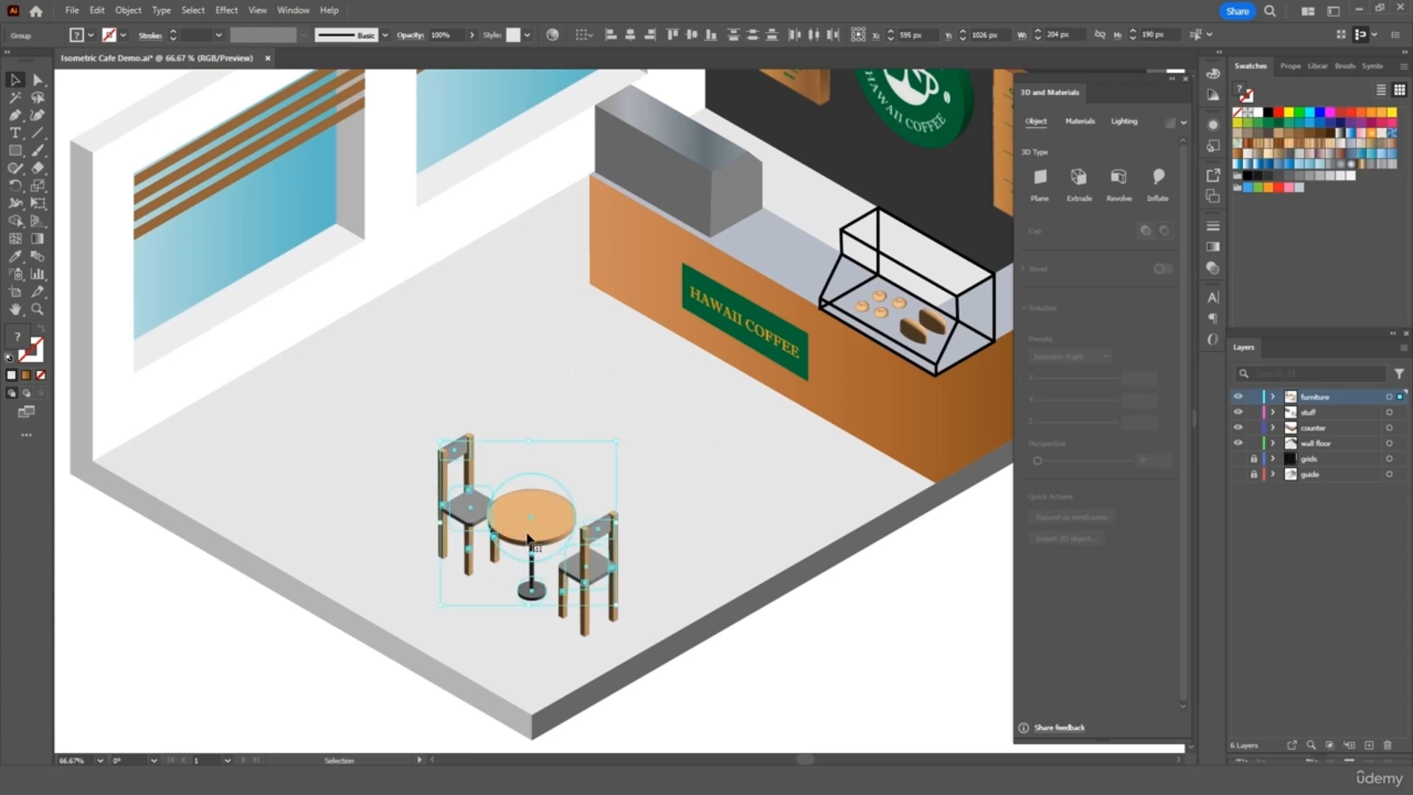
- Duplicate the table-and-chairs set and place the copy diagonally behind the first one, nearer the counter
{"action": "key", "text": "ctrl+c"}
{"action": "key", "text": "ctrl+v"}
{"action": "left_click_drag", "start_coordinate": [651, 429], "coordinate": [668, 458]}
{"action": "left_click", "coordinate": [492, 401]}
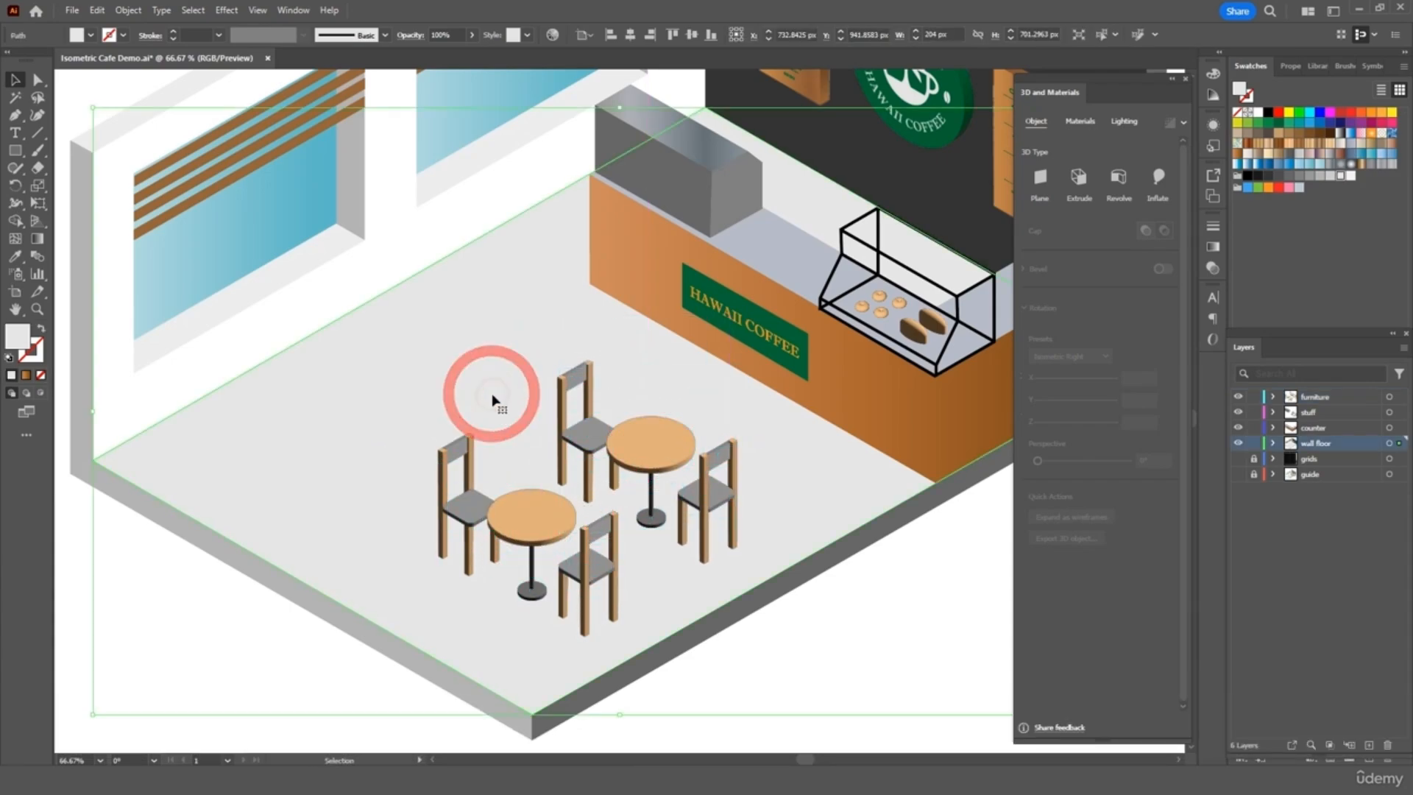
- Create a new layer above the furniture layer and name it plants
{"action": "key", "text": "ctrl+minus"}
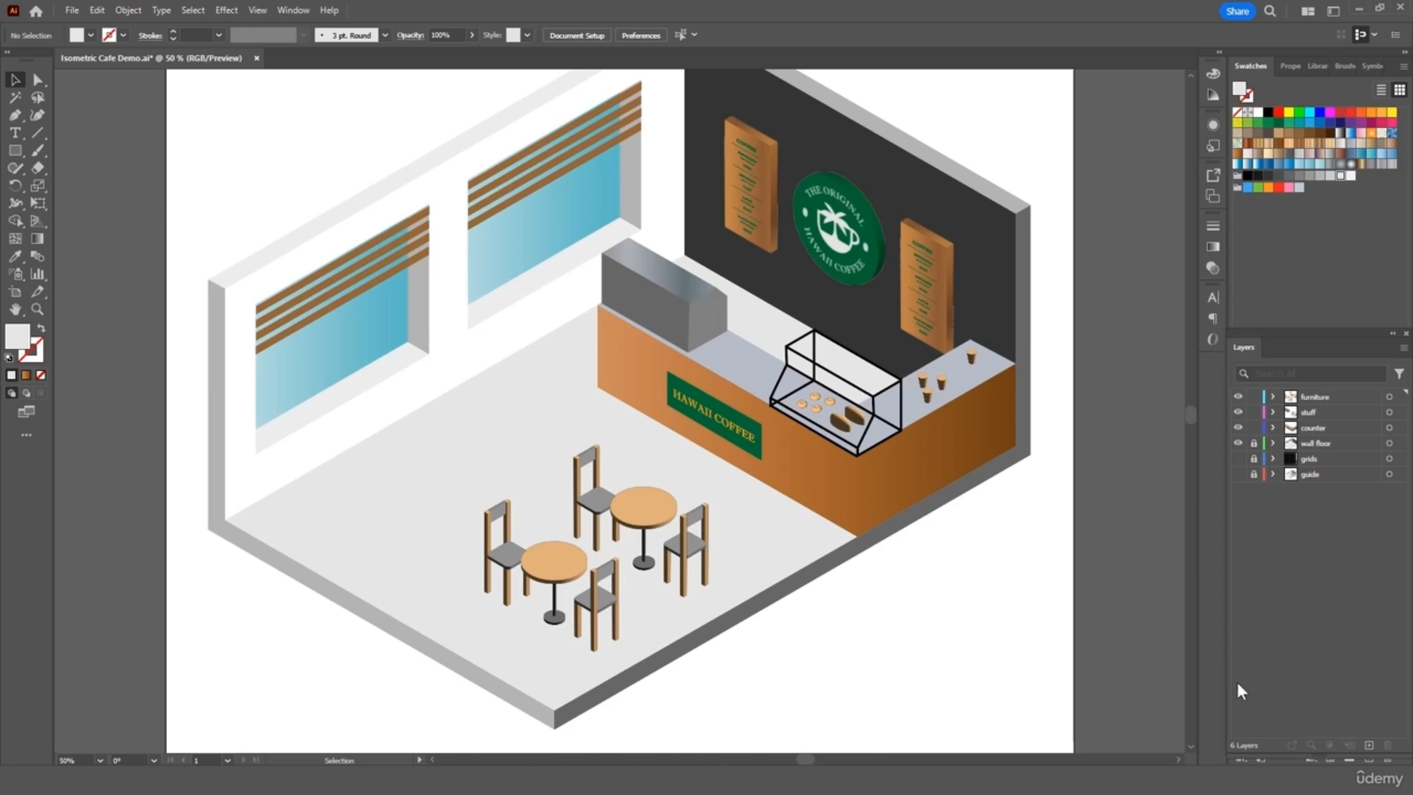
{"action": "left_click", "coordinate": [1368, 746]}
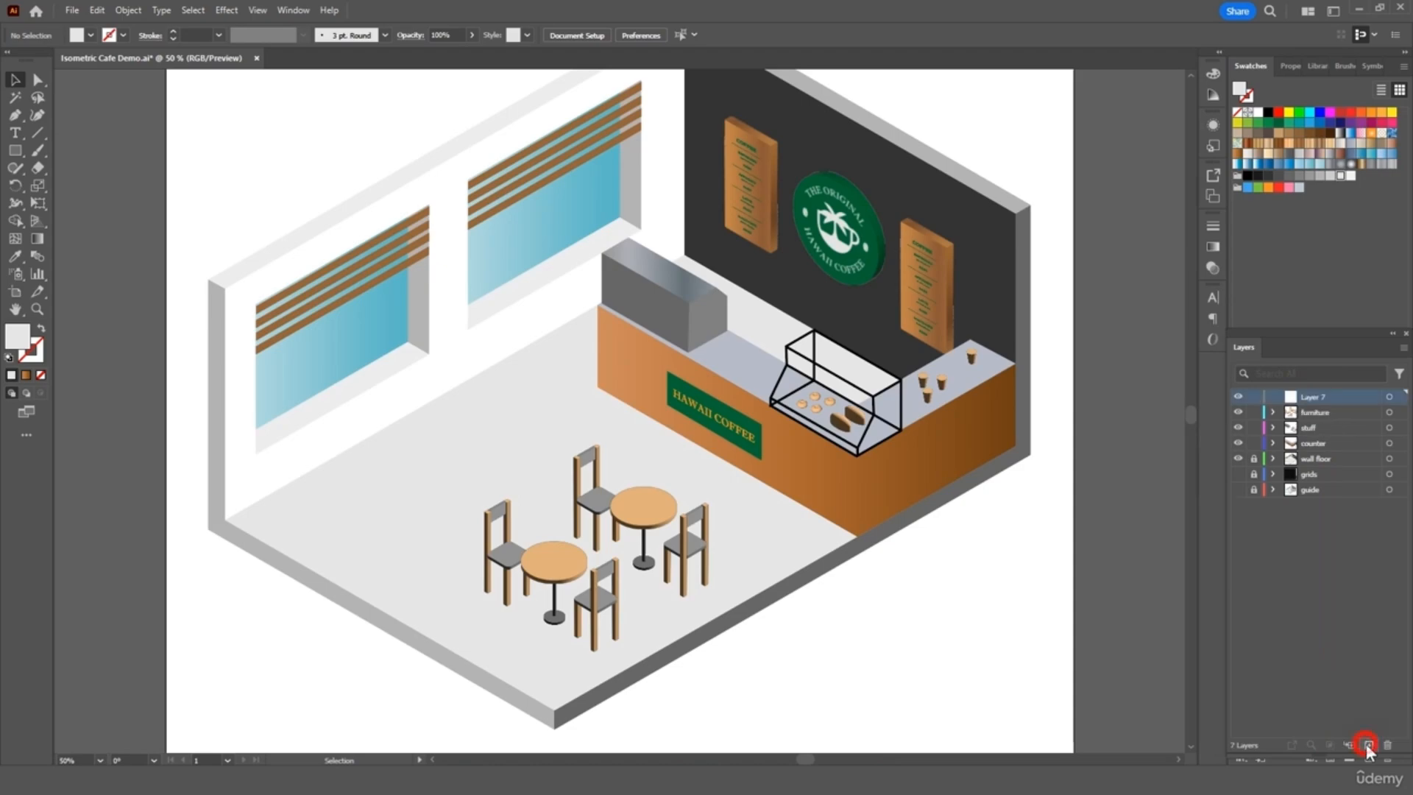
{"action": "double_click", "coordinate": [1313, 398]}
{"action": "type", "text": "p"}
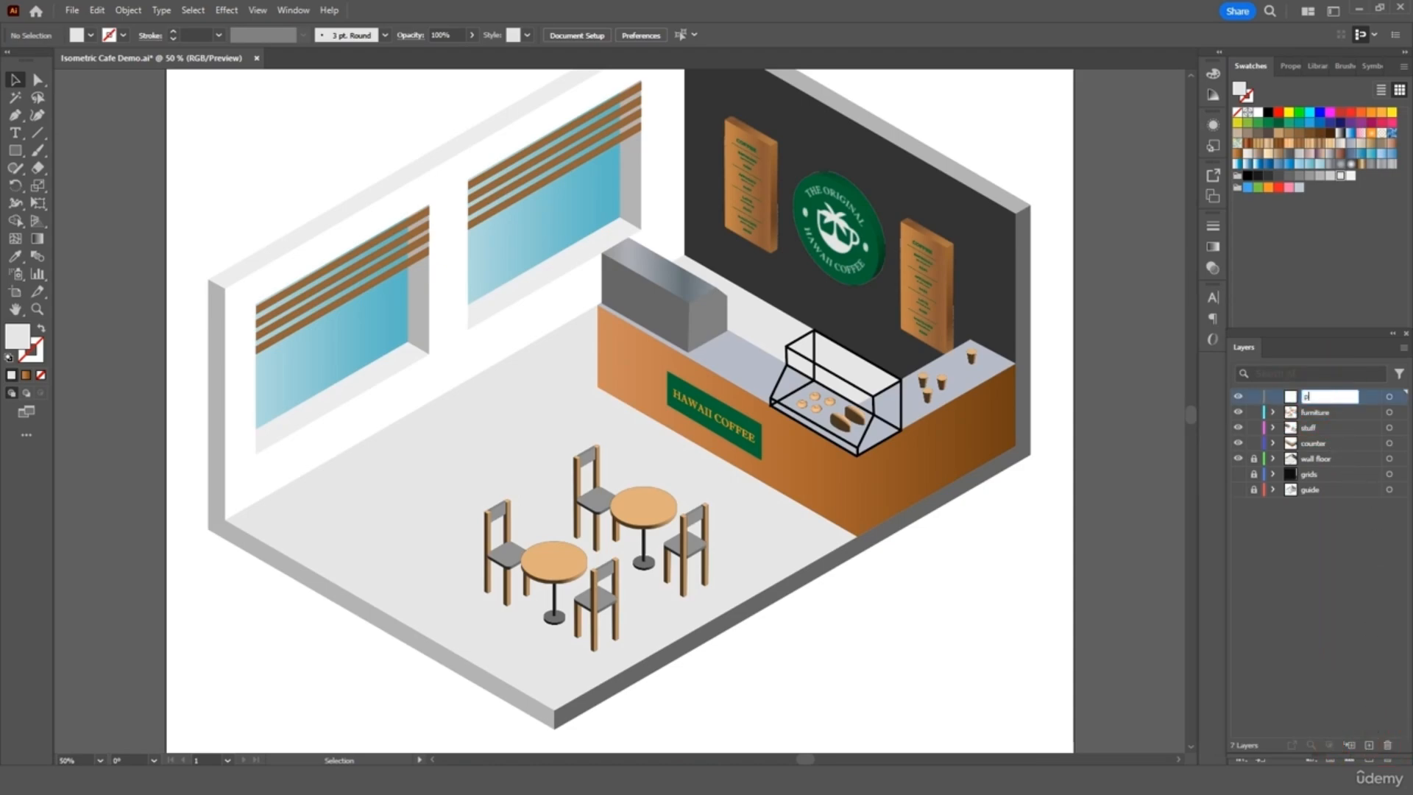
{"action": "type", "text": "lants"}
{"action": "key", "text": "Return"}
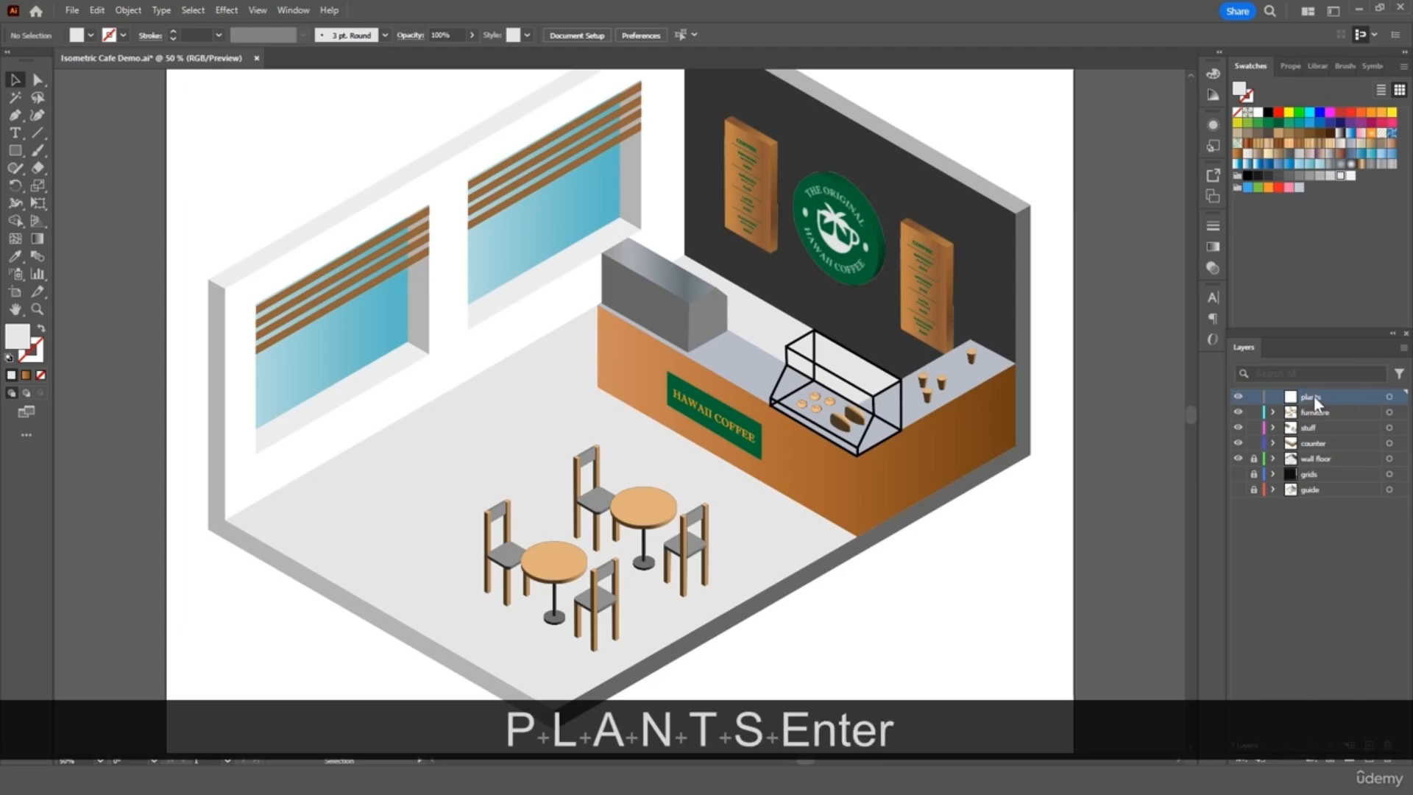
- Choose a dark green fill for drawing the plant with the Pen tool
{"action": "key", "text": "ctrl+1"}
{"action": "left_click", "coordinate": [16, 114]}
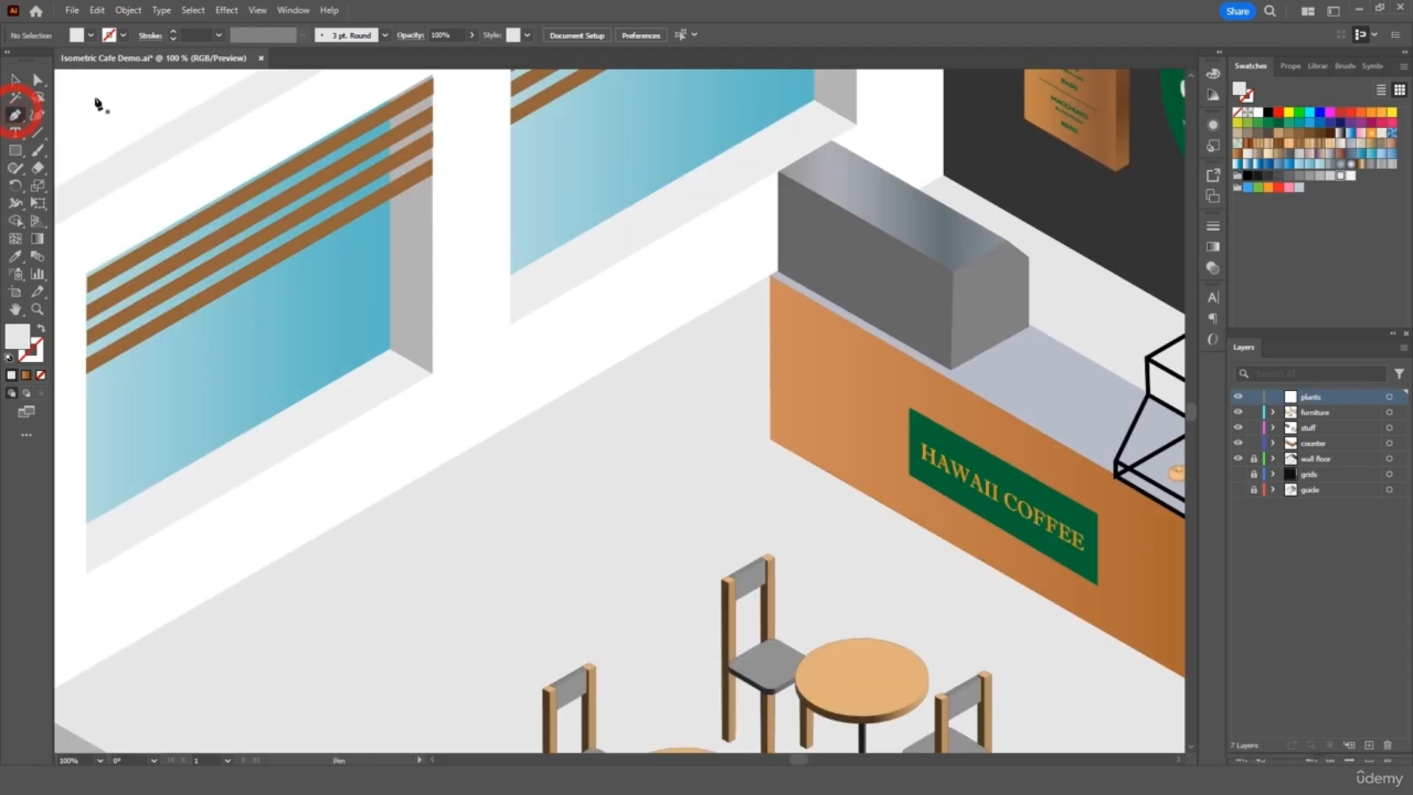
{"action": "left_click", "coordinate": [91, 36]}
{"action": "scroll", "coordinate": [94, 99], "scroll_direction": "up", "scroll_amount": 3}
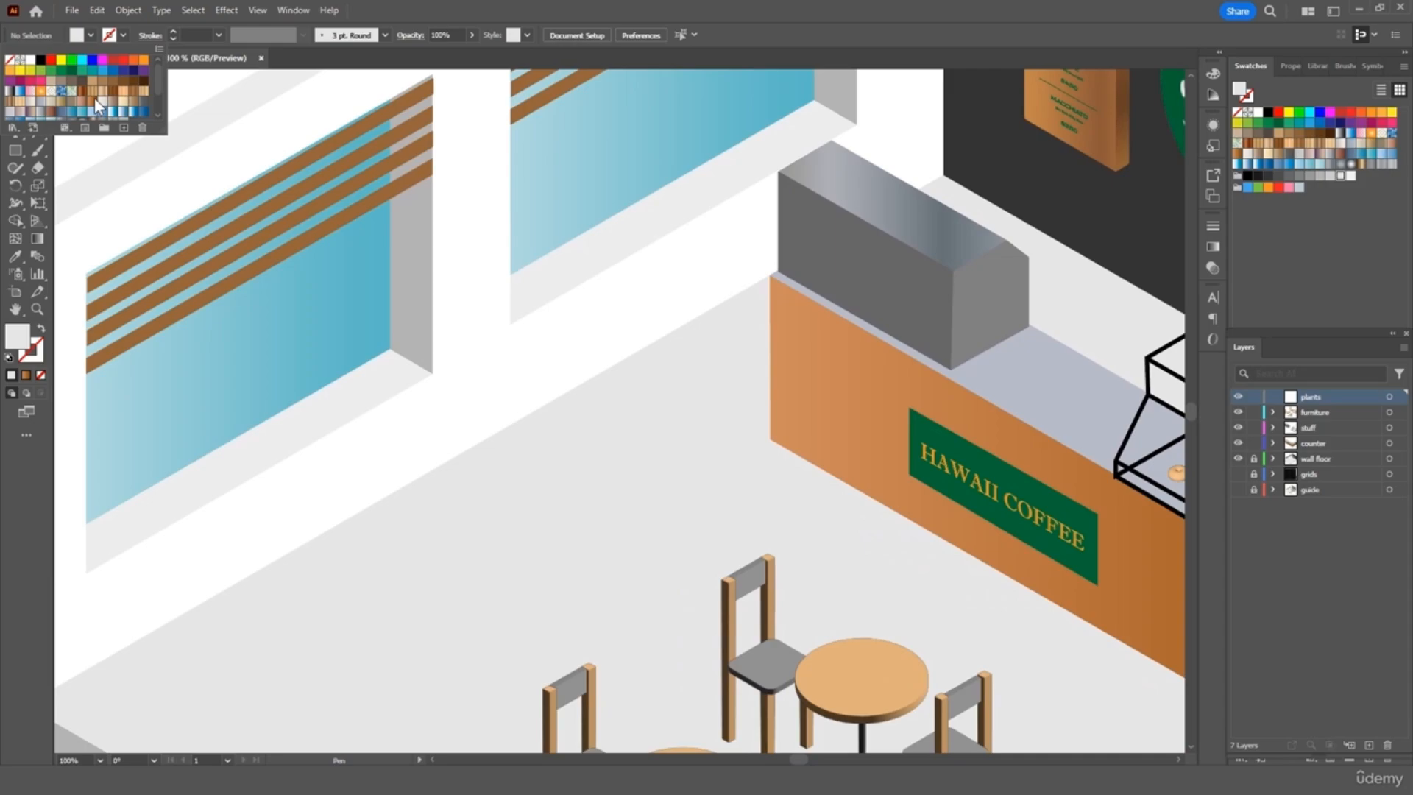
{"action": "left_click", "coordinate": [59, 74]}
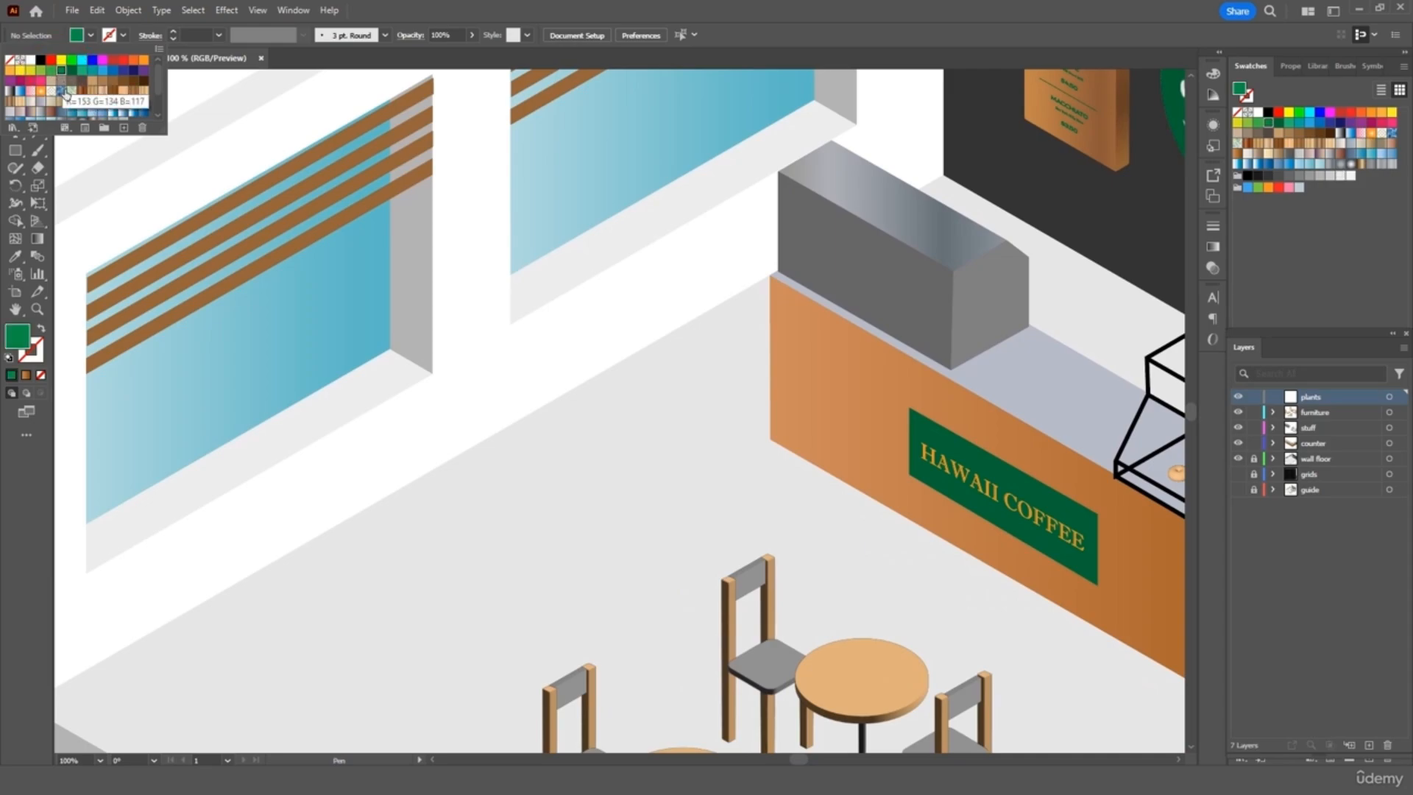
{"action": "left_click", "coordinate": [299, 460]}
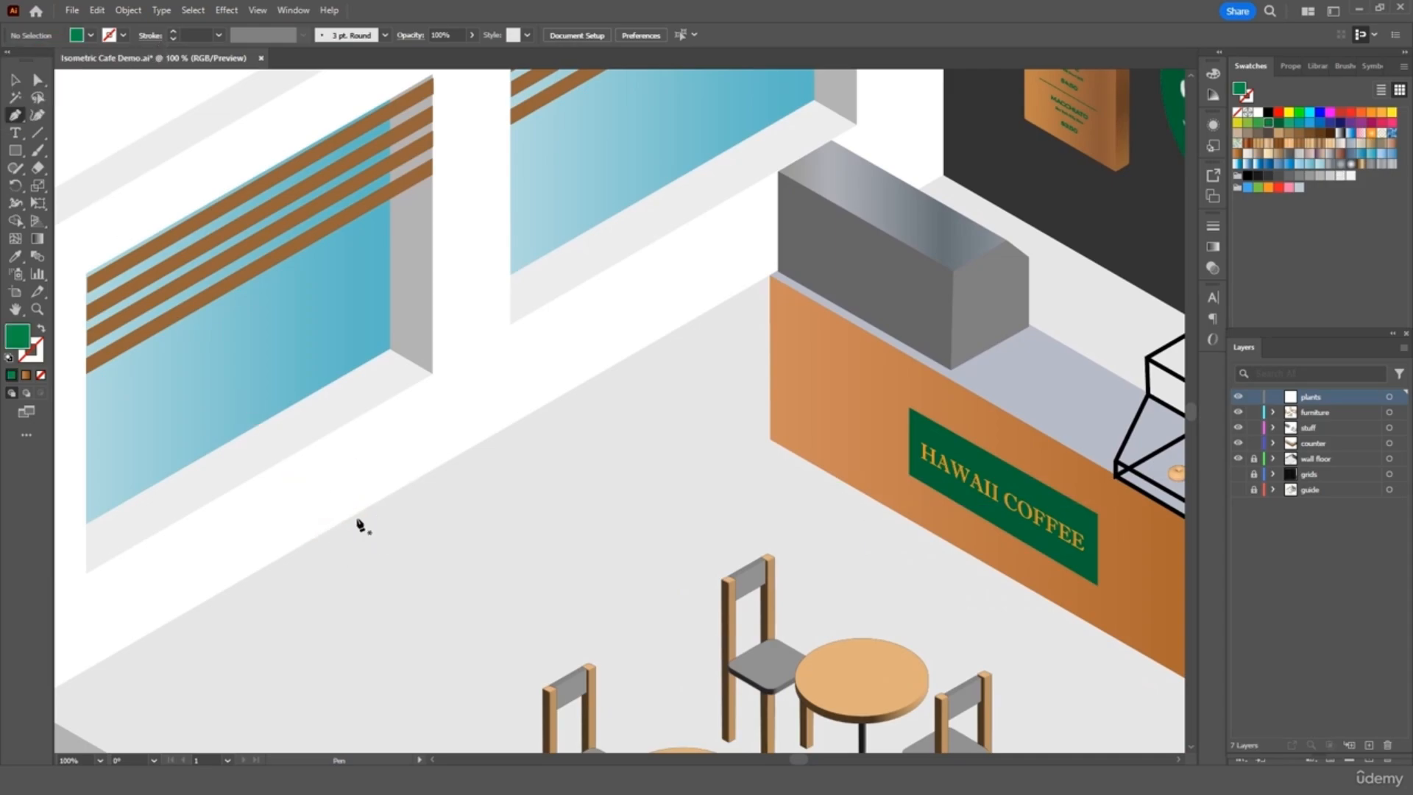
- Draw a closed, star-like plant with eight pointed leaves, about 110 by 77 px, on the floor near the window wall
{"action": "scroll", "coordinate": [382, 541], "scroll_direction": "up", "scroll_amount": 2}
{"action": "left_click", "coordinate": [536, 476]}
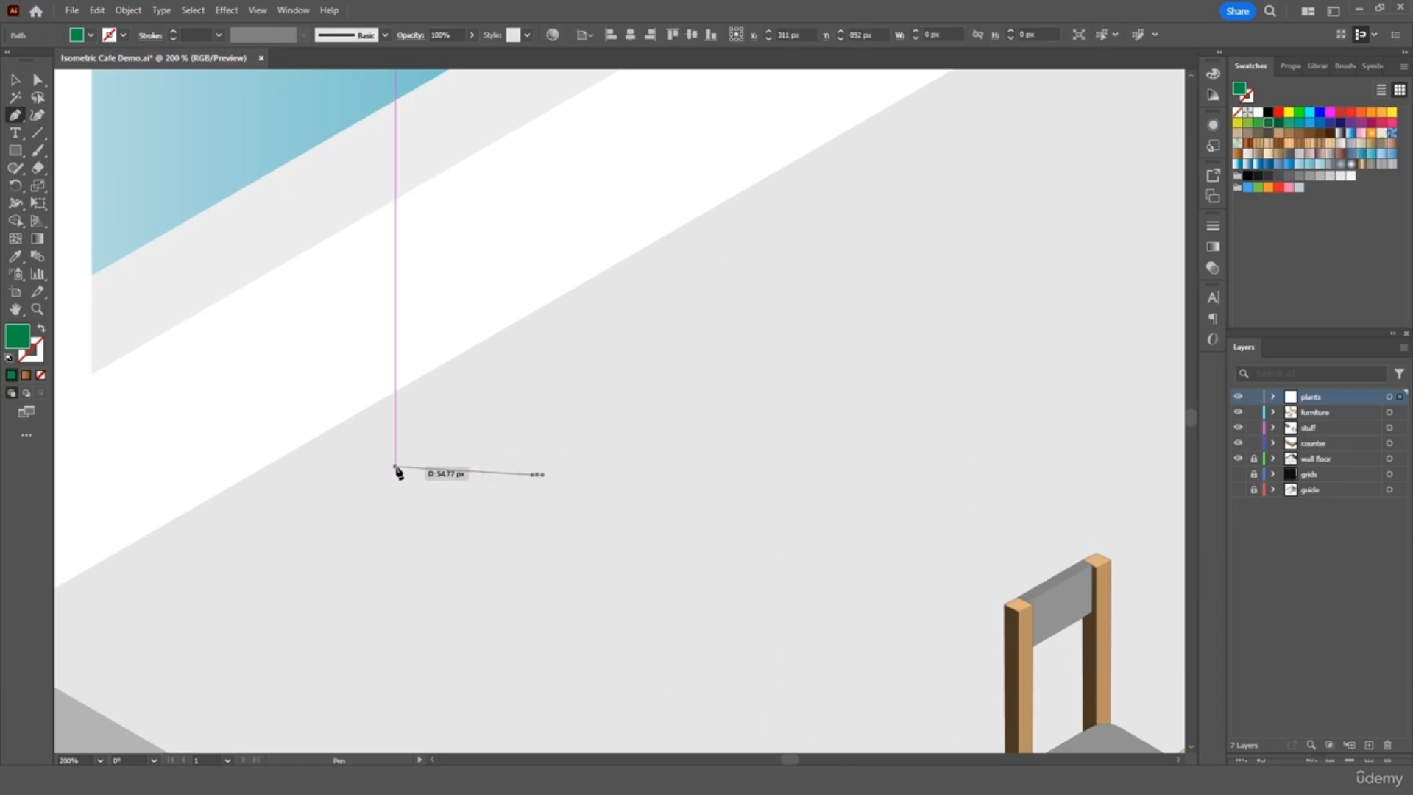
{"action": "left_click", "coordinate": [387, 464]}
{"action": "left_click", "coordinate": [540, 454]}
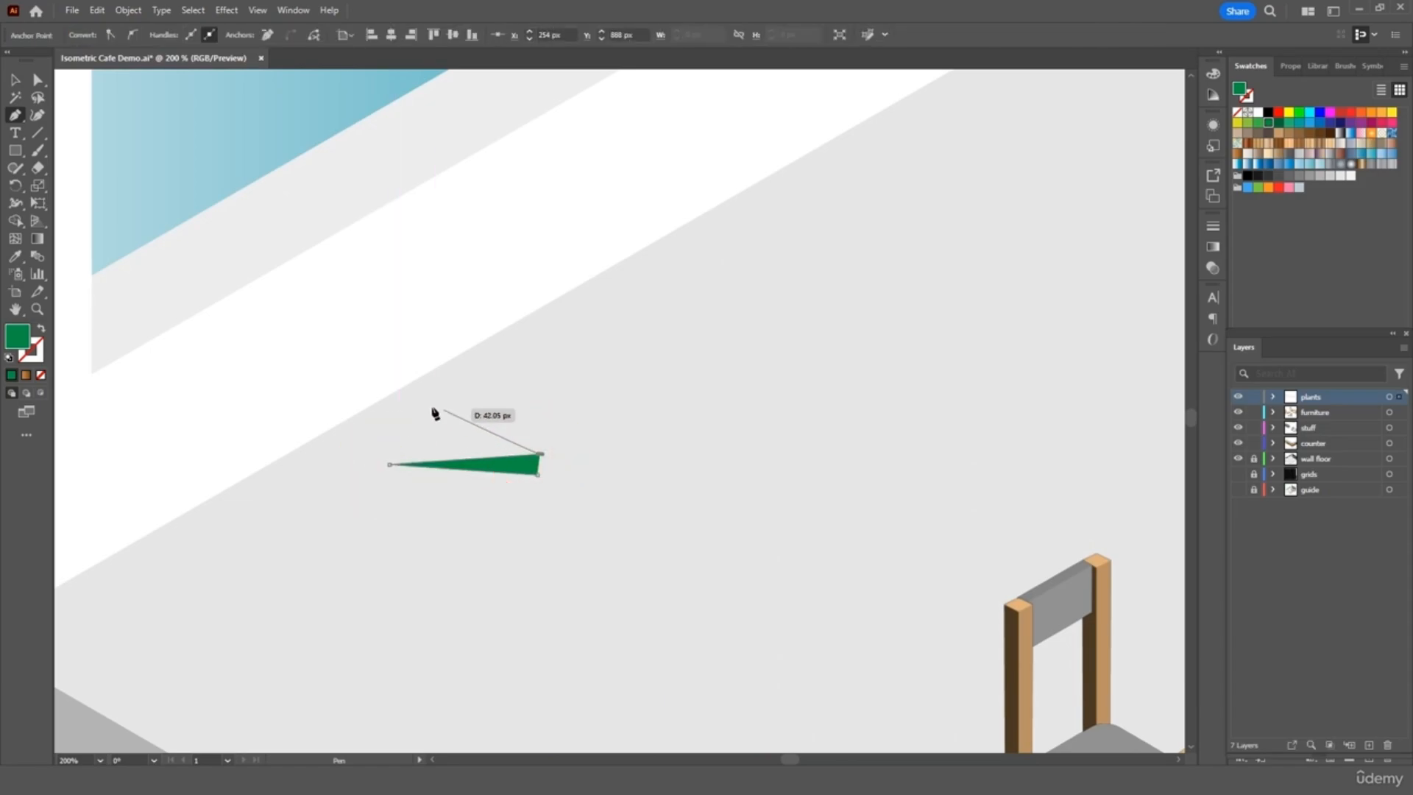
{"action": "left_click", "coordinate": [423, 412]}
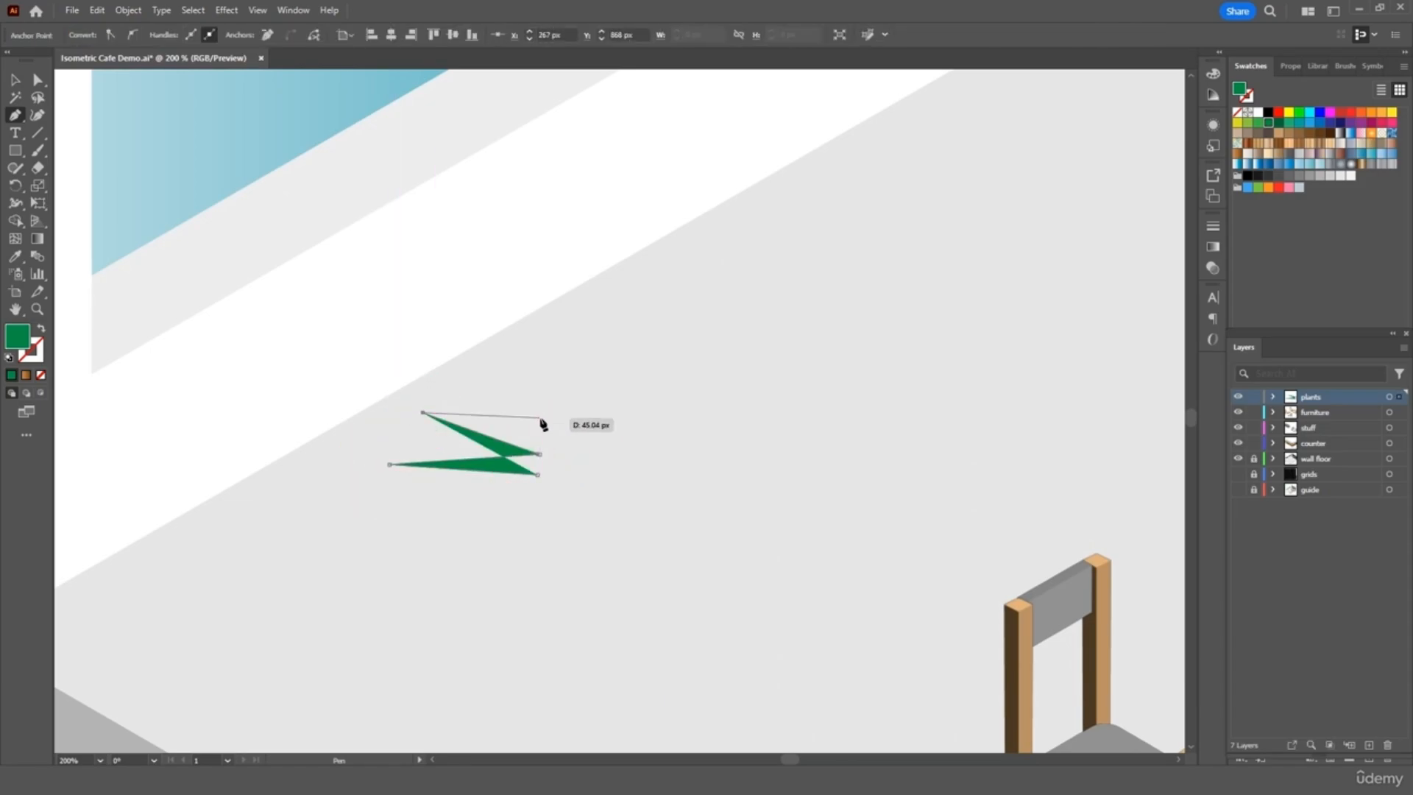
{"action": "left_click", "coordinate": [540, 425]}
{"action": "left_click", "coordinate": [494, 344]}
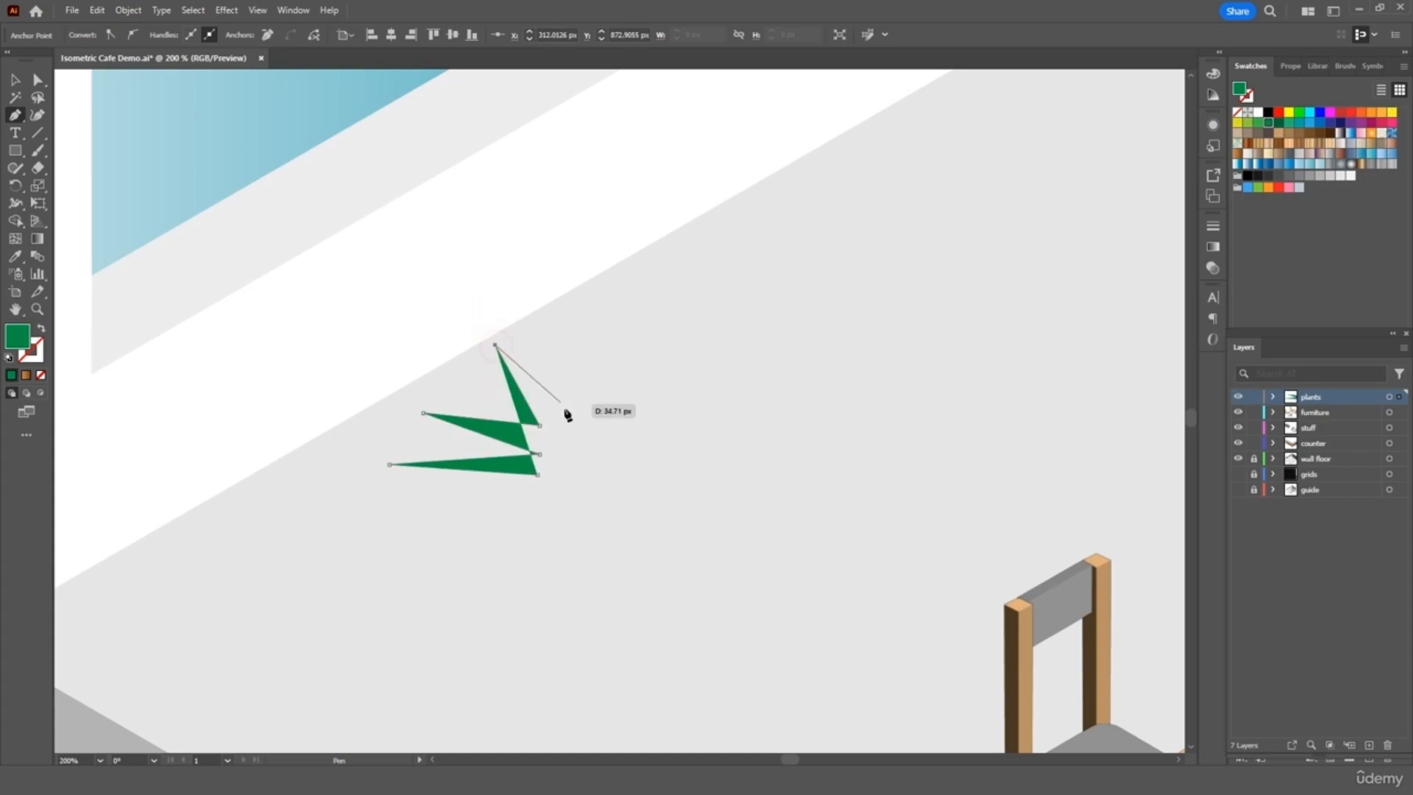
{"action": "left_click", "coordinate": [555, 414]}
{"action": "left_click", "coordinate": [645, 368]}
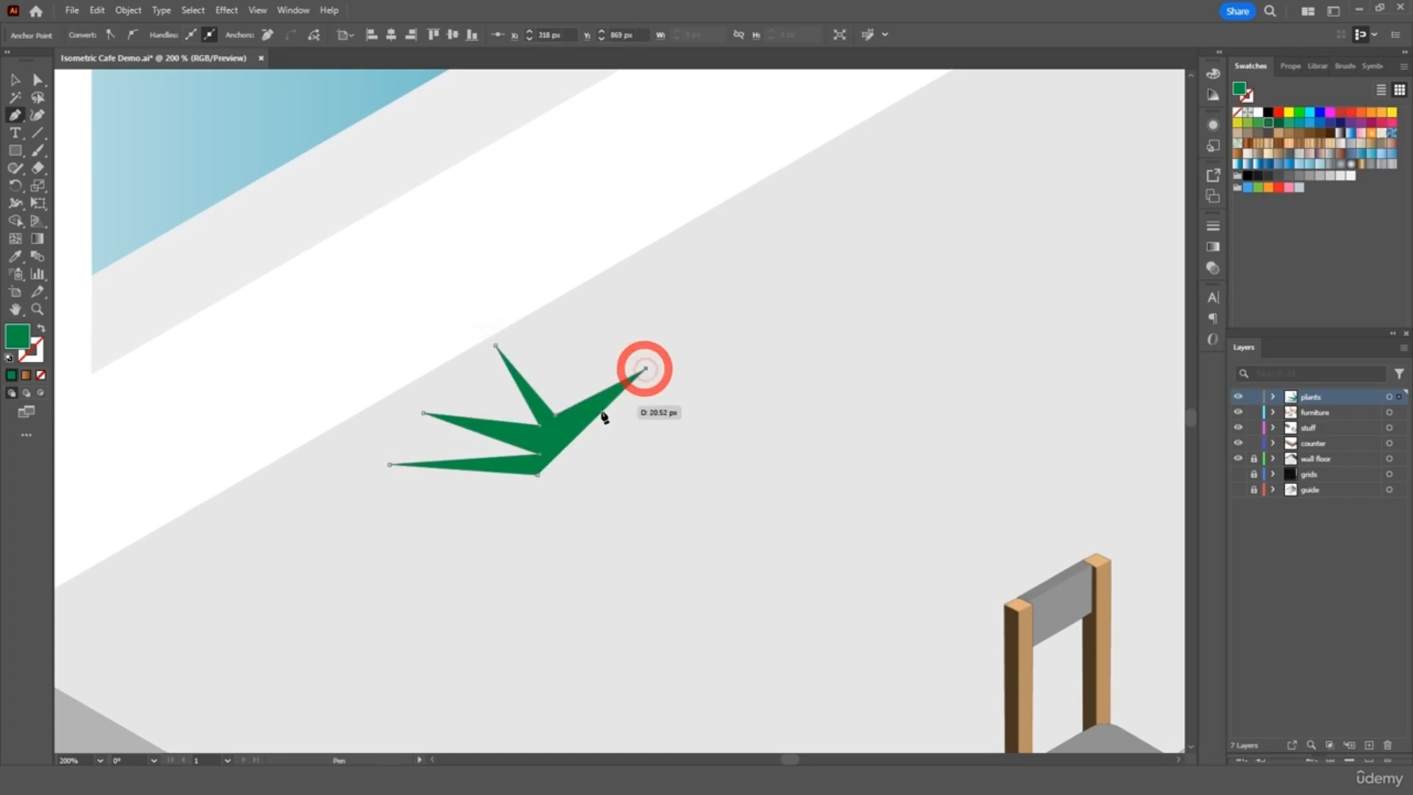
{"action": "left_click", "coordinate": [586, 430]}
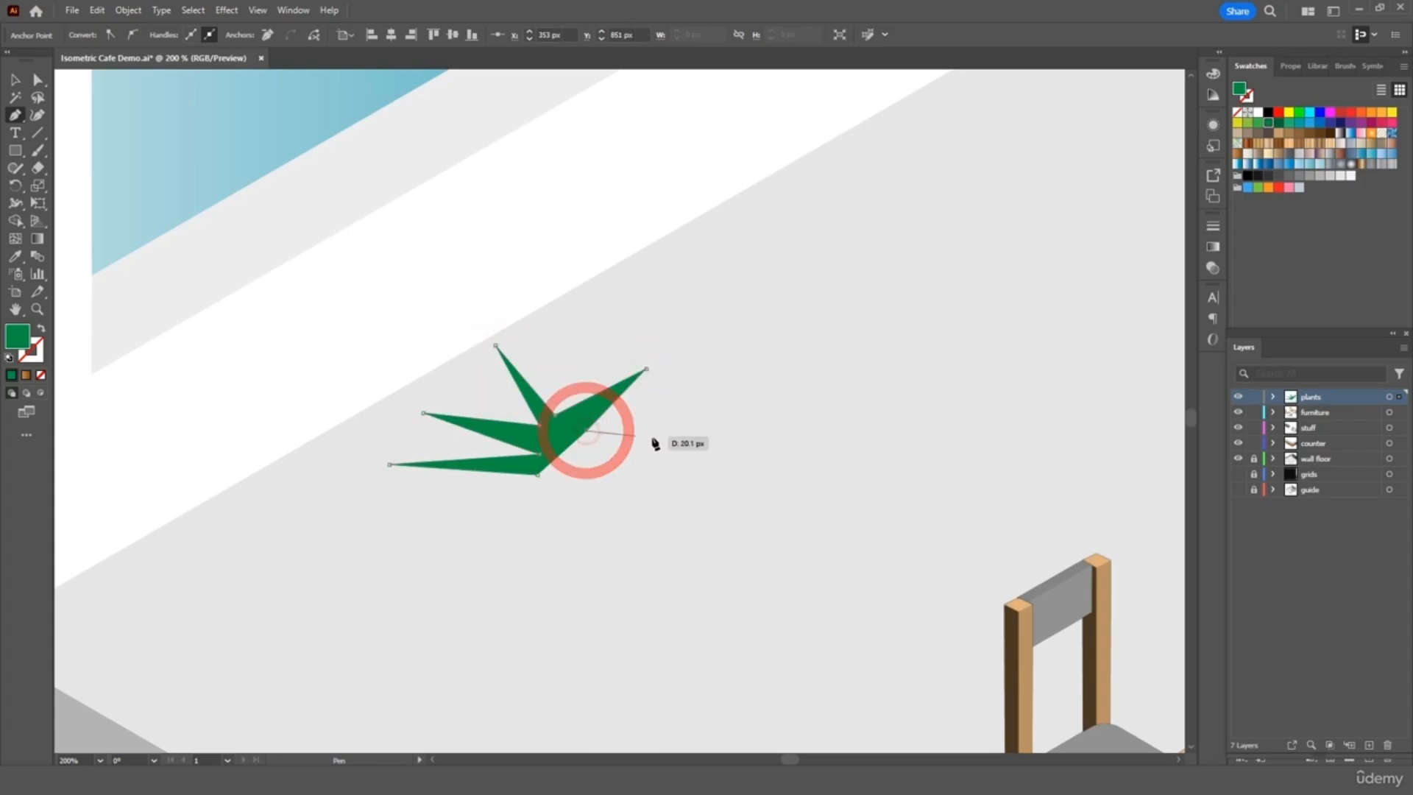
{"action": "left_click", "coordinate": [674, 442]}
{"action": "left_click", "coordinate": [589, 449]}
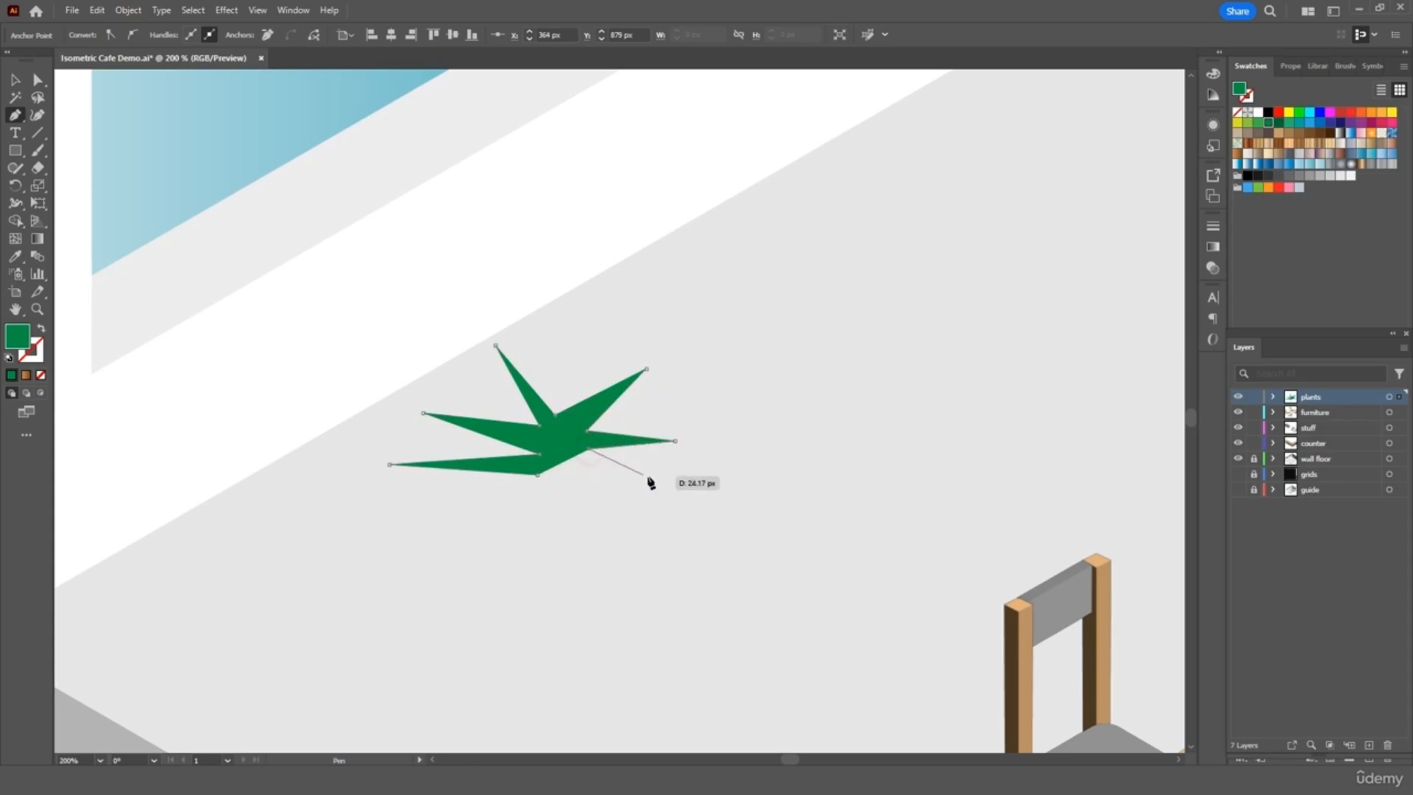
{"action": "left_click", "coordinate": [658, 476]}
{"action": "left_click", "coordinate": [581, 467]}
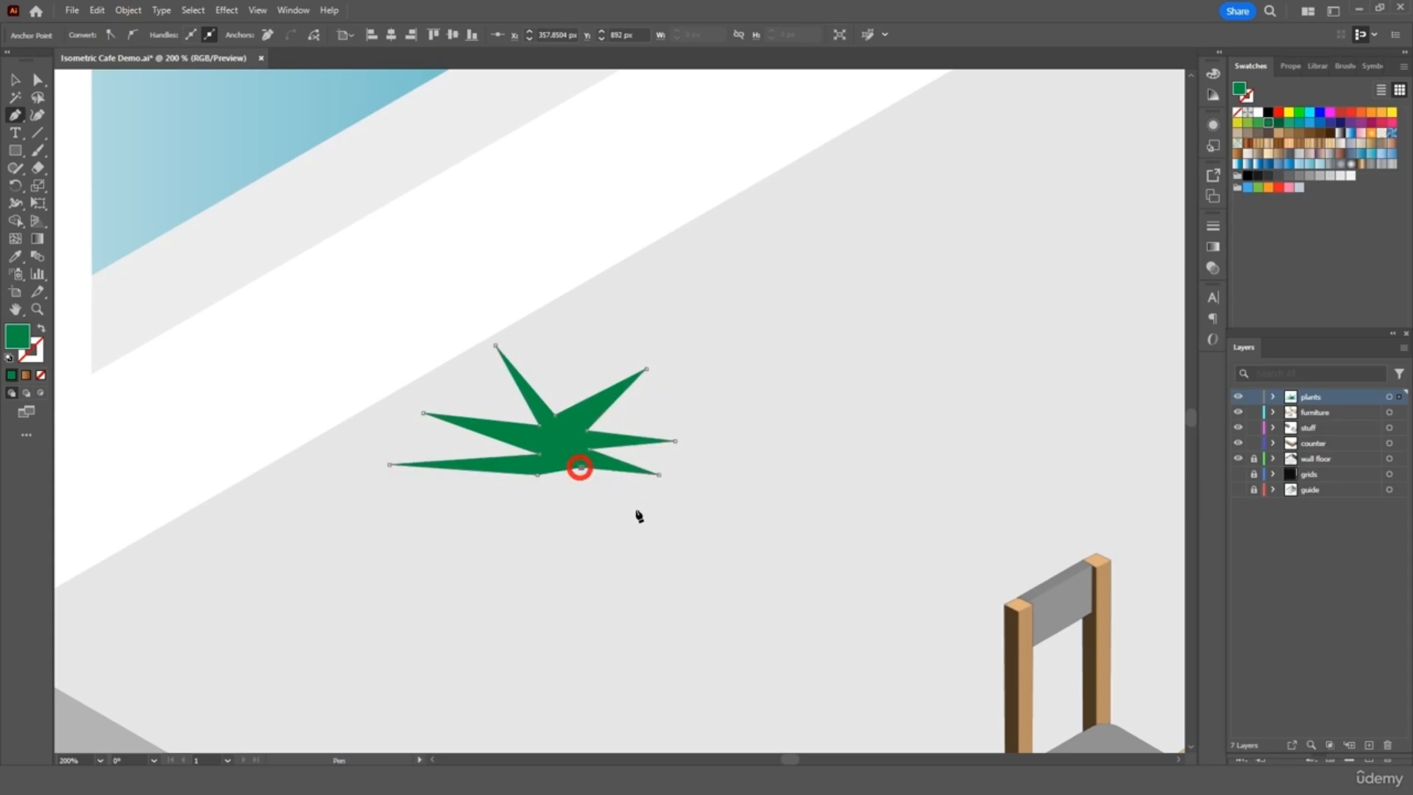
{"action": "left_click", "coordinate": [645, 521]}
{"action": "left_click", "coordinate": [567, 479]}
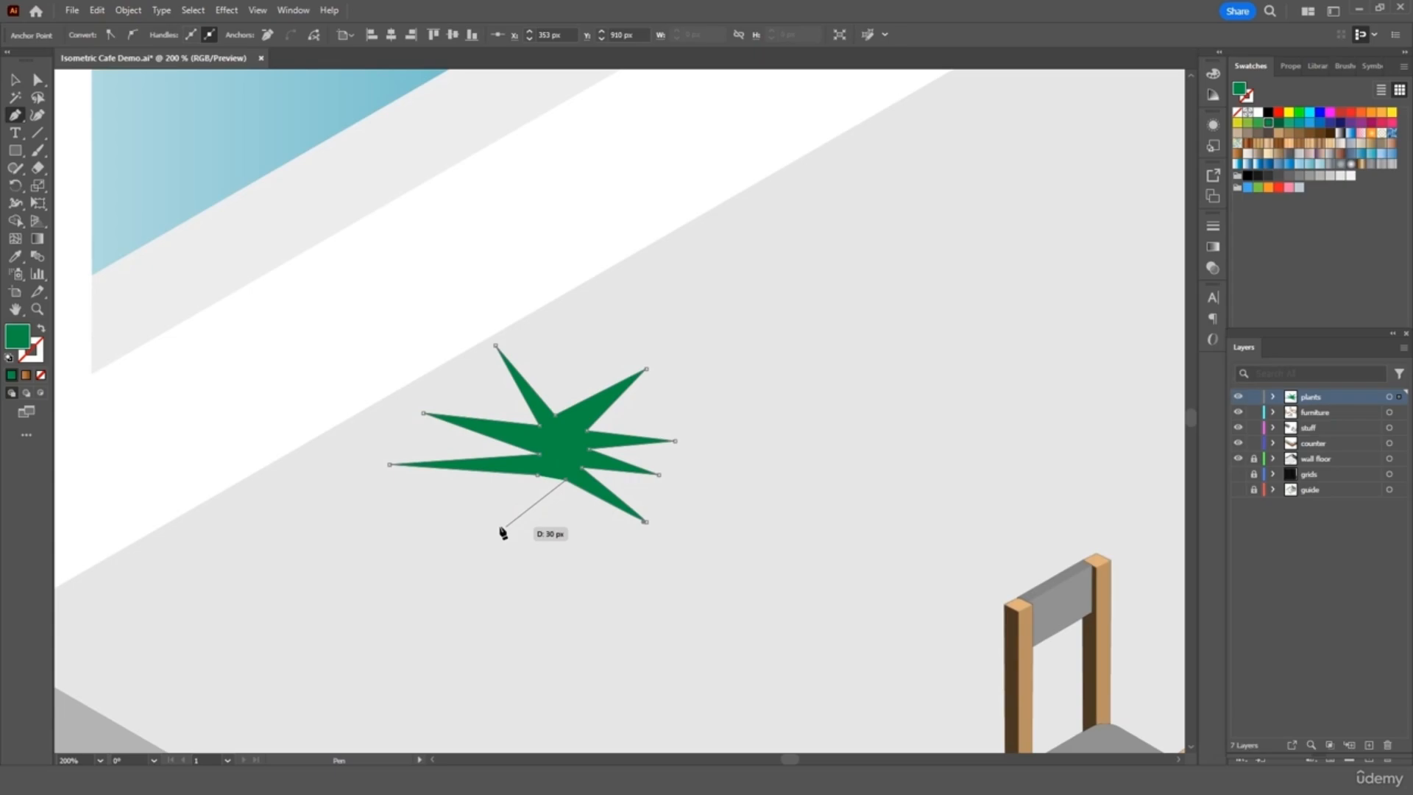
{"action": "left_click", "coordinate": [492, 544]}
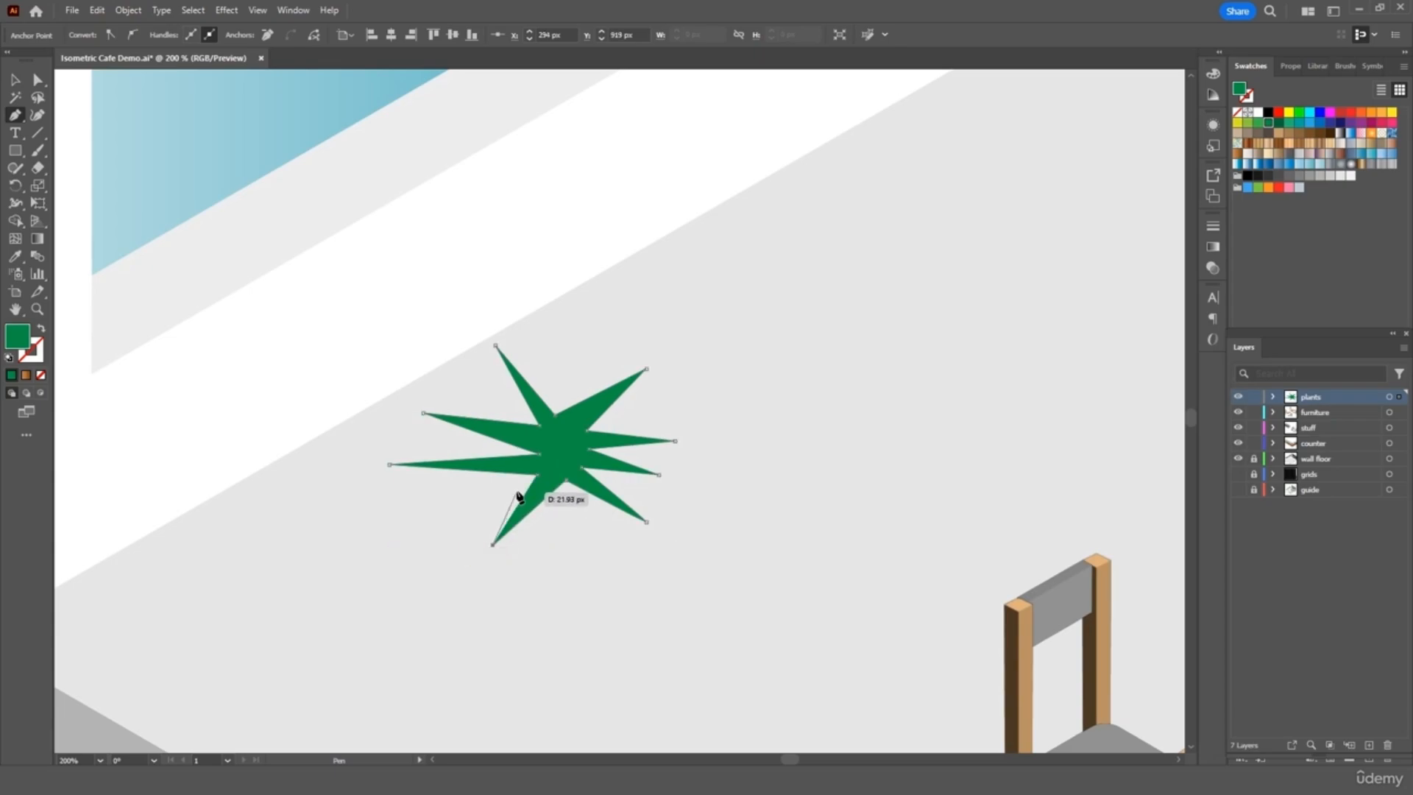
{"action": "left_click", "coordinate": [534, 476]}
- Add an anchor point midway along both edges of each leaf with the Add Anchor Point tool
{"action": "key", "text": "ctrl+equal"}
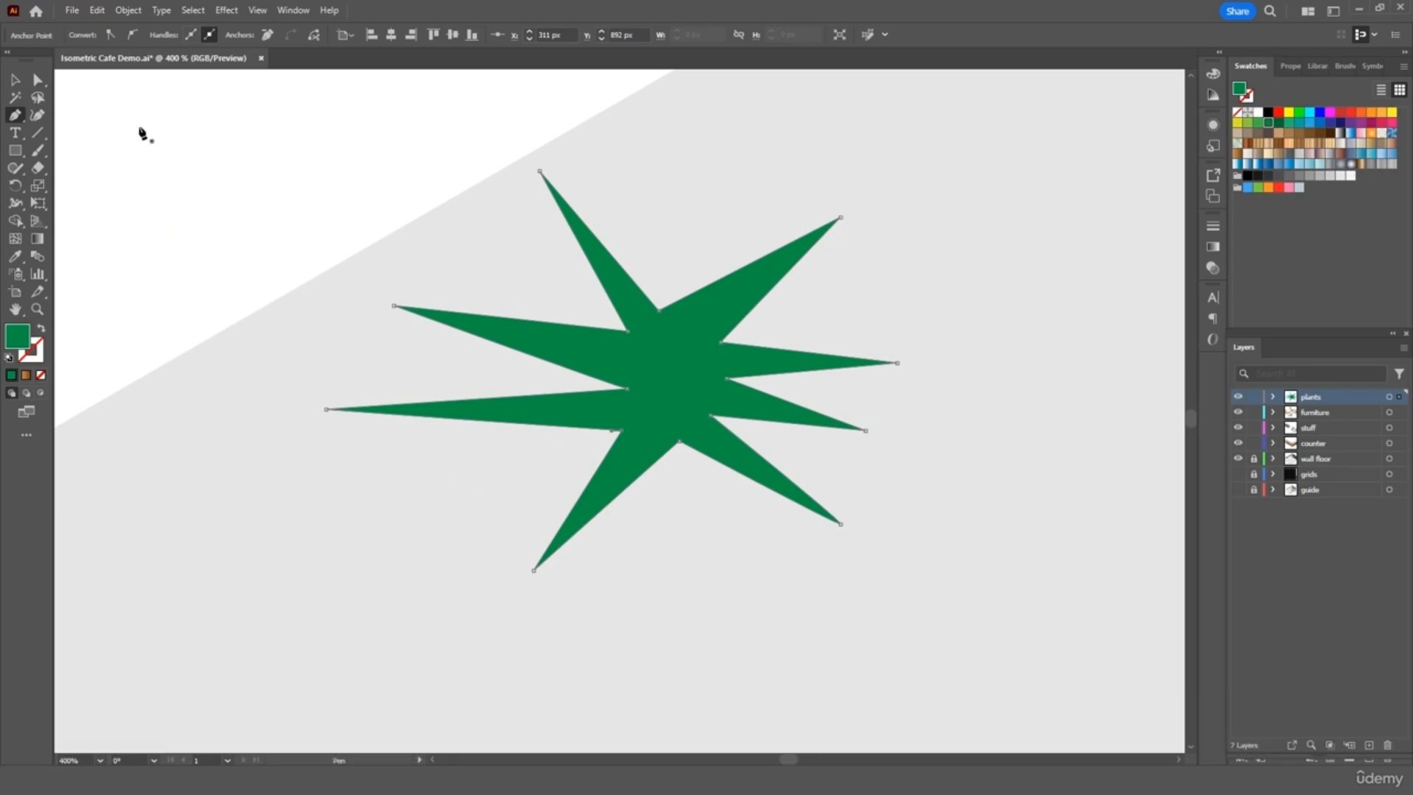
{"action": "left_click", "coordinate": [17, 122]}
{"action": "left_click", "coordinate": [66, 136]}
{"action": "left_click", "coordinate": [606, 250]}
{"action": "left_click", "coordinate": [590, 262]}
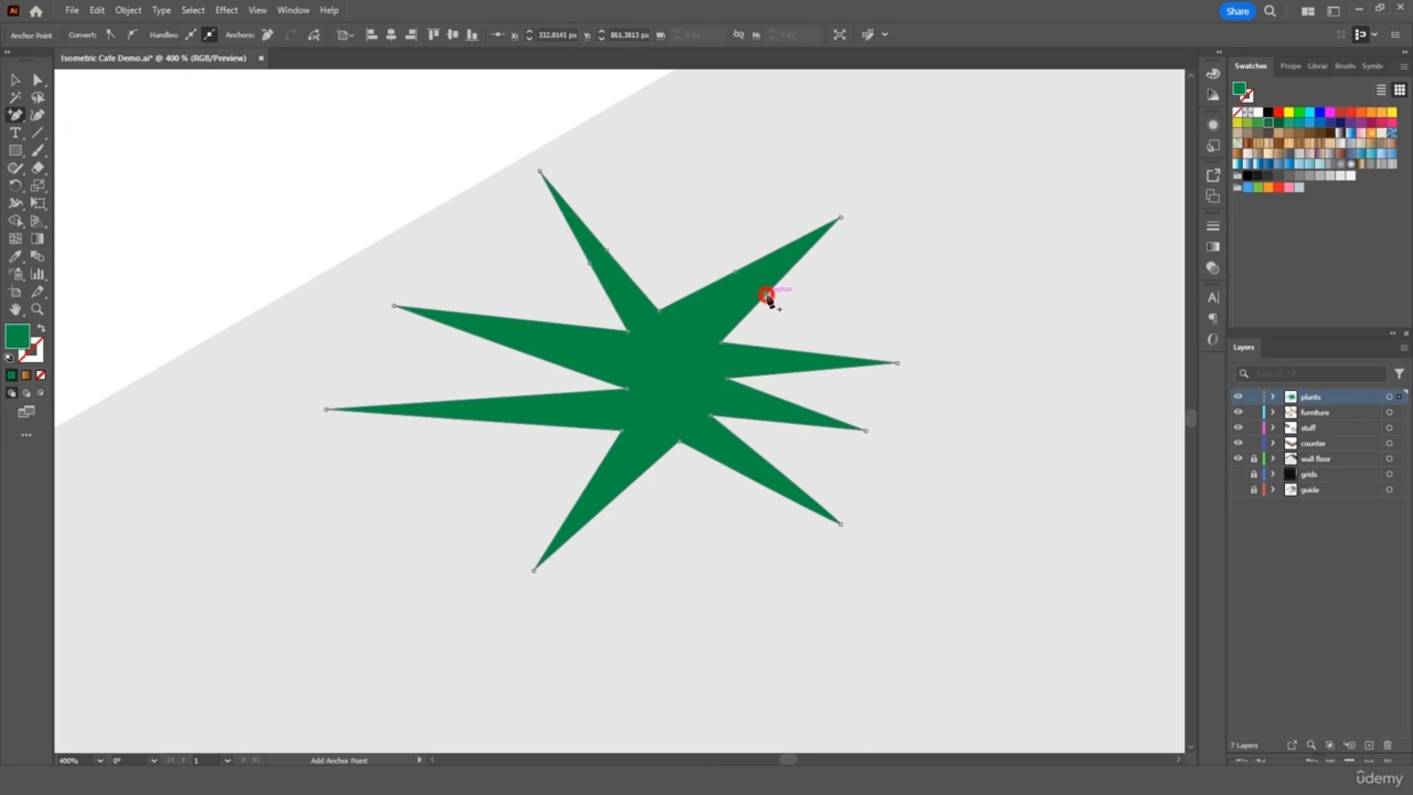
{"action": "left_click", "coordinate": [783, 349]}
{"action": "left_click", "coordinate": [783, 372]}
{"action": "left_click", "coordinate": [784, 422]}
{"action": "left_click", "coordinate": [768, 462]}
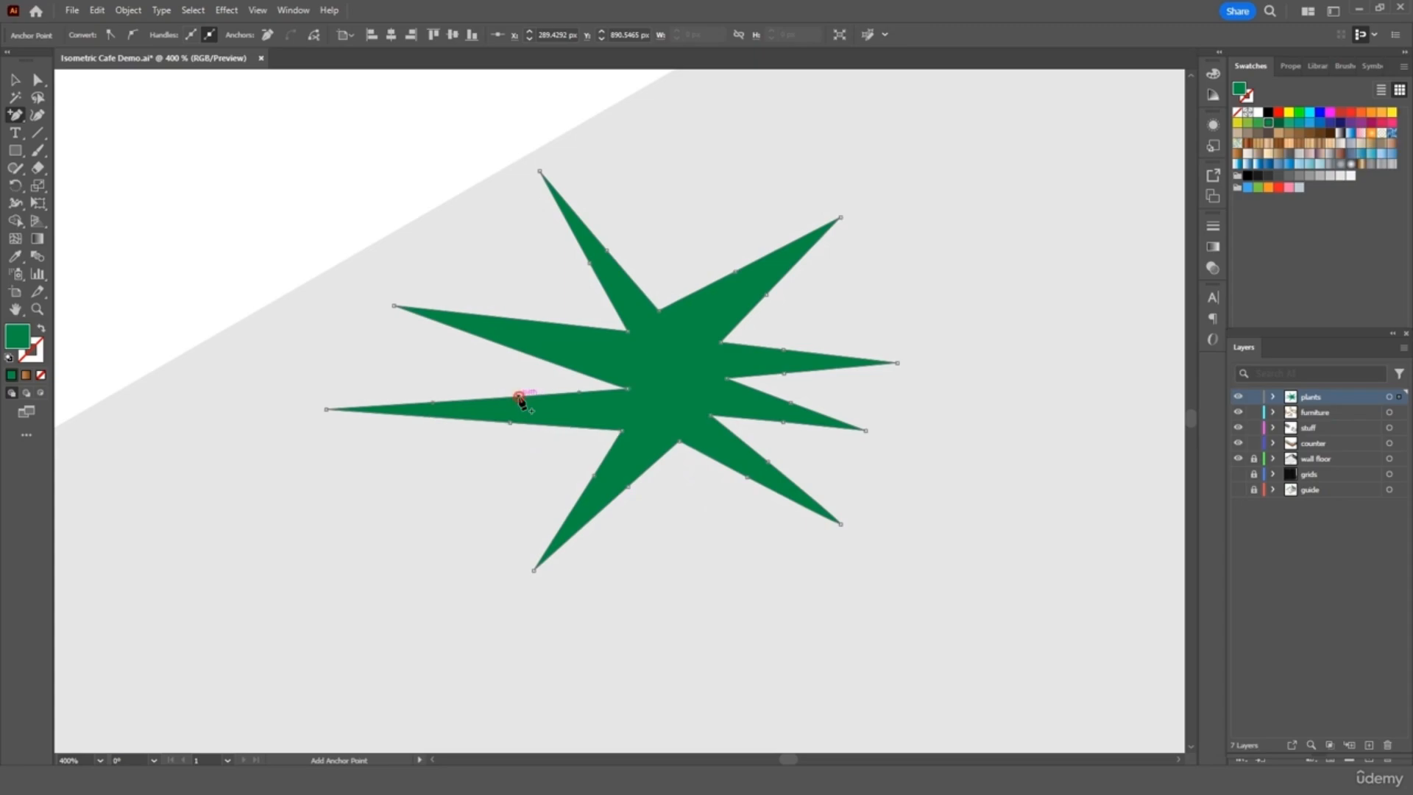
{"action": "left_click", "coordinate": [519, 397]}
{"action": "left_click", "coordinate": [517, 352]}
- Pull the mid-edge anchors of the two upper leaves and the two right-pointing leaves outward to widen them
{"action": "left_click", "coordinate": [36, 81]}
{"action": "left_click_drag", "start_coordinate": [610, 252], "coordinate": [590, 275]}
{"action": "left_click_drag", "start_coordinate": [735, 271], "coordinate": [757, 312]}
{"action": "left_click_drag", "start_coordinate": [794, 357], "coordinate": [787, 333]}
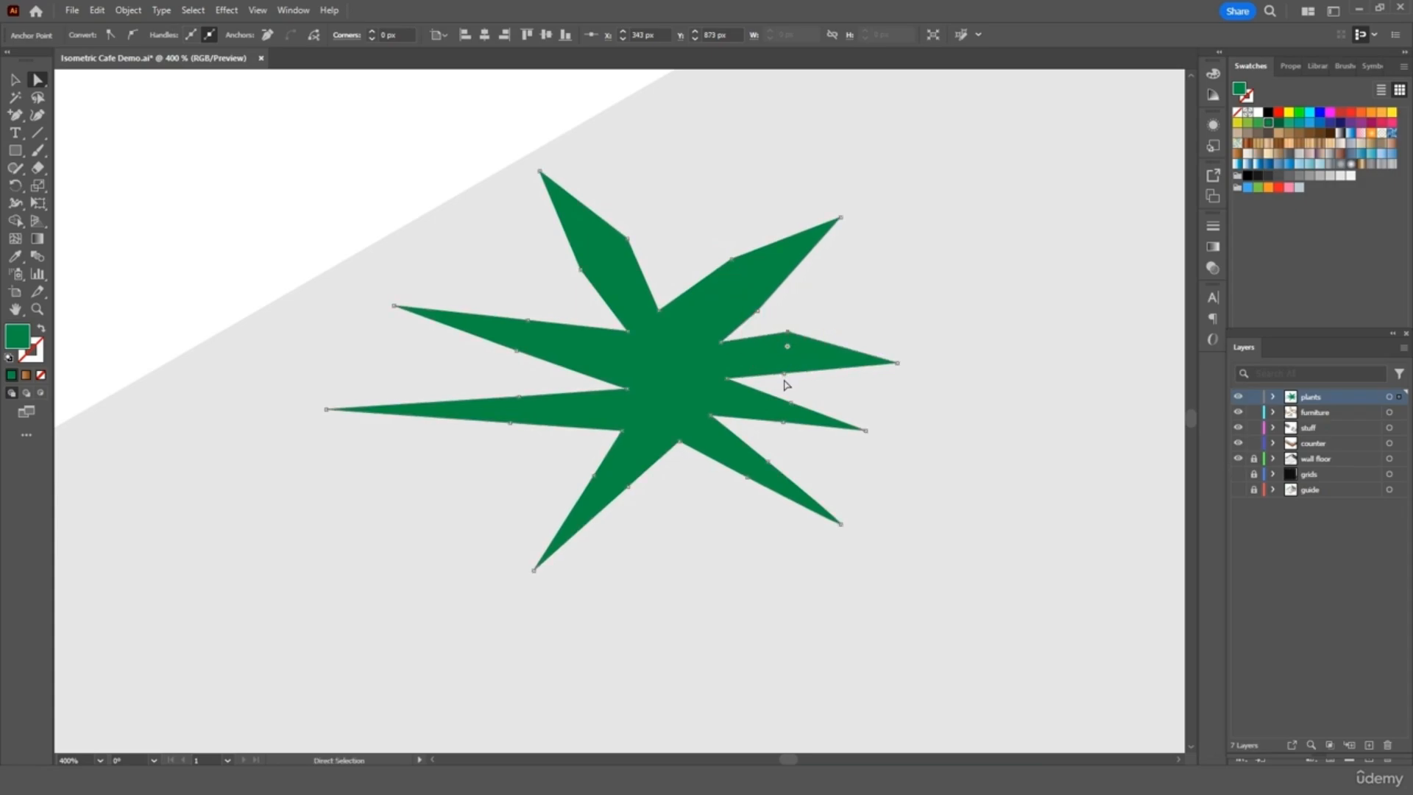
{"action": "left_click_drag", "start_coordinate": [785, 382], "coordinate": [780, 434]}
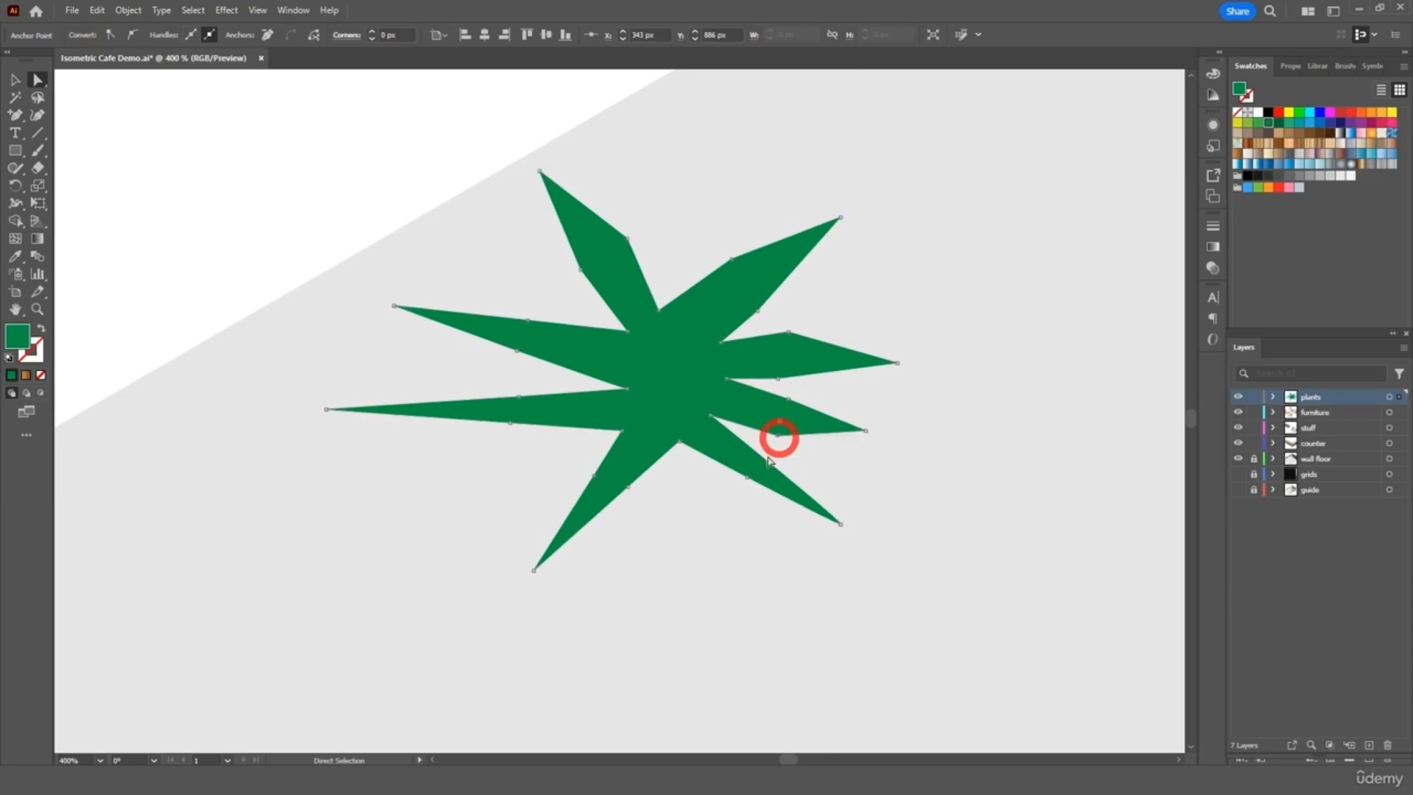
- Widen the two bottom leaves and the two left-pointing leaves by moving their mid-edge anchors outward
{"action": "left_click_drag", "start_coordinate": [747, 478], "coordinate": [728, 482]}
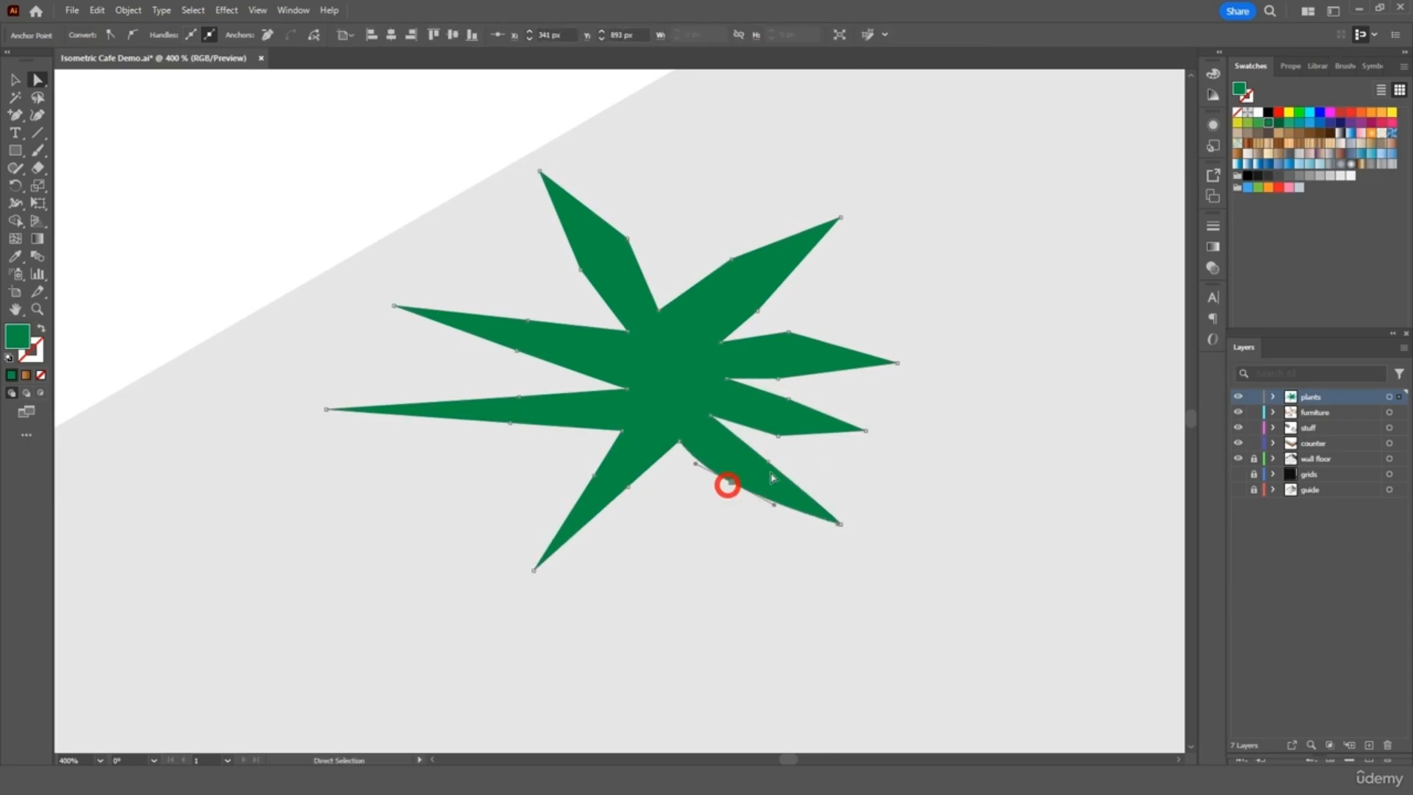
{"action": "left_click_drag", "start_coordinate": [627, 486], "coordinate": [636, 499]}
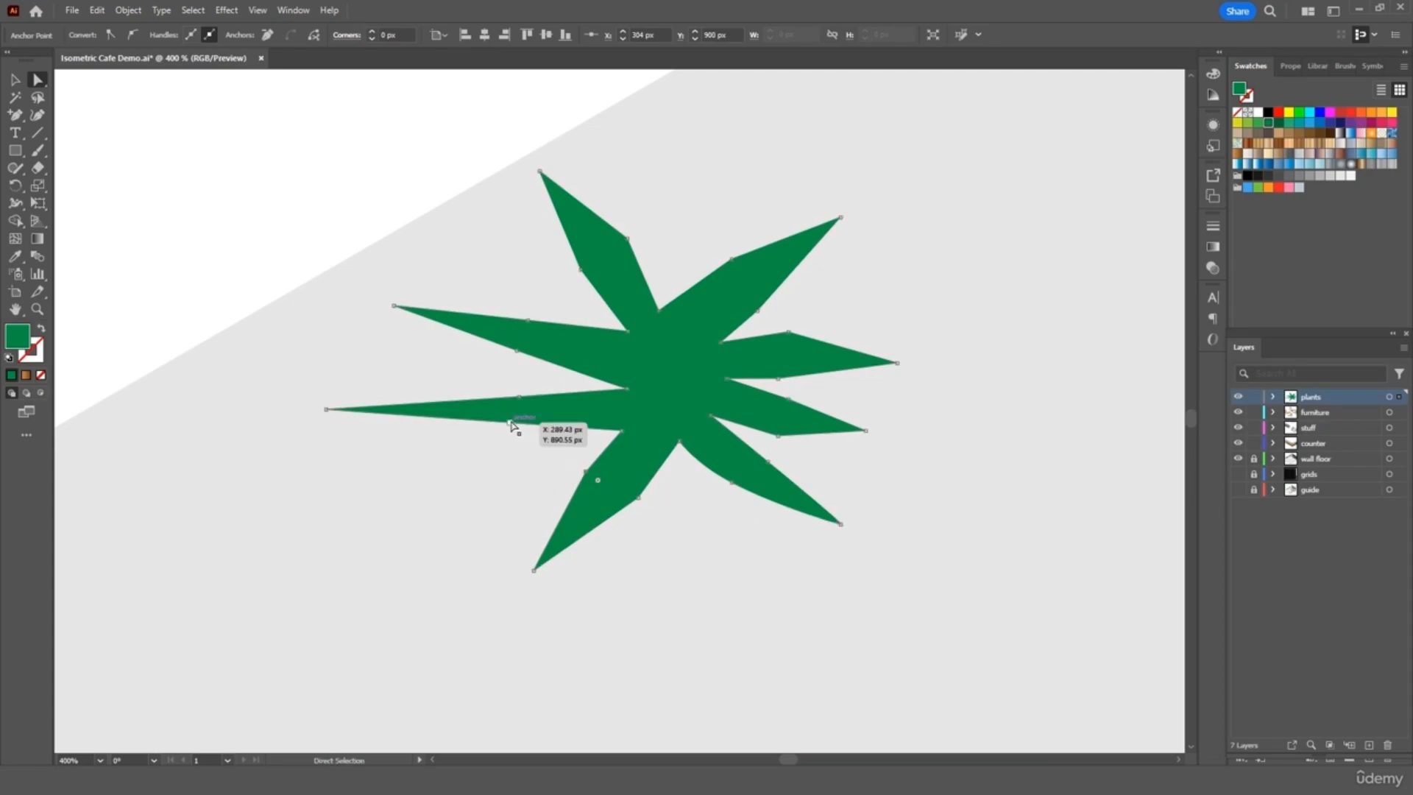
{"action": "left_click_drag", "start_coordinate": [514, 426], "coordinate": [513, 384]}
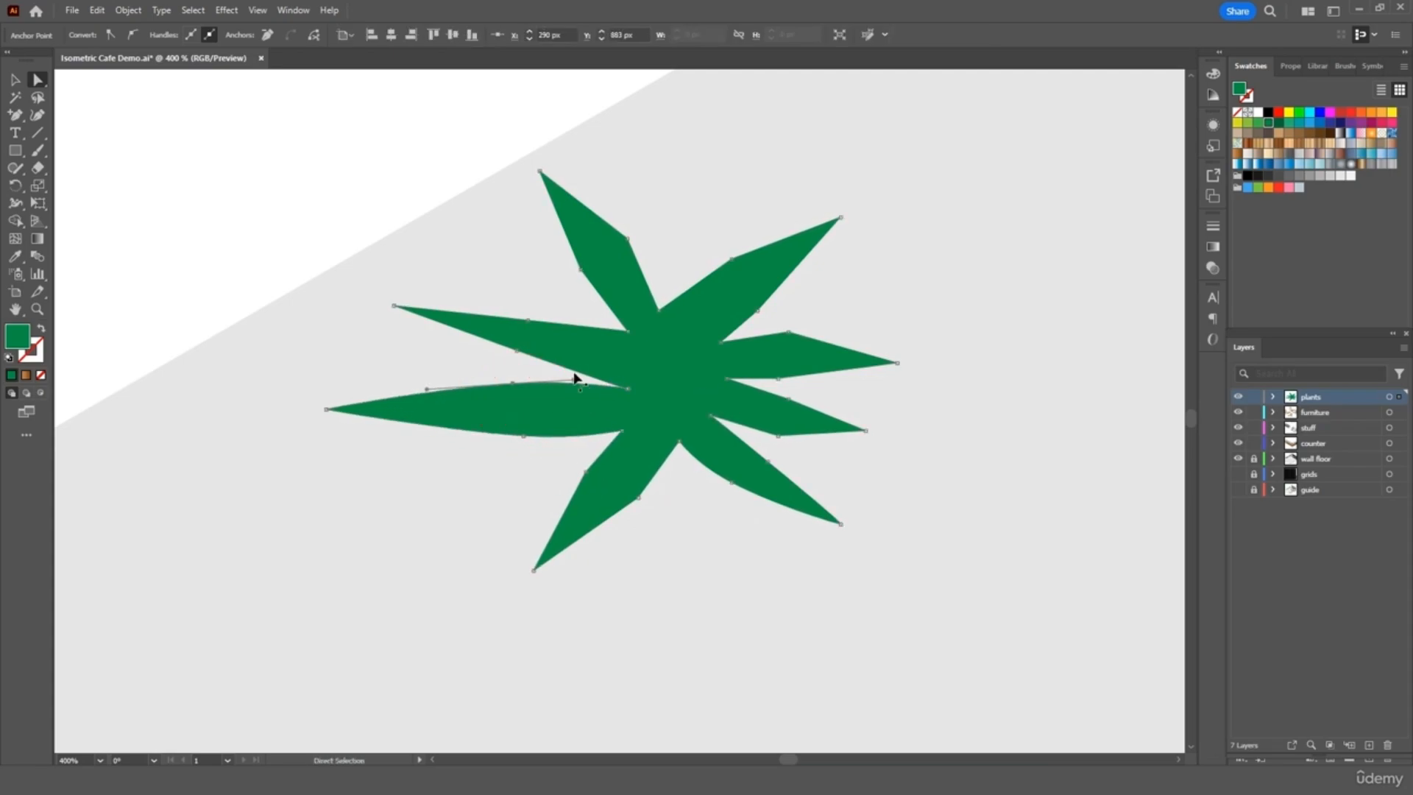
{"action": "left_click", "coordinate": [515, 353]}
{"action": "left_click_drag", "start_coordinate": [521, 356], "coordinate": [531, 323]}
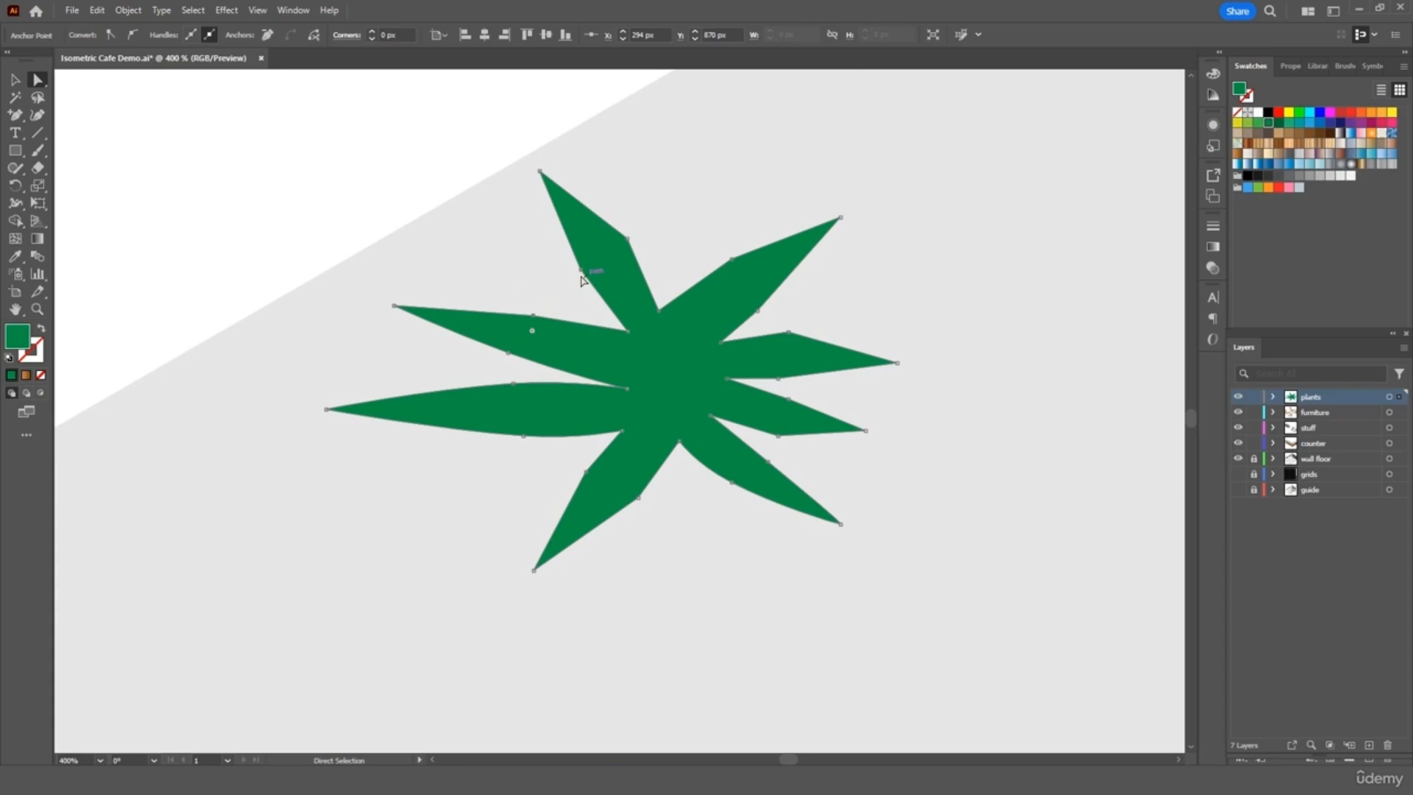
- Round the mid-edge corners of the two upper leaves to give them smooth, curved sides
{"action": "left_click", "coordinate": [585, 272]}
{"action": "left_click_drag", "start_coordinate": [596, 265], "coordinate": [384, 409]}
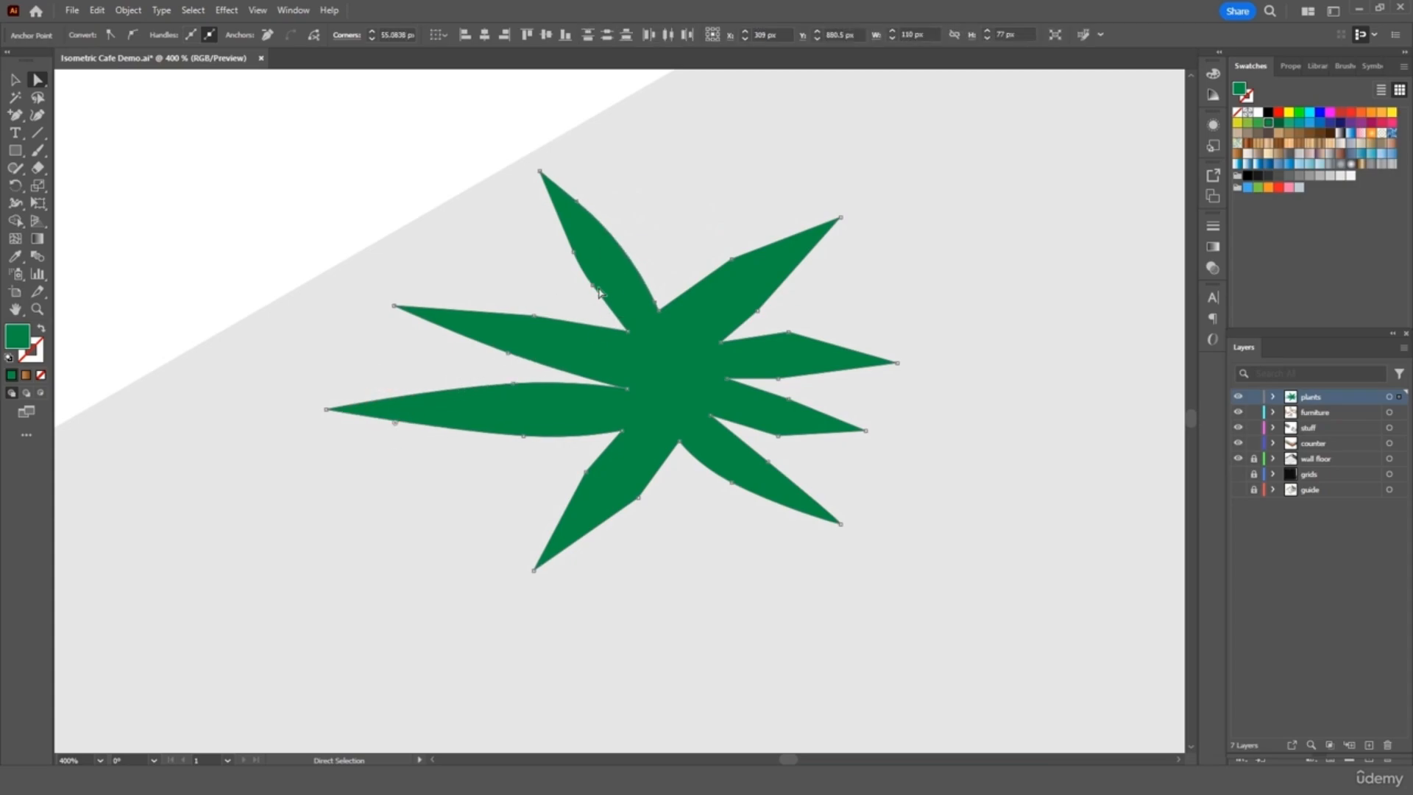
{"action": "left_click", "coordinate": [733, 263]}
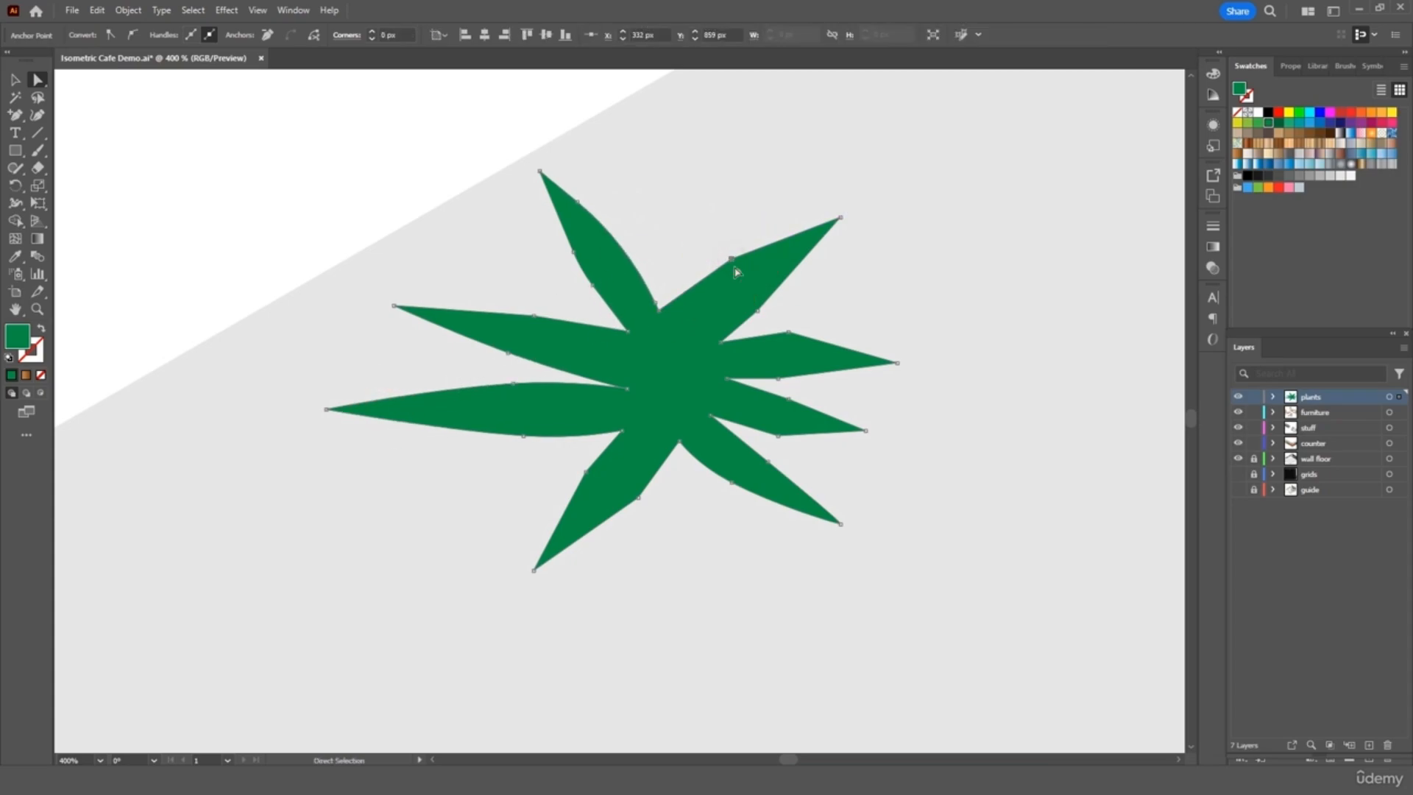
{"action": "left_click_drag", "start_coordinate": [738, 272], "coordinate": [943, 435]}
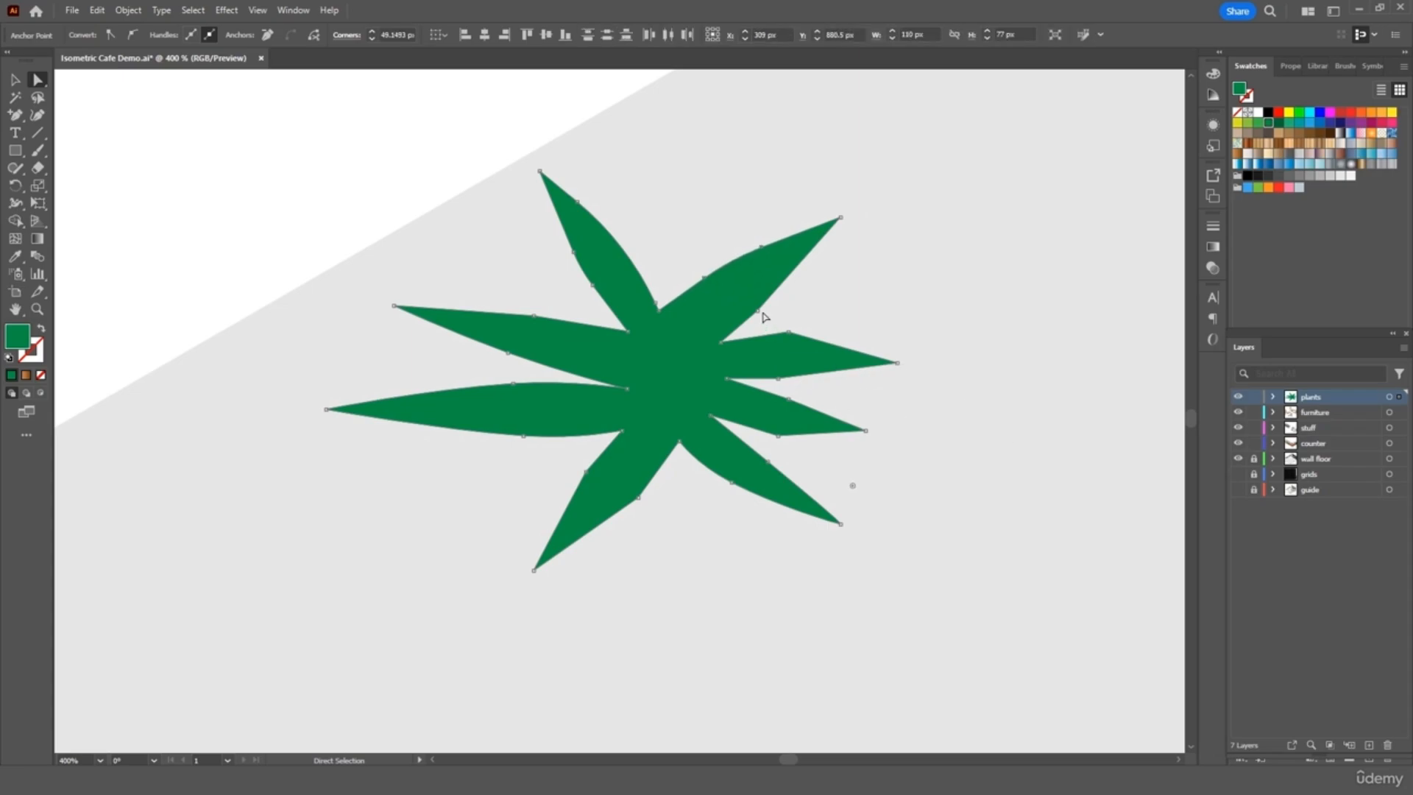
{"action": "left_click_drag", "start_coordinate": [758, 311], "coordinate": [614, 188]}
- Round the mid-edge corners of the two right-pointing leaves
{"action": "left_click", "coordinate": [789, 332]}
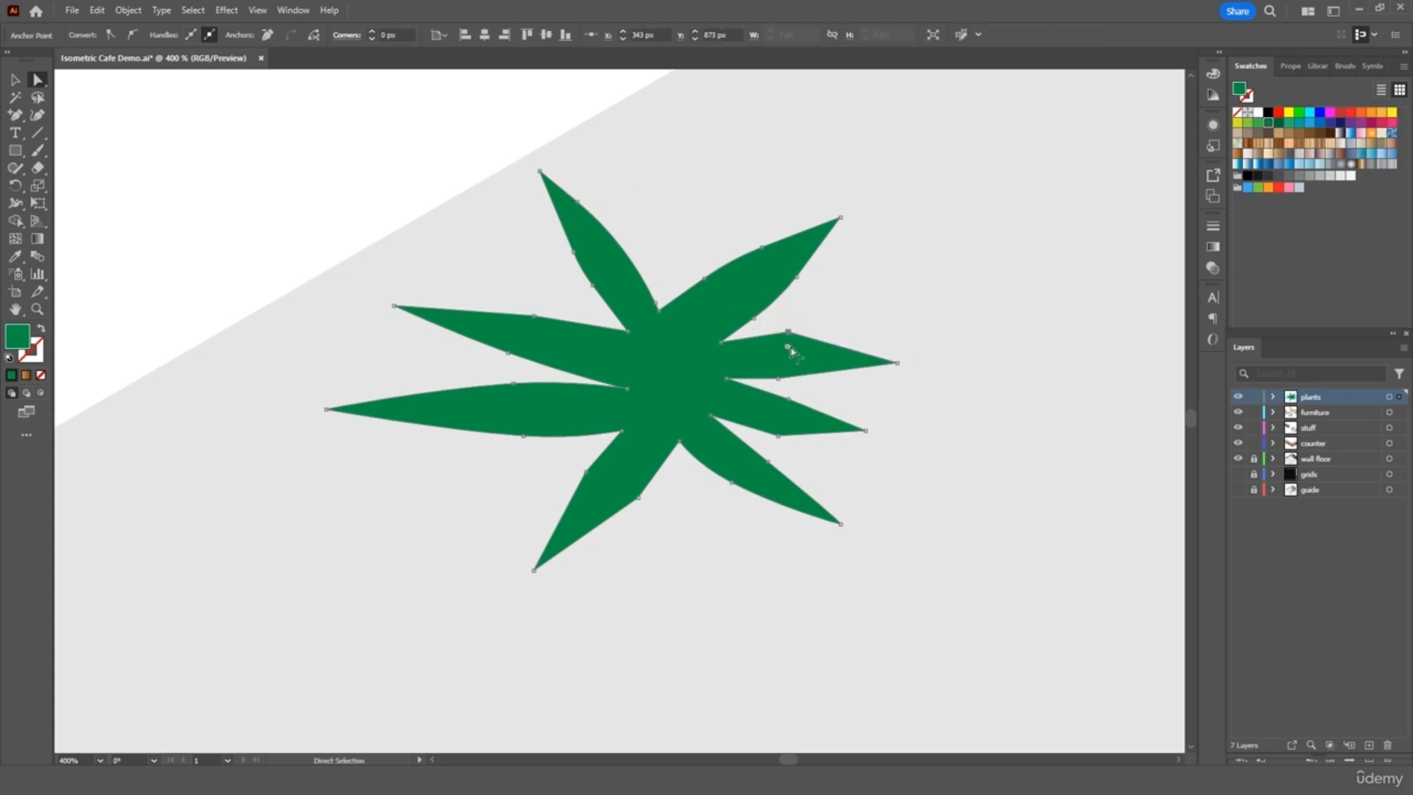
{"action": "left_click_drag", "start_coordinate": [788, 346], "coordinate": [846, 589]}
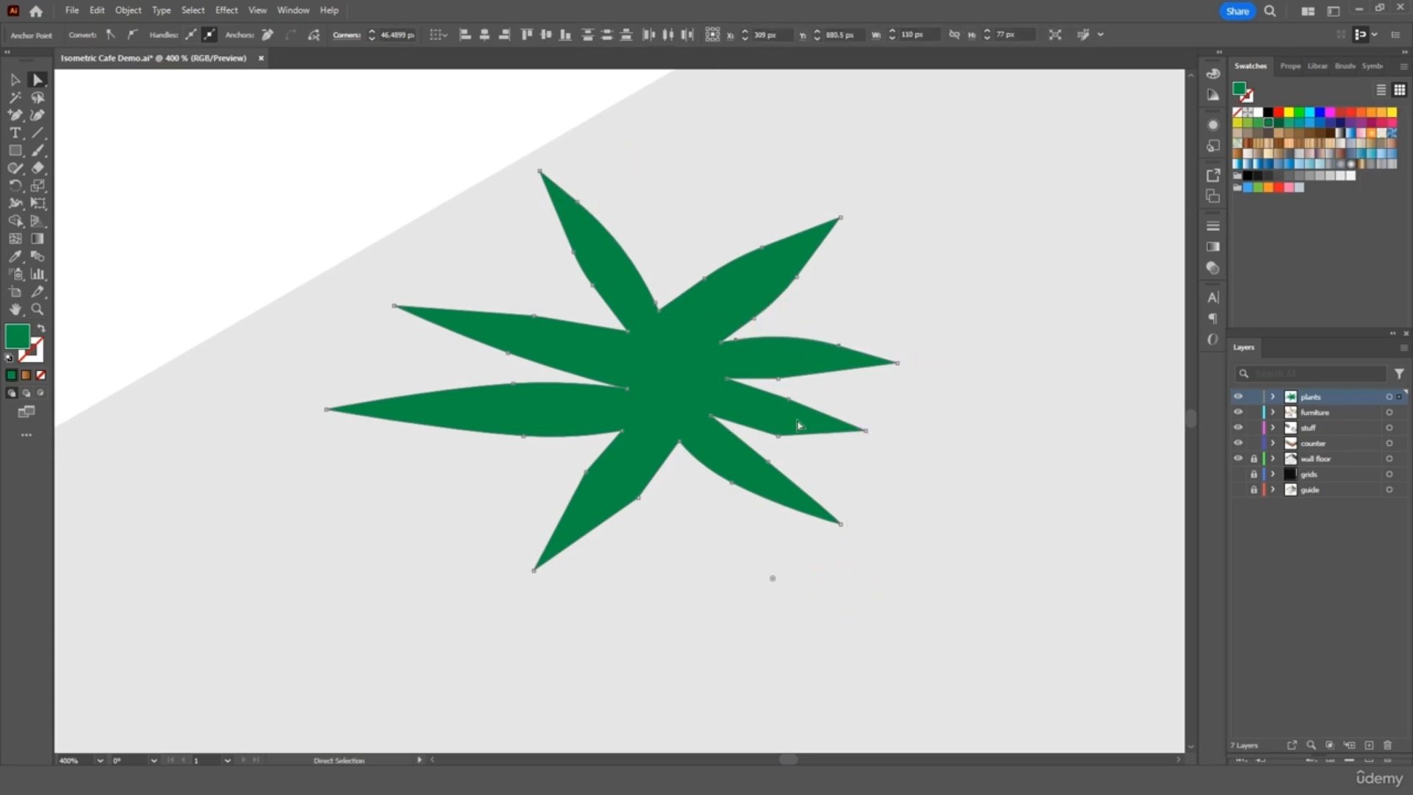
{"action": "left_click", "coordinate": [791, 409]}
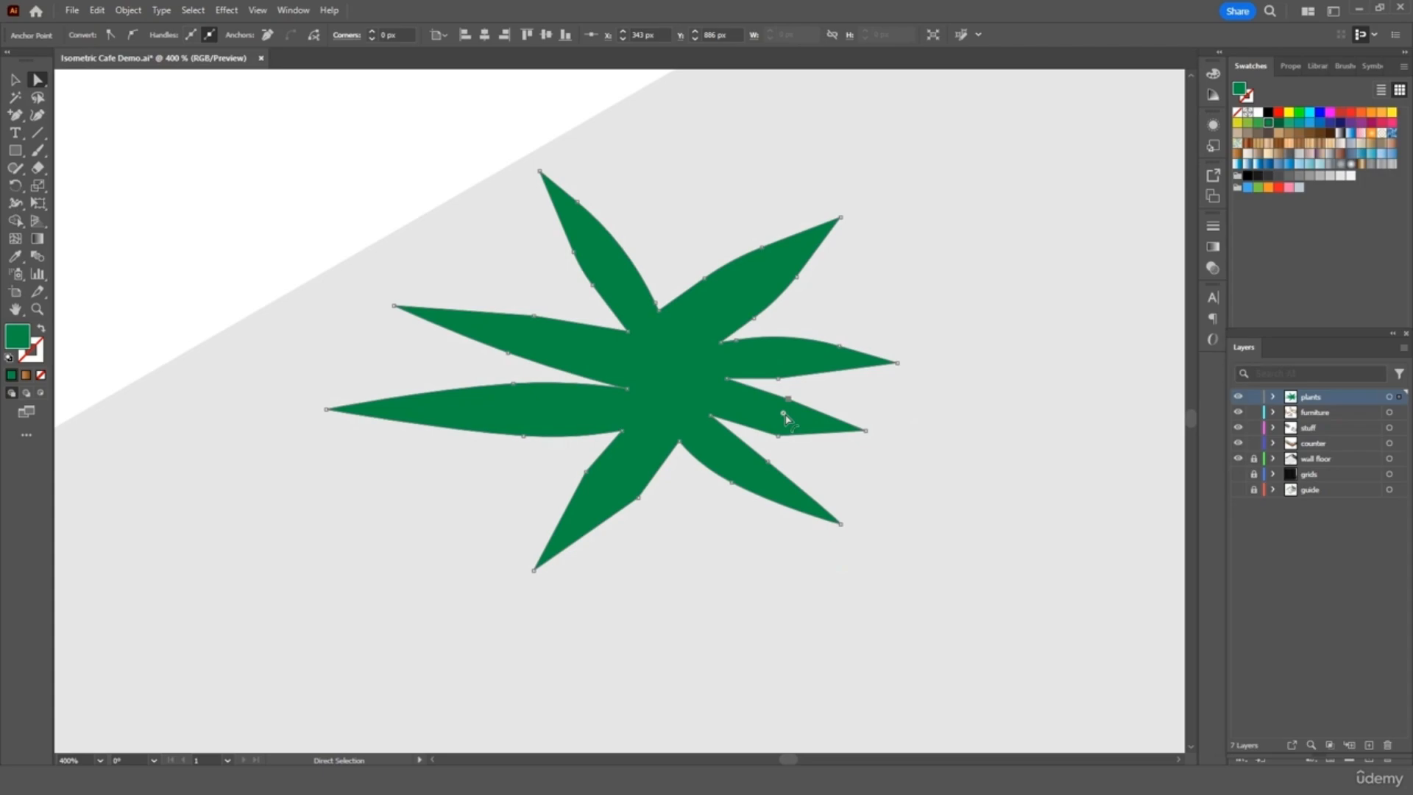
- Round the two side corners of the short lower-right leaf, about 88 px on its upper edge and 23 px on its lower edge
{"action": "left_click_drag", "start_coordinate": [787, 398], "coordinate": [513, 736]}
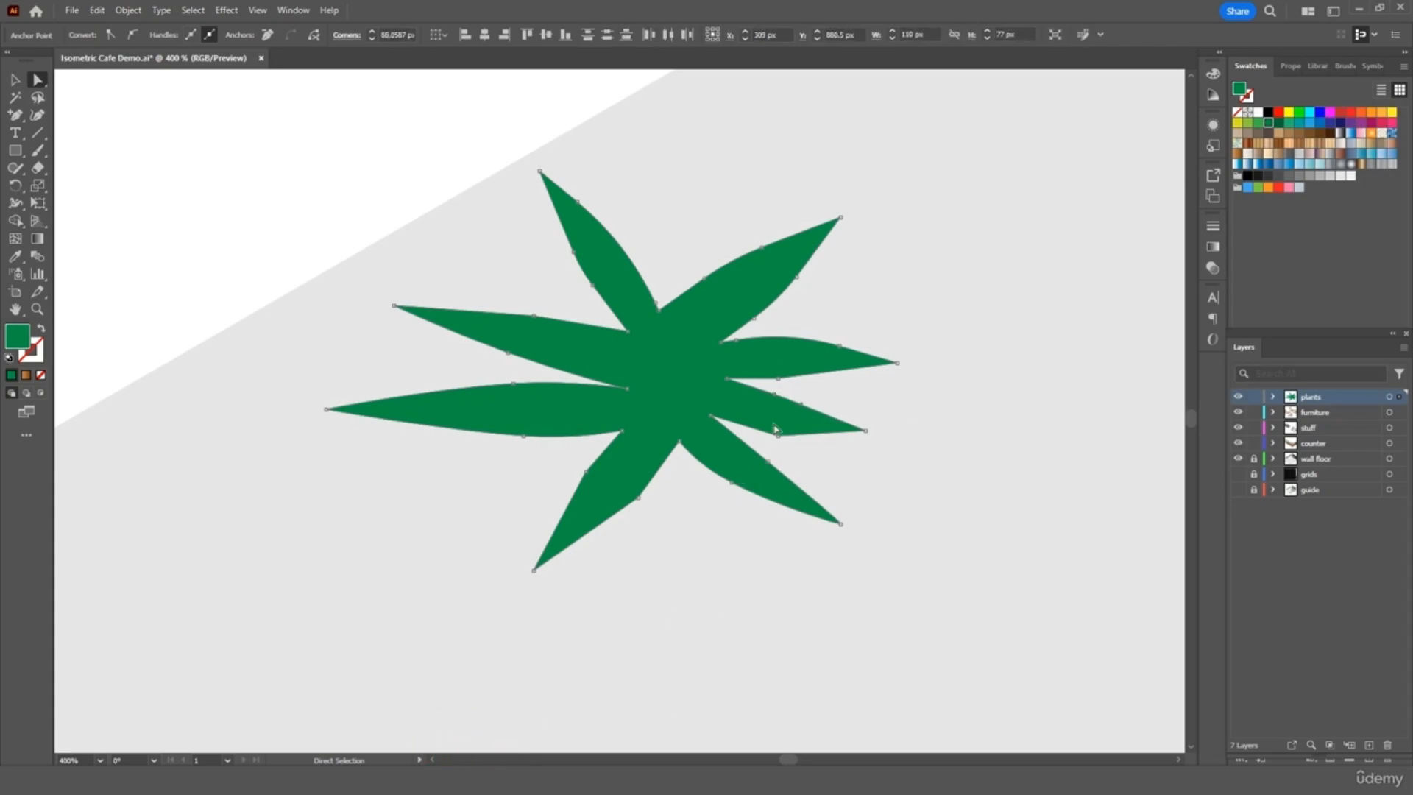
{"action": "mouse_move", "coordinate": [778, 436]}
{"action": "left_mouse_down"}
{"action": "mouse_move", "coordinate": [814, 454]}
{"action": "mouse_move", "coordinate": [788, 442]}
{"action": "left_mouse_up"}
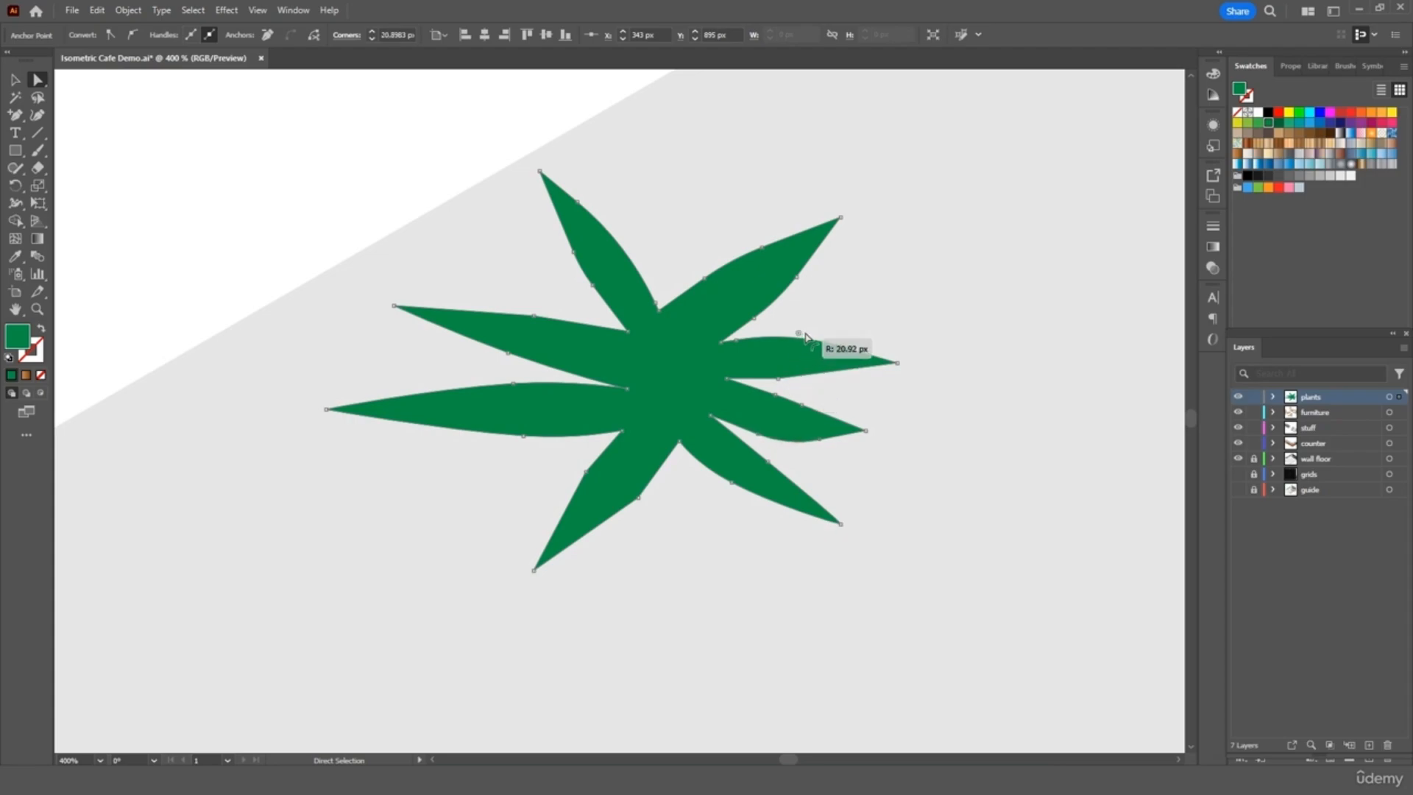
{"action": "left_click", "coordinate": [799, 321]}
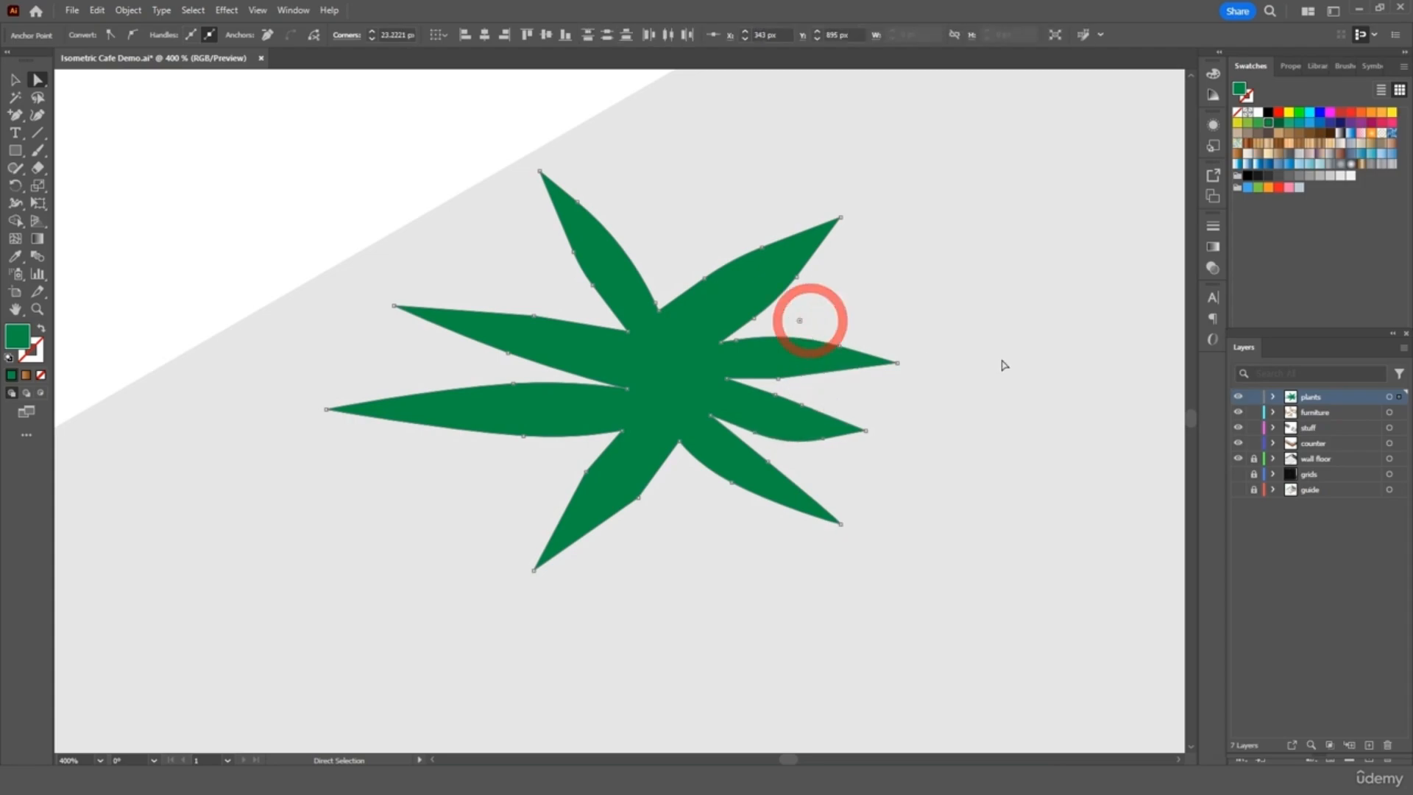
- Round the two side corners of the lowest leaf on the left side, about 52 px on its right edge and 73 px on its left
{"action": "left_click", "coordinate": [631, 495]}
{"action": "left_click", "coordinate": [393, 347]}
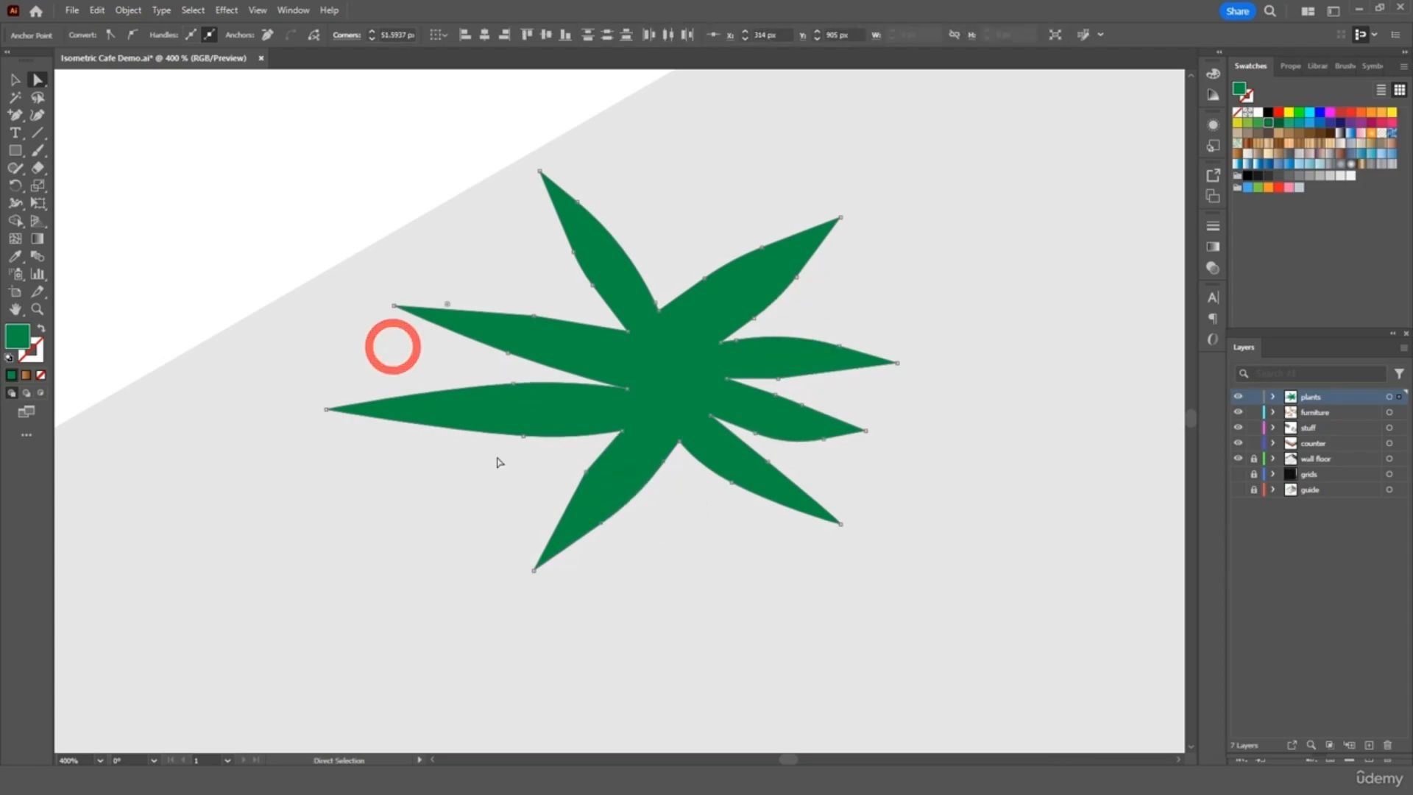
{"action": "left_click", "coordinate": [587, 477]}
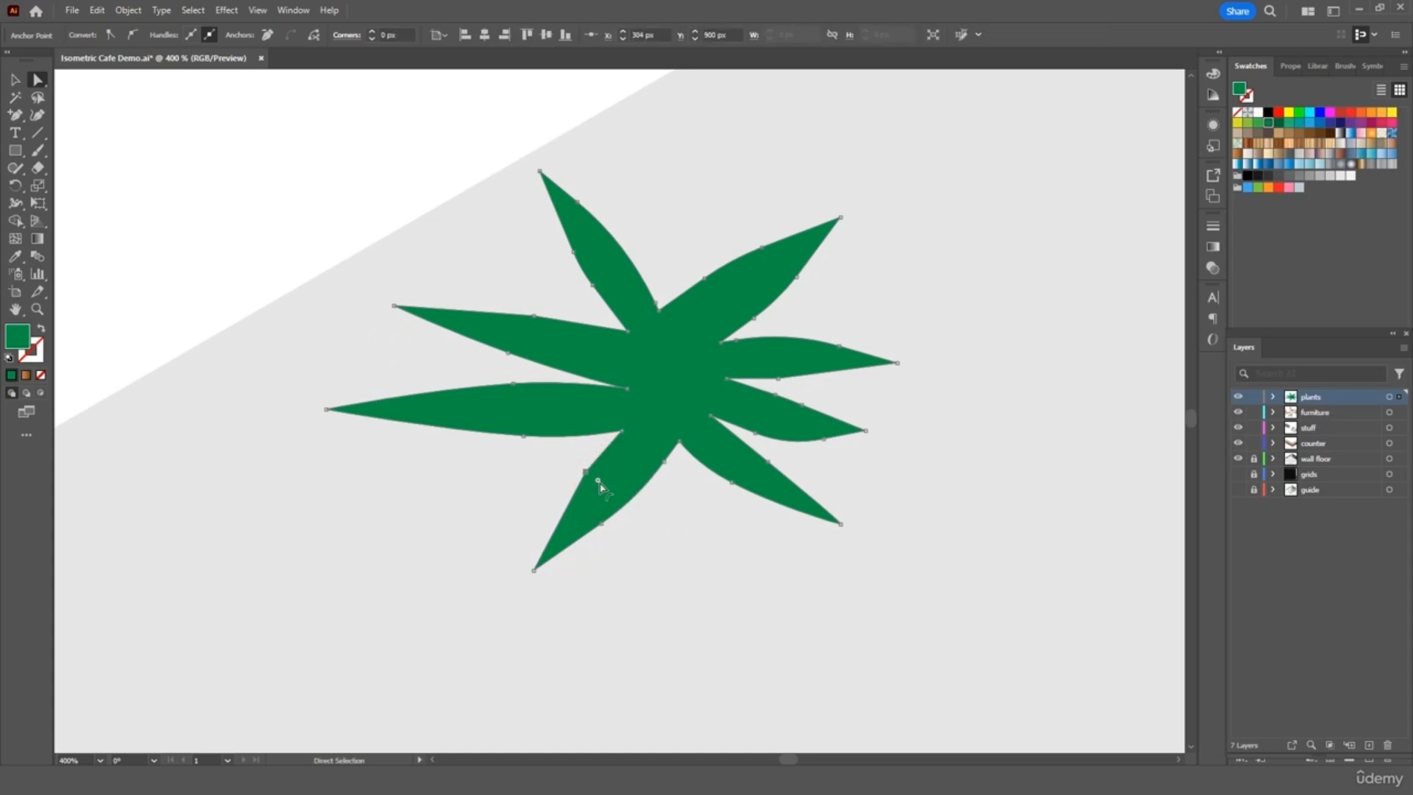
{"action": "left_click_drag", "start_coordinate": [593, 480], "coordinate": [919, 677]}
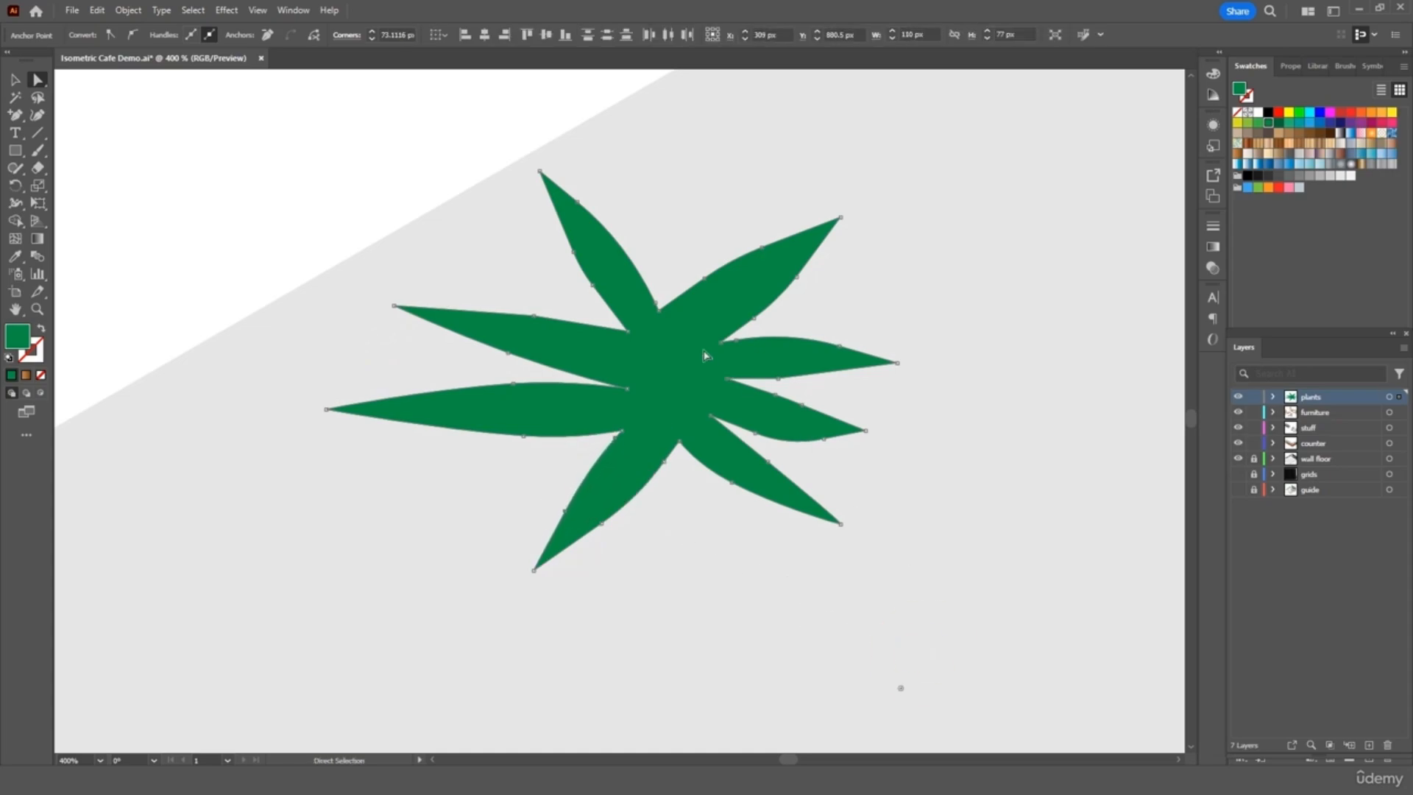
- Round the upper edge corner of the upper-left leaf by about 91 px and shift the whole leaf shape slightly down
{"action": "left_click_drag", "start_coordinate": [533, 318], "coordinate": [51, 757]}
{"action": "left_click", "coordinate": [18, 79]}
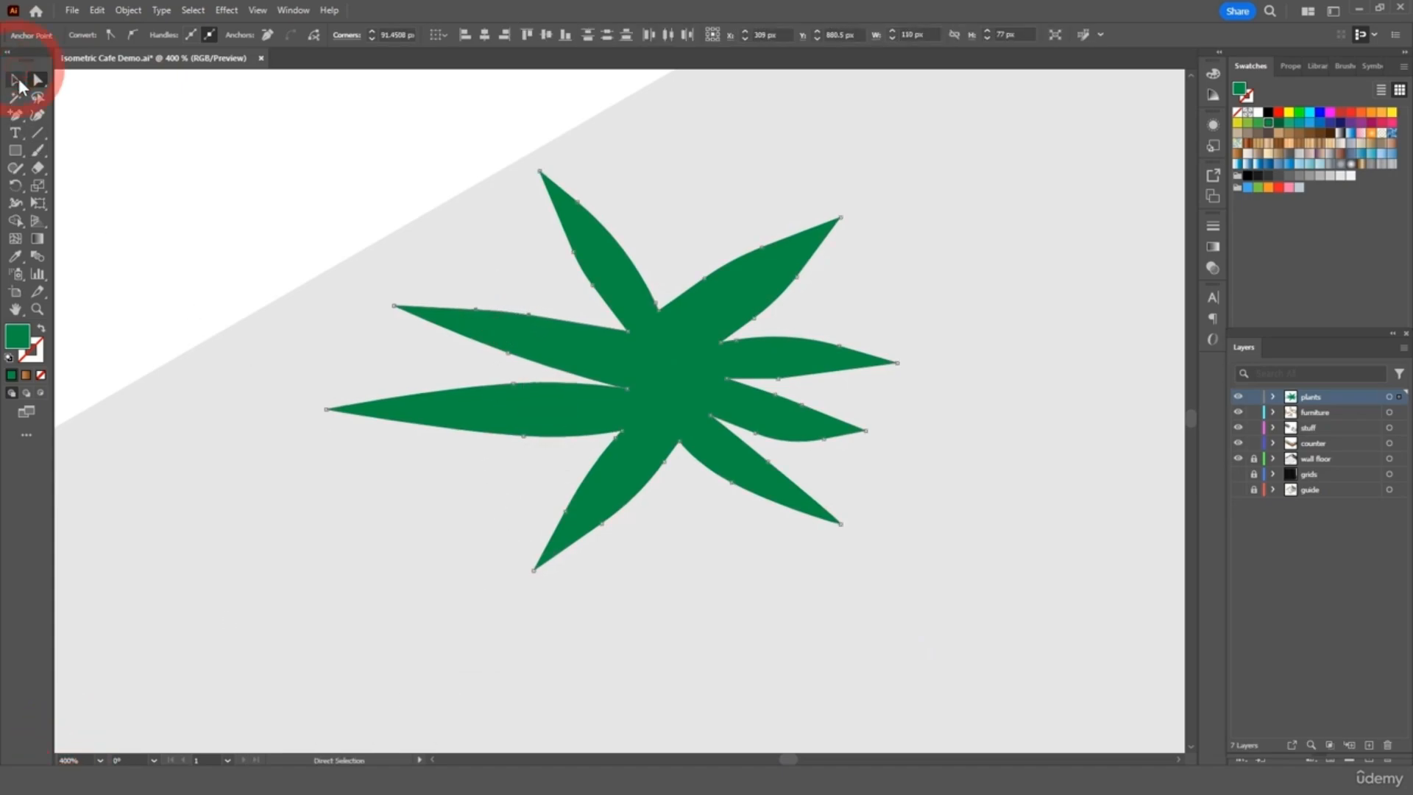
{"action": "left_click", "coordinate": [747, 576]}
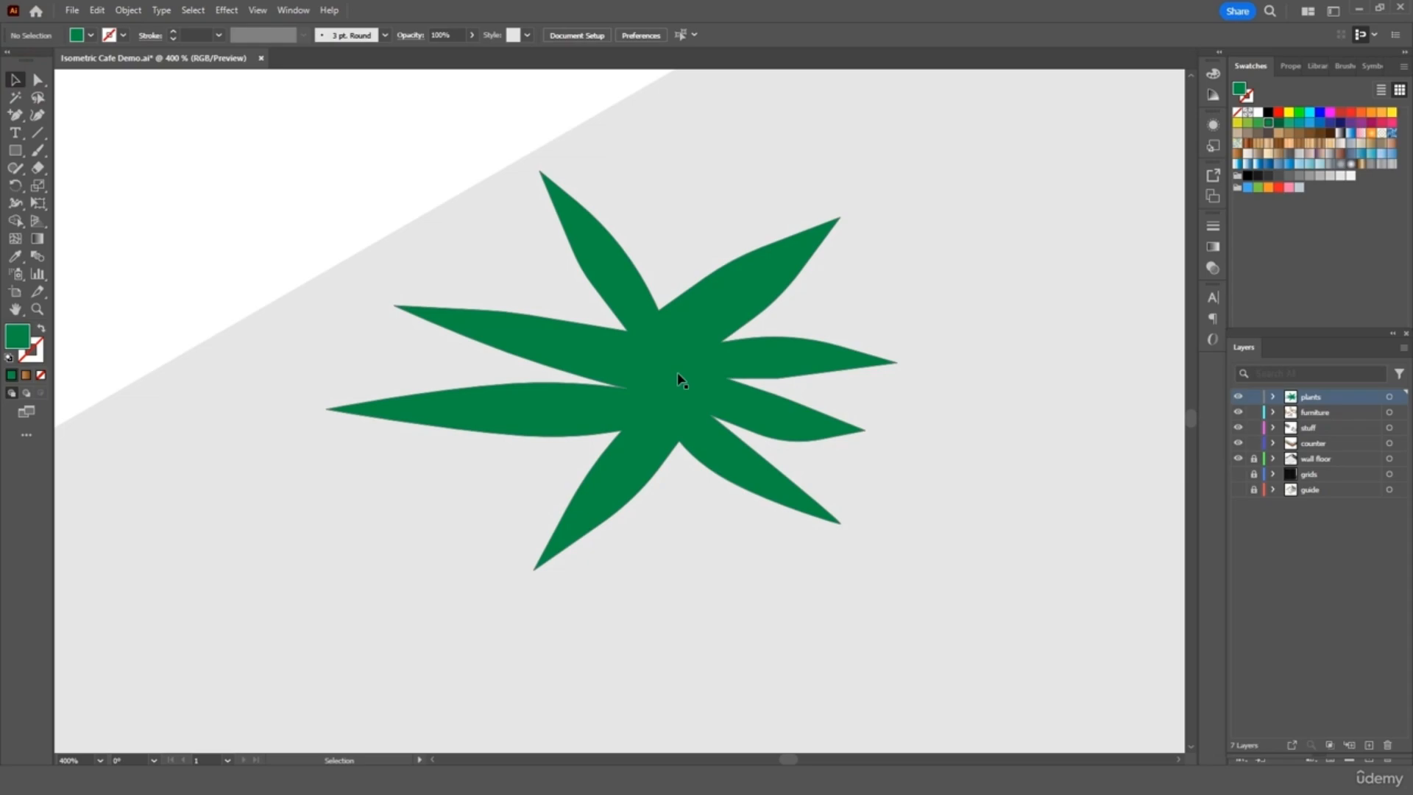
{"action": "left_click_drag", "start_coordinate": [678, 379], "coordinate": [690, 428]}
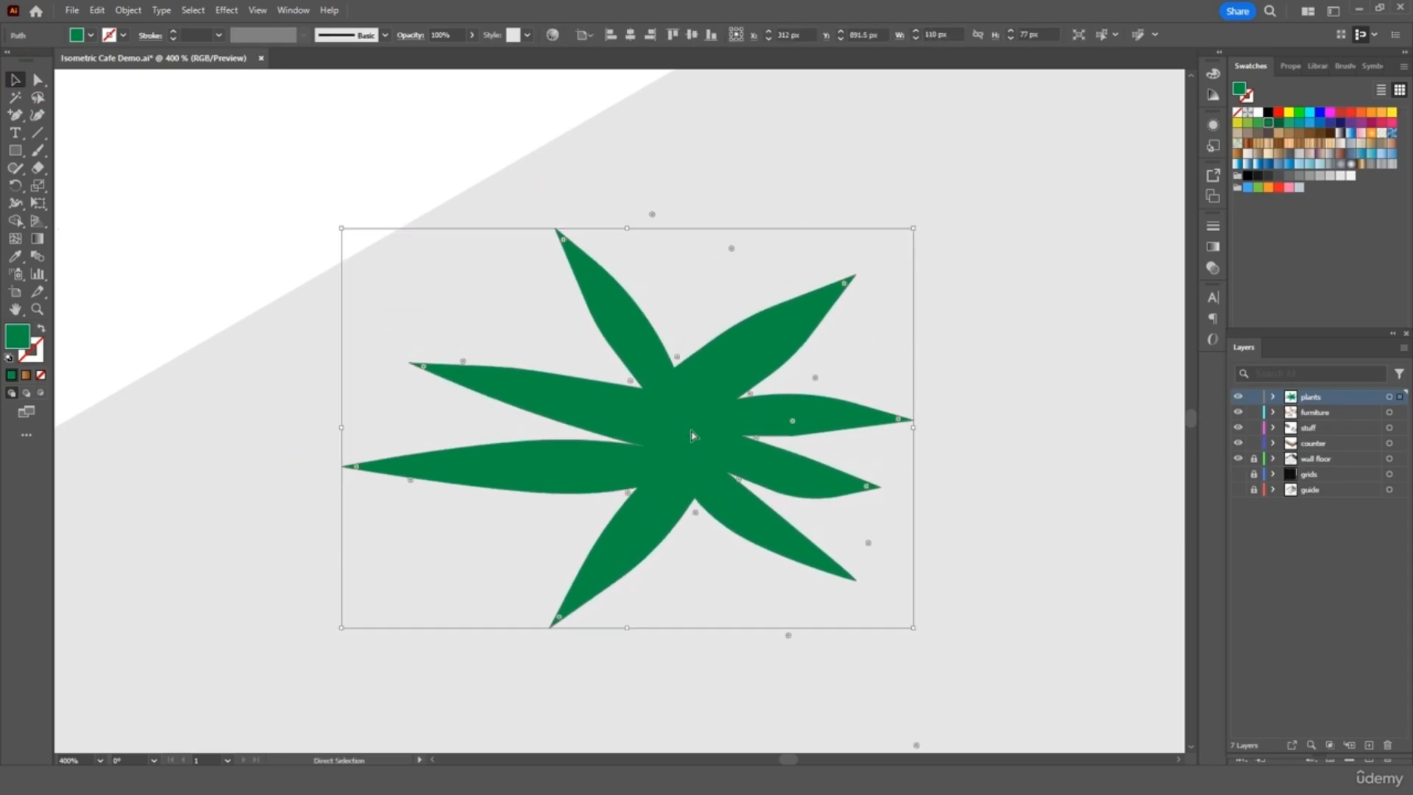
- Recolor the leaf shape with the green fill 068947
{"action": "key", "text": "ctrl+minus"}
{"action": "key", "text": "ctrl+minus"}
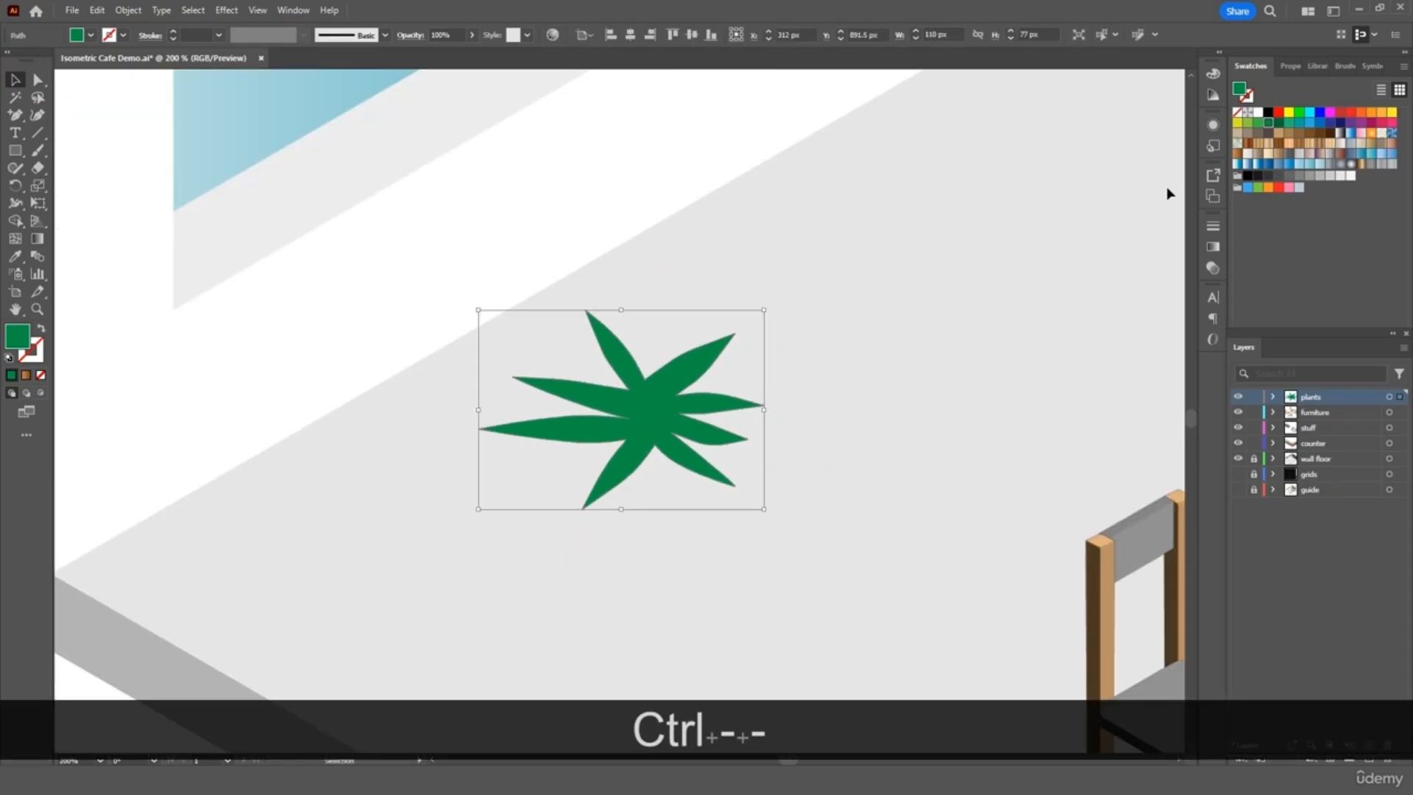
{"action": "left_click", "coordinate": [1278, 123]}
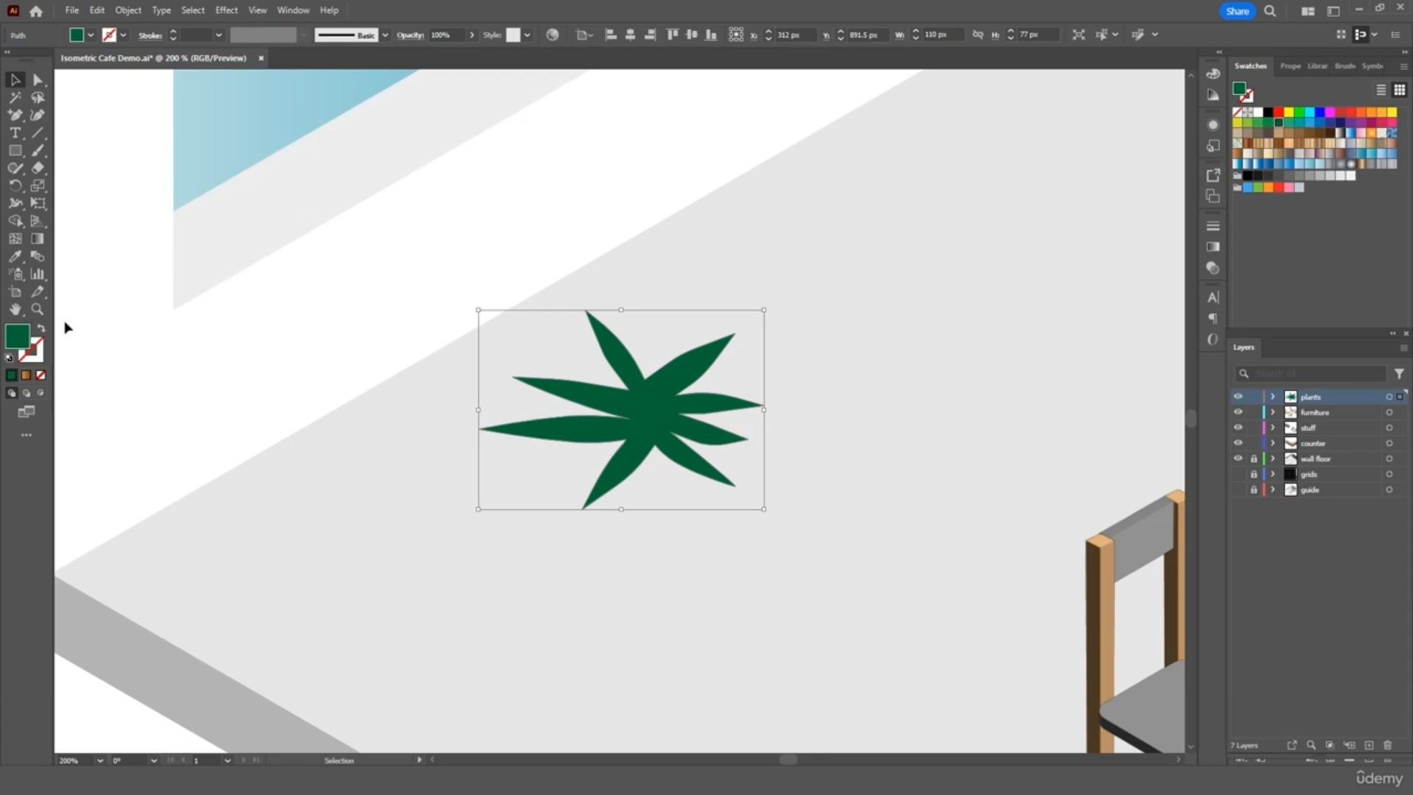
{"action": "double_click", "coordinate": [24, 346]}
{"action": "mouse_move", "coordinate": [1042, 356]}
{"action": "left_mouse_down"}
{"action": "mouse_move", "coordinate": [1098, 360]}
{"action": "mouse_move", "coordinate": [1120, 338]}
{"action": "left_mouse_up"}
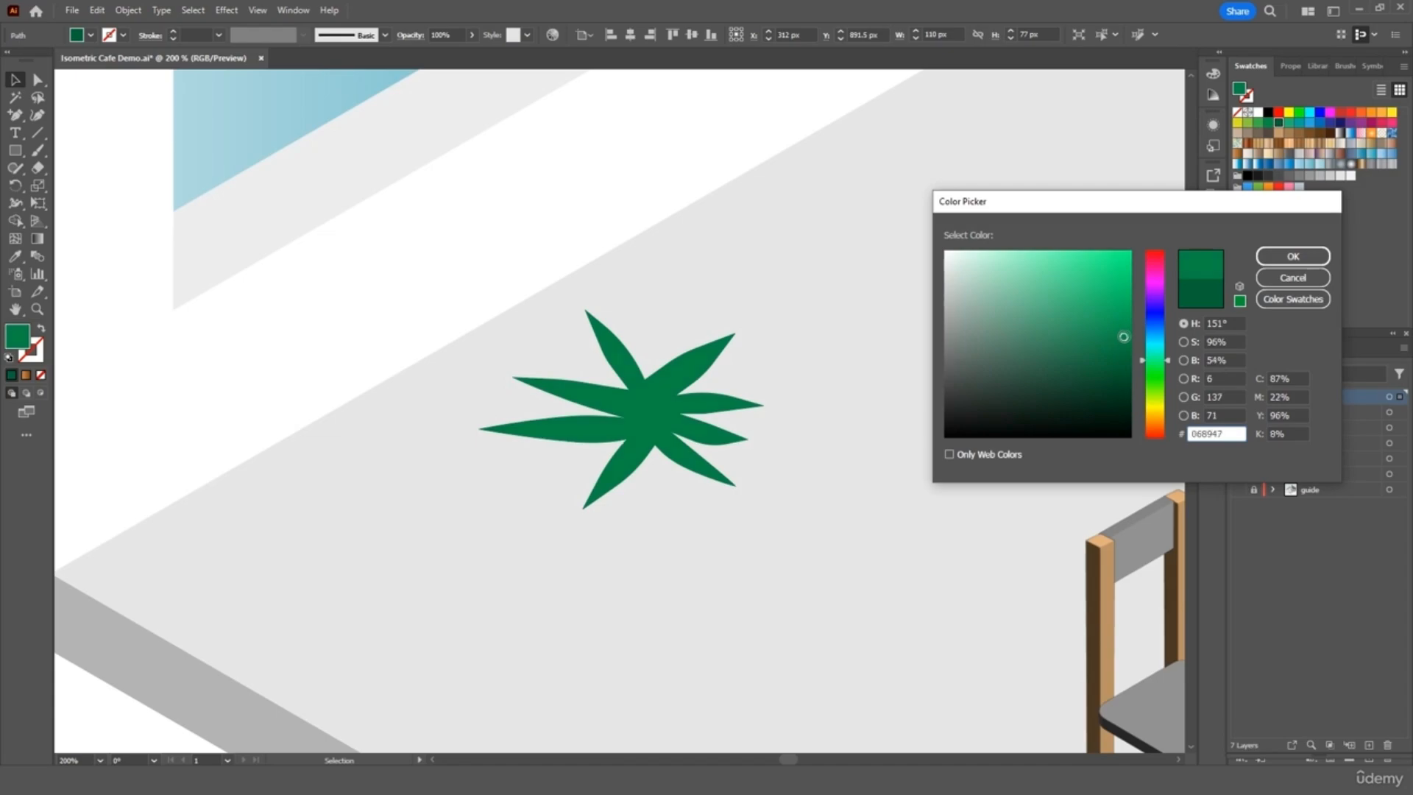
{"action": "left_click", "coordinate": [1293, 256]}
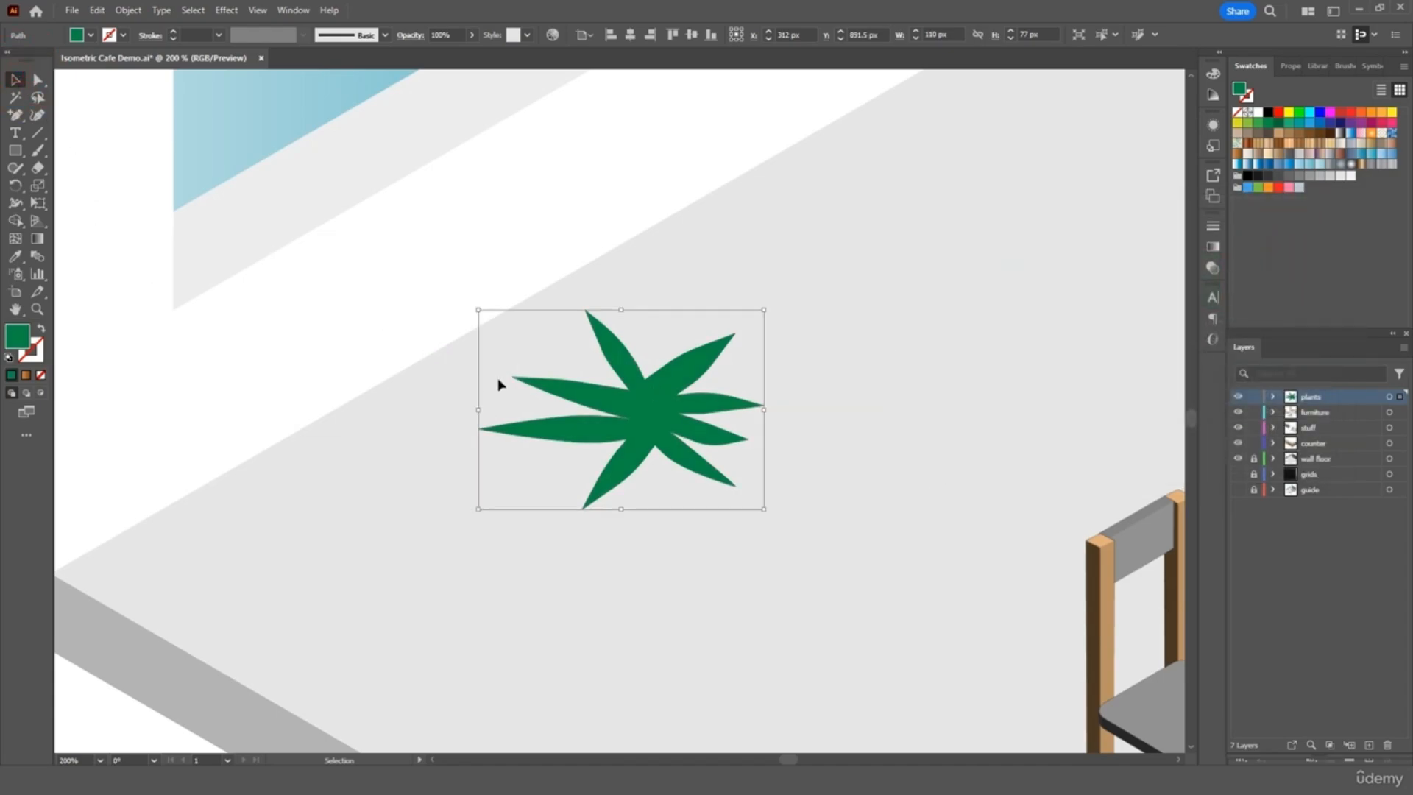
{"action": "left_click", "coordinate": [459, 357]}
- Duplicate the leaf shape, place the copy to the right of the original, and set the copy's opacity to 57%
{"action": "left_click", "coordinate": [648, 408]}
{"action": "key", "text": "ctrl+c"}
{"action": "key", "text": "ctrl+v"}
{"action": "left_click_drag", "start_coordinate": [674, 435], "coordinate": [892, 382]}
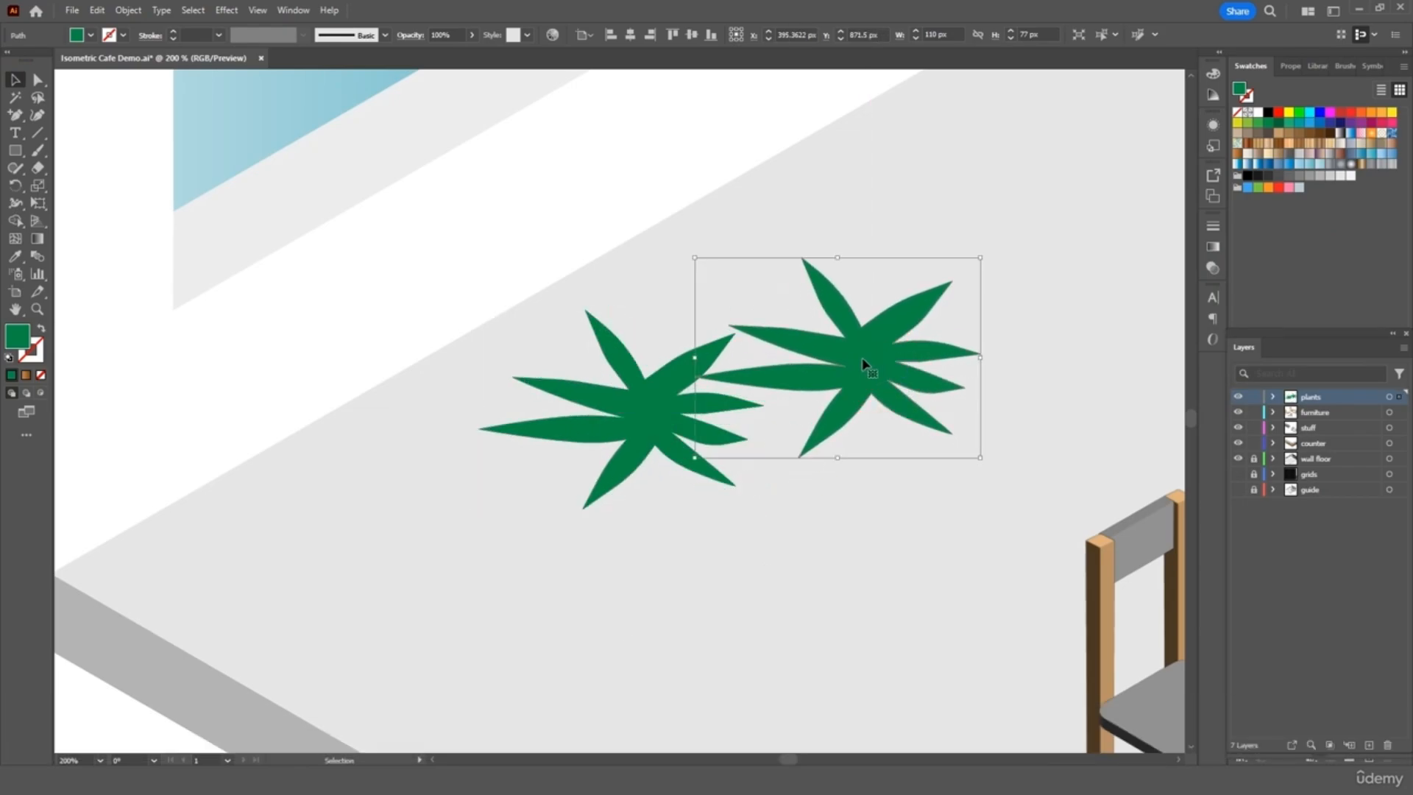
{"action": "left_click", "coordinate": [471, 35]}
{"action": "left_click_drag", "start_coordinate": [451, 52], "coordinate": [448, 51]}
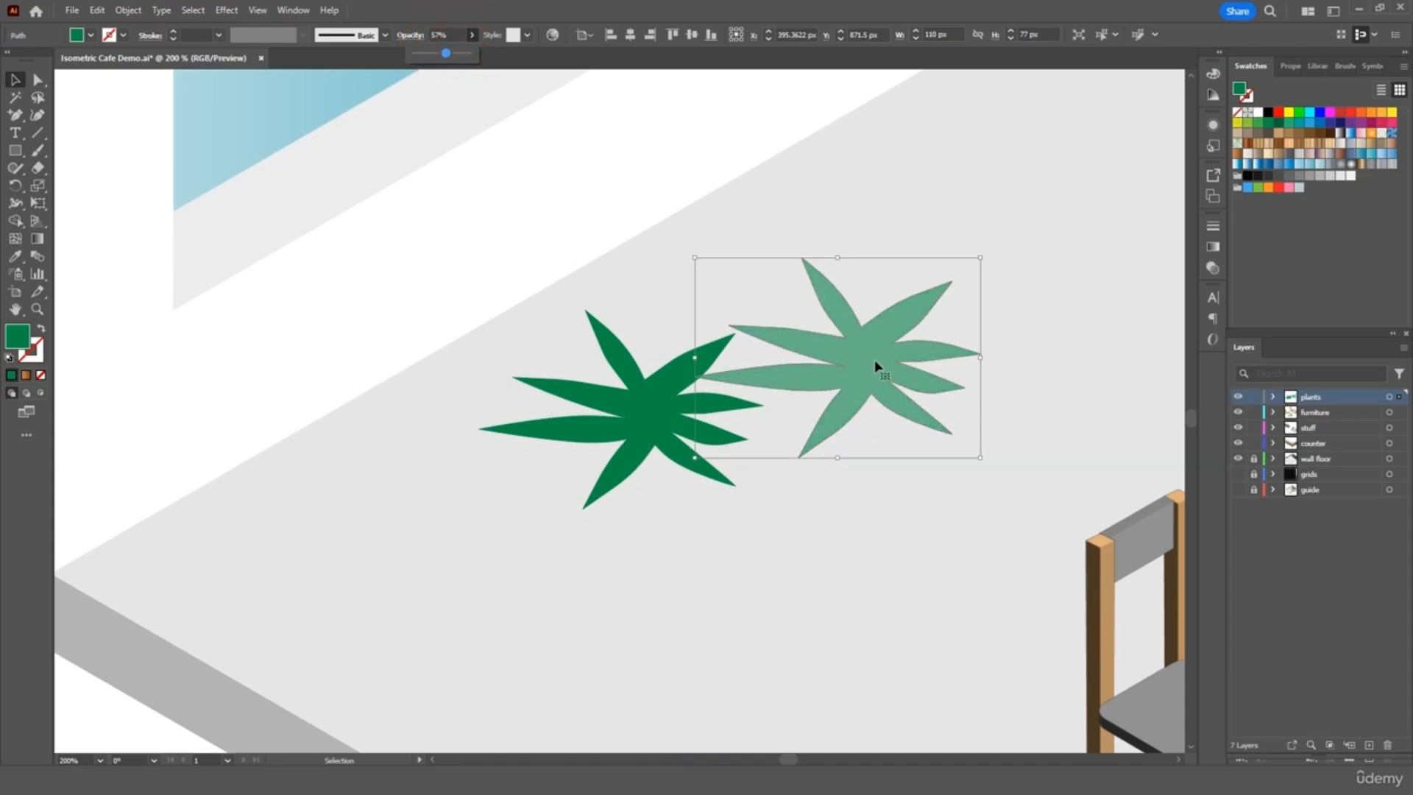
- Lay the translucent copy over the original leaf shape and rotate it slightly so its leaves fan out between the dark ones
{"action": "left_click_drag", "start_coordinate": [875, 366], "coordinate": [660, 420]}
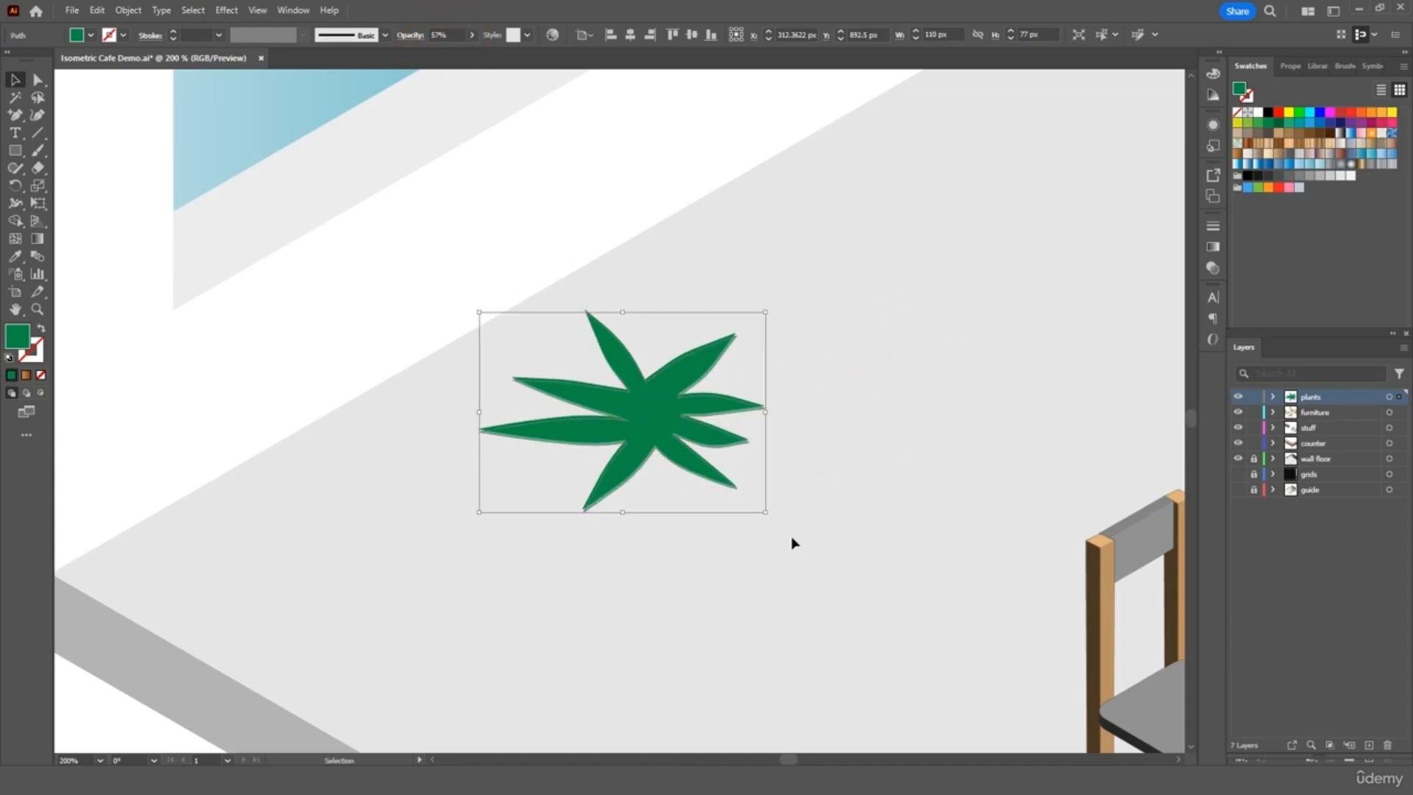
{"action": "left_click_drag", "start_coordinate": [772, 521], "coordinate": [752, 550]}
{"action": "left_click", "coordinate": [833, 461]}
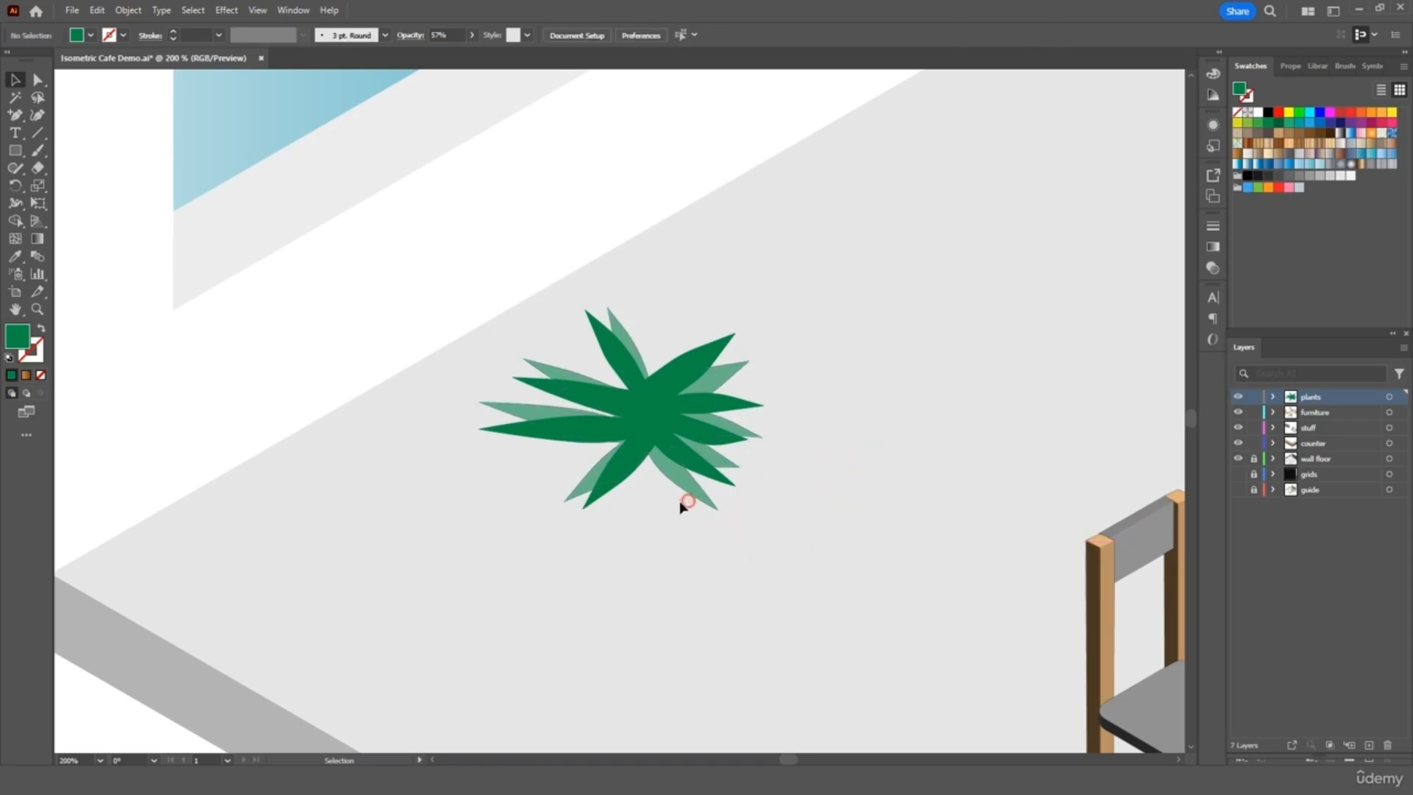
{"action": "left_click_drag", "start_coordinate": [684, 492], "coordinate": [680, 485]}
{"action": "left_click", "coordinate": [770, 493]}
- Group the dark and translucent leaf shapes and move the group slightly up and to the left
{"action": "left_click", "coordinate": [597, 325]}
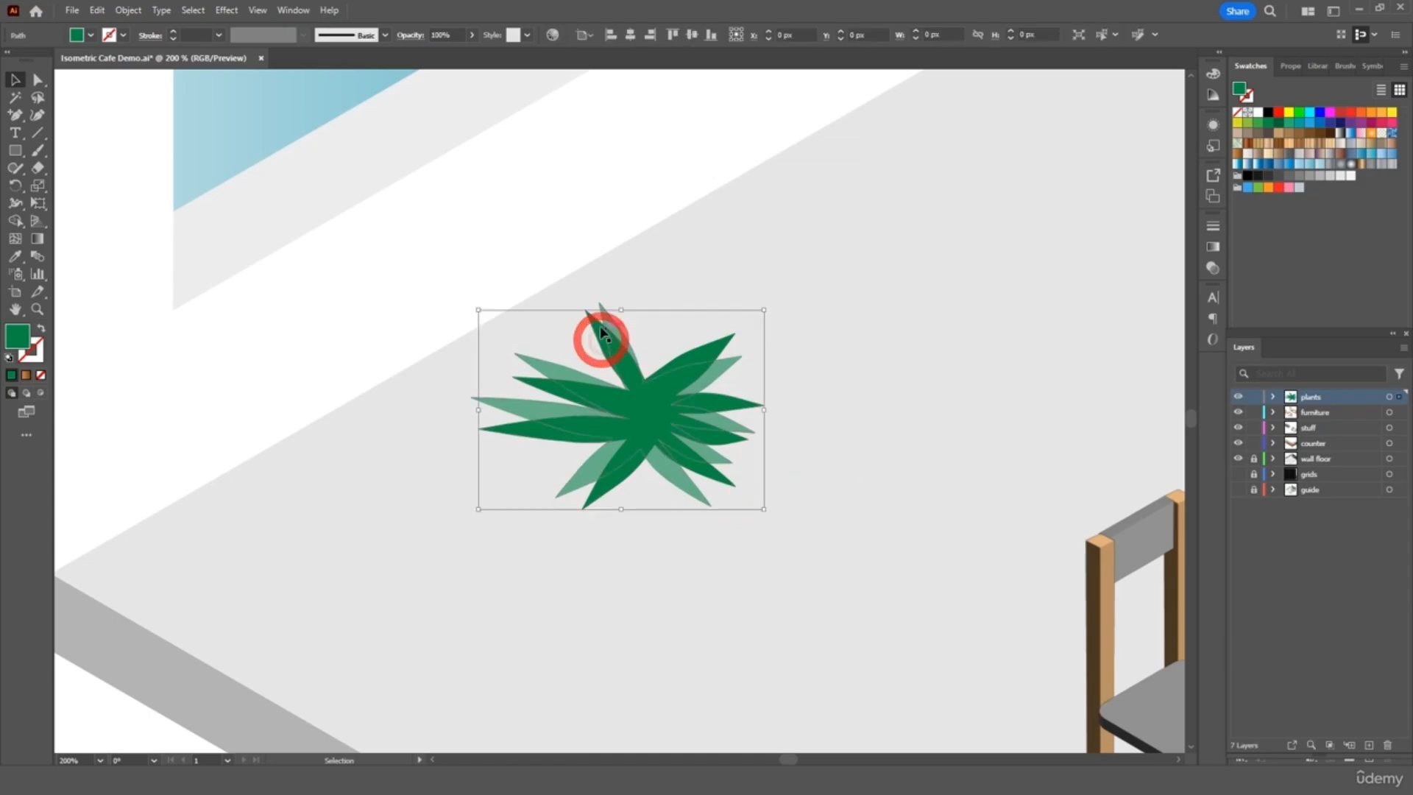
{"action": "left_click", "coordinate": [600, 310], "text": "shift"}
{"action": "right_click", "coordinate": [639, 377]}
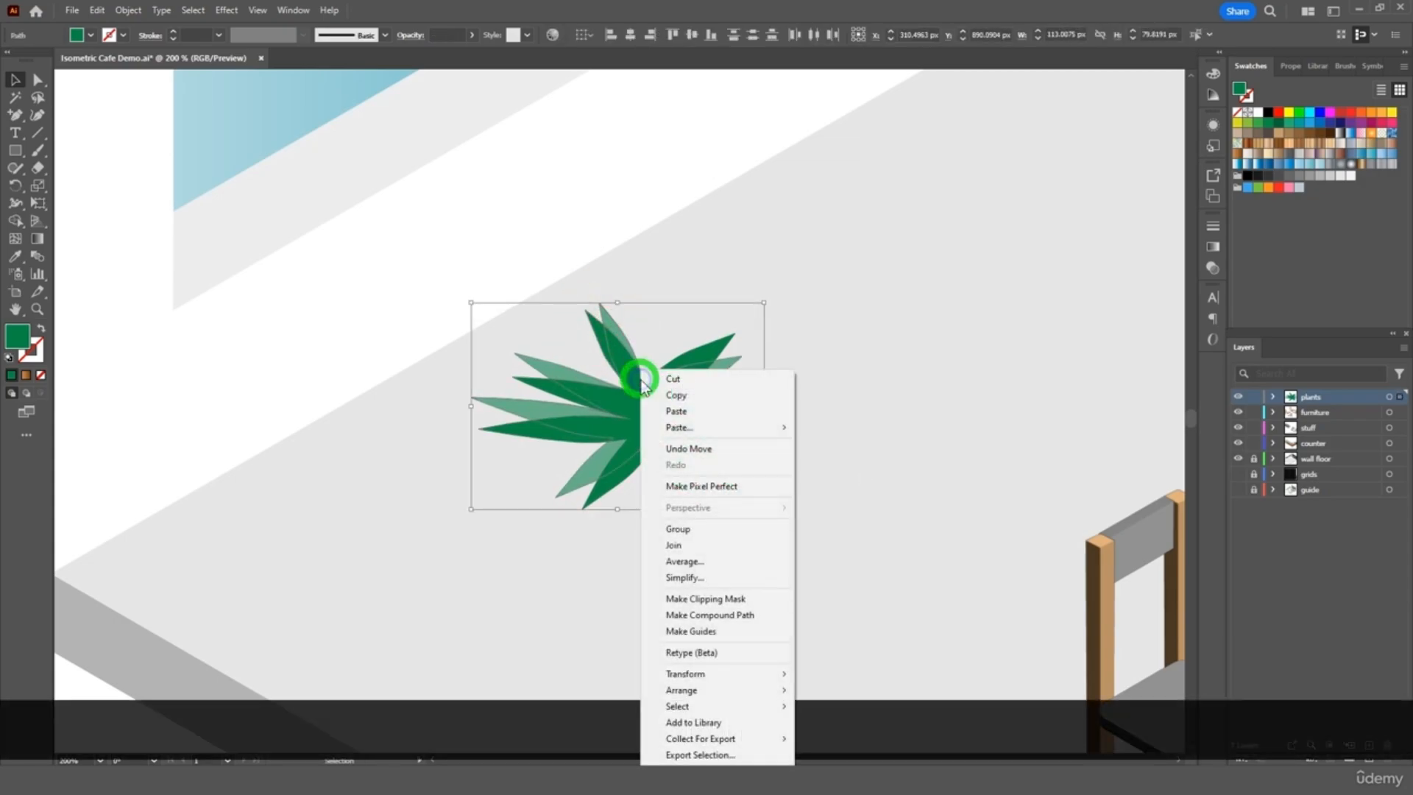
{"action": "left_click", "coordinate": [699, 528]}
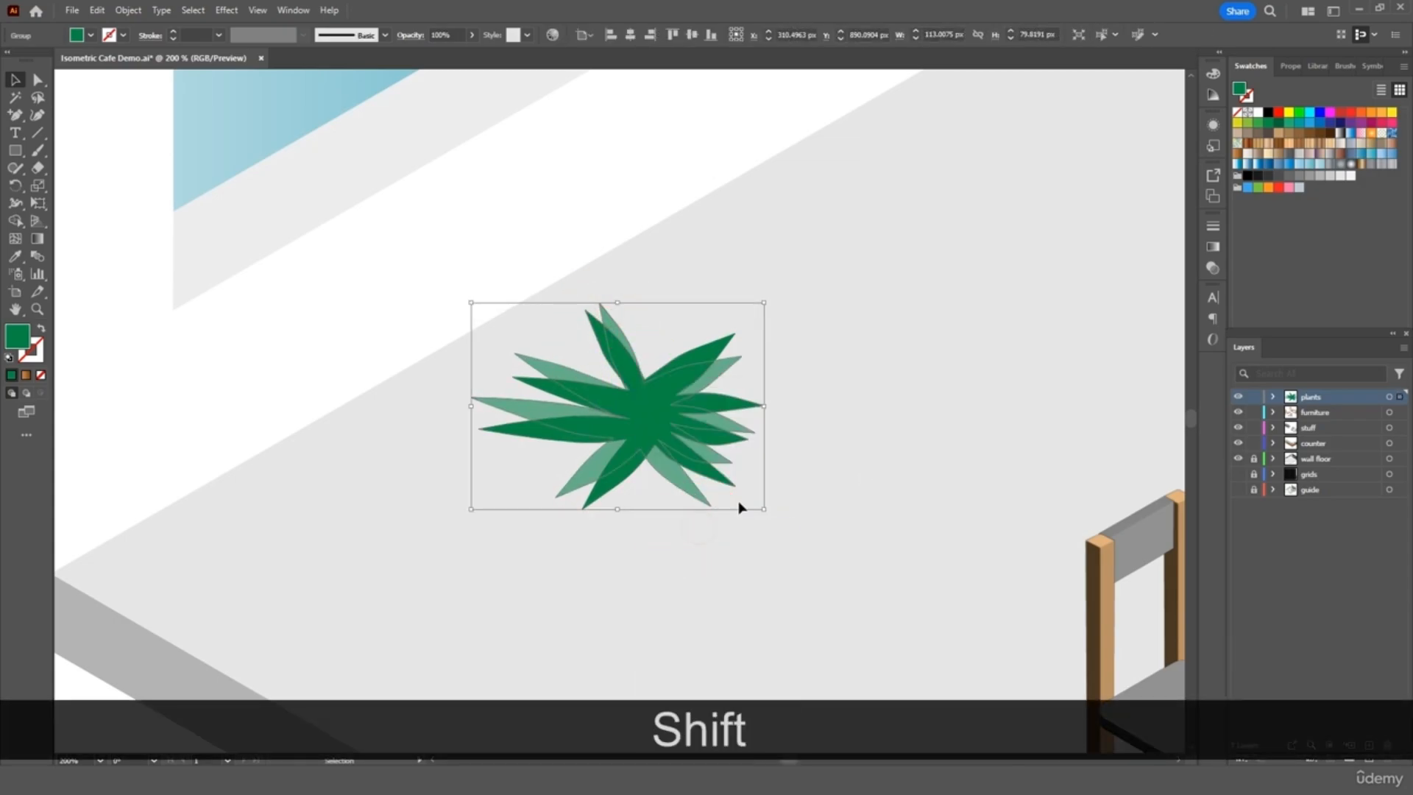
{"action": "left_click_drag", "start_coordinate": [680, 452], "coordinate": [644, 416]}
{"action": "left_click", "coordinate": [749, 443]}
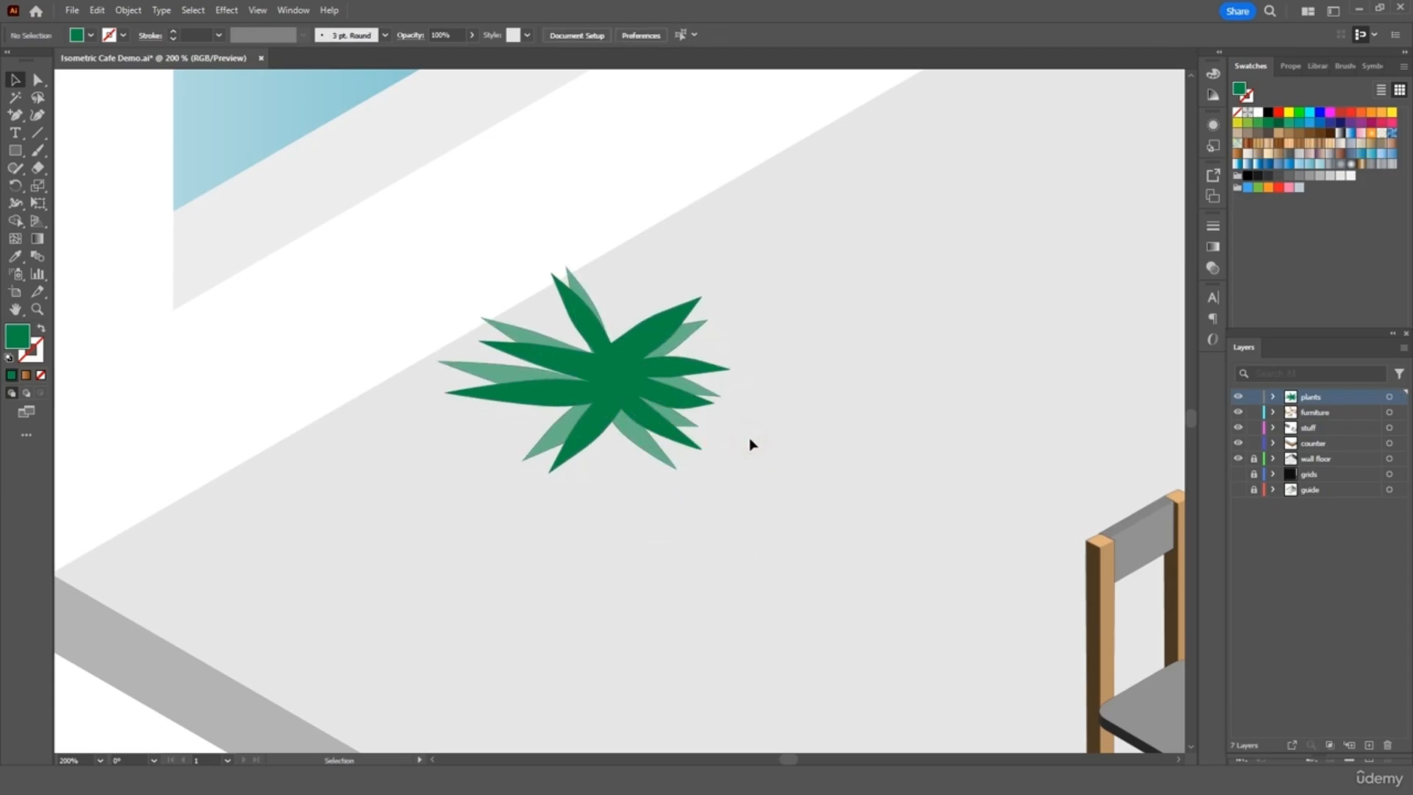
- Draw a 5 px circle below and to the right of the leaves and fill it with brown
{"action": "left_click_drag", "start_coordinate": [15, 152], "coordinate": [72, 179]}
{"action": "left_click_drag", "start_coordinate": [767, 502], "coordinate": [781, 511]}
{"action": "key", "text": "shift"}
{"action": "left_click", "coordinate": [1309, 135]}
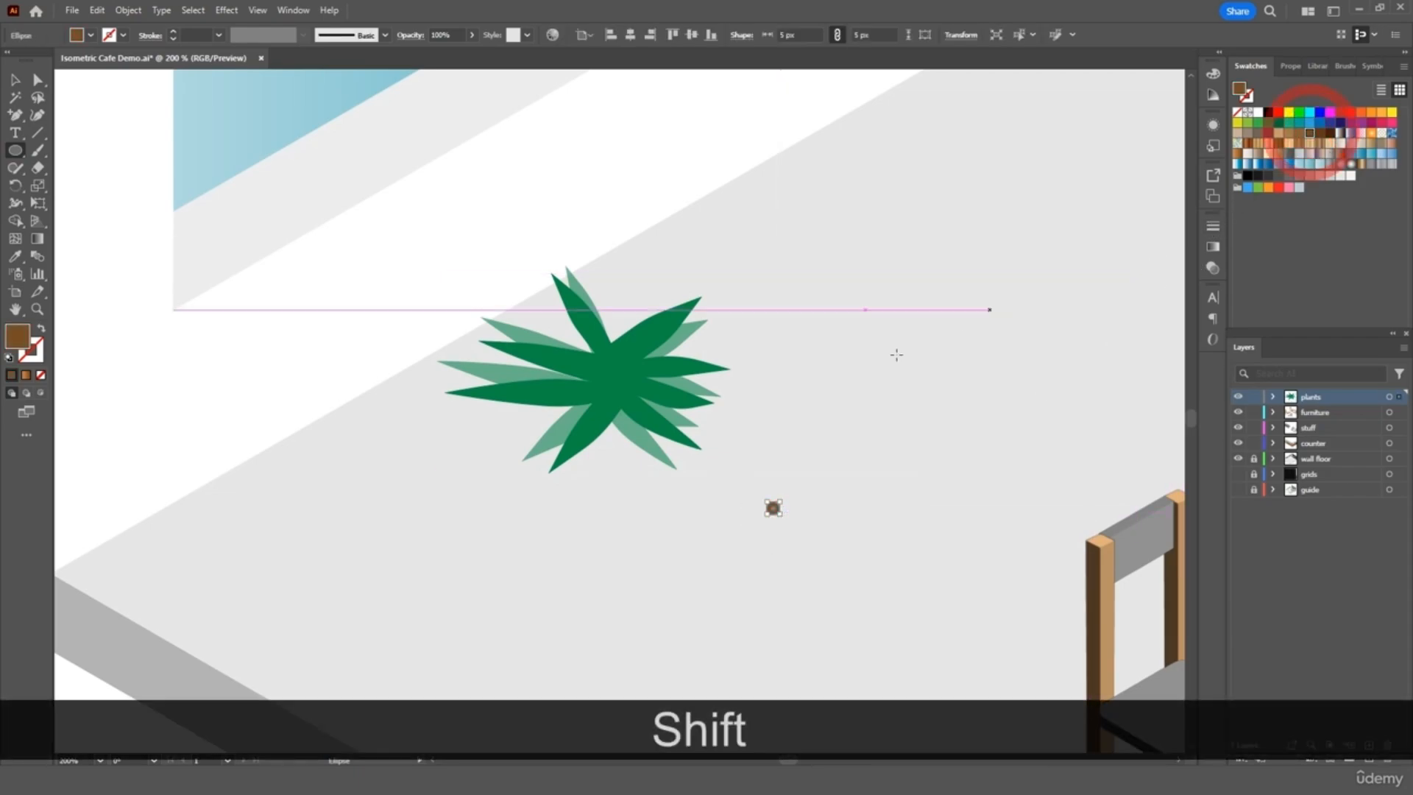
- Extrude the brown circle into a trunk with the Isometric Top rotation preset and a depth of 70 px
{"action": "left_click", "coordinate": [224, 11]}
{"action": "mouse_move", "coordinate": [283, 94]}
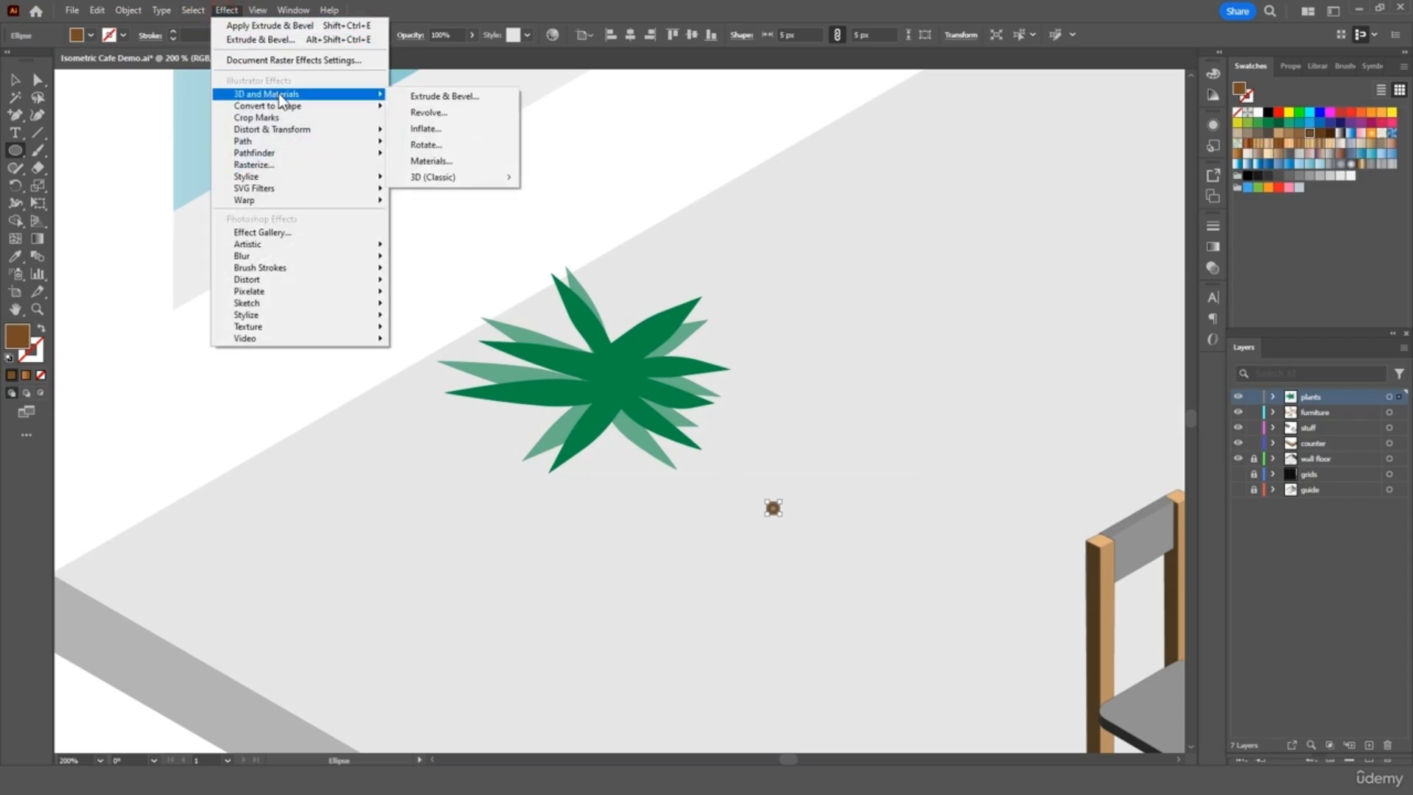
{"action": "left_click", "coordinate": [450, 97]}
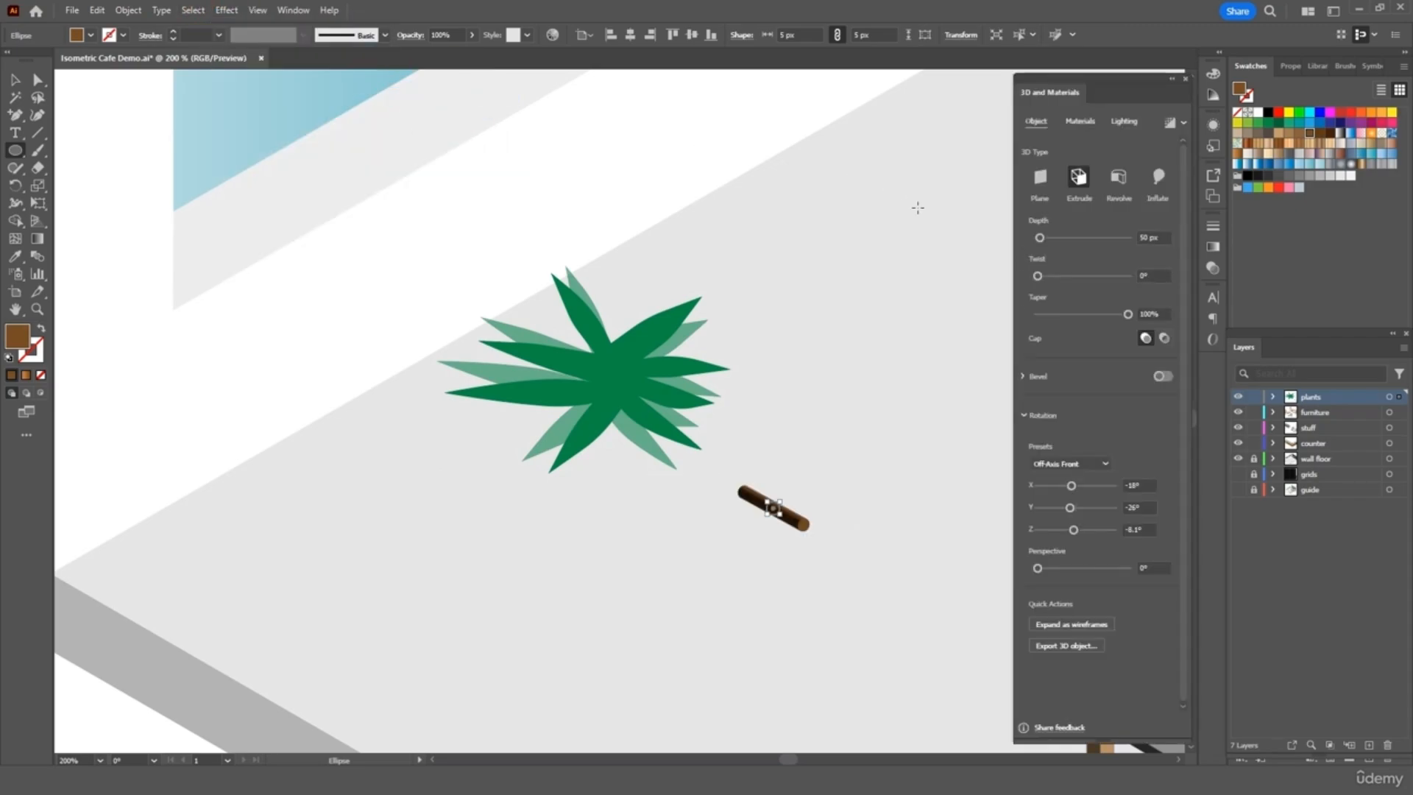
{"action": "left_click", "coordinate": [1100, 465]}
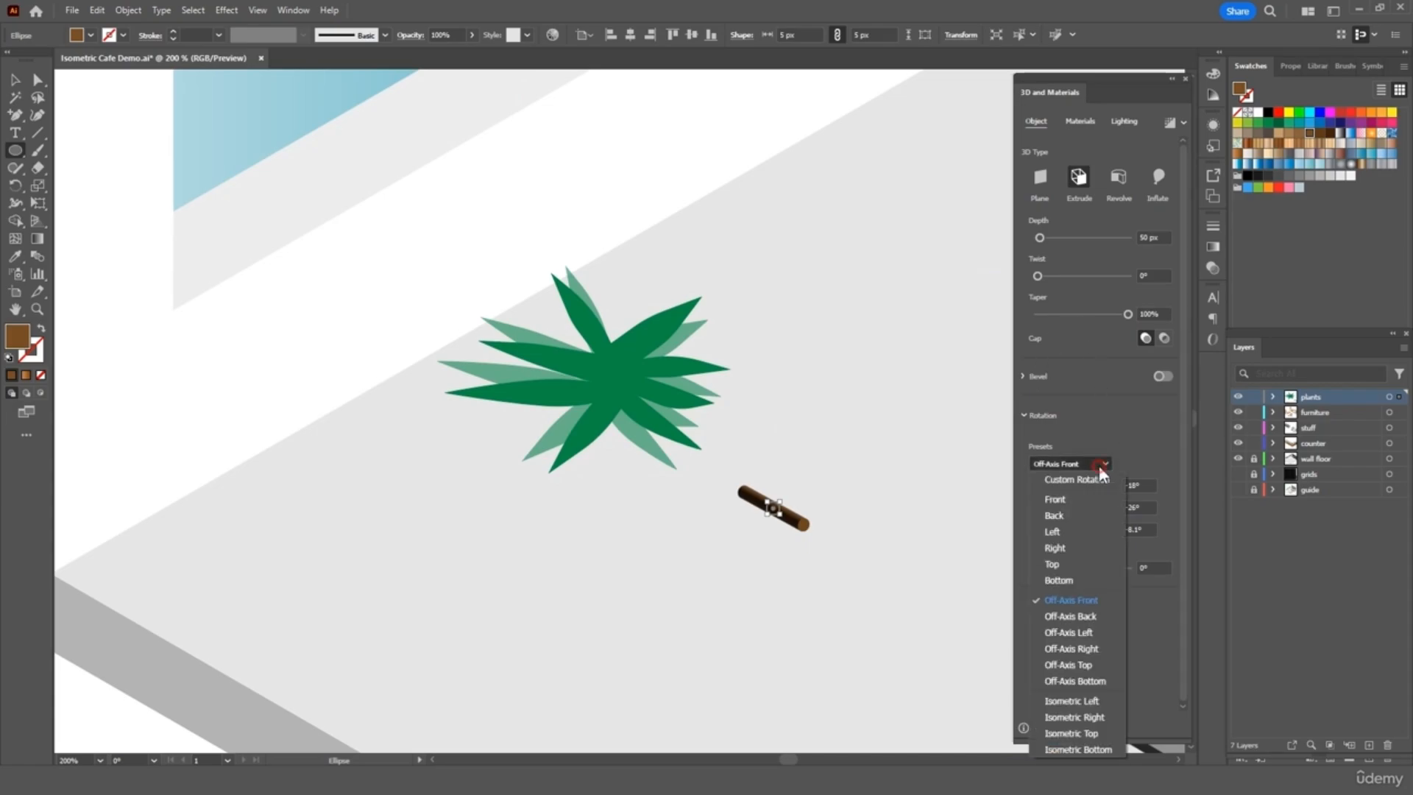
{"action": "left_click", "coordinate": [1099, 733]}
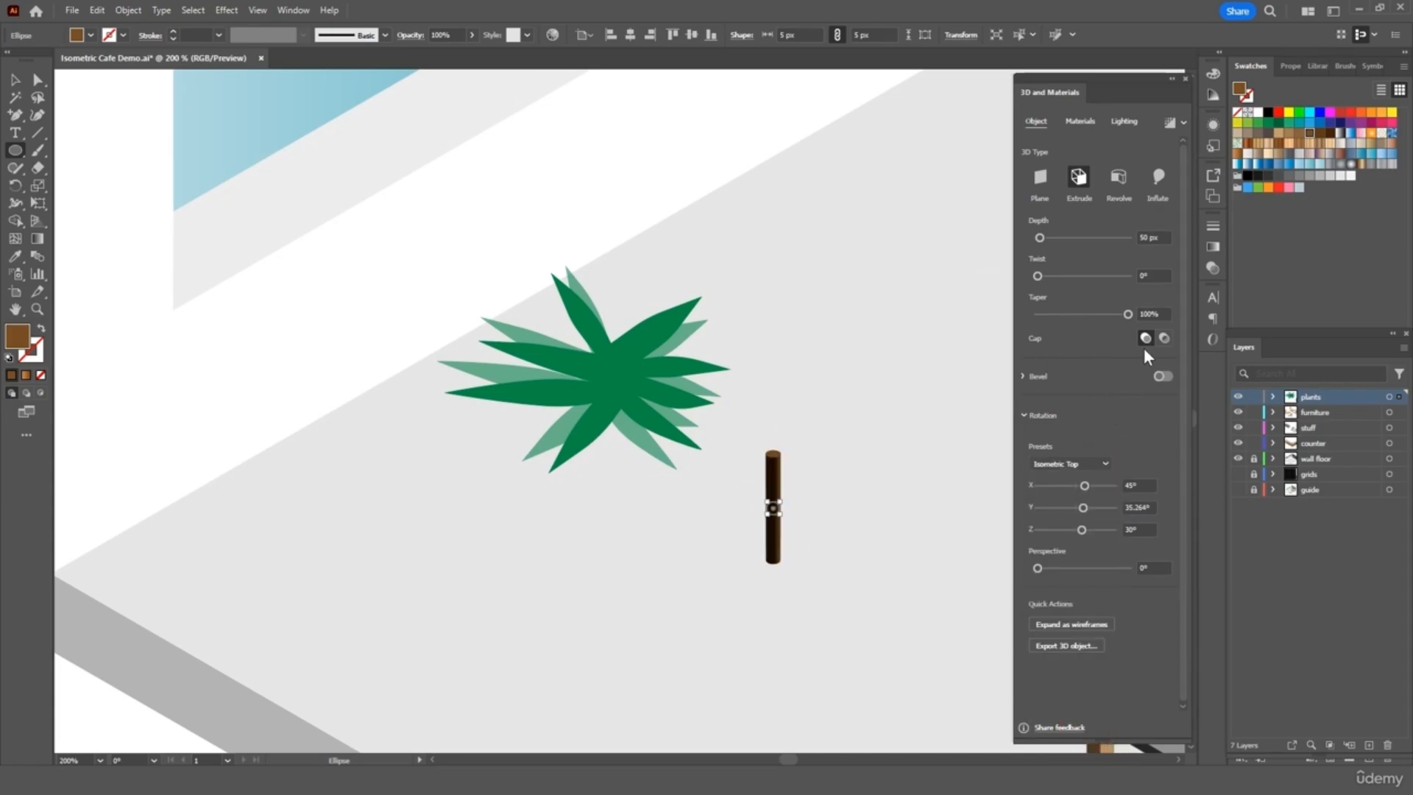
{"action": "left_click", "coordinate": [1149, 238]}
{"action": "type", "text": "70"}
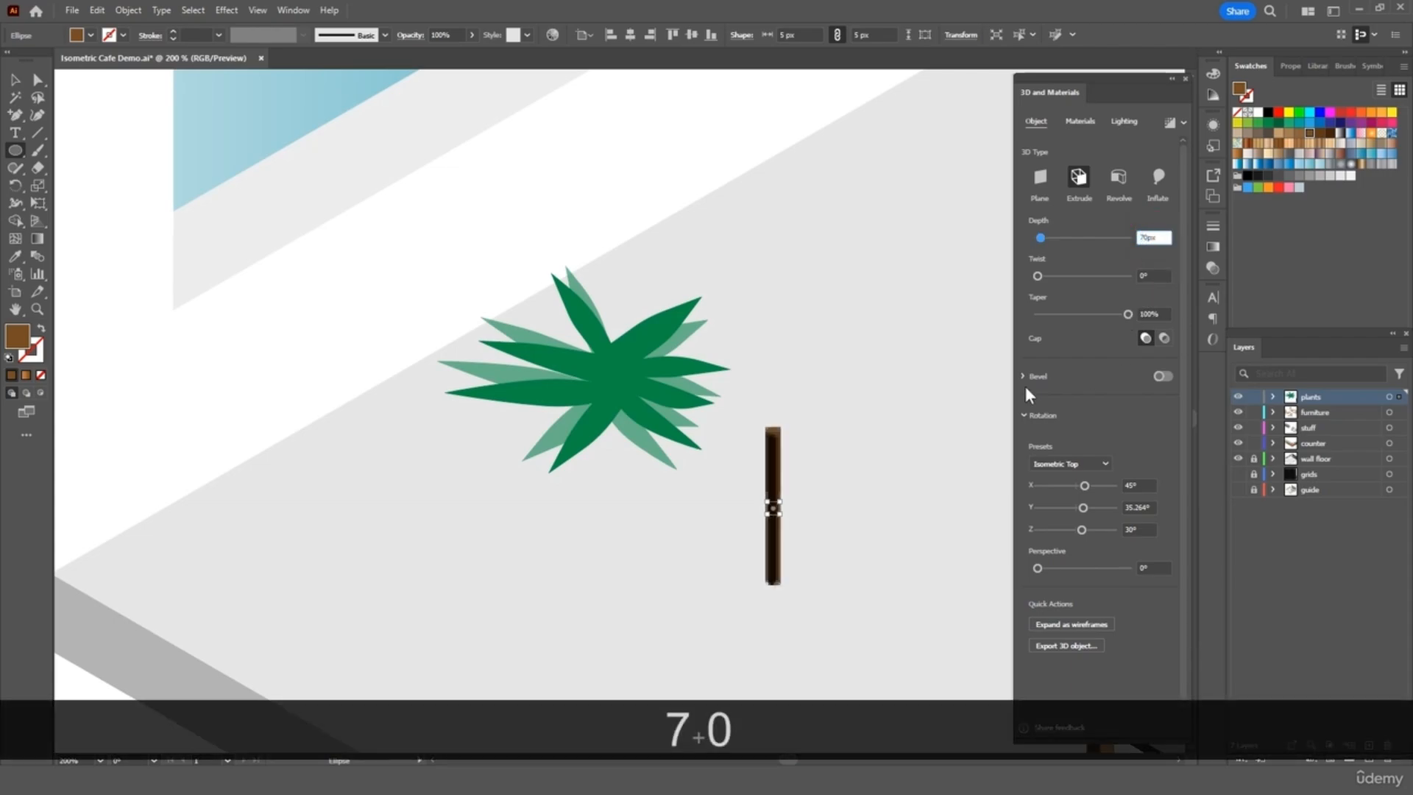
- Move the brown trunk so its upper end meets the center of the leaves
{"action": "left_click", "coordinate": [14, 79]}
{"action": "left_click", "coordinate": [796, 382]}
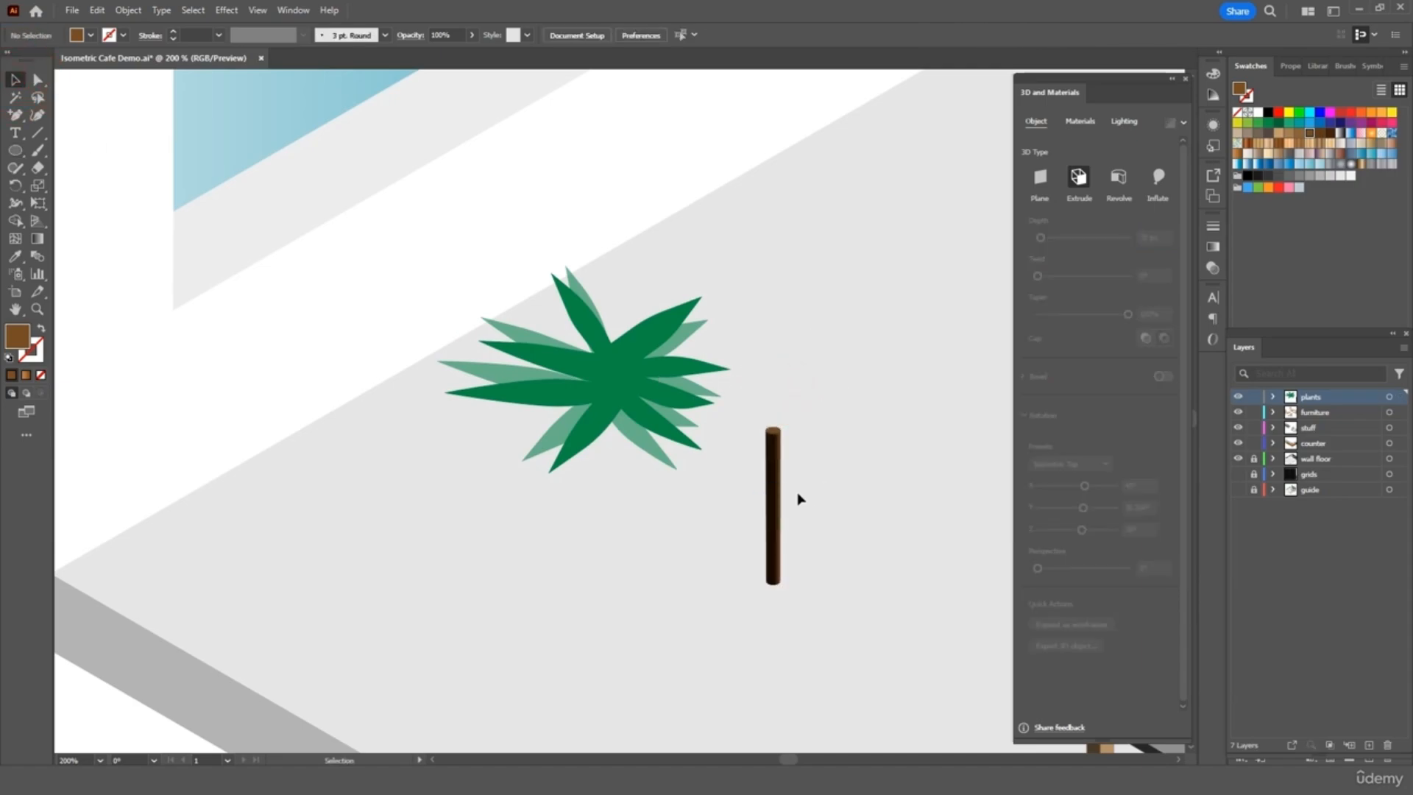
{"action": "left_click_drag", "start_coordinate": [757, 489], "coordinate": [615, 546]}
{"action": "left_click", "coordinate": [693, 520]}
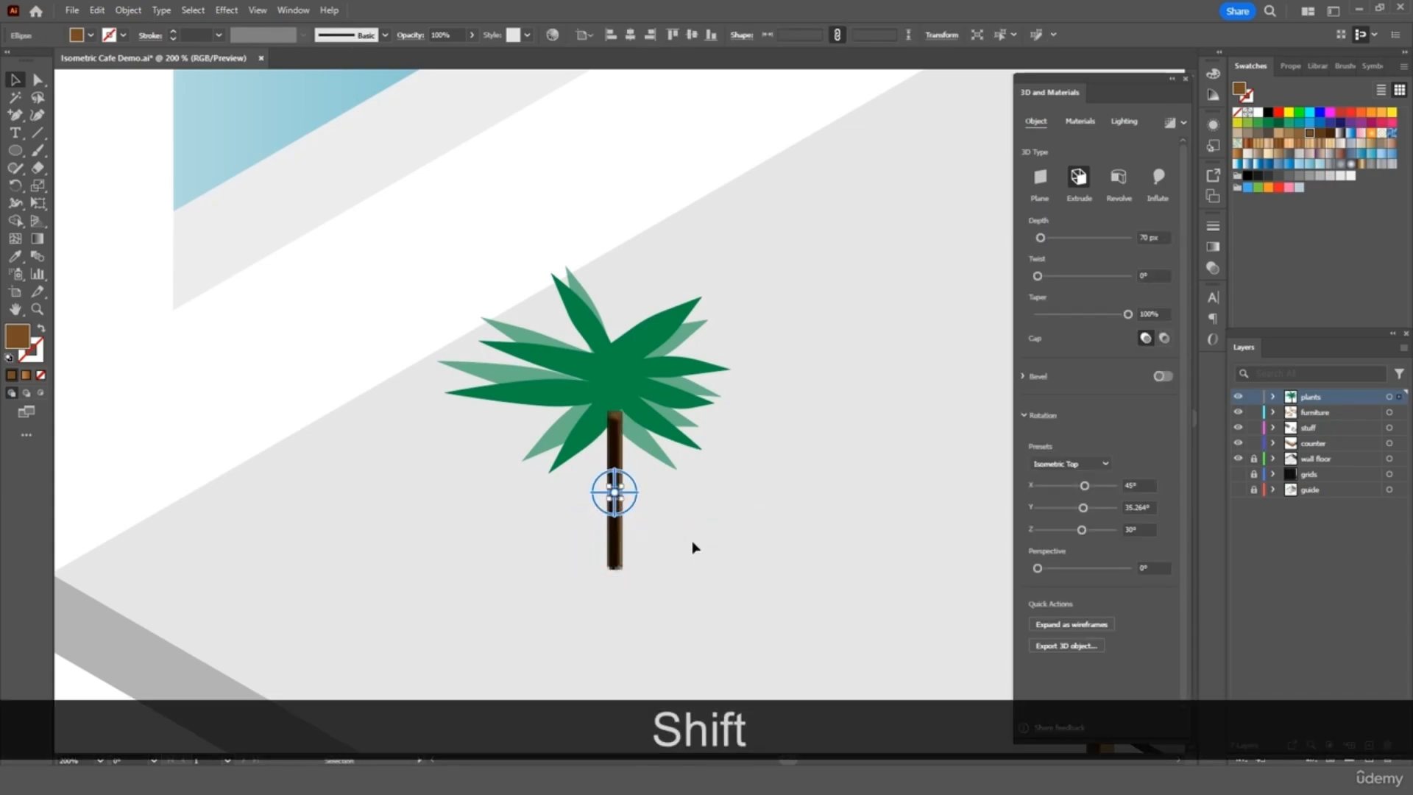
- Set the trunk's extrusion depth to 100 px
{"action": "left_click", "coordinate": [1141, 235]}
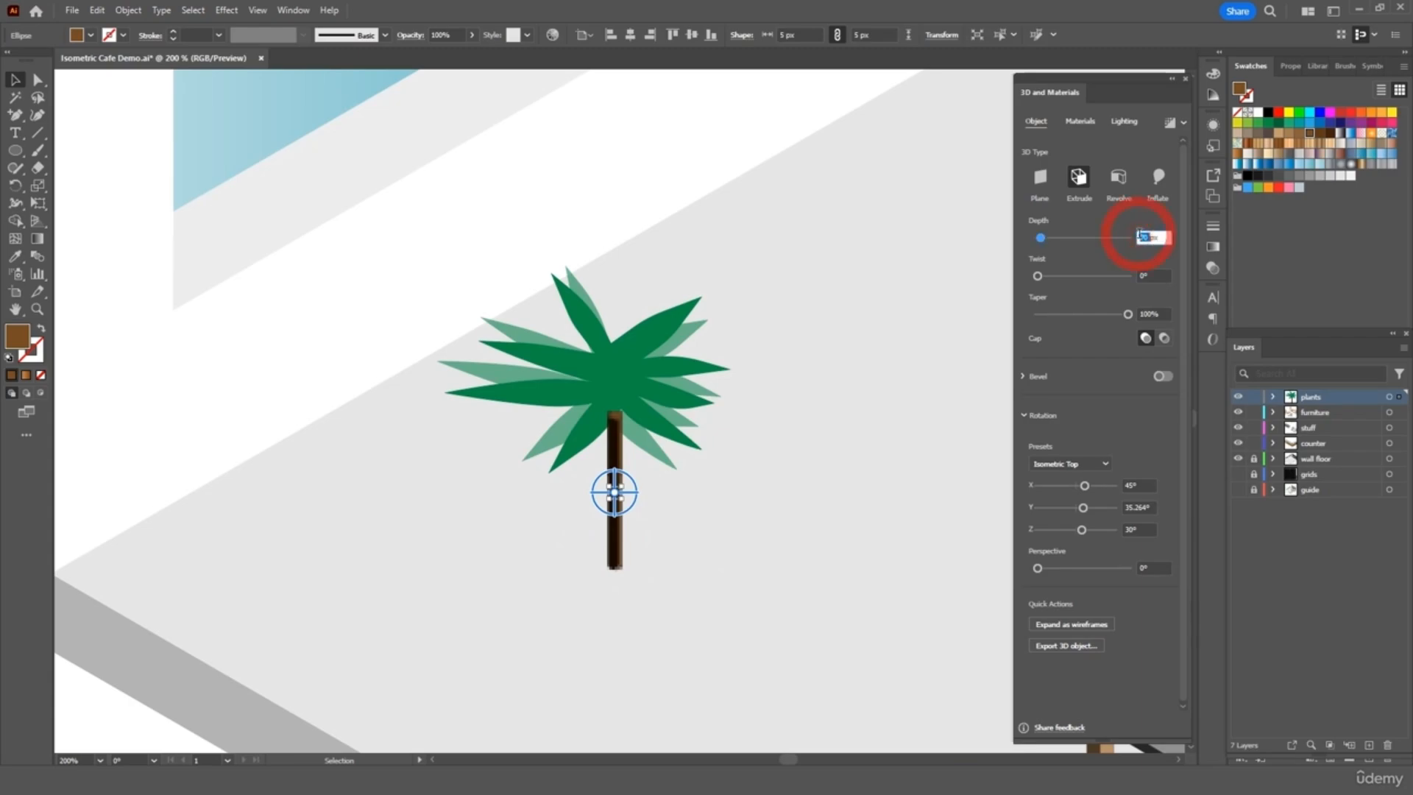
{"action": "type", "text": "100"}
{"action": "key", "text": "Return"}
- Line the trunk up beneath the center of the leaves and send it behind them
{"action": "left_click_drag", "start_coordinate": [615, 430], "coordinate": [613, 436]}
{"action": "right_click", "coordinate": [617, 442]}
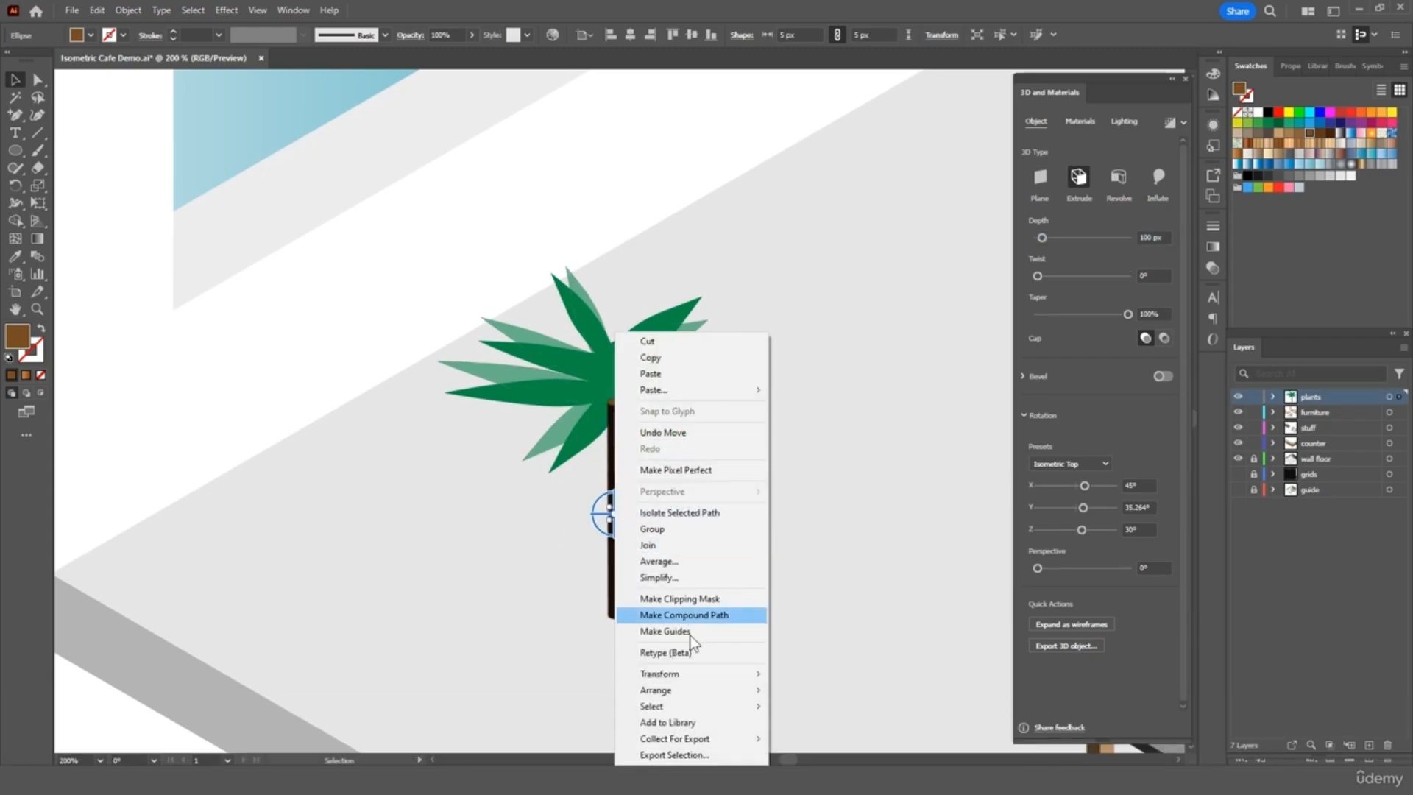
{"action": "left_click", "coordinate": [827, 735]}
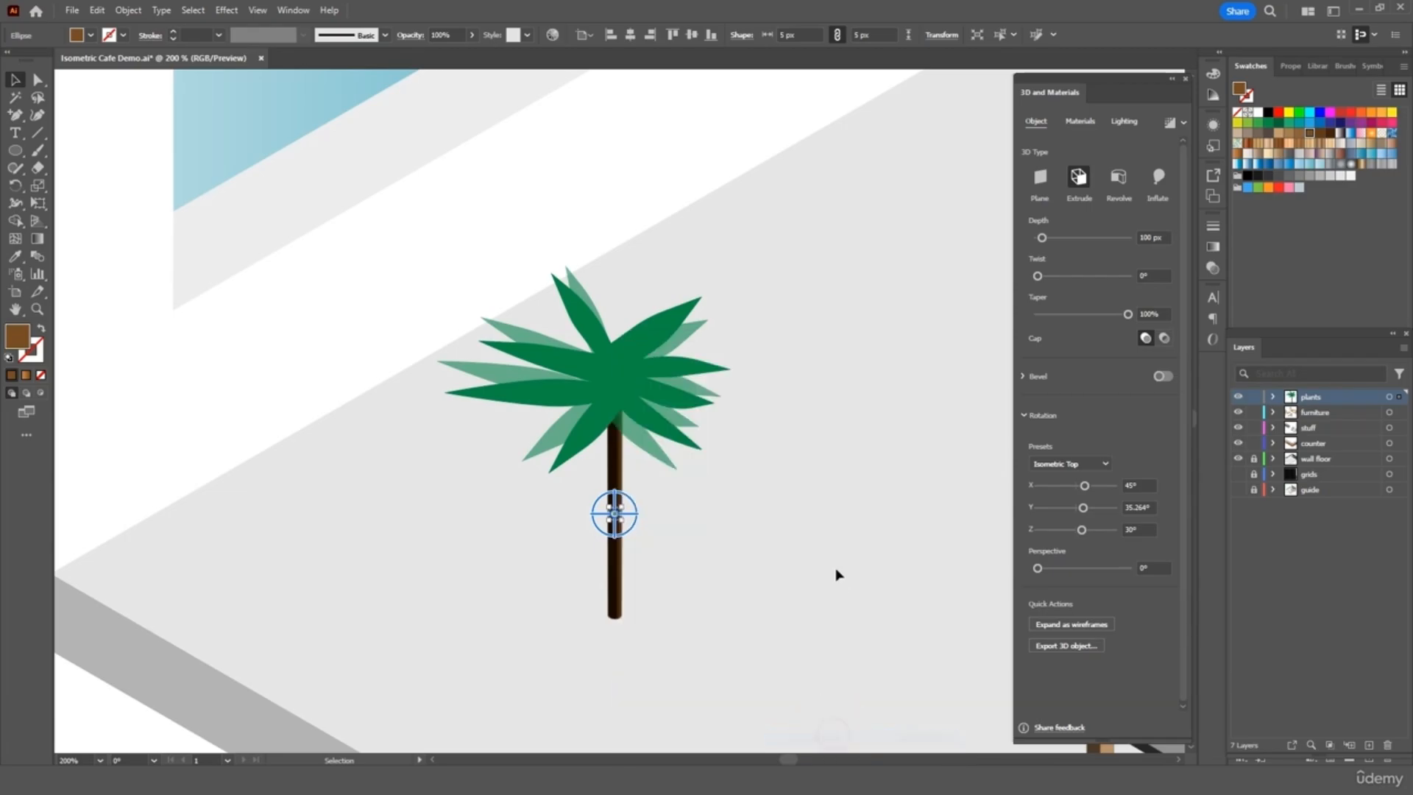
{"action": "left_click", "coordinate": [837, 570]}
{"action": "scroll", "coordinate": [765, 486], "scroll_direction": "right", "scroll_amount": 5}
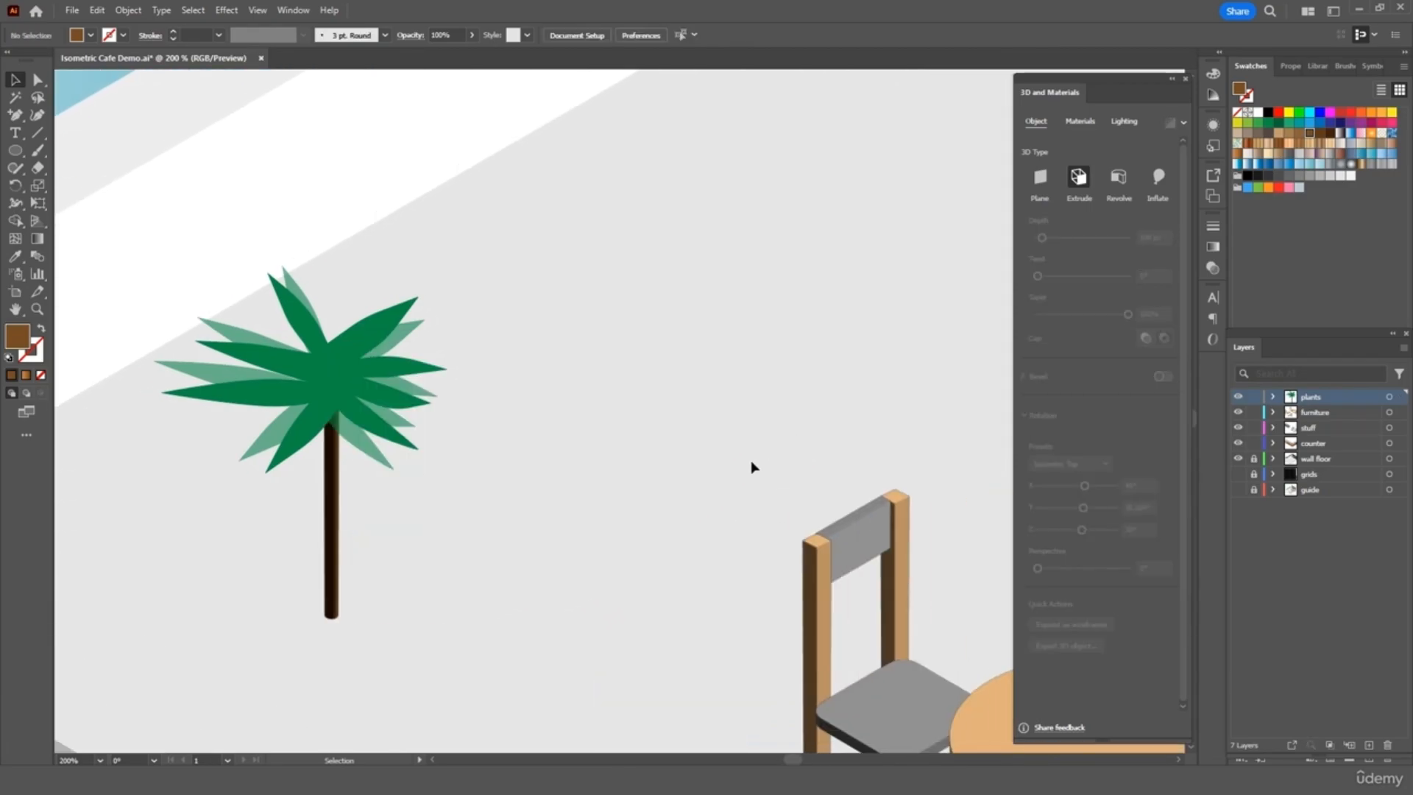
{"action": "key", "text": "ctrl+minus"}
{"action": "key", "text": "ctrl+minus"}
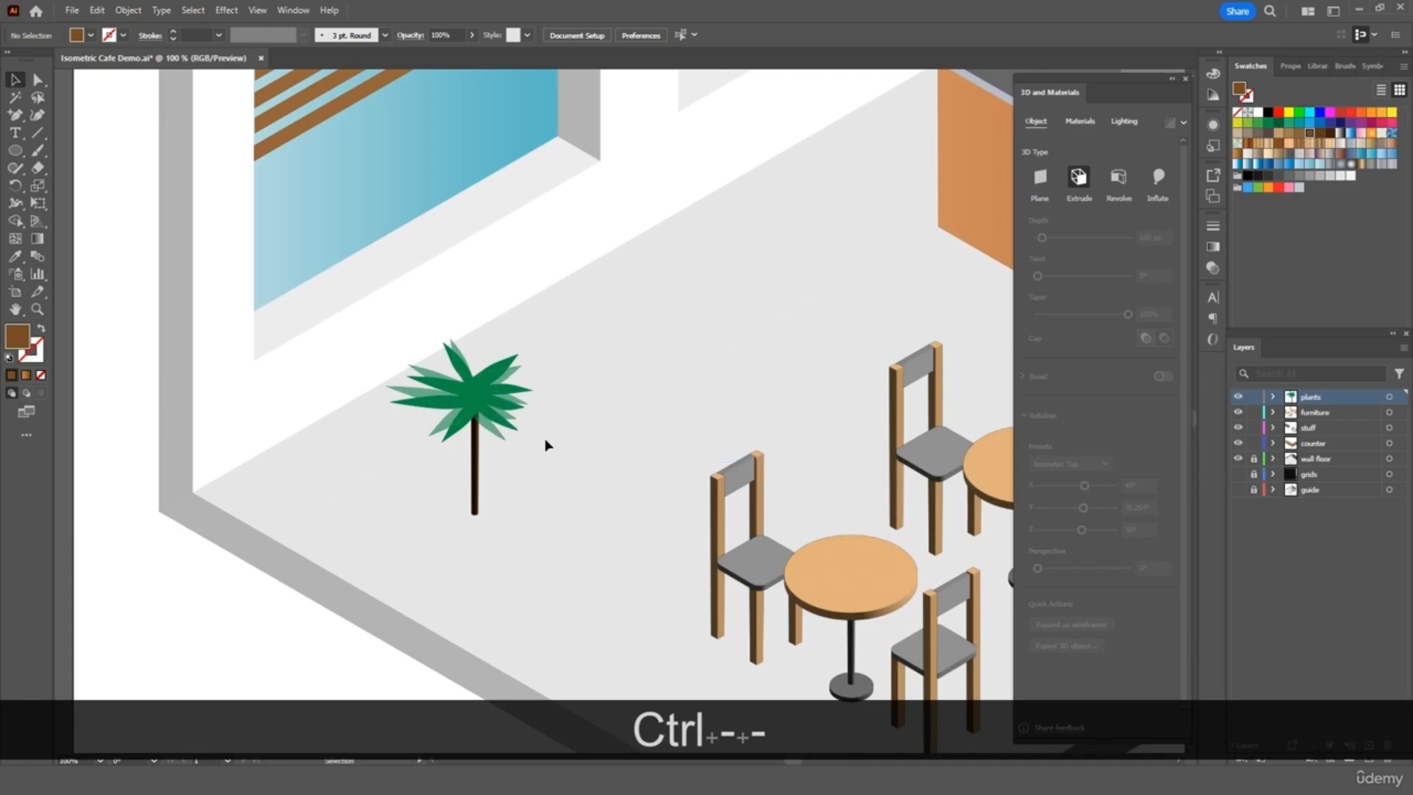
{"action": "scroll", "coordinate": [592, 478], "scroll_direction": "left", "scroll_amount": 1}
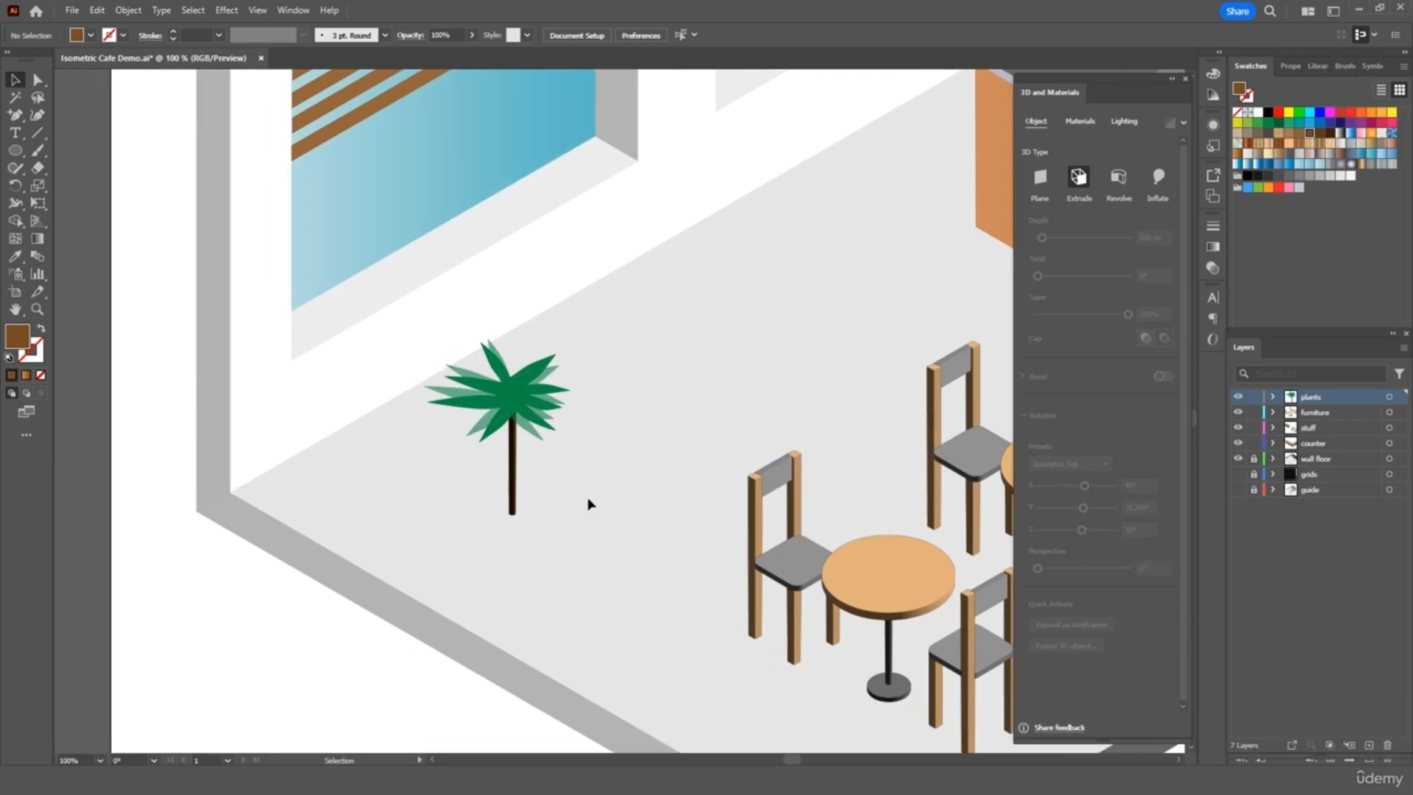
- Draw a circle about 25 px in diameter beside the palm and fill it with a medium brown lighter than the trunk
{"action": "key", "text": "ctrl+equal"}
{"action": "key", "text": "ctrl+equal"}
{"action": "key", "text": "ctrl+equal"}
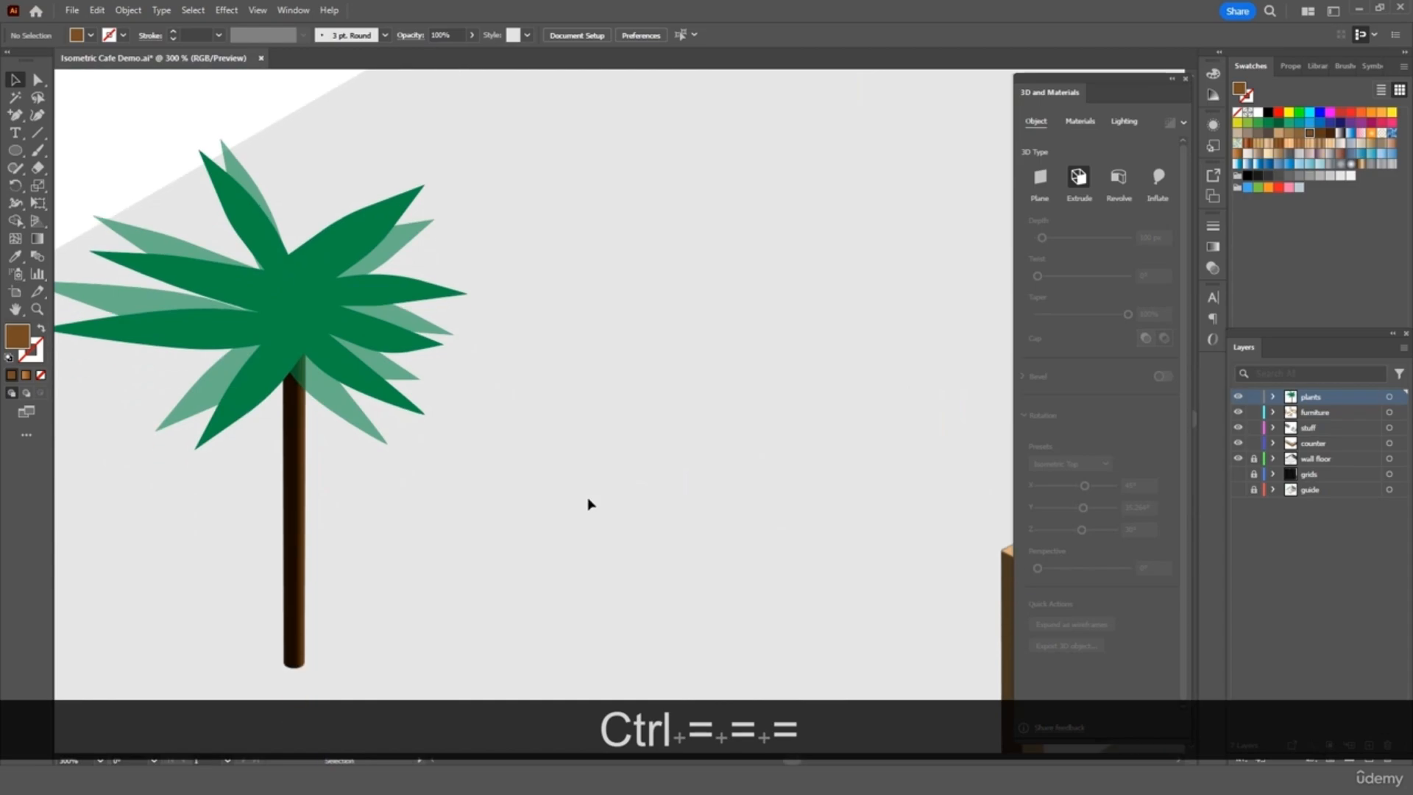
{"action": "scroll", "coordinate": [588, 504], "scroll_direction": "down", "scroll_amount": 2}
{"action": "left_click", "coordinate": [18, 152]}
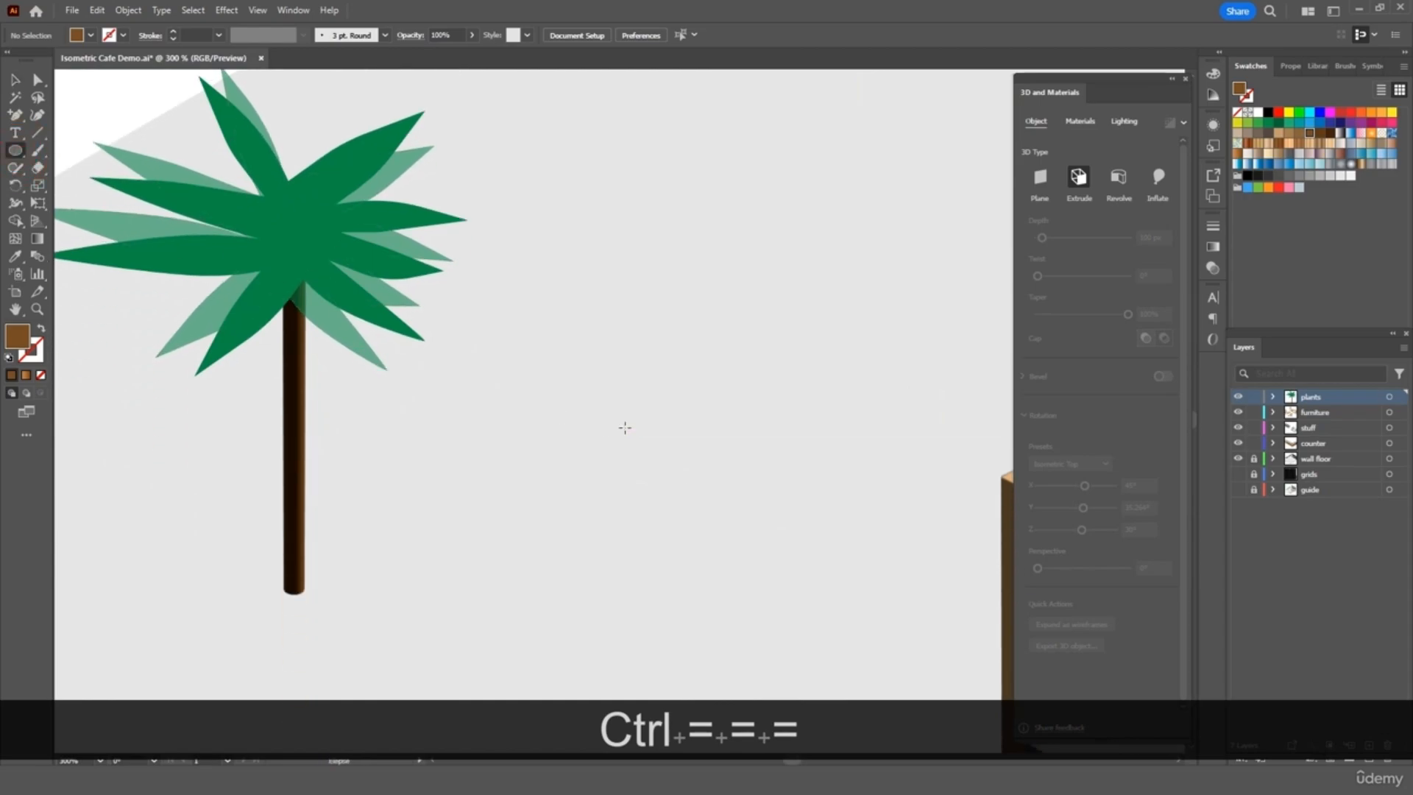
{"action": "mouse_move", "coordinate": [584, 404]}
{"action": "left_mouse_down"}
{"action": "mouse_move", "coordinate": [630, 446]}
{"action": "mouse_move", "coordinate": [700, 454]}
{"action": "mouse_move", "coordinate": [679, 451]}
{"action": "left_mouse_up"}
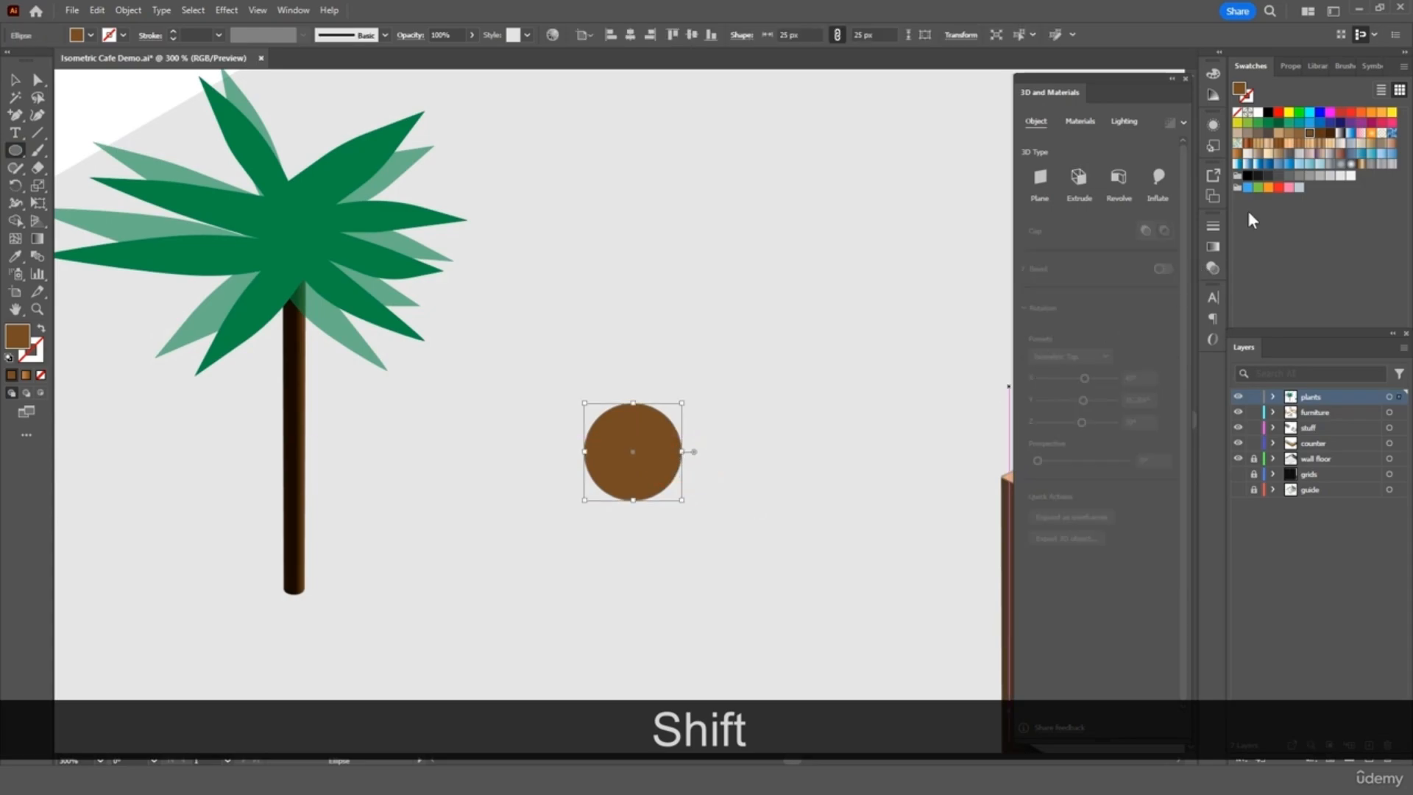
{"action": "left_click", "coordinate": [1256, 145]}
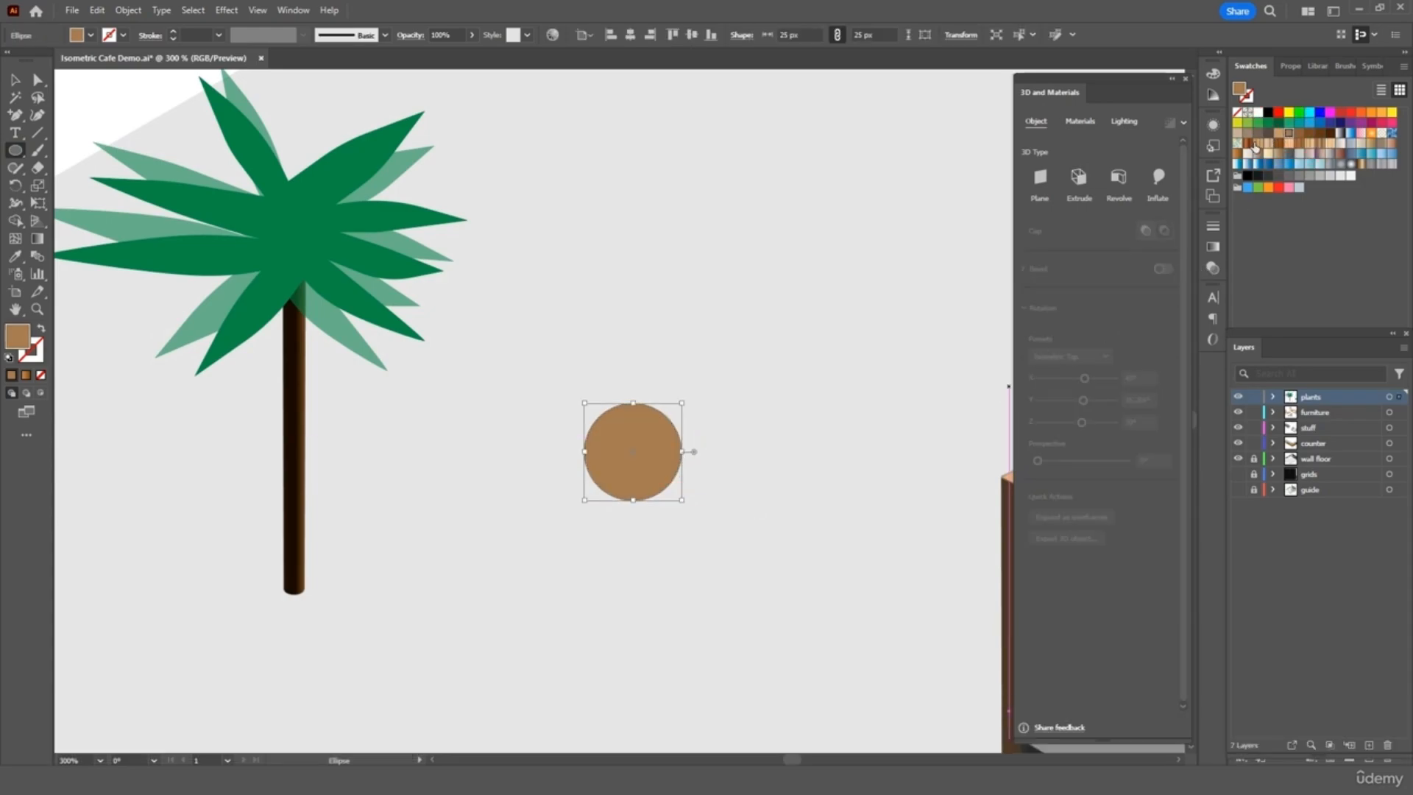
{"action": "left_click", "coordinate": [1299, 133]}
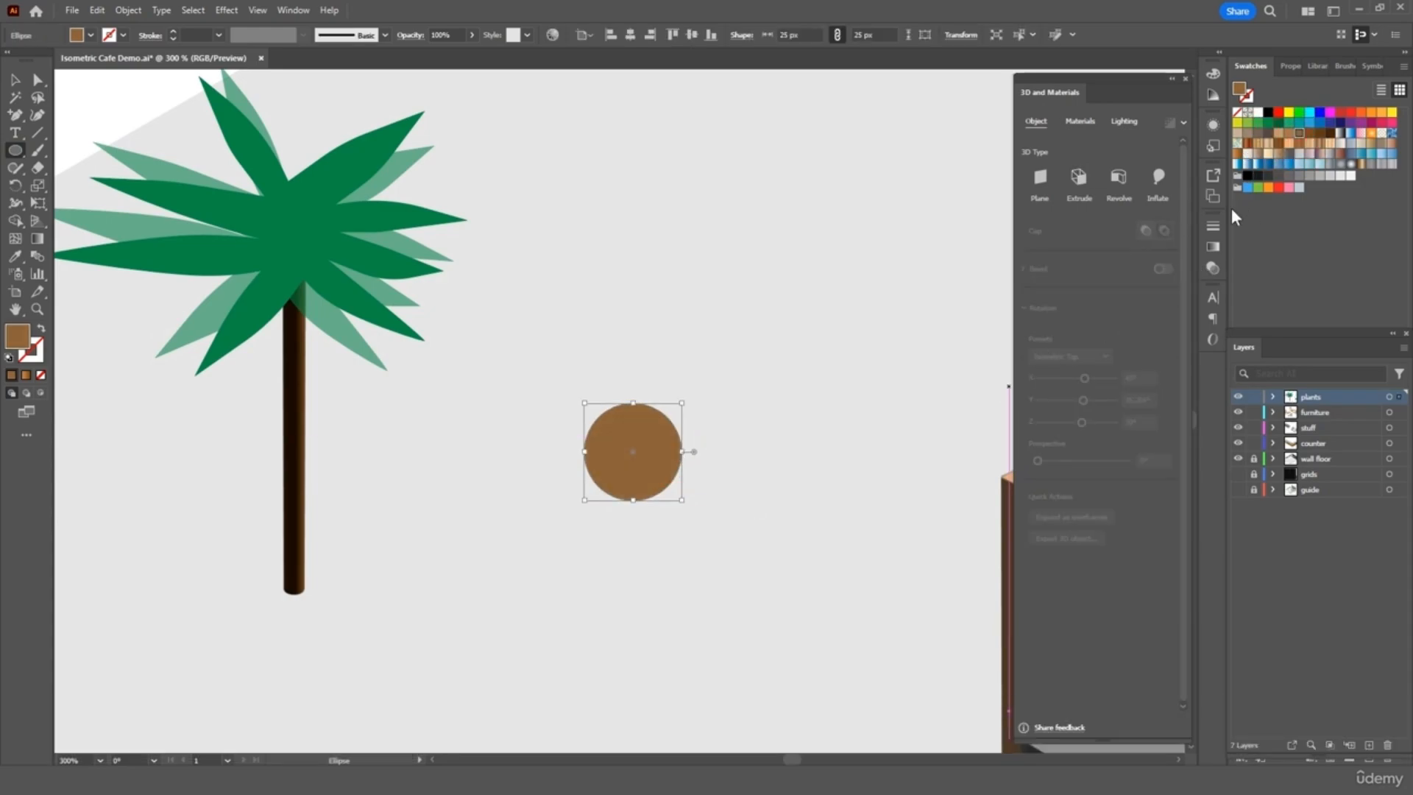
- Extrude the brown circle into a pot with the Isometric Top rotation, a depth of 20 px and a taper of 63%
{"action": "left_click", "coordinate": [1078, 179]}
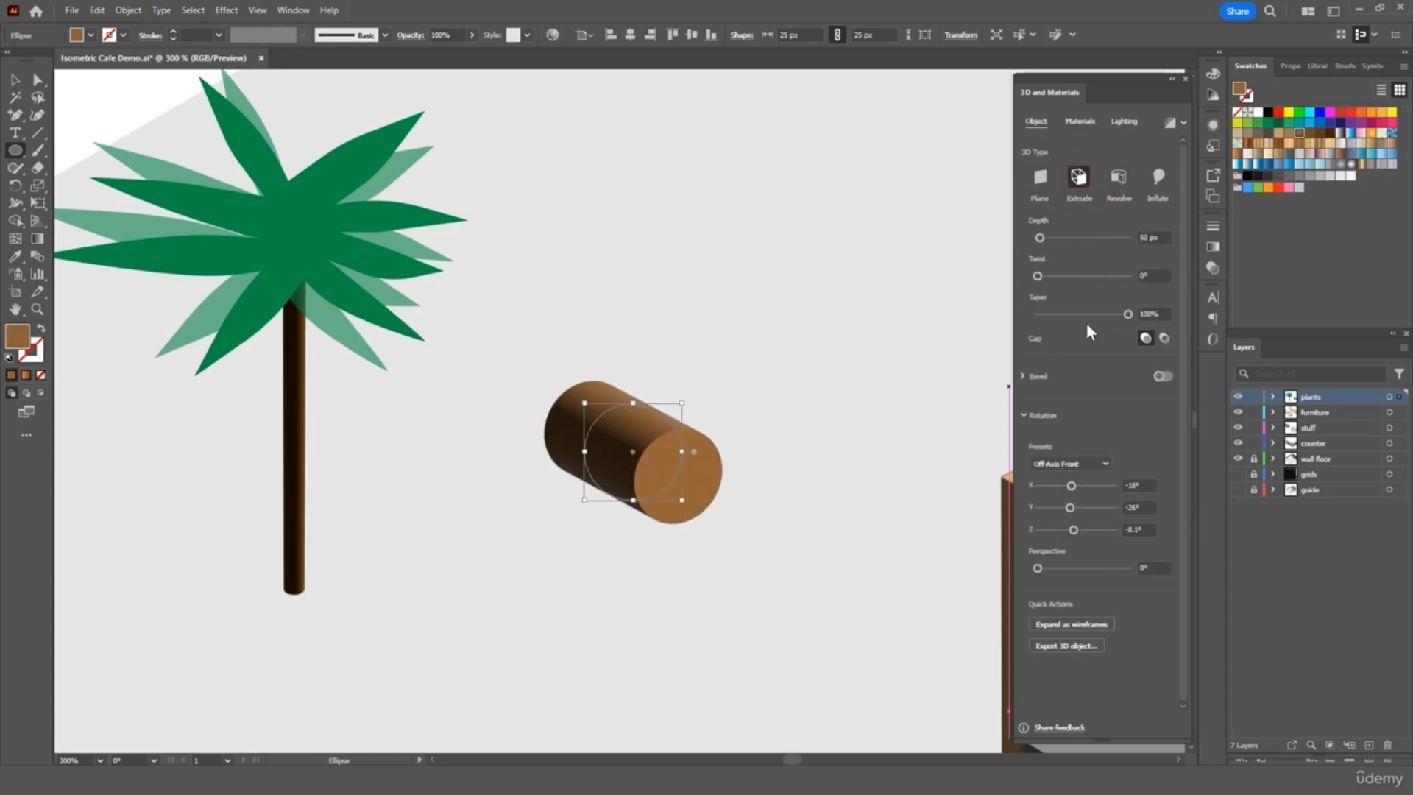
{"action": "left_click", "coordinate": [1094, 464]}
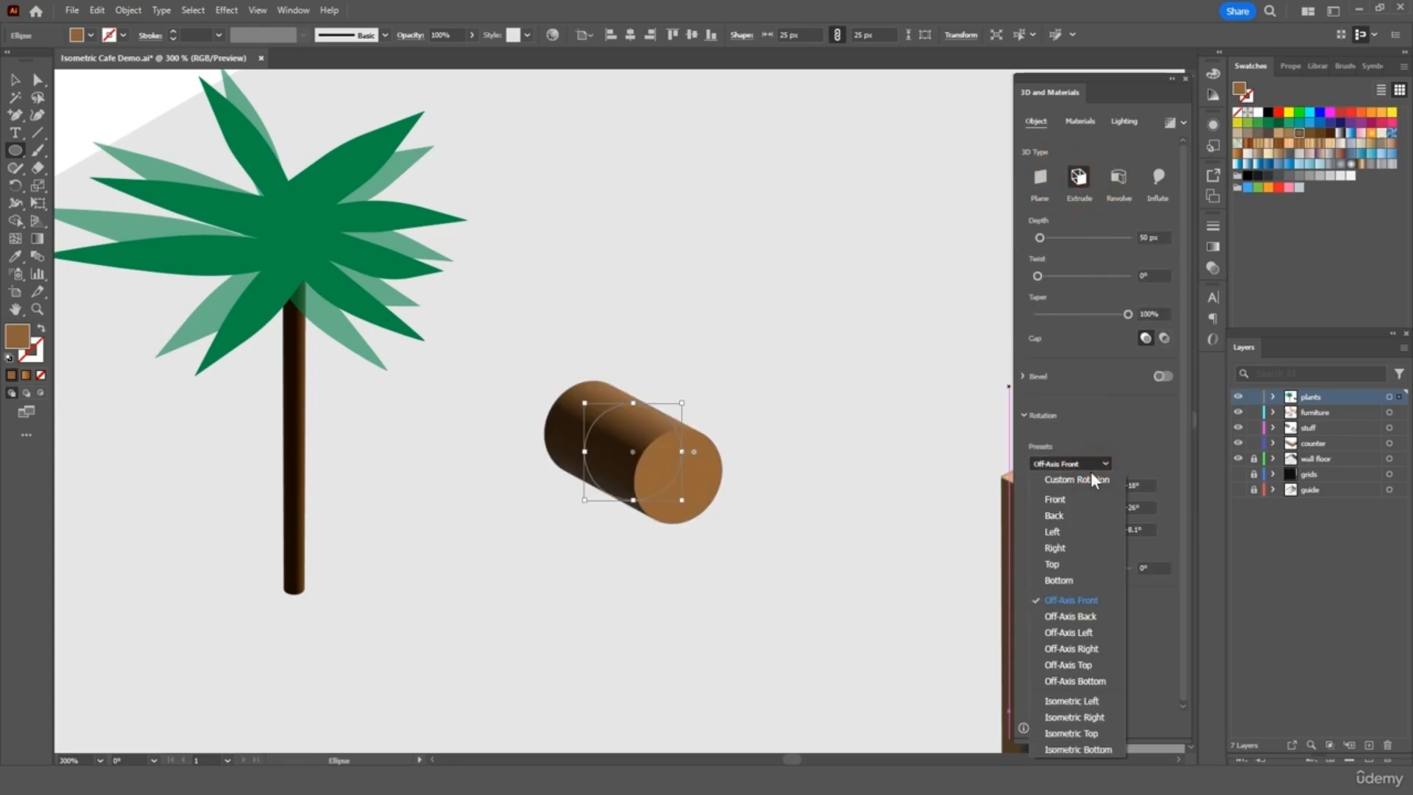
{"action": "left_click", "coordinate": [1089, 734]}
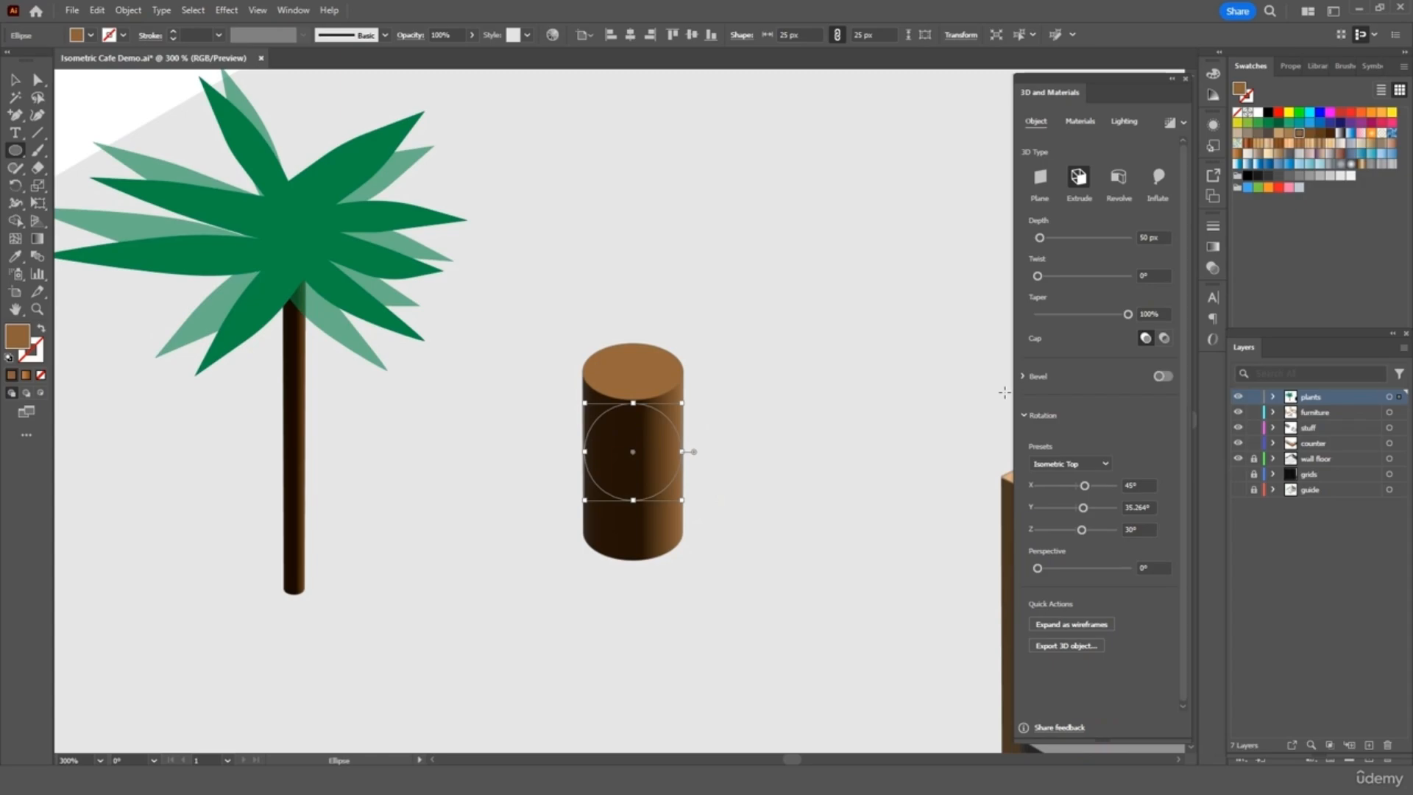
{"action": "left_click", "coordinate": [1145, 236]}
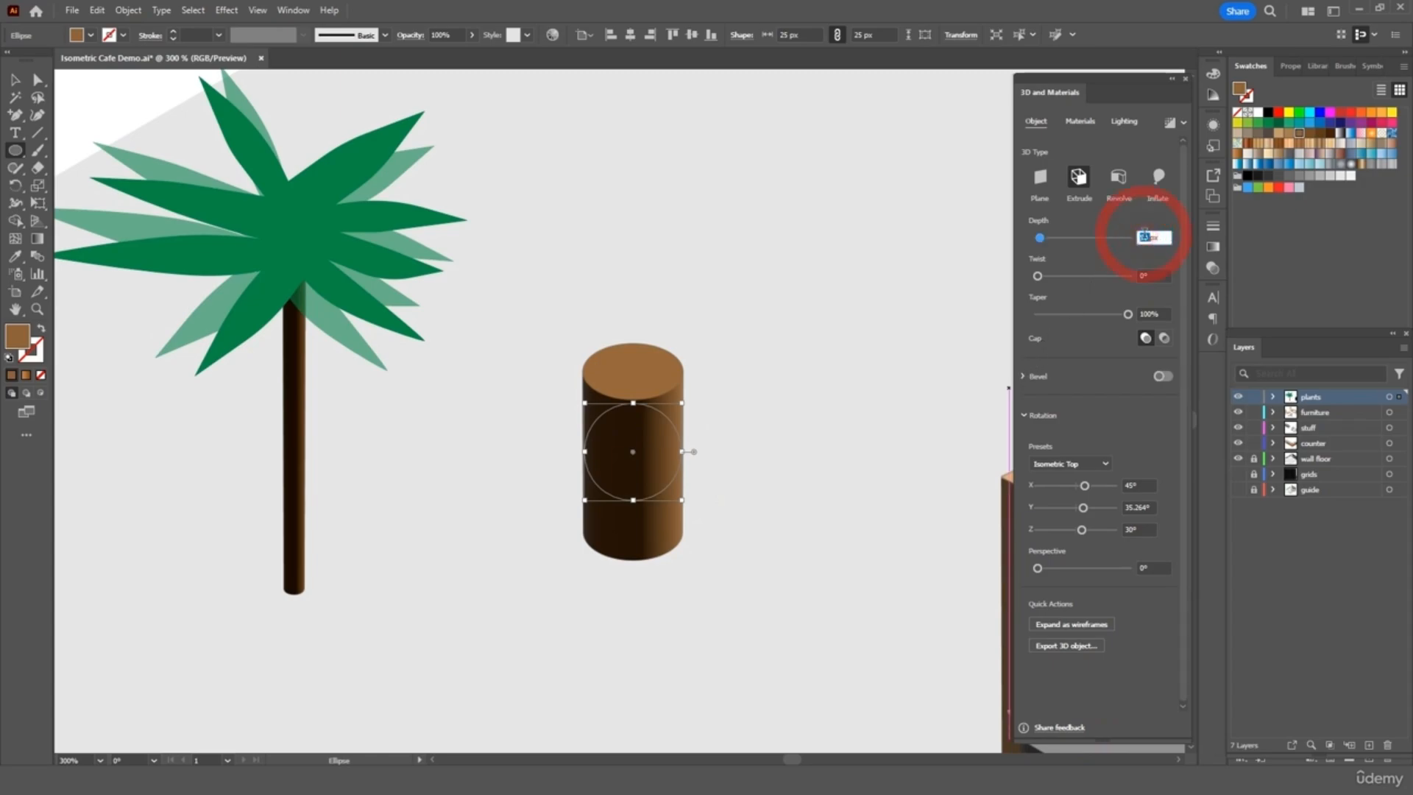
{"action": "type", "text": "25"}
{"action": "key", "text": "BackSpace"}
{"action": "type", "text": "0"}
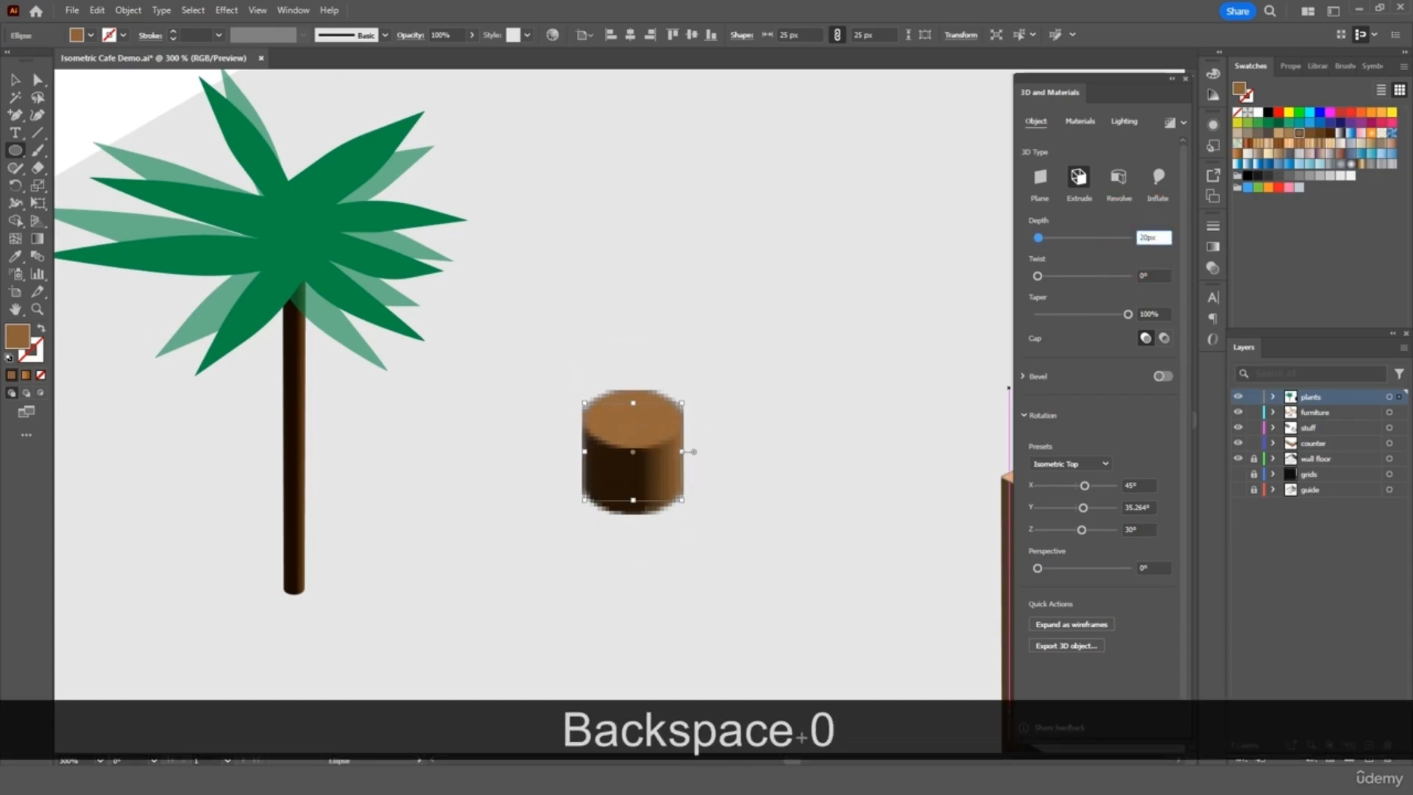
{"action": "left_click_drag", "start_coordinate": [1124, 314], "coordinate": [1094, 318]}
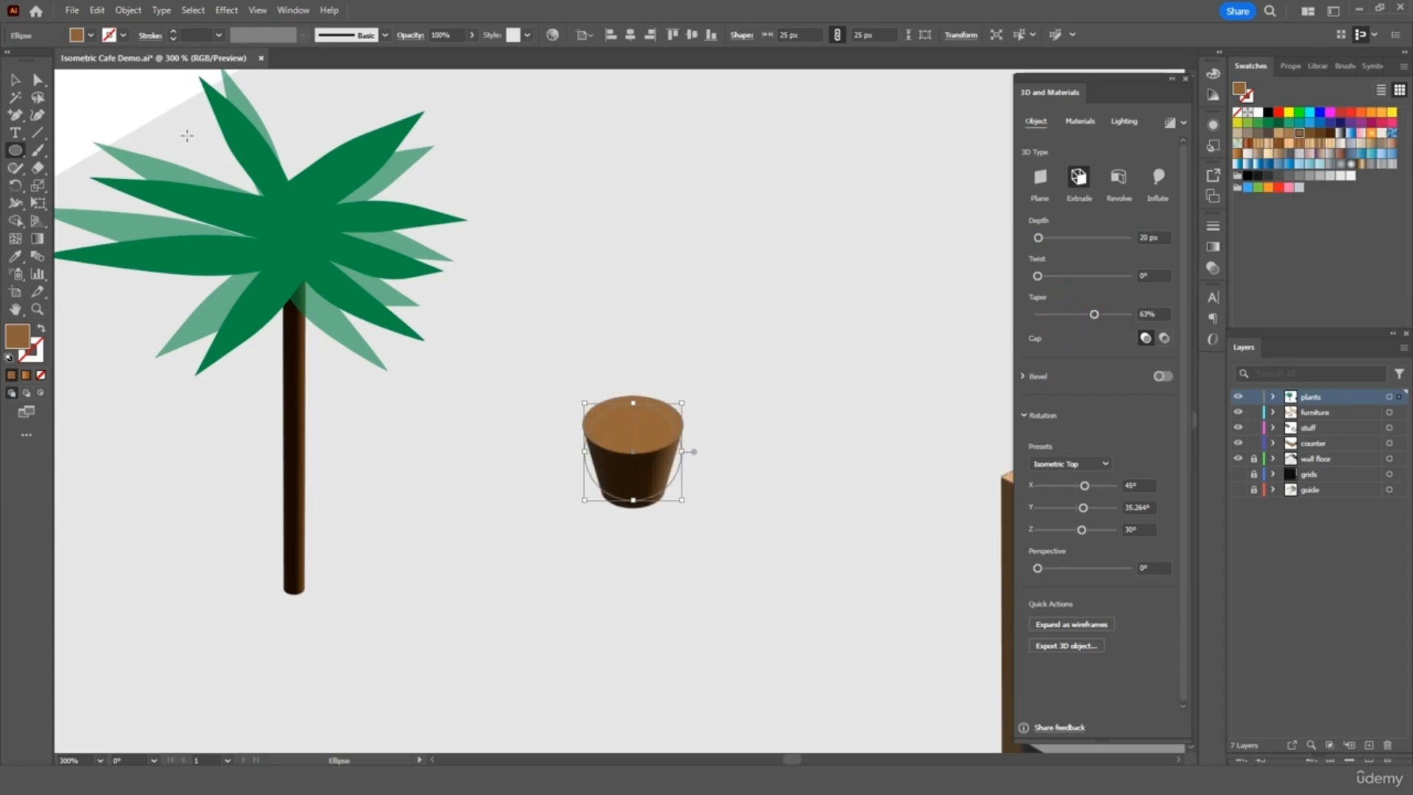
- Place the pot centered at the foot of the trunk and send it behind the trunk
{"action": "left_click", "coordinate": [14, 80]}
{"action": "left_click", "coordinate": [578, 234]}
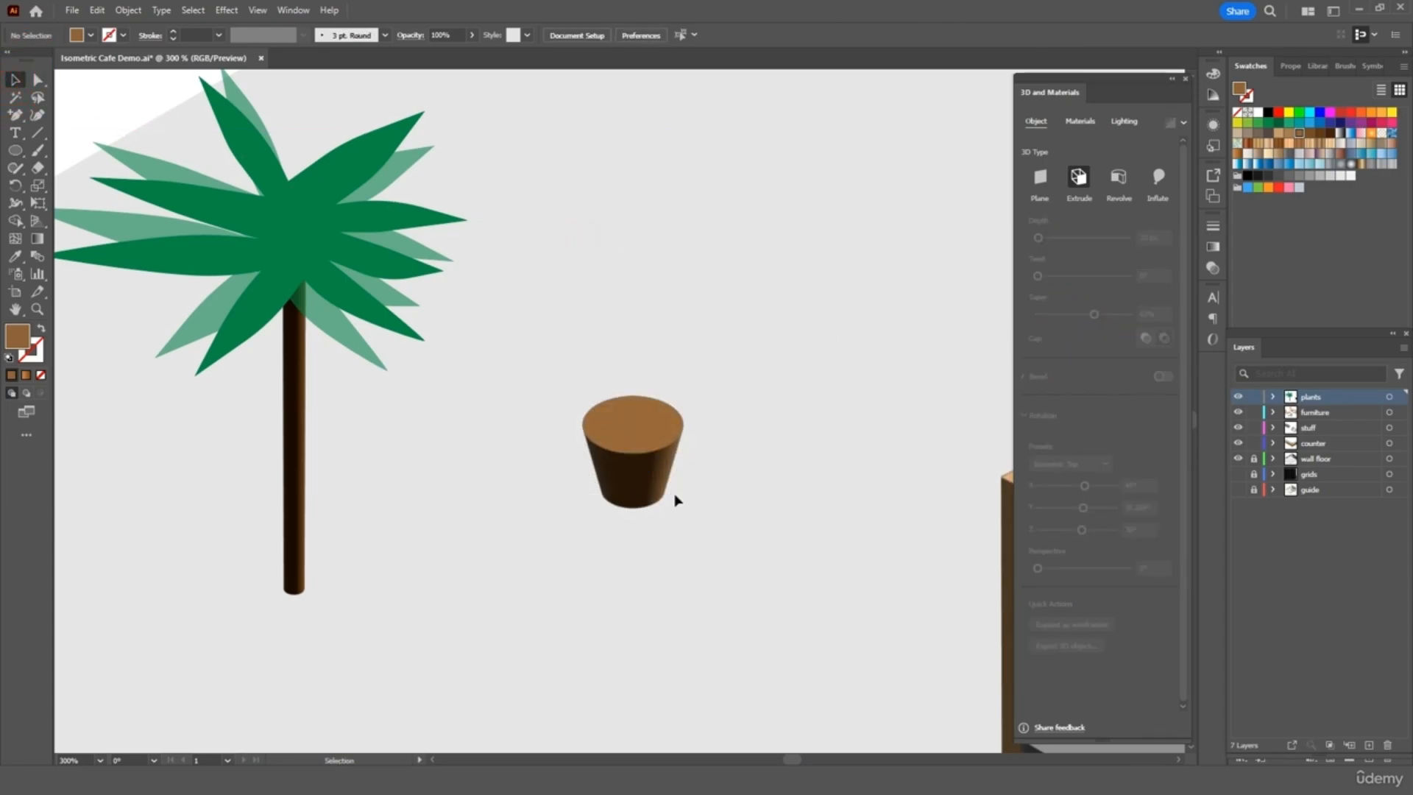
{"action": "left_click_drag", "start_coordinate": [674, 500], "coordinate": [317, 634]}
{"action": "right_click", "coordinate": [316, 634]}
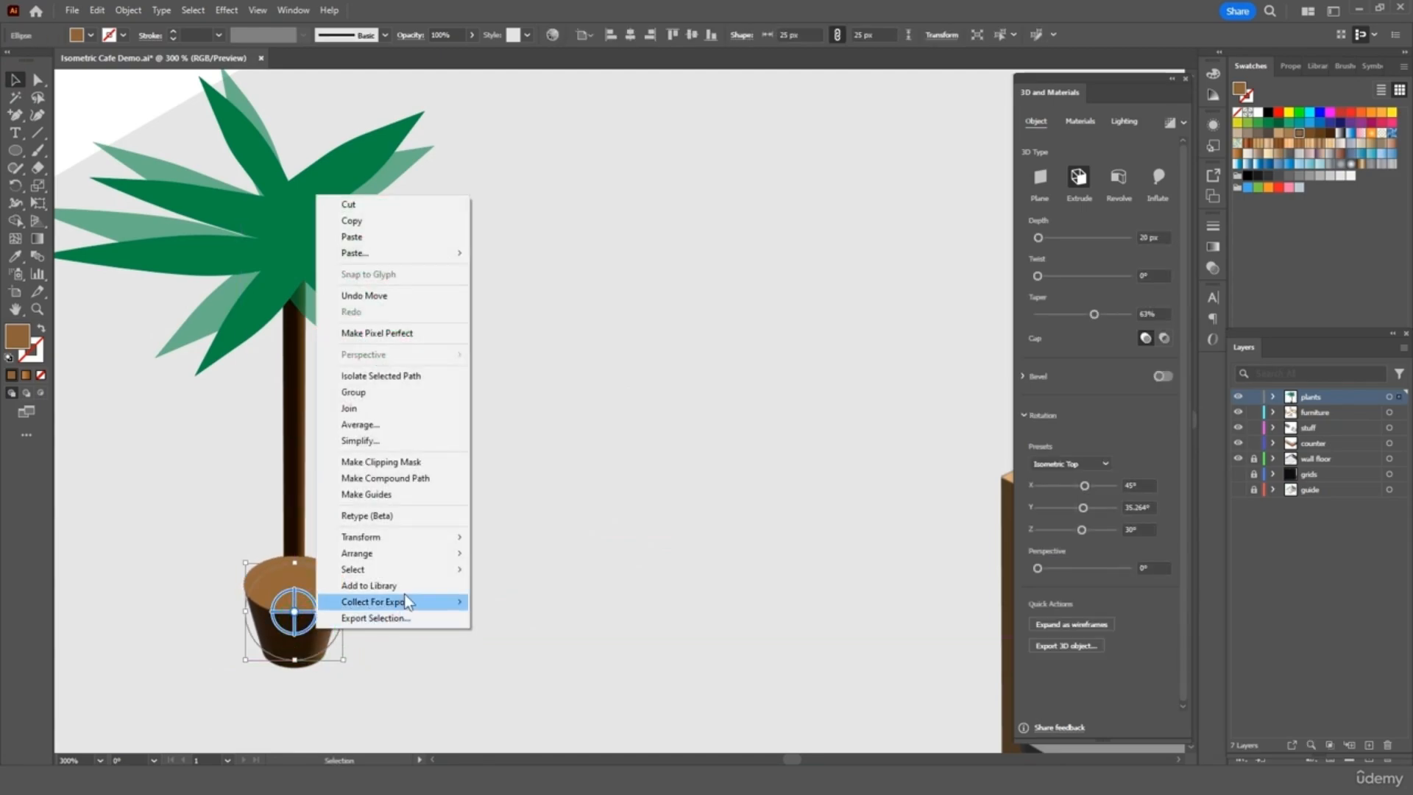
{"action": "mouse_move", "coordinate": [426, 565]}
{"action": "left_click", "coordinate": [541, 600]}
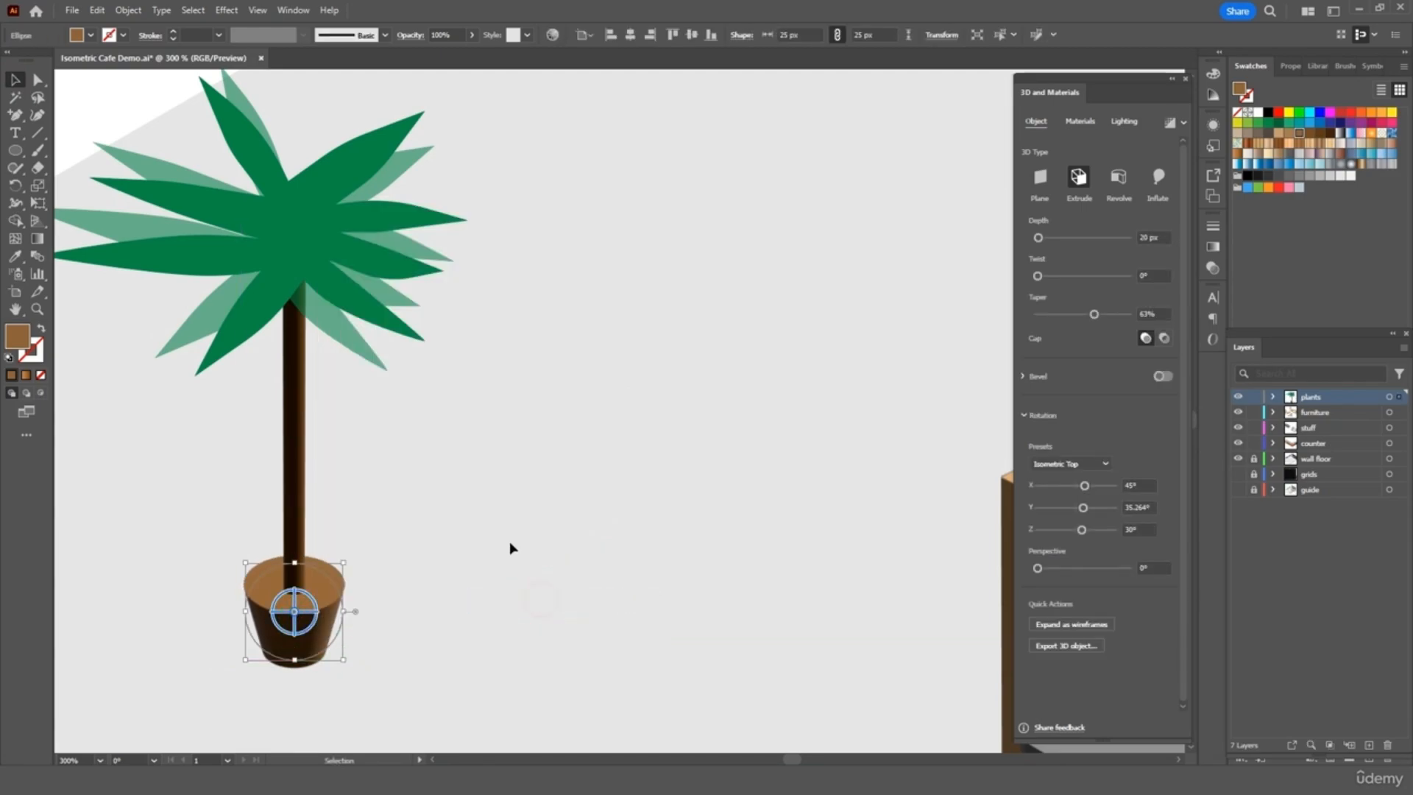
{"action": "left_click", "coordinate": [509, 545]}
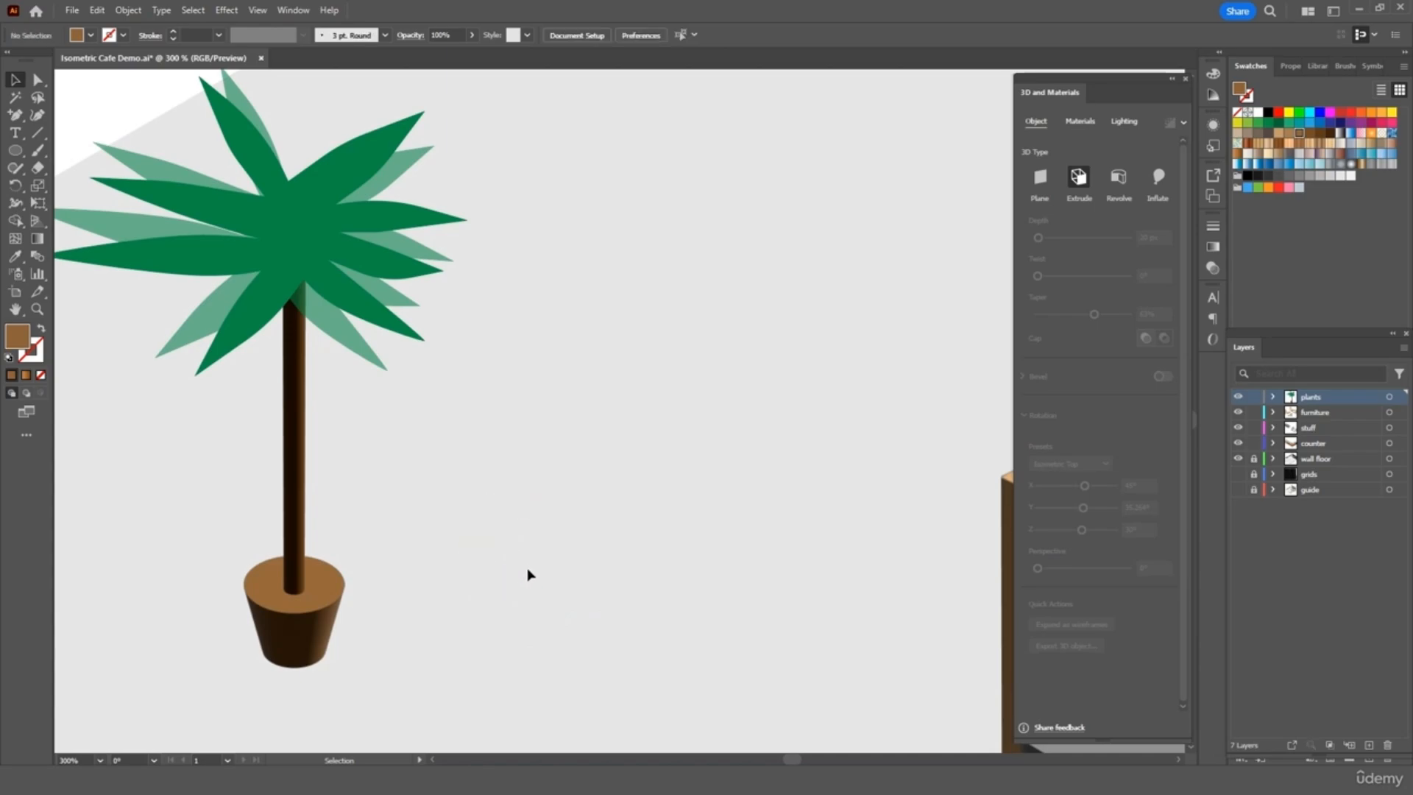
- Enlarge the pot proportionally around its center to about 31 px in diameter
{"action": "key", "text": "ctrl+minus"}
{"action": "key", "text": "ctrl+minus"}
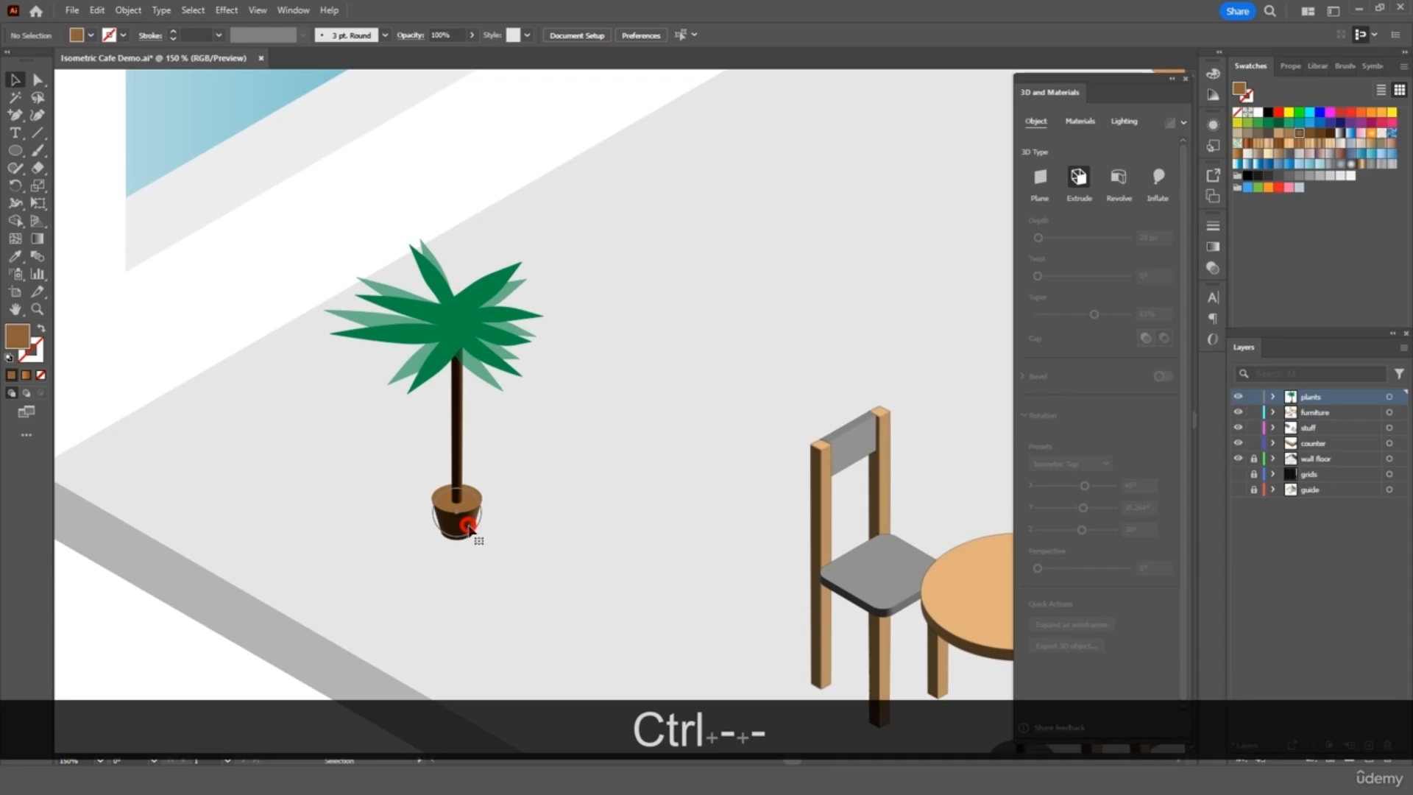
{"action": "left_click", "coordinate": [468, 525]}
{"action": "mouse_move", "coordinate": [483, 488]}
{"action": "left_mouse_down"}
{"action": "mouse_move", "coordinate": [511, 479]}
{"action": "mouse_move", "coordinate": [470, 505]}
{"action": "left_mouse_up"}
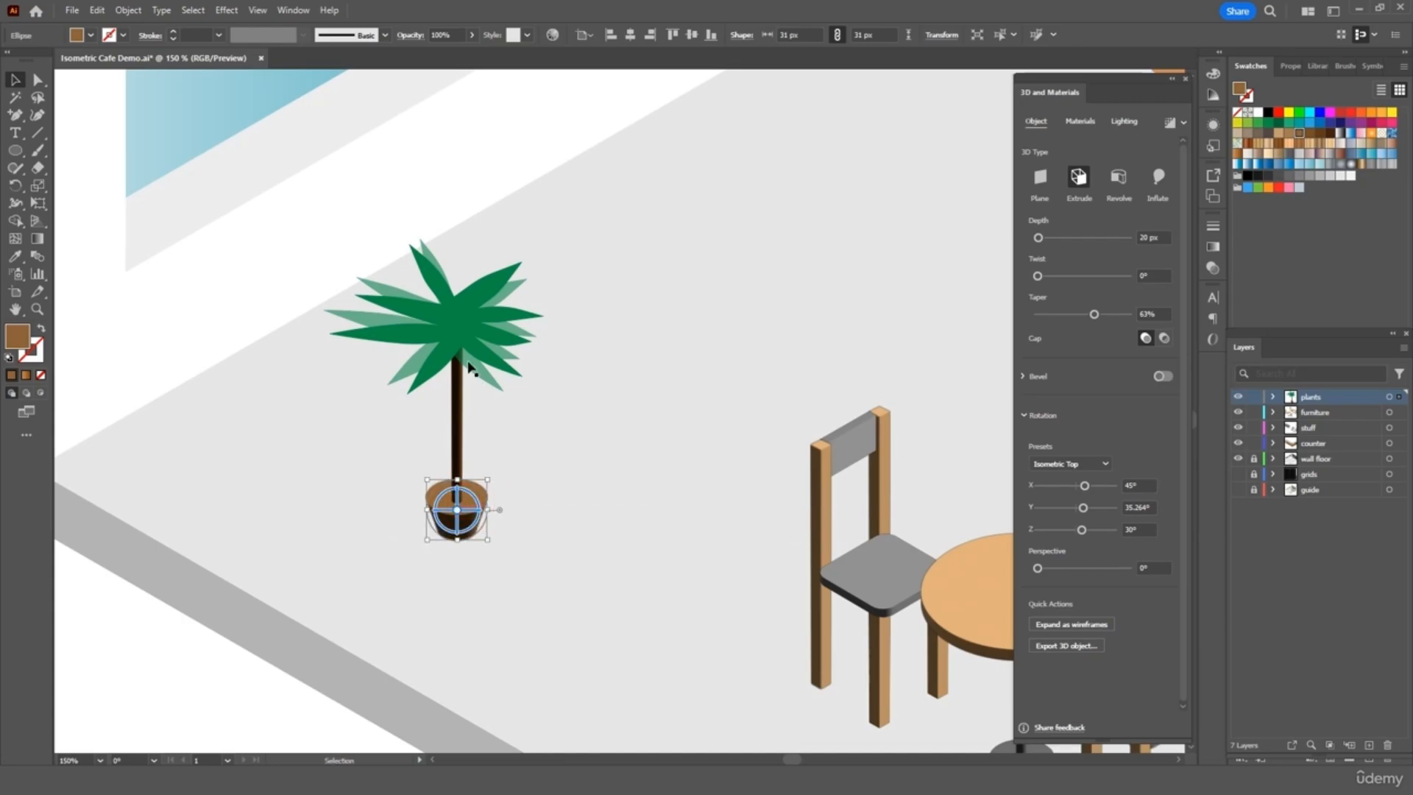
- Group the pot, trunk and leaves into one plant
{"action": "left_click", "coordinate": [456, 430], "text": "shift"}
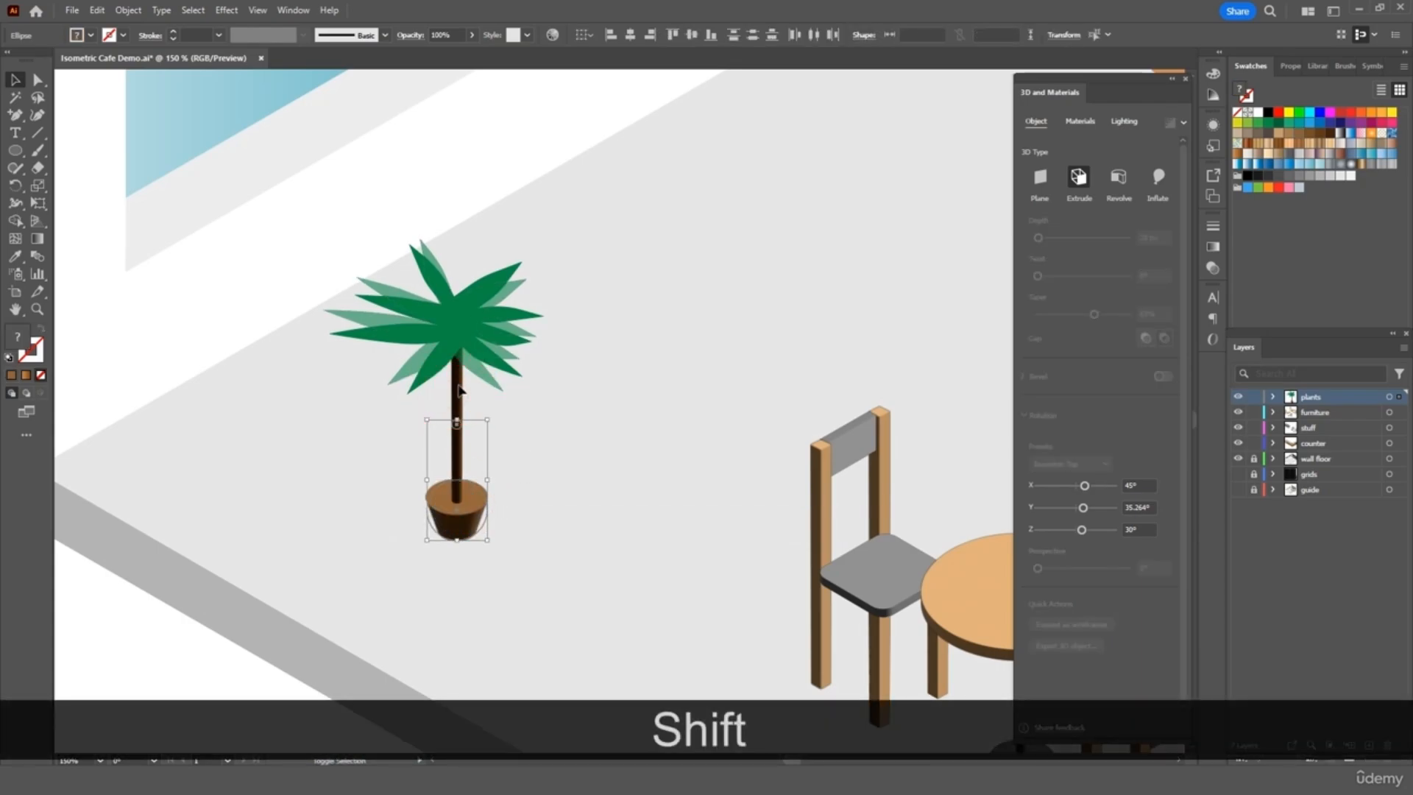
{"action": "left_click", "coordinate": [466, 335], "text": "shift"}
{"action": "right_click", "coordinate": [468, 337]}
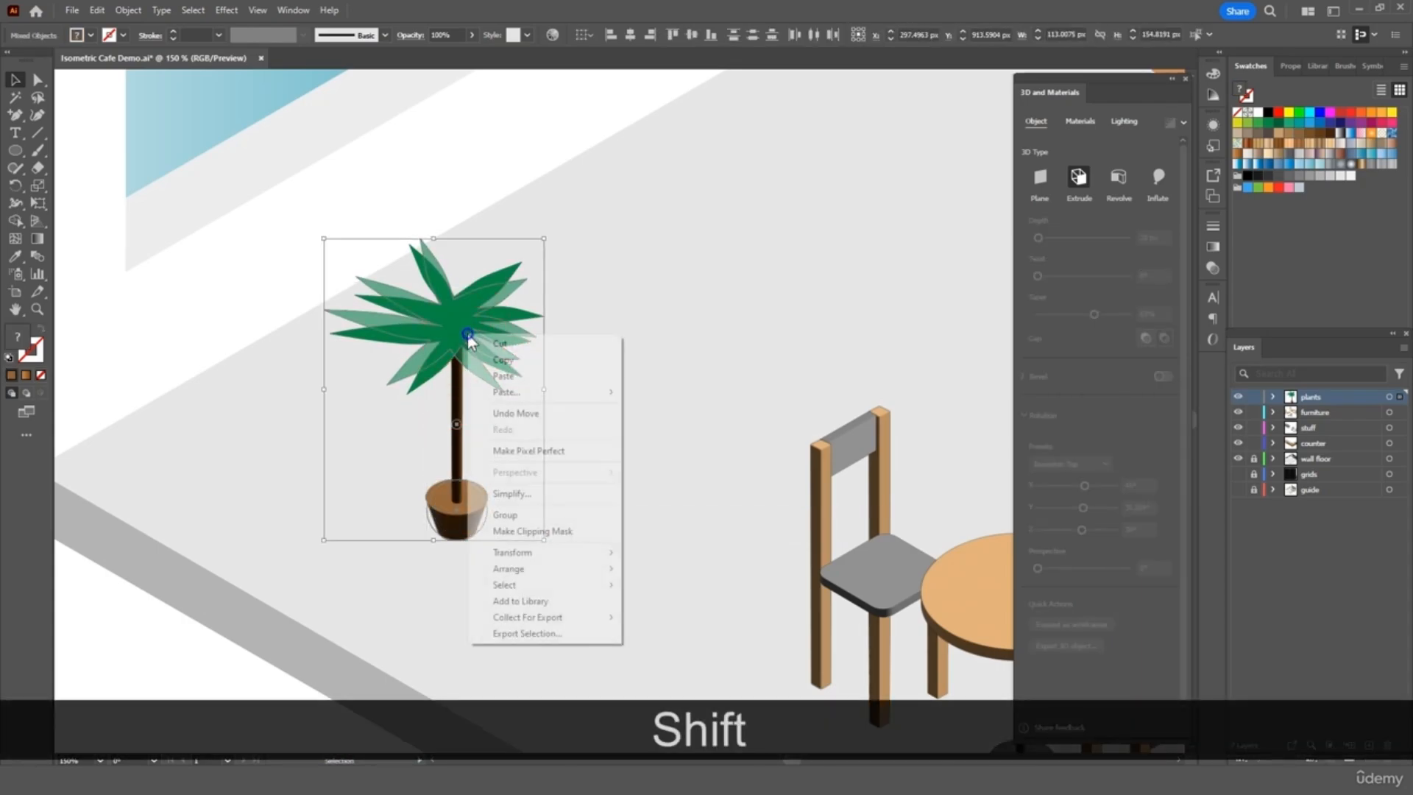
{"action": "left_click", "coordinate": [576, 514]}
- Move the plant to the room's corner in front of the nearer window and scale it up proportionally to about 147 by 202 px
{"action": "left_click_drag", "start_coordinate": [468, 336], "coordinate": [325, 213]}
{"action": "key", "text": "ctrl+minus"}
{"action": "key", "text": "ctrl+minus"}
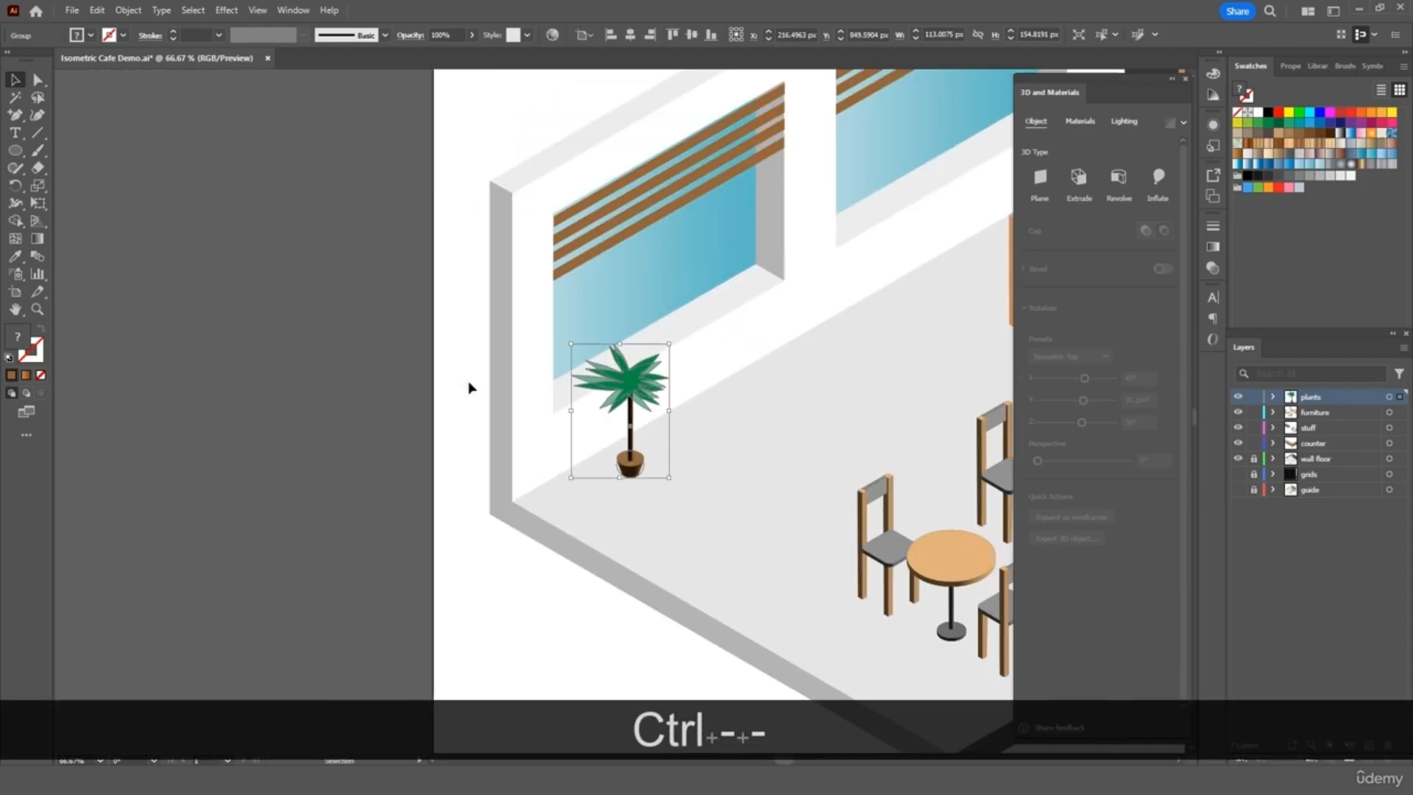
{"action": "scroll", "coordinate": [468, 387], "scroll_direction": "right", "scroll_amount": 5}
{"action": "left_click_drag", "start_coordinate": [447, 343], "coordinate": [466, 316]}
{"action": "left_click_drag", "start_coordinate": [413, 358], "coordinate": [409, 361]}
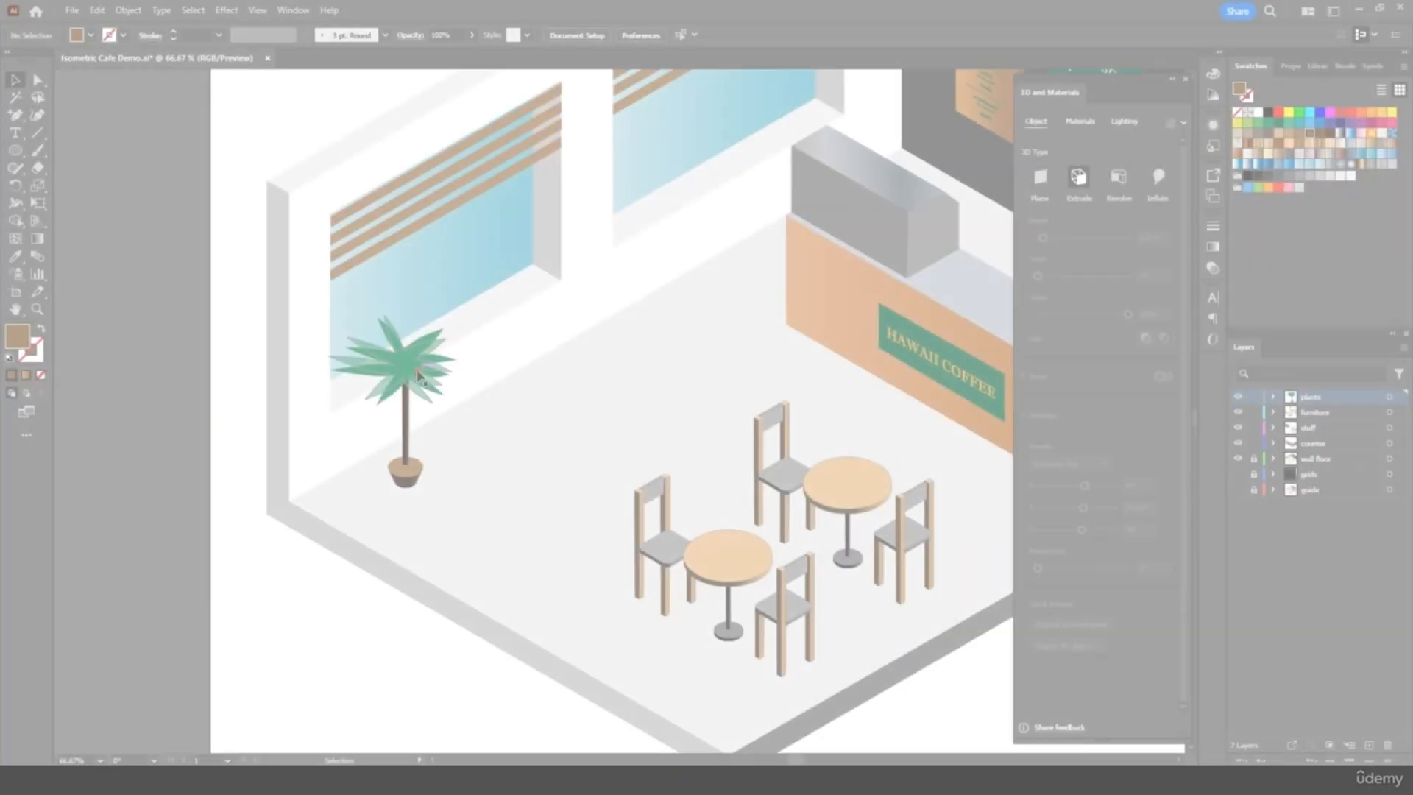
- Duplicate the potted palm and place the copy along the window wall, at the far edge of the nearer window
{"action": "left_click", "coordinate": [409, 419]}
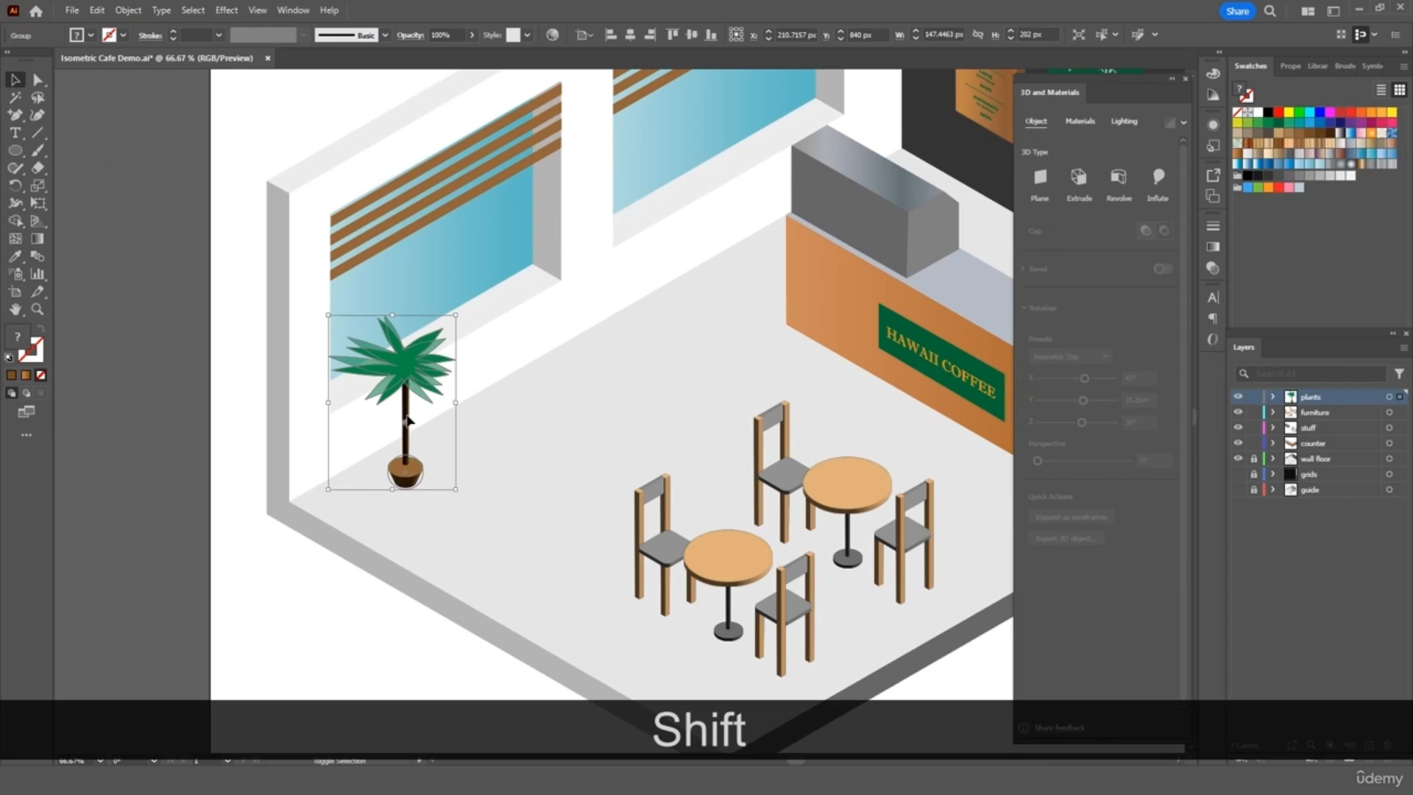
{"action": "key", "text": "ctrl+c"}
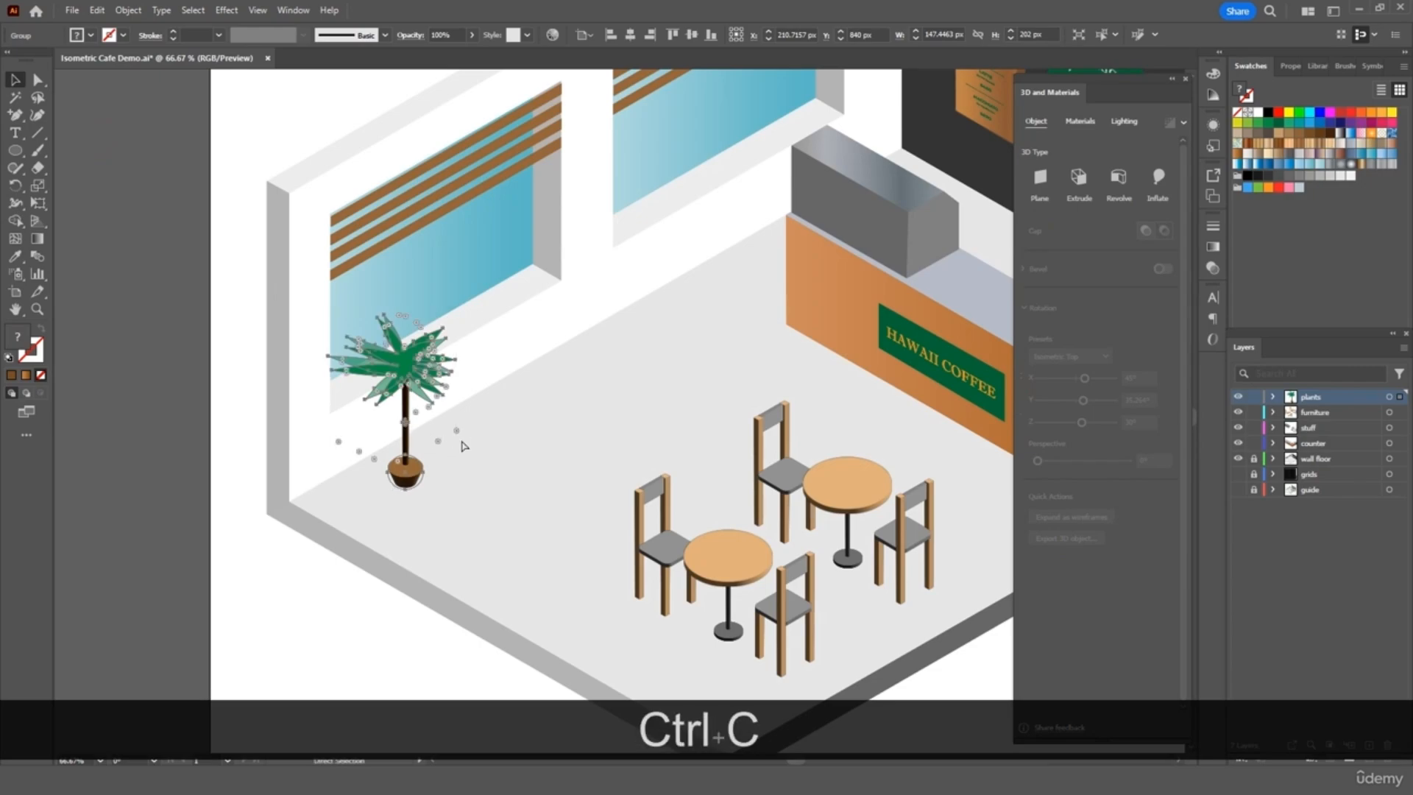
{"action": "key", "text": "ctrl+v"}
{"action": "left_click_drag", "start_coordinate": [634, 362], "coordinate": [568, 292]}
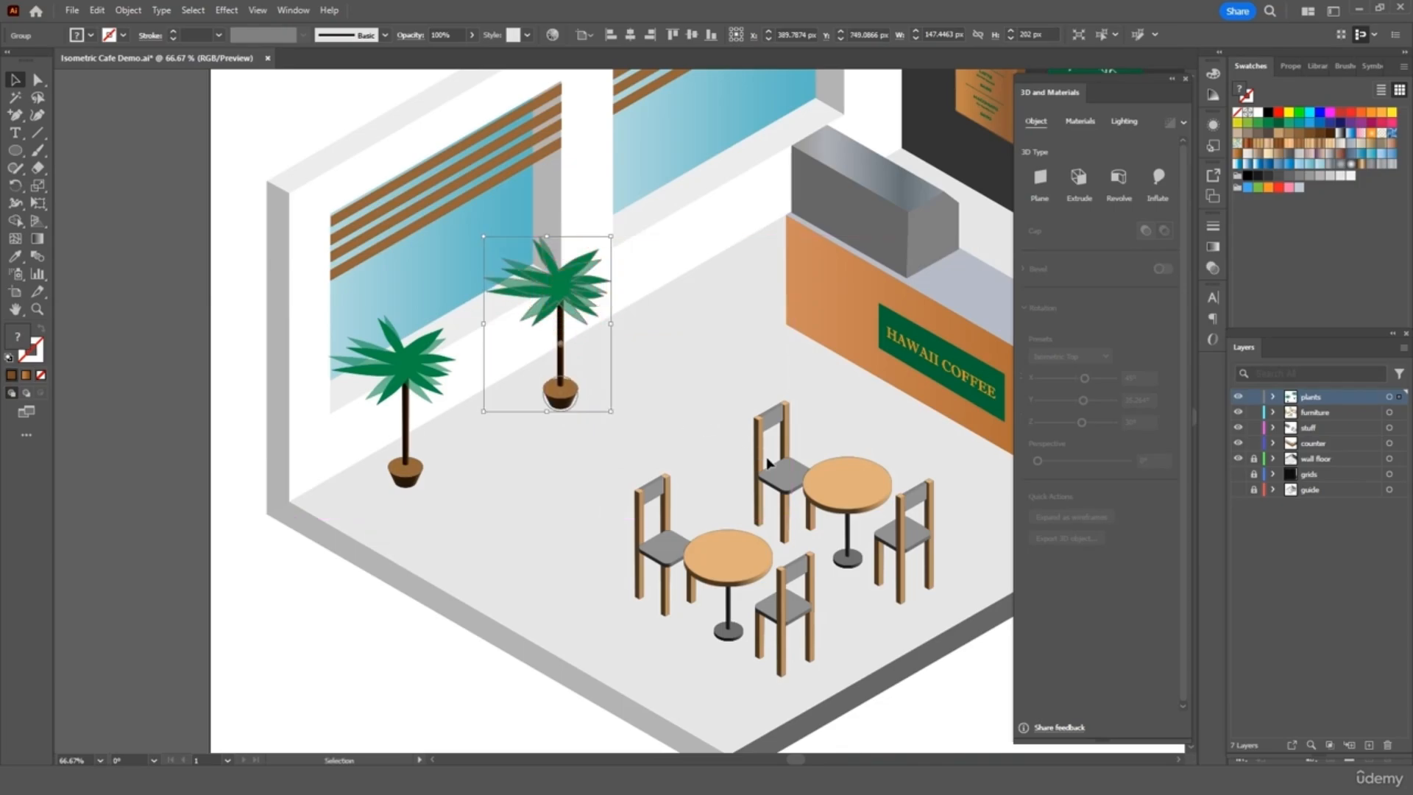
- Deselect the copied palm and close the 3D and Materials settings
{"action": "scroll", "coordinate": [783, 526], "scroll_direction": "right", "scroll_amount": 4}
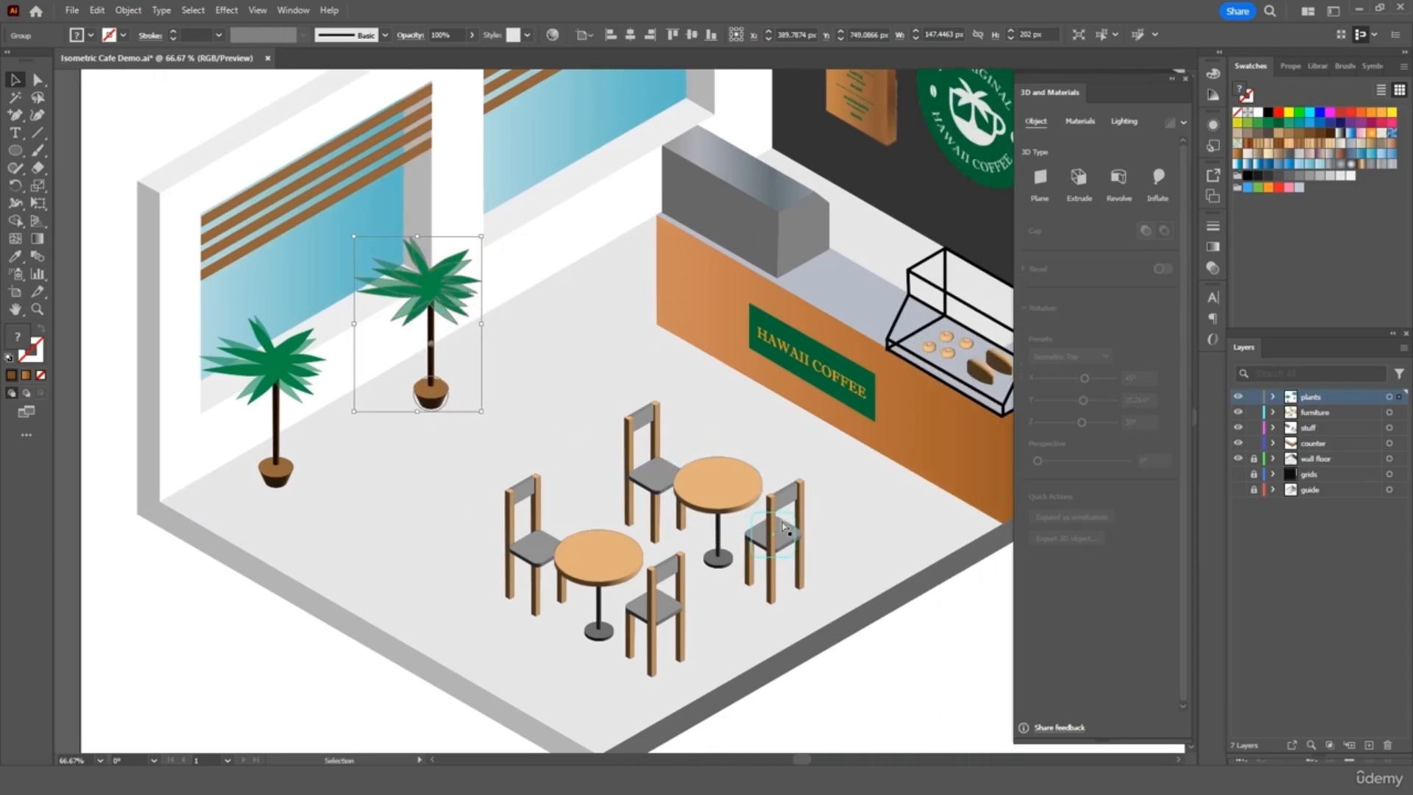
{"action": "key", "text": "ctrl+0"}
{"action": "left_click", "coordinate": [262, 378]}
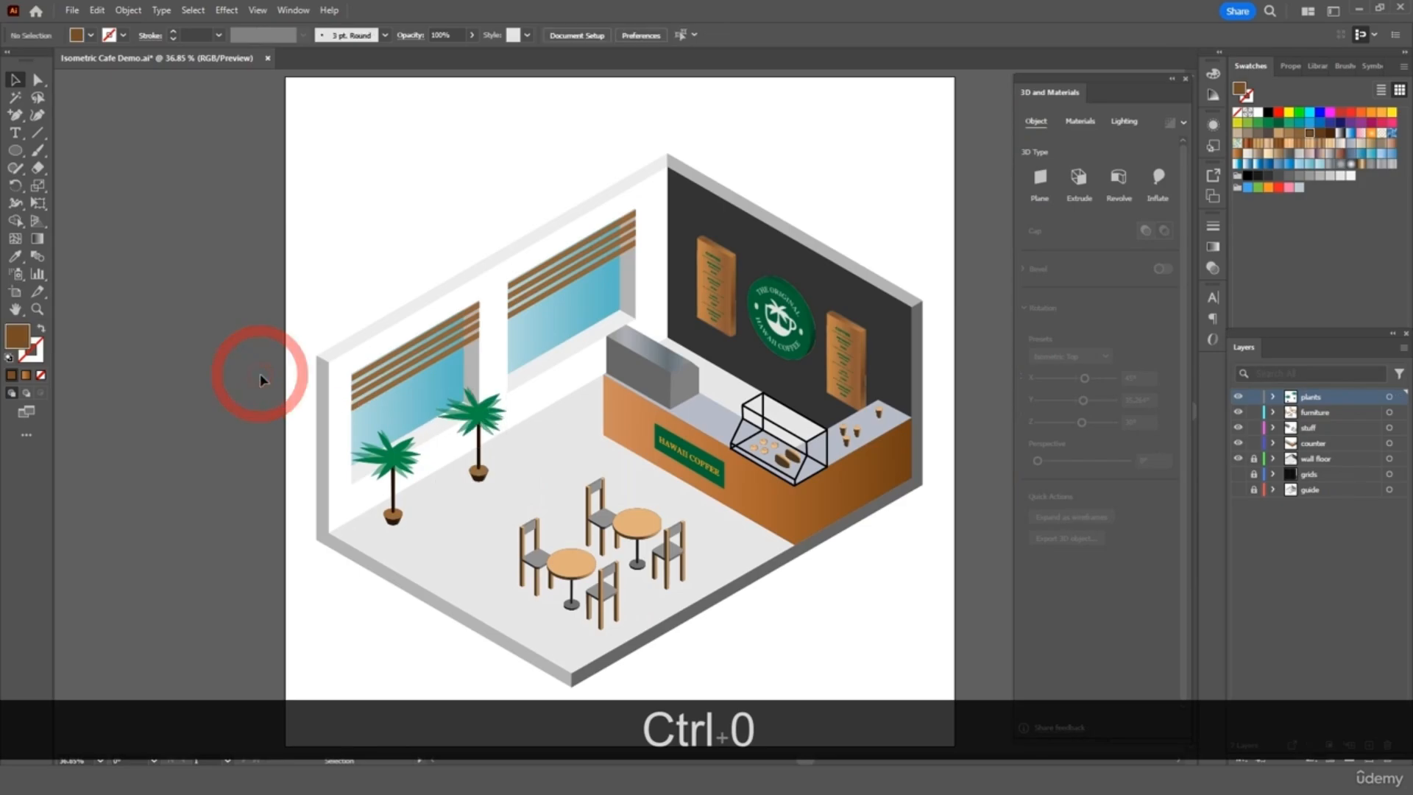
{"action": "left_click", "coordinate": [1185, 78]}
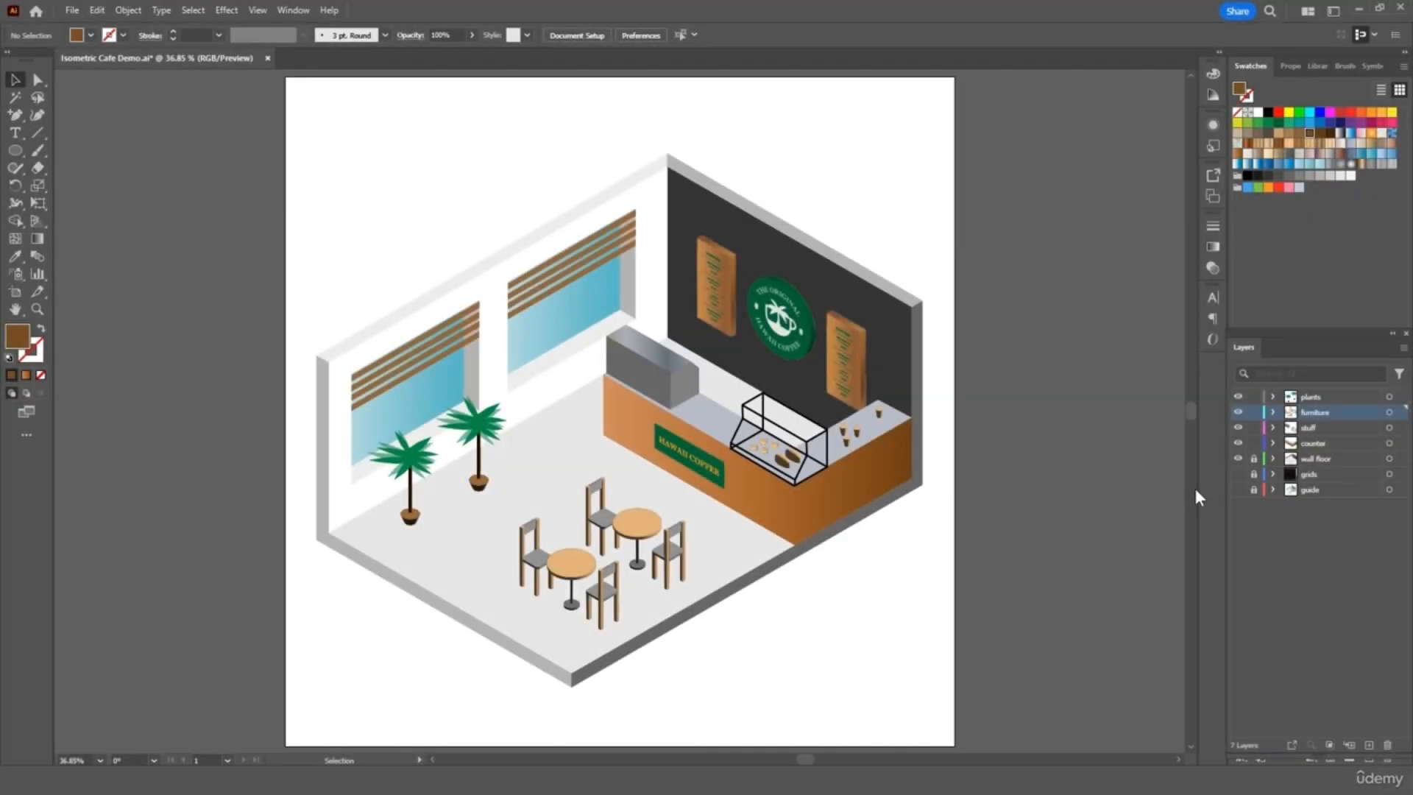
- Show the grids layer and move it above all other layers so the isometric grid overlays the cafe
{"action": "left_click", "coordinate": [1239, 475]}
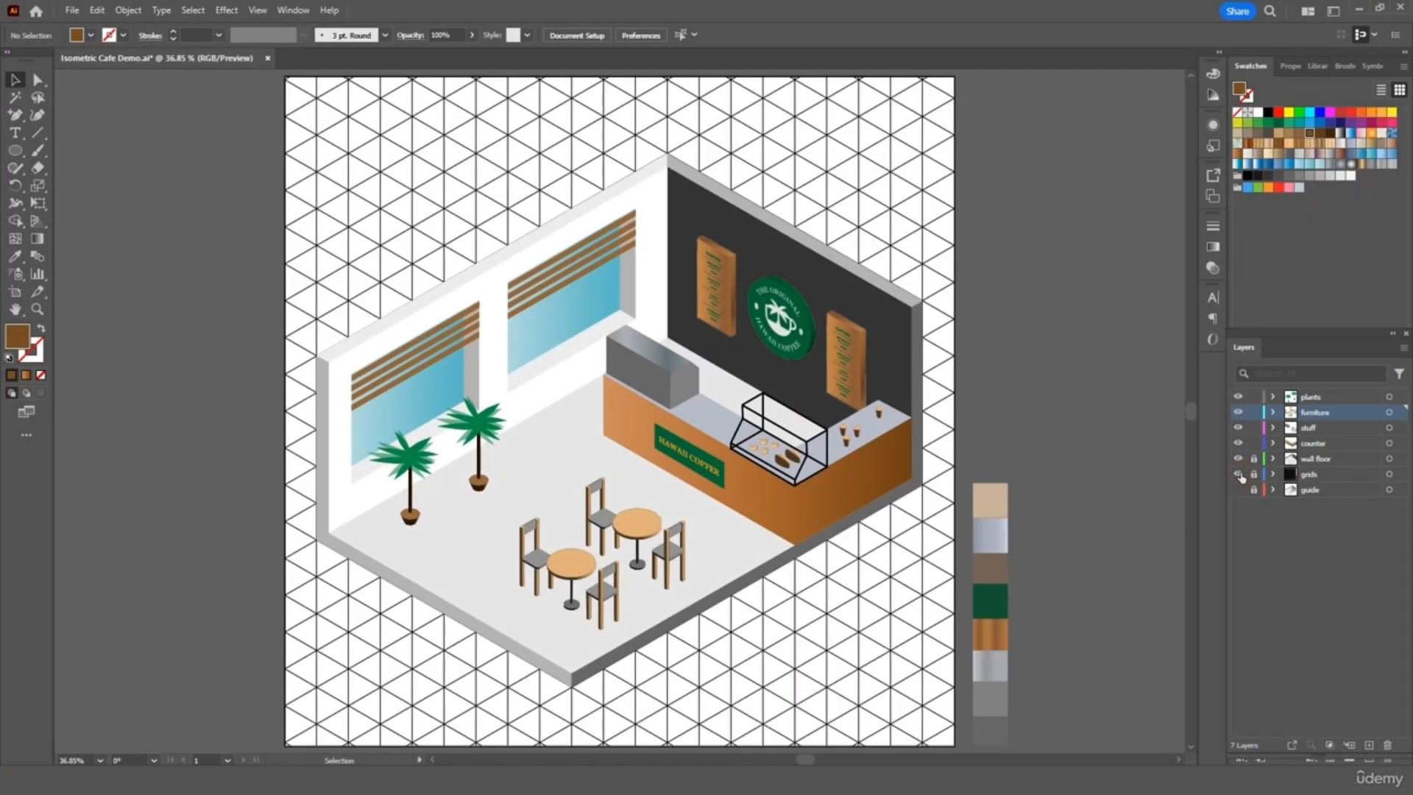
{"action": "left_click", "coordinate": [1311, 472]}
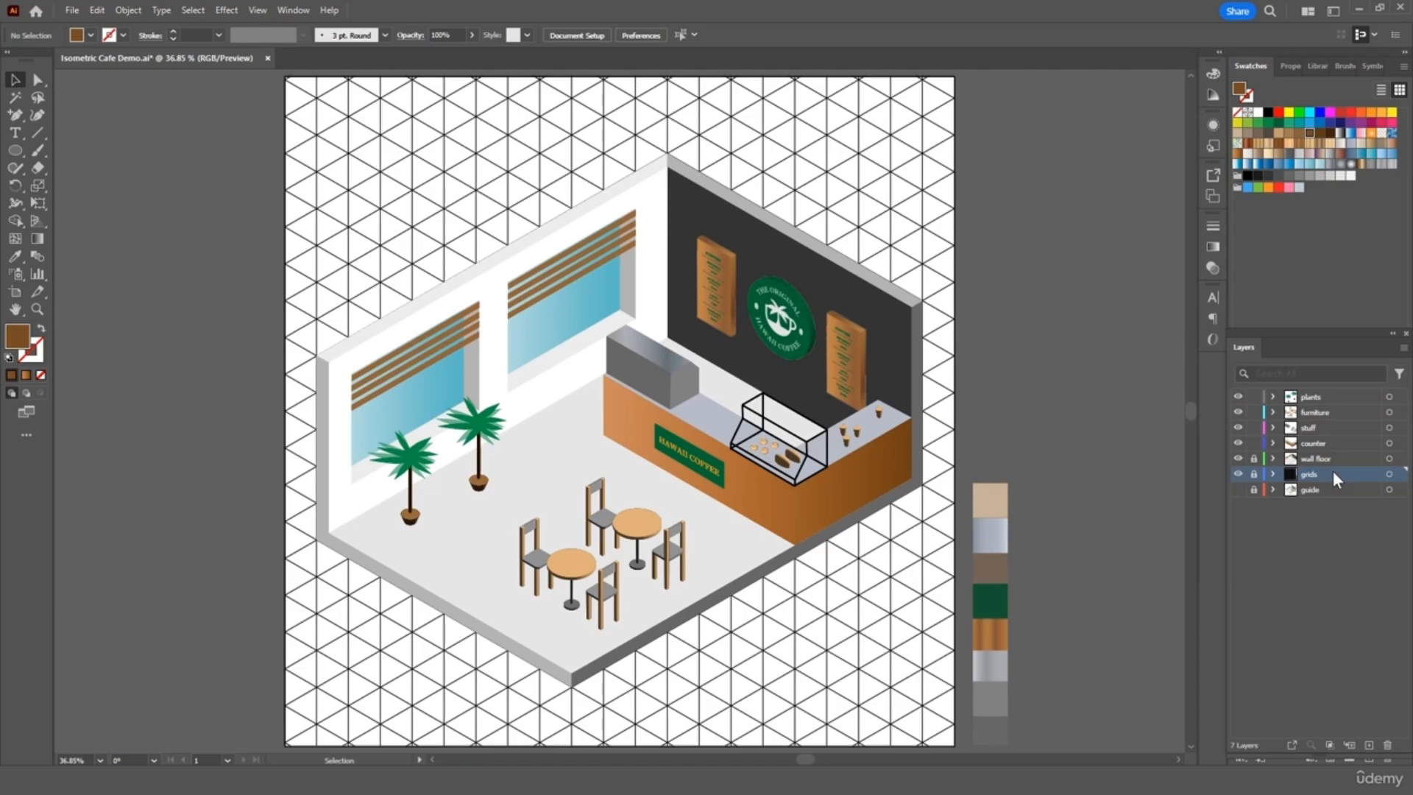
{"action": "left_click_drag", "start_coordinate": [1331, 470], "coordinate": [1318, 386]}
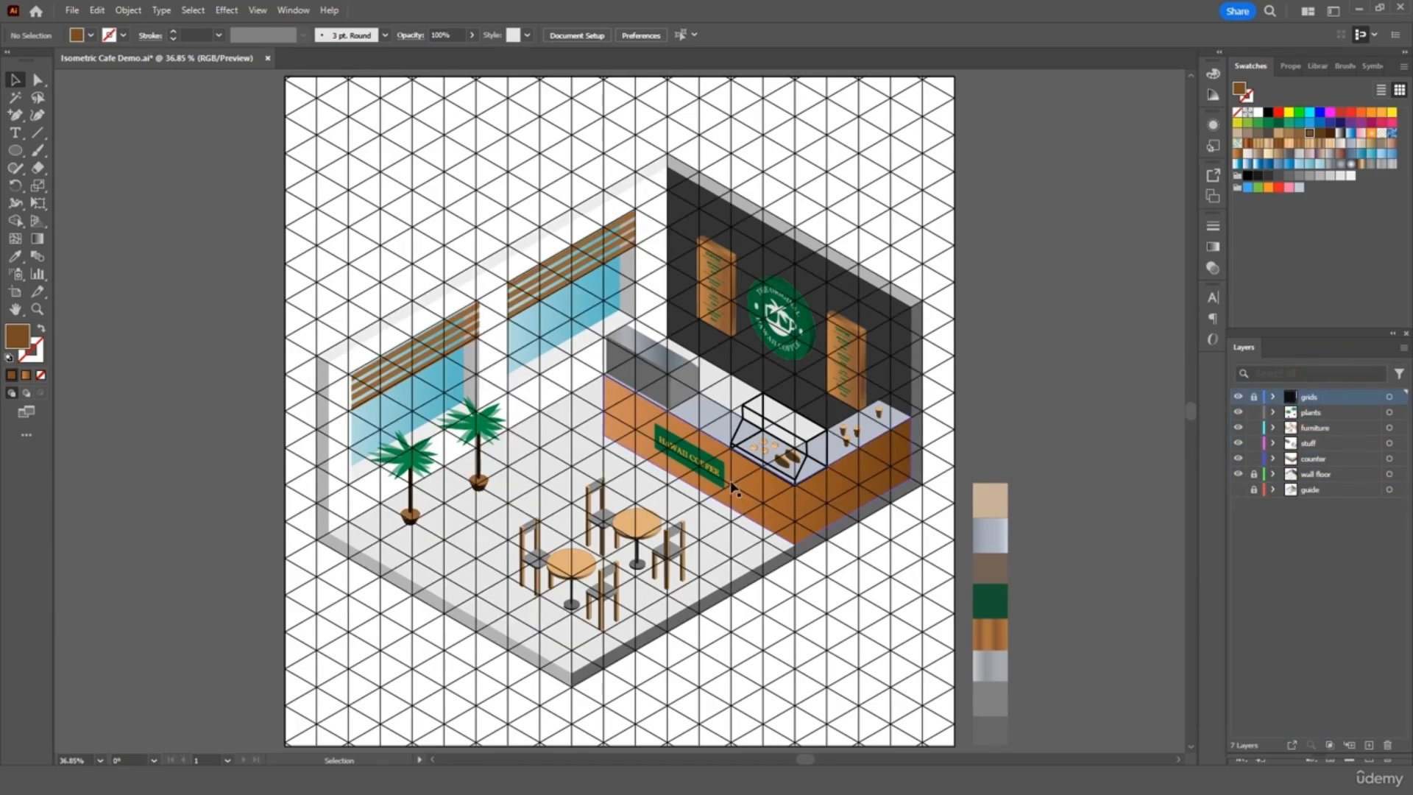
{"action": "key", "text": "ctrl+equal"}
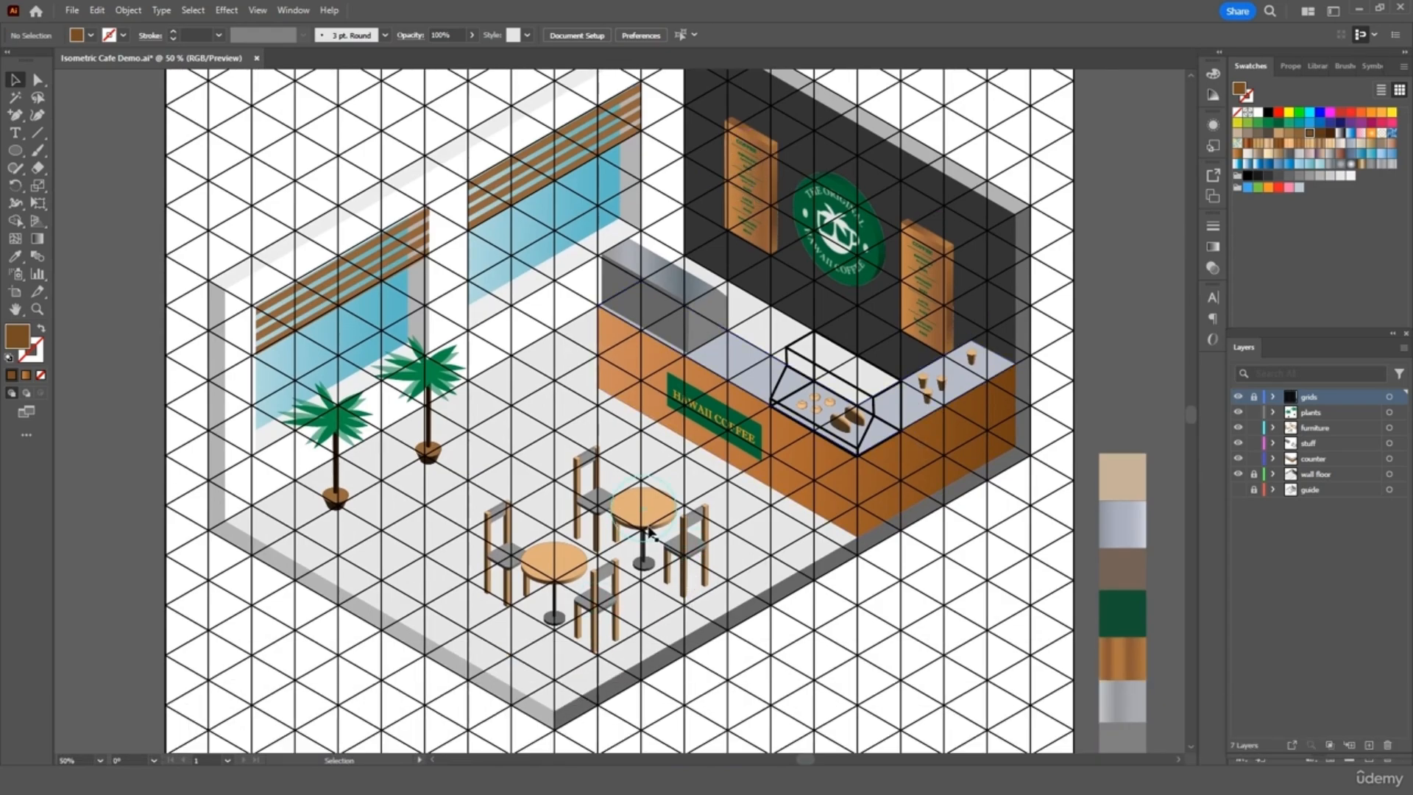
- Try moving the rear round table along the isometric grid lines, and undo the moves
{"action": "left_click_drag", "start_coordinate": [653, 520], "coordinate": [608, 433]}
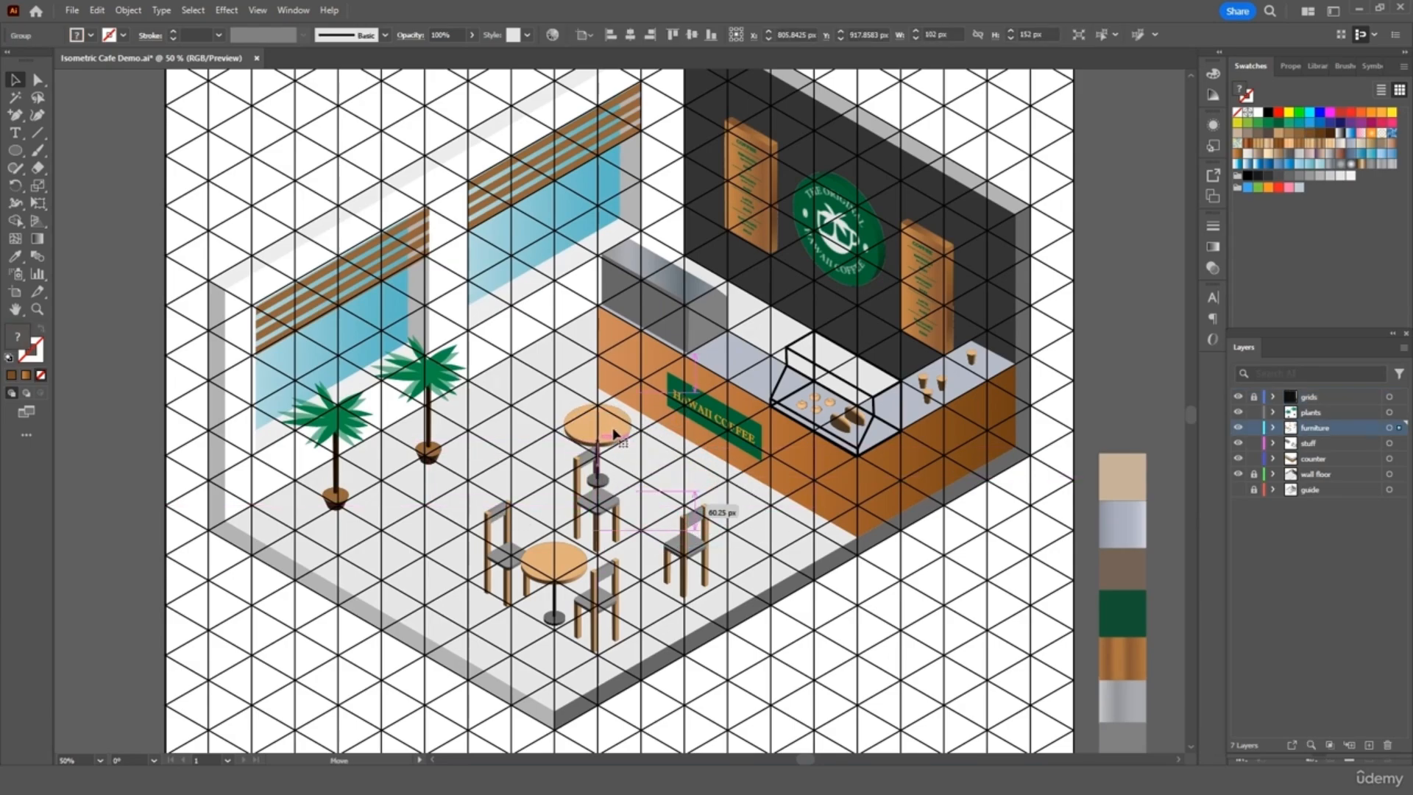
{"action": "key", "text": "ctrl+z"}
{"action": "key", "text": "ctrl+z"}
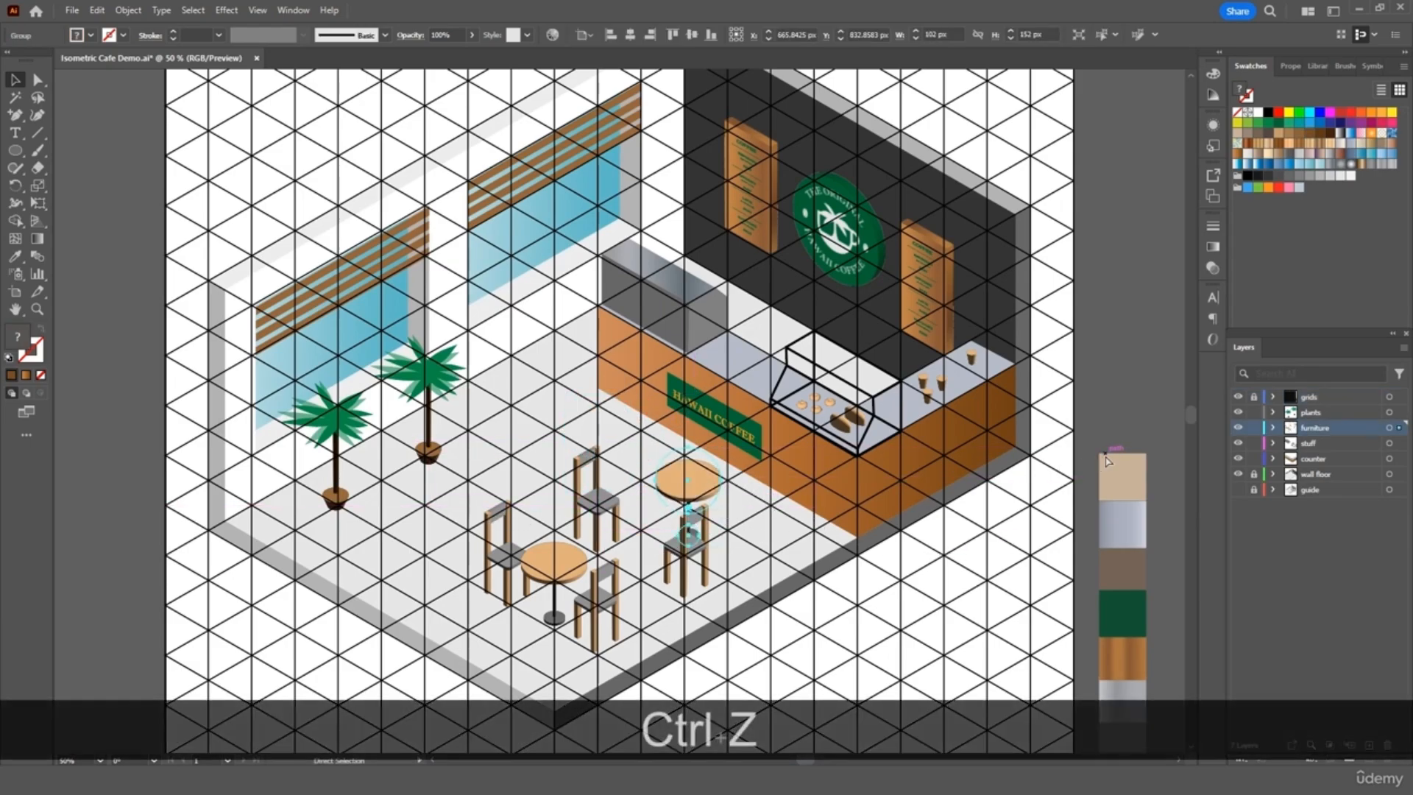
{"action": "left_click", "coordinate": [1123, 376]}
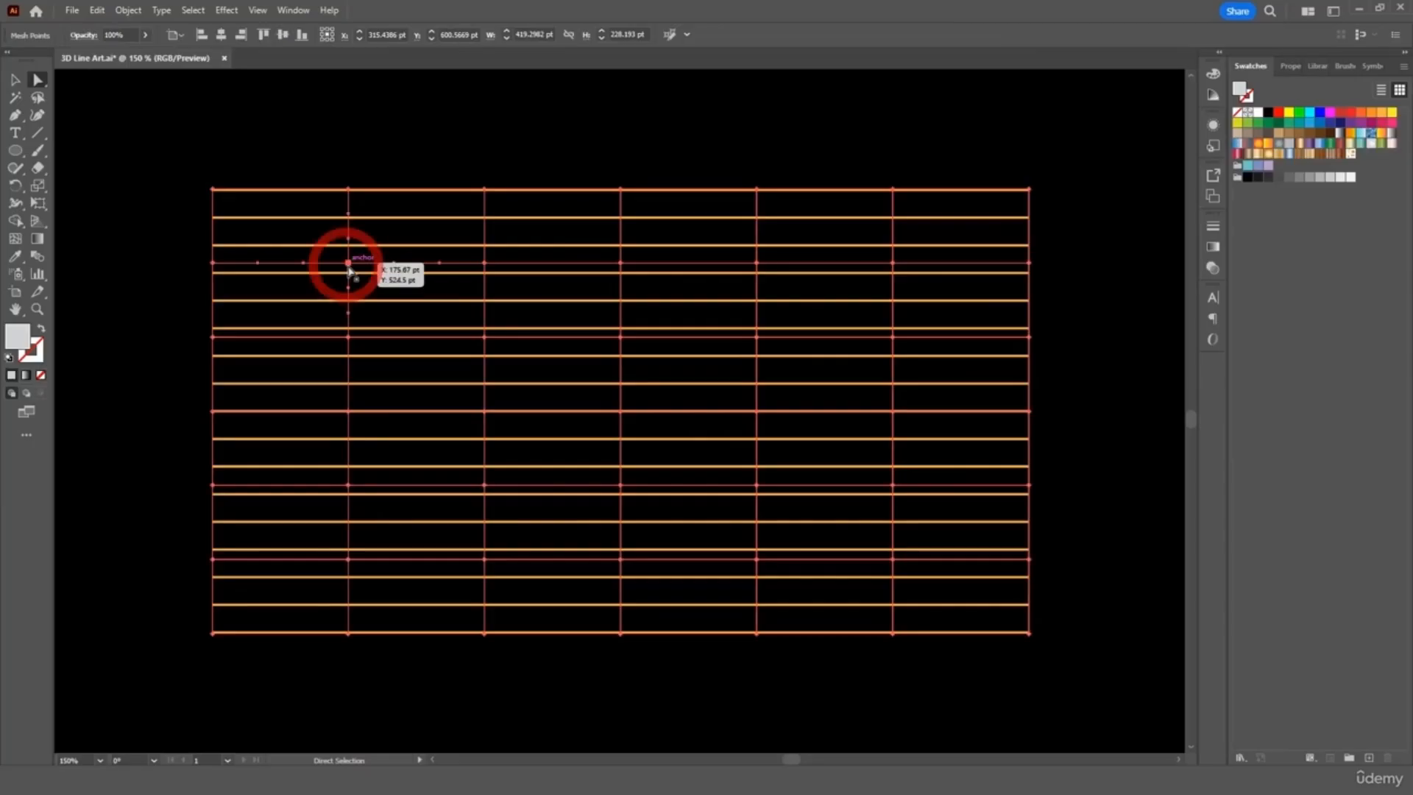
{"action": "left_click_drag", "start_coordinate": [350, 425], "coordinate": [350, 443]}
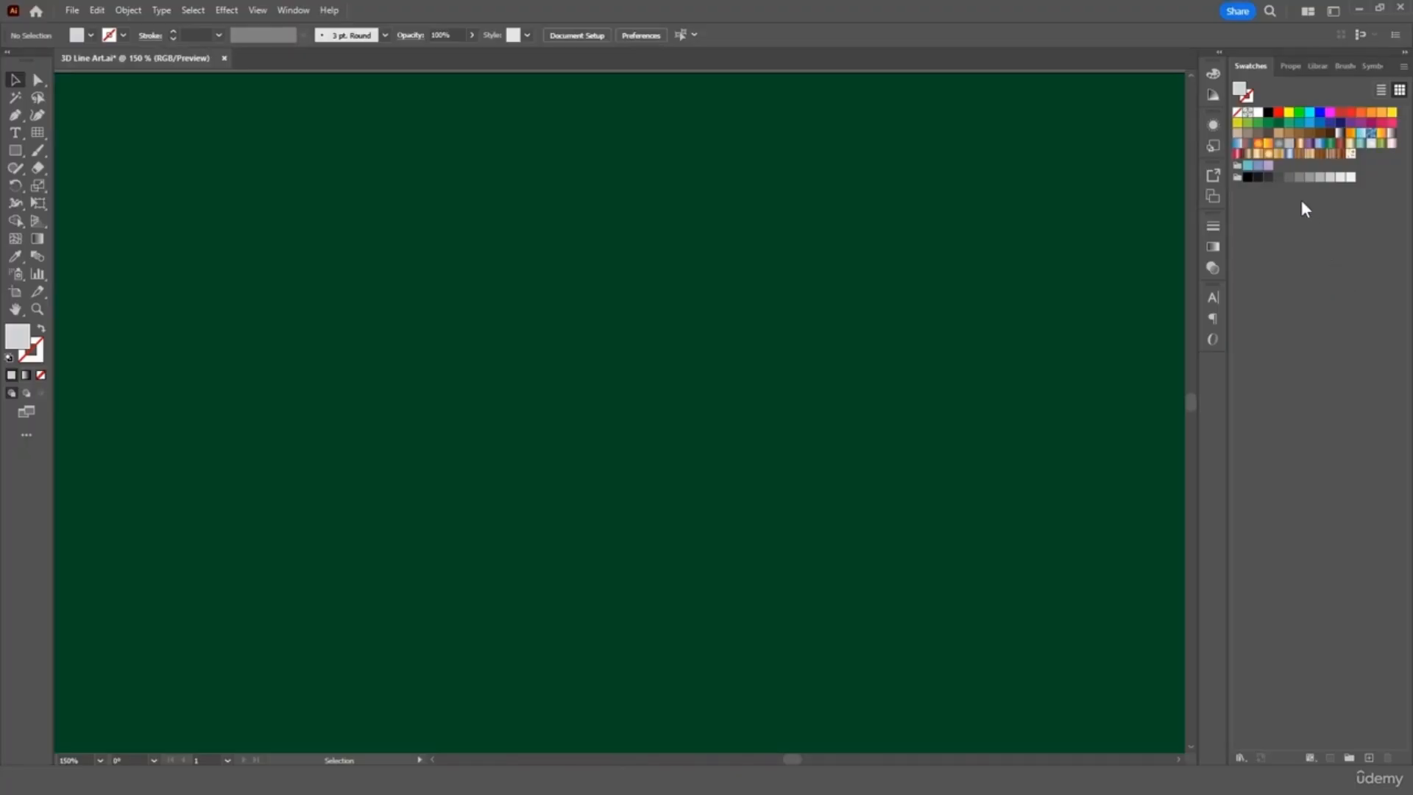
- Set the default stroke colour to light orange and the fill to none
{"action": "left_click", "coordinate": [122, 35]}
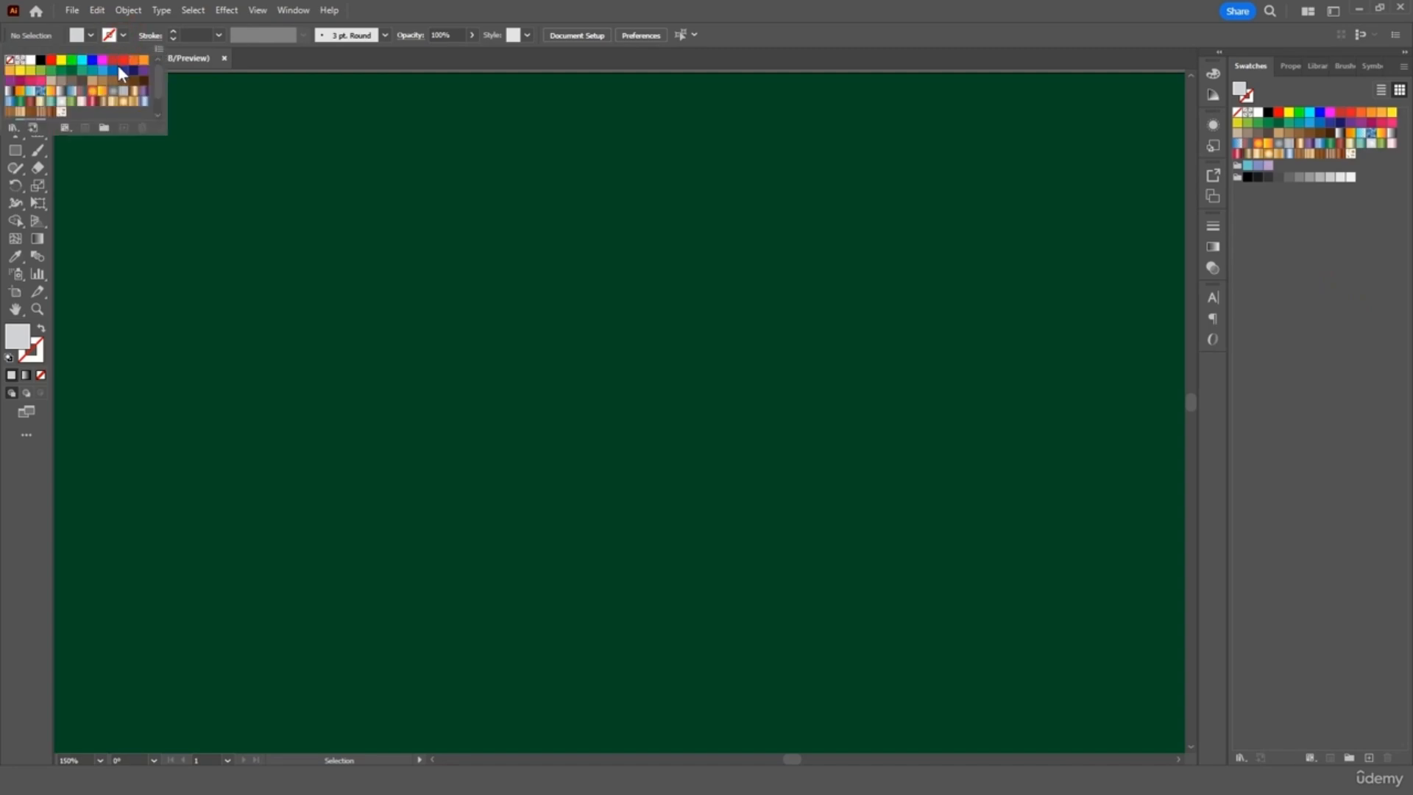
{"action": "left_click", "coordinate": [11, 80]}
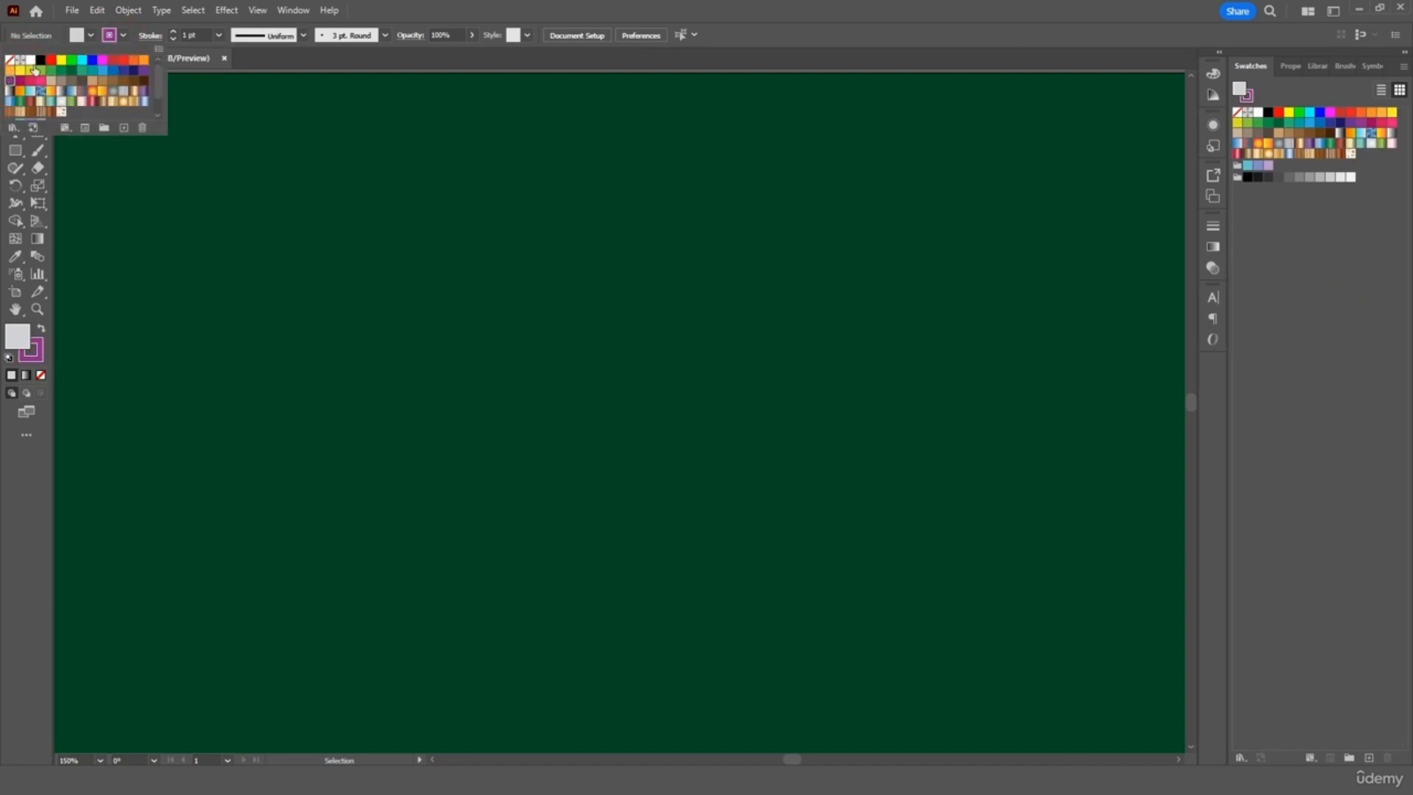
{"action": "left_click", "coordinate": [89, 34]}
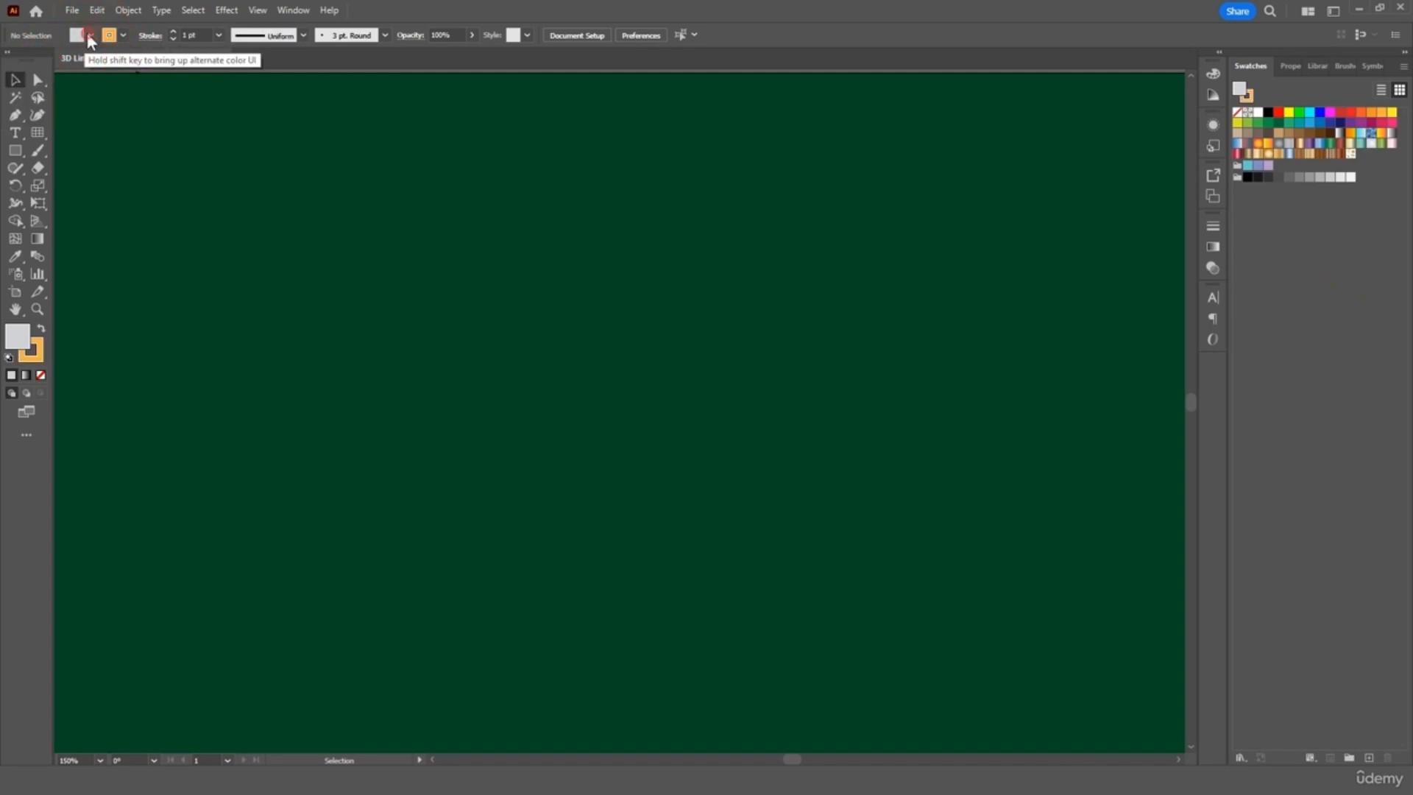
{"action": "left_click", "coordinate": [89, 35]}
{"action": "left_click", "coordinate": [11, 61]}
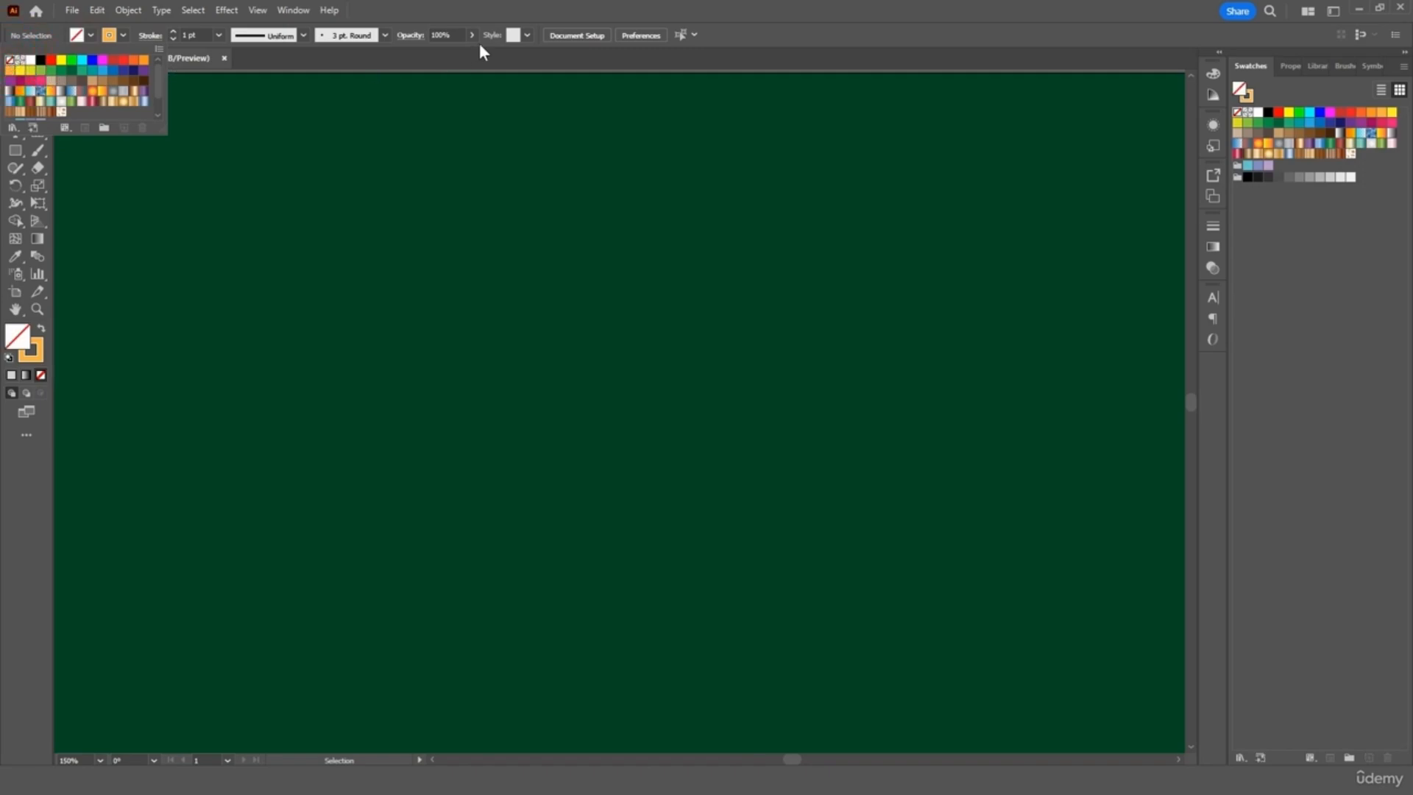
{"action": "left_click", "coordinate": [484, 7]}
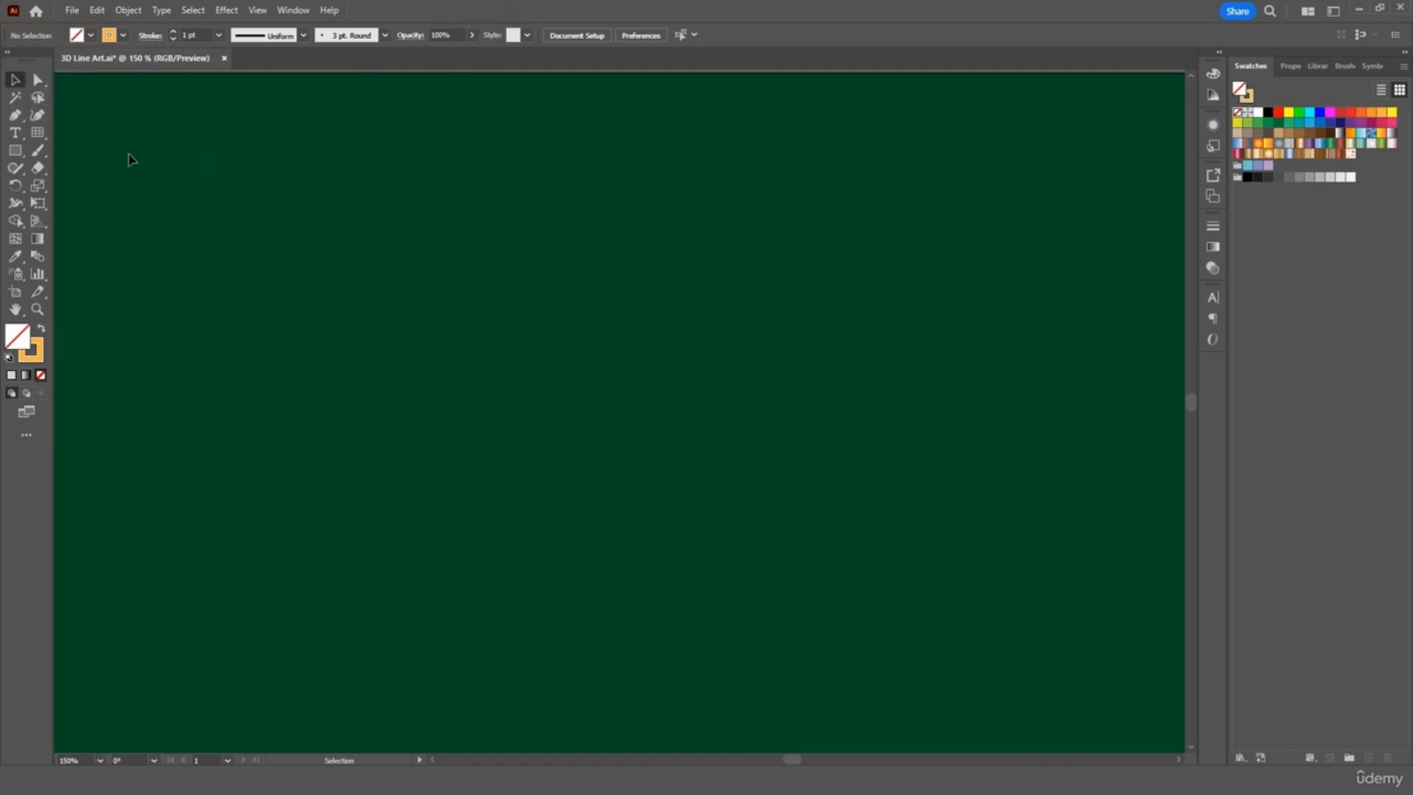
- Draw a rectangular grid about 503 × 183 pt with 9 horizontal and 9 vertical dividers, and centre it roughly on the green background
{"action": "double_click", "coordinate": [39, 133]}
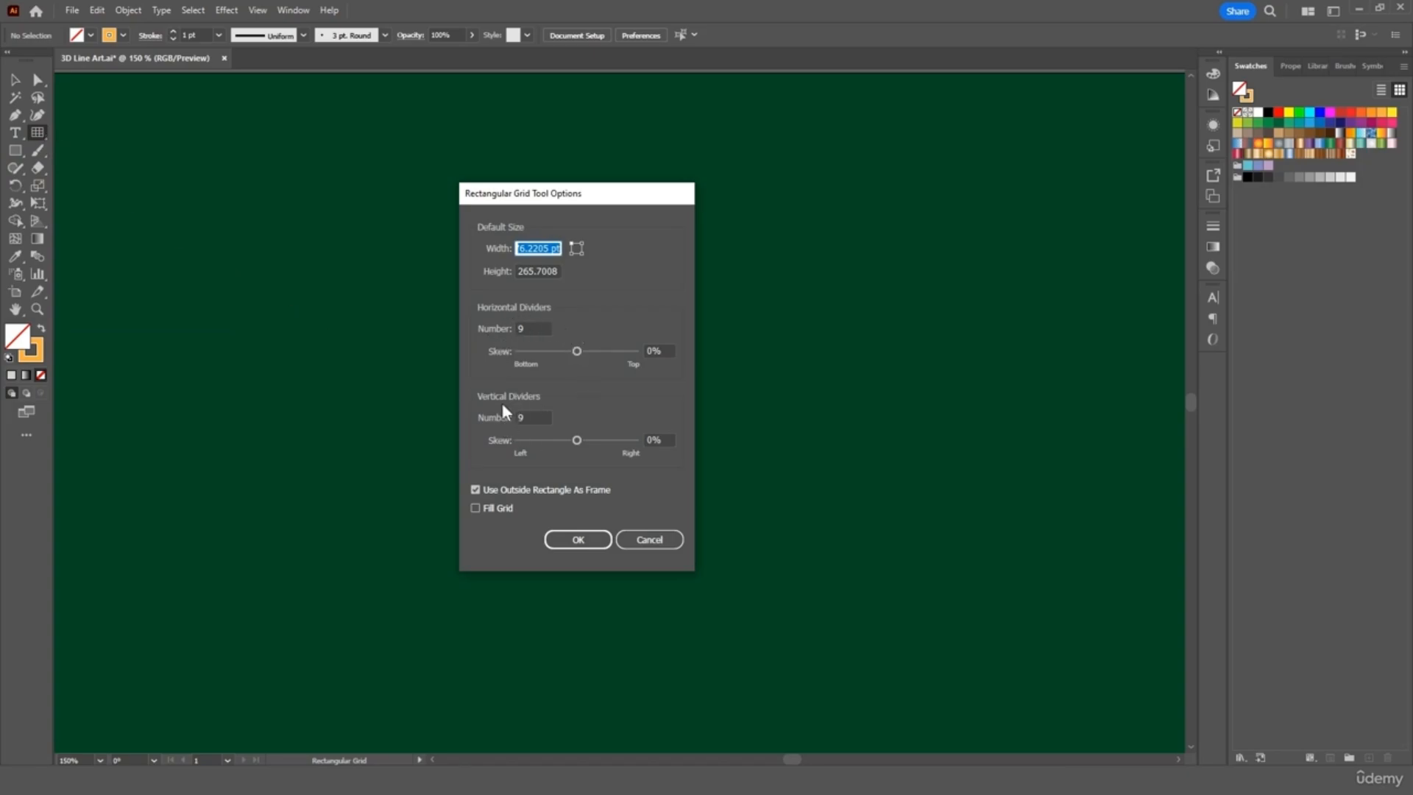
{"action": "left_click", "coordinate": [578, 541]}
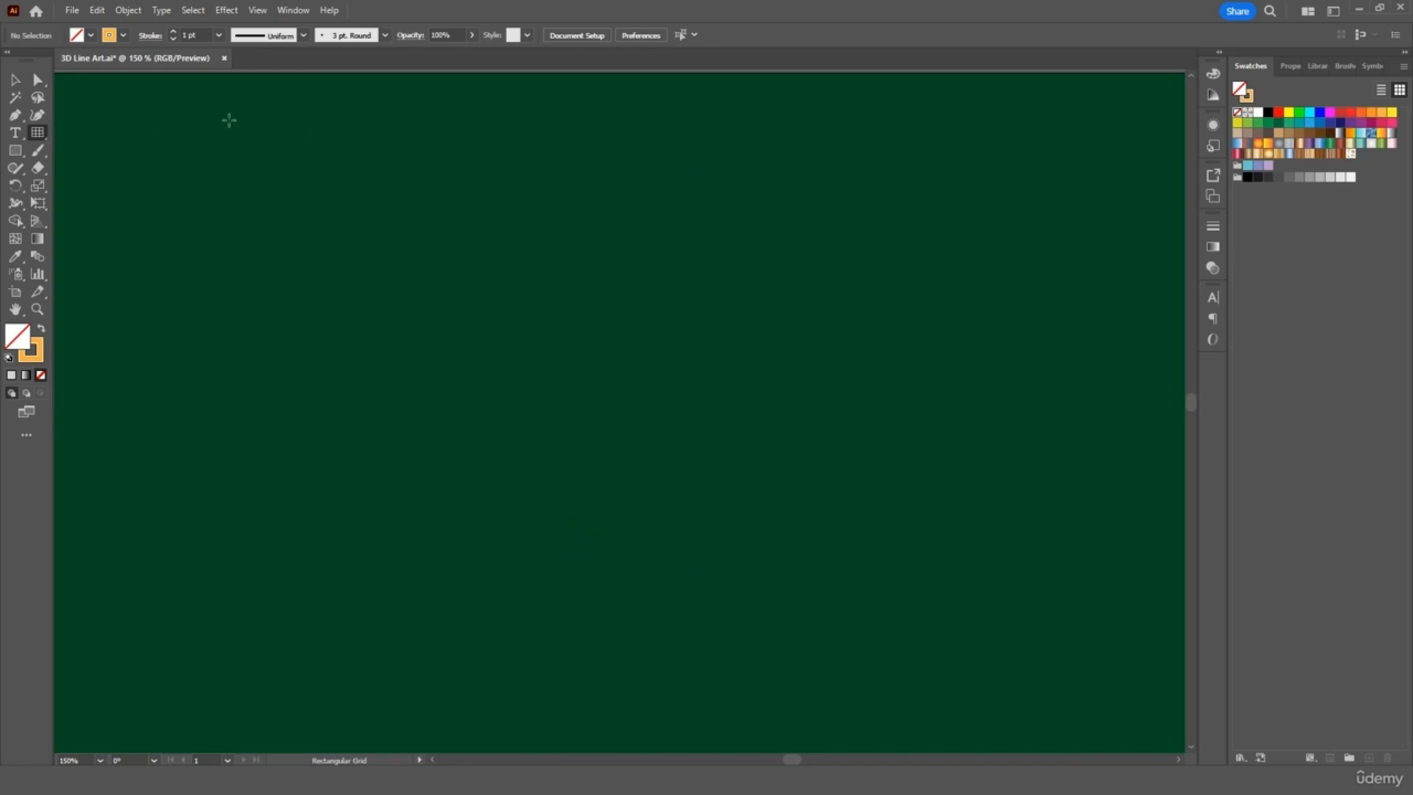
{"action": "left_click_drag", "start_coordinate": [177, 160], "coordinate": [1157, 518]}
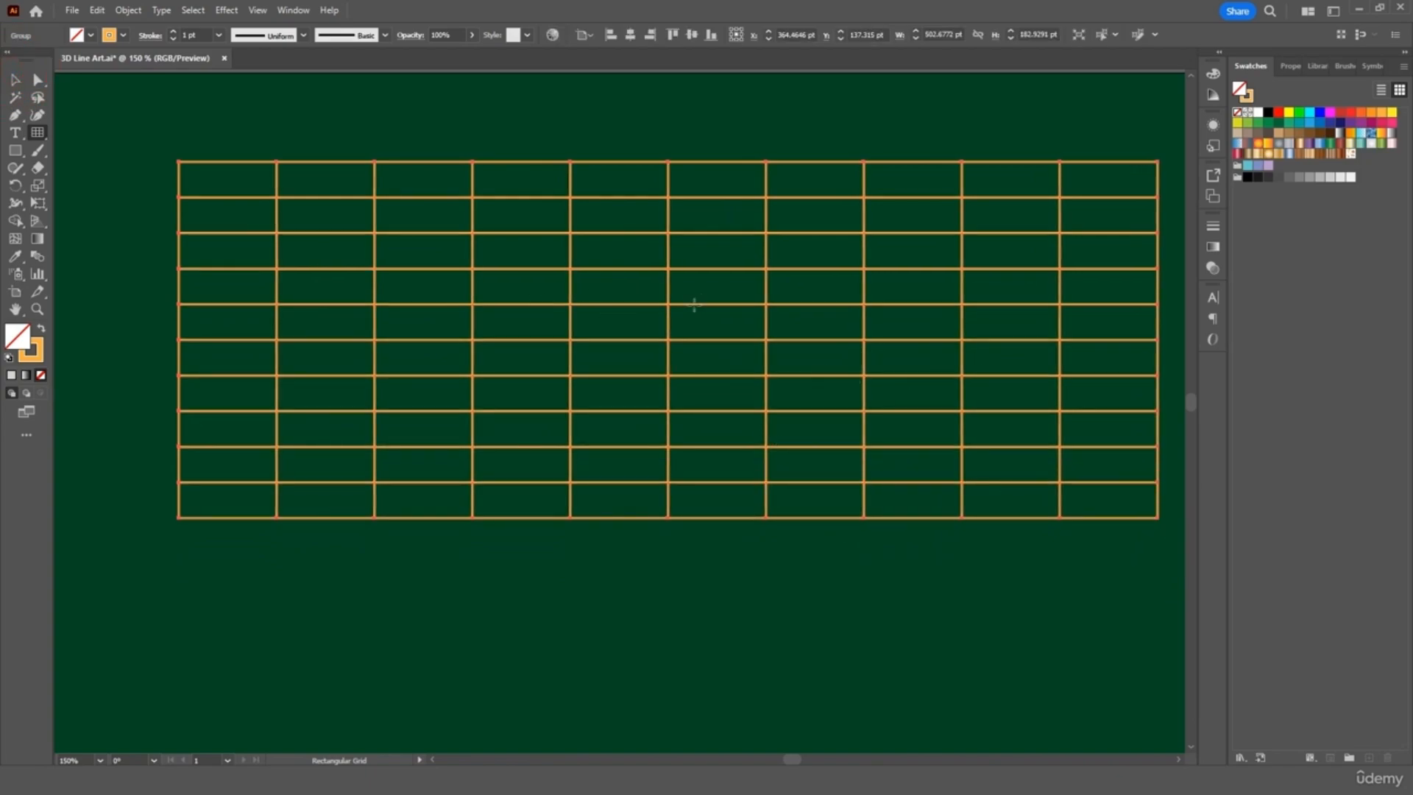
{"action": "left_click", "coordinate": [14, 78]}
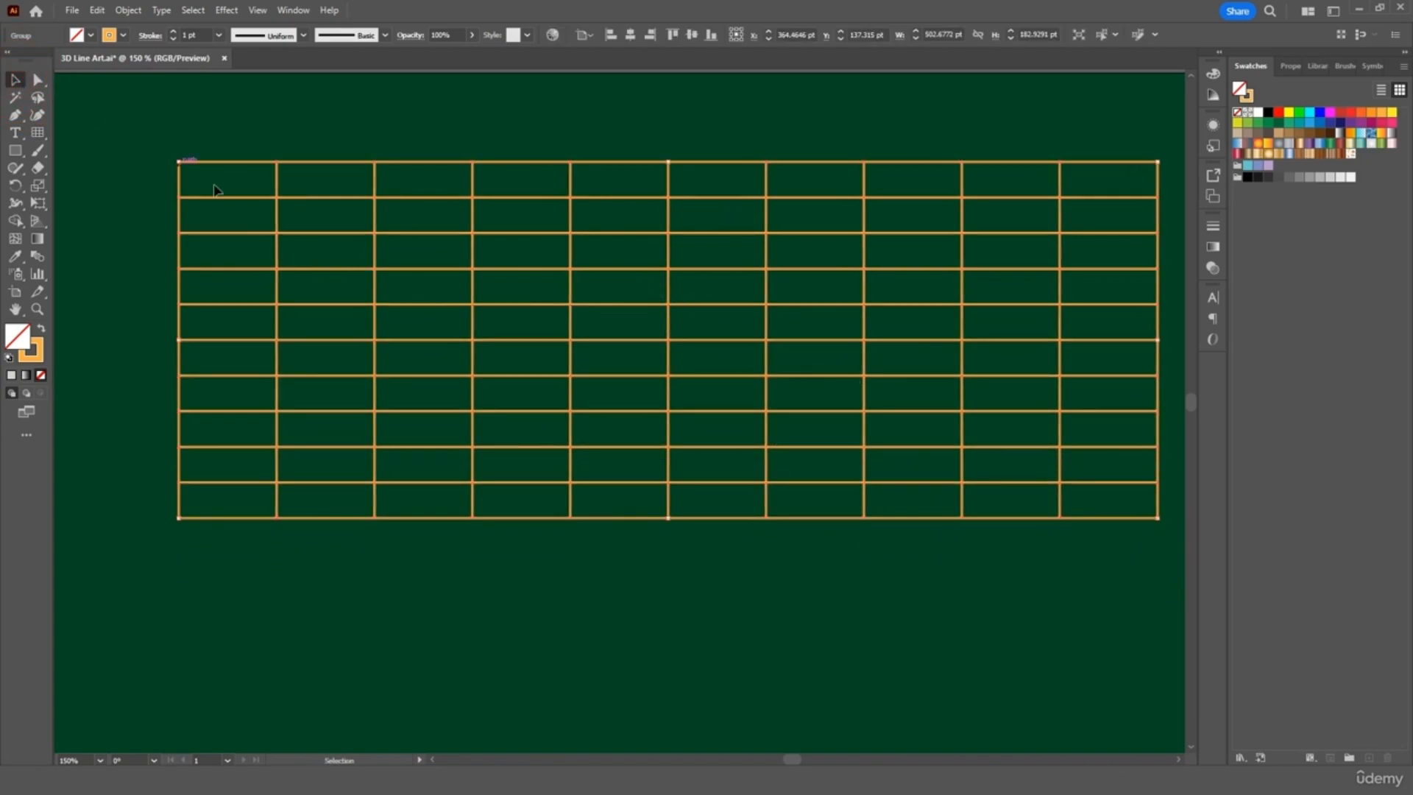
{"action": "left_click_drag", "start_coordinate": [668, 342], "coordinate": [625, 406]}
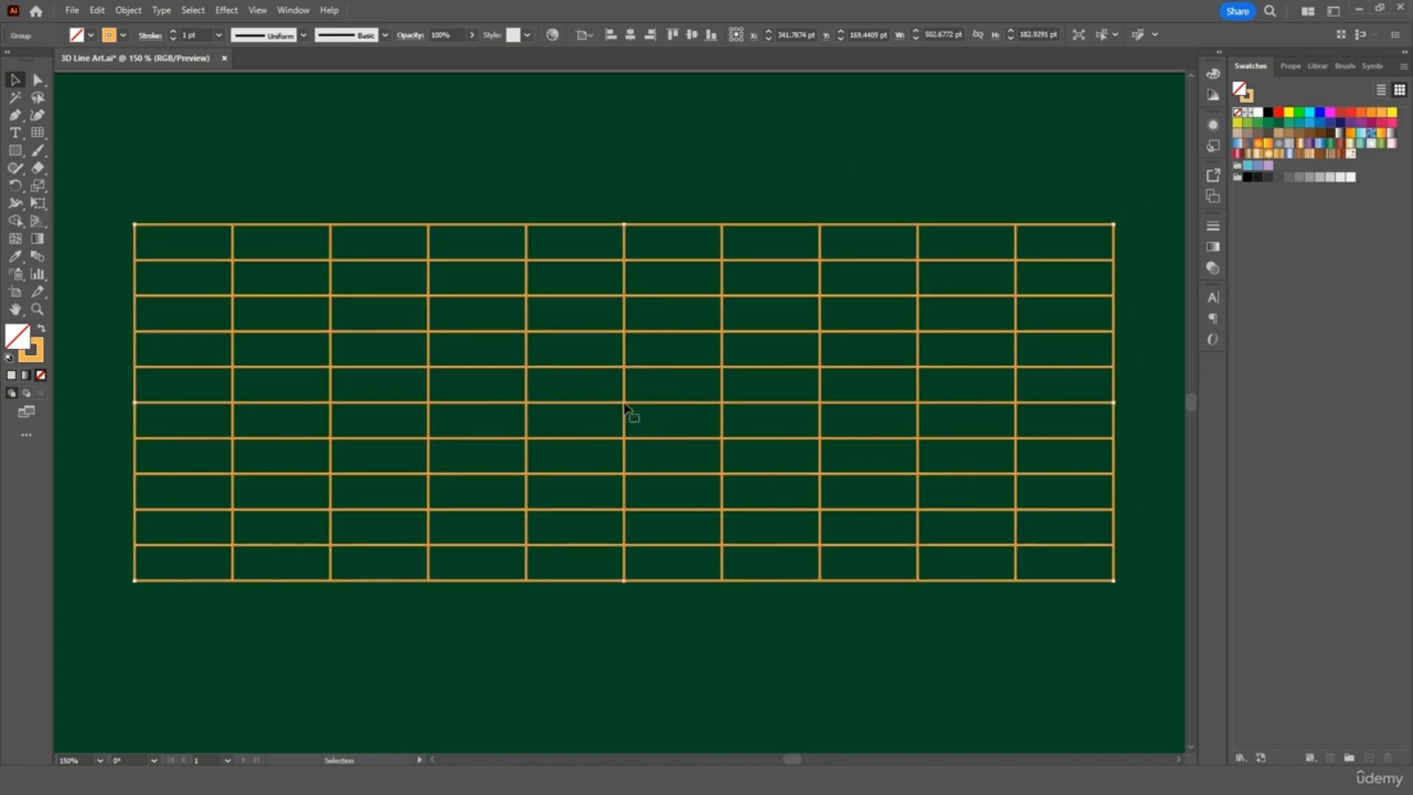
- Perspective-distort the grid so its far edge narrows symmetrically, and flatten it to a height of about 89 pt
{"action": "left_click", "coordinate": [32, 204]}
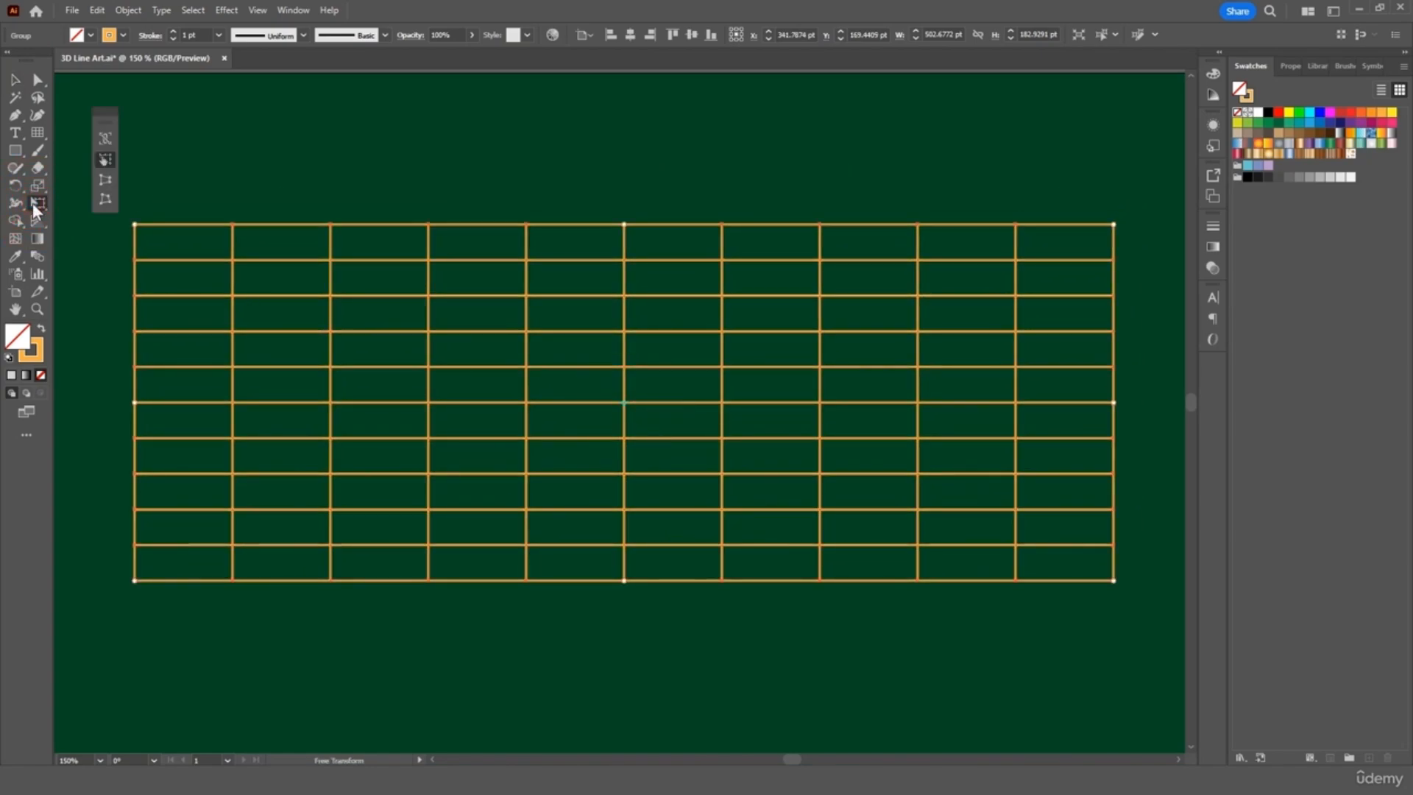
{"action": "left_click", "coordinate": [100, 184]}
{"action": "left_click_drag", "start_coordinate": [134, 224], "coordinate": [473, 257]}
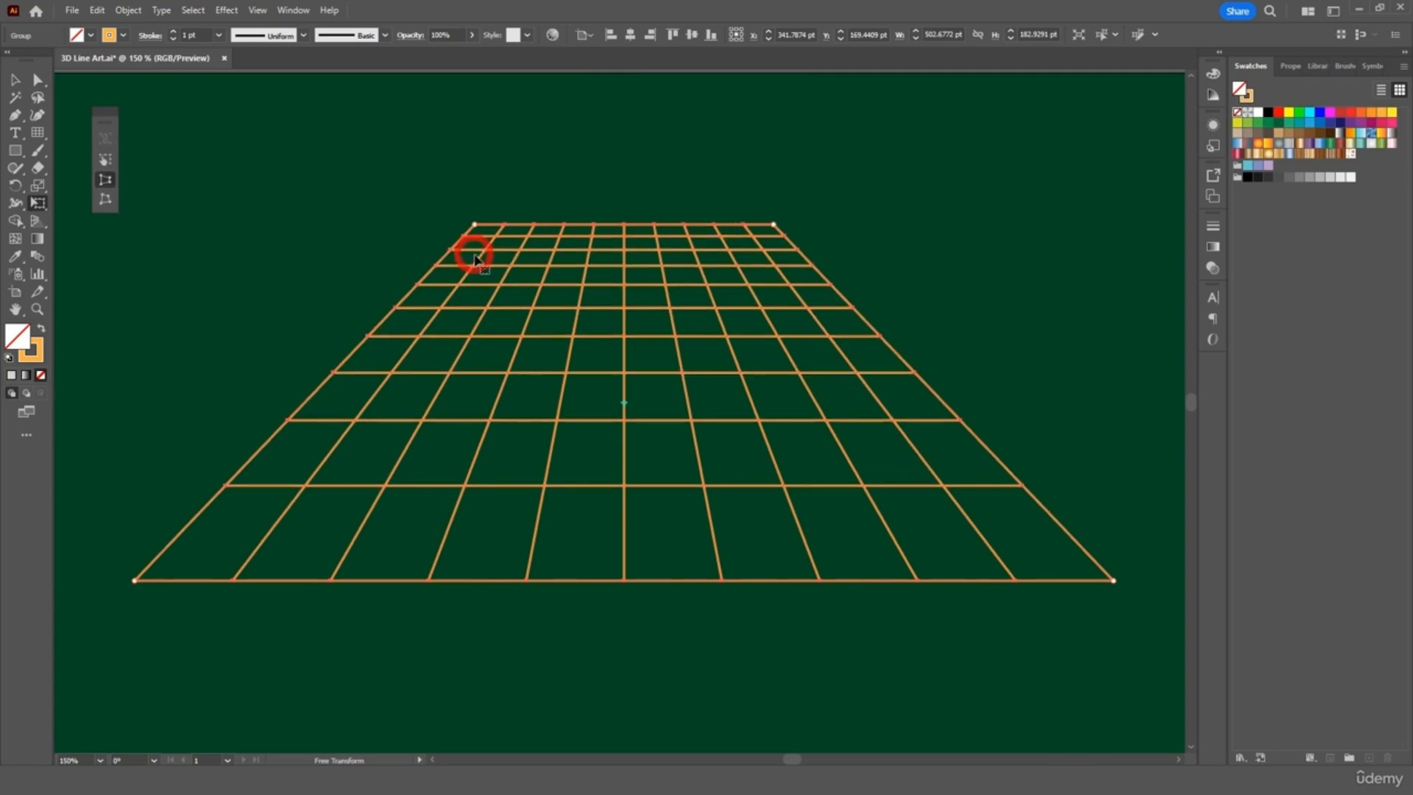
{"action": "left_click", "coordinate": [14, 80]}
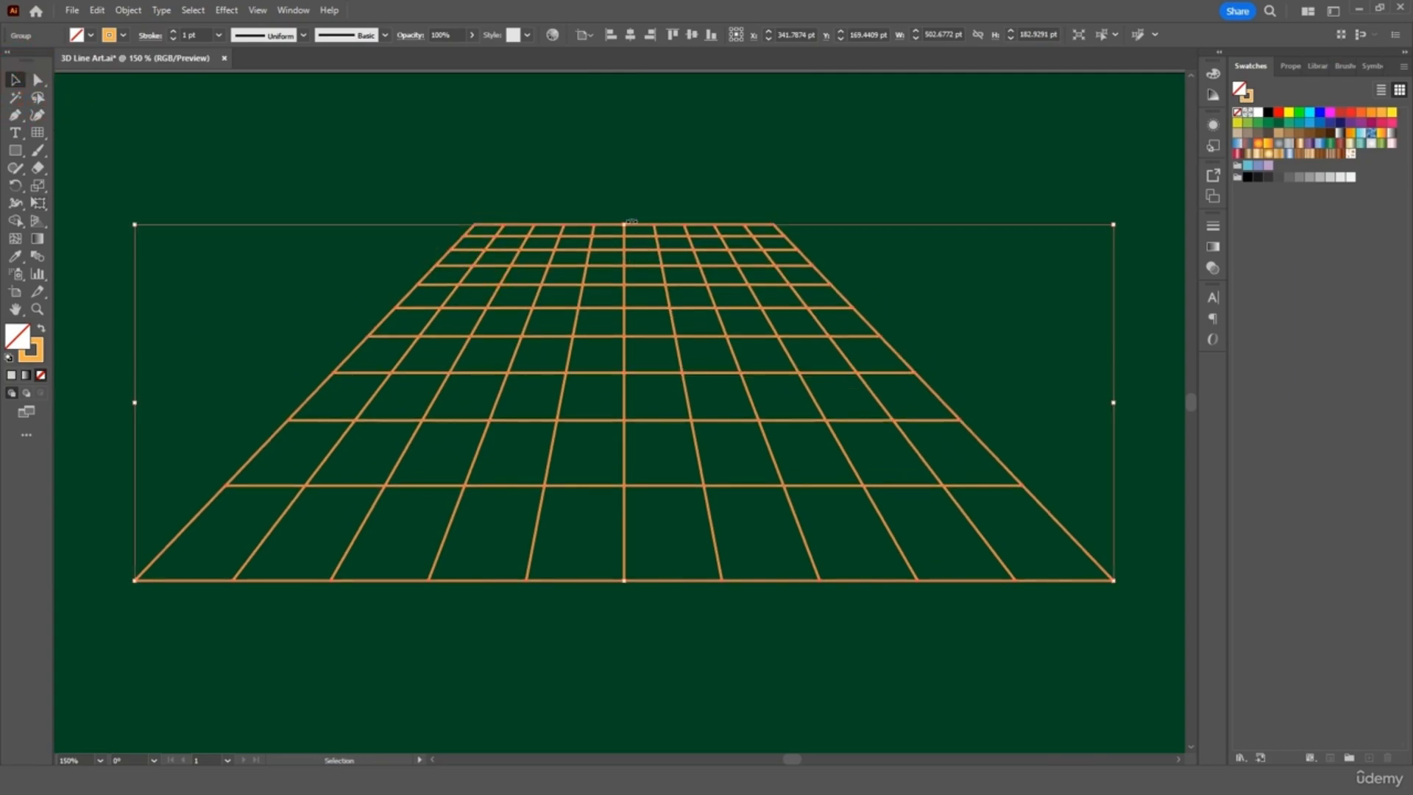
{"action": "left_click_drag", "start_coordinate": [626, 226], "coordinate": [650, 406]}
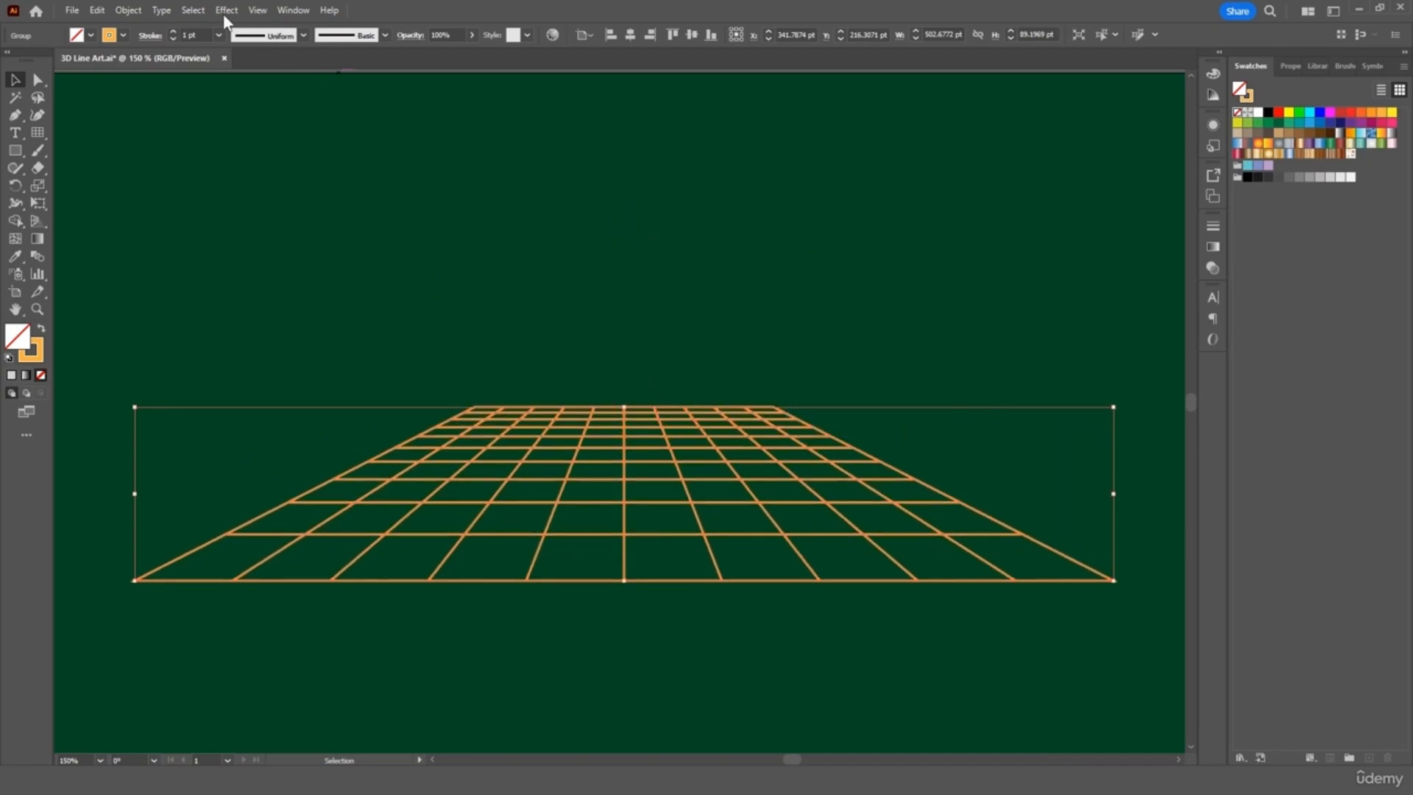
- Apply an Envelope Distort mesh with 6 rows and 6 columns to the perspective grid
{"action": "left_click", "coordinate": [130, 11]}
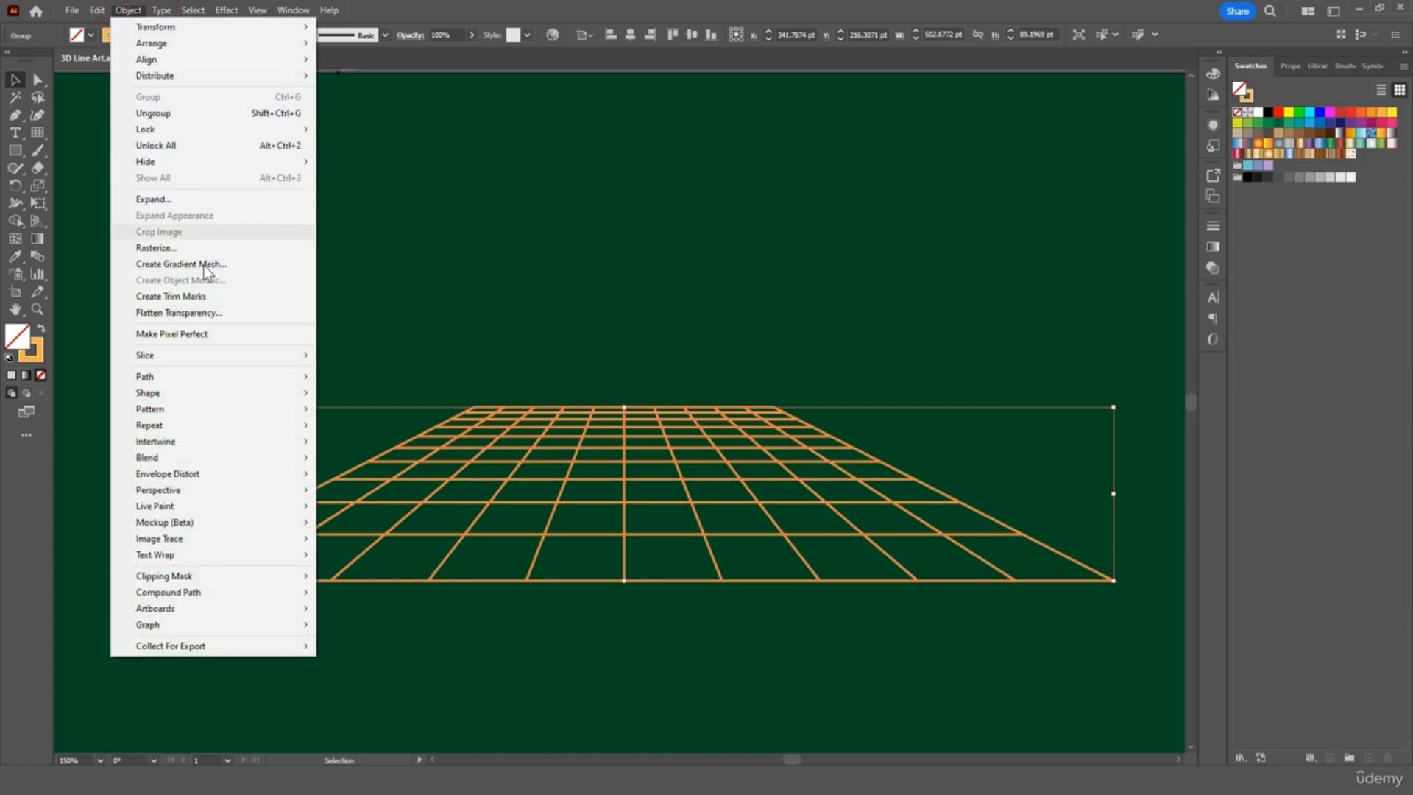
{"action": "mouse_move", "coordinate": [228, 475]}
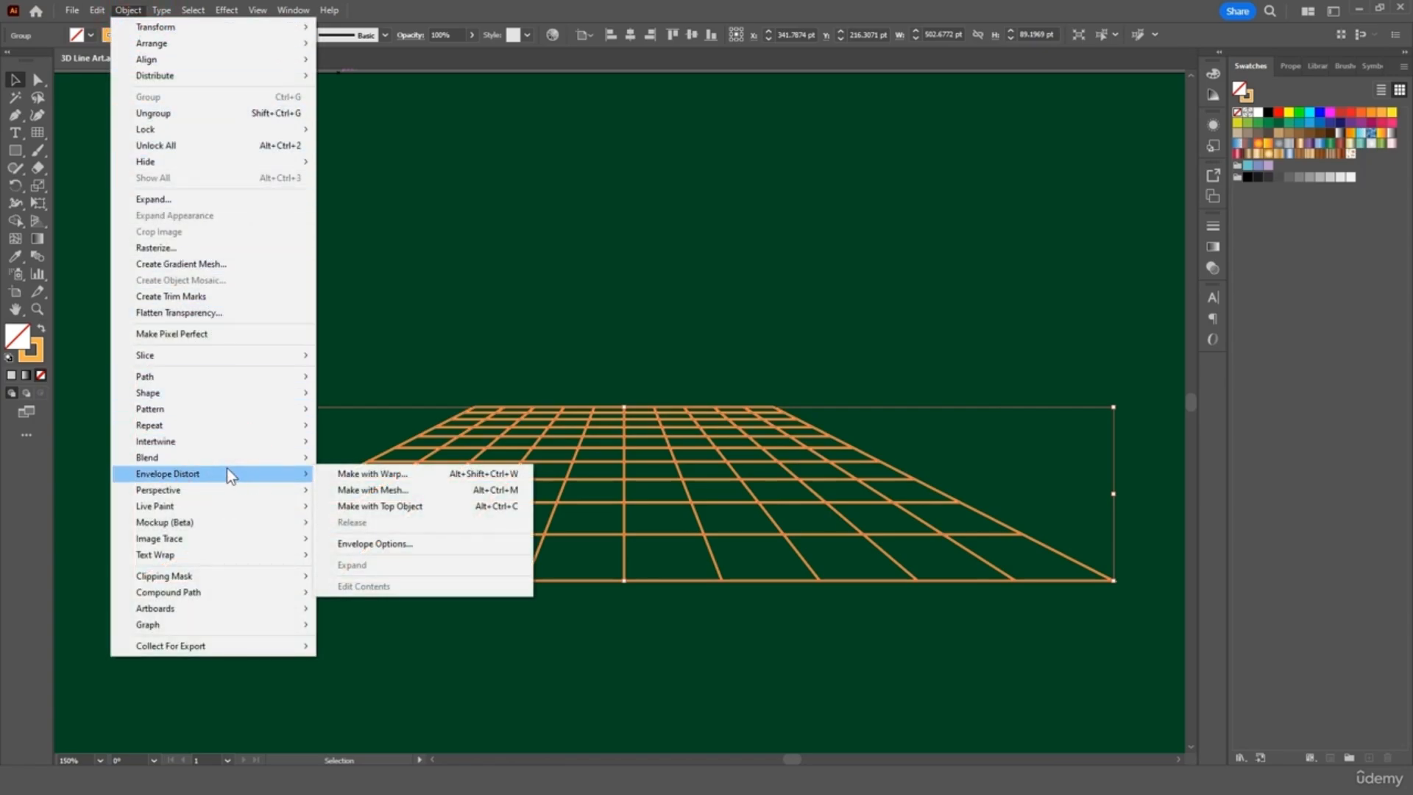
{"action": "left_click", "coordinate": [390, 490]}
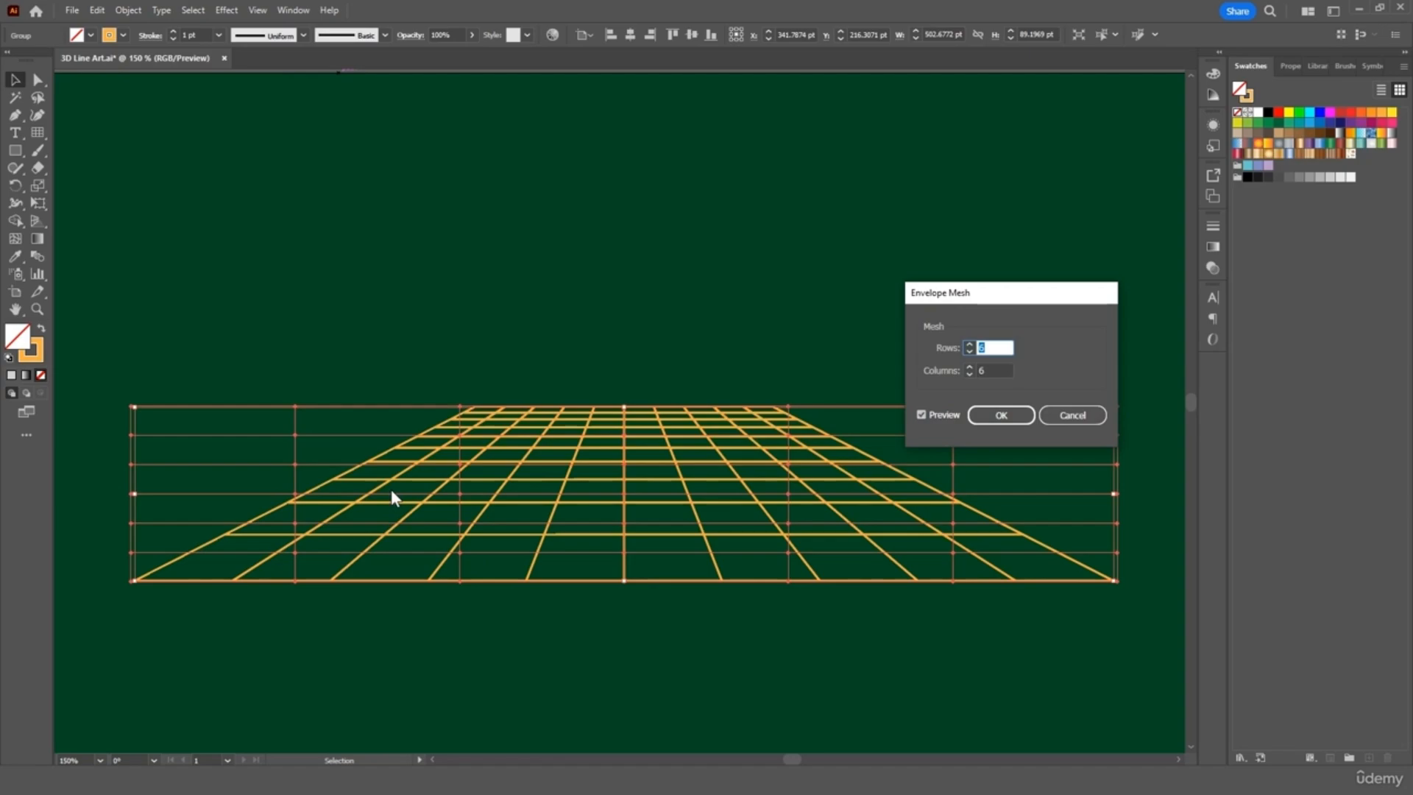
{"action": "left_click", "coordinate": [1018, 417]}
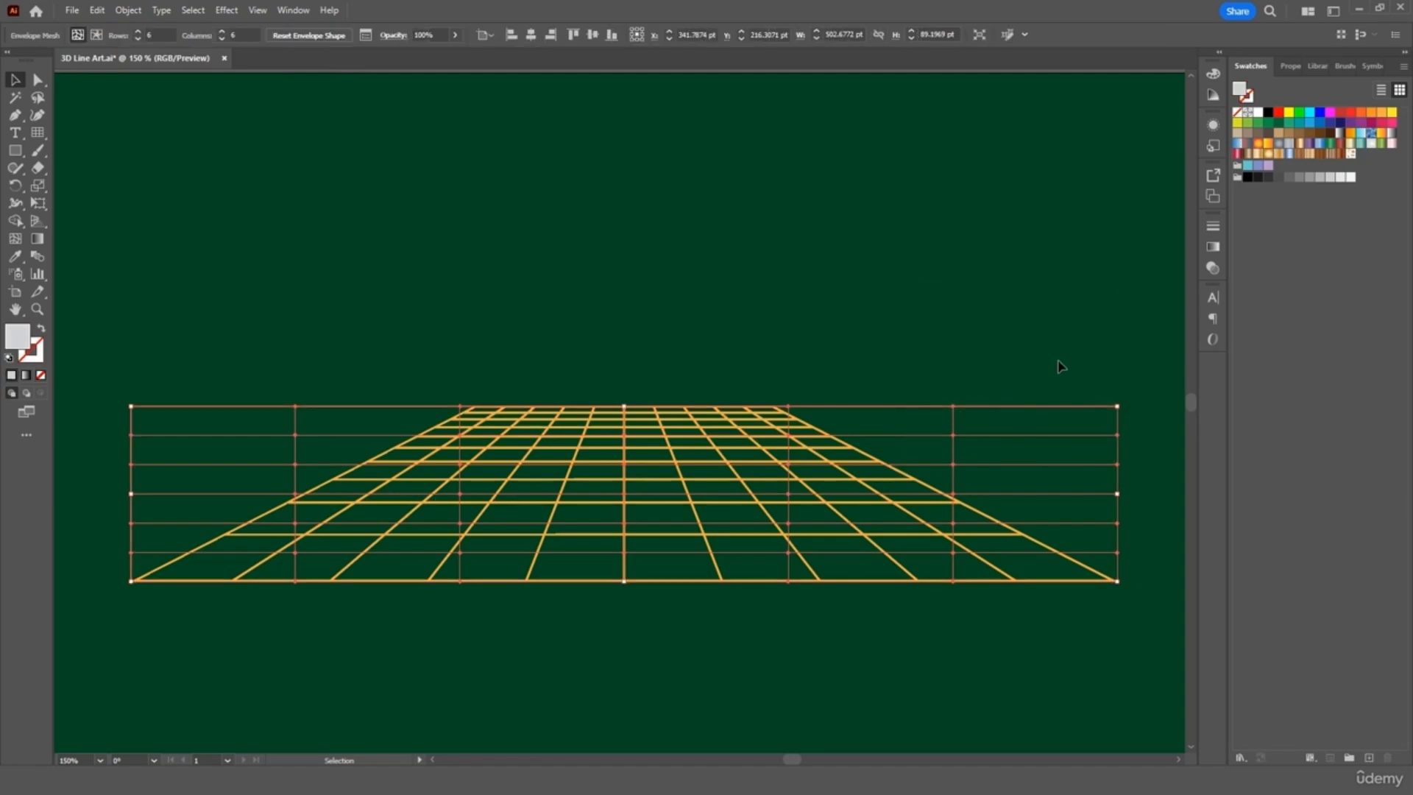
- Try pulling the grid's centre mesh points up into a peak and down into a dip, and undo the changes
{"action": "left_click", "coordinate": [37, 78]}
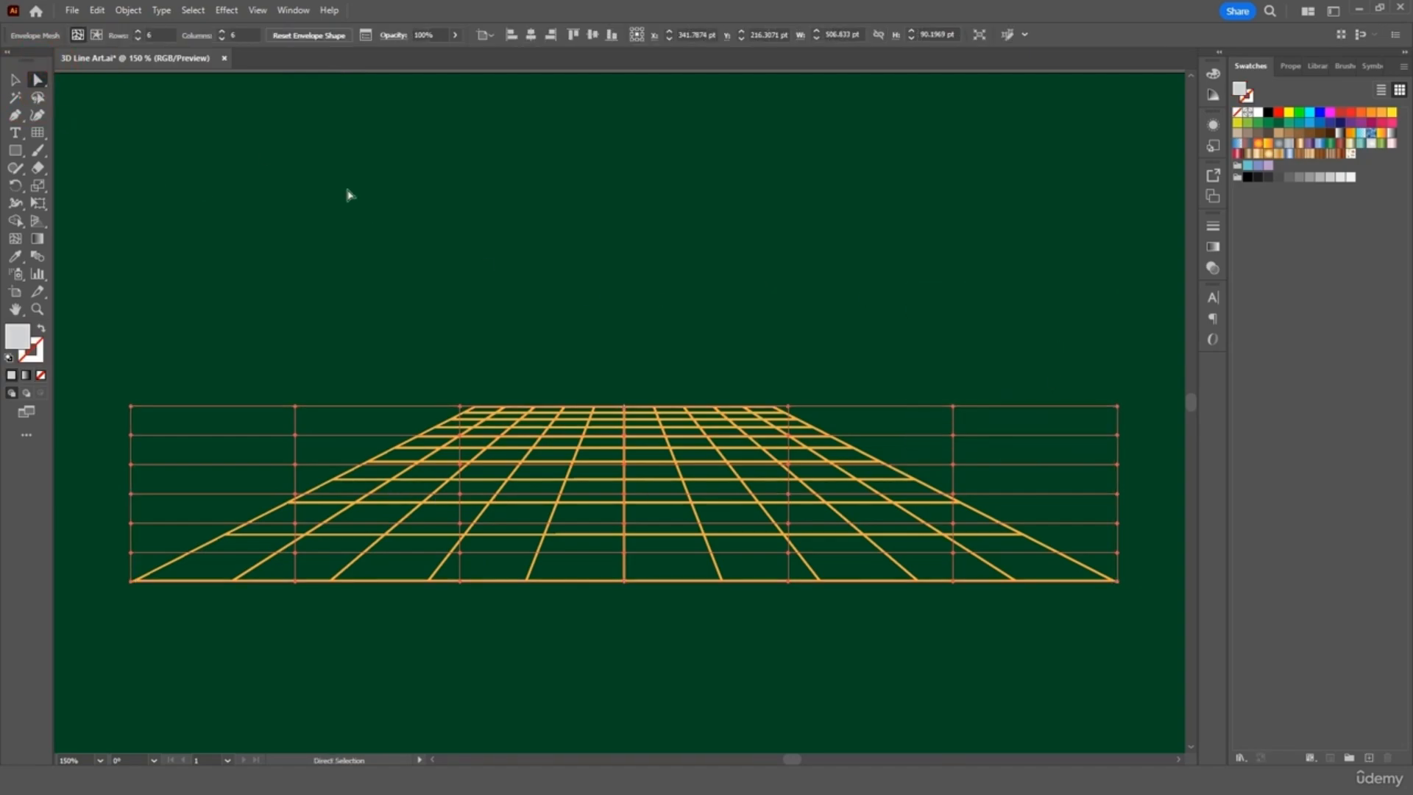
{"action": "left_click_drag", "start_coordinate": [624, 439], "coordinate": [624, 301]}
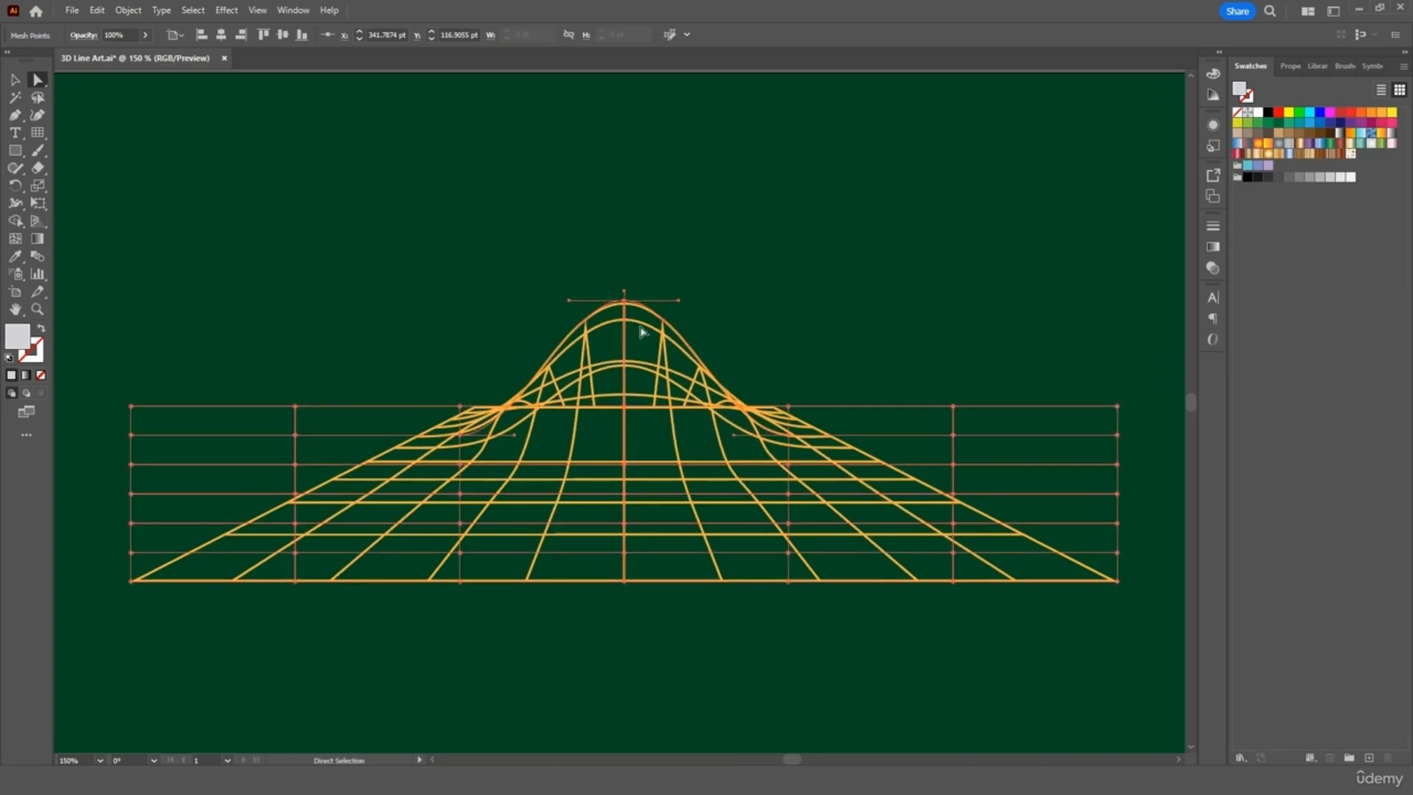
{"action": "key", "text": "ctrl+z"}
{"action": "left_click_drag", "start_coordinate": [625, 465], "coordinate": [625, 657]}
{"action": "left_click_drag", "start_coordinate": [623, 464], "coordinate": [619, 497]}
{"action": "left_click", "coordinate": [845, 294]}
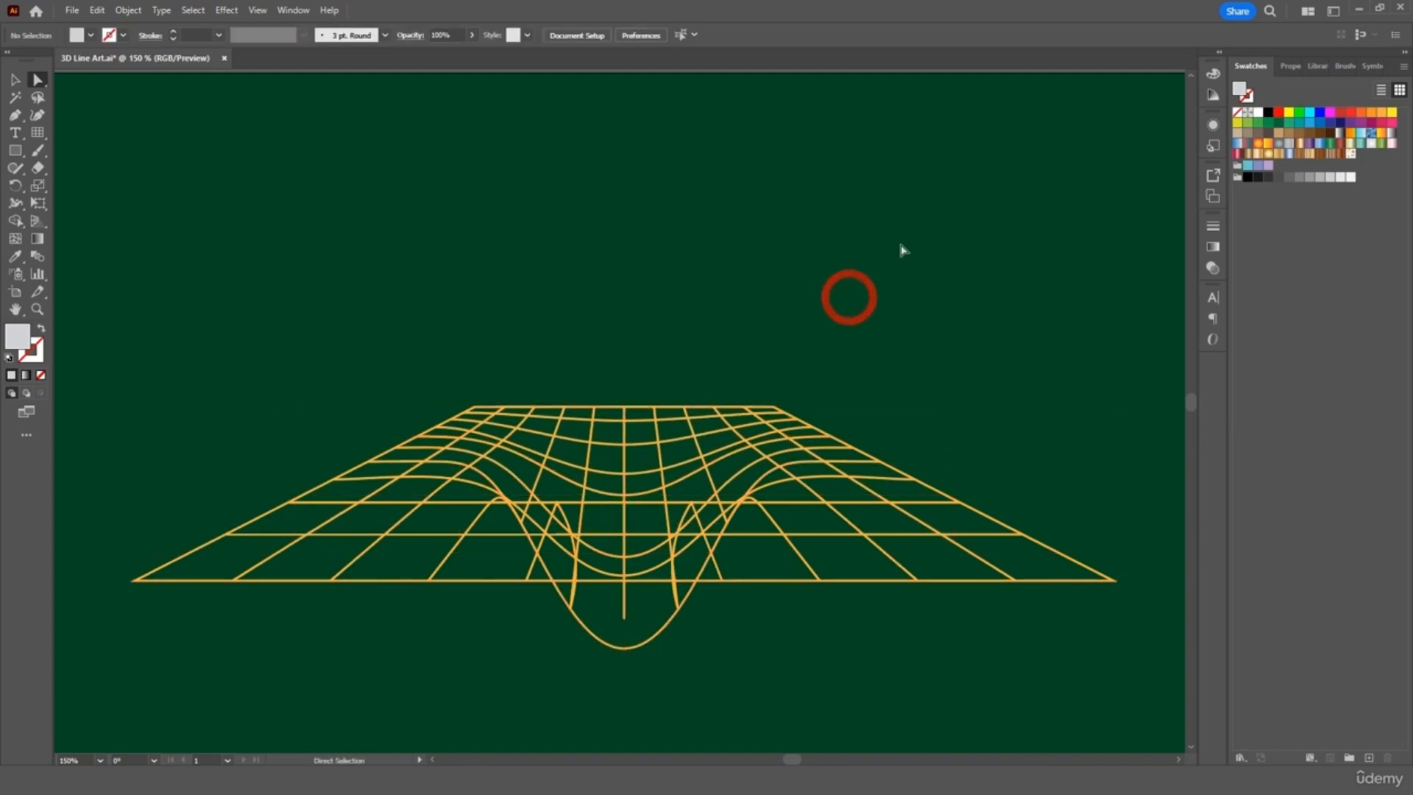
{"action": "key", "text": "ctrl+z"}
{"action": "key", "text": "ctrl+z"}
- Try shaping the mesh with a hill in the grid's left half and a valley in its right half
{"action": "left_click_drag", "start_coordinate": [467, 435], "coordinate": [465, 370]}
{"action": "left_click_drag", "start_coordinate": [460, 464], "coordinate": [460, 447]}
{"action": "mouse_move", "coordinate": [787, 493]}
{"action": "left_mouse_down"}
{"action": "mouse_move", "coordinate": [796, 576]}
{"action": "mouse_move", "coordinate": [791, 482]}
{"action": "mouse_move", "coordinate": [790, 509]}
{"action": "left_mouse_up"}
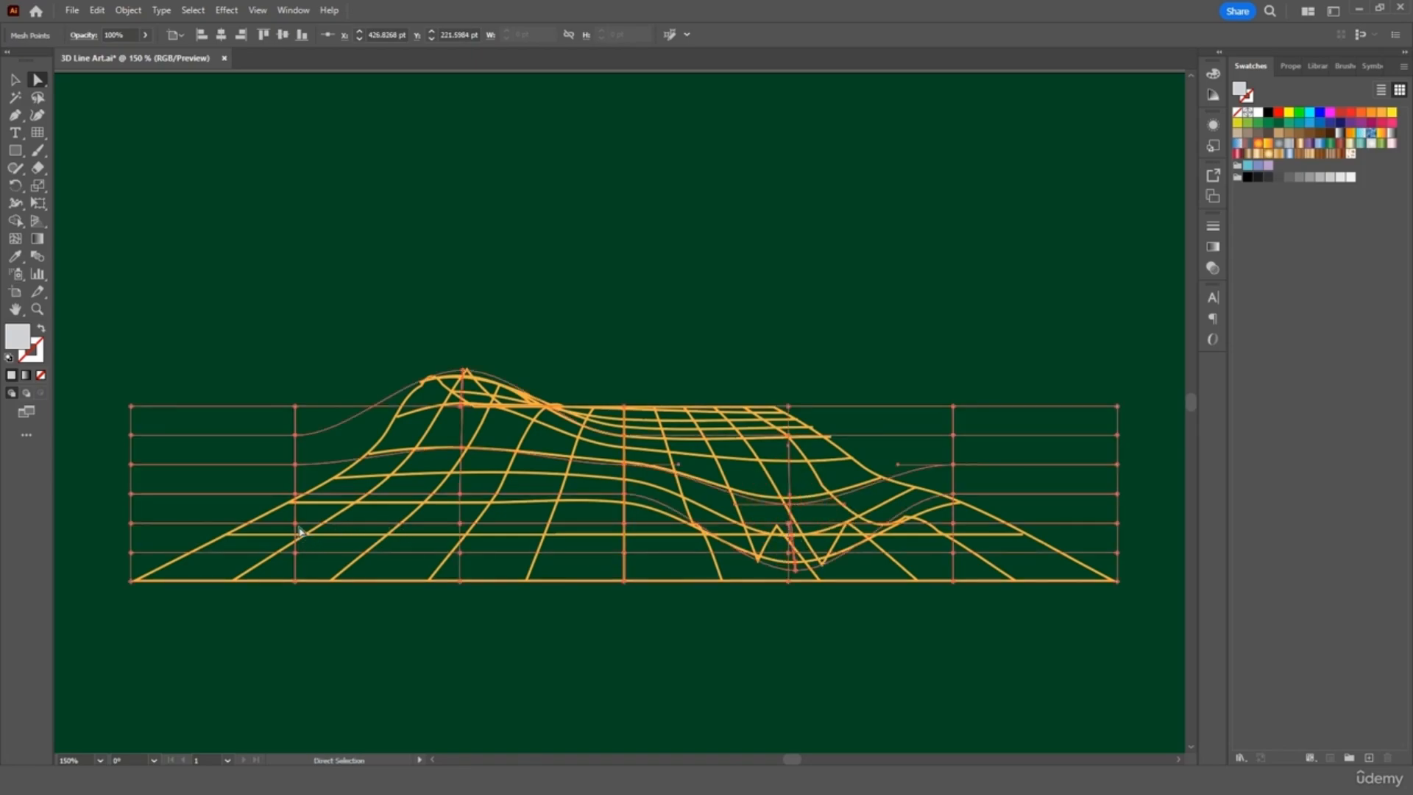
{"action": "left_click_drag", "start_coordinate": [299, 526], "coordinate": [280, 521]}
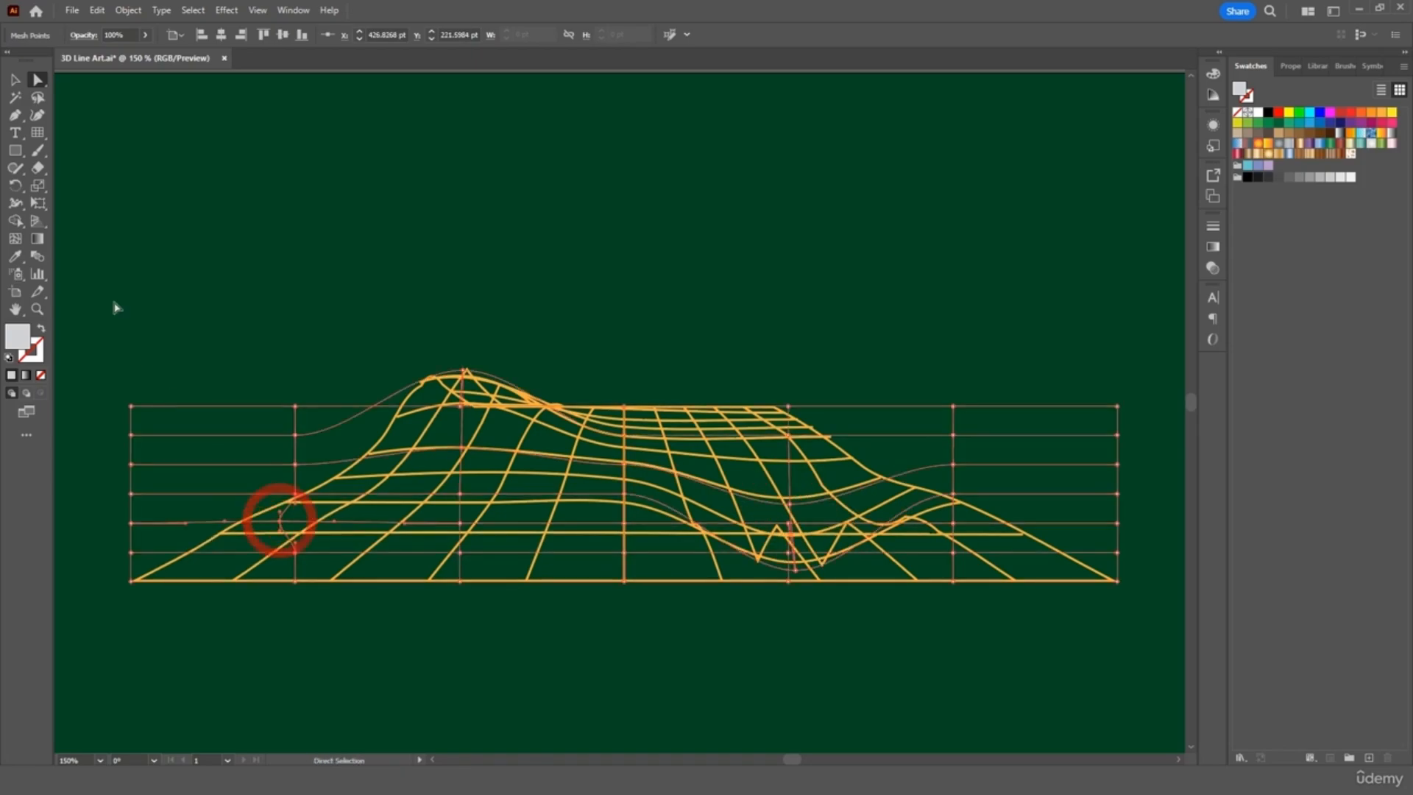
- Move the flat mesh grid slightly, pull two of its central mesh points down to form a deep dip, and deselect it
{"action": "key", "text": "v"}
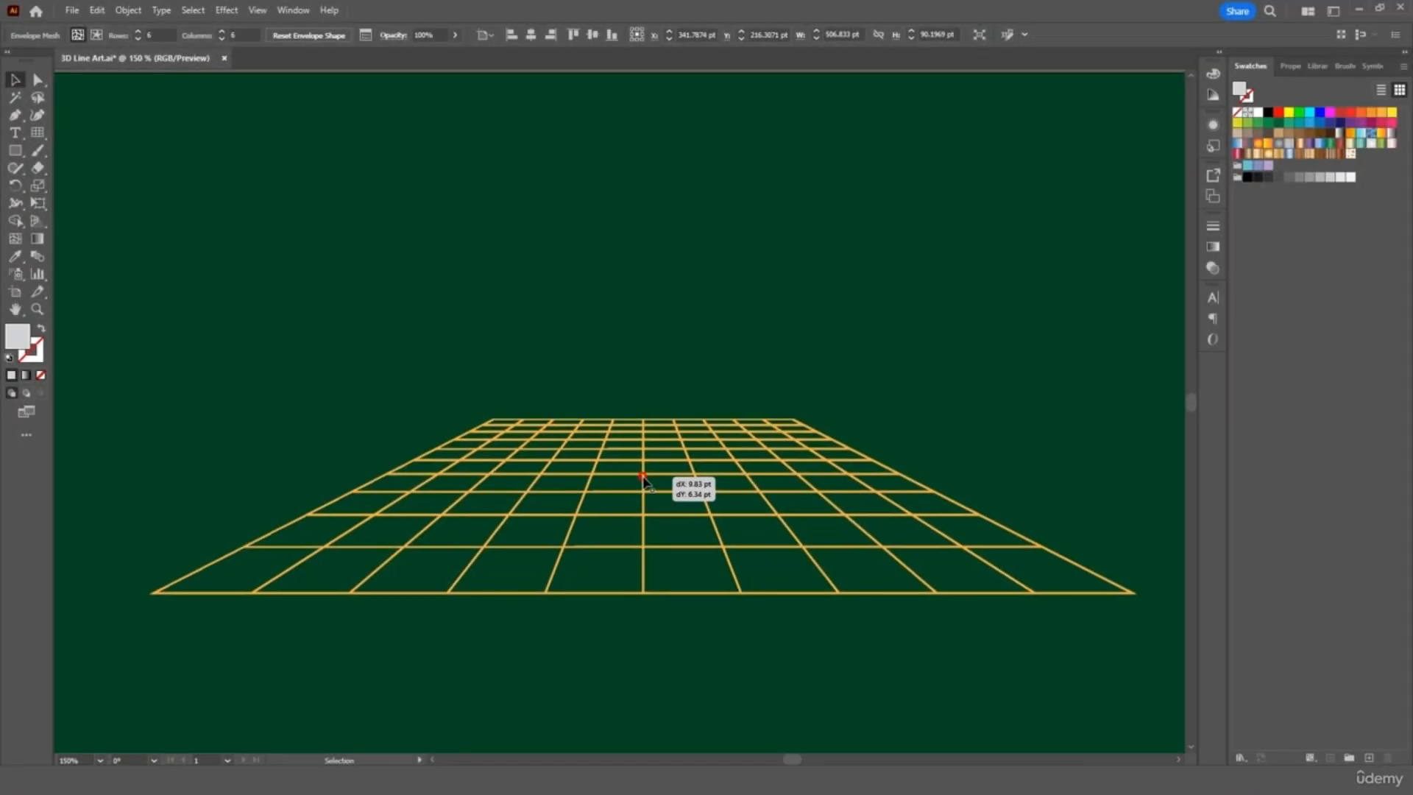
{"action": "left_click_drag", "start_coordinate": [643, 478], "coordinate": [643, 478]}
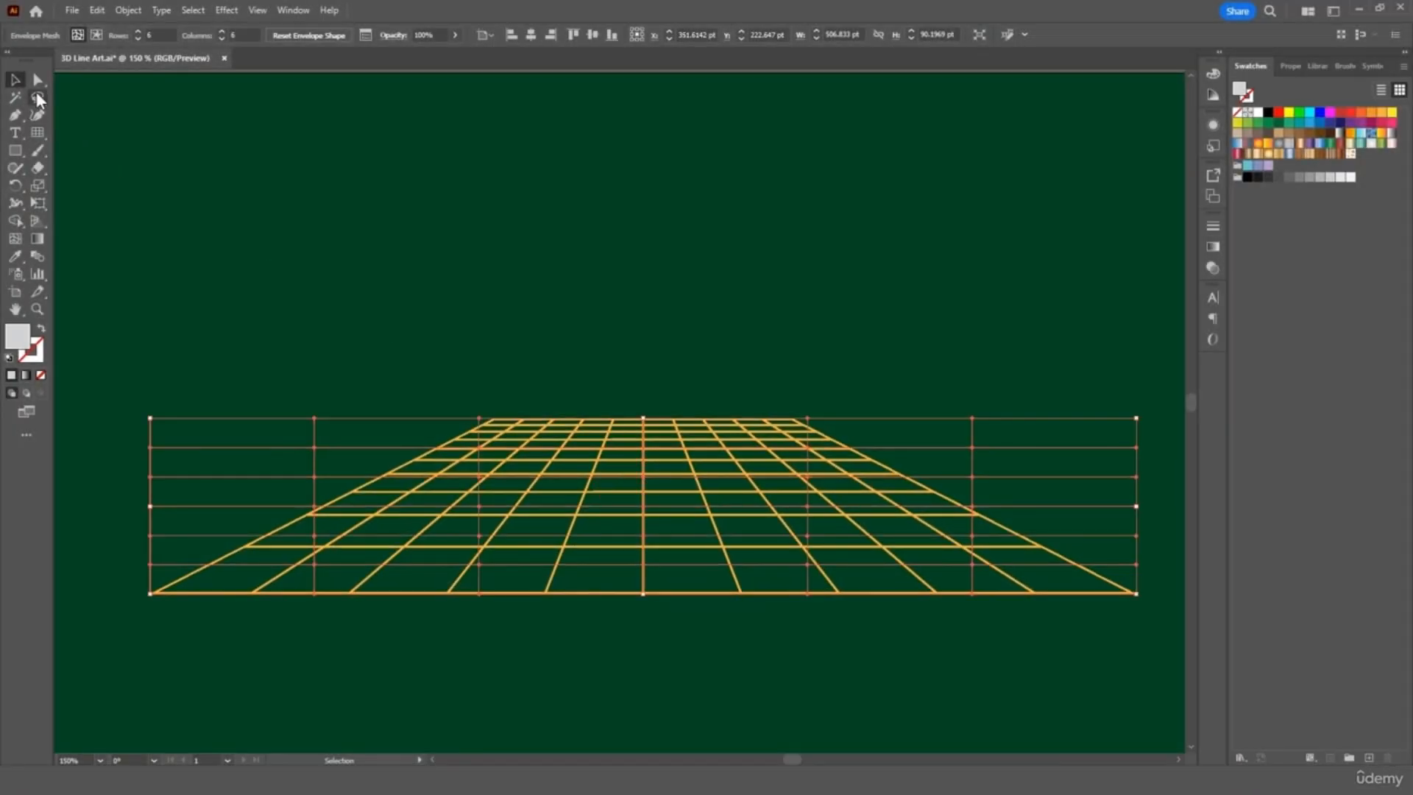
{"action": "left_click", "coordinate": [38, 79]}
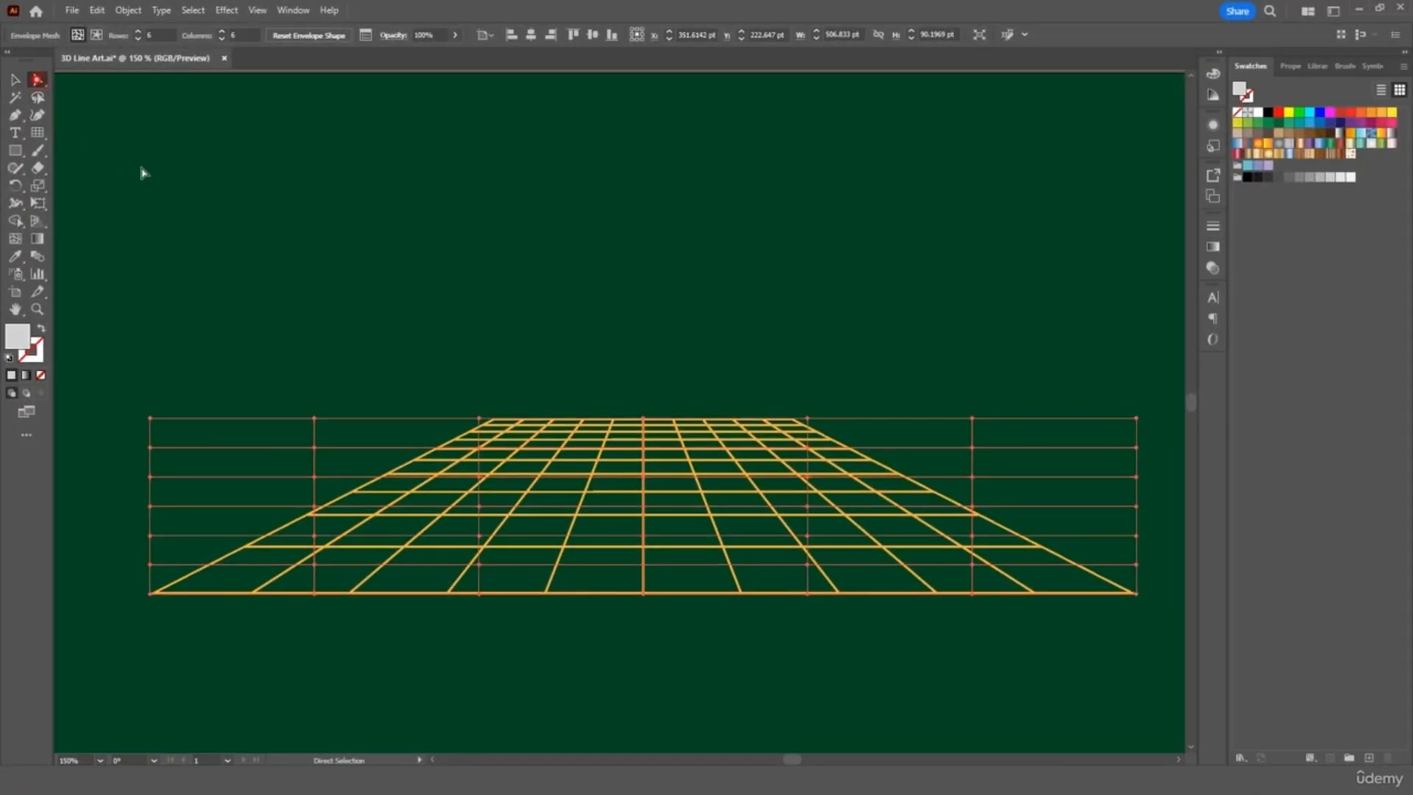
{"action": "left_click", "coordinate": [644, 478]}
{"action": "left_click_drag", "start_coordinate": [644, 478], "coordinate": [643, 619]}
{"action": "left_click_drag", "start_coordinate": [646, 459], "coordinate": [648, 513]}
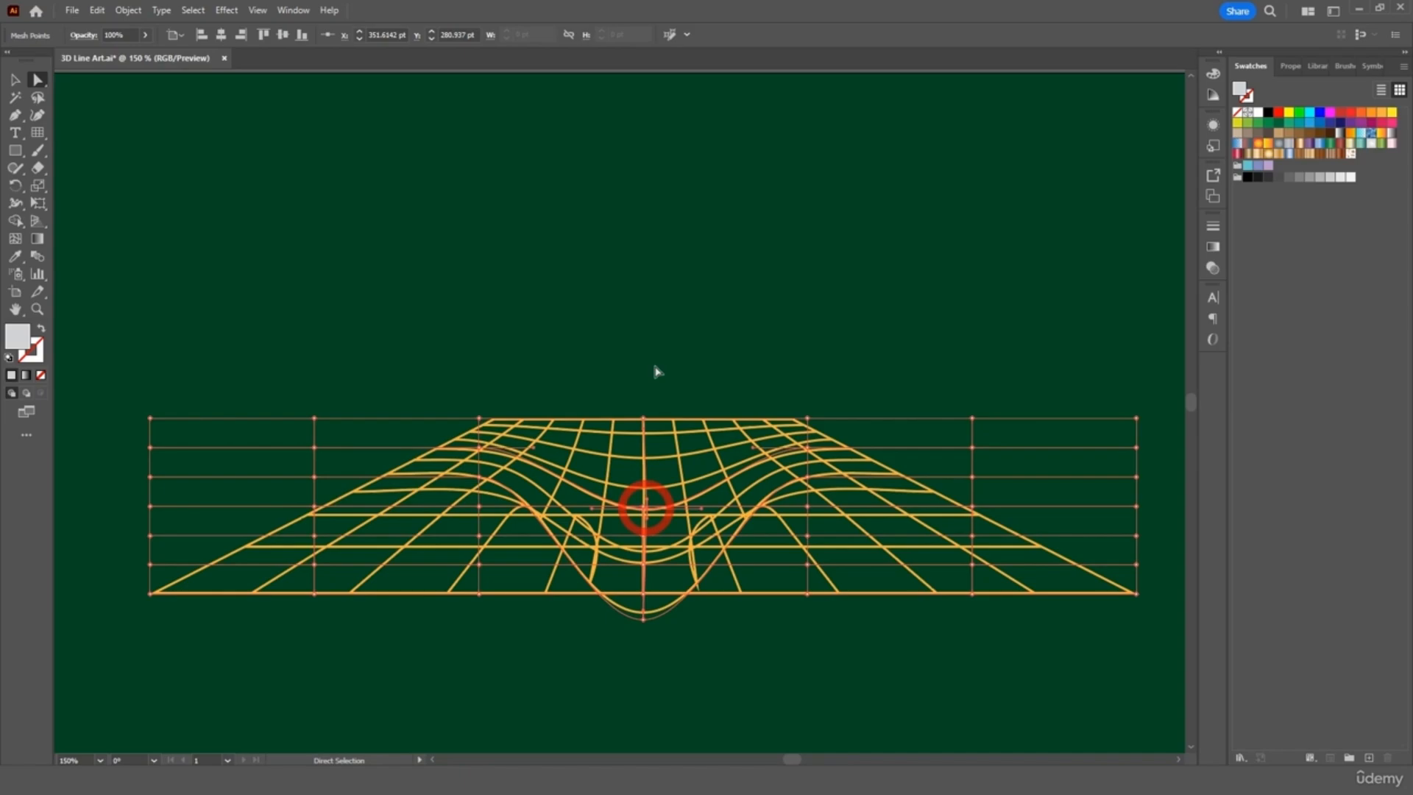
{"action": "left_click", "coordinate": [15, 80]}
{"action": "left_click", "coordinate": [128, 126]}
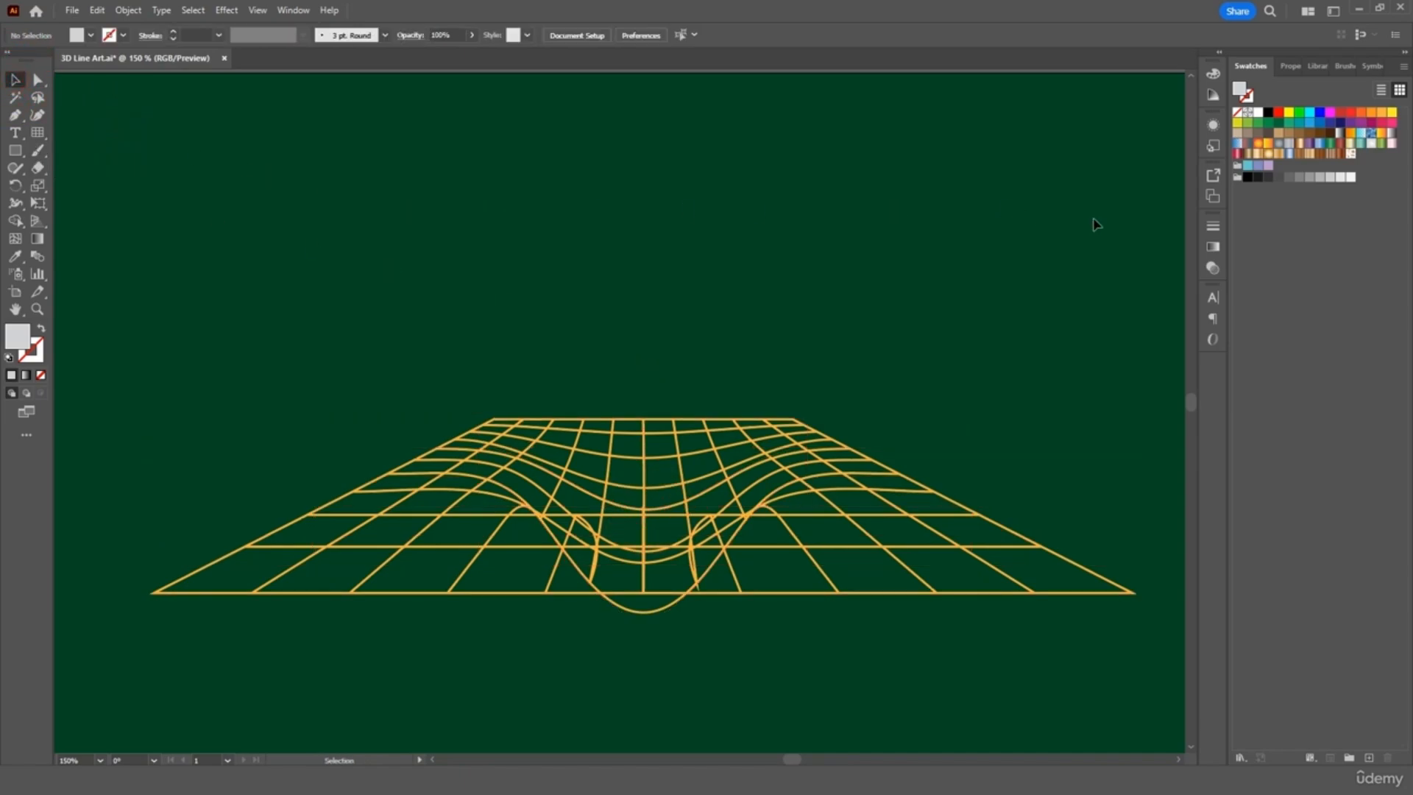
- Configure the Polar Grid tool with 10 concentric and 10 radial dividers
{"action": "key", "text": "ctrl+alt+0"}
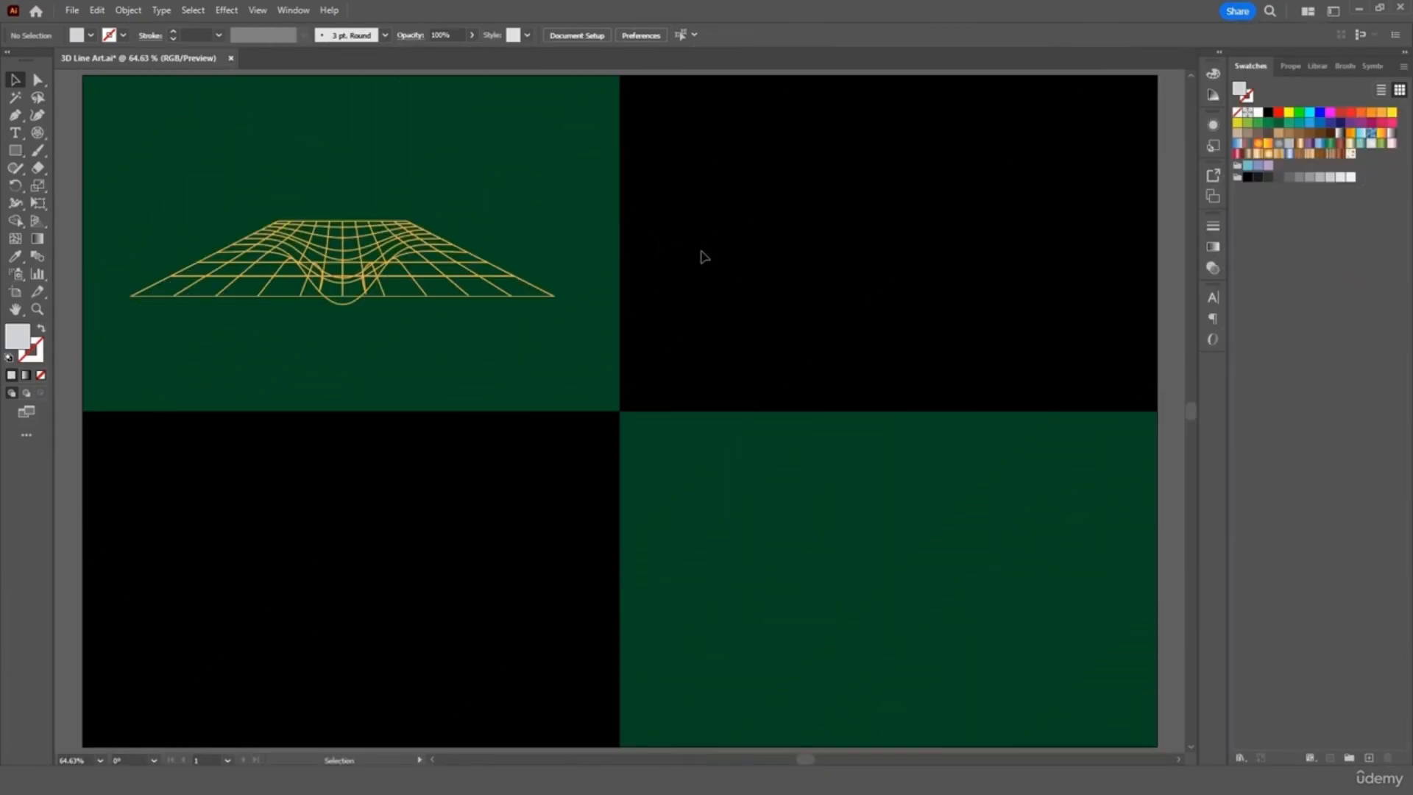
{"action": "double_click", "coordinate": [40, 134]}
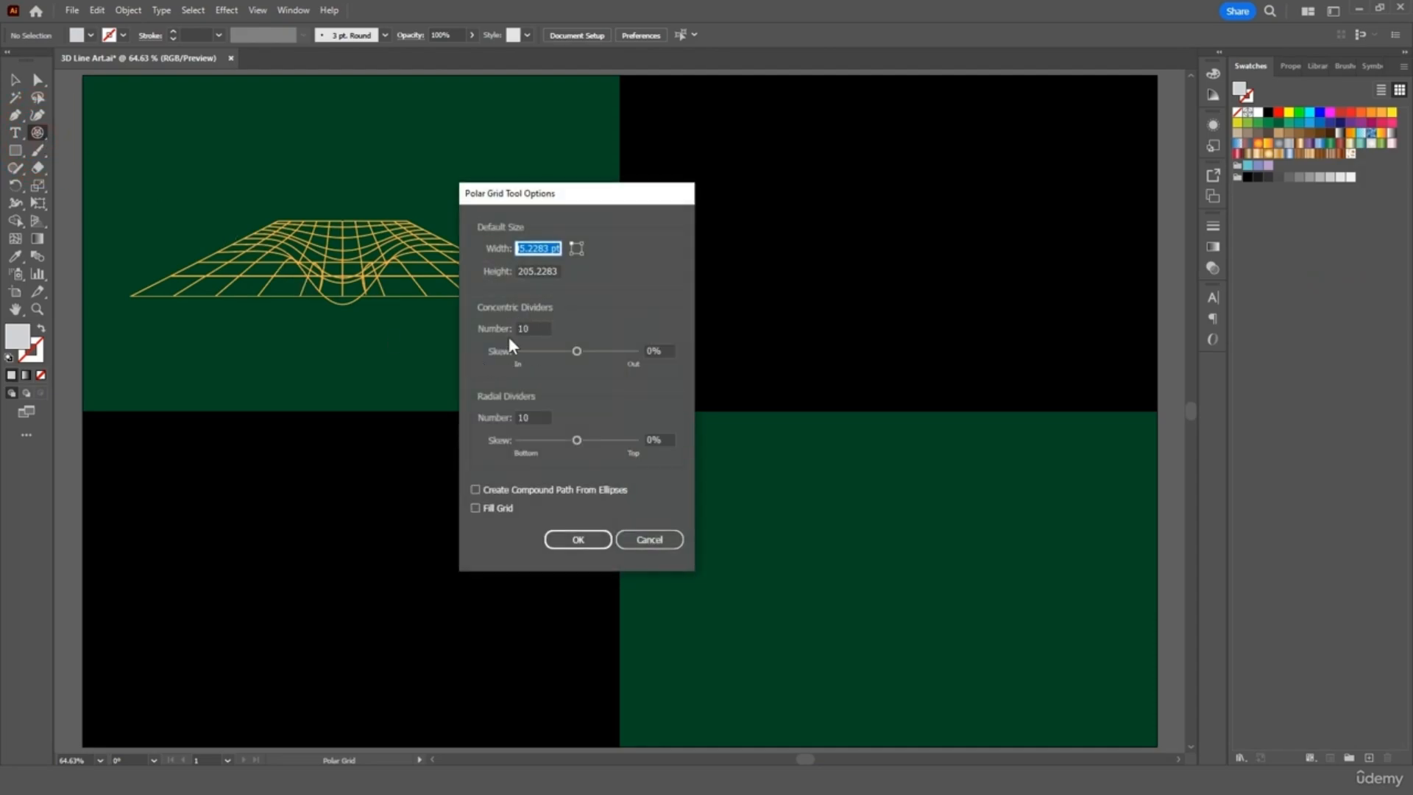
{"action": "left_click", "coordinate": [592, 540]}
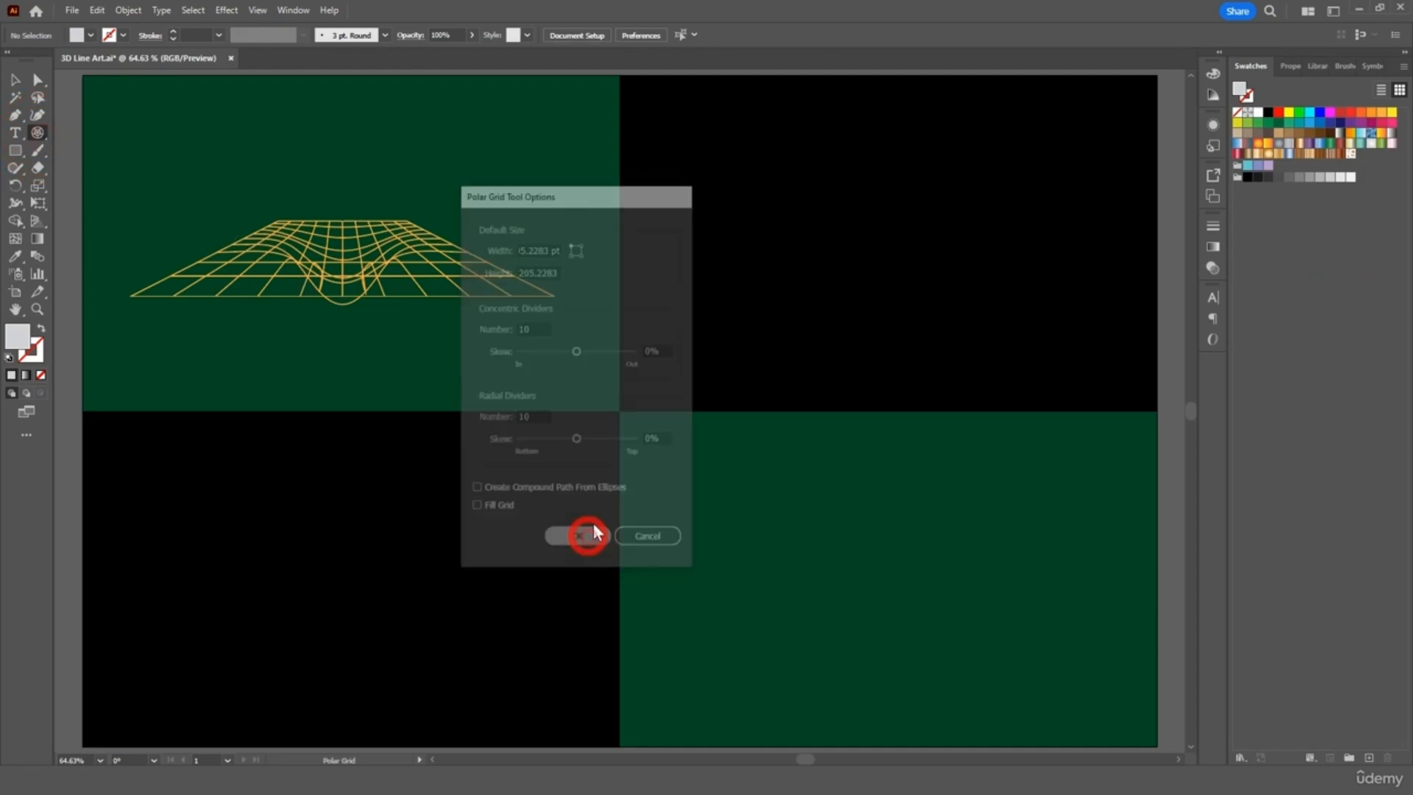
- Set a light orange stroke with no fill, and draw a circular polar grid about 287 pt across on the upper black panel
{"action": "left_click", "coordinate": [122, 34]}
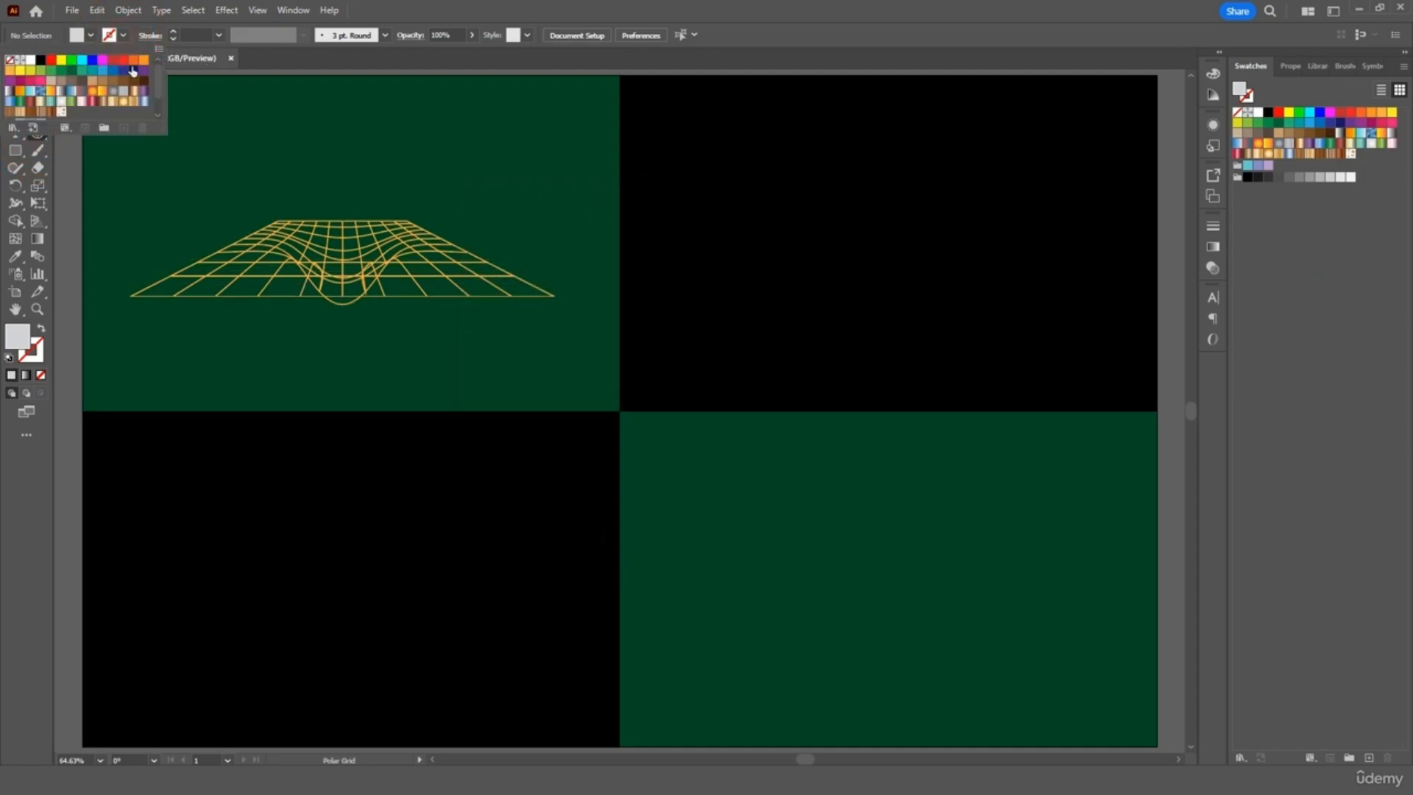
{"action": "left_click", "coordinate": [31, 72]}
{"action": "left_click", "coordinate": [91, 34]}
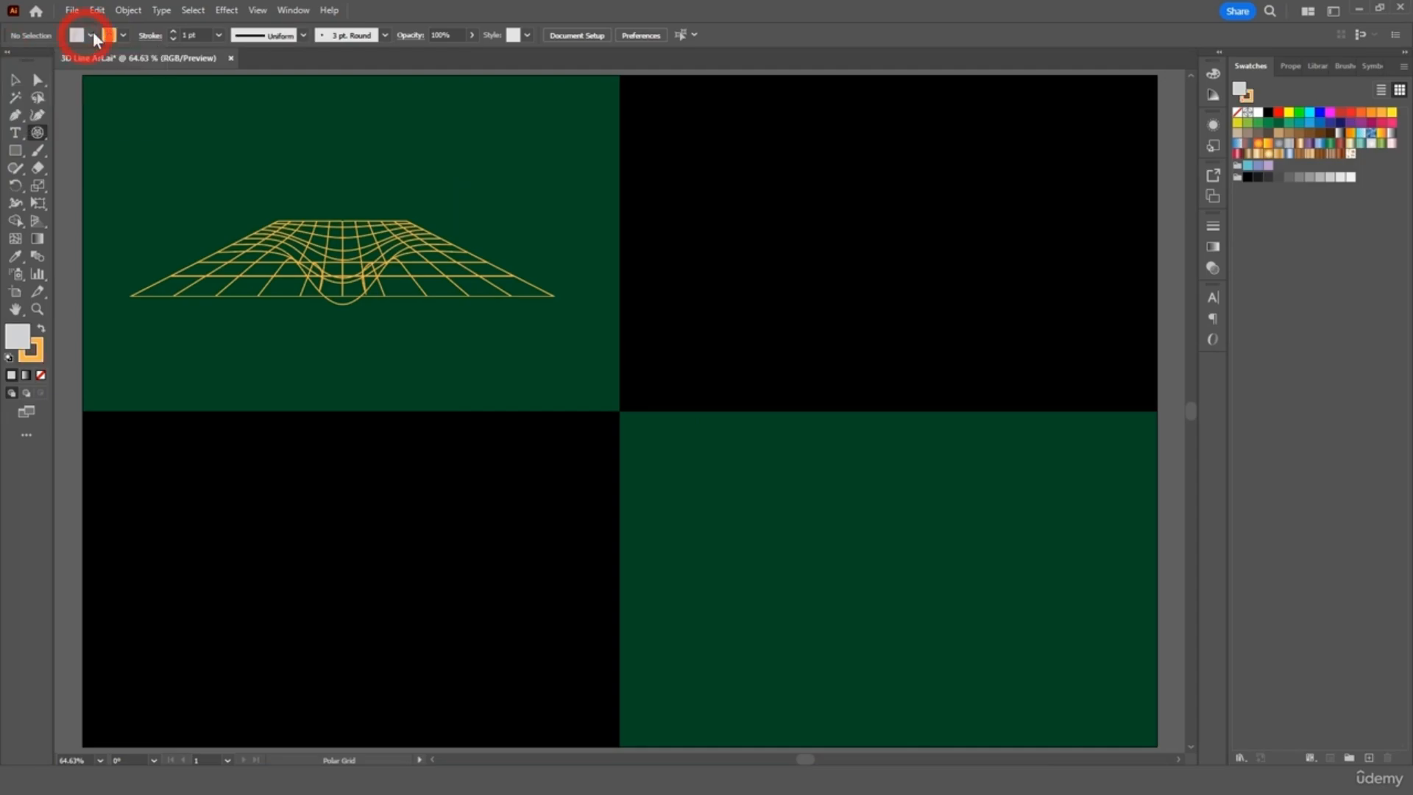
{"action": "left_click", "coordinate": [11, 60]}
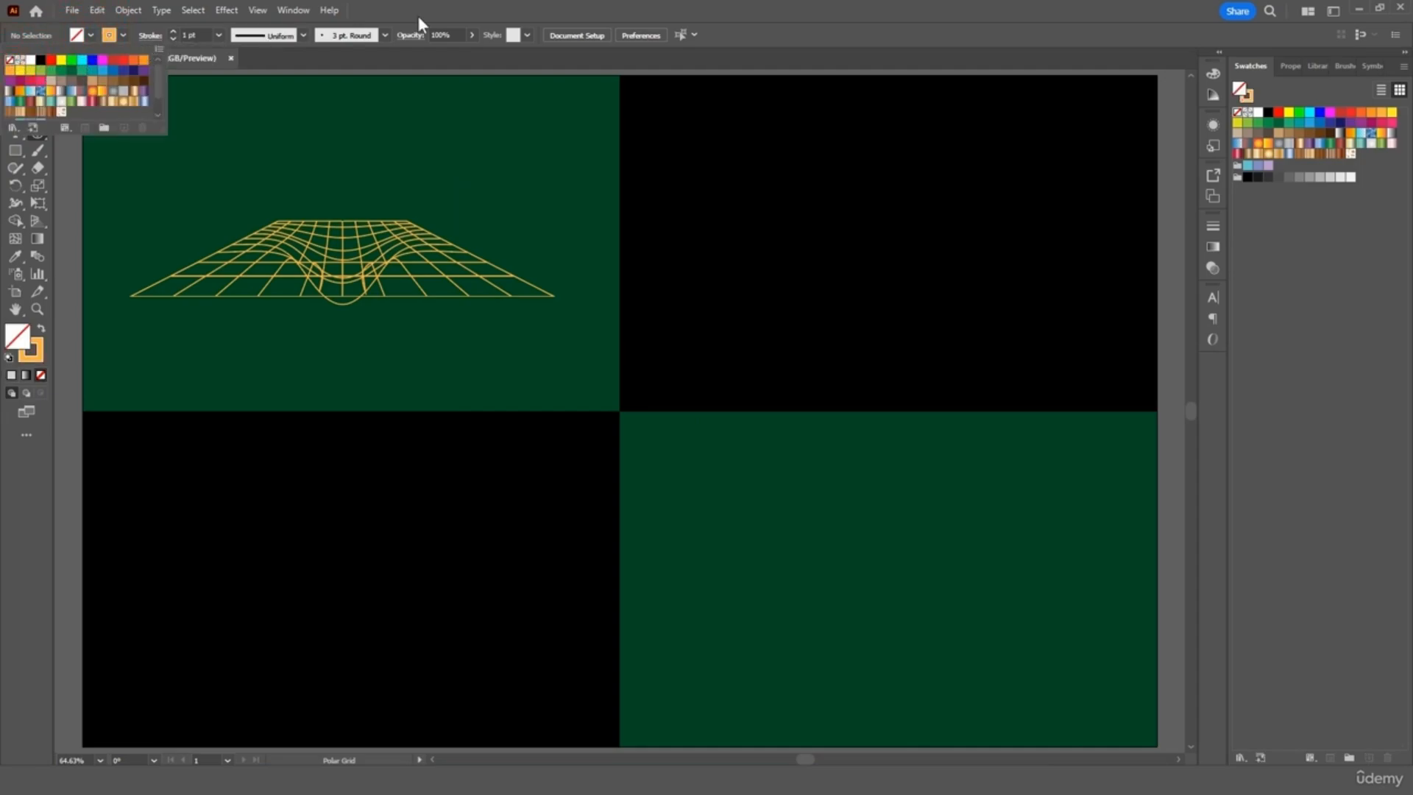
{"action": "left_click", "coordinate": [571, 12]}
{"action": "left_click_drag", "start_coordinate": [780, 125], "coordinate": [1022, 328]}
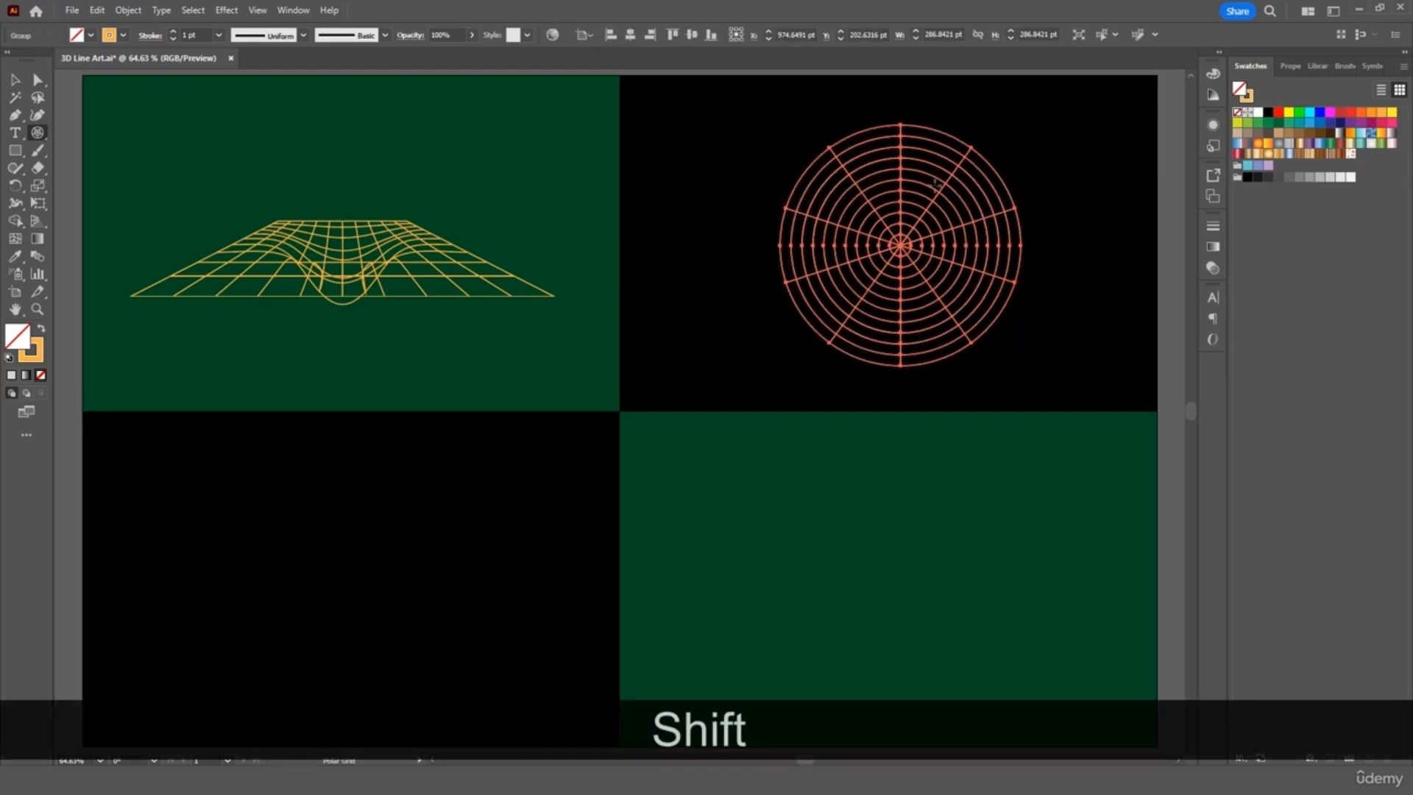
- Apply an envelope mesh with 4 rows and 4 columns to the polar grid on the upper black panel
{"action": "key", "text": "v"}
{"action": "left_click", "coordinate": [1005, 442]}
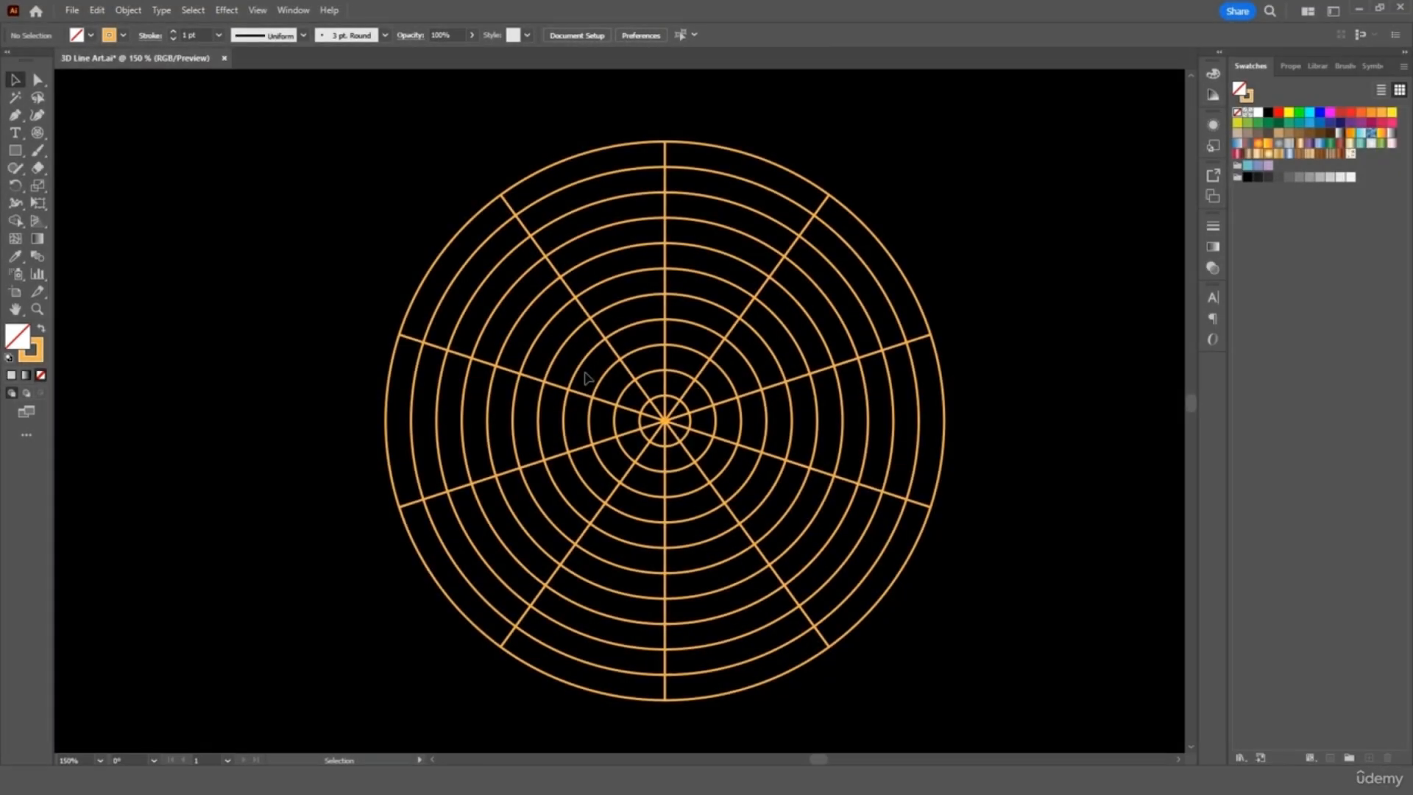
{"action": "left_click", "coordinate": [664, 413]}
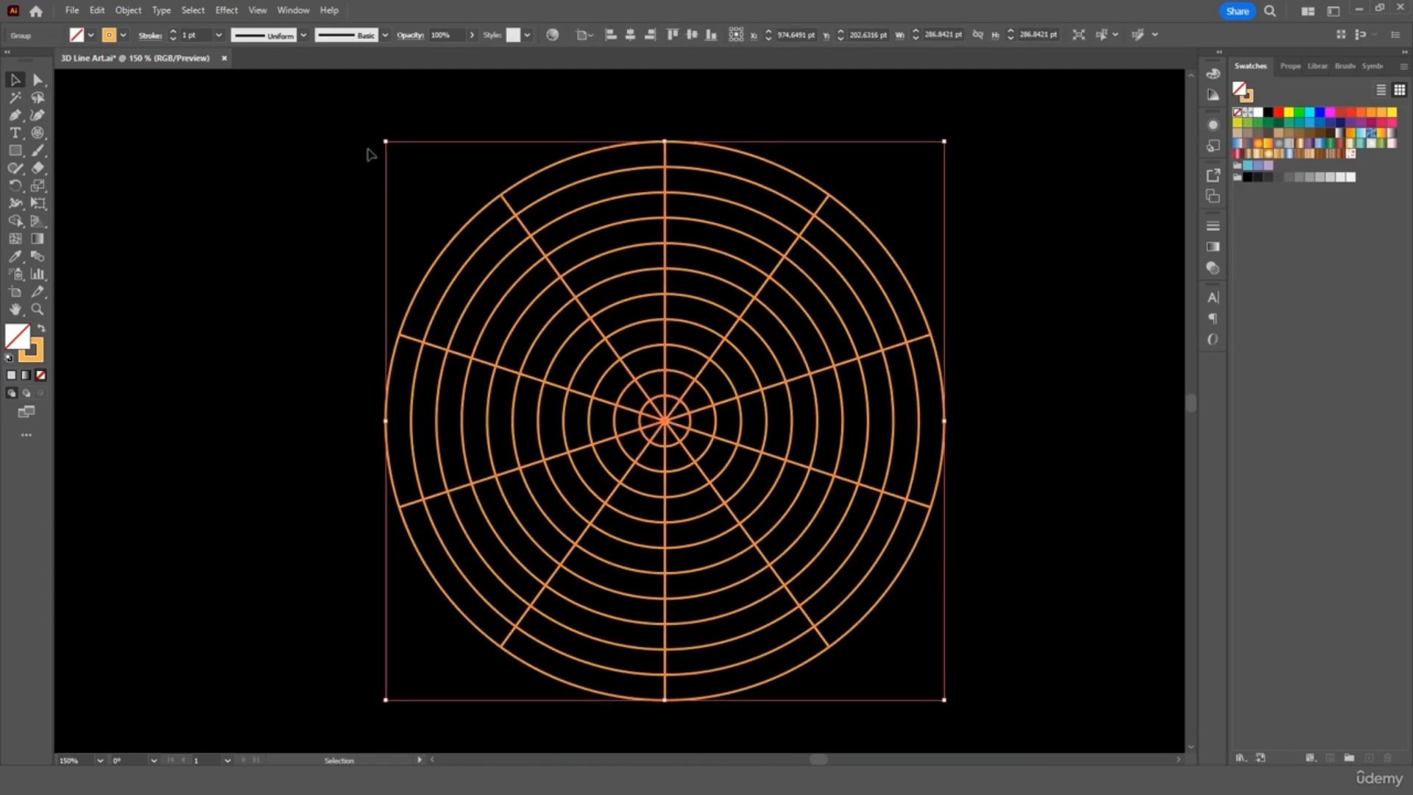
{"action": "left_click", "coordinate": [133, 14]}
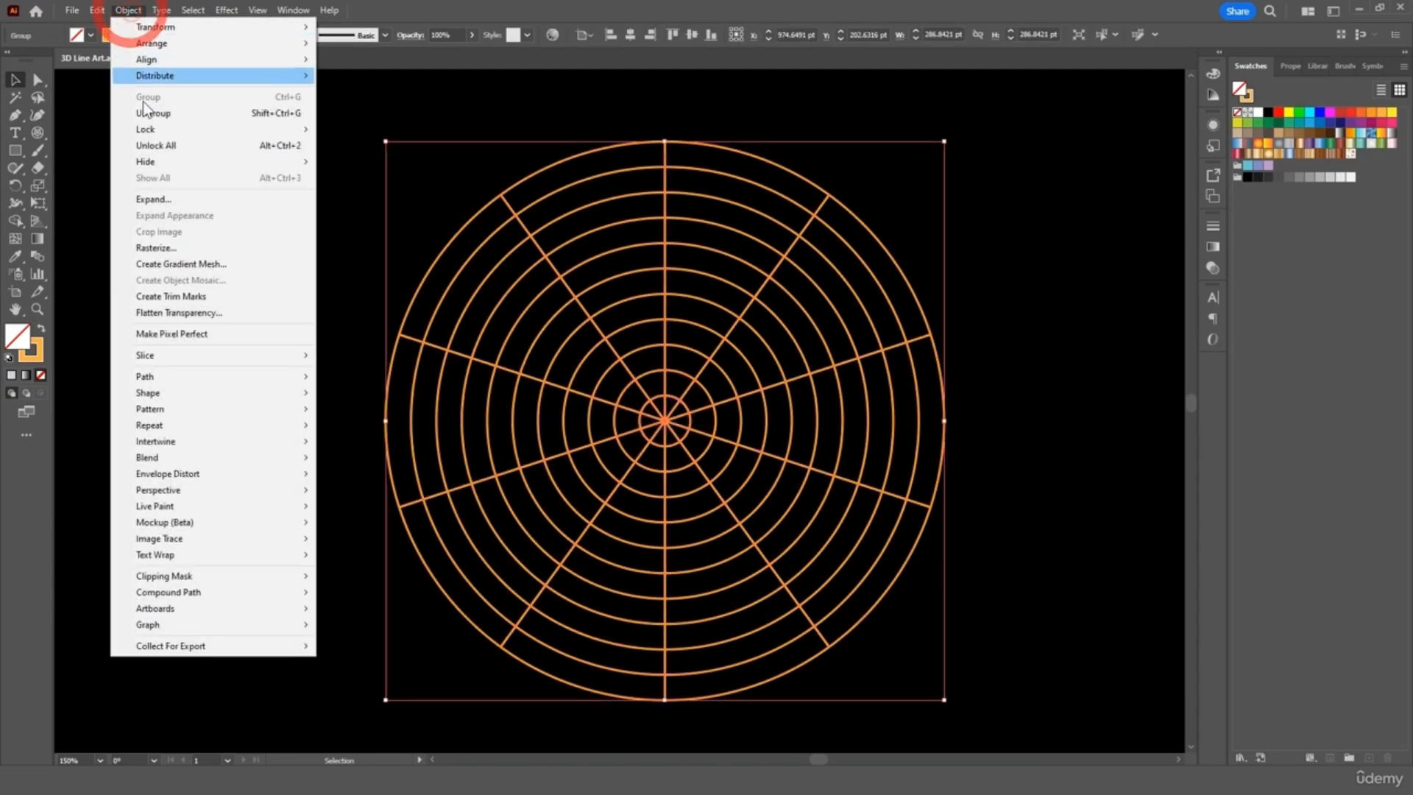
{"action": "left_click", "coordinate": [239, 471]}
{"action": "left_click", "coordinate": [484, 490]}
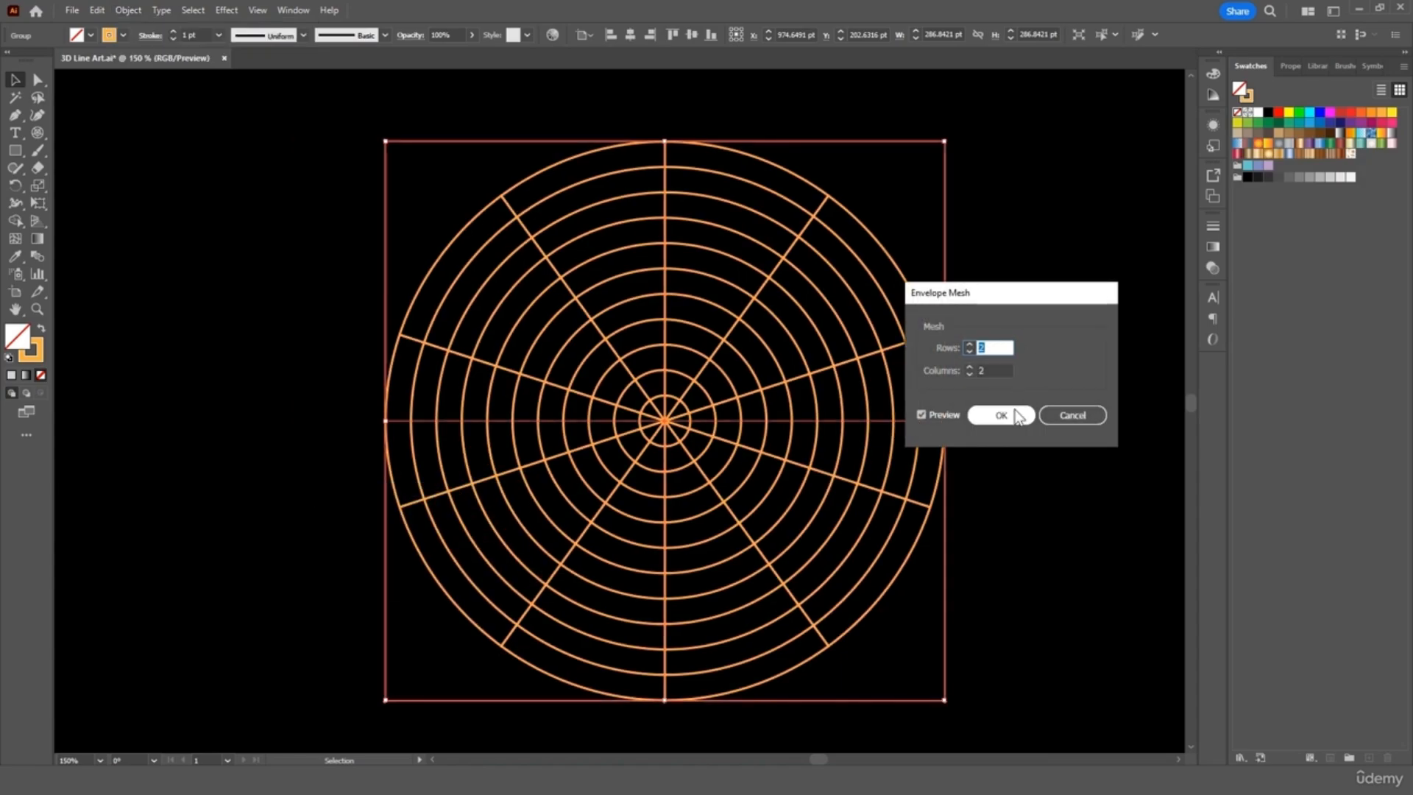
{"action": "type", "text": "4"}
{"action": "left_click", "coordinate": [995, 370]}
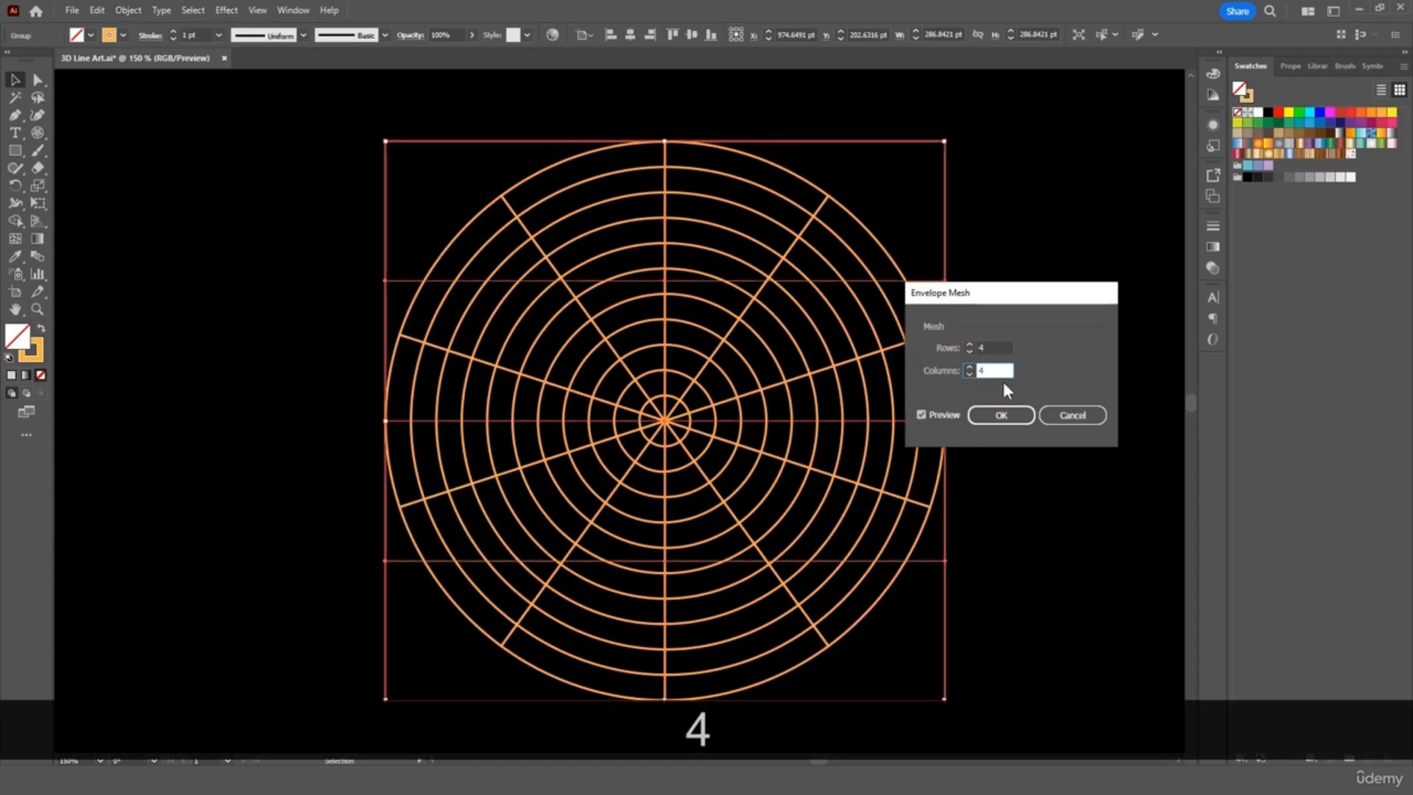
{"action": "left_click", "coordinate": [1008, 416]}
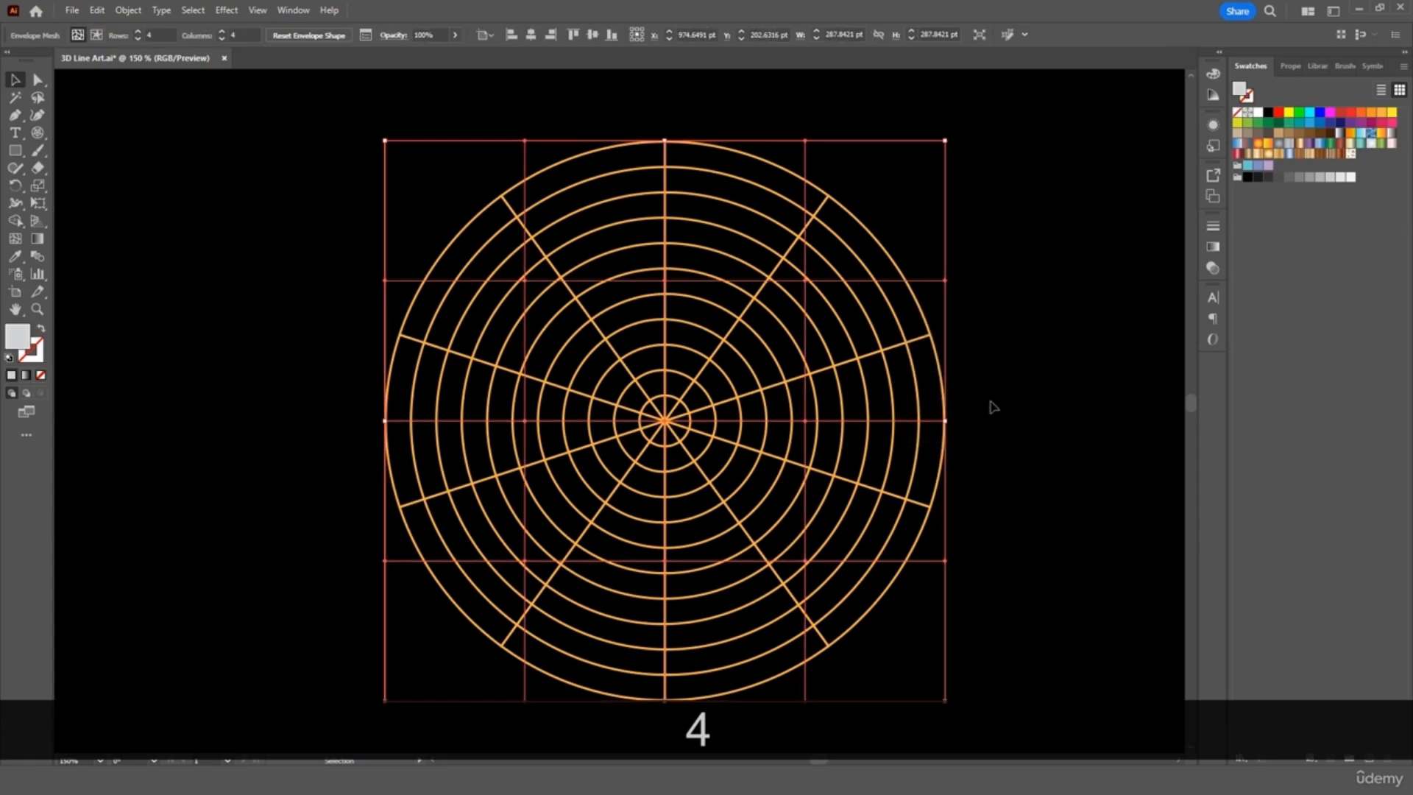
- Distort the meshed polar grid in perspective with Free Transform, narrowing its top edge symmetrically to about half the bottom width
{"action": "left_click", "coordinate": [37, 203]}
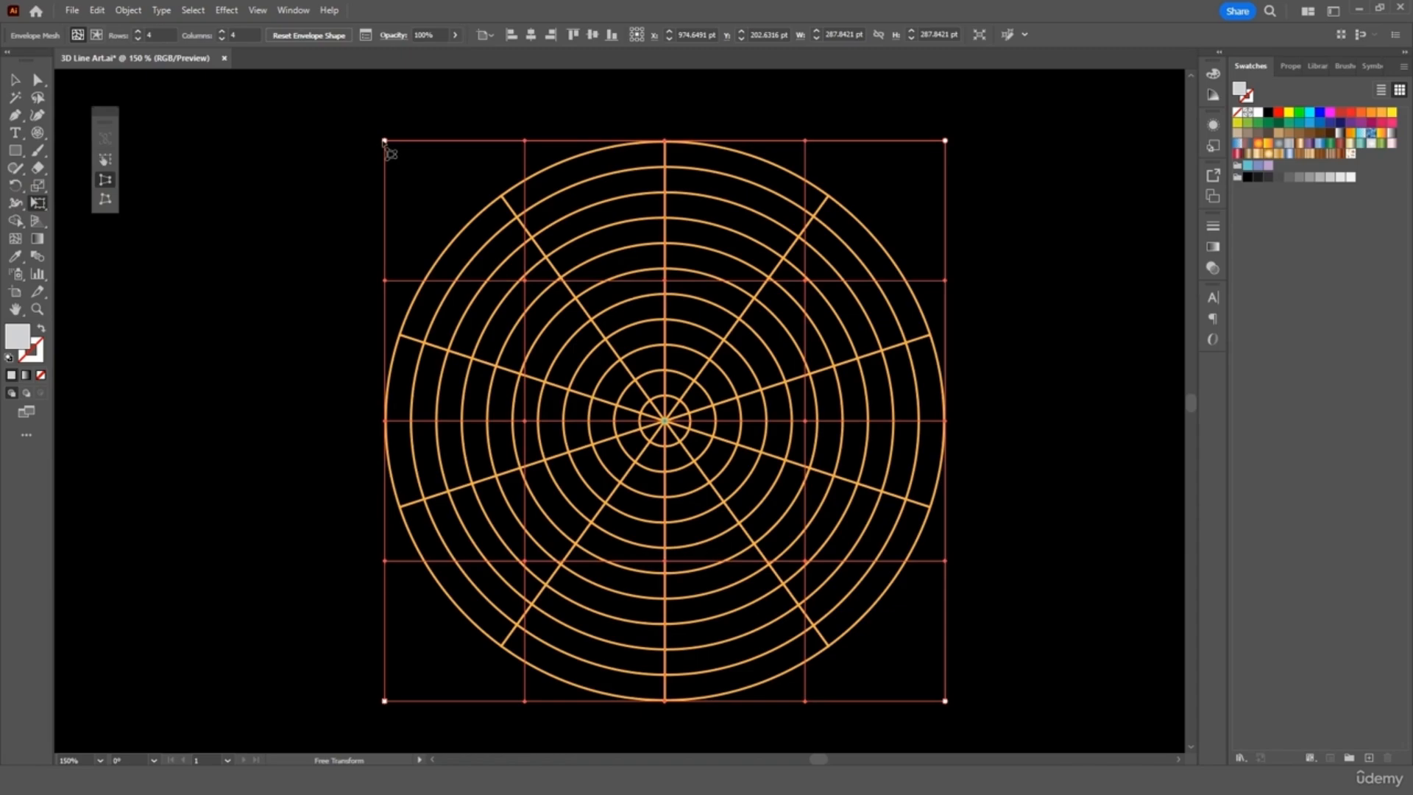
{"action": "left_click_drag", "start_coordinate": [384, 140], "coordinate": [534, 139]}
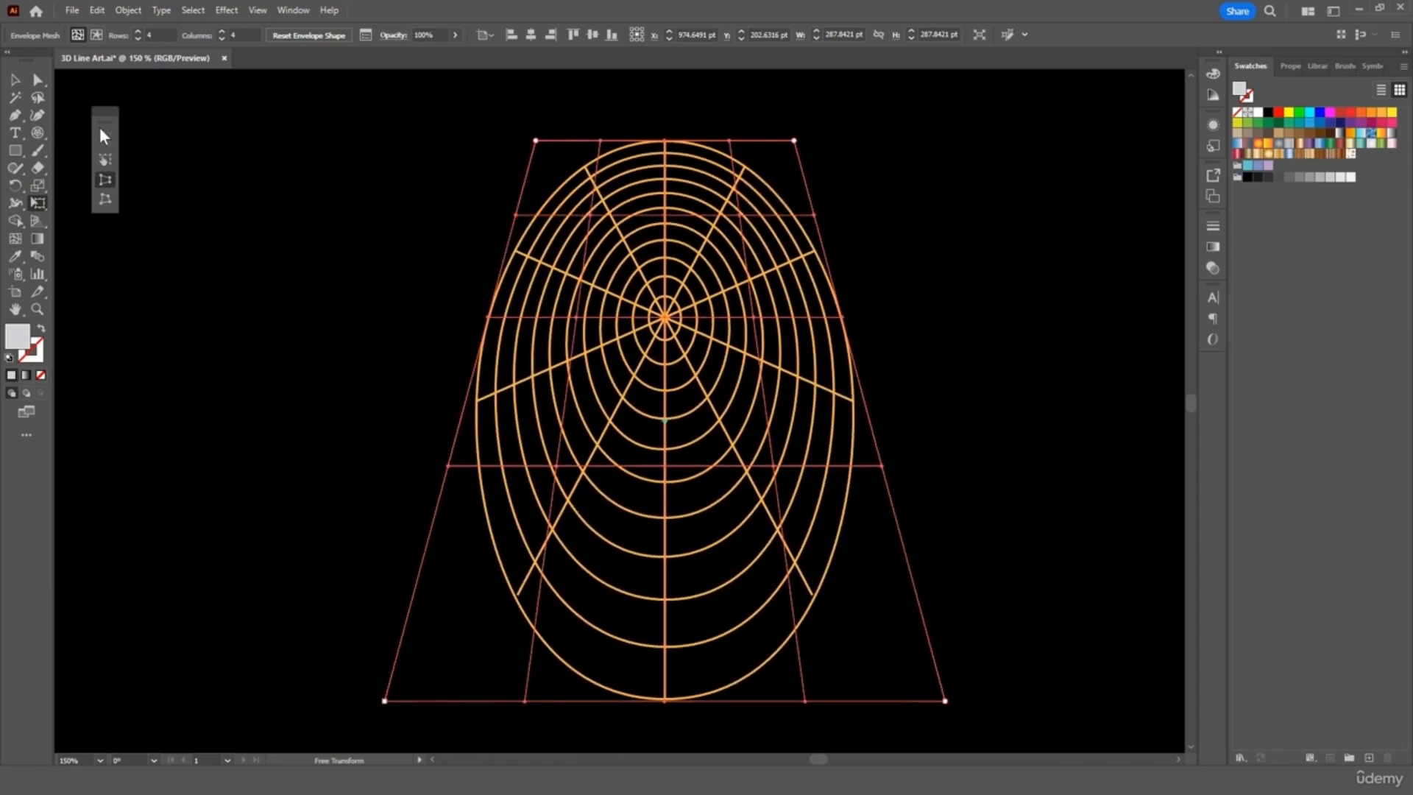
{"action": "left_click", "coordinate": [19, 79]}
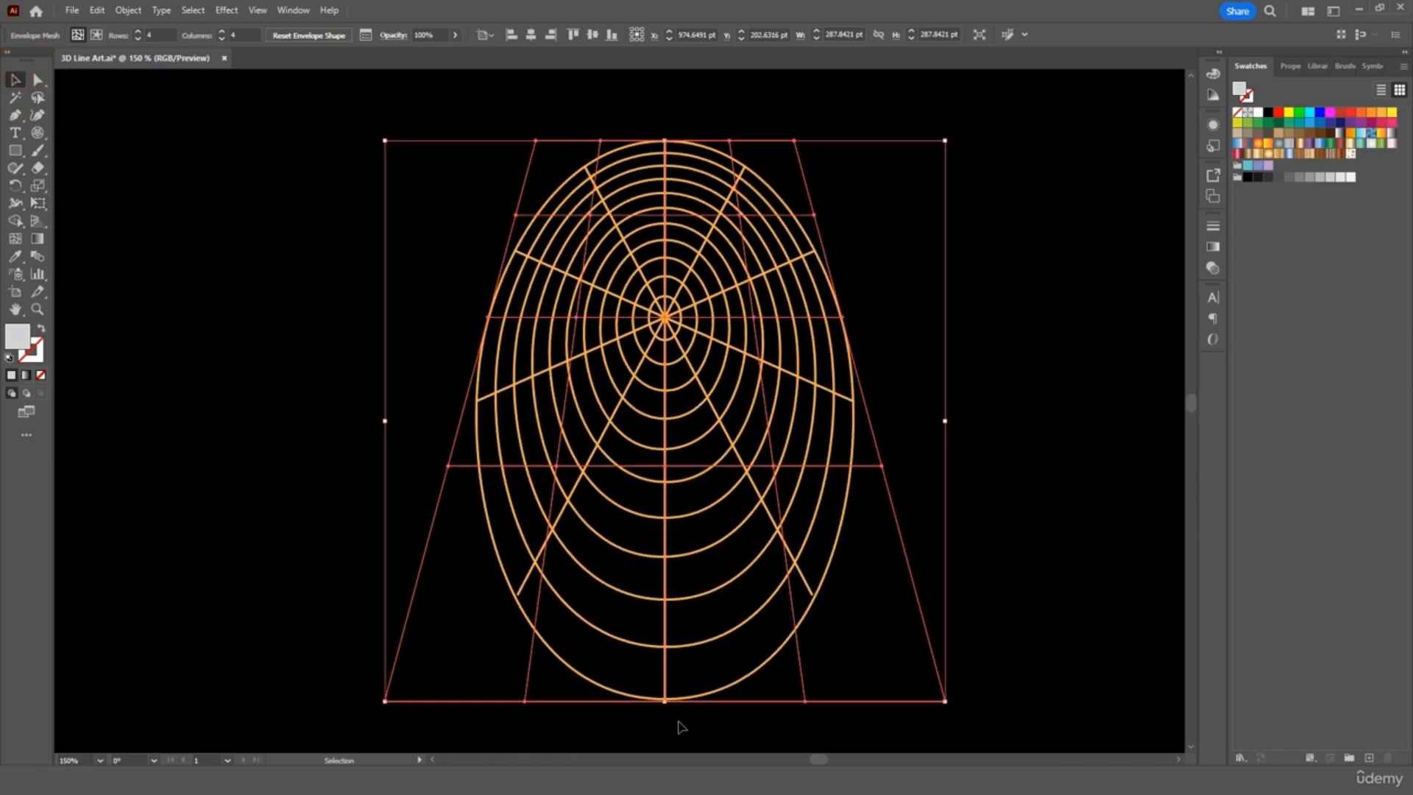
- Squash the tapered polar grid's height to about 194 pt, rotate it 90° clockwise, and reposition it on the black panel
{"action": "left_click_drag", "start_coordinate": [666, 481], "coordinate": [661, 517]}
{"action": "left_click_drag", "start_coordinate": [950, 526], "coordinate": [489, 587]}
{"action": "left_click_drag", "start_coordinate": [709, 441], "coordinate": [501, 541]}
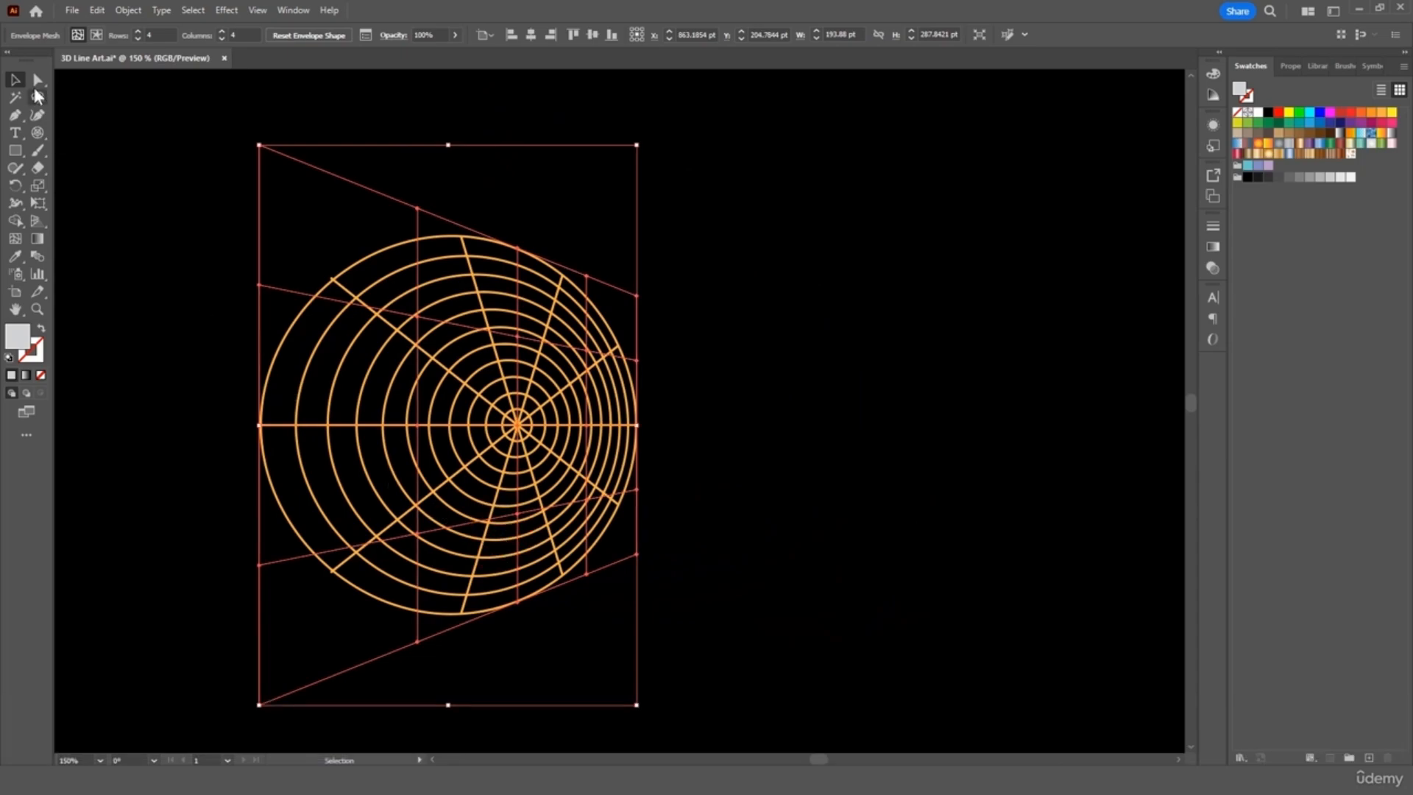
- Pull the polar grid's central mesh point far right into a cone tip, shift the mesh point on its left slightly right, and deselect
{"action": "key", "text": "a"}
{"action": "left_click", "coordinate": [518, 426]}
{"action": "left_click_drag", "start_coordinate": [519, 428], "coordinate": [727, 434]}
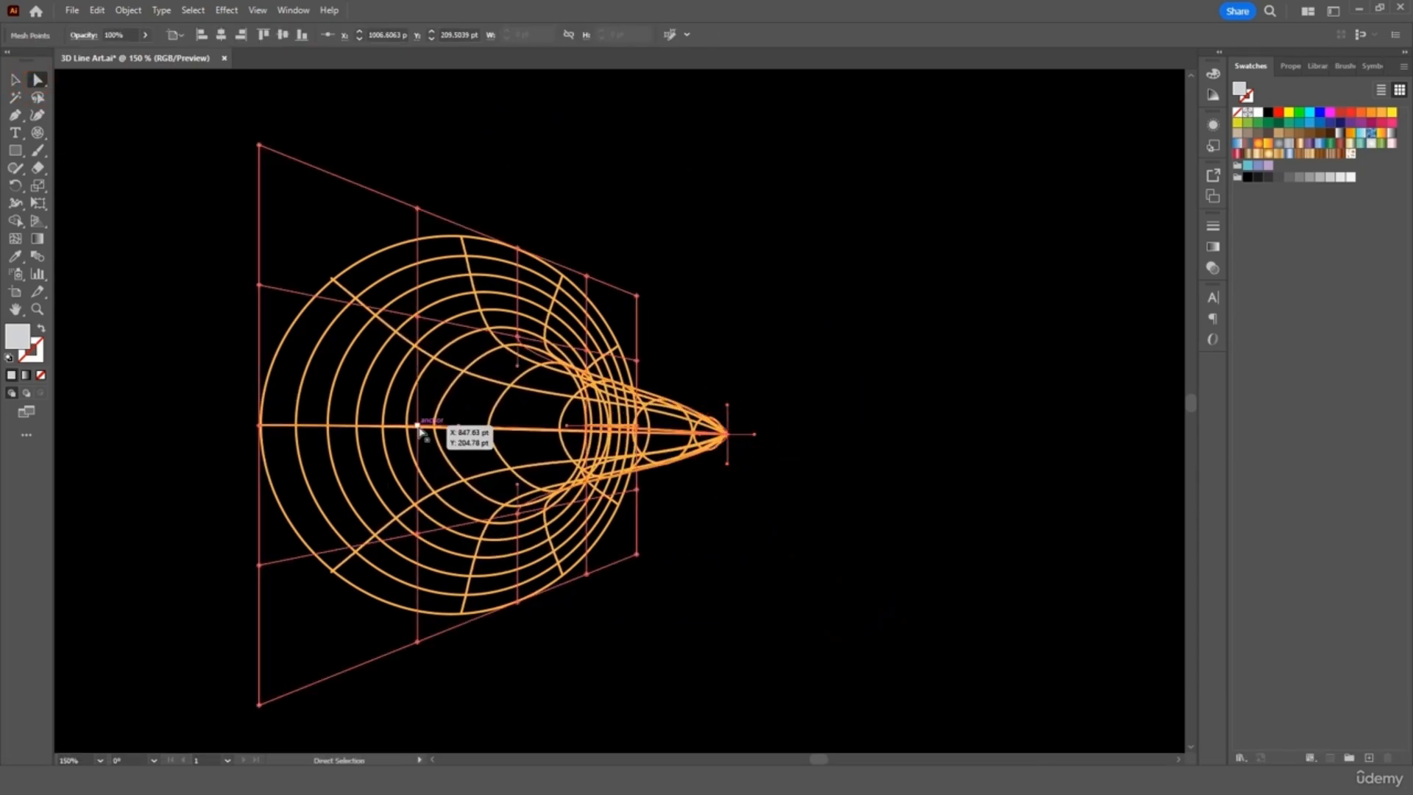
{"action": "left_click_drag", "start_coordinate": [417, 426], "coordinate": [447, 431]}
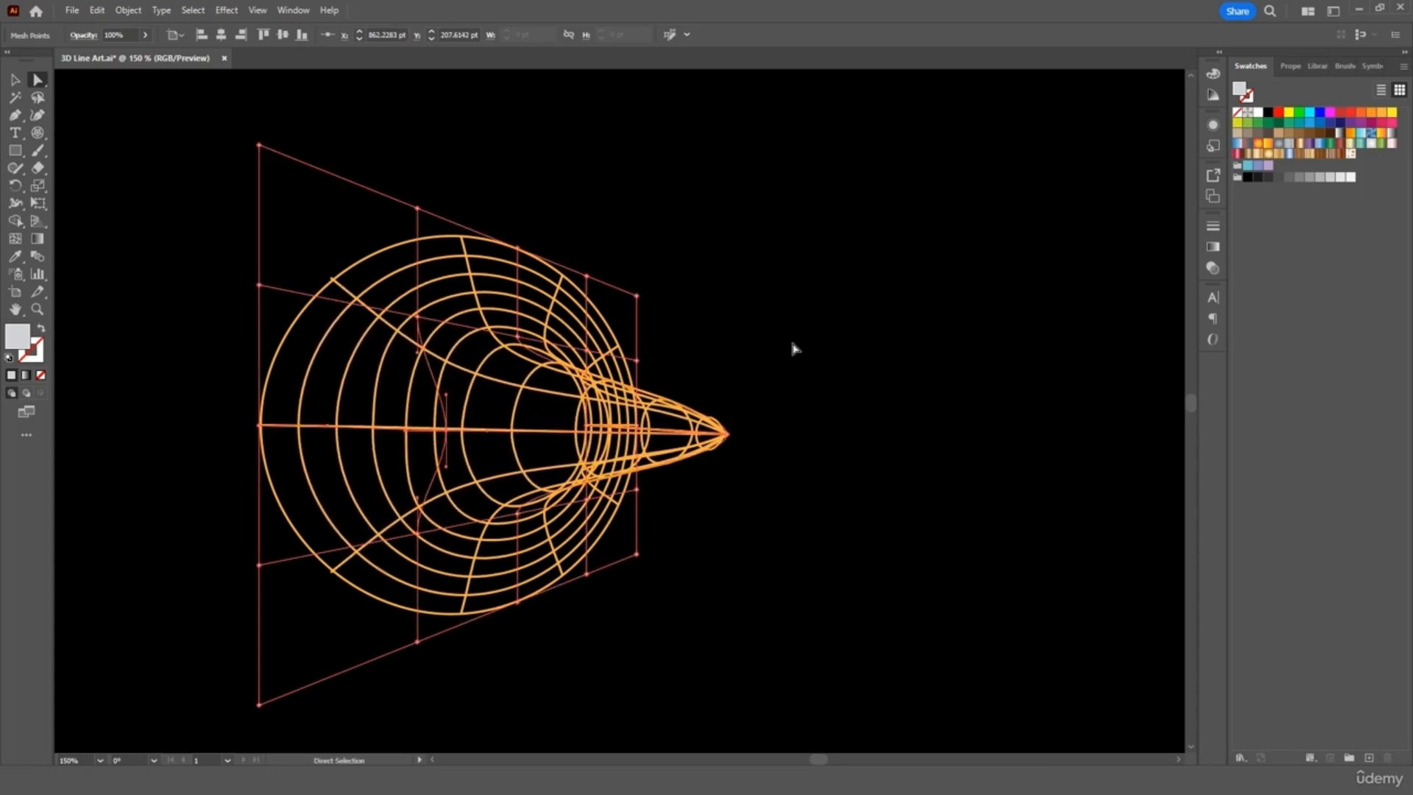
{"action": "left_click", "coordinate": [15, 79]}
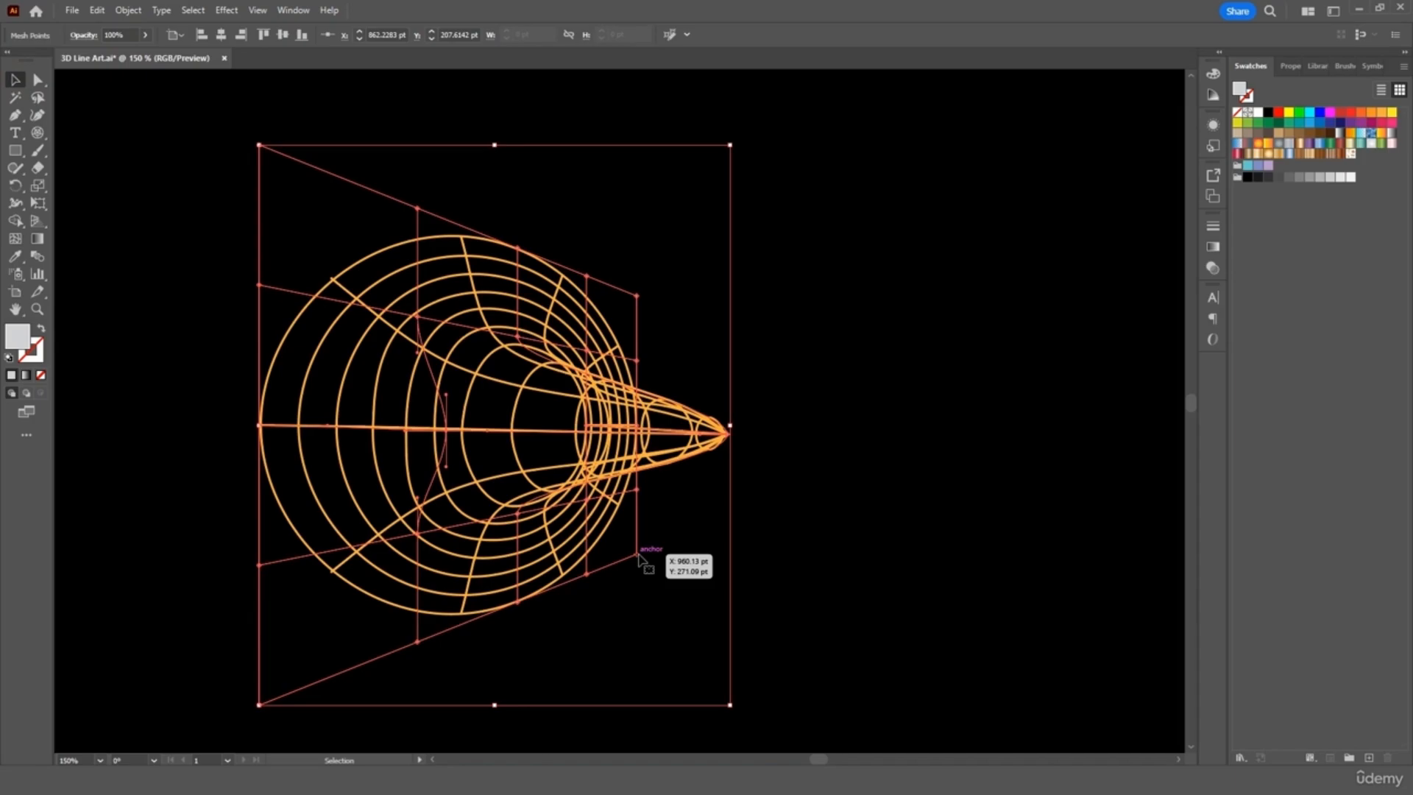
{"action": "left_click", "coordinate": [842, 606]}
{"action": "key", "text": "ctrl+0"}
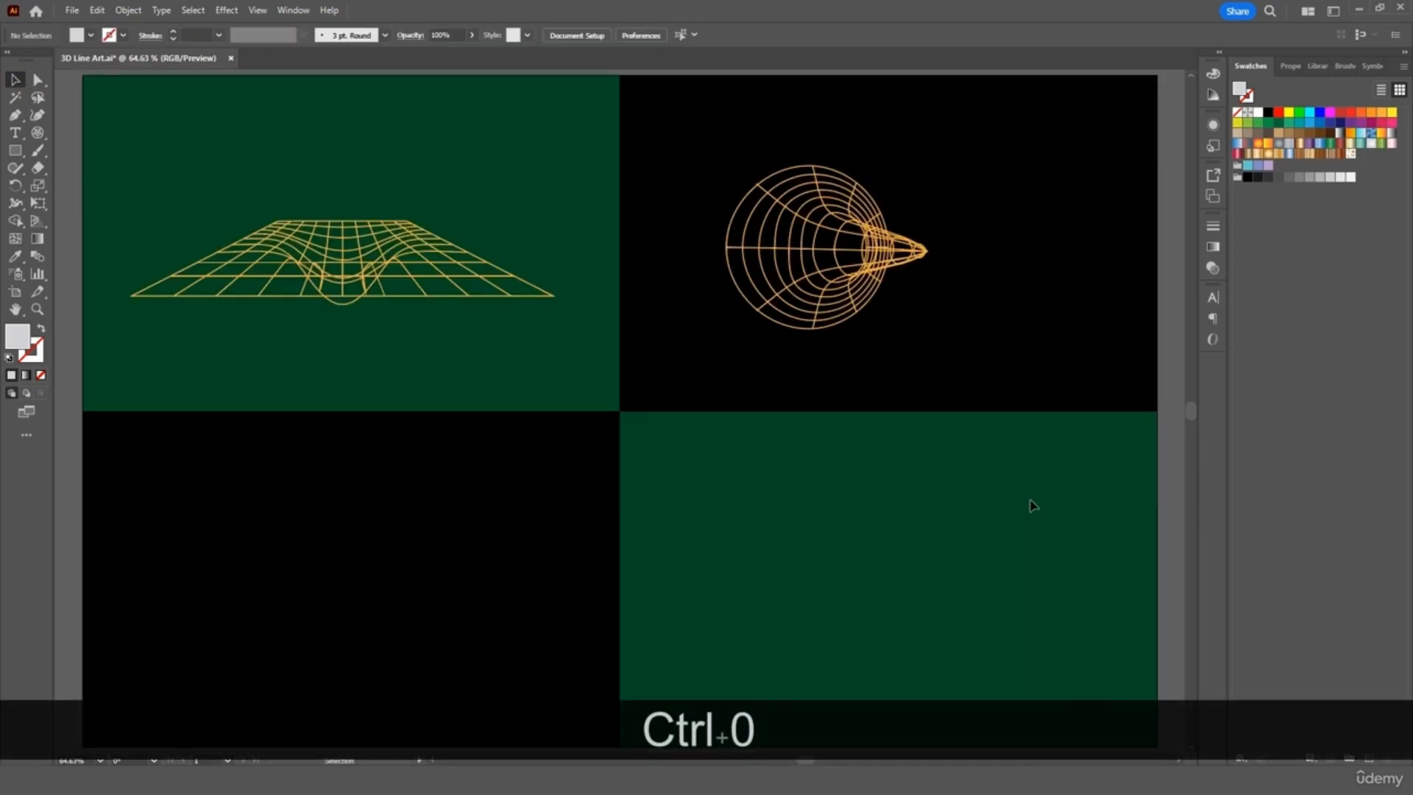
- Enlarge the cone grid proportionally to about 314 by 376 pt, shift it right and up, and rotate it so its tip points upward
{"action": "left_click", "coordinate": [899, 353]}
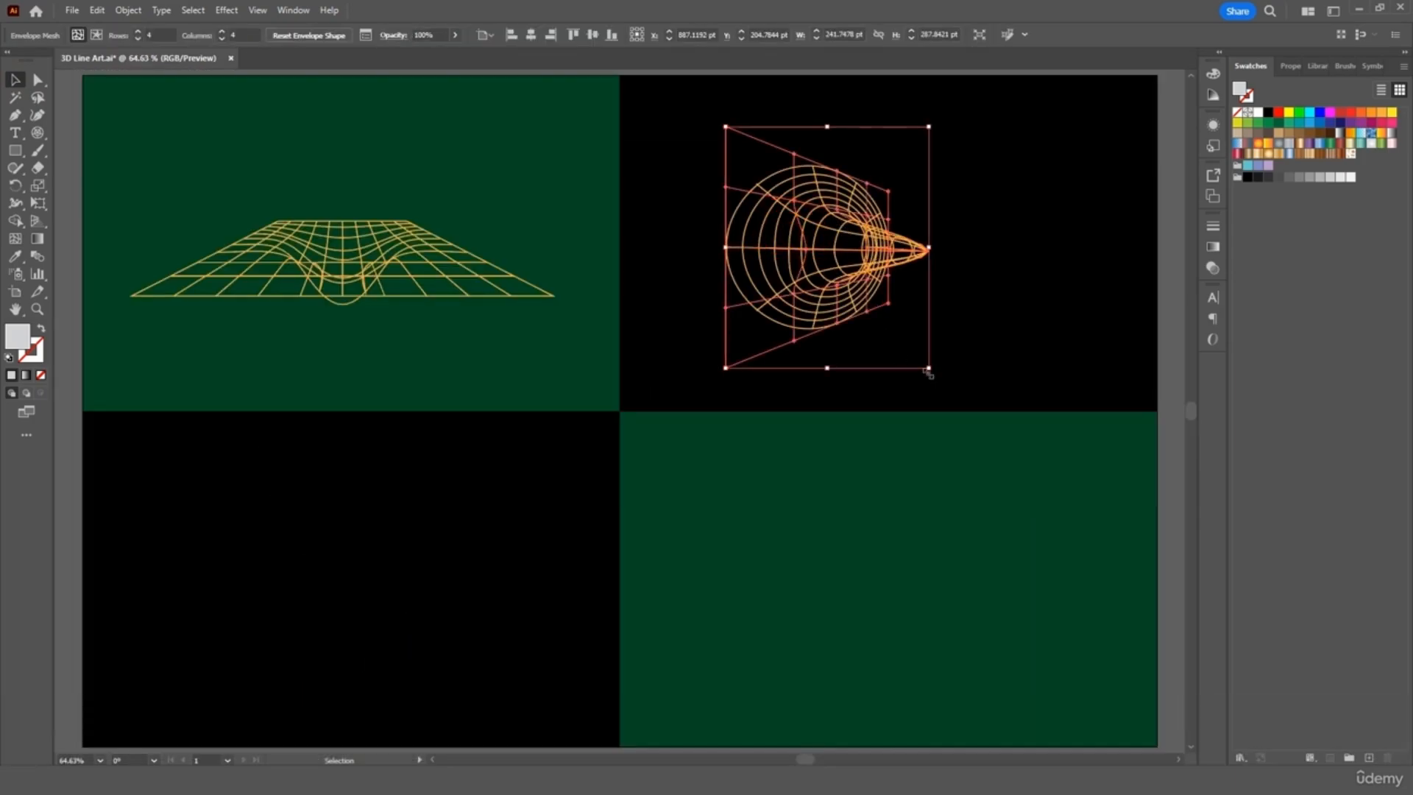
{"action": "left_click_drag", "start_coordinate": [927, 373], "coordinate": [1029, 441]}
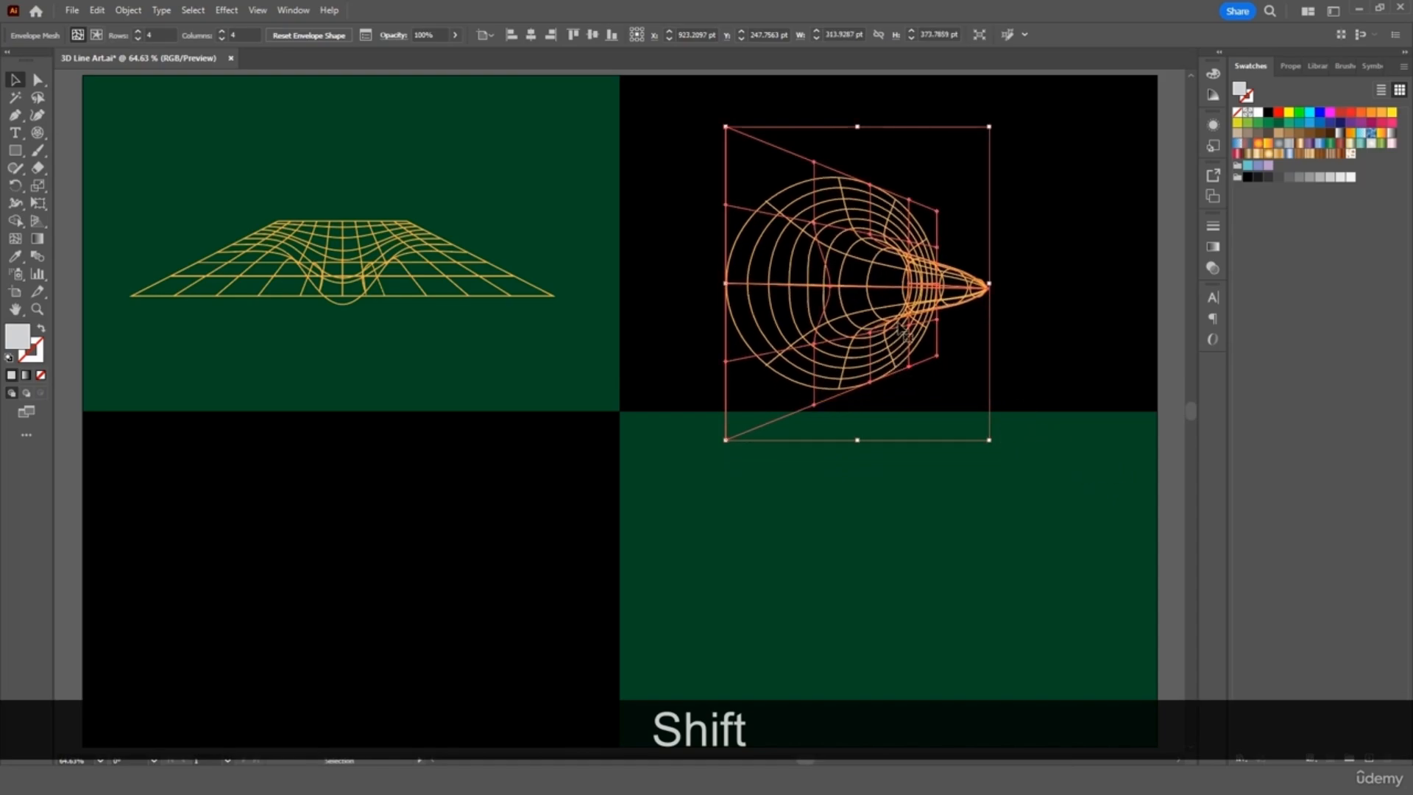
{"action": "left_click_drag", "start_coordinate": [899, 327], "coordinate": [950, 298]}
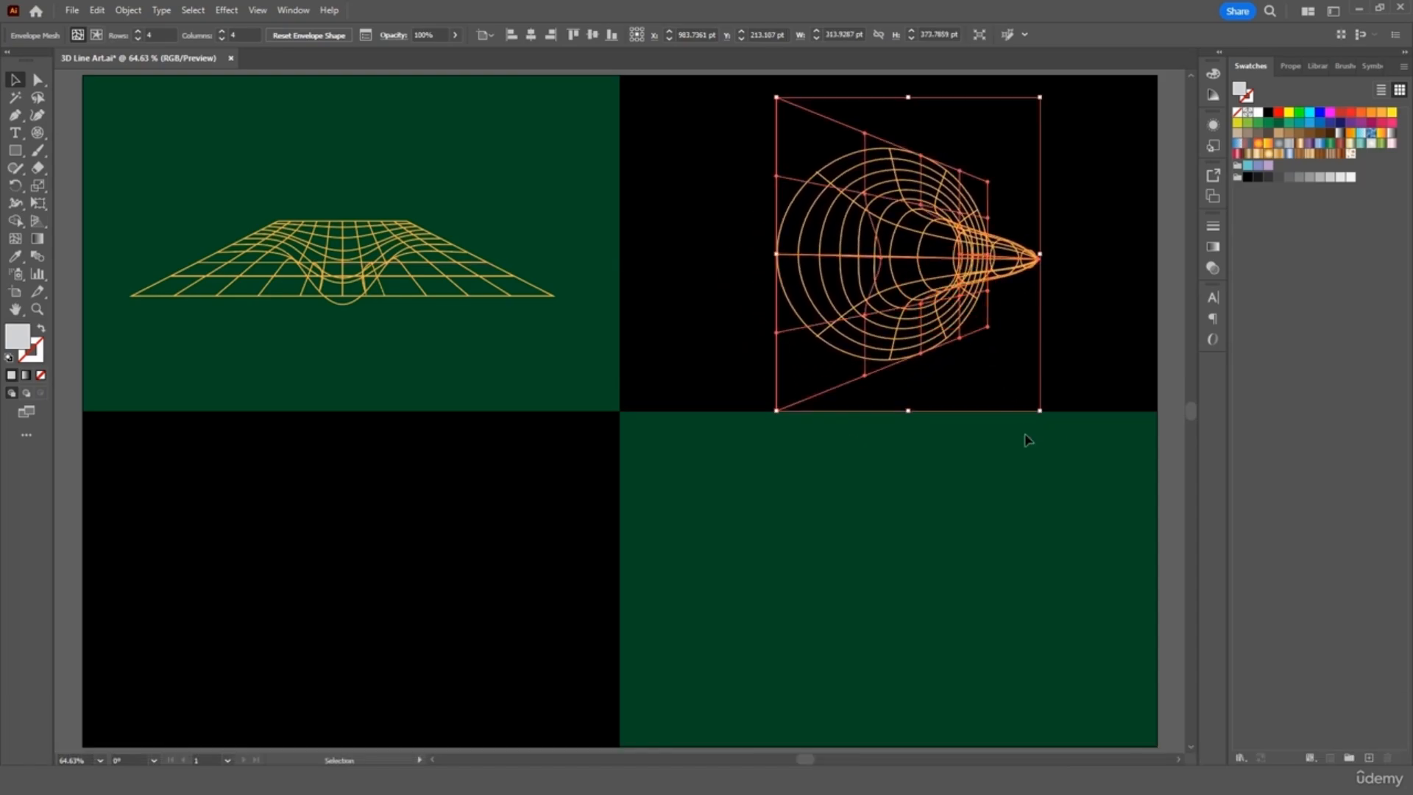
{"action": "left_click_drag", "start_coordinate": [1048, 415], "coordinate": [1028, 152]}
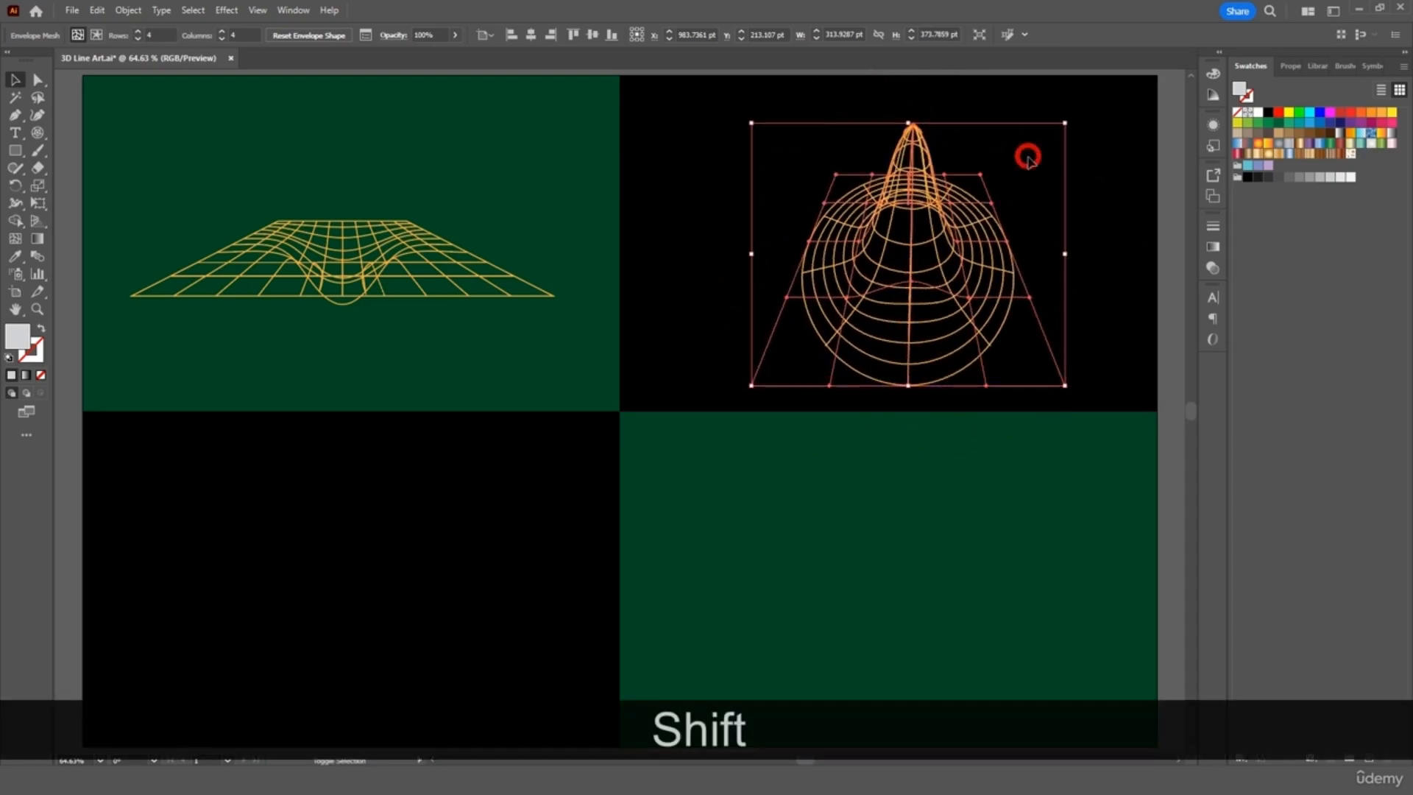
- Scale the upright cone grid down proportionally, move it slightly right within the upper black panel, and deselect it
{"action": "left_click_drag", "start_coordinate": [1064, 383], "coordinate": [1023, 336]}
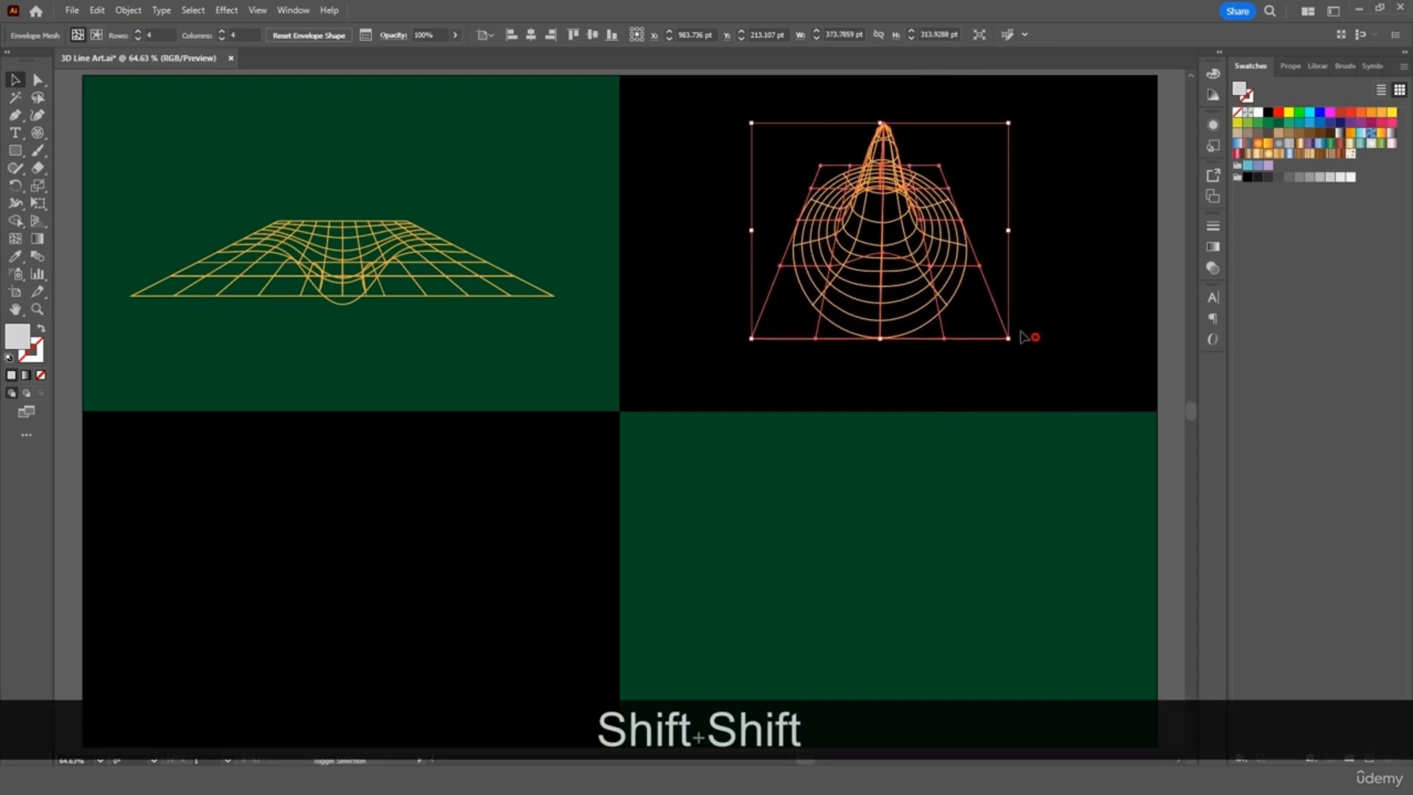
{"action": "left_click_drag", "start_coordinate": [929, 291], "coordinate": [962, 294]}
{"action": "left_click", "coordinate": [960, 477]}
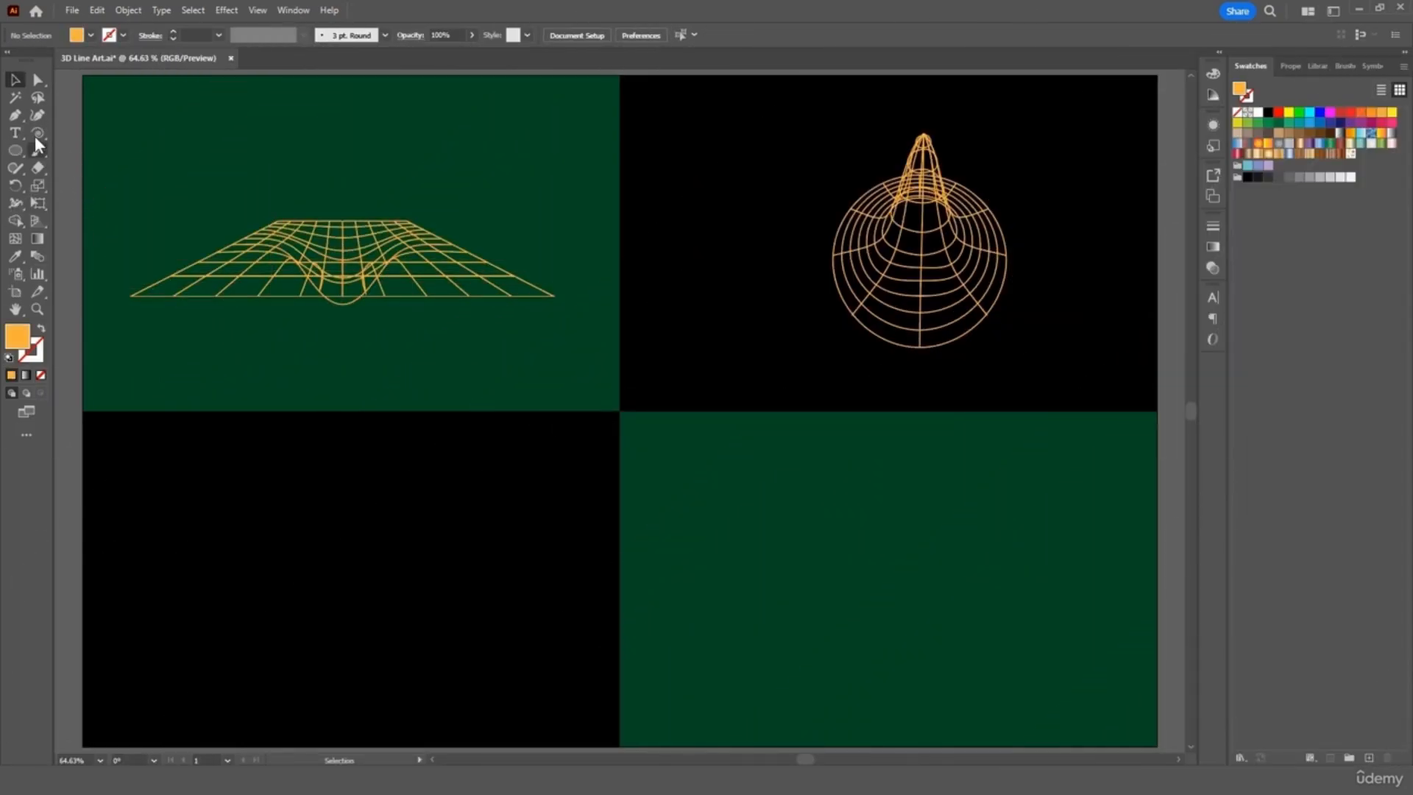
- Set no fill and a light orange stroke, and draw a horizontal line about 419 pt long on the lower black panel
{"action": "left_click_drag", "start_coordinate": [37, 135], "coordinate": [78, 126]}
{"action": "left_click", "coordinate": [91, 35]}
{"action": "left_click", "coordinate": [9, 61]}
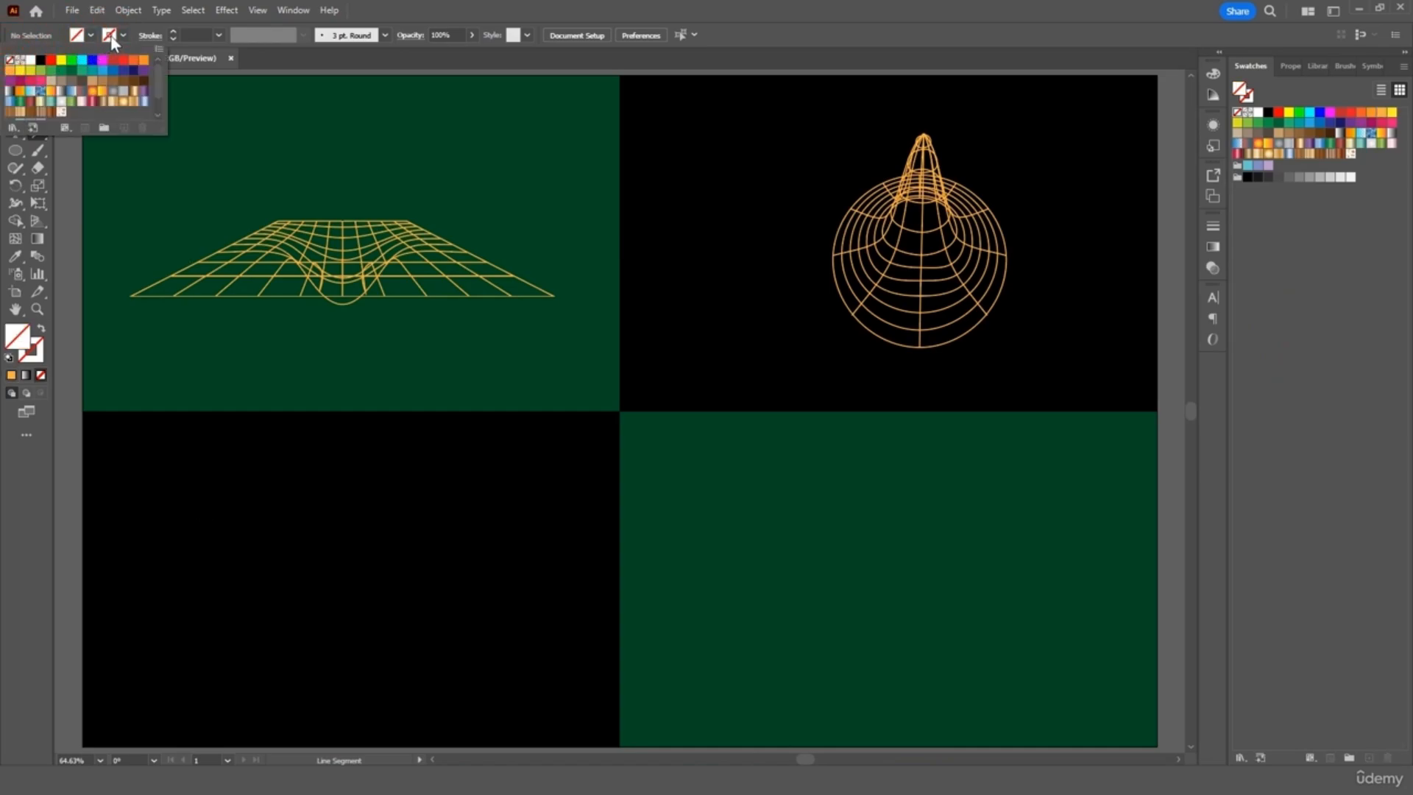
{"action": "left_click", "coordinate": [122, 35]}
{"action": "left_click", "coordinate": [122, 34]}
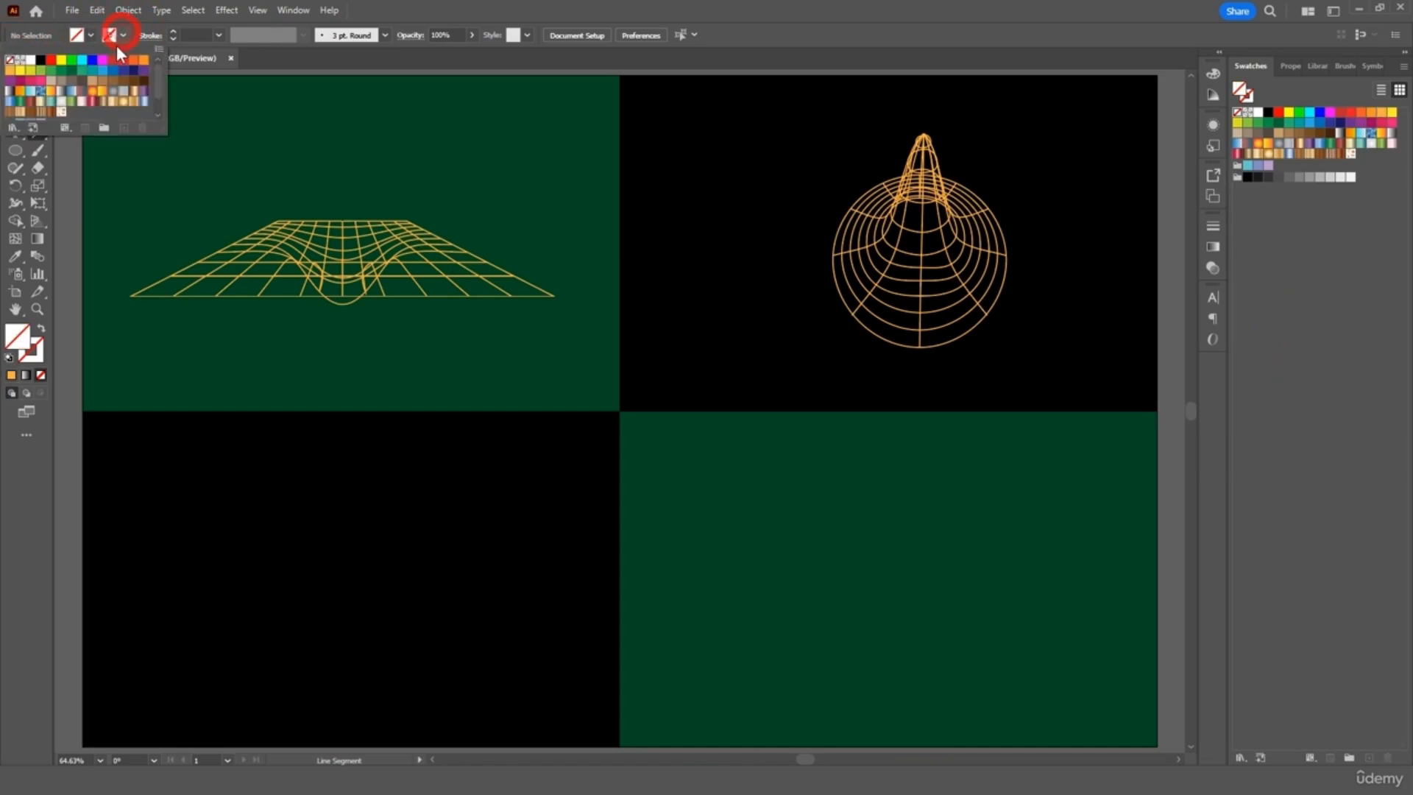
{"action": "left_click", "coordinate": [11, 71]}
{"action": "left_click", "coordinate": [60, 241]}
{"action": "left_click_drag", "start_coordinate": [163, 505], "coordinate": [515, 506]}
{"action": "scroll", "coordinate": [493, 530], "scroll_direction": "down", "scroll_amount": 2}
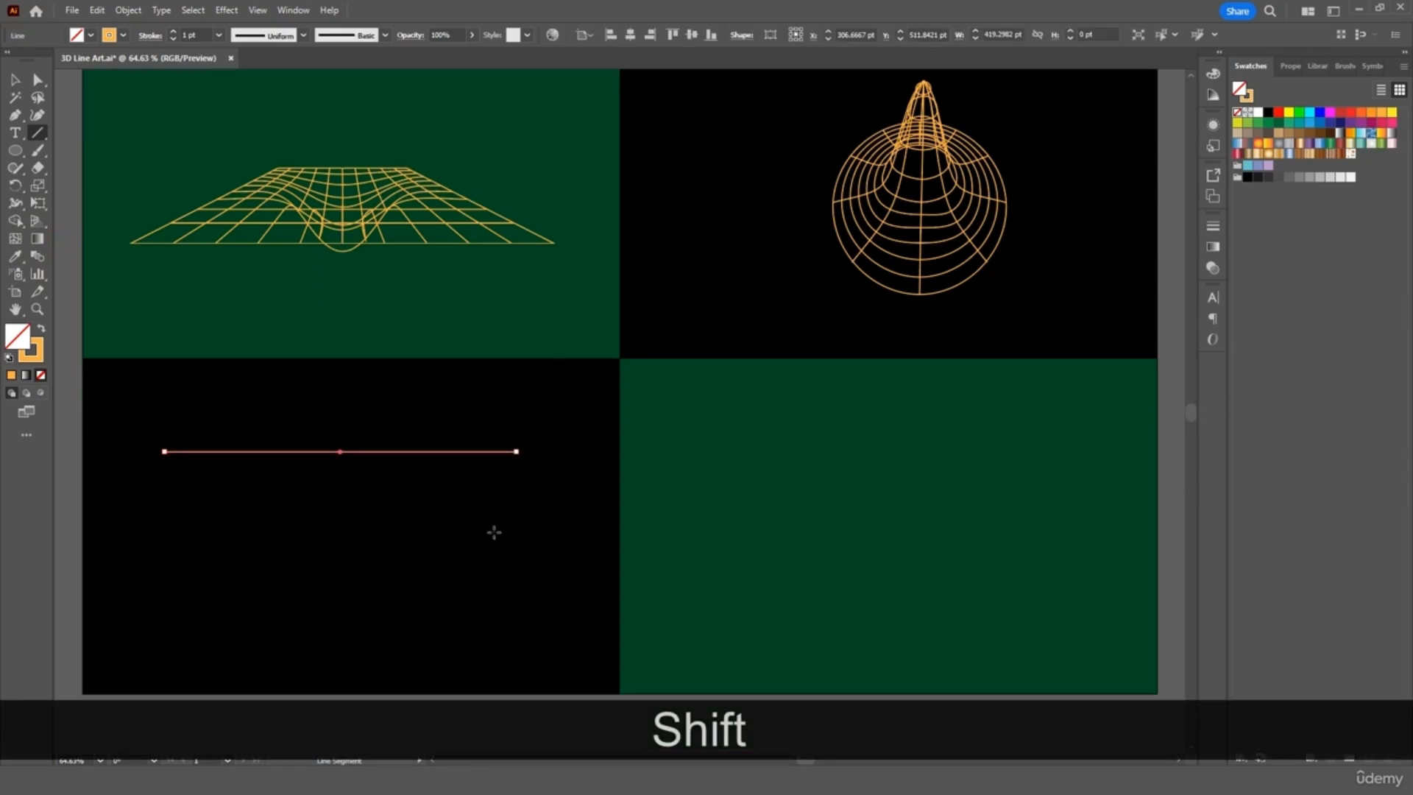
- Duplicate the horizontal line and place the copy directly beneath the original, about 227 pt lower
{"action": "left_click", "coordinate": [15, 83]}
{"action": "key", "text": "ctrl+c"}
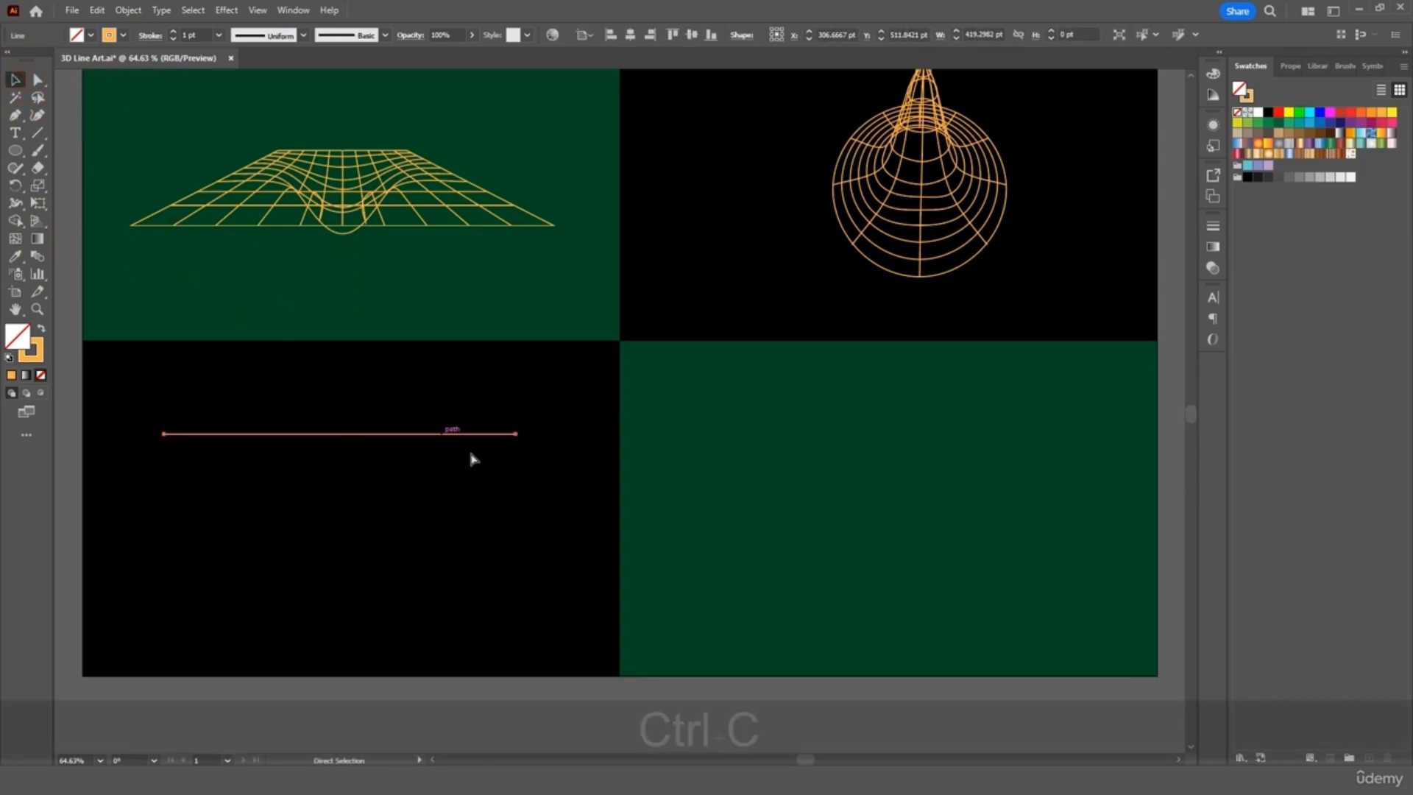
{"action": "key", "text": "ctrl+v"}
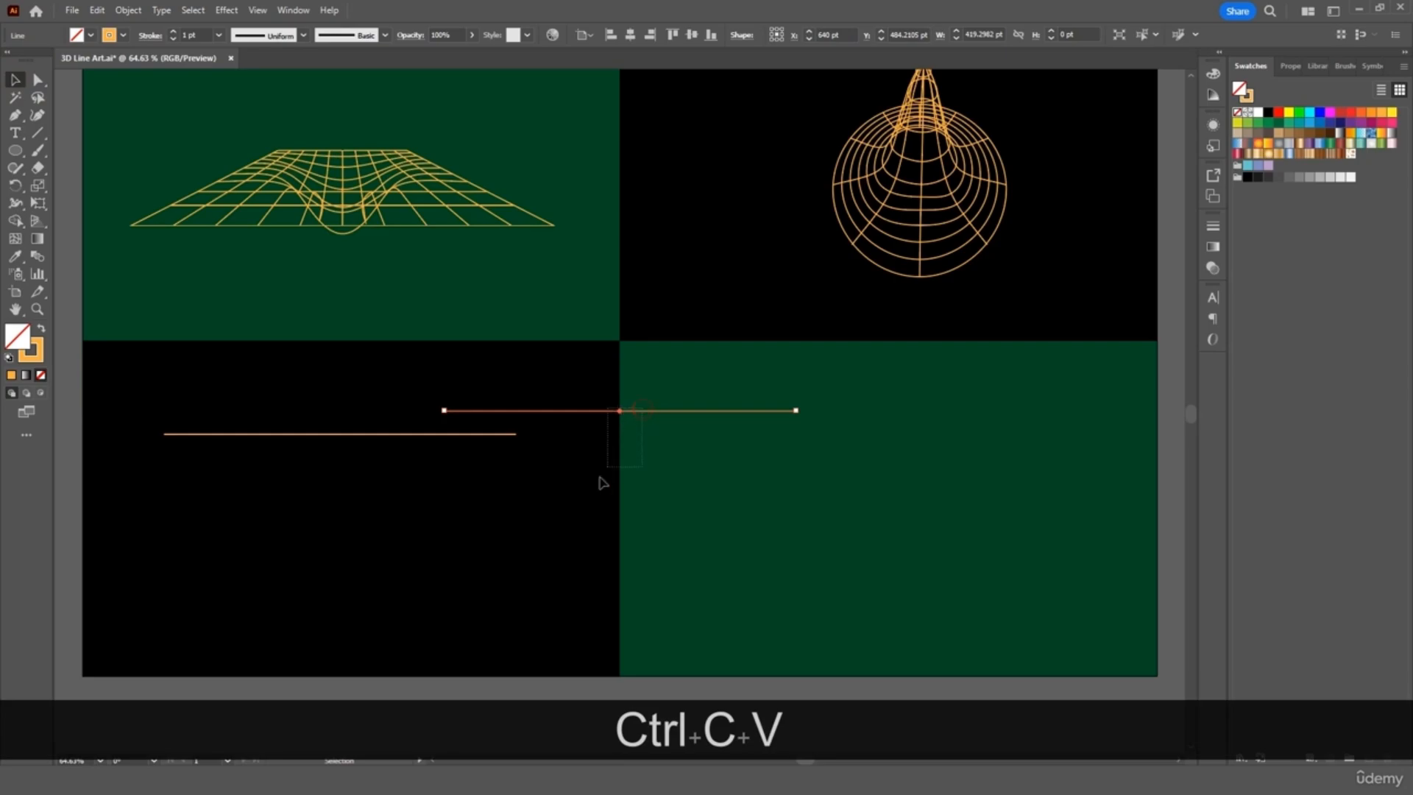
{"action": "left_click_drag", "start_coordinate": [599, 471], "coordinate": [309, 626]}
- Blend the two horizontal lines using 15 specified steps
{"action": "left_click", "coordinate": [350, 433], "text": "shift"}
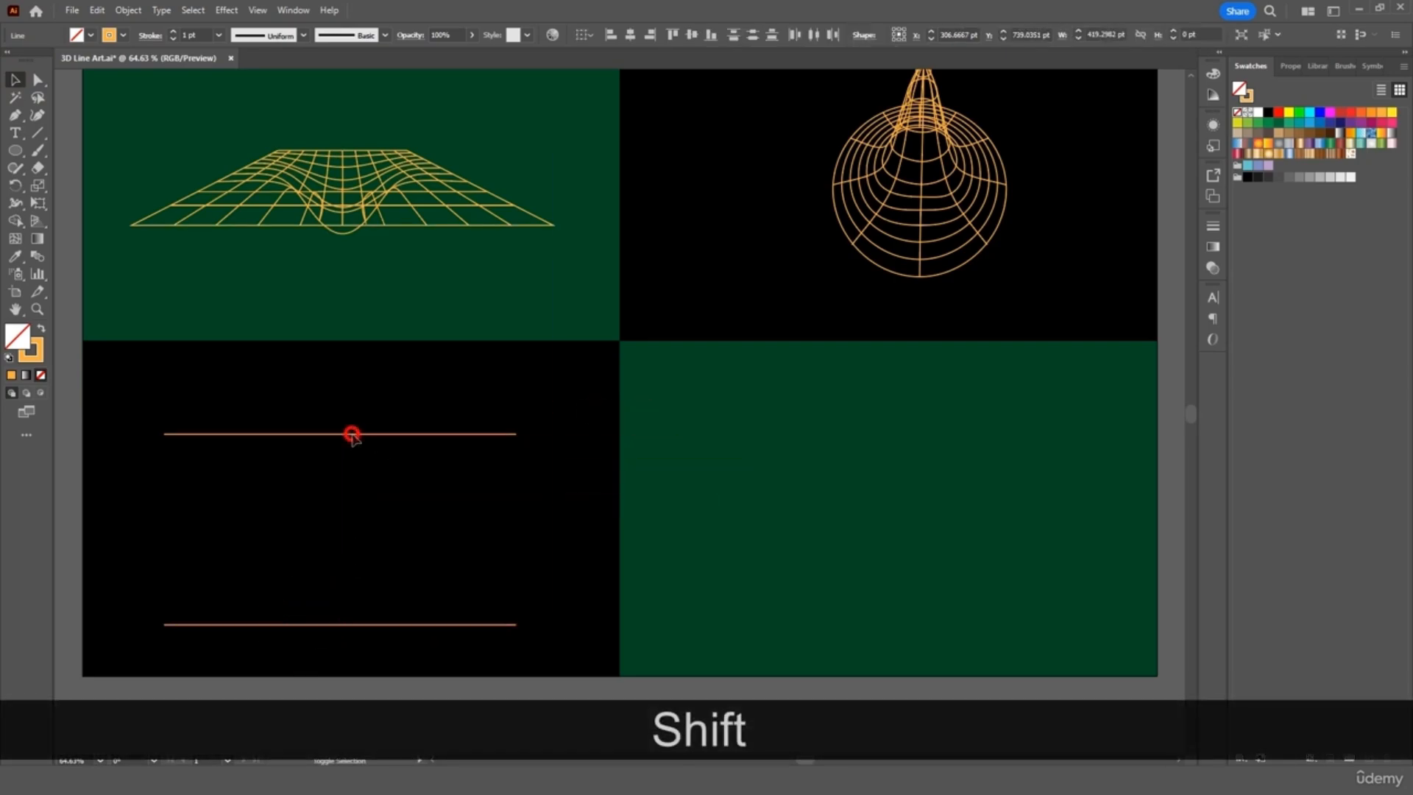
{"action": "left_click", "coordinate": [128, 10]}
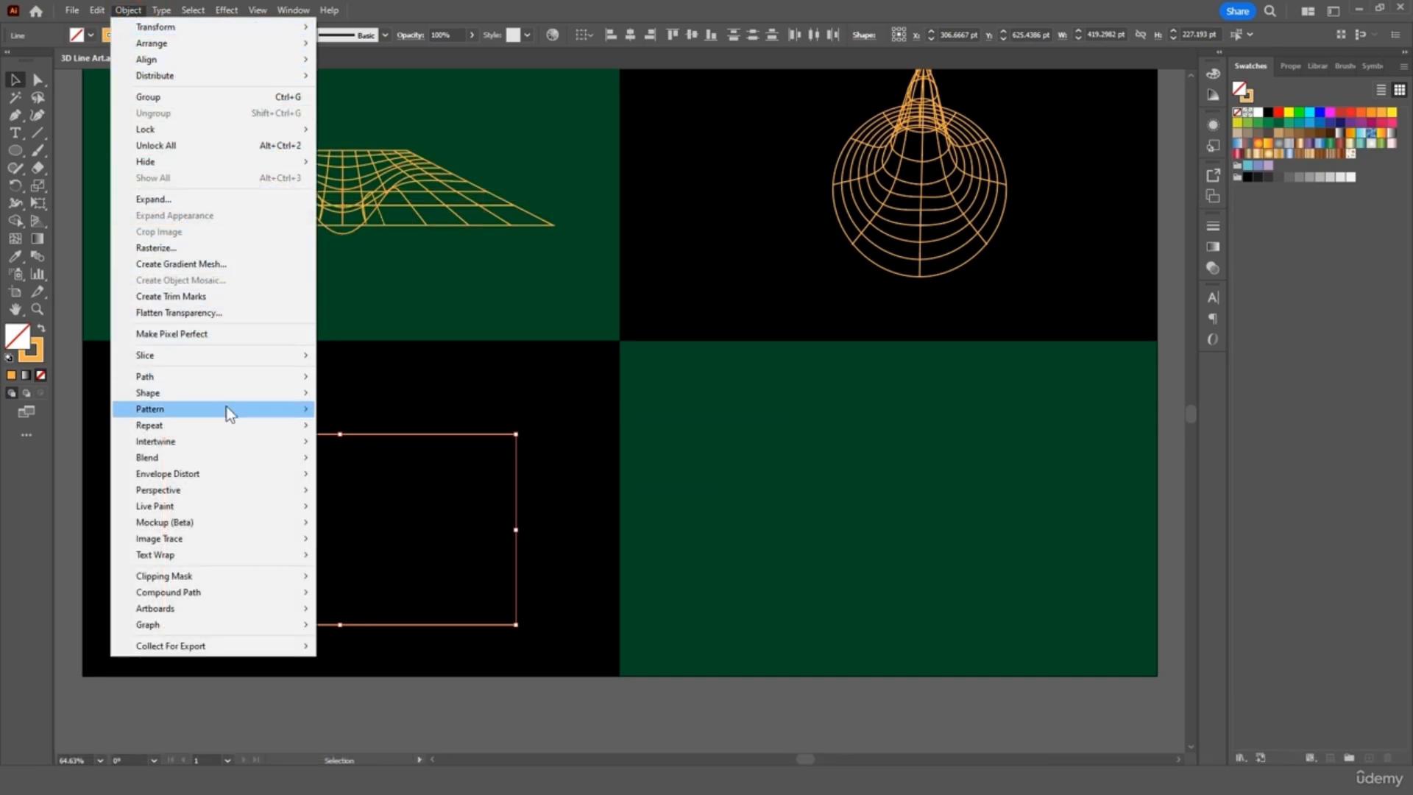
{"action": "mouse_move", "coordinate": [239, 457]}
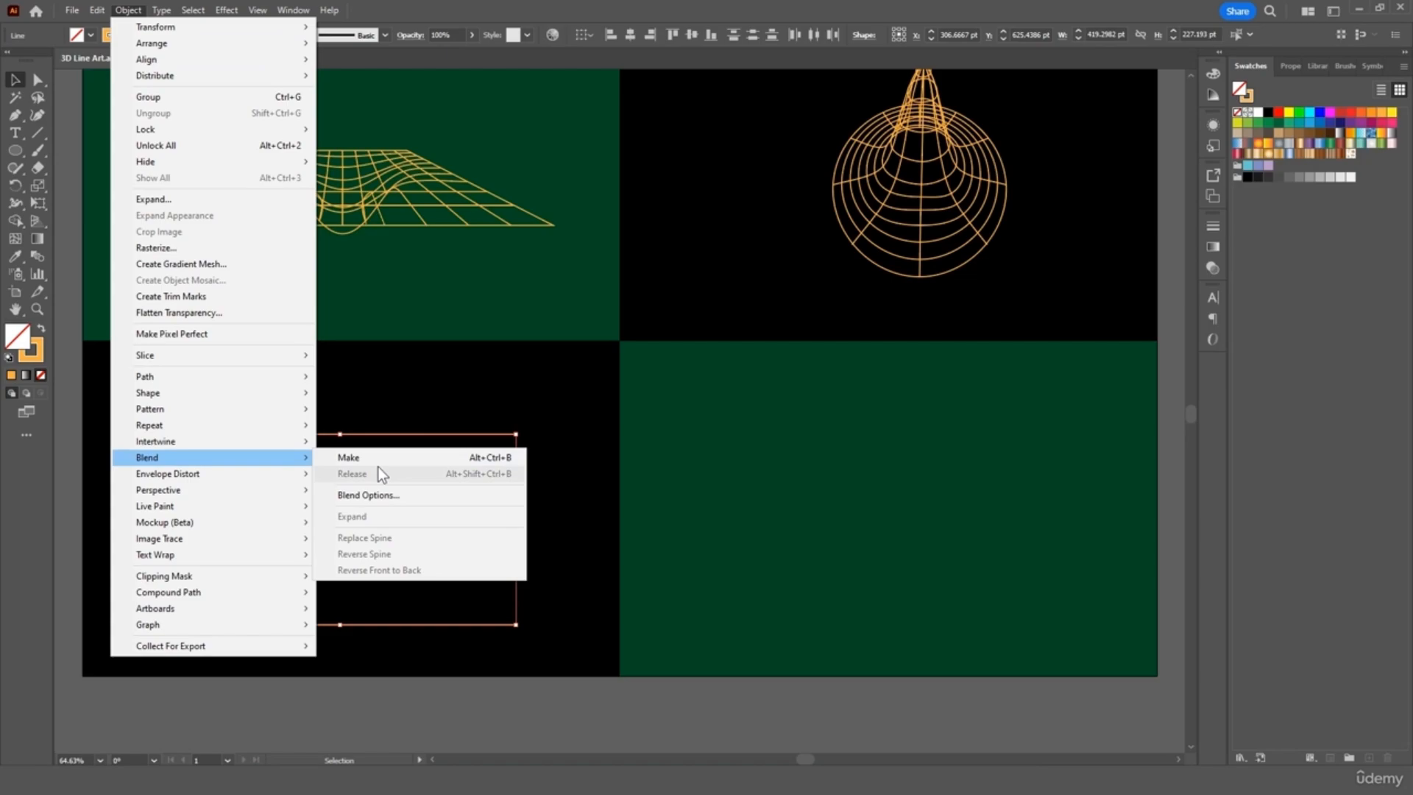
{"action": "left_click", "coordinate": [395, 496]}
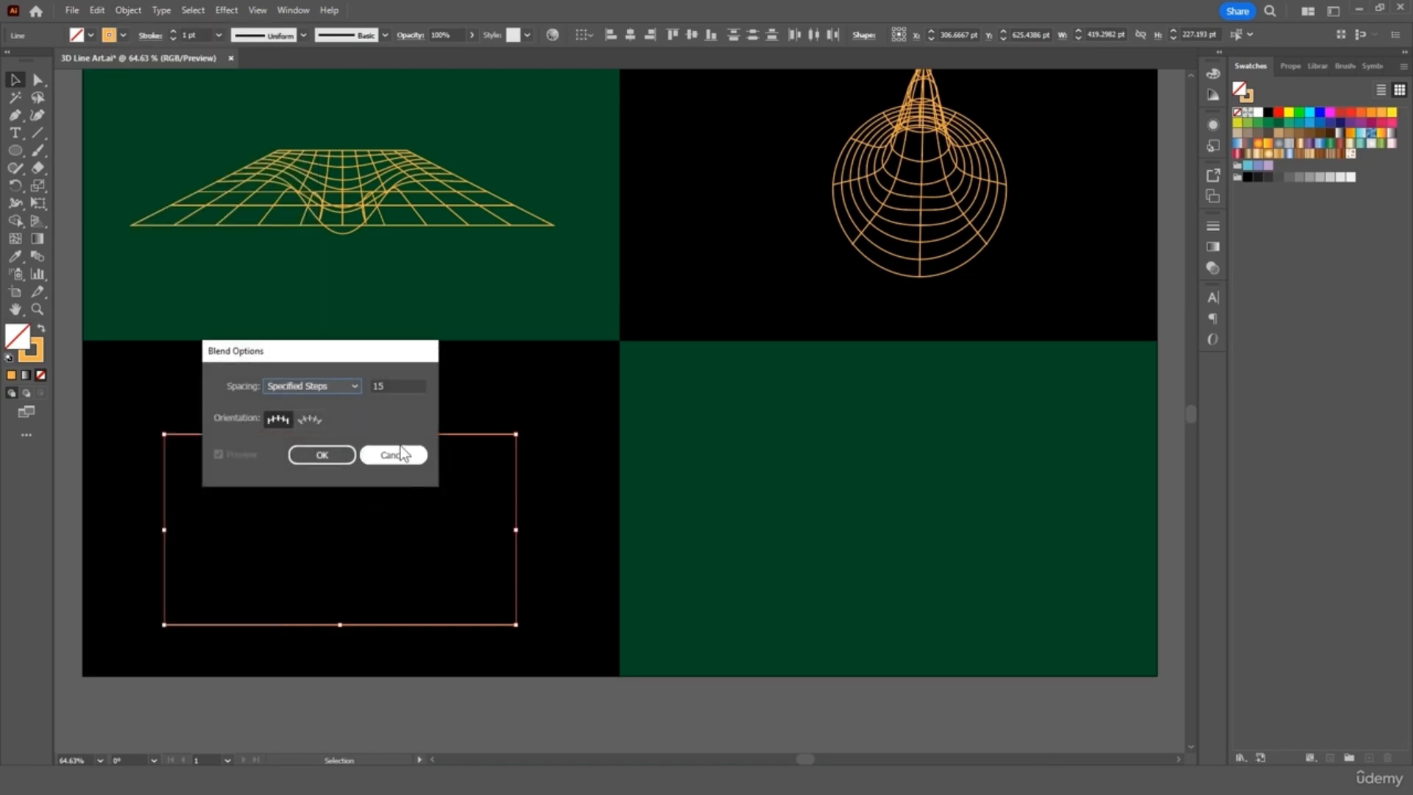
{"action": "left_click", "coordinate": [317, 455]}
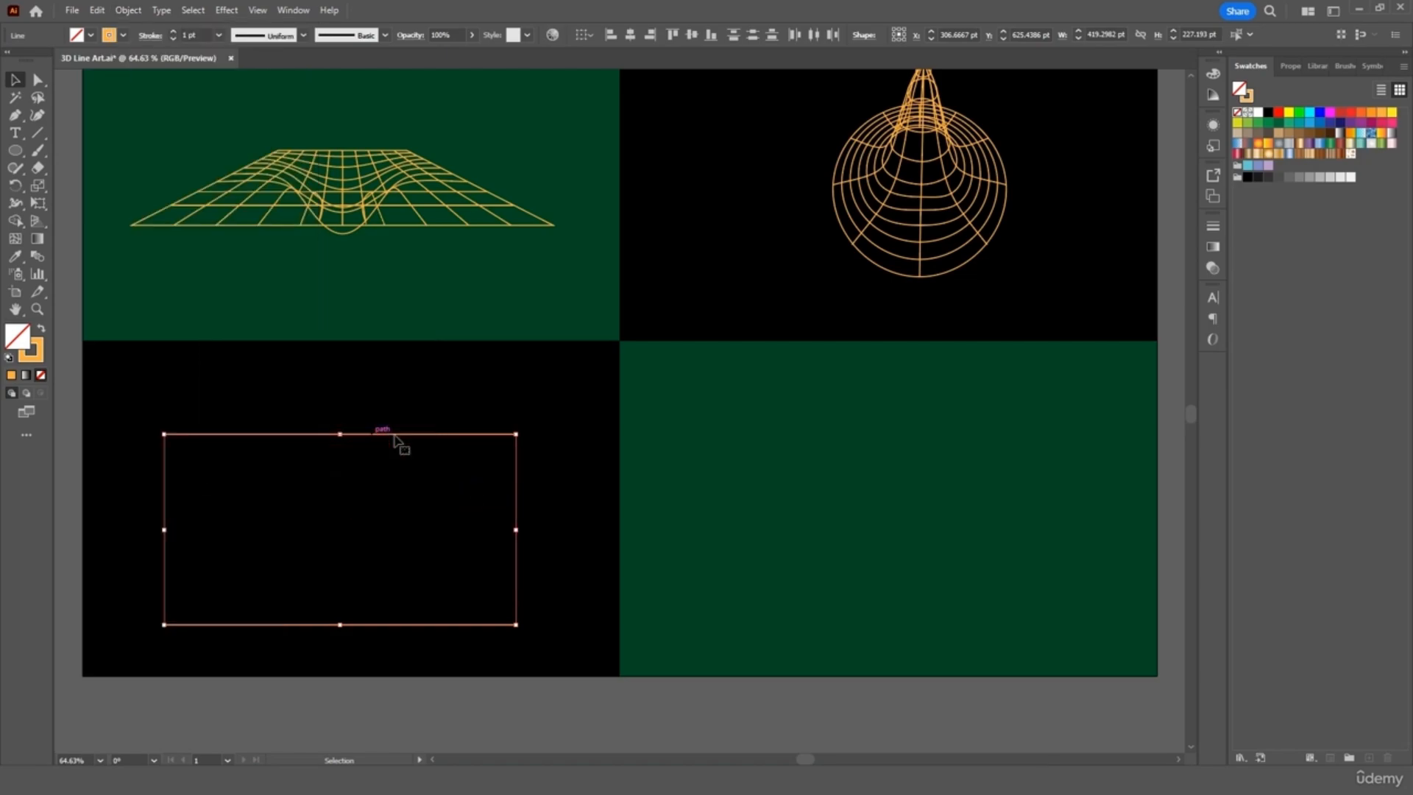
{"action": "left_click", "coordinate": [128, 9]}
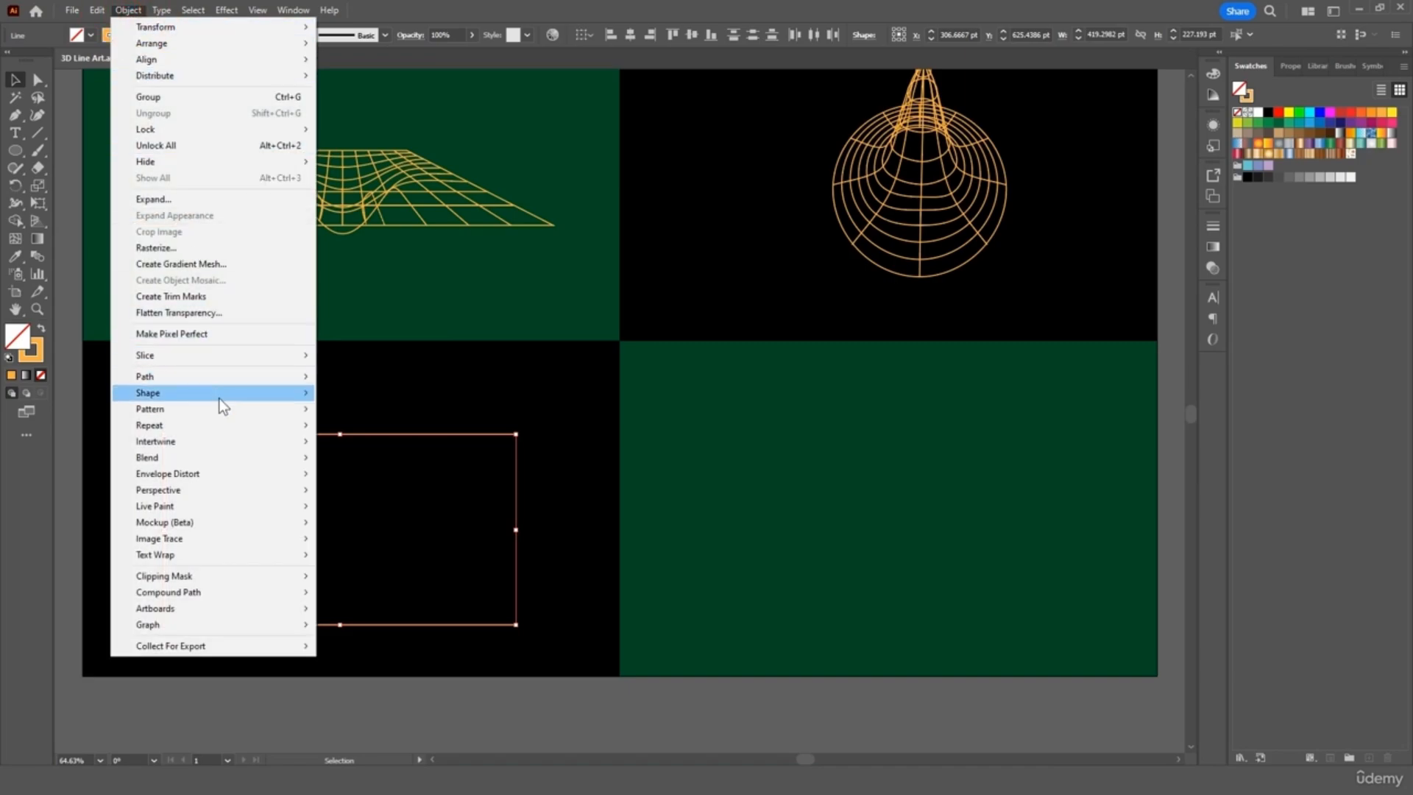
{"action": "left_click", "coordinate": [226, 455]}
{"action": "left_click", "coordinate": [383, 459]}
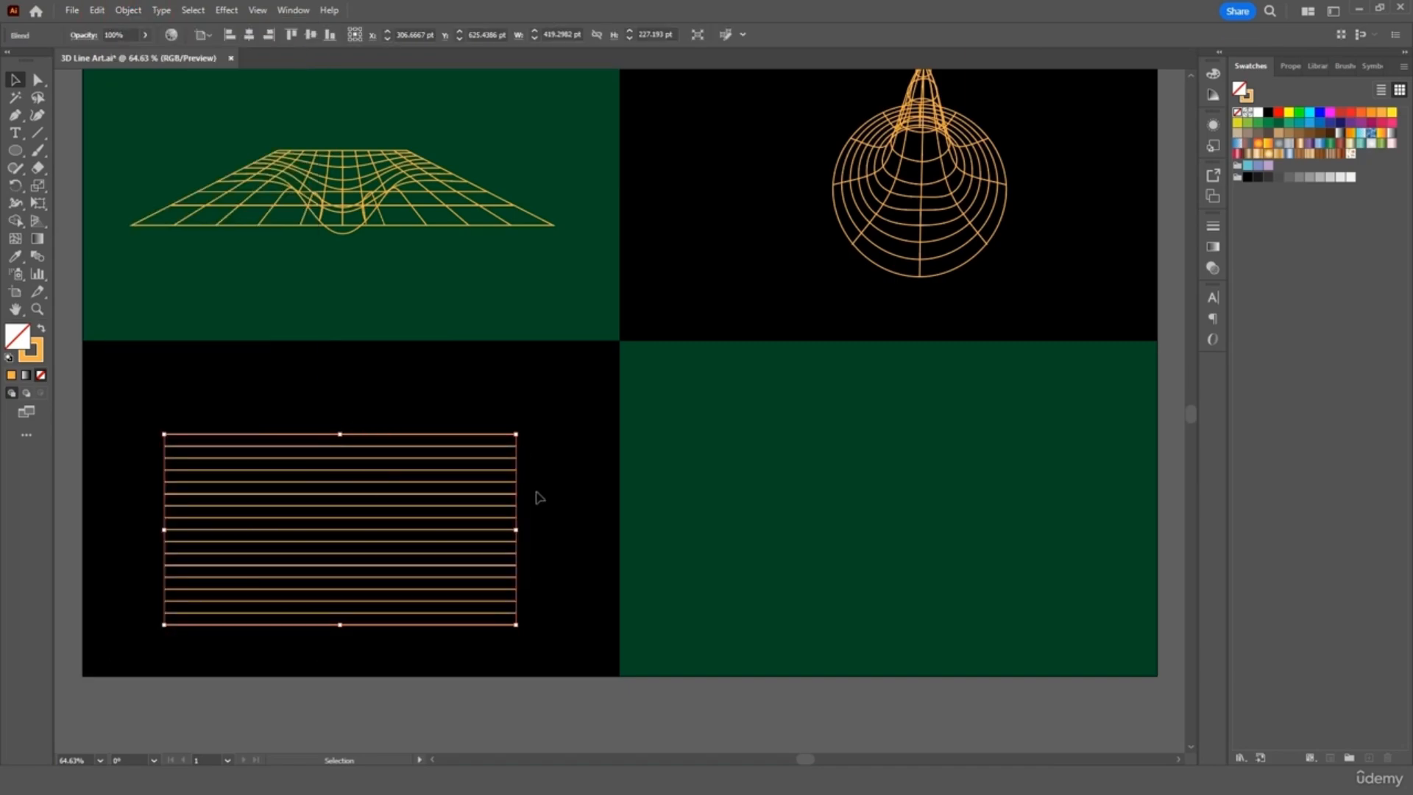
- Move the blended lines slightly up and to the right within the lower black panel
{"action": "left_click_drag", "start_coordinate": [309, 472], "coordinate": [369, 514]}
{"action": "key", "text": "ctrl"}
{"action": "key", "text": "ctrl+plus"}
{"action": "key", "text": "ctrl+plus"}
{"action": "key", "text": "ctrl+plus"}
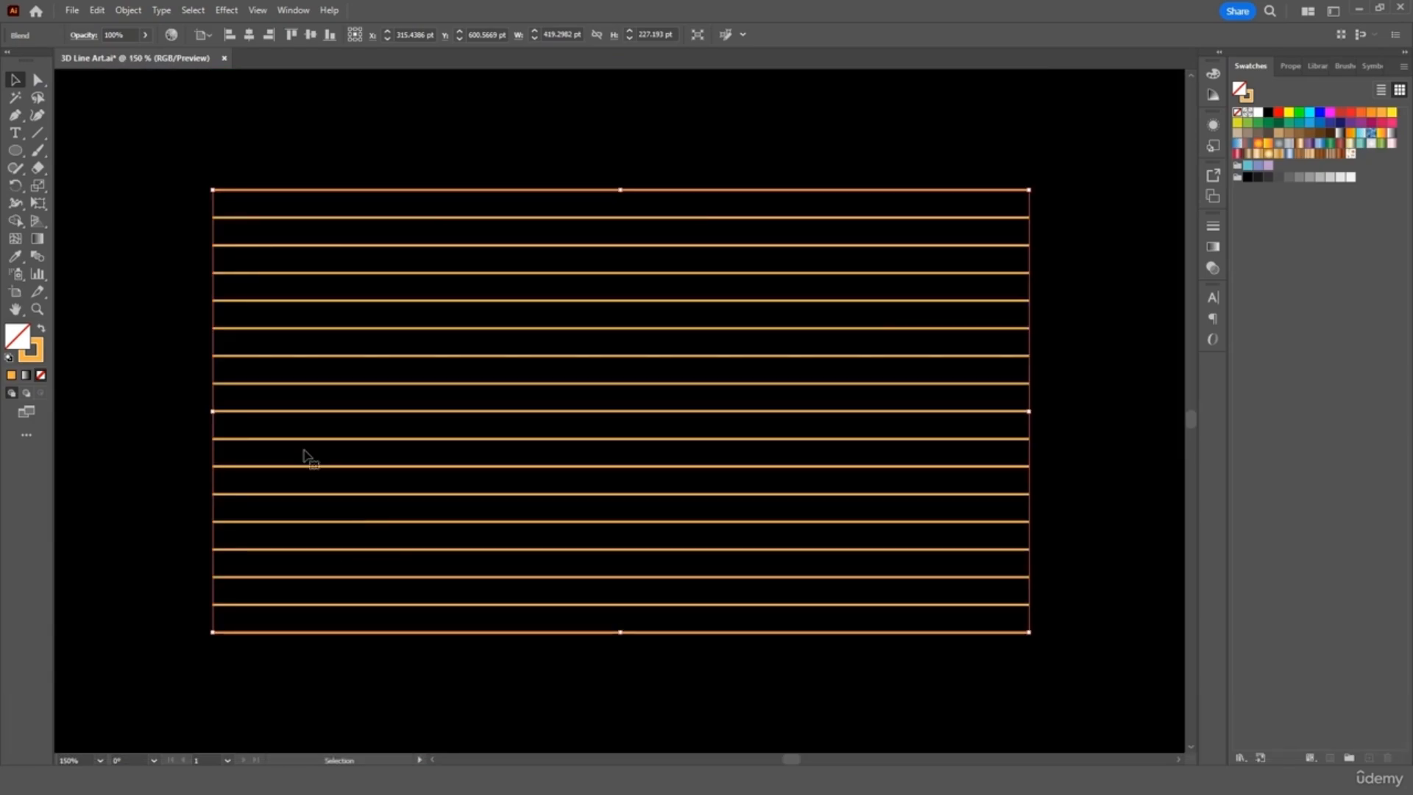
- Apply an envelope mesh with 6 rows and 6 columns to the blended horizontal lines
{"action": "left_click", "coordinate": [129, 10]}
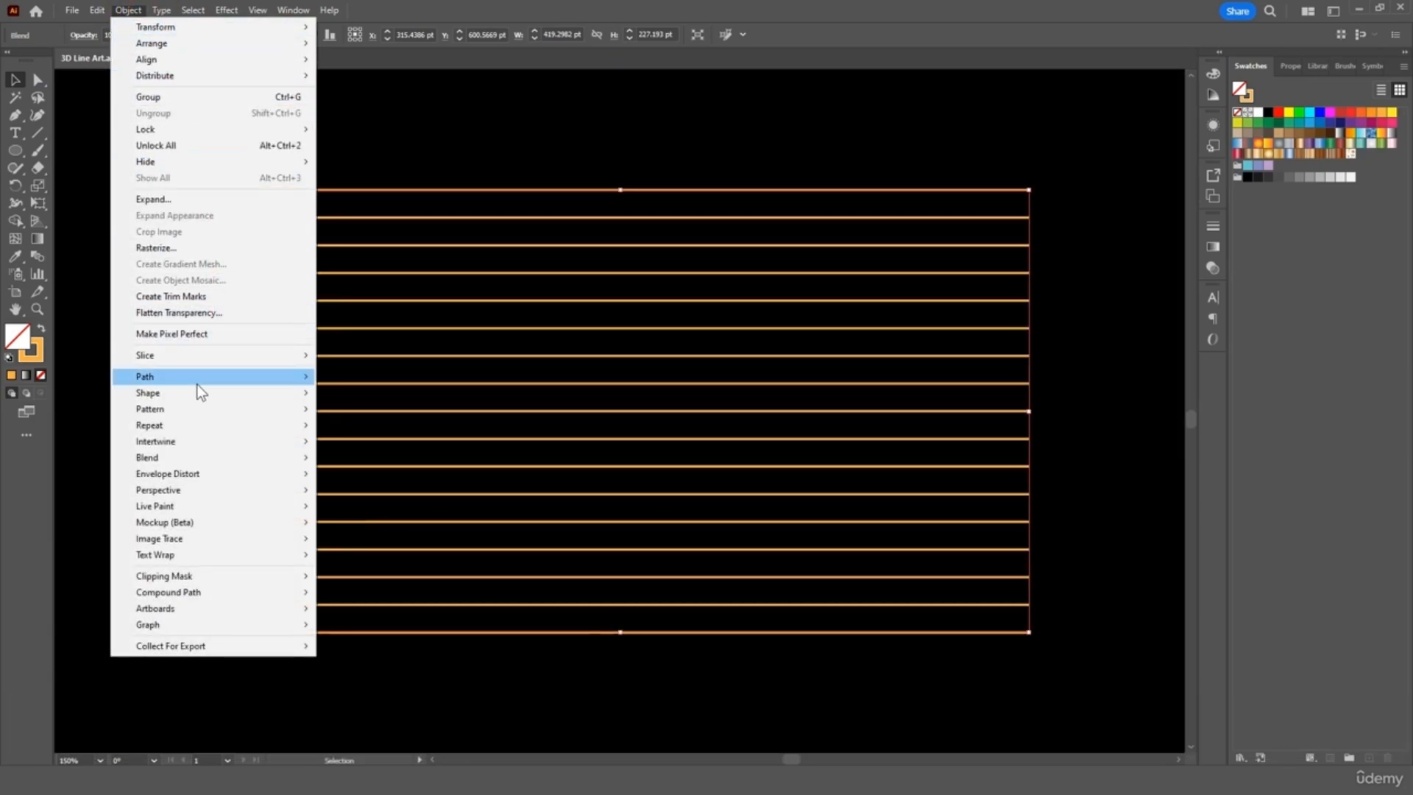
{"action": "mouse_move", "coordinate": [224, 467]}
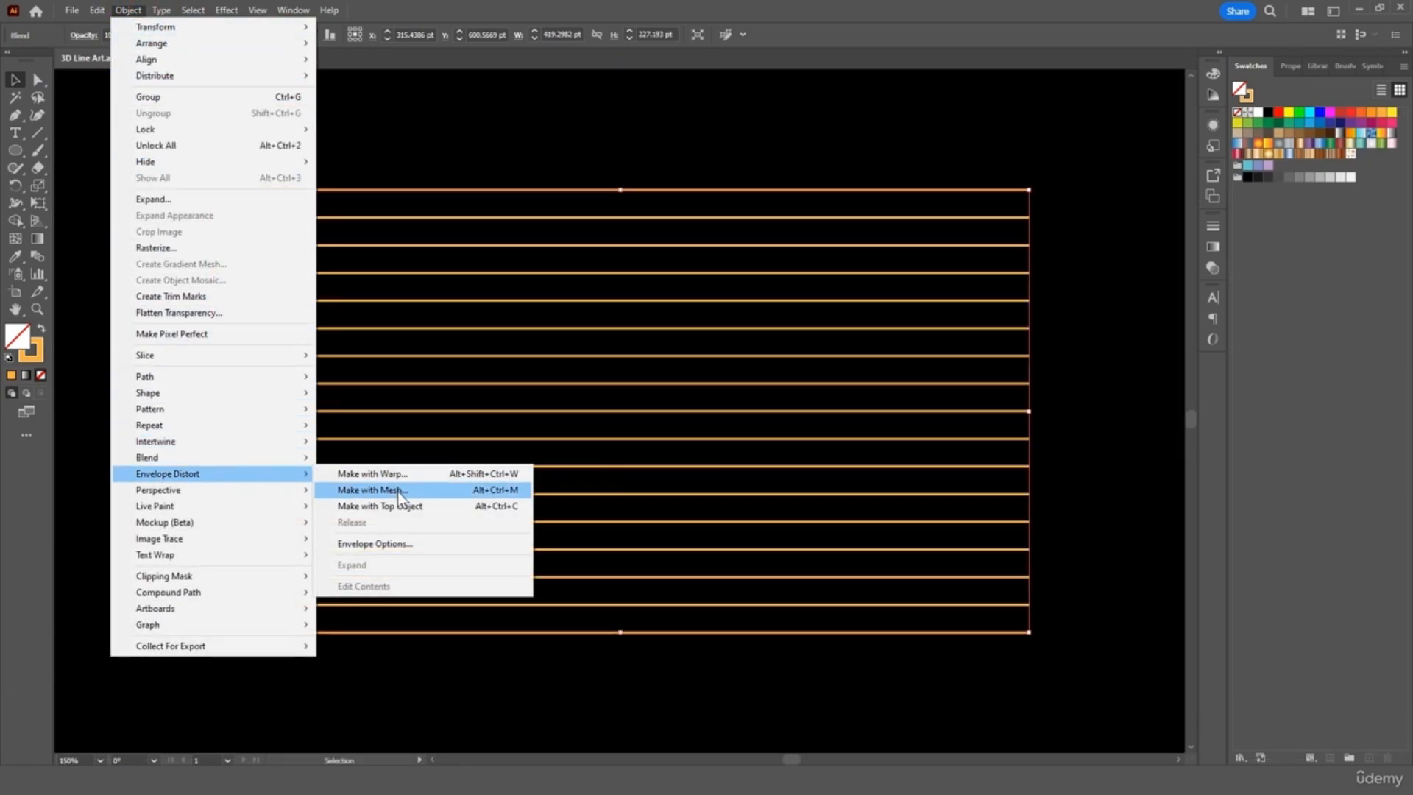
{"action": "left_click", "coordinate": [397, 492]}
{"action": "type", "text": "6"}
{"action": "key", "text": "Tab"}
{"action": "type", "text": "6"}
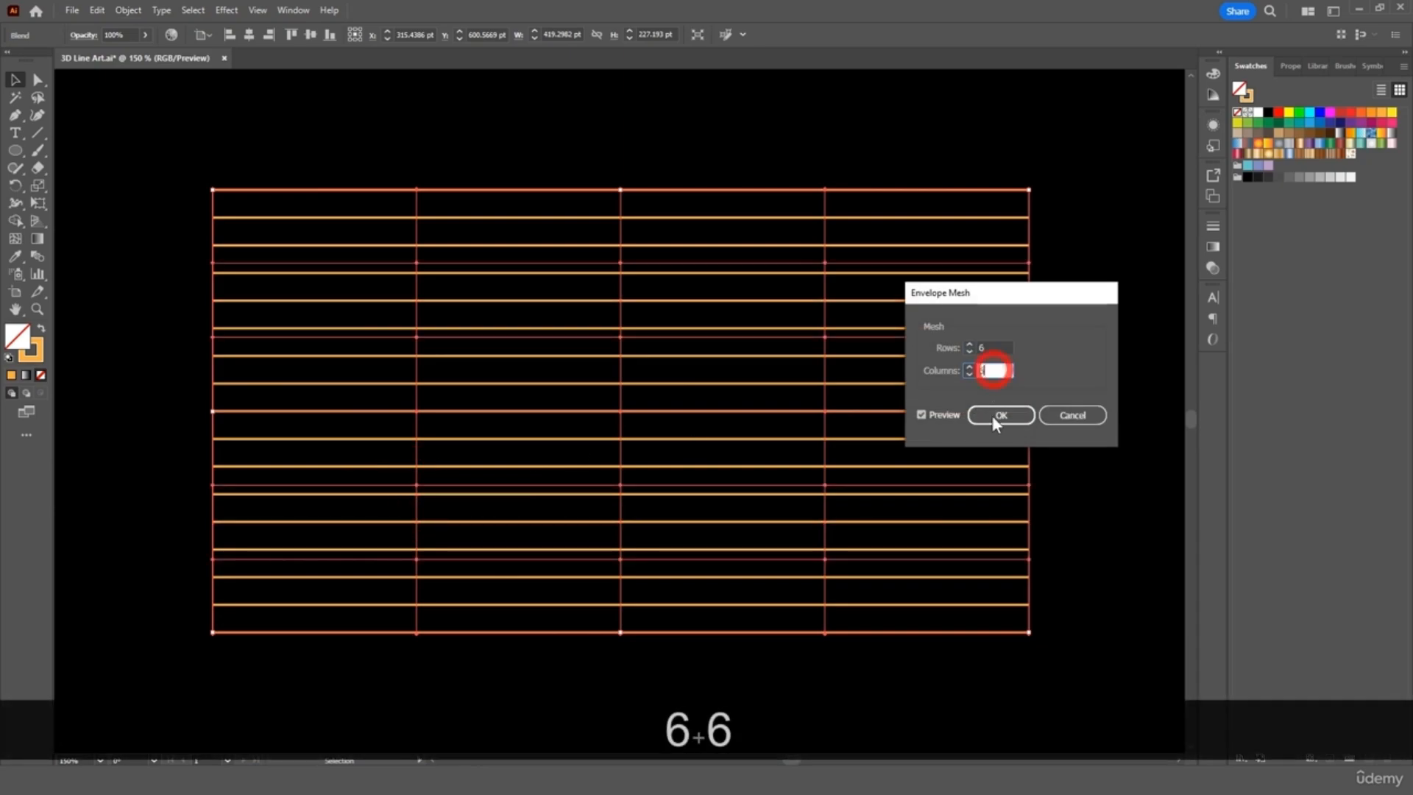
{"action": "left_click", "coordinate": [993, 417]}
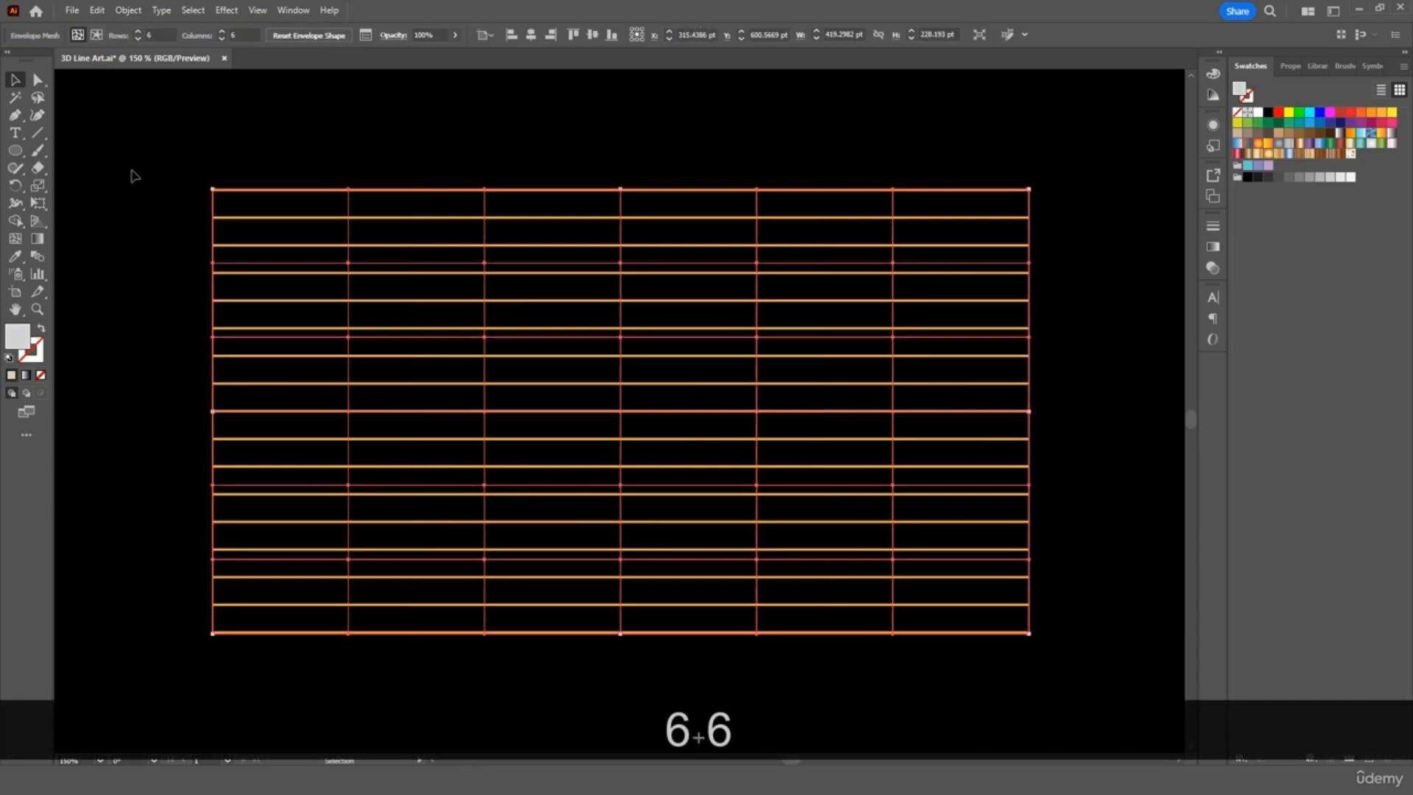
- Pull the upper-left interior mesh point up into a peak, the upper-centre one down into a valley, and the lower-right one up
{"action": "key", "text": "a"}
{"action": "left_click", "coordinate": [348, 262]}
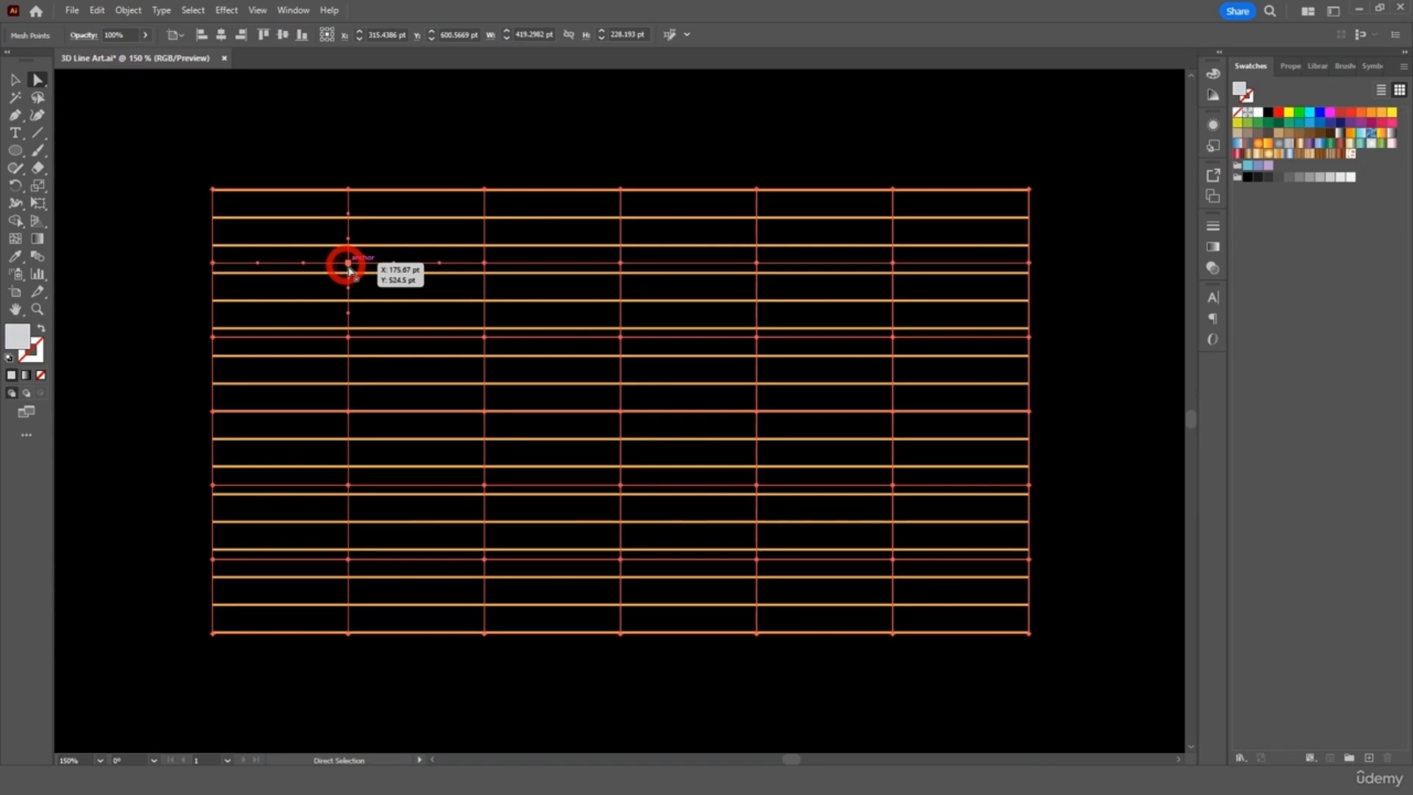
{"action": "left_click_drag", "start_coordinate": [348, 262], "coordinate": [348, 167]}
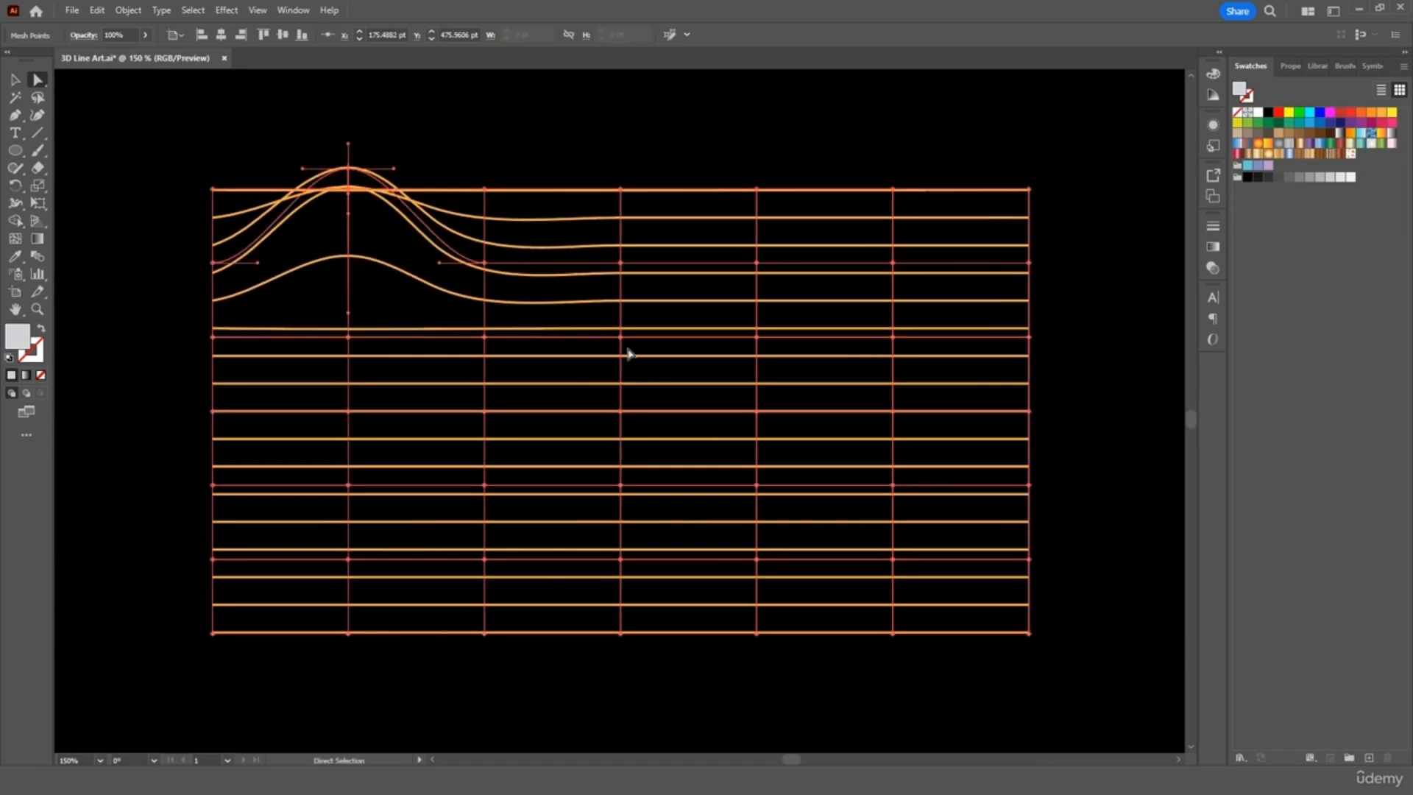
{"action": "left_click_drag", "start_coordinate": [621, 337], "coordinate": [620, 406]}
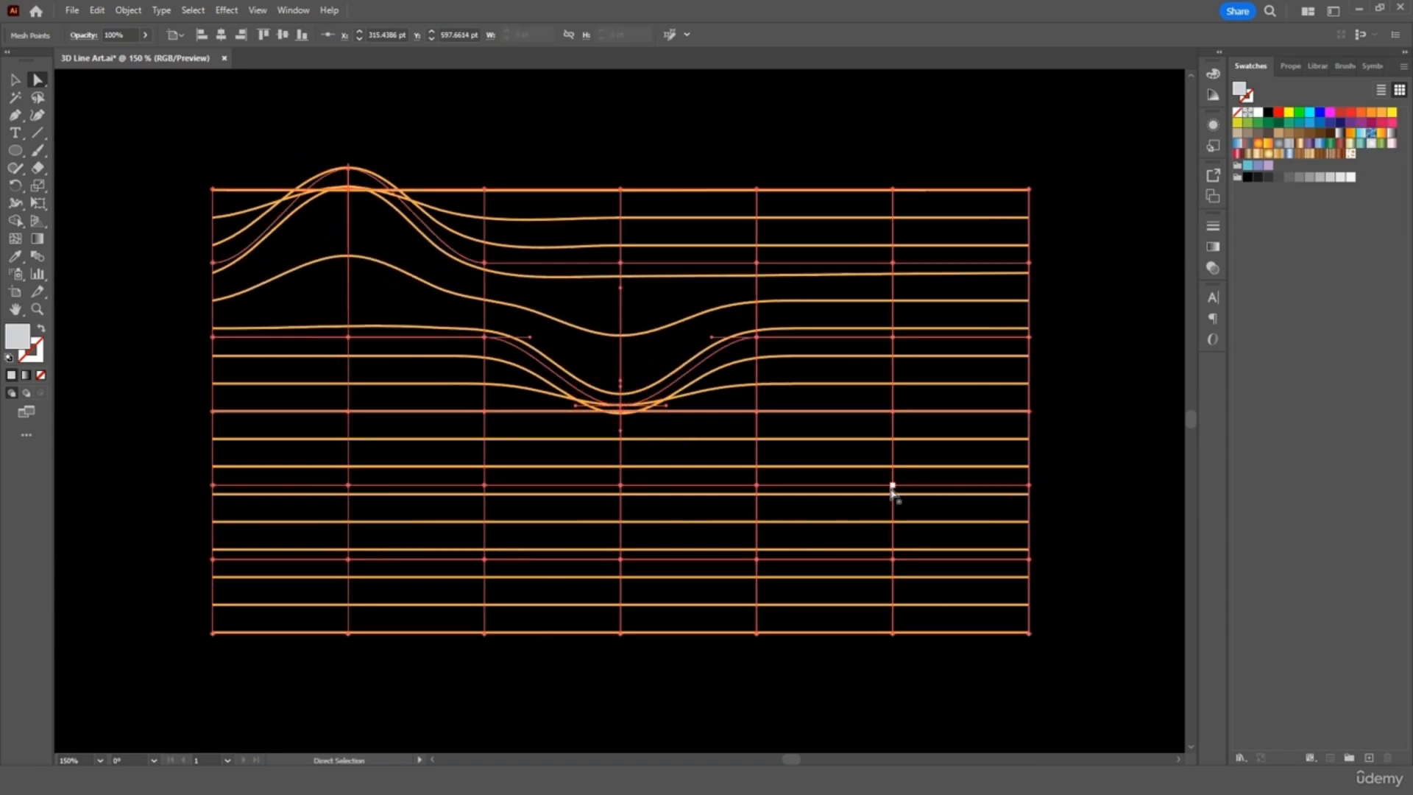
{"action": "left_click_drag", "start_coordinate": [892, 486], "coordinate": [902, 414]}
- Lower two mesh points at the left and the one above the central valley, and raise the point below the right-hand peak
{"action": "left_click_drag", "start_coordinate": [349, 493], "coordinate": [348, 557]}
{"action": "left_click_drag", "start_coordinate": [349, 410], "coordinate": [348, 443]}
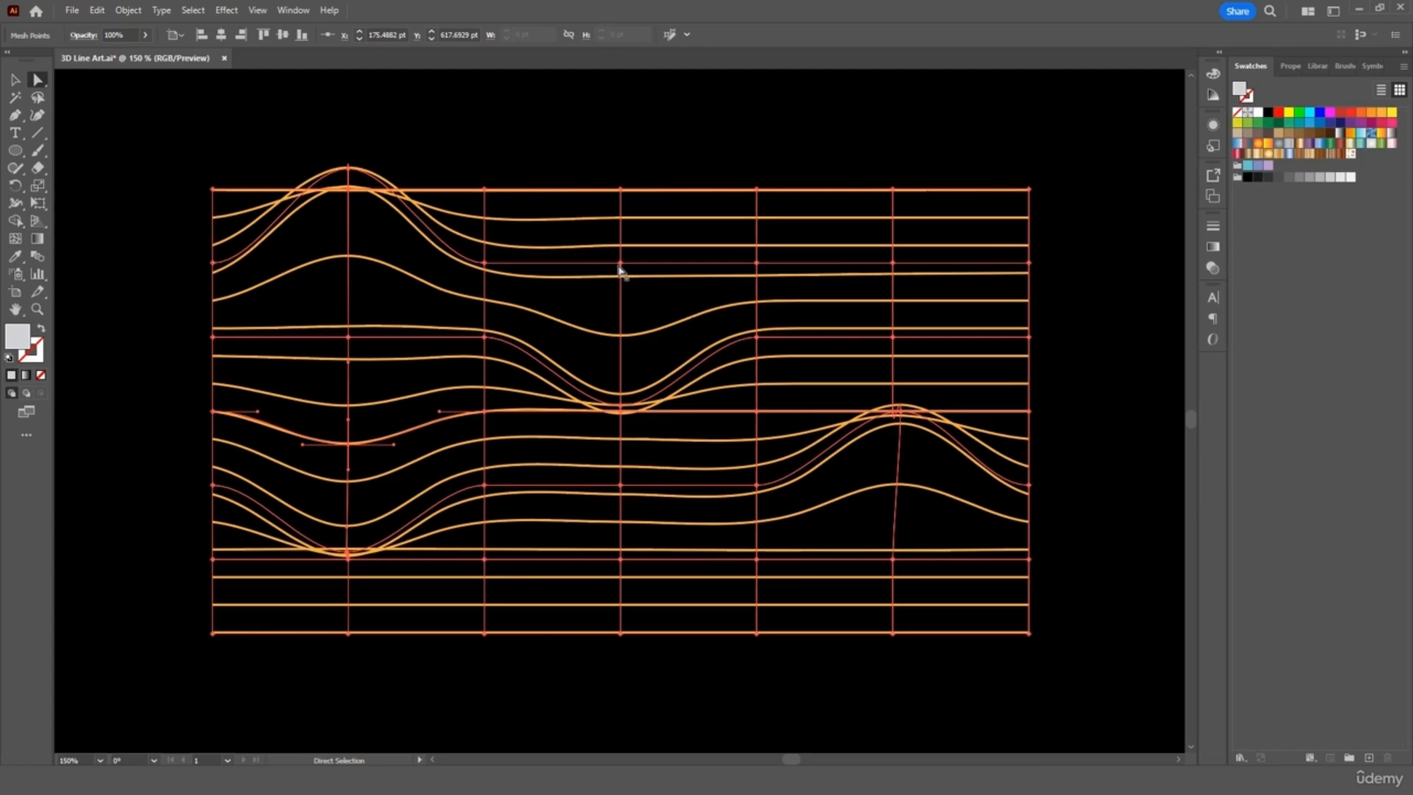
{"action": "left_click_drag", "start_coordinate": [619, 267], "coordinate": [620, 307]}
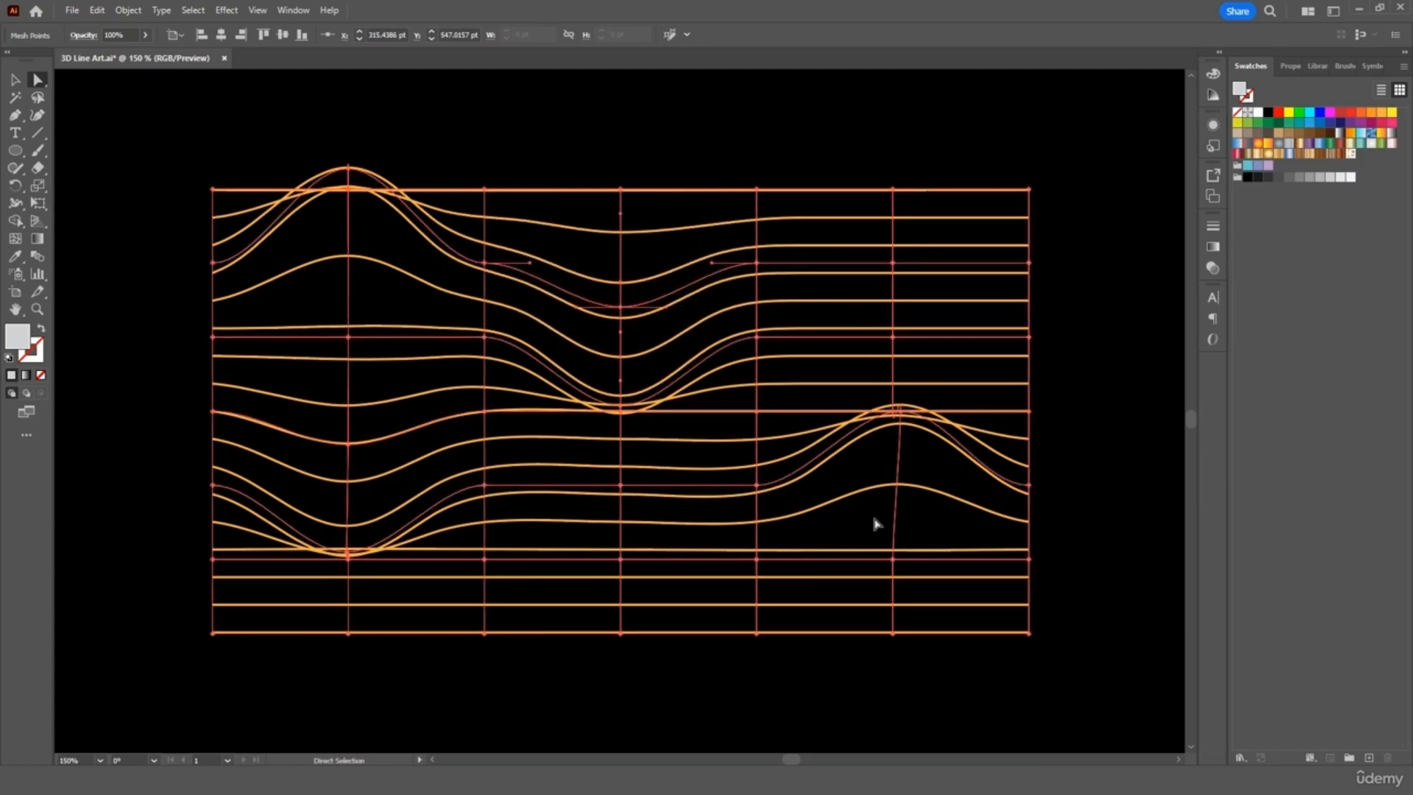
{"action": "left_click_drag", "start_coordinate": [893, 565], "coordinate": [899, 533]}
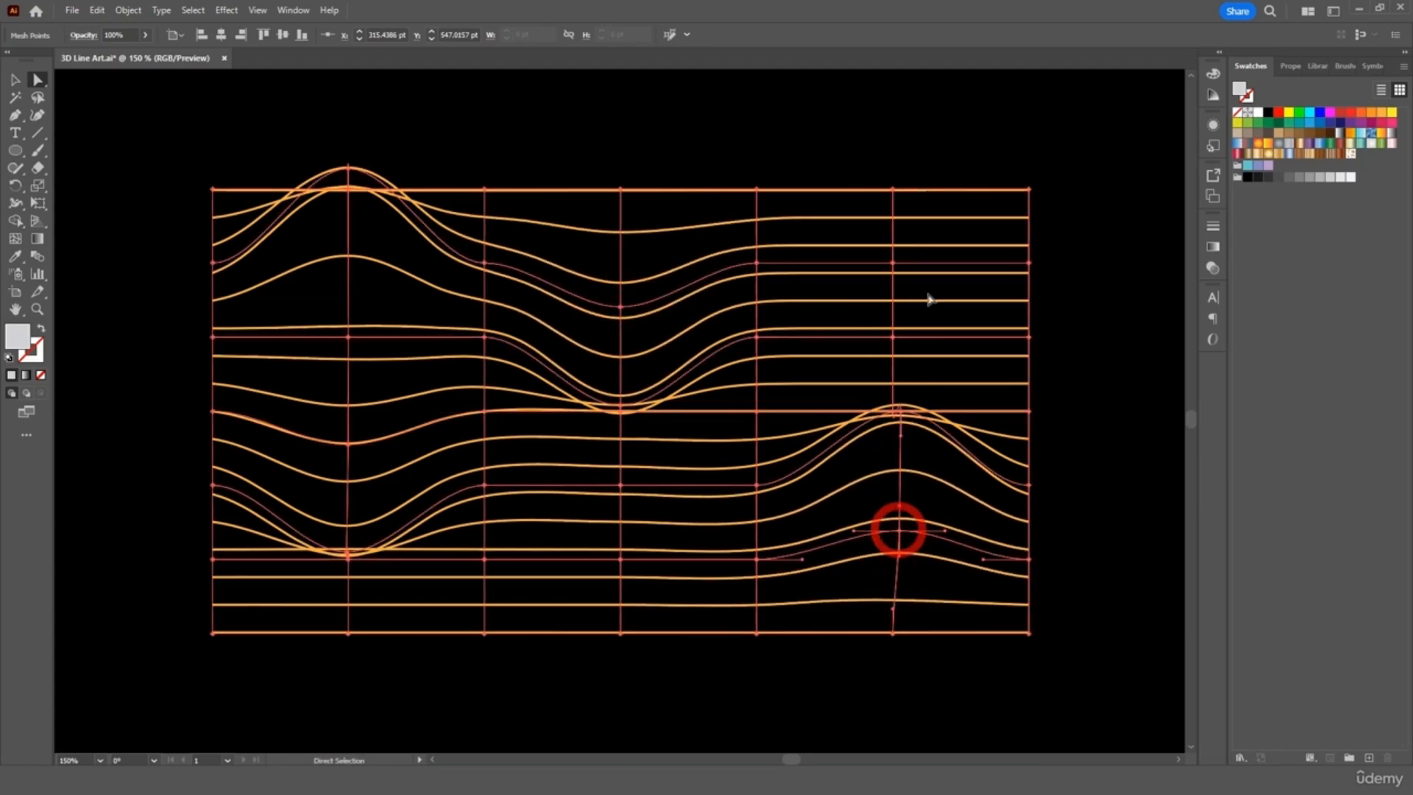
- Raise the mesh's top-edge point near the right and the point beneath it, and lower the bottom-edge centre point and the one above
{"action": "left_click_drag", "start_coordinate": [893, 190], "coordinate": [898, 116]}
{"action": "left_click_drag", "start_coordinate": [892, 265], "coordinate": [897, 225]}
{"action": "left_click_drag", "start_coordinate": [621, 636], "coordinate": [619, 700]}
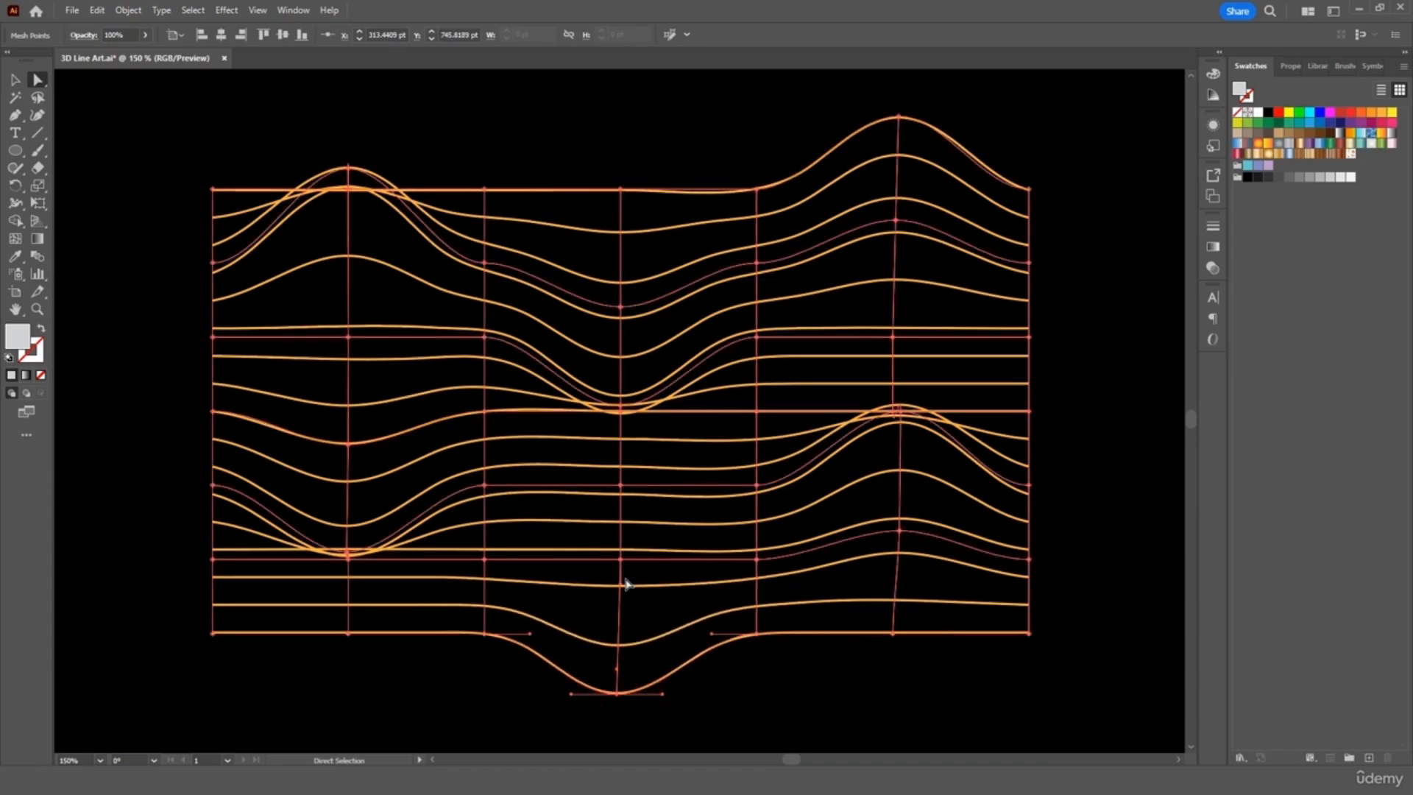
{"action": "left_click_drag", "start_coordinate": [621, 559], "coordinate": [621, 588]}
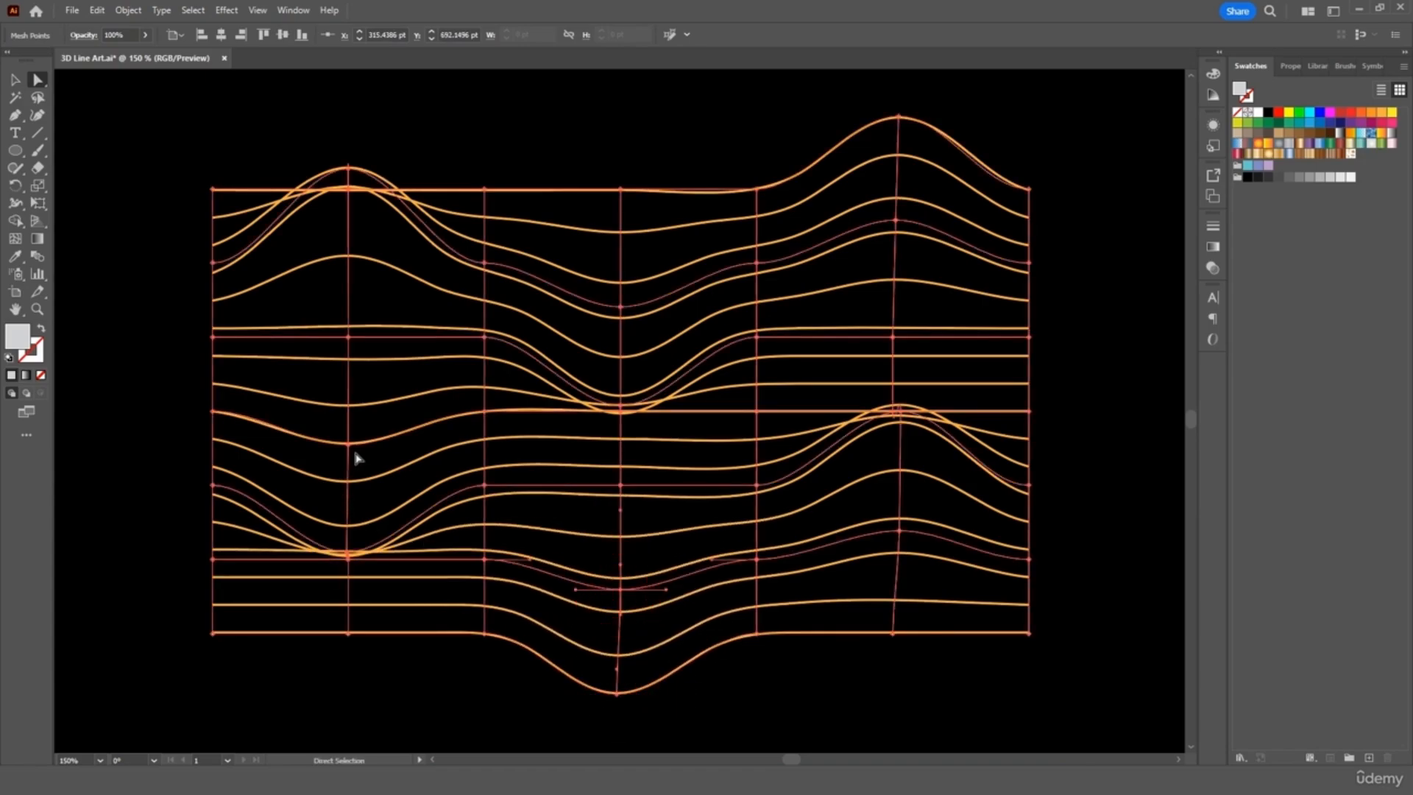
- Refine the waves by nudging two left-hand mesh points apart and raising the top-edge centre point slightly, and deselect the artwork
{"action": "left_click_drag", "start_coordinate": [344, 453], "coordinate": [341, 462]}
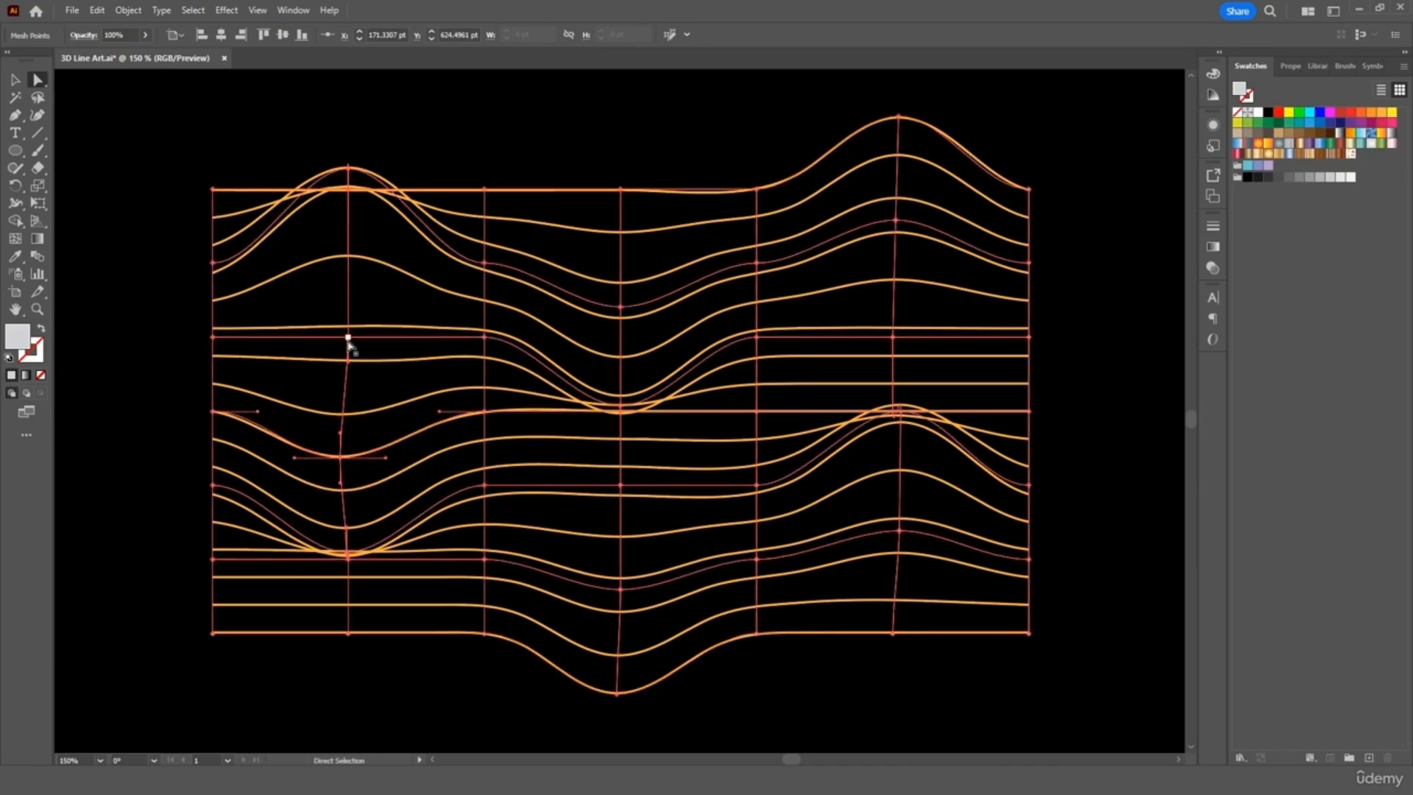
{"action": "left_click_drag", "start_coordinate": [349, 340], "coordinate": [342, 314]}
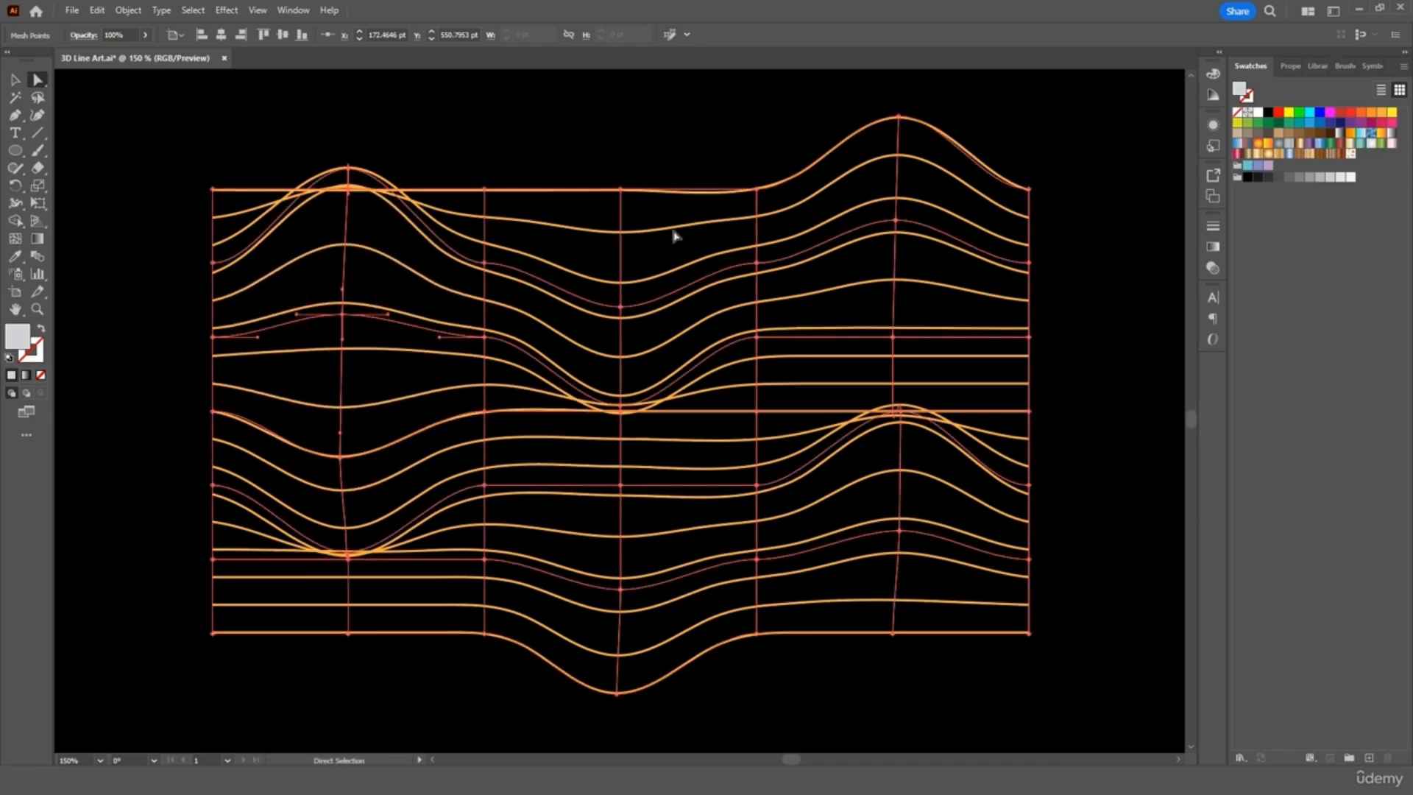
{"action": "left_click_drag", "start_coordinate": [621, 197], "coordinate": [620, 178]}
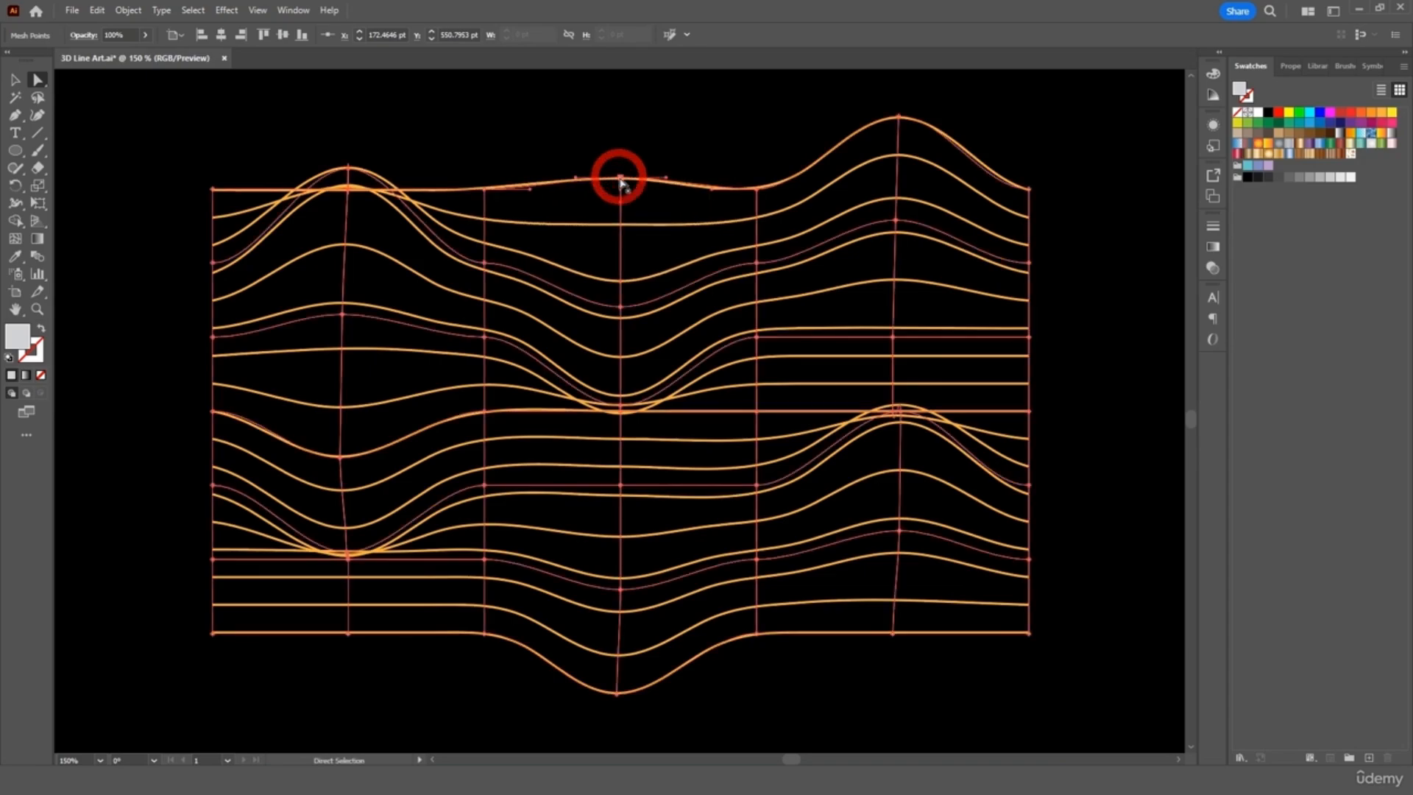
{"action": "left_click", "coordinate": [15, 79]}
{"action": "left_click", "coordinate": [126, 126]}
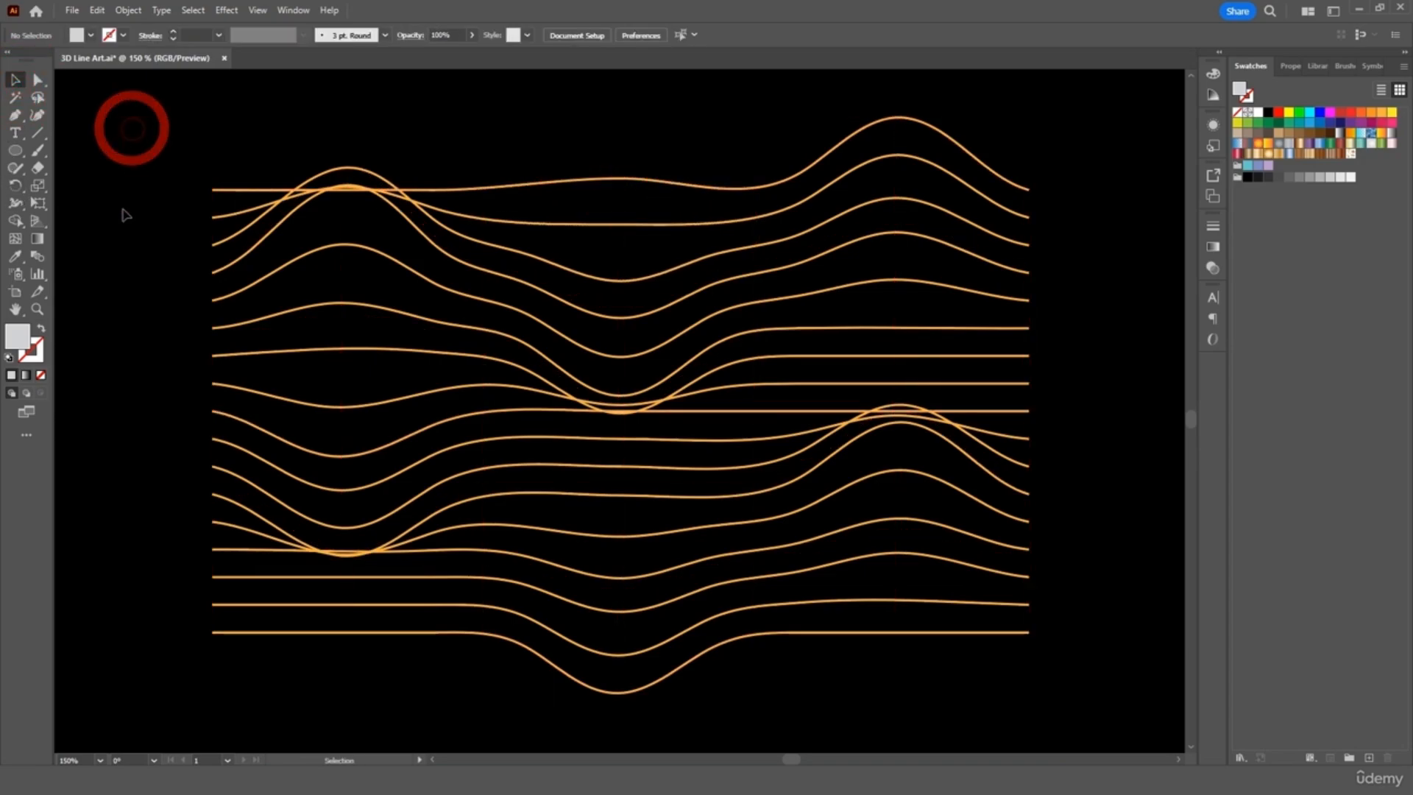
- Draw a vertical ellipse about 145 by 234 pt in the middle of the lower-right green panel
{"action": "key", "text": "ctrl+0"}
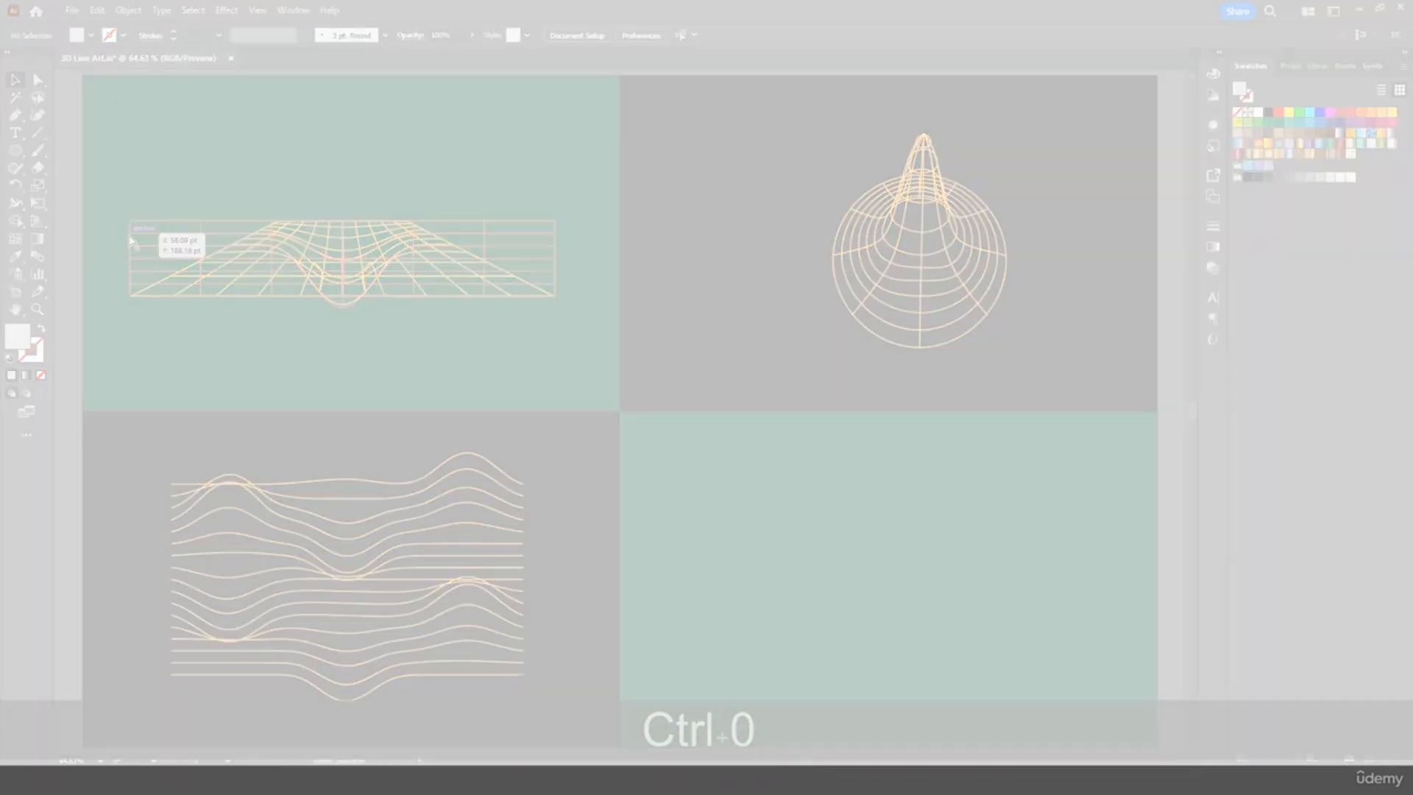
{"action": "key", "text": "ctrl+equal"}
{"action": "key", "text": "ctrl+equal"}
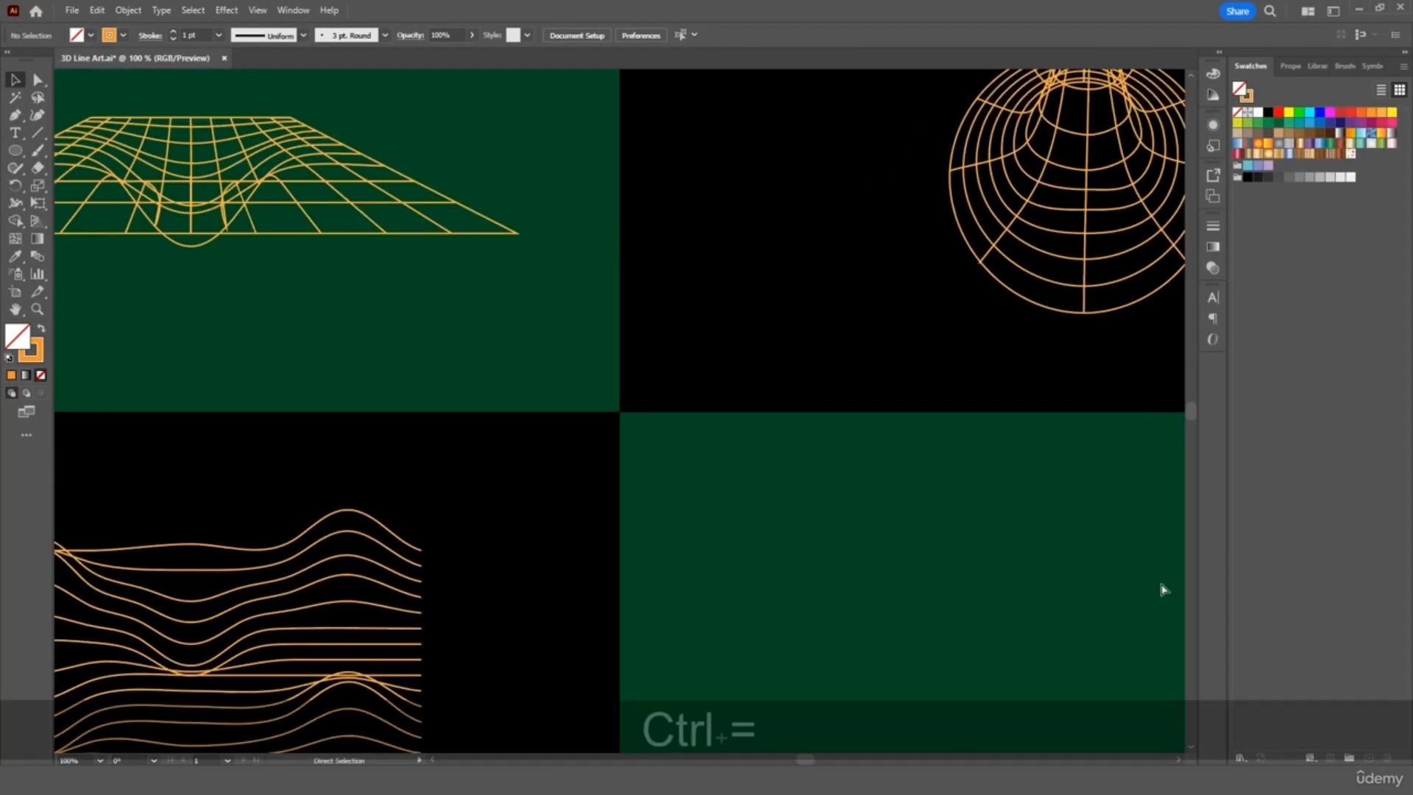
{"action": "scroll", "coordinate": [1163, 589], "scroll_direction": "right", "scroll_amount": 5}
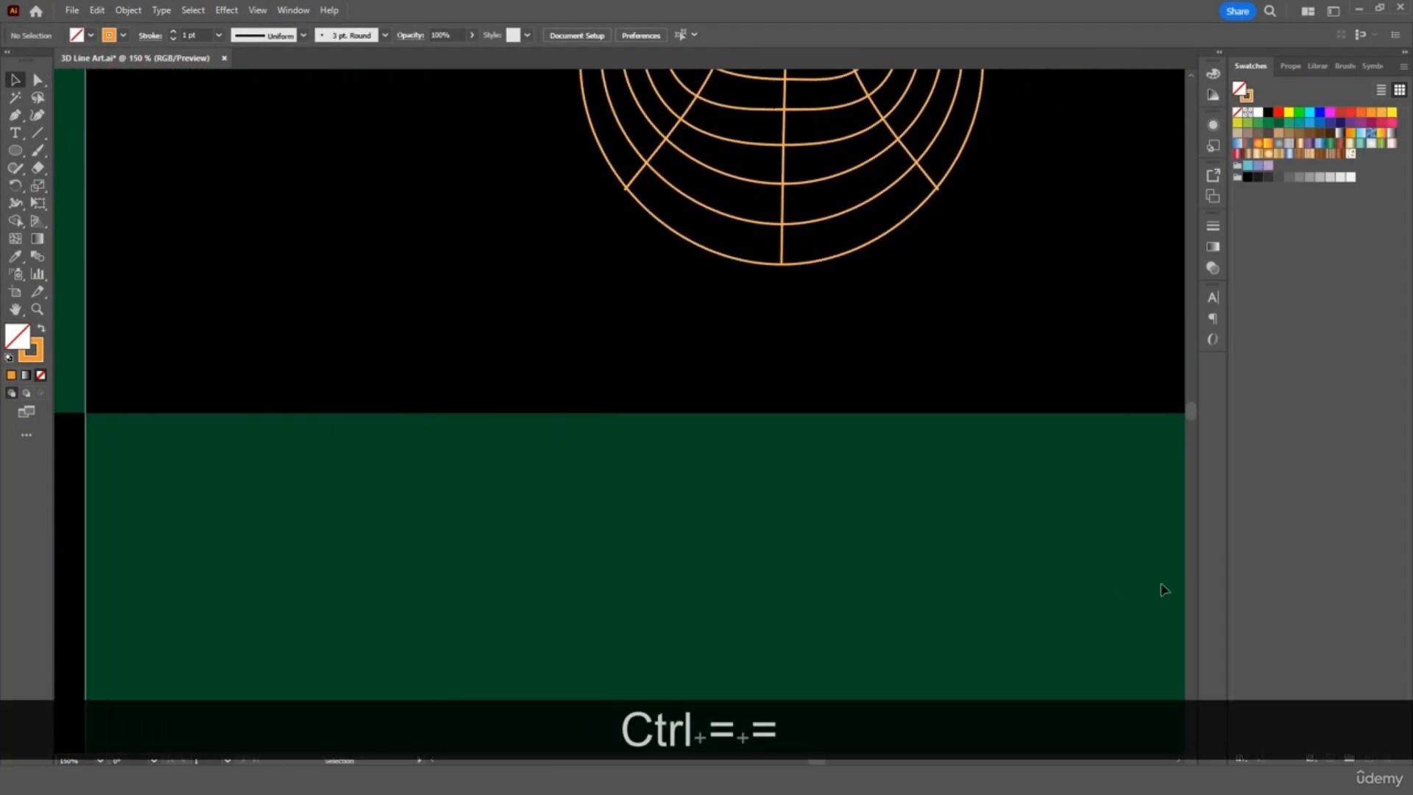
{"action": "scroll", "coordinate": [1163, 589], "scroll_direction": "down", "scroll_amount": 4}
{"action": "scroll", "coordinate": [1163, 589], "scroll_direction": "down", "scroll_amount": 2}
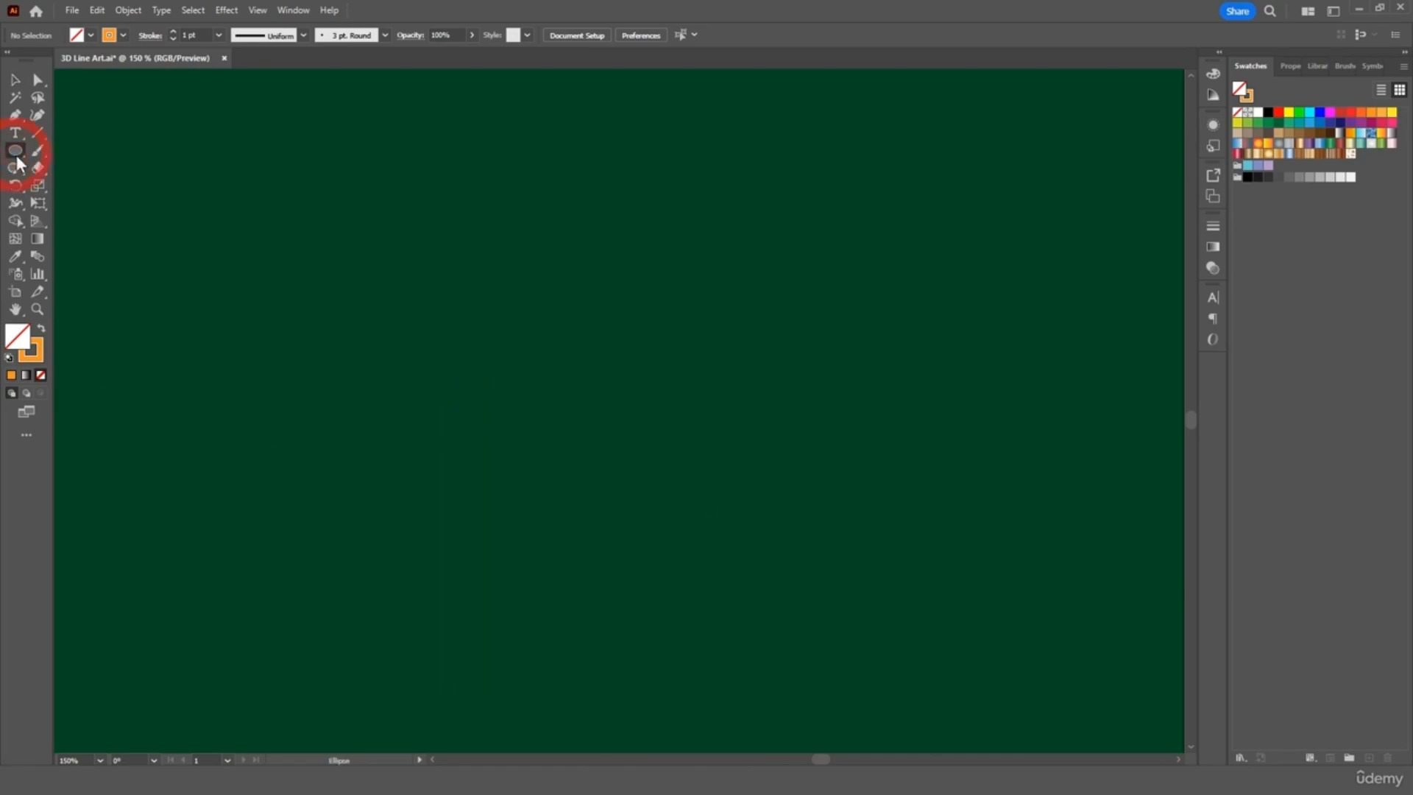
{"action": "left_click_drag", "start_coordinate": [499, 175], "coordinate": [780, 629]}
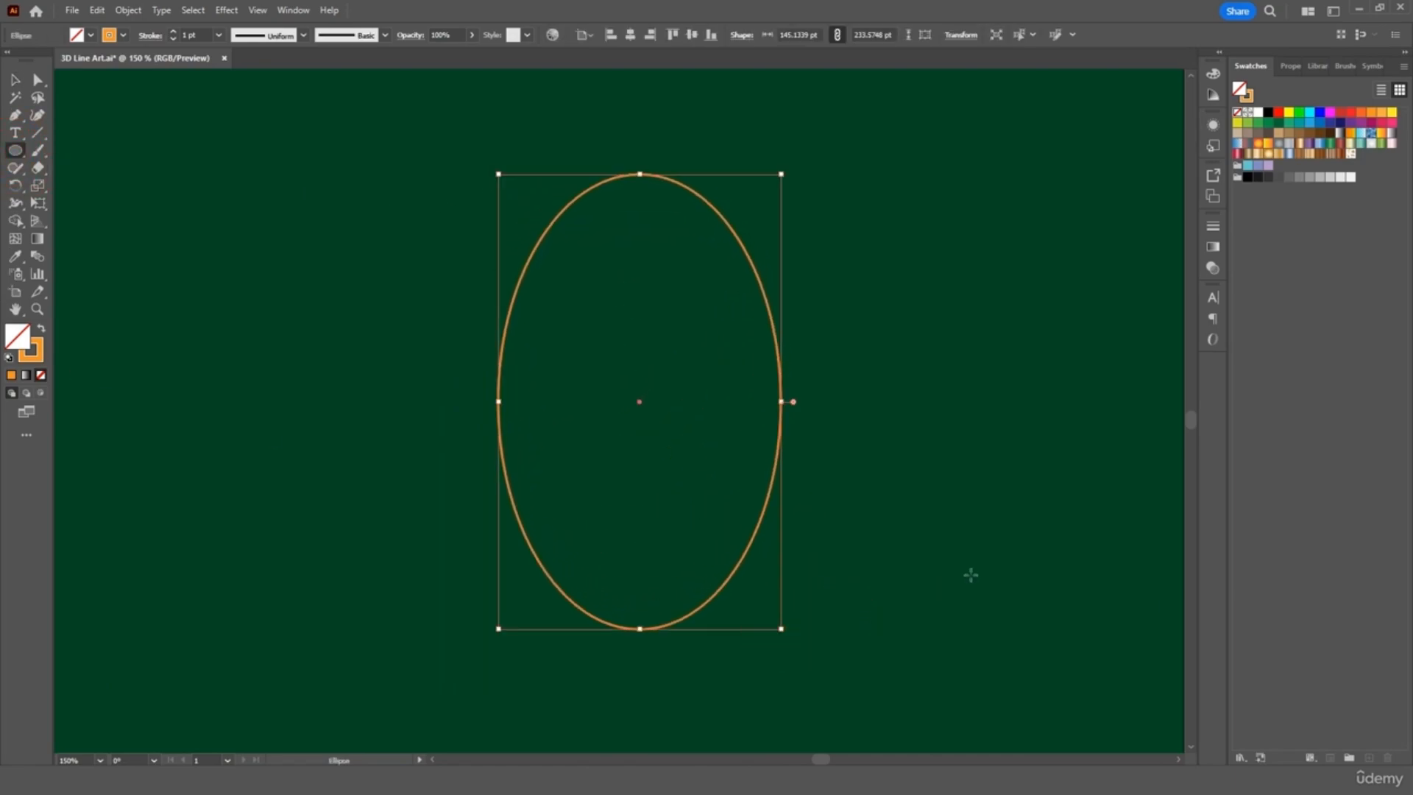
- Apply the 3D Revolve effect to the ellipse and expand the result as wireframes
{"action": "left_click", "coordinate": [225, 12]}
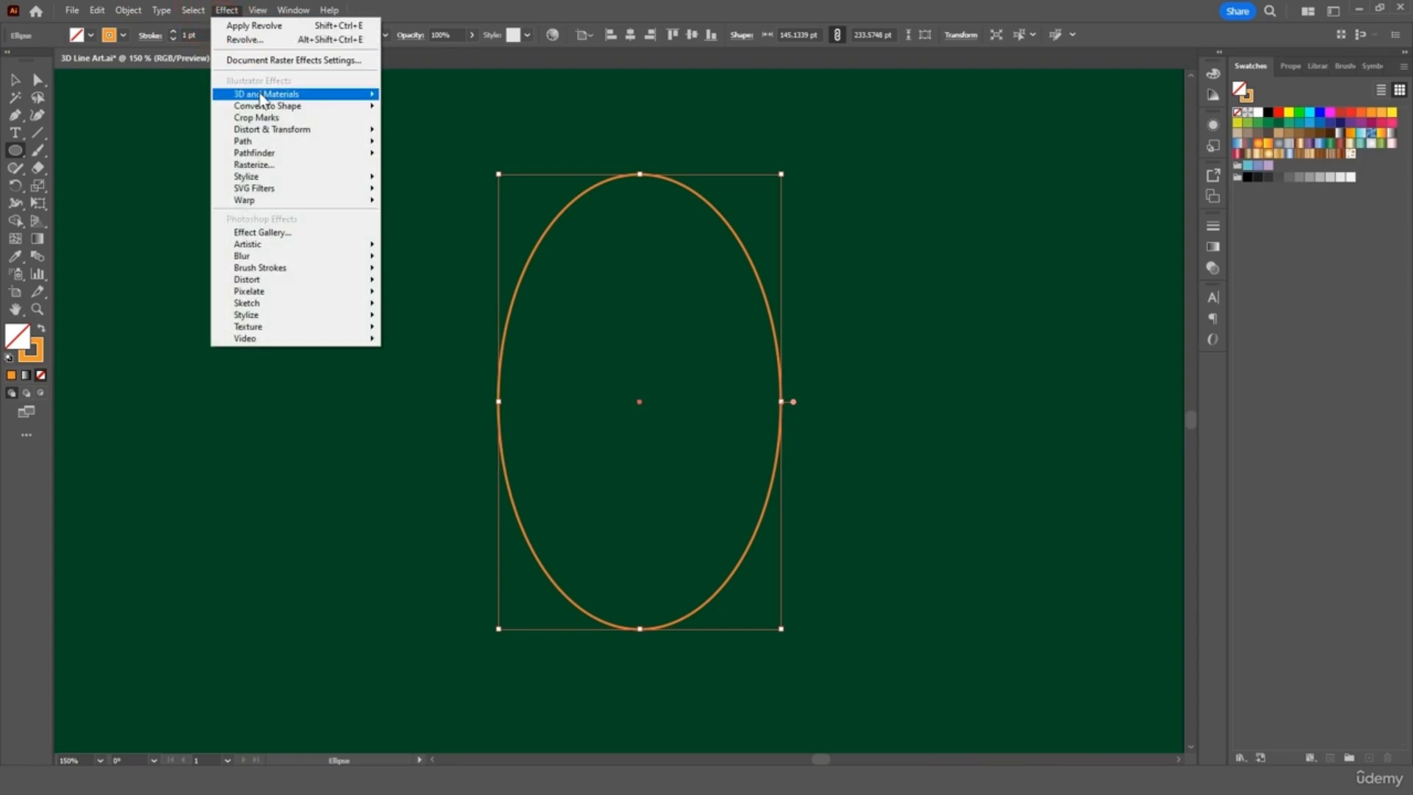
{"action": "mouse_move", "coordinate": [341, 95]}
{"action": "left_click", "coordinate": [462, 112]}
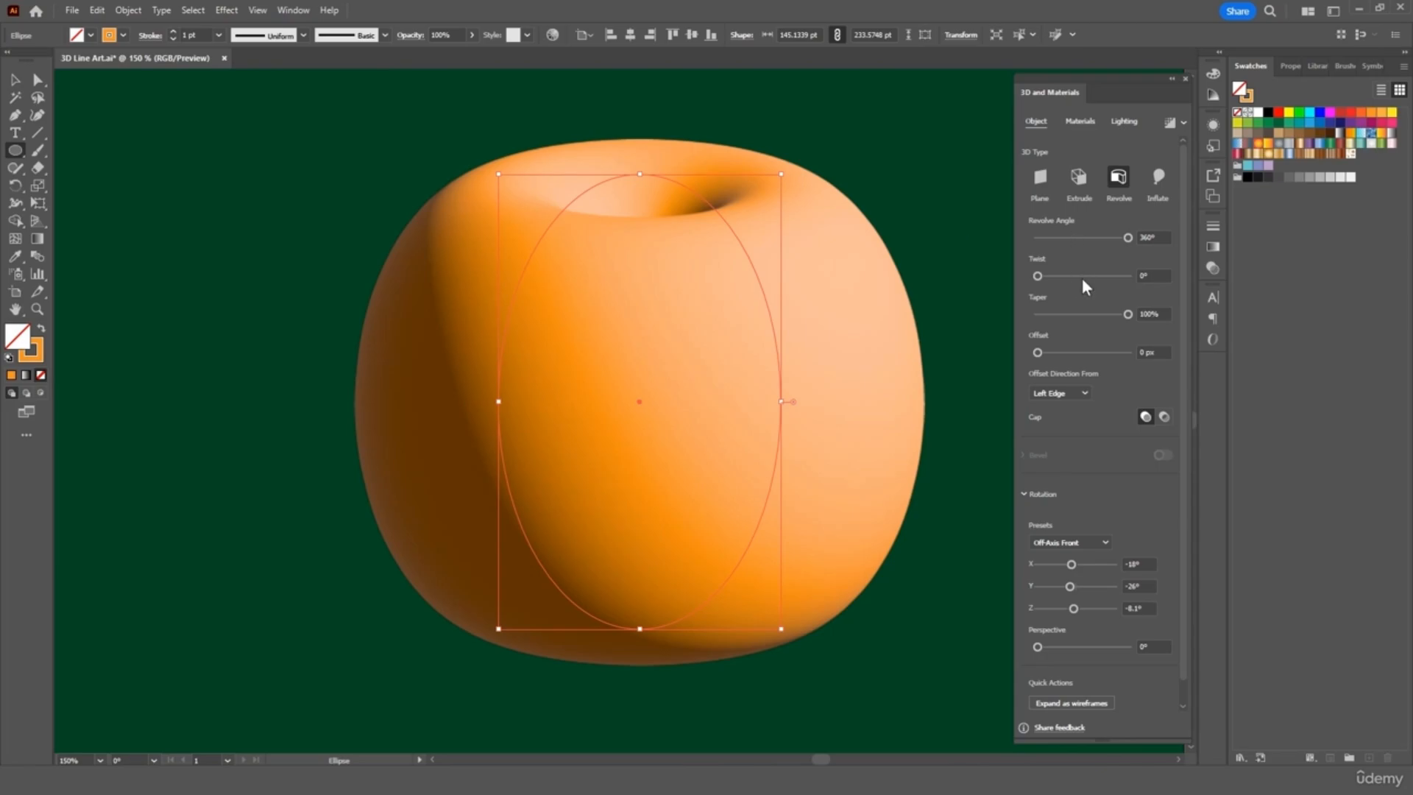
{"action": "left_click", "coordinate": [1088, 702]}
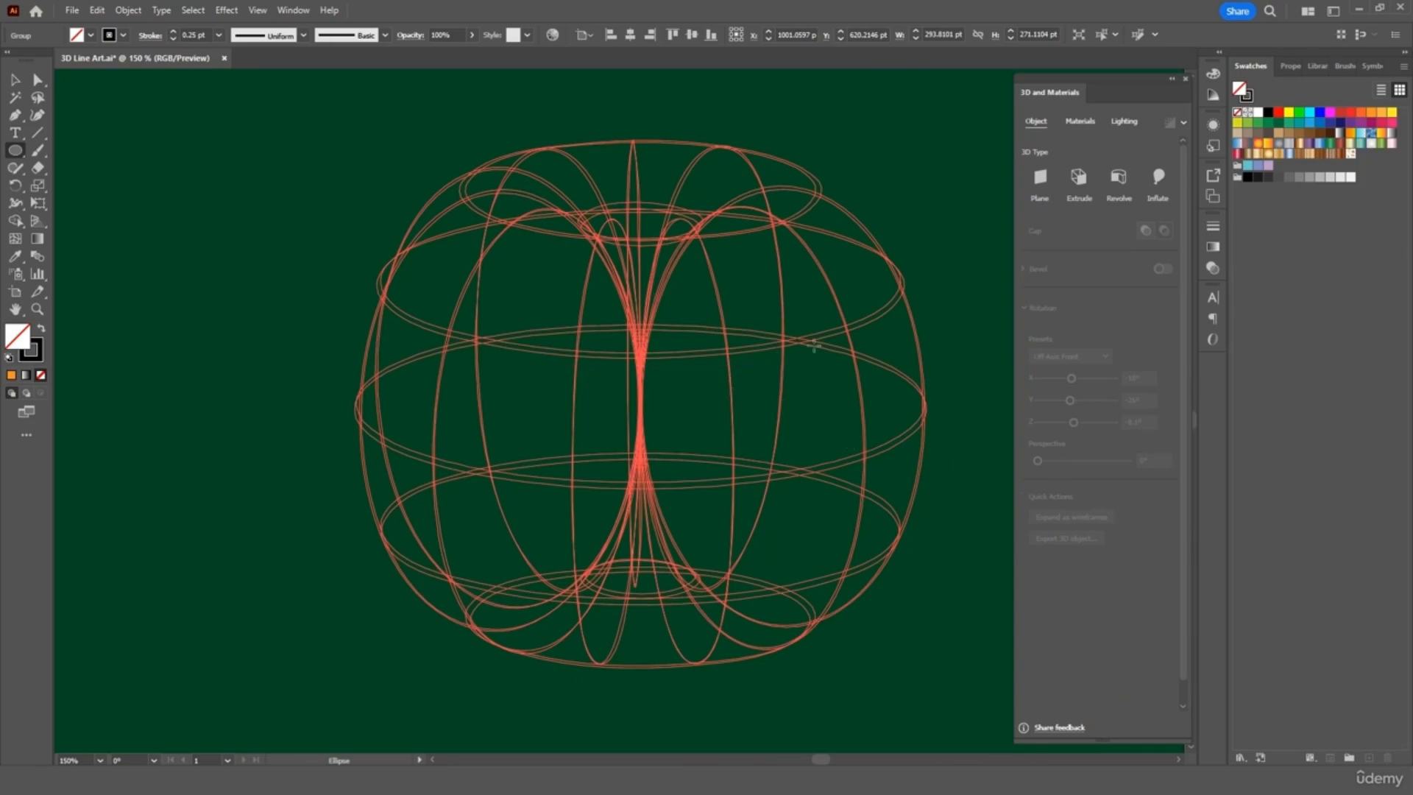
{"action": "left_click", "coordinate": [1381, 118]}
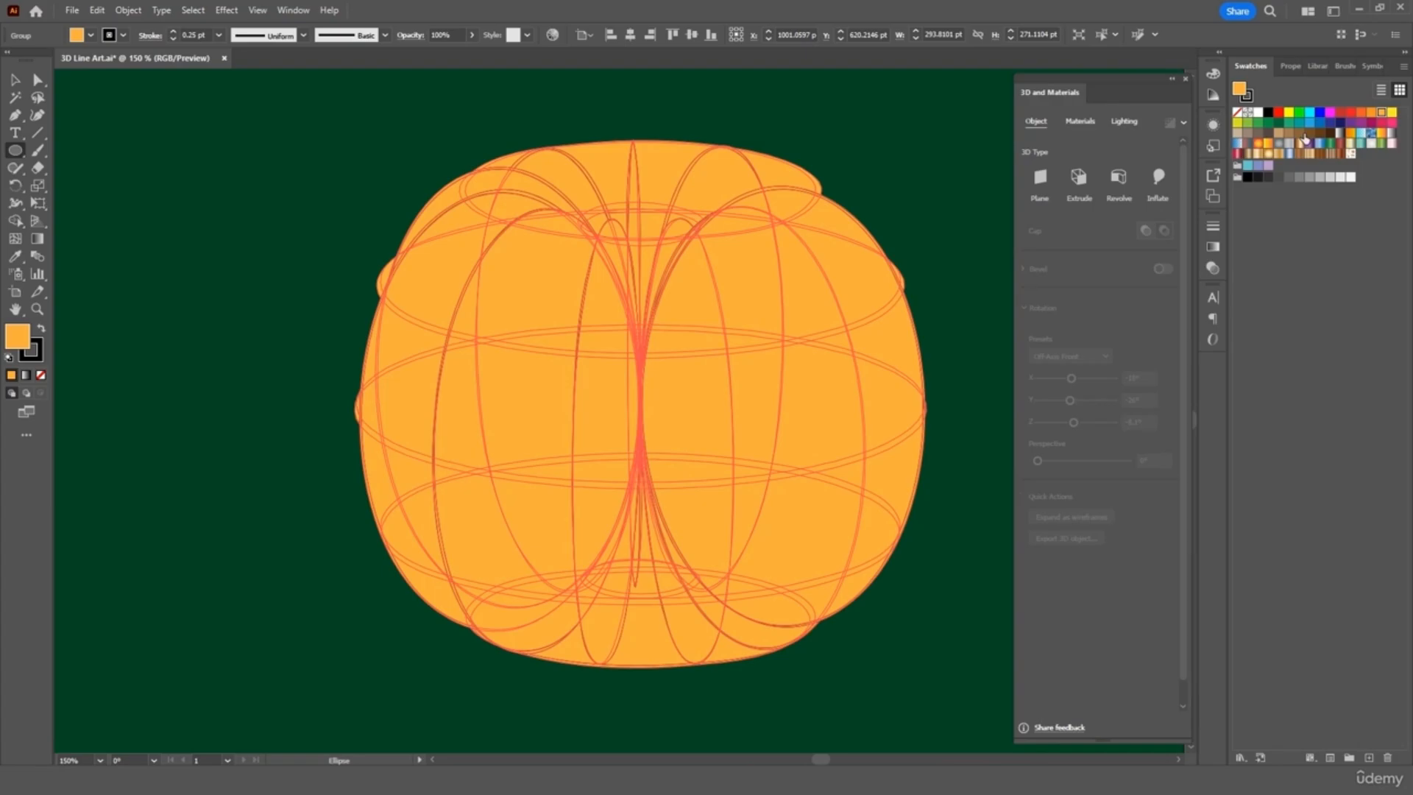
{"action": "key", "text": "x"}
{"action": "key", "text": "ctrl+z"}
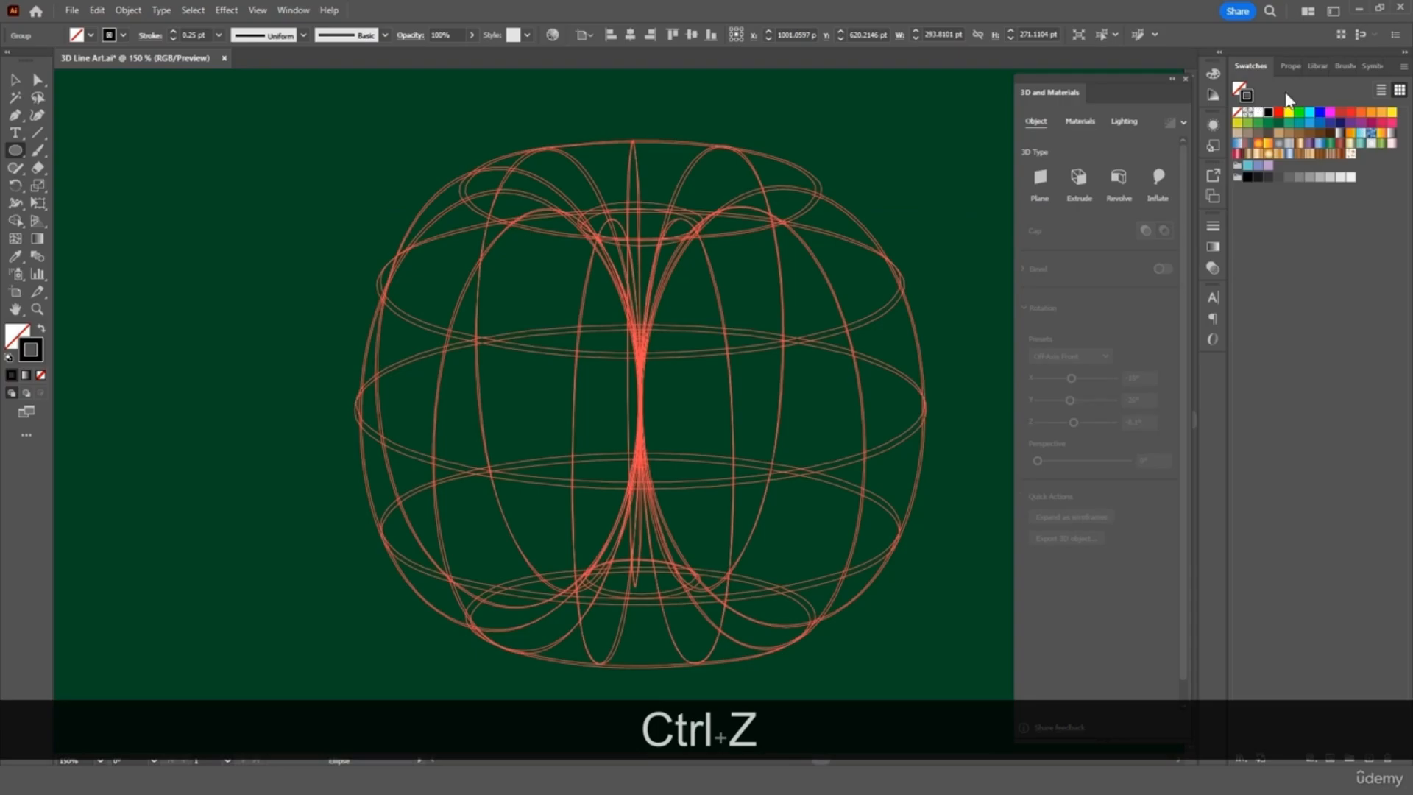
- Give the revolved wireframe an orange 1 pt stroke, deselect it, and close the 3D and Materials settings
{"action": "left_click", "coordinate": [1370, 114]}
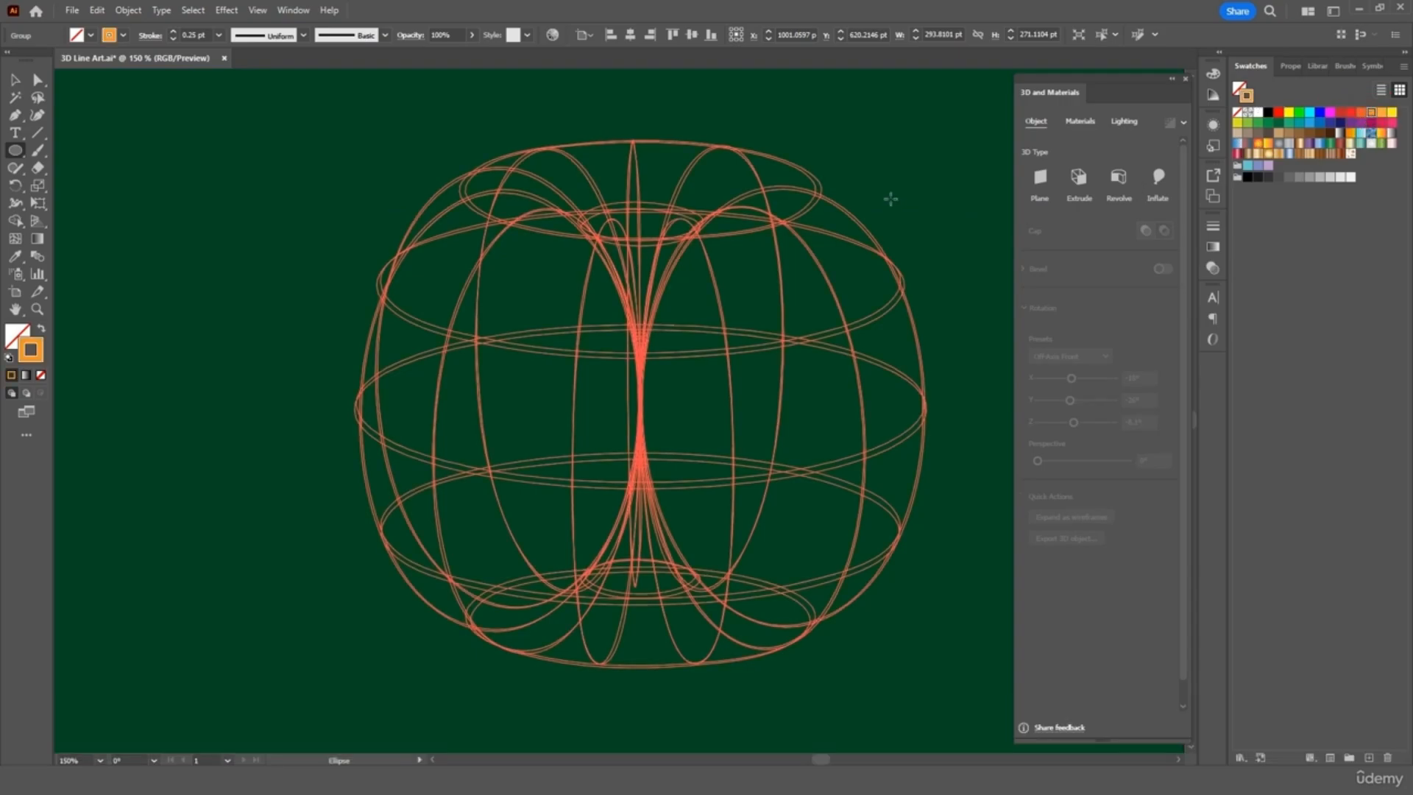
{"action": "left_click", "coordinate": [218, 34]}
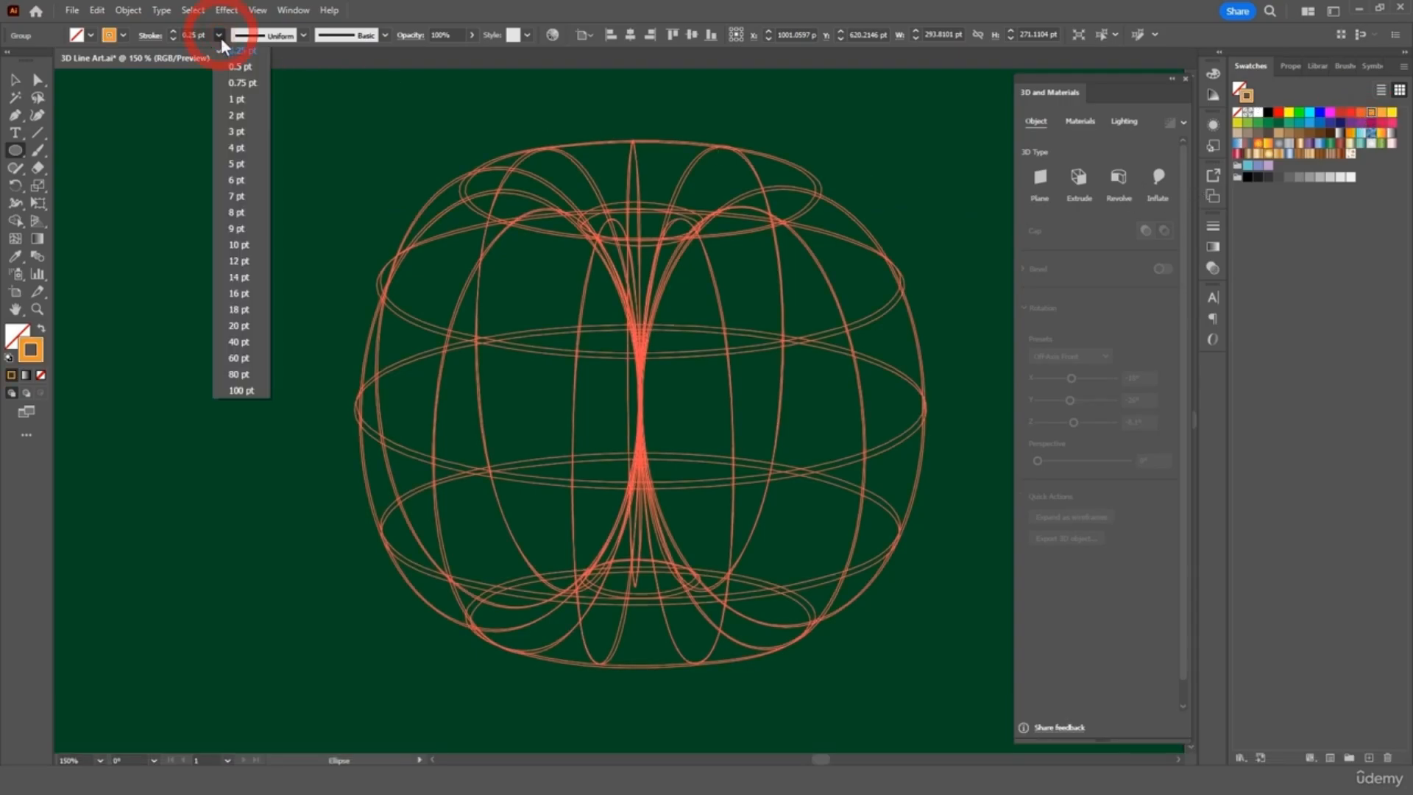
{"action": "left_click", "coordinate": [236, 99]}
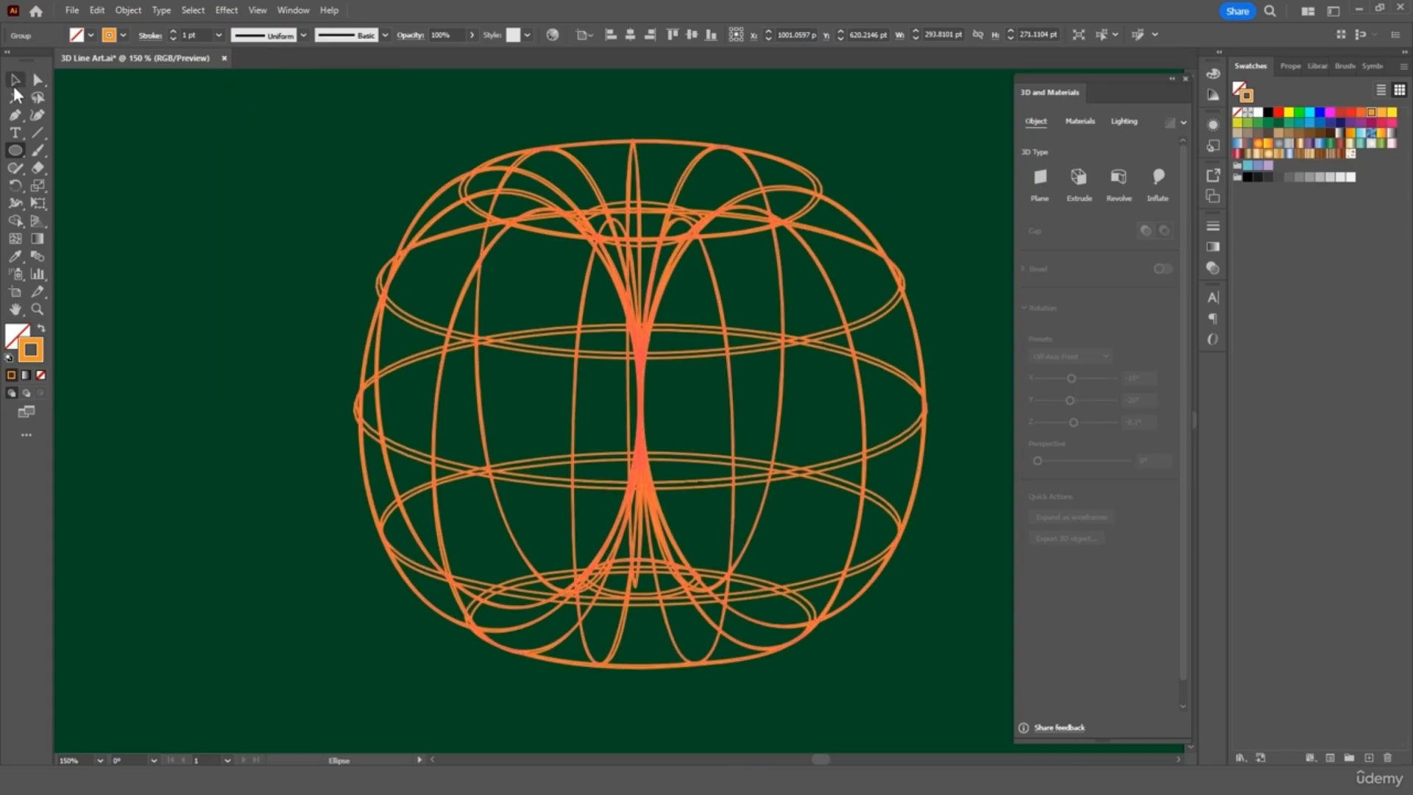
{"action": "left_click", "coordinate": [15, 79]}
{"action": "left_click", "coordinate": [170, 127]}
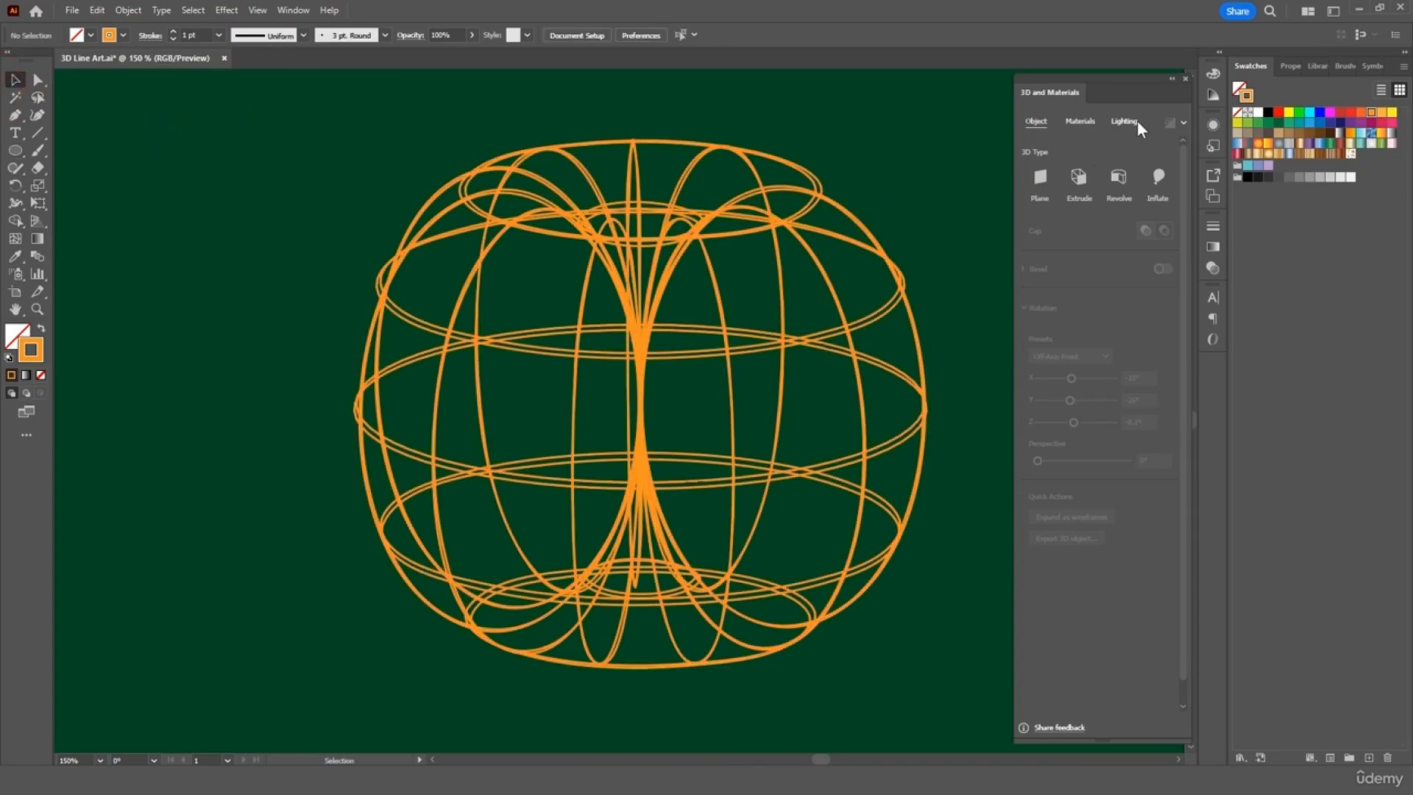
{"action": "left_click", "coordinate": [1185, 78]}
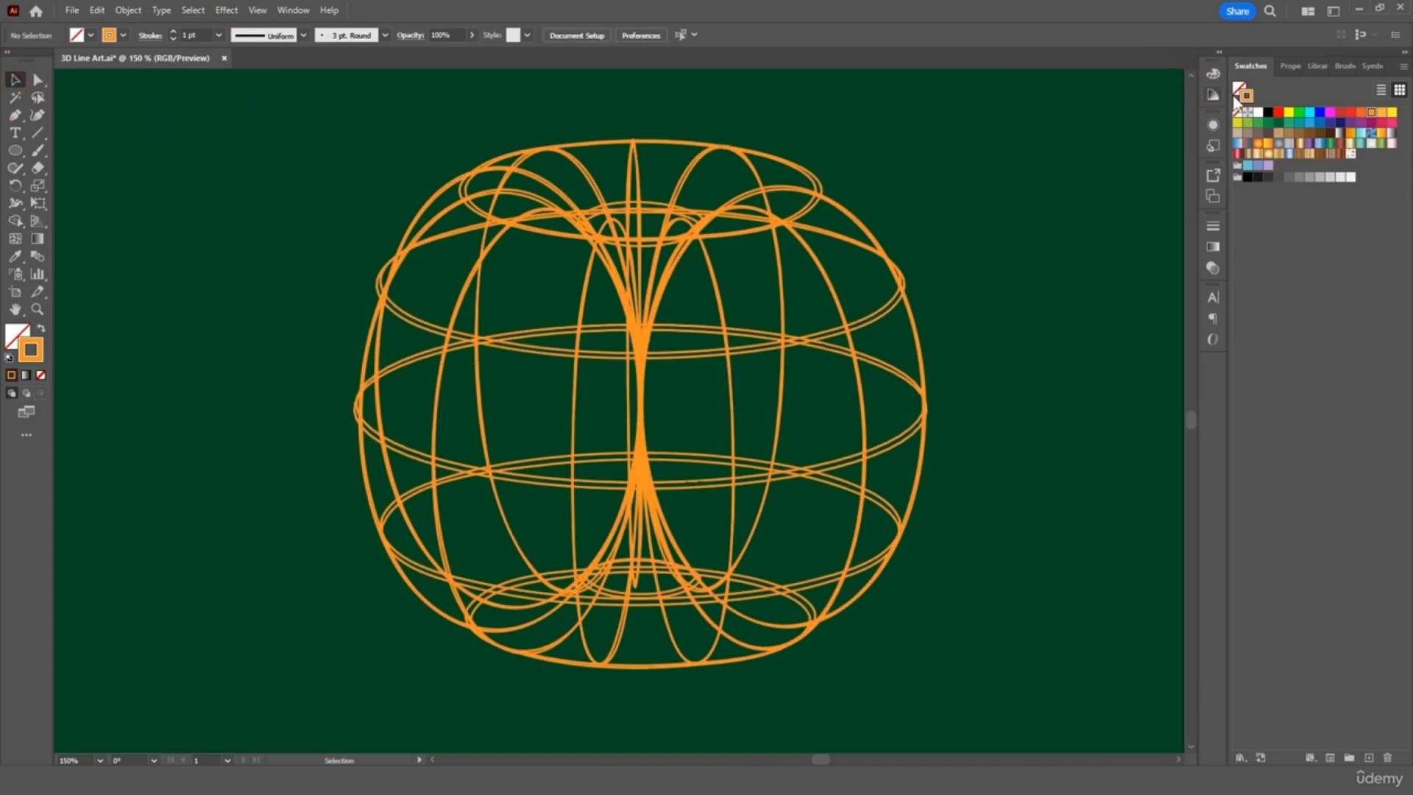
- Draw a rounded rectangle about 249 by 318 pt in the left part of the black background
{"action": "key", "text": "ctrl+0"}
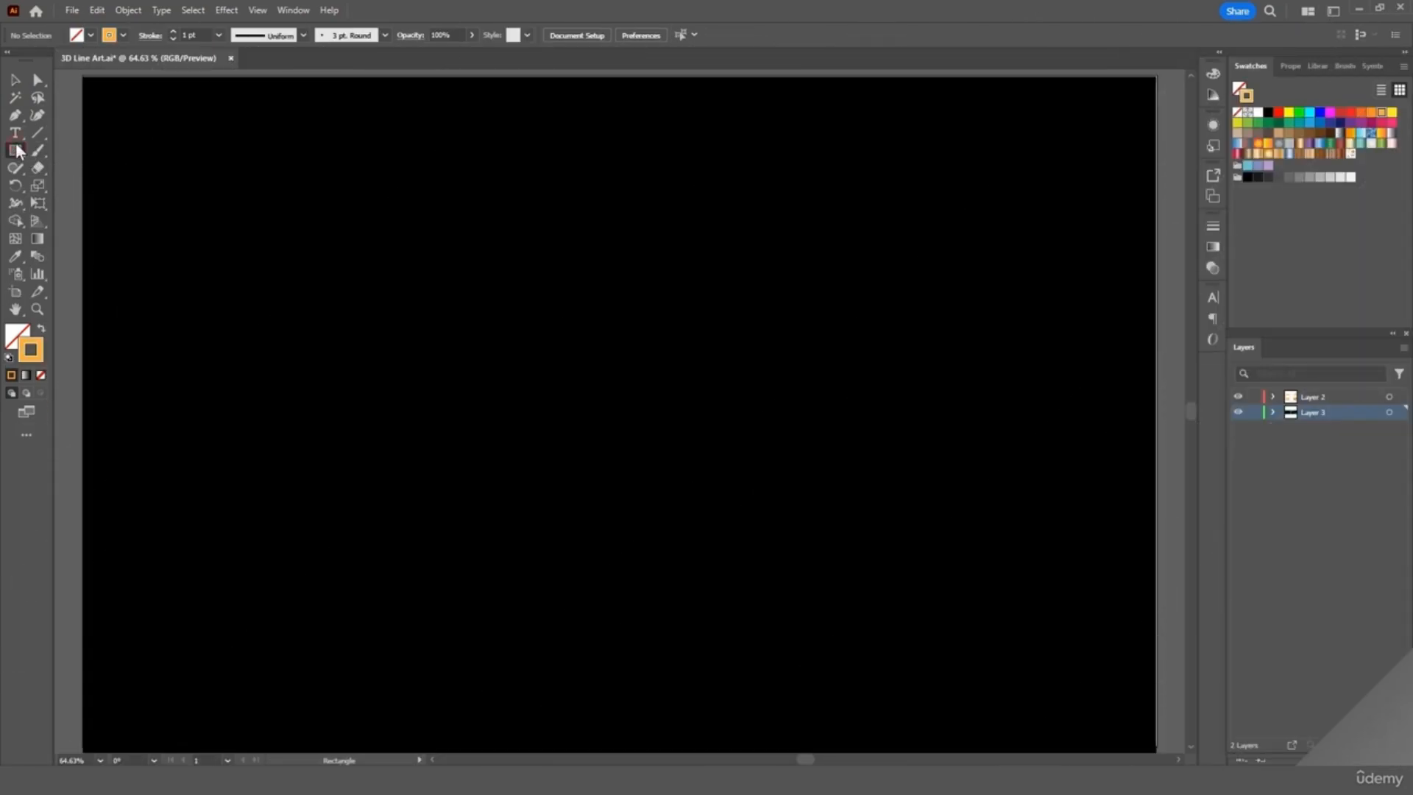
{"action": "left_click_drag", "start_coordinate": [15, 150], "coordinate": [68, 168]}
{"action": "left_click_drag", "start_coordinate": [226, 285], "coordinate": [435, 550]}
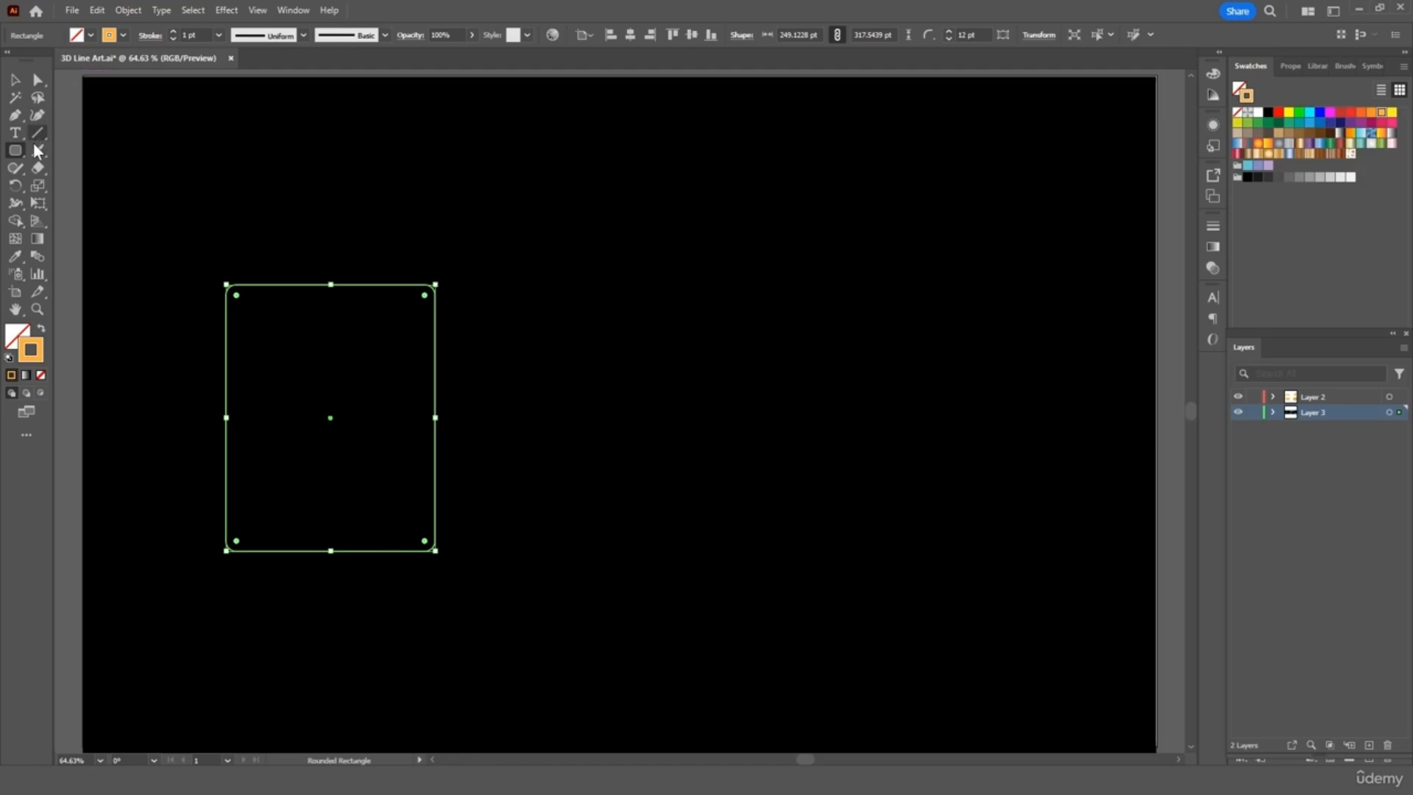
- Draw an upright hexagon about 188 by 218 pt to the right of the rounded rectangle
{"action": "left_click_drag", "start_coordinate": [20, 152], "coordinate": [104, 206]}
{"action": "left_click_drag", "start_coordinate": [588, 337], "coordinate": [587, 242]}
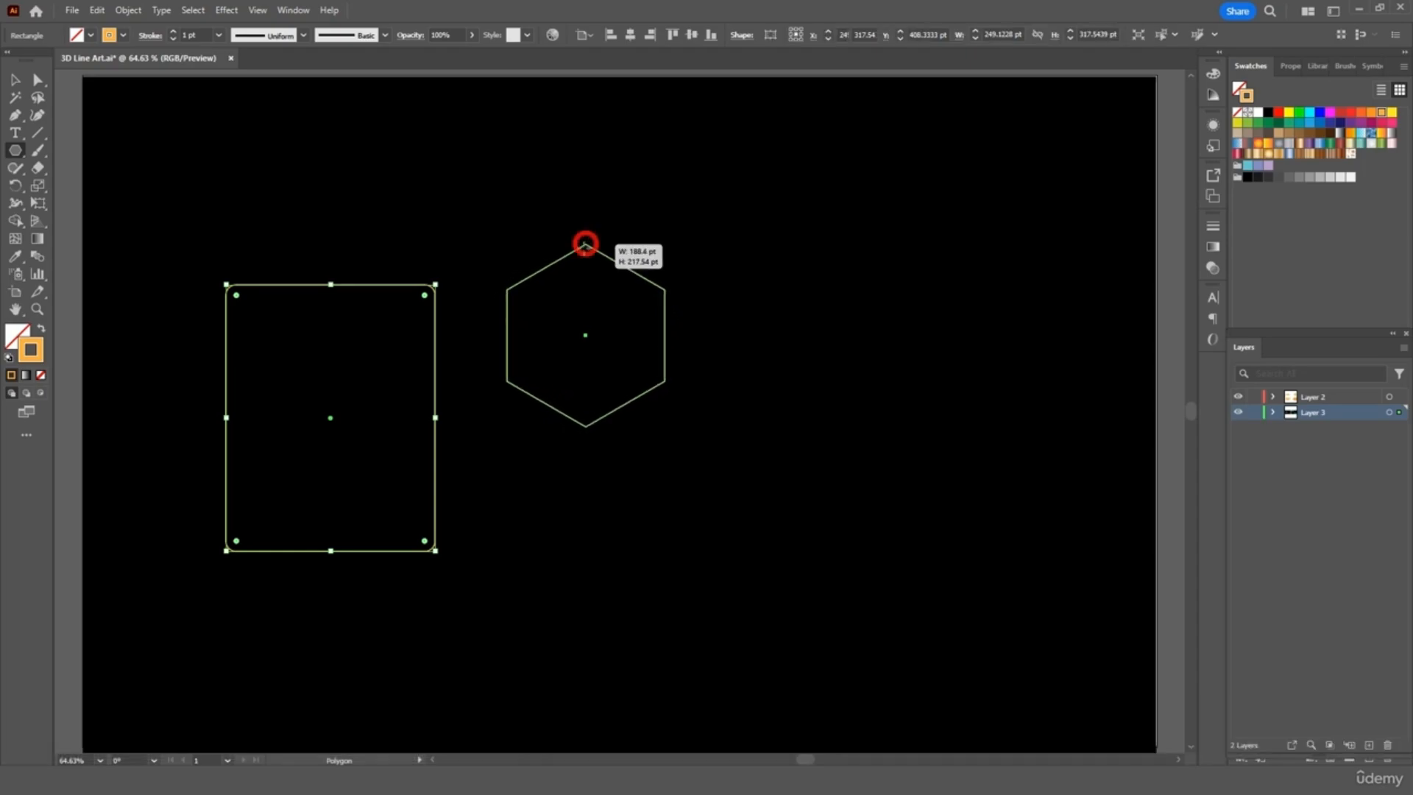
{"action": "left_click", "coordinate": [22, 77]}
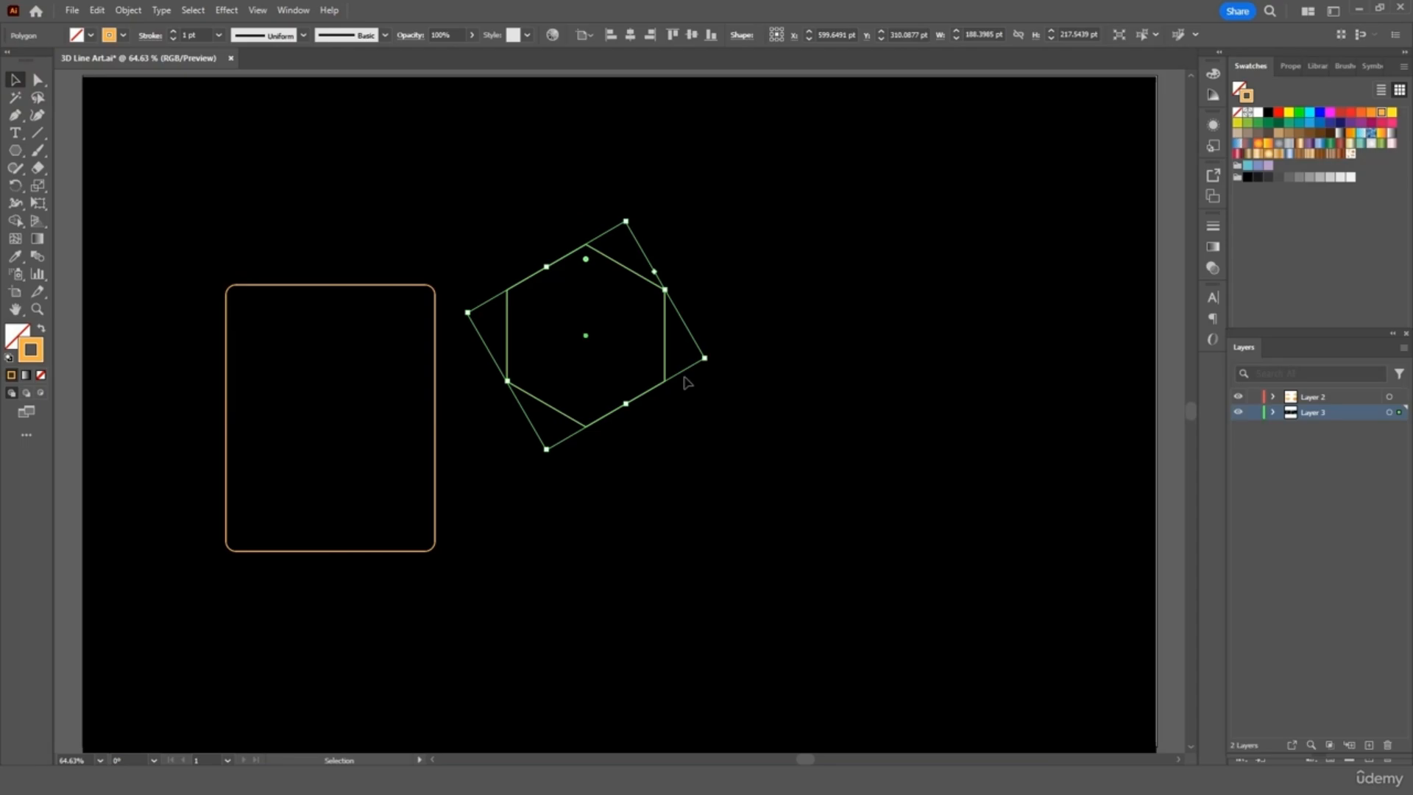
- Enlarge the hexagon to about 215 by 249 pt and reposition it to the right of the rounded rectangle
{"action": "left_click_drag", "start_coordinate": [666, 377], "coordinate": [768, 468]}
{"action": "left_click_drag", "start_coordinate": [648, 540], "coordinate": [637, 573]}
{"action": "left_click", "coordinate": [806, 331]}
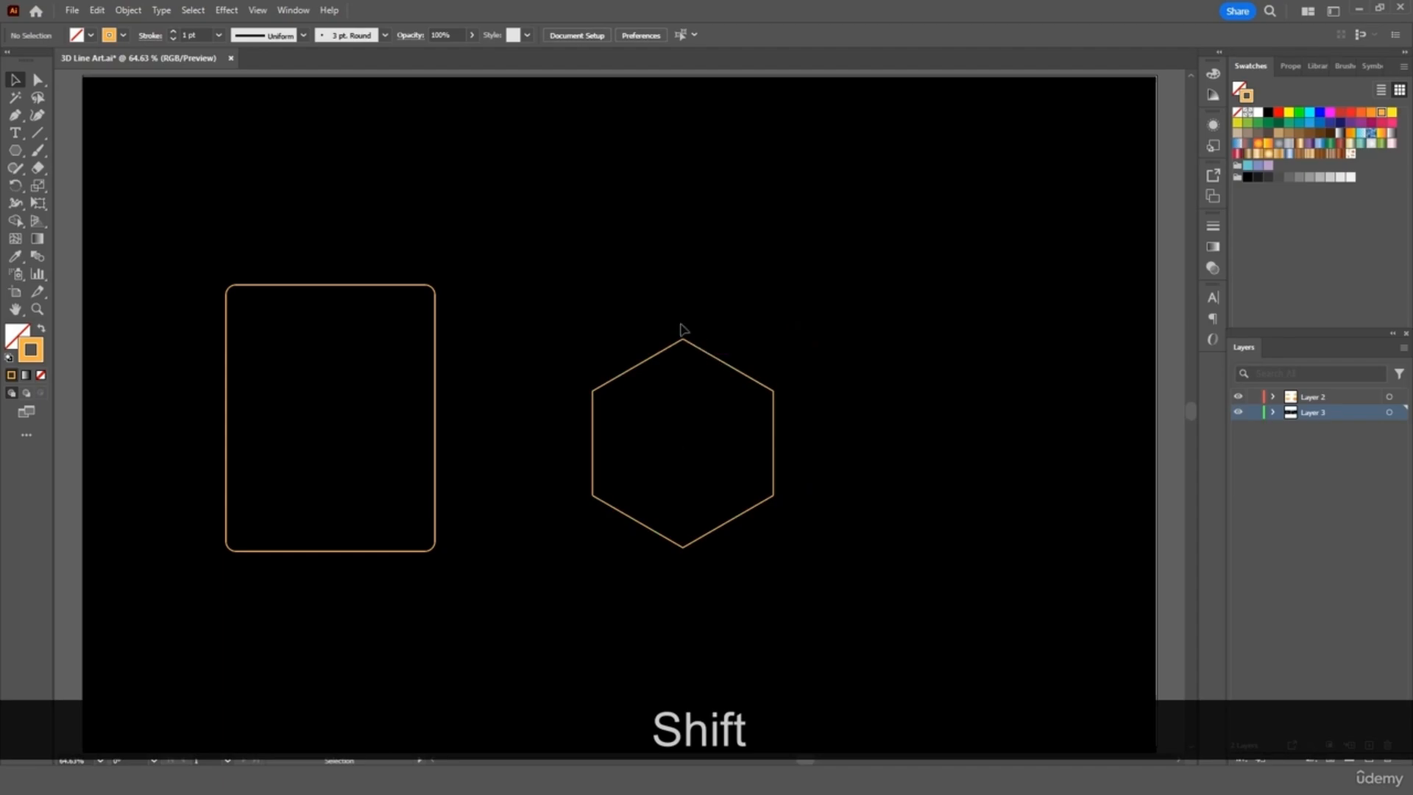
- Draw an open, left-bulging arc about 100 by 280 pt to the right of the hexagon with the Curvature tool and deselect it
{"action": "left_click", "coordinate": [37, 115]}
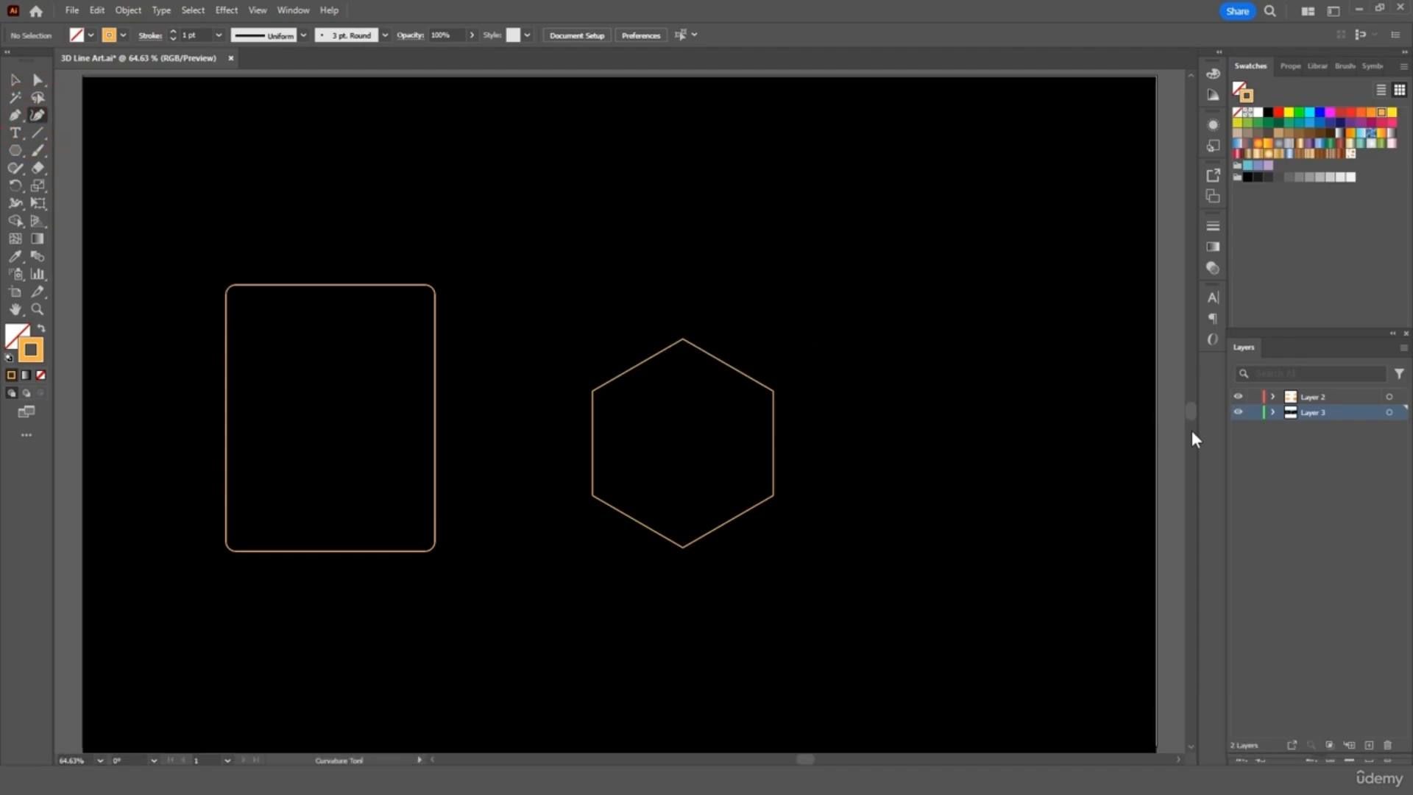
{"action": "left_click", "coordinate": [963, 309]}
{"action": "left_click", "coordinate": [879, 431]}
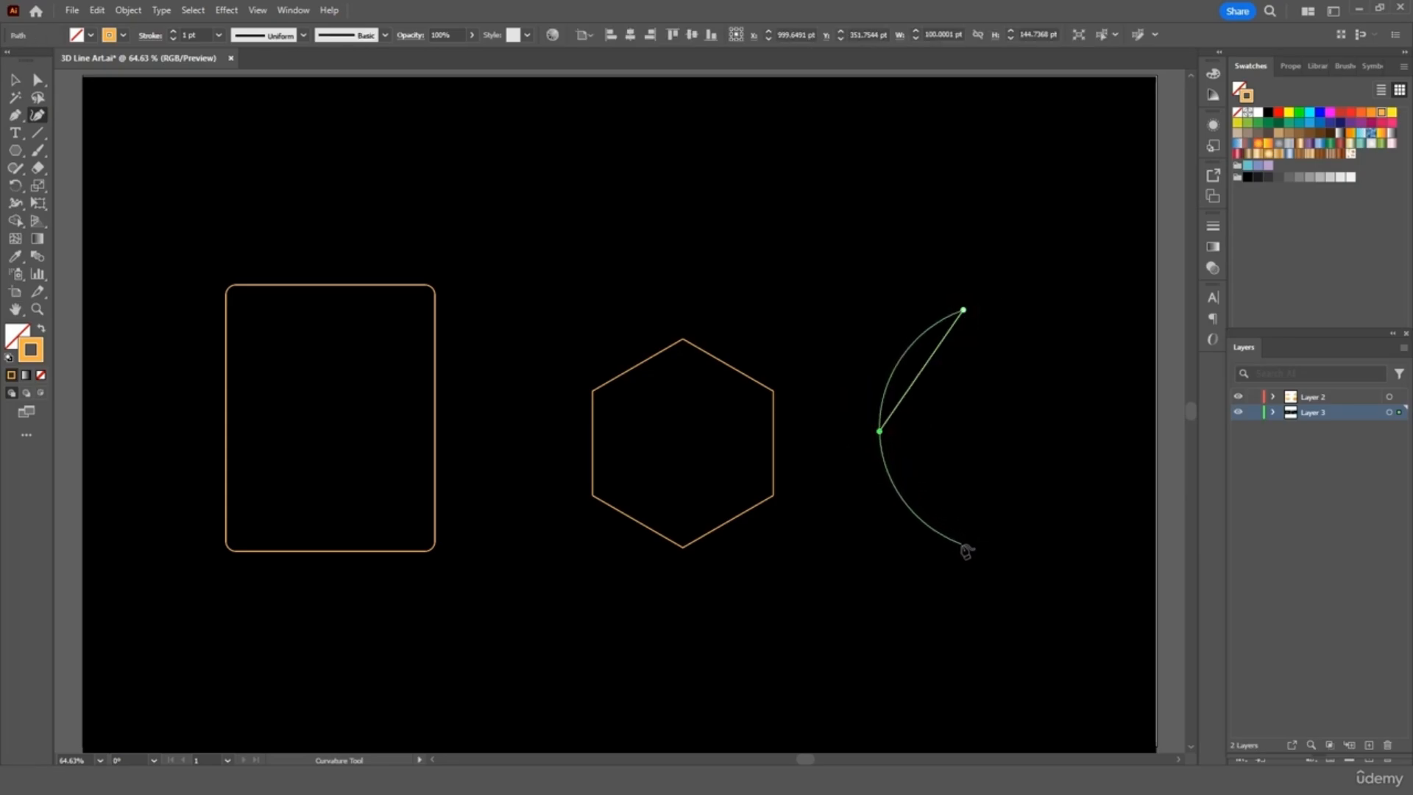
{"action": "left_click", "coordinate": [962, 545]}
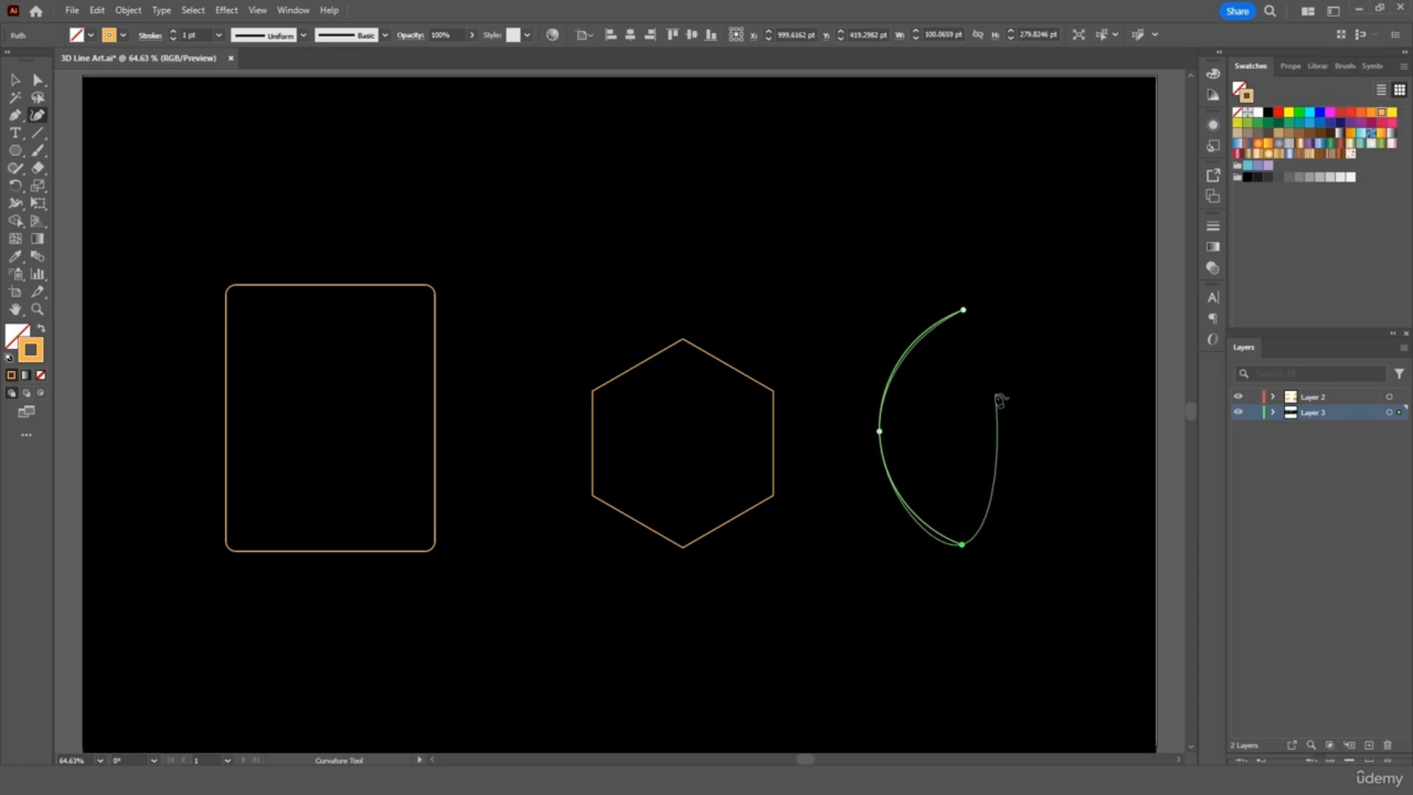
{"action": "key", "text": "Escape"}
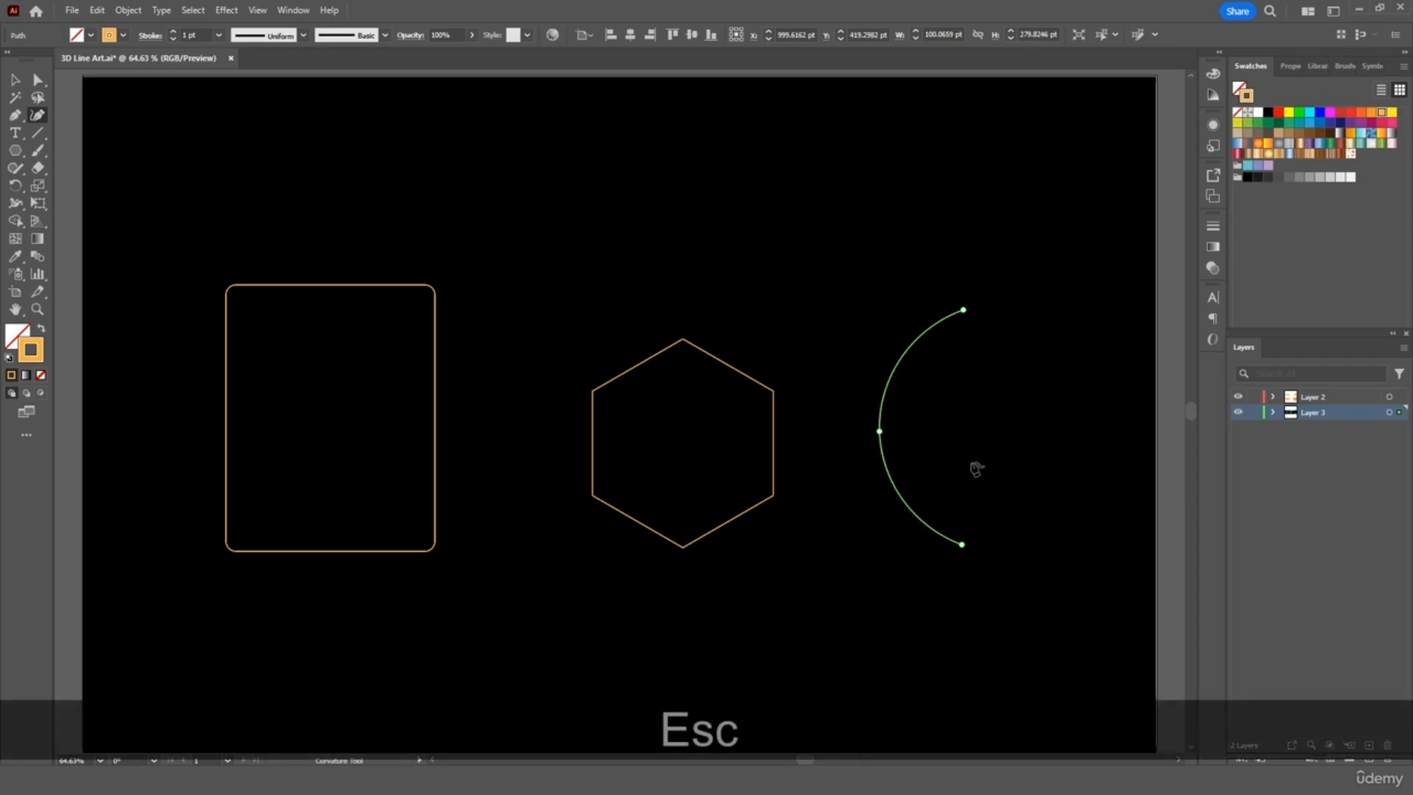
{"action": "left_click", "coordinate": [15, 80]}
{"action": "left_click", "coordinate": [489, 130]}
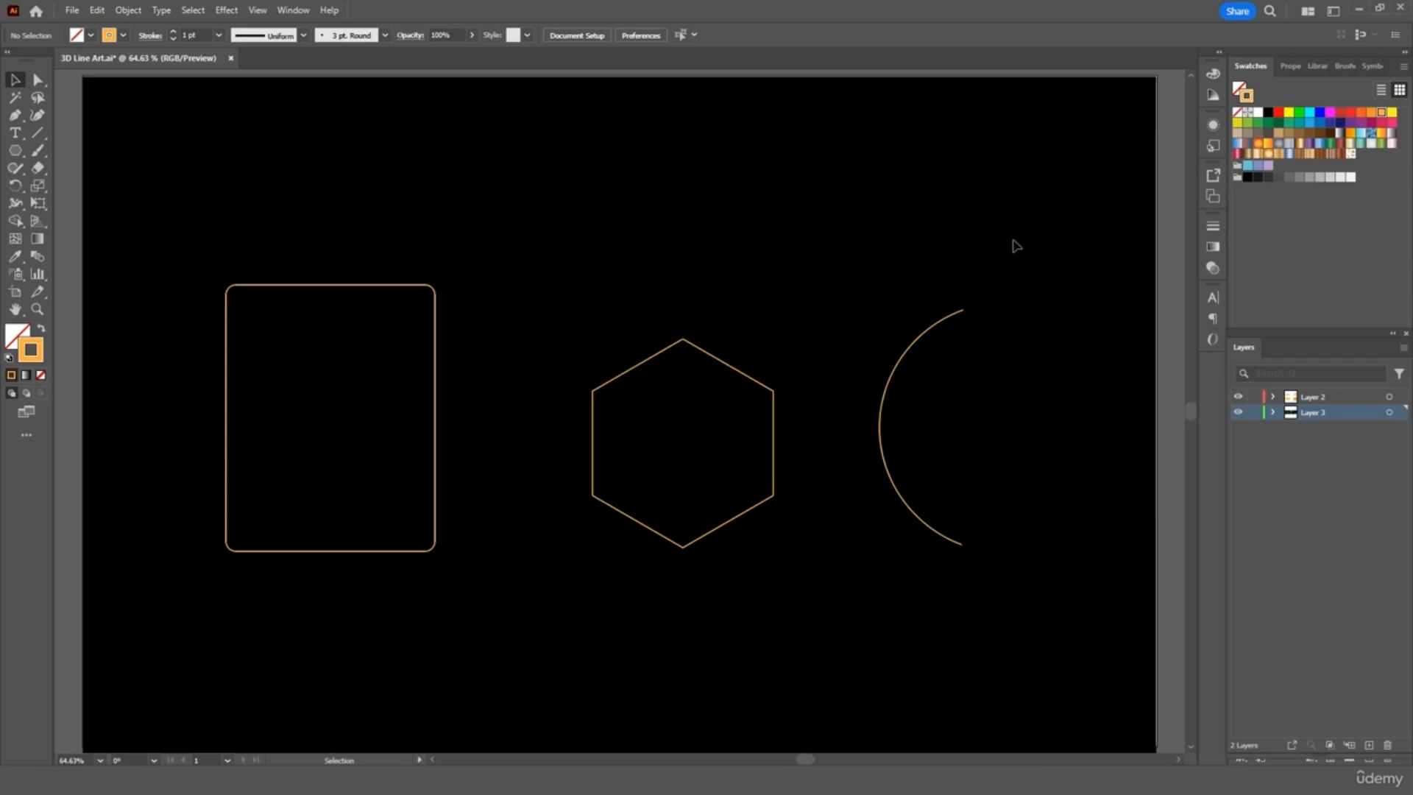
- Move the arc farther right, away from the hexagon, and apply the 3D Revolve effect to it
{"action": "scroll", "coordinate": [1015, 245], "scroll_direction": "right", "scroll_amount": 2}
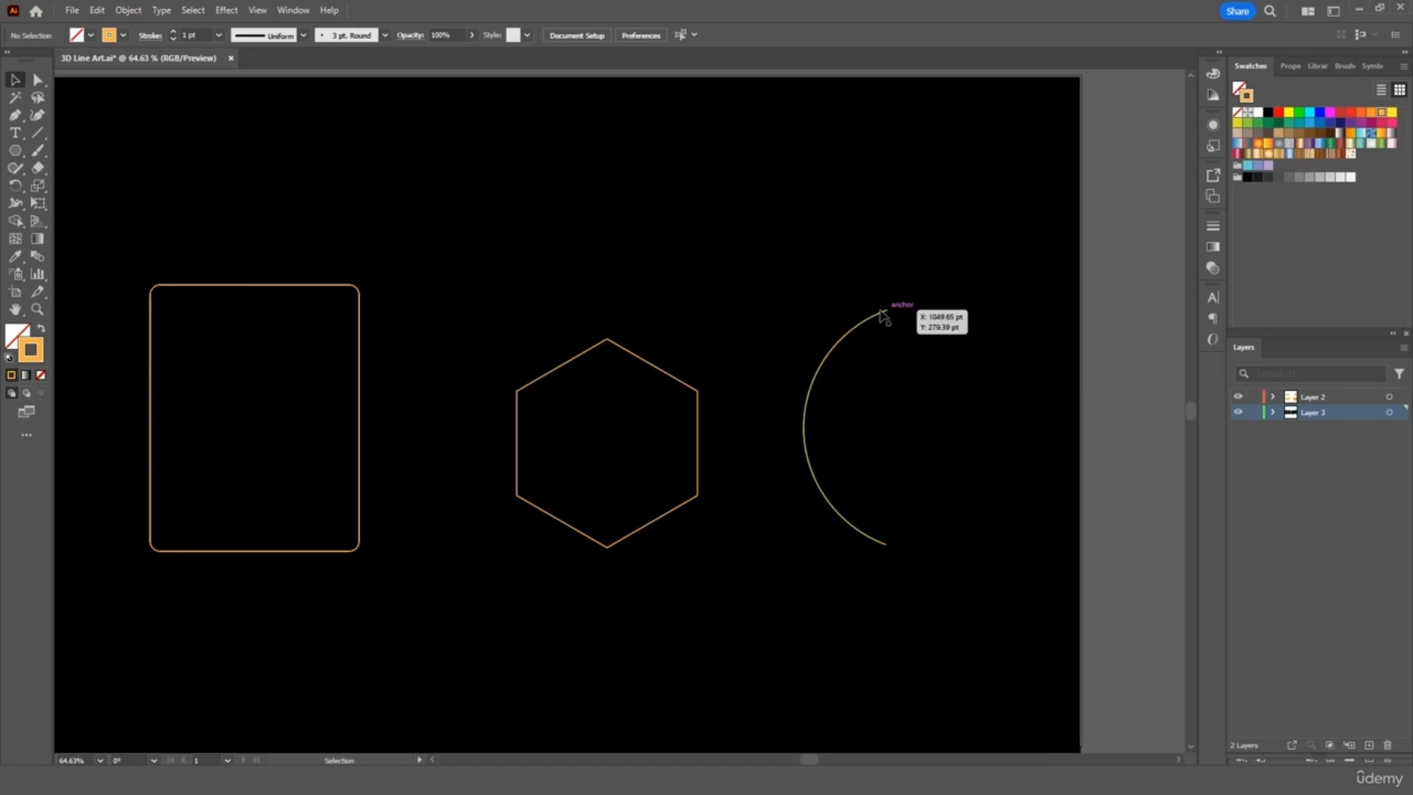
{"action": "left_click_drag", "start_coordinate": [886, 311], "coordinate": [949, 316]}
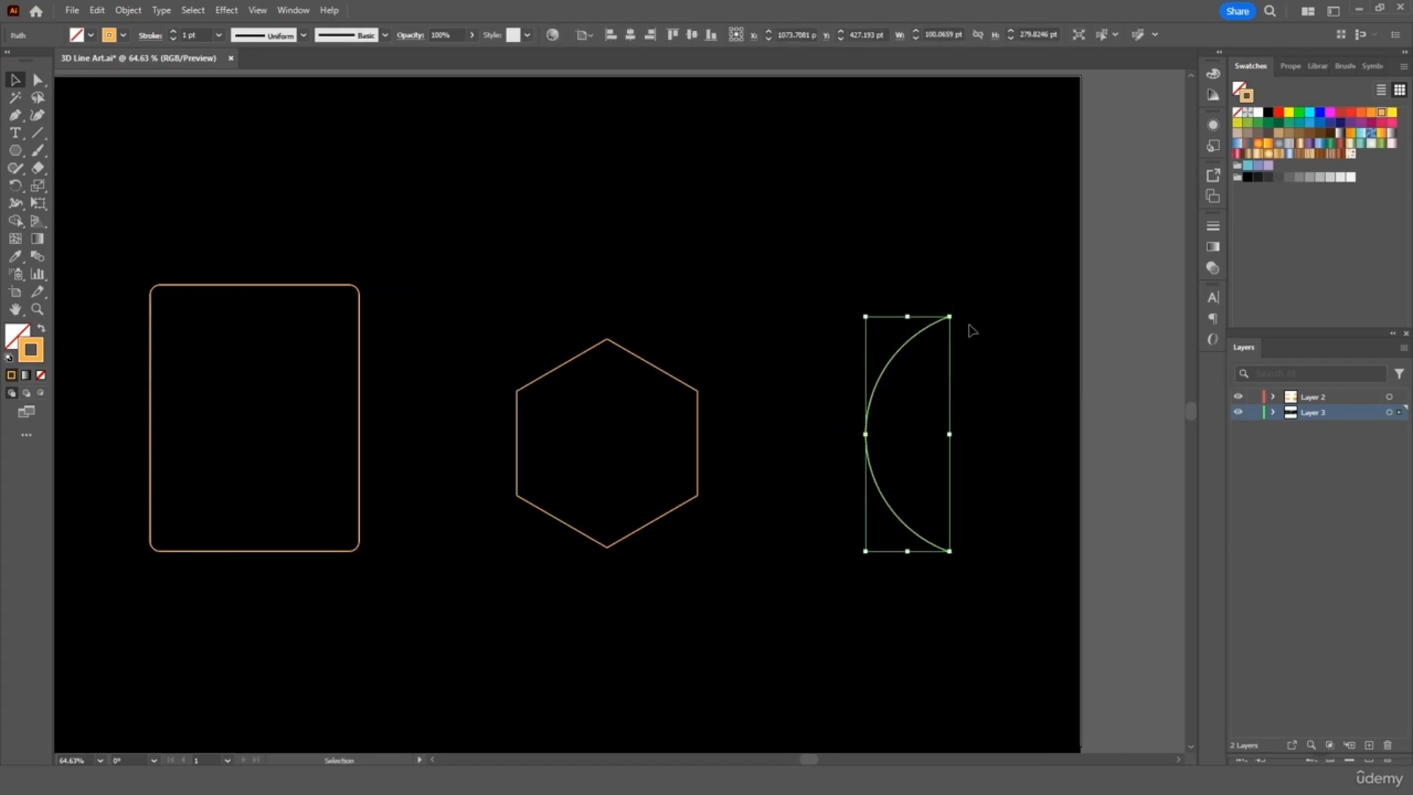
{"action": "left_click", "coordinate": [235, 13]}
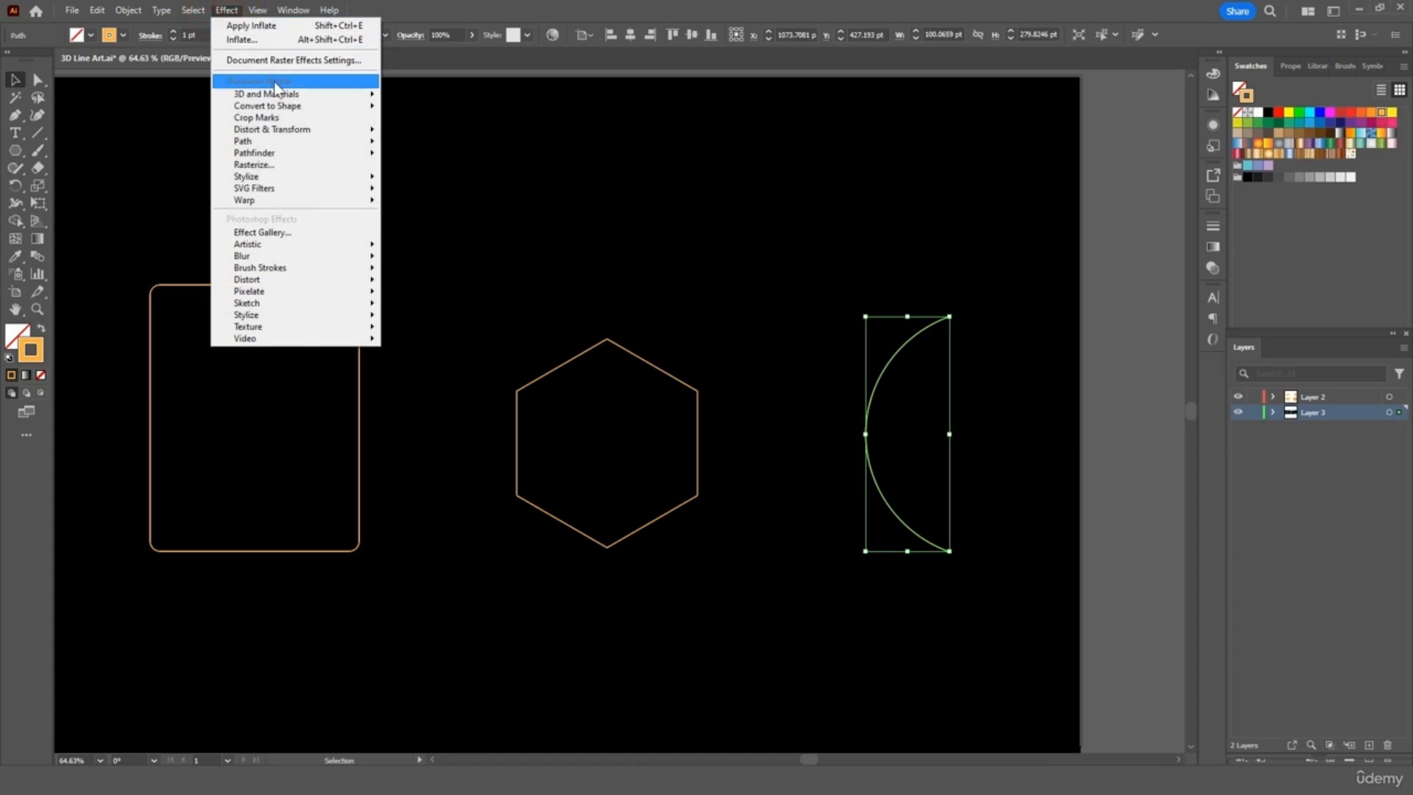
{"action": "mouse_move", "coordinate": [280, 94]}
{"action": "left_click", "coordinate": [450, 113]}
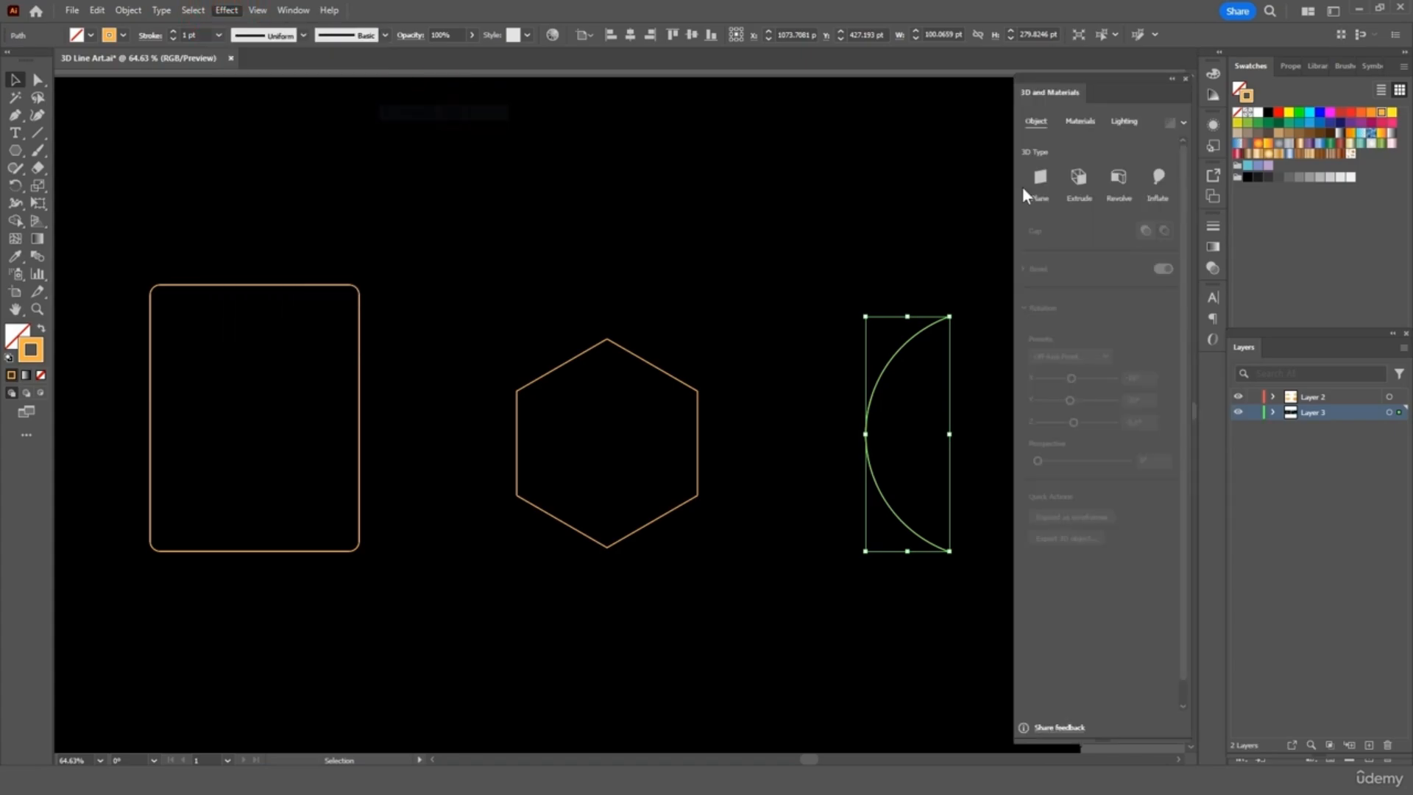
{"action": "left_click", "coordinate": [1183, 78]}
{"action": "left_click", "coordinate": [804, 251]}
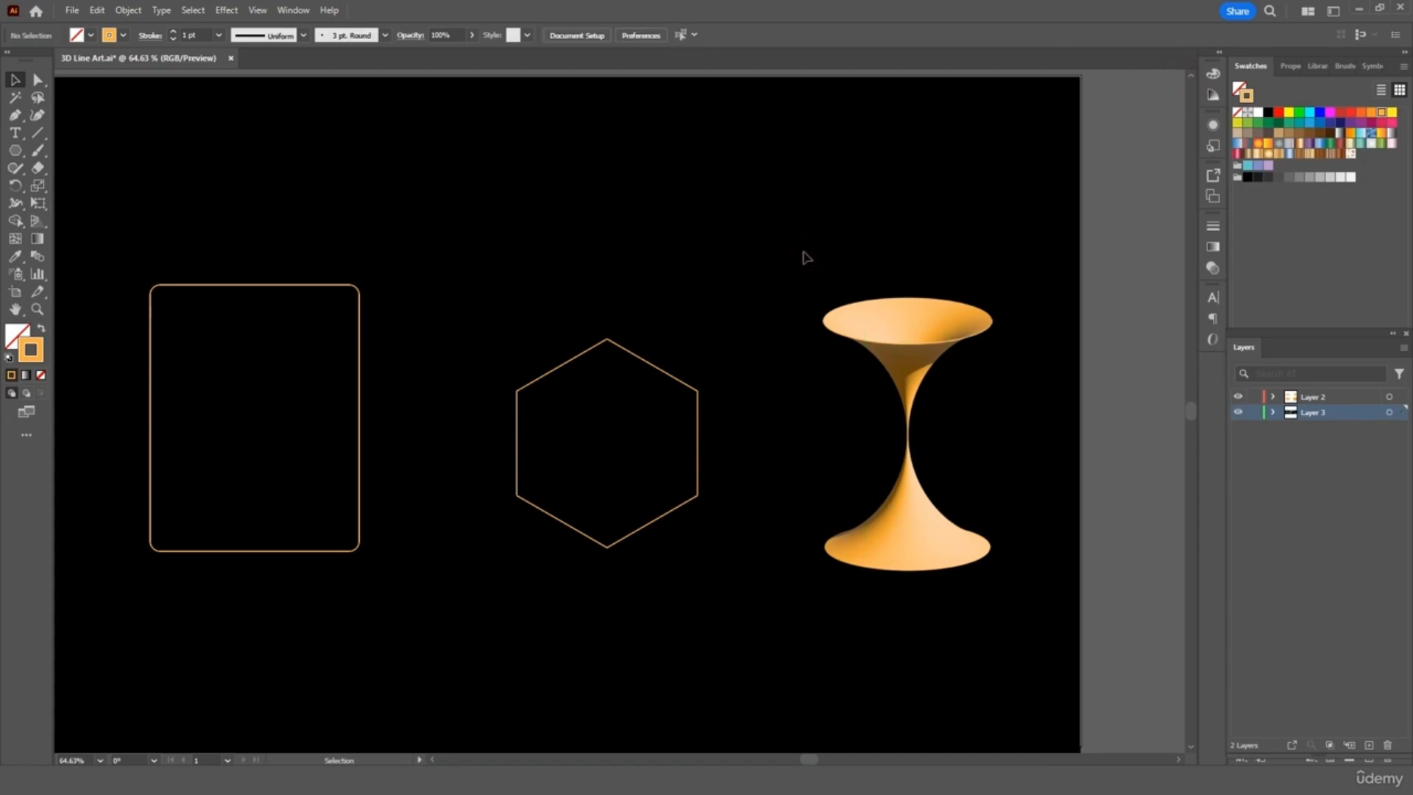
- Apply the 3D Revolve effect to the hexagon
{"action": "left_click", "coordinate": [618, 349]}
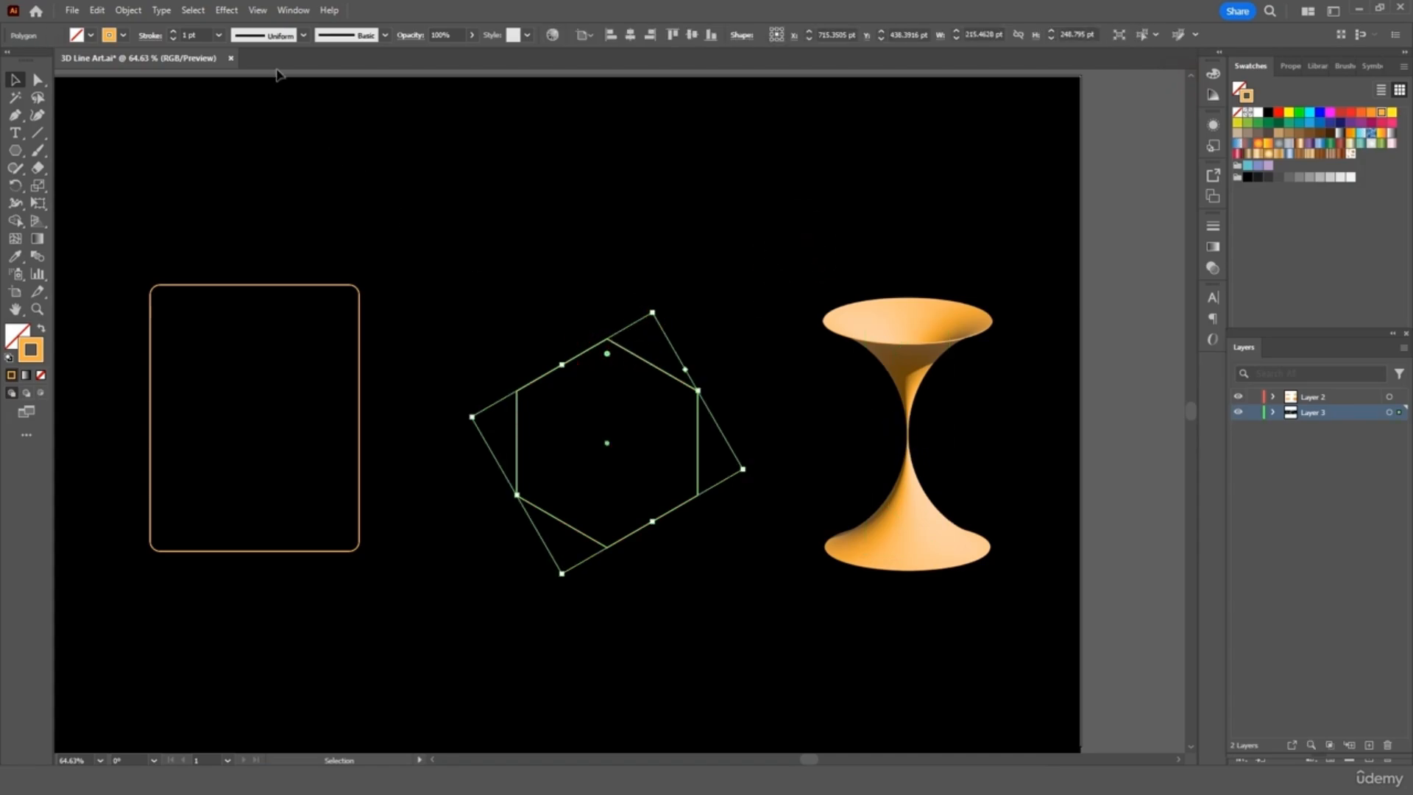
{"action": "left_click", "coordinate": [226, 10]}
{"action": "mouse_move", "coordinate": [272, 95]}
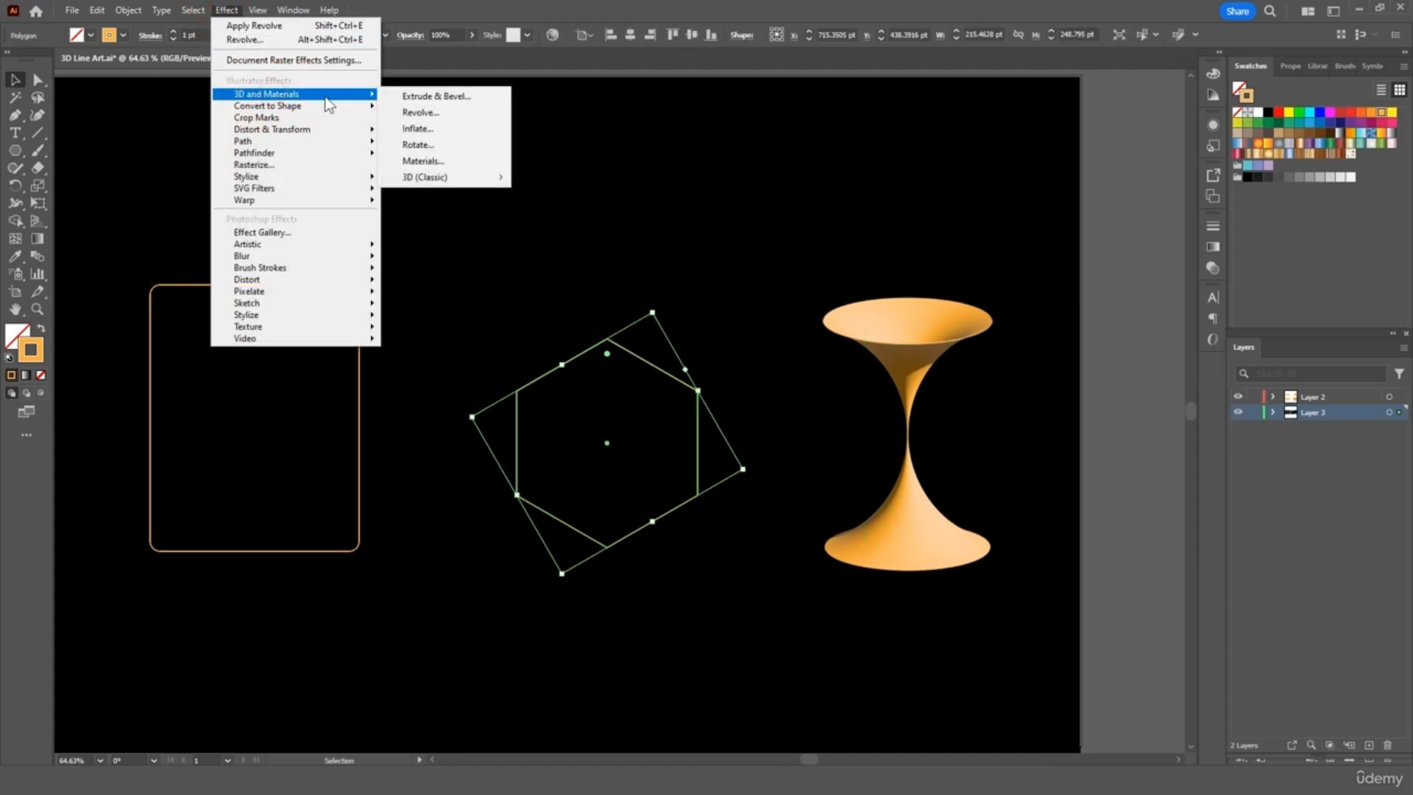
{"action": "left_click", "coordinate": [440, 112]}
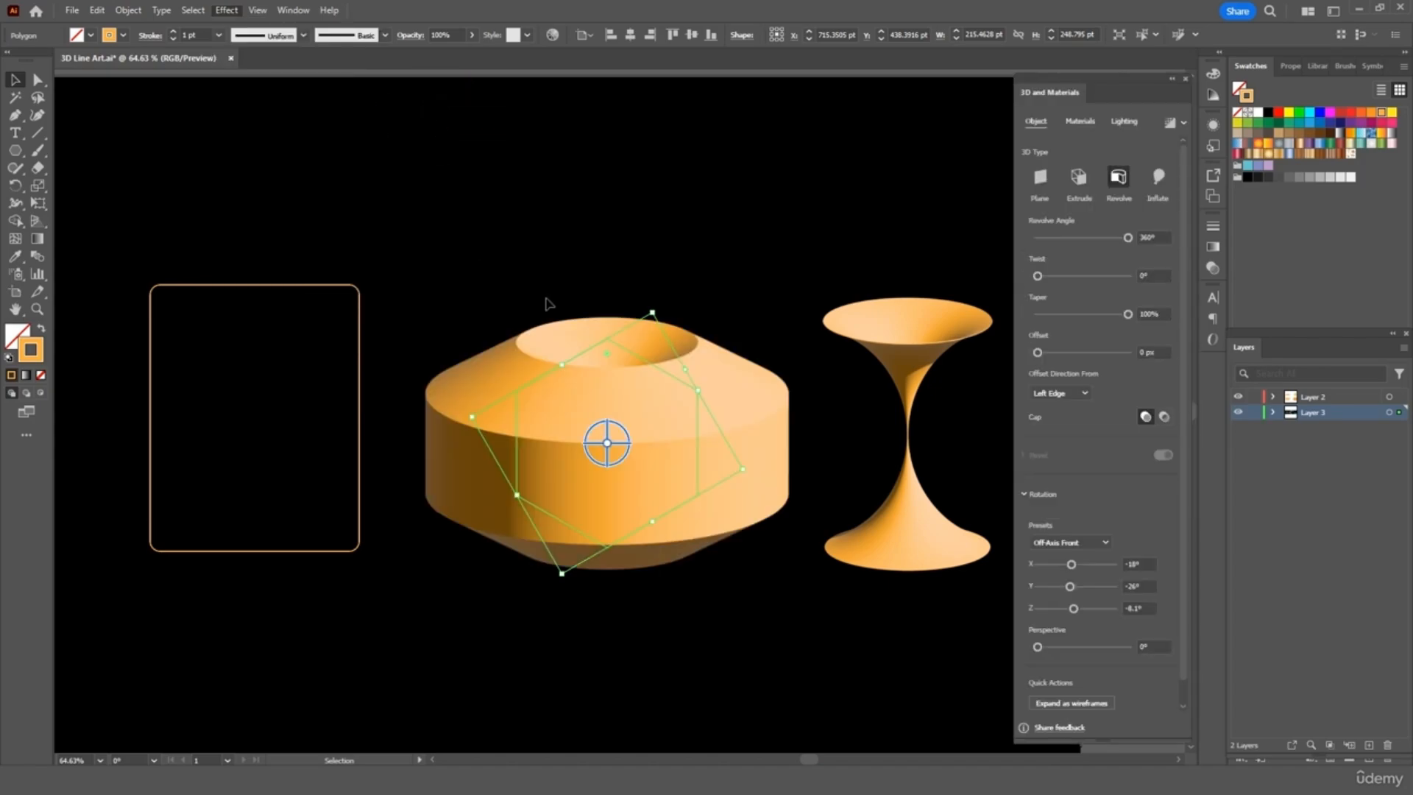
- Apply the 3D Revolve effect to the rounded rectangle and deselect it
{"action": "left_click", "coordinate": [358, 286]}
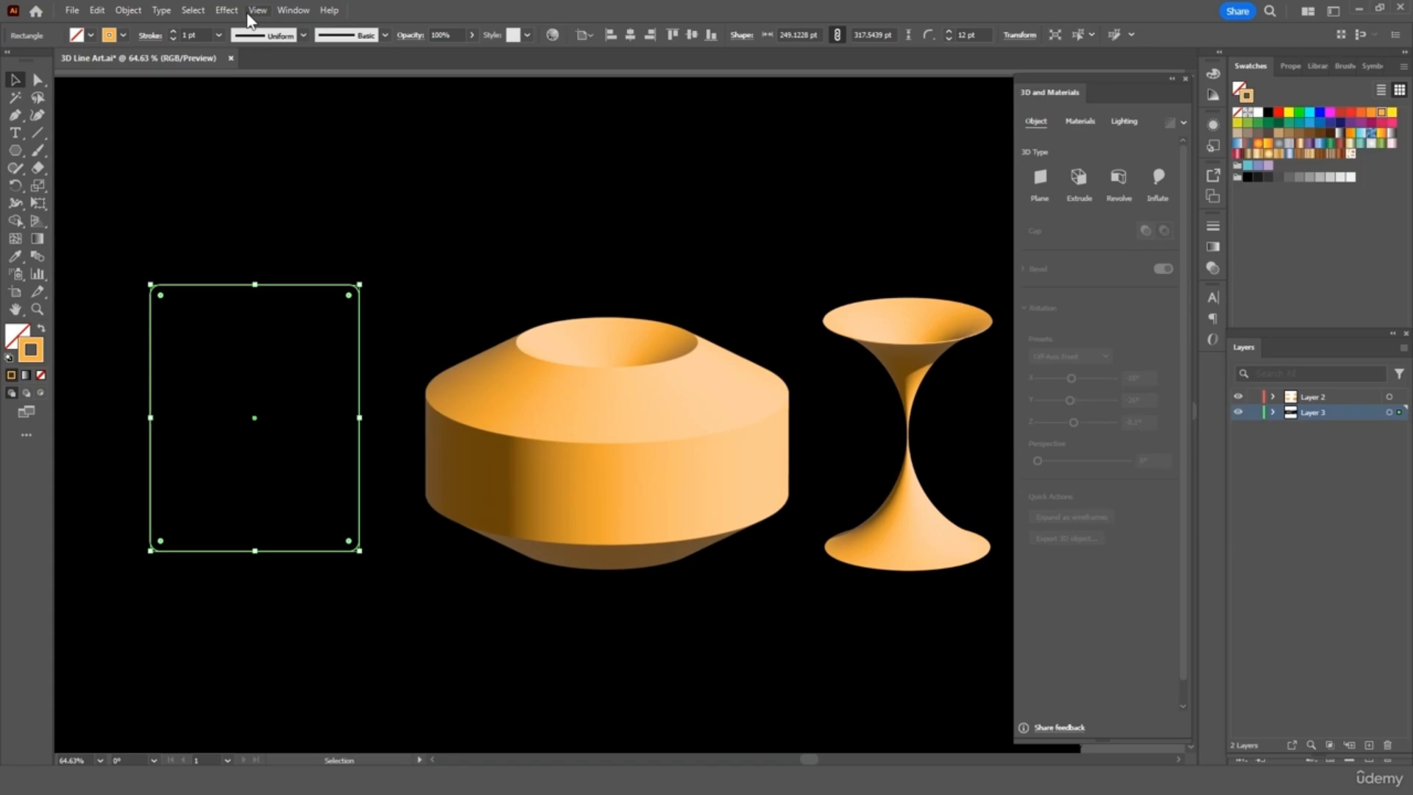
{"action": "left_click", "coordinate": [226, 10]}
{"action": "mouse_move", "coordinate": [221, 95]}
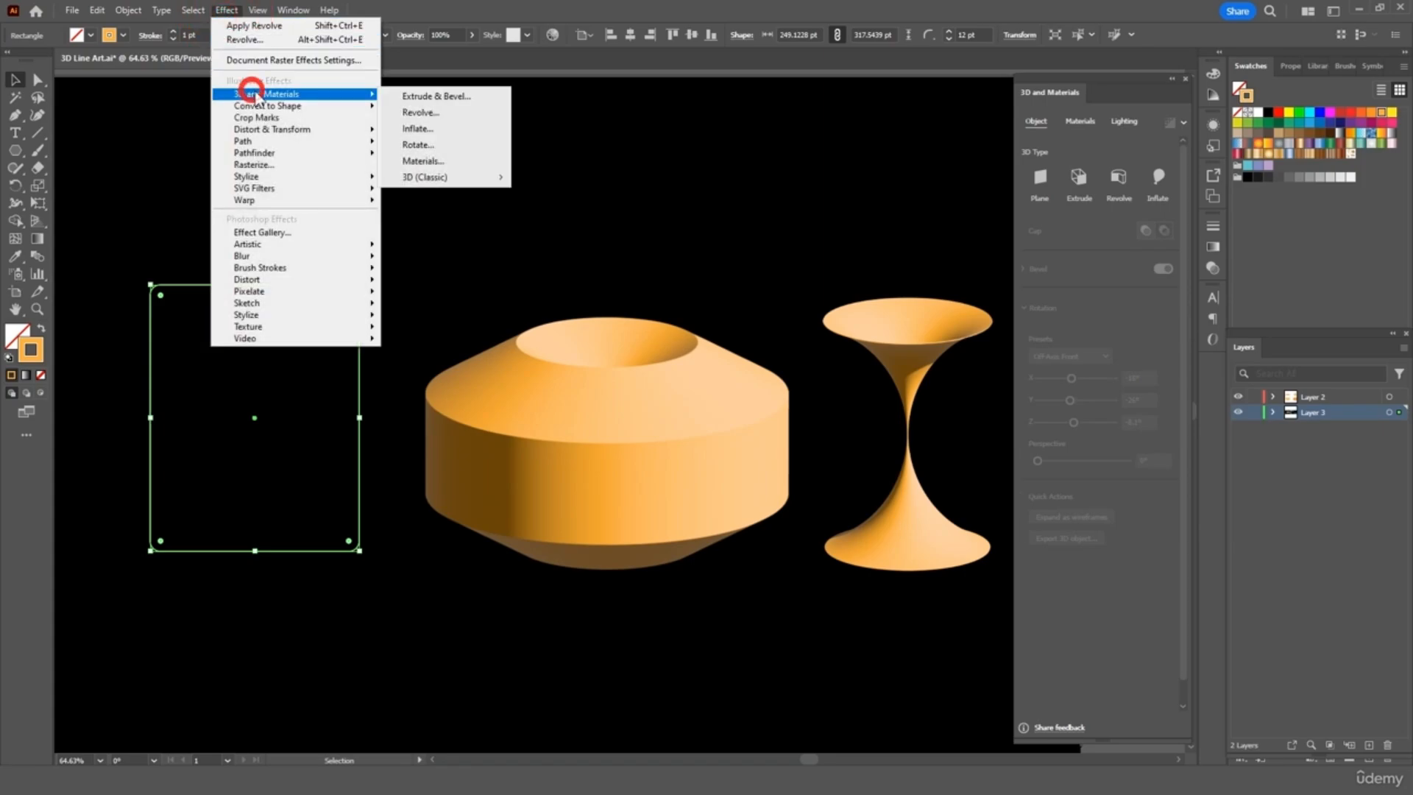
{"action": "left_click", "coordinate": [426, 112]}
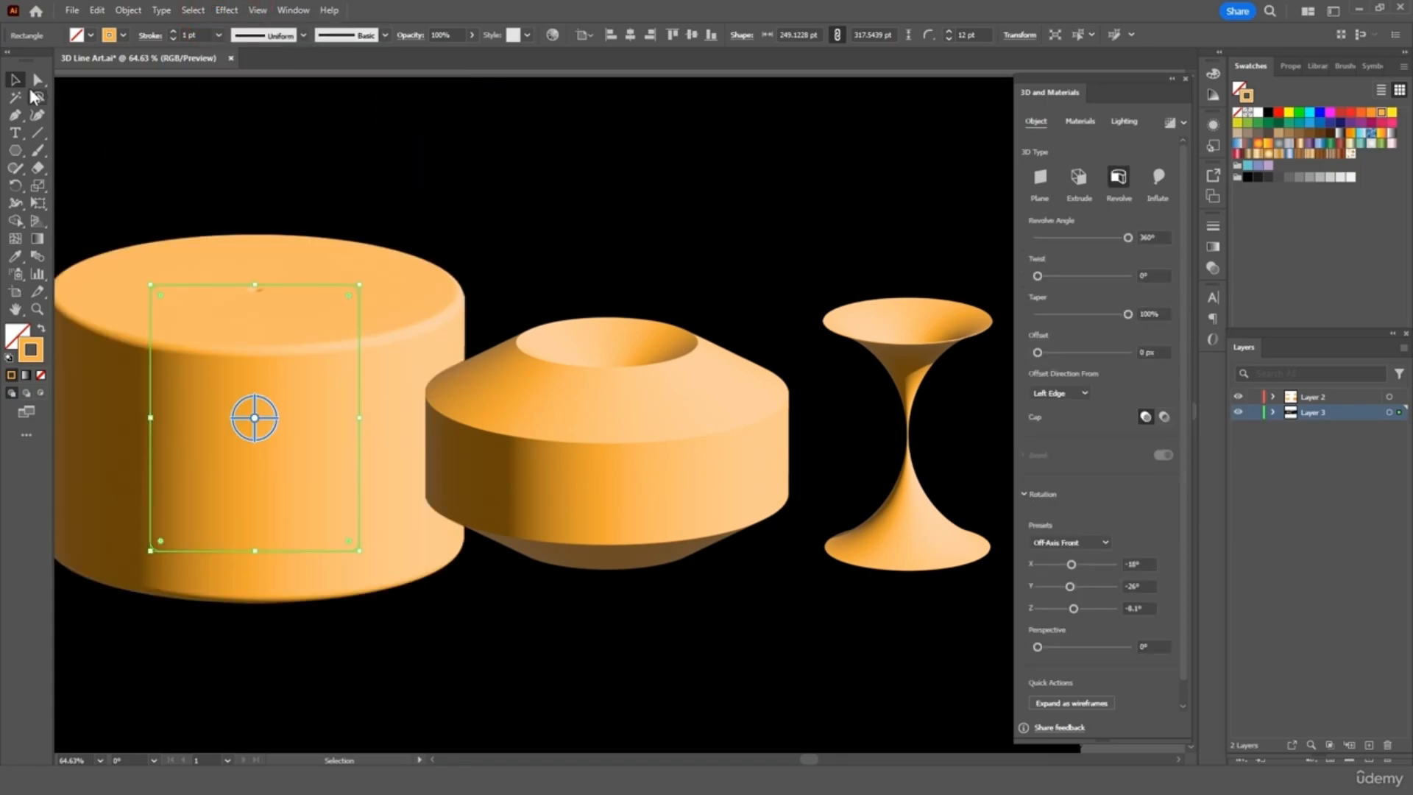
{"action": "left_click", "coordinate": [168, 144]}
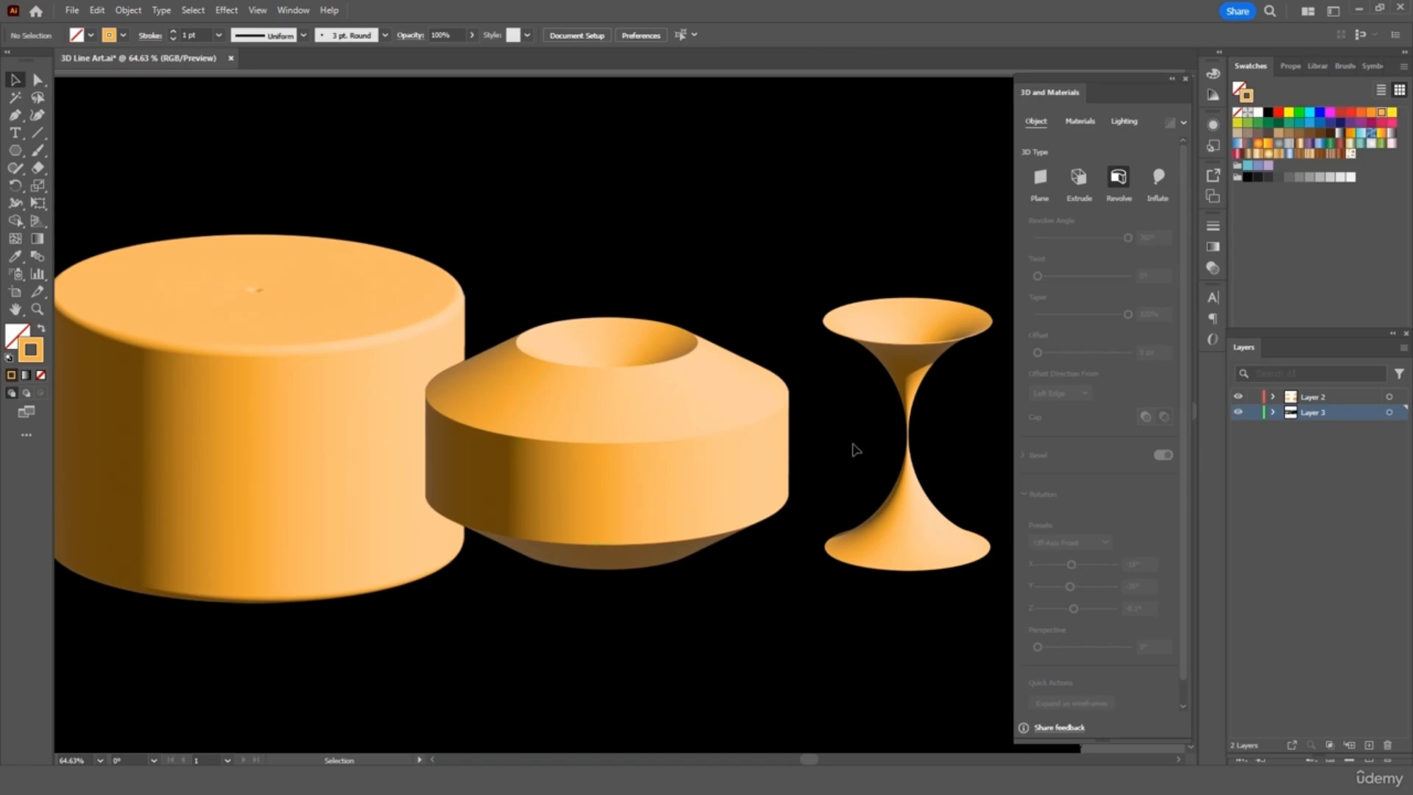
- Scale the revolved hexagon down to about 152 by 176 pt and narrow the revolved rounded rectangle to about 112 pt wide
{"action": "left_click", "coordinate": [769, 485]}
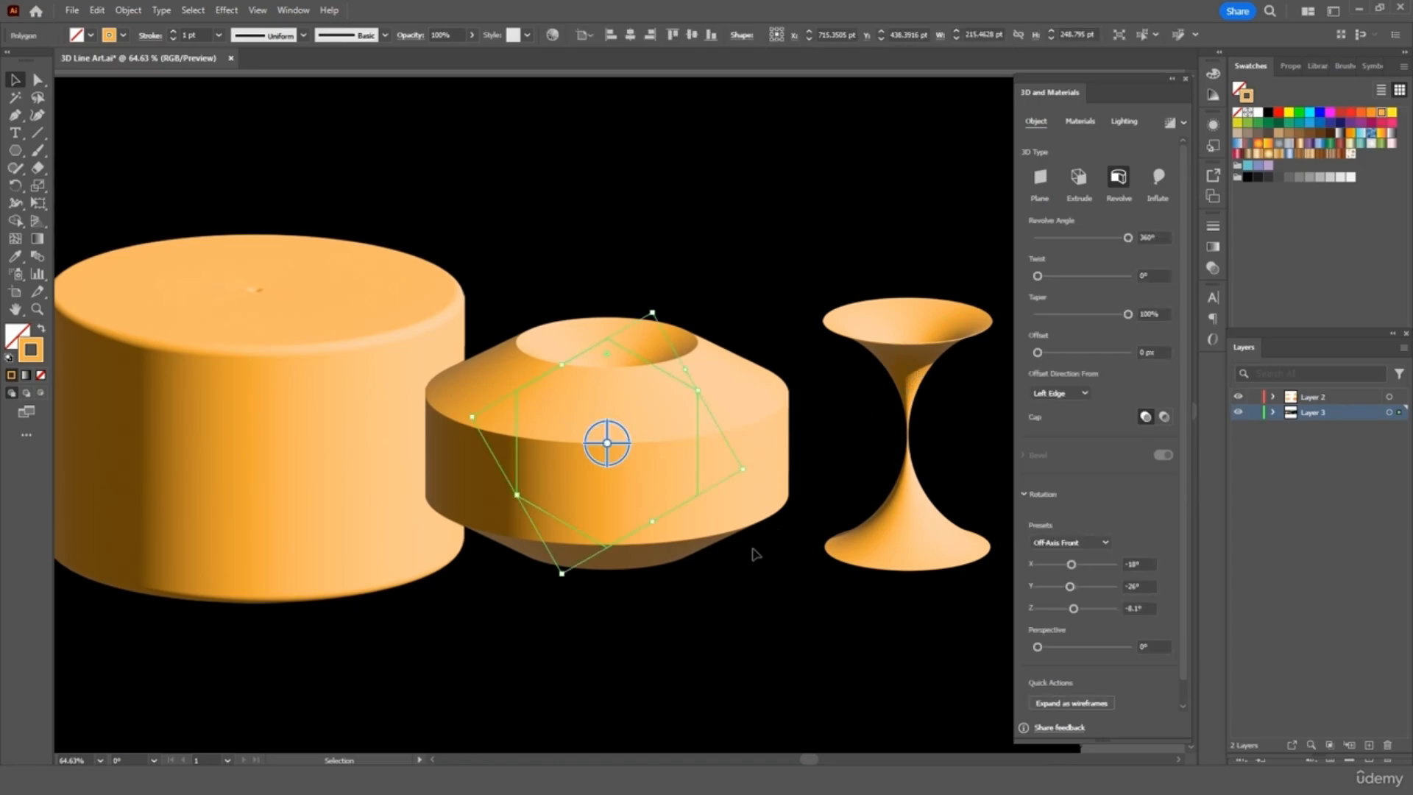
{"action": "left_click_drag", "start_coordinate": [621, 390], "coordinate": [646, 513]}
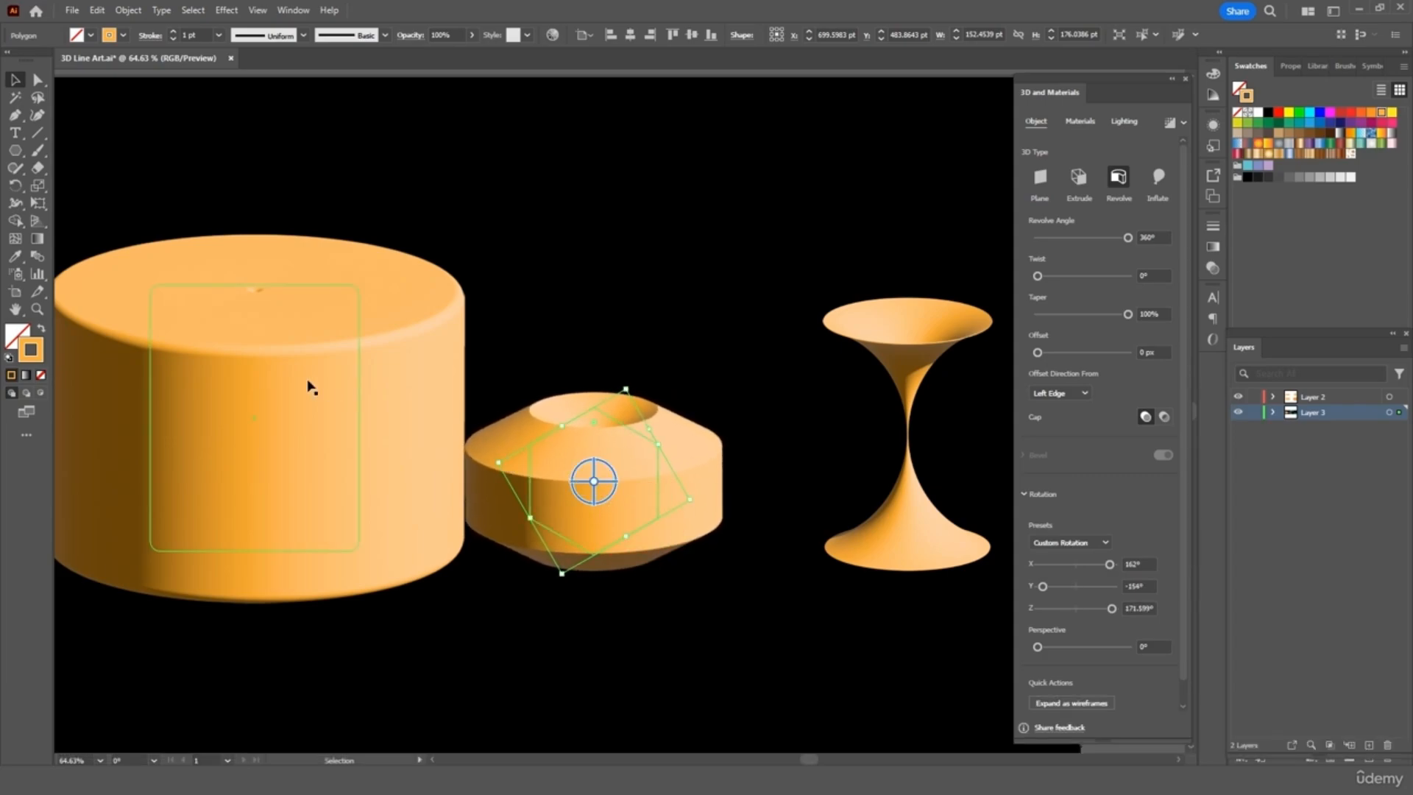
{"action": "left_click", "coordinate": [382, 440]}
{"action": "left_click_drag", "start_coordinate": [359, 285], "coordinate": [244, 285]}
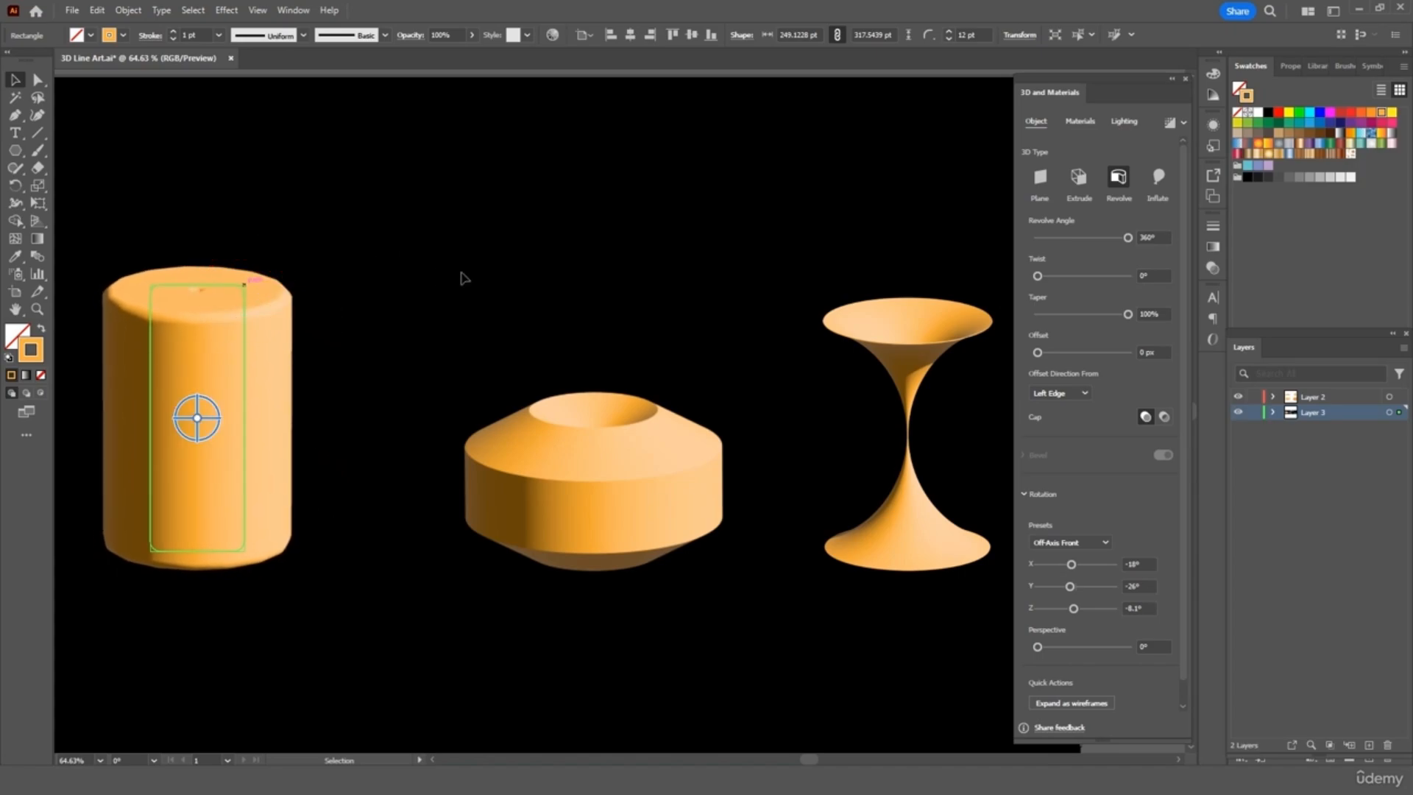
- Expand the revolved rounded rectangle as wireframes and give it an orange 1 pt stroke
{"action": "left_click", "coordinate": [1087, 700]}
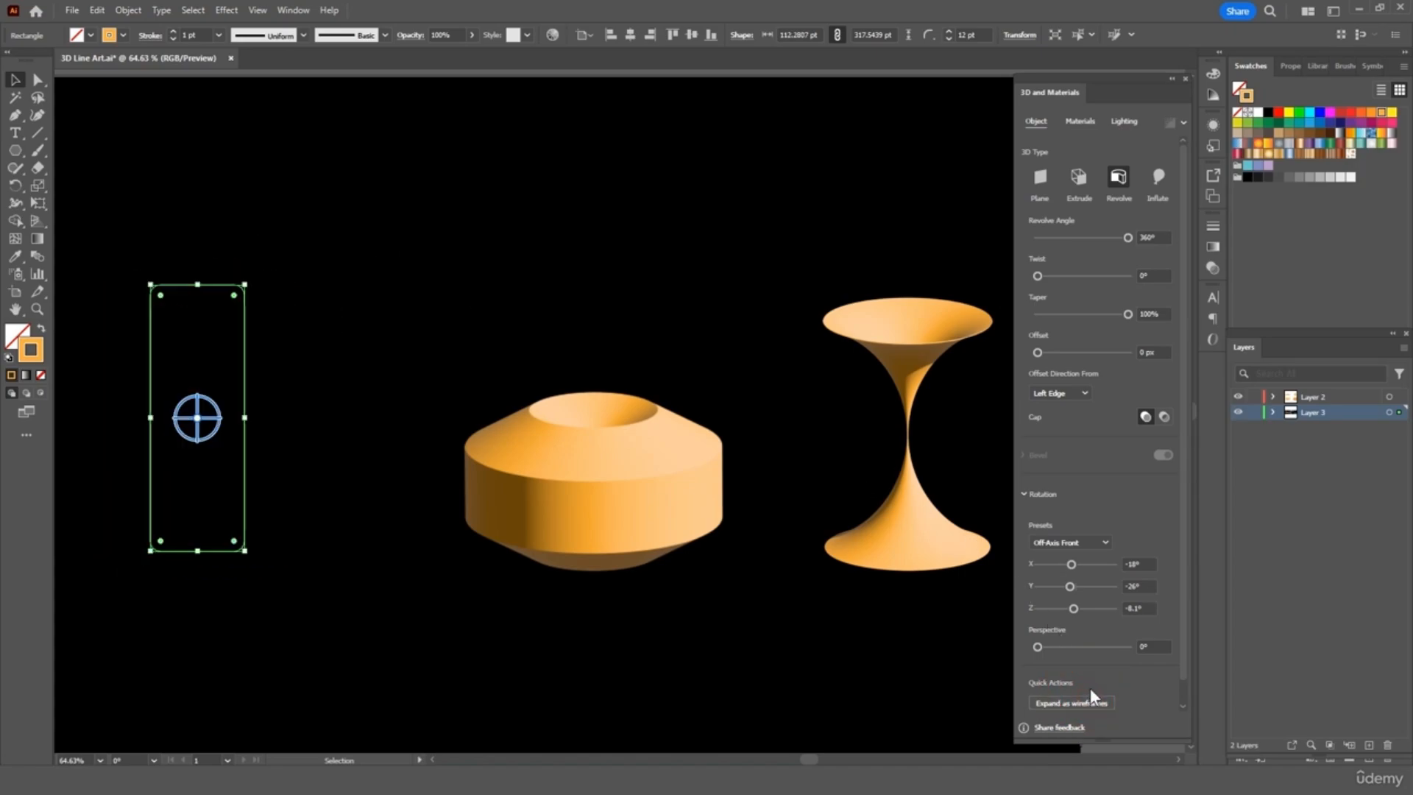
{"action": "left_click", "coordinate": [1377, 115]}
{"action": "left_click", "coordinate": [219, 34]}
{"action": "left_click", "coordinate": [243, 100]}
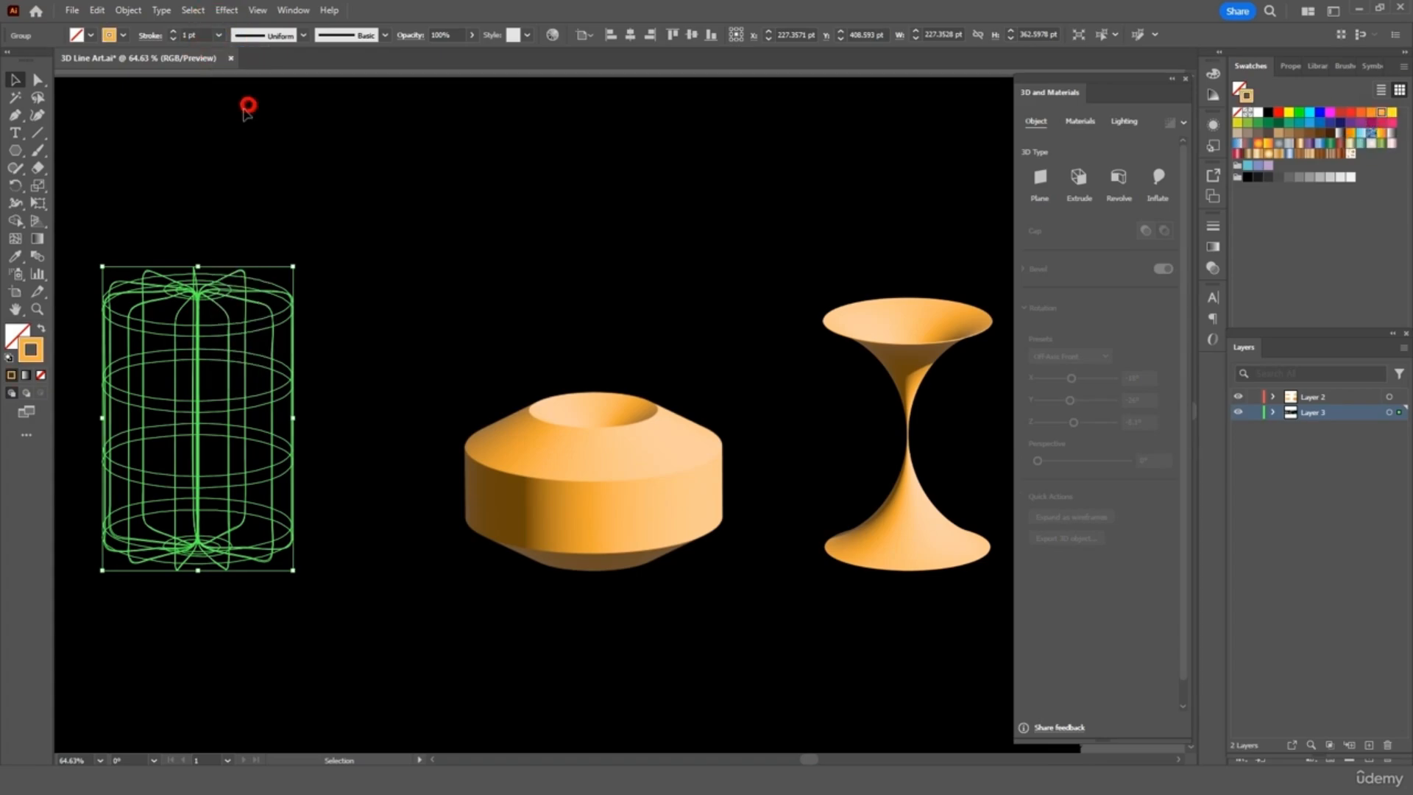
{"action": "left_click", "coordinate": [255, 225]}
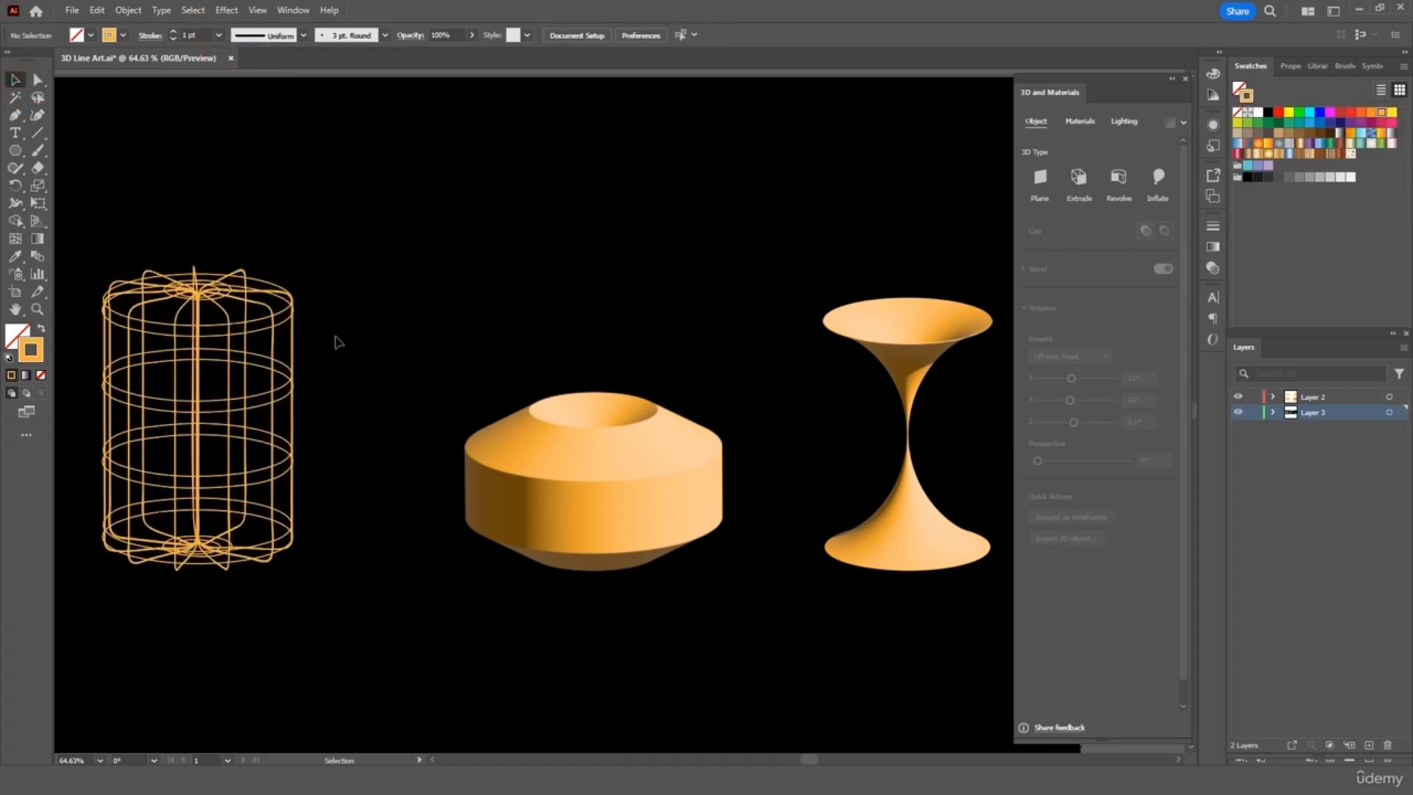
- Move the cylinder wireframe about 73 pt right and 27 pt down, and deselect it
{"action": "left_click", "coordinate": [295, 362]}
{"action": "left_click", "coordinate": [328, 309]}
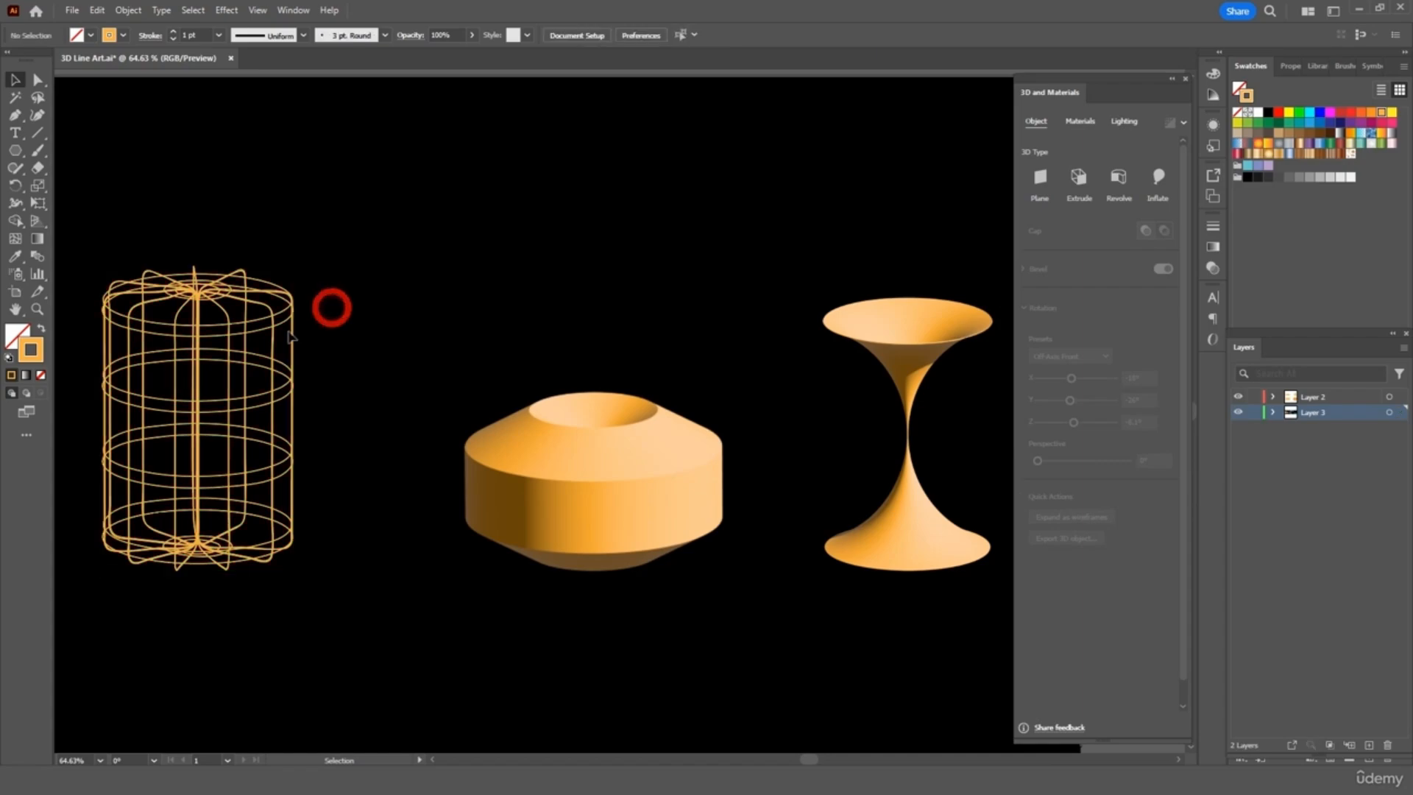
{"action": "left_click_drag", "start_coordinate": [254, 311], "coordinate": [316, 334]}
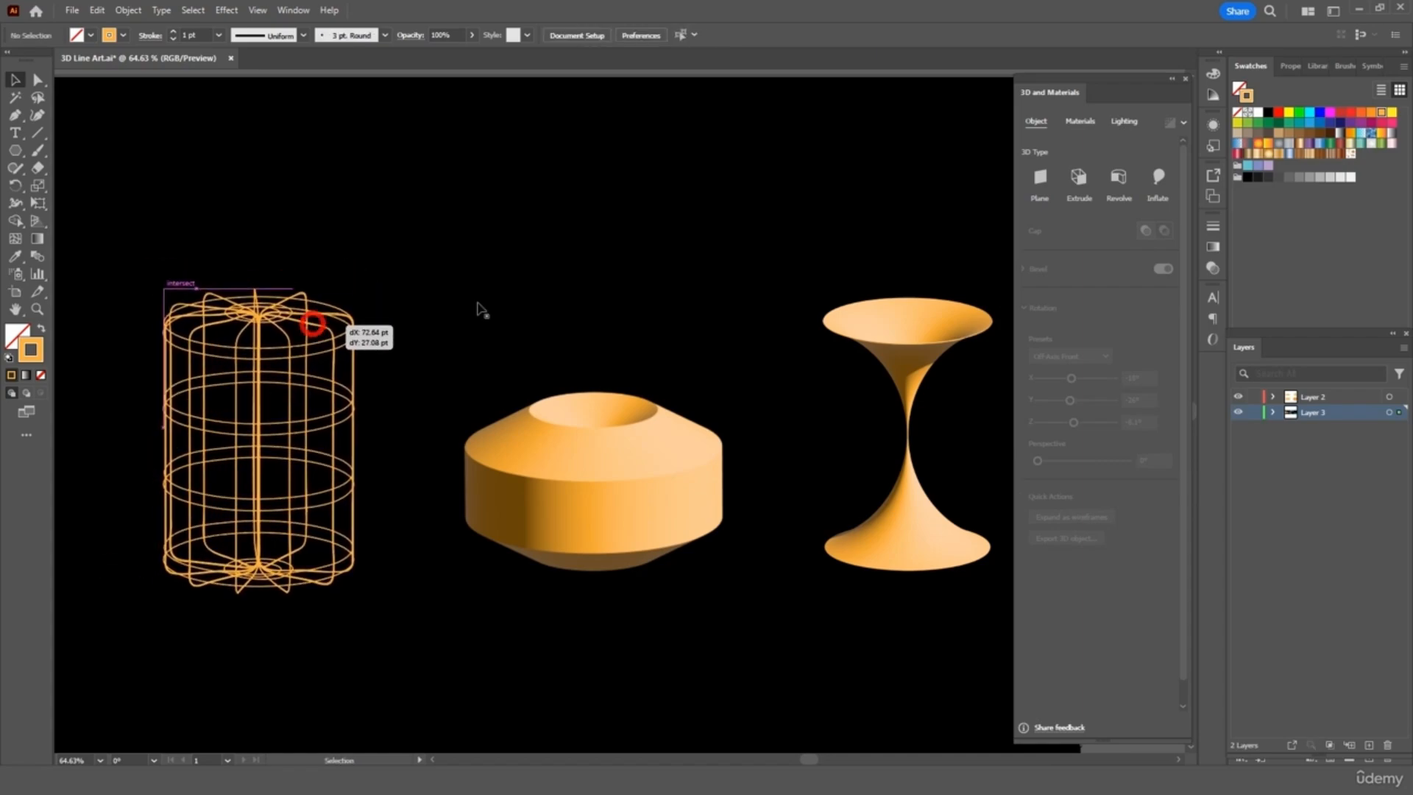
{"action": "left_click", "coordinate": [620, 254]}
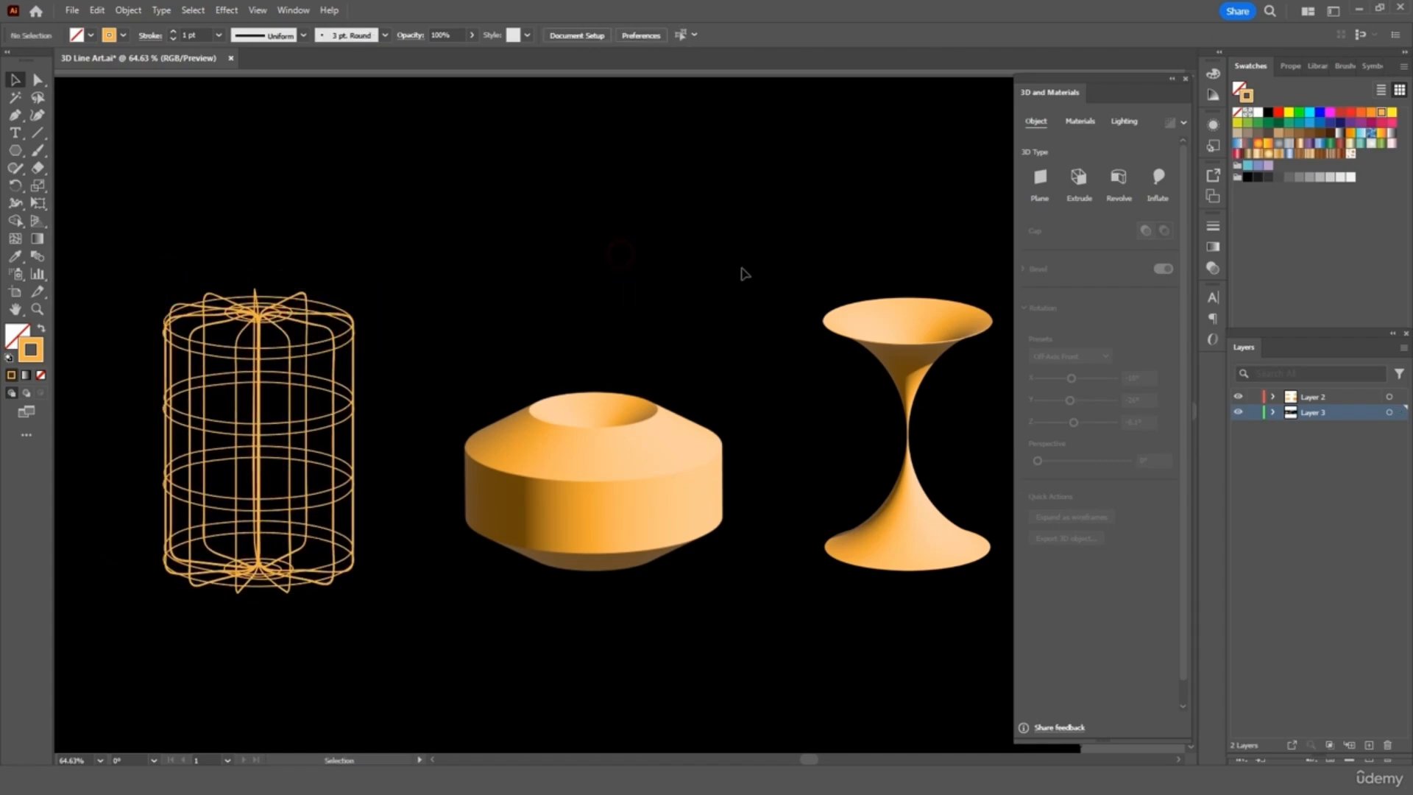
- Expand the revolved hexagon as wireframes and give it an orange 1 pt stroke
{"action": "left_click", "coordinate": [682, 450]}
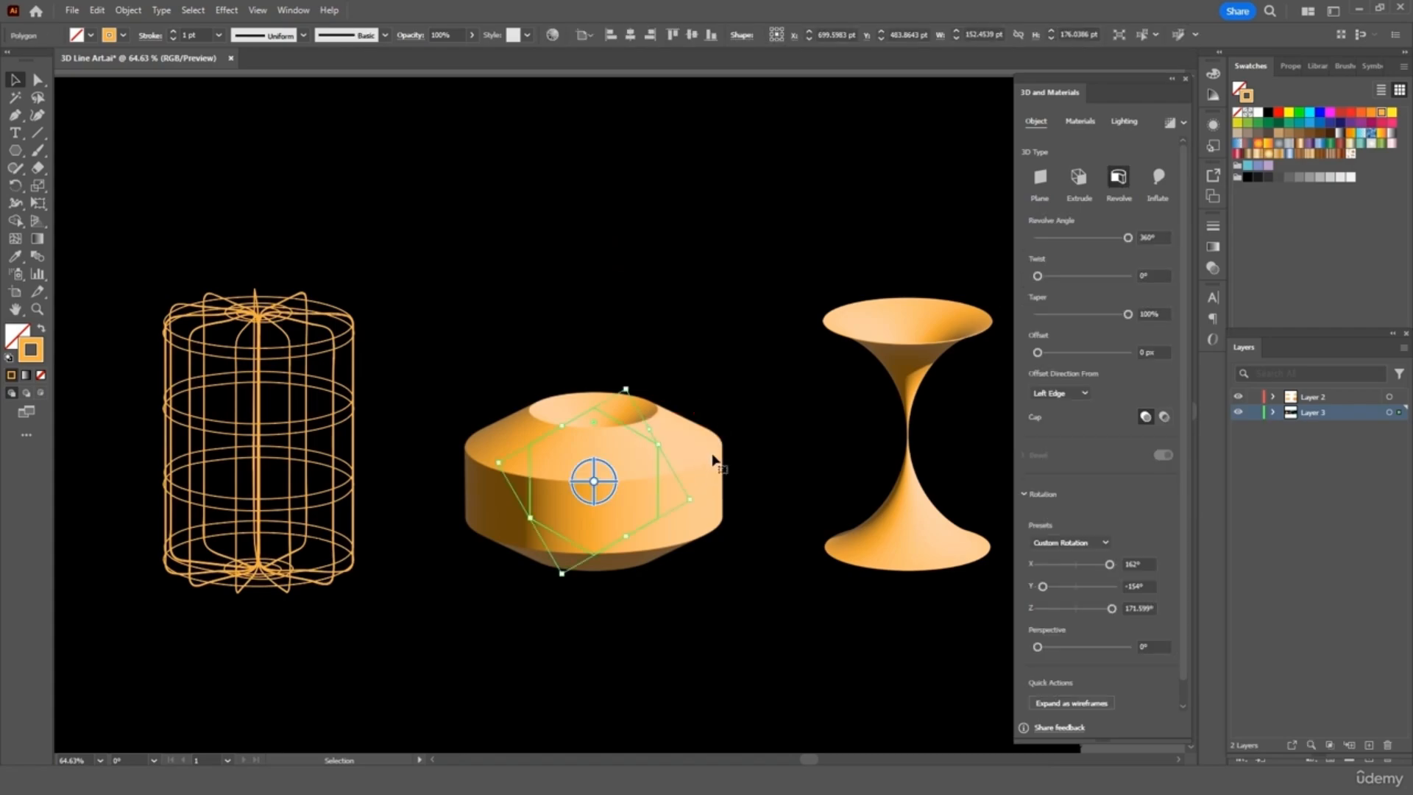
{"action": "left_click", "coordinate": [1067, 702]}
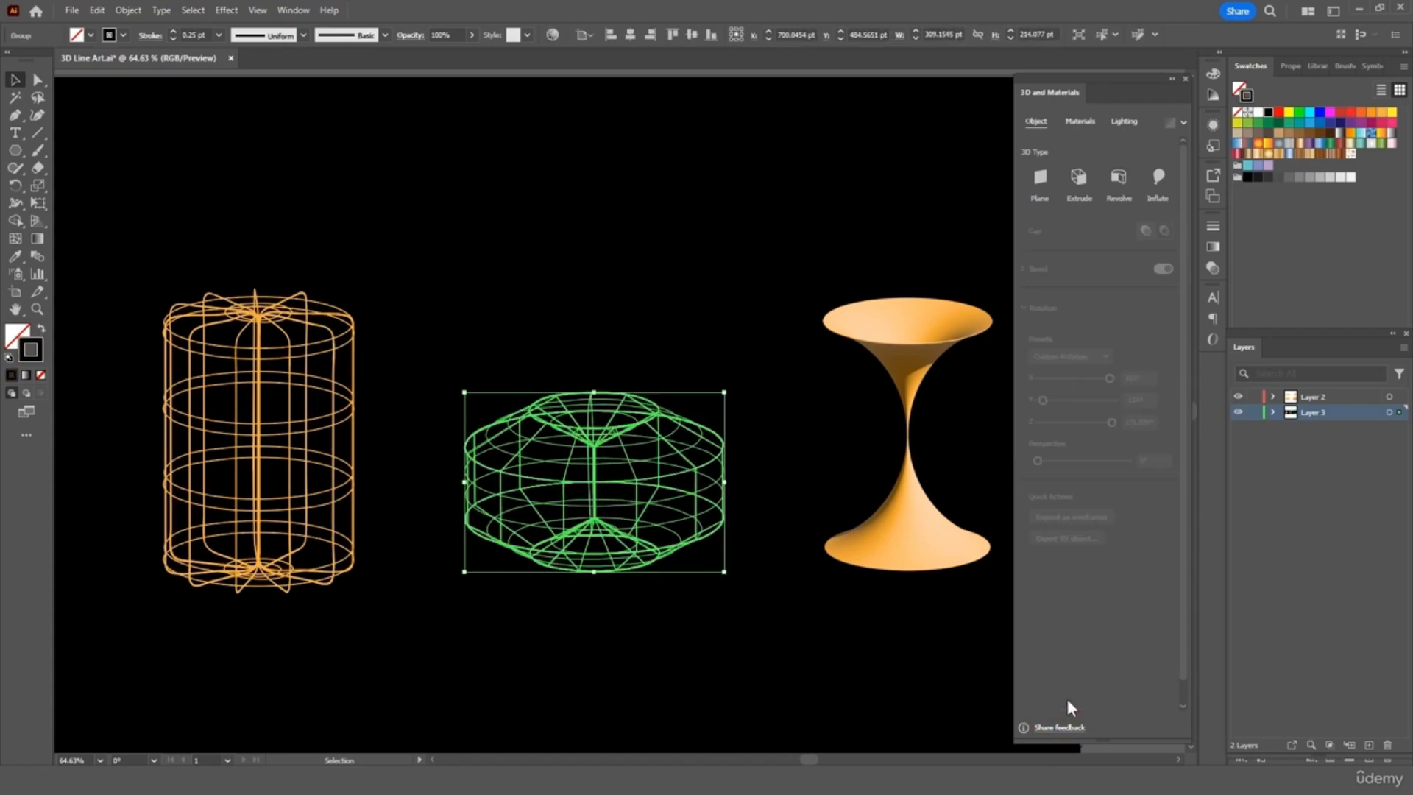
{"action": "left_click", "coordinate": [218, 35]}
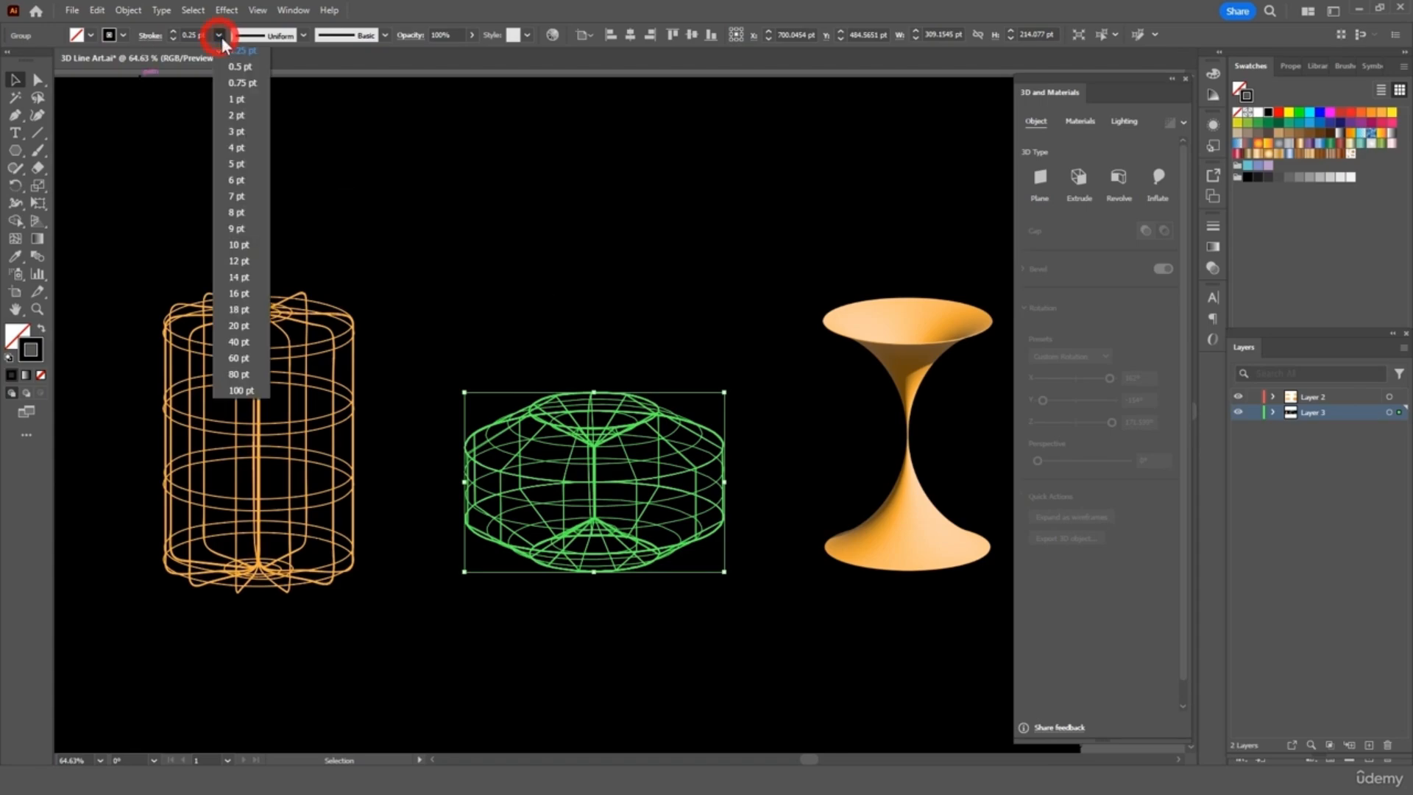
{"action": "left_click", "coordinate": [237, 98]}
{"action": "left_click", "coordinate": [123, 35]}
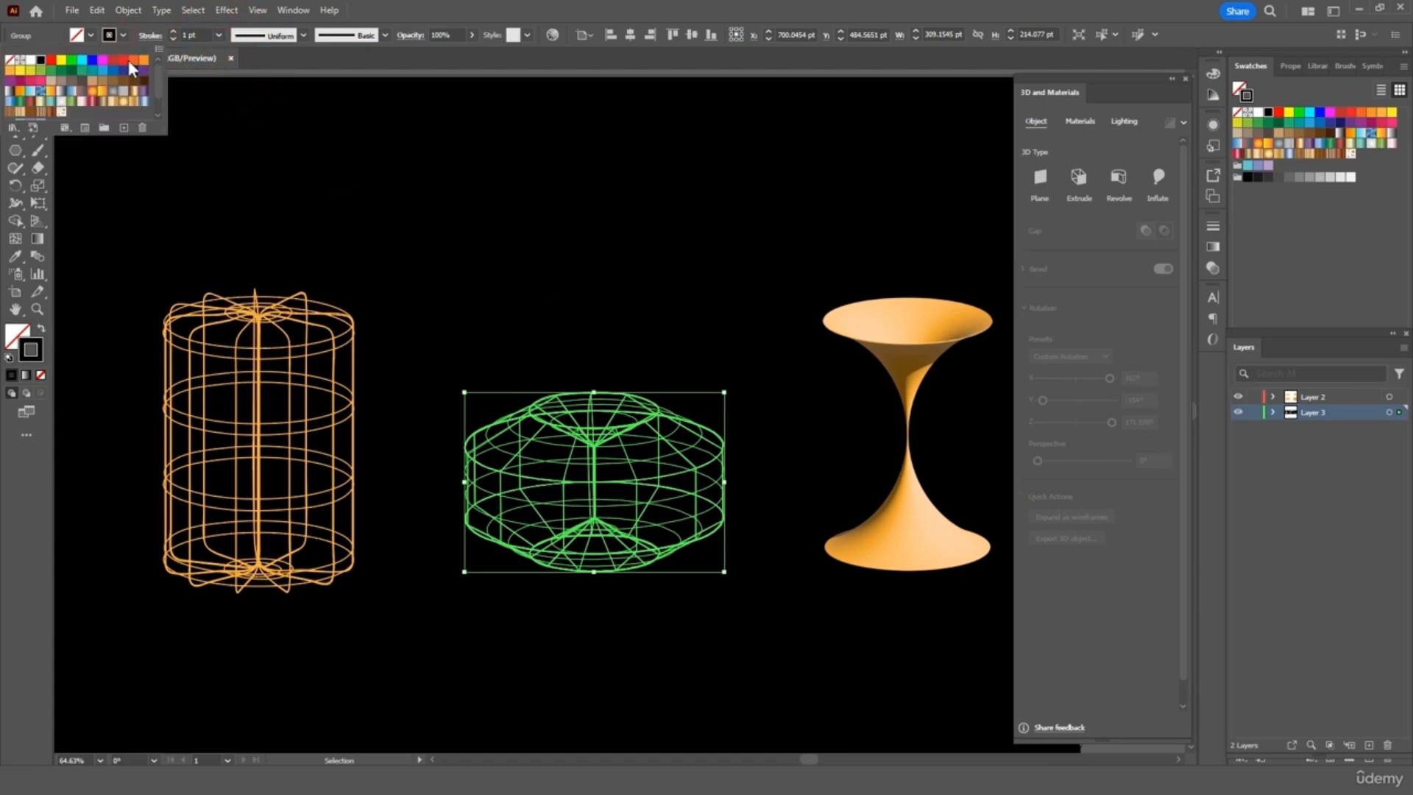
{"action": "left_click", "coordinate": [9, 72]}
{"action": "left_click", "coordinate": [109, 161]}
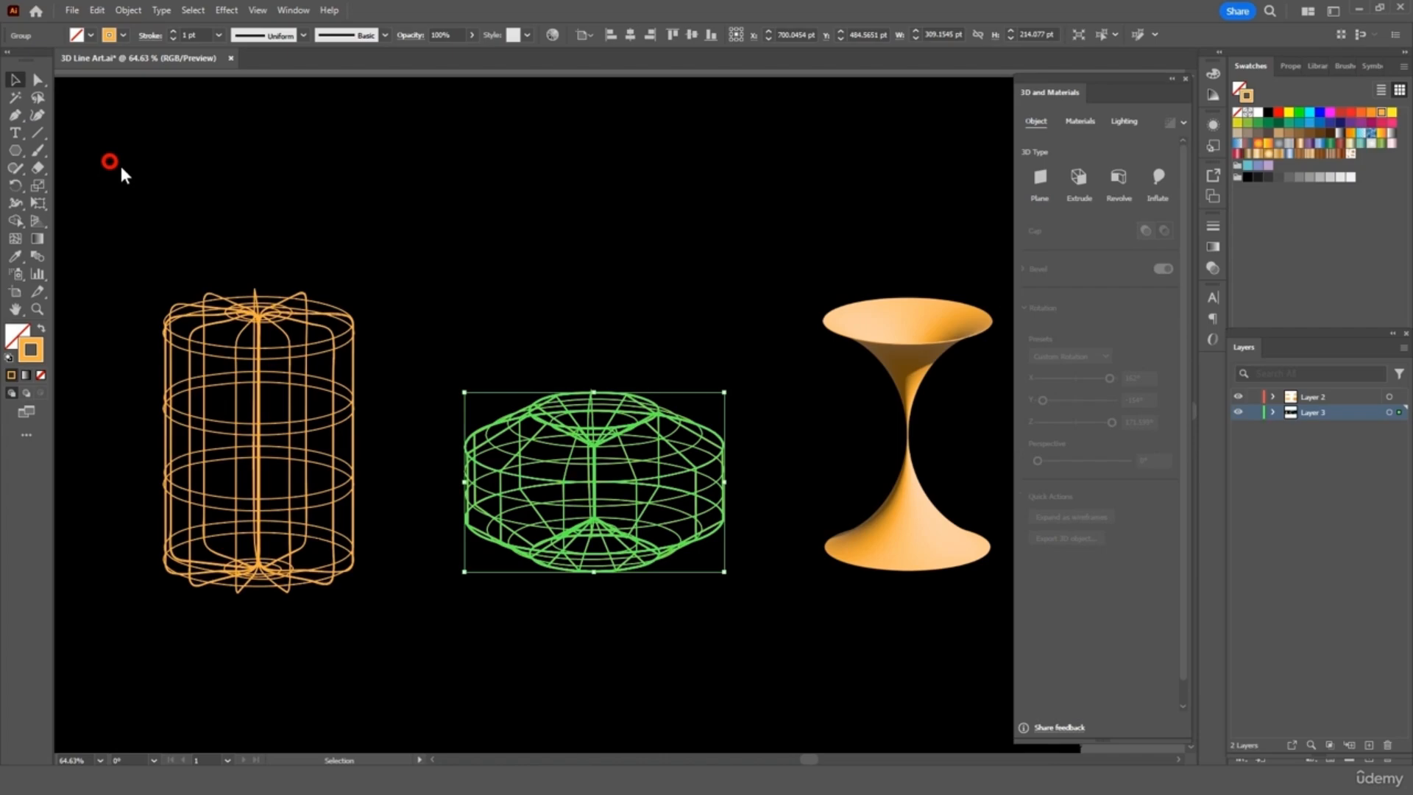
- Expand the revolved arc as wireframes with an orange 1 pt stroke, and close the 3D settings
{"action": "left_click", "coordinate": [914, 325]}
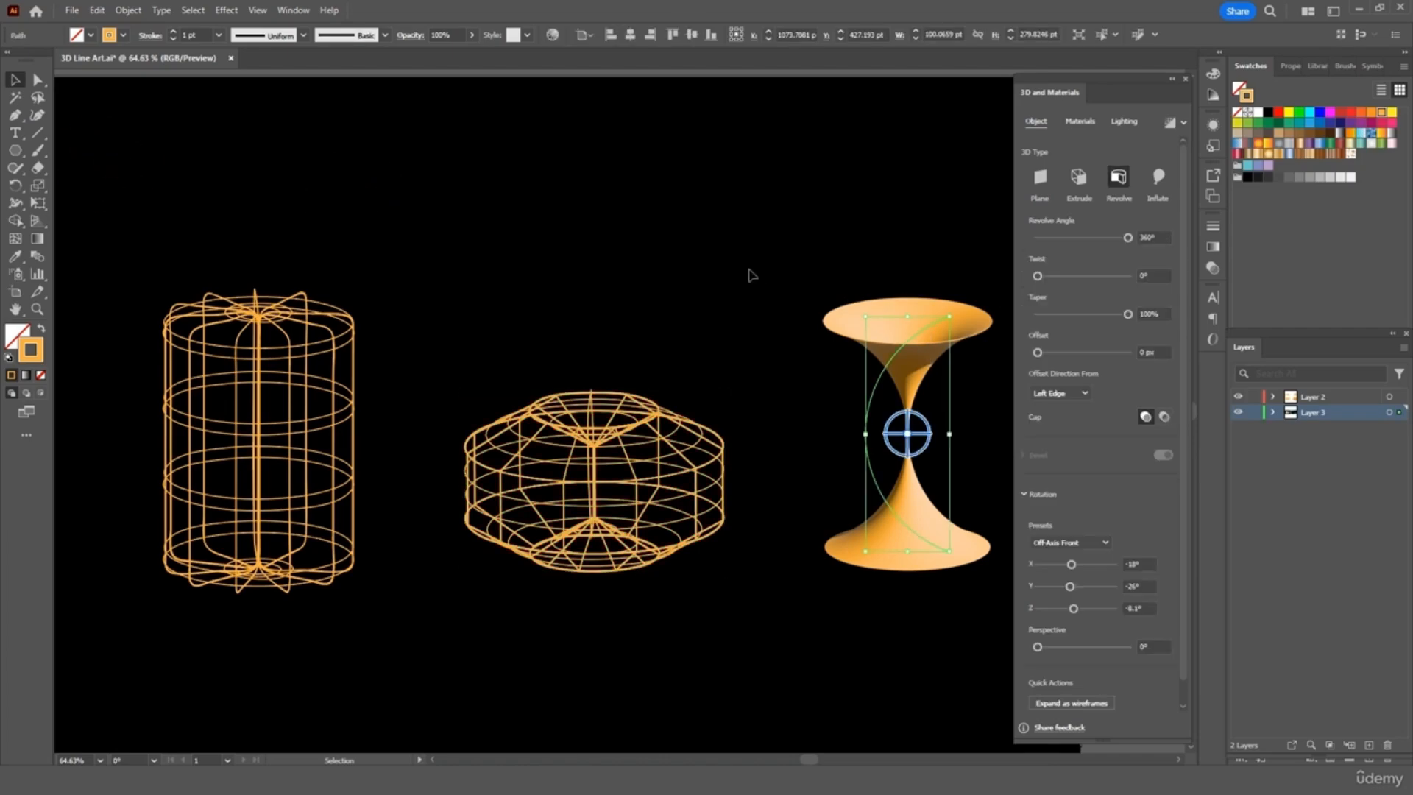
{"action": "left_click", "coordinate": [1069, 702]}
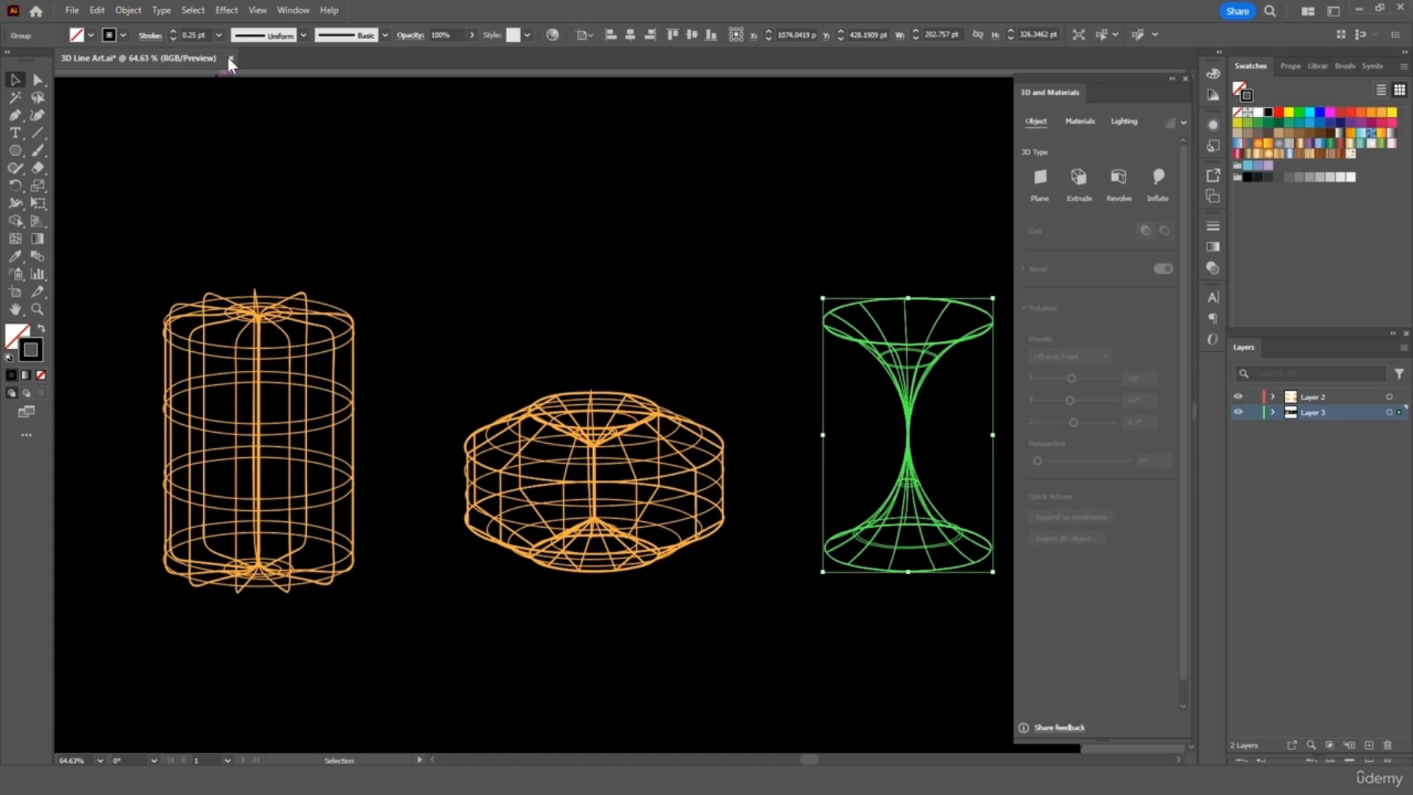
{"action": "left_click", "coordinate": [219, 34]}
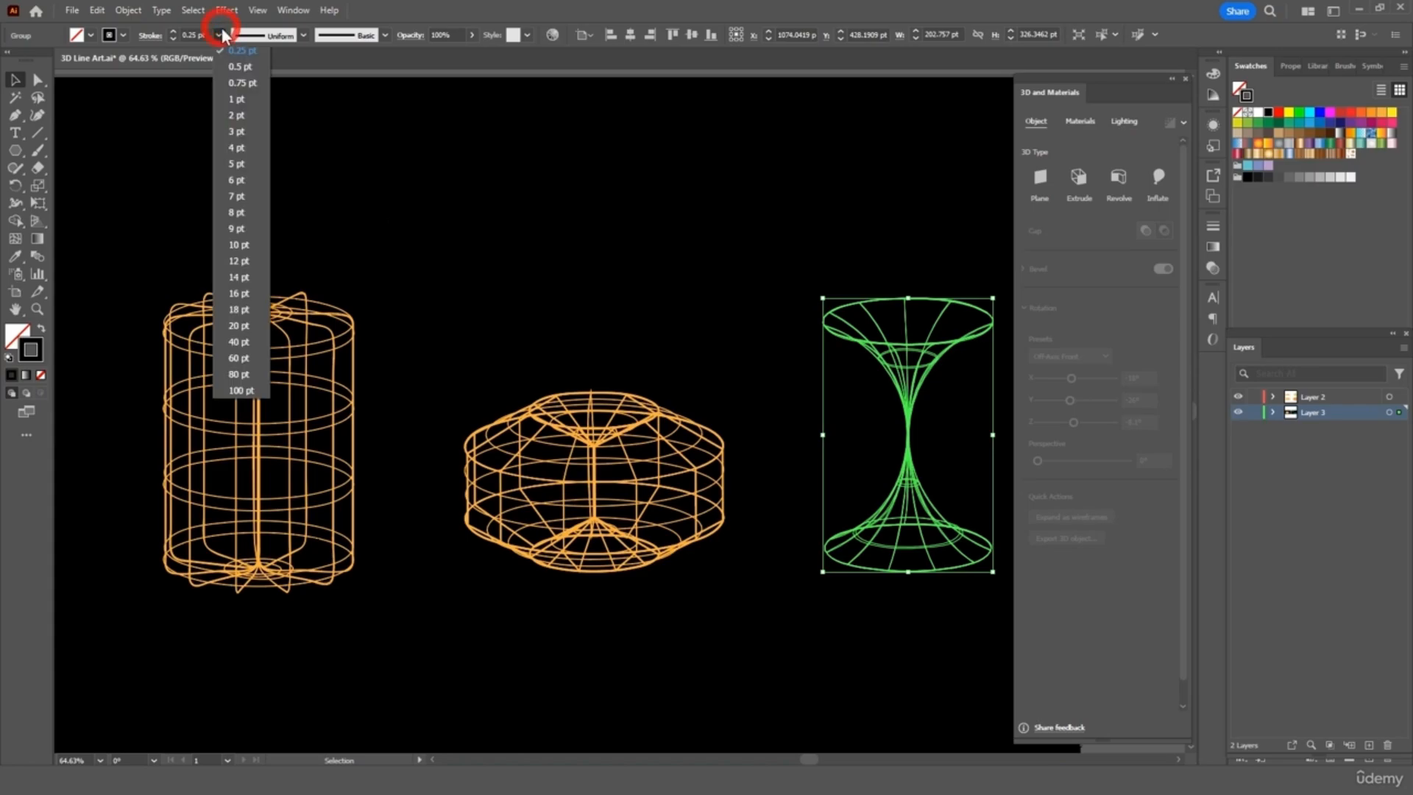
{"action": "left_click", "coordinate": [242, 107]}
{"action": "left_click", "coordinate": [123, 35]}
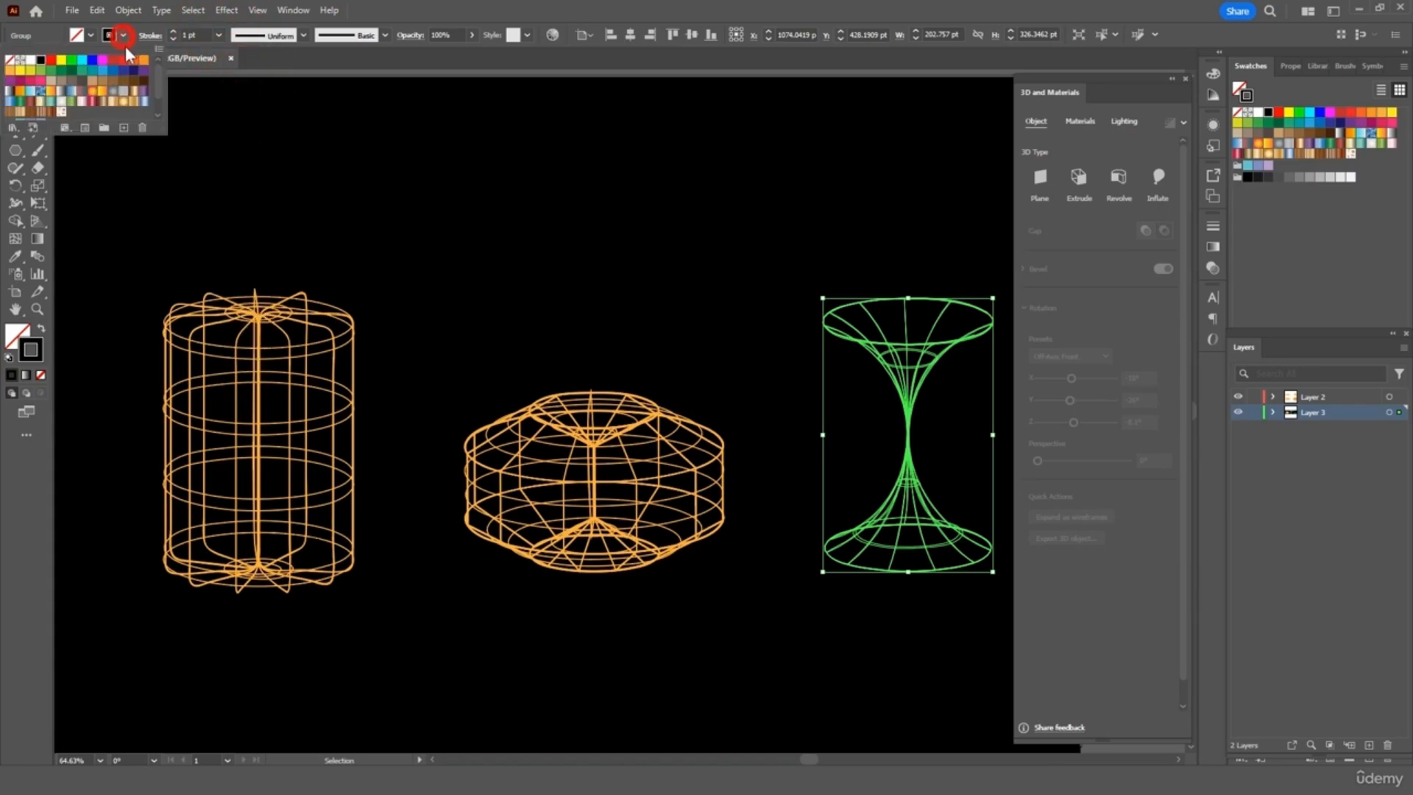
{"action": "left_click", "coordinate": [8, 73]}
{"action": "left_click", "coordinate": [571, 221]}
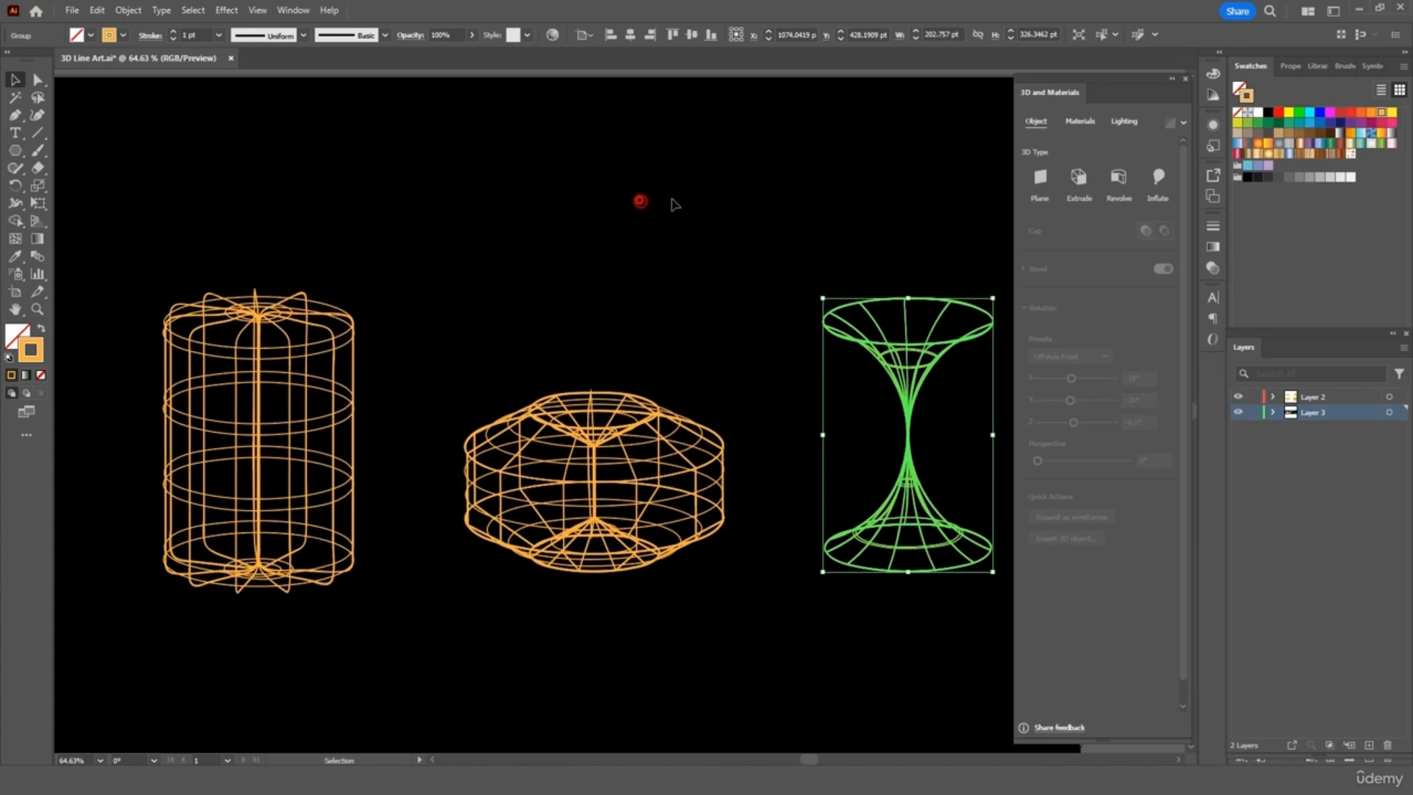
{"action": "left_click", "coordinate": [639, 200]}
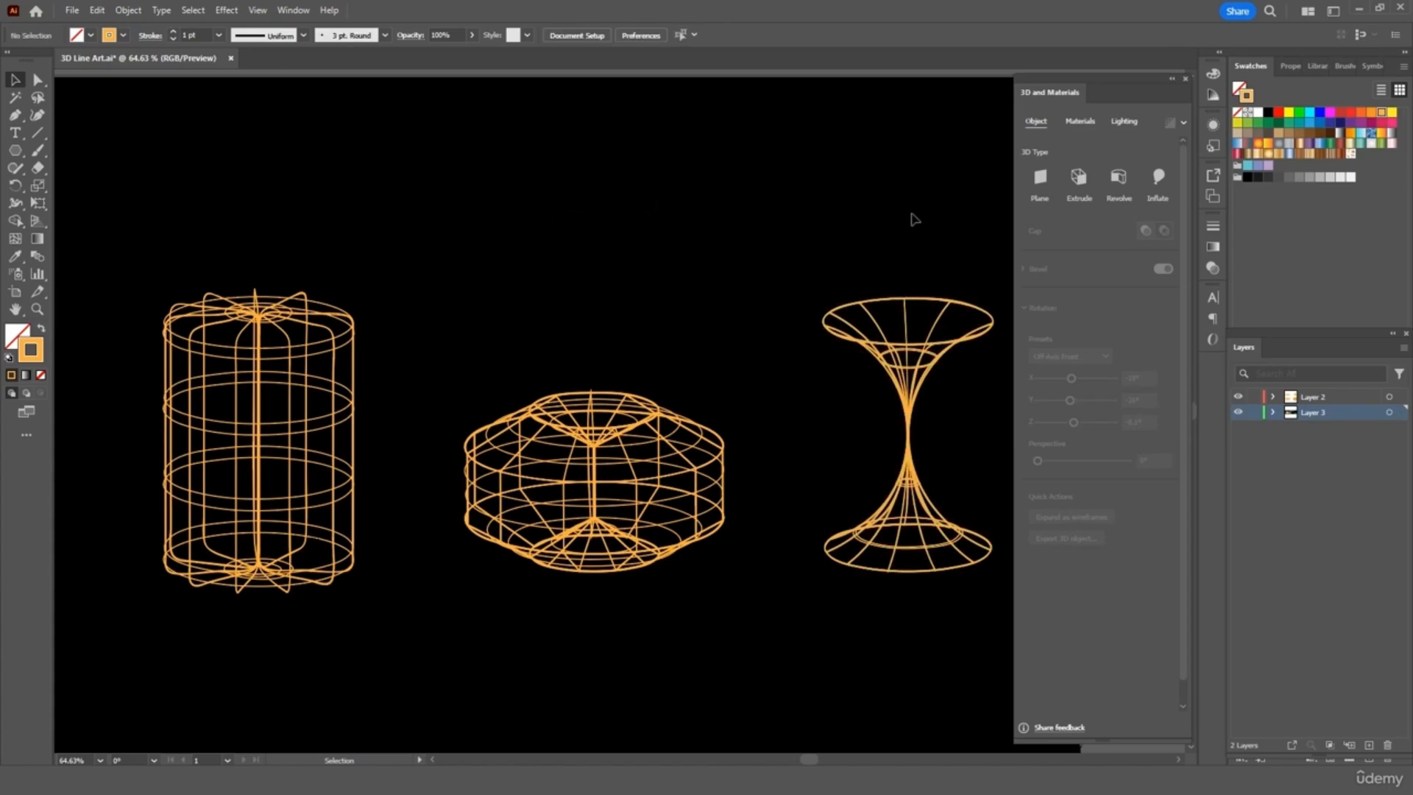
{"action": "left_click", "coordinate": [1185, 78]}
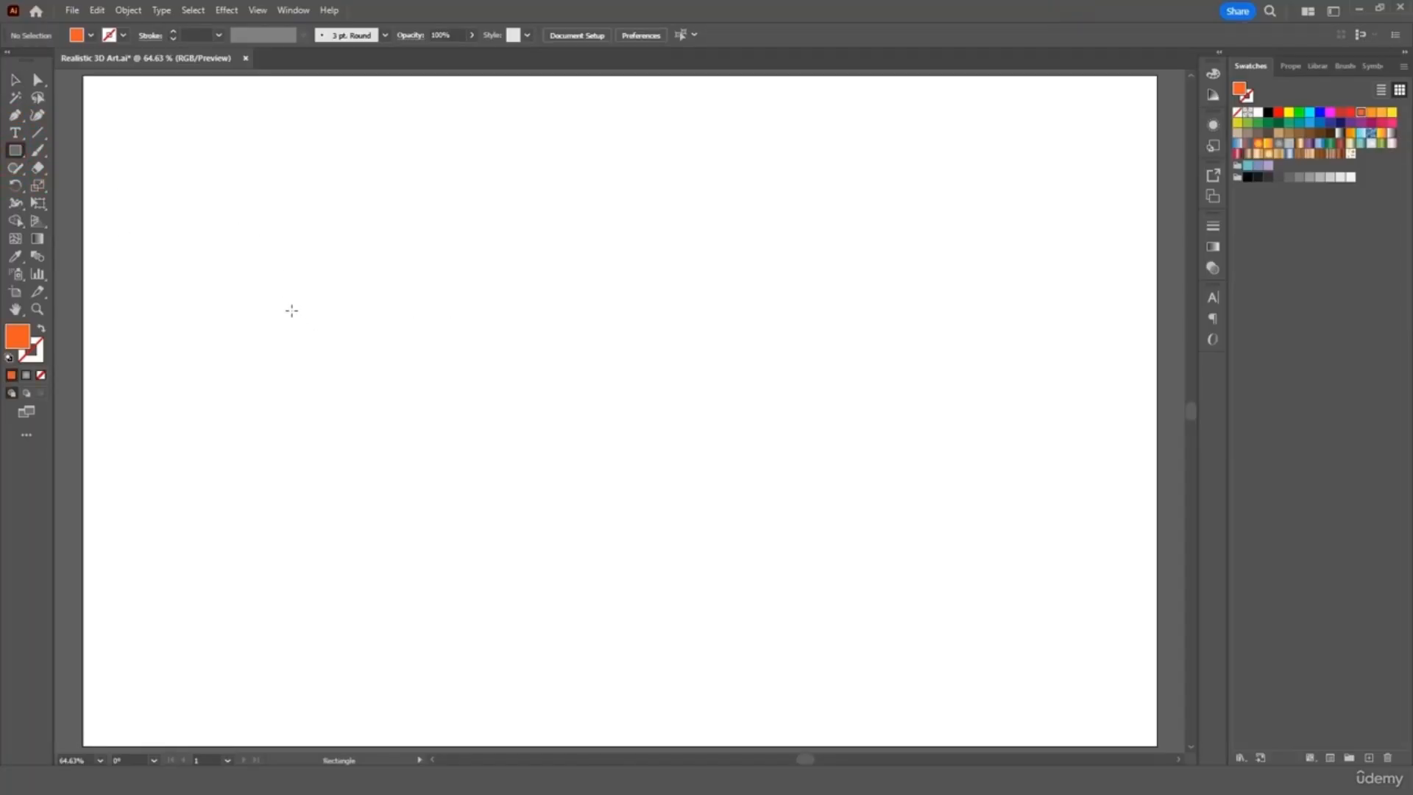
- Draw an orange square about 166 pt wide and, to its right, a circle about 174 pt in diameter
{"action": "left_click_drag", "start_coordinate": [303, 328], "coordinate": [444, 468]}
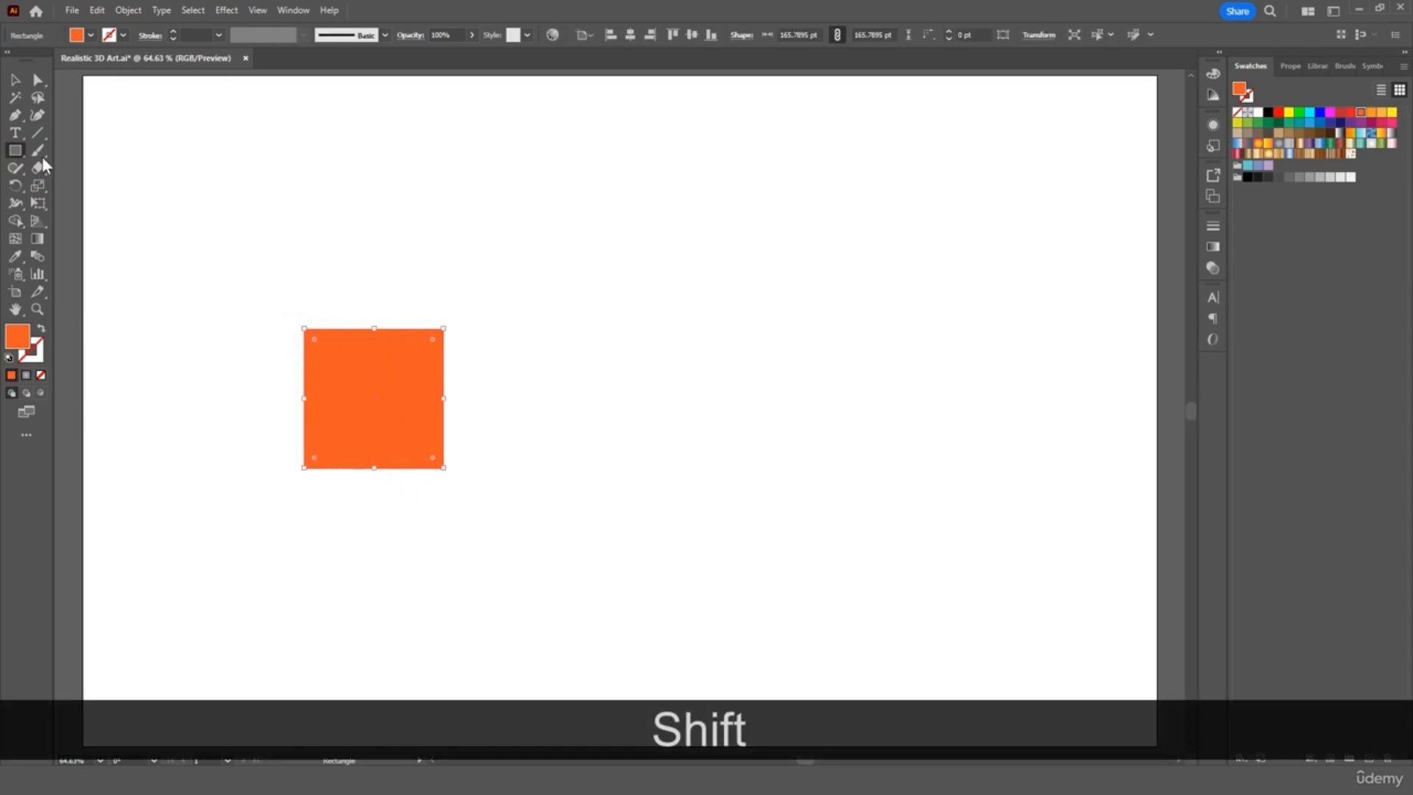
{"action": "left_click_drag", "start_coordinate": [10, 154], "coordinate": [59, 189]}
{"action": "left_click_drag", "start_coordinate": [522, 342], "coordinate": [668, 487]}
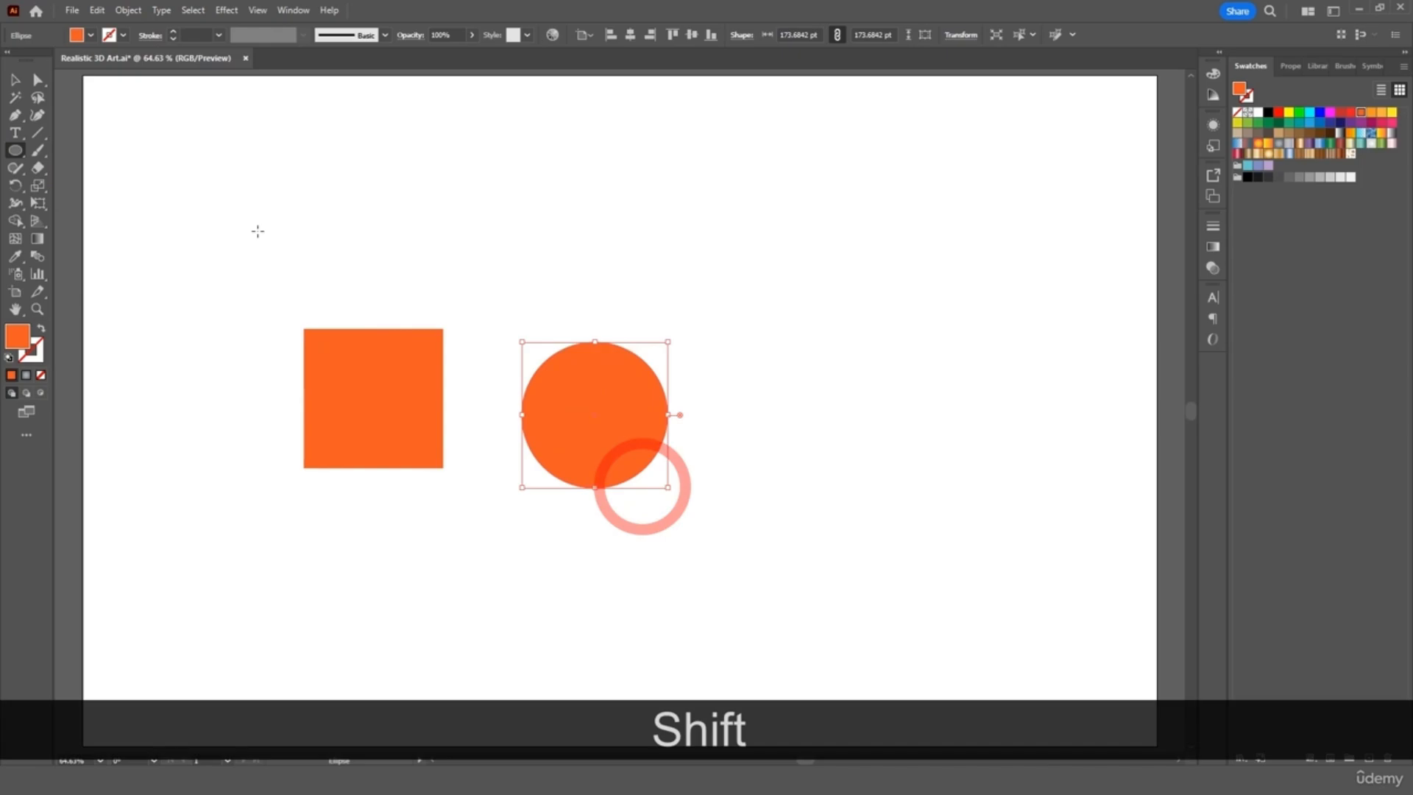
- Draw an orange five-pointed star beside the circle and an upright triangle placed left of the square
{"action": "left_click_drag", "start_coordinate": [20, 152], "coordinate": [66, 218]}
{"action": "left_click_drag", "start_coordinate": [751, 344], "coordinate": [791, 419]}
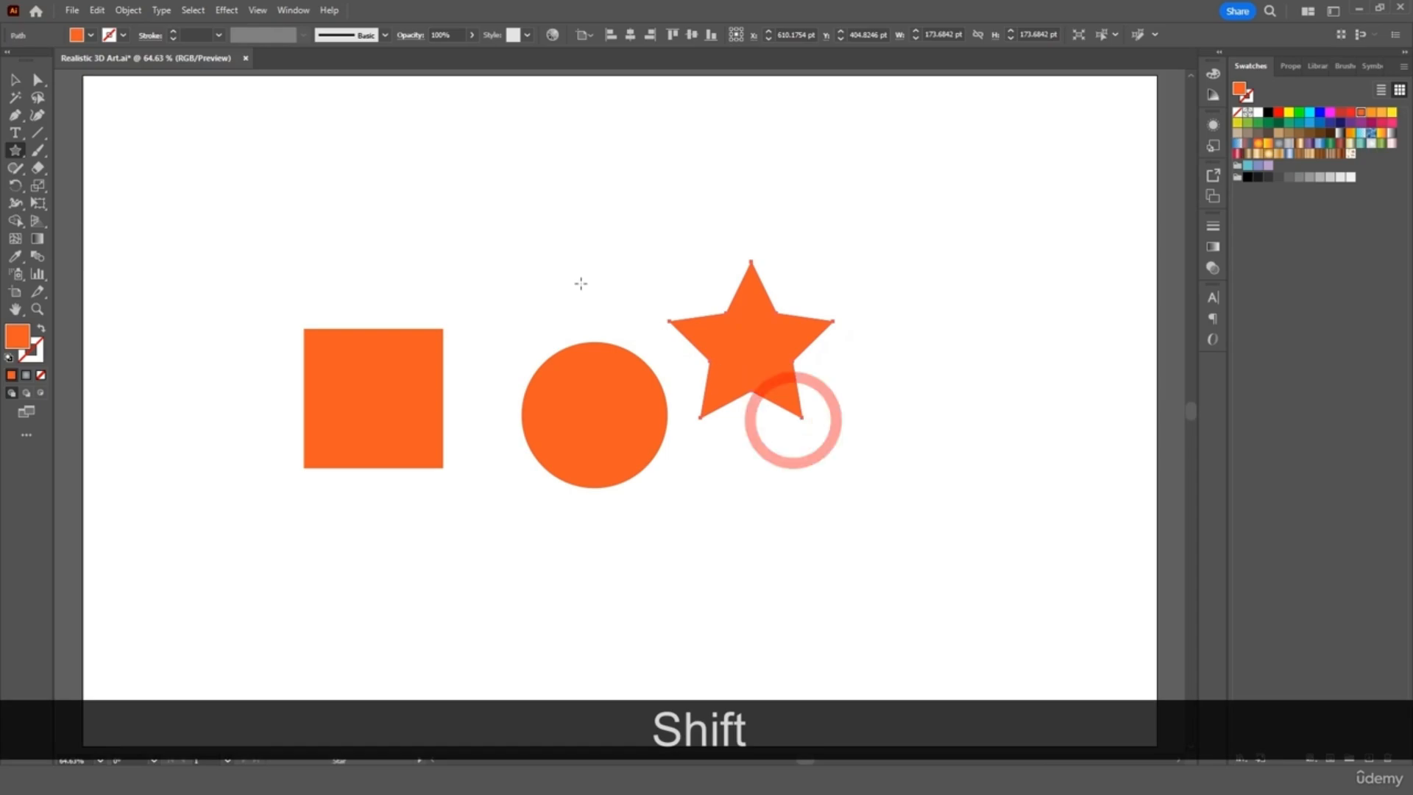
{"action": "left_click_drag", "start_coordinate": [25, 156], "coordinate": [74, 199]}
{"action": "left_click_drag", "start_coordinate": [409, 173], "coordinate": [198, 434]}
- Scale the square and the circle down slightly in proportion, moving the circle closer to the square
{"action": "left_click", "coordinate": [16, 85]}
{"action": "left_click", "coordinate": [391, 432]}
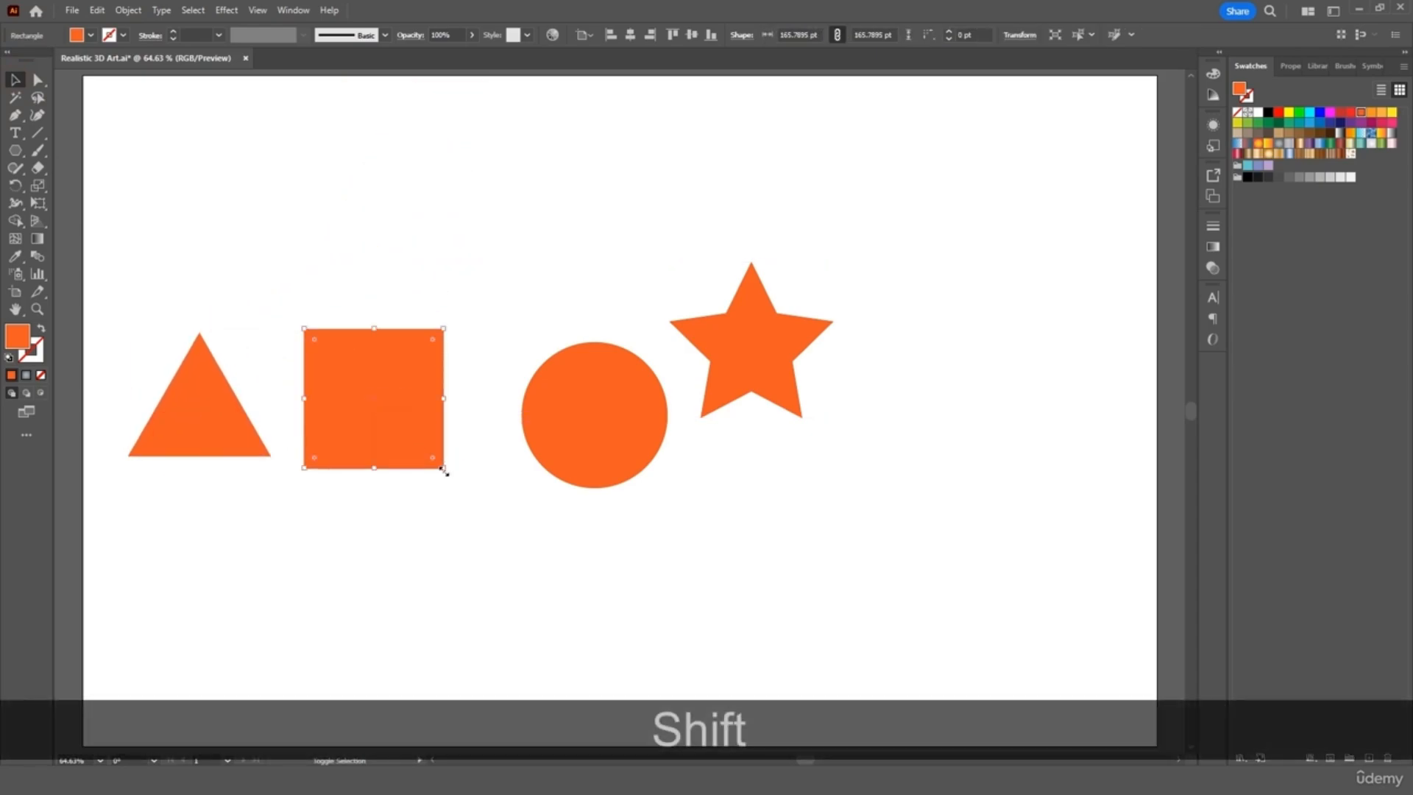
{"action": "left_click_drag", "start_coordinate": [444, 467], "coordinate": [429, 466]}
{"action": "left_click_drag", "start_coordinate": [577, 451], "coordinate": [553, 427]}
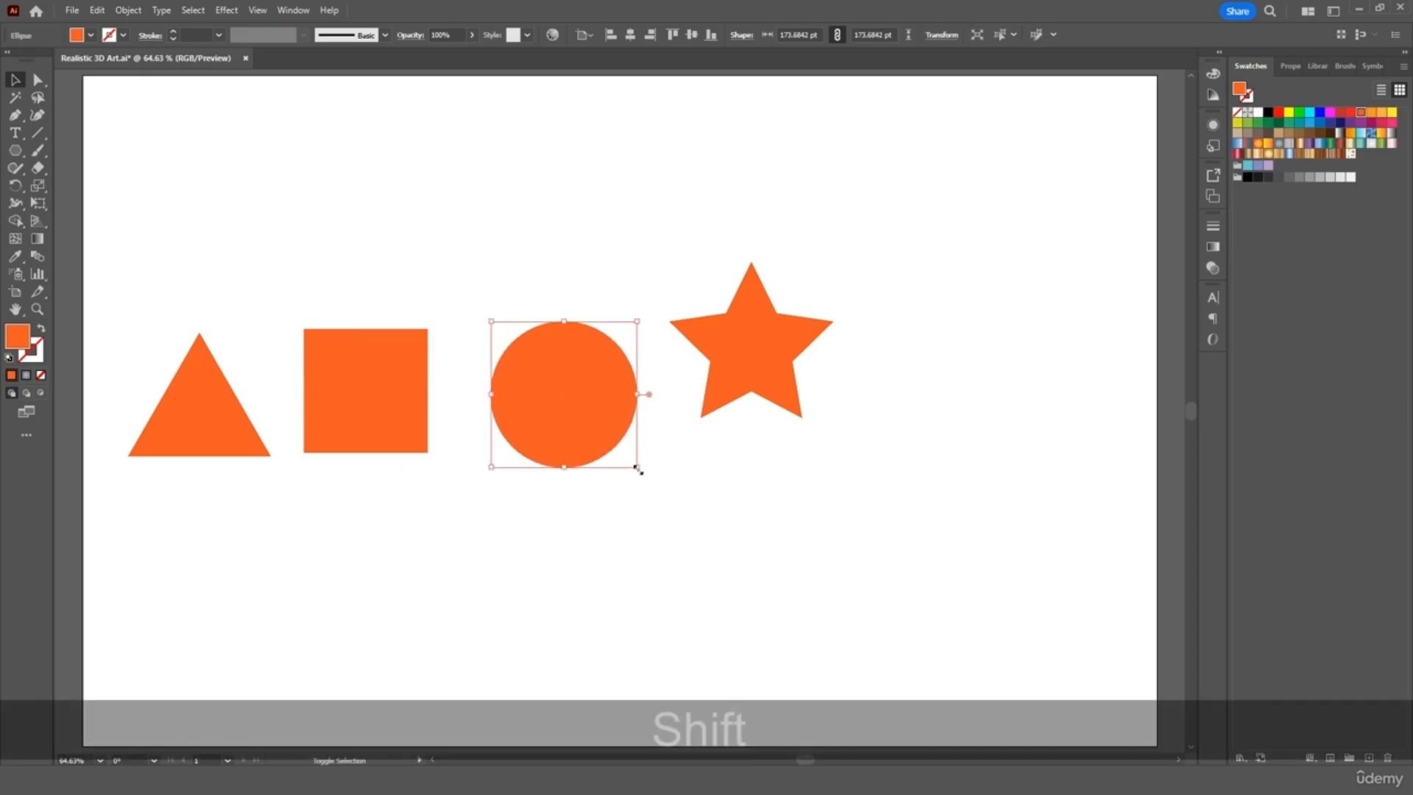
{"action": "left_click_drag", "start_coordinate": [636, 468], "coordinate": [621, 460]}
- Scale the star to about 177 by 169 pt and arrange it and the circle in a row after the square
{"action": "left_click_drag", "start_coordinate": [571, 404], "coordinate": [818, 408]}
{"action": "left_click", "coordinate": [808, 403]}
{"action": "left_click_drag", "start_coordinate": [753, 343], "coordinate": [757, 351]}
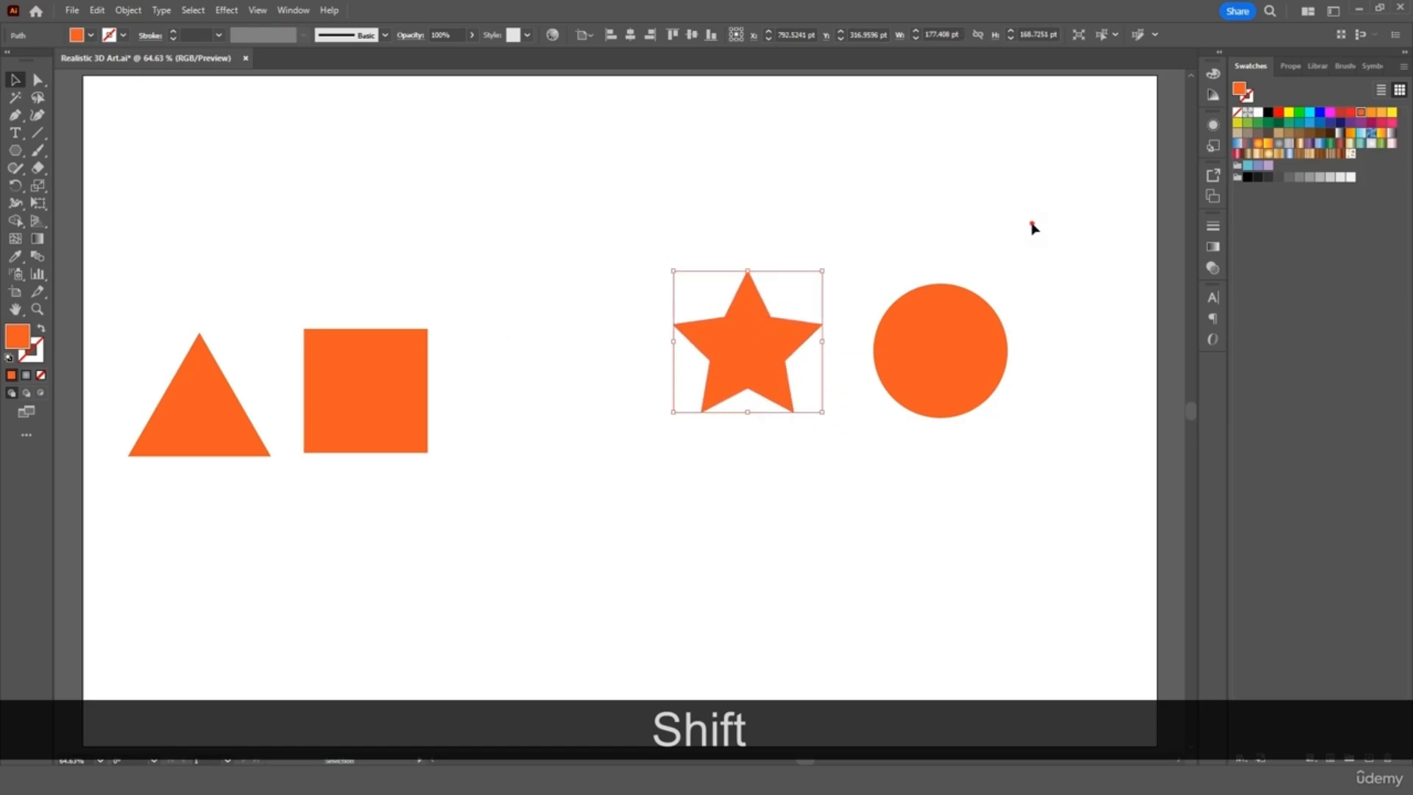
{"action": "left_click_drag", "start_coordinate": [1030, 223], "coordinate": [743, 372]}
{"action": "left_click_drag", "start_coordinate": [743, 372], "coordinate": [559, 404]}
{"action": "left_click", "coordinate": [788, 259]}
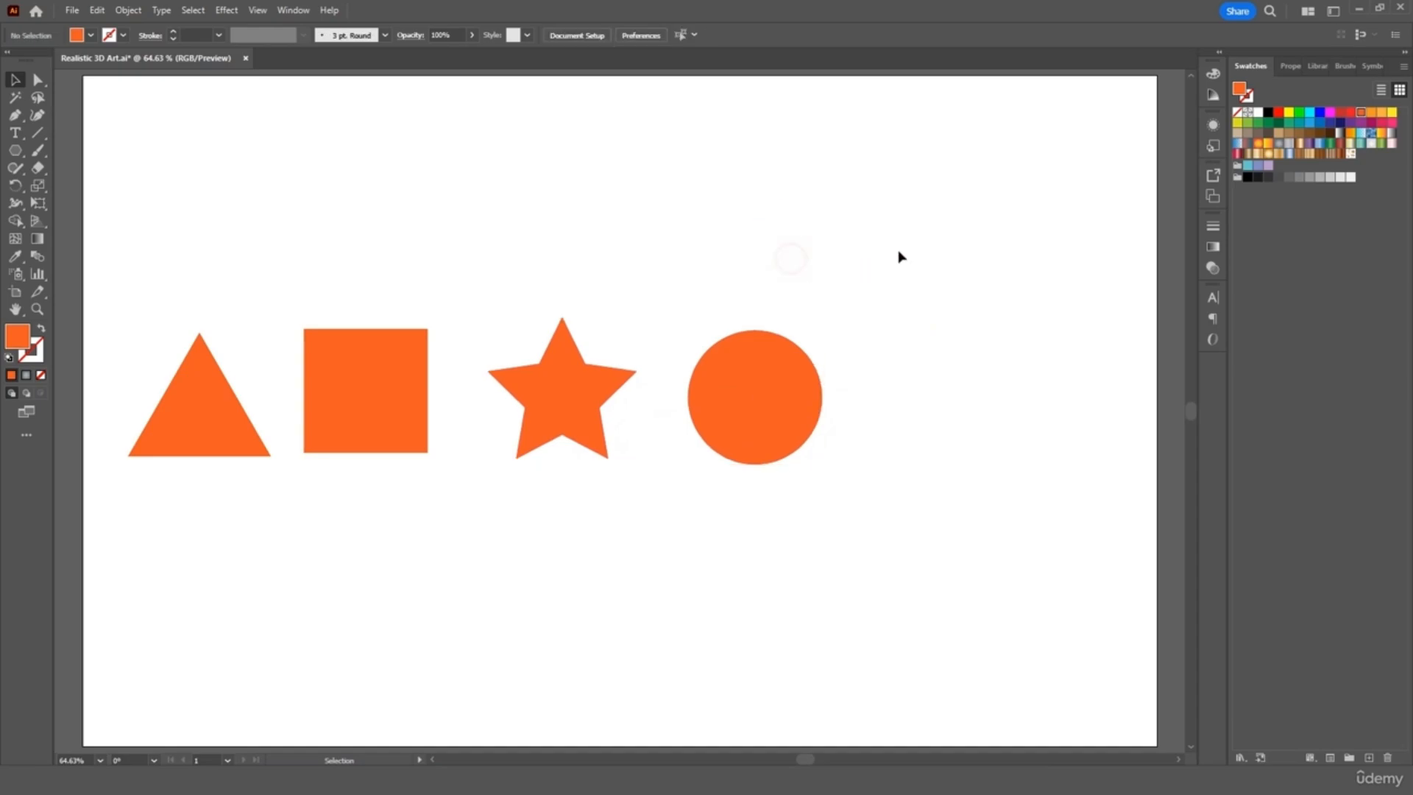
- Move all four shapes toward the middle of the artboard and align their vertical centers
{"action": "left_click_drag", "start_coordinate": [888, 255], "coordinate": [158, 466]}
{"action": "left_click_drag", "start_coordinate": [315, 434], "coordinate": [445, 448]}
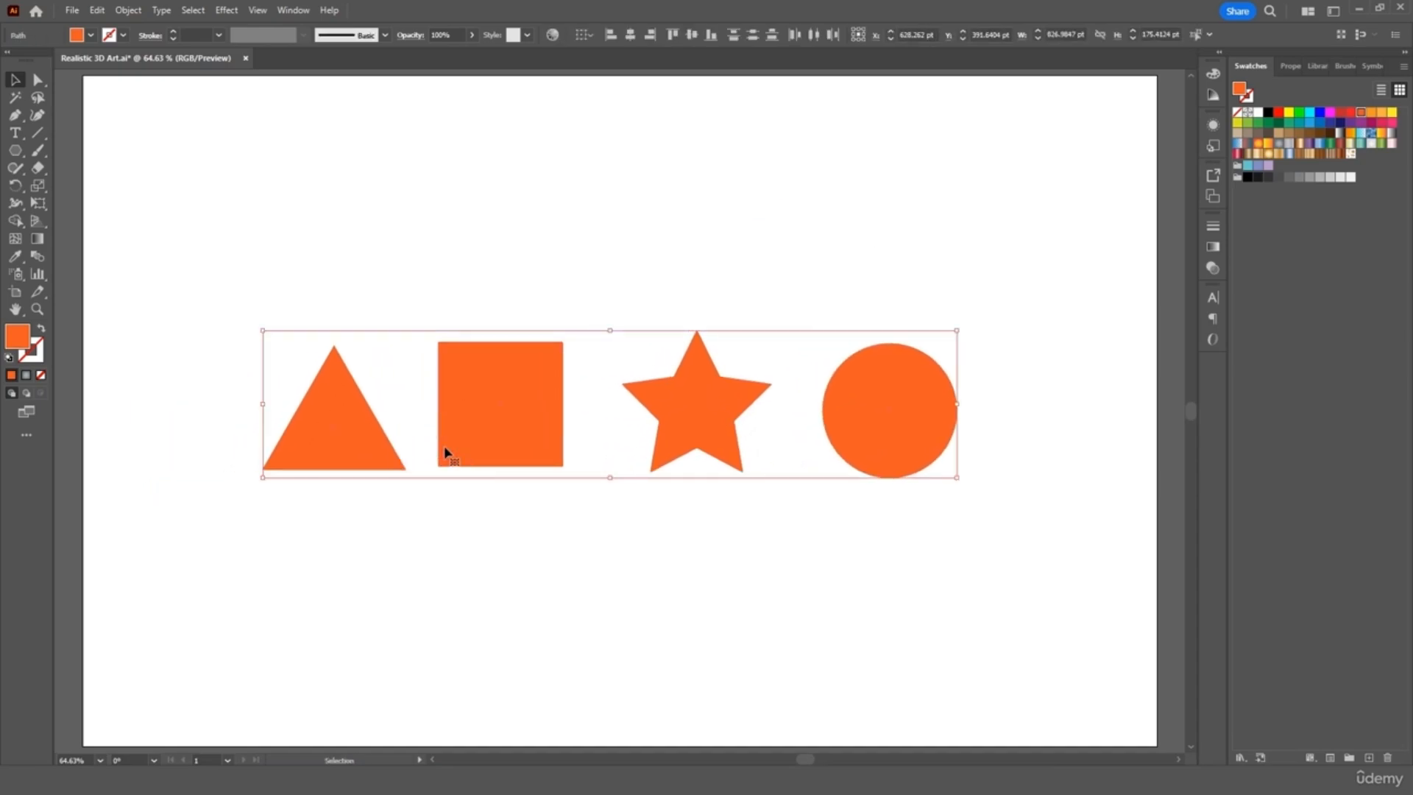
{"action": "left_click", "coordinate": [692, 37]}
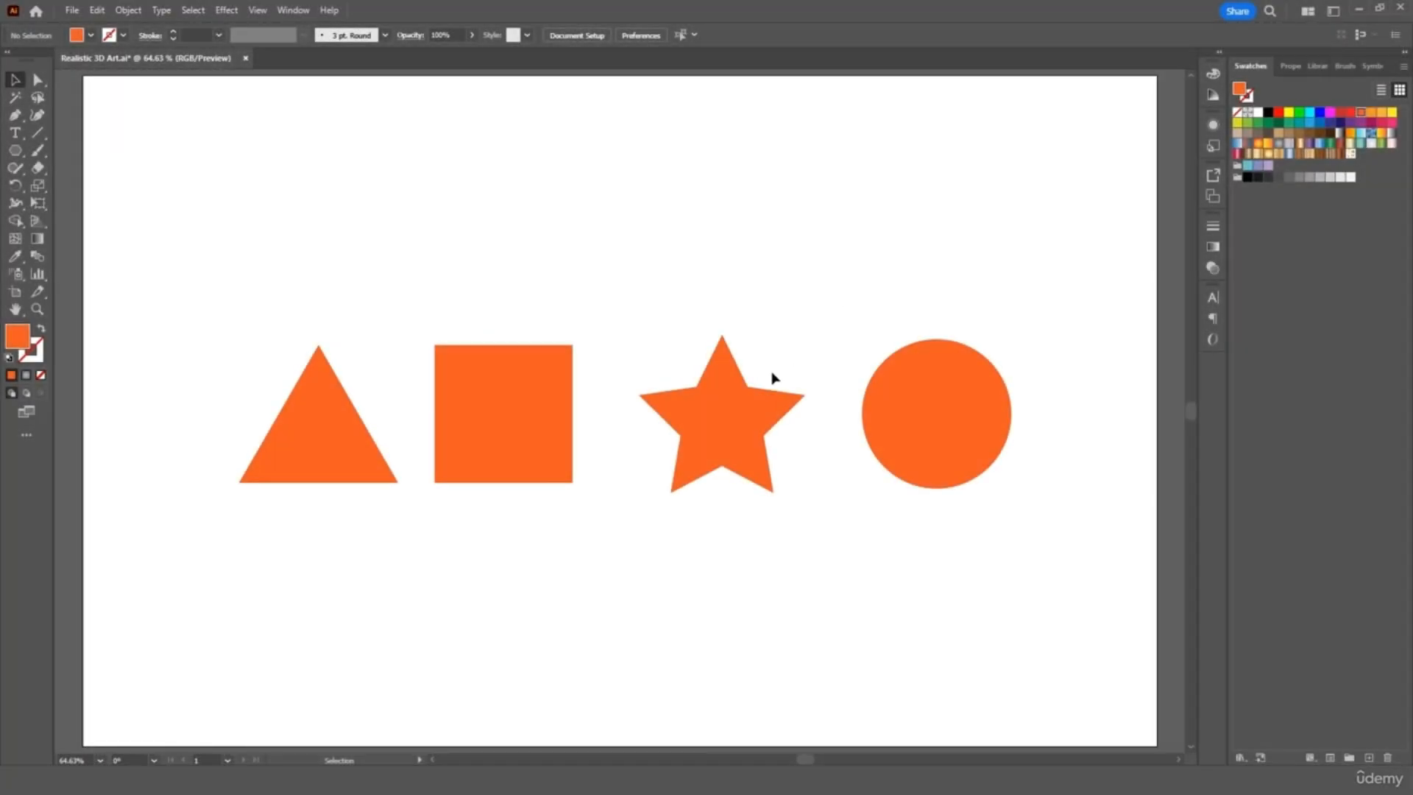
- Apply the Inflate 3D effect to the compound path of four shapes
{"action": "left_click", "coordinate": [748, 384]}
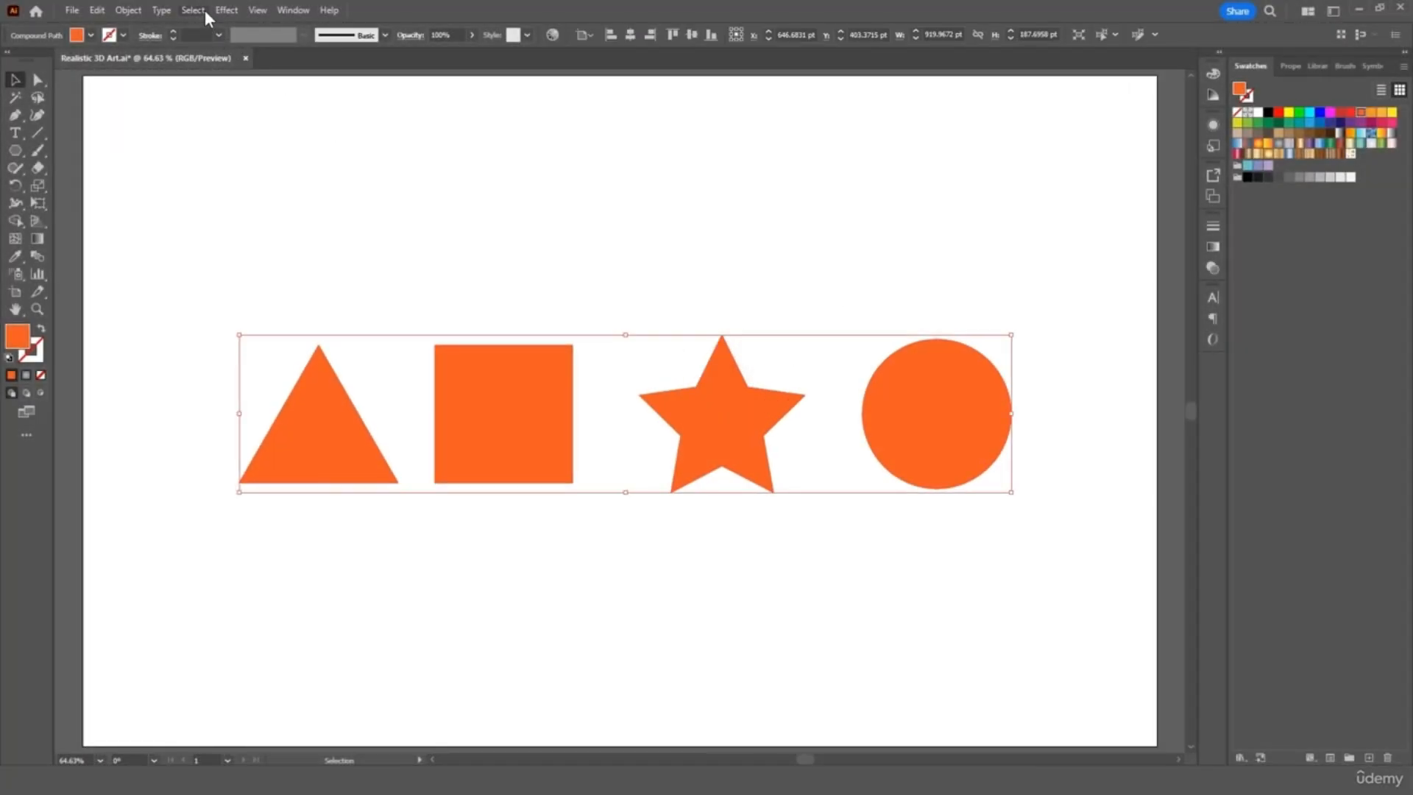
{"action": "left_click", "coordinate": [227, 9]}
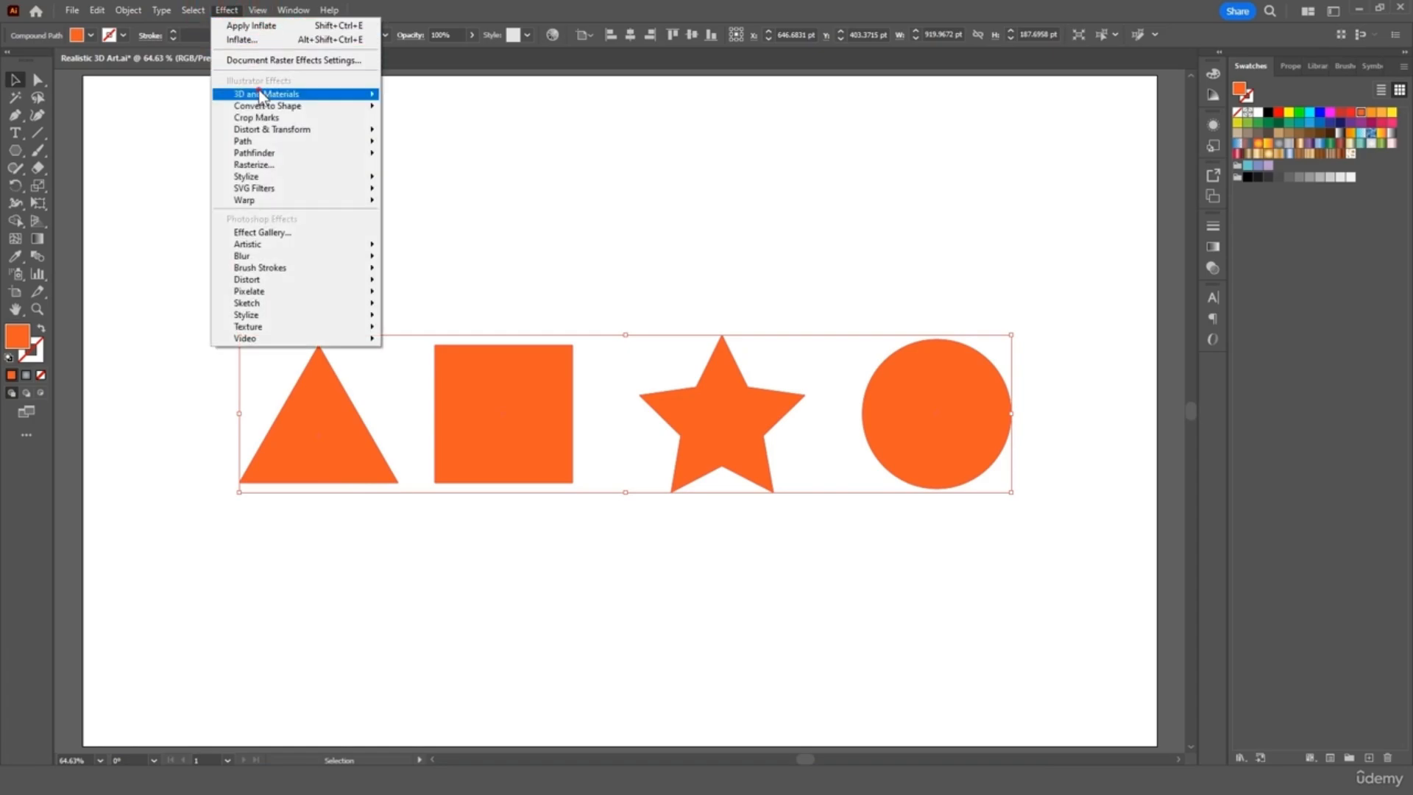
{"action": "mouse_move", "coordinate": [261, 95]}
{"action": "left_click", "coordinate": [461, 132]}
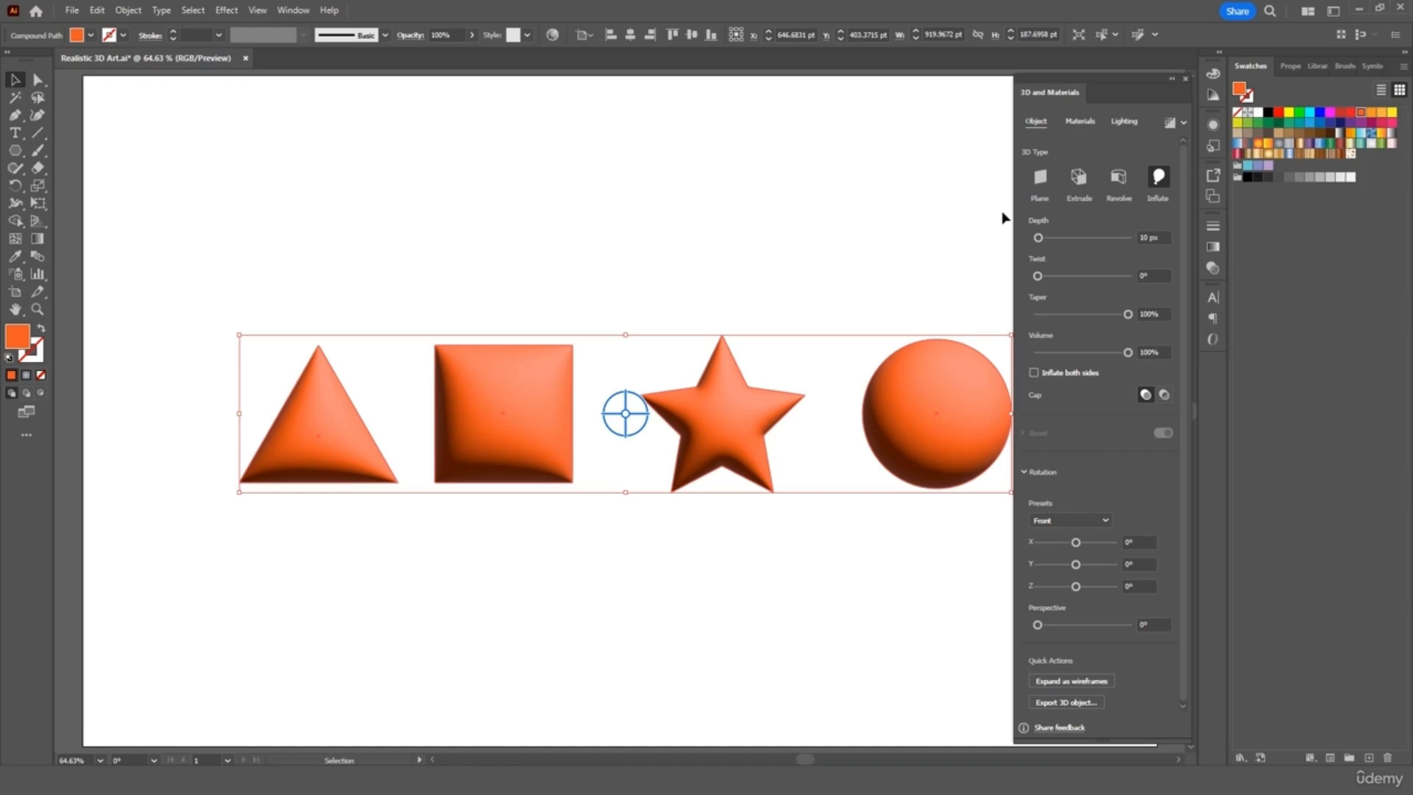
- Try the Plane 3D type with a freeform rotation of about 59° in X and -19° in Y
{"action": "left_click", "coordinate": [1040, 178]}
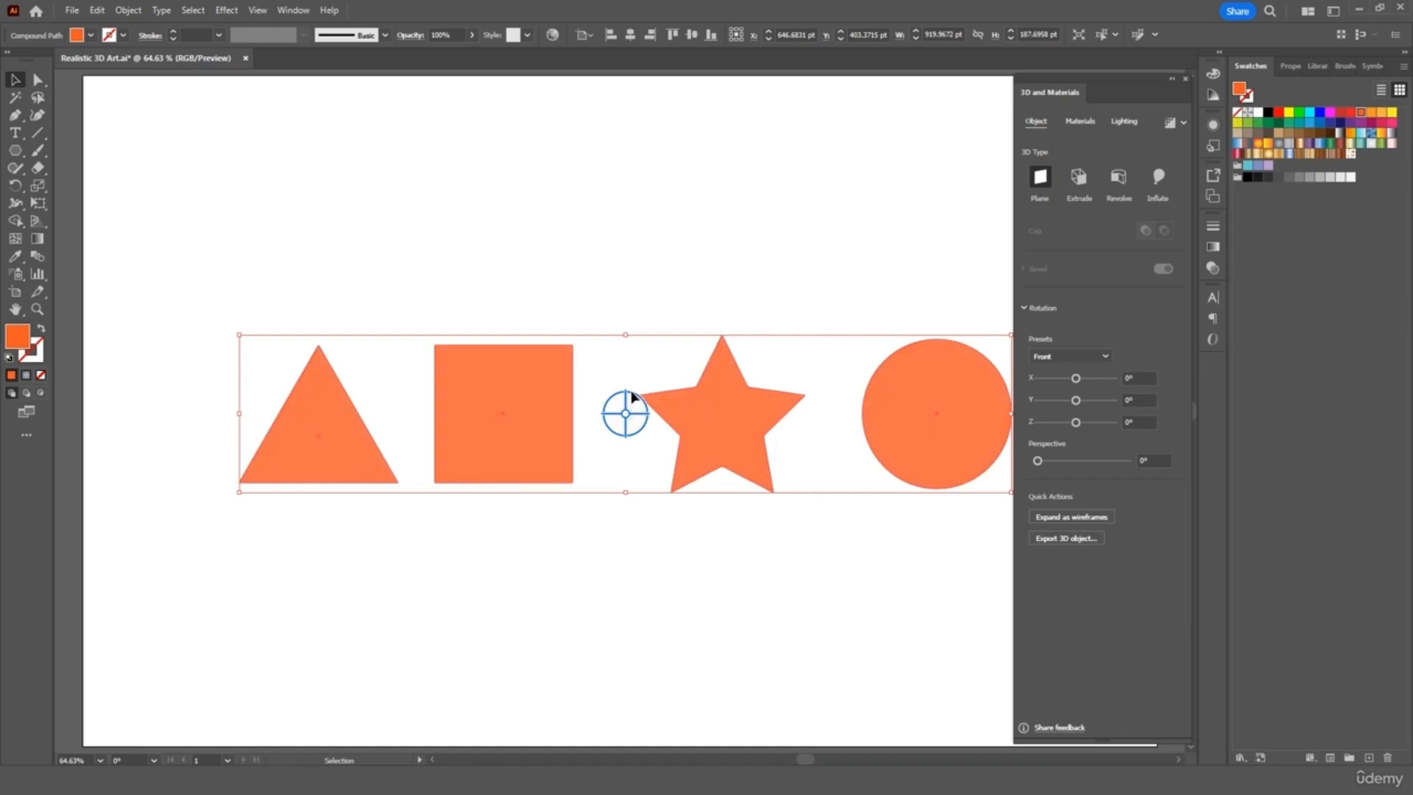
{"action": "left_click", "coordinate": [626, 416]}
{"action": "left_click", "coordinate": [693, 394]}
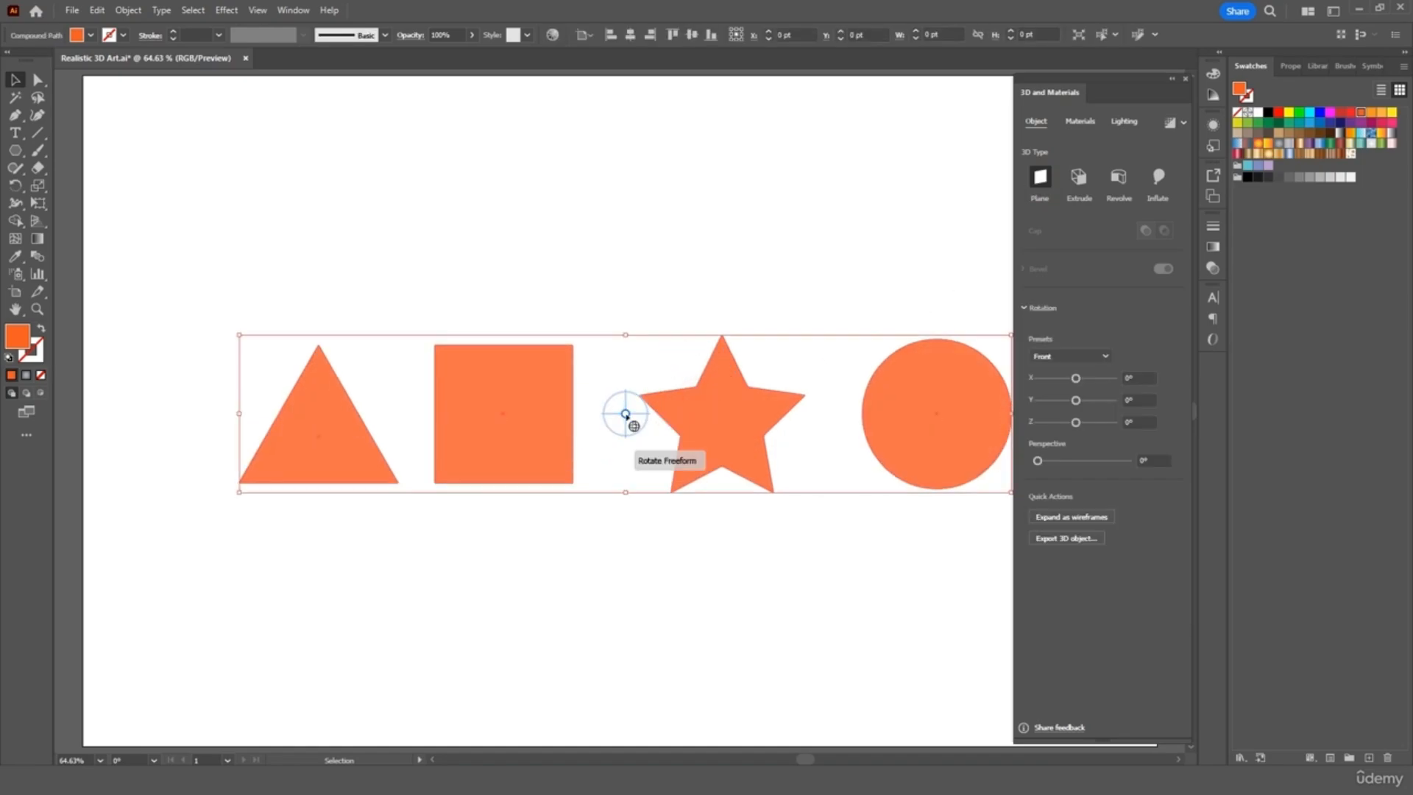
{"action": "left_click_drag", "start_coordinate": [625, 419], "coordinate": [643, 372]}
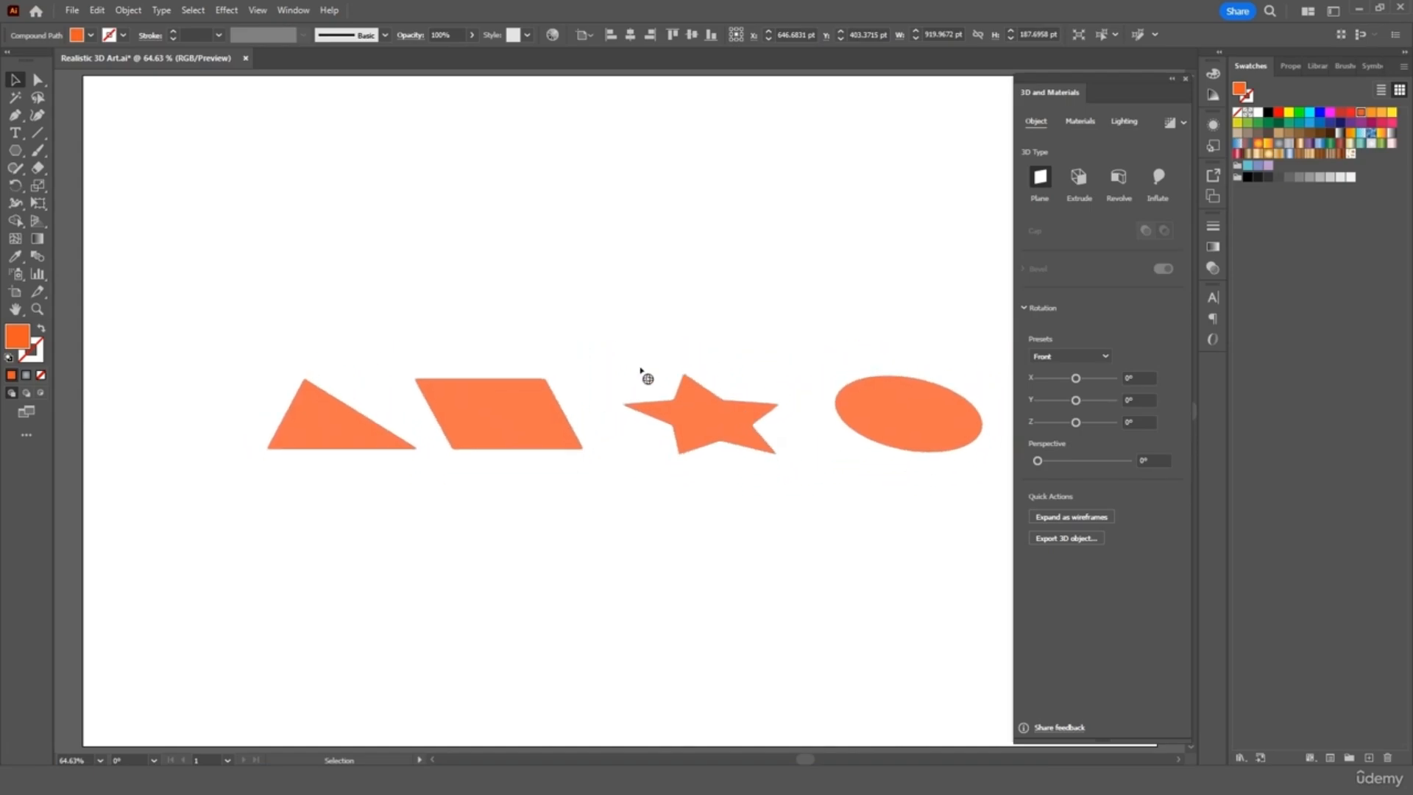
- Try the Extrude and Revolve 3D types, rotating the shapes freeform to about X 149°, Y -152°, Z 133°
{"action": "left_click", "coordinate": [1081, 178]}
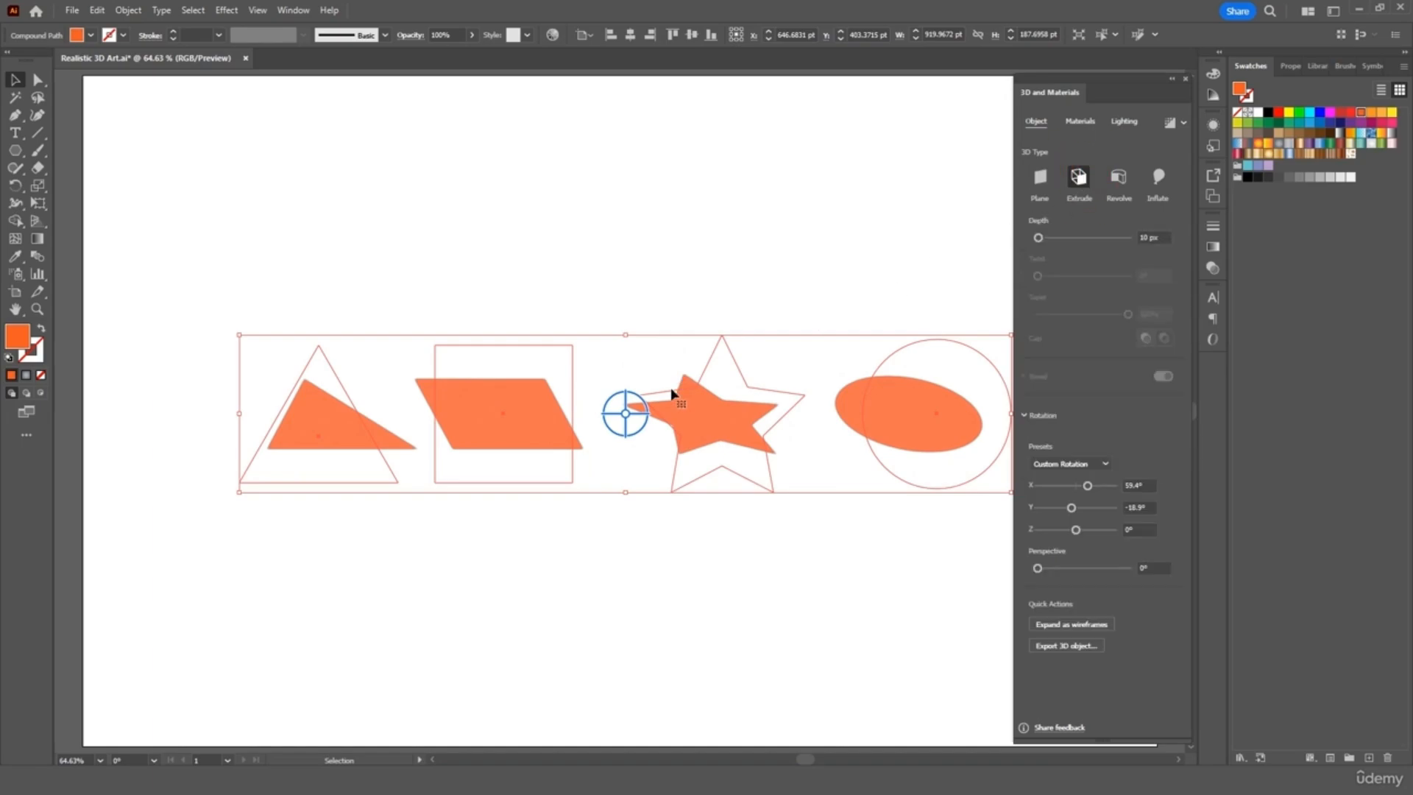
{"action": "mouse_move", "coordinate": [643, 403]}
{"action": "left_mouse_down"}
{"action": "mouse_move", "coordinate": [655, 401]}
{"action": "mouse_move", "coordinate": [660, 434]}
{"action": "mouse_move", "coordinate": [640, 464]}
{"action": "mouse_move", "coordinate": [611, 465]}
{"action": "mouse_move", "coordinate": [683, 459]}
{"action": "mouse_move", "coordinate": [655, 427]}
{"action": "left_mouse_up"}
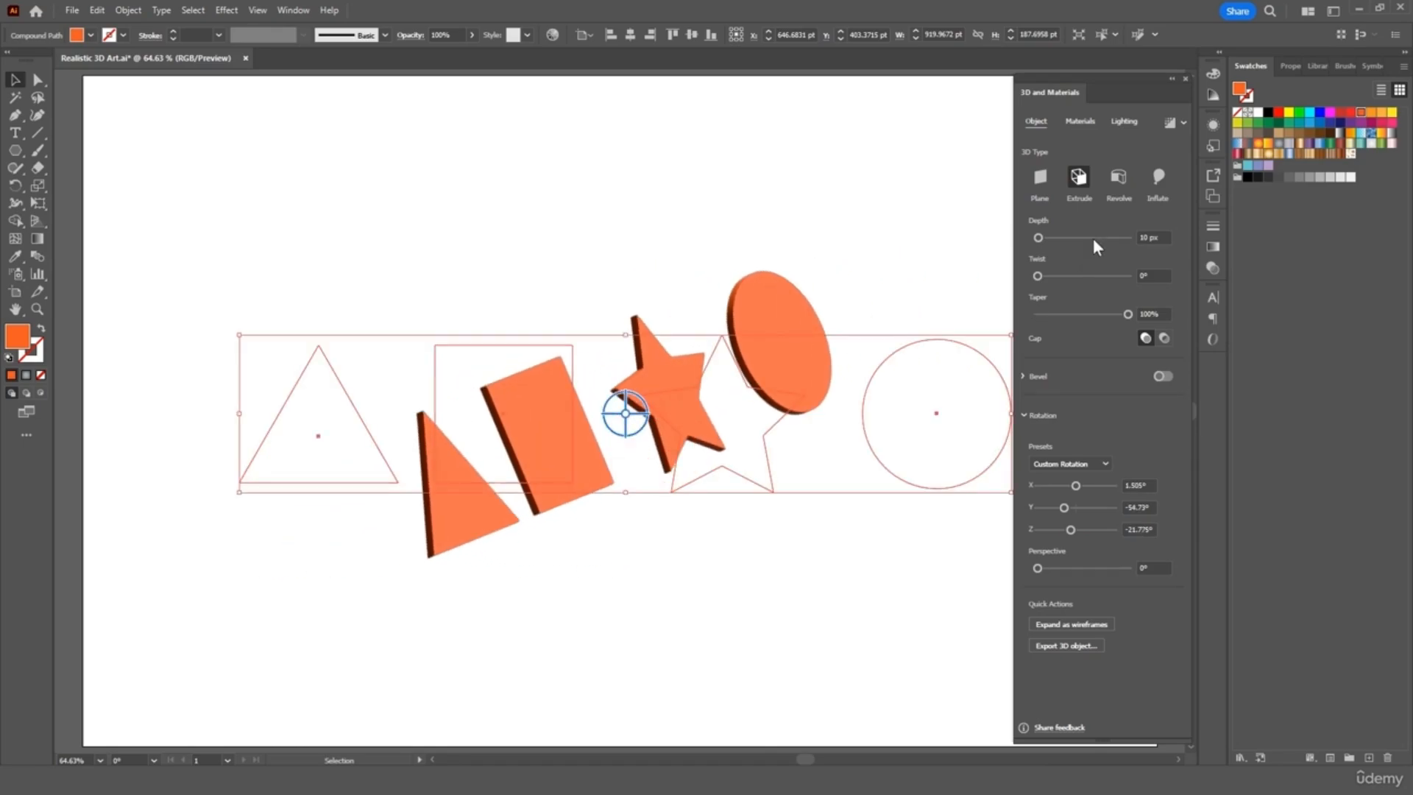
{"action": "left_click", "coordinate": [1118, 178]}
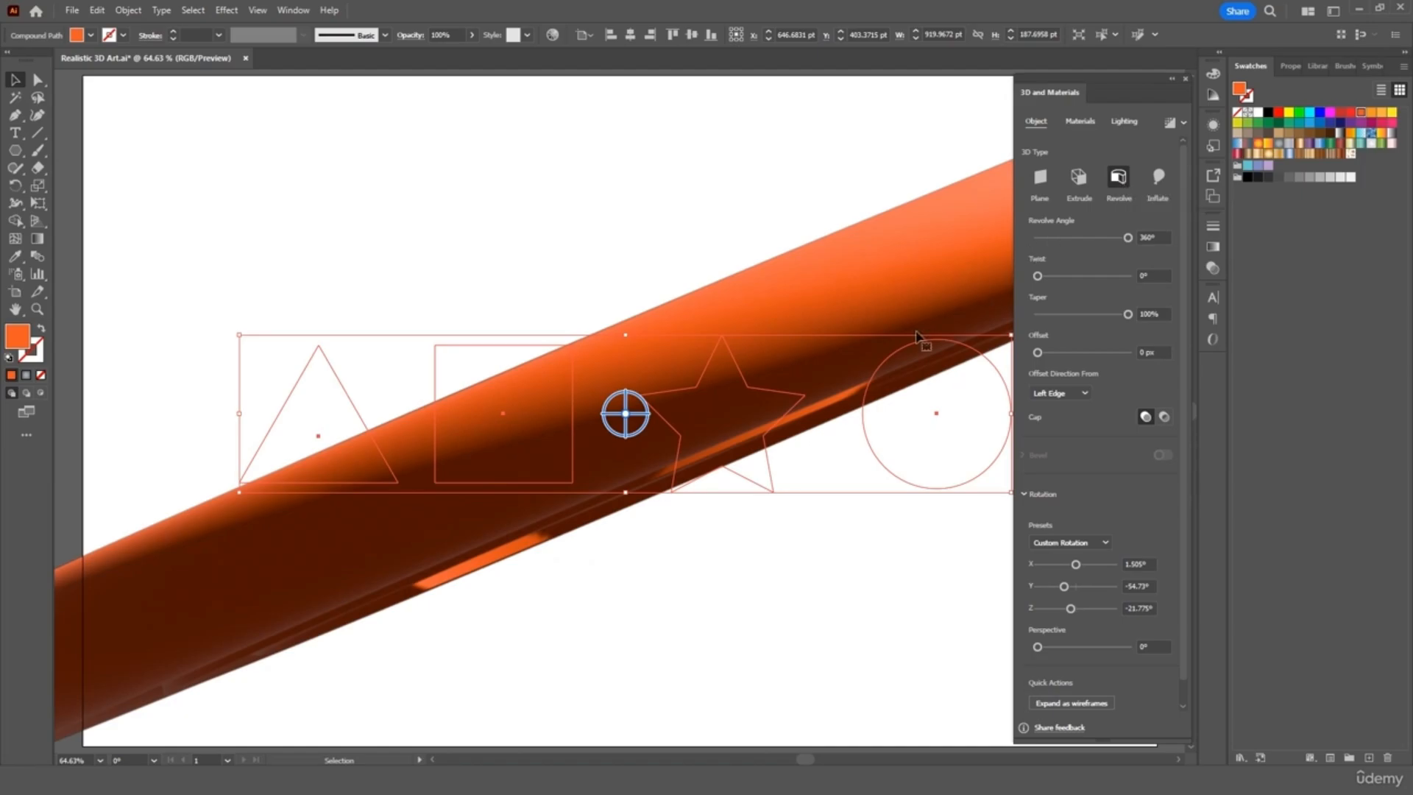
{"action": "left_click_drag", "start_coordinate": [625, 412], "coordinate": [619, 447]}
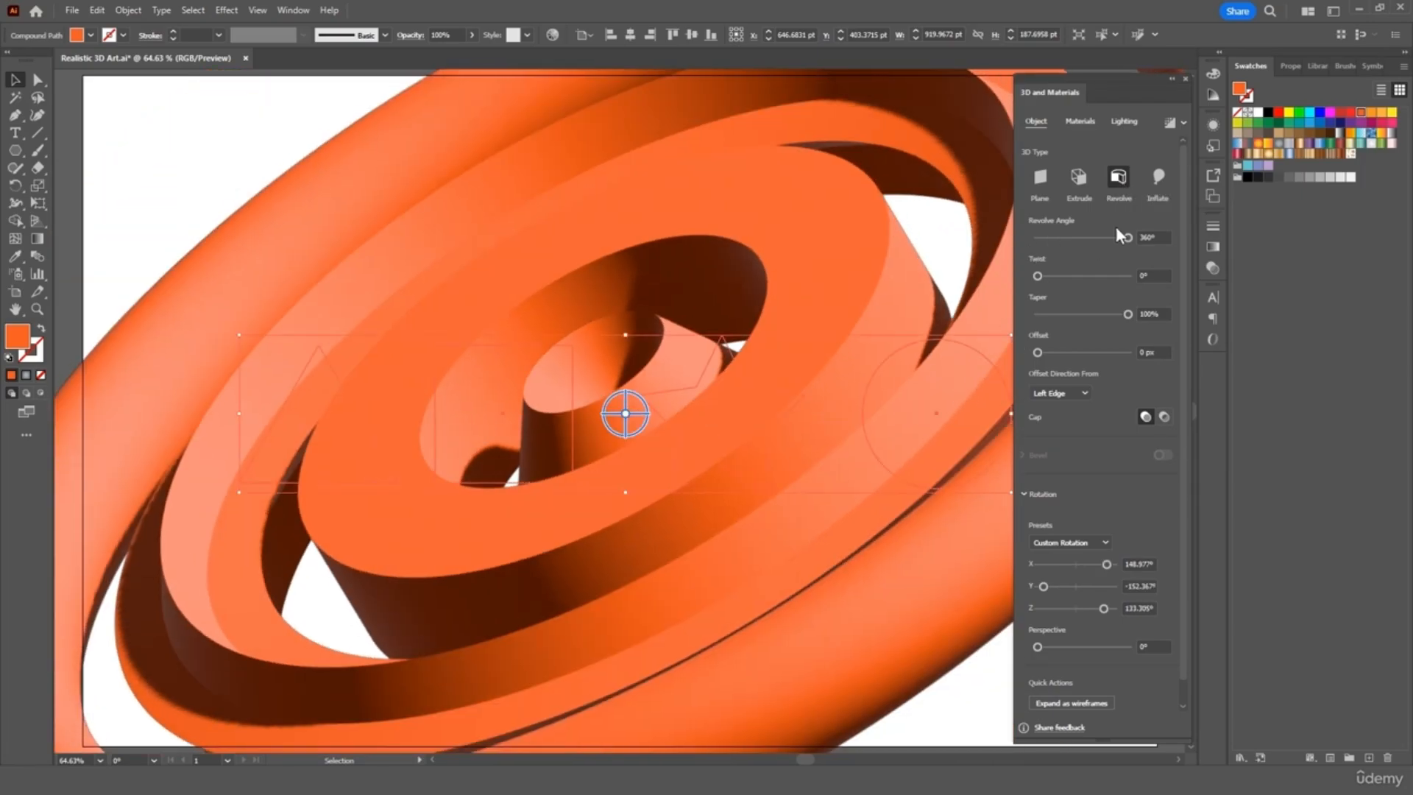
- Switch the shapes' 3D type to Inflate and reduce the depth to 0 px
{"action": "left_click", "coordinate": [1161, 178]}
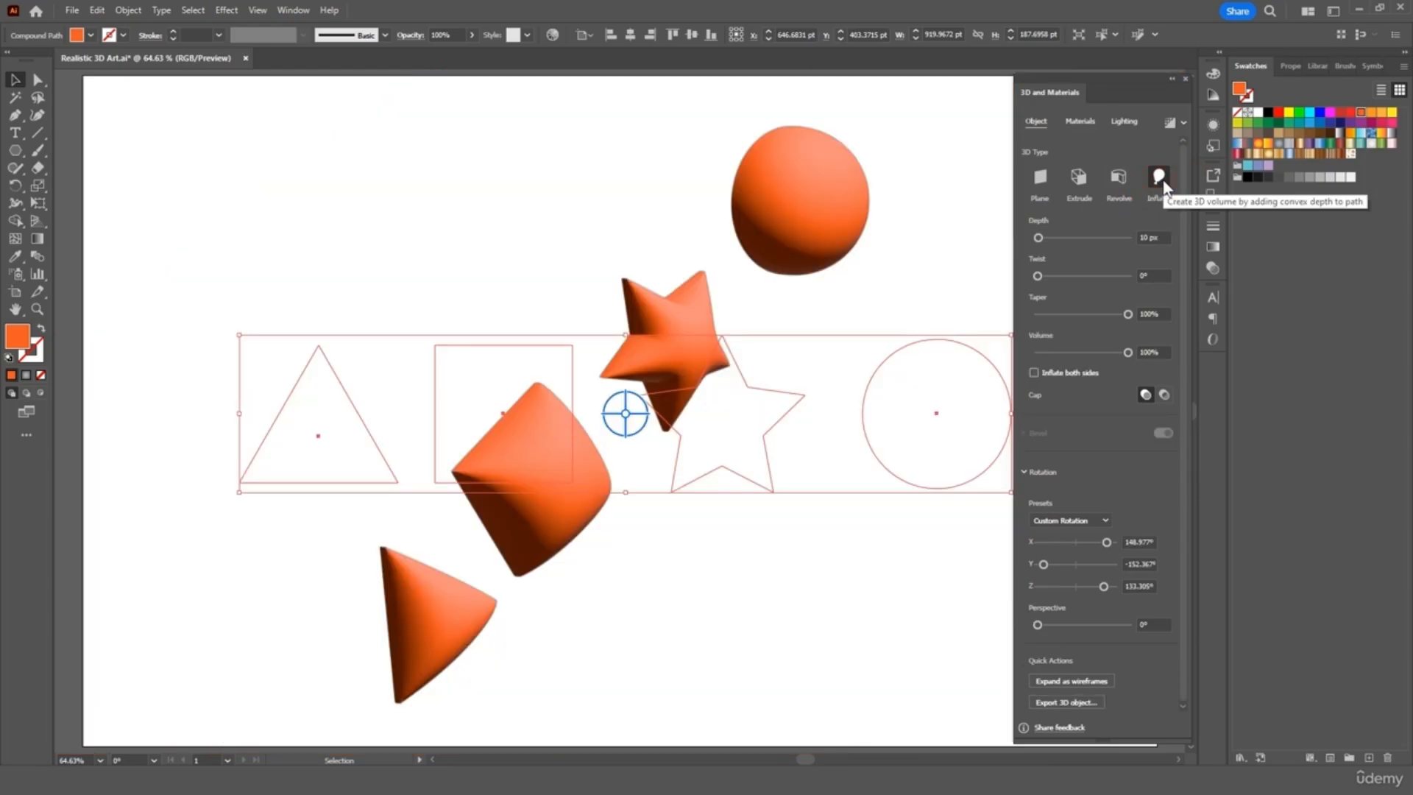
{"action": "mouse_move", "coordinate": [1038, 237]}
{"action": "left_mouse_down"}
{"action": "mouse_move", "coordinate": [1067, 238]}
{"action": "mouse_move", "coordinate": [1037, 238]}
{"action": "left_mouse_up"}
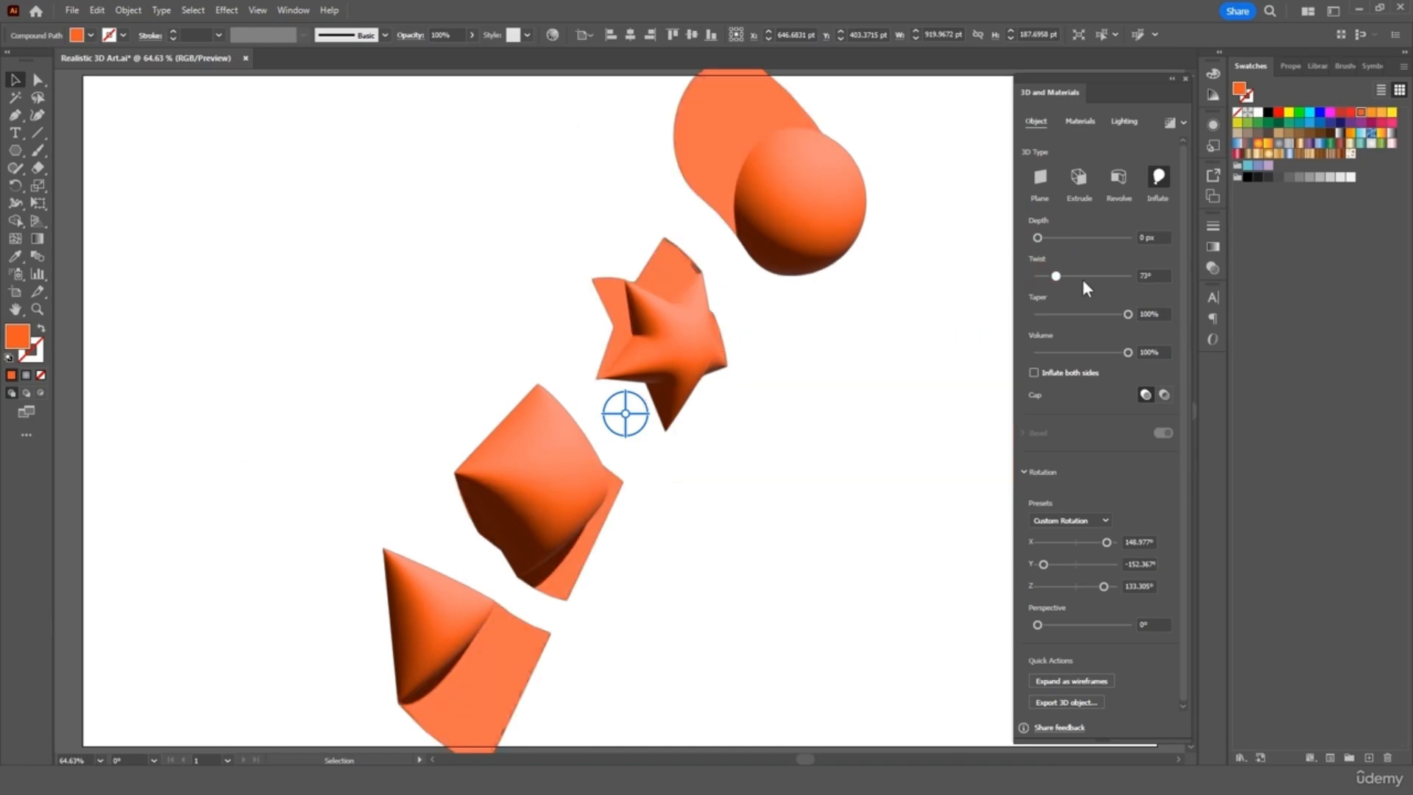
- Try a twist of about 81° on the inflated shapes and reset it to 0°
{"action": "left_click_drag", "start_coordinate": [1083, 280], "coordinate": [1075, 281]}
{"action": "left_click", "coordinate": [1057, 278]}
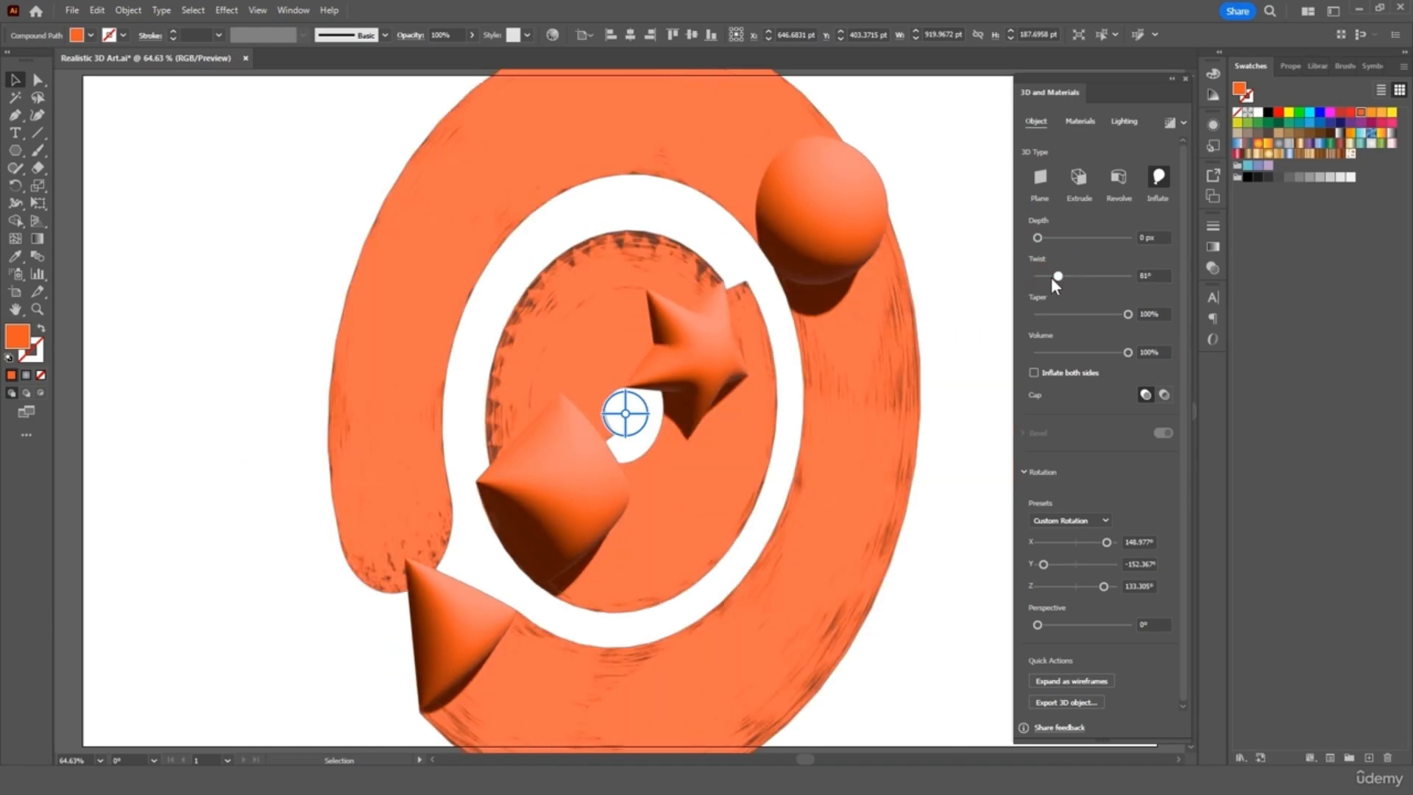
{"action": "left_click", "coordinate": [1148, 275]}
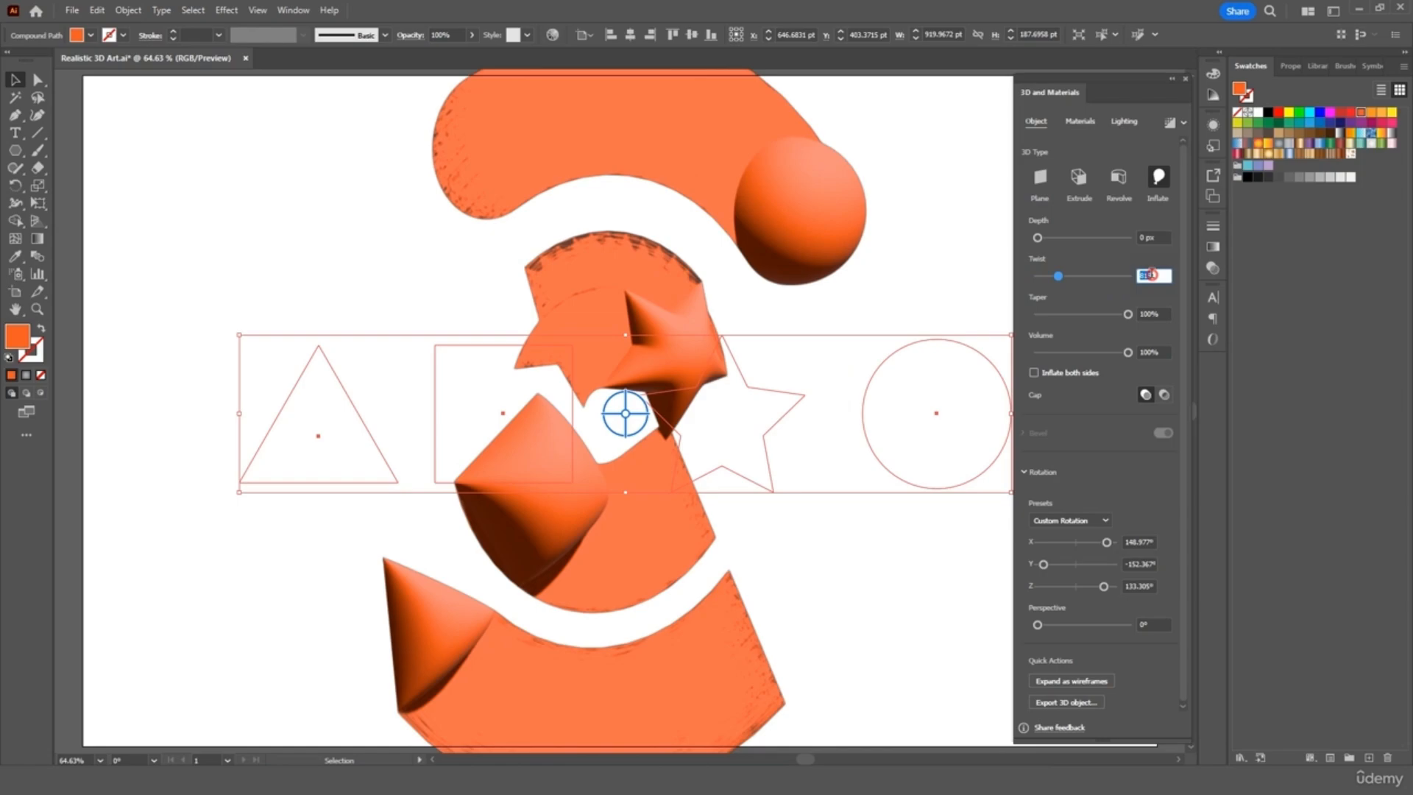
{"action": "type", "text": "0"}
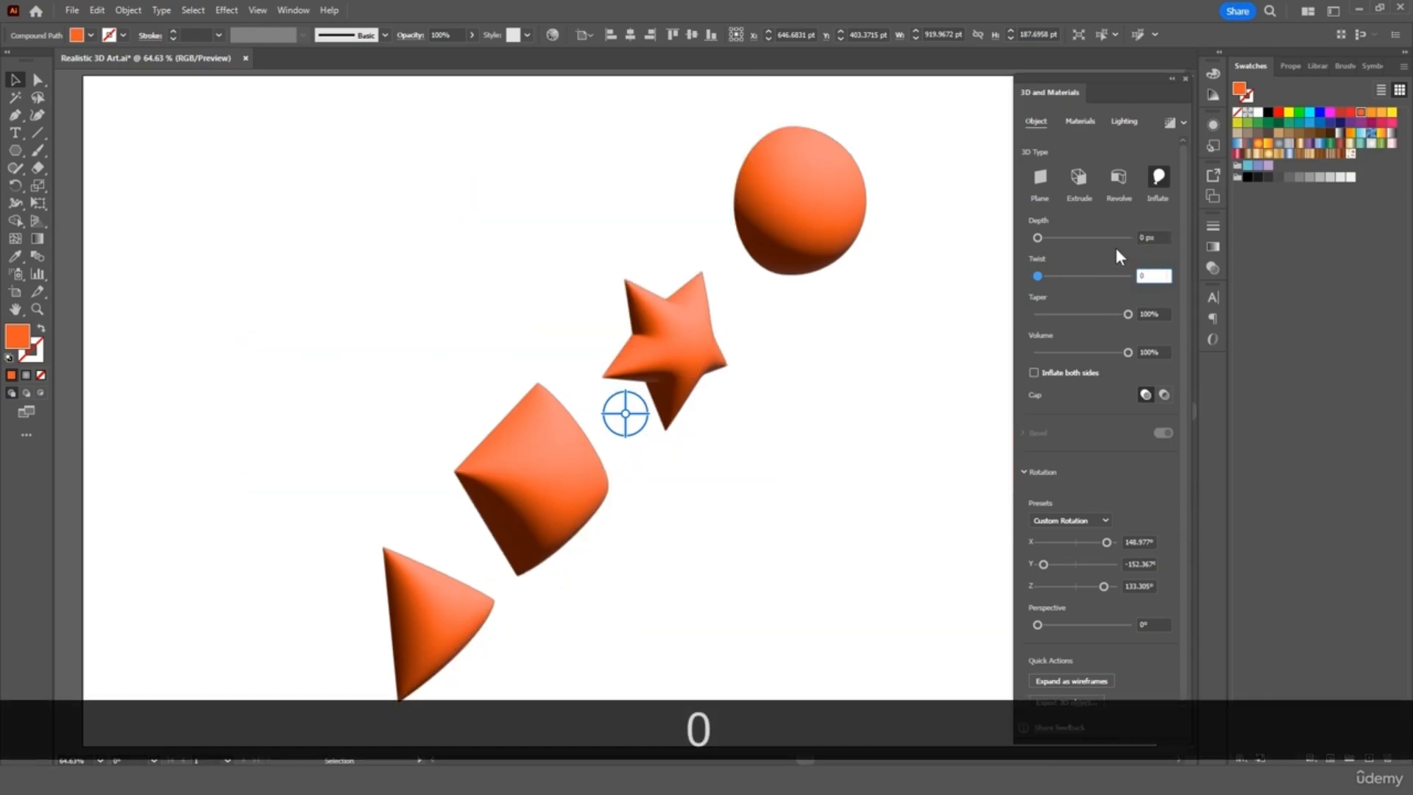
- Set the inflate depth to 5 px, and try a lower taper before restoring it to 100%
{"action": "left_click", "coordinate": [1141, 237]}
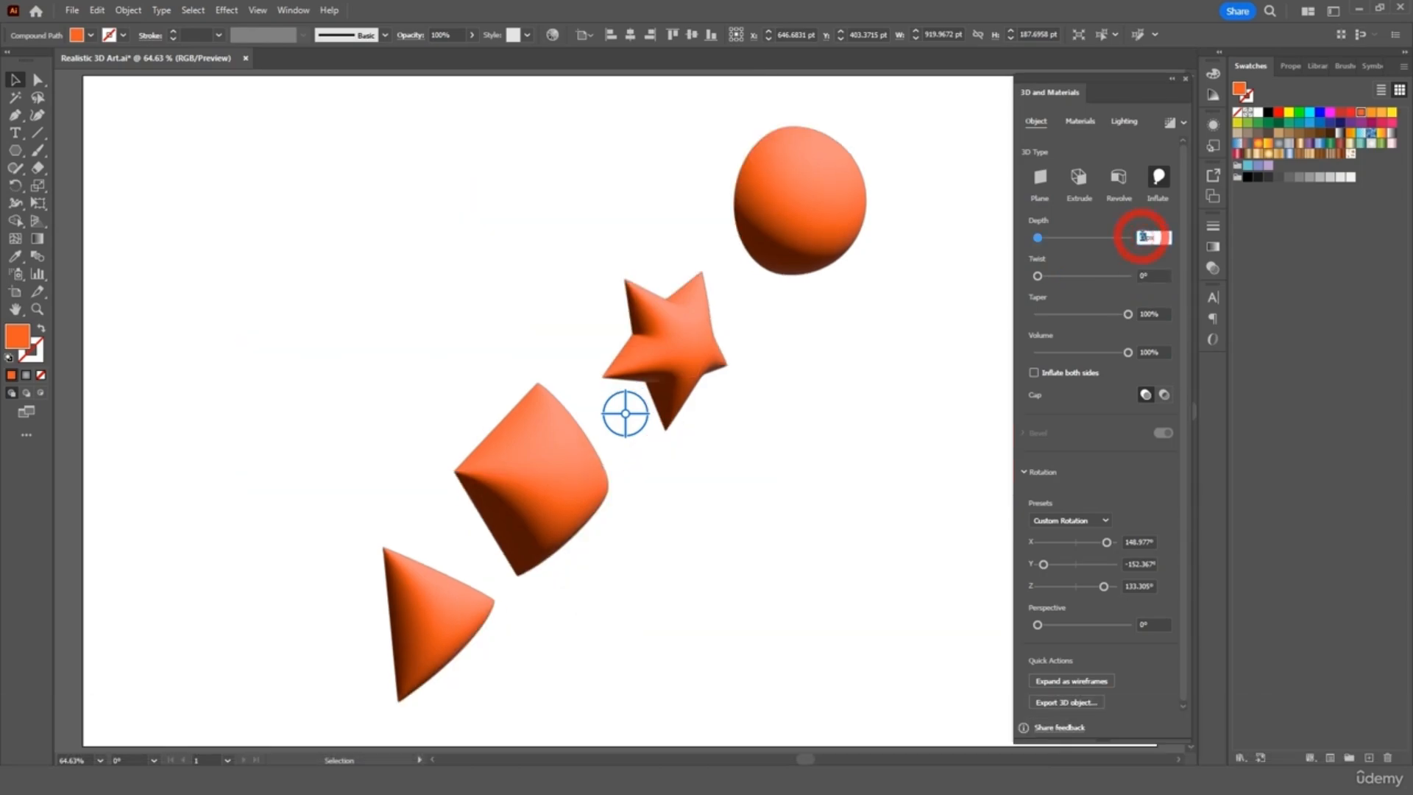
{"action": "type", "text": "5"}
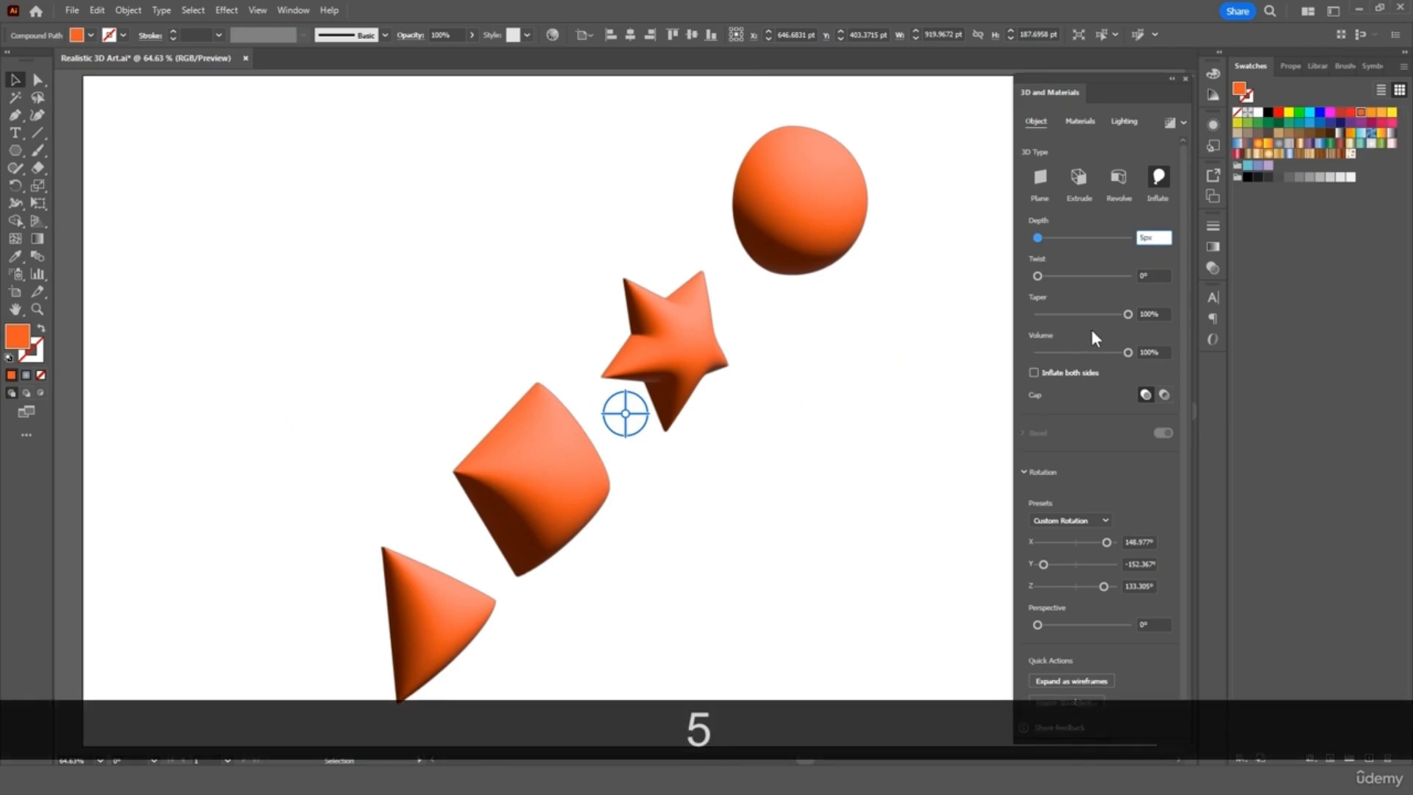
{"action": "left_click", "coordinate": [1115, 327]}
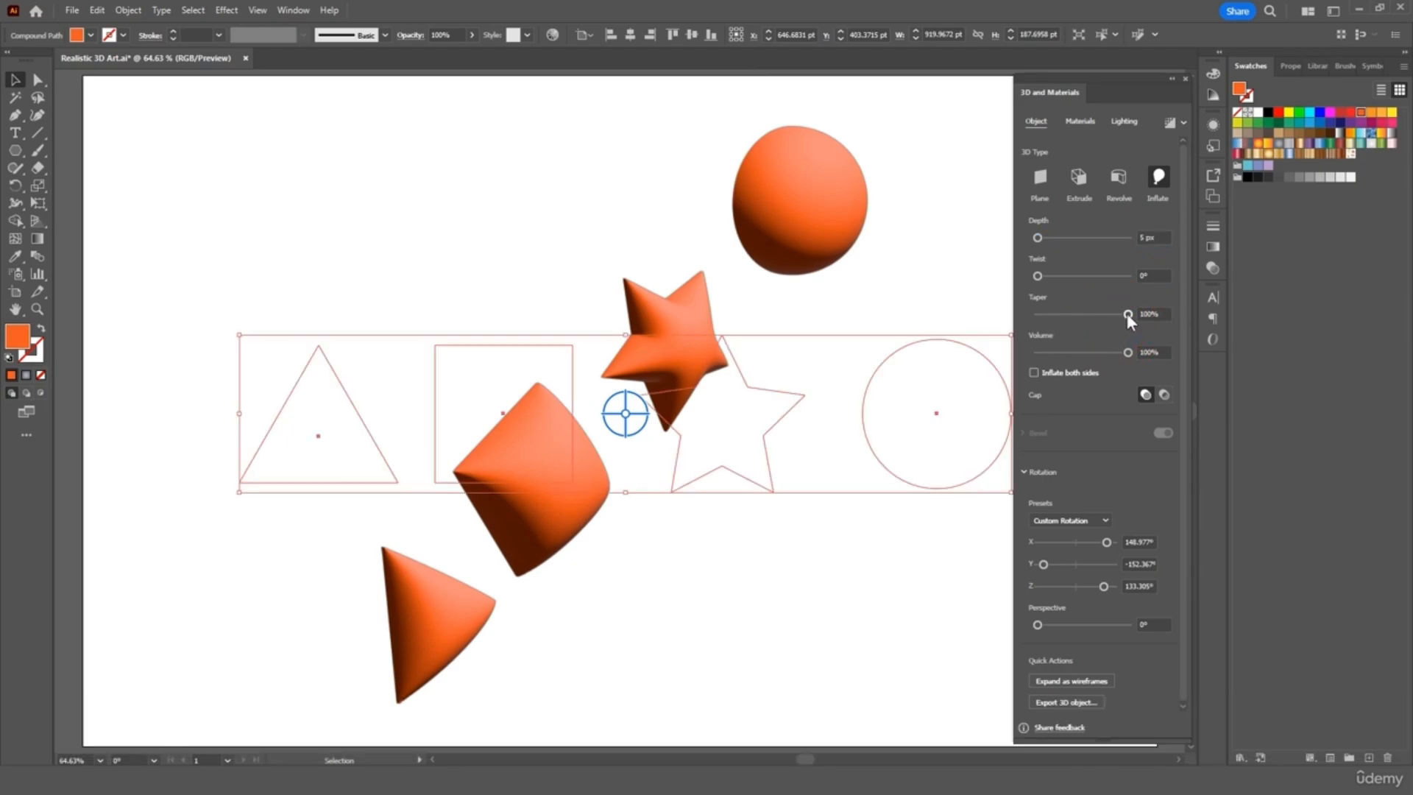
{"action": "mouse_move", "coordinate": [1109, 316]}
{"action": "left_mouse_down"}
{"action": "mouse_move", "coordinate": [1068, 318]}
{"action": "mouse_move", "coordinate": [1093, 315]}
{"action": "left_mouse_up"}
{"action": "left_click", "coordinate": [1126, 314]}
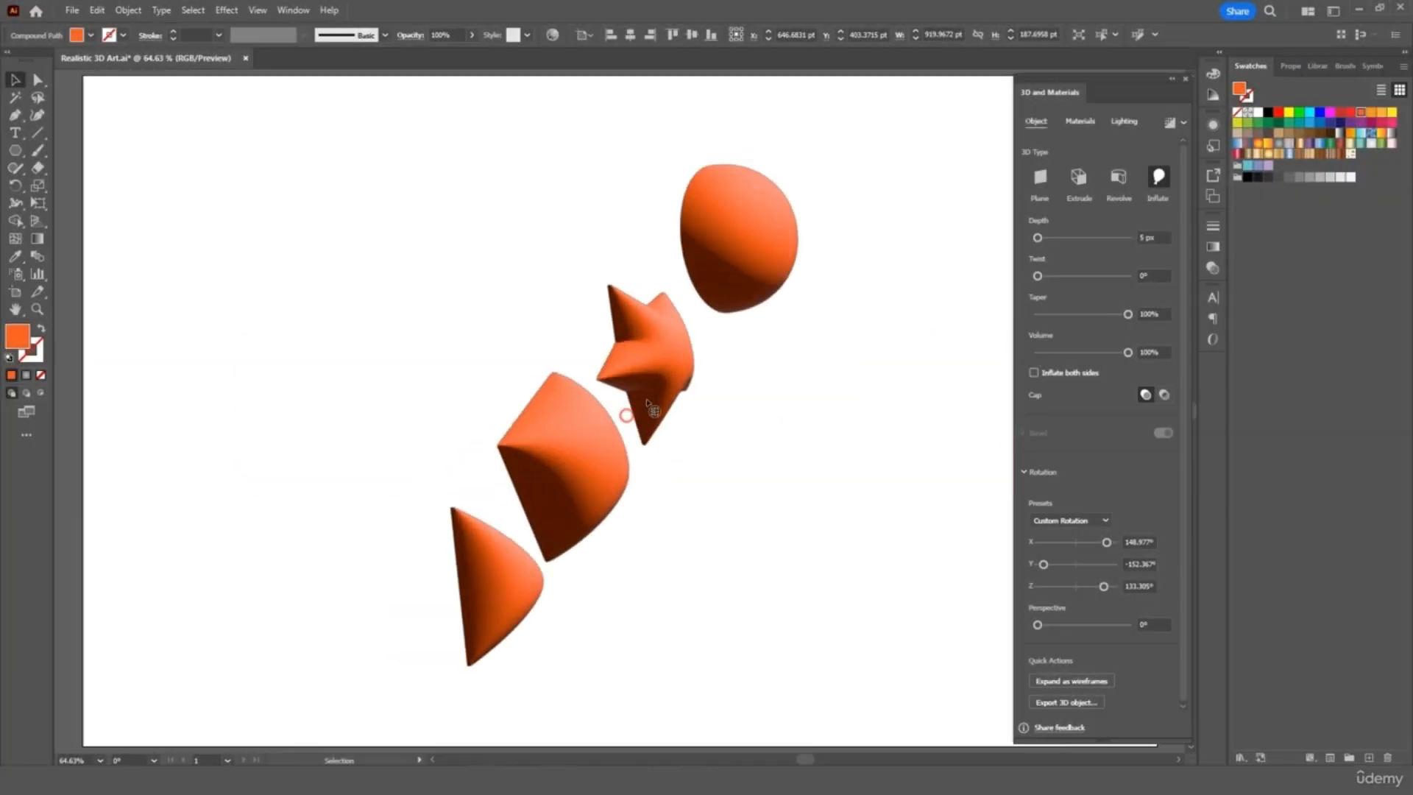
- Try inflating both sides of the shapes while rotating them freely, and switch the both-sides option off again
{"action": "left_click_drag", "start_coordinate": [625, 415], "coordinate": [684, 410]}
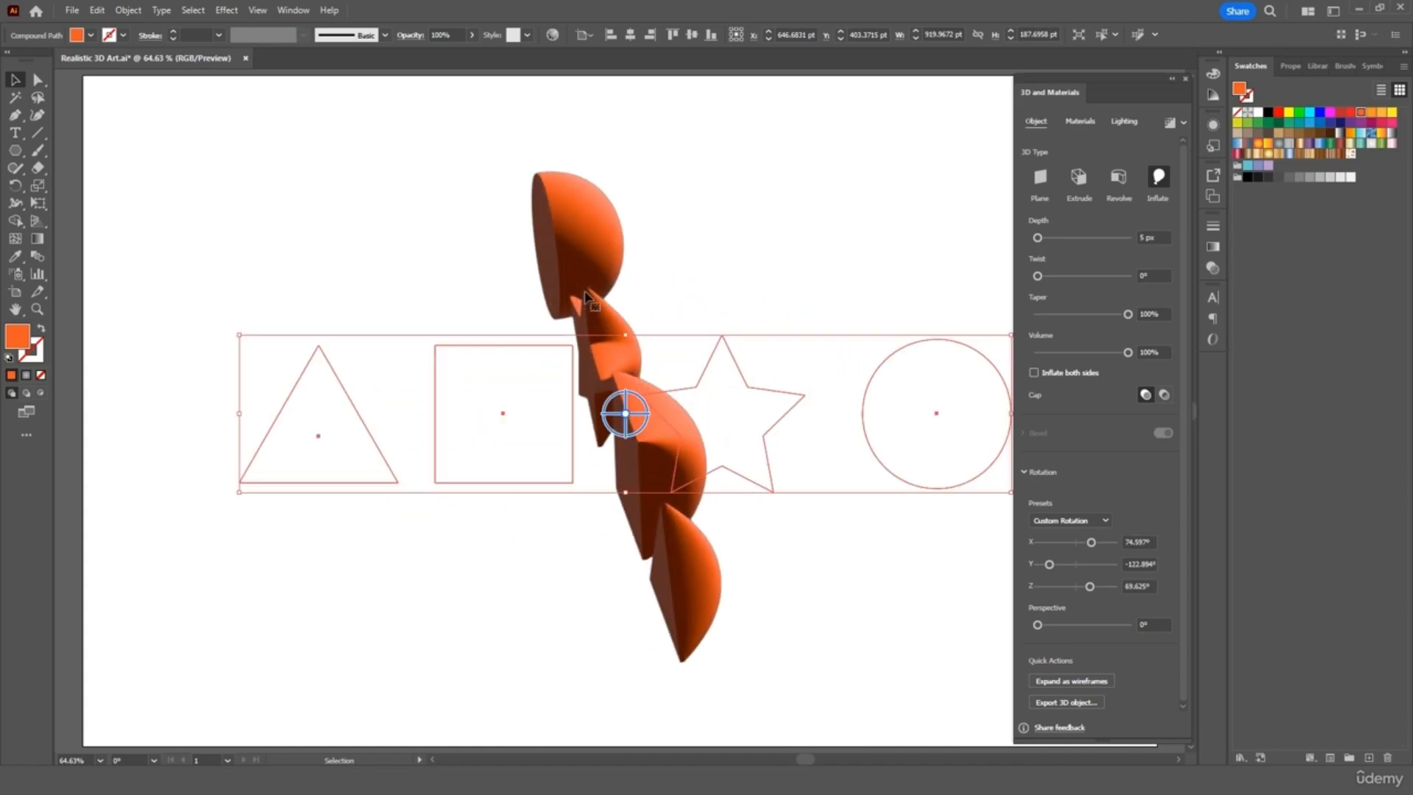
{"action": "left_click", "coordinate": [1034, 372]}
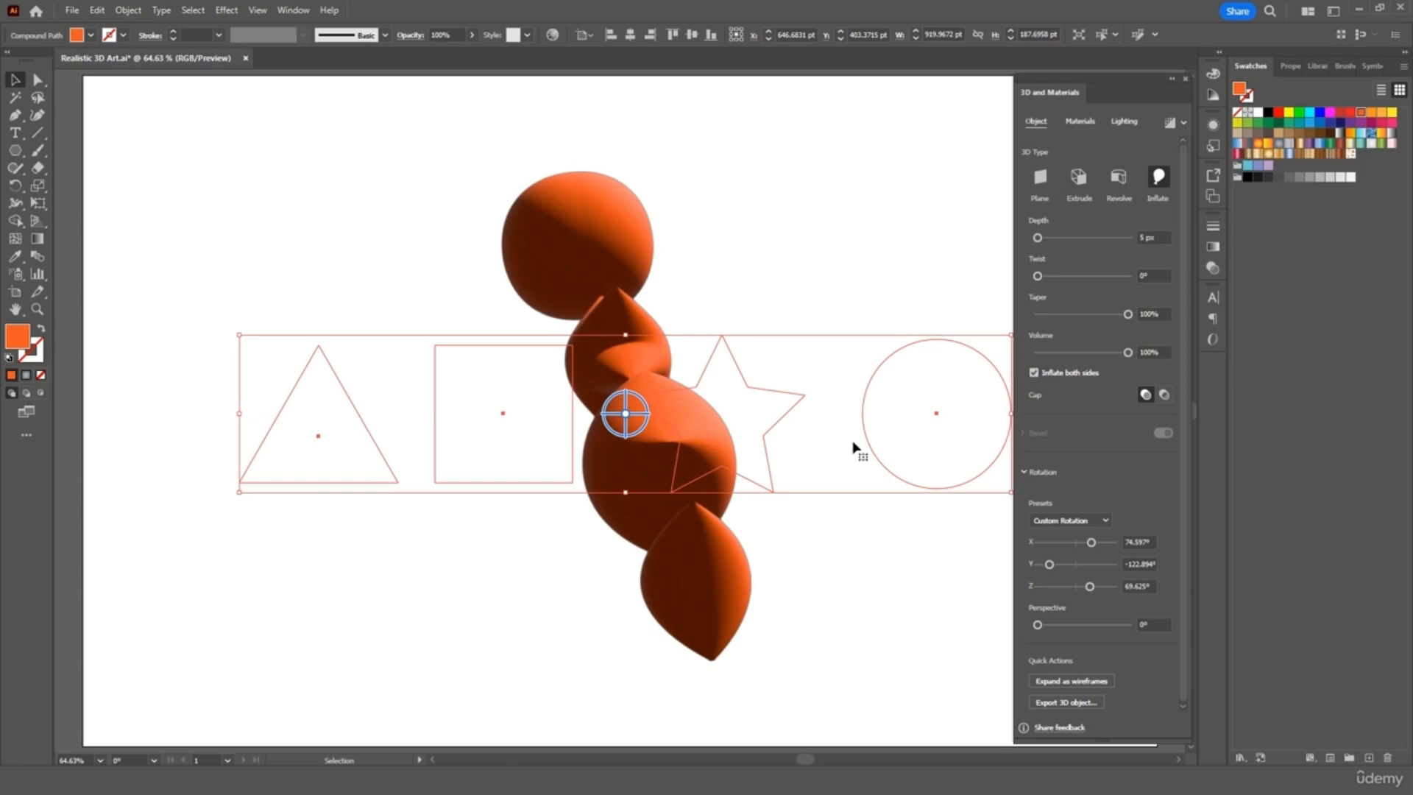
{"action": "mouse_move", "coordinate": [626, 413]}
{"action": "left_mouse_down"}
{"action": "mouse_move", "coordinate": [605, 417]}
{"action": "mouse_move", "coordinate": [628, 444]}
{"action": "mouse_move", "coordinate": [613, 402]}
{"action": "mouse_move", "coordinate": [571, 416]}
{"action": "mouse_move", "coordinate": [640, 404]}
{"action": "mouse_move", "coordinate": [646, 372]}
{"action": "mouse_move", "coordinate": [577, 378]}
{"action": "mouse_move", "coordinate": [538, 405]}
{"action": "mouse_move", "coordinate": [557, 389]}
{"action": "mouse_move", "coordinate": [625, 409]}
{"action": "left_mouse_up"}
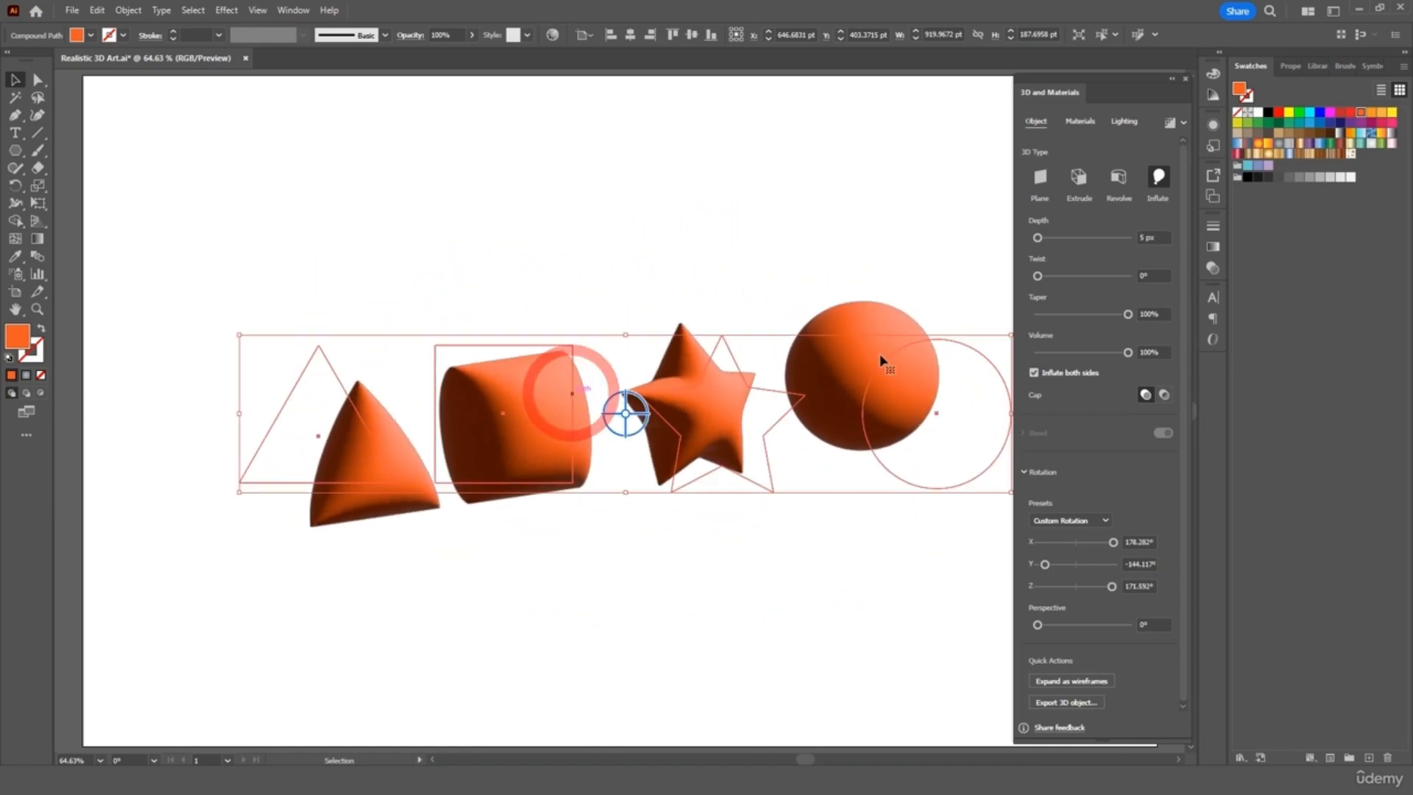
{"action": "left_click", "coordinate": [1035, 372]}
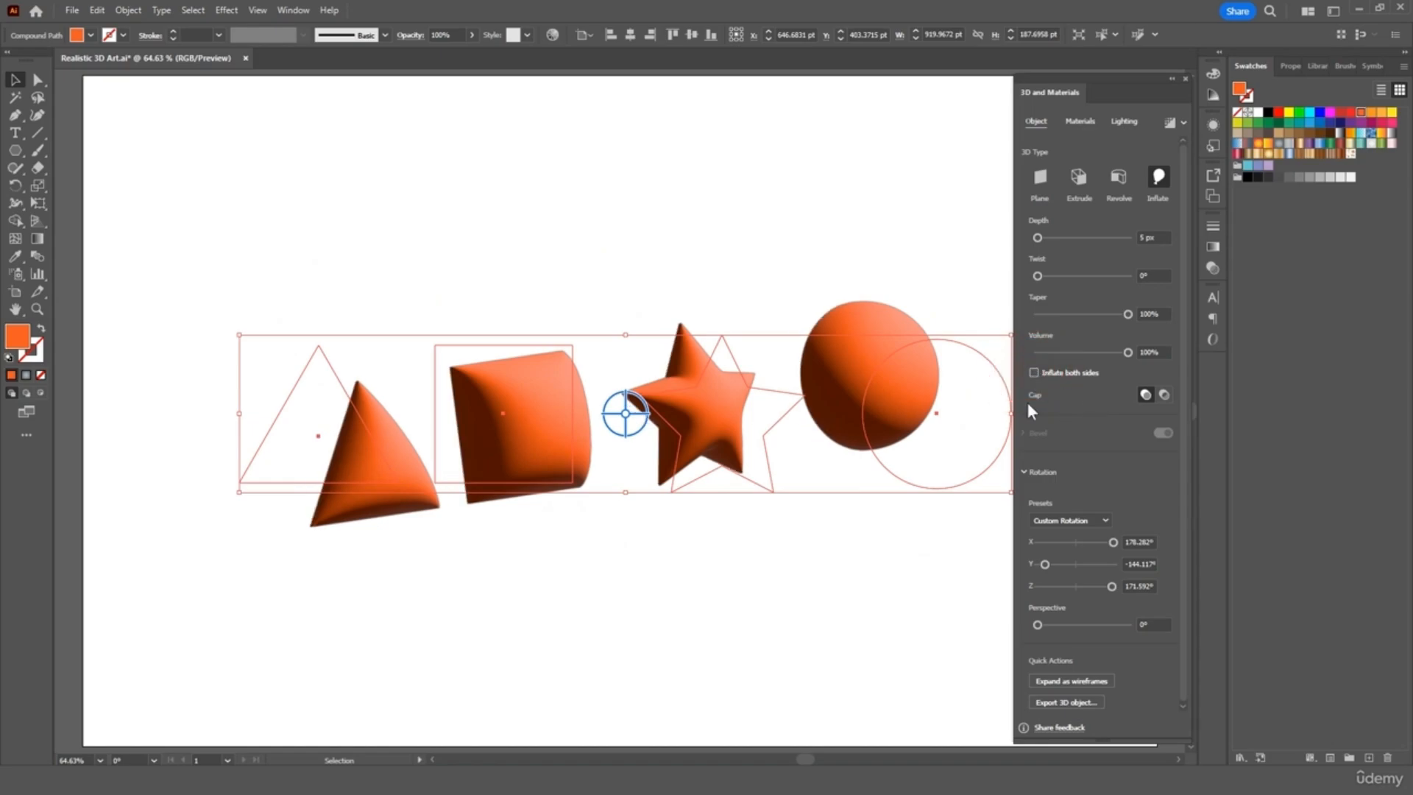
- Apply the Off-Axis Front rotation preset, set the X rotation to 3°, and reposition the shapes on the artboard
{"action": "left_click", "coordinate": [1094, 520]}
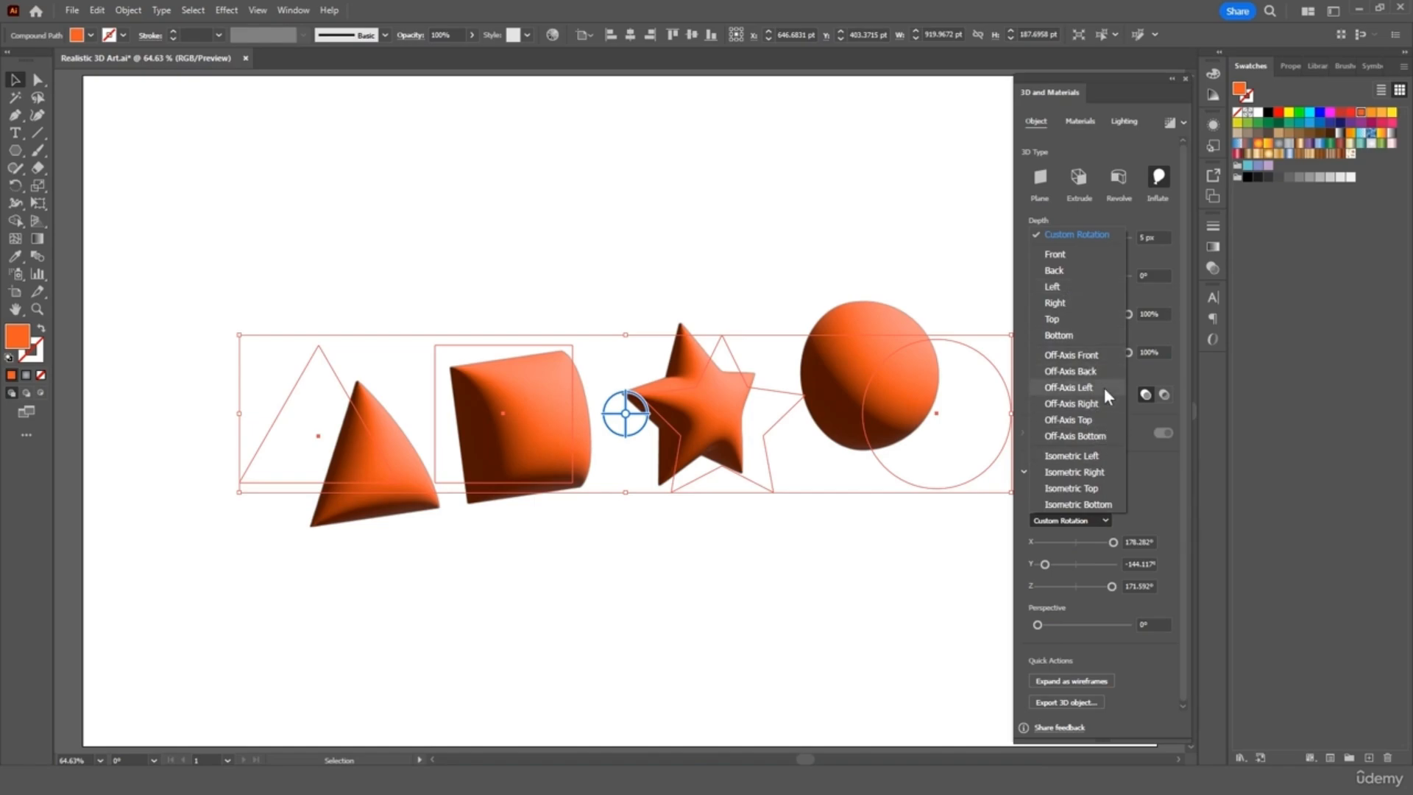
{"action": "left_click", "coordinate": [1092, 355]}
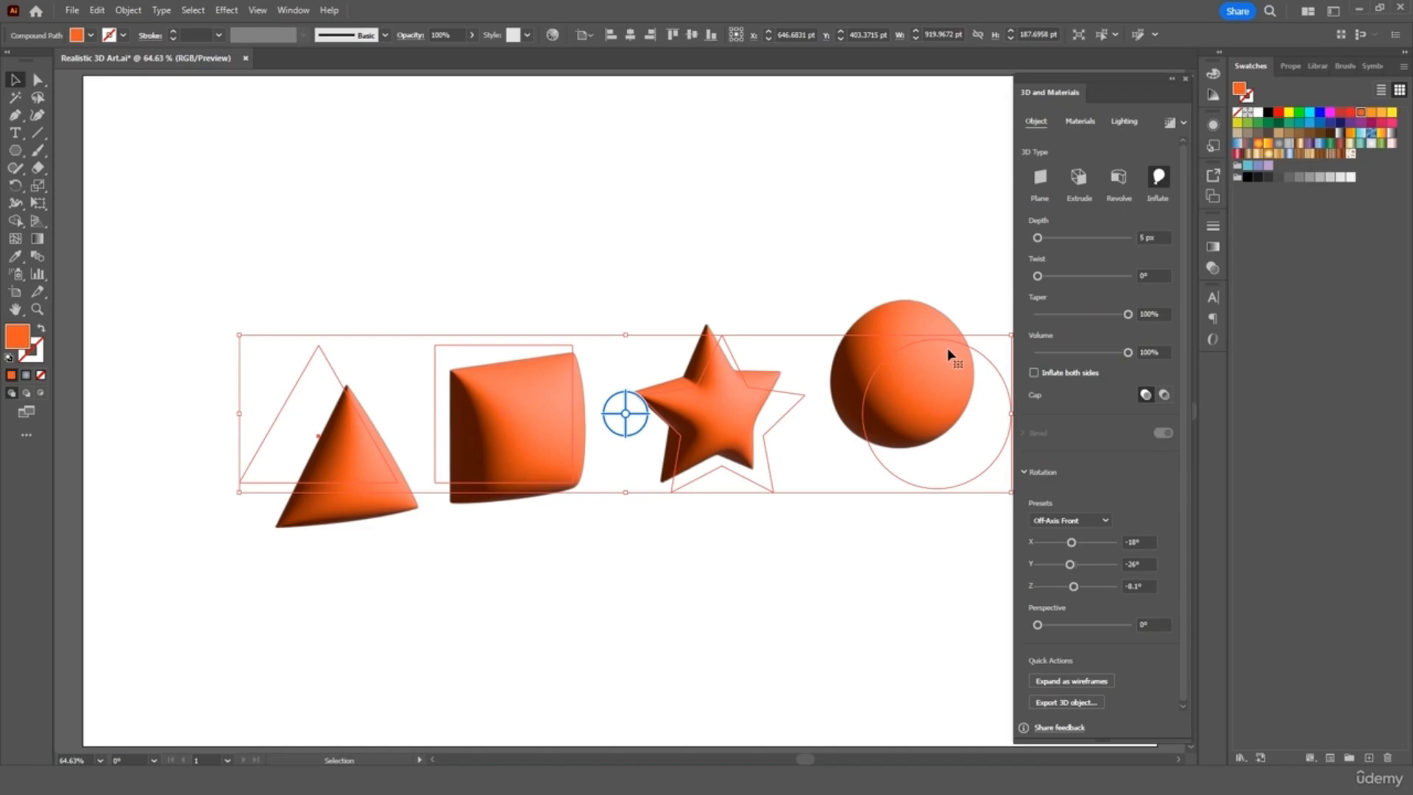
{"action": "left_click_drag", "start_coordinate": [928, 375], "coordinate": [875, 376]}
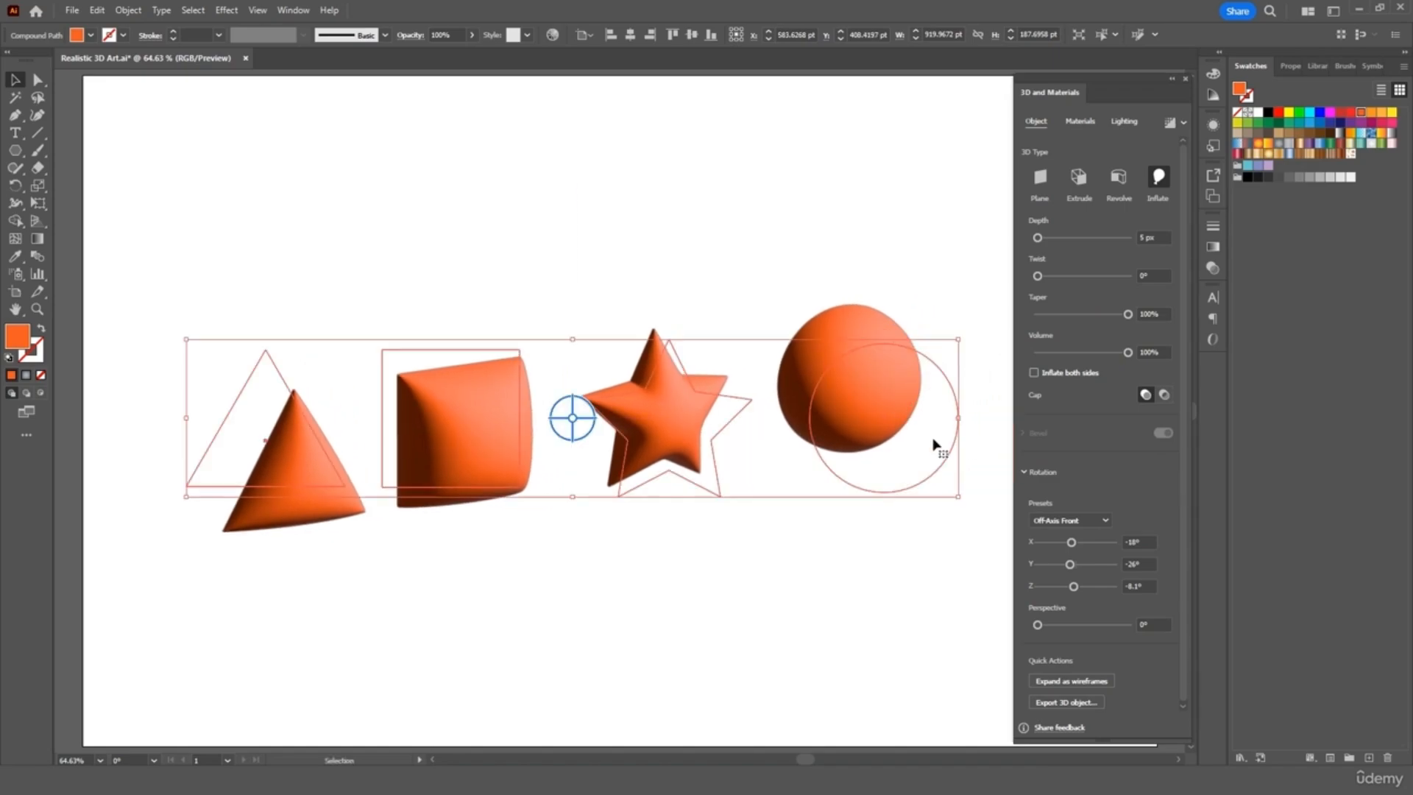
{"action": "left_click_drag", "start_coordinate": [1070, 545], "coordinate": [1075, 545]}
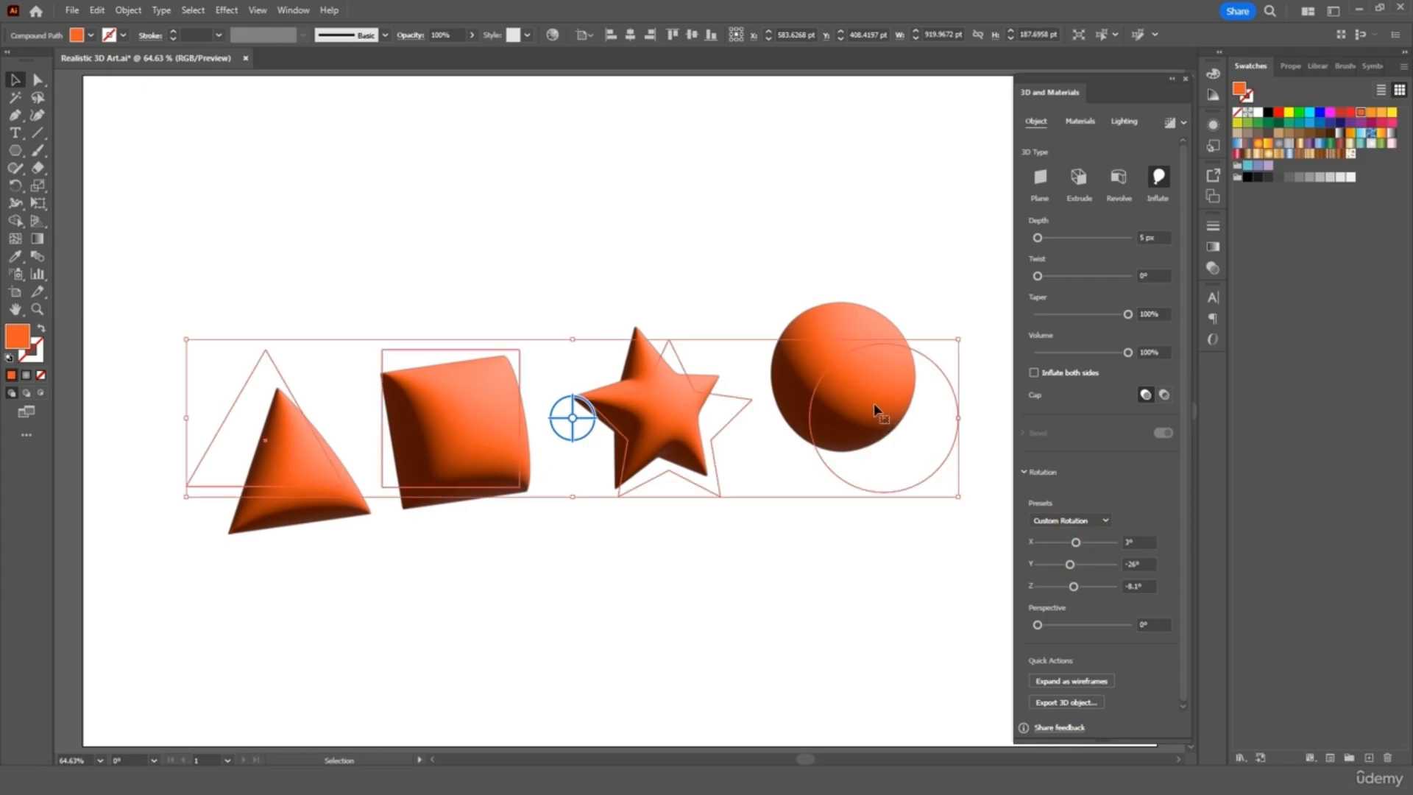
{"action": "left_click_drag", "start_coordinate": [876, 410], "coordinate": [903, 417]}
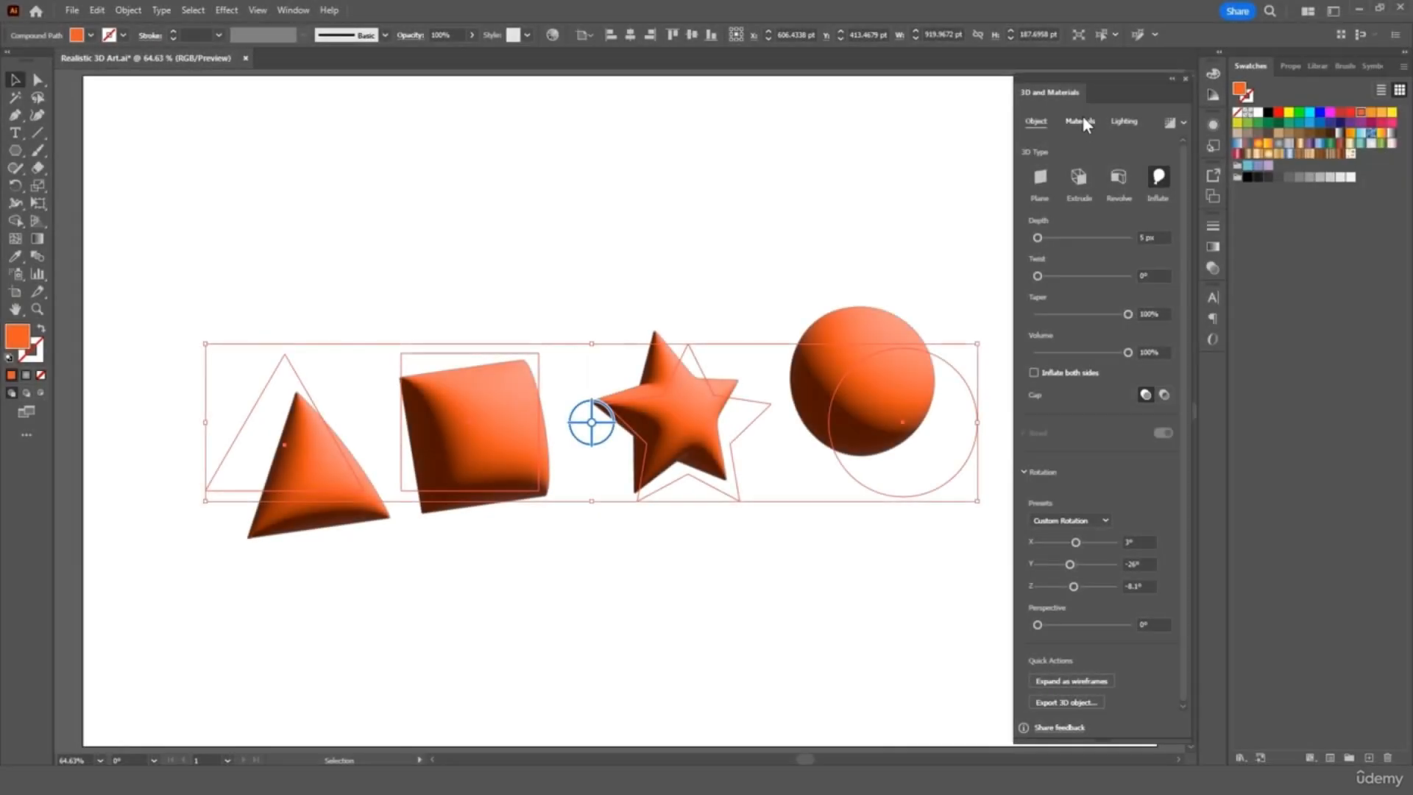
- Try the Natural Terrazzo Inserts material on the shapes and undo it to restore the Default material
{"action": "left_click", "coordinate": [1082, 120]}
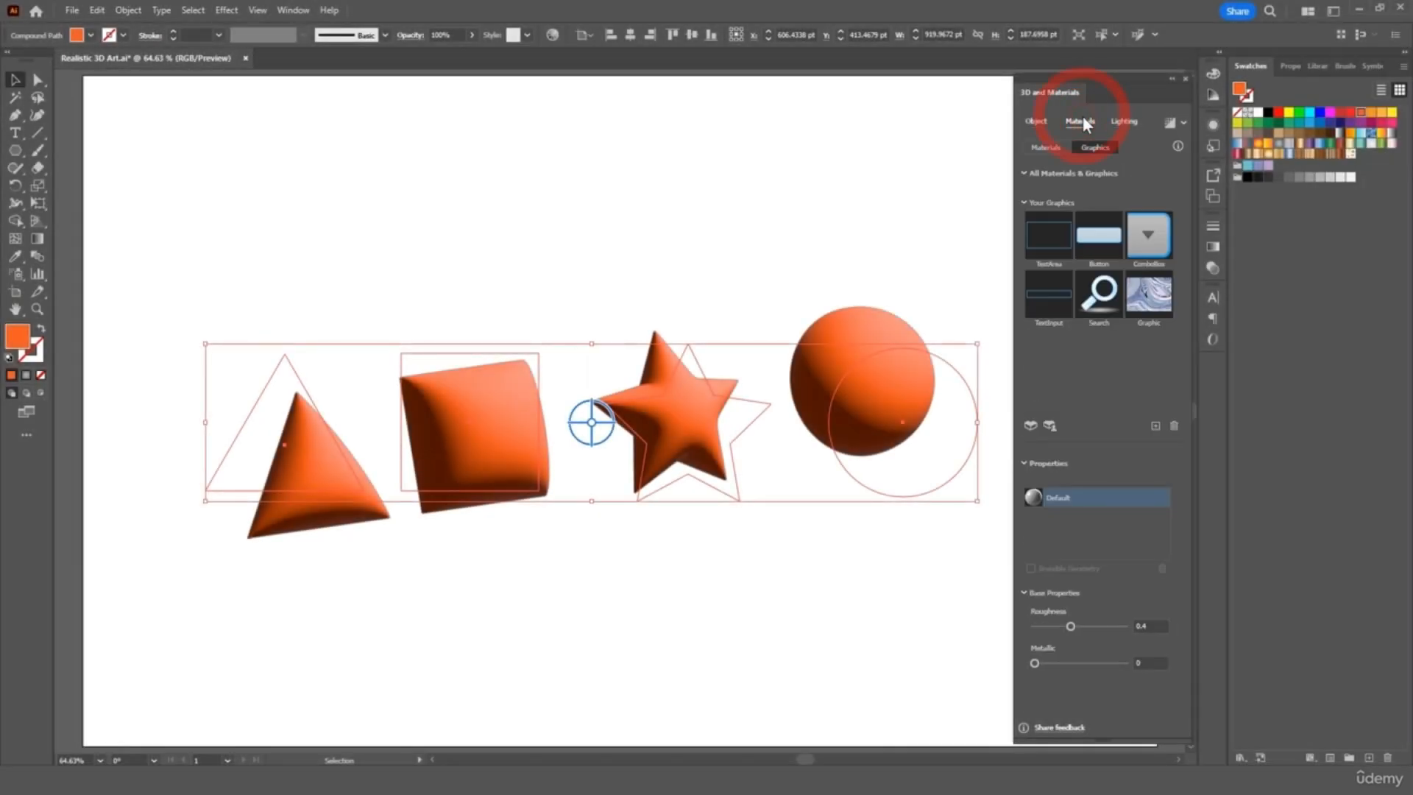
{"action": "left_click", "coordinate": [1040, 145]}
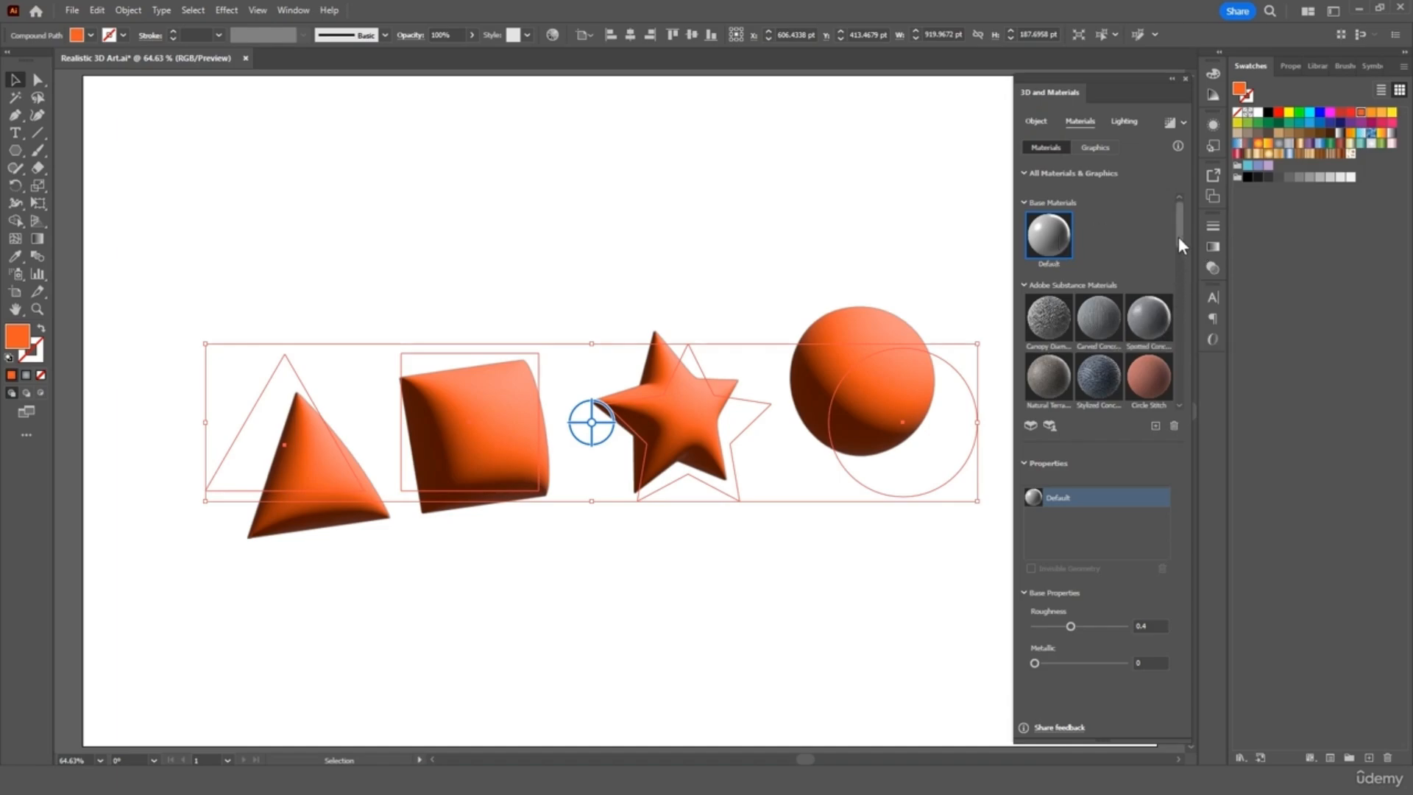
{"action": "mouse_move", "coordinate": [1177, 236]}
{"action": "left_mouse_down"}
{"action": "mouse_move", "coordinate": [1178, 285]}
{"action": "mouse_move", "coordinate": [1176, 223]}
{"action": "left_mouse_up"}
{"action": "left_click", "coordinate": [1047, 374]}
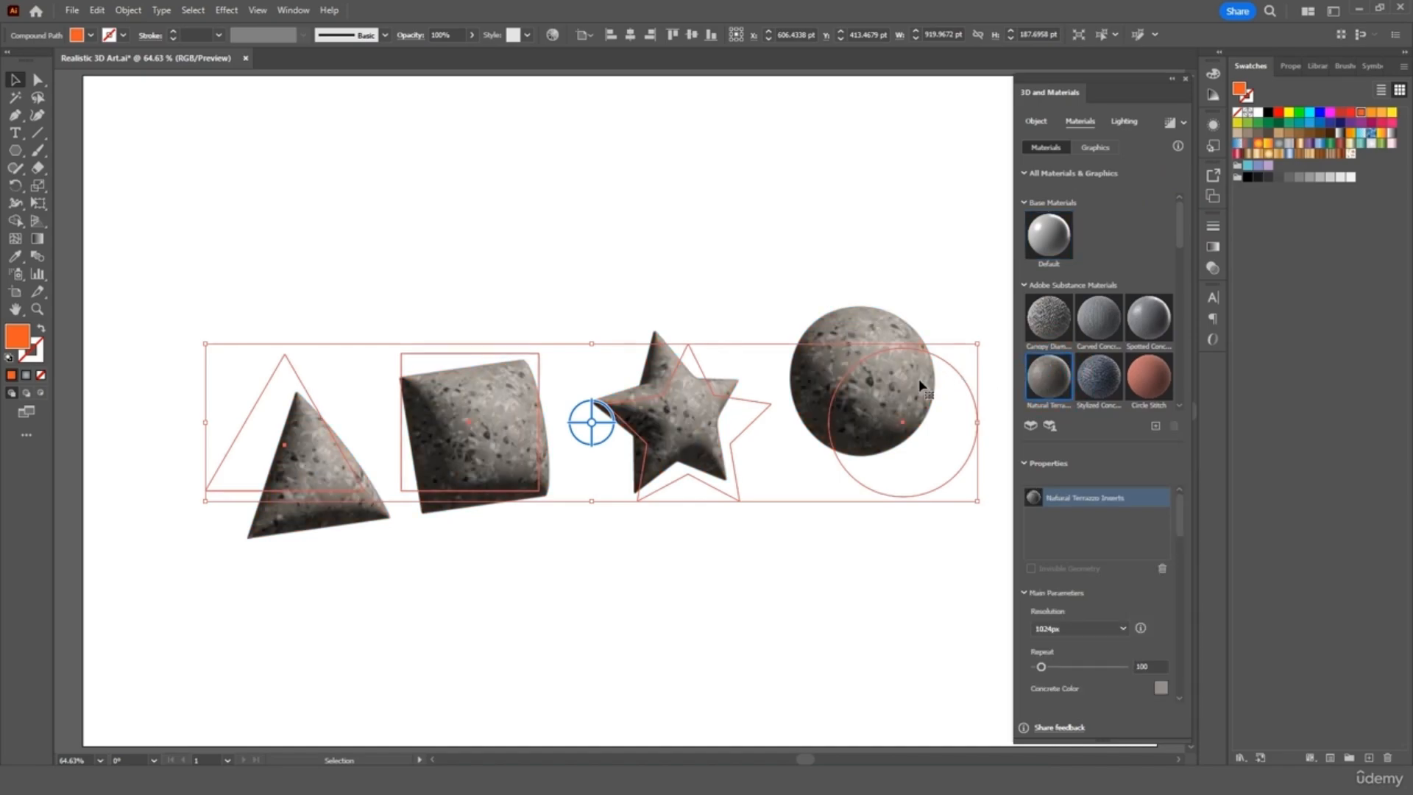
{"action": "left_click", "coordinate": [813, 585]}
{"action": "key", "text": "ctrl+z"}
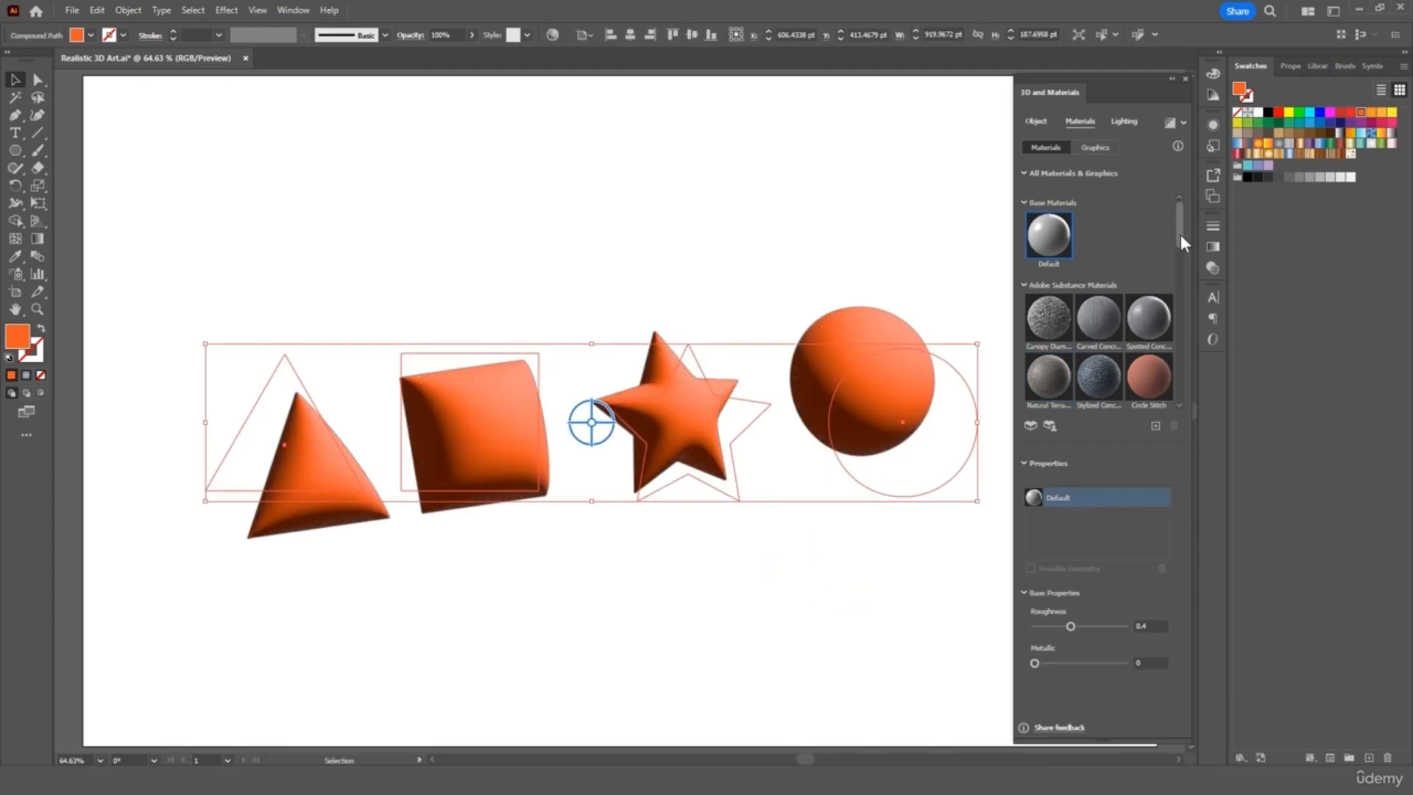
- Adjust the Default material to a roughness of 0.31 and a metallic value of 0.15
{"action": "mouse_move", "coordinate": [1180, 234]}
{"action": "left_mouse_down"}
{"action": "mouse_move", "coordinate": [1179, 386]}
{"action": "mouse_move", "coordinate": [1203, 226]}
{"action": "left_mouse_up"}
{"action": "left_click_drag", "start_coordinate": [1070, 624], "coordinate": [1059, 625]}
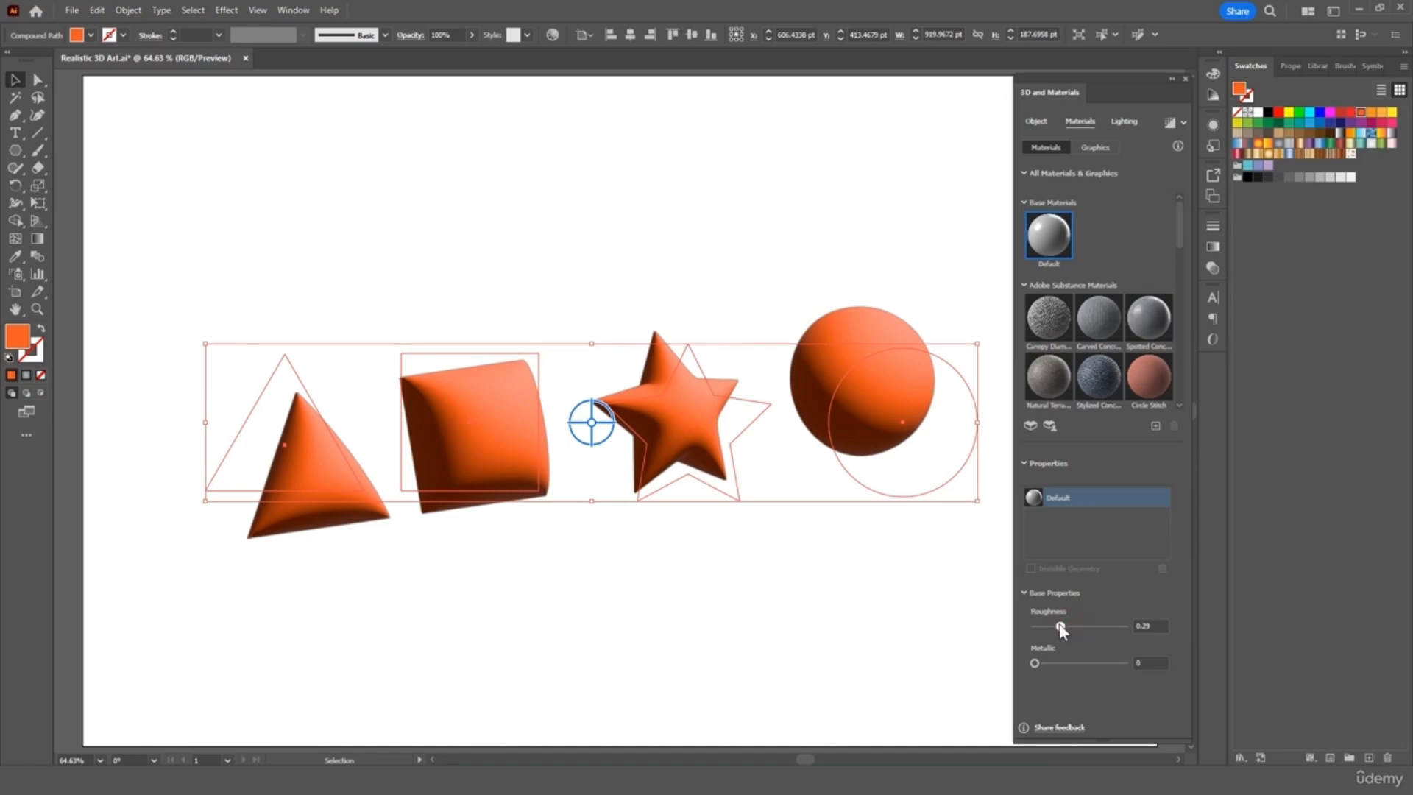
{"action": "left_click", "coordinate": [1060, 664]}
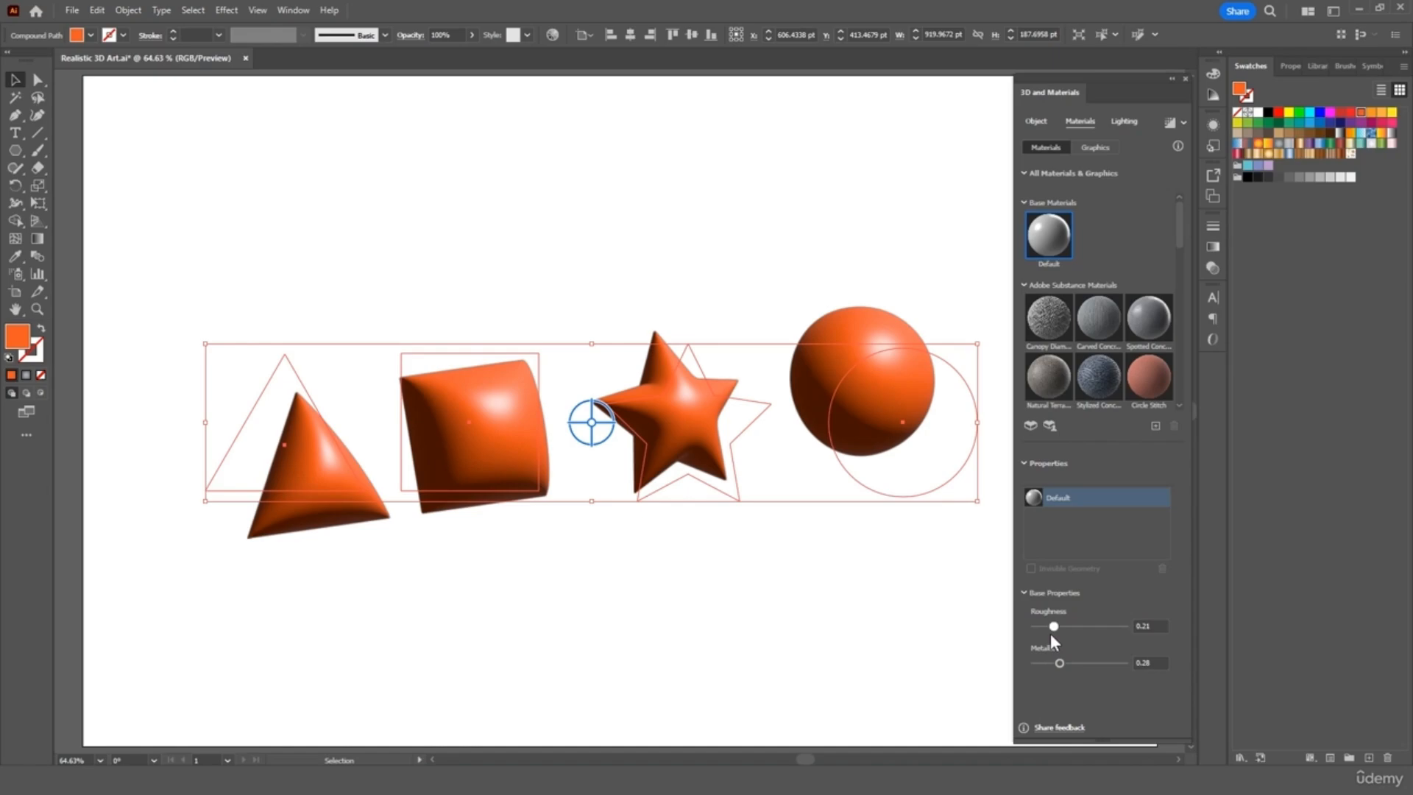
{"action": "left_click_drag", "start_coordinate": [1050, 639], "coordinate": [1082, 660]}
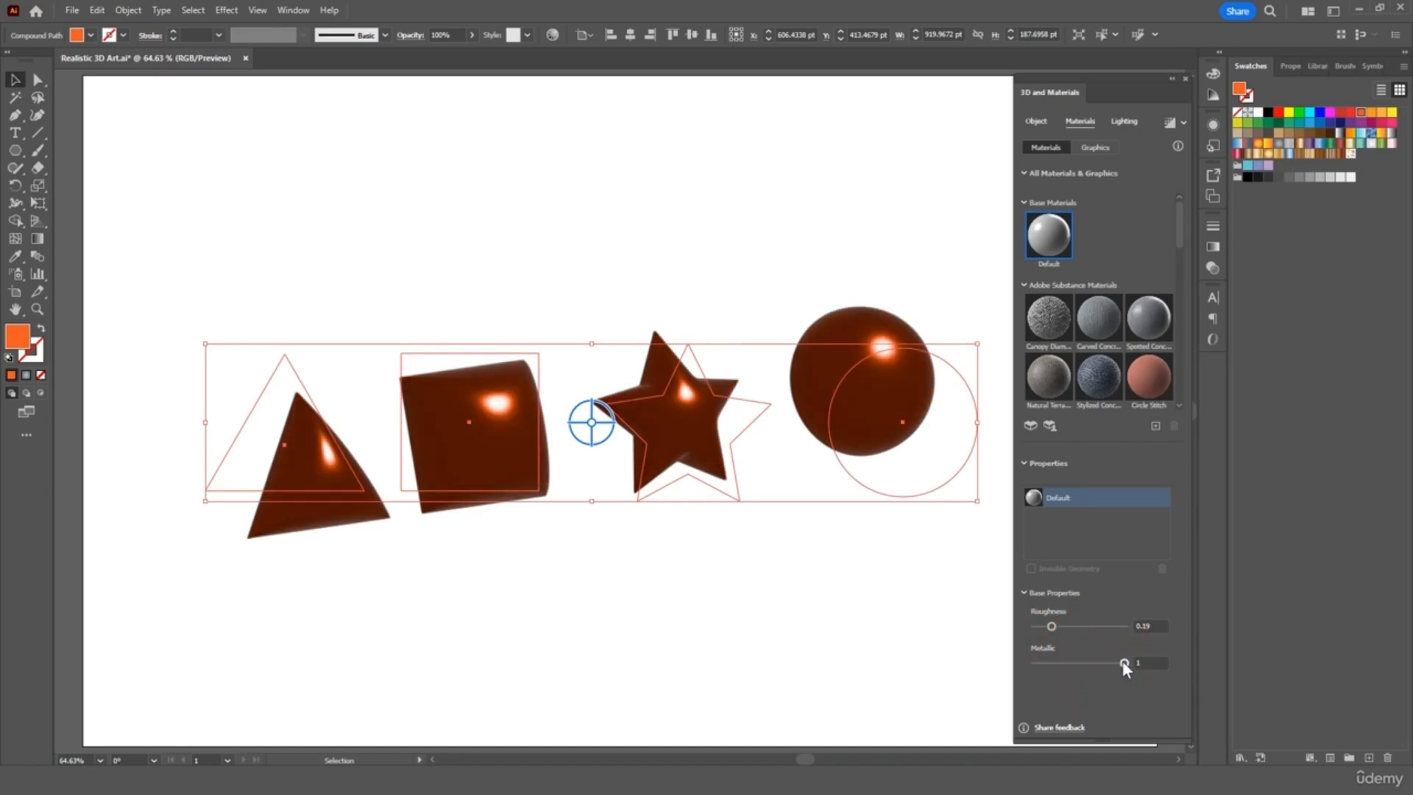
{"action": "left_click_drag", "start_coordinate": [1120, 663], "coordinate": [1055, 627]}
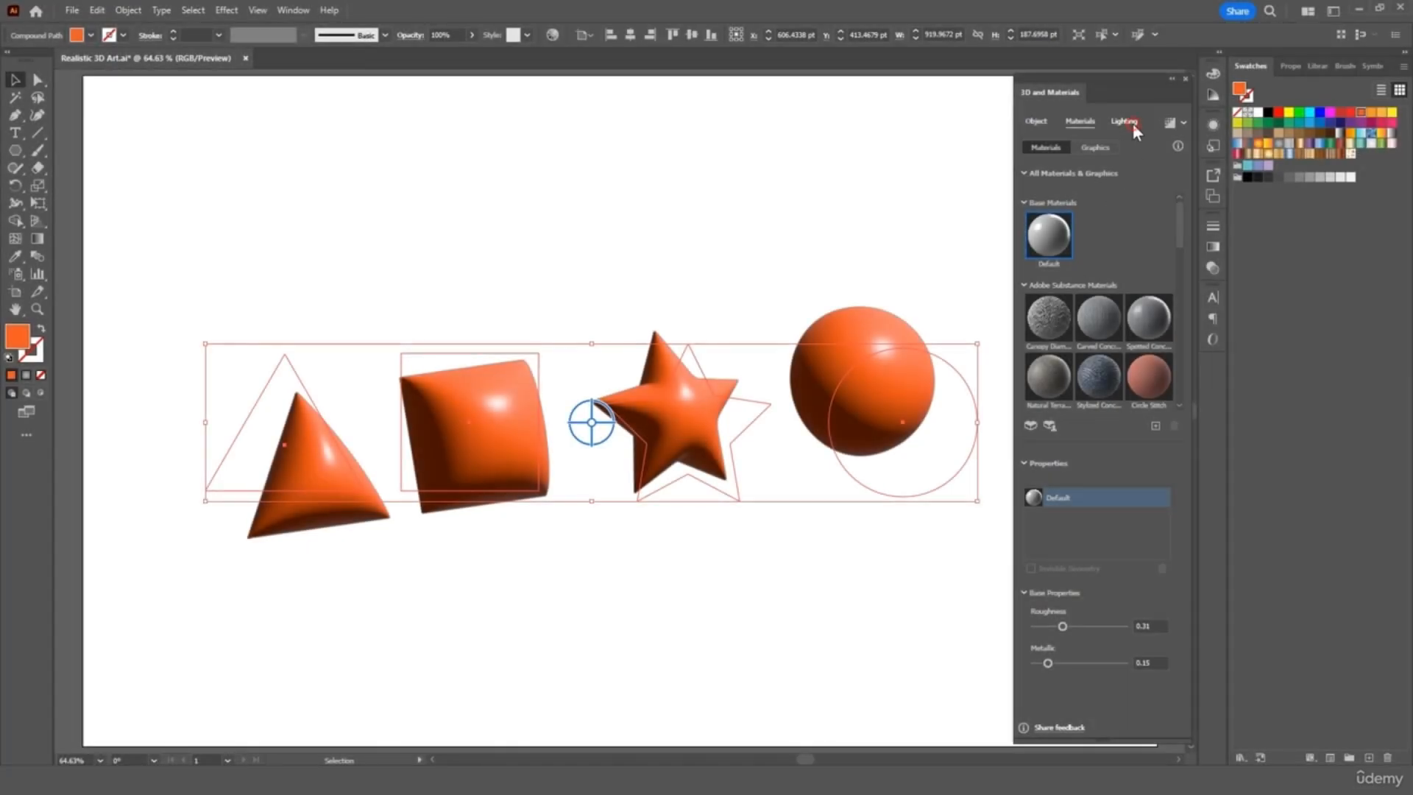
- Try the Diffuse, Top Left and Right lighting presets on the shapes, and return to Standard
{"action": "left_click", "coordinate": [1131, 122]}
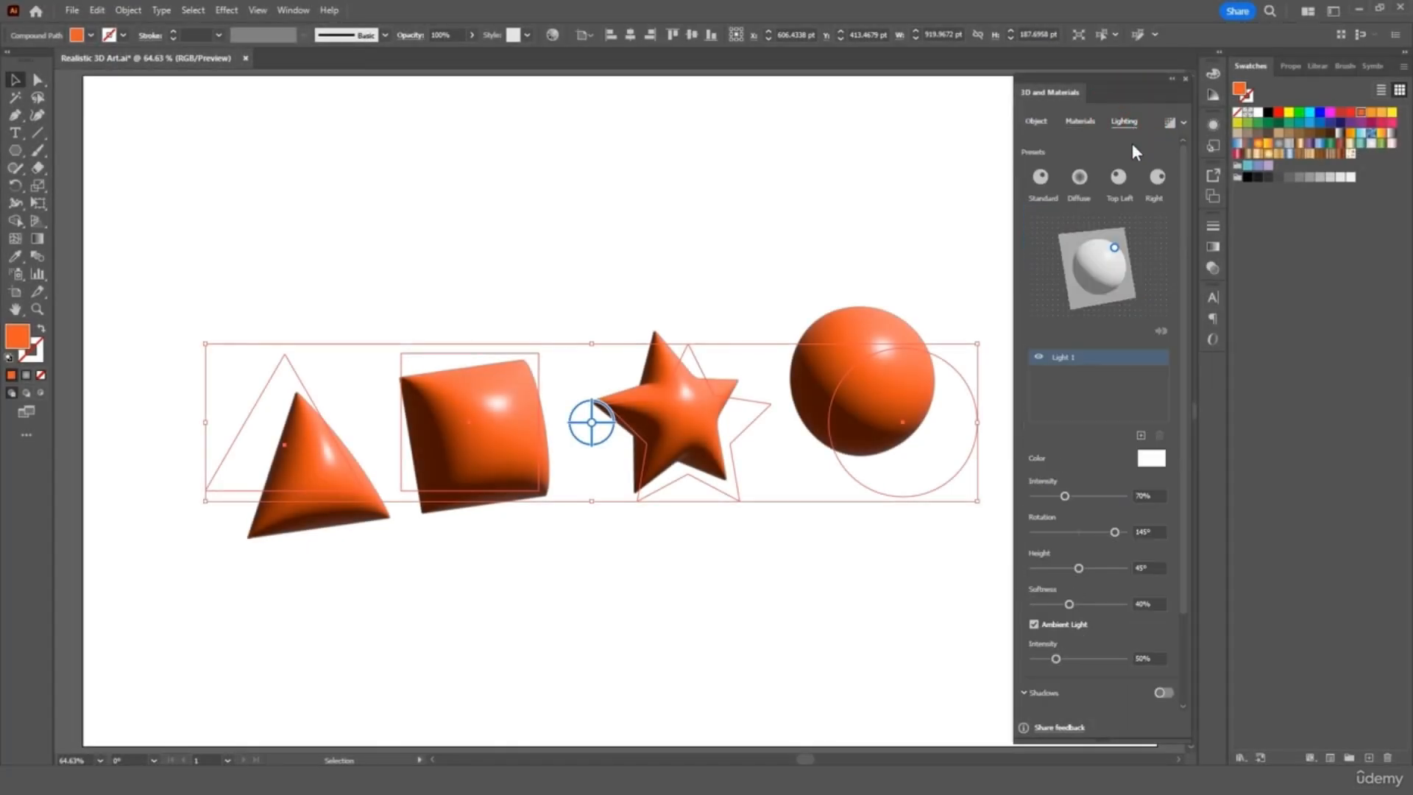
{"action": "left_click", "coordinate": [1079, 178]}
{"action": "left_click", "coordinate": [1119, 178]}
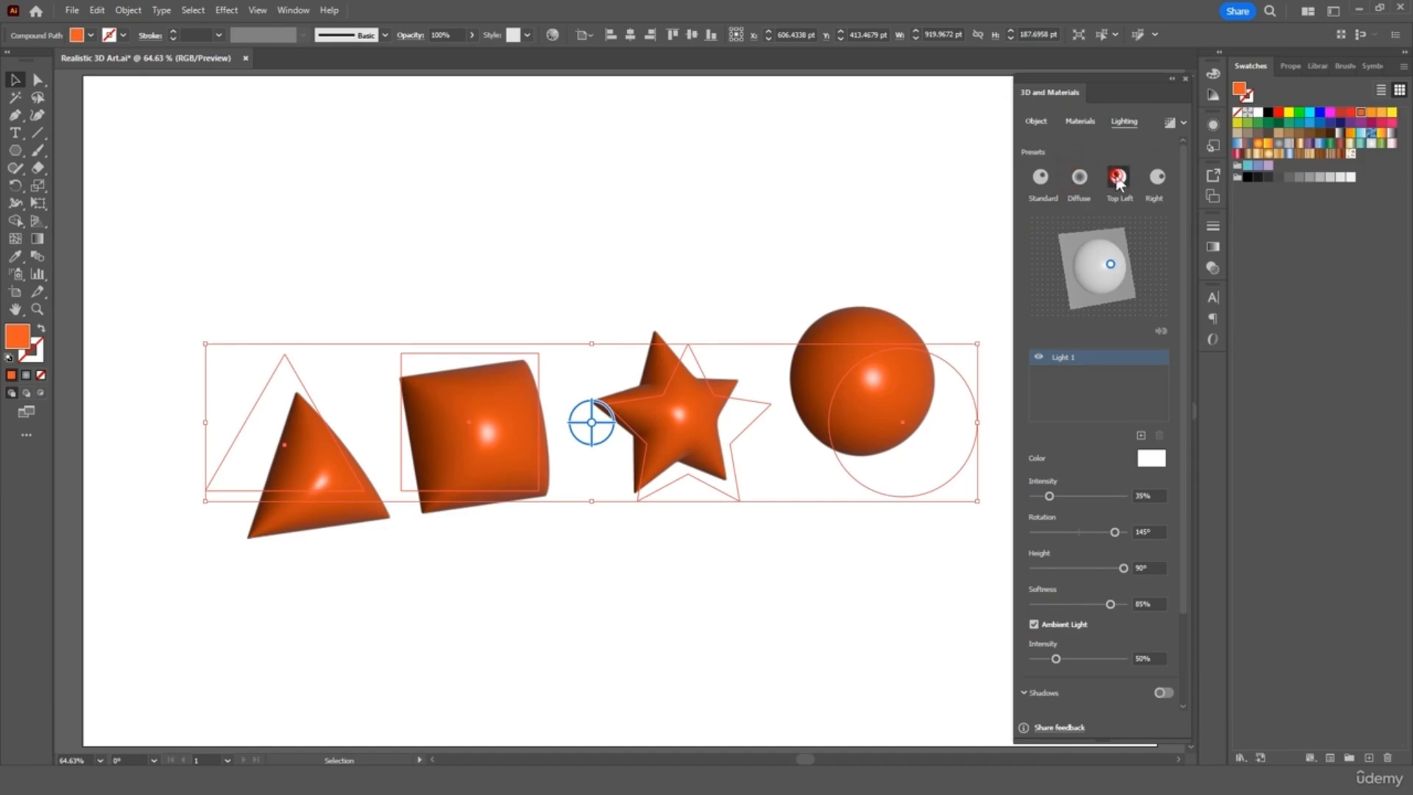
{"action": "left_click", "coordinate": [1163, 187]}
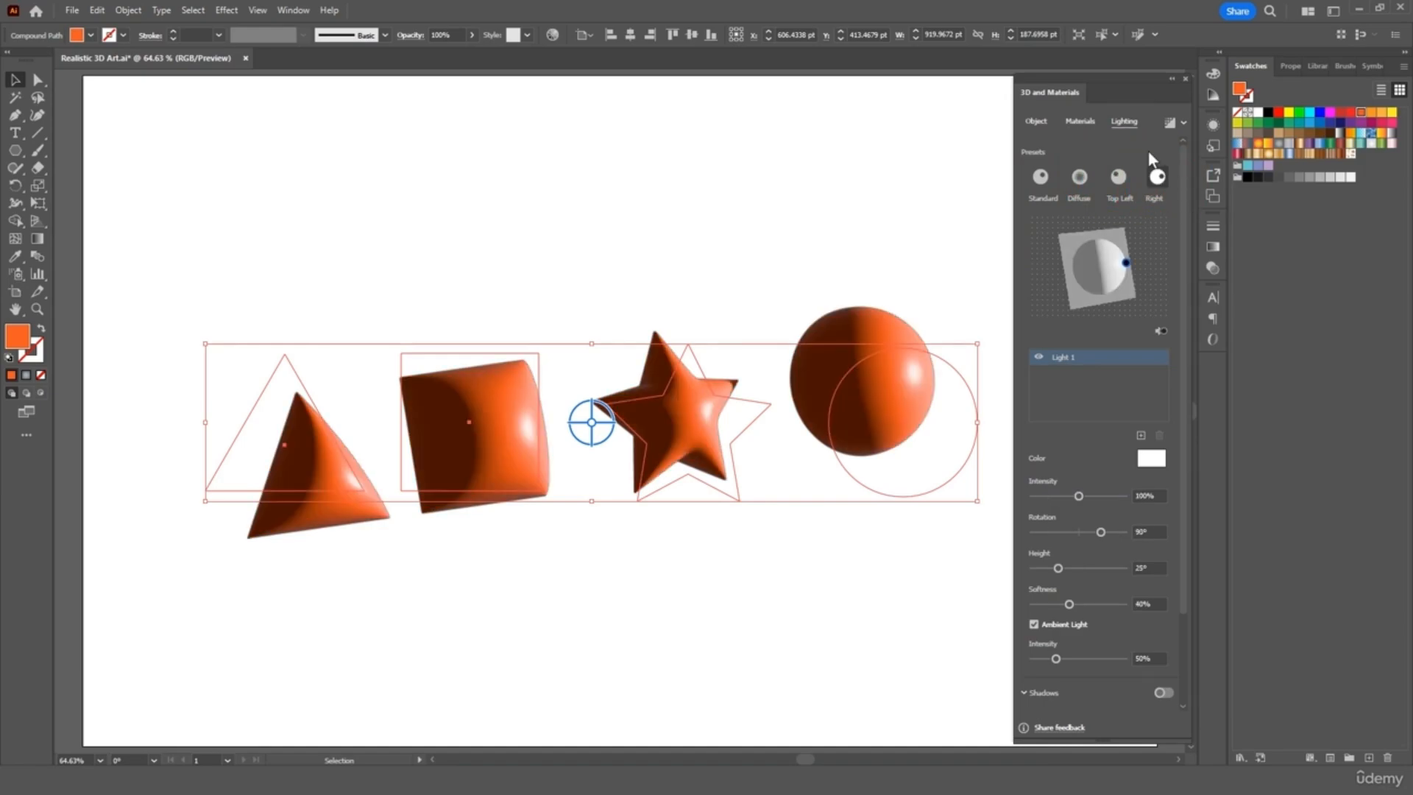
{"action": "left_click", "coordinate": [1040, 178]}
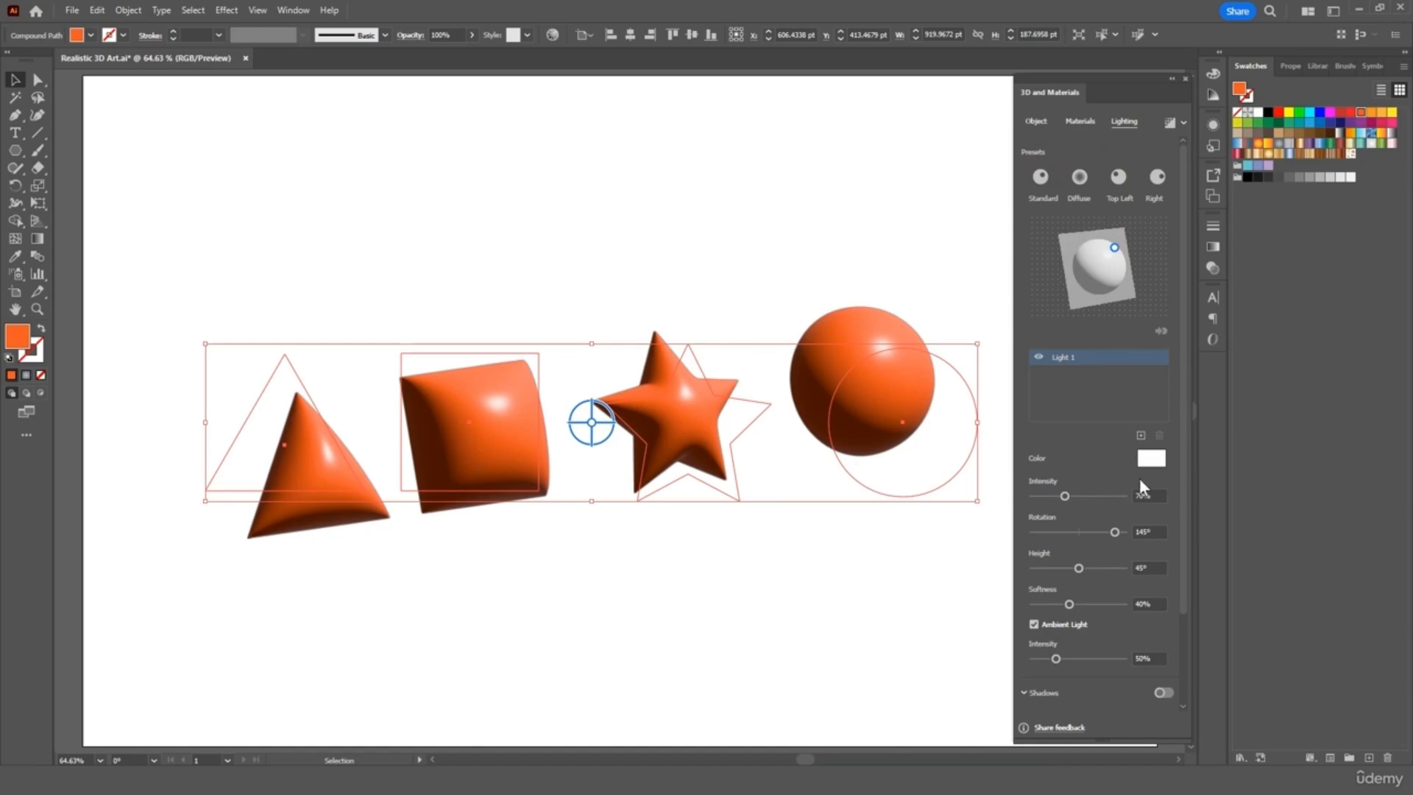
- Keep the light white, set its intensity to 51%, rotation to -77° and softness to 80%, and set the ambient intensity to 66%
{"action": "left_click", "coordinate": [1158, 460]}
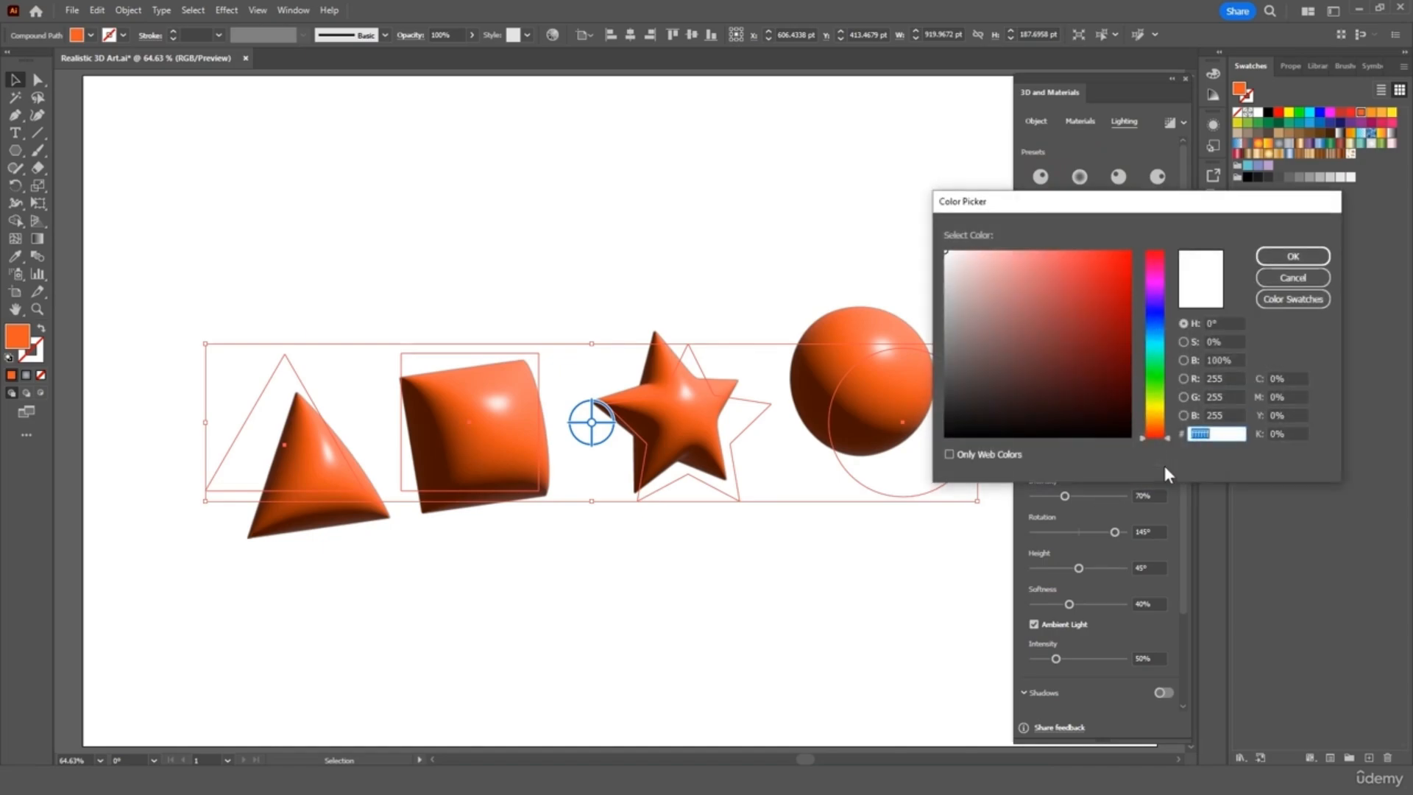
{"action": "left_click", "coordinate": [1269, 278]}
{"action": "mouse_move", "coordinate": [1069, 495]}
{"action": "left_mouse_down"}
{"action": "mouse_move", "coordinate": [1098, 495]}
{"action": "mouse_move", "coordinate": [1057, 497]}
{"action": "mouse_move", "coordinate": [1088, 532]}
{"action": "mouse_move", "coordinate": [1057, 532]}
{"action": "mouse_move", "coordinate": [1132, 530]}
{"action": "mouse_move", "coordinate": [1051, 537]}
{"action": "mouse_move", "coordinate": [1080, 568]}
{"action": "mouse_move", "coordinate": [1109, 569]}
{"action": "mouse_move", "coordinate": [1078, 567]}
{"action": "mouse_move", "coordinate": [1120, 602]}
{"action": "mouse_move", "coordinate": [1112, 611]}
{"action": "left_mouse_up"}
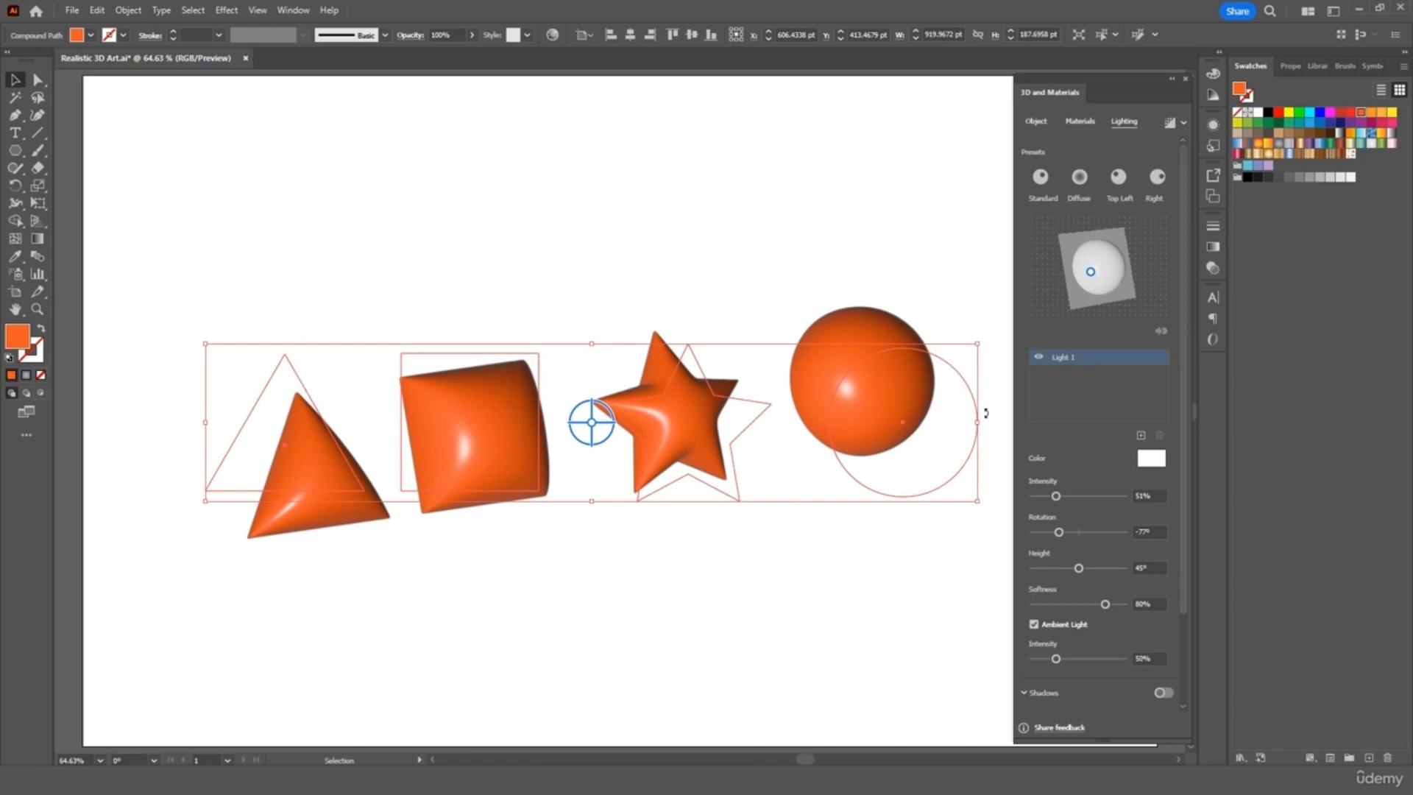
{"action": "mouse_move", "coordinate": [1055, 660]}
{"action": "left_mouse_down"}
{"action": "mouse_move", "coordinate": [1084, 659]}
{"action": "mouse_move", "coordinate": [1035, 663]}
{"action": "mouse_move", "coordinate": [1065, 655]}
{"action": "left_mouse_up"}
- Turn on shadows for the 3D shapes and try the Below Object shadow position
{"action": "left_click_drag", "start_coordinate": [1185, 603], "coordinate": [1182, 669]}
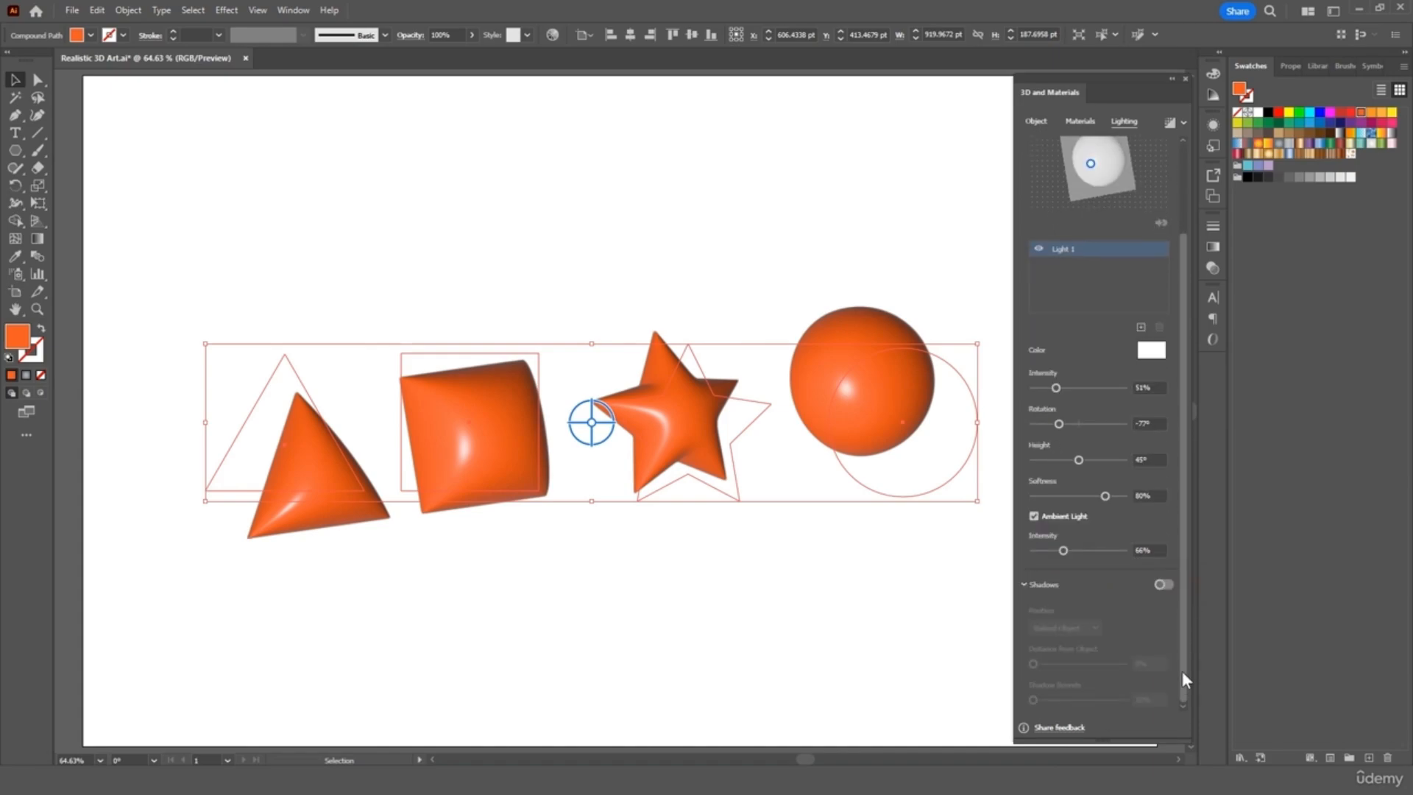
{"action": "left_click", "coordinate": [1170, 583]}
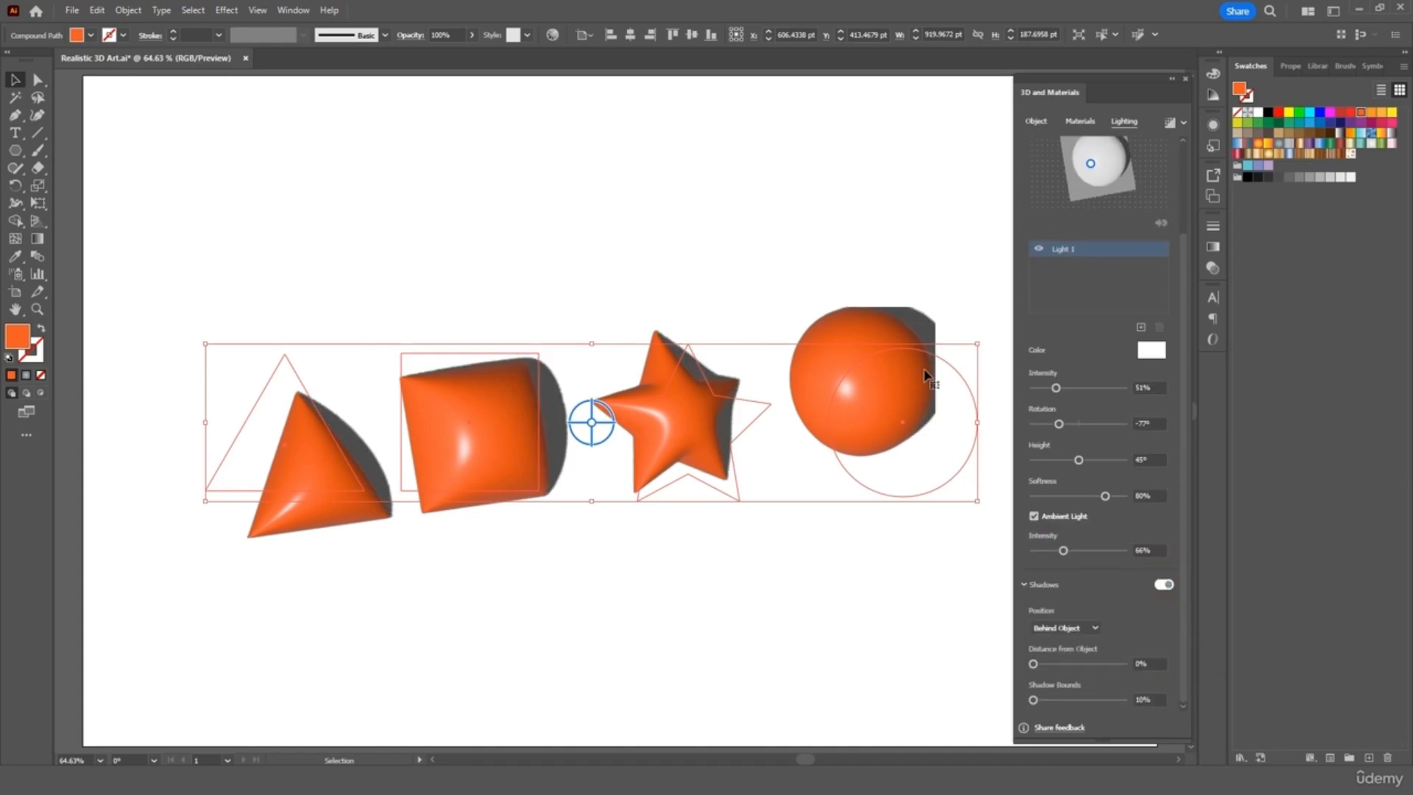
{"action": "left_click", "coordinate": [1096, 630]}
{"action": "left_click", "coordinate": [1084, 653]}
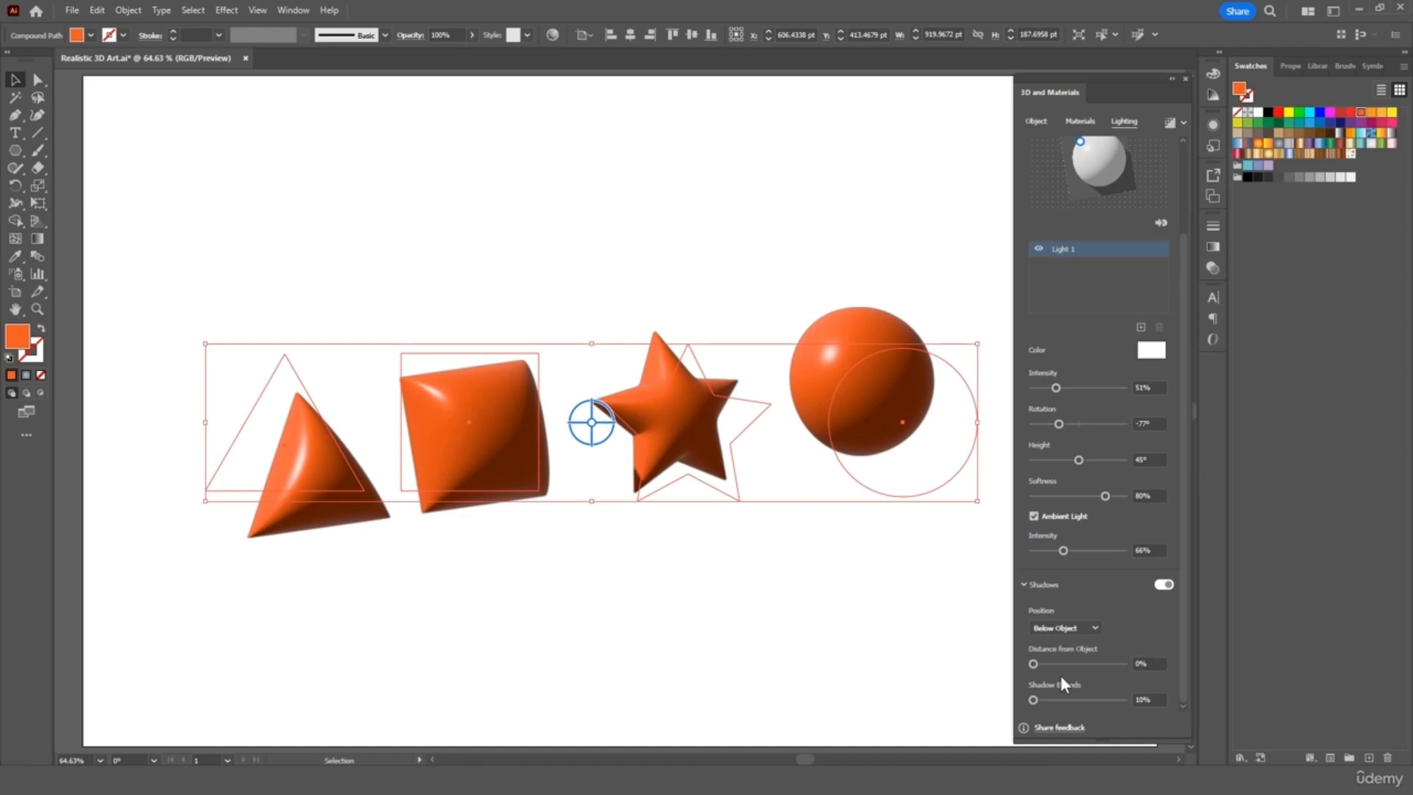
{"action": "left_click", "coordinate": [1094, 626]}
{"action": "left_click", "coordinate": [1147, 626]}
{"action": "mouse_move", "coordinate": [1036, 662]}
{"action": "left_mouse_down"}
{"action": "mouse_move", "coordinate": [1111, 671]}
{"action": "mouse_move", "coordinate": [1027, 667]}
{"action": "left_mouse_up"}
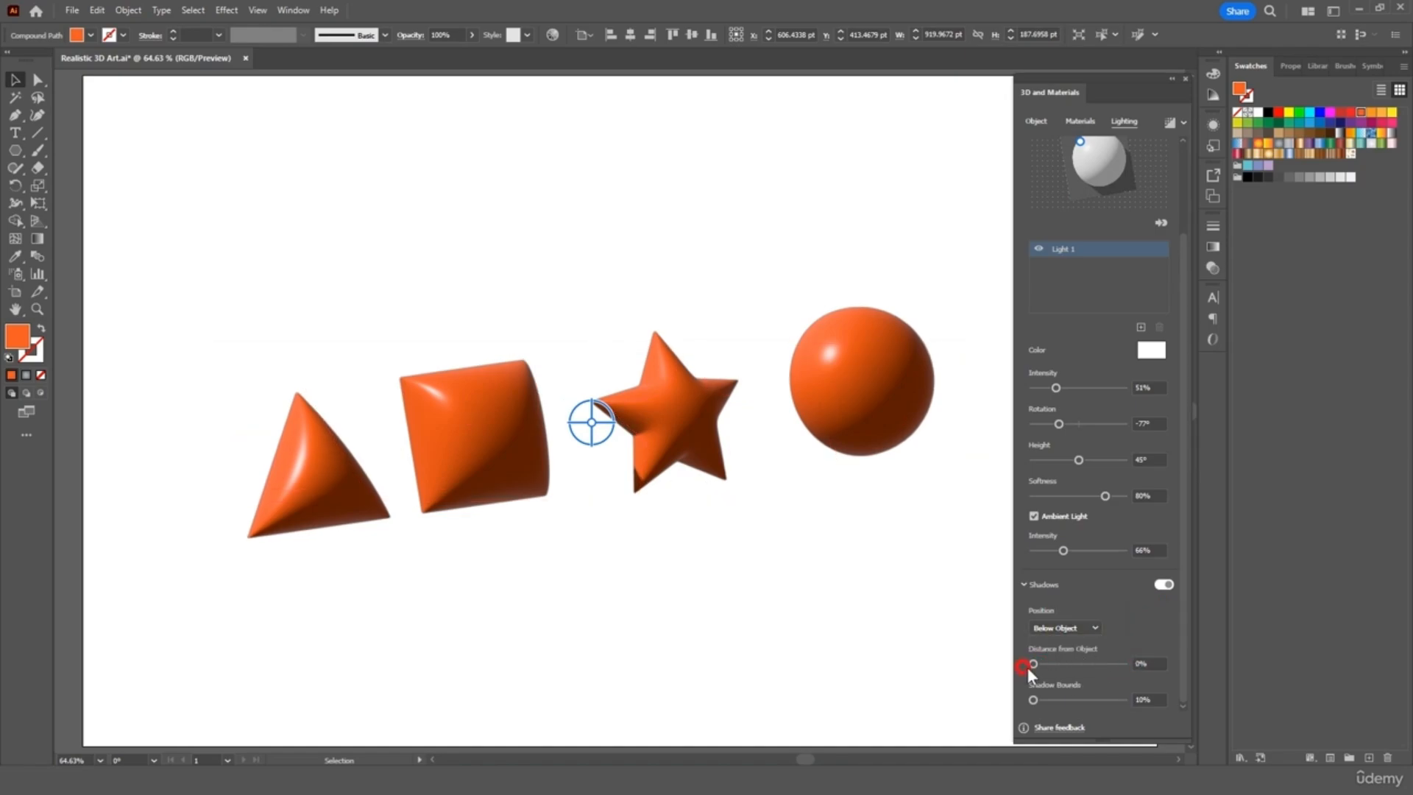
- Reselect the shapes and set their shadow position to Behind Object
{"action": "left_click", "coordinate": [948, 585]}
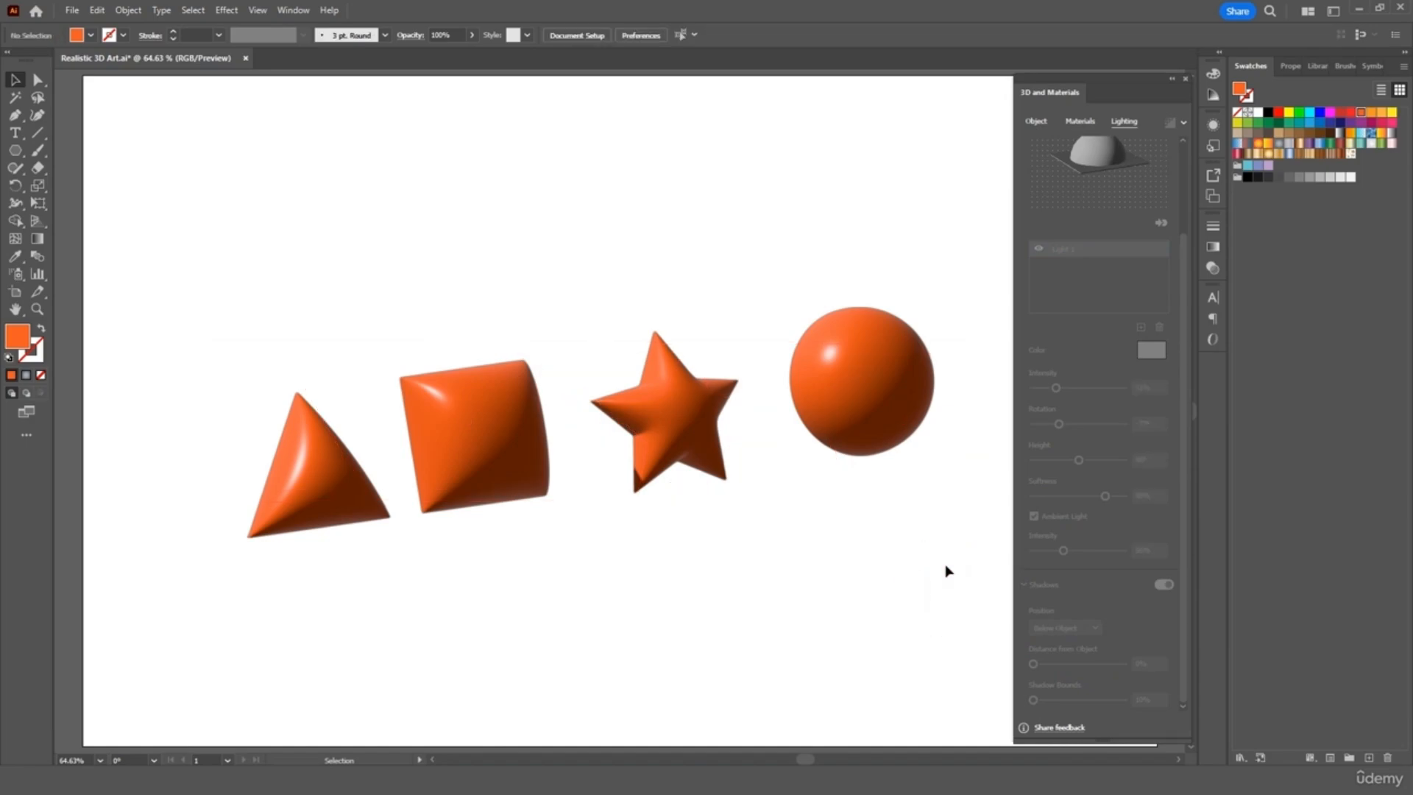
{"action": "left_click", "coordinate": [902, 425]}
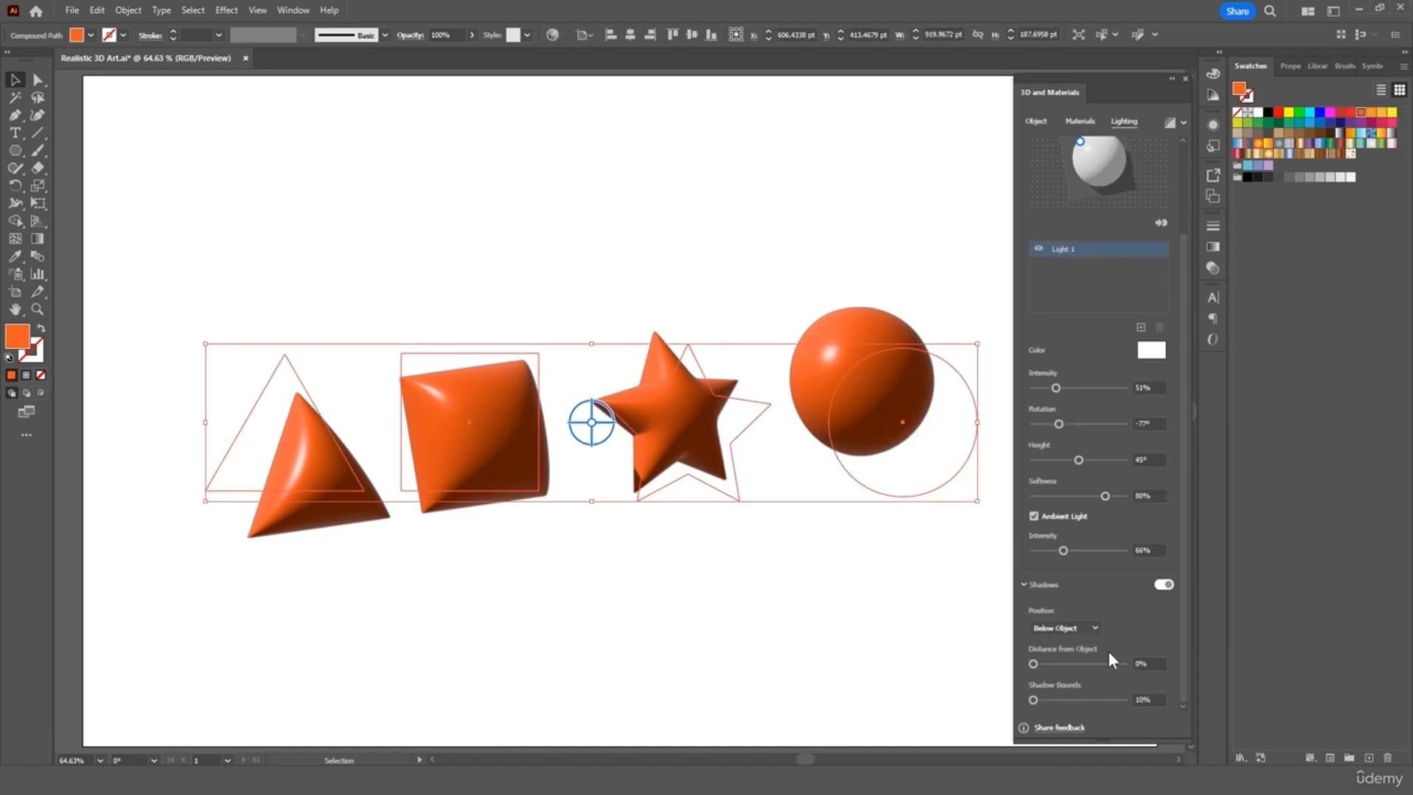
{"action": "left_click", "coordinate": [1095, 629]}
{"action": "left_click", "coordinate": [1093, 643]}
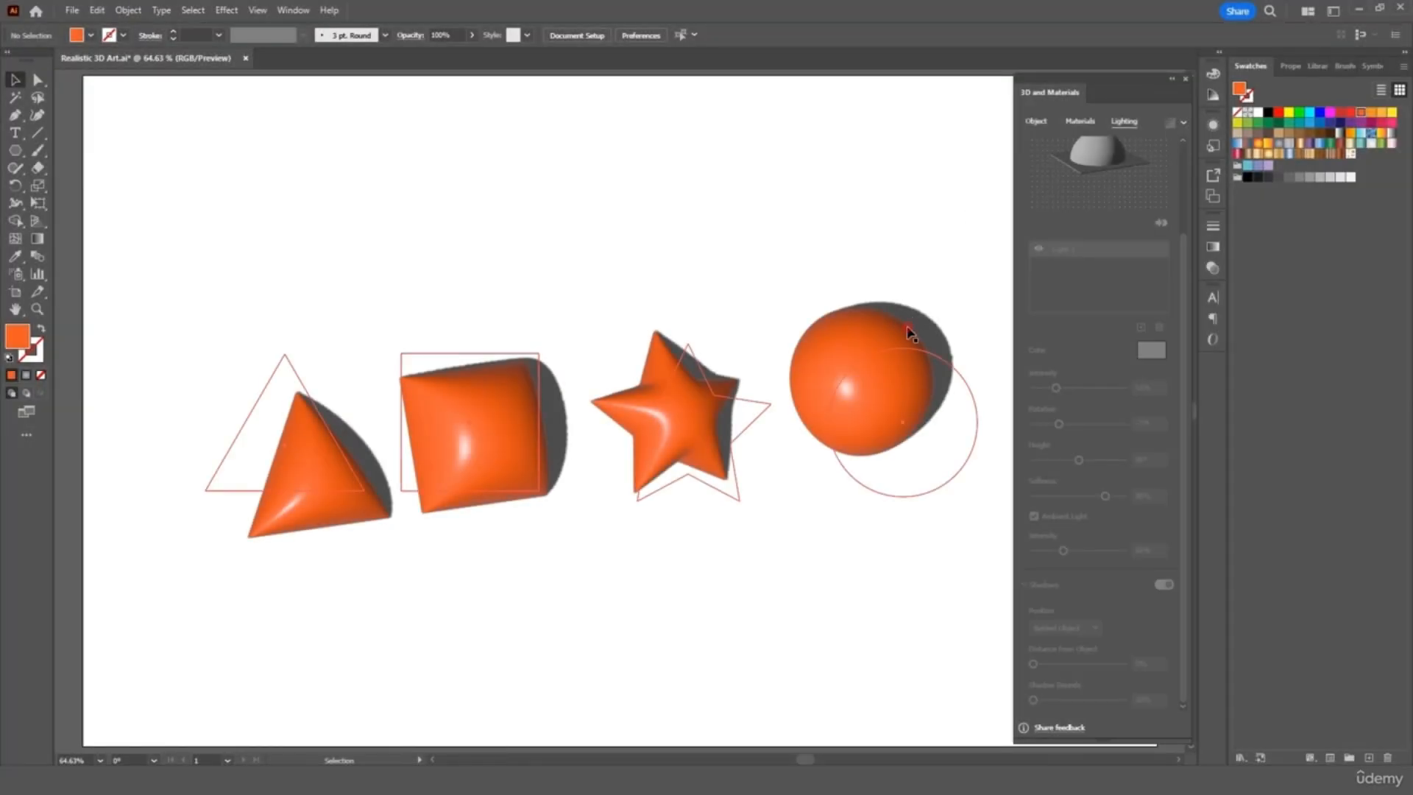
{"action": "left_click", "coordinate": [913, 326]}
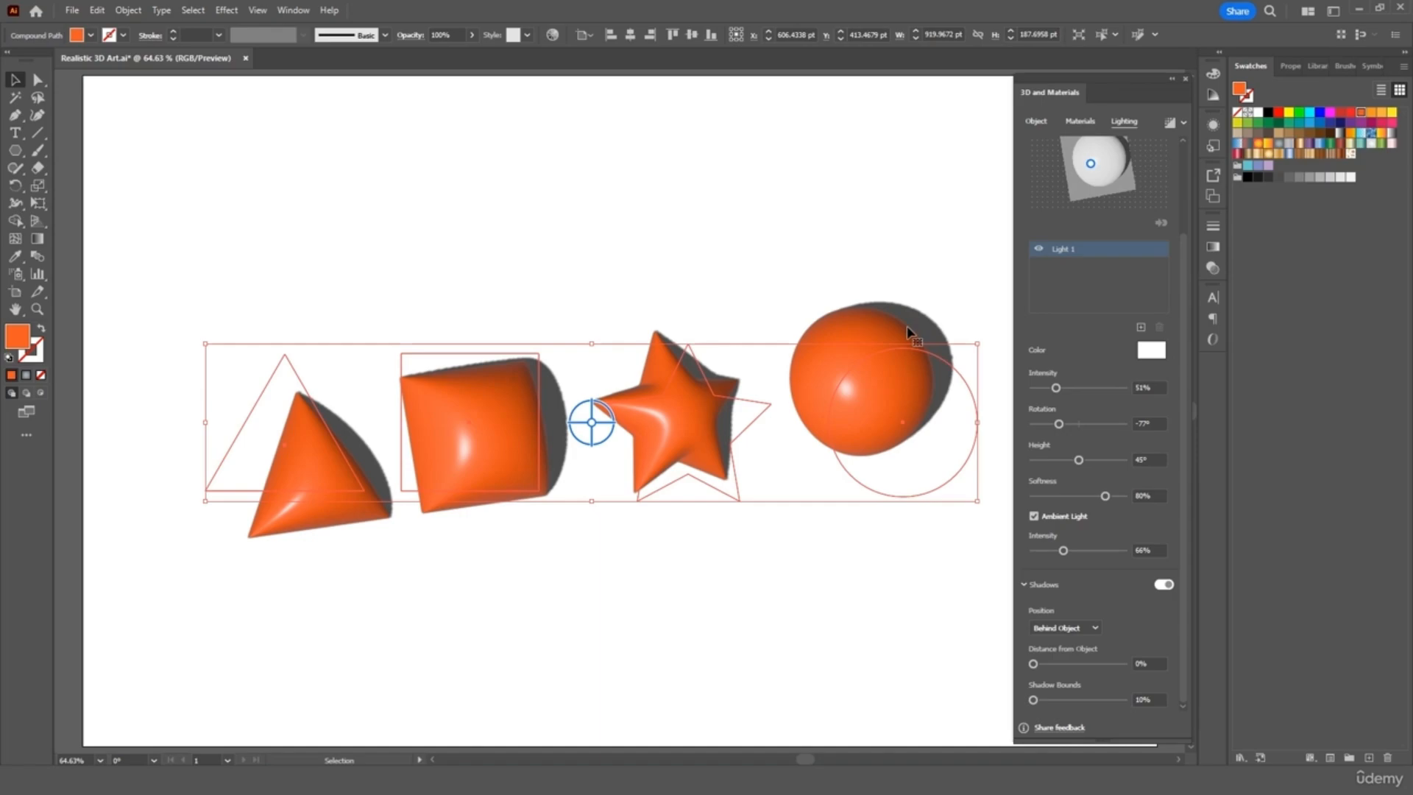
- Enable ray tracing at Medium quality, render the shapes, and deselect them
{"action": "left_click", "coordinate": [1179, 124]}
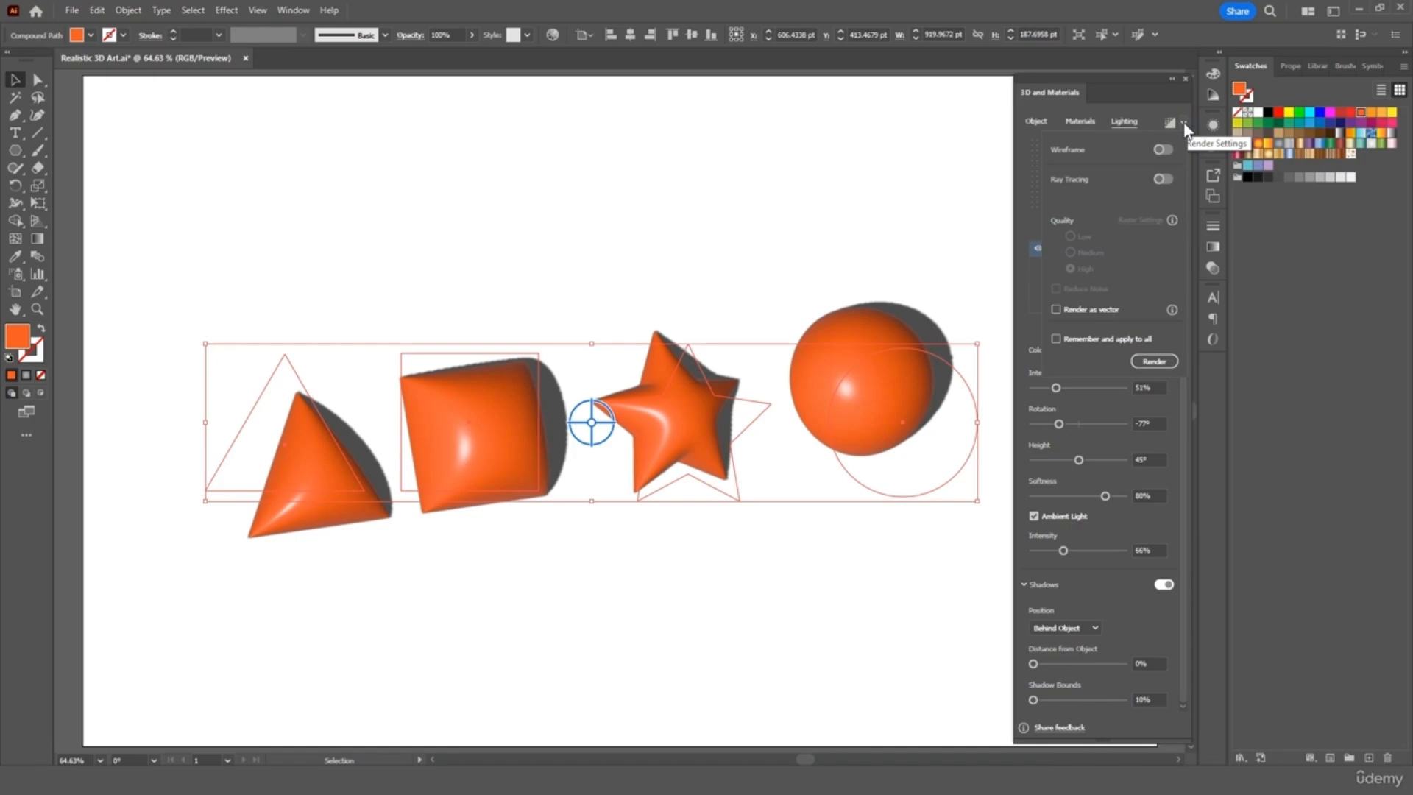
{"action": "left_click", "coordinate": [1163, 180]}
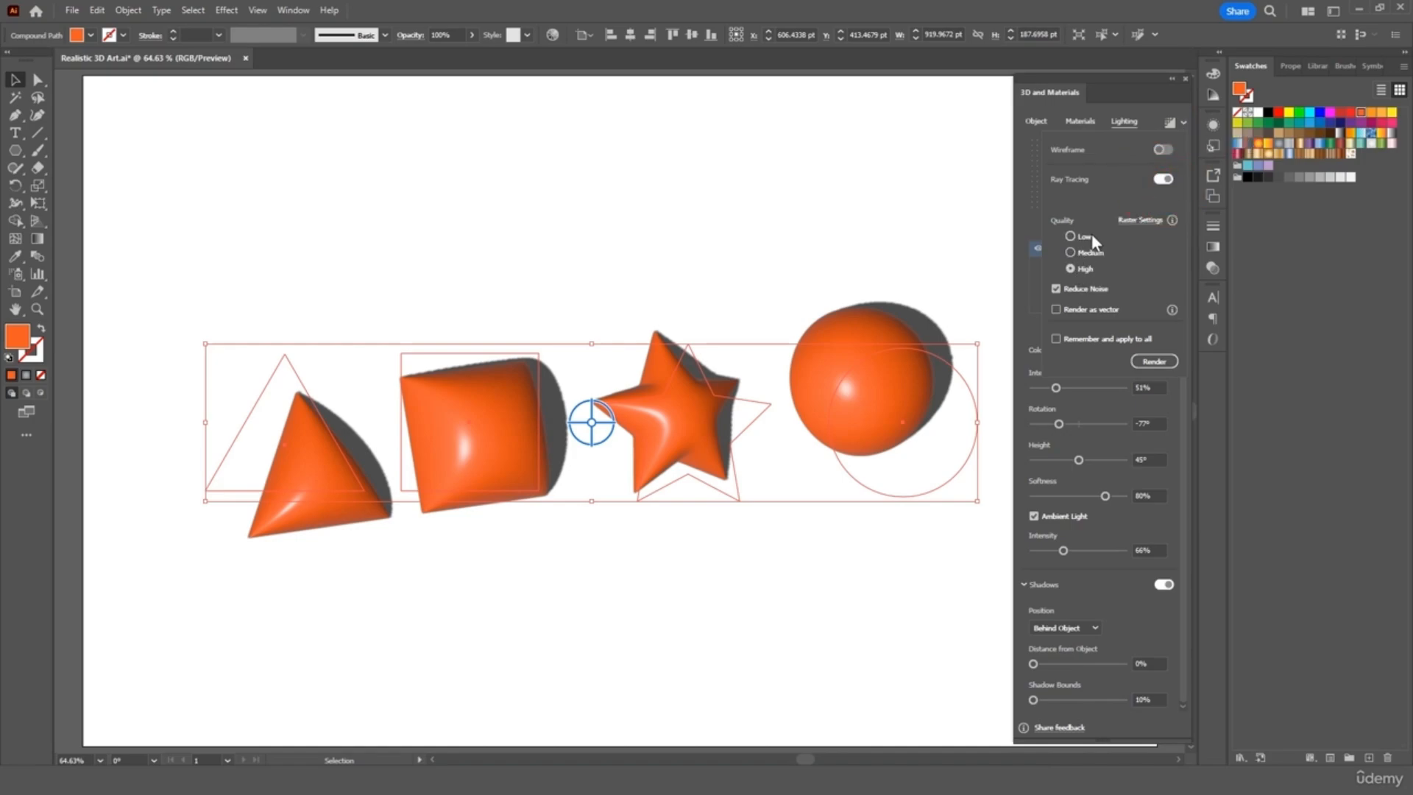
{"action": "left_click", "coordinate": [1079, 251]}
{"action": "left_click", "coordinate": [1166, 362]}
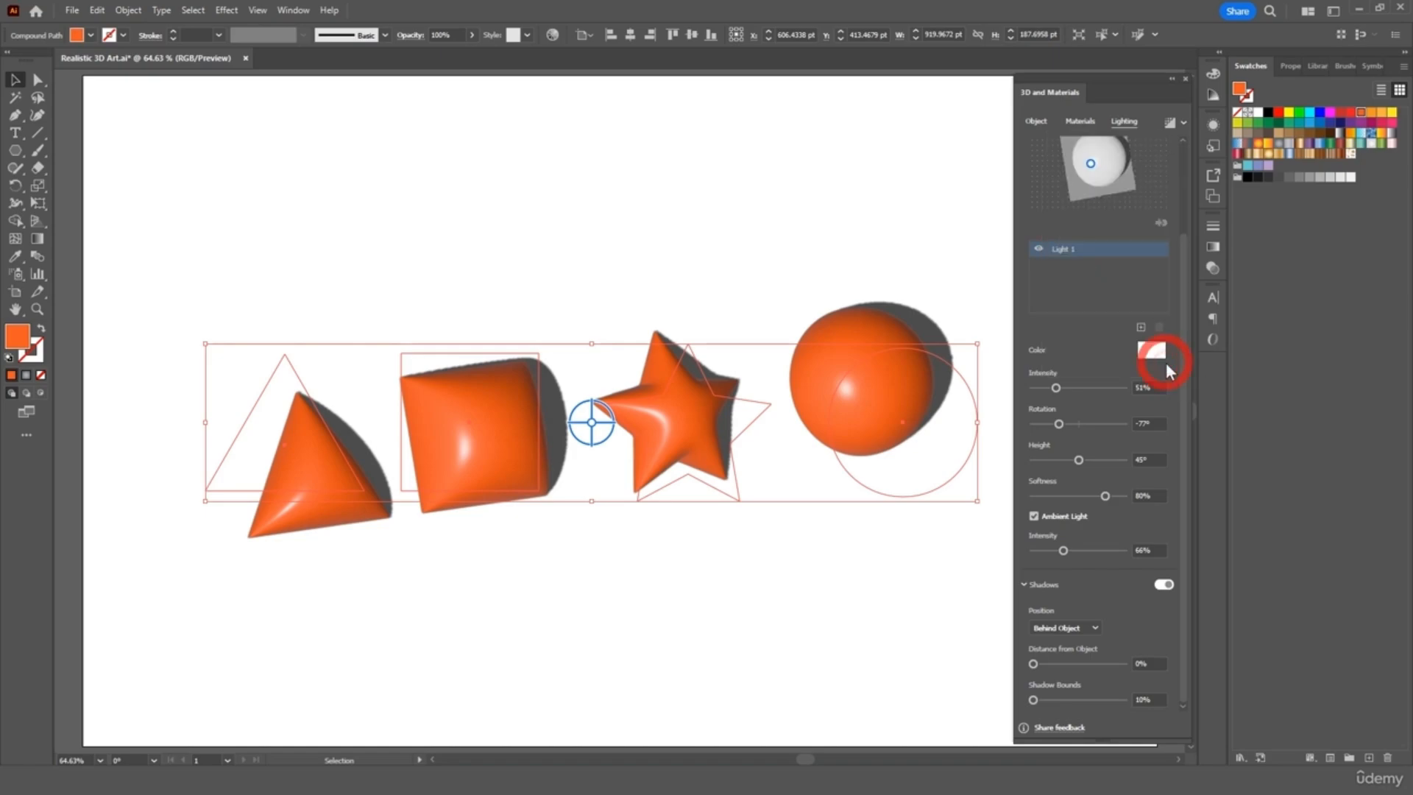
{"action": "left_click", "coordinate": [926, 220]}
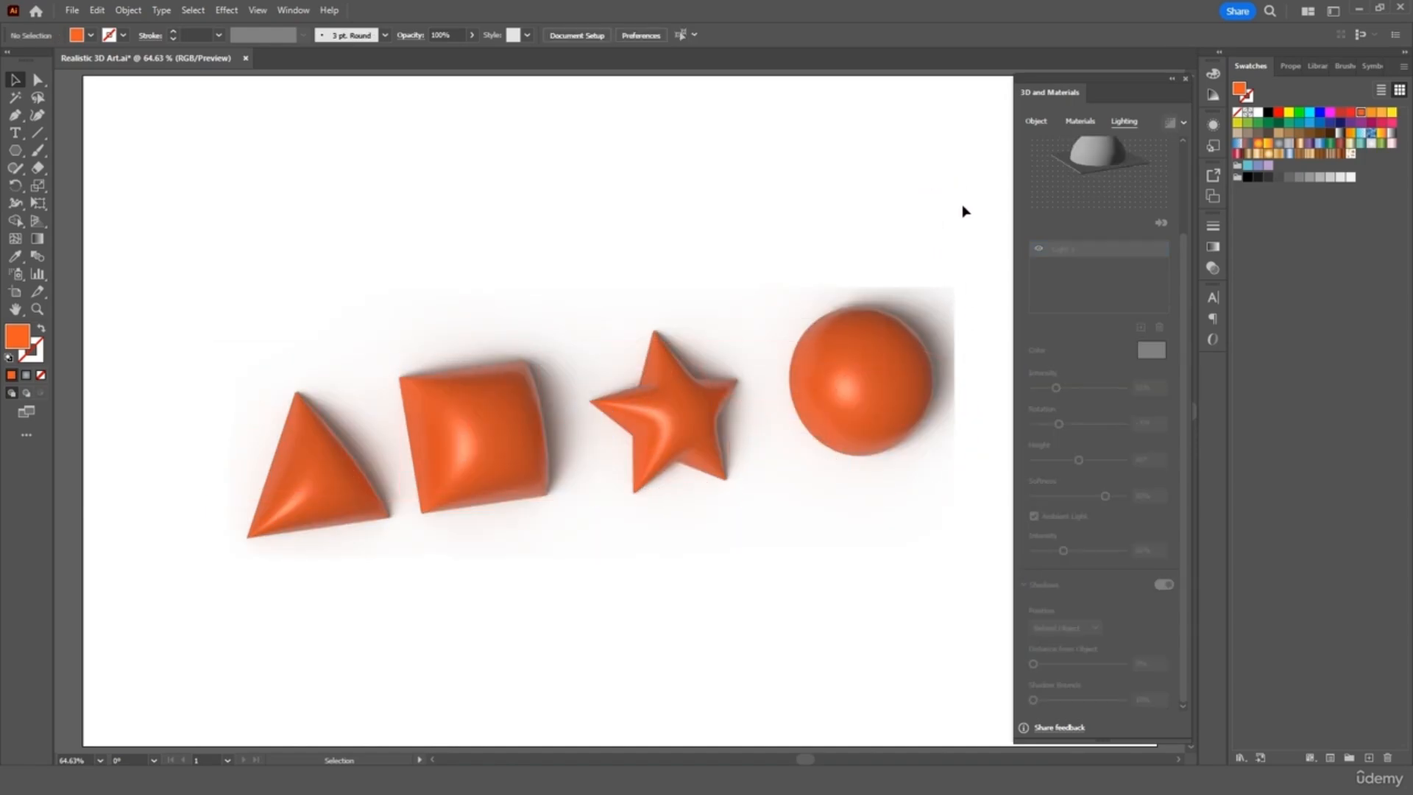
- Move the 3D shapes slightly down and to the left, and expand their shadow bounds to 200%
{"action": "left_click_drag", "start_coordinate": [930, 315], "coordinate": [885, 351]}
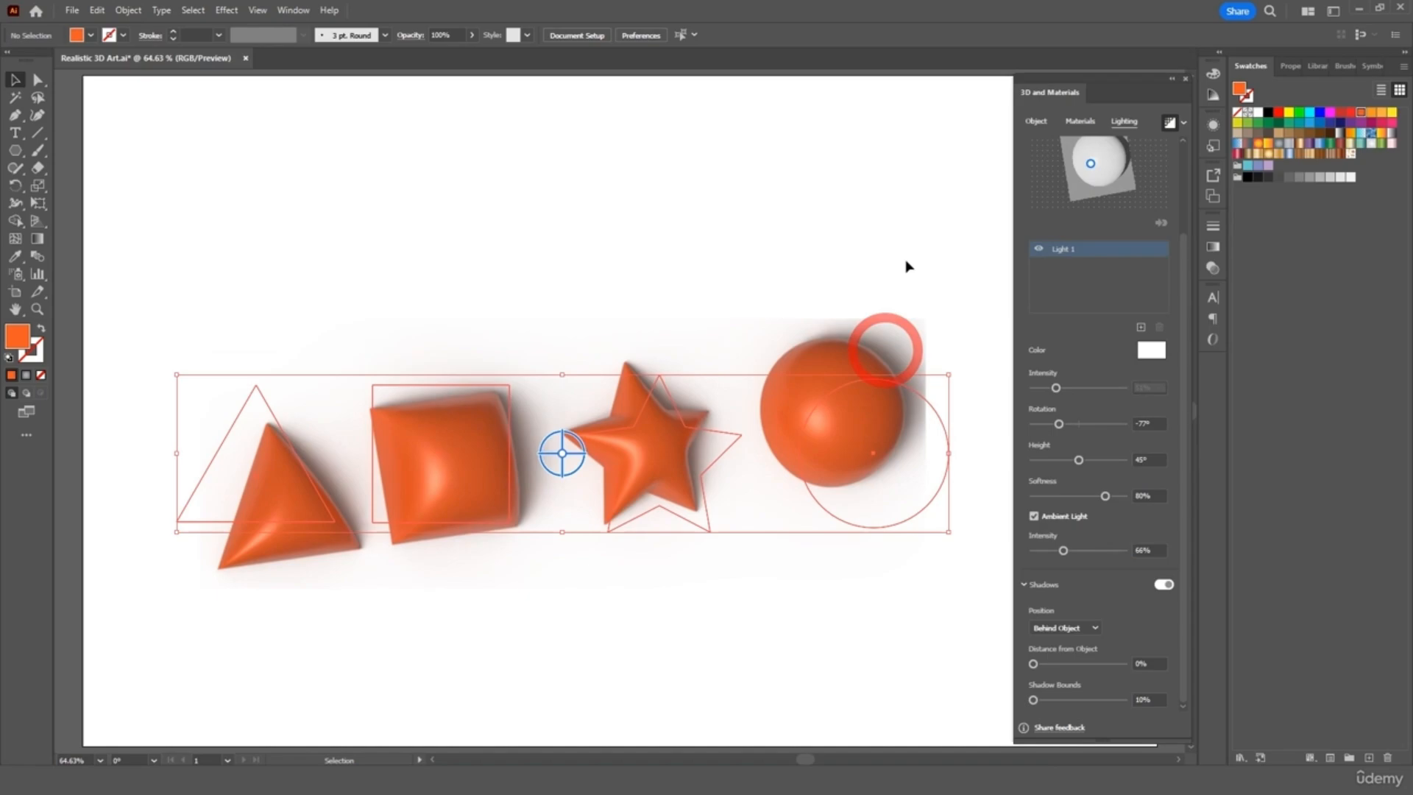
{"action": "left_click", "coordinate": [906, 266]}
{"action": "left_click", "coordinate": [842, 426]}
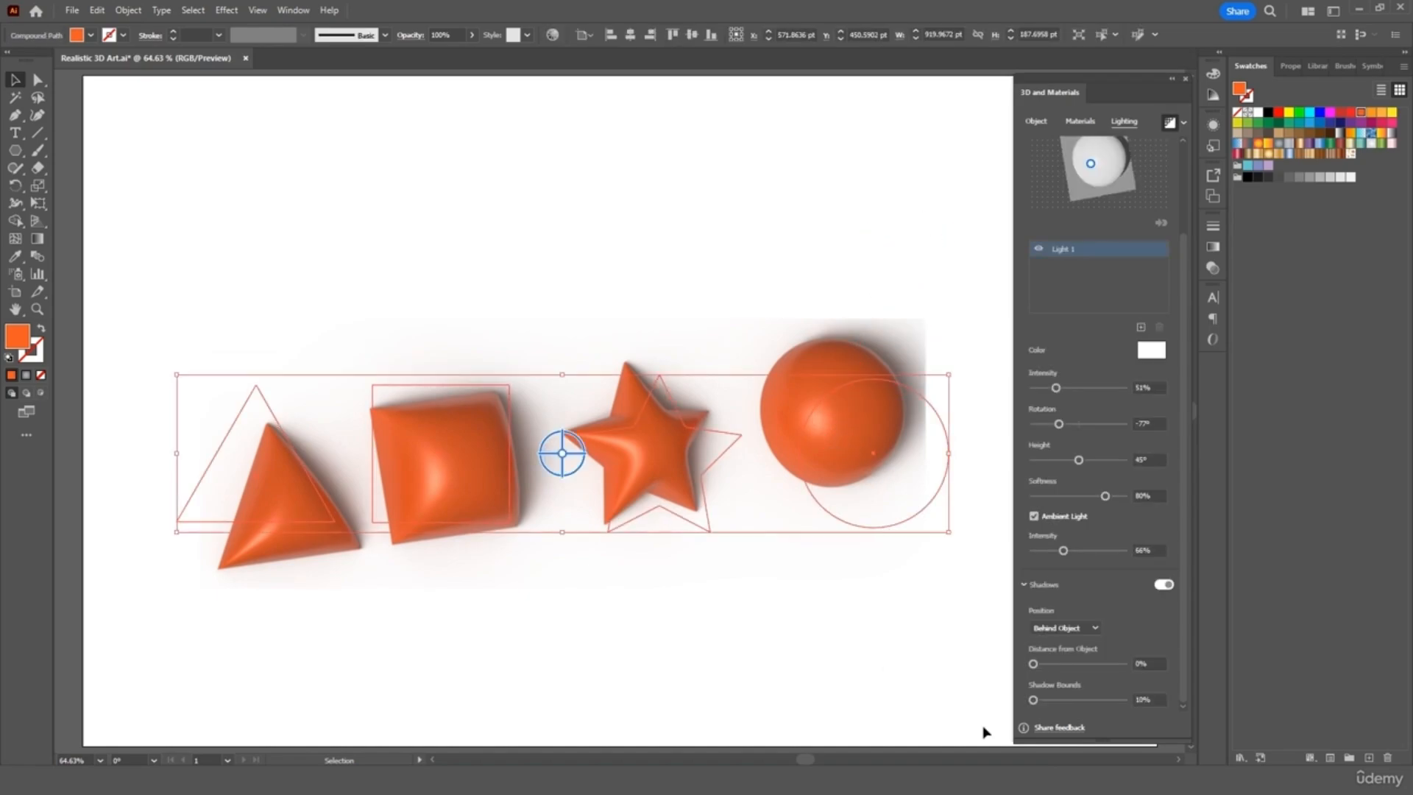
{"action": "left_click", "coordinate": [1077, 699]}
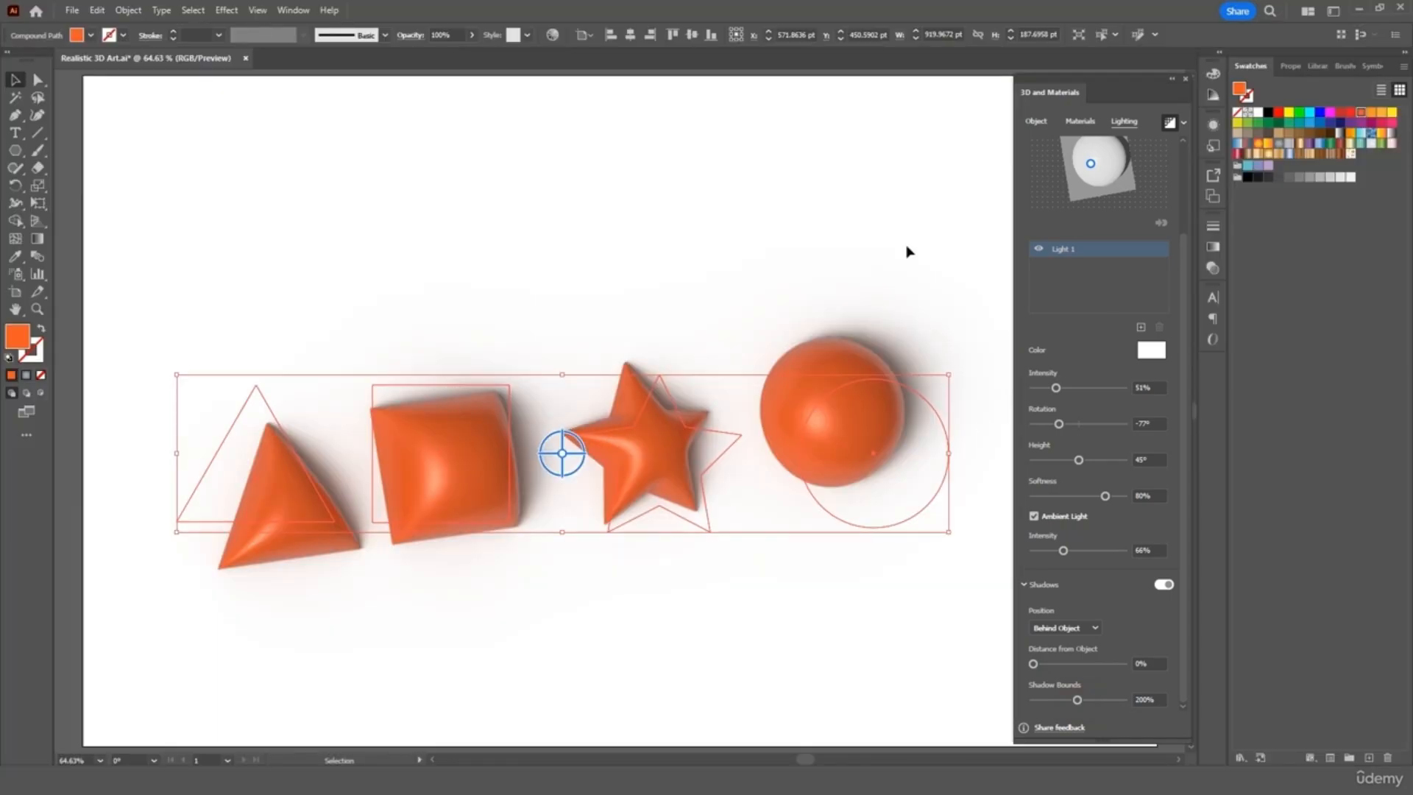
{"action": "left_click", "coordinate": [910, 241]}
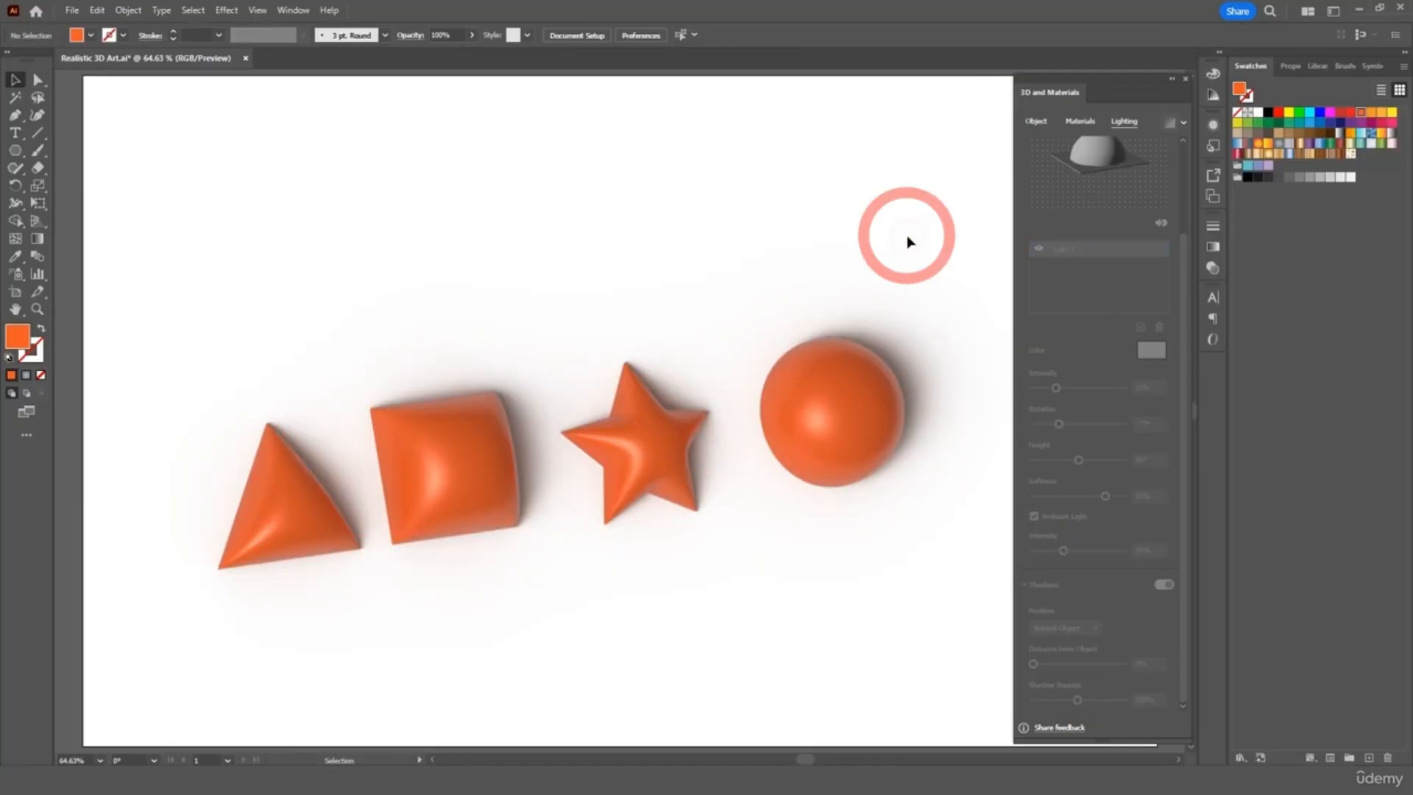
{"action": "left_click", "coordinate": [1185, 78]}
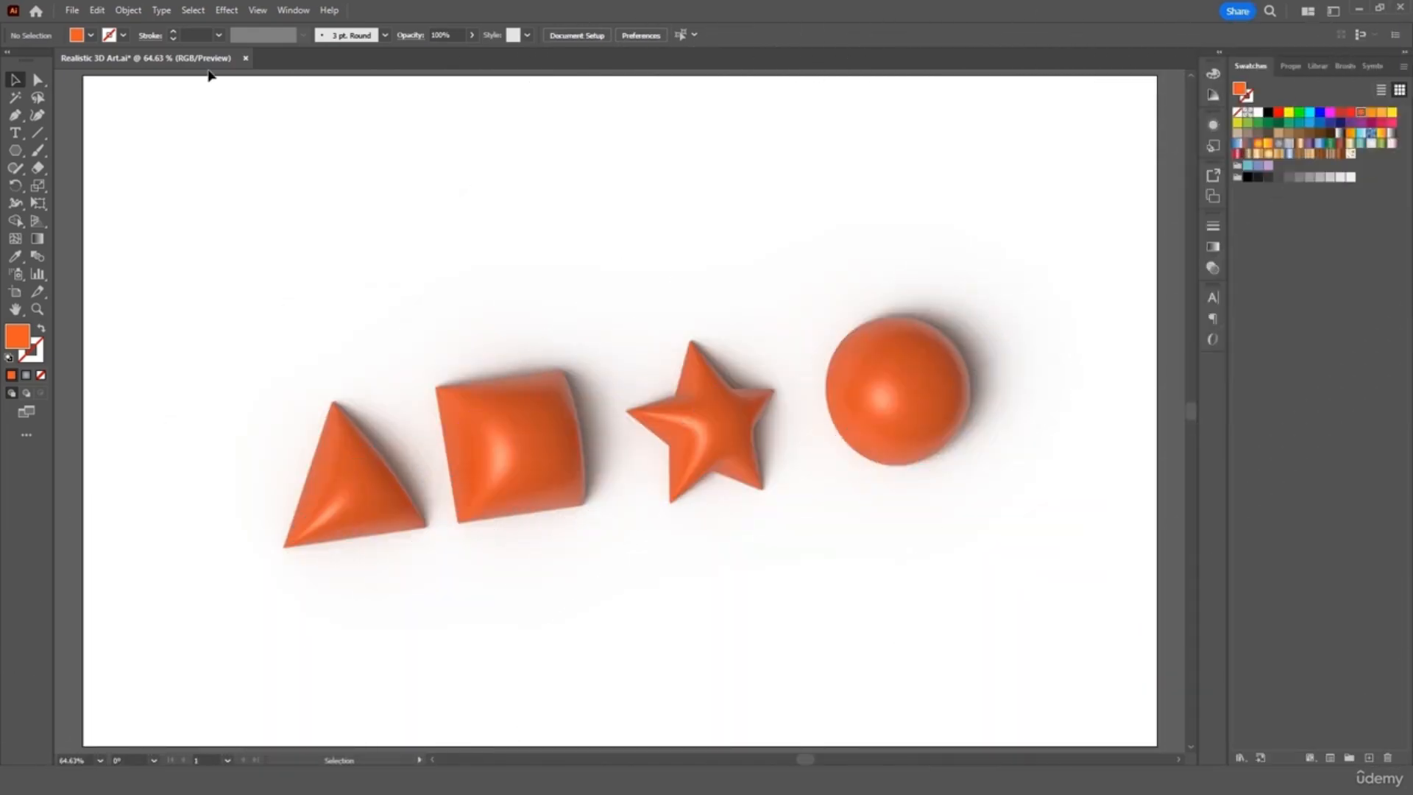
- Export all artboards as a PNG named Realistic 3D Art at High (300 ppi) resolution with a white background
{"action": "left_click", "coordinate": [70, 10]}
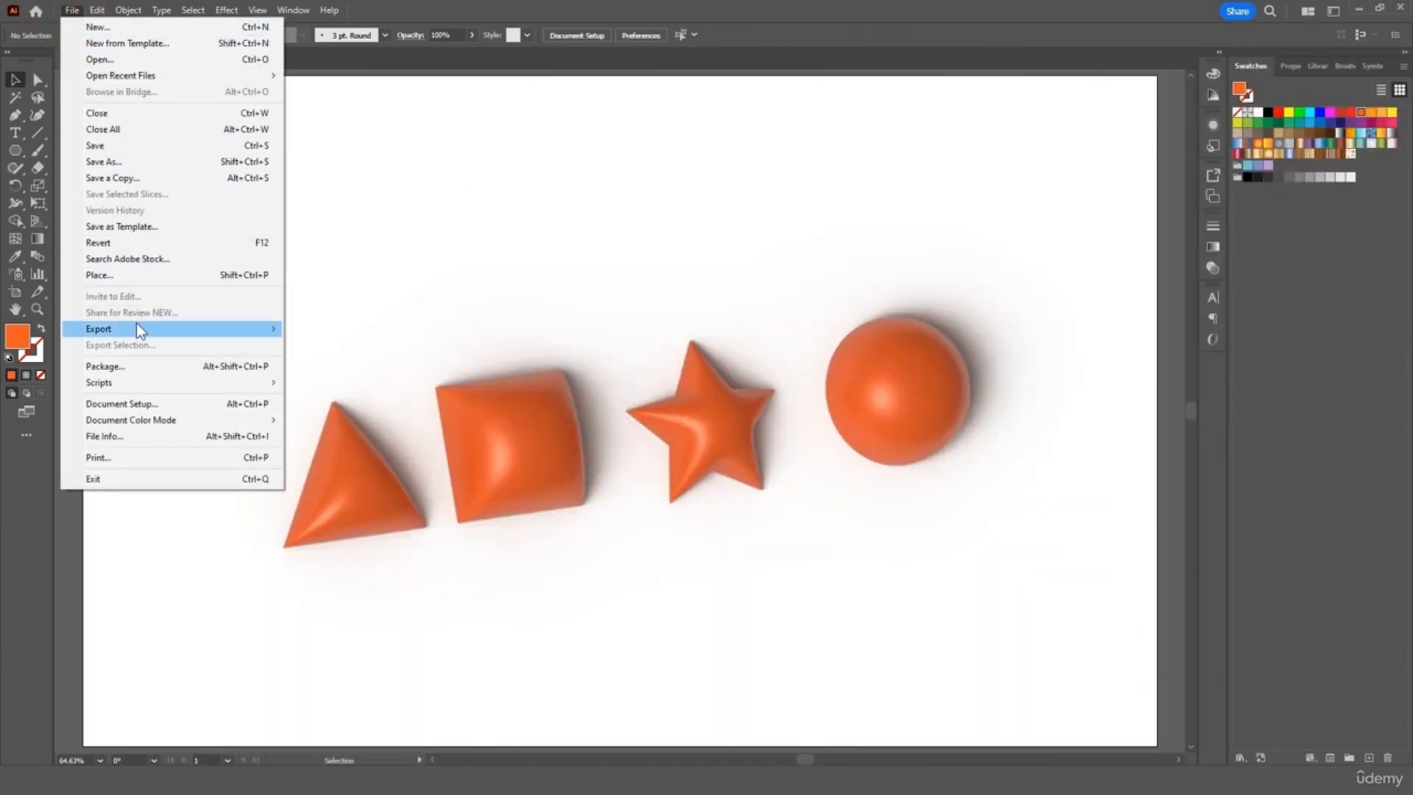
{"action": "mouse_move", "coordinate": [136, 328]}
{"action": "left_click", "coordinate": [352, 356]}
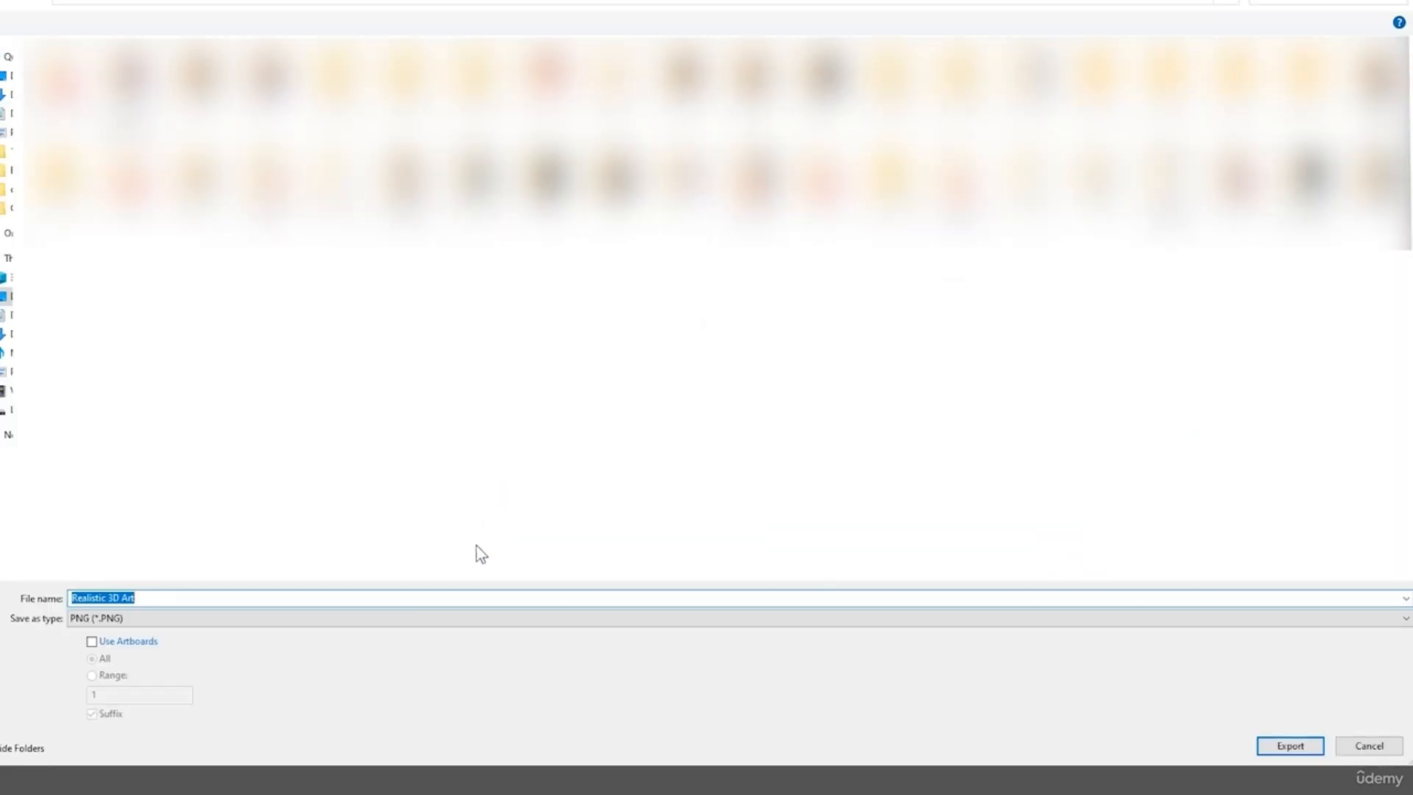
{"action": "left_click", "coordinate": [119, 640]}
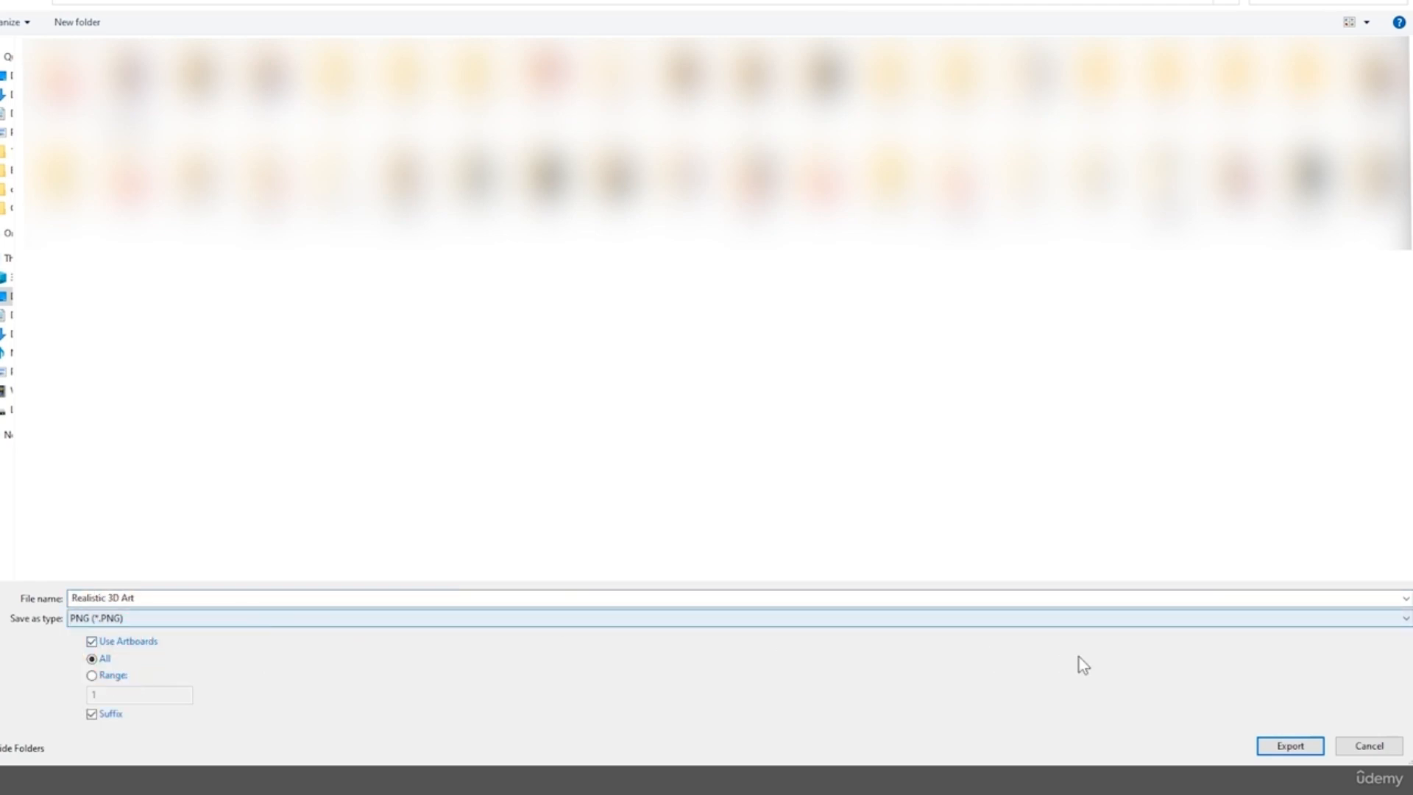
{"action": "left_click", "coordinate": [1290, 746]}
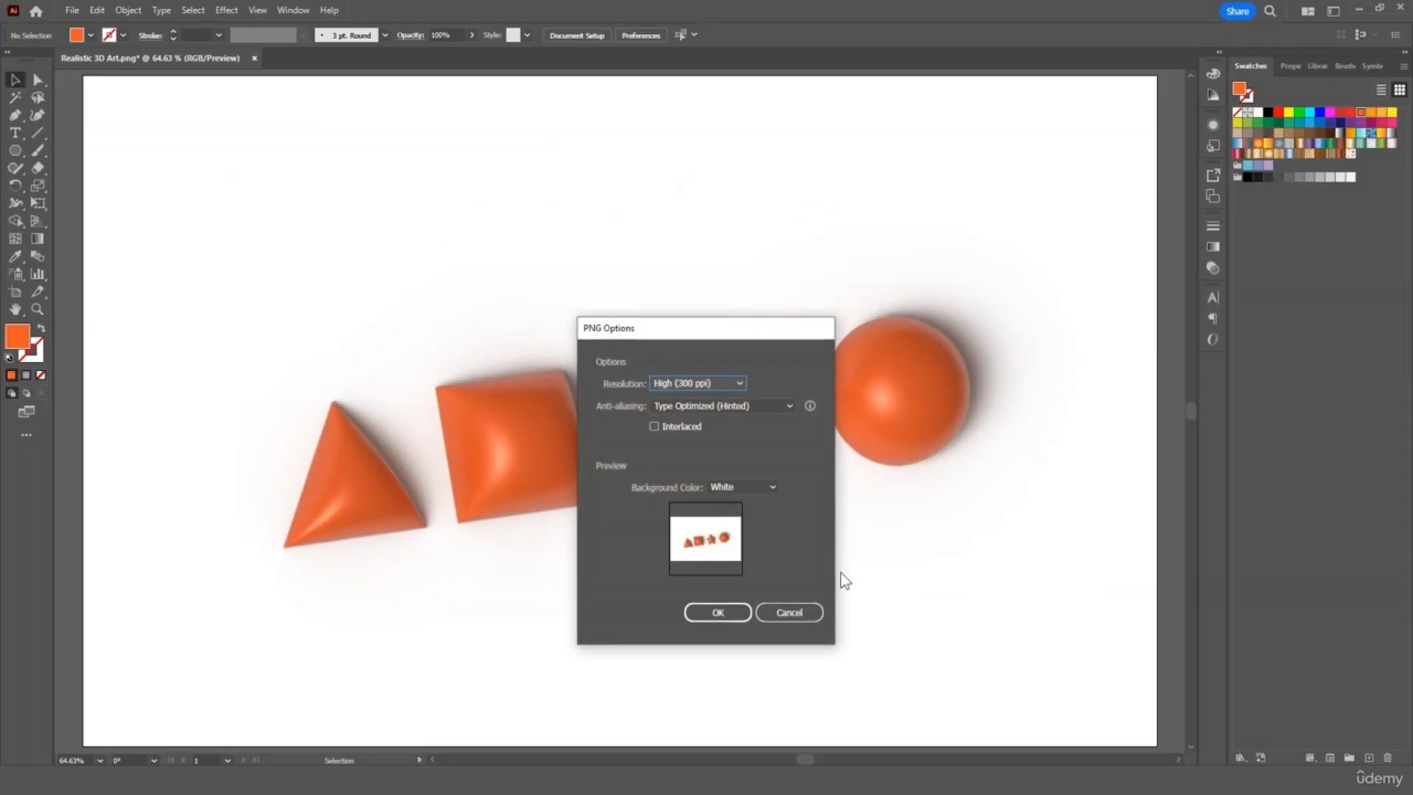
{"action": "left_click", "coordinate": [728, 615]}
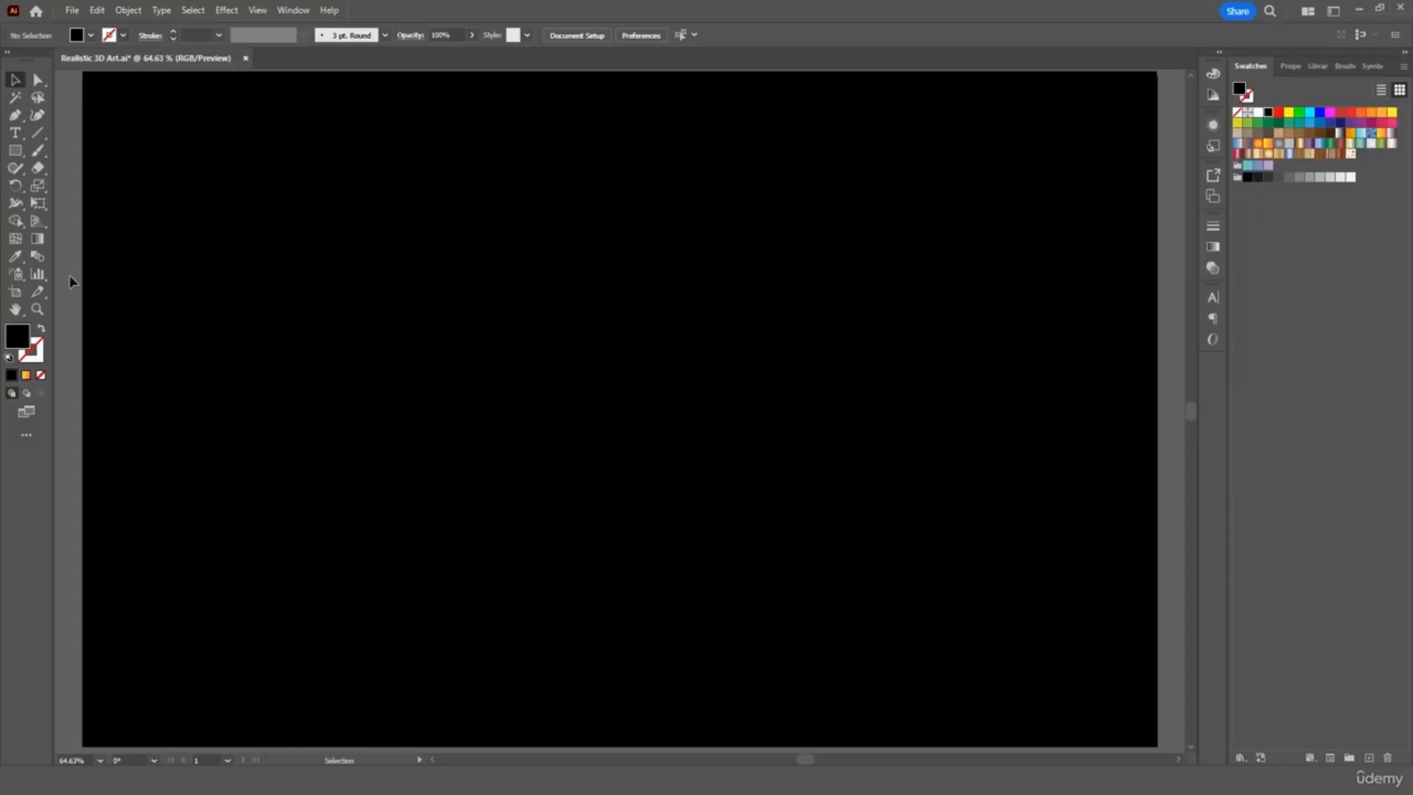
- Add the text "create" with a blue fill near the middle of the black artboard
{"action": "key", "text": "t"}
{"action": "left_click", "coordinate": [575, 367]}
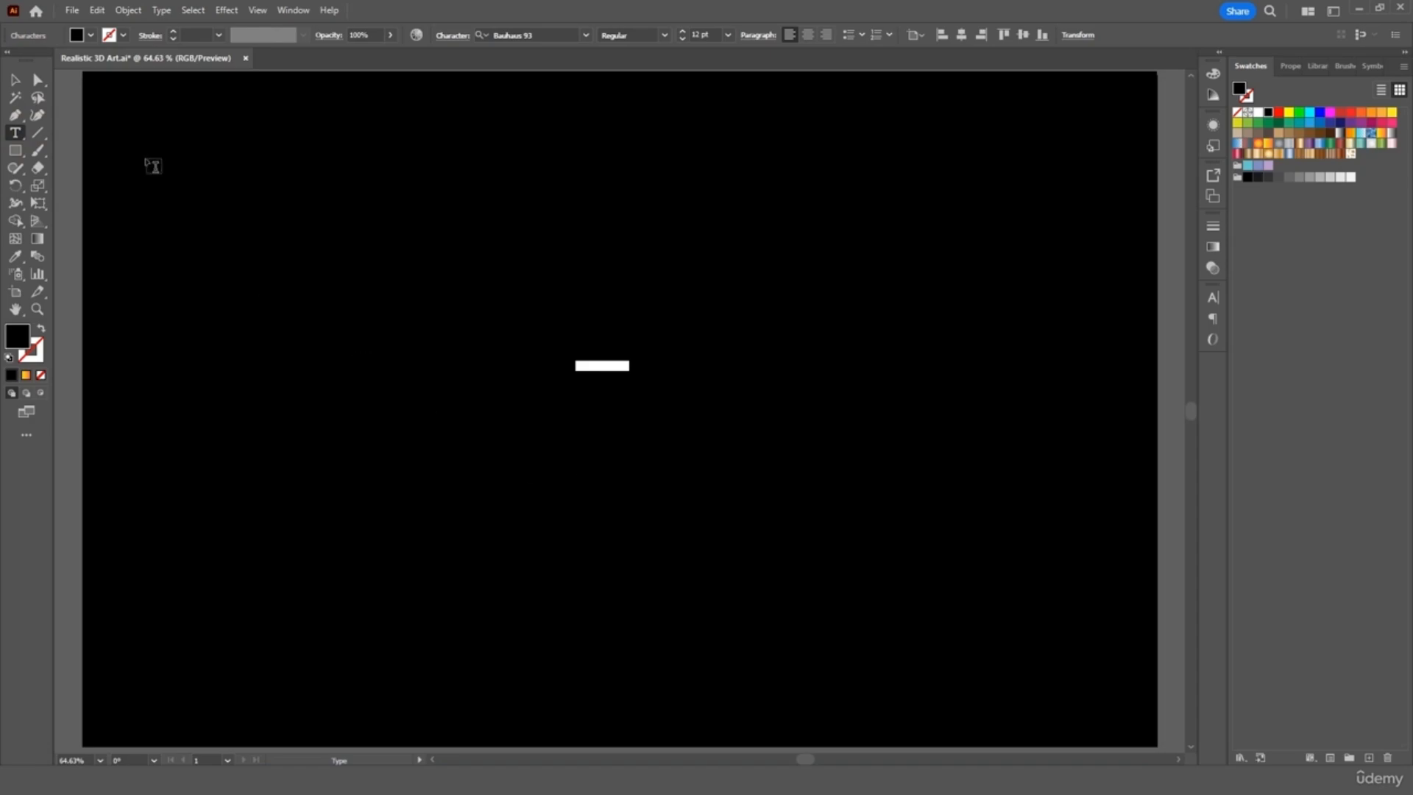
{"action": "left_click", "coordinate": [90, 36]}
{"action": "left_click", "coordinate": [103, 72]}
{"action": "left_click", "coordinate": [103, 71]}
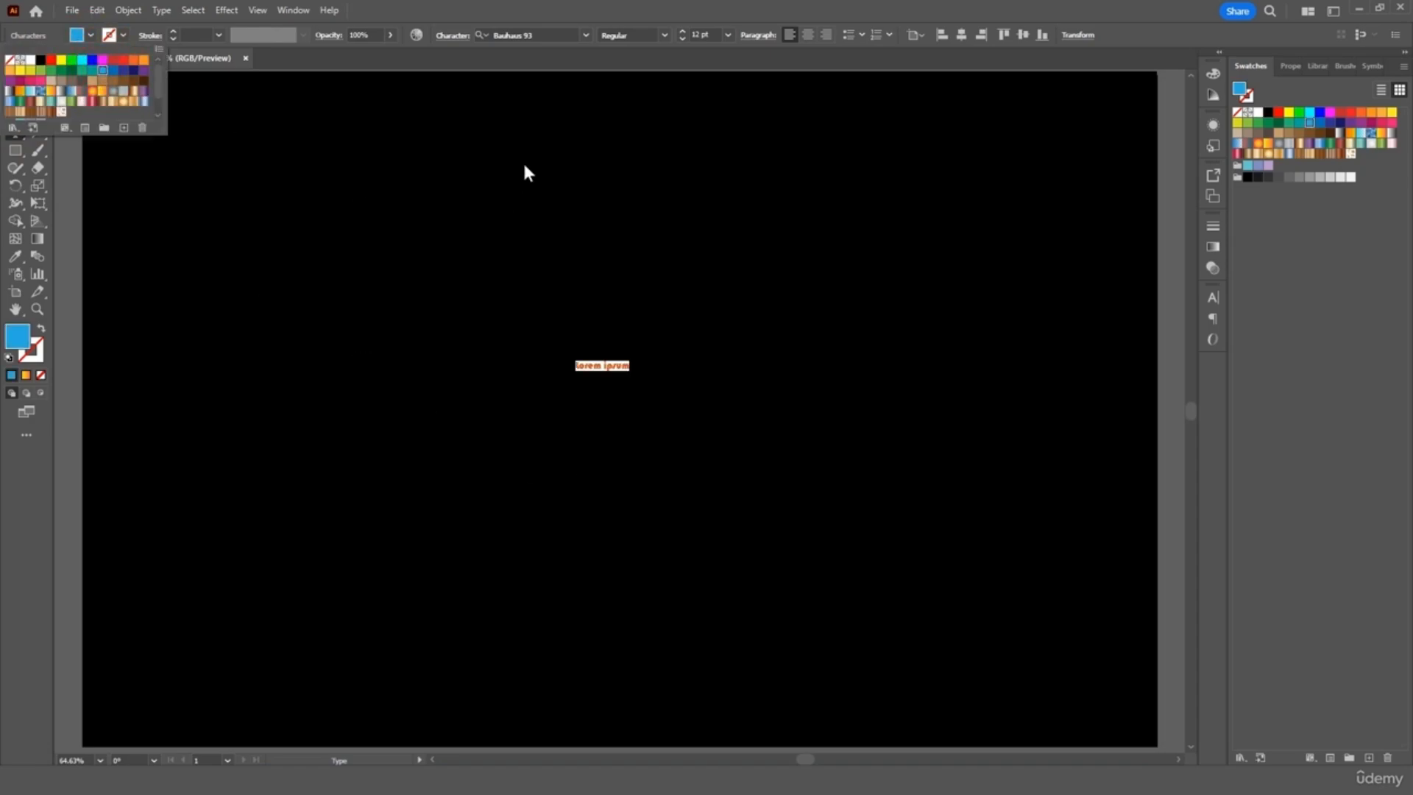
{"action": "type", "text": "create"}
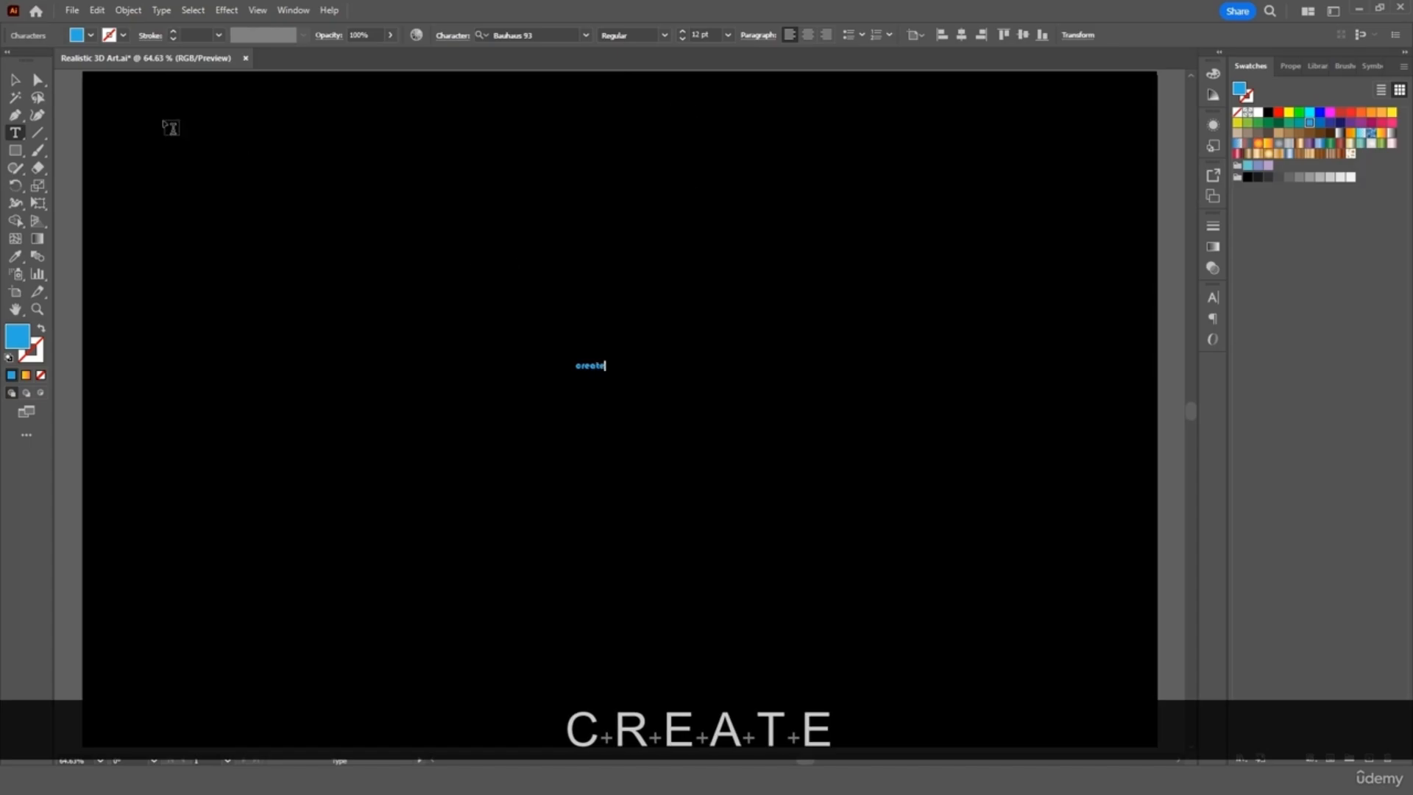
- Scale the word "create" proportionally to about 162 pt and move it to the middle of the artboard
{"action": "left_click", "coordinate": [14, 79]}
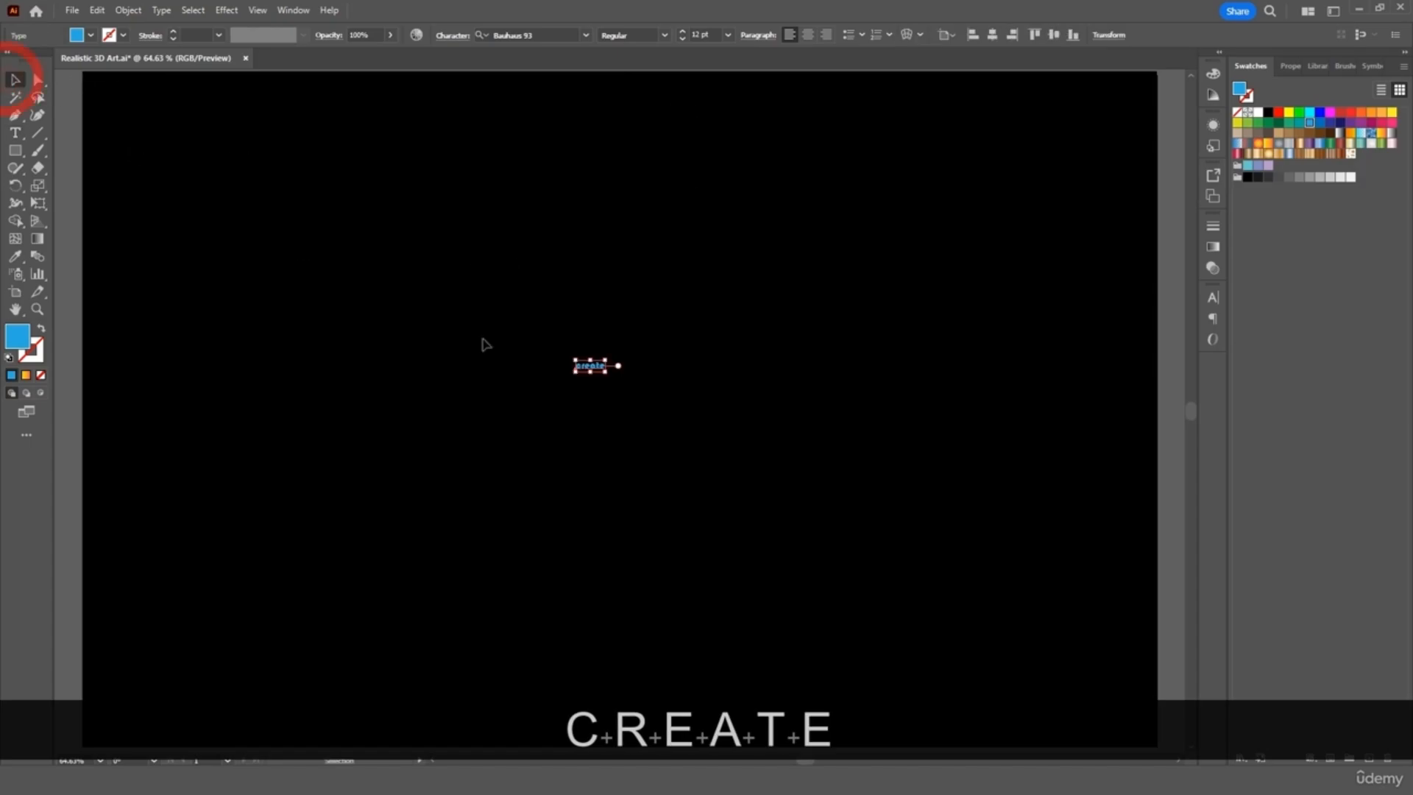
{"action": "left_click_drag", "start_coordinate": [605, 373], "coordinate": [971, 574]}
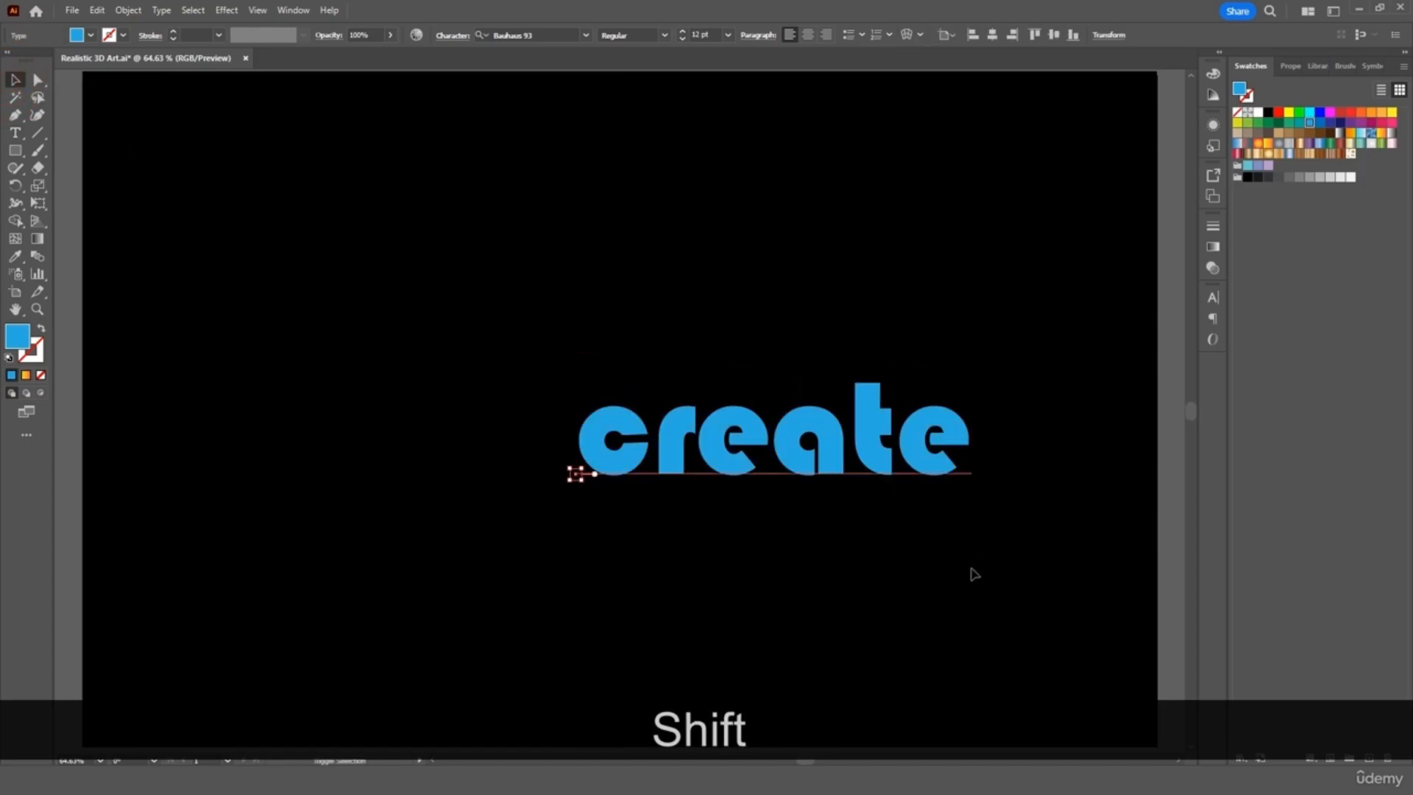
{"action": "left_click_drag", "start_coordinate": [899, 439], "coordinate": [773, 409]}
{"action": "left_click", "coordinate": [782, 278]}
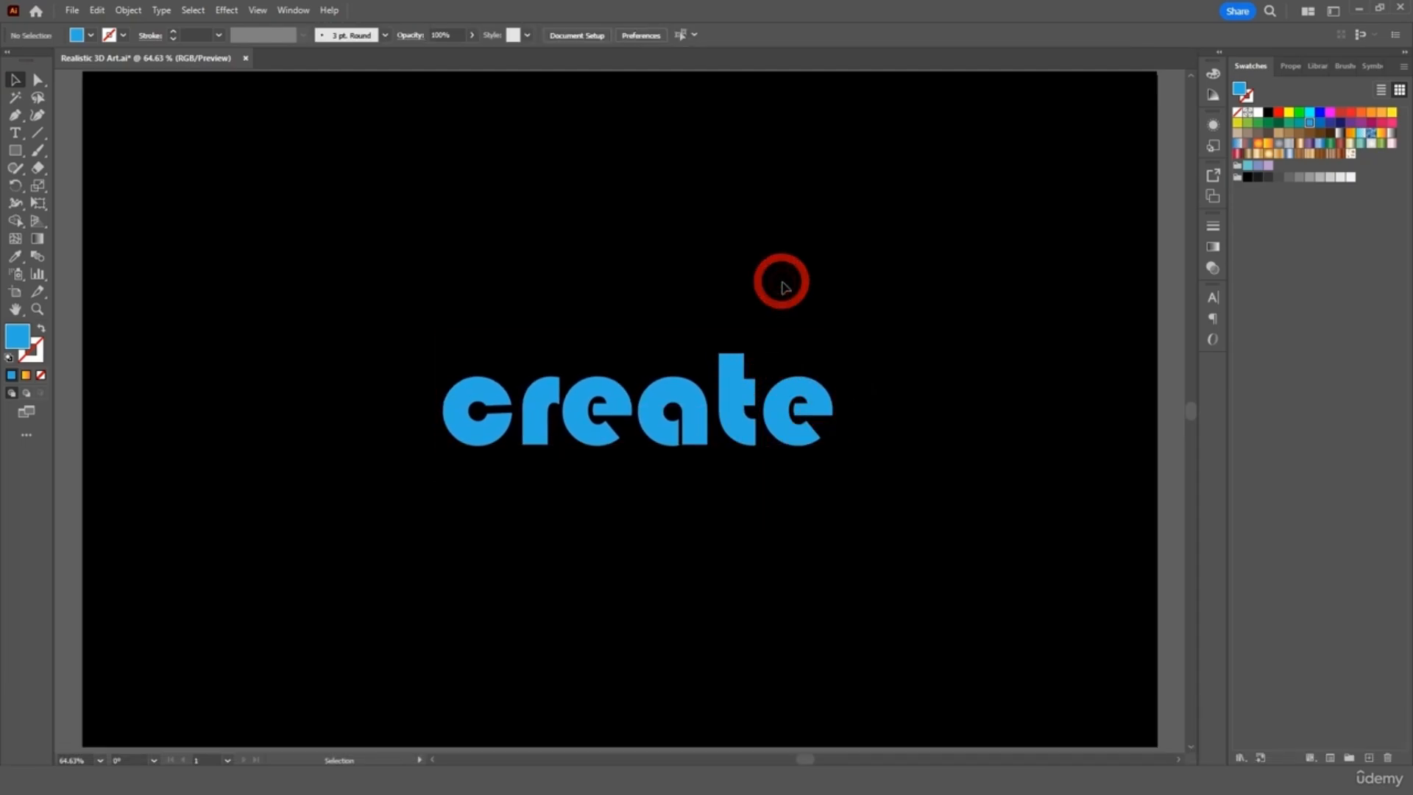
- Expand the object and fill of the "create" text and combine the letters into a compound path
{"action": "left_click", "coordinate": [734, 379]}
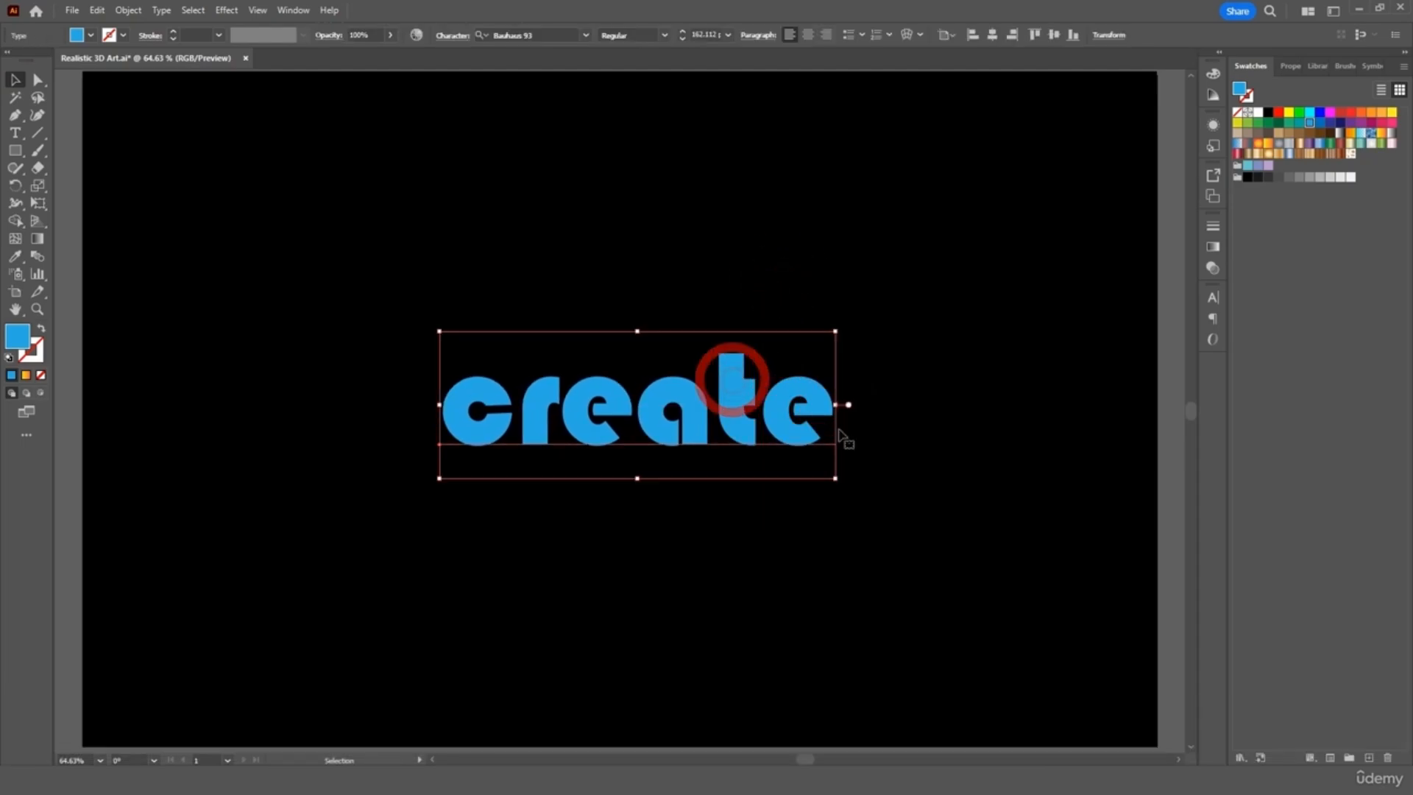
{"action": "left_click", "coordinate": [136, 12]}
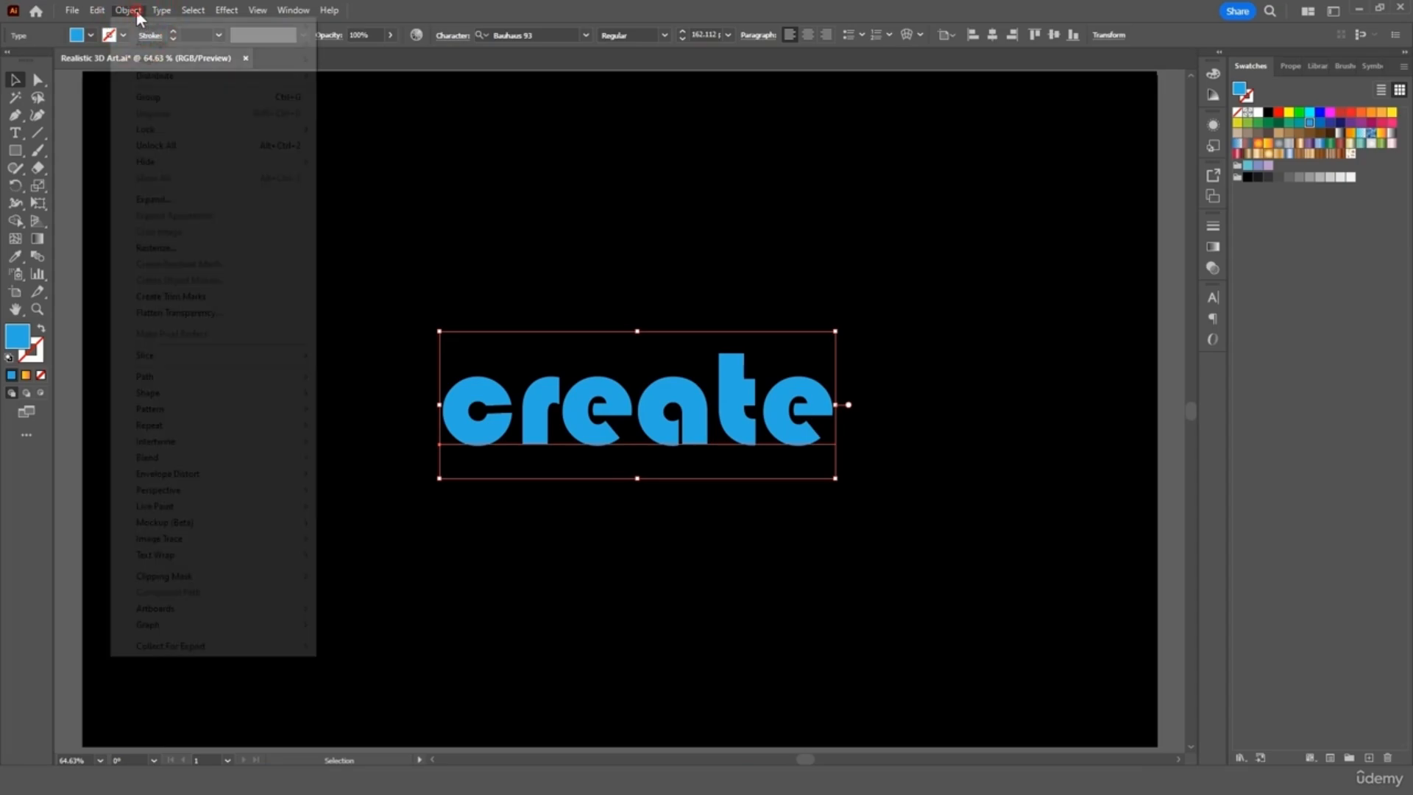
{"action": "mouse_move", "coordinate": [147, 44]}
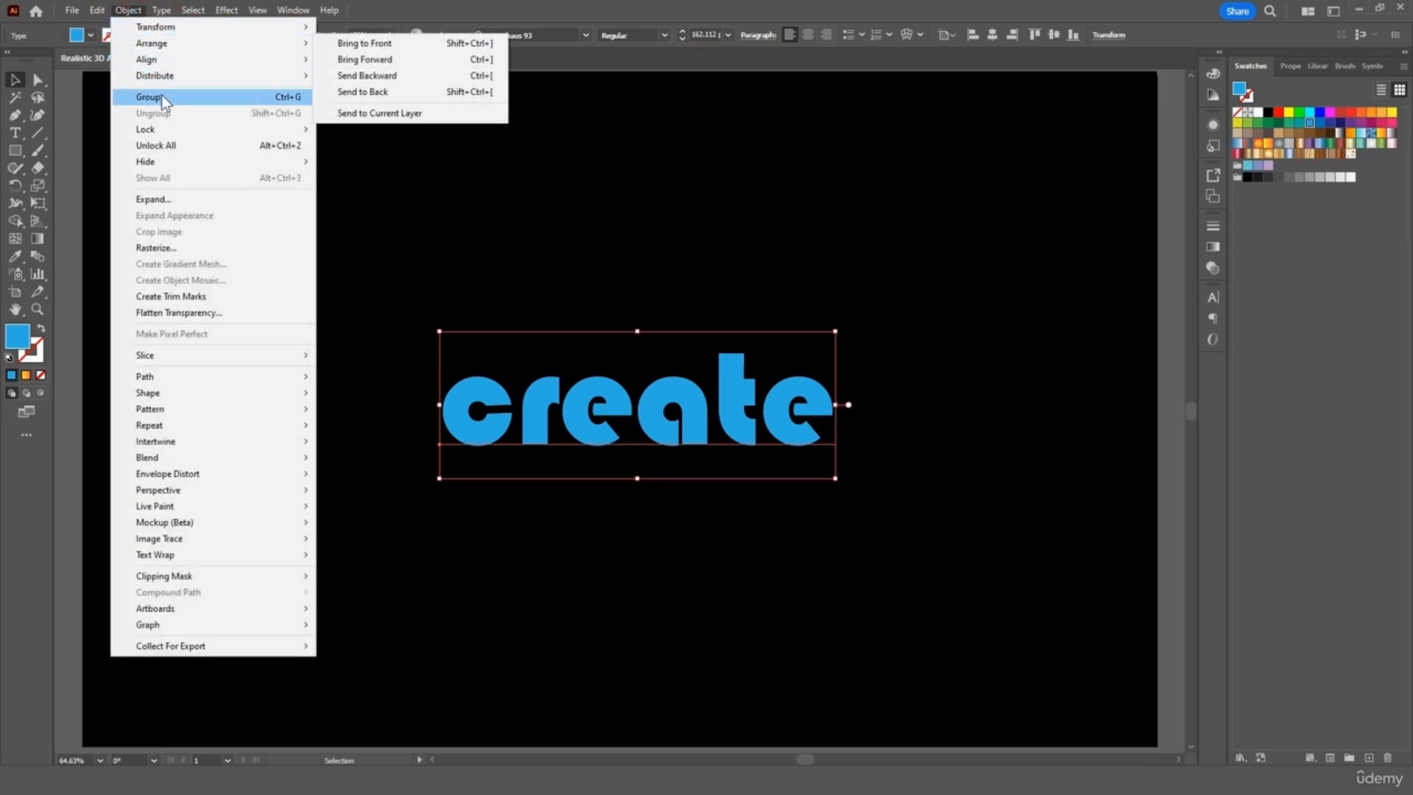
{"action": "left_click", "coordinate": [173, 195]}
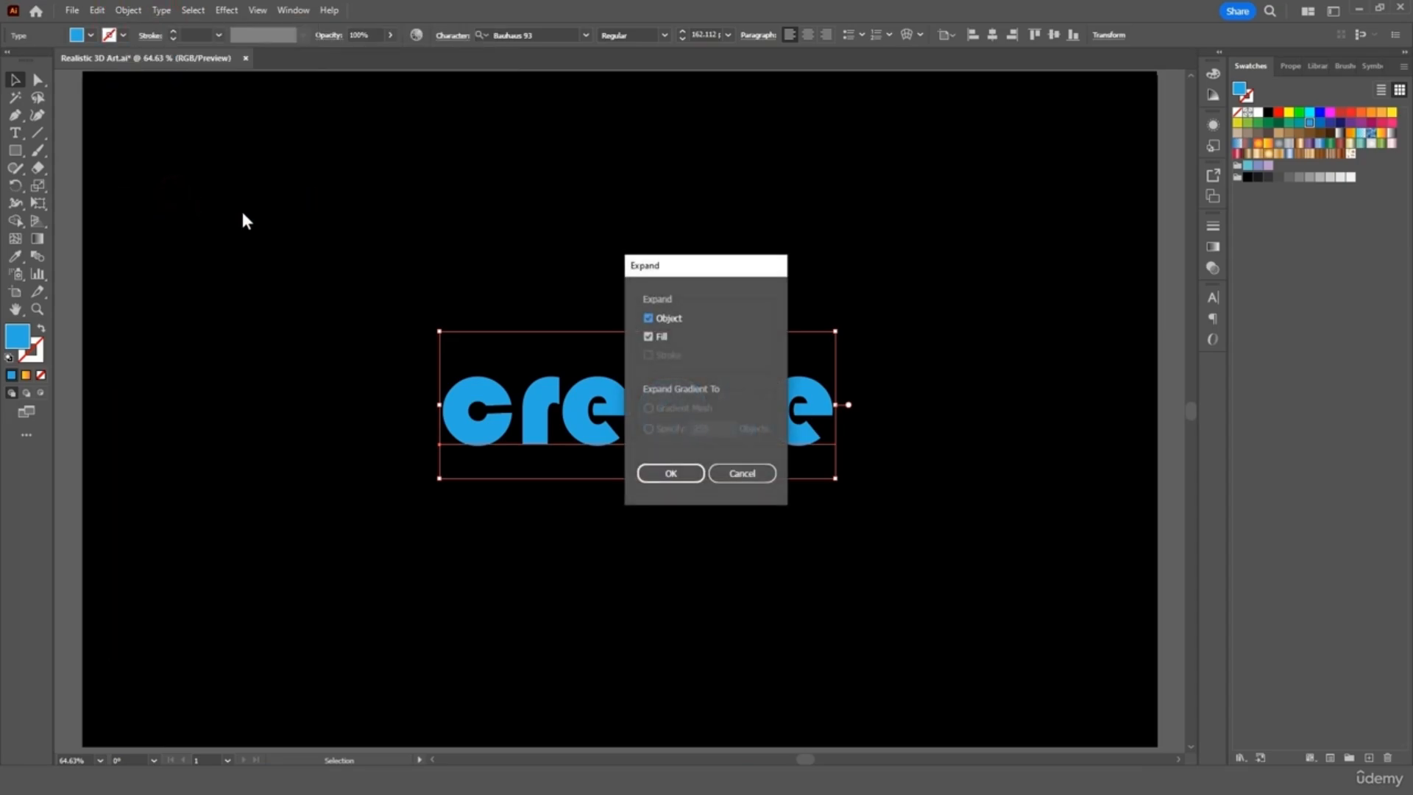
{"action": "left_click", "coordinate": [662, 472]}
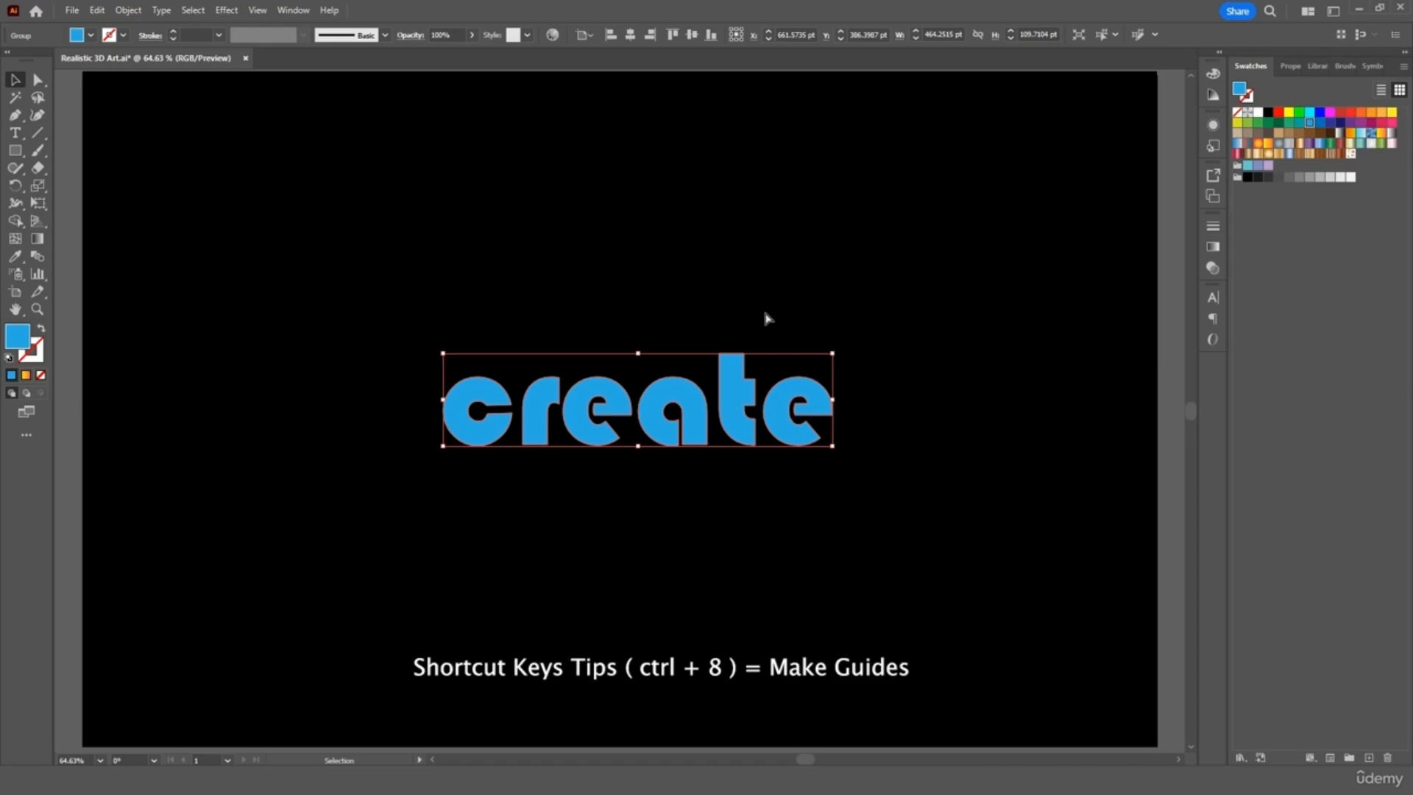
{"action": "key", "text": "ctrl+8"}
- Apply the 3D Inflate effect to the "create" lettering and set its rotation preset to Off-Axis Front
{"action": "left_click", "coordinate": [234, 16]}
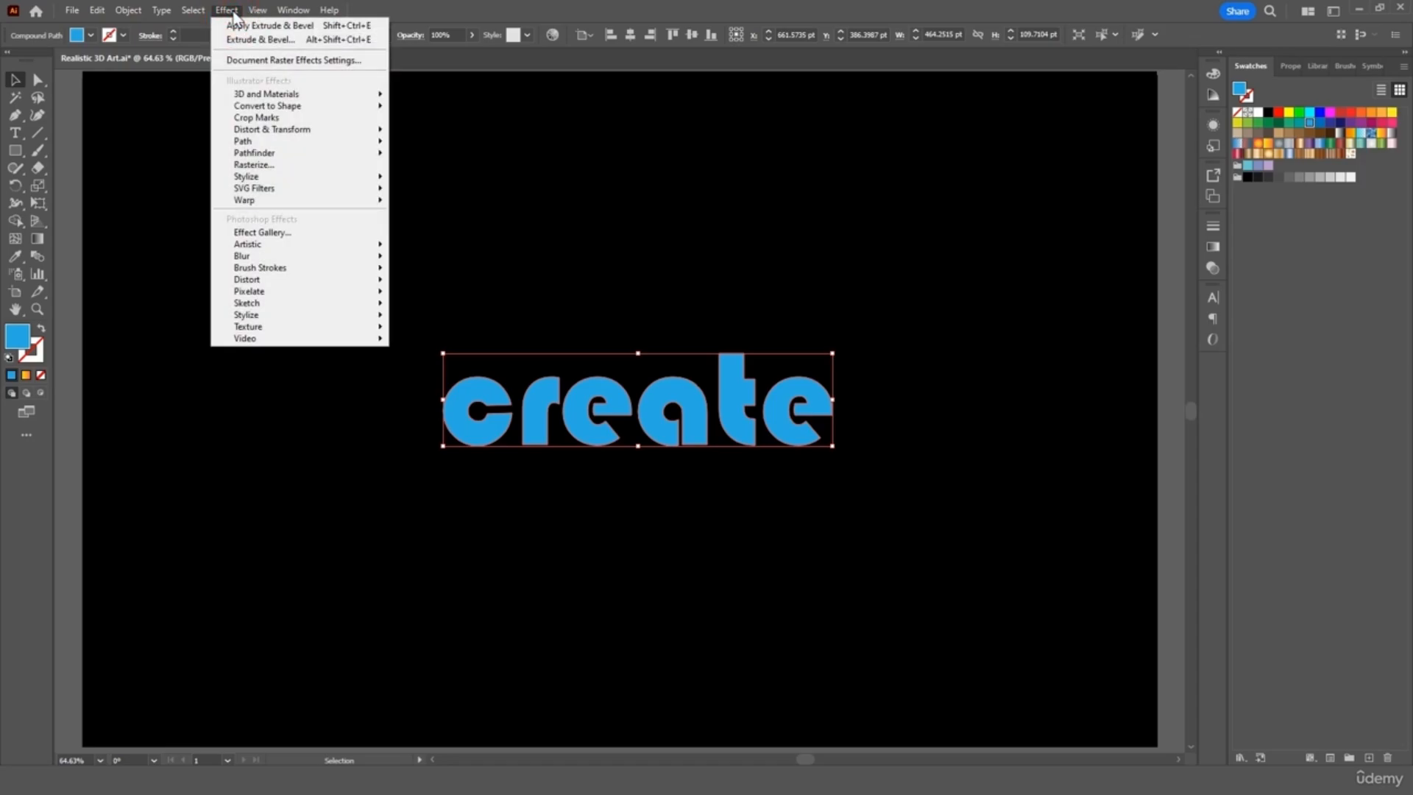
{"action": "mouse_move", "coordinate": [297, 96]}
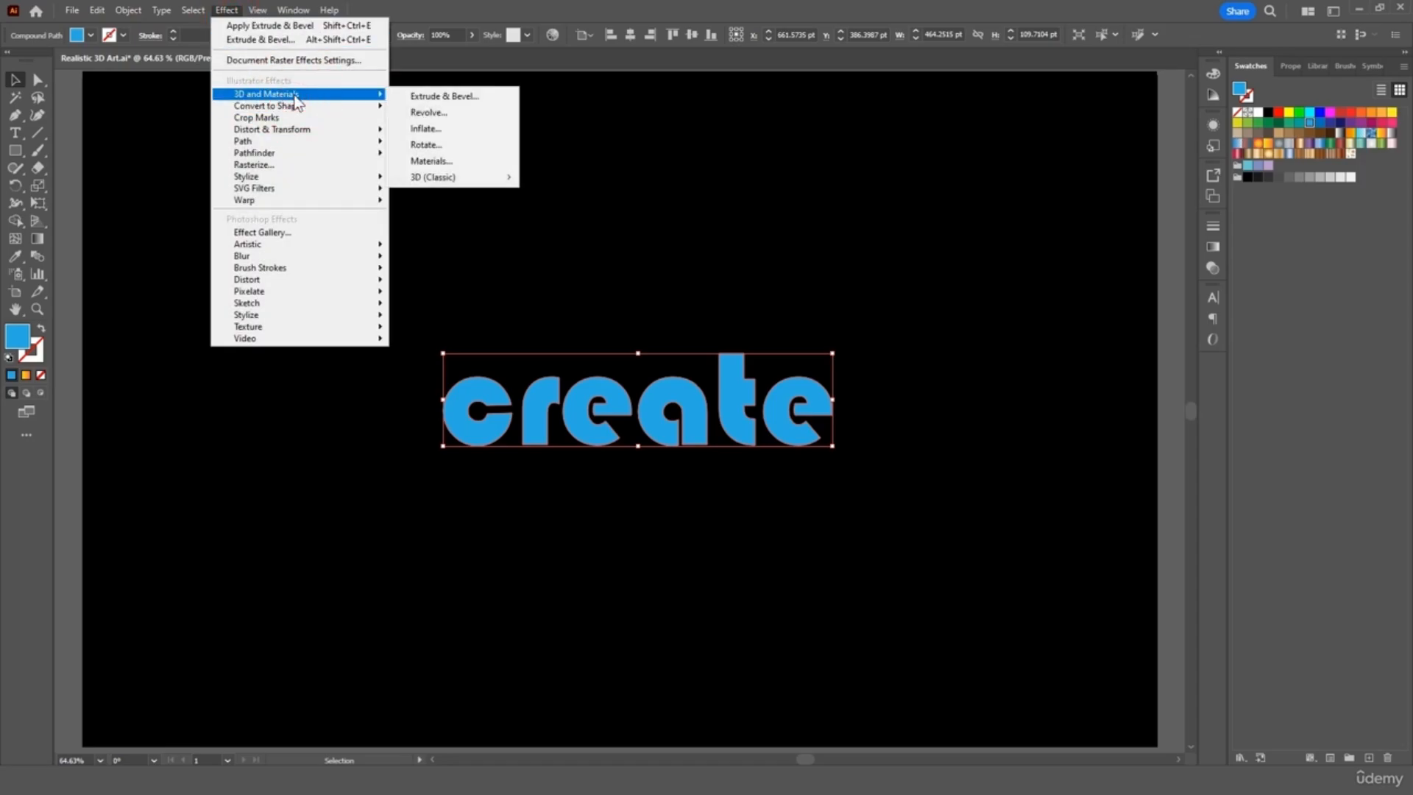
{"action": "left_click", "coordinate": [415, 129]}
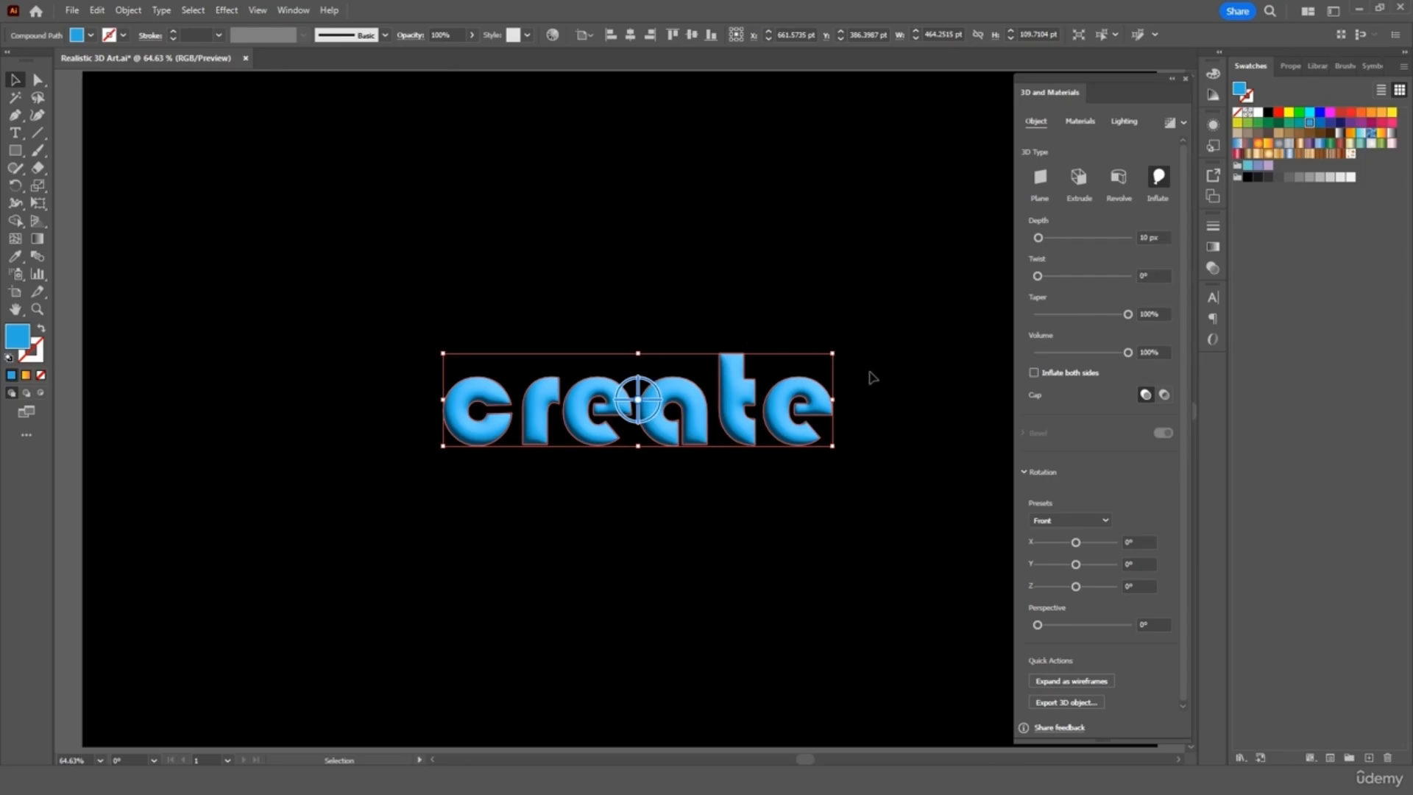
{"action": "left_click", "coordinate": [1089, 520]}
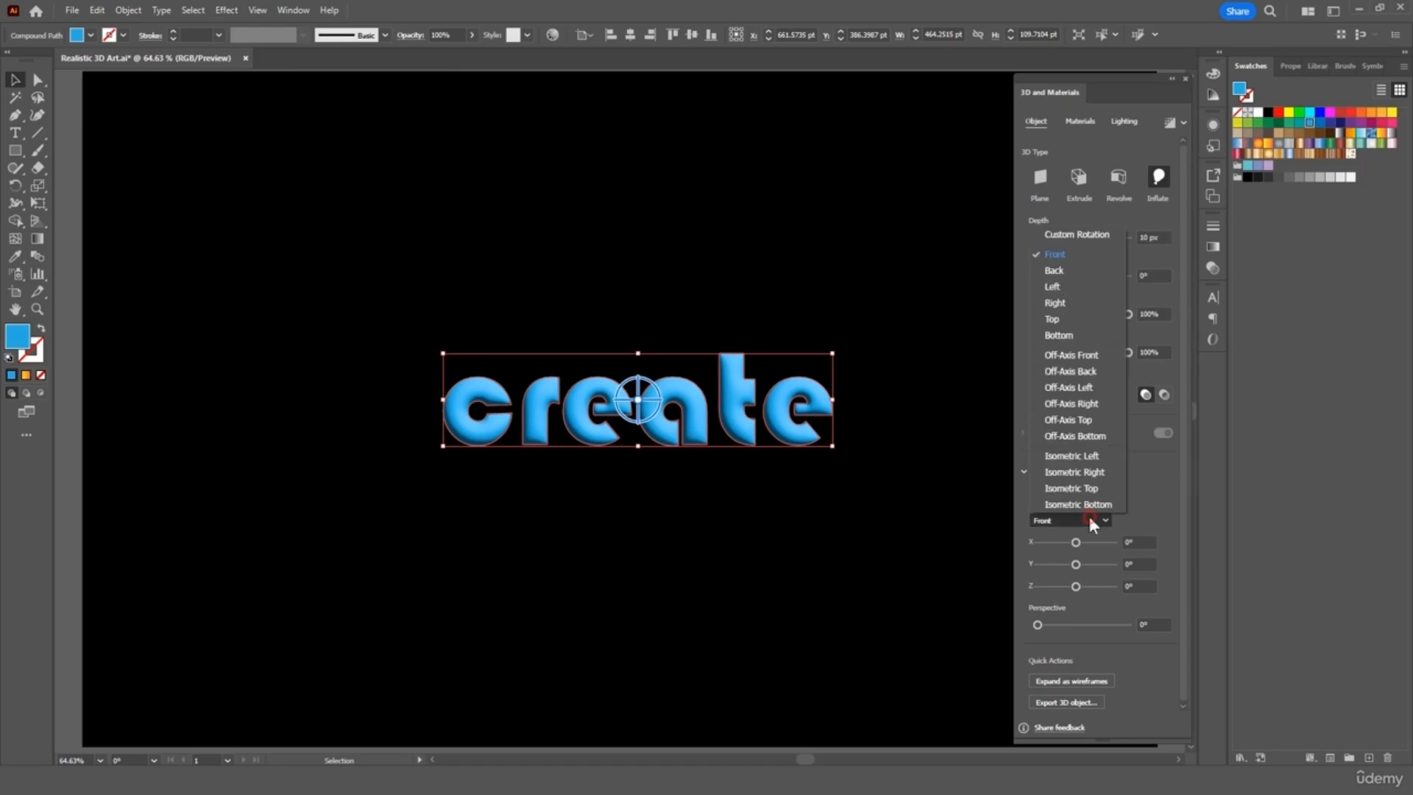
{"action": "left_click", "coordinate": [1101, 423]}
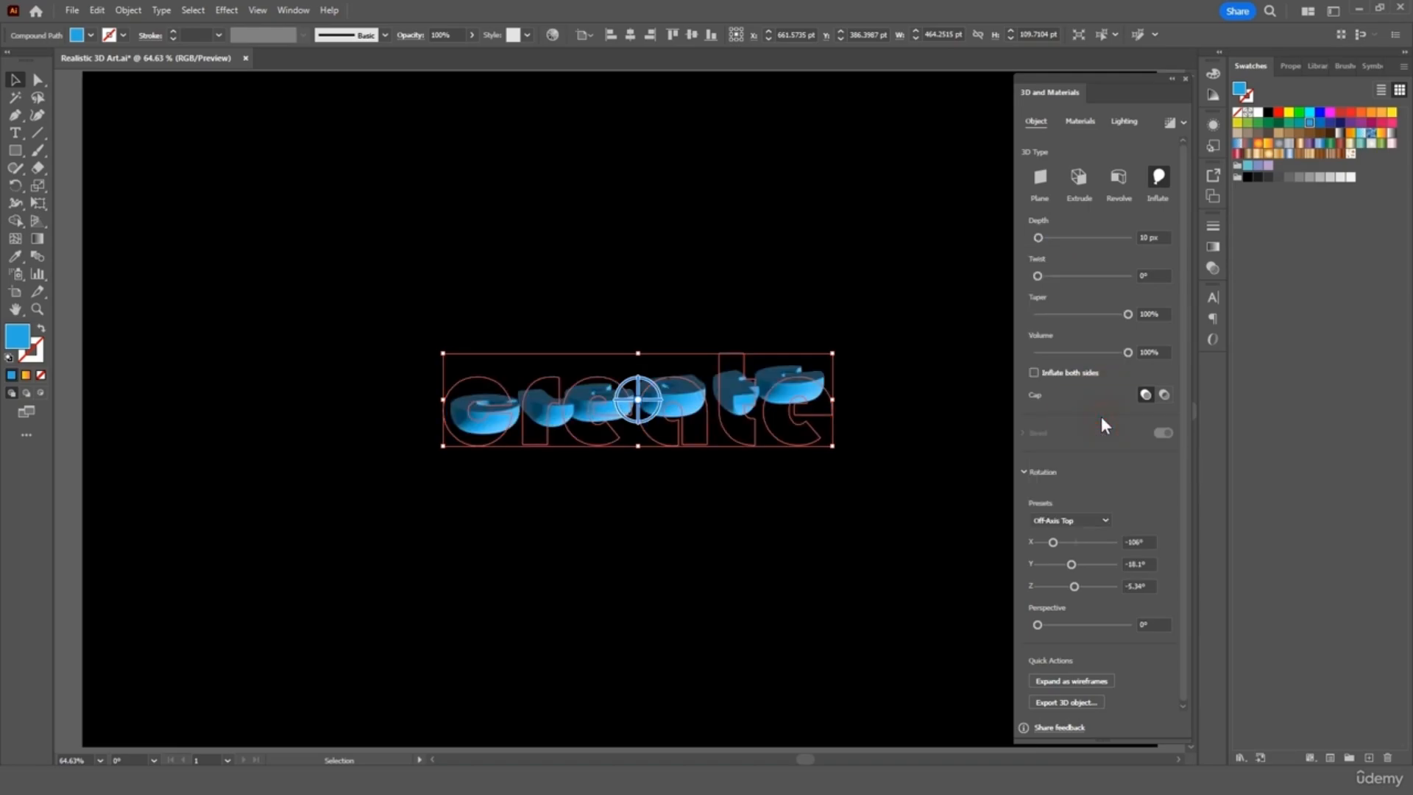
{"action": "left_click", "coordinate": [1096, 517]}
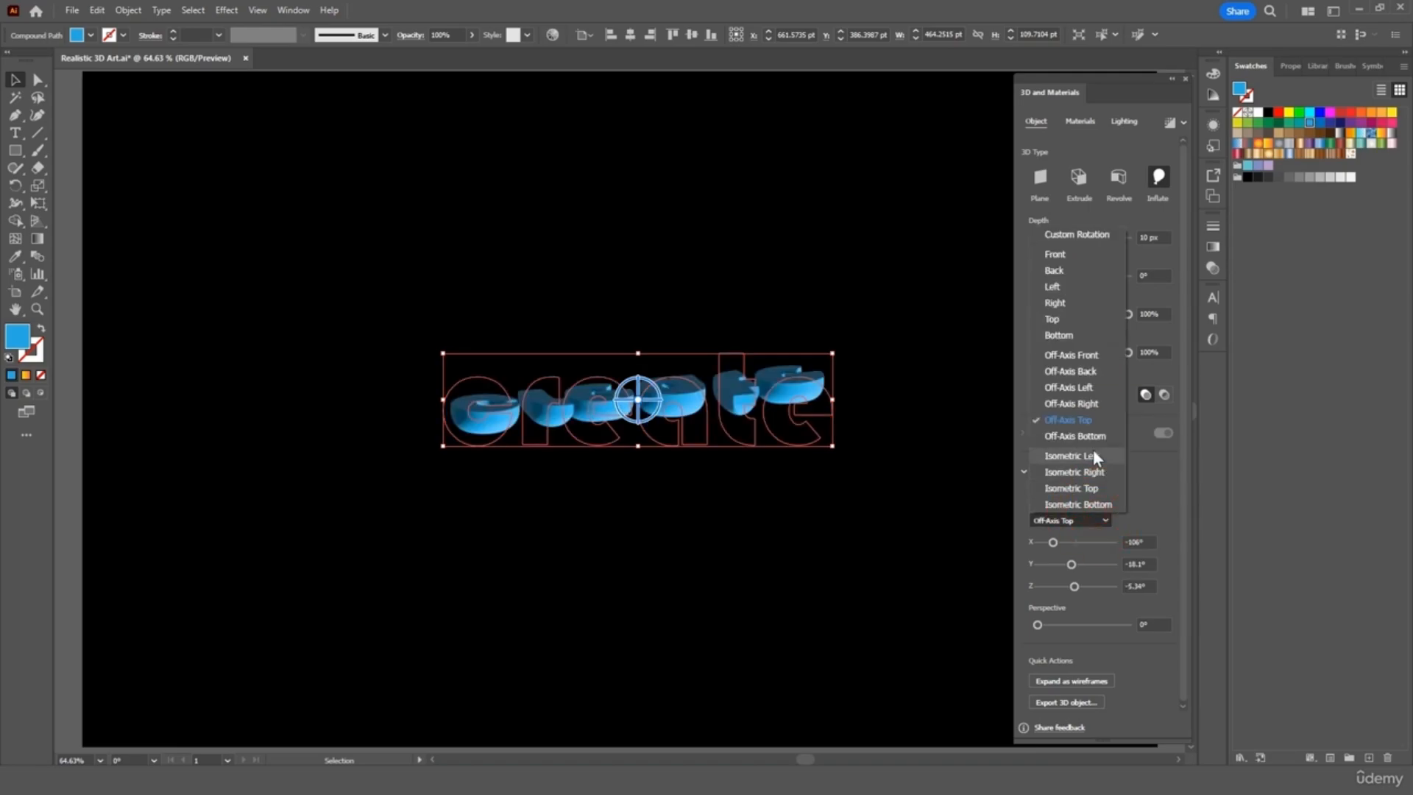
{"action": "left_click", "coordinate": [1084, 355]}
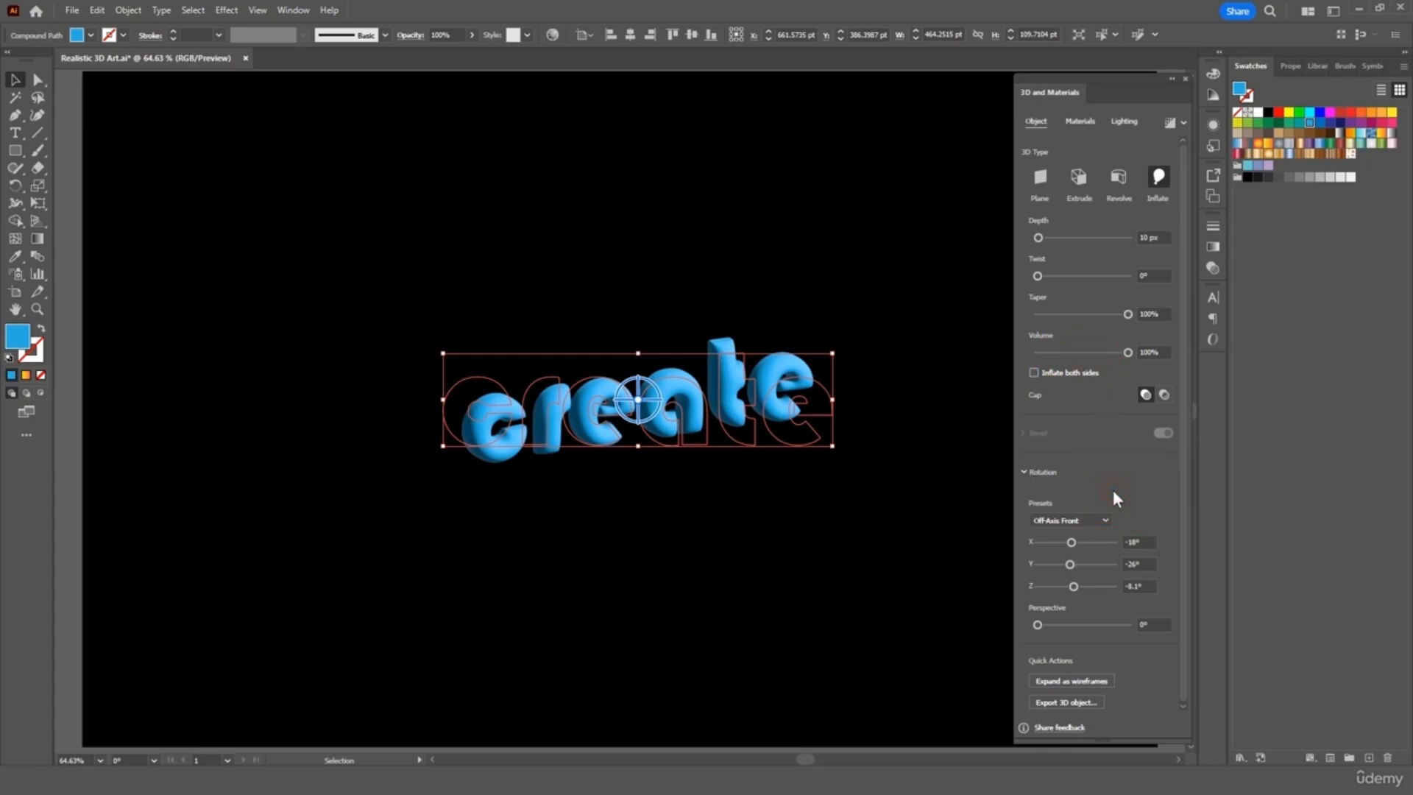
- Move the inflated lettering about 48 pt to the left and open its lighting settings
{"action": "left_click_drag", "start_coordinate": [708, 388], "coordinate": [684, 386]}
{"action": "left_click", "coordinate": [763, 252]}
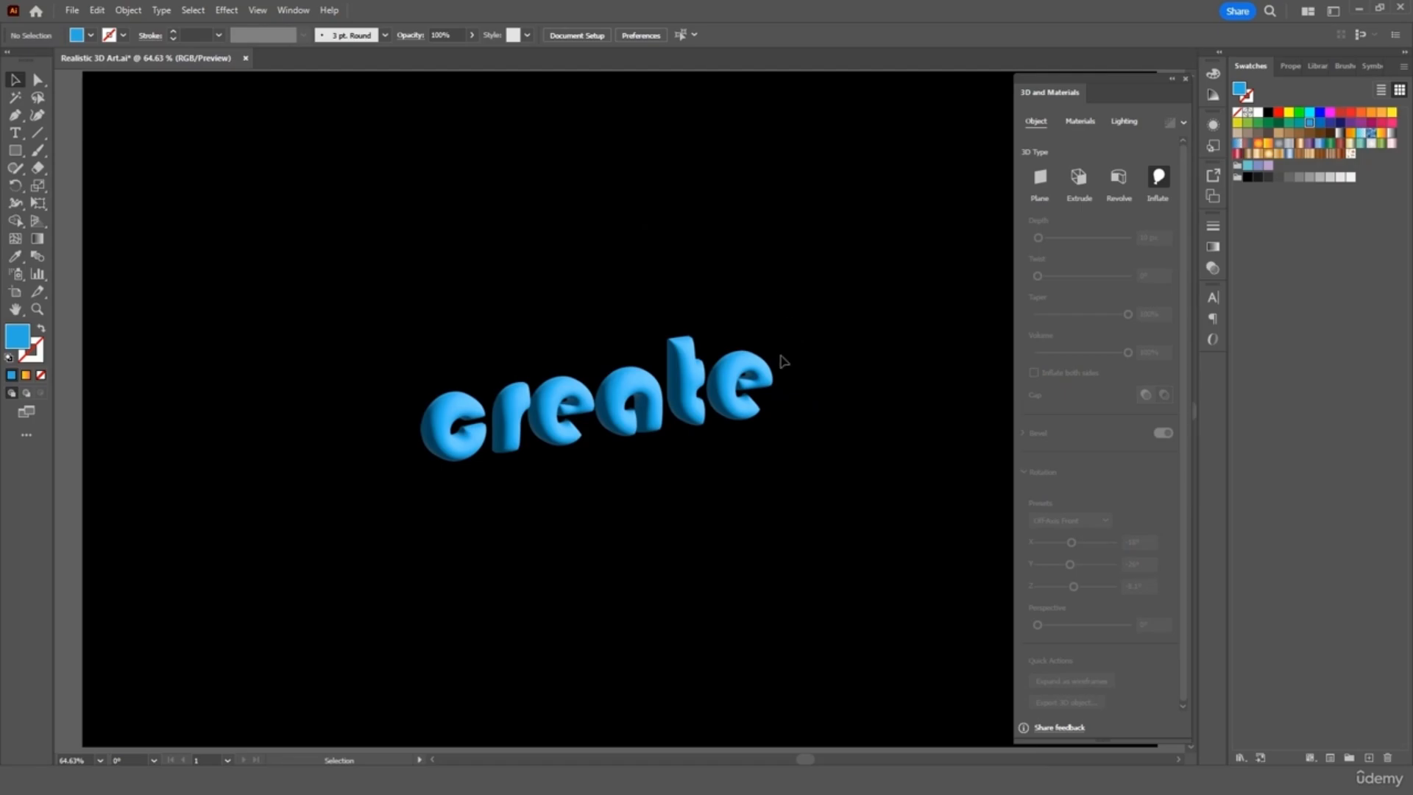
{"action": "left_click", "coordinate": [754, 397]}
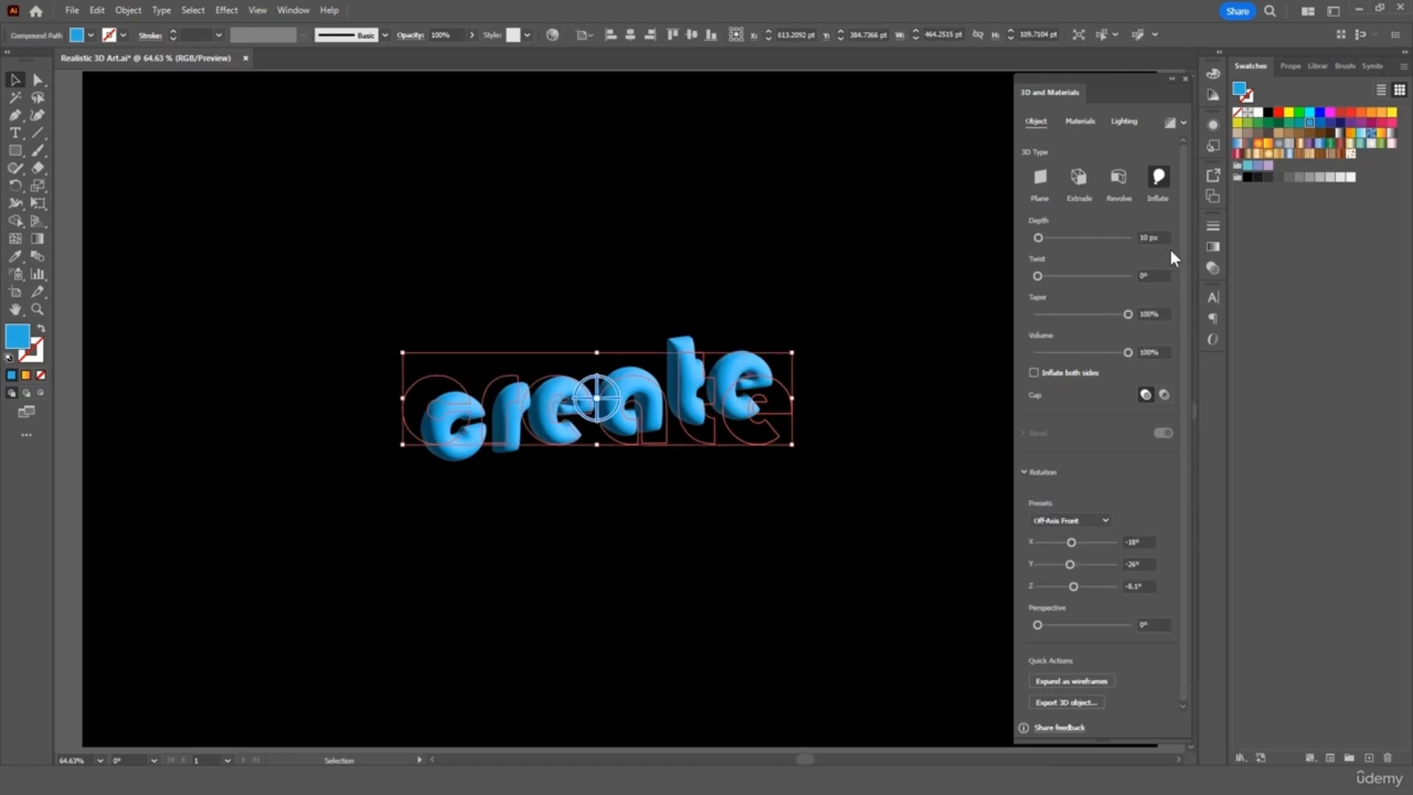
{"action": "left_click", "coordinate": [1077, 123]}
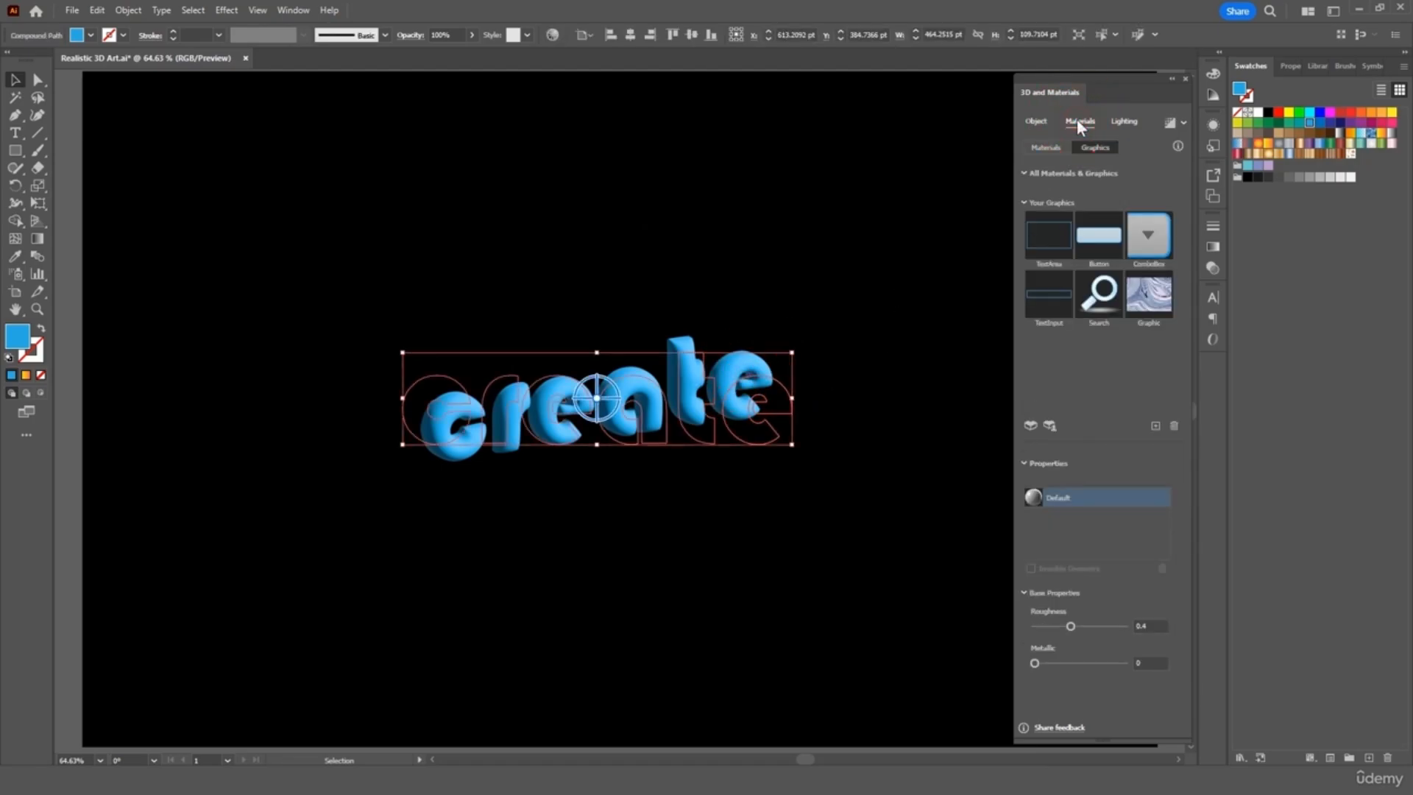
{"action": "left_click", "coordinate": [1125, 122]}
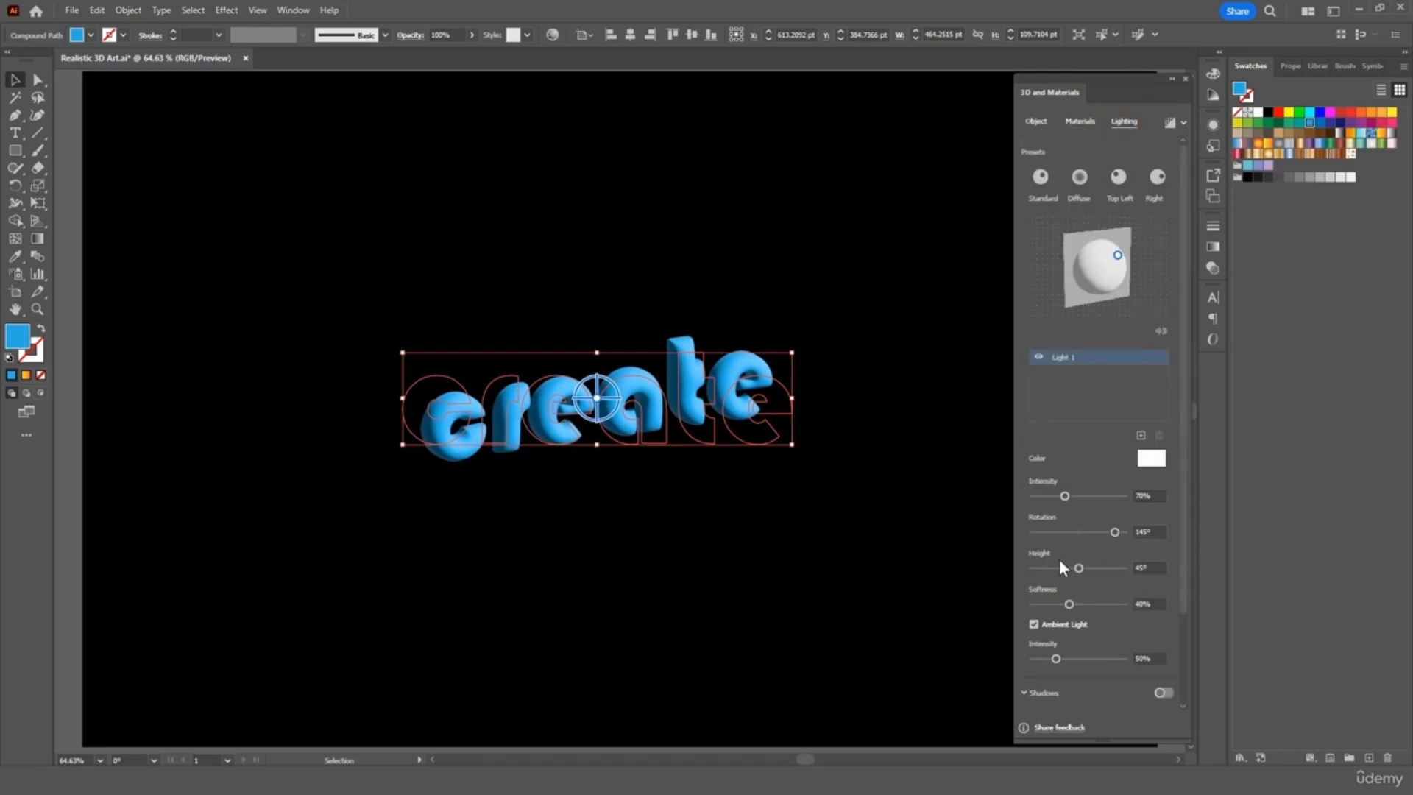
- Try custom lighting on the 3D text with light intensity 83%, rotation 83°, height 44°, softness 64% and ambient intensity 75%
{"action": "mouse_move", "coordinate": [1063, 656]}
{"action": "left_mouse_down"}
{"action": "mouse_move", "coordinate": [1075, 658]}
{"action": "mouse_move", "coordinate": [1049, 659]}
{"action": "mouse_move", "coordinate": [1078, 657]}
{"action": "mouse_move", "coordinate": [1067, 659]}
{"action": "left_mouse_up"}
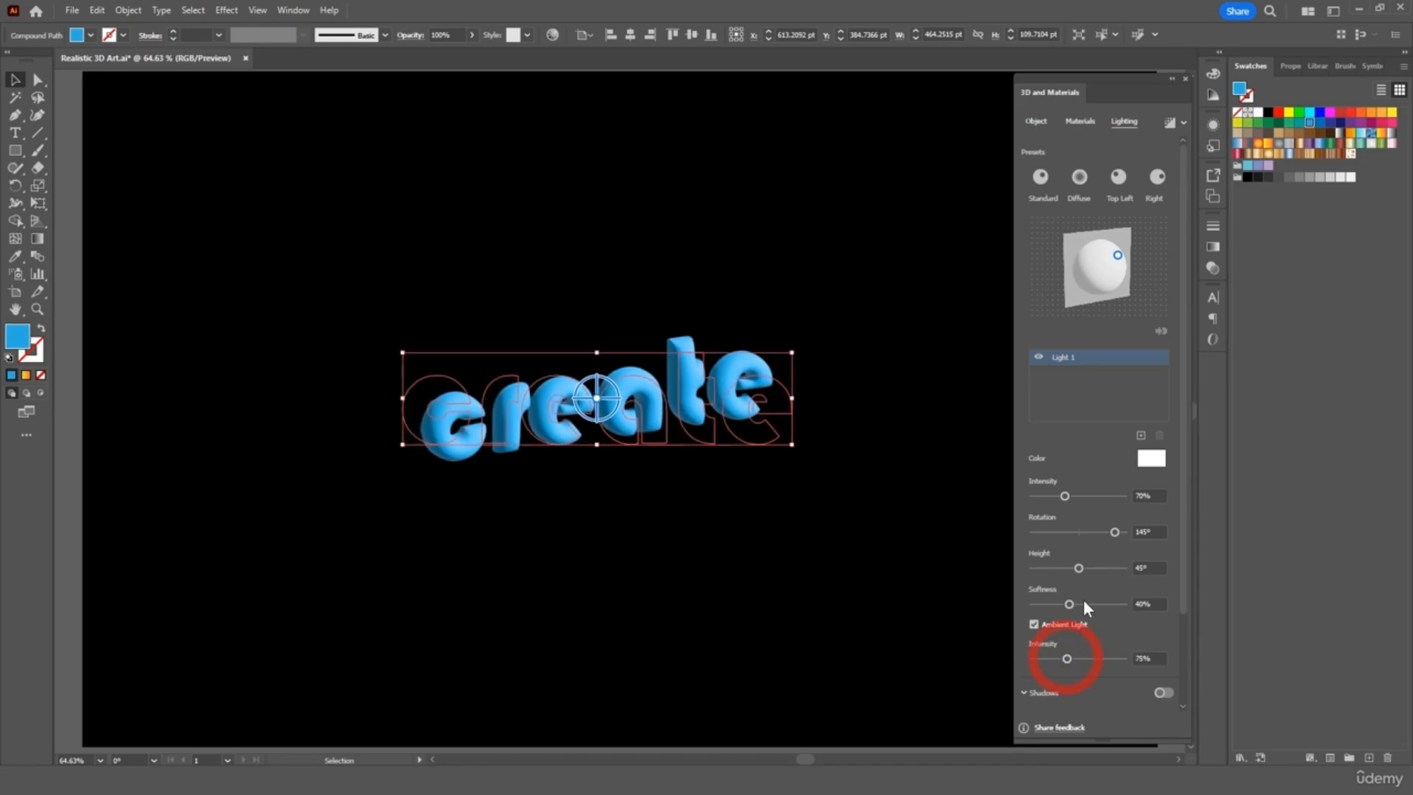
{"action": "left_click_drag", "start_coordinate": [1078, 568], "coordinate": [1058, 607]}
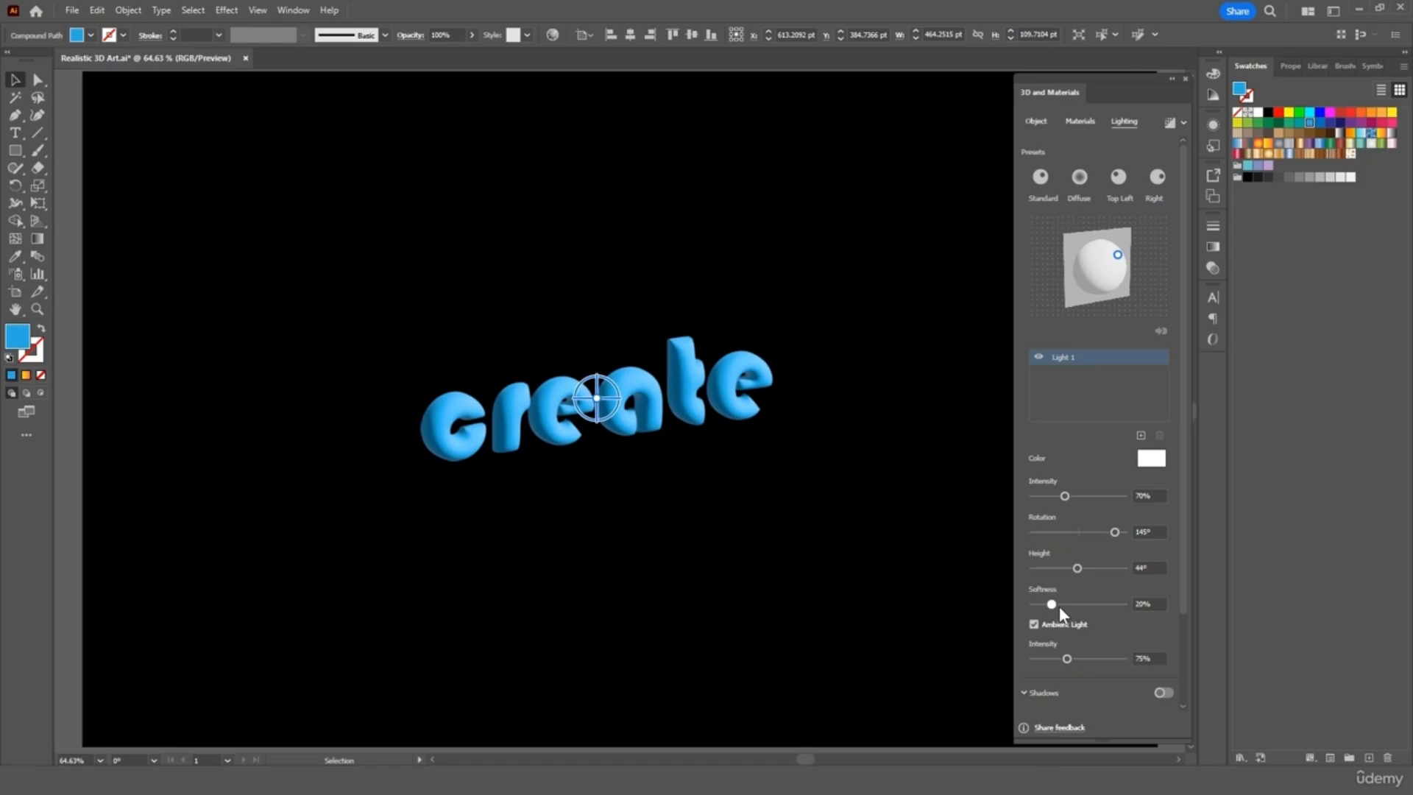
{"action": "left_click_drag", "start_coordinate": [1114, 531], "coordinate": [1071, 496]}
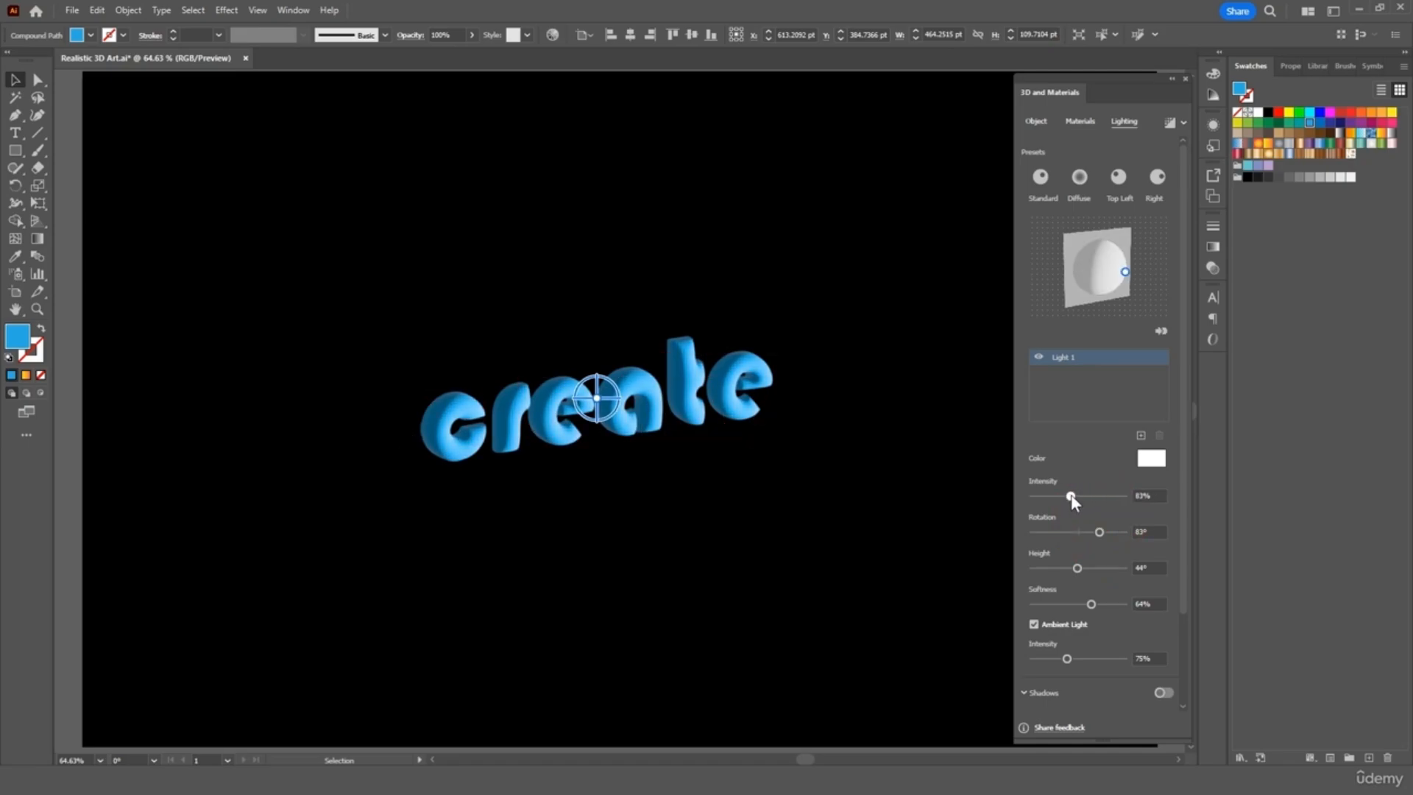
- Compare the Top Left, Right and Diffuse lighting presets on the 3D text, and apply the Standard preset
{"action": "left_click", "coordinate": [1042, 178]}
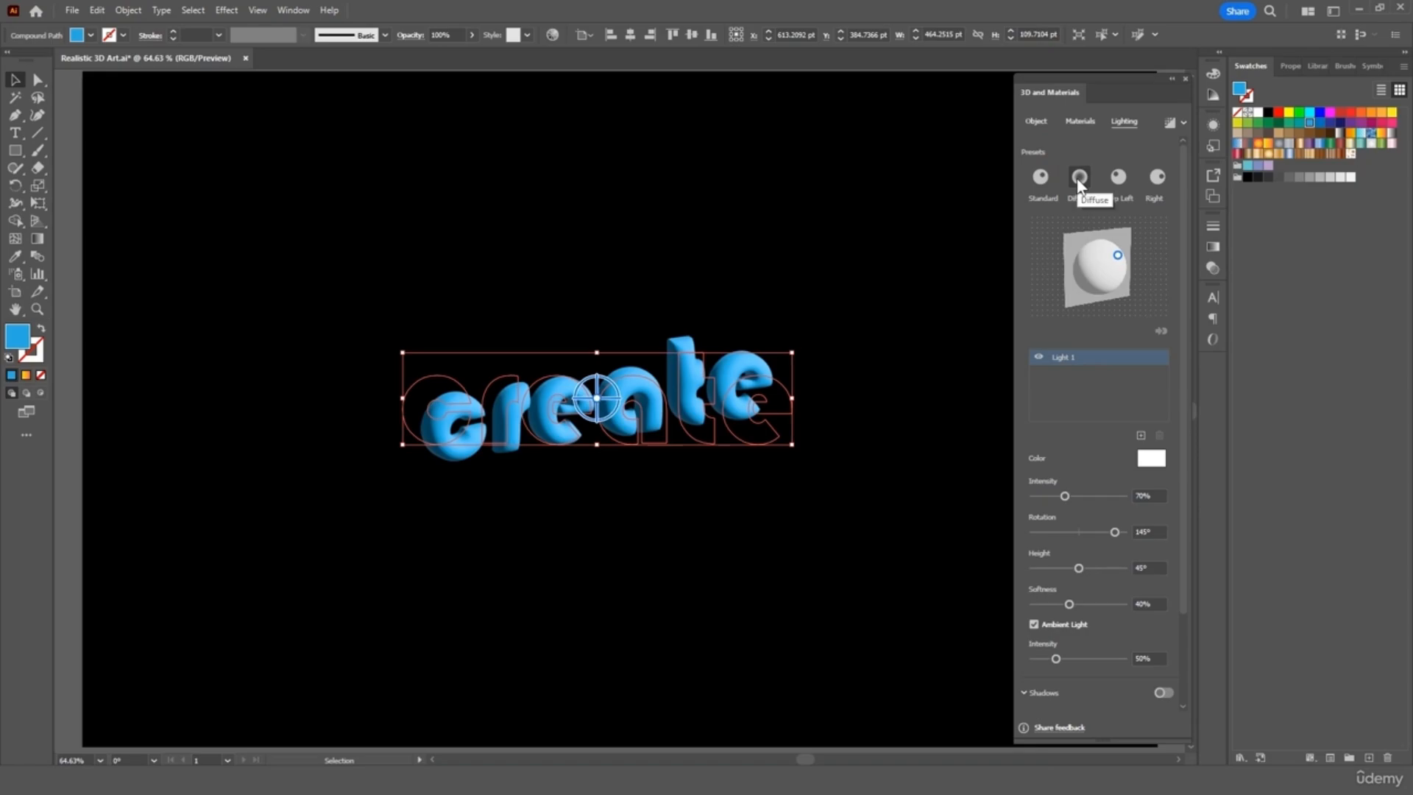
{"action": "left_click", "coordinate": [1121, 189]}
{"action": "left_click", "coordinate": [1157, 187]}
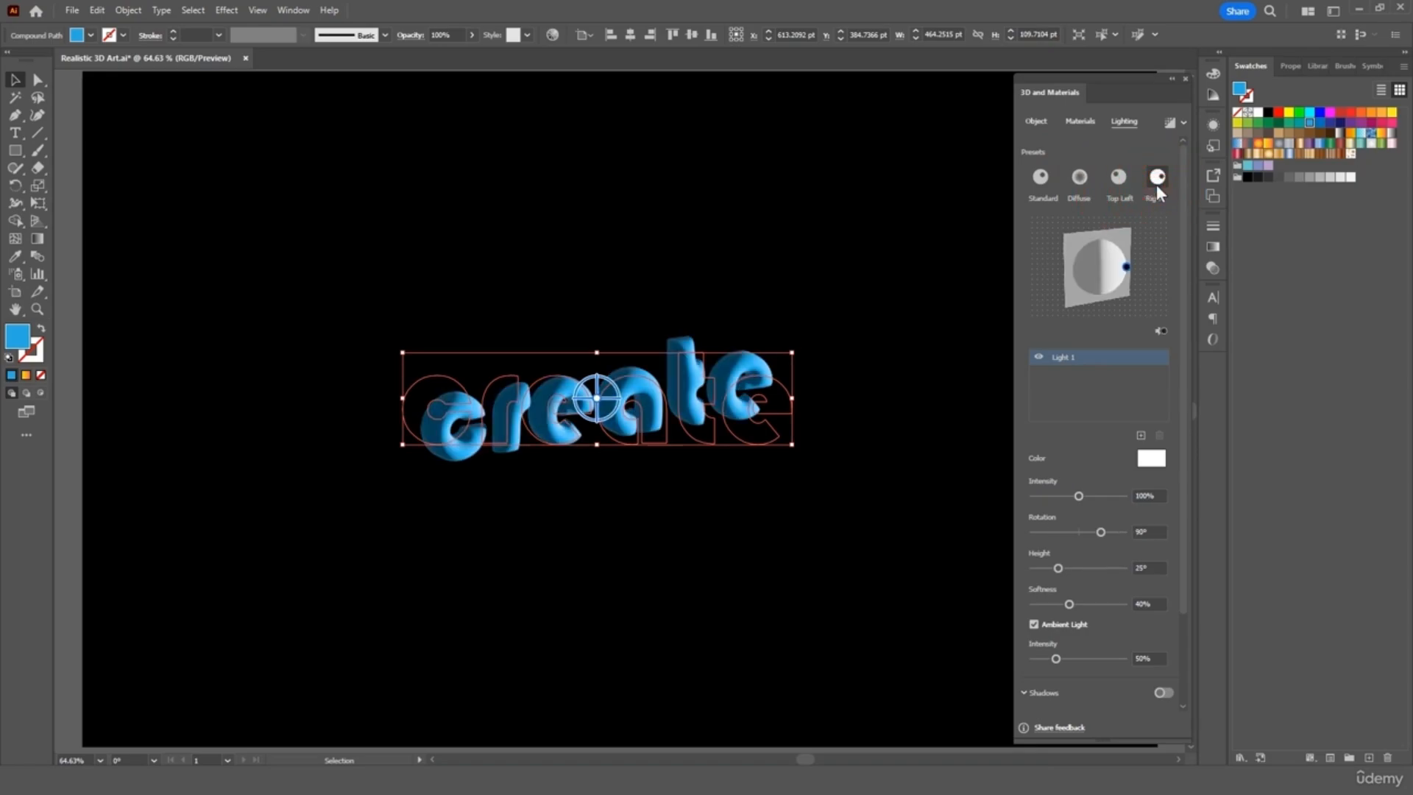
{"action": "left_click", "coordinate": [1079, 179]}
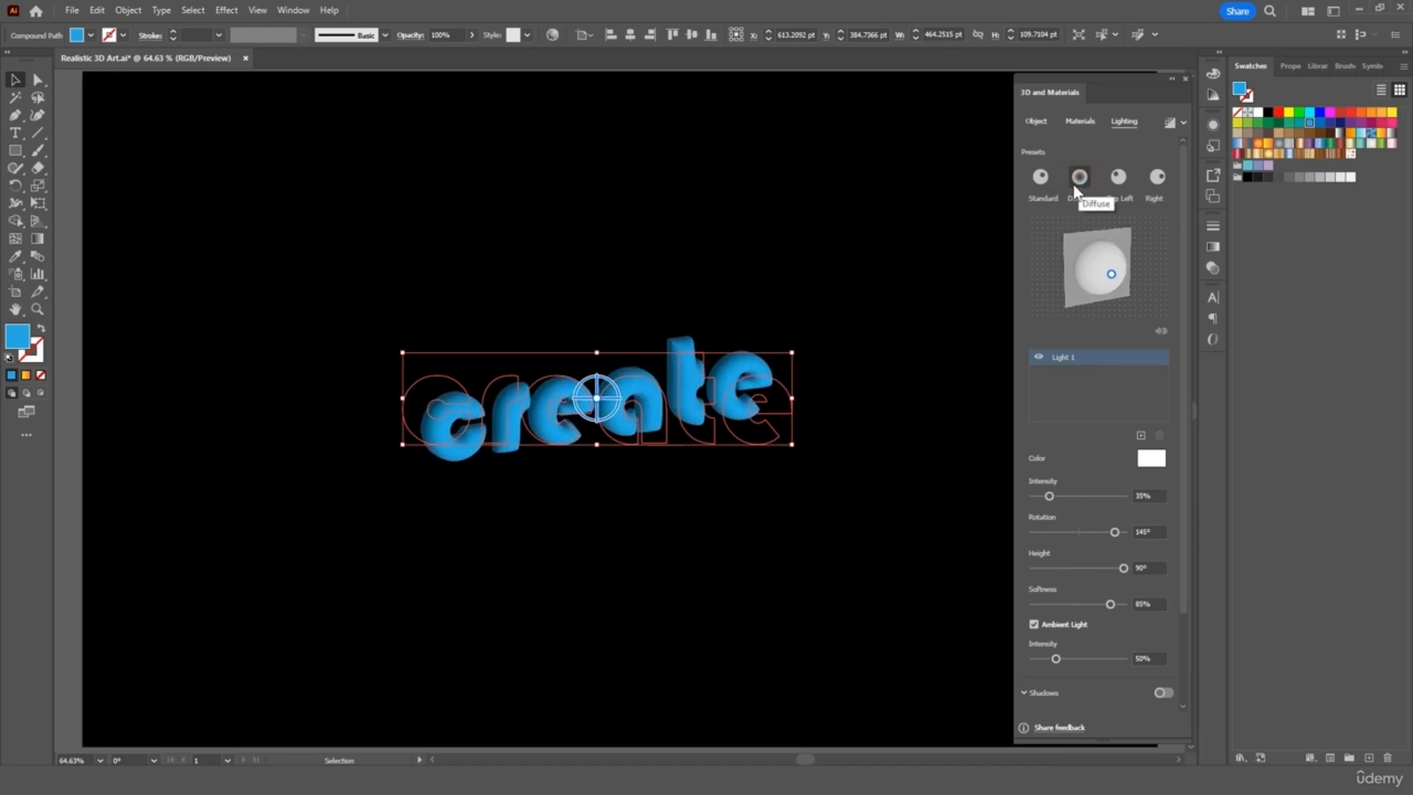
{"action": "left_click", "coordinate": [1039, 183]}
- Place the abstract JPG image on the artboard and add it to the 3D material graphics
{"action": "left_click", "coordinate": [1080, 124]}
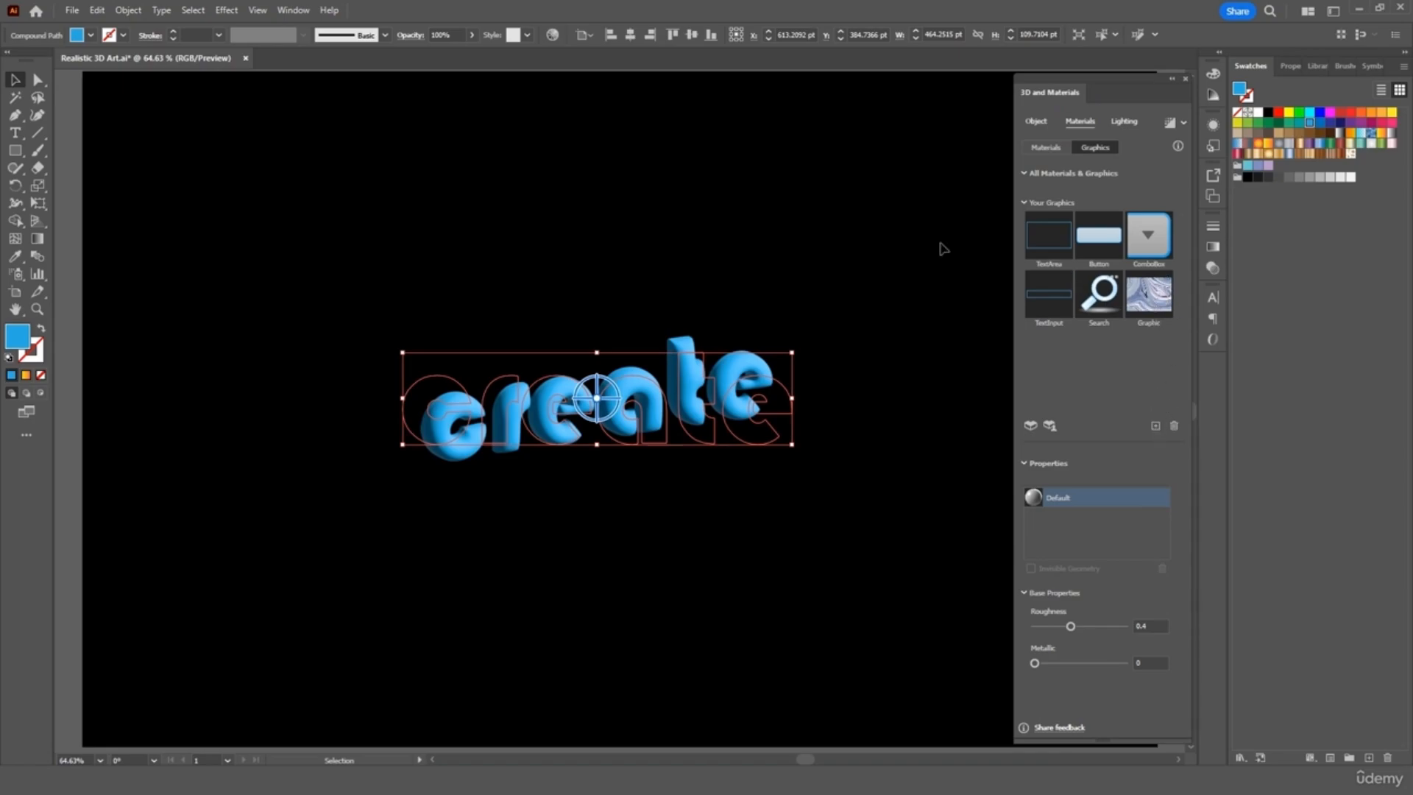
{"action": "left_click", "coordinate": [71, 10]}
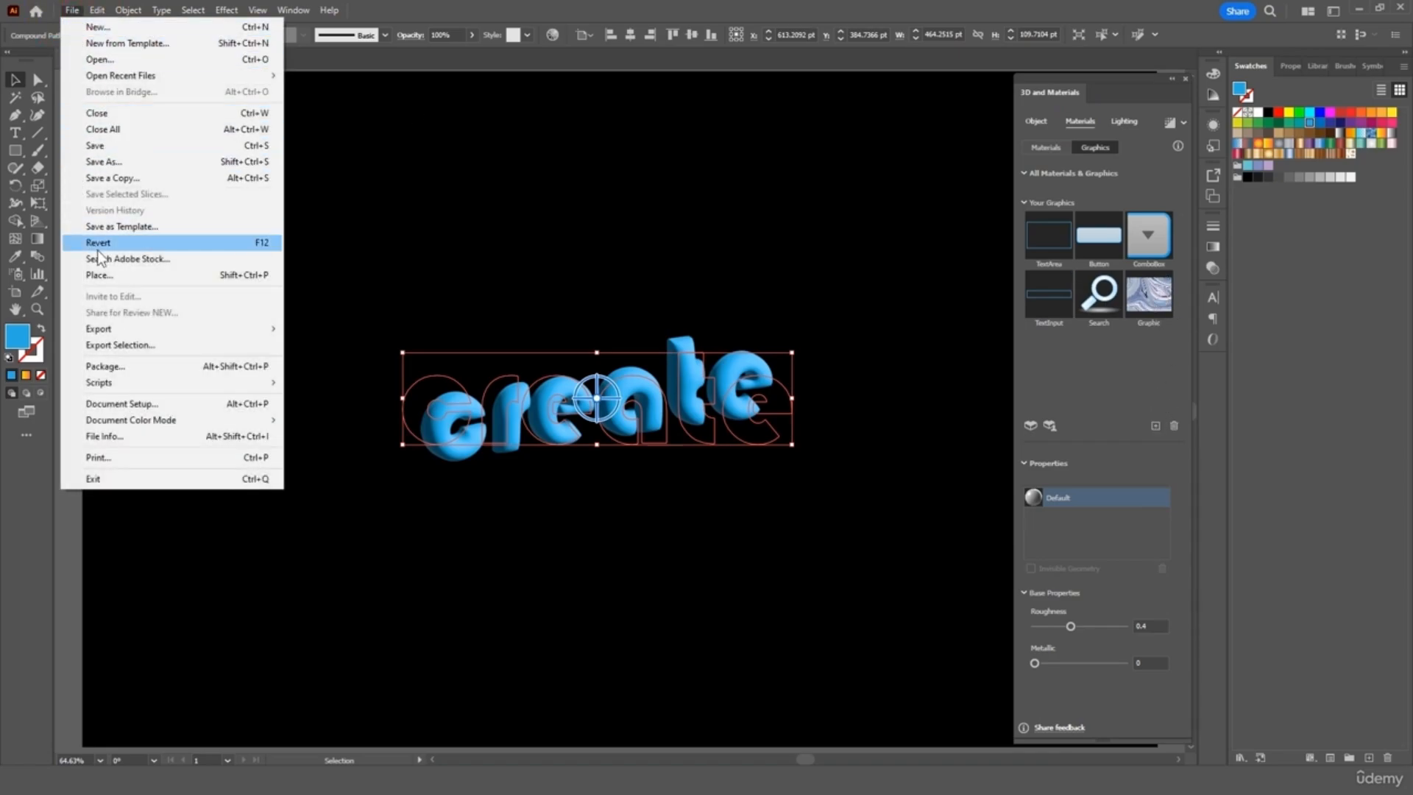
{"action": "left_click", "coordinate": [112, 275]}
{"action": "left_click", "coordinate": [134, 169]}
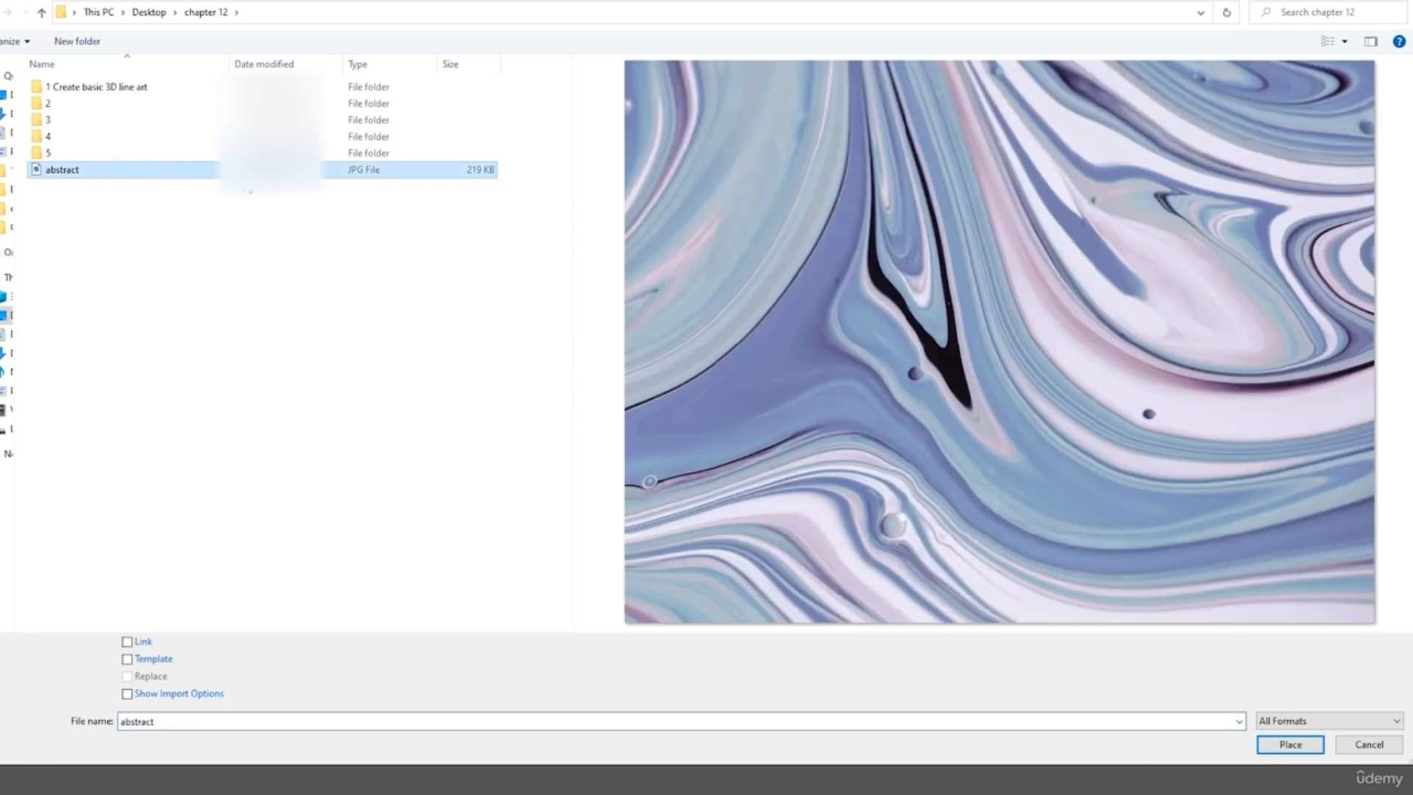
{"action": "left_click", "coordinate": [1286, 745]}
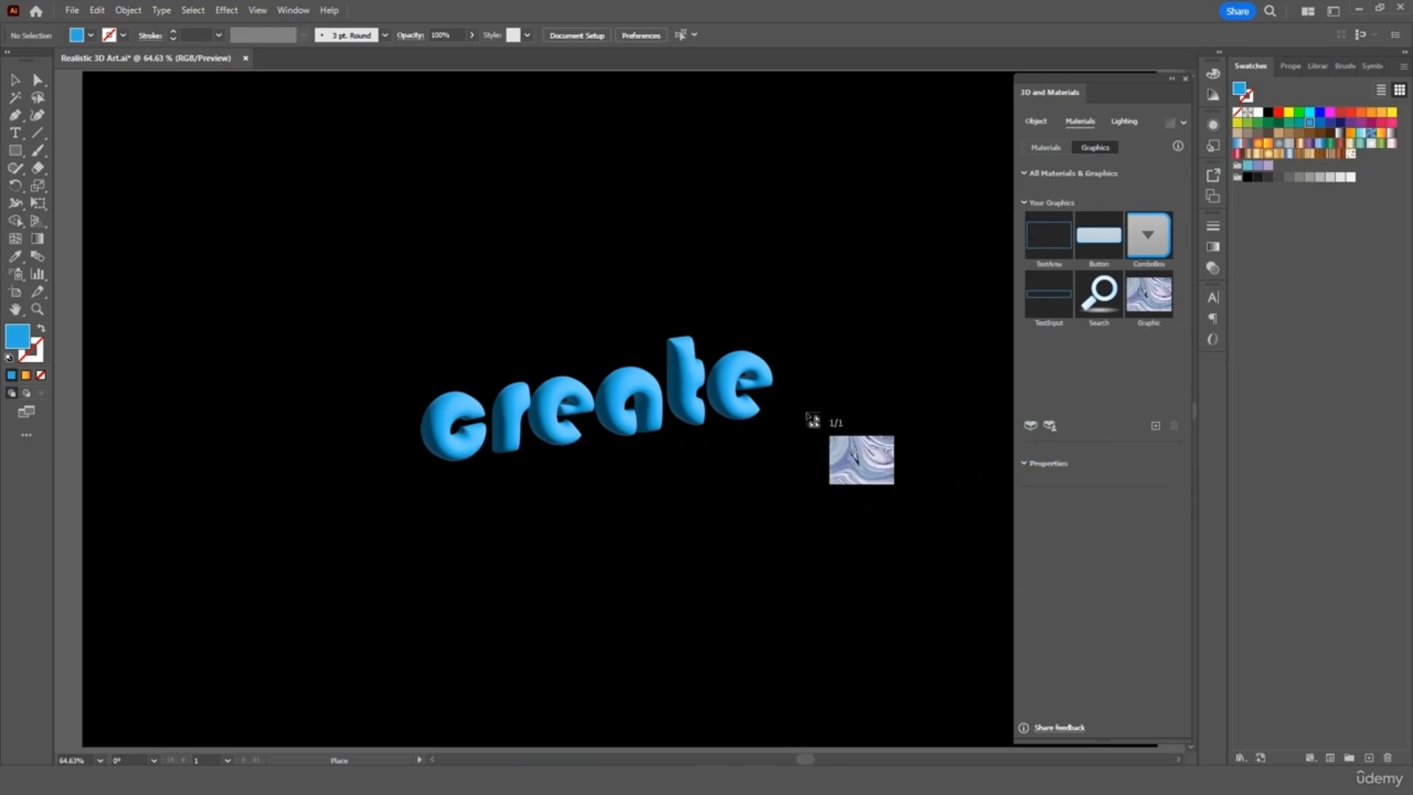
{"action": "left_click", "coordinate": [805, 412]}
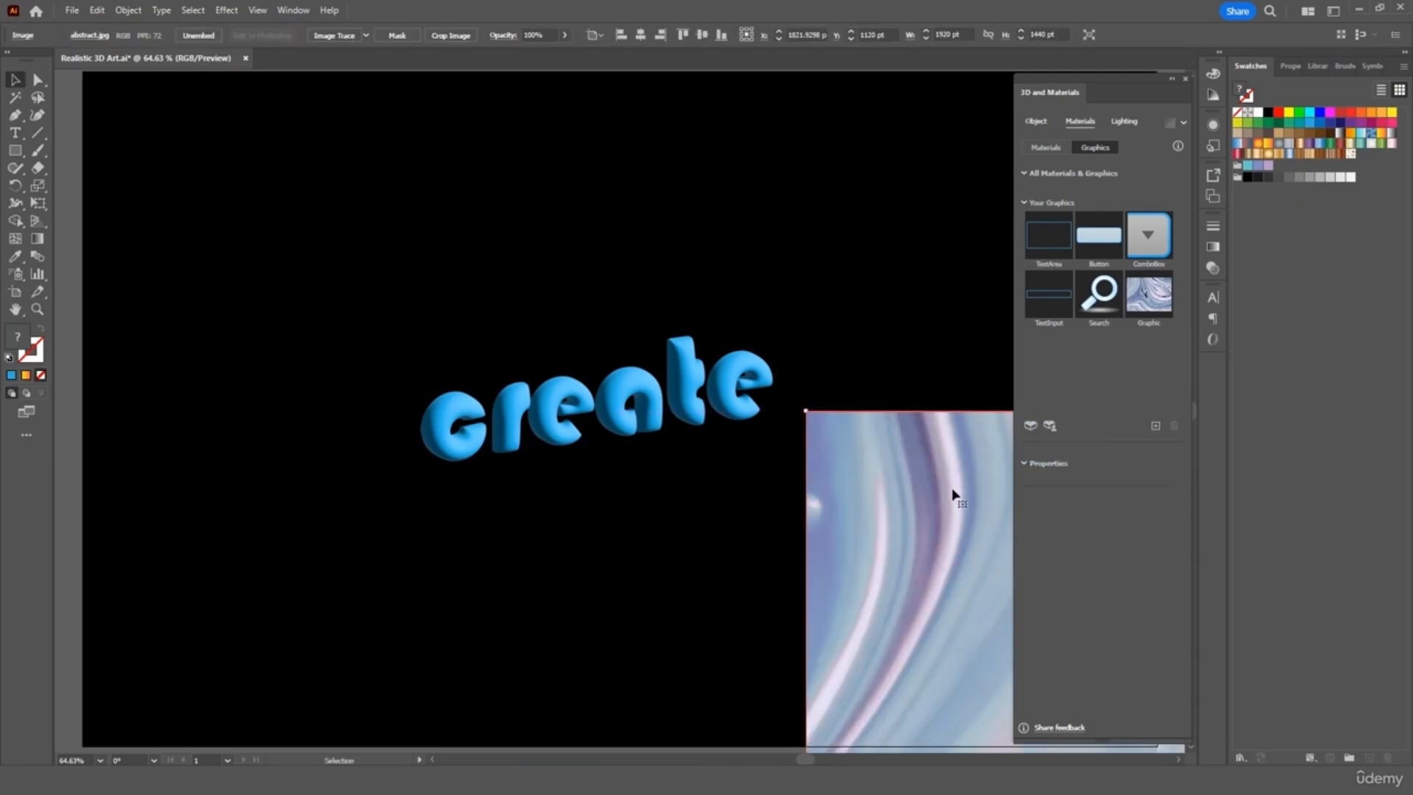
{"action": "left_click_drag", "start_coordinate": [952, 495], "coordinate": [1127, 384]}
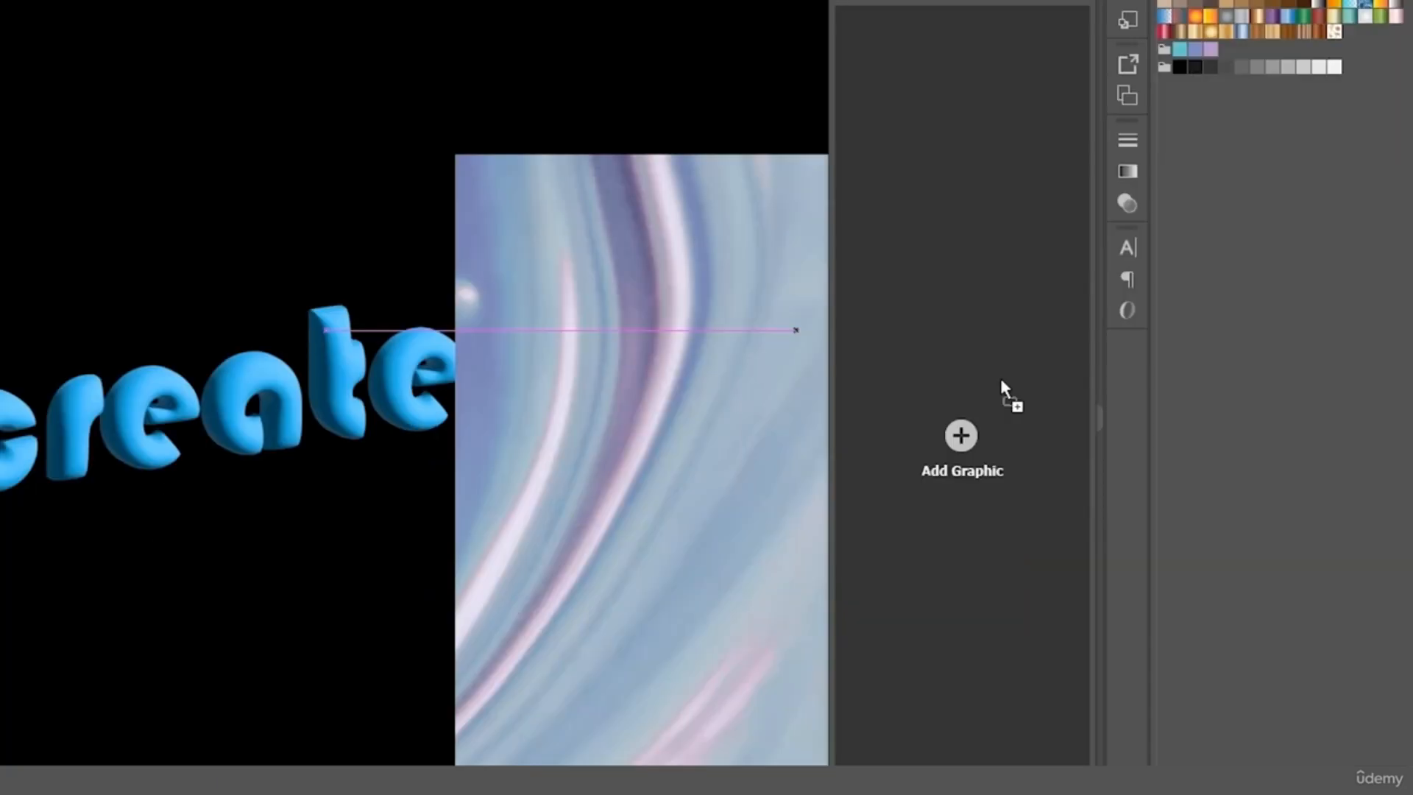
{"action": "left_click_drag", "start_coordinate": [999, 377], "coordinate": [1000, 377]}
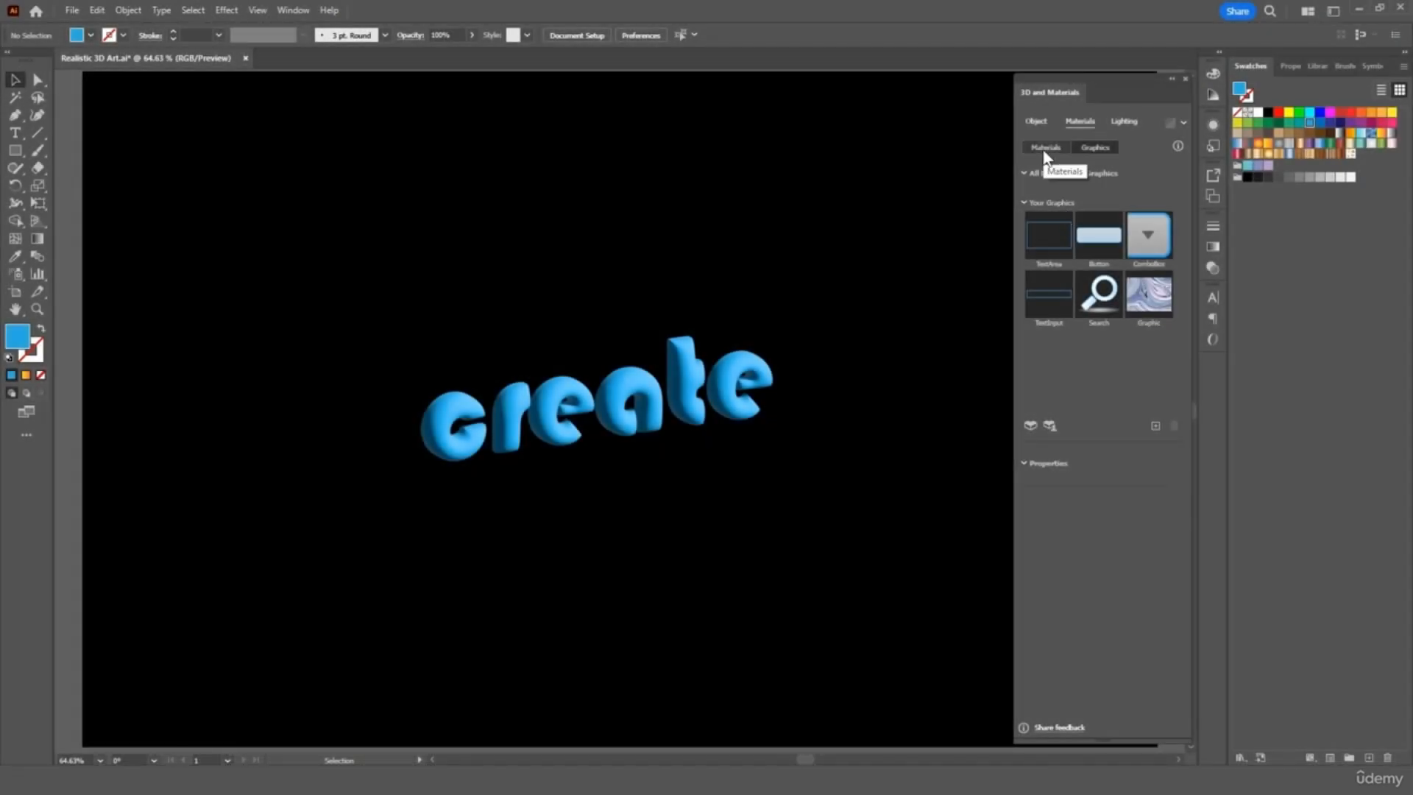
- Set the default material of the 3D word "create" to roughness 0.27 and metallic 0.64
{"action": "left_click", "coordinate": [749, 379]}
{"action": "left_click_drag", "start_coordinate": [1058, 660], "coordinate": [1065, 661]}
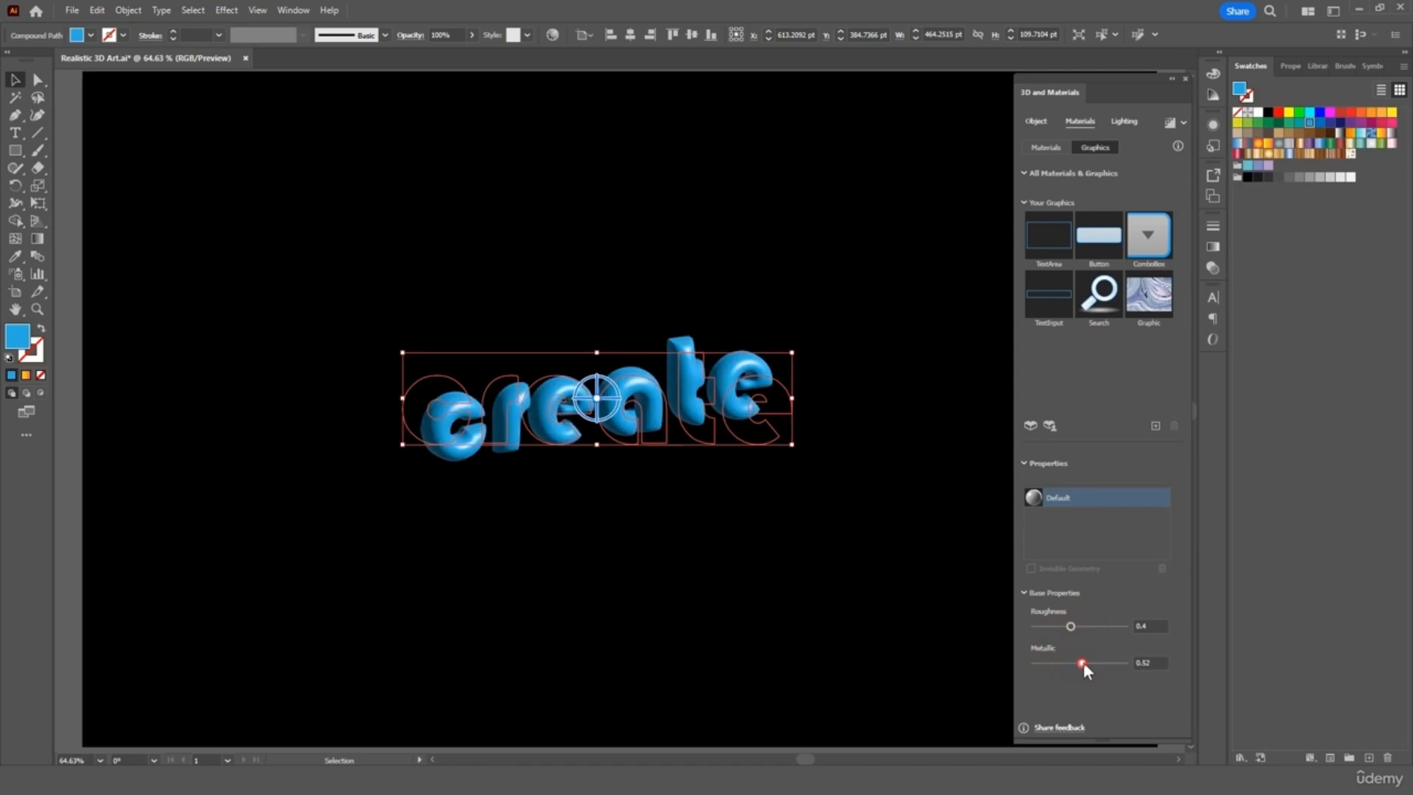
{"action": "left_click", "coordinate": [1092, 663]}
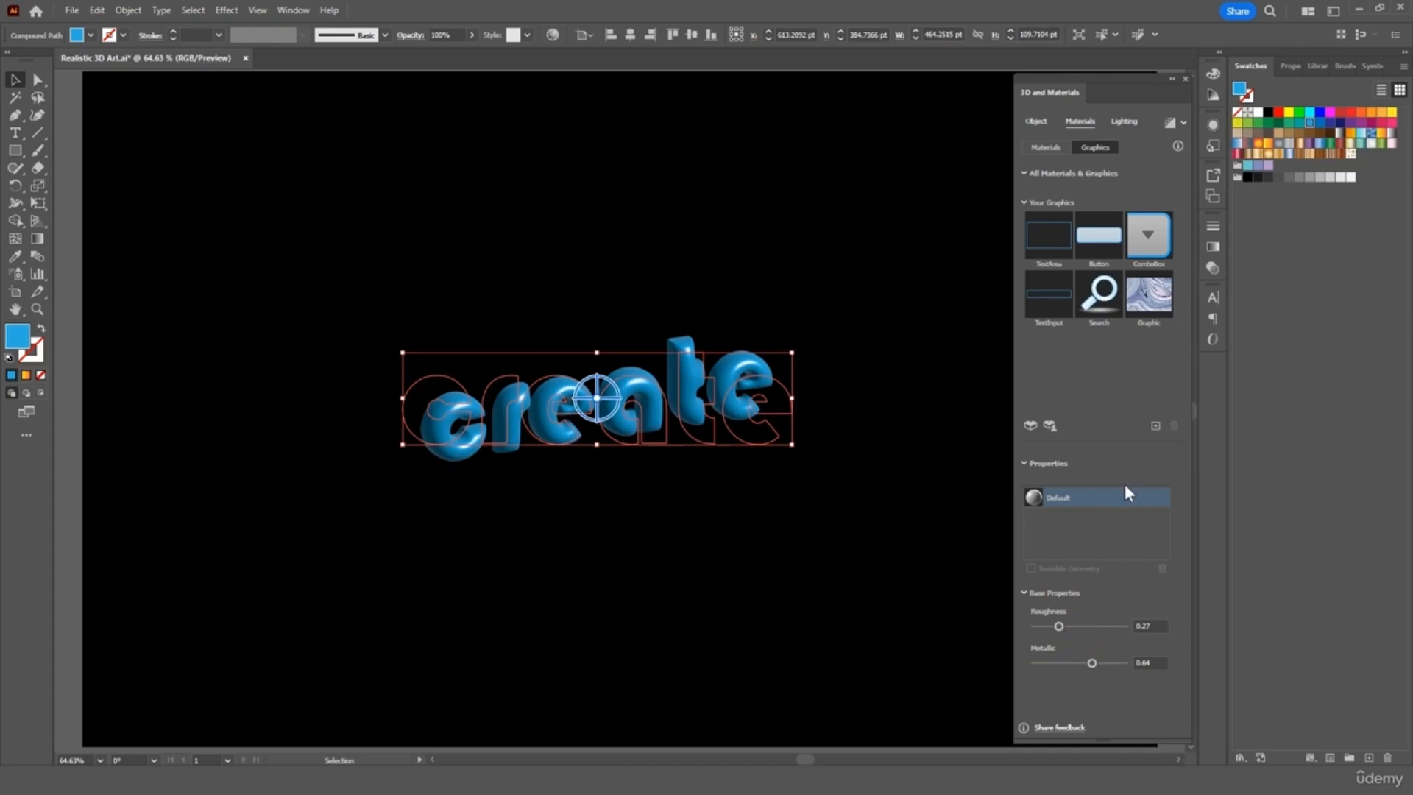
- Apply the marbled abstract graphic to the letter "a", and map a second copy of it onto the "t"
{"action": "left_click", "coordinate": [1154, 307]}
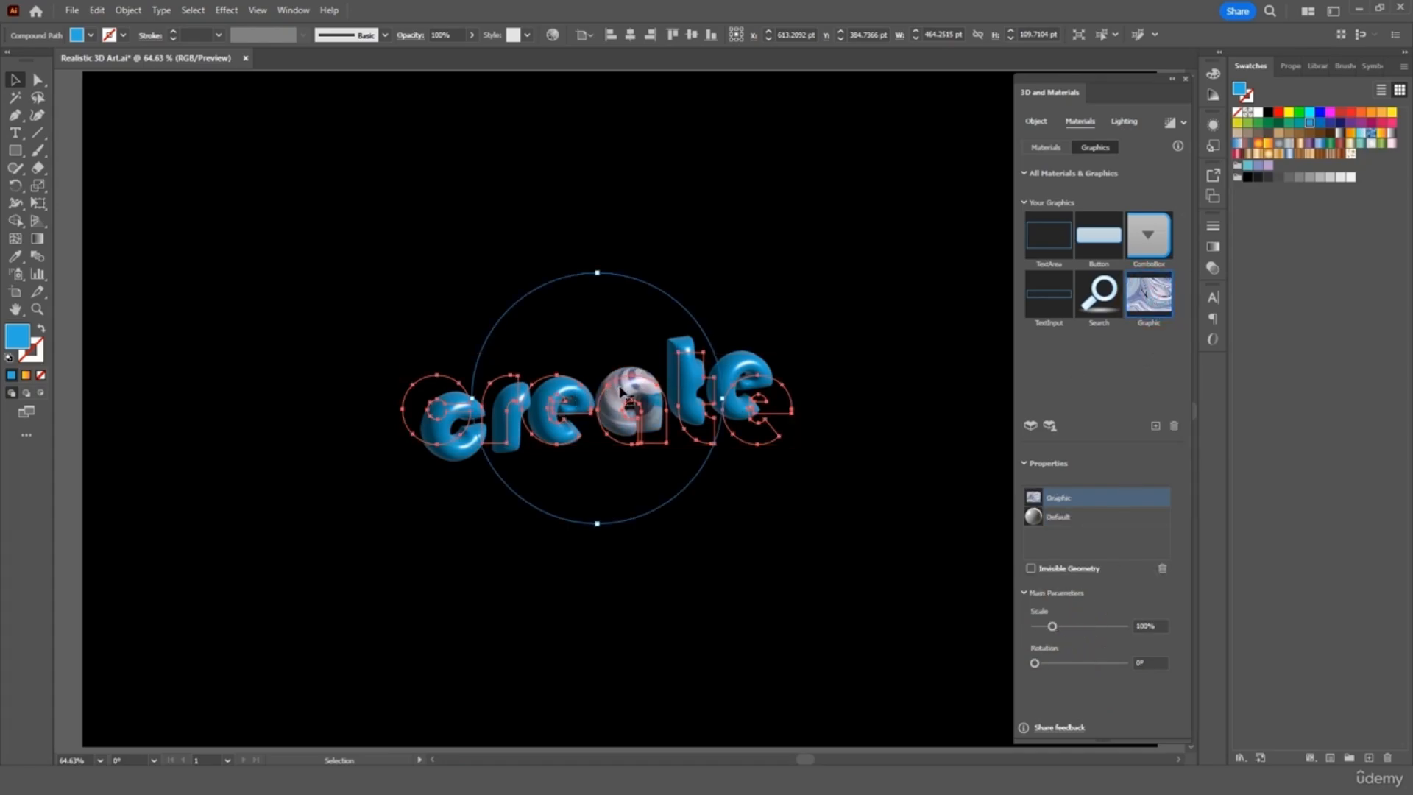
{"action": "mouse_move", "coordinate": [626, 395]}
{"action": "left_mouse_down"}
{"action": "mouse_move", "coordinate": [657, 403]}
{"action": "mouse_move", "coordinate": [629, 390]}
{"action": "mouse_move", "coordinate": [632, 401]}
{"action": "left_mouse_up"}
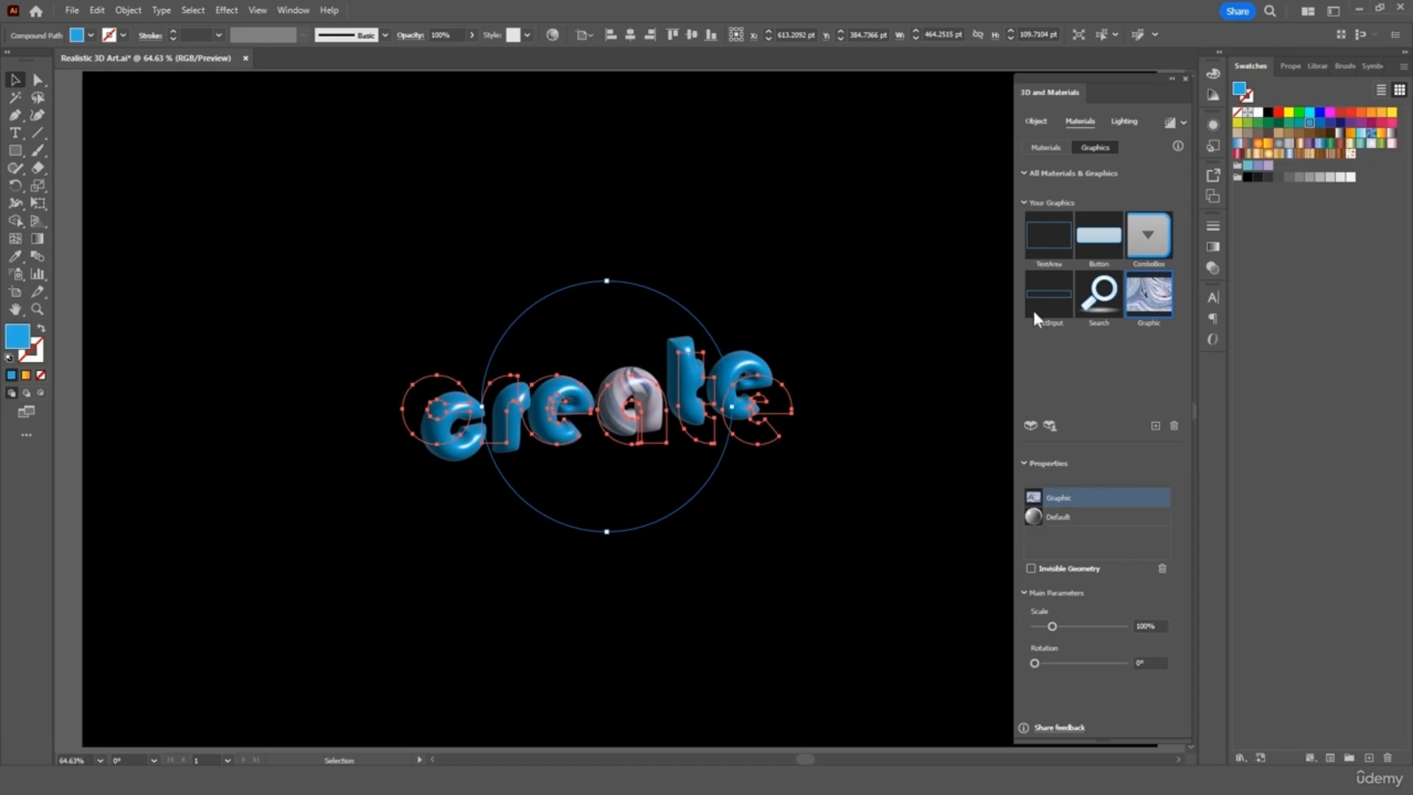
{"action": "left_click", "coordinate": [1127, 306]}
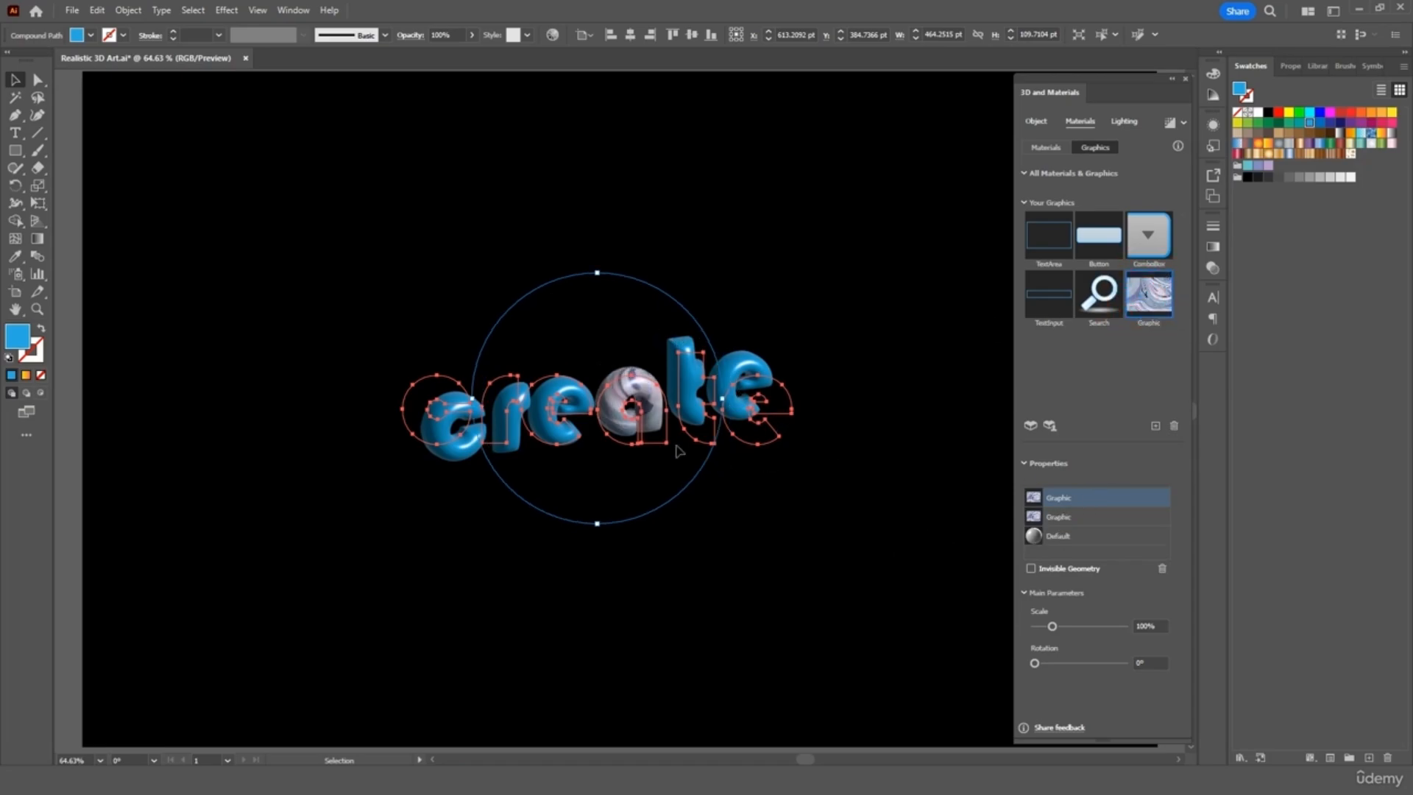
{"action": "left_click_drag", "start_coordinate": [637, 383], "coordinate": [767, 394]}
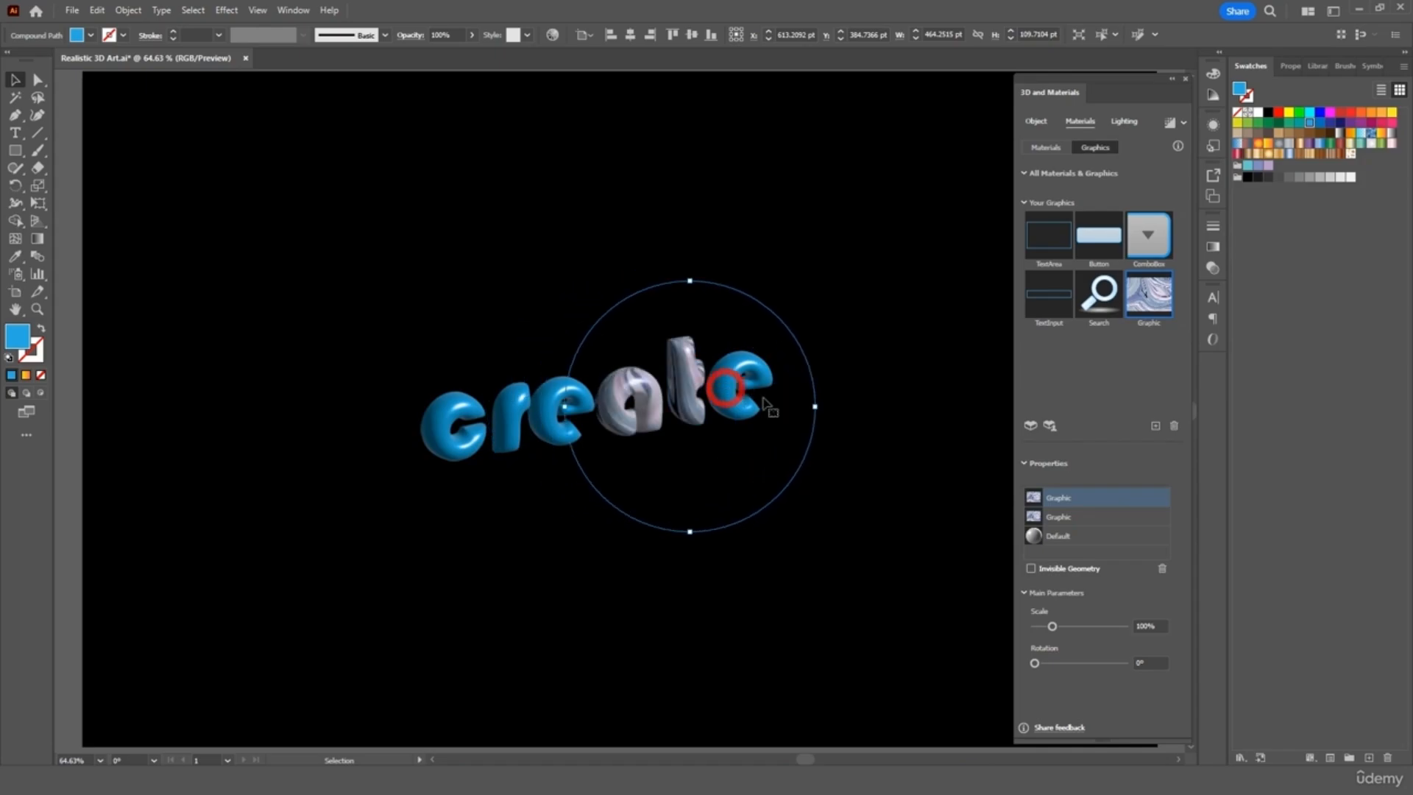
- Add another copy of the marbled graphic and position it over the final "e" of the word
{"action": "left_click", "coordinate": [895, 434]}
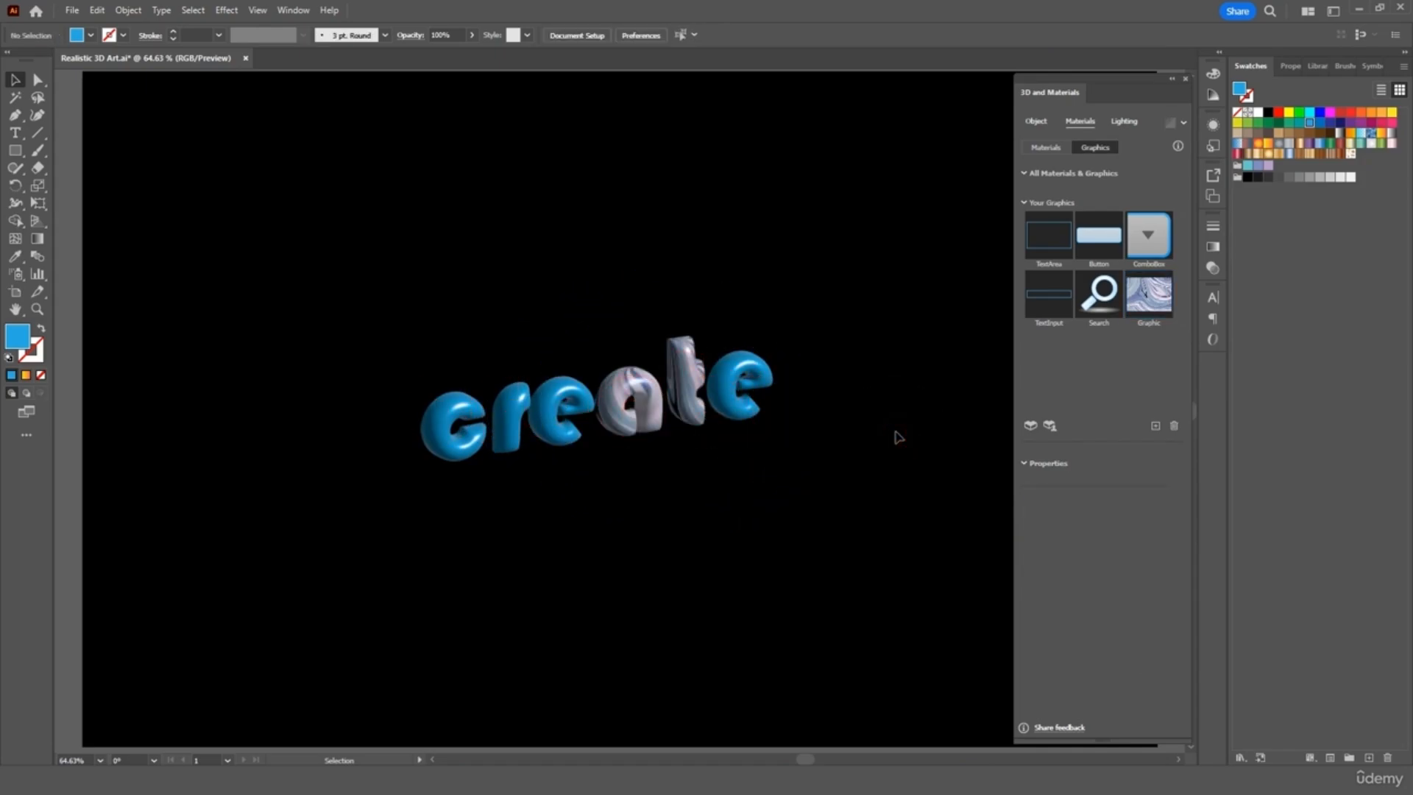
{"action": "left_click", "coordinate": [765, 401]}
{"action": "left_click", "coordinate": [1158, 297]}
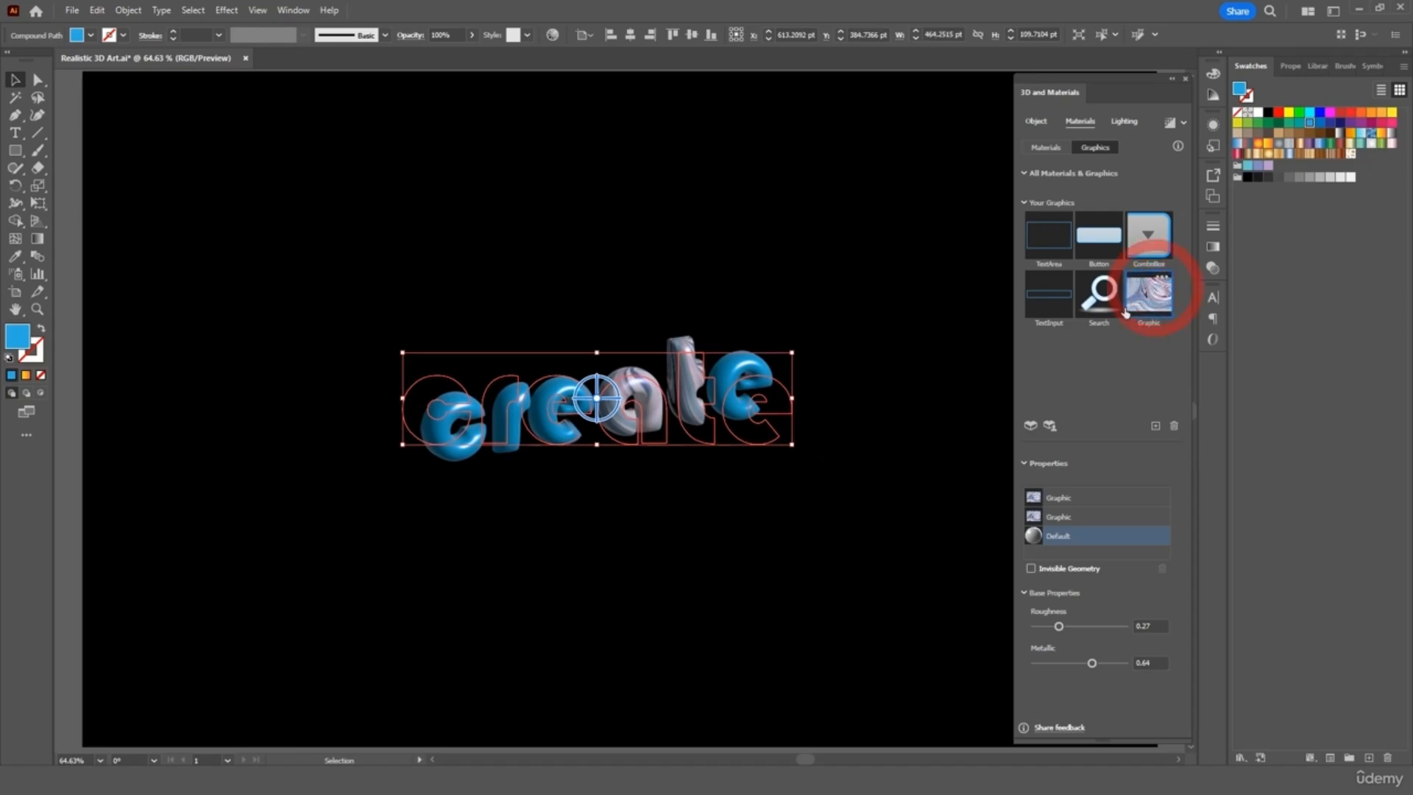
{"action": "left_click_drag", "start_coordinate": [704, 384], "coordinate": [822, 375]}
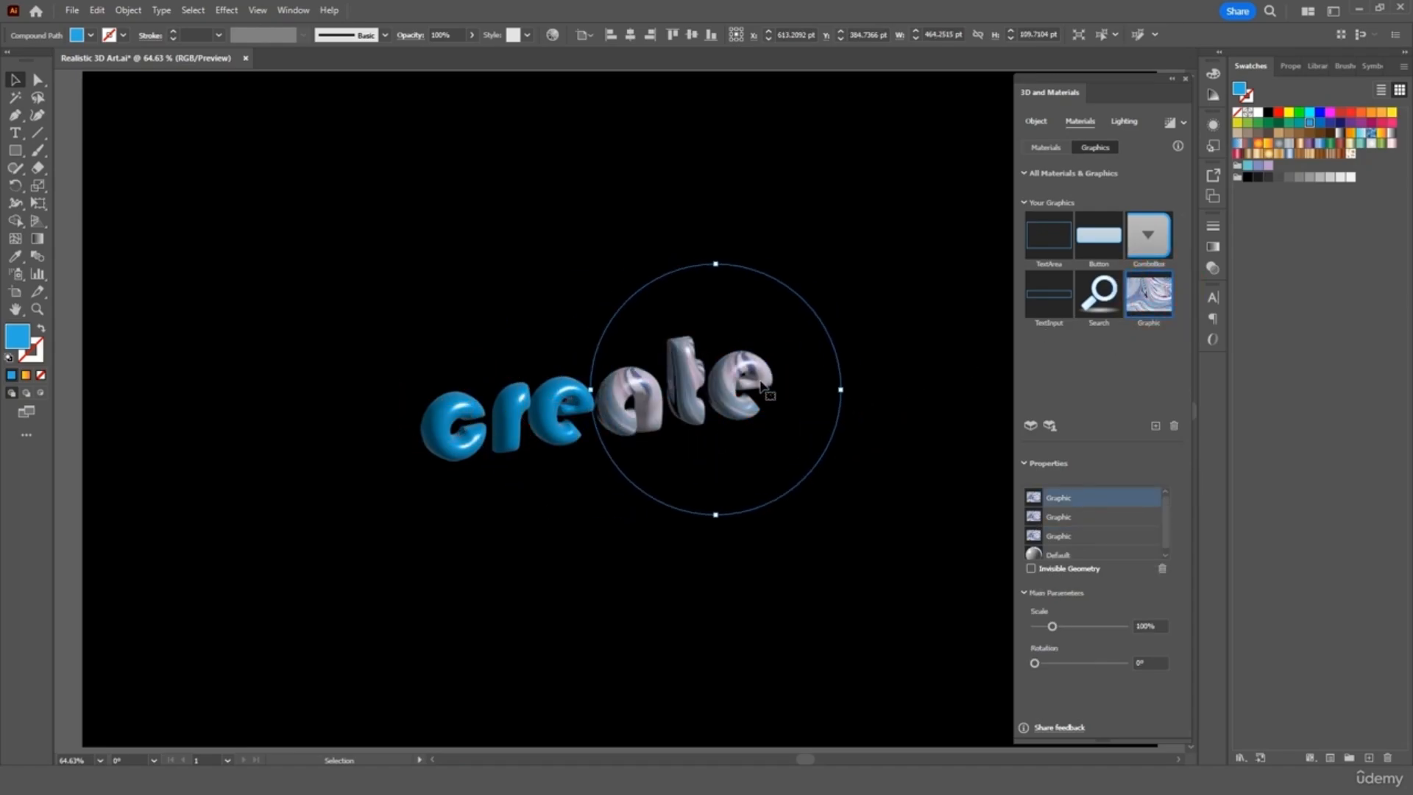
- Map further copies of the marbled graphic onto the first "e" and the "c" of the 3D word
{"action": "left_click", "coordinate": [1138, 293]}
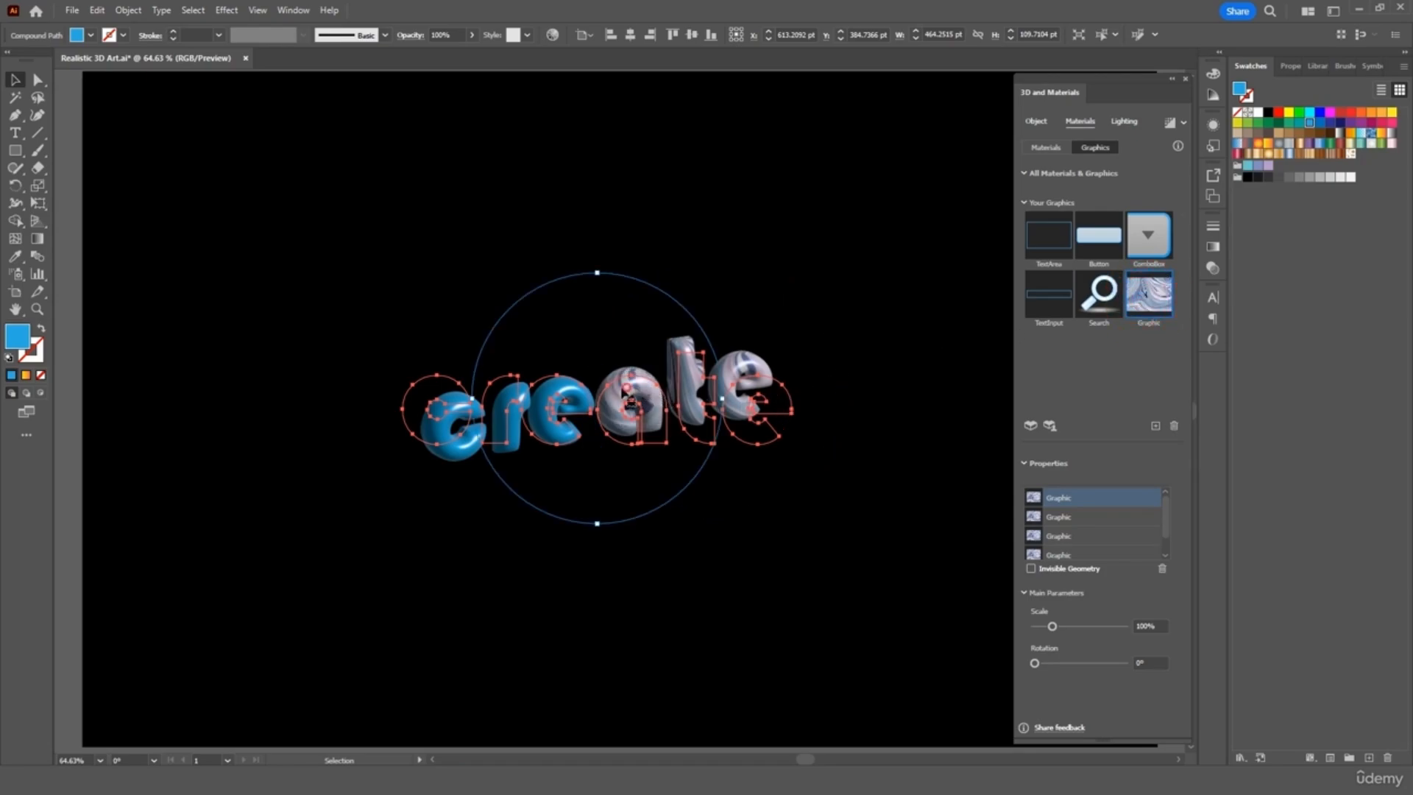
{"action": "left_click_drag", "start_coordinate": [634, 392], "coordinate": [574, 409]}
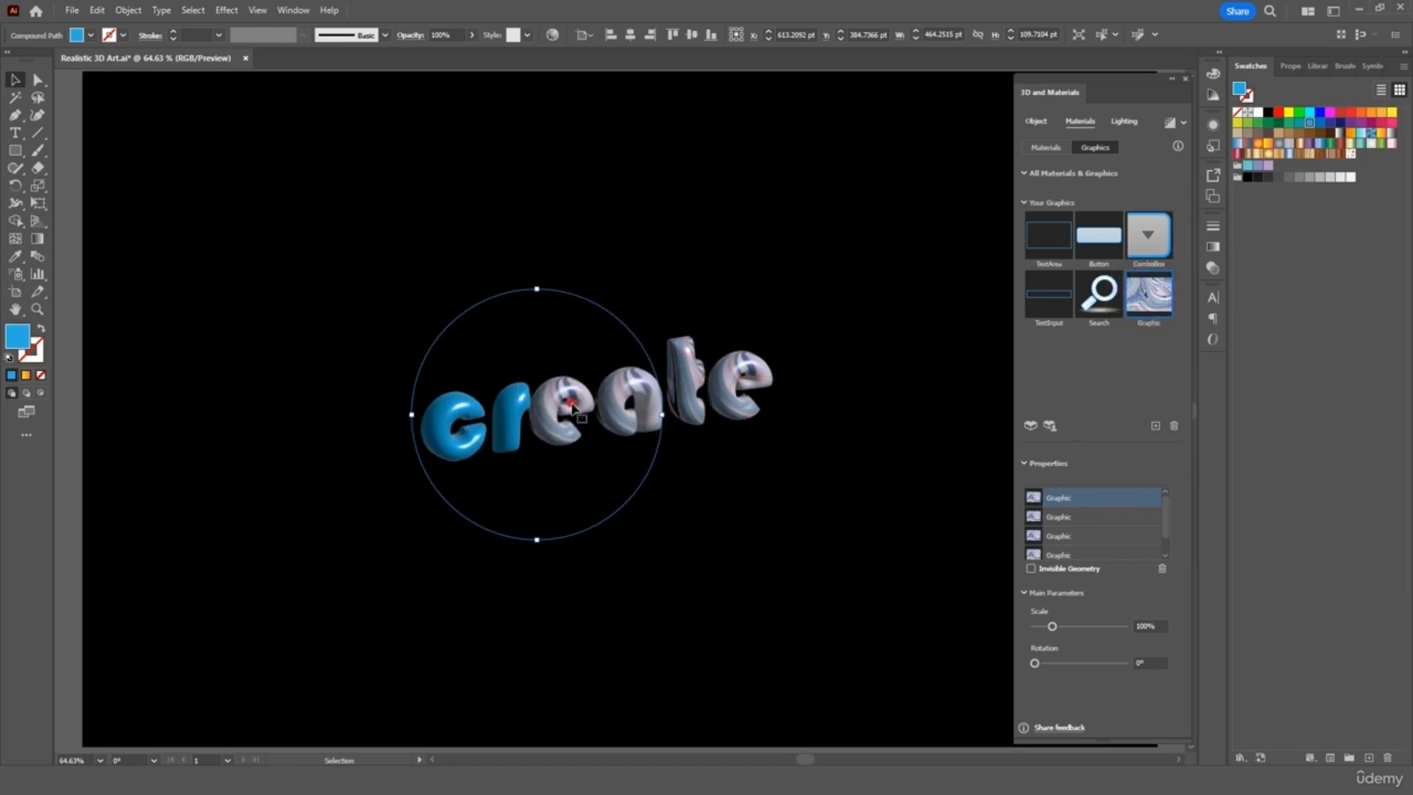
{"action": "left_click", "coordinate": [1163, 302]}
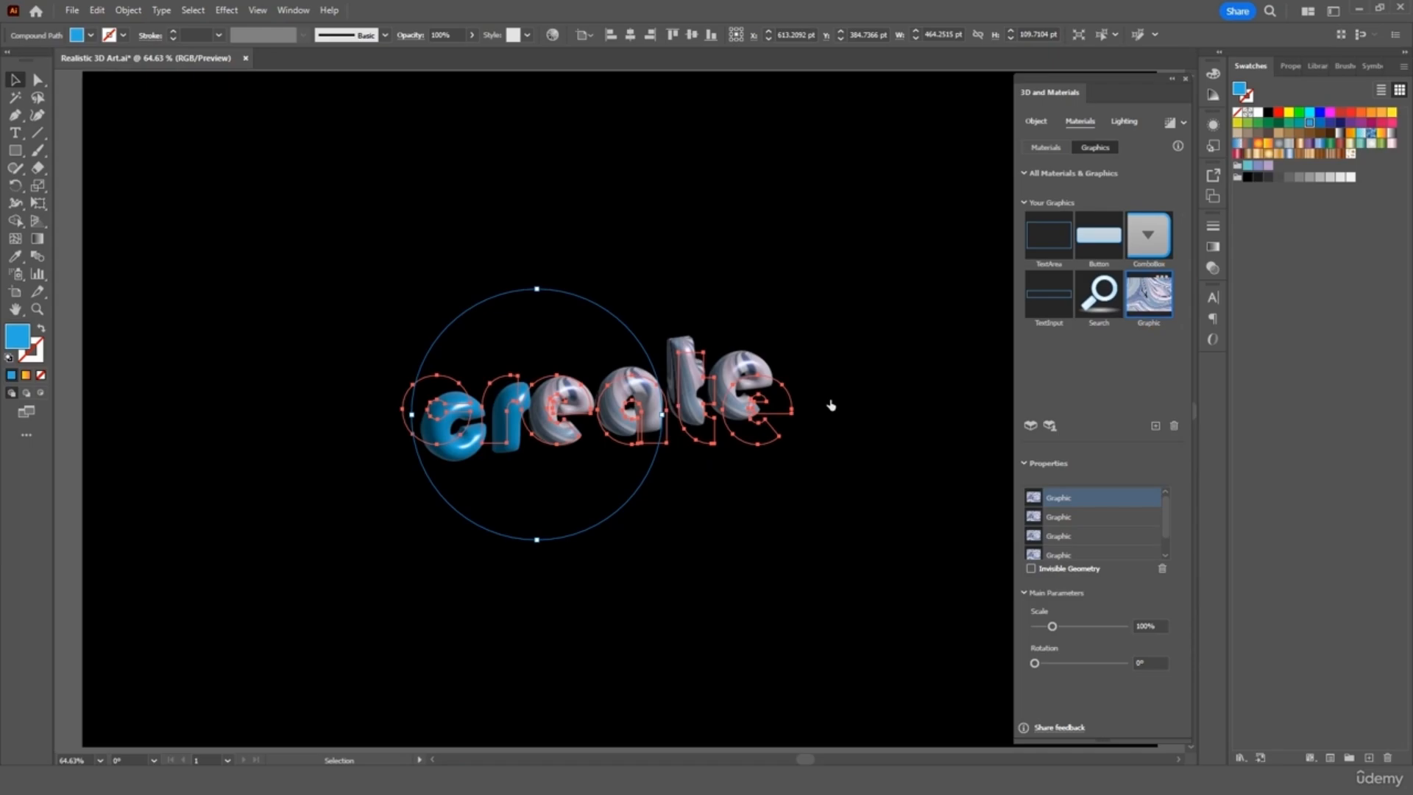
{"action": "left_click_drag", "start_coordinate": [500, 426], "coordinate": [358, 470]}
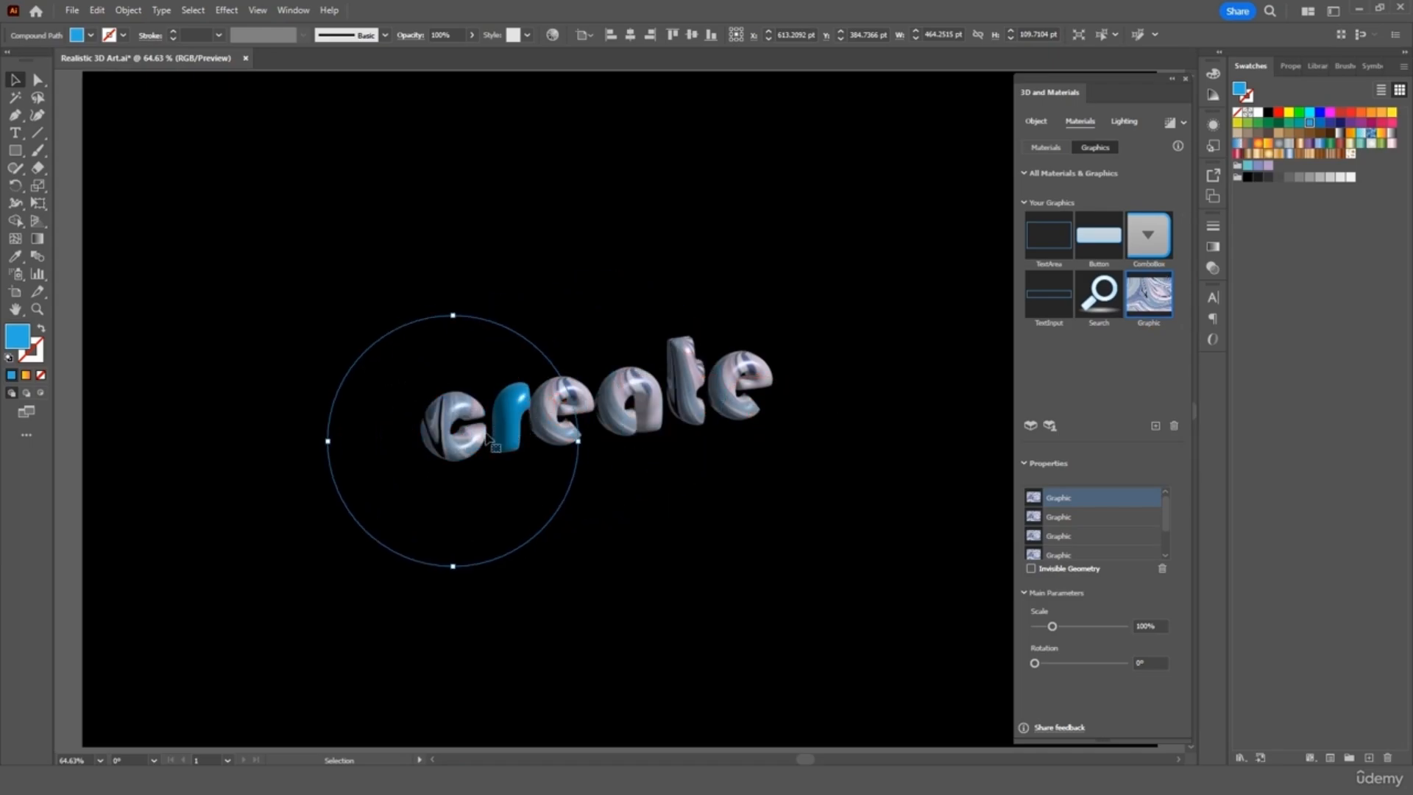
- Cover the remaining plain blue "r" of the 3D word with another copy of the marbled graphic
{"action": "left_click", "coordinate": [807, 515]}
{"action": "left_click", "coordinate": [640, 384]}
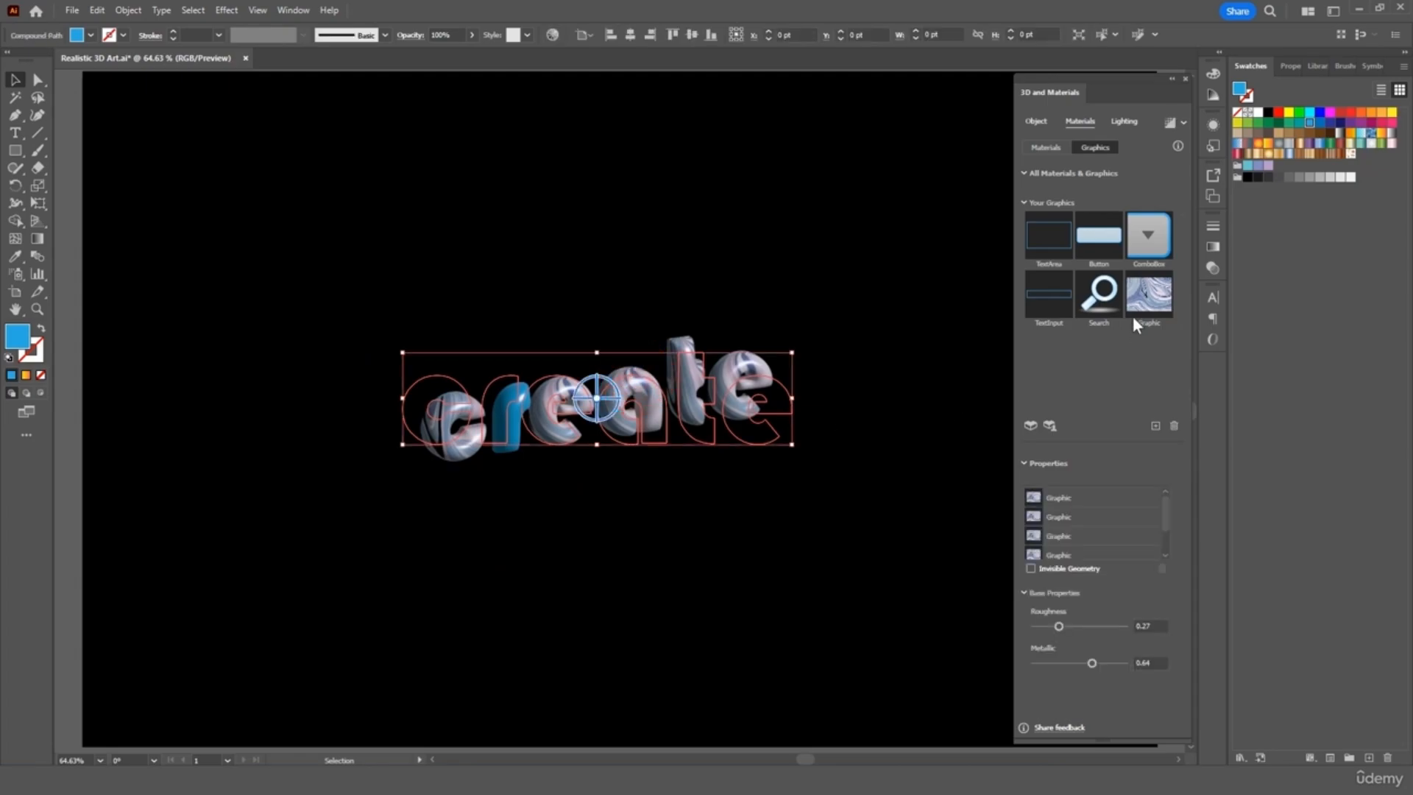
{"action": "left_click", "coordinate": [1149, 295]}
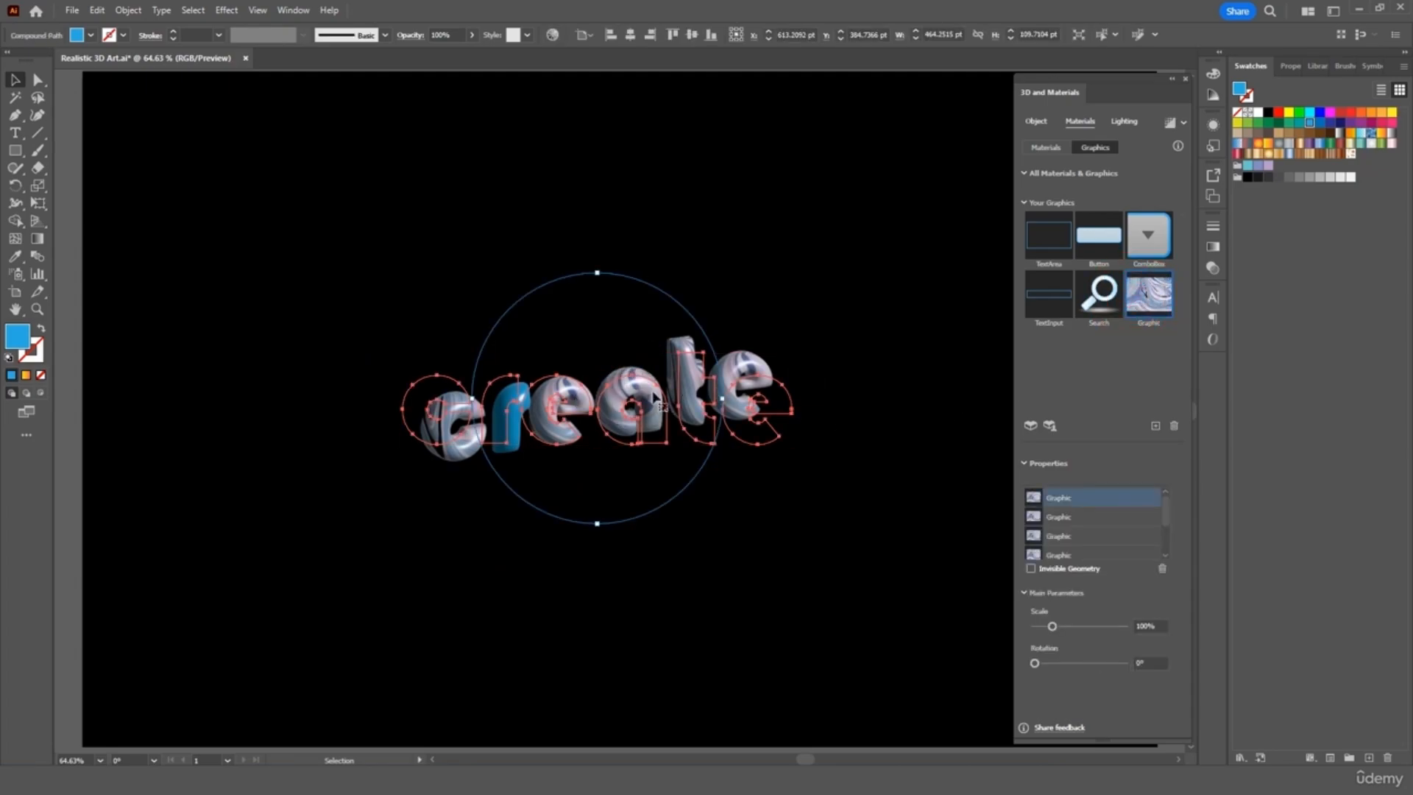
{"action": "left_click_drag", "start_coordinate": [654, 397], "coordinate": [550, 417]}
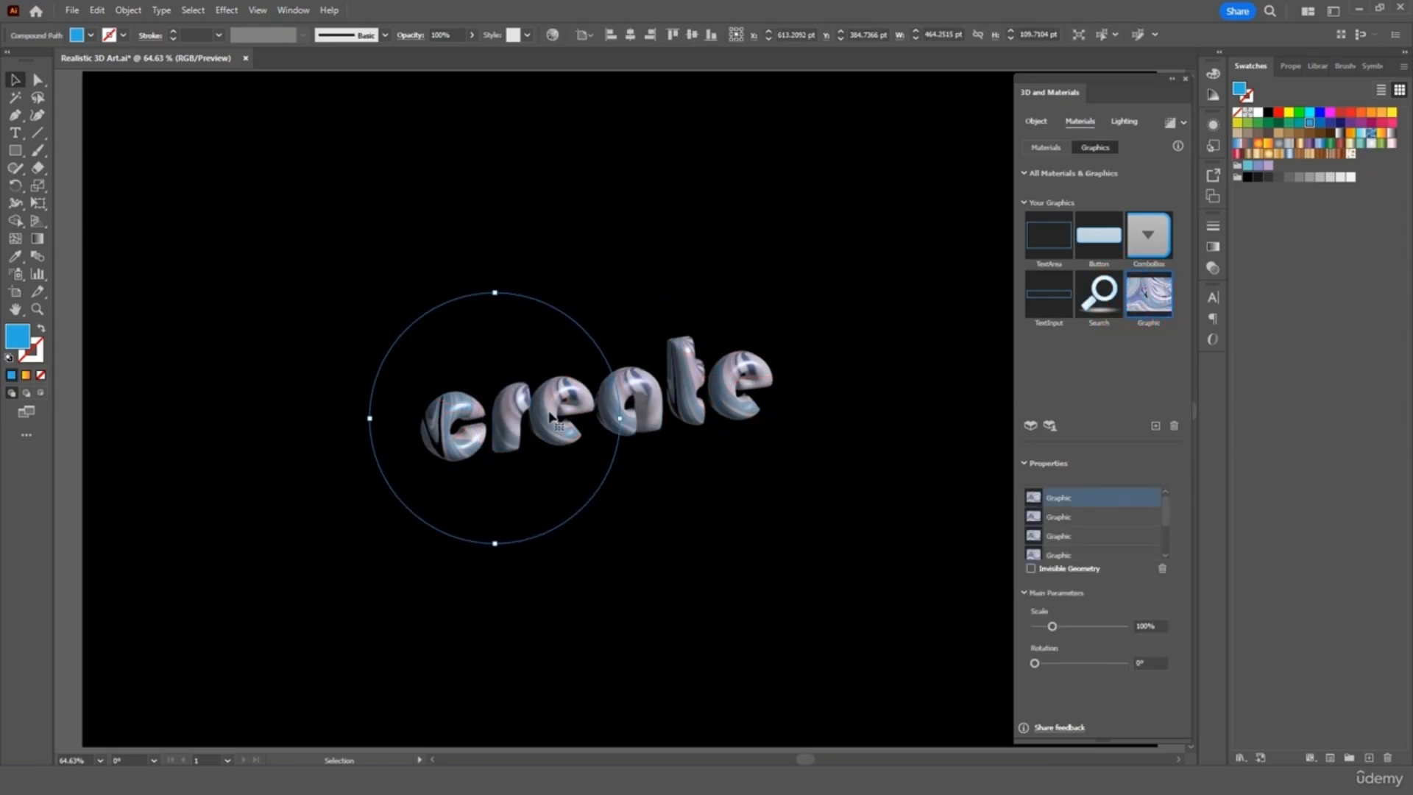
- Try different gradient swatches on the background rectangle and fill it with the light-to-dark teal gradient
{"action": "left_click", "coordinate": [687, 253]}
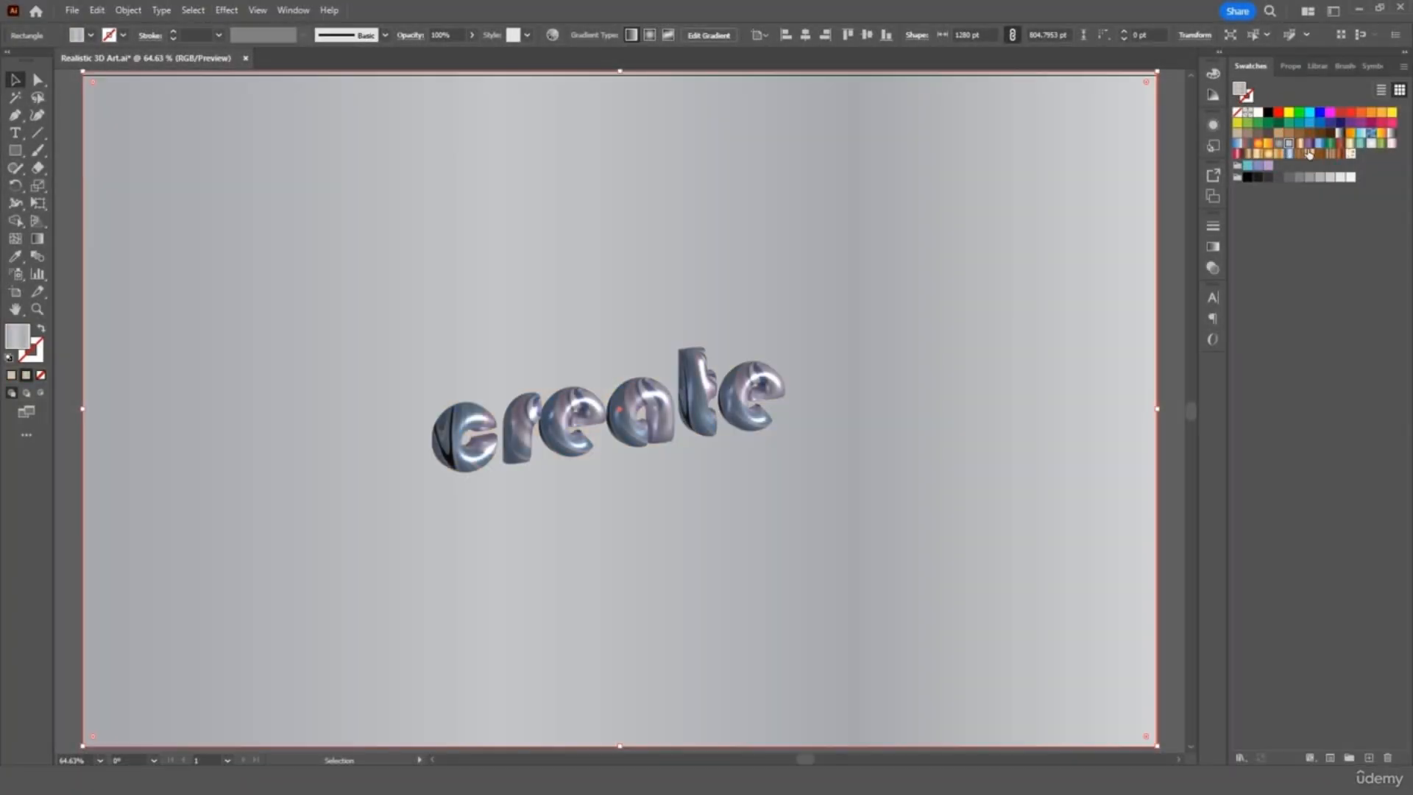
{"action": "left_click", "coordinate": [1309, 145]}
{"action": "left_click", "coordinate": [1329, 144]}
{"action": "left_click", "coordinate": [1360, 144]}
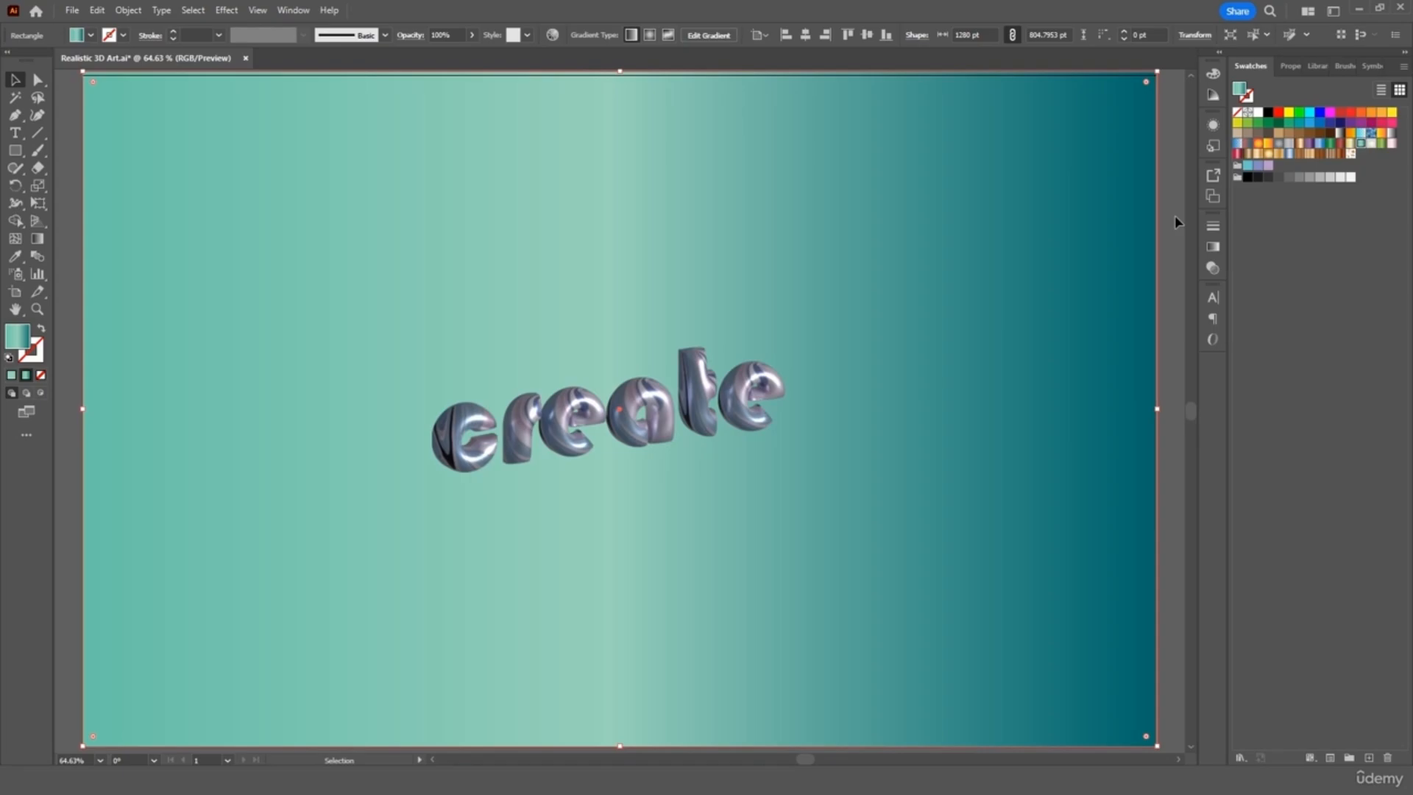
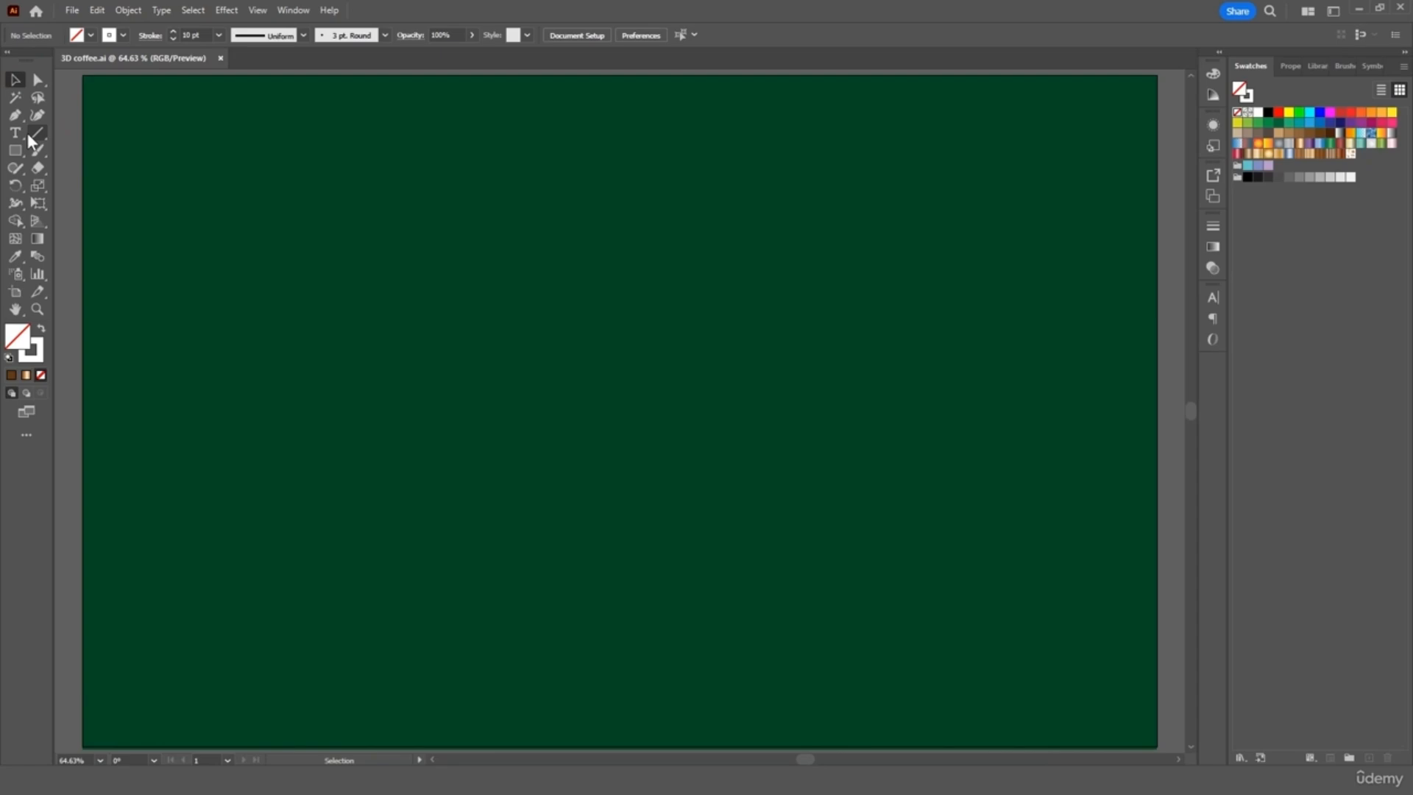
- Draw an open L-shaped path with the Pen tool, a vertical segment followed by a horizontal one about 190 pt long
{"action": "left_click", "coordinate": [14, 115]}
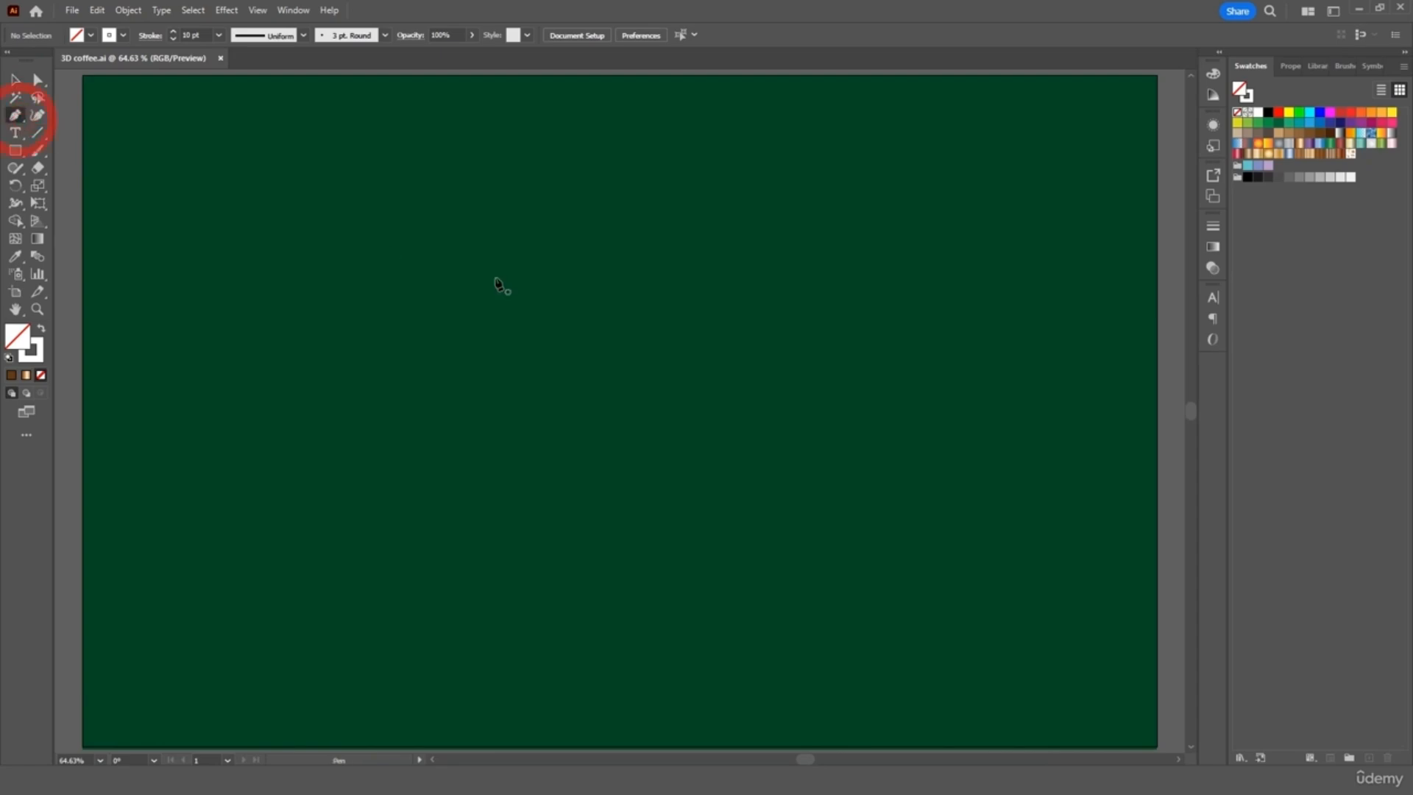
{"action": "left_click", "coordinate": [378, 233]}
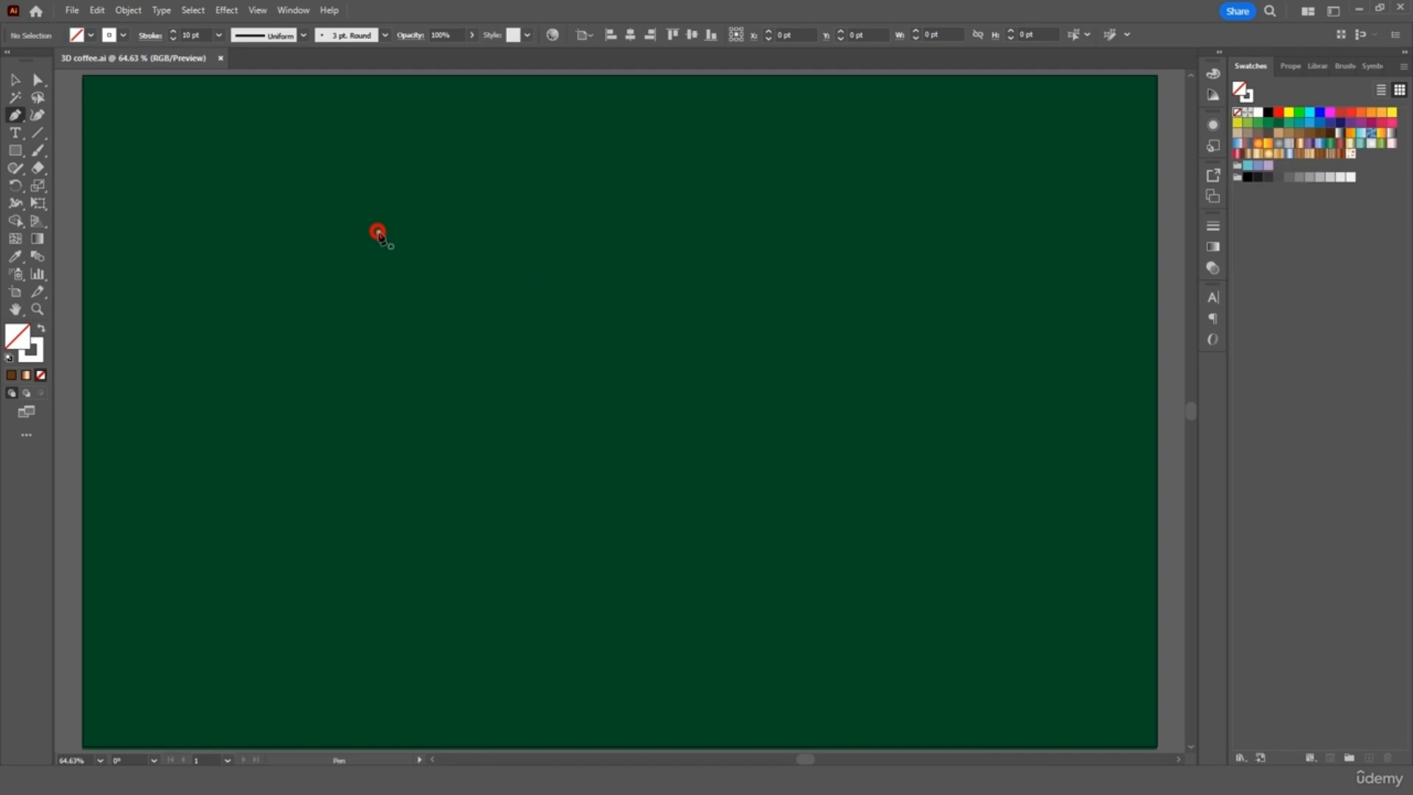
{"action": "left_click", "coordinate": [381, 345], "text": "shift"}
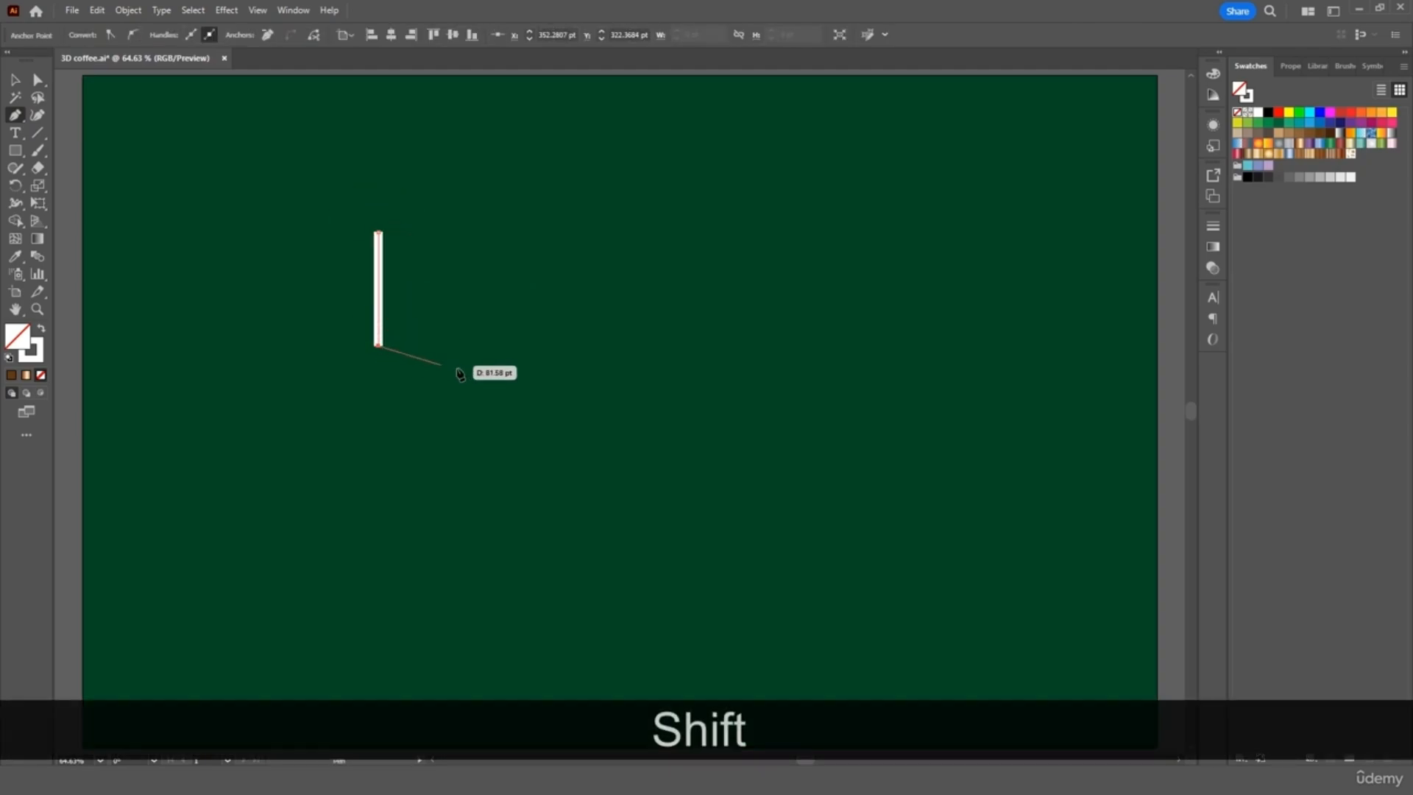
{"action": "left_click", "coordinate": [538, 346]}
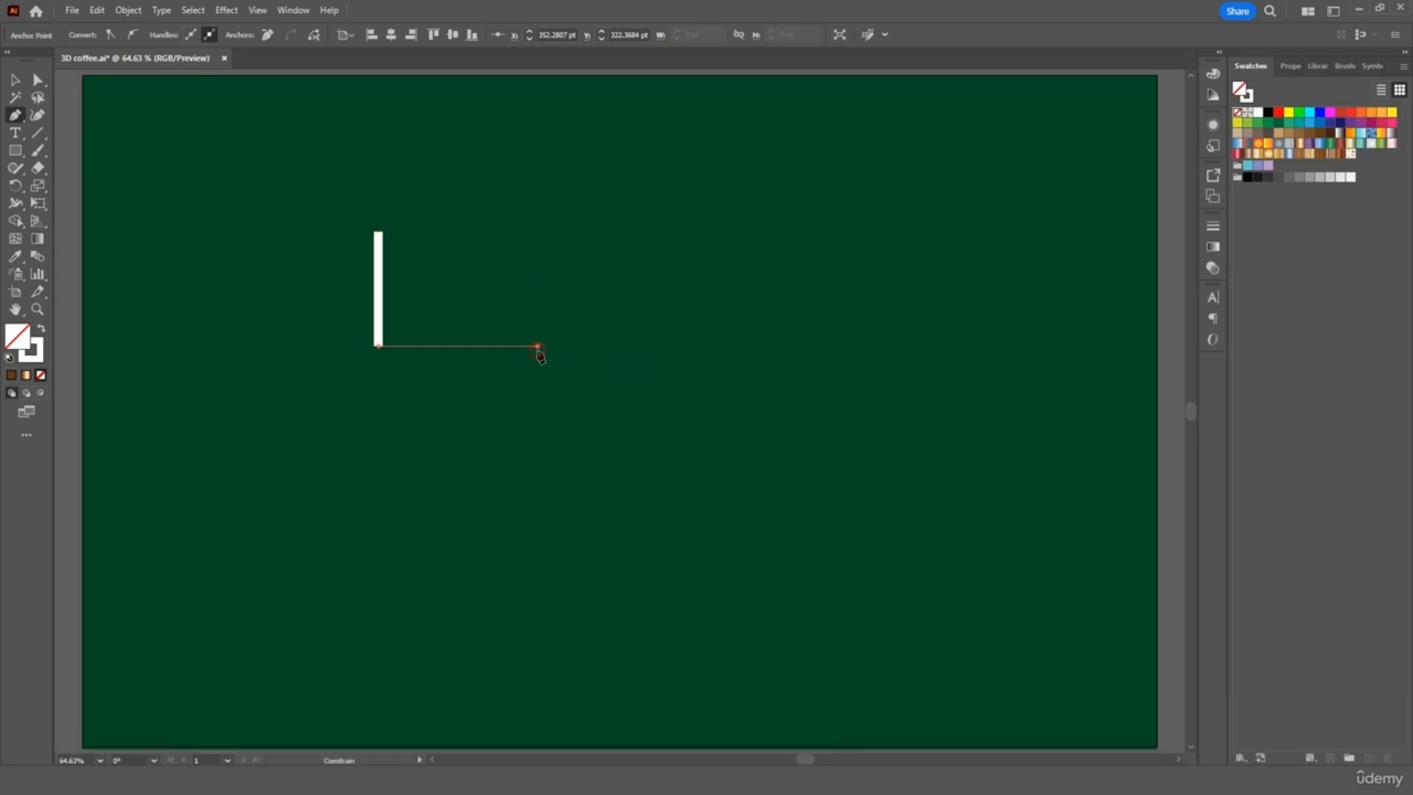
{"action": "key", "text": "Escape"}
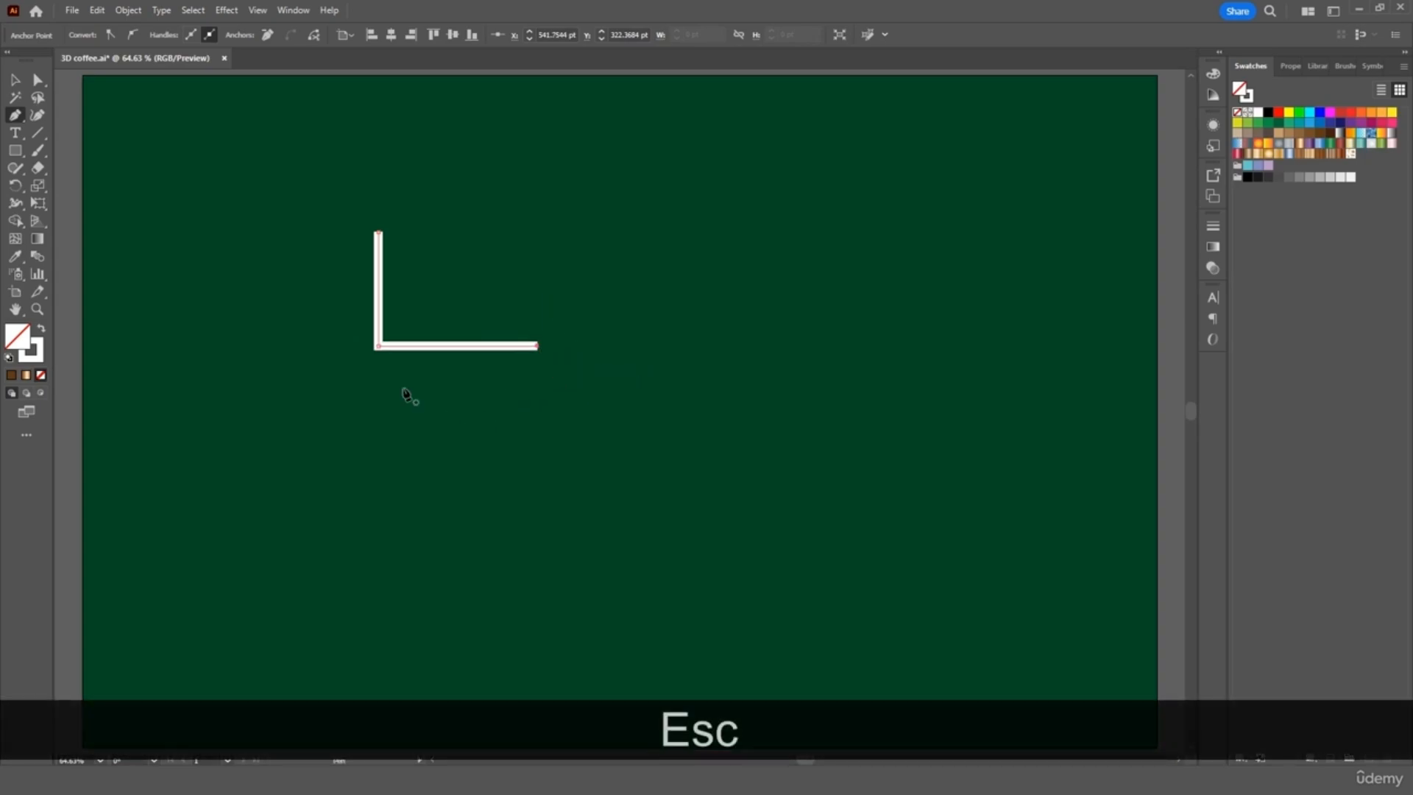
- Round the L-shaped path's corner into a large curve and shorten its horizontal segment slightly
{"action": "left_click", "coordinate": [38, 79]}
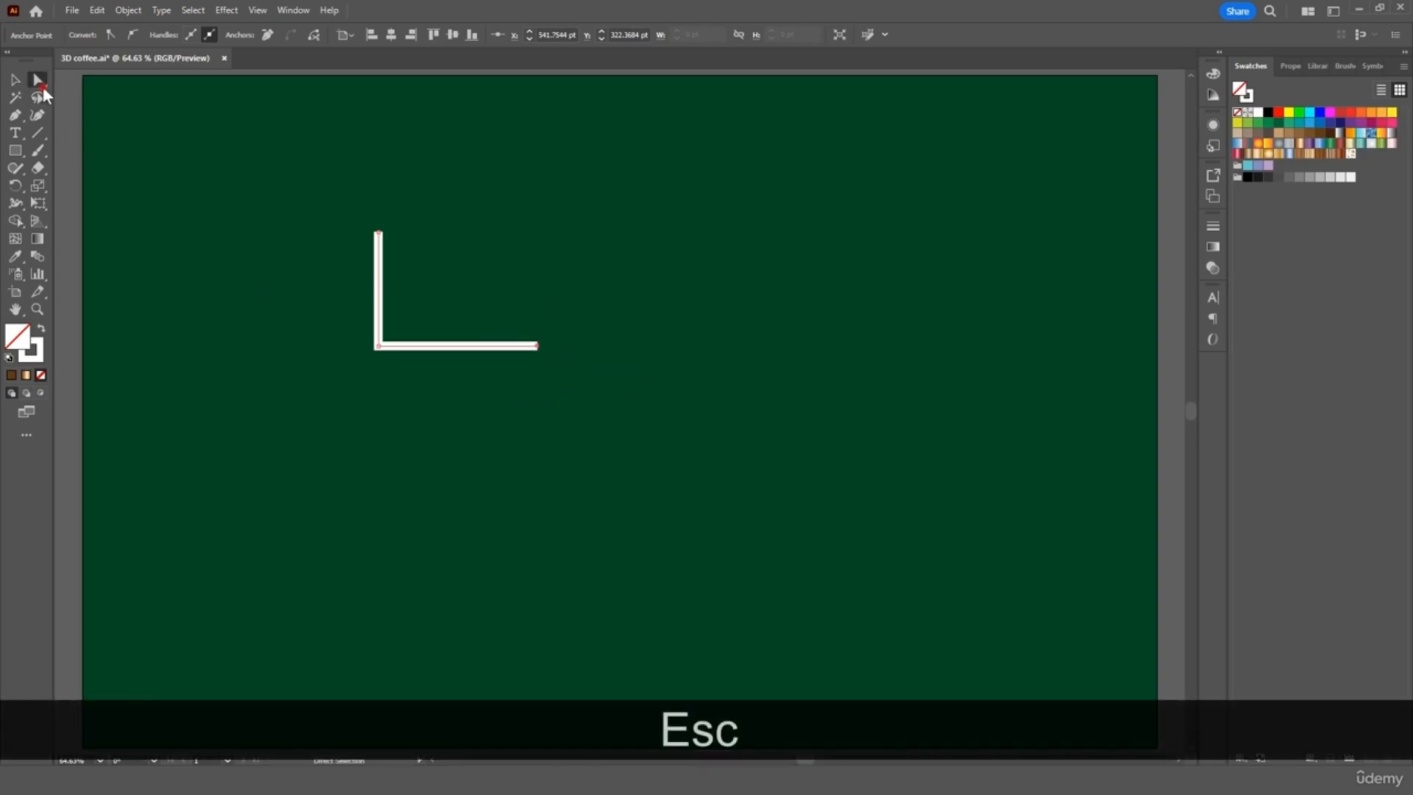
{"action": "left_click", "coordinate": [378, 345]}
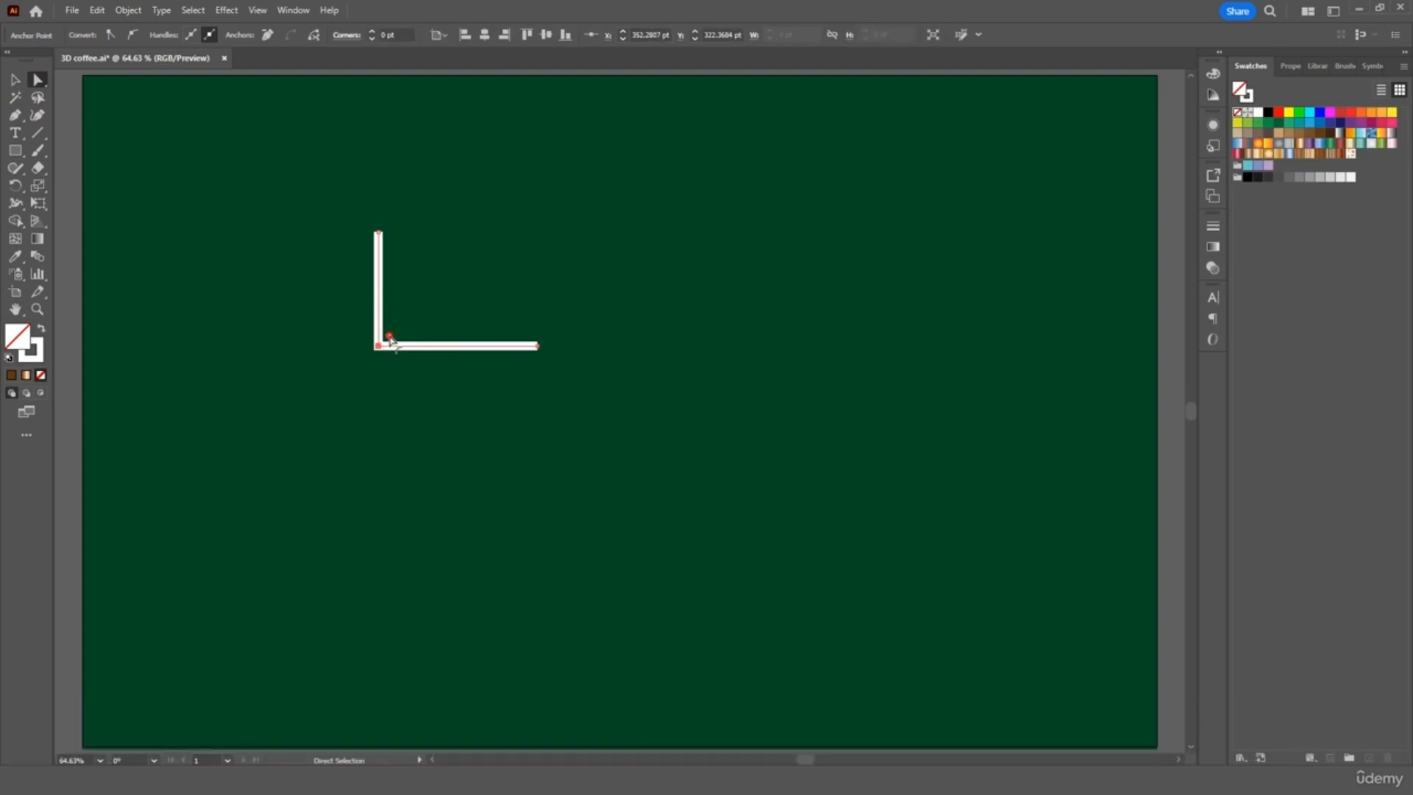
{"action": "left_click_drag", "start_coordinate": [390, 339], "coordinate": [466, 280]}
{"action": "left_click", "coordinate": [538, 346]}
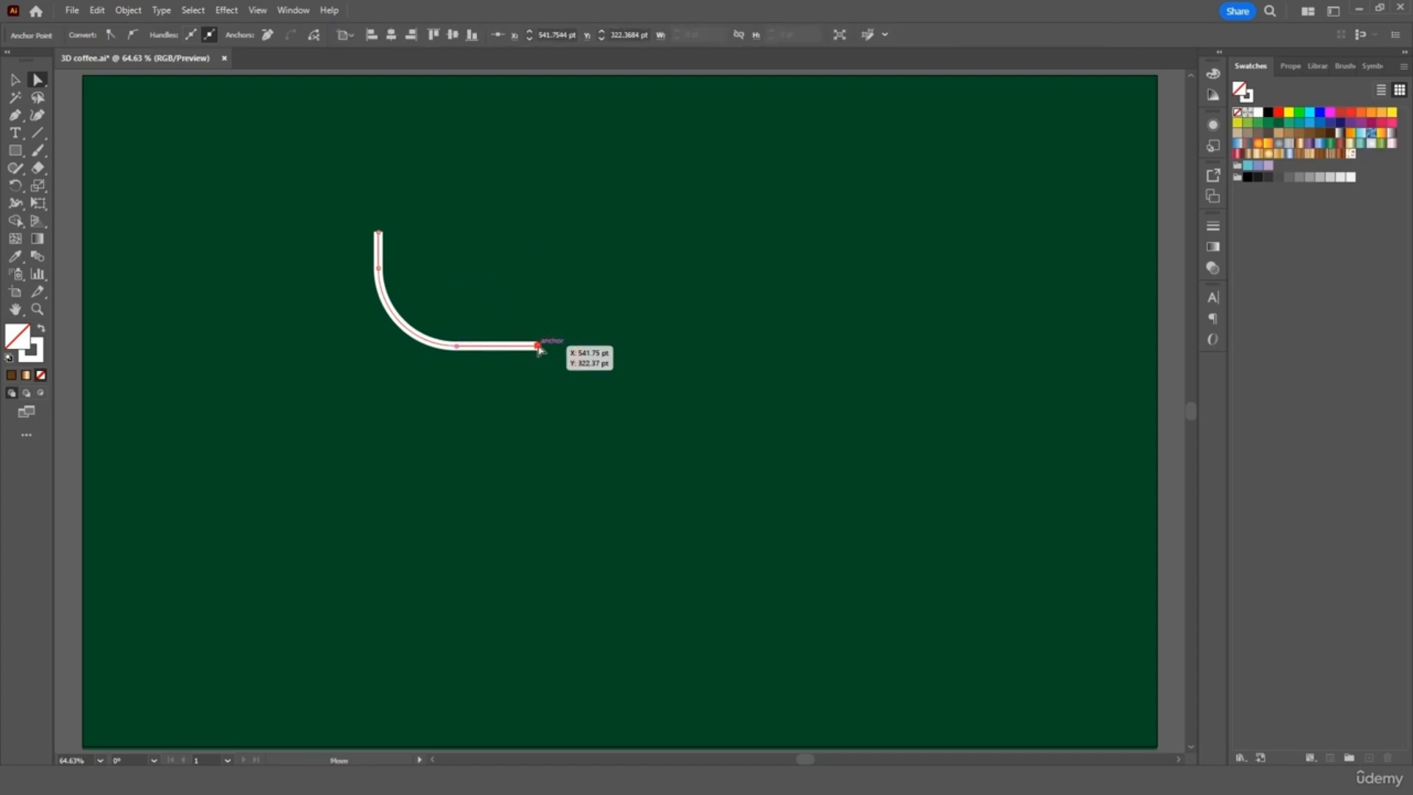
{"action": "left_click_drag", "start_coordinate": [538, 345], "coordinate": [518, 345]}
{"action": "key", "text": "shift"}
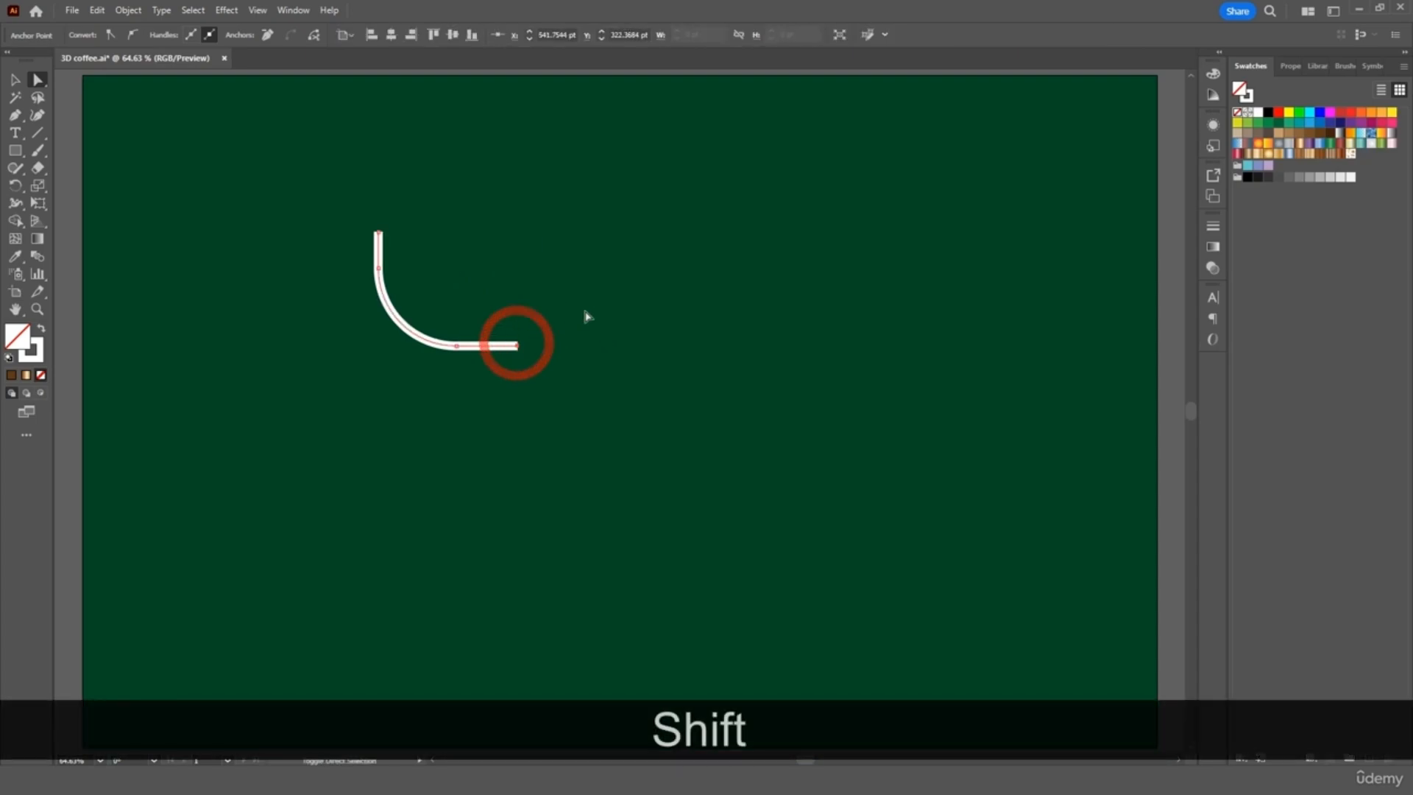
- Enlarge the curved cup profile to about 210 by 176 pt and set its stroke weight to 16 pt
{"action": "left_click", "coordinate": [16, 79]}
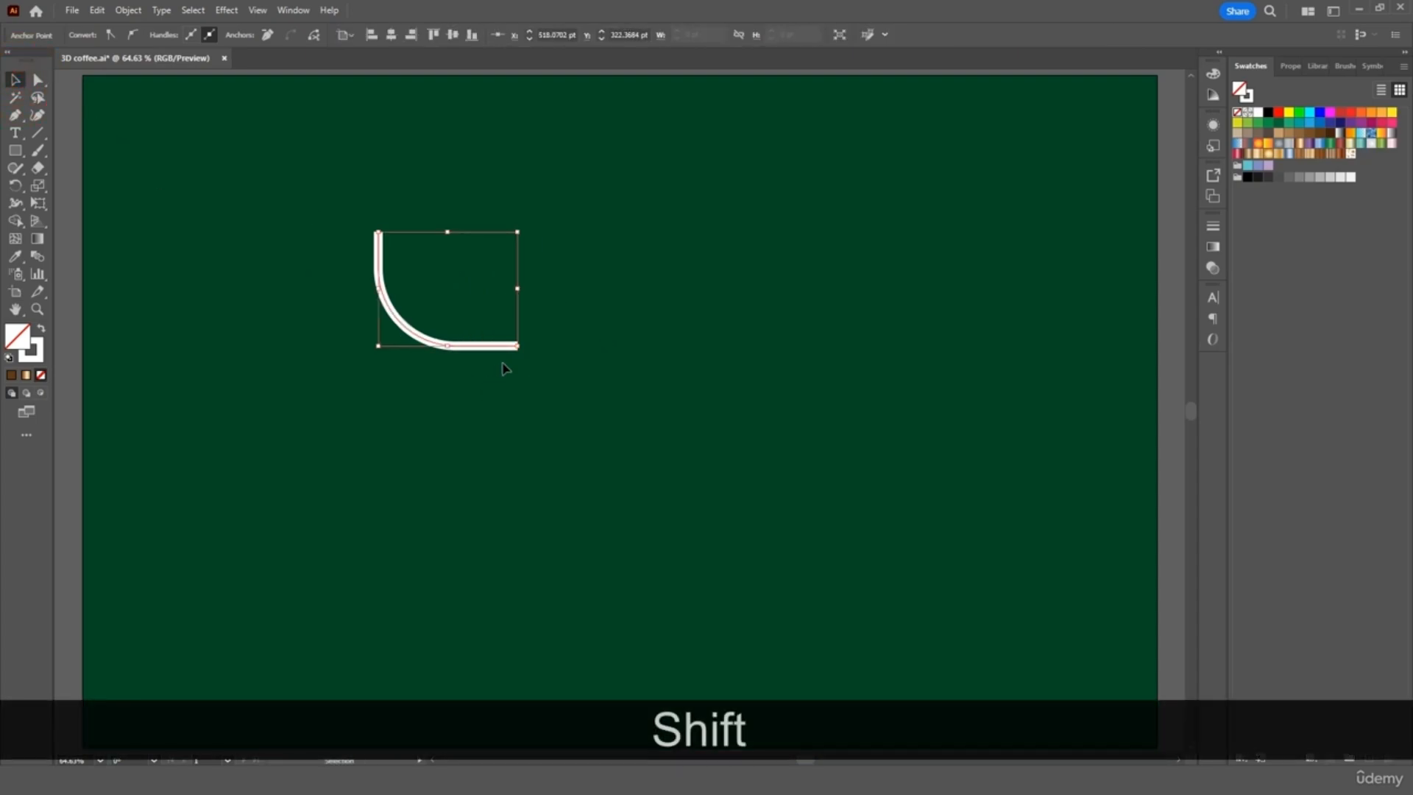
{"action": "left_click_drag", "start_coordinate": [517, 346], "coordinate": [485, 402]}
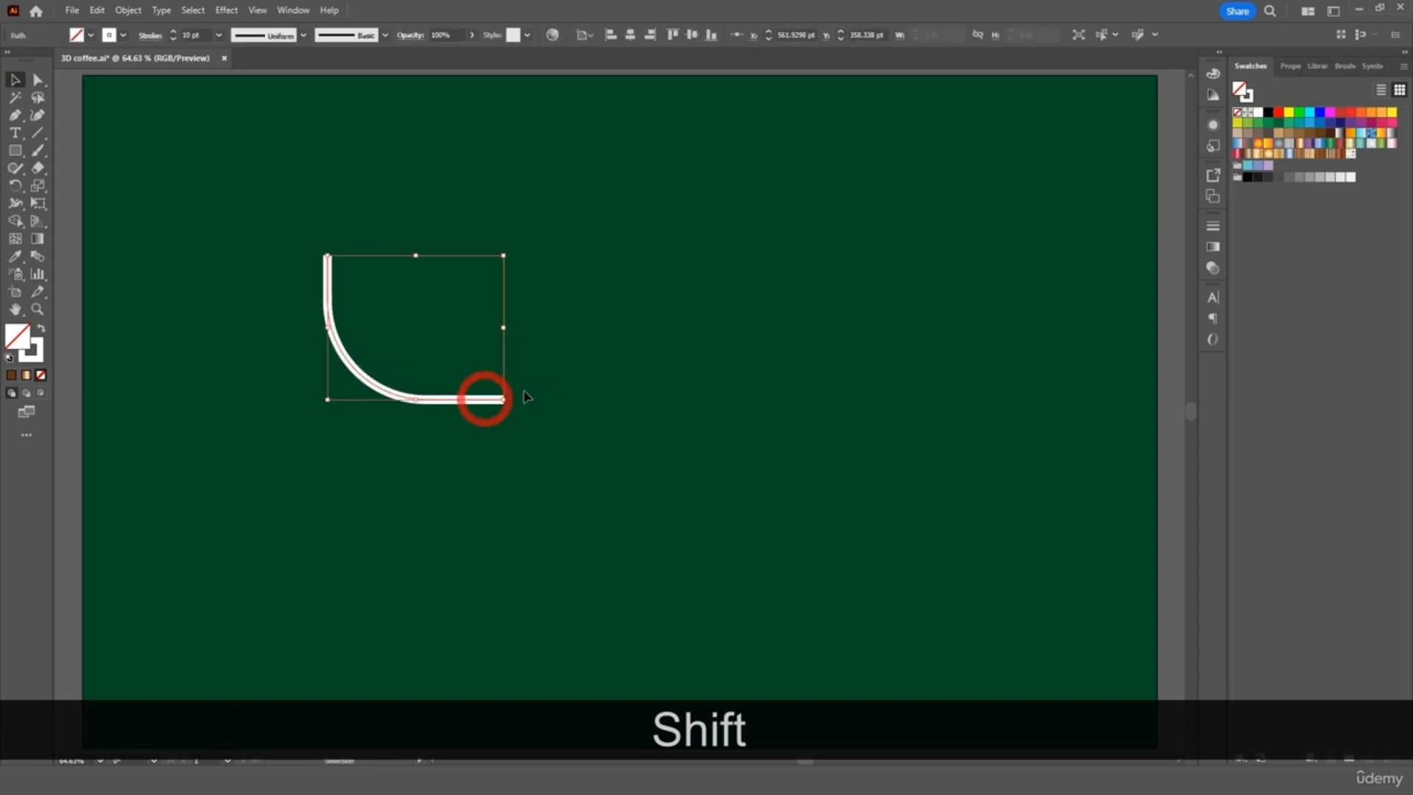
{"action": "left_click", "coordinate": [218, 36]}
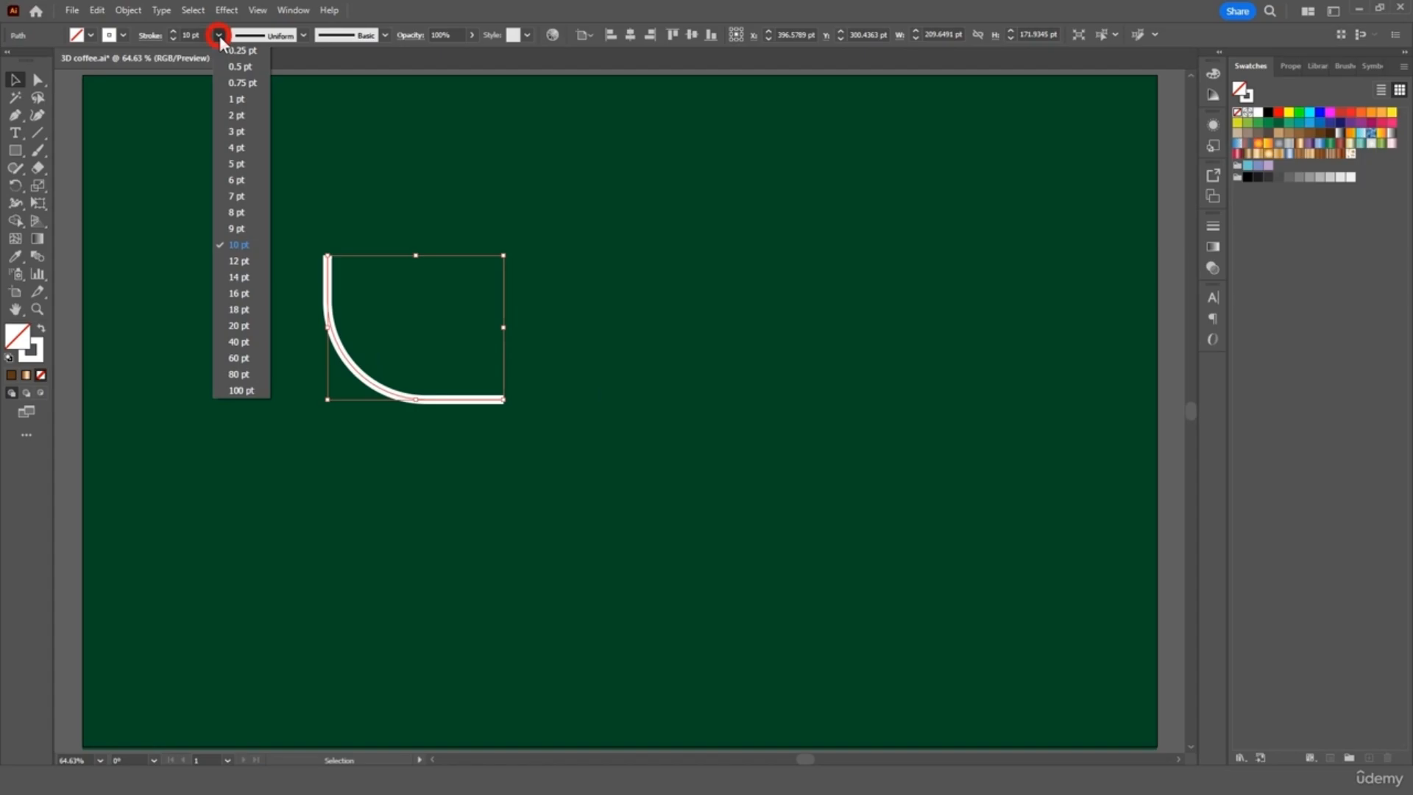
{"action": "left_click", "coordinate": [247, 293]}
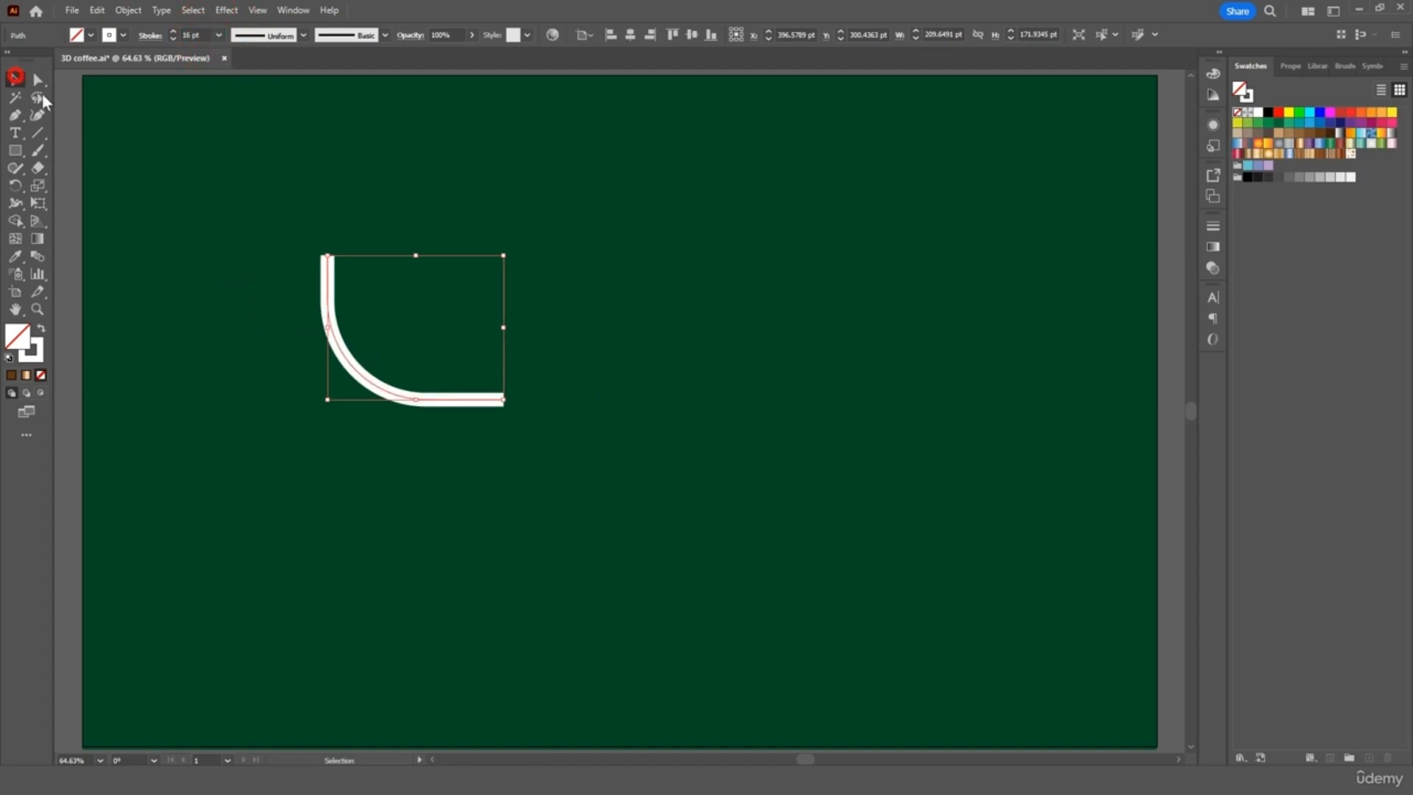
{"action": "left_click", "coordinate": [209, 190]}
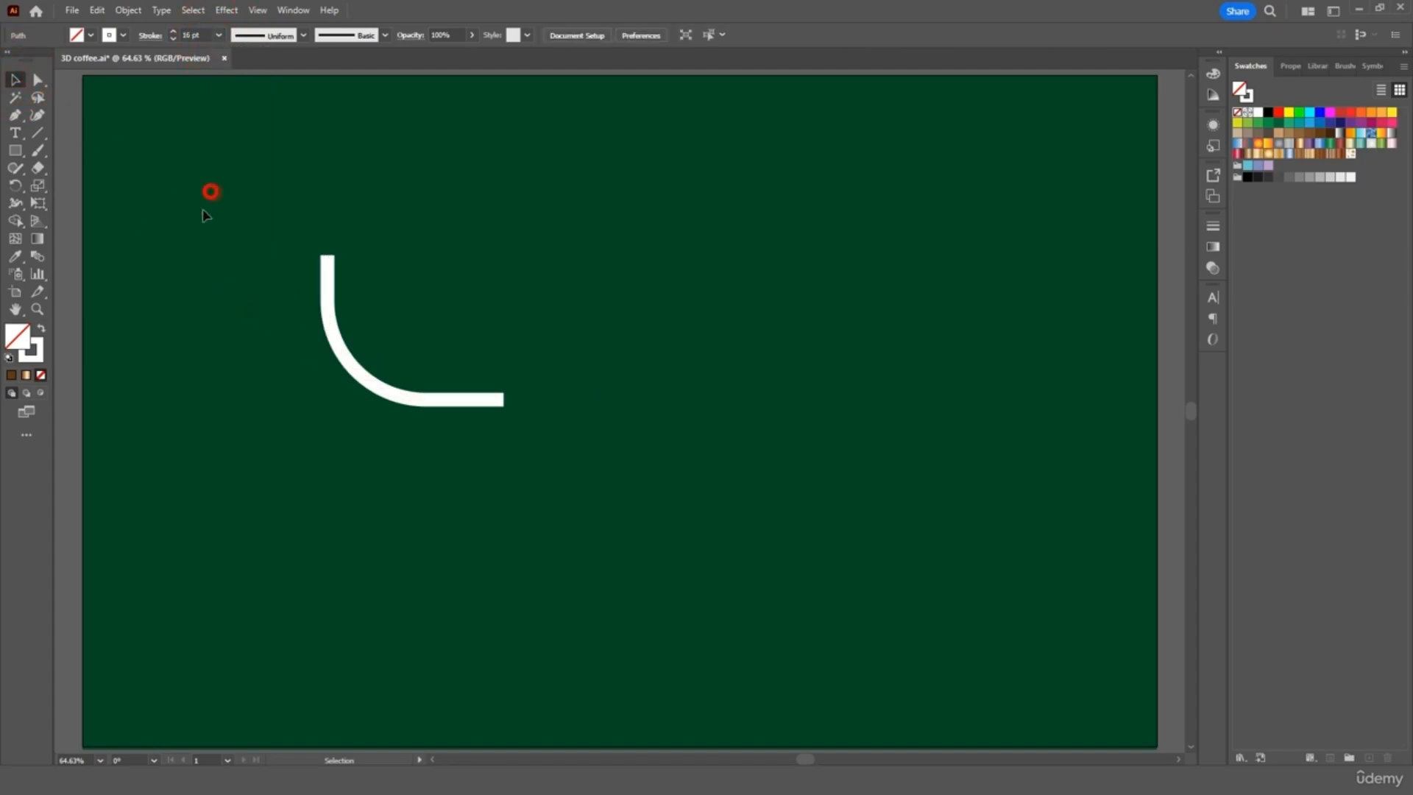
- Draw a saucer profile about 379 by 53 pt below the cup, sloping down and then running horizontally to align with the cup path's end
{"action": "left_click", "coordinate": [25, 116]}
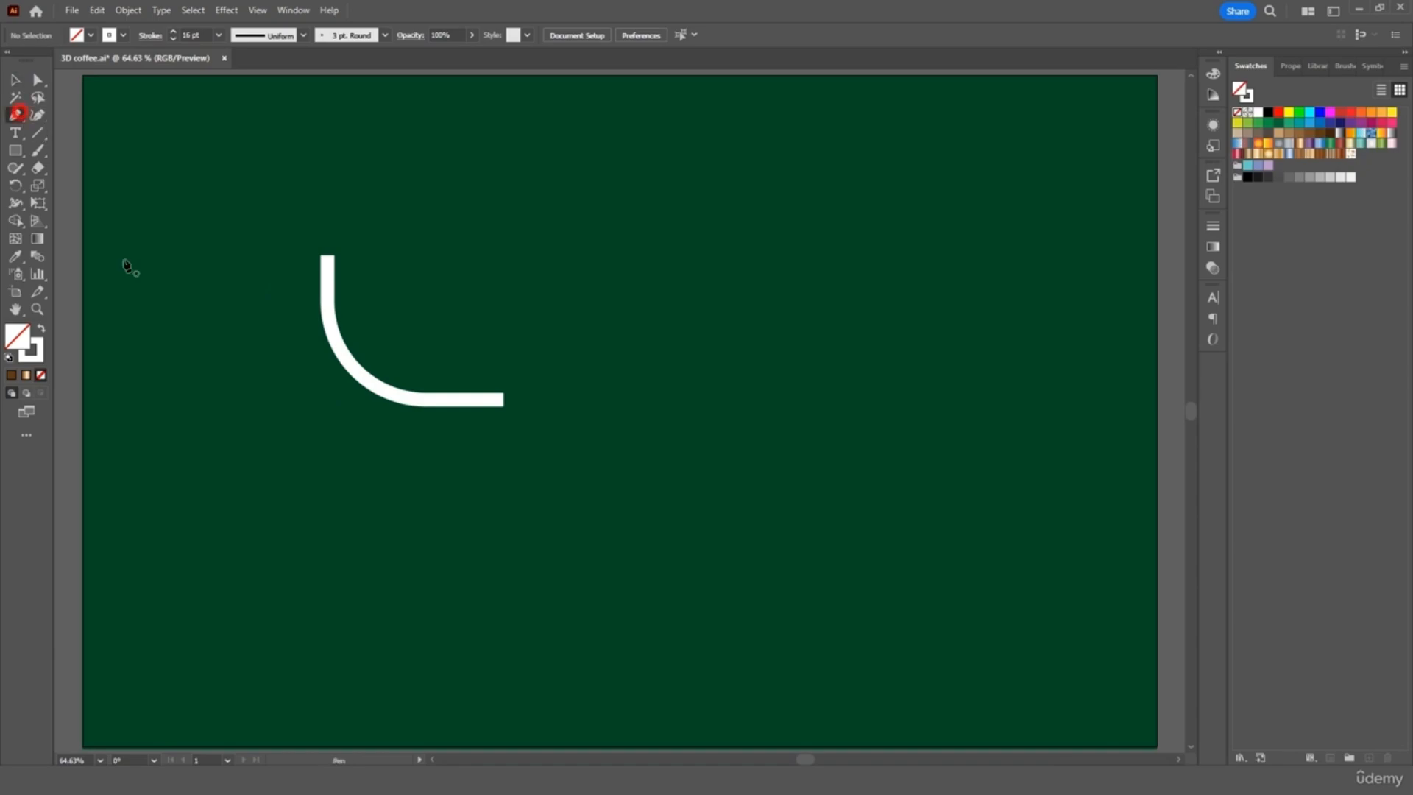
{"action": "left_click", "coordinate": [185, 405]}
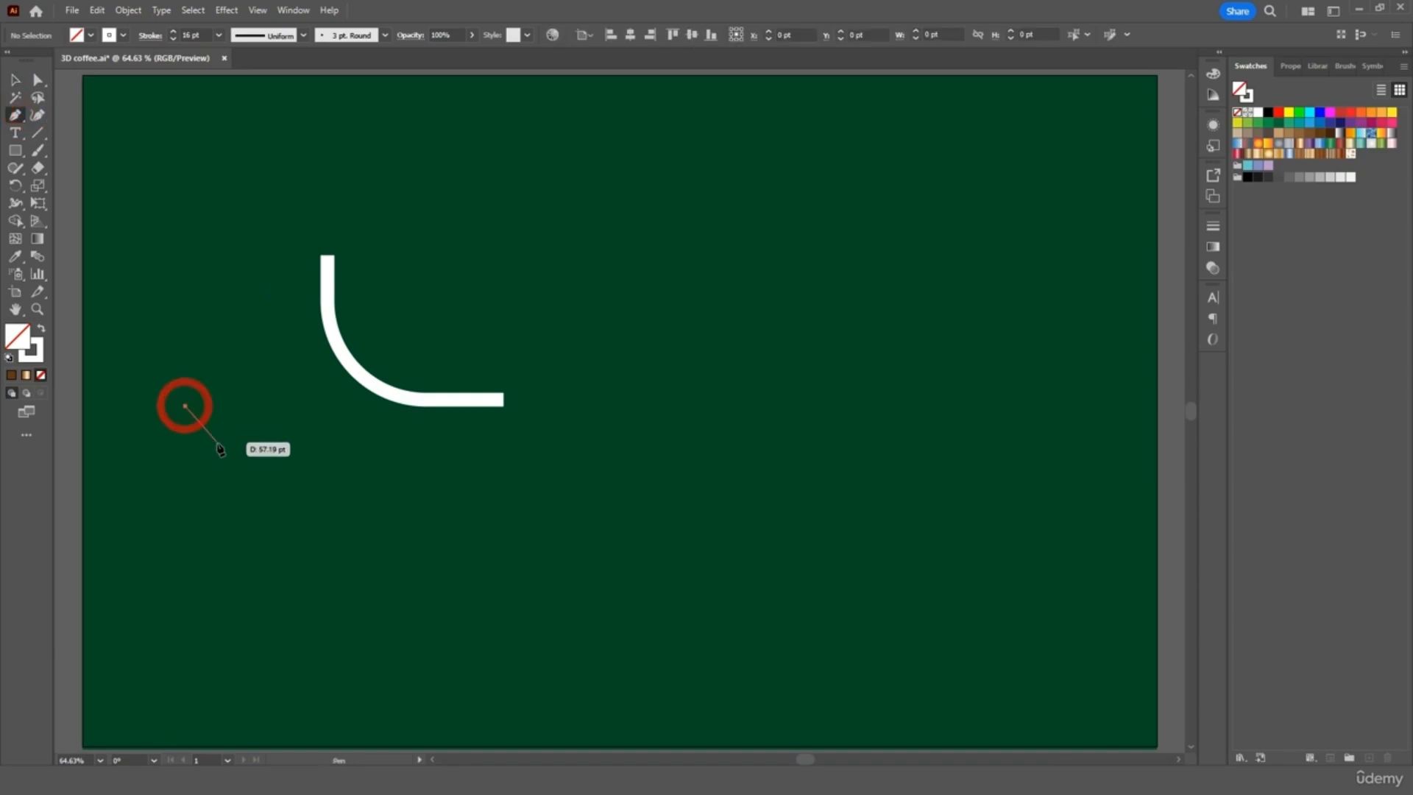
{"action": "left_click", "coordinate": [295, 450]}
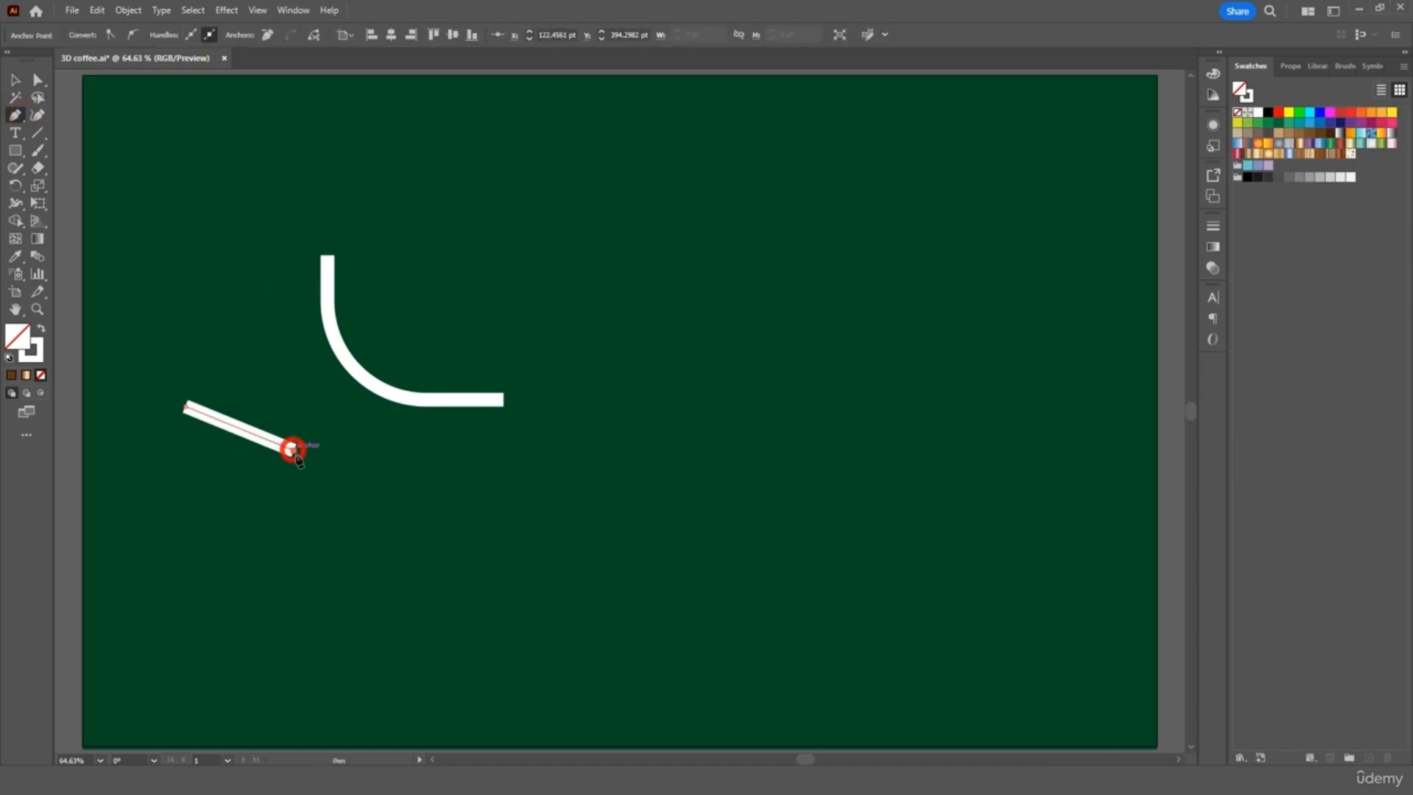
{"action": "left_click", "coordinate": [504, 450]}
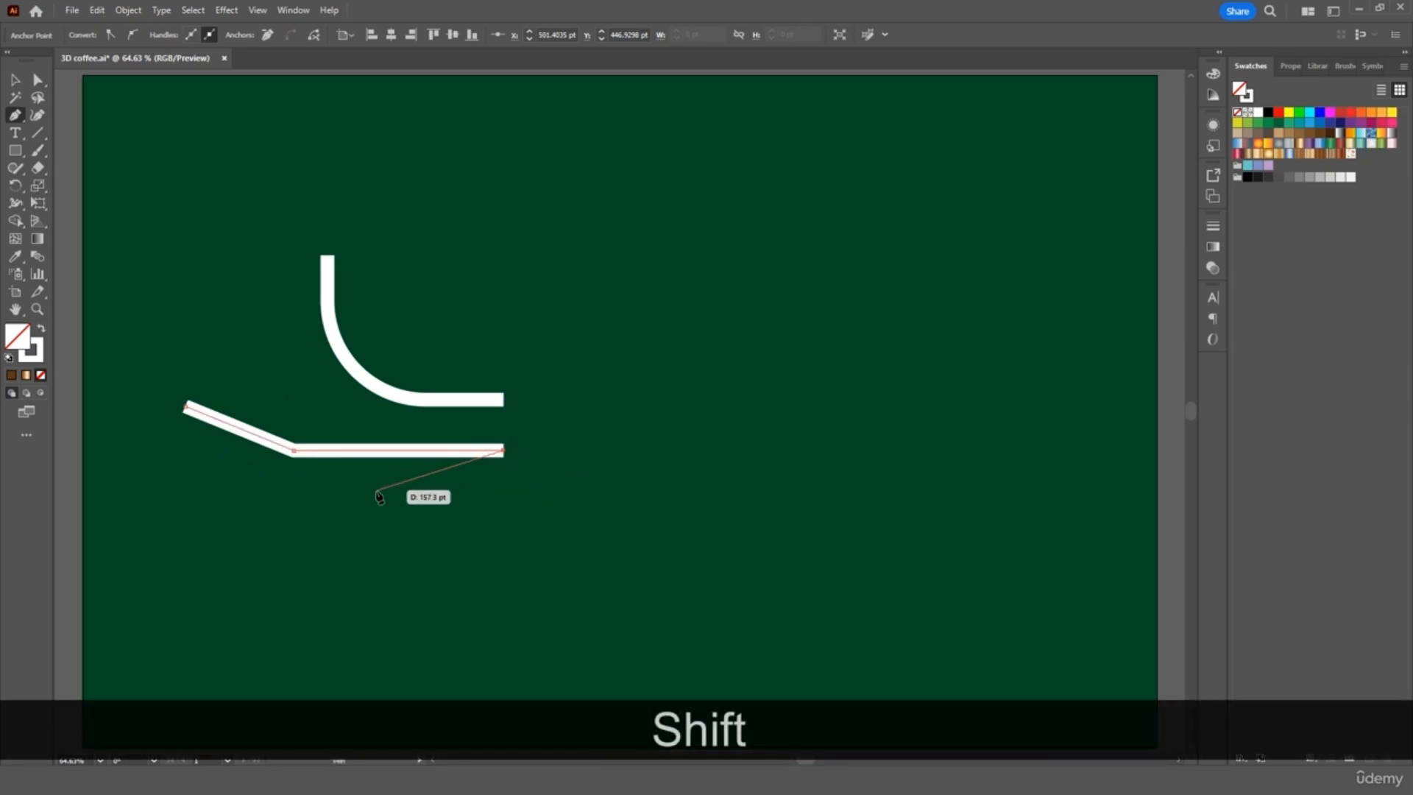
{"action": "key", "text": "Escape"}
{"action": "left_click", "coordinate": [15, 80]}
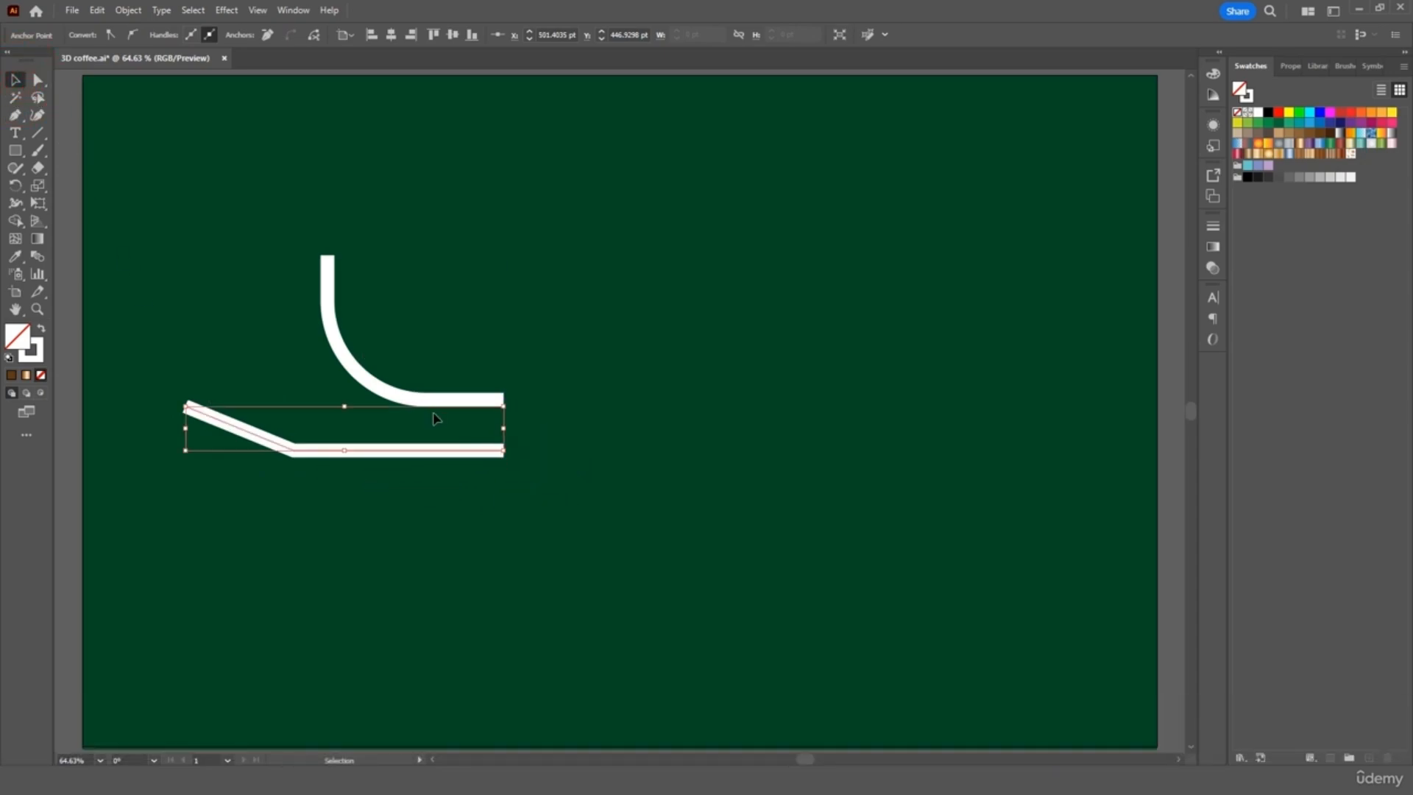
{"action": "left_click", "coordinate": [220, 249]}
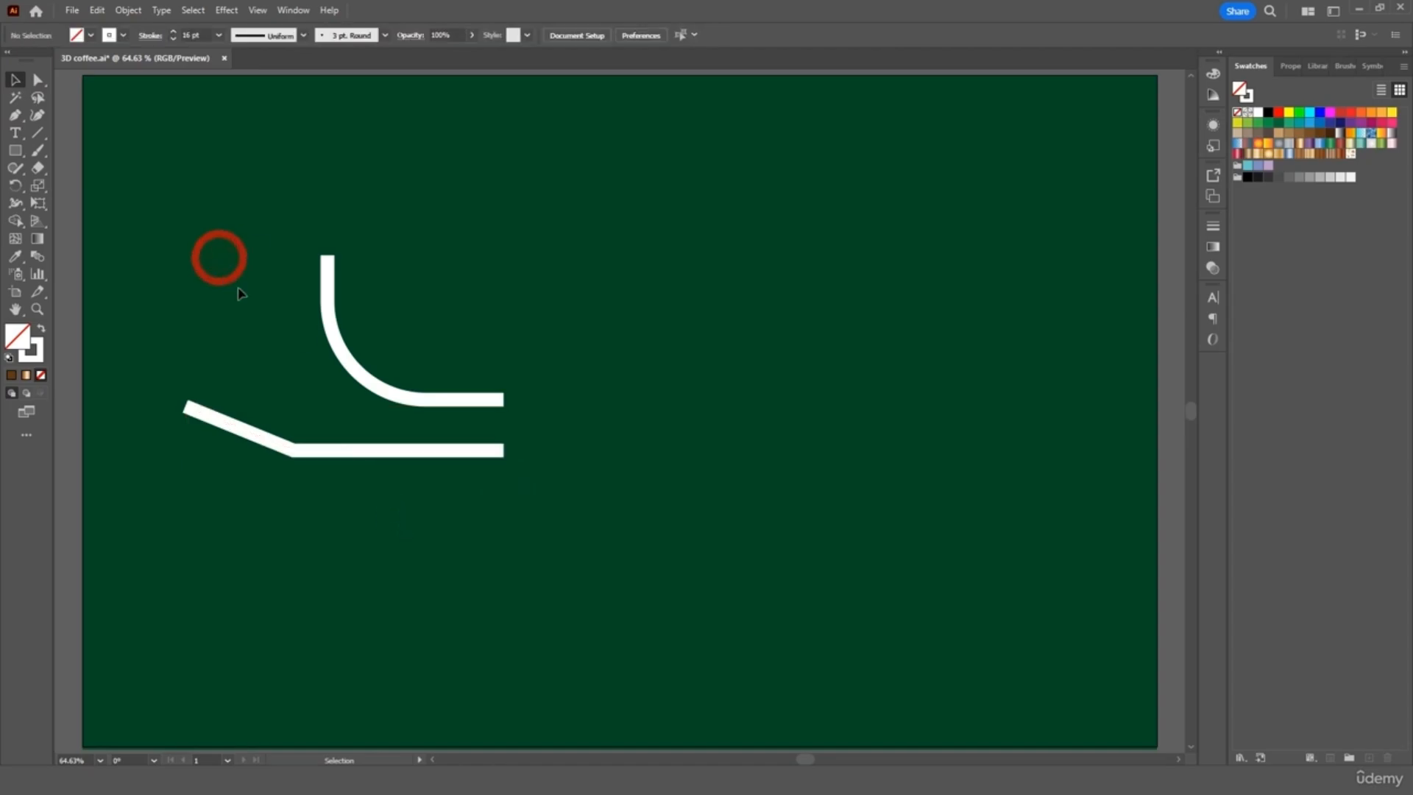
- Round the saucer profile's corner into a wide, smooth curve
{"action": "left_click", "coordinate": [277, 445]}
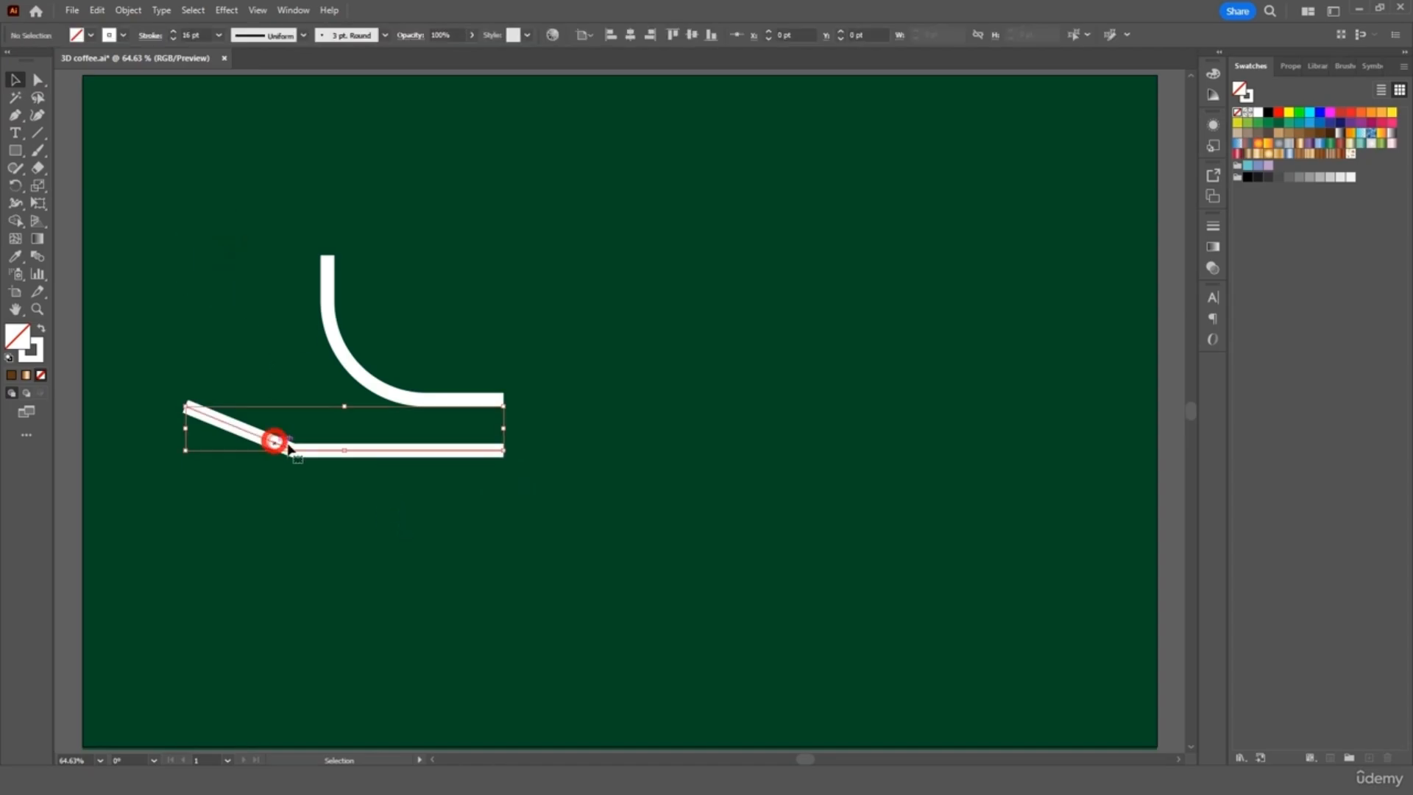
{"action": "left_click", "coordinate": [38, 79]}
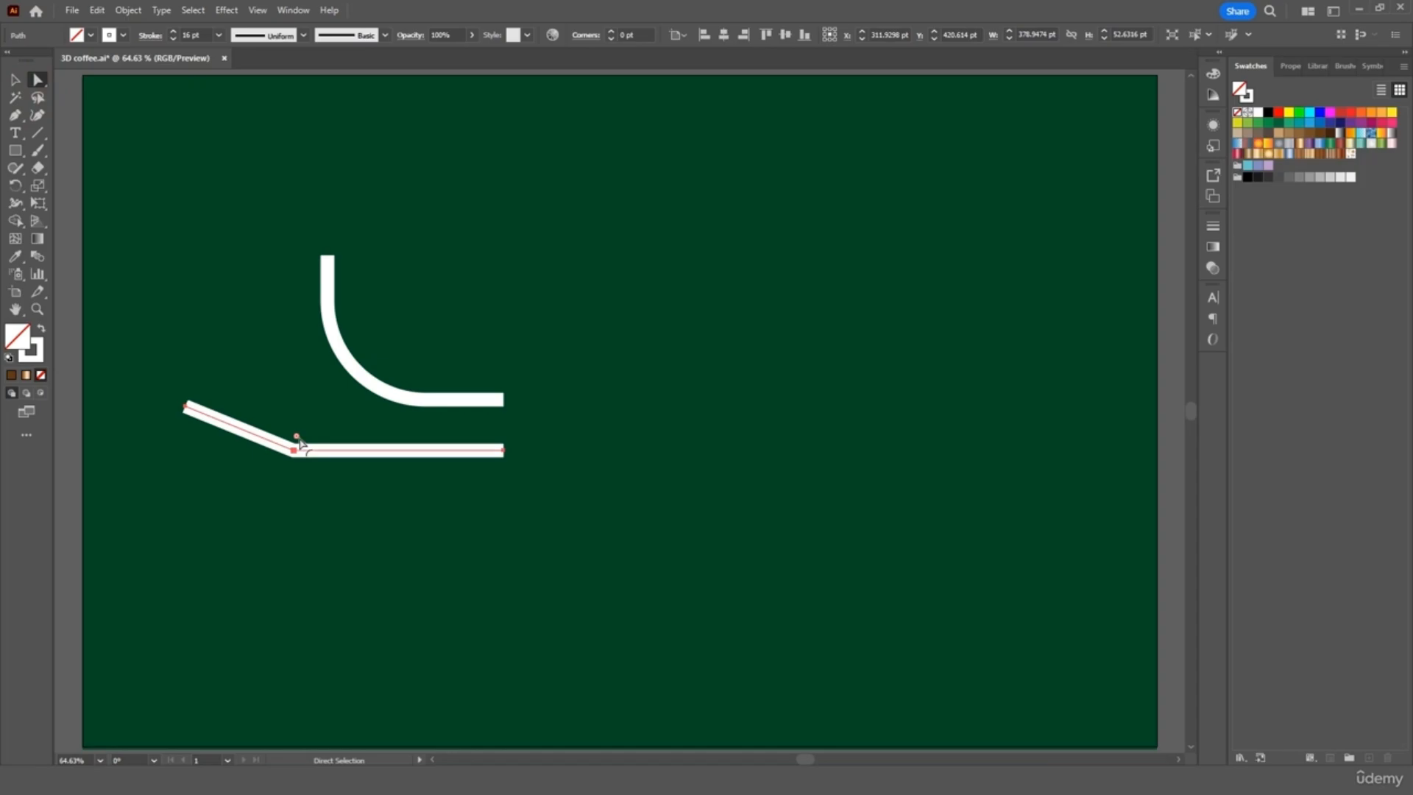
{"action": "left_click_drag", "start_coordinate": [297, 437], "coordinate": [504, 141]}
{"action": "left_click", "coordinate": [643, 347]}
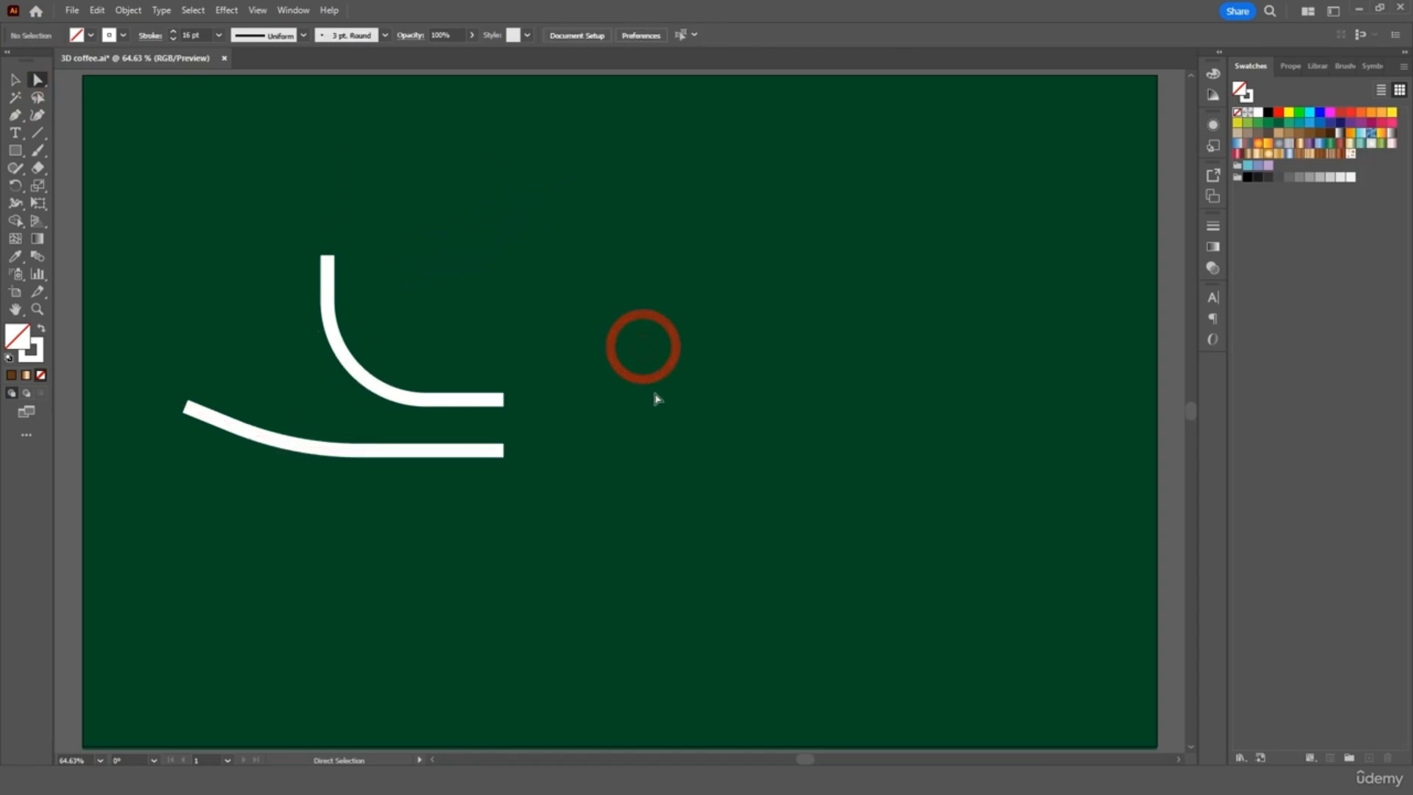
- Draw a straight horizontal line about 196 pt long inside the cup profile, ending in line with the cup's base
{"action": "left_click", "coordinate": [15, 114]}
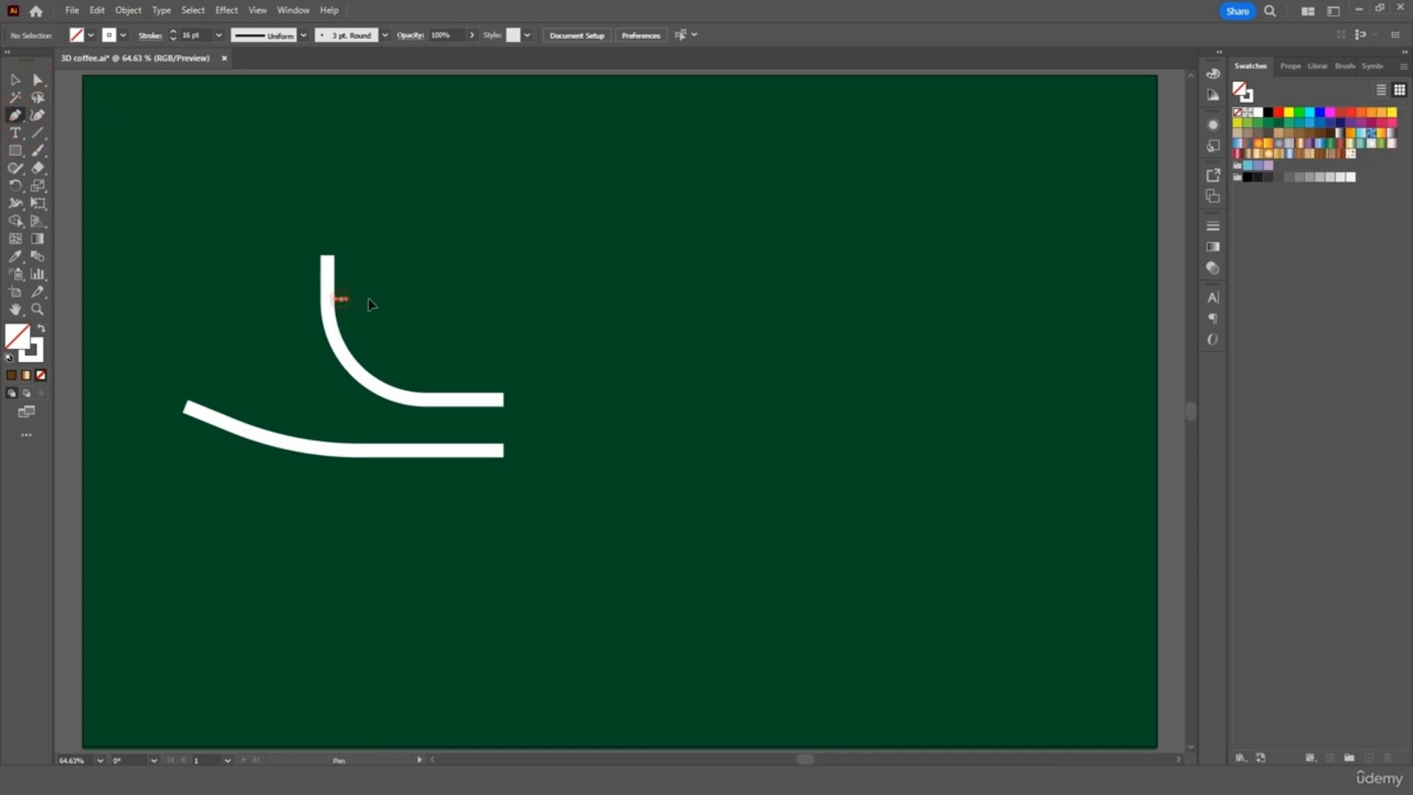
{"action": "left_click_drag", "start_coordinate": [340, 298], "coordinate": [417, 296]}
{"action": "key", "text": "ctrl+z"}
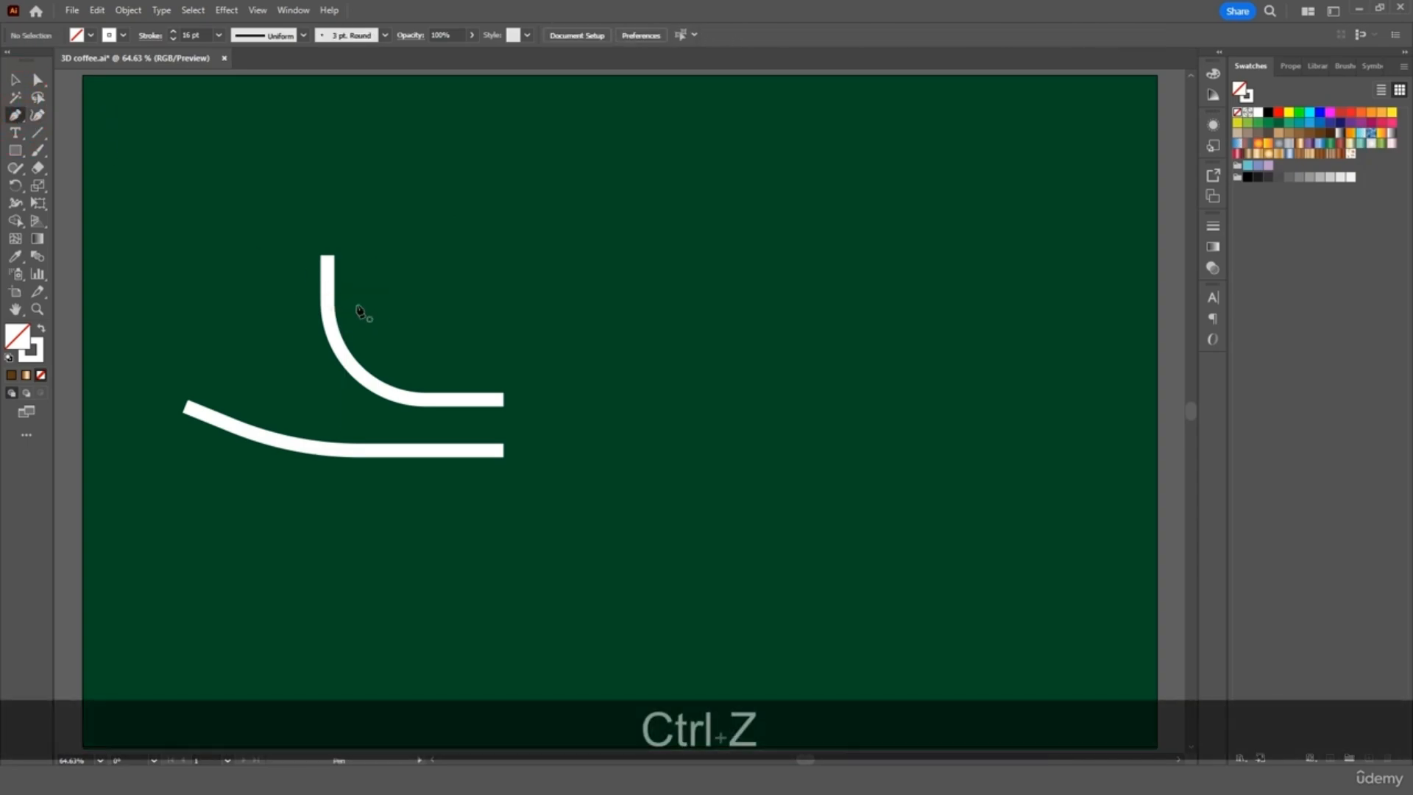
{"action": "left_click", "coordinate": [339, 299]}
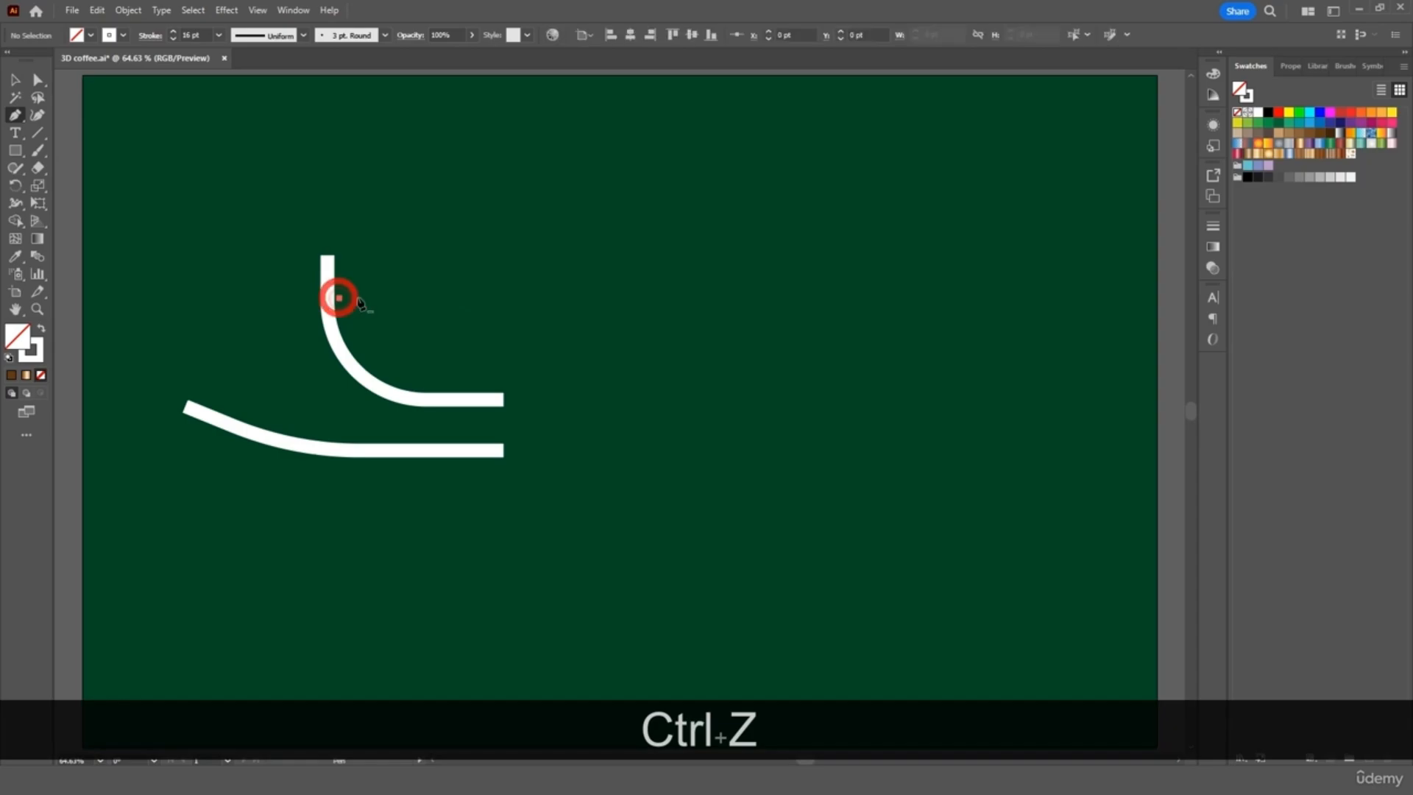
{"action": "left_click", "coordinate": [503, 298], "text": "shift"}
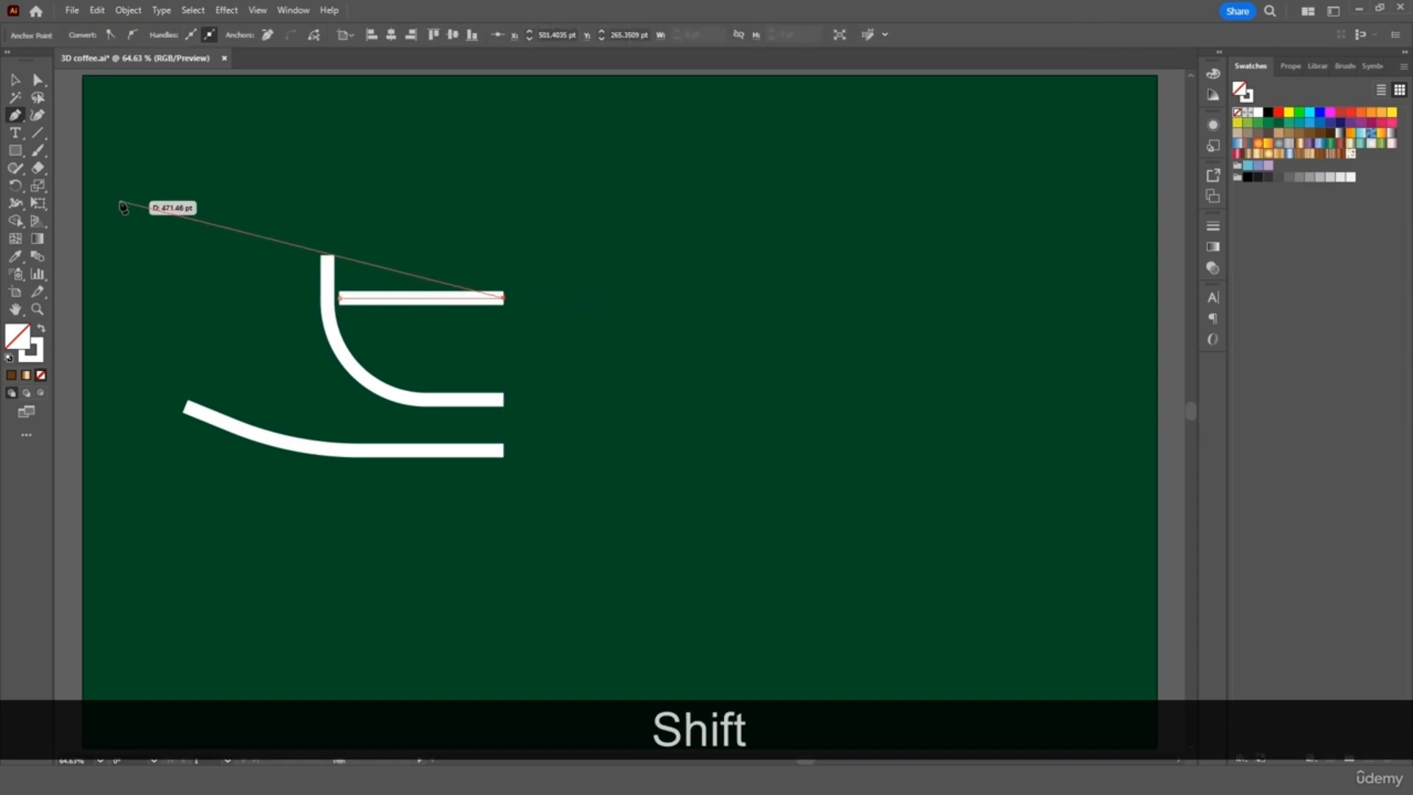
{"action": "key", "text": "Escape"}
{"action": "left_click", "coordinate": [13, 80]}
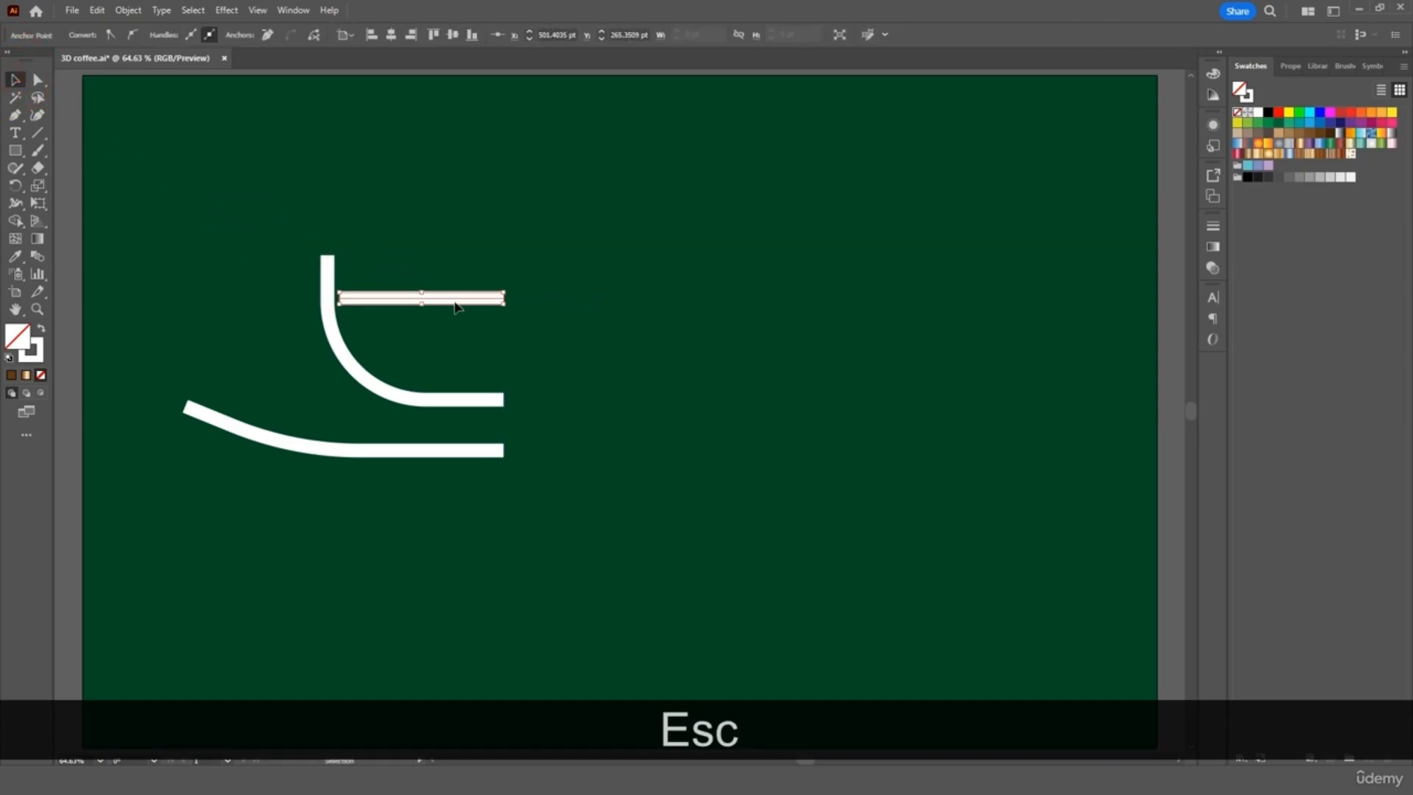
- Nudge the line inside the cup against the cup wall and stretch its other end to align with the base's end
{"action": "left_click", "coordinate": [441, 300]}
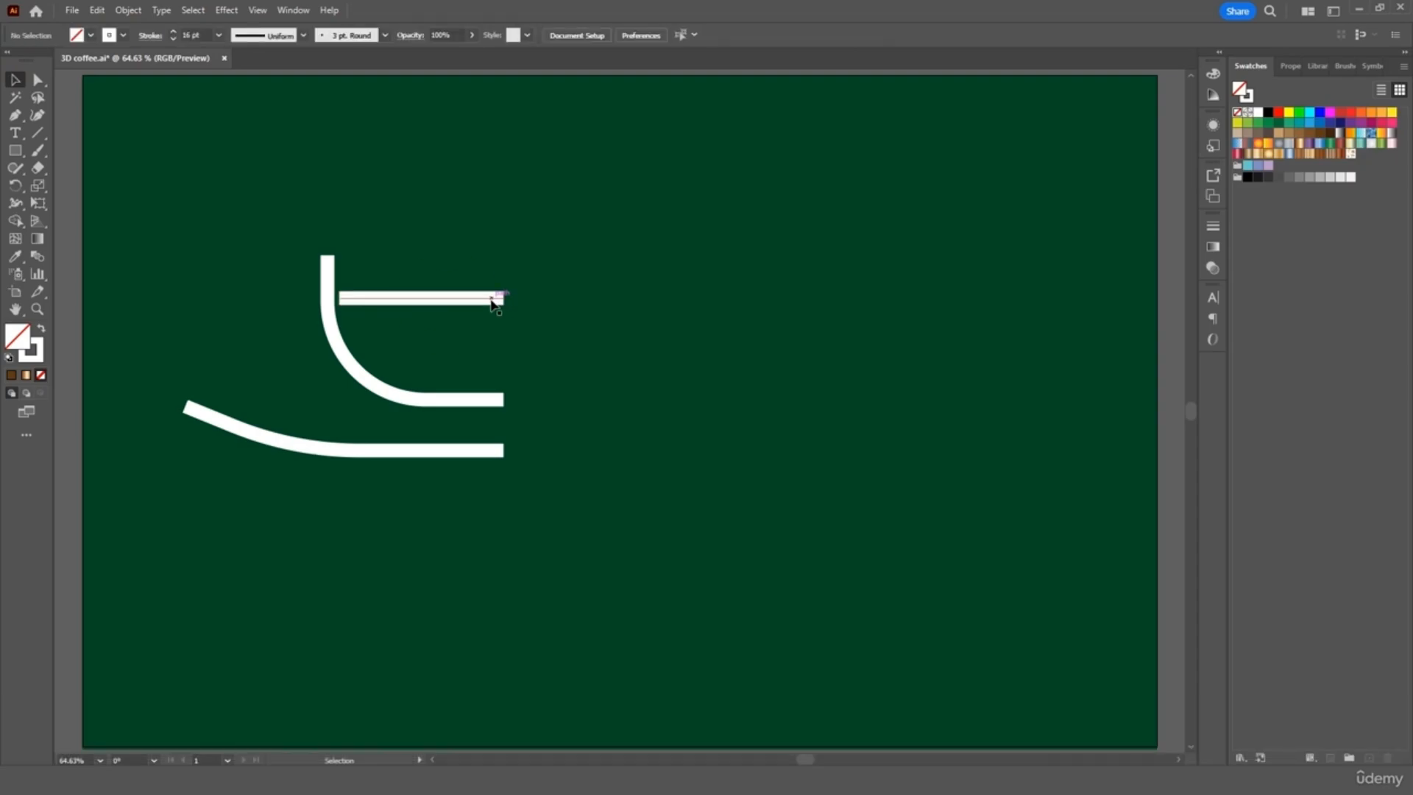
{"action": "left_click", "coordinate": [488, 298]}
{"action": "key", "text": "Left"}
{"action": "key", "text": "Left"}
{"action": "key", "text": "Left"}
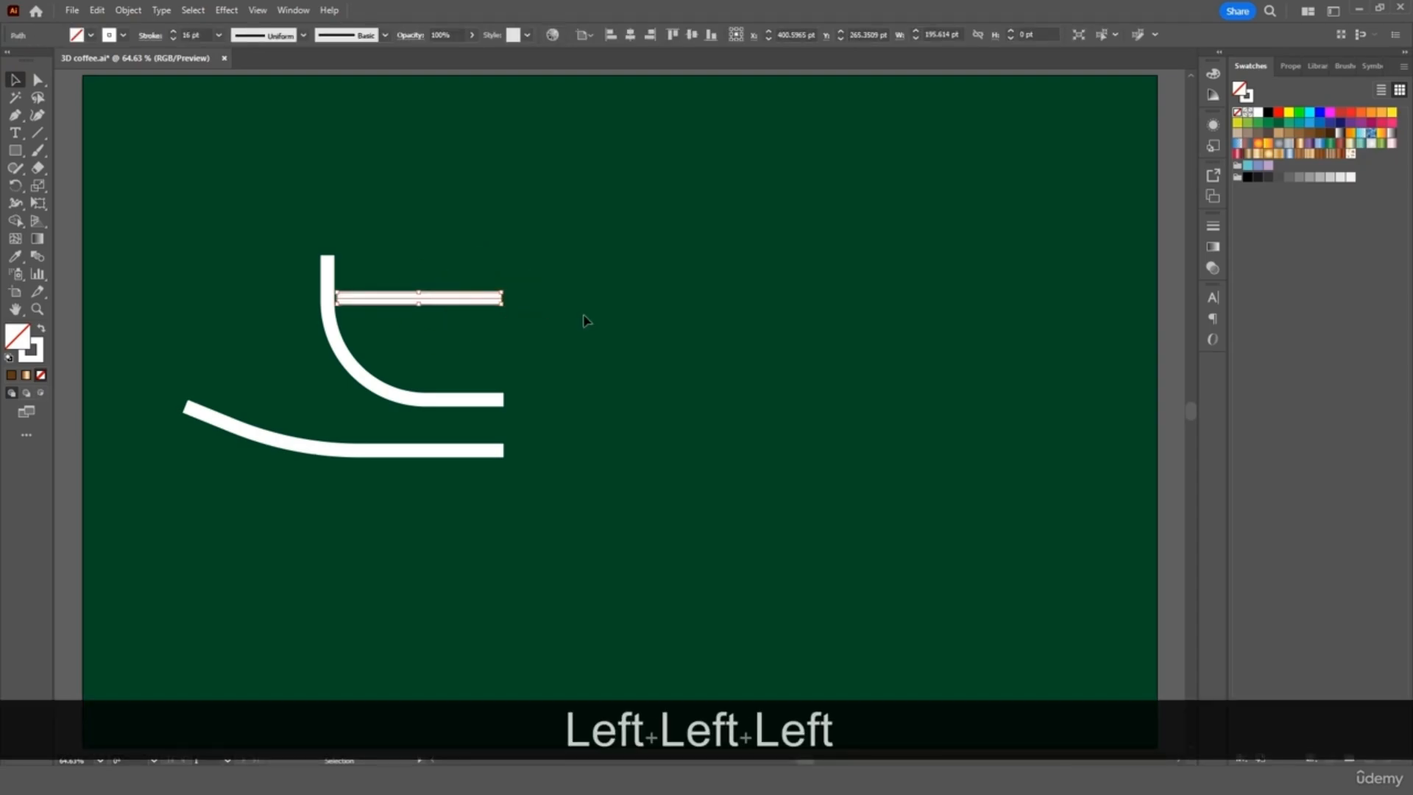
{"action": "key", "text": "Right"}
{"action": "key", "text": "Left"}
{"action": "key", "text": "Left"}
{"action": "key", "text": "Left"}
{"action": "left_click_drag", "start_coordinate": [501, 298], "coordinate": [505, 299]}
{"action": "left_click", "coordinate": [479, 210]}
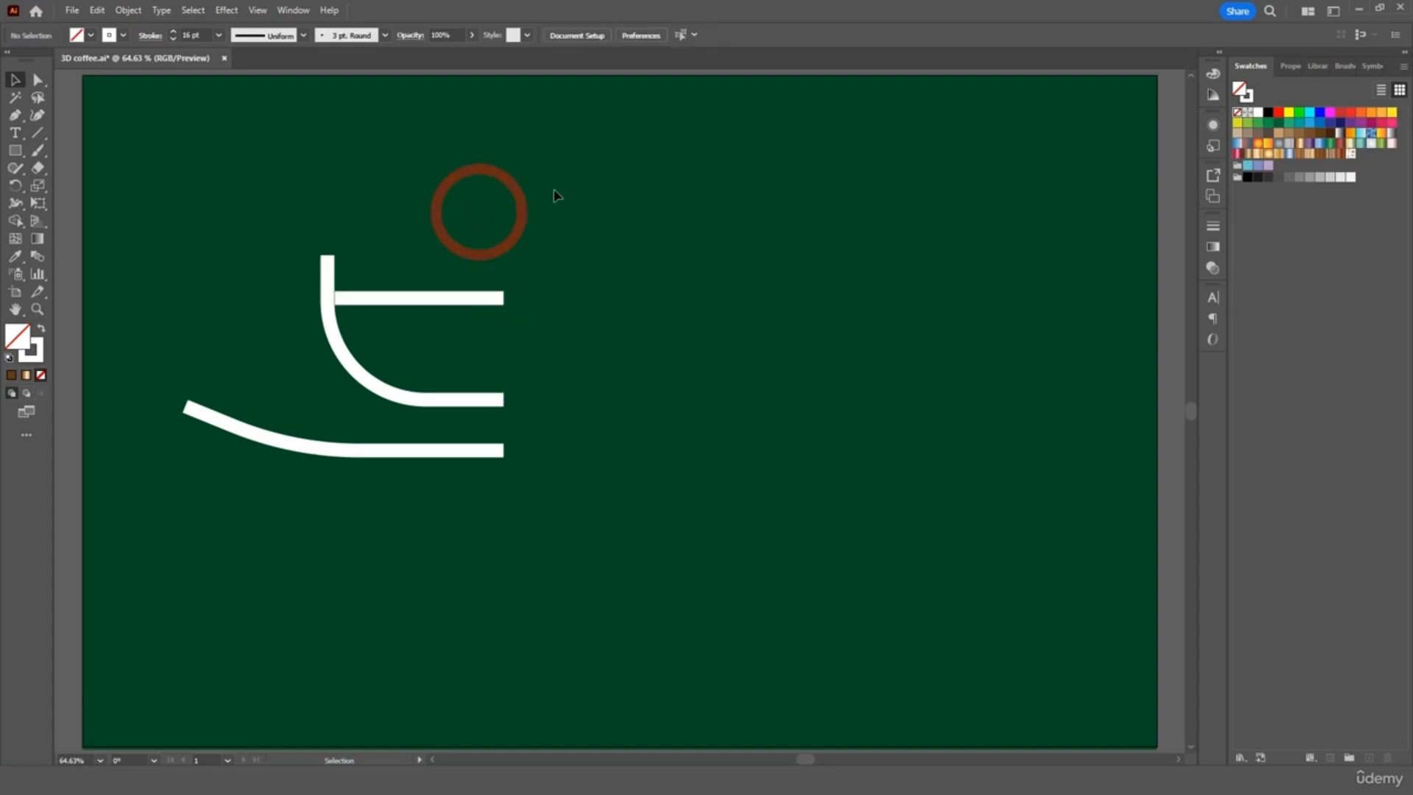
- Draw an open 7-shaped handle path about 90 by 131 pt beside the cup, with a horizontal segment and a diagonal one
{"action": "left_click", "coordinate": [16, 115]}
{"action": "left_click", "coordinate": [759, 301]}
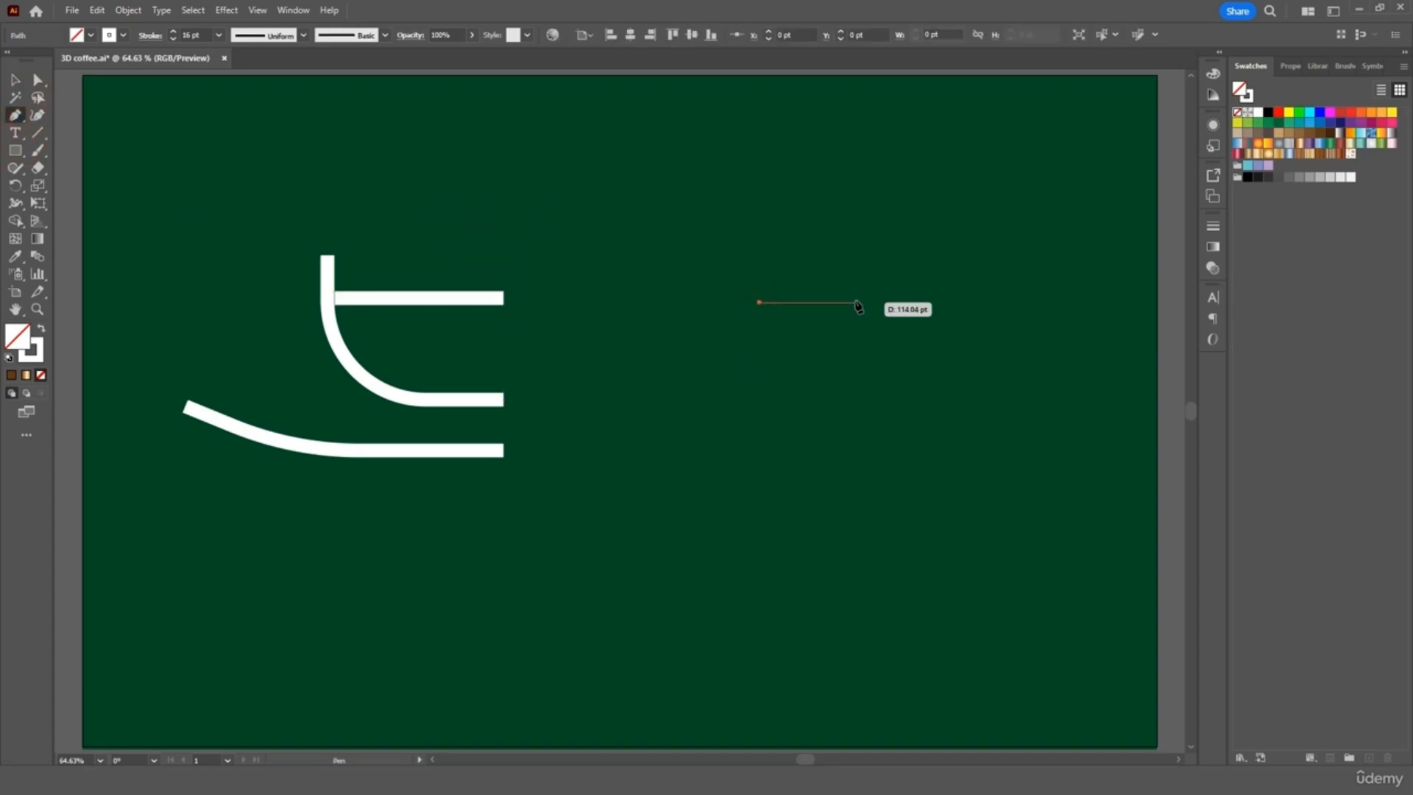
{"action": "key", "text": "shift"}
{"action": "left_click", "coordinate": [835, 306]}
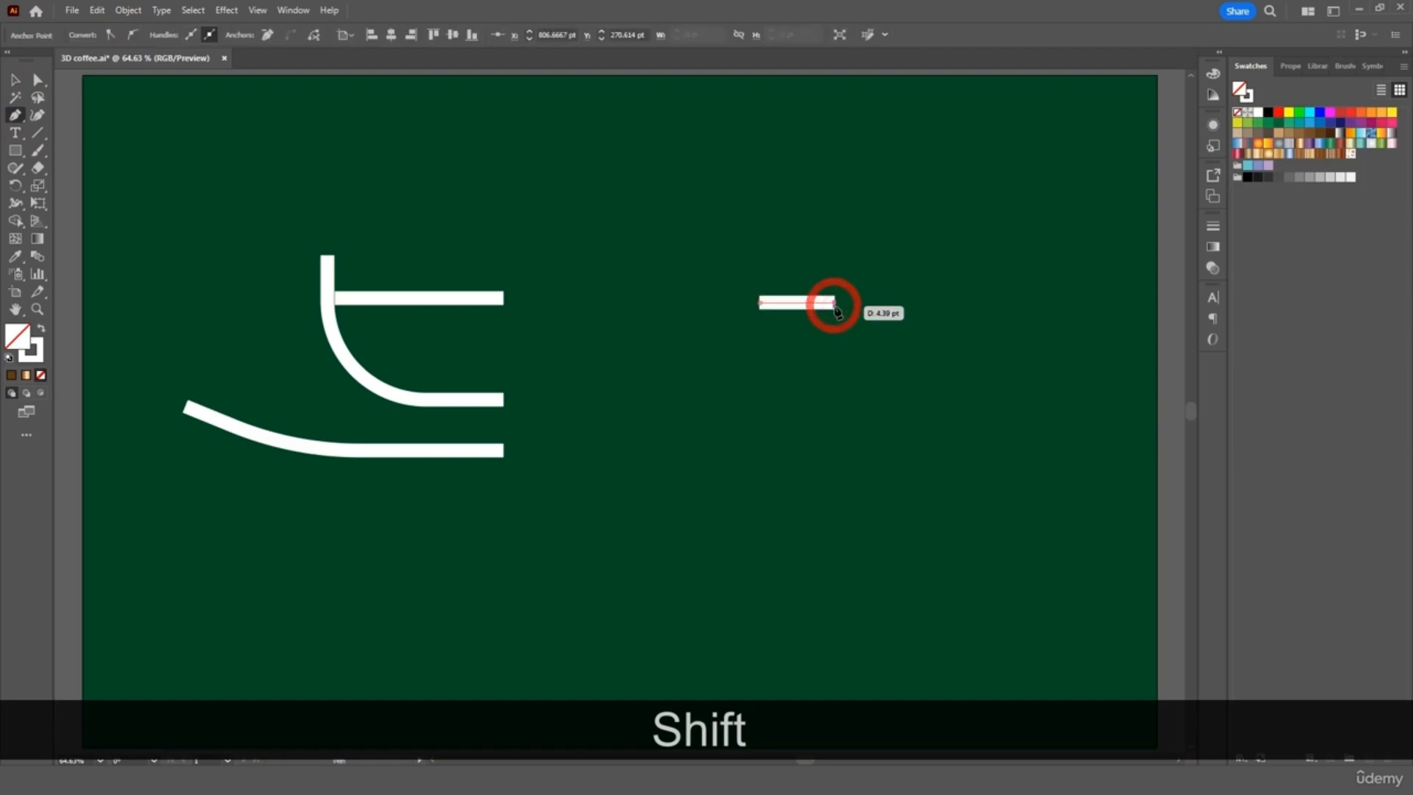
{"action": "left_click", "coordinate": [767, 415]}
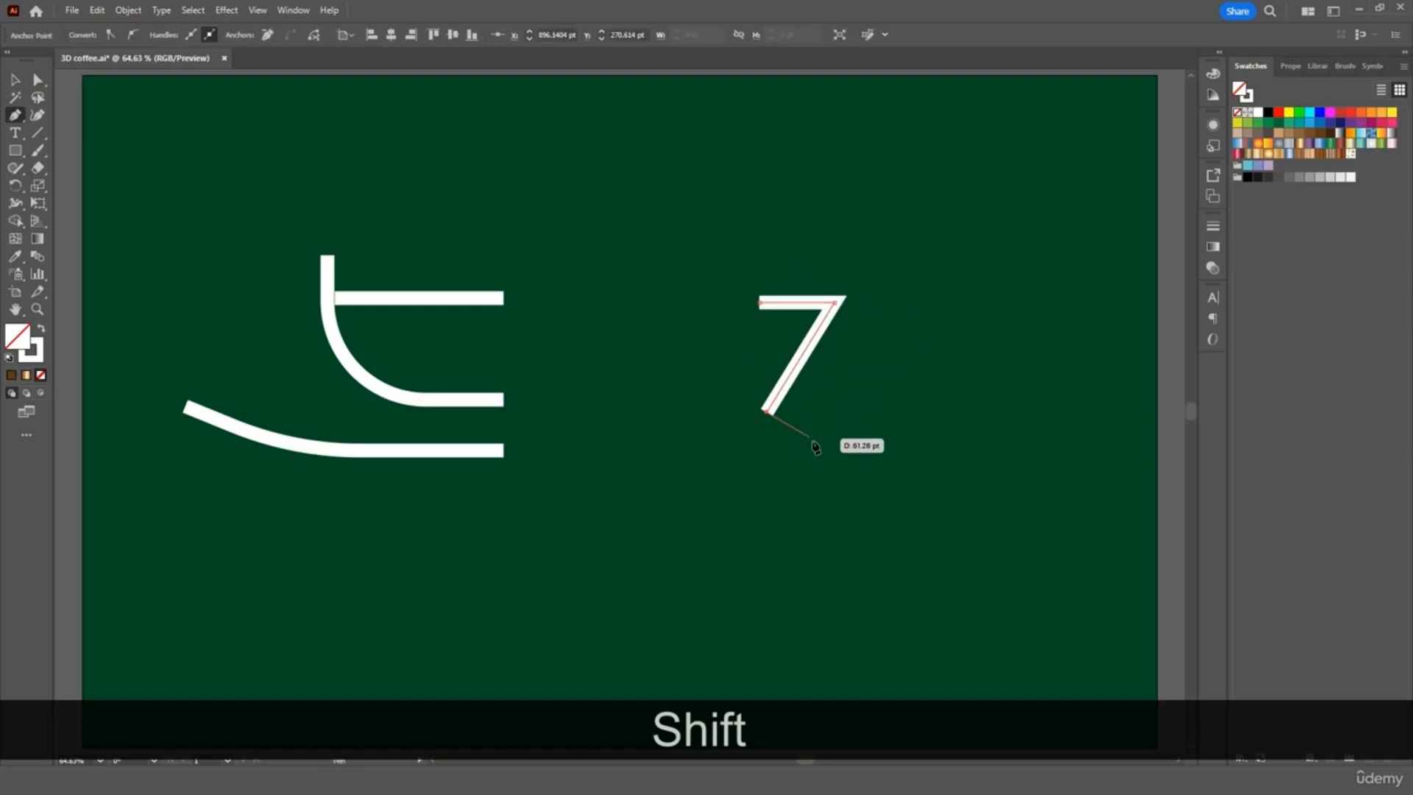
{"action": "key", "text": "Escape"}
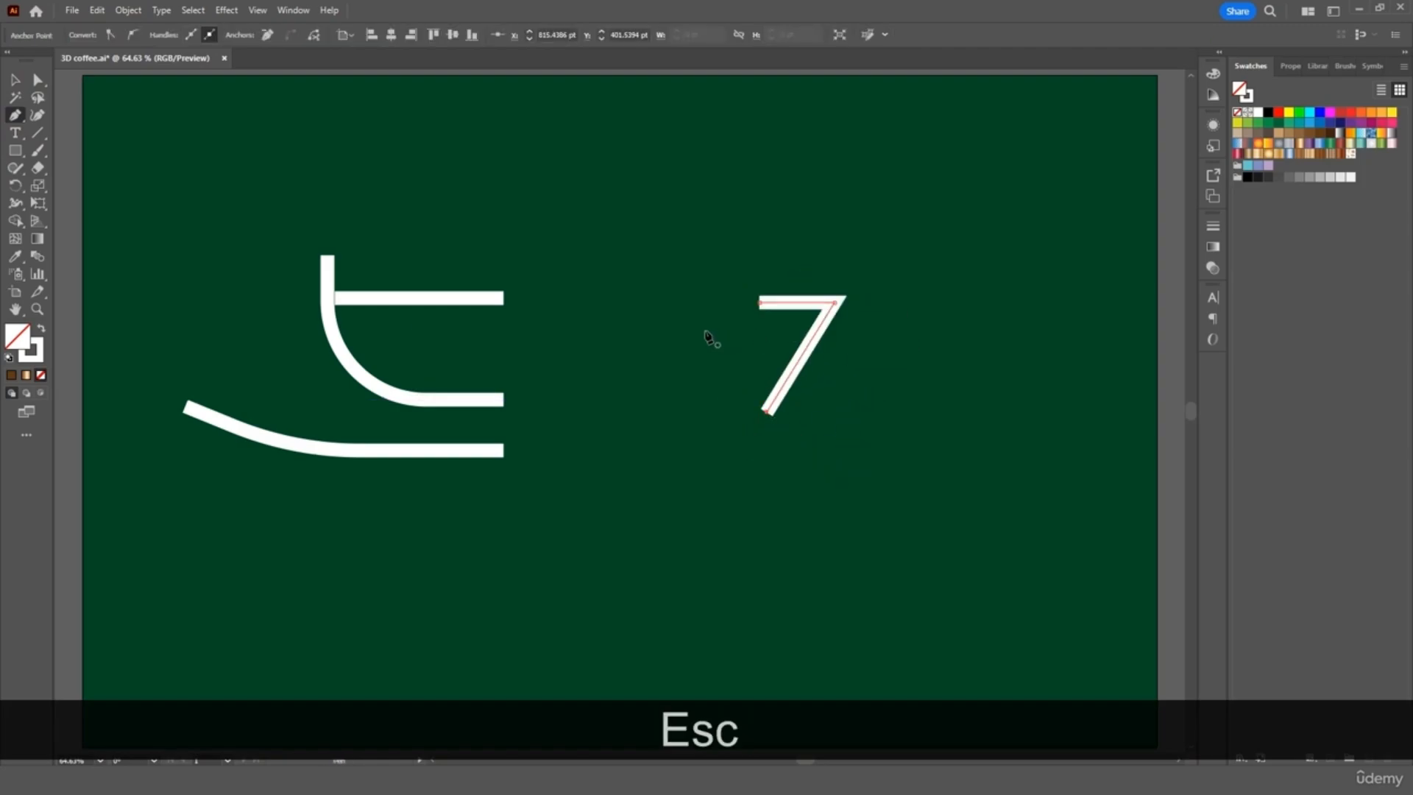
- Round the corner of the handle path into a smooth curve with a radius of about 40 pt
{"action": "left_click", "coordinate": [38, 79]}
{"action": "mouse_move", "coordinate": [836, 309]}
{"action": "left_mouse_down"}
{"action": "mouse_move", "coordinate": [838, 321]}
{"action": "mouse_move", "coordinate": [757, 360]}
{"action": "mouse_move", "coordinate": [785, 358]}
{"action": "mouse_move", "coordinate": [779, 344]}
{"action": "left_mouse_up"}
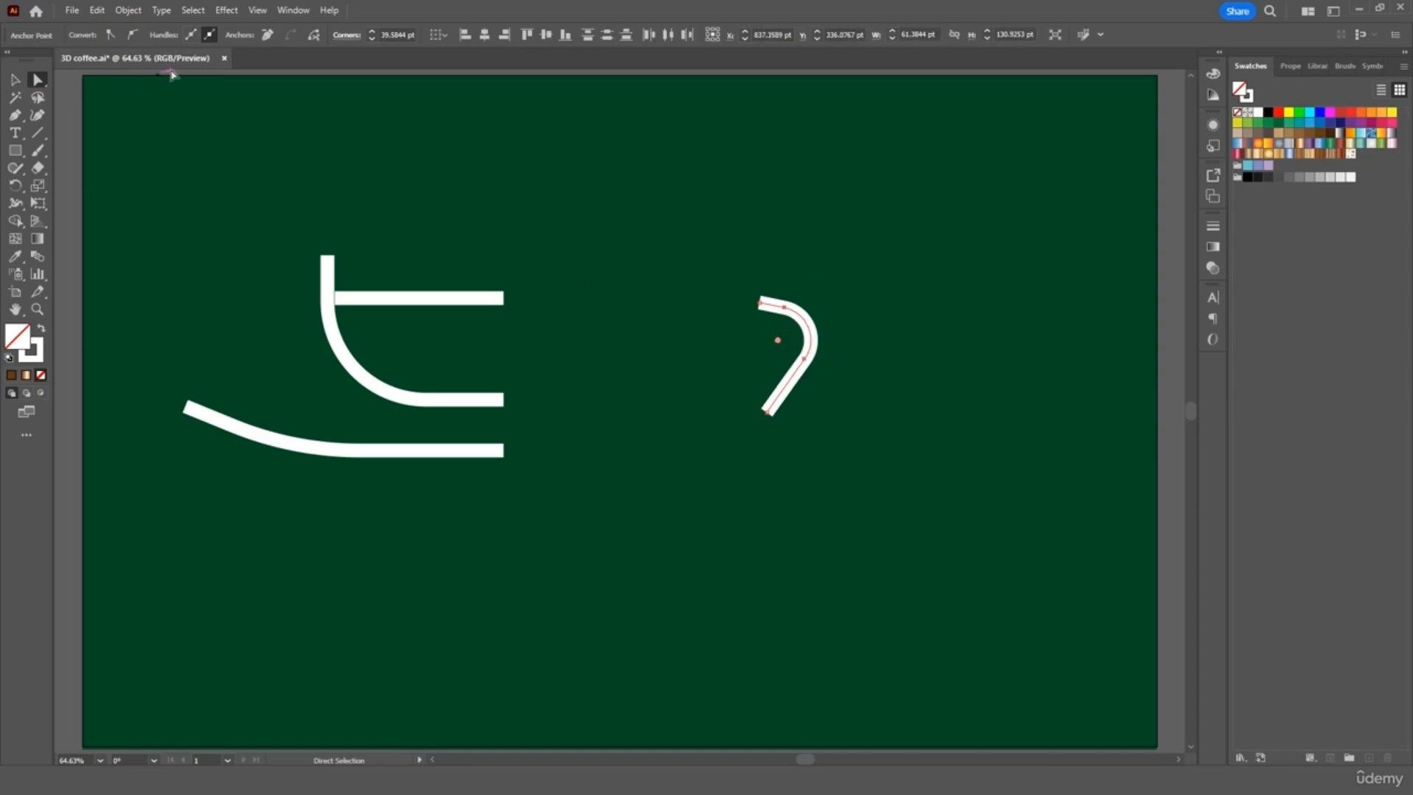
{"action": "left_click", "coordinate": [15, 80]}
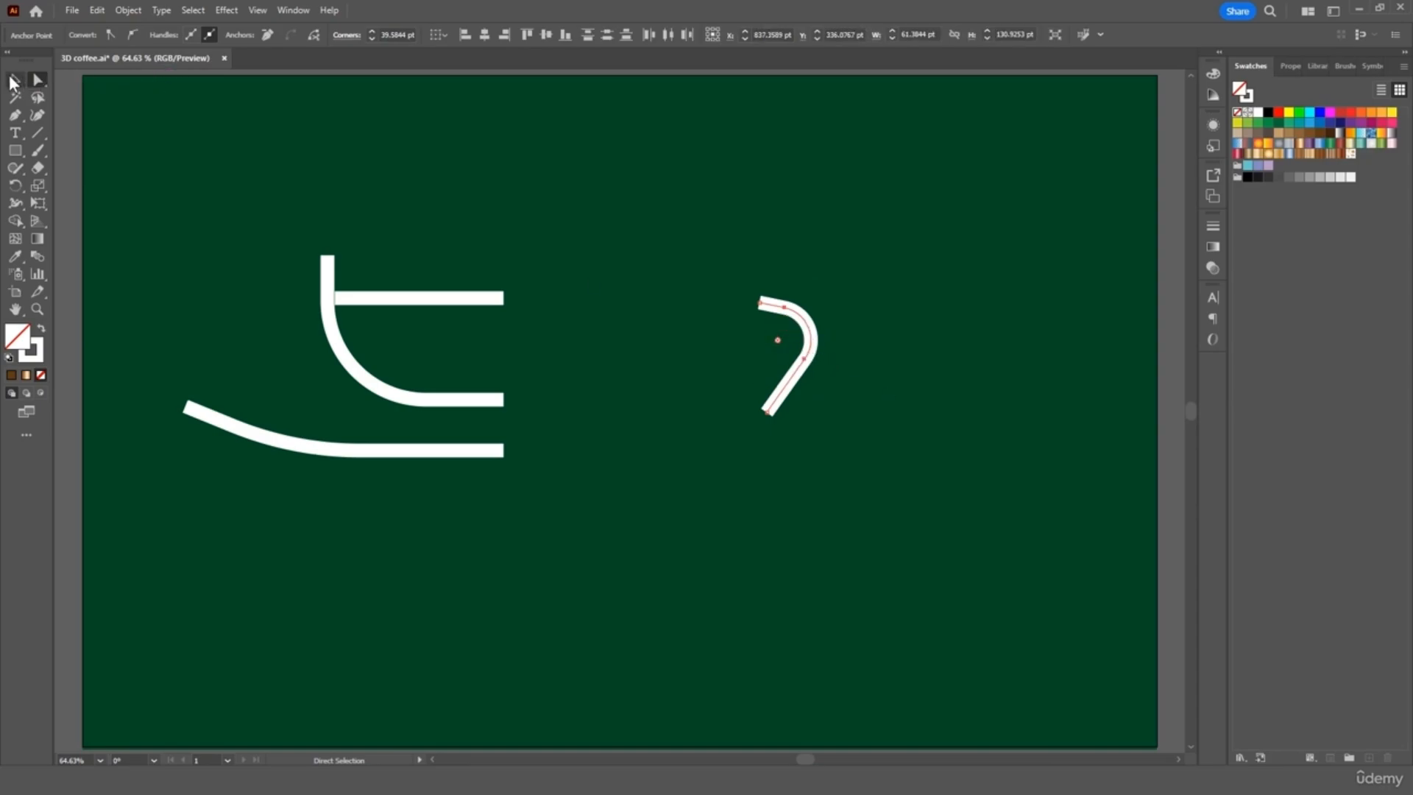
{"action": "left_click", "coordinate": [76, 168]}
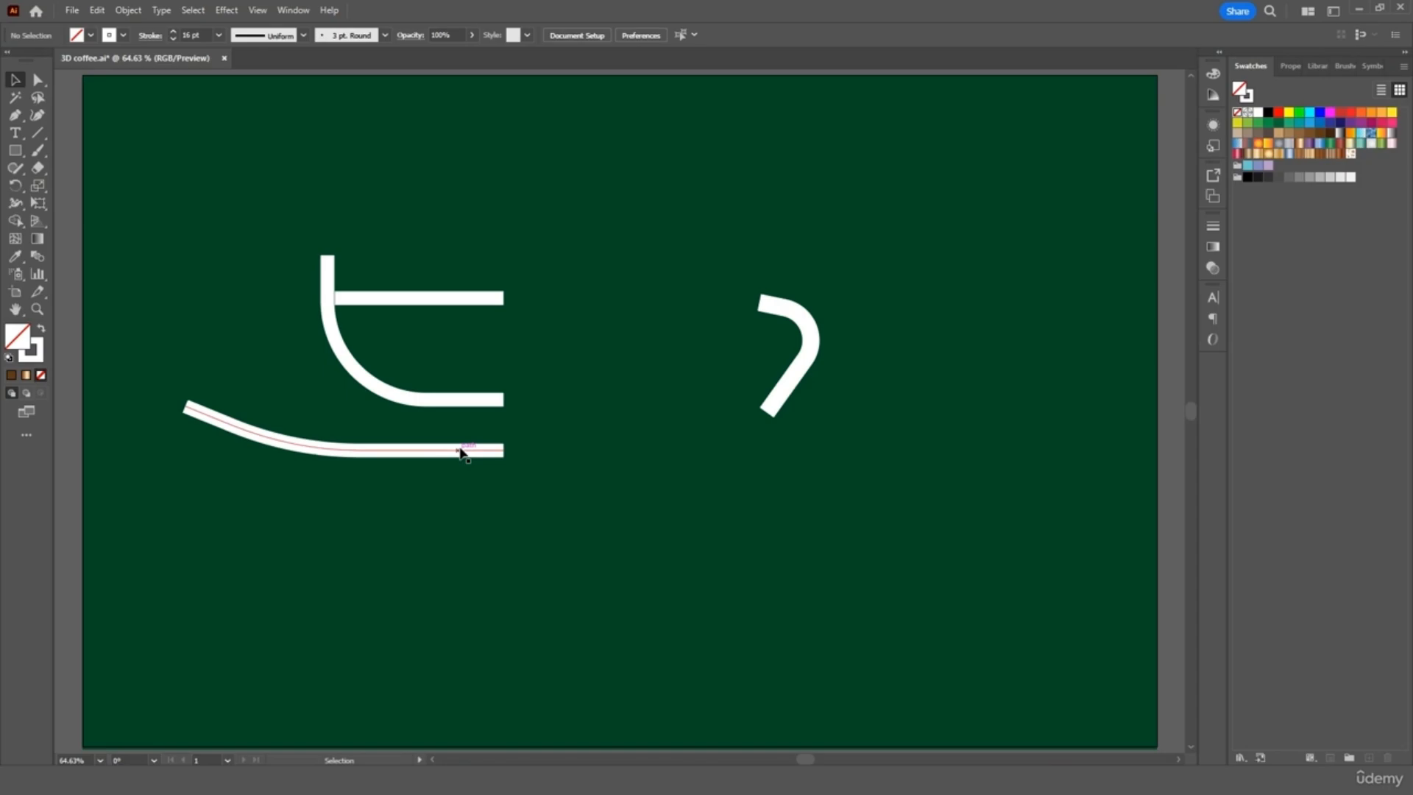
- Apply the 3D Revolve effect to the cup group with the offset direction from the Right Edge
{"action": "left_click", "coordinate": [438, 300]}
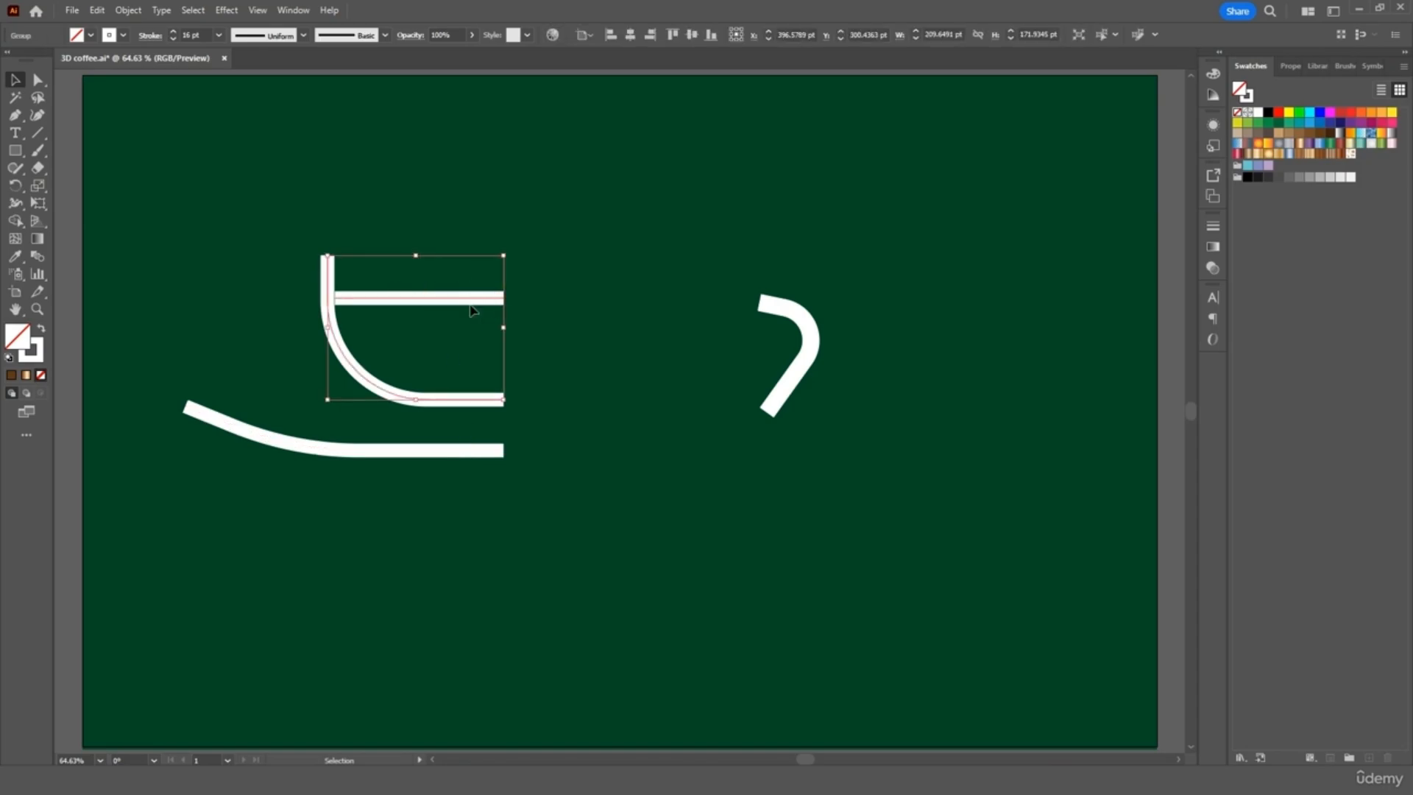
{"action": "left_click", "coordinate": [232, 11]}
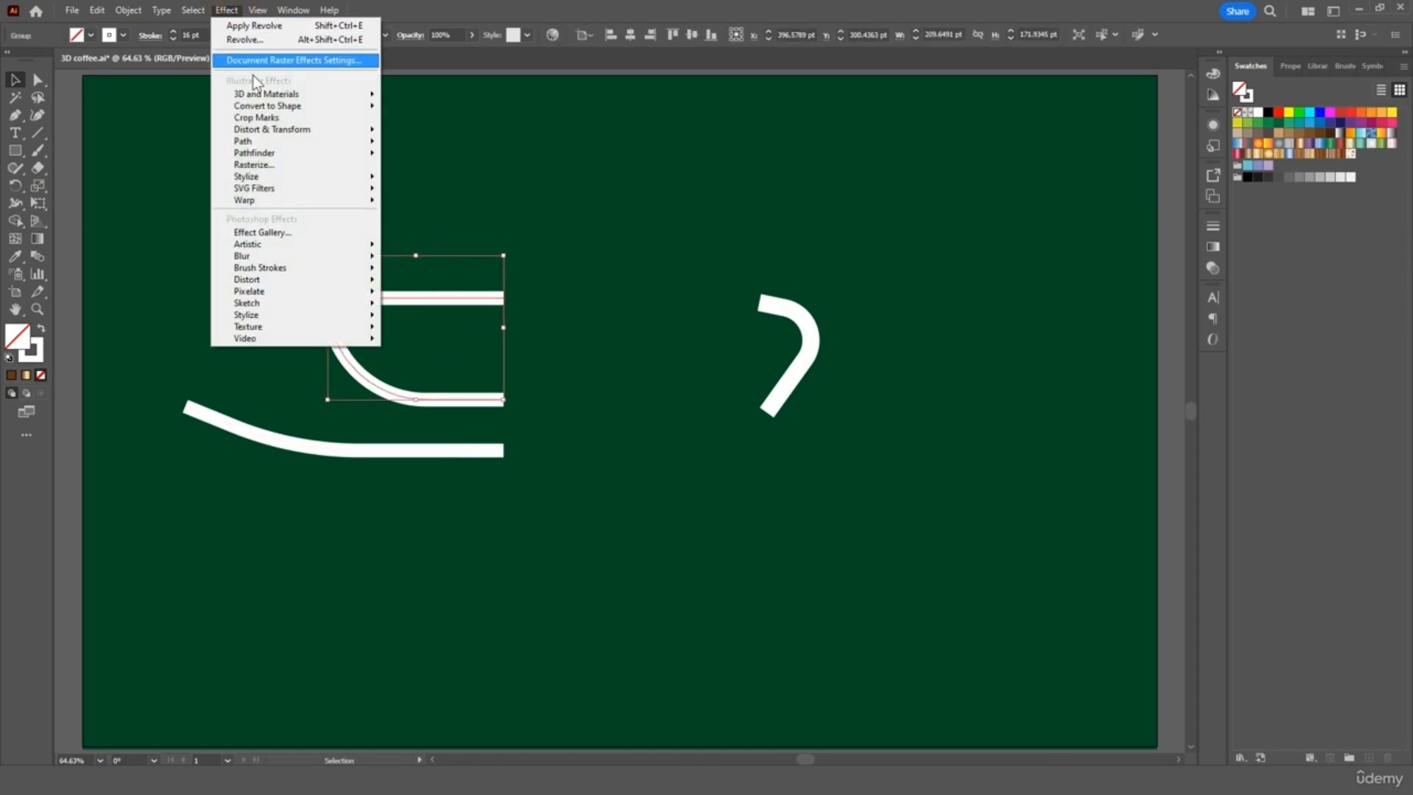
{"action": "mouse_move", "coordinate": [265, 96]}
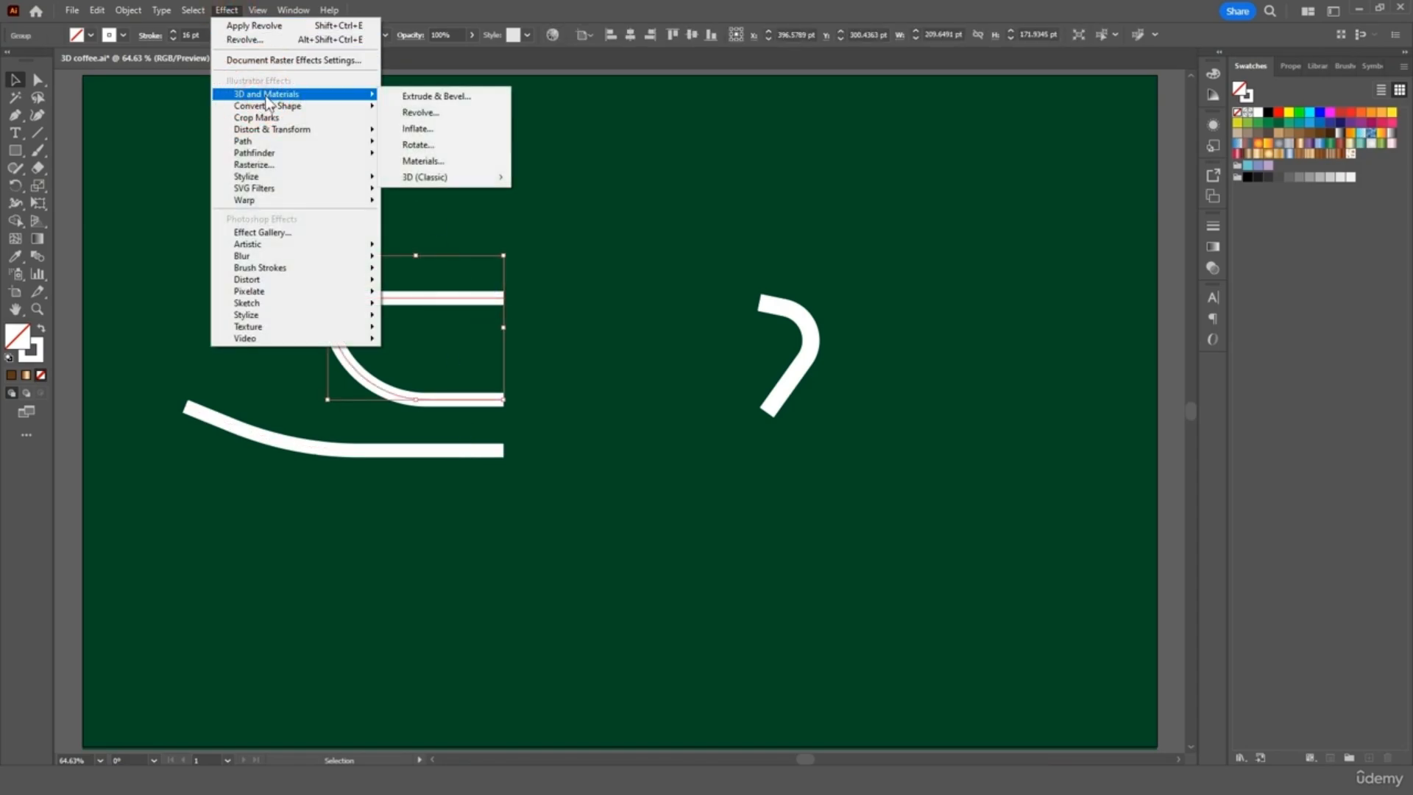
{"action": "left_click", "coordinate": [439, 113]}
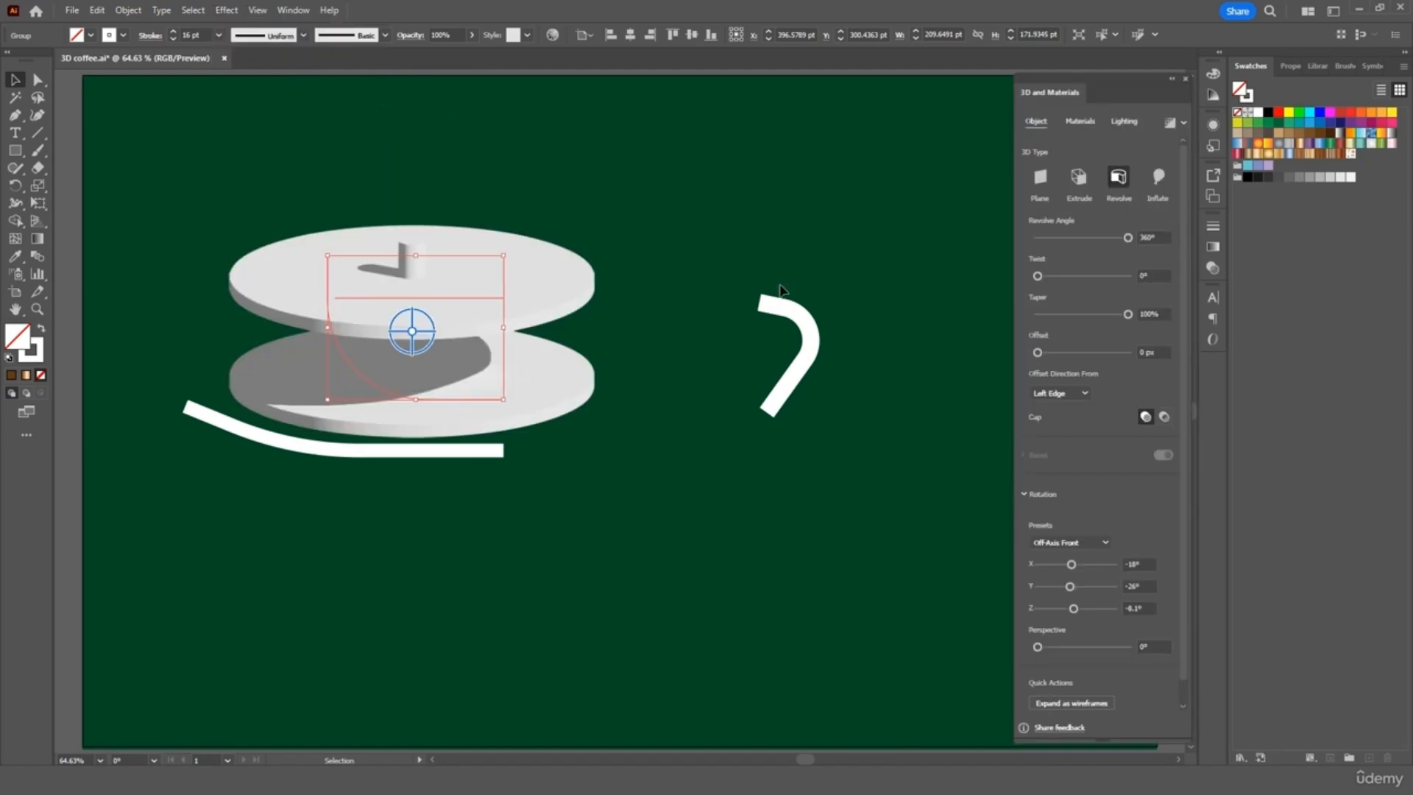
{"action": "left_click", "coordinate": [1059, 395]}
{"action": "left_click", "coordinate": [1065, 425]}
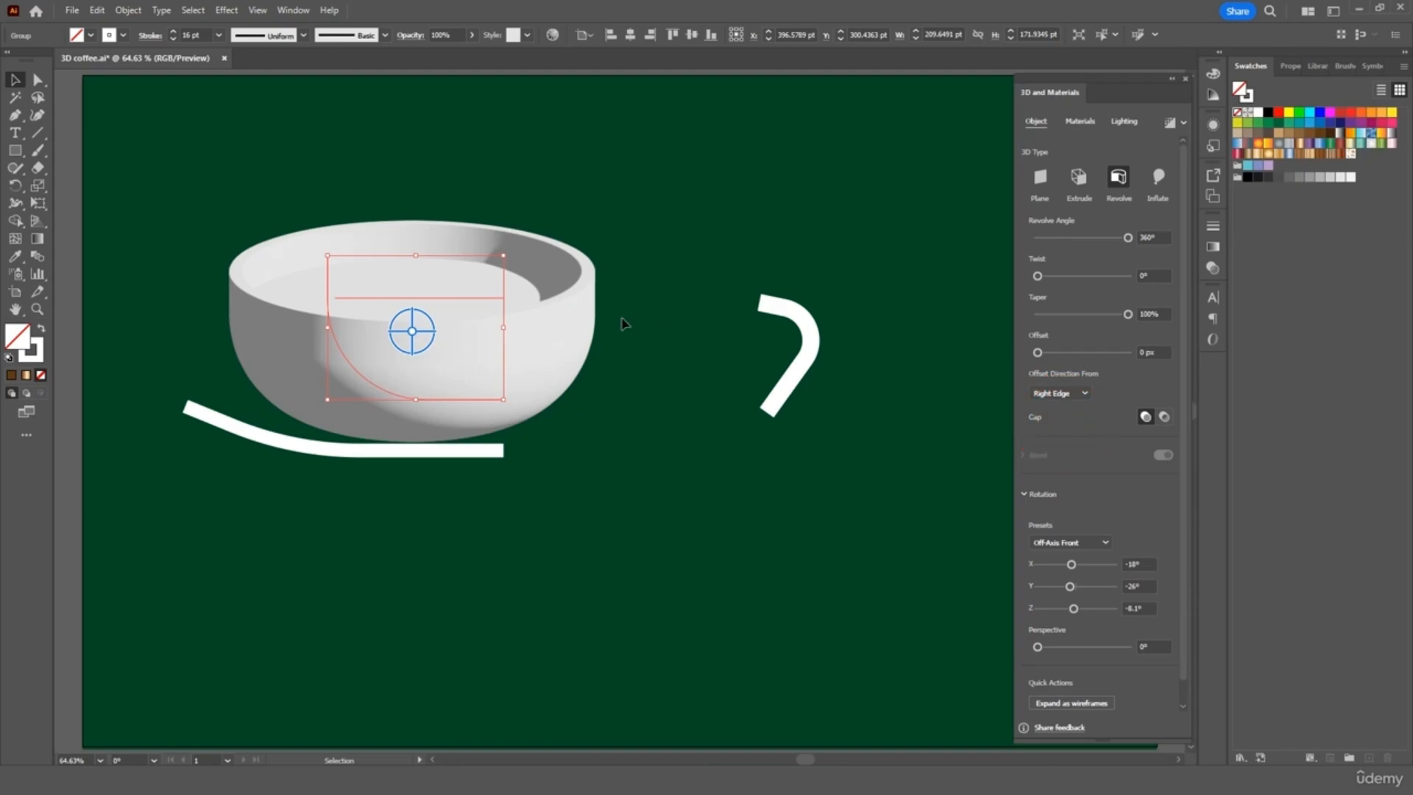
{"action": "left_click", "coordinate": [618, 365]}
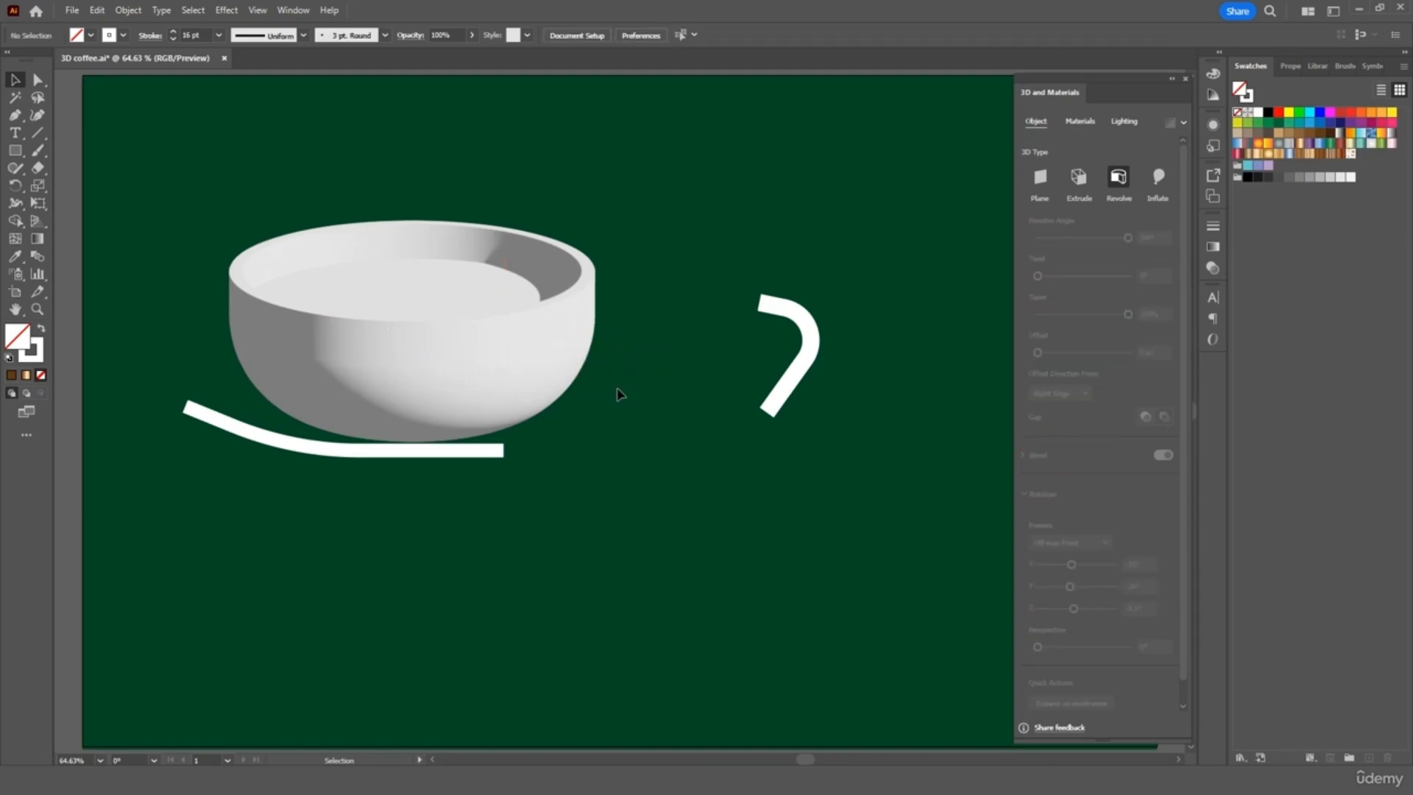
{"action": "left_click", "coordinate": [540, 370]}
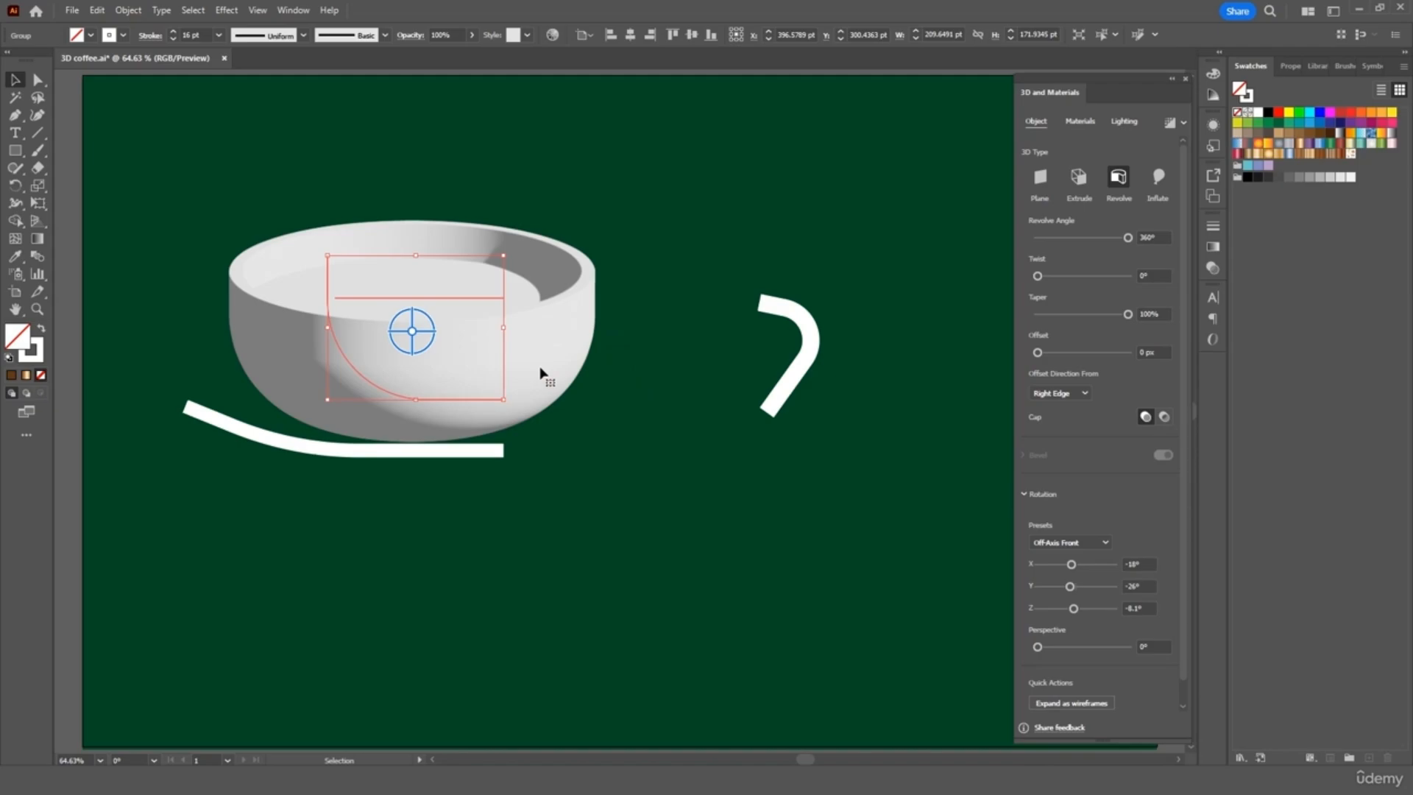
- Revolve the saucer profile in 3D from the Right Edge and move the saucer so it is centred under the cup
{"action": "left_click", "coordinate": [460, 451]}
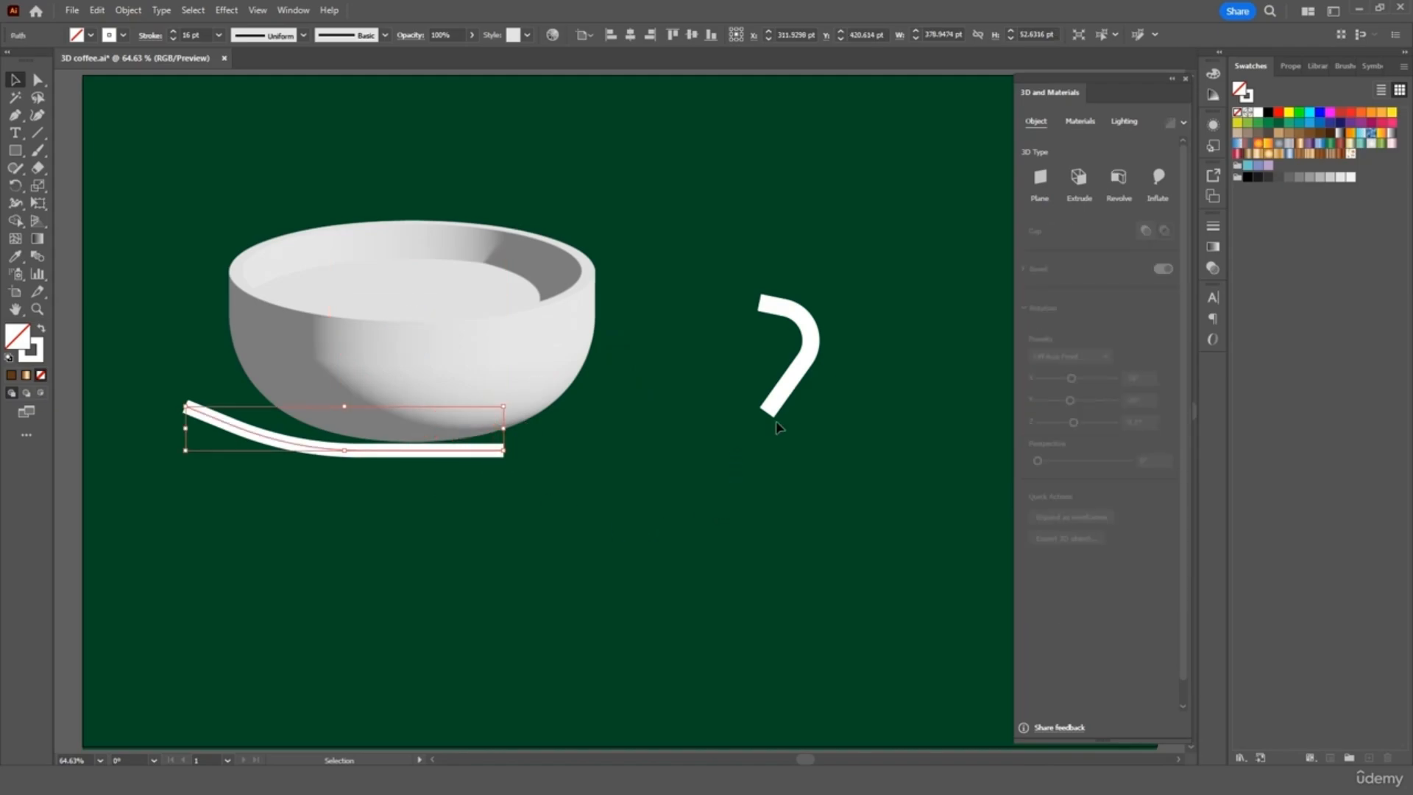
{"action": "left_click", "coordinate": [1107, 184]}
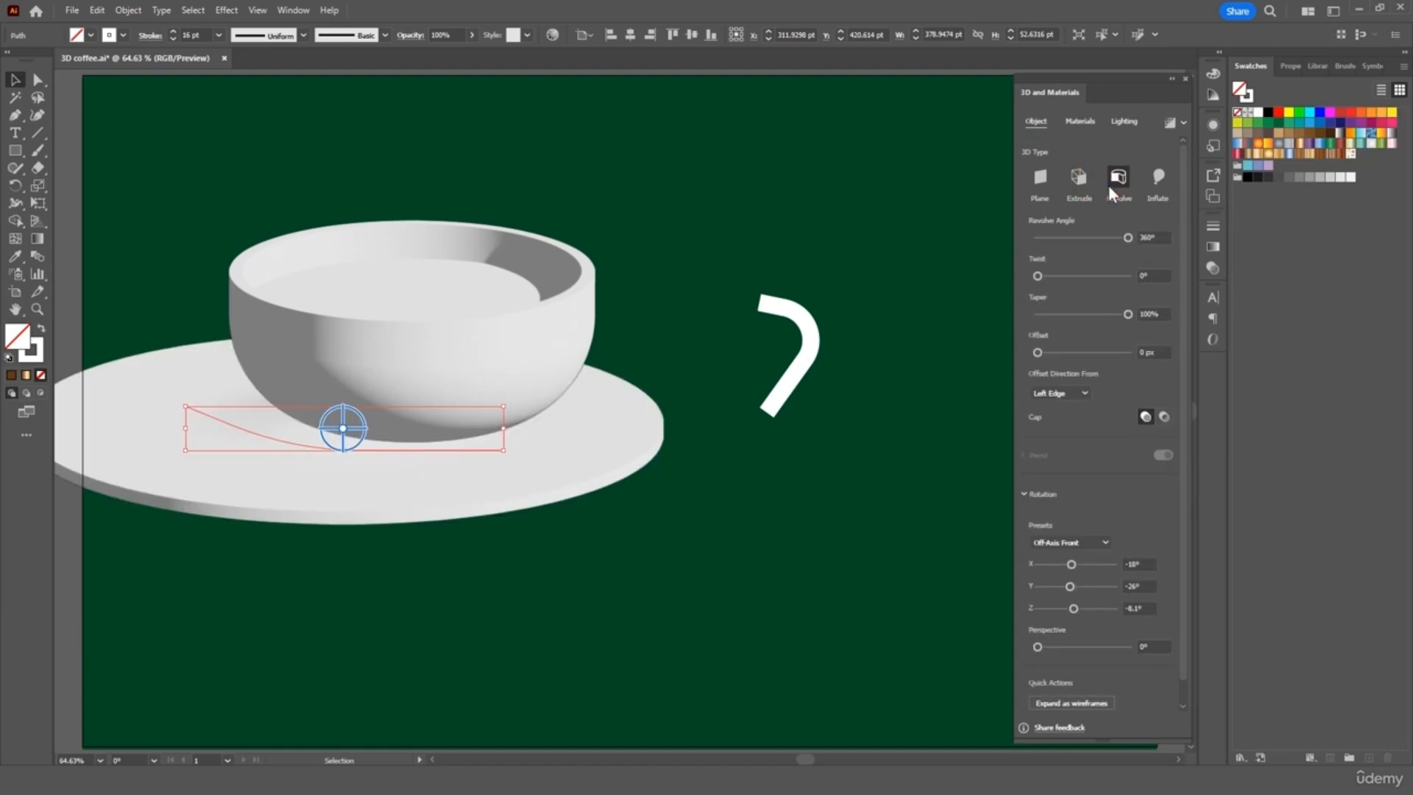
{"action": "left_click", "coordinate": [1080, 391]}
{"action": "left_click", "coordinate": [1079, 425]}
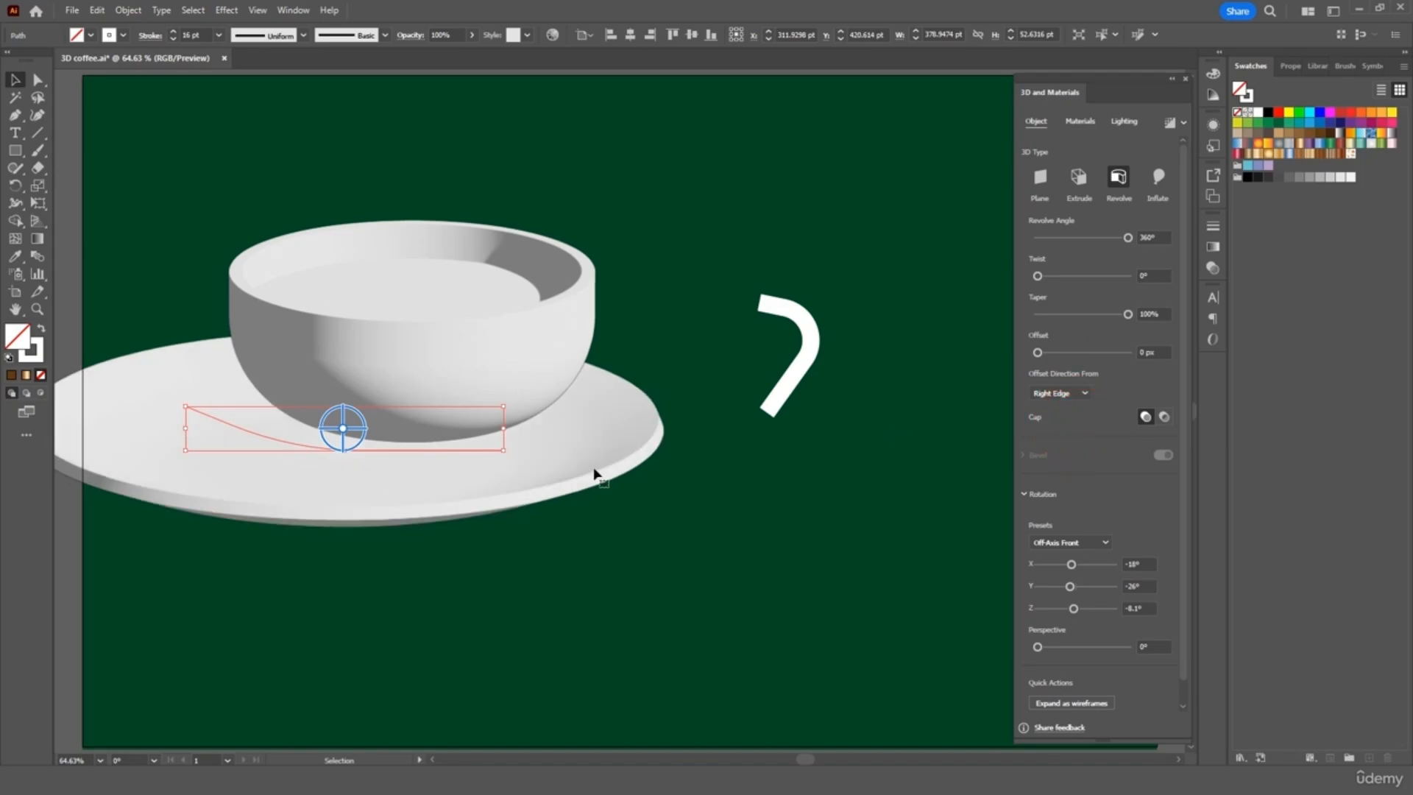
{"action": "left_click_drag", "start_coordinate": [592, 475], "coordinate": [636, 469]}
{"action": "left_click", "coordinate": [703, 513]}
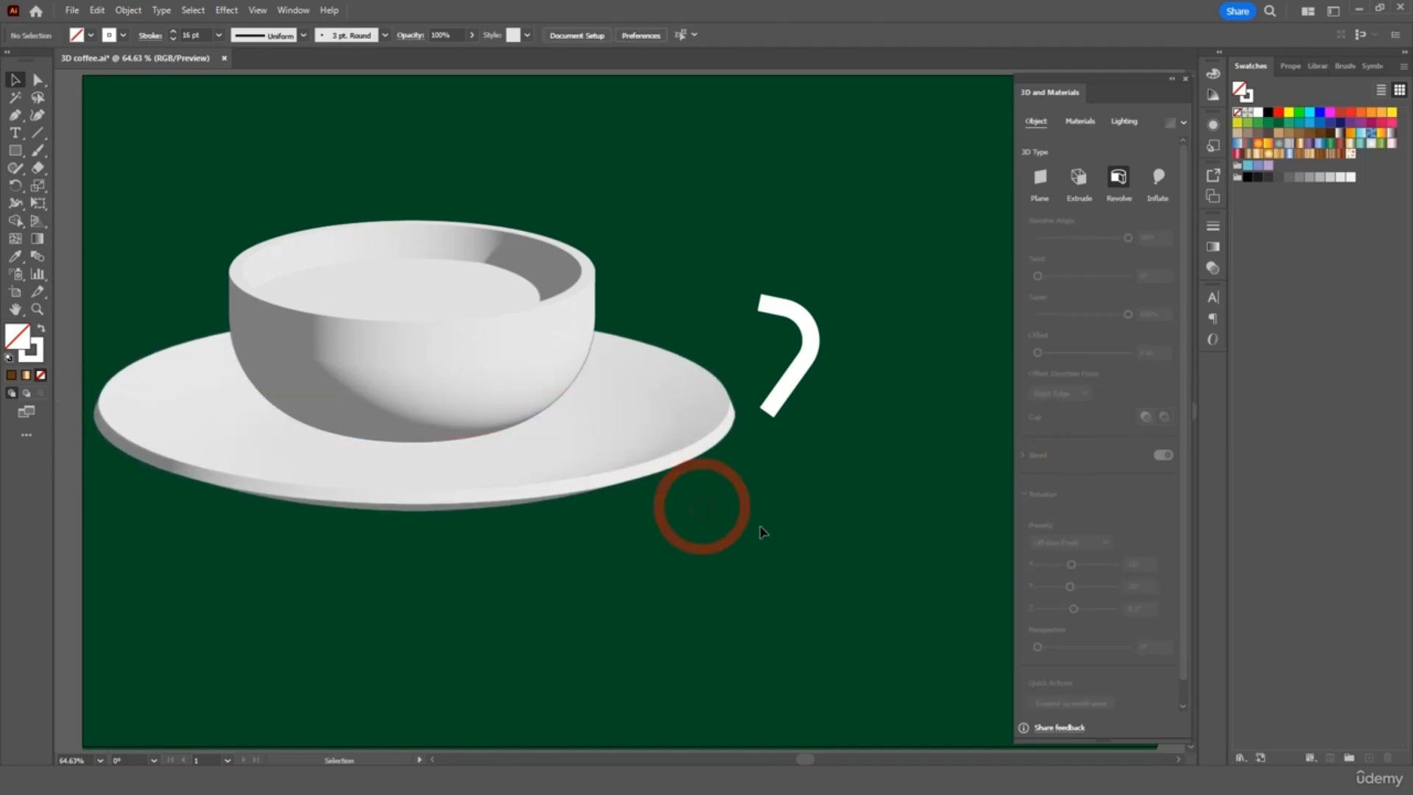
- Apply the 3D Inflate effect to the handle path and raise its depth to about 958 px
{"action": "left_click", "coordinate": [808, 323]}
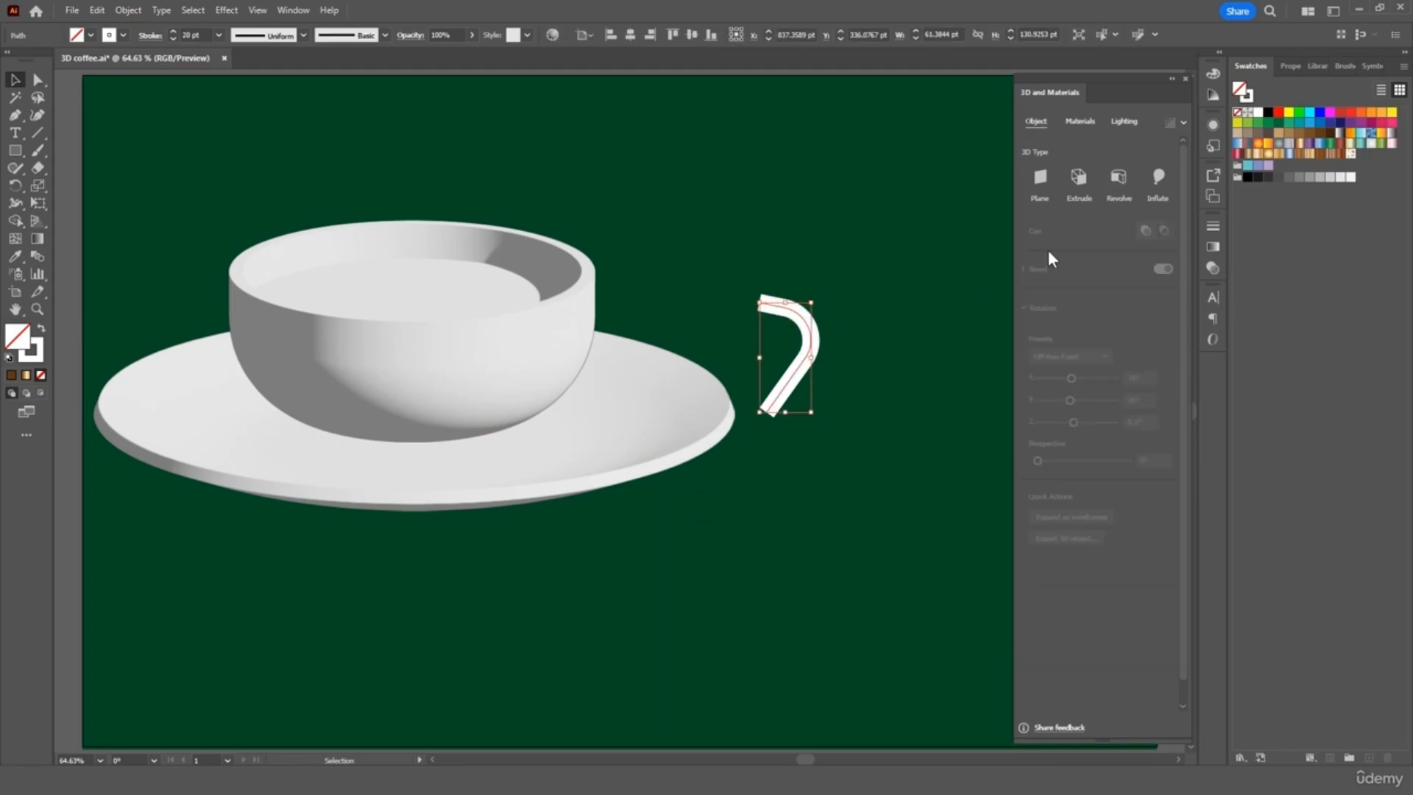
{"action": "left_click", "coordinate": [1160, 183]}
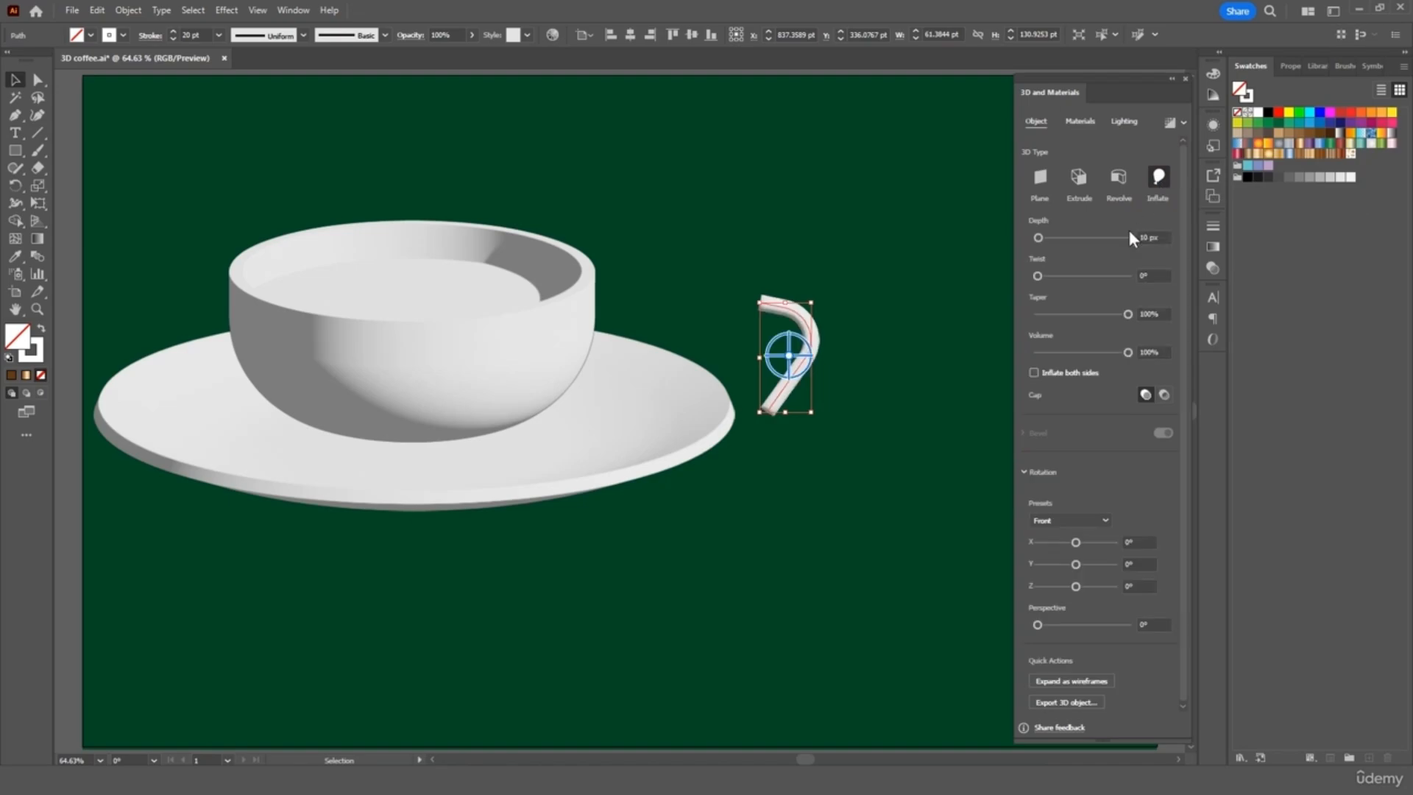
{"action": "left_click", "coordinate": [1052, 238]}
{"action": "left_click_drag", "start_coordinate": [1053, 240], "coordinate": [1099, 232]}
{"action": "left_click", "coordinate": [875, 282]}
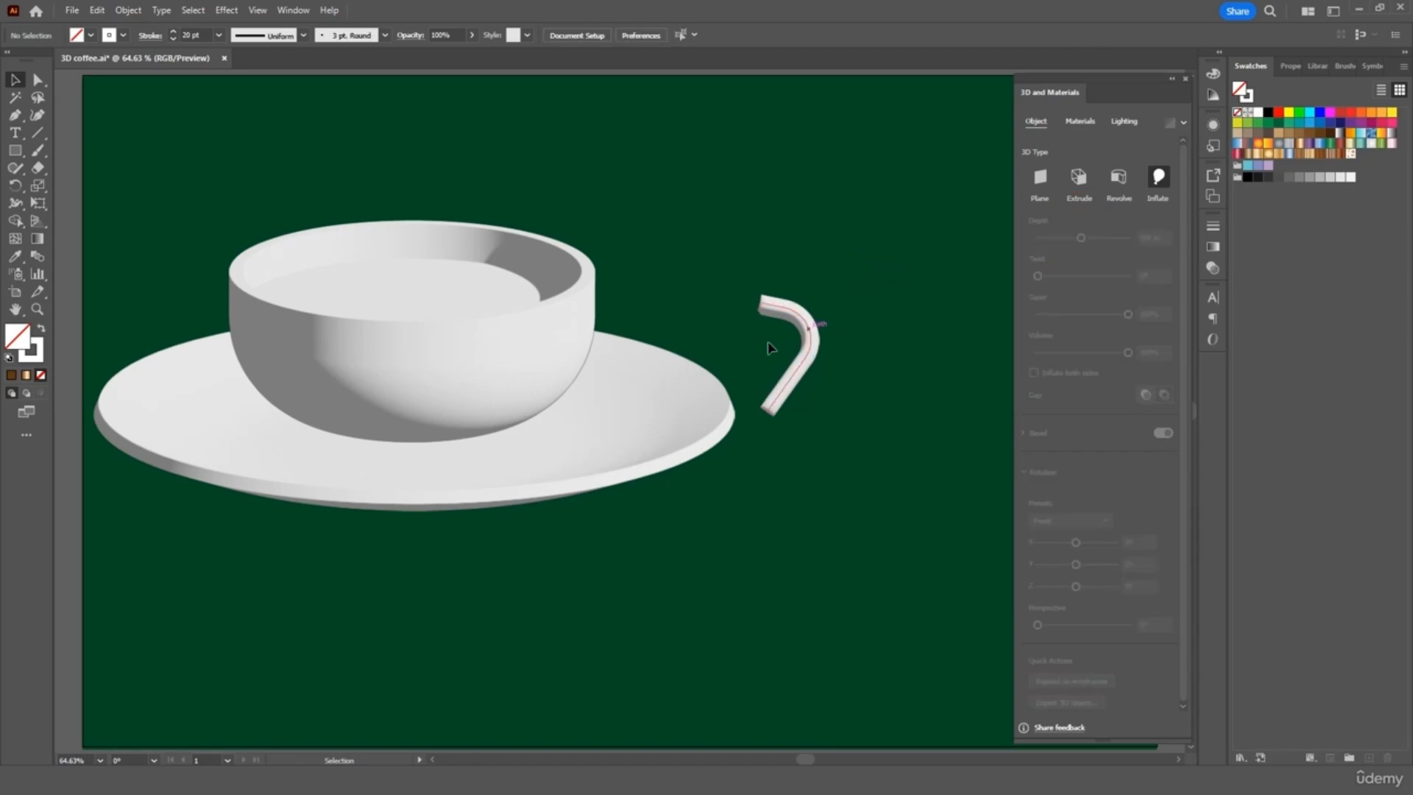
- Set the saucer's 3D rotation preset to Isometric Left
{"action": "left_click", "coordinate": [583, 478]}
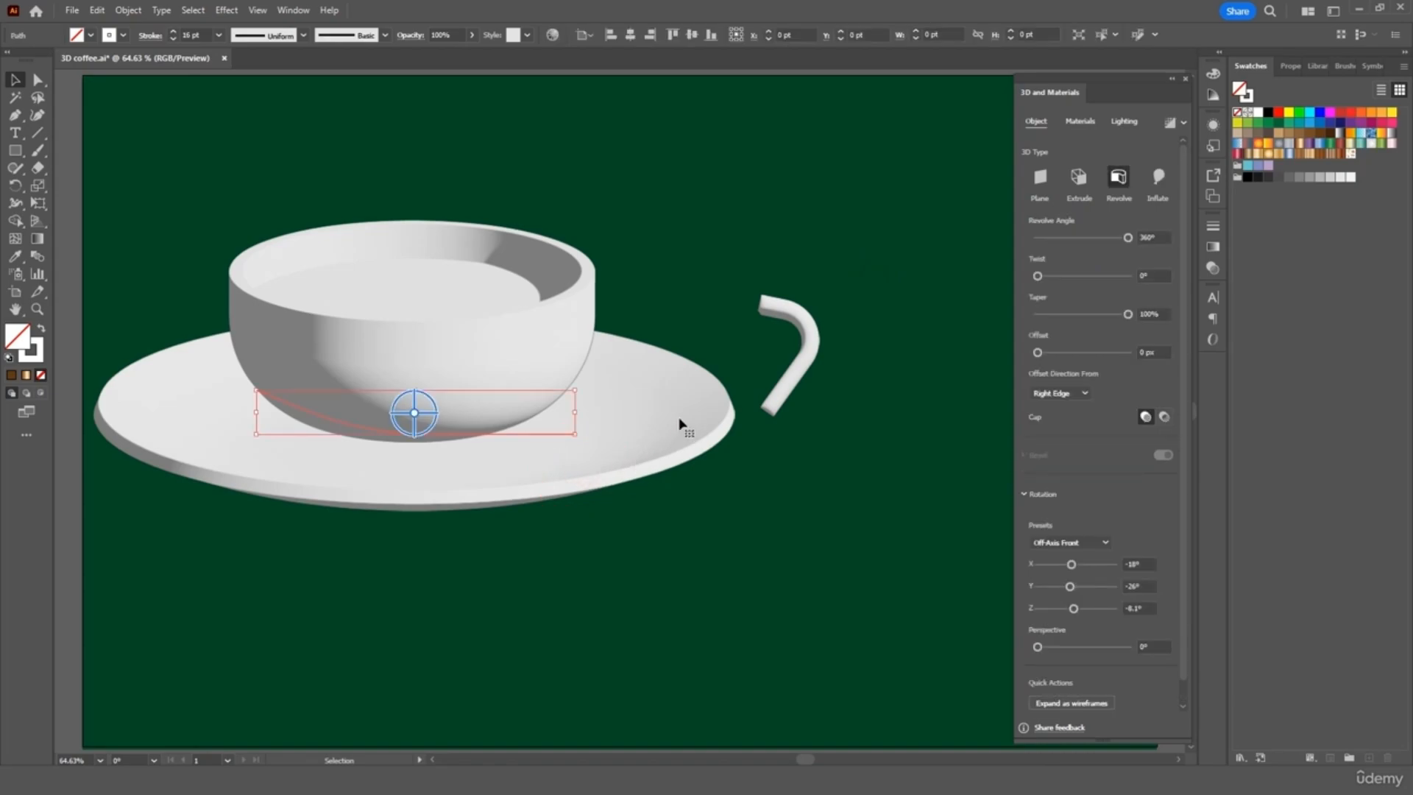
{"action": "left_click", "coordinate": [1089, 545]}
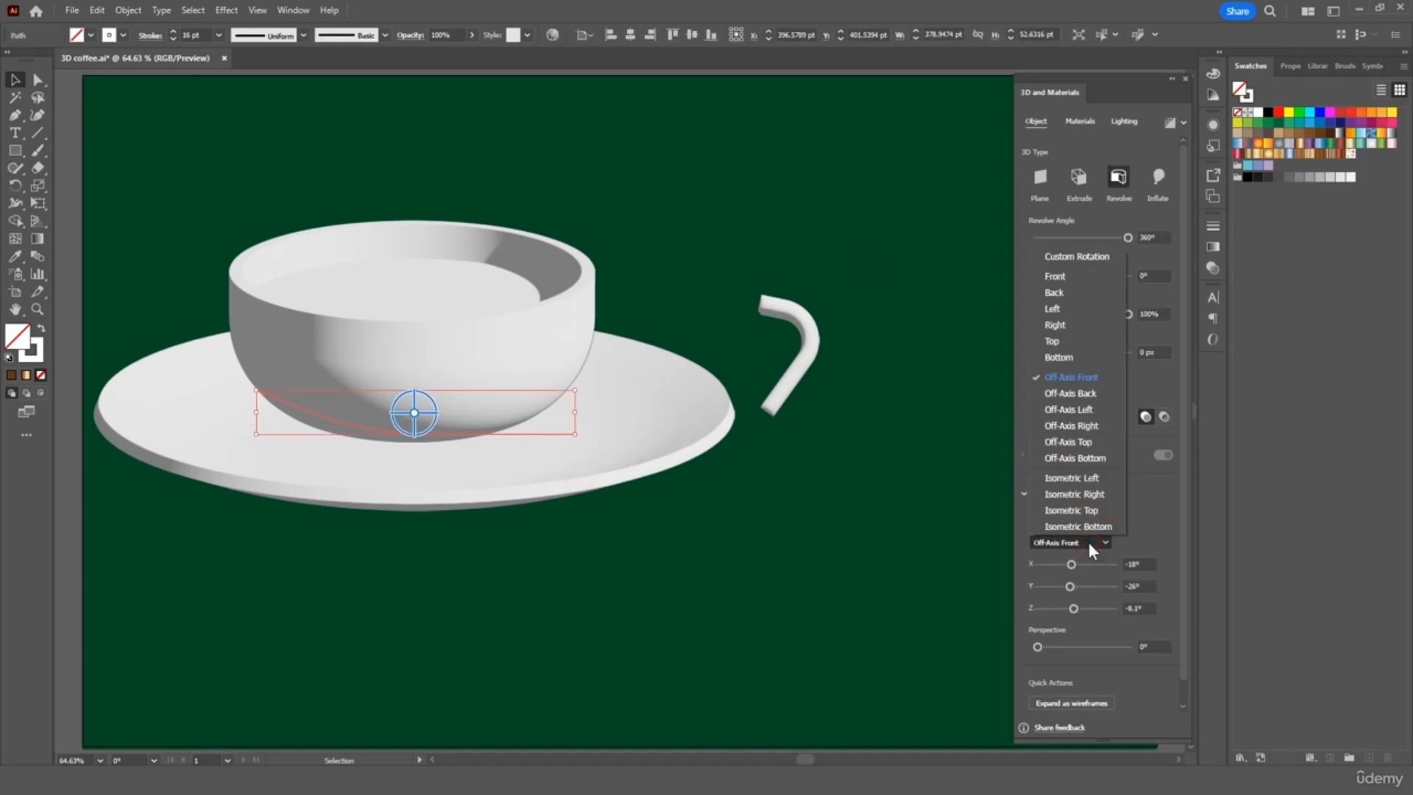
{"action": "left_click", "coordinate": [1079, 478]}
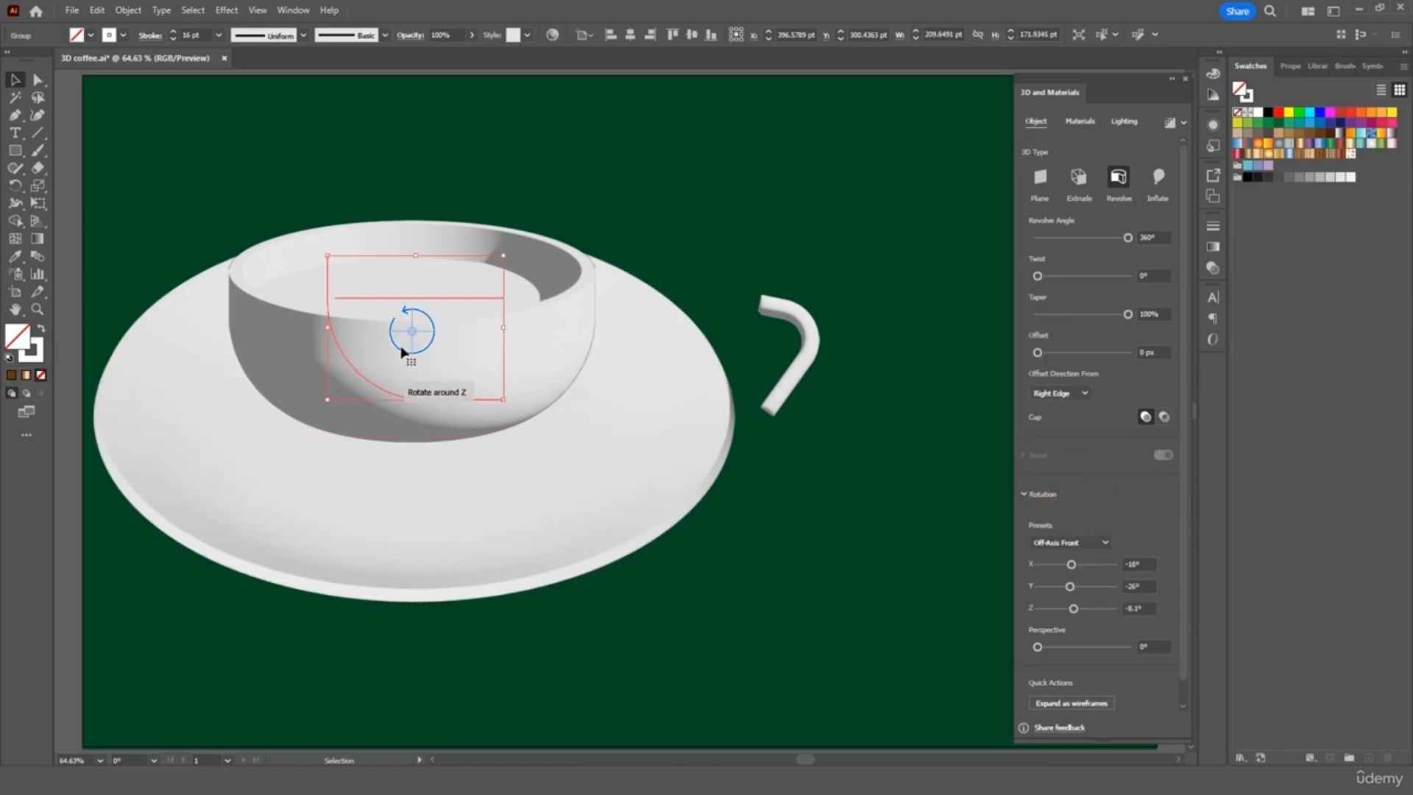
- Set the cup's 3D rotation preset to Isometric Left and shift the cup about 51 pt down onto the saucer
{"action": "left_click", "coordinate": [1041, 543]}
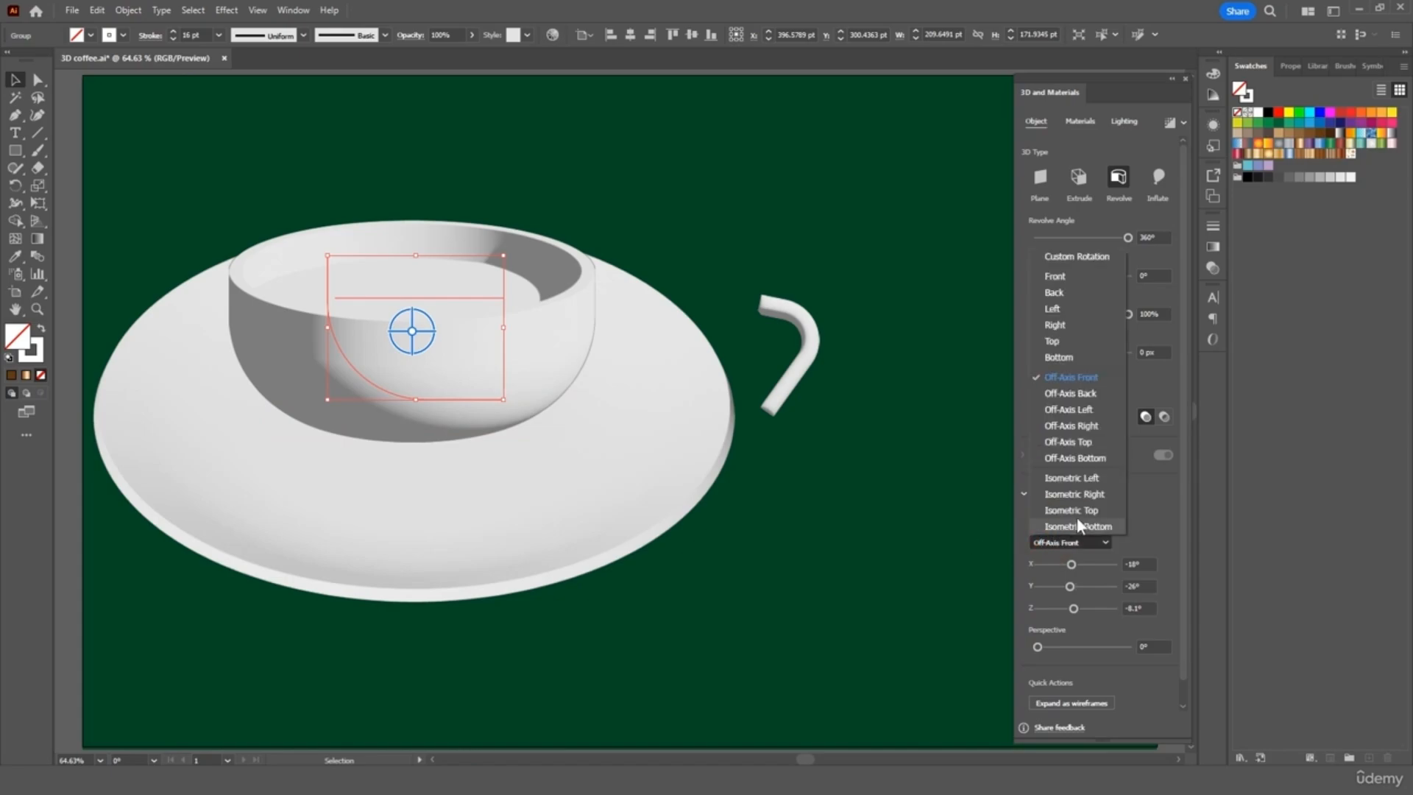
{"action": "left_click", "coordinate": [1094, 480]}
{"action": "mouse_move", "coordinate": [553, 385]}
{"action": "left_mouse_down"}
{"action": "mouse_move", "coordinate": [557, 415]}
{"action": "mouse_move", "coordinate": [562, 400]}
{"action": "left_mouse_up"}
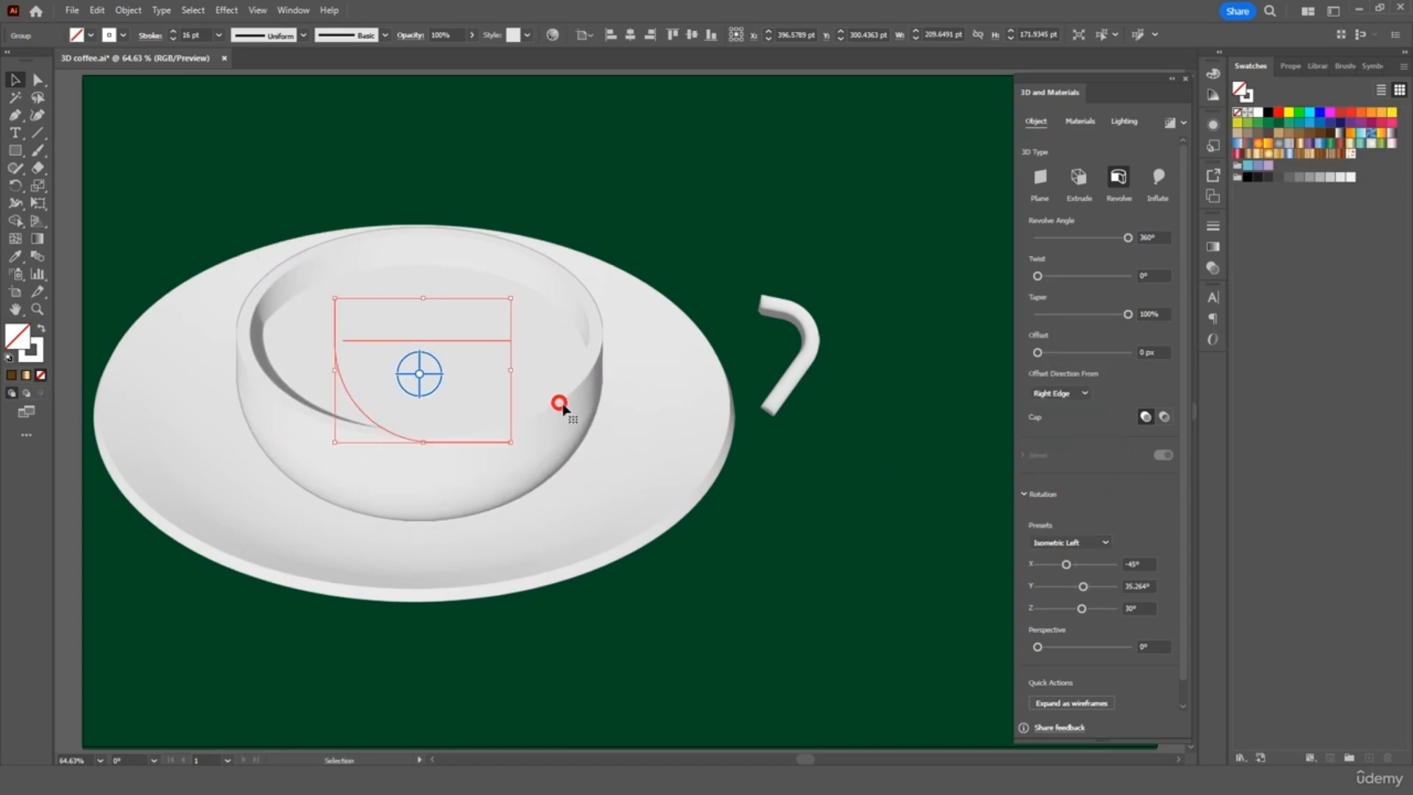
{"action": "left_click", "coordinate": [733, 518]}
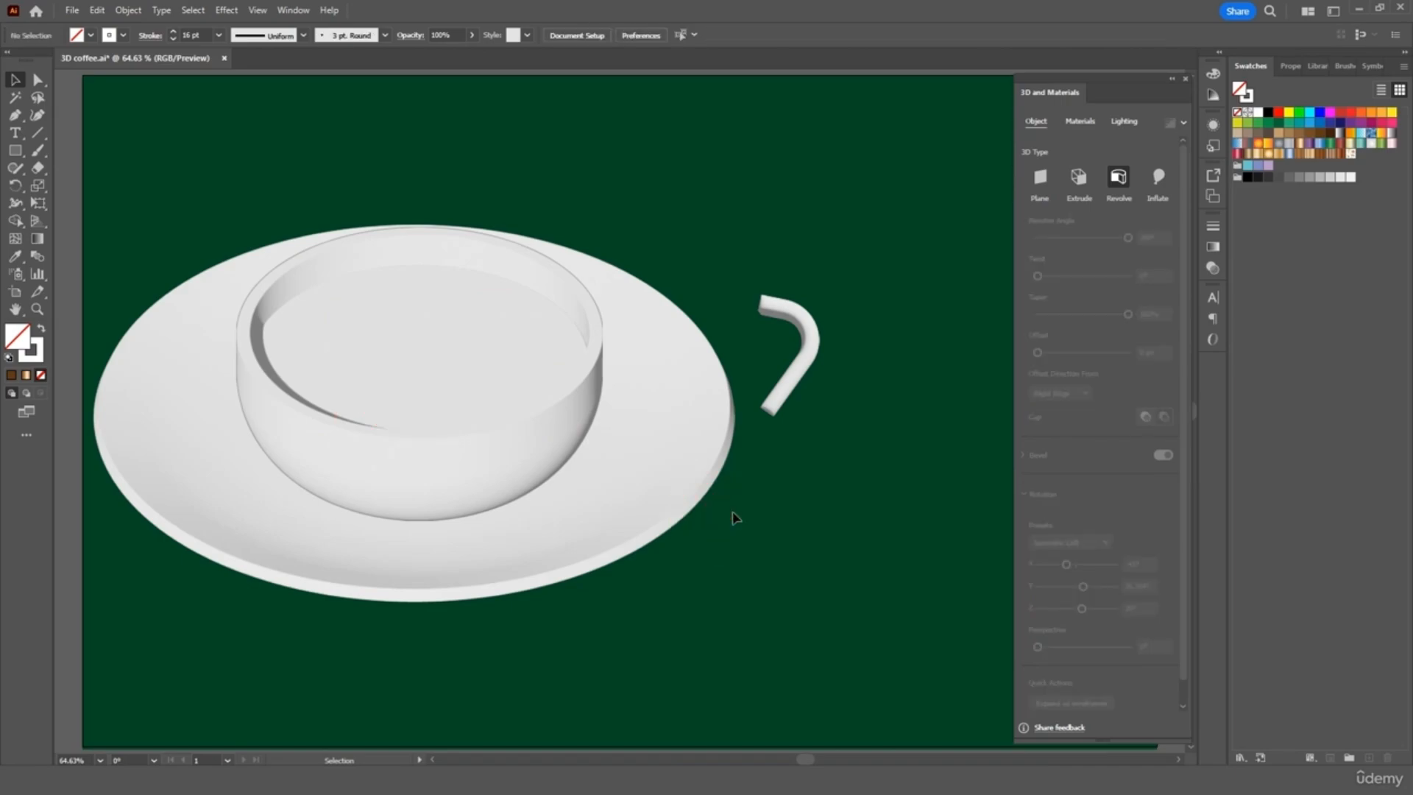
- Set the handle's rotation preset to Isometric Right and reduce its inflate depth to about 15 px
{"action": "left_click", "coordinate": [807, 340]}
{"action": "left_click", "coordinate": [1096, 521]}
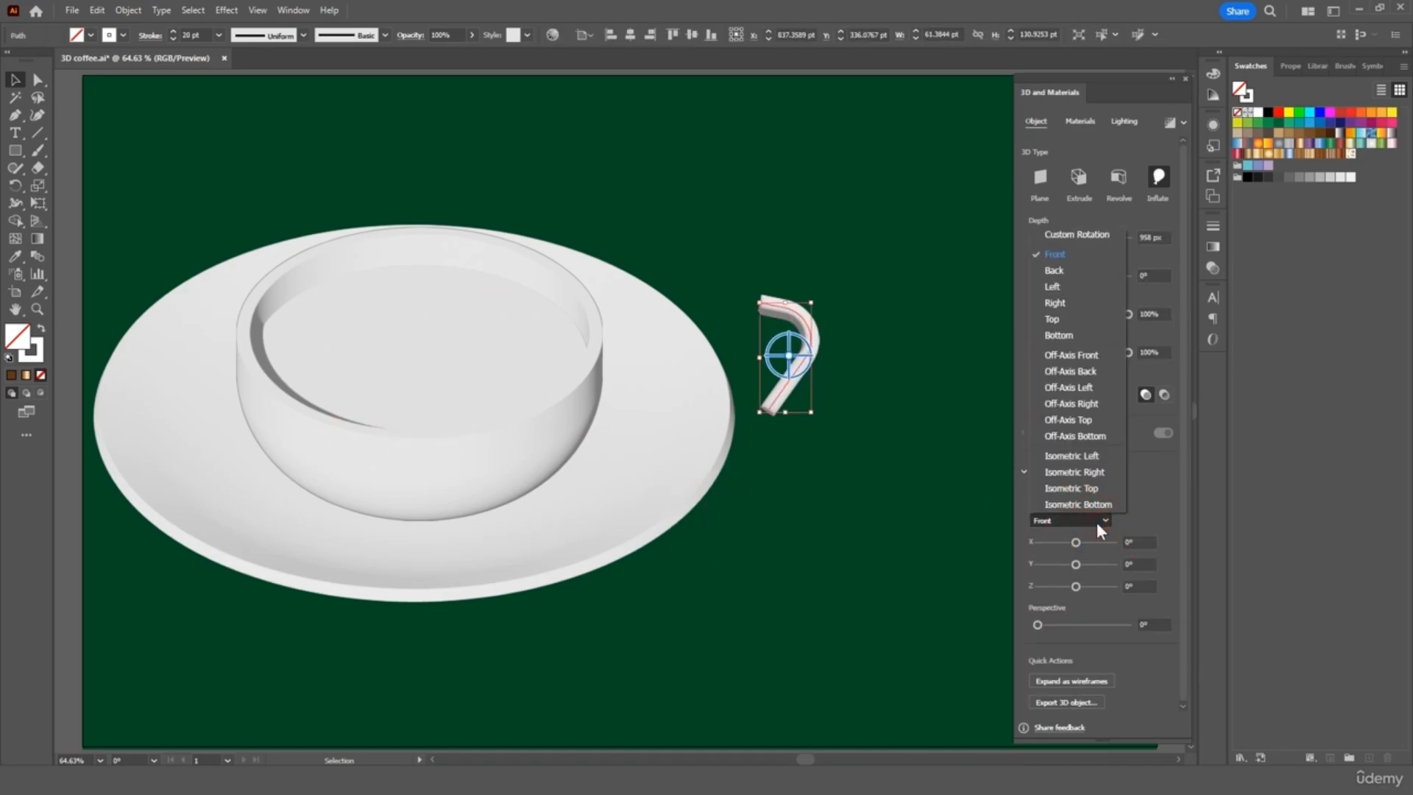
{"action": "left_click", "coordinate": [1094, 473]}
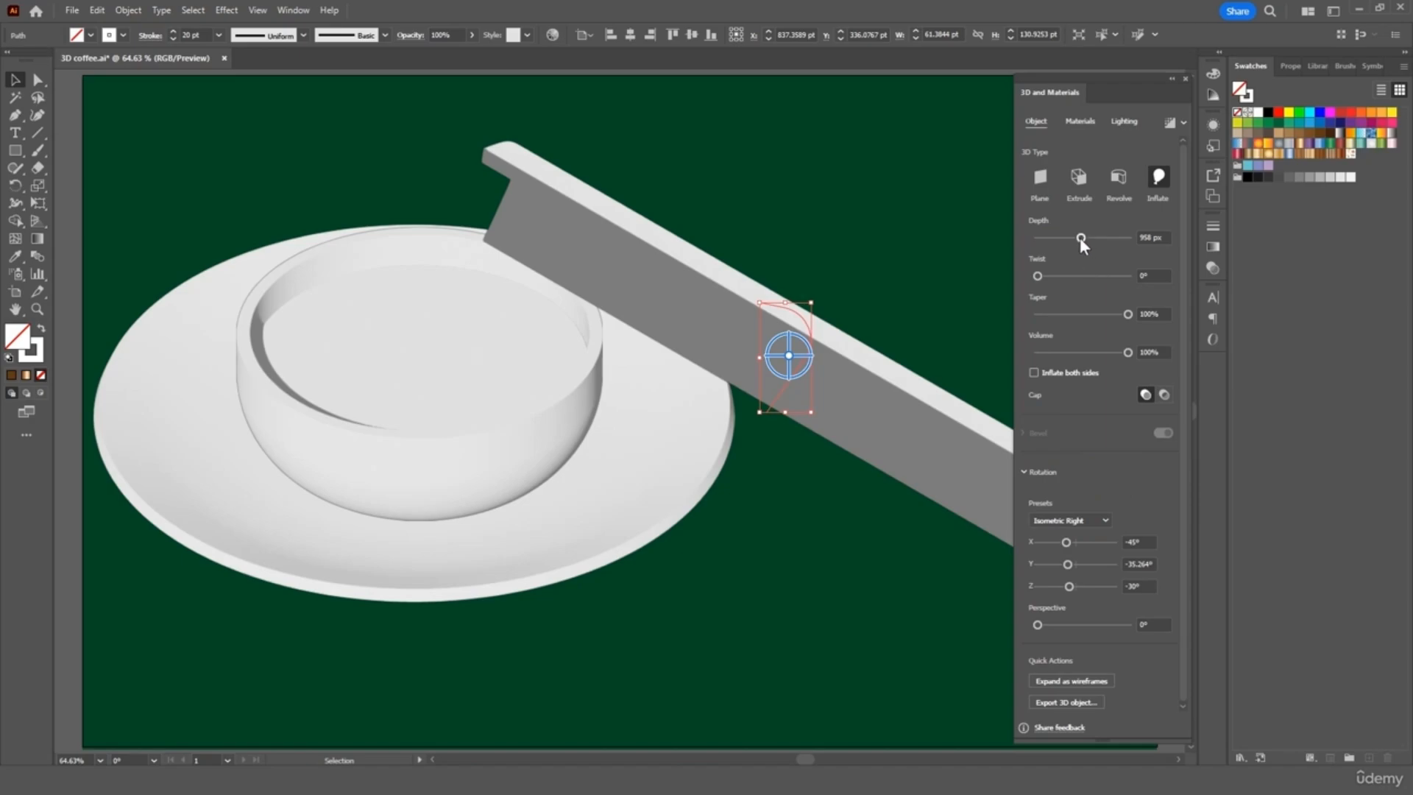
{"action": "left_click_drag", "start_coordinate": [1079, 237], "coordinate": [1037, 234]}
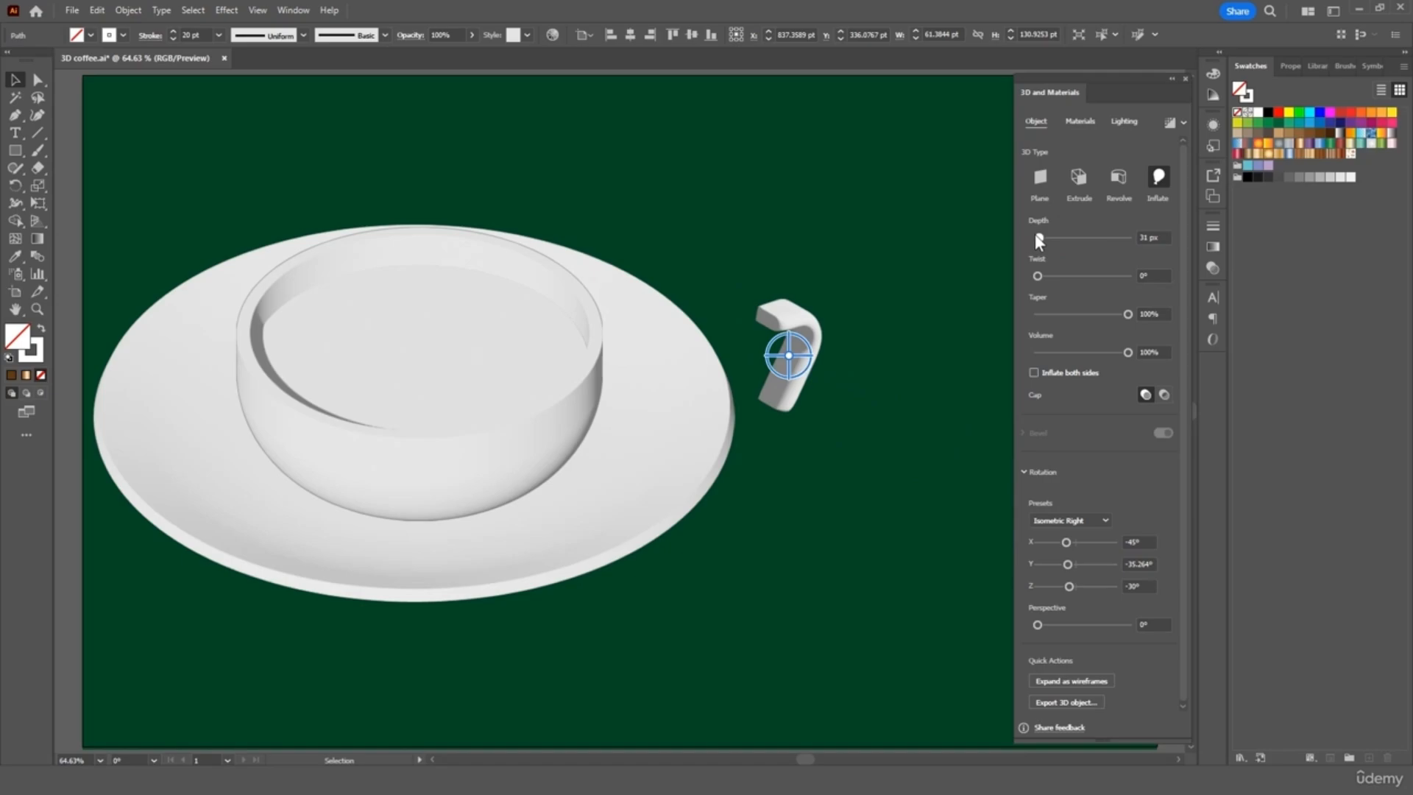
{"action": "left_click", "coordinate": [907, 319]}
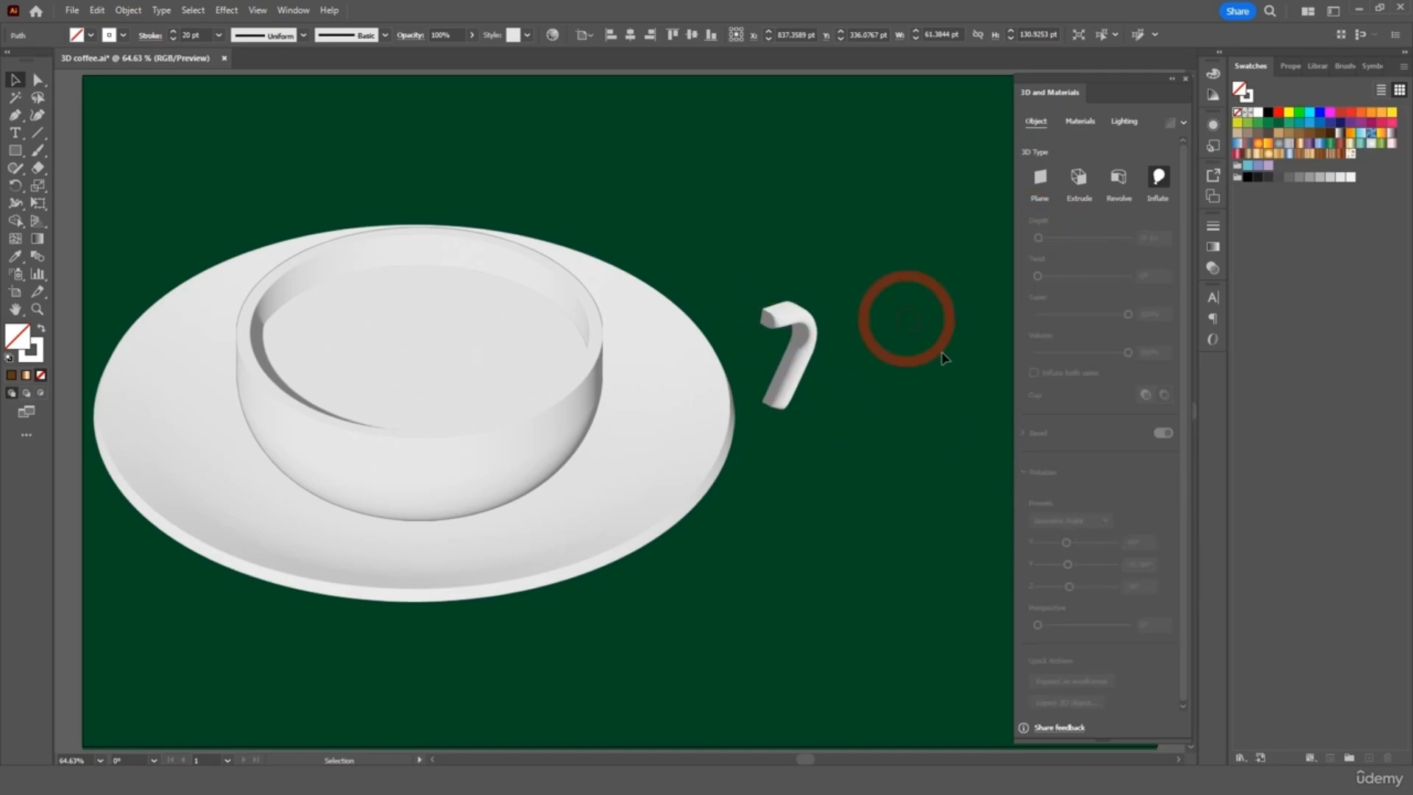
- Place the handle against the right side of the cup just below the rim, with the cup brought to the front
{"action": "left_click_drag", "start_coordinate": [808, 325], "coordinate": [627, 293]}
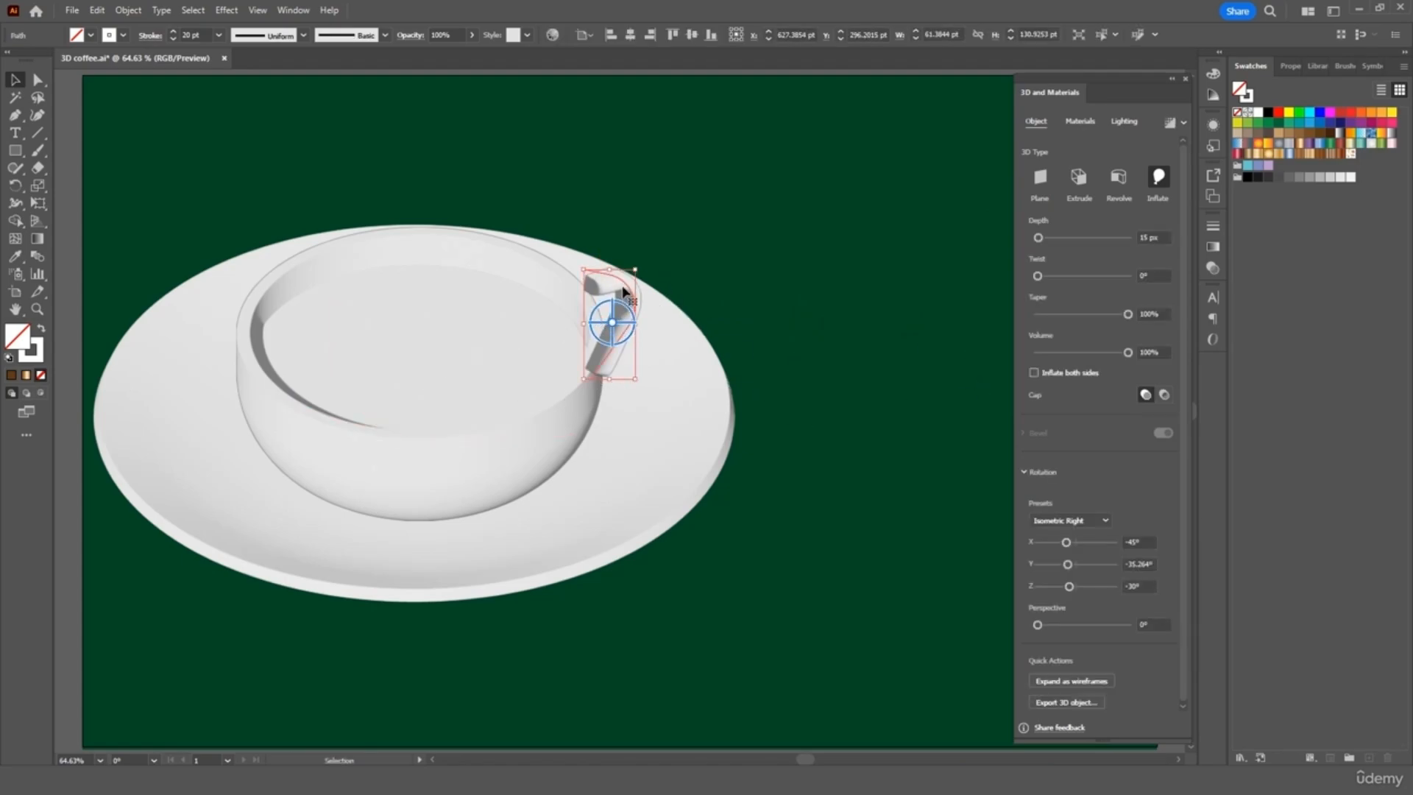
{"action": "left_click", "coordinate": [536, 268]}
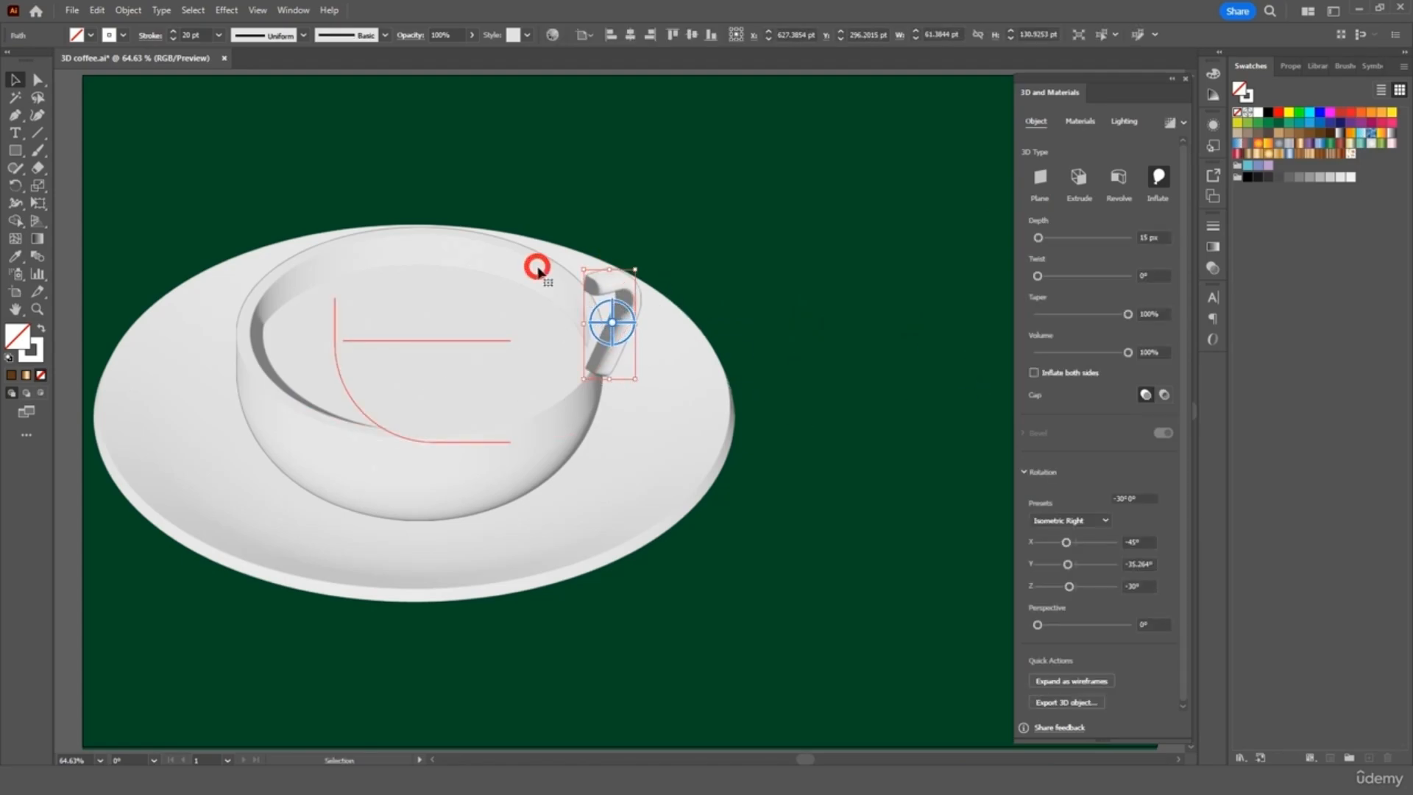
{"action": "right_click", "coordinate": [489, 266]}
{"action": "mouse_move", "coordinate": [608, 560]}
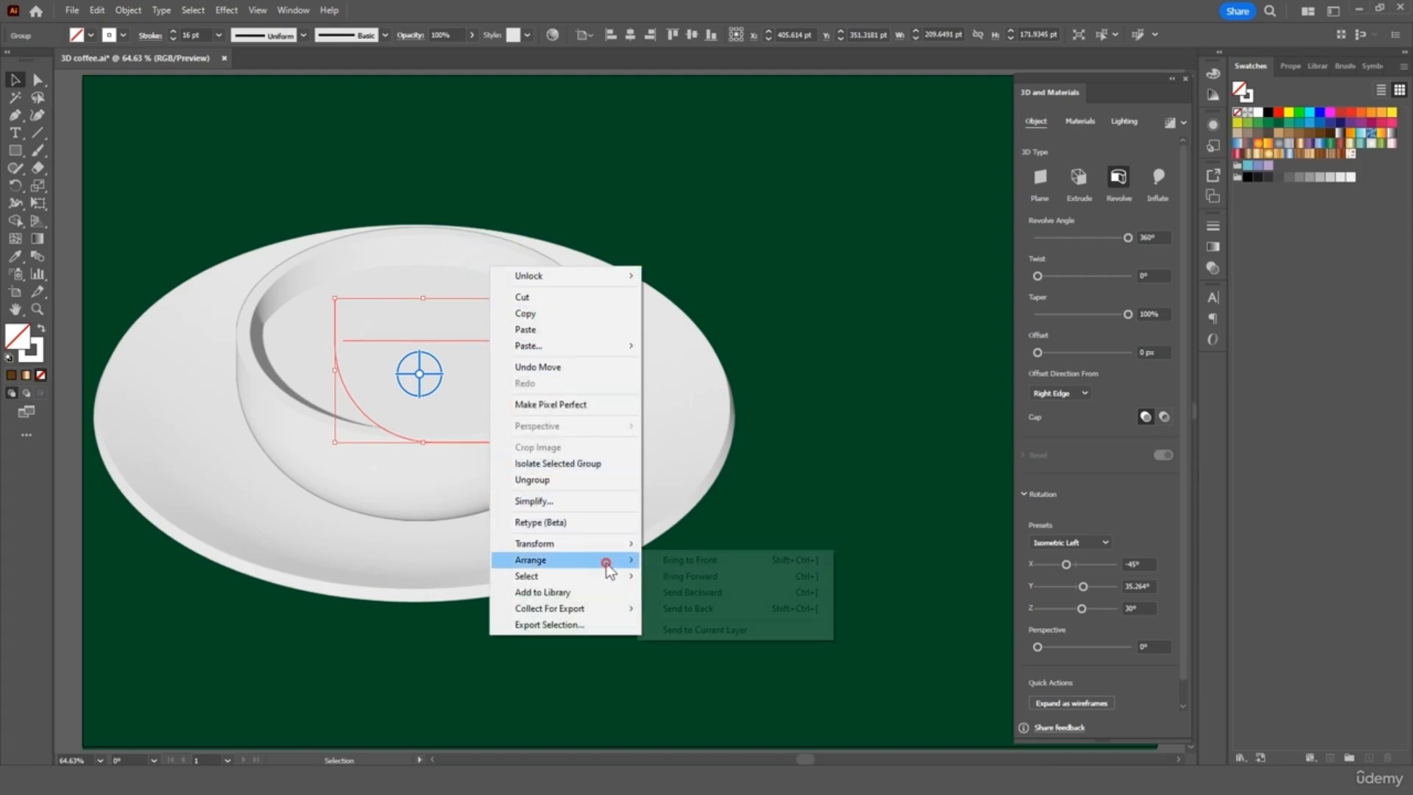
{"action": "left_click", "coordinate": [697, 564]}
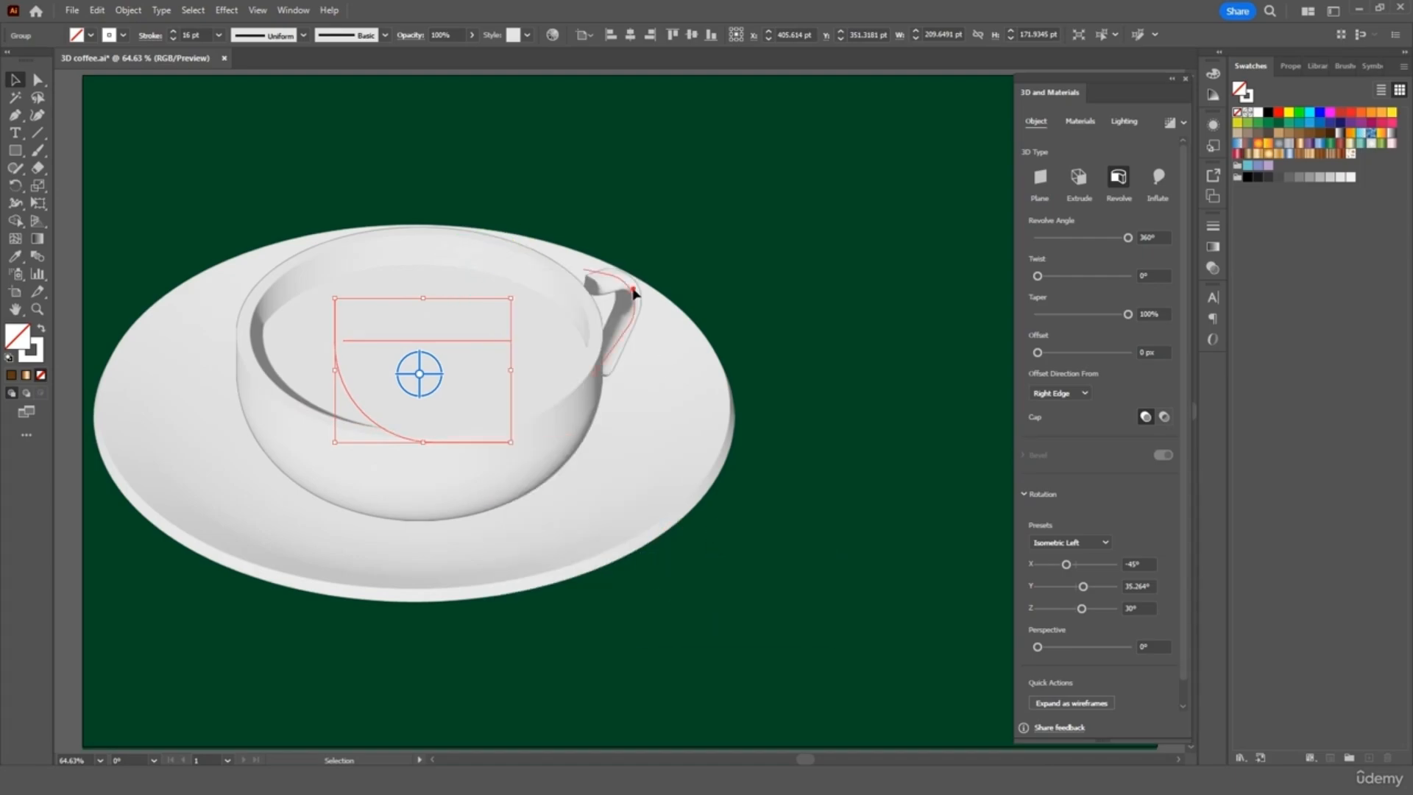
{"action": "mouse_move", "coordinate": [632, 296]}
{"action": "left_mouse_down"}
{"action": "mouse_move", "coordinate": [617, 294]}
{"action": "mouse_move", "coordinate": [630, 309]}
{"action": "left_mouse_up"}
{"action": "left_click", "coordinate": [736, 248]}
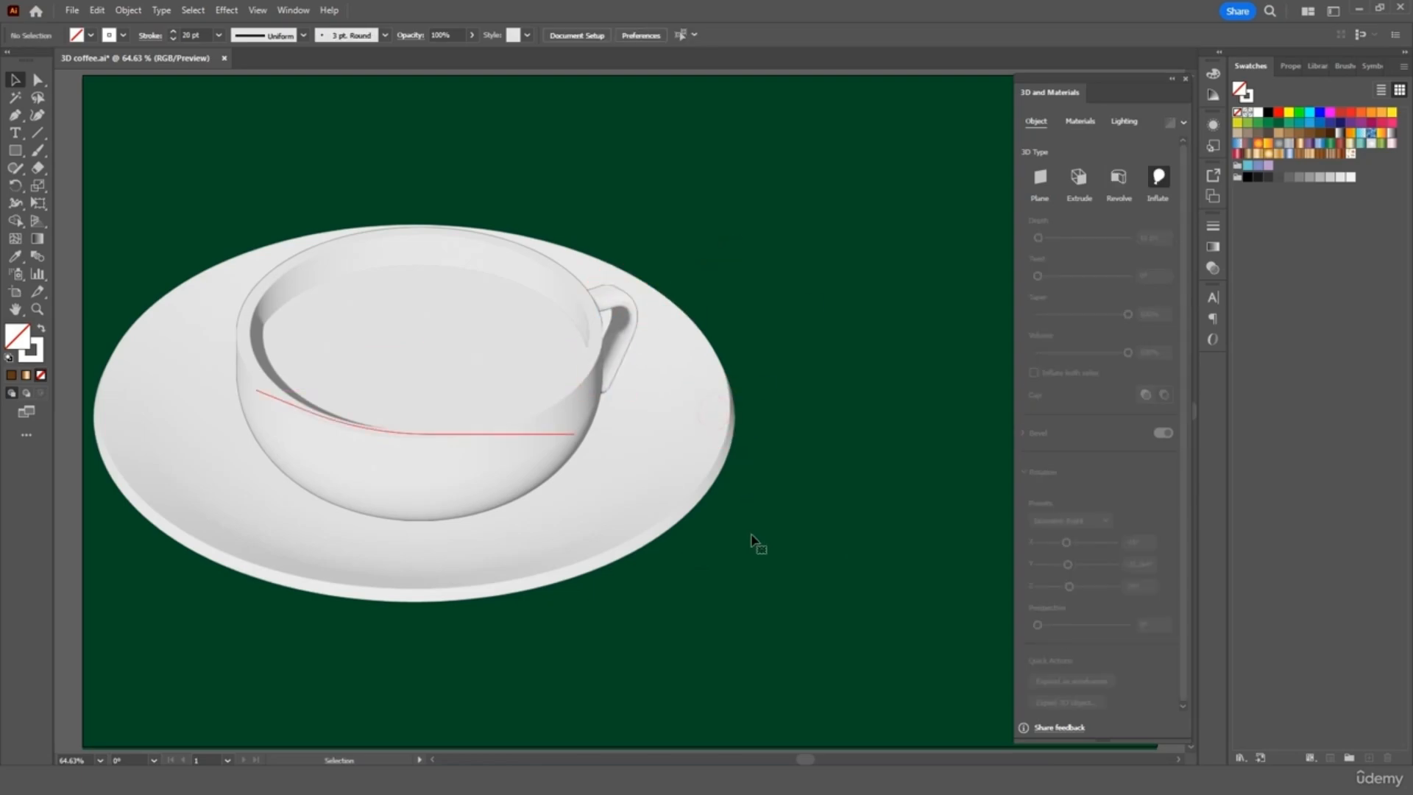
- Scale the saucer down proportionally to about 314 by 44 pt in profile size
{"action": "left_click", "coordinate": [719, 456]}
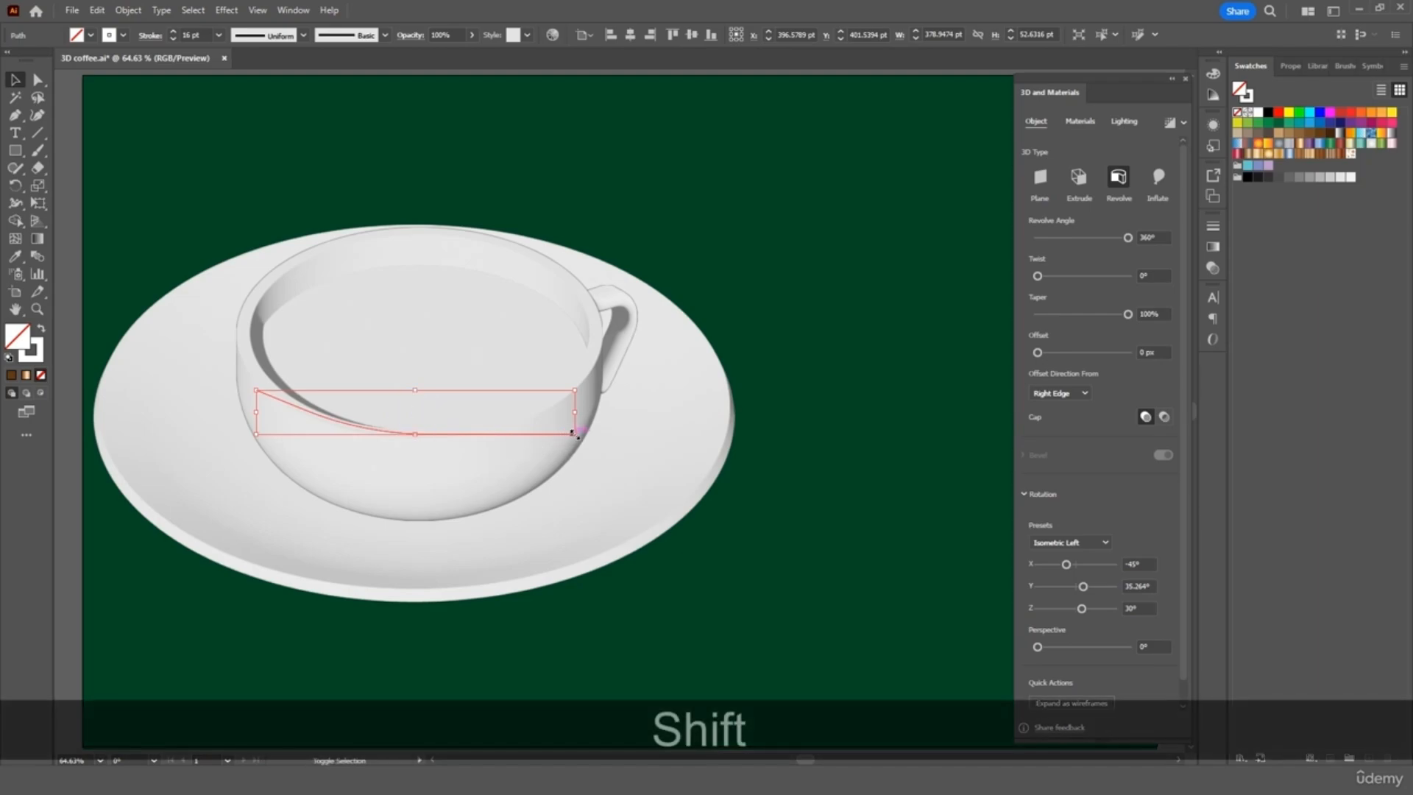
{"action": "left_click_drag", "start_coordinate": [573, 433], "coordinate": [561, 420]}
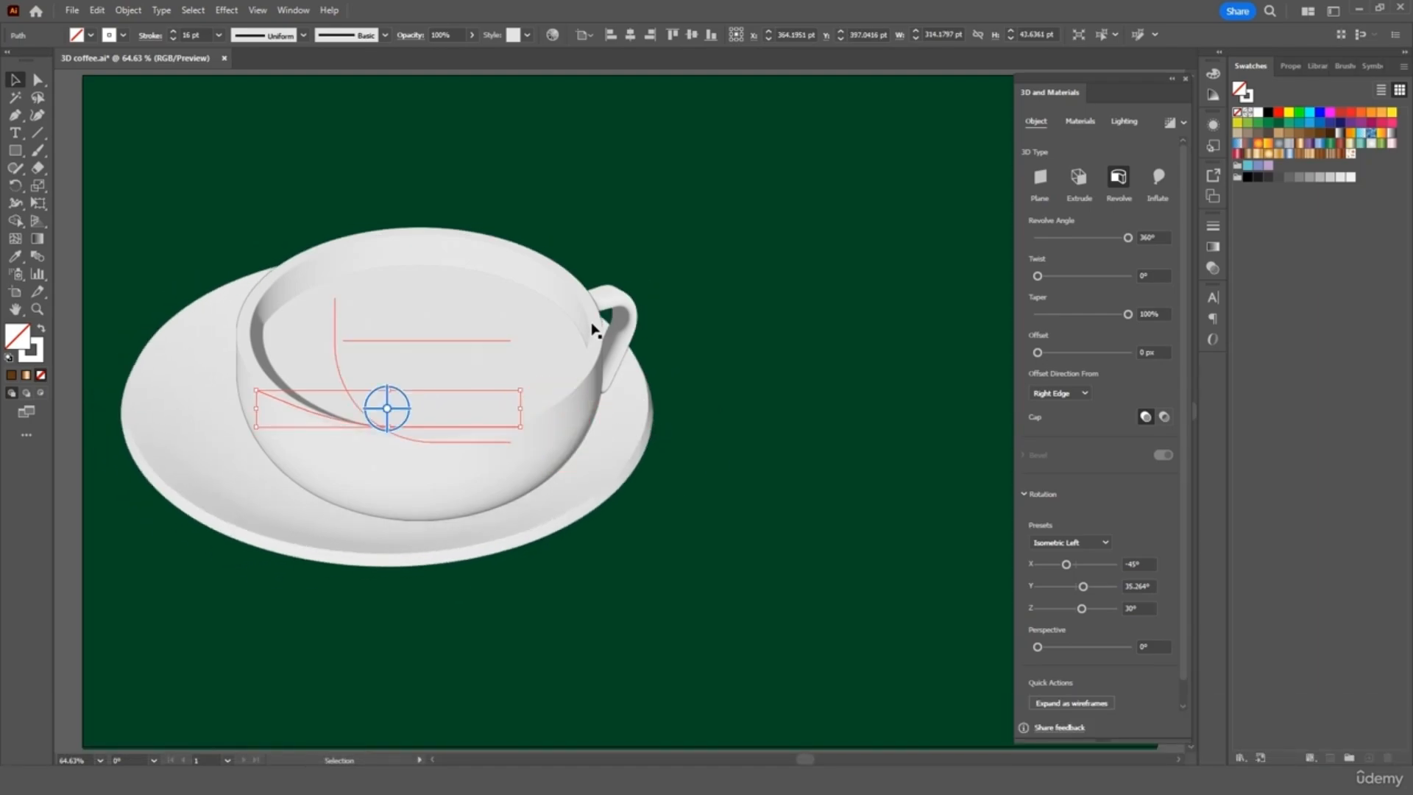
- Group the cup with its handle and scale the group down slightly so it sits within the saucer
{"action": "left_click", "coordinate": [624, 301], "text": "shift"}
{"action": "right_click", "coordinate": [626, 304]}
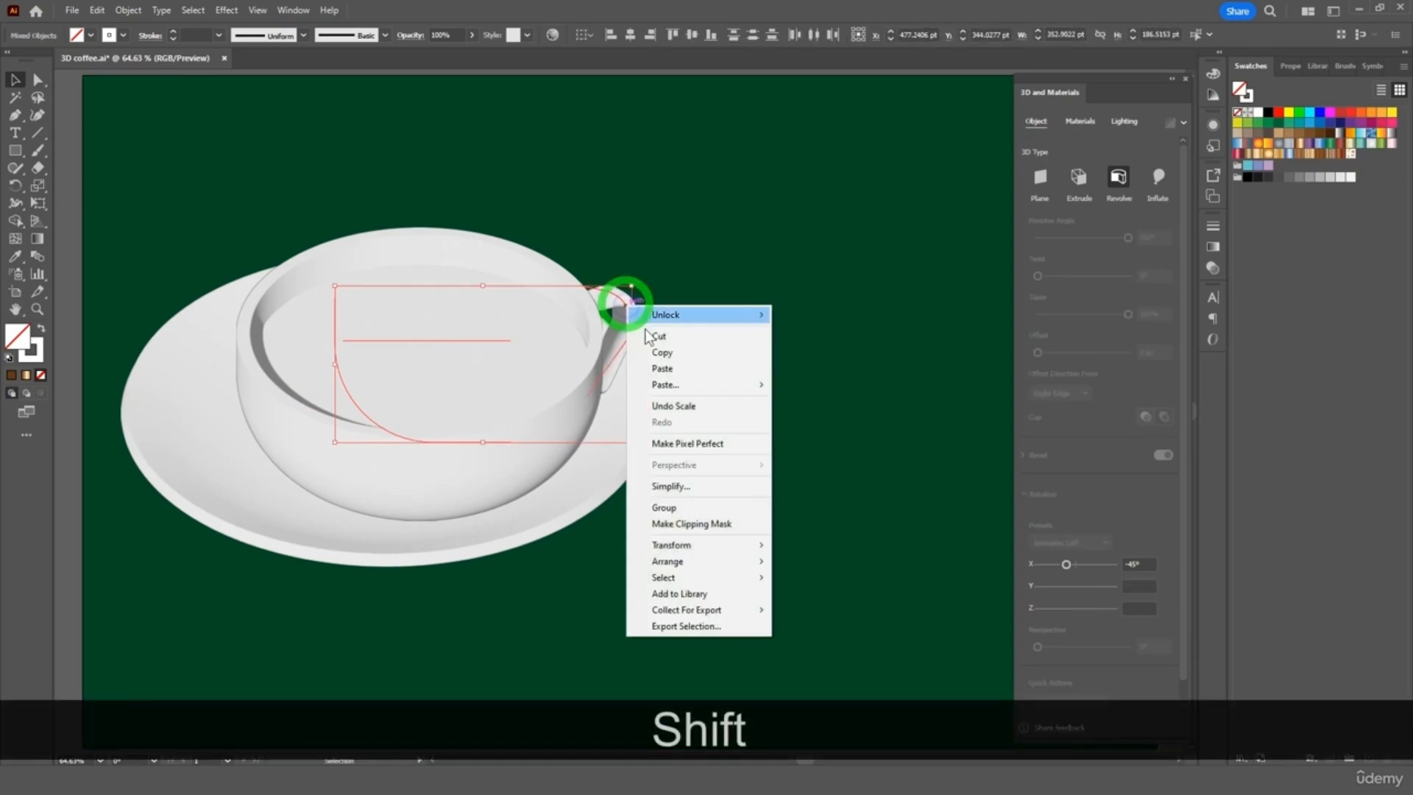
{"action": "left_click", "coordinate": [717, 506]}
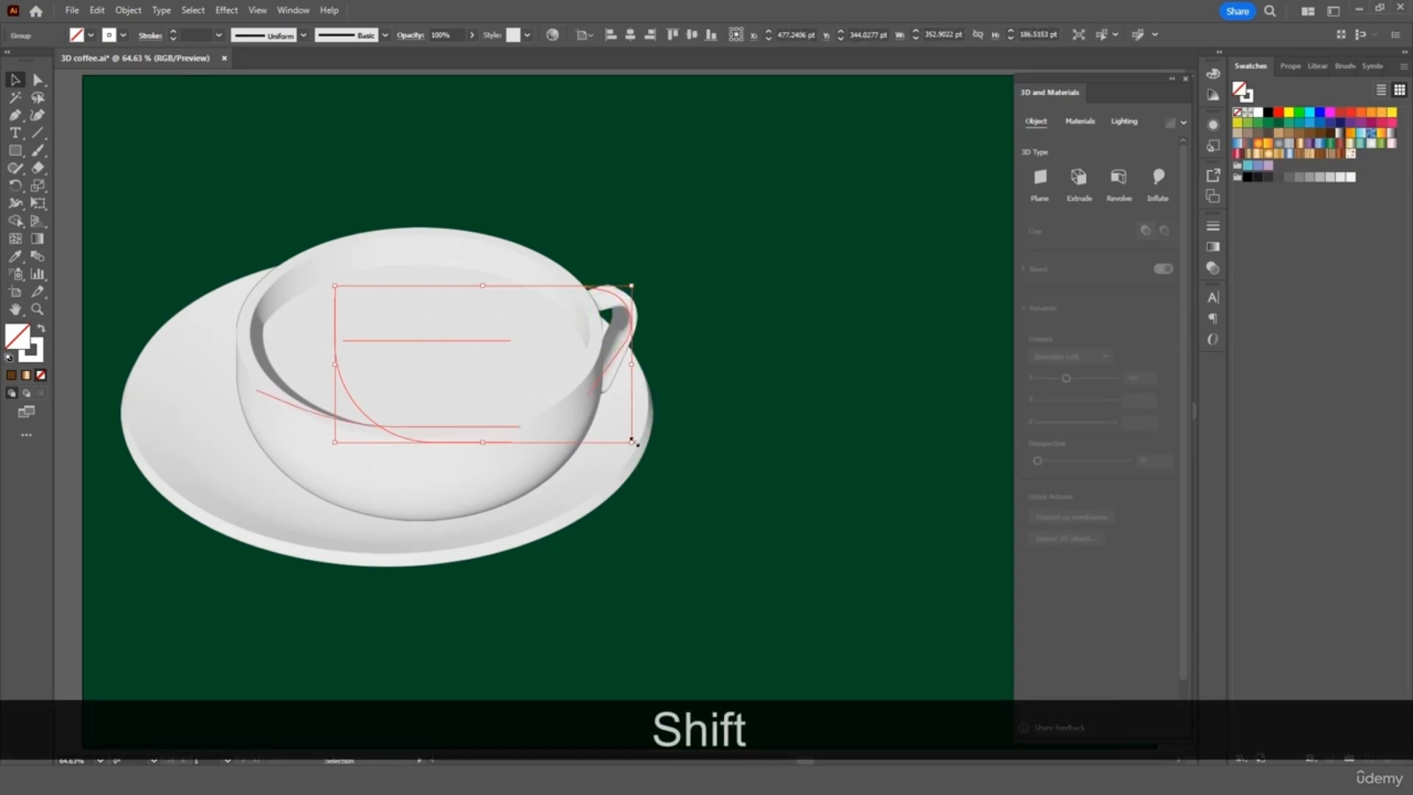
{"action": "left_click_drag", "start_coordinate": [618, 435], "coordinate": [646, 479]}
{"action": "left_click", "coordinate": [713, 416]}
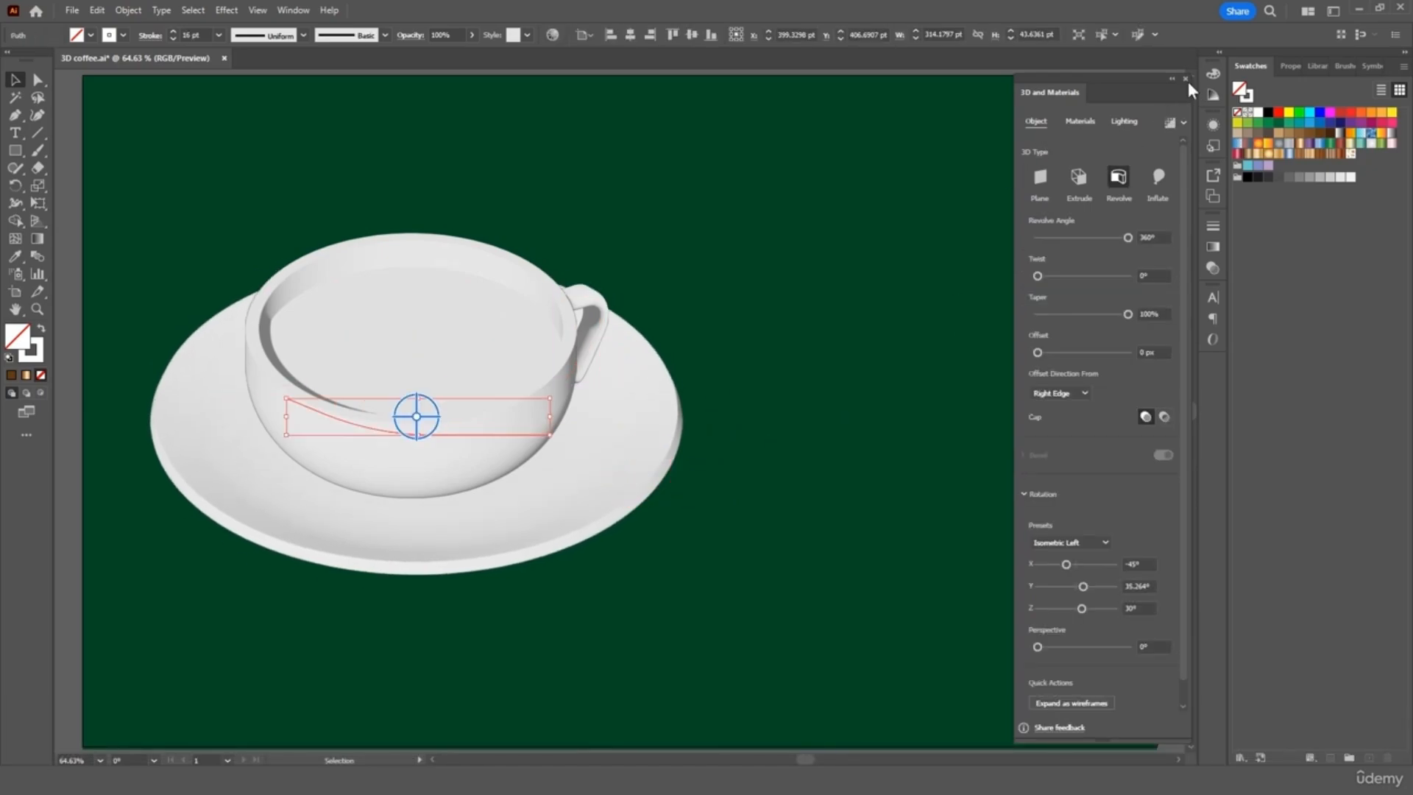
- Move the cup group and saucer together about 157 pt to the right, toward the middle of the artboard
{"action": "left_click", "coordinate": [565, 335], "text": "shift"}
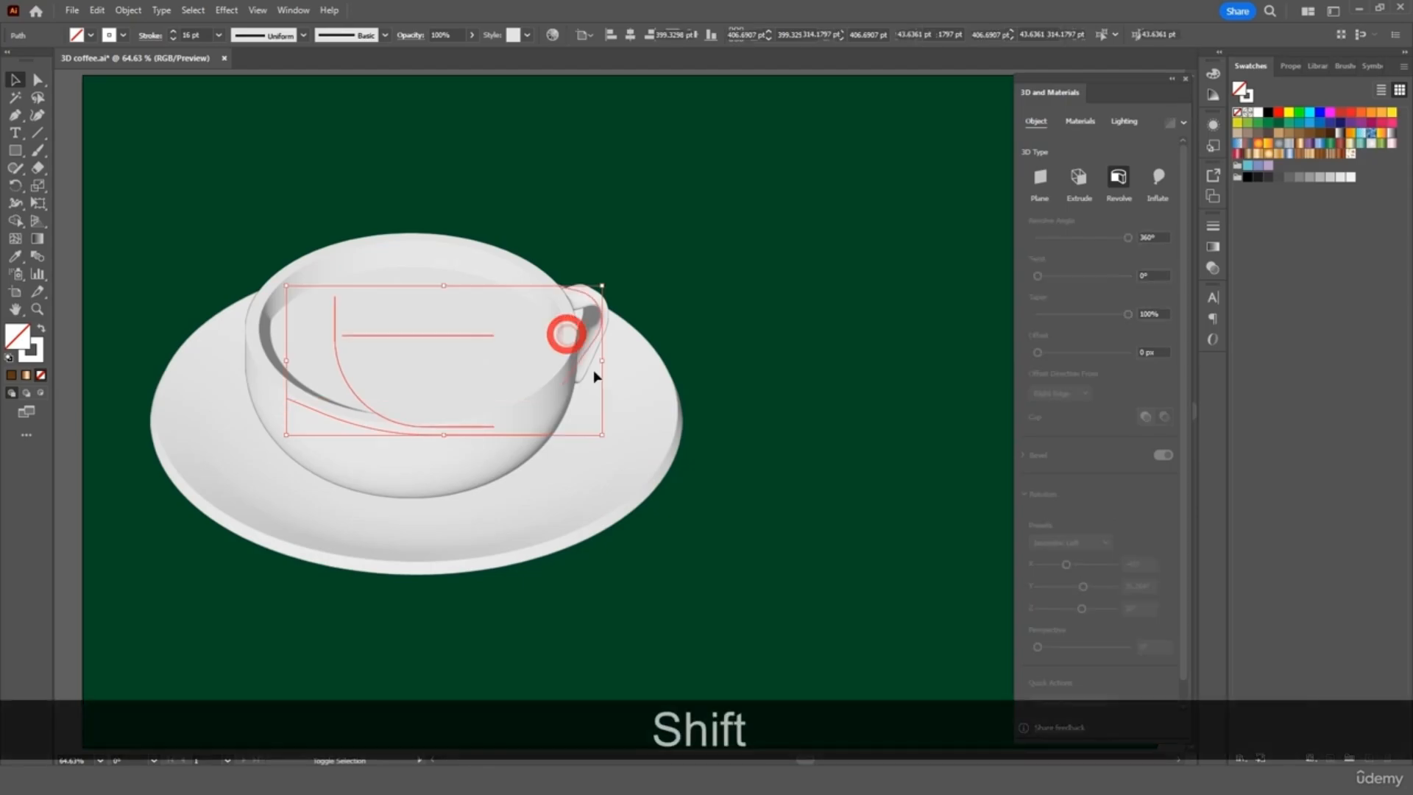
{"action": "left_click_drag", "start_coordinate": [599, 466], "coordinate": [728, 454]}
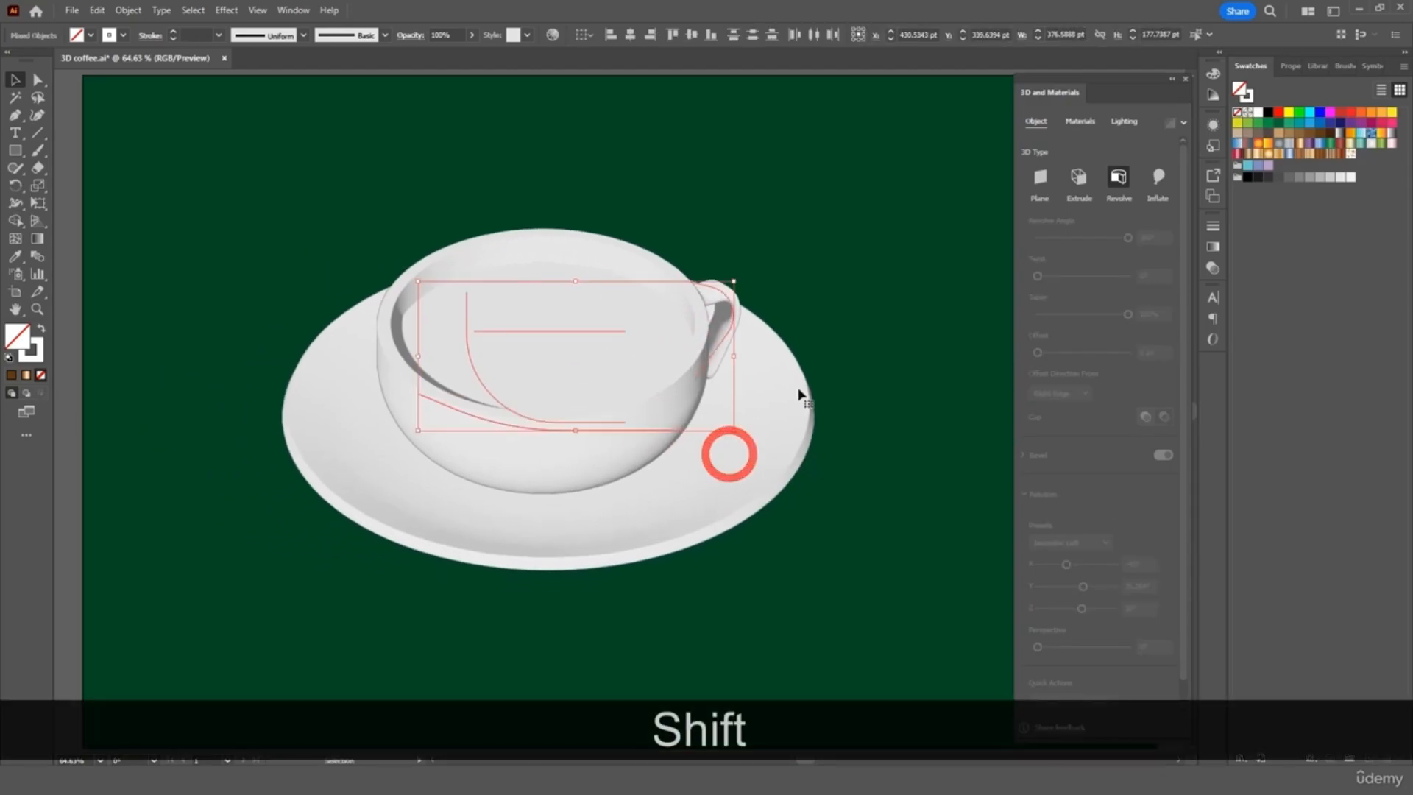
{"action": "left_click", "coordinate": [882, 274]}
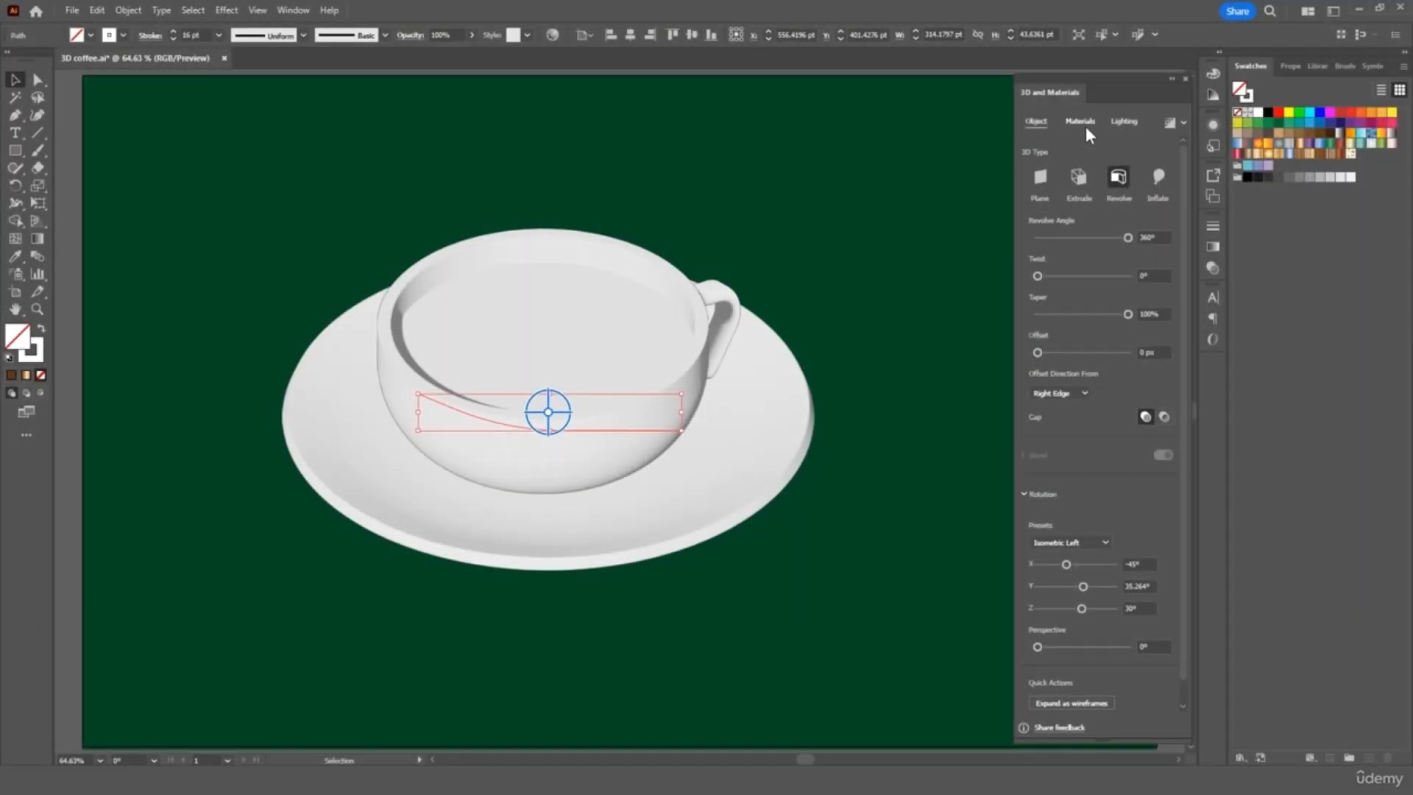
- Adjust the Metallic base property of the saucer's default material
{"action": "left_click", "coordinate": [1084, 126]}
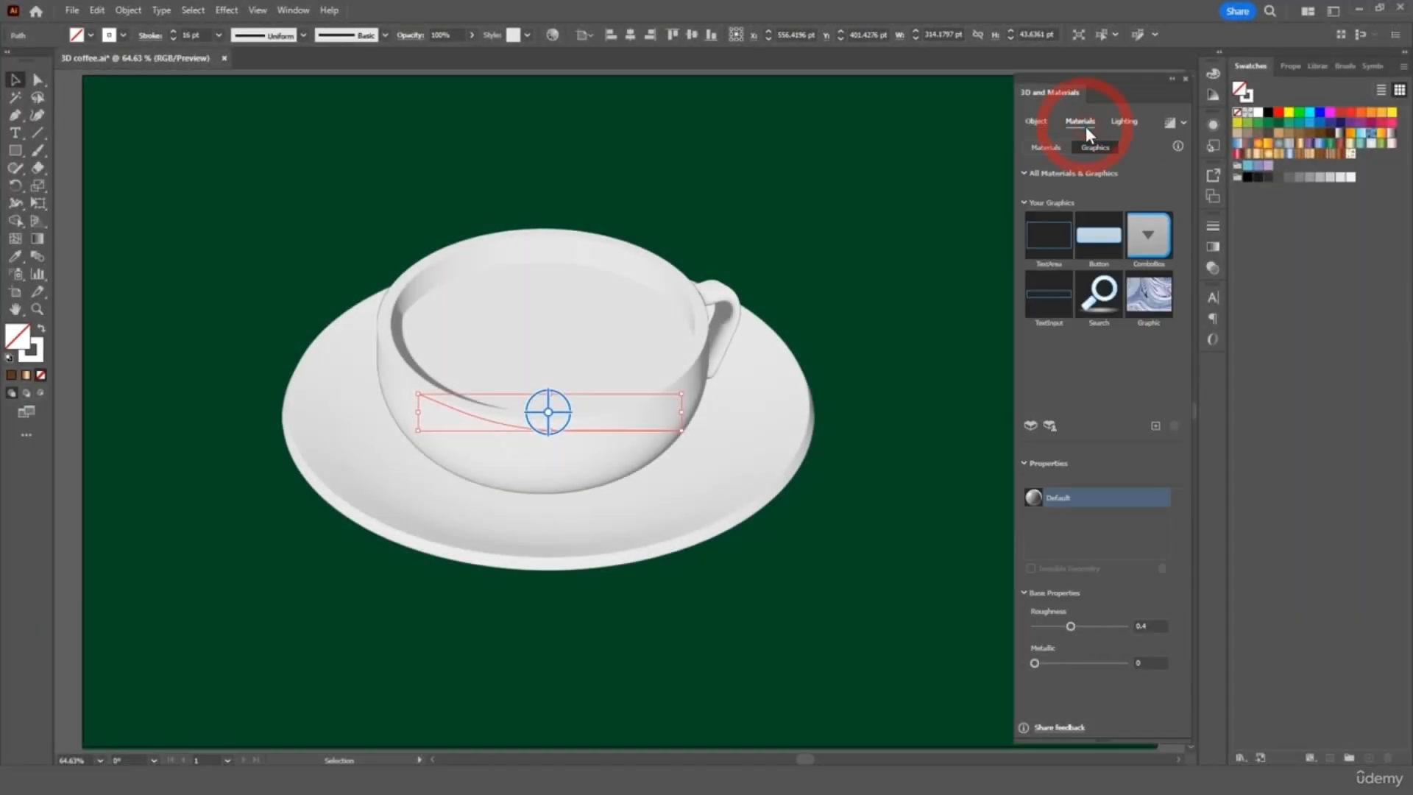
{"action": "left_click", "coordinate": [1045, 148]}
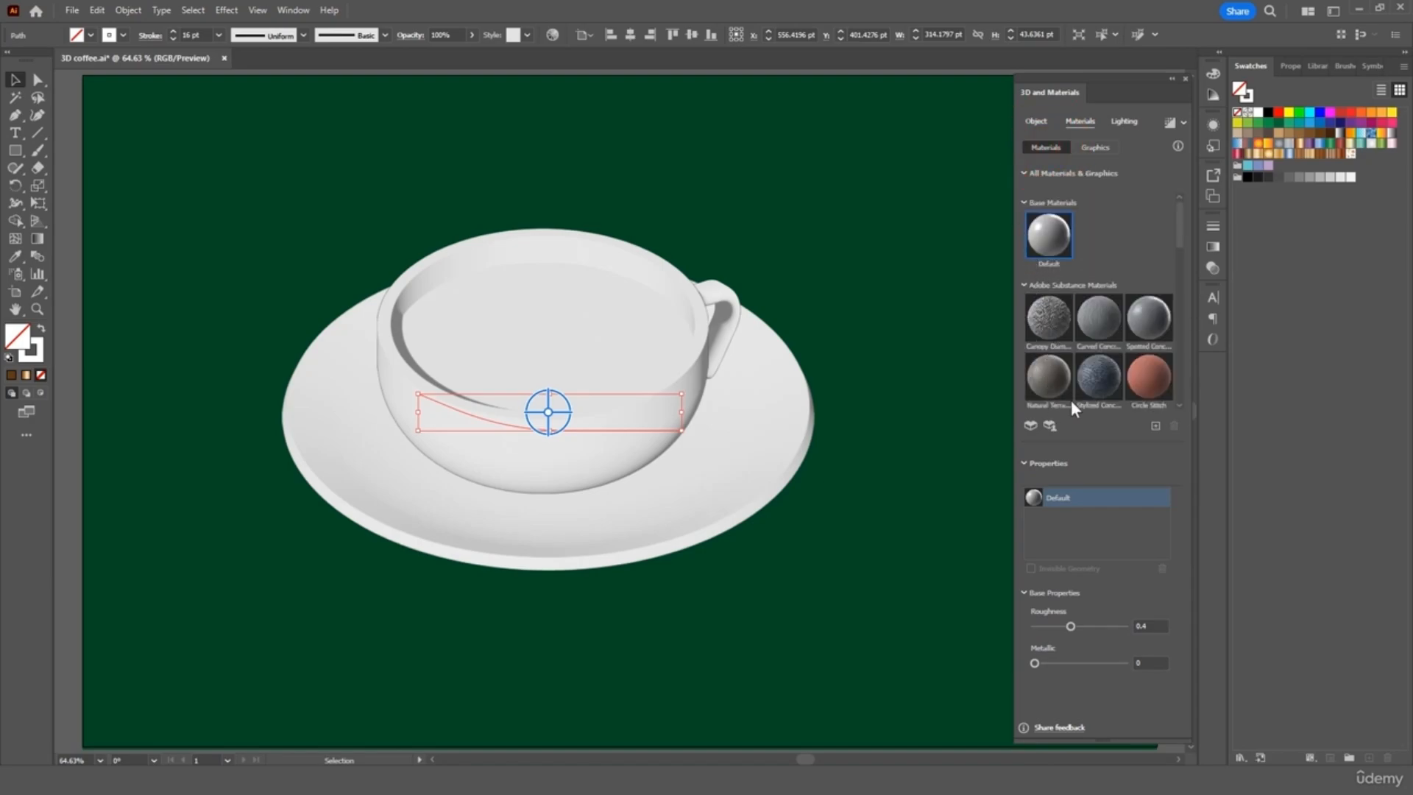
{"action": "left_click", "coordinate": [1063, 662]}
{"action": "left_click_drag", "start_coordinate": [1089, 658], "coordinate": [1088, 661]}
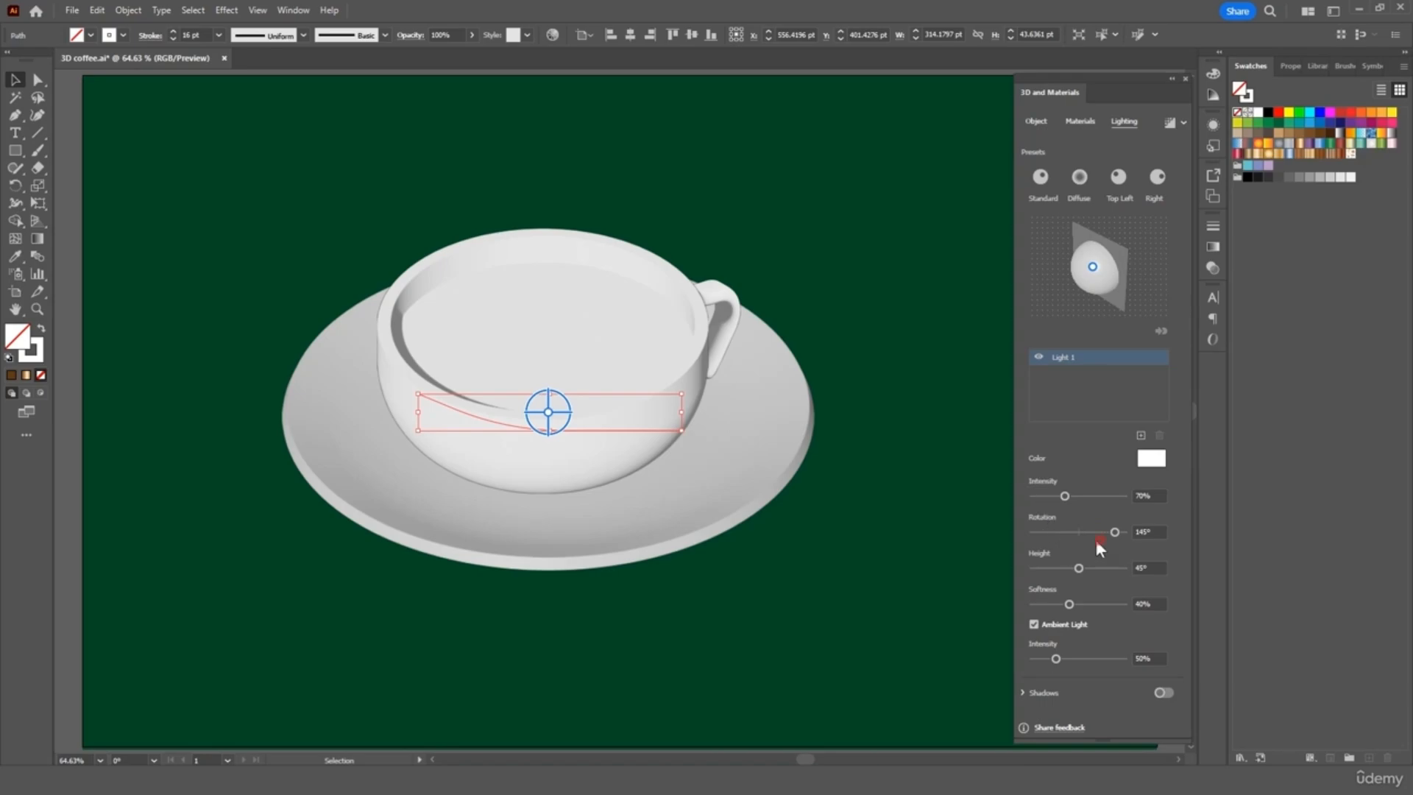
- Try lighting the saucer with 94% intensity, 46° rotation, 56° height and 70% softness, and reset it to the Standard preset
{"action": "mouse_move", "coordinate": [1113, 534]}
{"action": "left_mouse_down"}
{"action": "mouse_move", "coordinate": [1091, 536]}
{"action": "mouse_move", "coordinate": [1078, 503]}
{"action": "left_mouse_up"}
{"action": "mouse_move", "coordinate": [1084, 559]}
{"action": "left_mouse_down"}
{"action": "mouse_move", "coordinate": [1045, 580]}
{"action": "mouse_move", "coordinate": [1089, 577]}
{"action": "mouse_move", "coordinate": [1085, 609]}
{"action": "left_mouse_up"}
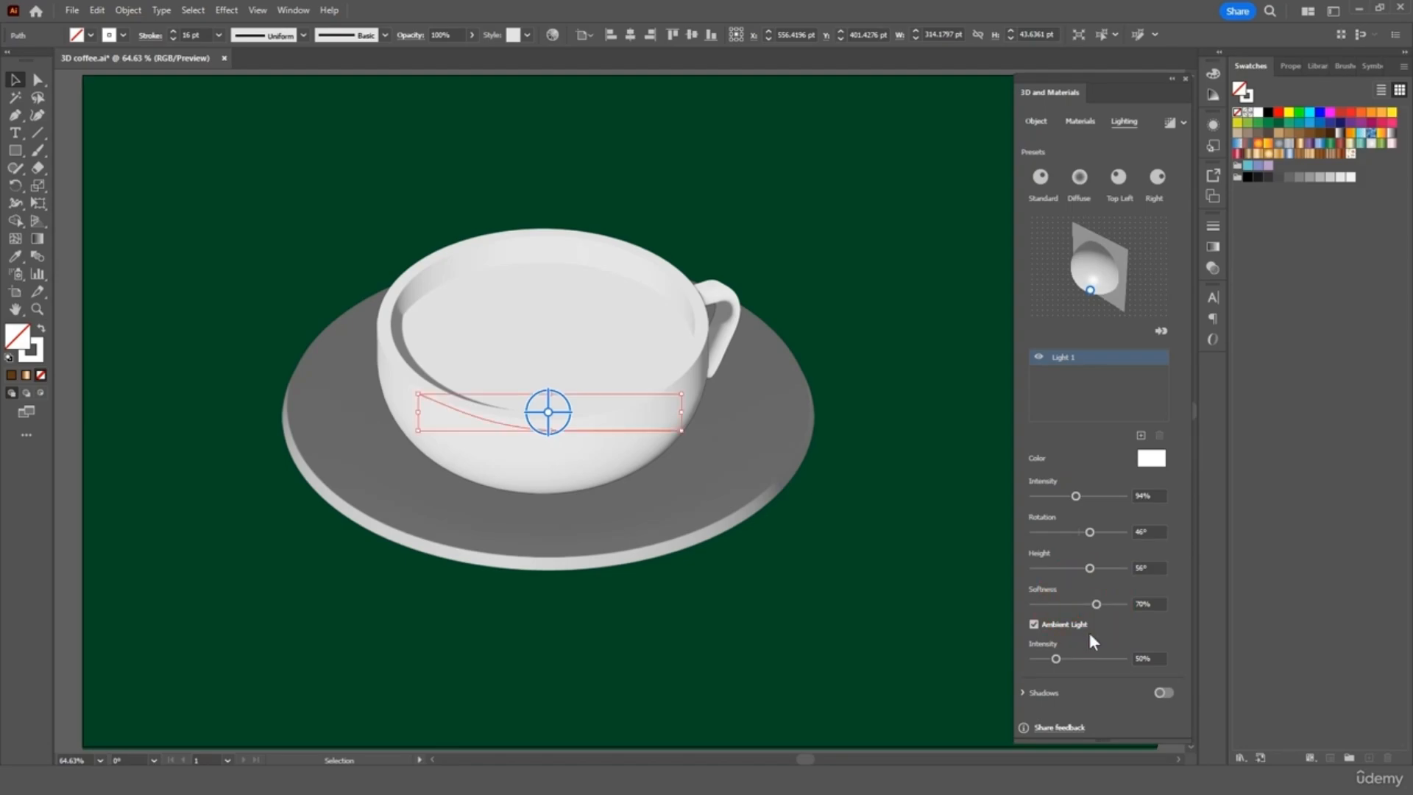
{"action": "left_click", "coordinate": [1041, 182]}
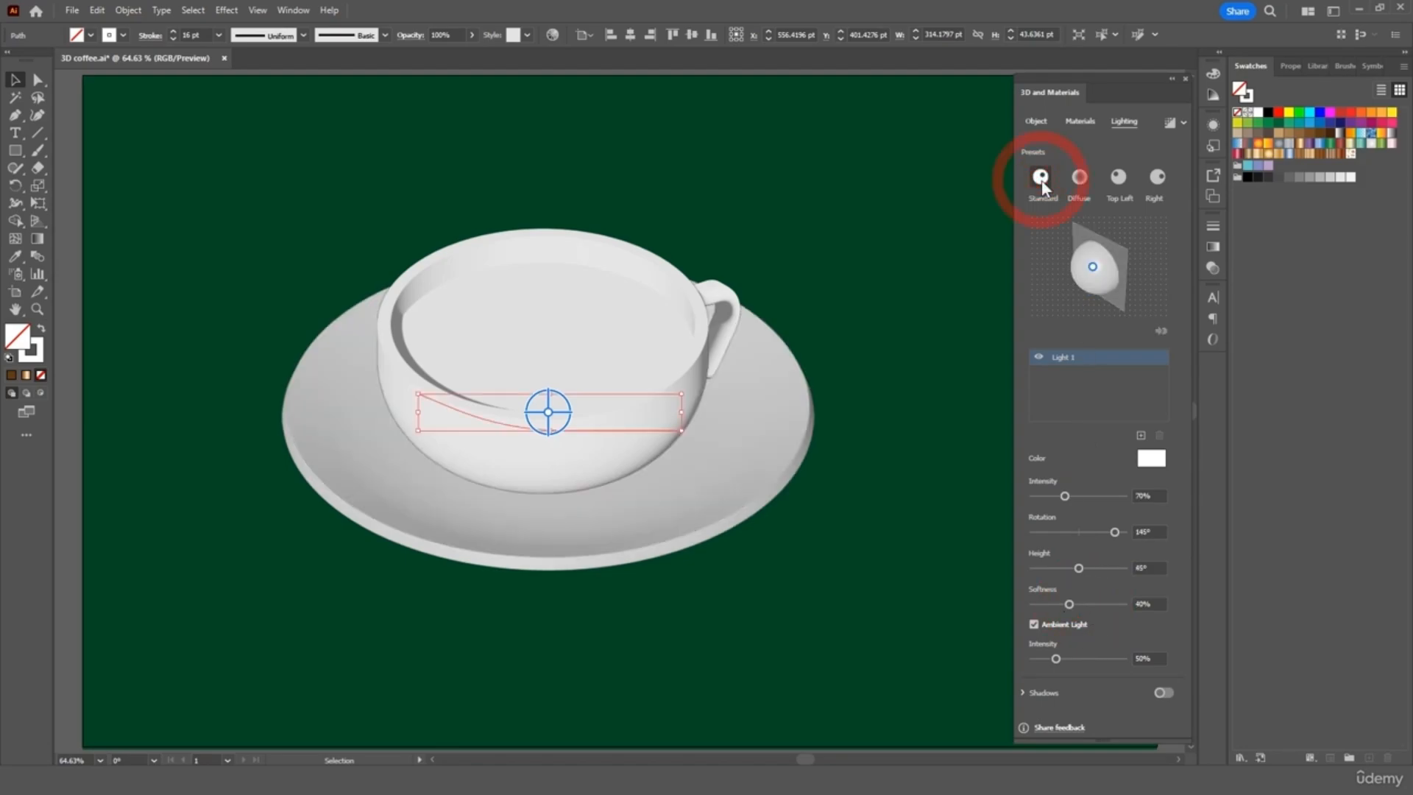
- Try the Diffuse lighting preset on the saucer and switch it to Top Left
{"action": "left_click", "coordinate": [1078, 178]}
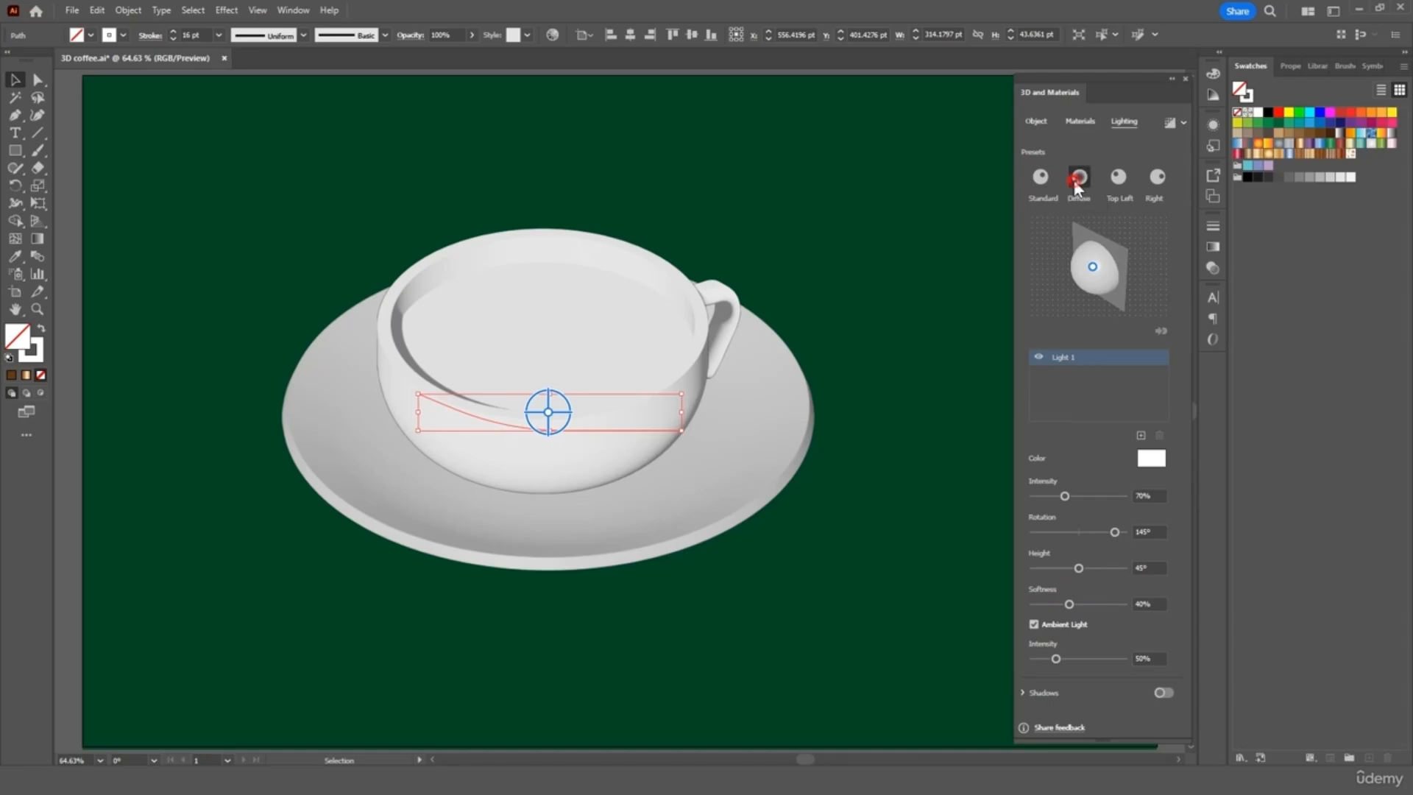
{"action": "left_click", "coordinate": [1131, 177]}
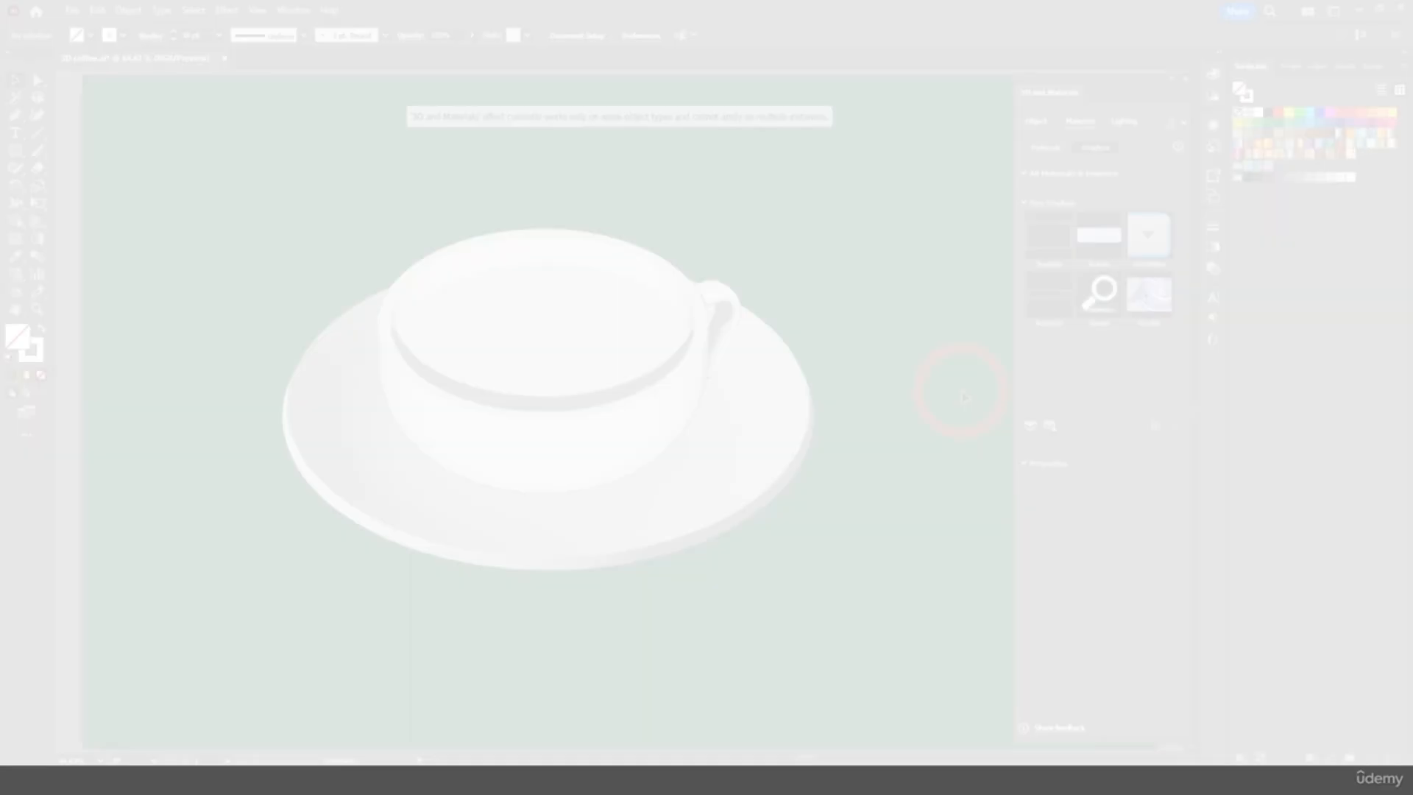
- Place the "coffee texture" image from the Desktop on the artboard beside the cup at 626 by 417 pt
{"action": "left_click", "coordinate": [71, 10]}
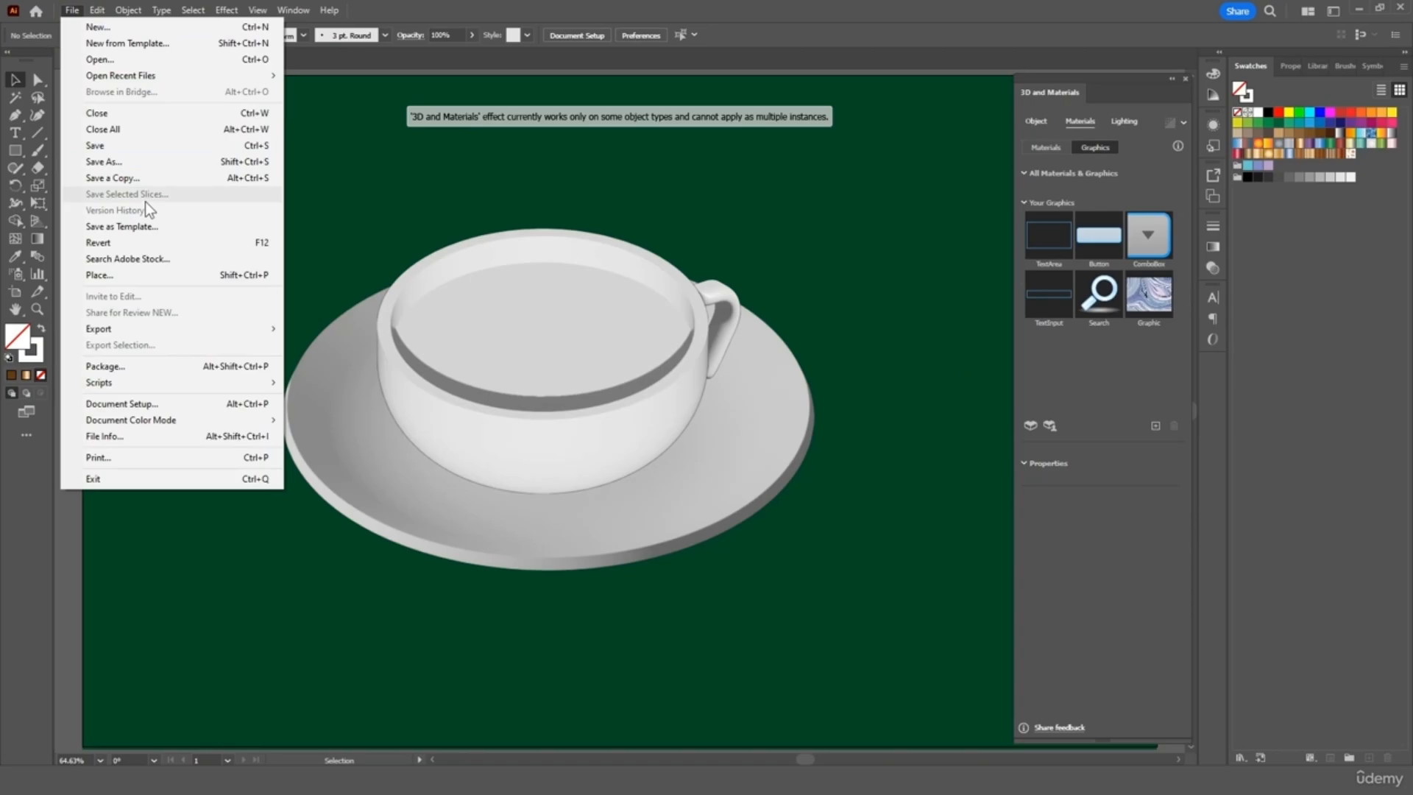
{"action": "left_click", "coordinate": [153, 275]}
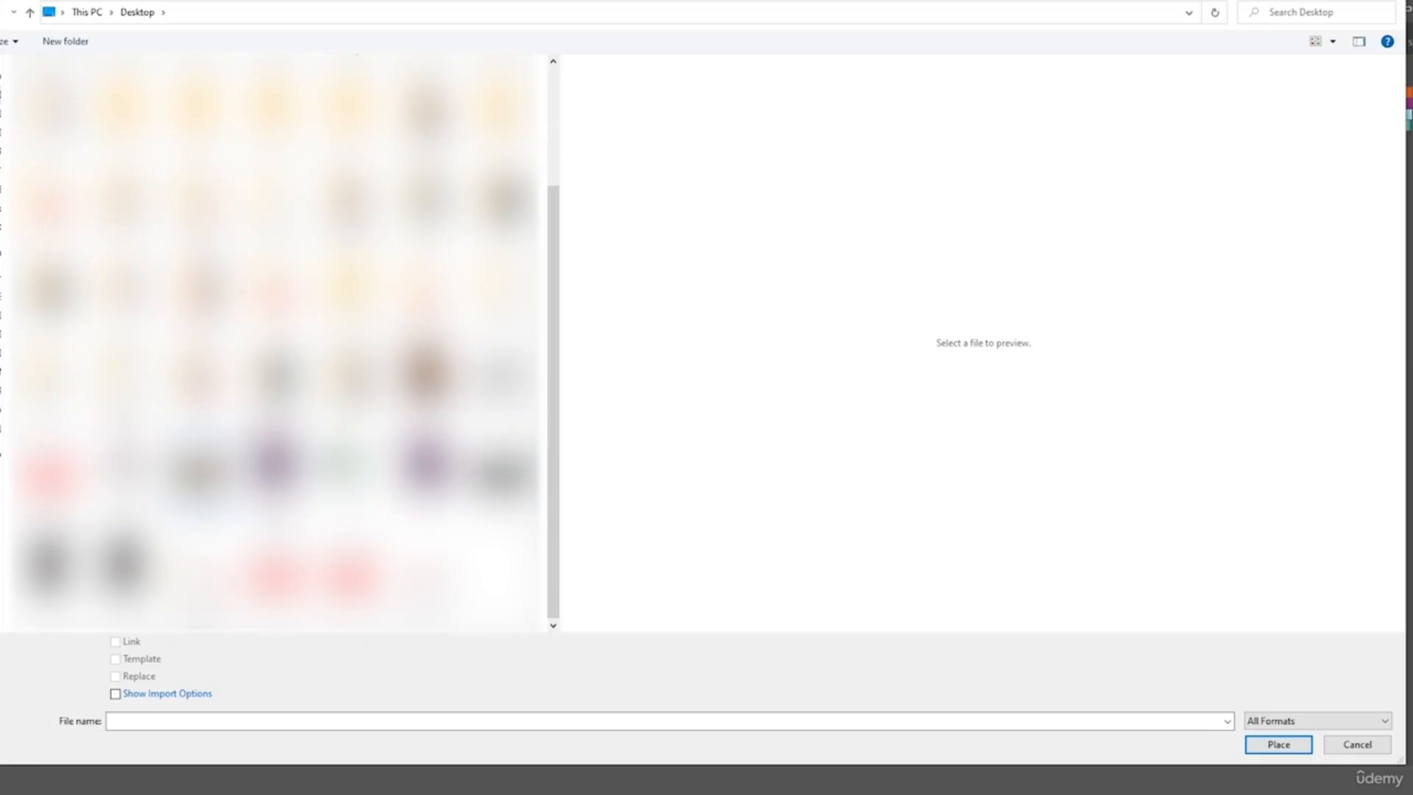
{"action": "left_click", "coordinate": [203, 466]}
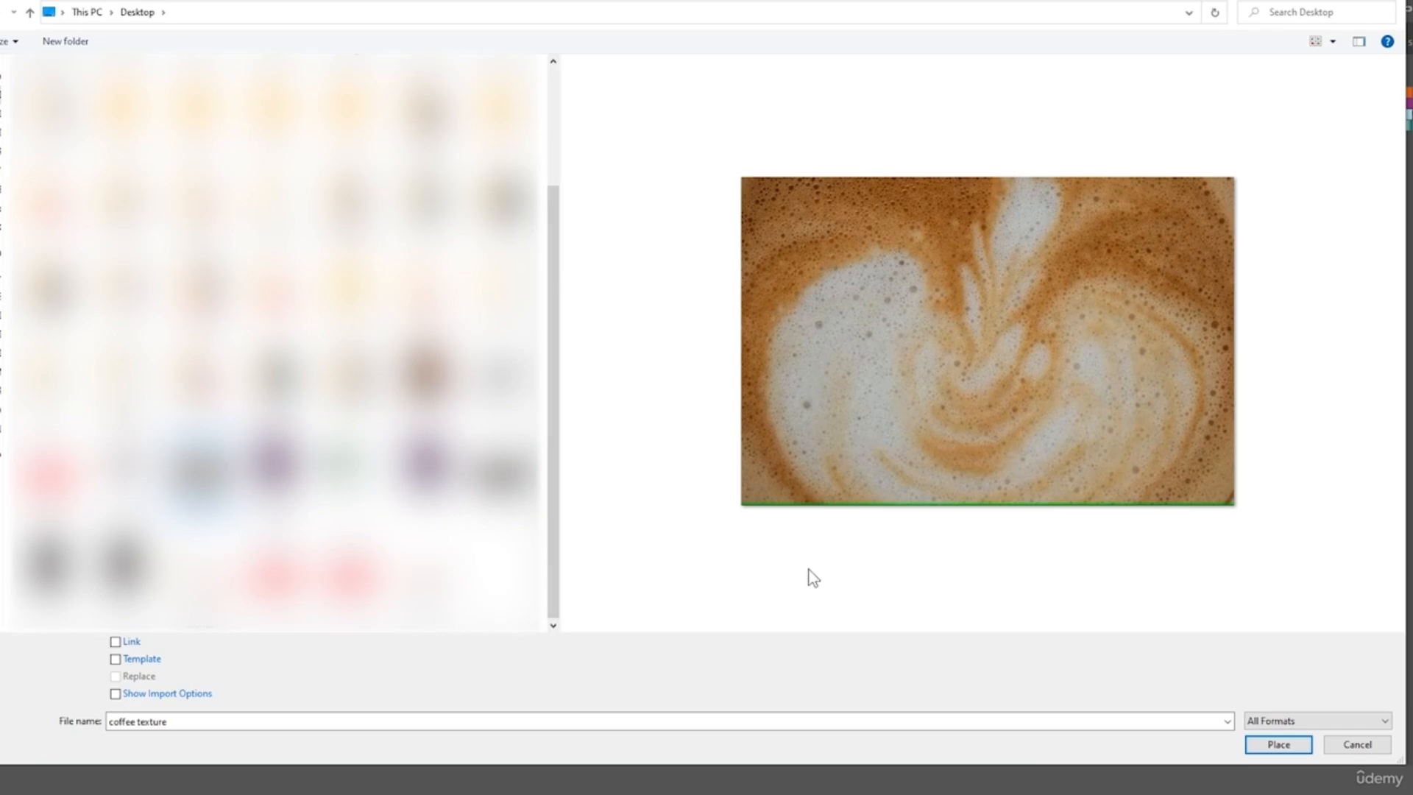
{"action": "left_click", "coordinate": [1278, 744]}
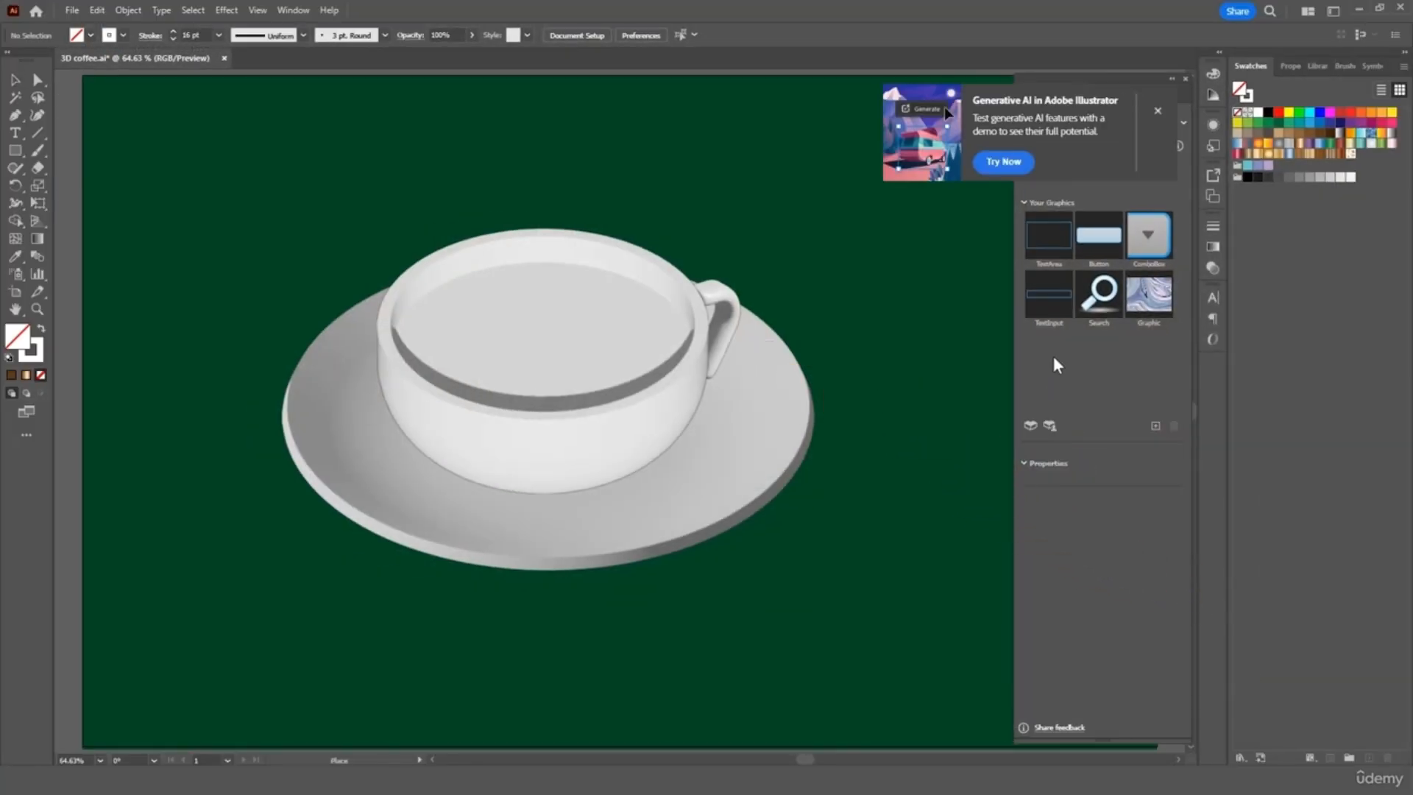
{"action": "left_click", "coordinate": [803, 286]}
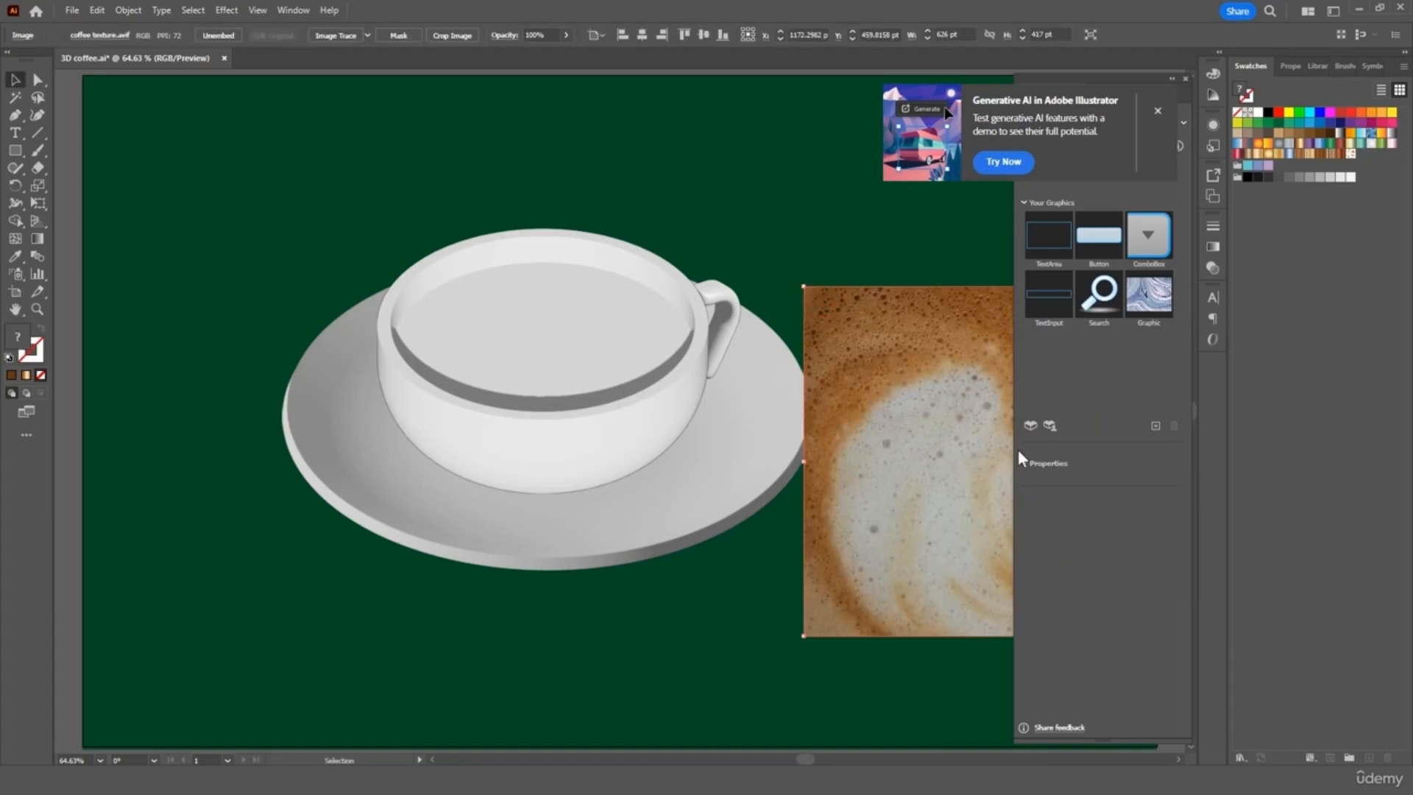
{"action": "left_click", "coordinate": [1157, 112]}
- Add the placed coffee image to the 3D graphics collection and delete it from the artboard
{"action": "left_click_drag", "start_coordinate": [935, 506], "coordinate": [362, 504]}
{"action": "left_click_drag", "start_coordinate": [517, 540], "coordinate": [1101, 368]}
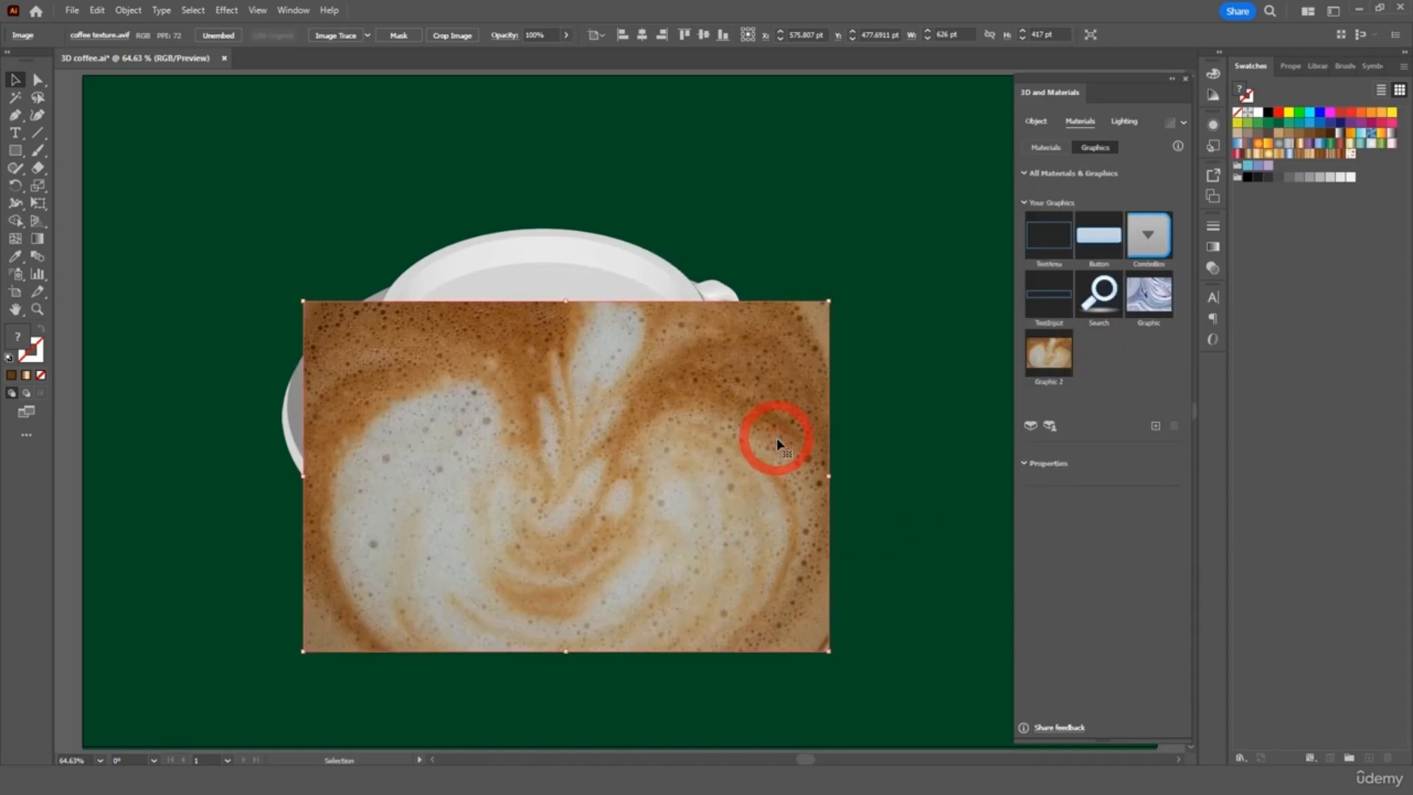
{"action": "key", "text": "Delete"}
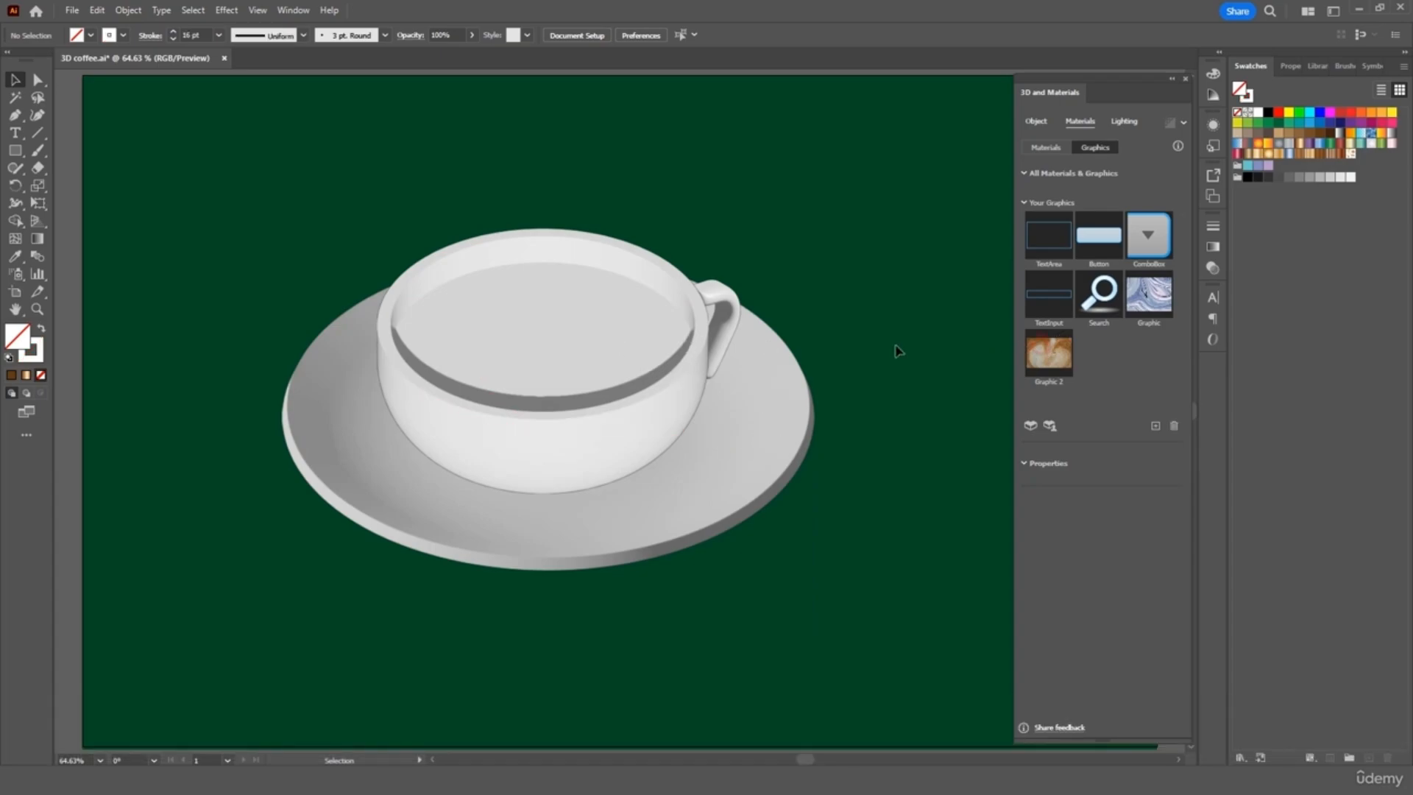
- Apply the coffee graphic to the liquid surface of the cup and reposition it so the latte art fills the surface
{"action": "left_click_drag", "start_coordinate": [1048, 353], "coordinate": [581, 371]}
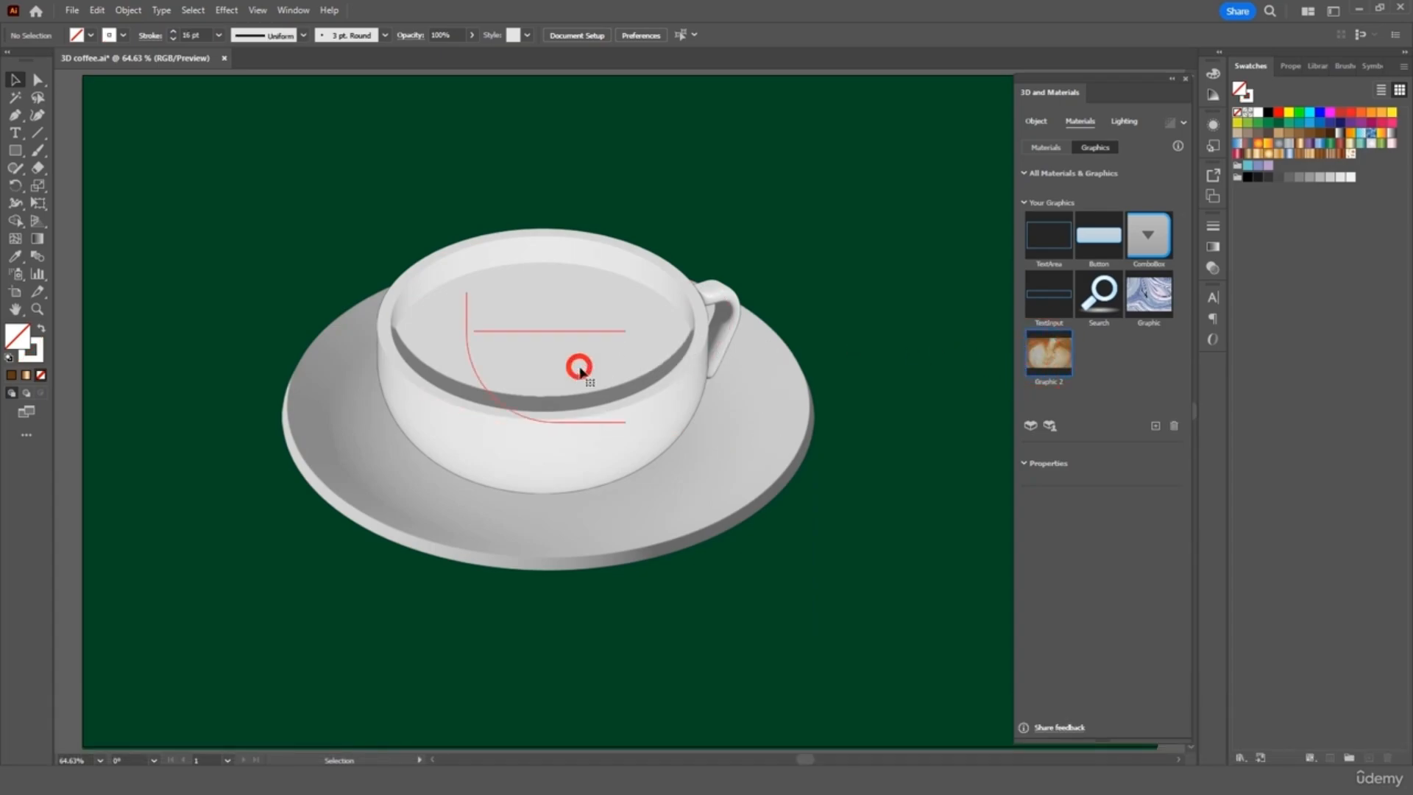
{"action": "left_click", "coordinate": [1057, 356]}
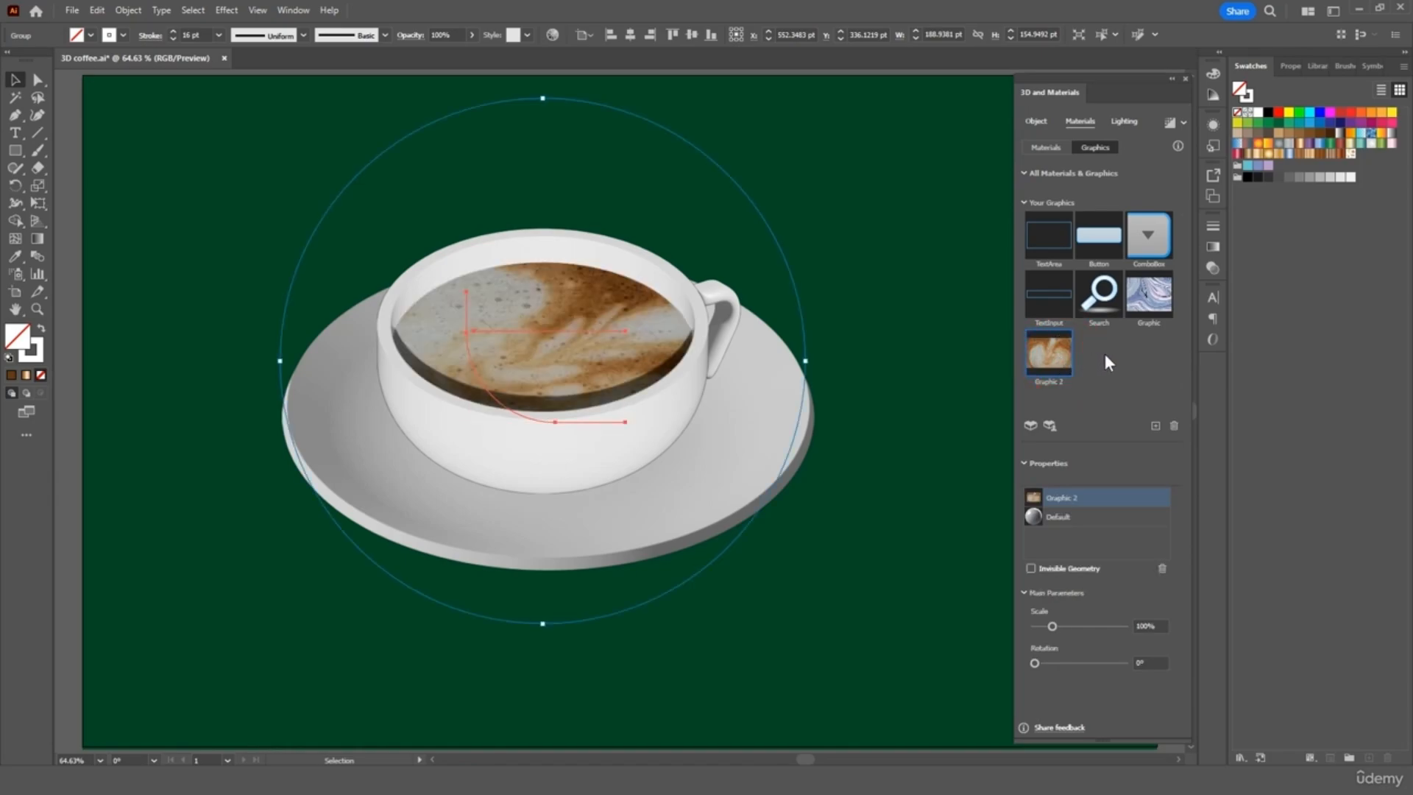
{"action": "left_click_drag", "start_coordinate": [586, 346], "coordinate": [593, 315]}
- Light the cup group with 93% intensity, 122° rotation, 41° height, 64% softness and 59% ambient intensity
{"action": "left_click", "coordinate": [1123, 121]}
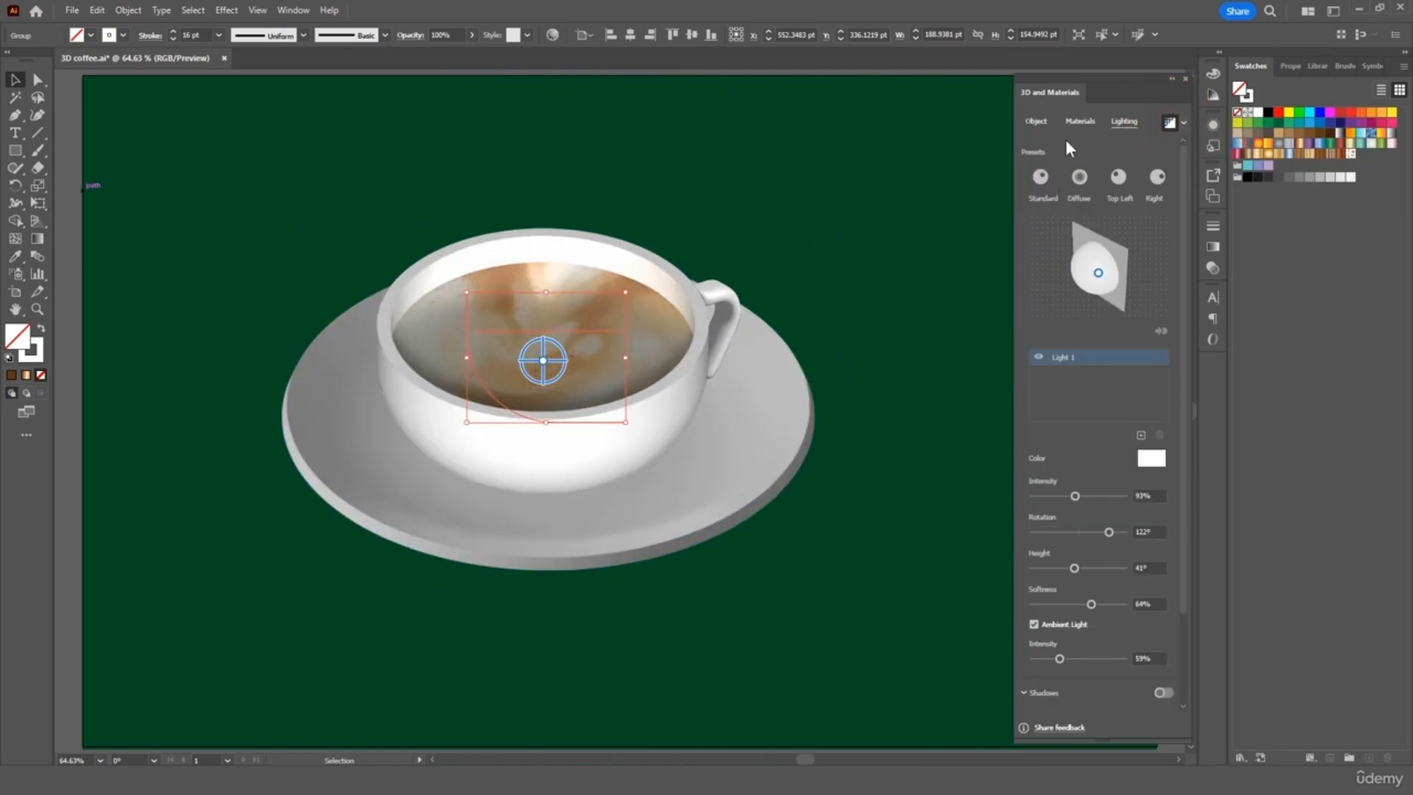
{"action": "left_click", "coordinate": [835, 198]}
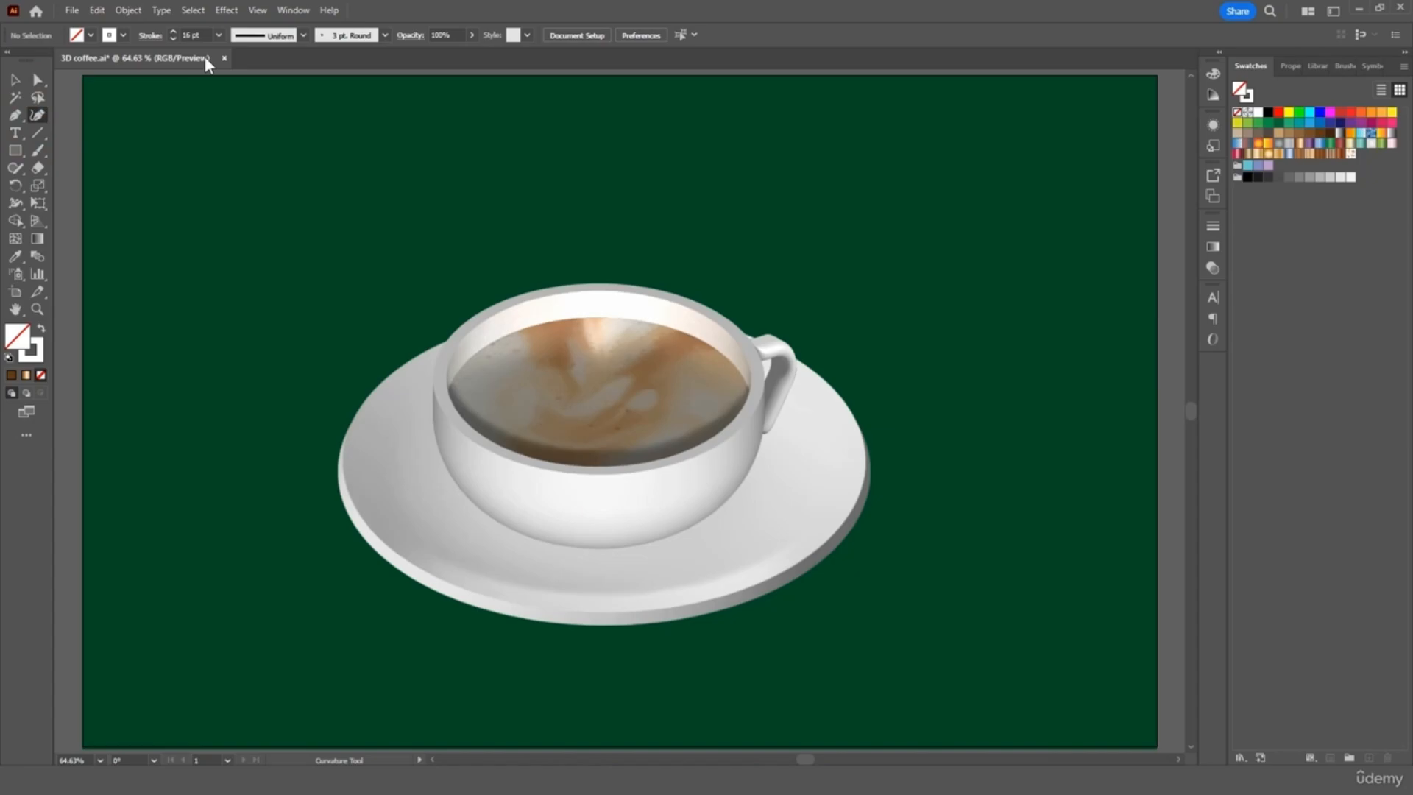
- Draw a wavy four-point steam line with the Curvature tool, about 56 by 198 pt, rising from the coffee above the cup
{"action": "left_click", "coordinate": [303, 35]}
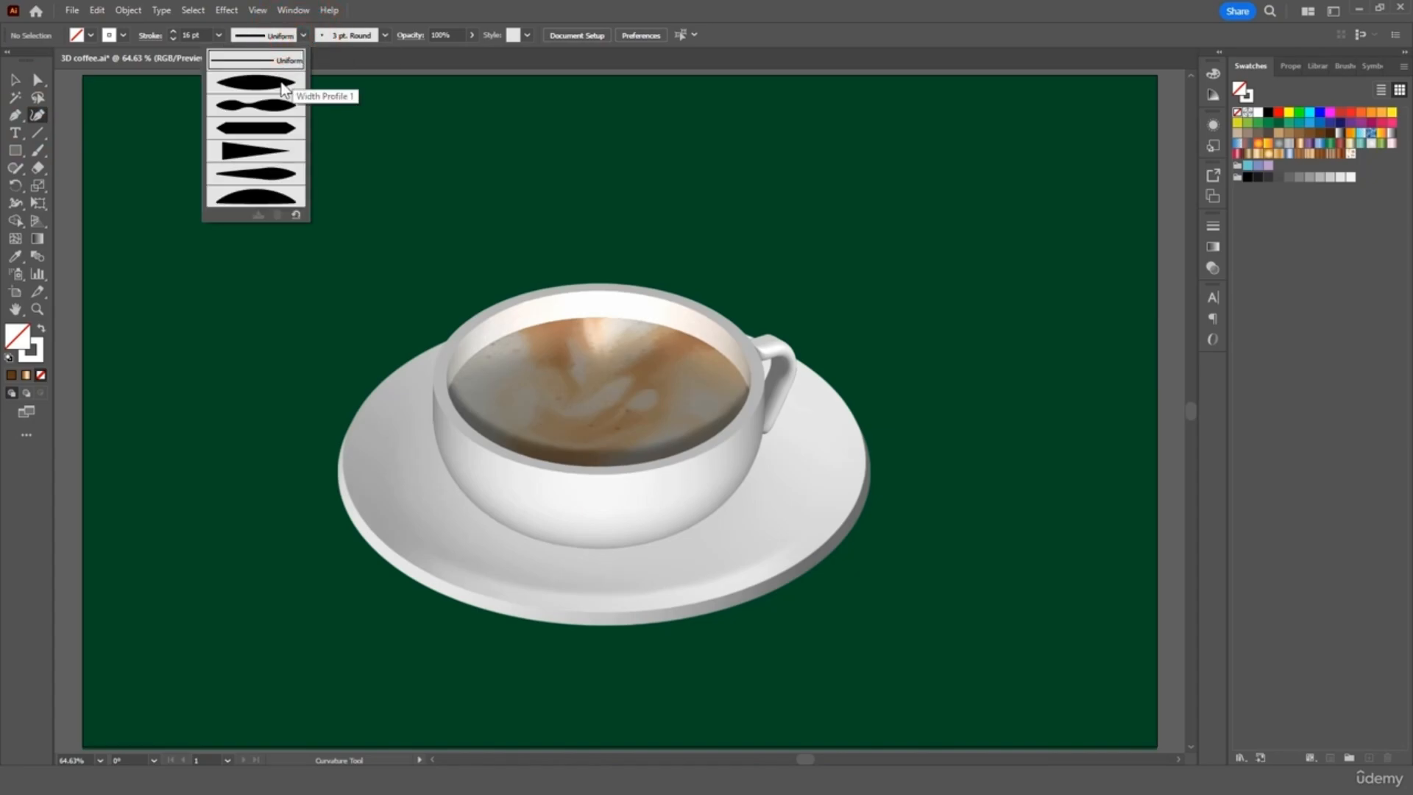
{"action": "left_click", "coordinate": [283, 105]}
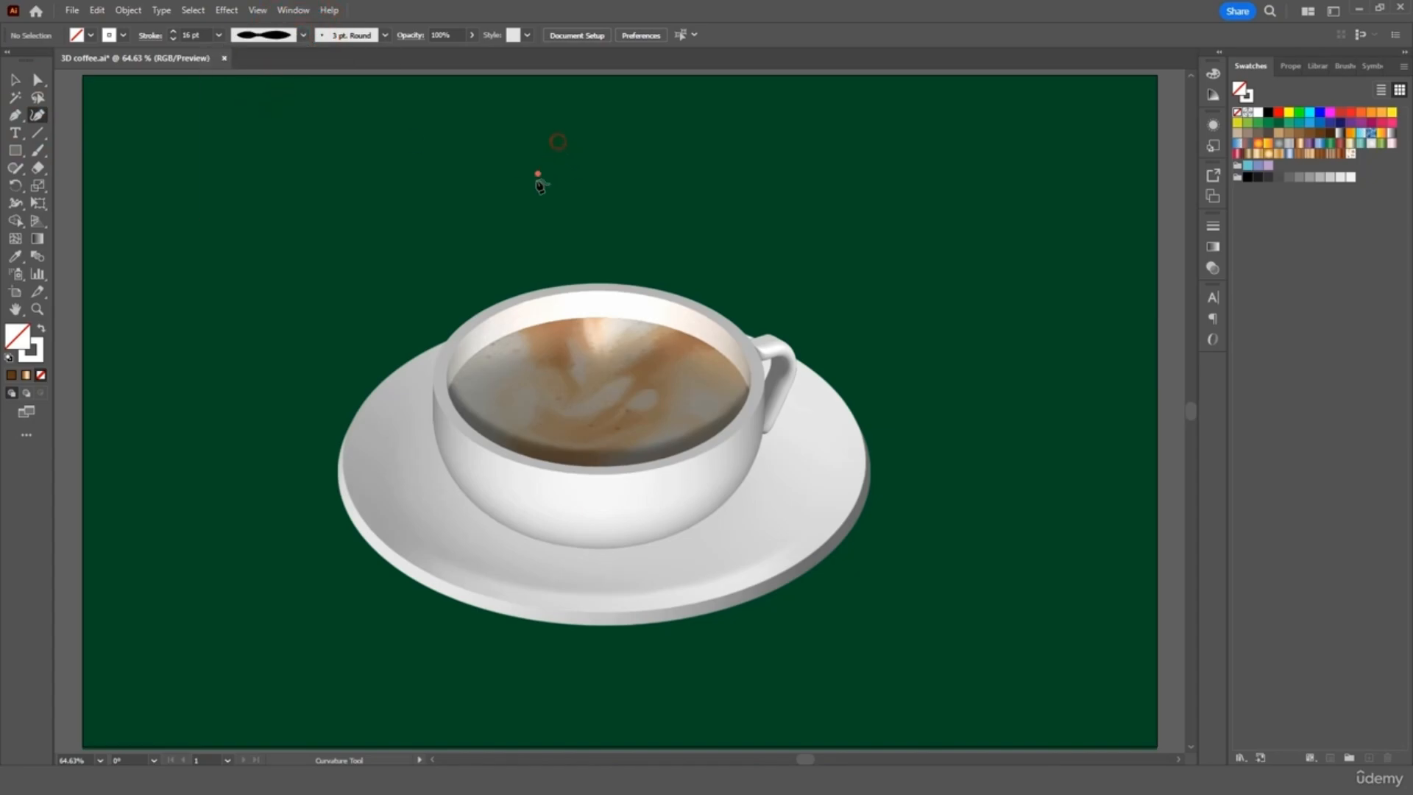
{"action": "left_click", "coordinate": [549, 158]}
{"action": "left_click", "coordinate": [520, 210]}
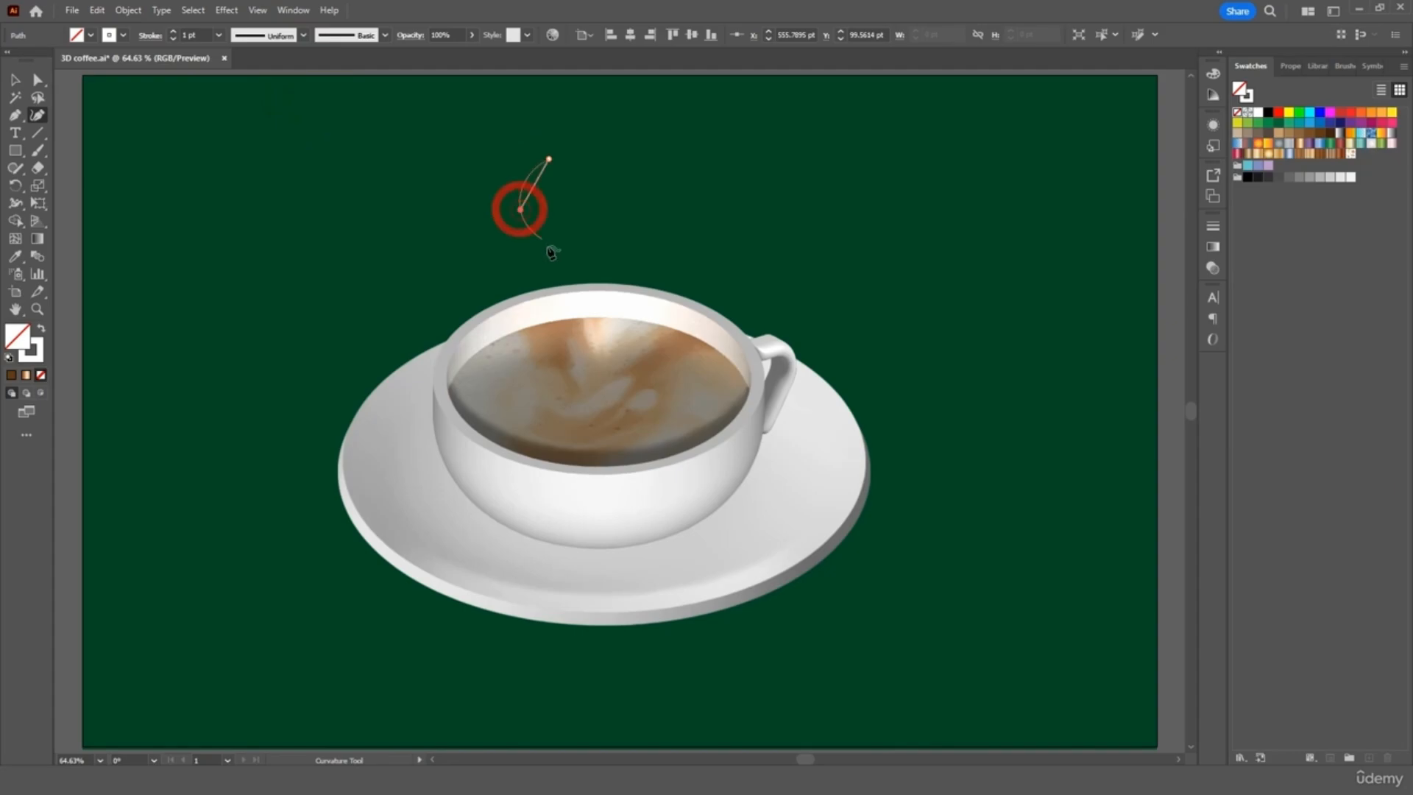
{"action": "left_click", "coordinate": [560, 243]}
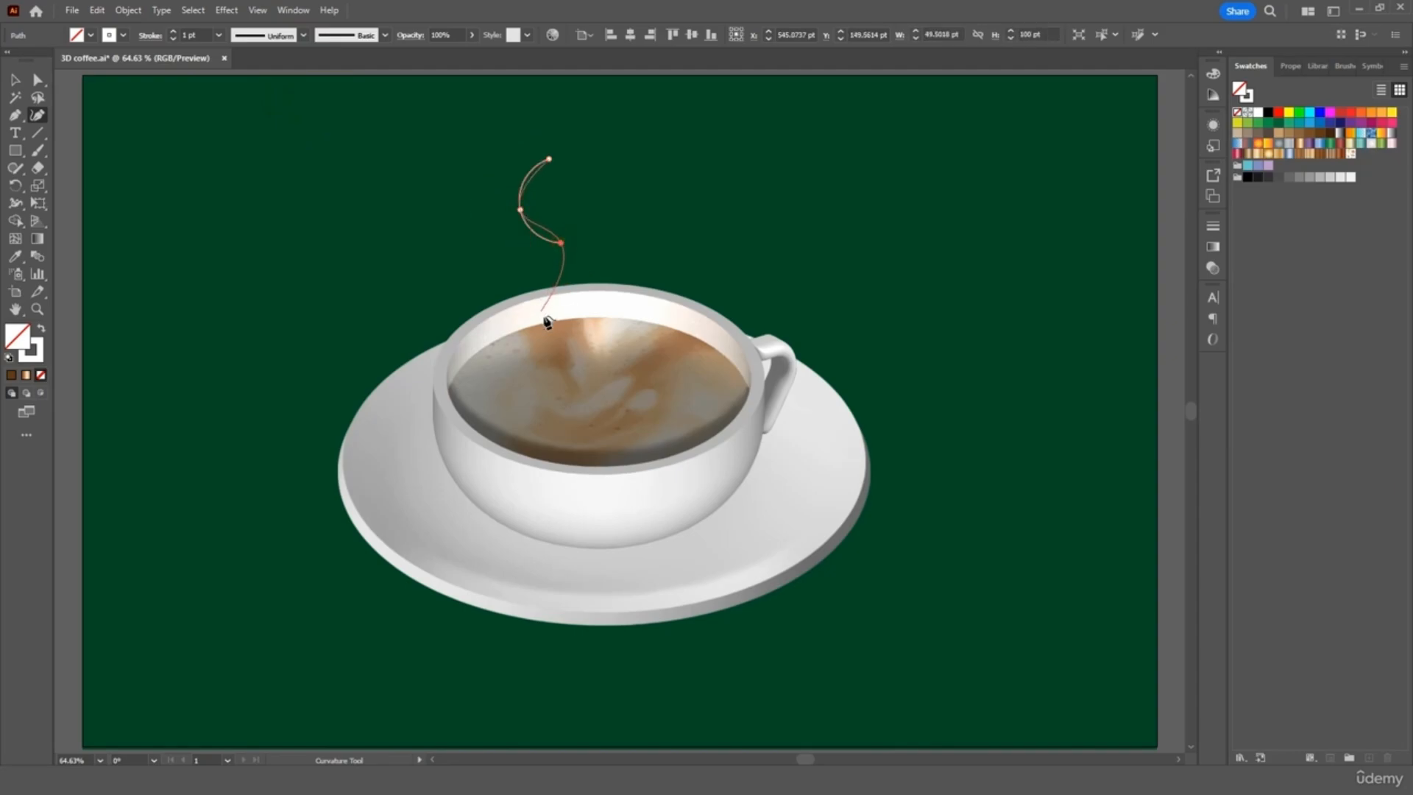
{"action": "left_click", "coordinate": [544, 326]}
{"action": "key", "text": "Escape"}
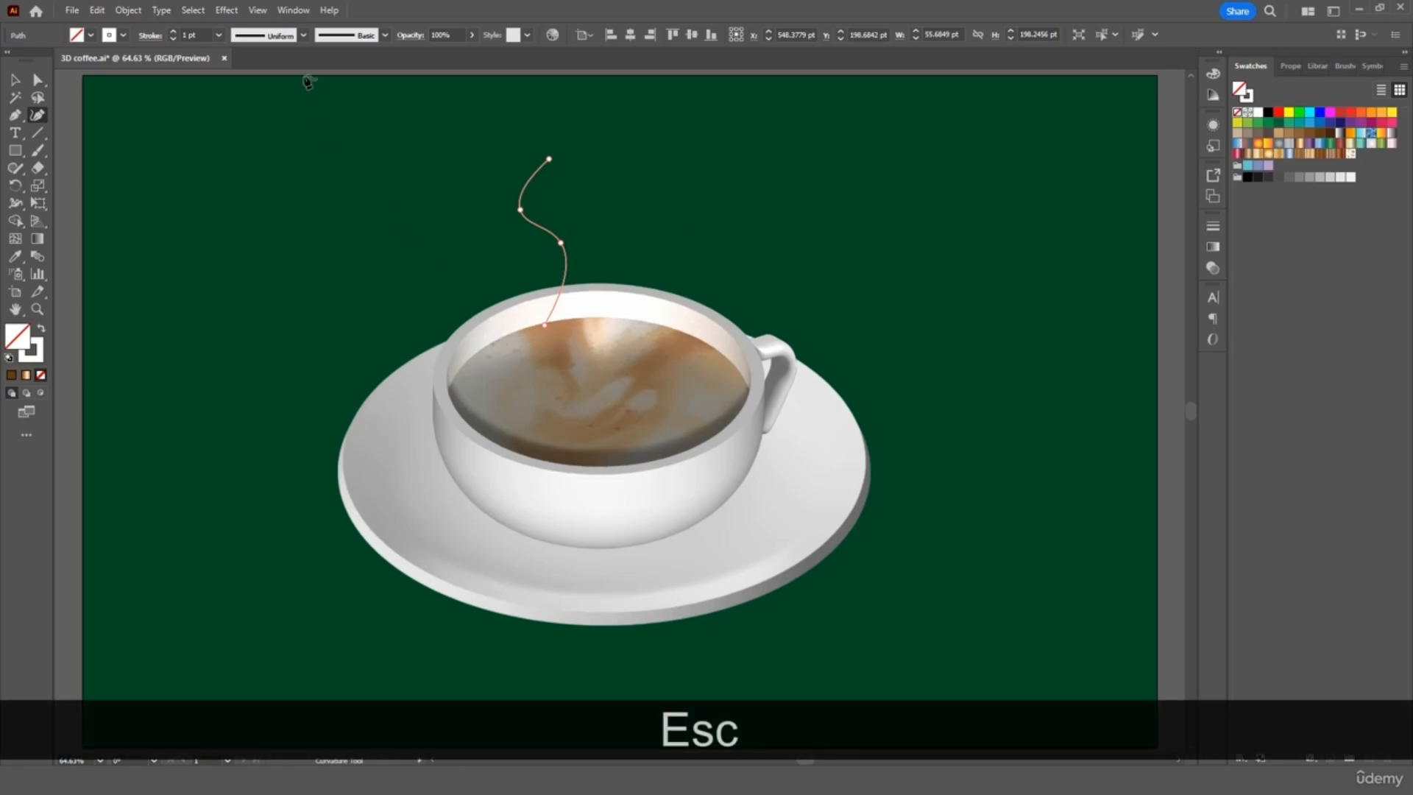
- Give the steam line the double-bulge variable width profile and a 16 pt stroke weight
{"action": "left_click", "coordinate": [303, 35]}
{"action": "left_click", "coordinate": [271, 107]}
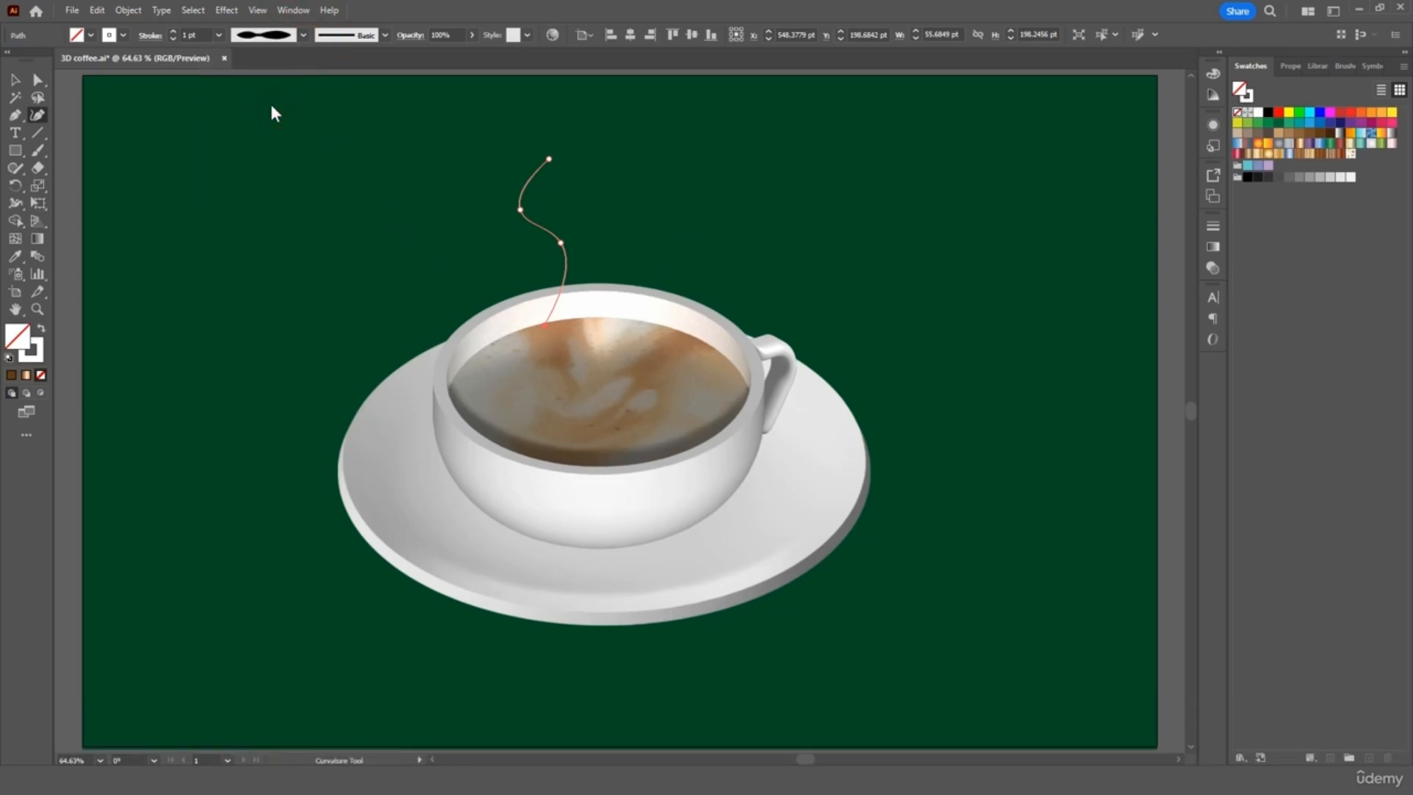
{"action": "key", "text": "Escape"}
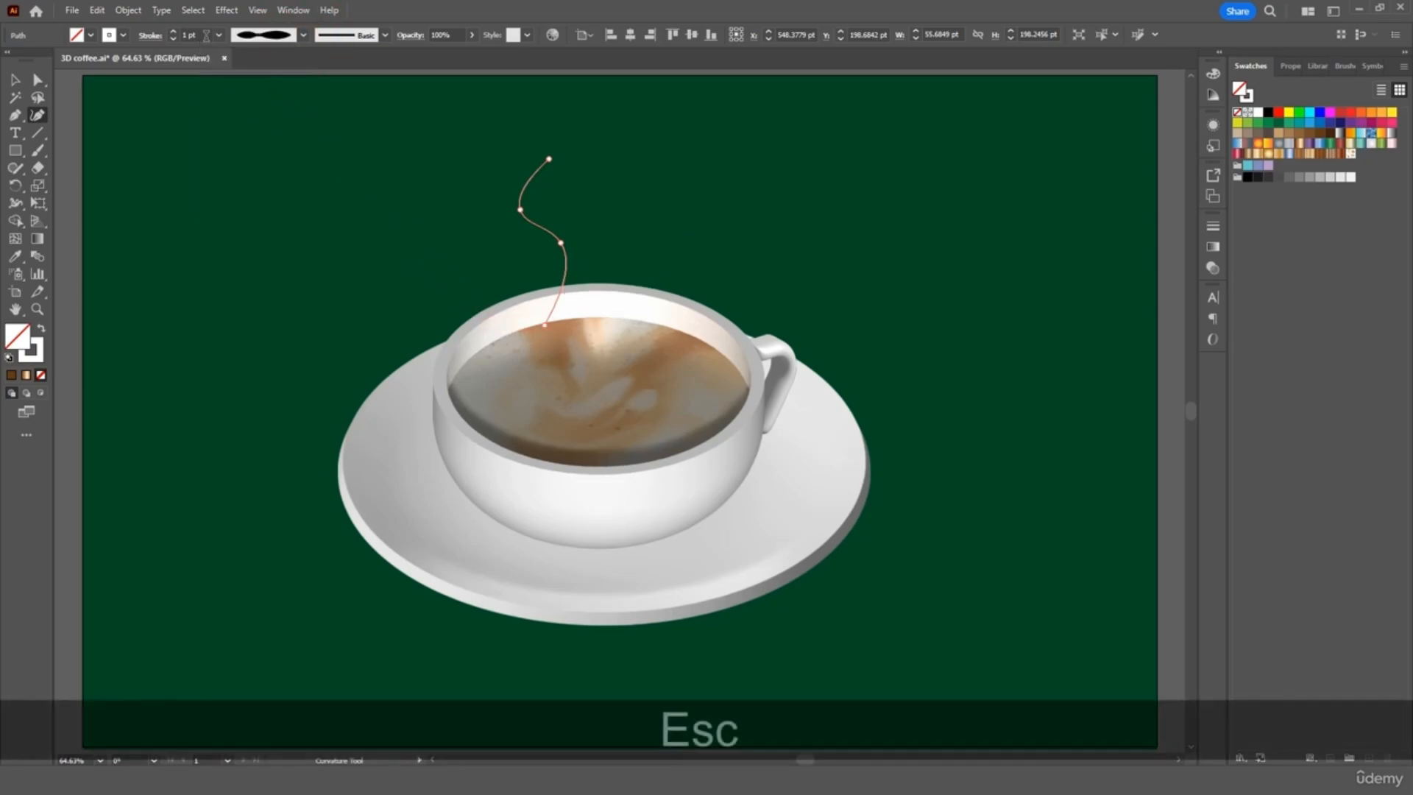
{"action": "left_click", "coordinate": [220, 34]}
{"action": "left_click", "coordinate": [250, 197]}
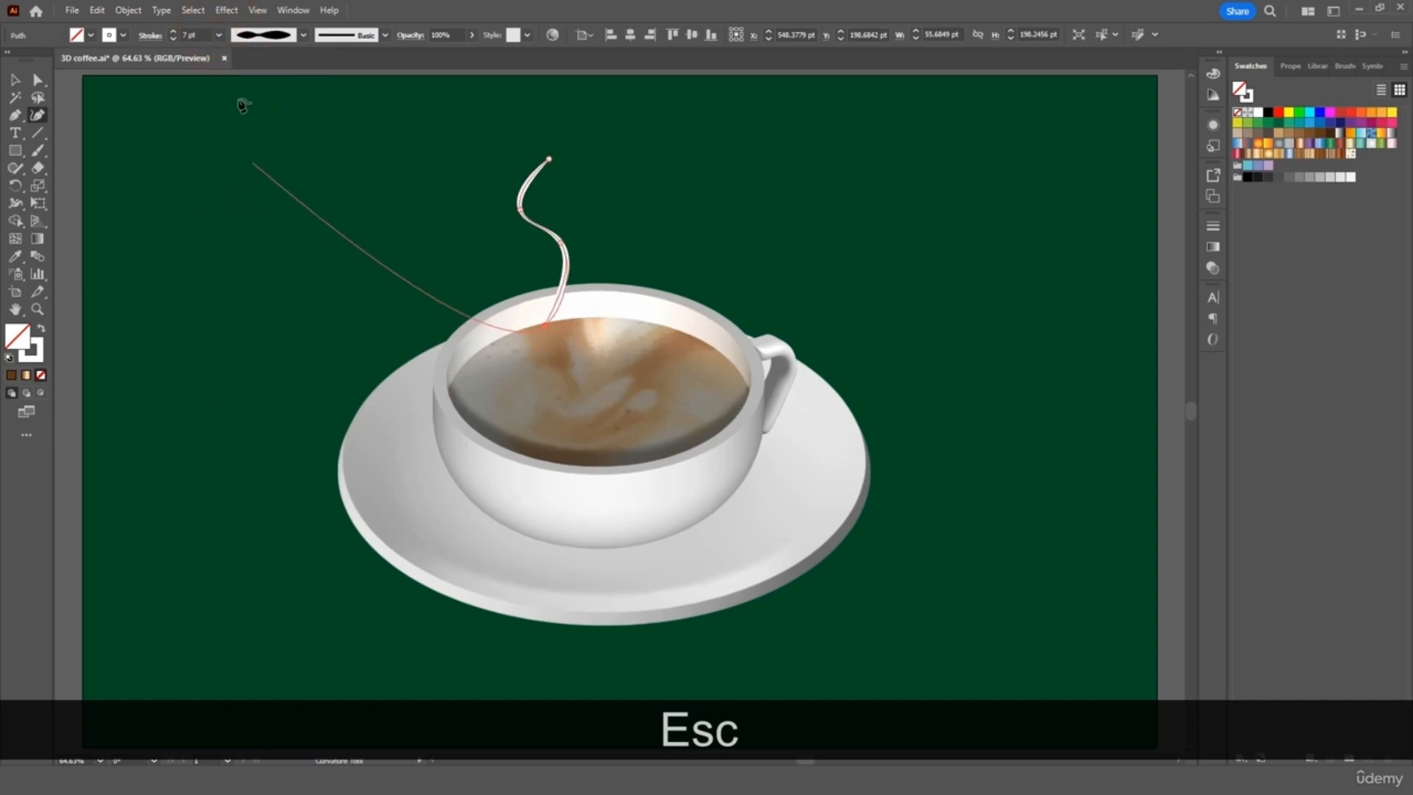
{"action": "left_click", "coordinate": [220, 34]}
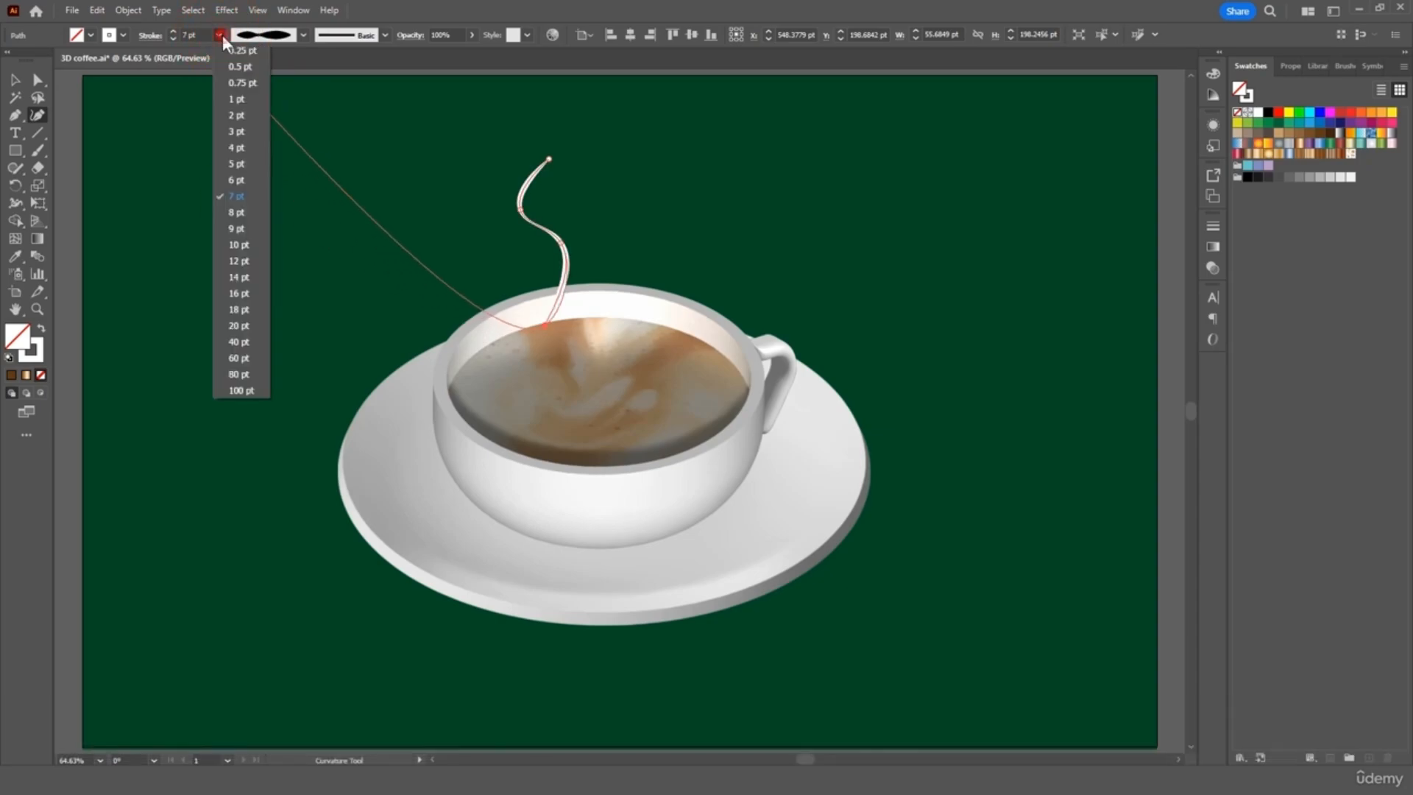
{"action": "left_click", "coordinate": [239, 293]}
{"action": "key", "text": "Escape"}
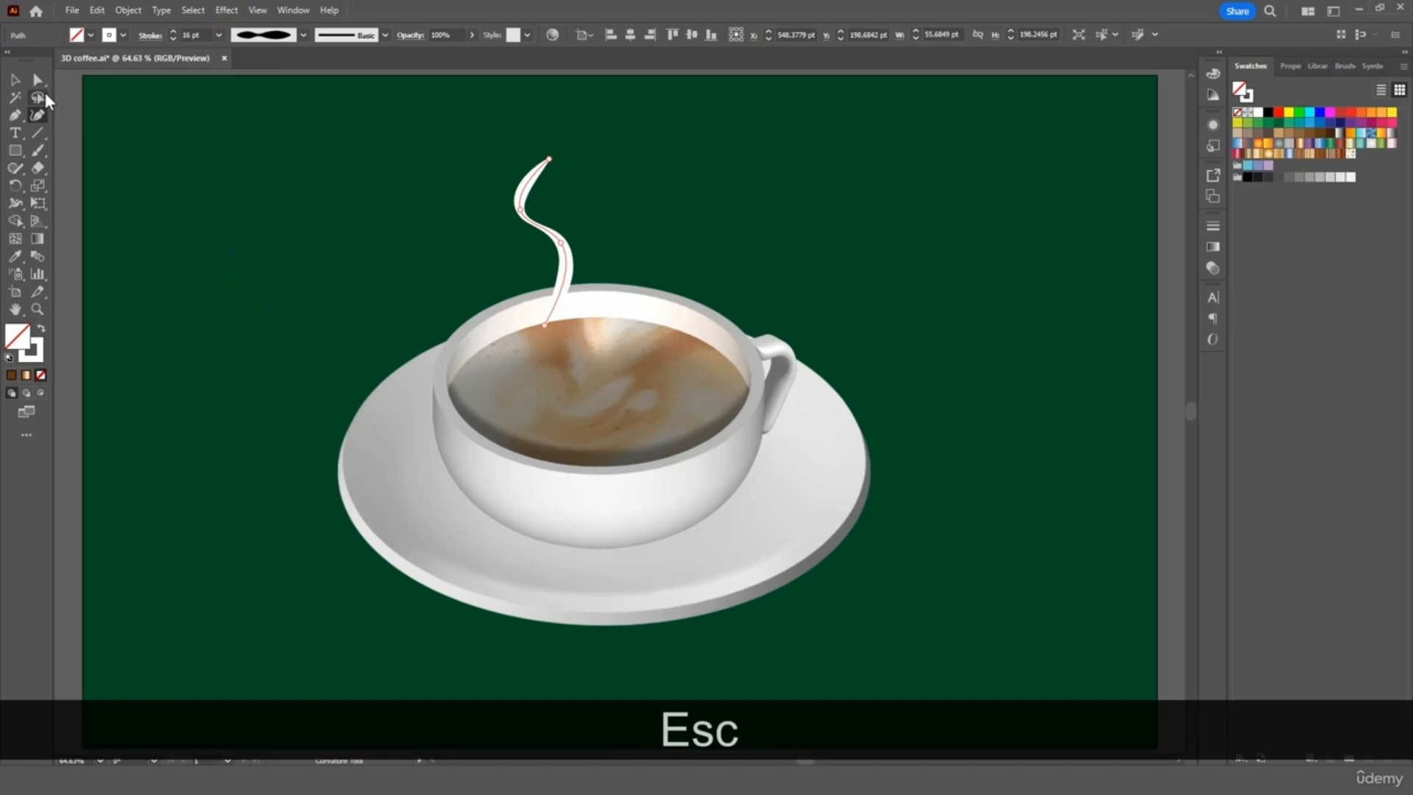
{"action": "left_click", "coordinate": [14, 79]}
{"action": "left_click", "coordinate": [367, 193]}
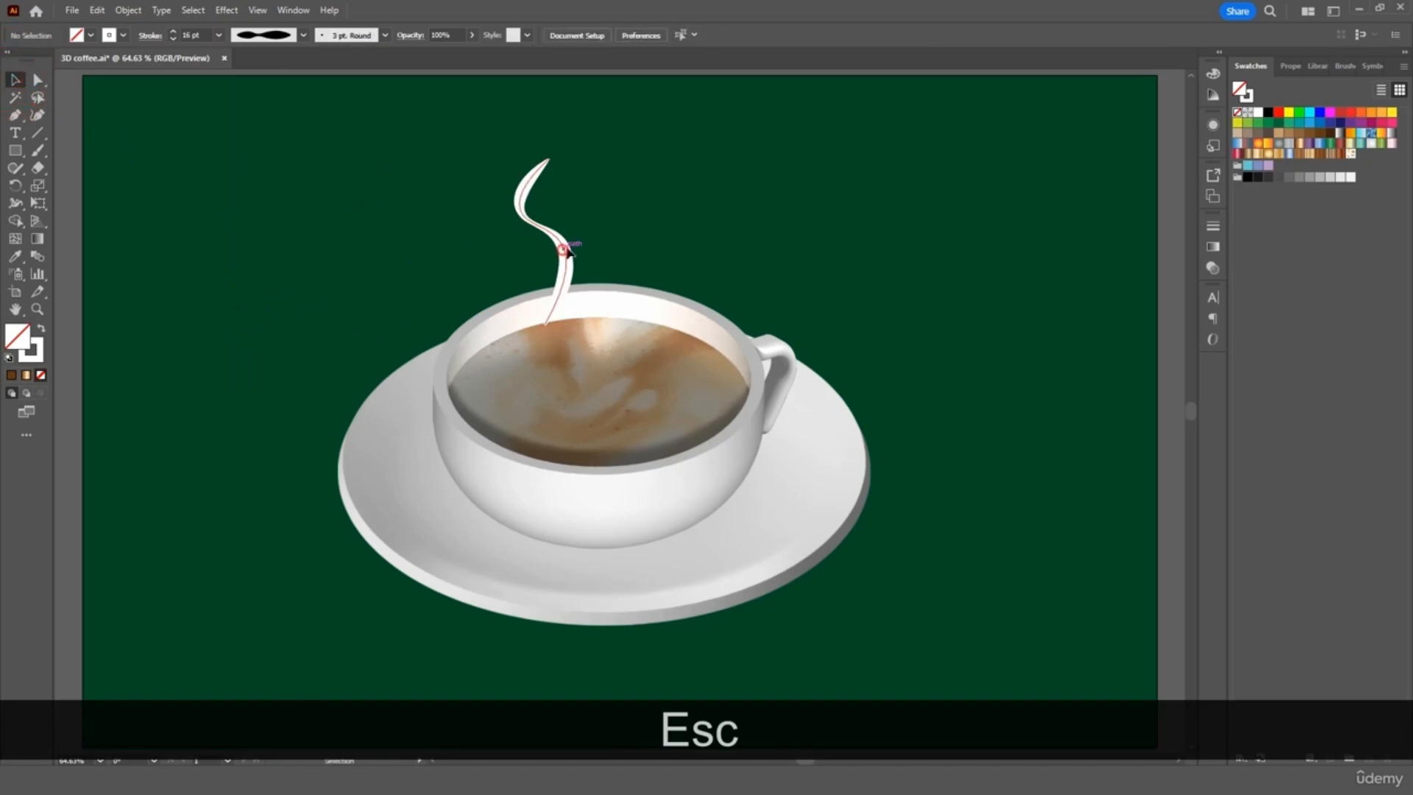
- Move the steam line clear of the cup and apply a Gaussian Blur with a radius of about 7.7 pixels
{"action": "left_click_drag", "start_coordinate": [571, 254], "coordinate": [814, 223]}
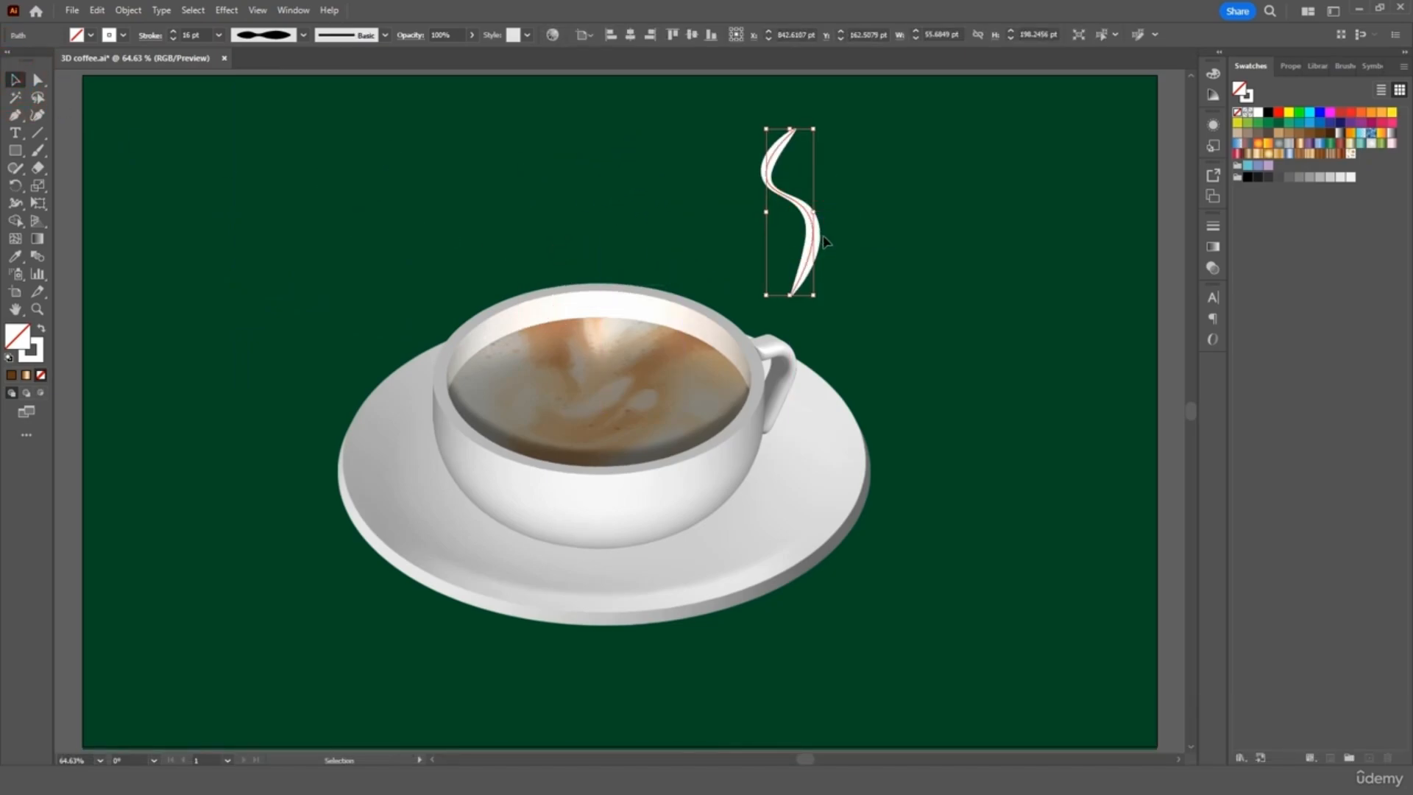
{"action": "left_click", "coordinate": [225, 11]}
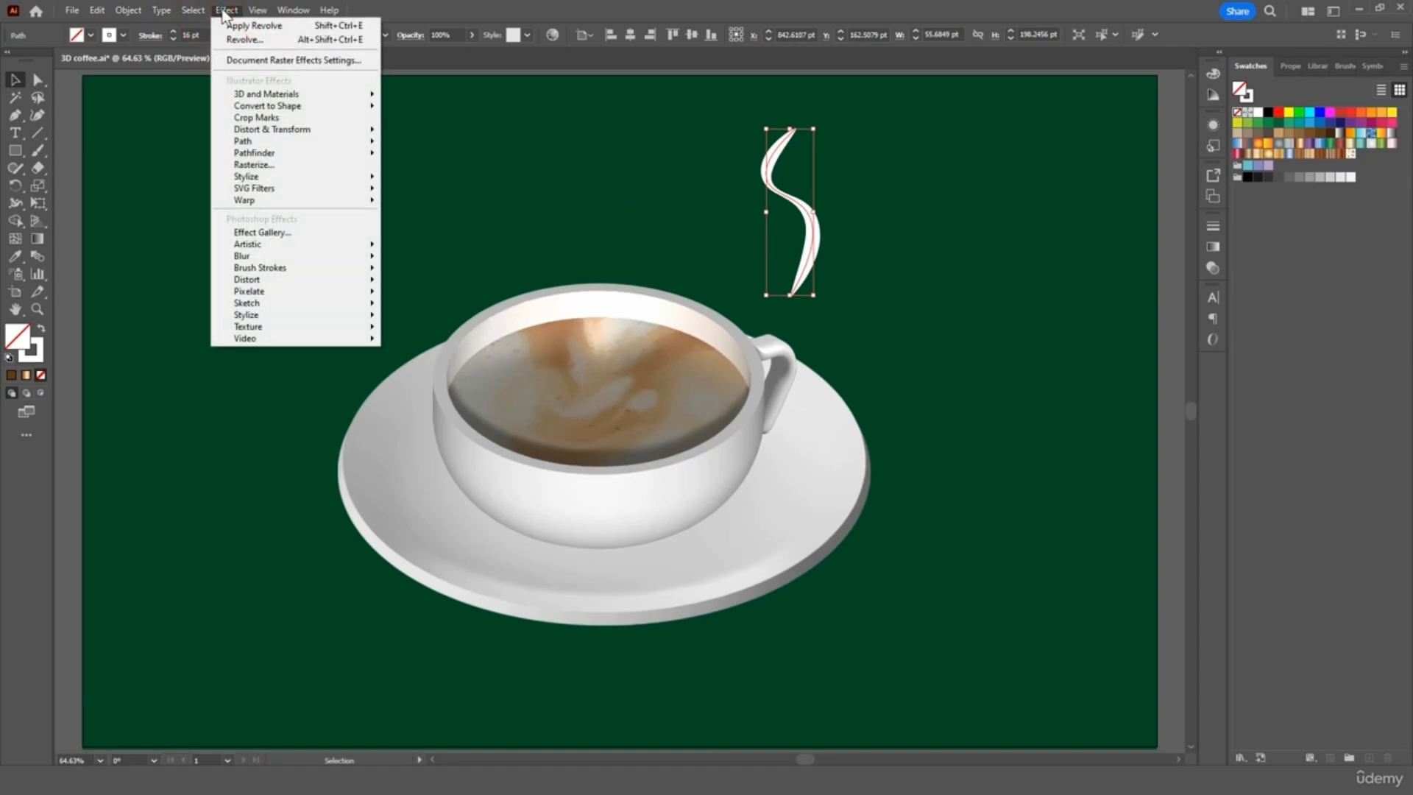
{"action": "left_click", "coordinate": [334, 255]}
{"action": "left_click", "coordinate": [424, 259]}
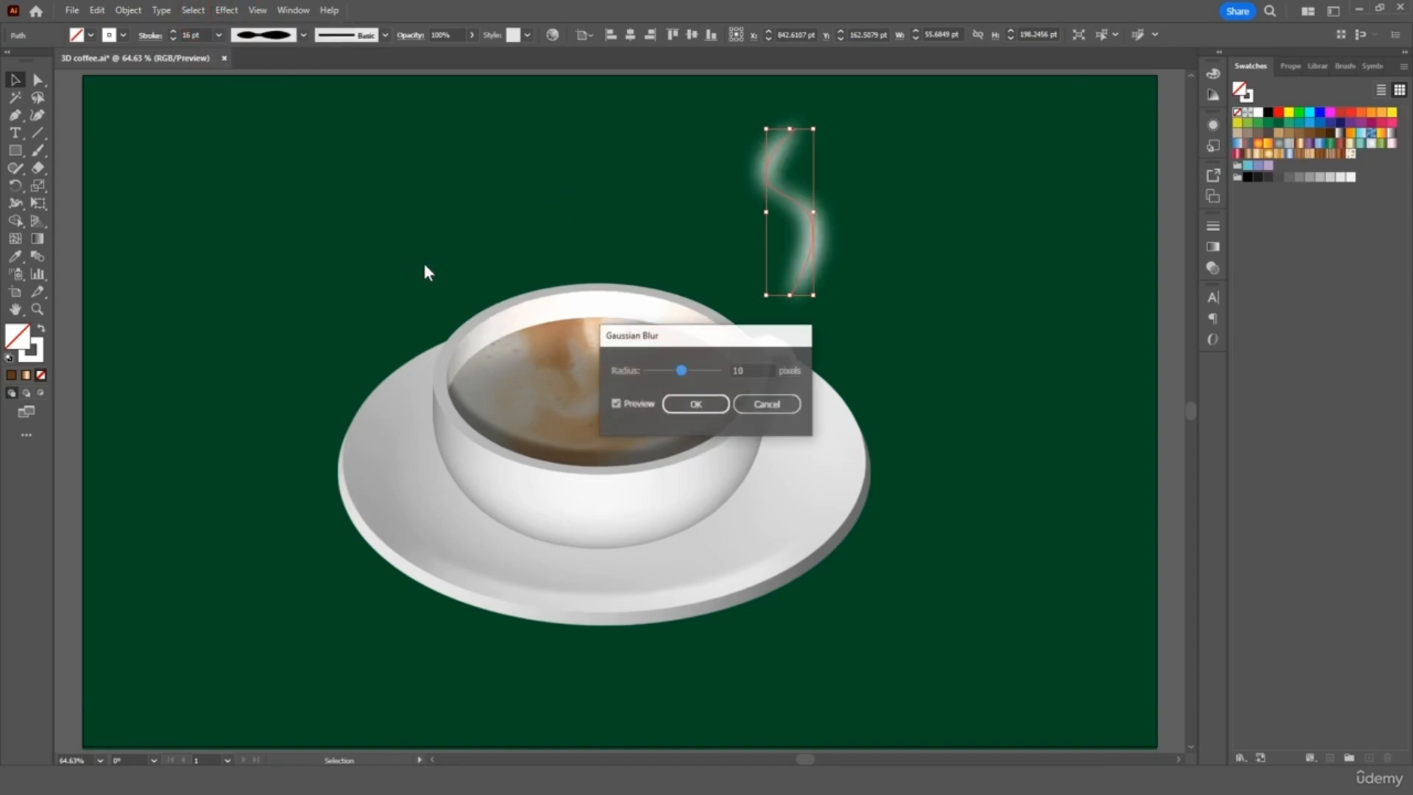
{"action": "left_click_drag", "start_coordinate": [669, 372], "coordinate": [666, 370]}
{"action": "left_click", "coordinate": [682, 372]}
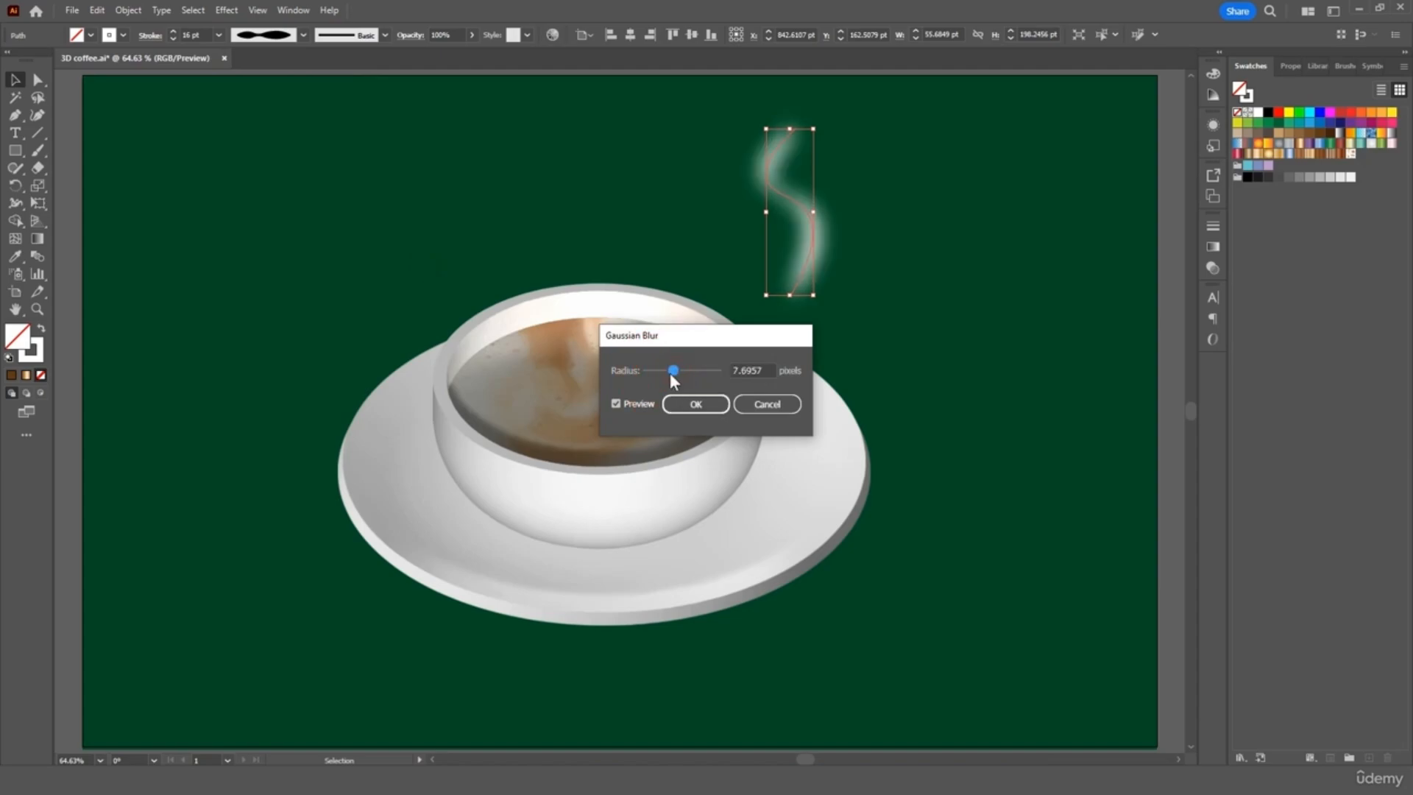
{"action": "left_click_drag", "start_coordinate": [671, 378], "coordinate": [671, 378]}
{"action": "left_click", "coordinate": [696, 405]}
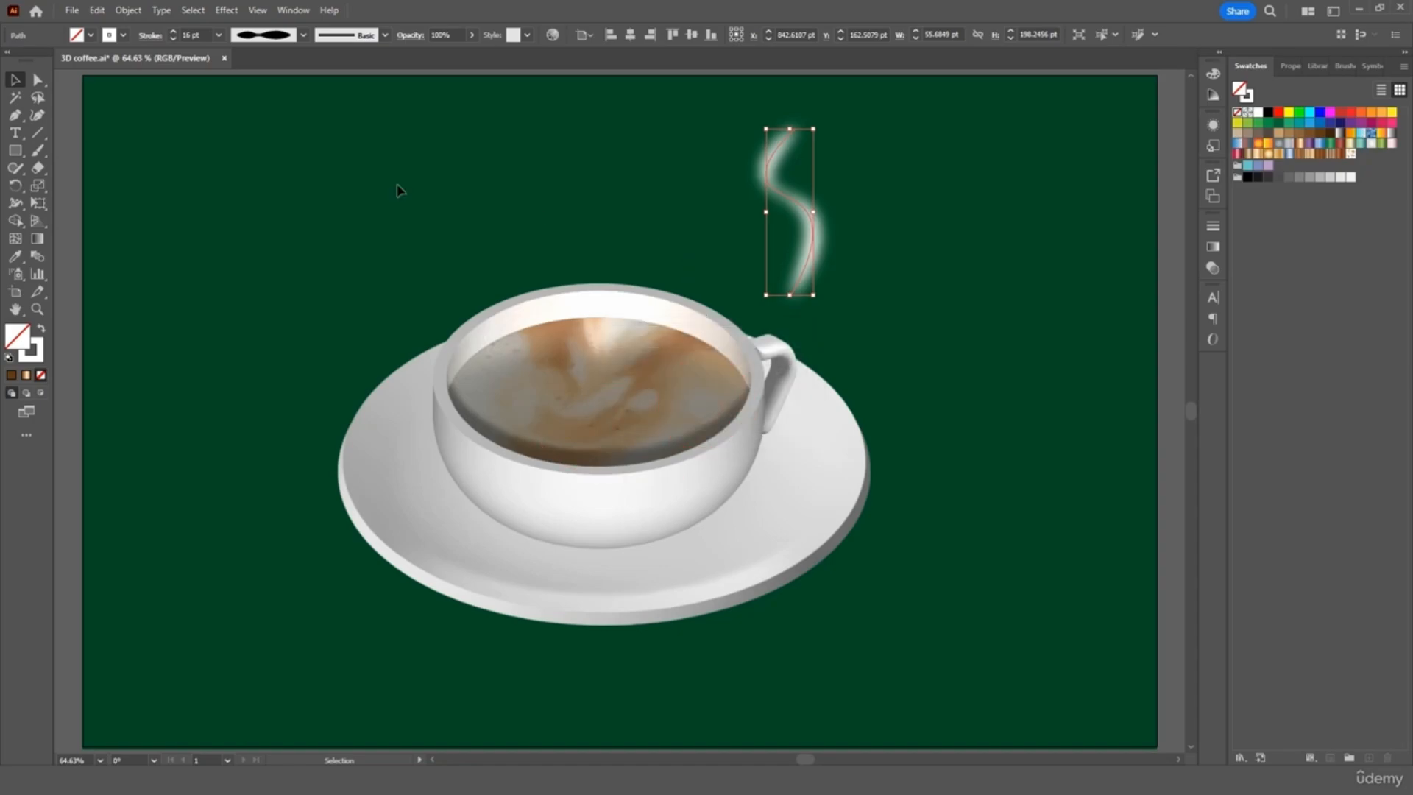
- Place the blurred steam back above the coffee and add a narrower, shorter copy on its right, about 37 pt wide
{"action": "left_click", "coordinate": [180, 126]}
{"action": "left_click_drag", "start_coordinate": [815, 230], "coordinate": [588, 262]}
{"action": "key", "text": "ctrl+c"}
{"action": "key", "text": "ctrl+v"}
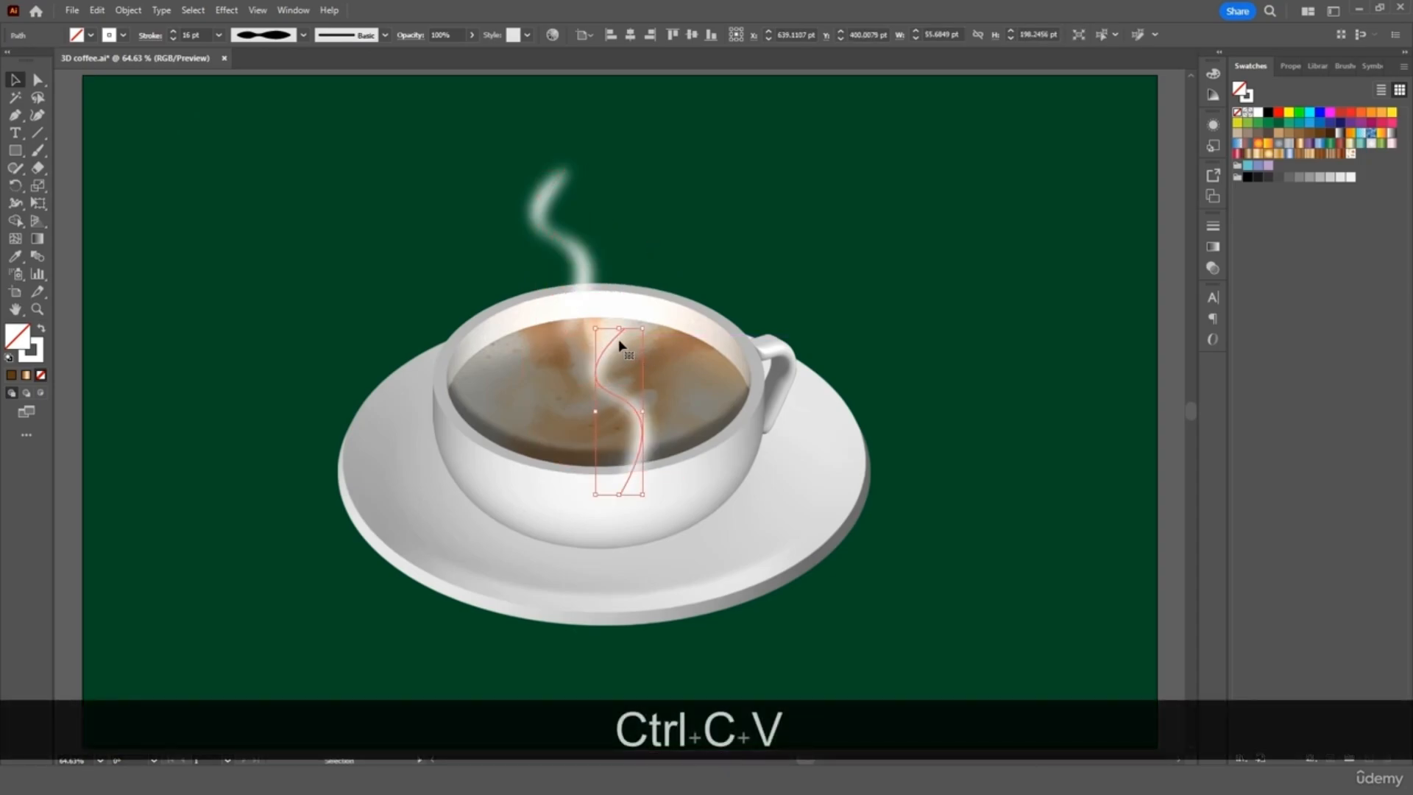
{"action": "mouse_move", "coordinate": [619, 344]}
{"action": "left_mouse_down"}
{"action": "mouse_move", "coordinate": [647, 291]}
{"action": "mouse_move", "coordinate": [652, 208]}
{"action": "mouse_move", "coordinate": [636, 193]}
{"action": "left_mouse_up"}
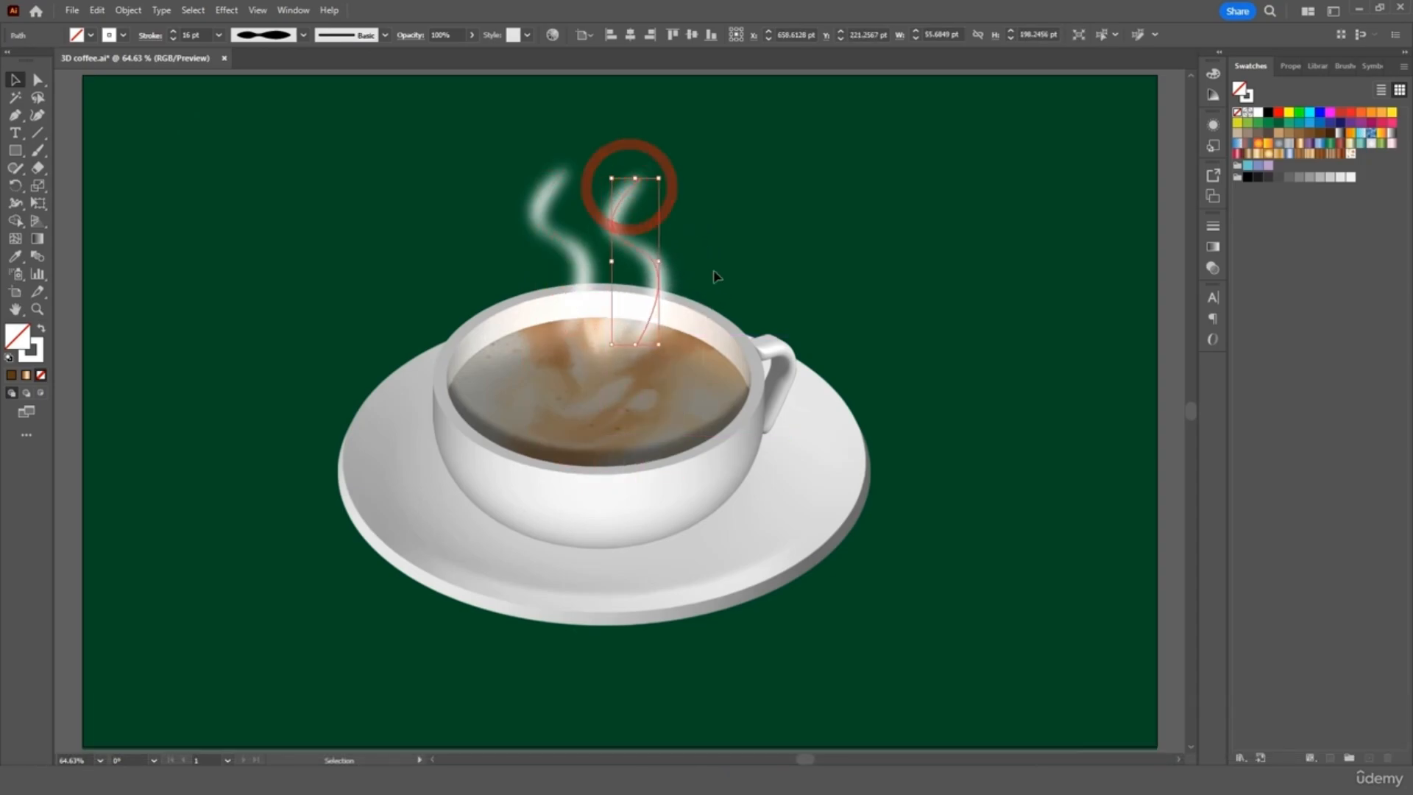
{"action": "left_click_drag", "start_coordinate": [663, 266], "coordinate": [643, 265]}
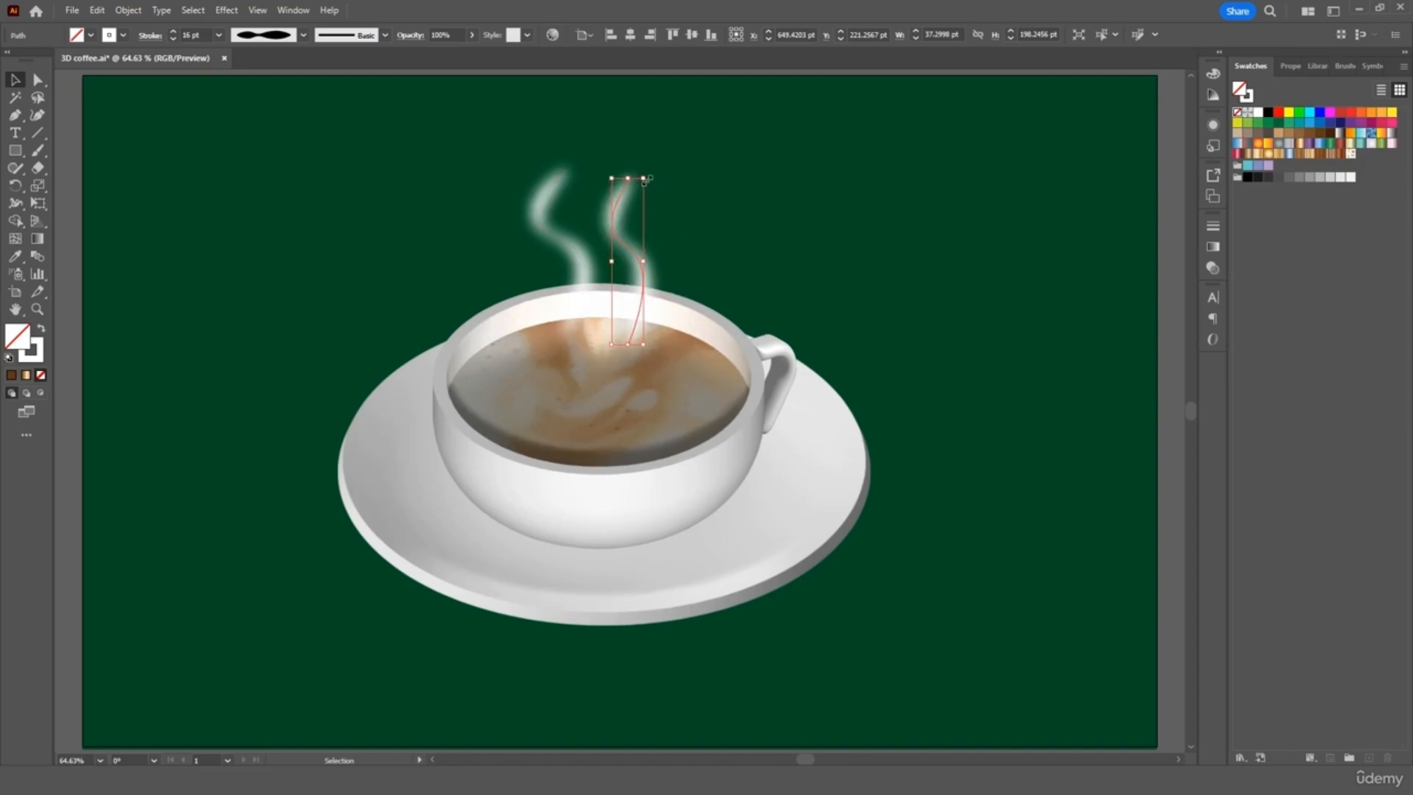
{"action": "left_click_drag", "start_coordinate": [645, 180], "coordinate": [640, 213]}
{"action": "left_click", "coordinate": [758, 230]}
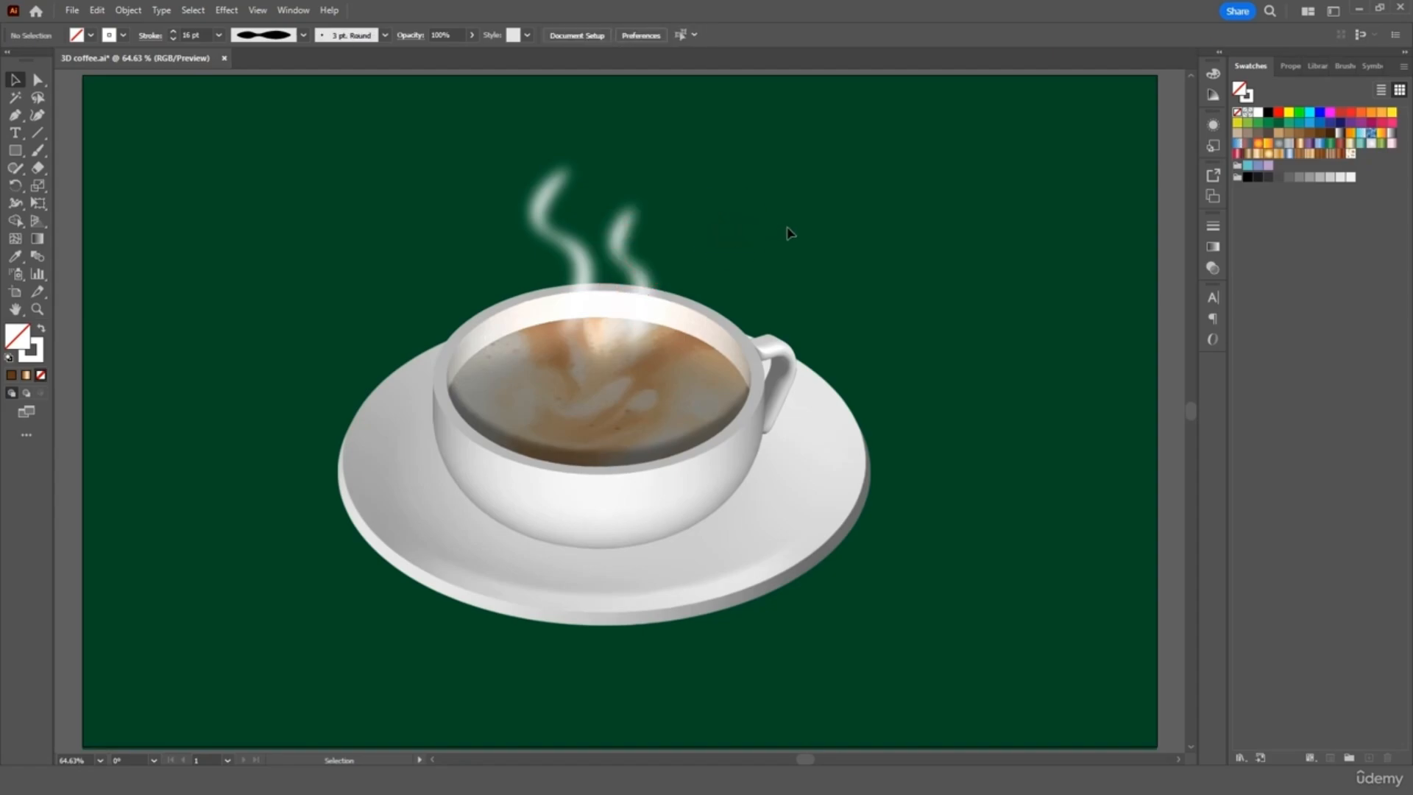
- Lower the large steam slightly and add a third, shorter steam copy rising from the left side of the coffee
{"action": "left_click_drag", "start_coordinate": [579, 250], "coordinate": [580, 259]}
{"action": "key", "text": "ctrl+c"}
{"action": "key", "text": "ctrl+v"}
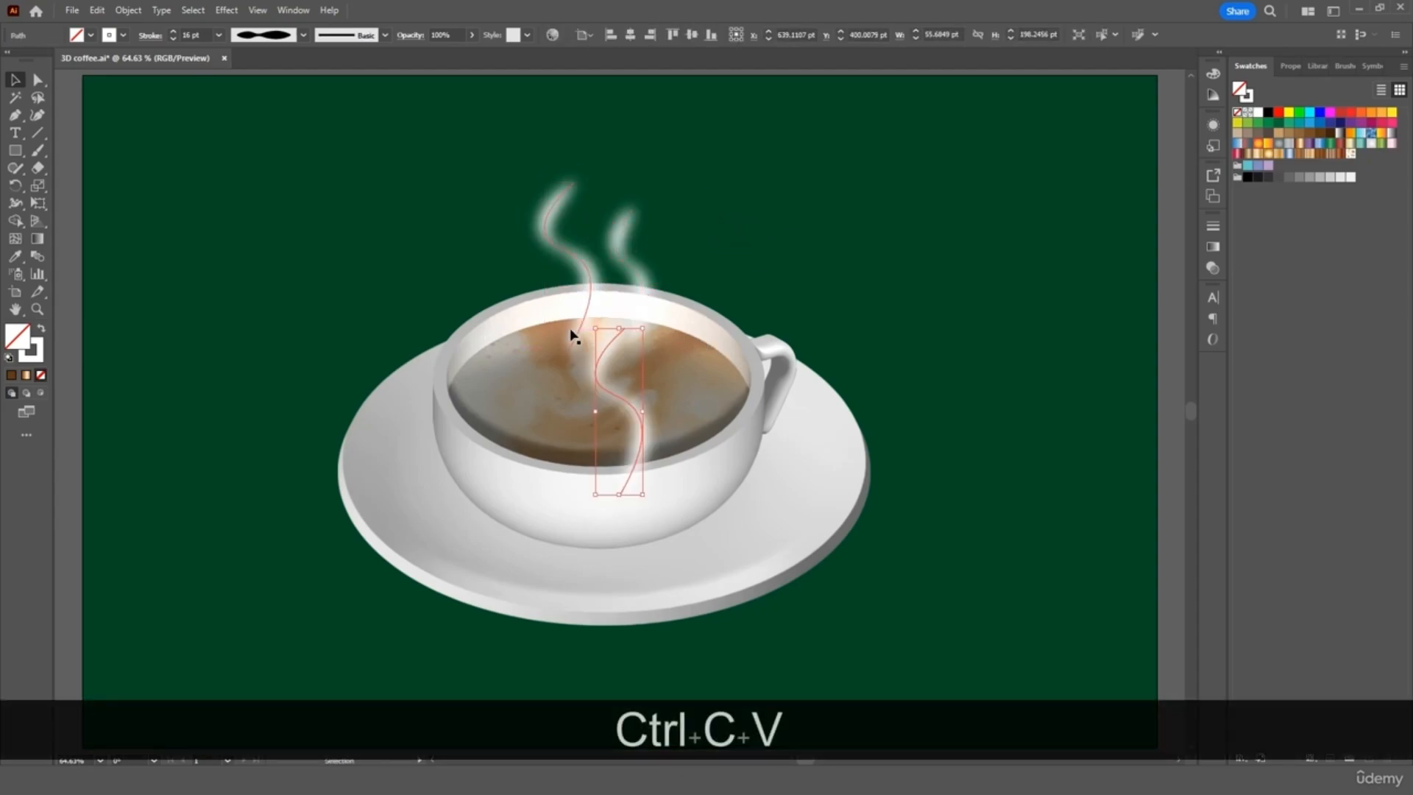
{"action": "left_click_drag", "start_coordinate": [621, 401], "coordinate": [504, 298]}
{"action": "left_click_drag", "start_coordinate": [529, 222], "coordinate": [527, 325]}
{"action": "mouse_move", "coordinate": [647, 316]}
{"action": "left_mouse_down"}
{"action": "mouse_move", "coordinate": [651, 341]}
{"action": "mouse_move", "coordinate": [647, 298]}
{"action": "left_mouse_up"}
{"action": "left_click", "coordinate": [731, 245]}
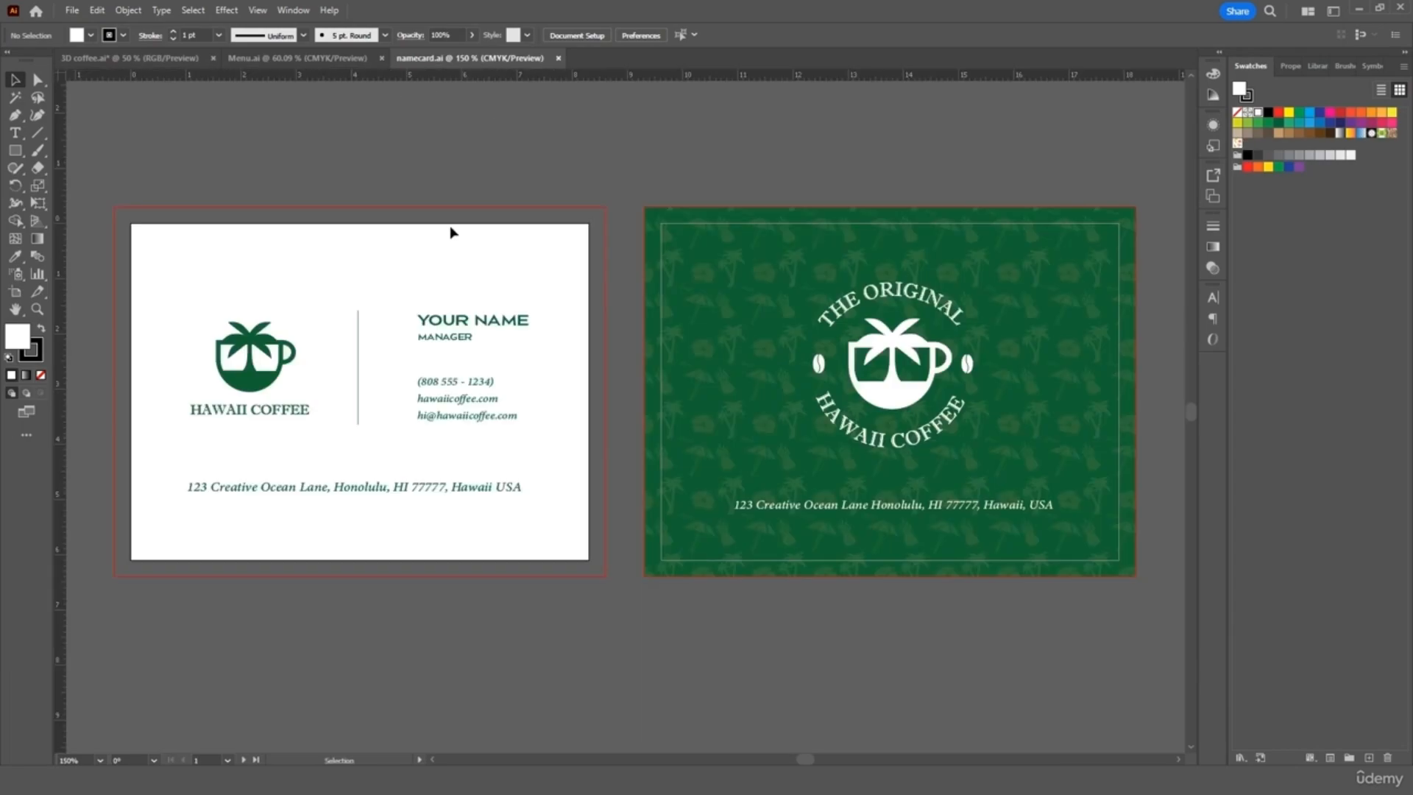
- Copy the round white Hawaii Coffee logo from namecard.ai into 3D coffee.ai, about 151 by 156 pt, in the artboard's upper-right corner
{"action": "left_click", "coordinate": [337, 60]}
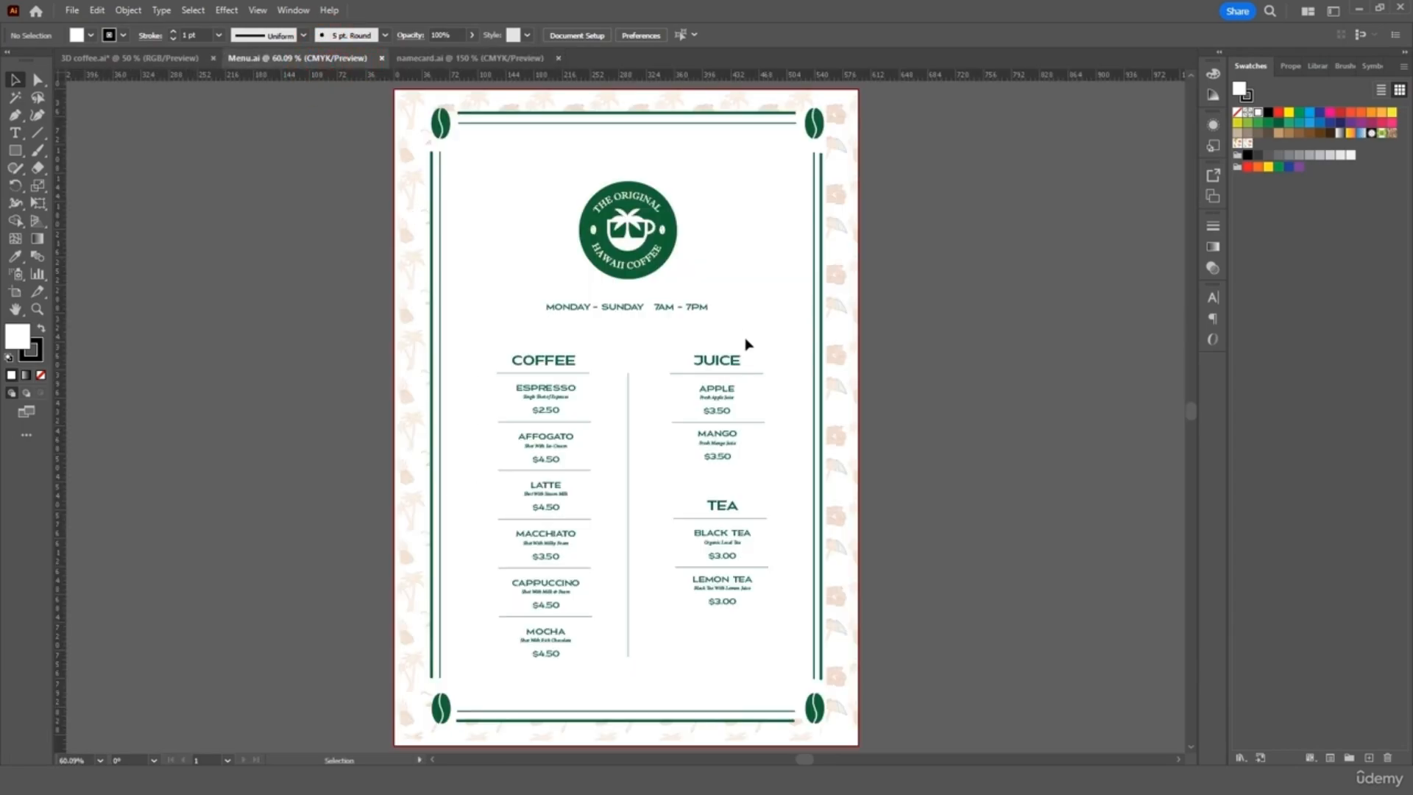
{"action": "left_click", "coordinate": [483, 60]}
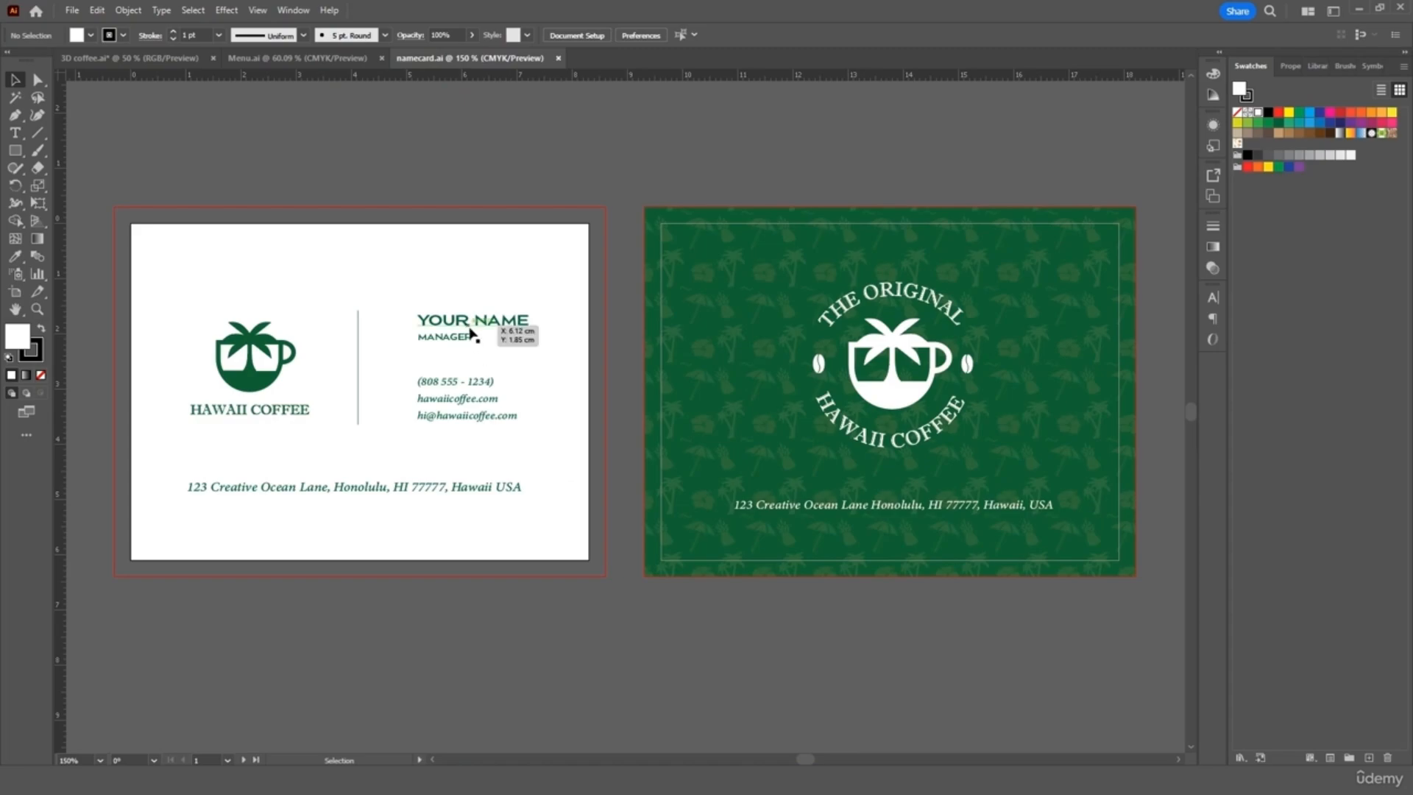
{"action": "left_click", "coordinate": [925, 347]}
{"action": "key", "text": "ctrl+c"}
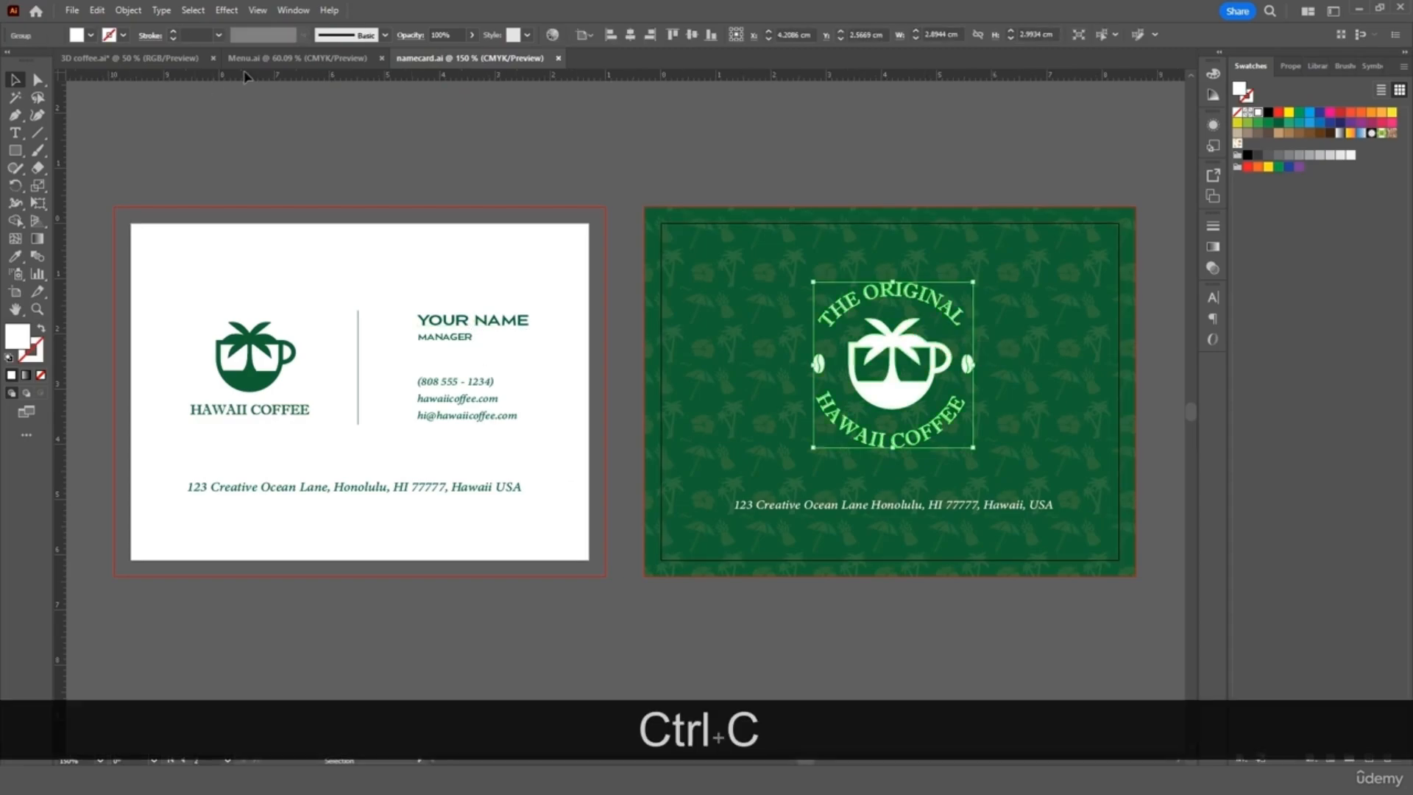
{"action": "left_click", "coordinate": [121, 58]}
{"action": "key", "text": "ctrl+v"}
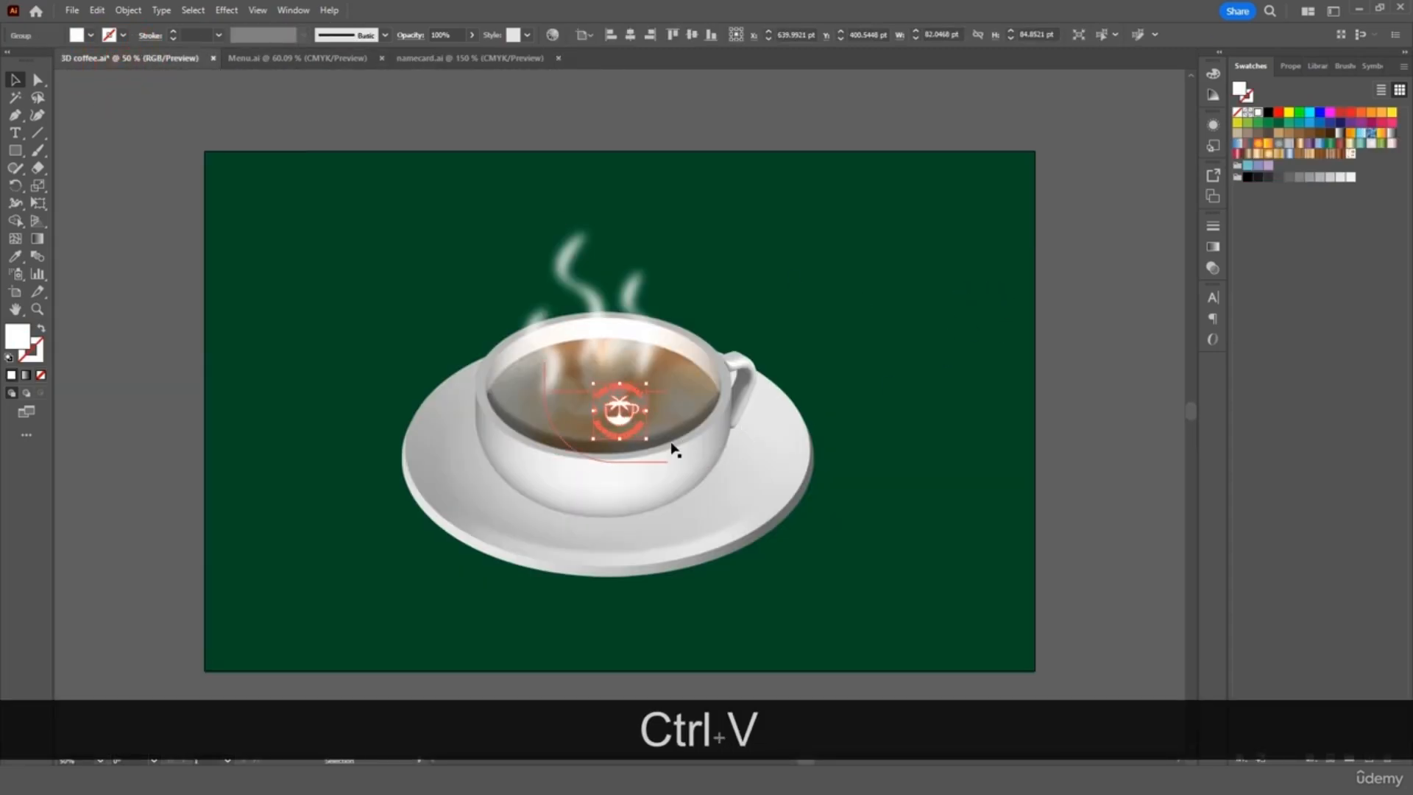
{"action": "left_click_drag", "start_coordinate": [631, 433], "coordinate": [987, 300]}
{"action": "left_click", "coordinate": [1095, 280]}
{"action": "left_click_drag", "start_coordinate": [943, 255], "coordinate": [954, 242]}
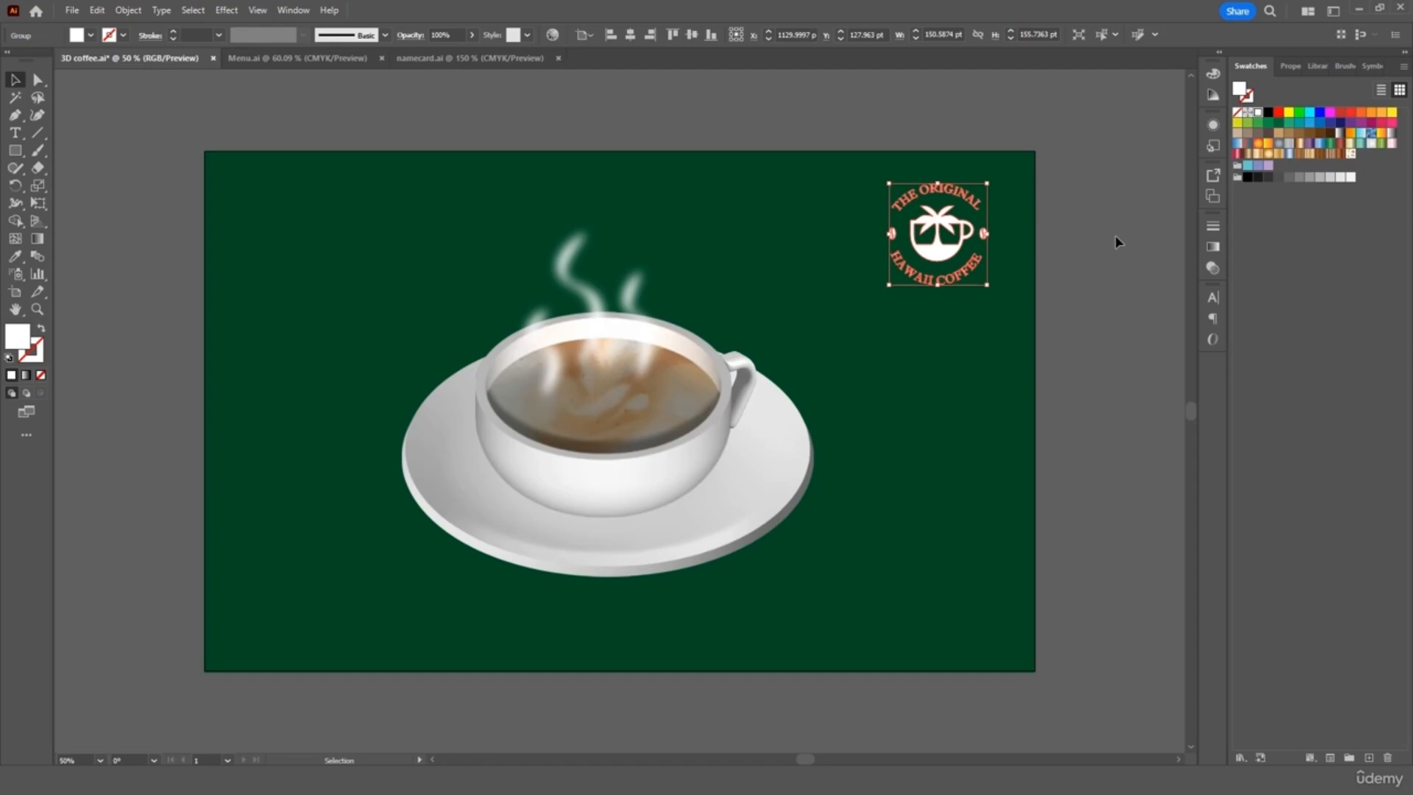
{"action": "left_click", "coordinate": [1114, 234]}
- Copy the address line from the green name card into 3D coffee.ai and enlarge it below the saucer
{"action": "left_click", "coordinate": [439, 59]}
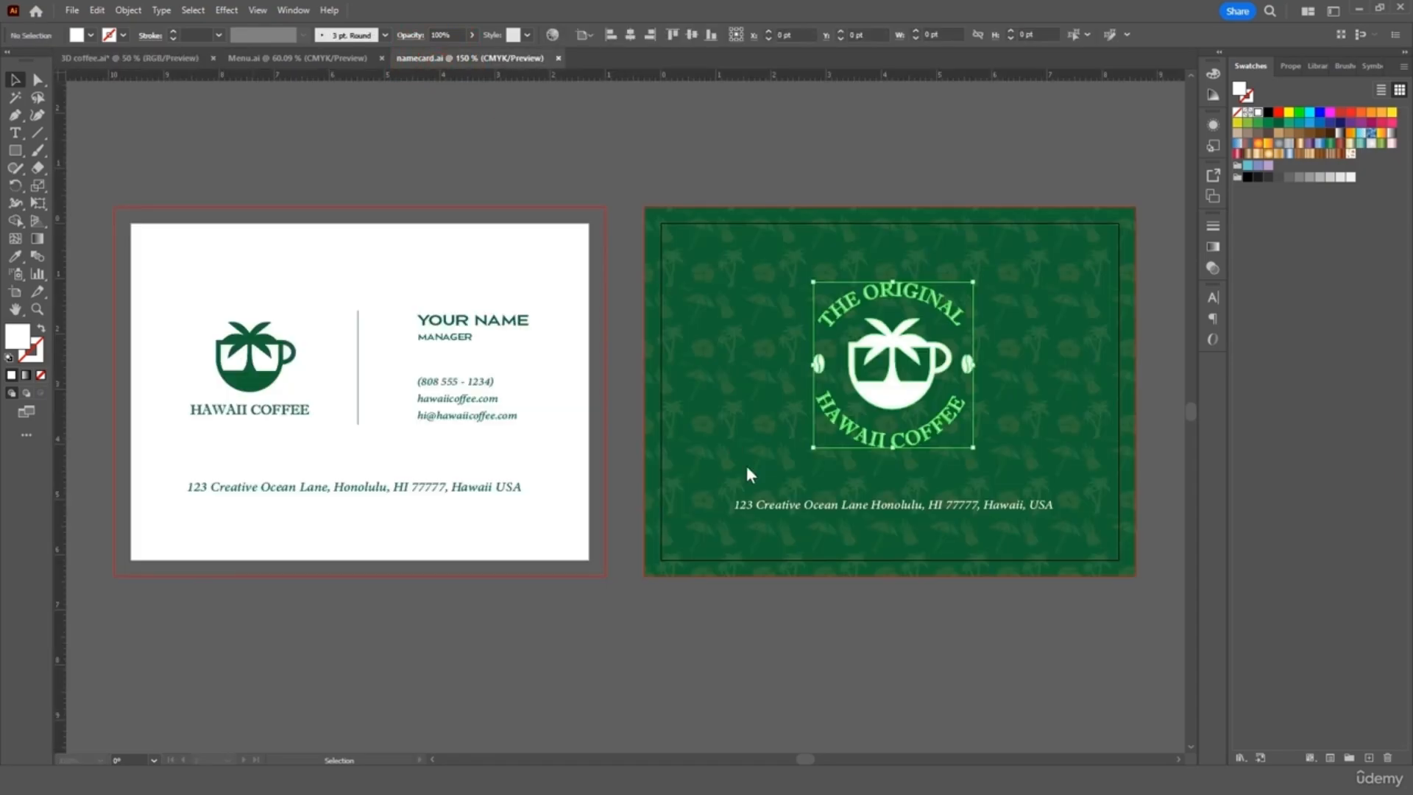
{"action": "left_click", "coordinate": [843, 512]}
{"action": "key", "text": "ctrl+c"}
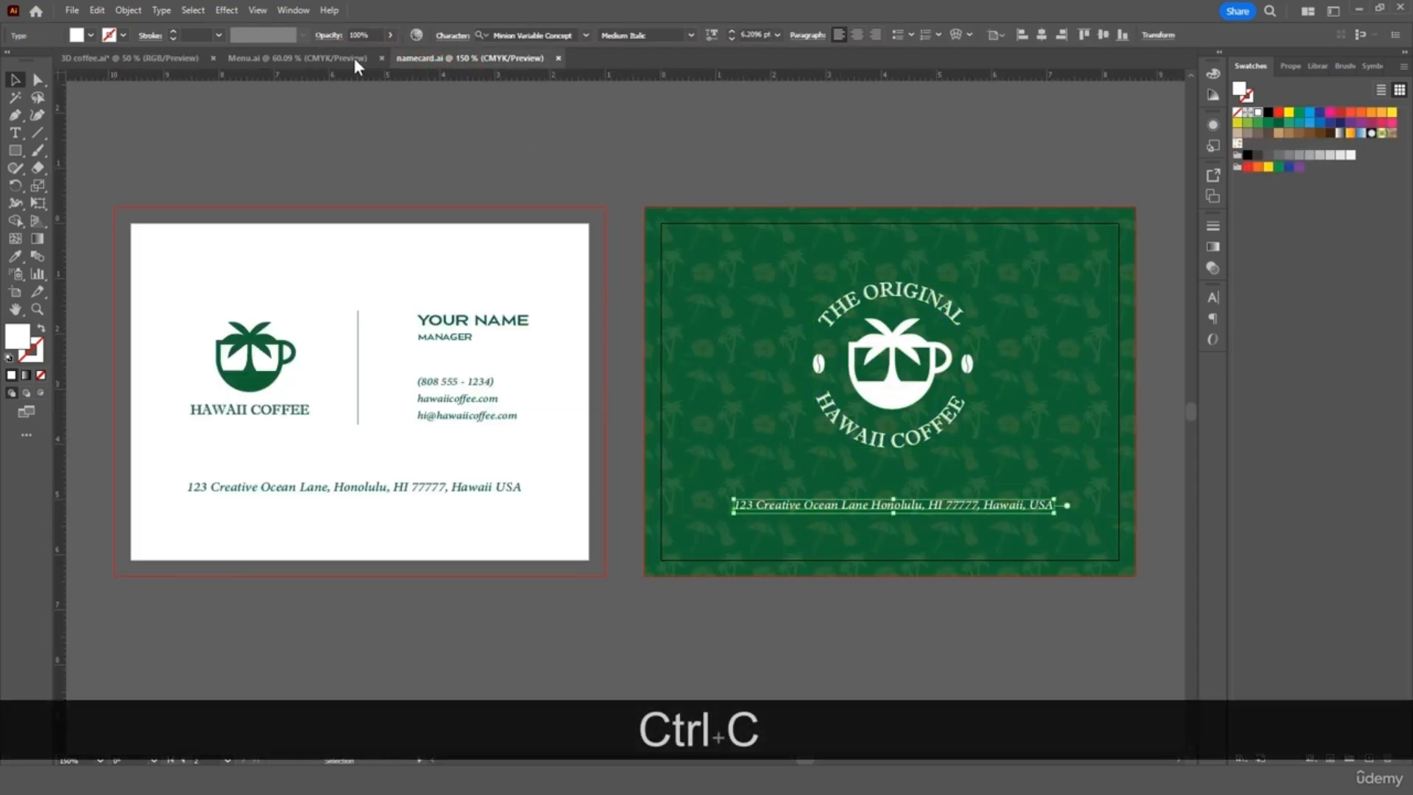
{"action": "left_click", "coordinate": [308, 56]}
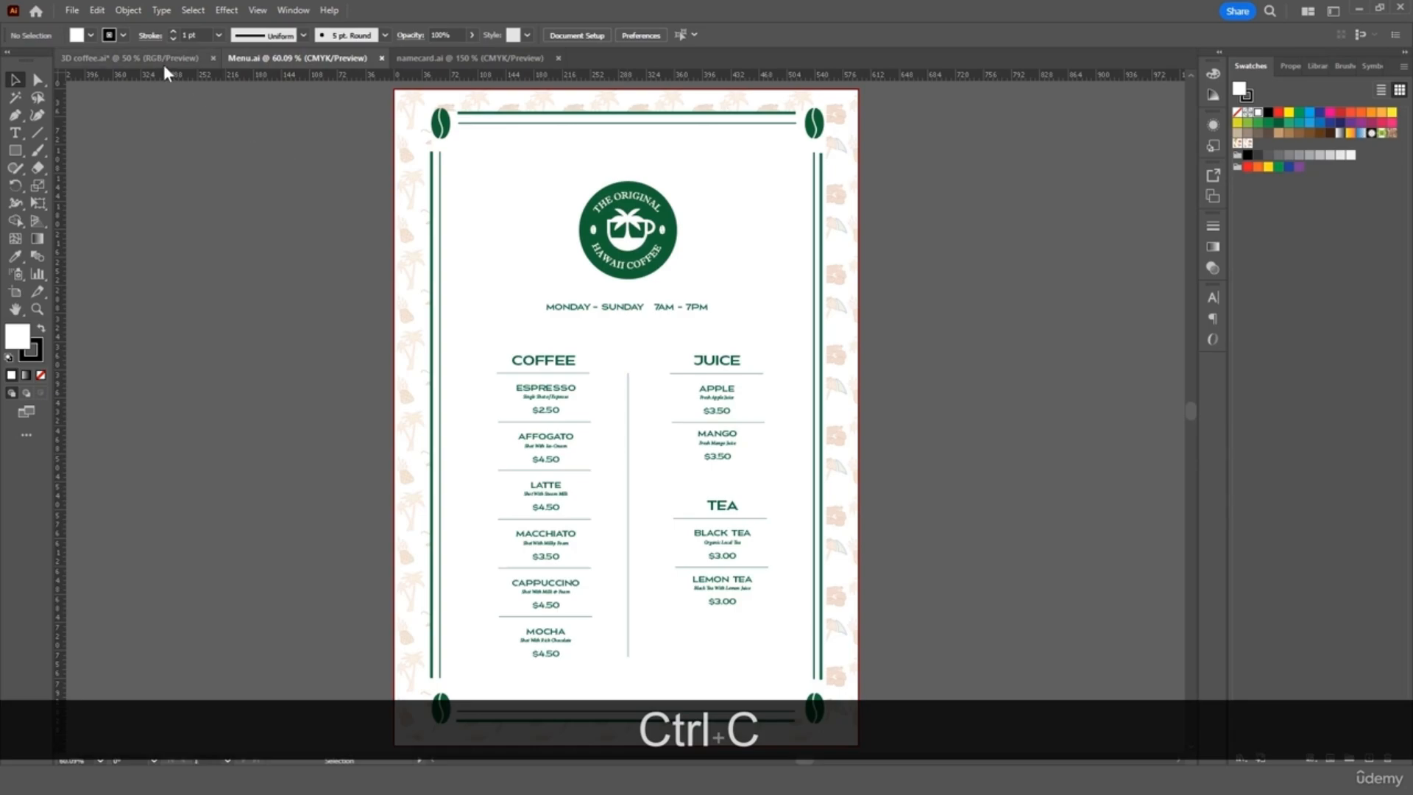
{"action": "left_click", "coordinate": [163, 62]}
{"action": "key", "text": "ctrl+v"}
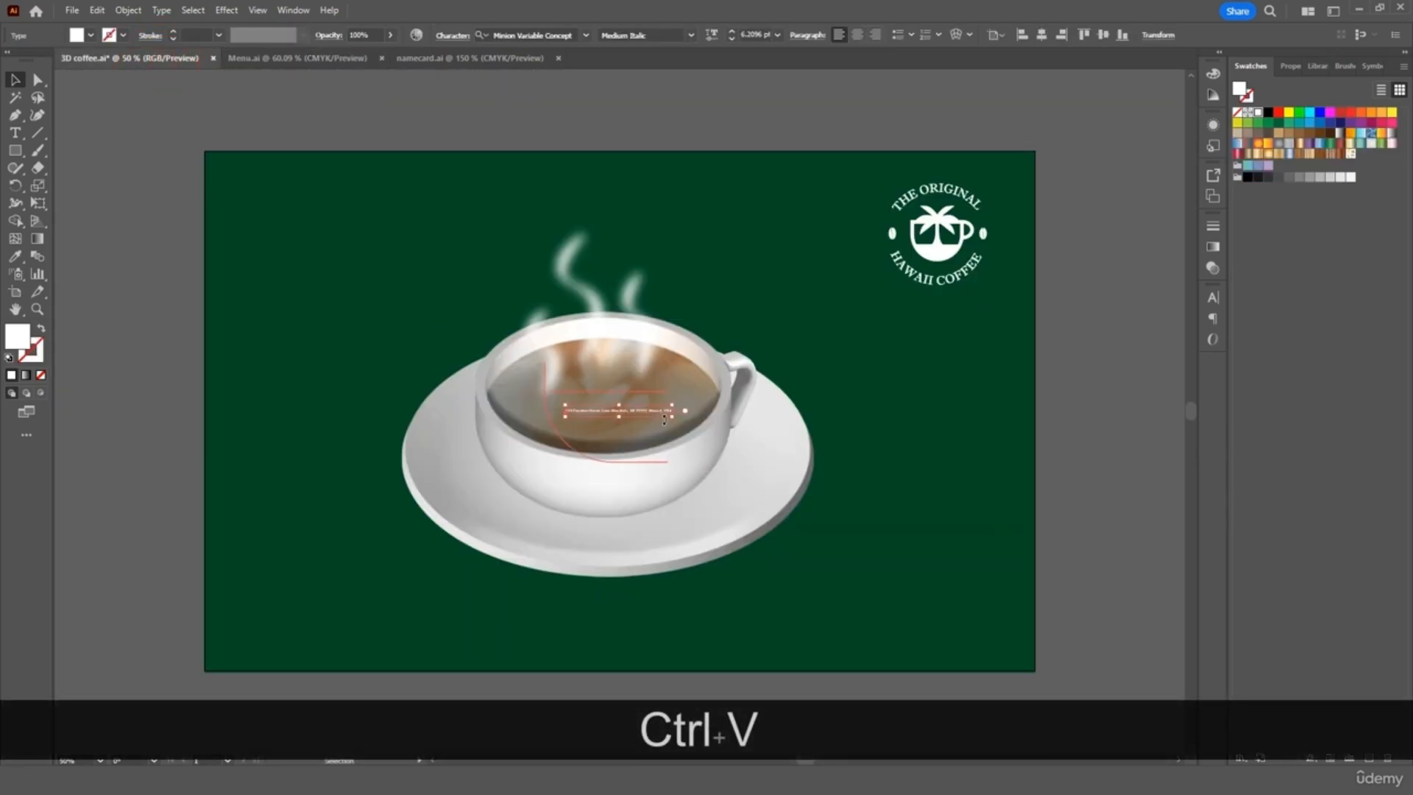
{"action": "left_click_drag", "start_coordinate": [670, 416], "coordinate": [767, 627]}
- Nudge the cup and saucer slightly up and to the right, and adjust the address line beneath them
{"action": "left_click_drag", "start_coordinate": [706, 527], "coordinate": [719, 508]}
{"action": "left_click_drag", "start_coordinate": [765, 627], "coordinate": [751, 627]}
{"action": "left_click", "coordinate": [1071, 465]}
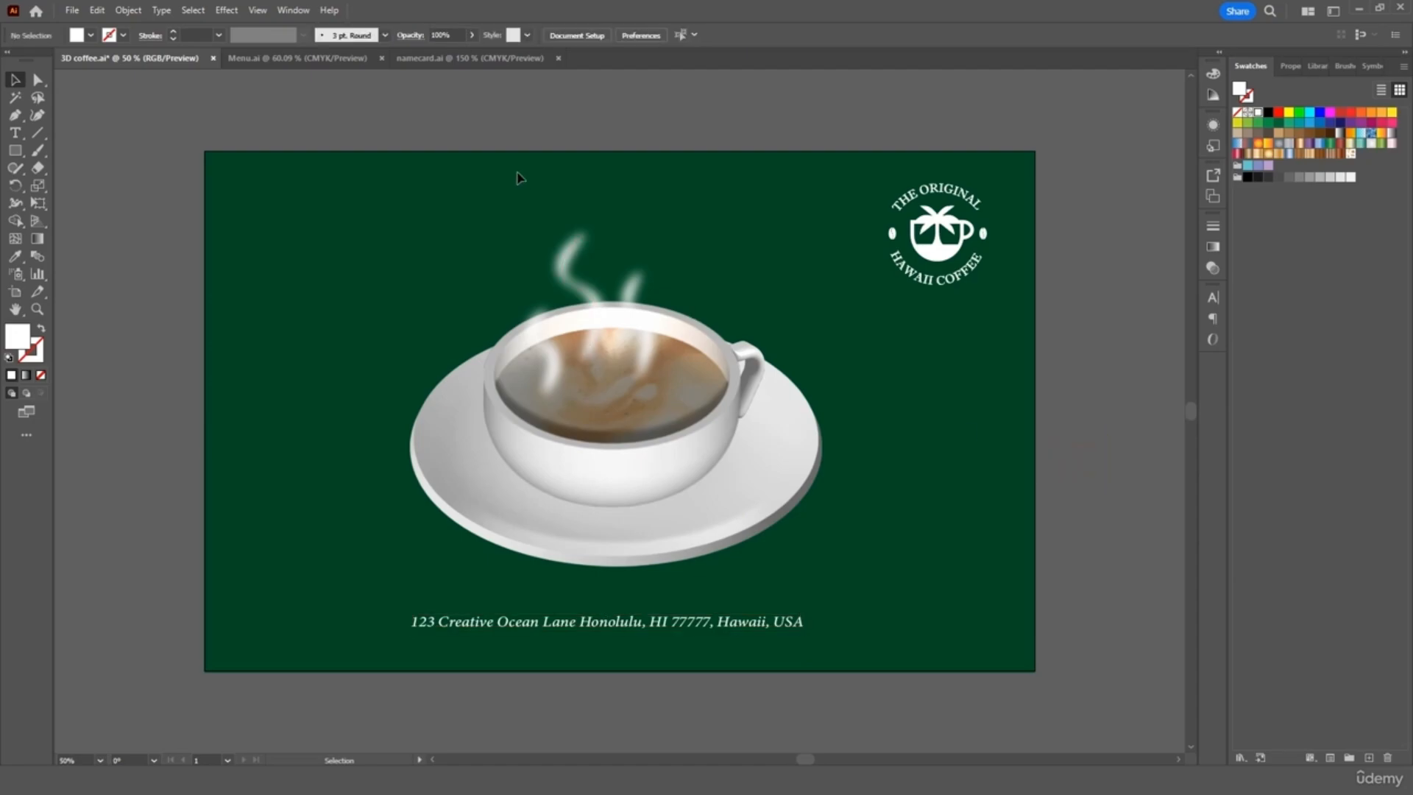
- Copy the Cappuccino name, description and $4.50 price from Menu.ai and paste them into 3D coffee.ai
{"action": "left_click", "coordinate": [484, 57]}
{"action": "left_click", "coordinate": [325, 57]}
{"action": "left_click", "coordinate": [565, 589]}
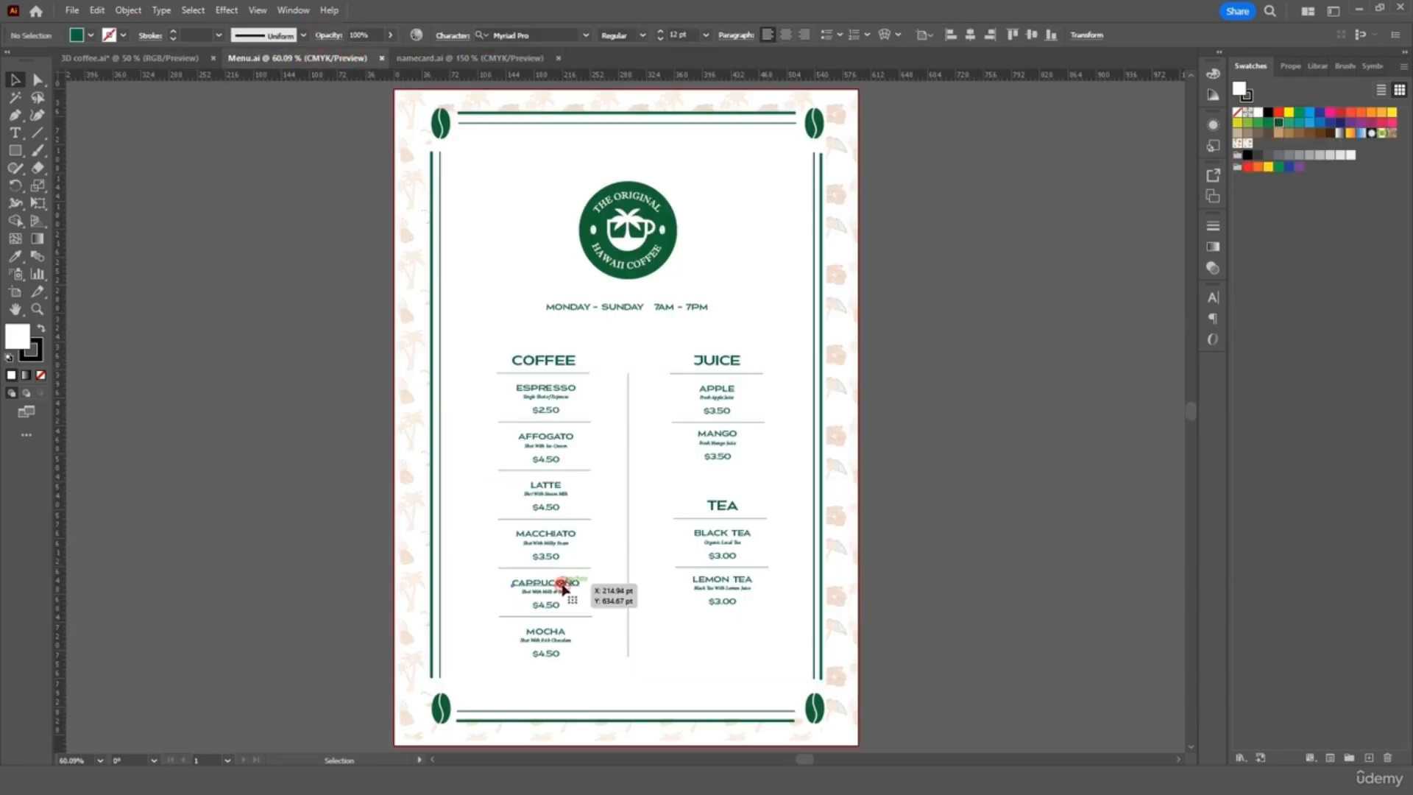
{"action": "left_click", "coordinate": [559, 608], "text": "shift"}
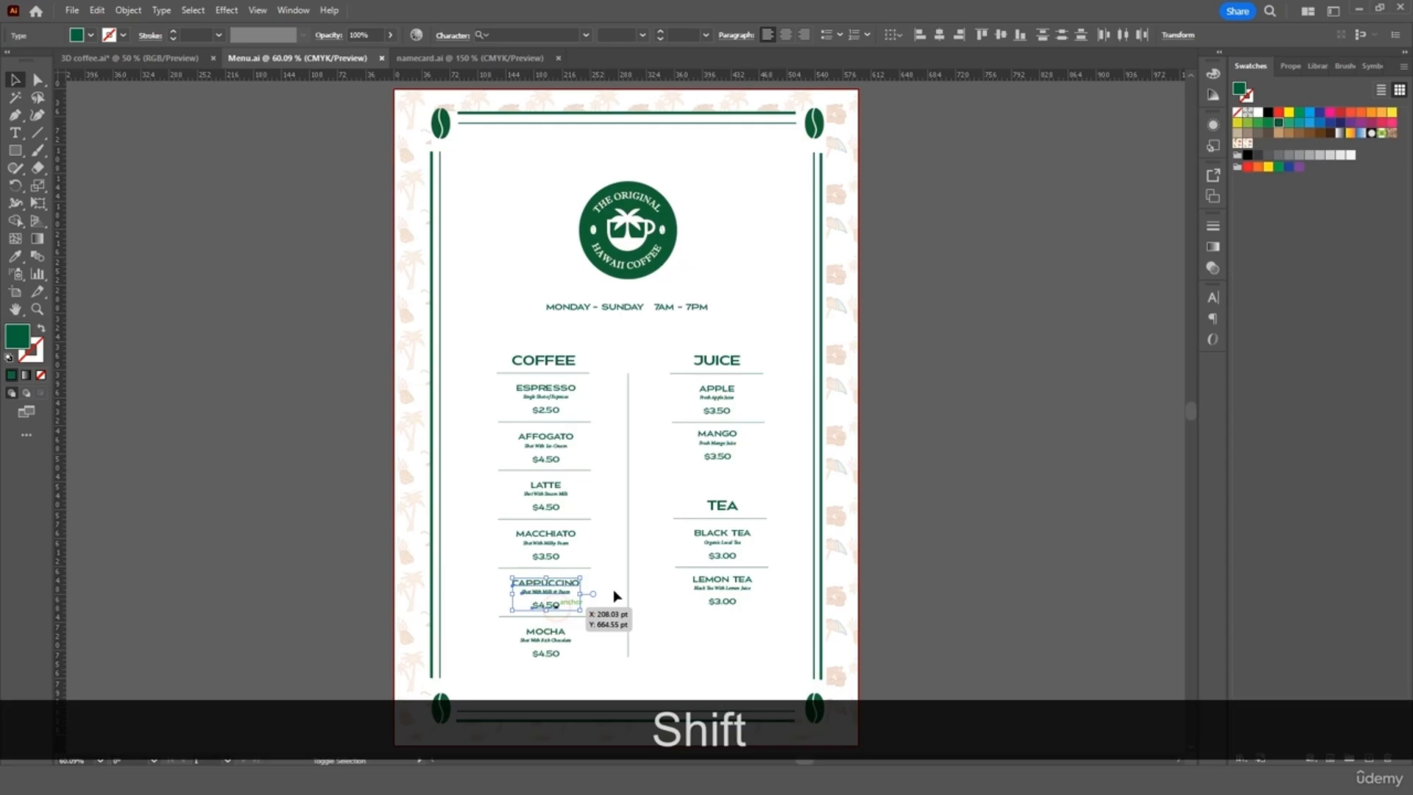
{"action": "key", "text": "ctrl+shift+c"}
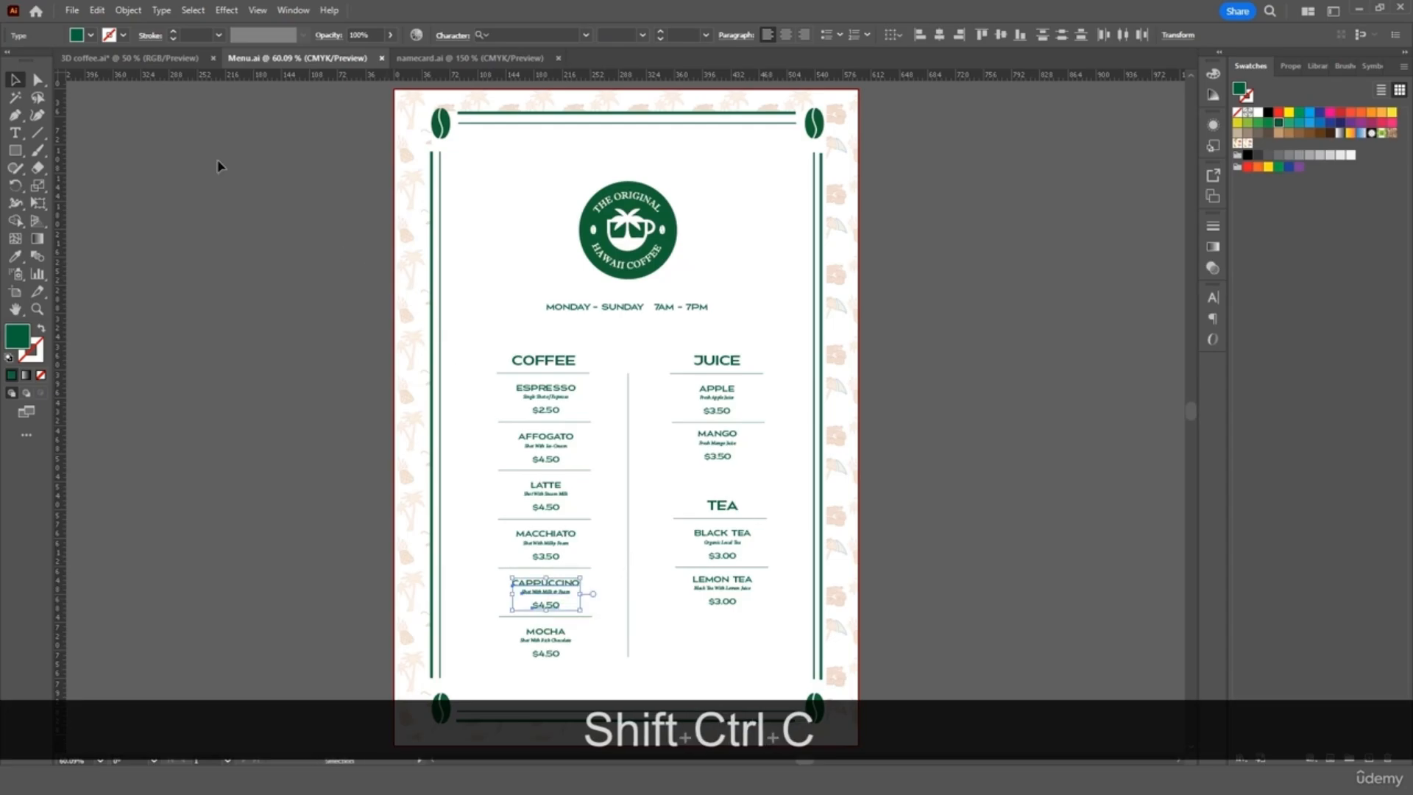
{"action": "left_click", "coordinate": [169, 56]}
{"action": "key", "text": "ctrl+v"}
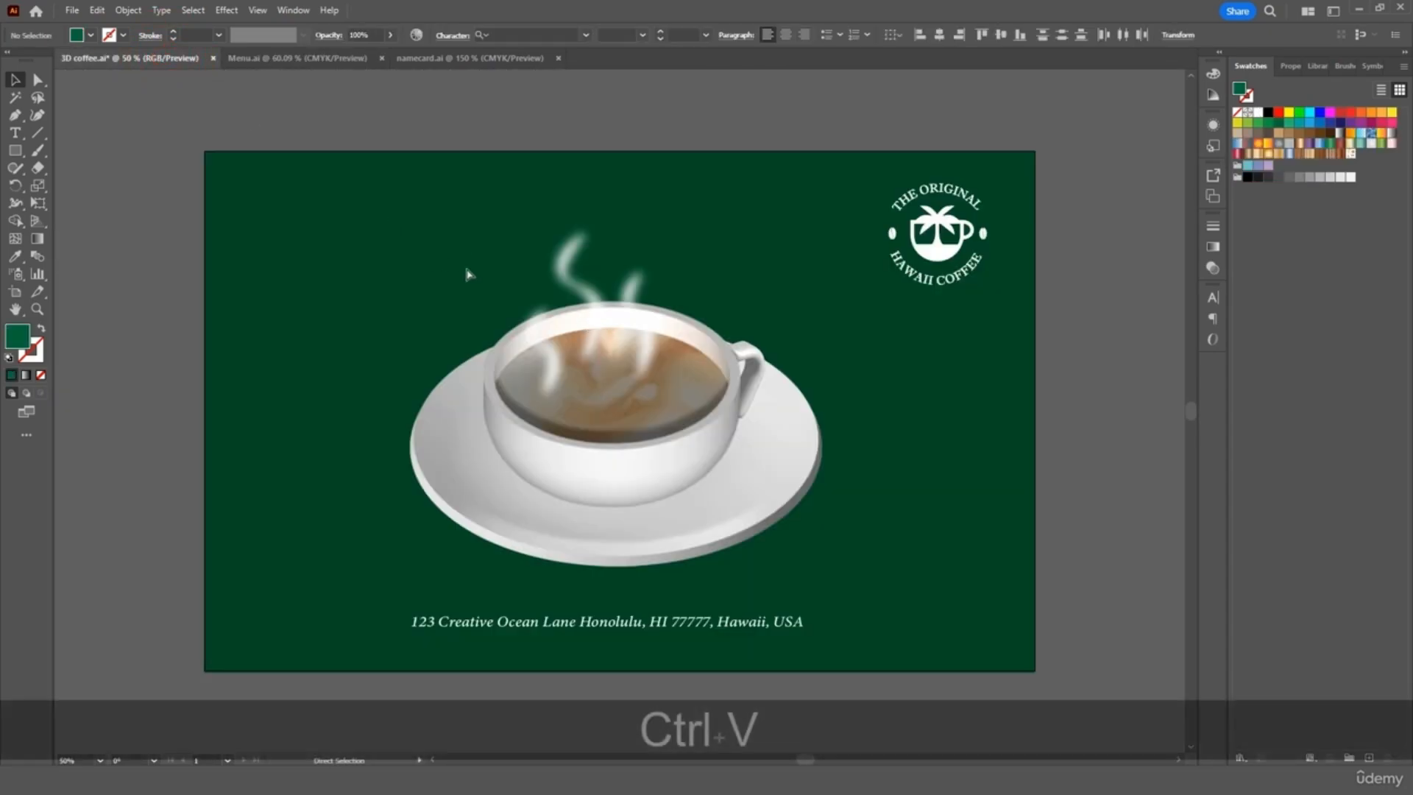
- Enlarge the pasted Cappuccino text, recolour it with the near-white grey swatch and move it left of the cup
{"action": "left_click_drag", "start_coordinate": [650, 427], "coordinate": [743, 481]}
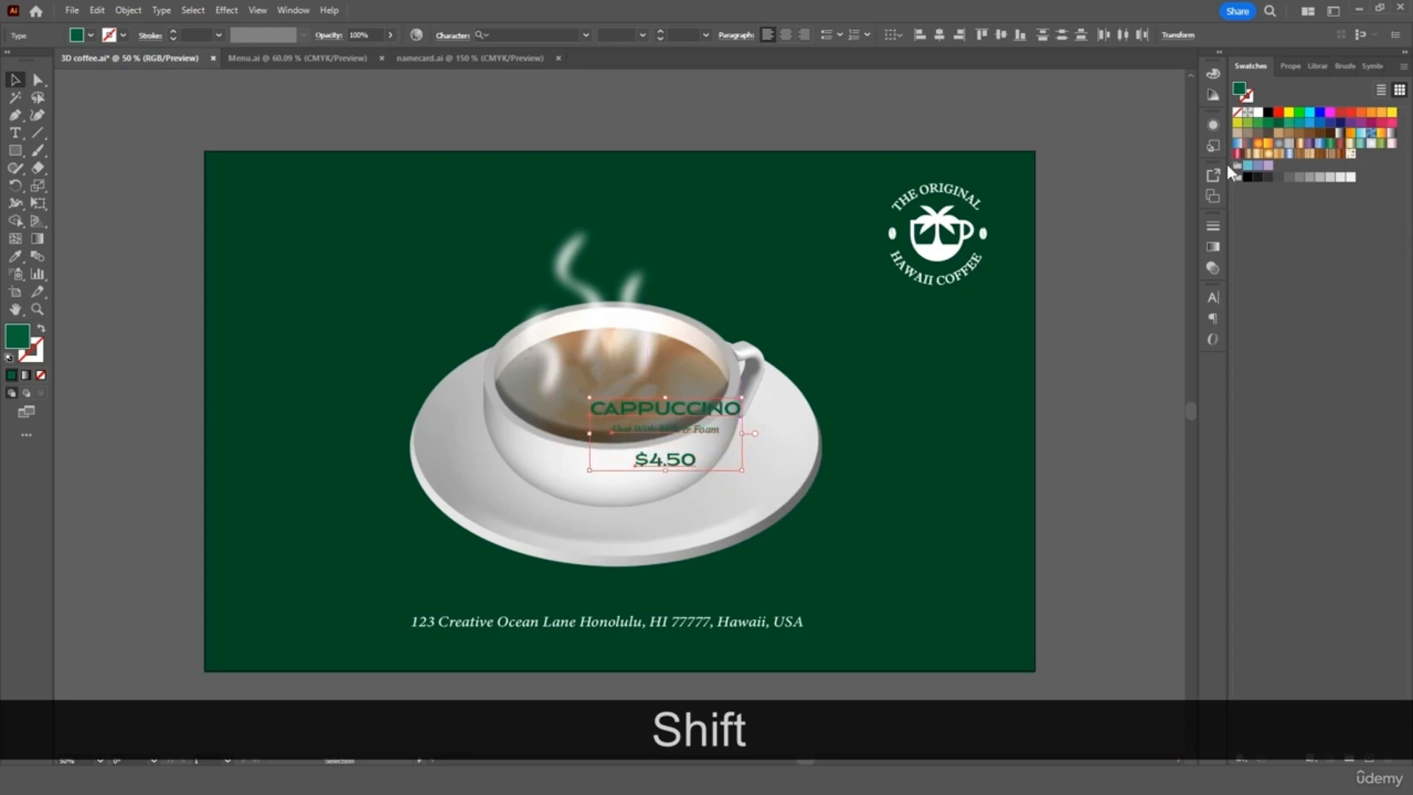
{"action": "left_click", "coordinate": [1349, 177]}
{"action": "left_click_drag", "start_coordinate": [696, 416], "coordinate": [391, 305]}
{"action": "left_click", "coordinate": [384, 399]}
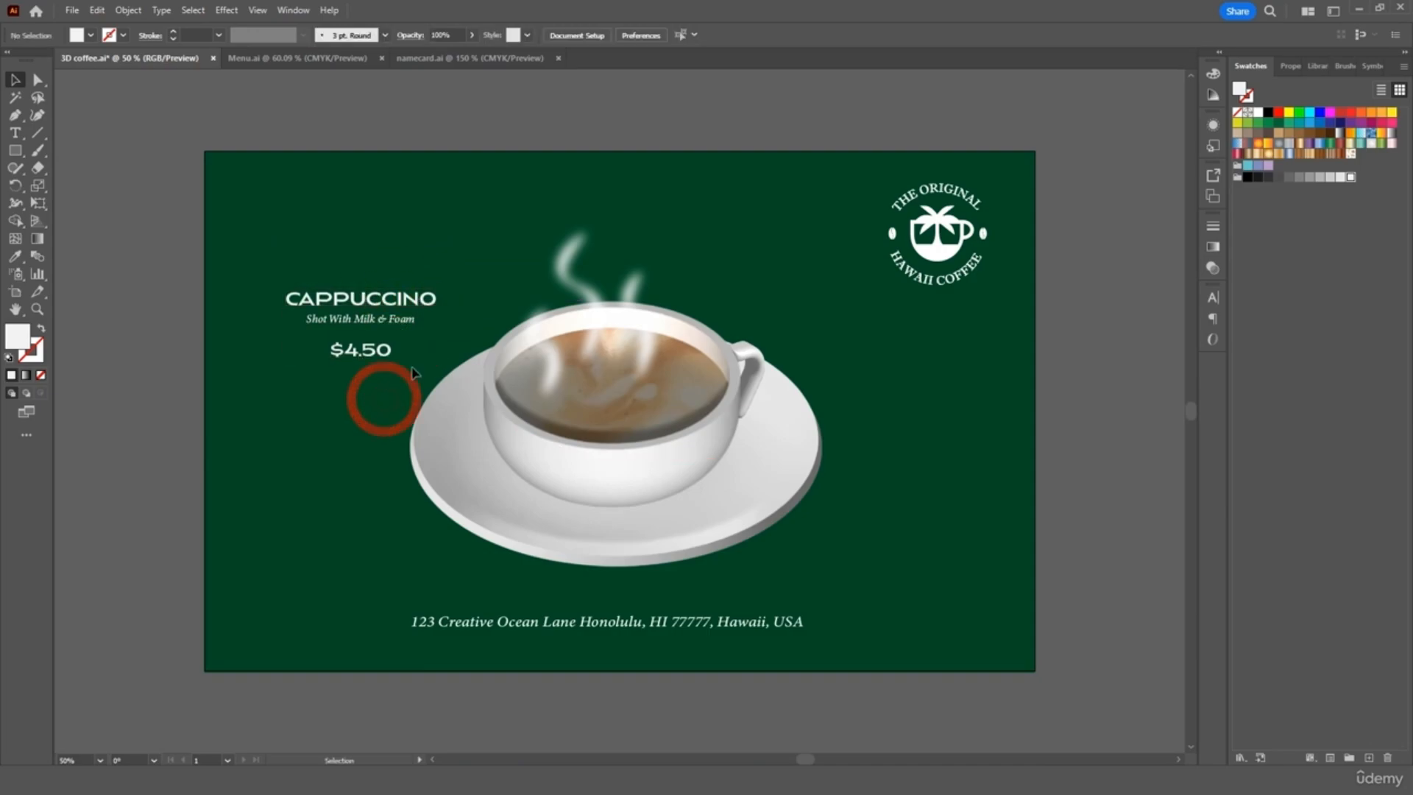
- Tighten the Cappuccino text block and move it to the artboard's upper-left corner, and nudge the cup slightly left
{"action": "left_click_drag", "start_coordinate": [368, 365], "coordinate": [362, 357]}
{"action": "left_click", "coordinate": [401, 321], "text": "shift"}
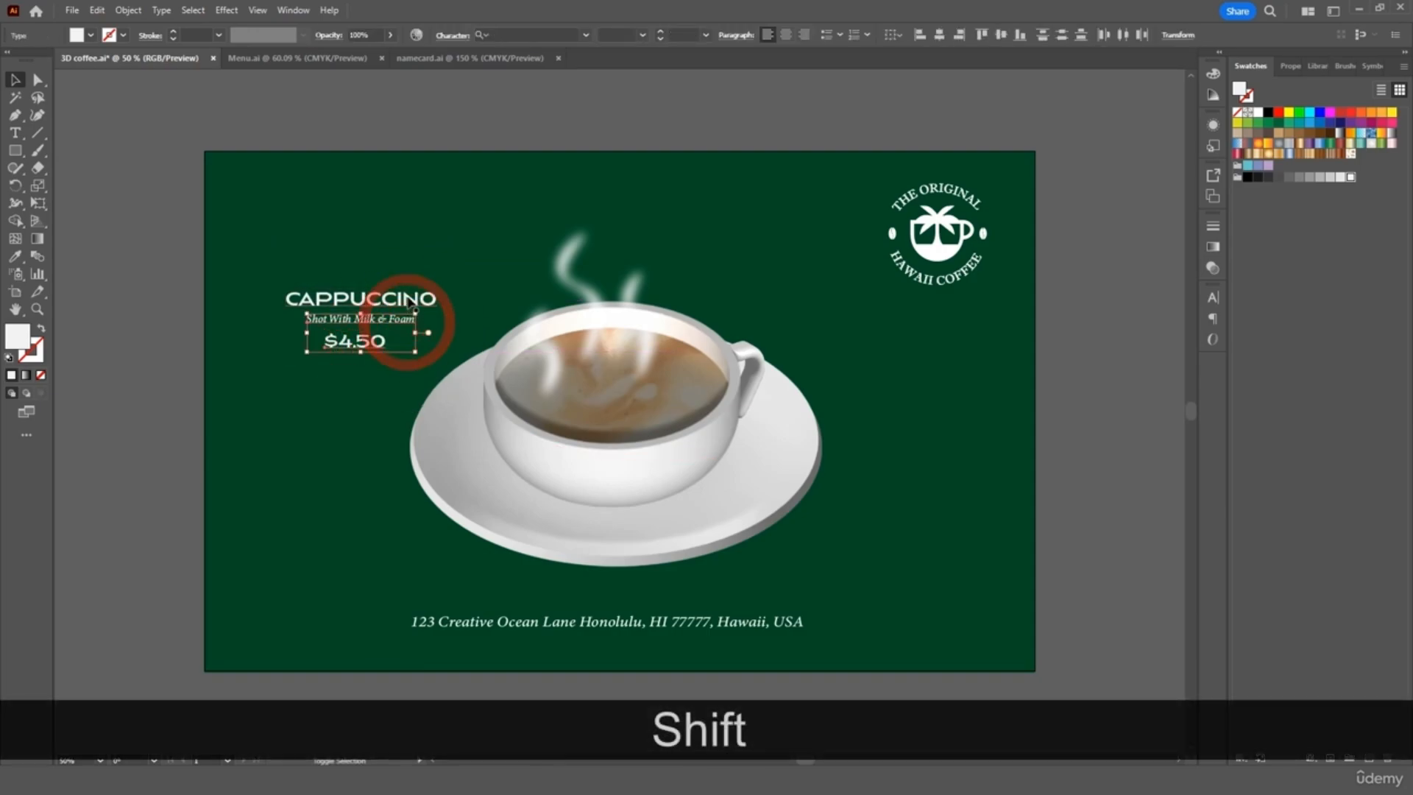
{"action": "left_click", "coordinate": [404, 293], "text": "shift"}
{"action": "left_click_drag", "start_coordinate": [416, 302], "coordinate": [346, 263]}
{"action": "left_click", "coordinate": [610, 118]}
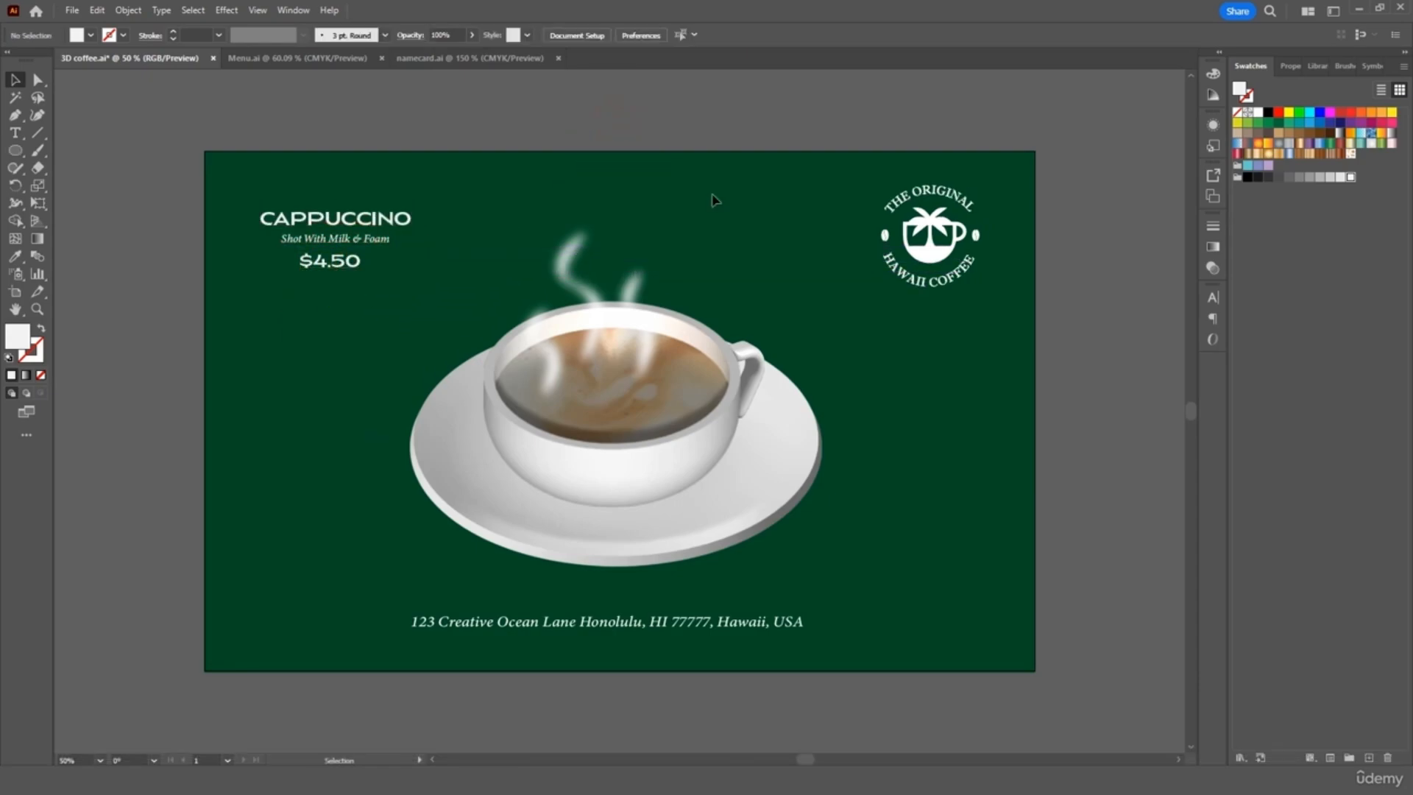
{"action": "left_click_drag", "start_coordinate": [778, 509], "coordinate": [771, 510]}
{"action": "left_click", "coordinate": [1062, 437]}
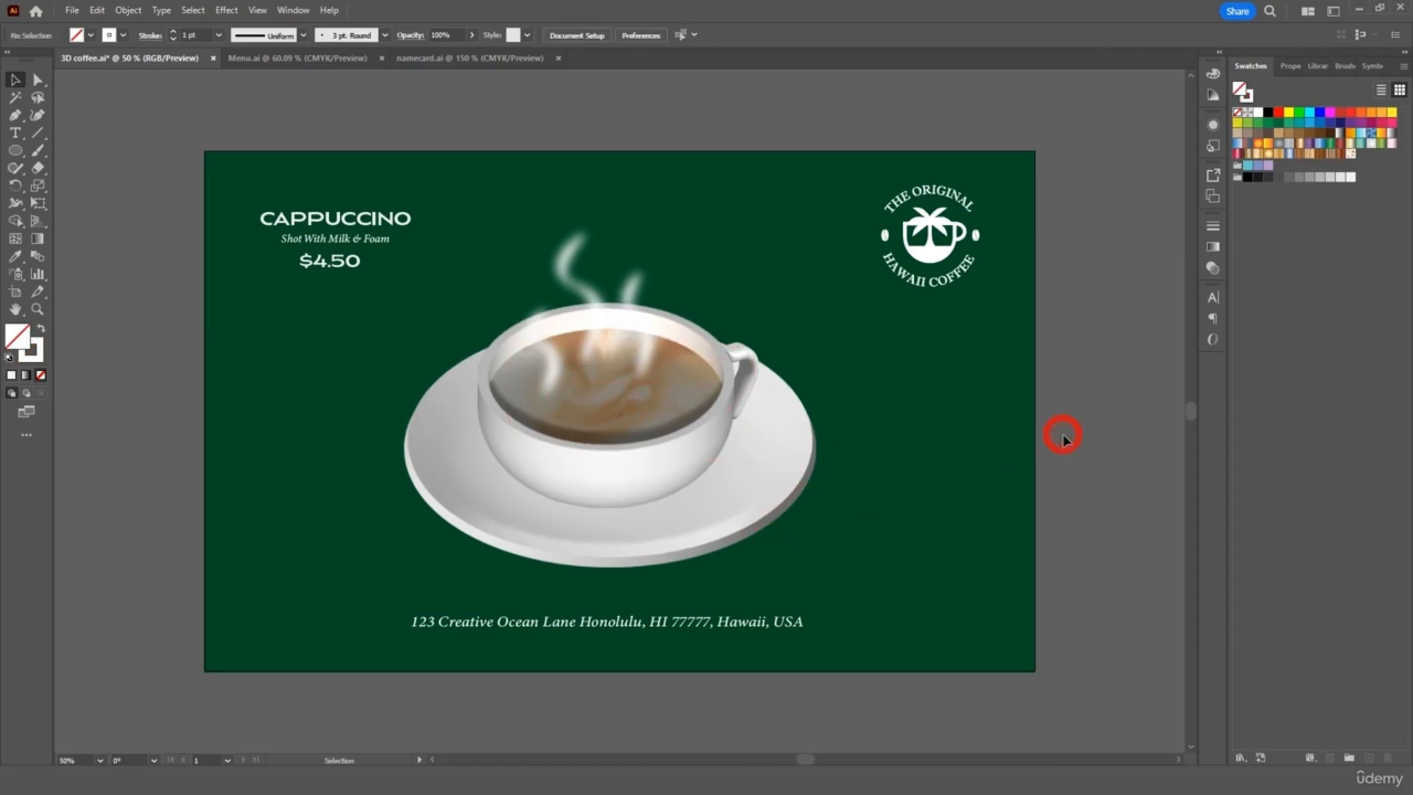
- Copy the tropical pattern rectangle from the green name card into 3D coffee.ai and stretch it over the whole artboard, about 1282 by 803 pt
{"action": "left_click", "coordinate": [464, 59]}
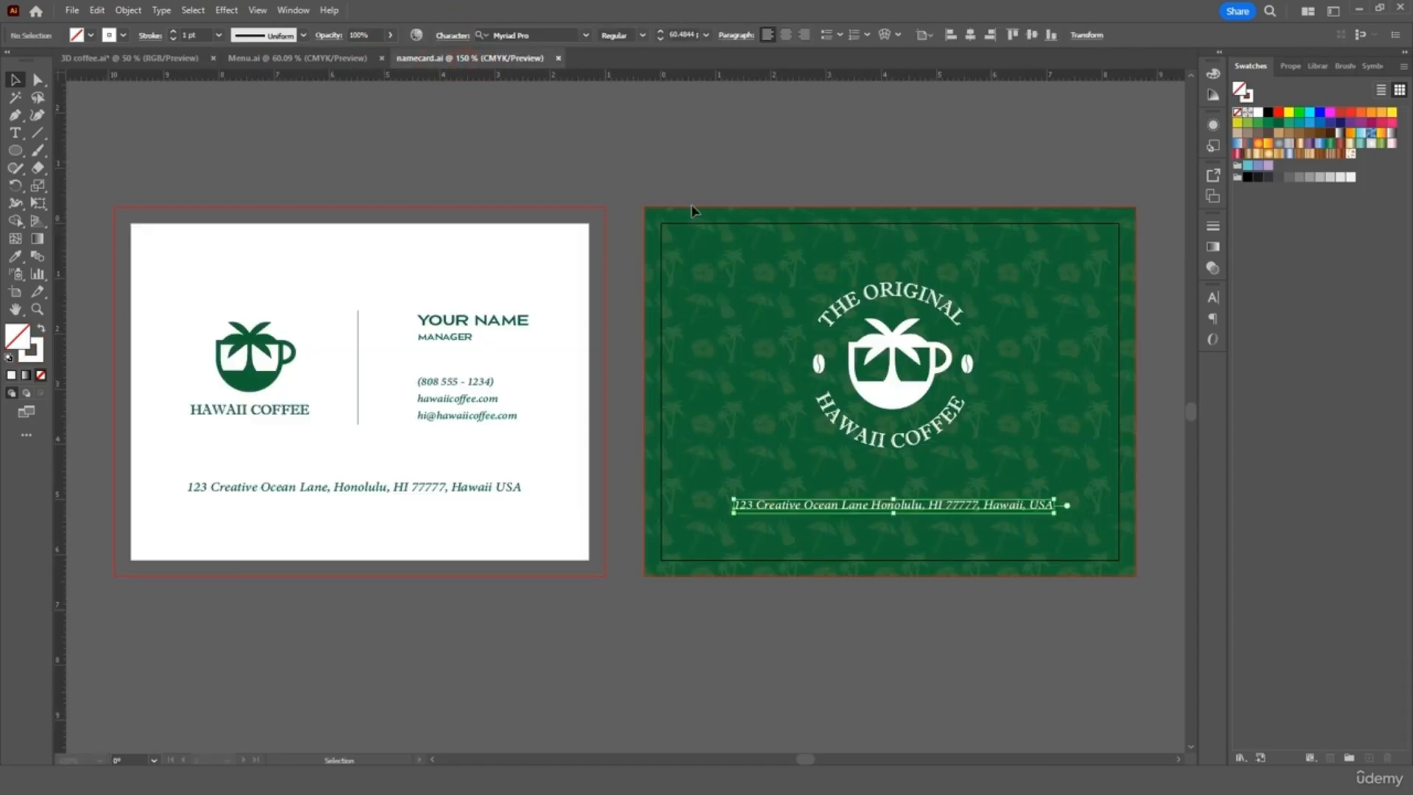
{"action": "left_click", "coordinate": [694, 246]}
{"action": "key", "text": "ctrl+c"}
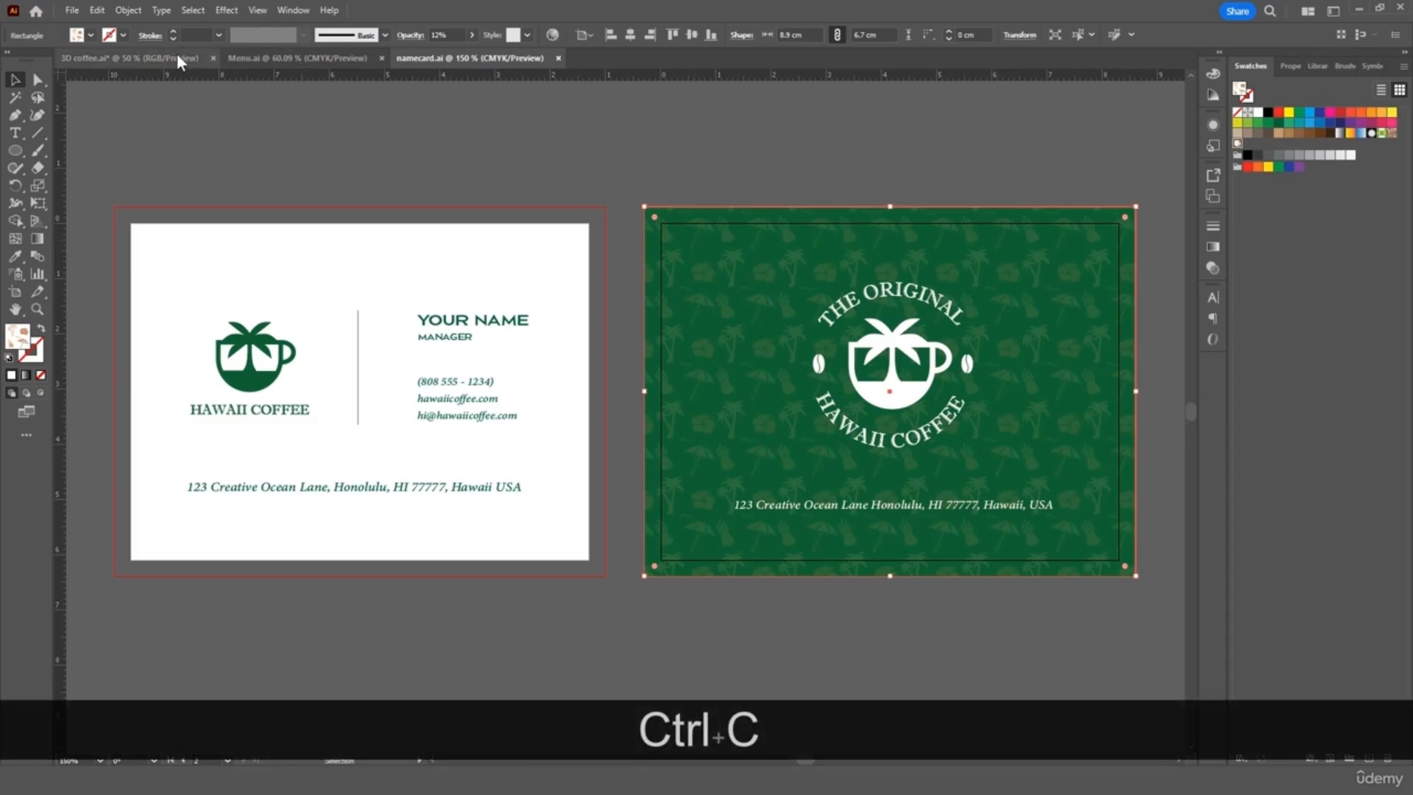
{"action": "left_click", "coordinate": [175, 57]}
{"action": "key", "text": "ctrl+v"}
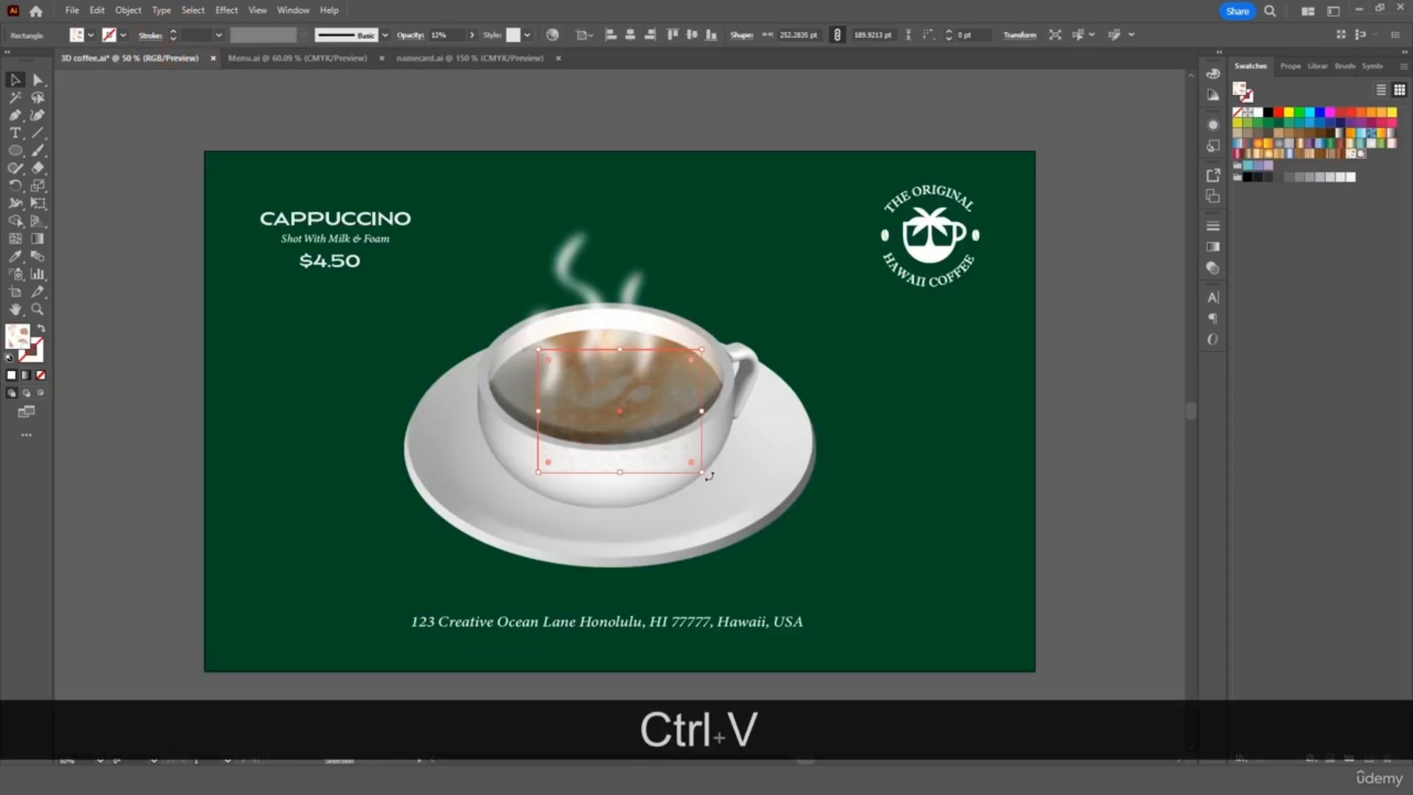
{"action": "left_click_drag", "start_coordinate": [701, 473], "coordinate": [1034, 671]}
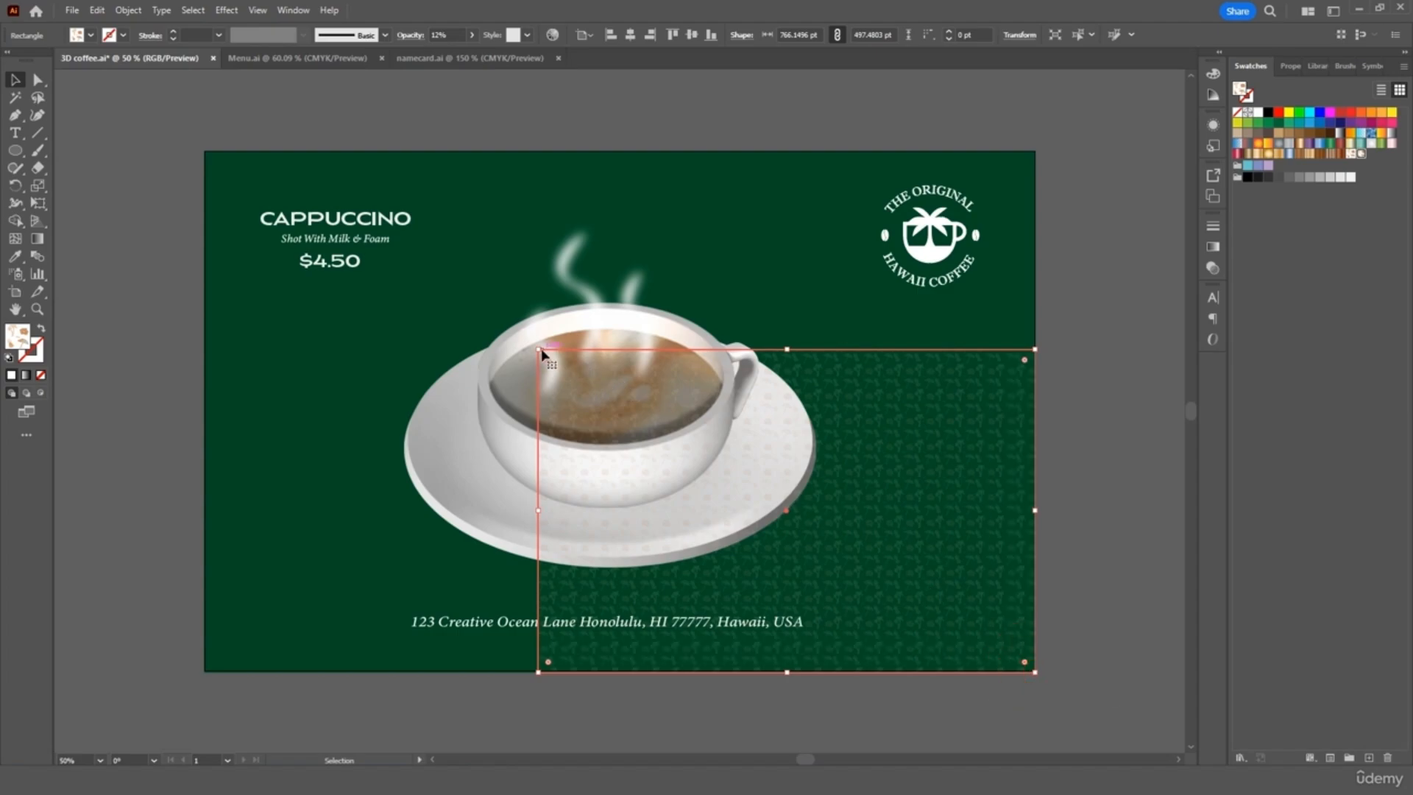
{"action": "left_click_drag", "start_coordinate": [540, 352], "coordinate": [203, 150]}
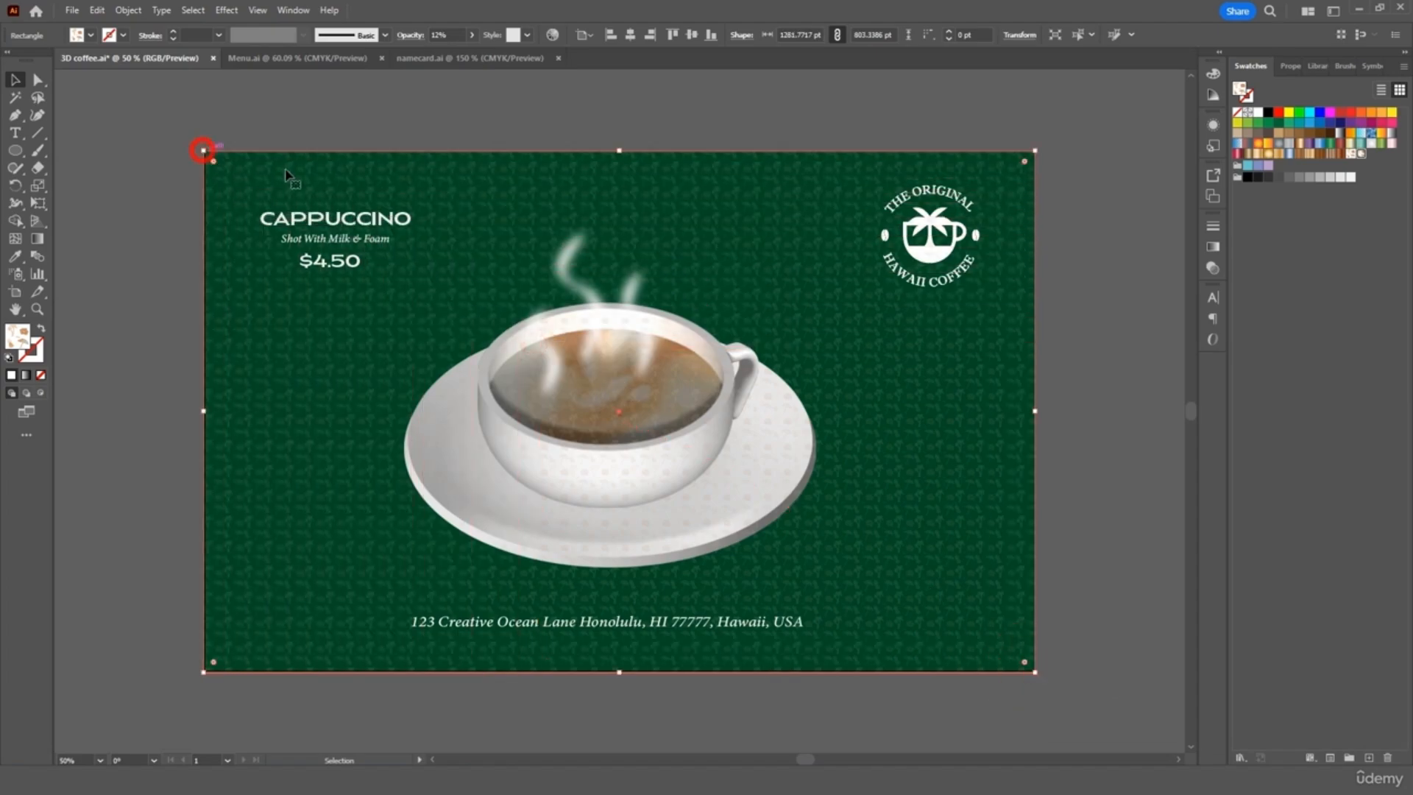
- Send the tropical pattern rectangle to the back so it sits behind the cup, logo and text
{"action": "left_click", "coordinate": [1069, 263]}
{"action": "left_click", "coordinate": [971, 309]}
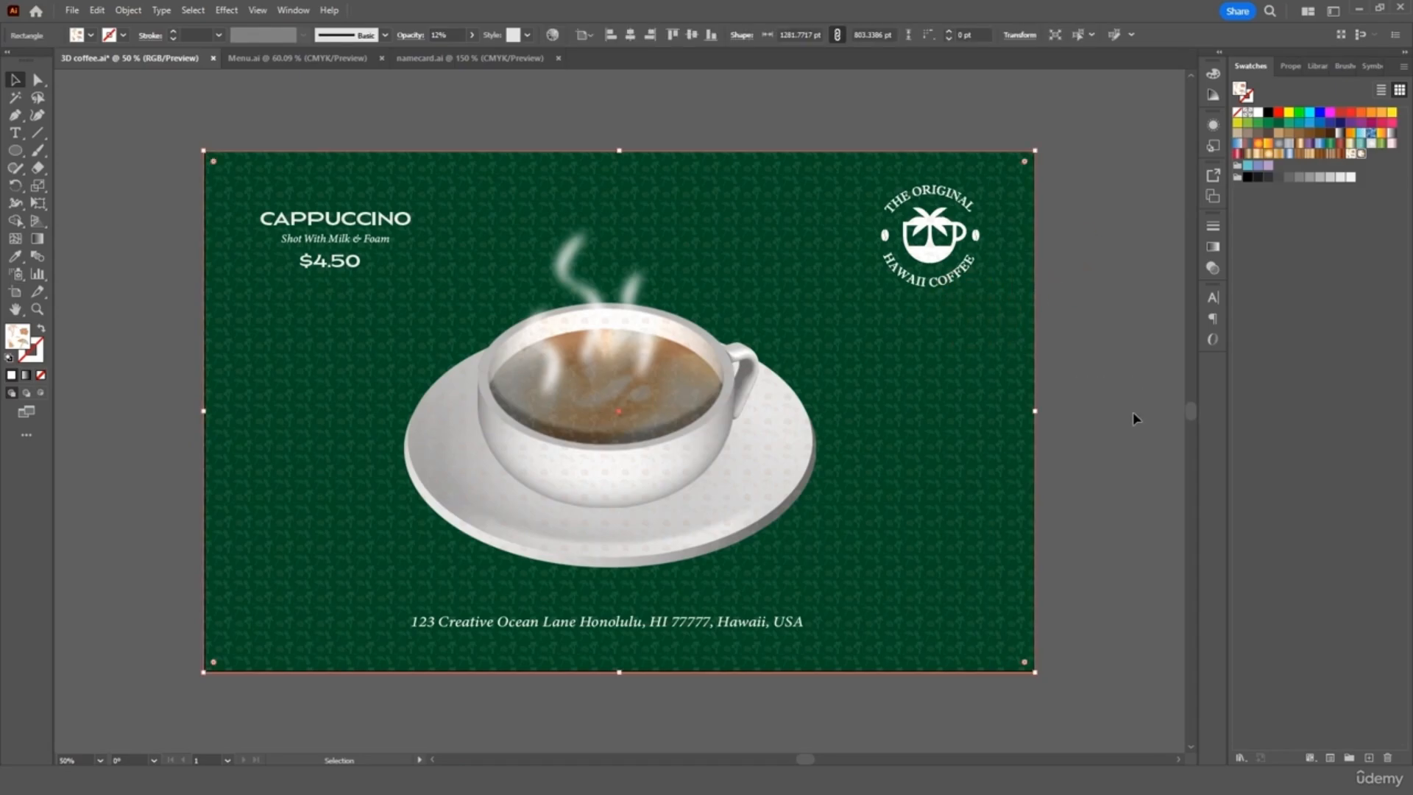
{"action": "right_click", "coordinate": [971, 445]}
{"action": "mouse_move", "coordinate": [1072, 689]}
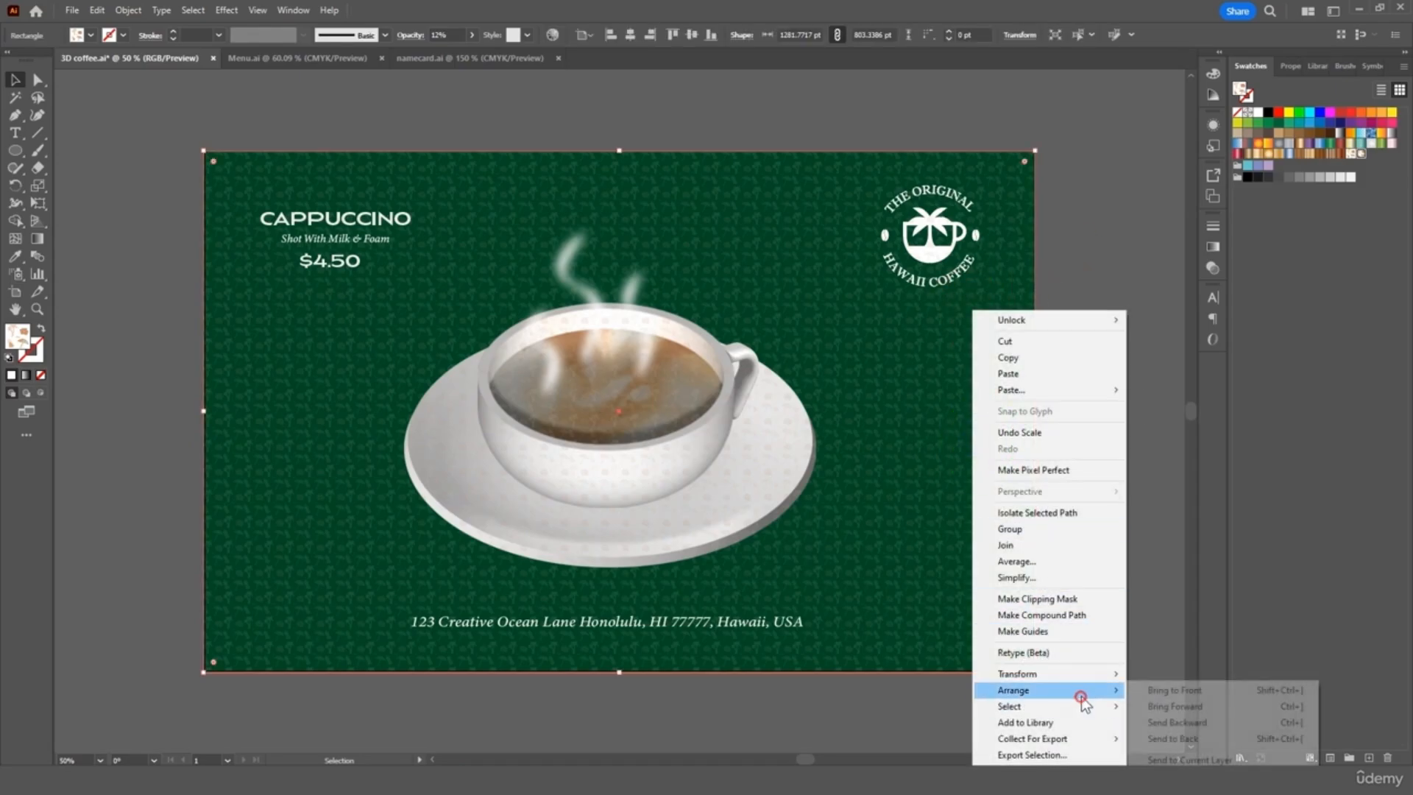
{"action": "left_click", "coordinate": [1178, 738]}
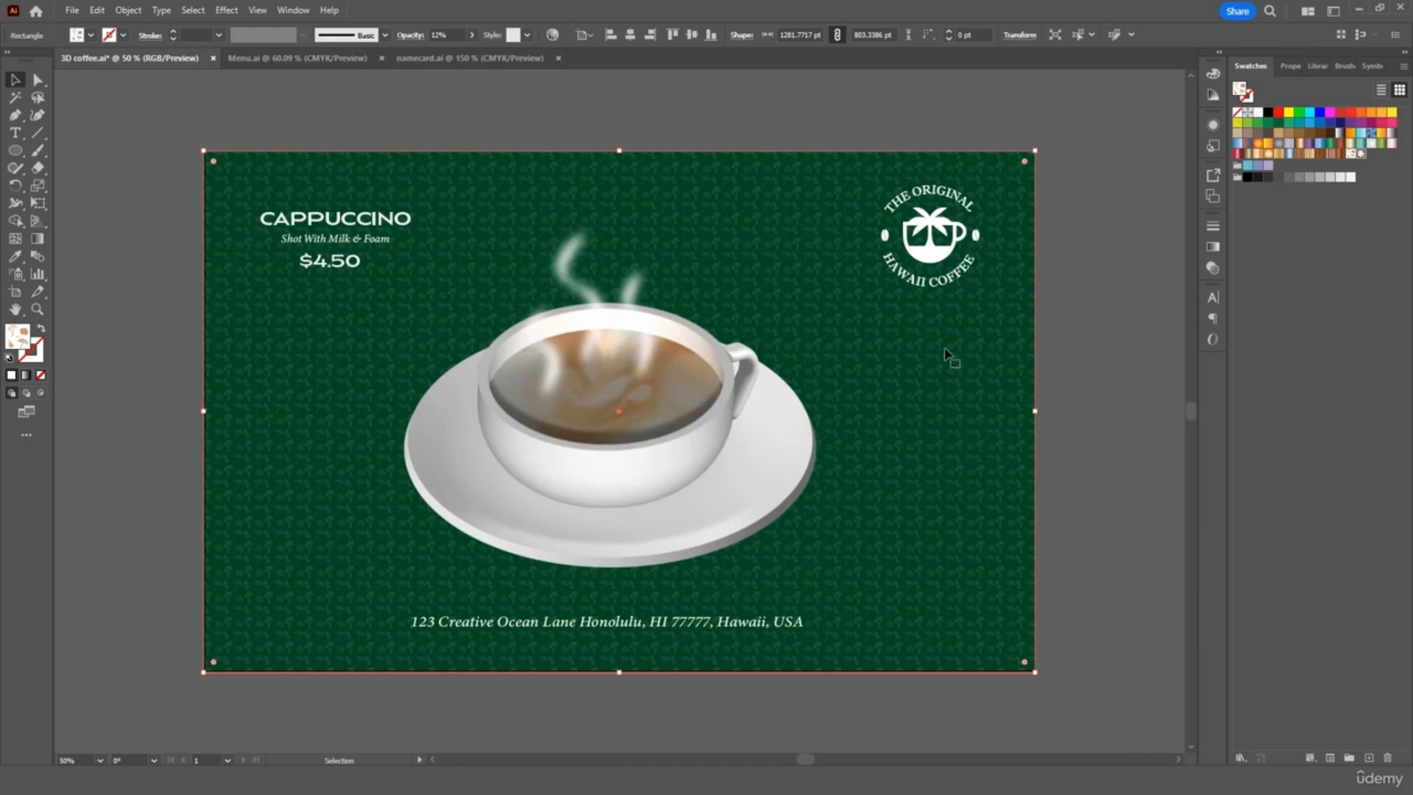
- Edit the summer 3 pattern swatch, enlarging its tile artwork to about 135 by 168 pt, and save the pattern change
{"action": "double_click", "coordinate": [1361, 156]}
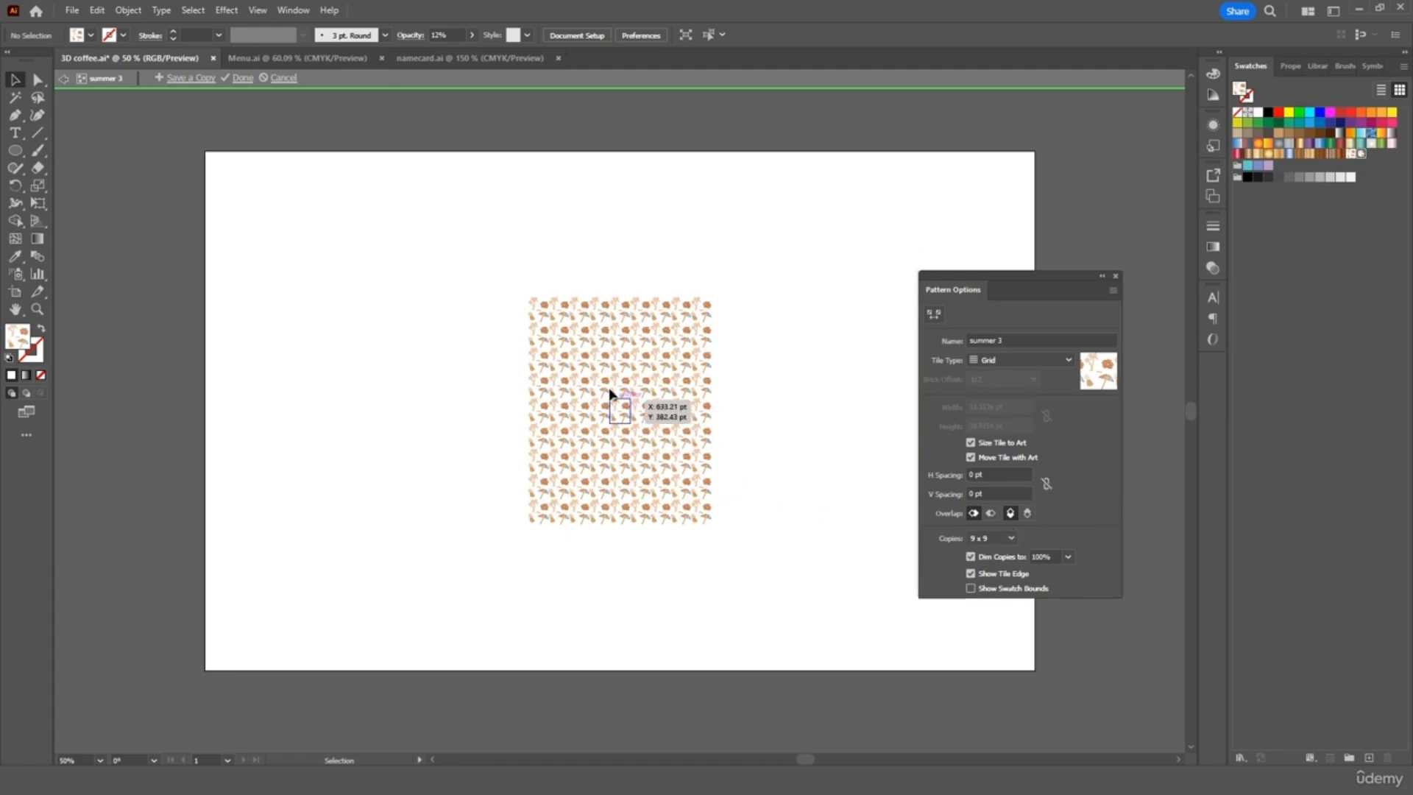
{"action": "key", "text": "ctrl+a"}
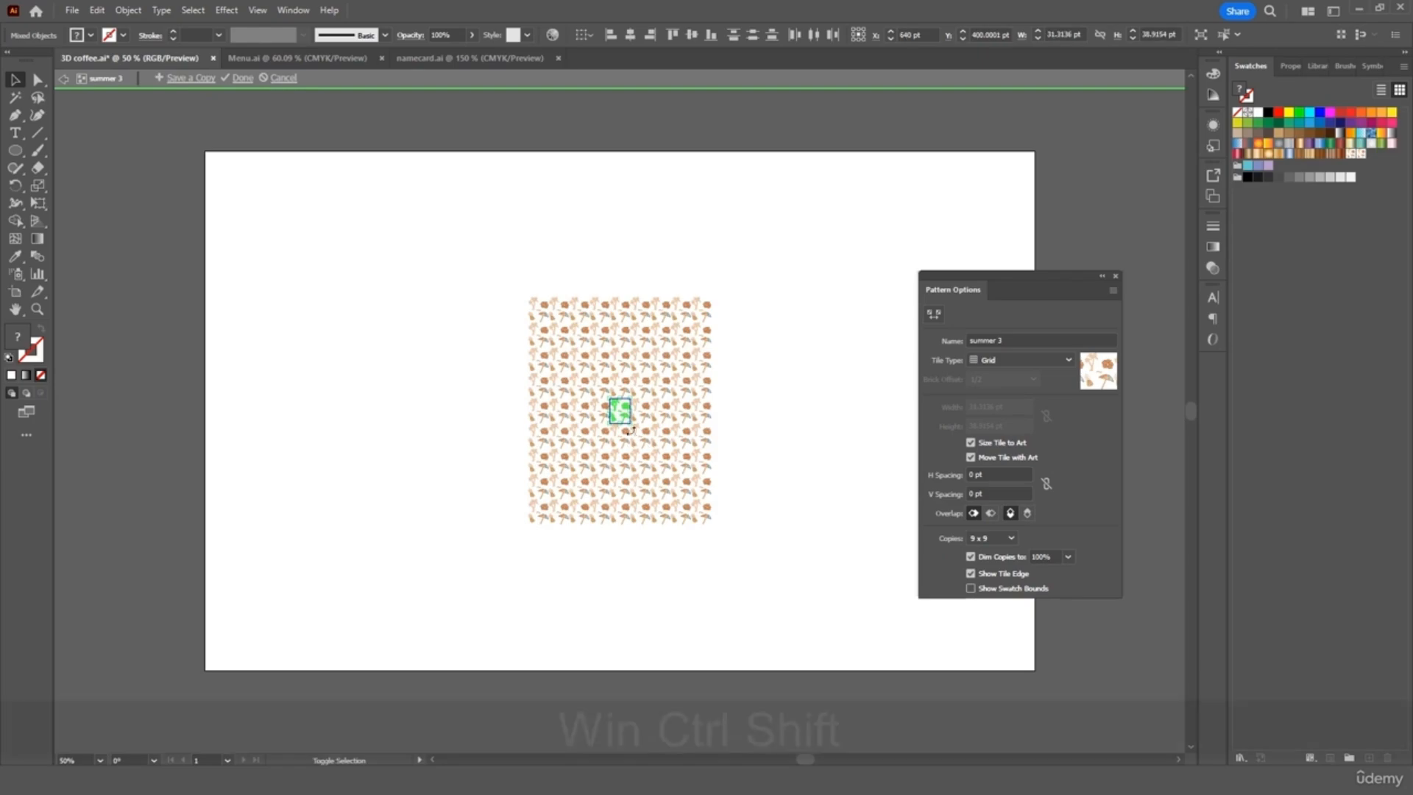
{"action": "key", "text": "ctrl+shift+super"}
{"action": "left_click_drag", "start_coordinate": [650, 440], "coordinate": [742, 506]}
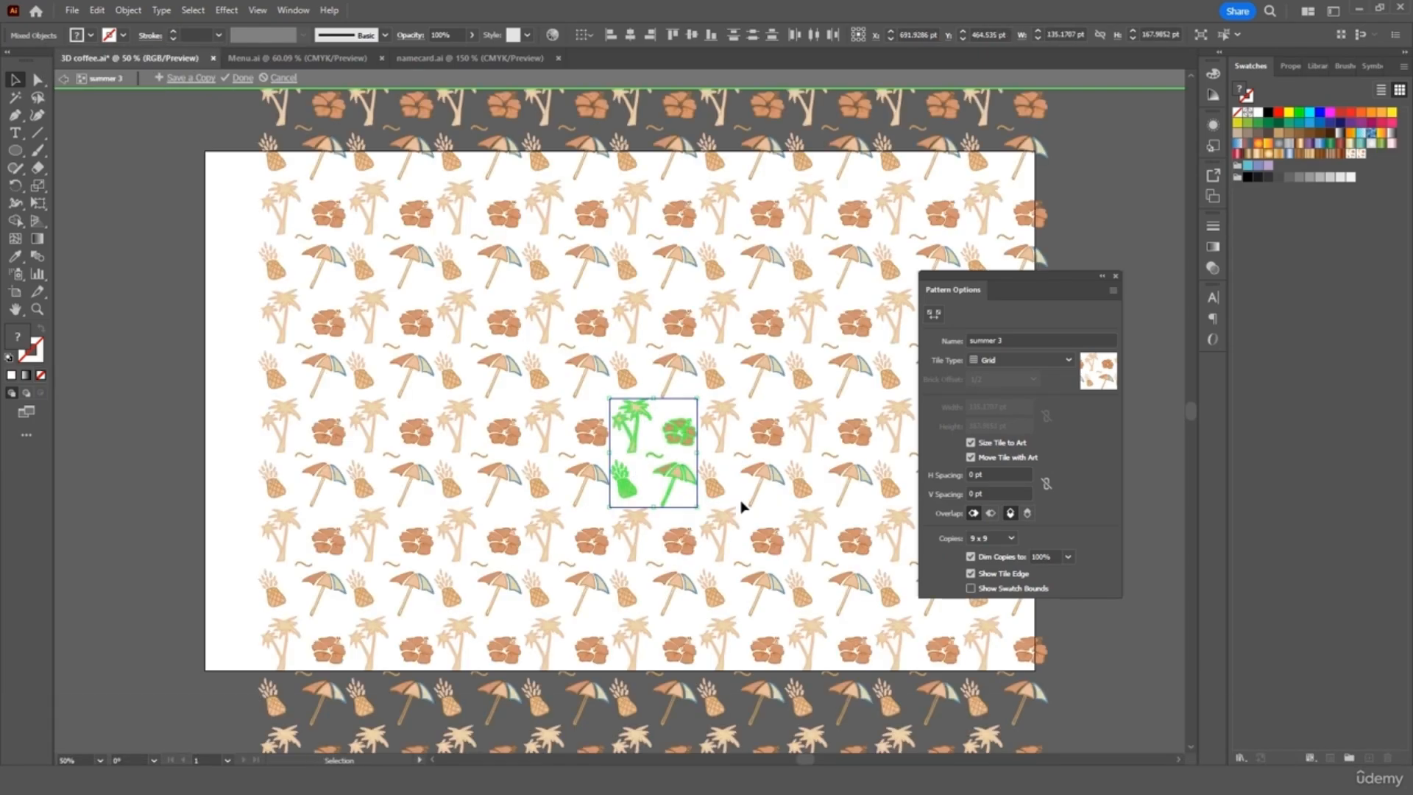
{"action": "left_click", "coordinate": [871, 365]}
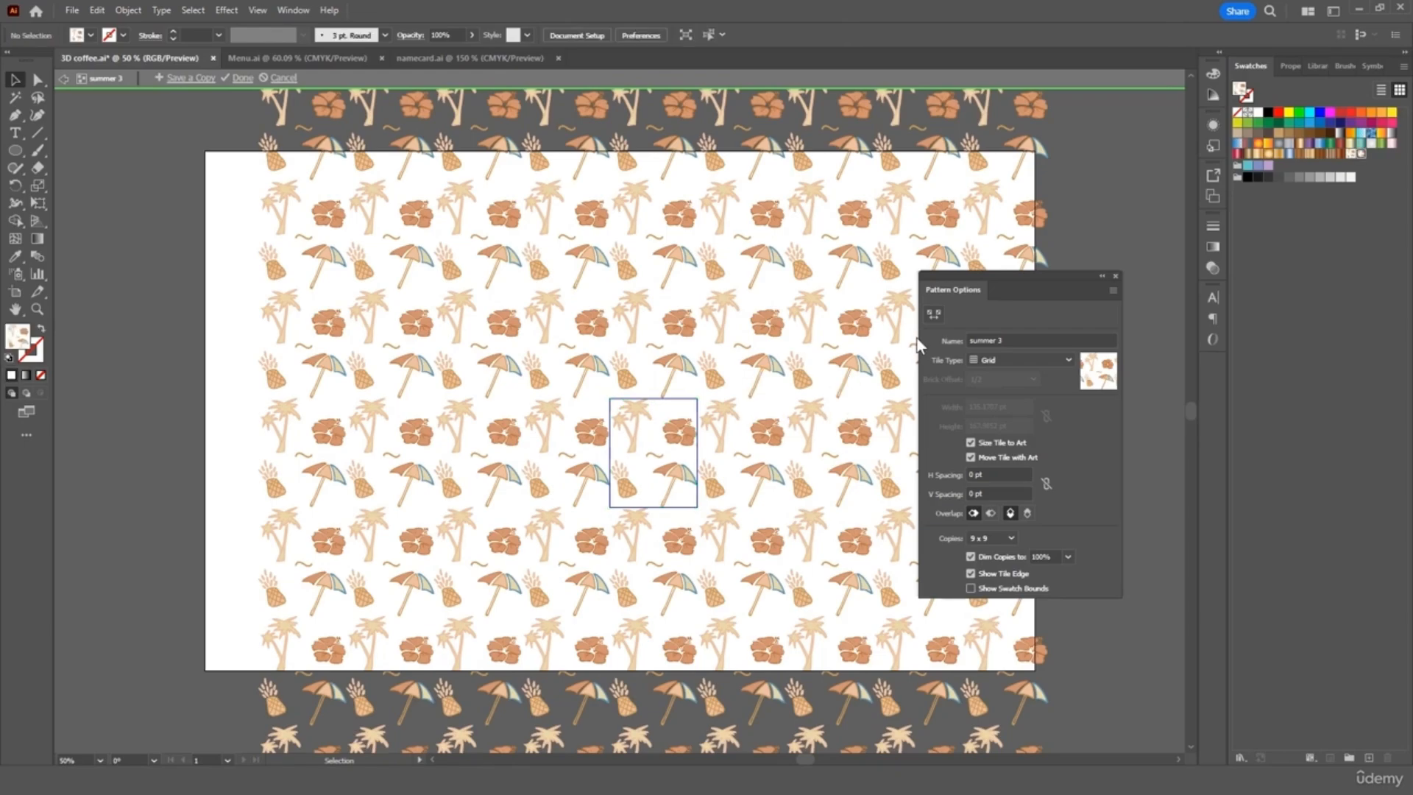
{"action": "left_click", "coordinate": [1115, 276]}
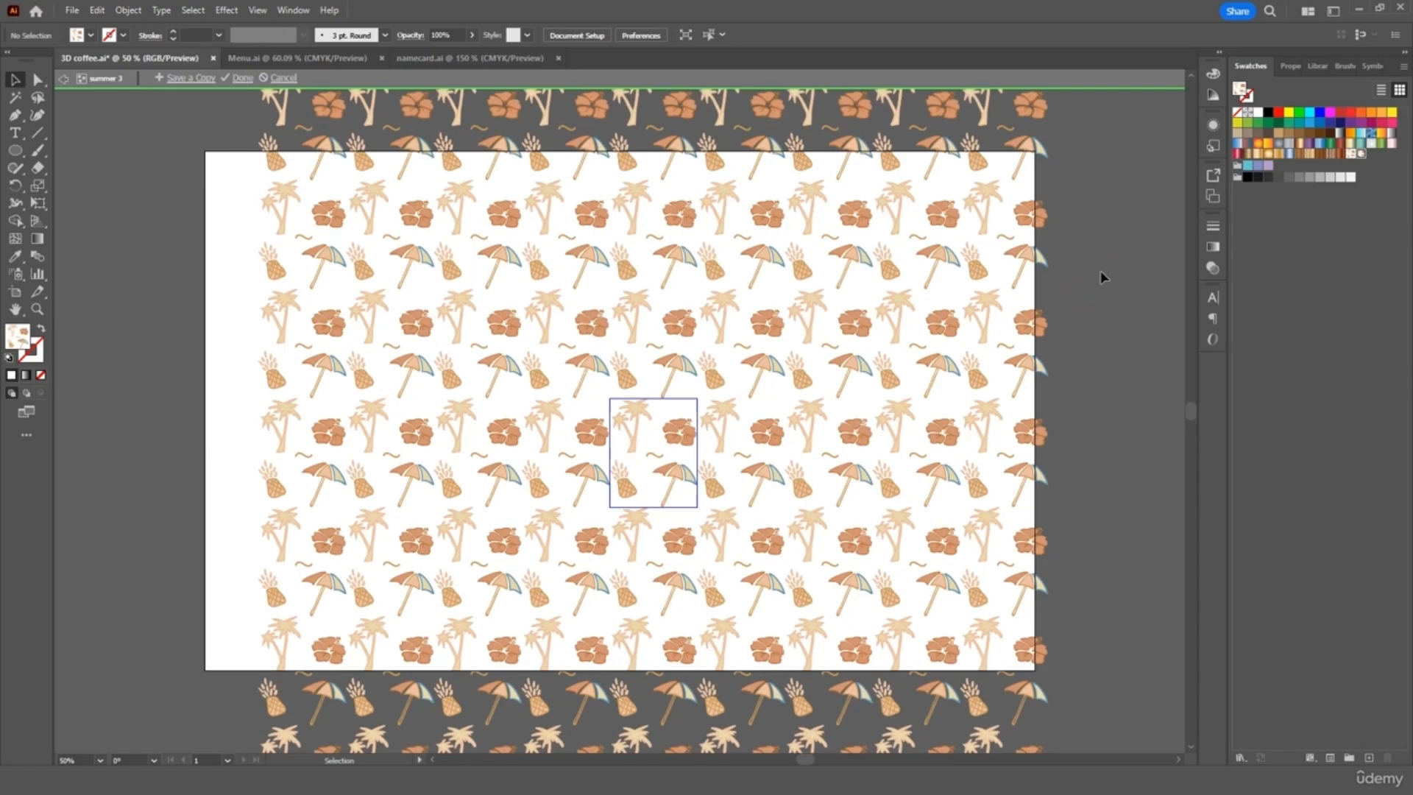
{"action": "left_click", "coordinate": [242, 78]}
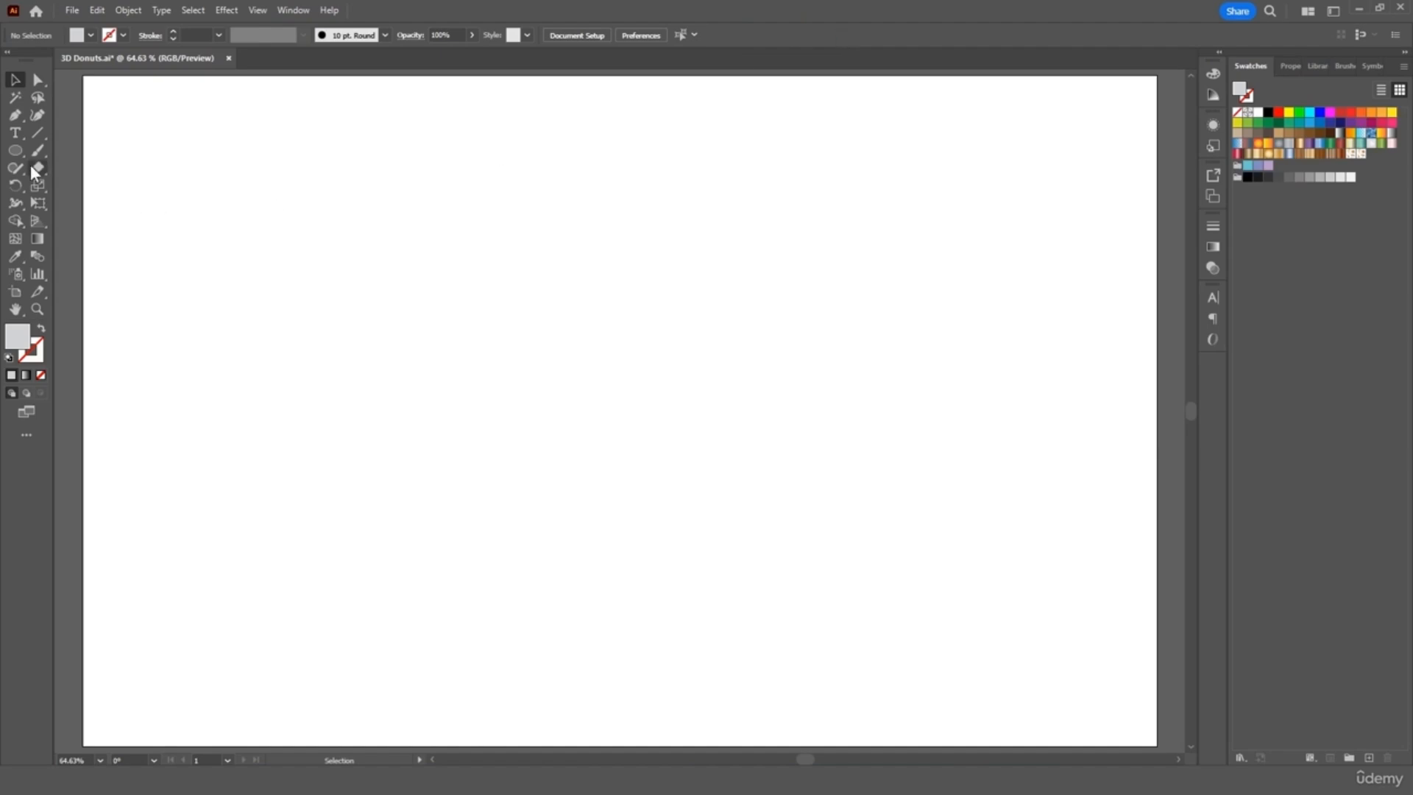
- In 3D Donuts.ai, draw a circle about 477 pt in diameter and fill it with light orange #fcb670
{"action": "left_click_drag", "start_coordinate": [457, 237], "coordinate": [859, 547]}
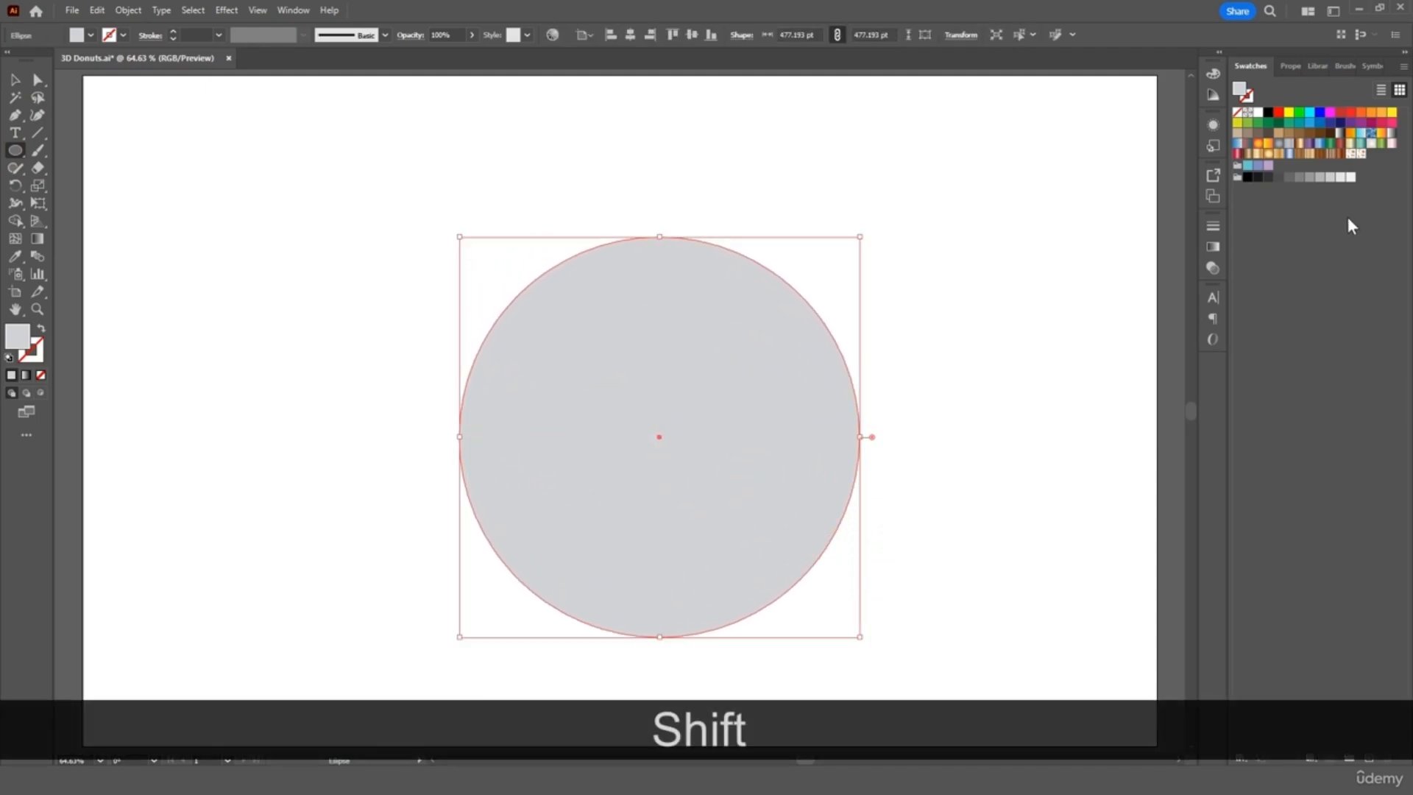
{"action": "left_click", "coordinate": [1371, 113]}
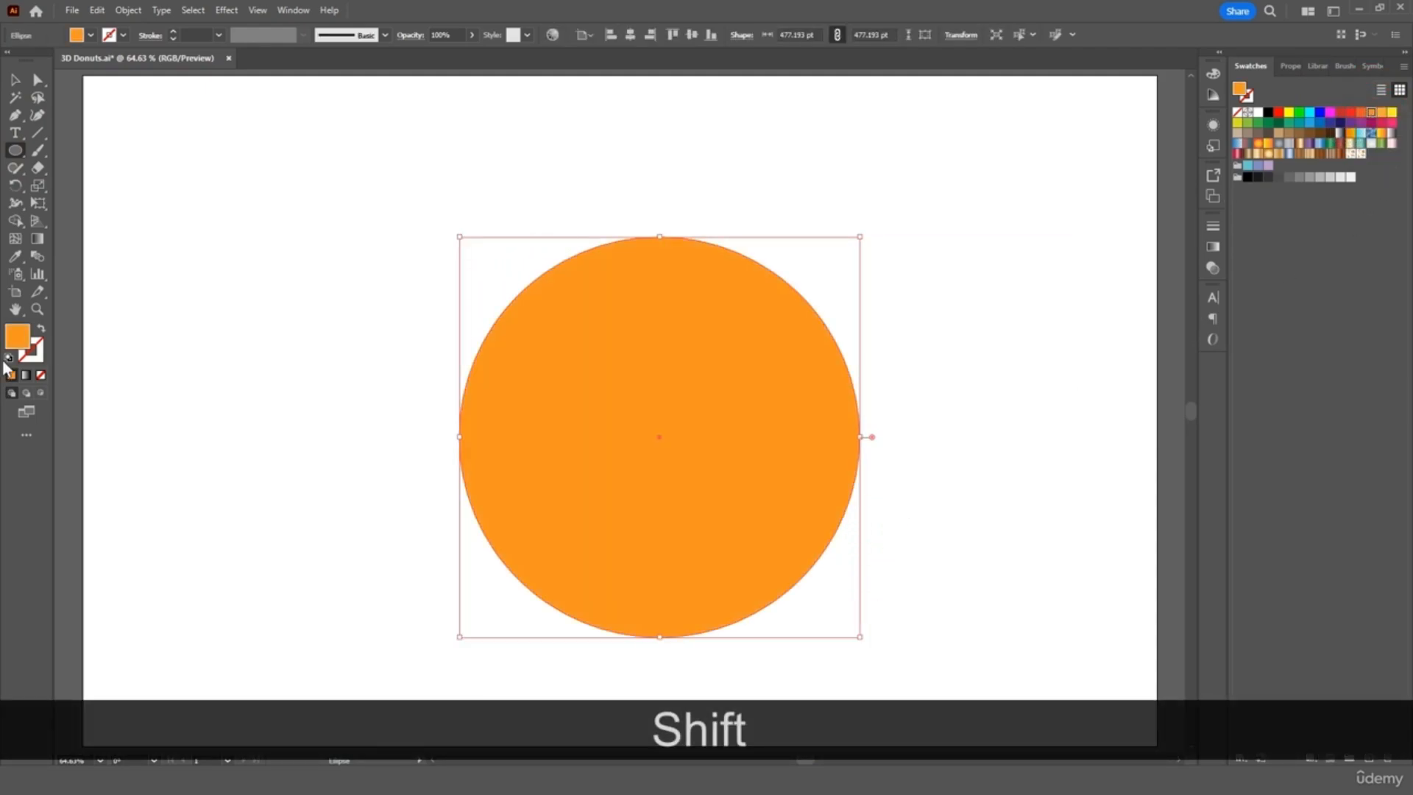
{"action": "double_click", "coordinate": [26, 335]}
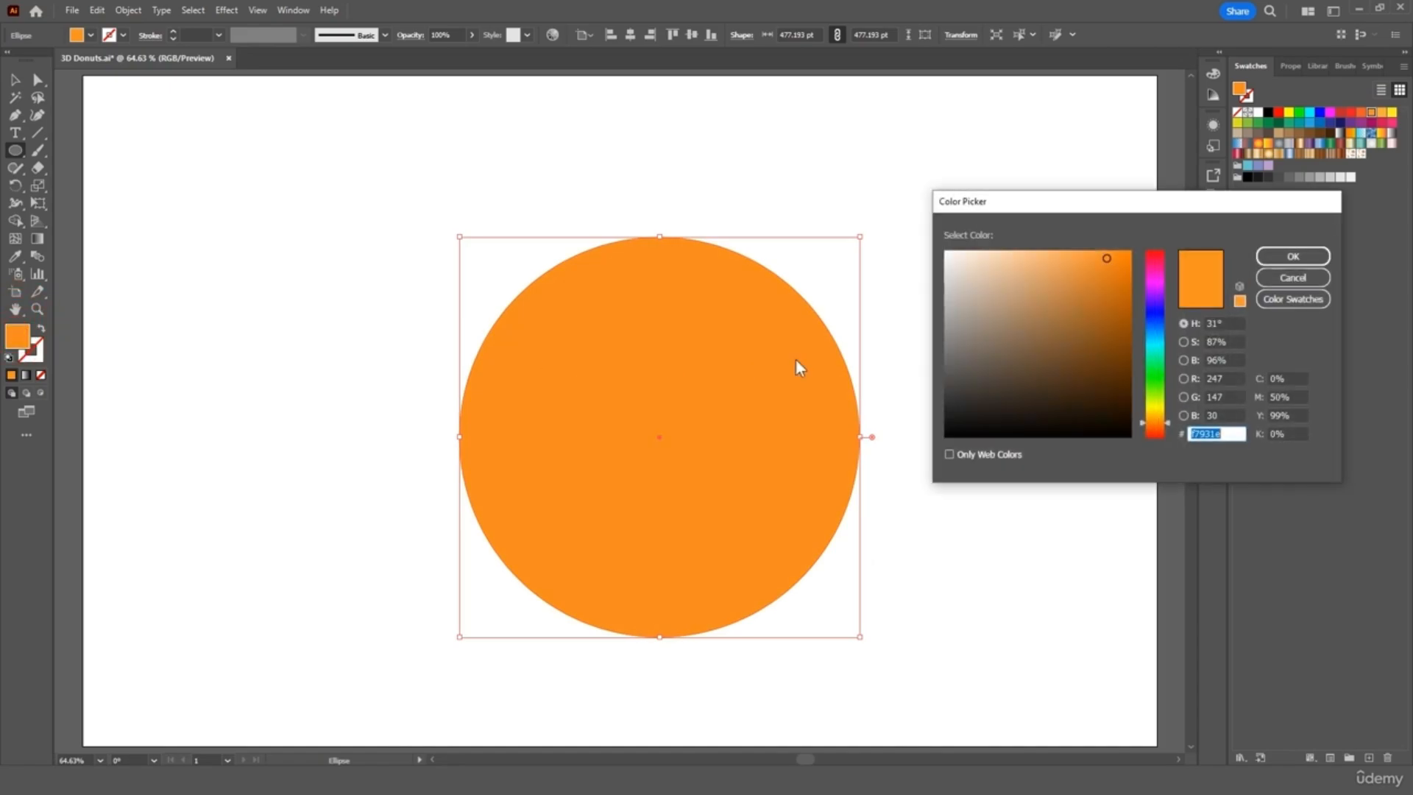
{"action": "left_click", "coordinate": [1060, 257]}
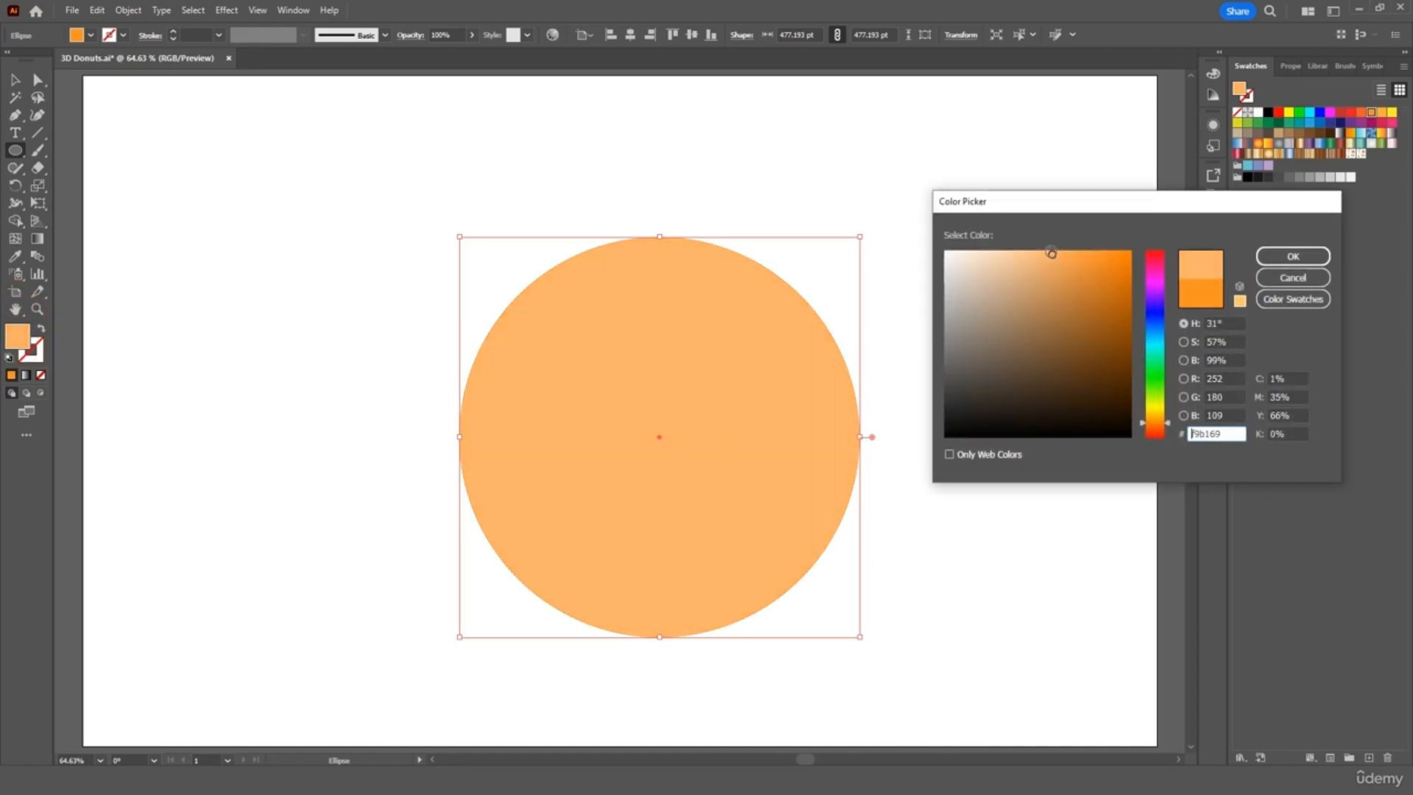
{"action": "left_click", "coordinate": [1291, 257]}
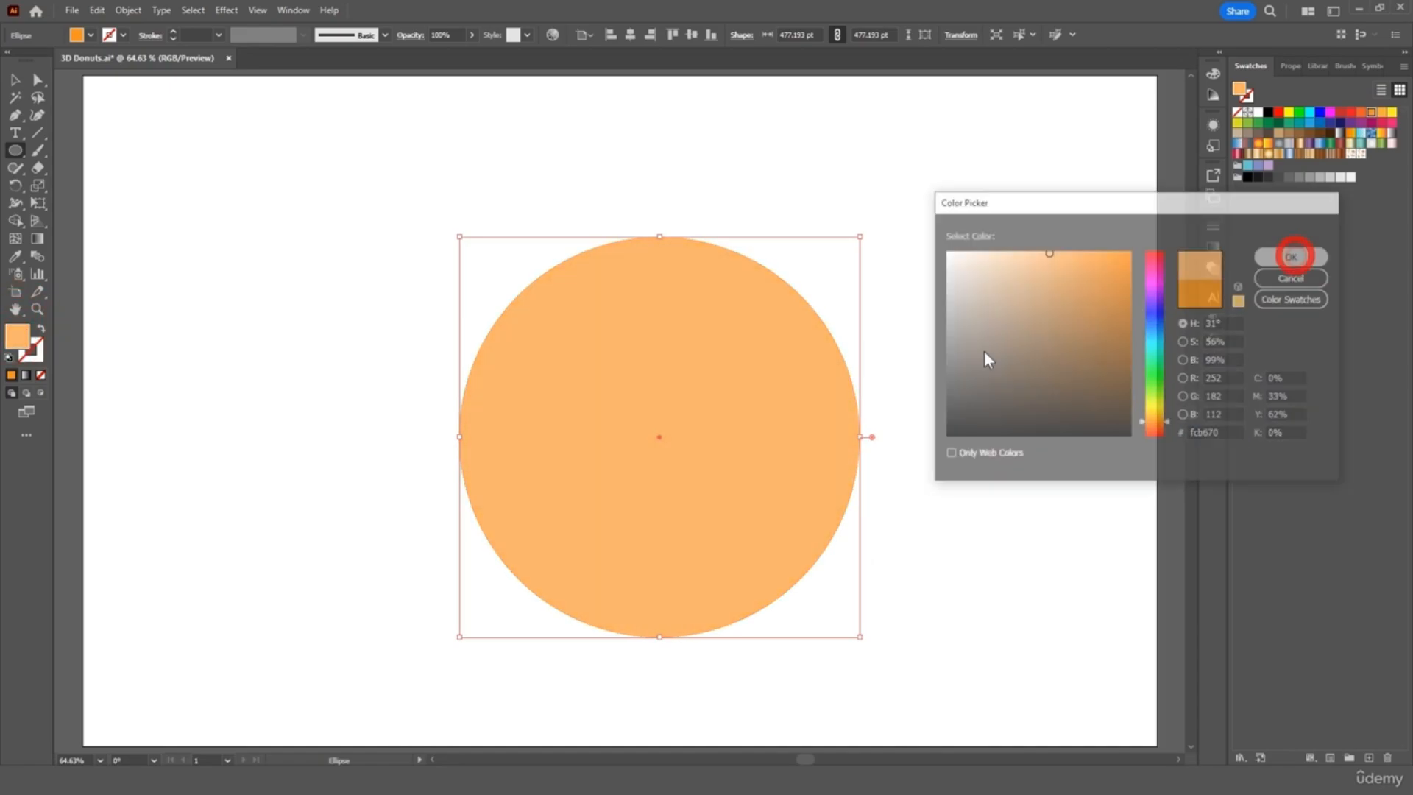
{"action": "left_click", "coordinate": [784, 429]}
{"action": "left_click", "coordinate": [756, 412]}
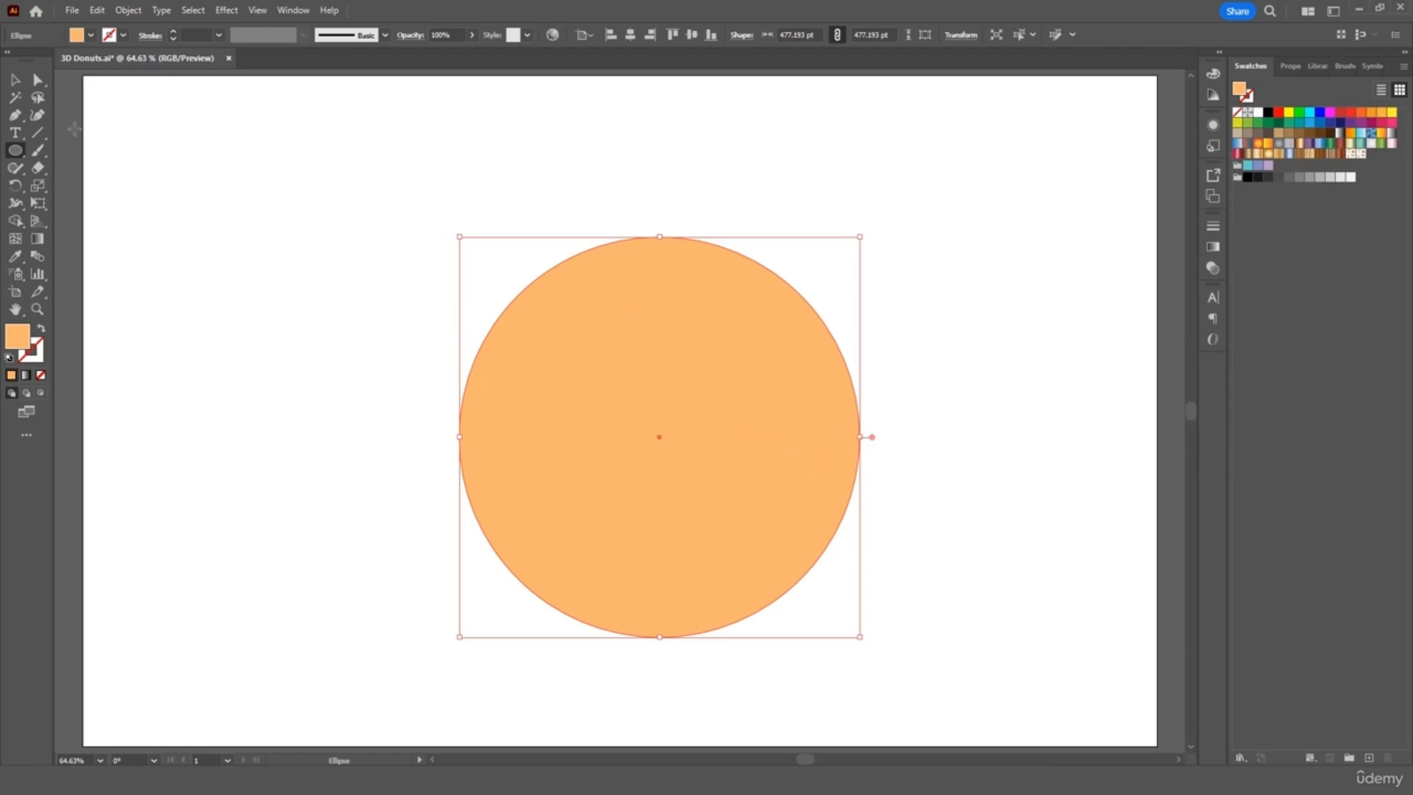
- Move the circle slightly up and left, and centre on it a dark green copy scaled to about a quarter of its diameter
{"action": "left_click", "coordinate": [15, 81]}
{"action": "left_click_drag", "start_coordinate": [637, 334], "coordinate": [582, 304]}
{"action": "key", "text": "ctrl+c"}
{"action": "key", "text": "ctrl+v"}
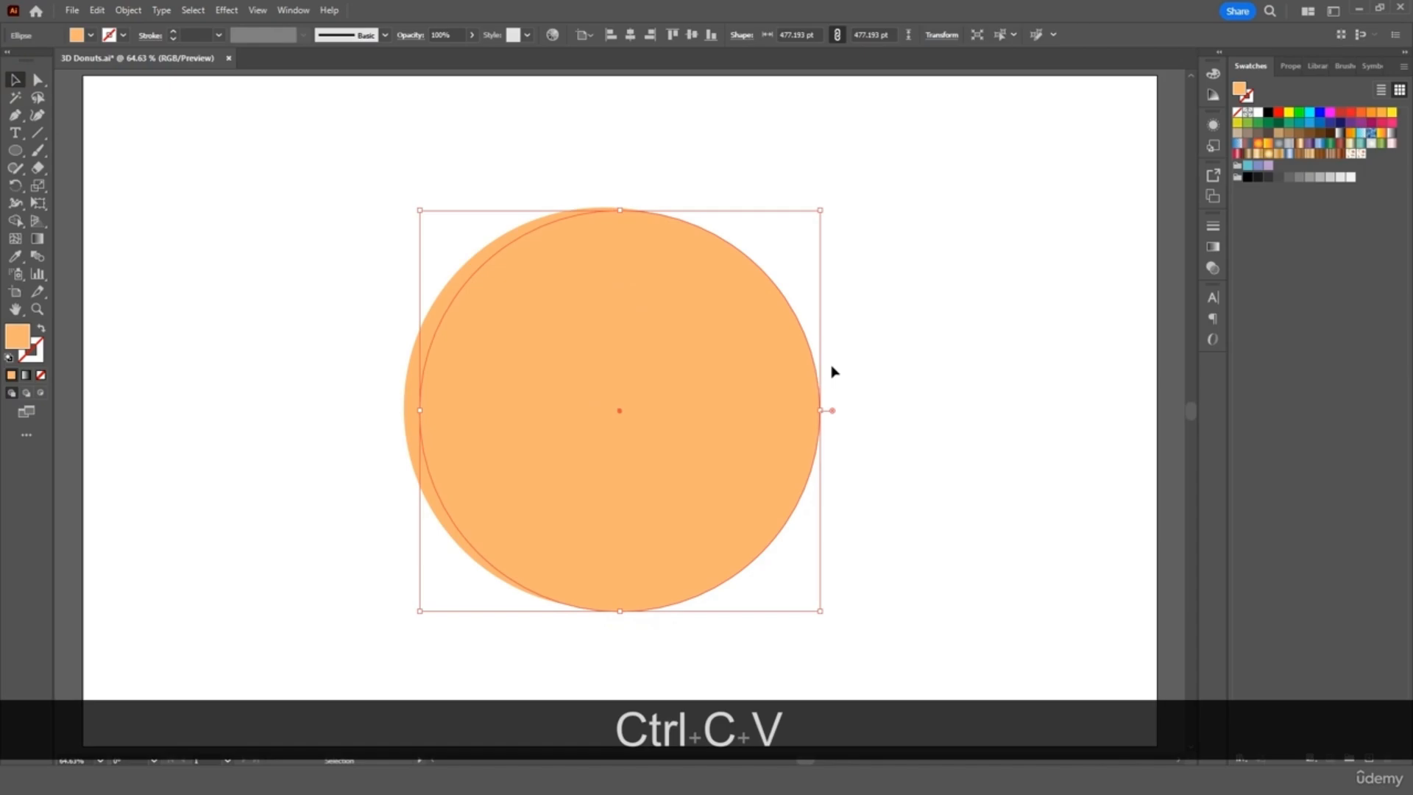
{"action": "left_click_drag", "start_coordinate": [690, 422], "coordinate": [978, 445]}
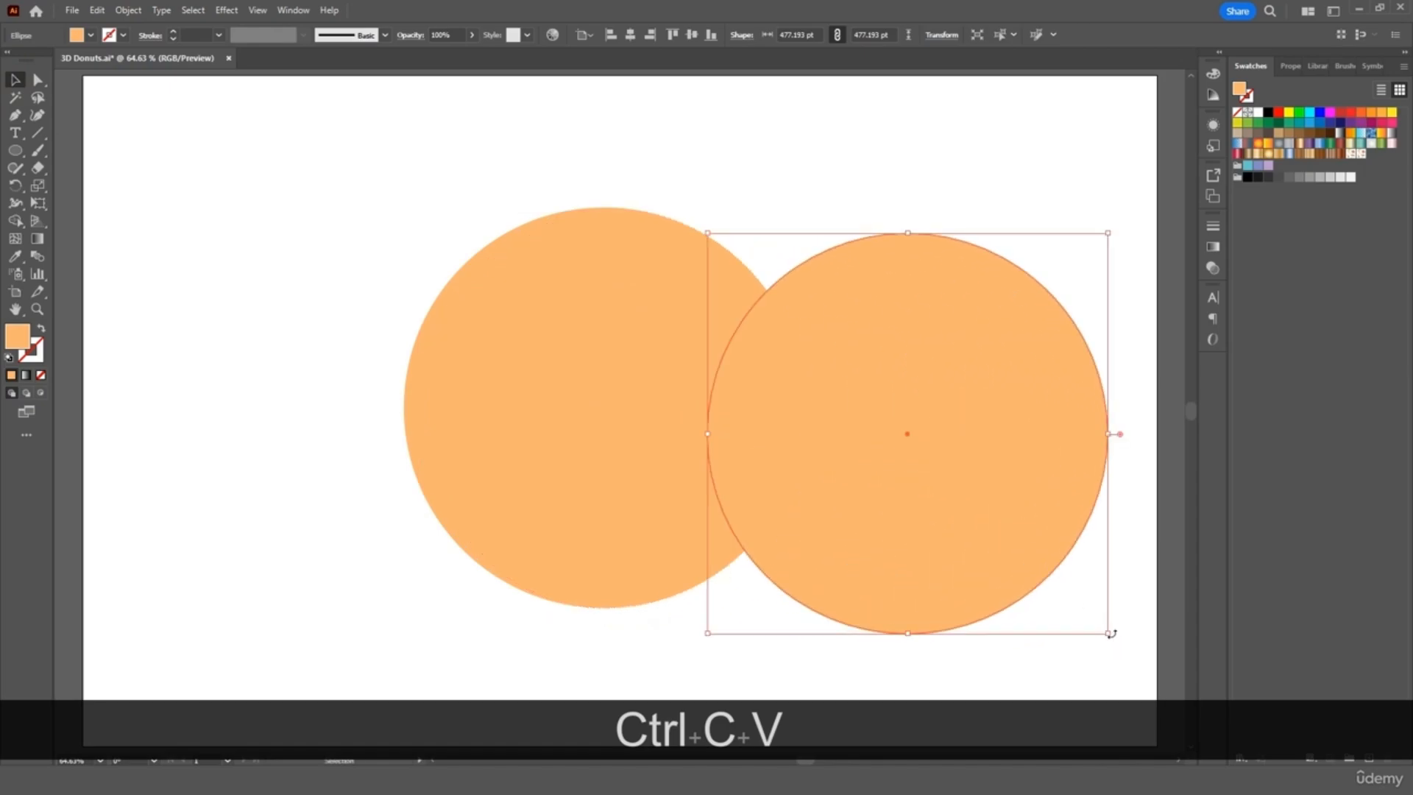
{"action": "left_click_drag", "start_coordinate": [1111, 631], "coordinate": [815, 324]}
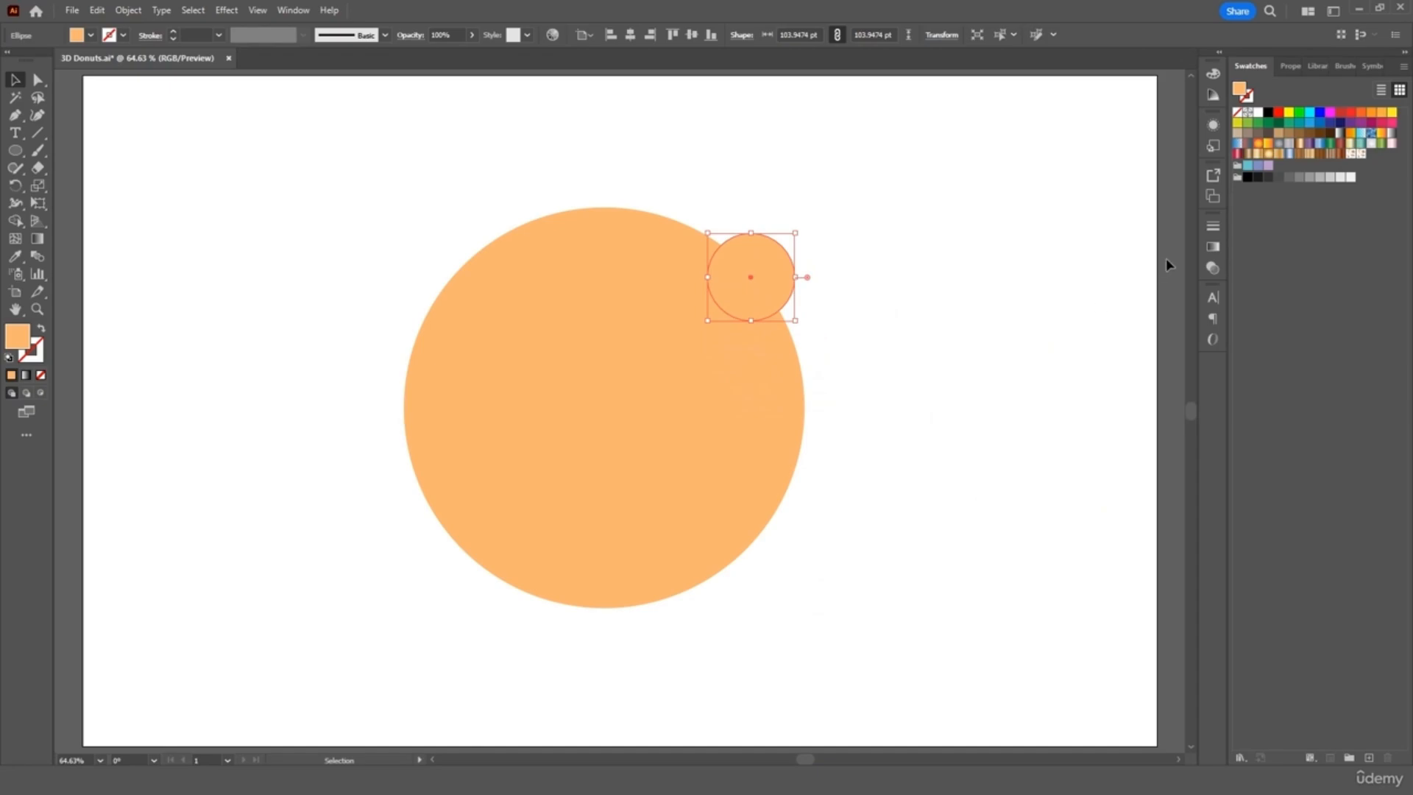
{"action": "left_click", "coordinate": [1278, 124]}
{"action": "left_click_drag", "start_coordinate": [776, 279], "coordinate": [625, 421]}
{"action": "left_click", "coordinate": [986, 294]}
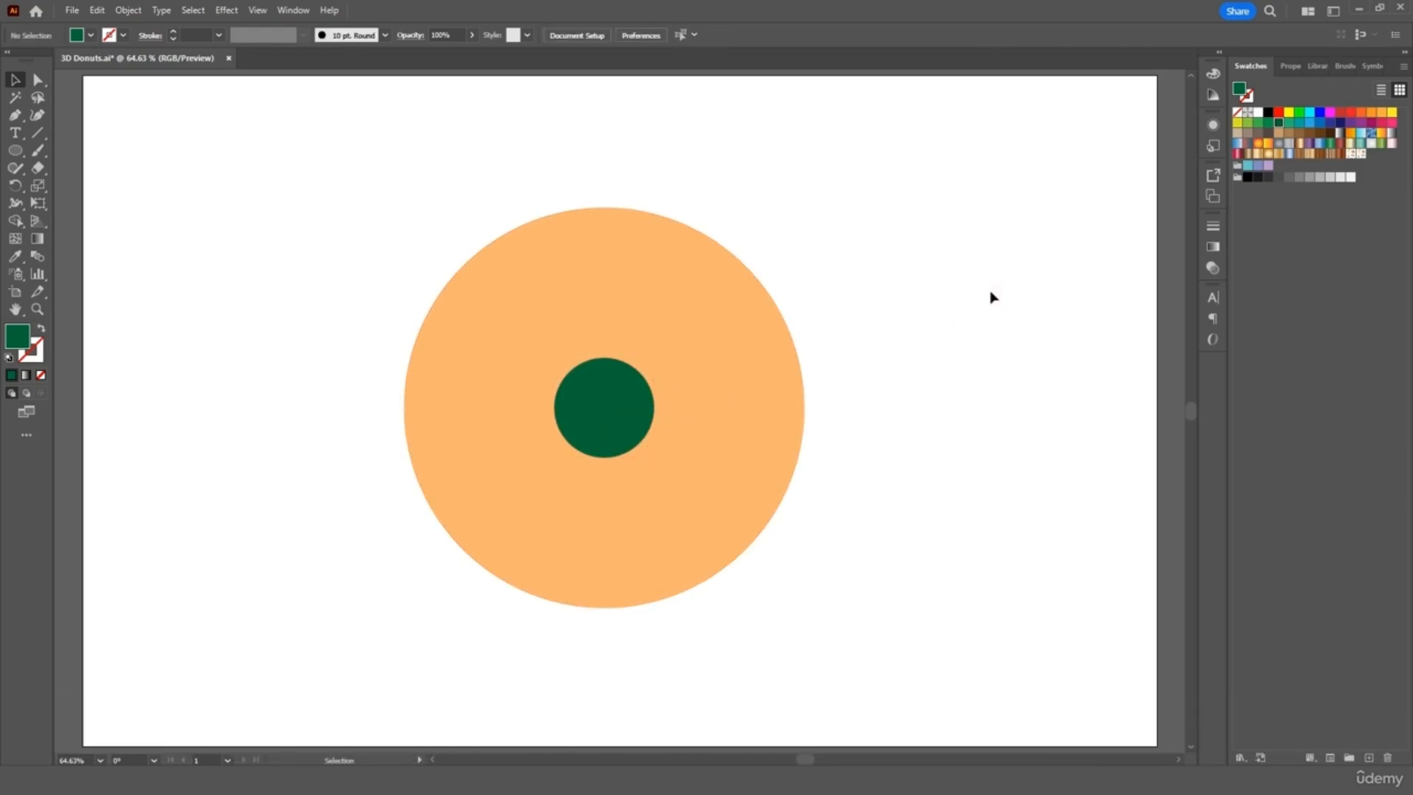
- Cut the green circle out of the orange one with the Pathfinder's Minus Front to form a ring
{"action": "left_click_drag", "start_coordinate": [948, 256], "coordinate": [316, 729]}
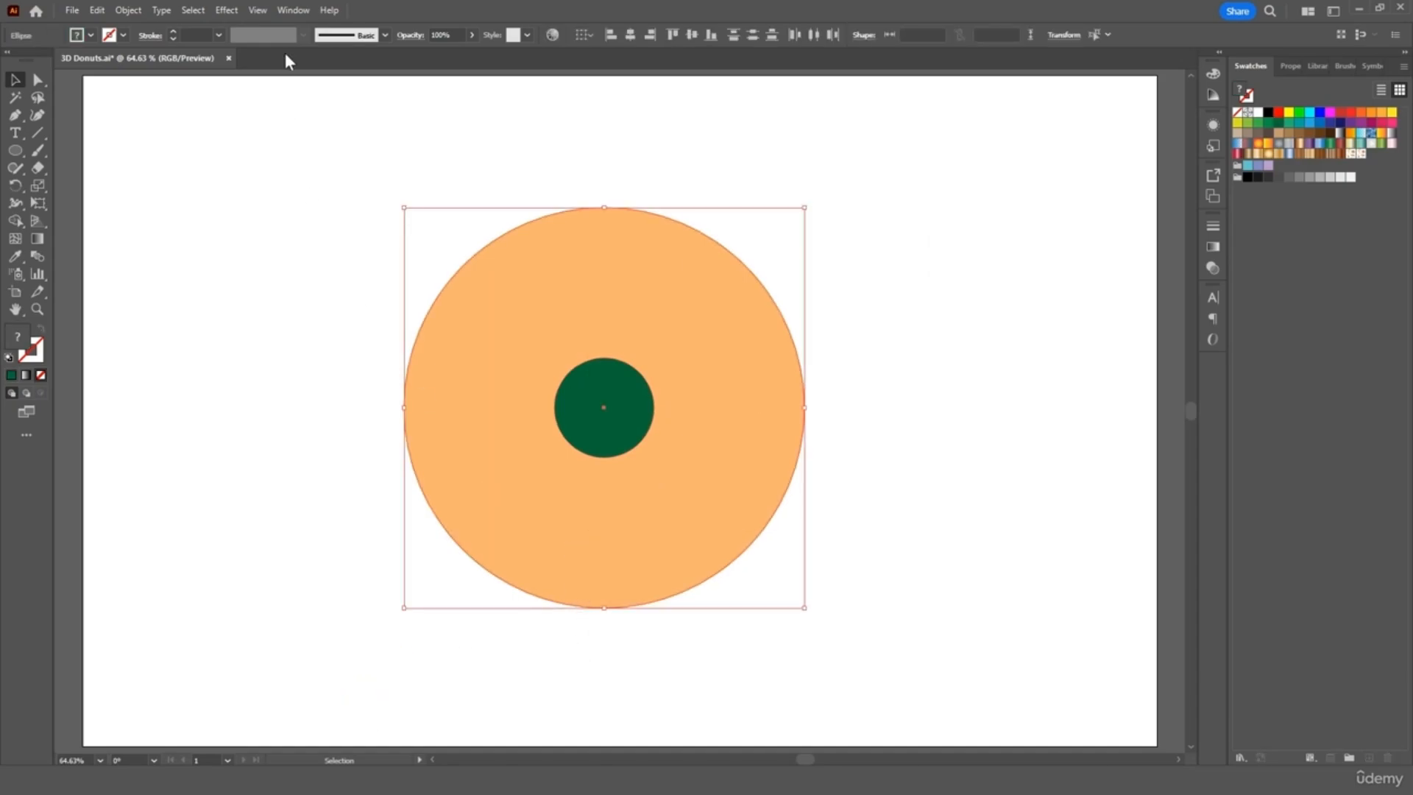
{"action": "left_click", "coordinate": [294, 12]}
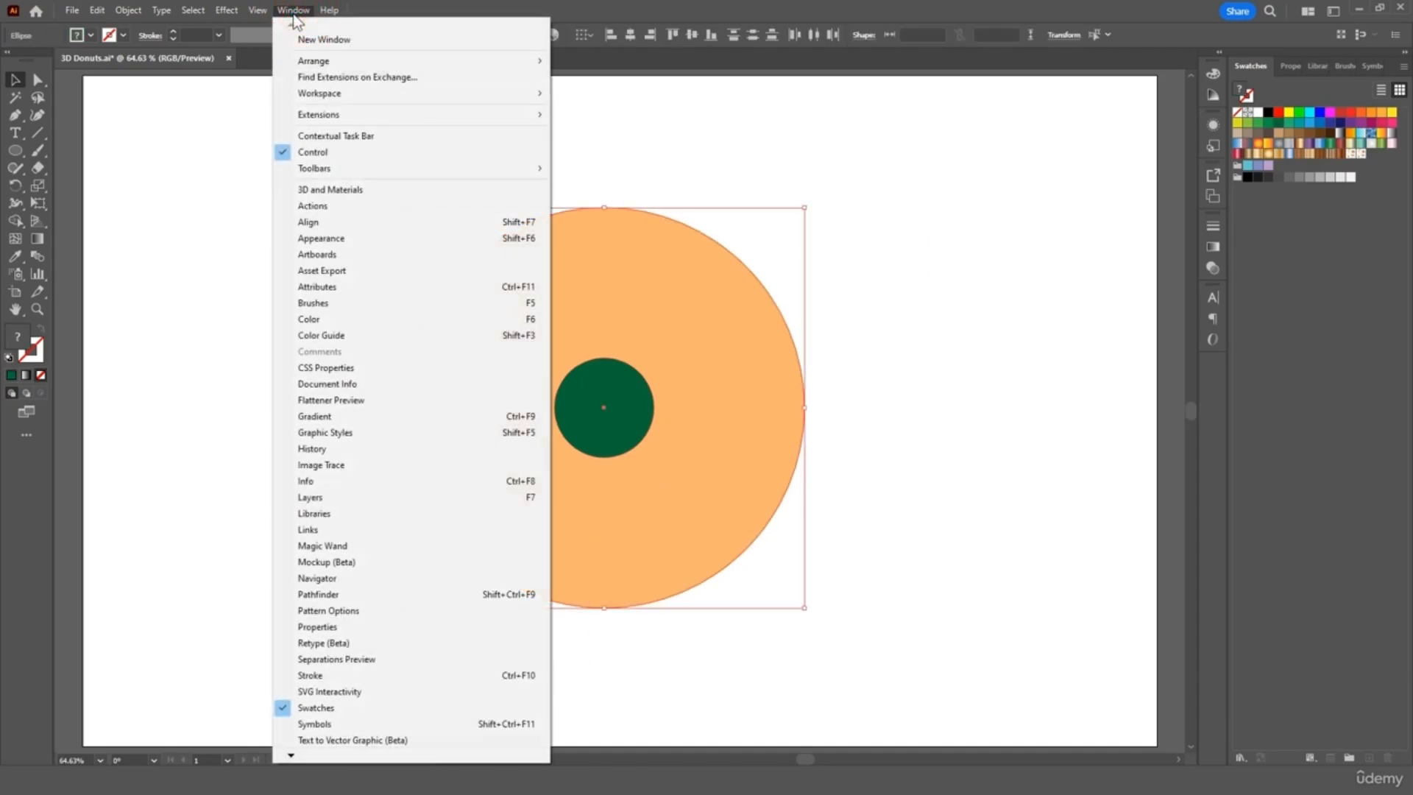
{"action": "left_click", "coordinate": [382, 593]}
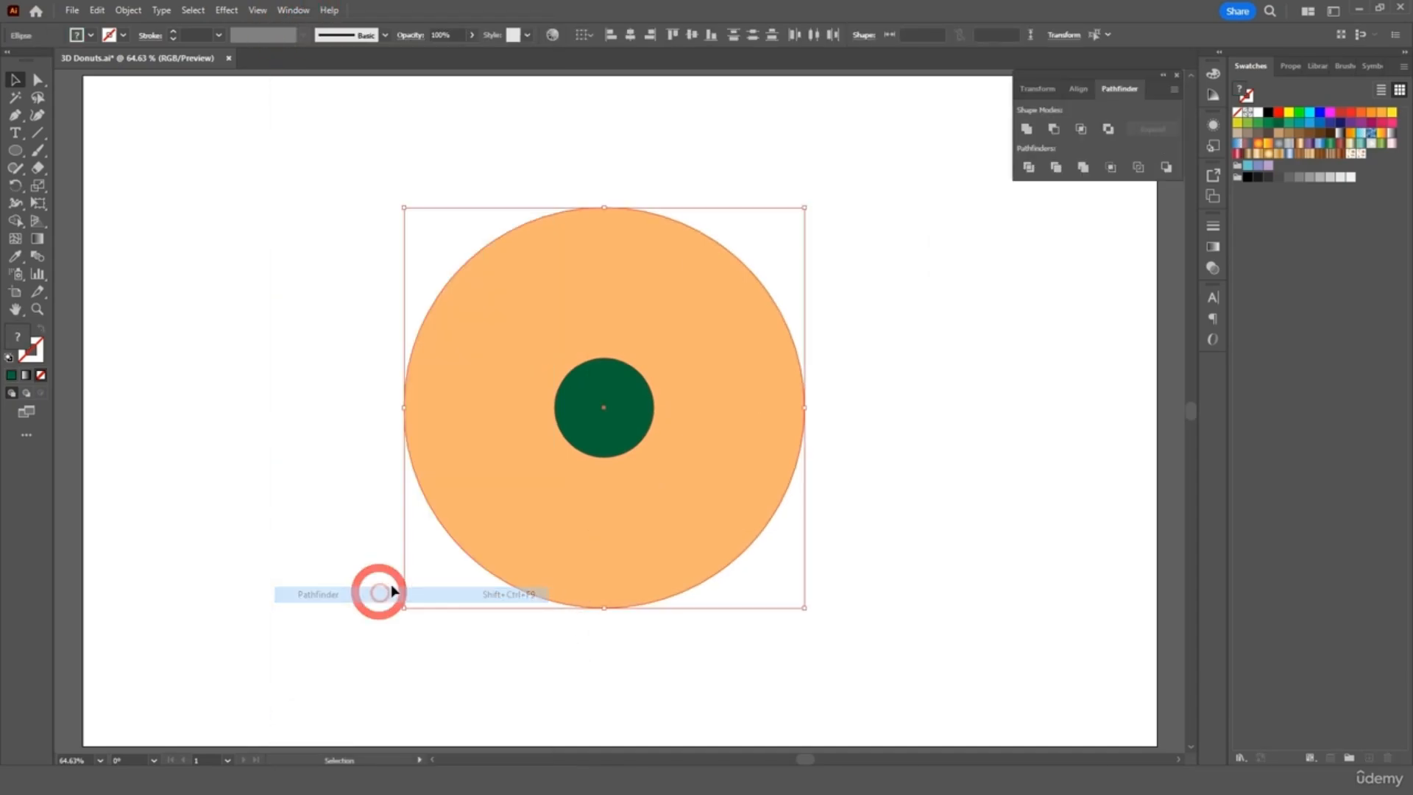
{"action": "left_click", "coordinate": [1052, 134]}
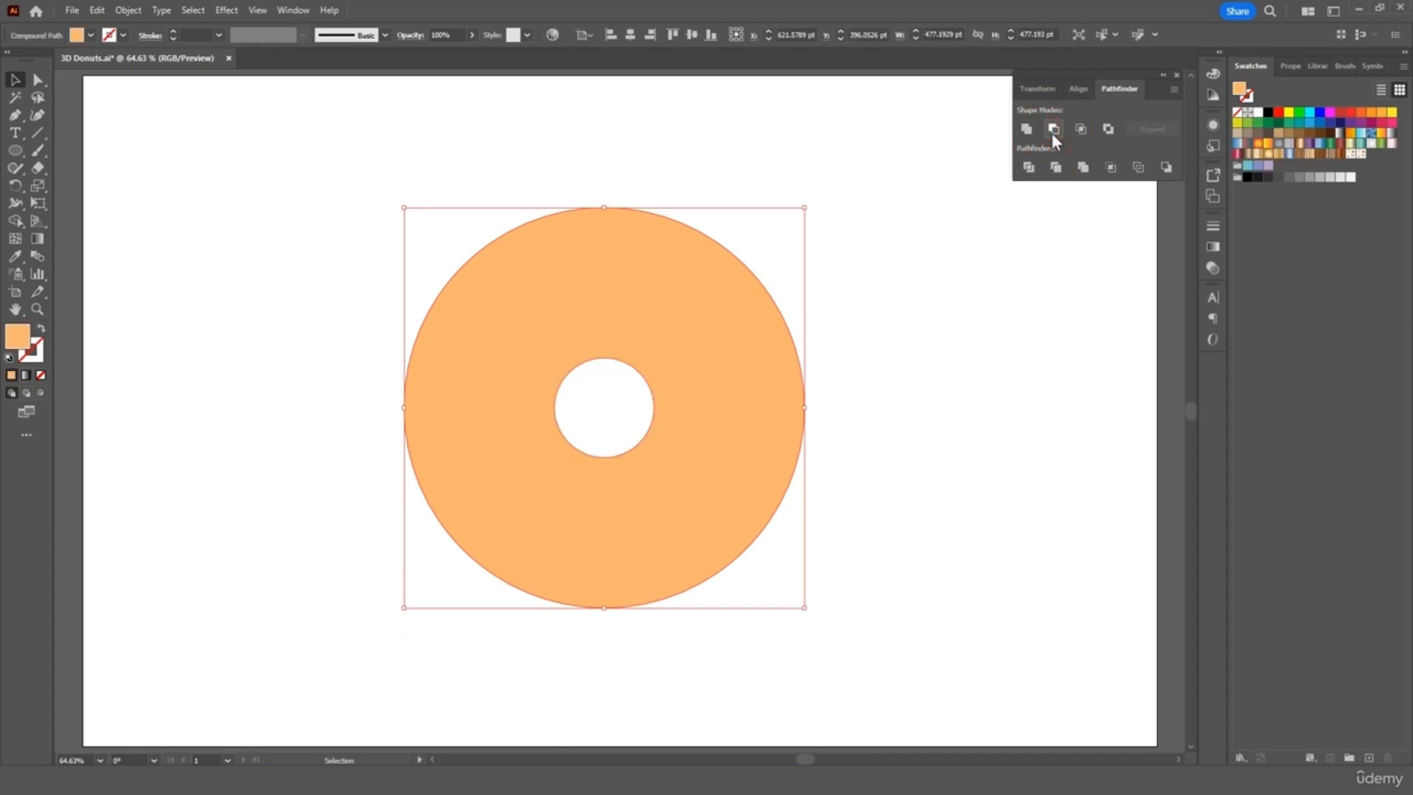
{"action": "left_click", "coordinate": [848, 210]}
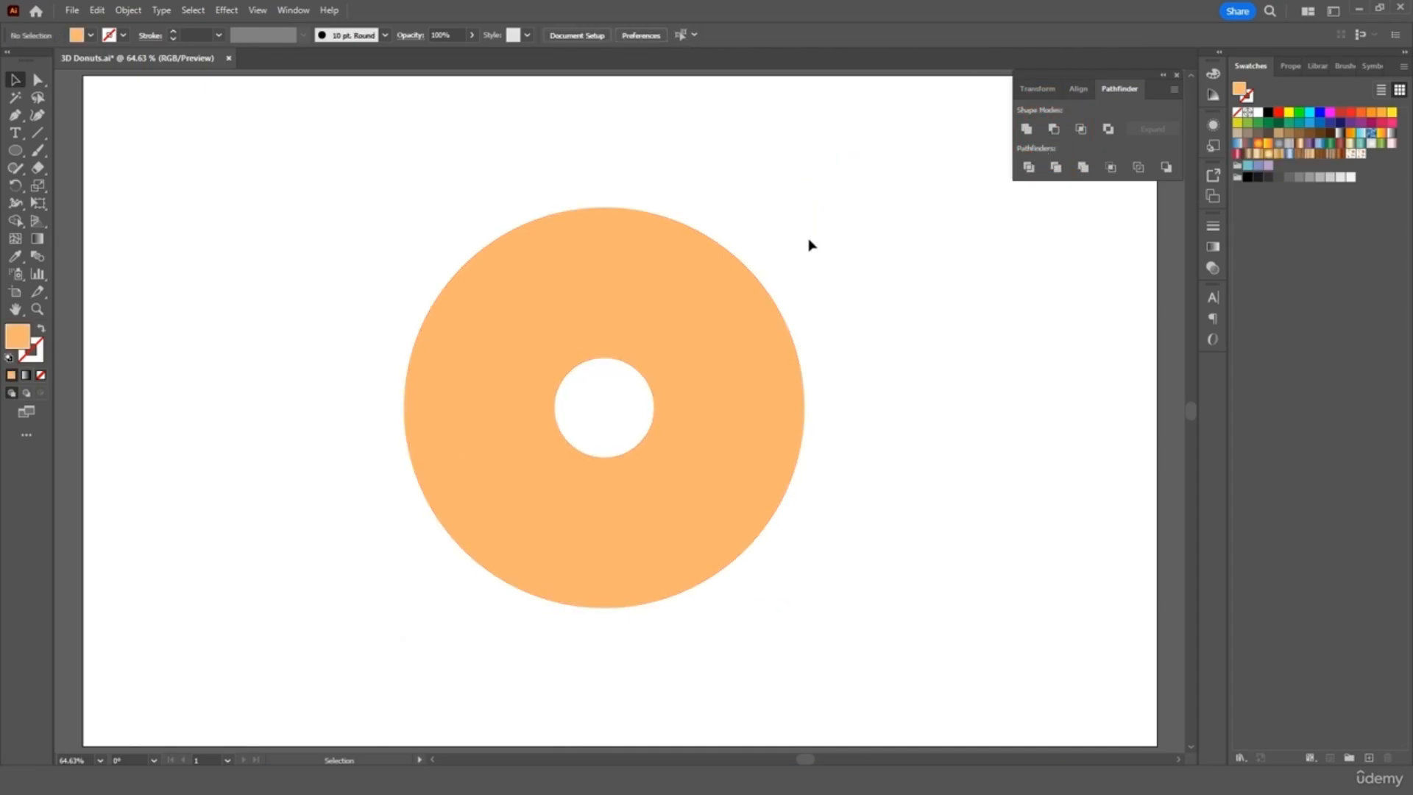
- Duplicate the orange ring, scale the copy to about 274 pt and place it to the right of the original
{"action": "left_click", "coordinate": [681, 277]}
{"action": "key", "text": "ctrl"}
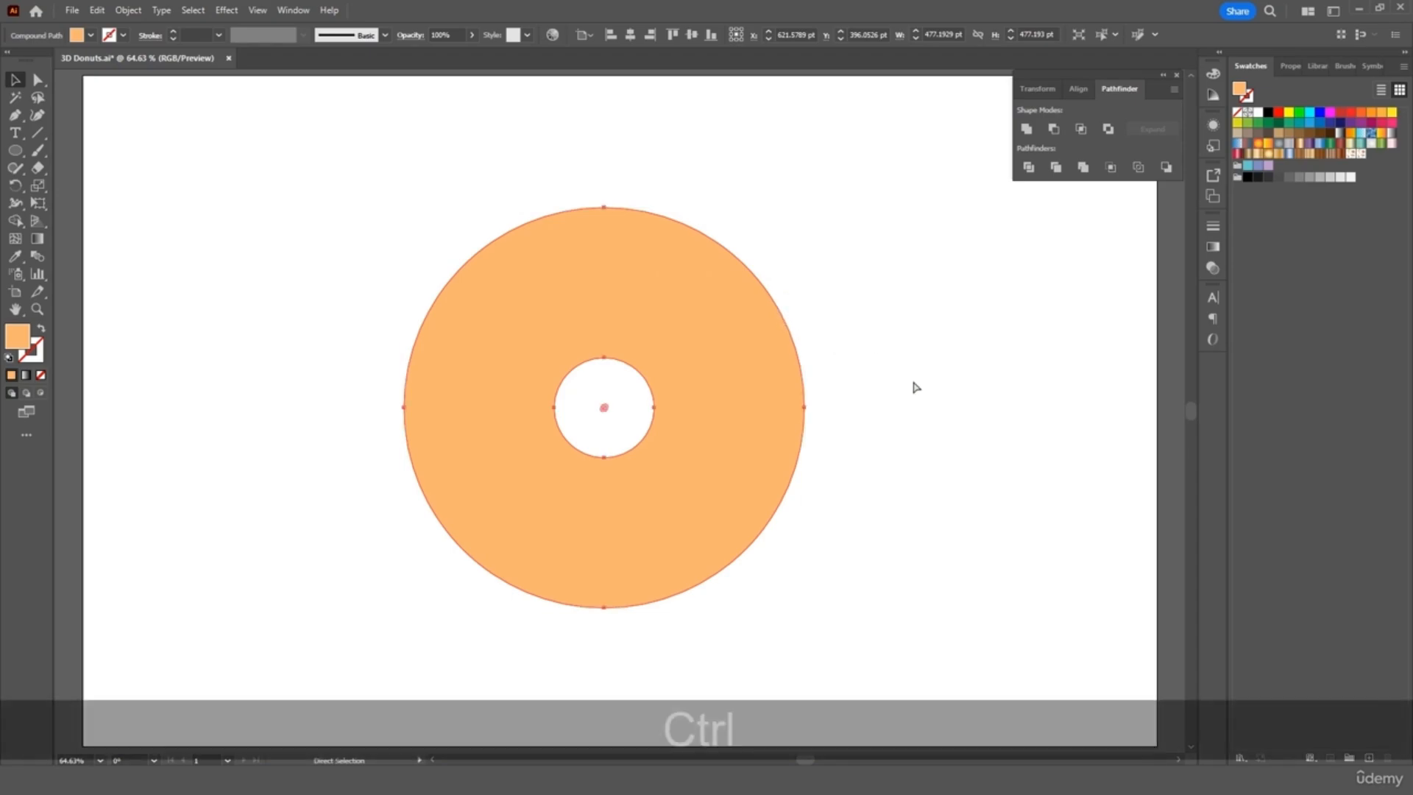
{"action": "key", "text": "ctrl+c"}
{"action": "key", "text": "ctrl+v"}
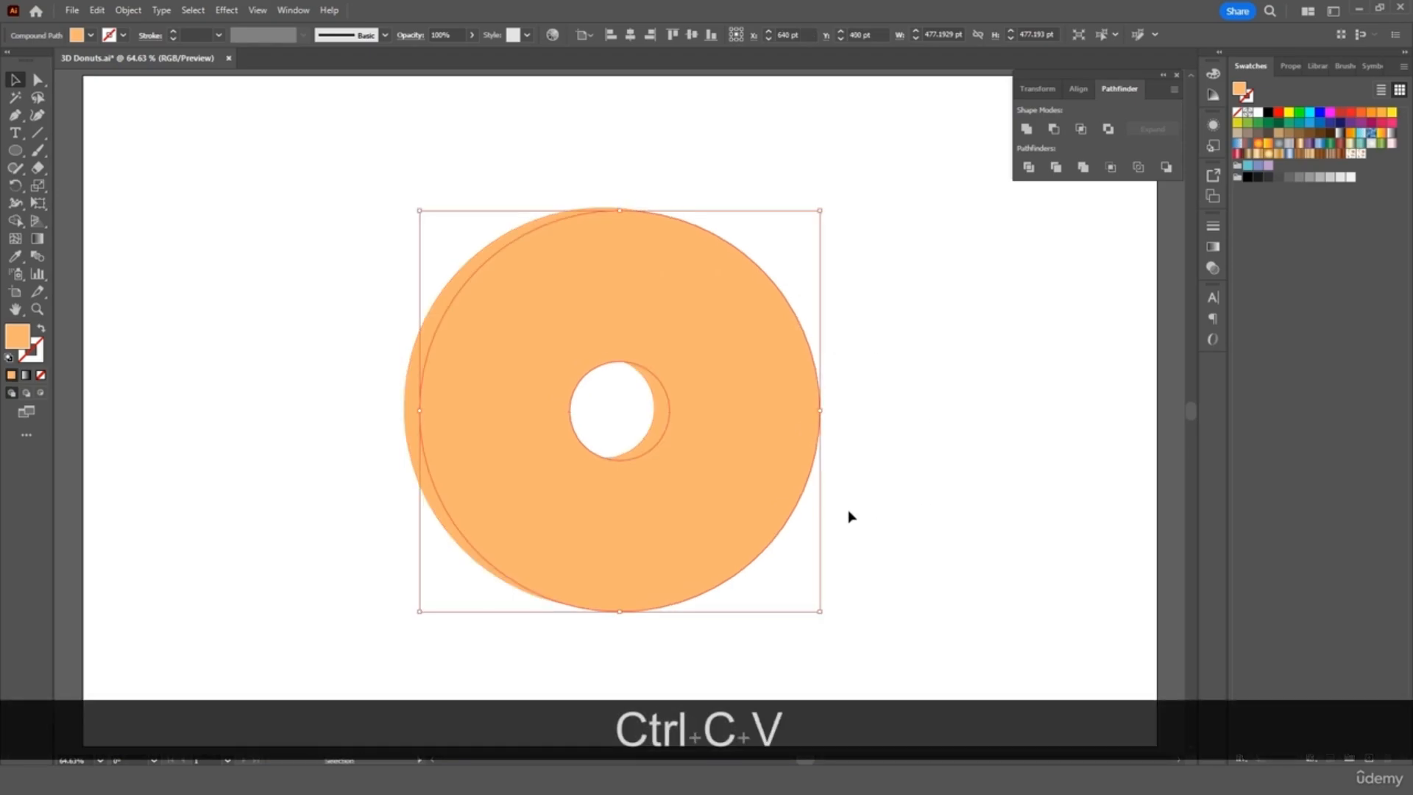
{"action": "left_click_drag", "start_coordinate": [750, 511], "coordinate": [1052, 529]}
{"action": "key", "text": "shift"}
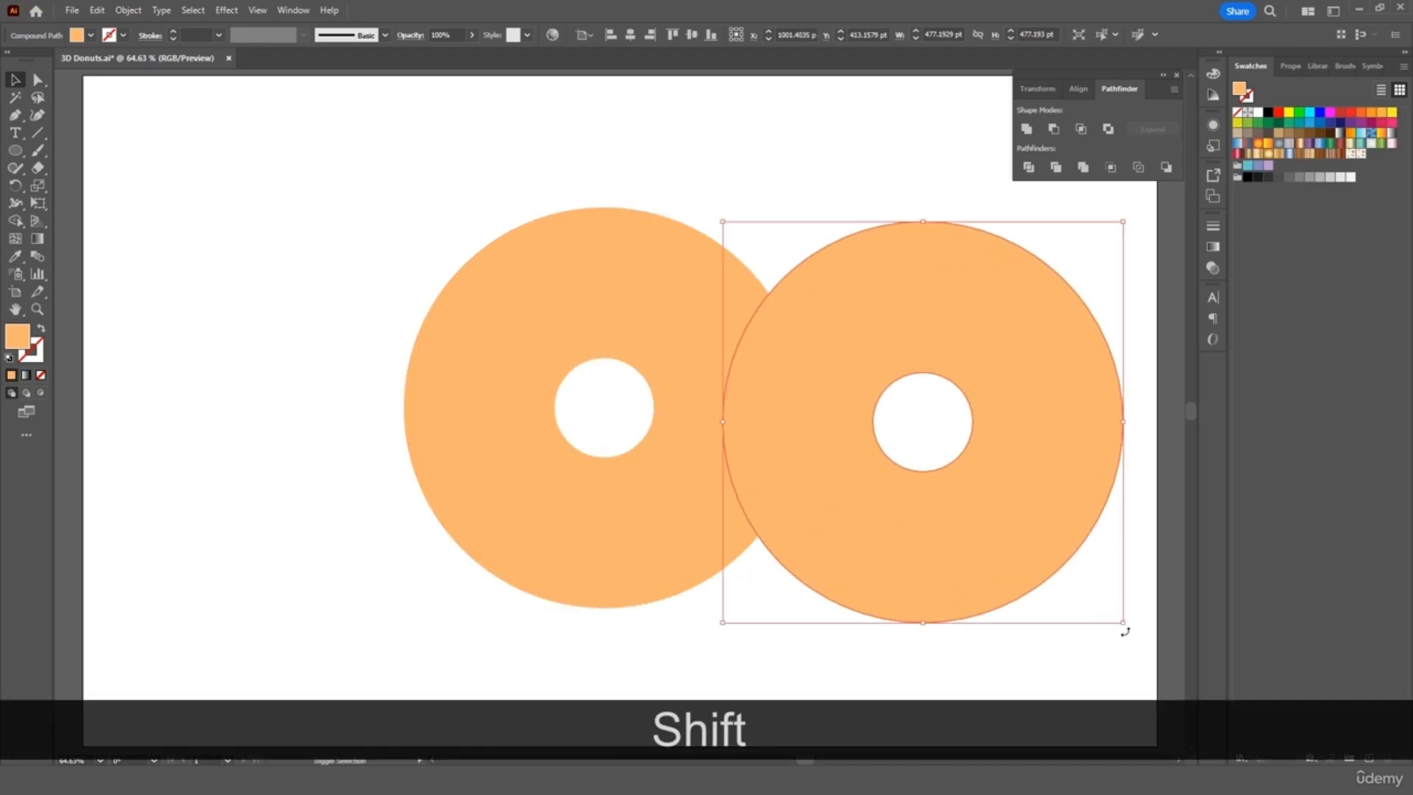
{"action": "left_click_drag", "start_coordinate": [1124, 625], "coordinate": [954, 452]}
{"action": "left_click_drag", "start_coordinate": [887, 381], "coordinate": [995, 455]}
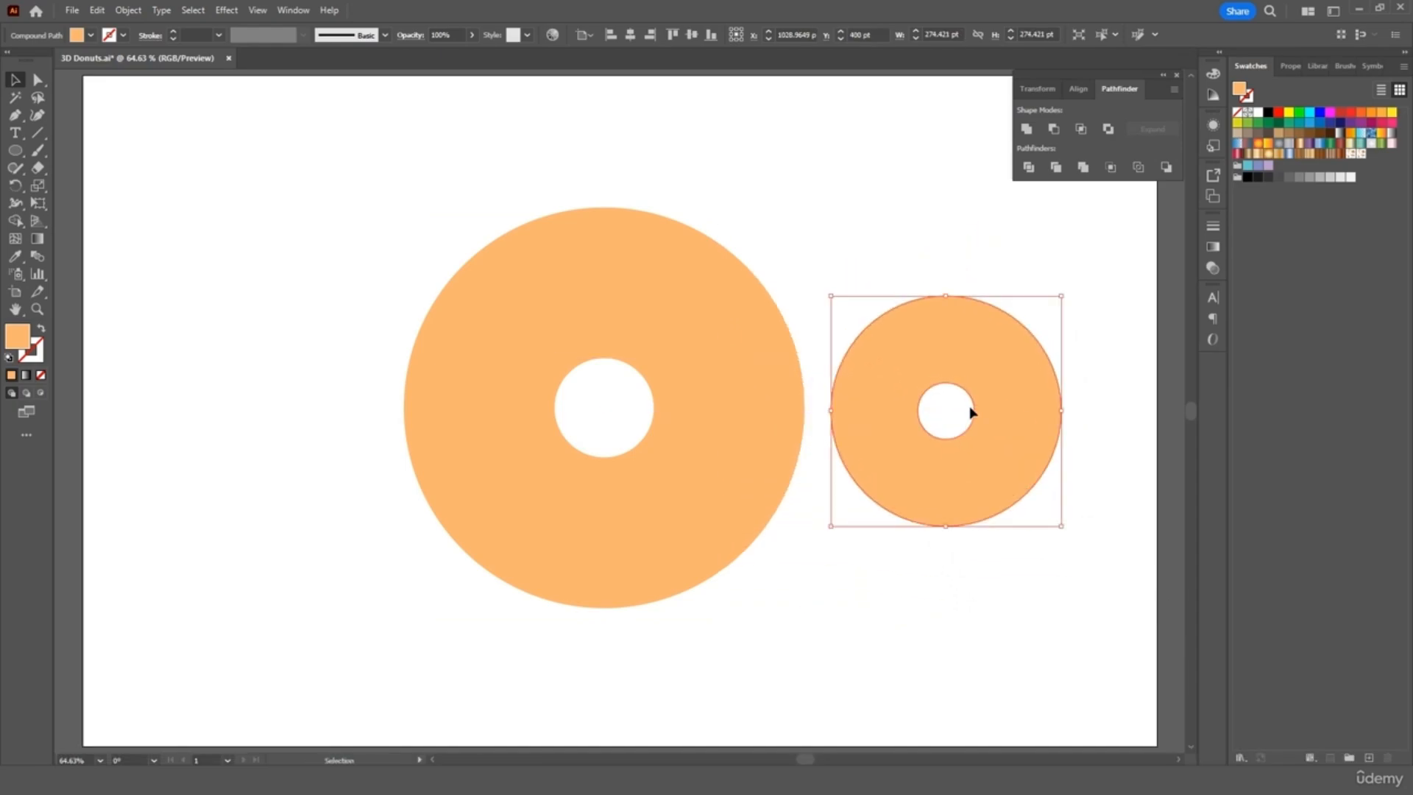
- Isolate the smaller ring and enlarge its inner hole evenly, keeping the hole centred, and leave isolation mode
{"action": "left_click", "coordinate": [964, 395]}
{"action": "double_click", "coordinate": [966, 396]}
{"action": "left_click", "coordinate": [969, 400]}
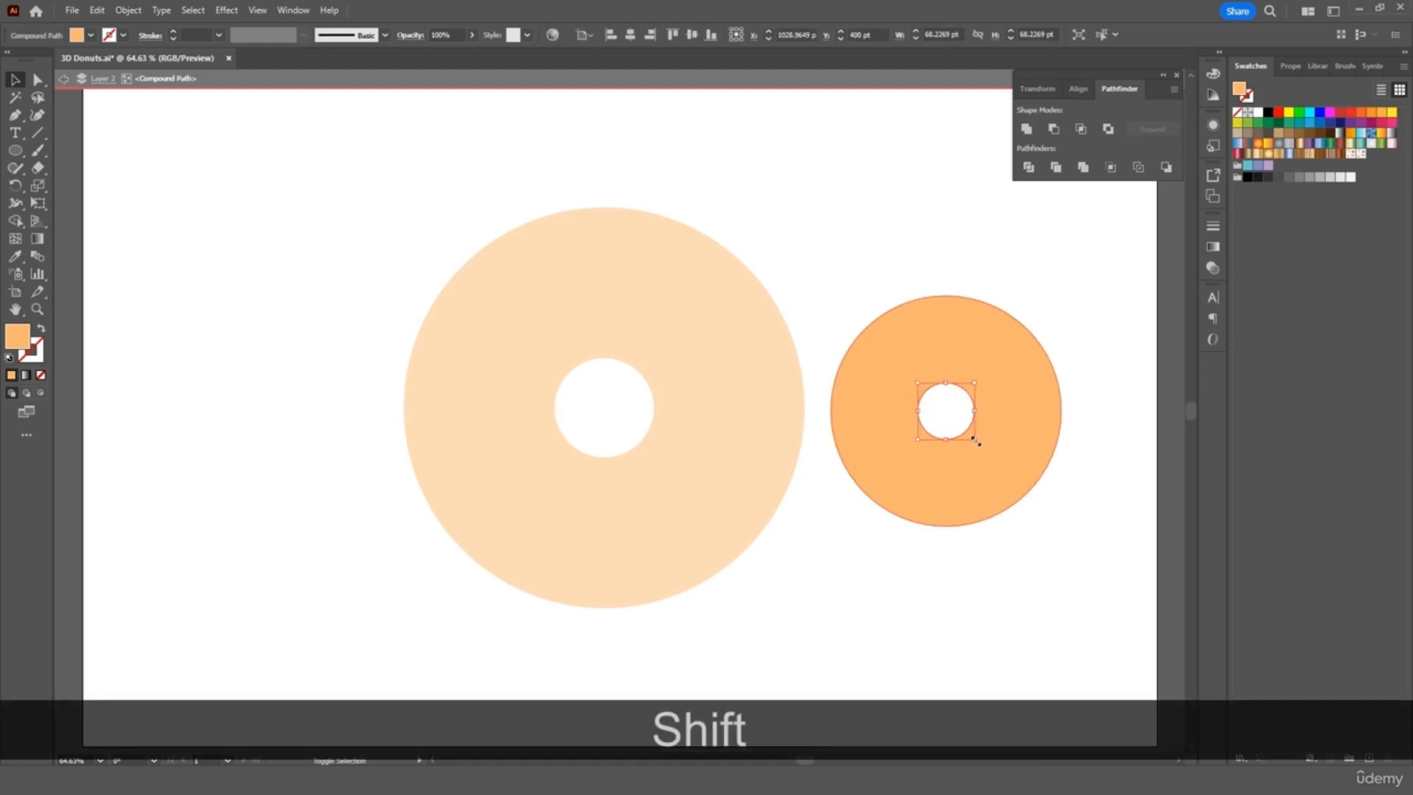
{"action": "left_click_drag", "start_coordinate": [976, 441], "coordinate": [993, 456]}
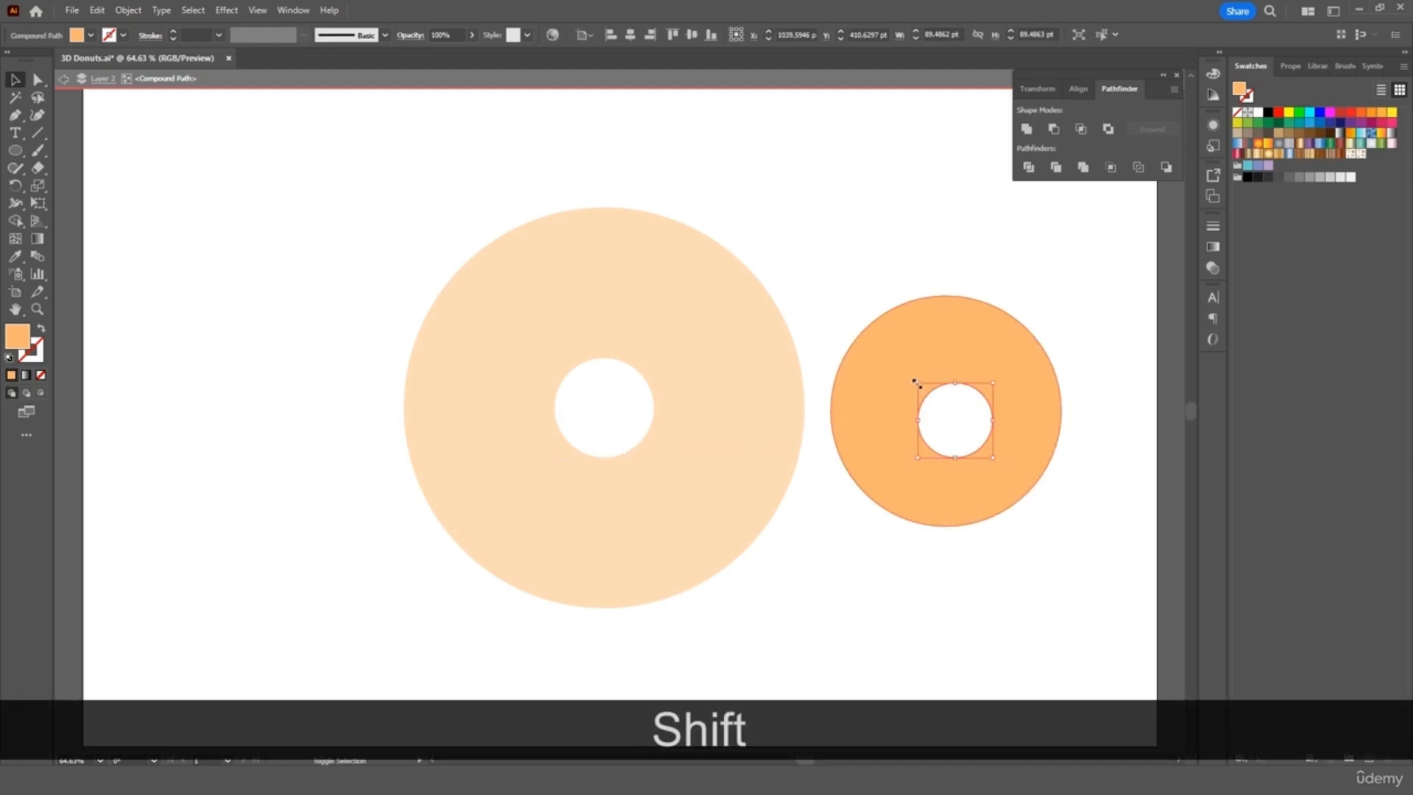
{"action": "left_click_drag", "start_coordinate": [914, 385], "coordinate": [896, 362]}
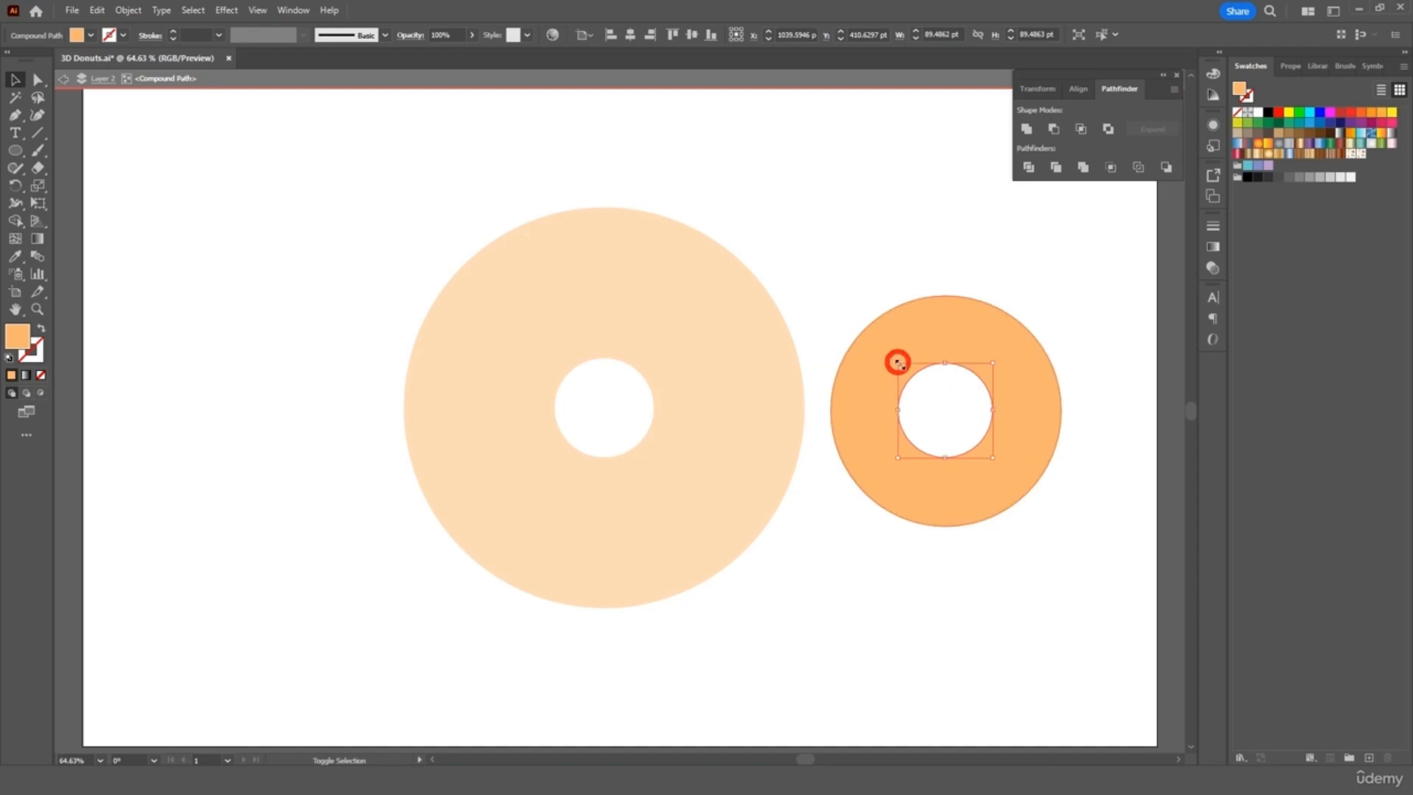
{"action": "left_click", "coordinate": [937, 251]}
{"action": "double_click", "coordinate": [1103, 390]}
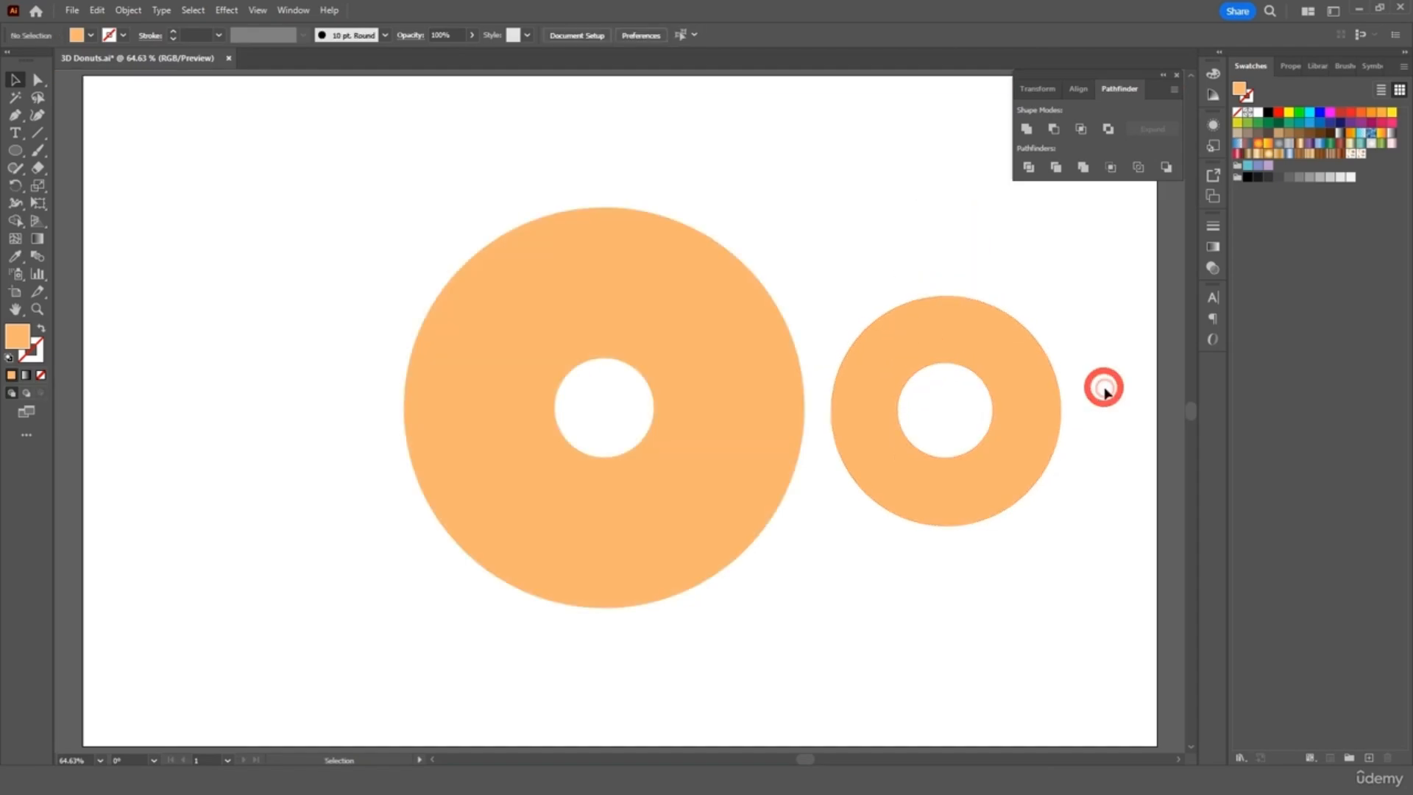
- Fill the smaller ring with the teal gradient swatch that runs from light green-blue to dark teal
{"action": "left_click", "coordinate": [1035, 453]}
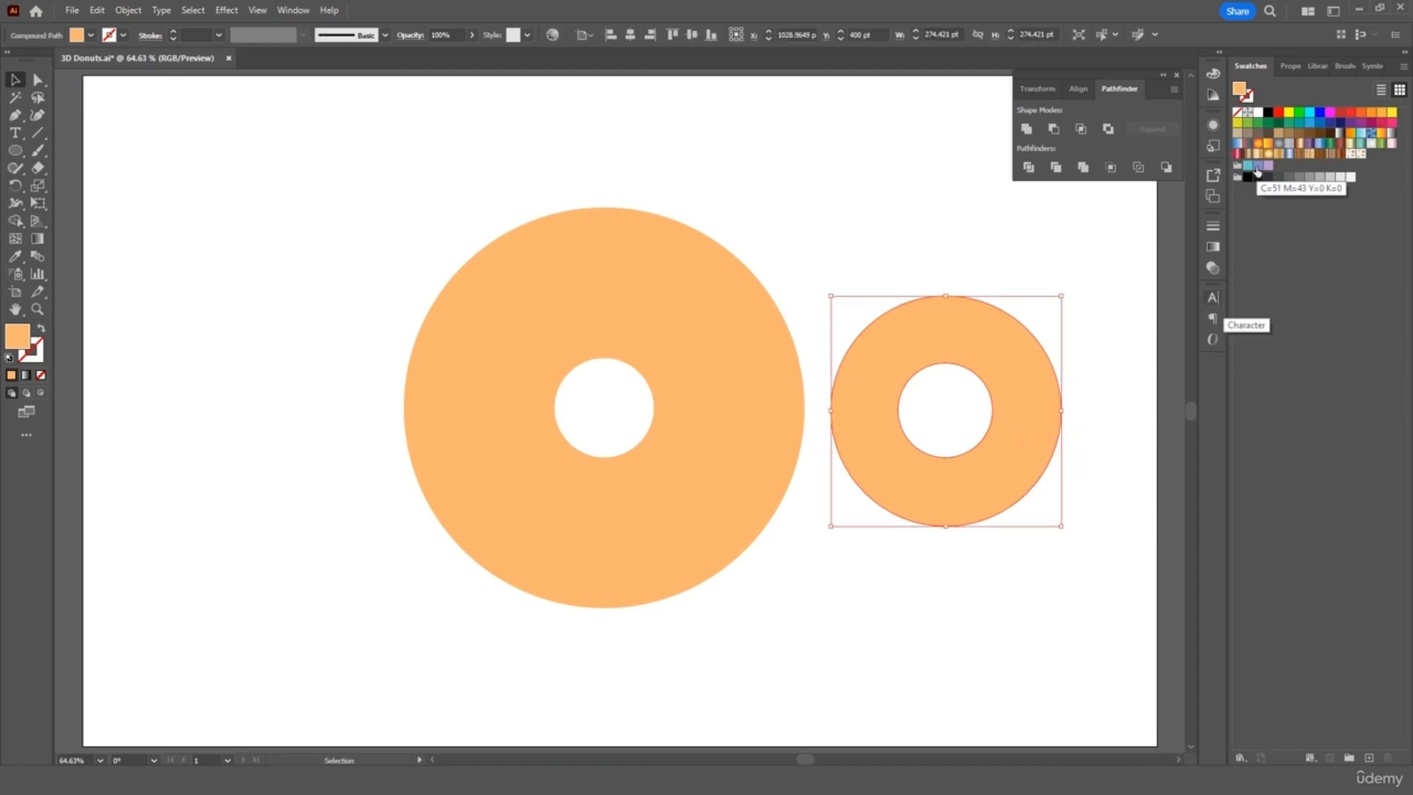
{"action": "left_click", "coordinate": [1380, 144]}
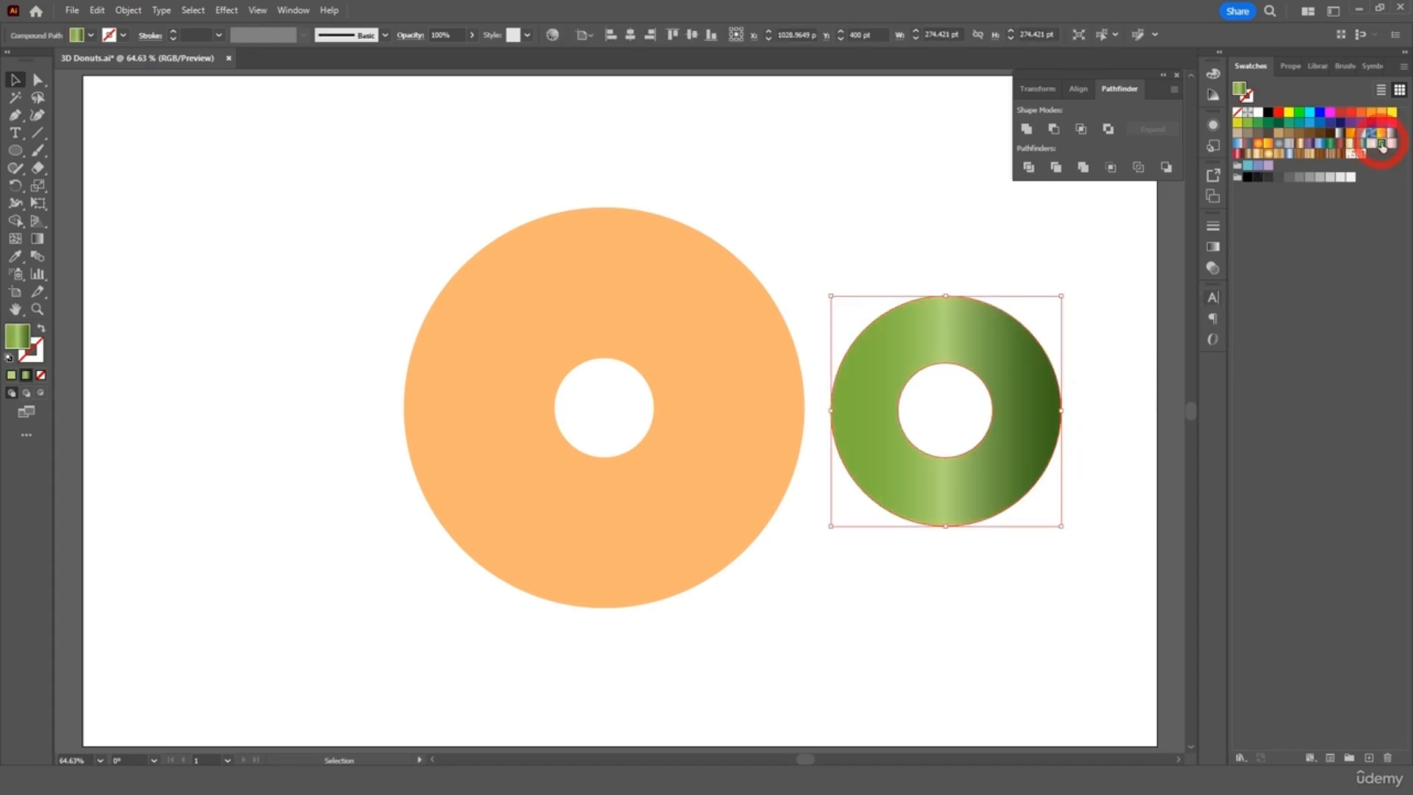
{"action": "left_click", "coordinate": [1334, 145]}
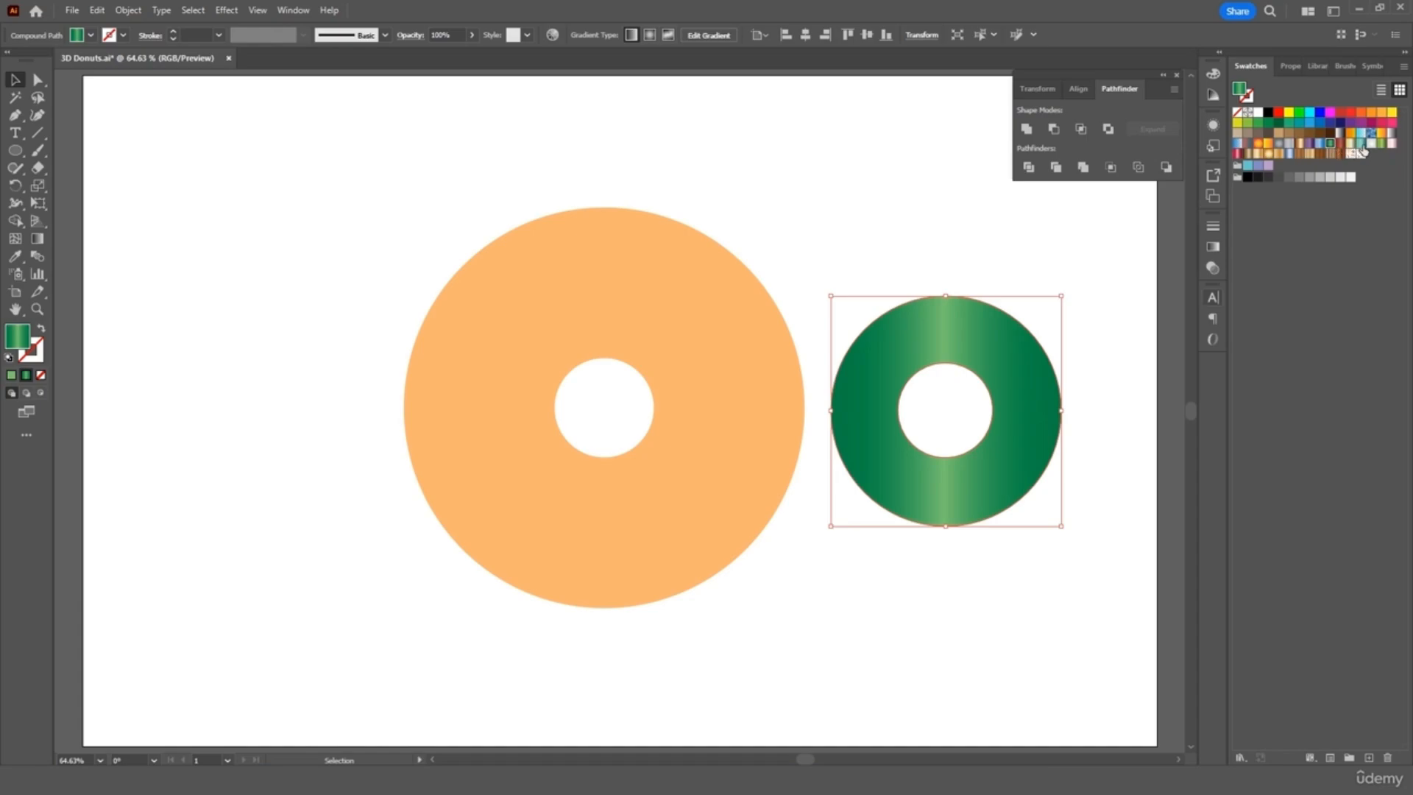
{"action": "left_click", "coordinate": [1371, 146]}
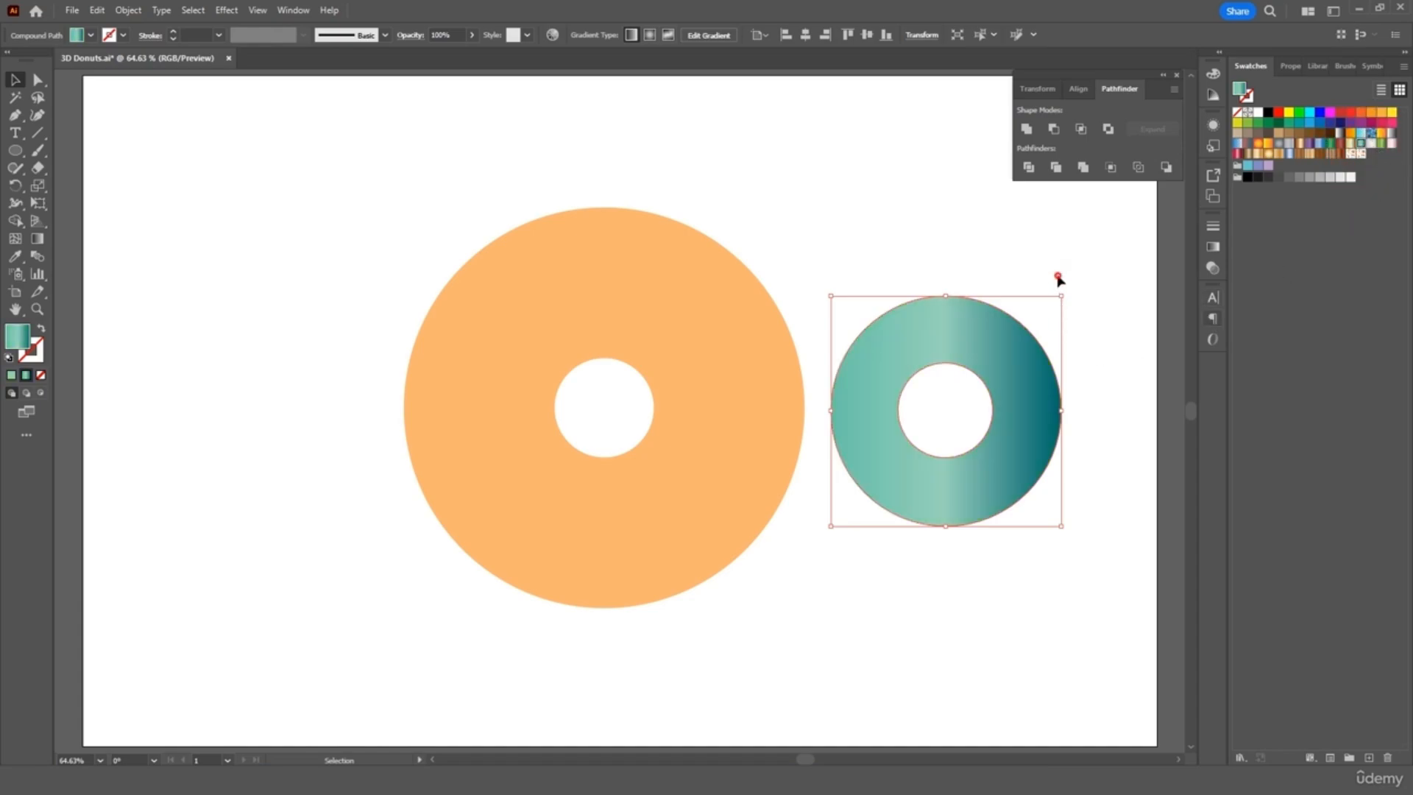
- Apply an envelope mesh with 4 rows and 4 columns to the smaller ring
{"action": "left_click", "coordinate": [128, 10]}
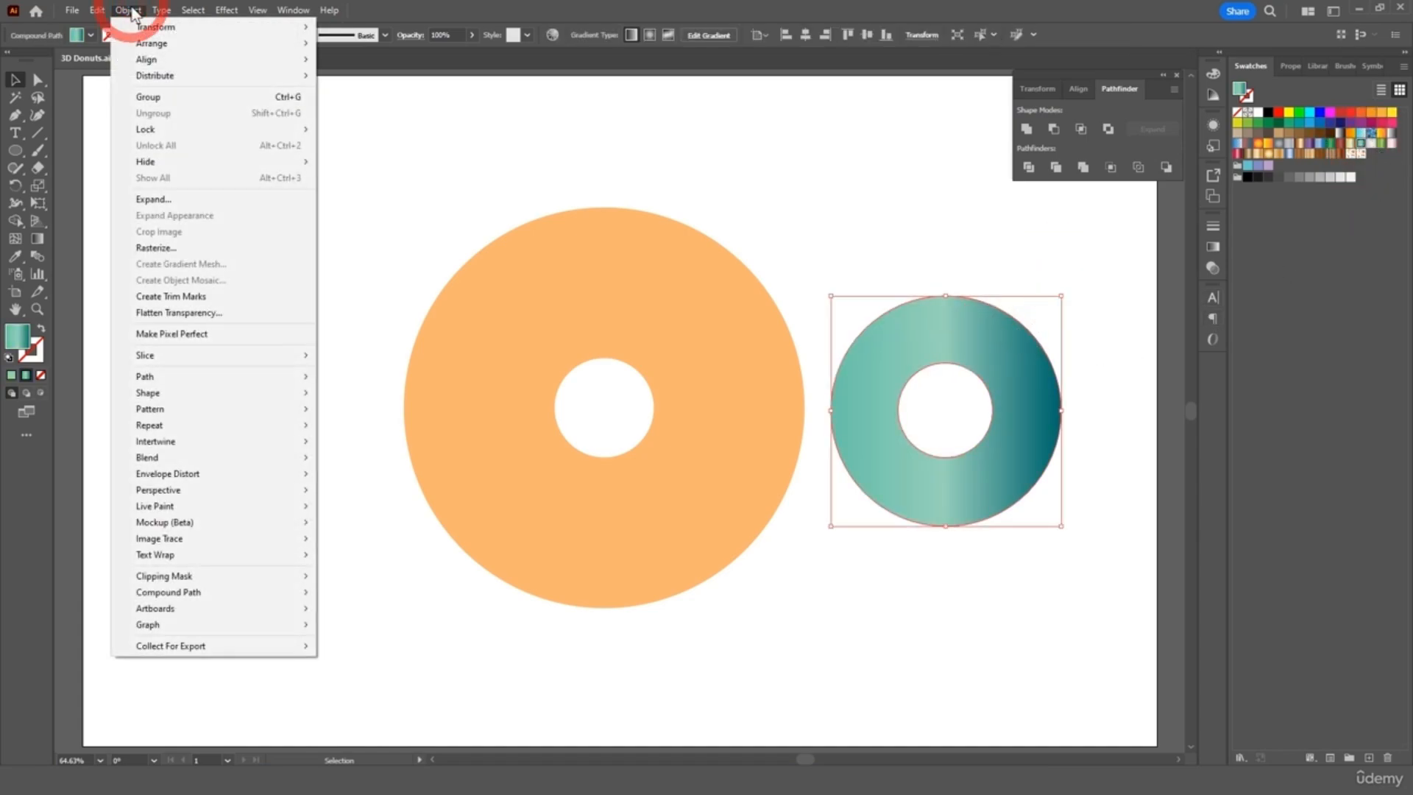
{"action": "mouse_move", "coordinate": [271, 466]}
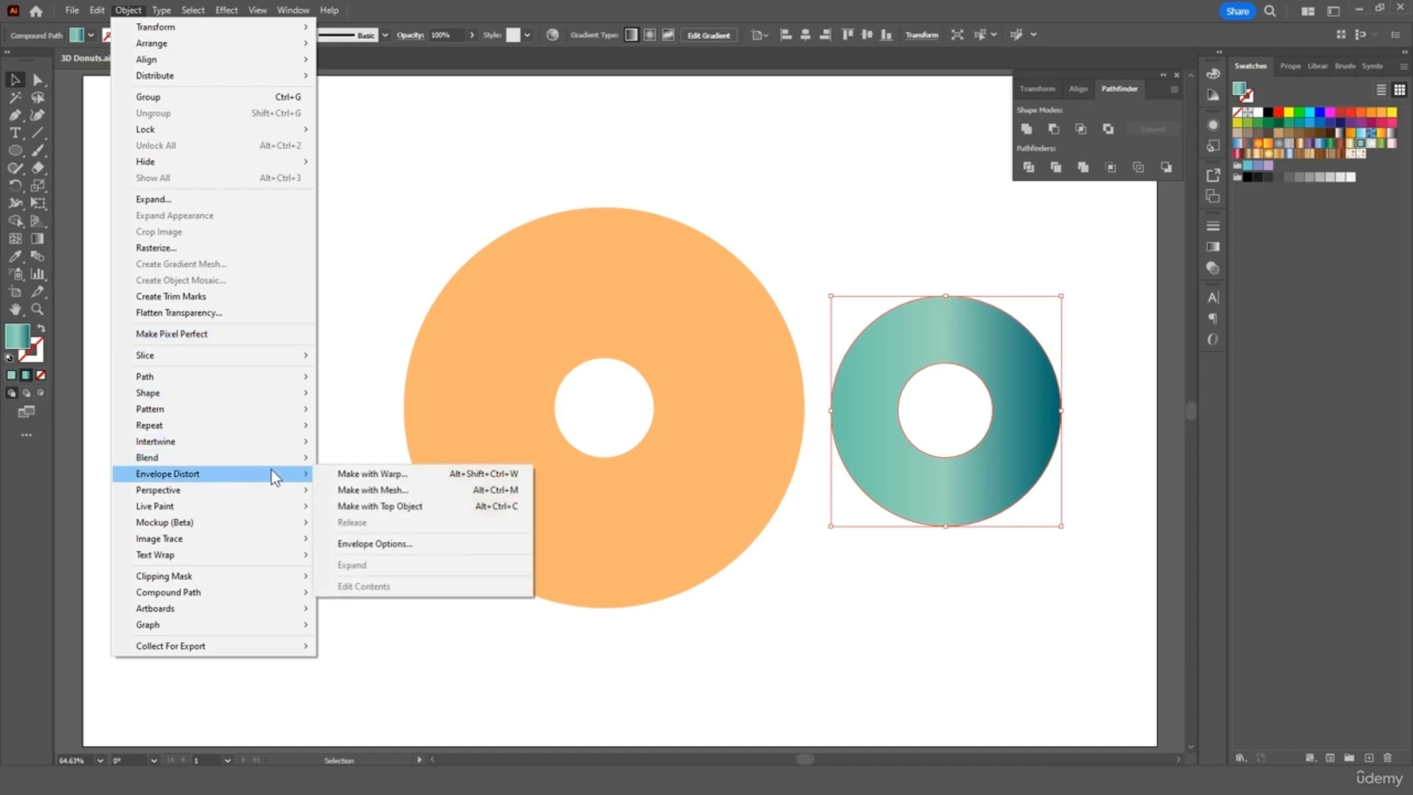
{"action": "left_click", "coordinate": [377, 491]}
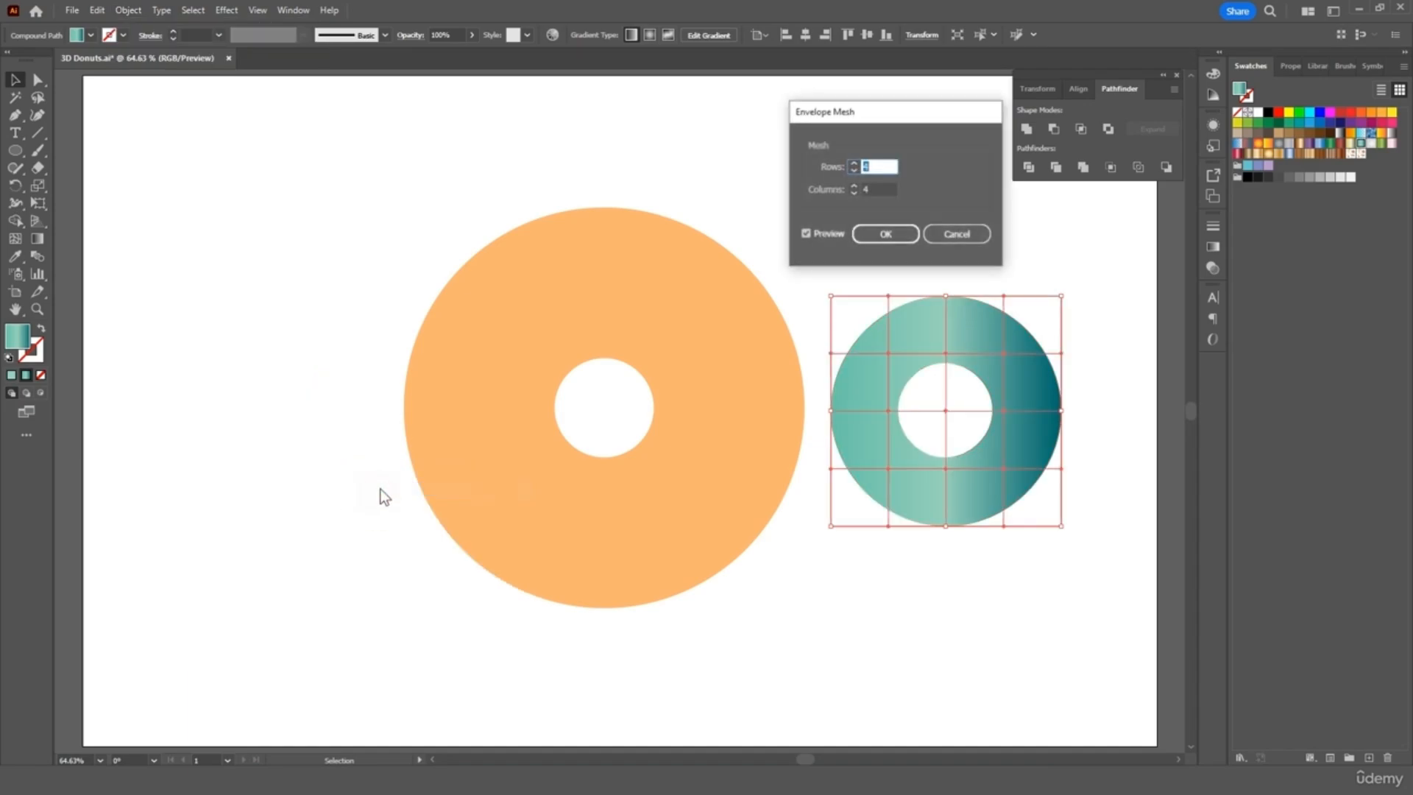
{"action": "left_click", "coordinate": [886, 234]}
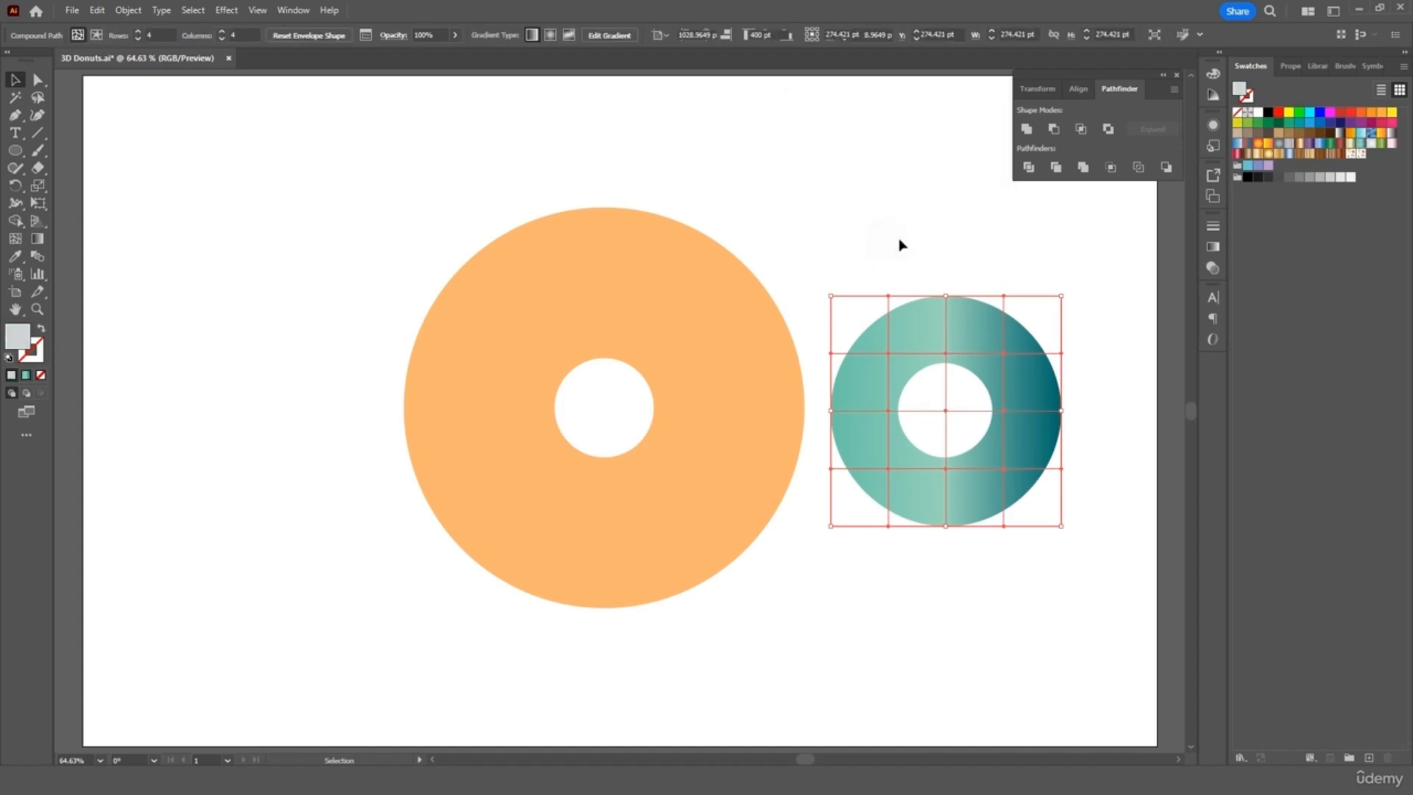
- Reshape the teal ring's outer edge into a wavy icing outline by pulling its upper-left mesh corner outward and pushing other outer mesh points inward
{"action": "left_click", "coordinate": [35, 81]}
{"action": "left_click", "coordinate": [830, 298]}
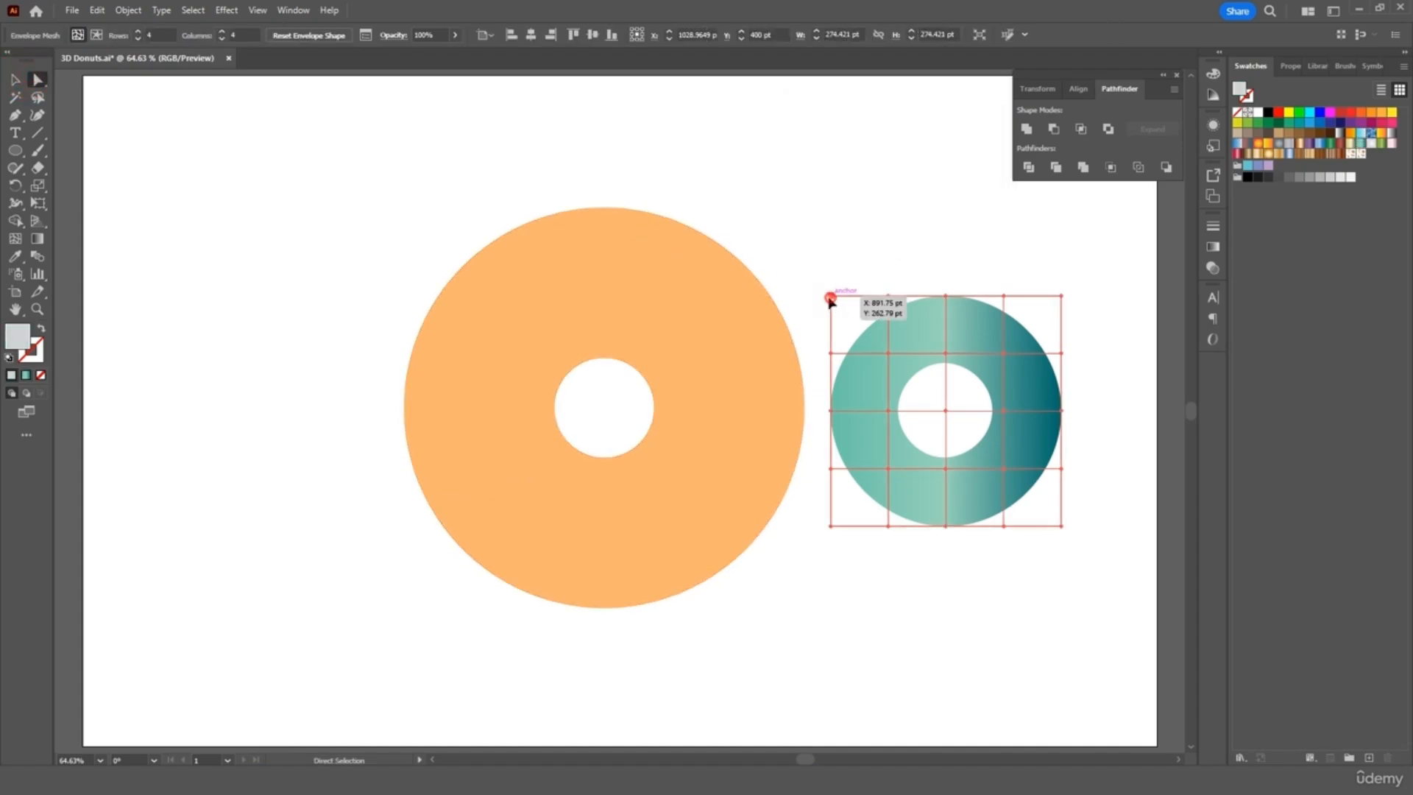
{"action": "left_click_drag", "start_coordinate": [829, 298], "coordinate": [765, 211]}
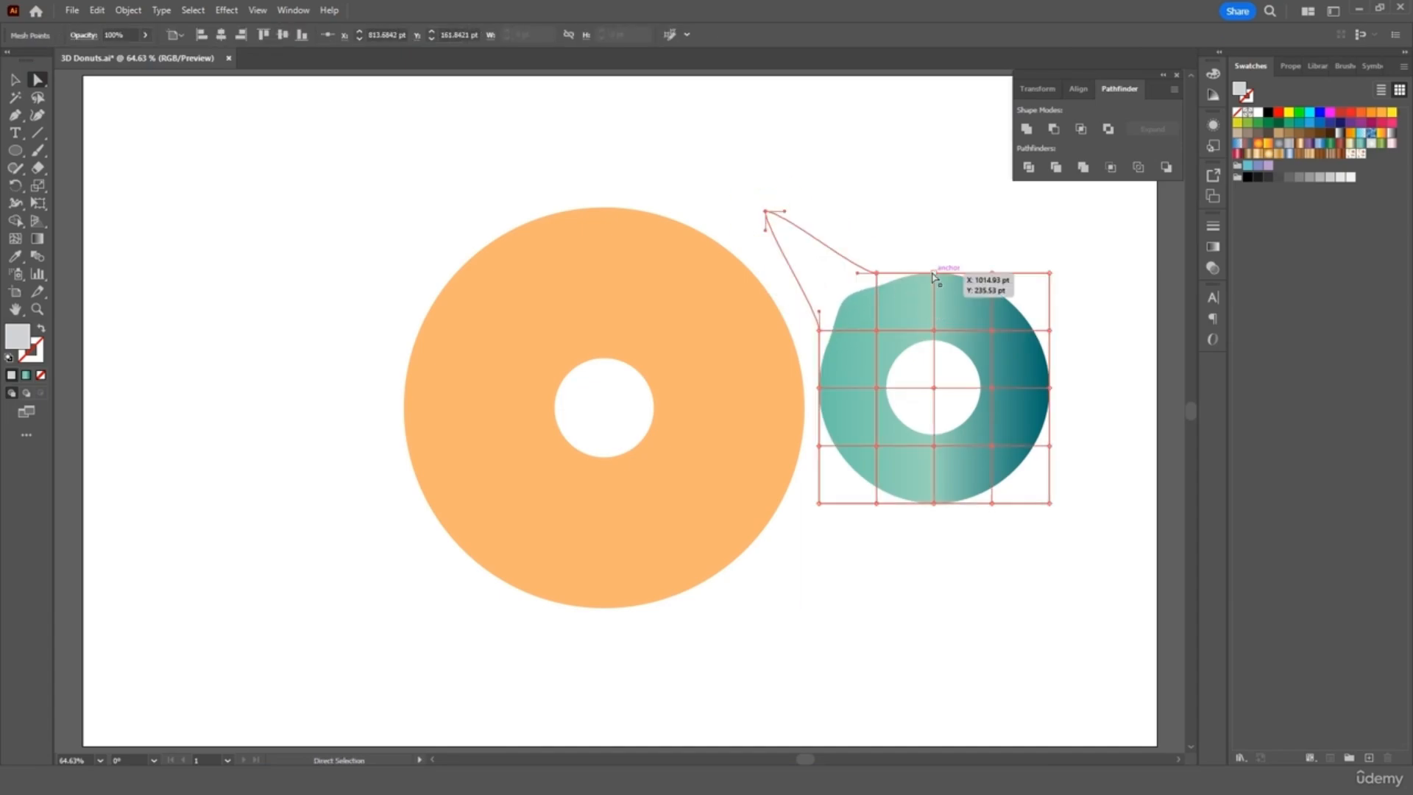
{"action": "left_click_drag", "start_coordinate": [932, 277], "coordinate": [934, 295]}
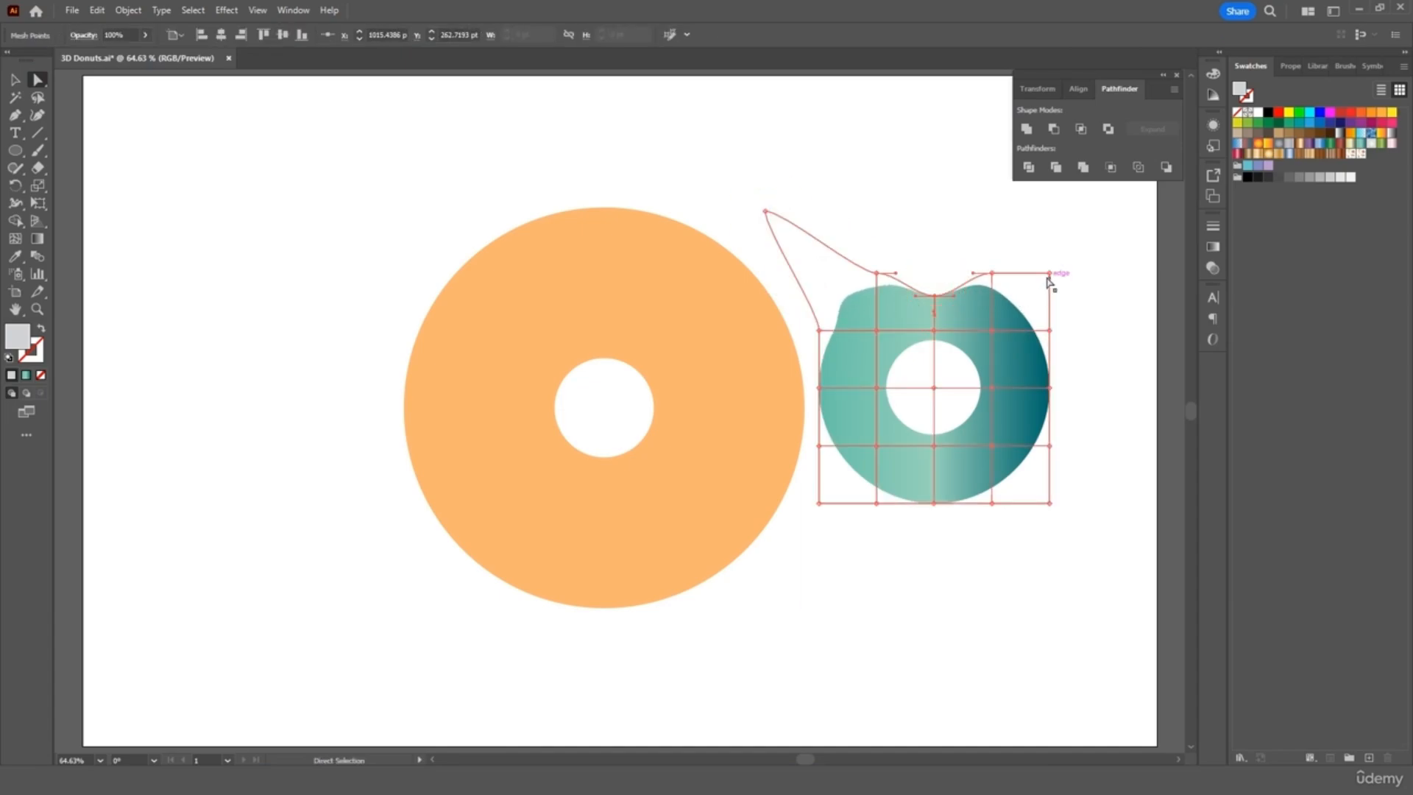
{"action": "left_click_drag", "start_coordinate": [1048, 278], "coordinate": [1050, 324]}
{"action": "left_click_drag", "start_coordinate": [1049, 388], "coordinate": [1036, 386]}
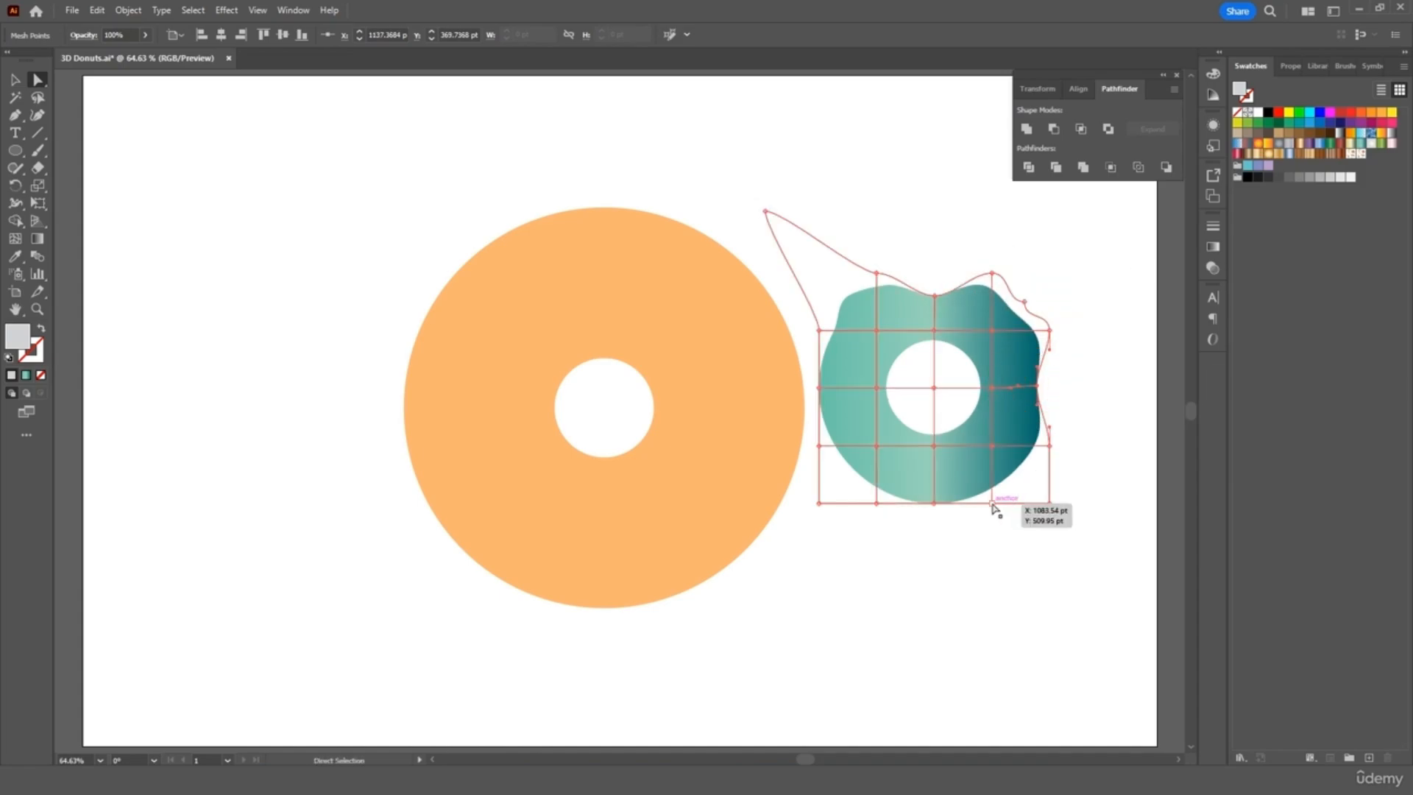
{"action": "left_click_drag", "start_coordinate": [992, 503], "coordinate": [983, 483]}
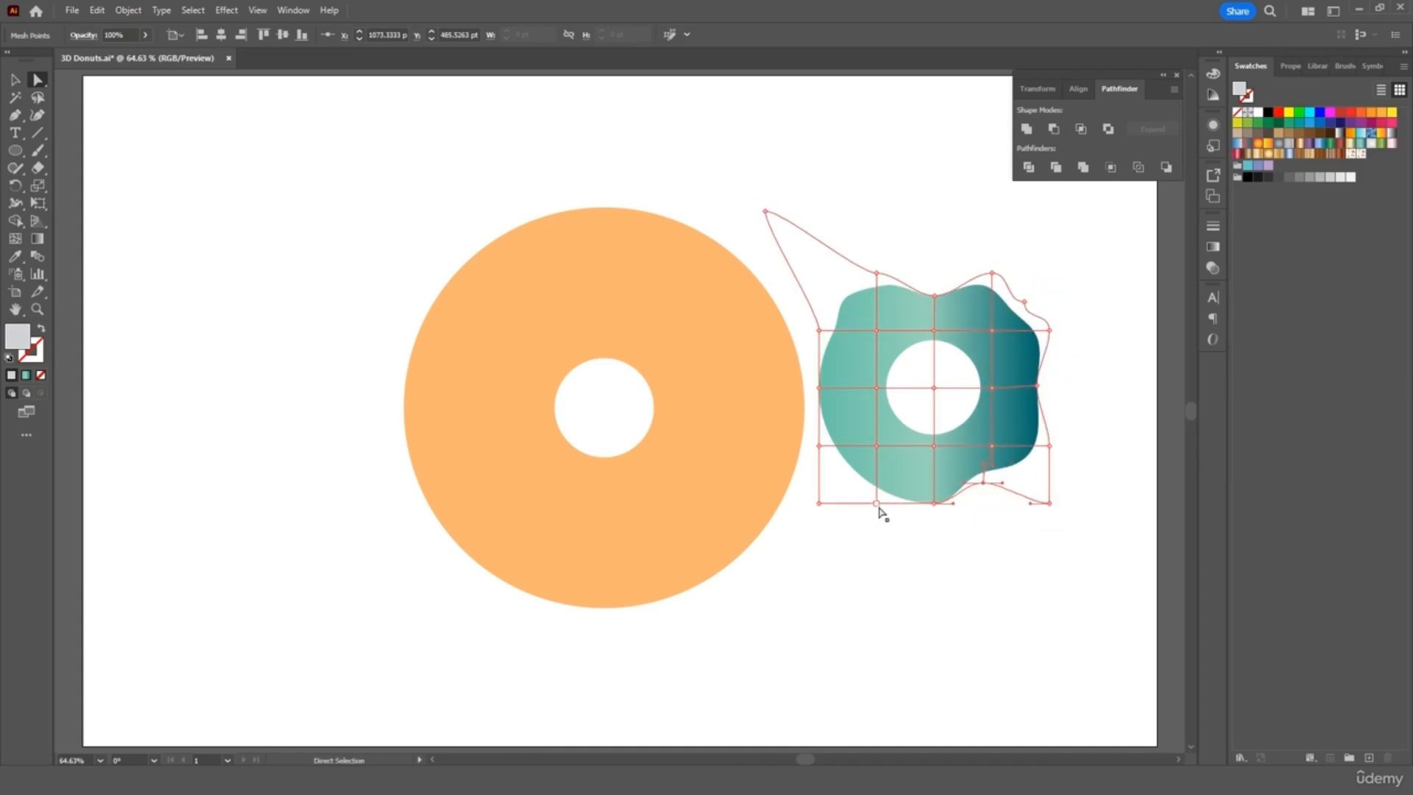
{"action": "left_click_drag", "start_coordinate": [878, 508], "coordinate": [869, 478]}
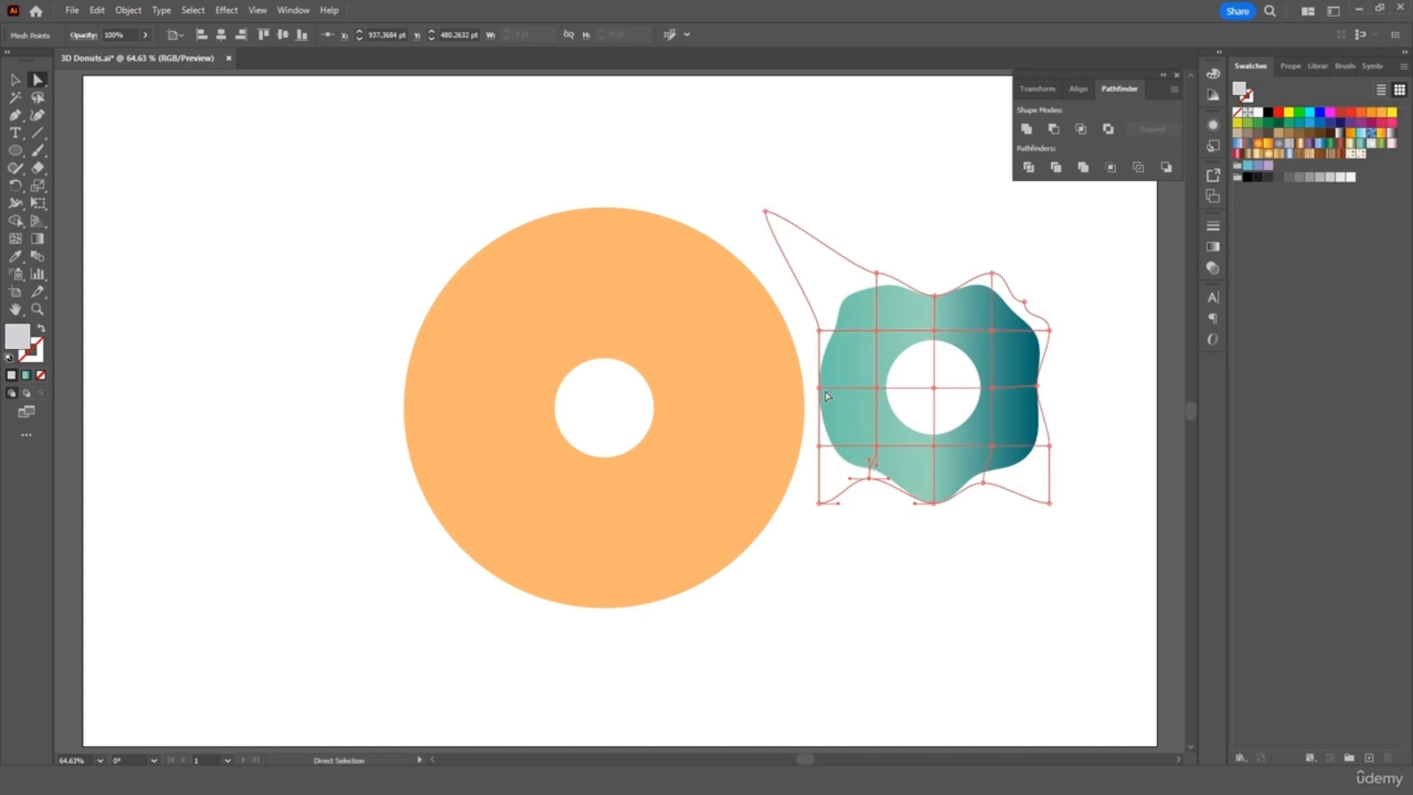
{"action": "mouse_move", "coordinate": [820, 388]}
{"action": "left_mouse_down"}
{"action": "mouse_move", "coordinate": [862, 391]}
{"action": "mouse_move", "coordinate": [846, 386]}
{"action": "left_mouse_up"}
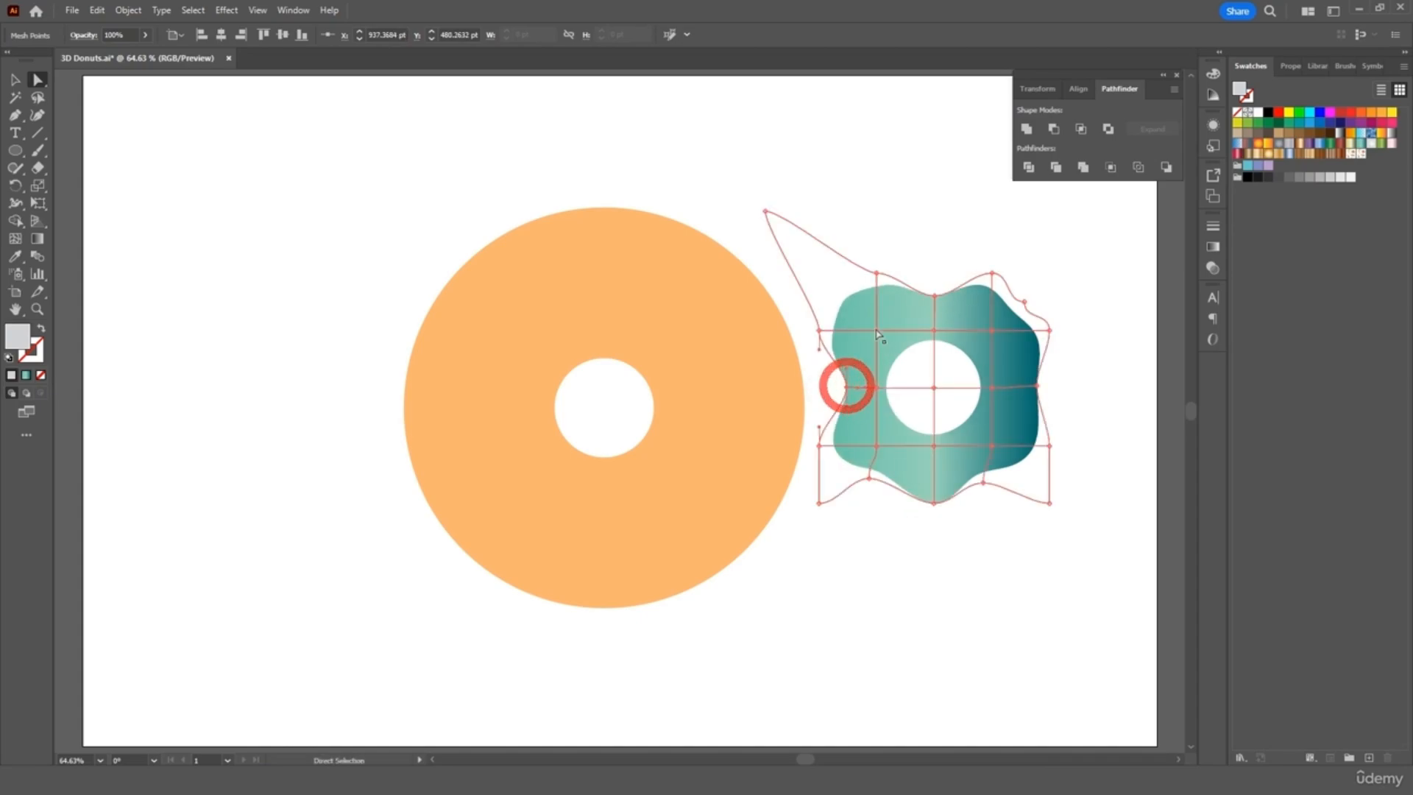
- Shift the mesh points around the teal shape's hole slightly inward to make the hole irregular
{"action": "left_click_drag", "start_coordinate": [876, 332], "coordinate": [887, 339]}
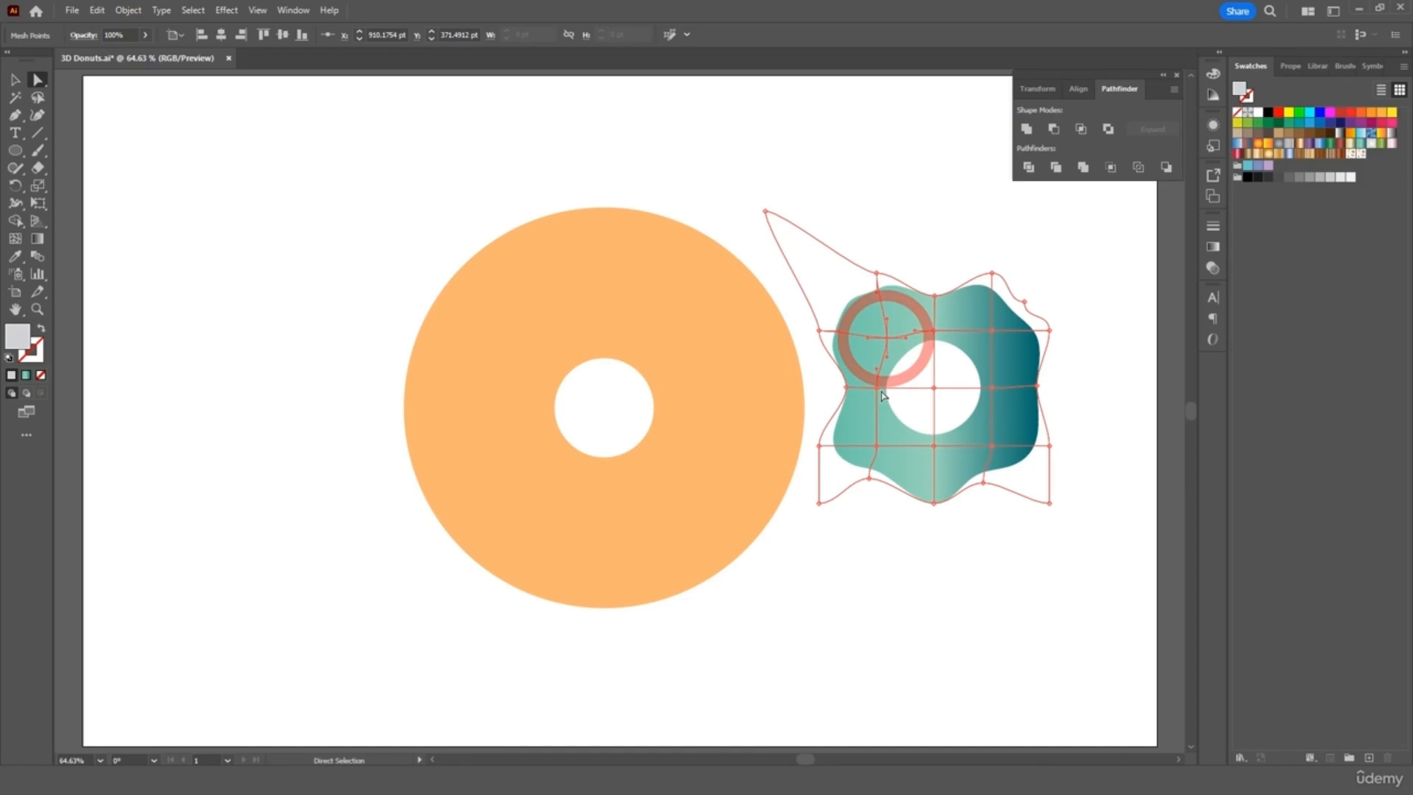
{"action": "left_click_drag", "start_coordinate": [883, 396], "coordinate": [887, 395]}
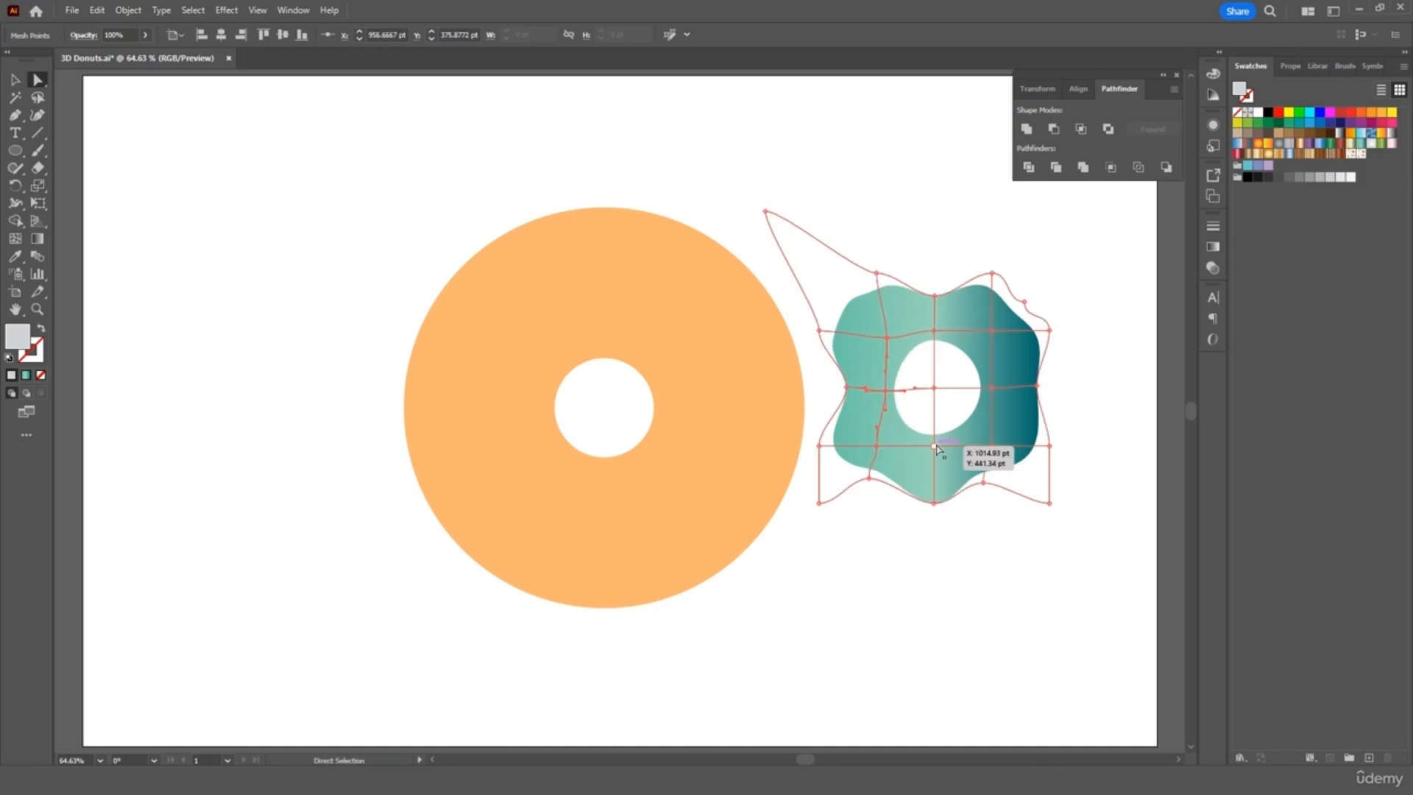
{"action": "left_click_drag", "start_coordinate": [938, 449], "coordinate": [941, 444]}
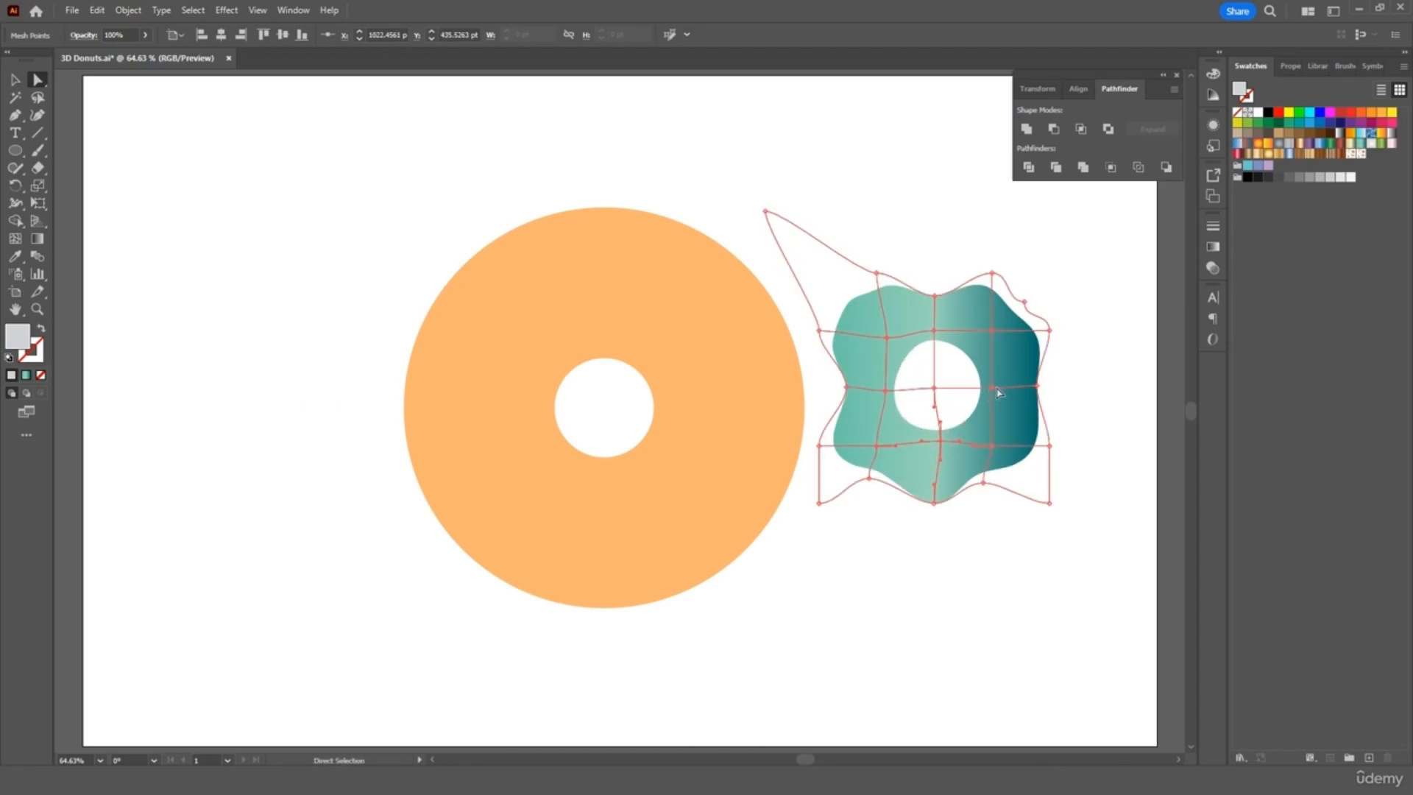
{"action": "left_click_drag", "start_coordinate": [993, 329], "coordinate": [938, 340]}
{"action": "left_click_drag", "start_coordinate": [992, 388], "coordinate": [987, 381]}
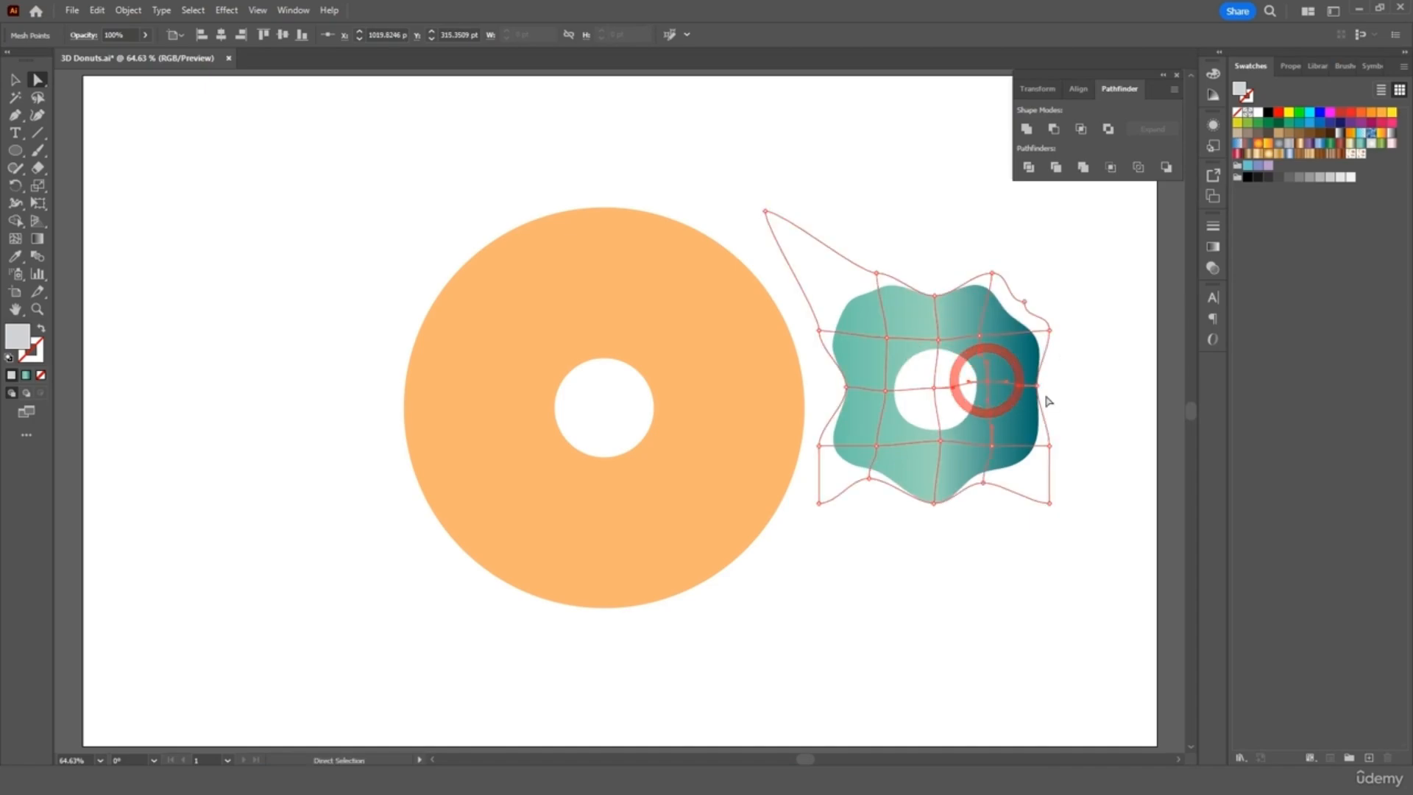
- Close the Pathfinder panel, move the teal icing onto the orange ring and enlarge it to about 421 by 433 pt, aligning the holes
{"action": "left_click", "coordinate": [1177, 75]}
{"action": "left_click", "coordinate": [14, 79]}
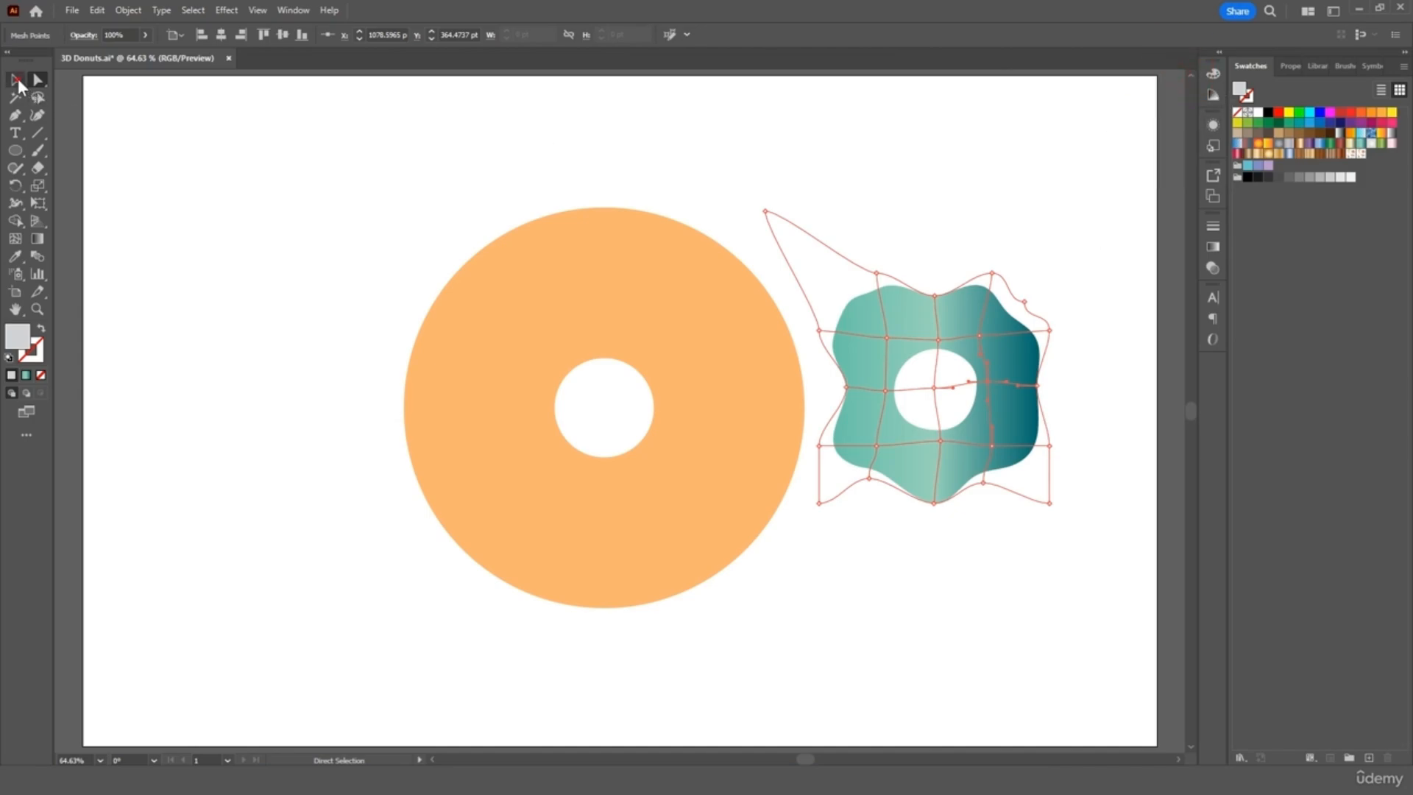
{"action": "left_click", "coordinate": [237, 158]}
{"action": "left_click_drag", "start_coordinate": [969, 456], "coordinate": [634, 467]}
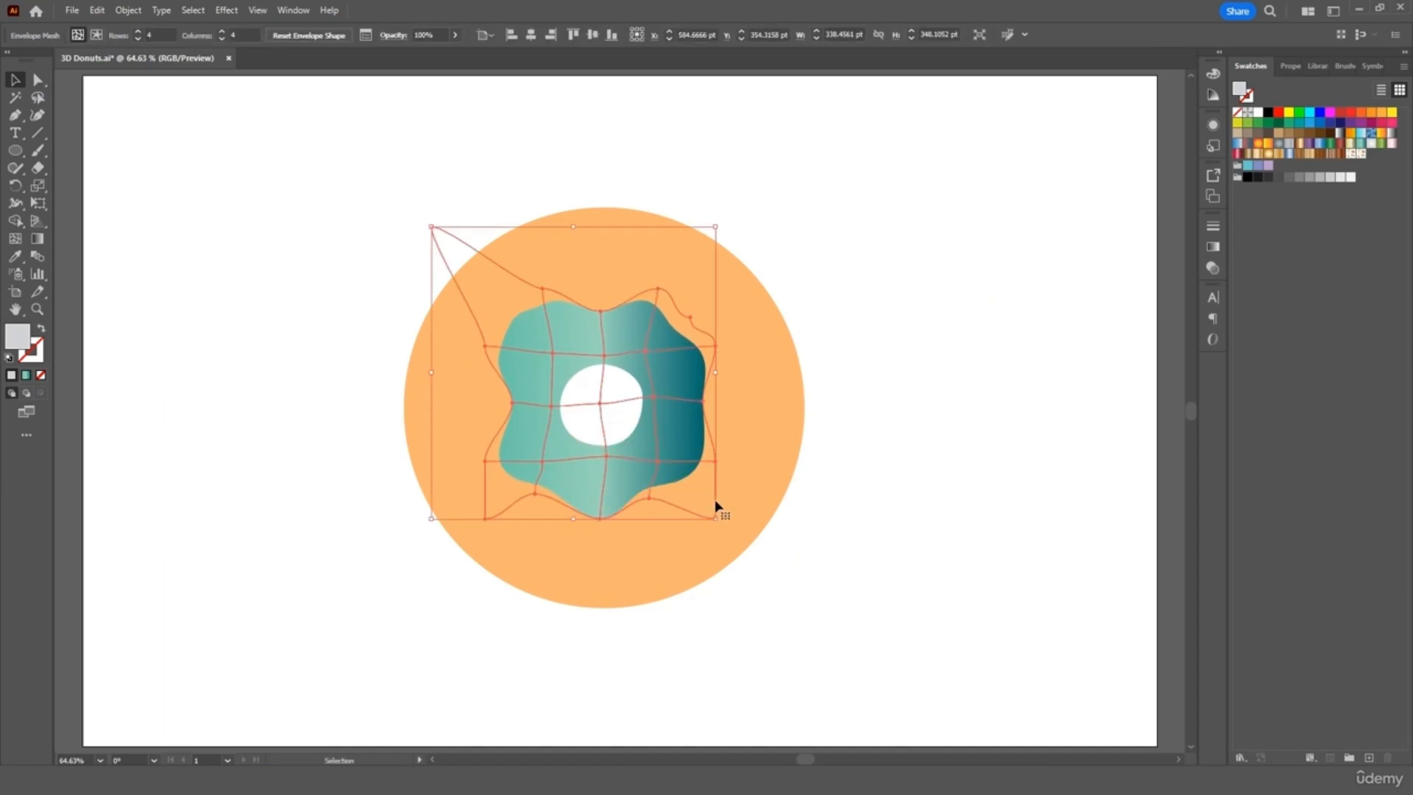
{"action": "left_click_drag", "start_coordinate": [716, 509], "coordinate": [816, 586]}
{"action": "left_click_drag", "start_coordinate": [710, 506], "coordinate": [676, 471]}
{"action": "left_click", "coordinate": [869, 476]}
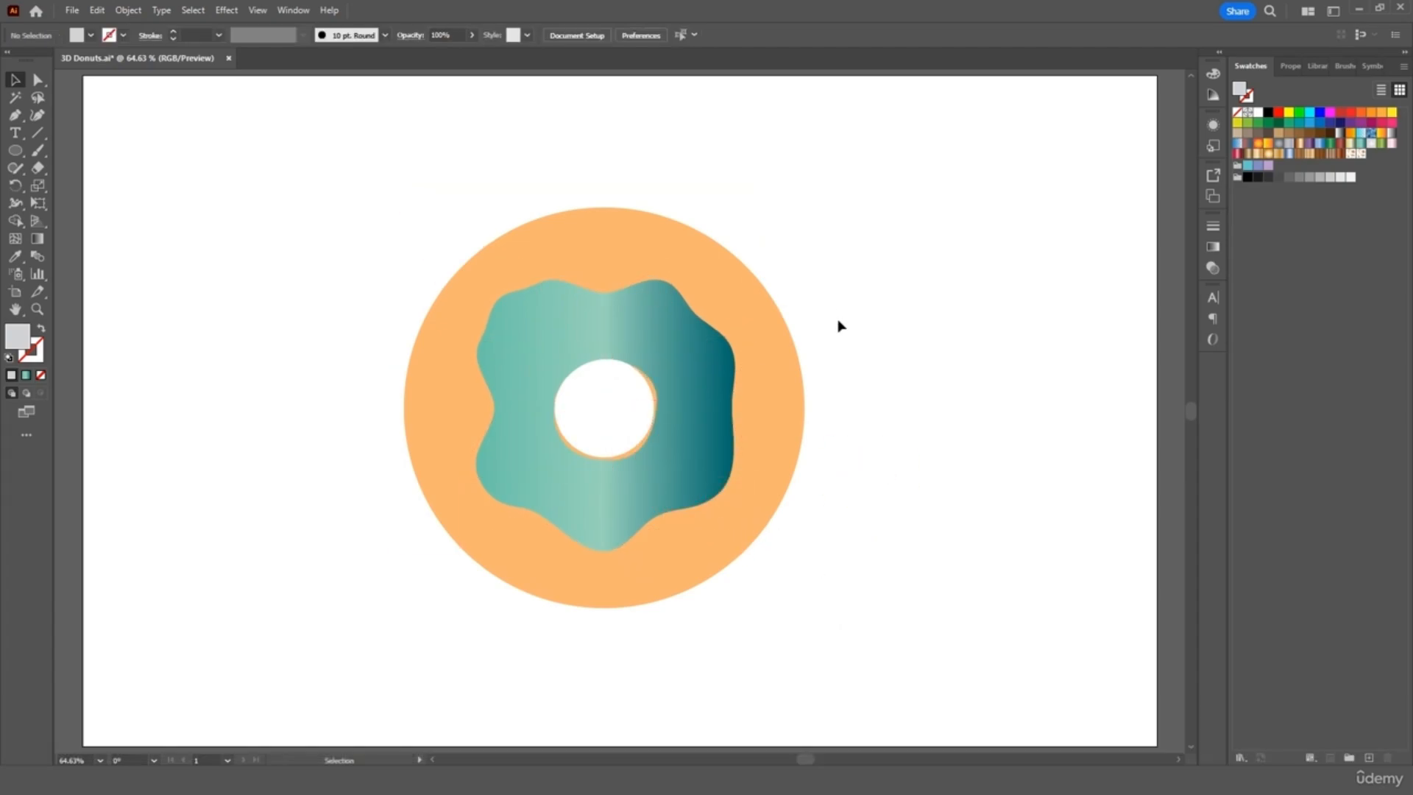
- Apply the 3D Inflate effect to the orange ring, inflating both sides
{"action": "left_click", "coordinate": [778, 323]}
{"action": "left_click", "coordinate": [229, 10]}
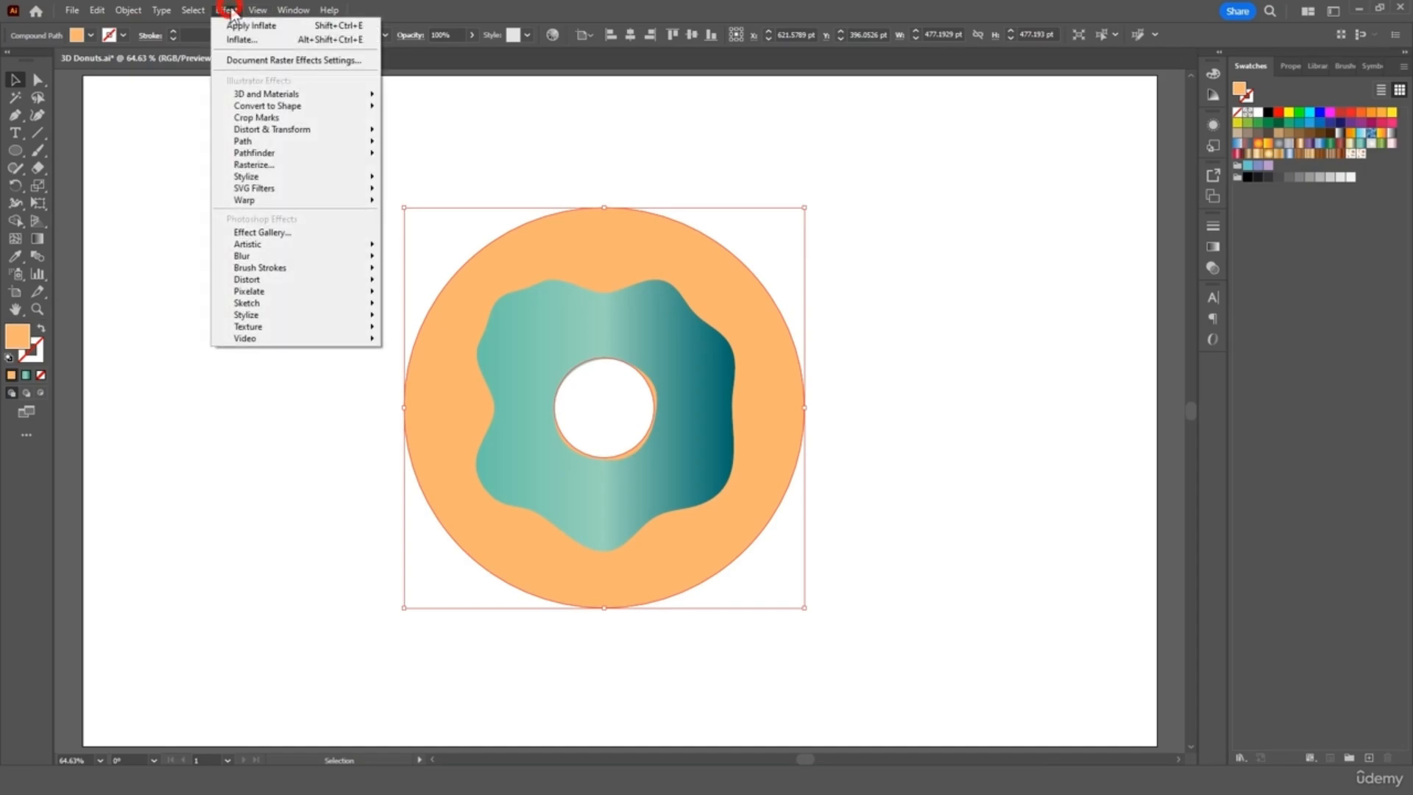
{"action": "mouse_move", "coordinate": [283, 95]}
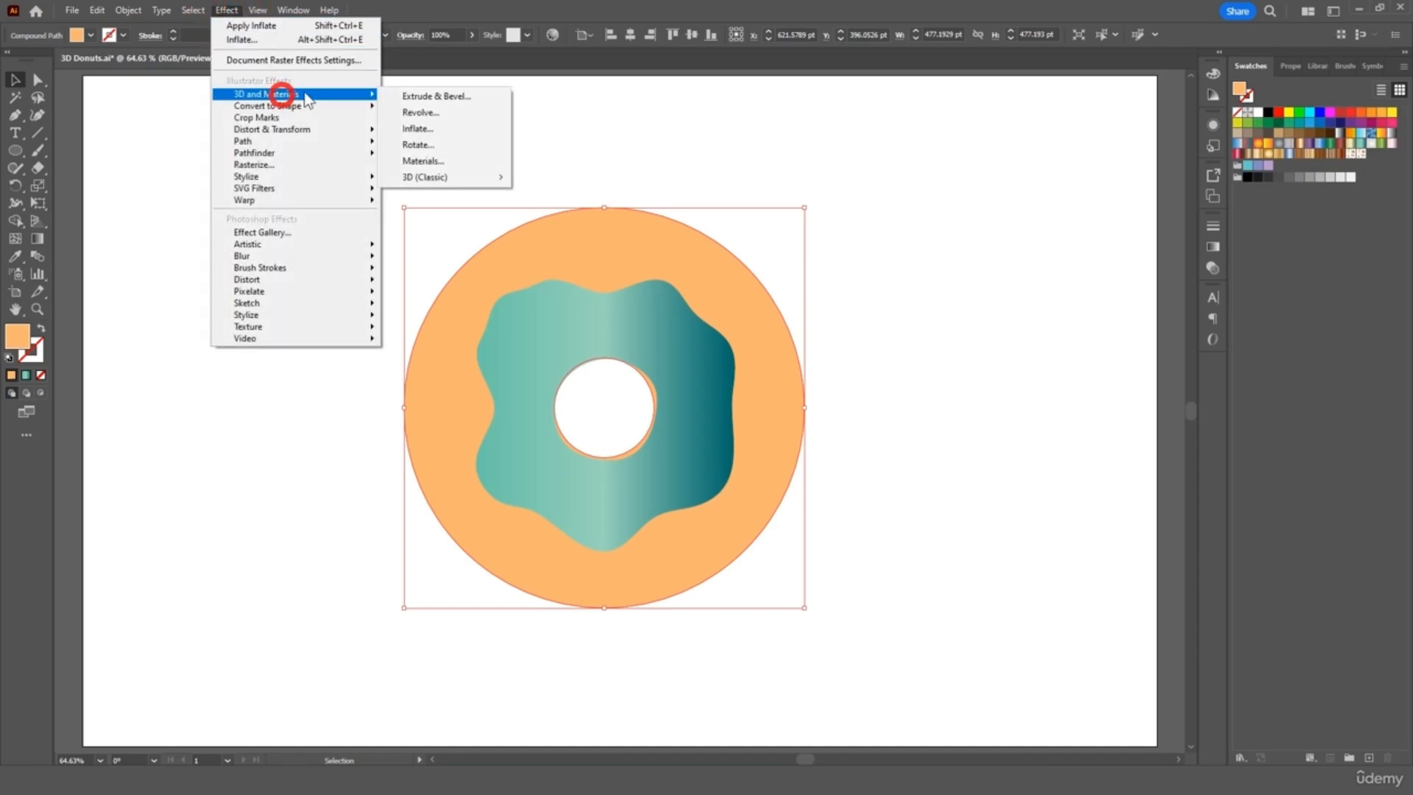
{"action": "left_click", "coordinate": [445, 128]}
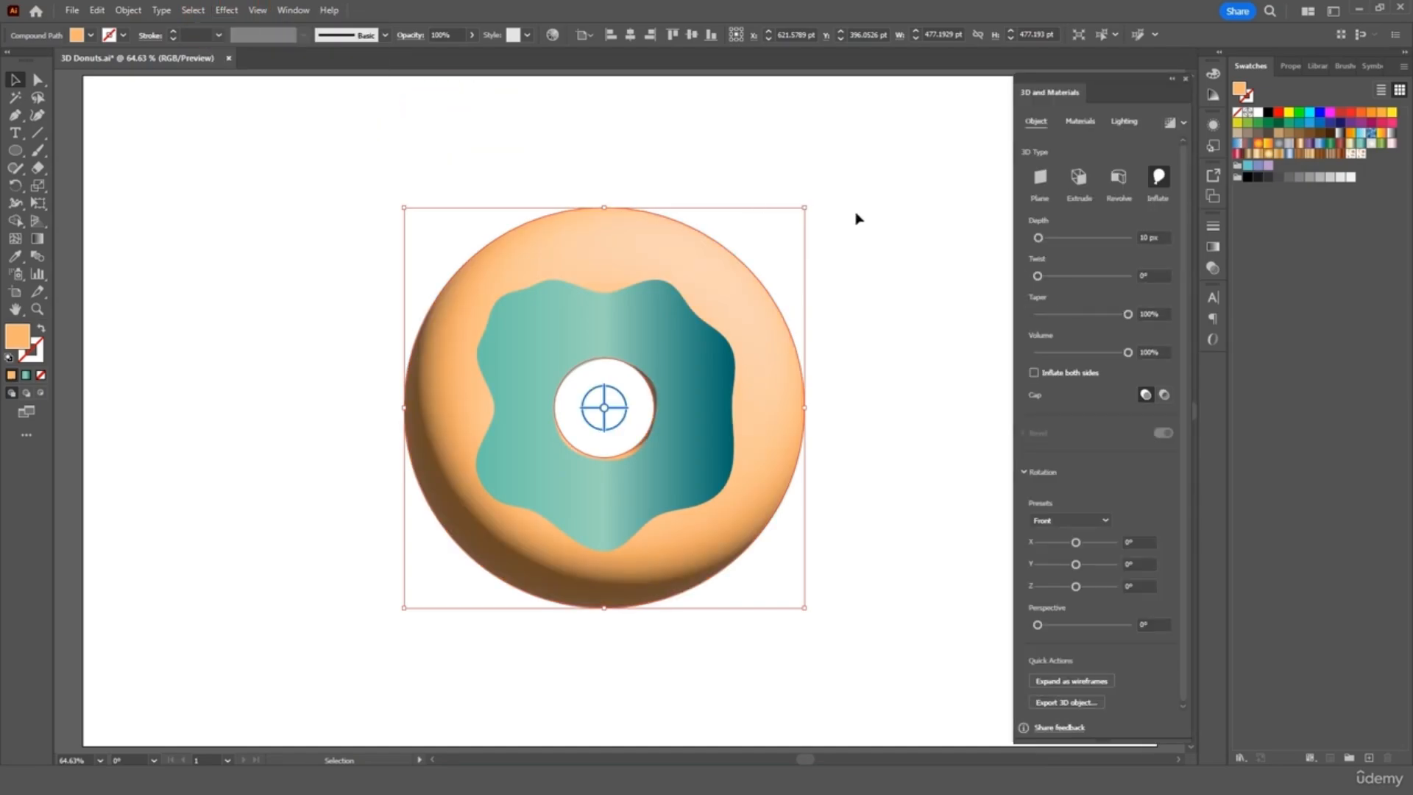
{"action": "left_click", "coordinate": [1034, 372]}
- Apply 3D Extrude to the teal icing with a depth of 25 px
{"action": "left_click", "coordinate": [673, 312]}
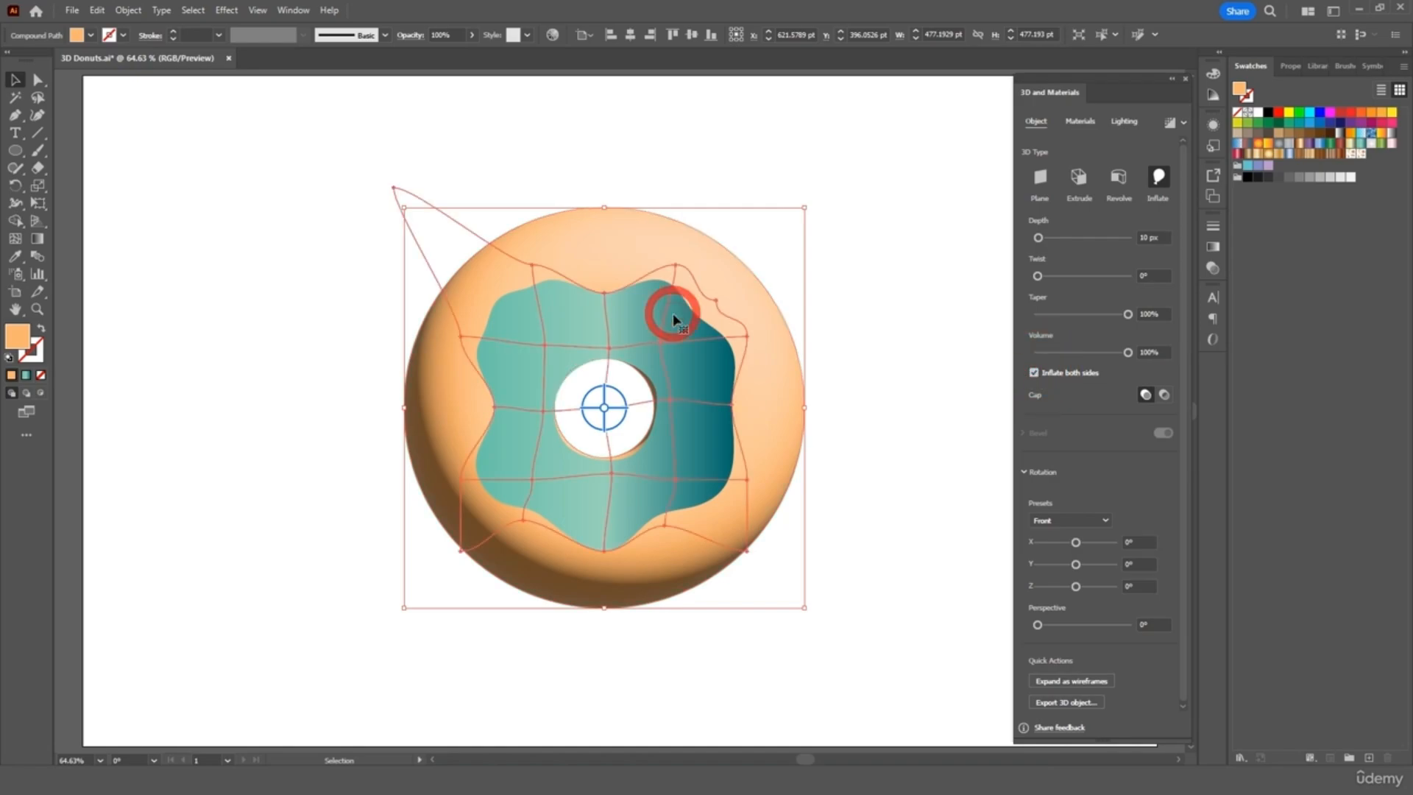
{"action": "left_click", "coordinate": [1088, 174]}
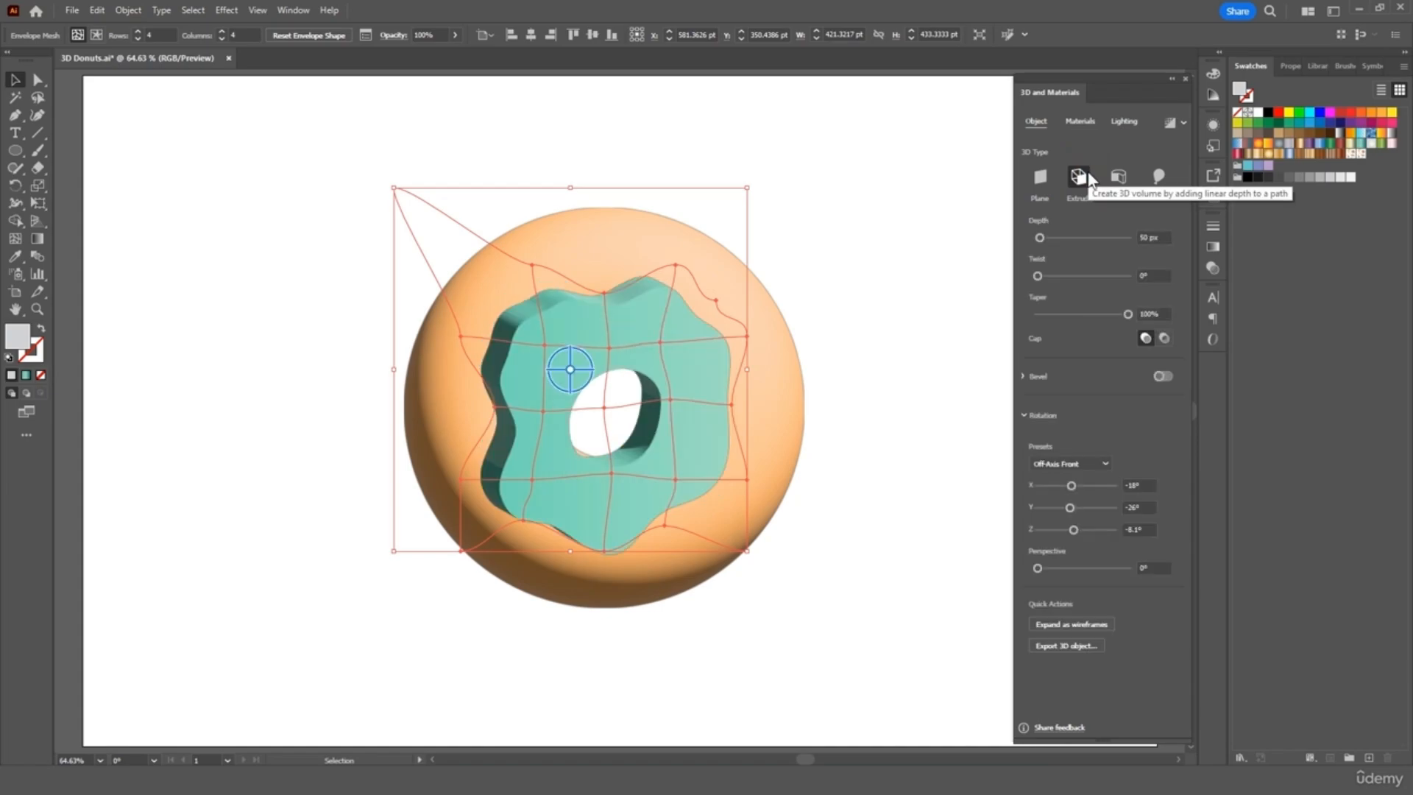
{"action": "left_click", "coordinate": [1145, 239]}
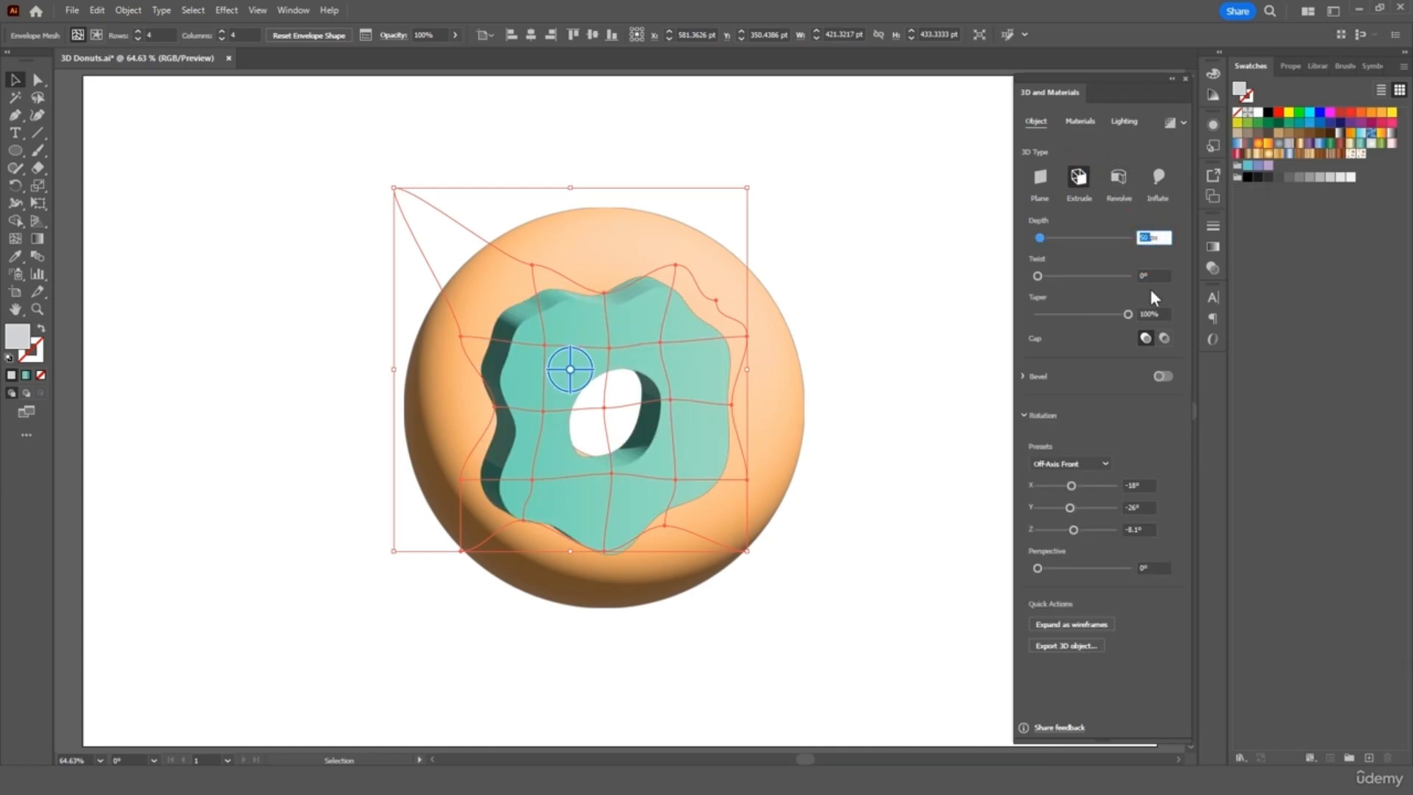
{"action": "type", "text": "25"}
{"action": "key", "text": "Return"}
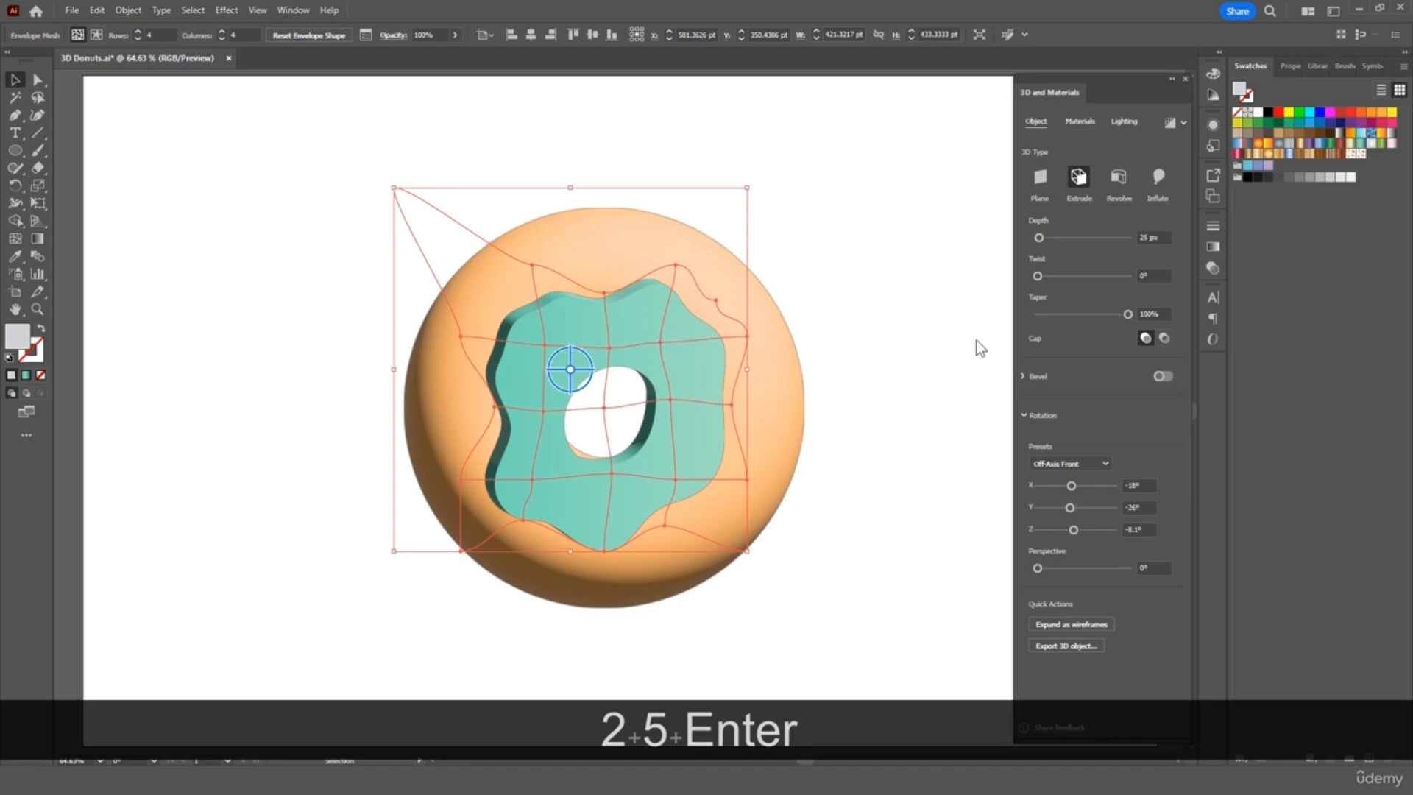
- Set the inflated orange ring's 3D rotation preset to Isometric Top
{"action": "left_click", "coordinate": [911, 326]}
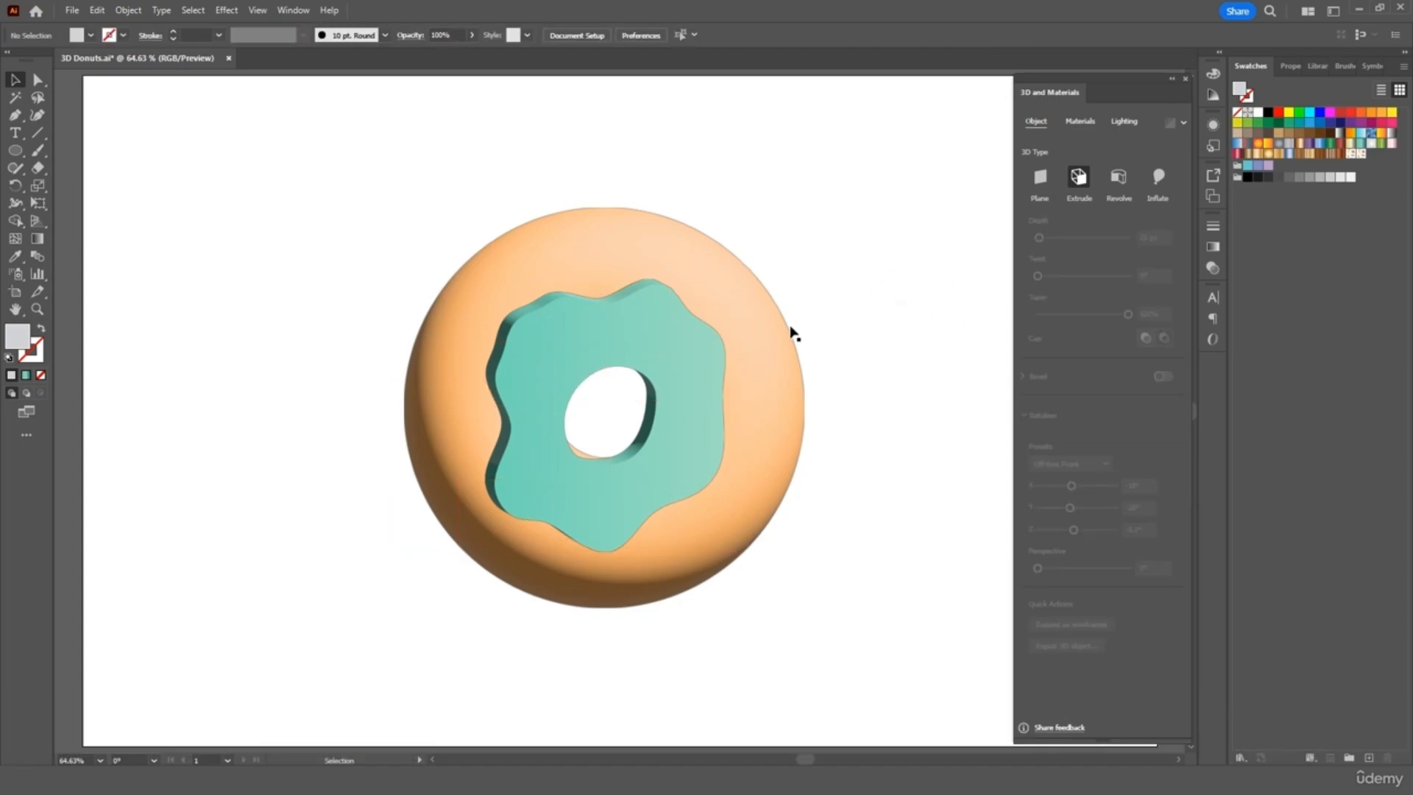
{"action": "left_click", "coordinate": [756, 318]}
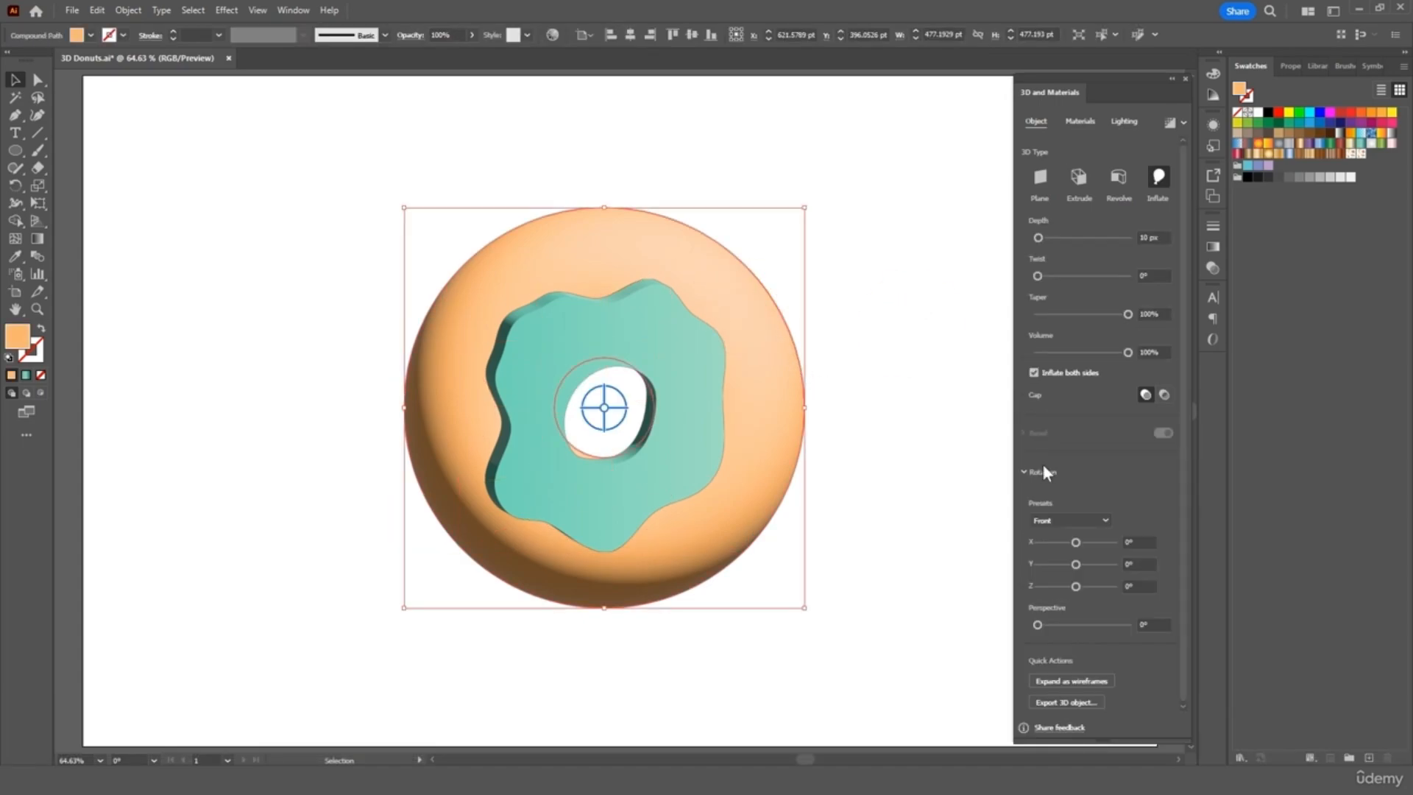
{"action": "left_click", "coordinate": [1098, 518]}
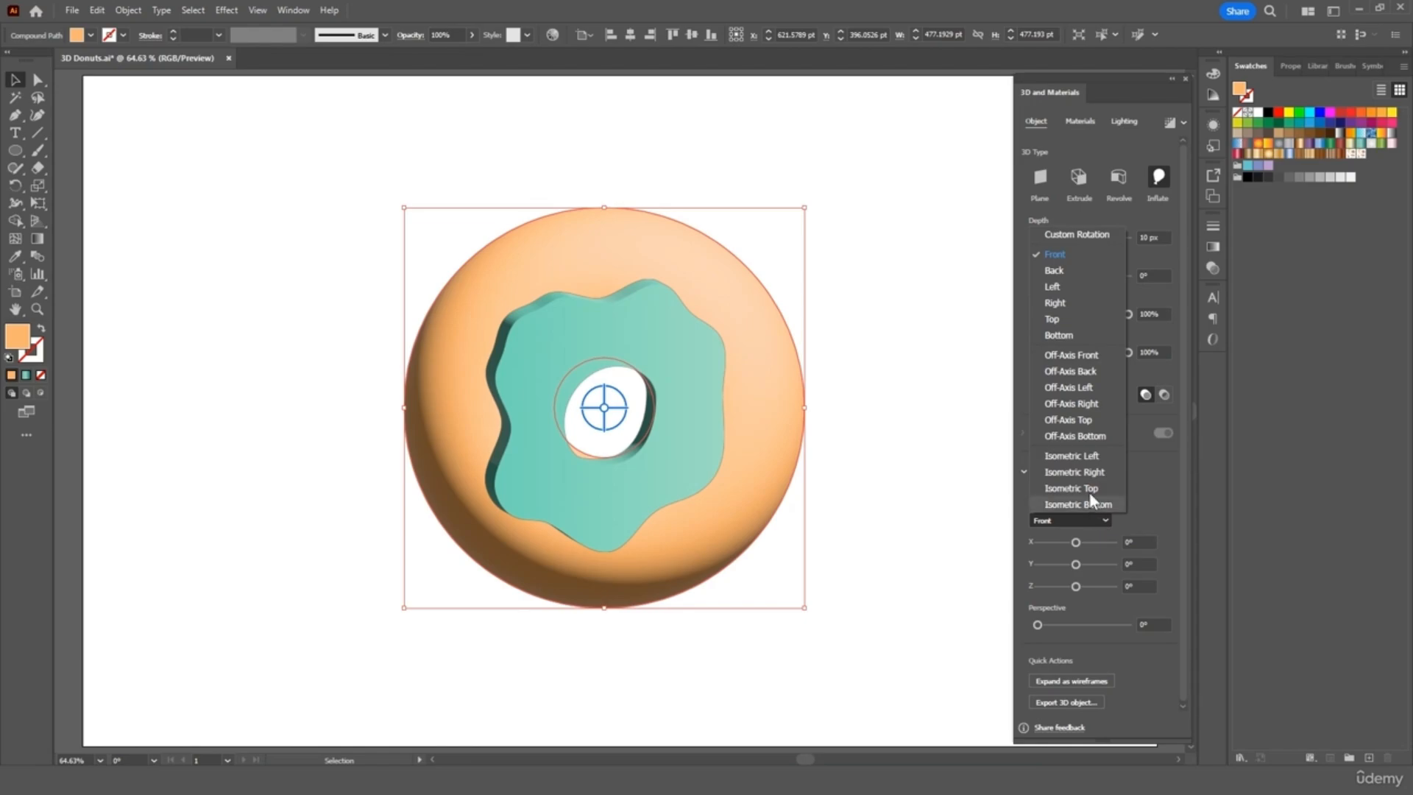
{"action": "left_click", "coordinate": [1089, 488]}
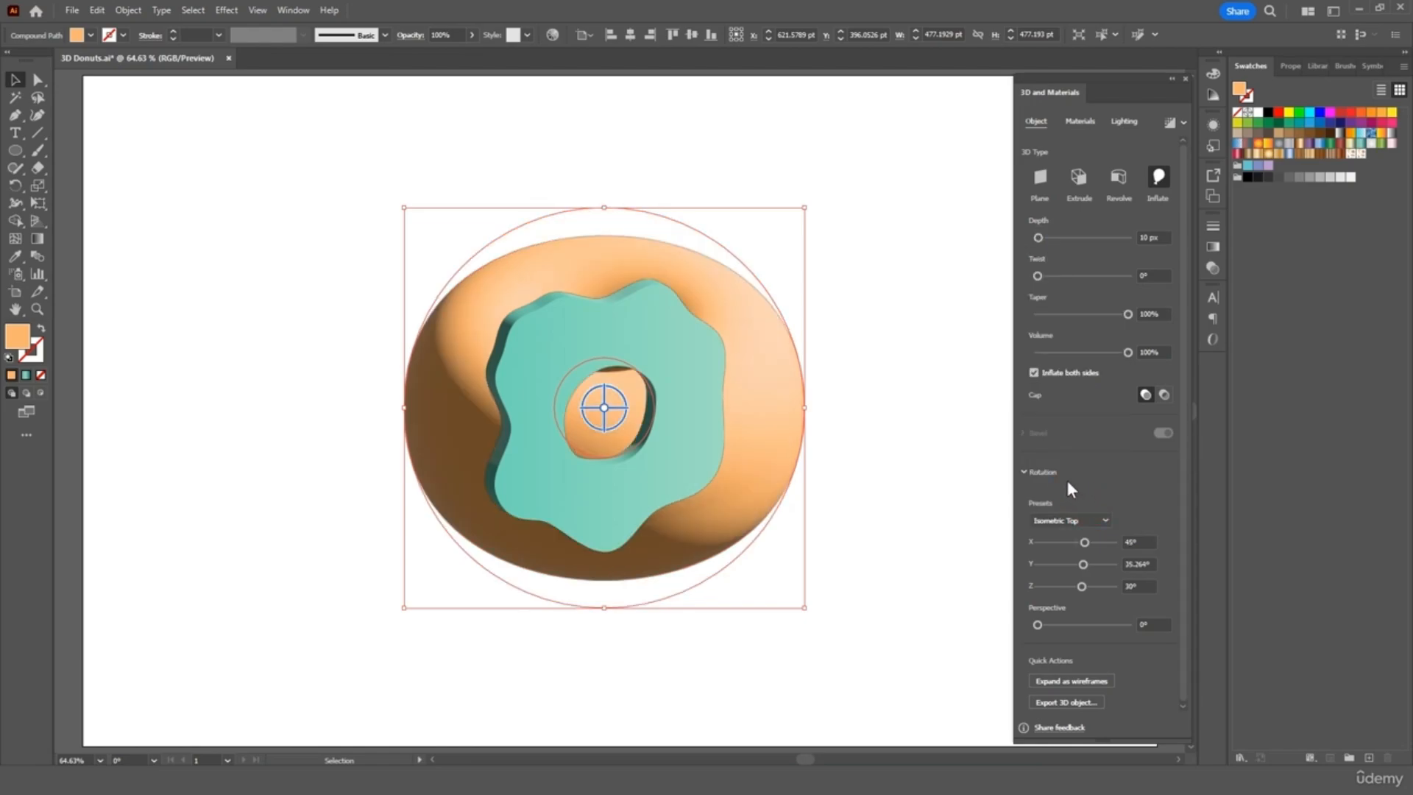
- Set the teal icing's 3D rotation preset to Isometric Top and move it up about 97 pt onto the top of the orange ring
{"action": "left_click", "coordinate": [660, 328]}
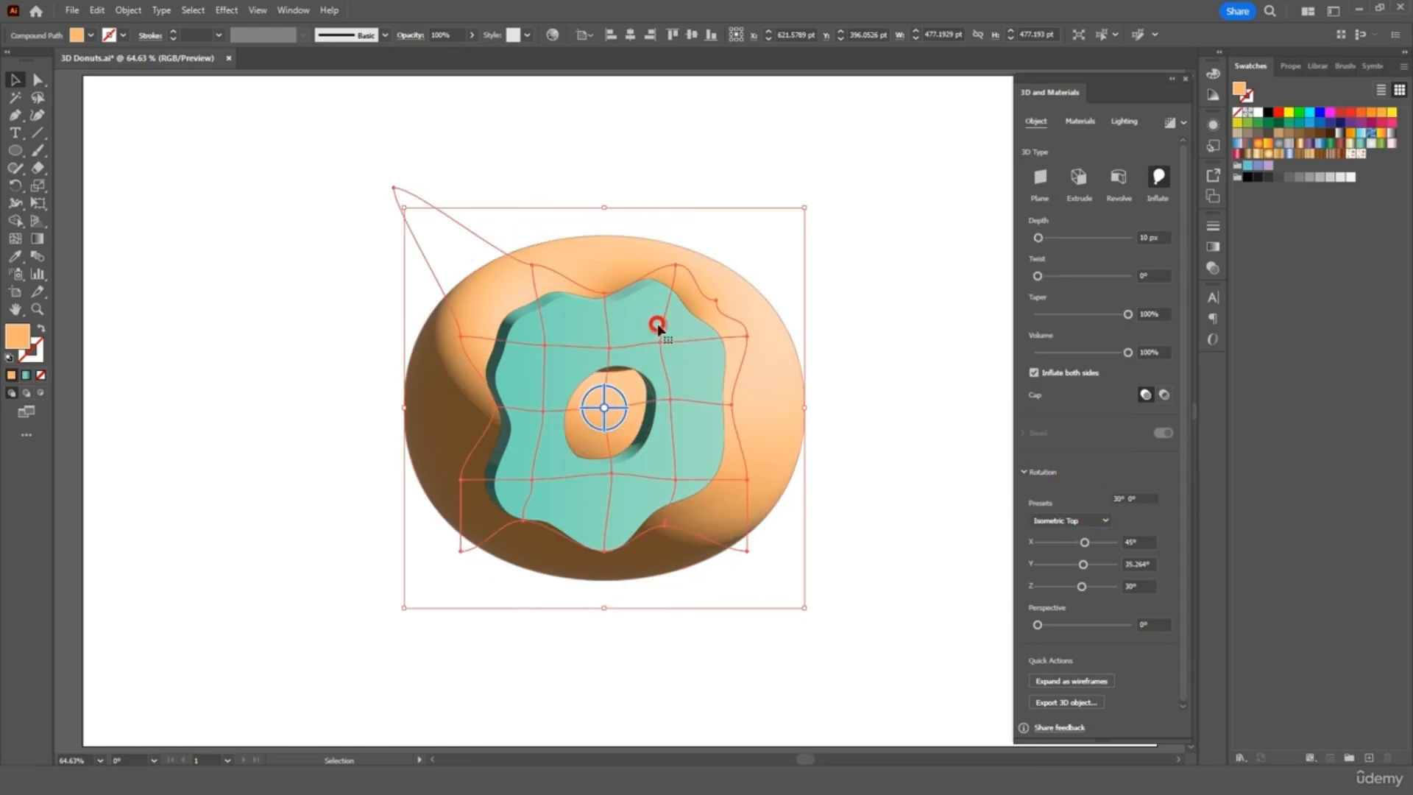
{"action": "left_click", "coordinate": [712, 348]}
{"action": "left_click", "coordinate": [1087, 464]}
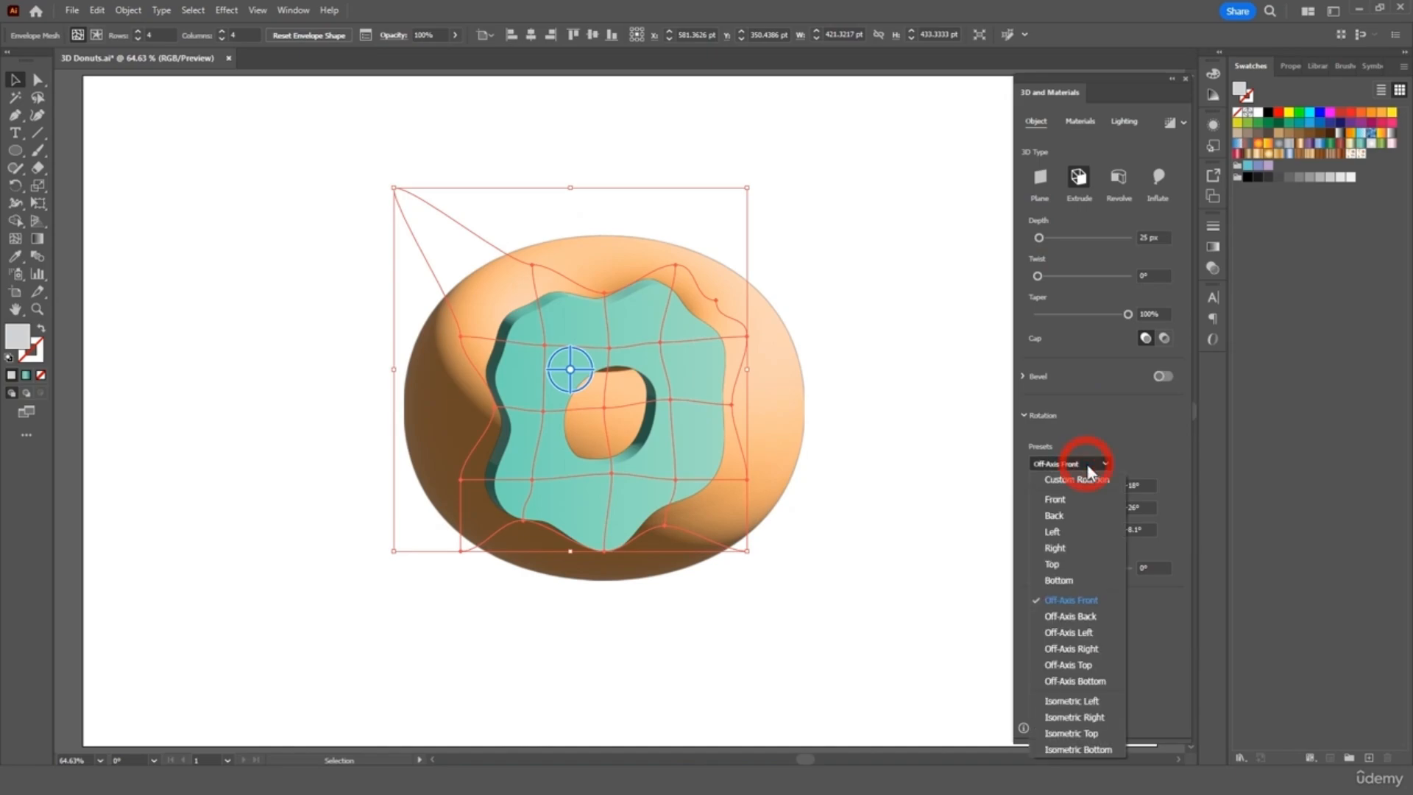
{"action": "left_click", "coordinate": [1084, 732]}
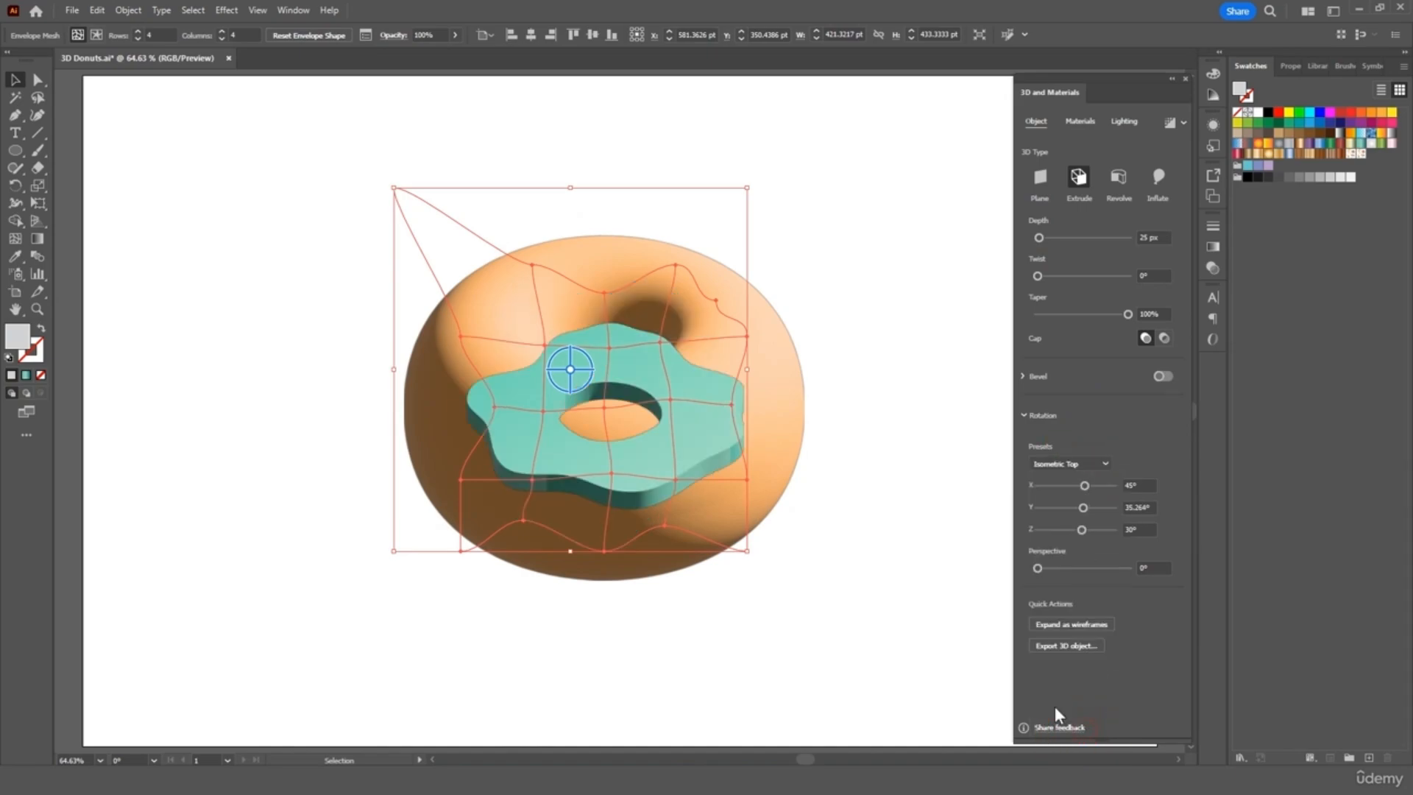
{"action": "left_click_drag", "start_coordinate": [709, 445], "coordinate": [711, 364]}
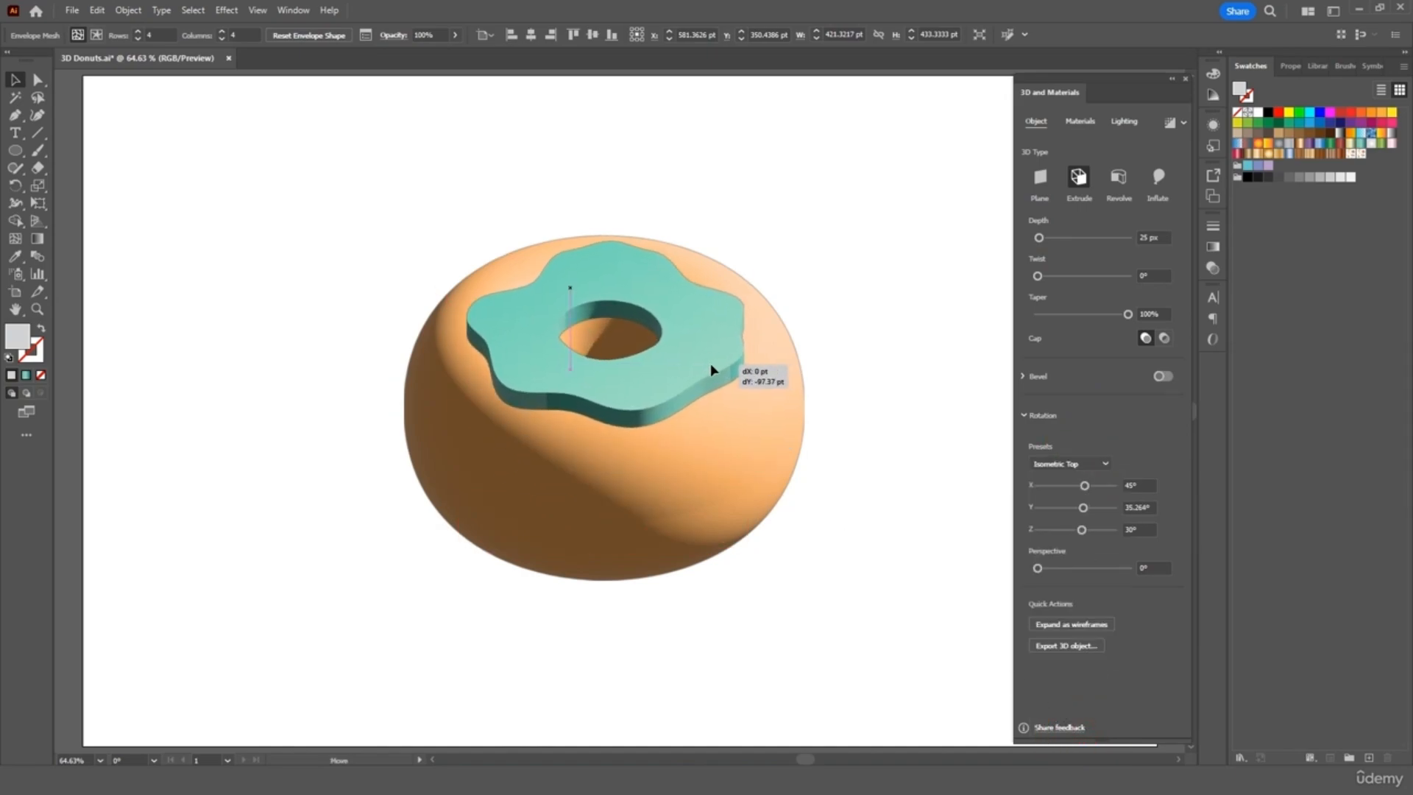
{"action": "left_click", "coordinate": [894, 376]}
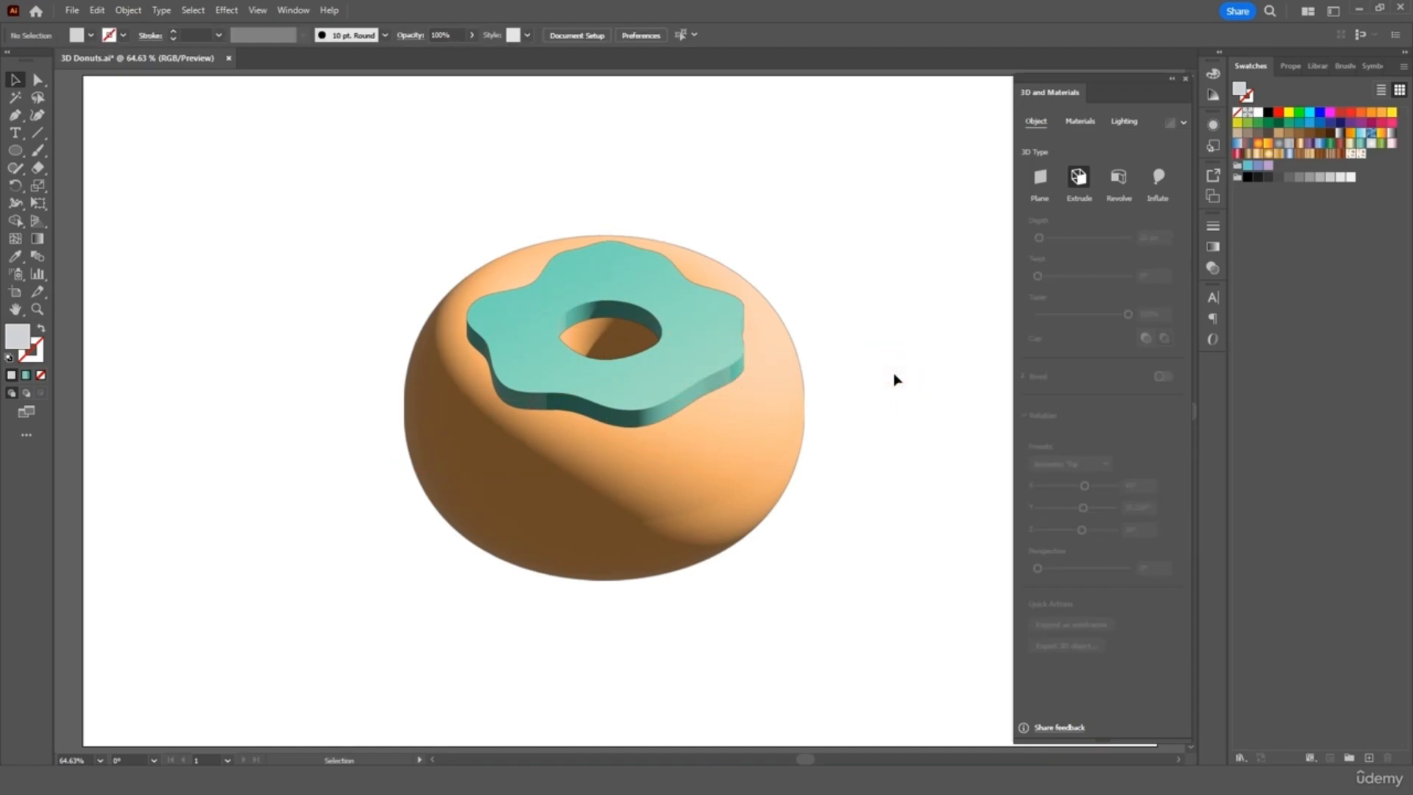
- Move the orange ring and its icing together about 208 pt left and 53 pt down on the artboard
{"action": "left_click_drag", "start_coordinate": [880, 259], "coordinate": [527, 549]}
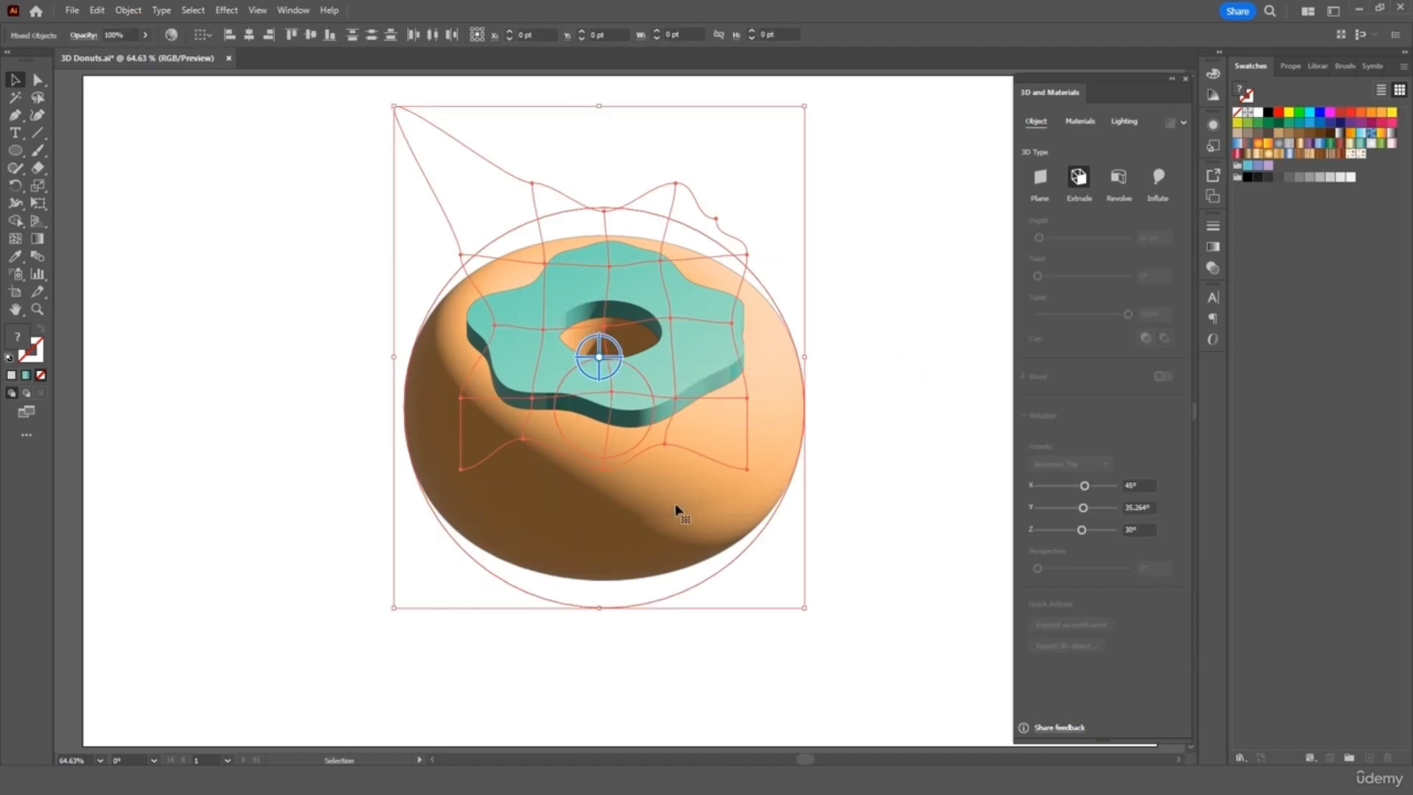
{"action": "left_click_drag", "start_coordinate": [675, 508], "coordinate": [500, 546]}
{"action": "left_click", "coordinate": [740, 380]}
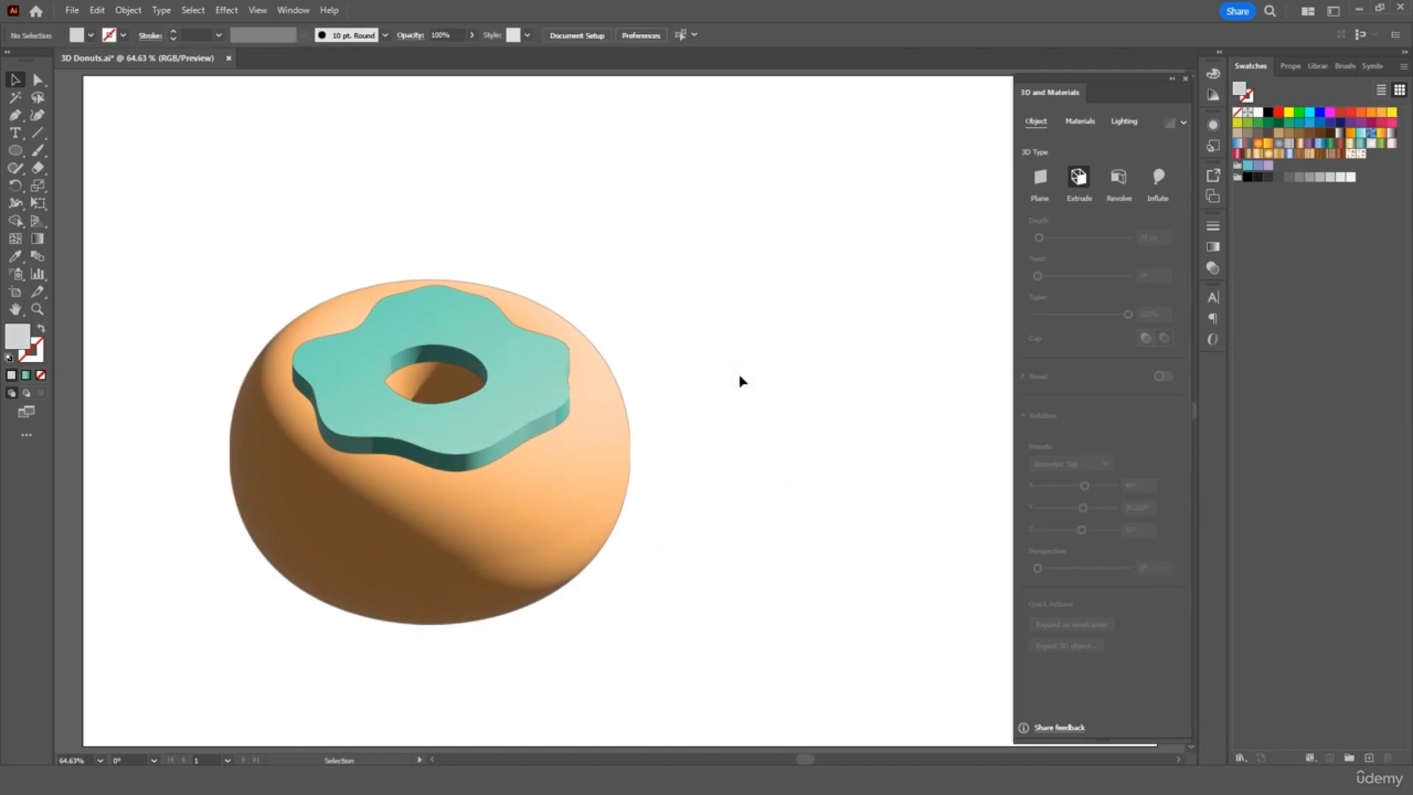
- Make the default material more metallic, setting Metallic to 0.13 on the orange ring and 0.11 on the teal icing
{"action": "left_click", "coordinate": [581, 509]}
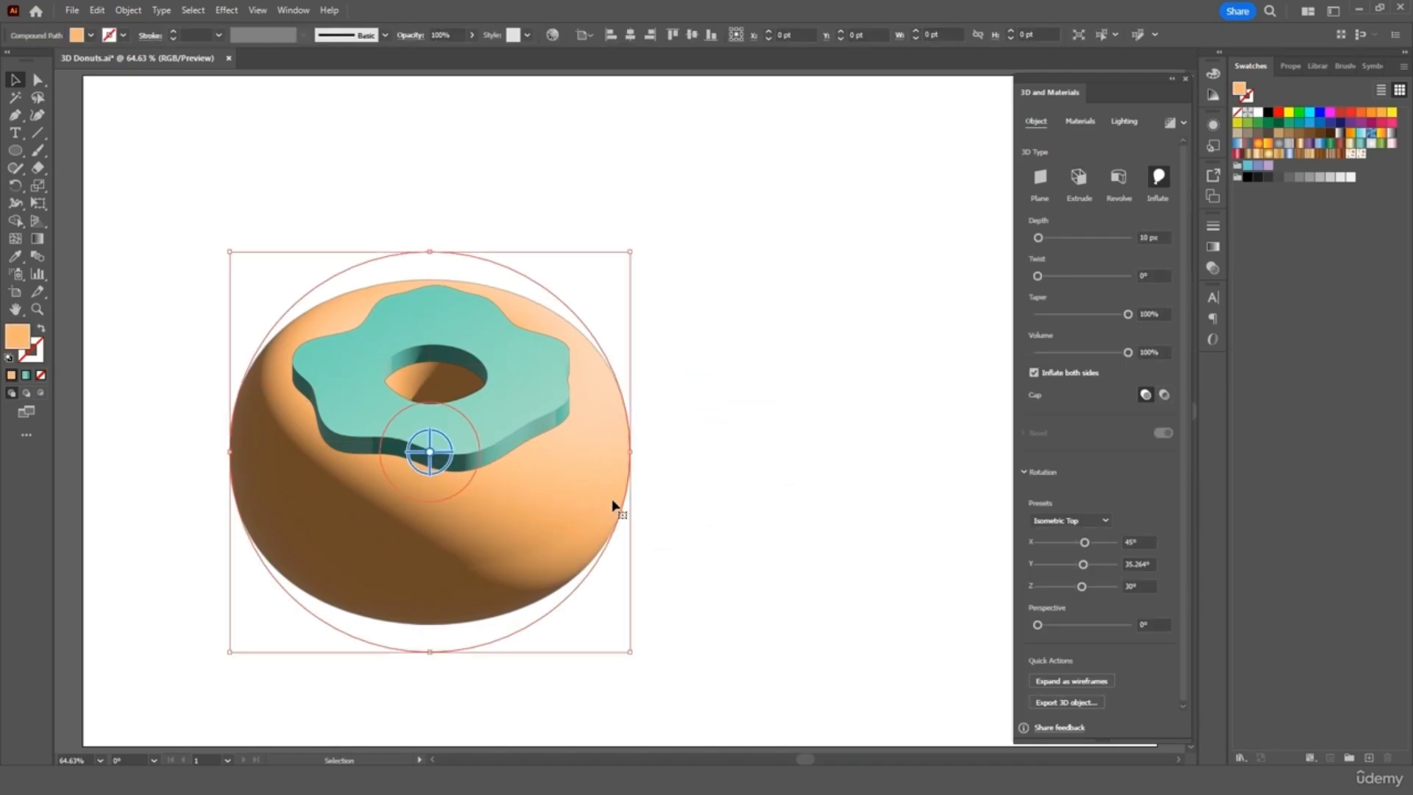
{"action": "left_click", "coordinate": [1085, 122]}
{"action": "left_click_drag", "start_coordinate": [1034, 663], "coordinate": [1046, 663]}
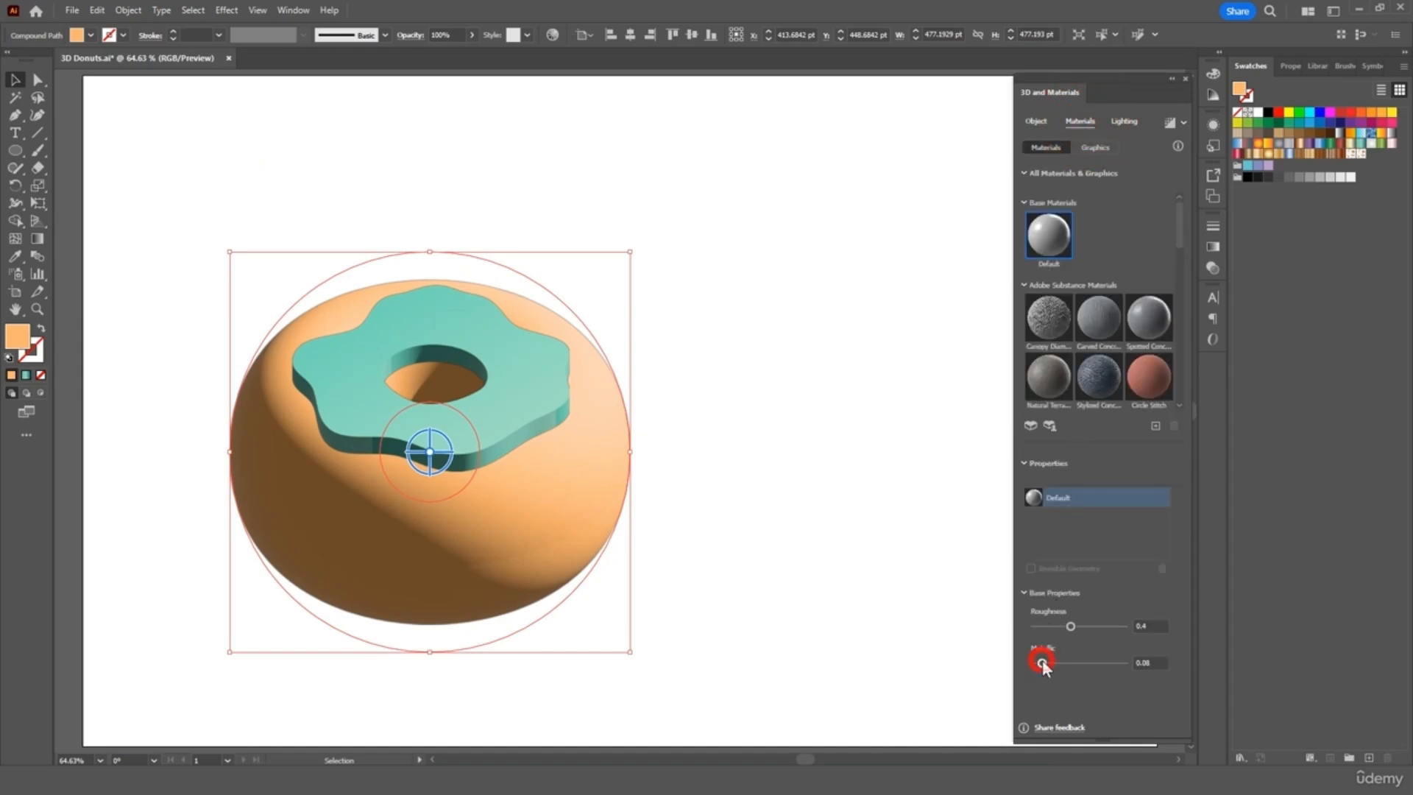
{"action": "left_click", "coordinate": [875, 531]}
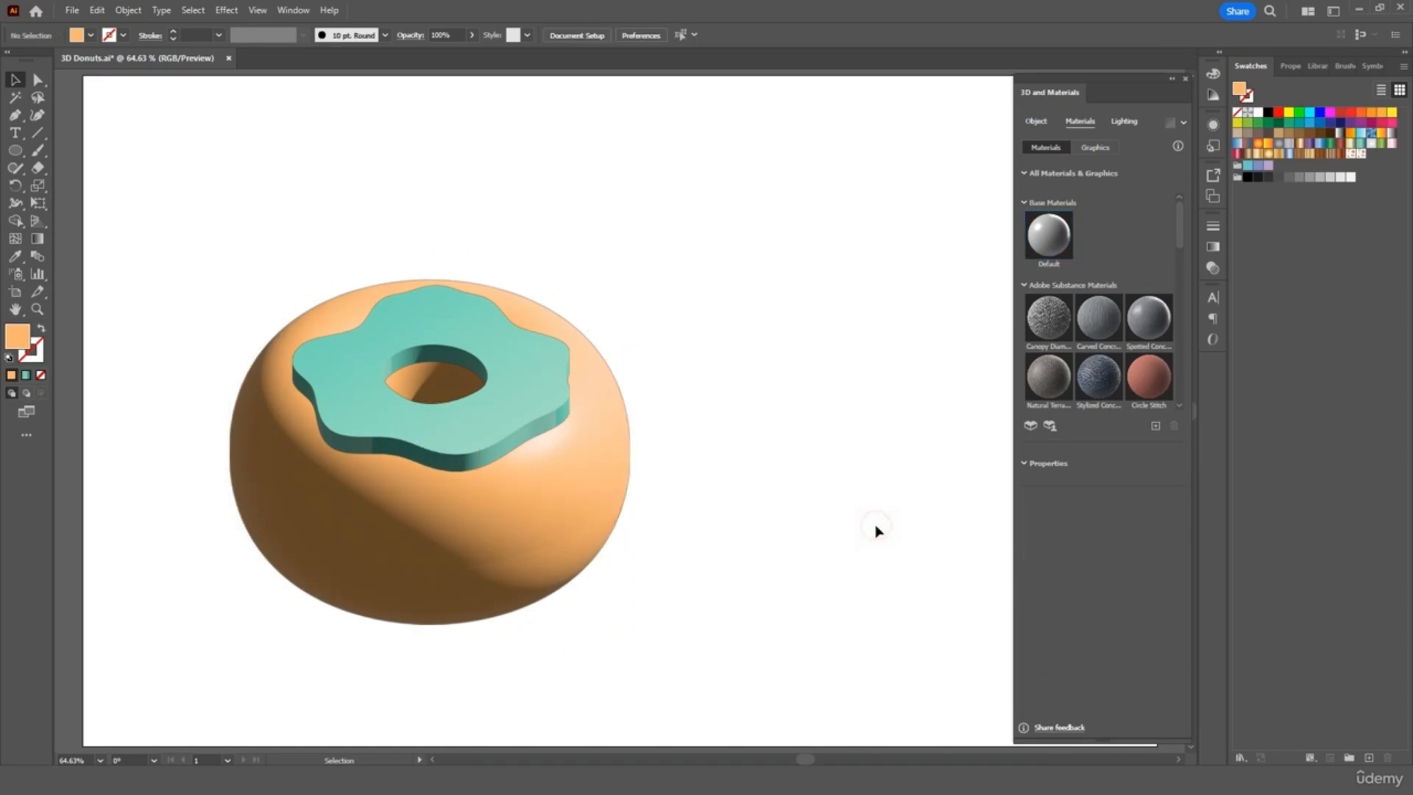
{"action": "left_click", "coordinate": [596, 509]}
{"action": "left_click", "coordinate": [541, 398]}
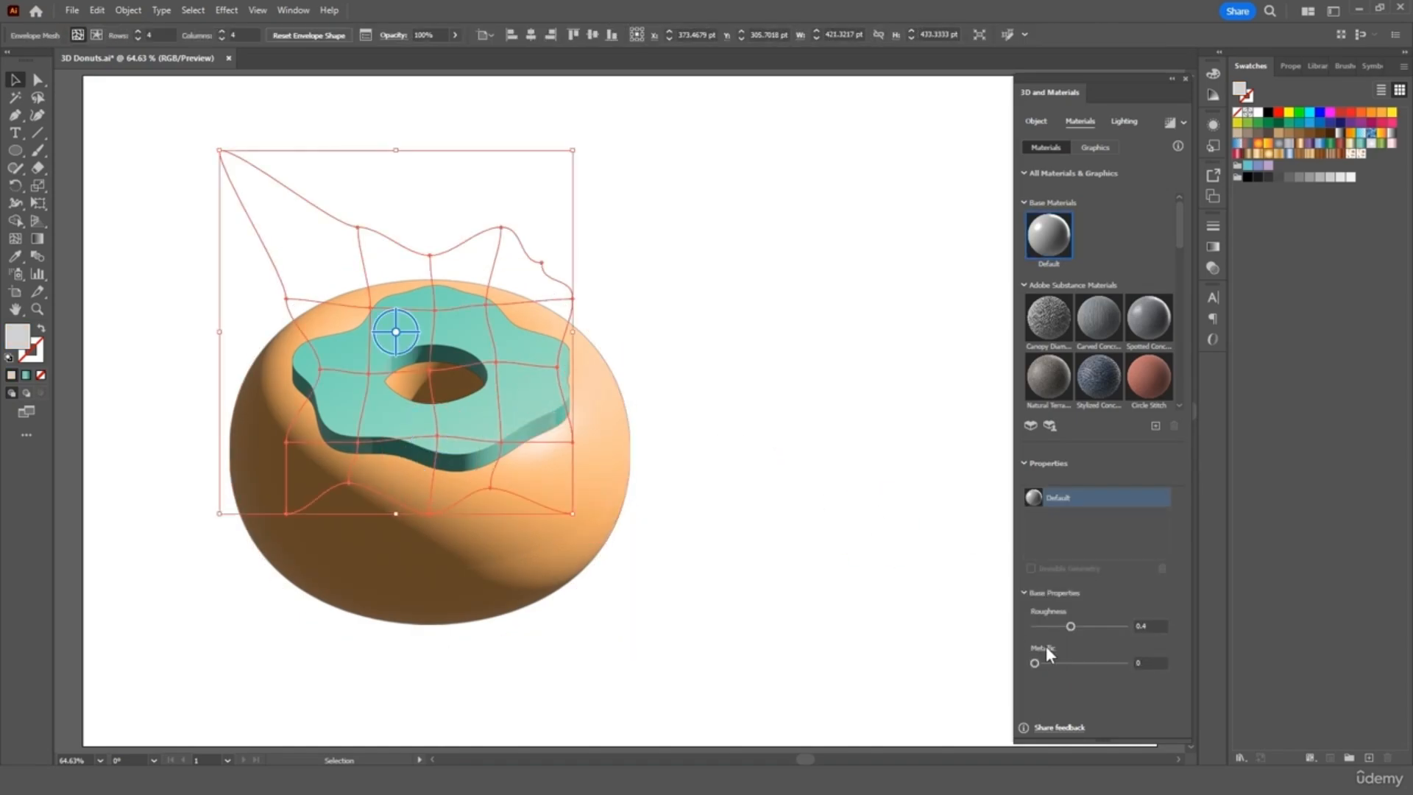
{"action": "left_click_drag", "start_coordinate": [1045, 663], "coordinate": [1043, 663]}
- Light the teal icing with rotation 171°, height 49°, softness 77%, ambient intensity 78% and light intensity about 101%, and set its Metallic to 0.19
{"action": "left_click", "coordinate": [1123, 122]}
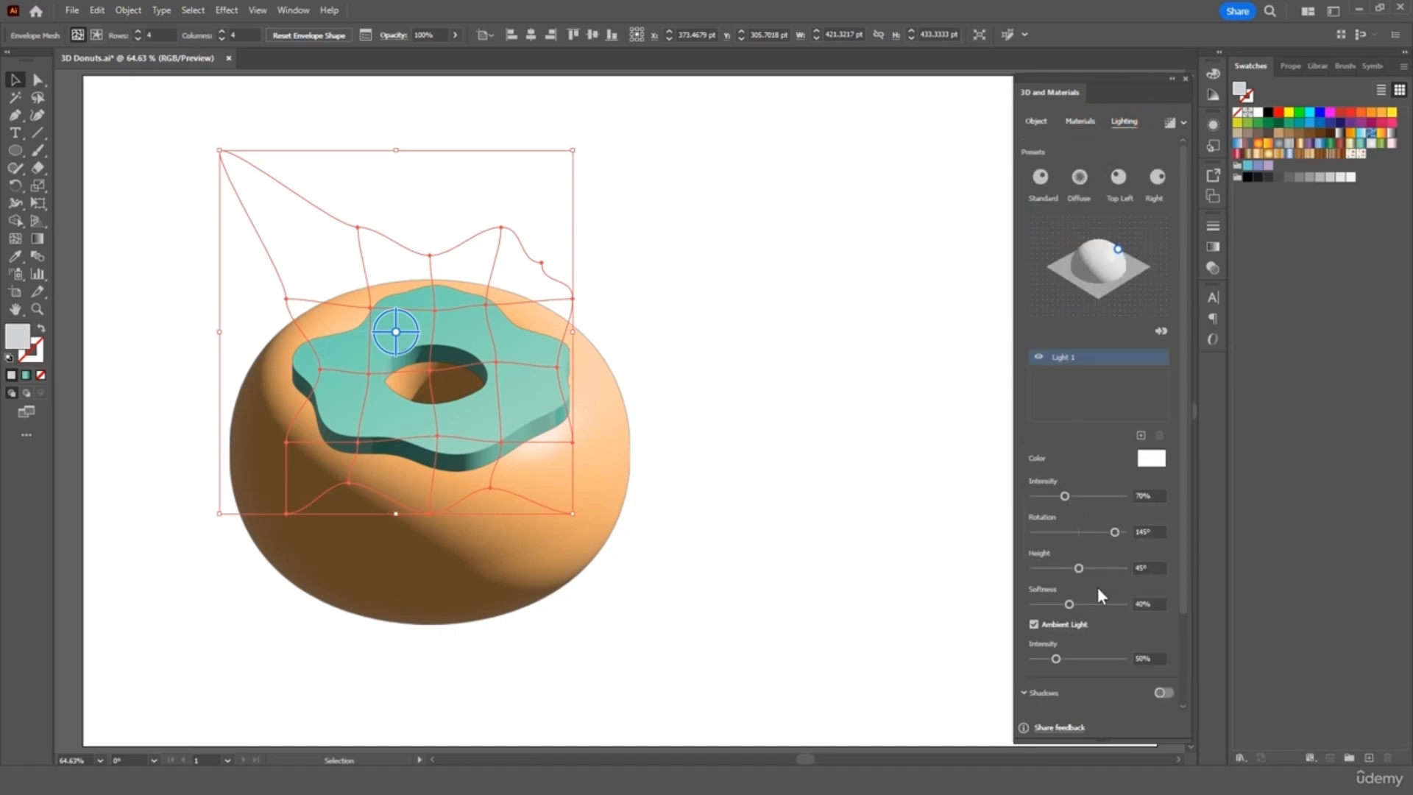
{"action": "left_click", "coordinate": [1069, 659]}
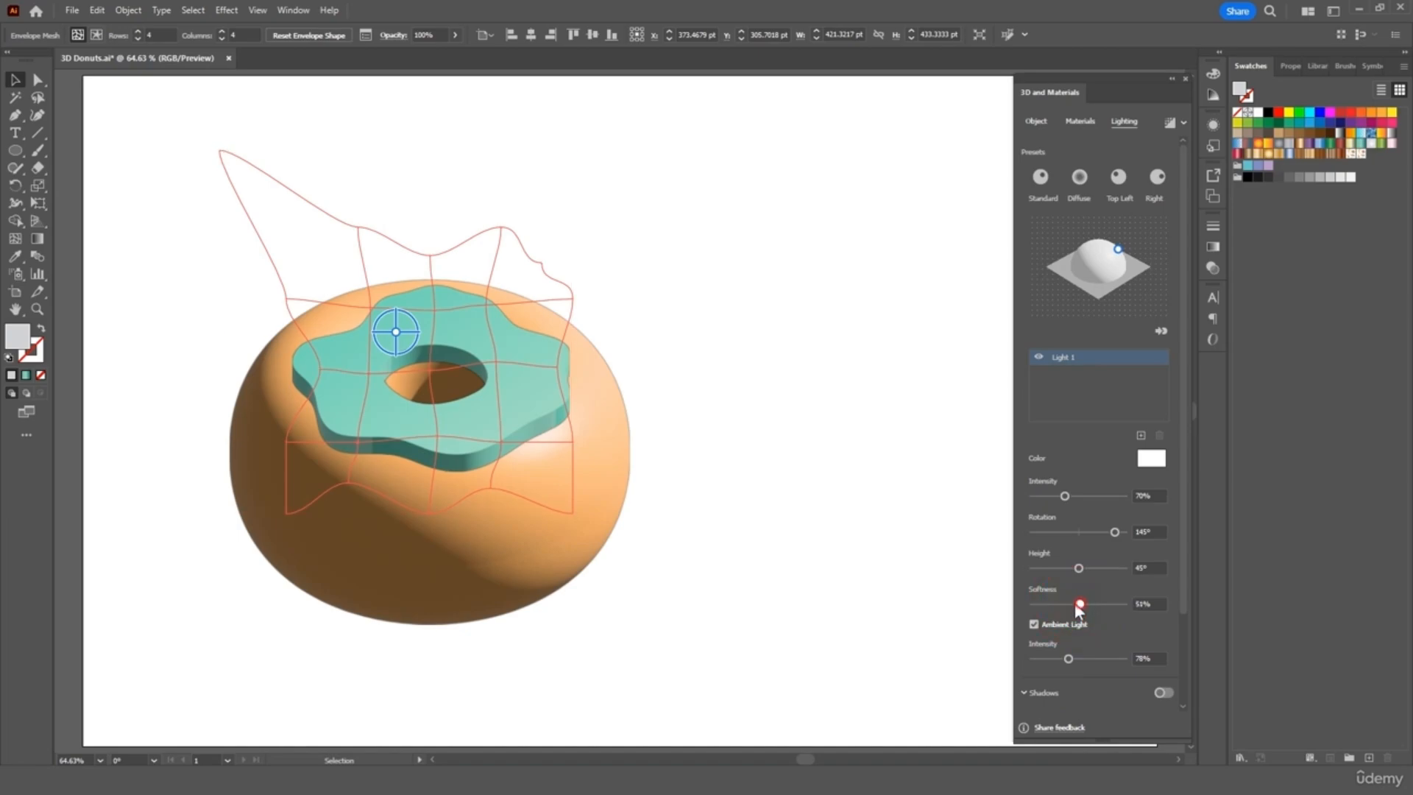
{"action": "mouse_move", "coordinate": [1079, 604]}
{"action": "left_mouse_down"}
{"action": "mouse_move", "coordinate": [1076, 570]}
{"action": "mouse_move", "coordinate": [1120, 532]}
{"action": "left_mouse_up"}
{"action": "left_click_drag", "start_coordinate": [1064, 496], "coordinate": [1083, 494]}
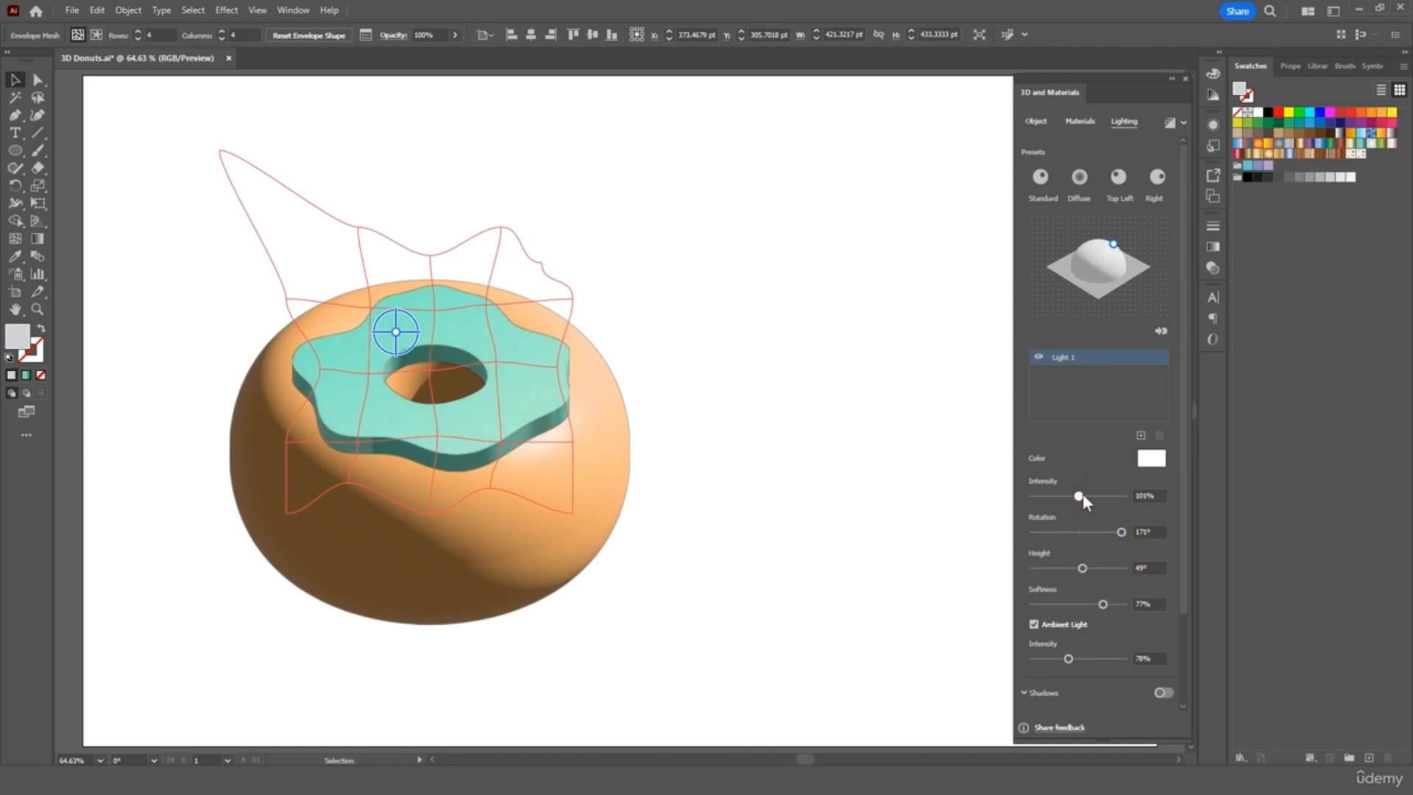
{"action": "left_click", "coordinate": [1080, 122]}
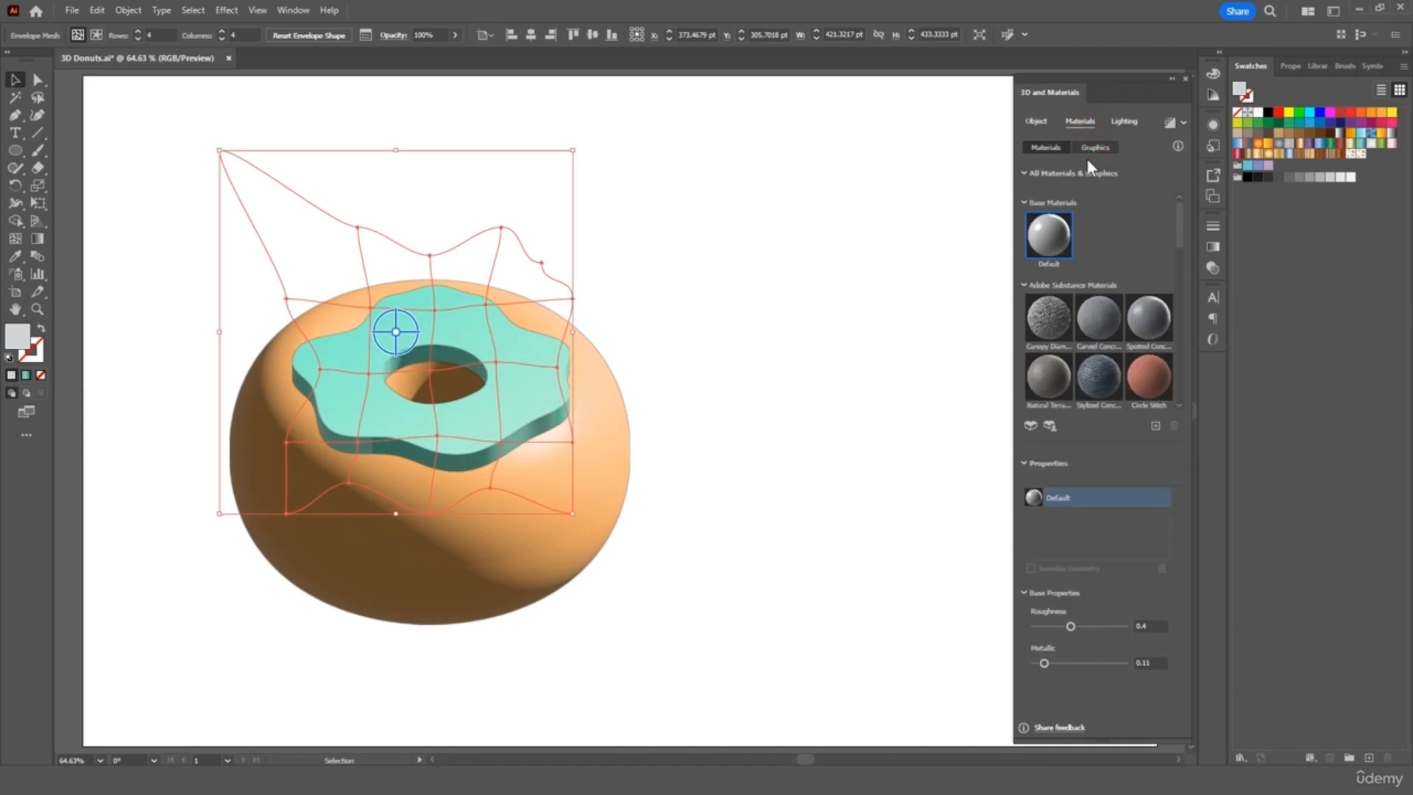
{"action": "left_click_drag", "start_coordinate": [1044, 663], "coordinate": [1051, 663]}
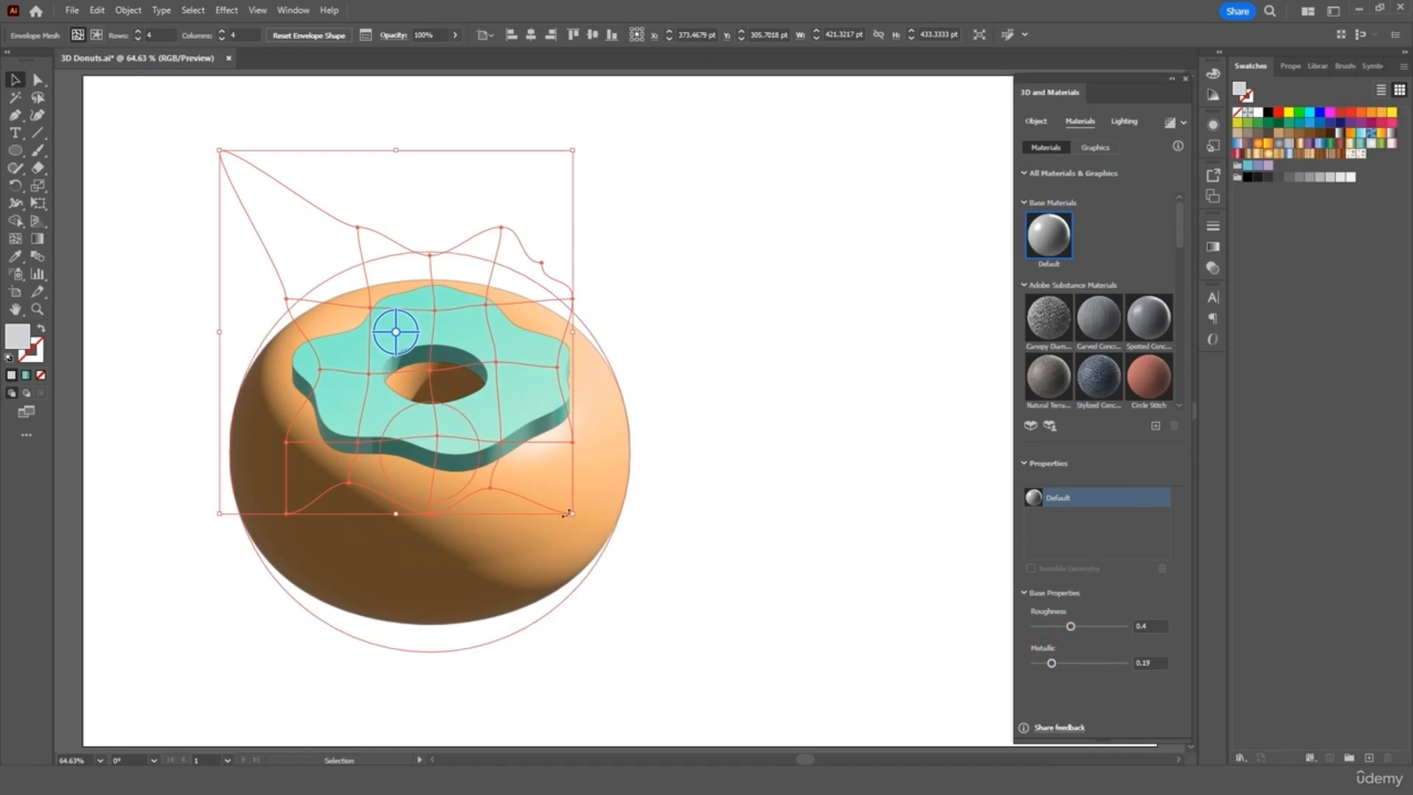
- Set the orange ring's light to rotation 130°, intensity 63% and softness 50%, and turn on its shadow
{"action": "left_click", "coordinate": [620, 489]}
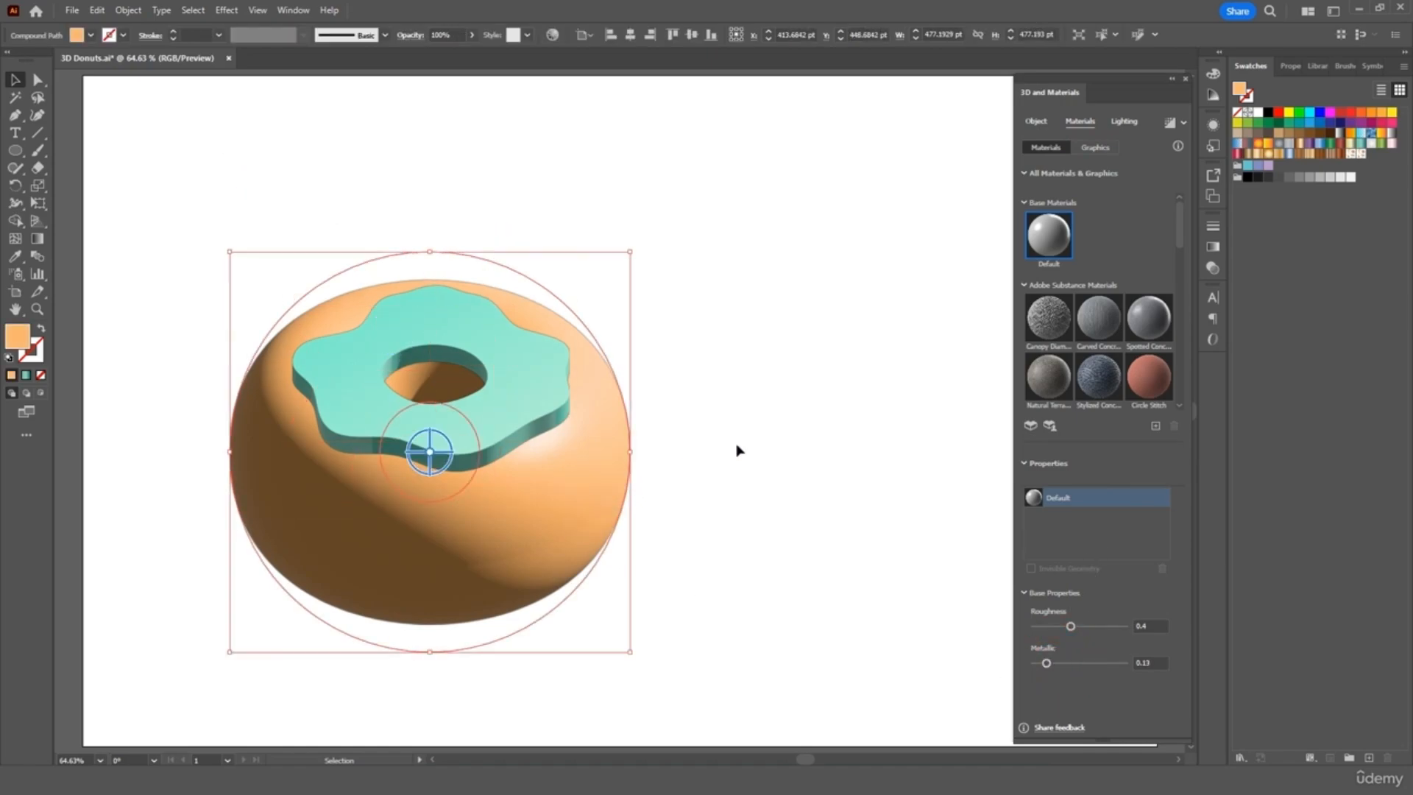
{"action": "left_click", "coordinate": [1126, 122]}
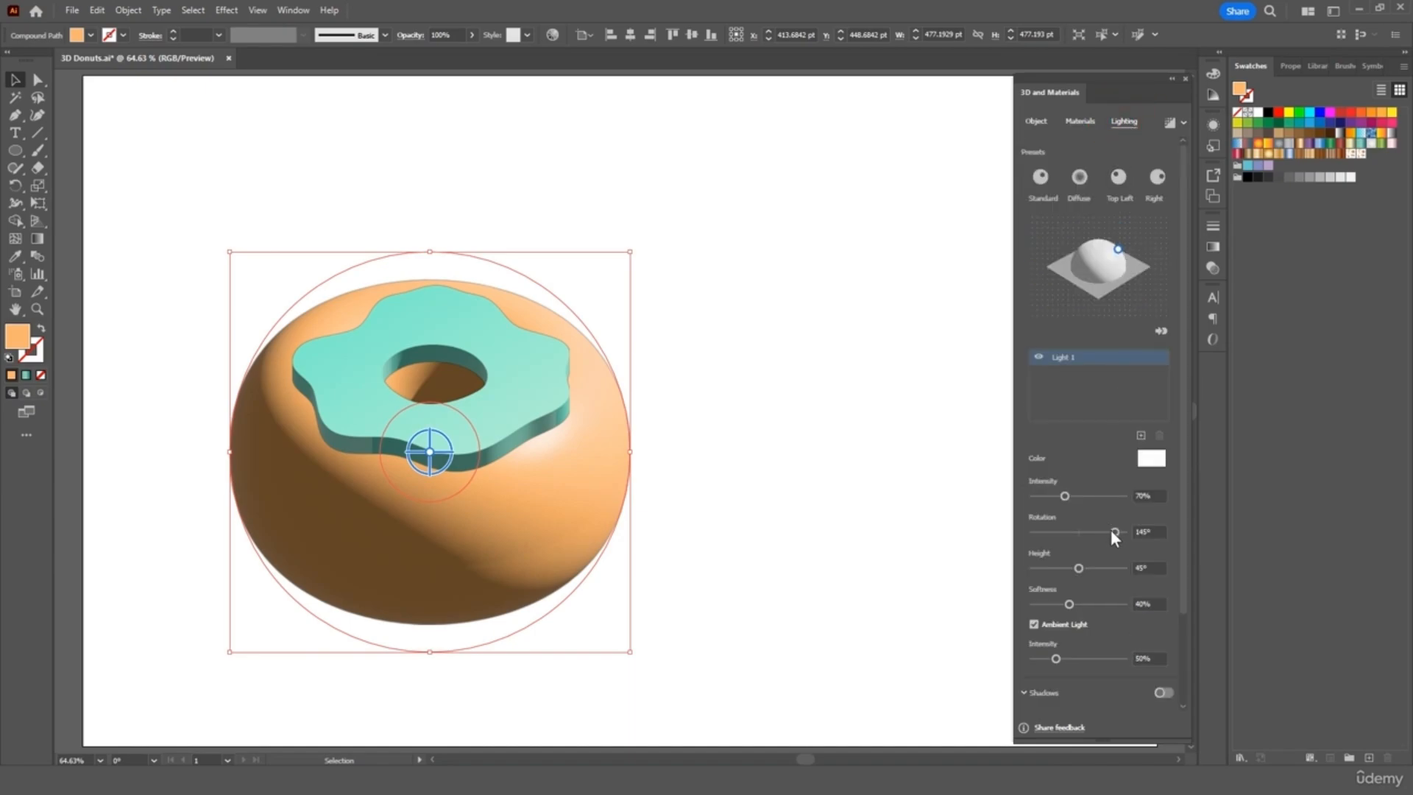
{"action": "mouse_move", "coordinate": [1112, 531]}
{"action": "left_mouse_down"}
{"action": "mouse_move", "coordinate": [1089, 530]}
{"action": "mouse_move", "coordinate": [1111, 532]}
{"action": "mouse_move", "coordinate": [1062, 498]}
{"action": "left_mouse_up"}
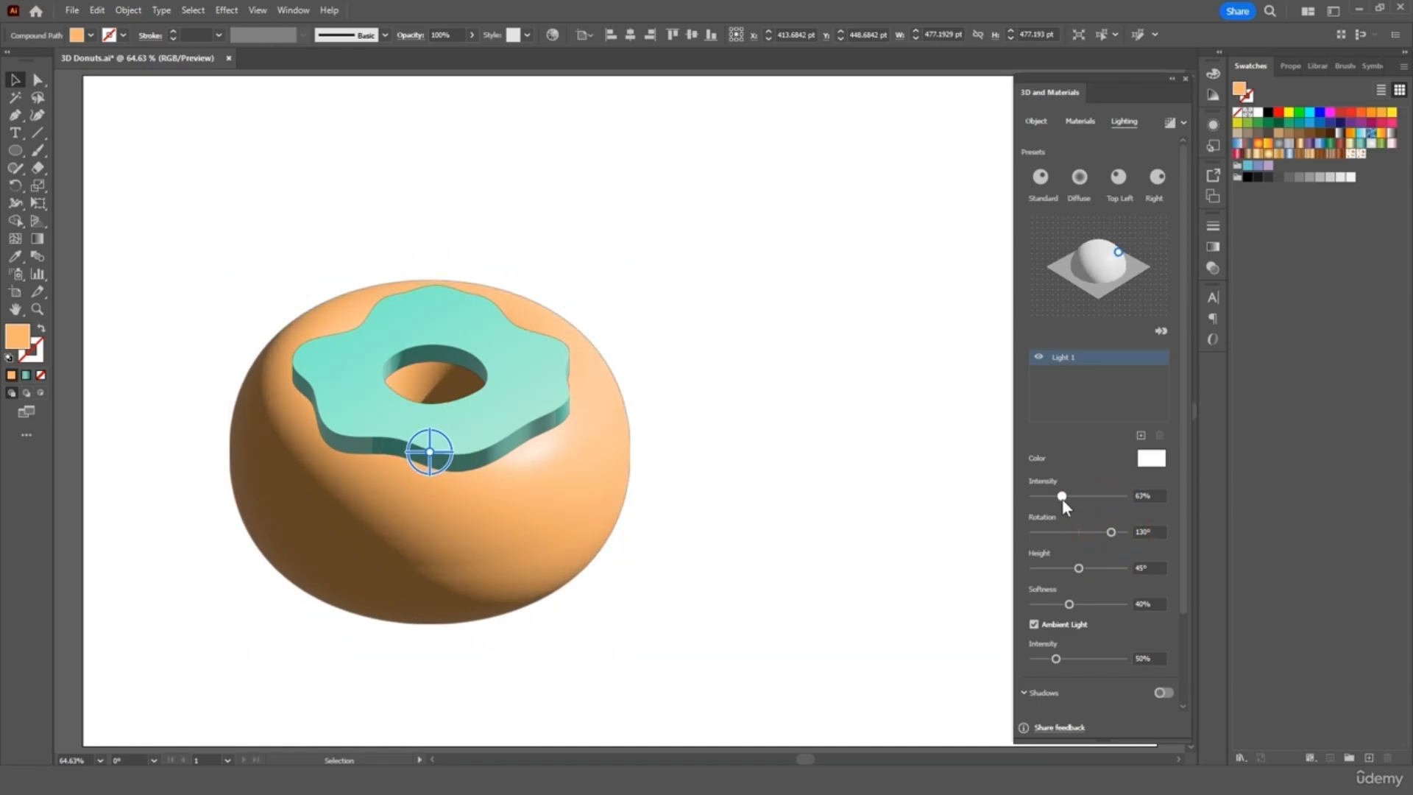
{"action": "left_click_drag", "start_coordinate": [1069, 604], "coordinate": [1077, 605]}
{"action": "left_click", "coordinate": [1158, 693]}
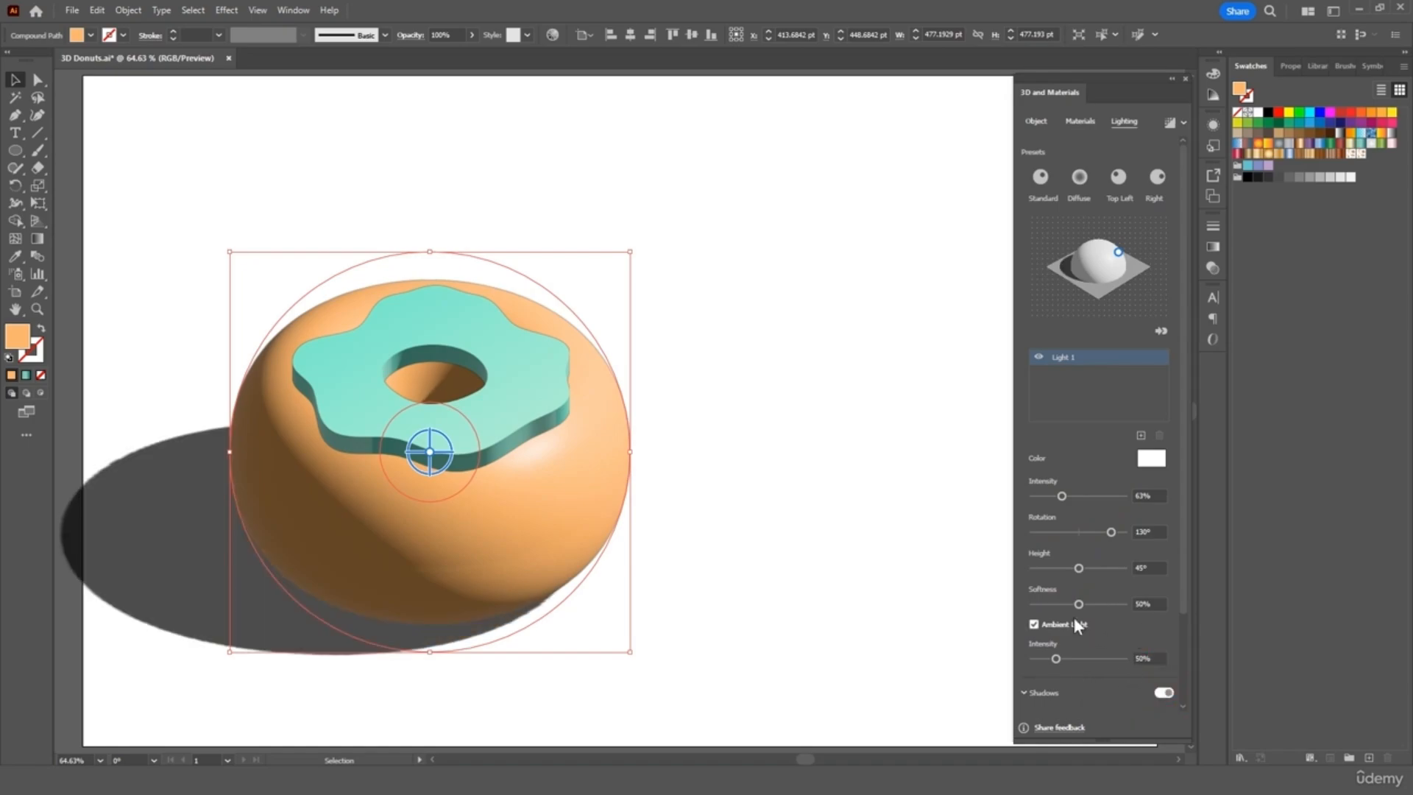
- Reselect the orange ring and render the 3D donut realistically with its soft shadow
{"action": "left_click", "coordinate": [801, 425]}
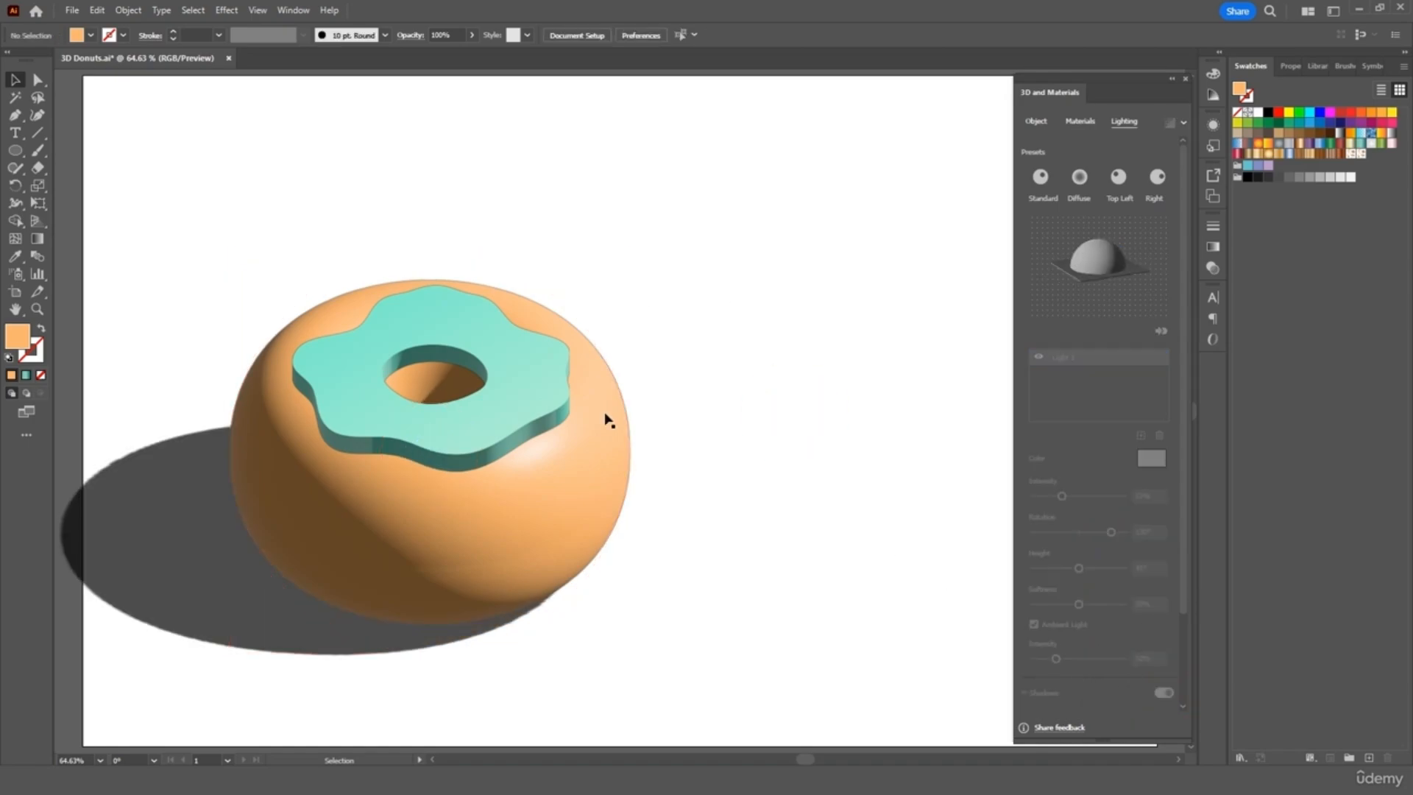
{"action": "left_click", "coordinate": [555, 561]}
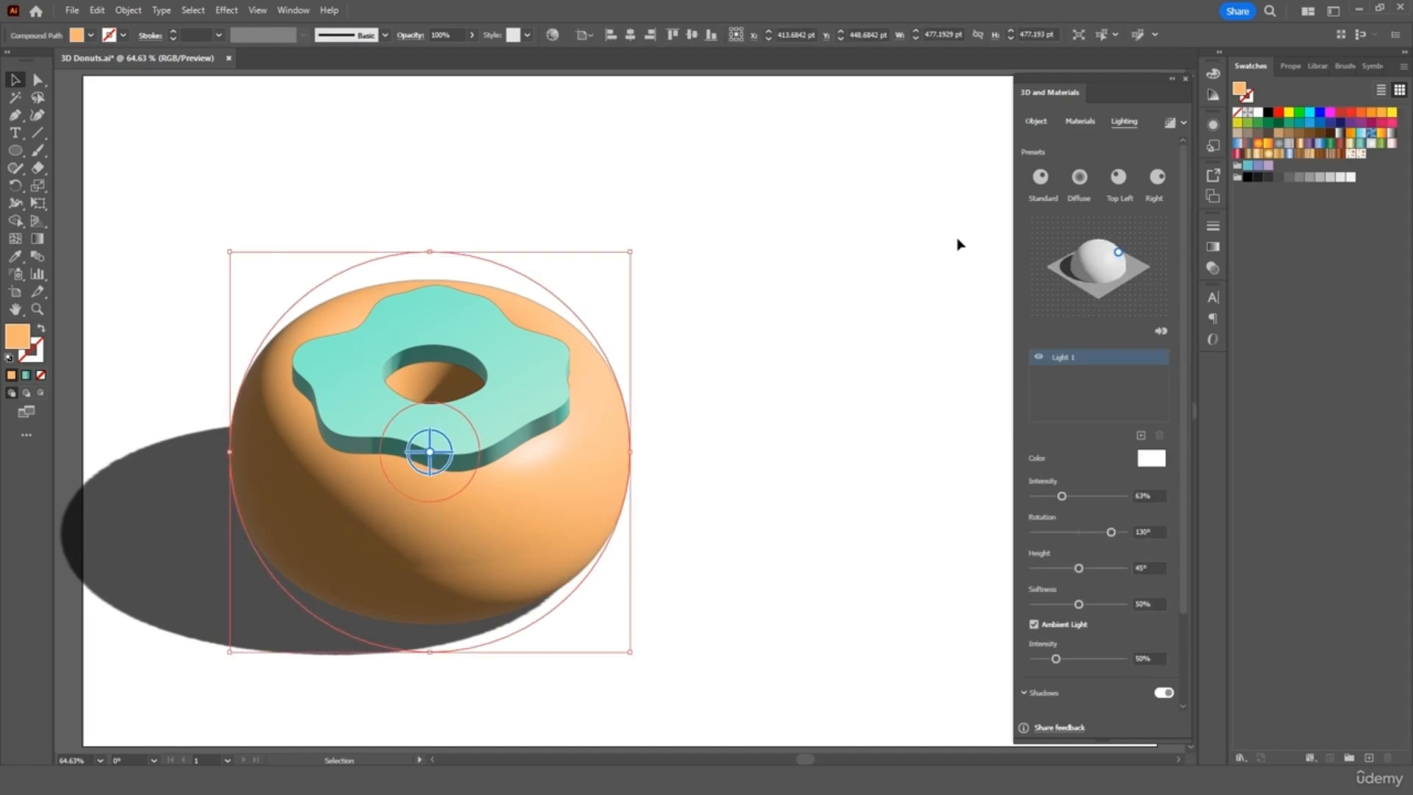
{"action": "left_click", "coordinate": [1170, 124]}
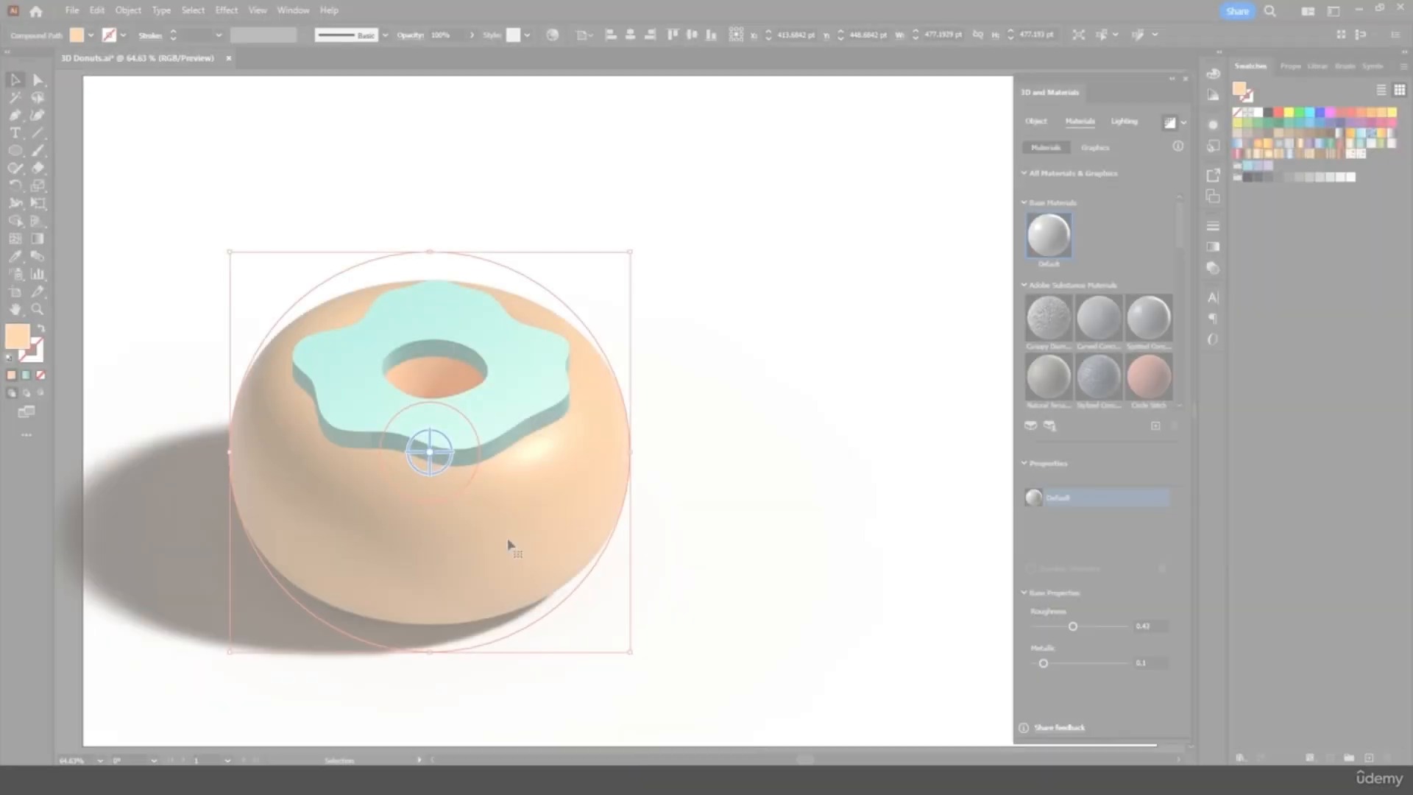
- Duplicate the rendered orange ring and place the copy to the right of and slightly below the iced donut, partly overlapping it
{"action": "key", "text": "ctrl+c"}
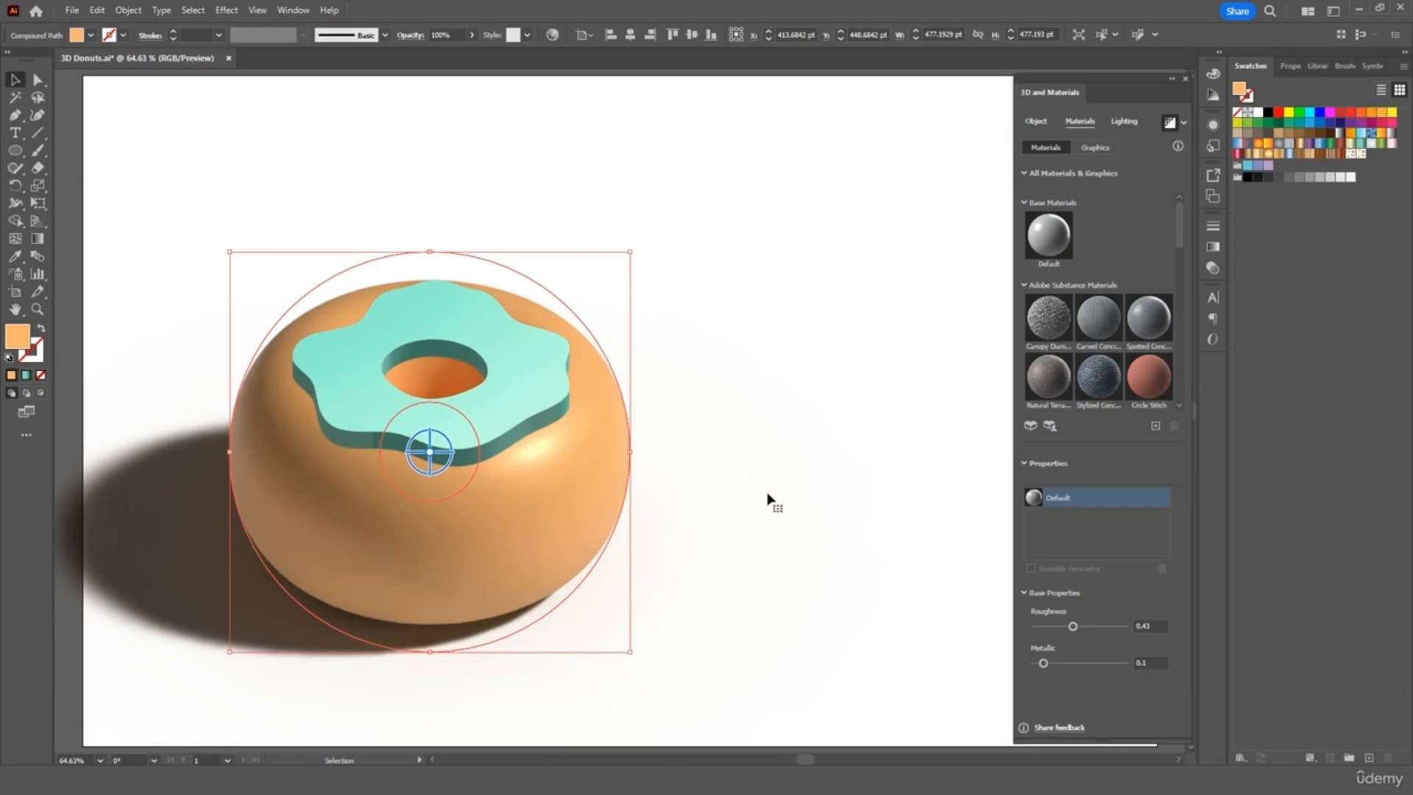
{"action": "key", "text": "a"}
{"action": "key", "text": "ctrl+v"}
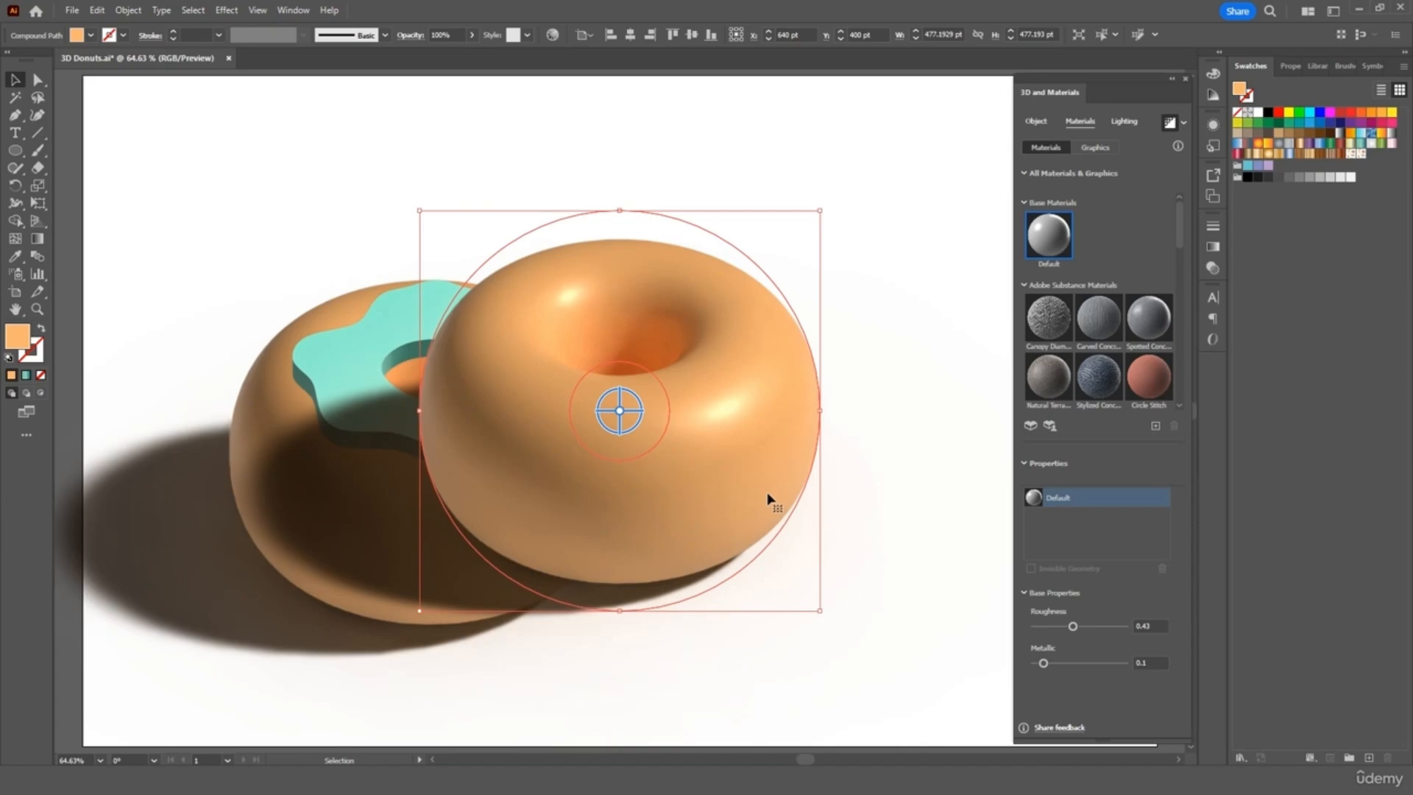
{"action": "left_click_drag", "start_coordinate": [735, 470], "coordinate": [860, 521]}
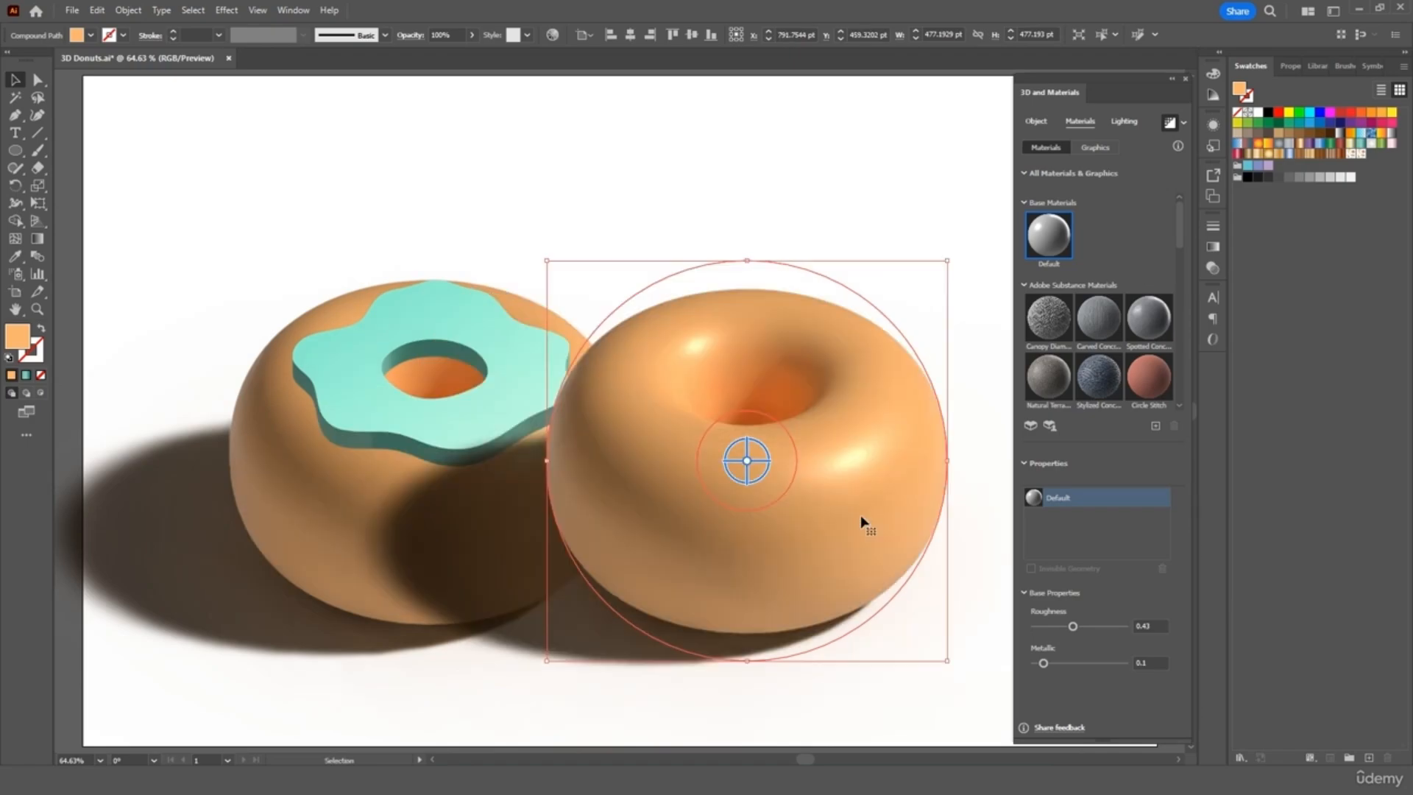
{"action": "left_click_drag", "start_coordinate": [861, 517], "coordinate": [859, 573]}
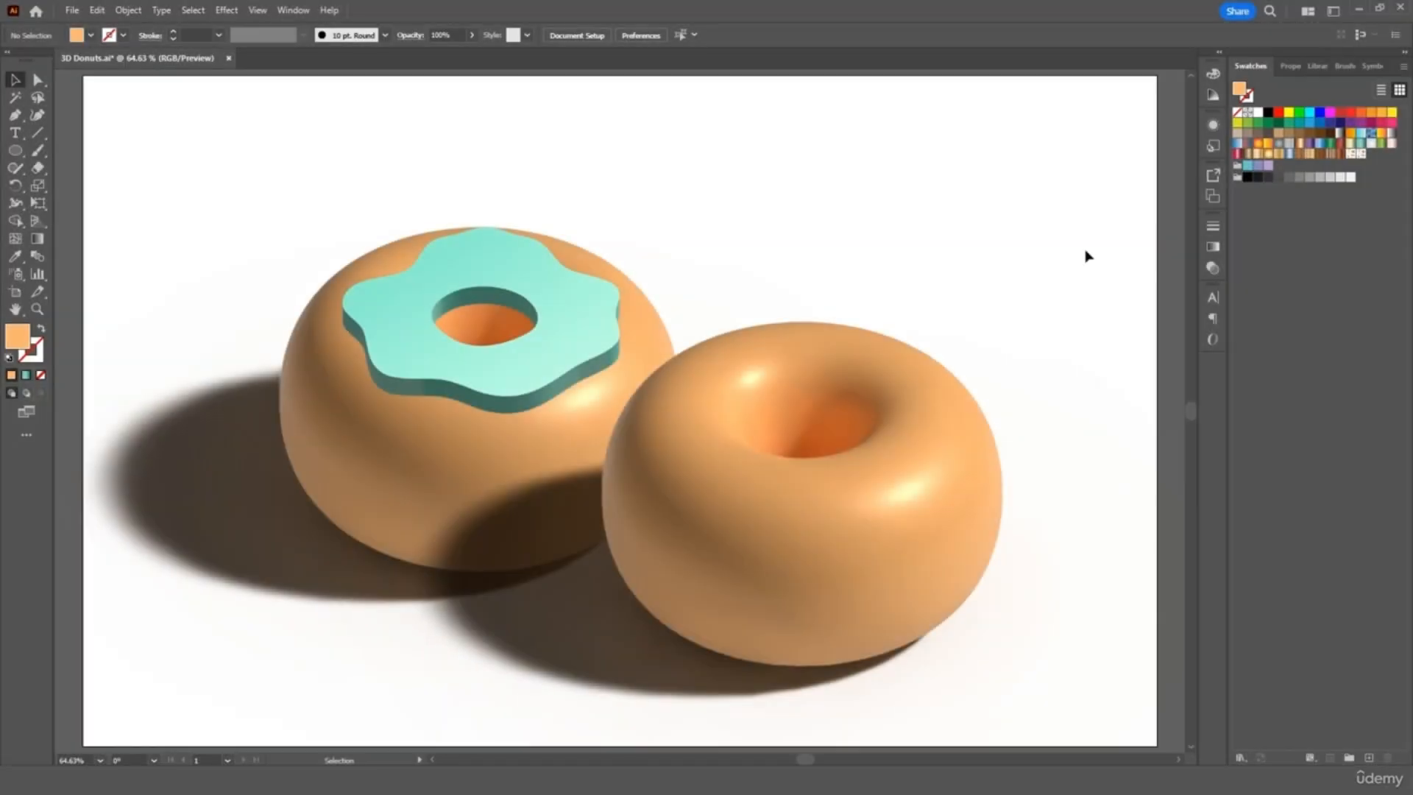
- Paint six magenta dot sprinkles around the teal icing with the Paintbrush, using the 10 pt Round brush and a 1 pt stroke
{"action": "left_click", "coordinate": [39, 150]}
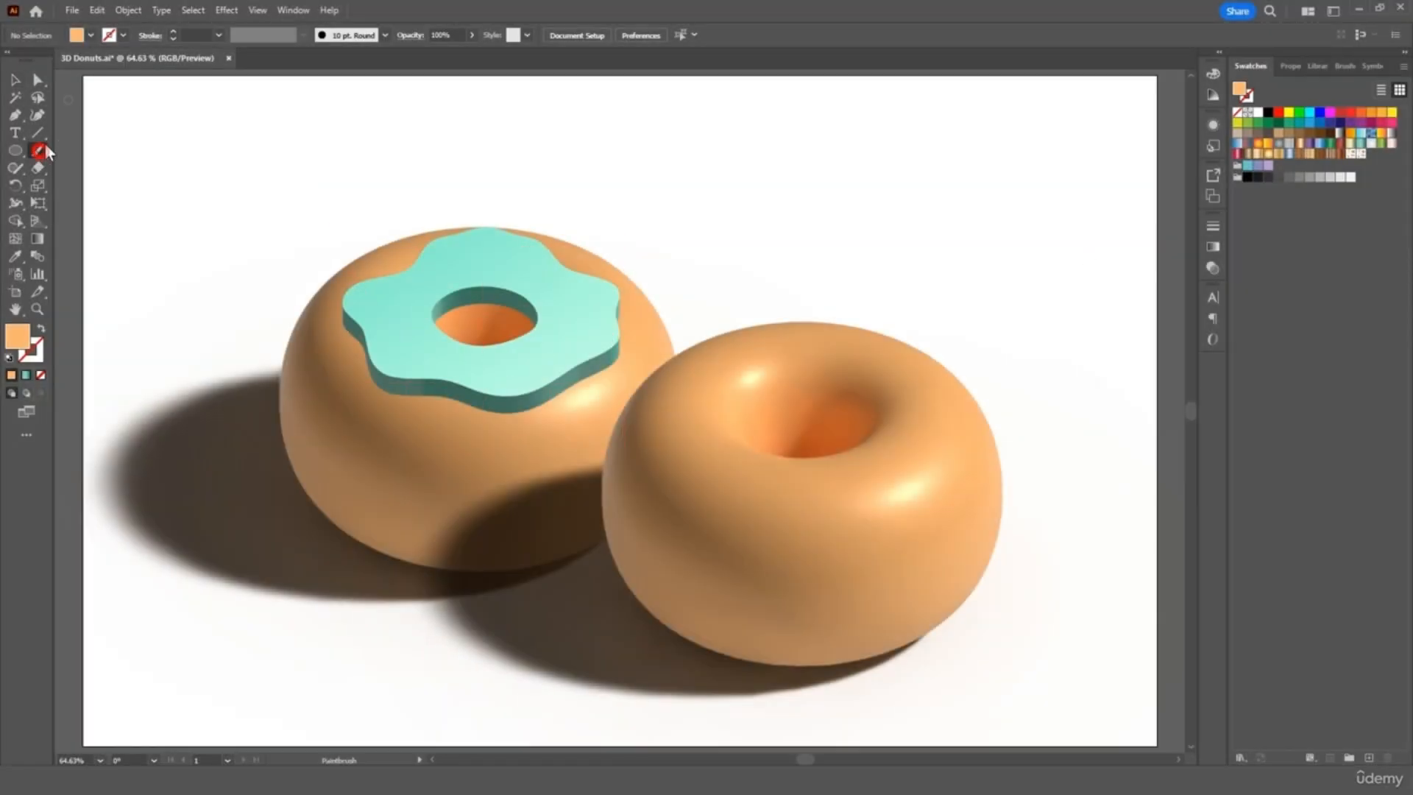
{"action": "left_click", "coordinate": [123, 35]}
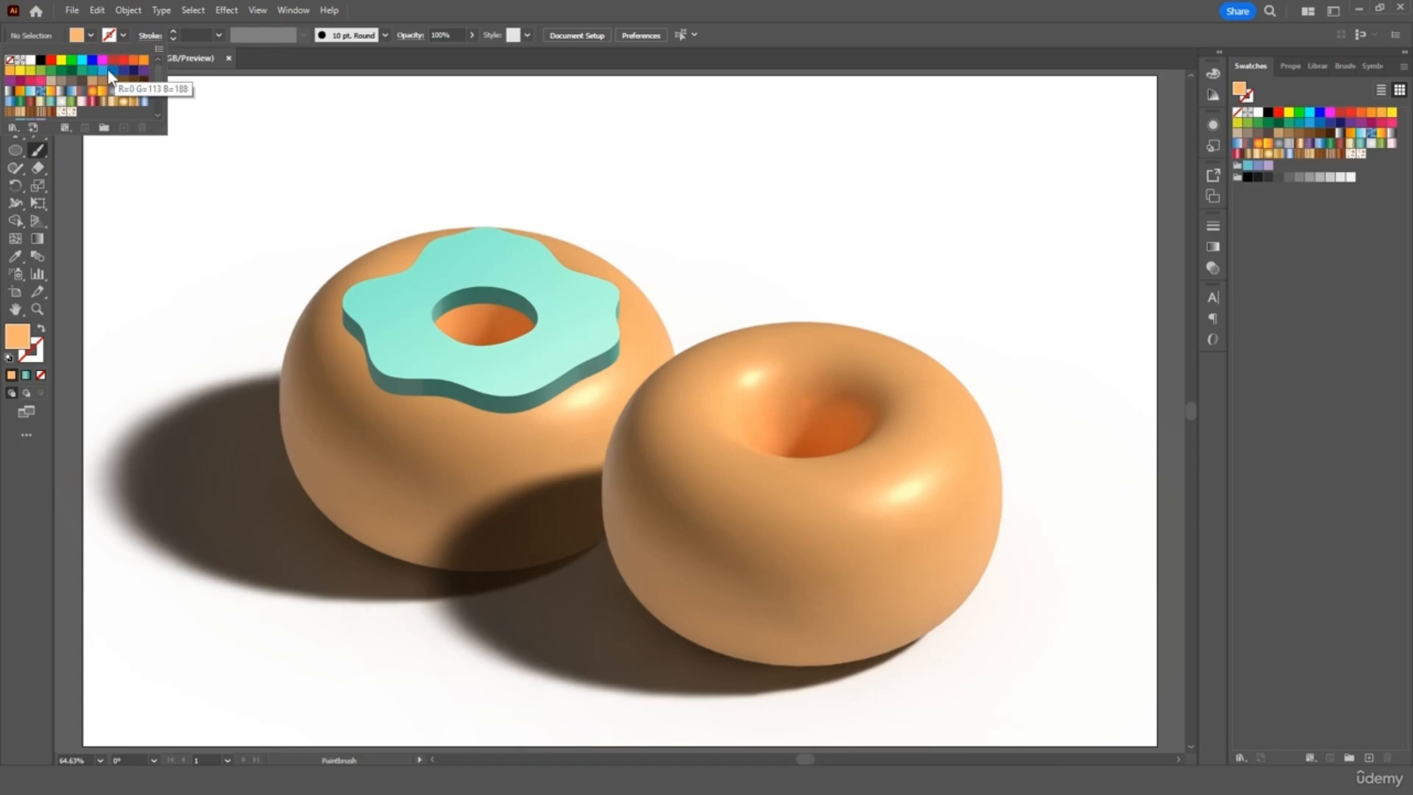
{"action": "left_click", "coordinate": [102, 60]}
{"action": "left_click", "coordinate": [130, 170]}
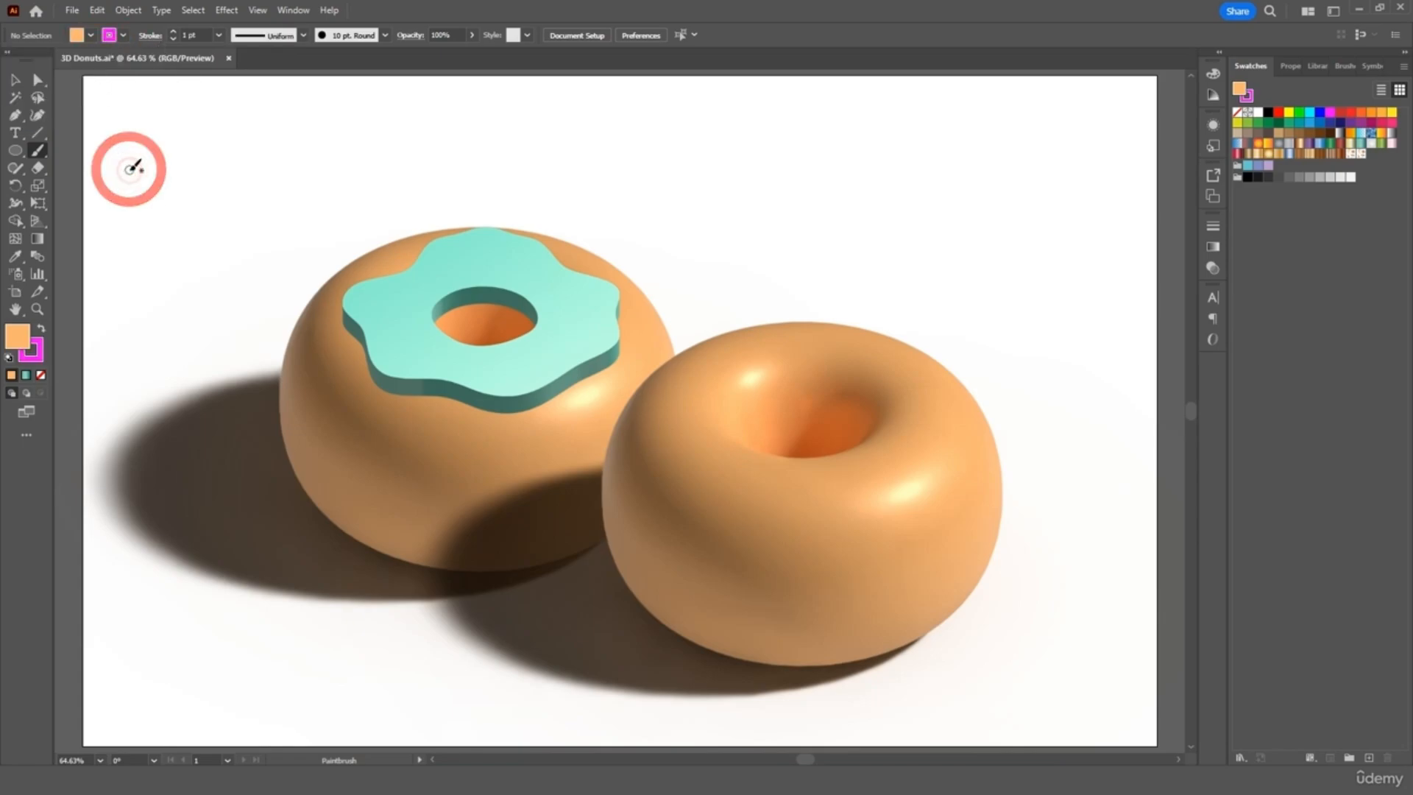
{"action": "left_click", "coordinate": [497, 262]}
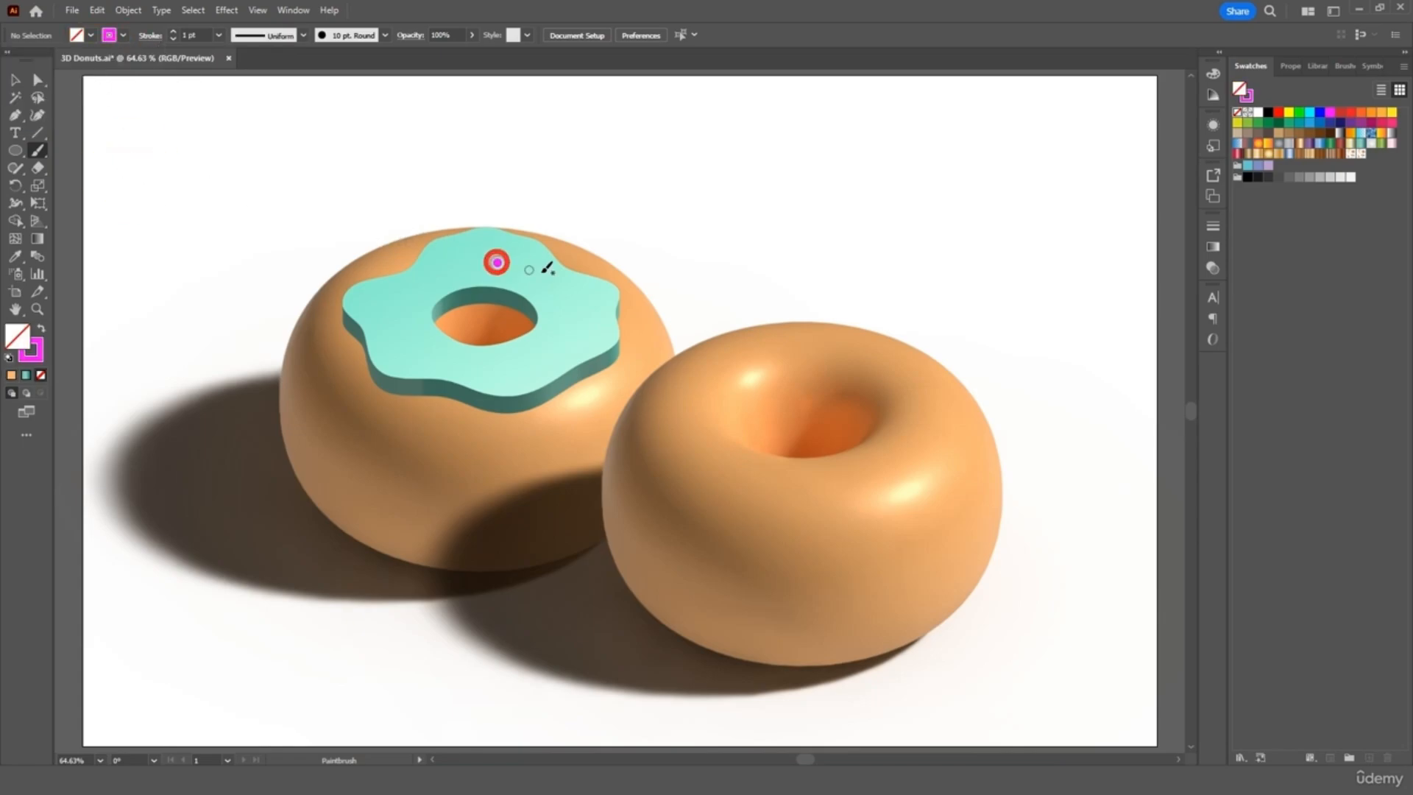
{"action": "left_click", "coordinate": [578, 300]}
{"action": "left_click", "coordinate": [534, 358]}
{"action": "left_click", "coordinate": [420, 358]}
{"action": "left_click", "coordinate": [371, 305]}
{"action": "left_click", "coordinate": [443, 280]}
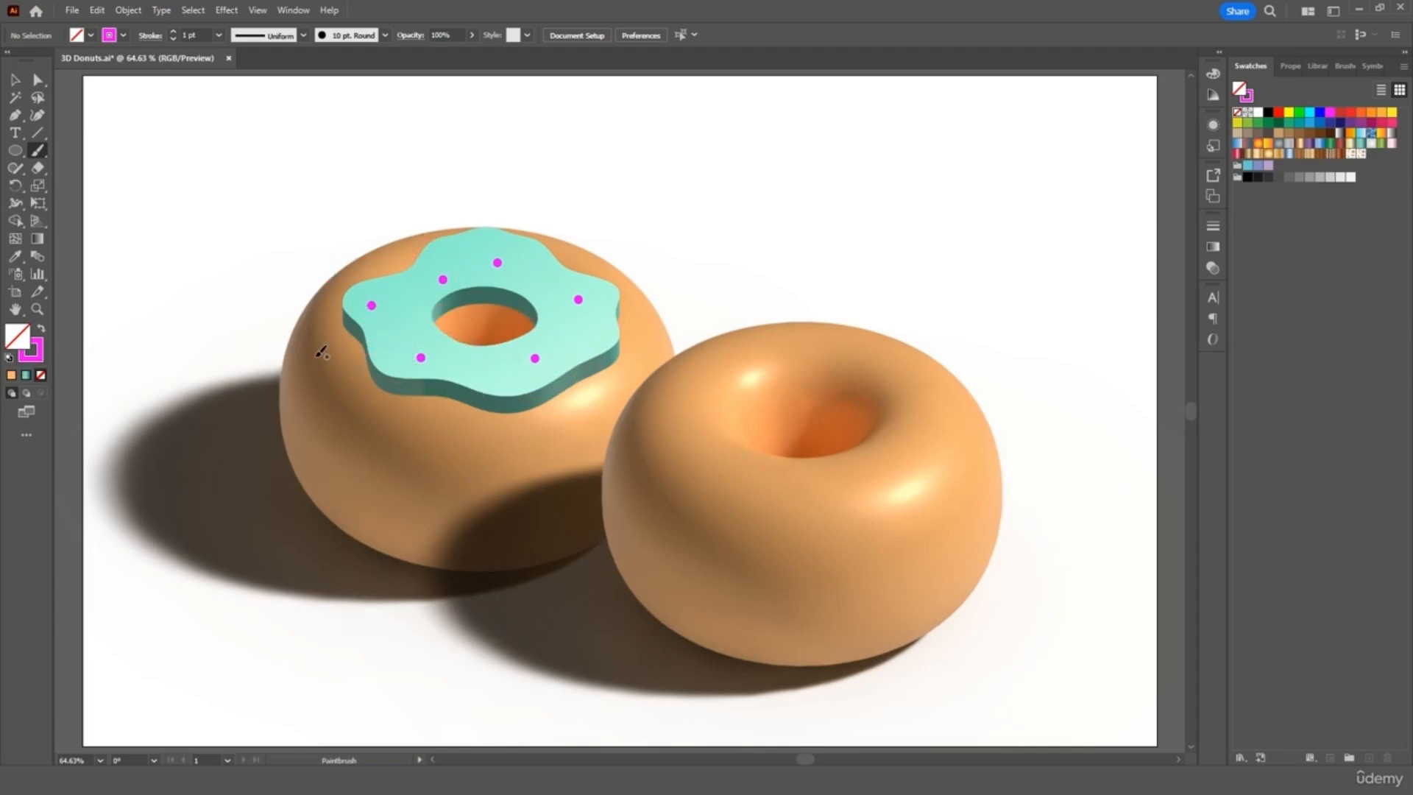
- Paint six short yellow dash sprinkles between the magenta dots around the teal icing with the Paintbrush
{"action": "left_click", "coordinate": [123, 36]}
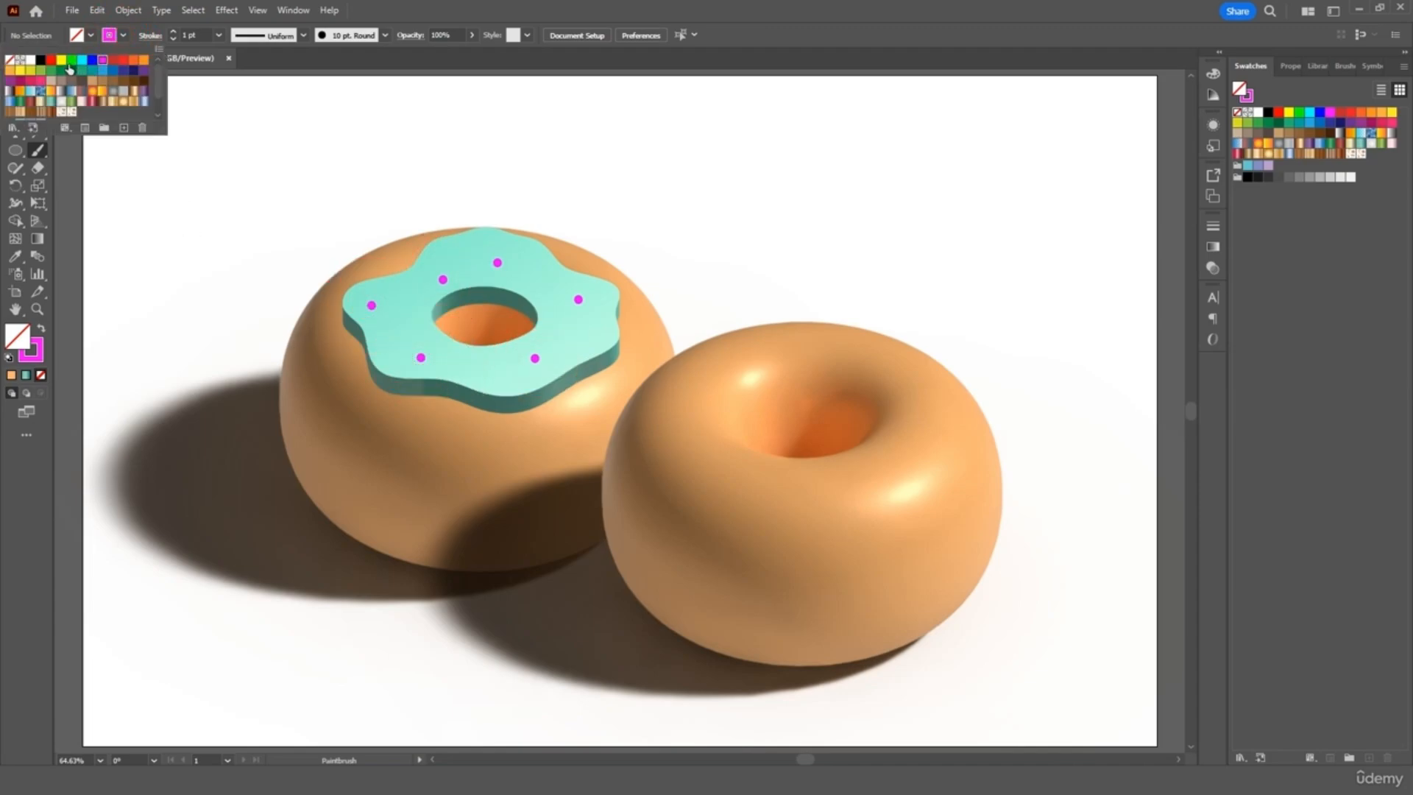
{"action": "left_click", "coordinate": [21, 71]}
{"action": "left_click", "coordinate": [457, 243]}
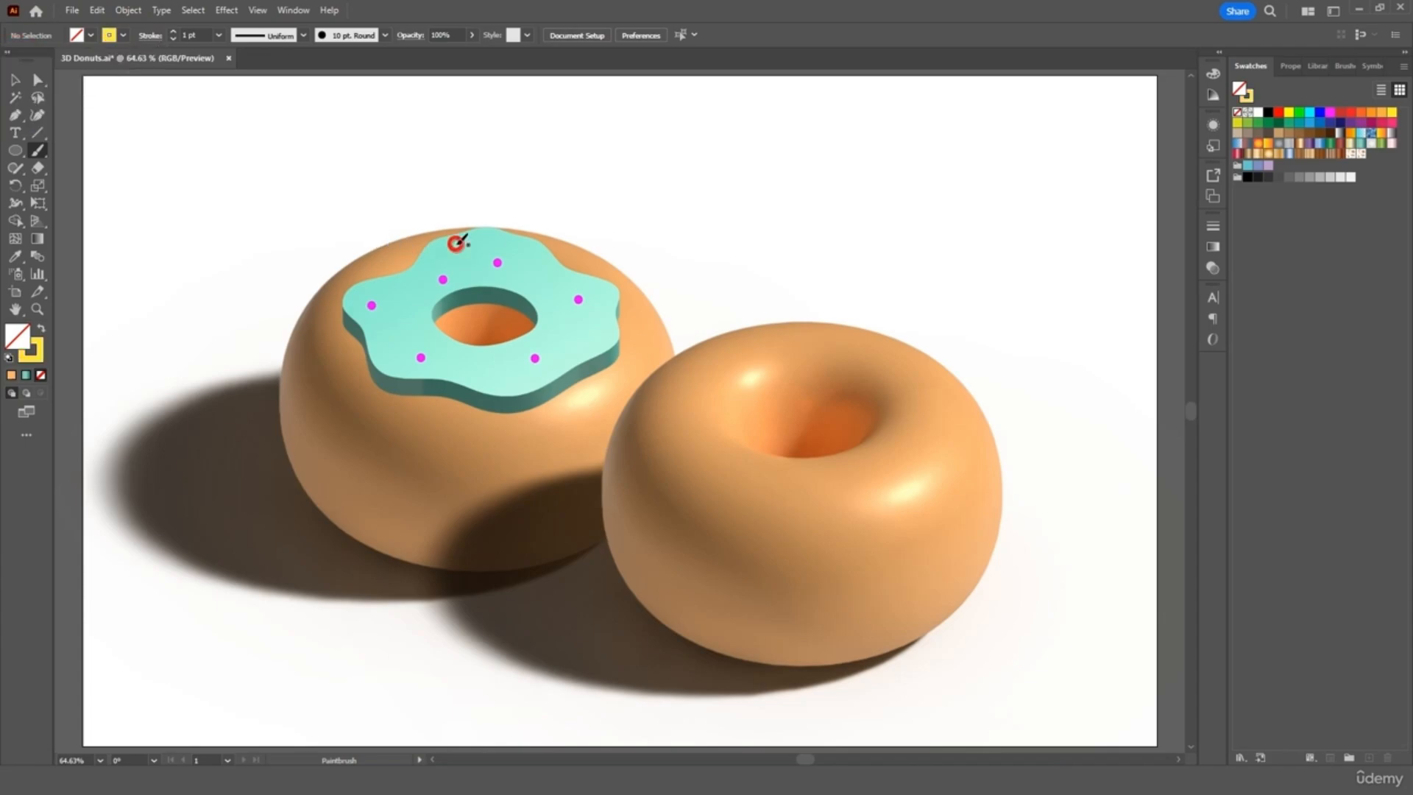
{"action": "left_click_drag", "start_coordinate": [457, 242], "coordinate": [462, 255]}
{"action": "left_click_drag", "start_coordinate": [536, 283], "coordinate": [553, 277]}
{"action": "left_click_drag", "start_coordinate": [580, 341], "coordinate": [590, 352]}
{"action": "left_click_drag", "start_coordinate": [487, 364], "coordinate": [482, 378]}
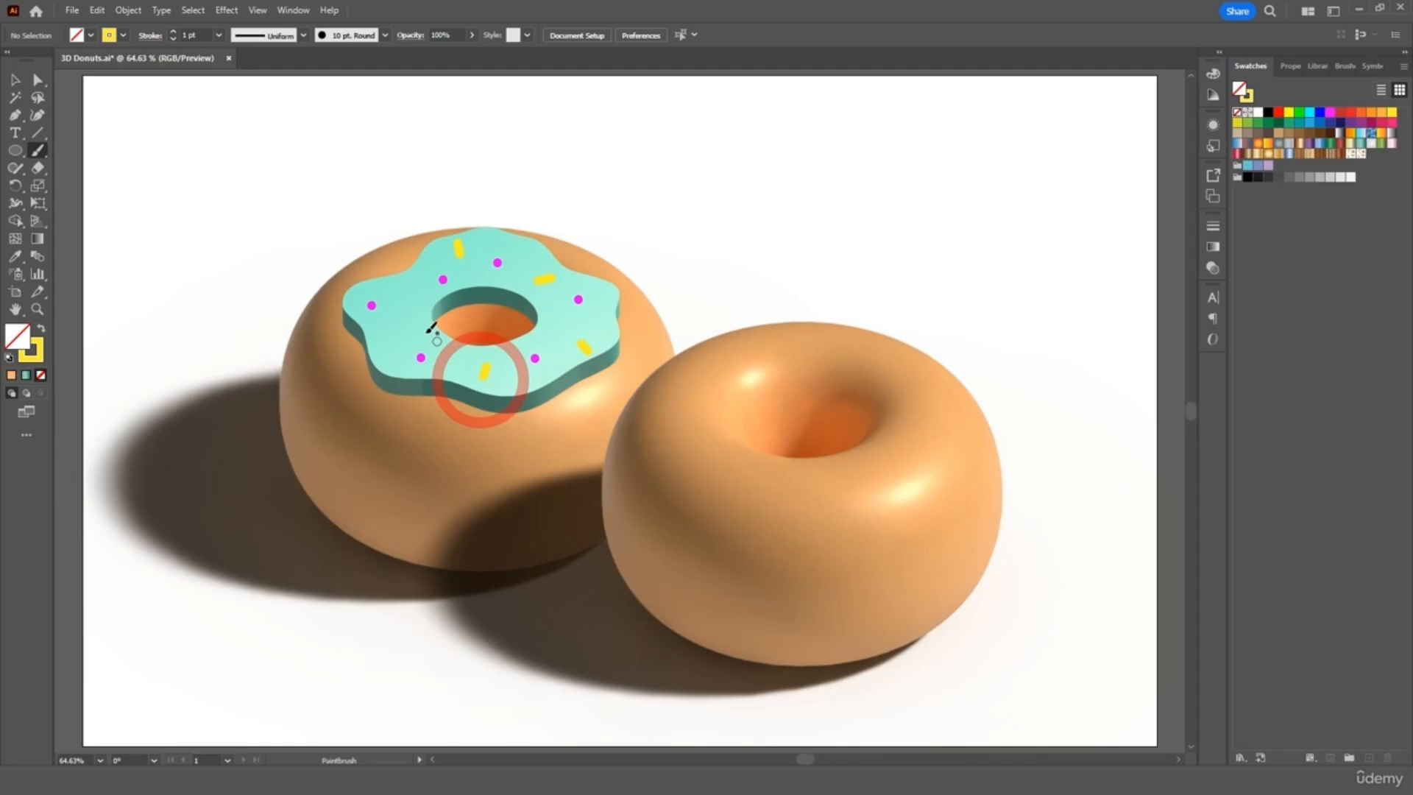
{"action": "mouse_move", "coordinate": [406, 333]}
{"action": "left_mouse_down"}
{"action": "mouse_move", "coordinate": [390, 327]}
{"action": "mouse_move", "coordinate": [401, 300]}
{"action": "left_mouse_up"}
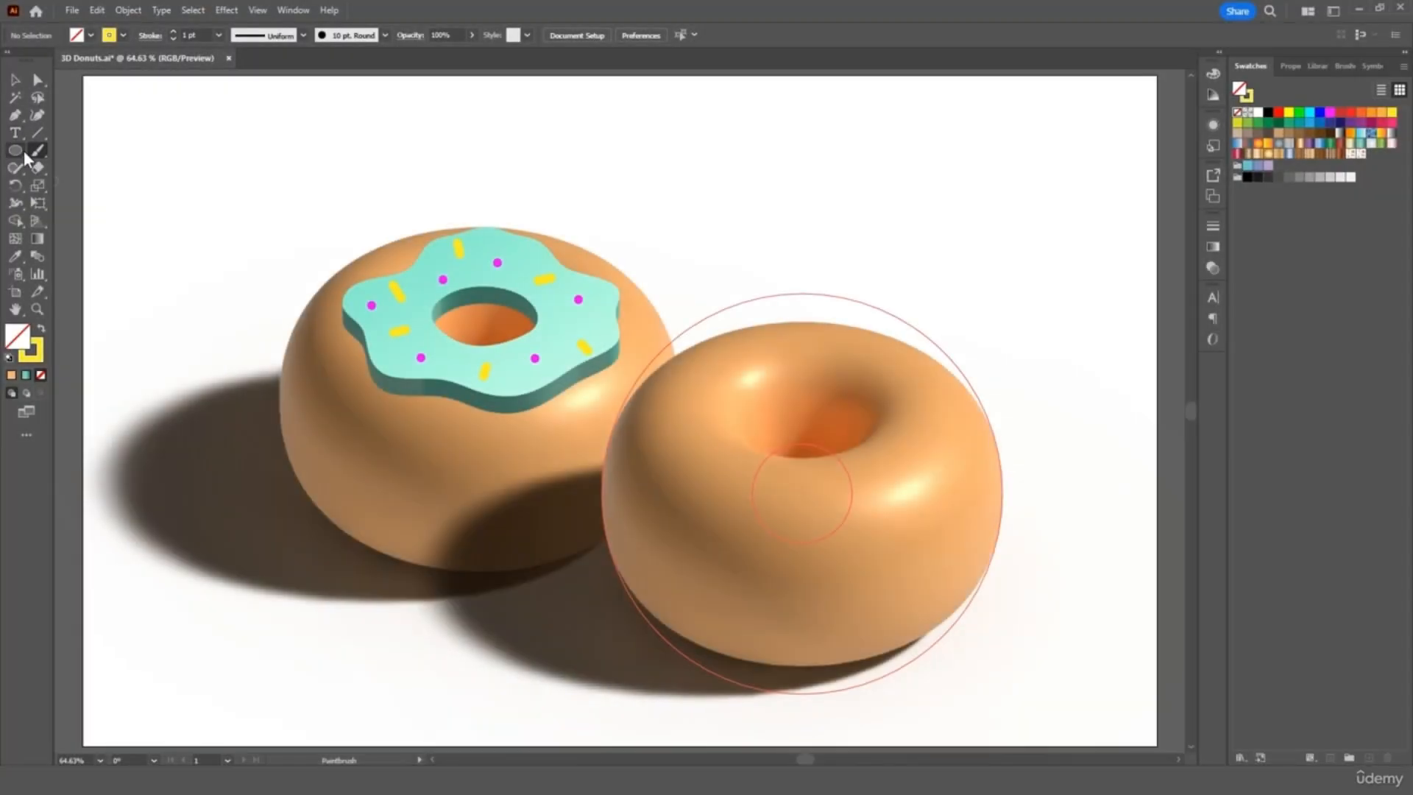
- Draw a yellow-filled ellipse about 18 pt wide and 39 pt tall in the empty area above the plain donut
{"action": "left_click_drag", "start_coordinate": [20, 150], "coordinate": [47, 184]}
{"action": "left_click", "coordinate": [90, 35]}
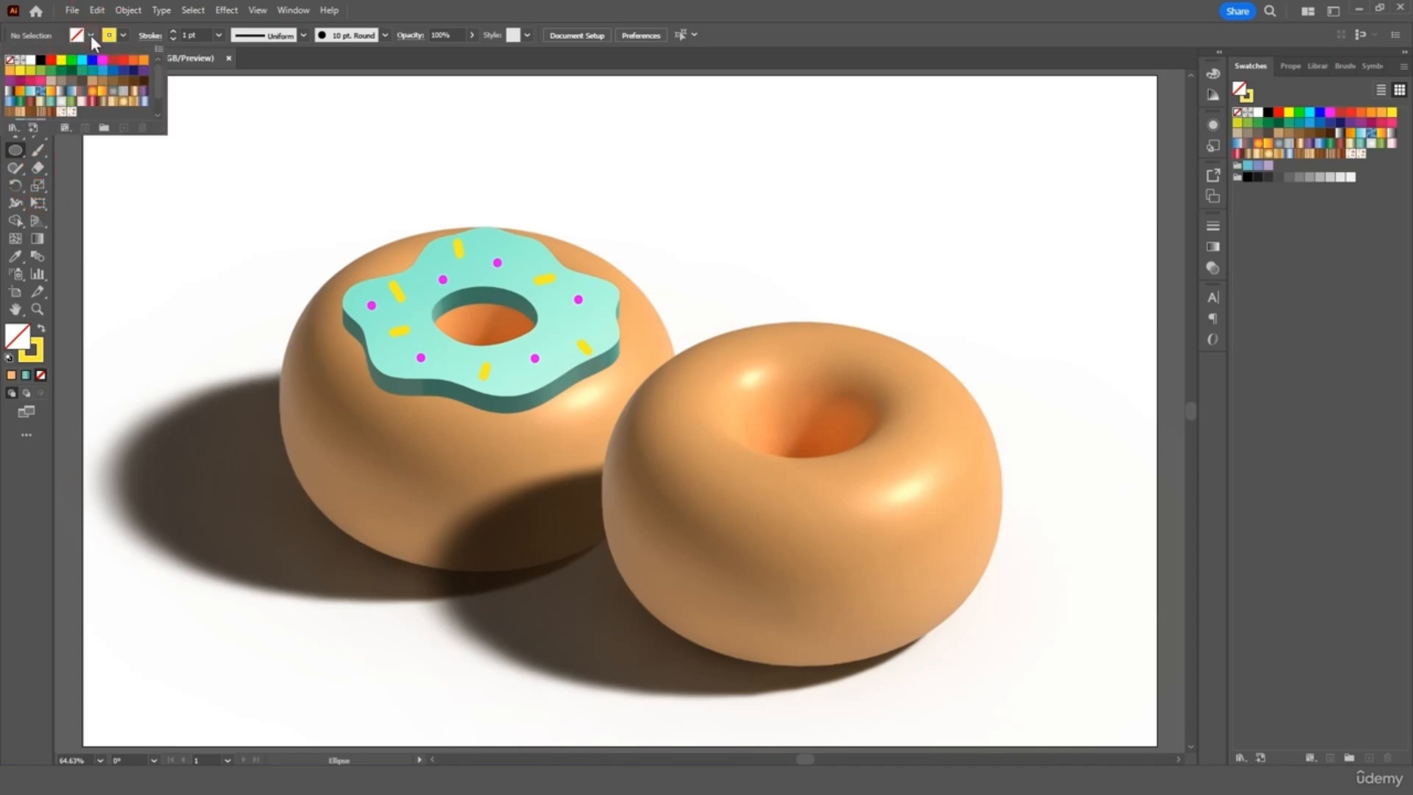
{"action": "left_click", "coordinate": [61, 60]}
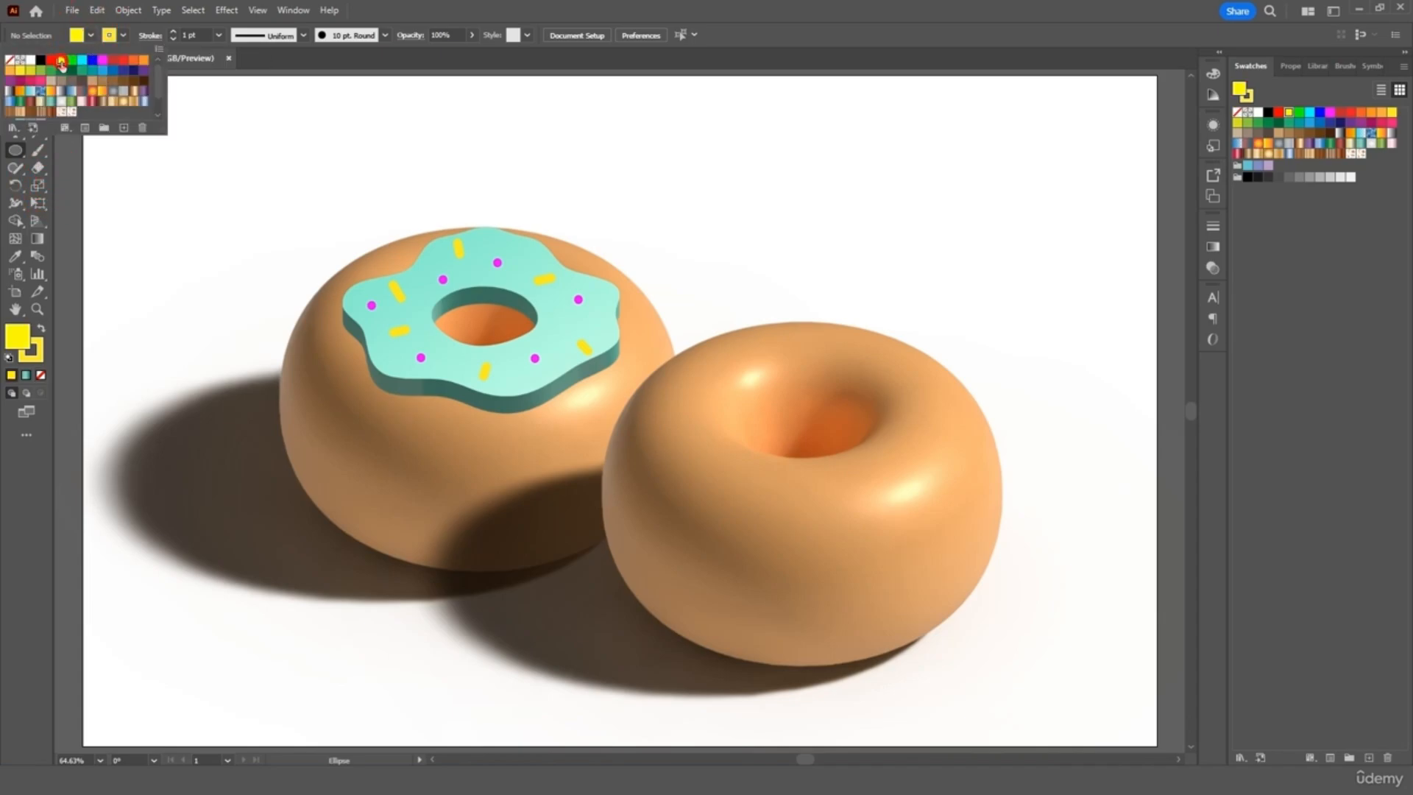
{"action": "left_click", "coordinate": [795, 193]}
{"action": "left_click_drag", "start_coordinate": [782, 204], "coordinate": [796, 236]}
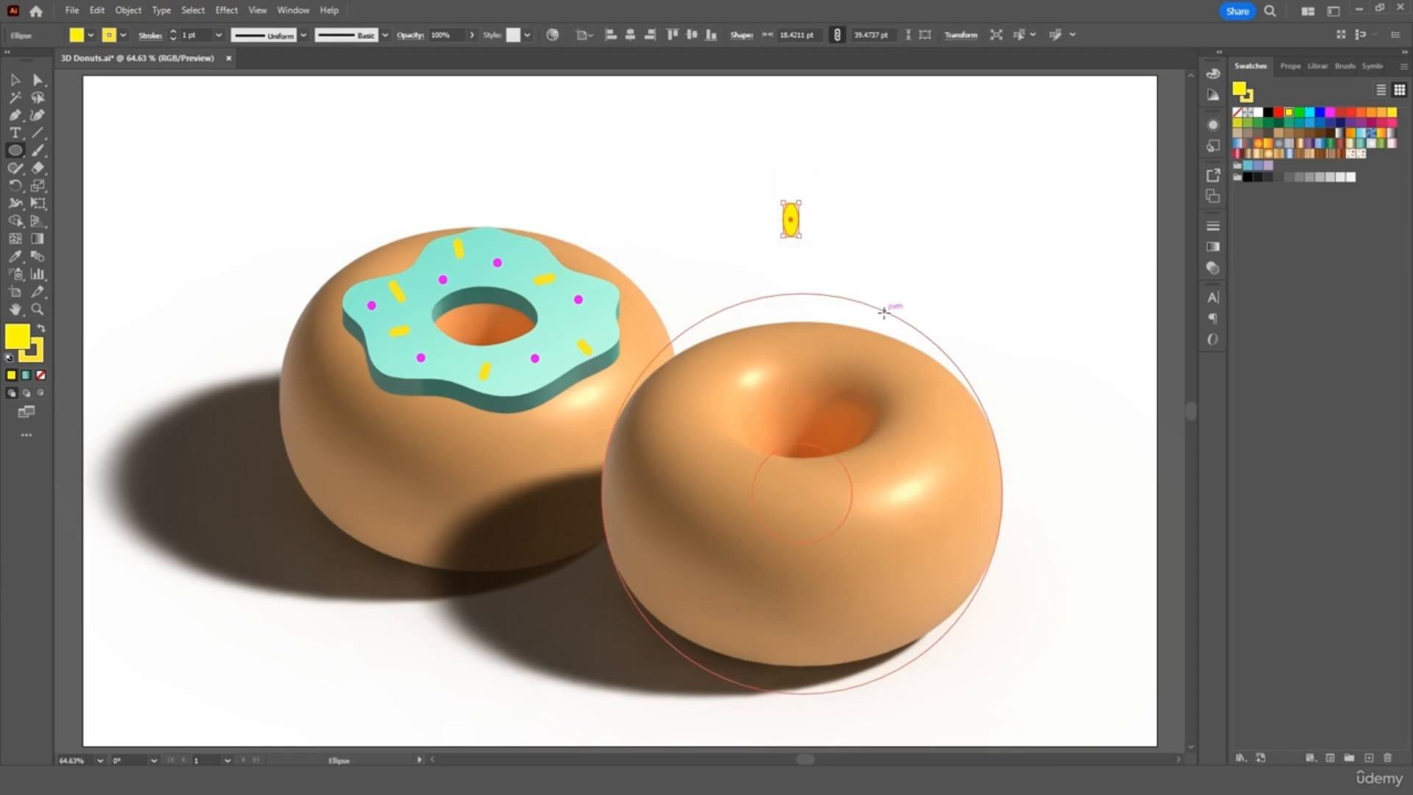
- Inflate the yellow ellipse on both sides with the Isometric Top rotation preset and a depth of 1 px
{"action": "left_click", "coordinate": [234, 11]}
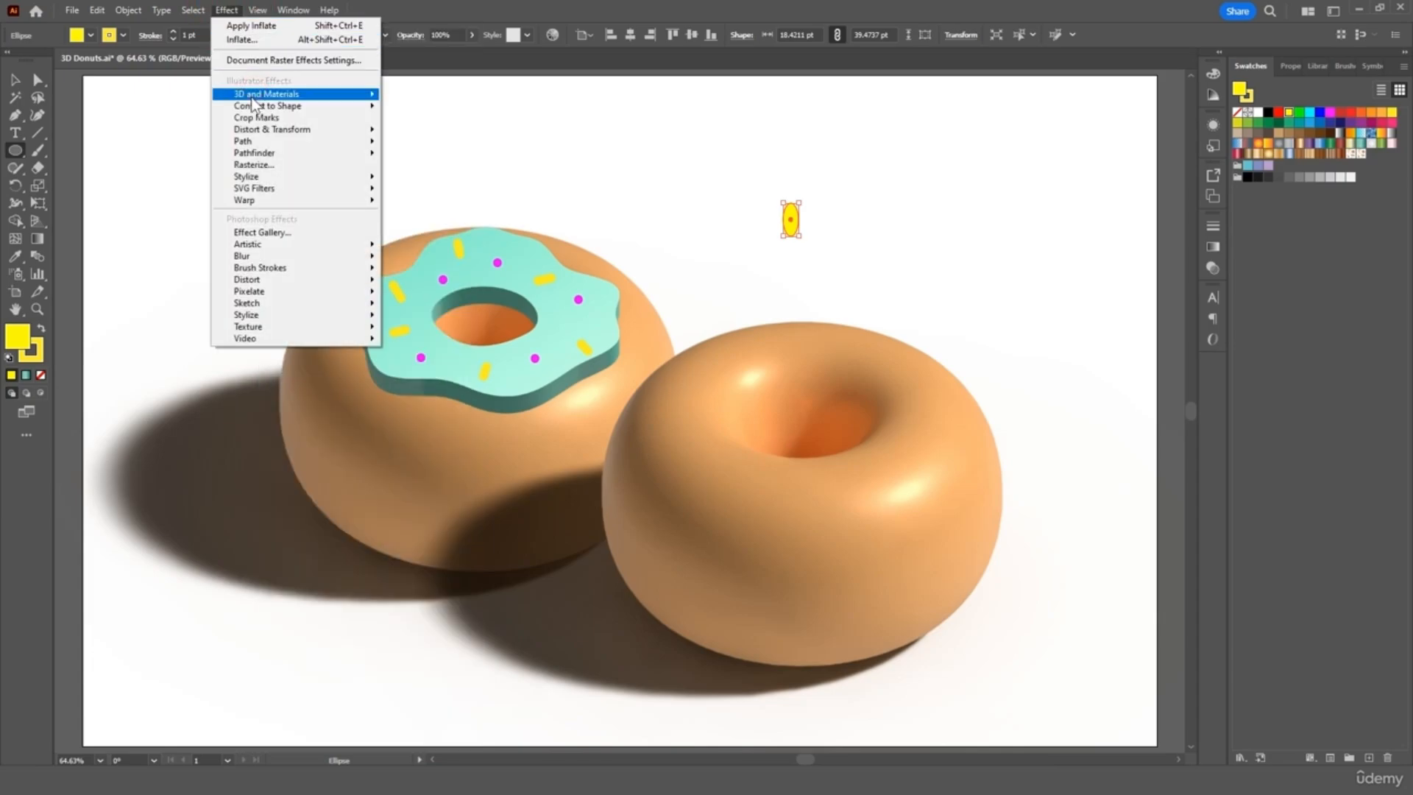
{"action": "mouse_move", "coordinate": [257, 95]}
{"action": "left_click", "coordinate": [452, 128]}
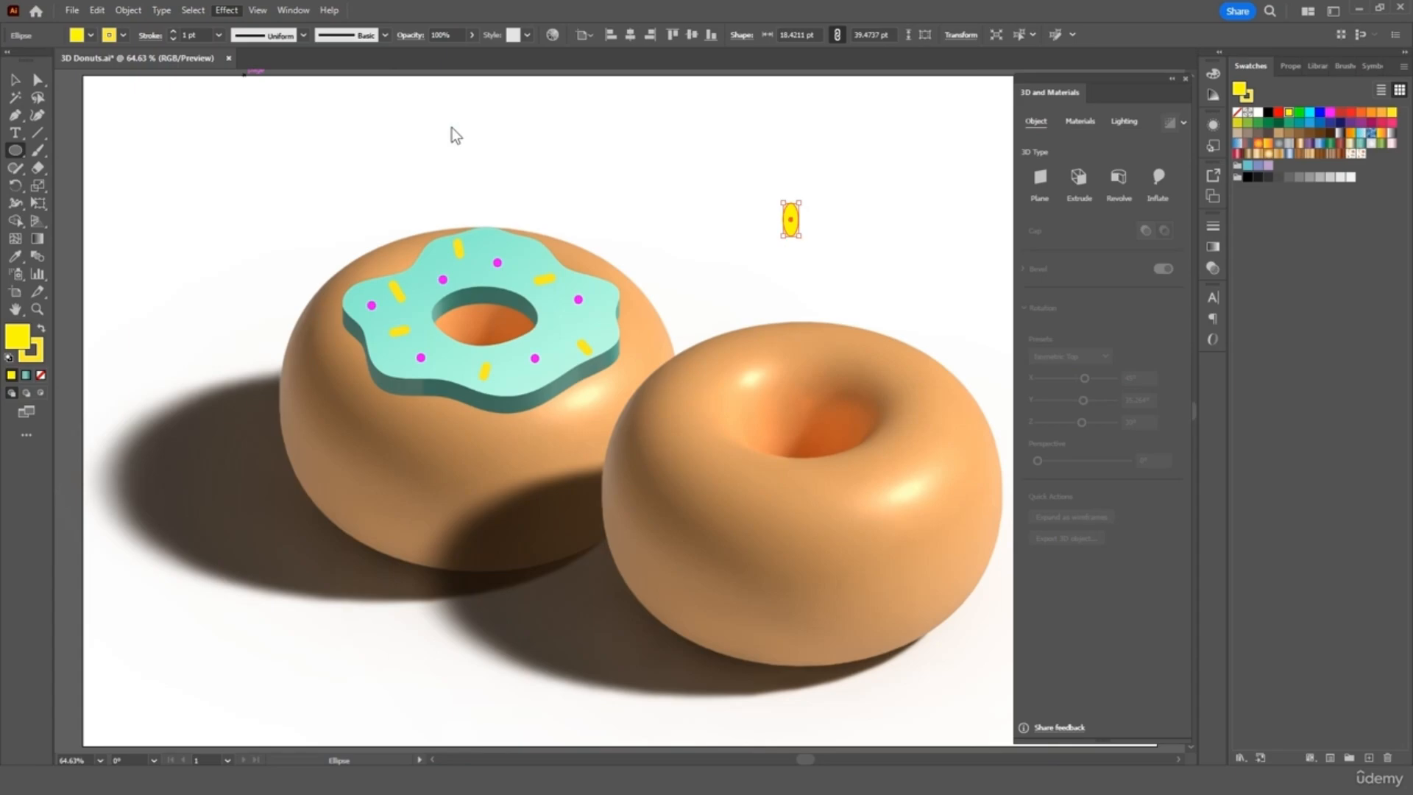
{"action": "left_click", "coordinate": [1033, 372]}
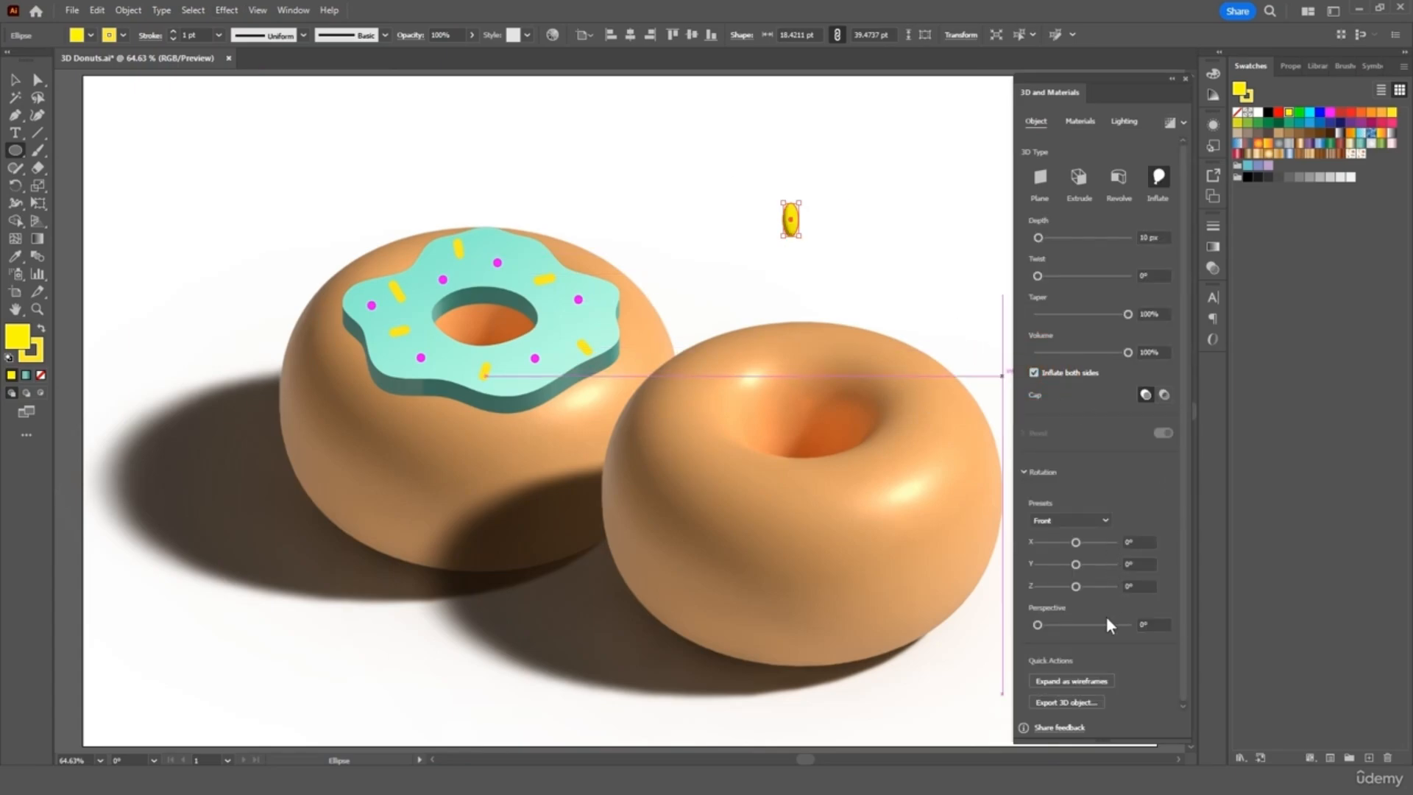
{"action": "left_click", "coordinate": [1092, 519]}
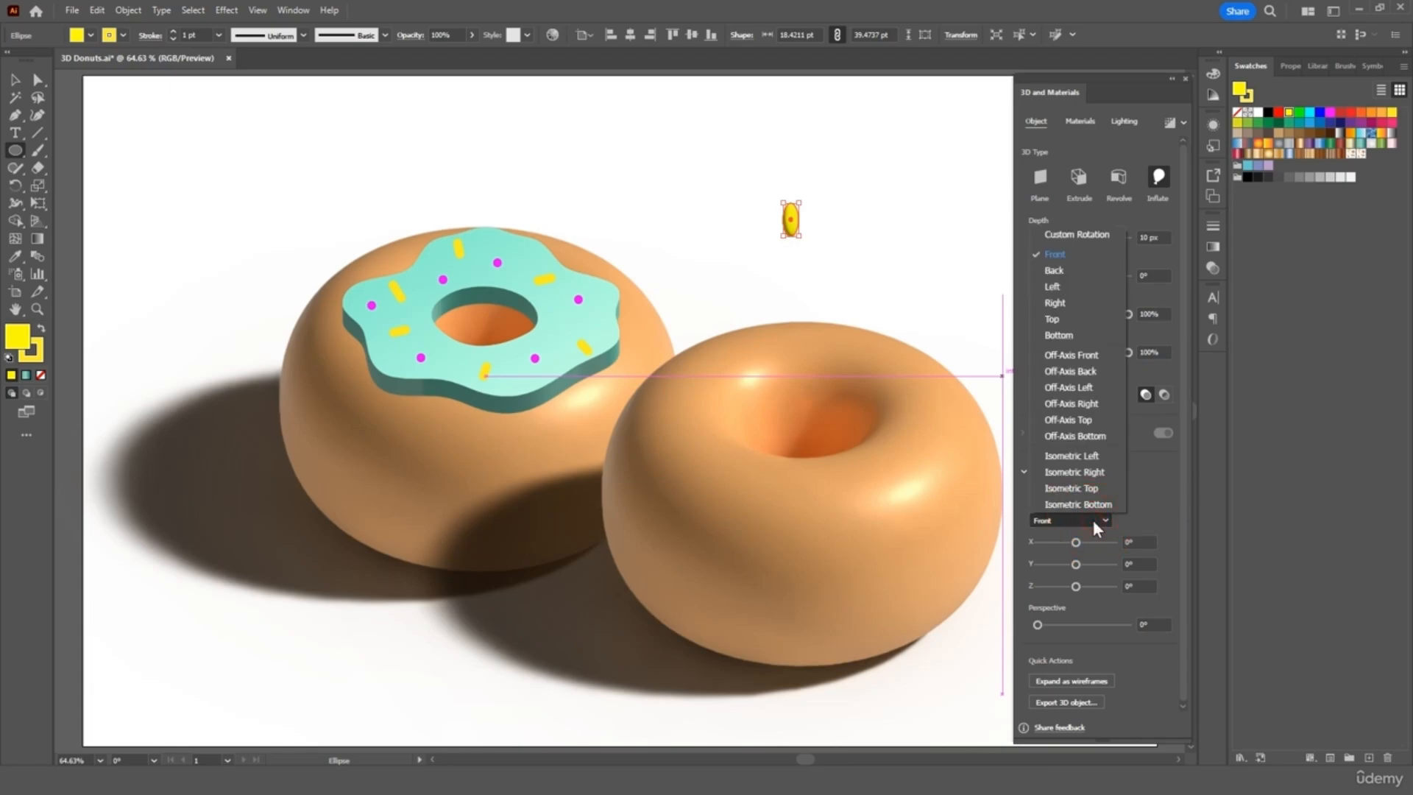
{"action": "left_click", "coordinate": [1076, 488]}
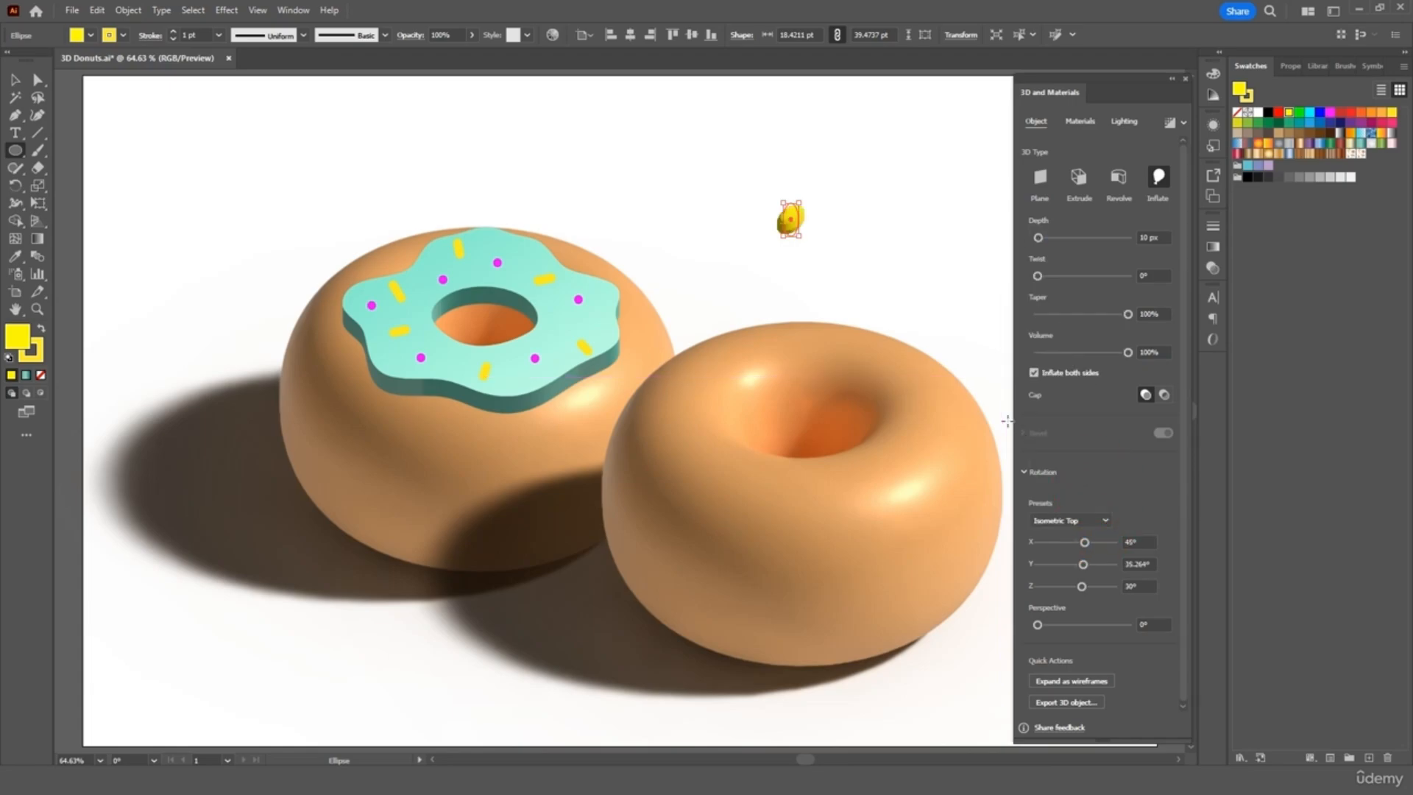
{"action": "left_click", "coordinate": [1142, 236]}
{"action": "type", "text": "1px"}
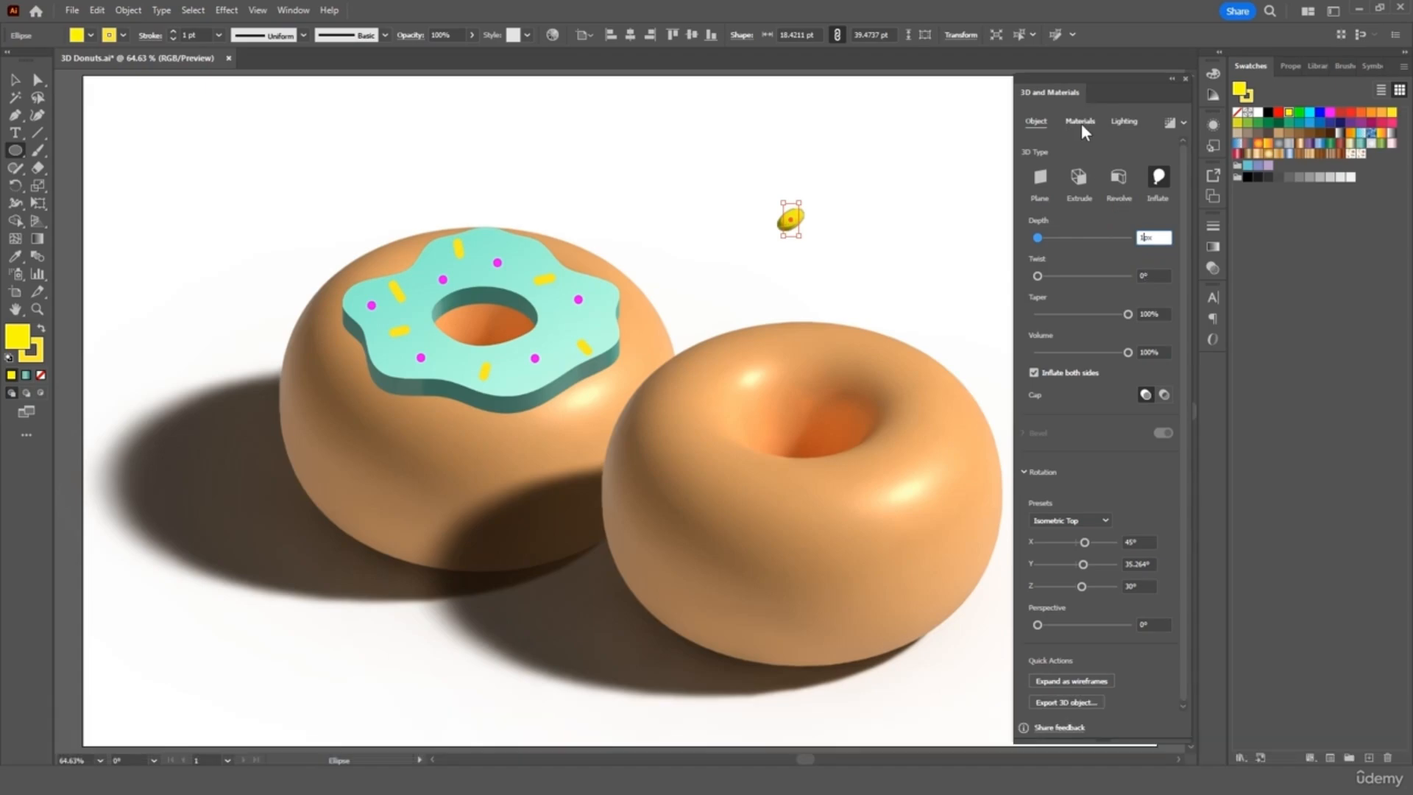
- Turn on the yellow sprinkle's shadow and set its light to intensity 47% and rotation 116°
{"action": "left_click", "coordinate": [1080, 122]}
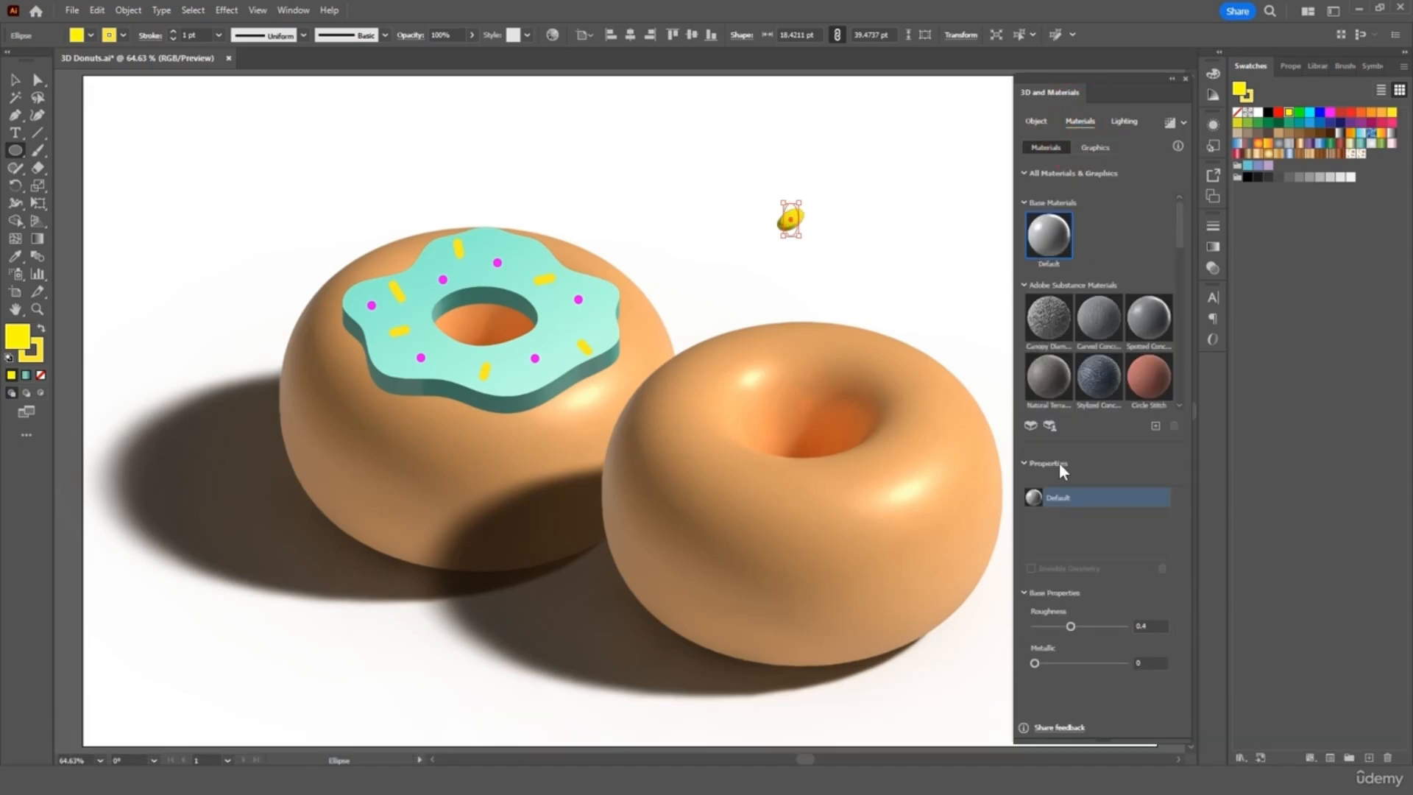
{"action": "left_click_drag", "start_coordinate": [1036, 663], "coordinate": [1040, 662]}
{"action": "left_click", "coordinate": [1118, 122]}
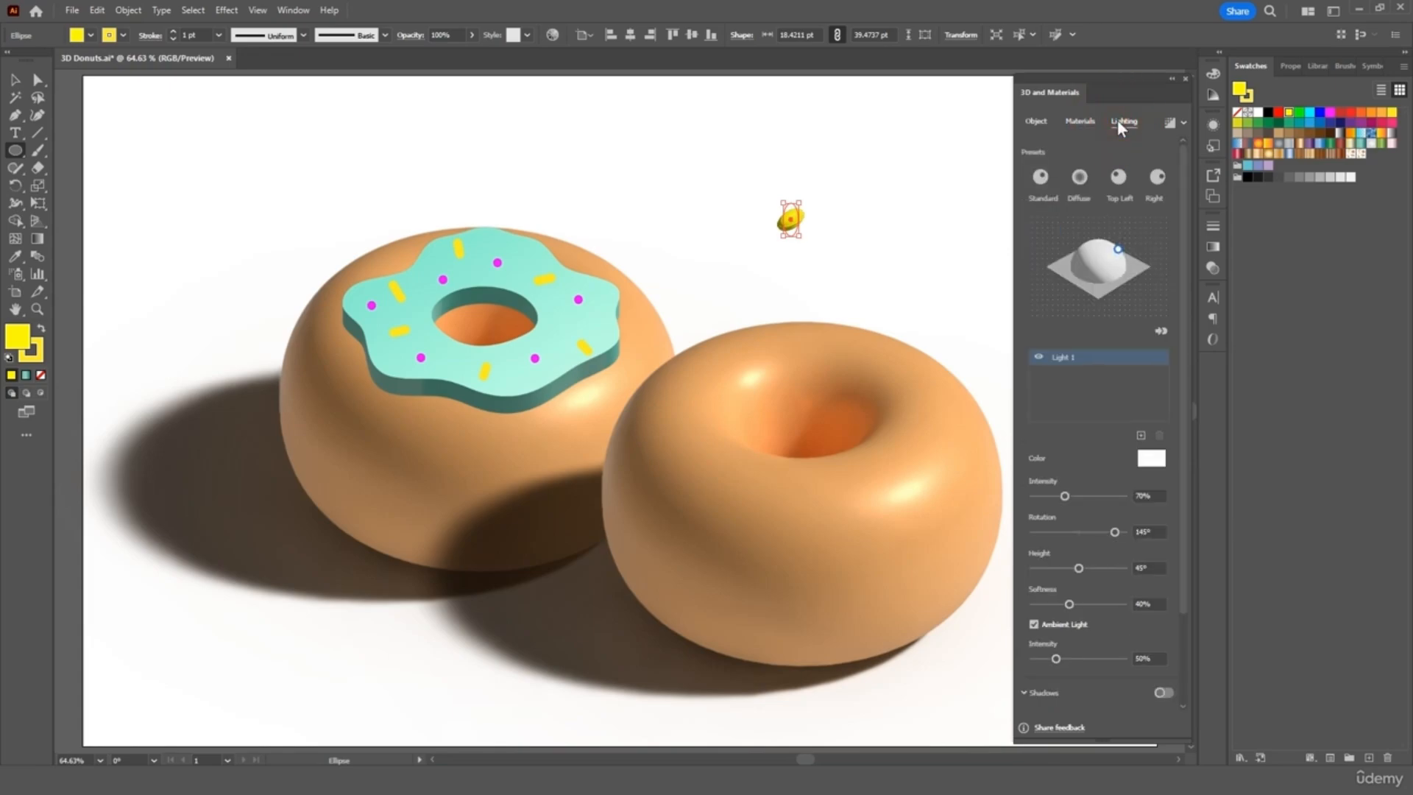
{"action": "left_click", "coordinate": [1163, 692]}
{"action": "left_click_drag", "start_coordinate": [1061, 496], "coordinate": [1056, 495]}
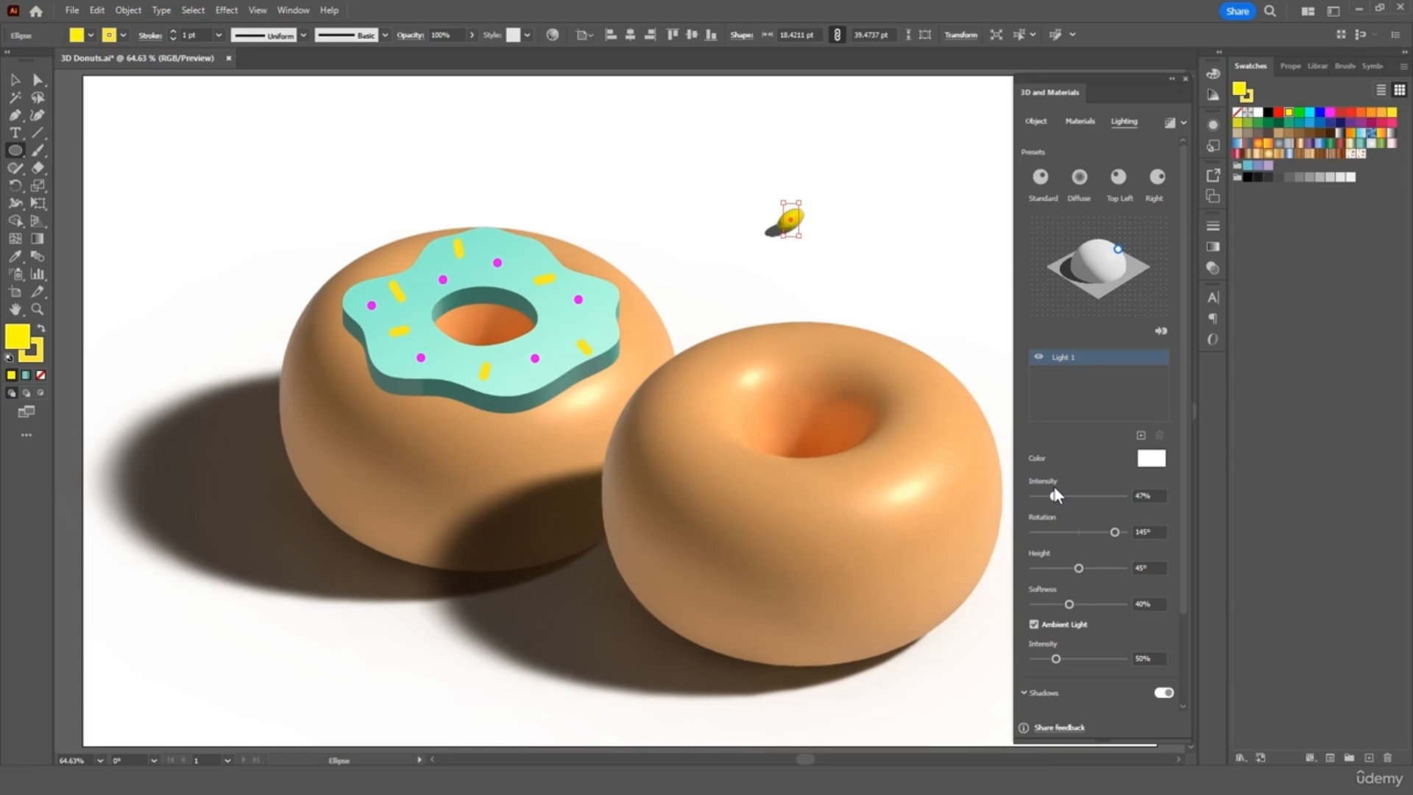
{"action": "left_click_drag", "start_coordinate": [1114, 531], "coordinate": [1108, 532]}
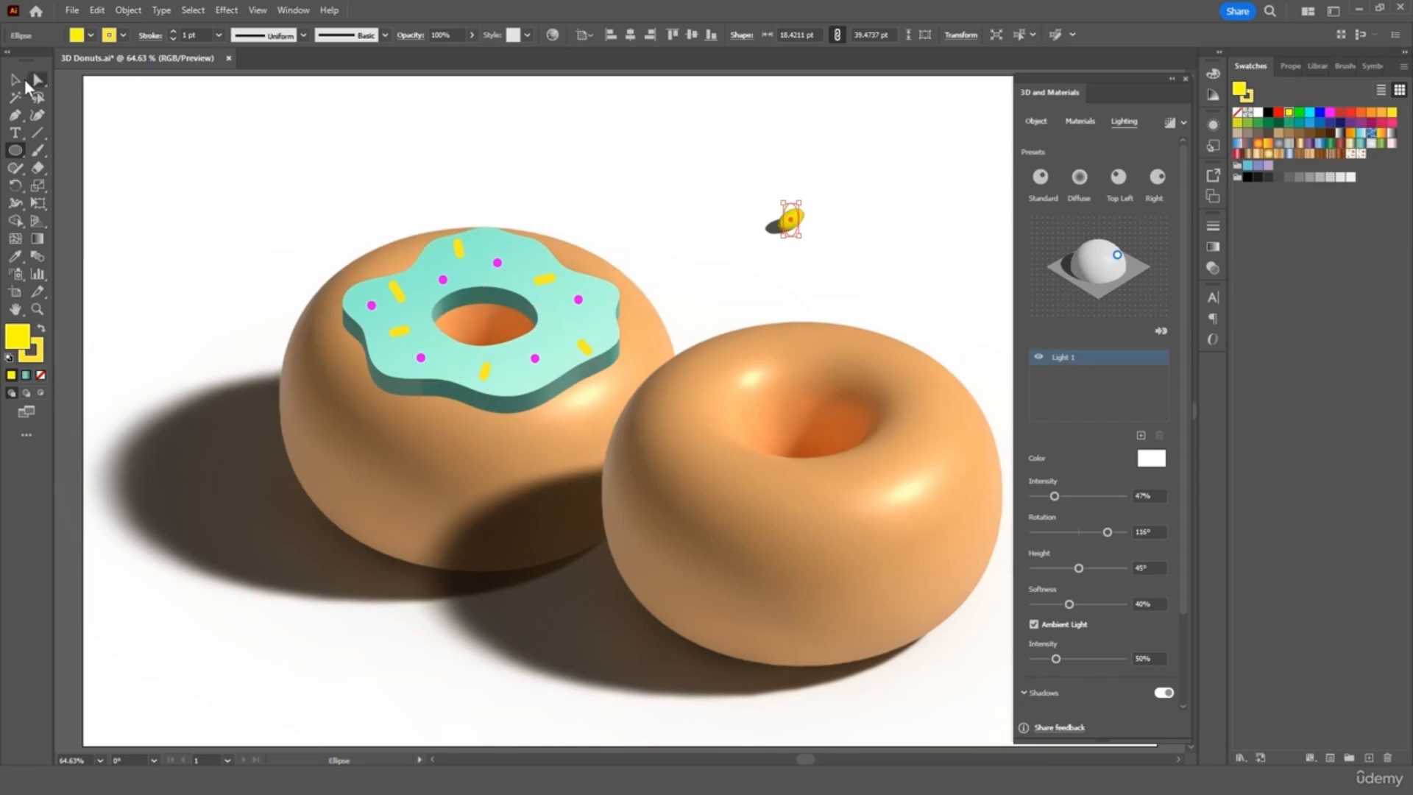
- Move the yellow 3D sprinkle onto the plain donut, to the upper left of its hole
{"action": "key", "text": "v"}
{"action": "left_click", "coordinate": [743, 277]}
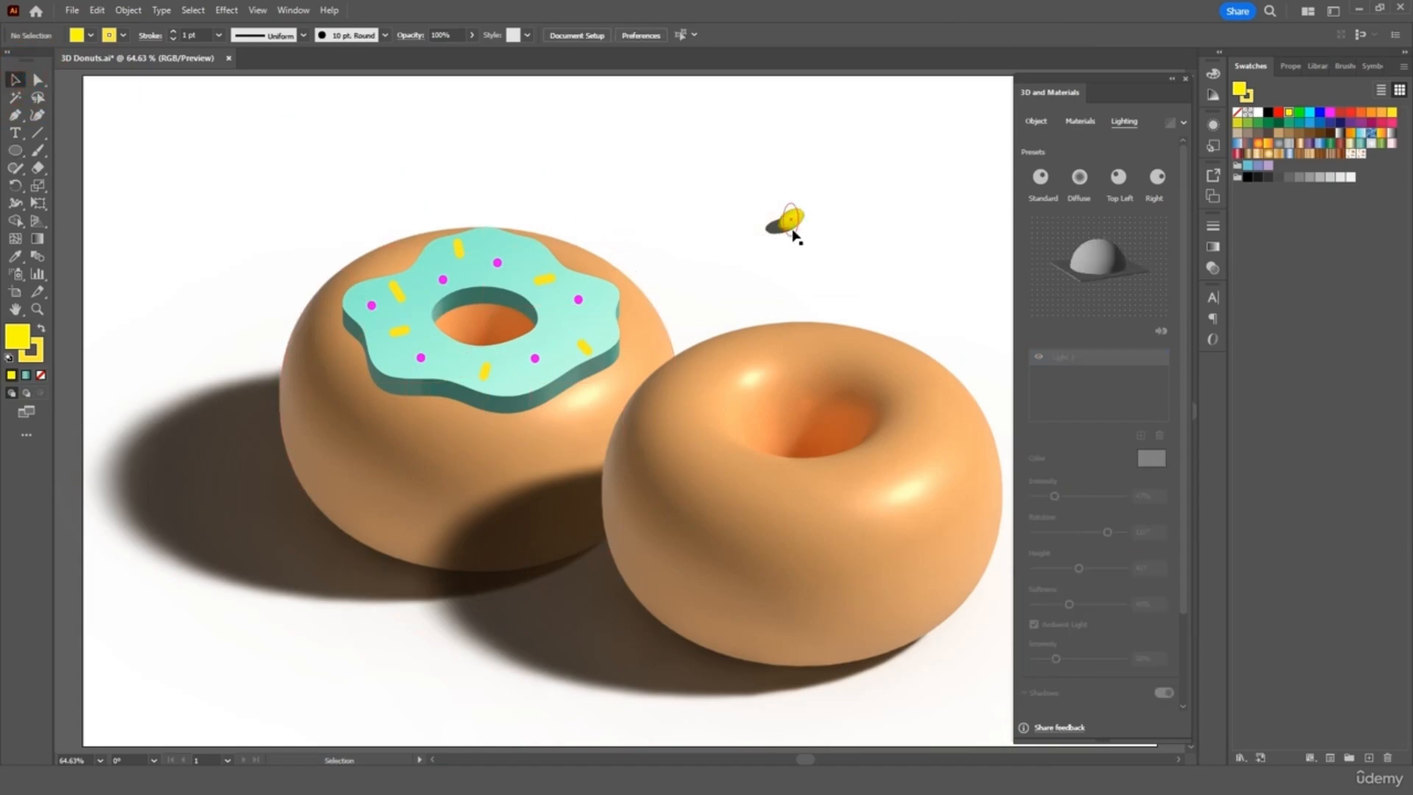
{"action": "left_click_drag", "start_coordinate": [789, 239], "coordinate": [698, 385]}
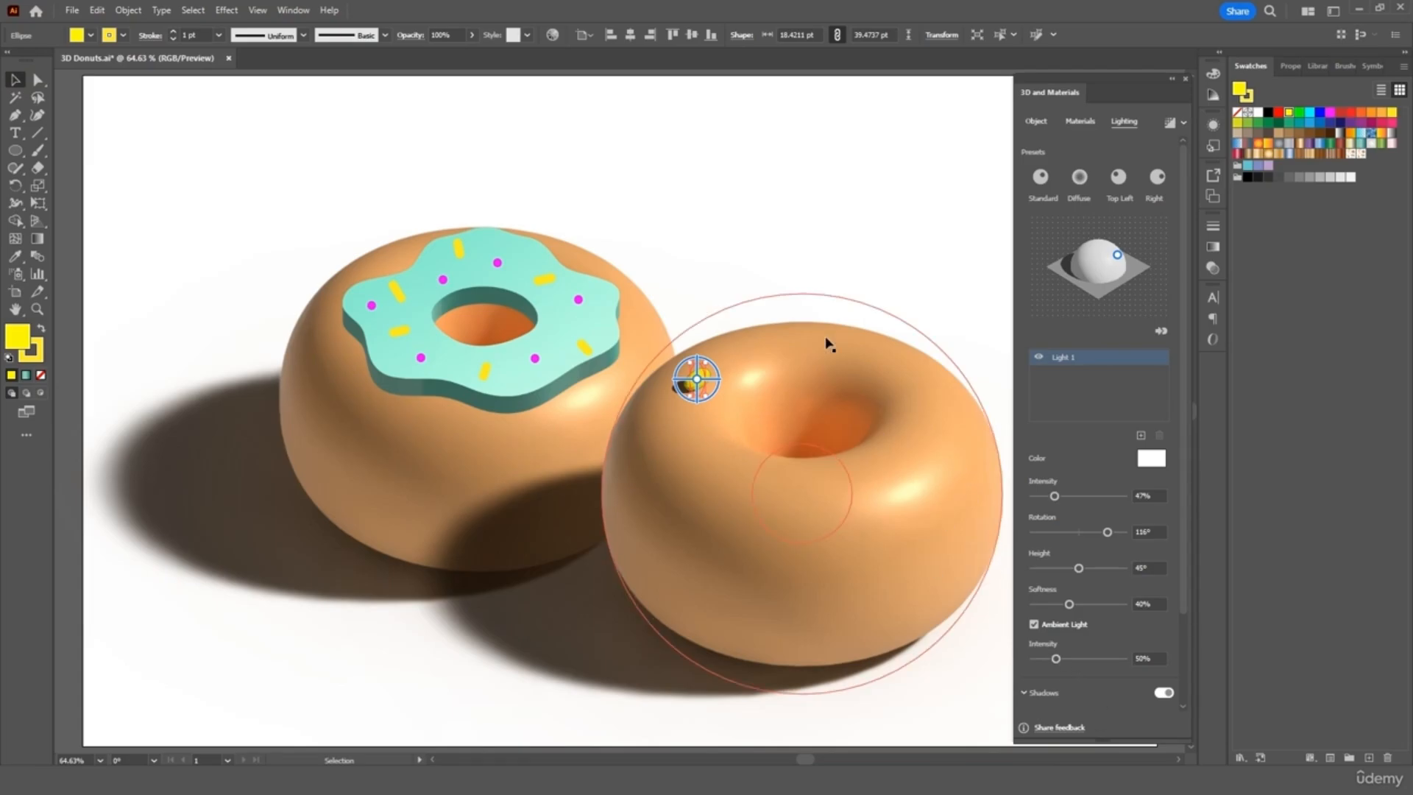
{"action": "left_click", "coordinate": [758, 269]}
{"action": "key", "text": "ctrl+equal"}
{"action": "key", "text": "ctrl+equal"}
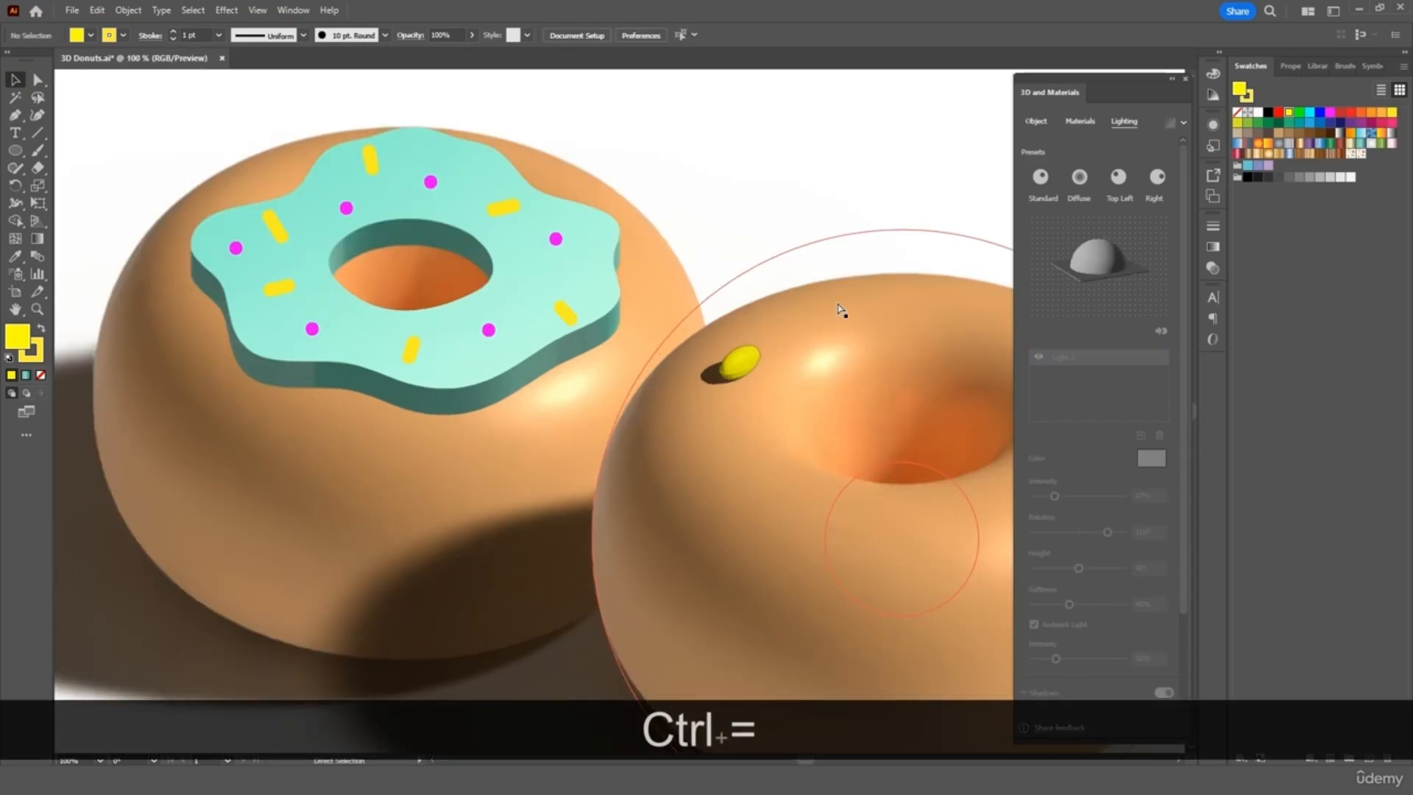
{"action": "key", "text": "ctrl+minus"}
{"action": "key", "text": "ctrl+minus"}
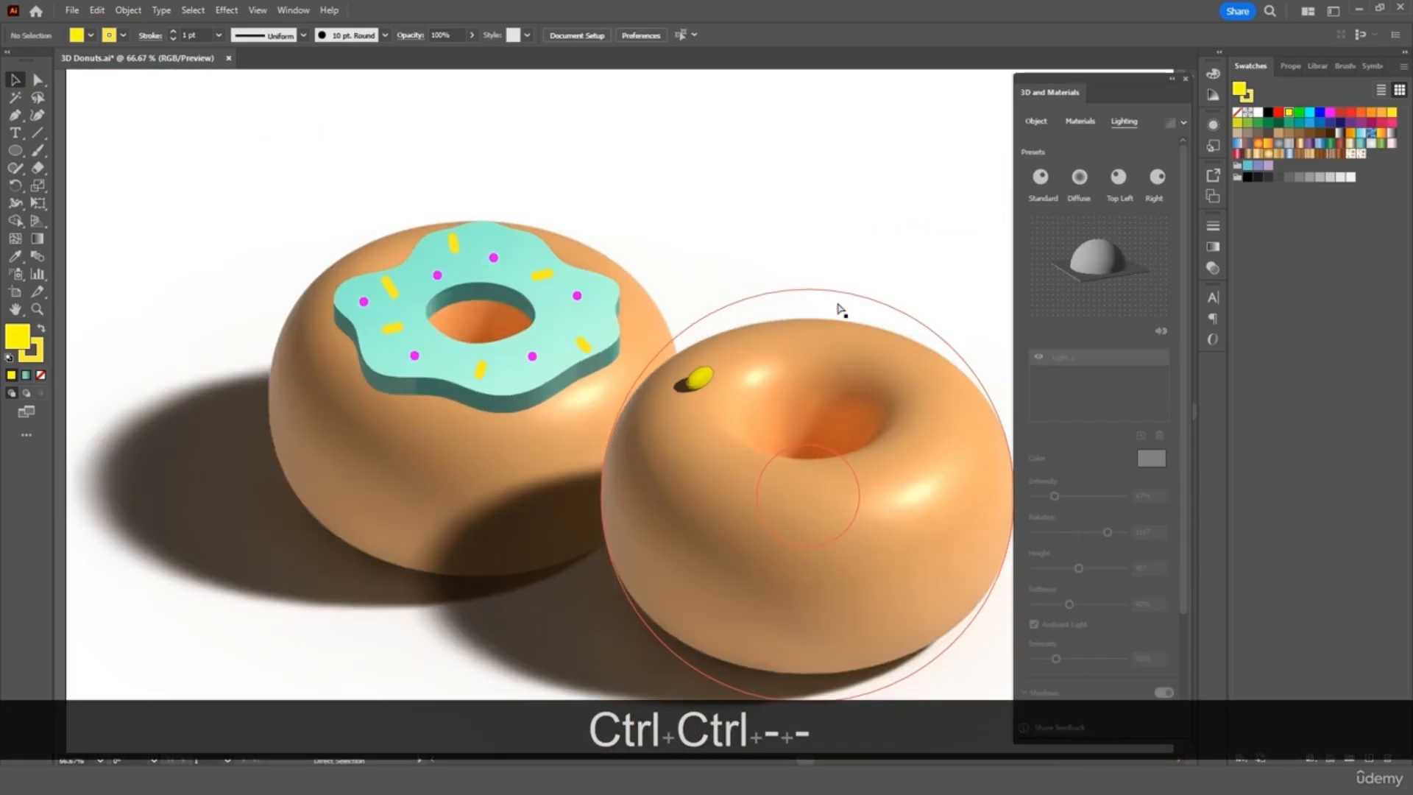
- Copy the yellow sprinkle and place three duplicates on the plain donut, at the lower left, upper right and lower right of the hole
{"action": "left_click", "coordinate": [700, 378]}
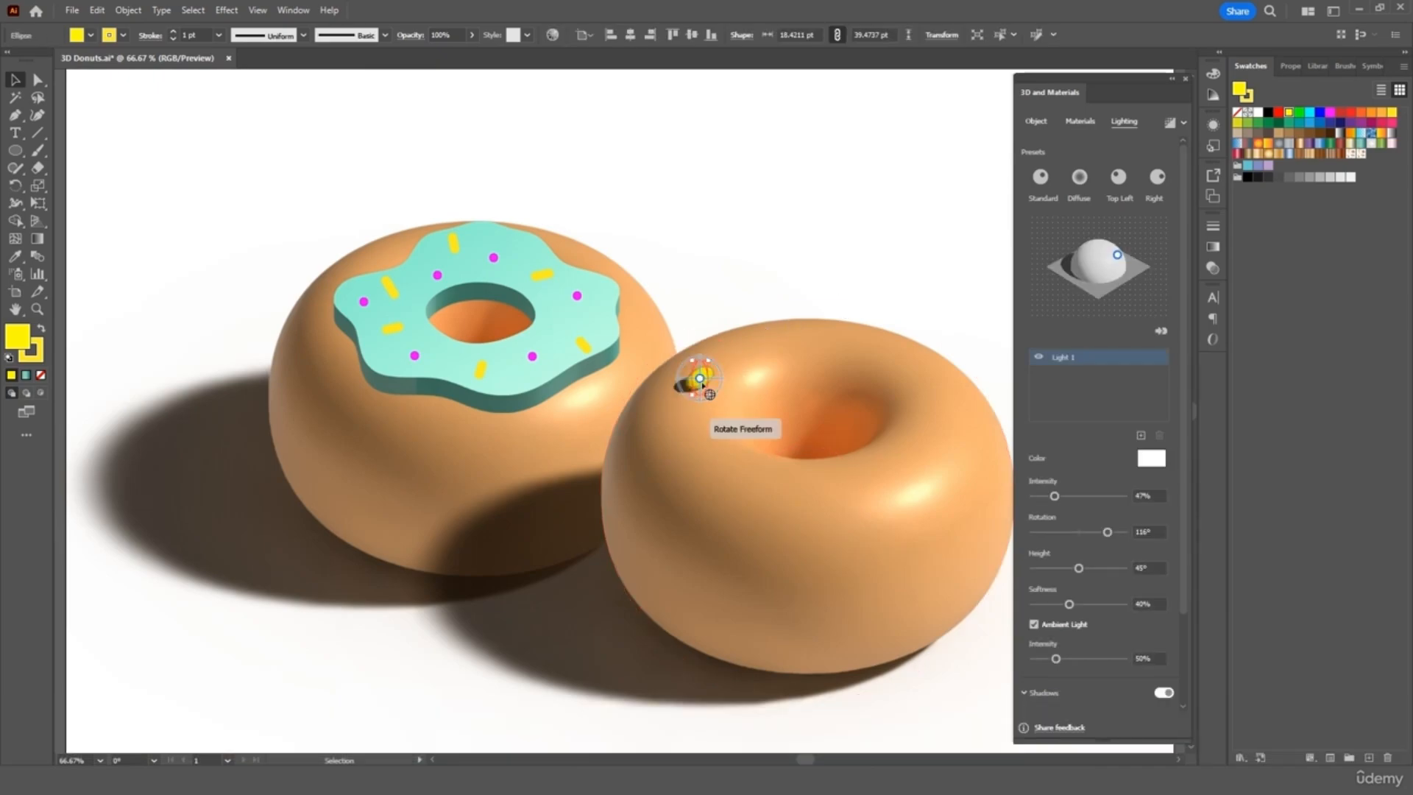
{"action": "key", "text": "ctrl+c"}
{"action": "key", "text": "ctrl+v"}
{"action": "left_click_drag", "start_coordinate": [700, 378], "coordinate": [713, 472]}
{"action": "key", "text": "ctrl+v"}
{"action": "left_click_drag", "start_coordinate": [623, 412], "coordinate": [883, 357]}
{"action": "key", "text": "ctrl+v"}
{"action": "left_click_drag", "start_coordinate": [619, 410], "coordinate": [909, 474]}
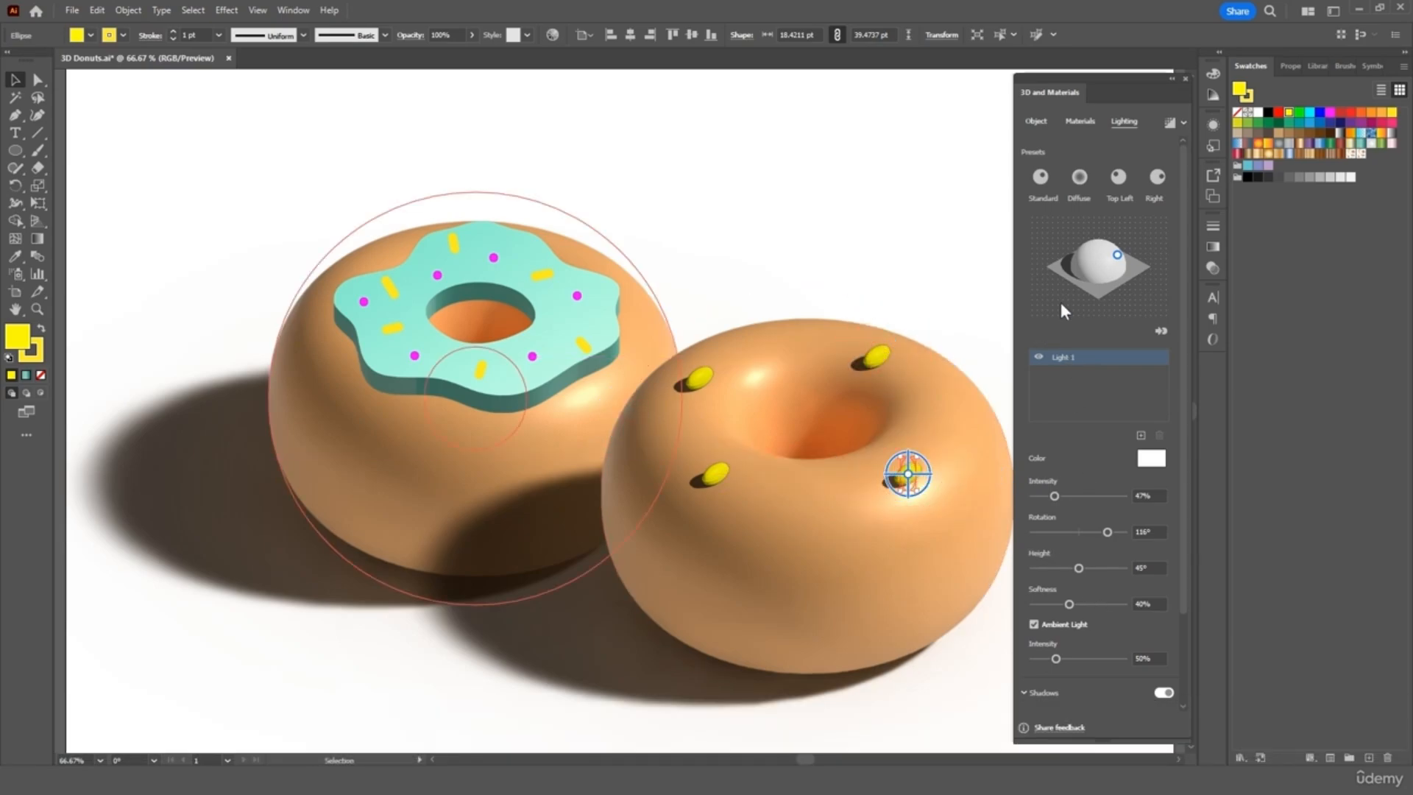
- Vary the sprinkles' Z rotation, setting the lower-right one to -1°, and shift the others slightly around the hole
{"action": "left_click", "coordinate": [1037, 121]}
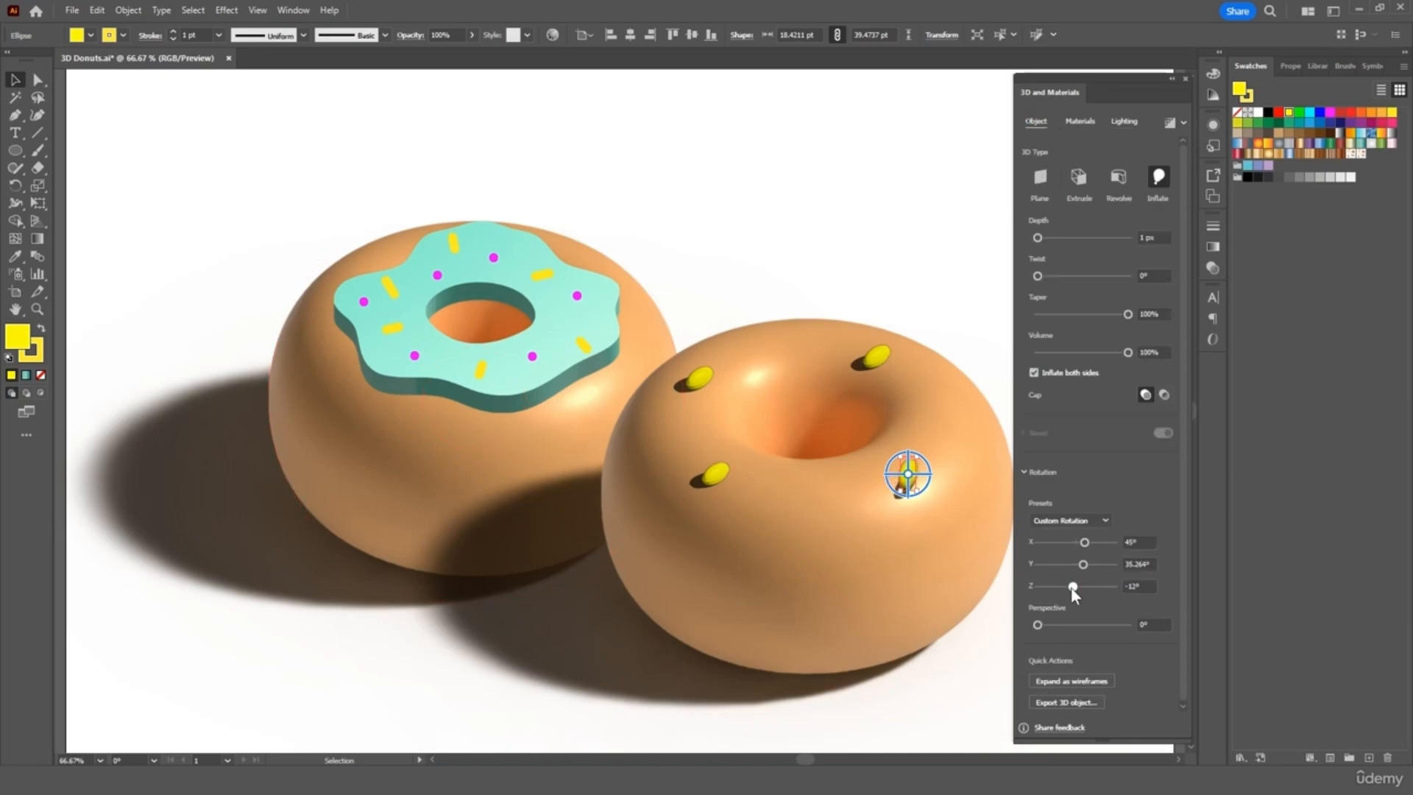
{"action": "left_click_drag", "start_coordinate": [1071, 586], "coordinate": [1085, 586]}
{"action": "left_click", "coordinate": [700, 378]}
{"action": "left_click_drag", "start_coordinate": [876, 356], "coordinate": [913, 369]}
{"action": "left_click_drag", "start_coordinate": [700, 378], "coordinate": [708, 378]}
{"action": "left_click_drag", "start_coordinate": [715, 473], "coordinate": [728, 473]}
{"action": "left_click", "coordinate": [908, 476]}
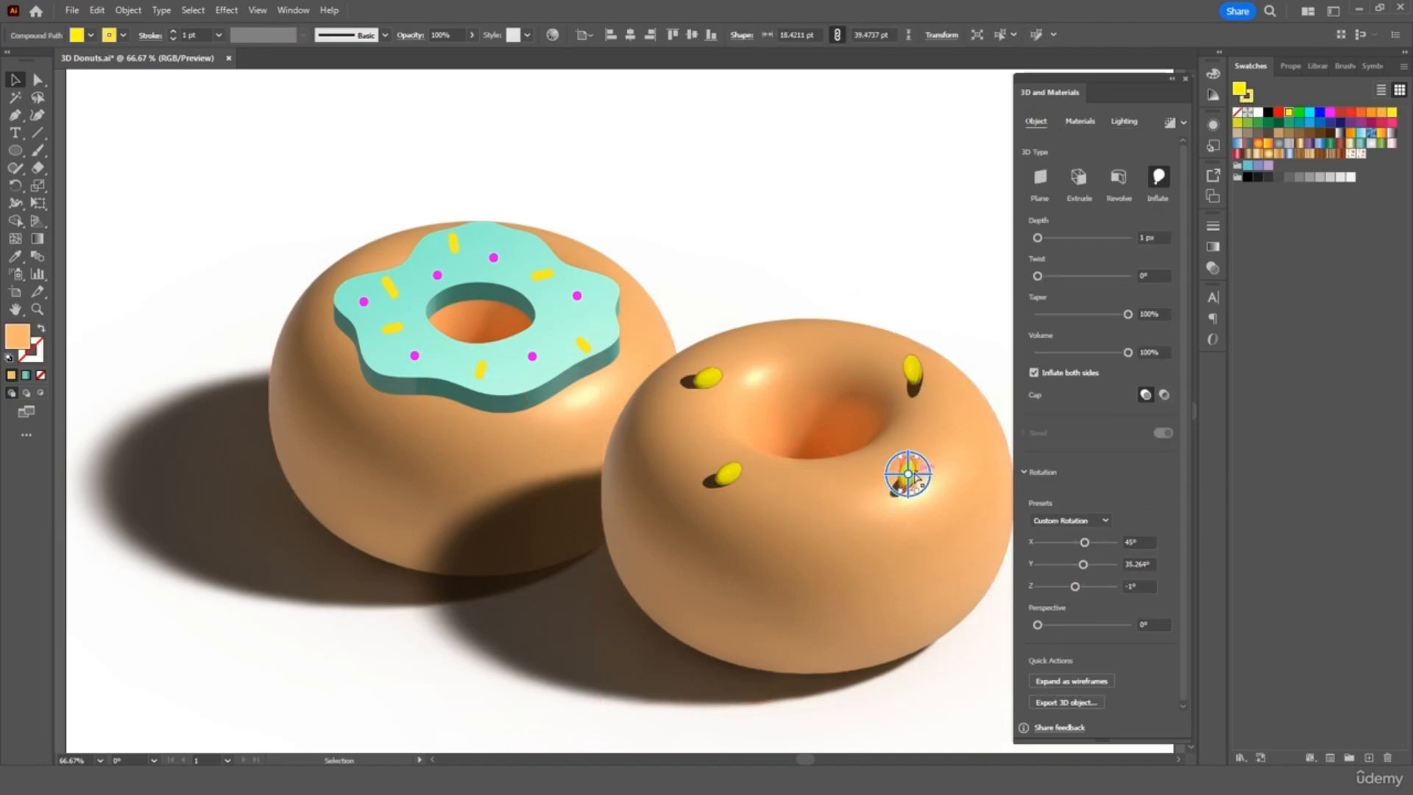
- Paste two more yellow sprinkles and arrange all six in a ring around the plain donut's hole
{"action": "key", "text": "ctrl+v"}
{"action": "left_click_drag", "start_coordinate": [622, 410], "coordinate": [711, 468]}
{"action": "key", "text": "ctrl+v"}
{"action": "left_click_drag", "start_coordinate": [909, 478], "coordinate": [956, 460]}
- Fill the upper-left, upper-right and front sprinkles on the plain donut with the orange gradient swatch
{"action": "left_click", "coordinate": [911, 371]}
{"action": "left_click", "coordinate": [708, 378], "text": "shift"}
{"action": "left_click", "coordinate": [817, 499], "text": "shift"}
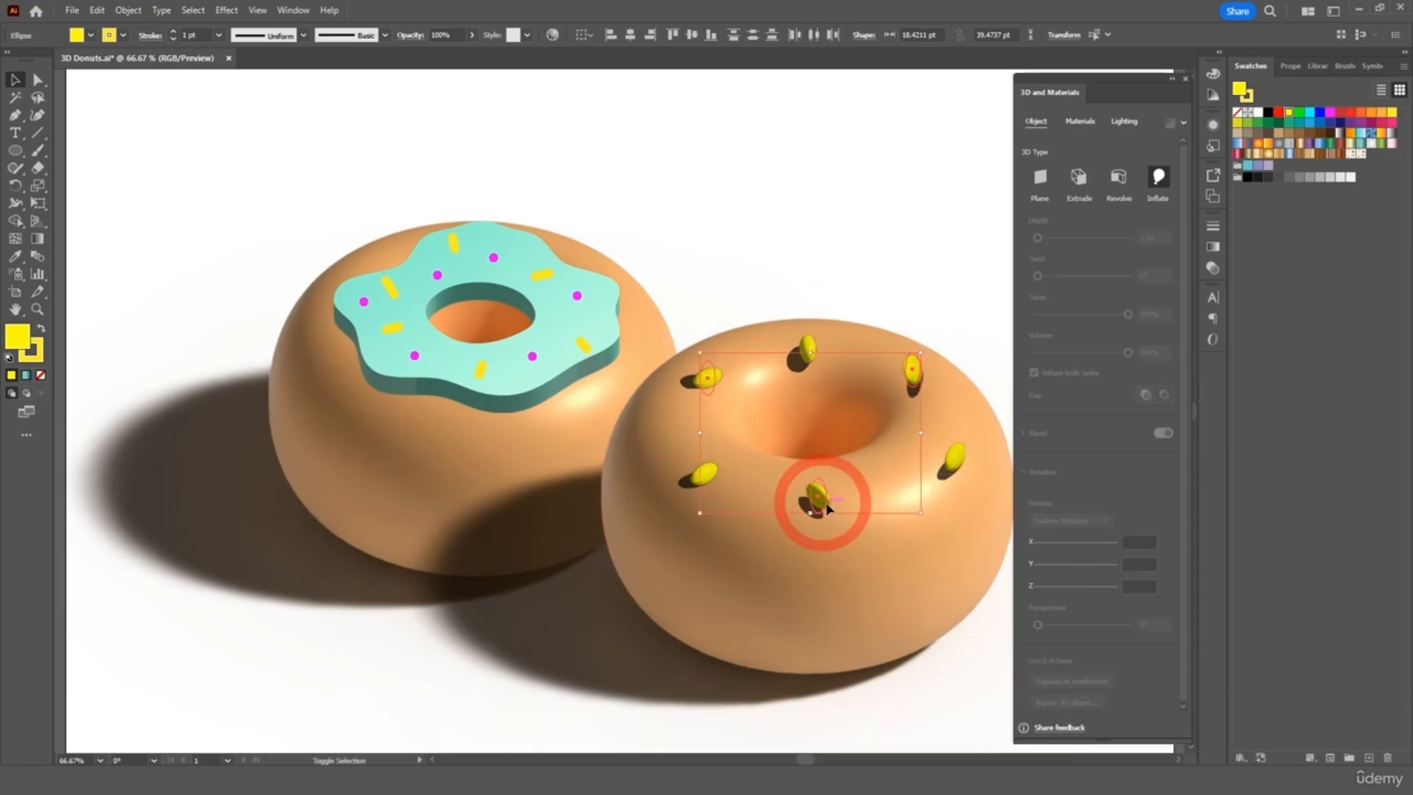
{"action": "left_click", "coordinate": [1390, 123]}
{"action": "left_click", "coordinate": [1330, 112]}
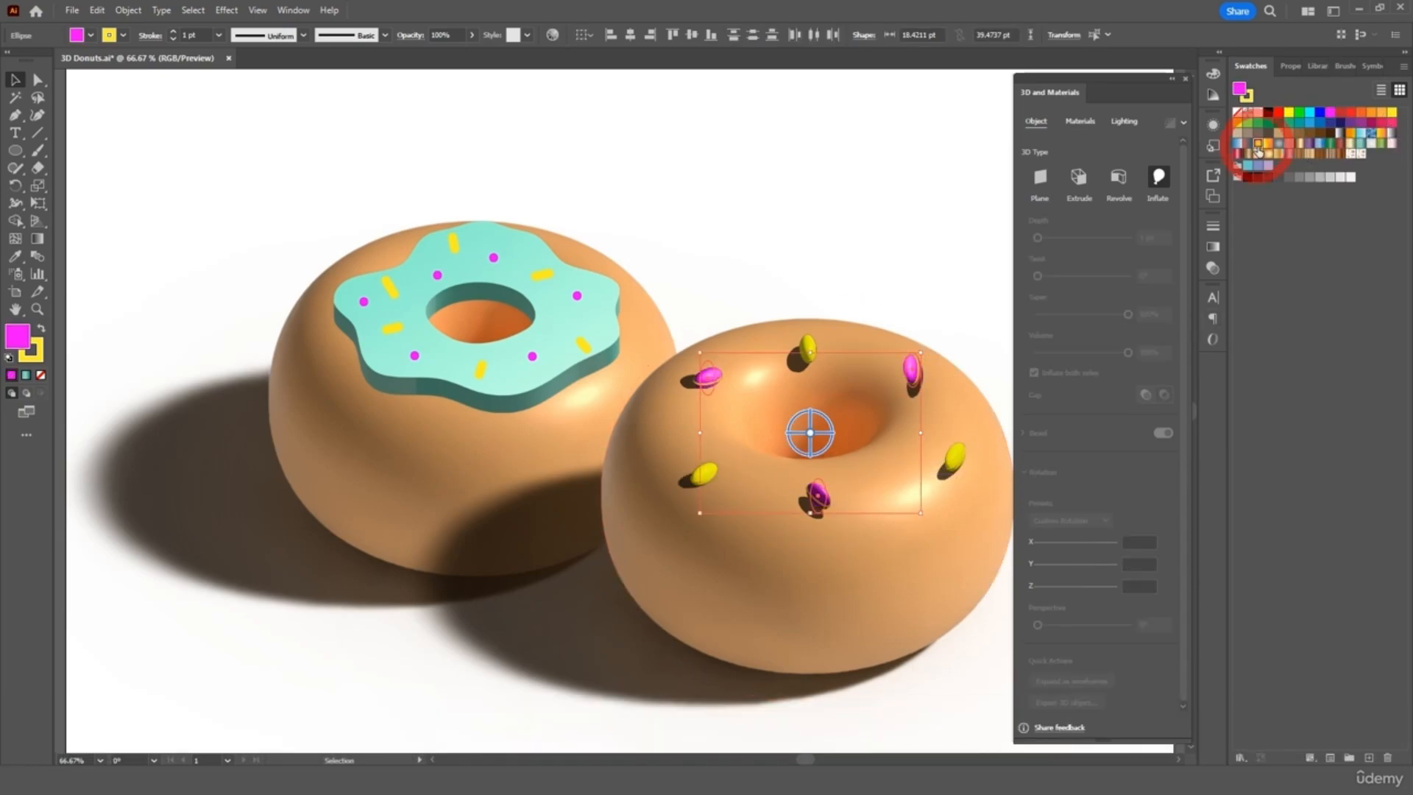
{"action": "left_click", "coordinate": [1257, 143]}
{"action": "left_click", "coordinate": [978, 206]}
{"action": "left_click", "coordinate": [1185, 78]}
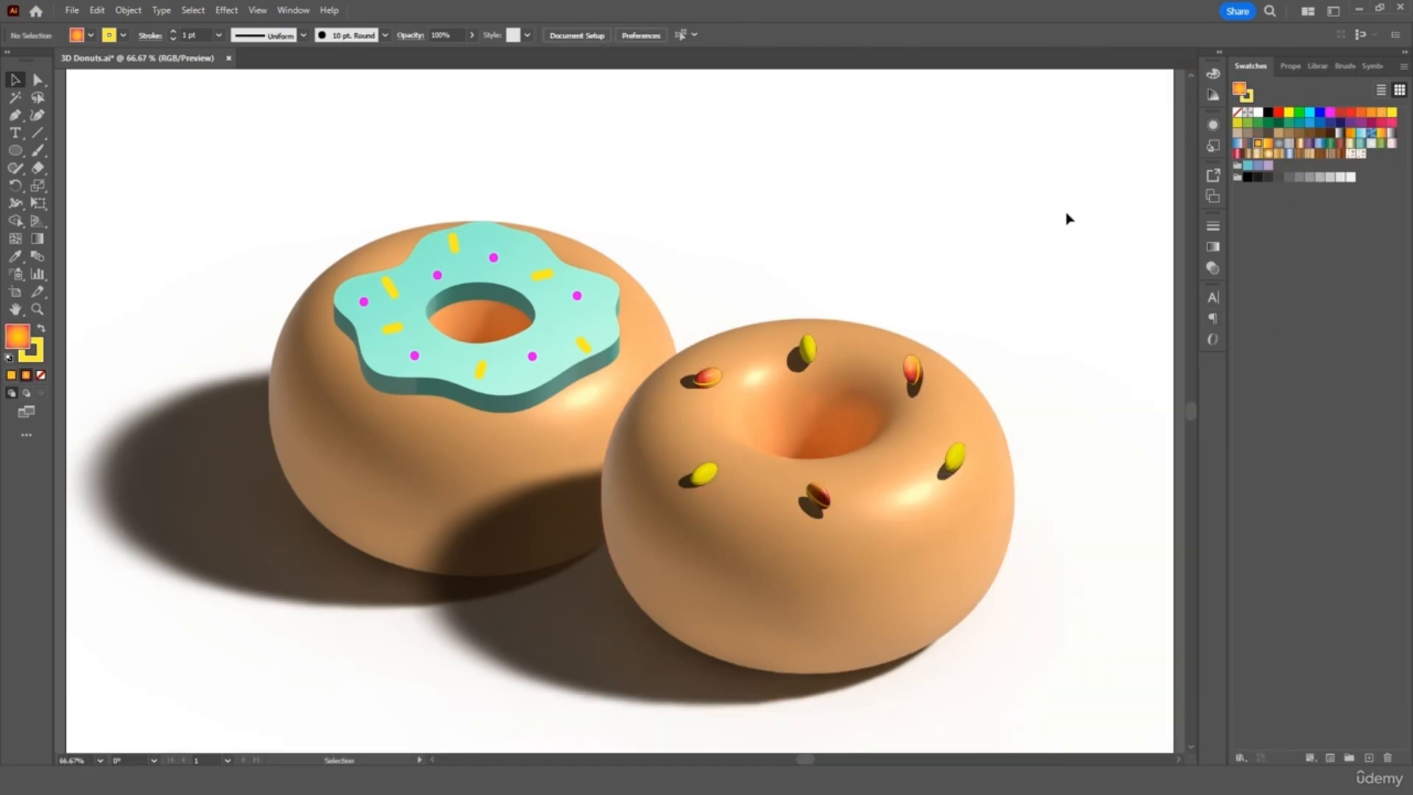
- Set the teal icing's 3D extrusion to a 15° twist and an 18 px depth
{"action": "left_click", "coordinate": [600, 320]}
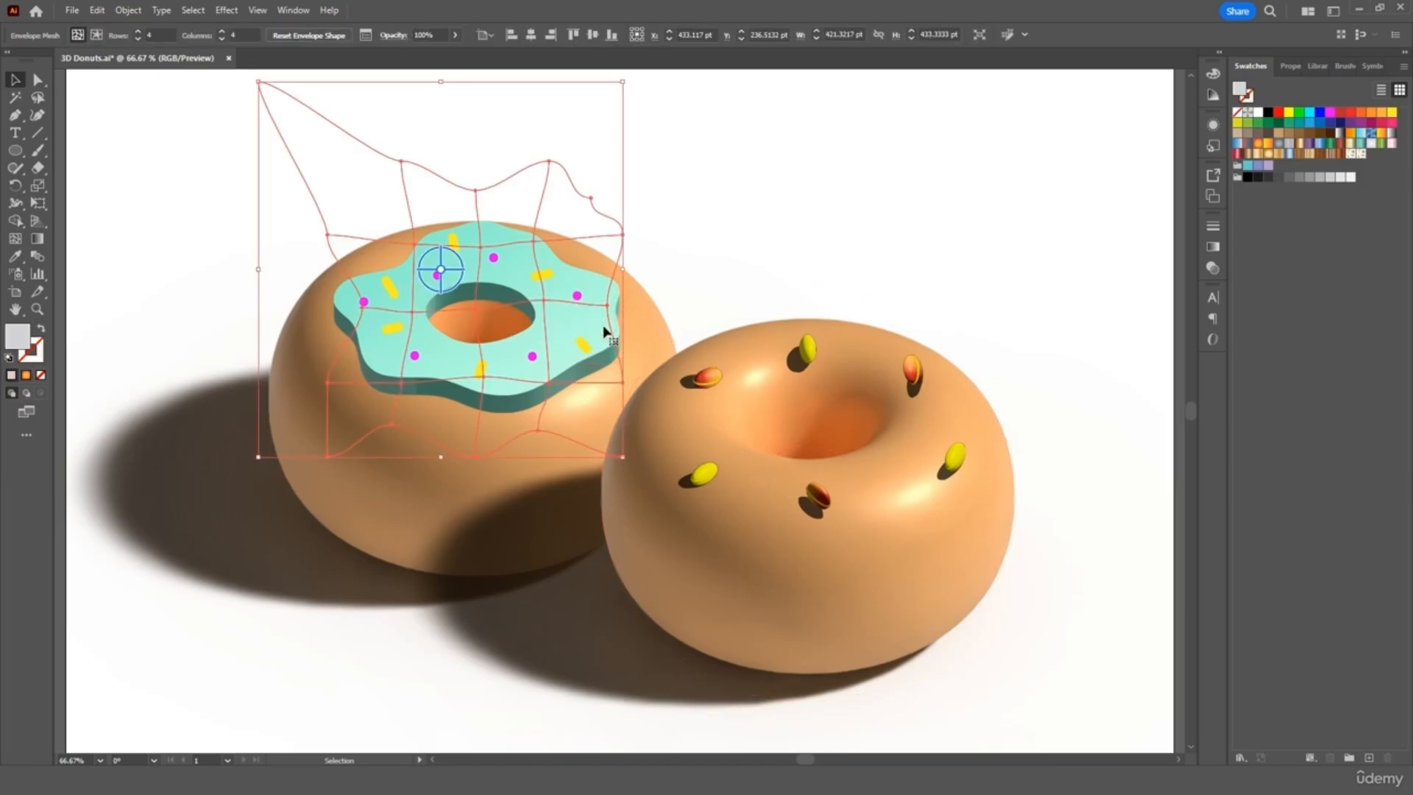
{"action": "left_click", "coordinate": [298, 15]}
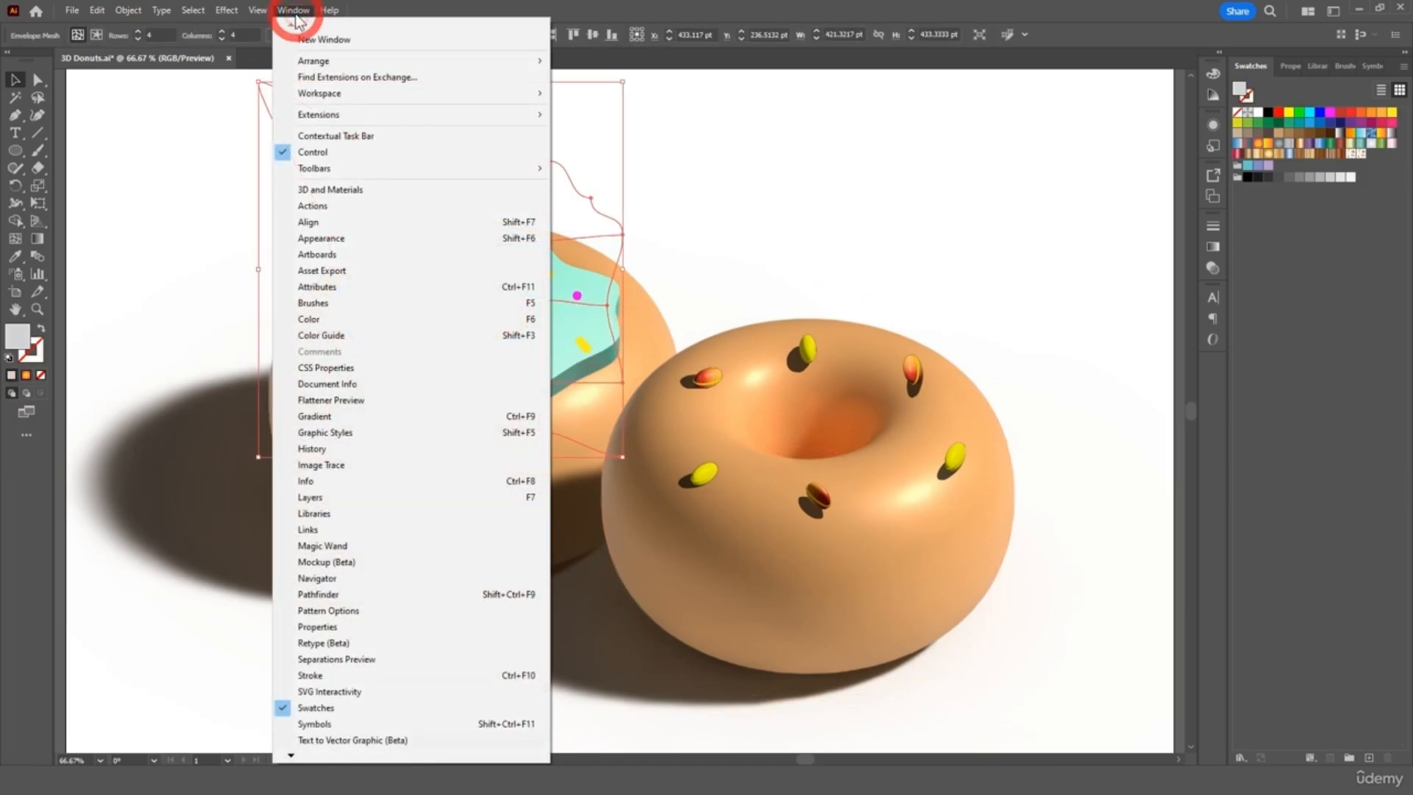
{"action": "left_click", "coordinate": [377, 192]}
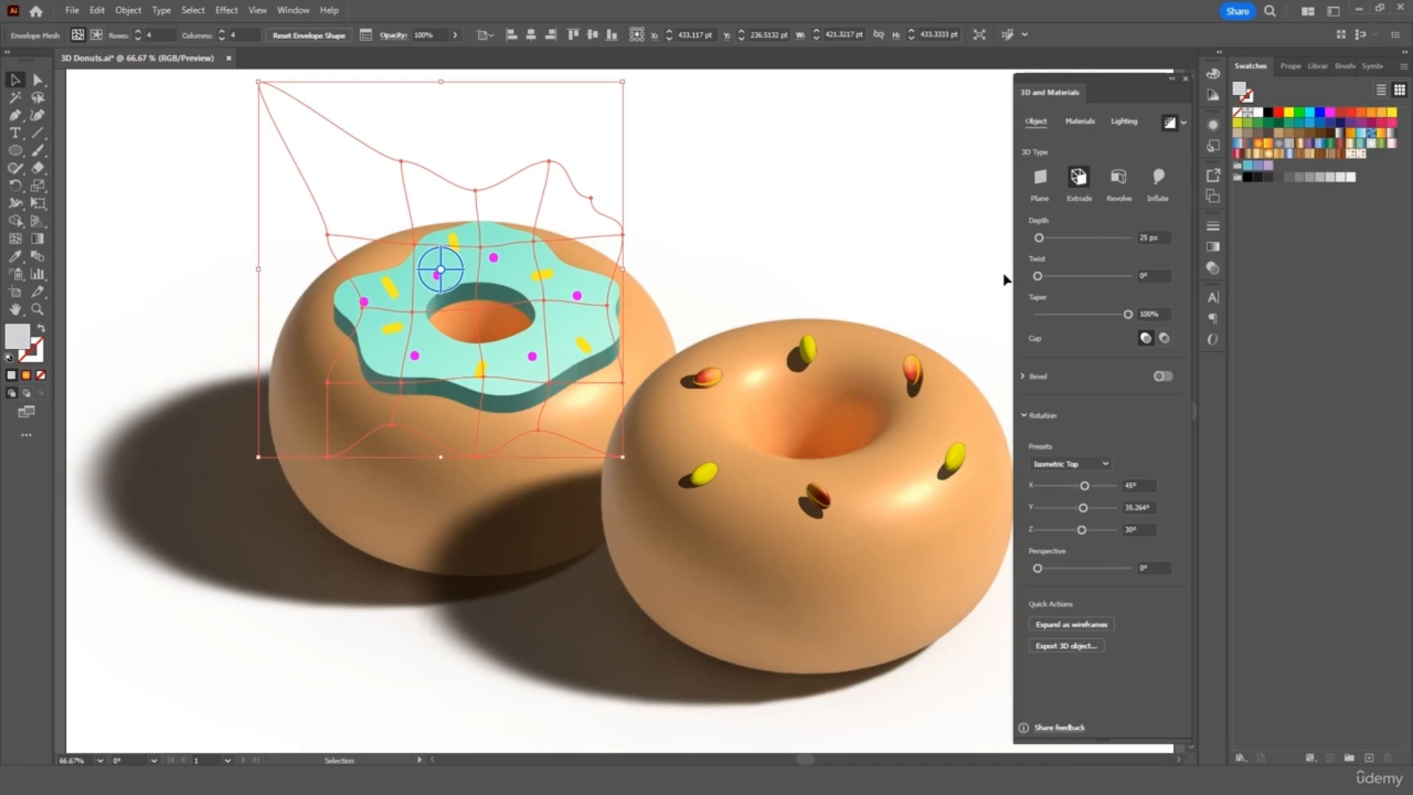
{"action": "left_click_drag", "start_coordinate": [1037, 276], "coordinate": [1042, 278]}
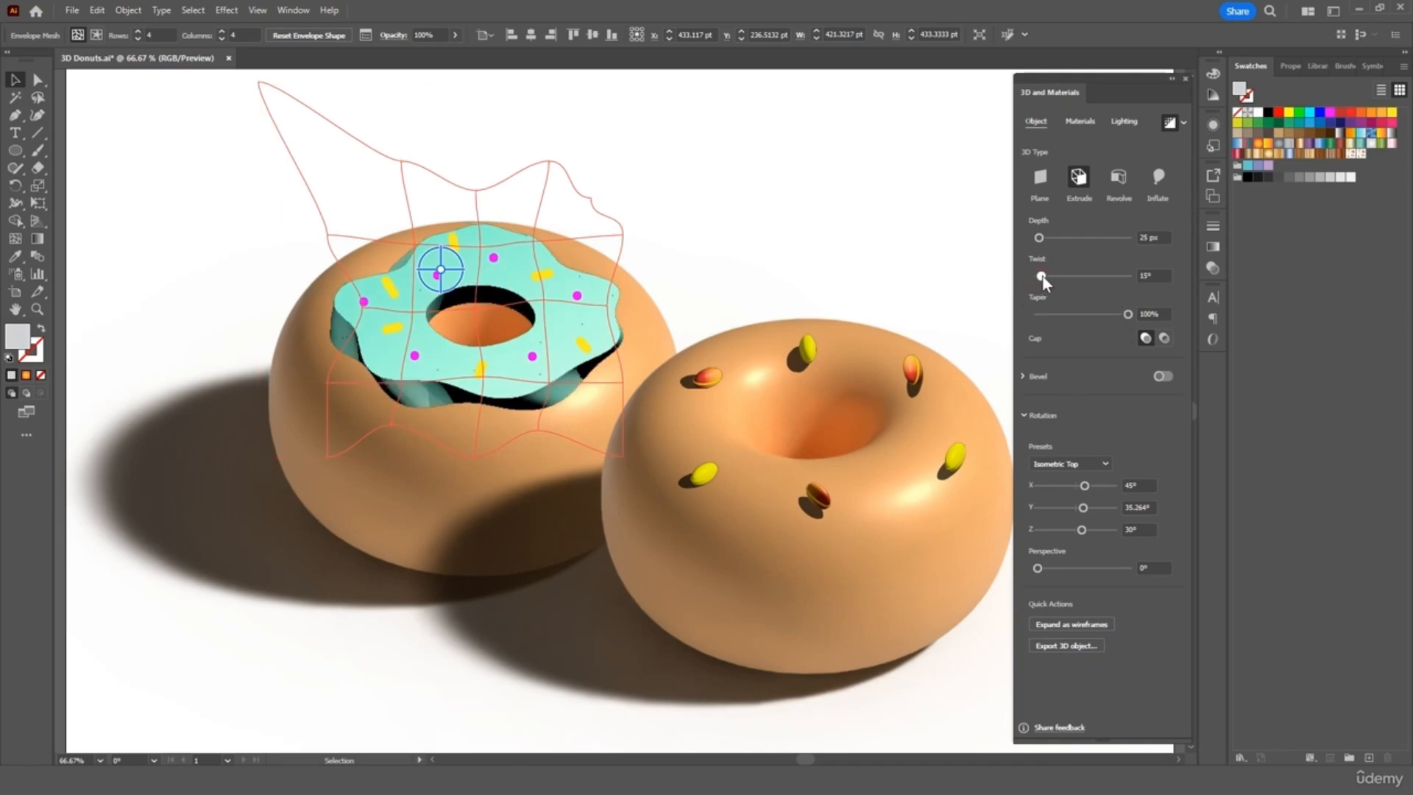
{"action": "double_click", "coordinate": [1145, 236]}
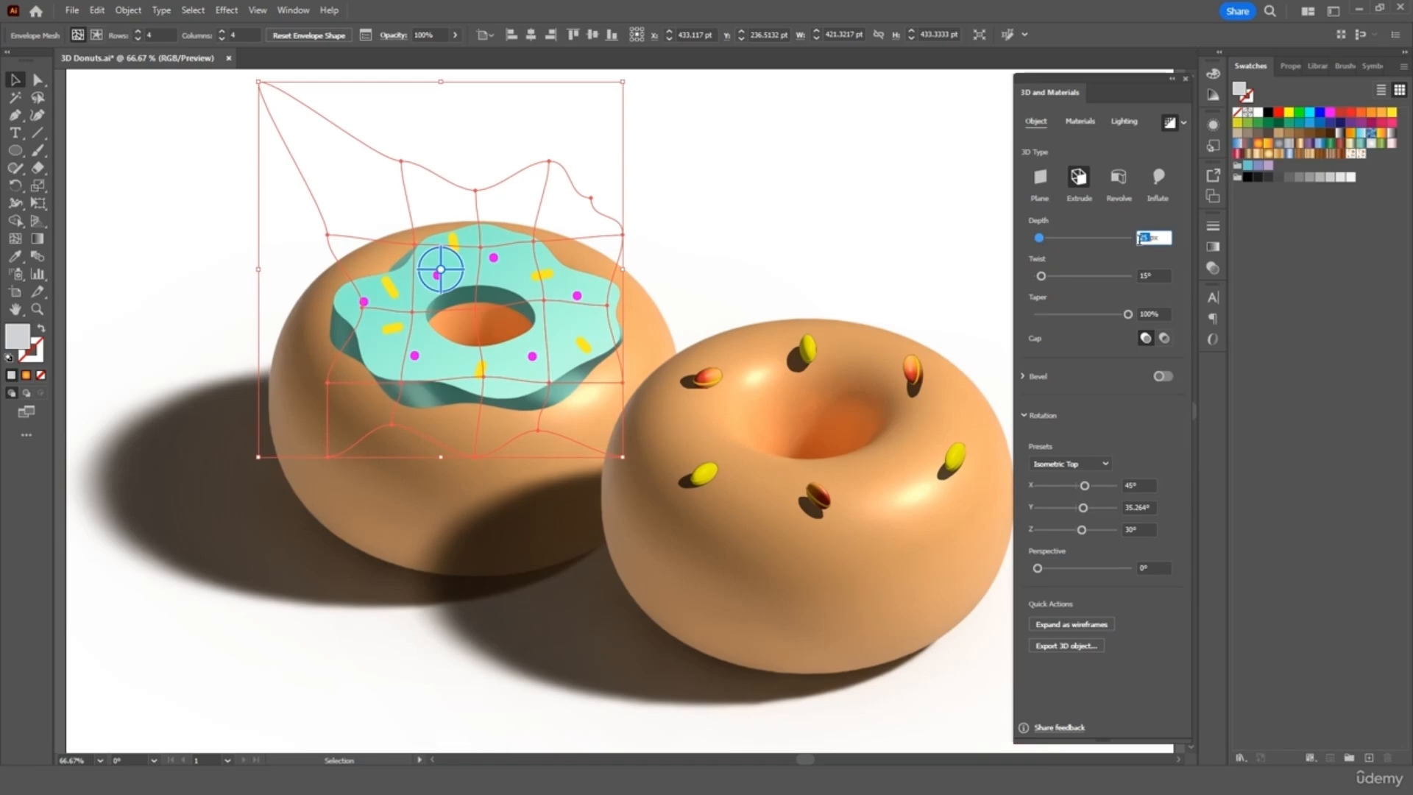
{"action": "type", "text": "18"}
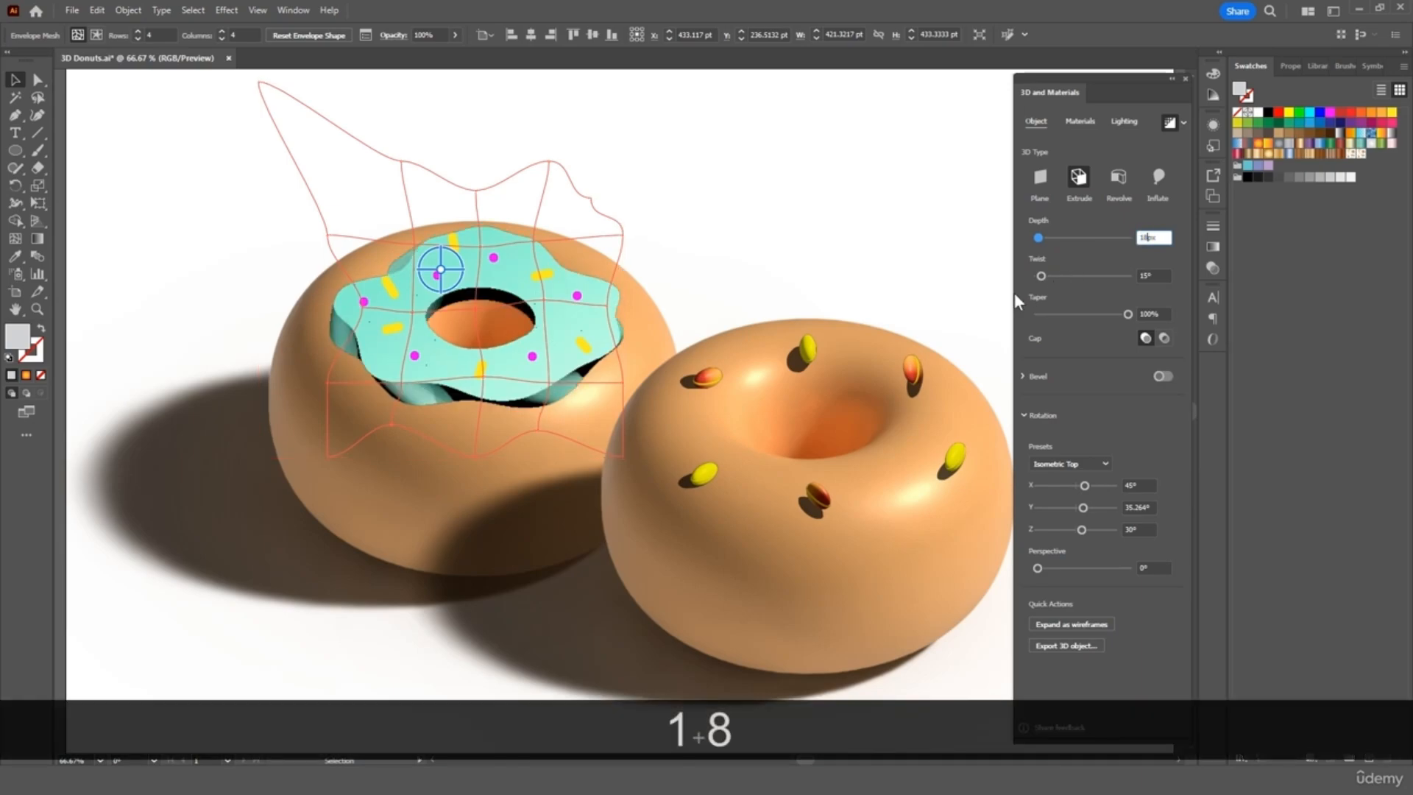
{"action": "left_click", "coordinate": [875, 243]}
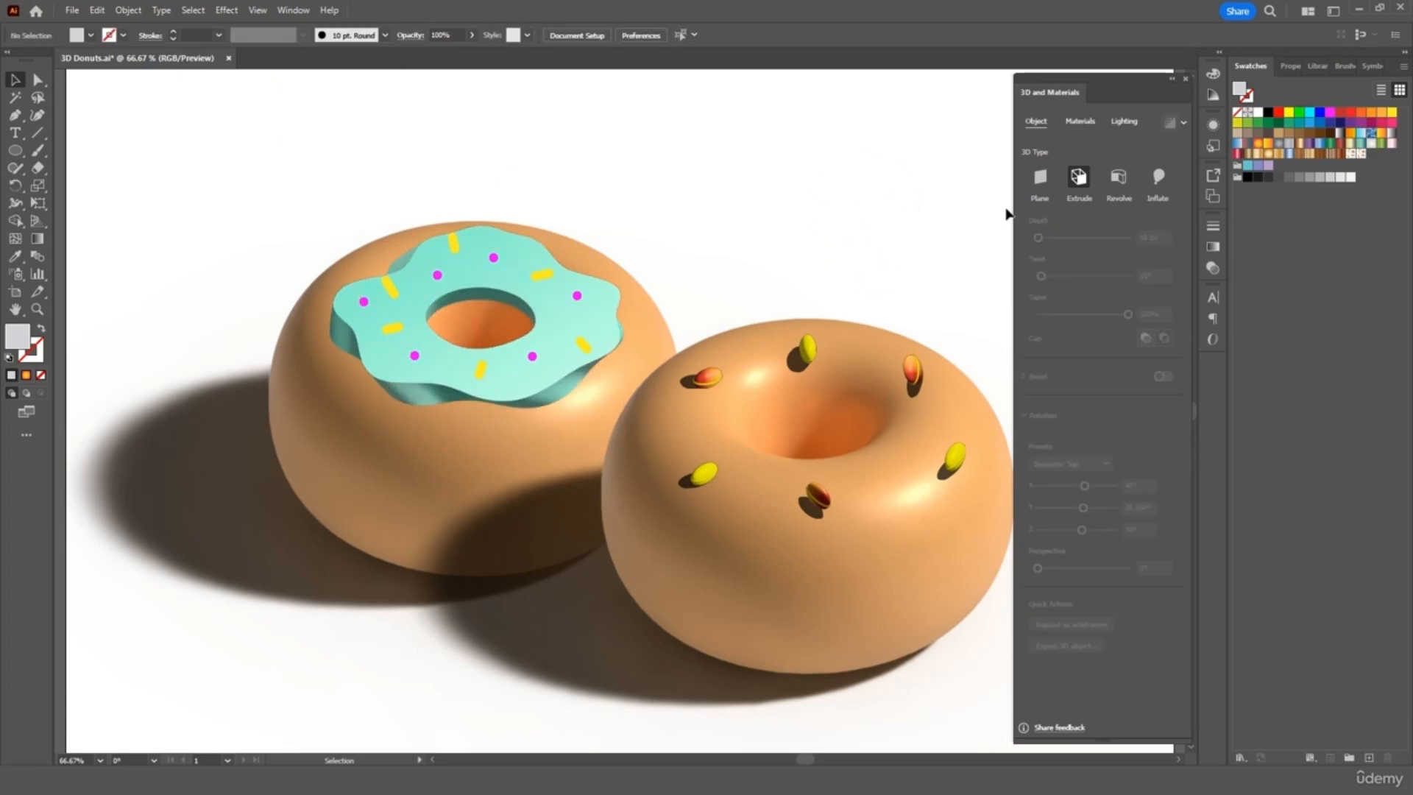
{"action": "left_click", "coordinate": [1184, 78]}
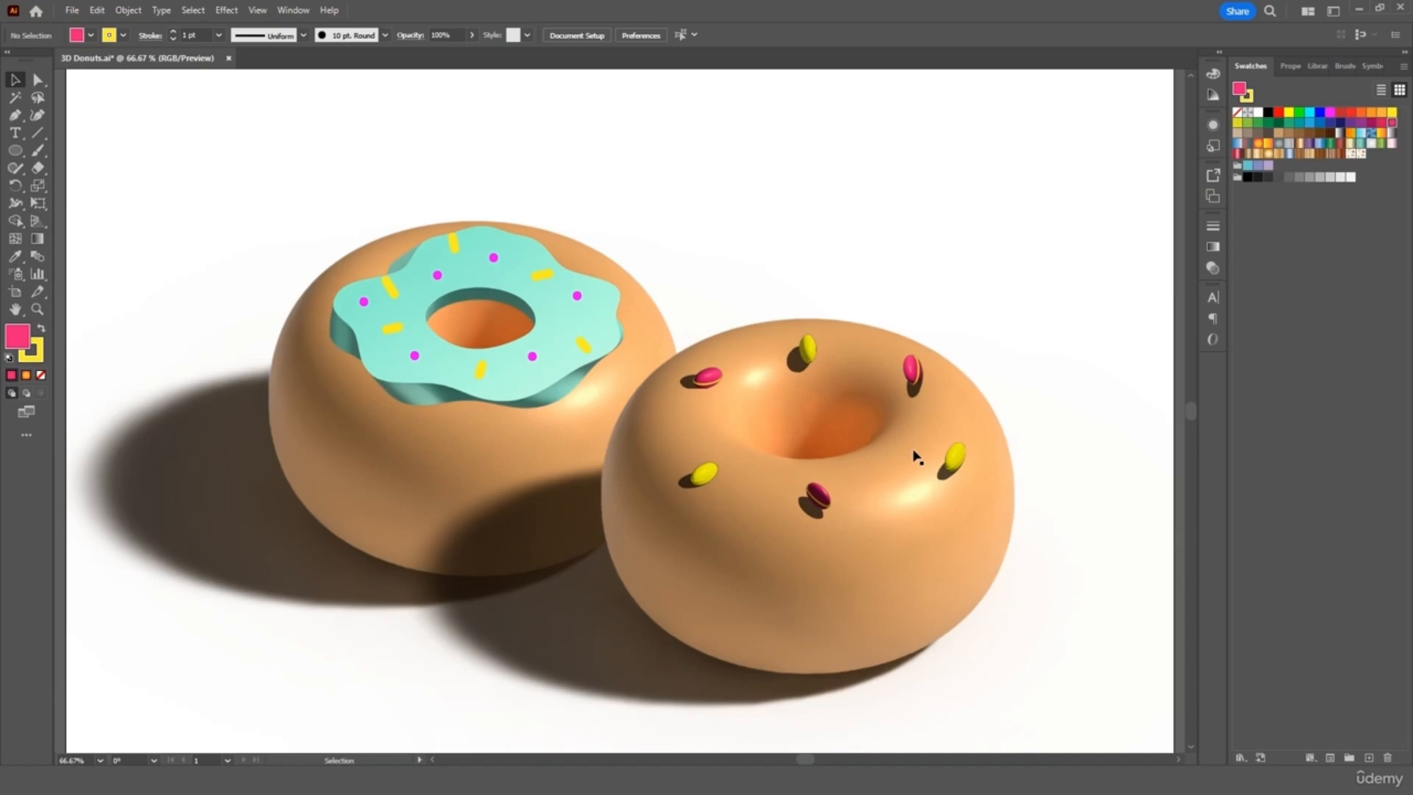
- Recolour the donut with the 3D sprinkles using a chocolate-brown fill swatch and deselect it
{"action": "left_click", "coordinate": [916, 577]}
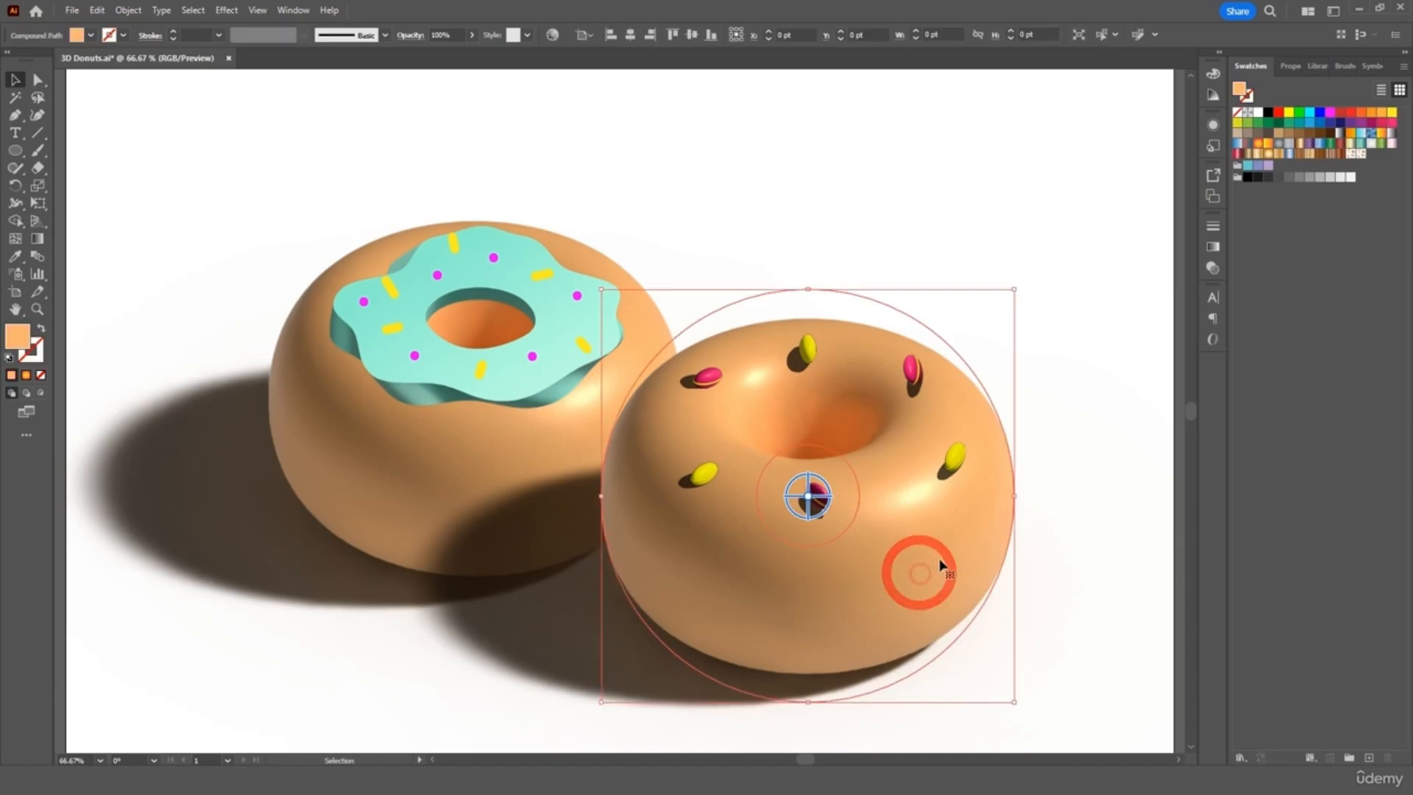
{"action": "left_click", "coordinate": [1289, 134]}
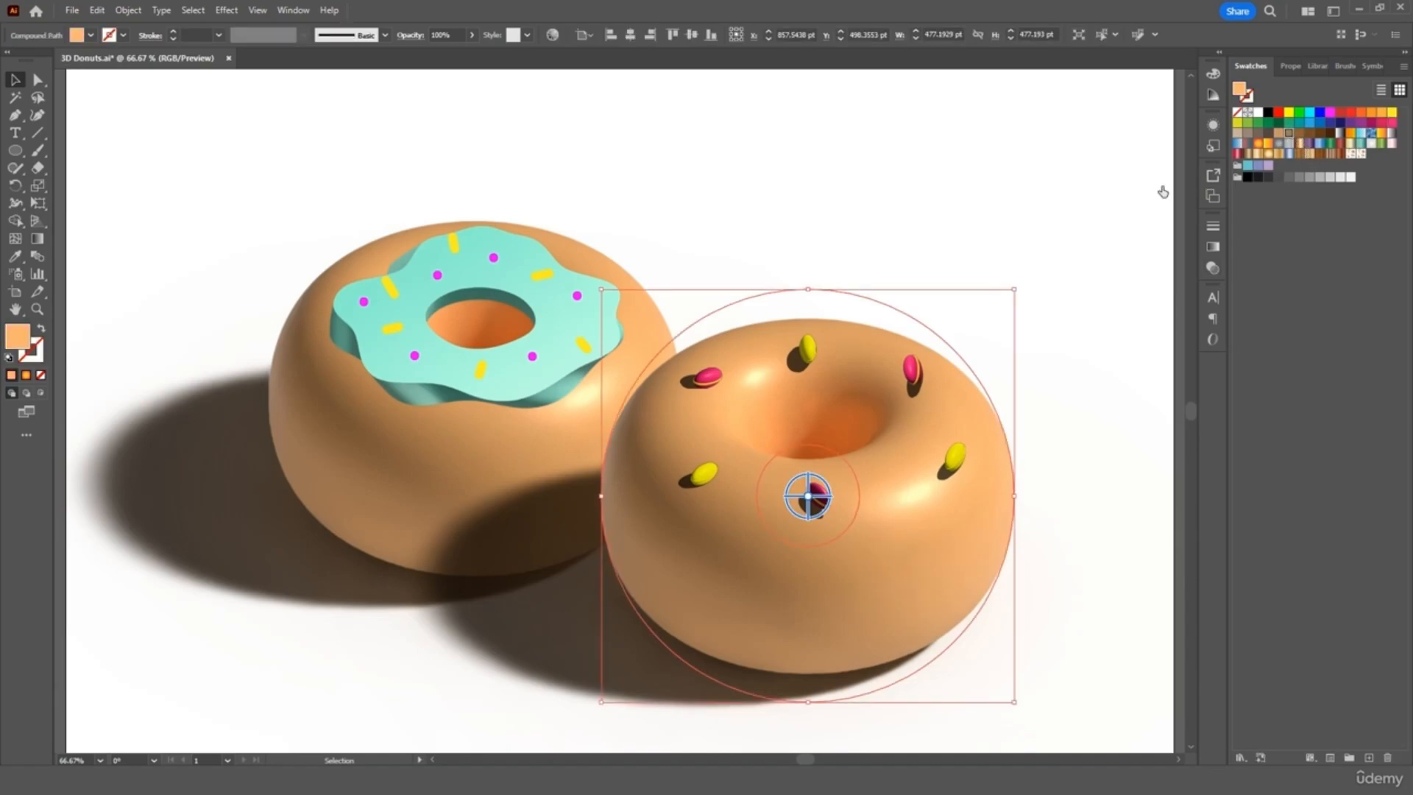
{"action": "left_click", "coordinate": [1299, 135]}
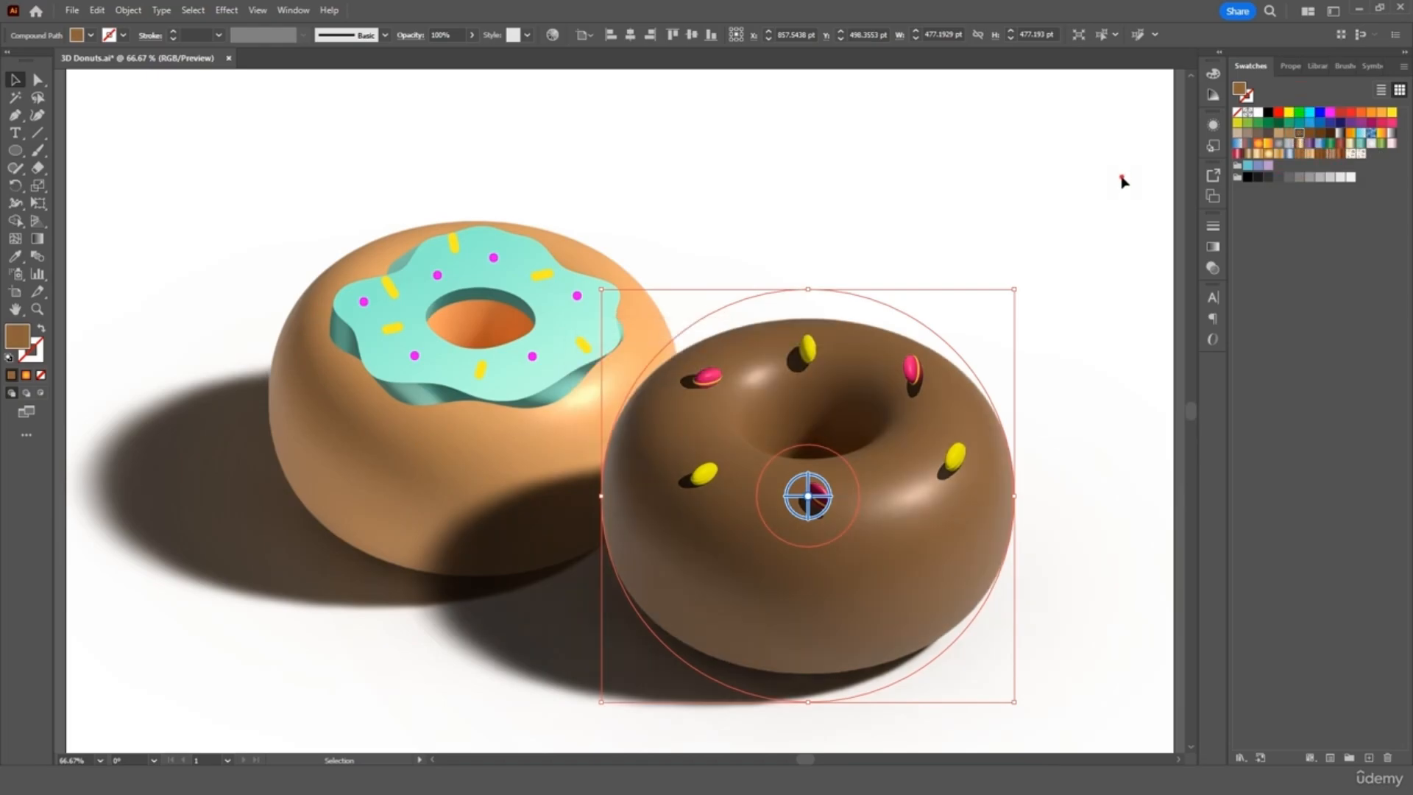
{"action": "left_click", "coordinate": [1121, 181]}
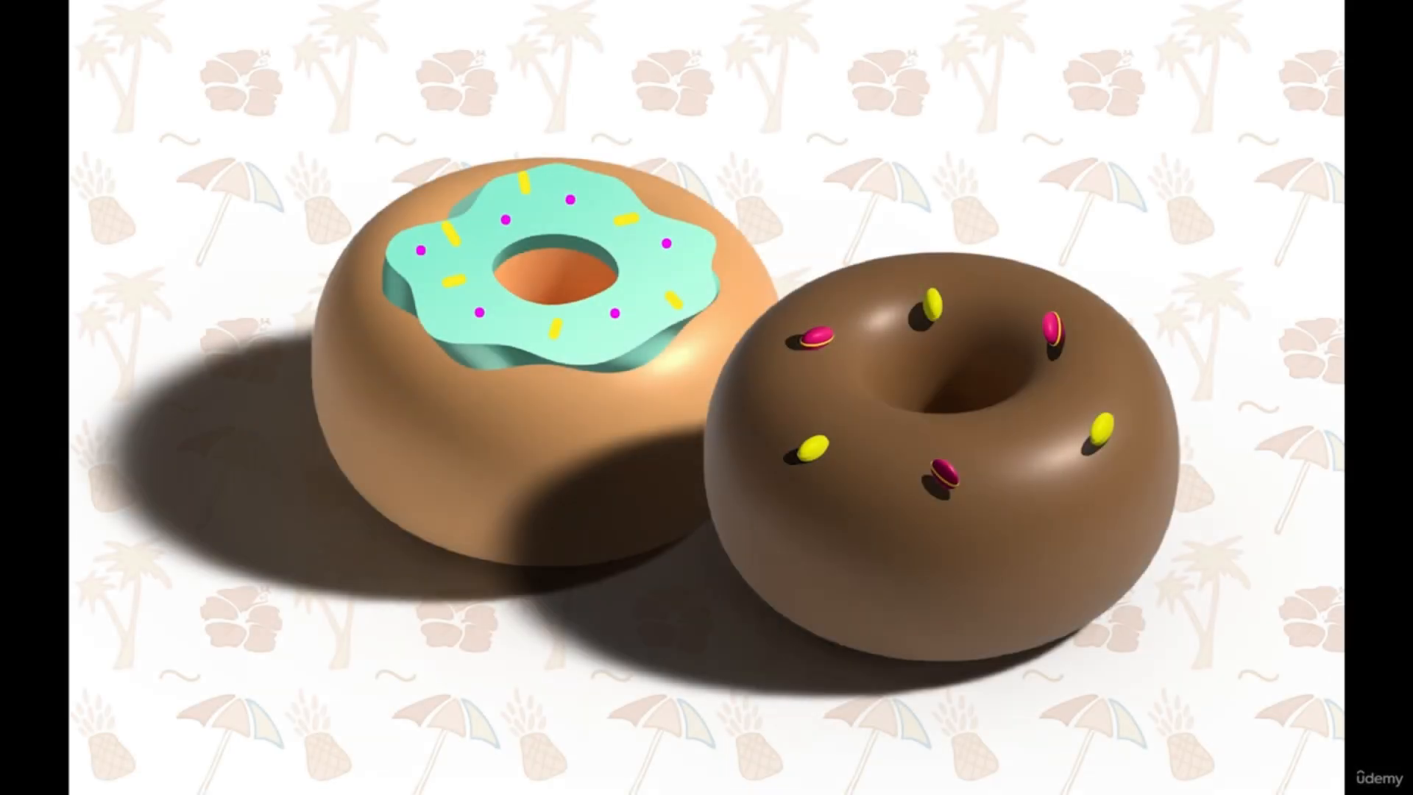